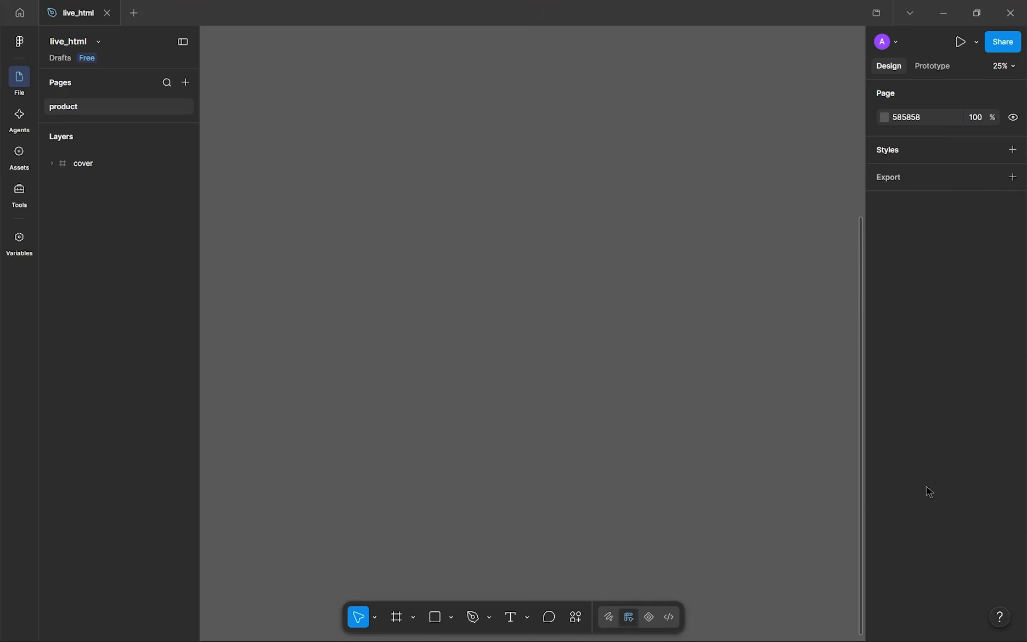
- Switch to the browser and read the live-html npm package's readme, including its description, installation and server launch instructions
{"action": "key", "text": "alt+Tab"}
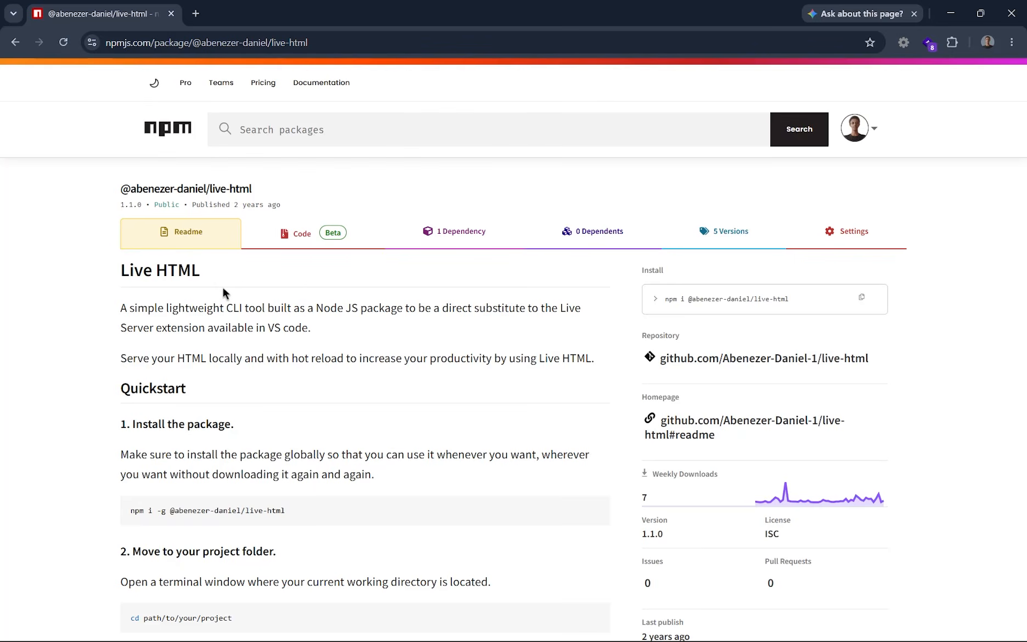
{"action": "scroll", "coordinate": [224, 288], "scroll_direction": "down", "scroll_amount": 4}
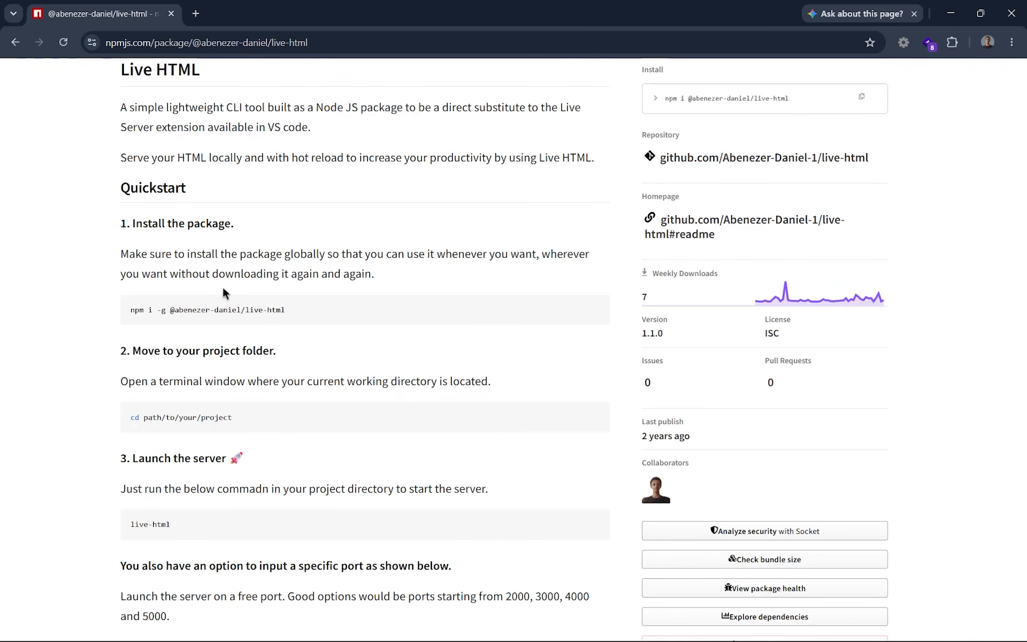
{"action": "scroll", "coordinate": [223, 287], "scroll_direction": "down", "scroll_amount": 3}
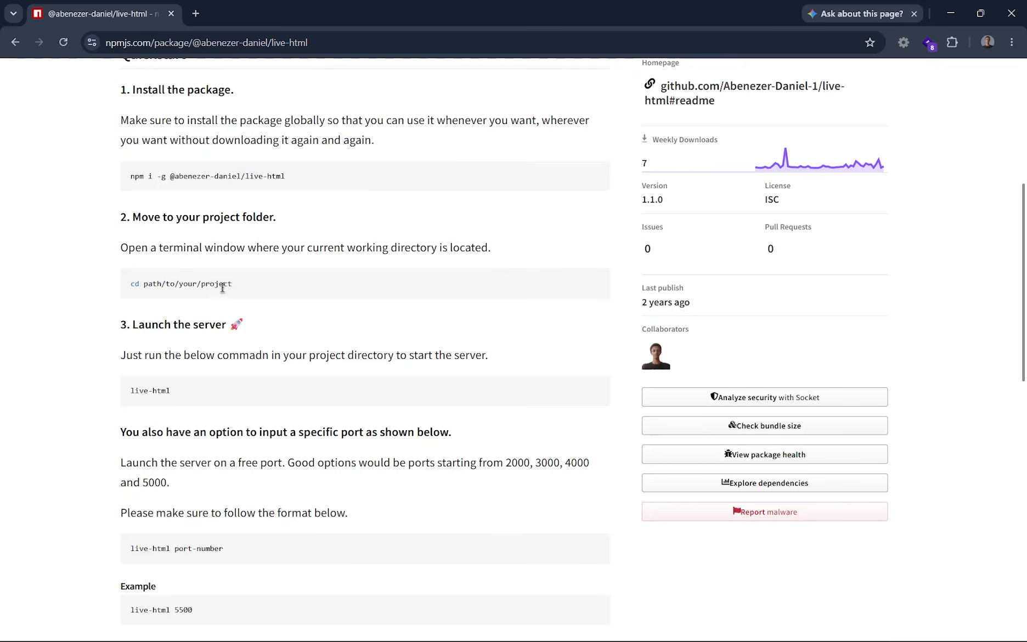
{"action": "scroll", "coordinate": [222, 287], "scroll_direction": "up", "scroll_amount": 3}
{"action": "scroll", "coordinate": [222, 287], "scroll_direction": "up", "scroll_amount": 5}
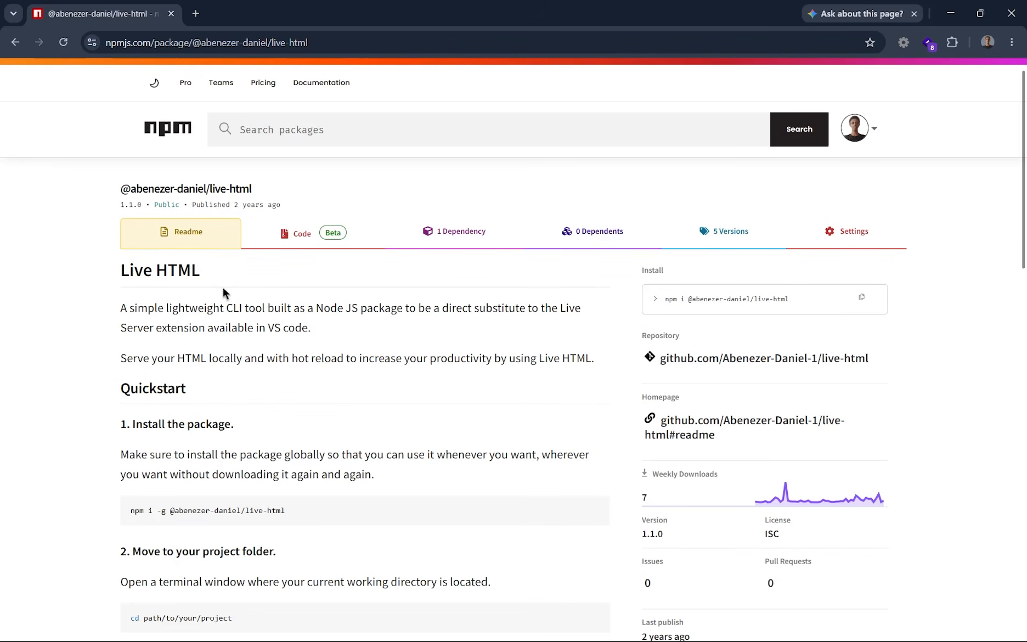
{"action": "scroll", "coordinate": [224, 288], "scroll_direction": "down", "scroll_amount": 1}
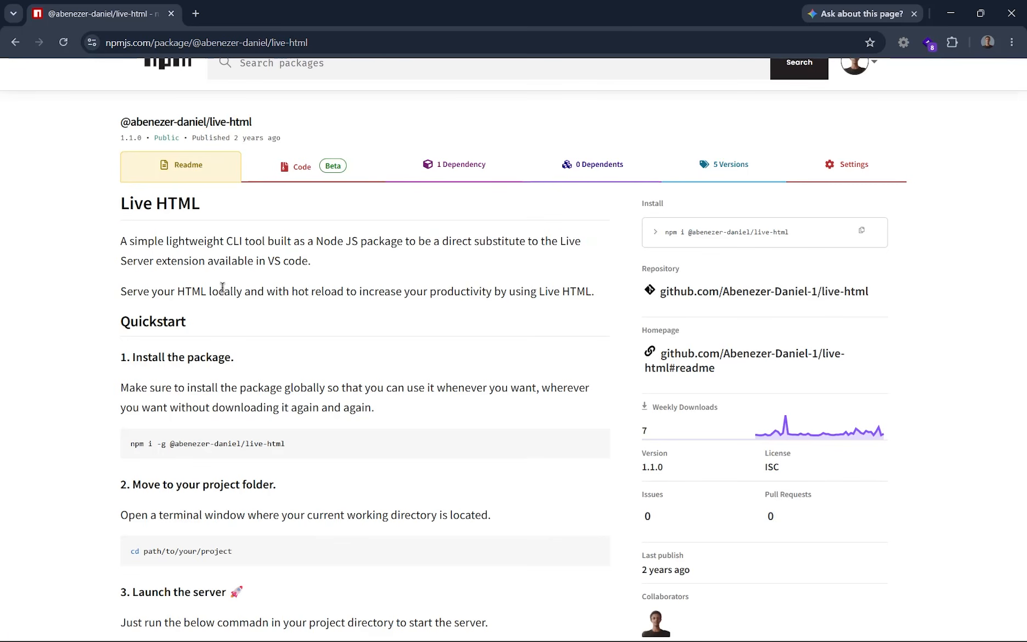
{"action": "scroll", "coordinate": [222, 287], "scroll_direction": "down", "scroll_amount": 5}
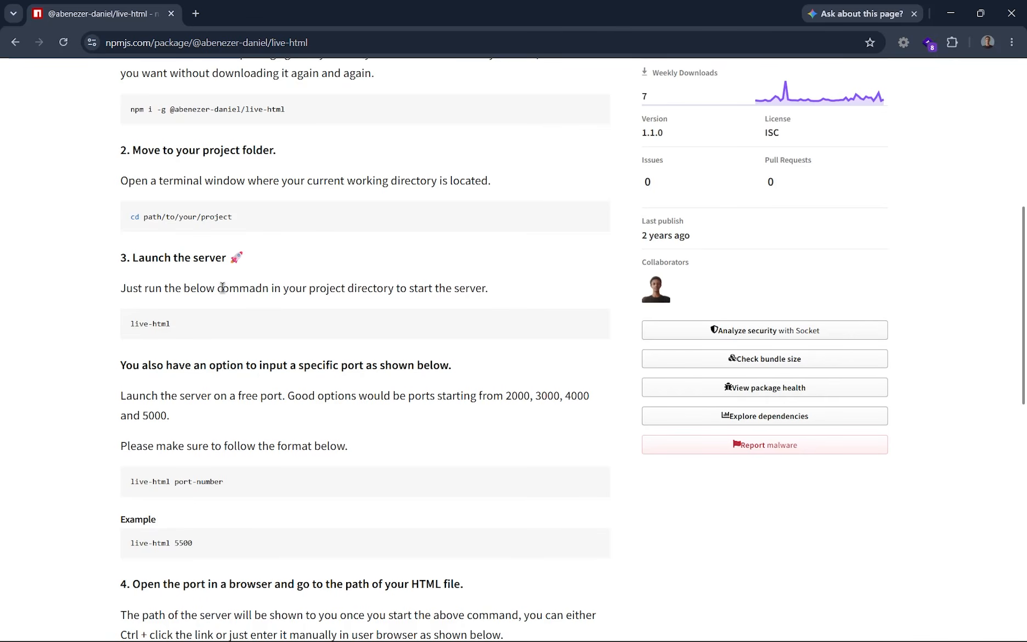
{"action": "scroll", "coordinate": [222, 287], "scroll_direction": "down", "scroll_amount": 2}
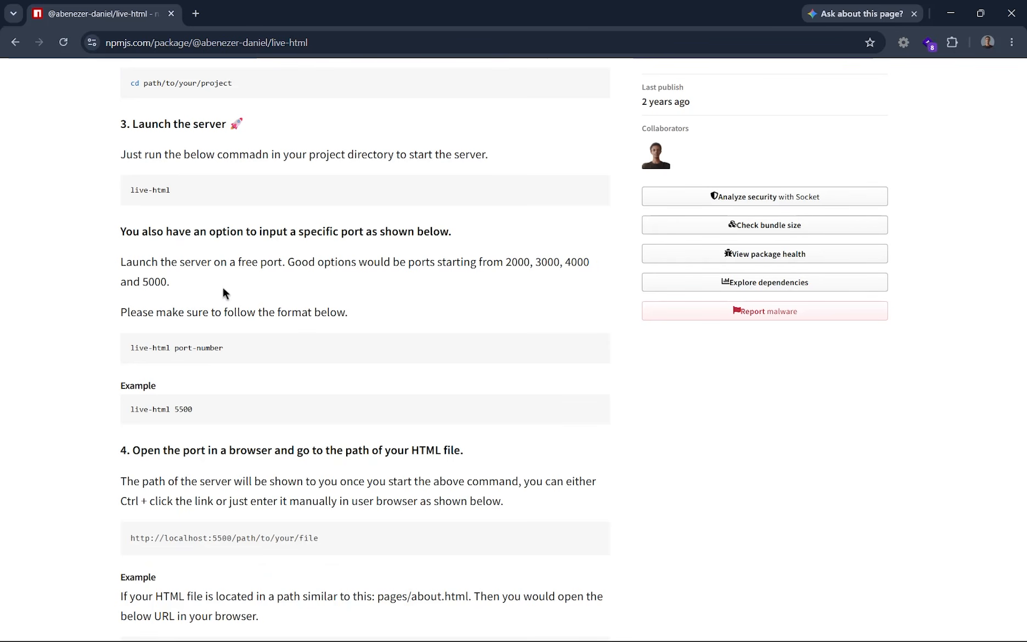
{"action": "scroll", "coordinate": [224, 288], "scroll_direction": "down", "scroll_amount": 2}
{"action": "scroll", "coordinate": [223, 287], "scroll_direction": "up", "scroll_amount": 5}
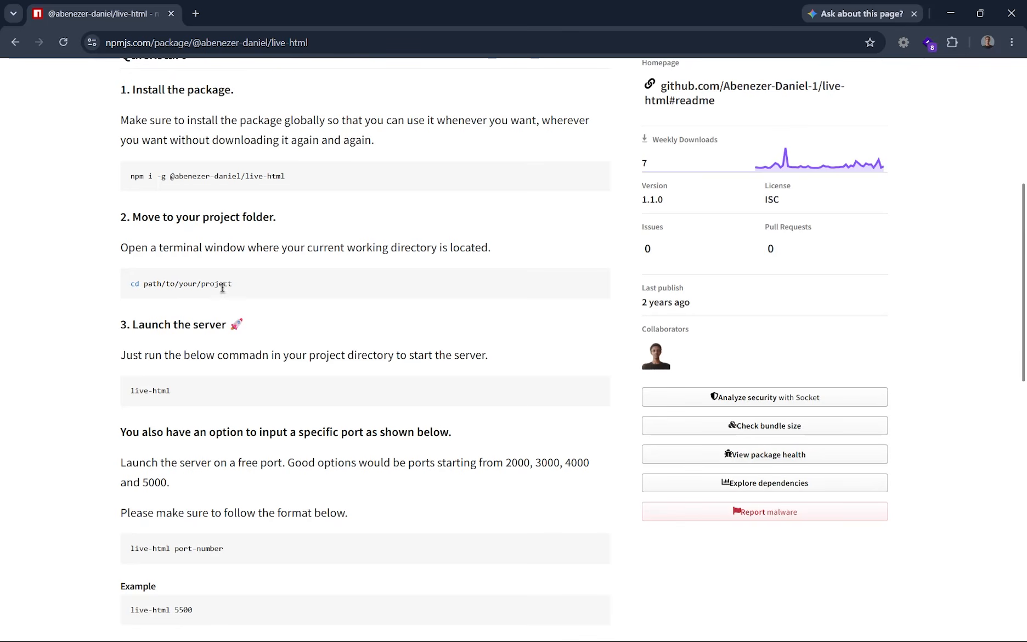
{"action": "scroll", "coordinate": [224, 288], "scroll_direction": "up", "scroll_amount": 2}
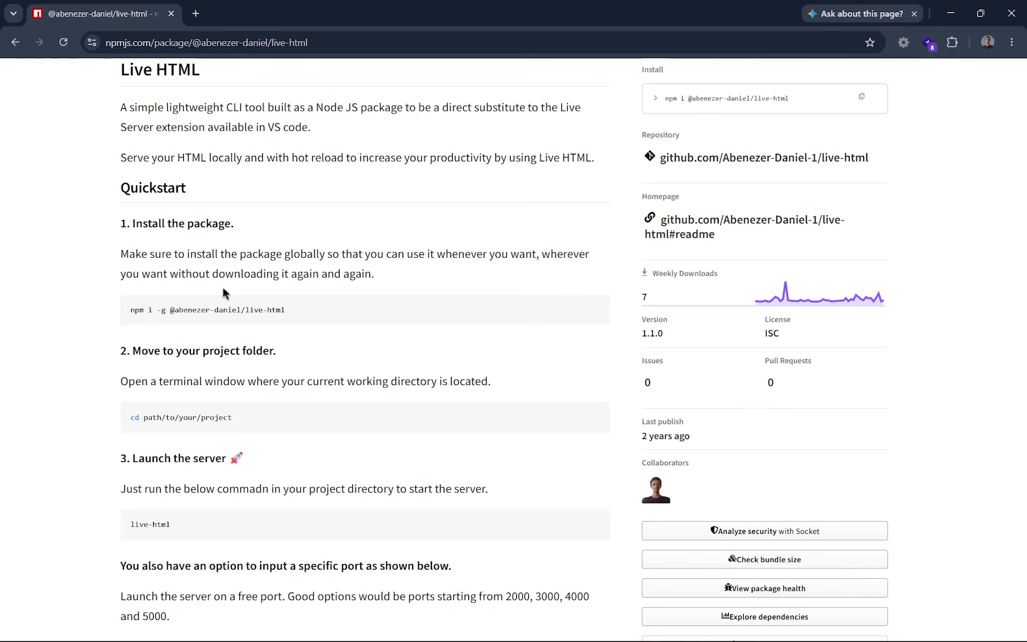
{"action": "scroll", "coordinate": [223, 288], "scroll_direction": "up", "scroll_amount": 3}
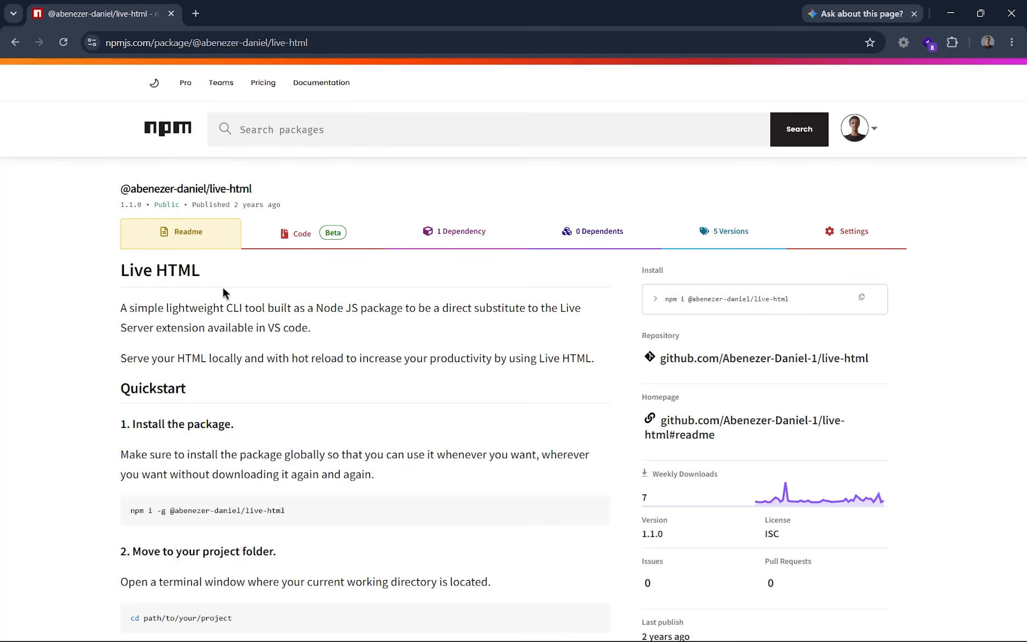
- Switch back to Figma and examine the cover frame with the LIVE HTML lettering
{"action": "key", "text": "alt+Tab"}
{"action": "left_click_drag", "start_coordinate": [282, 201], "coordinate": [491, 257]}
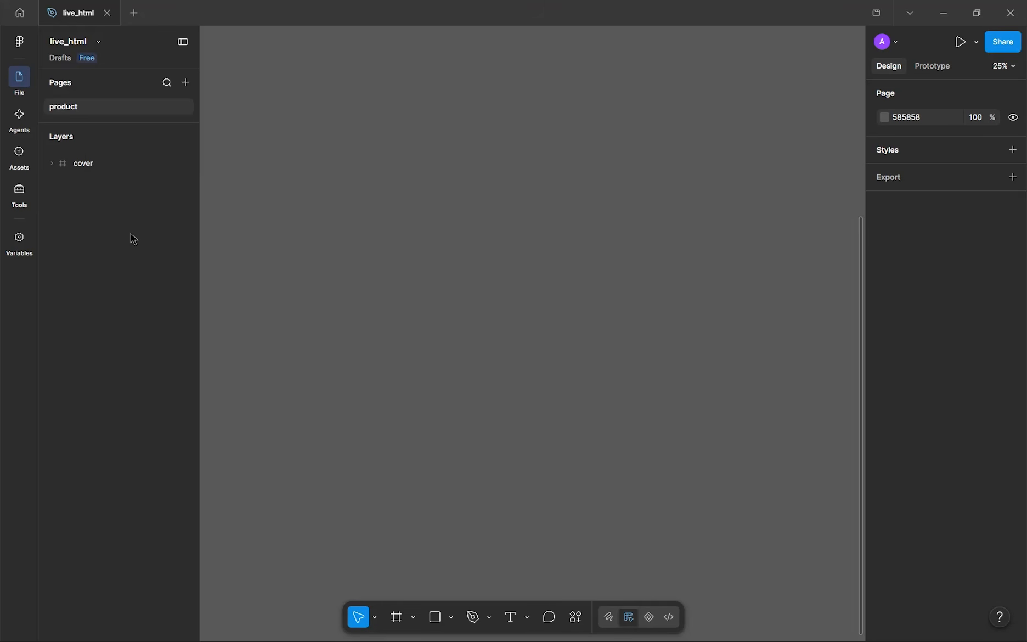
{"action": "left_click_drag", "start_coordinate": [461, 152], "coordinate": [460, 429]}
{"action": "left_click_drag", "start_coordinate": [399, 156], "coordinate": [399, 285]}
{"action": "scroll", "coordinate": [399, 285], "scroll_direction": "up", "scroll_amount": 2}
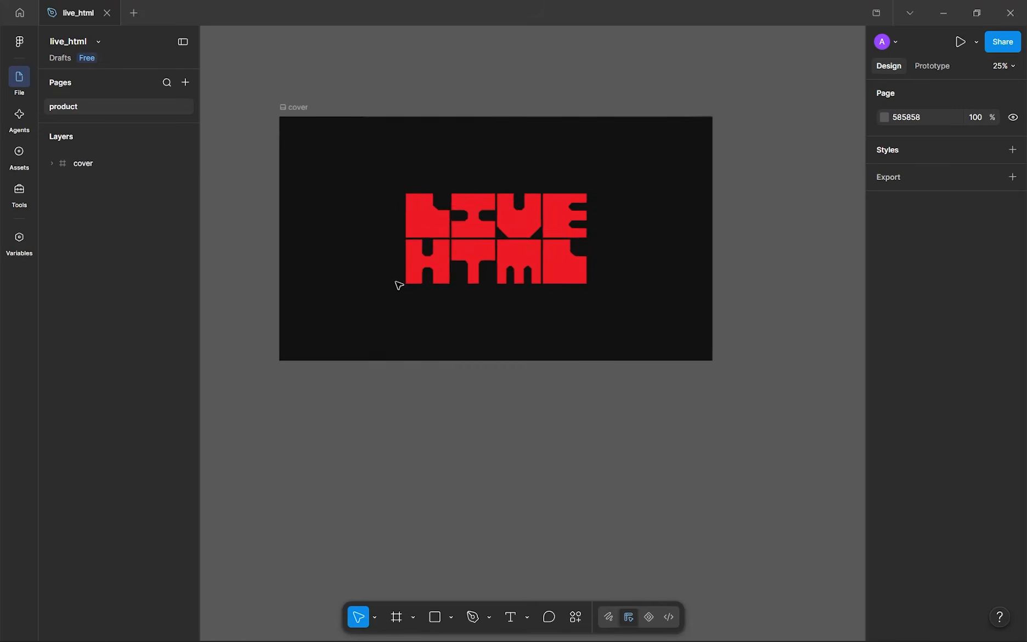
{"action": "scroll", "coordinate": [395, 318], "scroll_direction": "up", "scroll_amount": 2}
{"action": "scroll", "coordinate": [391, 354], "scroll_direction": "up", "scroll_amount": 1}
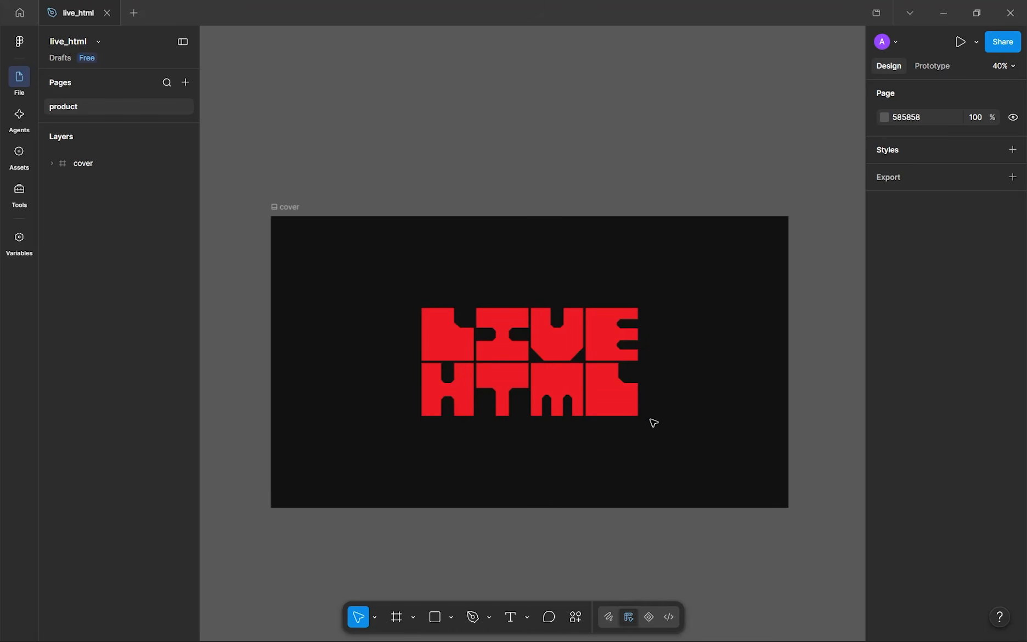
- Create a 1920 × 1080 frame above the cover frame, aligned with its left edge
{"action": "scroll", "coordinate": [291, 200], "scroll_direction": "up", "scroll_amount": 3}
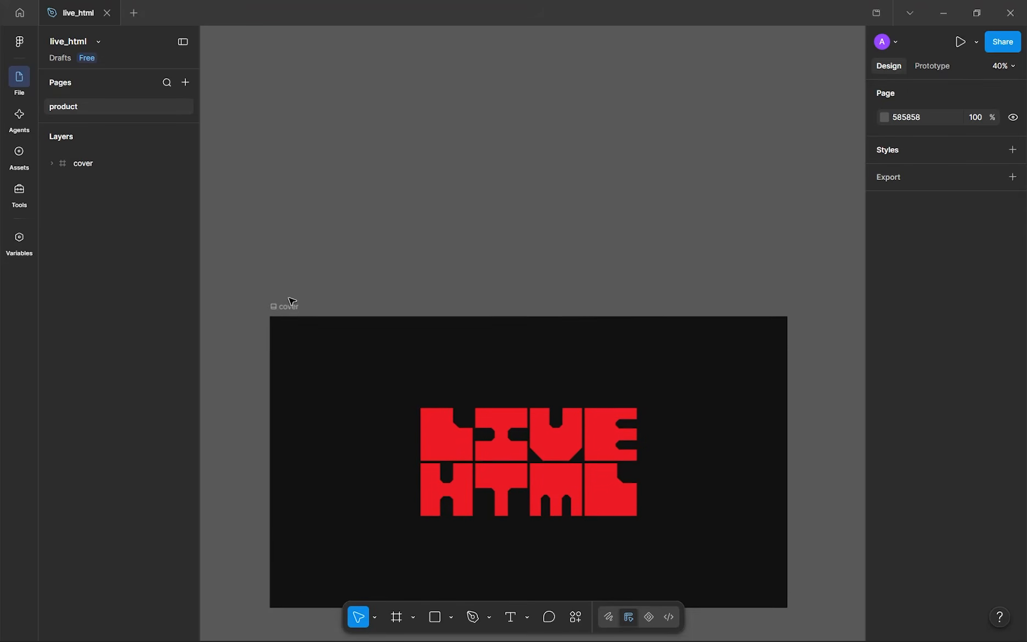
{"action": "scroll", "coordinate": [303, 169], "scroll_direction": "up", "scroll_amount": 2}
{"action": "key", "text": "f"}
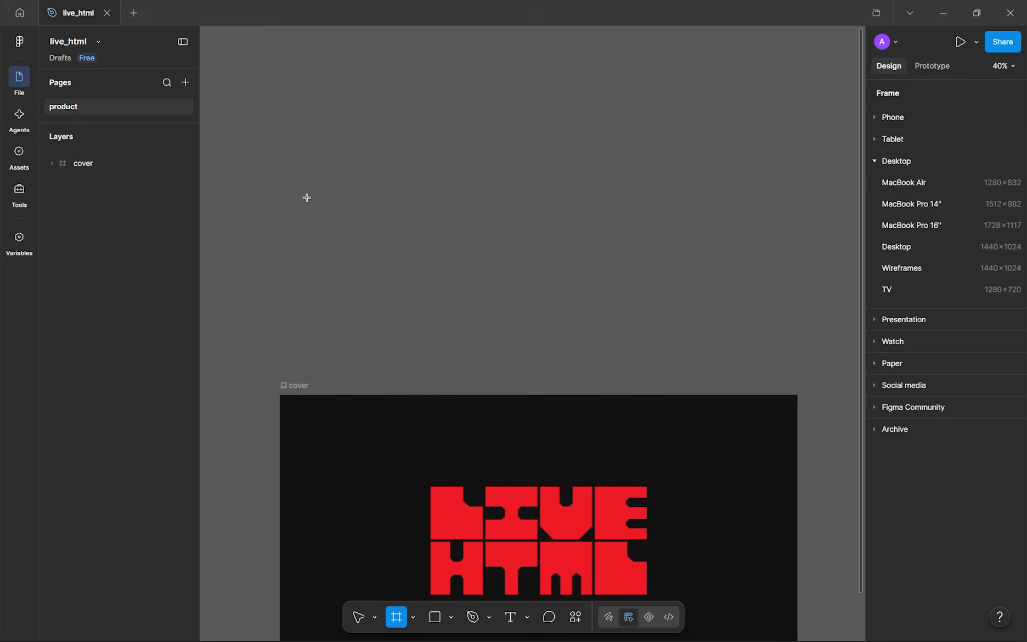
{"action": "scroll", "coordinate": [301, 165], "scroll_direction": "up", "scroll_amount": 4}
{"action": "left_click_drag", "start_coordinate": [282, 100], "coordinate": [546, 252]}
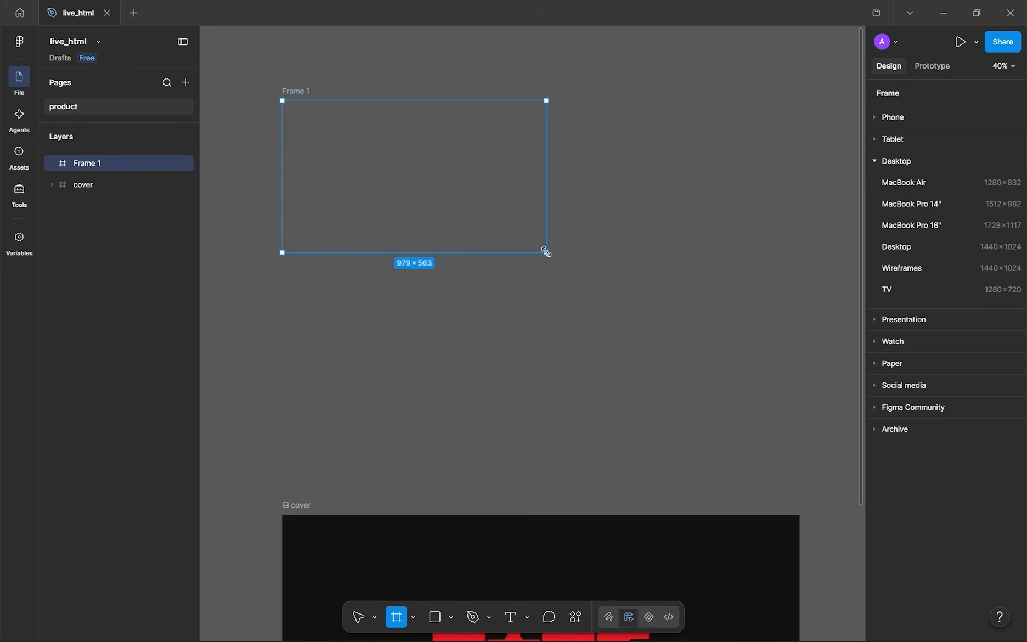
{"action": "left_click", "coordinate": [915, 331]}
{"action": "type", "text": "1920"}
{"action": "key", "text": "Tab"}
{"action": "type", "text": "1080"}
{"action": "key", "text": "Return"}
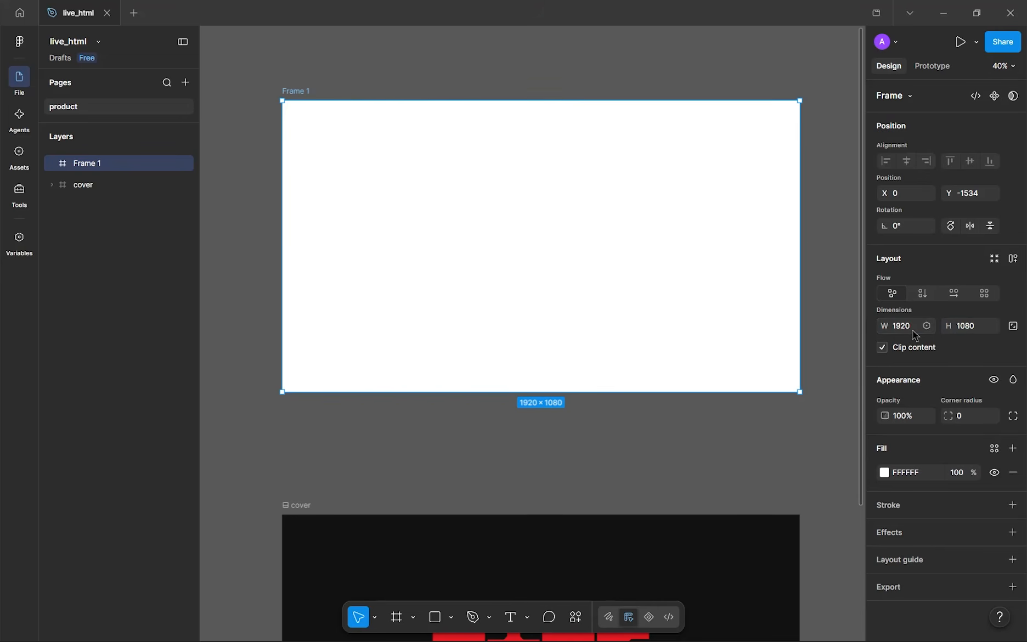
- Rename the new 1920 × 1080 frame to "colors"
{"action": "double_click", "coordinate": [296, 91]}
{"action": "type", "text": "c"}
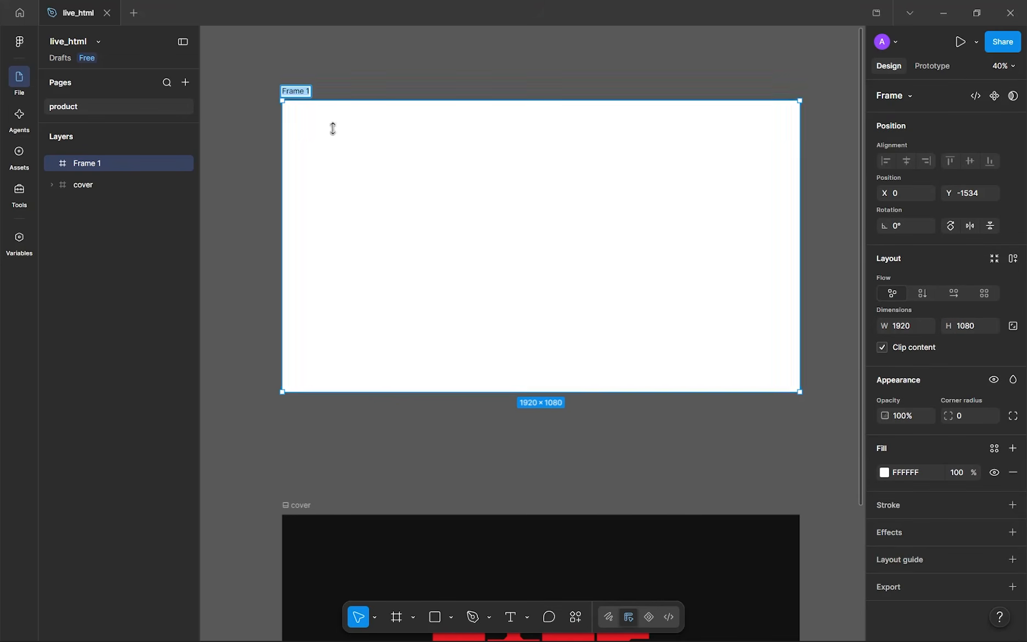
{"action": "type", "text": "olors"}
{"action": "key", "text": "Return"}
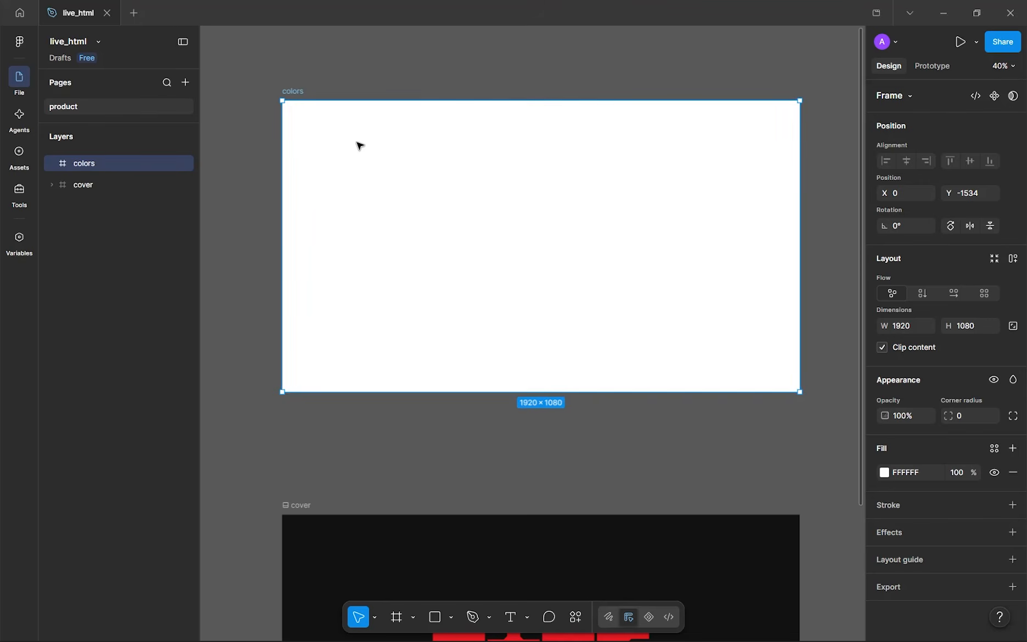
- Add a text layer reading "#111111" near the lower edge of the colors frame
{"action": "scroll", "coordinate": [393, 165], "scroll_direction": "down", "scroll_amount": 1}
{"action": "scroll", "coordinate": [393, 165], "scroll_direction": "down", "scroll_amount": 5}
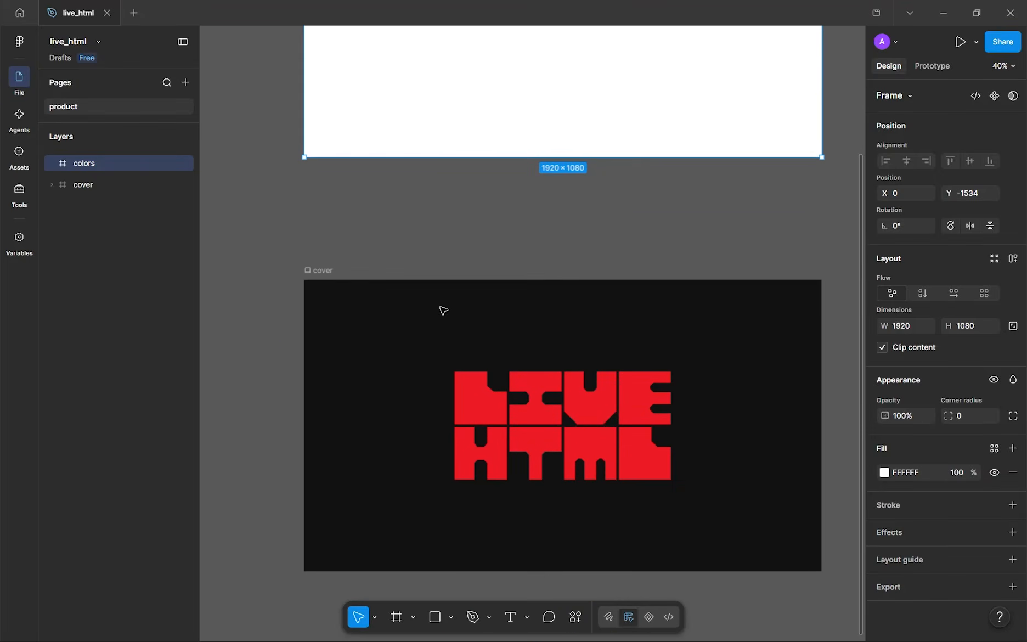
{"action": "left_click", "coordinate": [340, 285]}
{"action": "scroll", "coordinate": [395, 330], "scroll_direction": "down", "scroll_amount": 3}
{"action": "scroll", "coordinate": [378, 255], "scroll_direction": "up", "scroll_amount": 1}
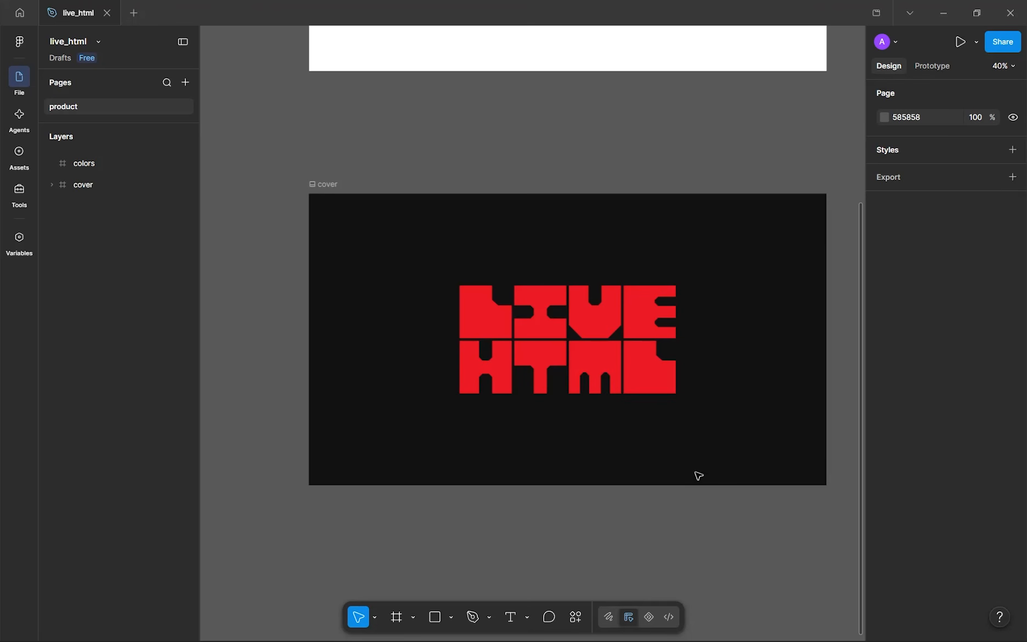
{"action": "scroll", "coordinate": [333, 217], "scroll_direction": "up", "scroll_amount": 5}
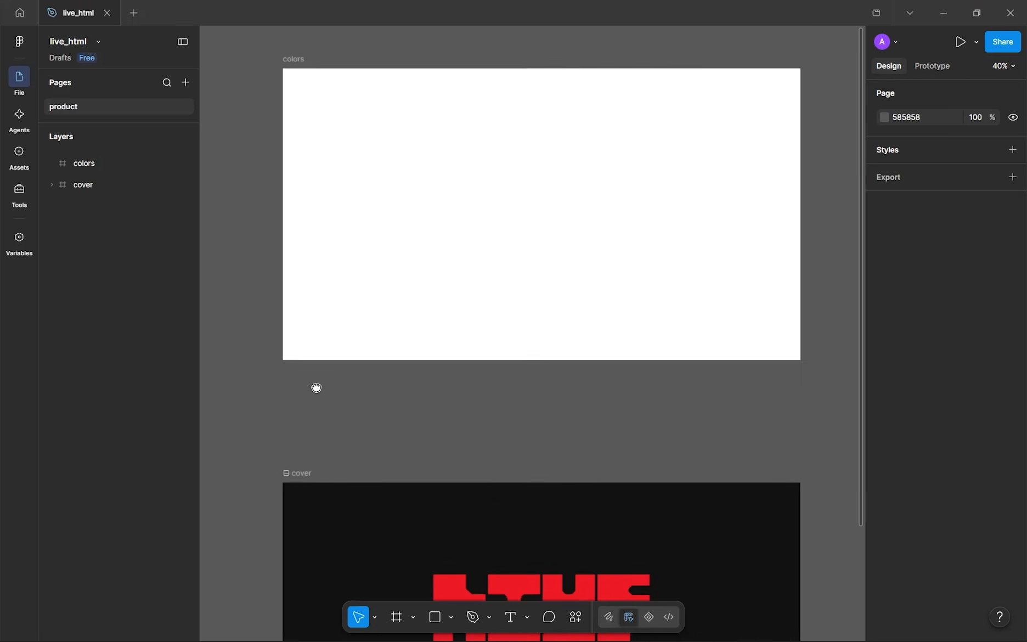
{"action": "scroll", "coordinate": [317, 388], "scroll_direction": "down", "scroll_amount": 1}
{"action": "key", "text": "t"}
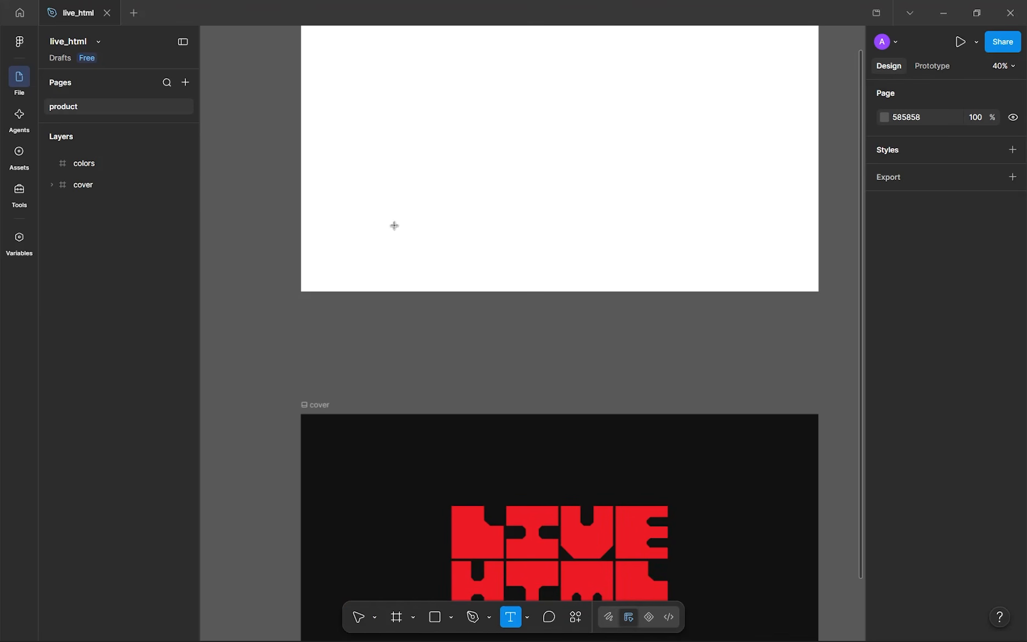
{"action": "left_click", "coordinate": [432, 336]}
{"action": "type", "text": "#"}
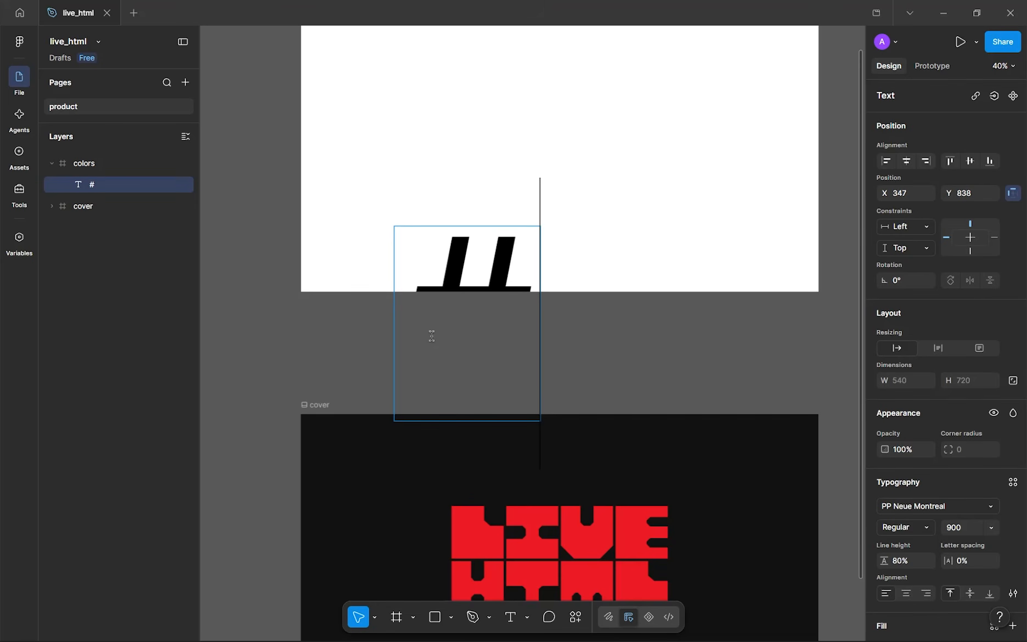
{"action": "type", "text": "111111"}
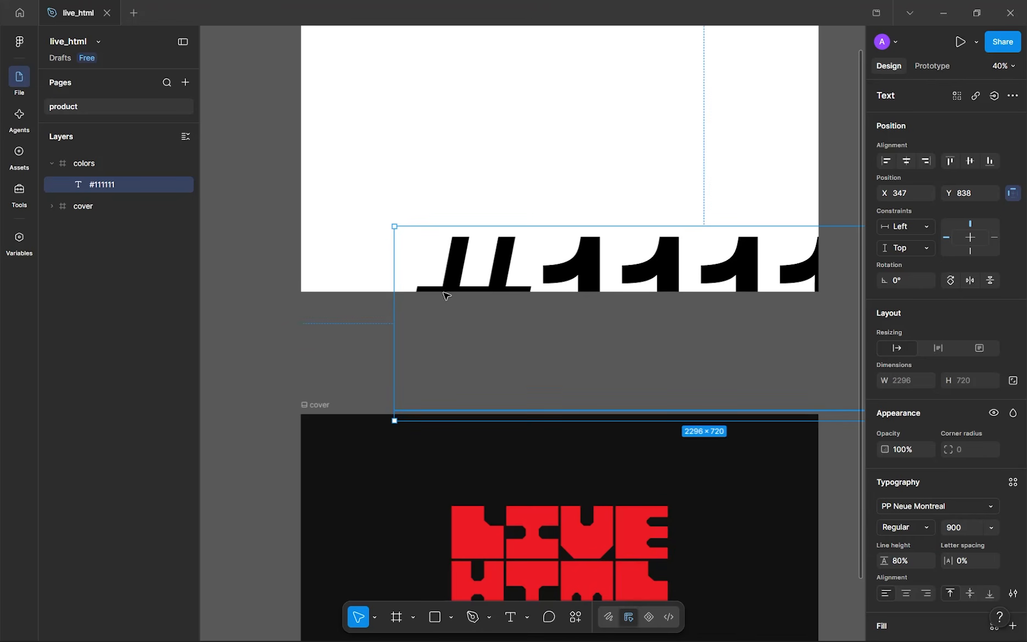
- Set the #111111 text's font size to 32 and place it at about X 446, Y 890 in the colors frame
{"action": "left_click_drag", "start_coordinate": [448, 293], "coordinate": [396, 218]}
{"action": "scroll", "coordinate": [432, 457], "scroll_direction": "right", "scroll_amount": 2}
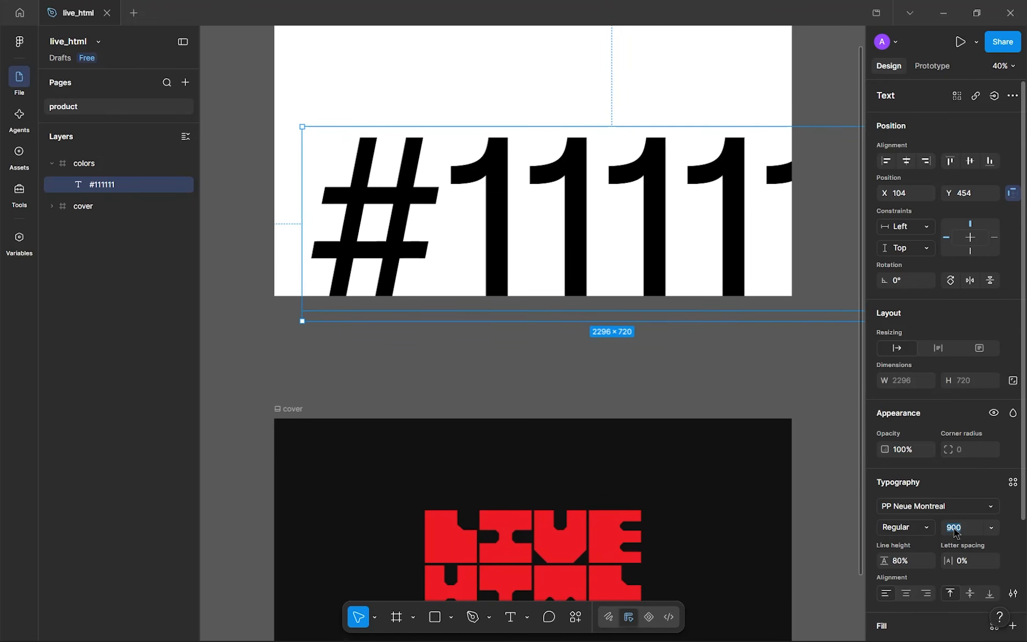
{"action": "key", "text": "Return"}
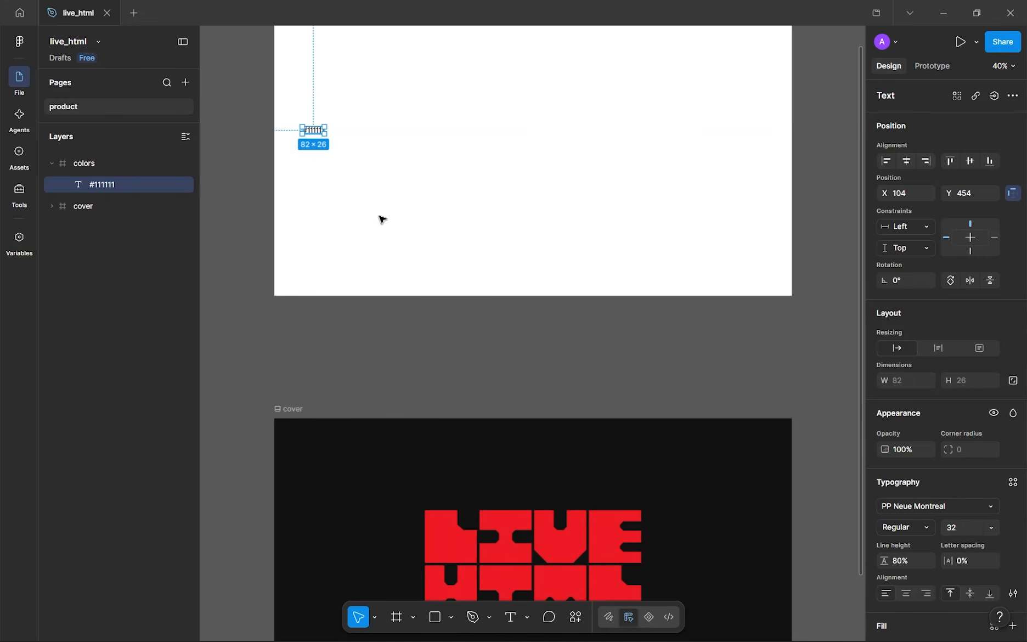
{"action": "left_click_drag", "start_coordinate": [318, 132], "coordinate": [411, 249]}
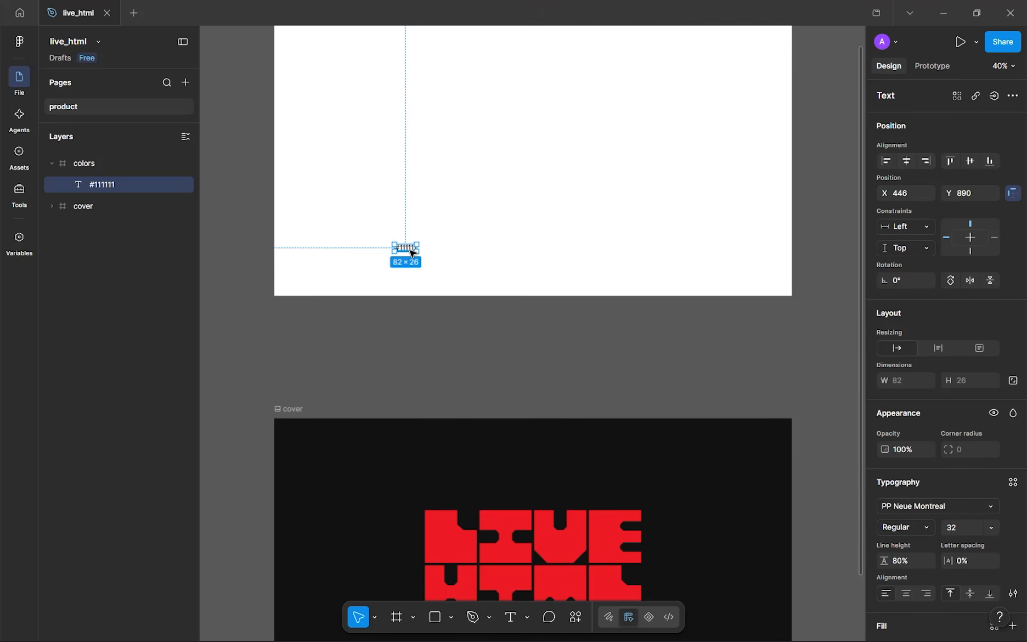
- Add a second line reading "(Primary black)" below #111111 in the same text layer
{"action": "scroll", "coordinate": [413, 253], "scroll_direction": "up", "scroll_amount": 2}
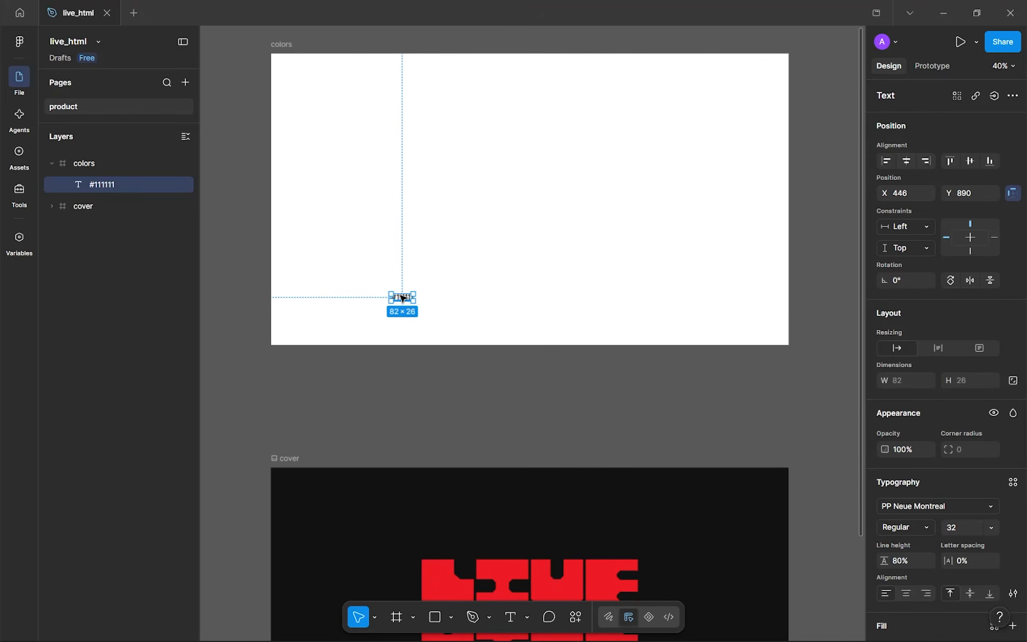
{"action": "double_click", "coordinate": [402, 298]}
{"action": "key", "text": "Return"}
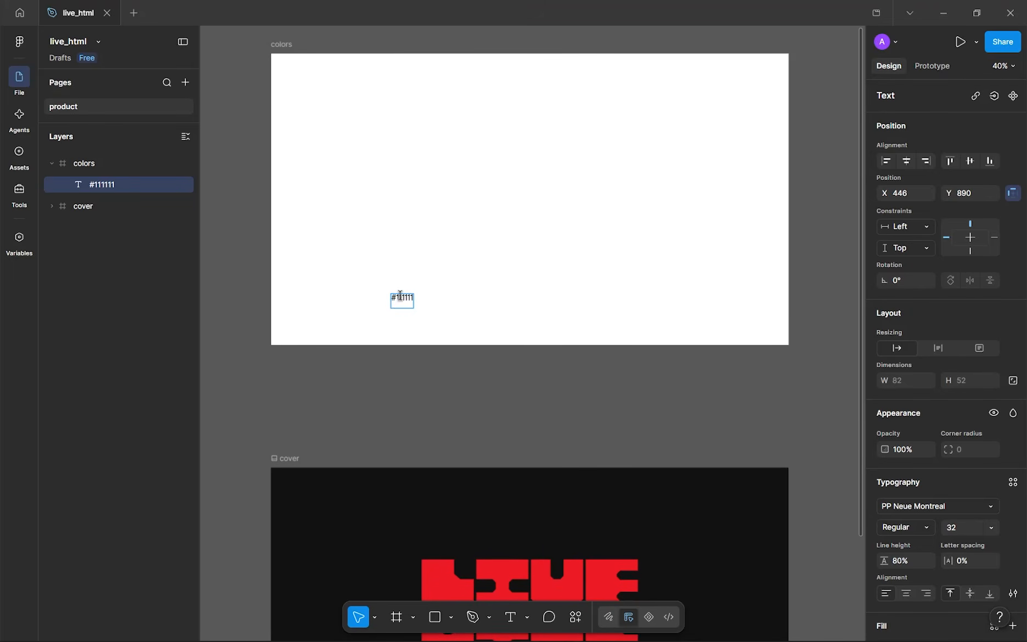
{"action": "type", "text": "(Primary black)"}
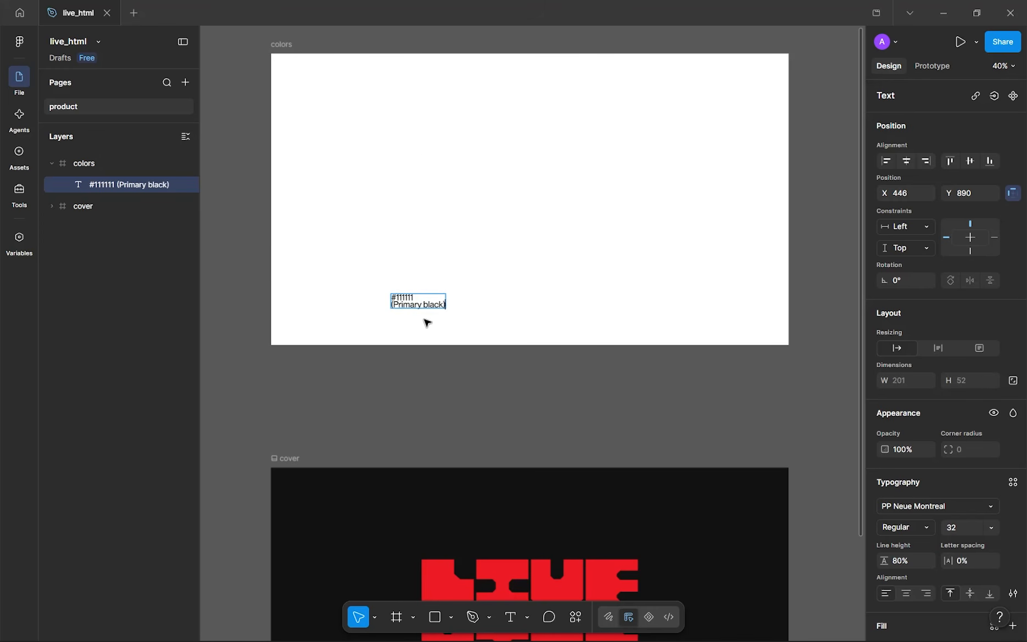
{"action": "key", "text": "Escape"}
- Center-align the two-line #111111 (Primary black) label horizontally
{"action": "scroll", "coordinate": [482, 264], "scroll_direction": "down", "scroll_amount": 3}
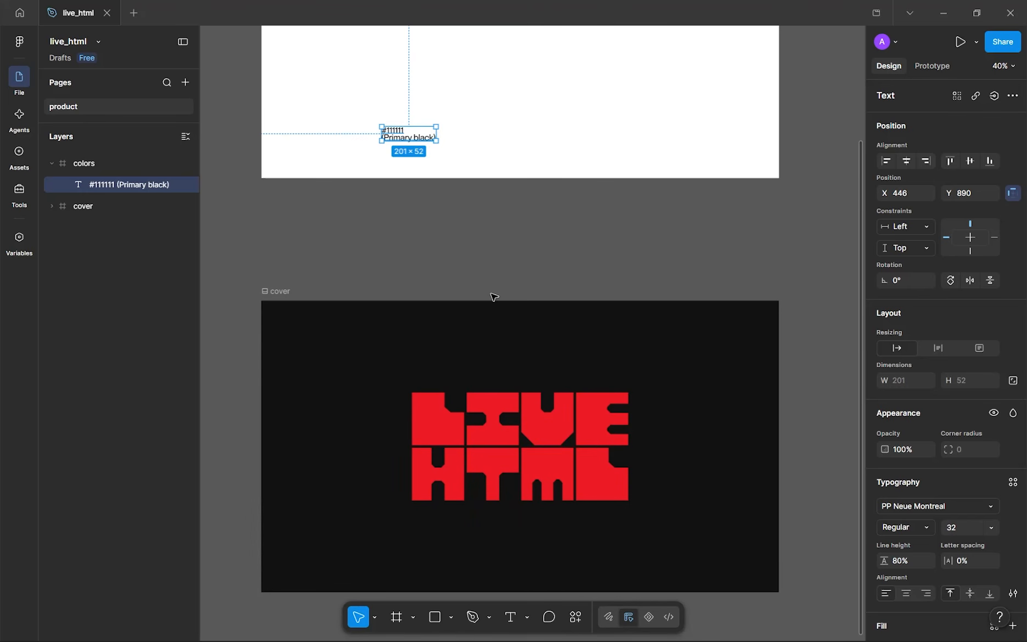
{"action": "scroll", "coordinate": [896, 426], "scroll_direction": "down", "scroll_amount": 3}
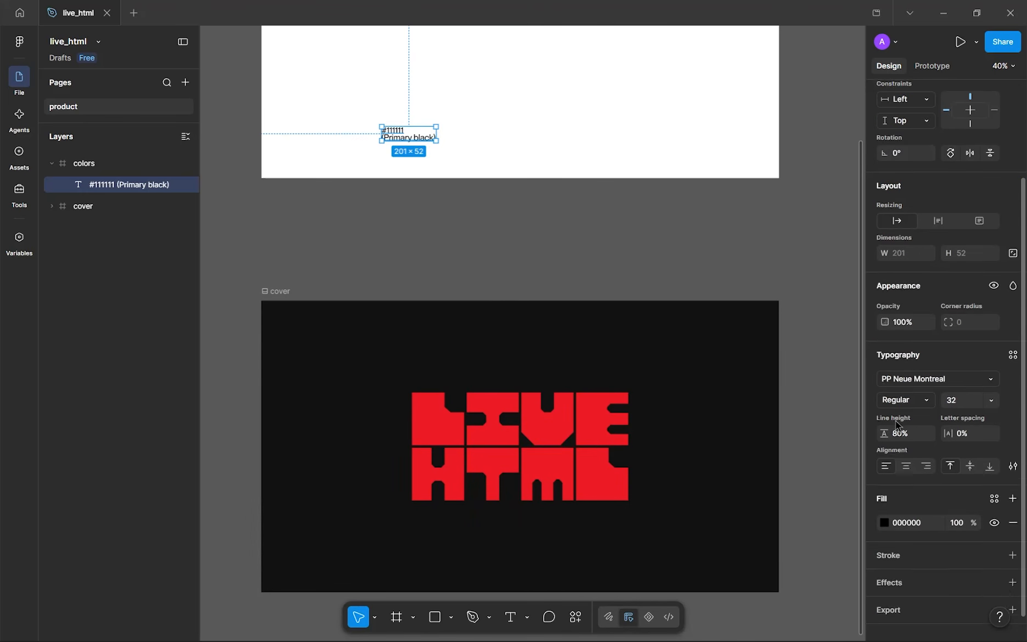
{"action": "left_click", "coordinate": [906, 460]}
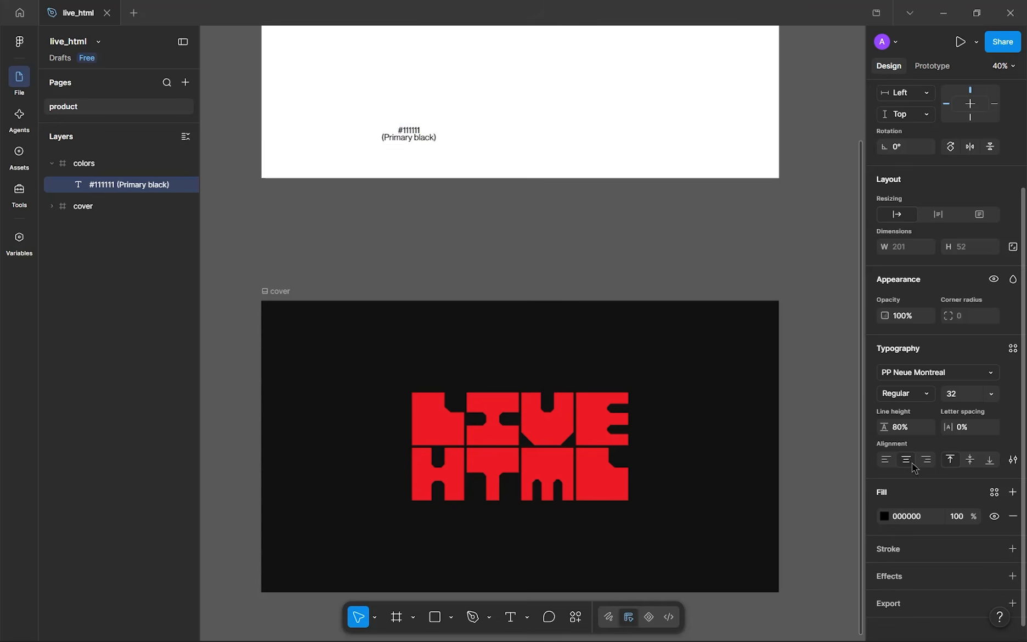
{"action": "scroll", "coordinate": [424, 348], "scroll_direction": "up", "scroll_amount": 3}
{"action": "scroll", "coordinate": [461, 218], "scroll_direction": "down", "scroll_amount": 5}
{"action": "scroll", "coordinate": [461, 218], "scroll_direction": "right", "scroll_amount": 2}
{"action": "left_click_drag", "start_coordinate": [520, 330], "coordinate": [619, 376]}
{"action": "left_click_drag", "start_coordinate": [543, 175], "coordinate": [559, 377]}
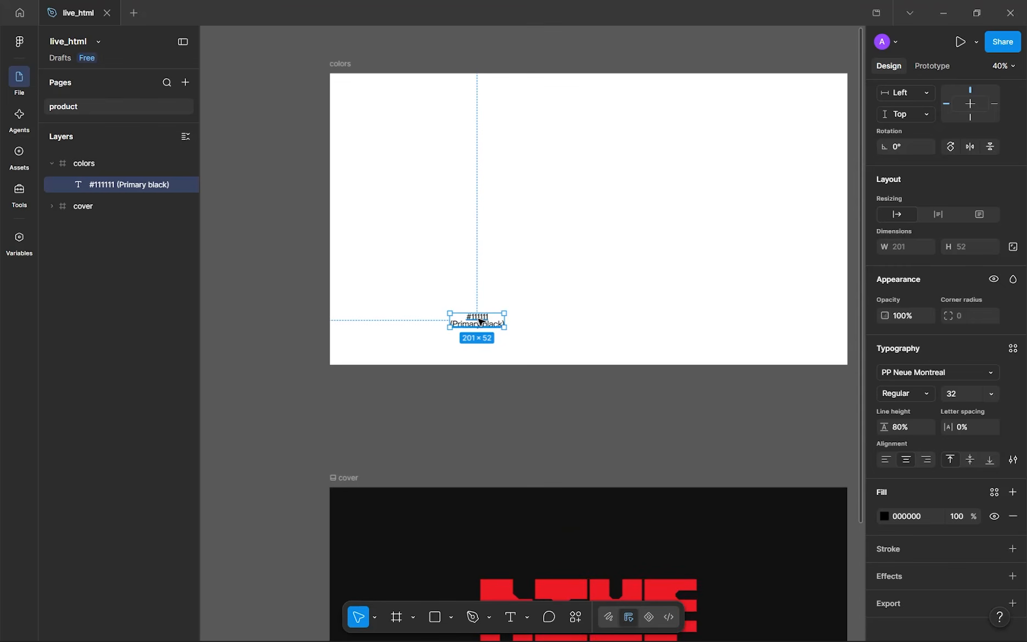
- Set the line height of the #111111 (Primary black) label to 100%
{"action": "scroll", "coordinate": [478, 307], "scroll_direction": "up", "scroll_amount": 5}
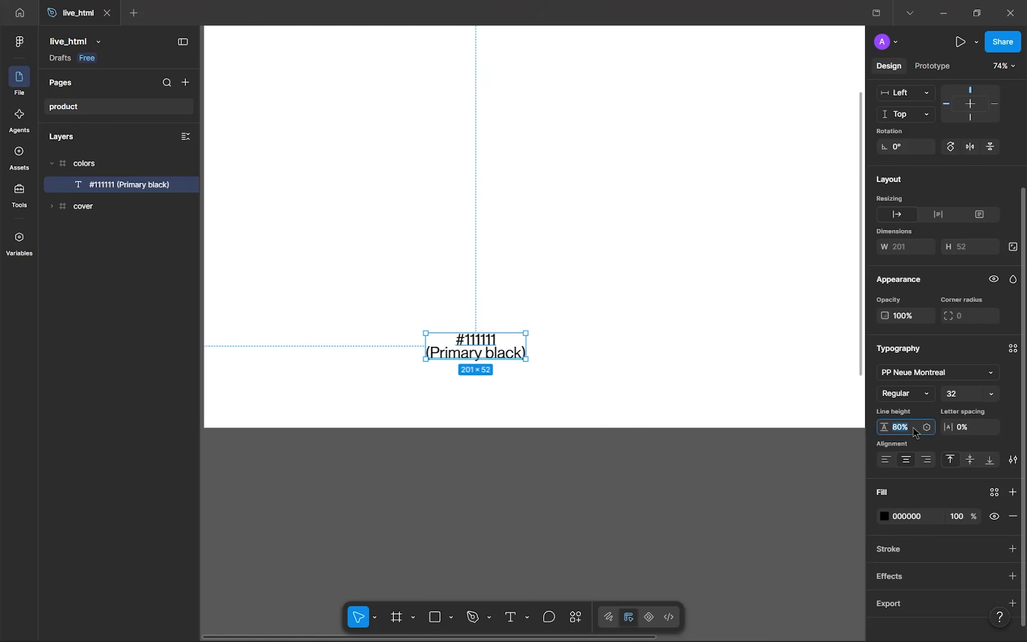
{"action": "key", "text": "Return"}
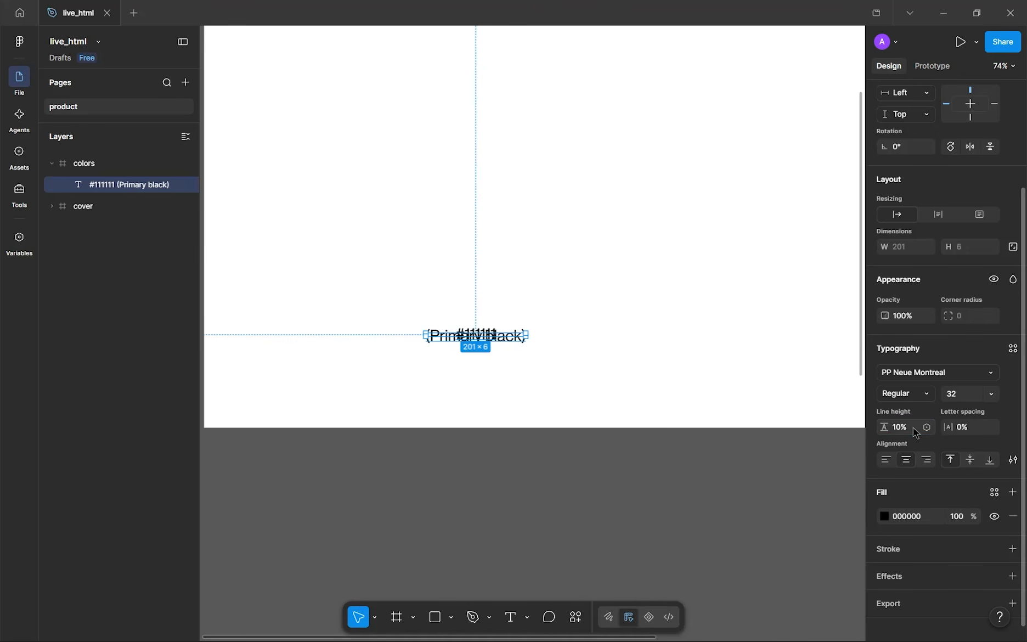
{"action": "type", "text": "0"}
{"action": "key", "text": "Return"}
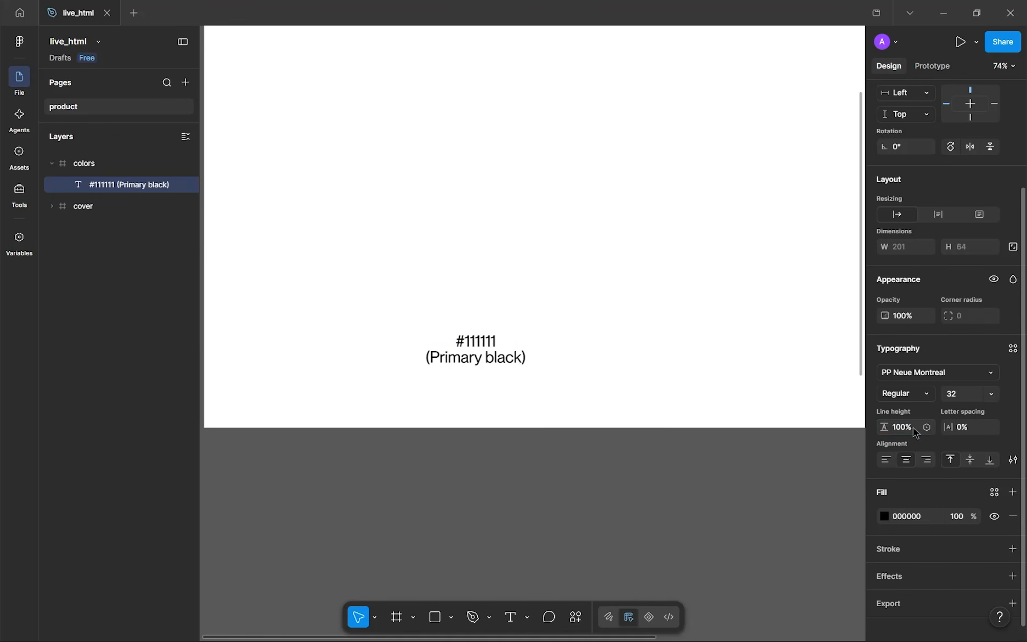
- Wrap the #111111 label in two nested auto layout frames and move it up to about mid-height in the colors frame's left half
{"action": "left_click_drag", "start_coordinate": [564, 324], "coordinate": [597, 294]}
{"action": "scroll", "coordinate": [554, 329], "scroll_direction": "down", "scroll_amount": 5}
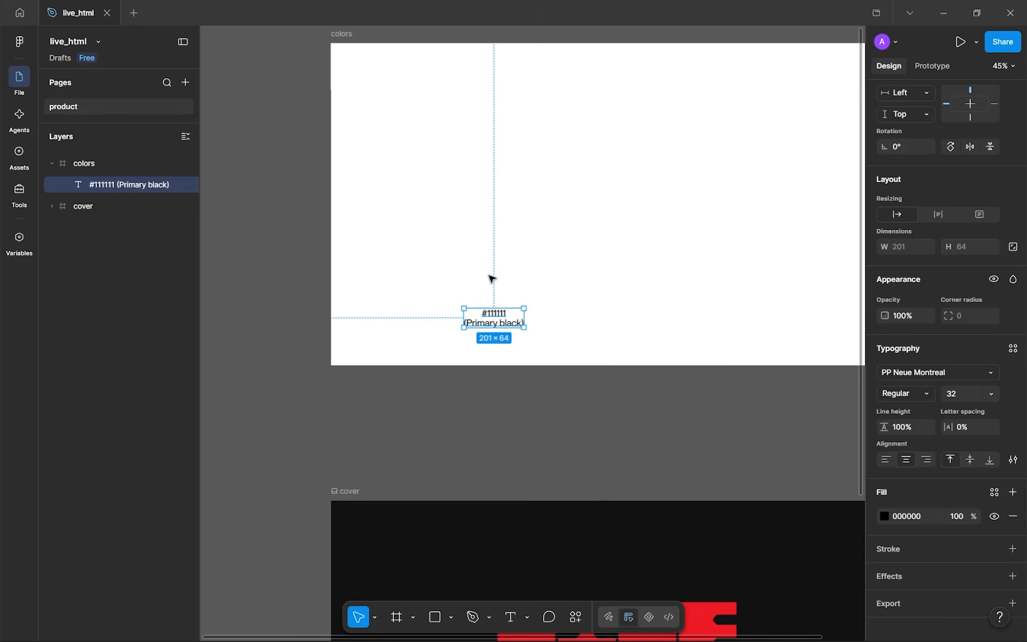
{"action": "key", "text": "shift+a"}
{"action": "key", "text": "shift+a"}
{"action": "left_click_drag", "start_coordinate": [493, 321], "coordinate": [460, 211]}
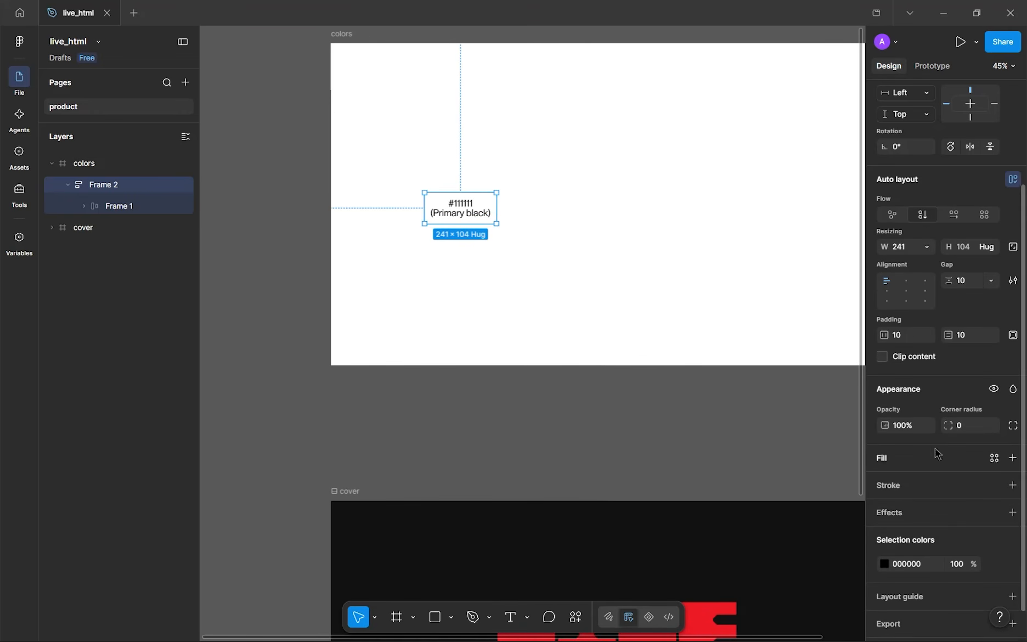
- Add a 111111 fill to the outer auto layout frame around the Primary black label
{"action": "left_click", "coordinate": [1014, 458]}
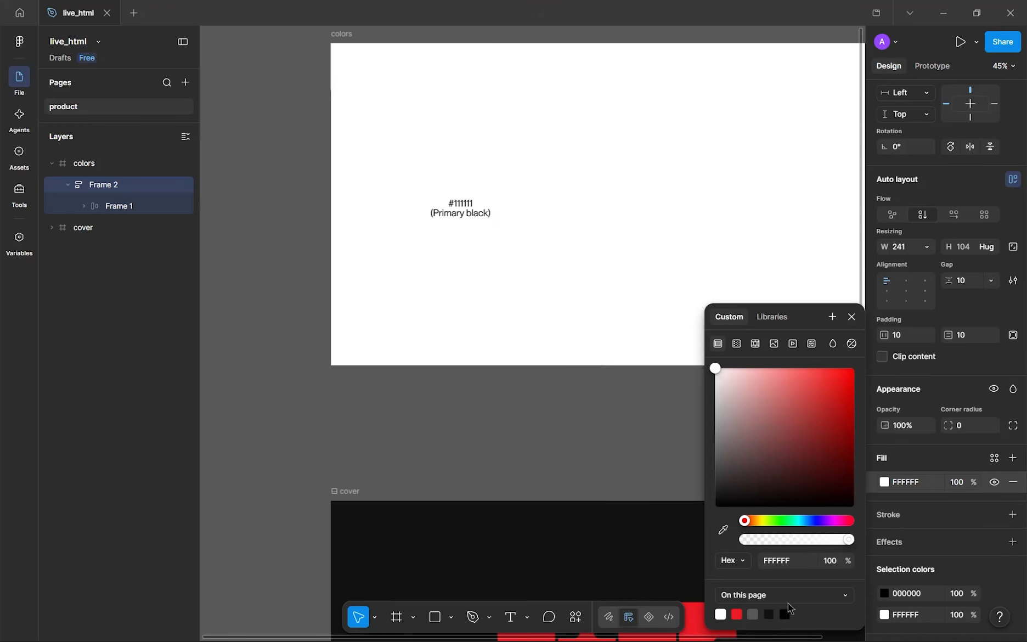
{"action": "left_click", "coordinate": [770, 613]}
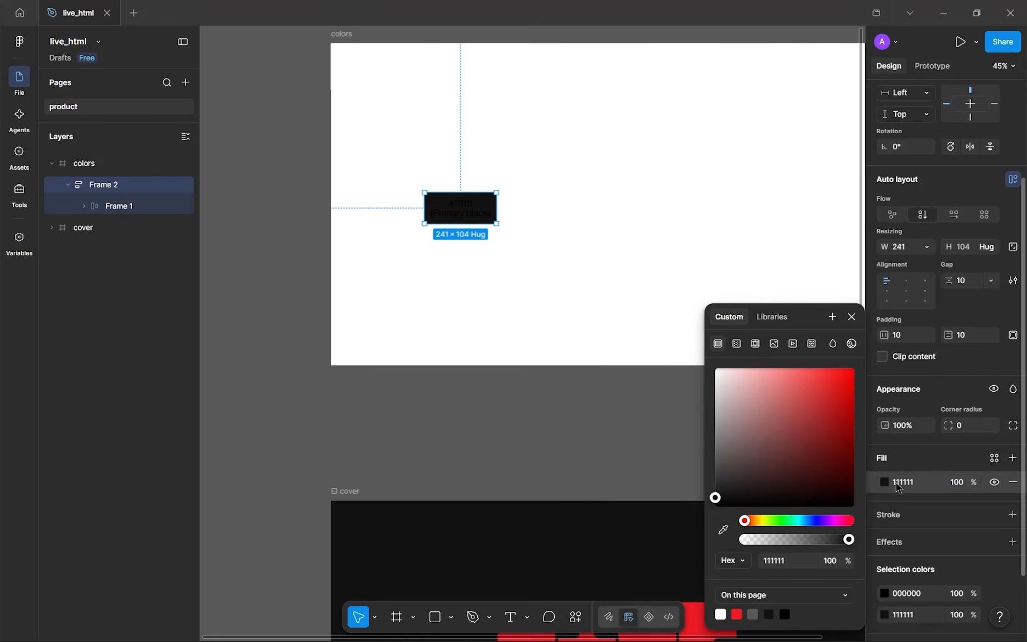
{"action": "scroll", "coordinate": [912, 503], "scroll_direction": "down", "scroll_amount": 1}
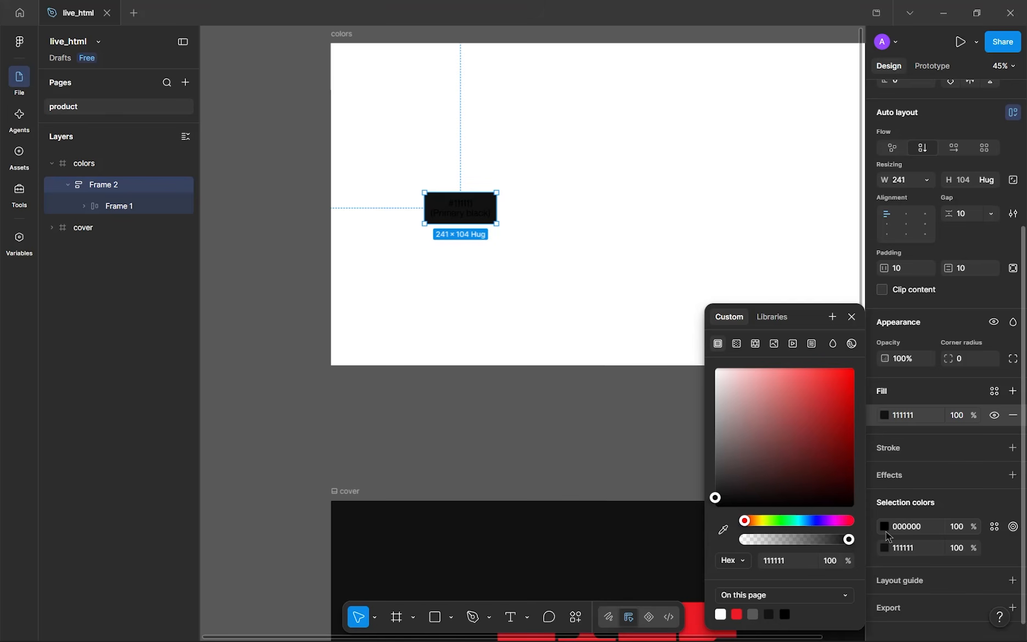
{"action": "key", "text": "Escape"}
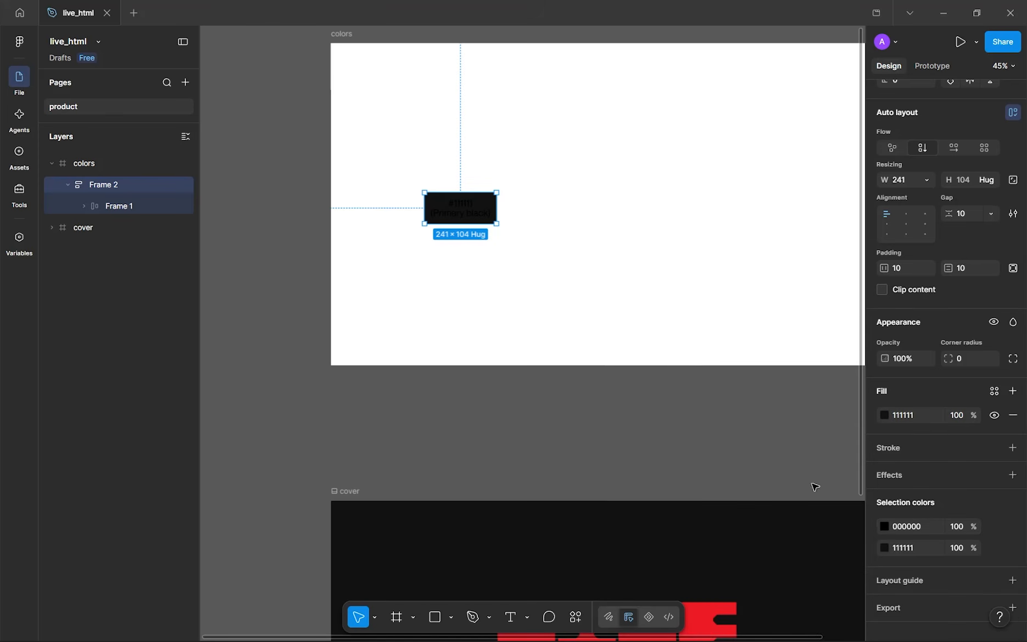
- Change the Primary black label's text color to FFFFFF
{"action": "left_click", "coordinate": [884, 527]}
{"action": "left_click_drag", "start_coordinate": [762, 368], "coordinate": [635, 280]}
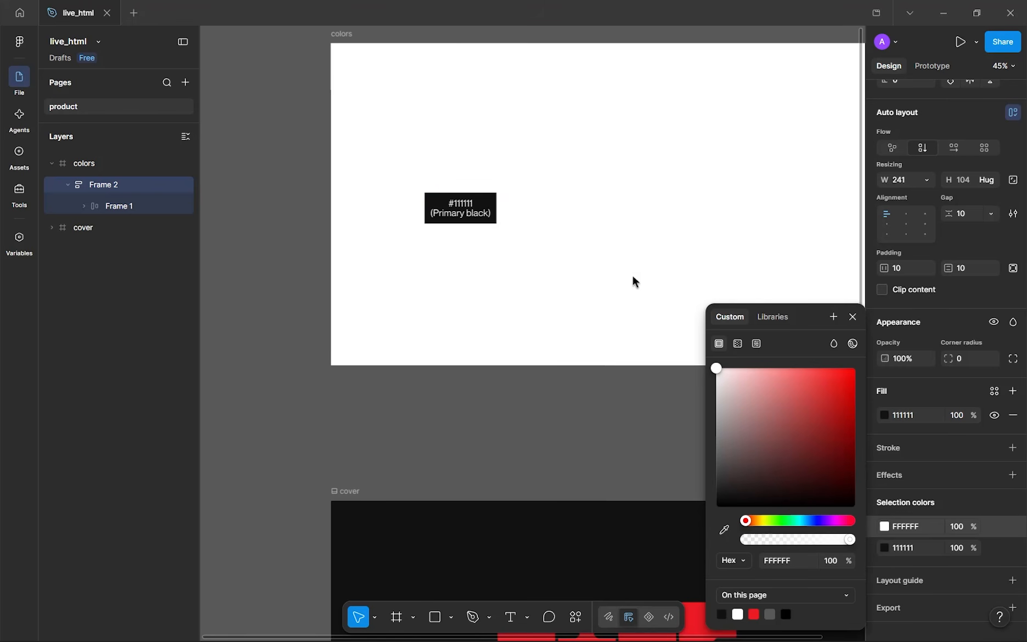
{"action": "left_click", "coordinate": [853, 317]}
- Duplicate the Primary black swatch and place the copy just to its right
{"action": "scroll", "coordinate": [494, 167], "scroll_direction": "right", "scroll_amount": 1}
{"action": "scroll", "coordinate": [494, 167], "scroll_direction": "down", "scroll_amount": 1}
{"action": "left_click_drag", "start_coordinate": [442, 200], "coordinate": [511, 200]}
{"action": "key", "text": "ctrl+d"}
{"action": "left_click_drag", "start_coordinate": [591, 206], "coordinate": [575, 273]}
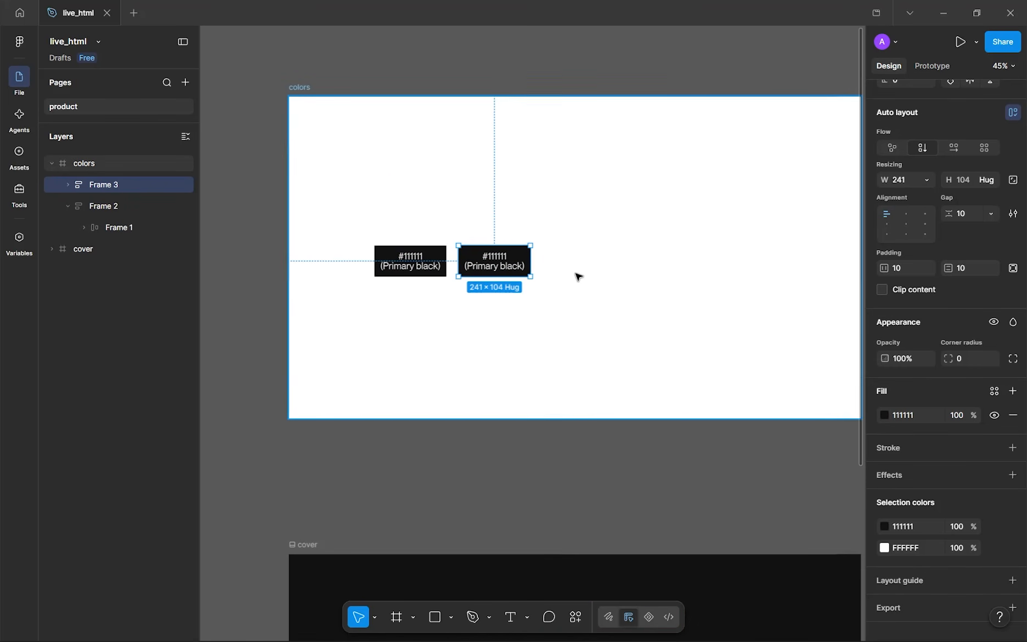
- Change the second swatch's label to "#ffffff (Primary white)"
{"action": "scroll", "coordinate": [577, 276], "scroll_direction": "up", "scroll_amount": 1}
{"action": "double_click", "coordinate": [491, 256]}
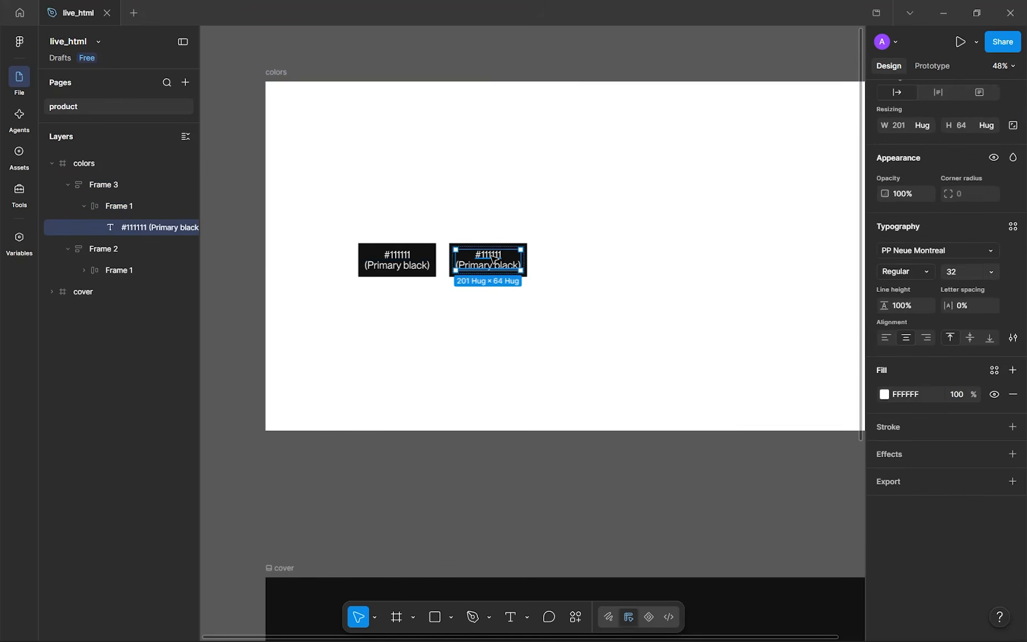
{"action": "double_click", "coordinate": [494, 259]}
{"action": "double_click", "coordinate": [489, 256]}
{"action": "type", "text": "ffffff"}
{"action": "double_click", "coordinate": [504, 265]}
{"action": "type", "text": "white"}
{"action": "key", "text": "Escape"}
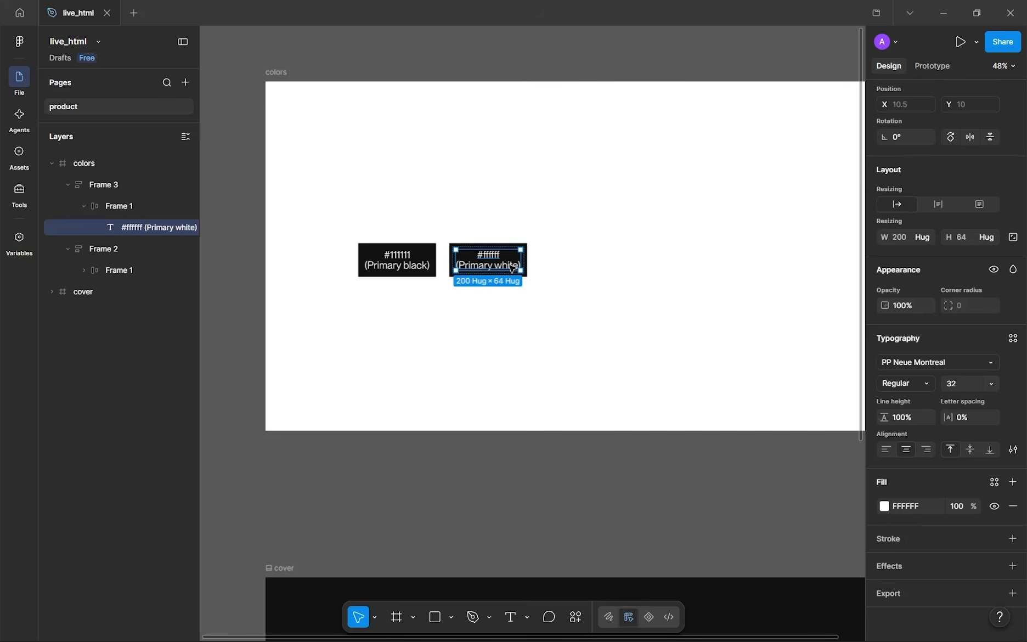
- Duplicate the Primary white swatch to its right as a third swatch
{"action": "key", "text": "Escape"}
{"action": "left_click", "coordinate": [498, 259]}
{"action": "left_click_drag", "start_coordinate": [498, 259], "coordinate": [586, 259]}
- Look up the hex fill value of the red logo in the cover frame
{"action": "scroll", "coordinate": [589, 471], "scroll_direction": "down", "scroll_amount": 5}
{"action": "left_click", "coordinate": [591, 466]}
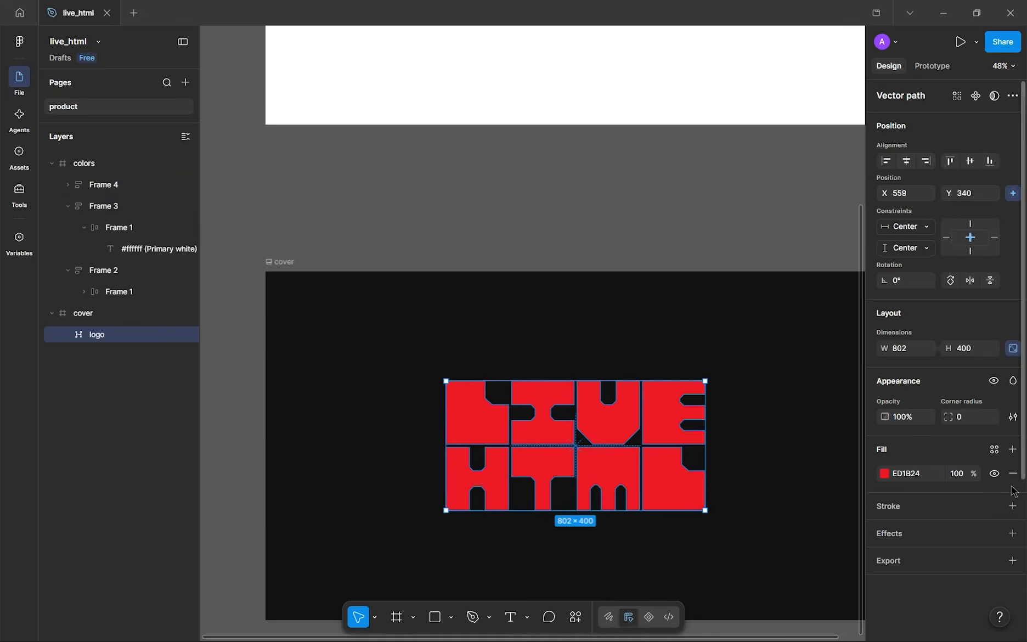
{"action": "left_click", "coordinate": [907, 473]}
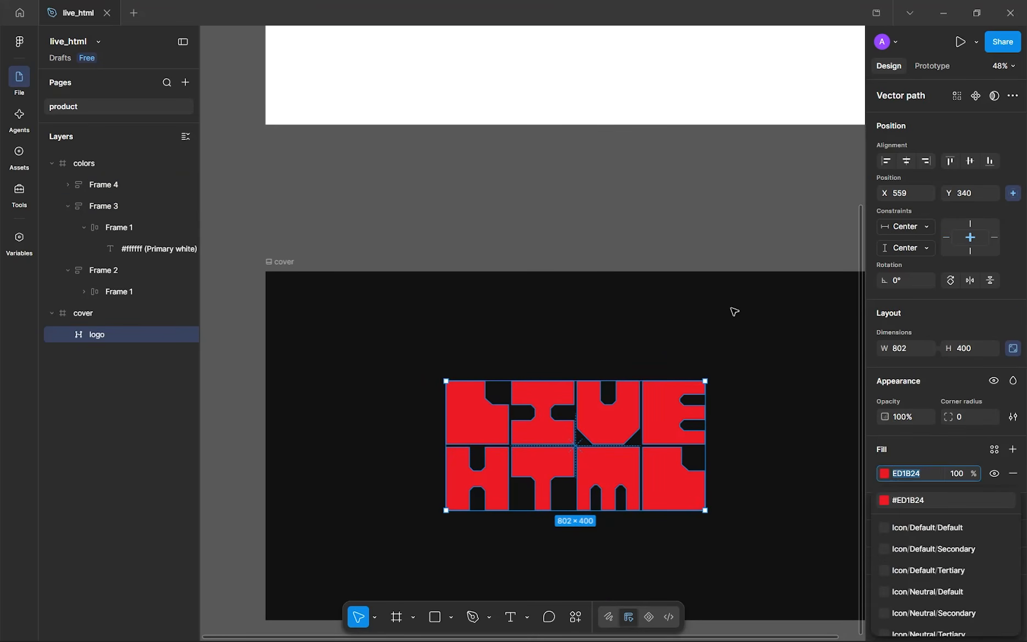
{"action": "scroll", "coordinate": [734, 312], "scroll_direction": "up", "scroll_amount": 3}
{"action": "scroll", "coordinate": [734, 312], "scroll_direction": "up", "scroll_amount": 2}
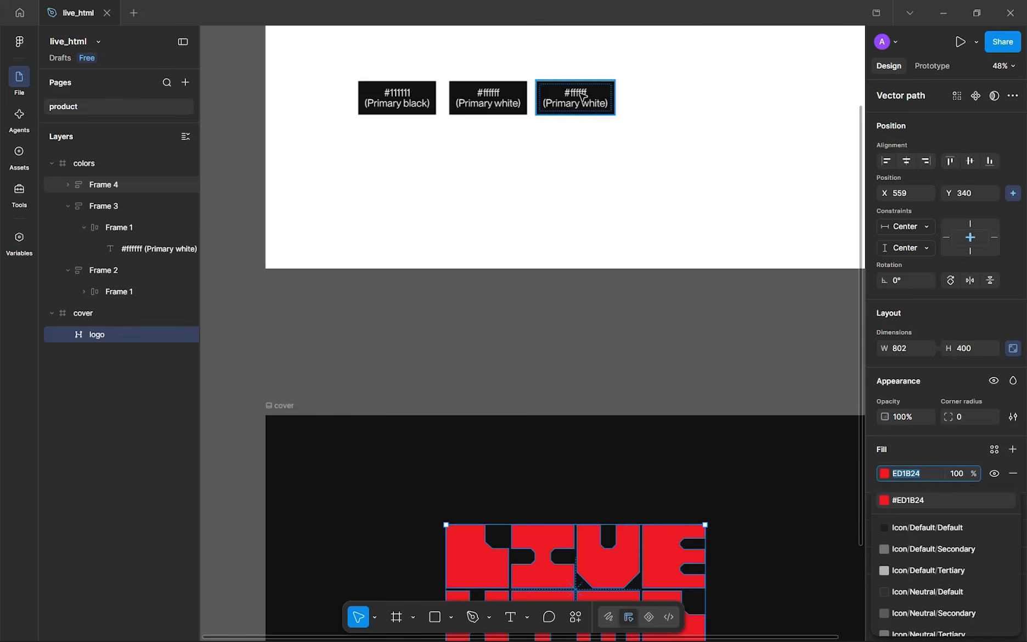
- Replace the hex code in the third swatch's label with #ed1b24
{"action": "left_click", "coordinate": [583, 97]}
{"action": "double_click", "coordinate": [582, 94]}
{"action": "double_click", "coordinate": [581, 92]}
{"action": "double_click", "coordinate": [579, 91]}
{"action": "double_click", "coordinate": [580, 91]}
{"action": "type", "text": "ed1b24"}
{"action": "key", "text": "Escape"}
{"action": "left_click", "coordinate": [595, 180]}
{"action": "scroll", "coordinate": [595, 179], "scroll_direction": "down", "scroll_amount": 2}
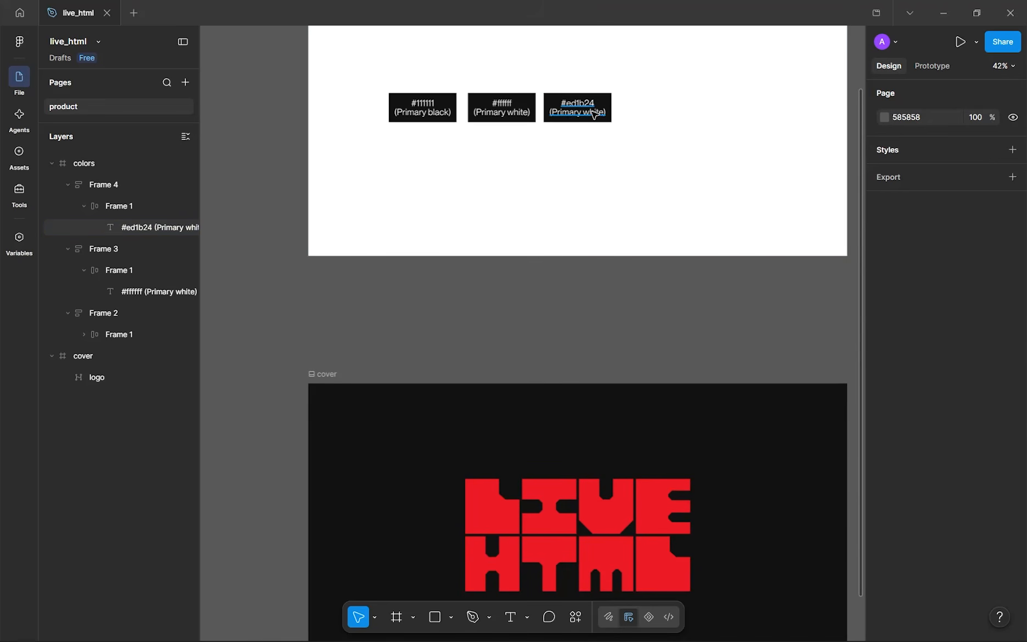
- Change the second line of the third swatch's label to "(Primary brand)"
{"action": "left_click", "coordinate": [595, 114], "text": "ctrl"}
{"action": "double_click", "coordinate": [597, 113]}
{"action": "double_click", "coordinate": [598, 113]}
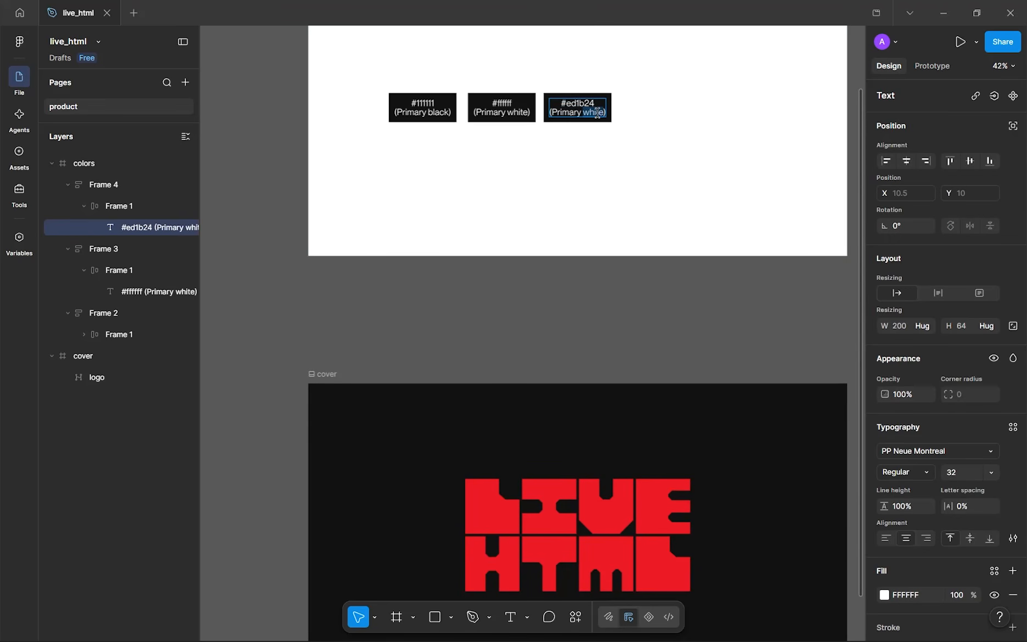
{"action": "type", "text": "branddjadada"}
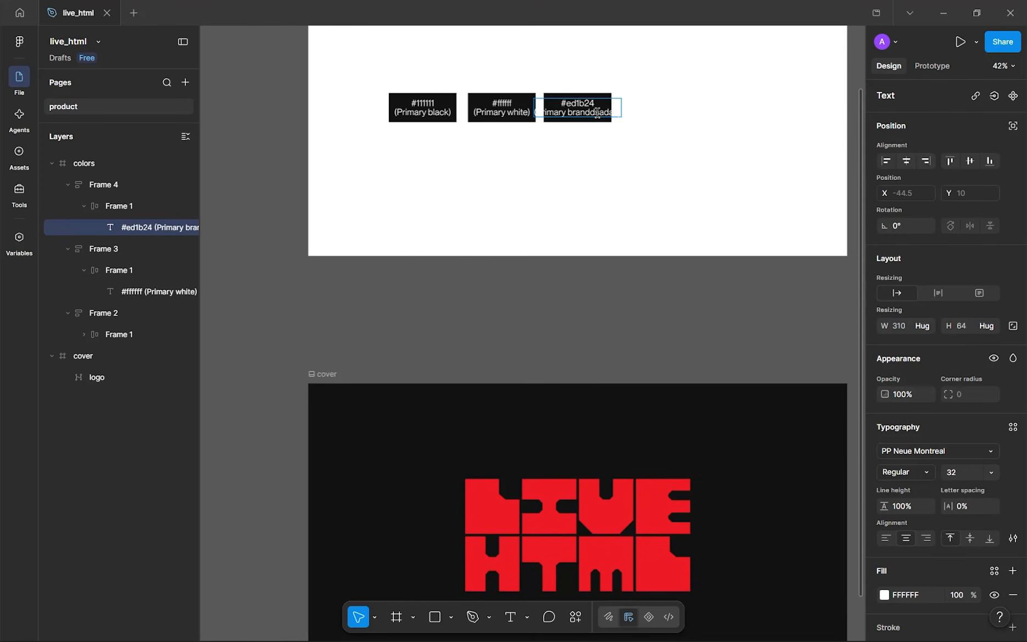
{"action": "key", "text": "ctrl+z"}
{"action": "key", "text": "Escape"}
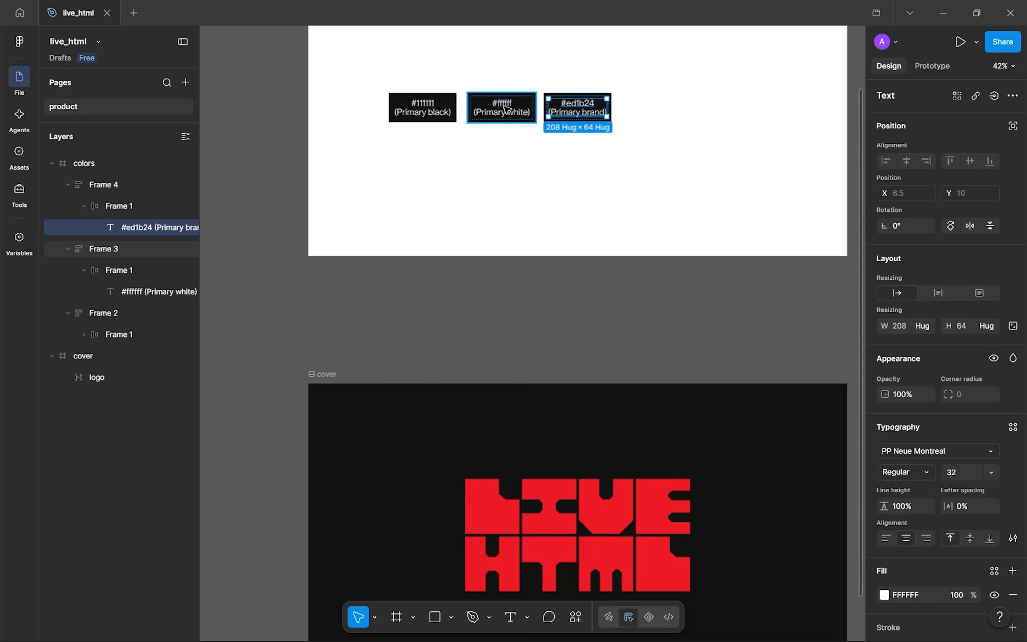
{"action": "left_click", "coordinate": [497, 132]}
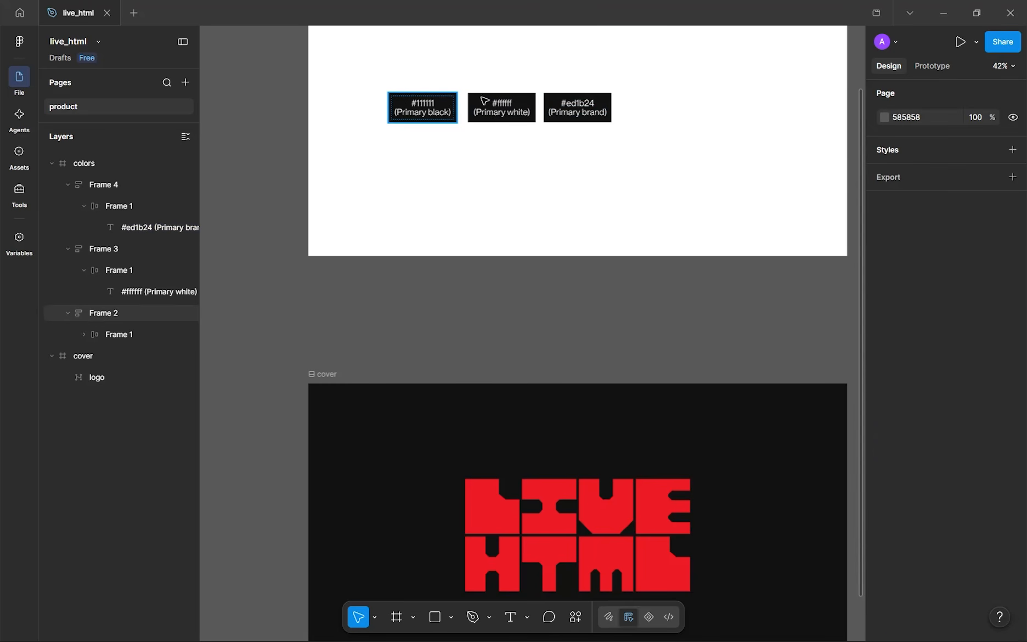
{"action": "left_click", "coordinate": [422, 107]}
{"action": "left_click", "coordinate": [501, 108], "text": "shift"}
{"action": "left_click", "coordinate": [577, 107], "text": "shift"}
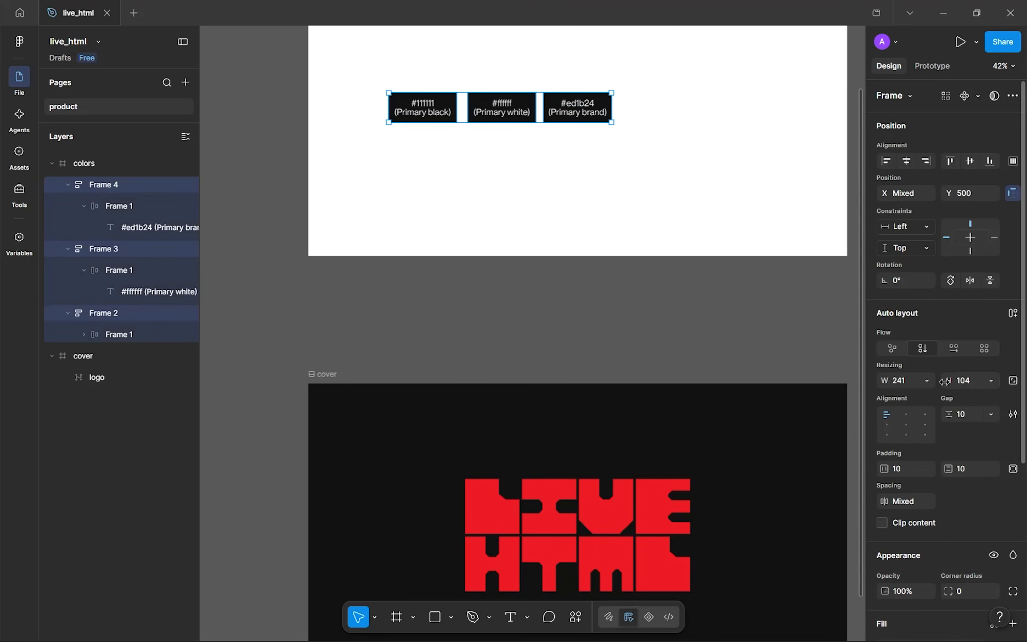
- Ungroup the outer frame of the Primary black swatch, keeping only its inner auto layout frame
{"action": "left_click", "coordinate": [119, 315]}
{"action": "left_click", "coordinate": [121, 335]}
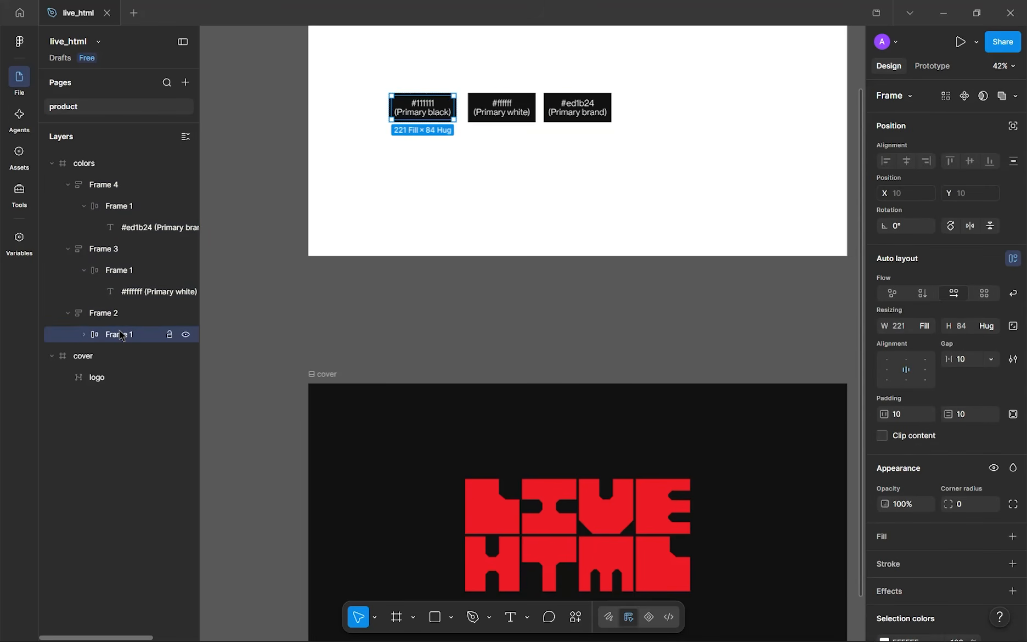
{"action": "left_click", "coordinate": [111, 321]}
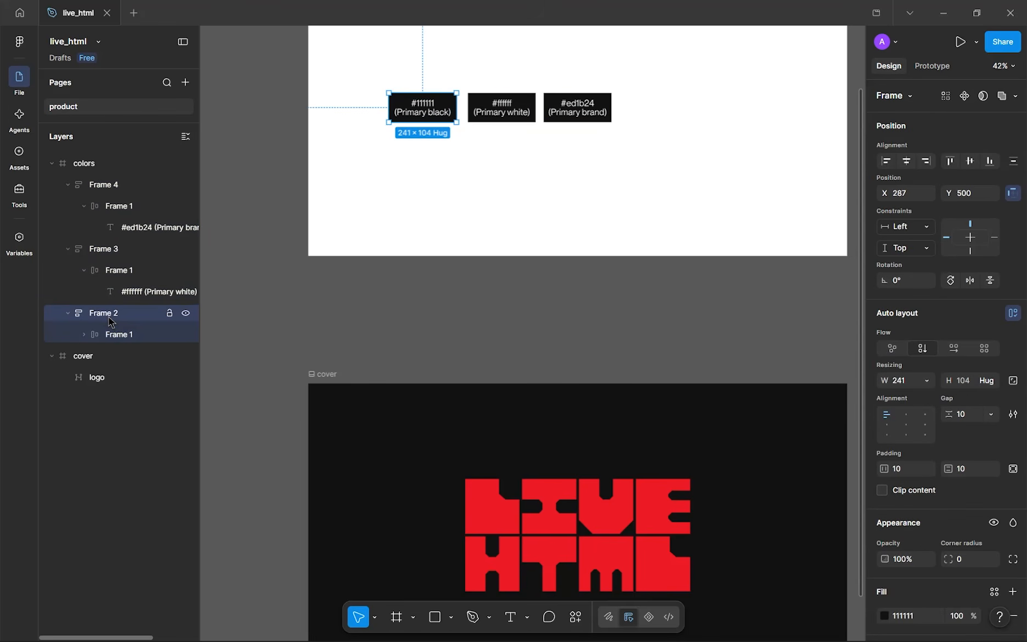
{"action": "right_click", "coordinate": [110, 322]}
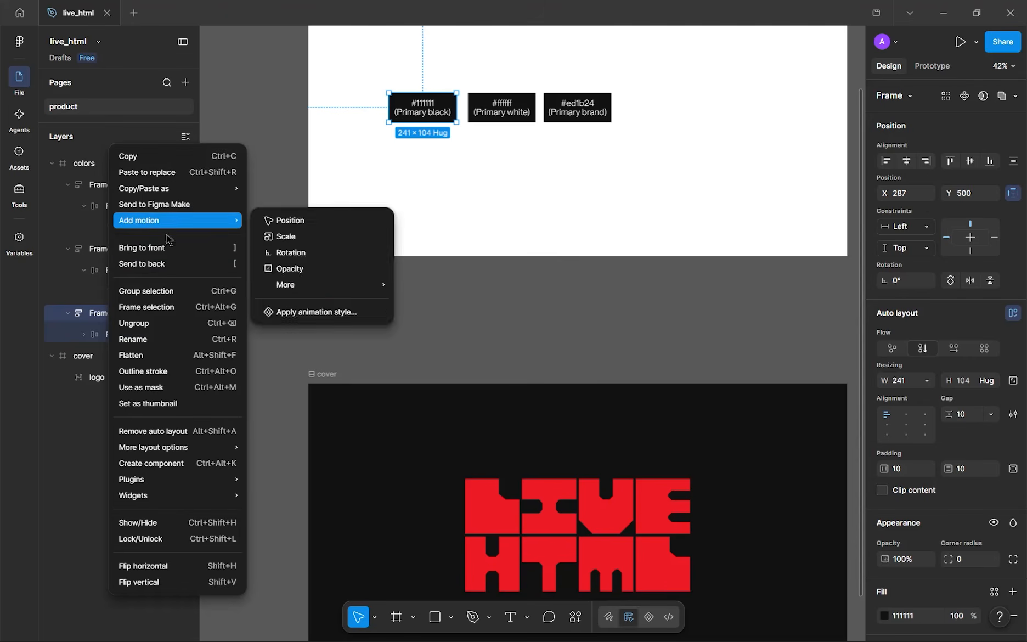
{"action": "left_click", "coordinate": [139, 326]}
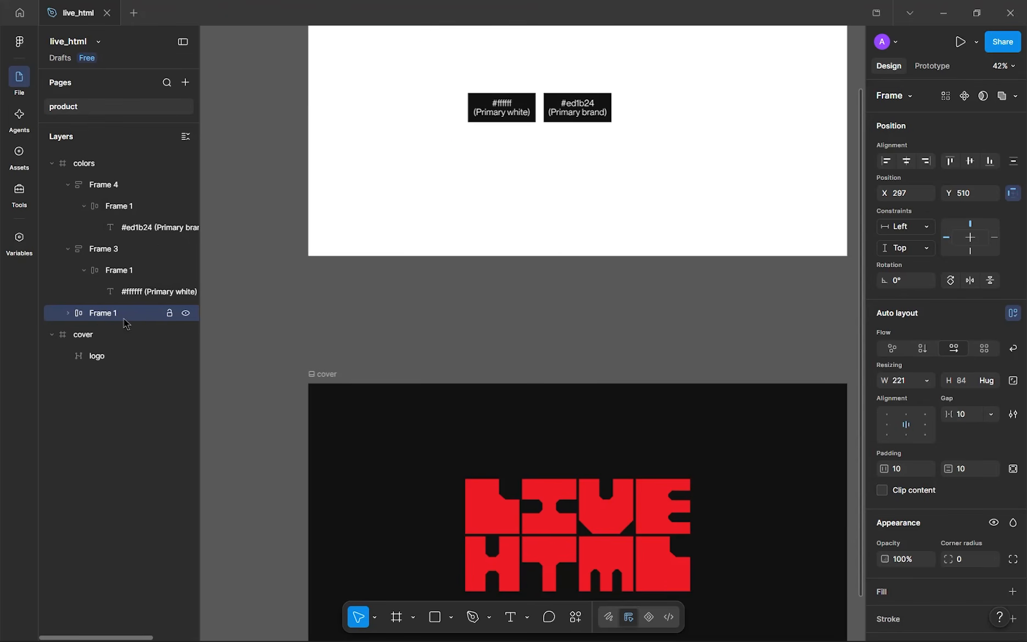
- Add a 111111 fill to the remaining auto layout frame of the Primary black swatch
{"action": "left_click", "coordinate": [66, 313]}
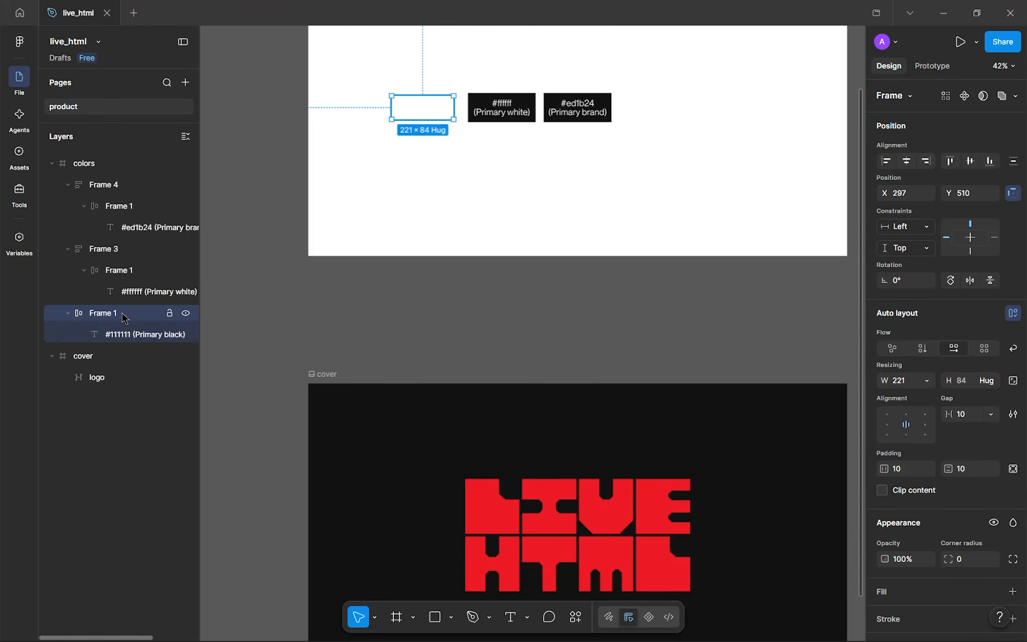
{"action": "scroll", "coordinate": [988, 516], "scroll_direction": "down", "scroll_amount": 2}
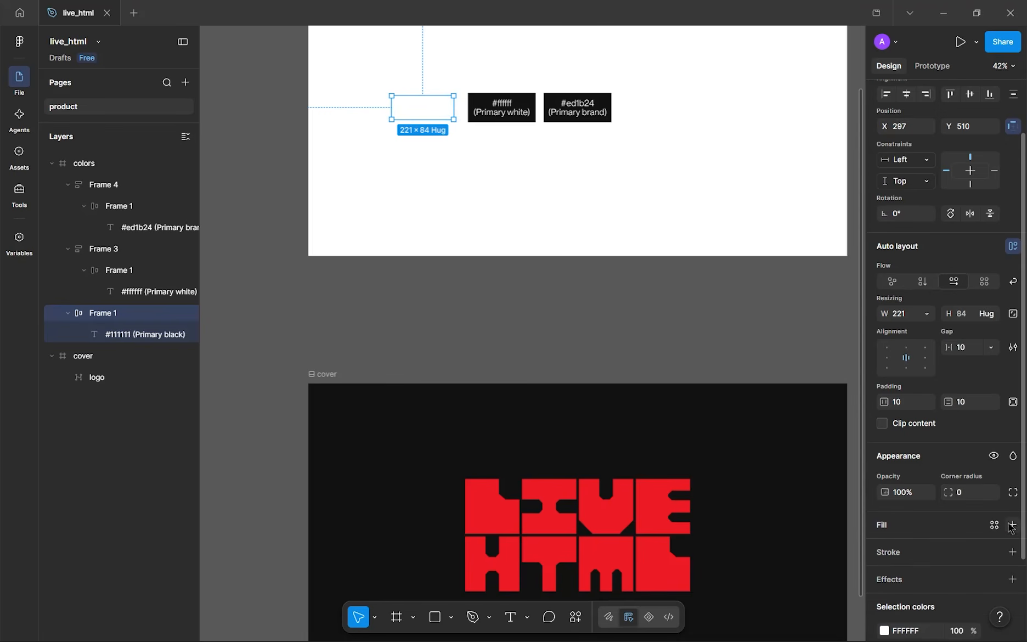
{"action": "left_click", "coordinate": [1013, 525]}
{"action": "left_click", "coordinate": [905, 548]}
{"action": "type", "text": "111111"}
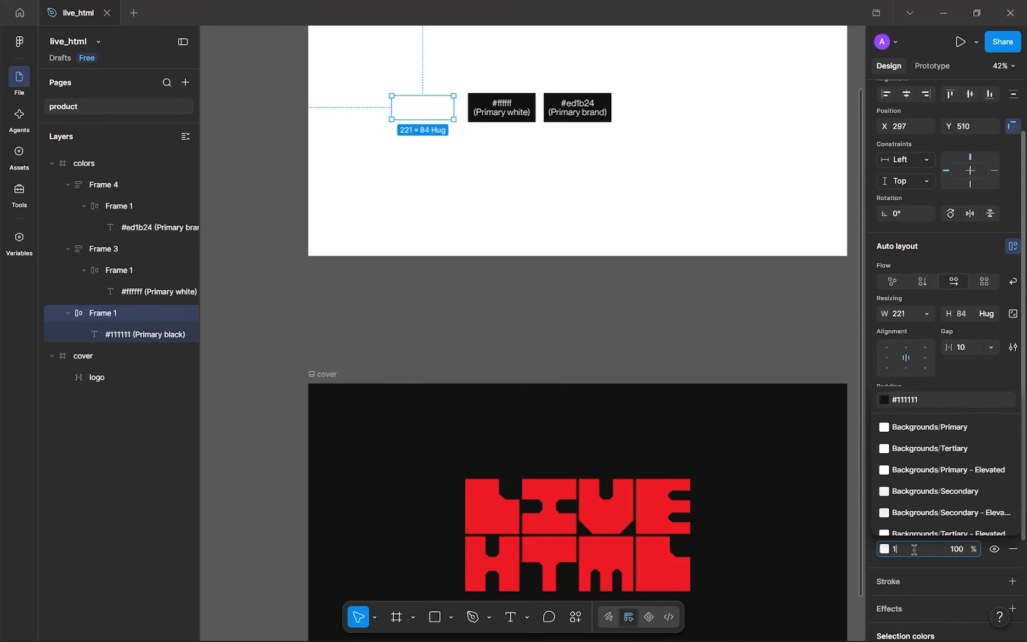
{"action": "left_click", "coordinate": [572, 284]}
{"action": "left_click", "coordinate": [397, 105]}
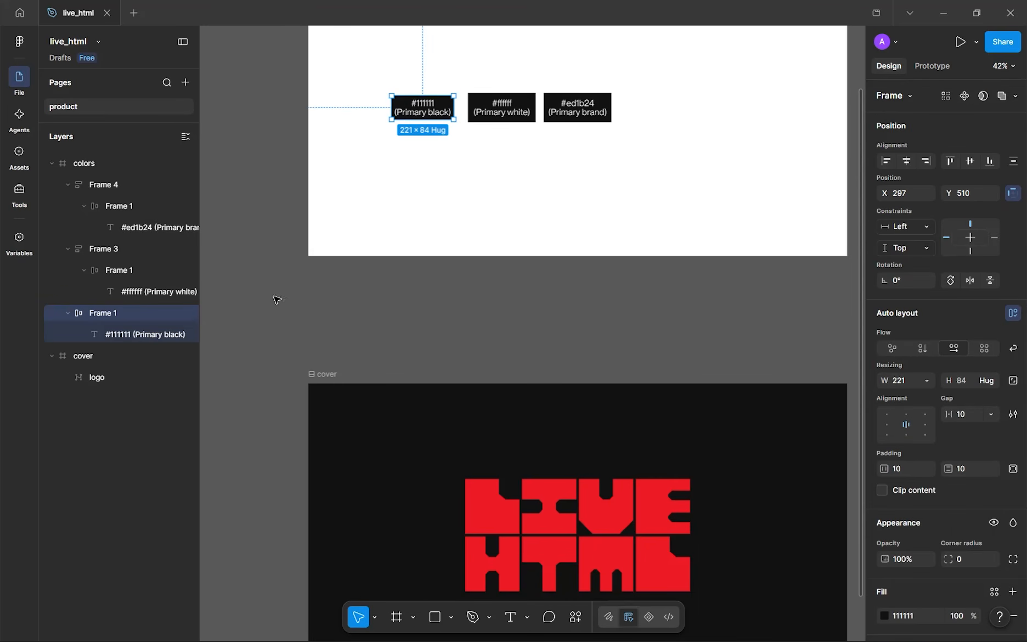
- Rename the Primary black swatch's frame layer to "primary_black"
{"action": "double_click", "coordinate": [112, 317]}
{"action": "type", "text": "primary_black"}
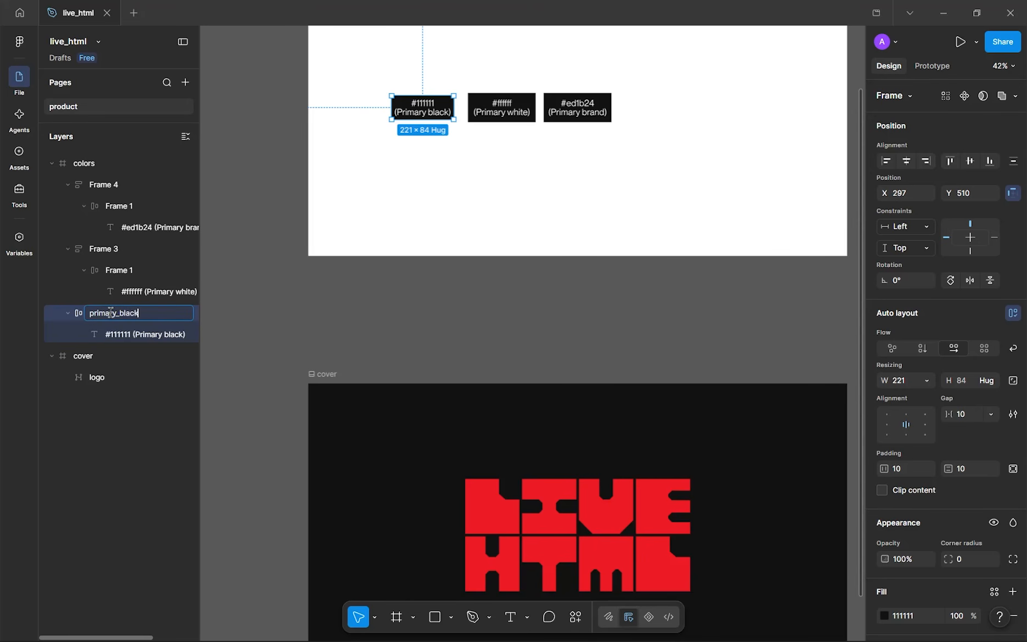
{"action": "key", "text": "Return"}
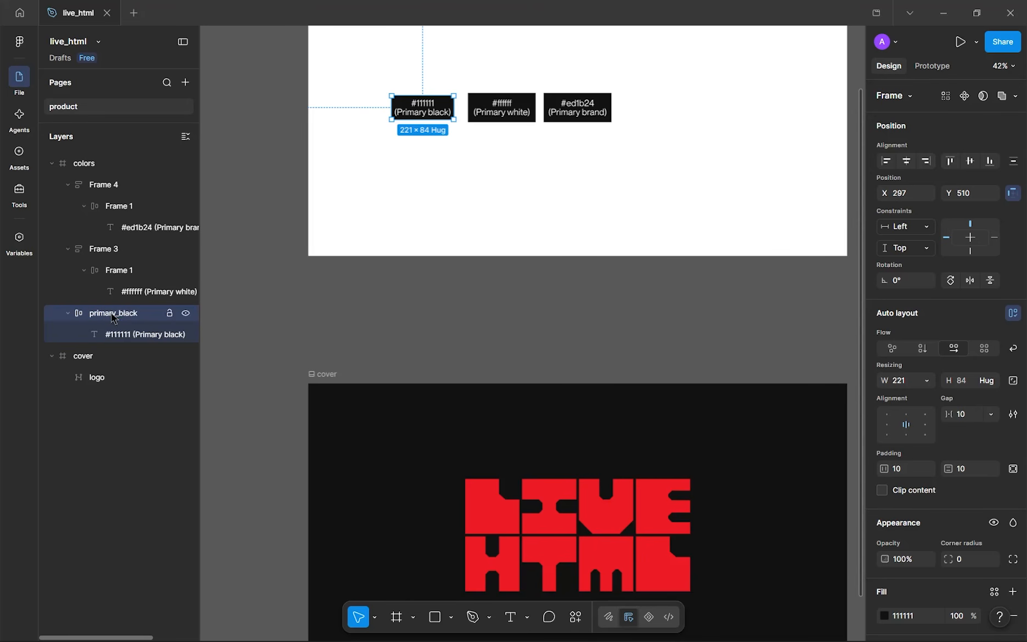
- Ungroup the inner frame nested inside the Primary white swatch
{"action": "left_click", "coordinate": [523, 123]}
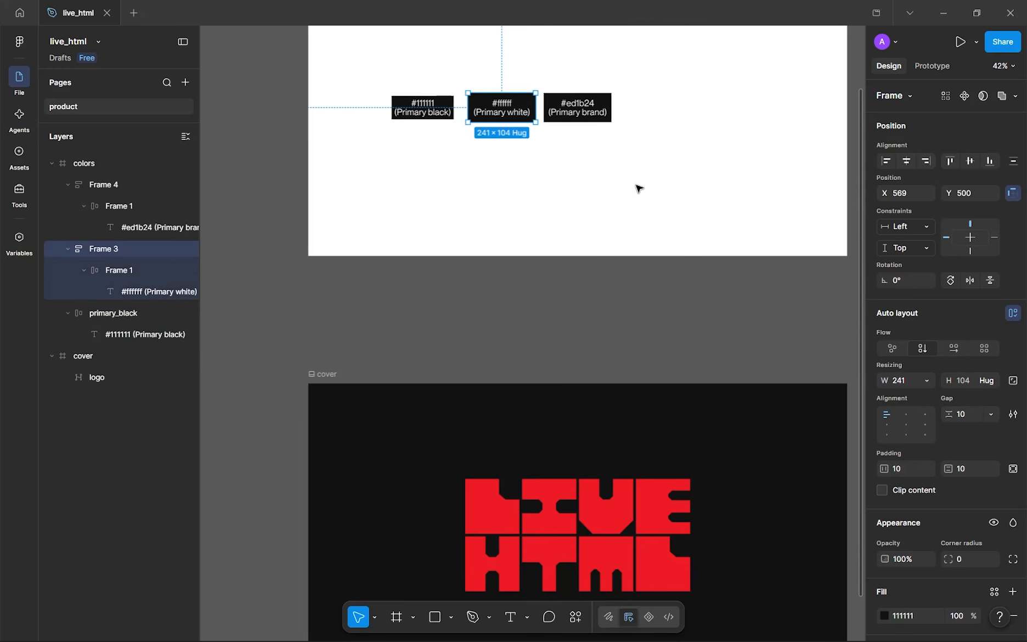
{"action": "right_click", "coordinate": [111, 266]}
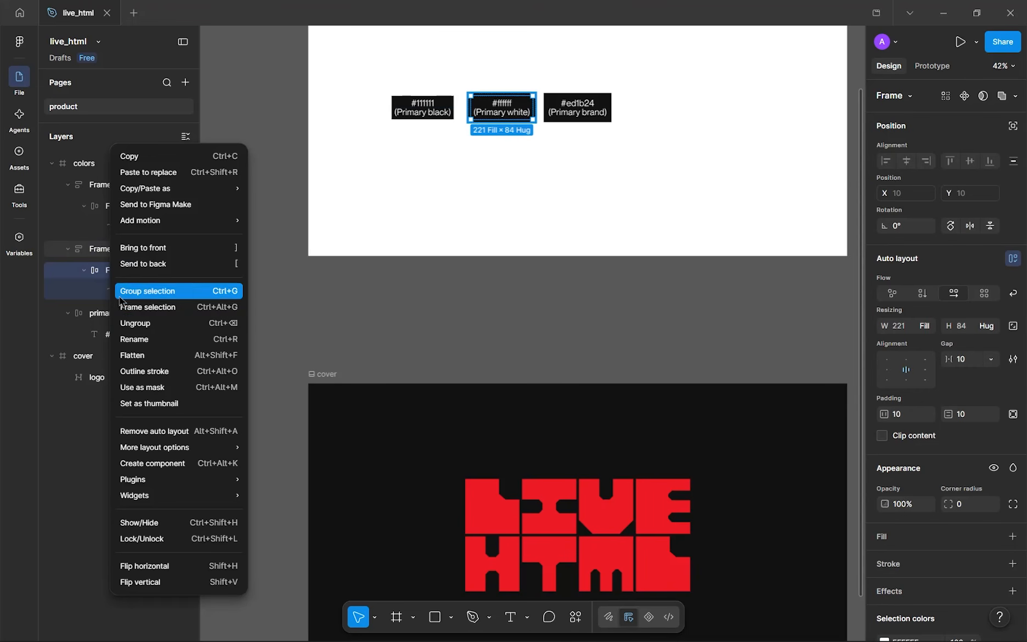
{"action": "left_click", "coordinate": [137, 324]}
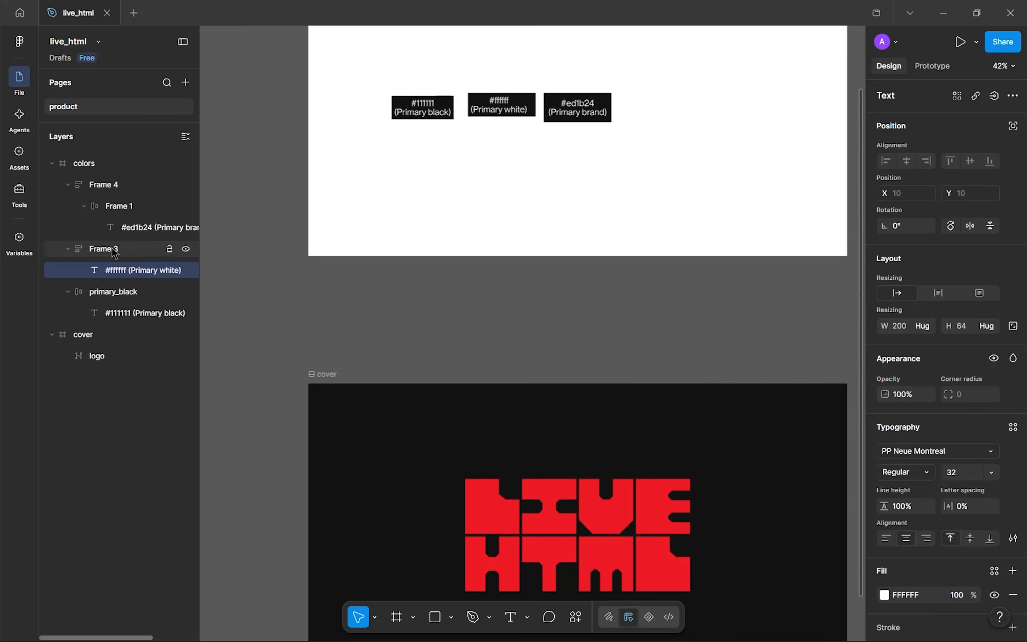
- Rename the Primary white swatch's frame layer to "primary_white" and set its fill to FFFFFF
{"action": "double_click", "coordinate": [112, 249]}
{"action": "type", "text": "primary_white"}
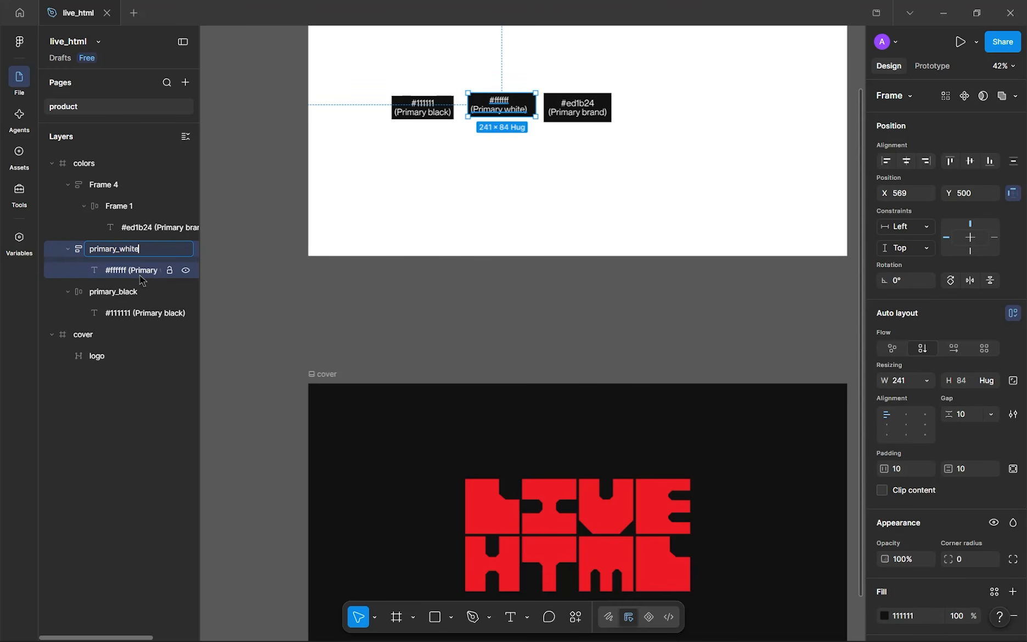
{"action": "scroll", "coordinate": [917, 598], "scroll_direction": "down", "scroll_amount": 2}
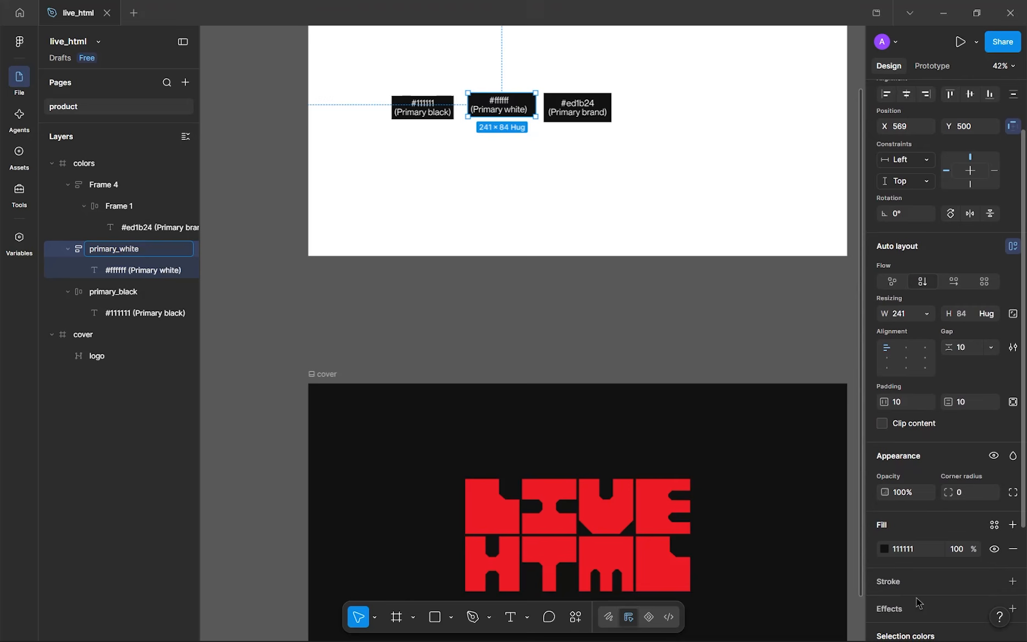
{"action": "left_click", "coordinate": [901, 549]}
{"action": "type", "text": "f"}
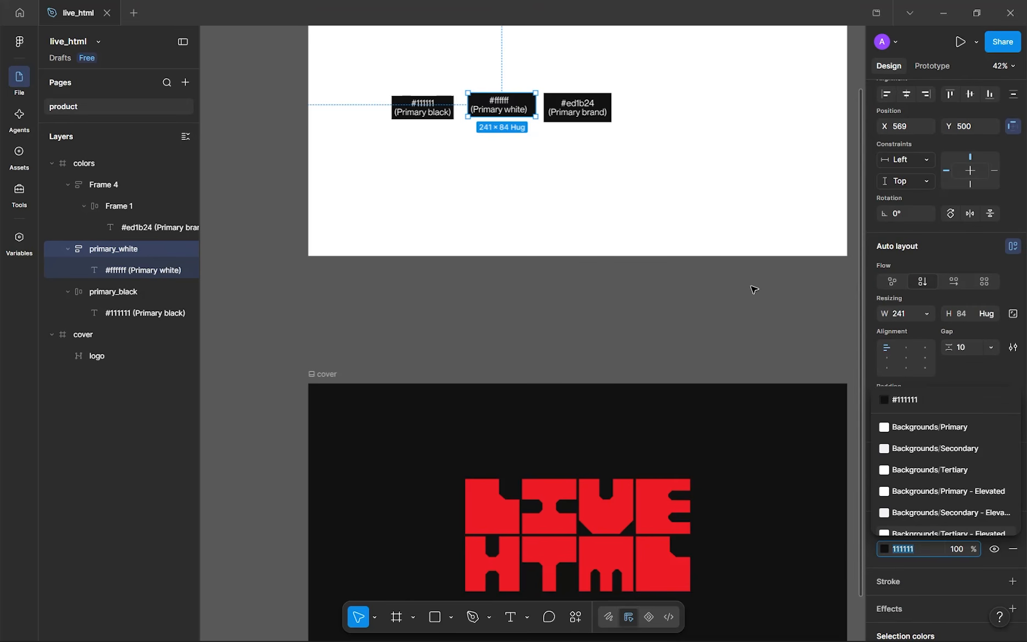
{"action": "type", "text": "fffff"}
{"action": "key", "text": "Return"}
- Set the text fill of the Primary white swatch's label to black, 000000
{"action": "double_click", "coordinate": [504, 104]}
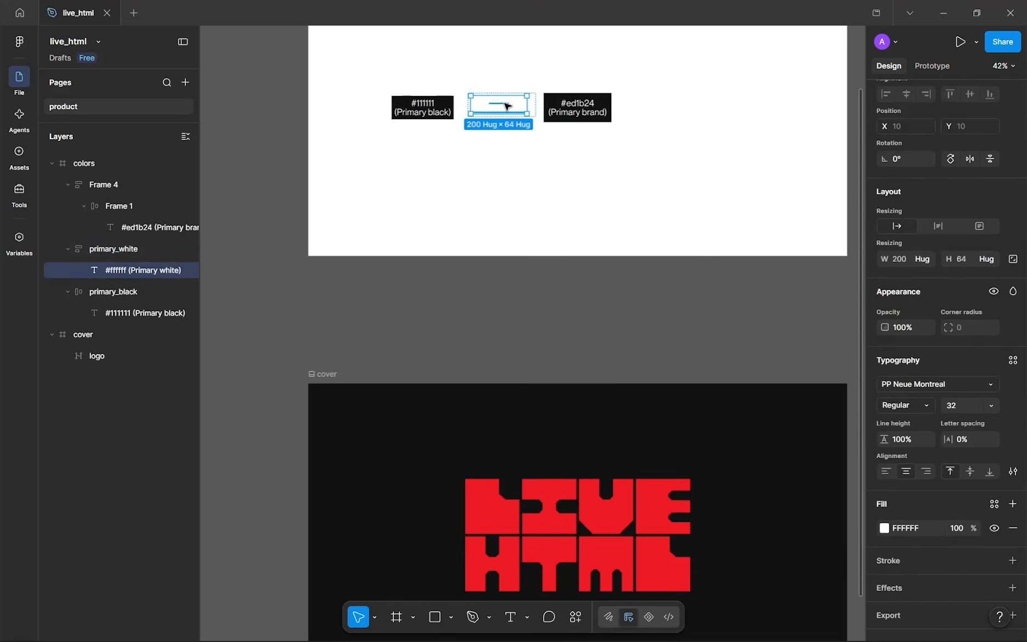
{"action": "left_click", "coordinate": [884, 528]}
{"action": "left_click_drag", "start_coordinate": [844, 508], "coordinate": [713, 510]}
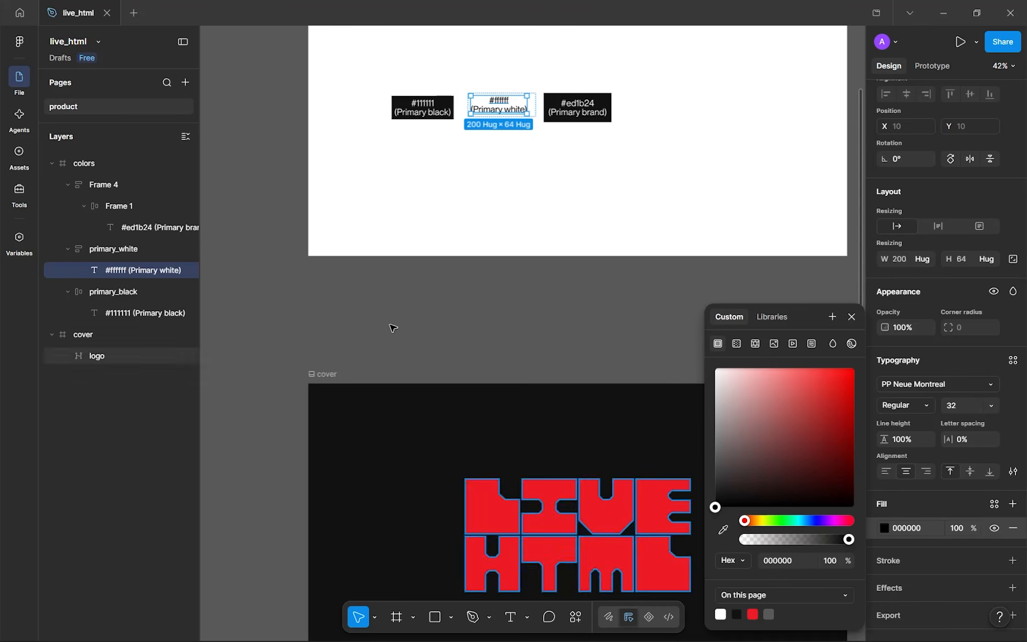
{"action": "left_click", "coordinate": [551, 281]}
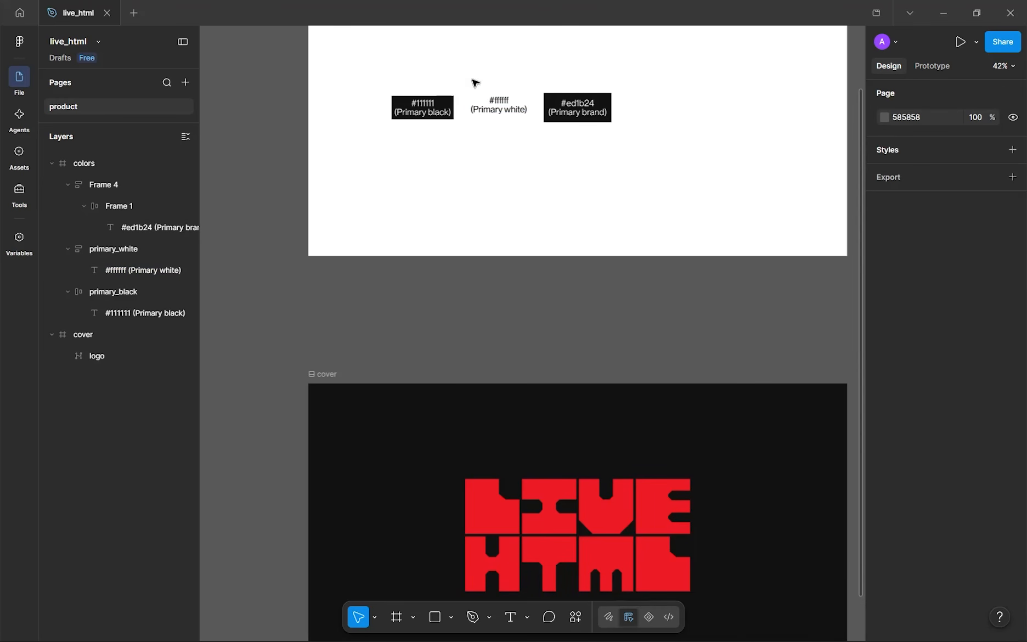
- Set the auto layout alignment of the white, black and brand swatches to bottom center
{"action": "left_click", "coordinate": [500, 100]}
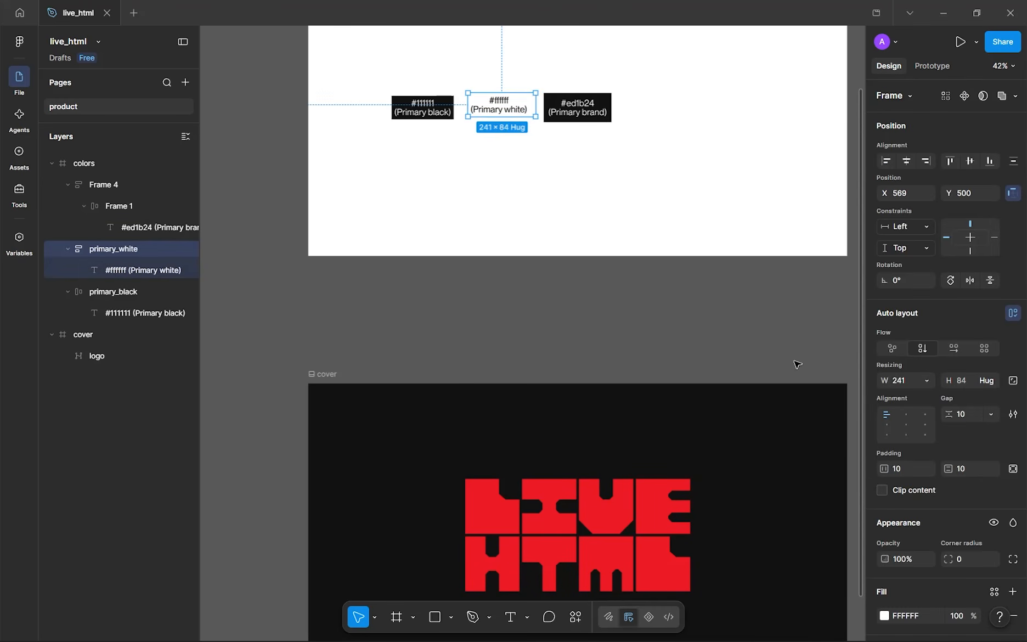
{"action": "left_click", "coordinate": [907, 434]}
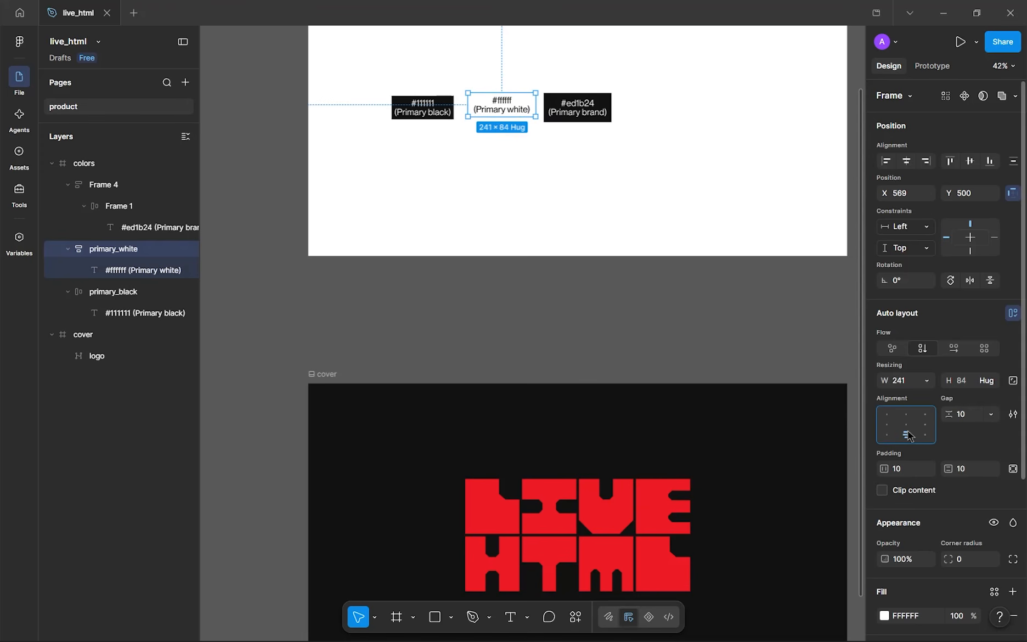
{"action": "left_click", "coordinate": [422, 107]}
{"action": "left_click", "coordinate": [906, 435]}
{"action": "left_click", "coordinate": [578, 108]}
{"action": "left_click", "coordinate": [906, 435]}
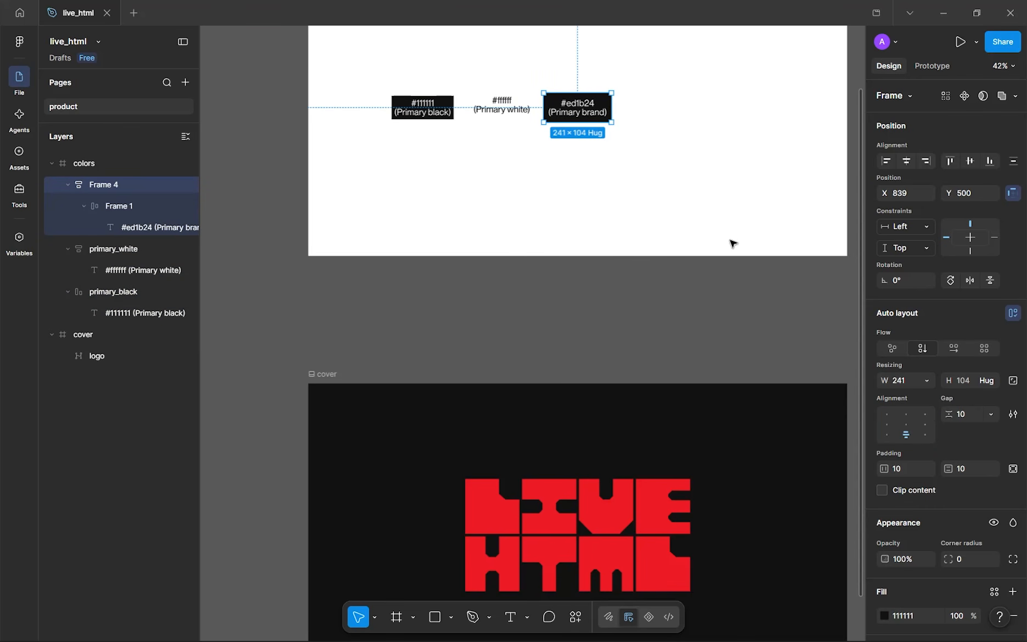
- Ungroup the inner frame nested in the Primary brand swatch and rename its outer frame layer to "primary_brand"
{"action": "left_click", "coordinate": [125, 208]}
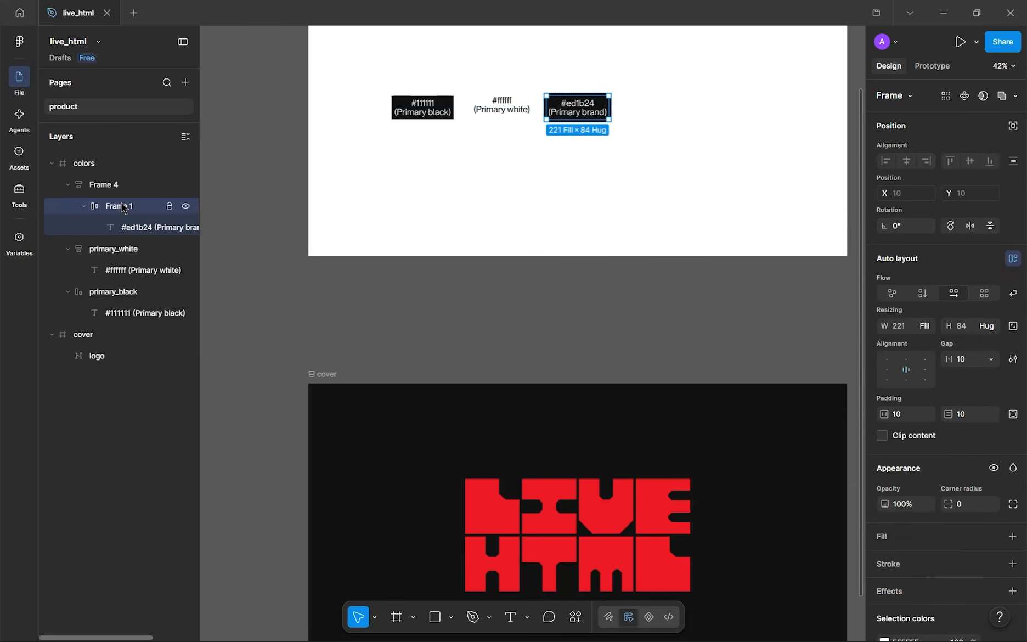
{"action": "right_click", "coordinate": [124, 207]}
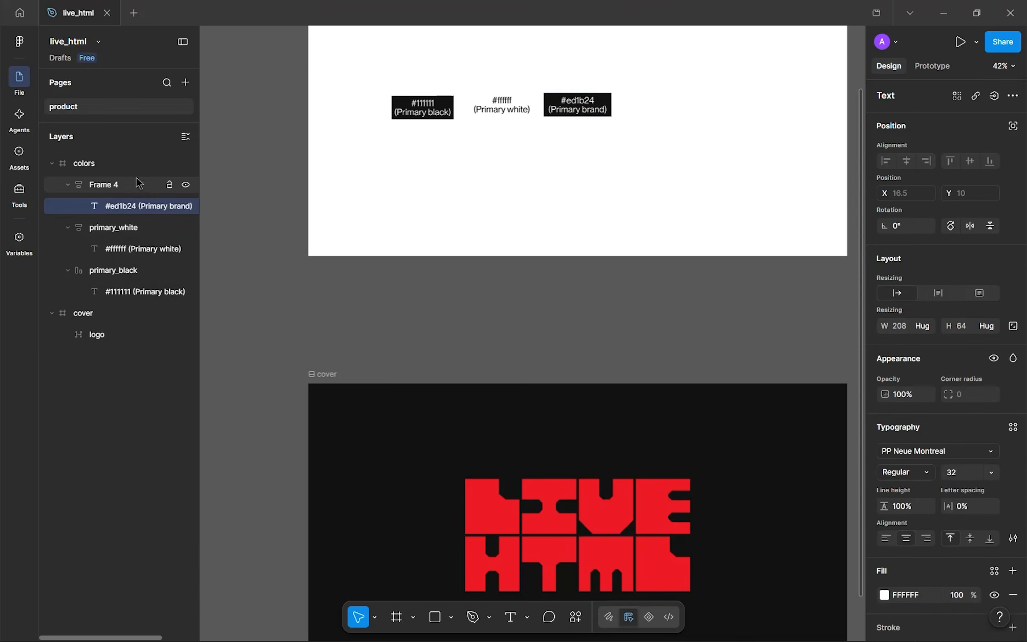
{"action": "left_click", "coordinate": [123, 186]}
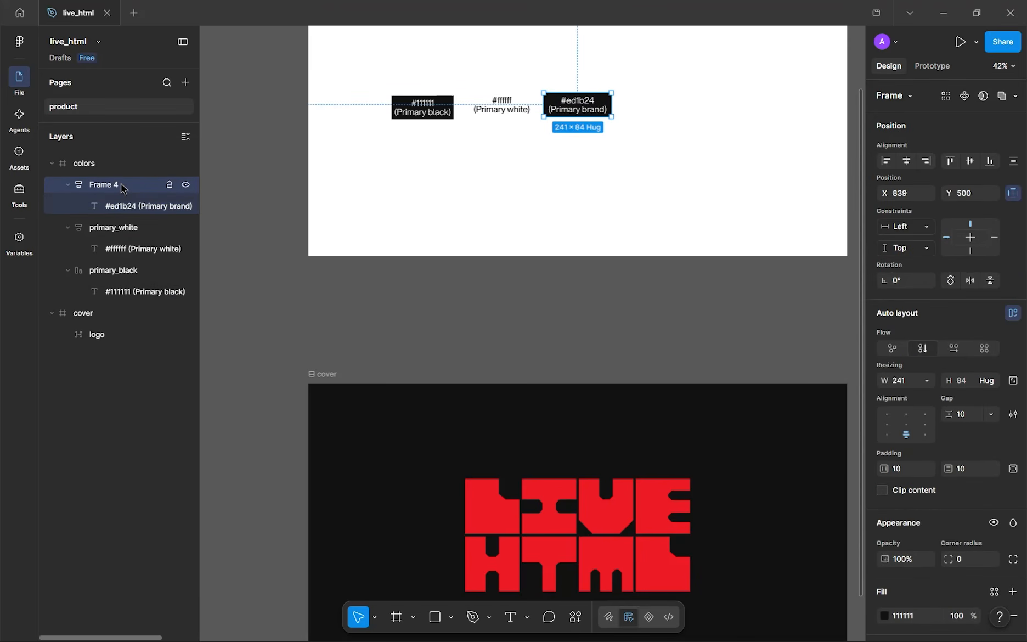
{"action": "key", "text": "p"}
{"action": "key", "text": "r"}
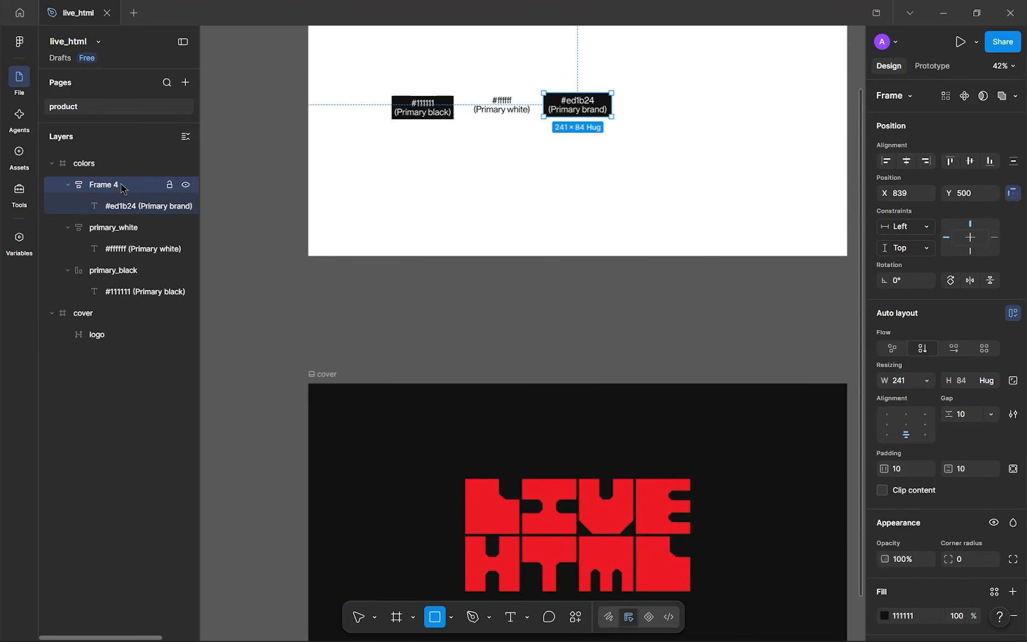
{"action": "key", "text": "v"}
{"action": "double_click", "coordinate": [120, 187]}
{"action": "type", "text": "pri"}
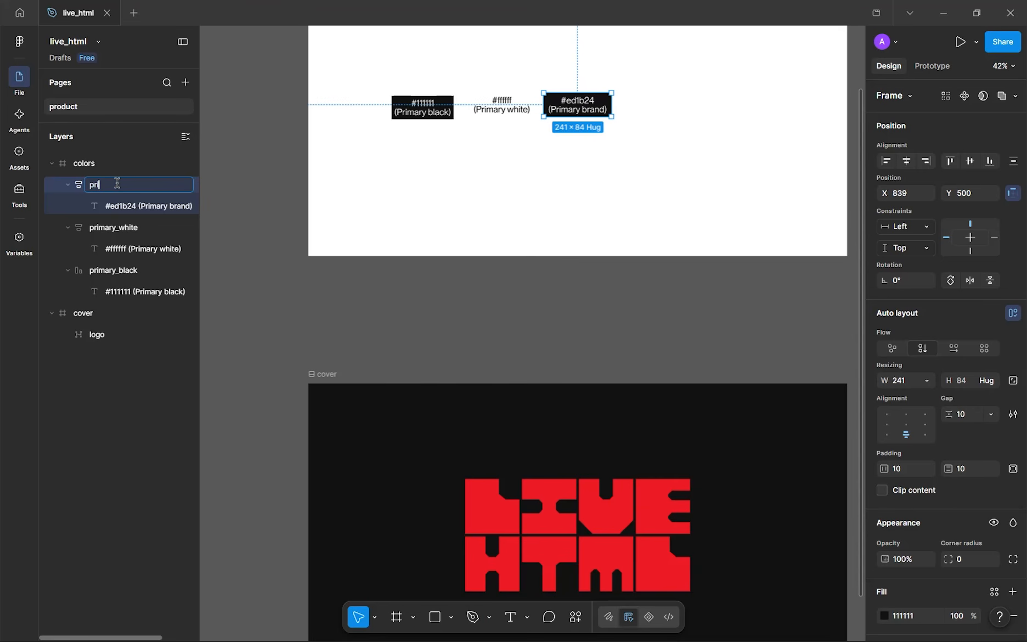
{"action": "type", "text": "mary_brand"}
{"action": "key", "text": "Return"}
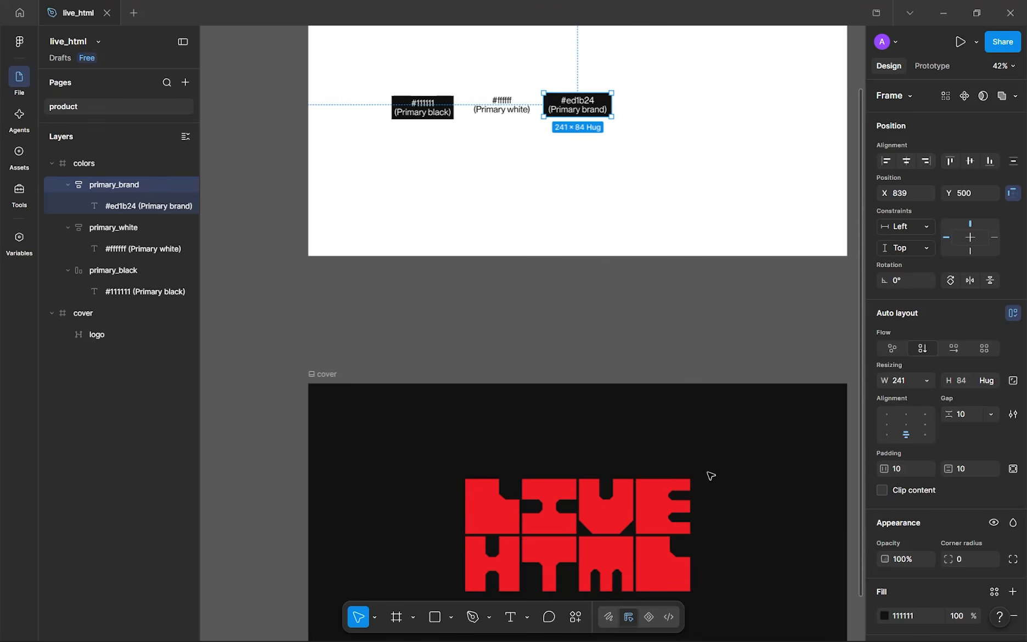
- Change the Primary brand swatch's fill to the red ED1B24 already used on this page
{"action": "scroll", "coordinate": [710, 474], "scroll_direction": "down", "scroll_amount": 1}
{"action": "scroll", "coordinate": [670, 330], "scroll_direction": "up", "scroll_amount": 2}
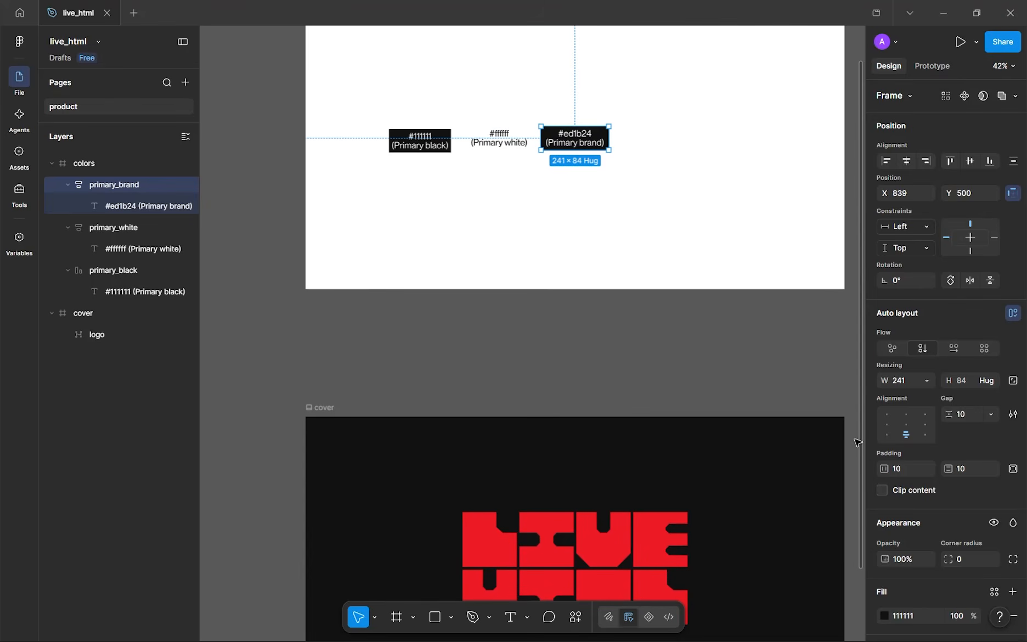
{"action": "scroll", "coordinate": [902, 514], "scroll_direction": "down", "scroll_amount": 5}
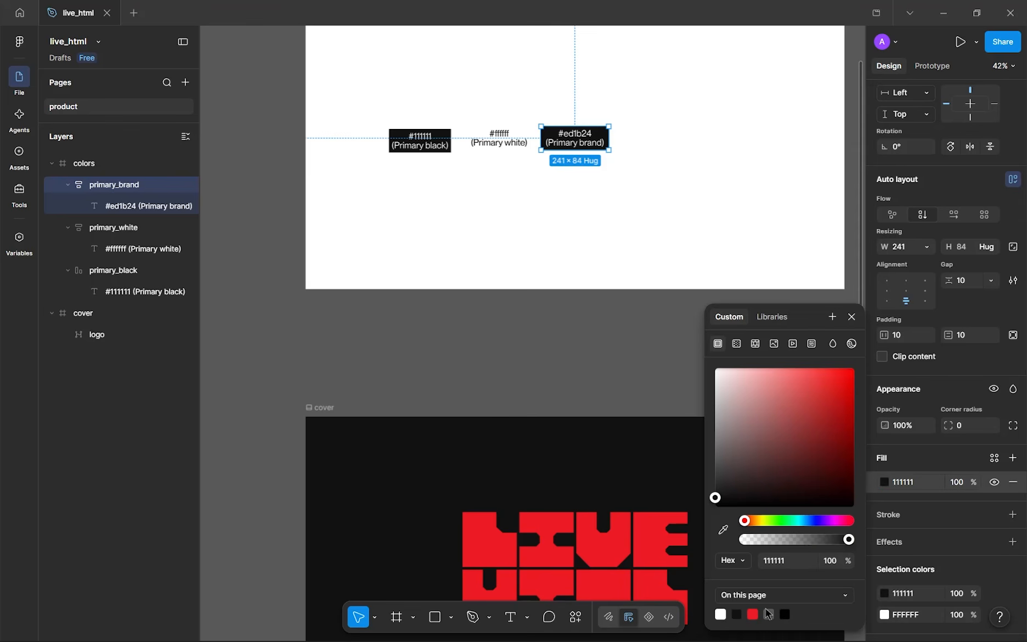
{"action": "left_click", "coordinate": [753, 614]}
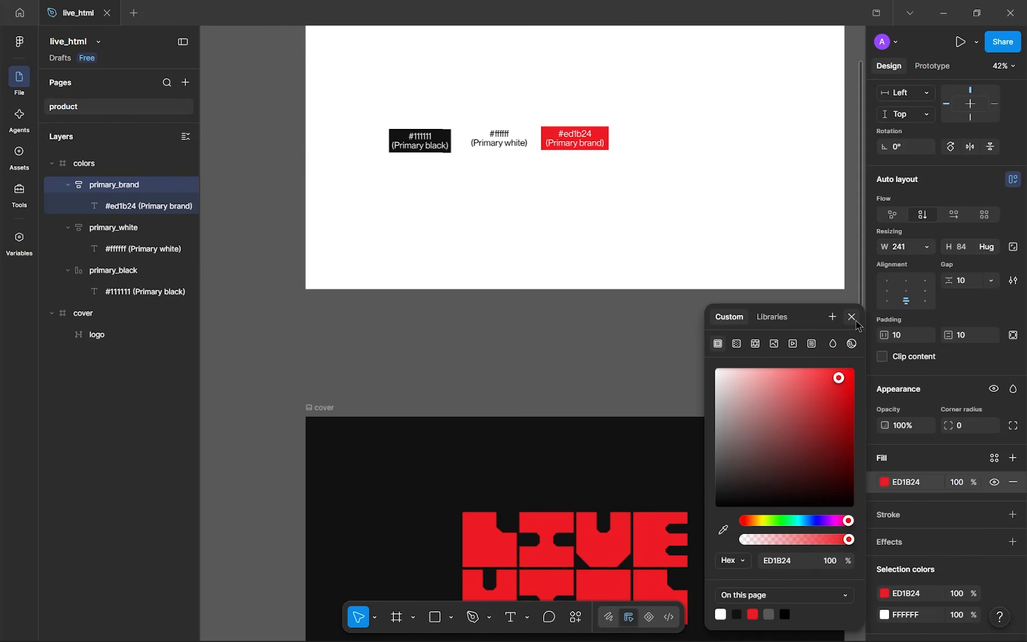
{"action": "left_click", "coordinate": [575, 136]}
{"action": "left_click_drag", "start_coordinate": [571, 133], "coordinate": [573, 180]}
{"action": "key", "text": "Escape"}
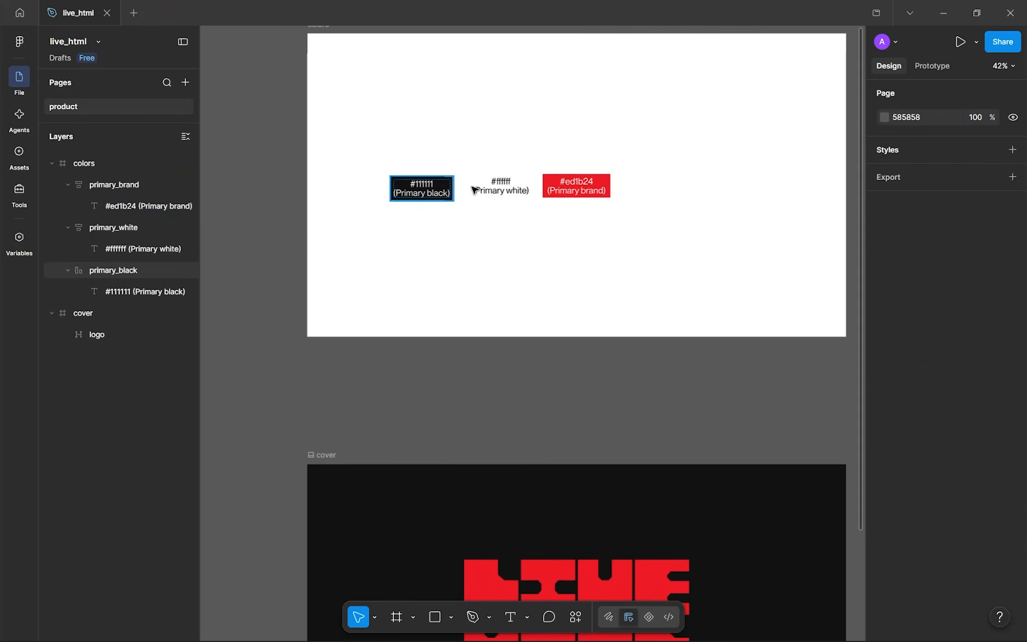
- Wrap the black, white and brand swatches together in an auto layout frame and rename it "main"
{"action": "left_click", "coordinate": [451, 189]}
{"action": "left_click", "coordinate": [484, 192], "text": "shift"}
{"action": "left_click", "coordinate": [604, 192], "text": "shift"}
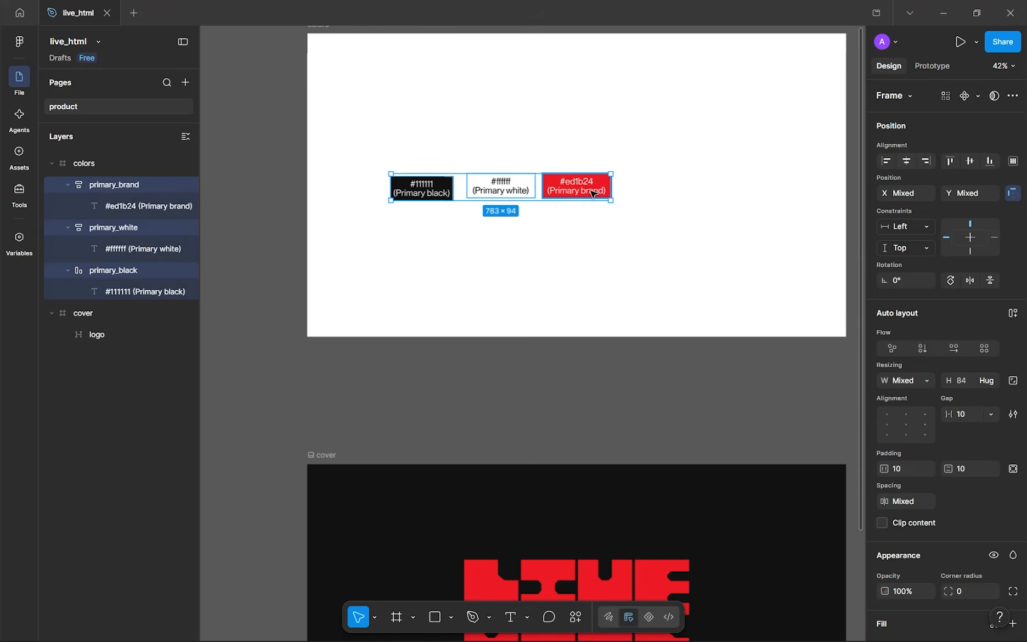
{"action": "key", "text": "shift+a"}
{"action": "double_click", "coordinate": [115, 185]}
{"action": "type", "text": "co"}
{"action": "key", "text": "Return"}
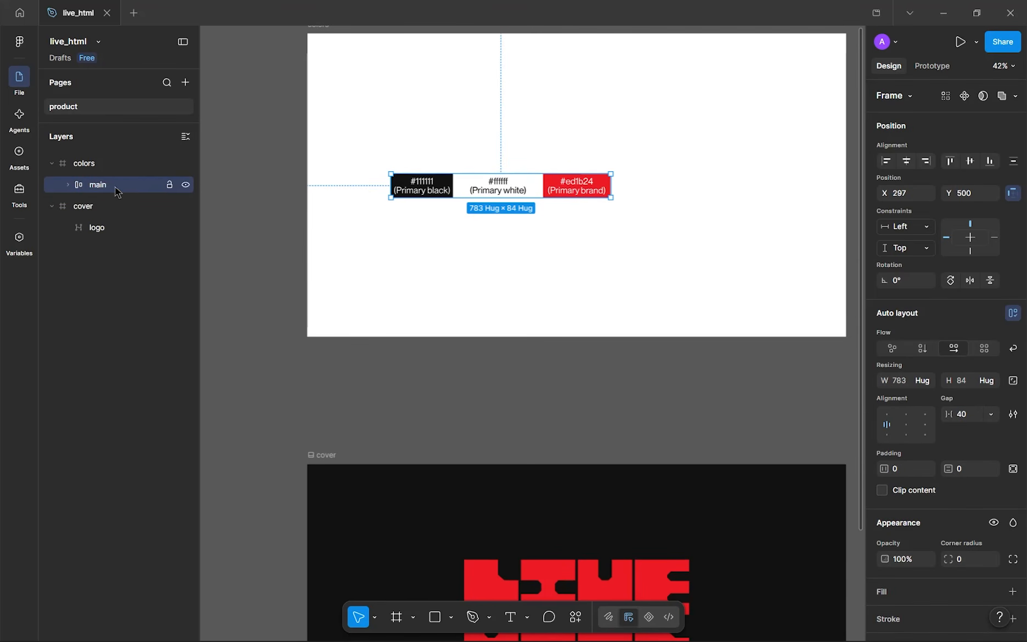
- Set the gap between the swatches in the main auto layout frame to 0
{"action": "left_click", "coordinate": [961, 415]}
{"action": "type", "text": "0"}
{"action": "key", "text": "Return"}
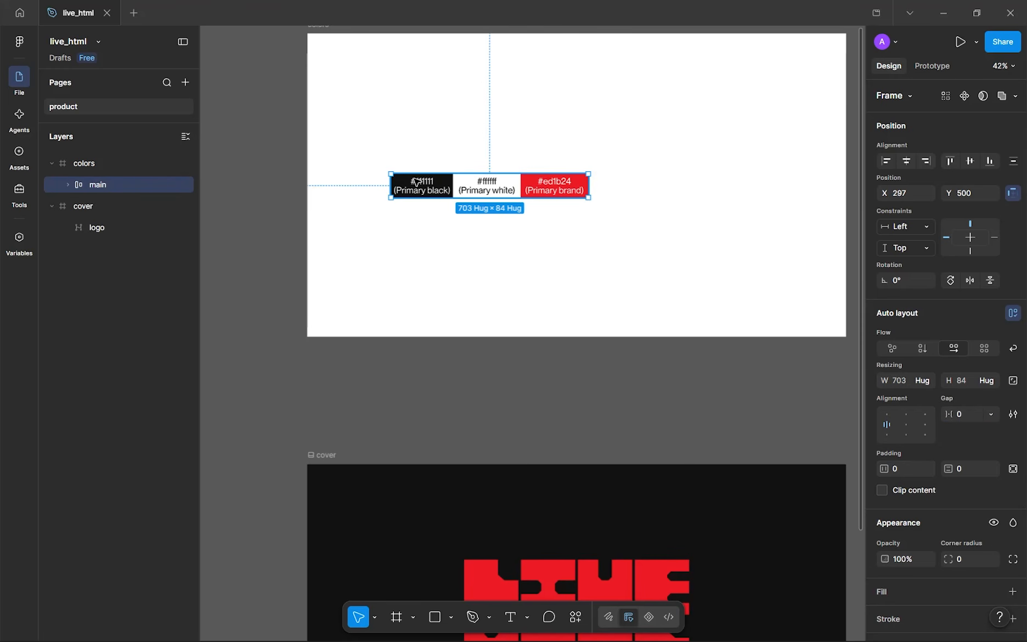
- Set the gap of all three swatch frames to 0 and their width to Fill container
{"action": "left_click", "coordinate": [418, 183]}
{"action": "left_click", "coordinate": [488, 194], "text": "shift"}
{"action": "left_click", "coordinate": [555, 187], "text": "shift"}
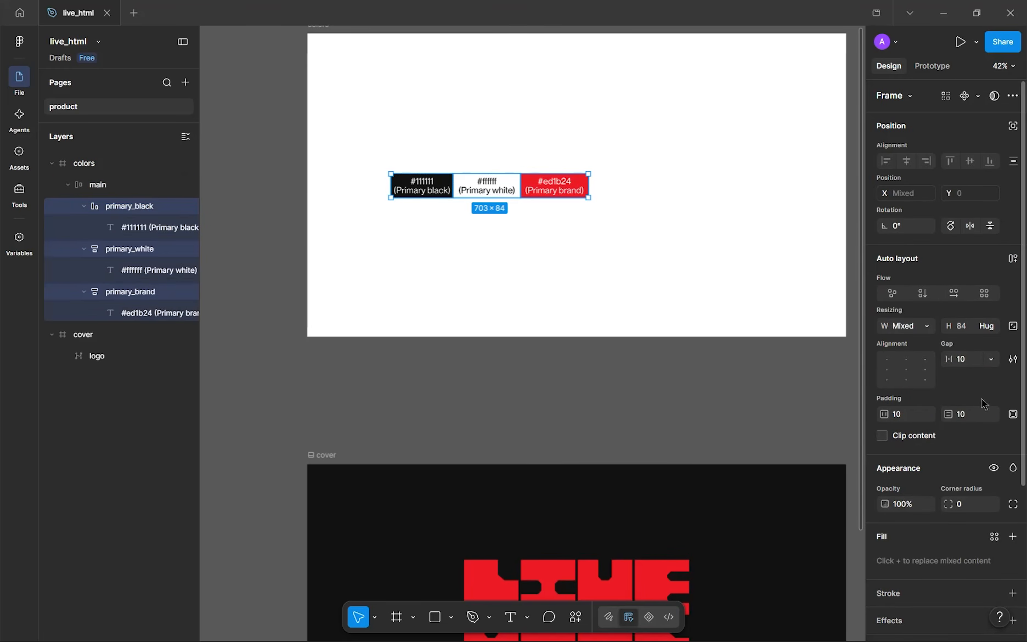
{"action": "left_click", "coordinate": [974, 361]}
{"action": "type", "text": "0"}
{"action": "left_click", "coordinate": [929, 327]}
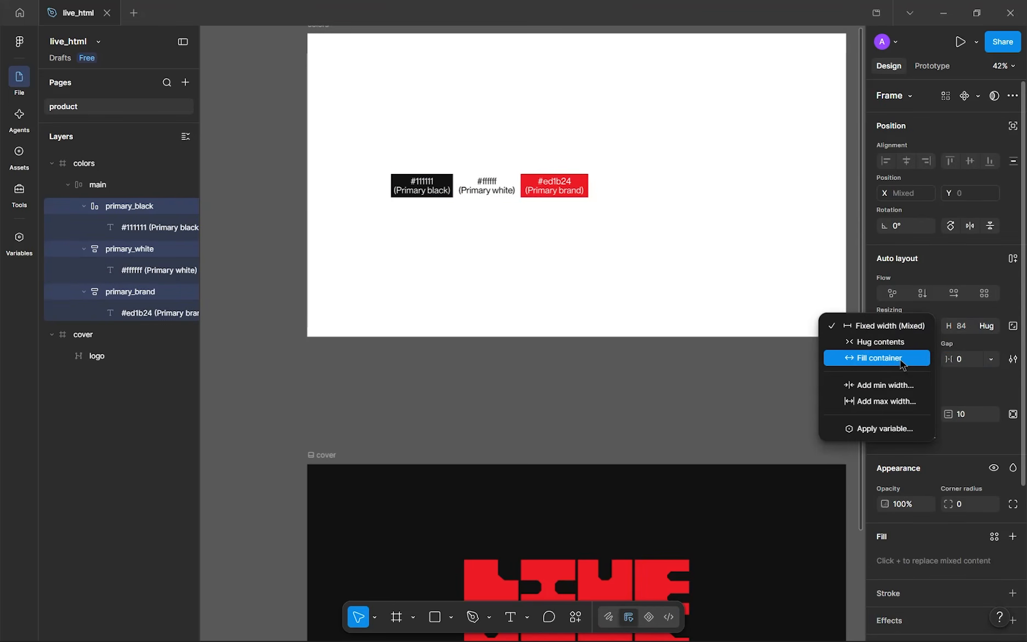
{"action": "left_click", "coordinate": [903, 358]}
{"action": "left_click", "coordinate": [624, 310]}
- Move the main frame to the colors frame's upper-left corner and resize it to 1920 × 1080 so it covers the whole frame
{"action": "left_click", "coordinate": [478, 178]}
{"action": "left_click_drag", "start_coordinate": [479, 179], "coordinate": [405, 49]}
{"action": "left_click_drag", "start_coordinate": [502, 55], "coordinate": [844, 337]}
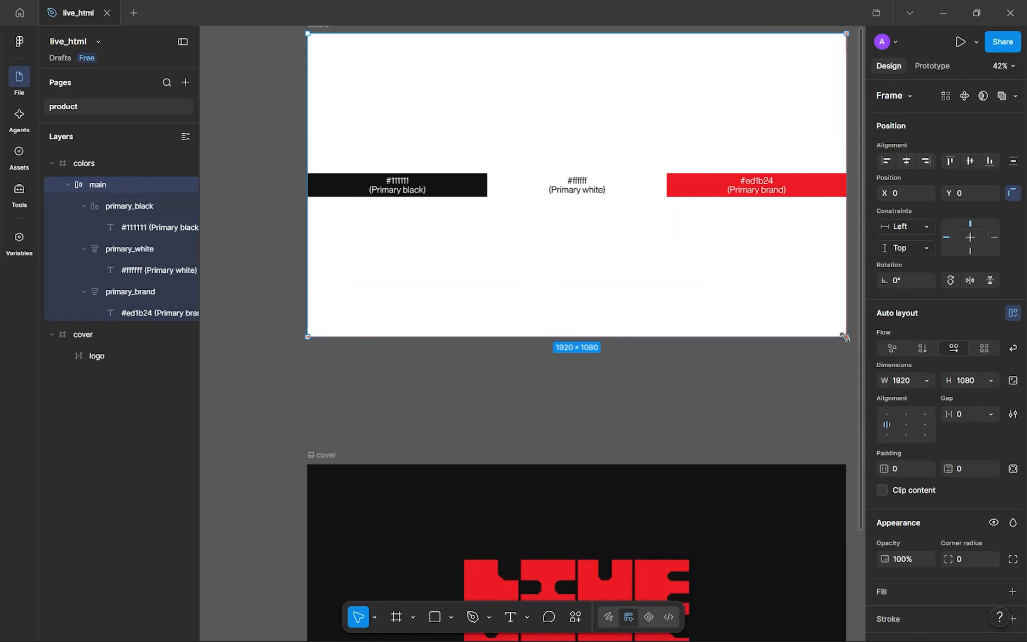
- Set the height of all three swatches to Fill container
{"action": "left_click", "coordinate": [735, 186]}
{"action": "left_click", "coordinate": [554, 191], "text": "shift"}
{"action": "left_click", "coordinate": [405, 177], "text": "shift"}
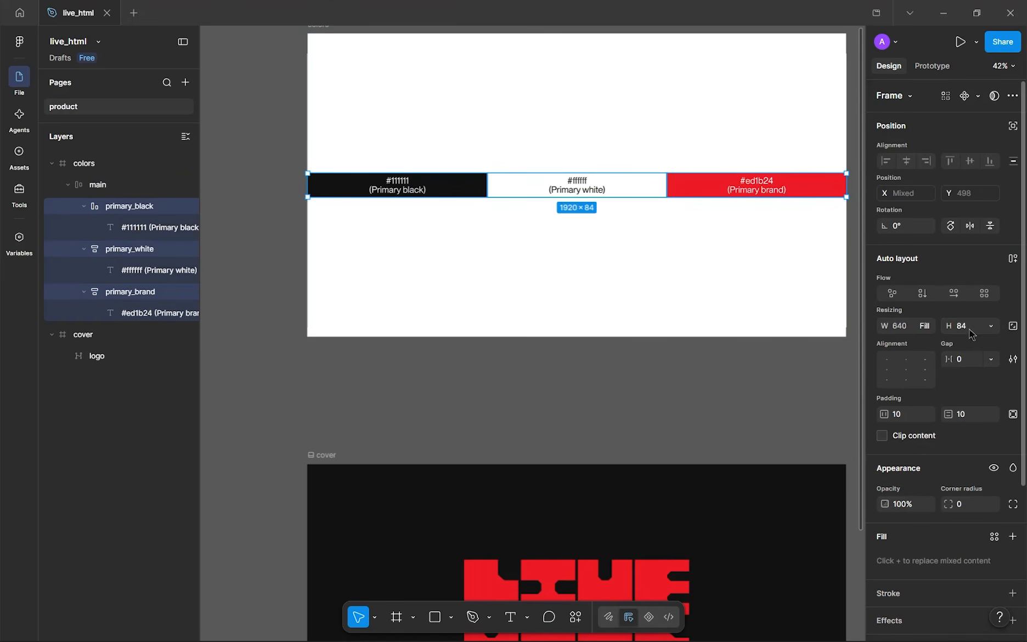
{"action": "left_click", "coordinate": [988, 326]}
{"action": "left_click", "coordinate": [956, 346]}
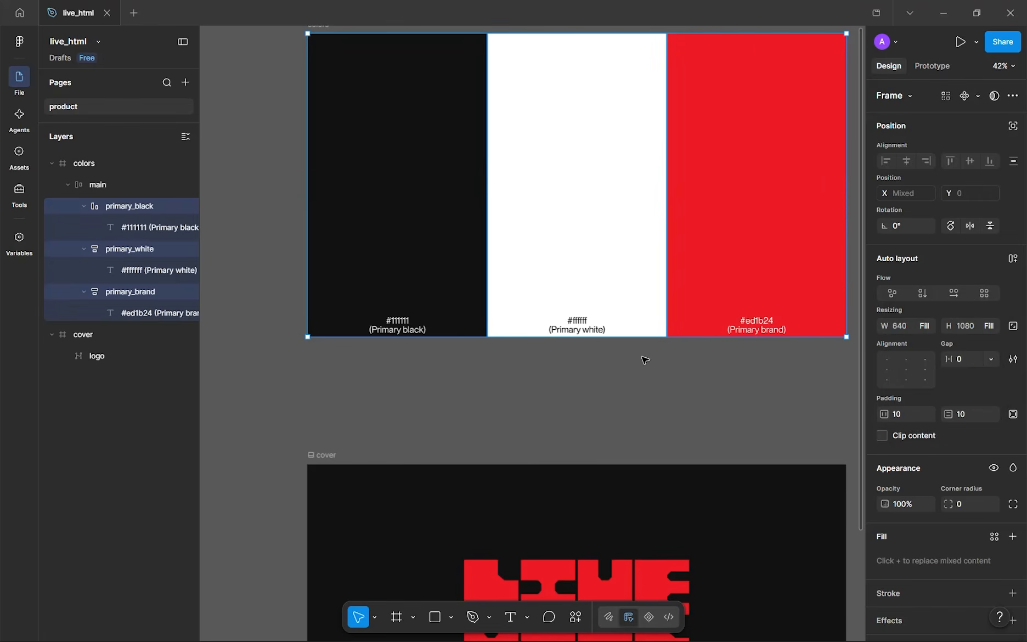
{"action": "left_click", "coordinate": [580, 379]}
- Set the padding of the black, white and brand swatches to 32
{"action": "left_click", "coordinate": [537, 294]}
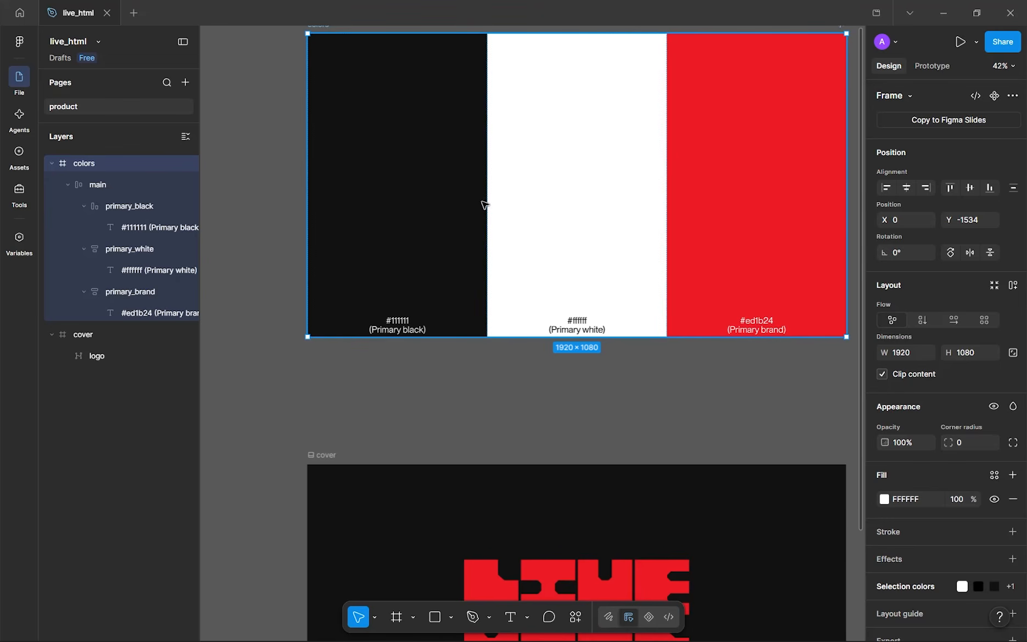
{"action": "left_click", "coordinate": [434, 190]}
{"action": "left_click", "coordinate": [438, 192]}
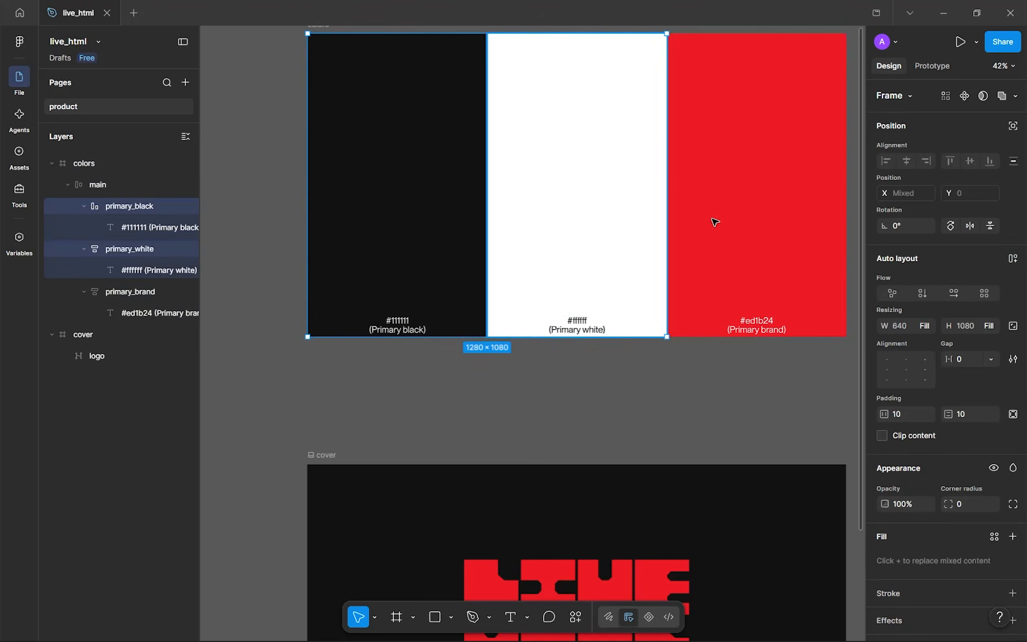
{"action": "left_click", "coordinate": [591, 208], "text": "shift"}
{"action": "left_click", "coordinate": [810, 289], "text": "shift"}
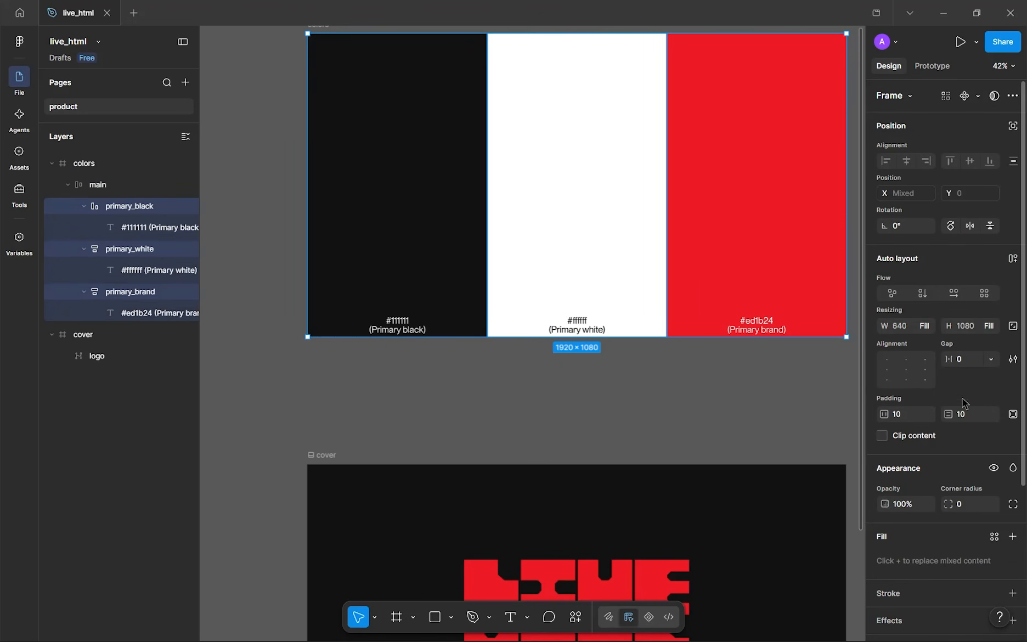
{"action": "left_click", "coordinate": [903, 414]}
{"action": "type", "text": "32"}
{"action": "key", "text": "Return"}
{"action": "left_click", "coordinate": [712, 419]}
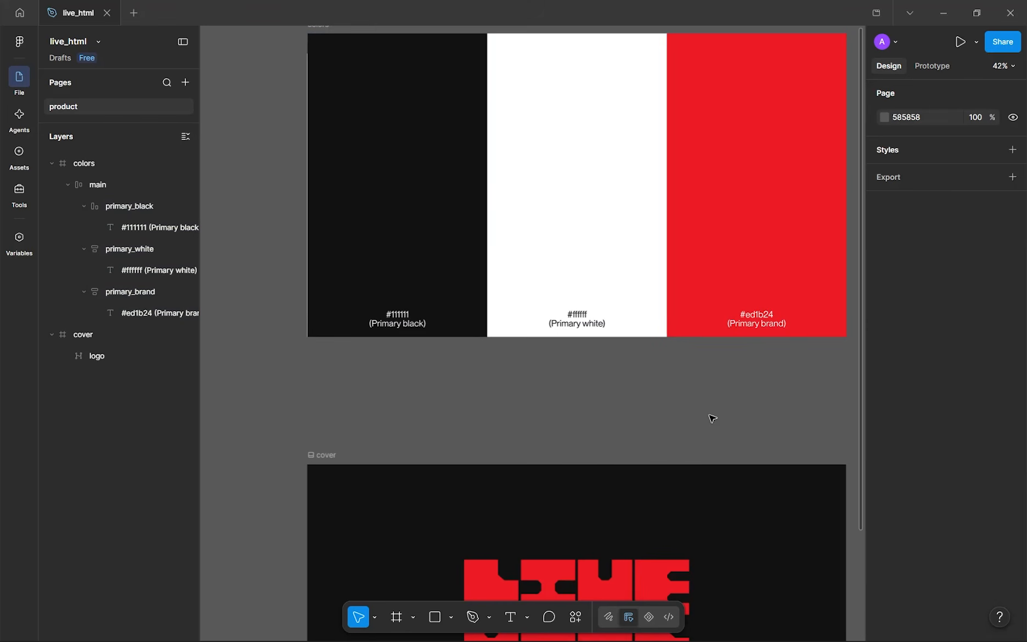
{"action": "scroll", "coordinate": [261, 206], "scroll_direction": "up", "scroll_amount": 10}
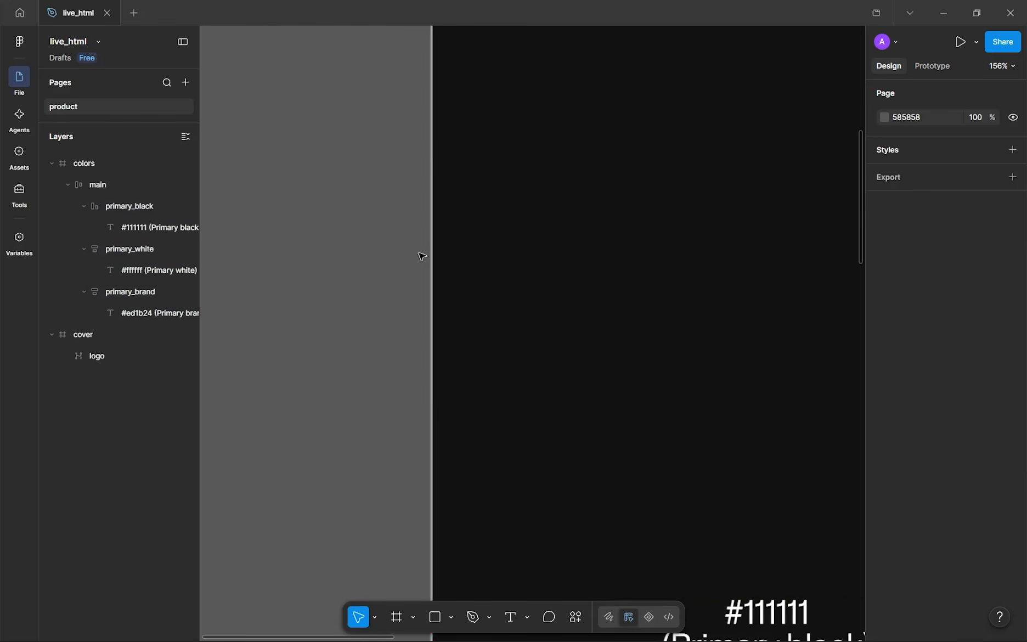
{"action": "scroll", "coordinate": [395, 306], "scroll_direction": "down", "scroll_amount": 10}
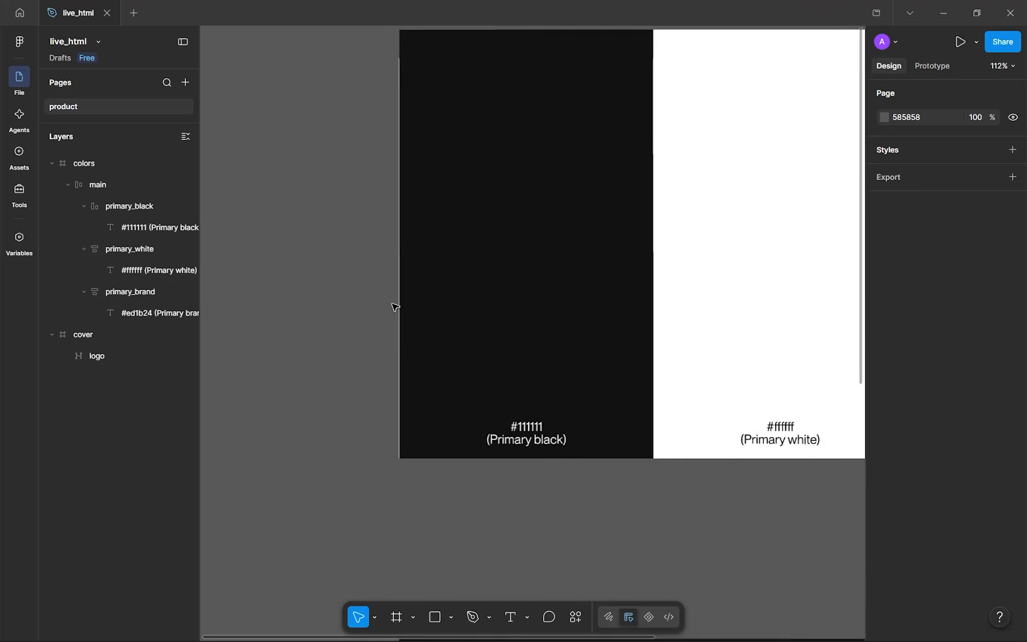
{"action": "scroll", "coordinate": [596, 280], "scroll_direction": "up", "scroll_amount": 2}
{"action": "scroll", "coordinate": [569, 226], "scroll_direction": "down", "scroll_amount": 1}
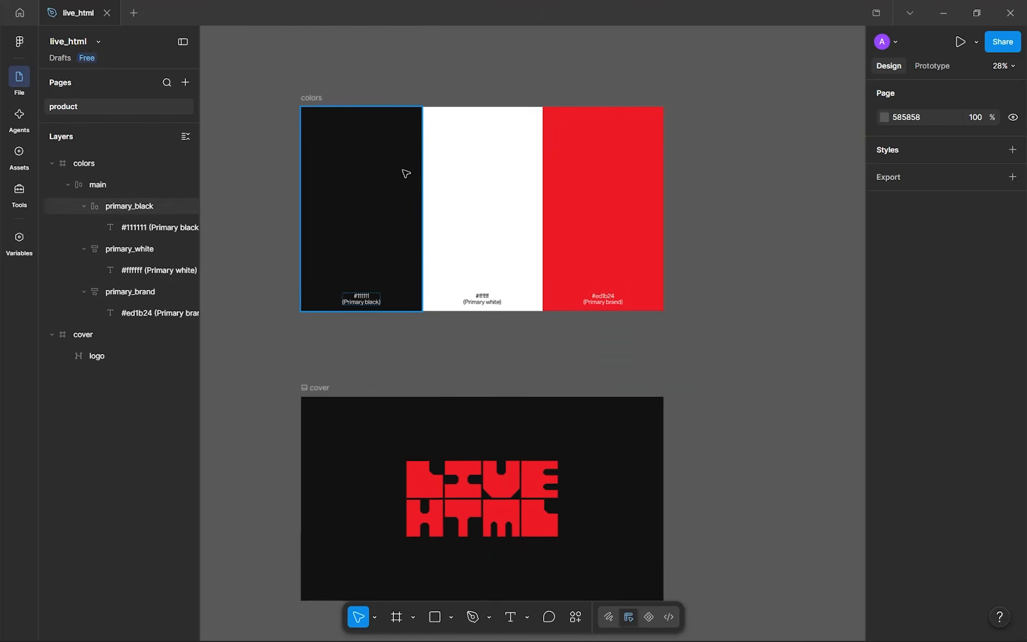
{"action": "left_click", "coordinate": [449, 195]}
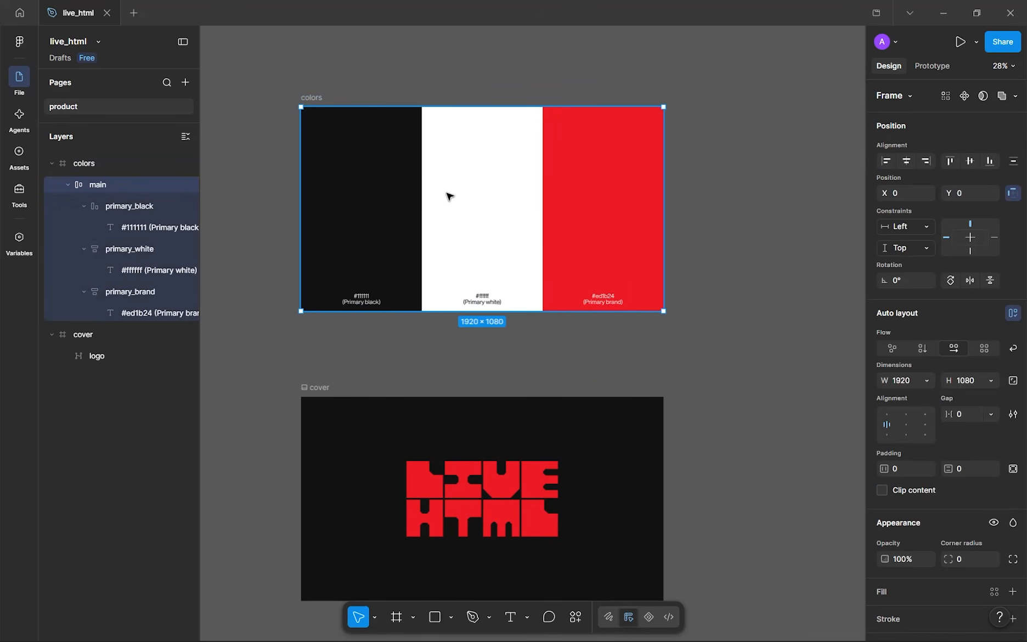
- Reorder the swatches in the colors frame to primary_white, primary_brand, primary_black from left to right
{"action": "left_click", "coordinate": [455, 204]}
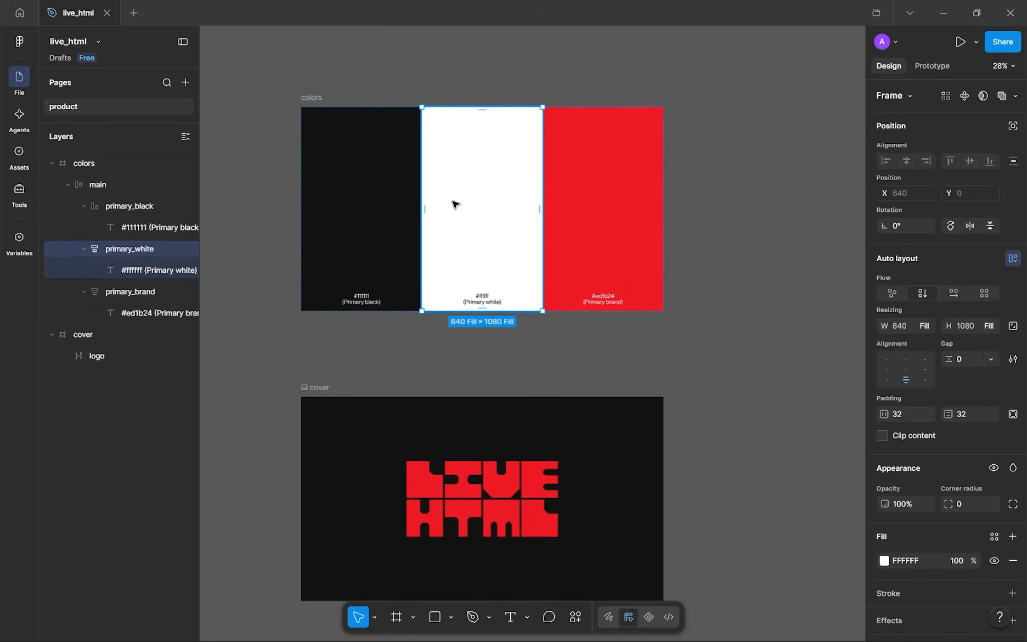
{"action": "key", "text": "Left"}
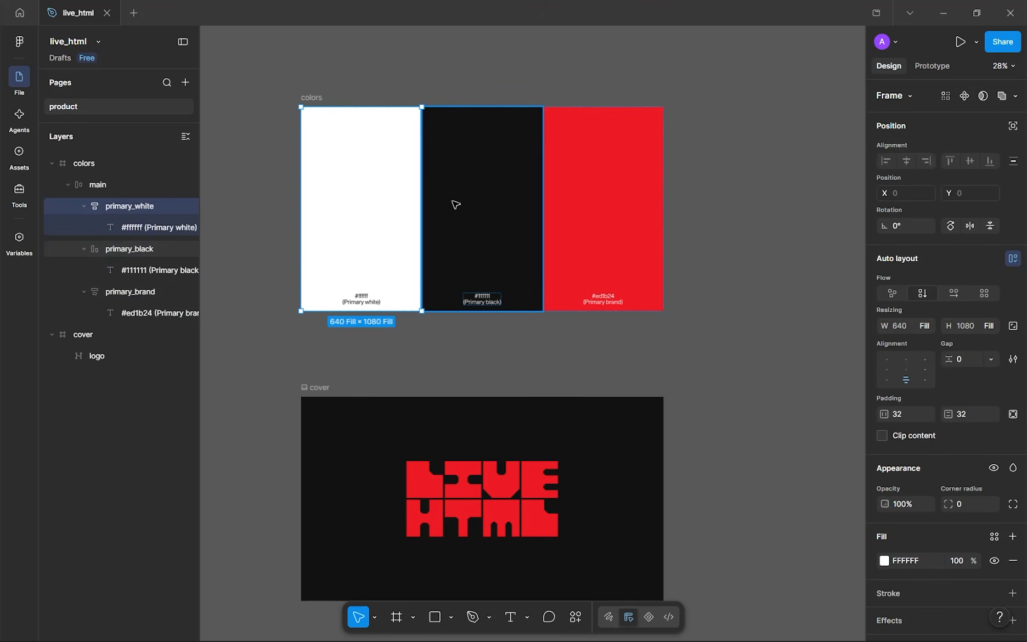
{"action": "left_click", "coordinate": [455, 204]}
{"action": "key", "text": "Right"}
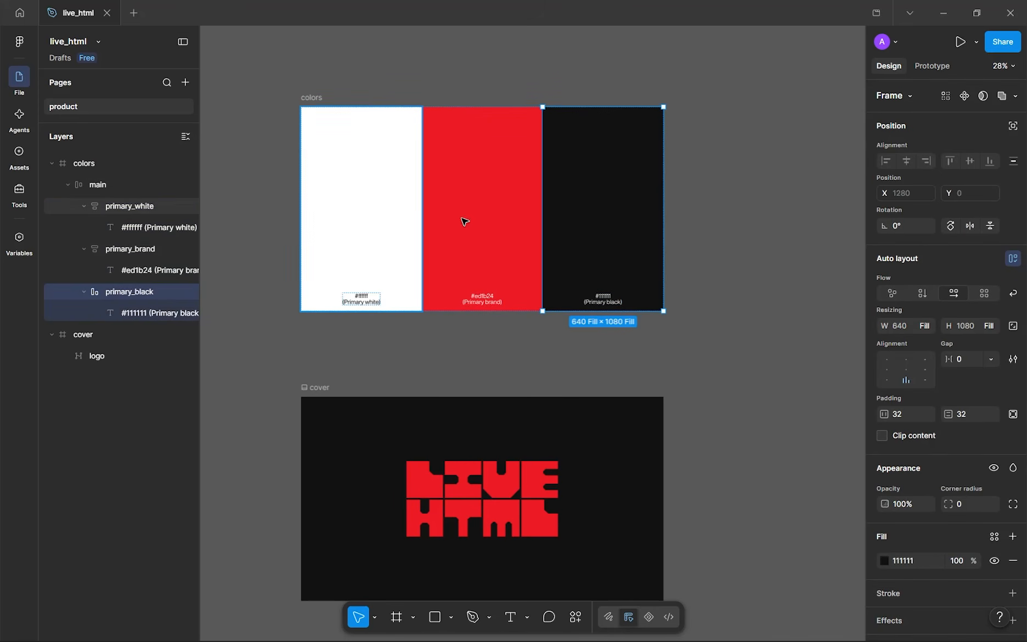
{"action": "left_click", "coordinate": [464, 221]}
{"action": "left_click", "coordinate": [481, 352]}
- Set the font size of the white, brand and black swatch labels to 48
{"action": "scroll", "coordinate": [478, 350], "scroll_direction": "down", "scroll_amount": 3}
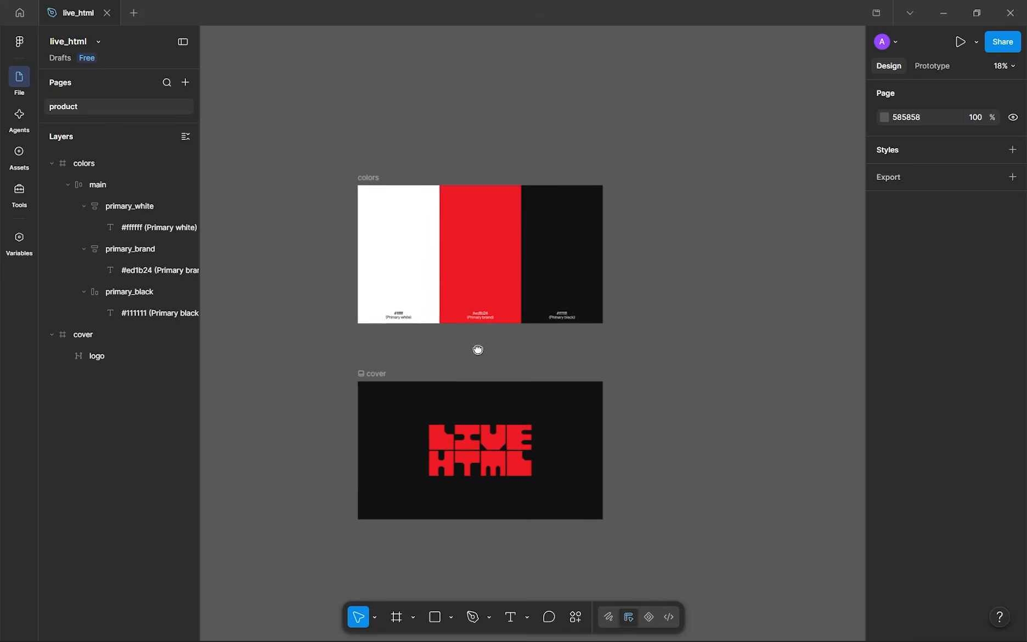
{"action": "scroll", "coordinate": [478, 350], "scroll_direction": "up", "scroll_amount": 1}
{"action": "left_click_drag", "start_coordinate": [478, 350], "coordinate": [527, 245]}
{"action": "scroll", "coordinate": [439, 264], "scroll_direction": "up", "scroll_amount": 1}
{"action": "scroll", "coordinate": [470, 241], "scroll_direction": "up", "scroll_amount": 5}
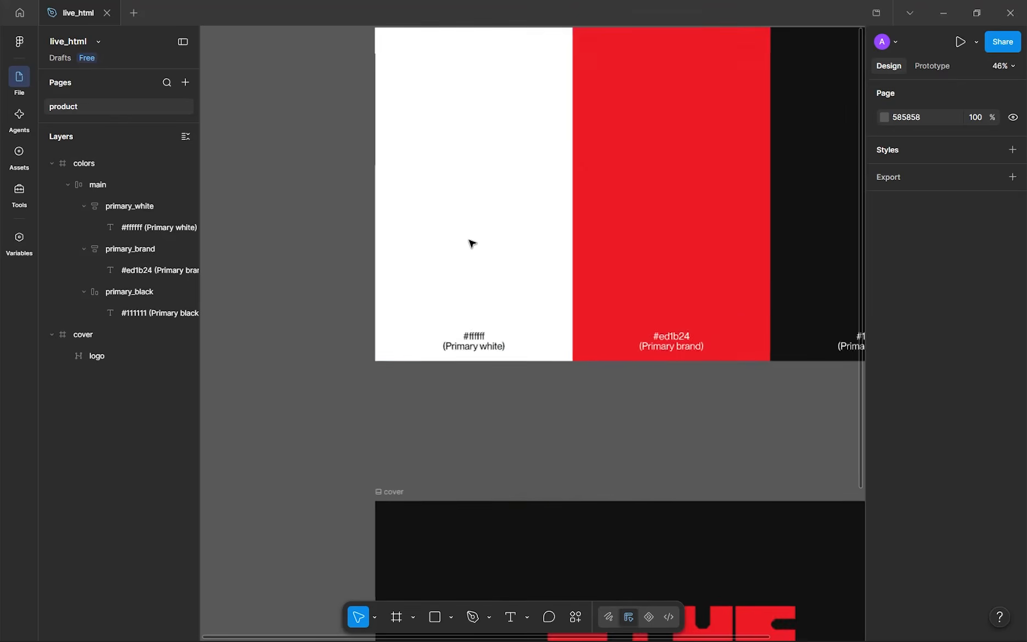
{"action": "double_click", "coordinate": [344, 330]}
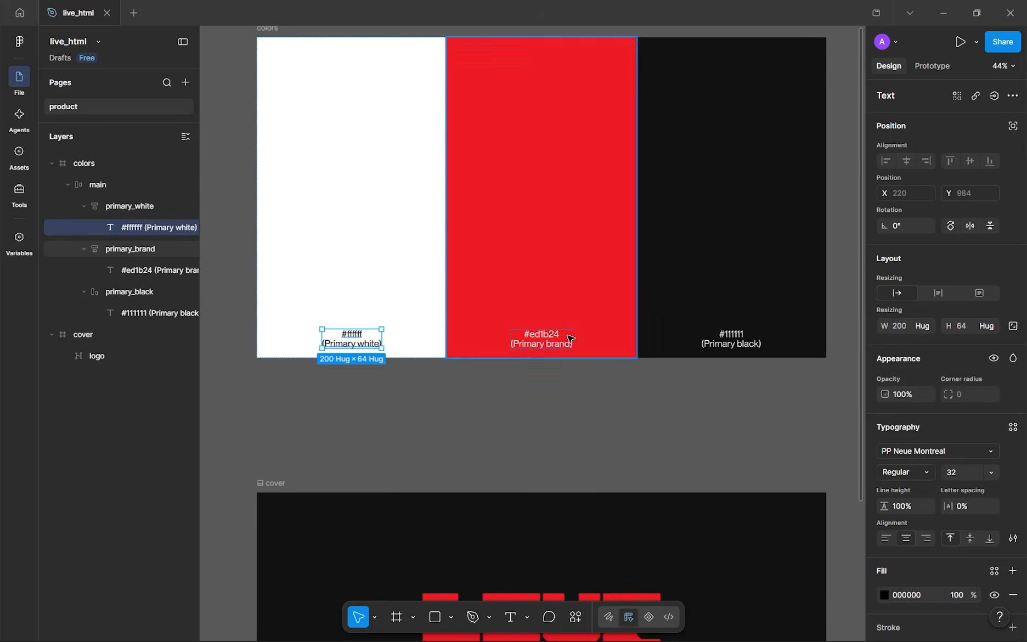
{"action": "left_click", "coordinate": [548, 339], "text": "shift"}
{"action": "left_click", "coordinate": [719, 339], "text": "shift"}
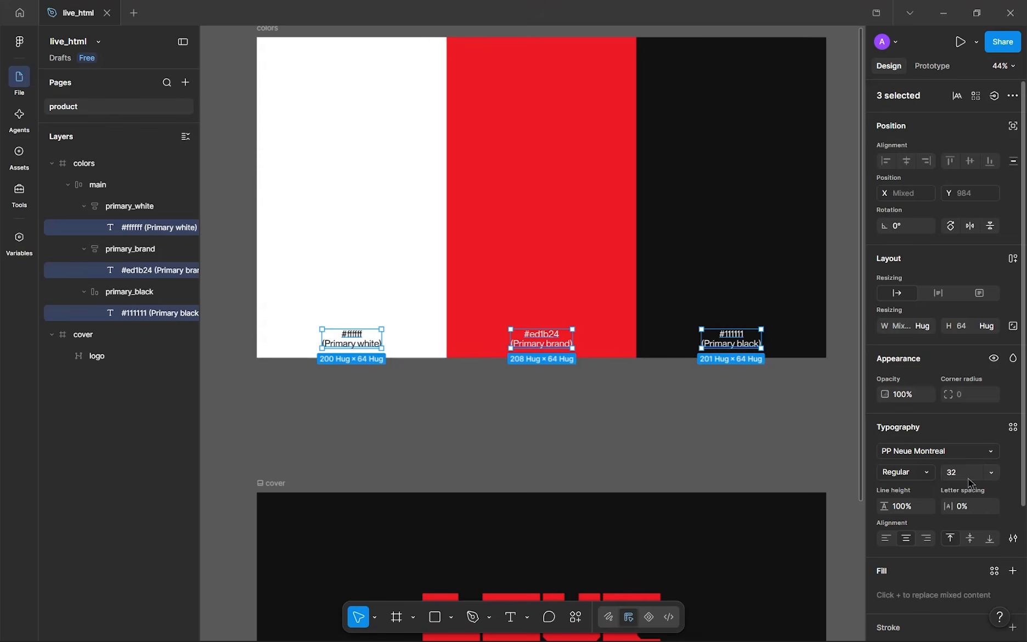
{"action": "key", "text": "Return"}
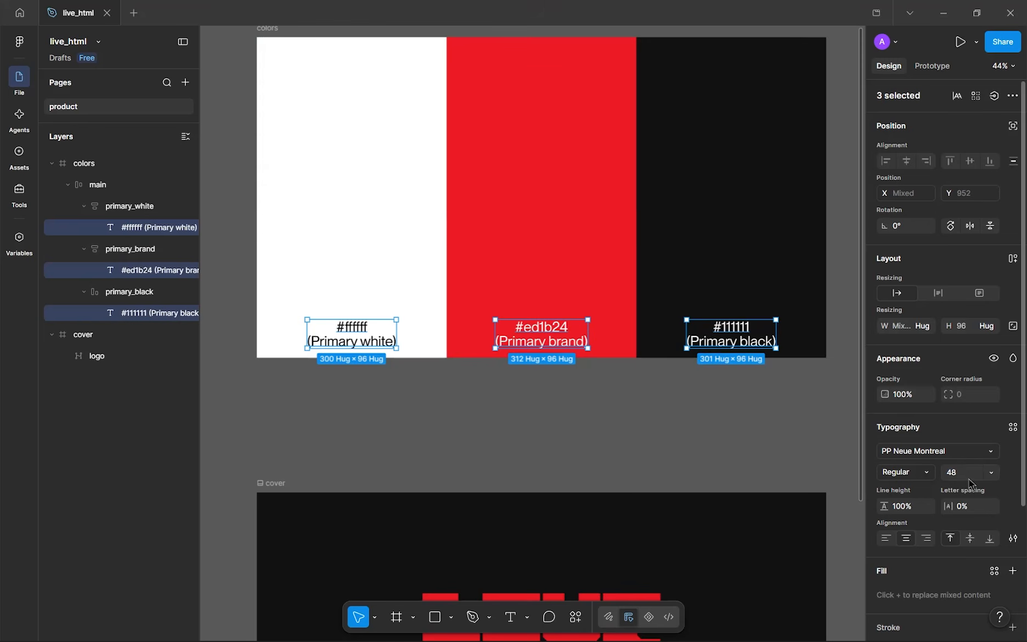
{"action": "left_click", "coordinate": [758, 432]}
- Move the cover frame straight down to about Y 1062 to make room below the colors frame
{"action": "scroll", "coordinate": [755, 431], "scroll_direction": "down", "scroll_amount": 3}
{"action": "scroll", "coordinate": [758, 432], "scroll_direction": "down", "scroll_amount": 3}
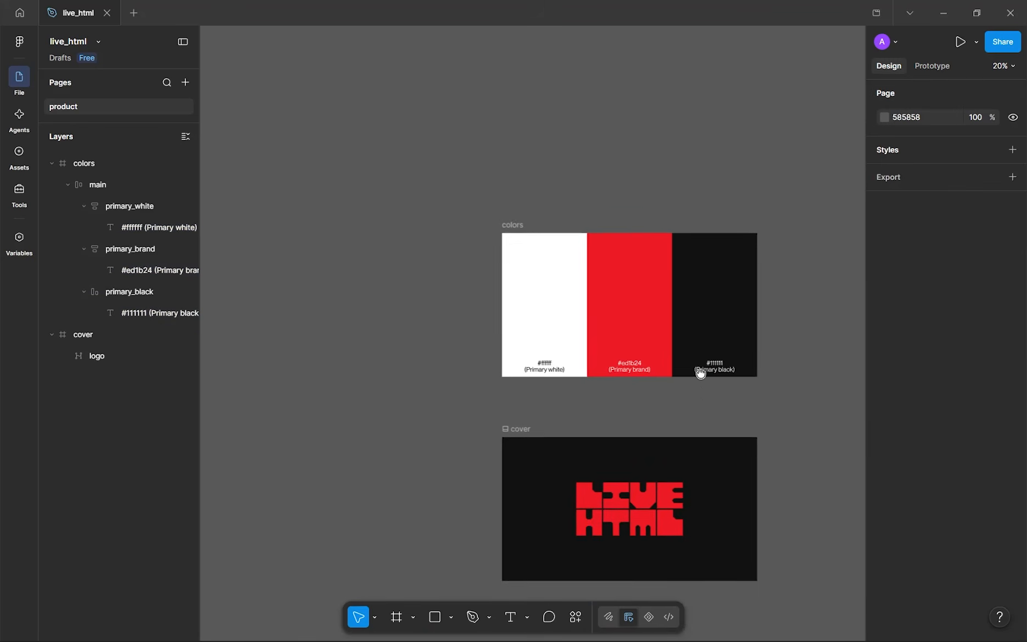
{"action": "scroll", "coordinate": [405, 374], "scroll_direction": "down", "scroll_amount": 3}
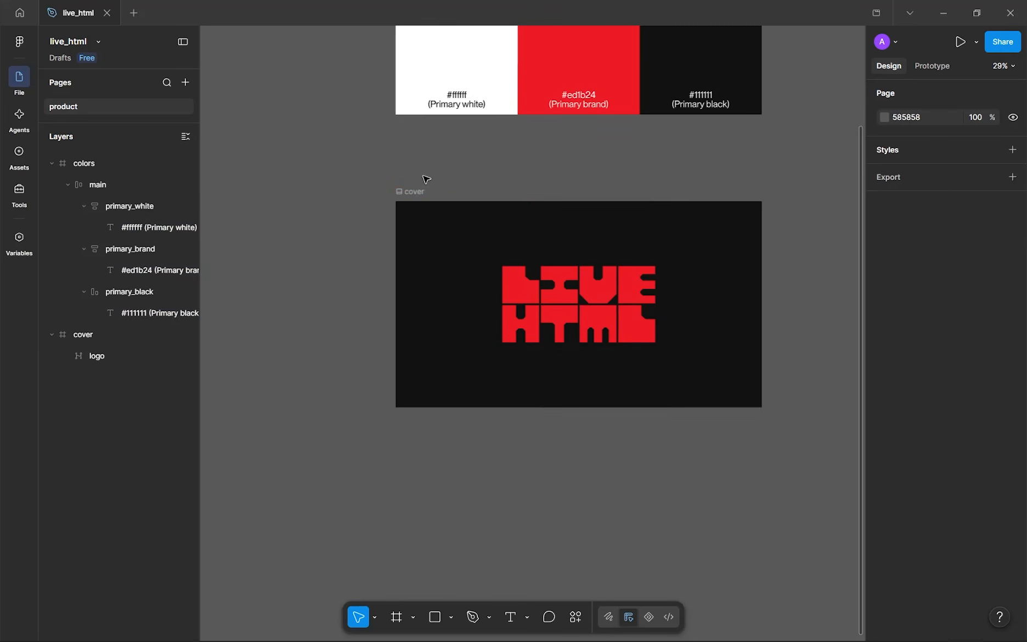
{"action": "left_click", "coordinate": [413, 191]}
{"action": "left_click_drag", "start_coordinate": [417, 195], "coordinate": [408, 401]}
{"action": "scroll", "coordinate": [442, 201], "scroll_direction": "up", "scroll_amount": 2}
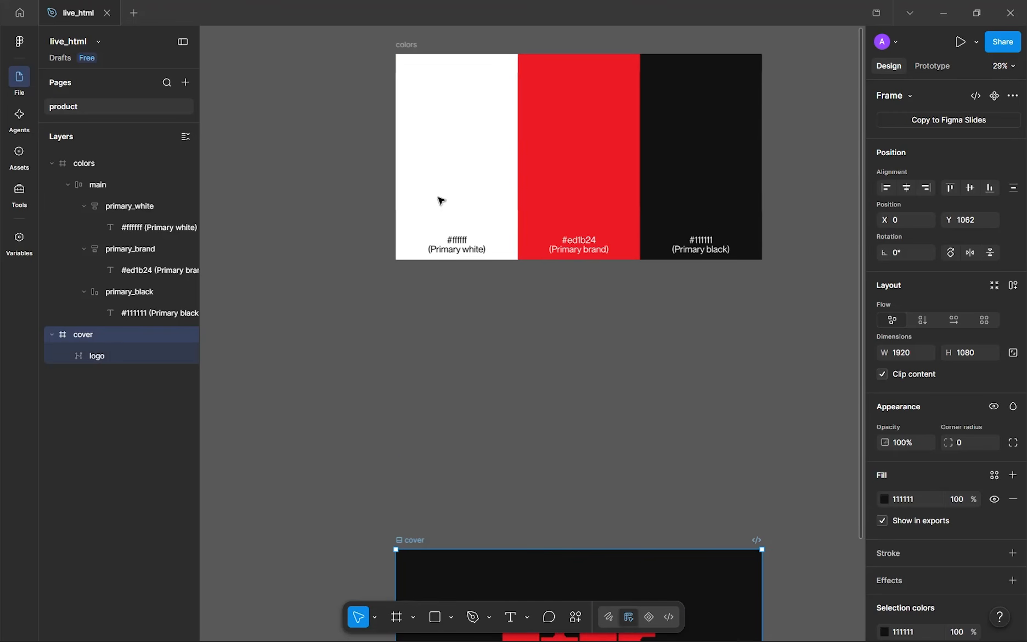
- Collapse the colors frame's layers, duplicate the frame and rename the copy fonts
{"action": "left_click", "coordinate": [68, 184]}
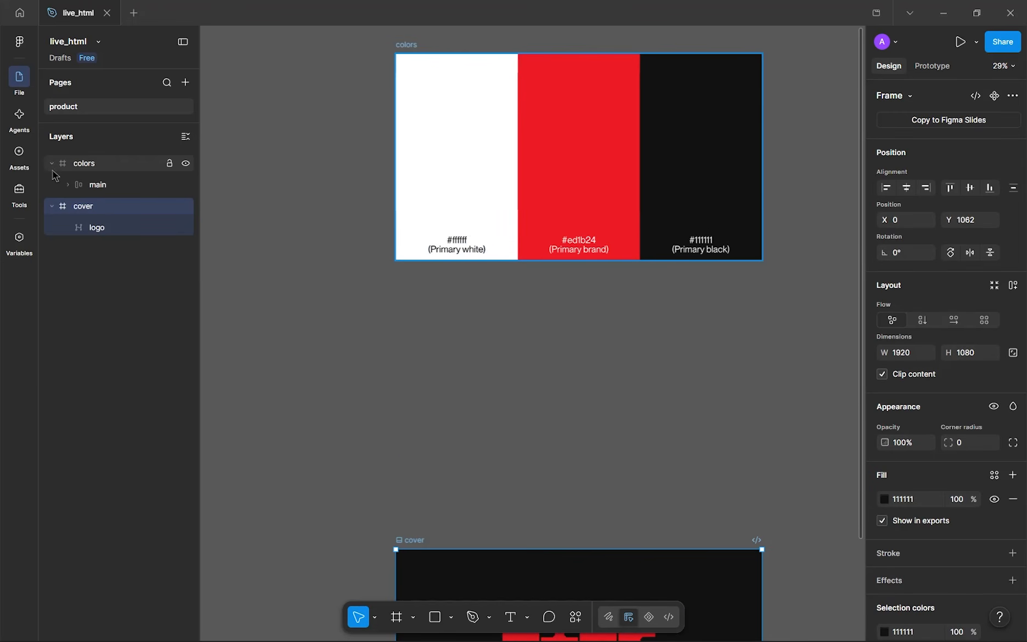
{"action": "left_click", "coordinate": [51, 163]}
{"action": "left_click", "coordinate": [405, 46]}
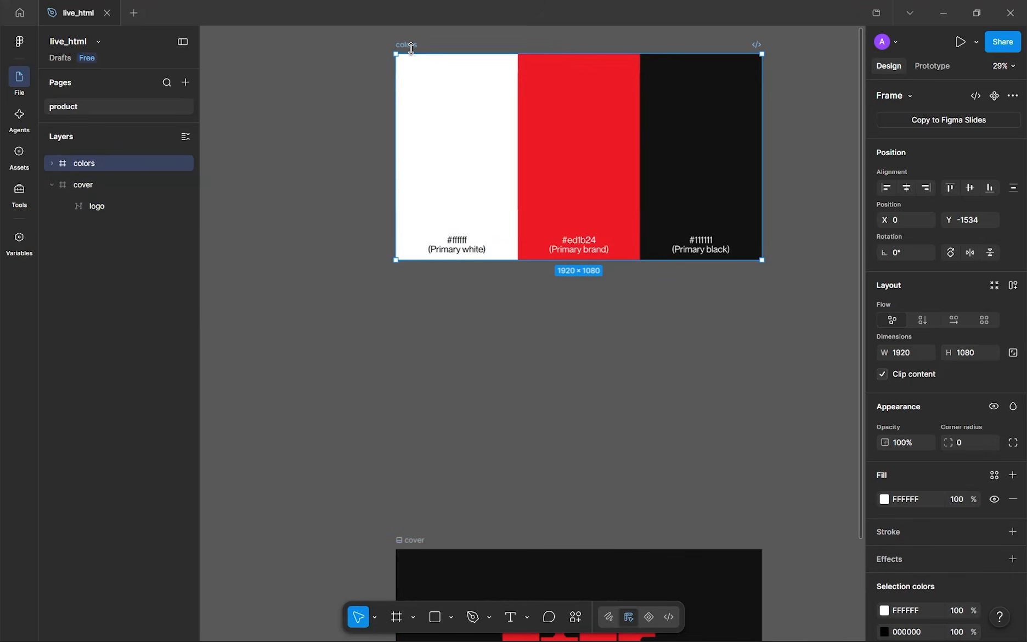
{"action": "key", "text": "ctrl+d"}
{"action": "double_click", "coordinate": [88, 165]}
{"action": "type", "text": "fonts"}
{"action": "key", "text": "Return"}
- Move the fonts frame between the colors and cover frames, at X 0 and about Y -338
{"action": "scroll", "coordinate": [597, 225], "scroll_direction": "left", "scroll_amount": 5}
{"action": "scroll", "coordinate": [655, 213], "scroll_direction": "up", "scroll_amount": 1}
{"action": "scroll", "coordinate": [651, 162], "scroll_direction": "down", "scroll_amount": 3}
{"action": "left_click_drag", "start_coordinate": [640, 132], "coordinate": [411, 274]}
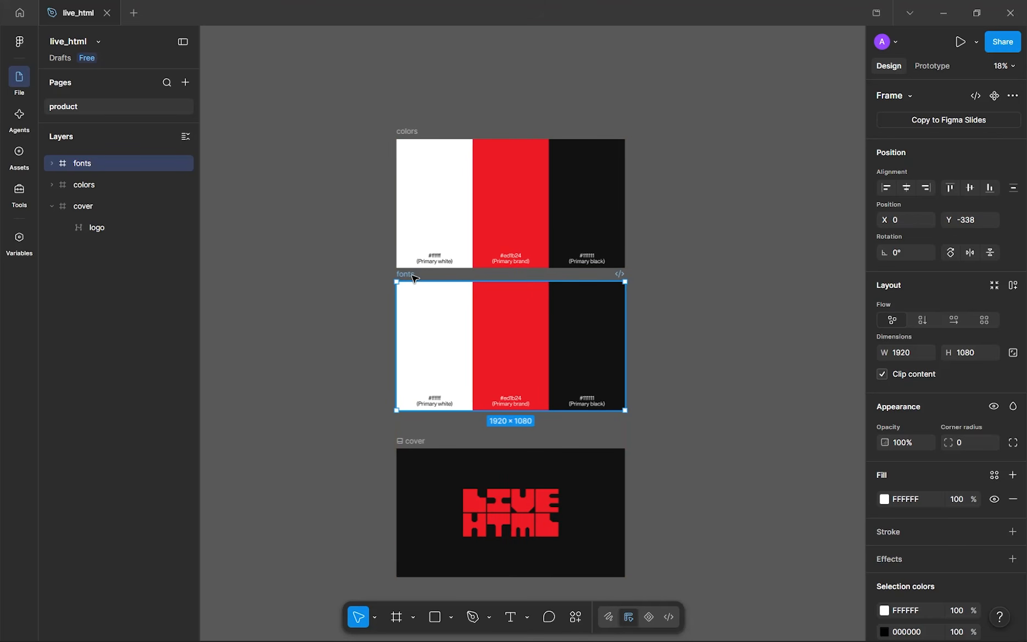
- Delete the three color swatches from the main frame inside the fonts frame
{"action": "left_click", "coordinate": [447, 320]}
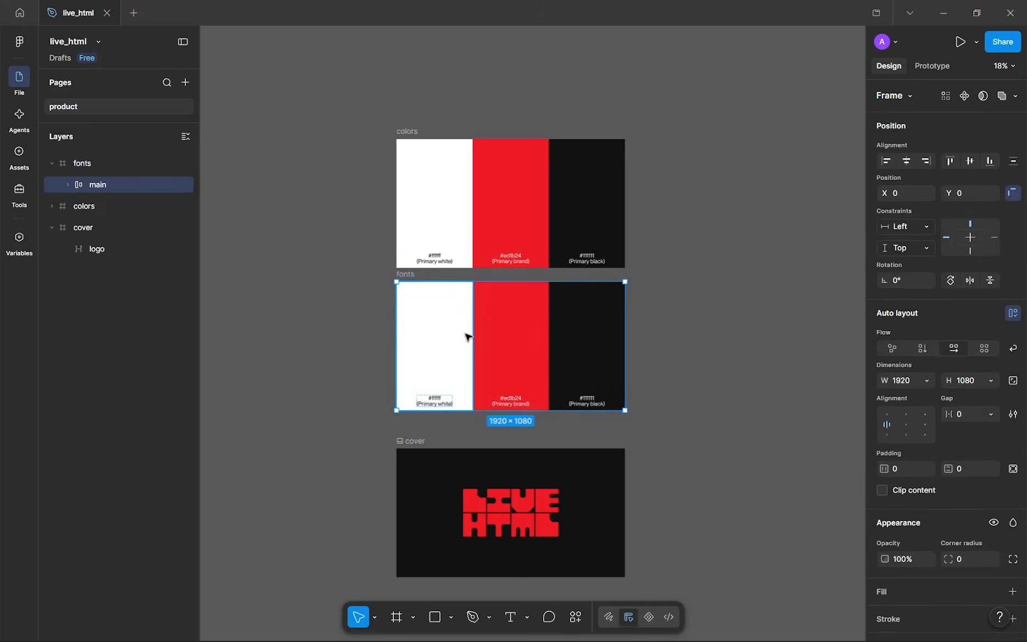
{"action": "scroll", "coordinate": [467, 337], "scroll_direction": "up", "scroll_amount": 3, "text": "ctrl"}
{"action": "key", "text": "Return"}
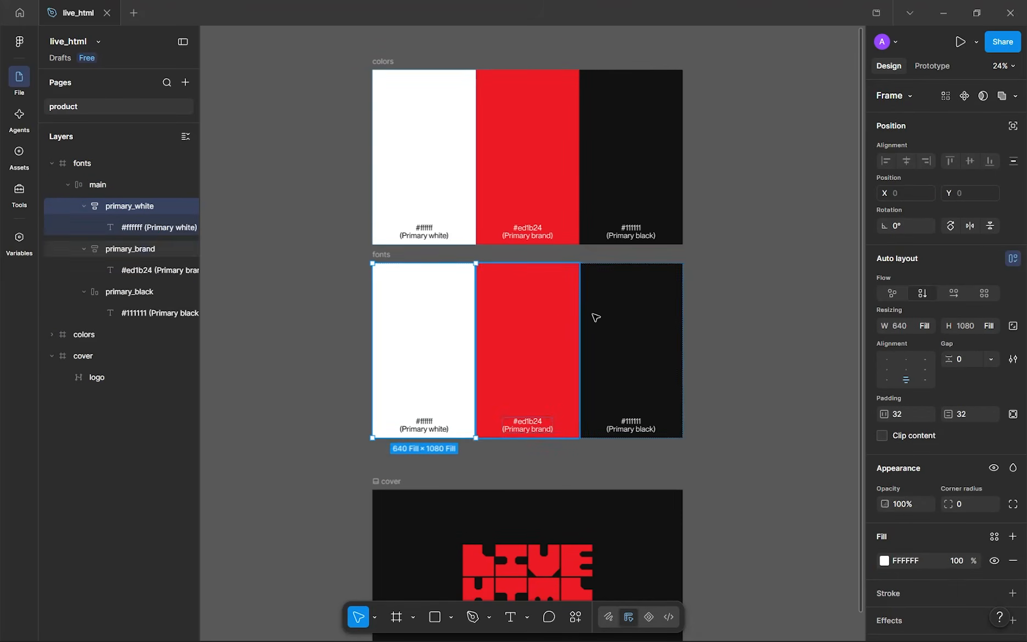
{"action": "key", "text": "Delete"}
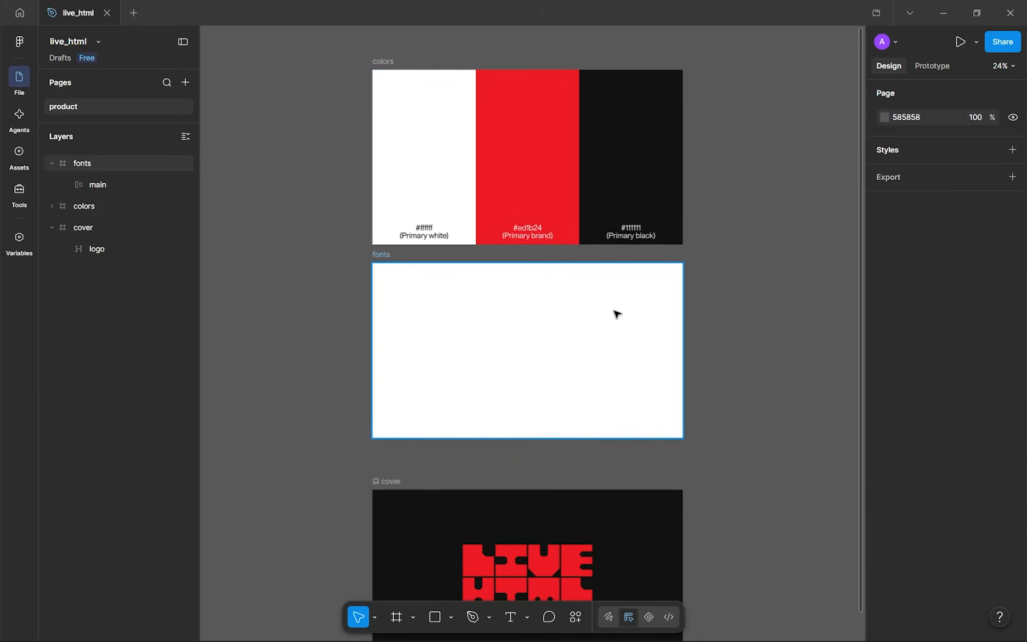
- Start a new text layer with the Text tool in the empty main frame of the fonts frame
{"action": "scroll", "coordinate": [516, 291], "scroll_direction": "up", "scroll_amount": 3, "text": "ctrl"}
{"action": "key", "text": "t"}
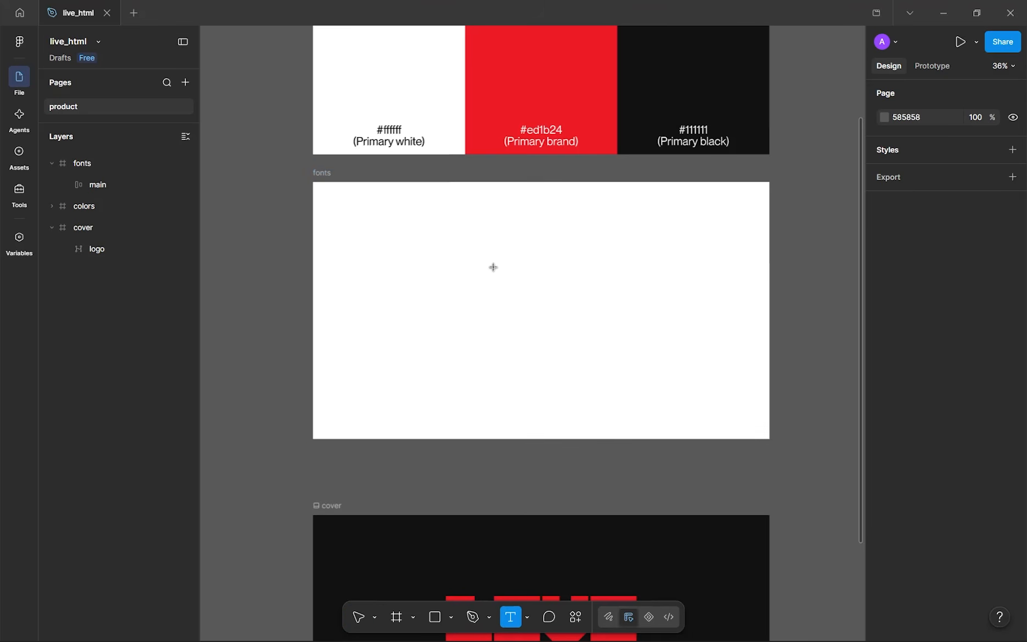
{"action": "left_click", "coordinate": [618, 355]}
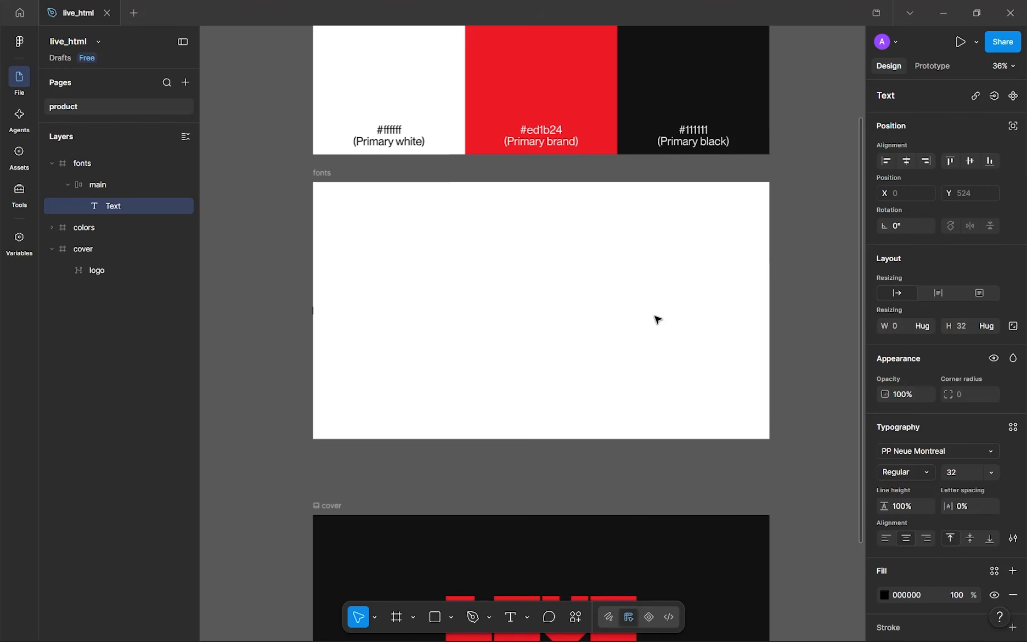
- Examine the installed fonts and the available PP Neue Montreal weights for the empty text layer
{"action": "scroll", "coordinate": [656, 317], "scroll_direction": "up", "scroll_amount": 1}
{"action": "scroll", "coordinate": [656, 317], "scroll_direction": "down", "scroll_amount": 1}
{"action": "scroll", "coordinate": [656, 317], "scroll_direction": "up", "scroll_amount": 1}
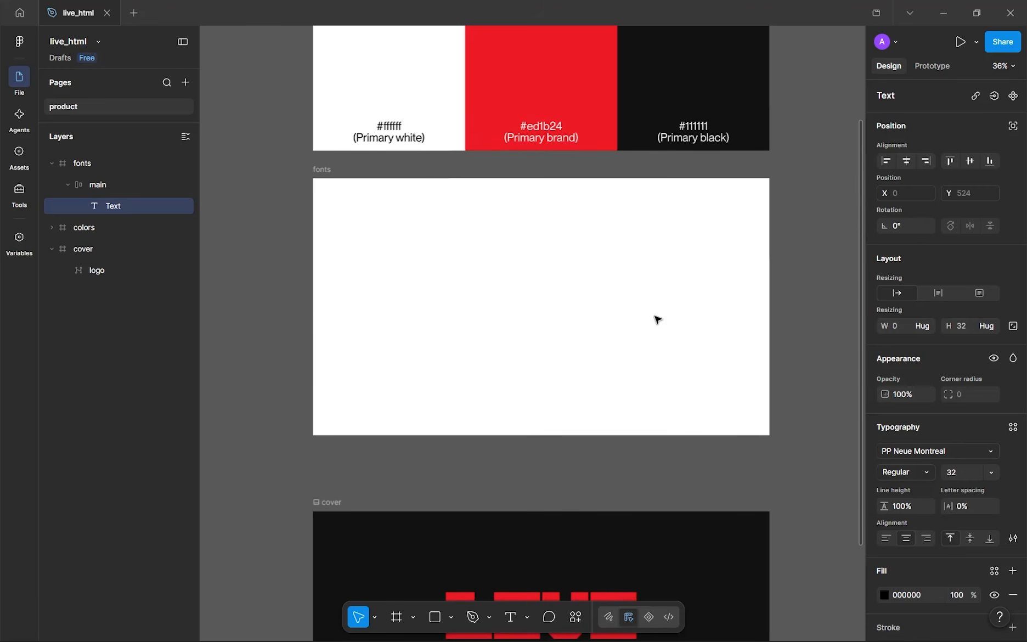
{"action": "scroll", "coordinate": [658, 318], "scroll_direction": "down", "scroll_amount": 2}
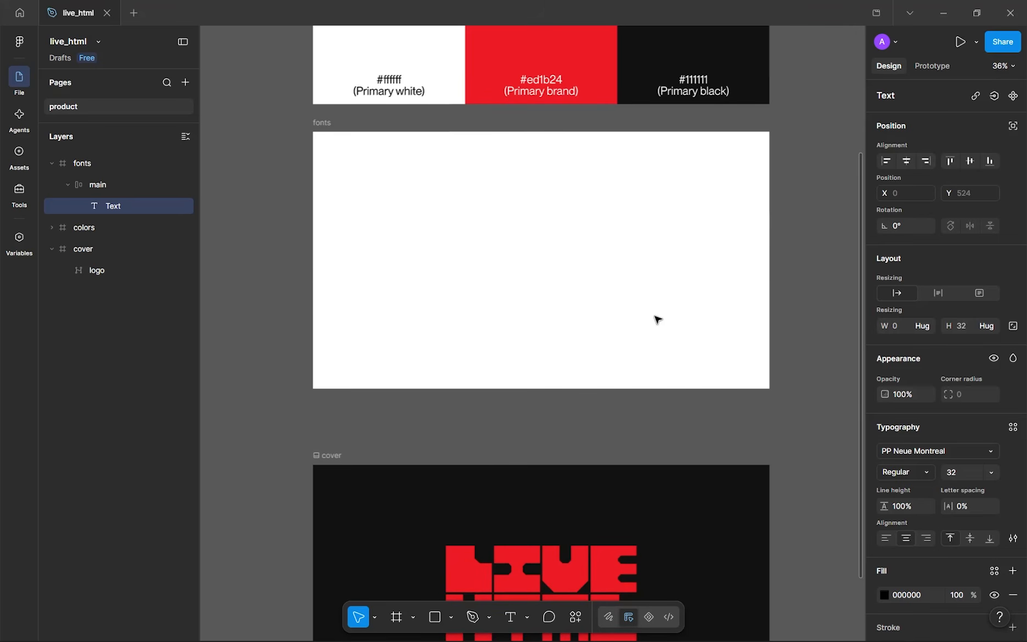
{"action": "scroll", "coordinate": [931, 420], "scroll_direction": "down", "scroll_amount": 3}
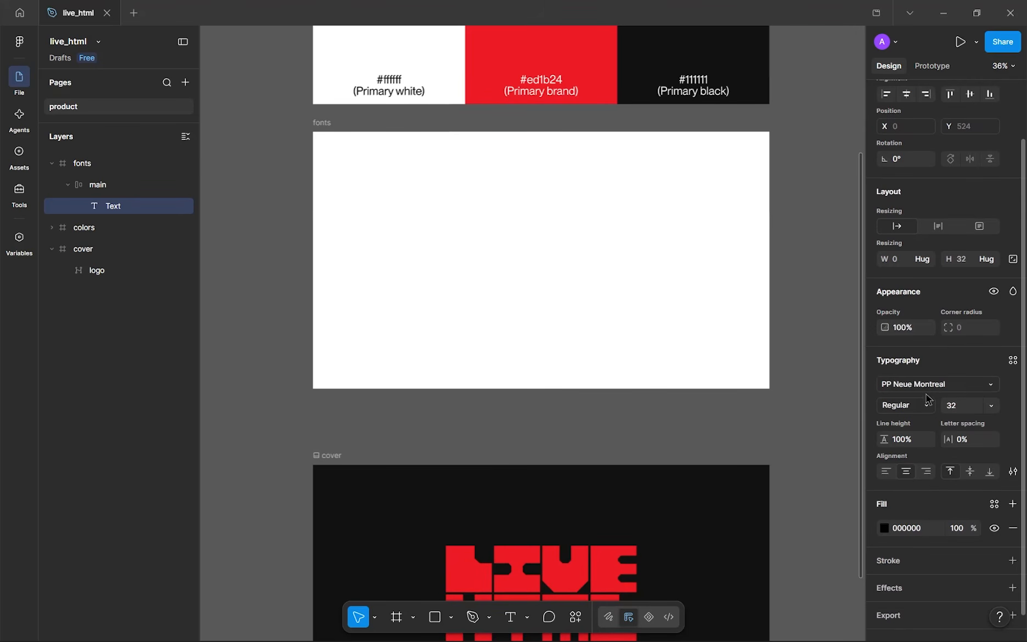
{"action": "left_click", "coordinate": [929, 391]}
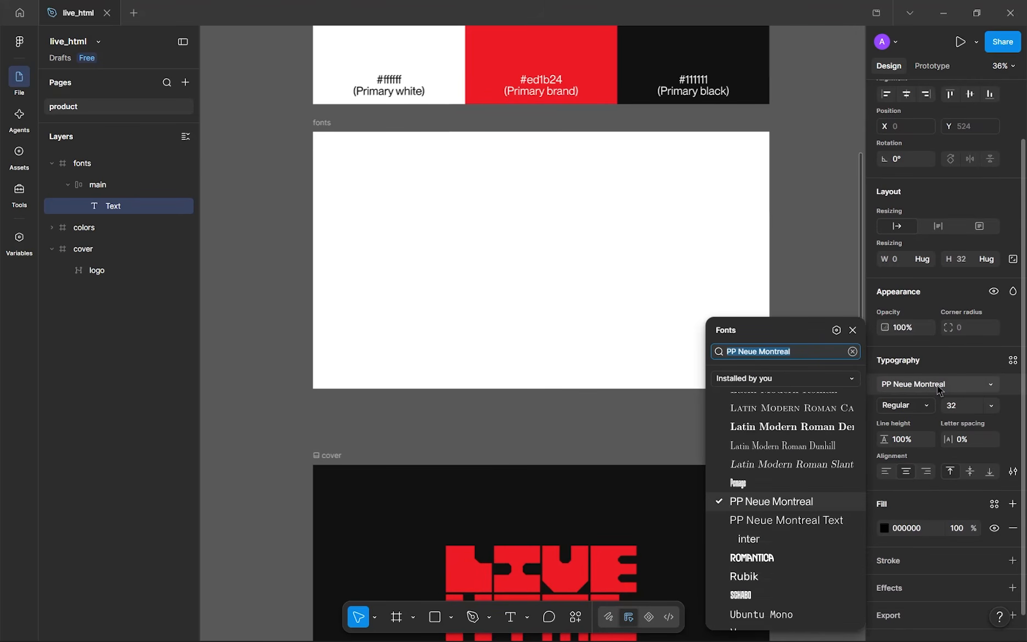
{"action": "left_click", "coordinate": [913, 386]}
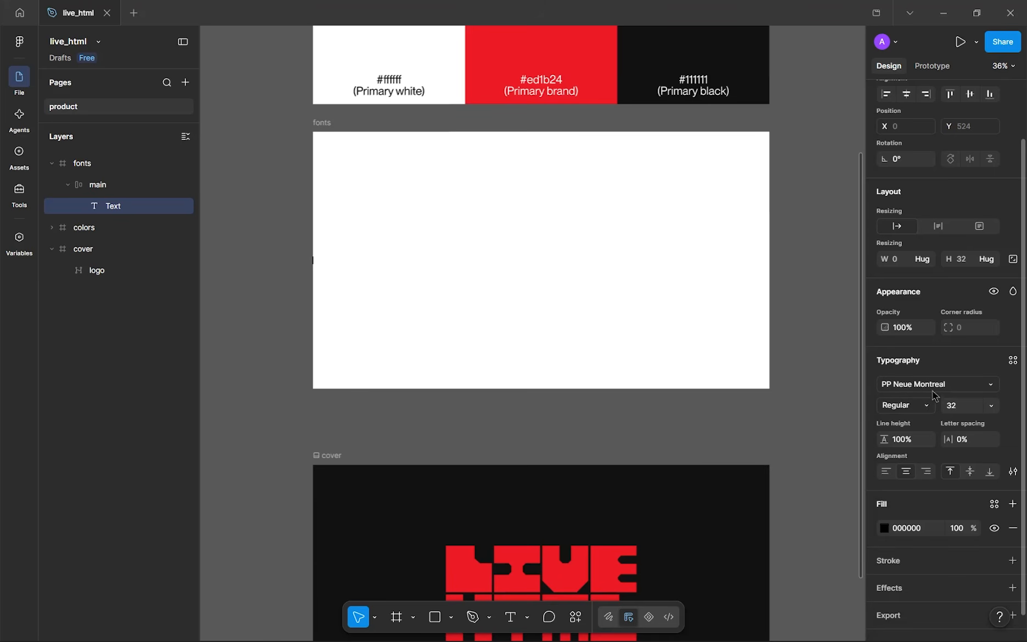
{"action": "left_click", "coordinate": [932, 385]}
{"action": "left_click", "coordinate": [934, 405]}
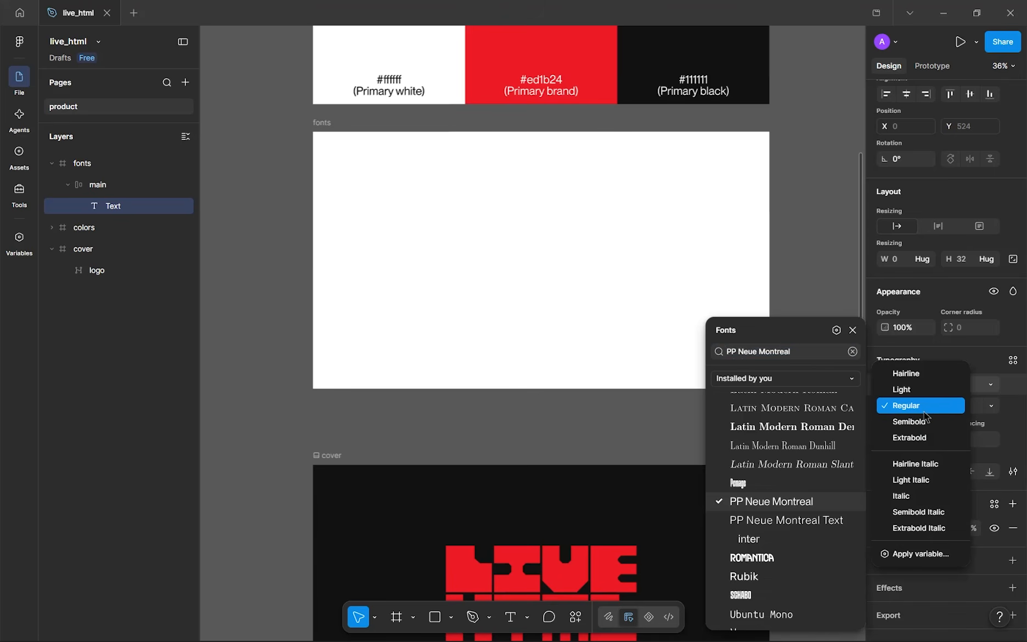
{"action": "left_click", "coordinate": [923, 408]}
{"action": "left_click", "coordinate": [909, 389]}
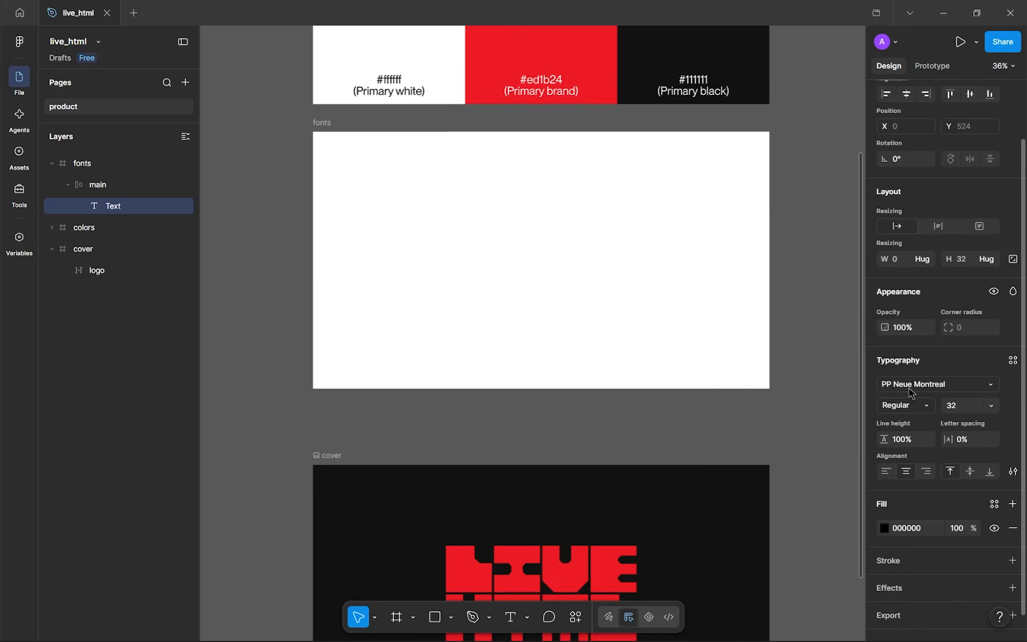
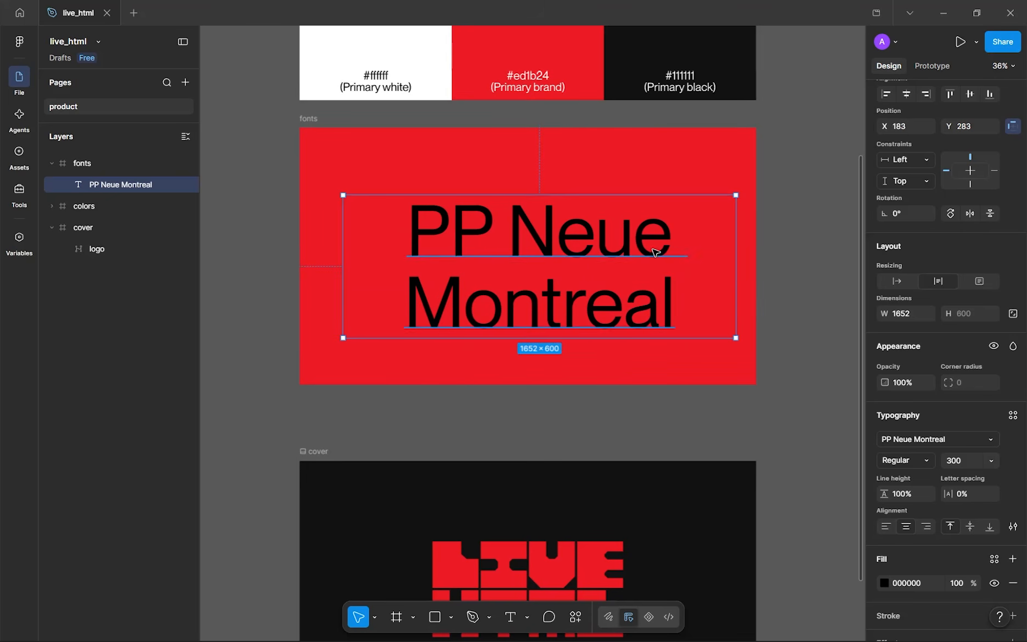
- Narrow the PP Neue Montreal text box to about 1160 wide and move it to about X 343, Y 311
{"action": "left_click_drag", "start_coordinate": [732, 261], "coordinate": [620, 259]}
{"action": "left_click_drag", "start_coordinate": [499, 275], "coordinate": [537, 282]}
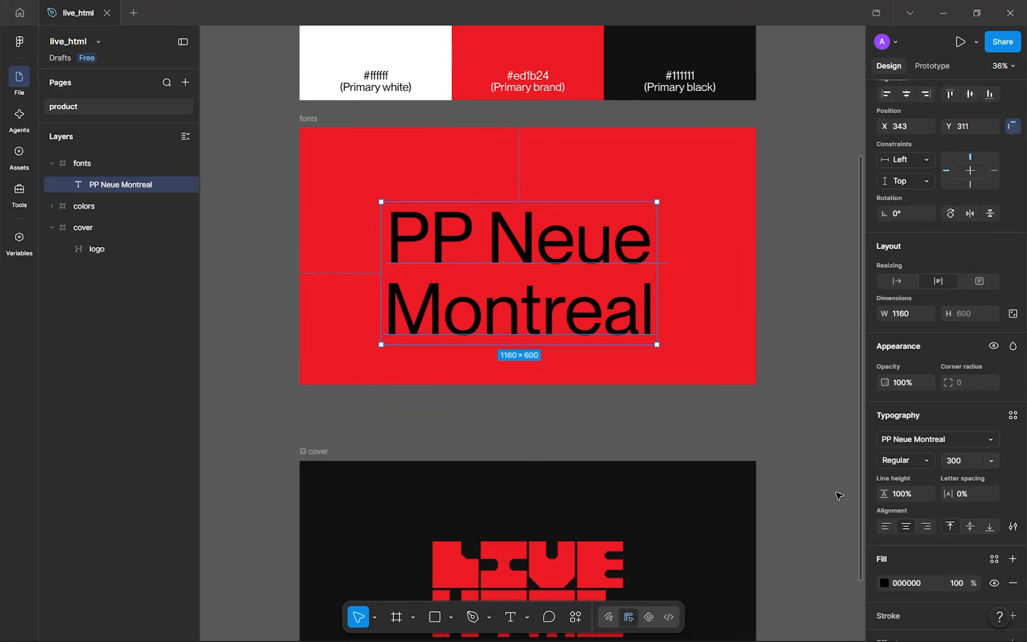
- Left-align the PP Neue Montreal text and set its line height to 80%
{"action": "left_click", "coordinate": [885, 527]}
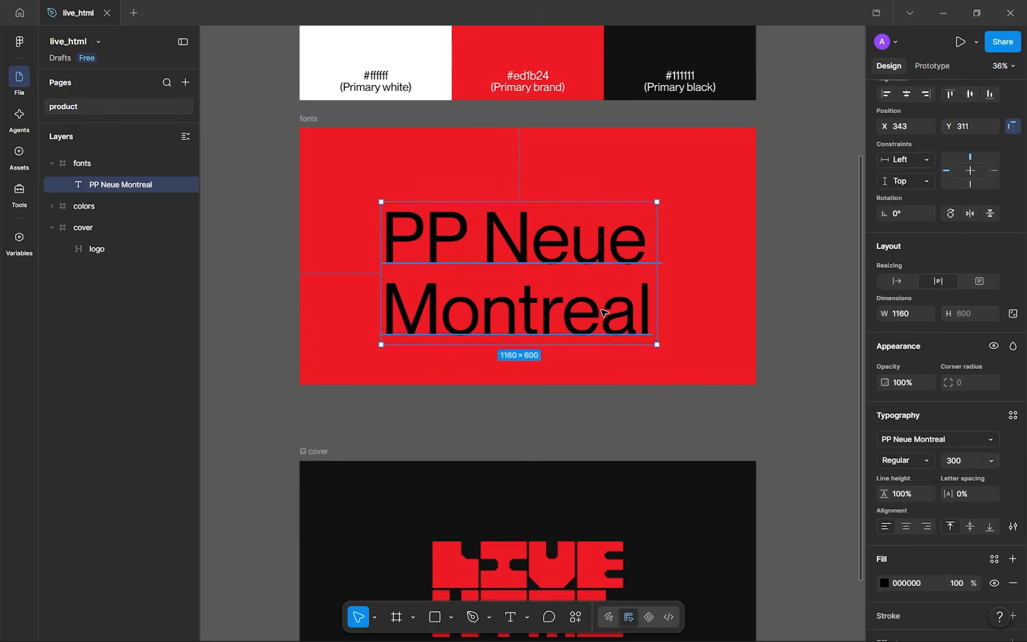
{"action": "left_click", "coordinate": [911, 494]}
{"action": "type", "text": "80"}
{"action": "key", "text": "Return"}
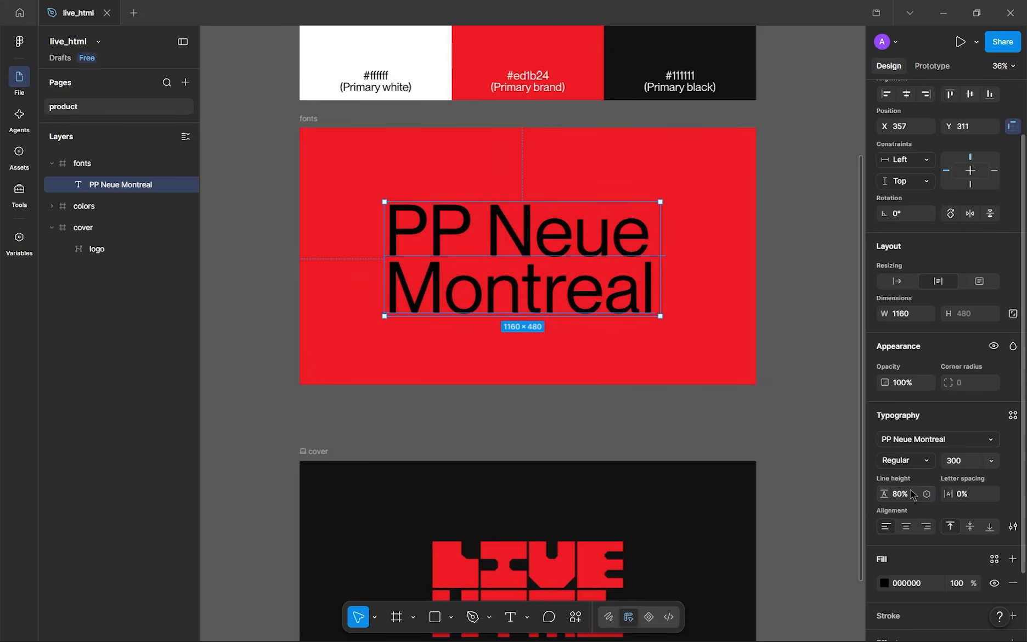
{"action": "left_click", "coordinate": [964, 498]}
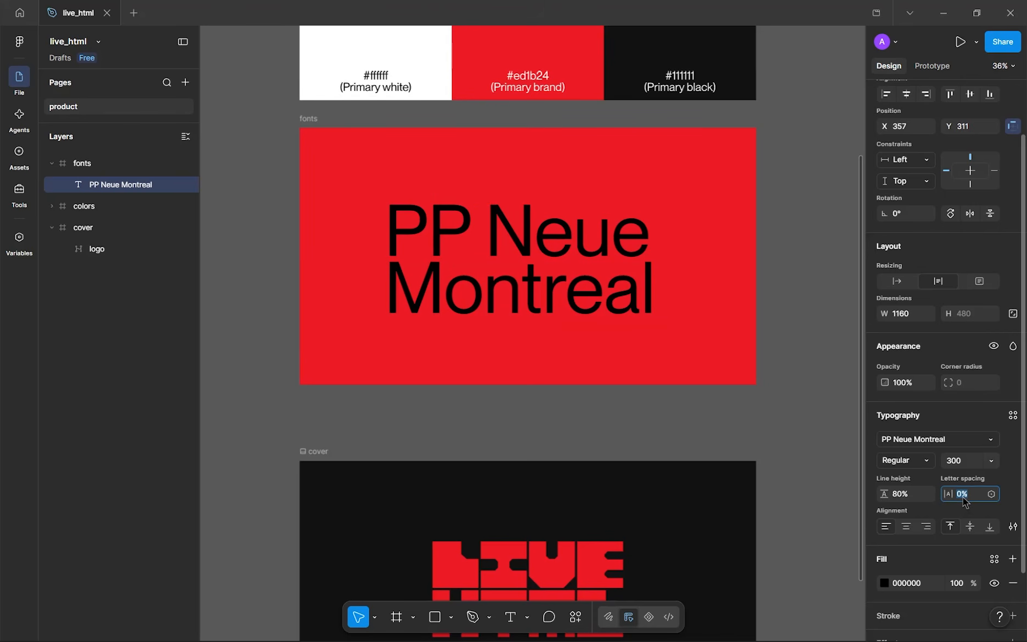
{"action": "key", "text": "Return"}
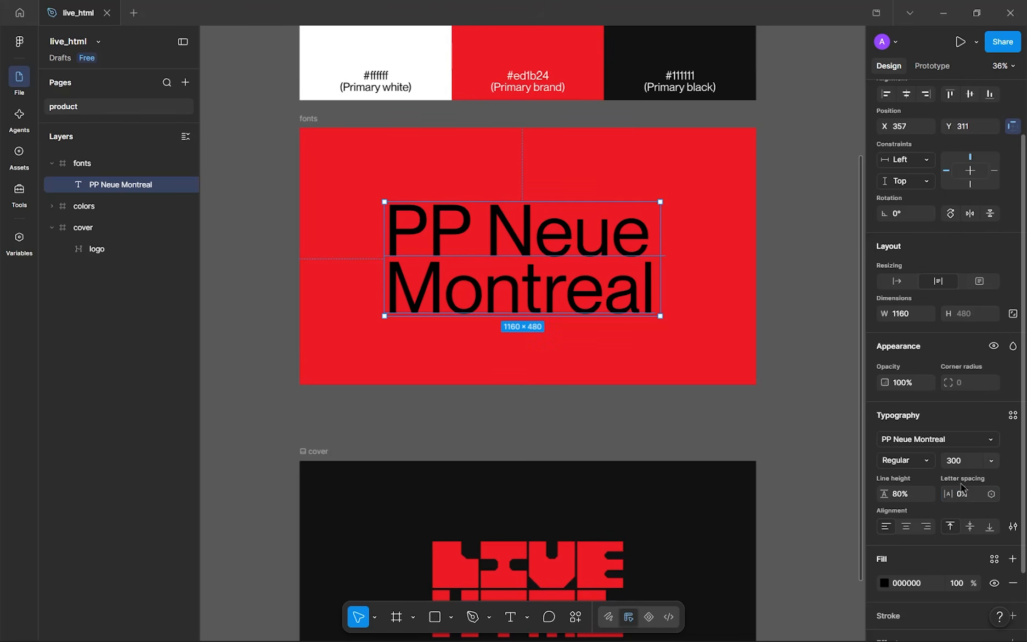
{"action": "left_click", "coordinate": [958, 466]}
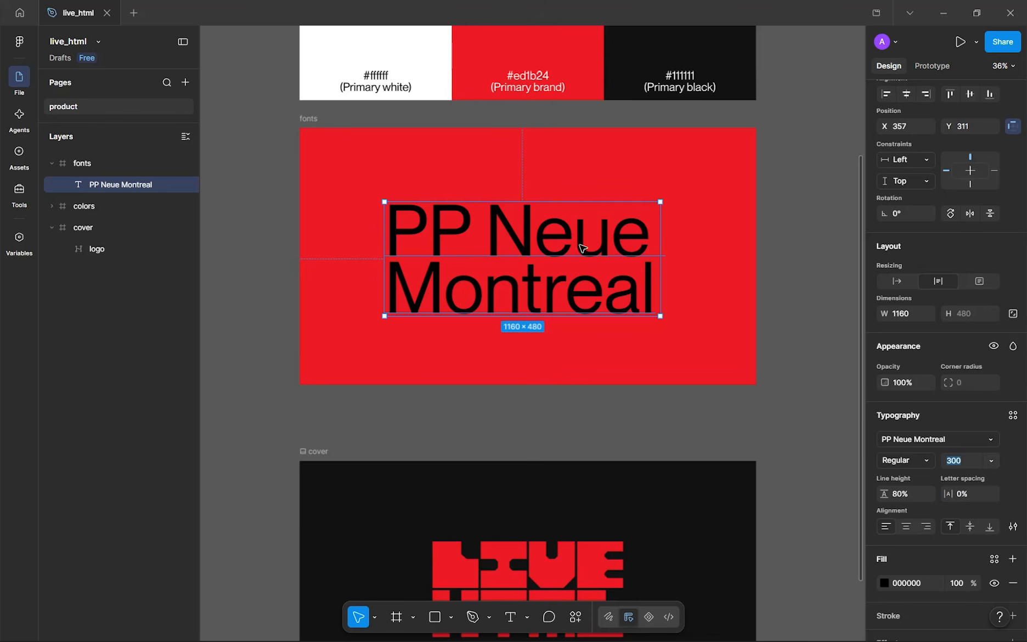
- Set the PP Neue Montreal text to Semibold and widen its box to about 1250 so it fits on two lines
{"action": "left_click", "coordinate": [883, 463]}
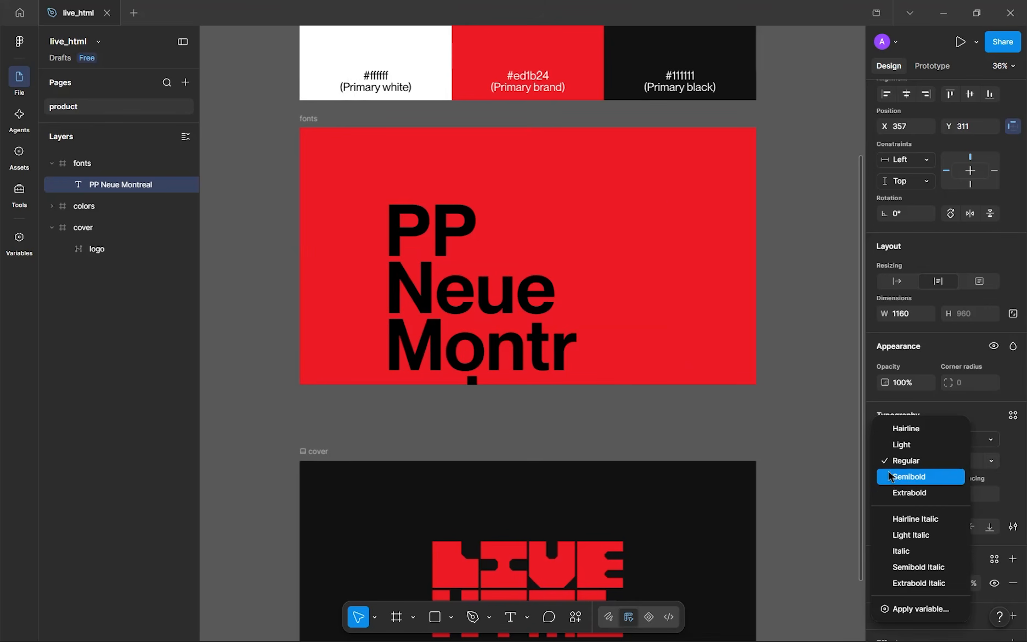
{"action": "left_click", "coordinate": [891, 478]}
{"action": "left_click_drag", "start_coordinate": [661, 269], "coordinate": [682, 273]}
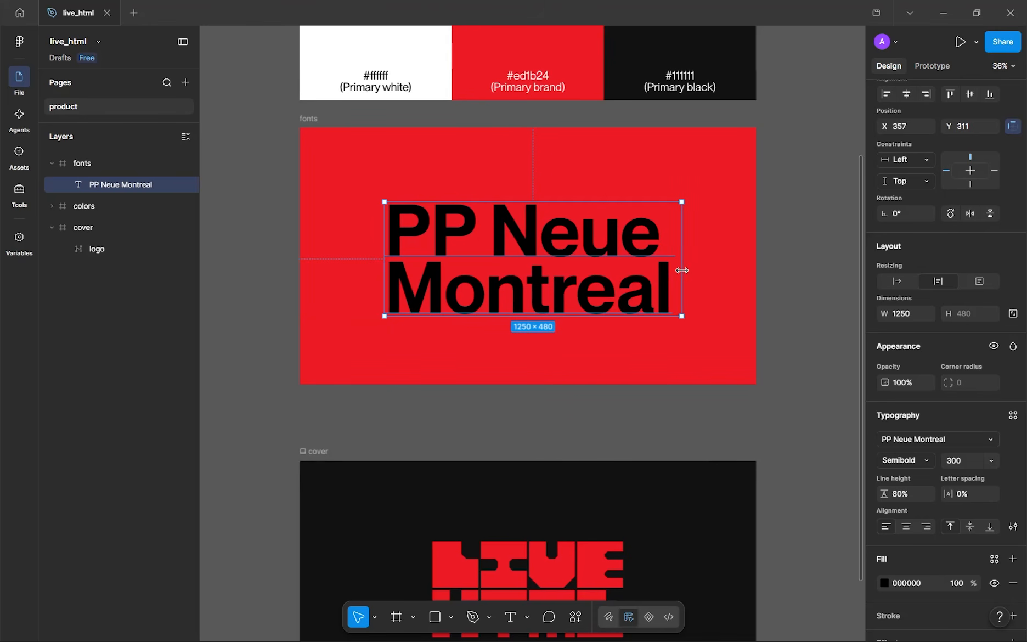
{"action": "left_click", "coordinate": [885, 583]}
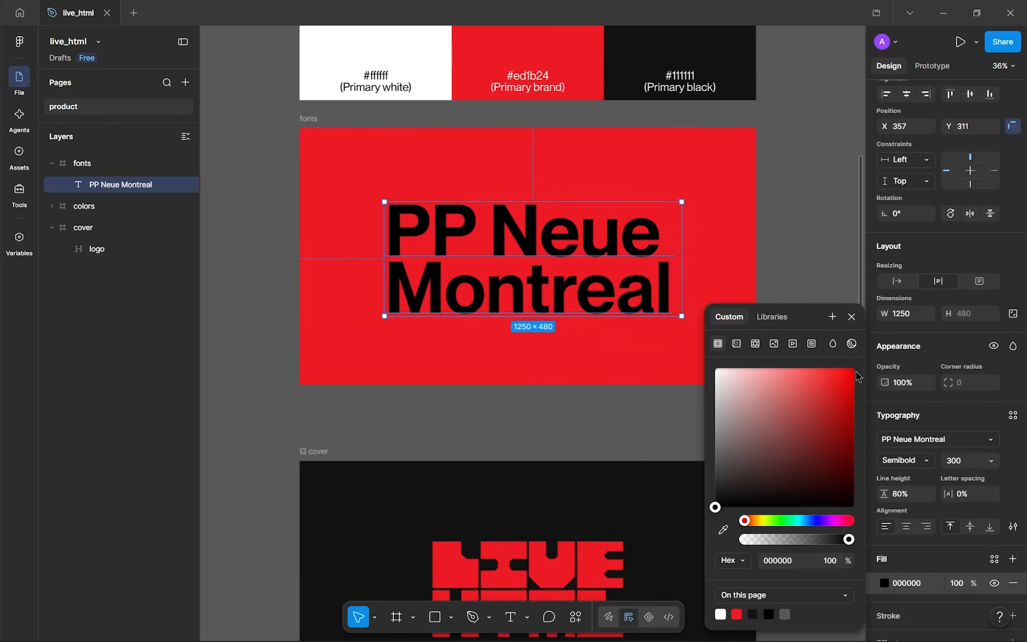
{"action": "left_click_drag", "start_coordinate": [719, 372], "coordinate": [438, 531]}
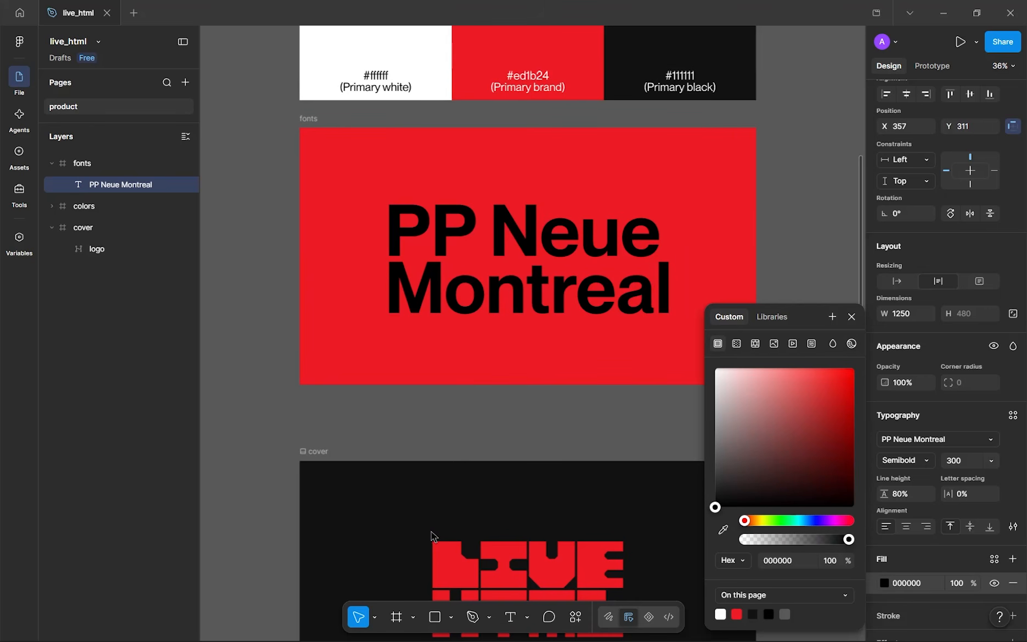
{"action": "left_click", "coordinate": [468, 378]}
- Centre the PP Neue Montreal text horizontally and vertically within the fonts frame
{"action": "left_click", "coordinate": [483, 254]}
{"action": "left_click", "coordinate": [908, 161]}
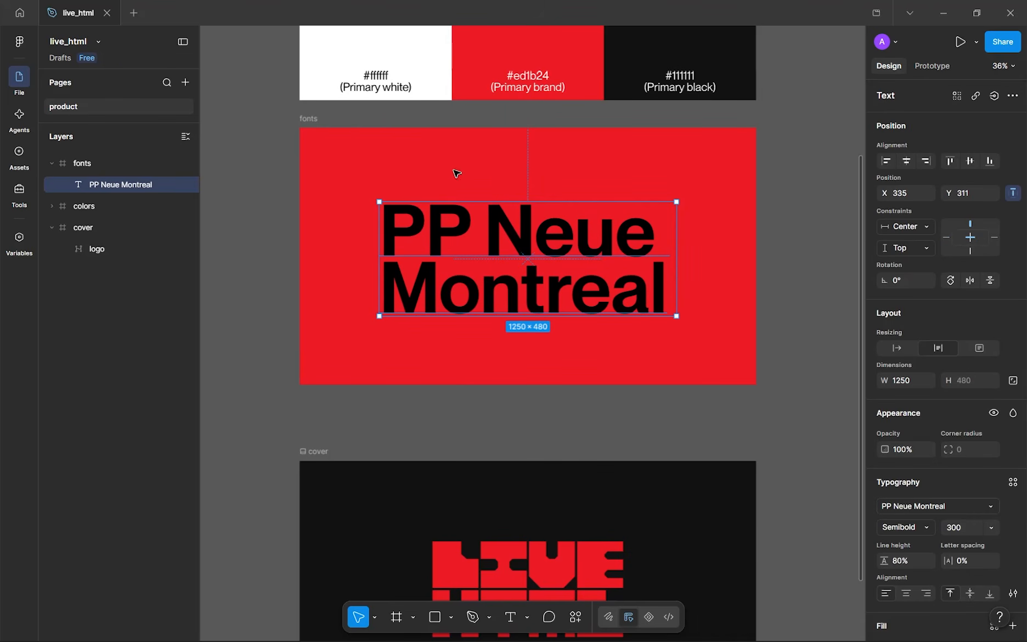
{"action": "left_click", "coordinate": [971, 161]}
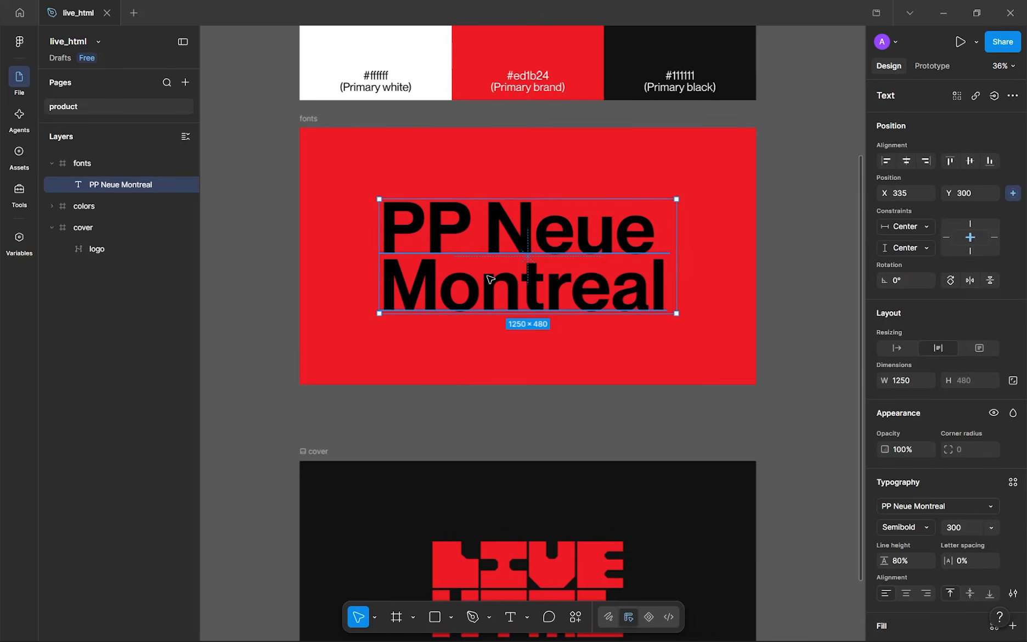
{"action": "key", "text": "Escape"}
- Move the fonts frame up to X 0, Y -414, leaving a 40 px gap below the colors frame
{"action": "scroll", "coordinate": [509, 231], "scroll_direction": "down", "scroll_amount": 3}
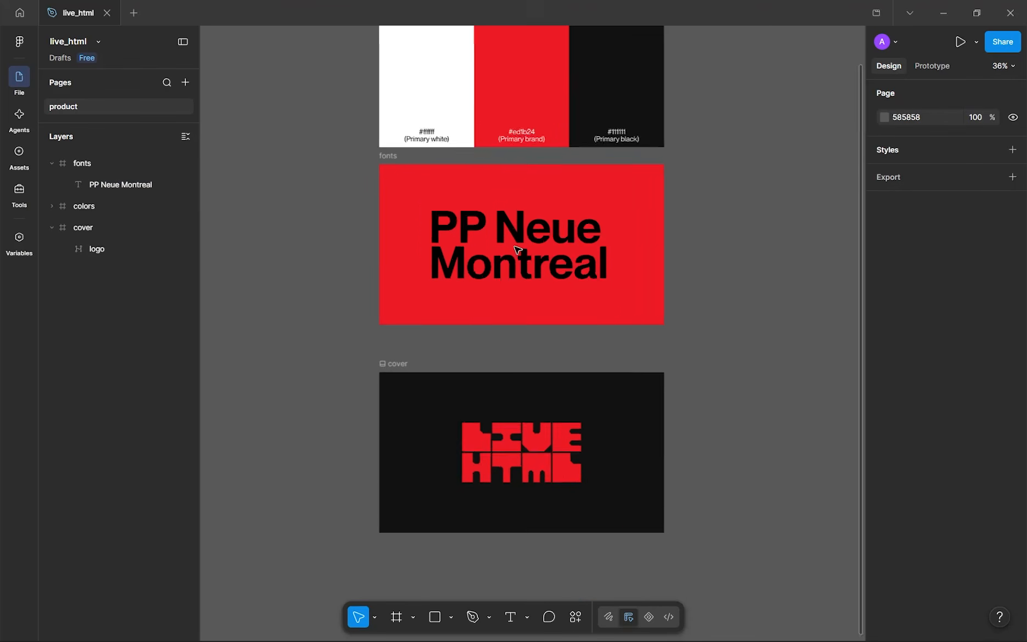
{"action": "left_click", "coordinate": [416, 173]}
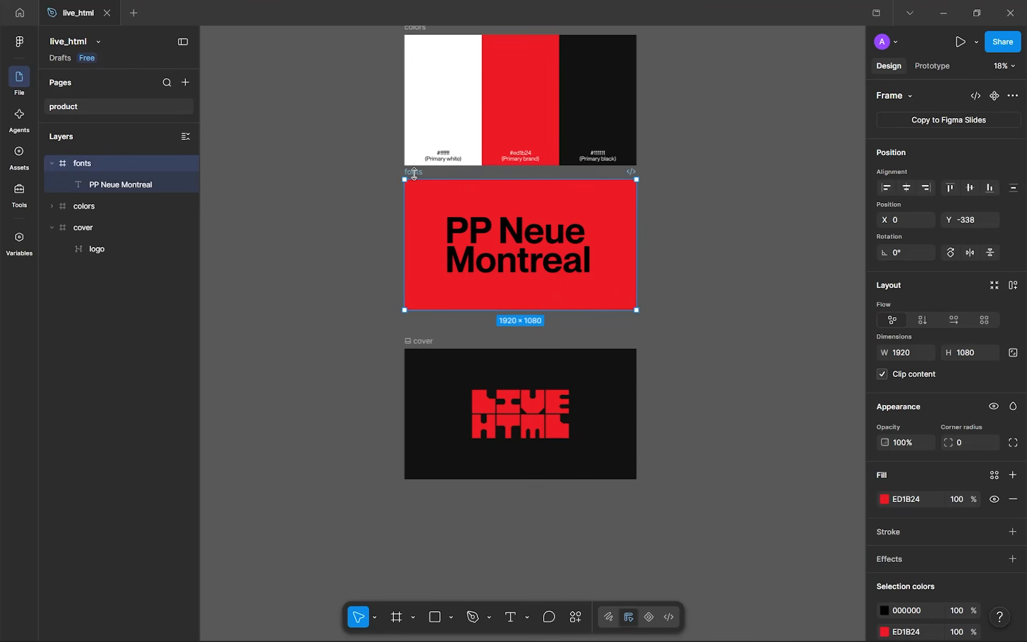
{"action": "left_click_drag", "start_coordinate": [416, 173], "coordinate": [419, 167]}
{"action": "key", "text": "ctrl+z"}
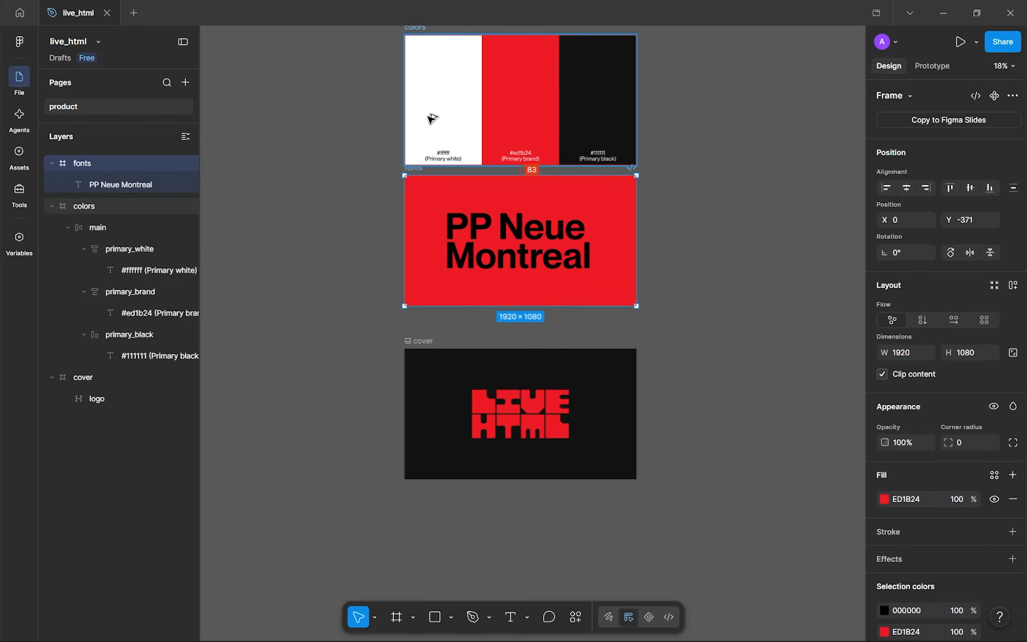
{"action": "key", "text": "Up"}
{"action": "key", "text": "Up"}
{"action": "key", "text": "Up"}
{"action": "key", "text": "Up"}
{"action": "key", "text": "Up"}
{"action": "key", "text": "Up"}
{"action": "key", "text": "Up"}
{"action": "key", "text": "Up"}
{"action": "key", "text": "Up"}
{"action": "key", "text": "Up"}
{"action": "key", "text": "Up"}
{"action": "key", "text": "Up"}
{"action": "key", "text": "Up"}
{"action": "key", "text": "Up"}
{"action": "key", "text": "Up"}
{"action": "key", "text": "Up"}
{"action": "key", "text": "Up"}
{"action": "key", "text": "Up"}
{"action": "key", "text": "Up"}
{"action": "key", "text": "Up"}
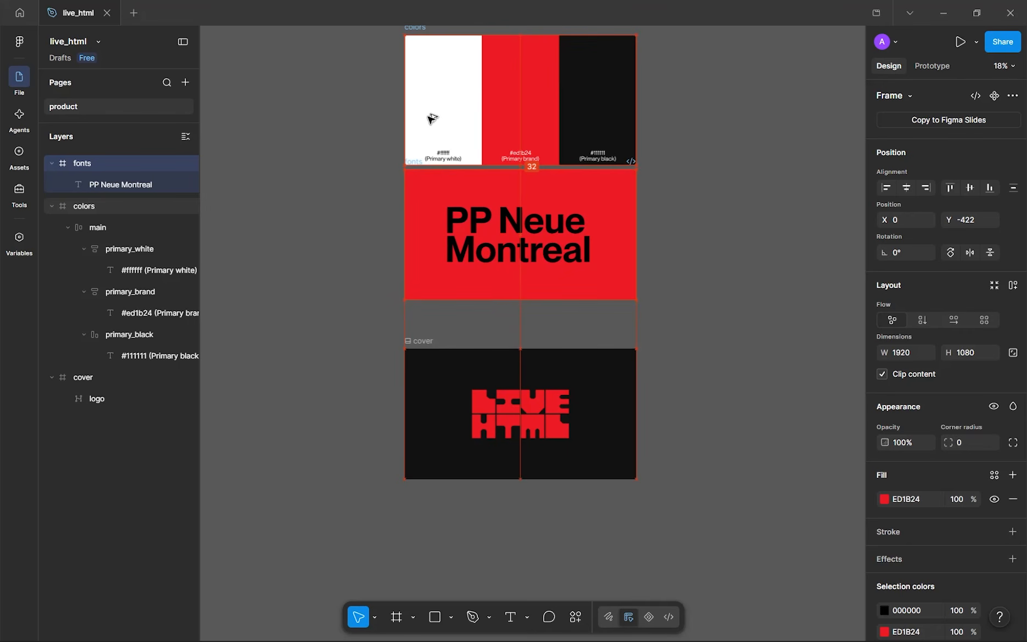
{"action": "key", "text": "Down"}
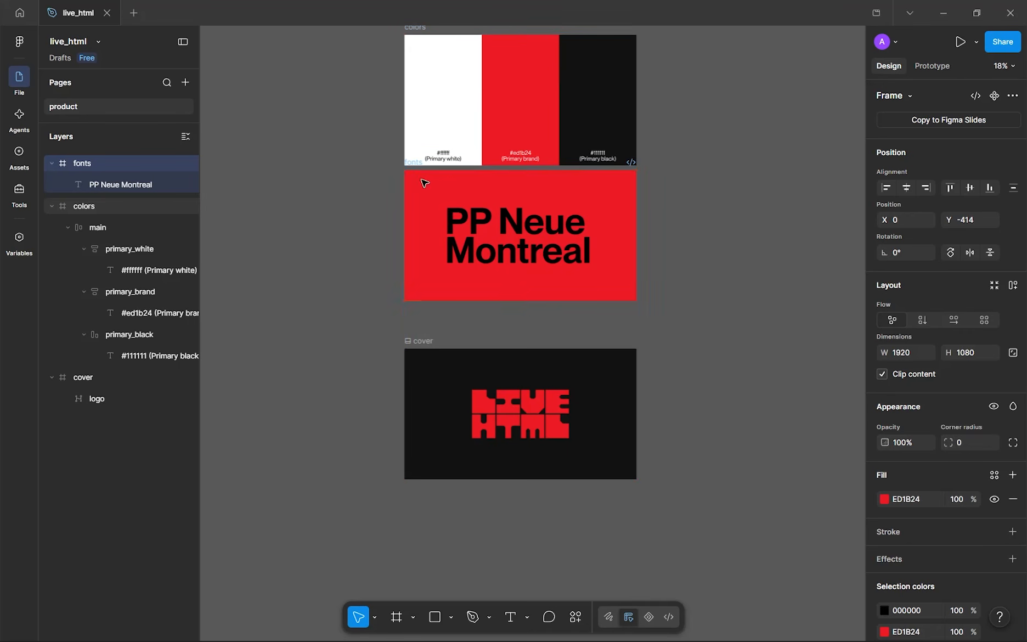
- Collapse the colors and fonts frames in the layer list and reorder fonts below colors
{"action": "left_click_drag", "start_coordinate": [414, 339], "coordinate": [418, 298]}
{"action": "left_click_drag", "start_coordinate": [444, 128], "coordinate": [427, 243]}
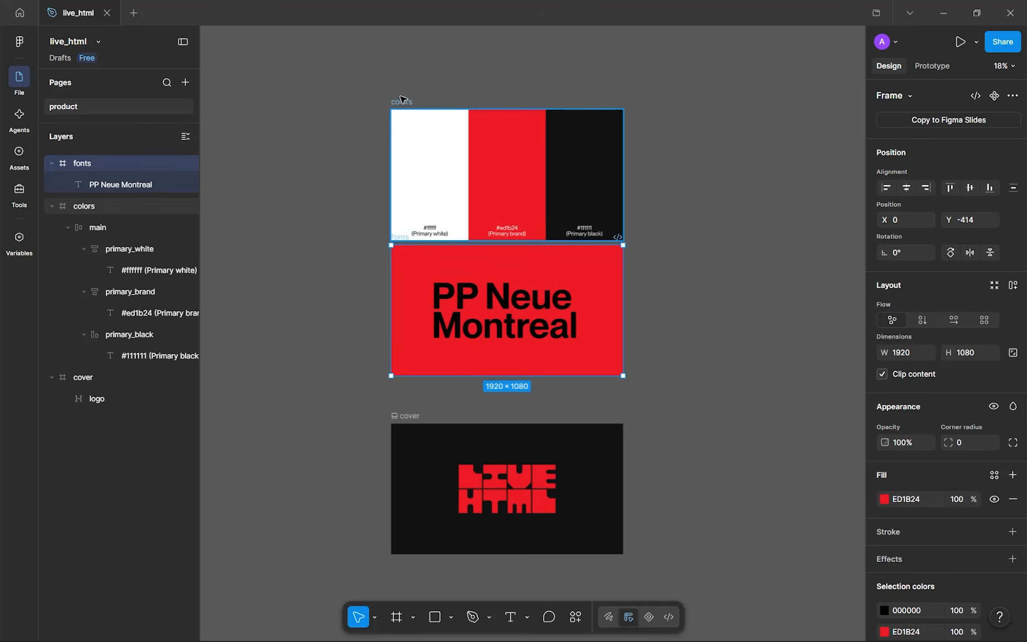
{"action": "key", "text": "Escape"}
{"action": "left_click", "coordinate": [433, 175]}
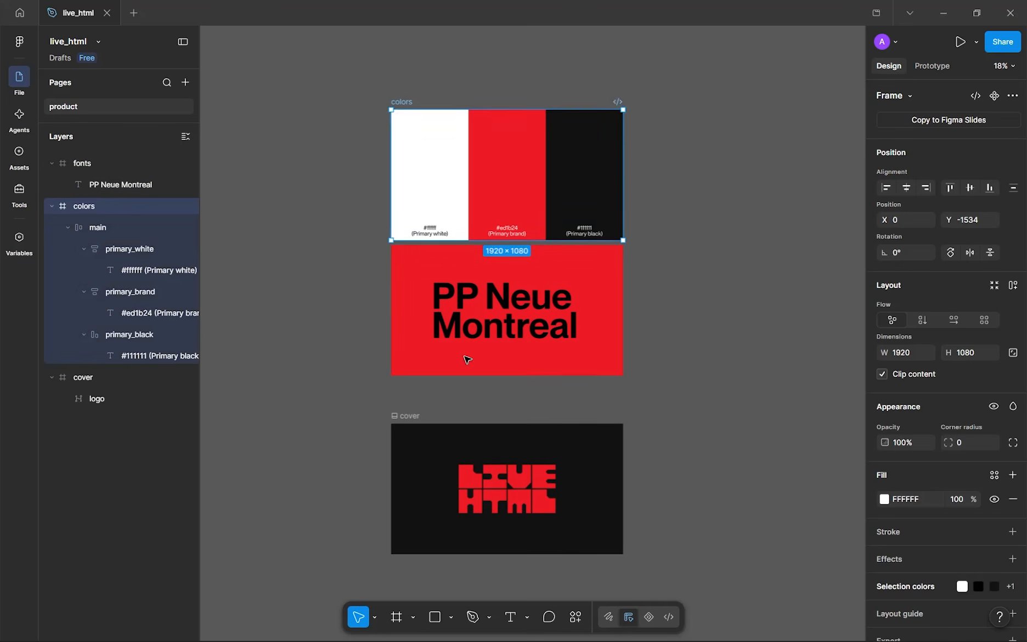
{"action": "left_click_drag", "start_coordinate": [467, 358], "coordinate": [470, 261]}
{"action": "scroll", "coordinate": [467, 212], "scroll_direction": "up", "scroll_amount": 5}
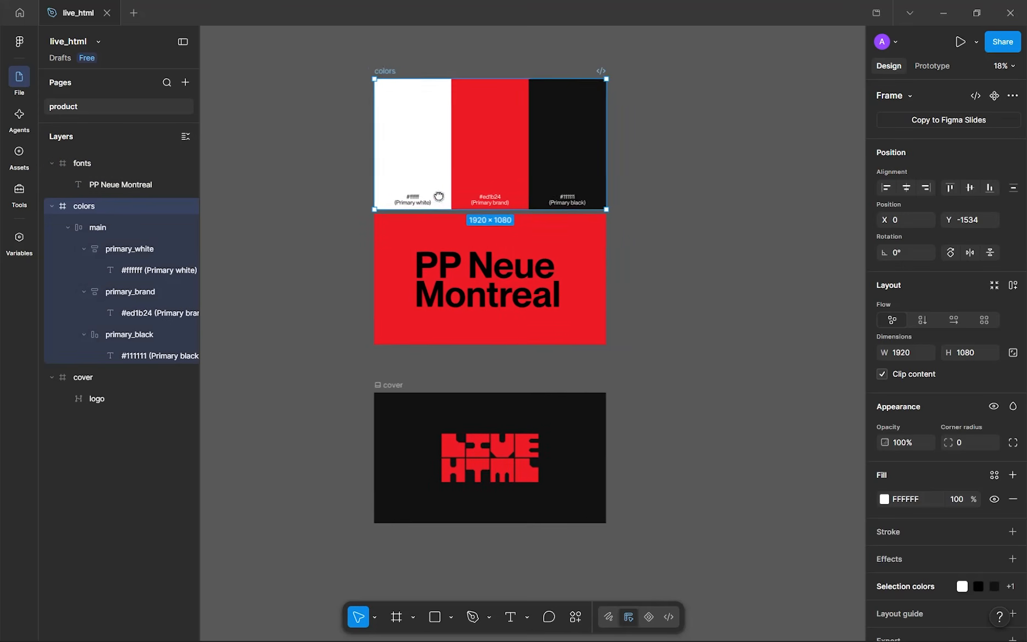
{"action": "scroll", "coordinate": [510, 257], "scroll_direction": "up", "scroll_amount": 1}
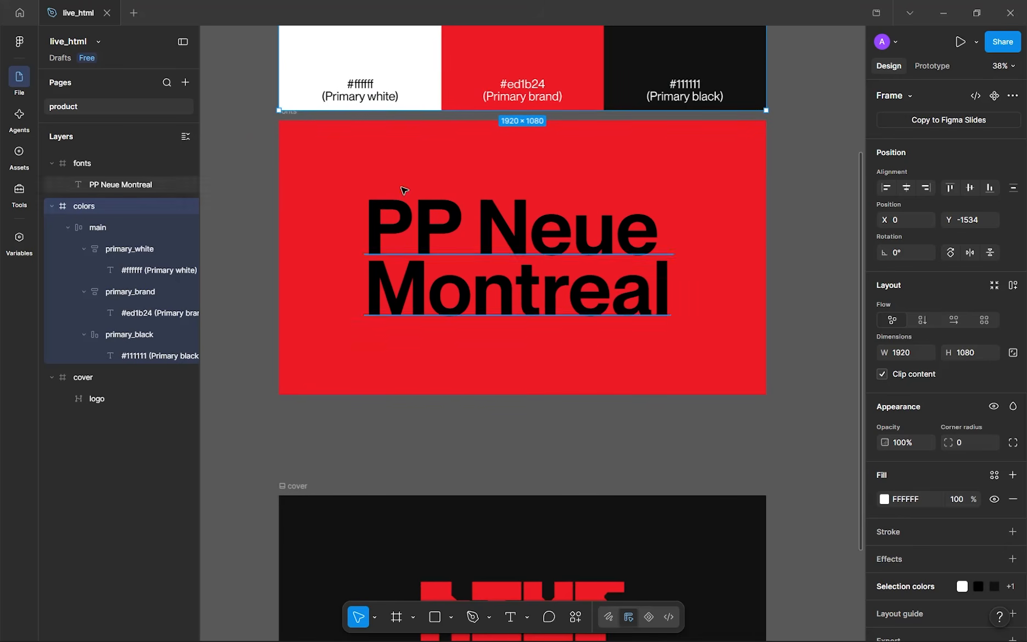
{"action": "left_click", "coordinate": [52, 206]}
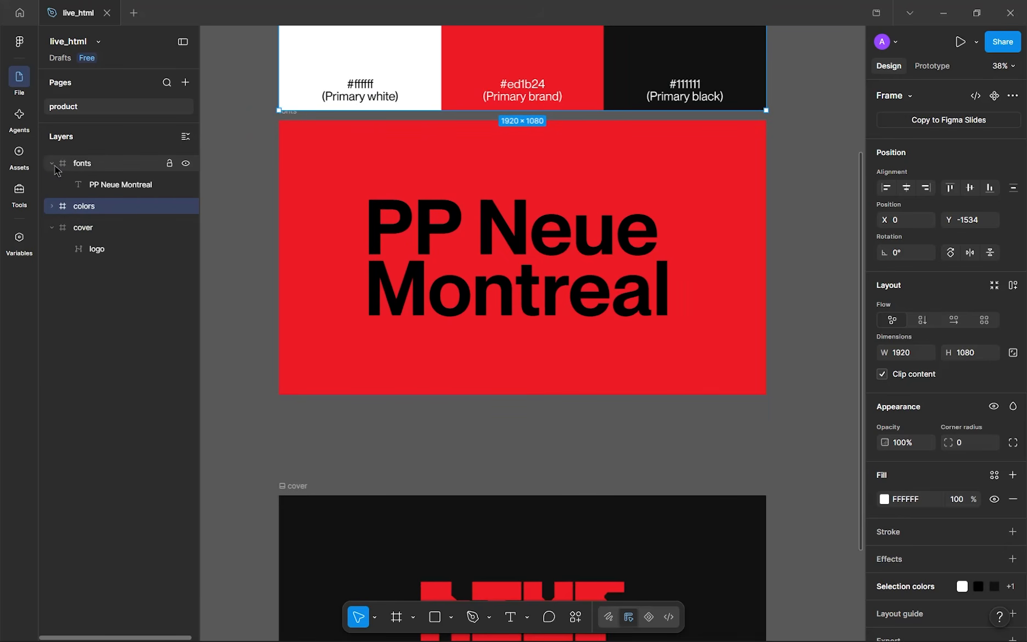
{"action": "left_click", "coordinate": [51, 164]}
{"action": "left_click_drag", "start_coordinate": [103, 163], "coordinate": [94, 198]}
- Move the cover frame down to about Y 1633 to free space below the fonts frame
{"action": "scroll", "coordinate": [433, 429], "scroll_direction": "down", "scroll_amount": 5}
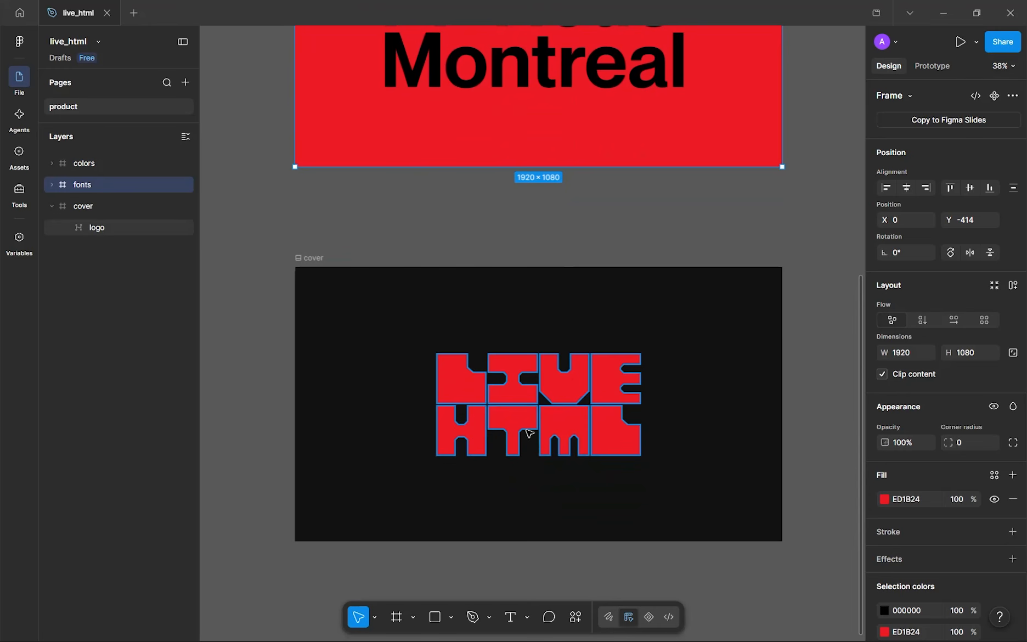
{"action": "left_click", "coordinate": [322, 285]}
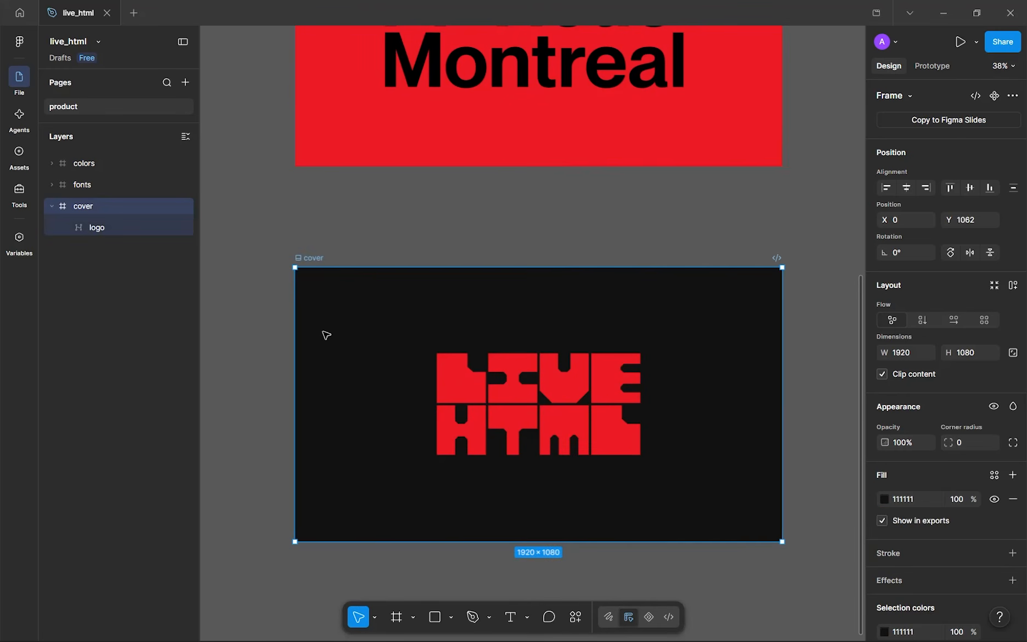
{"action": "scroll", "coordinate": [323, 307], "scroll_direction": "up", "scroll_amount": 1}
{"action": "left_click_drag", "start_coordinate": [302, 235], "coordinate": [301, 392]}
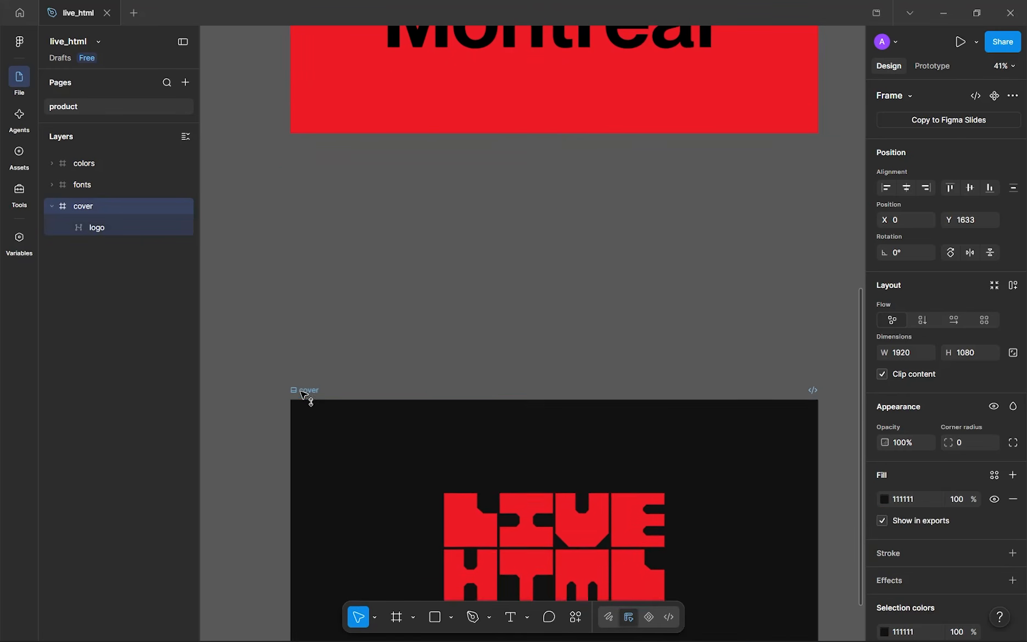
- Duplicate the cover frame, place the copy at about X 29, Y 907 and rename it "logo"
{"action": "scroll", "coordinate": [301, 392], "scroll_direction": "down", "scroll_amount": 3}
{"action": "key", "text": "ctrl+d"}
{"action": "scroll", "coordinate": [301, 392], "scroll_direction": "down", "scroll_amount": 2}
{"action": "left_click_drag", "start_coordinate": [475, 383], "coordinate": [340, 270]}
{"action": "double_click", "coordinate": [334, 272]}
{"action": "type", "text": "logo"}
{"action": "key", "text": "Return"}
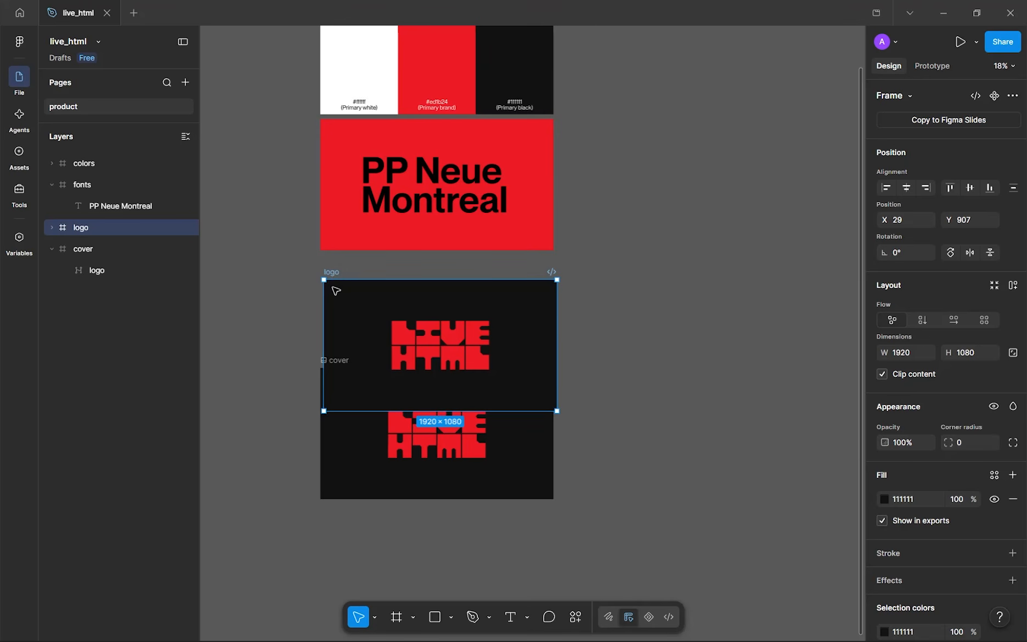
- Change the logo frame's fill to white, FFFFFF
{"action": "scroll", "coordinate": [398, 385], "scroll_direction": "up", "scroll_amount": 3}
{"action": "scroll", "coordinate": [476, 326], "scroll_direction": "down", "scroll_amount": 1}
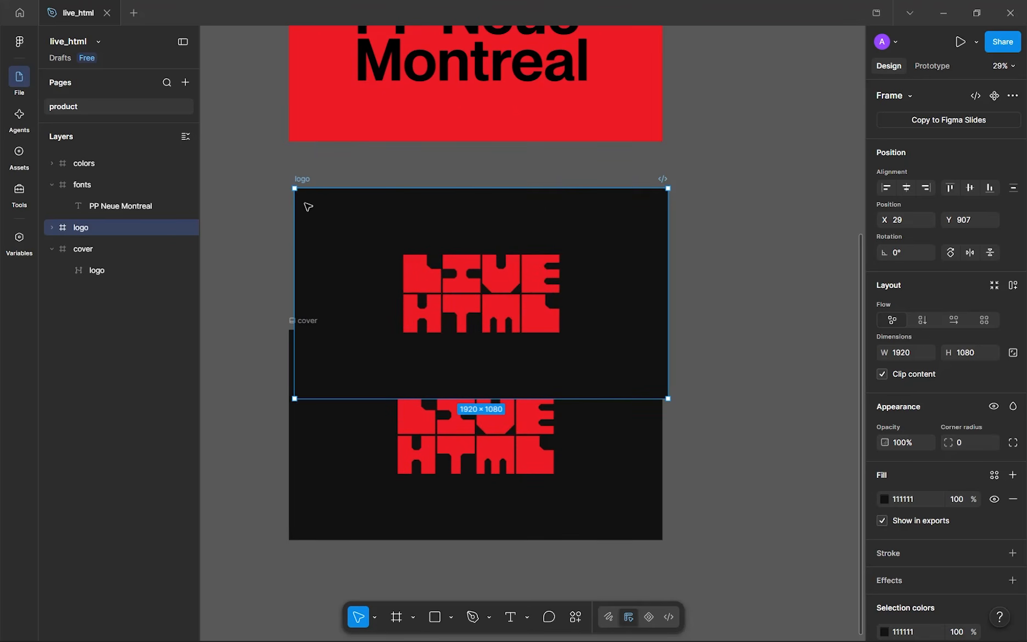
{"action": "left_click", "coordinate": [884, 499]}
{"action": "left_click_drag", "start_coordinate": [809, 416], "coordinate": [369, 165]}
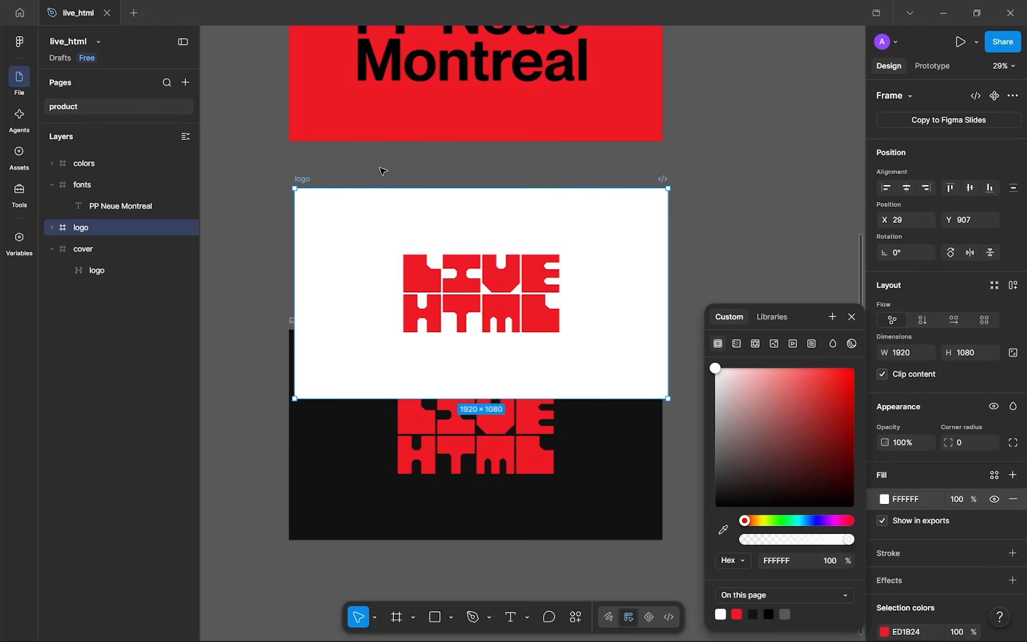
{"action": "left_click", "coordinate": [851, 317]}
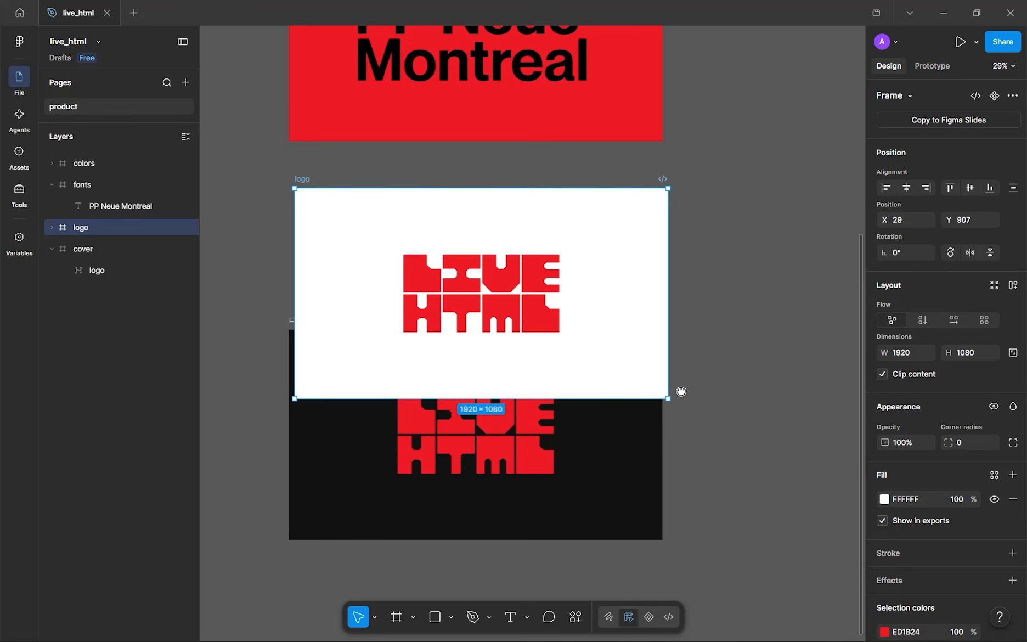
- Move the cover frame down to about Y 2279 so it clears the logo frame
{"action": "scroll", "coordinate": [691, 384], "scroll_direction": "down", "scroll_amount": 5}
{"action": "key", "text": "Escape"}
{"action": "left_click_drag", "start_coordinate": [323, 170], "coordinate": [319, 303]}
- Move the logo frame to X 0, Y 706, leaving a 40 px gap below the fonts frame
{"action": "scroll", "coordinate": [306, 321], "scroll_direction": "up", "scroll_amount": 4}
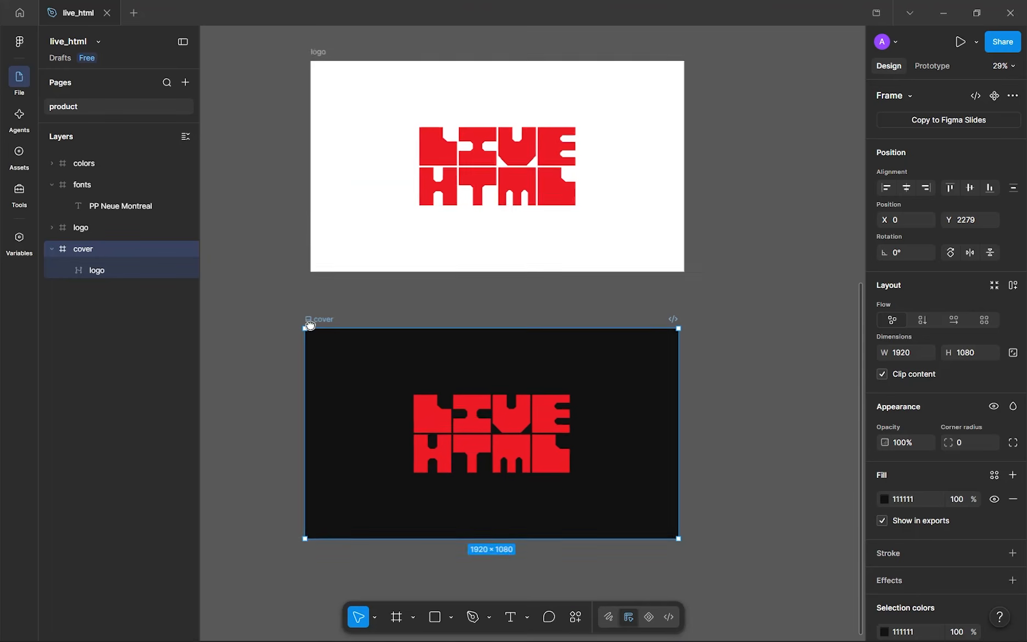
{"action": "left_click_drag", "start_coordinate": [332, 214], "coordinate": [329, 186]}
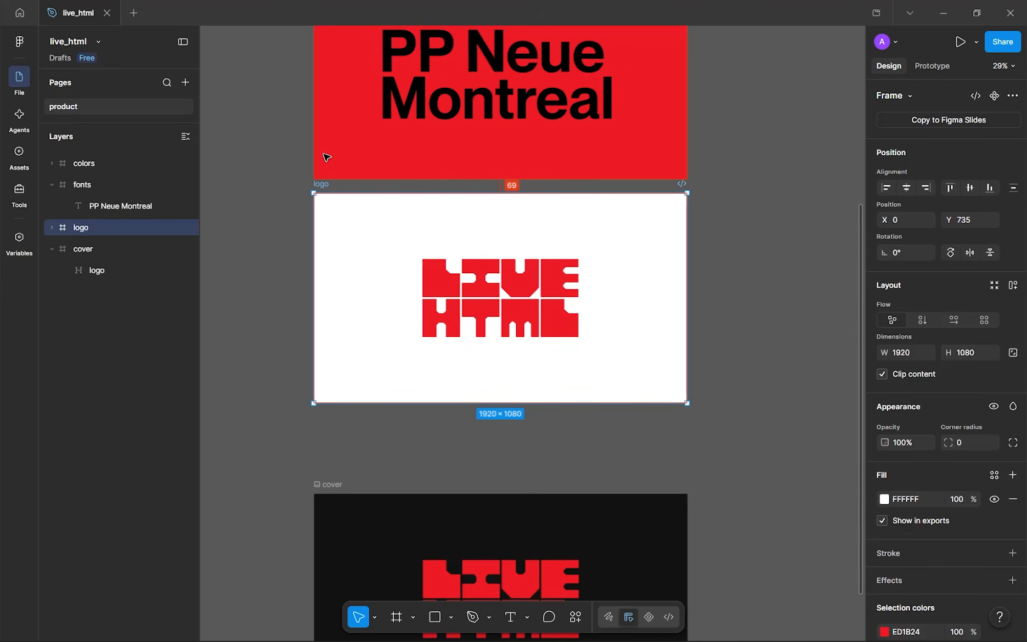
{"action": "key", "text": "shift+Up"}
{"action": "key", "text": "shift+Up"}
{"action": "key", "text": "shift+Up"}
{"action": "key", "text": "Down"}
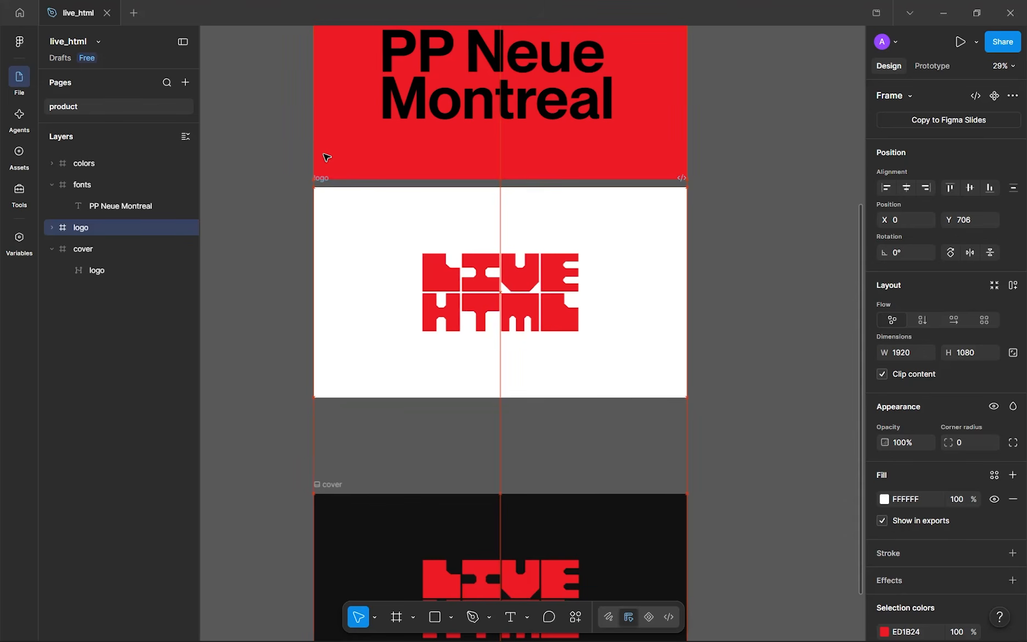
- Move the cover frame up to about Y 1868, just beneath the logo frame
{"action": "scroll", "coordinate": [362, 212], "scroll_direction": "down", "scroll_amount": 3}
{"action": "scroll", "coordinate": [535, 342], "scroll_direction": "down", "scroll_amount": 1}
{"action": "scroll", "coordinate": [381, 380], "scroll_direction": "up", "scroll_amount": 2}
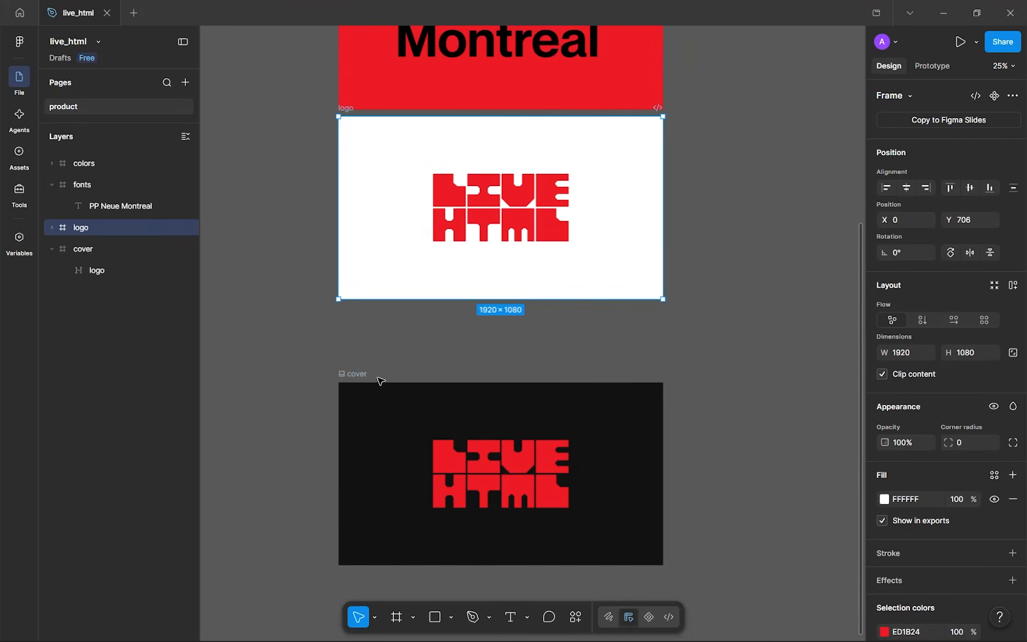
{"action": "left_click_drag", "start_coordinate": [380, 379], "coordinate": [378, 308]}
- Collapse the cover and fonts frames in the layer list and select the logo frame
{"action": "left_click", "coordinate": [52, 248]}
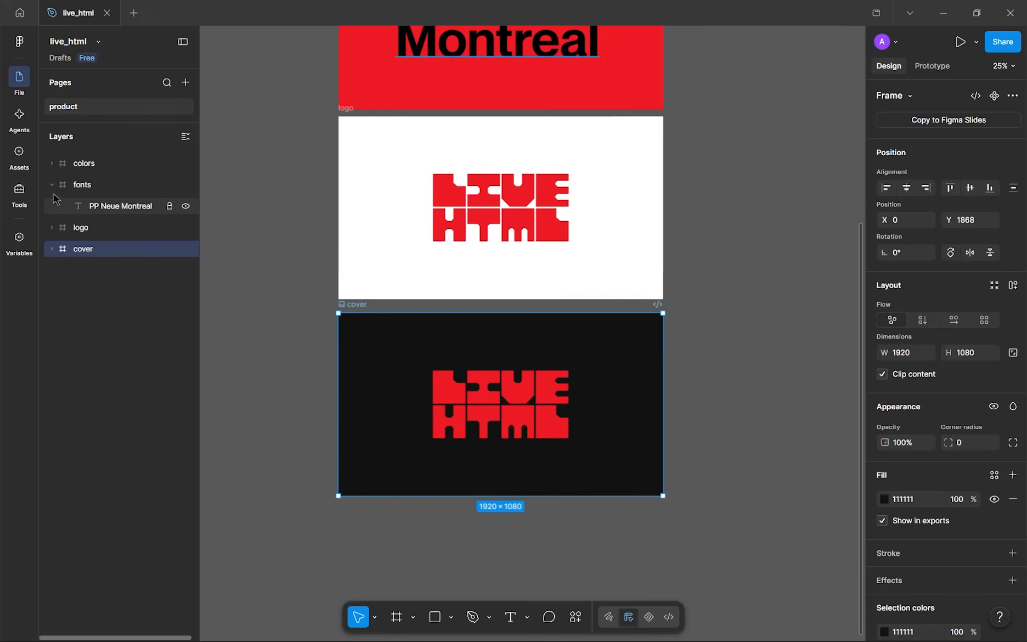
{"action": "left_click", "coordinate": [51, 185]}
{"action": "left_click", "coordinate": [79, 188]}
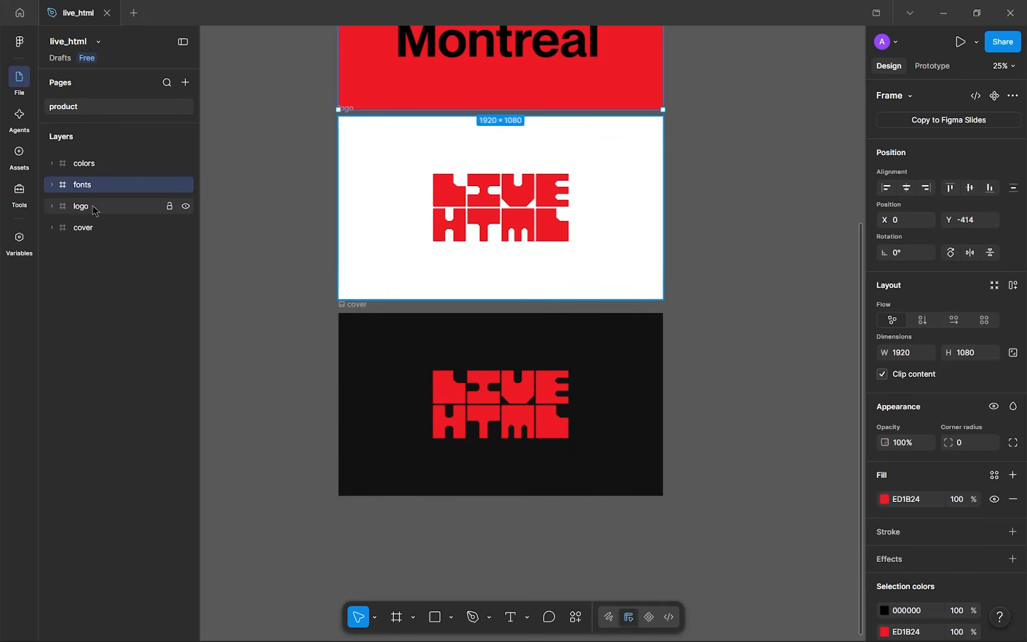
{"action": "left_click", "coordinate": [94, 210]}
- Nudge the cover frame up to Y 1826, leaving a 40 px gap below the logo frame
{"action": "left_click", "coordinate": [90, 230]}
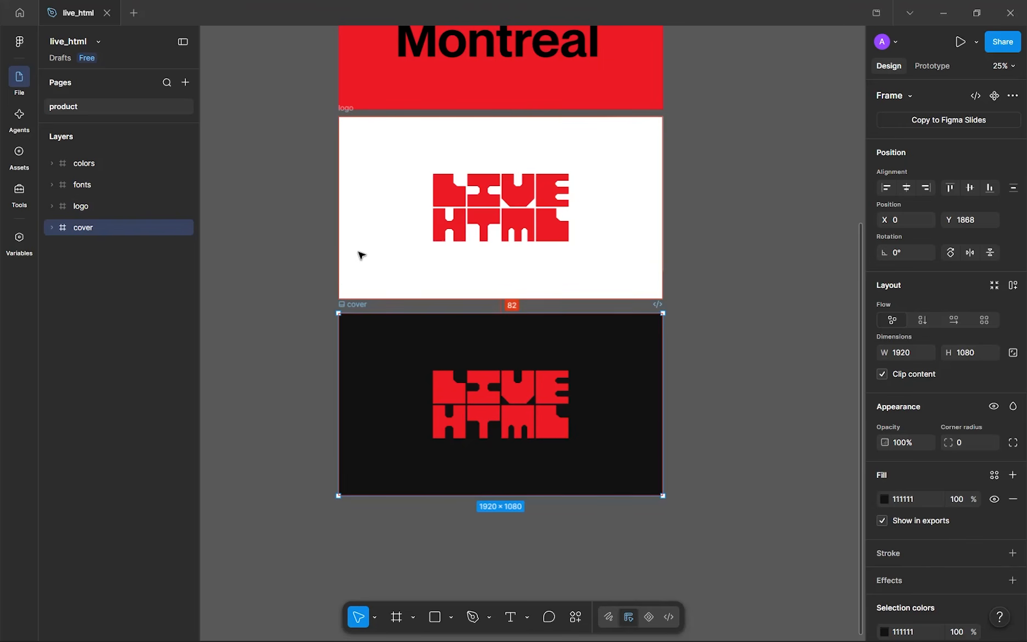
{"action": "key", "text": "shift+Up"}
{"action": "key", "text": "shift+Up"}
{"action": "key", "text": "shift+Up"}
{"action": "key", "text": "shift+Up"}
{"action": "key", "text": "shift+Up"}
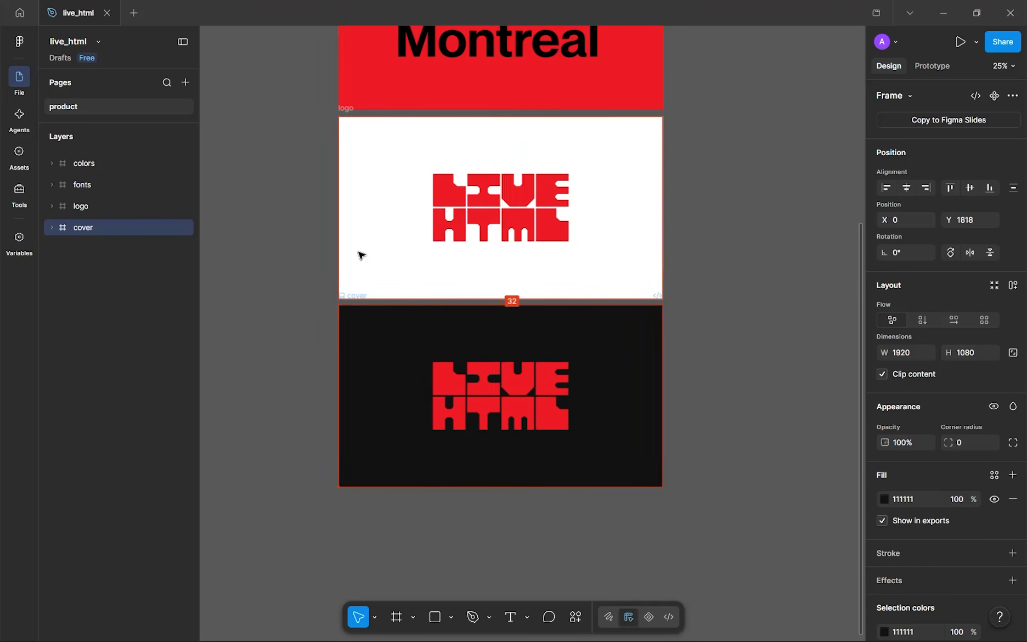
{"action": "key", "text": "shift+Down"}
{"action": "key", "text": "Up"}
{"action": "key", "text": "Up"}
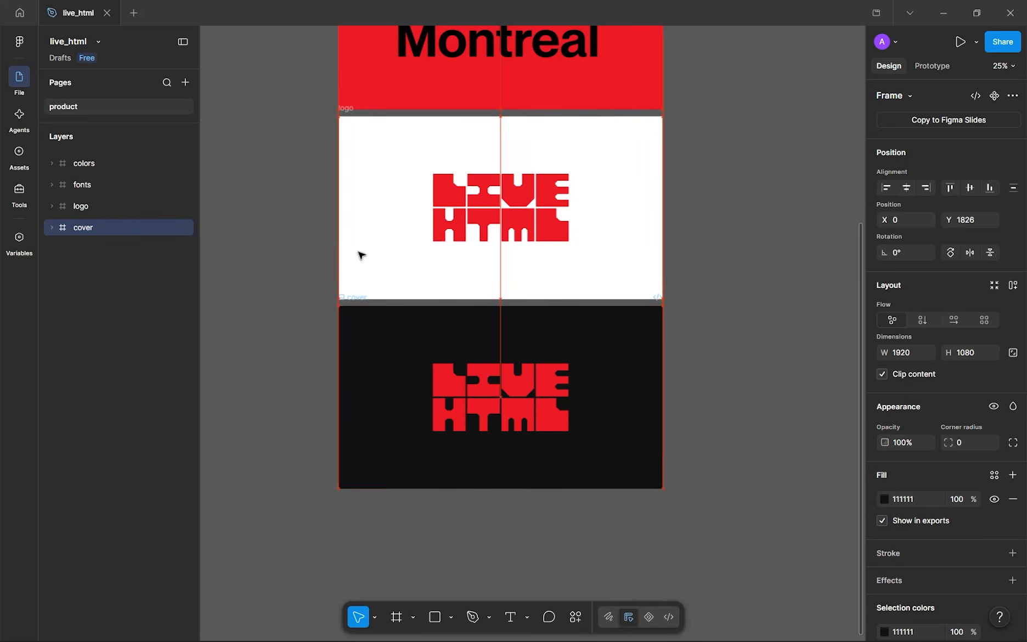
- Check the live_html thumbnail among the recent files, return to the file and review the stacked frames
{"action": "left_click", "coordinate": [19, 12]}
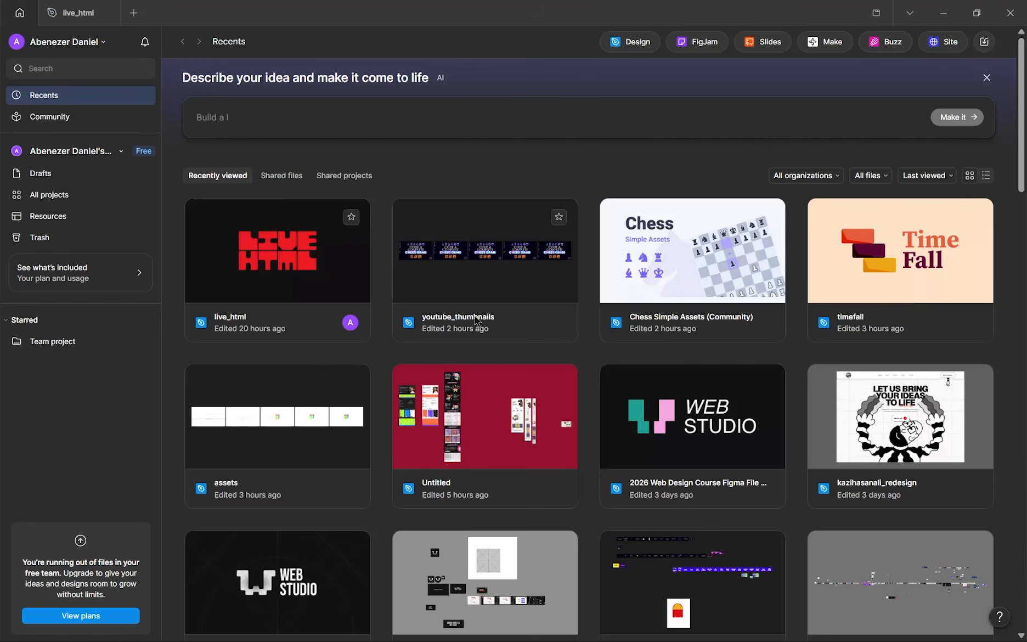
{"action": "left_click", "coordinate": [71, 8]}
{"action": "left_click_drag", "start_coordinate": [383, 193], "coordinate": [435, 344]}
{"action": "scroll", "coordinate": [430, 202], "scroll_direction": "down", "scroll_amount": 2}
{"action": "scroll", "coordinate": [432, 204], "scroll_direction": "down", "scroll_amount": 1}
{"action": "scroll", "coordinate": [381, 343], "scroll_direction": "up", "scroll_amount": 2}
{"action": "scroll", "coordinate": [426, 344], "scroll_direction": "down", "scroll_amount": 2}
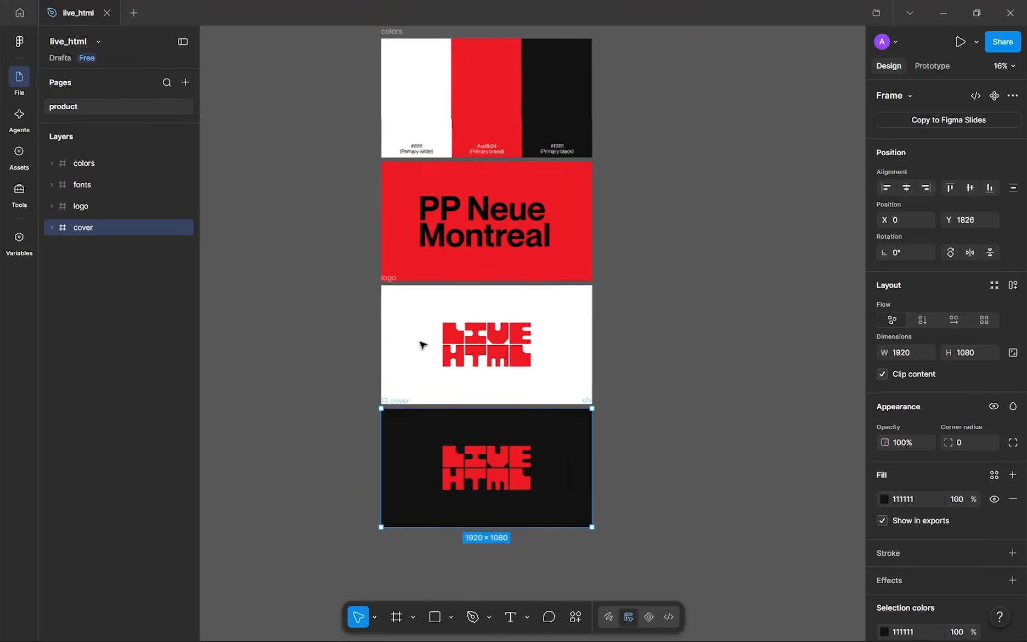
- Rename the product page as "branding"
{"action": "left_click", "coordinate": [631, 297]}
{"action": "double_click", "coordinate": [91, 113]}
{"action": "type", "text": "branding"}
{"action": "key", "text": "Return"}
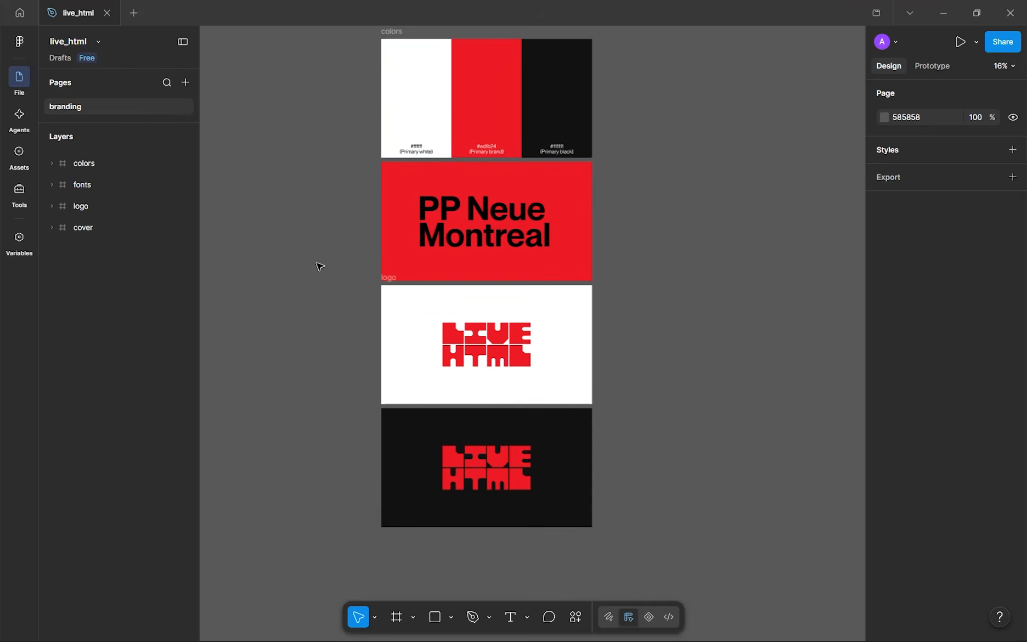
{"action": "left_click_drag", "start_coordinate": [351, 291], "coordinate": [387, 318]}
{"action": "mouse_move", "coordinate": [399, 255]}
{"action": "left_mouse_down"}
{"action": "mouse_move", "coordinate": [412, 263]}
{"action": "mouse_move", "coordinate": [427, 249]}
{"action": "mouse_move", "coordinate": [415, 253]}
{"action": "left_mouse_up"}
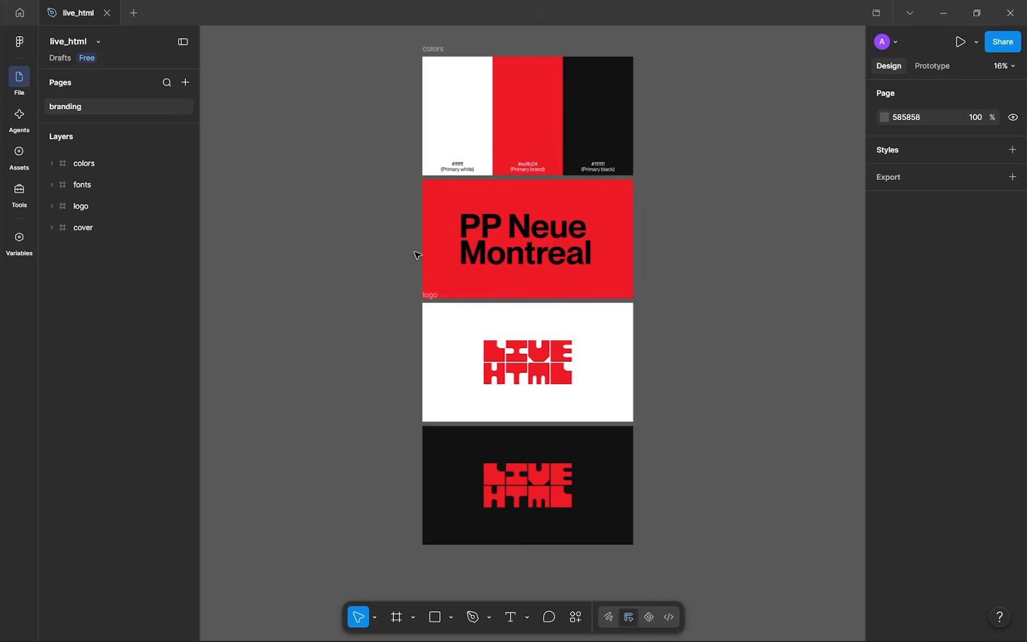
{"action": "left_click_drag", "start_coordinate": [418, 255], "coordinate": [419, 256]}
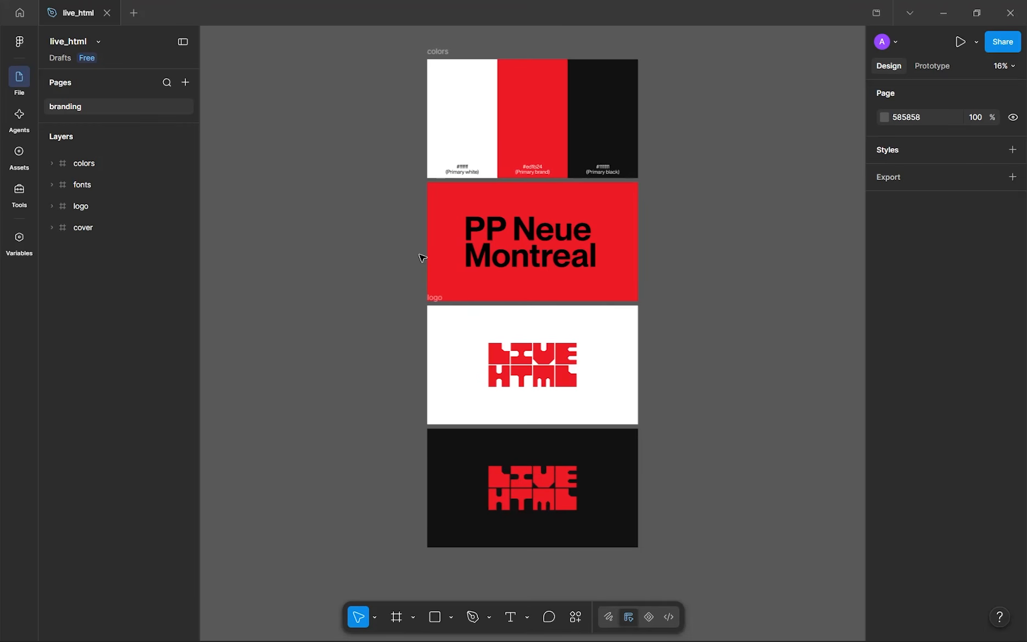
- Add a second page to the file and name it "design"
{"action": "left_click_drag", "start_coordinate": [422, 258], "coordinate": [432, 248]}
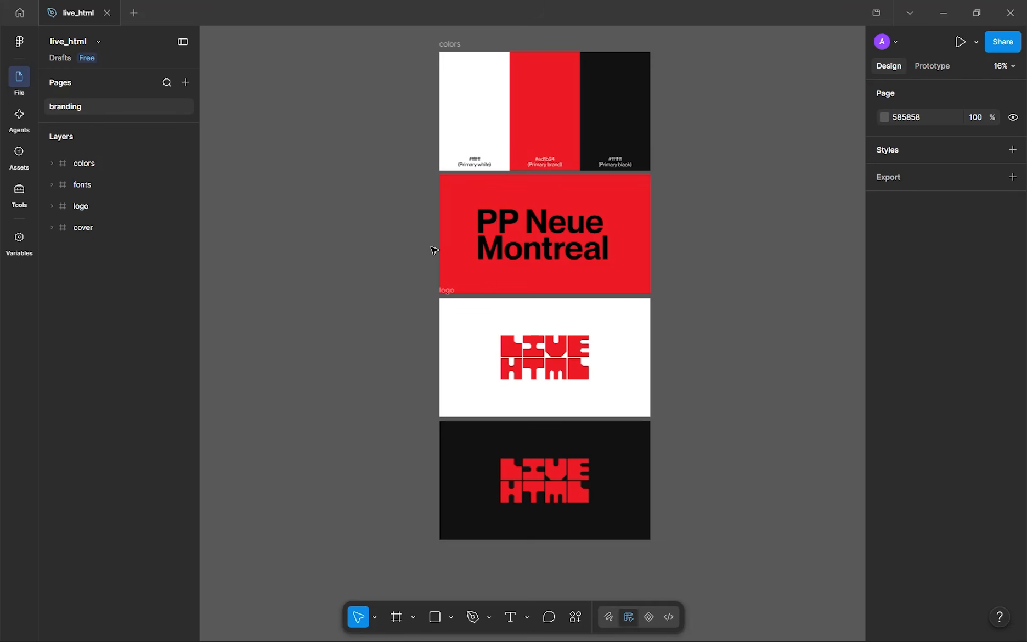
{"action": "left_click_drag", "start_coordinate": [598, 235], "coordinate": [572, 241]}
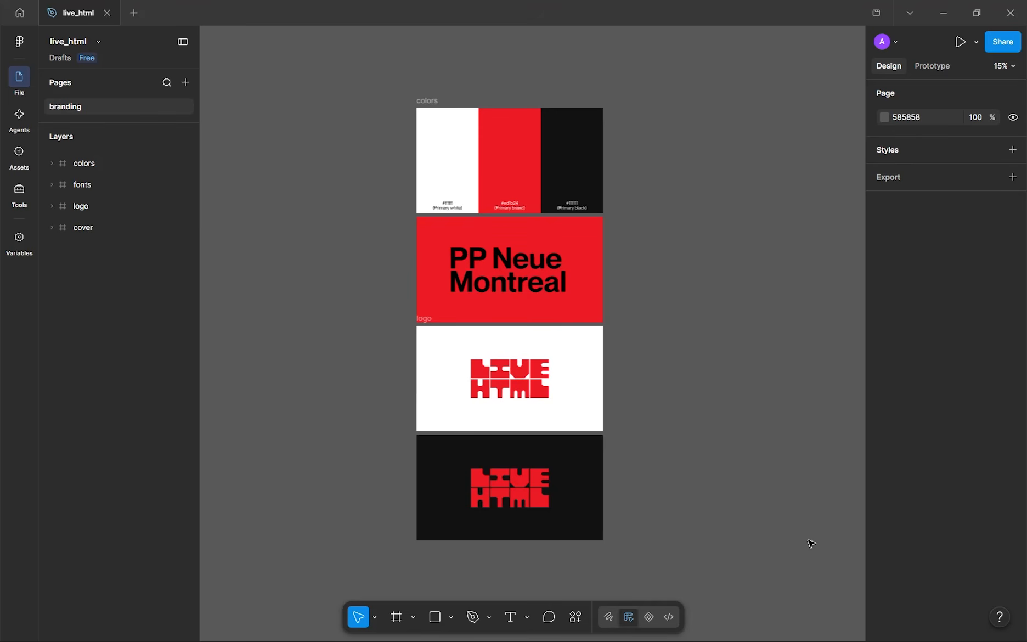
{"action": "left_click", "coordinate": [186, 82]}
{"action": "type", "text": "design"}
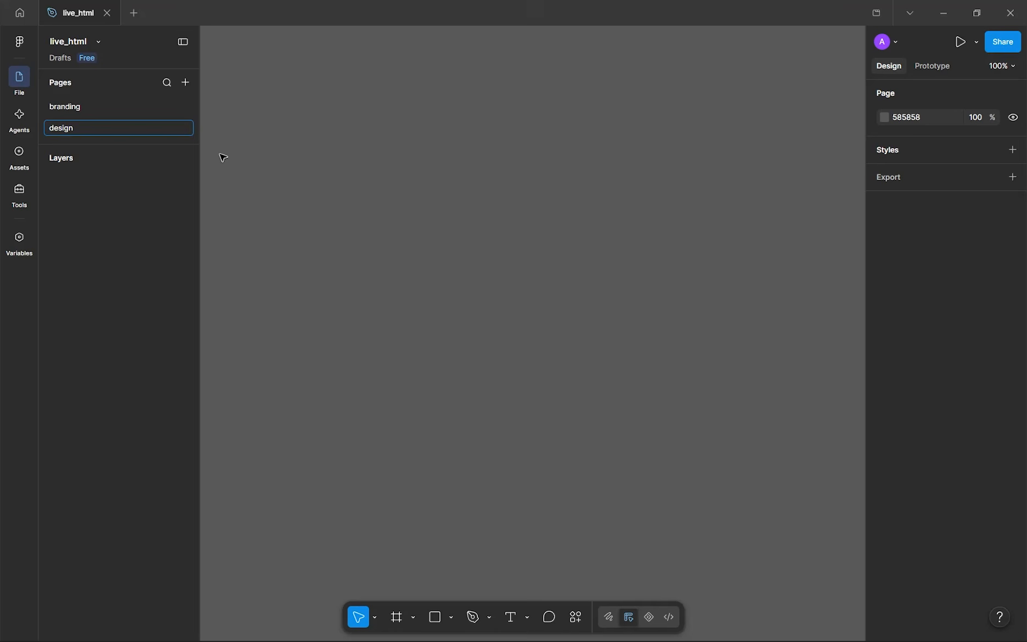
{"action": "key", "text": "Return"}
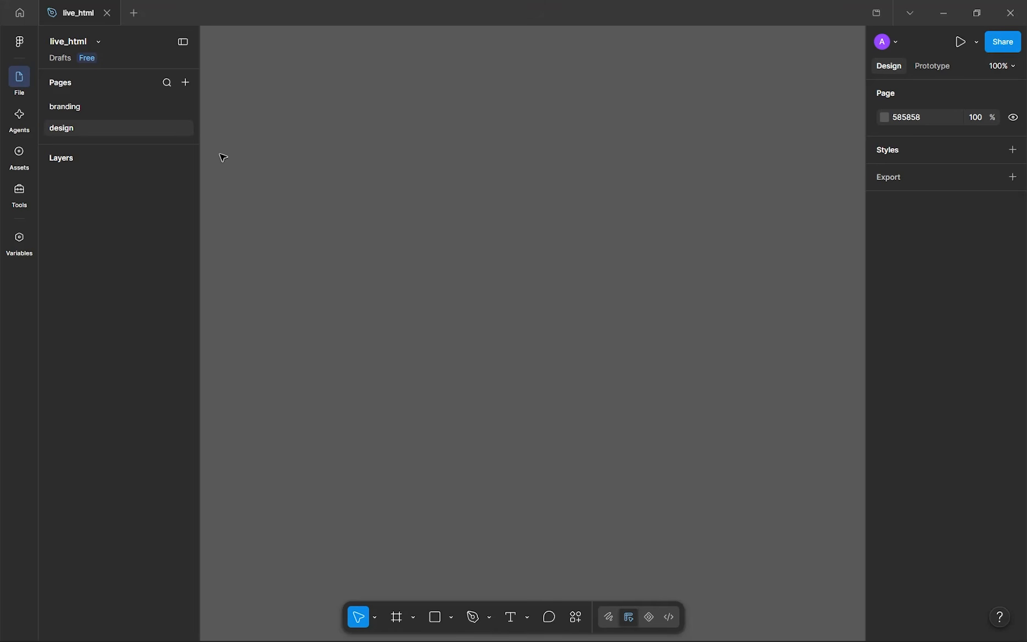
- Create a 1440×1024 Desktop frame on the design page and rename it "landing_desktop"
{"action": "key", "text": "f"}
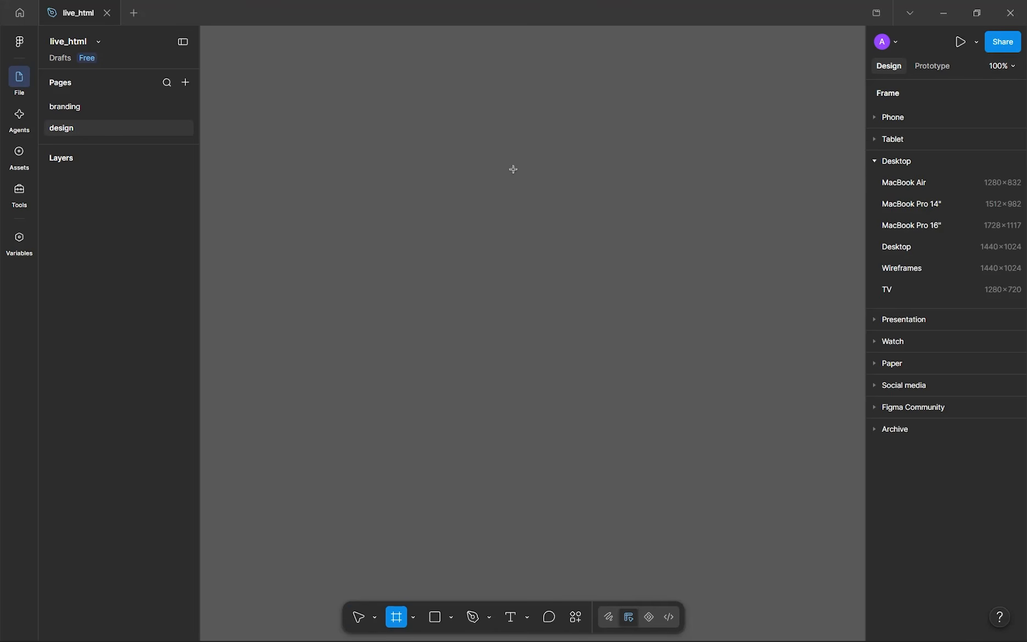
{"action": "left_click", "coordinate": [913, 249]}
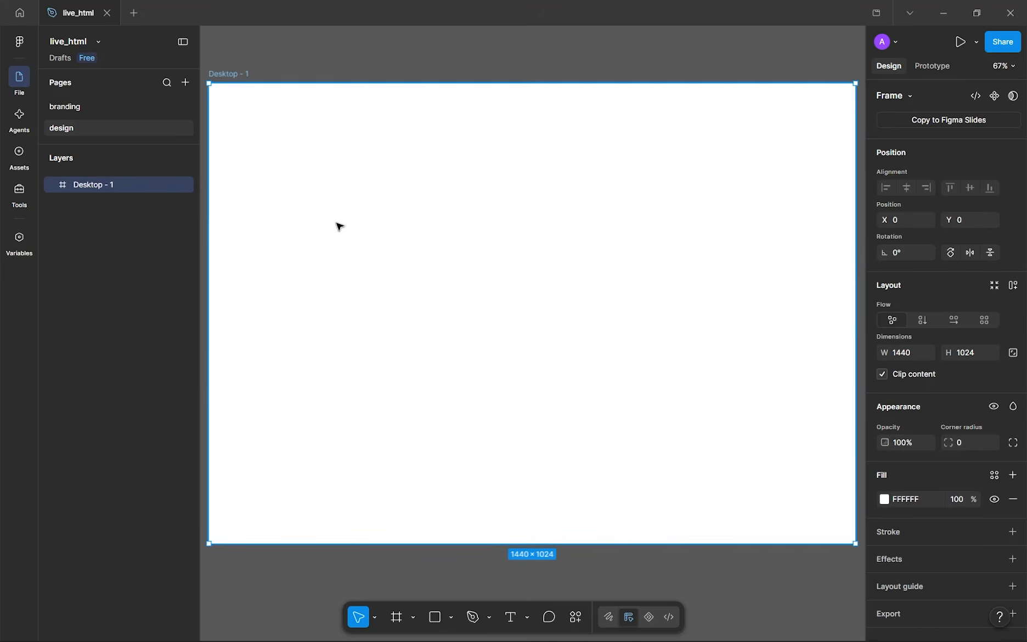
{"action": "double_click", "coordinate": [233, 73]}
{"action": "type", "text": "landing_desktop"}
{"action": "key", "text": "Return"}
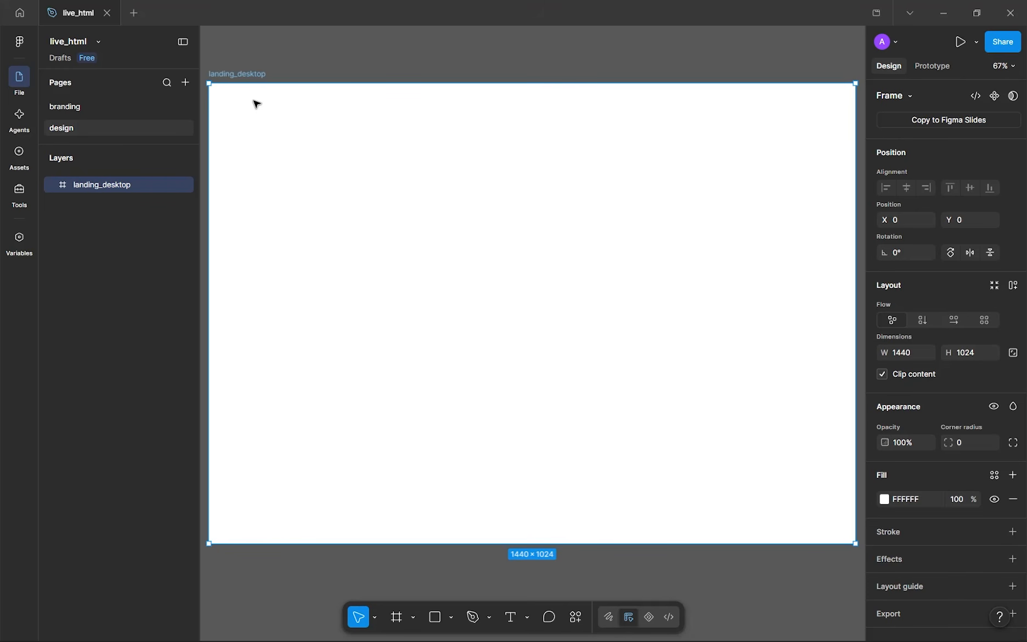
{"action": "scroll", "coordinate": [448, 86], "scroll_direction": "up", "scroll_amount": 1}
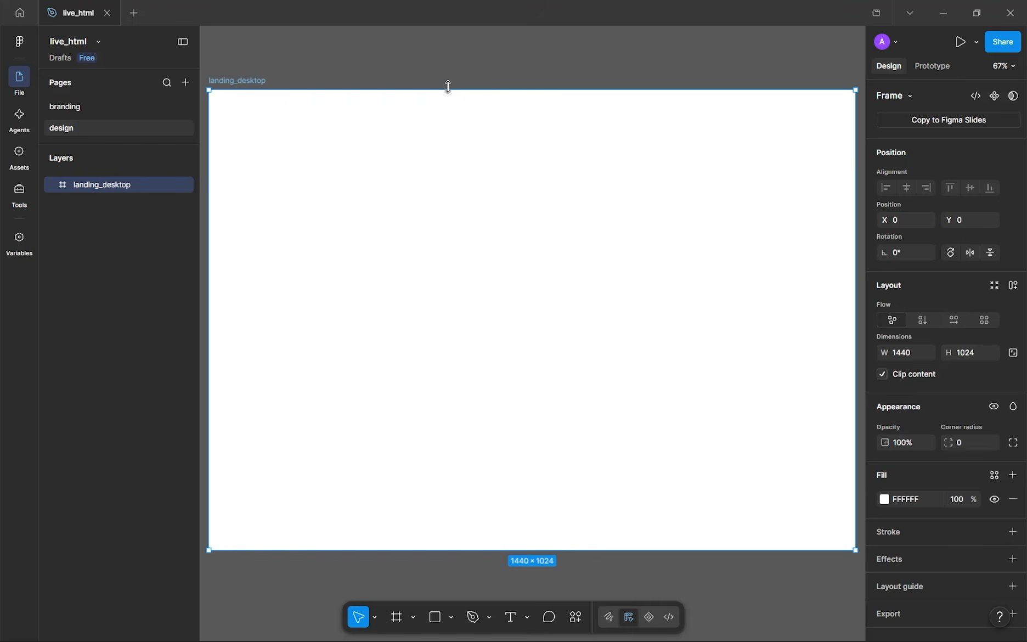
{"action": "scroll", "coordinate": [448, 87], "scroll_direction": "down", "scroll_amount": 1}
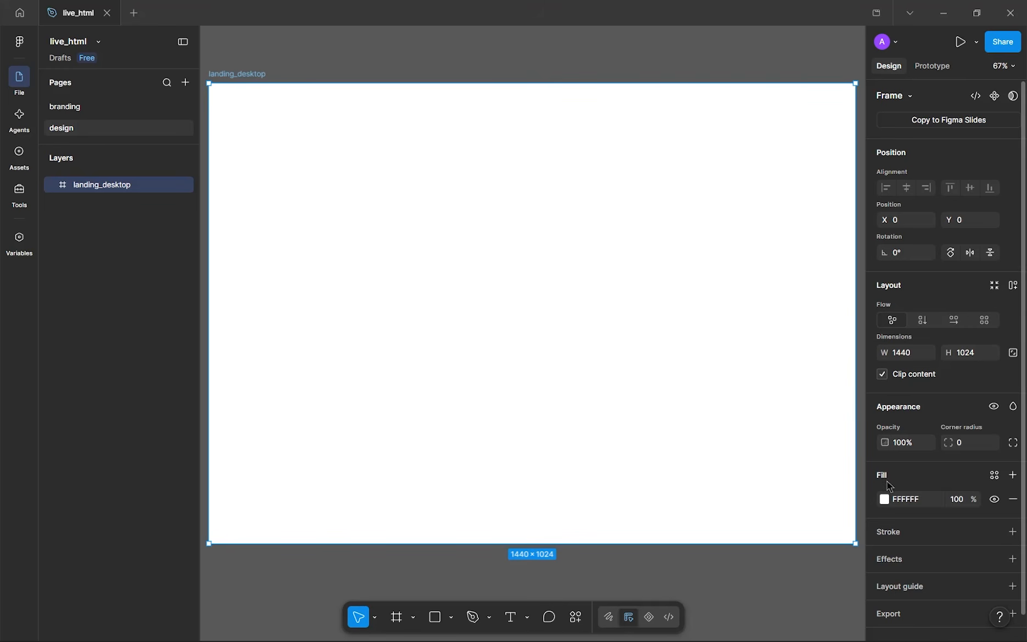
- Return to the branding page and review the swatches and hex labels in the colors frame
{"action": "left_click", "coordinate": [65, 107]}
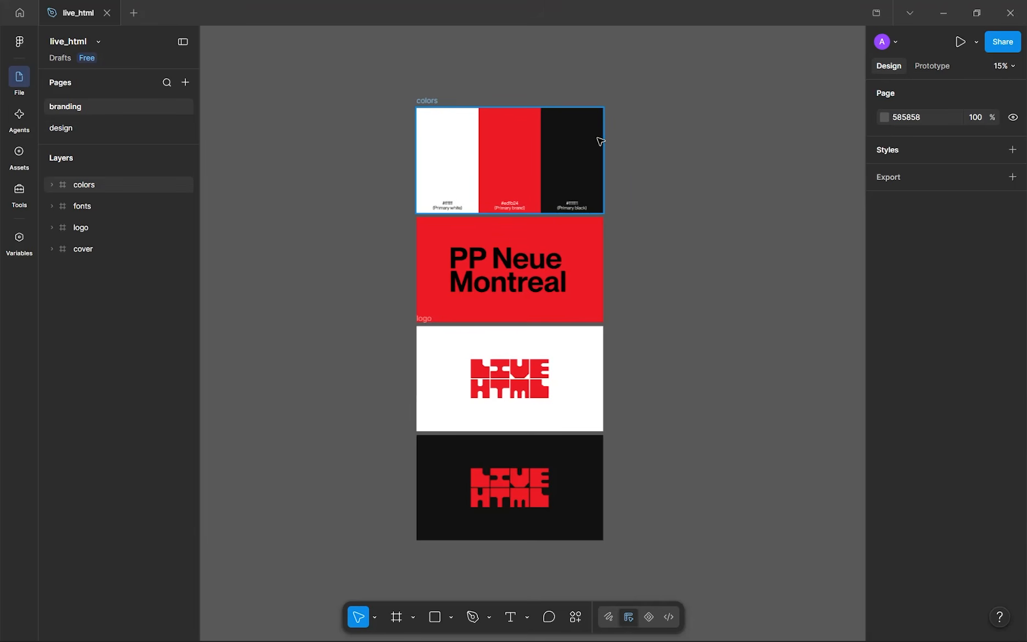
{"action": "scroll", "coordinate": [584, 171], "scroll_direction": "up", "scroll_amount": 2}
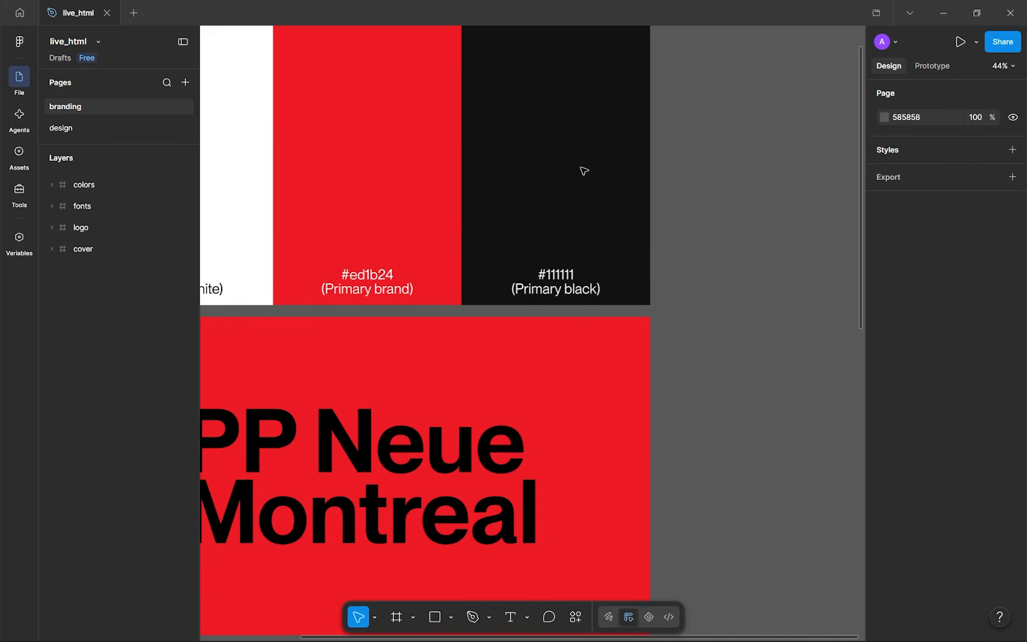
{"action": "scroll", "coordinate": [583, 169], "scroll_direction": "up", "scroll_amount": 3}
{"action": "scroll", "coordinate": [393, 187], "scroll_direction": "down", "scroll_amount": 2}
{"action": "left_click_drag", "start_coordinate": [428, 186], "coordinate": [521, 207]}
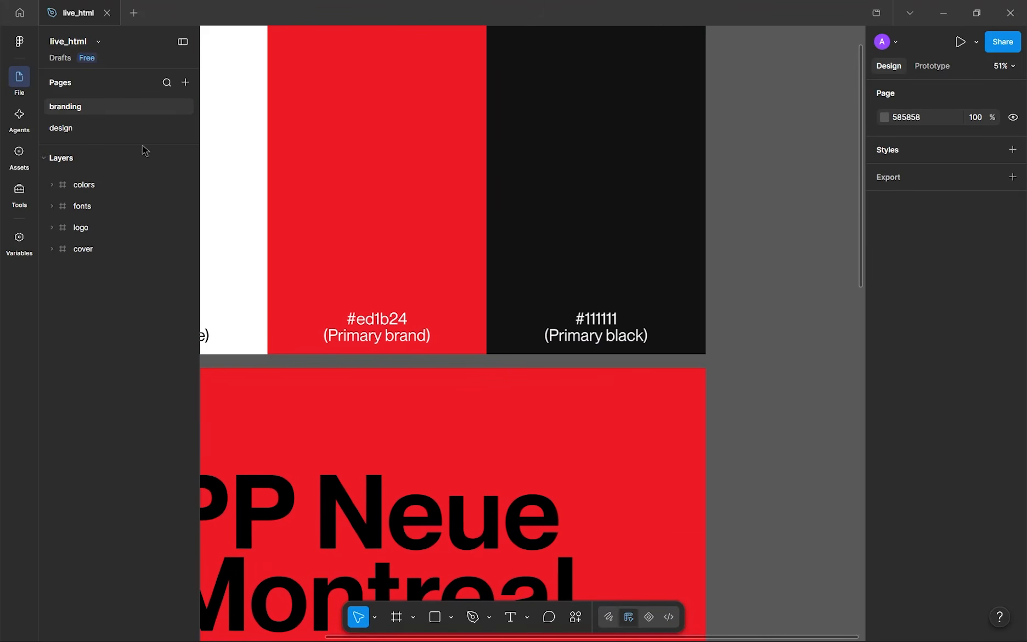
{"action": "scroll", "coordinate": [537, 230], "scroll_direction": "down", "scroll_amount": 3}
{"action": "scroll", "coordinate": [532, 229], "scroll_direction": "down", "scroll_amount": 1}
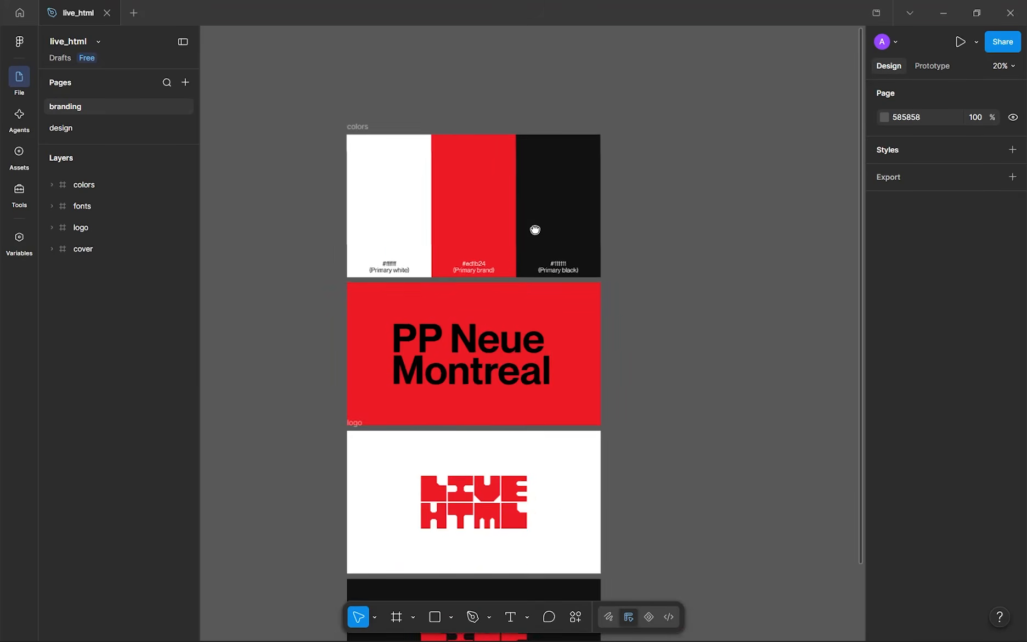
{"action": "scroll", "coordinate": [590, 199], "scroll_direction": "up", "scroll_amount": 4}
{"action": "left_click", "coordinate": [600, 253]}
{"action": "left_click", "coordinate": [581, 243]}
{"action": "scroll", "coordinate": [945, 382], "scroll_direction": "down", "scroll_amount": 4}
{"action": "left_click", "coordinate": [994, 377]}
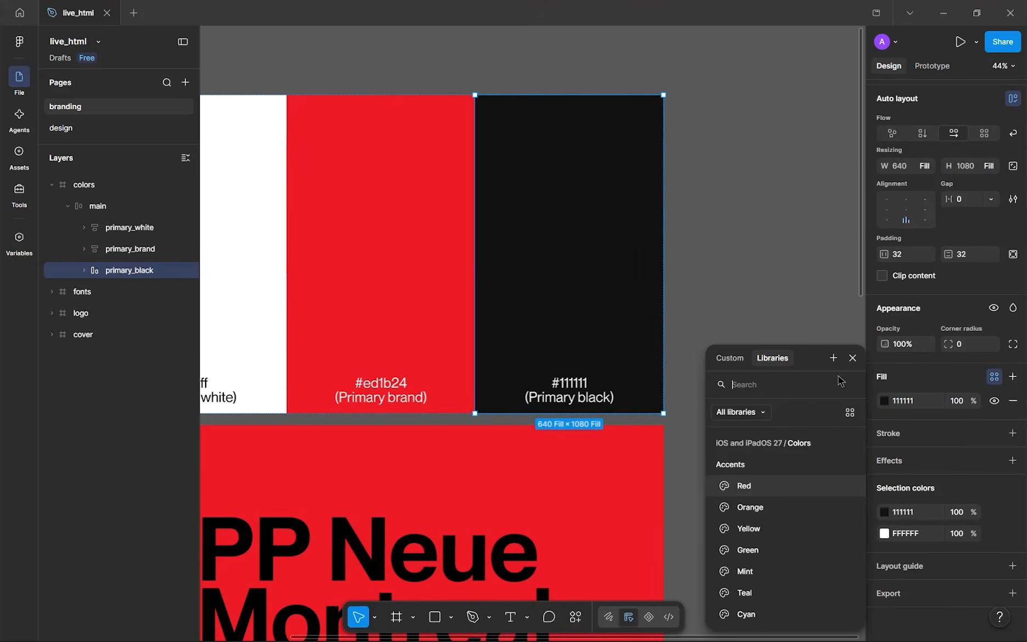
{"action": "left_click", "coordinate": [856, 356]}
{"action": "left_click", "coordinate": [819, 333]}
{"action": "scroll", "coordinate": [819, 333], "scroll_direction": "down", "scroll_amount": 12}
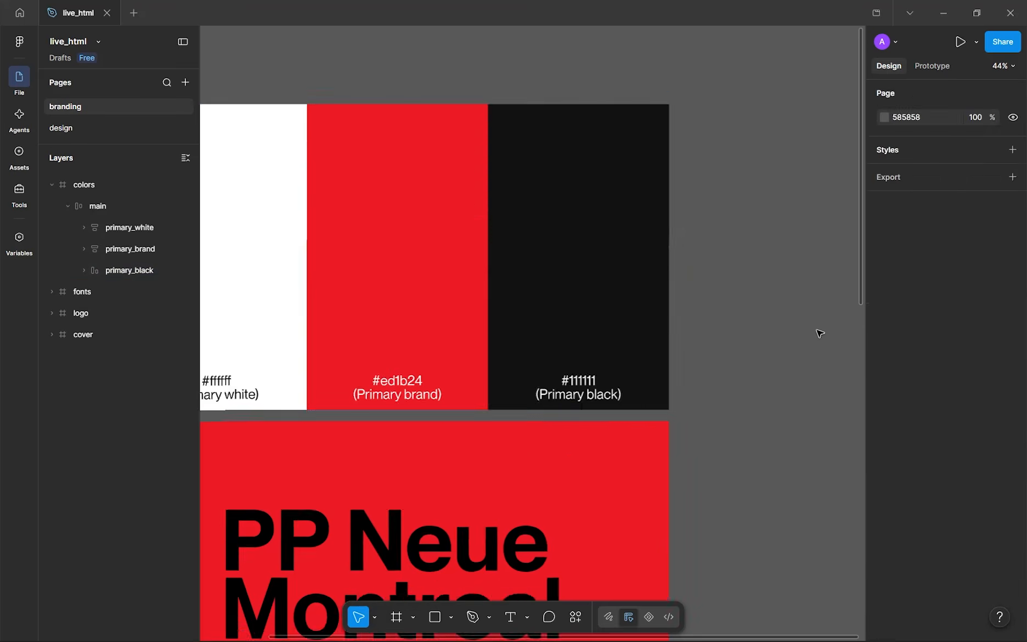
- Select all four branding frames and expand the full list of their selection colors
{"action": "left_click_drag", "start_coordinate": [720, 298], "coordinate": [629, 171]}
{"action": "key", "text": "ctrl+a"}
{"action": "left_click_drag", "start_coordinate": [747, 214], "coordinate": [671, 286]}
{"action": "scroll", "coordinate": [913, 353], "scroll_direction": "down", "scroll_amount": 3}
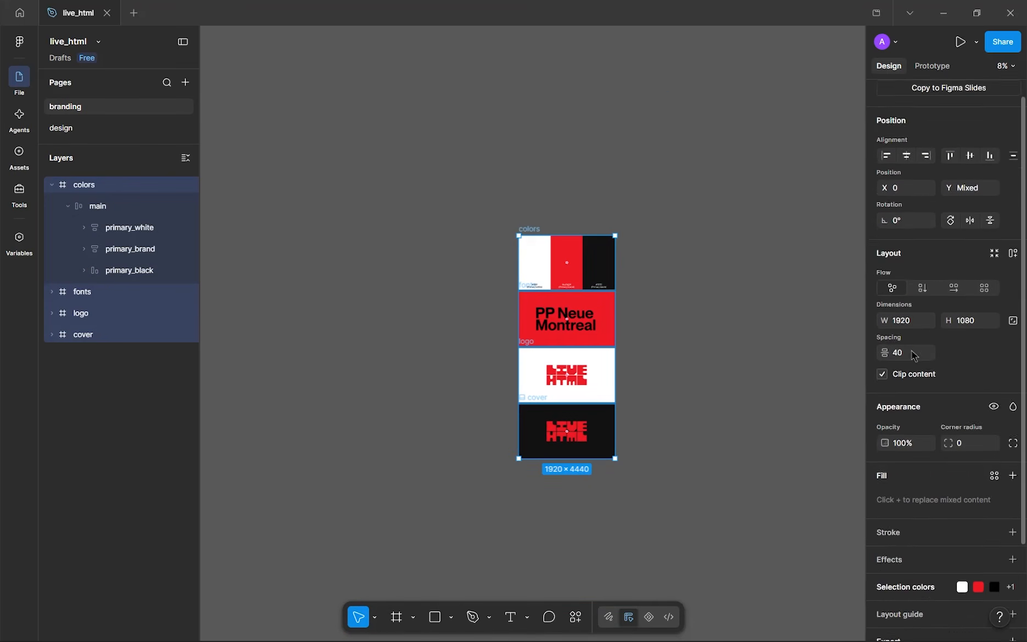
{"action": "left_click", "coordinate": [896, 487]}
{"action": "scroll", "coordinate": [929, 413], "scroll_direction": "down", "scroll_amount": 2}
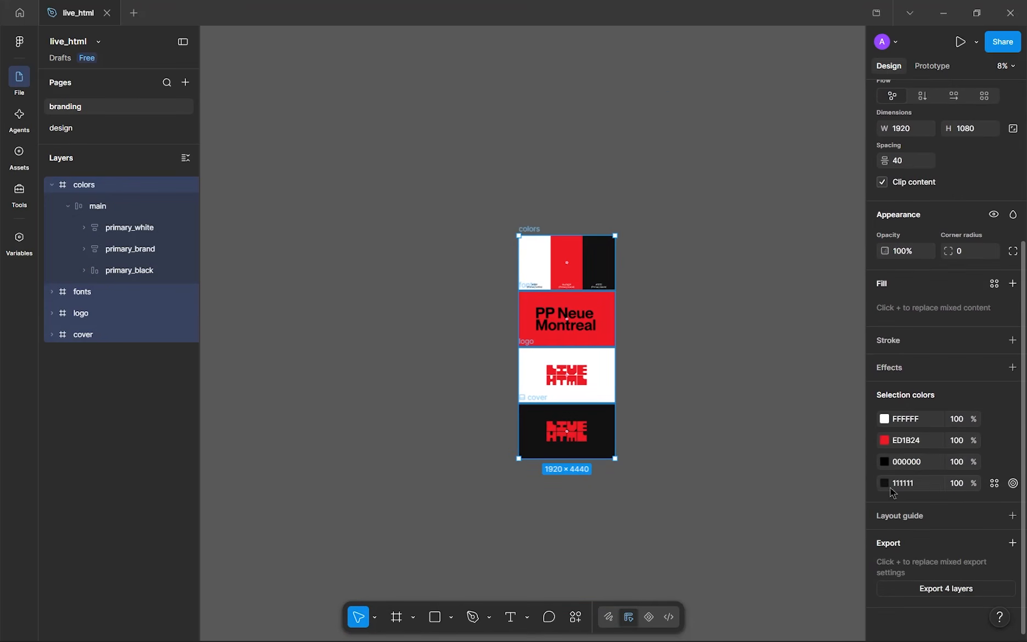
- Create a color variable named "primary_dark" from the 111111 selection color
{"action": "left_click", "coordinate": [884, 484]}
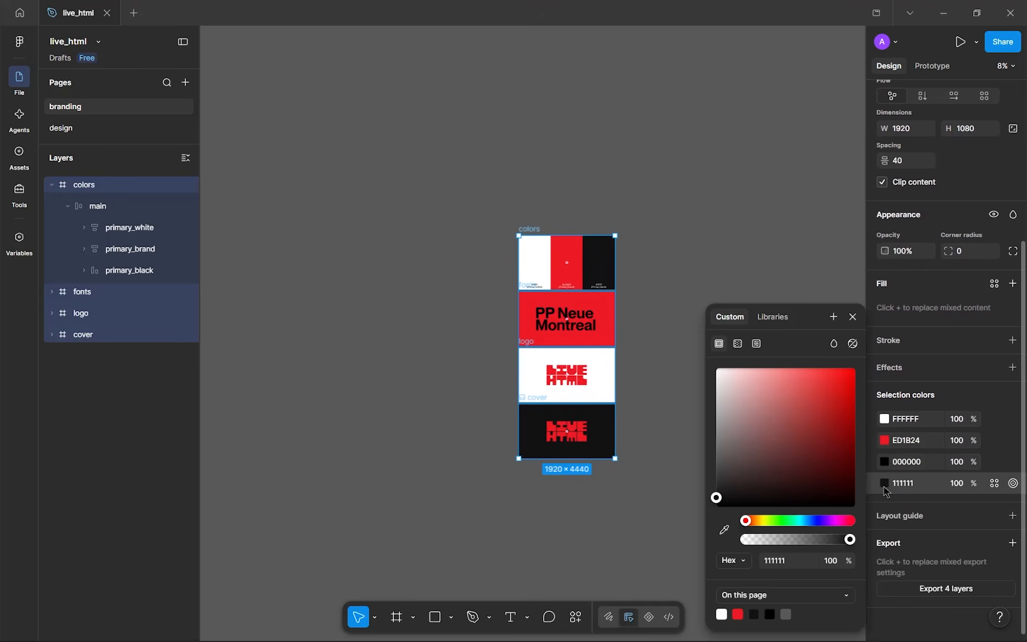
{"action": "left_click", "coordinate": [833, 317]}
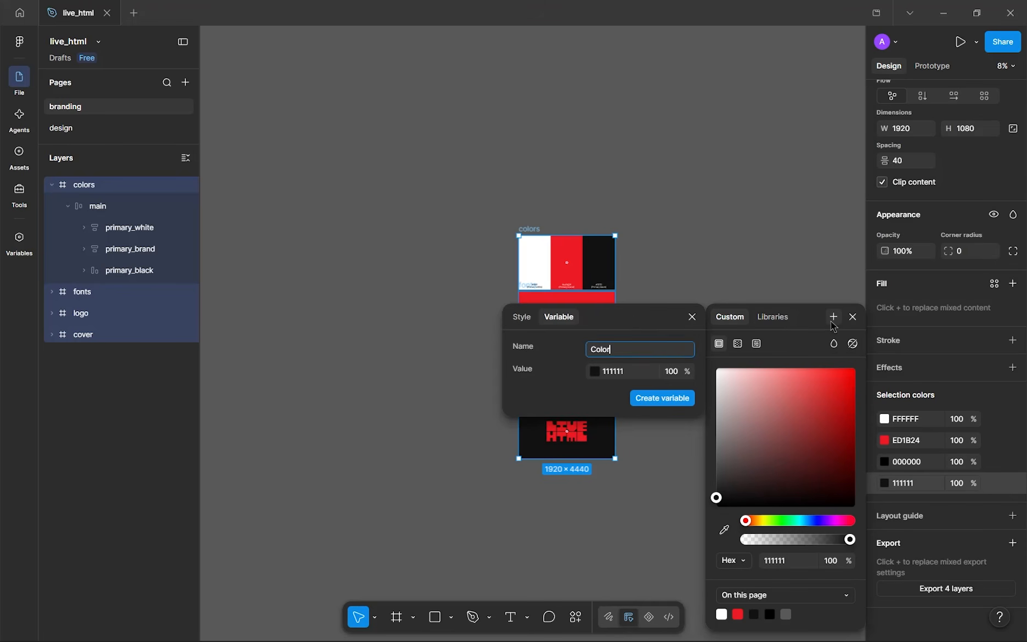
{"action": "left_click_drag", "start_coordinate": [635, 321], "coordinate": [798, 218]}
{"action": "left_click", "coordinate": [800, 247]}
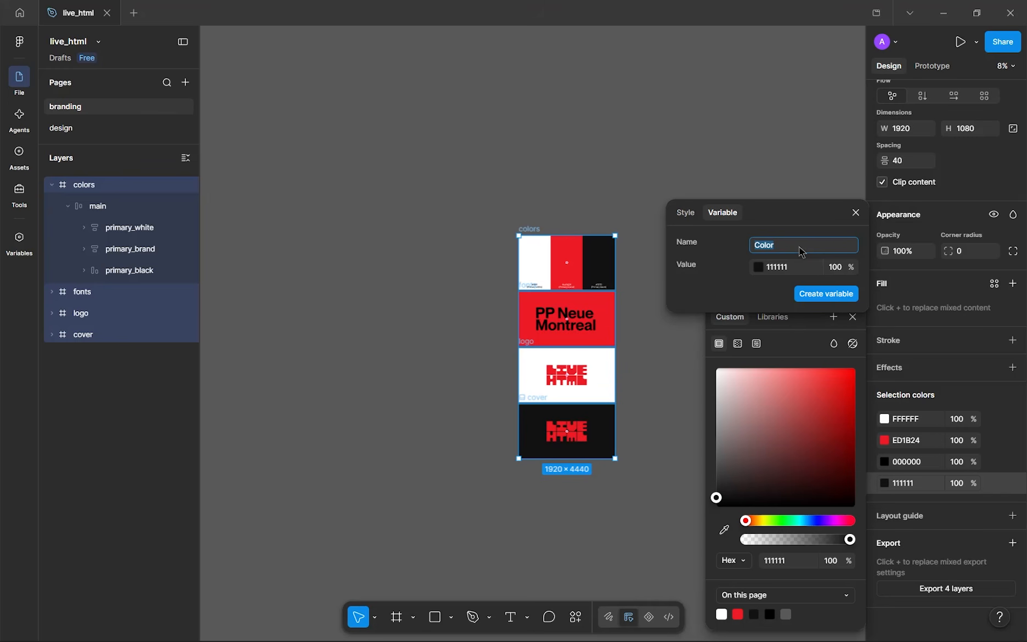
{"action": "type", "text": "prim"}
{"action": "key", "text": "Return"}
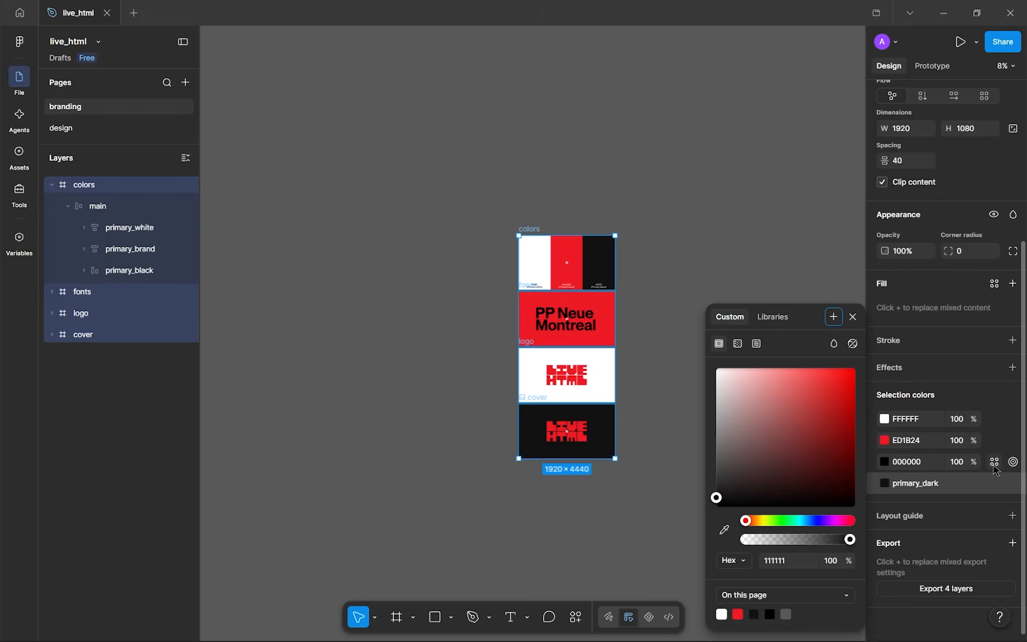
- Create a color variable named "black" from the 000000 selection color
{"action": "left_click", "coordinate": [994, 461]}
{"action": "left_click", "coordinate": [994, 483]}
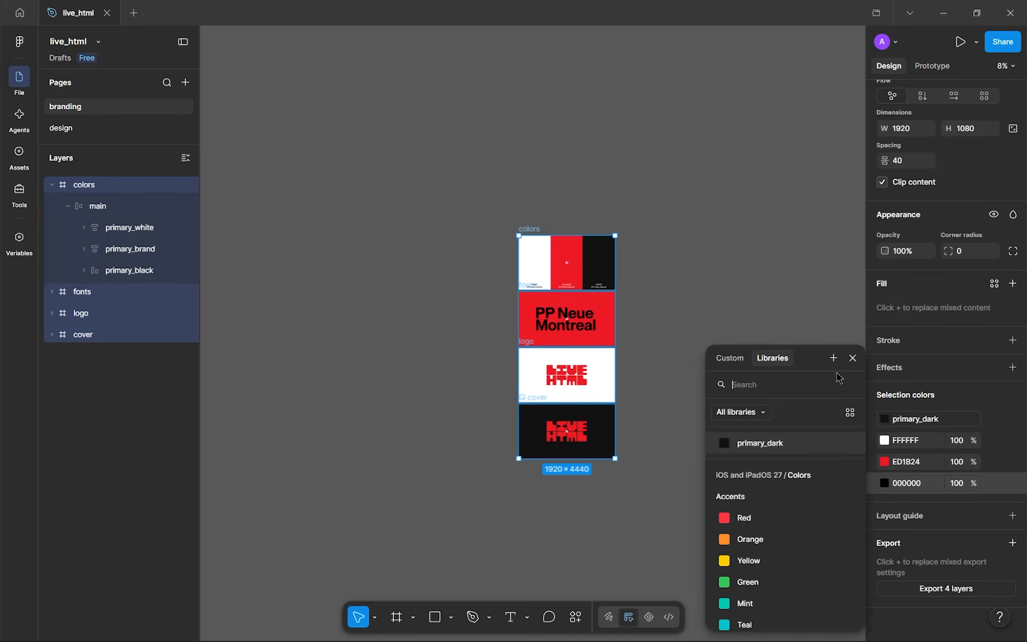
{"action": "left_click", "coordinate": [833, 359]}
{"action": "type", "text": "black"}
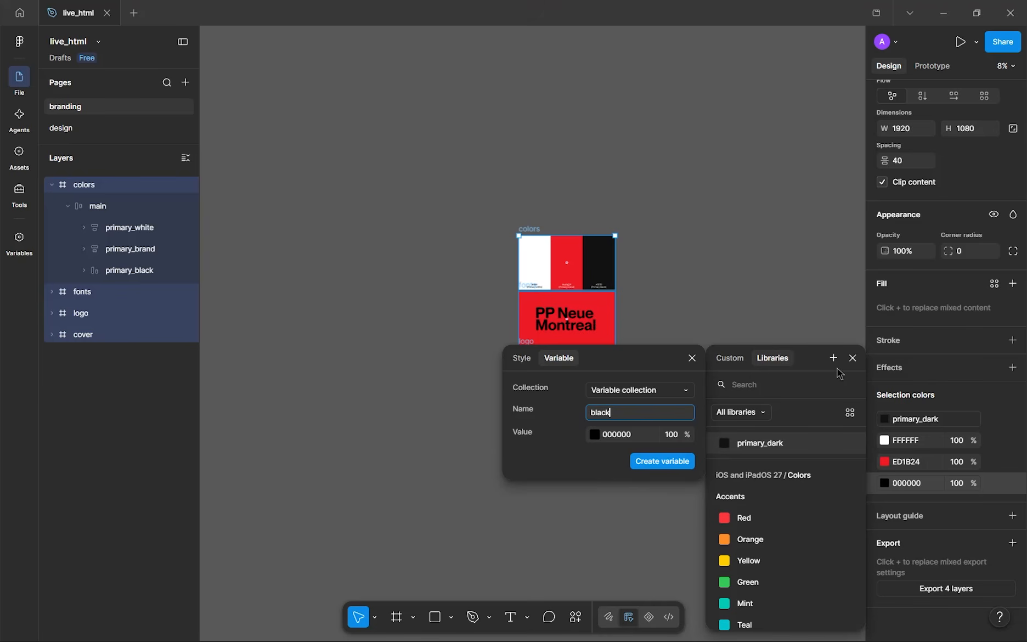
{"action": "key", "text": "Return"}
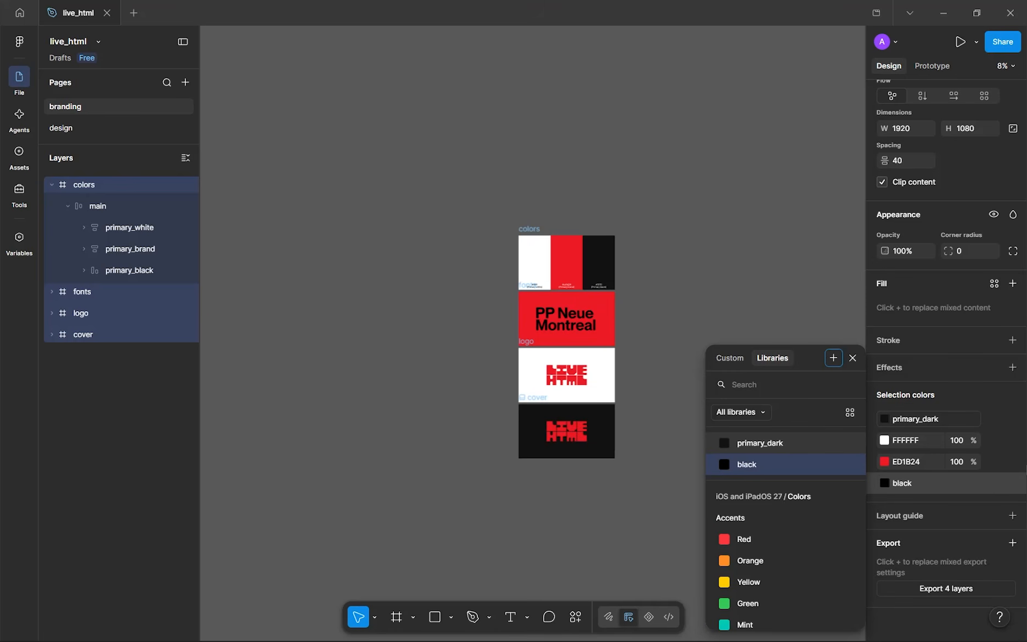
- Create a color variable named "white" from the FFFFFF selection color
{"action": "left_click", "coordinate": [994, 440]}
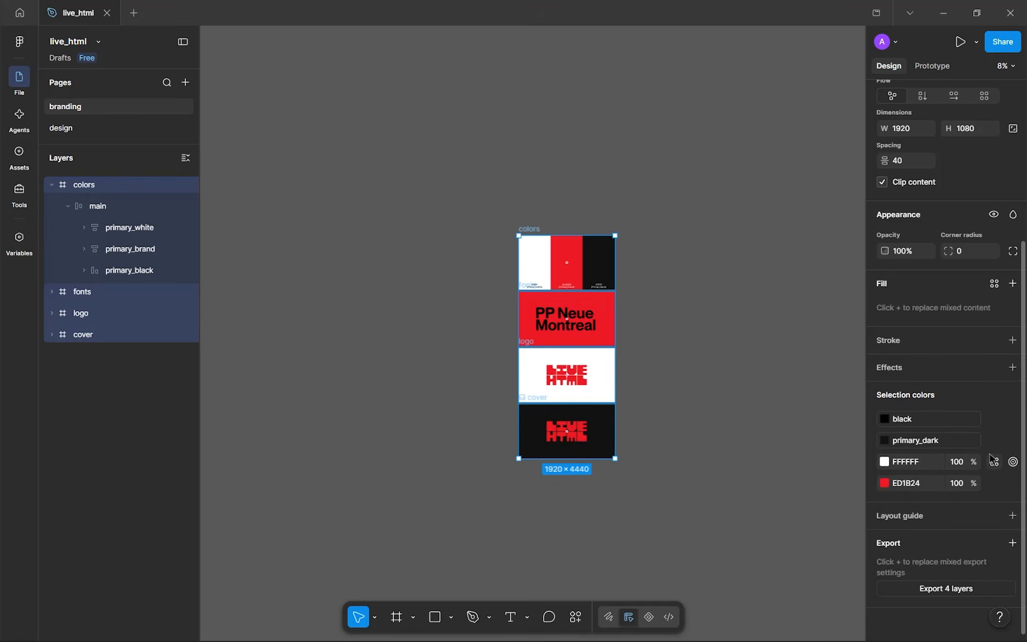
{"action": "left_click", "coordinate": [994, 464]}
{"action": "left_click", "coordinate": [833, 358]}
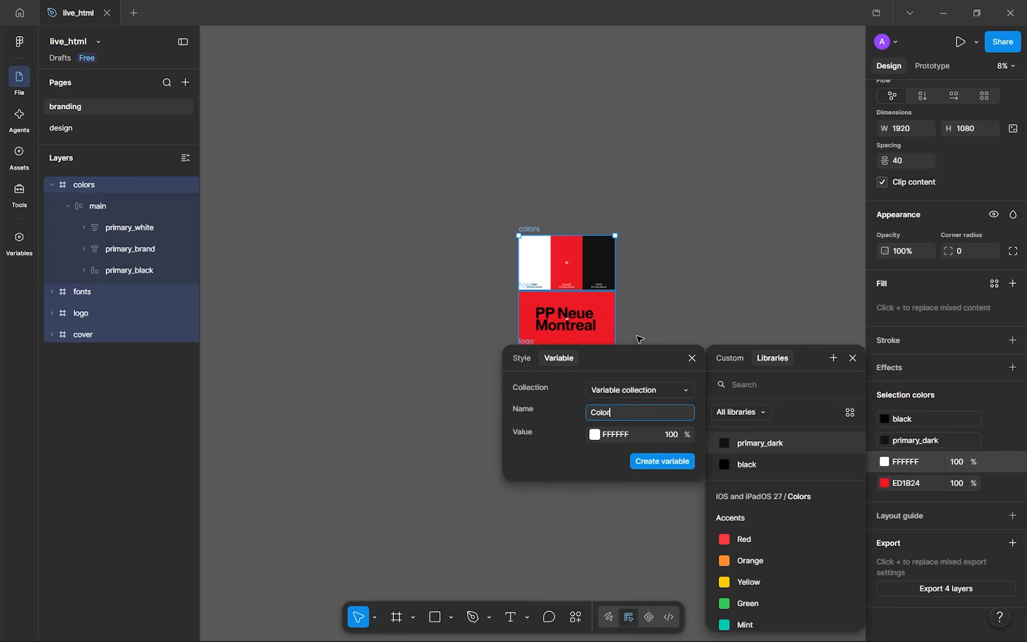
{"action": "left_click_drag", "start_coordinate": [615, 361], "coordinate": [776, 231]}
{"action": "left_click", "coordinate": [768, 281]}
{"action": "type", "text": "white"}
{"action": "key", "text": "Return"}
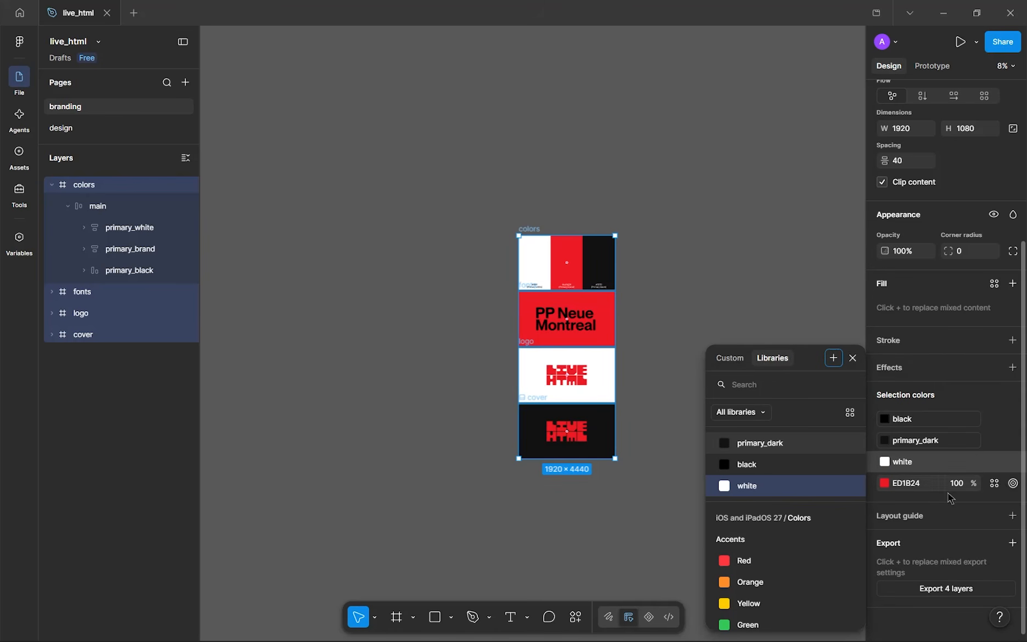
- Create a color variable named "primary_red" from the ED1B24 selection color and deselect the frames
{"action": "left_click", "coordinate": [995, 485]}
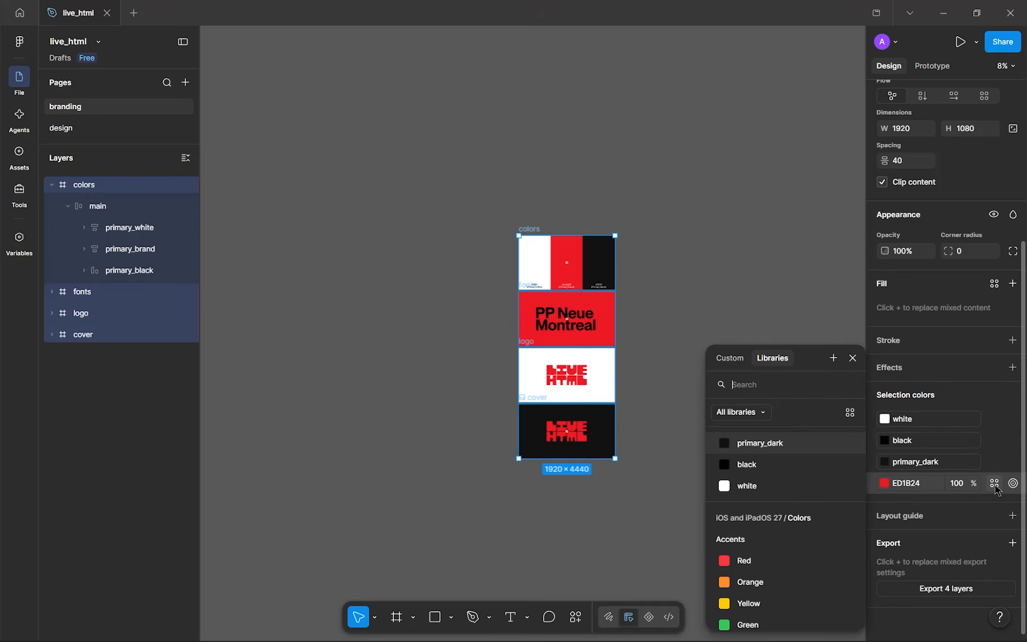
{"action": "left_click", "coordinate": [833, 358]}
{"action": "type", "text": "primary_red"}
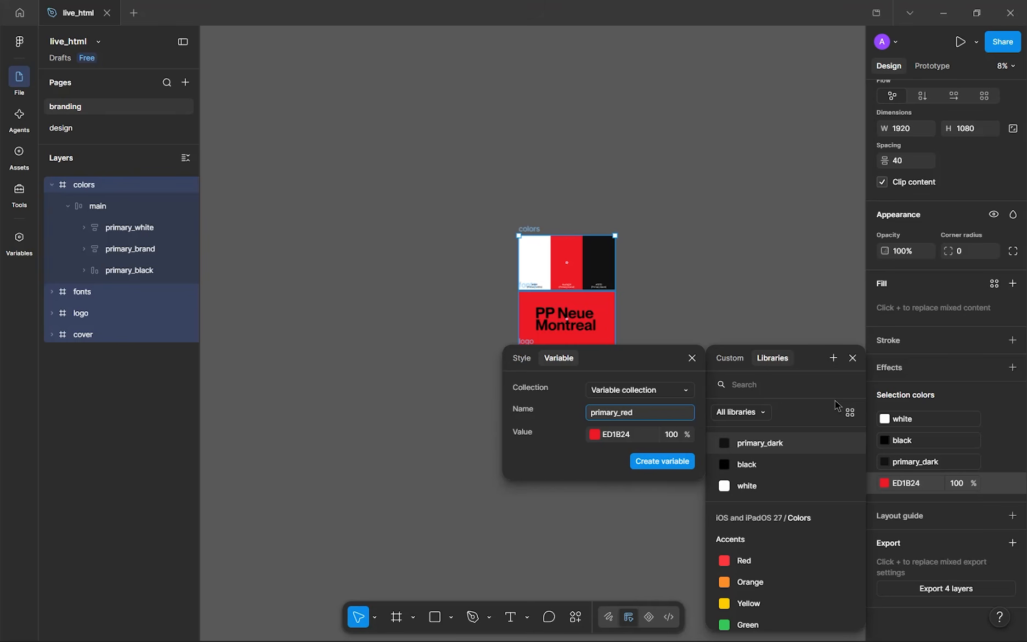
{"action": "key", "text": "Return"}
{"action": "left_click", "coordinate": [632, 253]}
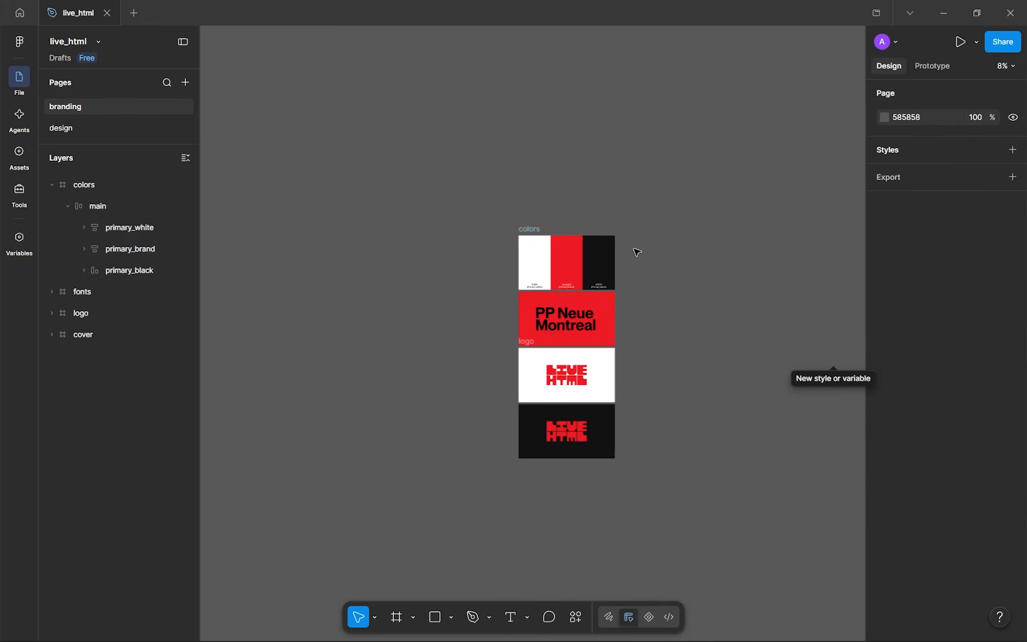
- On the design page, apply the primary_dark variable as the landing_desktop frame's fill
{"action": "left_click_drag", "start_coordinate": [224, 213], "coordinate": [228, 189]}
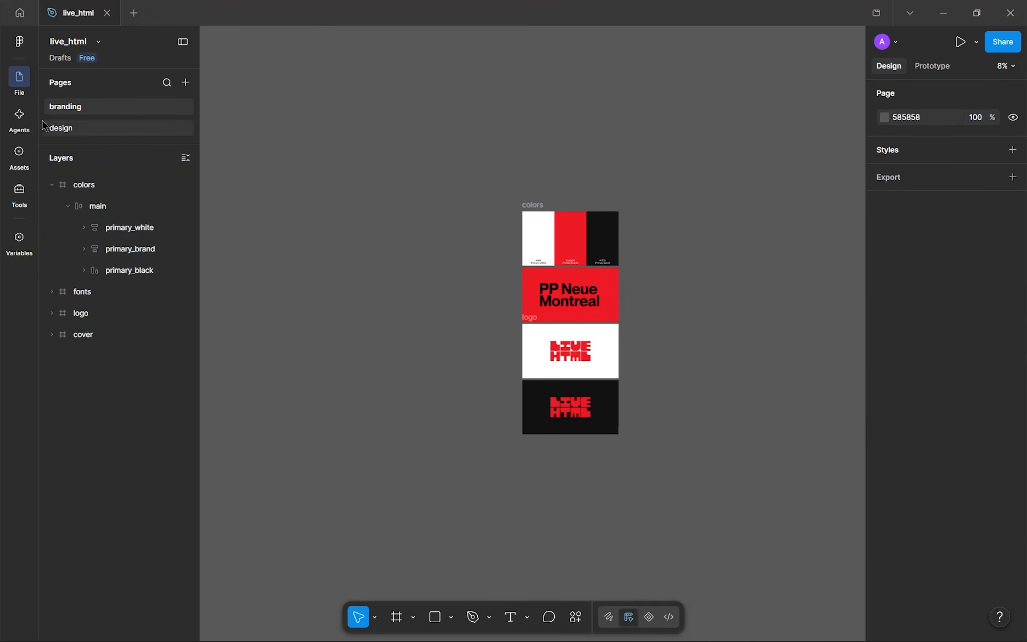
{"action": "left_click", "coordinate": [80, 131]}
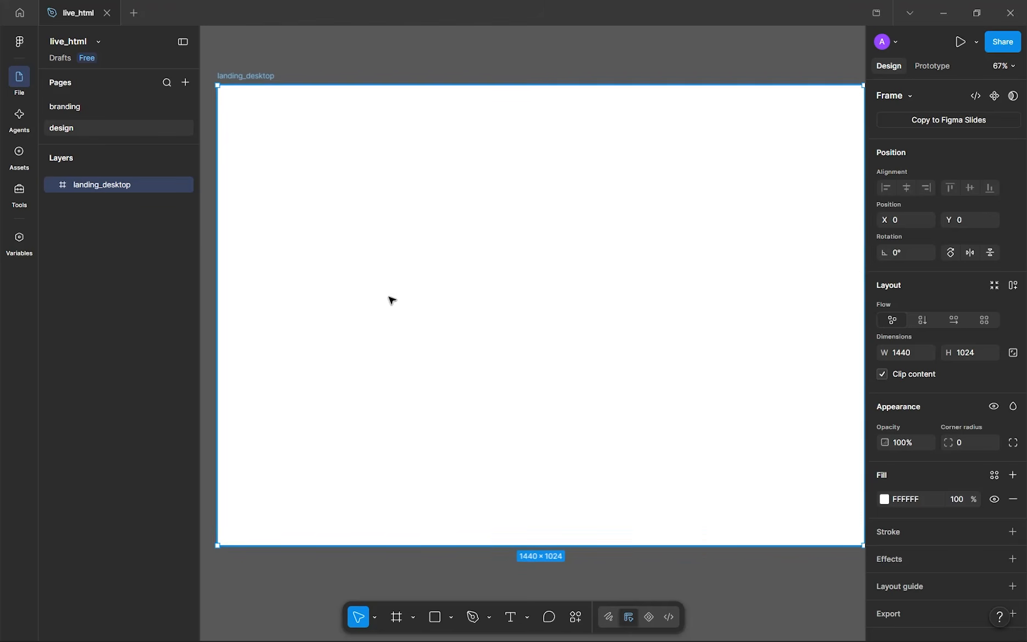
{"action": "left_click", "coordinate": [995, 475]}
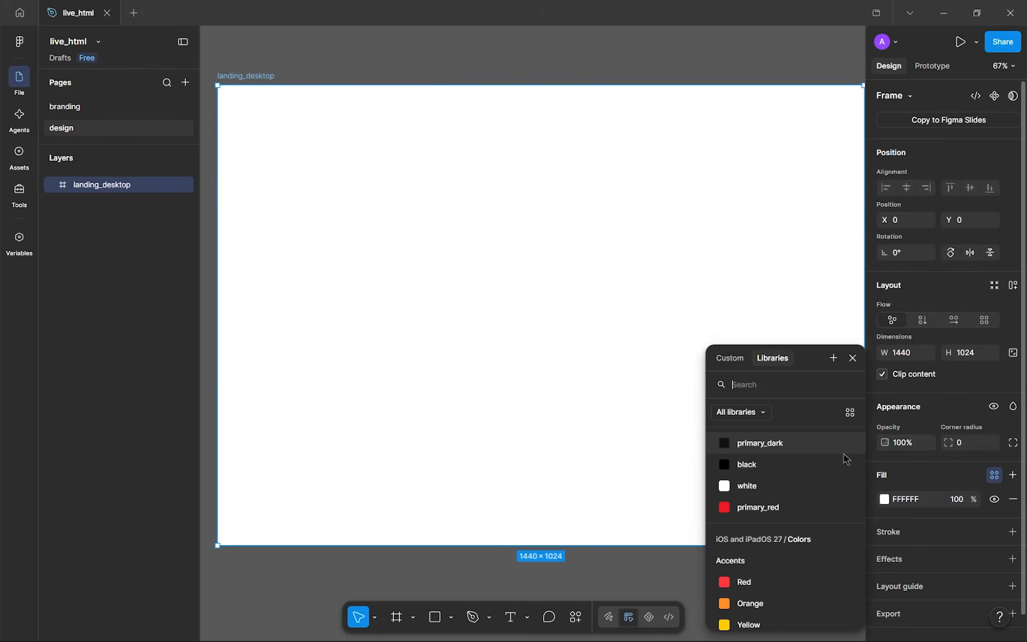
{"action": "left_click", "coordinate": [840, 444]}
{"action": "mouse_move", "coordinate": [630, 303]}
{"action": "left_mouse_down"}
{"action": "mouse_move", "coordinate": [613, 294]}
{"action": "mouse_move", "coordinate": [621, 300]}
{"action": "left_mouse_up"}
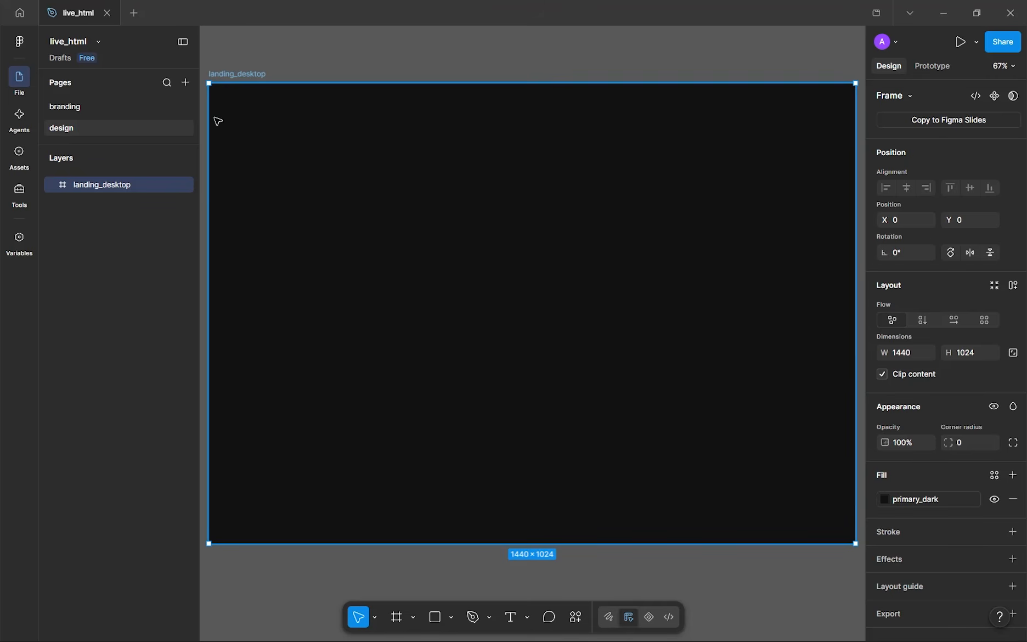
- On the branding page, turn the red Live HTML logo in the white logo frame into a component
{"action": "left_click", "coordinate": [159, 110]}
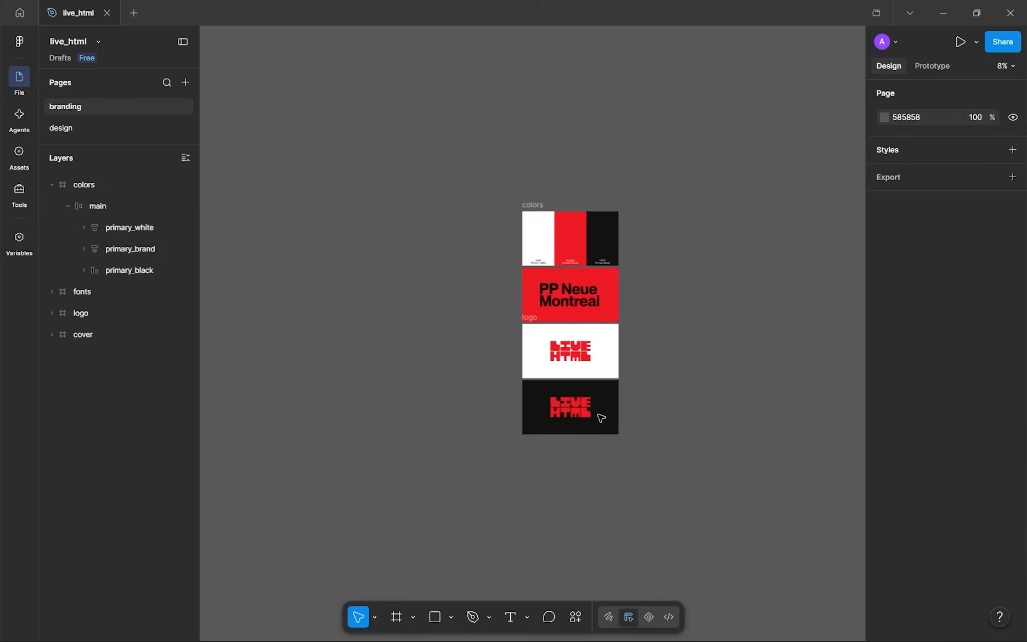
{"action": "left_click", "coordinate": [601, 418]}
{"action": "scroll", "coordinate": [602, 418], "scroll_direction": "up", "scroll_amount": 5}
{"action": "key", "text": "Return"}
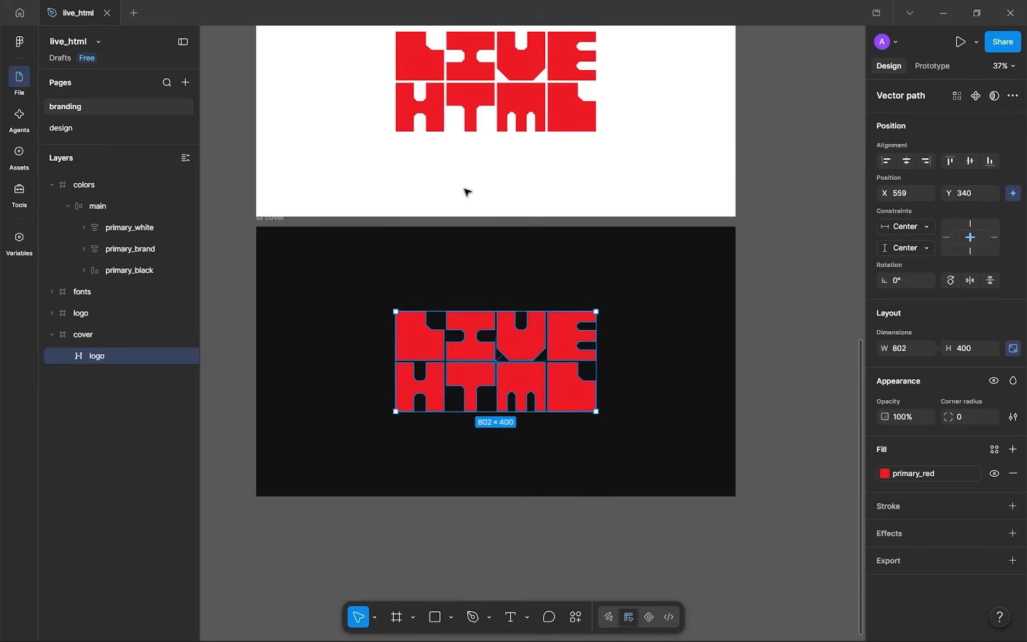
{"action": "scroll", "coordinate": [465, 190], "scroll_direction": "up", "scroll_amount": 4}
{"action": "left_click", "coordinate": [473, 313]}
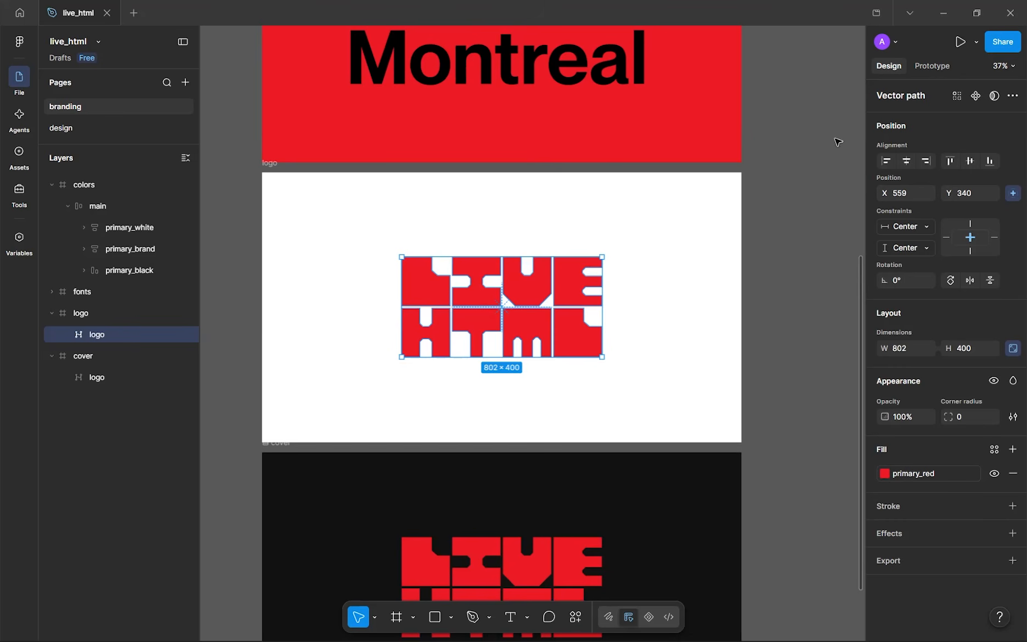
{"action": "left_click", "coordinate": [976, 97]}
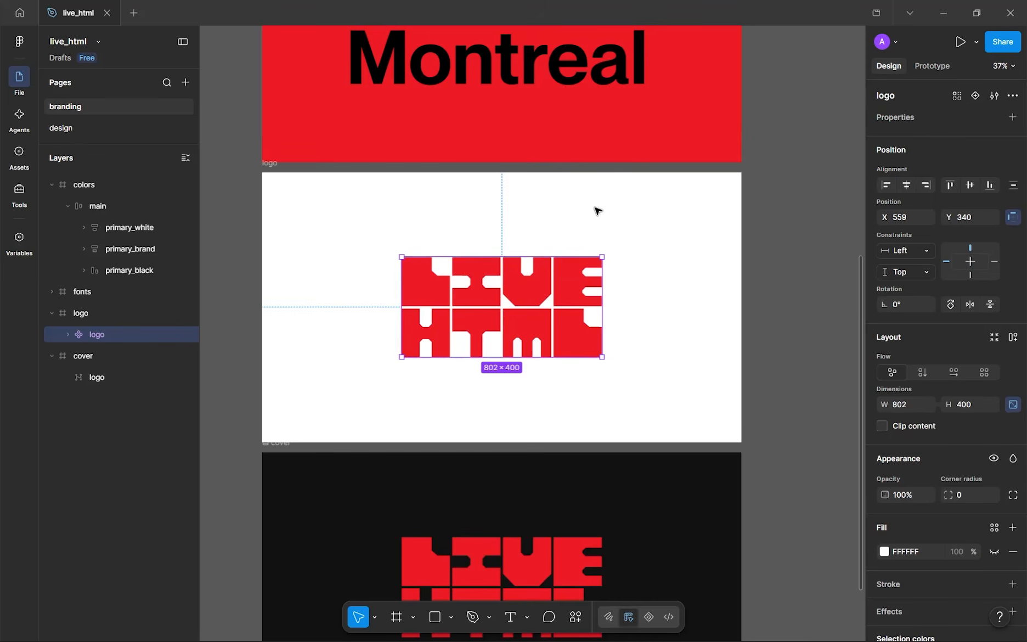
- Replace the vector logo in the dark cover frame with an instance of the logo component
{"action": "scroll", "coordinate": [495, 310], "scroll_direction": "down", "scroll_amount": 7}
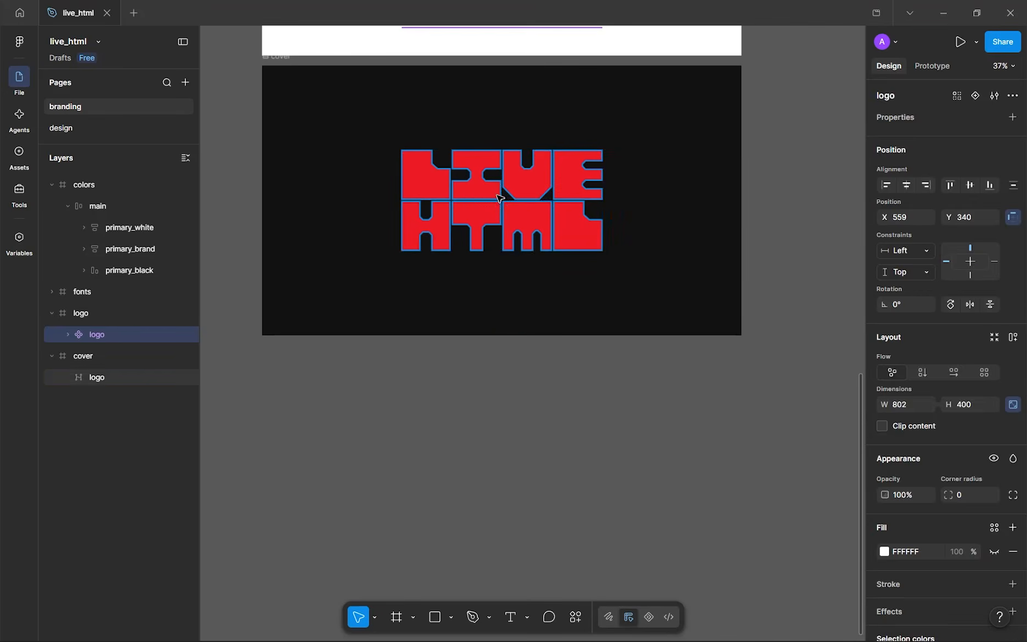
{"action": "left_click", "coordinate": [499, 199]}
{"action": "key", "text": "ctrl+shift+r"}
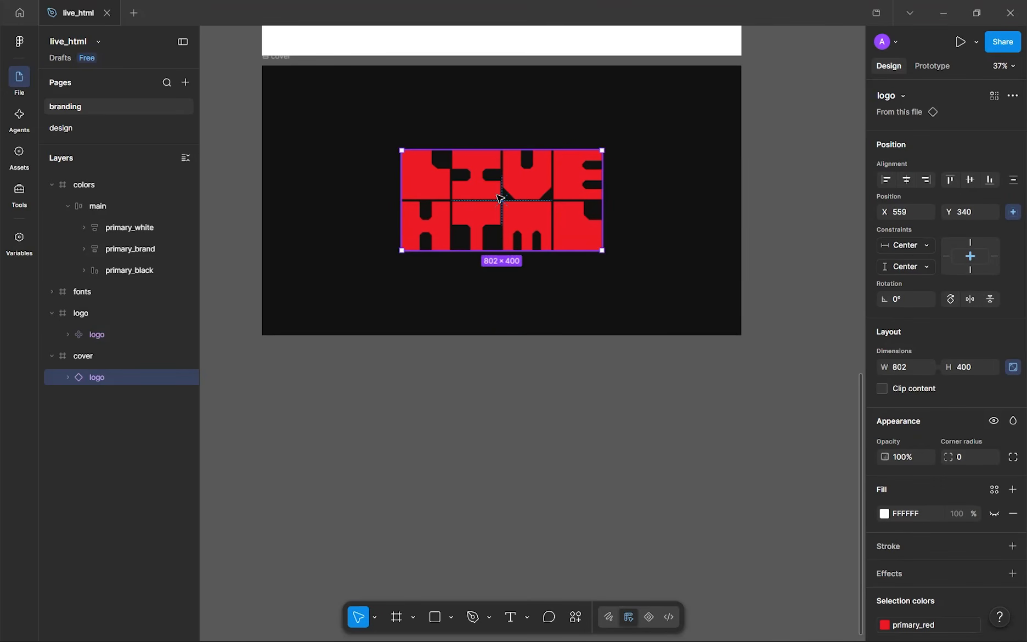
- Paste the logo instance into the landing_desktop frame on the design page and set its height to 48 with proportions locked
{"action": "left_click", "coordinate": [91, 128]}
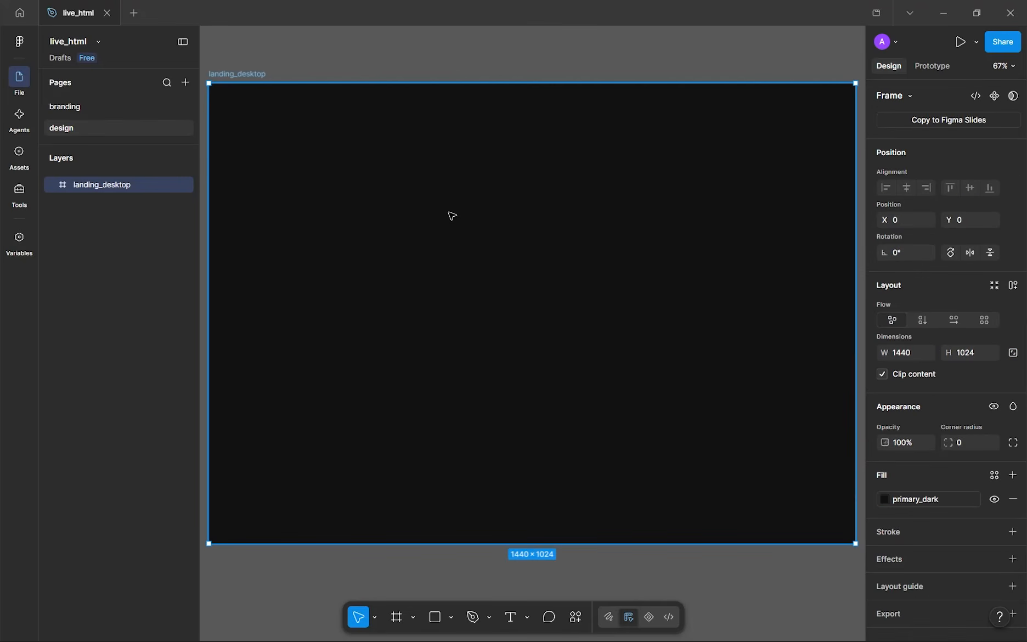
{"action": "key", "text": "ctrl+v"}
{"action": "left_click_drag", "start_coordinate": [497, 288], "coordinate": [448, 295]}
{"action": "left_click", "coordinate": [971, 369]}
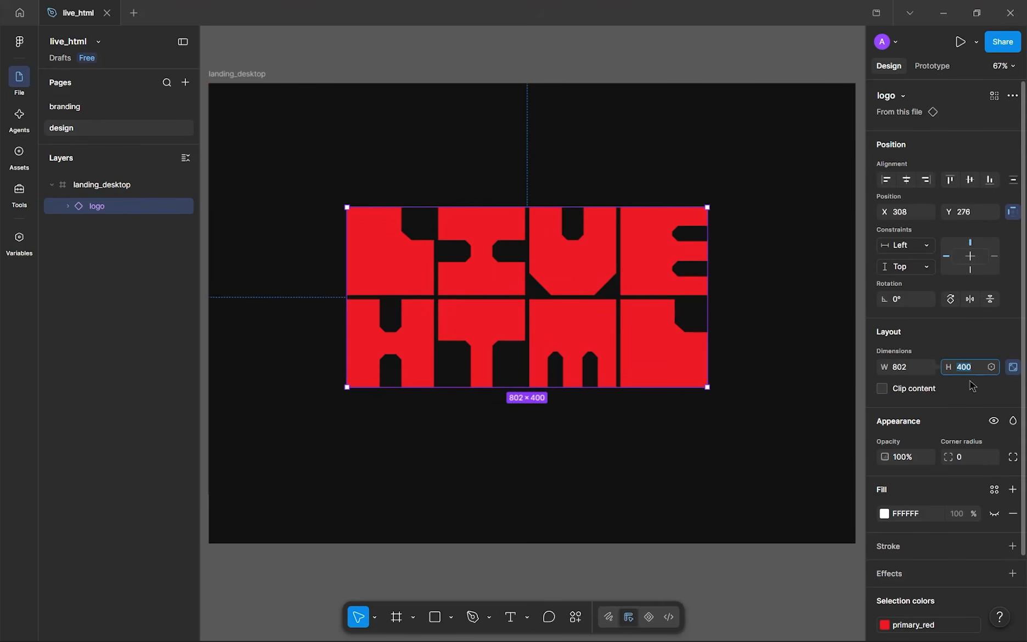
{"action": "type", "text": "48"}
{"action": "key", "text": "Return"}
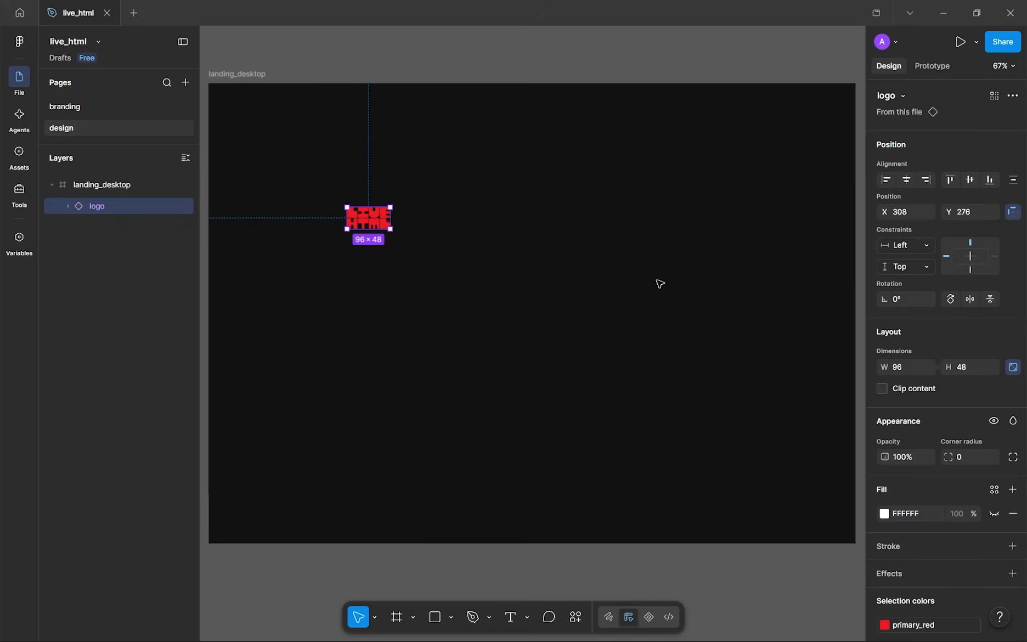
- Move the logo toward the landing_desktop frame's upper-left corner, to about X 141, Y 158
{"action": "left_click", "coordinate": [435, 260]}
{"action": "scroll", "coordinate": [342, 207], "scroll_direction": "up", "scroll_amount": 3}
{"action": "scroll", "coordinate": [351, 211], "scroll_direction": "down", "scroll_amount": 4}
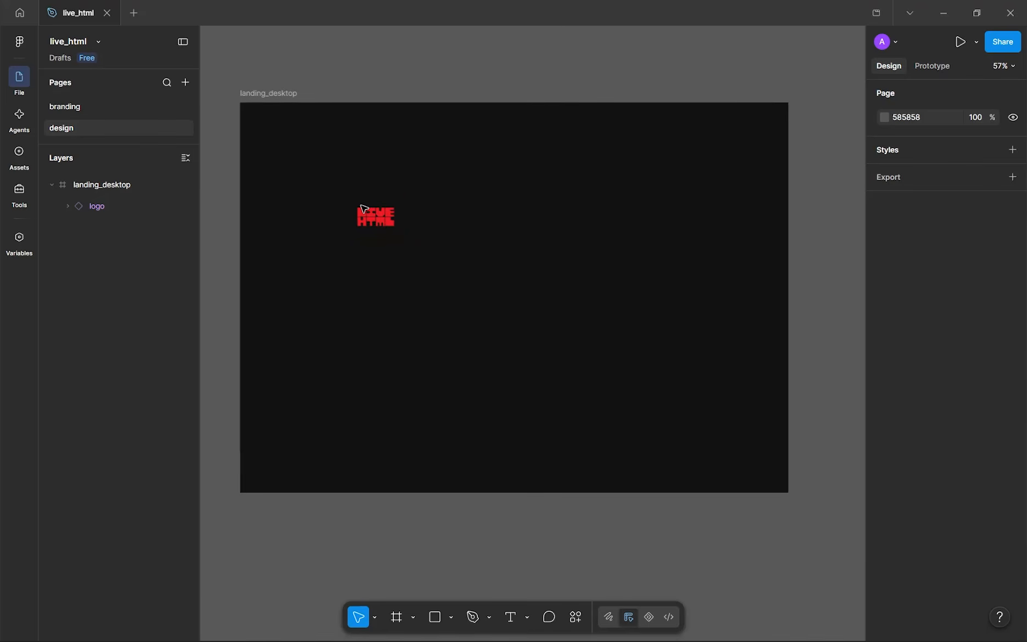
{"action": "left_click_drag", "start_coordinate": [368, 215], "coordinate": [315, 177]}
{"action": "left_click", "coordinate": [640, 278]}
{"action": "scroll", "coordinate": [590, 248], "scroll_direction": "up", "scroll_amount": 3}
{"action": "scroll", "coordinate": [562, 250], "scroll_direction": "down", "scroll_amount": 2}
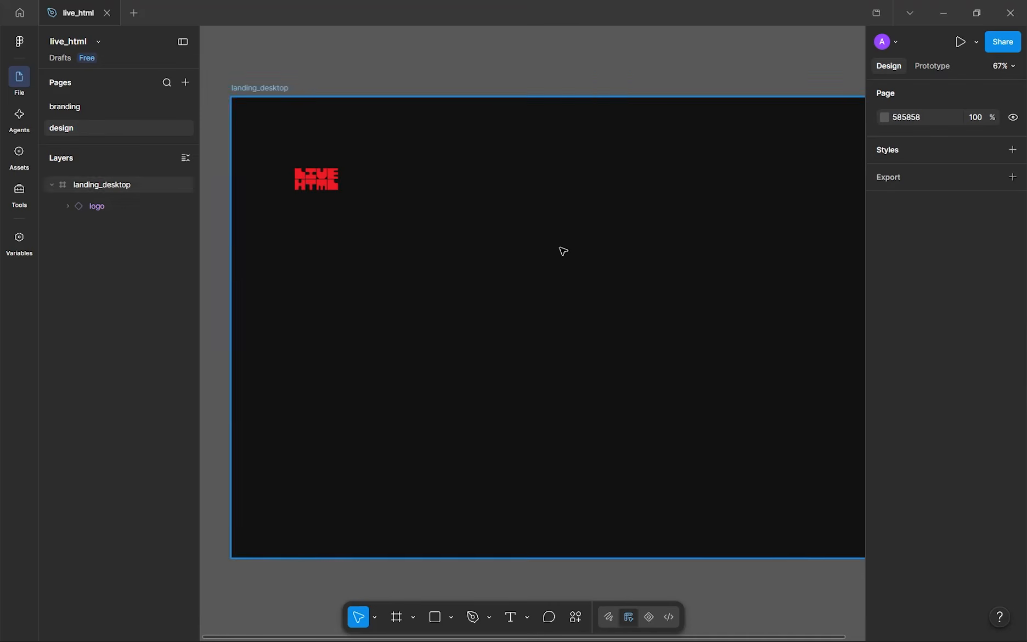
{"action": "scroll", "coordinate": [513, 240], "scroll_direction": "right", "scroll_amount": 1}
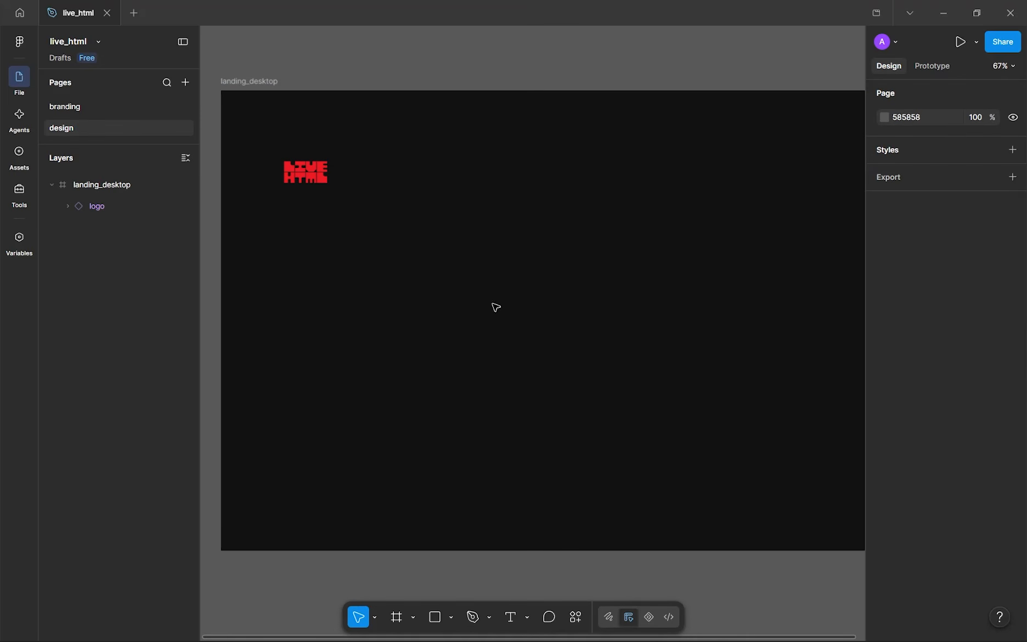
{"action": "scroll", "coordinate": [593, 312], "scroll_direction": "right", "scroll_amount": 2}
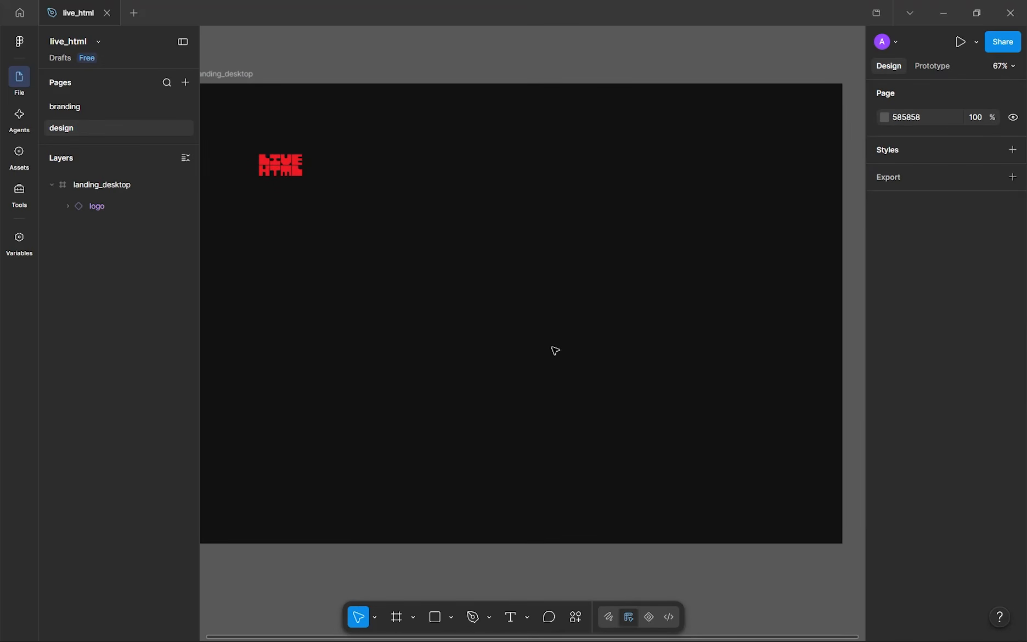
- Reposition the logo at about X 150, Y 112 and remove its hidden FFFFFF fill
{"action": "left_click", "coordinate": [263, 169]}
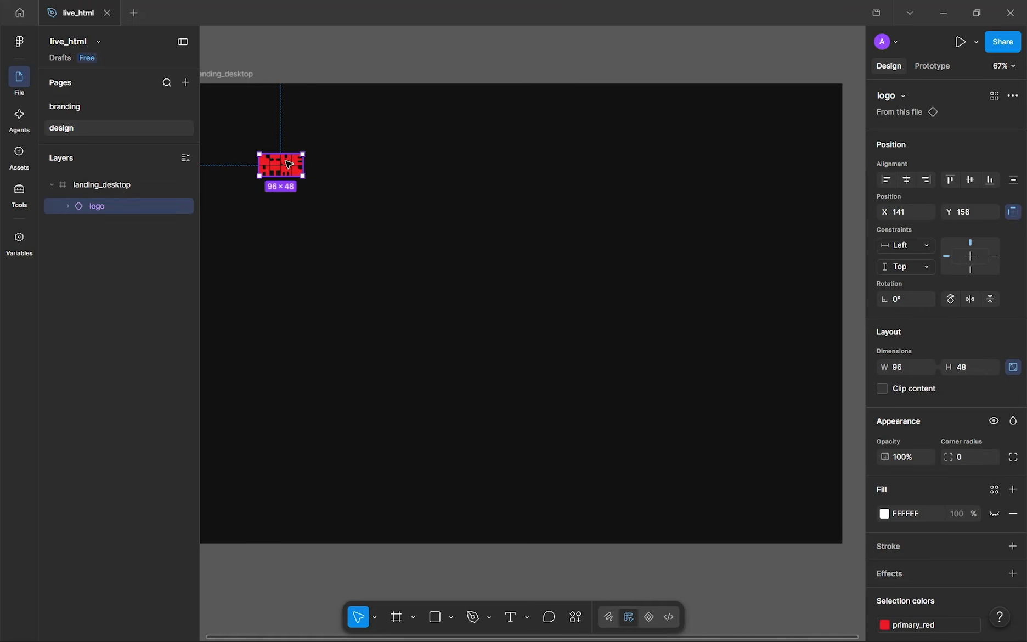
{"action": "left_click", "coordinate": [571, 164]}
{"action": "left_click_drag", "start_coordinate": [424, 130], "coordinate": [585, 175]}
{"action": "mouse_move", "coordinate": [307, 161]}
{"action": "left_mouse_down"}
{"action": "mouse_move", "coordinate": [436, 173]}
{"action": "mouse_move", "coordinate": [305, 179]}
{"action": "mouse_move", "coordinate": [295, 154]}
{"action": "left_mouse_up"}
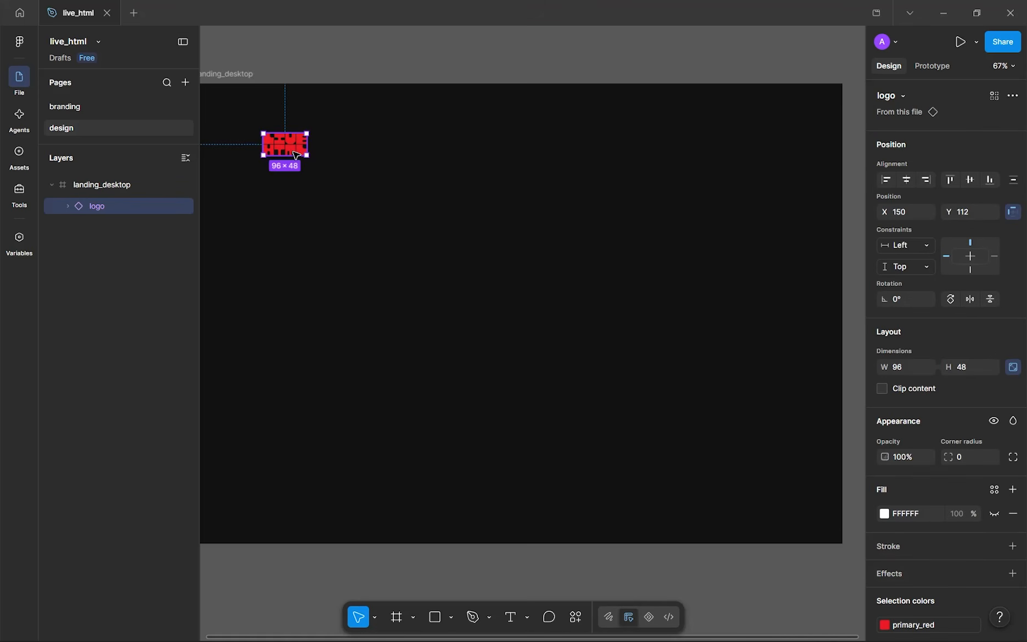
{"action": "left_click", "coordinate": [1013, 513]}
{"action": "left_click", "coordinate": [411, 337]}
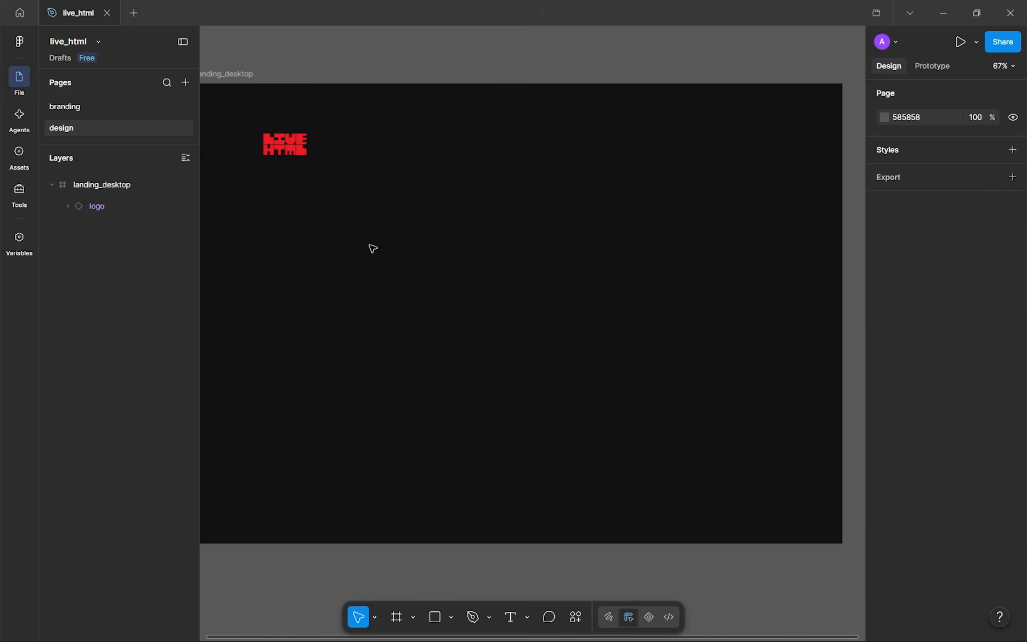
- Add a "Home" text layer to the landing_desktop frame below the logo and set its font to PP Neue Montreal
{"action": "key", "text": "t"}
{"action": "left_click", "coordinate": [395, 256]}
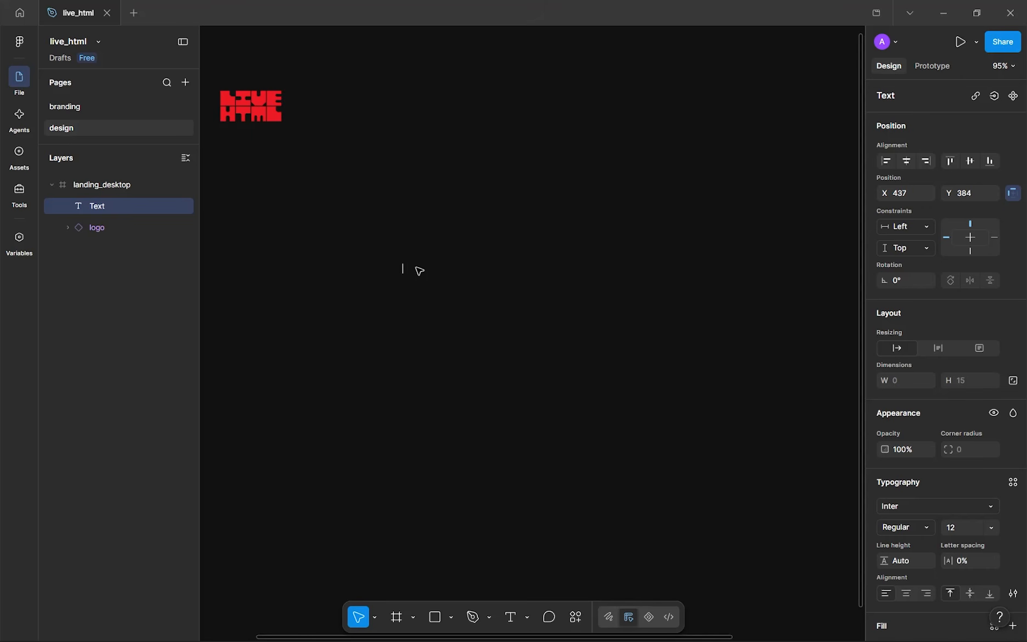
{"action": "type", "text": "Home"}
{"action": "key", "text": "Escape"}
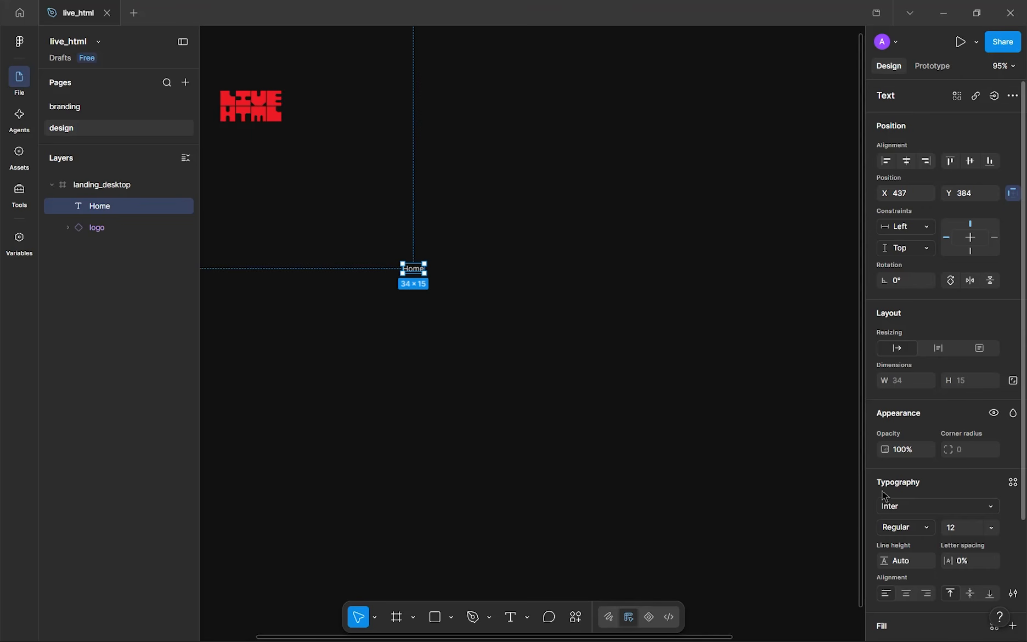
{"action": "left_click", "coordinate": [896, 506]}
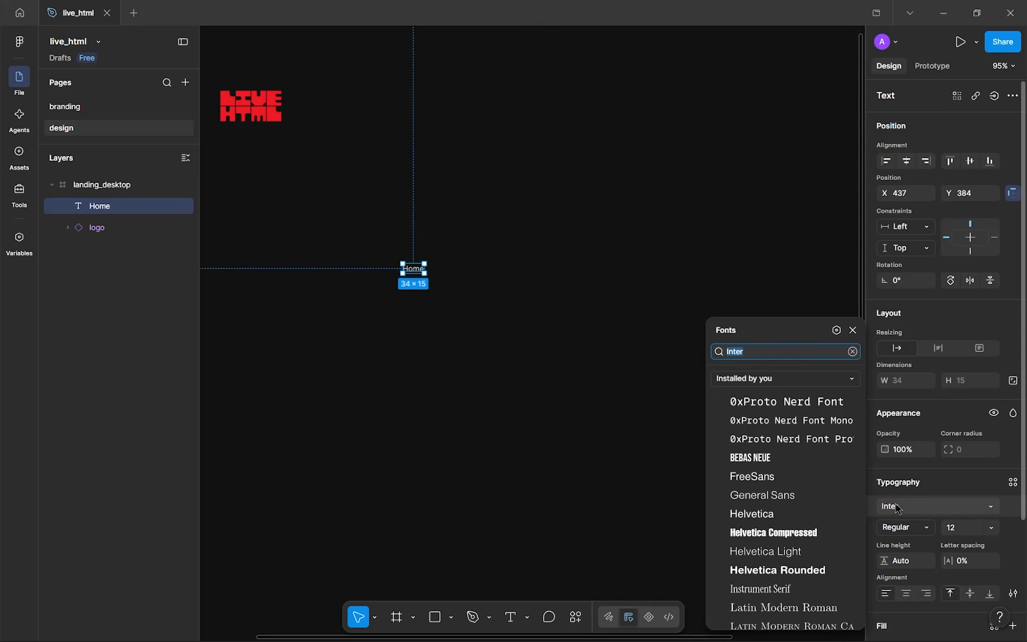
{"action": "type", "text": "pp"}
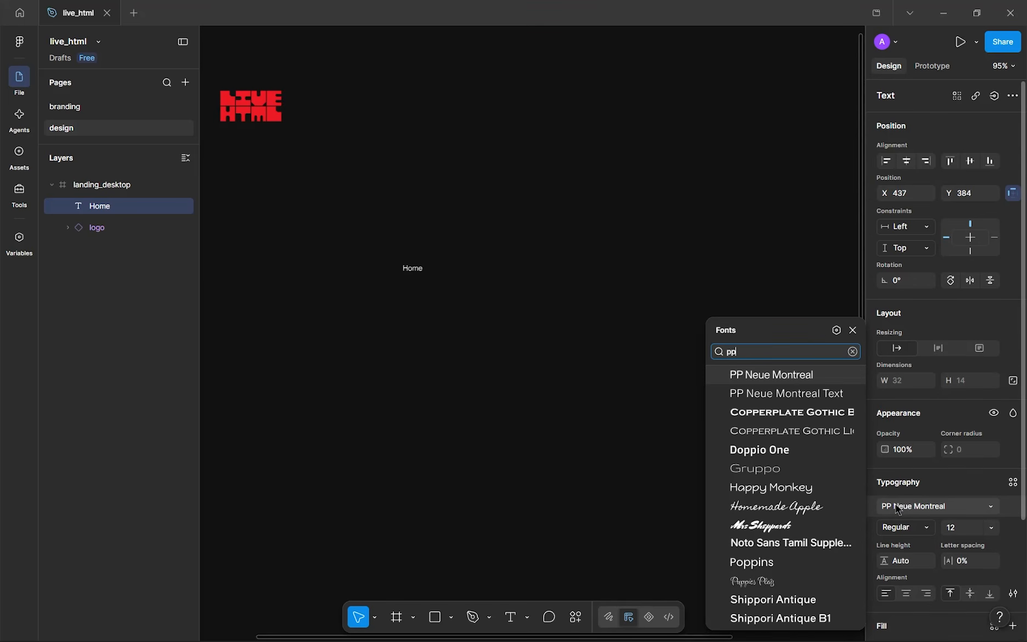
{"action": "key", "text": "Return"}
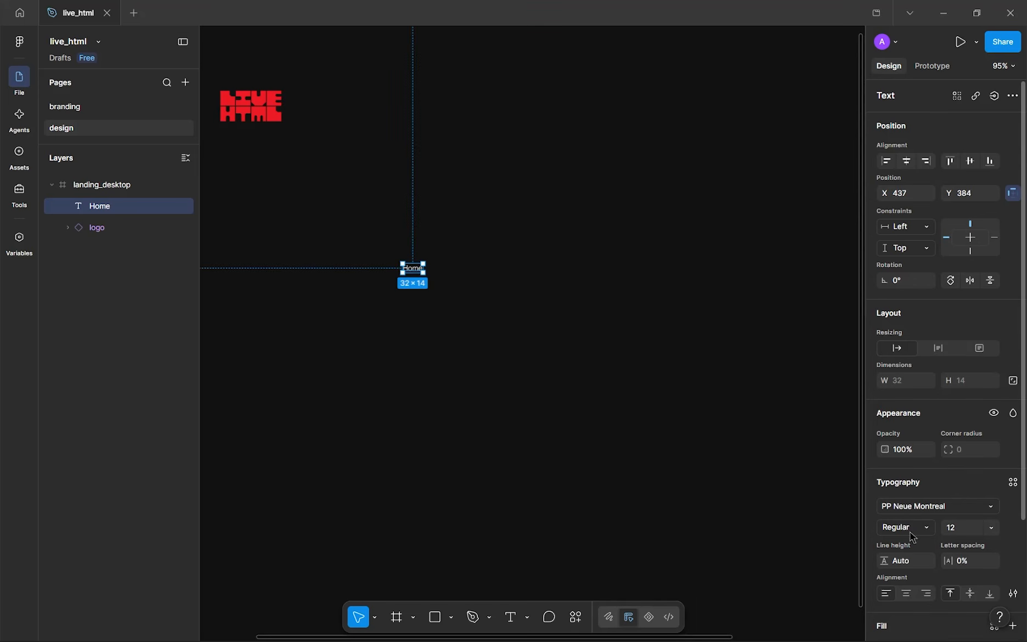
- Set the Home text's font size to 14 and move it to about X 464, Y 340
{"action": "left_click", "coordinate": [906, 527]}
{"action": "left_click", "coordinate": [906, 527]}
{"action": "scroll", "coordinate": [387, 241], "scroll_direction": "up", "scroll_amount": 4}
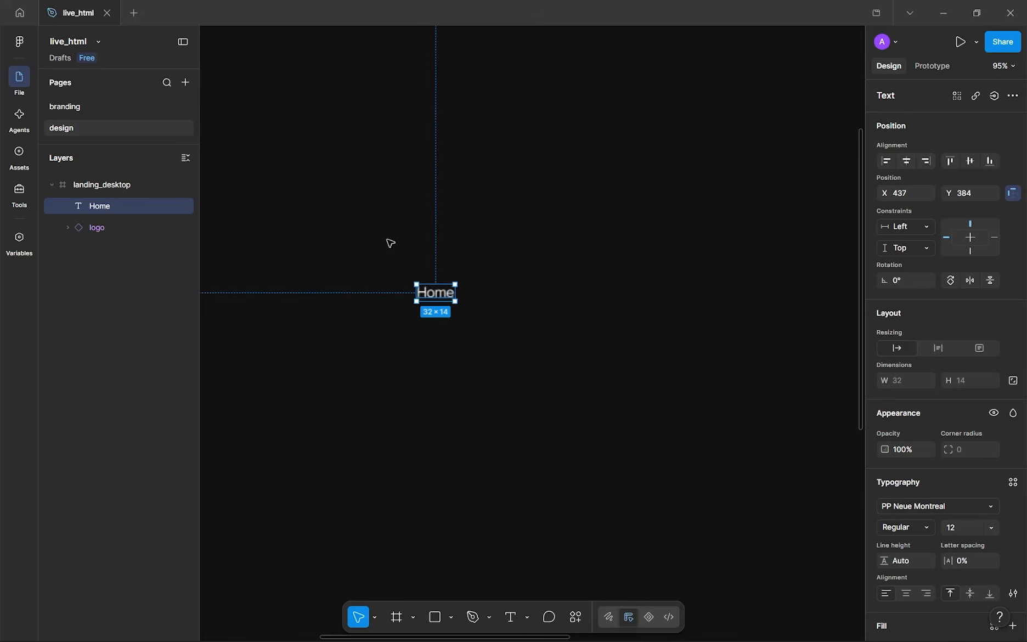
{"action": "left_click_drag", "start_coordinate": [458, 302], "coordinate": [495, 214]}
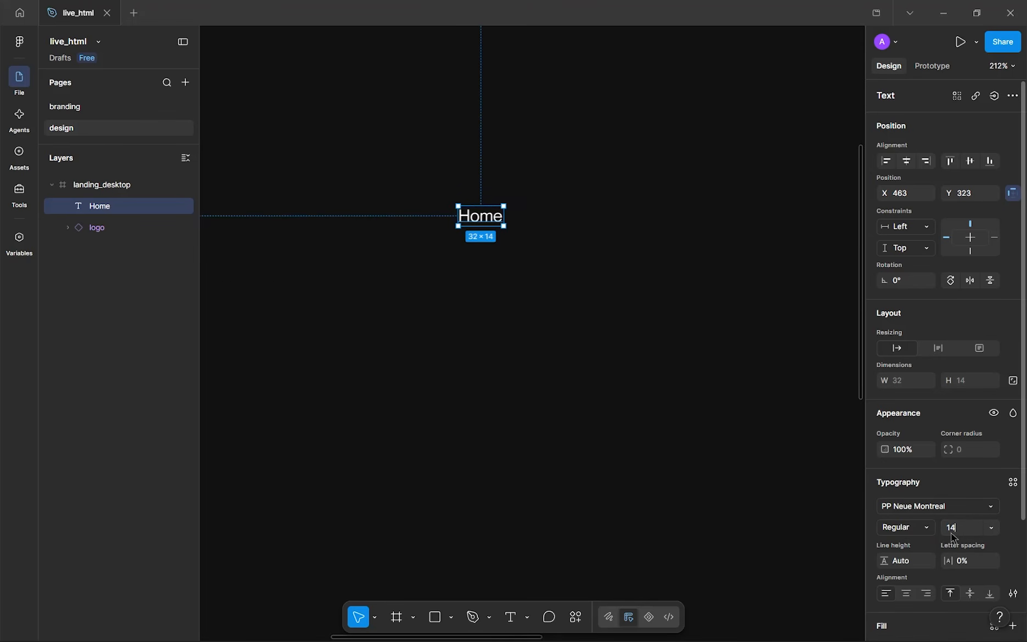
{"action": "key", "text": "Return"}
{"action": "left_click_drag", "start_coordinate": [484, 220], "coordinate": [486, 245]}
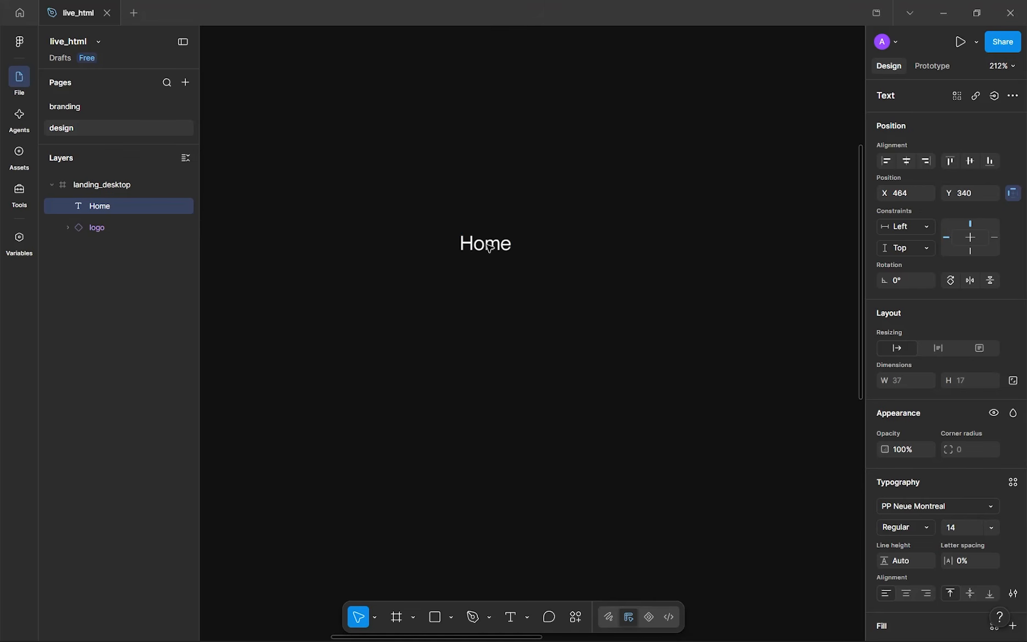
- Wrap the Home text in an auto layout frame and rename that frame "link"
{"action": "key", "text": "shift+a"}
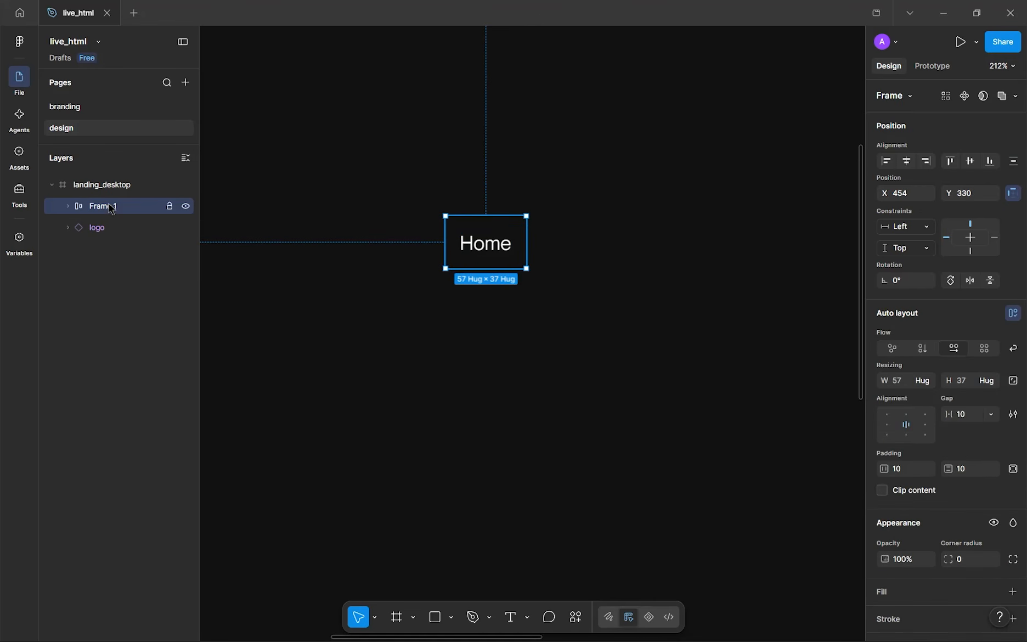
{"action": "key", "text": "ctrl+r"}
{"action": "type", "text": "link"}
{"action": "key", "text": "Return"}
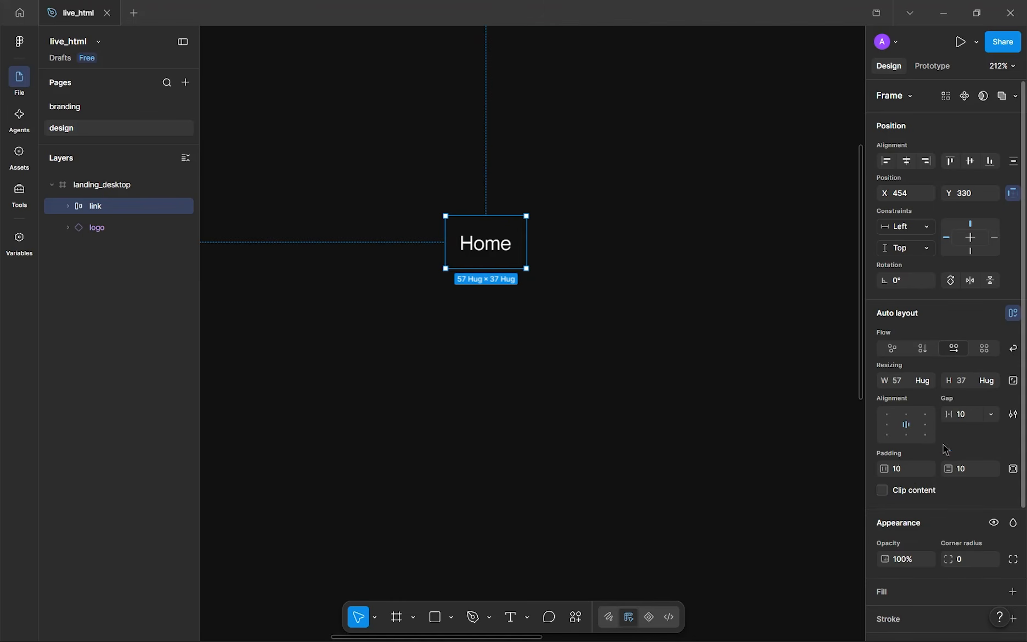
- Set the link frame's horizontal padding to 16 and its vertical padding to 8
{"action": "left_click", "coordinate": [913, 475]}
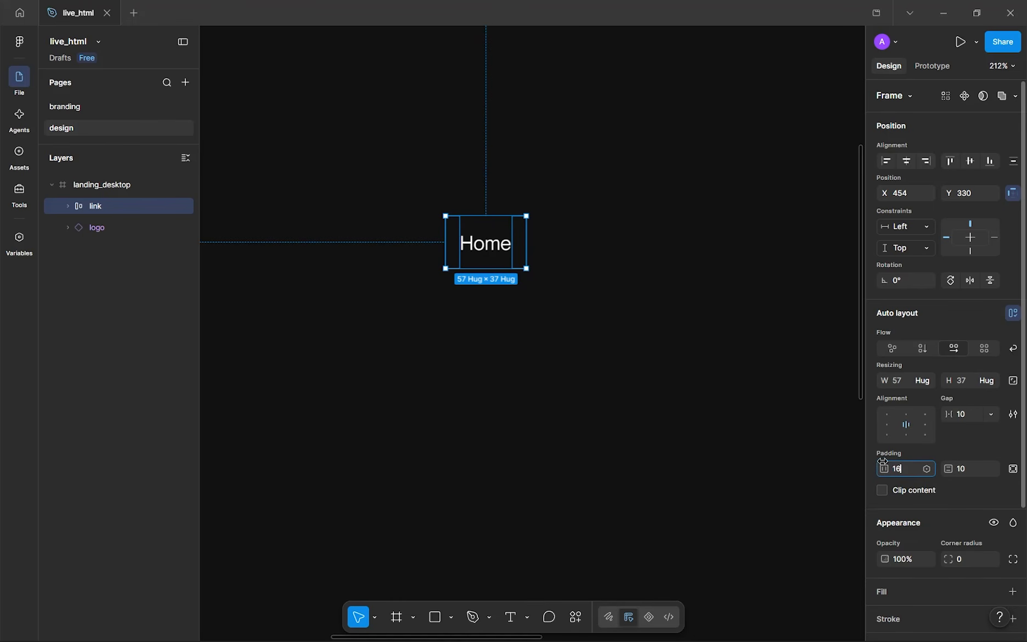
{"action": "left_click", "coordinate": [964, 475]}
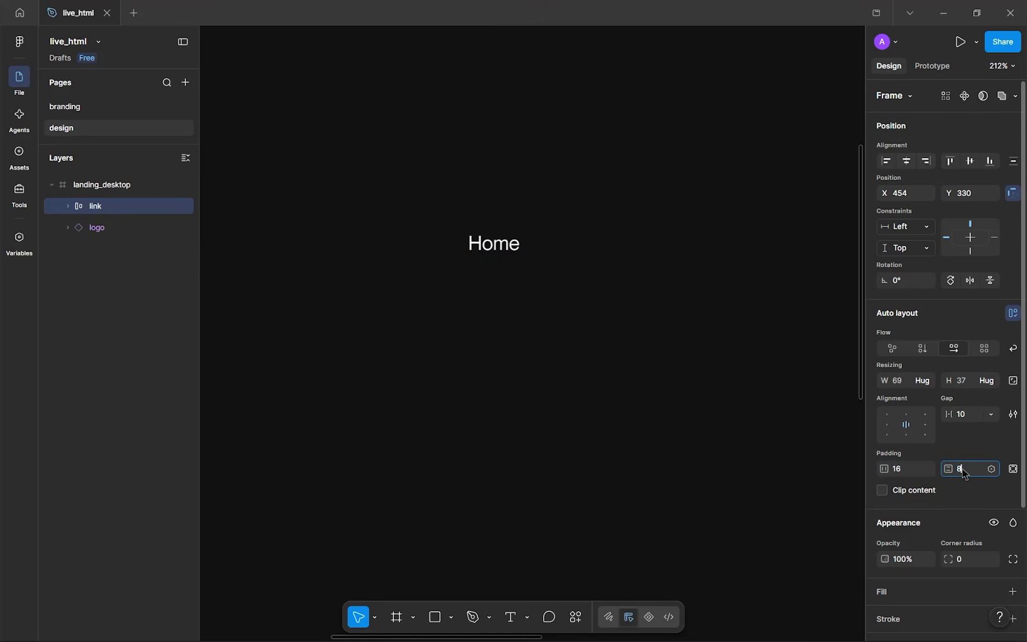
{"action": "key", "text": "Return"}
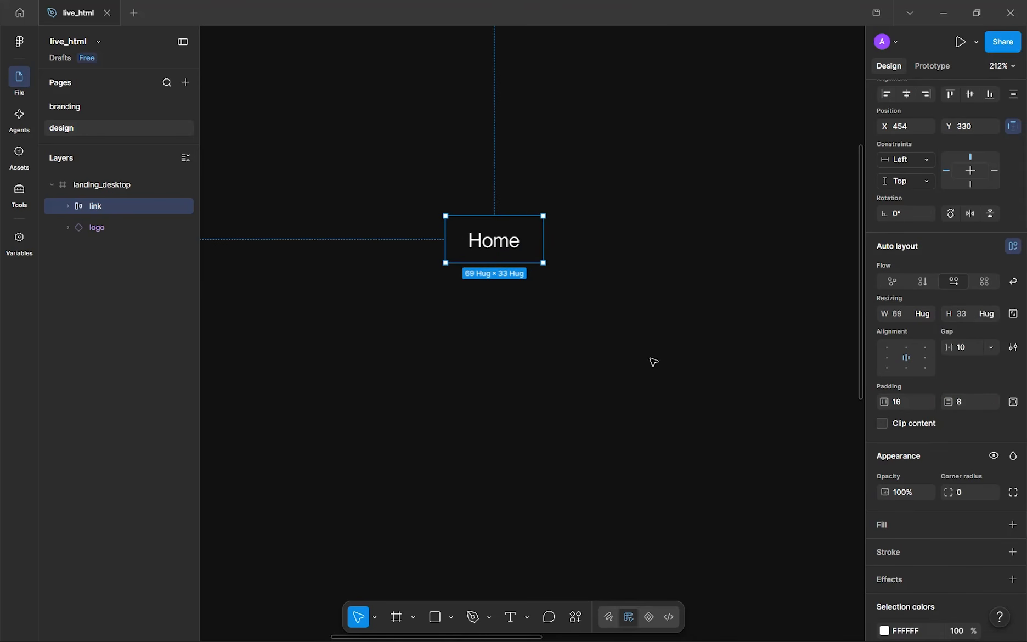
- Move the link frame to about X 432, Y 333 and set its corner radius to 6
{"action": "left_click_drag", "start_coordinate": [495, 240], "coordinate": [464, 245]}
{"action": "left_click", "coordinate": [965, 499]}
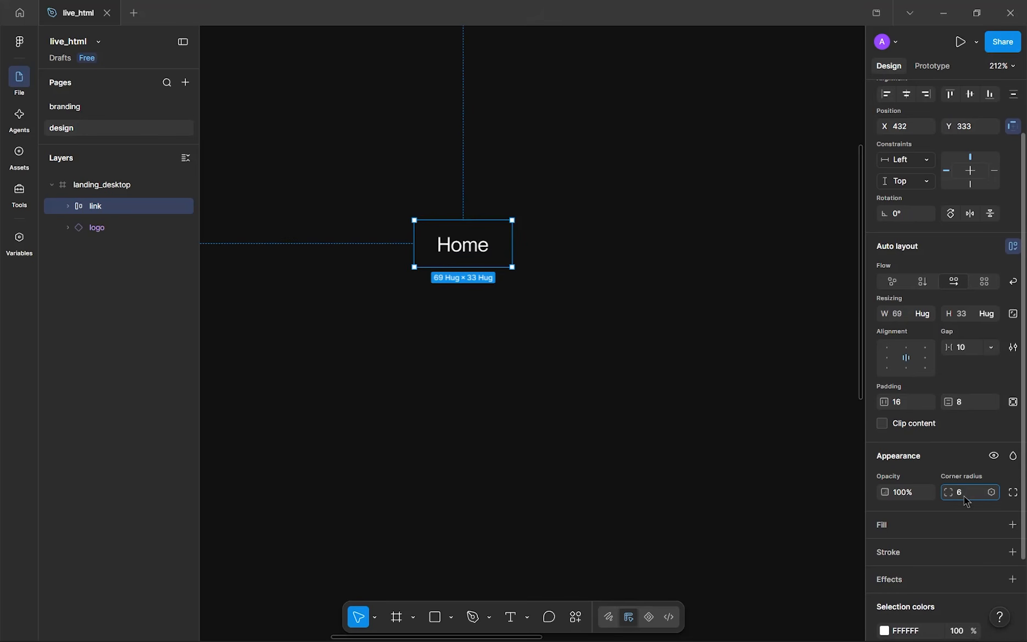
{"action": "key", "text": "Return"}
- Add a 111111 fill to the link frame, sampled from the landing_desktop background, and deselect the frame
{"action": "scroll", "coordinate": [967, 502], "scroll_direction": "down", "scroll_amount": 2}
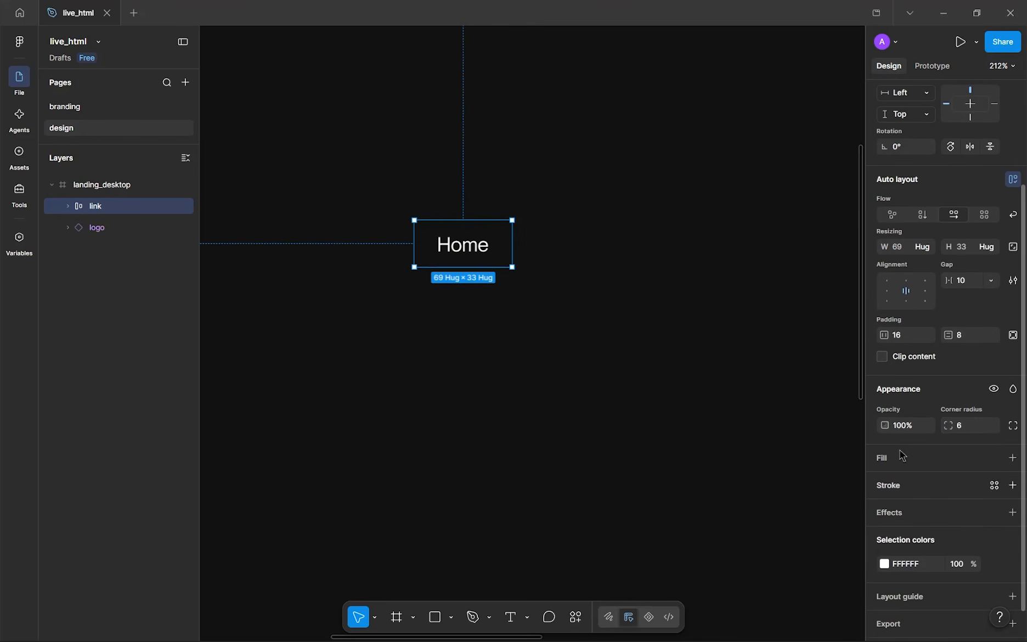
{"action": "left_click", "coordinate": [1013, 458]}
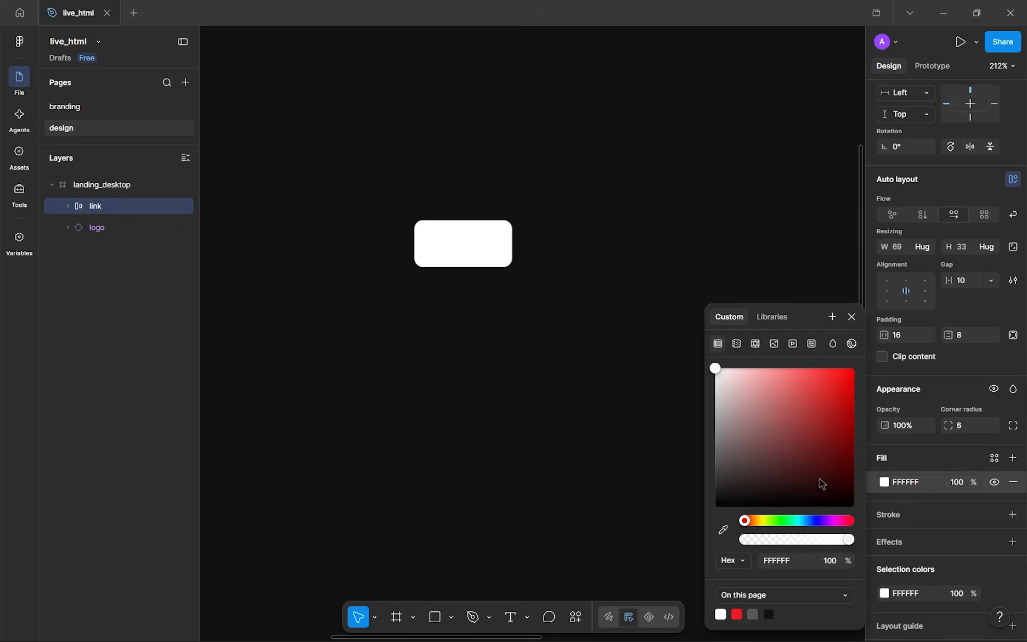
{"action": "left_click", "coordinate": [723, 530]}
{"action": "left_click", "coordinate": [678, 192]}
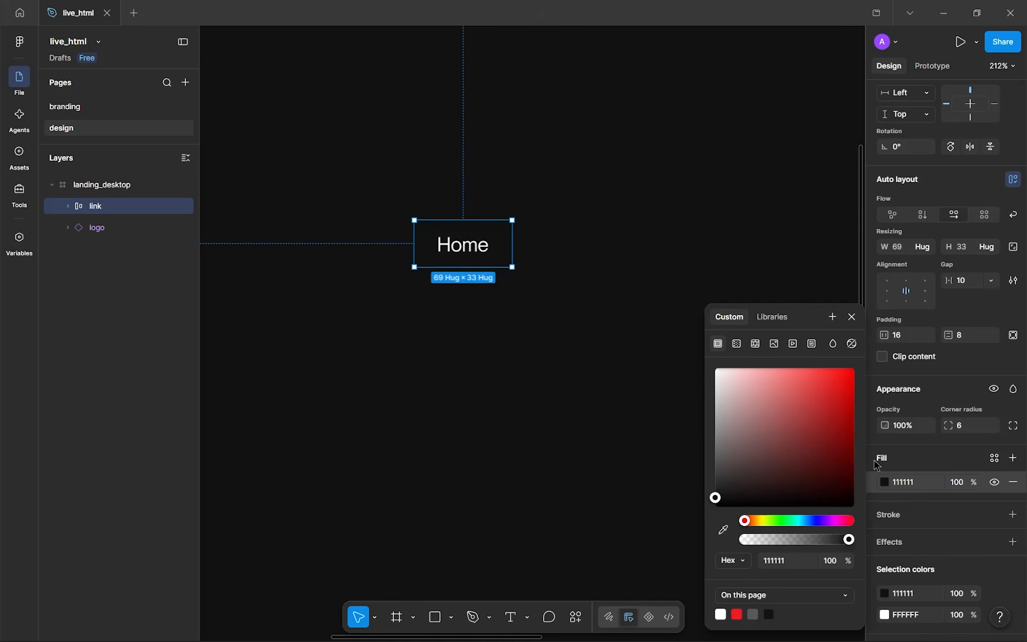
{"action": "left_click", "coordinate": [994, 458]}
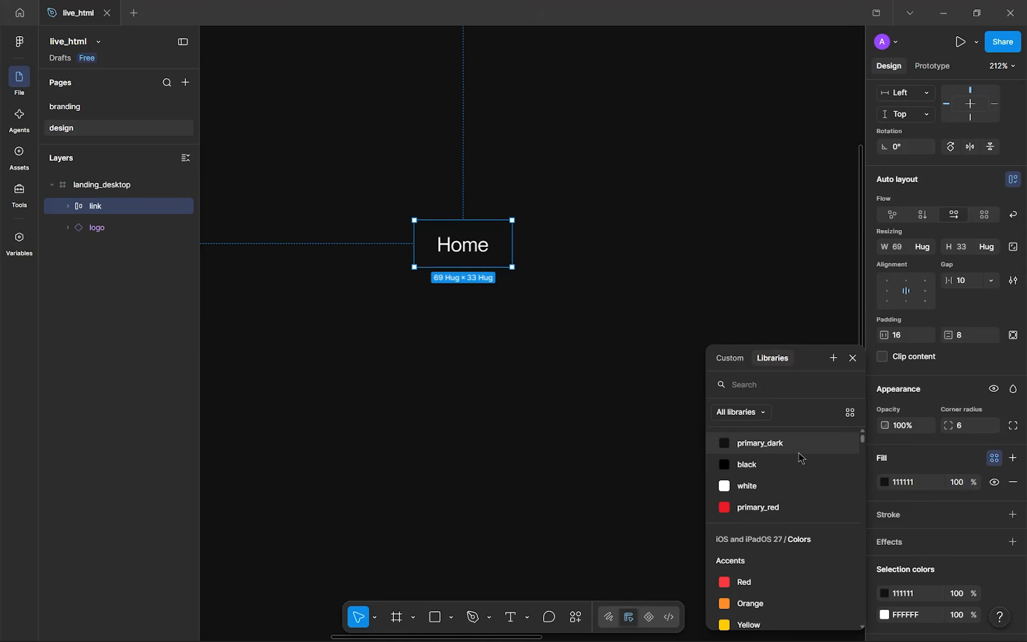
{"action": "left_click", "coordinate": [853, 358]}
{"action": "left_click", "coordinate": [626, 359]}
{"action": "scroll", "coordinate": [627, 362], "scroll_direction": "down", "scroll_amount": 3}
{"action": "scroll", "coordinate": [617, 382], "scroll_direction": "up", "scroll_amount": 3}
{"action": "left_click_drag", "start_coordinate": [617, 383], "coordinate": [513, 491]}
{"action": "scroll", "coordinate": [514, 491], "scroll_direction": "down", "scroll_amount": 4}
{"action": "left_click_drag", "start_coordinate": [505, 404], "coordinate": [478, 307]}
{"action": "scroll", "coordinate": [475, 329], "scroll_direction": "up", "scroll_amount": 5}
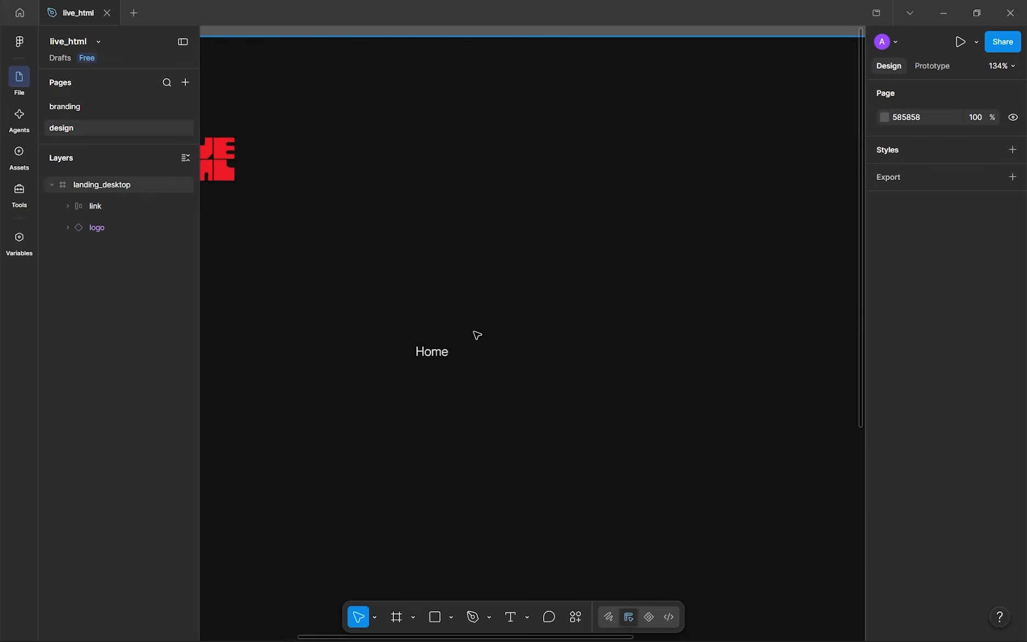
- Duplicate the Home link frame three times to form an evenly spaced horizontal row of four links
{"action": "left_click", "coordinate": [431, 314]}
{"action": "scroll", "coordinate": [437, 281], "scroll_direction": "down", "scroll_amount": 1}
{"action": "scroll", "coordinate": [437, 281], "scroll_direction": "down", "scroll_amount": 3}
{"action": "key", "text": "ctrl+d"}
{"action": "left_click_drag", "start_coordinate": [436, 282], "coordinate": [524, 285]}
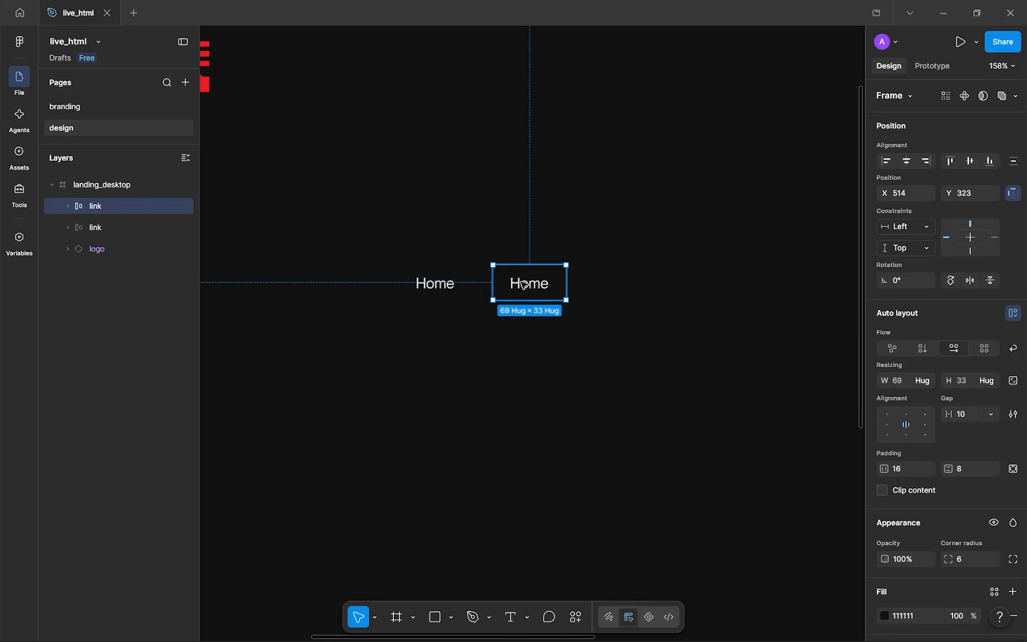
{"action": "key", "text": "ctrl+d"}
{"action": "key", "text": "ctrl+d"}
- Change the second link's text to "Docs"
{"action": "left_click", "coordinate": [518, 283]}
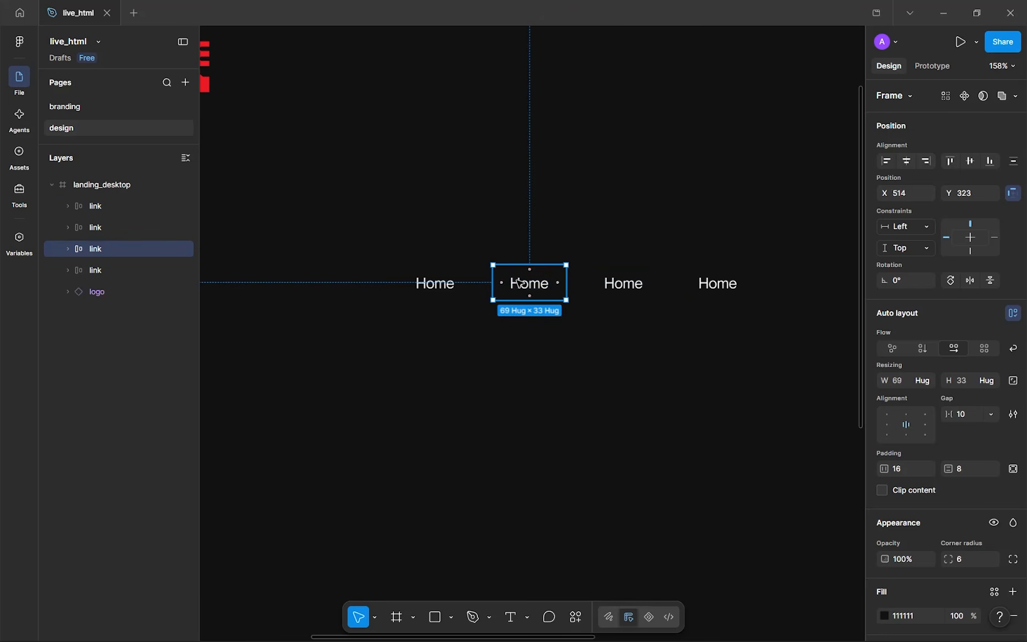
{"action": "double_click", "coordinate": [519, 282]}
{"action": "double_click", "coordinate": [519, 283]}
{"action": "type", "text": "D"}
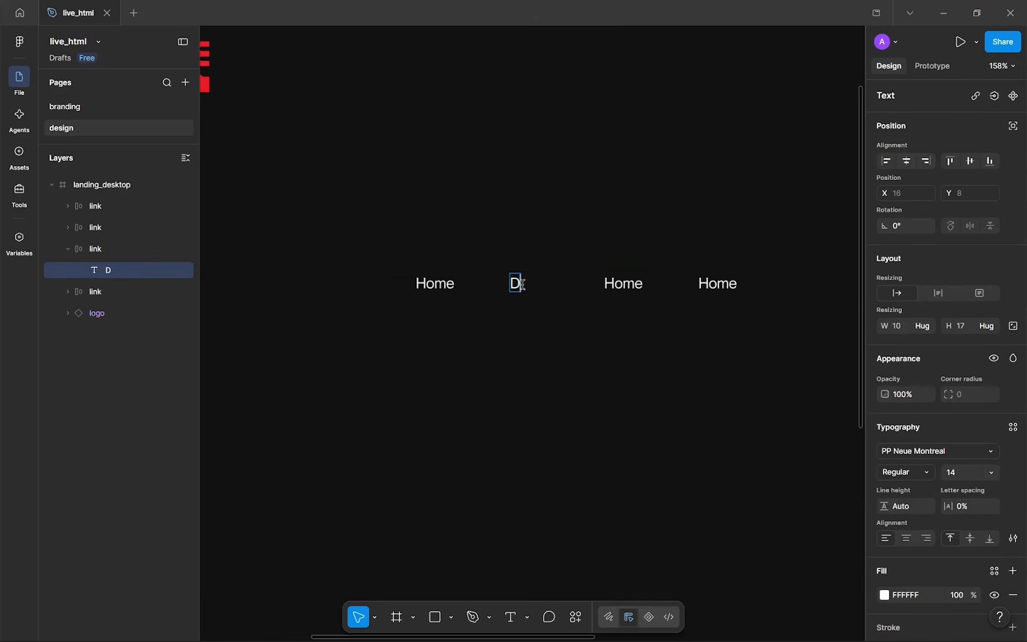
{"action": "type", "text": "ocs"}
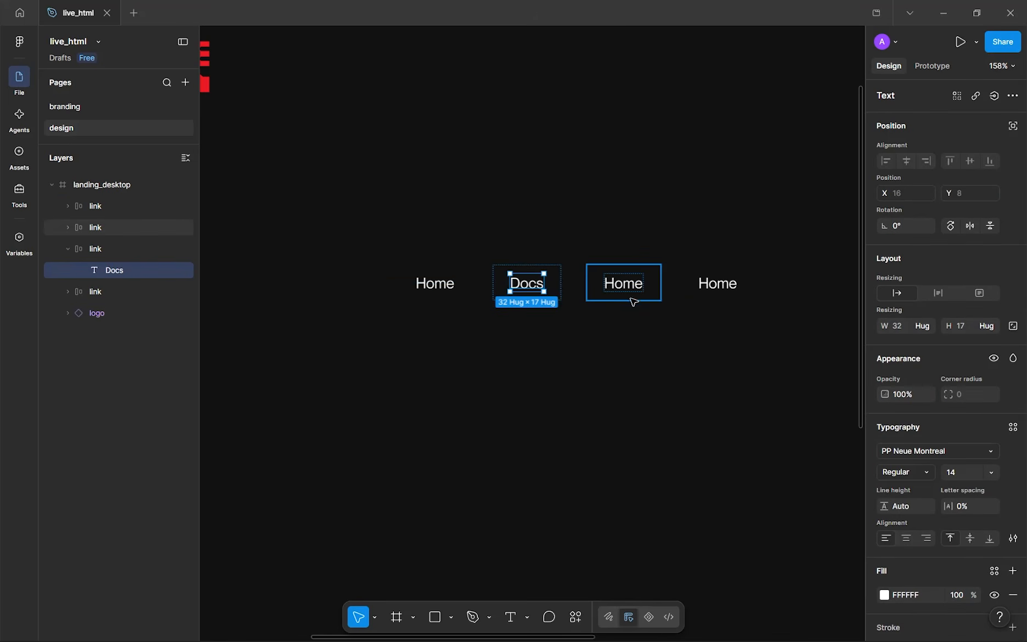
- Change the third link's text to "GitHub"
{"action": "left_click", "coordinate": [620, 285]}
{"action": "left_click", "coordinate": [619, 284]}
{"action": "double_click", "coordinate": [618, 283]}
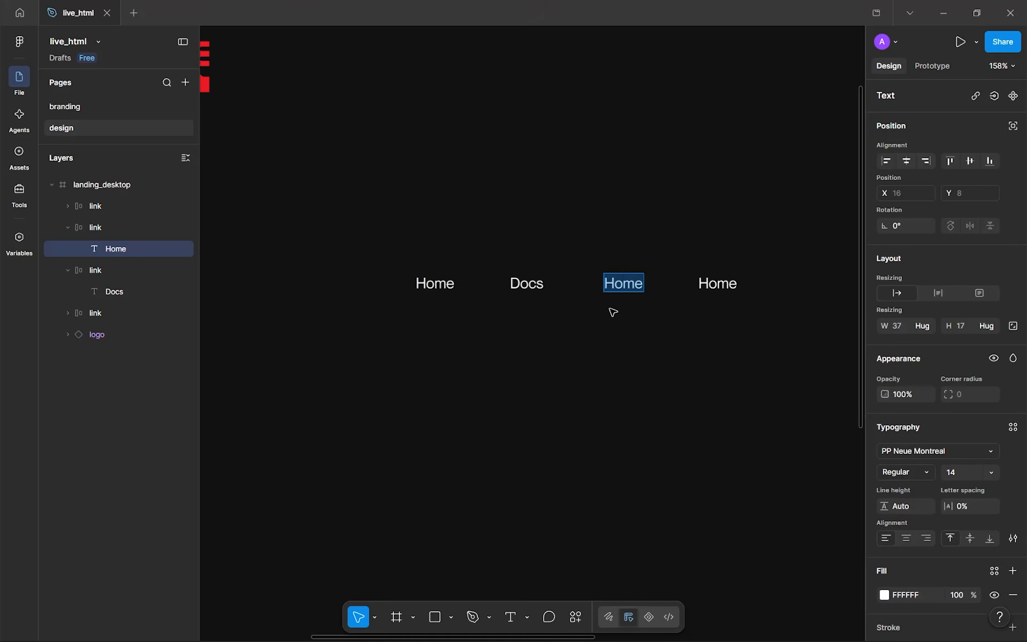
{"action": "type", "text": "Githu"}
{"action": "key", "text": "BackSpace"}
{"action": "key", "text": "BackSpace"}
{"action": "type", "text": "Hub"}
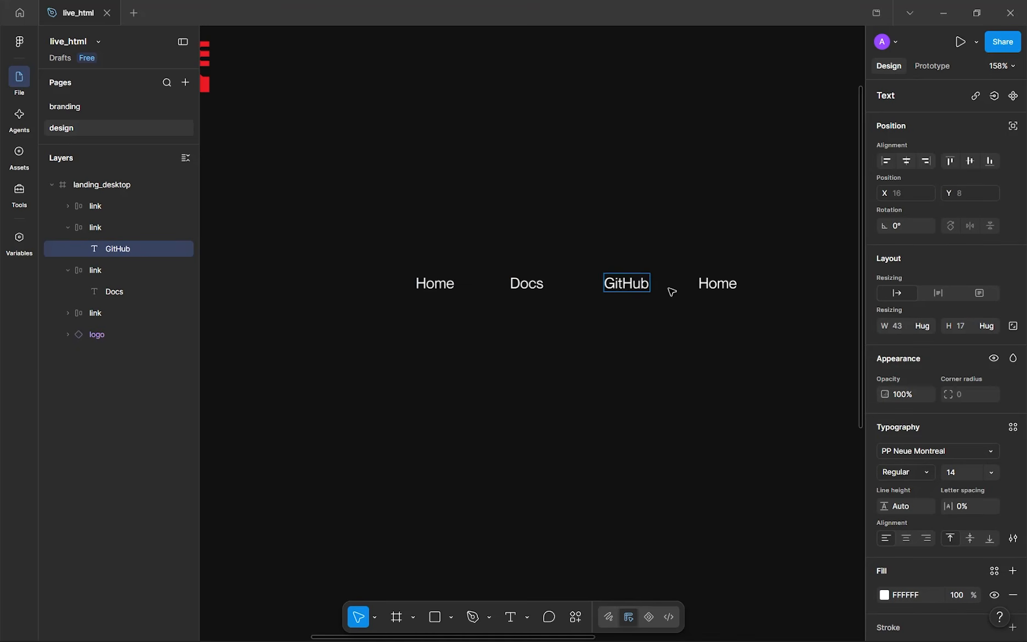
- Change the fourth link's text to "NPMJS"
{"action": "double_click", "coordinate": [720, 285]}
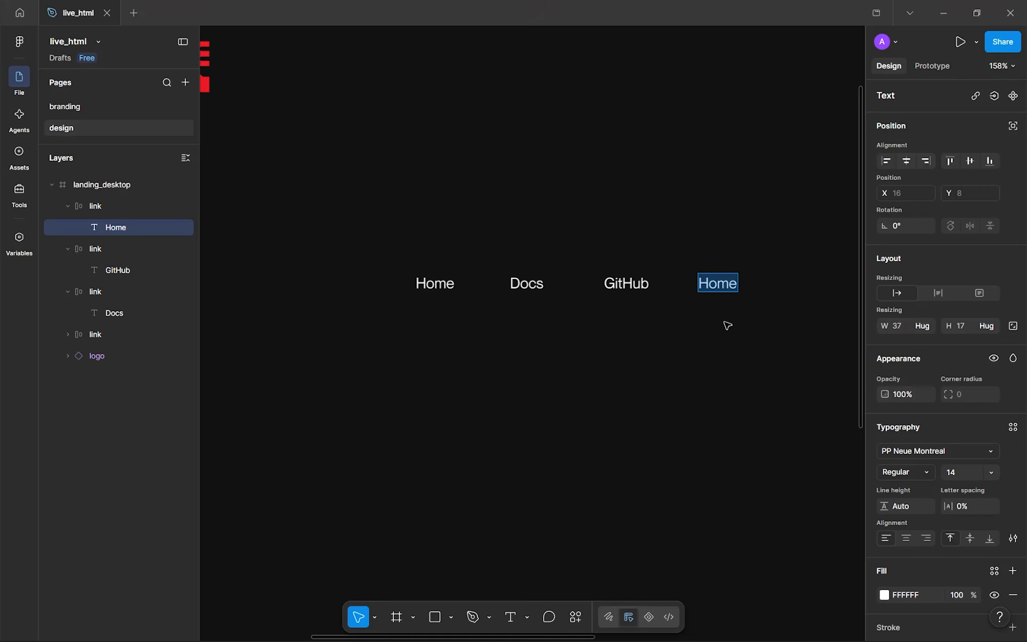
{"action": "scroll", "coordinate": [695, 328], "scroll_direction": "right", "scroll_amount": 4}
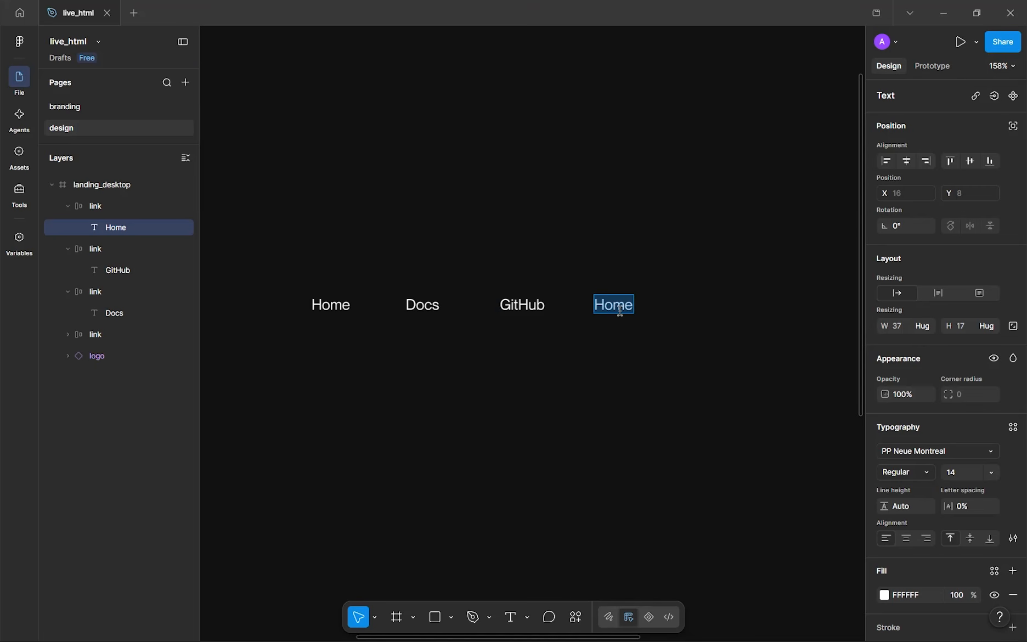
{"action": "left_click_drag", "start_coordinate": [620, 311], "coordinate": [636, 301]}
{"action": "scroll", "coordinate": [636, 301], "scroll_direction": "down", "scroll_amount": 3}
{"action": "scroll", "coordinate": [628, 299], "scroll_direction": "up", "scroll_amount": 4}
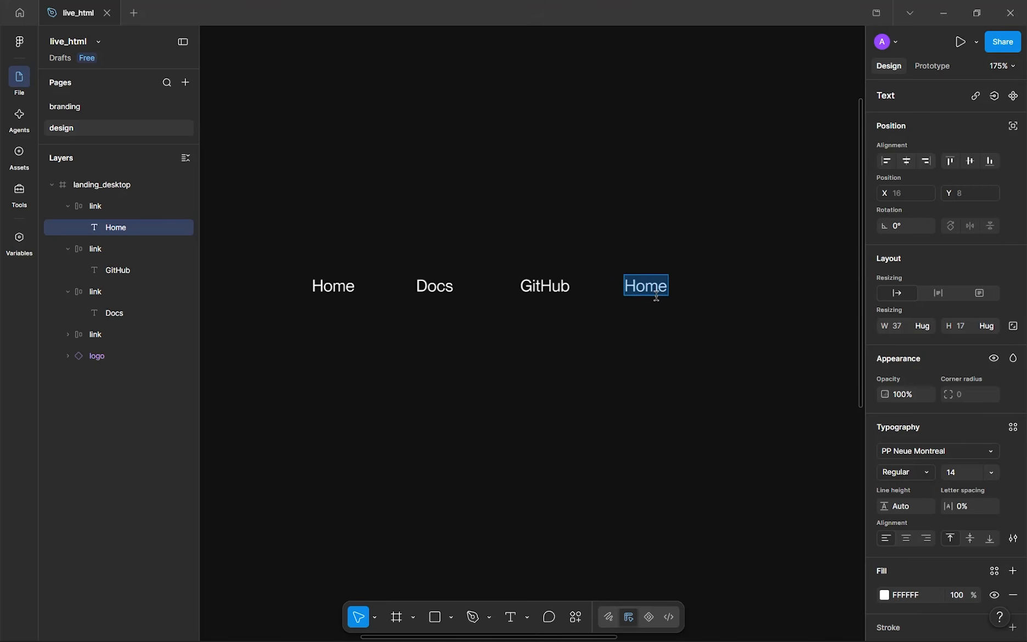
{"action": "type", "text": "np"}
{"action": "key", "text": "BackSpace"}
{"action": "key", "text": "BackSpace"}
{"action": "type", "text": "np"}
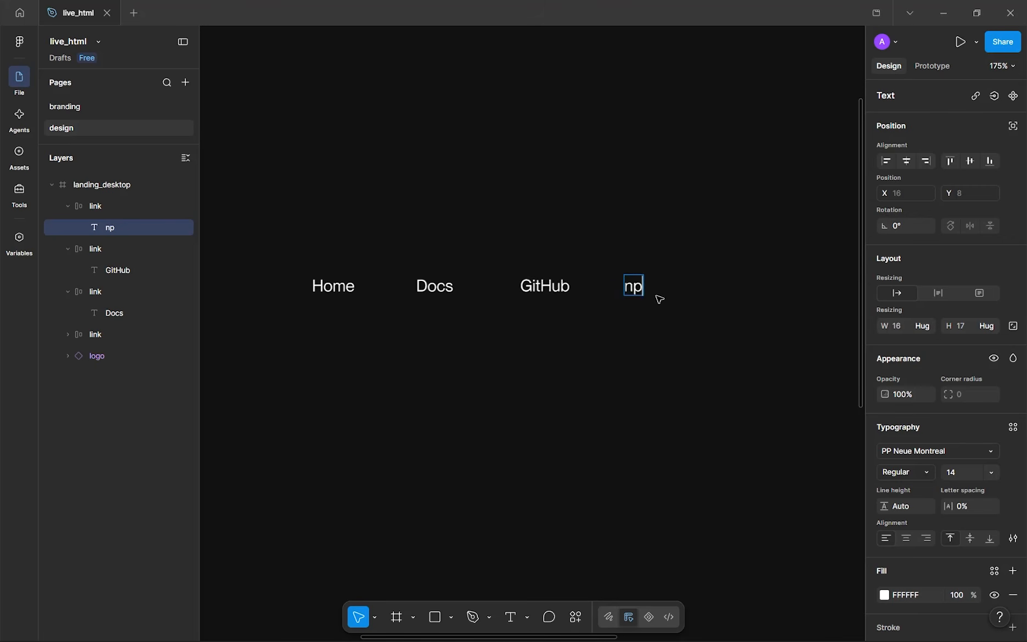
{"action": "key", "text": "BackSpace"}
{"action": "key", "text": "BackSpace"}
{"action": "type", "text": "NPMJS"}
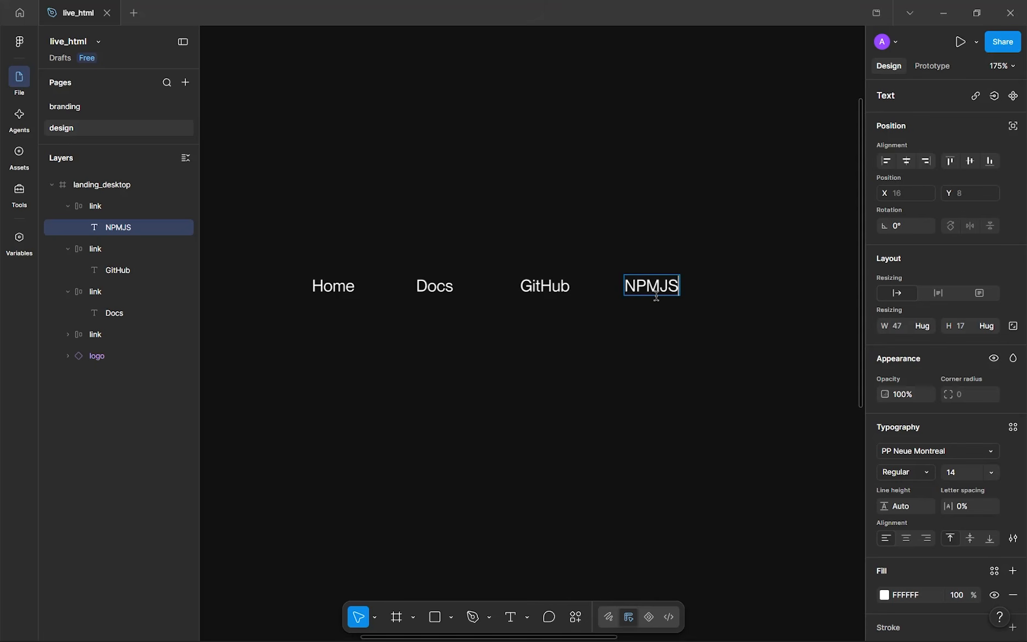
{"action": "key", "text": "Escape"}
{"action": "scroll", "coordinate": [661, 355], "scroll_direction": "down", "scroll_amount": 2}
{"action": "scroll", "coordinate": [696, 301], "scroll_direction": "down", "scroll_amount": 3}
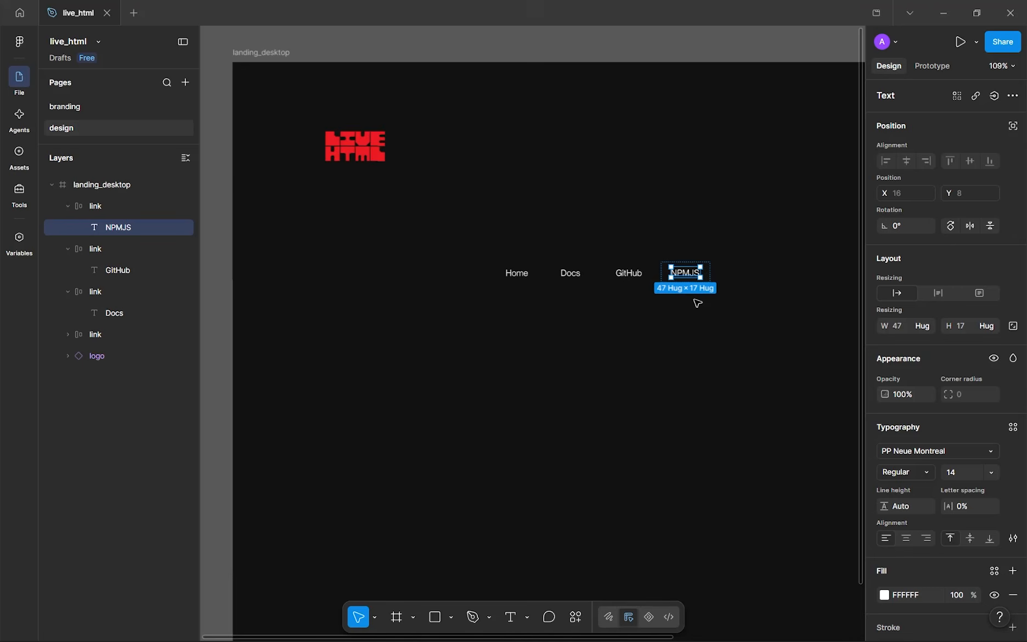
- Select all four link frames and change their white text colour to B6B6B6
{"action": "scroll", "coordinate": [669, 302], "scroll_direction": "up", "scroll_amount": 3}
{"action": "left_click_drag", "start_coordinate": [637, 284], "coordinate": [599, 267]}
{"action": "left_click", "coordinate": [651, 303]}
{"action": "scroll", "coordinate": [732, 218], "scroll_direction": "up", "scroll_amount": 1}
{"action": "left_click_drag", "start_coordinate": [736, 216], "coordinate": [763, 217]}
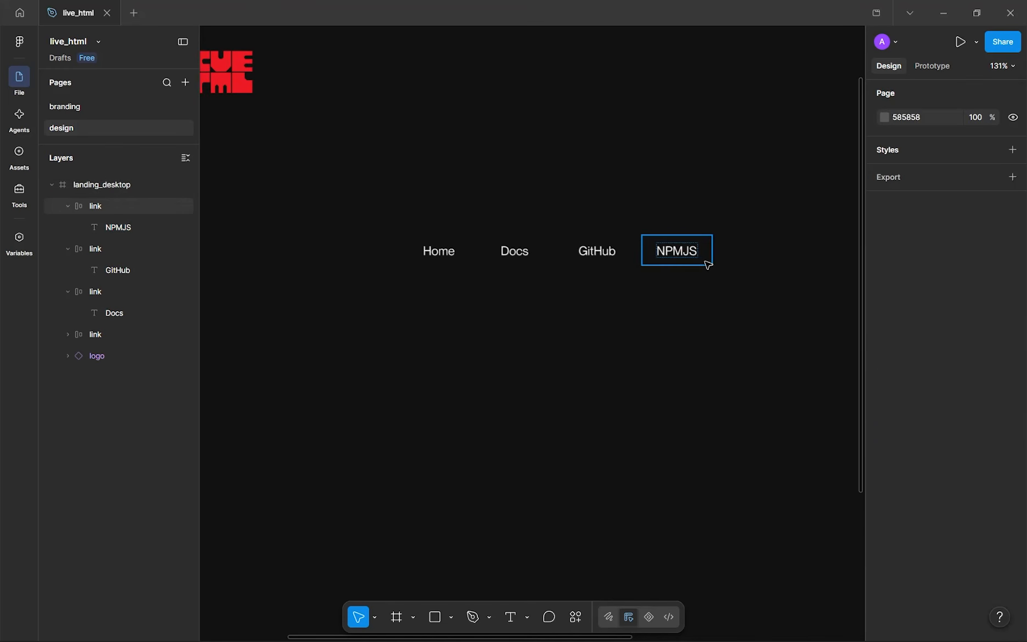
{"action": "left_click", "coordinate": [701, 262]}
{"action": "left_click", "coordinate": [596, 249], "text": "shift"}
{"action": "left_click", "coordinate": [502, 248], "text": "shift"}
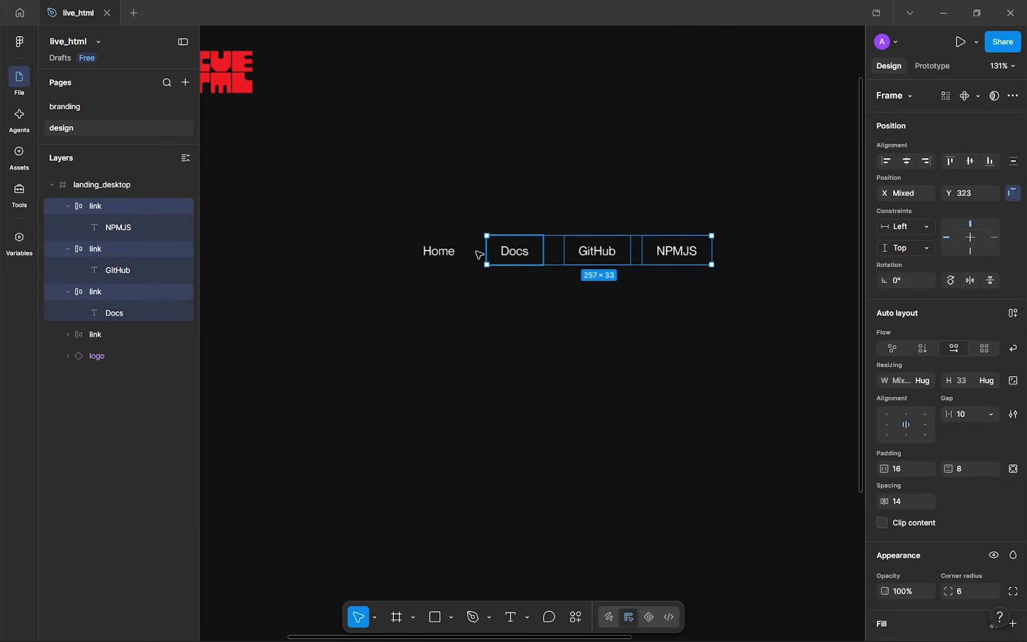
{"action": "left_click", "coordinate": [455, 251], "text": "shift"}
{"action": "scroll", "coordinate": [908, 417], "scroll_direction": "down", "scroll_amount": 5}
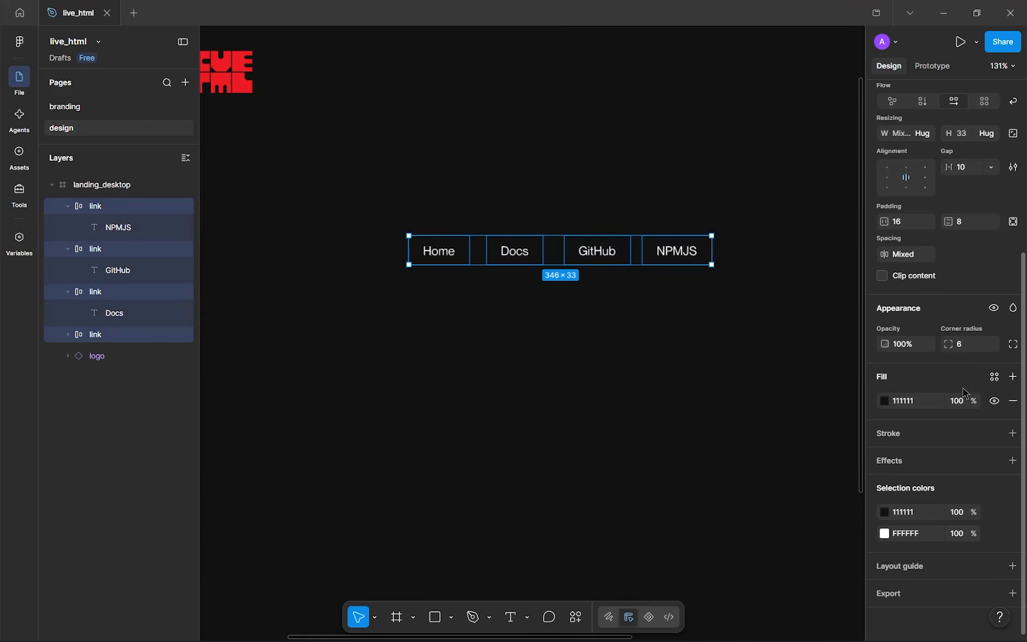
{"action": "left_click", "coordinate": [884, 533]}
{"action": "left_click_drag", "start_coordinate": [744, 380], "coordinate": [716, 418]}
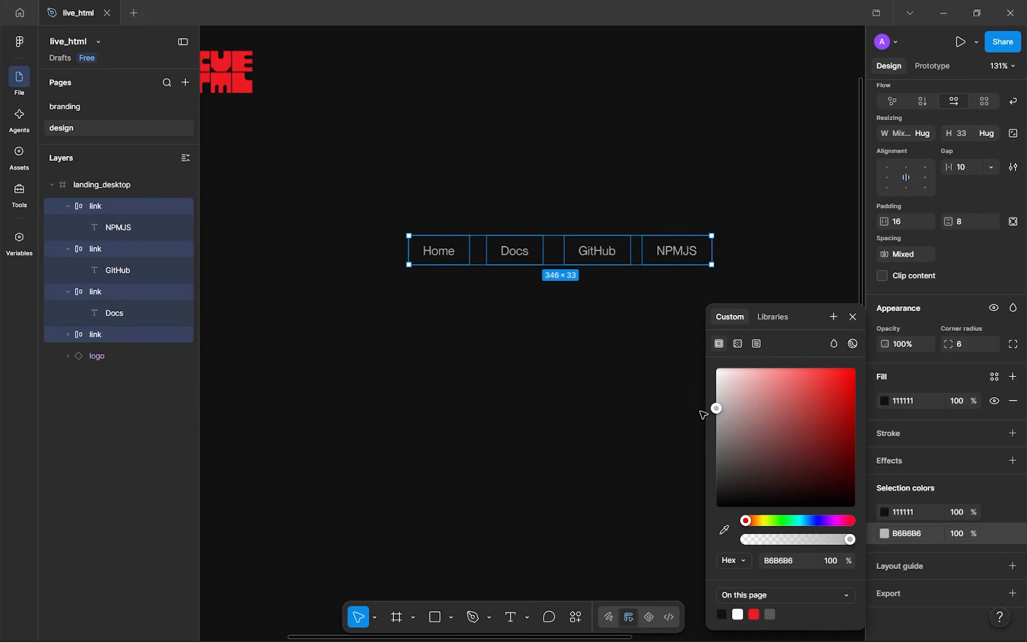
{"action": "left_click", "coordinate": [700, 415]}
- Set the Home link's text colour to FFFFFF and deselect the frame
{"action": "left_click", "coordinate": [450, 260]}
{"action": "scroll", "coordinate": [882, 490], "scroll_direction": "down", "scroll_amount": 4}
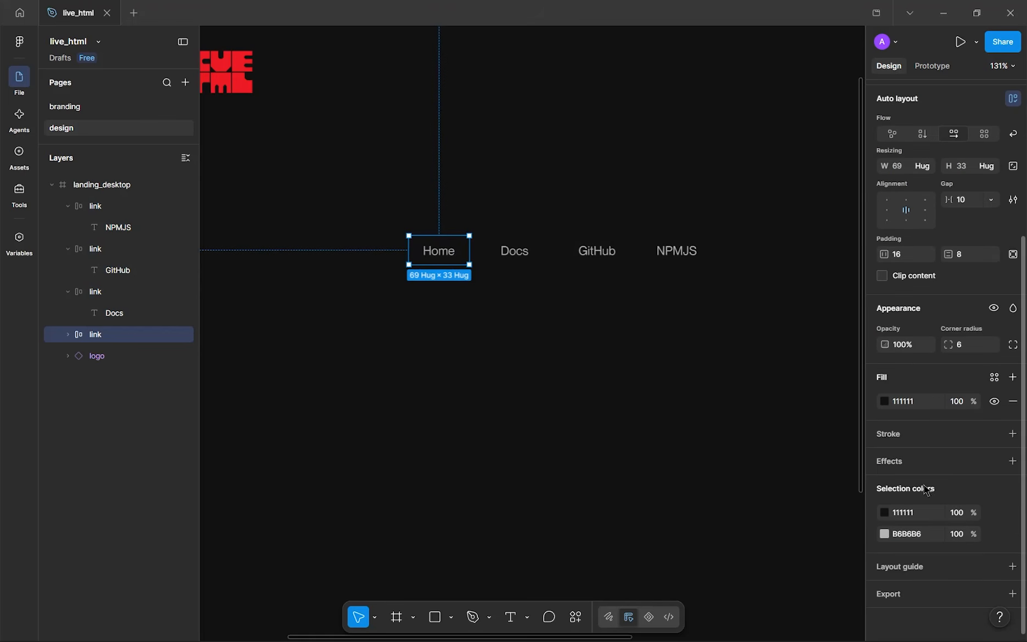
{"action": "left_click", "coordinate": [884, 534]}
{"action": "left_click_drag", "start_coordinate": [800, 447], "coordinate": [341, 273]}
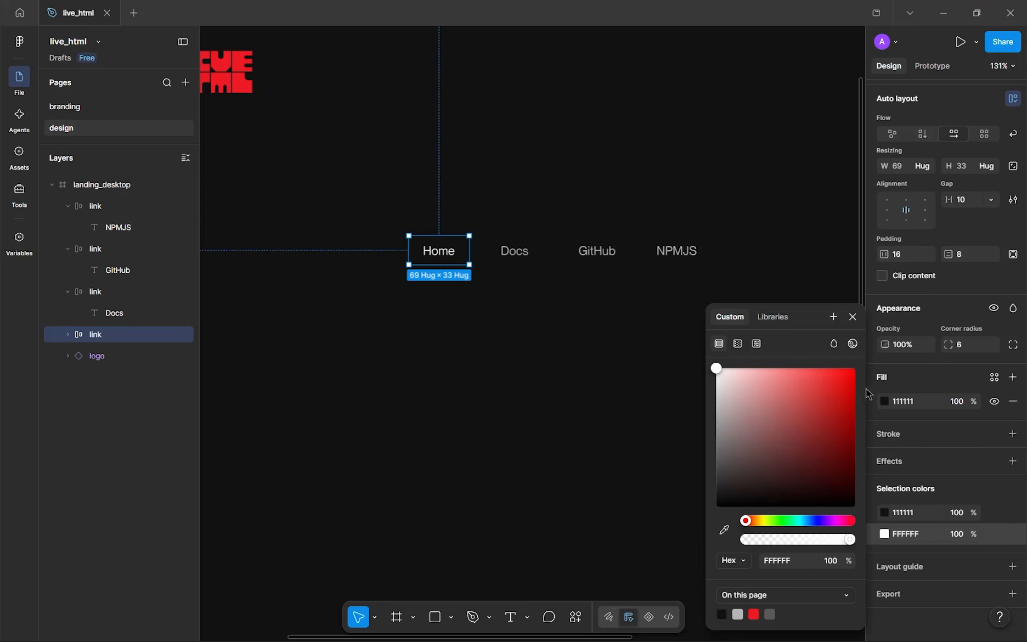
{"action": "left_click", "coordinate": [853, 317]}
{"action": "left_click", "coordinate": [417, 365]}
- Wrap the four link frames in one auto layout frame and rename it "links"
{"action": "left_click", "coordinate": [450, 258]}
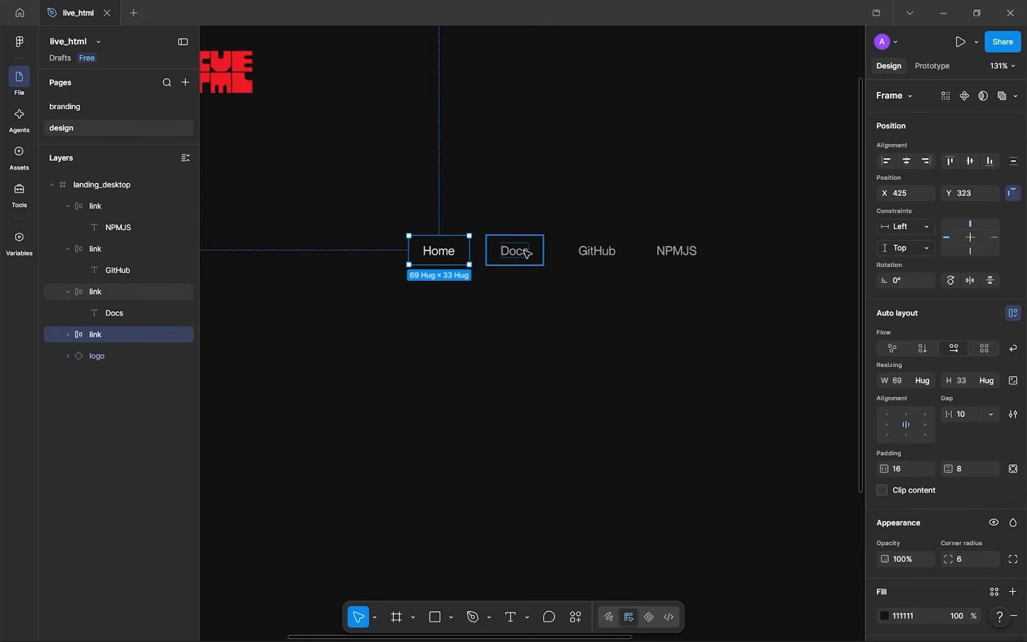
{"action": "left_click", "coordinate": [526, 253], "text": "shift"}
{"action": "left_click", "coordinate": [597, 250], "text": "shift"}
{"action": "left_click", "coordinate": [671, 253], "text": "shift"}
{"action": "key", "text": "shift+a"}
{"action": "double_click", "coordinate": [107, 208]}
{"action": "key", "text": "BackSpace"}
{"action": "type", "text": "links"}
{"action": "key", "text": "Return"}
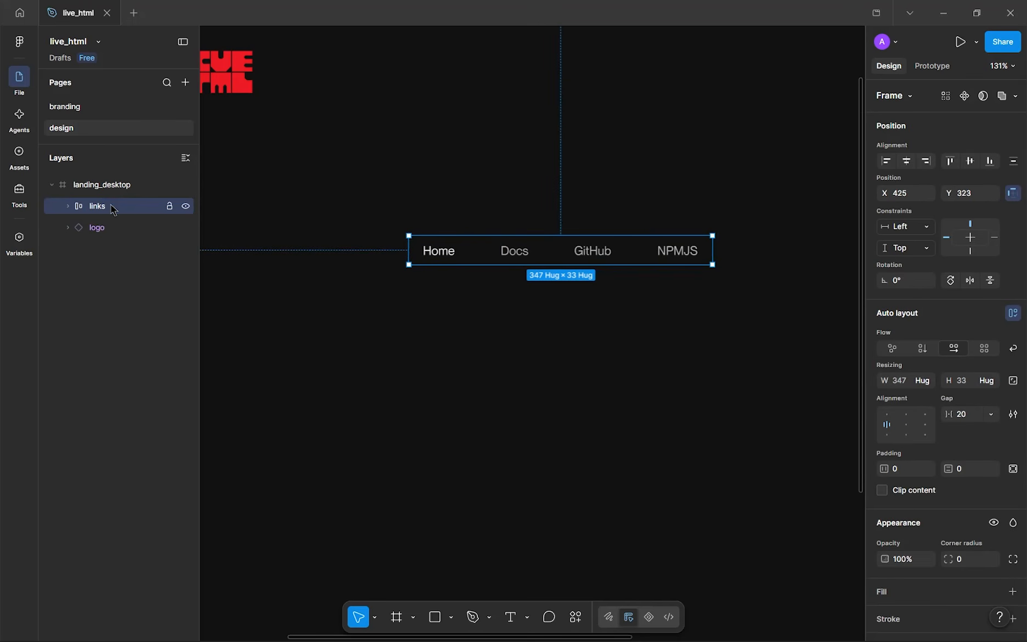
- Set the links frame's gap to 0 and give it a 222222 fill
{"action": "left_click", "coordinate": [961, 414]}
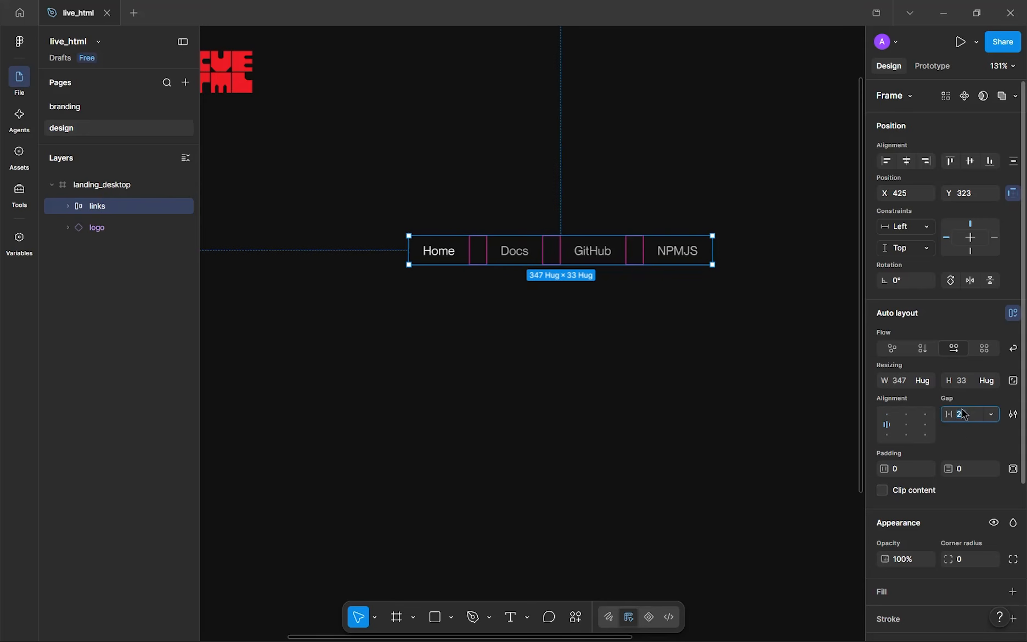
{"action": "type", "text": "0"}
{"action": "scroll", "coordinate": [1010, 412], "scroll_direction": "down", "scroll_amount": 3}
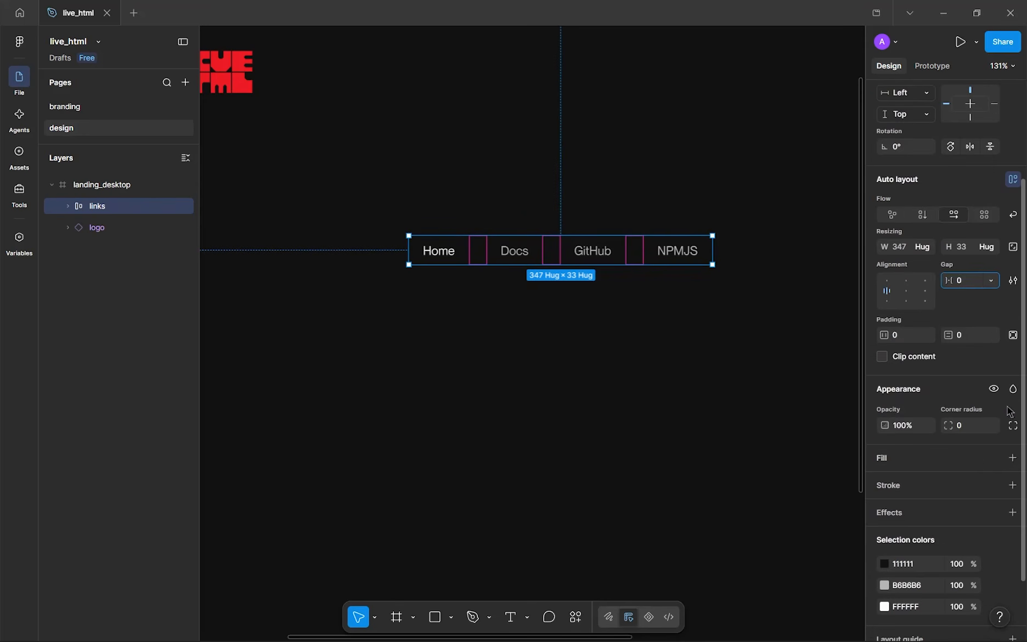
{"action": "left_click", "coordinate": [1014, 458]}
{"action": "left_click", "coordinate": [884, 481]}
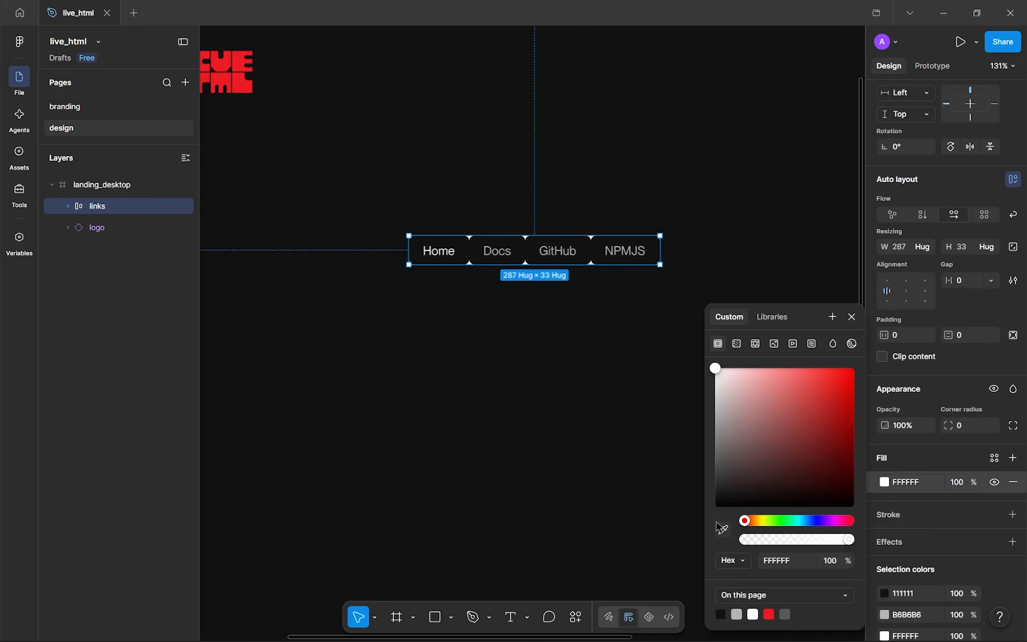
{"action": "left_click", "coordinate": [779, 560]}
{"action": "type", "text": "222222"}
{"action": "key", "text": "Return"}
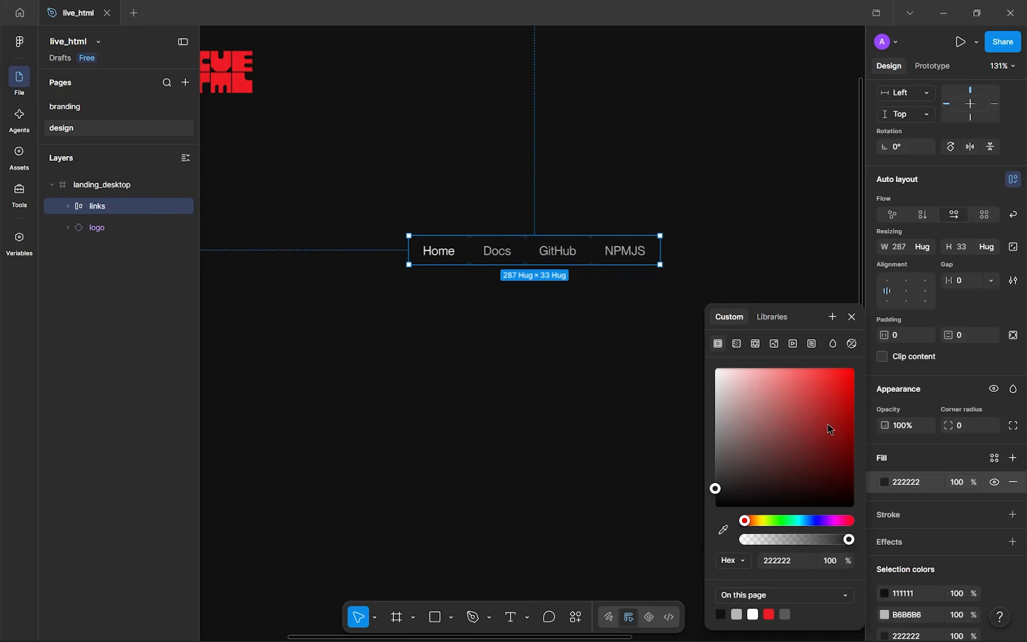
- Set the links frame's horizontal and vertical padding to 8 and its corner radius to 8
{"action": "left_click", "coordinate": [964, 335]}
{"action": "type", "text": "8"}
{"action": "left_click", "coordinate": [917, 335]}
{"action": "type", "text": "8"}
{"action": "key", "text": "Return"}
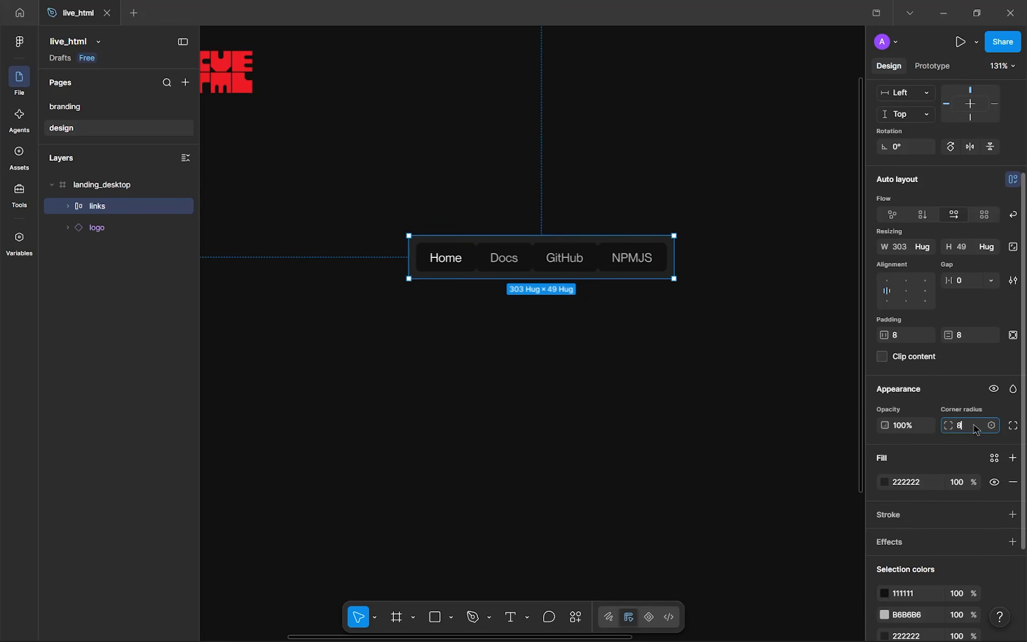
- Set the links frame's horizontal and vertical padding to 12
{"action": "left_click", "coordinate": [911, 335]}
{"action": "type", "text": "12"}
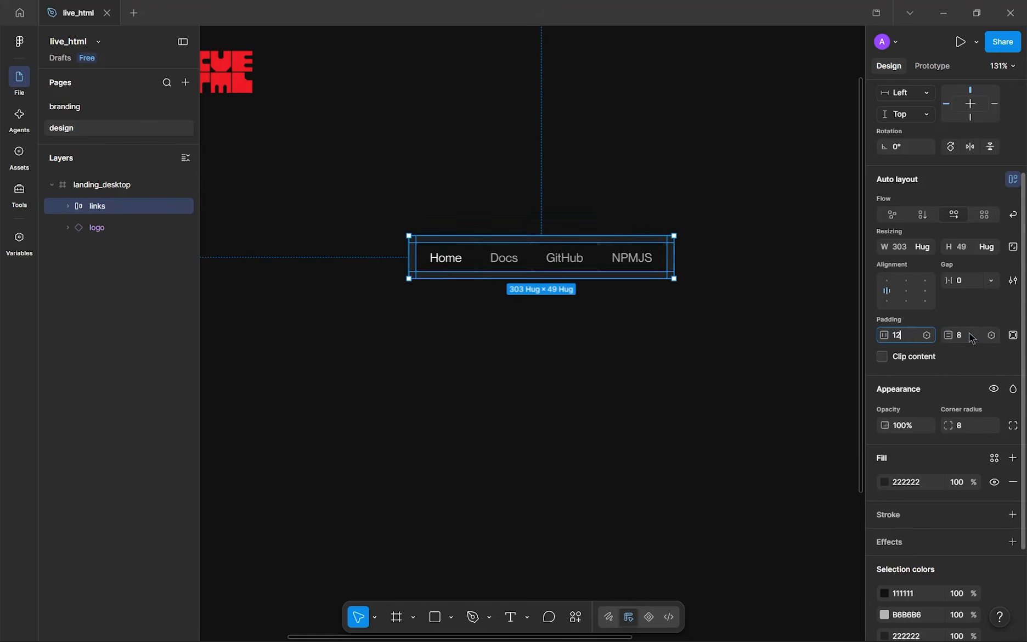
{"action": "left_click", "coordinate": [960, 335]}
{"action": "type", "text": "12"}
{"action": "key", "text": "Return"}
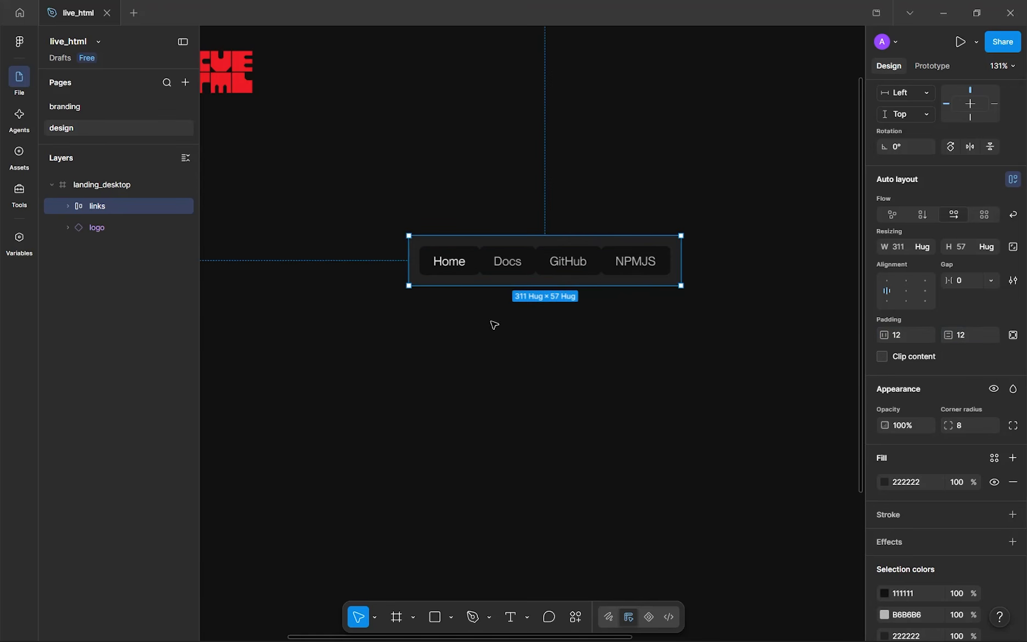
- Remove the 111111 fill from the Docs, GitHub and NPMJS link frames, then deselect them
{"action": "double_click", "coordinate": [507, 263]}
{"action": "left_click", "coordinate": [576, 262], "text": "shift"}
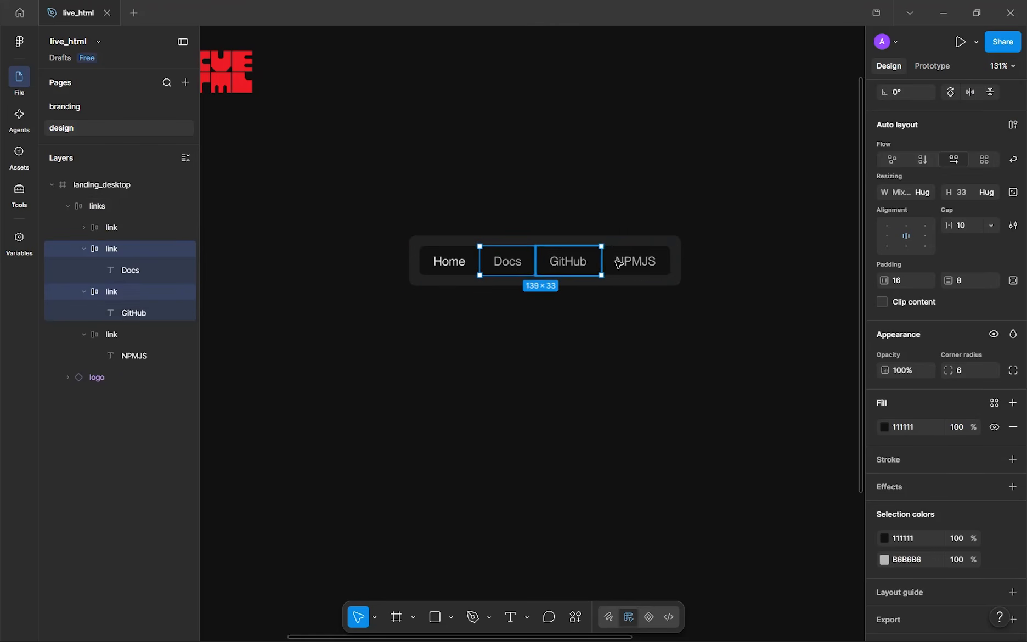
{"action": "left_click", "coordinate": [619, 264], "text": "shift"}
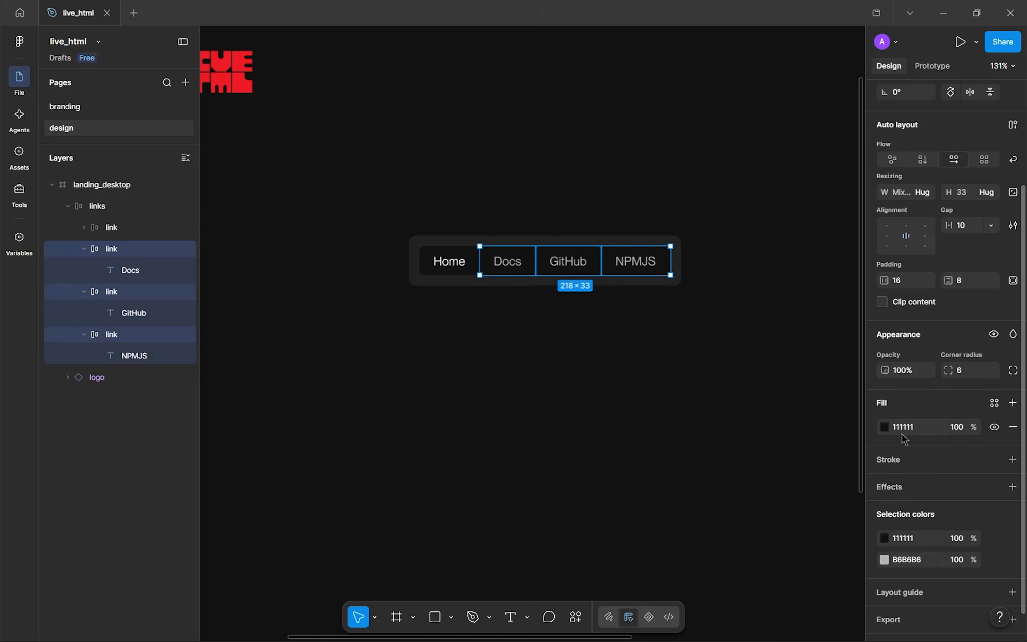
{"action": "left_click", "coordinate": [1014, 427]}
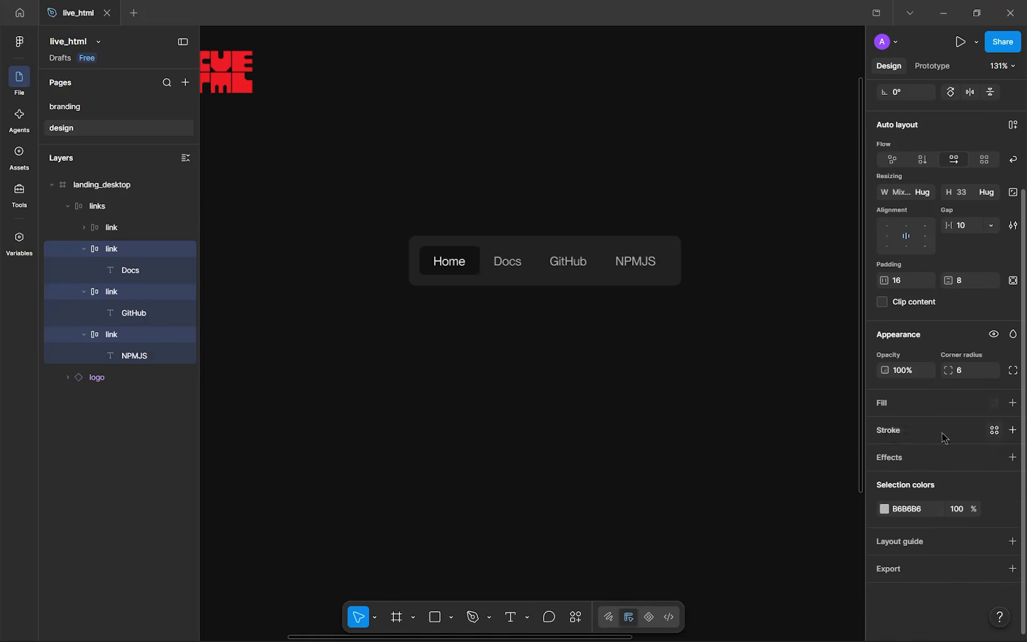
{"action": "left_click", "coordinate": [718, 426]}
- Try the Semibold weight on the Home link's text and set it back to Regular
{"action": "scroll", "coordinate": [718, 427], "scroll_direction": "down", "scroll_amount": 3}
{"action": "left_click_drag", "start_coordinate": [706, 426], "coordinate": [619, 444]}
{"action": "scroll", "coordinate": [549, 384], "scroll_direction": "up", "scroll_amount": 4}
{"action": "left_click_drag", "start_coordinate": [549, 384], "coordinate": [612, 421]}
{"action": "scroll", "coordinate": [593, 412], "scroll_direction": "down", "scroll_amount": 1}
{"action": "double_click", "coordinate": [387, 291]}
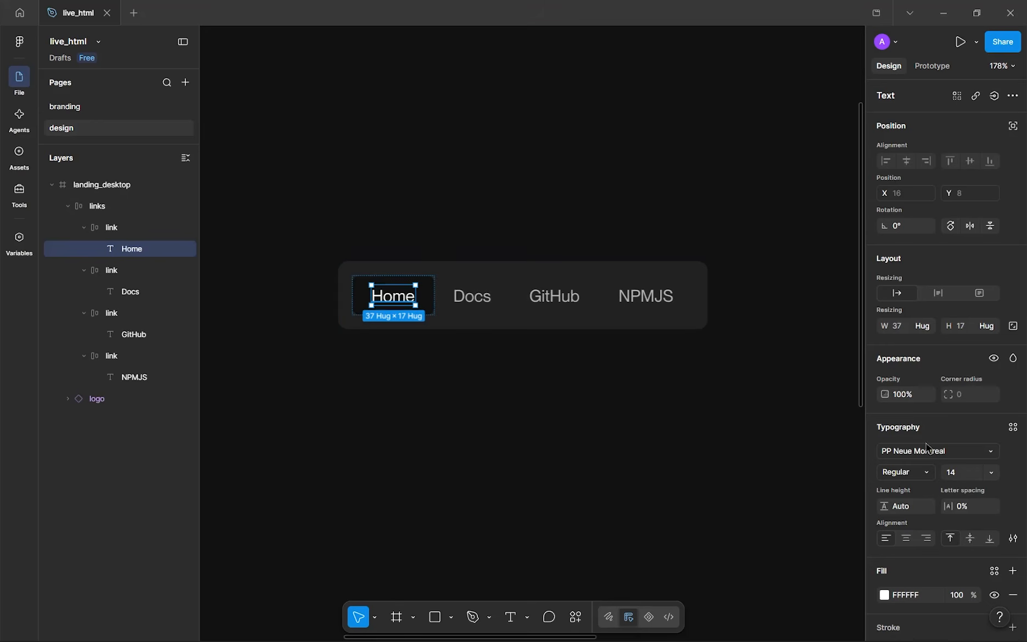
{"action": "left_click", "coordinate": [925, 473]}
{"action": "left_click", "coordinate": [922, 487]}
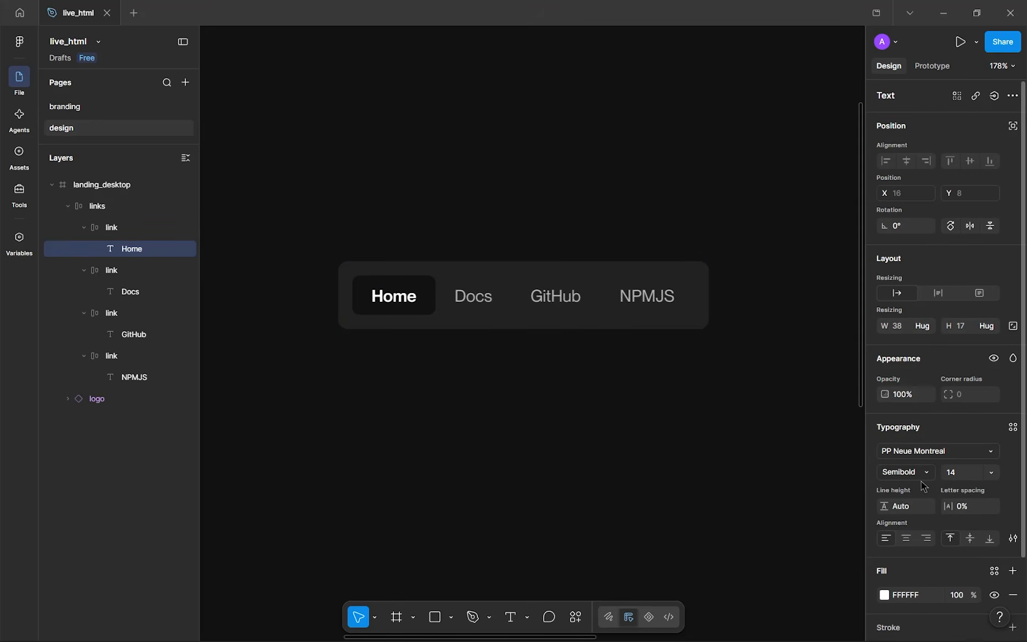
{"action": "left_click", "coordinate": [927, 472]}
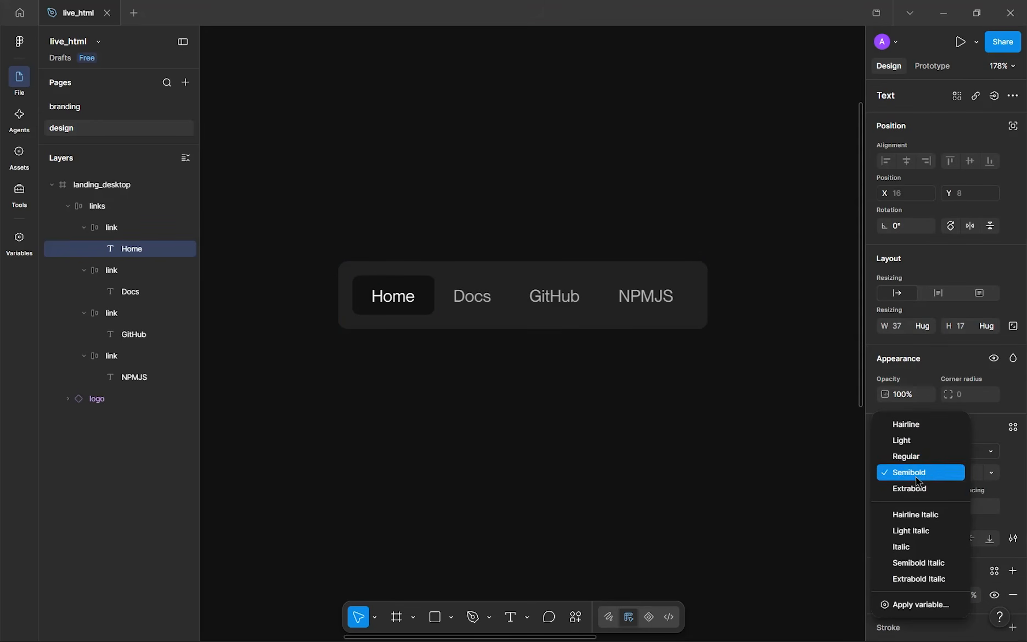
{"action": "left_click", "coordinate": [923, 456]}
{"action": "scroll", "coordinate": [435, 315], "scroll_direction": "up", "scroll_amount": 2}
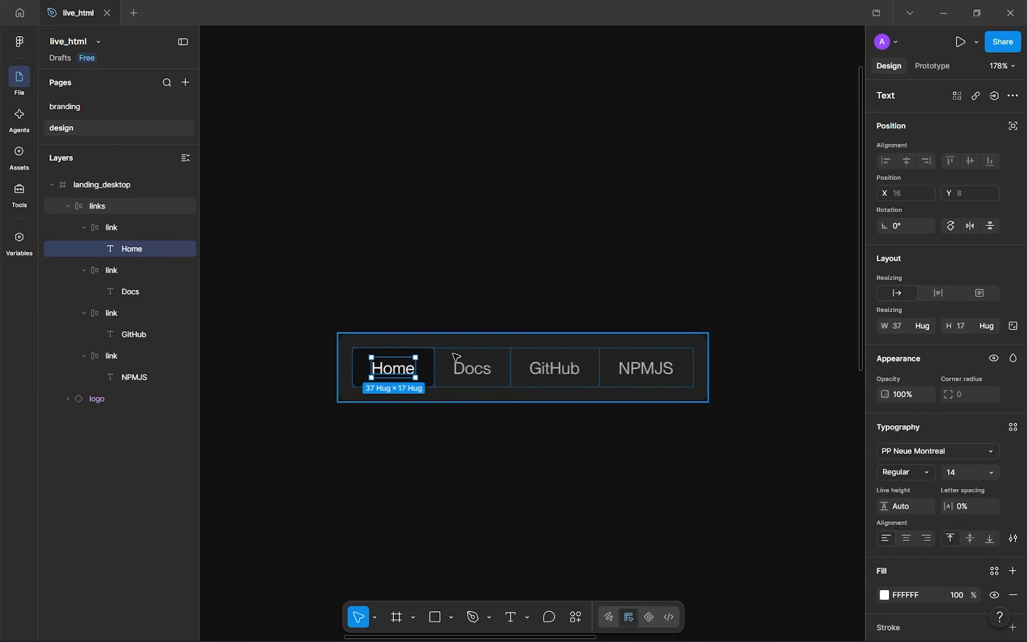
{"action": "scroll", "coordinate": [457, 379], "scroll_direction": "up", "scroll_amount": 3}
{"action": "scroll", "coordinate": [455, 405], "scroll_direction": "up", "scroll_amount": 1}
{"action": "left_click_drag", "start_coordinate": [455, 404], "coordinate": [455, 368]}
{"action": "left_click", "coordinate": [510, 460]}
{"action": "scroll", "coordinate": [510, 460], "scroll_direction": "down", "scroll_amount": 6}
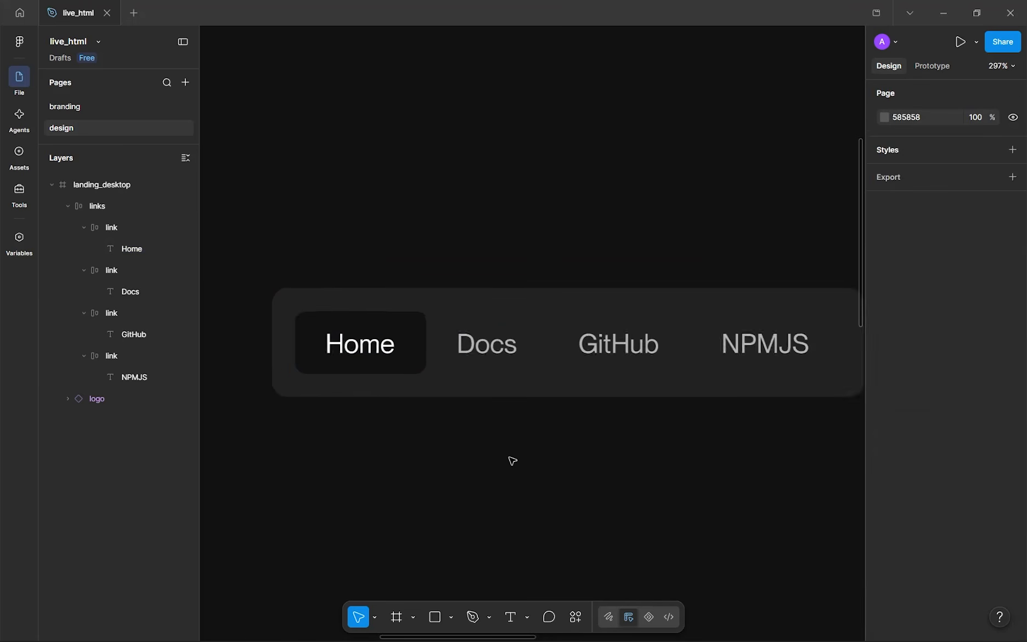
- Collapse the layer tree so the links frame's nested link layers are folded away
{"action": "left_click_drag", "start_coordinate": [468, 434], "coordinate": [427, 408]}
{"action": "scroll", "coordinate": [439, 407], "scroll_direction": "up", "scroll_amount": 3}
{"action": "scroll", "coordinate": [488, 368], "scroll_direction": "down", "scroll_amount": 6}
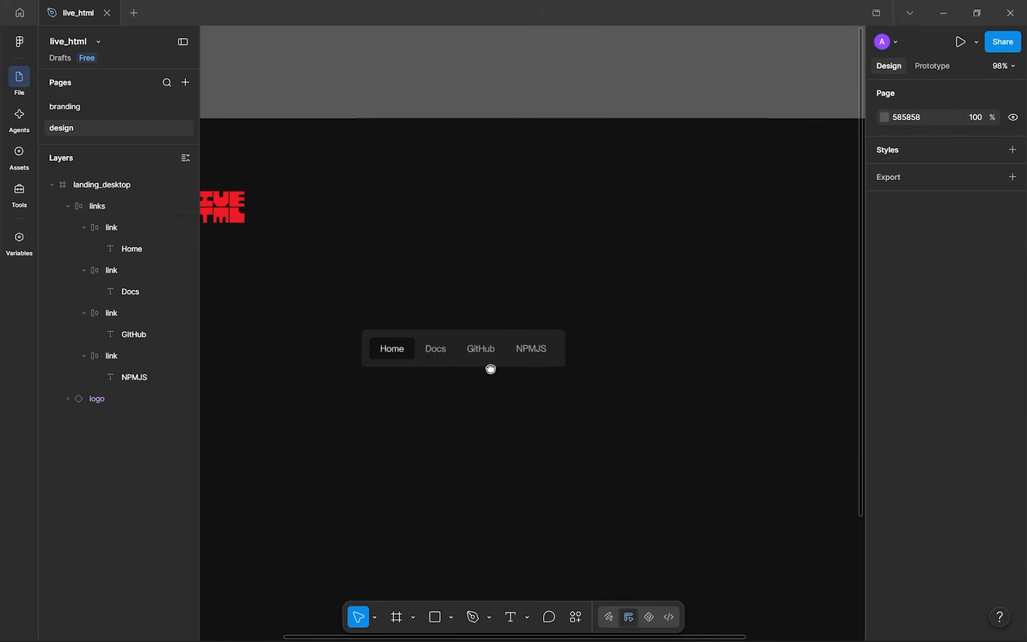
{"action": "left_click_drag", "start_coordinate": [490, 365], "coordinate": [585, 370]}
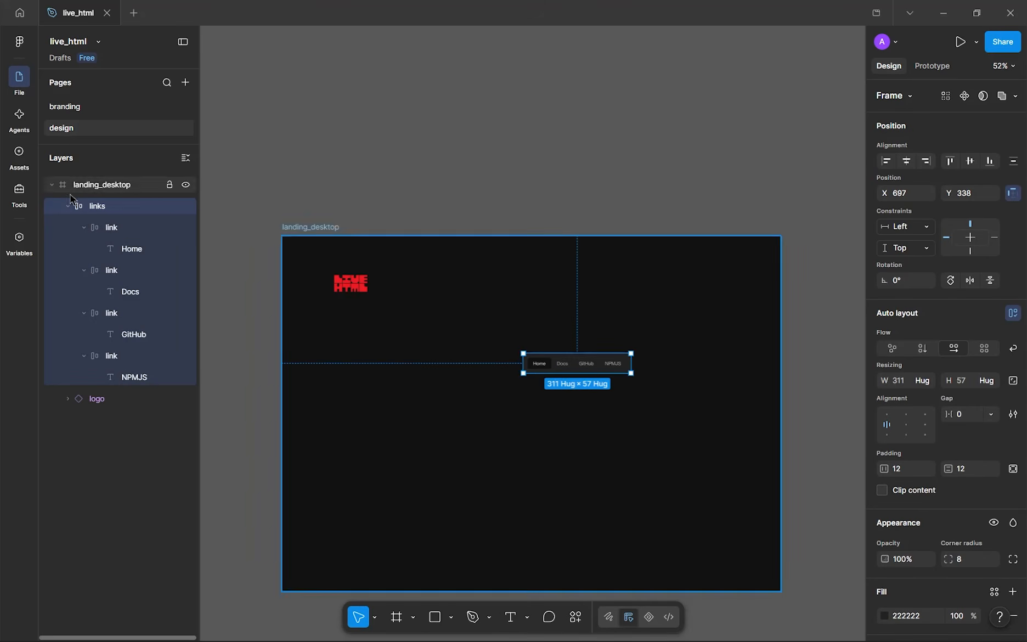
{"action": "key", "text": "alt+l"}
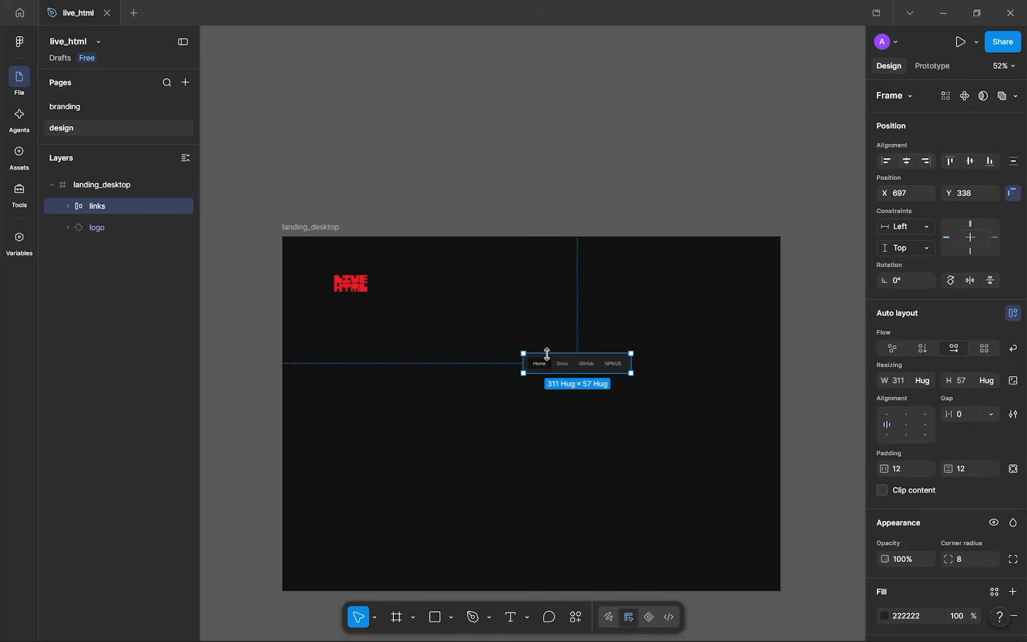
- Move the links frame closer to the logo, to about X 485, Y 222, and deselect it
{"action": "left_click_drag", "start_coordinate": [542, 352], "coordinate": [467, 325]}
{"action": "scroll", "coordinate": [473, 333], "scroll_direction": "up", "scroll_amount": 5}
{"action": "scroll", "coordinate": [474, 333], "scroll_direction": "up", "scroll_amount": 4}
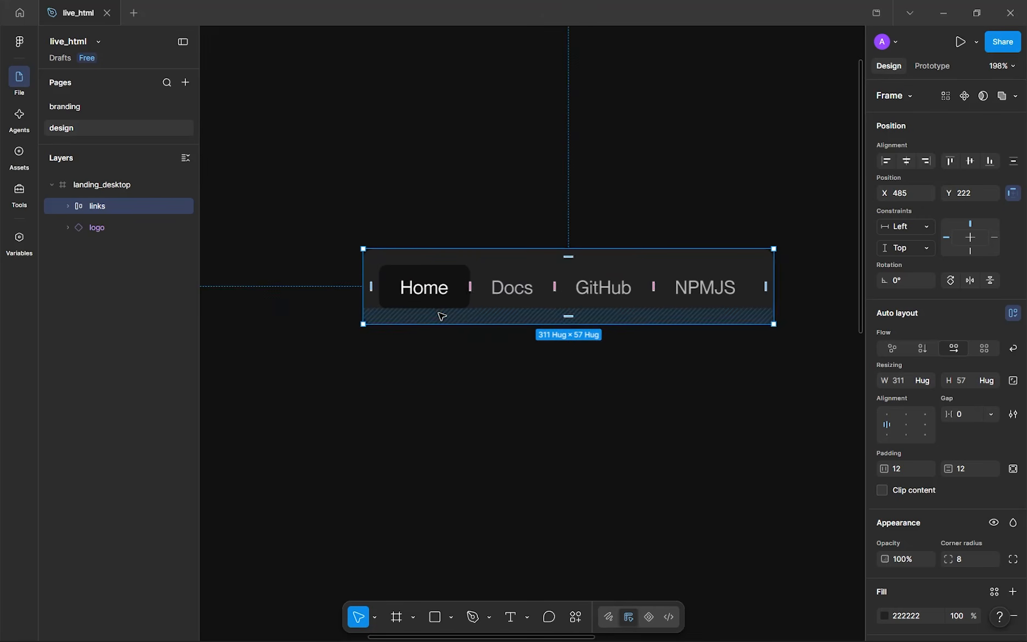
{"action": "left_click", "coordinate": [510, 386]}
{"action": "scroll", "coordinate": [466, 383], "scroll_direction": "down", "scroll_amount": 3}
{"action": "scroll", "coordinate": [486, 336], "scroll_direction": "down", "scroll_amount": 4}
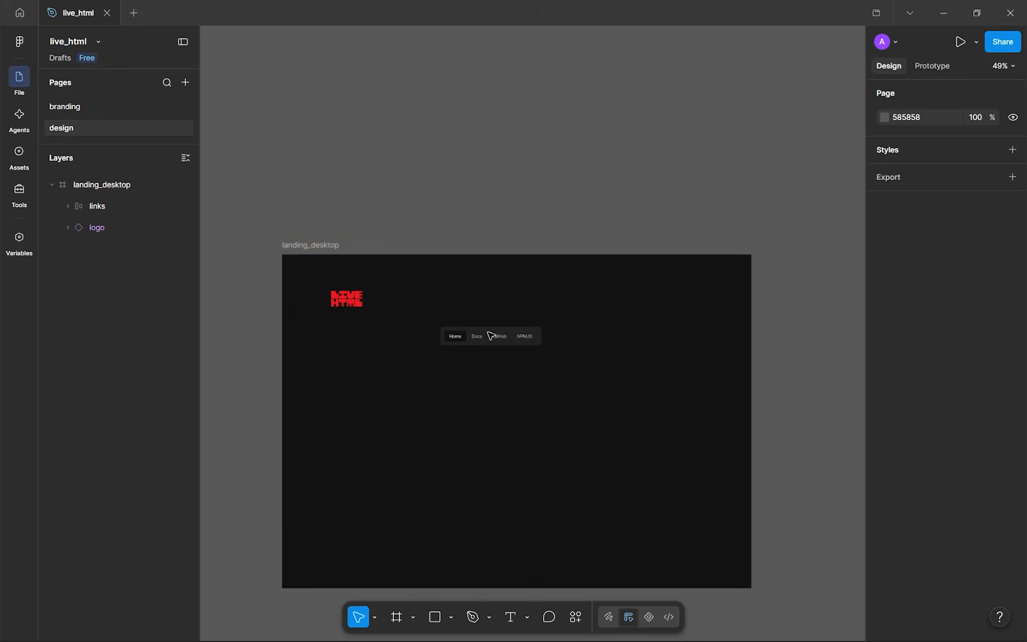
- Link the 111111 color within the landing_desktop frame's selection colors to the primary_dark variable
{"action": "left_click", "coordinate": [707, 410]}
{"action": "scroll", "coordinate": [913, 540], "scroll_direction": "down", "scroll_amount": 2}
{"action": "left_click", "coordinate": [912, 541]}
{"action": "scroll", "coordinate": [912, 540], "scroll_direction": "down", "scroll_amount": 3}
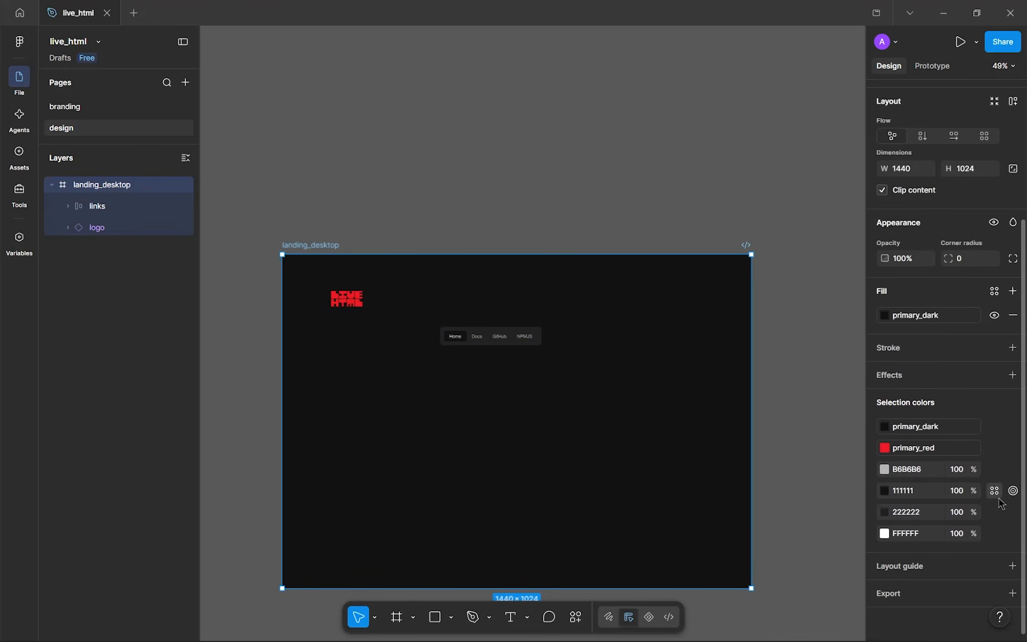
{"action": "left_click", "coordinate": [994, 490]}
{"action": "left_click", "coordinate": [760, 443]}
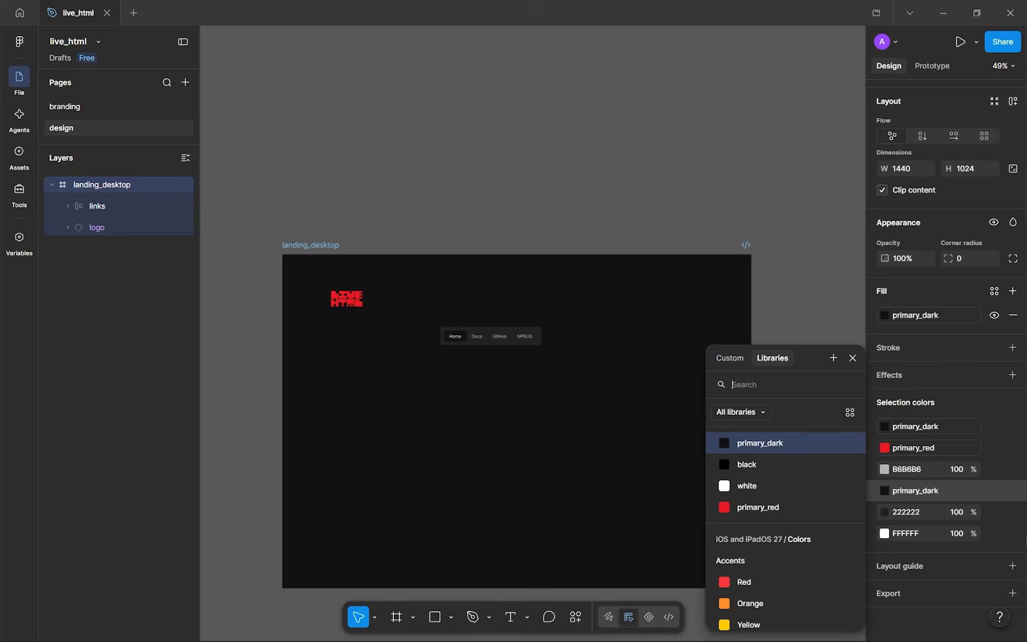
- Link the FFFFFF selection color of the landing_desktop frame to the white variable
{"action": "left_click", "coordinate": [996, 532]}
{"action": "left_click", "coordinate": [994, 512]}
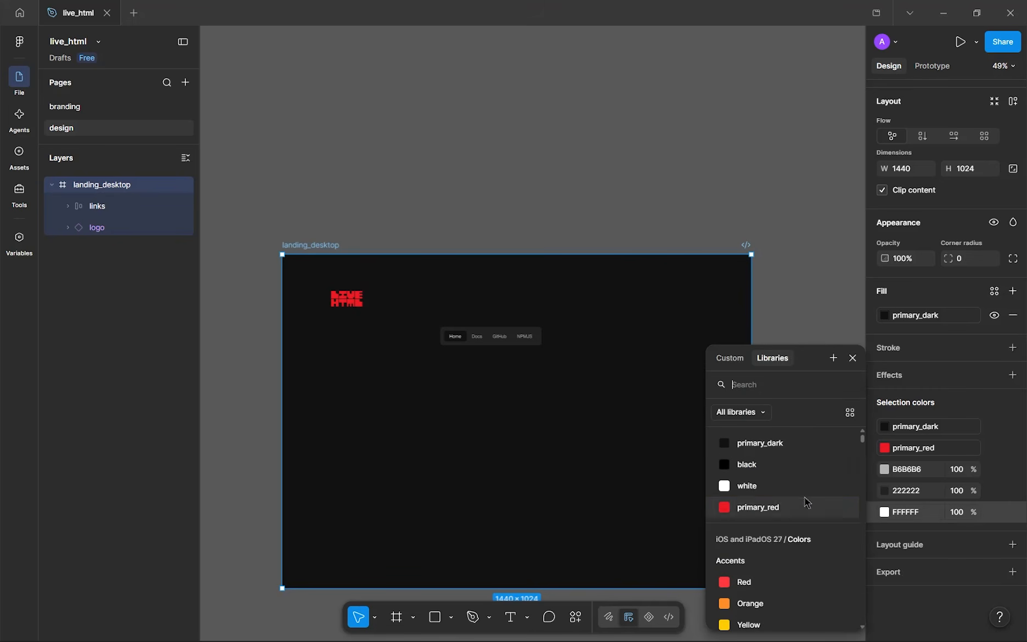
{"action": "left_click", "coordinate": [772, 487]}
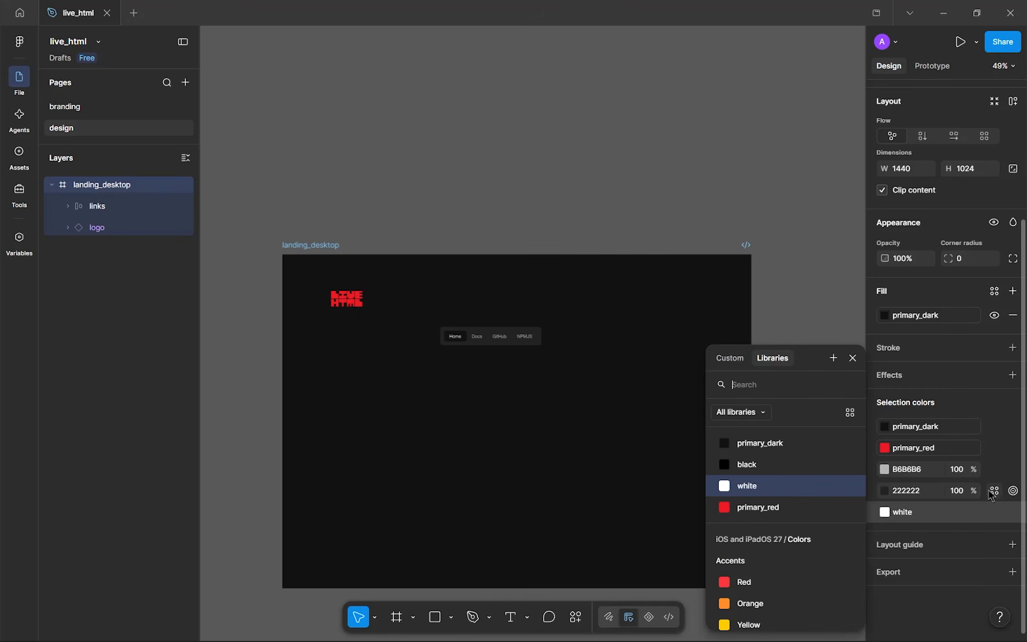
- Create a color variable named low_text from the landing_desktop frame's B6B6B6 selection color
{"action": "left_click", "coordinate": [995, 497]}
{"action": "left_click", "coordinate": [995, 493]}
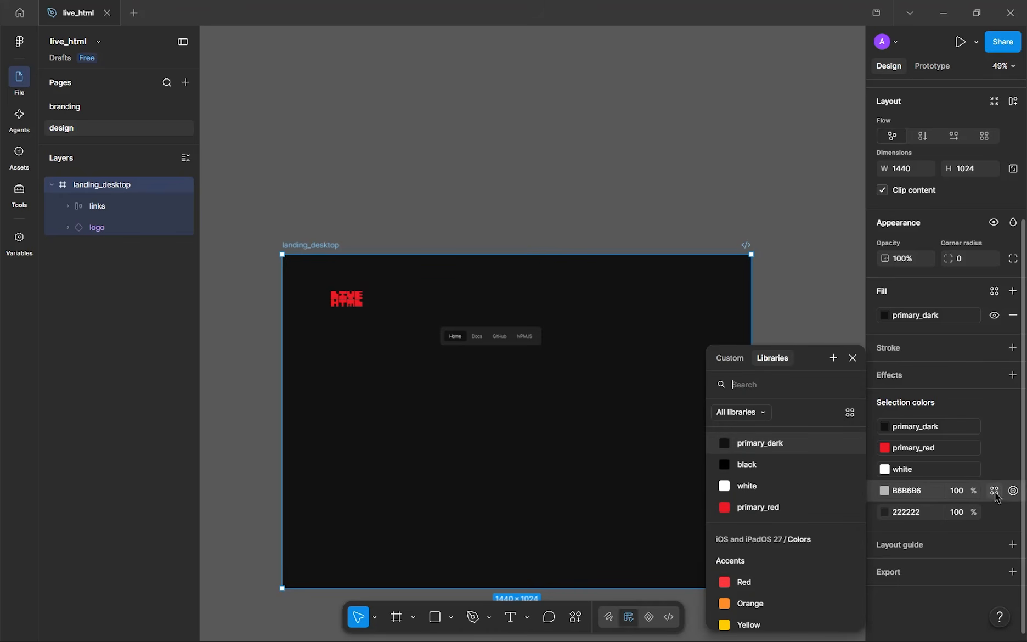
{"action": "left_click", "coordinate": [834, 359]}
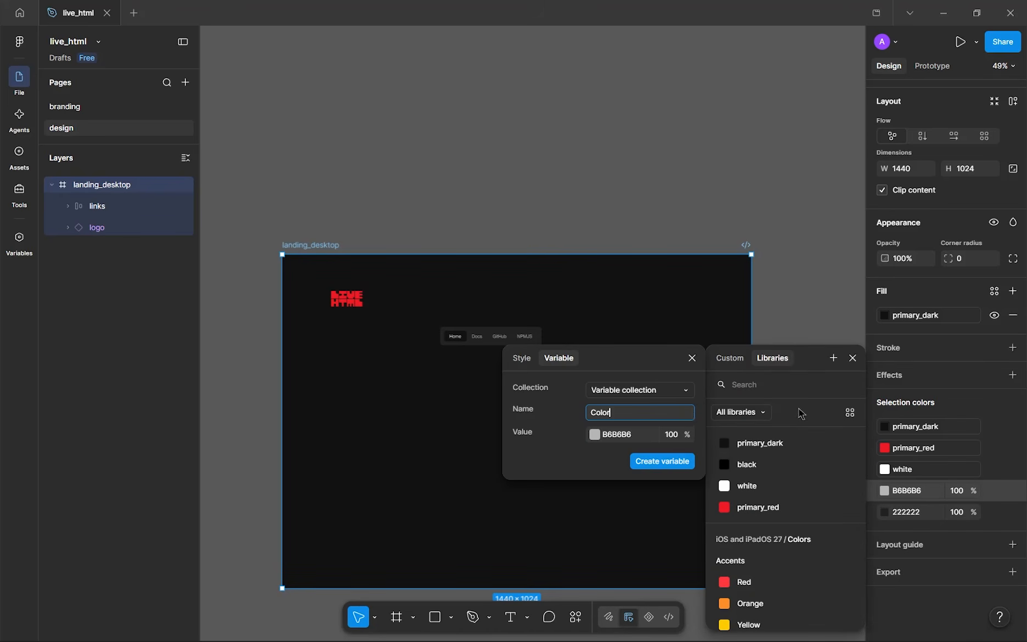
{"action": "double_click", "coordinate": [625, 414]}
{"action": "type", "text": "low_text"}
{"action": "key", "text": "ctrl+a"}
{"action": "key", "text": "End"}
{"action": "key", "text": "ctrl+a"}
{"action": "key", "text": "Right"}
{"action": "key", "text": "ctrl+a"}
{"action": "key", "text": "BackSpace"}
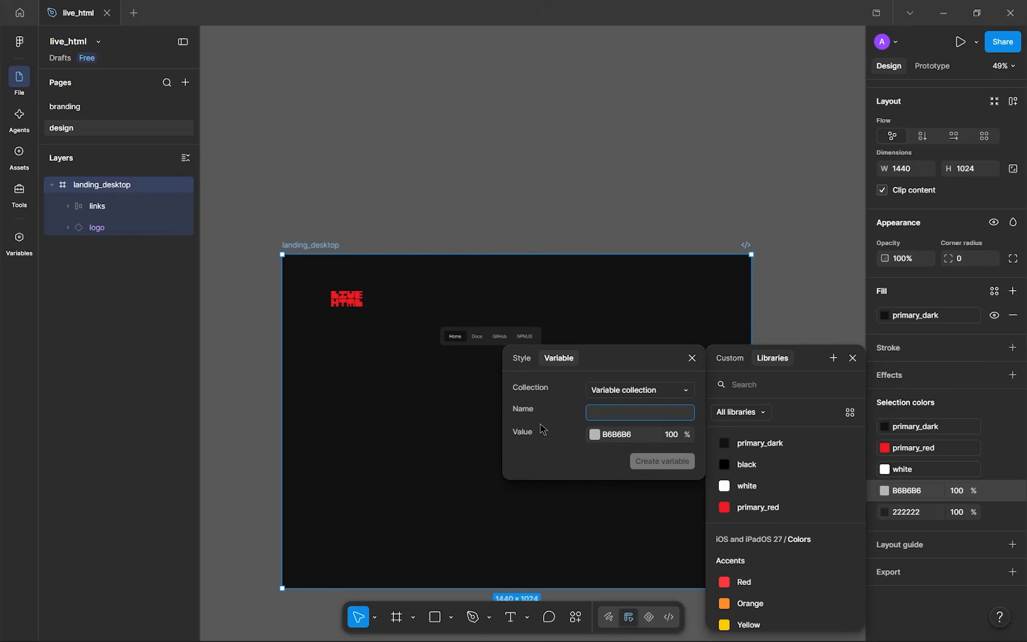
{"action": "type", "text": "black_"}
{"action": "key", "text": "ctrl+a"}
{"action": "type", "text": "low"}
{"action": "key", "text": "Return"}
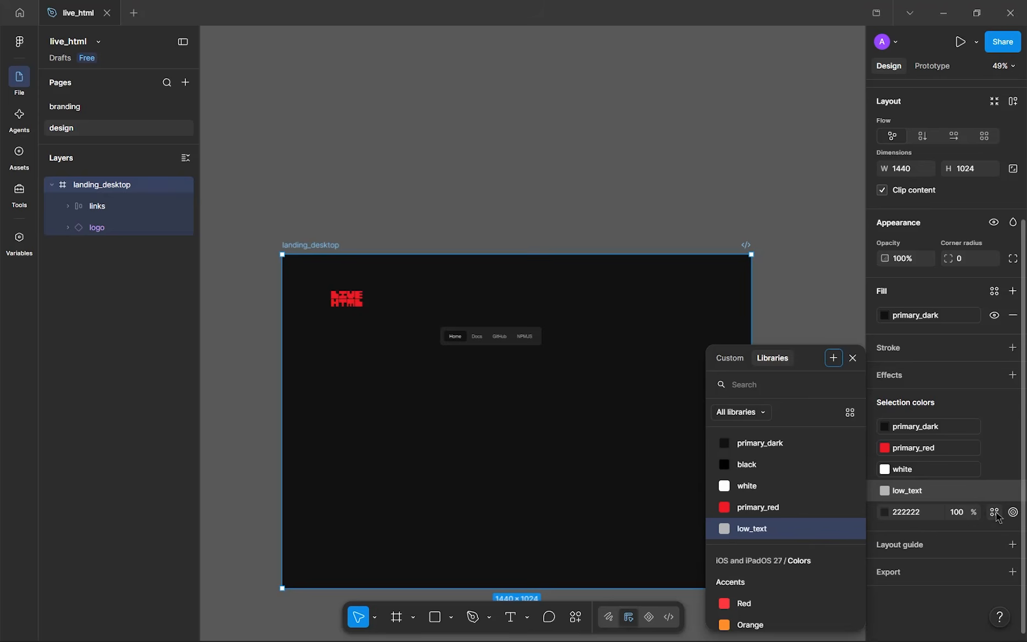
- Create a color variable named light_bg from the 222222 selection color, then deselect the landing_desktop frame
{"action": "left_click", "coordinate": [833, 358]}
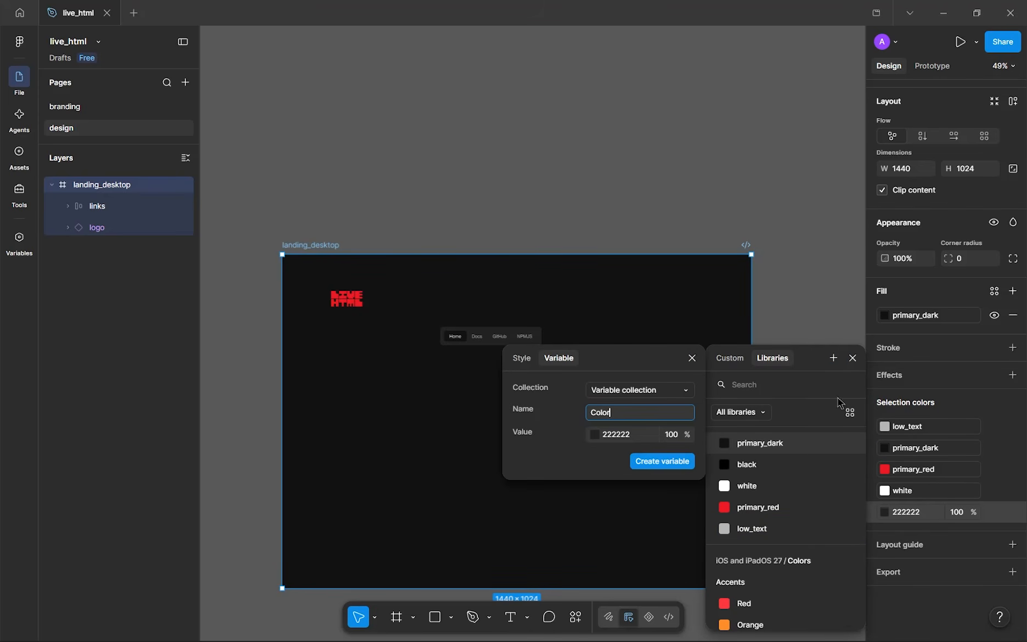
{"action": "key", "text": "BackSpace"}
{"action": "key", "text": "BackSpace"}
{"action": "key", "text": "BackSpace"}
{"action": "key", "text": "BackSpace"}
{"action": "key", "text": "BackSpace"}
{"action": "type", "text": "l"}
{"action": "key", "text": "Return"}
{"action": "left_click", "coordinate": [464, 390]}
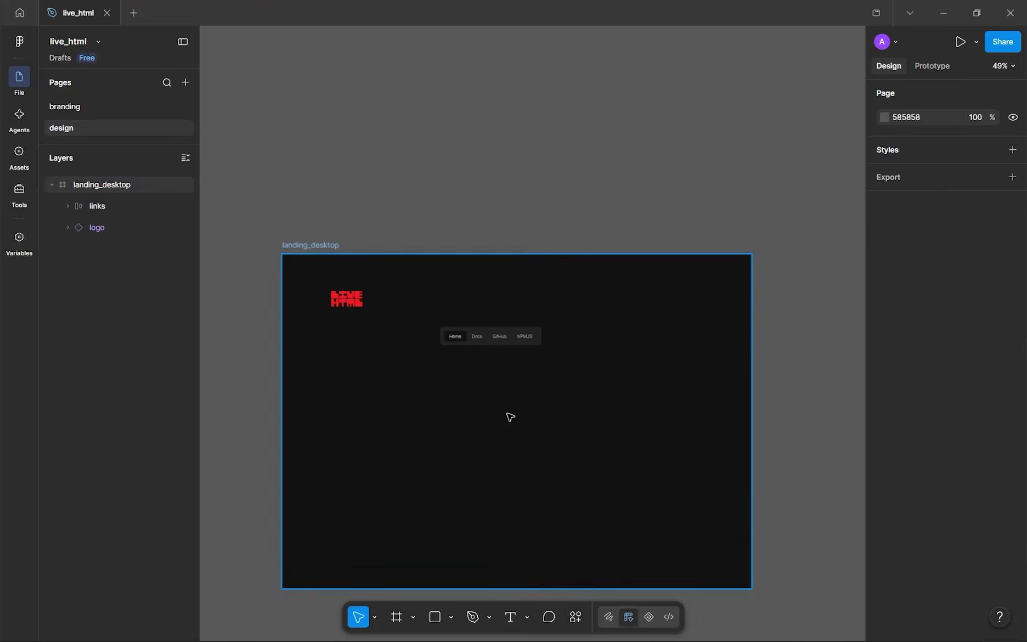
- Move the links frame up so it sits level with the logo near the landing page's upper edge
{"action": "scroll", "coordinate": [509, 418], "scroll_direction": "up", "scroll_amount": 3}
{"action": "scroll", "coordinate": [535, 437], "scroll_direction": "down", "scroll_amount": 3}
{"action": "left_click_drag", "start_coordinate": [523, 362], "coordinate": [540, 324]}
{"action": "scroll", "coordinate": [901, 484], "scroll_direction": "down", "scroll_amount": 5}
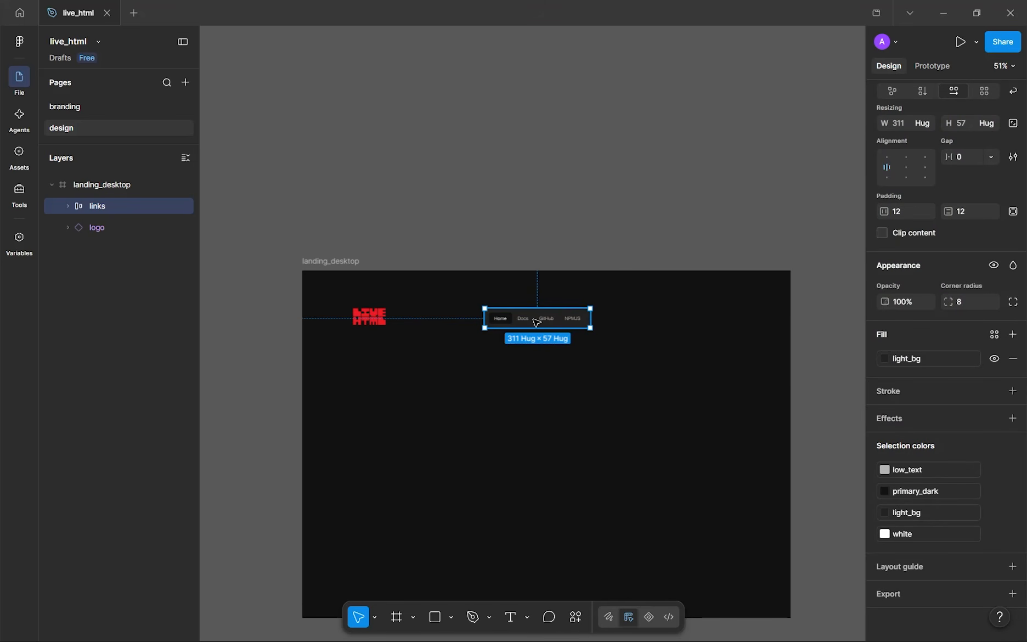
{"action": "scroll", "coordinate": [537, 323], "scroll_direction": "up", "scroll_amount": 6}
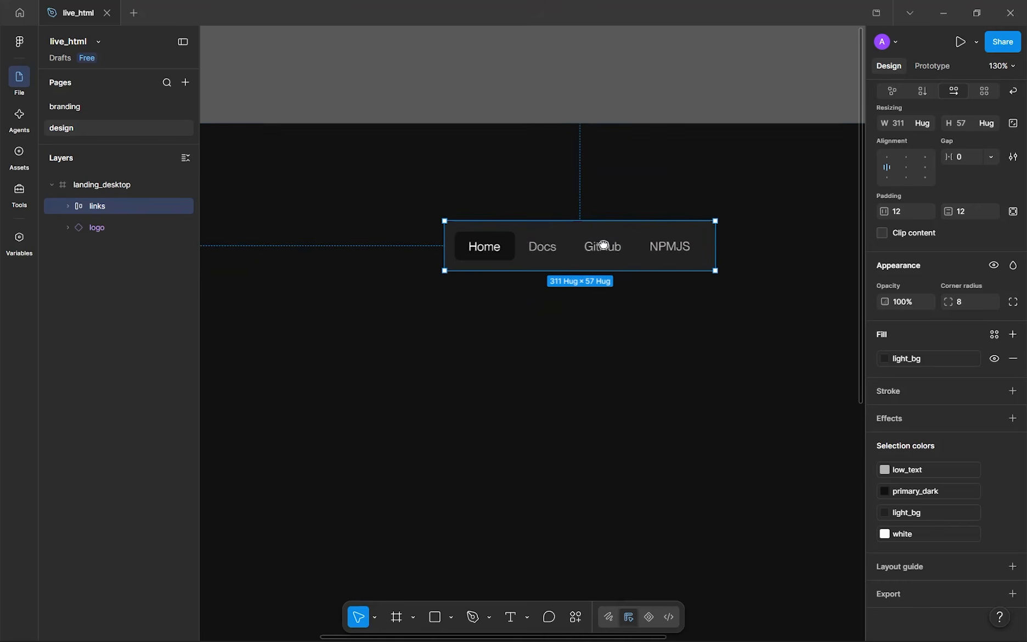
{"action": "scroll", "coordinate": [307, 267], "scroll_direction": "left", "scroll_amount": 3}
{"action": "left_click_drag", "start_coordinate": [671, 308], "coordinate": [482, 252]}
{"action": "scroll", "coordinate": [629, 302], "scroll_direction": "down", "scroll_amount": 4}
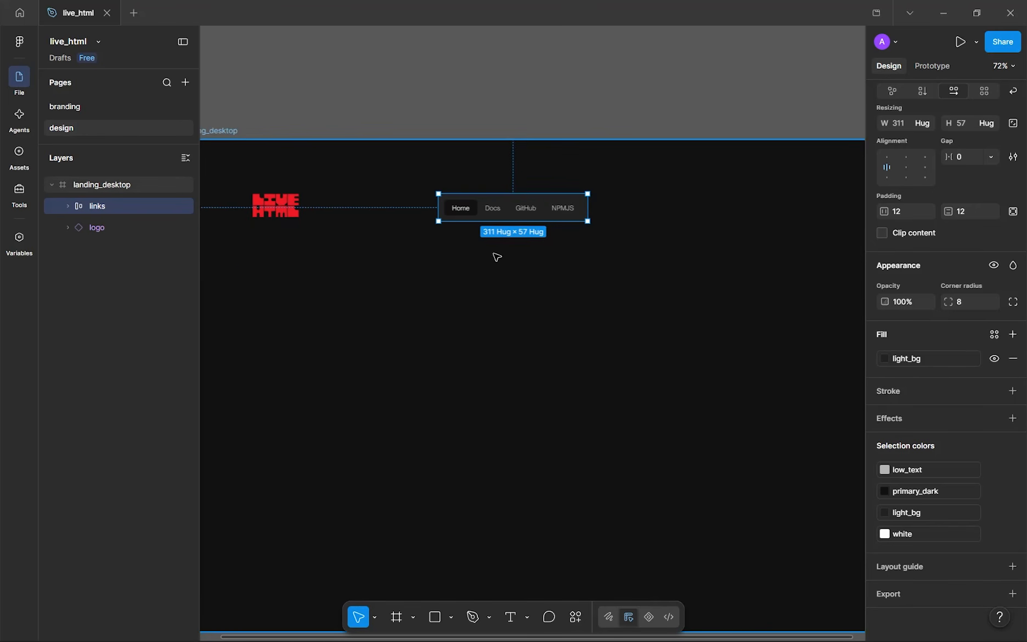
{"action": "scroll", "coordinate": [519, 270], "scroll_direction": "down", "scroll_amount": 2}
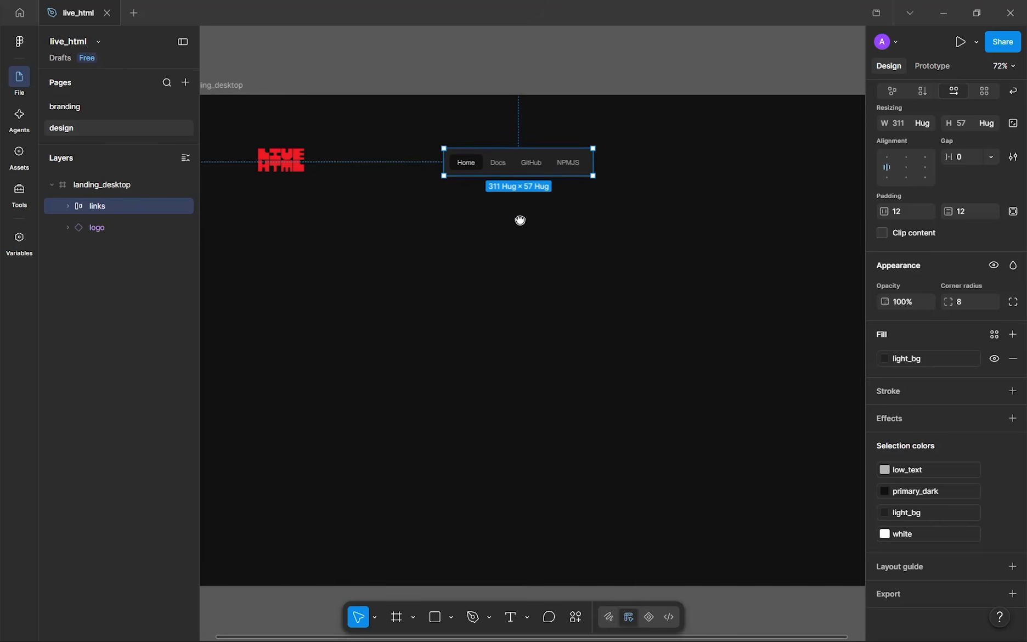
- Add a "Get started" text layer at about X 456, Y 446, below the navigation bar
{"action": "left_click", "coordinate": [500, 276]}
{"action": "key", "text": "t"}
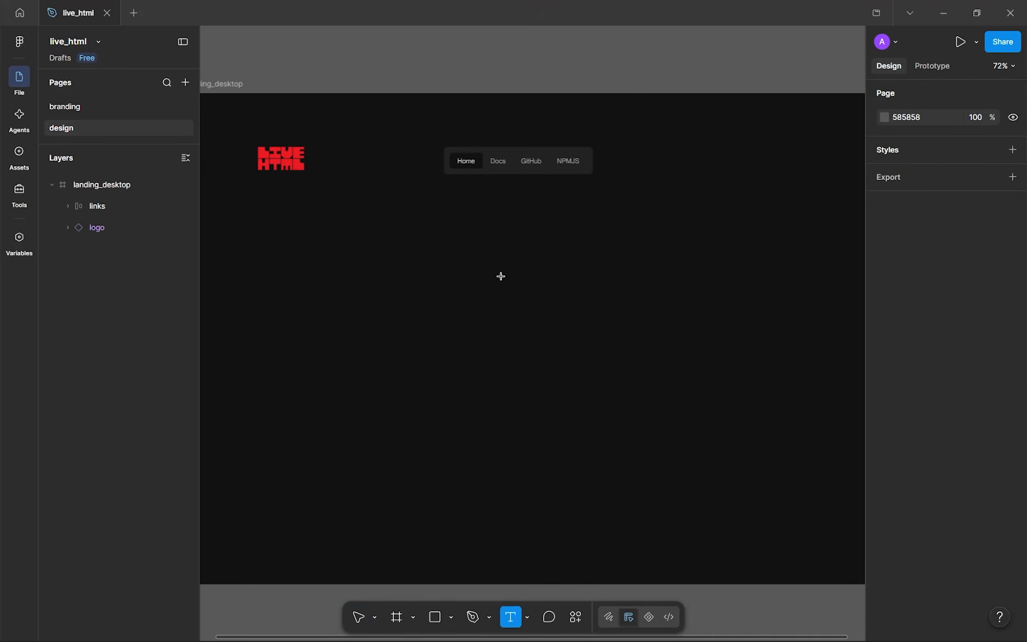
{"action": "left_click", "coordinate": [405, 307]}
{"action": "scroll", "coordinate": [505, 346], "scroll_direction": "up", "scroll_amount": 3, "text": "ctrl"}
{"action": "type", "text": "Get"}
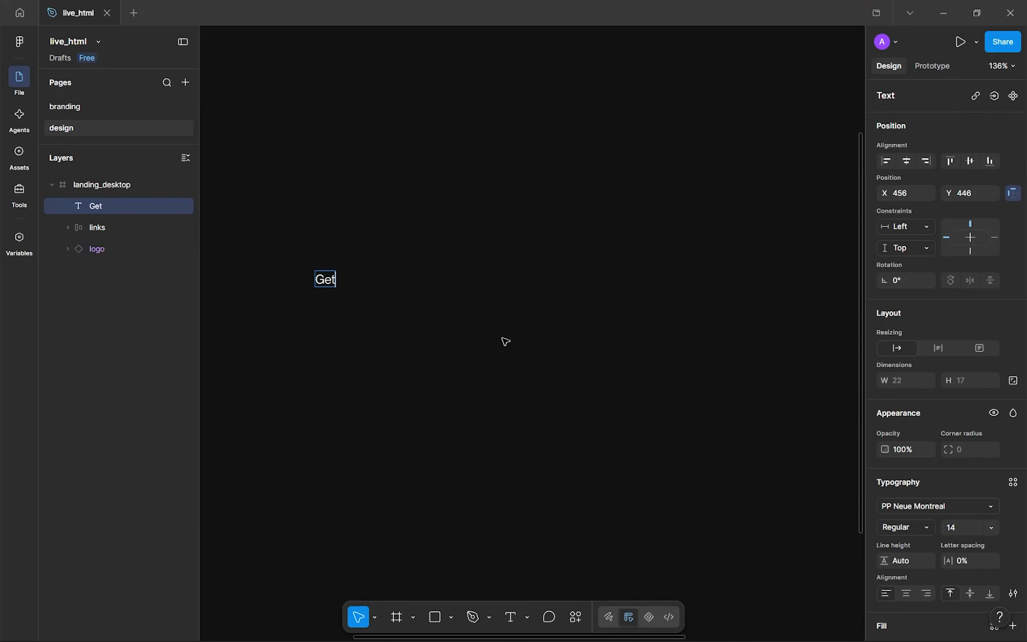
{"action": "type", "text": " start"}
- Examine the navigation bar's link styling against the Get started text, then deselect the text
{"action": "scroll", "coordinate": [488, 260], "scroll_direction": "up", "scroll_amount": 2}
{"action": "scroll", "coordinate": [489, 260], "scroll_direction": "down", "scroll_amount": 4}
{"action": "left_click_drag", "start_coordinate": [488, 260], "coordinate": [521, 414]}
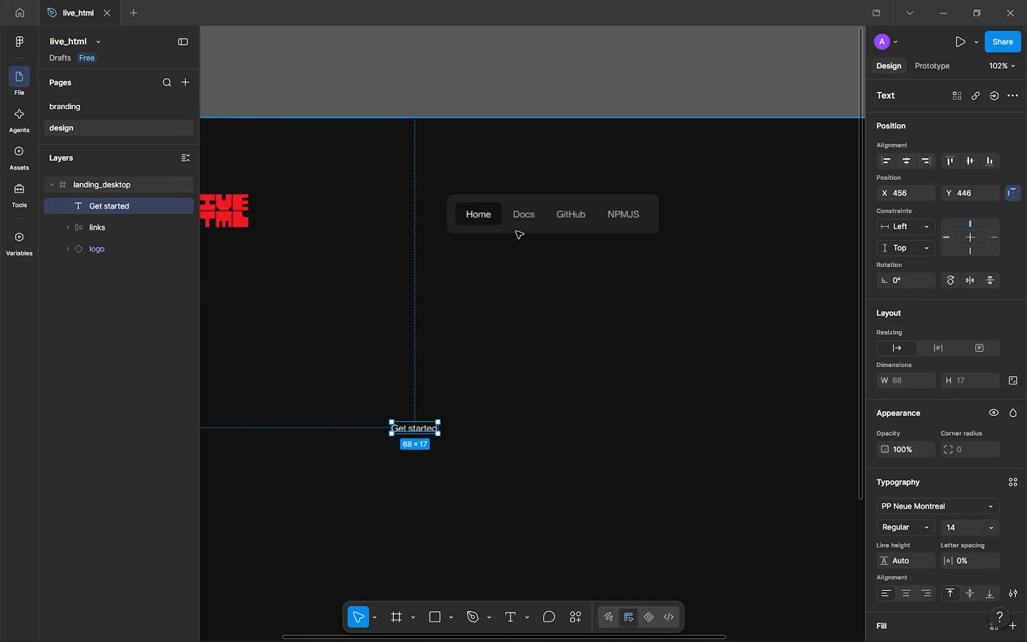
{"action": "scroll", "coordinate": [519, 235], "scroll_direction": "up", "scroll_amount": 3}
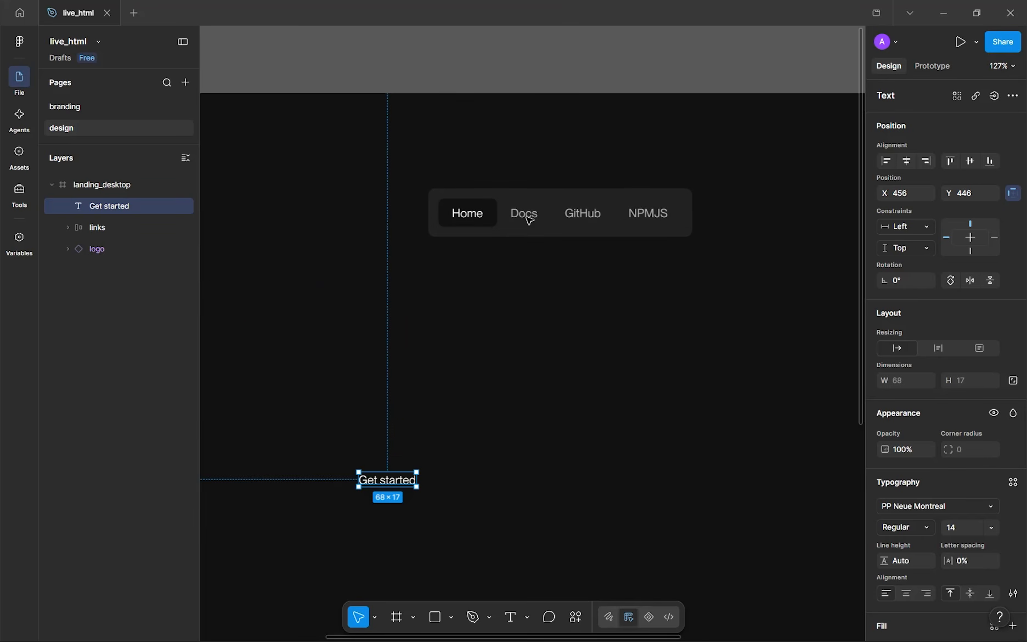
{"action": "scroll", "coordinate": [481, 292], "scroll_direction": "down", "scroll_amount": 1}
{"action": "scroll", "coordinate": [374, 475], "scroll_direction": "up", "scroll_amount": 1}
{"action": "left_click_drag", "start_coordinate": [375, 478], "coordinate": [368, 541]}
{"action": "scroll", "coordinate": [411, 415], "scroll_direction": "up", "scroll_amount": 1}
{"action": "scroll", "coordinate": [414, 417], "scroll_direction": "down", "scroll_amount": 1}
{"action": "scroll", "coordinate": [413, 417], "scroll_direction": "up", "scroll_amount": 3}
{"action": "scroll", "coordinate": [532, 214], "scroll_direction": "down", "scroll_amount": 1}
{"action": "scroll", "coordinate": [535, 214], "scroll_direction": "up", "scroll_amount": 2}
{"action": "left_click_drag", "start_coordinate": [549, 218], "coordinate": [526, 244]}
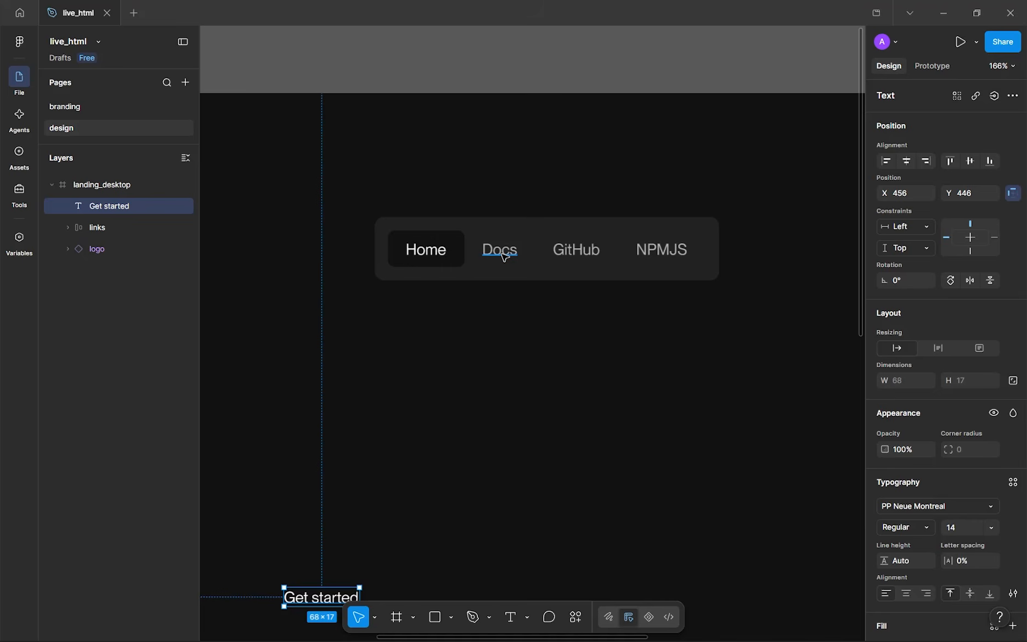
{"action": "scroll", "coordinate": [504, 257], "scroll_direction": "down", "scroll_amount": 1}
{"action": "scroll", "coordinate": [447, 339], "scroll_direction": "down", "scroll_amount": 3}
{"action": "scroll", "coordinate": [379, 418], "scroll_direction": "down", "scroll_amount": 1}
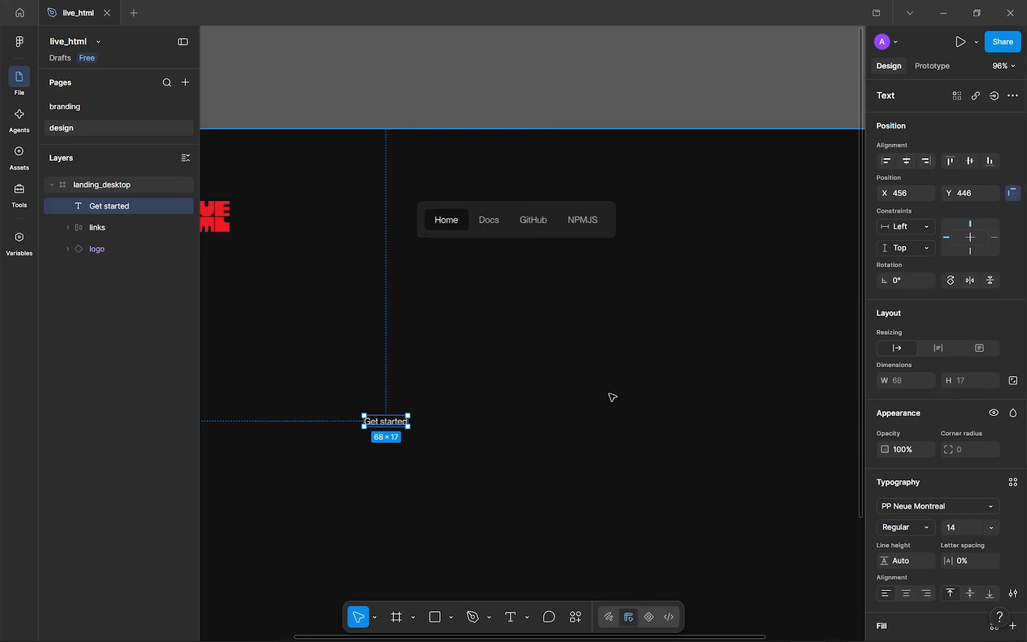
{"action": "scroll", "coordinate": [613, 398], "scroll_direction": "down", "scroll_amount": 3}
{"action": "left_click", "coordinate": [530, 351]}
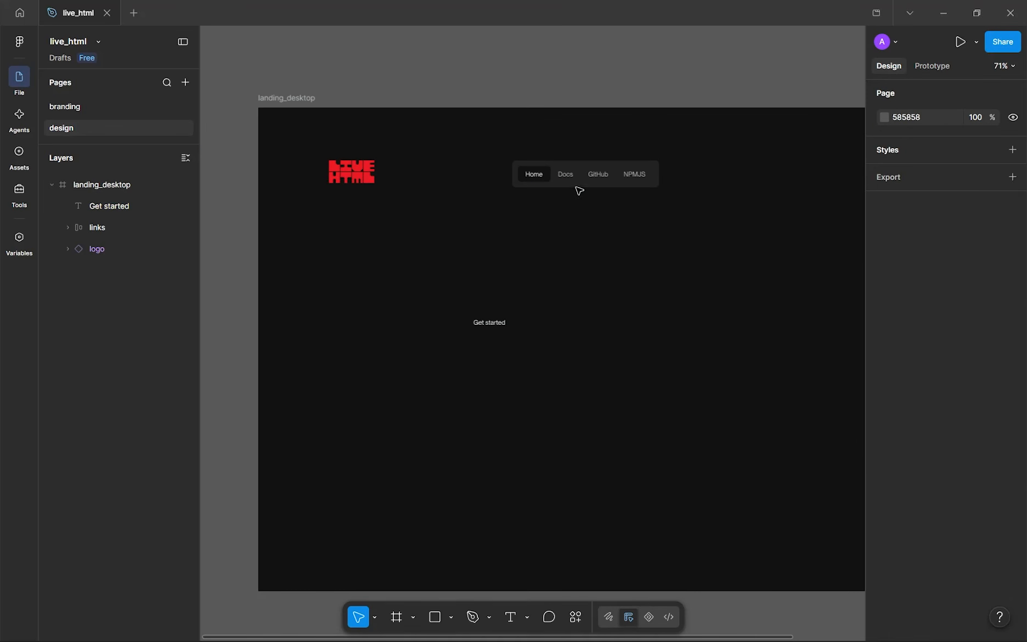
{"action": "left_click_drag", "start_coordinate": [467, 292], "coordinate": [545, 358]}
{"action": "left_click", "coordinate": [546, 358]}
- Set the Get started text to size 16 in Semibold and shift it slightly up and to the left
{"action": "scroll", "coordinate": [545, 358], "scroll_direction": "up", "scroll_amount": 5}
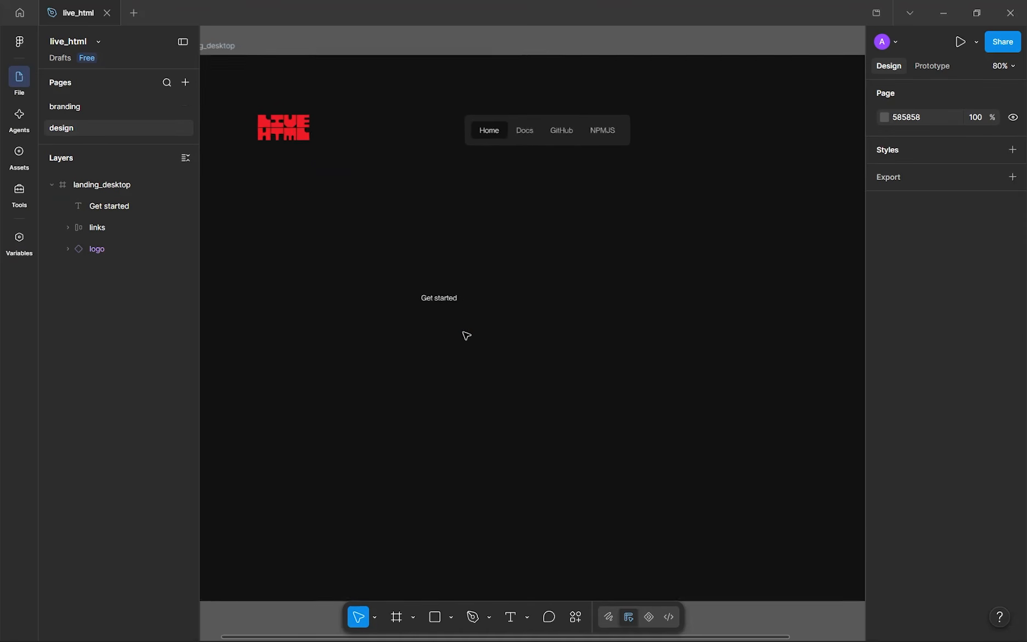
{"action": "scroll", "coordinate": [502, 457], "scroll_direction": "up", "scroll_amount": 3}
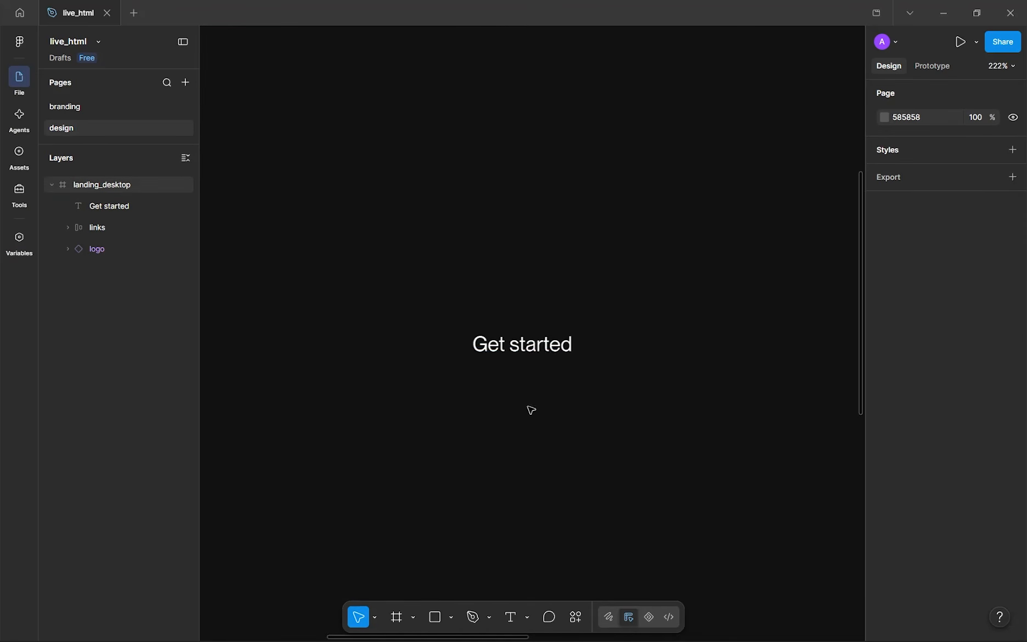
{"action": "left_click", "coordinate": [507, 351]}
{"action": "type", "text": "16"}
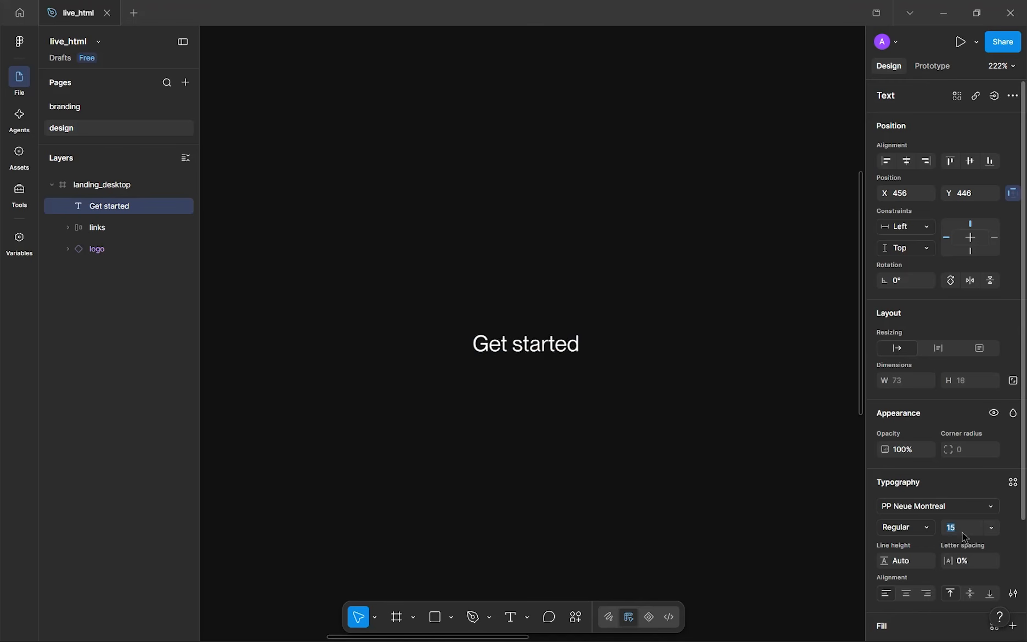
{"action": "left_click", "coordinate": [928, 527]}
{"action": "left_click", "coordinate": [931, 545]}
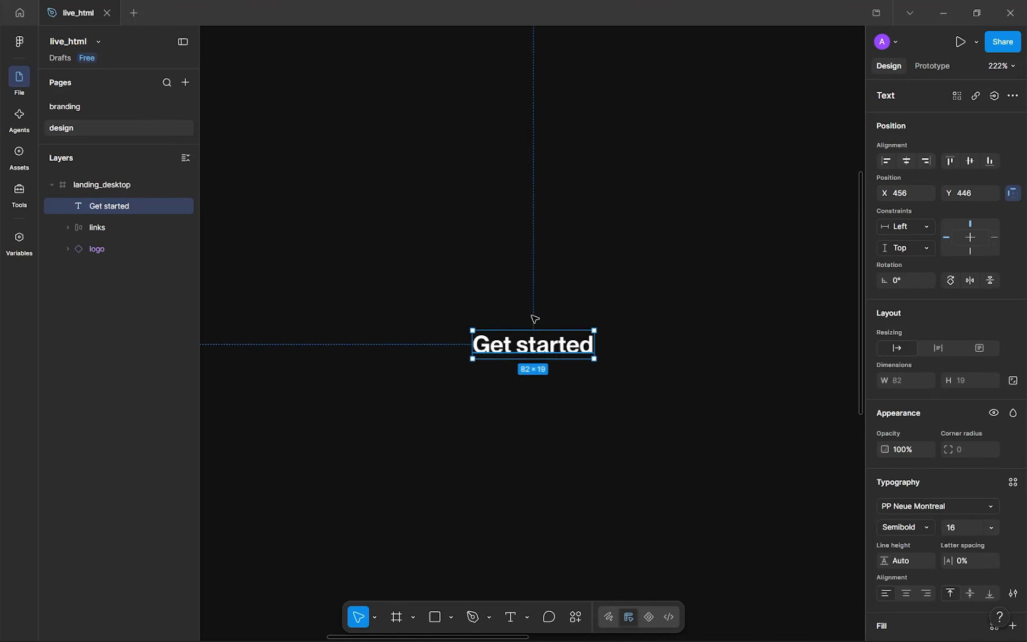
{"action": "scroll", "coordinate": [543, 330], "scroll_direction": "down", "scroll_amount": 2}
{"action": "left_click", "coordinate": [489, 314]}
{"action": "scroll", "coordinate": [489, 315], "scroll_direction": "up", "scroll_amount": 2}
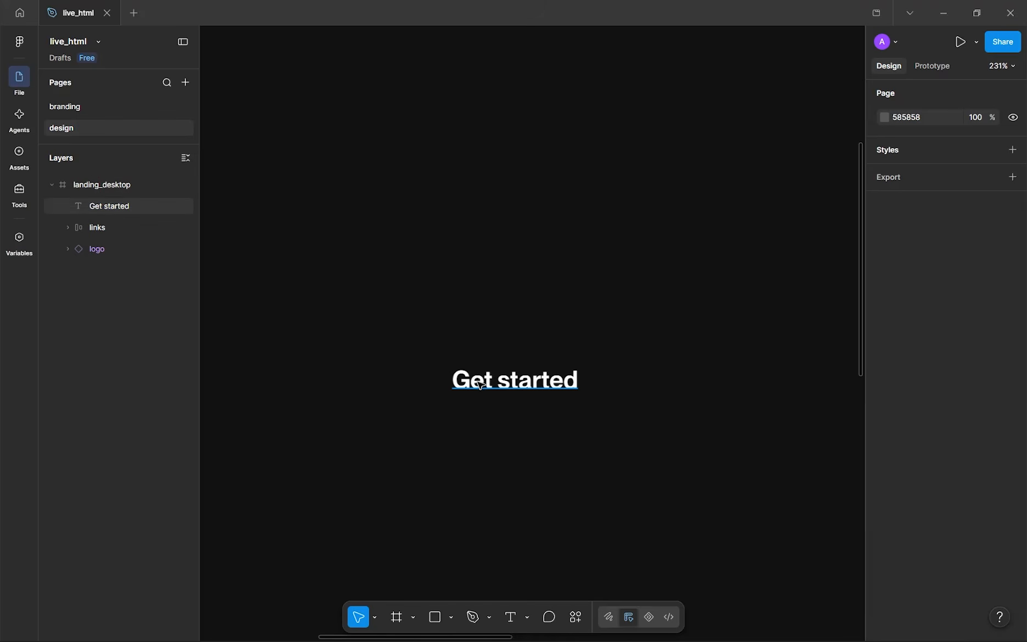
- Wrap the Get started text in an auto layout frame and rename the frame cta
{"action": "left_click", "coordinate": [110, 206]}
{"action": "key", "text": "shift+a"}
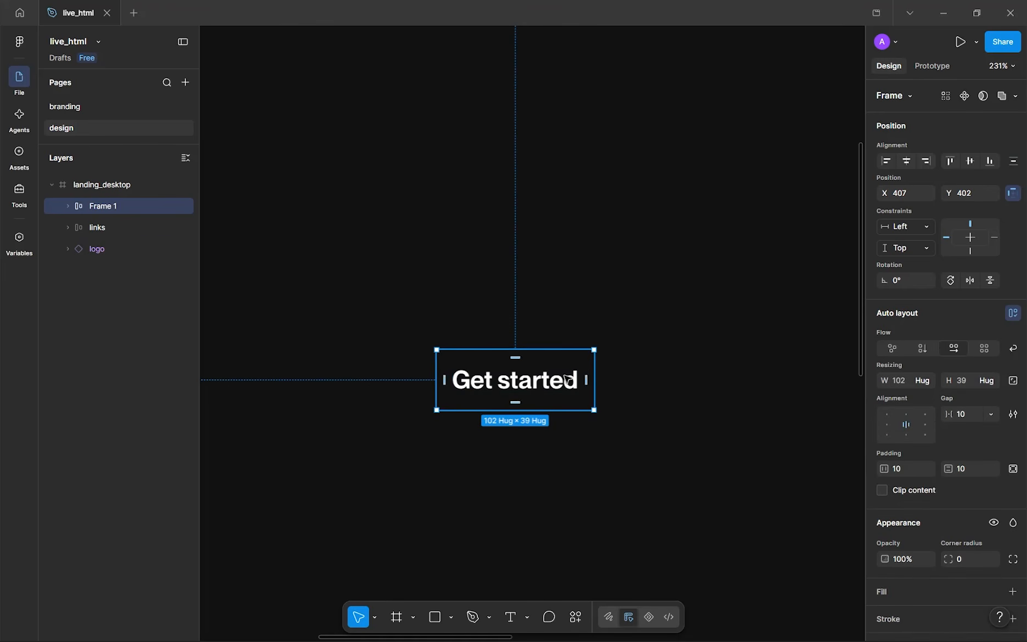
{"action": "double_click", "coordinate": [113, 206]}
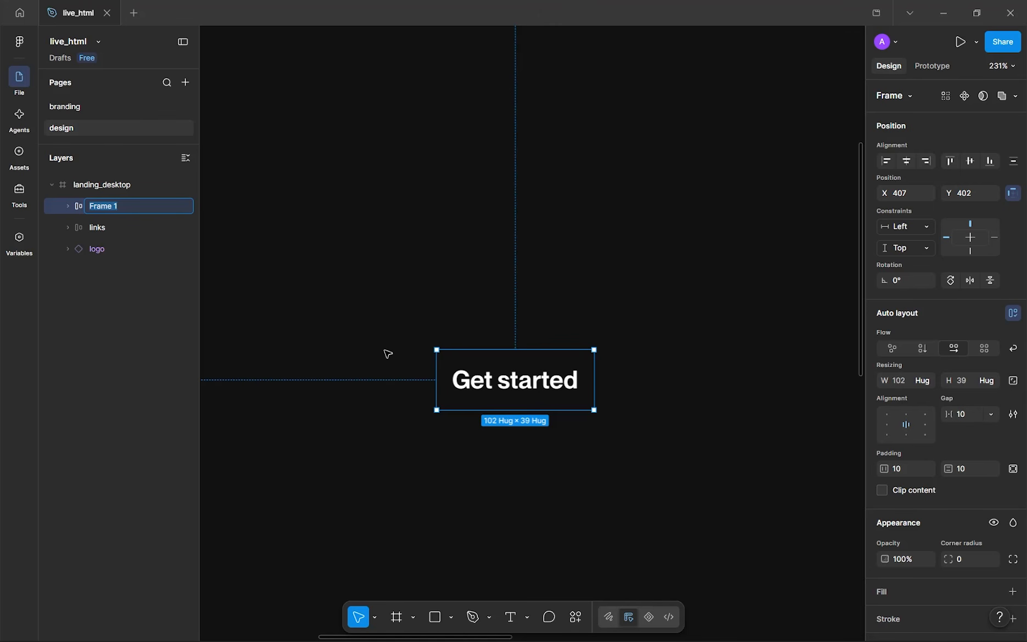
{"action": "type", "text": "cta"}
{"action": "key", "text": "Return"}
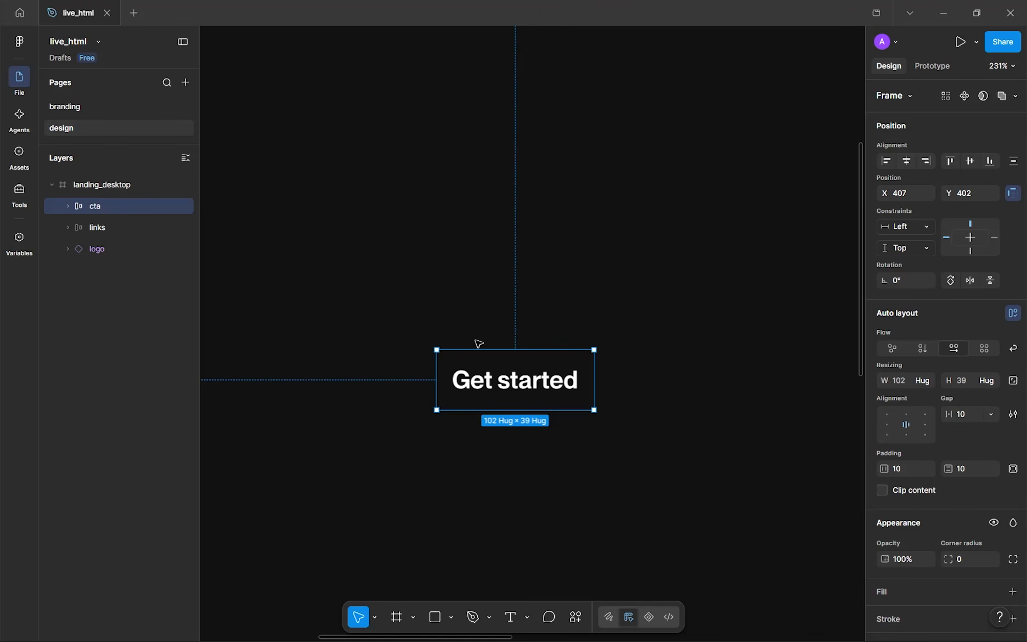
- Set the cta frame's auto layout gap to 32 and move the frame to X 384, Y 352
{"action": "scroll", "coordinate": [933, 412], "scroll_direction": "down", "scroll_amount": 2}
{"action": "left_click", "coordinate": [976, 352]}
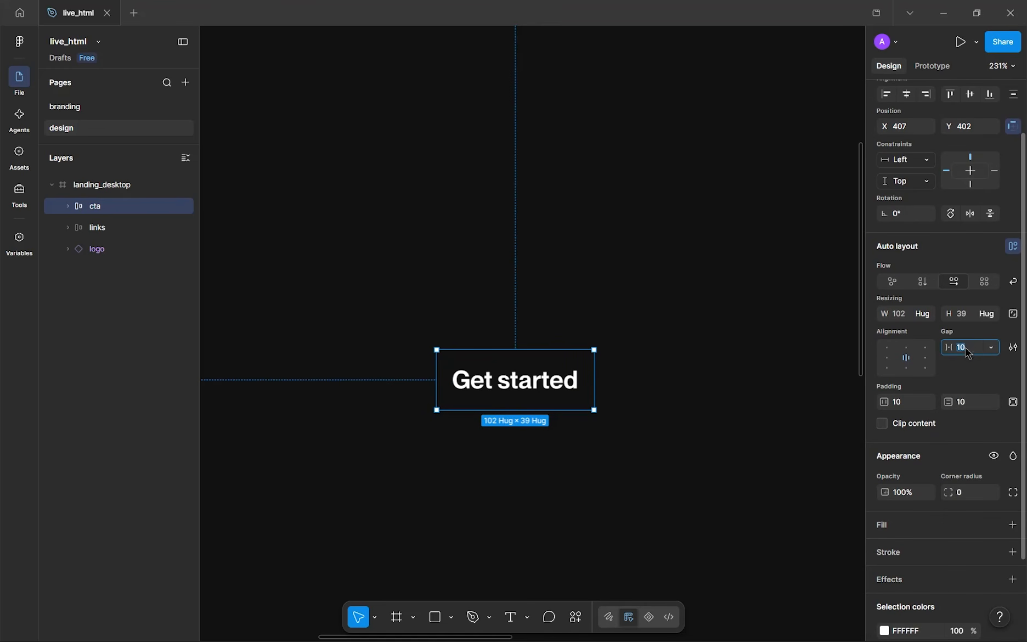
{"action": "type", "text": "32"}
{"action": "key", "text": "Return"}
{"action": "left_click_drag", "start_coordinate": [527, 360], "coordinate": [493, 285]}
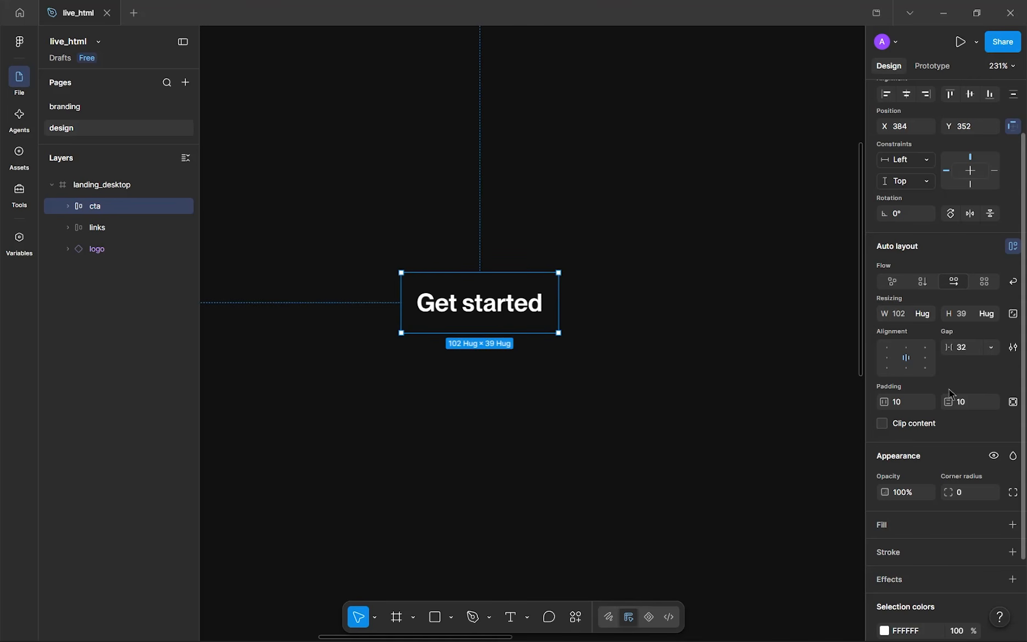
- Set the cta frame's padding to 32 horizontally and 16 vertically
{"action": "left_click", "coordinate": [904, 403]}
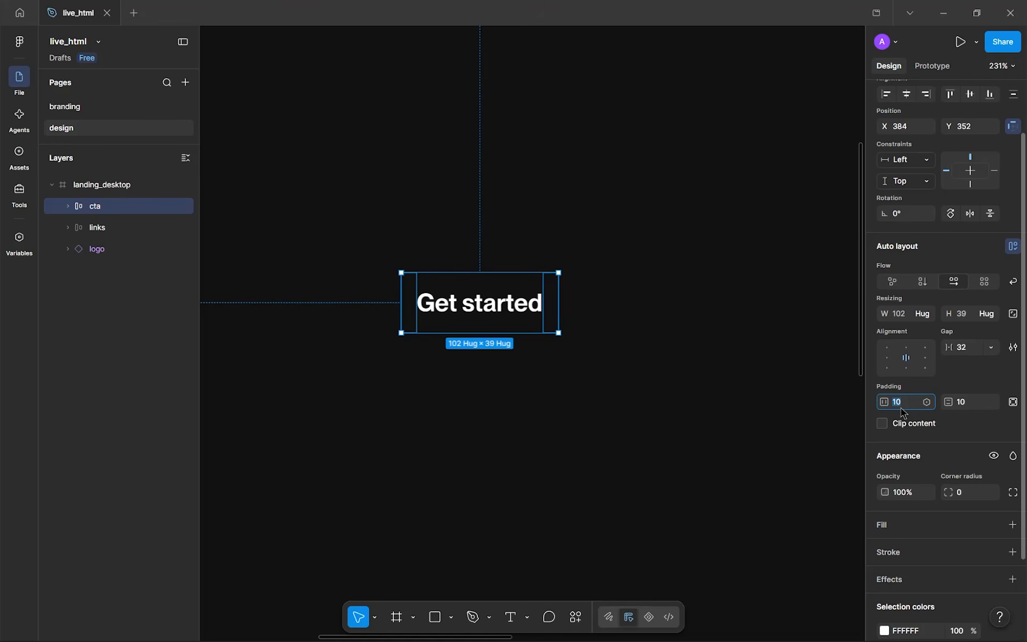
{"action": "type", "text": "32"}
{"action": "key", "text": "Tab"}
{"action": "type", "text": "16"}
{"action": "key", "text": "Return"}
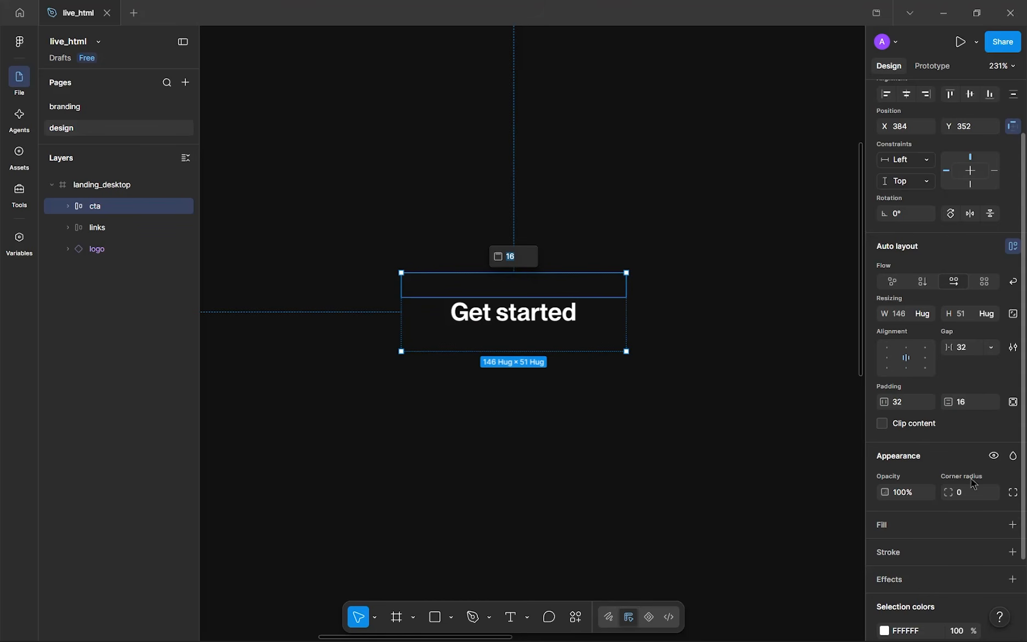
- Add a fill to the cta frame using the page's red ED1B24, then deselect it
{"action": "left_click", "coordinate": [1013, 524]}
{"action": "left_click", "coordinate": [884, 549]}
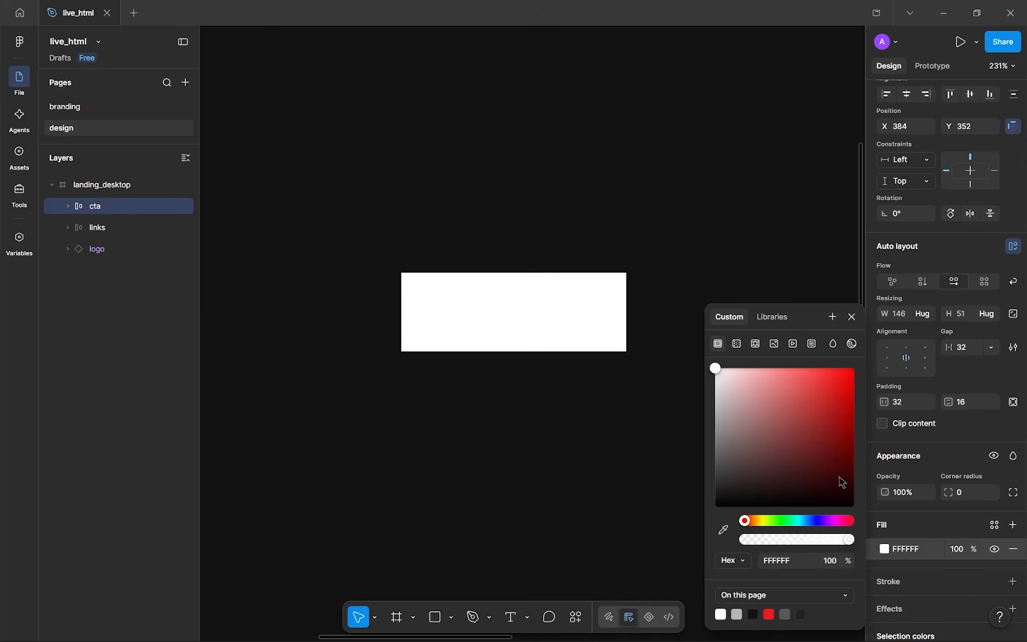
{"action": "left_click", "coordinate": [771, 614]}
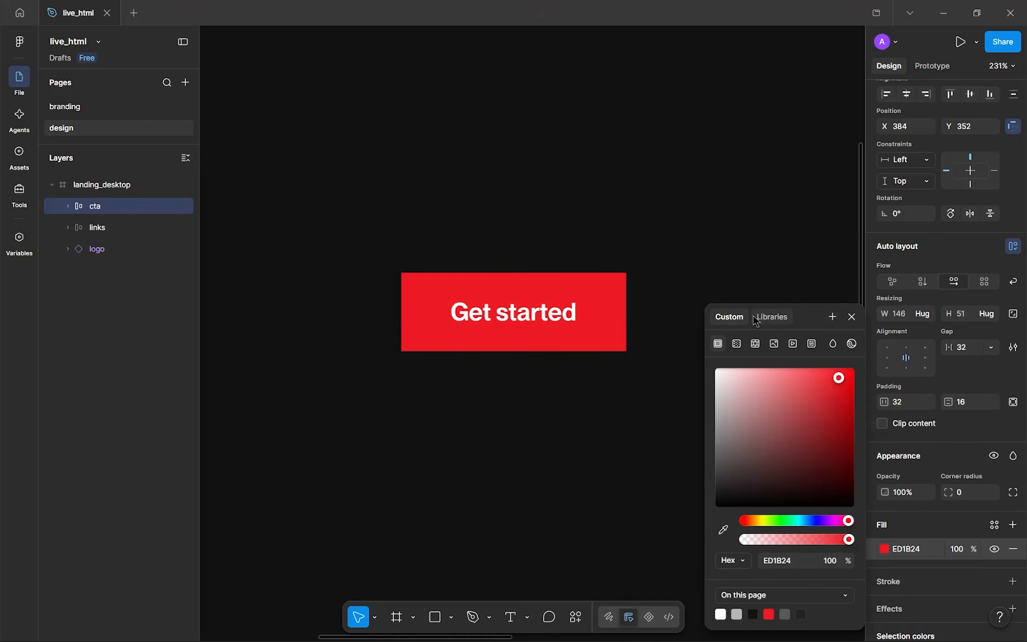
{"action": "scroll", "coordinate": [602, 306], "scroll_direction": "right", "scroll_amount": 1}
{"action": "scroll", "coordinate": [602, 306], "scroll_direction": "down", "scroll_amount": 1}
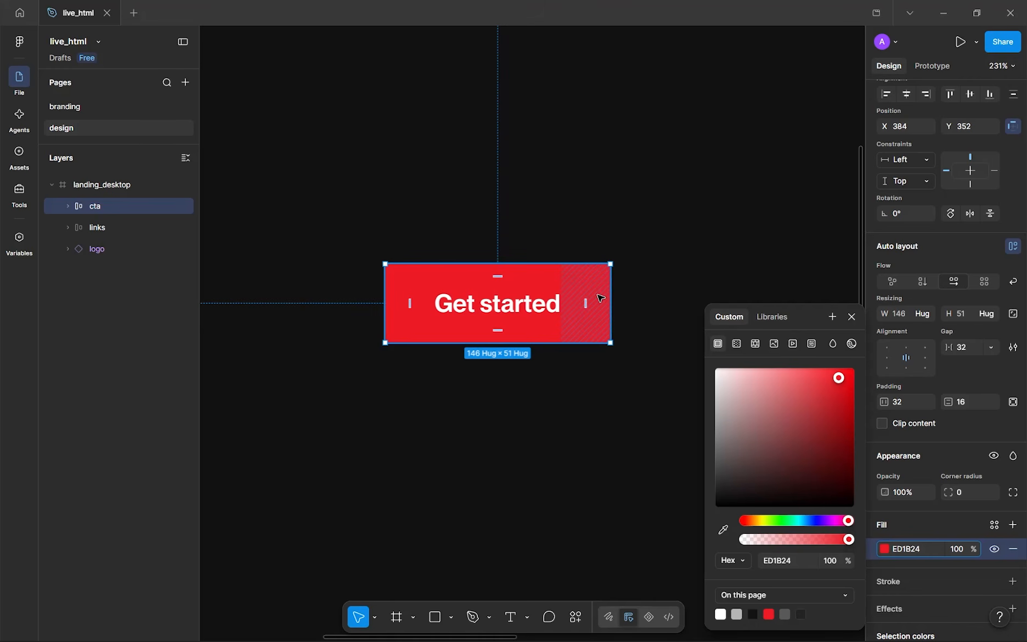
{"action": "left_click", "coordinate": [562, 388]}
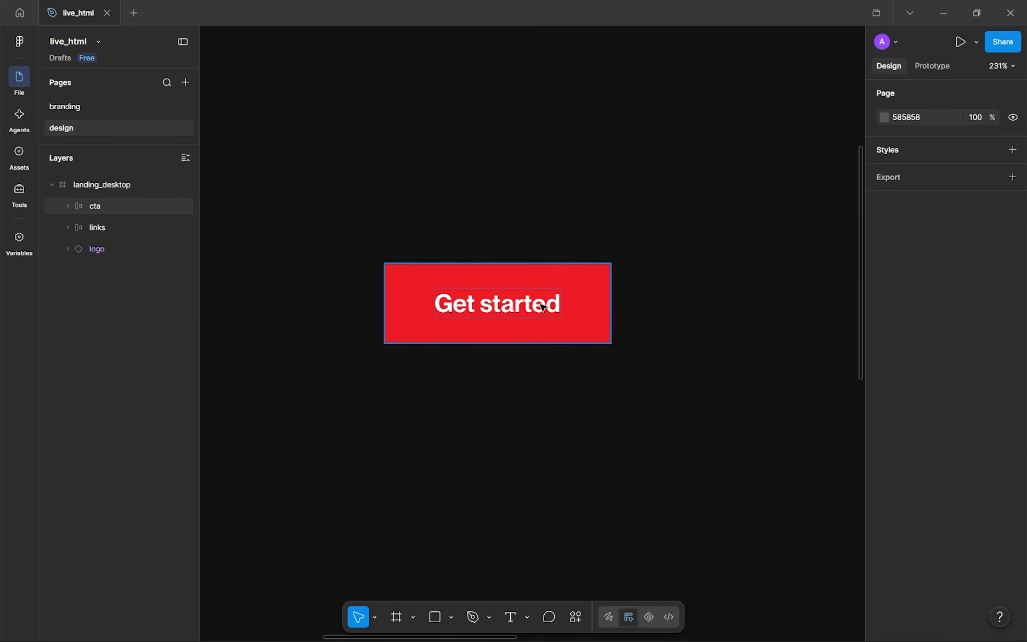
- Change the Get started text color inside the cta button to black 000000
{"action": "scroll", "coordinate": [612, 312], "scroll_direction": "down", "scroll_amount": 5}
{"action": "scroll", "coordinate": [587, 285], "scroll_direction": "right", "scroll_amount": 3}
{"action": "scroll", "coordinate": [587, 285], "scroll_direction": "up", "scroll_amount": 1}
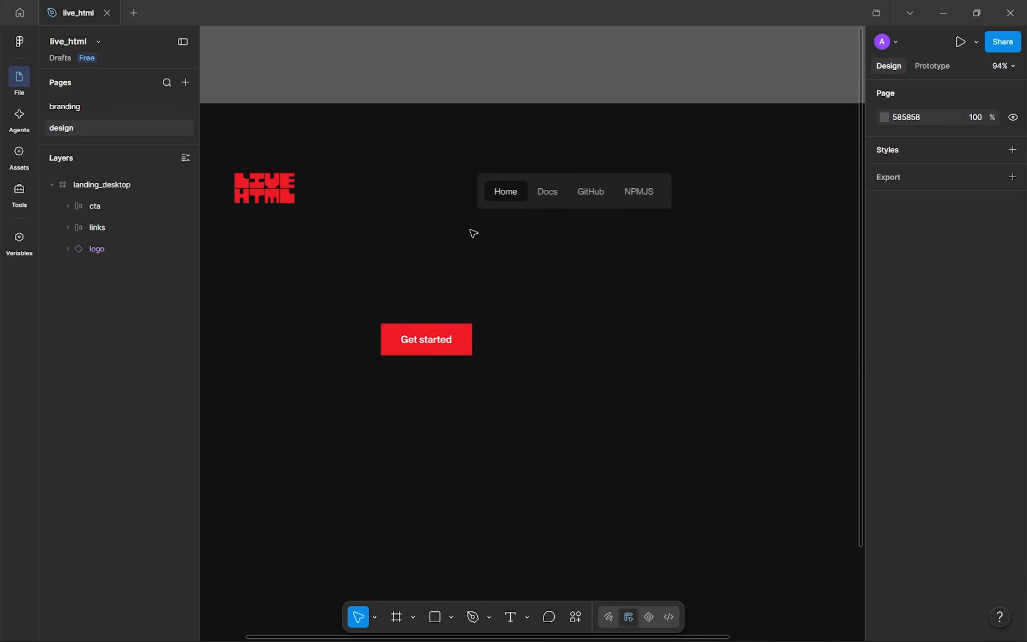
{"action": "scroll", "coordinate": [433, 368], "scroll_direction": "up", "scroll_amount": 8}
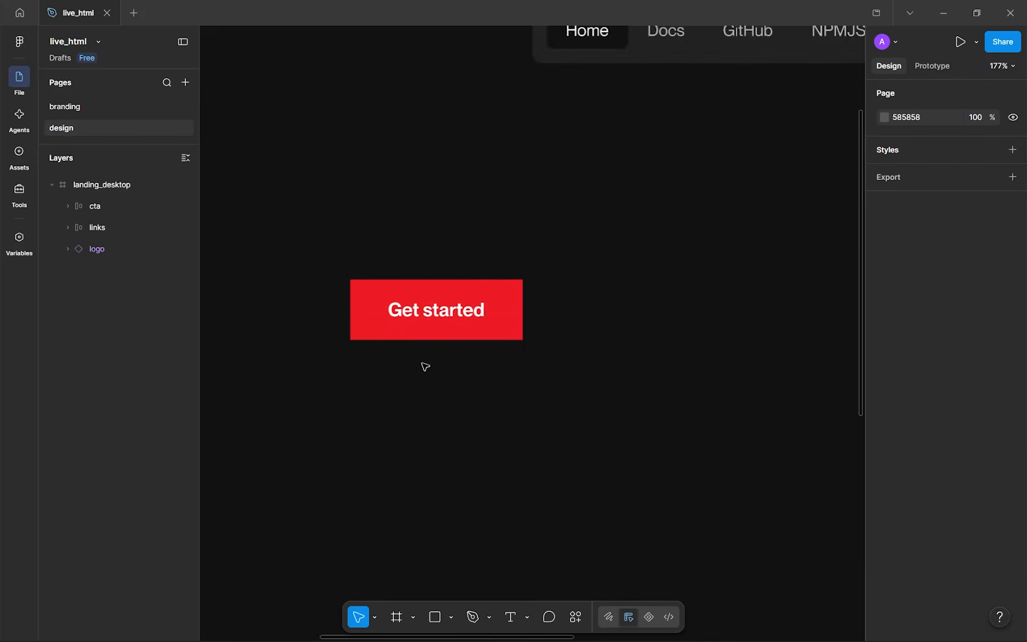
{"action": "double_click", "coordinate": [500, 299]}
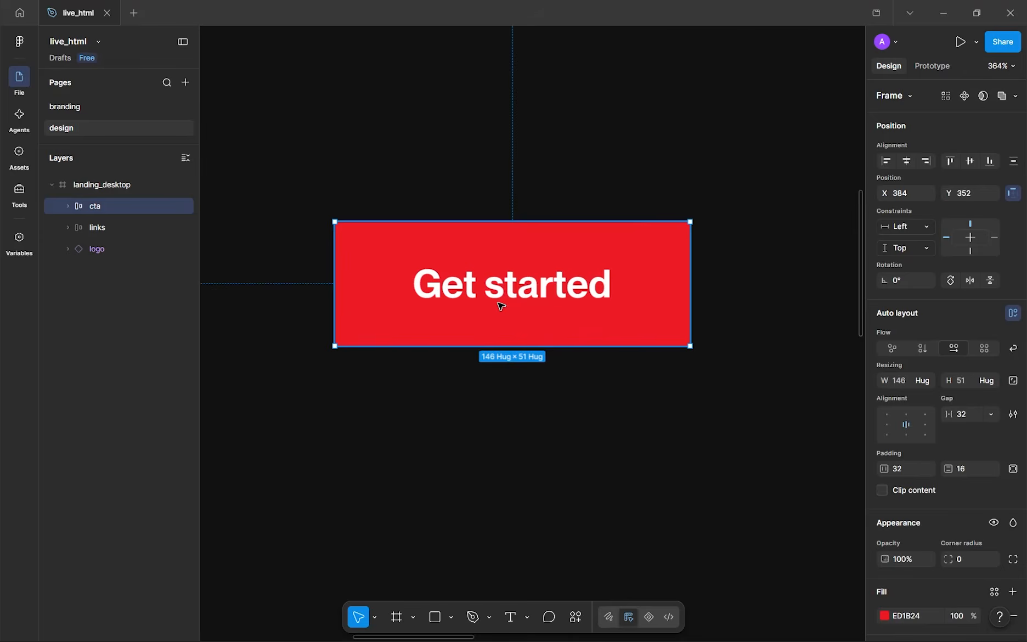
{"action": "scroll", "coordinate": [888, 494], "scroll_direction": "down", "scroll_amount": 2}
{"action": "left_click", "coordinate": [885, 528]}
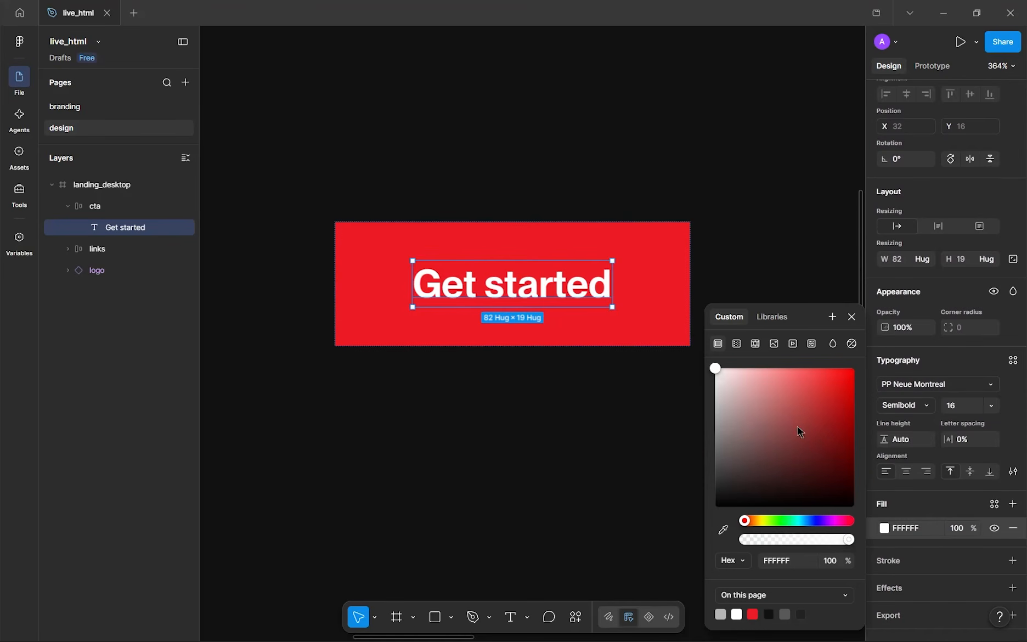
{"action": "left_click_drag", "start_coordinate": [748, 451], "coordinate": [565, 551]}
{"action": "left_click", "coordinate": [585, 395]}
{"action": "scroll", "coordinate": [585, 395], "scroll_direction": "down", "scroll_amount": 2}
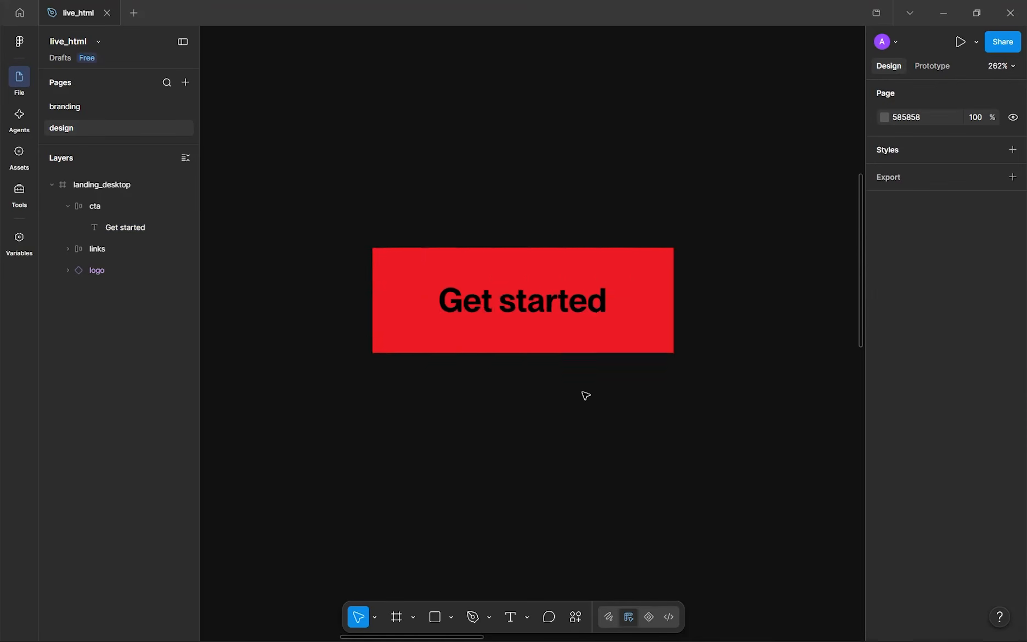
- Round the cta button's corners with a radius of 8
{"action": "left_click", "coordinate": [636, 321]}
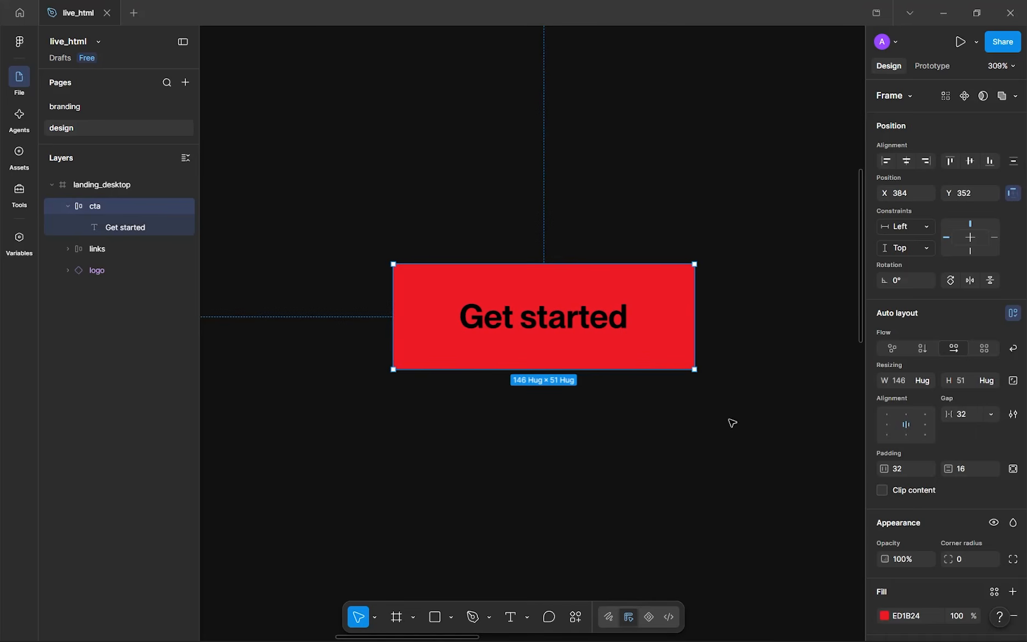
{"action": "scroll", "coordinate": [929, 487], "scroll_direction": "down", "scroll_amount": 3}
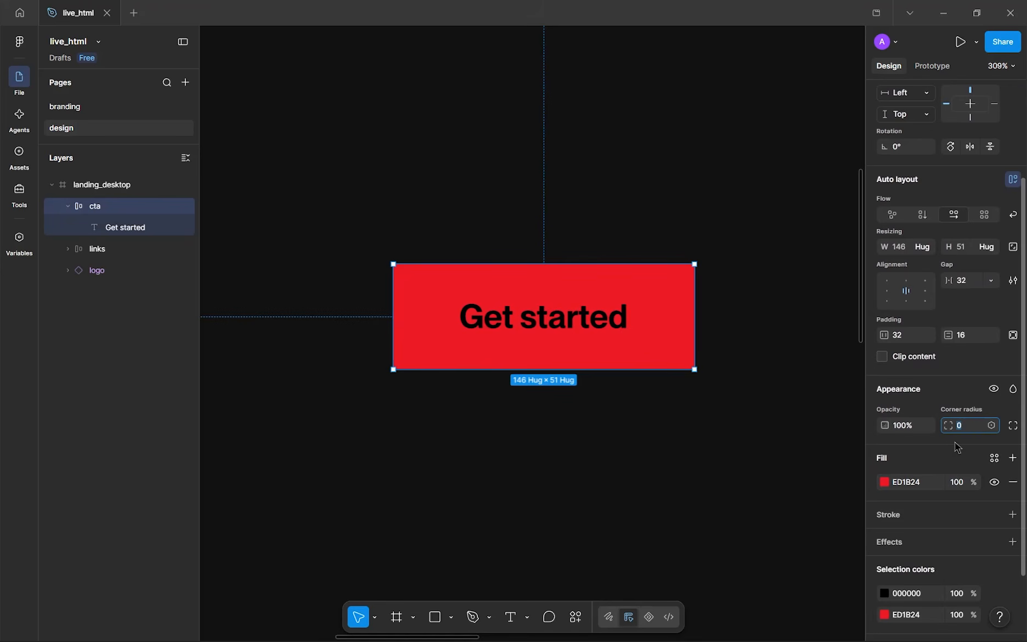
{"action": "left_click", "coordinate": [802, 425]}
{"action": "scroll", "coordinate": [675, 386], "scroll_direction": "down", "scroll_amount": 5}
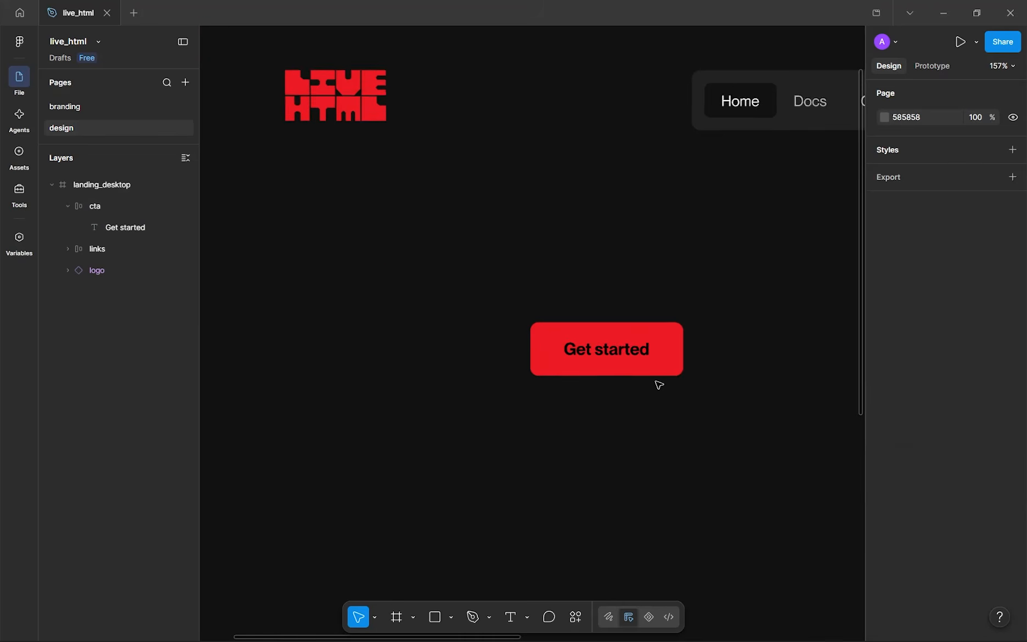
- Create a number variable named primary_br with value 8 from the links frame's corner radius
{"action": "left_click_drag", "start_coordinate": [658, 385], "coordinate": [2, 486]}
{"action": "scroll", "coordinate": [285, 339], "scroll_direction": "up", "scroll_amount": 5}
{"action": "scroll", "coordinate": [411, 371], "scroll_direction": "down", "scroll_amount": 2}
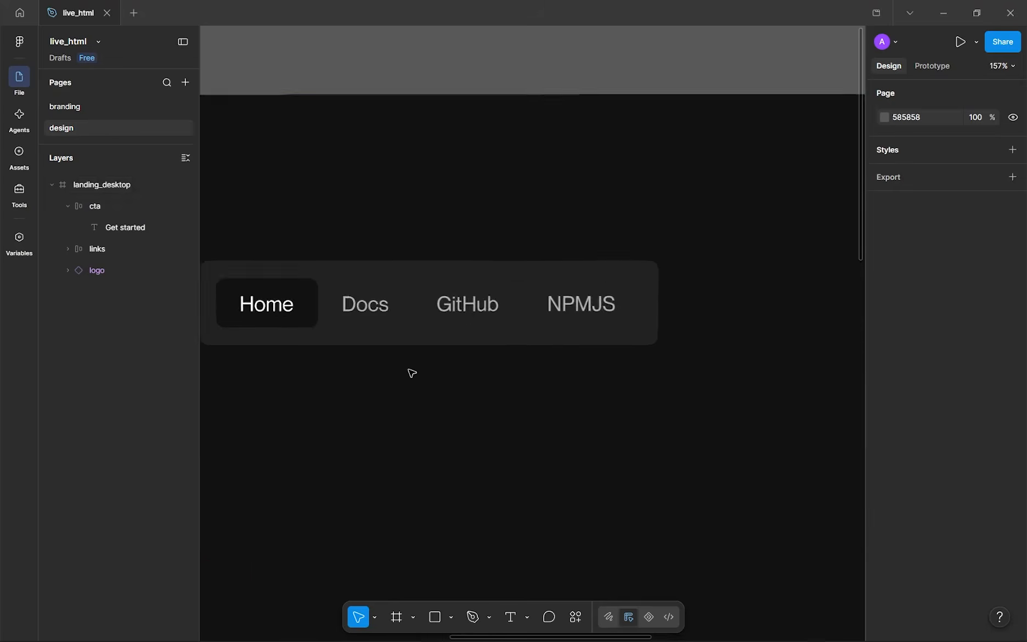
{"action": "scroll", "coordinate": [471, 470], "scroll_direction": "up", "scroll_amount": 2}
{"action": "left_click", "coordinate": [401, 447]}
{"action": "scroll", "coordinate": [390, 464], "scroll_direction": "up", "scroll_amount": 4}
{"action": "scroll", "coordinate": [391, 465], "scroll_direction": "down", "scroll_amount": 2}
{"action": "left_click_drag", "start_coordinate": [391, 465], "coordinate": [383, 361]}
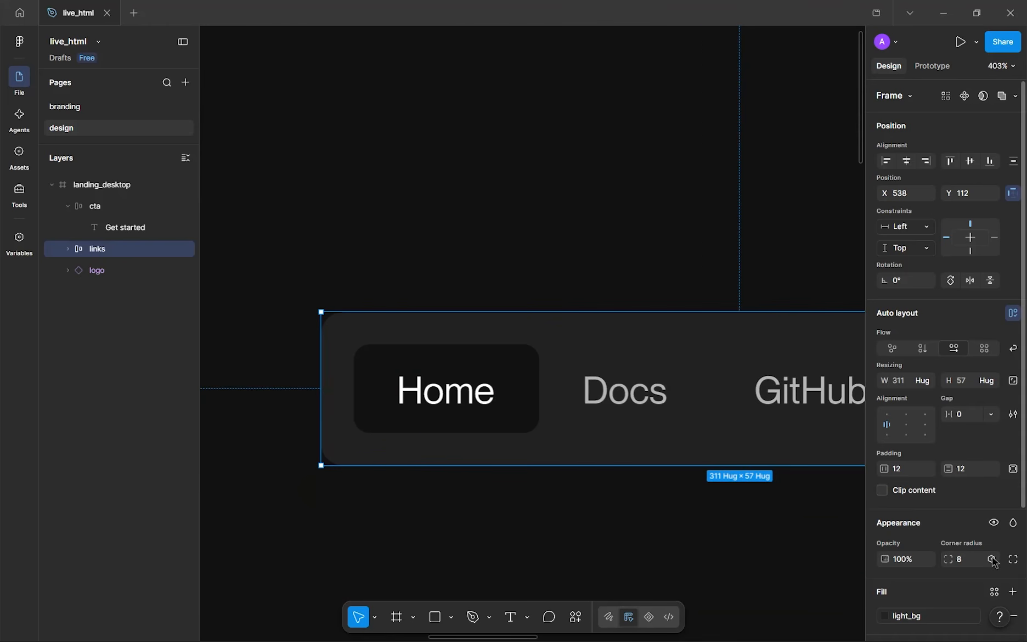
{"action": "left_click", "coordinate": [993, 559]}
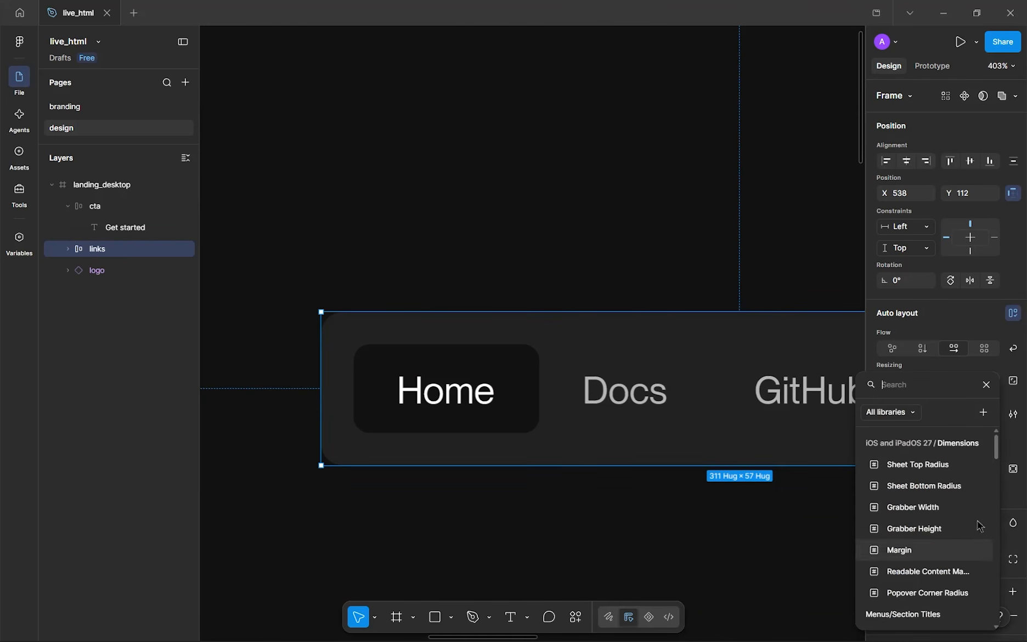
{"action": "left_click", "coordinate": [984, 413]}
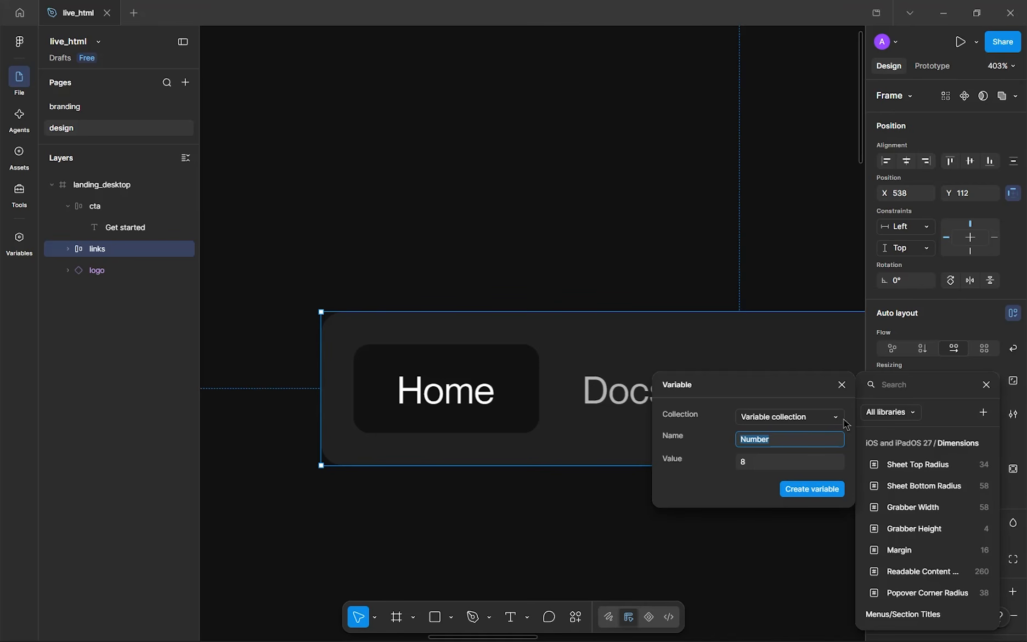
{"action": "type", "text": "primary_br"}
{"action": "key", "text": "Return"}
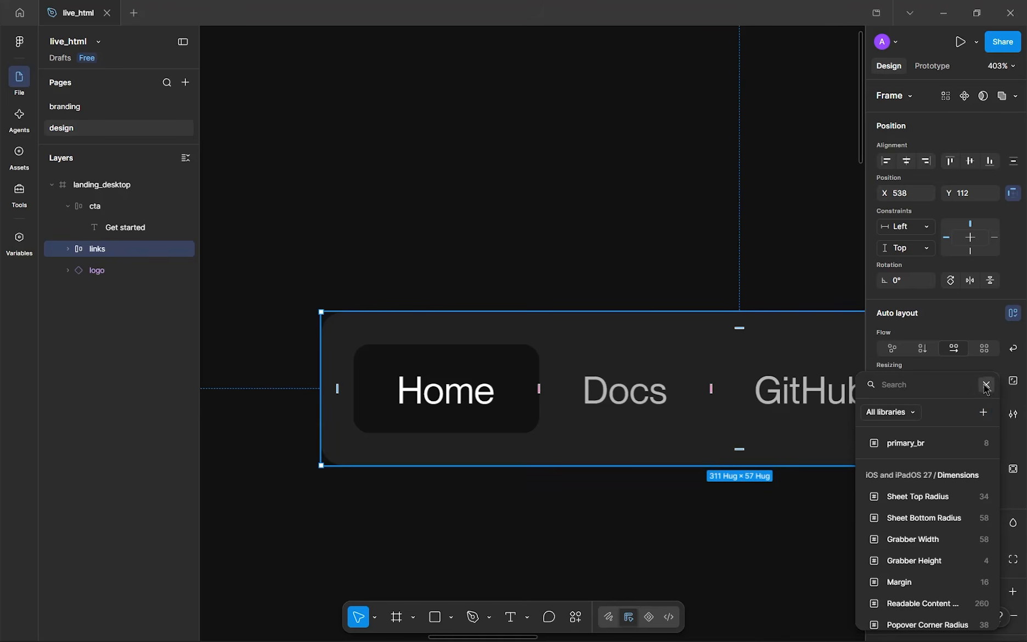
{"action": "left_click", "coordinate": [986, 385]}
- Select all four link frames in the navigation bar and create a variable named secondary_br with value 6 from their corner radius
{"action": "left_click", "coordinate": [538, 388]}
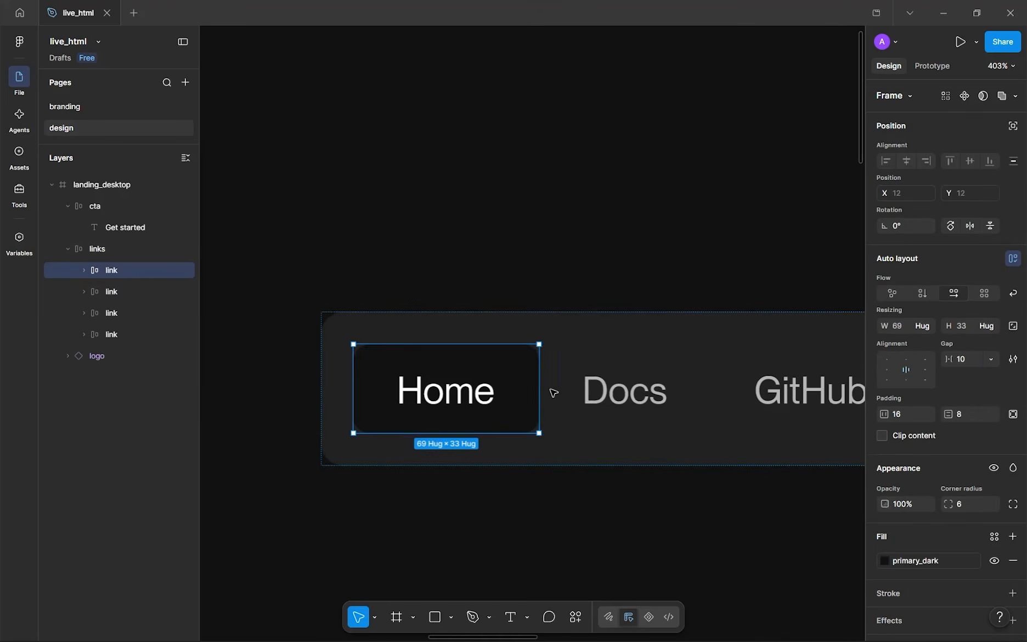
{"action": "scroll", "coordinate": [553, 393], "scroll_direction": "right", "scroll_amount": 2}
{"action": "left_click", "coordinate": [486, 361], "text": "shift"}
{"action": "left_click", "coordinate": [619, 363], "text": "shift"}
{"action": "scroll", "coordinate": [672, 365], "scroll_direction": "right", "scroll_amount": 5}
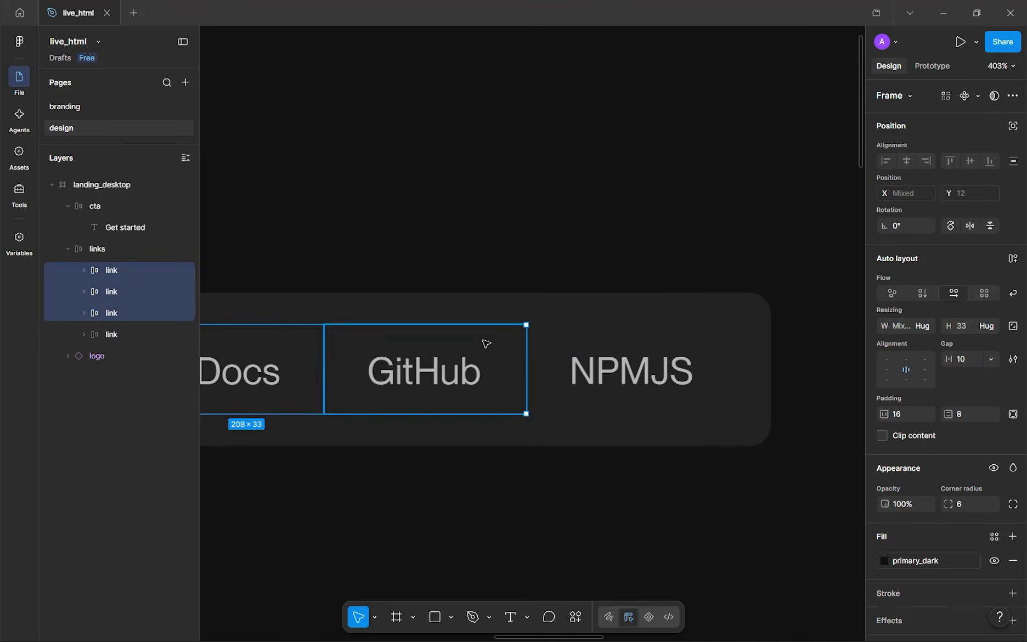
{"action": "left_click", "coordinate": [626, 367], "text": "shift"}
{"action": "left_click", "coordinate": [991, 504]}
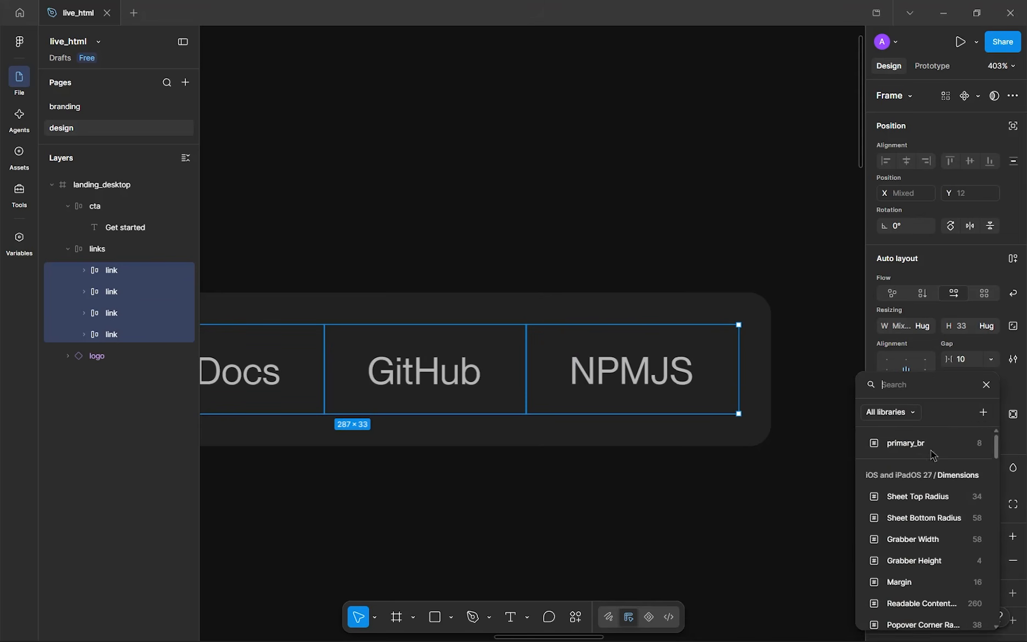
{"action": "left_click", "coordinate": [983, 412]}
{"action": "type", "text": "s"}
{"action": "key", "text": "BackSpace"}
{"action": "type", "text": "inn"}
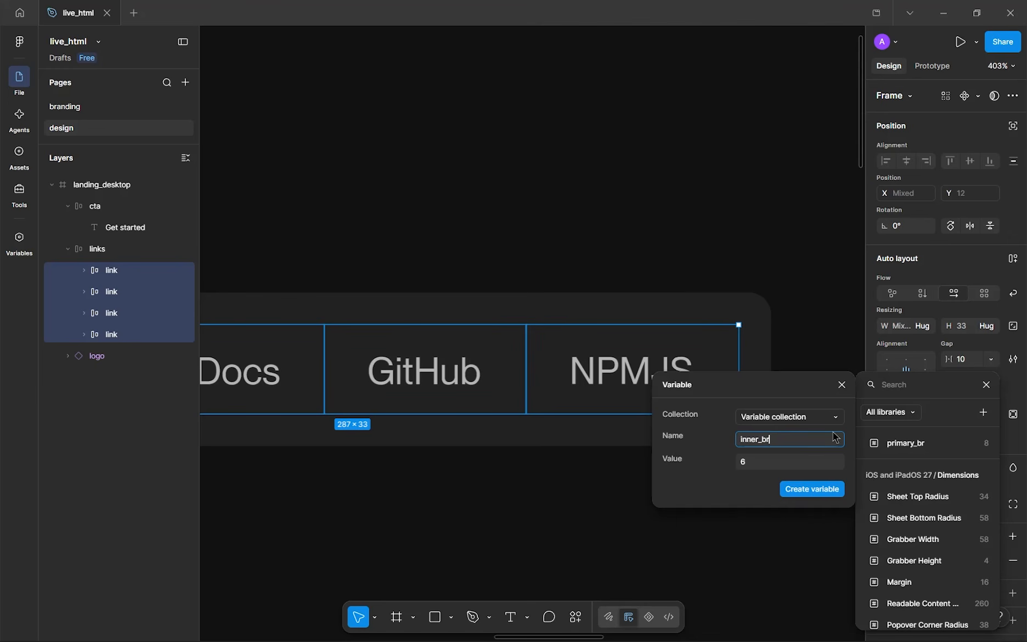
{"action": "type", "text": "er_br"}
{"action": "key", "text": "BackSpace"}
{"action": "key", "text": "BackSpace"}
{"action": "key", "text": "BackSpace"}
{"action": "key", "text": "BackSpace"}
{"action": "key", "text": "BackSpace"}
{"action": "key", "text": "BackSpace"}
{"action": "key", "text": "BackSpace"}
{"action": "key", "text": "BackSpace"}
{"action": "type", "text": "secon"}
{"action": "key", "text": "Return"}
{"action": "key", "text": "Escape"}
- Apply the primary_br variable to the cta button's corner radius
{"action": "scroll", "coordinate": [742, 470], "scroll_direction": "down", "scroll_amount": 2}
{"action": "scroll", "coordinate": [744, 473], "scroll_direction": "down", "scroll_amount": 2}
{"action": "left_click_drag", "start_coordinate": [733, 396], "coordinate": [845, 50]}
{"action": "left_click", "coordinate": [418, 362]}
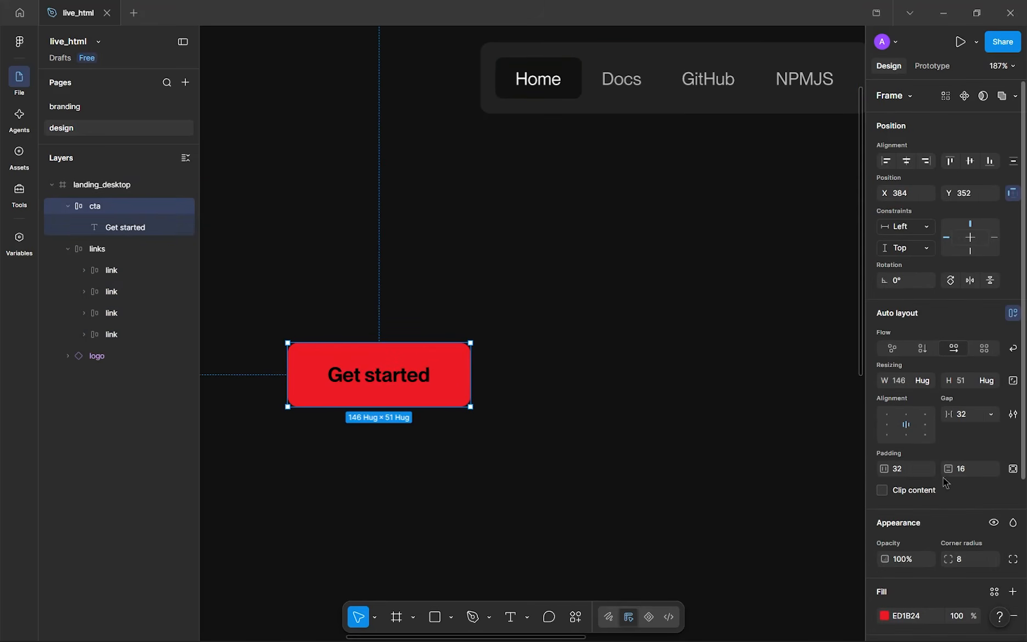
{"action": "left_click", "coordinate": [991, 559]}
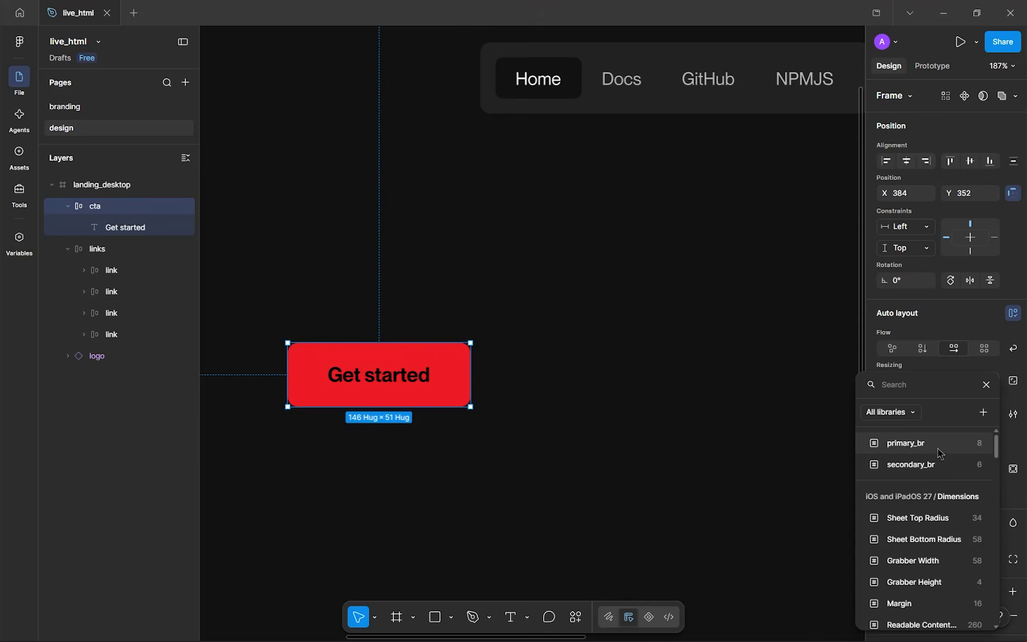
{"action": "key", "text": "Escape"}
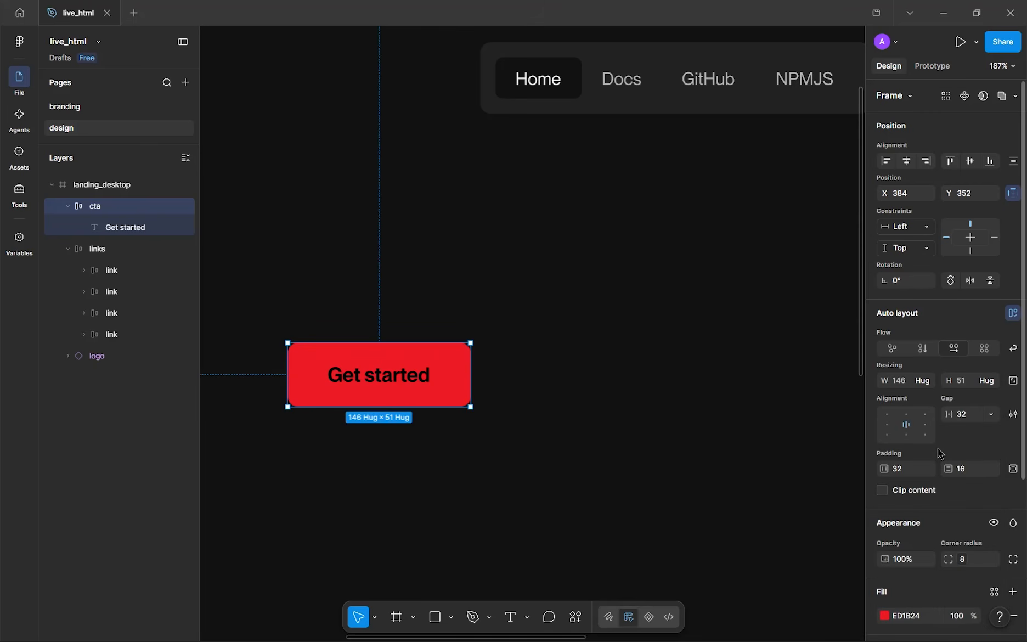
- Move the cta button slightly to X 392, Y 349
{"action": "left_click_drag", "start_coordinate": [500, 364], "coordinate": [647, 348]}
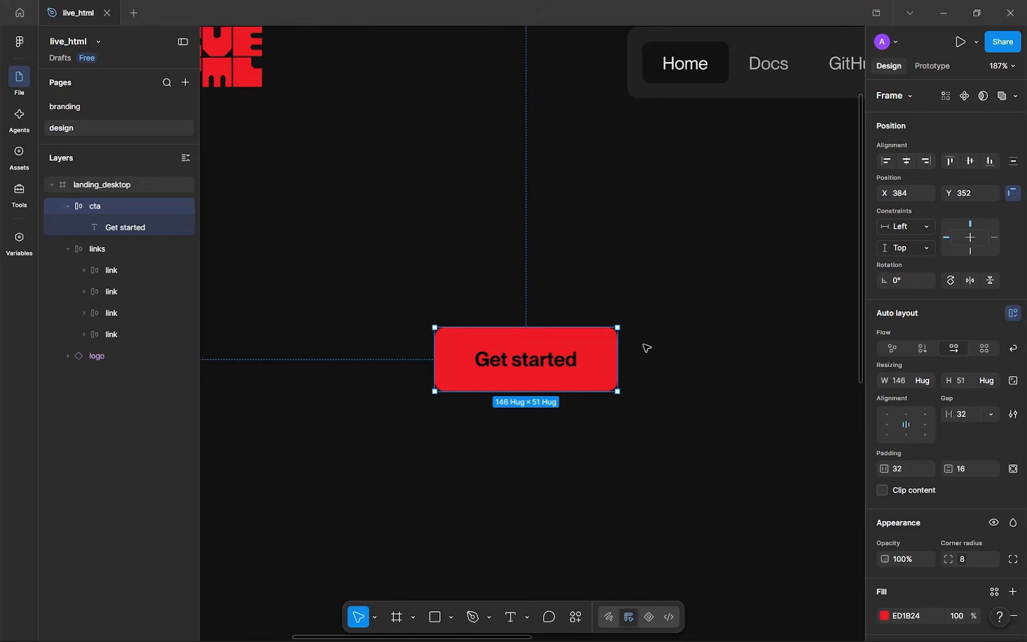
{"action": "scroll", "coordinate": [645, 348], "scroll_direction": "up", "scroll_amount": 2}
{"action": "left_click_drag", "start_coordinate": [641, 343], "coordinate": [666, 307]}
{"action": "scroll", "coordinate": [663, 308], "scroll_direction": "down", "scroll_amount": 2}
{"action": "left_click_drag", "start_coordinate": [602, 321], "coordinate": [611, 317]}
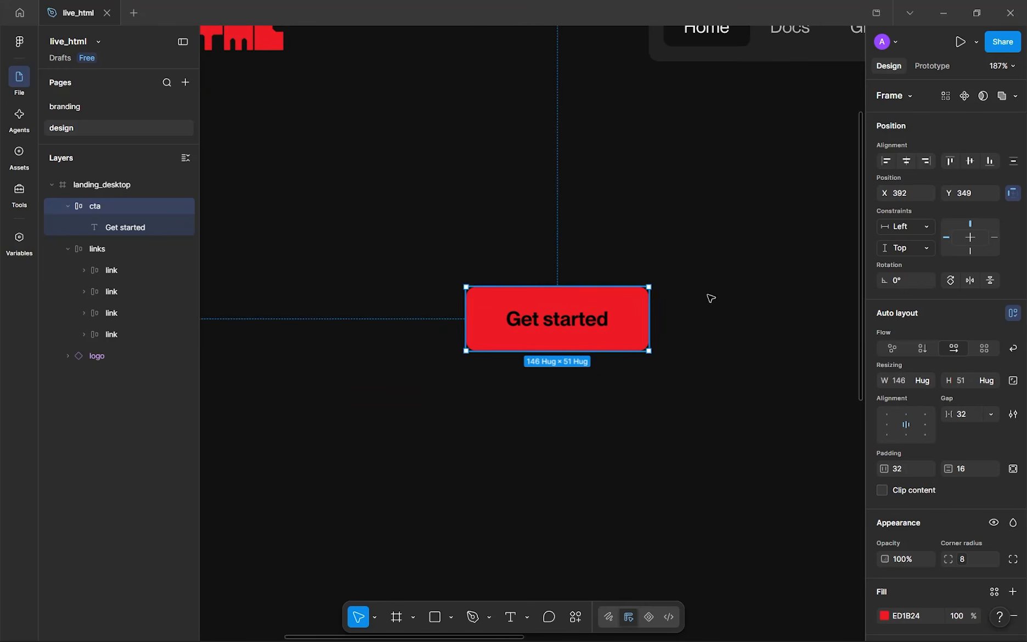
- Add an inside stroke to the cta button, sampling its red fill and lightening the color to FF6F75
{"action": "scroll", "coordinate": [933, 428], "scroll_direction": "down", "scroll_amount": 4}
{"action": "left_click", "coordinate": [1014, 434]}
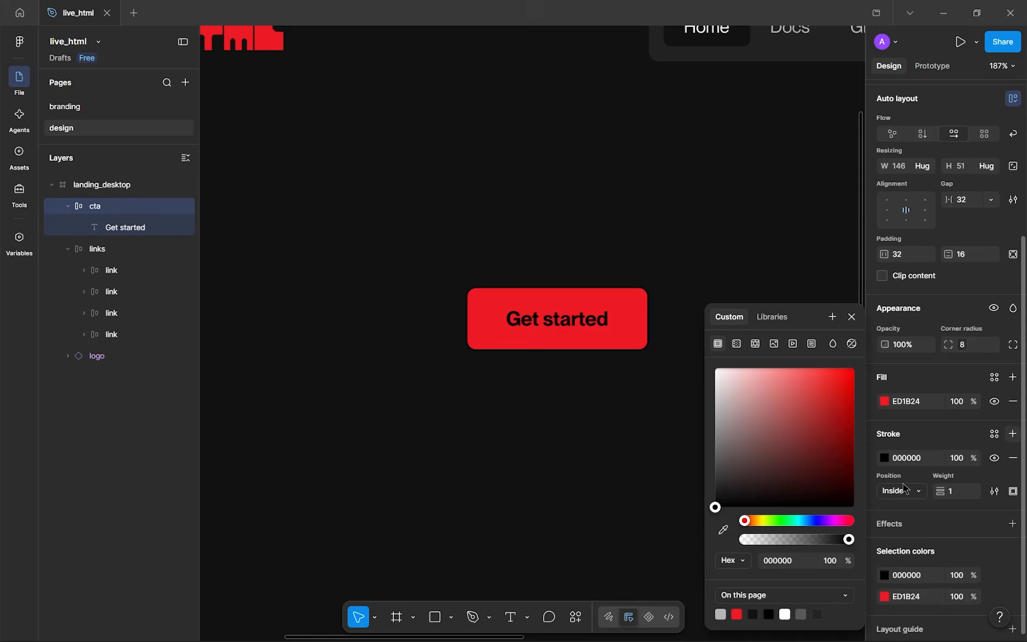
{"action": "left_click", "coordinate": [720, 528]}
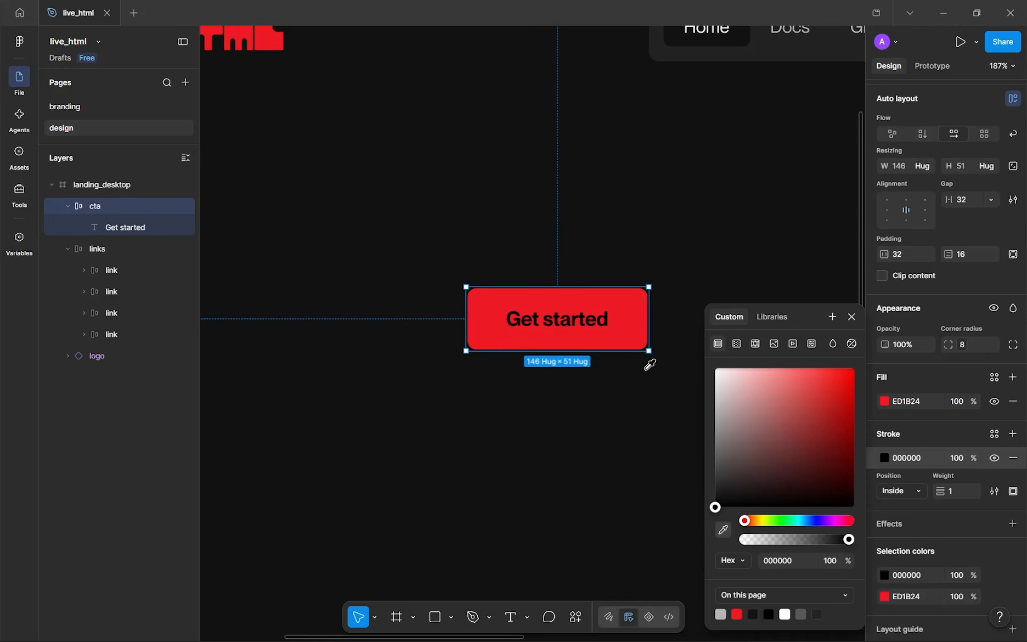
{"action": "left_click", "coordinate": [640, 335]}
{"action": "left_click_drag", "start_coordinate": [801, 375], "coordinate": [794, 367]}
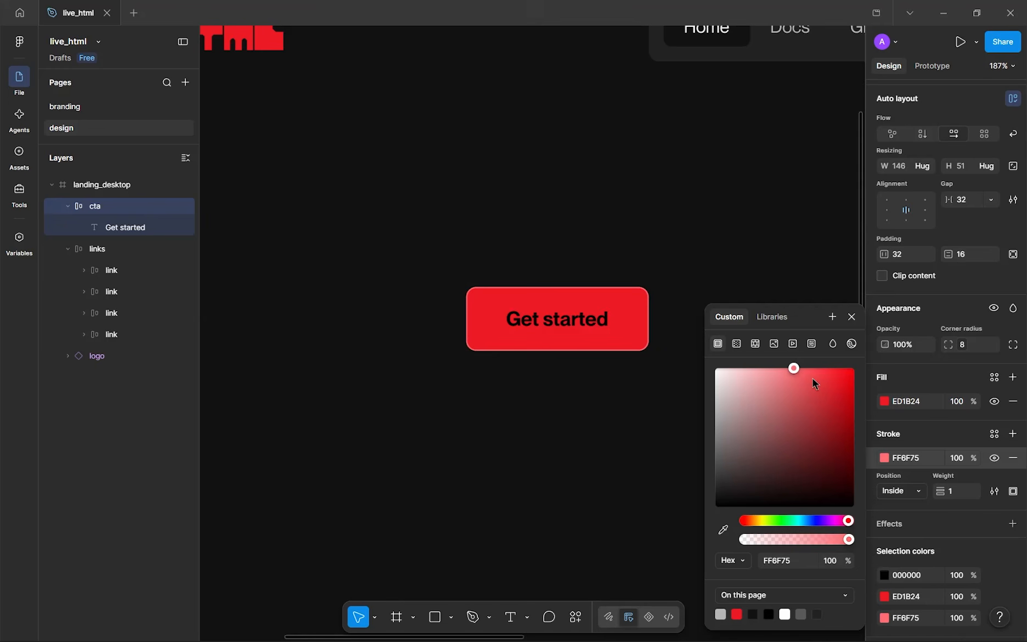
- Set the cta button's stroke weight to 2, trying 3 for comparison
{"action": "left_click", "coordinate": [956, 496]}
{"action": "type", "text": "2"}
{"action": "key", "text": "Up"}
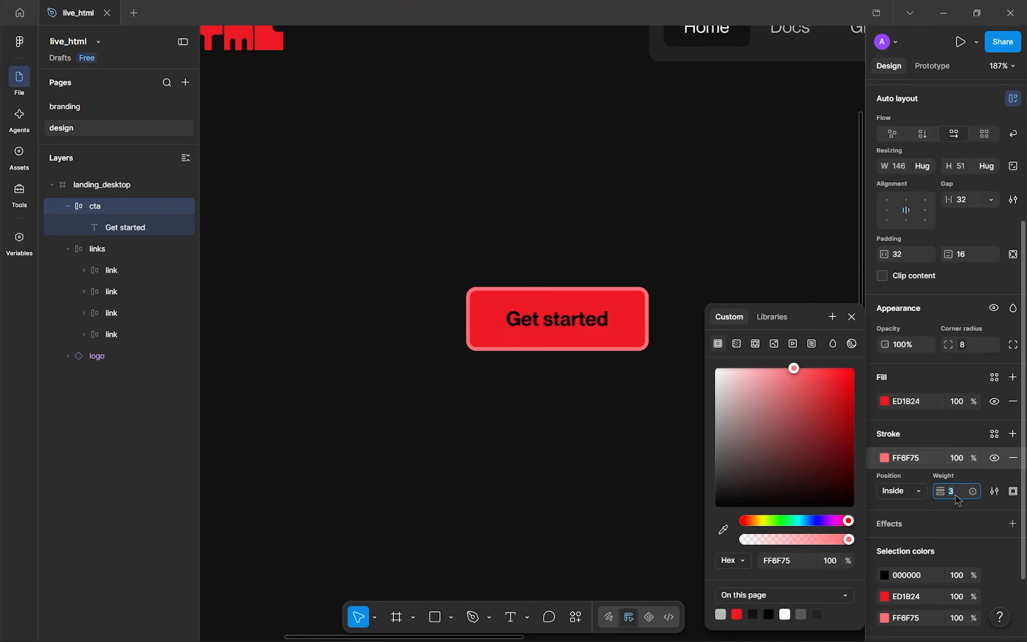
{"action": "key", "text": "Down"}
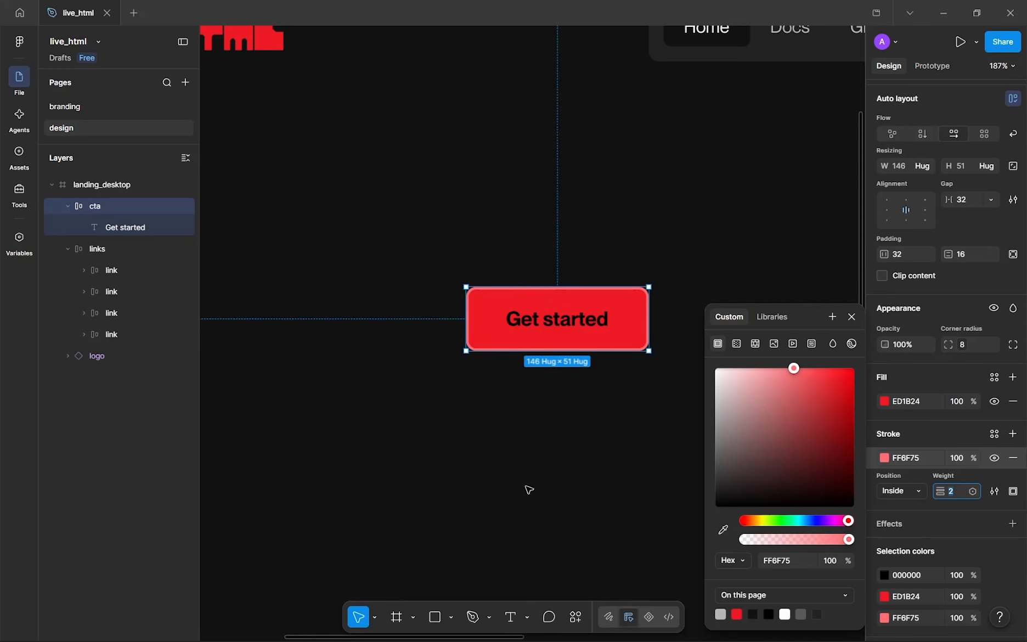
- Deselect the cta button and examine its outlined look up close and alongside the logo and navigation bar
{"action": "left_click", "coordinate": [497, 490]}
{"action": "scroll", "coordinate": [496, 489], "scroll_direction": "down", "scroll_amount": 3}
{"action": "scroll", "coordinate": [539, 489], "scroll_direction": "up", "scroll_amount": 3}
{"action": "left_click_drag", "start_coordinate": [539, 489], "coordinate": [498, 523]}
{"action": "scroll", "coordinate": [501, 521], "scroll_direction": "down", "scroll_amount": 2}
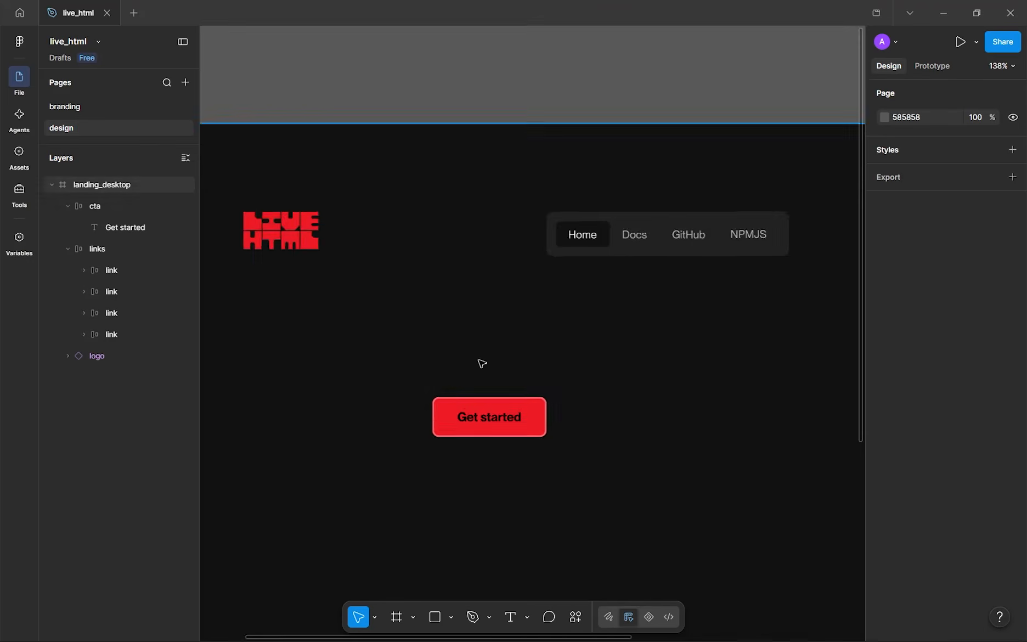
{"action": "scroll", "coordinate": [481, 362], "scroll_direction": "up", "scroll_amount": 2}
{"action": "scroll", "coordinate": [471, 464], "scroll_direction": "up", "scroll_amount": 3}
{"action": "left_click", "coordinate": [577, 468]}
{"action": "scroll", "coordinate": [587, 468], "scroll_direction": "down", "scroll_amount": 2}
{"action": "scroll", "coordinate": [633, 436], "scroll_direction": "up", "scroll_amount": 3}
{"action": "scroll", "coordinate": [631, 435], "scroll_direction": "down", "scroll_amount": 2}
{"action": "left_click_drag", "start_coordinate": [629, 461], "coordinate": [621, 307]}
{"action": "scroll", "coordinate": [617, 370], "scroll_direction": "down", "scroll_amount": 2}
{"action": "left_click_drag", "start_coordinate": [617, 370], "coordinate": [622, 293]}
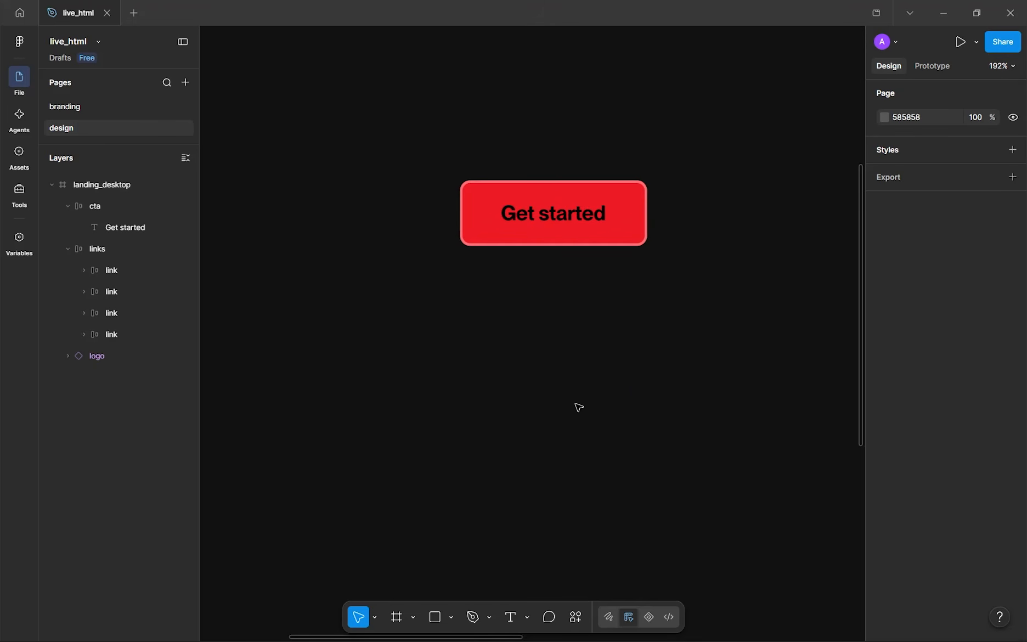
- Draw a white arrow pointing diagonally up and right at 45° below the cta button and set its width to 24
{"action": "key", "text": "shift+l"}
{"action": "mouse_move", "coordinate": [587, 393]}
{"action": "left_mouse_down"}
{"action": "mouse_move", "coordinate": [600, 374]}
{"action": "mouse_move", "coordinate": [555, 371]}
{"action": "mouse_move", "coordinate": [656, 360]}
{"action": "mouse_move", "coordinate": [537, 374]}
{"action": "mouse_move", "coordinate": [699, 371]}
{"action": "mouse_move", "coordinate": [518, 378]}
{"action": "mouse_move", "coordinate": [458, 401]}
{"action": "mouse_move", "coordinate": [500, 353]}
{"action": "mouse_move", "coordinate": [573, 331]}
{"action": "left_mouse_up"}
{"action": "mouse_move", "coordinate": [637, 326]}
{"action": "left_mouse_down"}
{"action": "mouse_move", "coordinate": [672, 348]}
{"action": "mouse_move", "coordinate": [686, 385]}
{"action": "mouse_move", "coordinate": [638, 321]}
{"action": "mouse_move", "coordinate": [509, 403]}
{"action": "mouse_move", "coordinate": [576, 330]}
{"action": "mouse_move", "coordinate": [616, 409]}
{"action": "mouse_move", "coordinate": [620, 367]}
{"action": "mouse_move", "coordinate": [634, 361]}
{"action": "mouse_move", "coordinate": [609, 385]}
{"action": "left_mouse_up"}
{"action": "left_click", "coordinate": [902, 349]}
{"action": "type", "text": "24"}
{"action": "key", "text": "Return"}
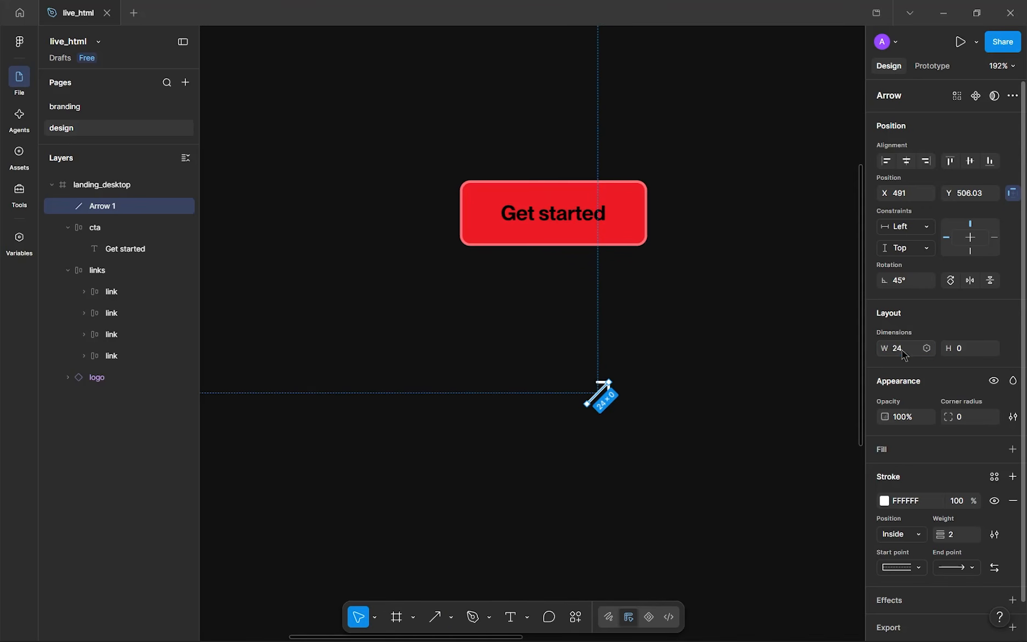
- Rename the arrow layer as arrow_accent and wrap it in an auto layout frame
{"action": "double_click", "coordinate": [111, 207]}
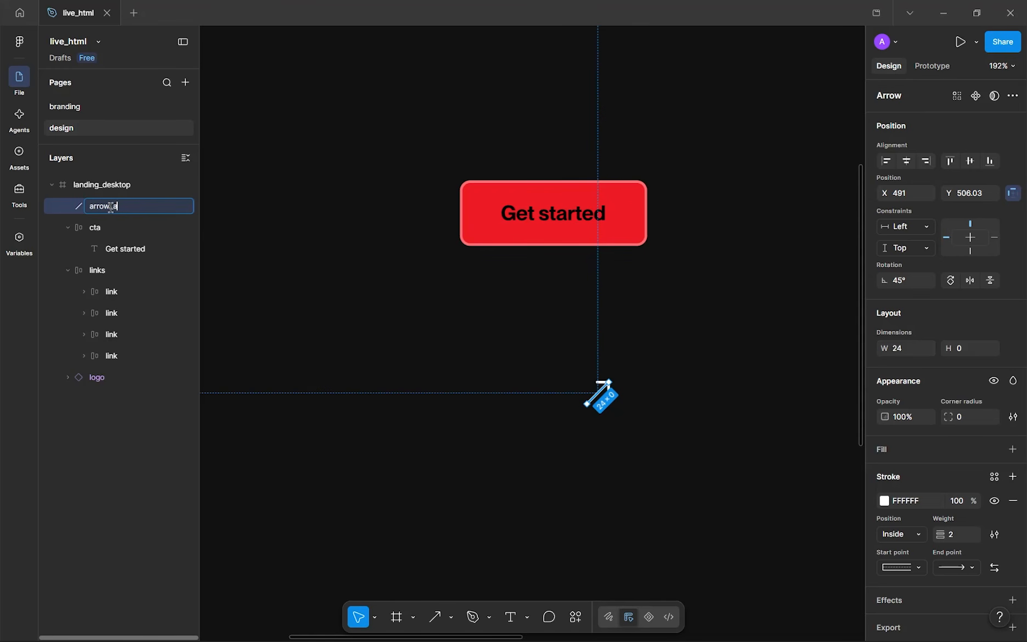
{"action": "key", "text": "Return"}
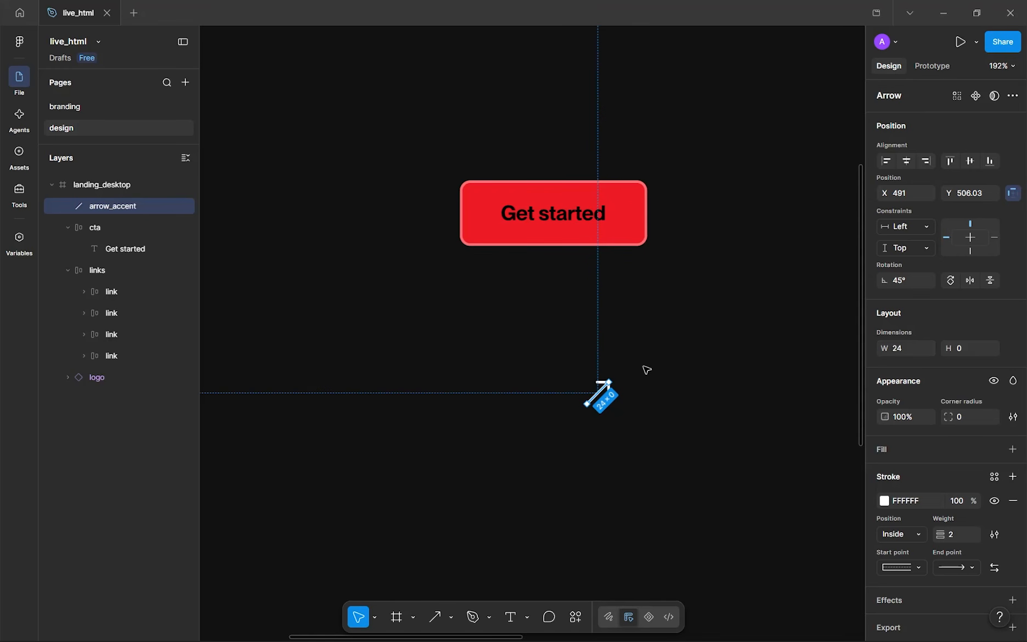
{"action": "key", "text": "shift+a"}
{"action": "scroll", "coordinate": [617, 401], "scroll_direction": "up", "scroll_amount": 3}
- Select arrow_accent inside its auto layout frame and open its stroke's start point options
{"action": "key", "text": "Return"}
{"action": "scroll", "coordinate": [565, 410], "scroll_direction": "up", "scroll_amount": 2}
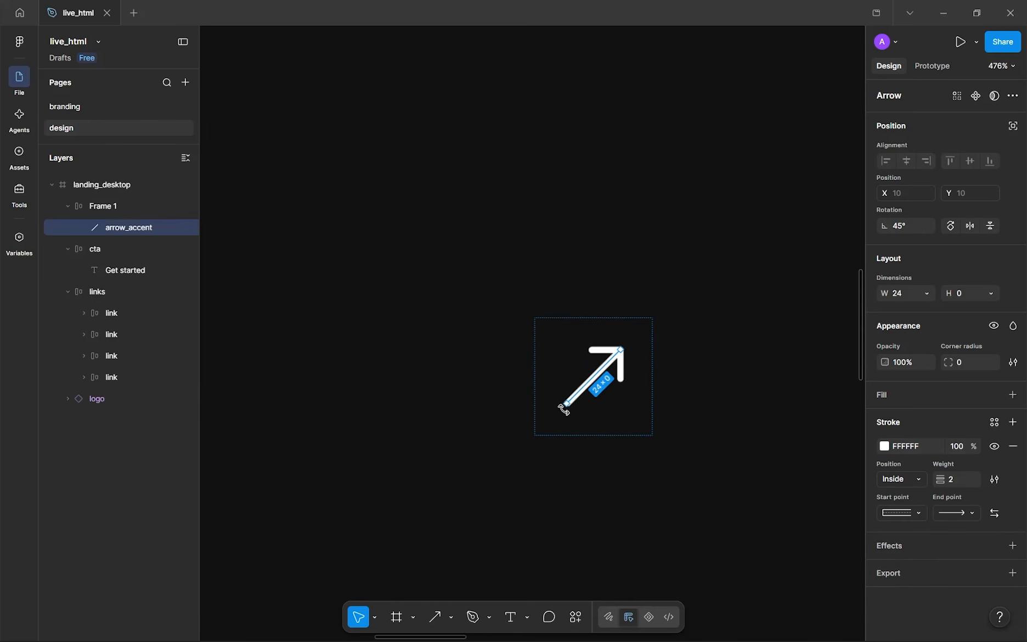
{"action": "scroll", "coordinate": [564, 409], "scroll_direction": "up", "scroll_amount": 2}
{"action": "left_click", "coordinate": [904, 513]}
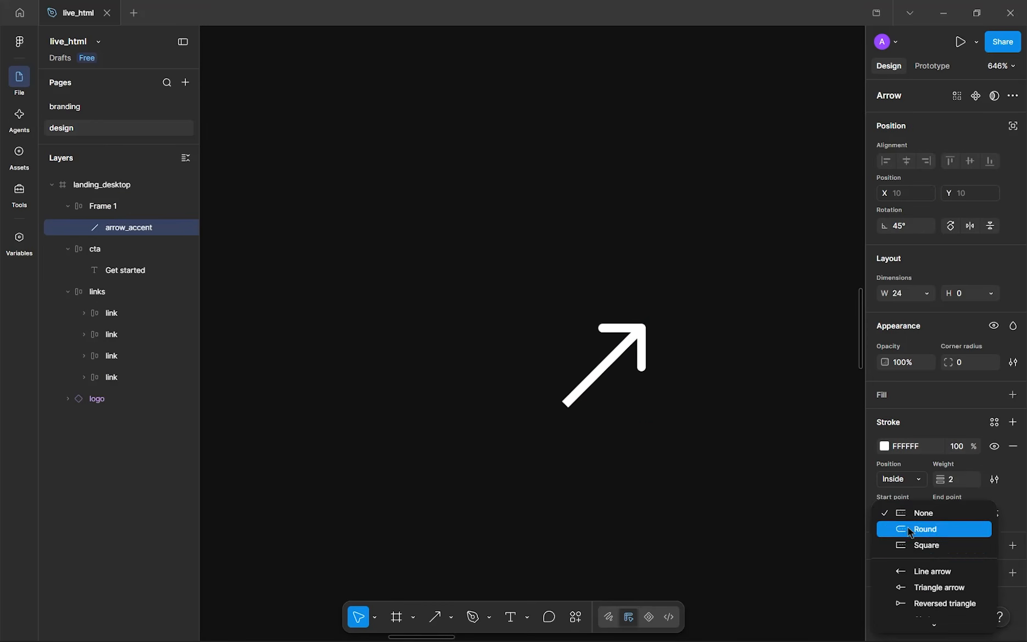
- Give the arrow line a Round start point
{"action": "left_click", "coordinate": [908, 528]}
{"action": "left_click", "coordinate": [596, 479]}
{"action": "scroll", "coordinate": [597, 432], "scroll_direction": "down", "scroll_amount": 3}
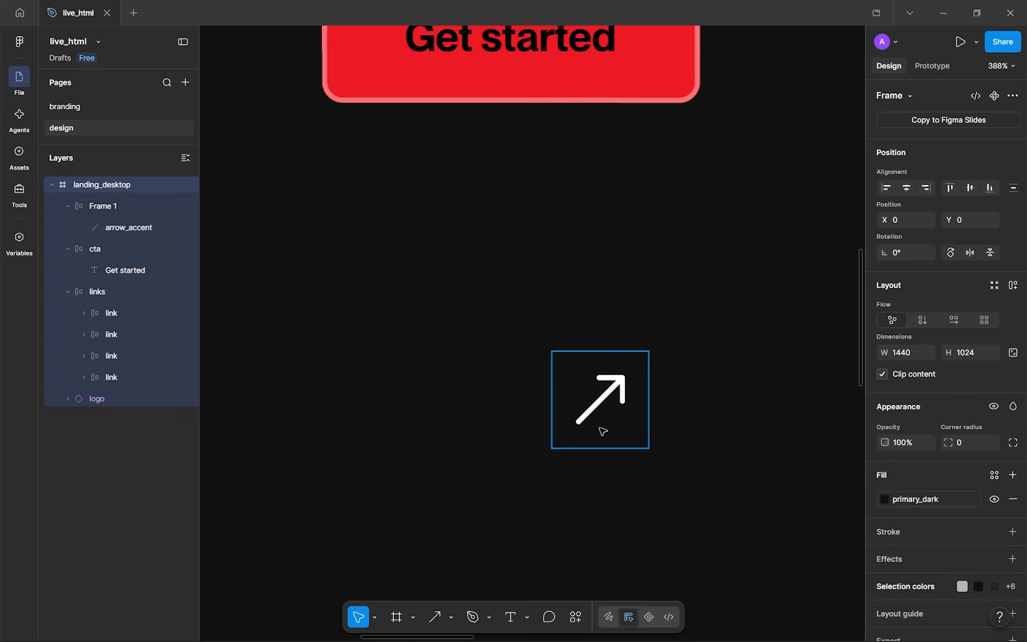
- Add a fill to the frame around the arrow and set it to the canvas background colour 111111
{"action": "left_click", "coordinate": [602, 432]}
{"action": "scroll", "coordinate": [603, 432], "scroll_direction": "down", "scroll_amount": 3}
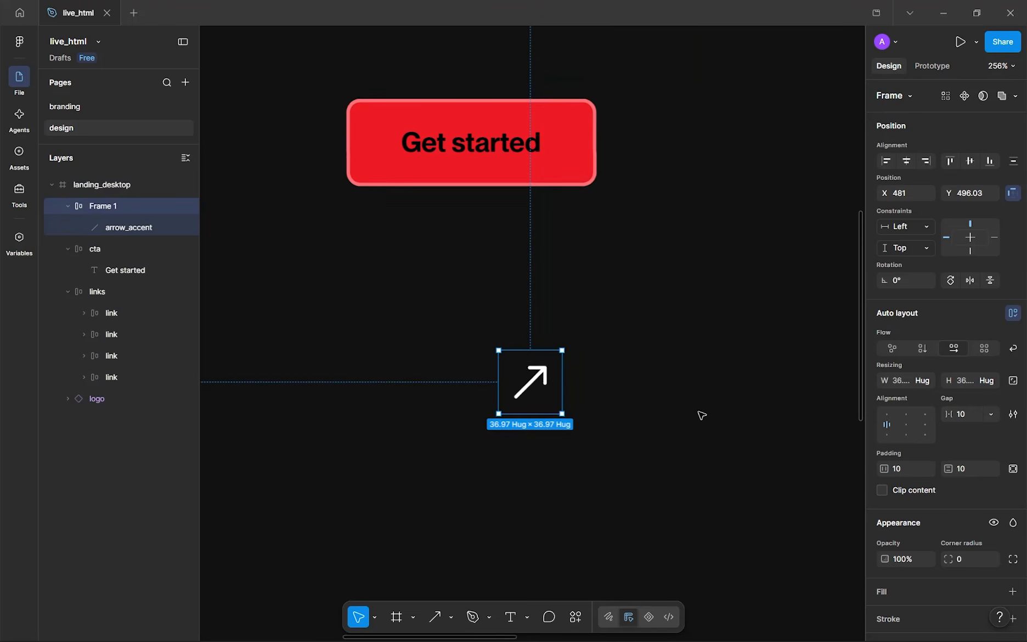
{"action": "scroll", "coordinate": [936, 509], "scroll_direction": "down", "scroll_amount": 3}
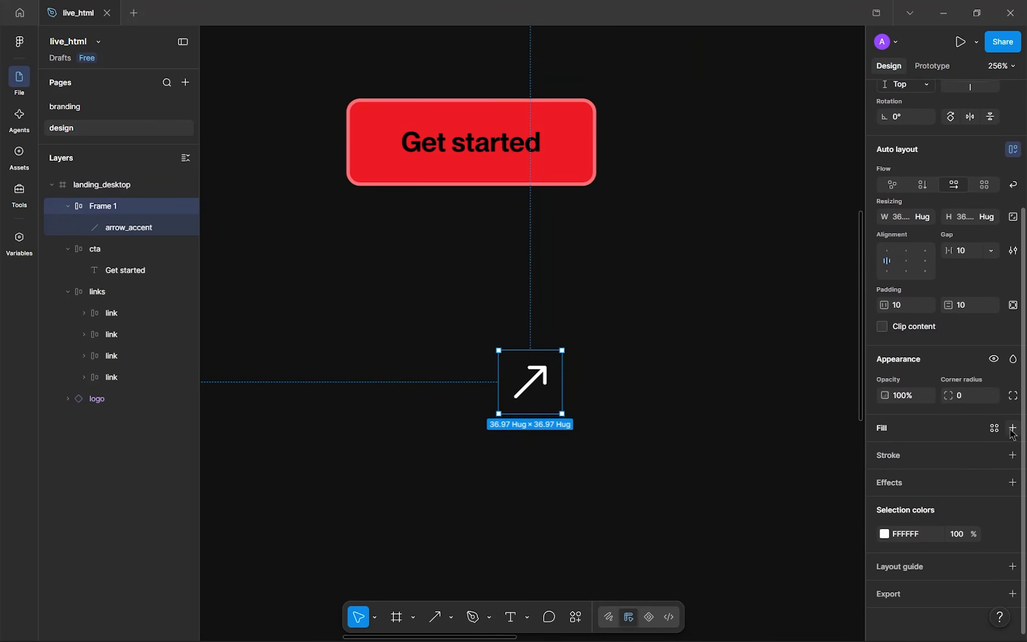
{"action": "left_click", "coordinate": [1013, 428]}
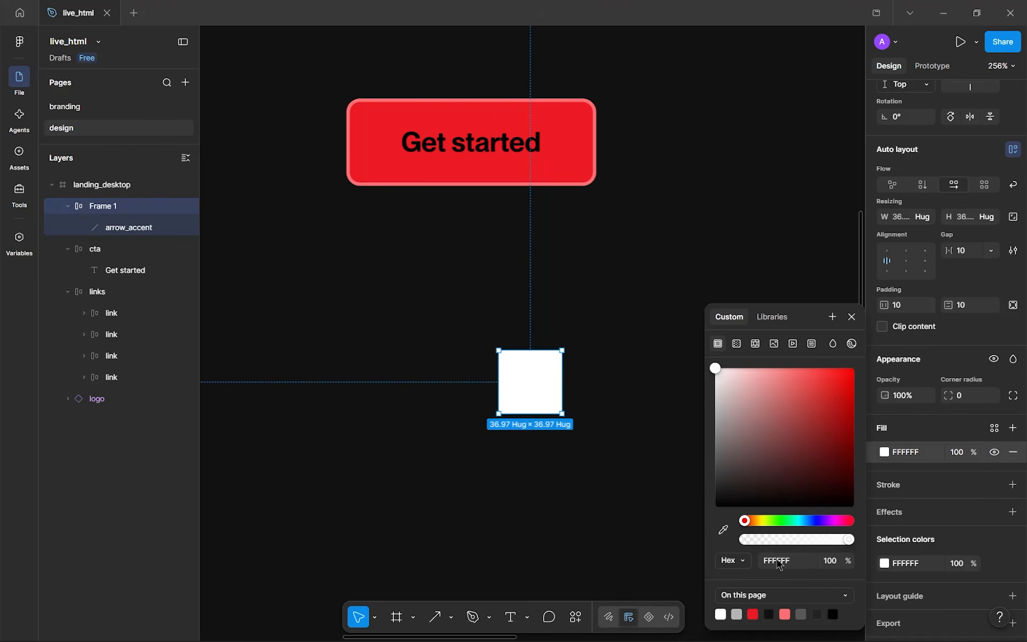
{"action": "left_click", "coordinate": [636, 437]}
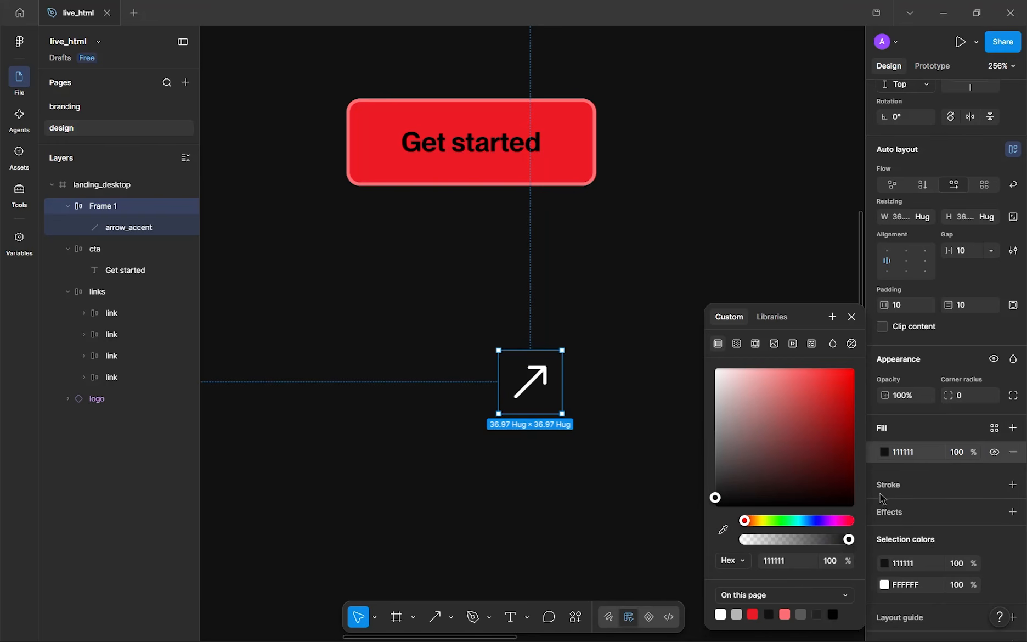
{"action": "left_click", "coordinate": [850, 316]}
- Move the arrow frame up towards the Get started button and apply the secondary_br variable to its corner radius
{"action": "left_click_drag", "start_coordinate": [526, 377], "coordinate": [525, 328]}
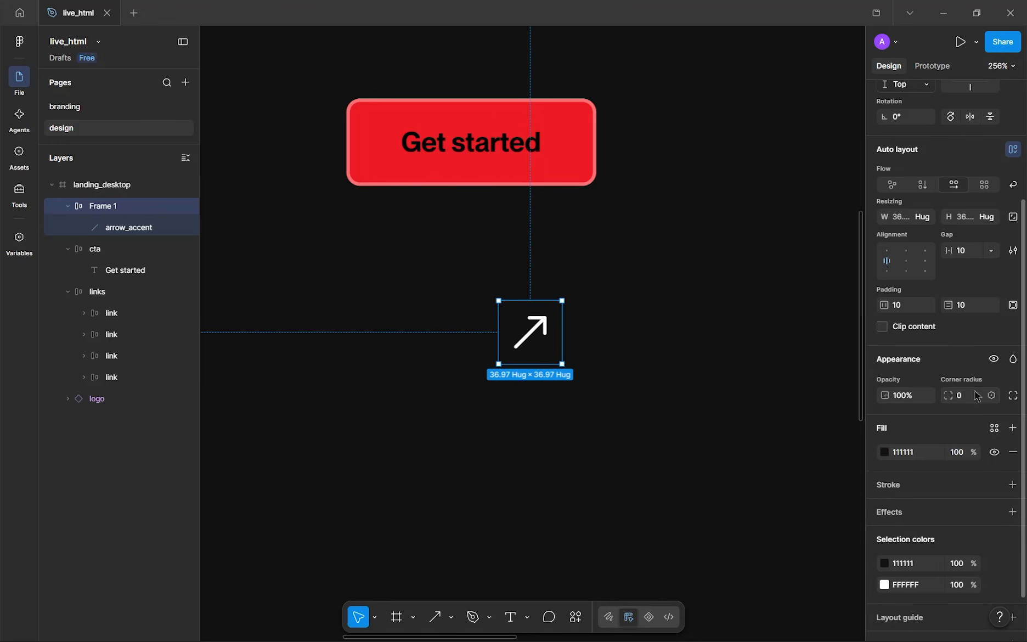
{"action": "left_click", "coordinate": [992, 397]}
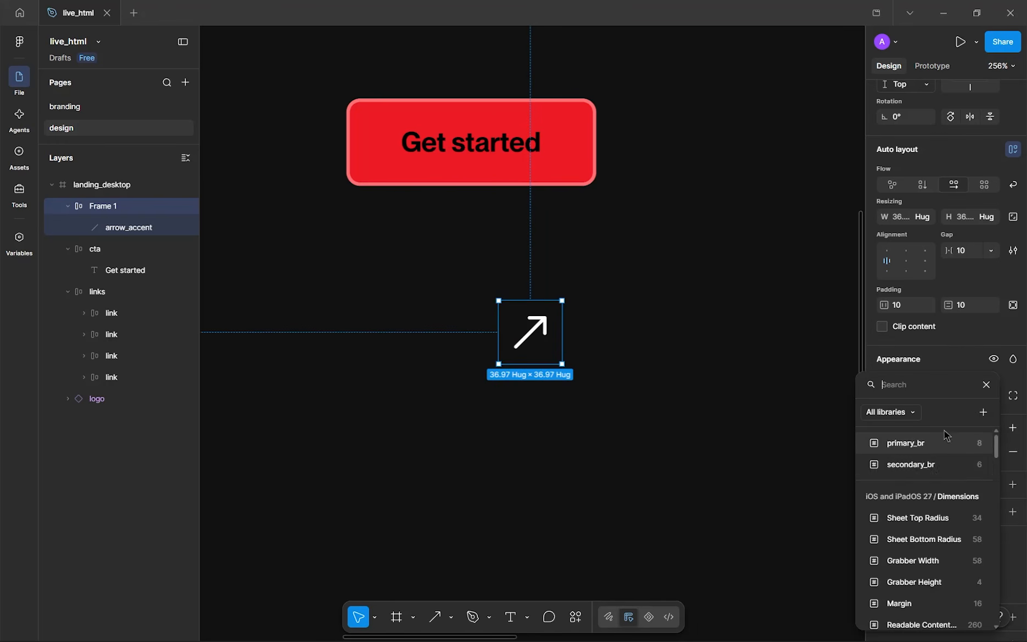
{"action": "left_click", "coordinate": [939, 465]}
{"action": "left_click", "coordinate": [618, 409]}
- Cut the arrow frame and paste it into the cta button beside the Get started text
{"action": "left_click_drag", "start_coordinate": [546, 332], "coordinate": [547, 158]}
{"action": "key", "text": "ctrl+x"}
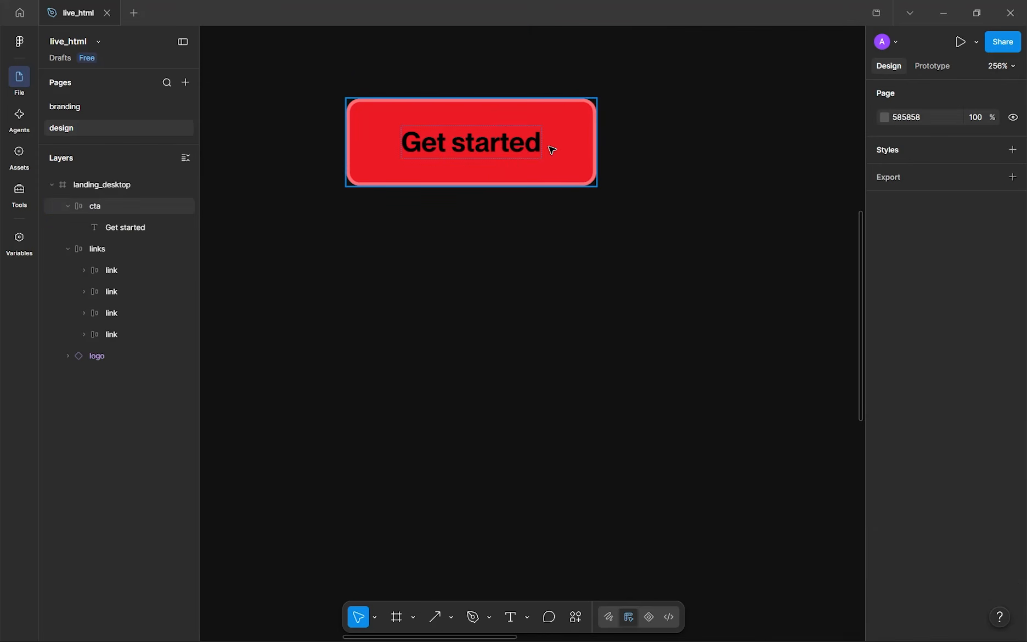
{"action": "left_click", "coordinate": [548, 146]}
{"action": "key", "text": "ctrl+v"}
{"action": "scroll", "coordinate": [547, 175], "scroll_direction": "up", "scroll_amount": 3}
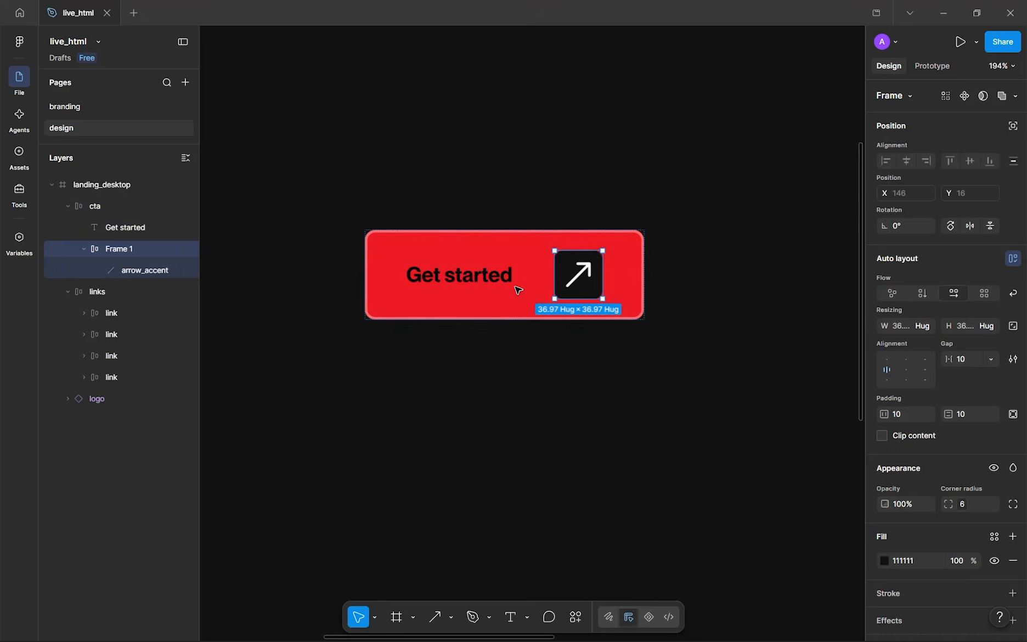
- Set the gap and both the horizontal and vertical padding of the arrow frame inside the button to 0
{"action": "left_click", "coordinate": [543, 300]}
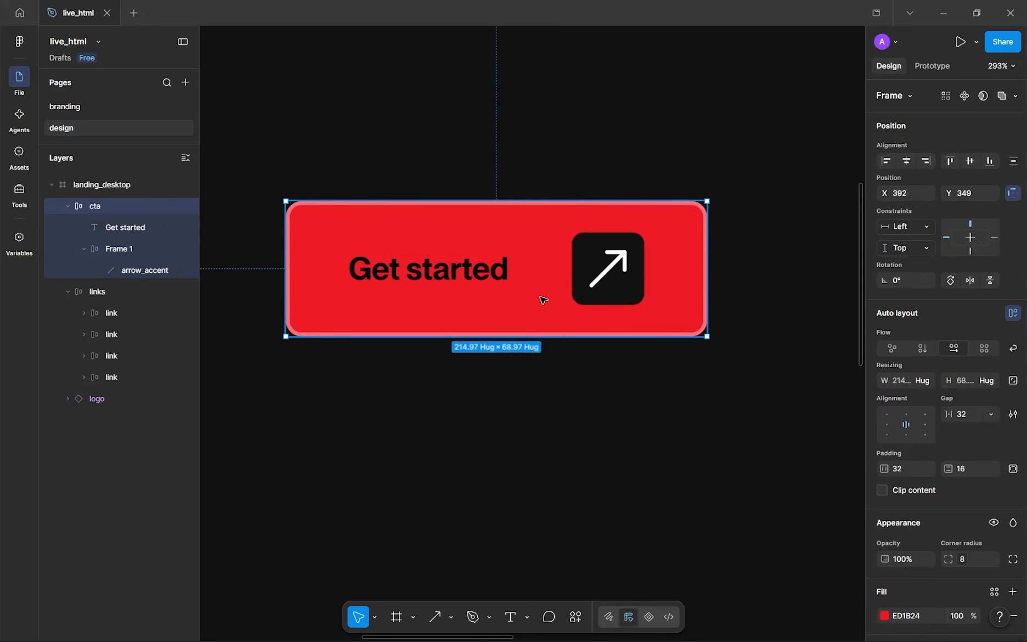
{"action": "double_click", "coordinate": [608, 285]}
{"action": "scroll", "coordinate": [608, 282], "scroll_direction": "up", "scroll_amount": 5}
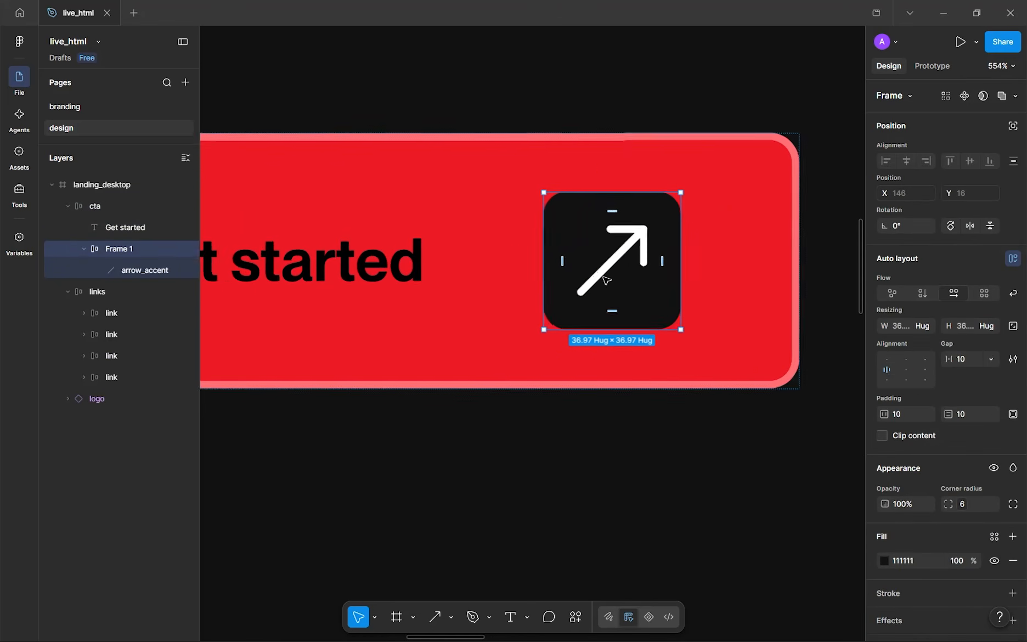
{"action": "left_click_drag", "start_coordinate": [608, 282], "coordinate": [544, 298]}
{"action": "scroll", "coordinate": [546, 290], "scroll_direction": "down", "scroll_amount": 1}
{"action": "type", "text": "0"}
{"action": "left_click", "coordinate": [971, 418]}
{"action": "left_click", "coordinate": [902, 414]}
{"action": "type", "text": "0"}
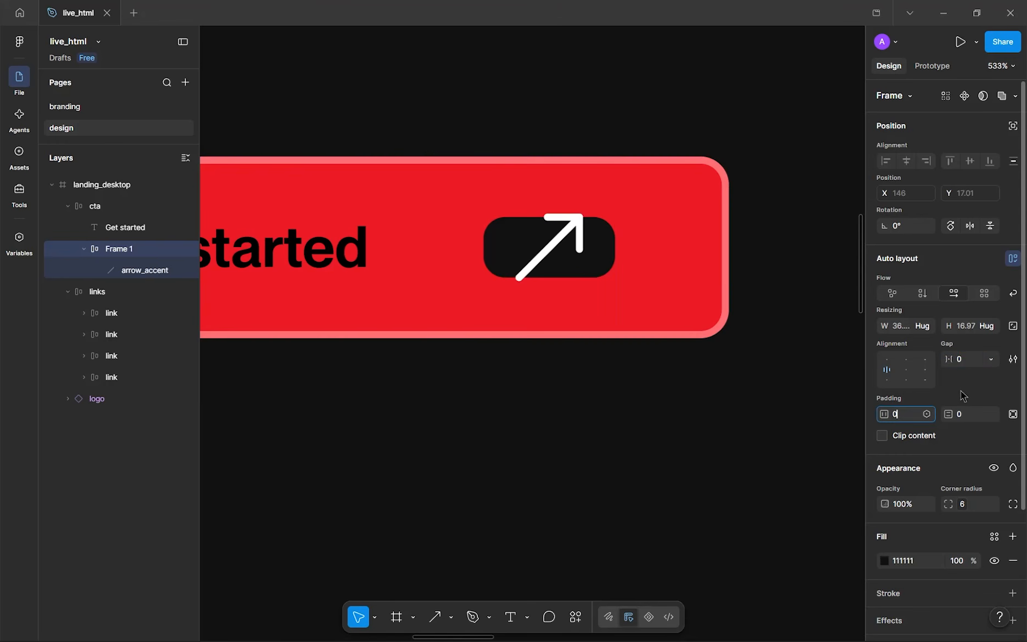
{"action": "key", "text": "Return"}
- Set the arrow frame's horizontal and vertical padding to 8
{"action": "left_click", "coordinate": [911, 416]}
{"action": "type", "text": "8"}
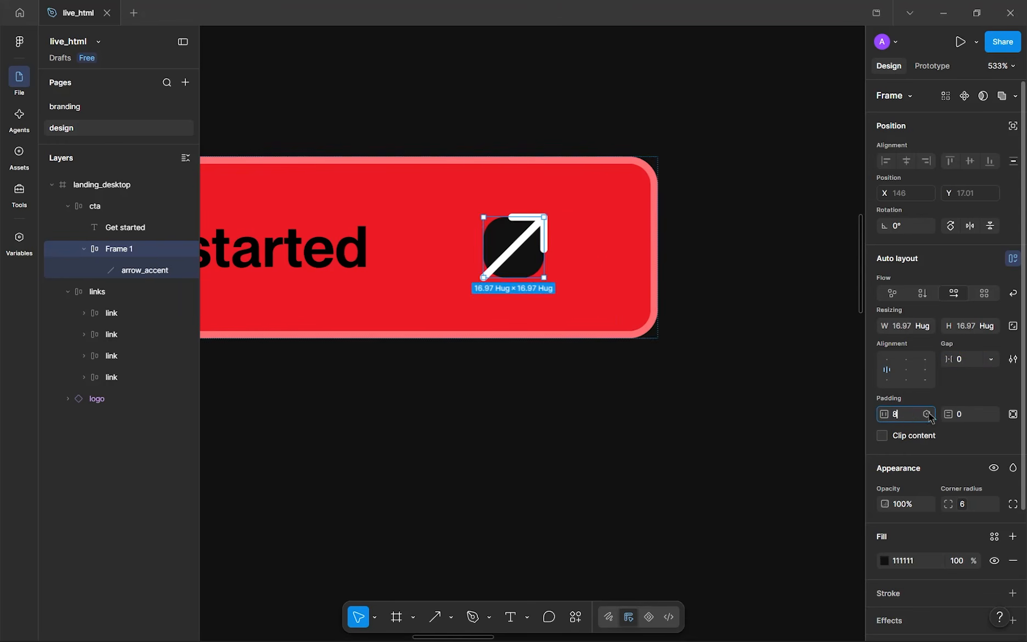
{"action": "left_click", "coordinate": [975, 413]}
{"action": "type", "text": "8"}
{"action": "key", "text": "Return"}
{"action": "scroll", "coordinate": [534, 256], "scroll_direction": "down", "scroll_amount": 3}
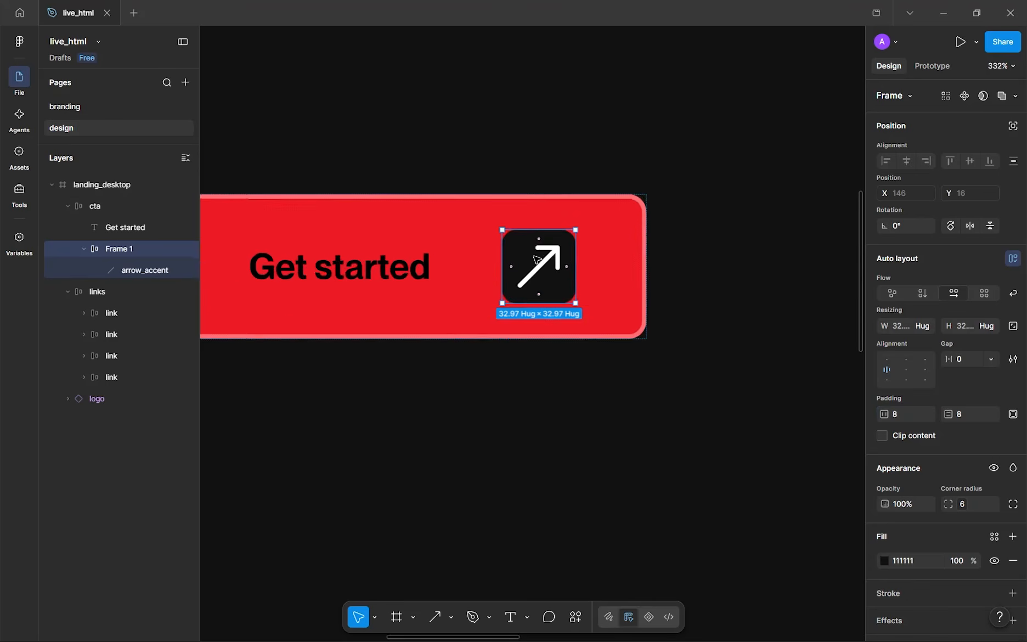
- Try a vertical padding of 8 on the cta button and settle on 12
{"action": "scroll", "coordinate": [534, 256], "scroll_direction": "down", "scroll_amount": 4}
{"action": "left_click", "coordinate": [518, 301]}
{"action": "left_click_drag", "start_coordinate": [518, 301], "coordinate": [619, 348]}
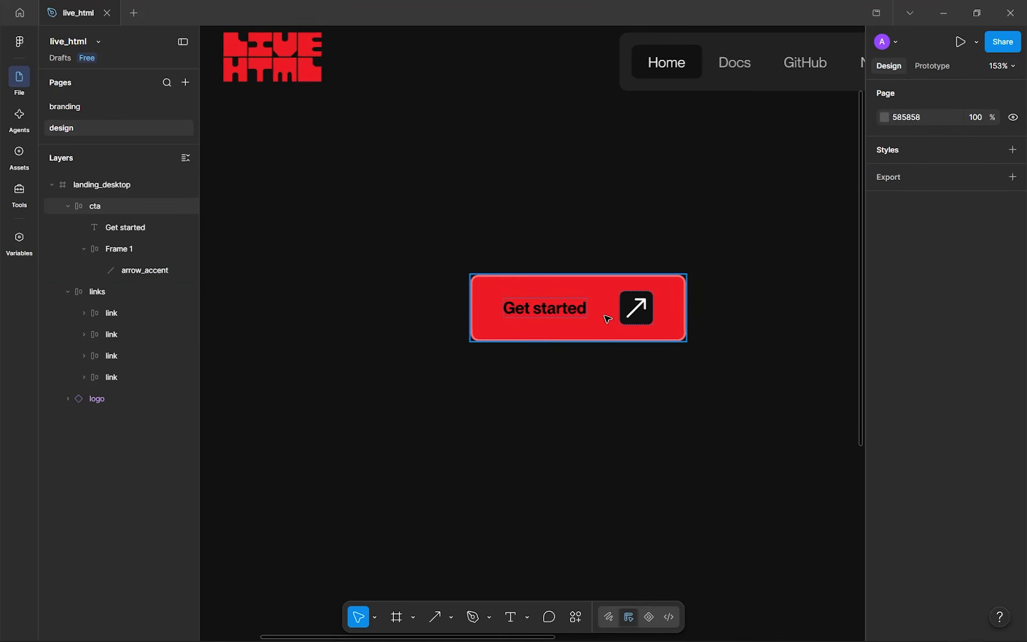
{"action": "left_click", "coordinate": [607, 319]}
{"action": "scroll", "coordinate": [979, 340], "scroll_direction": "down", "scroll_amount": 3}
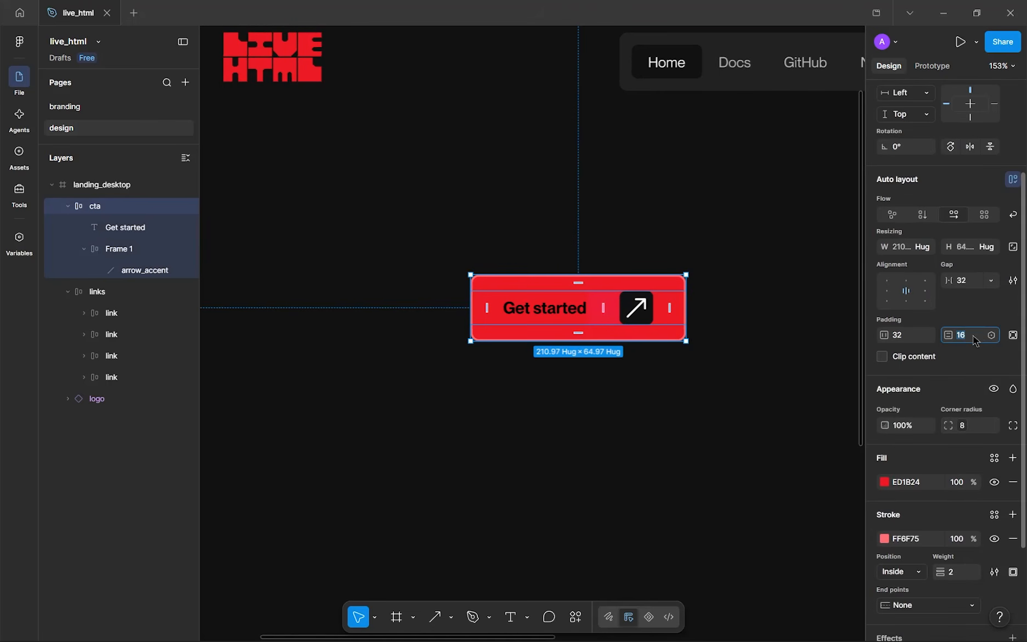
{"action": "type", "text": "8"}
{"action": "key", "text": "Return"}
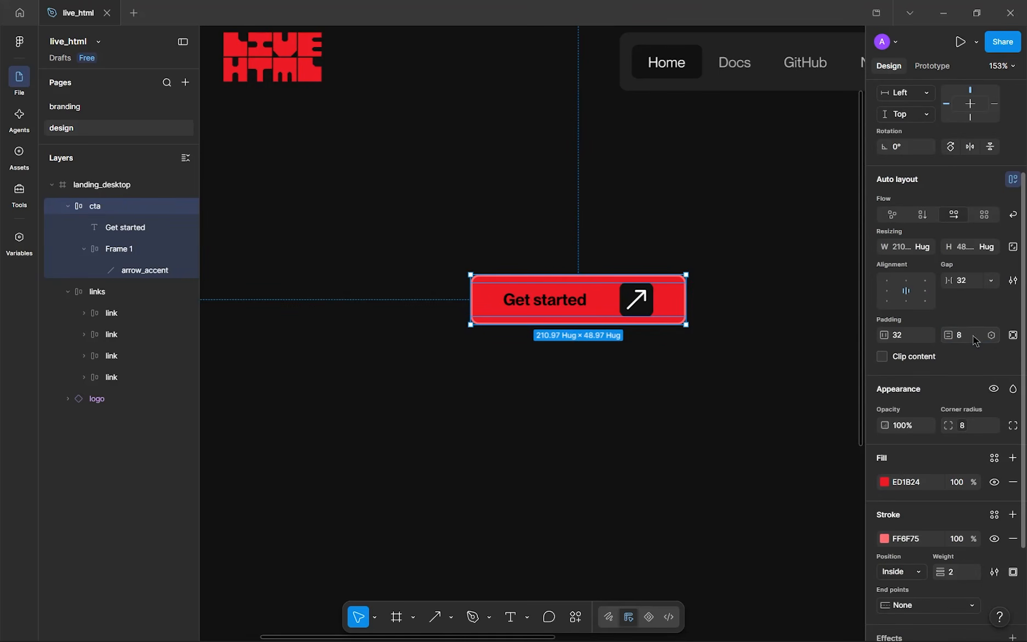
{"action": "type", "text": "12"}
{"action": "key", "text": "Return"}
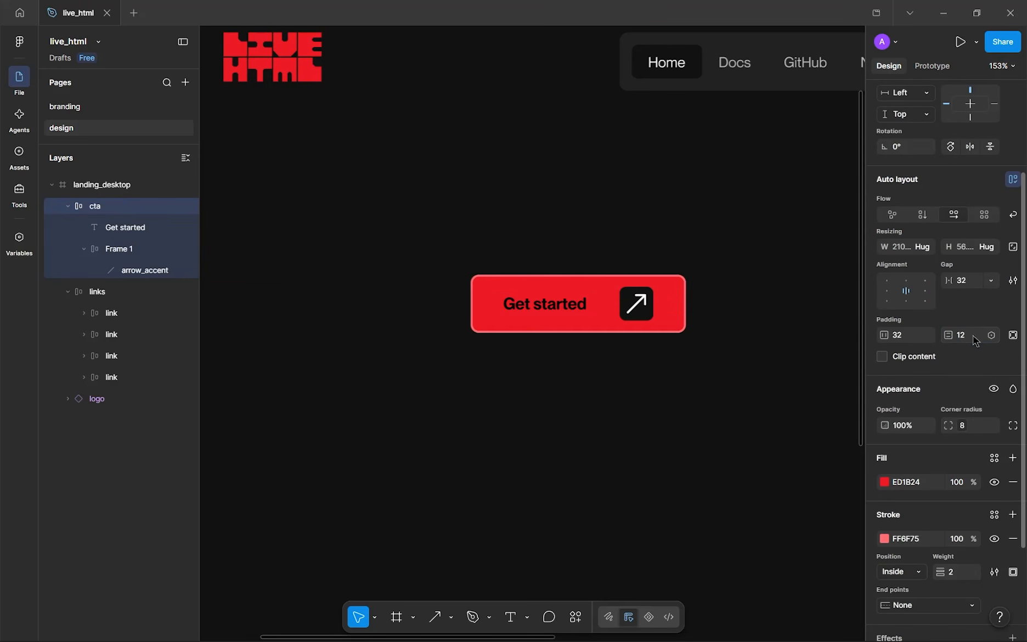
- Set the cta button's horizontal padding to 16 and enable Clip content
{"action": "left_click", "coordinate": [904, 338]}
{"action": "type", "text": "16"}
{"action": "left_click", "coordinate": [882, 356]}
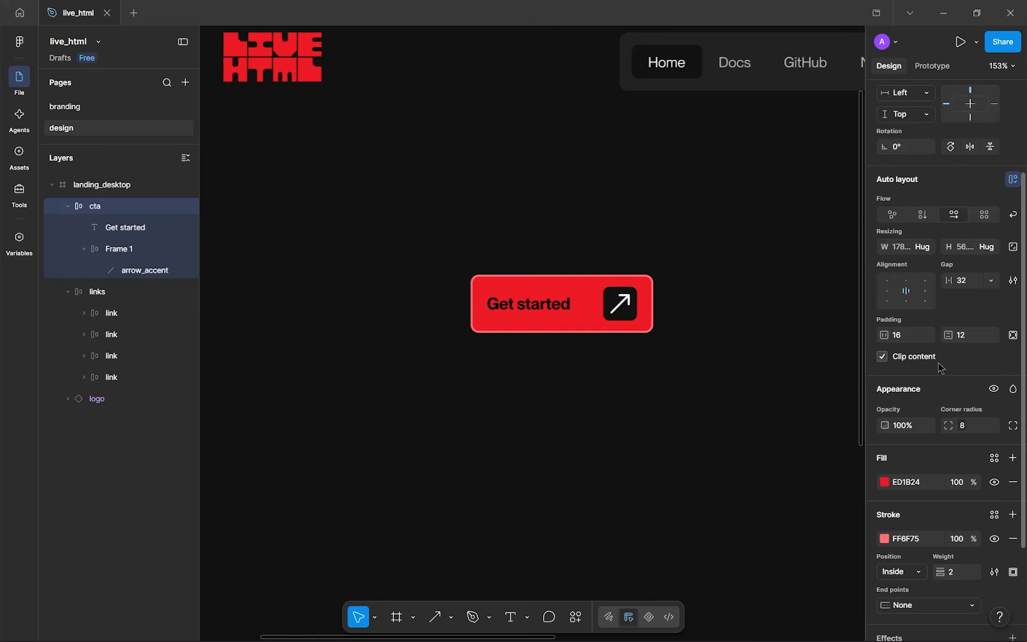
{"action": "left_click", "coordinate": [656, 362]}
- Examine the Get started button with its arrow up close and in the context of the whole landing_desktop frame
{"action": "scroll", "coordinate": [656, 363], "scroll_direction": "up", "scroll_amount": 5}
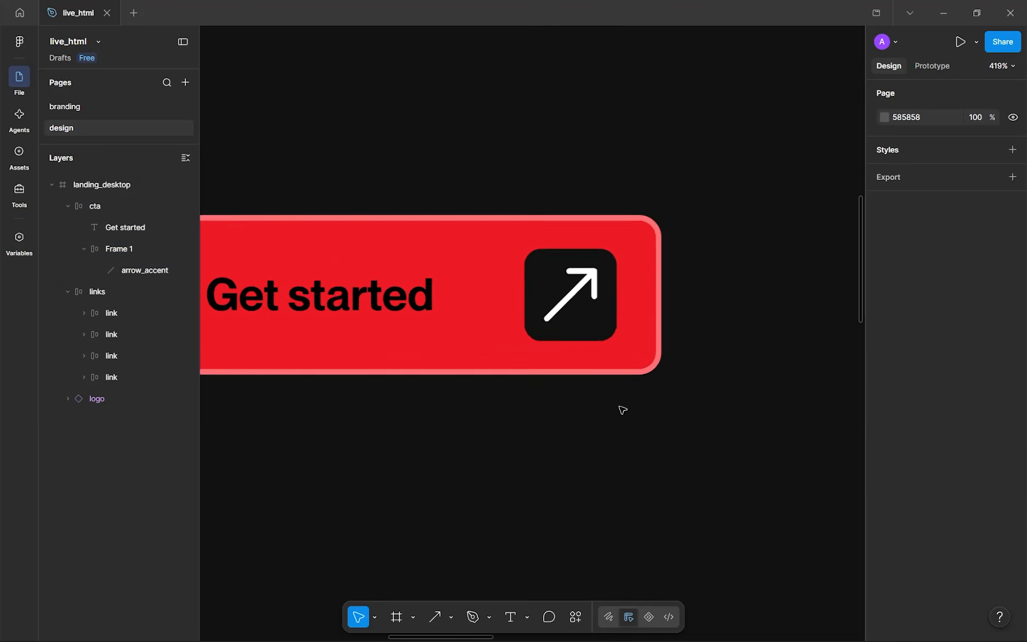
{"action": "scroll", "coordinate": [670, 434], "scroll_direction": "down", "scroll_amount": 2}
{"action": "scroll", "coordinate": [712, 409], "scroll_direction": "up", "scroll_amount": 5}
{"action": "scroll", "coordinate": [670, 326], "scroll_direction": "down", "scroll_amount": 3}
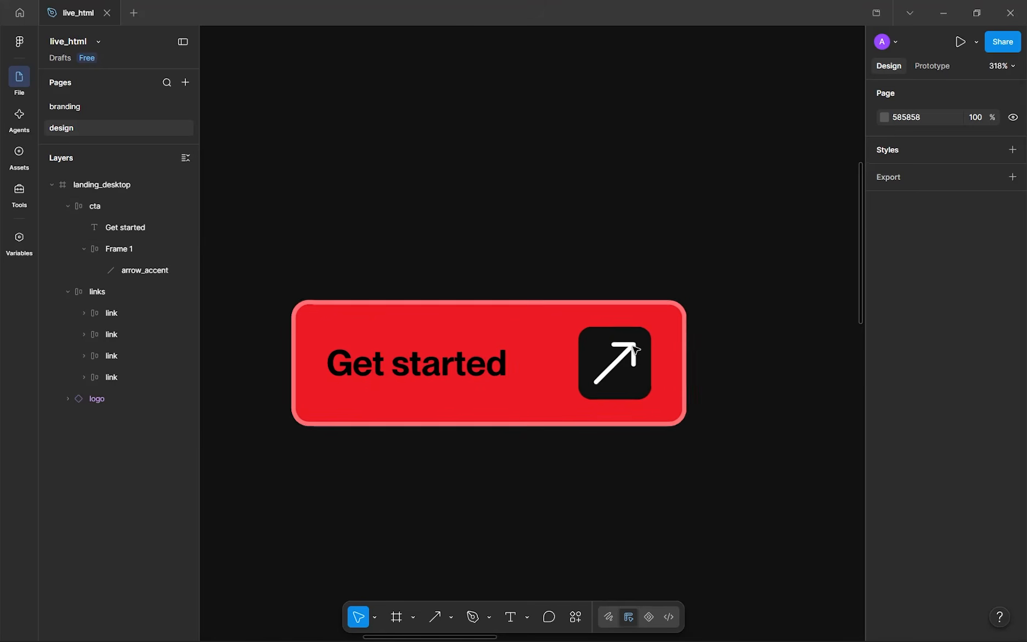
{"action": "scroll", "coordinate": [346, 327], "scroll_direction": "down", "scroll_amount": 3}
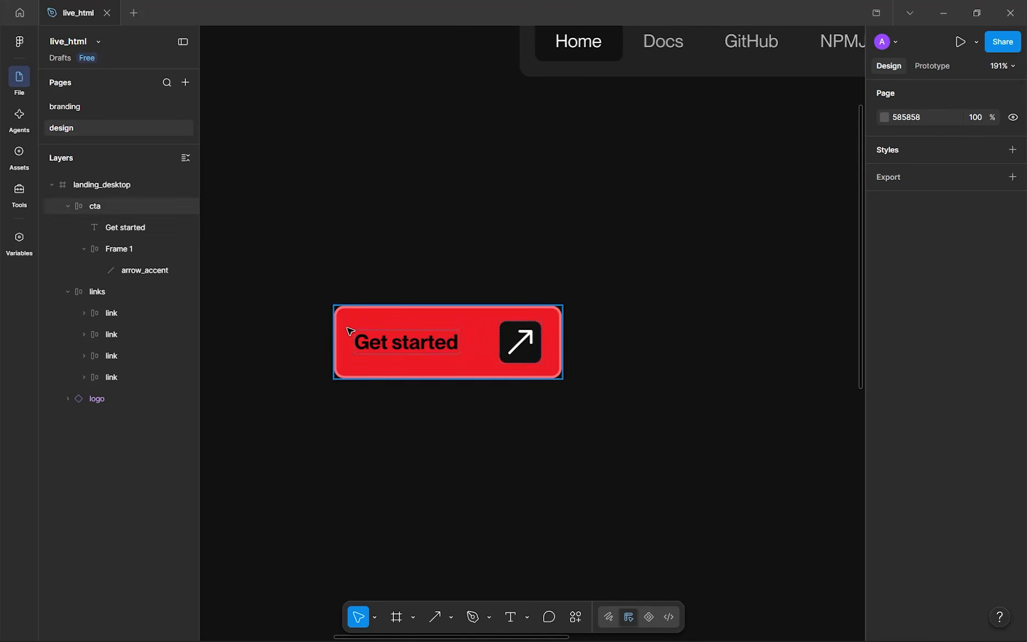
{"action": "scroll", "coordinate": [347, 328], "scroll_direction": "down", "scroll_amount": 6}
{"action": "left_click_drag", "start_coordinate": [441, 410], "coordinate": [488, 400]}
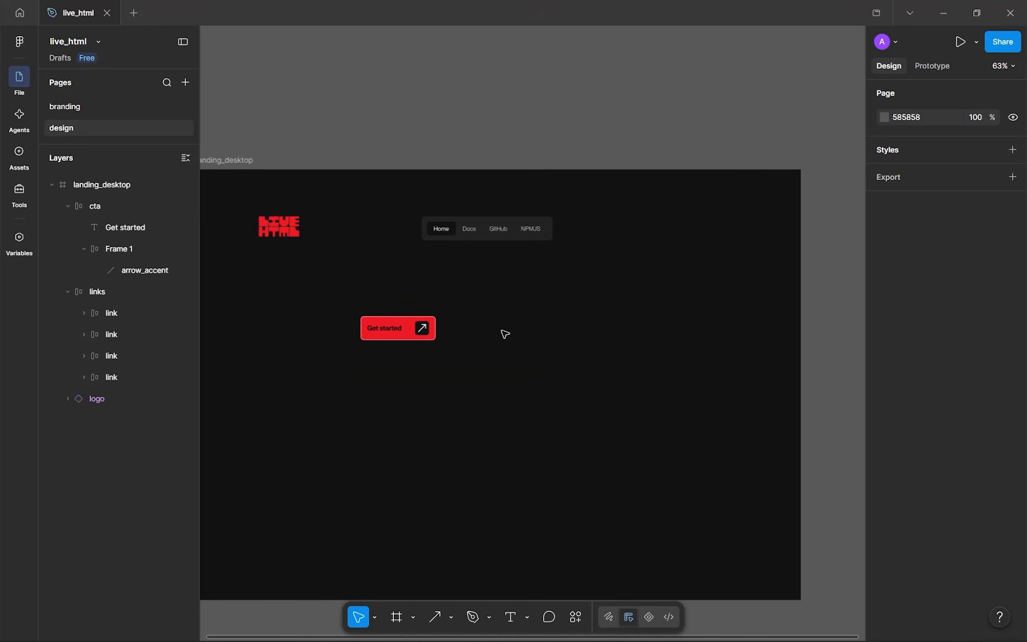
- Rename the button's Frame 1 layer as accent and its arrow_accent layer as arrow
{"action": "left_click", "coordinate": [137, 251]}
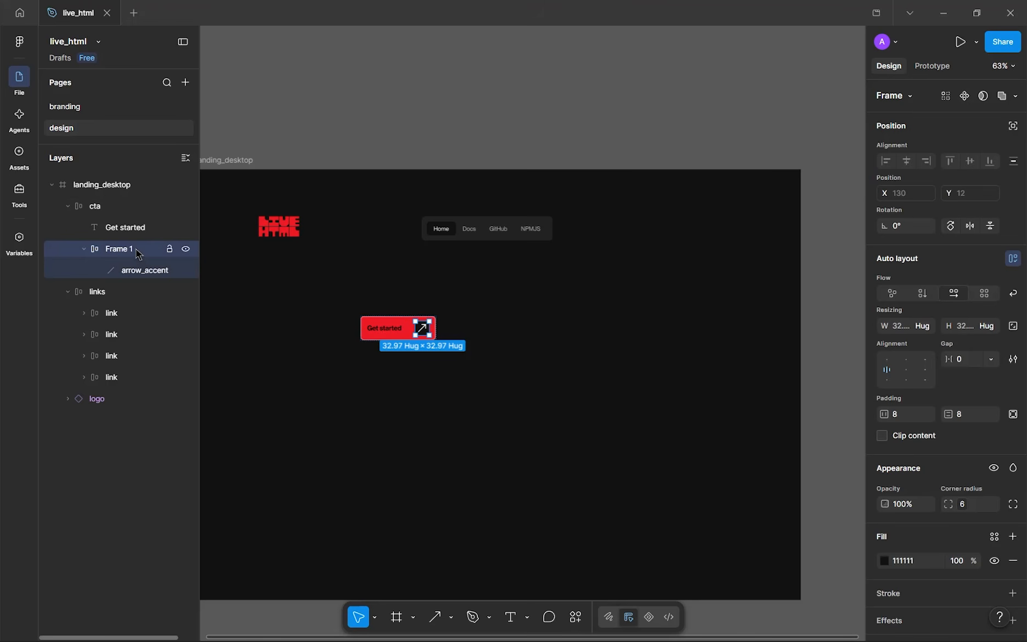
{"action": "double_click", "coordinate": [126, 249]}
{"action": "key", "text": "Tab"}
{"action": "type", "text": "ar"}
{"action": "key", "text": "Return"}
{"action": "left_click", "coordinate": [392, 390]}
- Move the Get started button into the header row, to the right of the navigation links
{"action": "scroll", "coordinate": [390, 298], "scroll_direction": "up", "scroll_amount": 5}
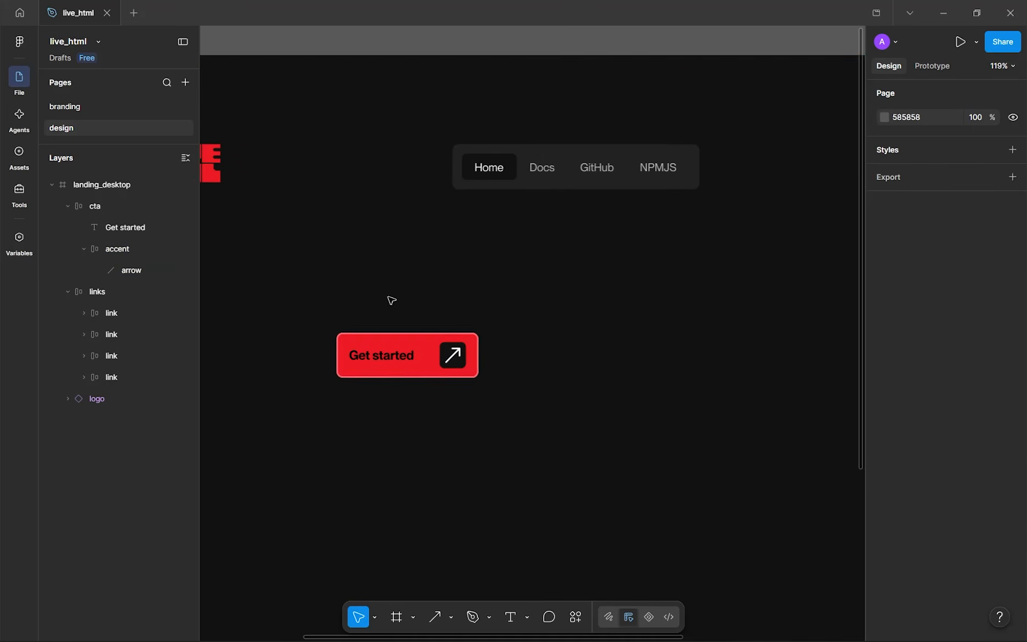
{"action": "left_click", "coordinate": [396, 367]}
{"action": "left_click_drag", "start_coordinate": [396, 367], "coordinate": [717, 235]}
{"action": "scroll", "coordinate": [544, 307], "scroll_direction": "down", "scroll_amount": 4}
{"action": "scroll", "coordinate": [546, 305], "scroll_direction": "down", "scroll_amount": 3}
{"action": "left_click", "coordinate": [711, 268]}
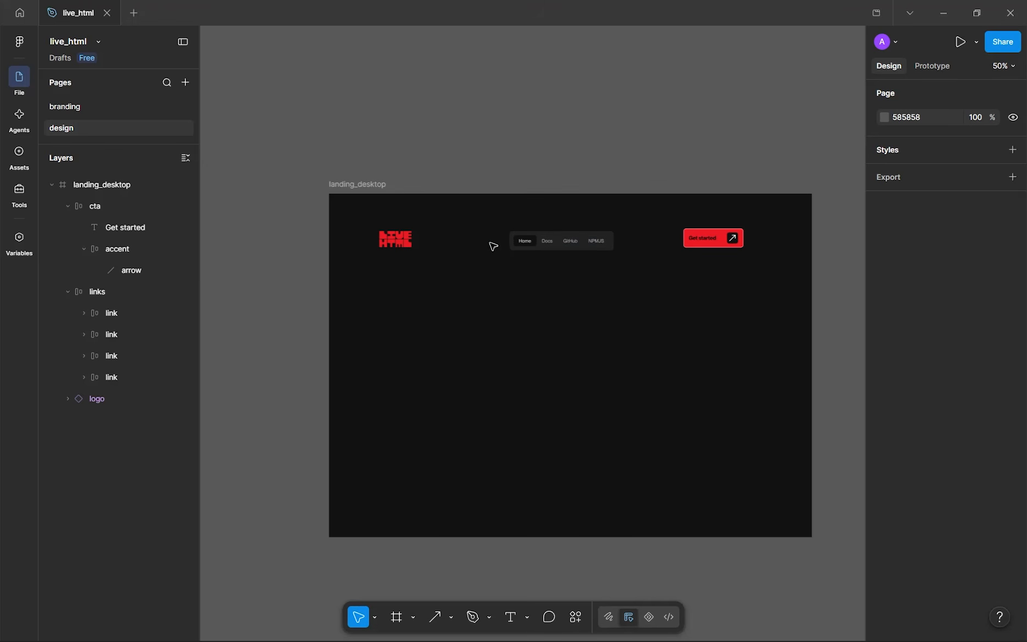
- Collapse the links and cta frames in the layer list
{"action": "left_click_drag", "start_coordinate": [693, 290], "coordinate": [725, 256]}
{"action": "left_click_drag", "start_coordinate": [709, 299], "coordinate": [730, 251]}
{"action": "left_click", "coordinate": [68, 292]}
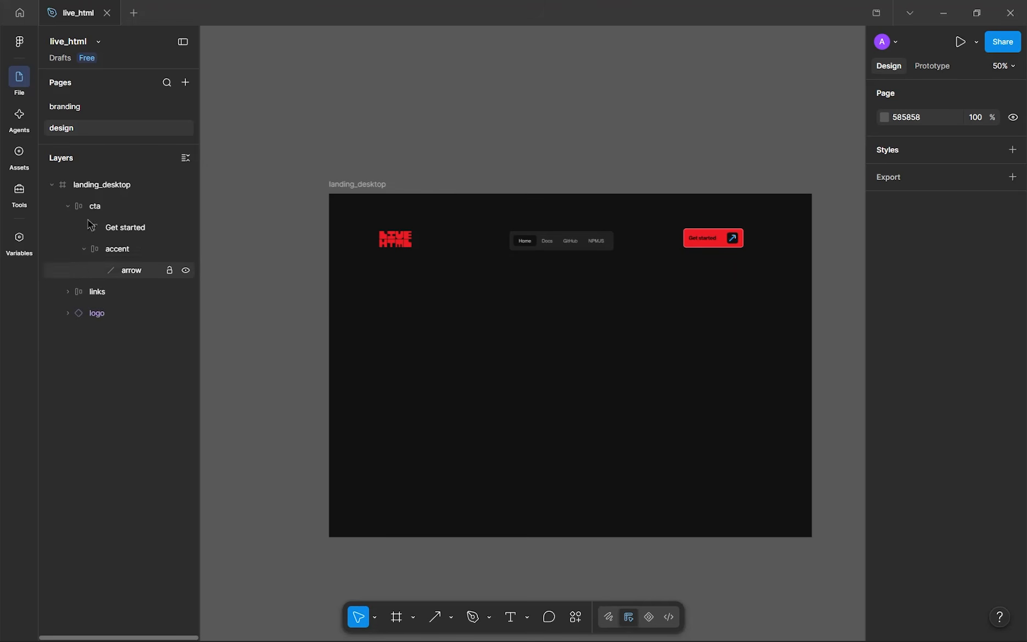
{"action": "left_click", "coordinate": [68, 206]}
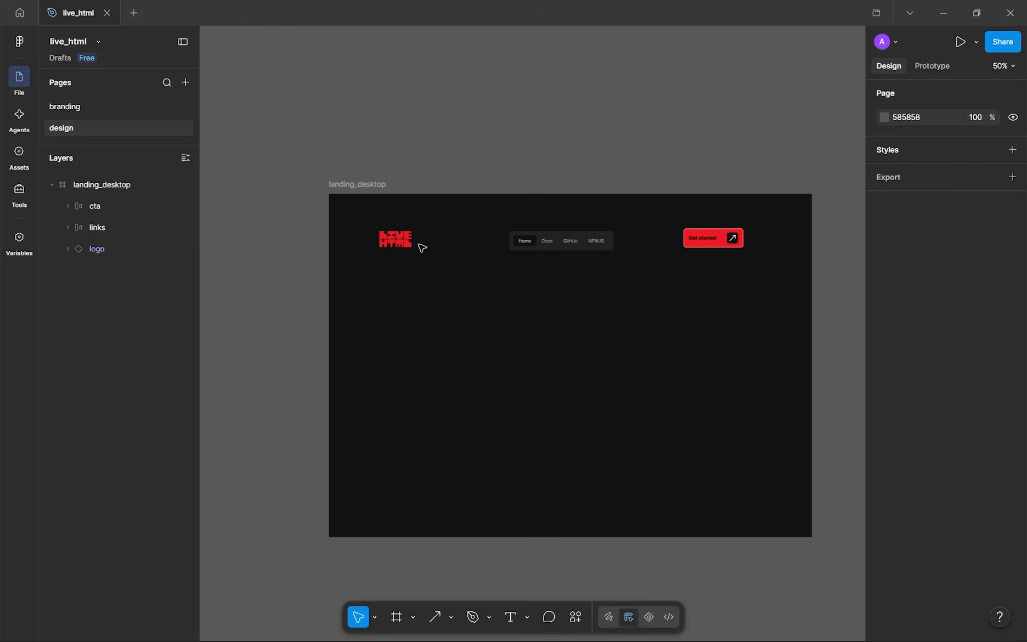
- Wrap the logo, links and cta button in one auto layout frame and rename it navbar
{"action": "scroll", "coordinate": [381, 250], "scroll_direction": "up", "scroll_amount": 3}
{"action": "scroll", "coordinate": [381, 249], "scroll_direction": "up", "scroll_amount": 3}
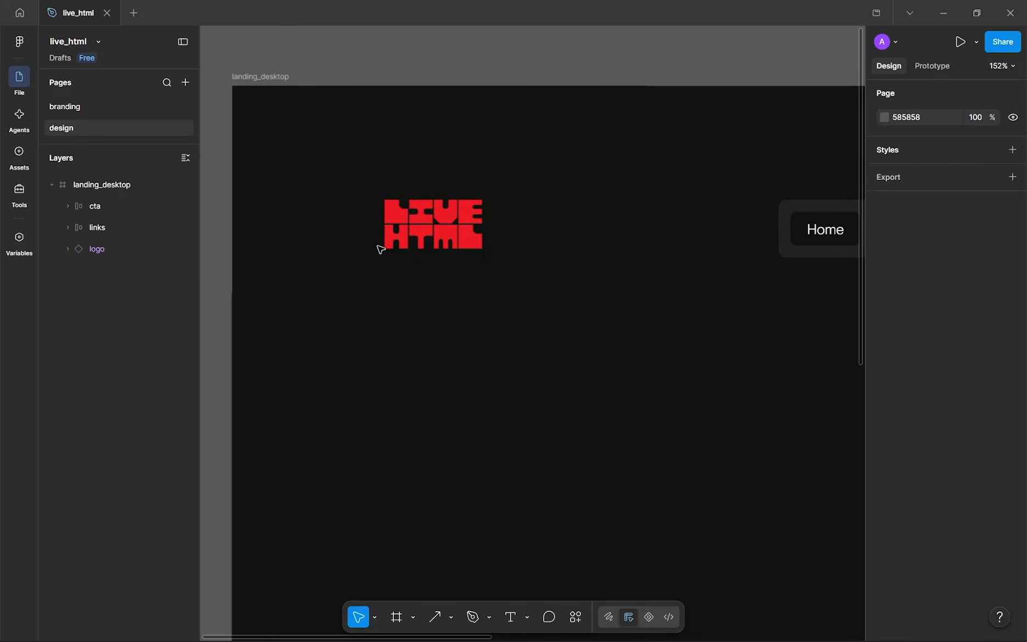
{"action": "scroll", "coordinate": [420, 266], "scroll_direction": "down", "scroll_amount": 2}
{"action": "scroll", "coordinate": [482, 312], "scroll_direction": "right", "scroll_amount": 3}
{"action": "scroll", "coordinate": [483, 313], "scroll_direction": "down", "scroll_amount": 3}
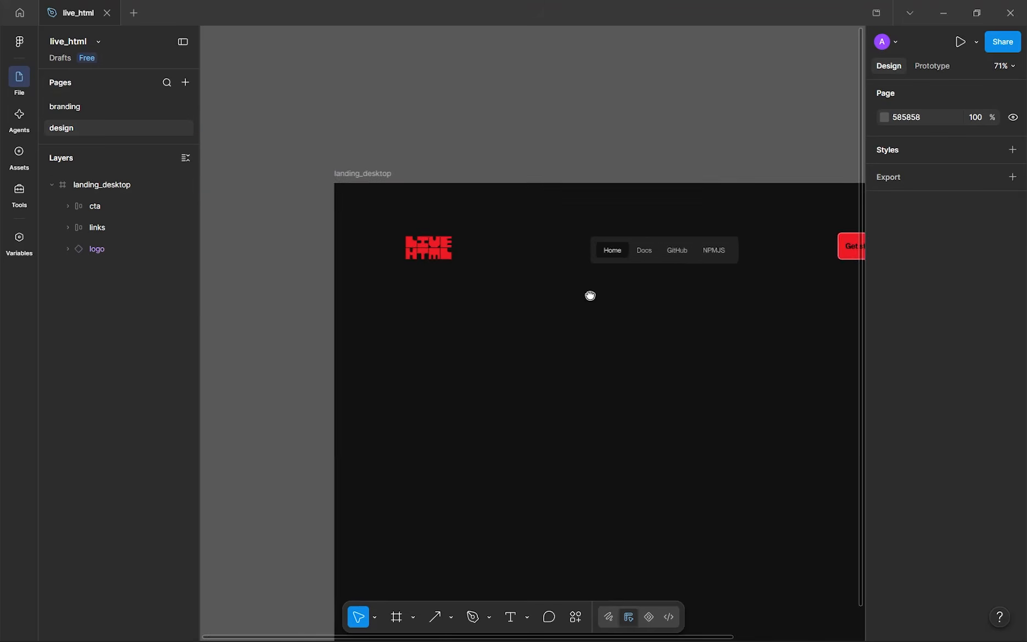
{"action": "scroll", "coordinate": [589, 294], "scroll_direction": "right", "scroll_amount": 4}
{"action": "scroll", "coordinate": [491, 319], "scroll_direction": "down", "scroll_amount": 4}
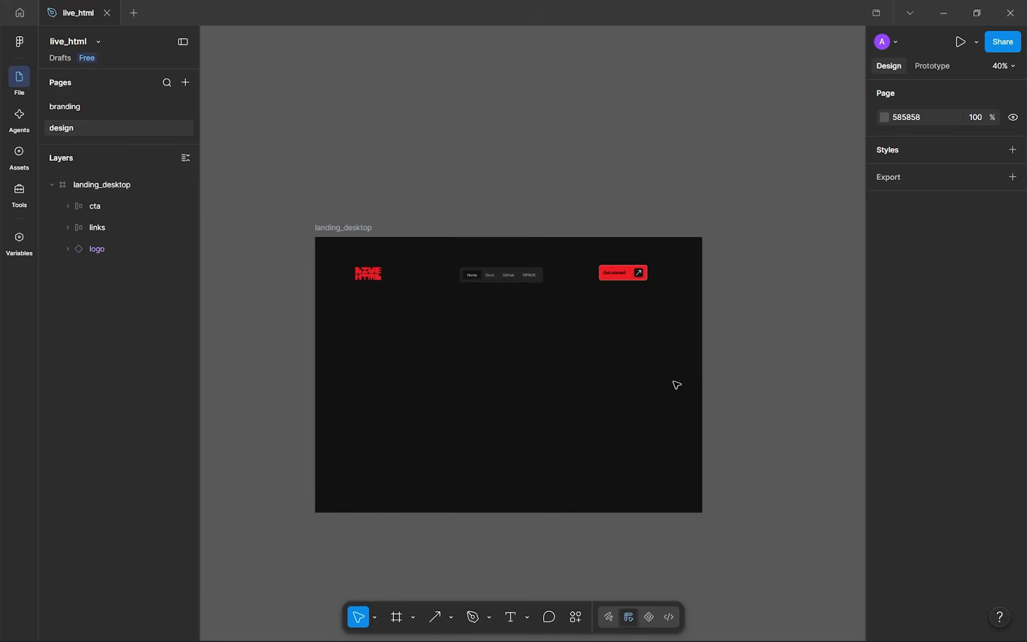
{"action": "left_click_drag", "start_coordinate": [613, 304], "coordinate": [375, 281]}
{"action": "key", "text": "shift+a"}
{"action": "double_click", "coordinate": [99, 208]}
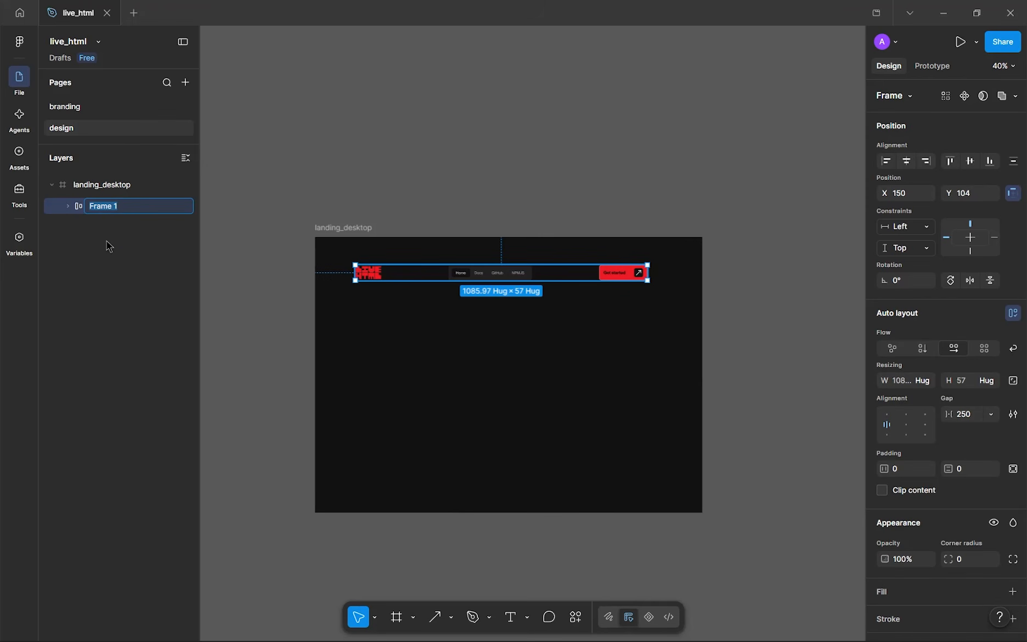
{"action": "key", "text": "Return"}
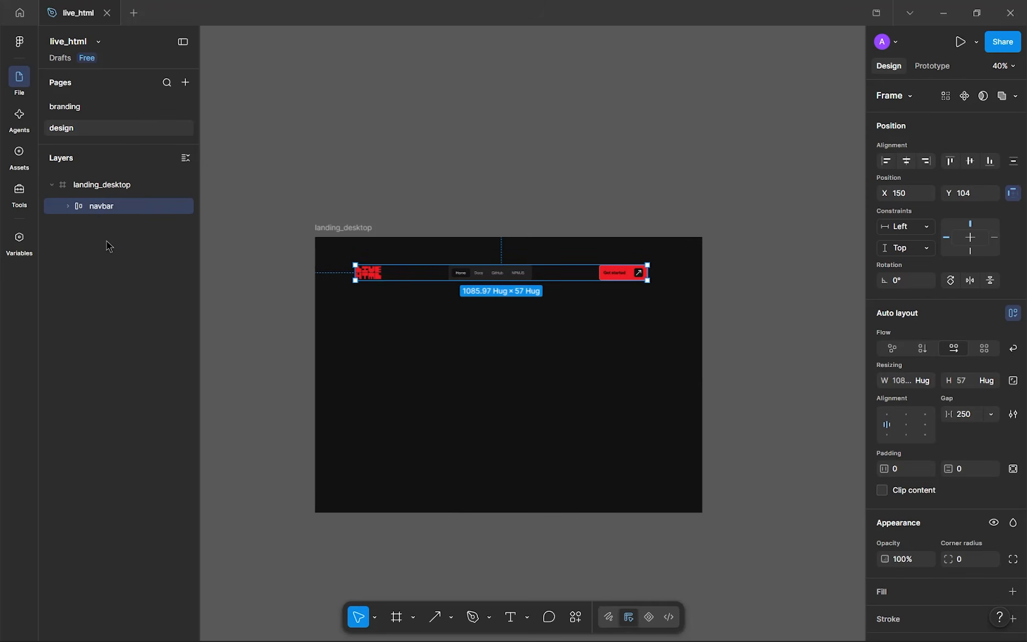
- Set the navbar's gap to Auto and resize the frame to about 923 × 77
{"action": "left_click", "coordinate": [991, 414]}
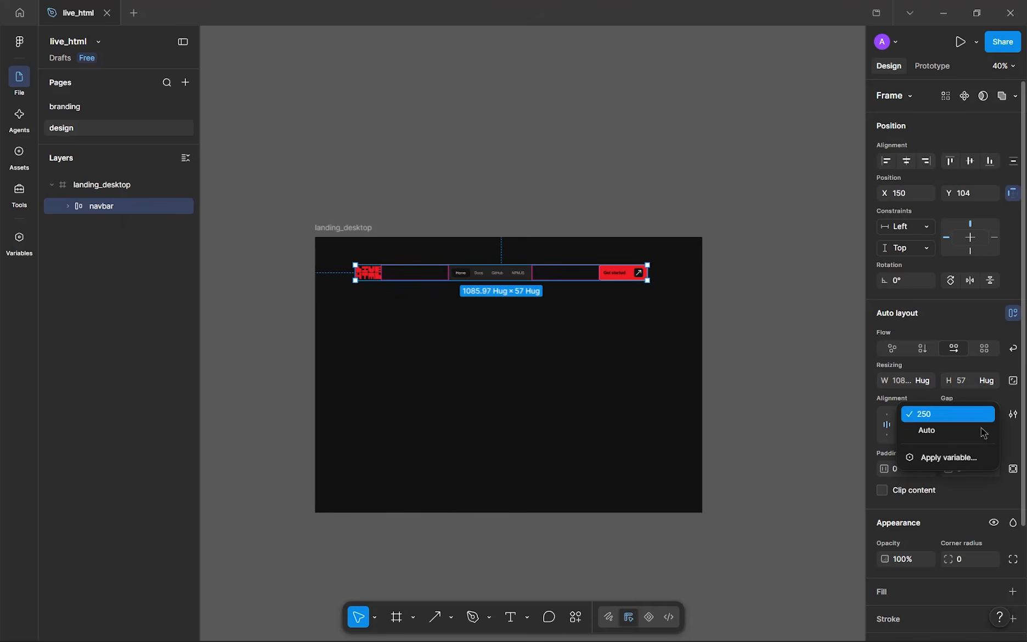
{"action": "left_click", "coordinate": [980, 432]}
{"action": "left_click_drag", "start_coordinate": [648, 273], "coordinate": [599, 286]}
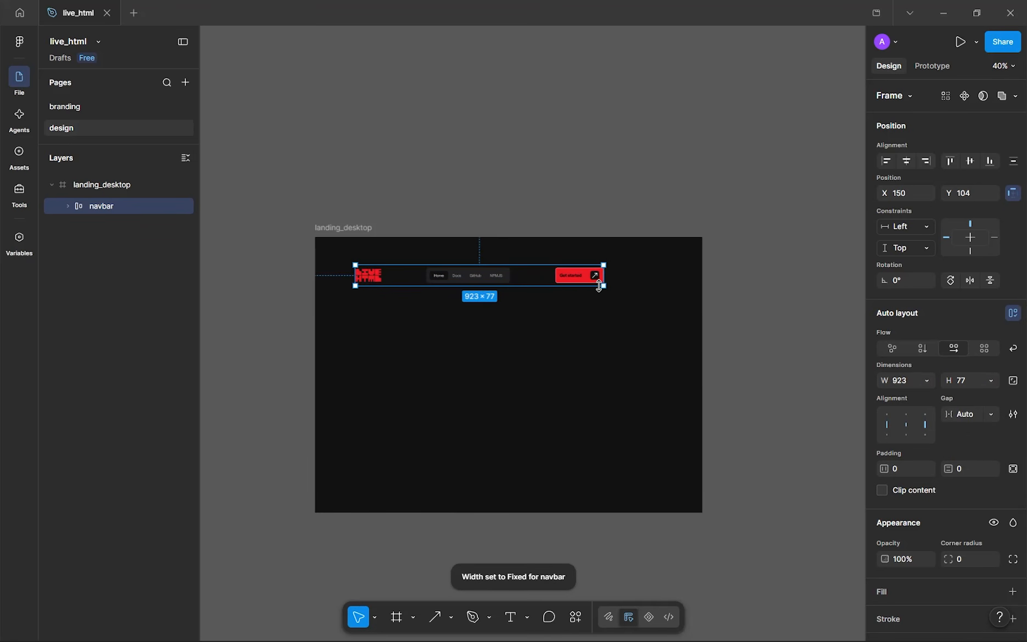
- Make the navbar hug its content height, set its vertical padding to 24 and move it to X 200, Y 54
{"action": "double_click", "coordinate": [600, 284]}
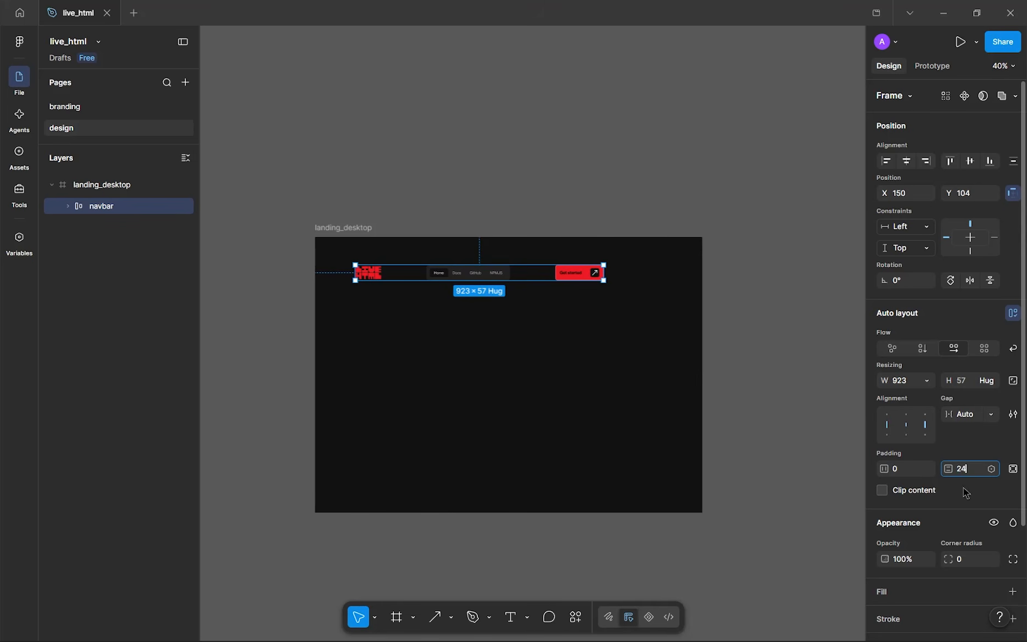
{"action": "type", "text": "24"}
{"action": "key", "text": "Return"}
{"action": "left_click", "coordinate": [905, 497]}
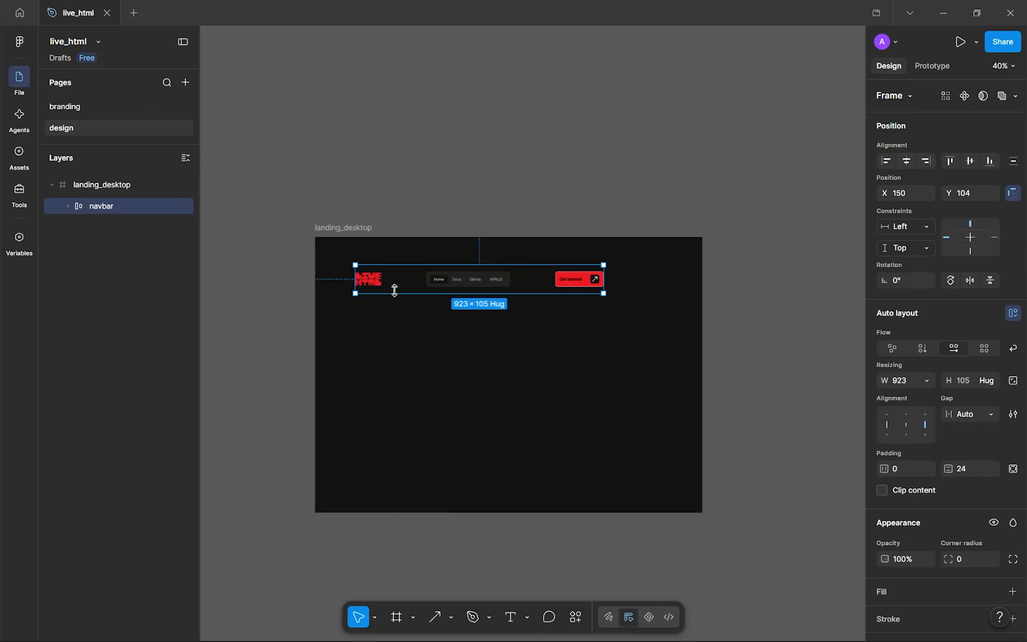
{"action": "left_click_drag", "start_coordinate": [455, 282], "coordinate": [468, 269]}
- Add a layout guide of 12 columns to the landing_desktop frame
{"action": "left_click", "coordinate": [356, 229]}
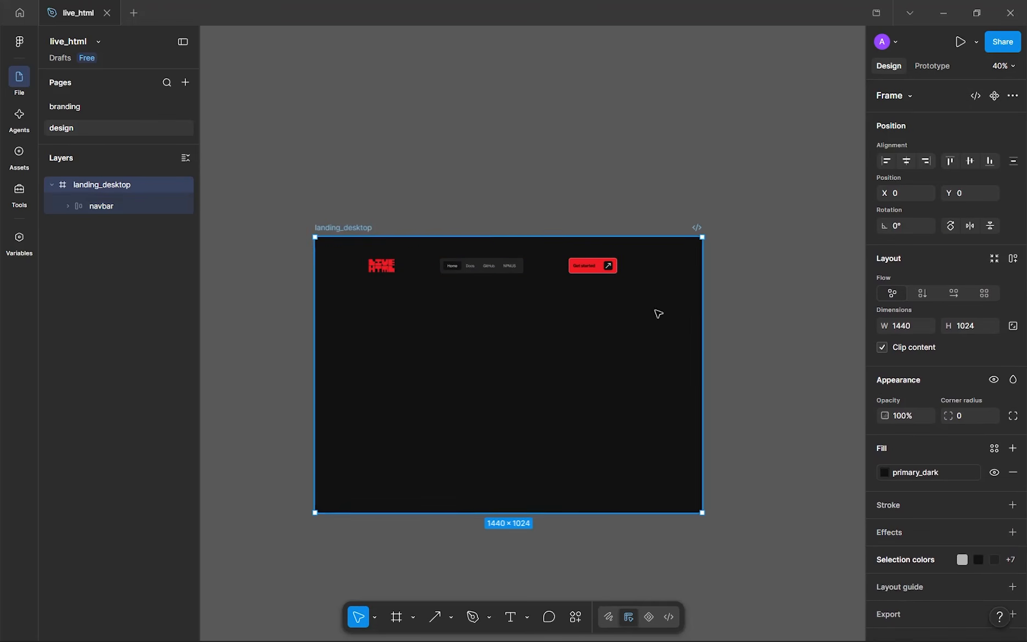
{"action": "scroll", "coordinate": [977, 466], "scroll_direction": "down", "scroll_amount": 1}
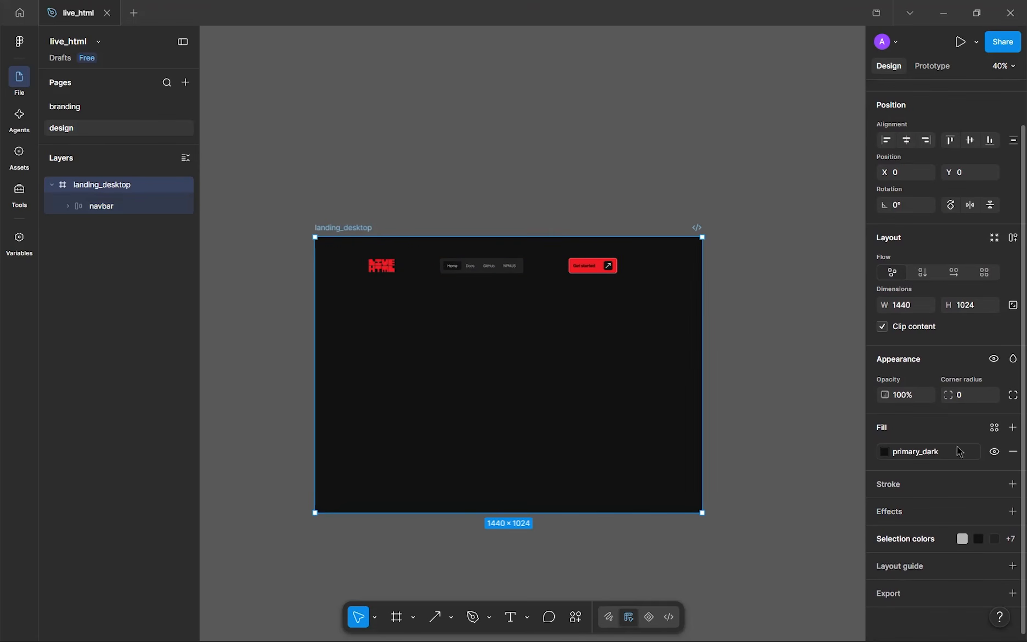
{"action": "left_click", "coordinate": [1012, 567]}
{"action": "left_click", "coordinate": [726, 567]}
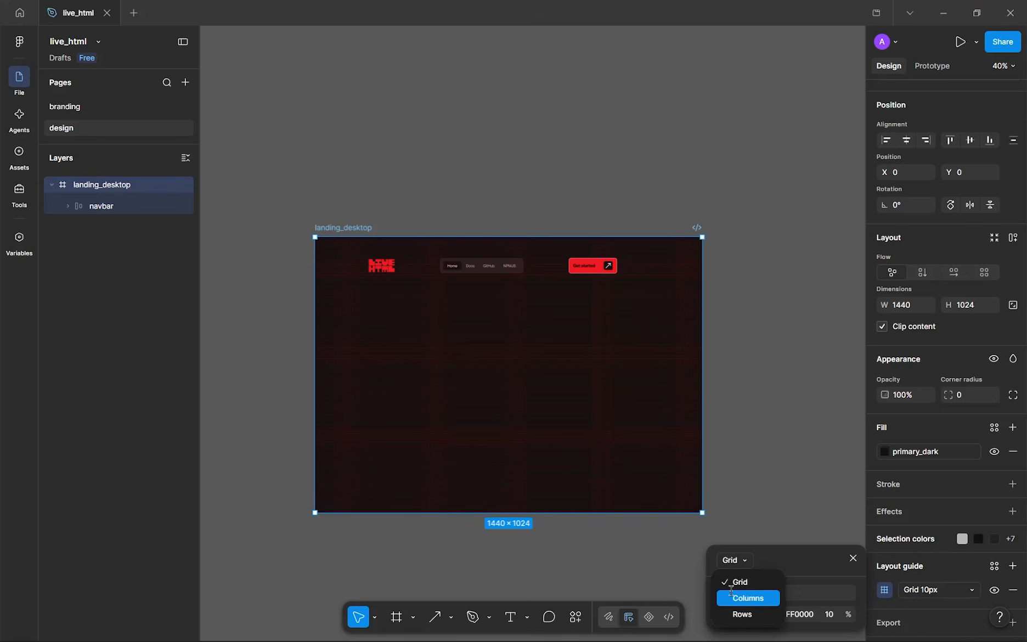
{"action": "left_click", "coordinate": [736, 597]}
{"action": "left_click", "coordinate": [769, 404]}
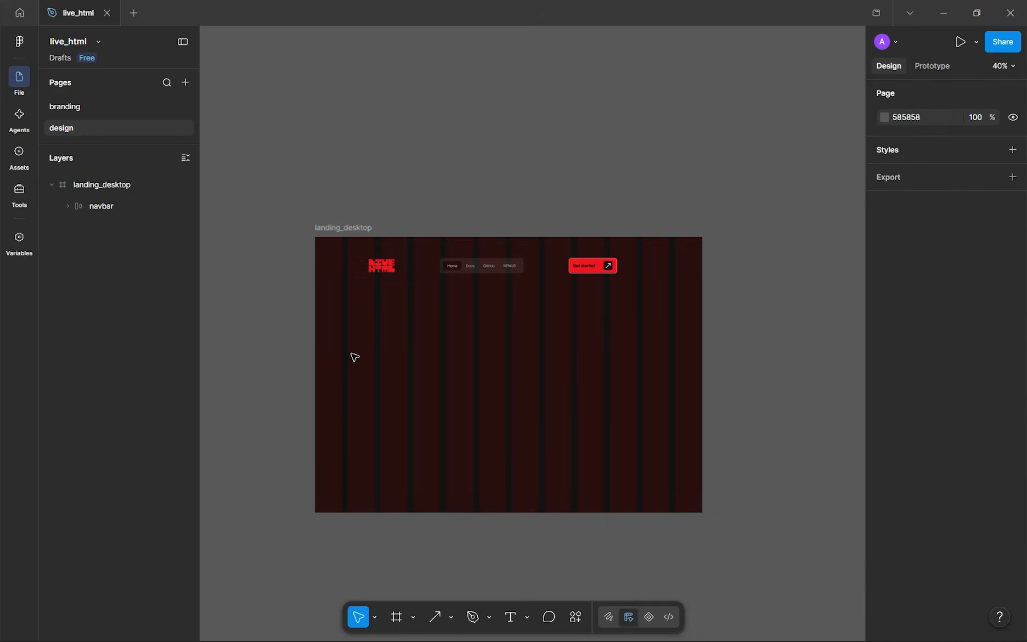
- Show the rulers and place a vertical guide at X 102, on the inner edge of landing_desktop's first column
{"action": "scroll", "coordinate": [355, 358], "scroll_direction": "up", "scroll_amount": 3}
{"action": "scroll", "coordinate": [349, 355], "scroll_direction": "down", "scroll_amount": 1}
{"action": "left_click_drag", "start_coordinate": [343, 232], "coordinate": [335, 538]}
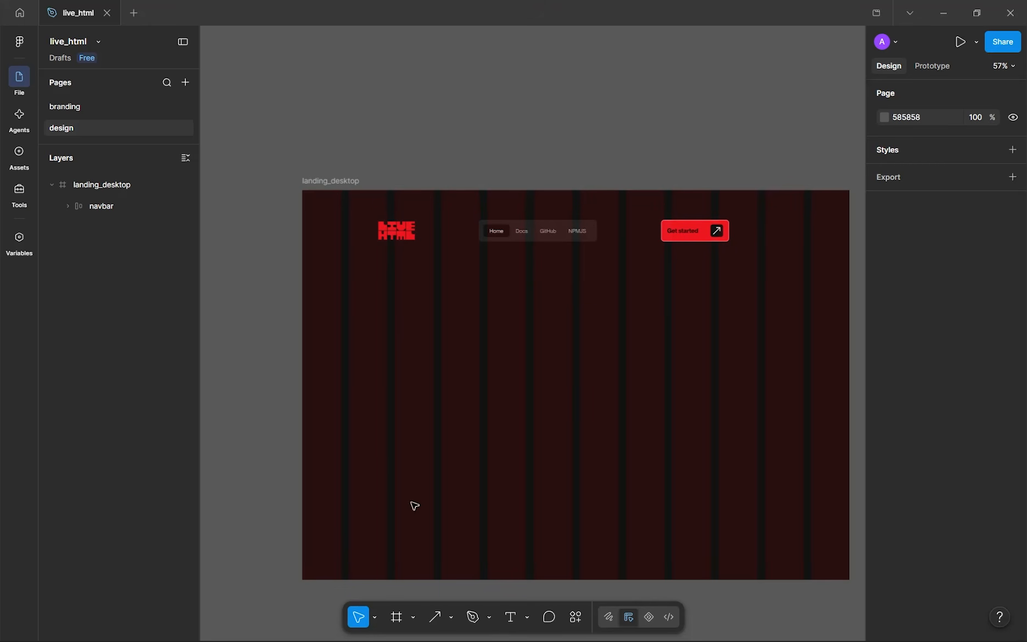
{"action": "left_click_drag", "start_coordinate": [800, 221], "coordinate": [802, 366]}
{"action": "left_click_drag", "start_coordinate": [697, 294], "coordinate": [657, 305]}
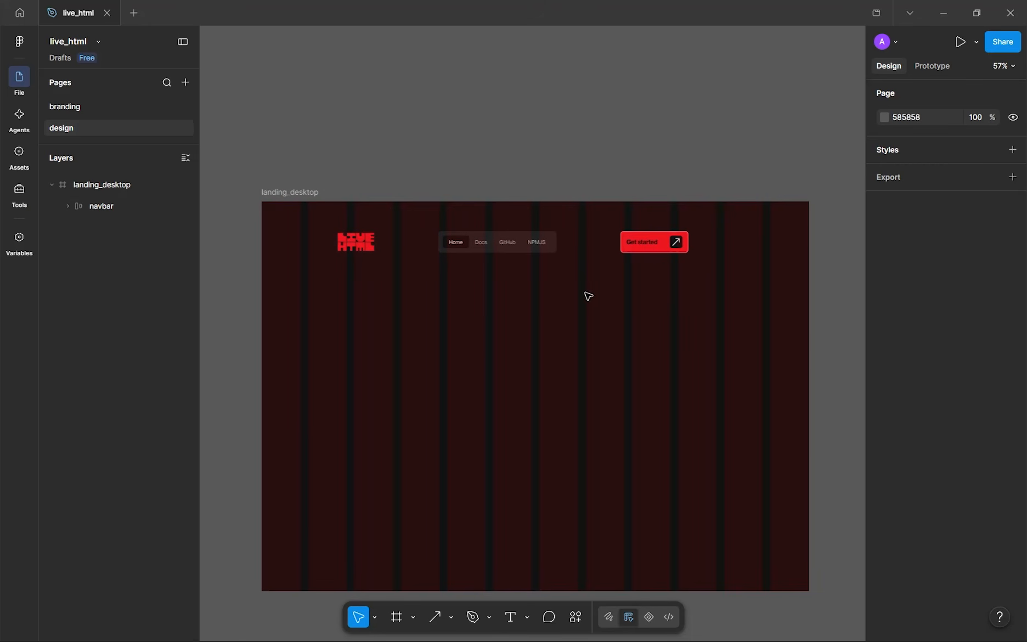
{"action": "scroll", "coordinate": [484, 293], "scroll_direction": "left", "scroll_amount": 3}
{"action": "key", "text": "shift+r"}
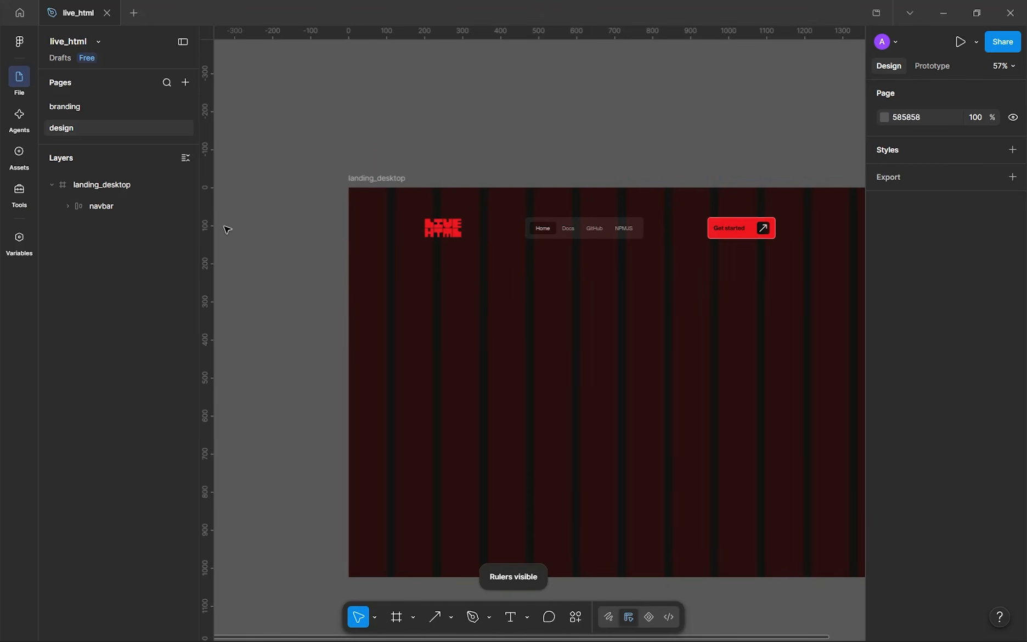
{"action": "left_click_drag", "start_coordinate": [233, 218], "coordinate": [500, 232]}
{"action": "scroll", "coordinate": [376, 220], "scroll_direction": "up", "scroll_amount": 10}
{"action": "scroll", "coordinate": [500, 222], "scroll_direction": "up", "scroll_amount": 2}
{"action": "scroll", "coordinate": [500, 232], "scroll_direction": "down", "scroll_amount": 8}
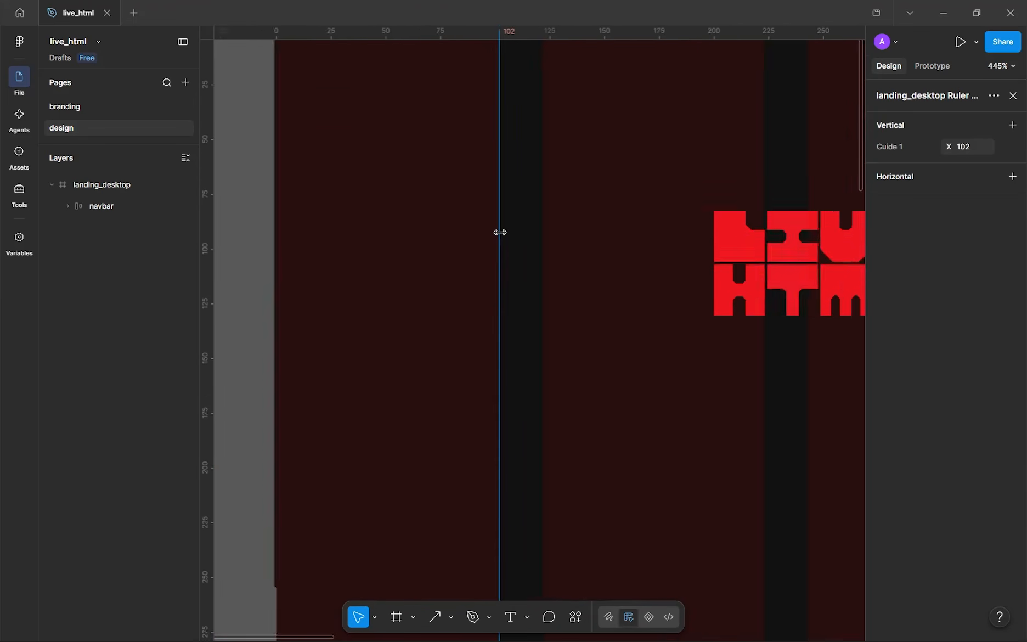
- Place a second vertical guide at X 1338, on the inner edge of landing_desktop's last column
{"action": "scroll", "coordinate": [536, 252], "scroll_direction": "down", "scroll_amount": 2}
{"action": "scroll", "coordinate": [630, 301], "scroll_direction": "up", "scroll_amount": 6}
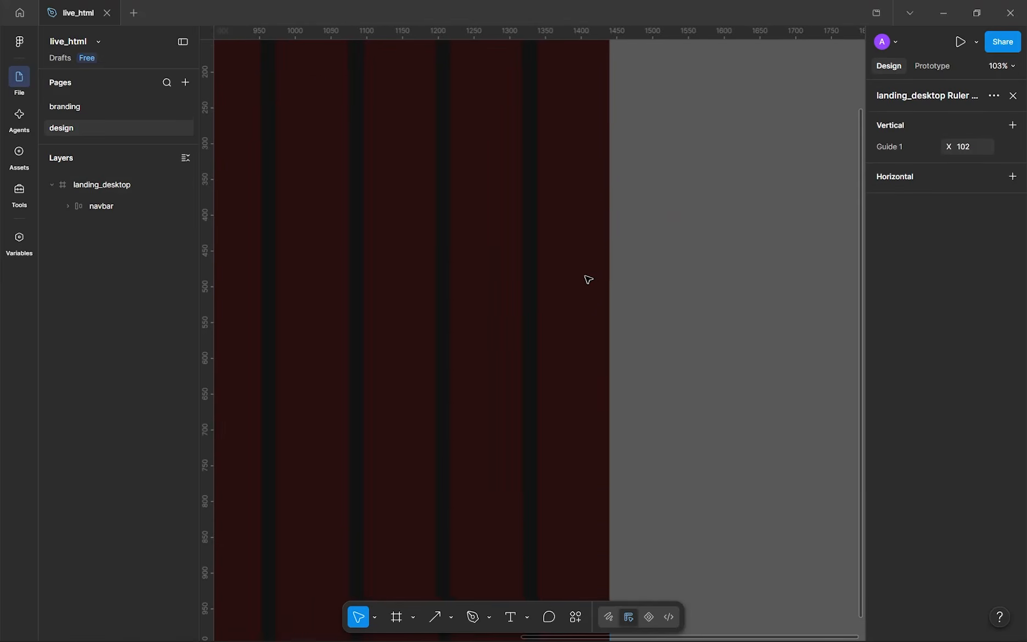
{"action": "left_click_drag", "start_coordinate": [207, 361], "coordinate": [489, 376]}
{"action": "scroll", "coordinate": [485, 373], "scroll_direction": "up", "scroll_amount": 6}
{"action": "scroll", "coordinate": [489, 376], "scroll_direction": "down", "scroll_amount": 7}
{"action": "scroll", "coordinate": [489, 377], "scroll_direction": "down", "scroll_amount": 5}
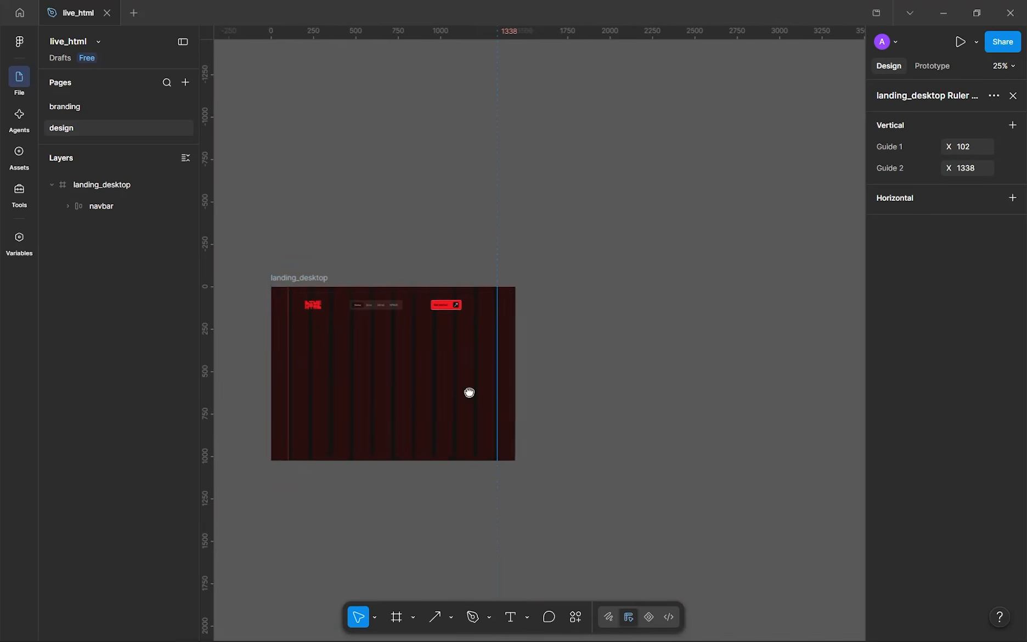
- Turn off the 12-column layout guide on the landing_desktop frame
{"action": "left_click", "coordinate": [389, 264]}
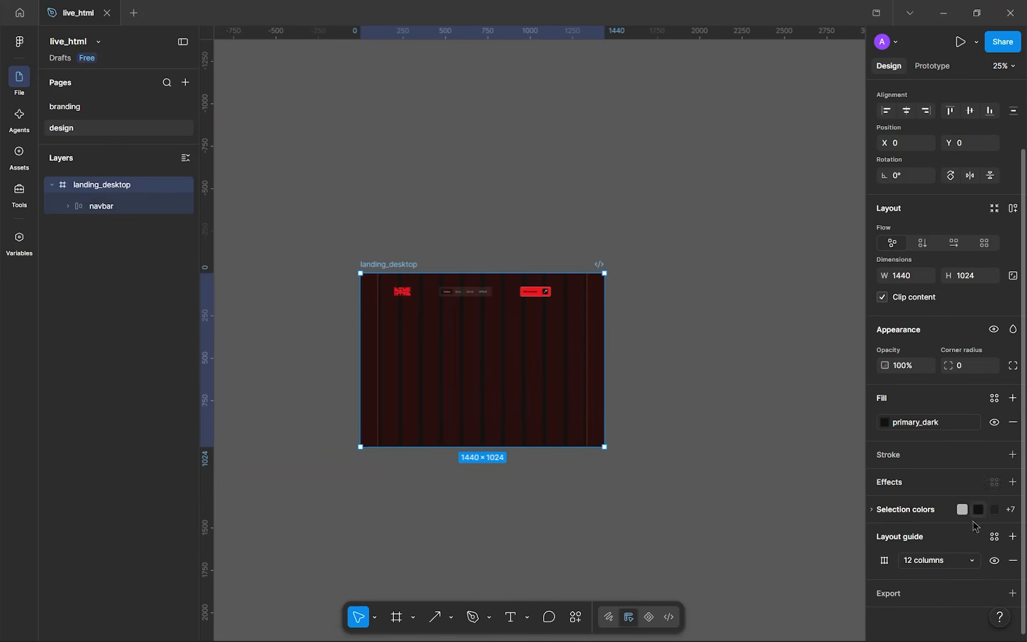
{"action": "left_click", "coordinate": [613, 441]}
{"action": "scroll", "coordinate": [488, 394], "scroll_direction": "up", "scroll_amount": 3}
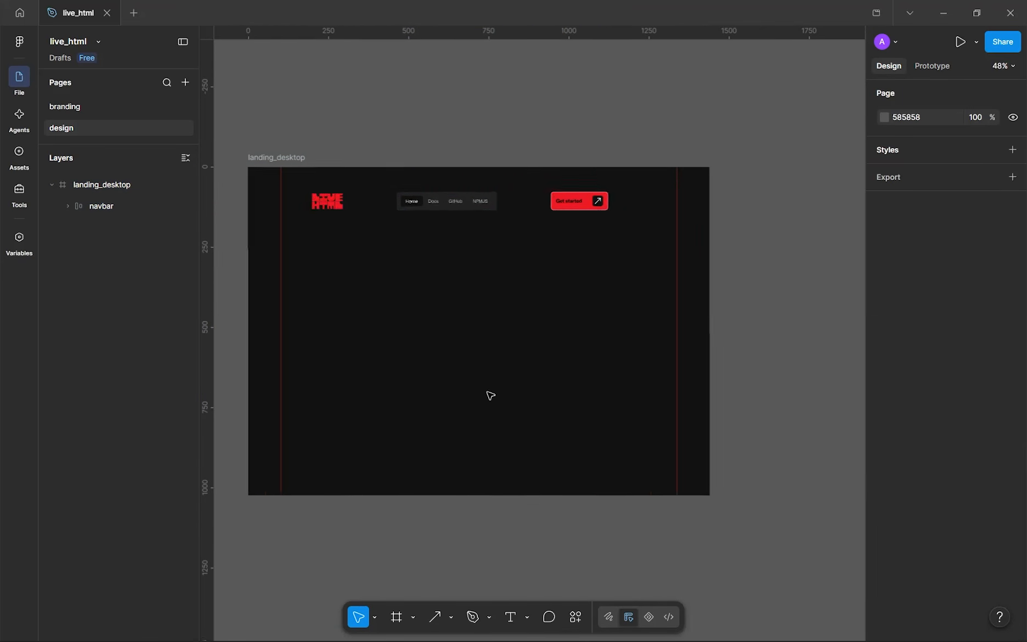
- Move the navbar to X 102, Y 0 and widen it to 1236 so it spans both vertical guides
{"action": "left_click", "coordinate": [494, 224]}
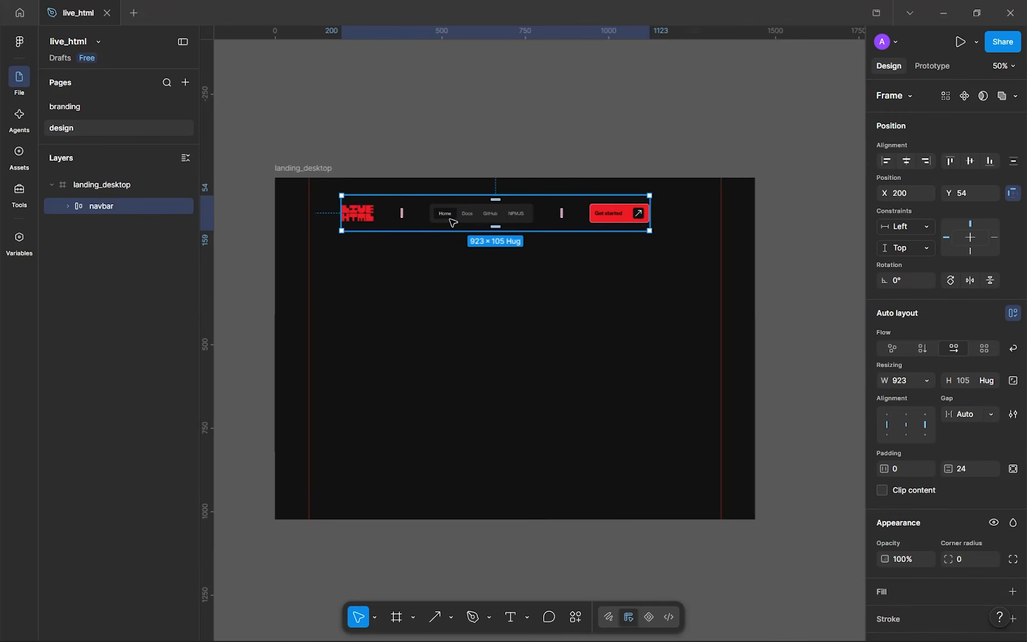
{"action": "left_click_drag", "start_coordinate": [455, 211], "coordinate": [425, 197]}
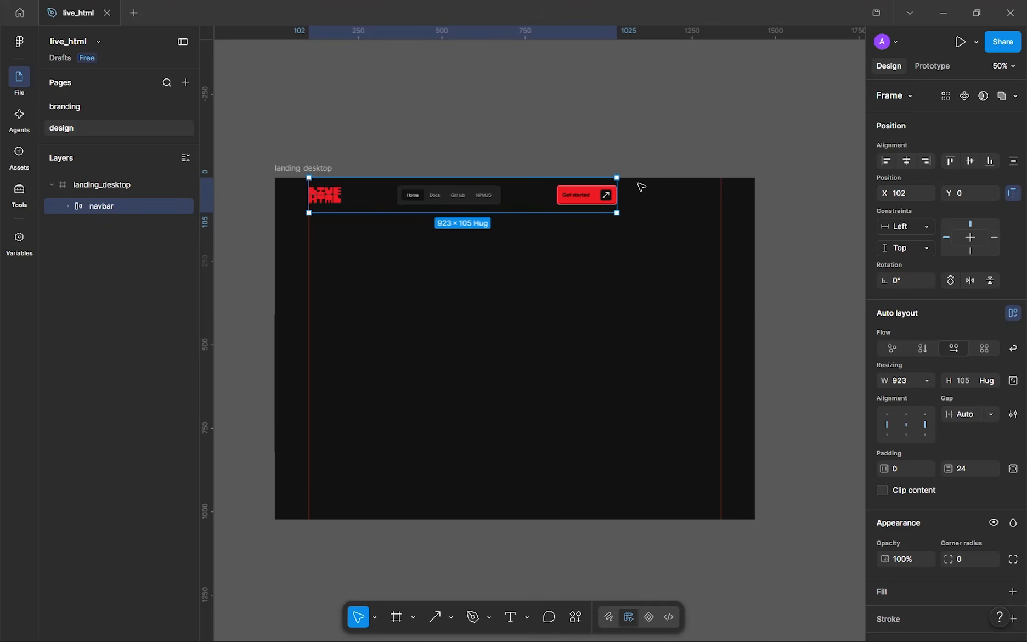
{"action": "left_click_drag", "start_coordinate": [619, 195], "coordinate": [720, 195]}
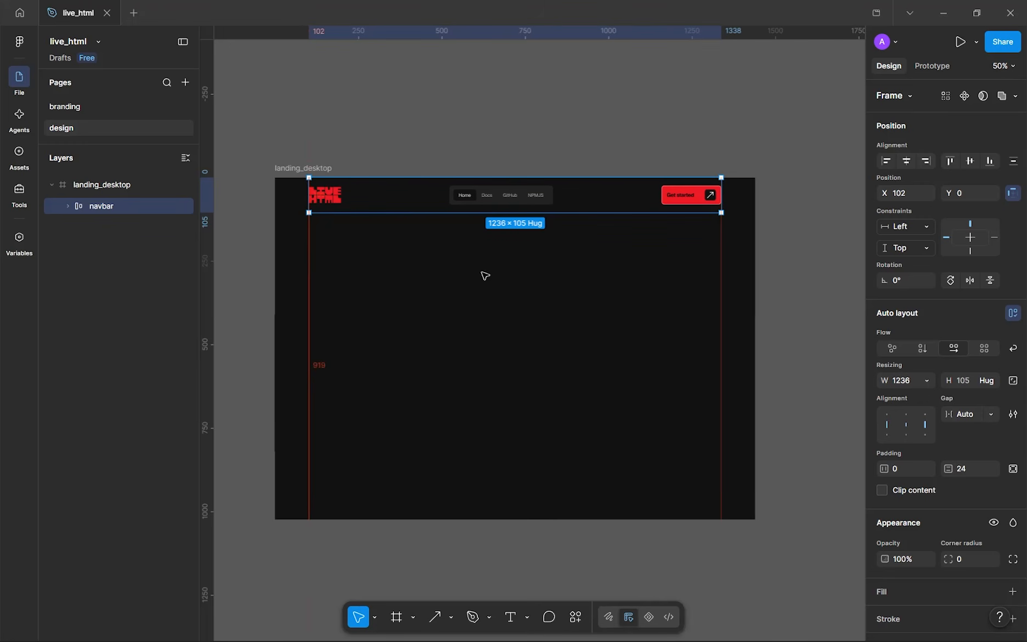
{"action": "left_click", "coordinate": [619, 317]}
{"action": "left_click", "coordinate": [601, 201]}
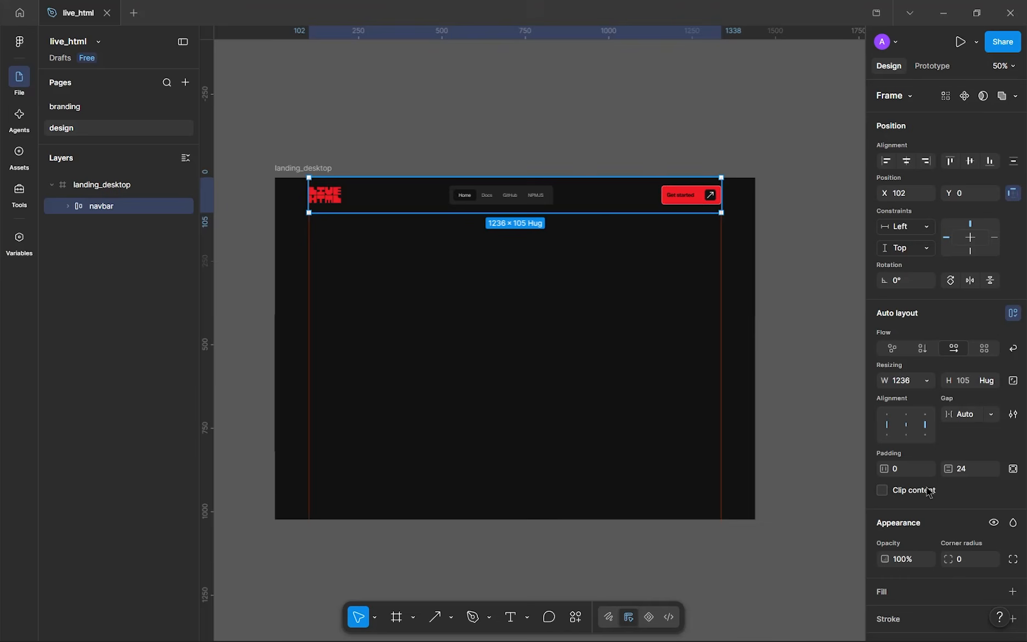
{"action": "left_click", "coordinate": [909, 435]}
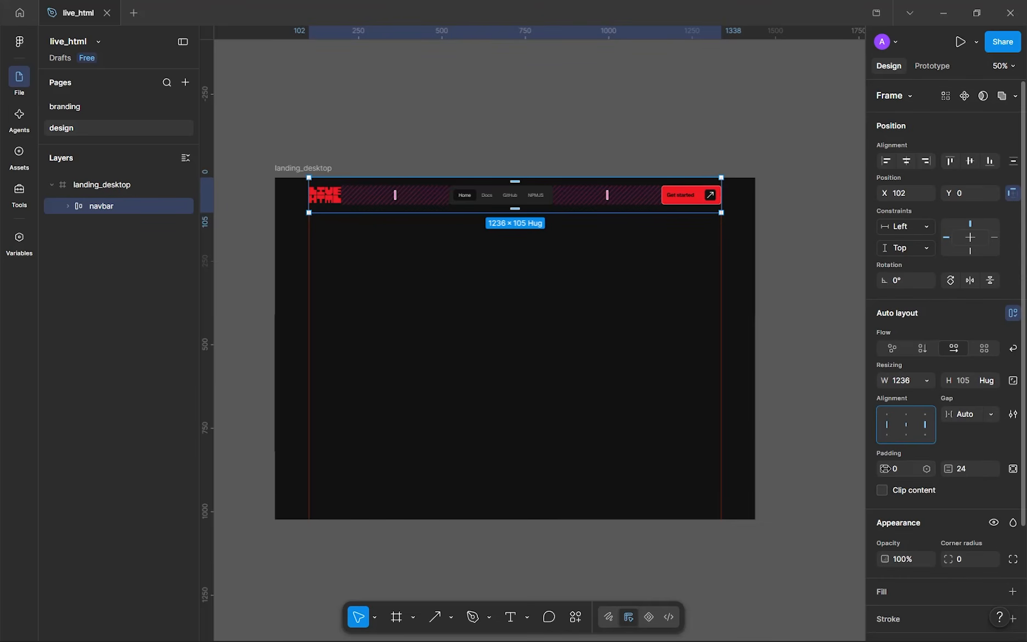
{"action": "left_click", "coordinate": [799, 423]}
{"action": "scroll", "coordinate": [799, 421], "scroll_direction": "down", "scroll_amount": 3}
{"action": "scroll", "coordinate": [812, 427], "scroll_direction": "up", "scroll_amount": 2}
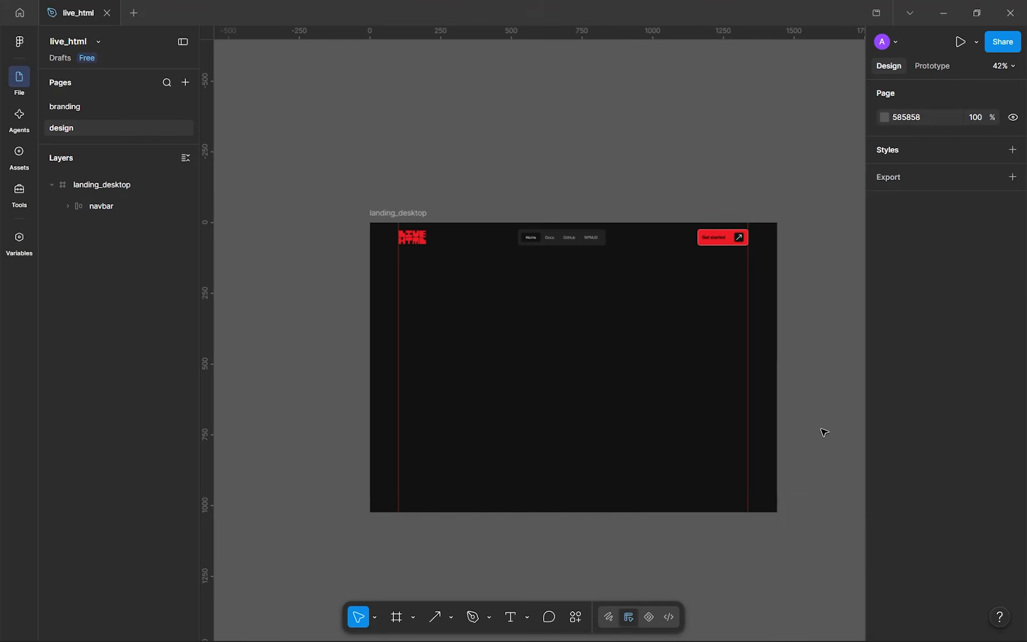
- Hide the rulers together with the two vertical guides
{"action": "key", "text": "shift+r"}
{"action": "scroll", "coordinate": [812, 429], "scroll_direction": "up", "scroll_amount": 4}
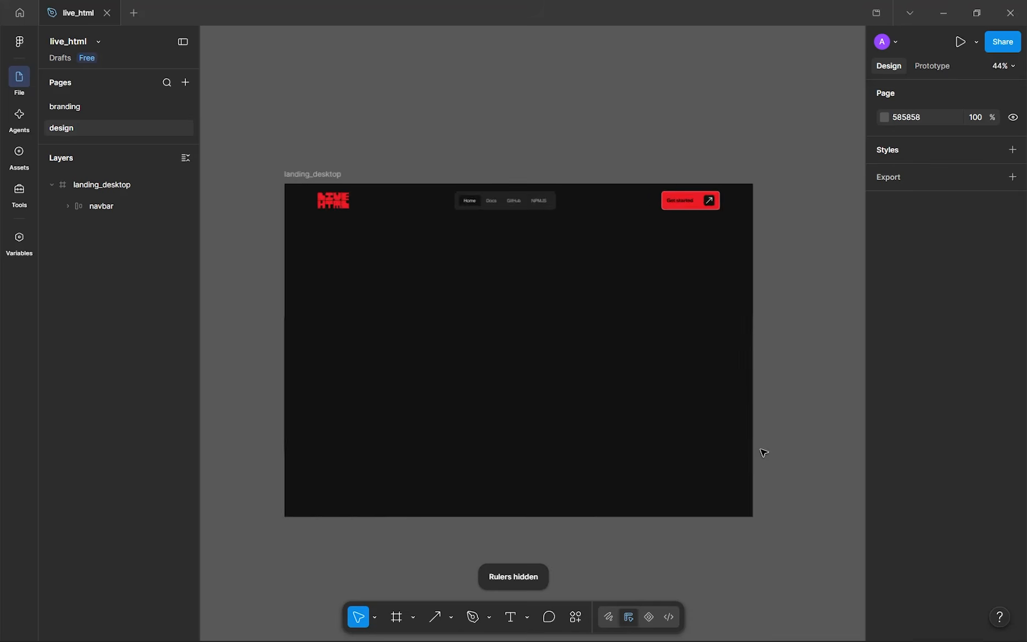
{"action": "left_click_drag", "start_coordinate": [737, 413], "coordinate": [751, 453]}
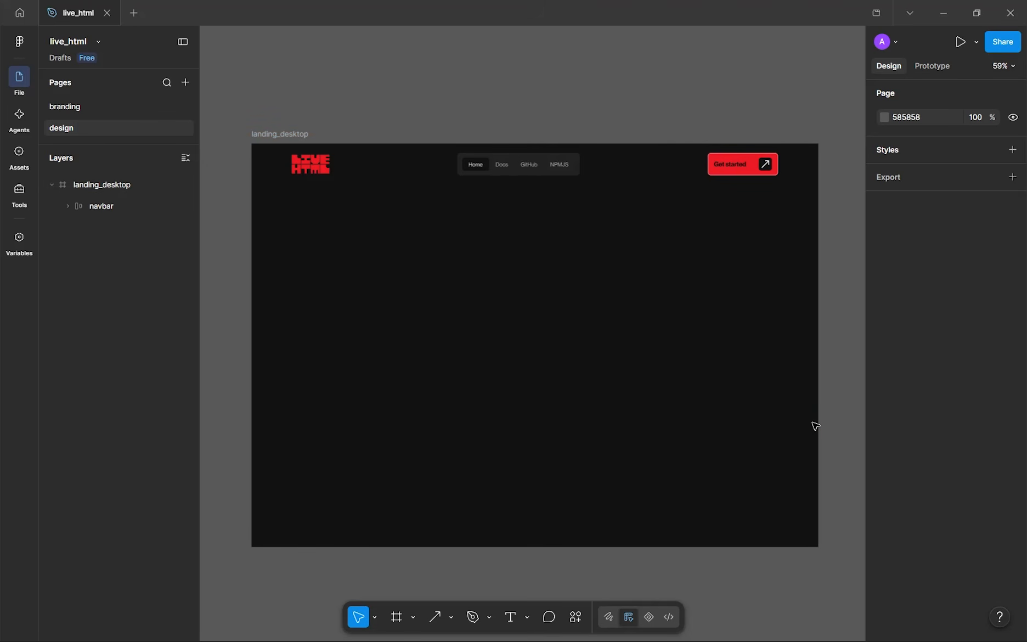
- Examine the navbar on landing_desktop up close, covering the Get started button, the navigation links and the logo
{"action": "scroll", "coordinate": [816, 426], "scroll_direction": "up", "scroll_amount": 1}
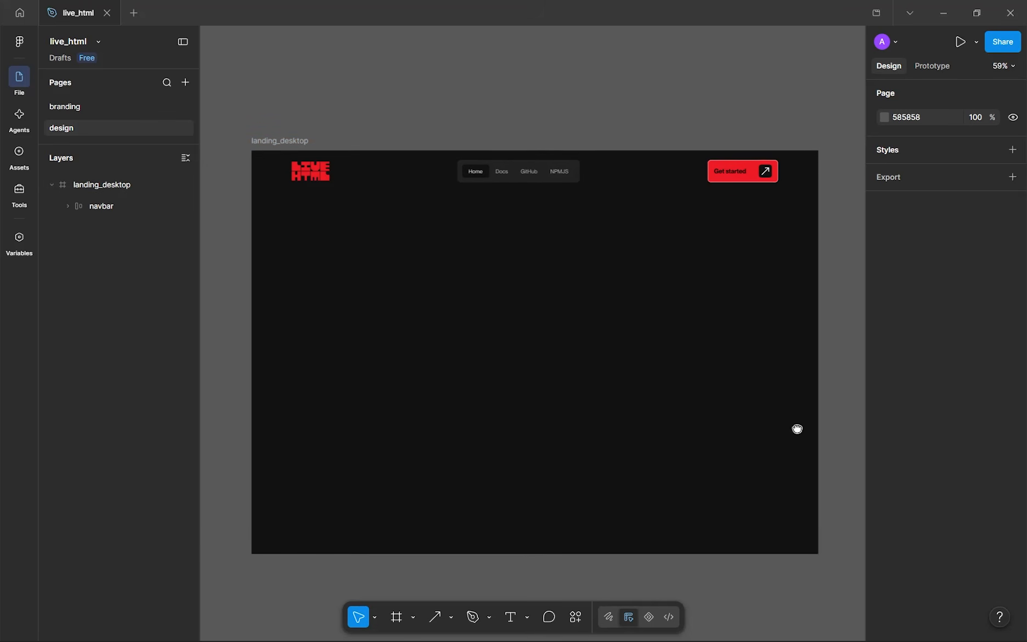
{"action": "left_click_drag", "start_coordinate": [798, 429], "coordinate": [791, 429]}
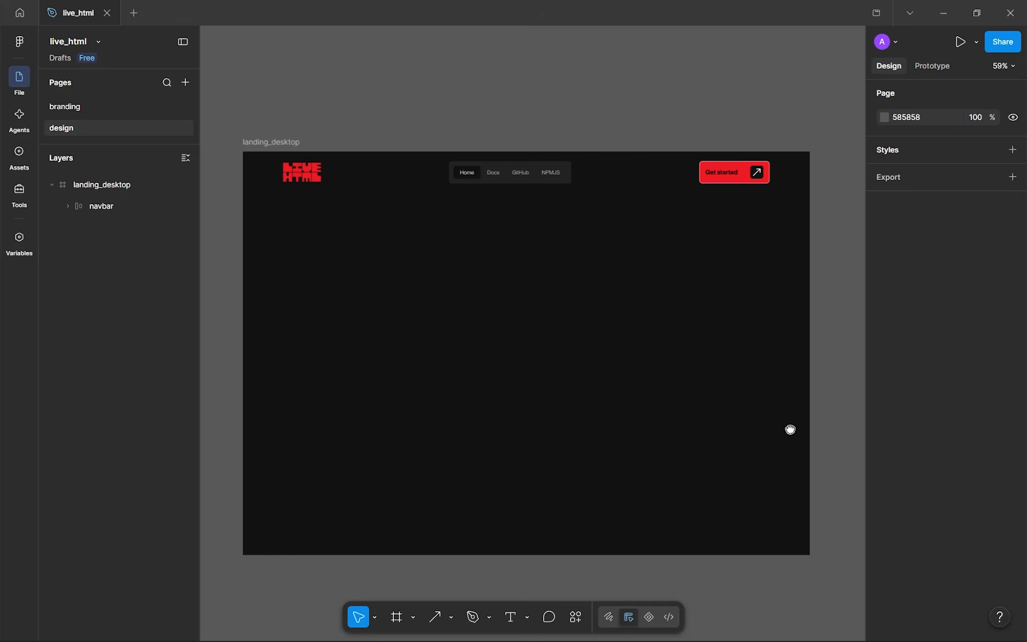
{"action": "left_click_drag", "start_coordinate": [790, 429], "coordinate": [811, 442]}
{"action": "scroll", "coordinate": [730, 194], "scroll_direction": "up", "scroll_amount": 5}
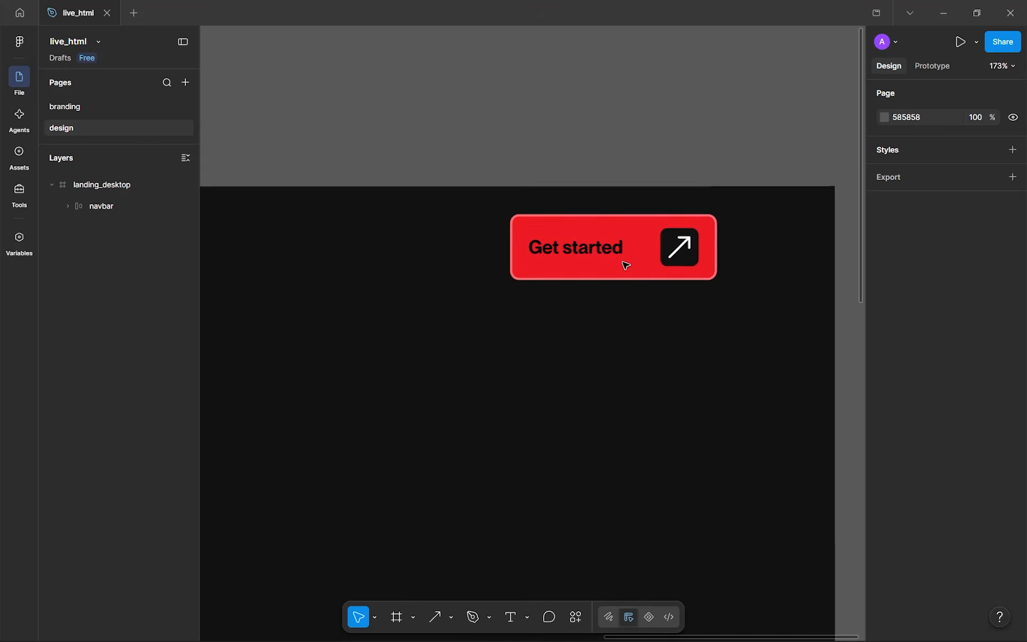
{"action": "scroll", "coordinate": [621, 275], "scroll_direction": "up", "scroll_amount": 2}
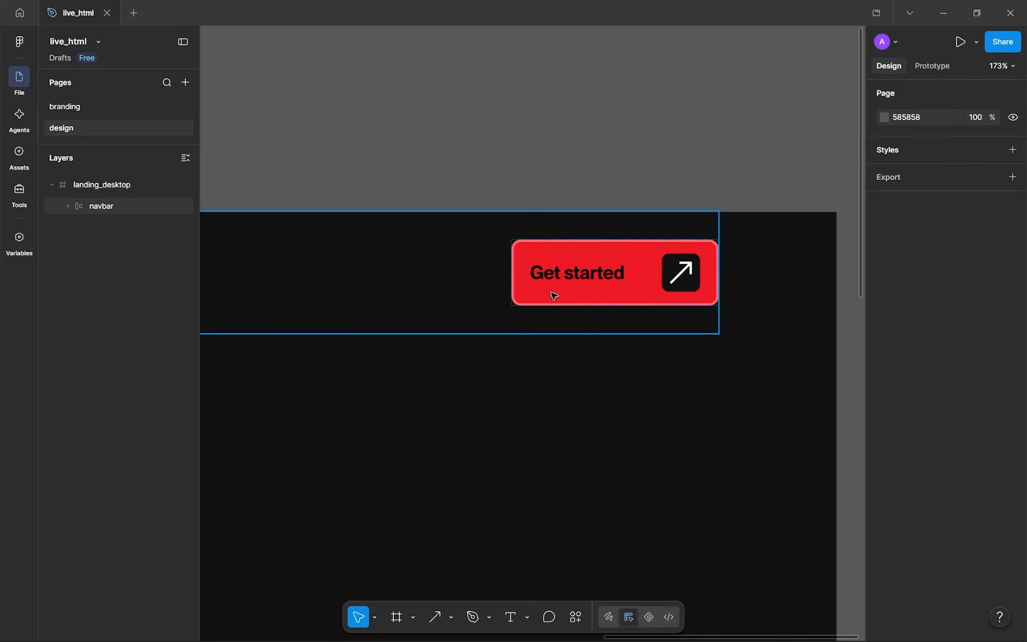
{"action": "scroll", "coordinate": [675, 339], "scroll_direction": "up", "scroll_amount": 5}
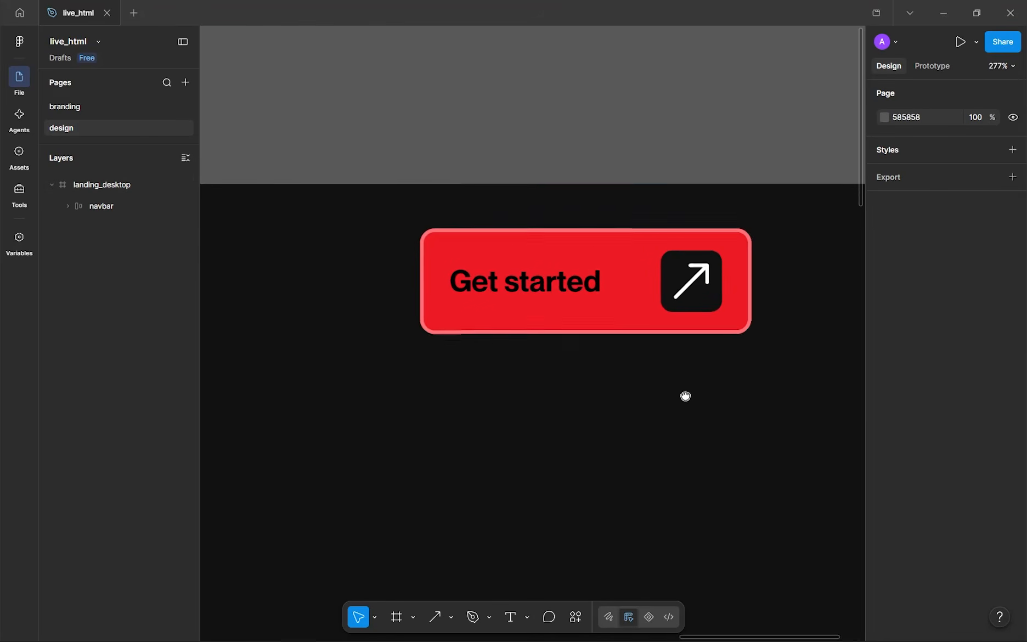
{"action": "left_click_drag", "start_coordinate": [685, 431], "coordinate": [683, 437]}
{"action": "scroll", "coordinate": [684, 437], "scroll_direction": "down", "scroll_amount": 4}
{"action": "scroll", "coordinate": [684, 437], "scroll_direction": "up", "scroll_amount": 4}
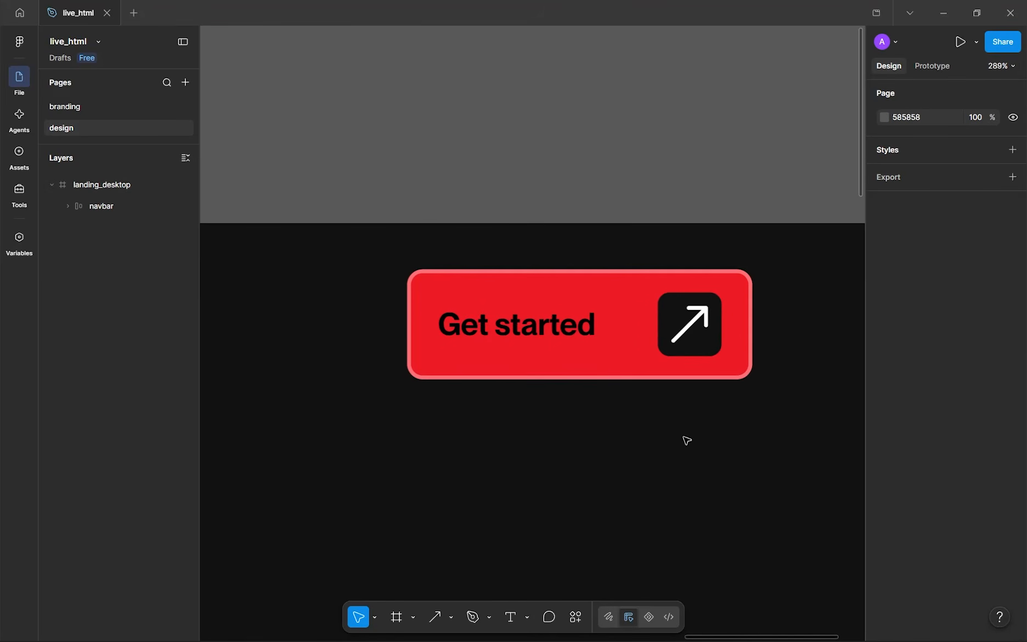
{"action": "scroll", "coordinate": [683, 438], "scroll_direction": "up", "scroll_amount": 2}
{"action": "scroll", "coordinate": [683, 438], "scroll_direction": "down", "scroll_amount": 5}
{"action": "left_click_drag", "start_coordinate": [377, 393], "coordinate": [614, 385]}
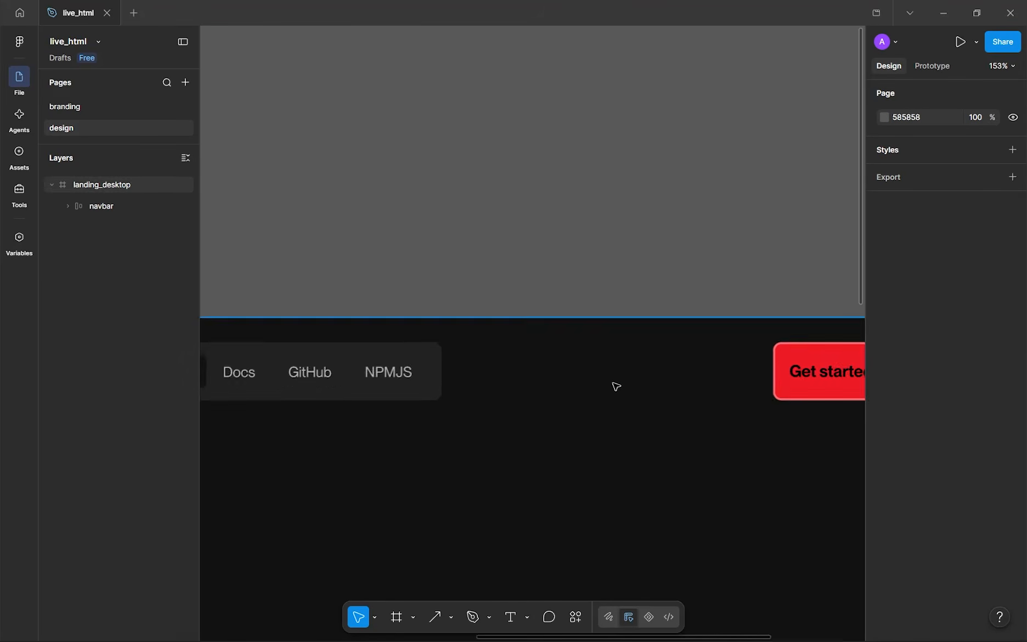
{"action": "scroll", "coordinate": [497, 387], "scroll_direction": "down", "scroll_amount": 5}
{"action": "left_click_drag", "start_coordinate": [353, 421], "coordinate": [455, 230]}
{"action": "scroll", "coordinate": [483, 229], "scroll_direction": "down", "scroll_amount": 2}
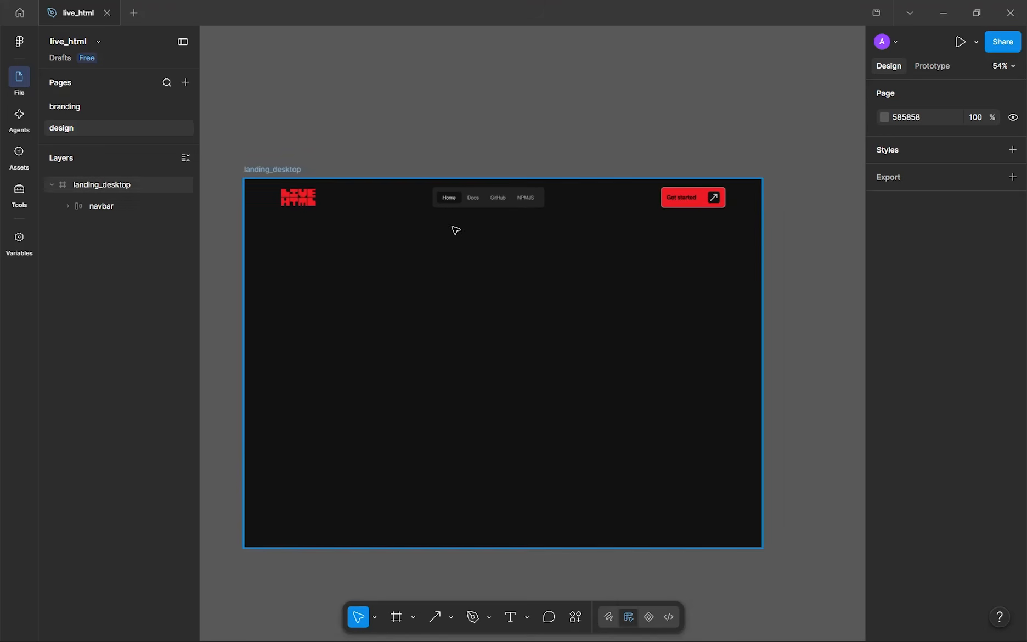
{"action": "left_click", "coordinate": [464, 203]}
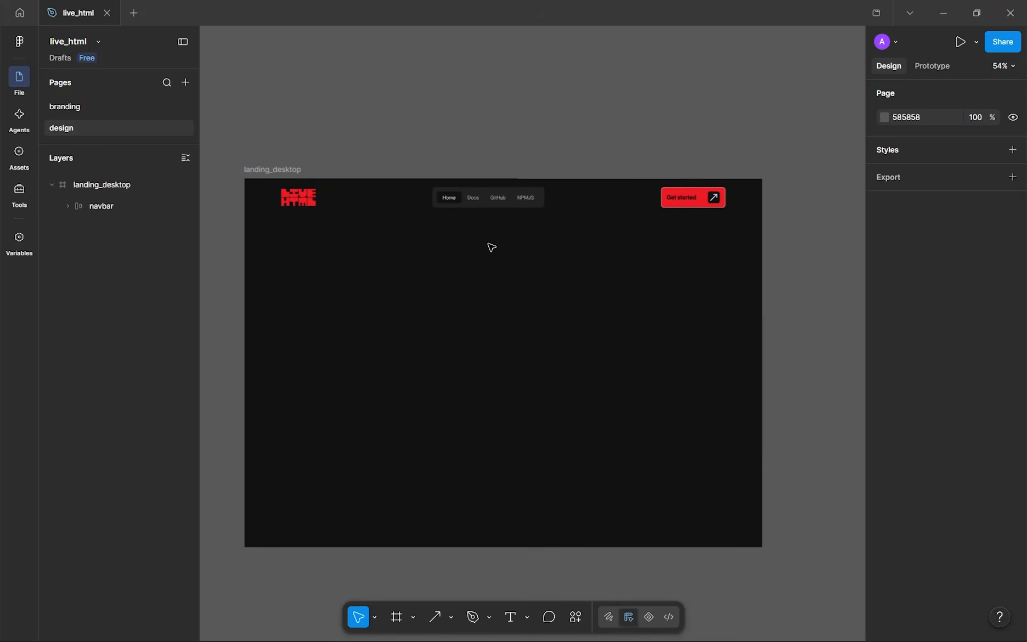
{"action": "scroll", "coordinate": [337, 179], "scroll_direction": "up", "scroll_amount": 4}
{"action": "left_click_drag", "start_coordinate": [271, 232], "coordinate": [441, 216]}
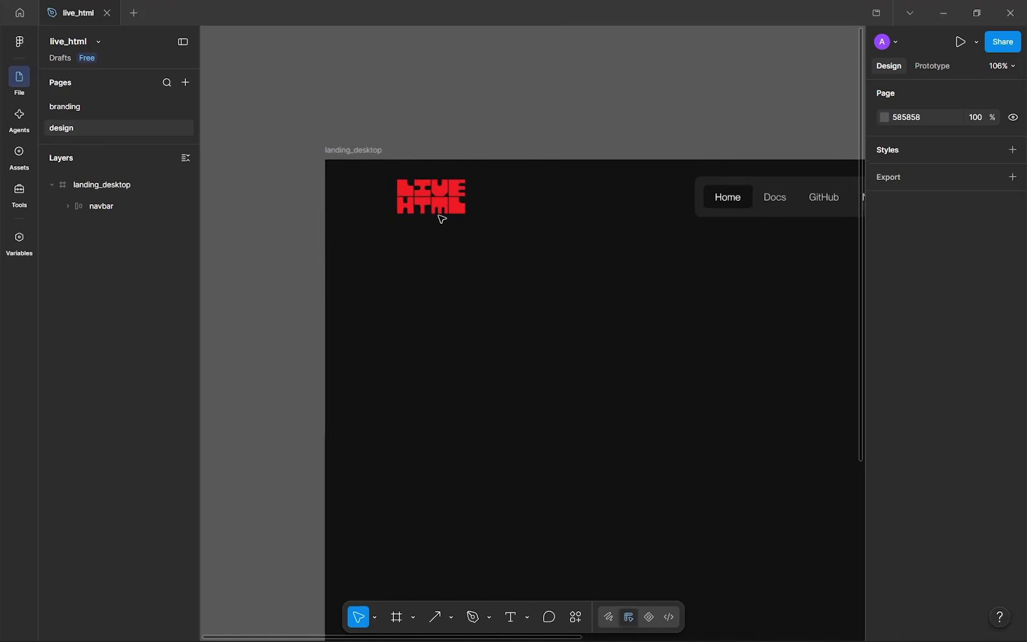
{"action": "scroll", "coordinate": [440, 215], "scroll_direction": "down", "scroll_amount": 4}
{"action": "left_click_drag", "start_coordinate": [570, 281], "coordinate": [445, 335]}
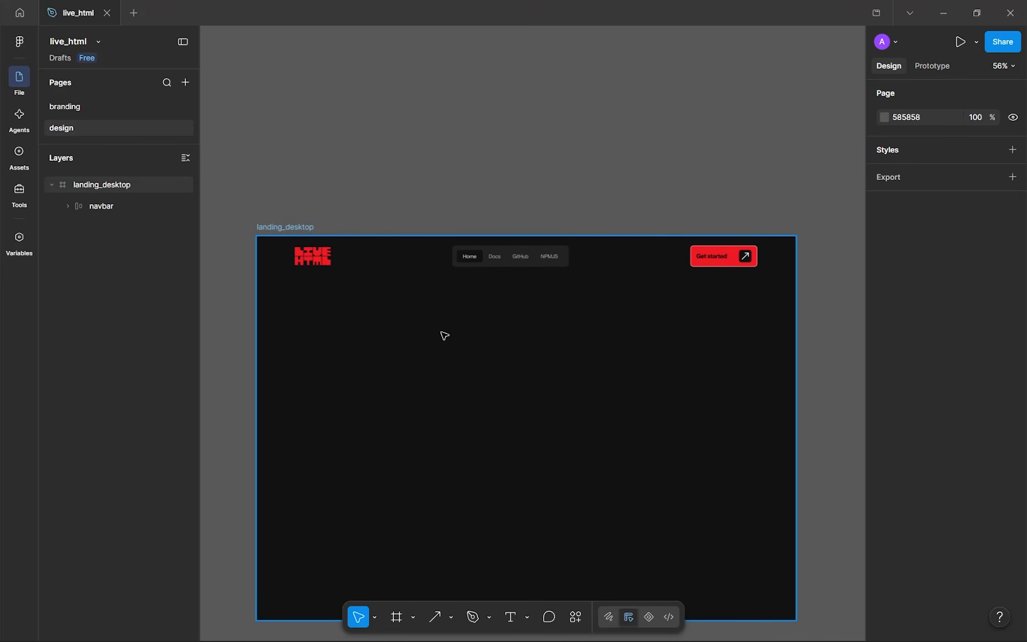
- Try to detach the low_text color variable from the fill of the NPMJS link text, and undo the detachment
{"action": "scroll", "coordinate": [472, 255], "scroll_direction": "up", "scroll_amount": 4}
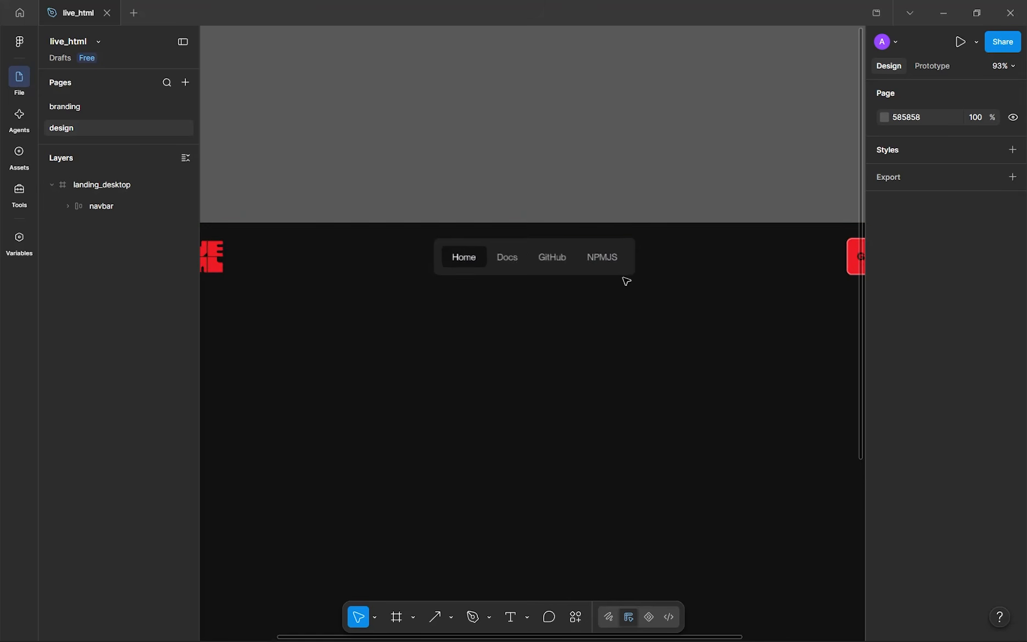
{"action": "scroll", "coordinate": [626, 281], "scroll_direction": "up", "scroll_amount": 8}
{"action": "left_click", "coordinate": [601, 232], "text": "ctrl"}
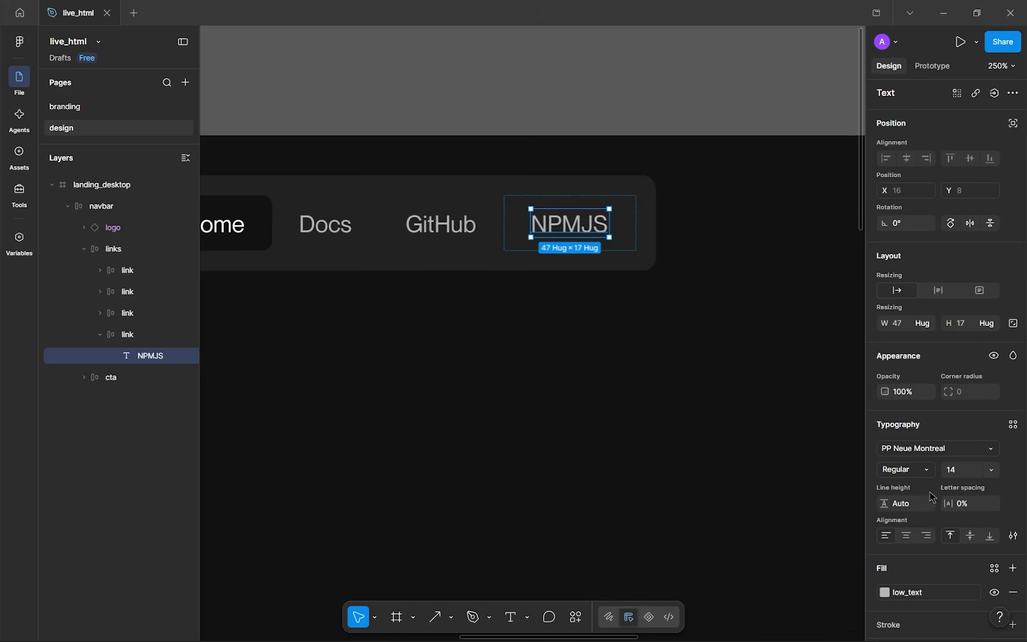
{"action": "scroll", "coordinate": [931, 494], "scroll_direction": "down", "scroll_amount": 2}
{"action": "left_click", "coordinate": [974, 507]}
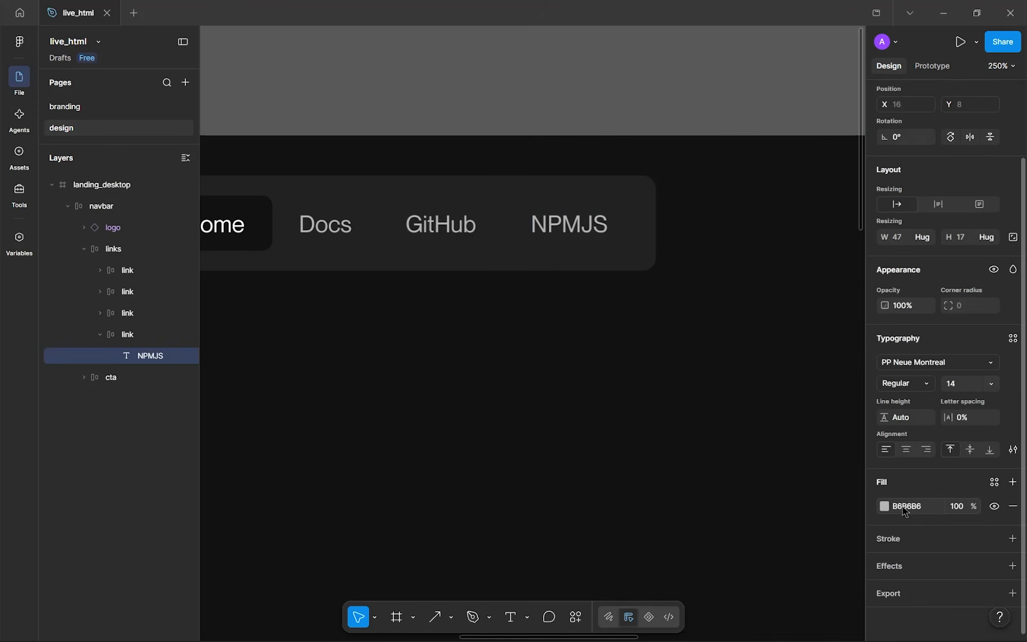
{"action": "left_click", "coordinate": [885, 506]}
{"action": "key", "text": "ctrl+z"}
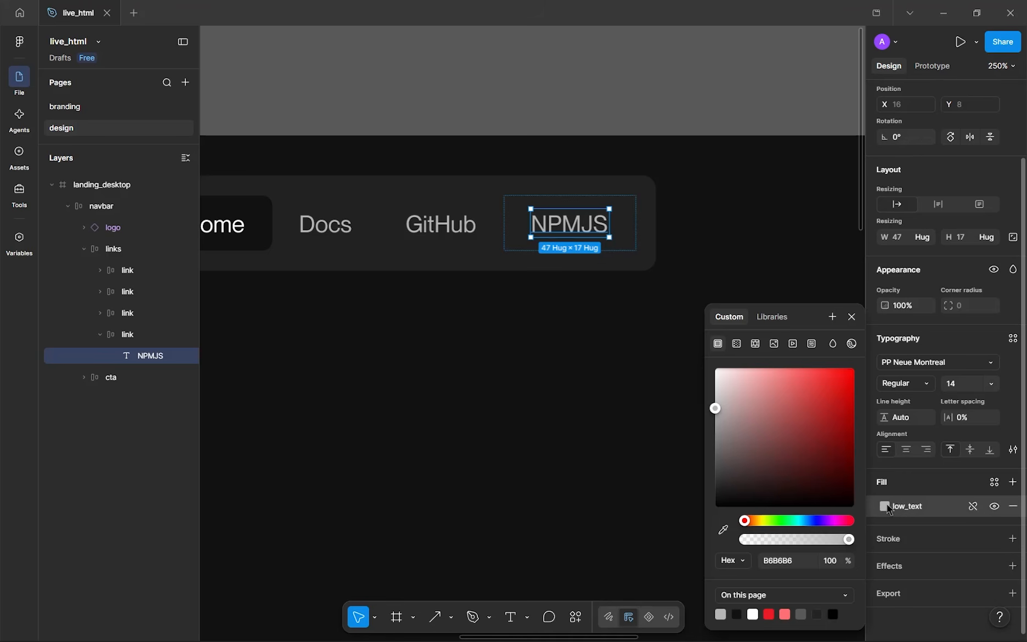
{"action": "left_click", "coordinate": [588, 490]}
- Look over the landing_desktop header from the logo and navigation links to the Get started button
{"action": "scroll", "coordinate": [598, 497], "scroll_direction": "down", "scroll_amount": 6}
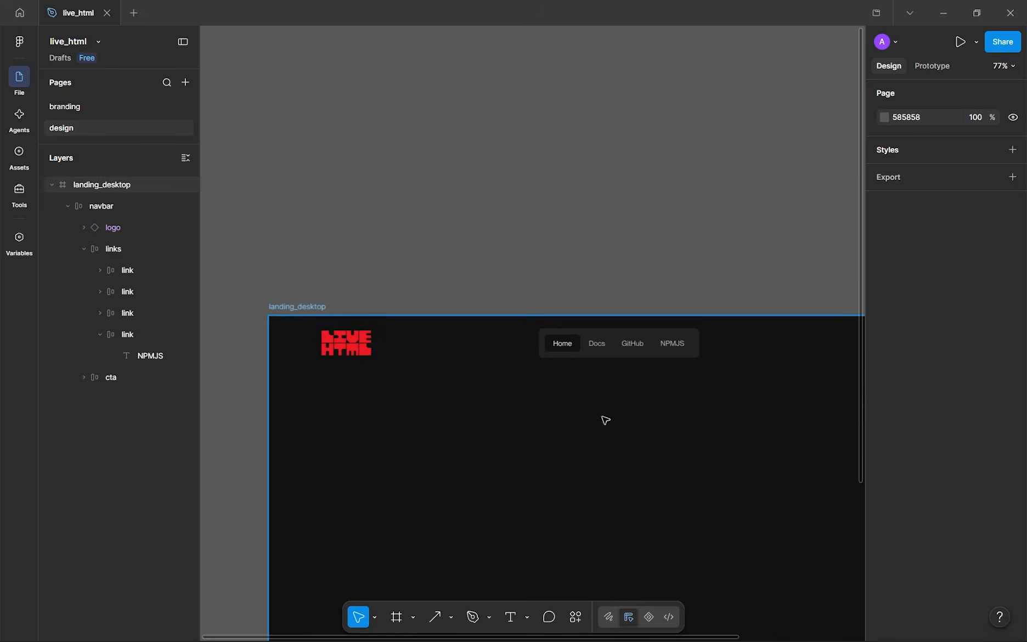
{"action": "scroll", "coordinate": [414, 366], "scroll_direction": "left", "scroll_amount": 2}
{"action": "scroll", "coordinate": [459, 329], "scroll_direction": "right", "scroll_amount": 8}
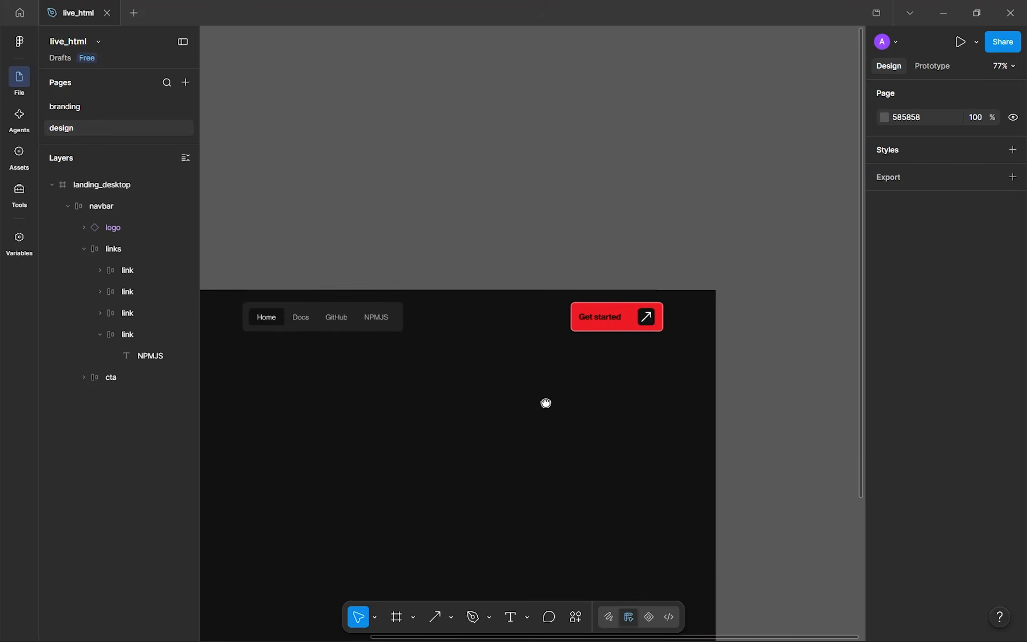
{"action": "scroll", "coordinate": [546, 404], "scroll_direction": "up", "scroll_amount": 5}
{"action": "scroll", "coordinate": [603, 362], "scroll_direction": "up", "scroll_amount": 3}
{"action": "left_click_drag", "start_coordinate": [606, 367], "coordinate": [662, 439]}
{"action": "scroll", "coordinate": [661, 439], "scroll_direction": "down", "scroll_amount": 7}
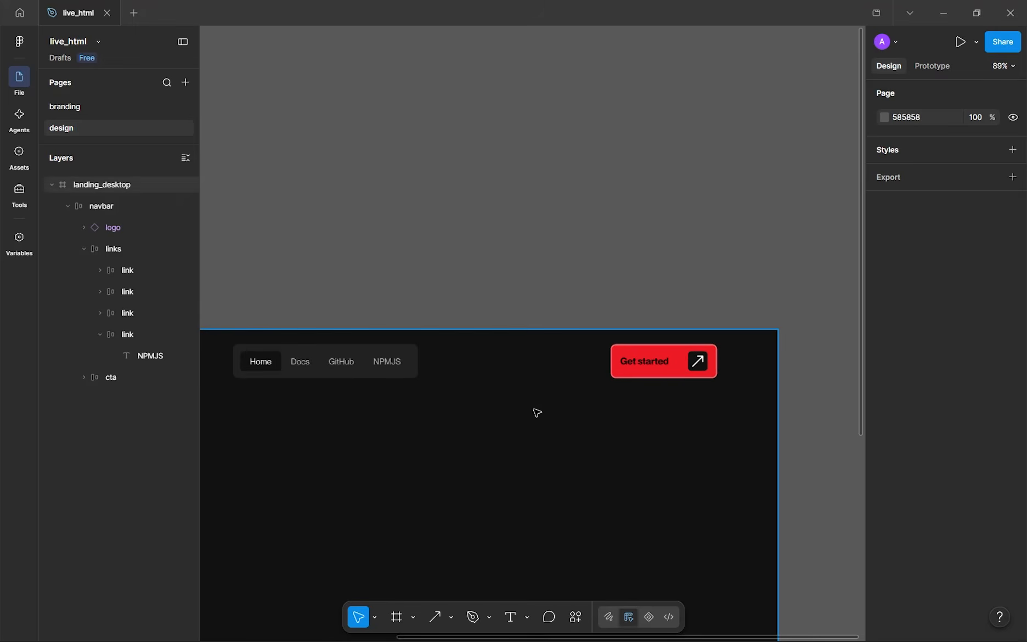
{"action": "left_click_drag", "start_coordinate": [267, 365], "coordinate": [395, 336]}
{"action": "scroll", "coordinate": [569, 340], "scroll_direction": "down", "scroll_amount": 4}
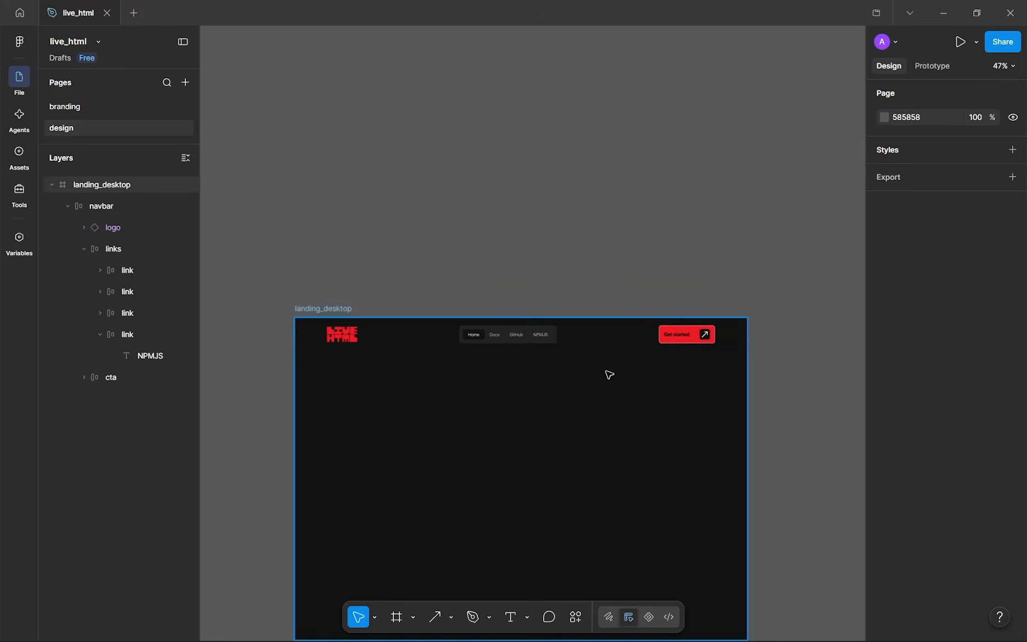
{"action": "scroll", "coordinate": [560, 395], "scroll_direction": "up", "scroll_amount": 2}
{"action": "left_click_drag", "start_coordinate": [559, 394], "coordinate": [576, 299]}
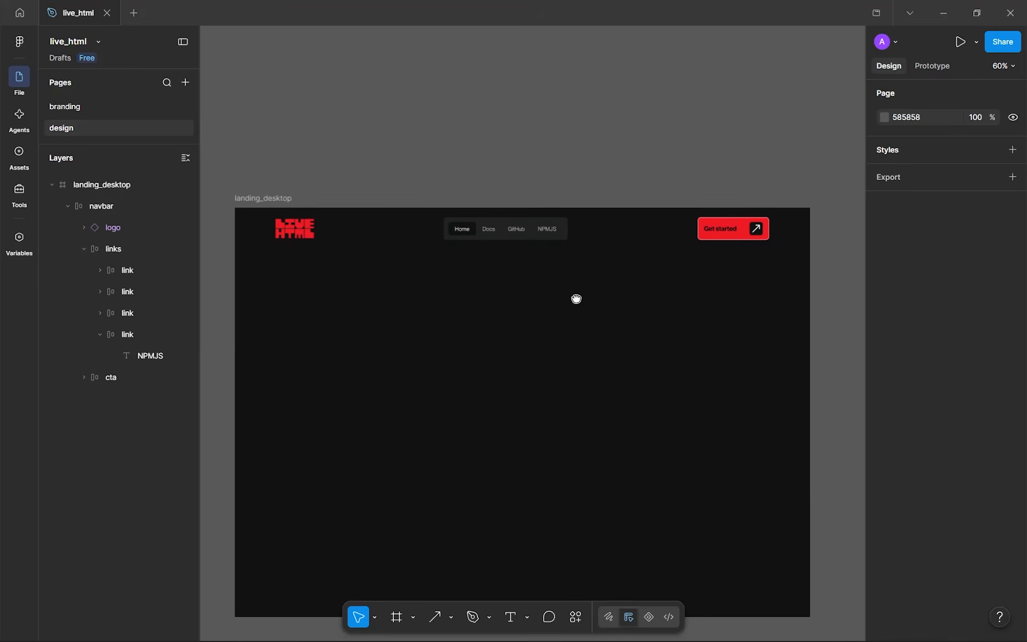
- Expand the selection colors of the landing_desktop frame and link the 000000 color to the black variable
{"action": "left_click", "coordinate": [68, 207]}
{"action": "left_click", "coordinate": [732, 367]}
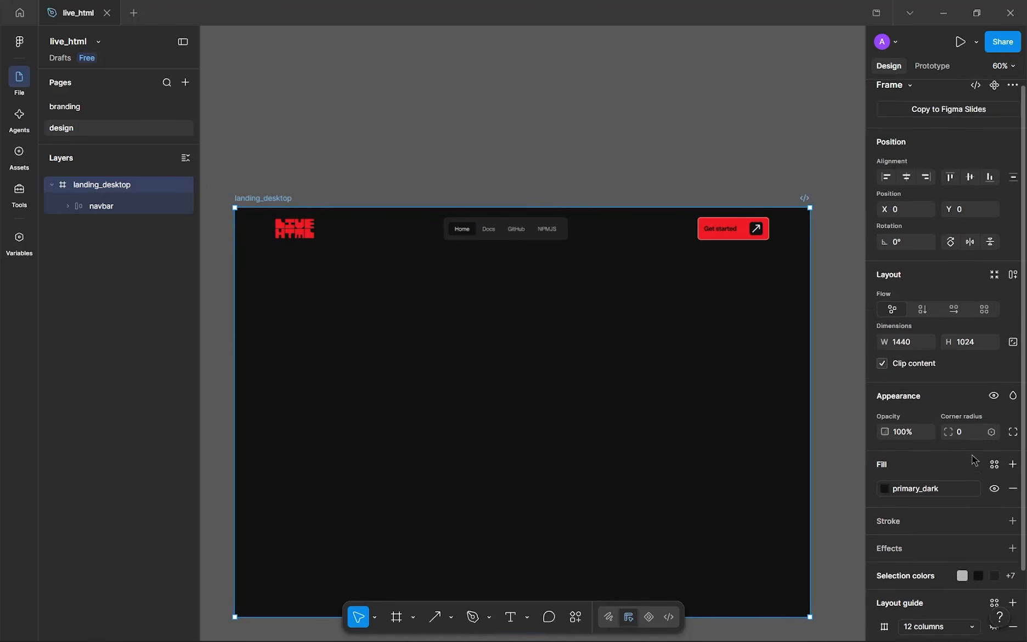
{"action": "scroll", "coordinate": [911, 494], "scroll_direction": "down", "scroll_amount": 3}
{"action": "left_click", "coordinate": [908, 510]}
{"action": "scroll", "coordinate": [909, 512], "scroll_direction": "down", "scroll_amount": 4}
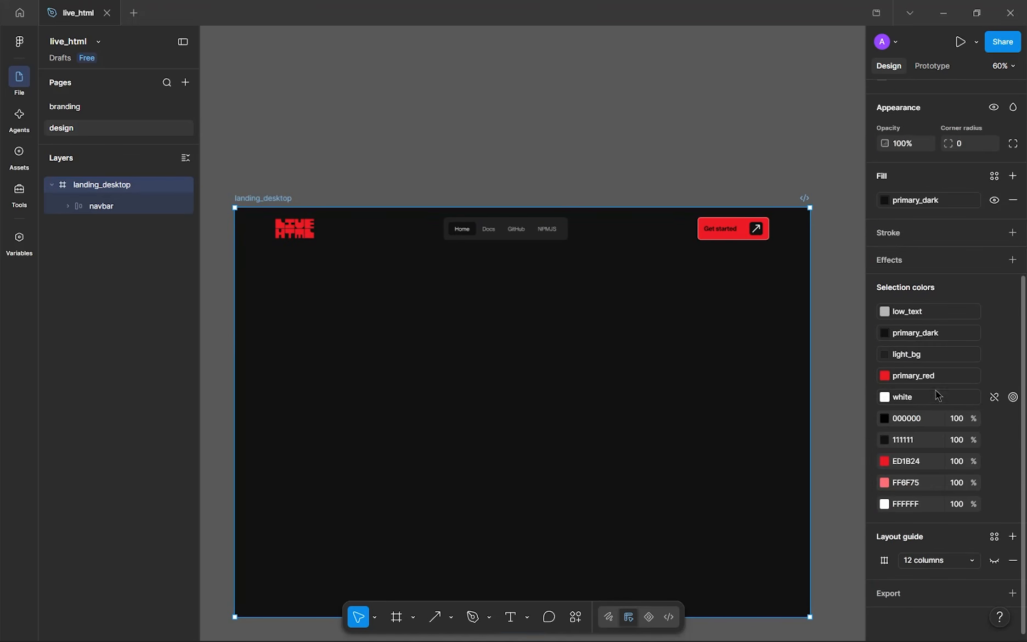
{"action": "left_click", "coordinate": [995, 419]}
{"action": "left_click", "coordinate": [784, 464]}
- Link the frame's 111111 selection color to primary_dark and its ED1B24 selection color to primary_red
{"action": "left_click", "coordinate": [994, 439]}
{"action": "left_click", "coordinate": [994, 440]}
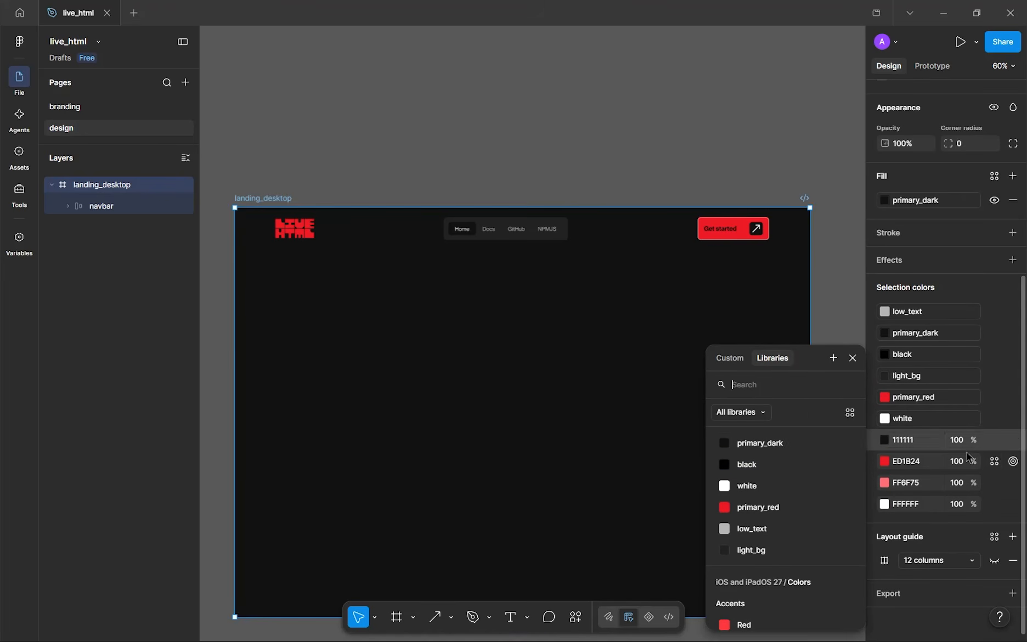
{"action": "left_click", "coordinate": [760, 443]}
{"action": "left_click", "coordinate": [995, 463]}
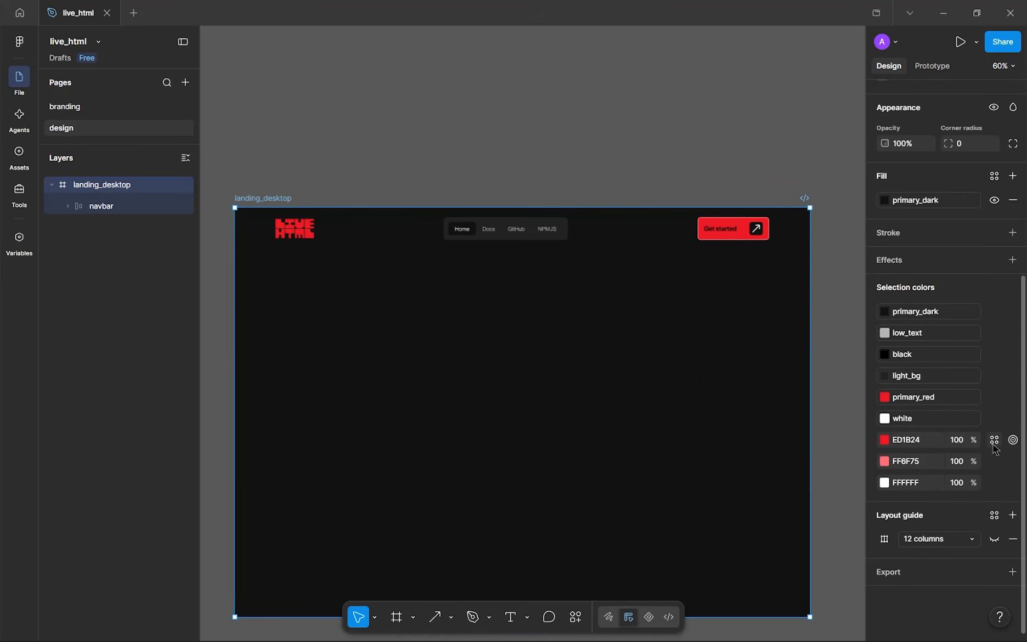
{"action": "left_click", "coordinate": [994, 439]}
{"action": "left_click", "coordinate": [757, 507]}
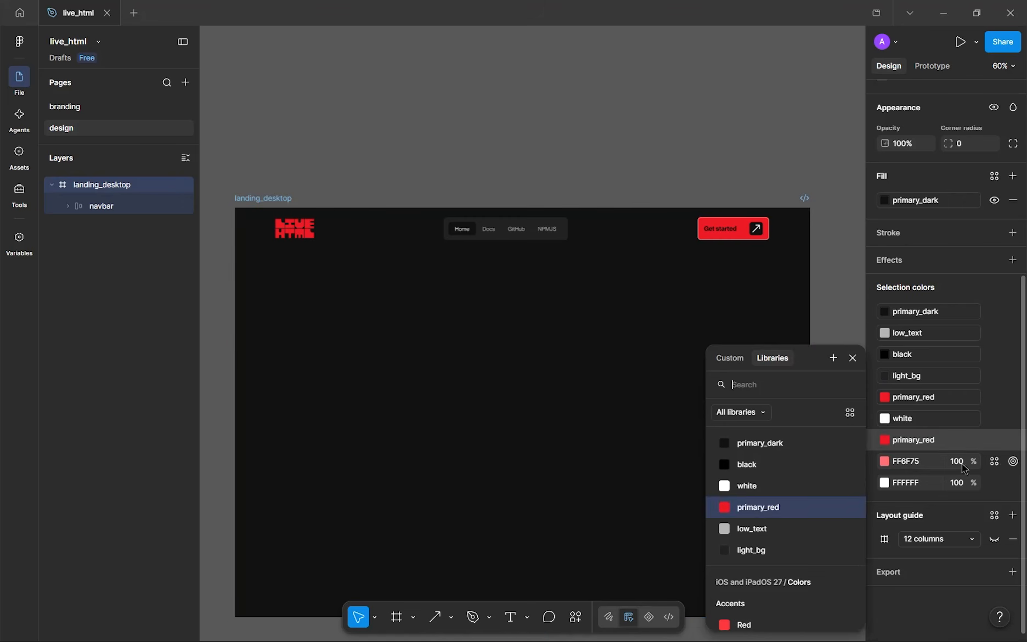
- Link the FFFFFF selection color of landing_desktop to the white variable
{"action": "left_click", "coordinate": [999, 464]}
{"action": "left_click", "coordinate": [996, 462]}
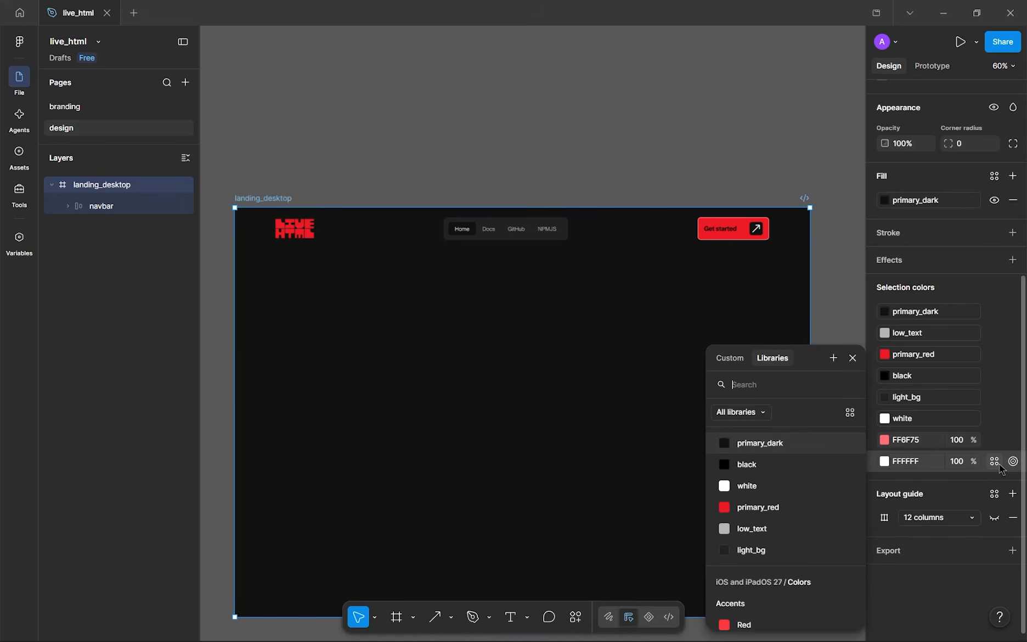
{"action": "left_click", "coordinate": [805, 486]}
- Create a color variable named light_red from the FF6F75 selection color, in the existing variable collection
{"action": "left_click", "coordinate": [995, 440]}
{"action": "left_click", "coordinate": [995, 439]}
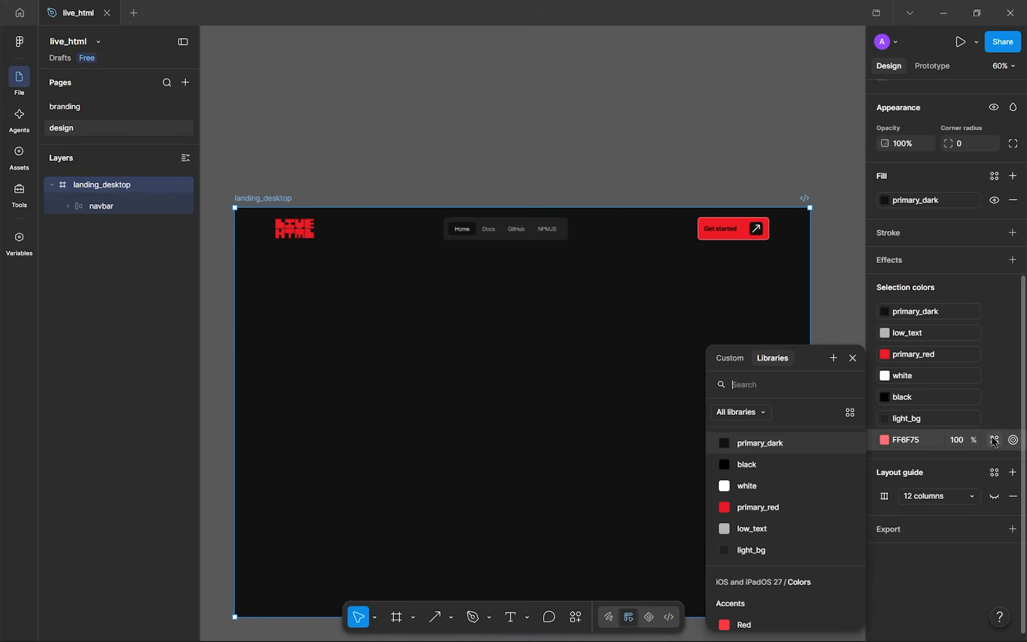
{"action": "left_click", "coordinate": [834, 358]}
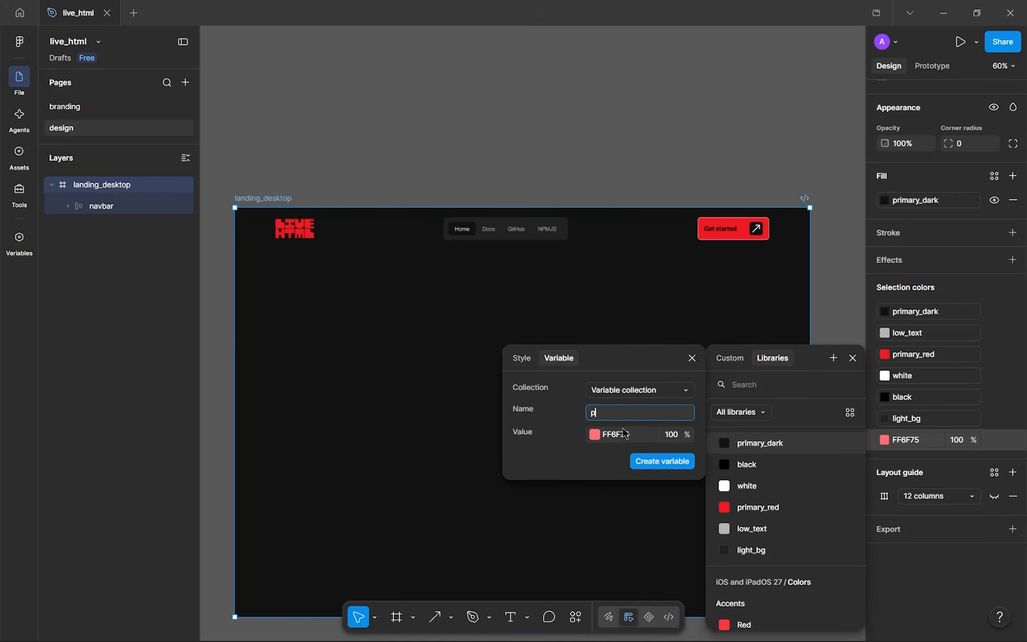
{"action": "key", "text": "ctrl+BackSpace"}
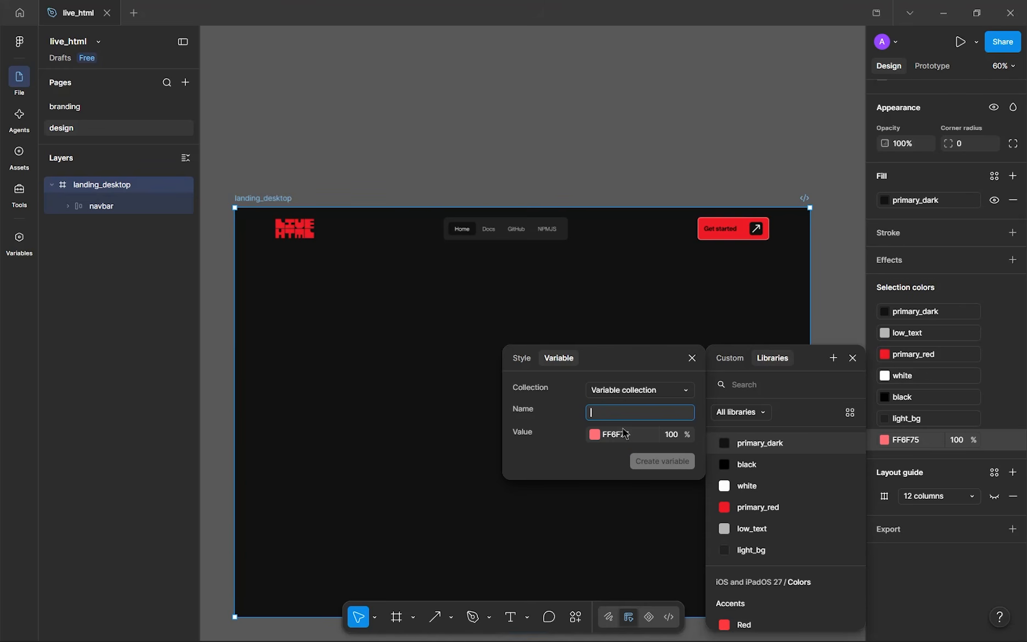
{"action": "type", "text": "light_red"}
{"action": "key", "text": "Return"}
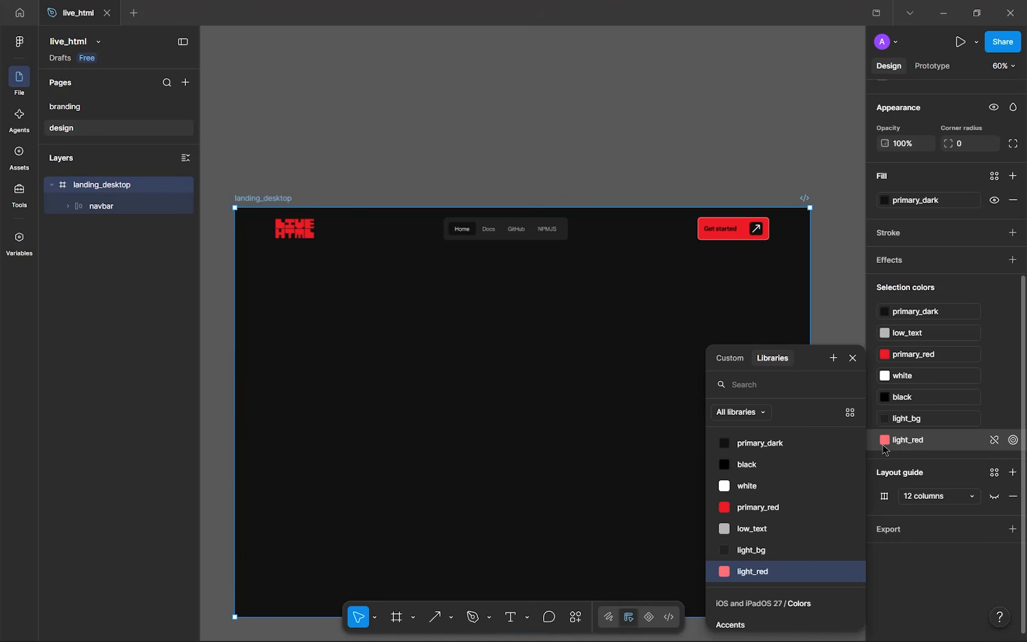
{"action": "left_click", "coordinate": [349, 413]}
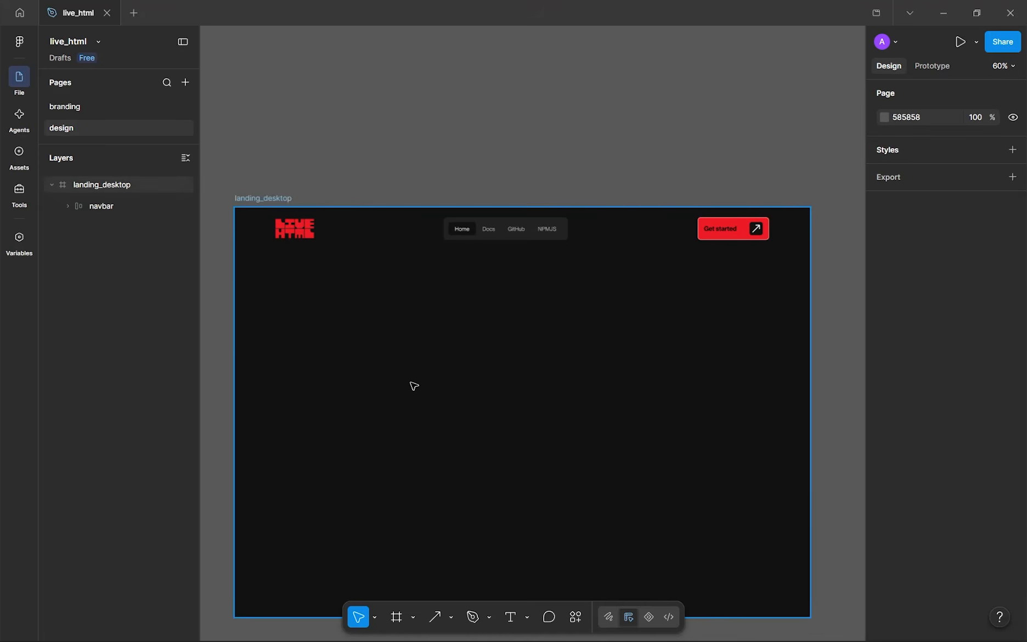
{"action": "scroll", "coordinate": [411, 384], "scroll_direction": "up", "scroll_amount": 2}
{"action": "scroll", "coordinate": [423, 360], "scroll_direction": "up", "scroll_amount": 3}
{"action": "scroll", "coordinate": [408, 356], "scroll_direction": "down", "scroll_amount": 4}
{"action": "left_click_drag", "start_coordinate": [402, 355], "coordinate": [409, 307]}
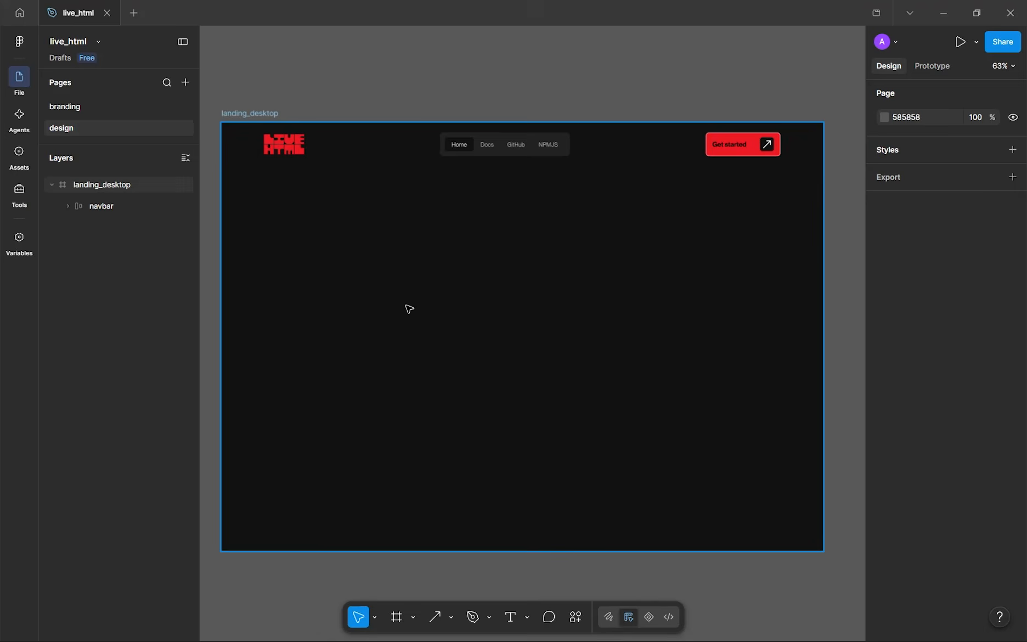
{"action": "left_click", "coordinate": [486, 156]}
{"action": "left_click", "coordinate": [519, 294]}
{"action": "scroll", "coordinate": [583, 318], "scroll_direction": "down", "scroll_amount": 3}
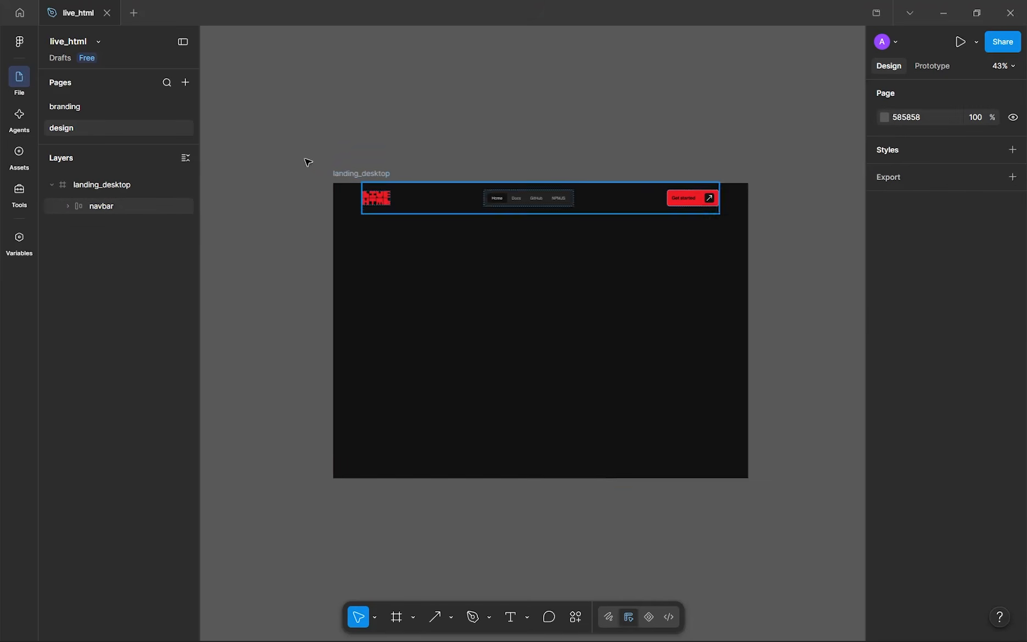
- Select the landing_desktop frame and review its selection colors
{"action": "left_click", "coordinate": [347, 173]}
{"action": "scroll", "coordinate": [942, 396], "scroll_direction": "down", "scroll_amount": 5}
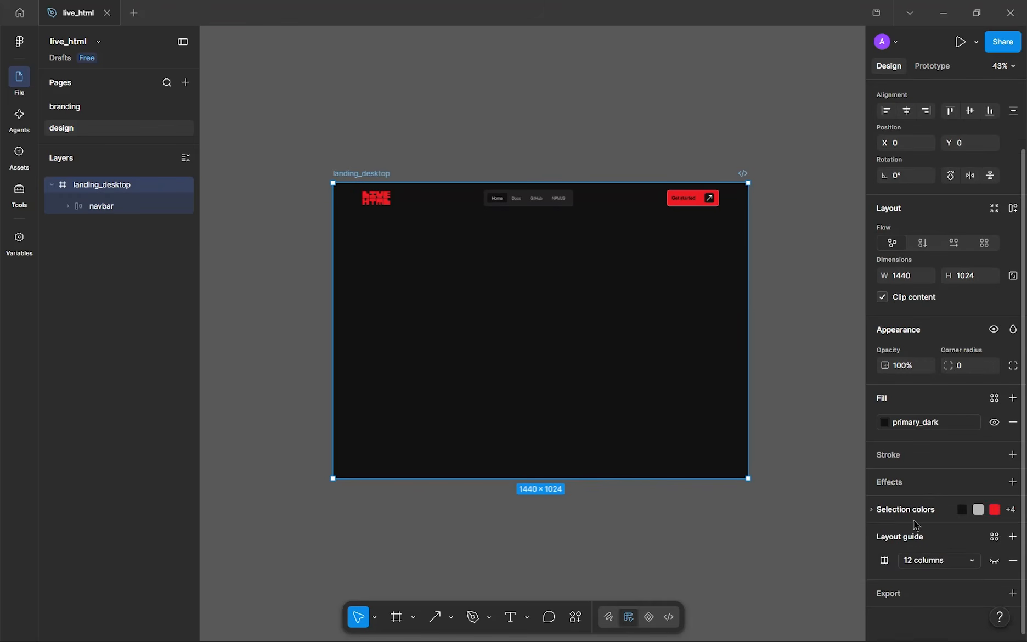
{"action": "left_click", "coordinate": [948, 420]}
{"action": "left_click", "coordinate": [948, 419]}
{"action": "left_click", "coordinate": [816, 224]}
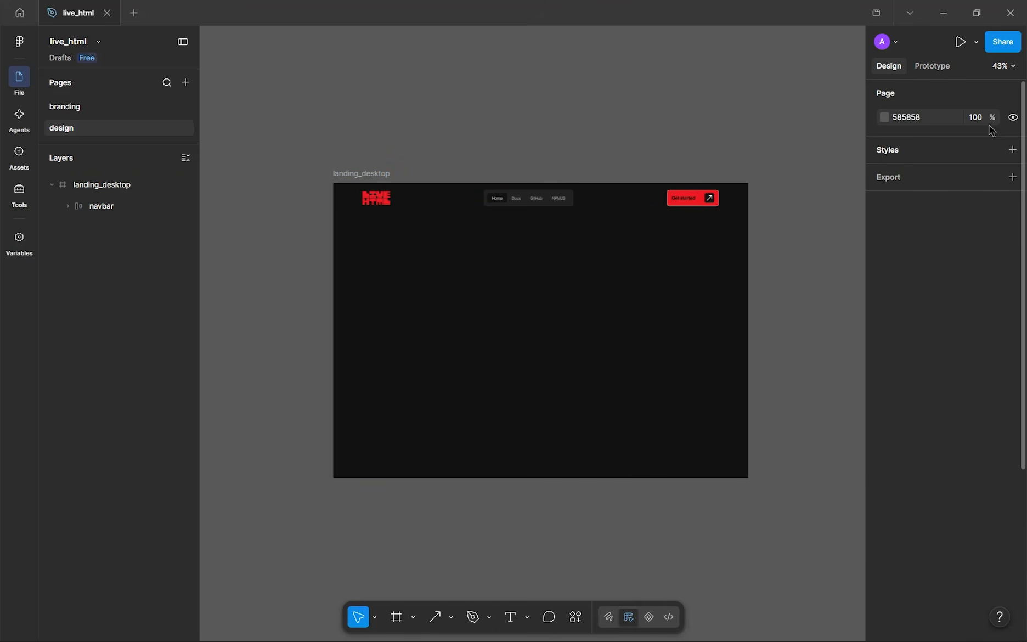
{"action": "scroll", "coordinate": [817, 303], "scroll_direction": "up", "scroll_amount": 2}
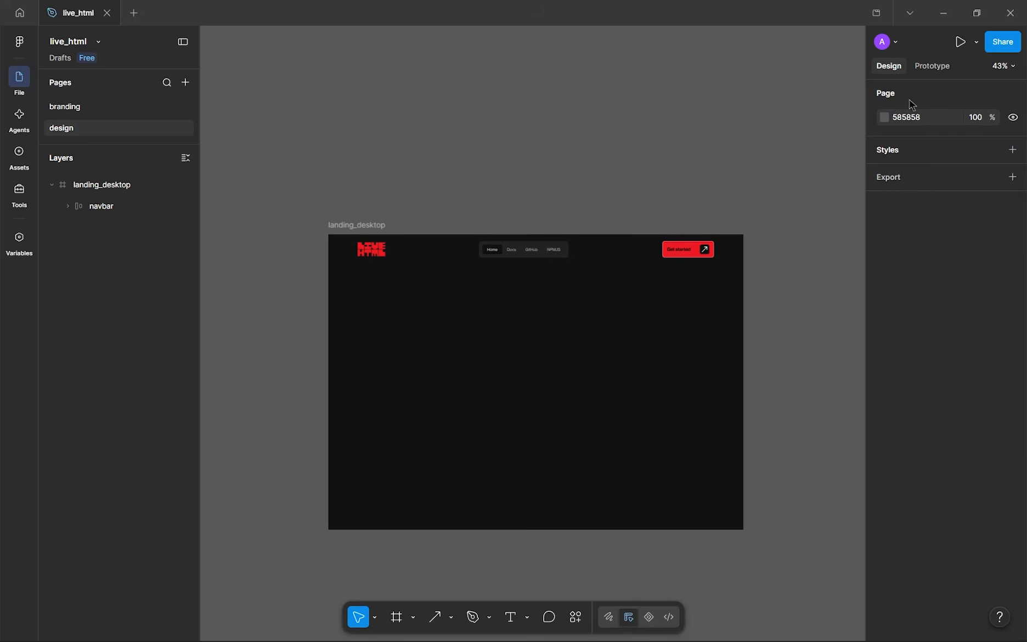
{"action": "right_click", "coordinate": [819, 287]}
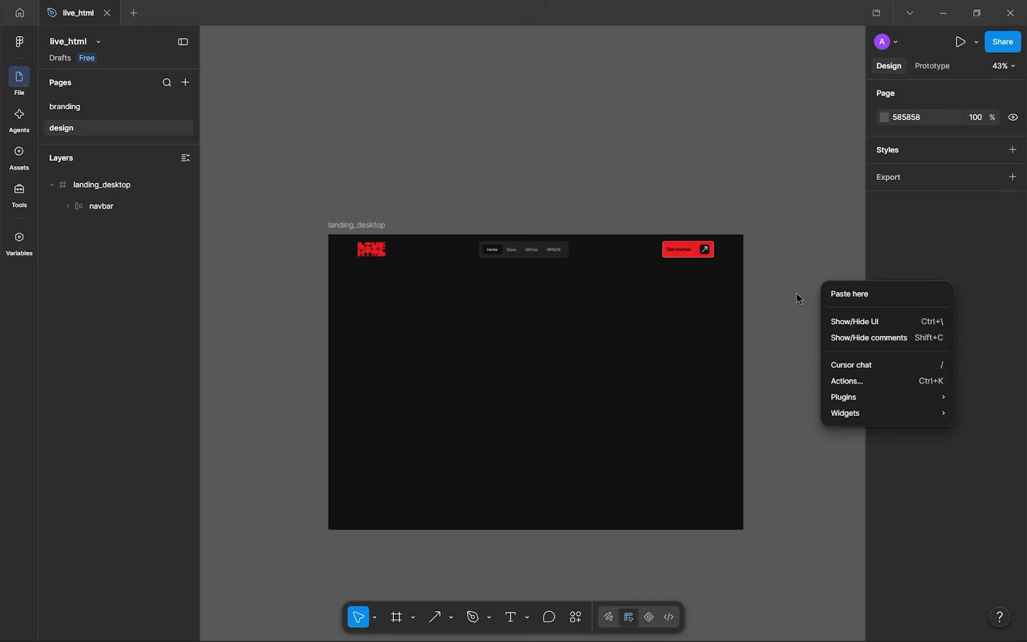
{"action": "left_click", "coordinate": [799, 298]}
- Inspect the navbar's selection colors and the library sources offered for its primary_red color
{"action": "left_click", "coordinate": [384, 249]}
{"action": "scroll", "coordinate": [936, 431], "scroll_direction": "down", "scroll_amount": 1}
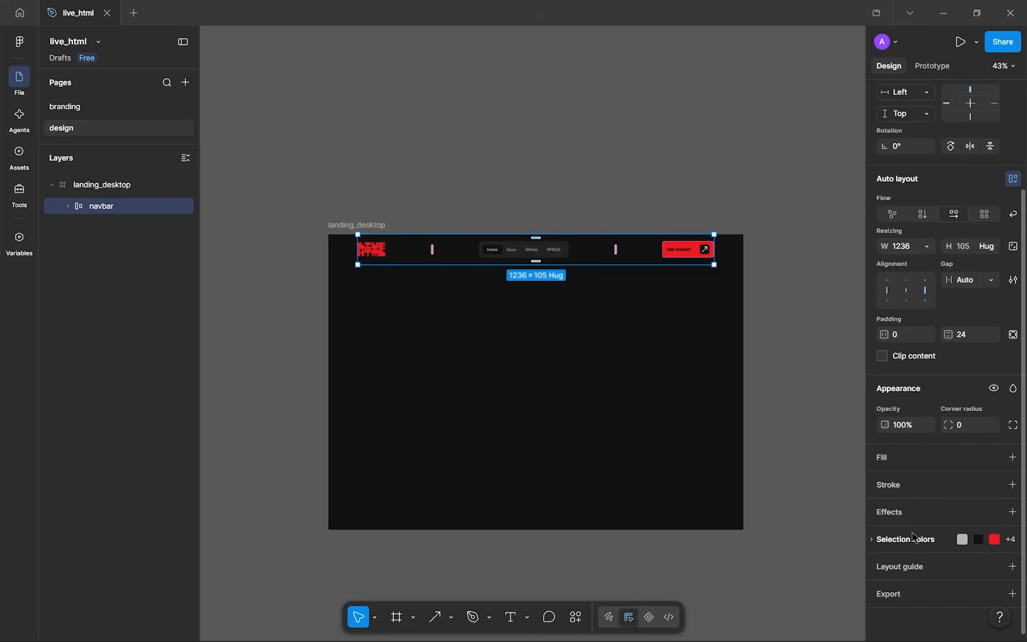
{"action": "left_click", "coordinate": [1011, 540]}
{"action": "left_click", "coordinate": [932, 452]}
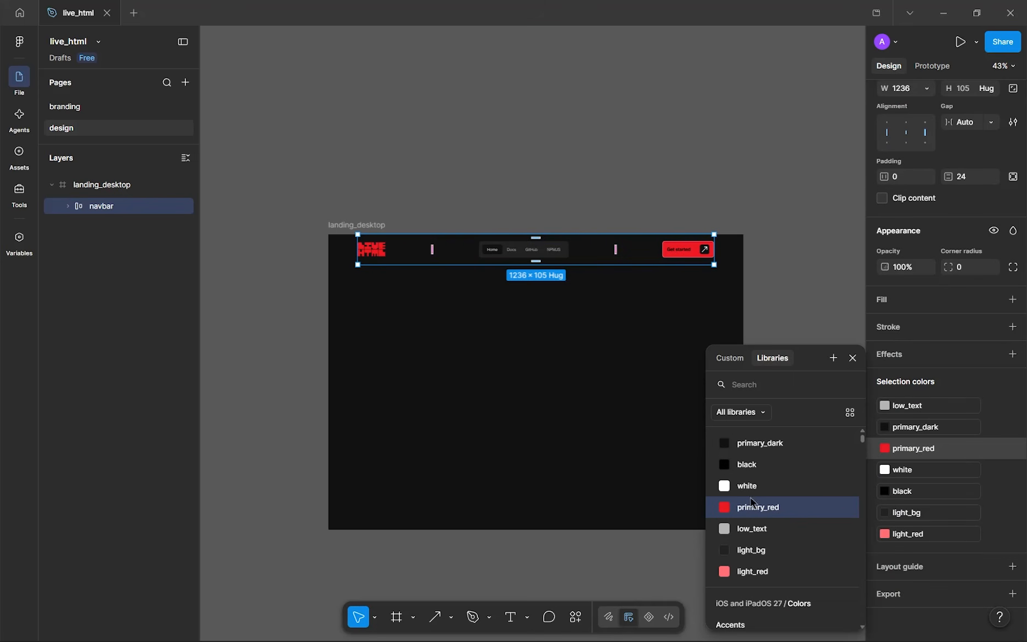
{"action": "left_click", "coordinate": [756, 412]}
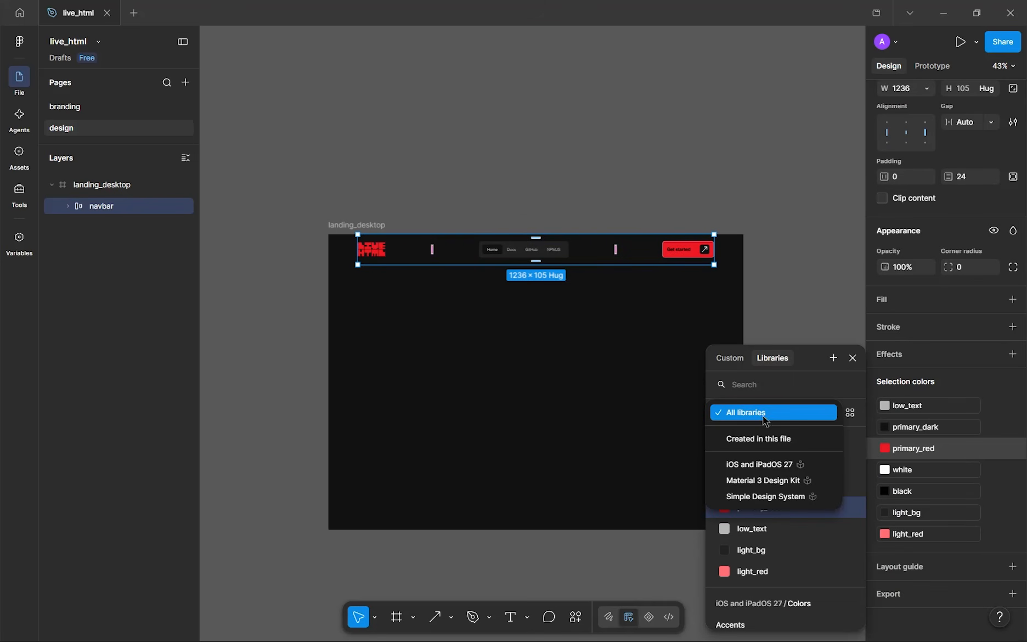
{"action": "left_click", "coordinate": [761, 415]}
{"action": "left_click", "coordinate": [837, 266]}
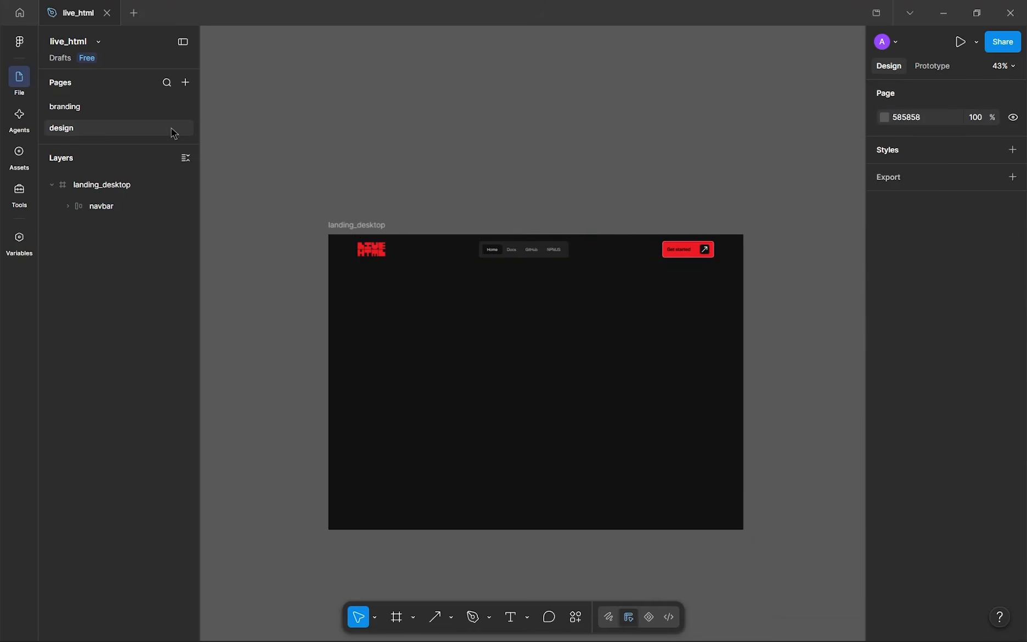
- Switch to the branding page and look over its logo frames
{"action": "left_click", "coordinate": [83, 110]}
{"action": "left_click", "coordinate": [812, 214]}
{"action": "scroll", "coordinate": [834, 230], "scroll_direction": "down", "scroll_amount": 3}
{"action": "scroll", "coordinate": [820, 239], "scroll_direction": "up", "scroll_amount": 5}
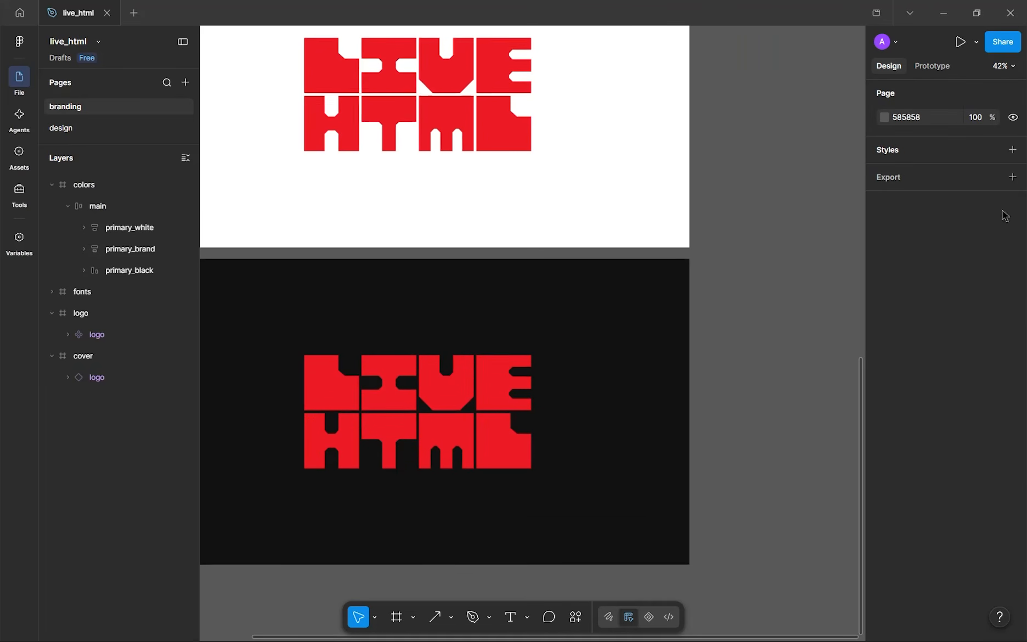
{"action": "left_click", "coordinate": [1014, 153]}
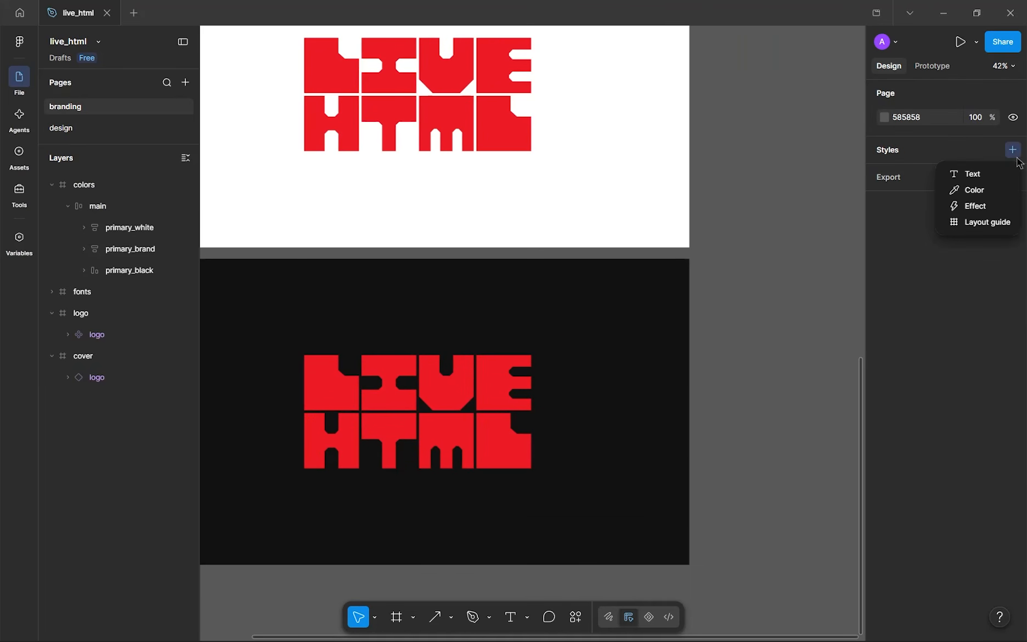
{"action": "left_click", "coordinate": [1001, 191]}
{"action": "left_click", "coordinate": [853, 341]}
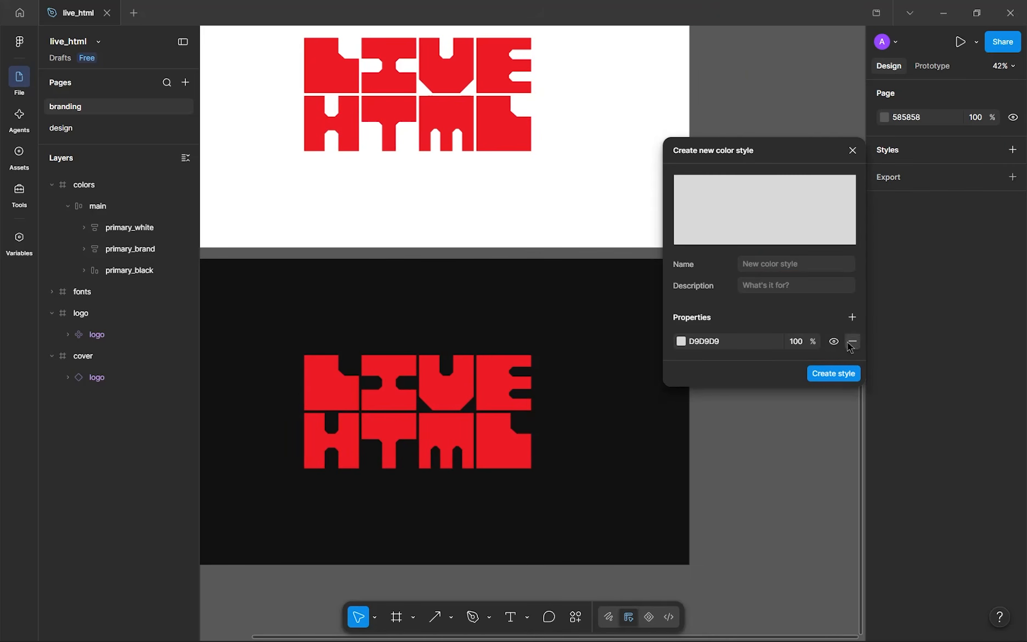
{"action": "left_click", "coordinate": [853, 150]}
- Select the logo on the cover frame of the branding page and check its selection colors
{"action": "scroll", "coordinate": [762, 201], "scroll_direction": "down", "scroll_amount": 5}
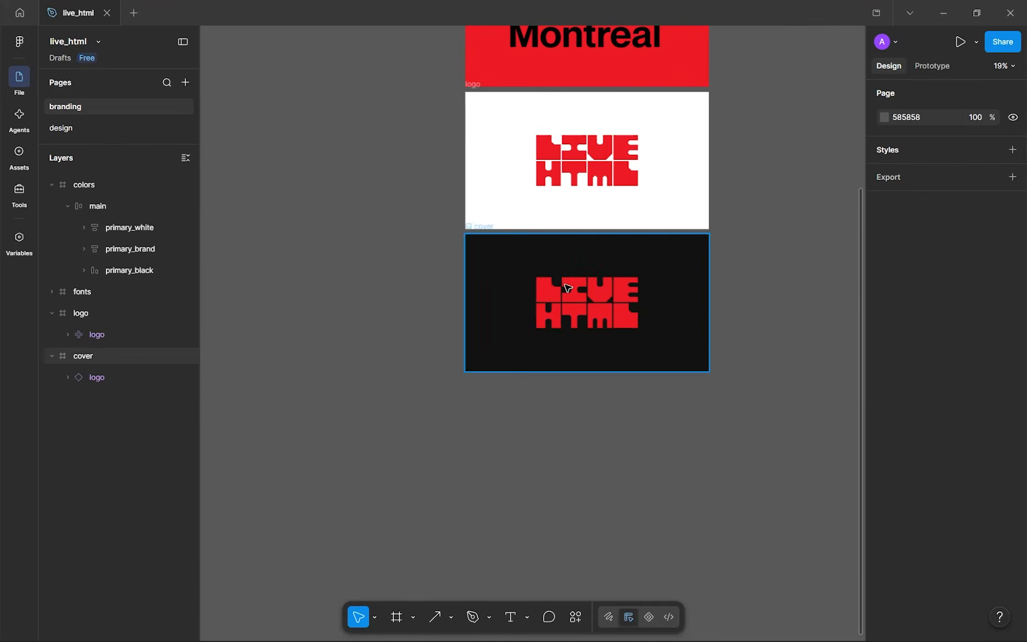
{"action": "left_click", "coordinate": [596, 278]}
{"action": "left_click_drag", "start_coordinate": [644, 179], "coordinate": [626, 225]}
{"action": "scroll", "coordinate": [635, 241], "scroll_direction": "down", "scroll_amount": 2}
{"action": "scroll", "coordinate": [930, 409], "scroll_direction": "down", "scroll_amount": 3}
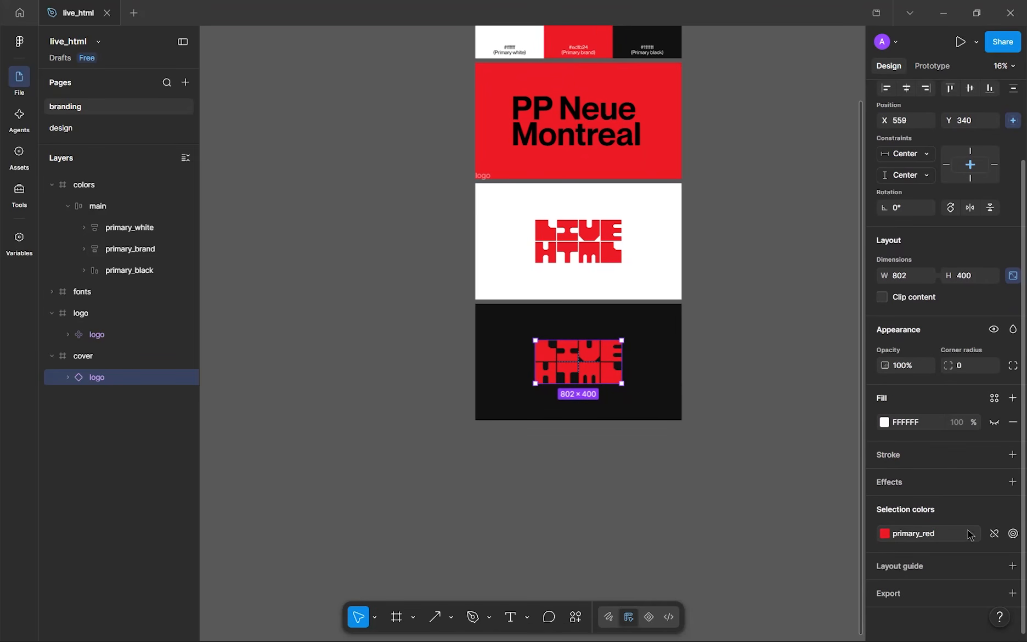
- Detach the cover logo's primary_red color, recolor it light blue A5D2FF, and check the navbar logo on the design page
{"action": "left_click", "coordinate": [988, 539]}
{"action": "left_click", "coordinate": [995, 534]}
{"action": "left_click", "coordinate": [884, 534]}
{"action": "left_click_drag", "start_coordinate": [786, 410], "coordinate": [767, 352]}
{"action": "left_click_drag", "start_coordinate": [796, 522], "coordinate": [807, 521]}
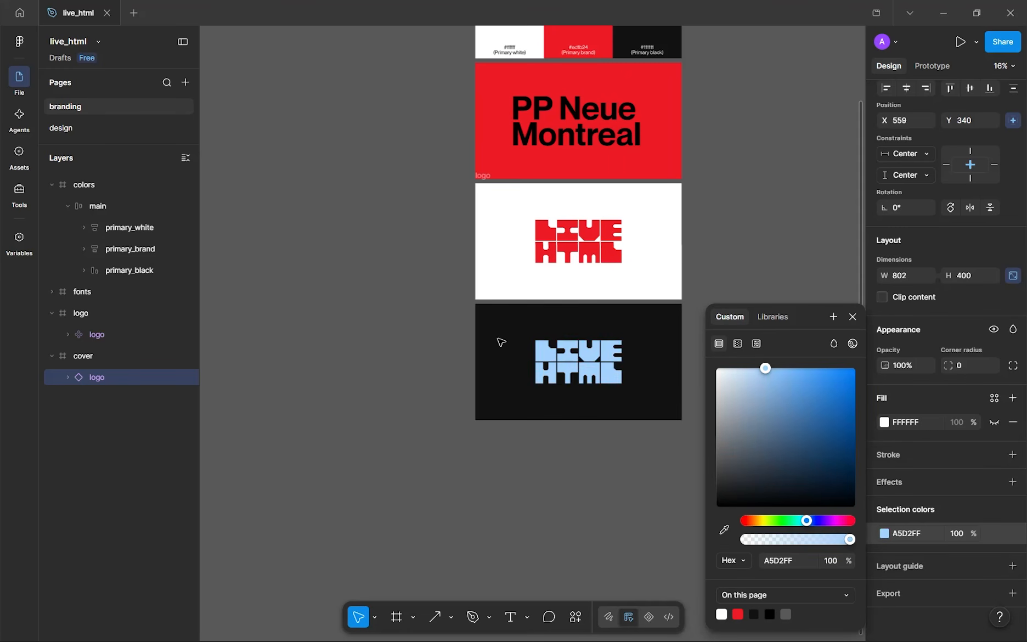
{"action": "left_click", "coordinate": [126, 129]}
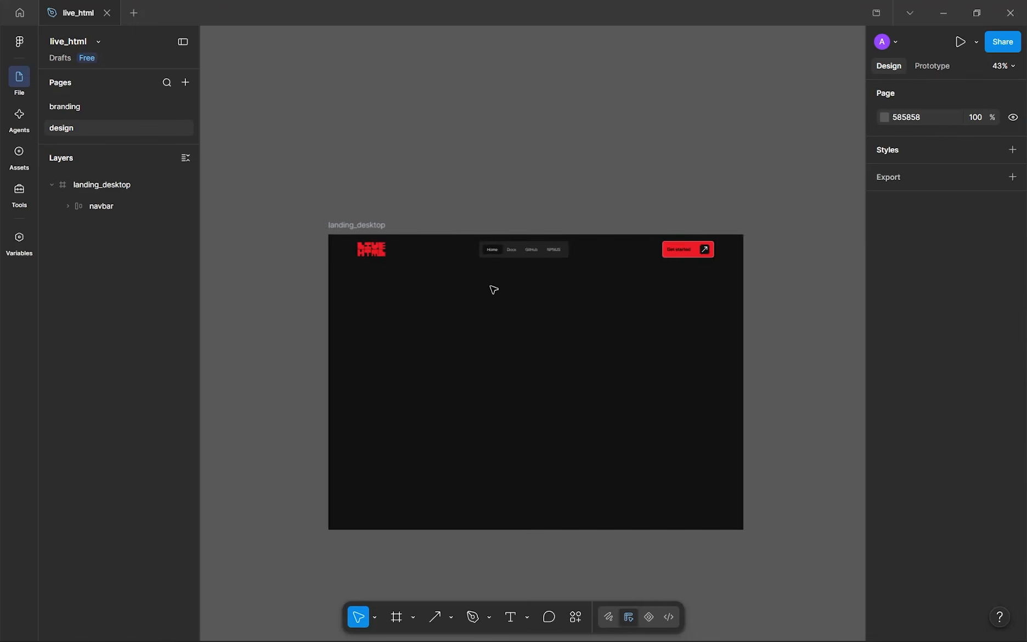
{"action": "scroll", "coordinate": [368, 258], "scroll_direction": "down", "scroll_amount": 2}
- Return to the branding page and remove the hidden FFFFFF fill from the cover logo
{"action": "left_click", "coordinate": [131, 109]}
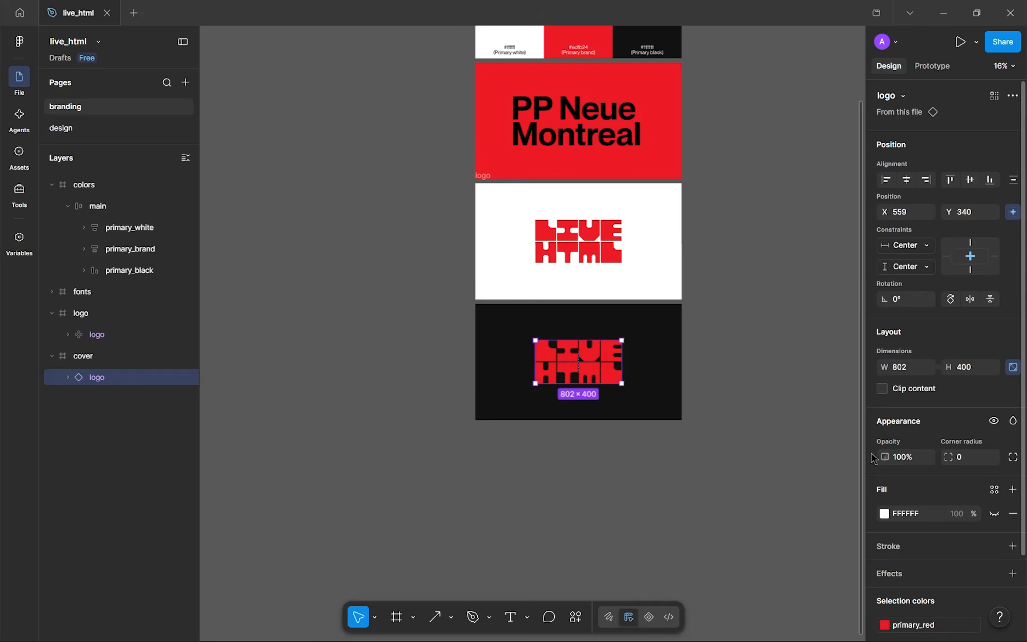
{"action": "left_click", "coordinate": [1013, 514]}
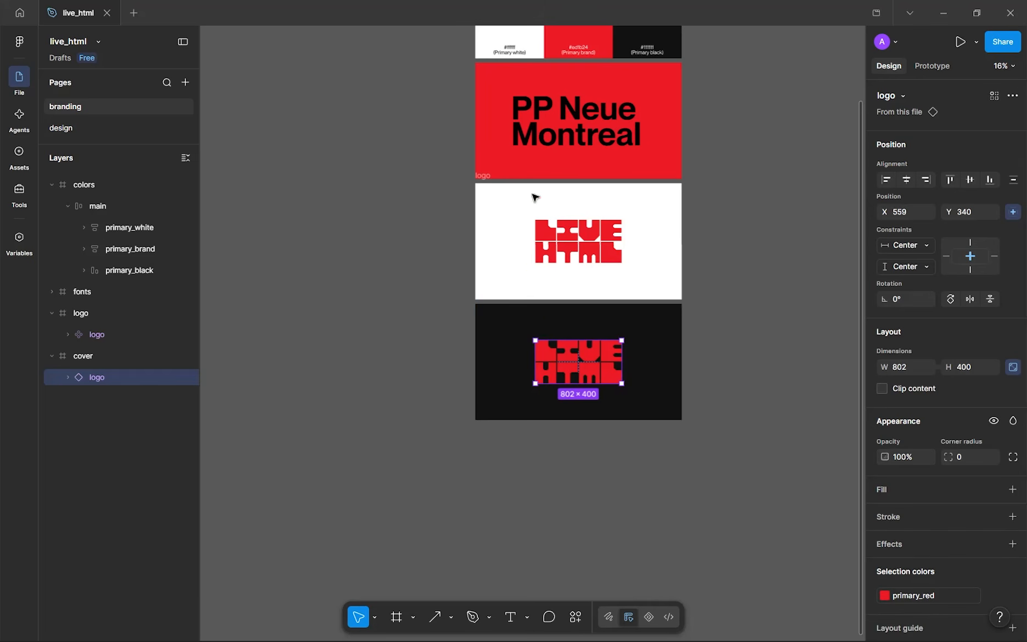
- Detach primary_red from the main logo component on the white logo frame and recolor it turquoise 71FFF3
{"action": "left_click", "coordinate": [570, 239]}
{"action": "scroll", "coordinate": [884, 395], "scroll_direction": "down", "scroll_amount": 3}
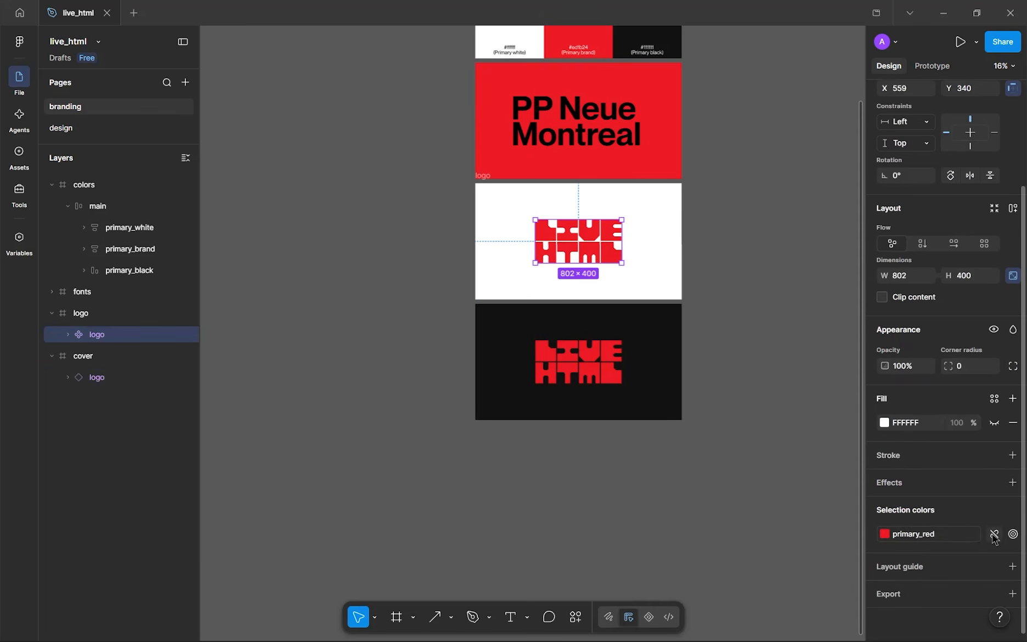
{"action": "left_click", "coordinate": [884, 534]}
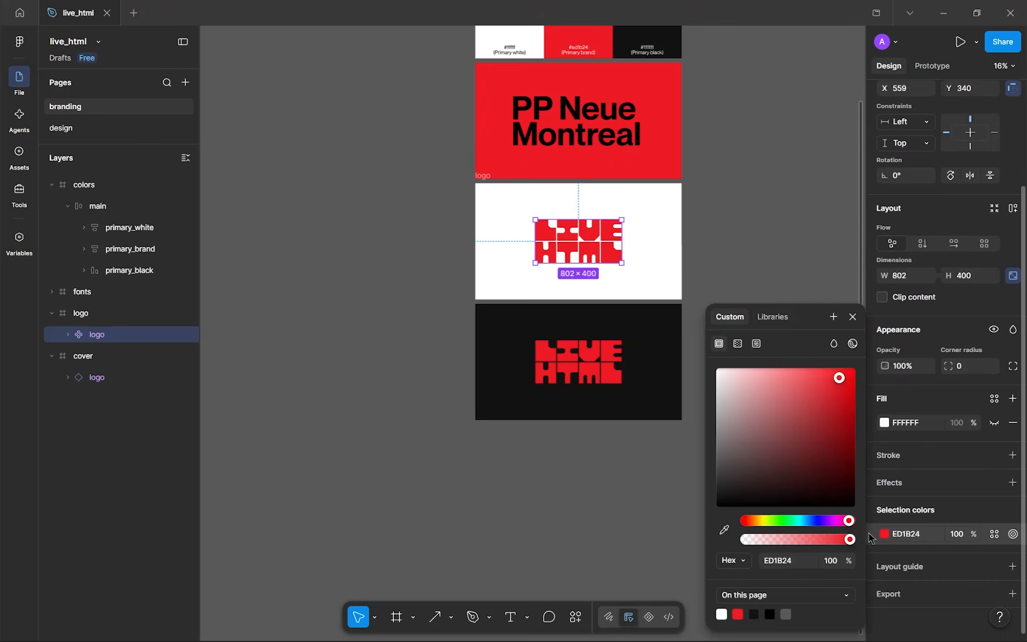
{"action": "left_click", "coordinate": [797, 520]}
{"action": "left_click_drag", "start_coordinate": [802, 405], "coordinate": [795, 349]}
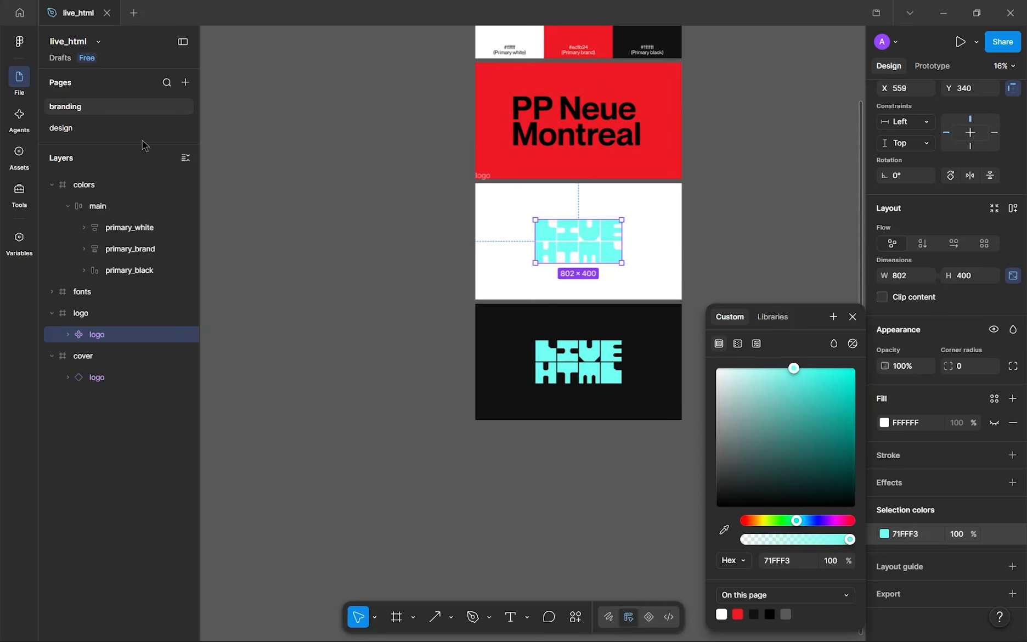
- Check on the design page how the logo color change carries over to the landing_desktop navbar
{"action": "left_click", "coordinate": [130, 124]}
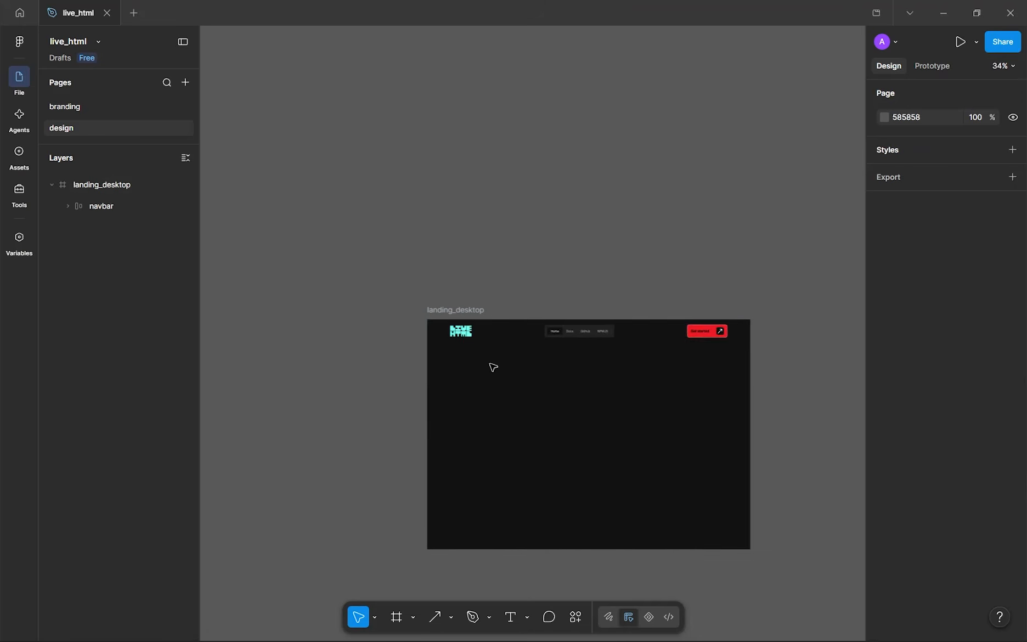
{"action": "scroll", "coordinate": [489, 364], "scroll_direction": "up", "scroll_amount": 3}
{"action": "left_click_drag", "start_coordinate": [489, 363], "coordinate": [415, 331]}
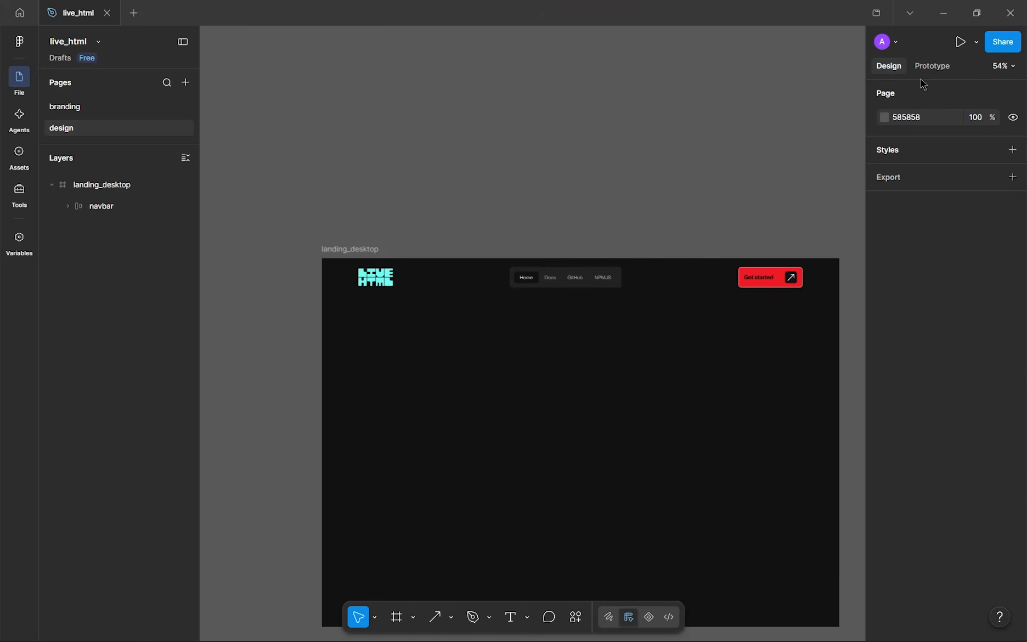
{"action": "left_click", "coordinate": [771, 279]}
- Undo the turquoise recolor of the main logo component and return to the design page
{"action": "left_click", "coordinate": [65, 107]}
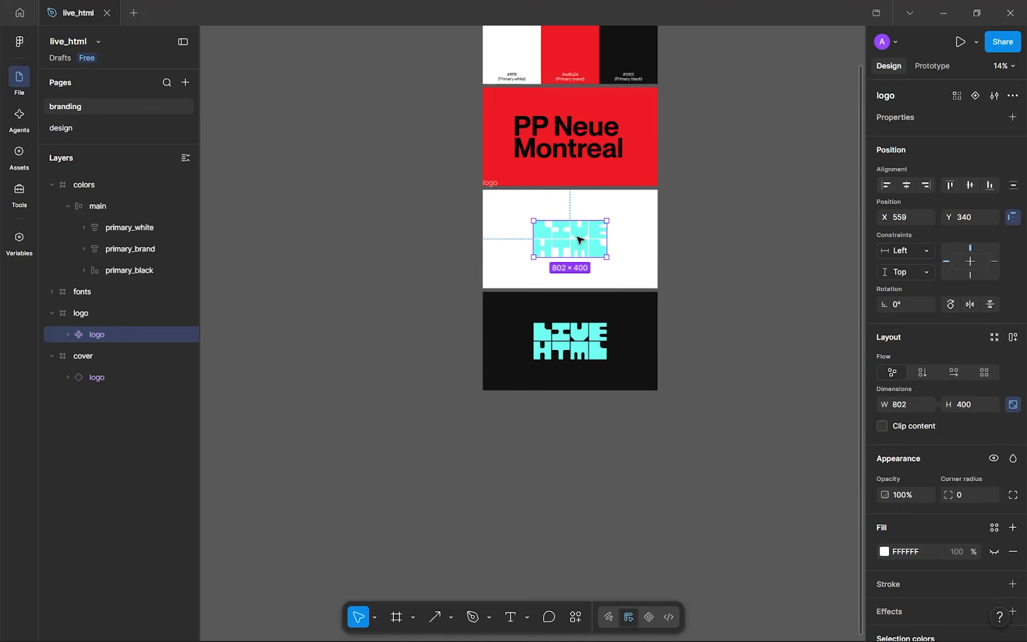
{"action": "key", "text": "Page_Down"}
{"action": "left_click", "coordinate": [644, 302]}
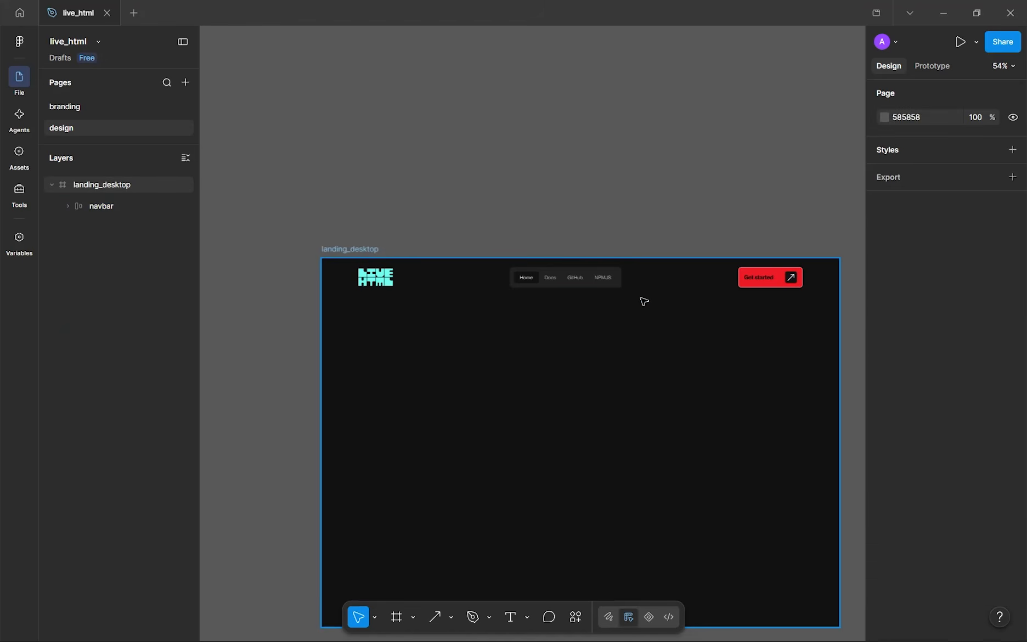
{"action": "key", "text": "Page_Up"}
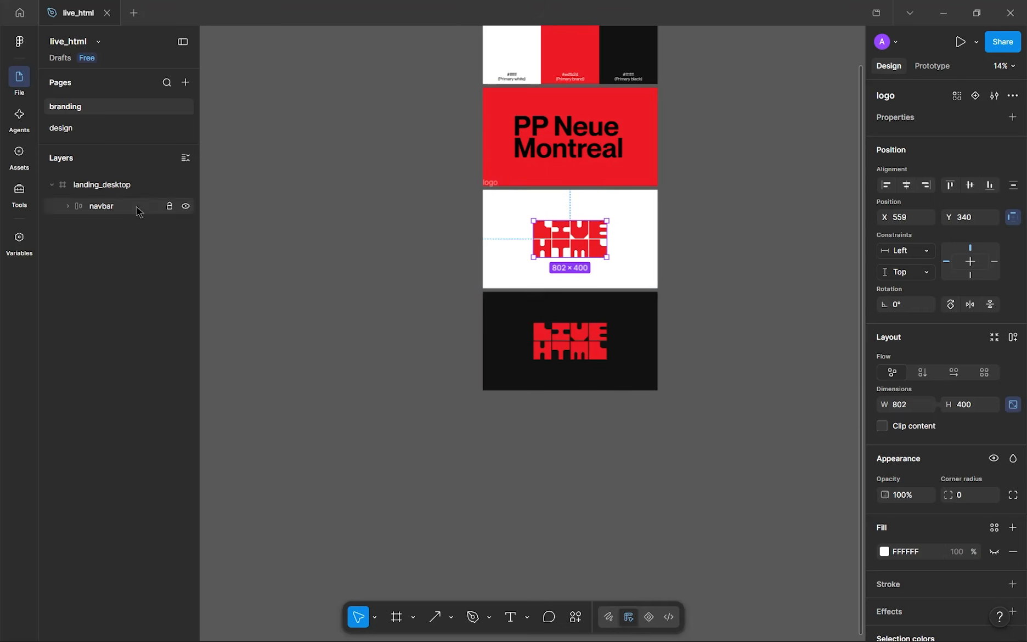
{"action": "left_click", "coordinate": [192, 133]}
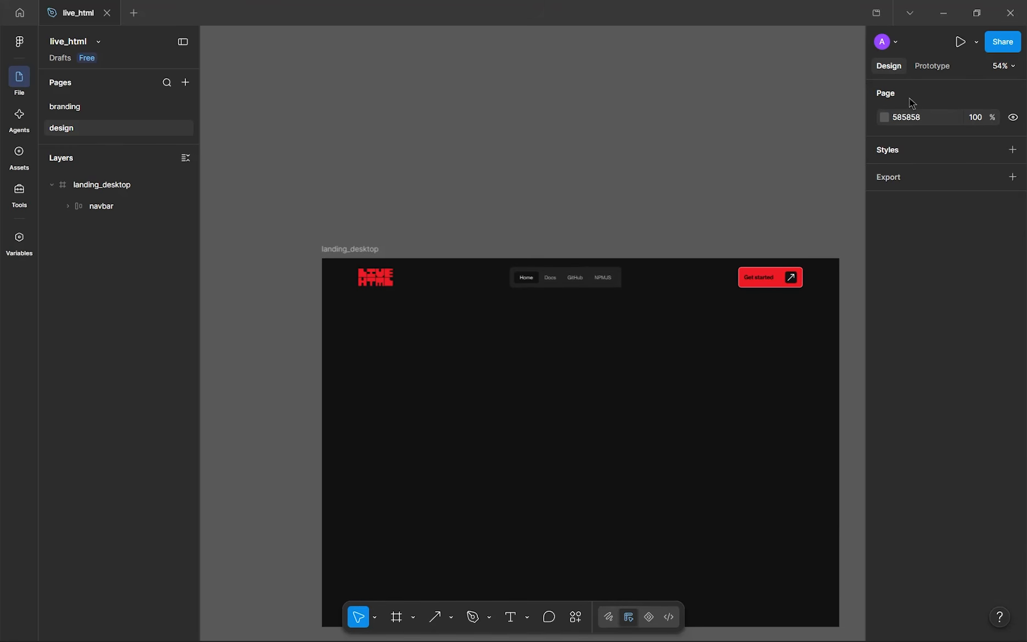
- Link the landing_desktop frame's remaining unlinked ED1B24 selection color to the primary_red variable
{"action": "scroll", "coordinate": [549, 238], "scroll_direction": "right", "scroll_amount": 3}
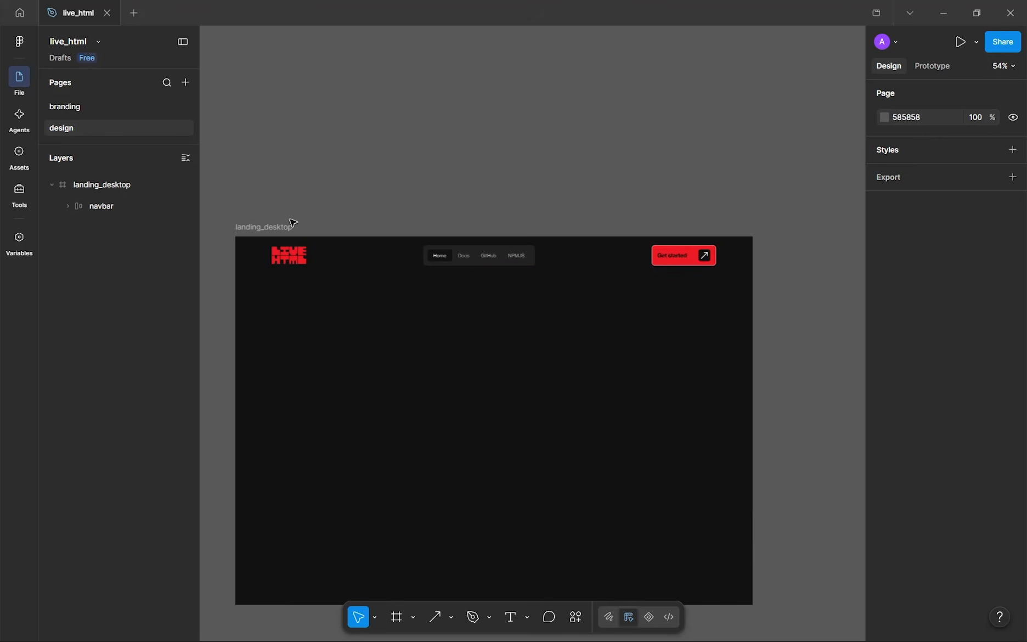
{"action": "left_click", "coordinate": [293, 224]}
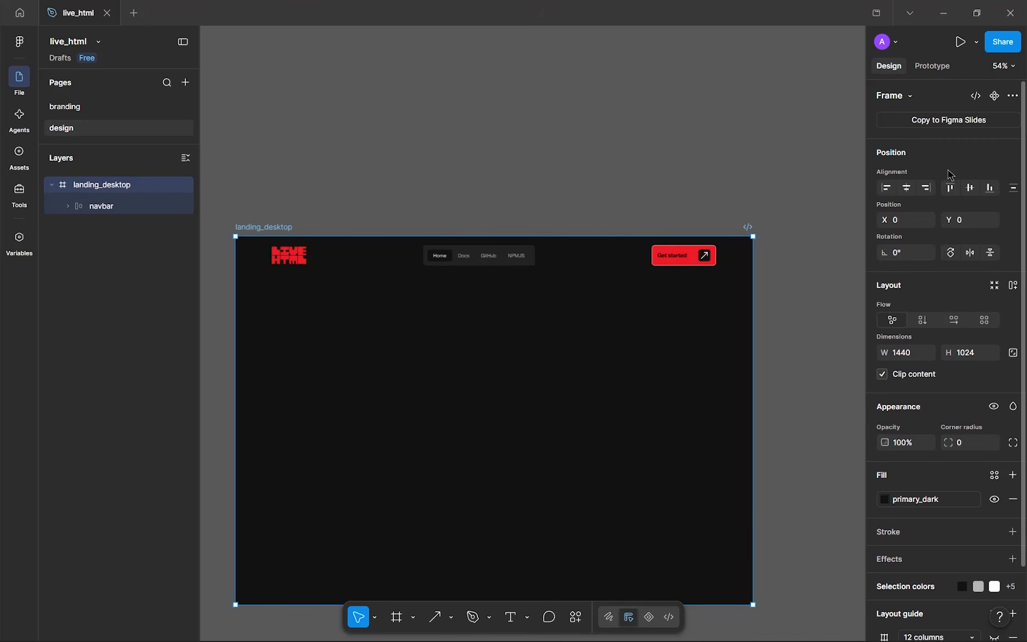
{"action": "left_click", "coordinate": [914, 100]}
{"action": "key", "text": "Escape"}
{"action": "left_click", "coordinate": [1011, 96]}
{"action": "key", "text": "Escape"}
{"action": "scroll", "coordinate": [896, 510], "scroll_direction": "down", "scroll_amount": 3}
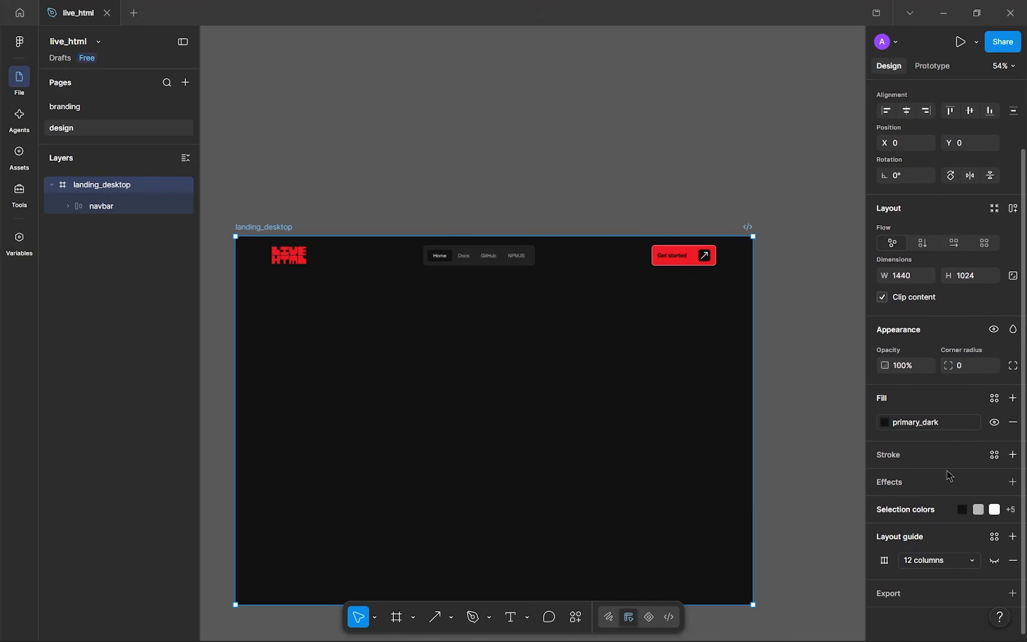
{"action": "left_click", "coordinate": [897, 511]}
{"action": "scroll", "coordinate": [896, 511], "scroll_direction": "down", "scroll_amount": 5}
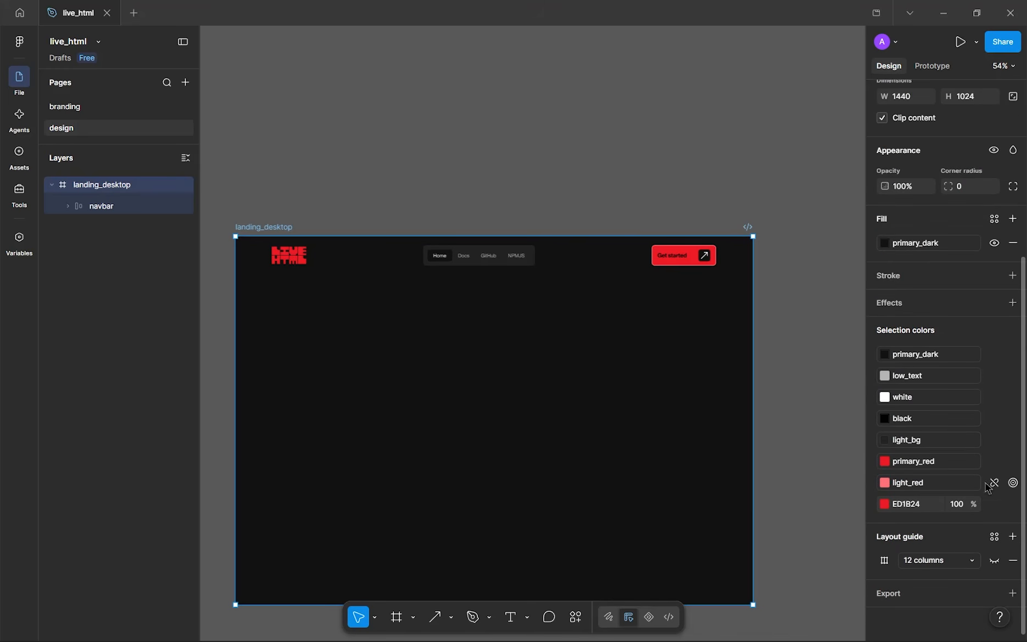
{"action": "left_click", "coordinate": [995, 504]}
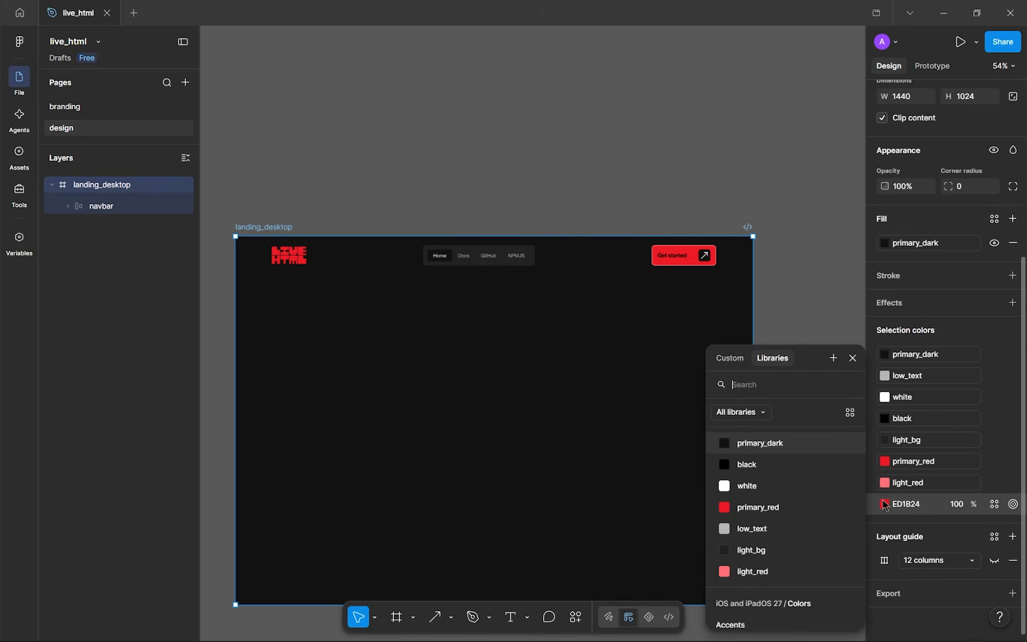
{"action": "left_click", "coordinate": [768, 509]}
{"action": "left_click", "coordinate": [911, 509]}
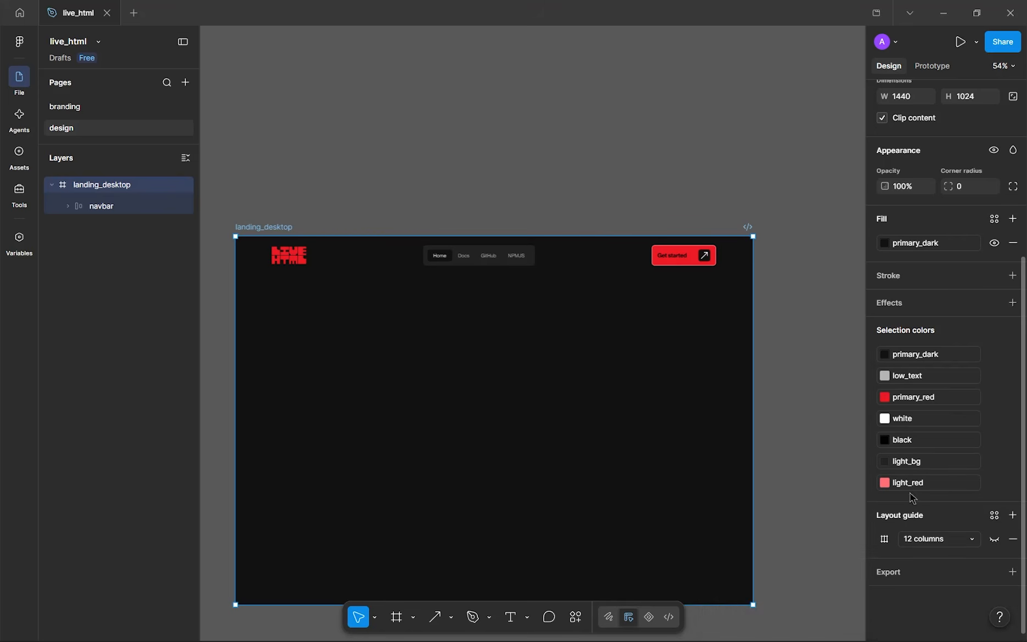
- Inspect the library choices for the frame's primary_red color and the form for creating a variable, closing both without changes
{"action": "left_click", "coordinate": [892, 396]}
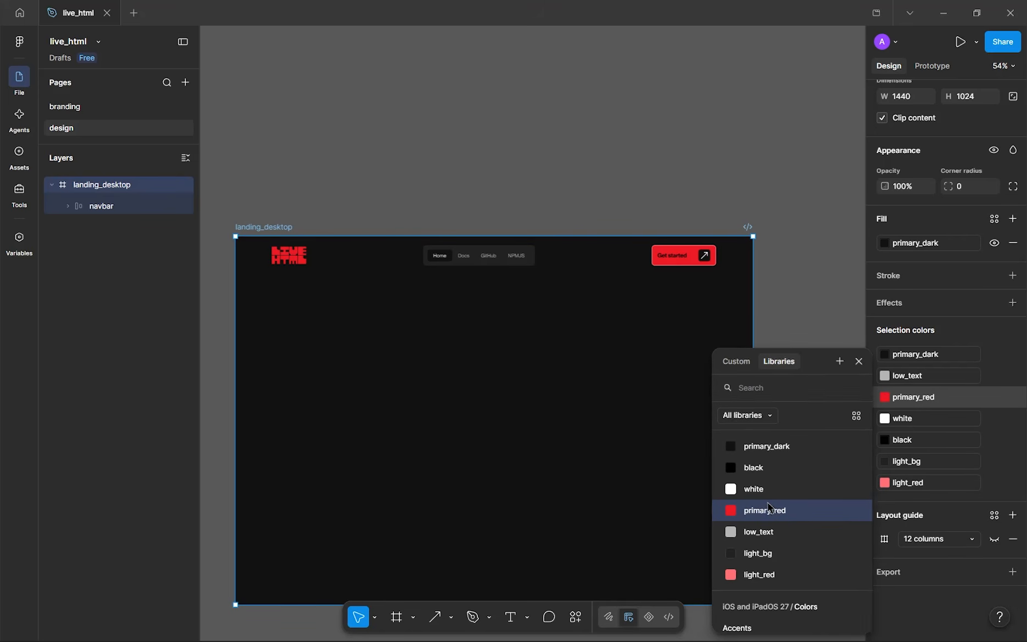
{"action": "scroll", "coordinate": [774, 507], "scroll_direction": "down", "scroll_amount": 3}
{"action": "scroll", "coordinate": [774, 508], "scroll_direction": "up", "scroll_amount": 3}
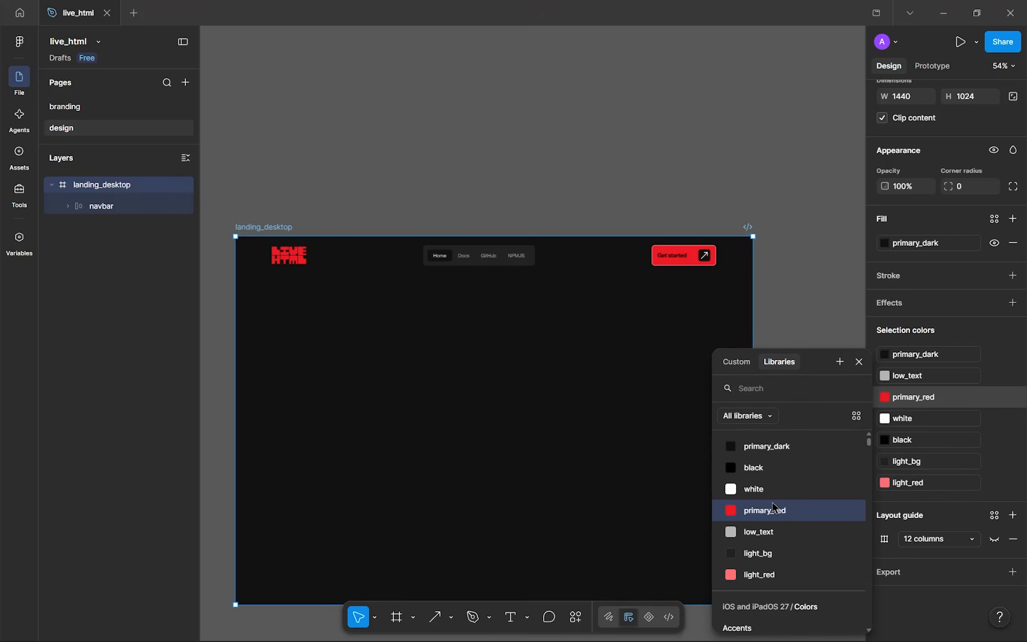
{"action": "left_click_drag", "start_coordinate": [821, 358], "coordinate": [902, 279]}
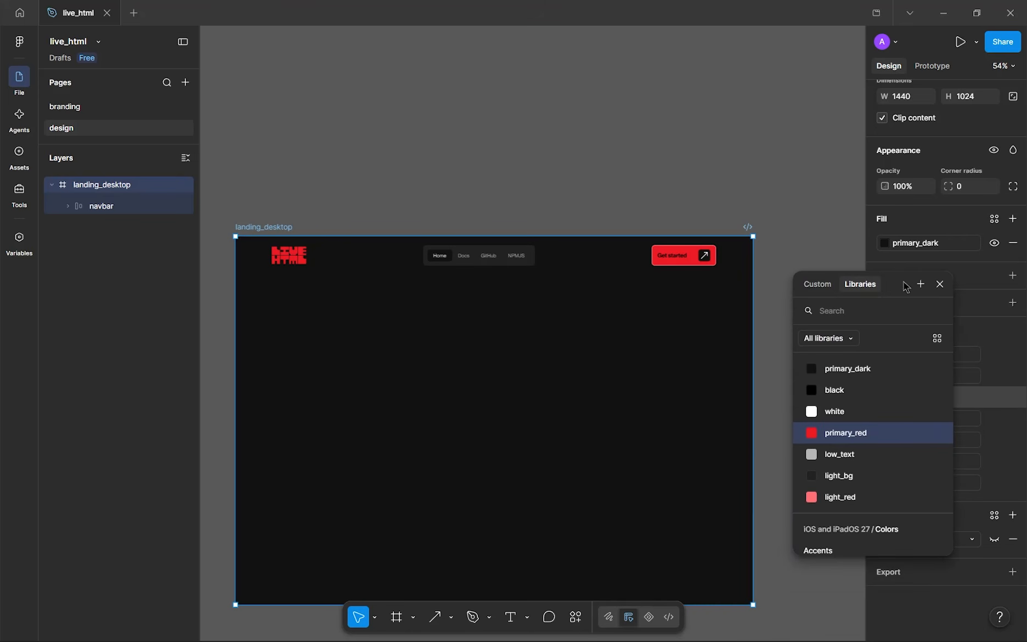
{"action": "left_click", "coordinate": [919, 284]}
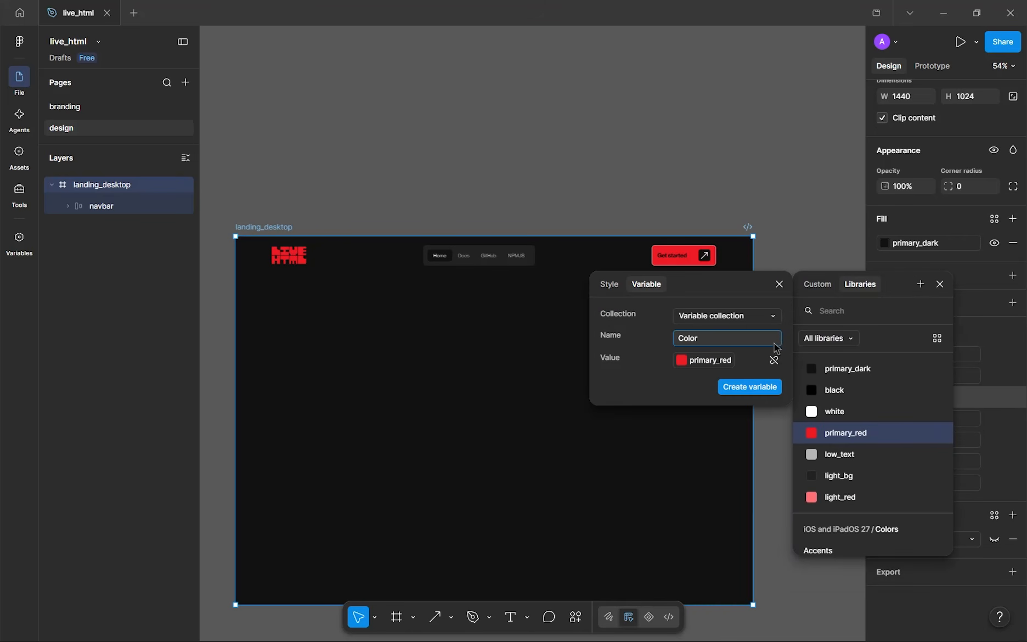
{"action": "left_click", "coordinate": [716, 360]}
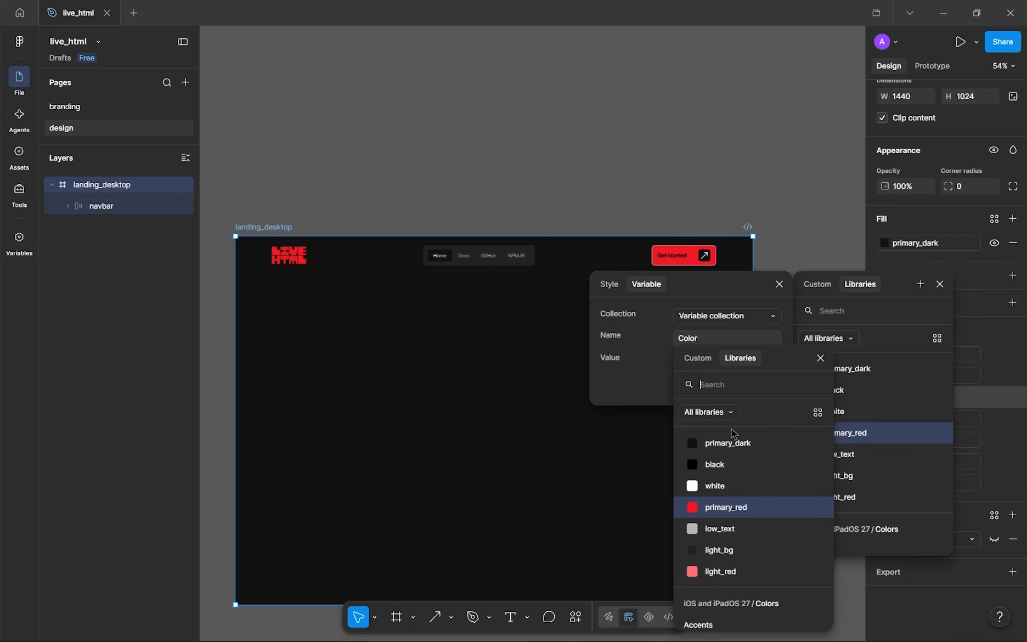
{"action": "left_click", "coordinate": [821, 358]}
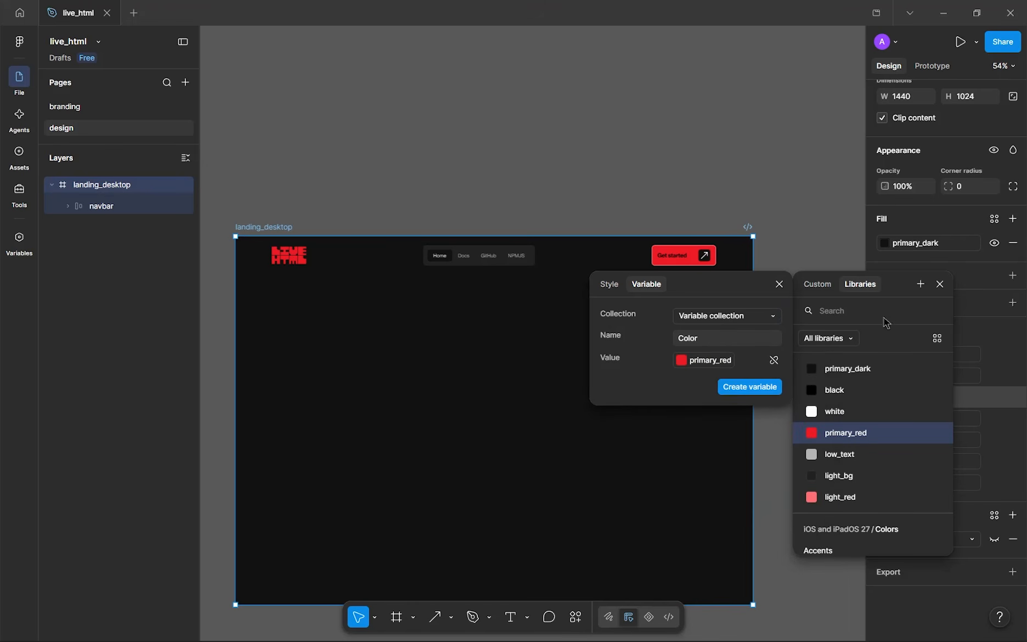
{"action": "left_click", "coordinate": [779, 284]}
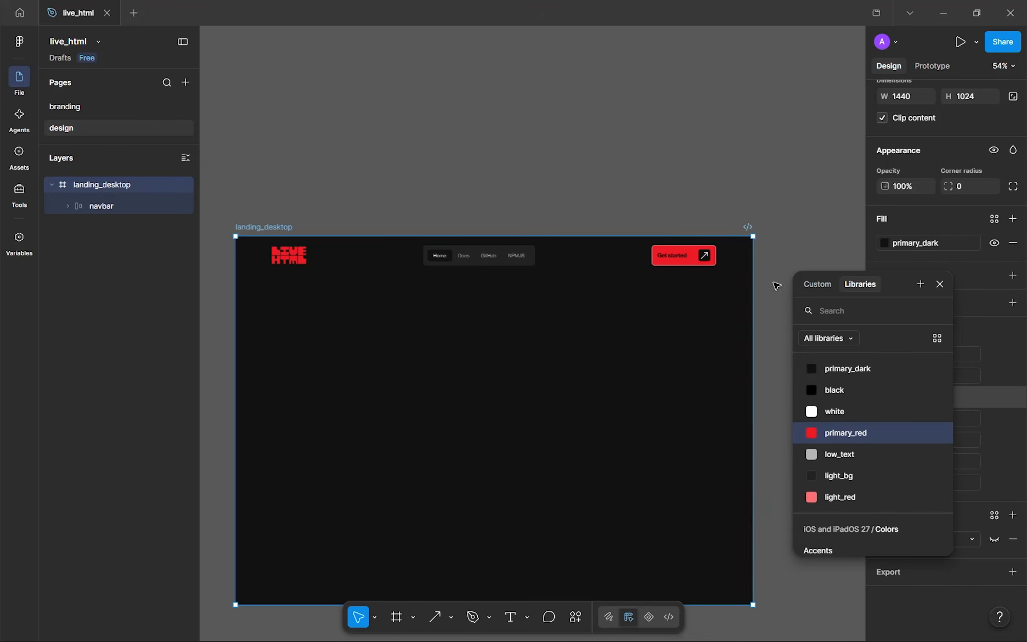
{"action": "scroll", "coordinate": [856, 455], "scroll_direction": "down", "scroll_amount": 5}
{"action": "scroll", "coordinate": [848, 455], "scroll_direction": "up", "scroll_amount": 5}
{"action": "left_click", "coordinate": [537, 209]}
{"action": "scroll", "coordinate": [546, 210], "scroll_direction": "down", "scroll_amount": 3}
{"action": "left_click_drag", "start_coordinate": [546, 210], "coordinate": [562, 230]}
{"action": "scroll", "coordinate": [572, 230], "scroll_direction": "up", "scroll_amount": 2}
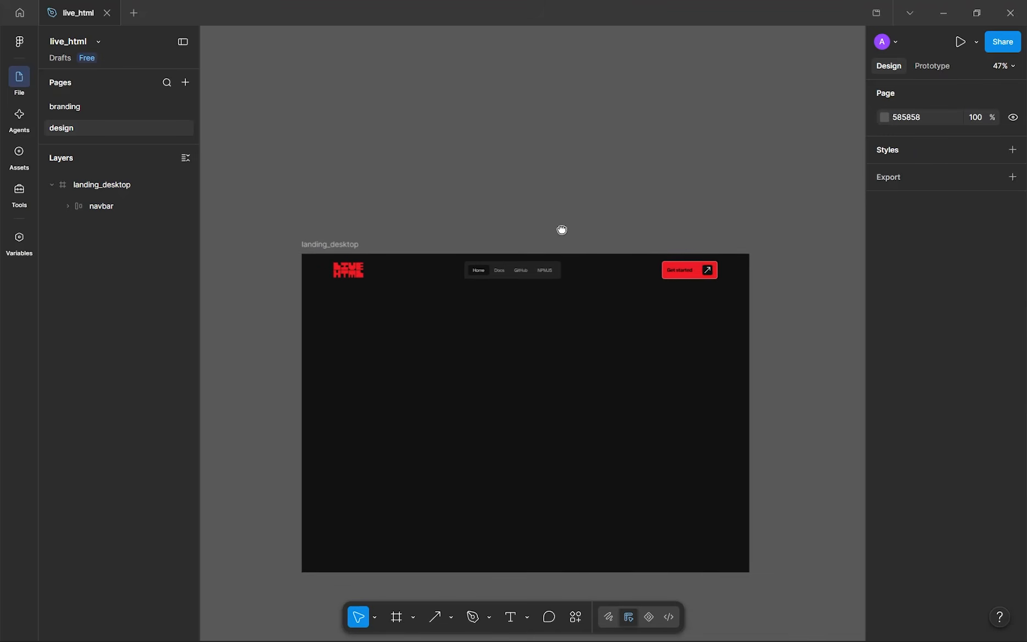
{"action": "scroll", "coordinate": [565, 232], "scroll_direction": "down", "scroll_amount": 2}
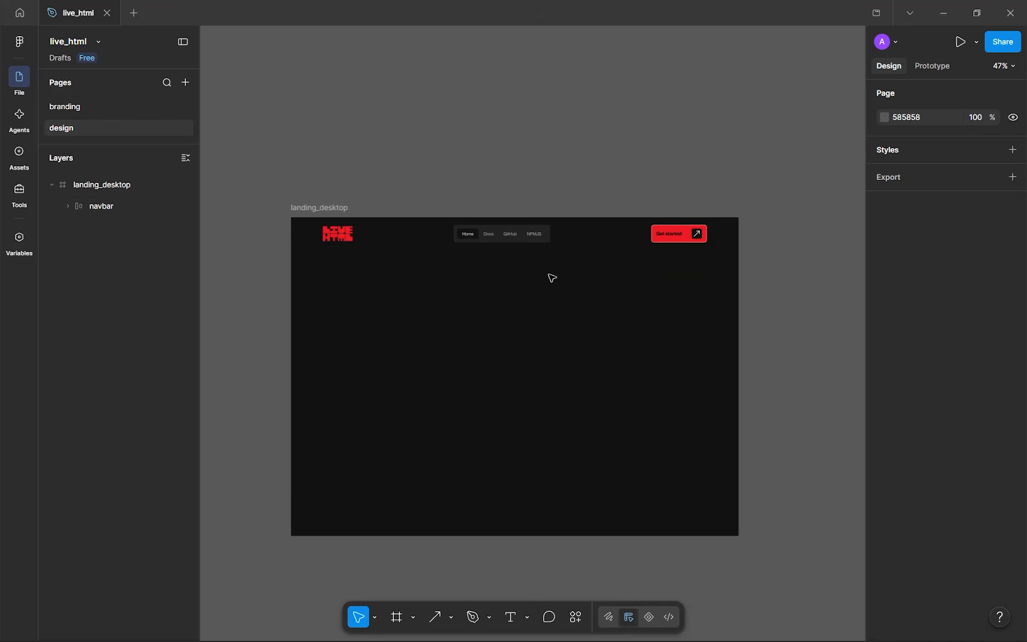
{"action": "left_click_drag", "start_coordinate": [499, 502], "coordinate": [498, 492]}
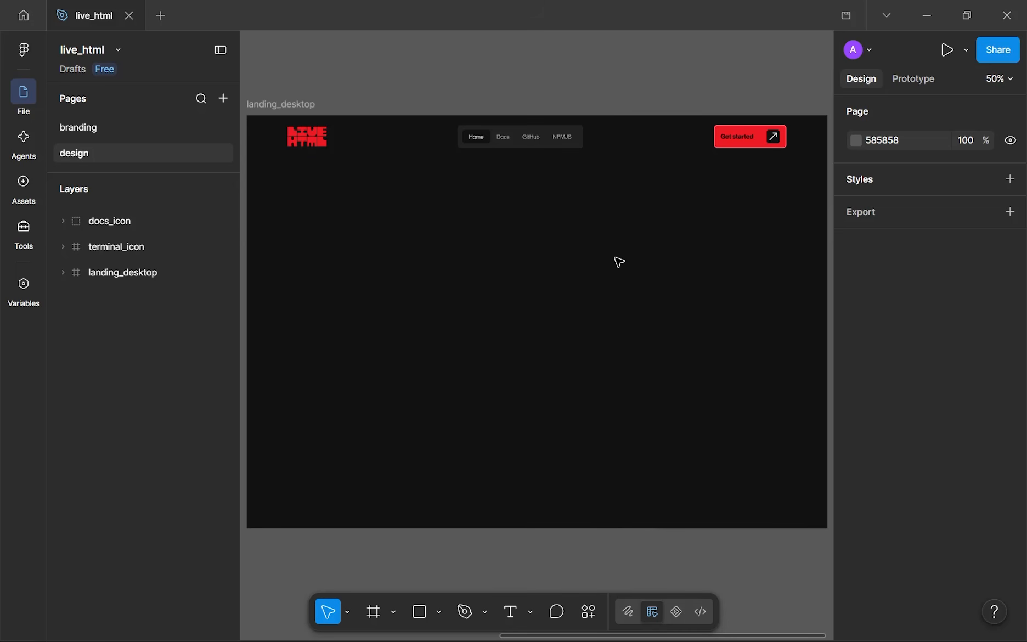
- Move the navbar straight down within the landing_desktop frame, leaving an empty band above it
{"action": "left_click", "coordinate": [565, 138]}
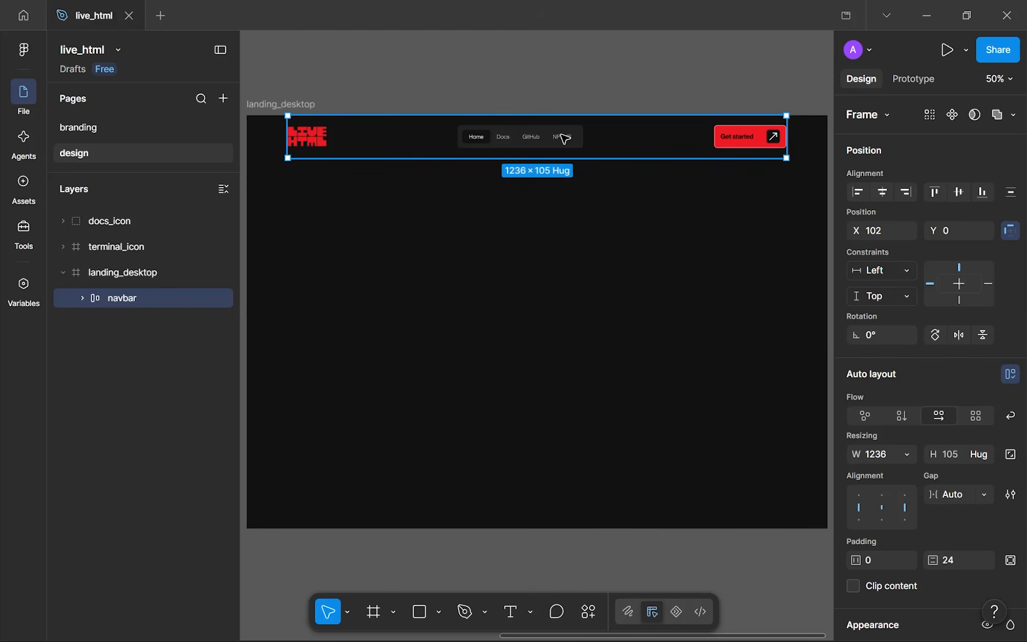
{"action": "left_click_drag", "start_coordinate": [561, 144], "coordinate": [532, 228]}
{"action": "left_click", "coordinate": [542, 270]}
{"action": "scroll", "coordinate": [536, 179], "scroll_direction": "up", "scroll_amount": 1}
{"action": "scroll", "coordinate": [532, 227], "scroll_direction": "down", "scroll_amount": 2}
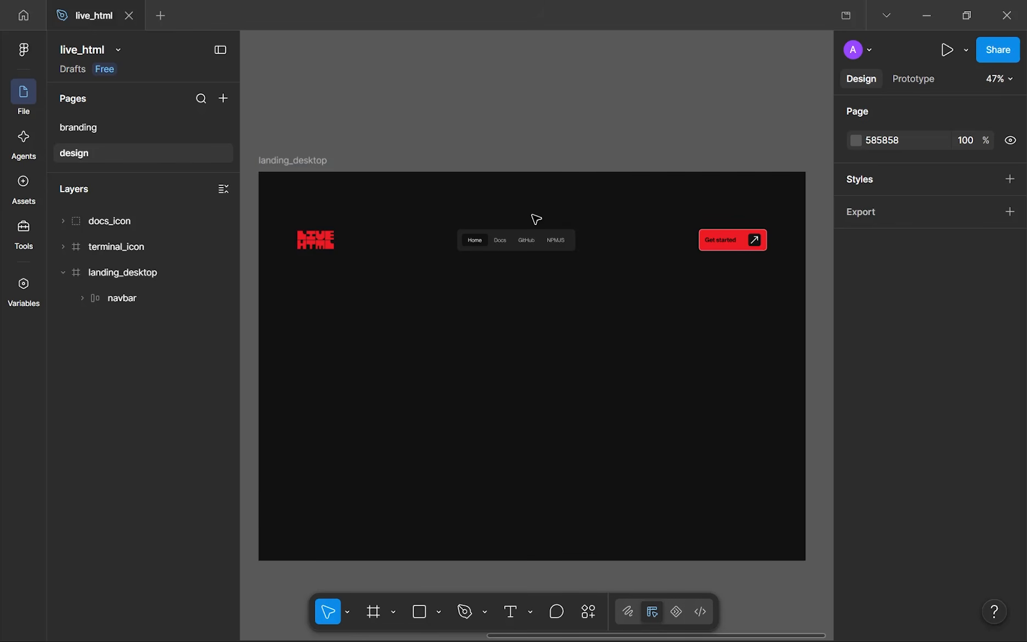
- Draw a full-width 1440 × 76 rectangle above the navbar and place it at X 0, Y 0 in landing_desktop
{"action": "scroll", "coordinate": [536, 220], "scroll_direction": "down", "scroll_amount": 2}
{"action": "key", "text": "r"}
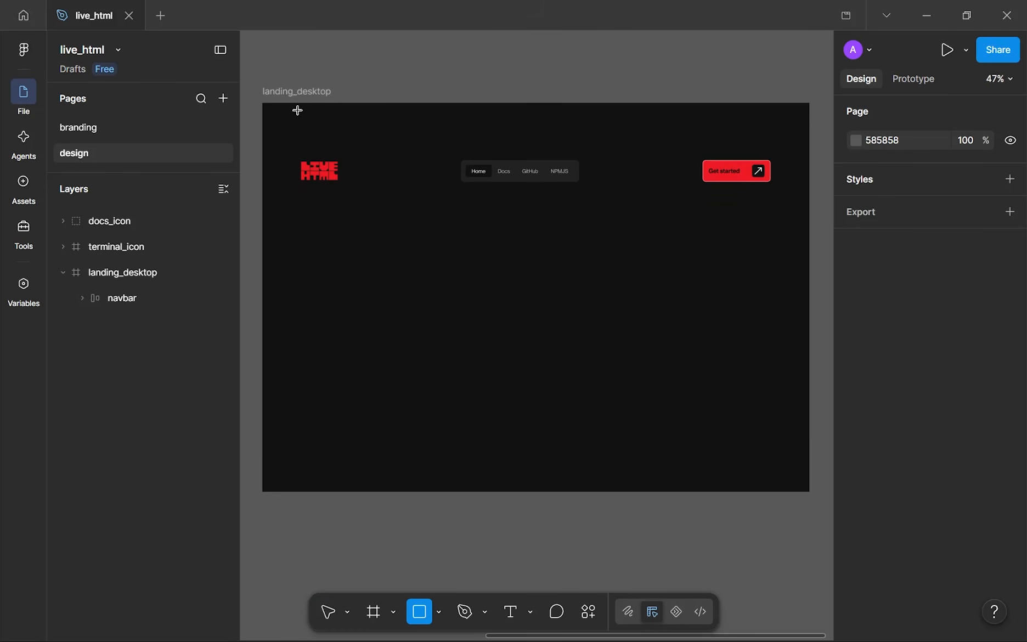
{"action": "mouse_move", "coordinate": [291, 109]}
{"action": "left_mouse_down"}
{"action": "mouse_move", "coordinate": [761, 118]}
{"action": "mouse_move", "coordinate": [810, 138]}
{"action": "left_mouse_up"}
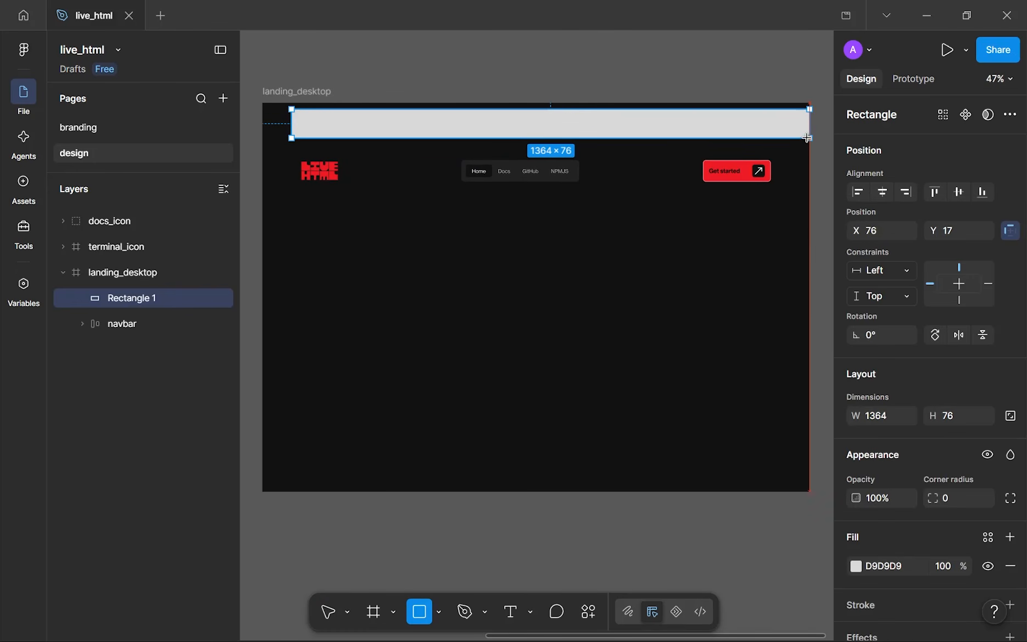
{"action": "left_click_drag", "start_coordinate": [291, 124], "coordinate": [263, 123]}
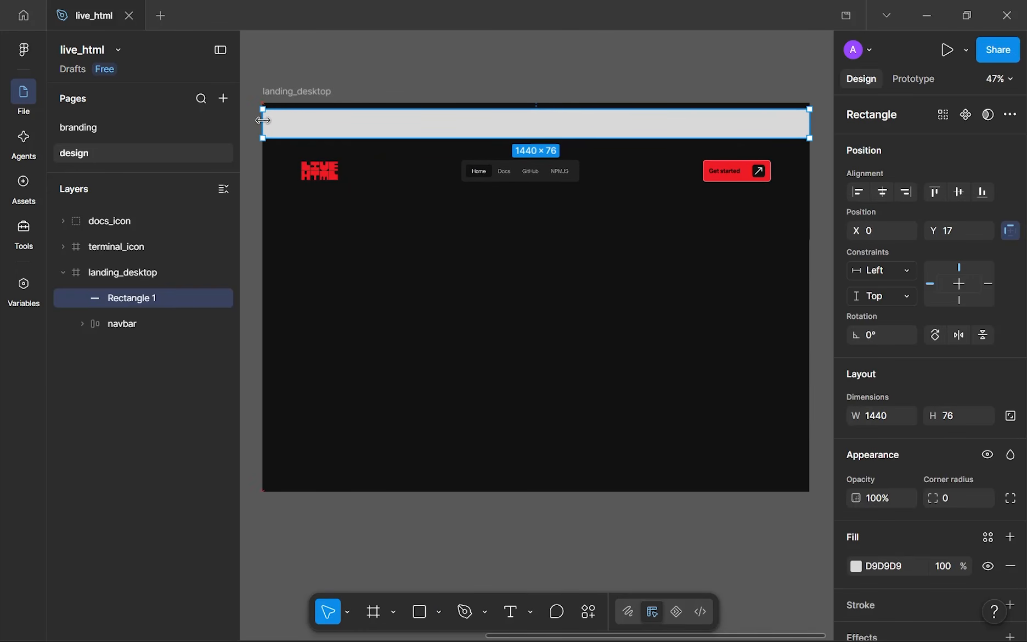
{"action": "left_click_drag", "start_coordinate": [353, 120], "coordinate": [347, 113]}
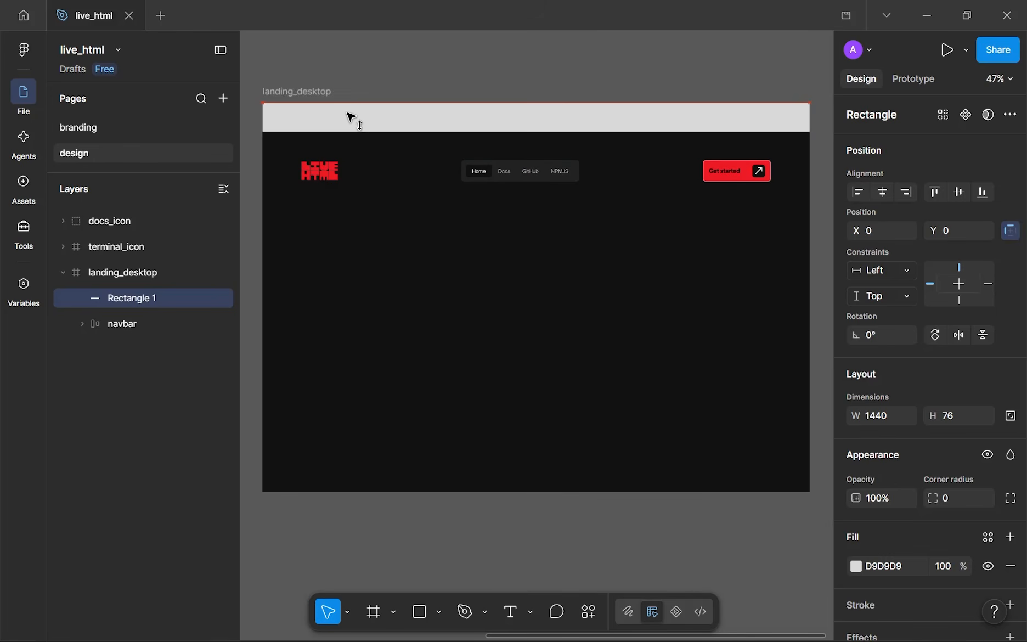
- Delete the full-width rectangle above the navbar in landing_desktop
{"action": "left_click", "coordinate": [398, 269]}
{"action": "scroll", "coordinate": [554, 202], "scroll_direction": "down", "scroll_amount": 3}
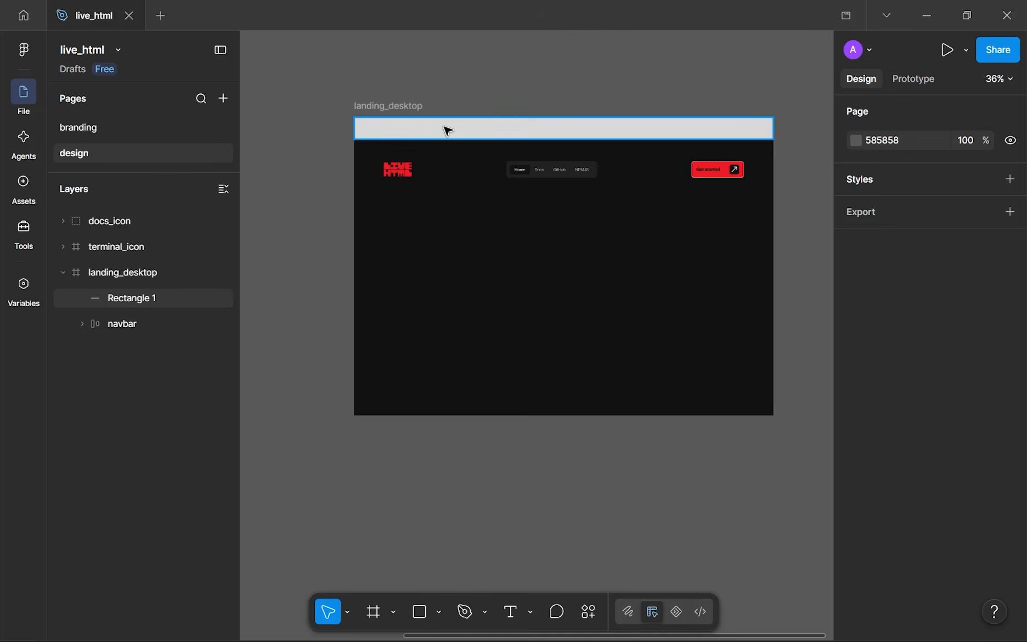
{"action": "scroll", "coordinate": [448, 130], "scroll_direction": "up", "scroll_amount": 2}
{"action": "left_click", "coordinate": [479, 142]}
{"action": "key", "text": "Delete"}
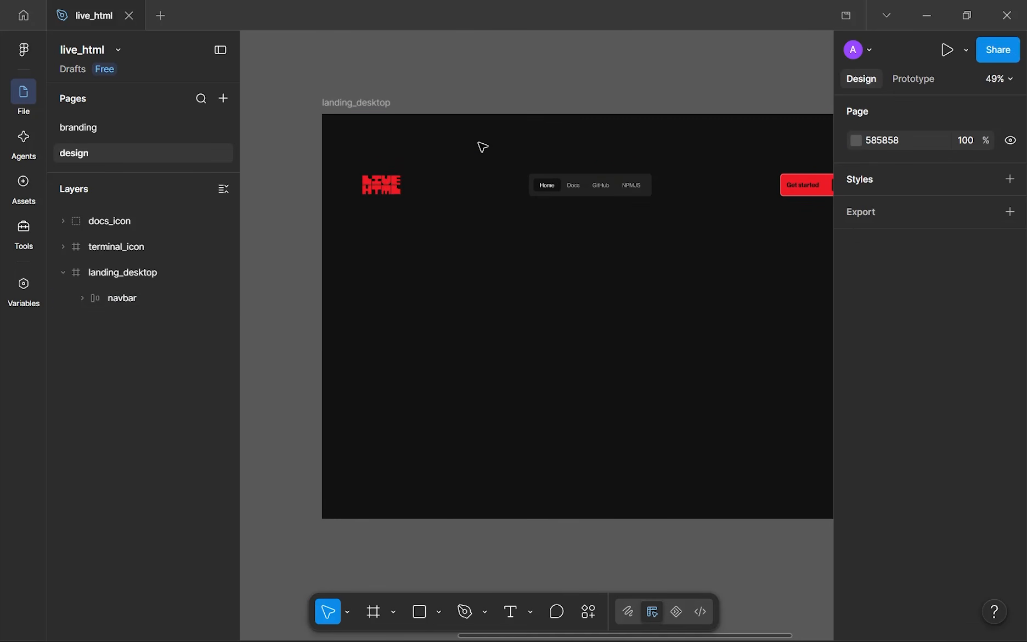
- Add a text layer reading "Version 2.0 is coming soon!" in the empty area below the navbar
{"action": "left_click_drag", "start_coordinate": [494, 294], "coordinate": [476, 283]}
{"action": "key", "text": "t"}
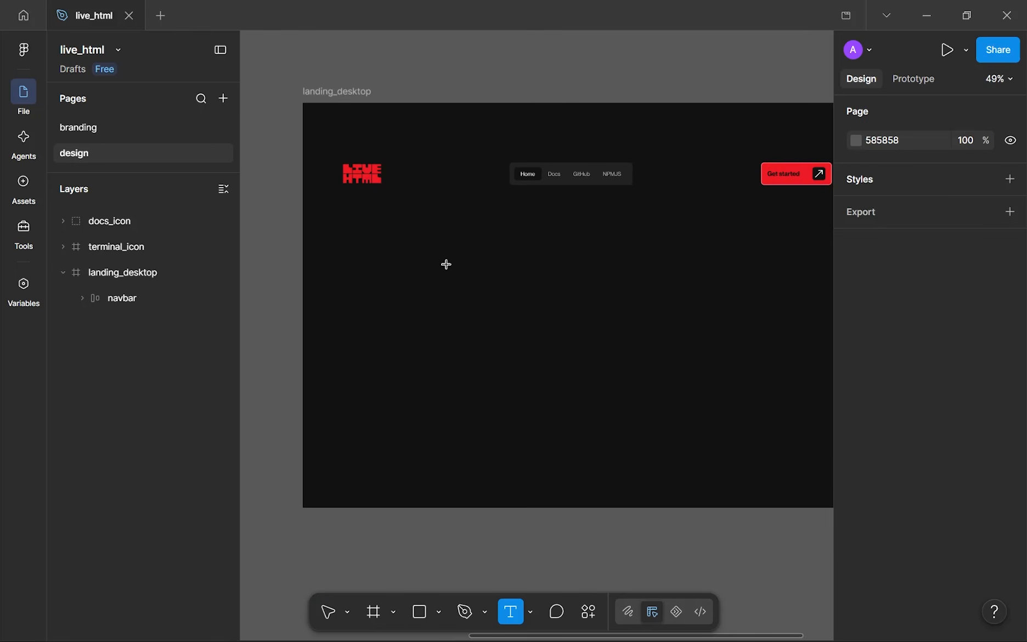
{"action": "left_click", "coordinate": [446, 264]}
{"action": "scroll", "coordinate": [447, 264], "scroll_direction": "up", "scroll_amount": 5}
{"action": "type", "text": "Version"}
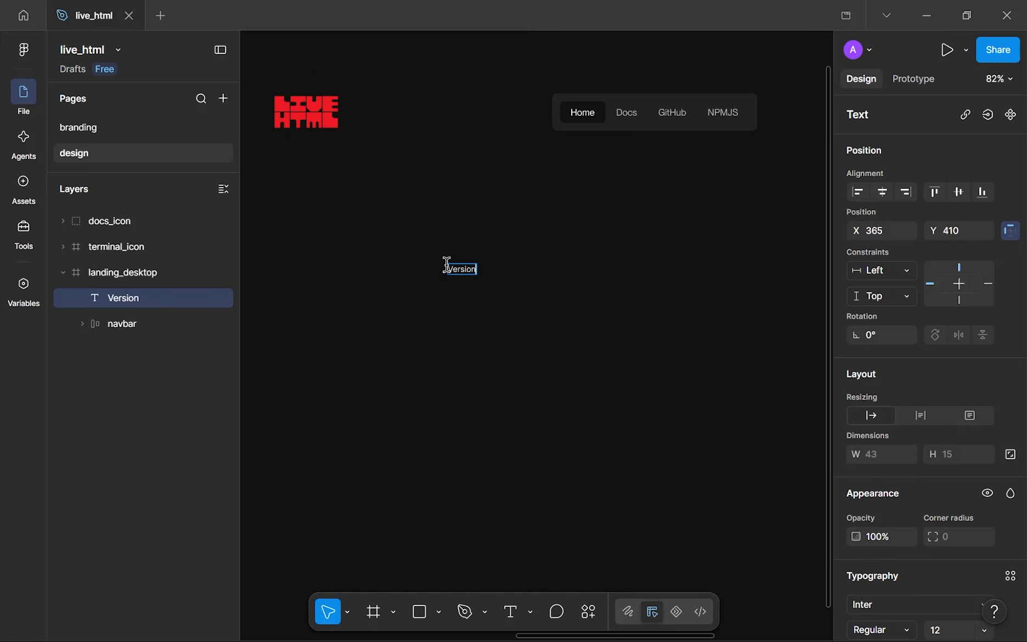
{"action": "type", "text": " 2.0 is coming soon"}
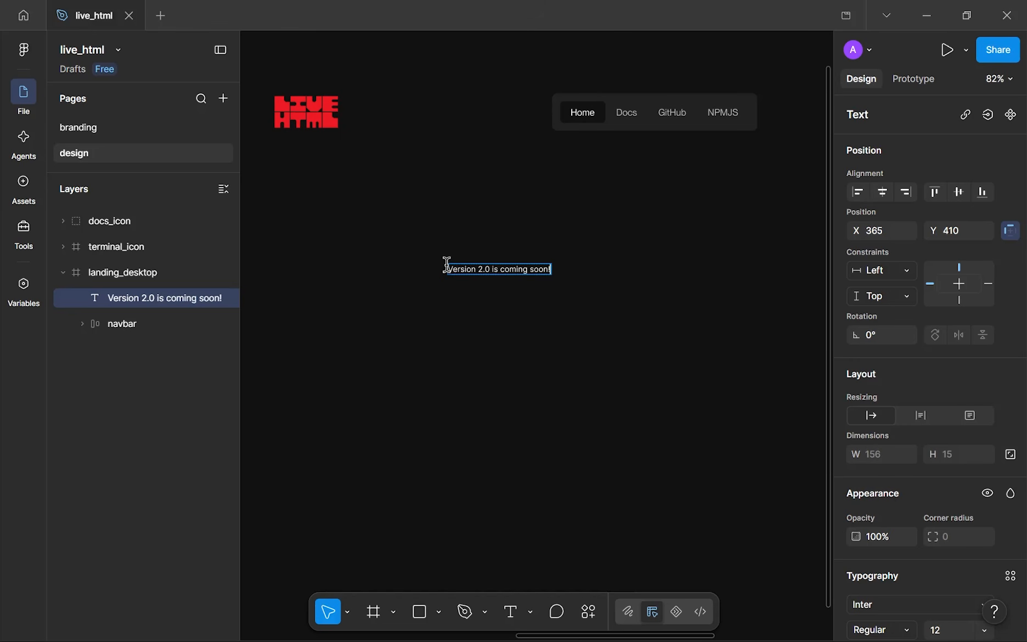
{"action": "type", "text": "!"}
{"action": "key", "text": "Escape"}
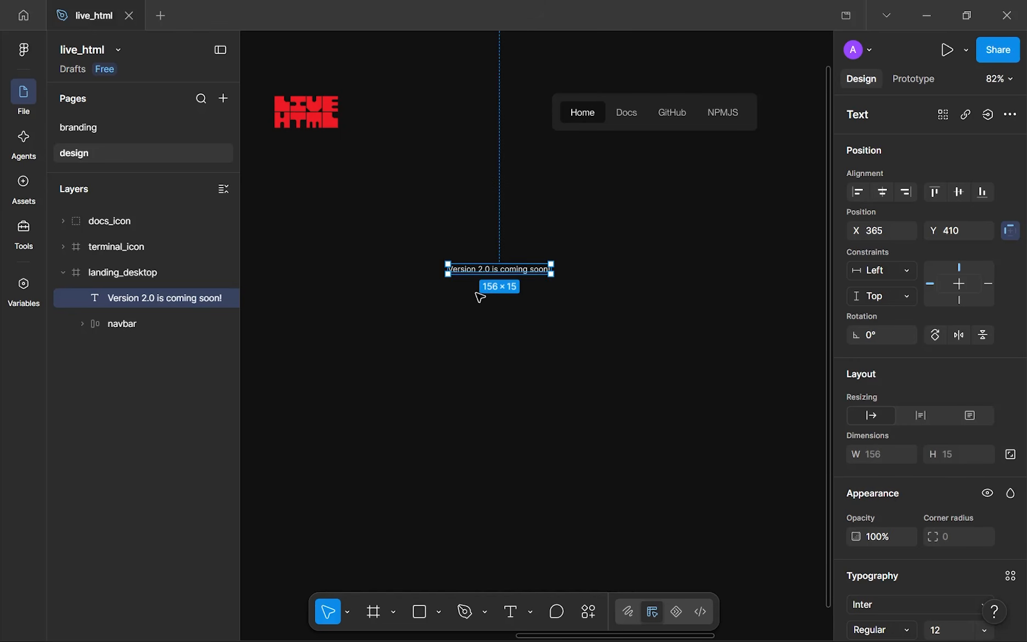
- Set the "Version 2.0 is coming soon!" text's font size to 14
{"action": "scroll", "coordinate": [452, 290], "scroll_direction": "down", "scroll_amount": 2}
{"action": "scroll", "coordinate": [451, 291], "scroll_direction": "up", "scroll_amount": 2}
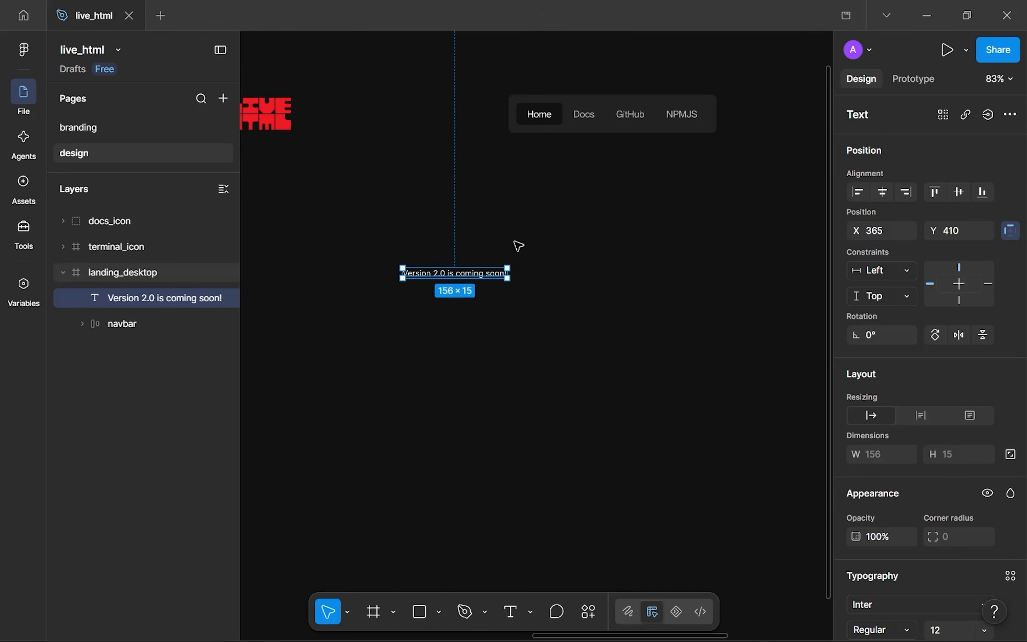
{"action": "scroll", "coordinate": [425, 275], "scroll_direction": "up", "scroll_amount": 4}
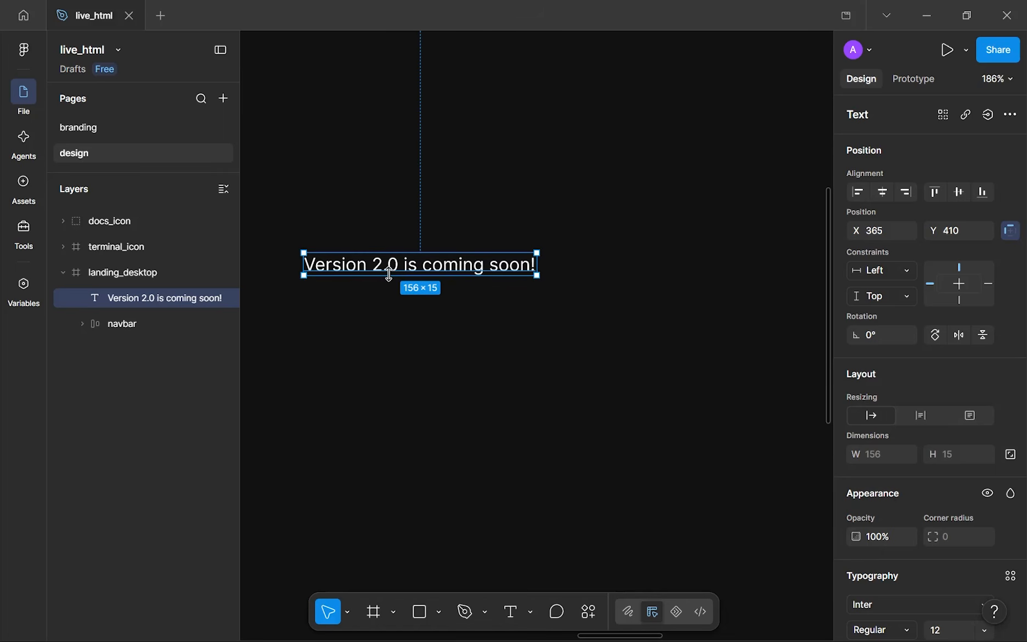
{"action": "scroll", "coordinate": [920, 387], "scroll_direction": "down", "scroll_amount": 4}
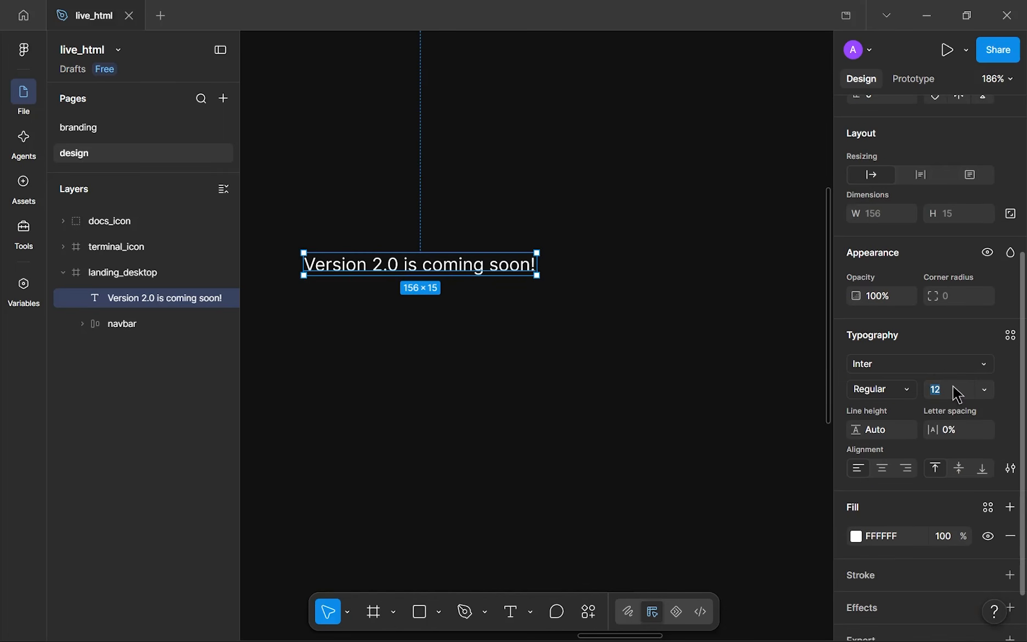
{"action": "type", "text": "14"}
{"action": "key", "text": "Return"}
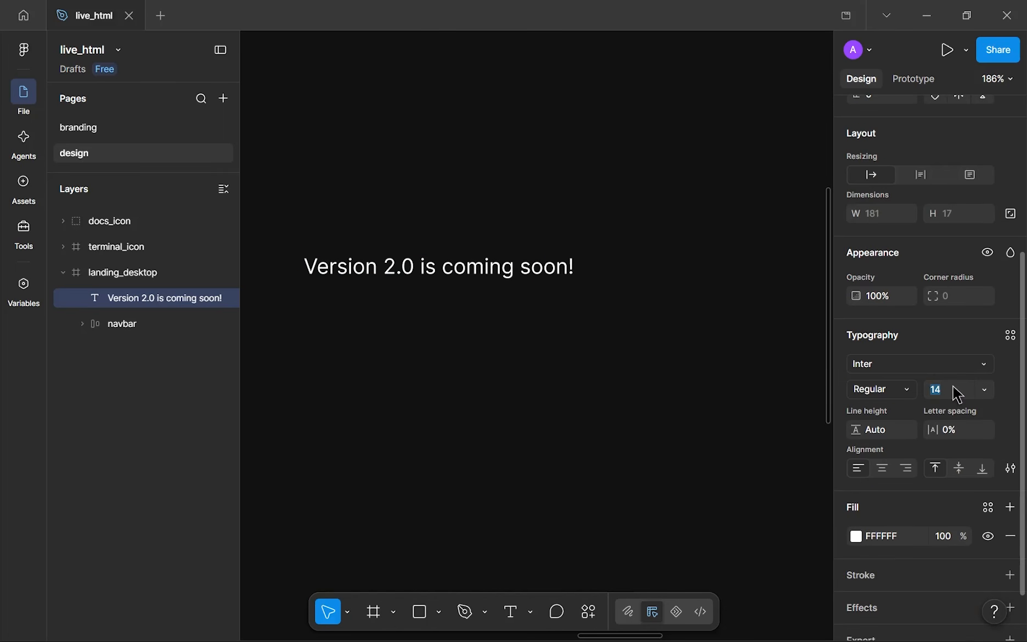
- Check the font of the navbar's Docs link and set the announcement text's font to PP Neue Montreal
{"action": "scroll", "coordinate": [651, 321], "scroll_direction": "down", "scroll_amount": 5, "text": "ctrl"}
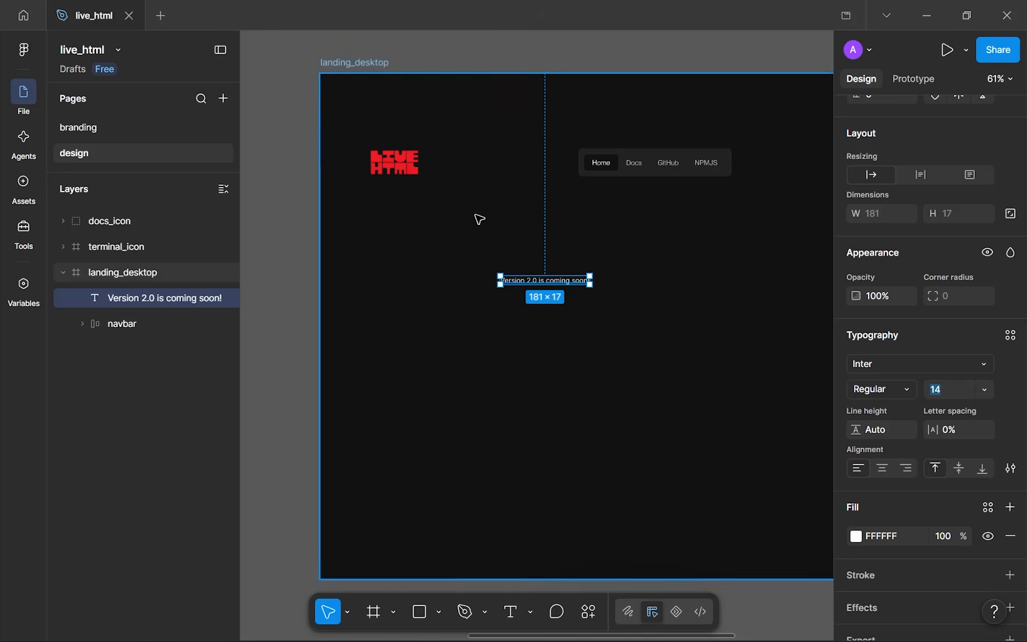
{"action": "left_click", "coordinate": [634, 163]}
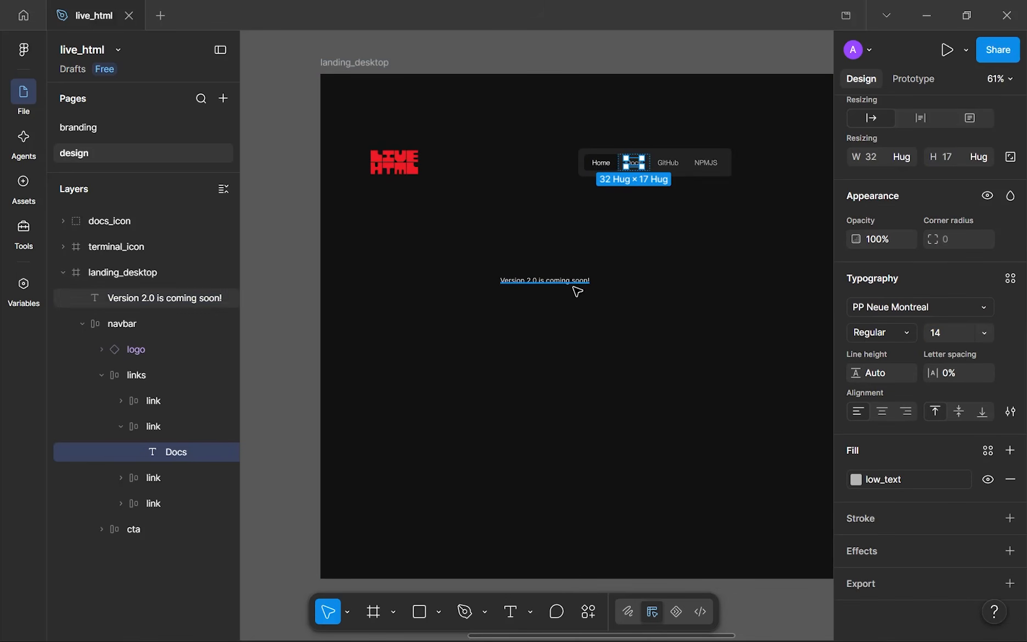
{"action": "left_click", "coordinate": [551, 285]}
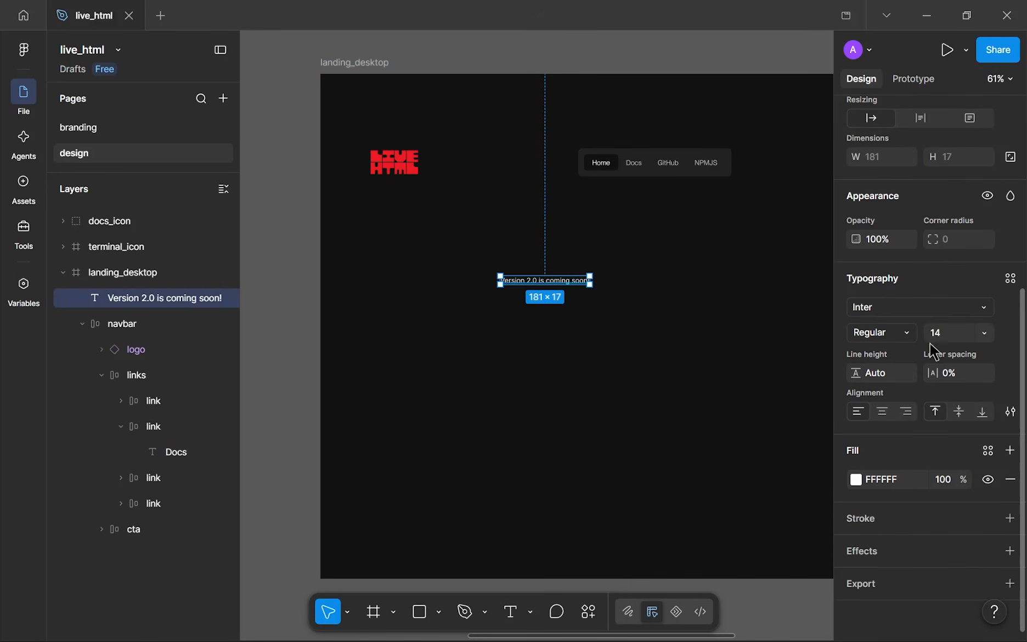
{"action": "left_click", "coordinate": [906, 306]}
{"action": "type", "text": "pp"}
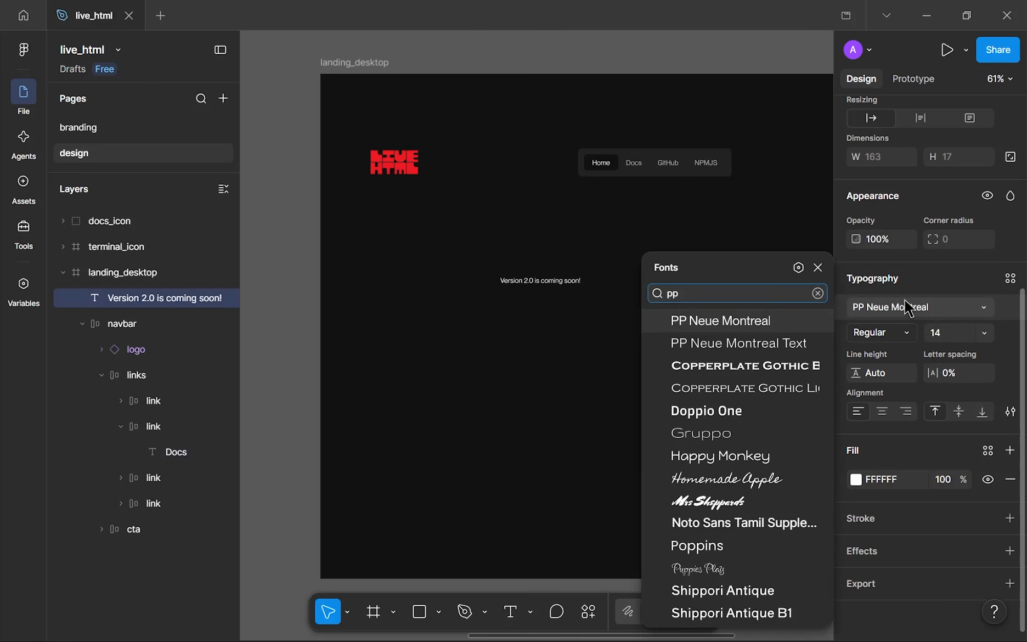
{"action": "key", "text": "Return"}
{"action": "scroll", "coordinate": [620, 271], "scroll_direction": "up", "scroll_amount": 5}
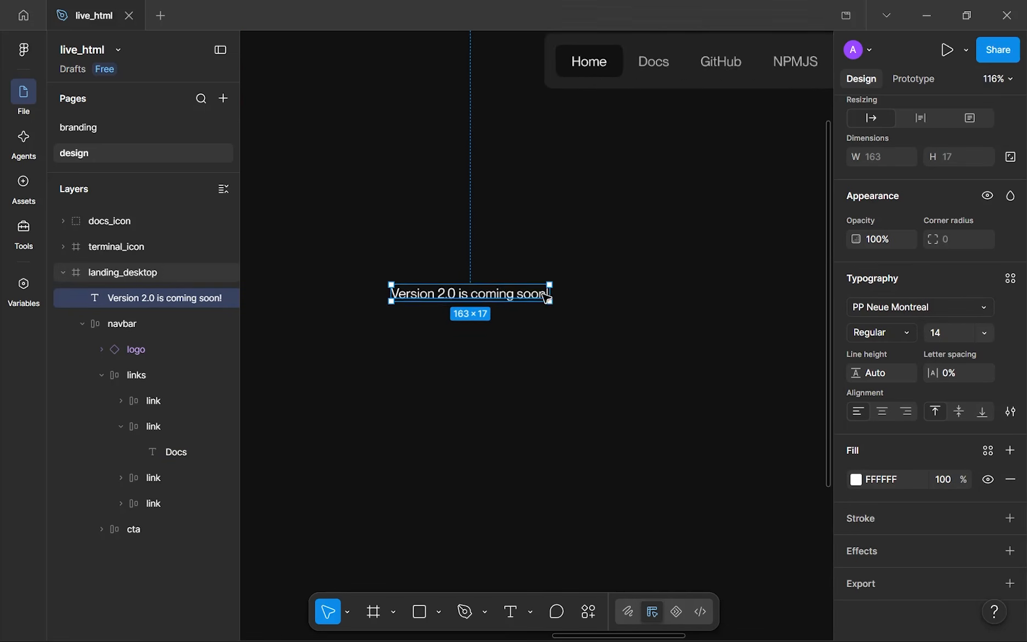
{"action": "scroll", "coordinate": [585, 263], "scroll_direction": "up", "scroll_amount": 2}
{"action": "scroll", "coordinate": [571, 271], "scroll_direction": "up", "scroll_amount": 2}
{"action": "left_click", "coordinate": [532, 353]}
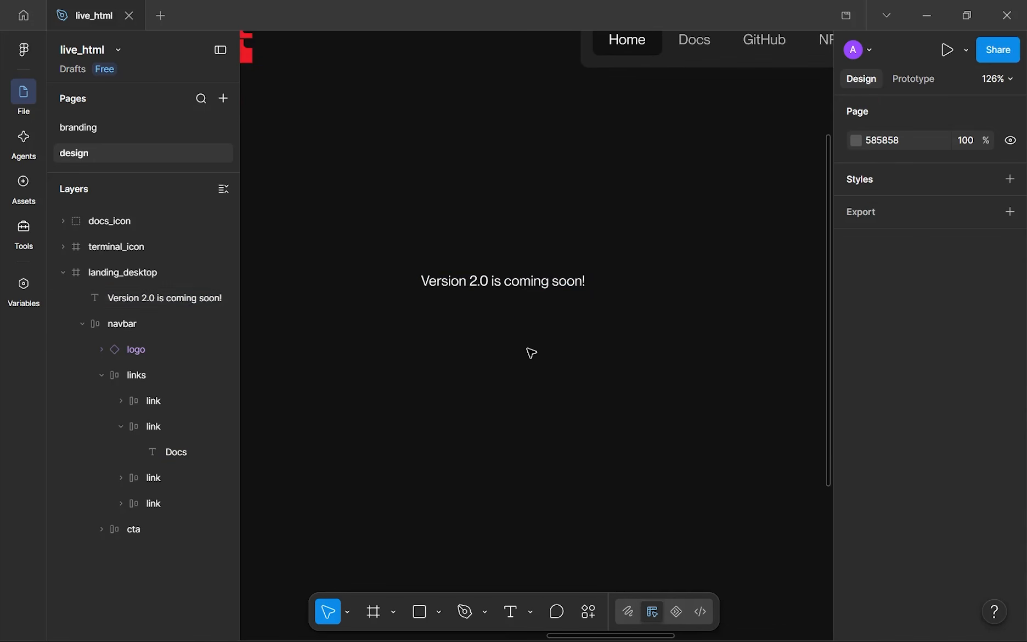
- Review the font weight options for the announcement text and keep Regular
{"action": "left_click", "coordinate": [484, 276]}
{"action": "scroll", "coordinate": [922, 491], "scroll_direction": "down", "scroll_amount": 3}
{"action": "left_click", "coordinate": [906, 470]}
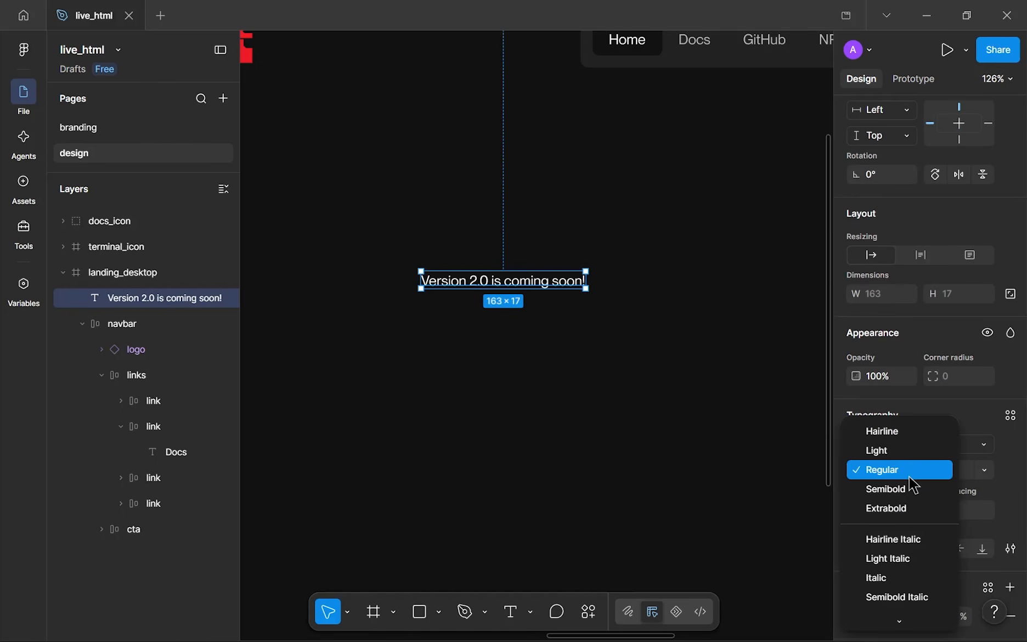
{"action": "left_click", "coordinate": [908, 476]}
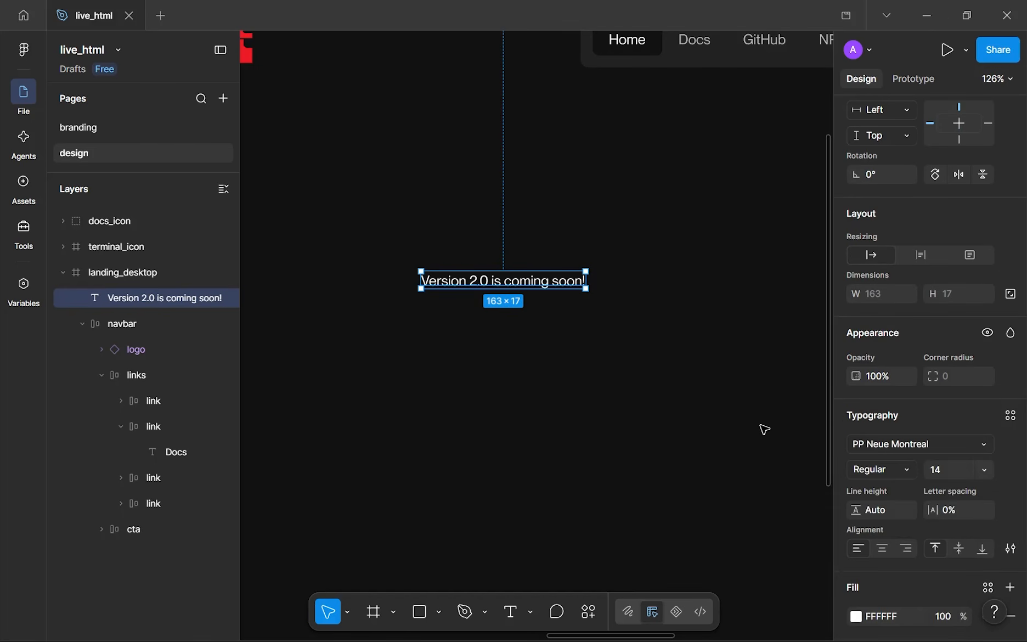
{"action": "left_click", "coordinate": [762, 429]}
- Shift the announcement text to X 306, Y 389 and try font size 16 before restoring 14
{"action": "scroll", "coordinate": [761, 429], "scroll_direction": "down", "scroll_amount": 2}
{"action": "left_click_drag", "start_coordinate": [739, 426], "coordinate": [557, 415]}
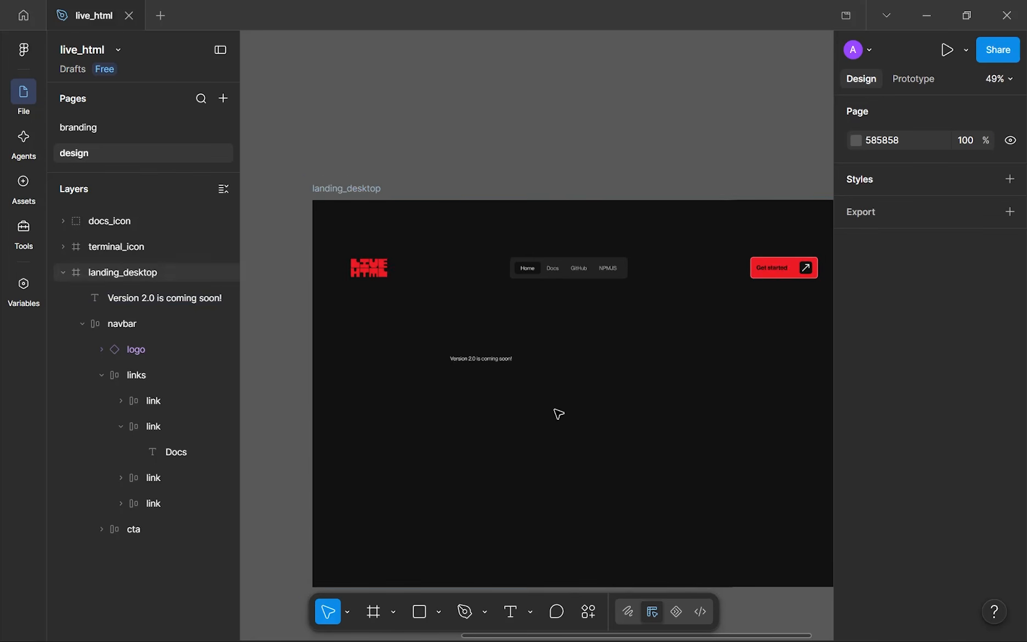
{"action": "left_click_drag", "start_coordinate": [502, 360], "coordinate": [481, 355]}
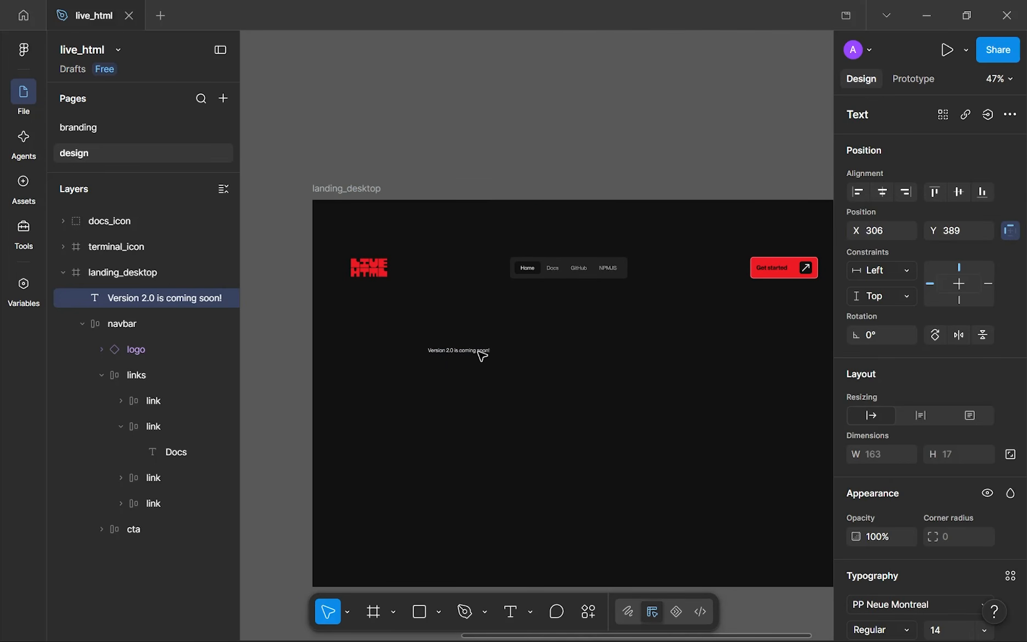
{"action": "scroll", "coordinate": [929, 580], "scroll_direction": "down", "scroll_amount": 2}
{"action": "left_click", "coordinate": [934, 550]}
{"action": "type", "text": "16"}
{"action": "key", "text": "Return"}
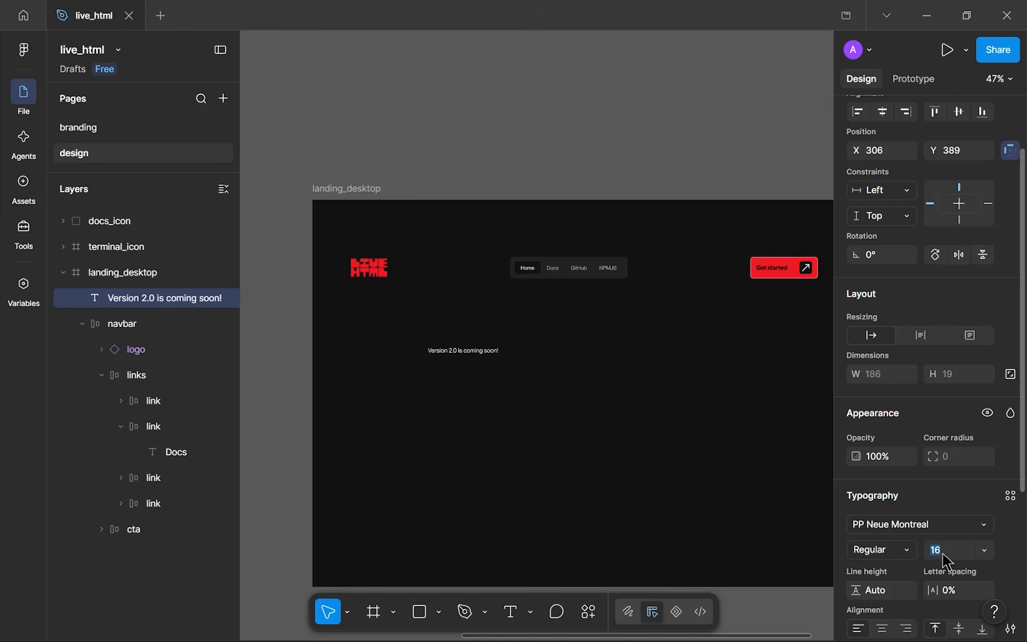
{"action": "type", "text": "14"}
{"action": "key", "text": "Return"}
{"action": "scroll", "coordinate": [582, 395], "scroll_direction": "up", "scroll_amount": 2}
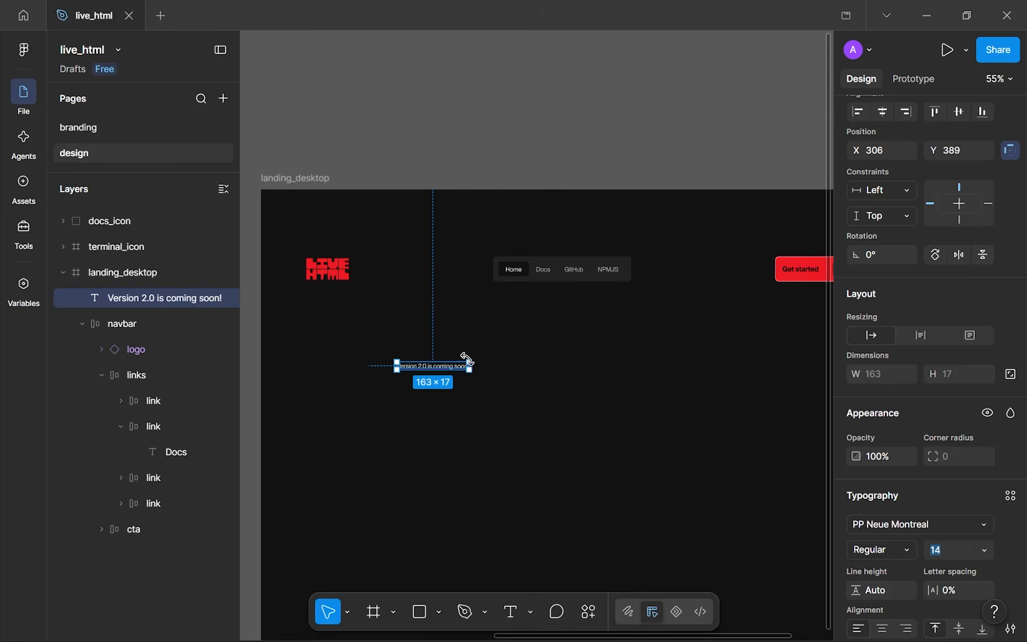
- Move the announcement text into the empty band above the navbar, at X 60, Y 27
{"action": "left_click_drag", "start_coordinate": [312, 205], "coordinate": [535, 212]}
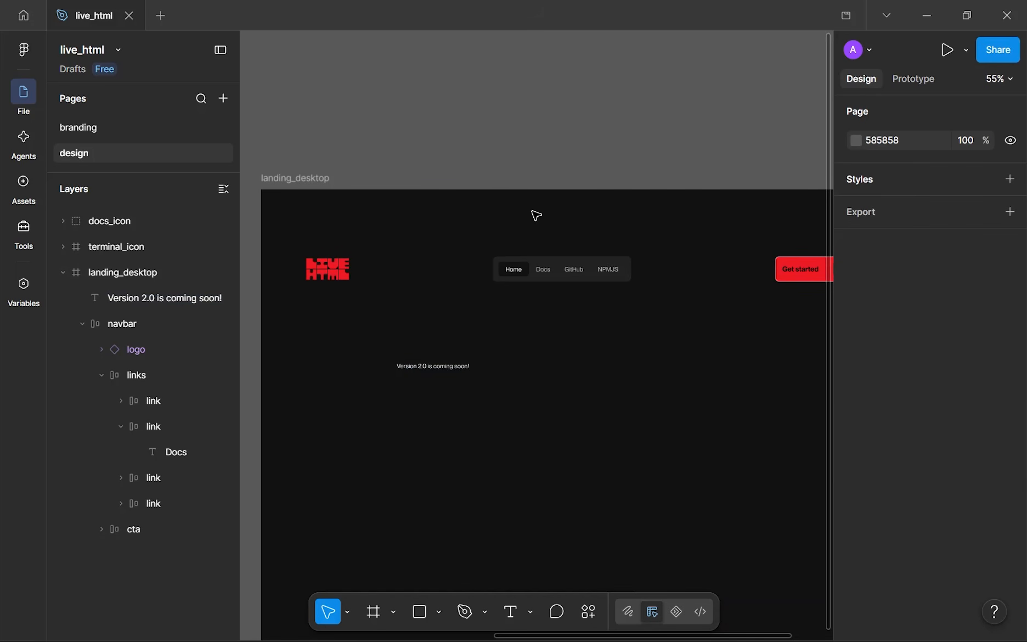
{"action": "left_click_drag", "start_coordinate": [428, 368], "coordinate": [428, 324]}
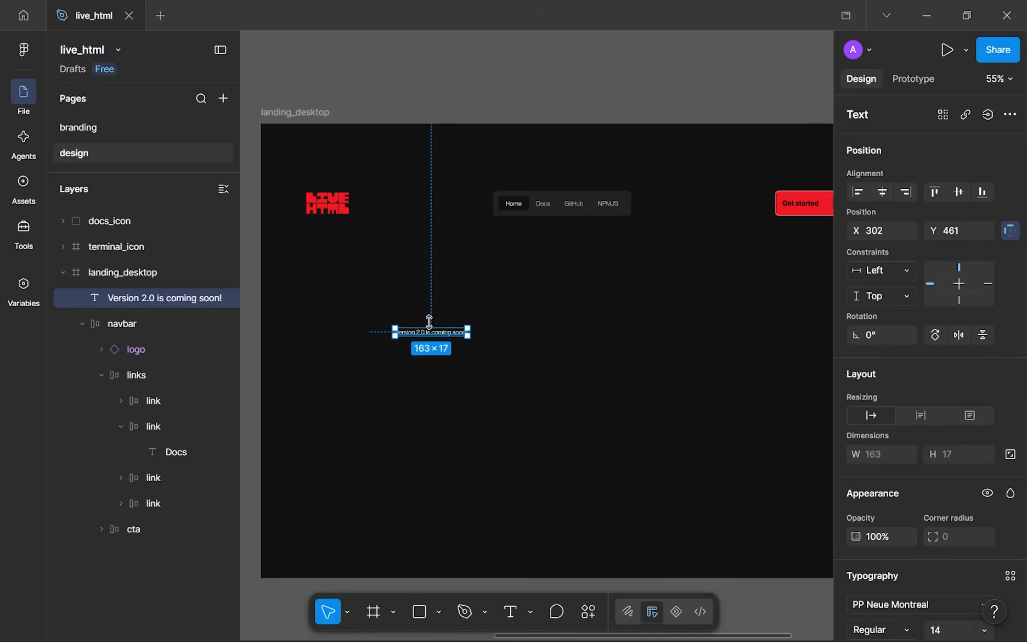
{"action": "scroll", "coordinate": [433, 326], "scroll_direction": "up", "scroll_amount": 3}
{"action": "left_click_drag", "start_coordinate": [446, 371], "coordinate": [336, 206]}
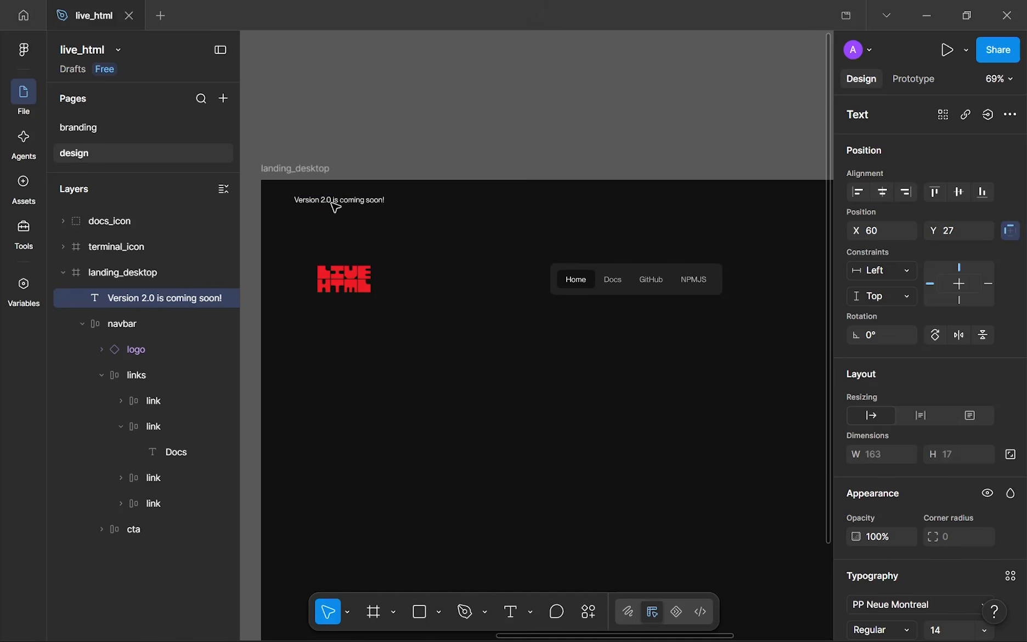
- Try font size 16 on the announcement text above the navbar, then return it to 14
{"action": "scroll", "coordinate": [875, 515], "scroll_direction": "down", "scroll_amount": 2}
{"action": "left_click", "coordinate": [954, 554]}
{"action": "type", "text": "16"}
{"action": "key", "text": "Return"}
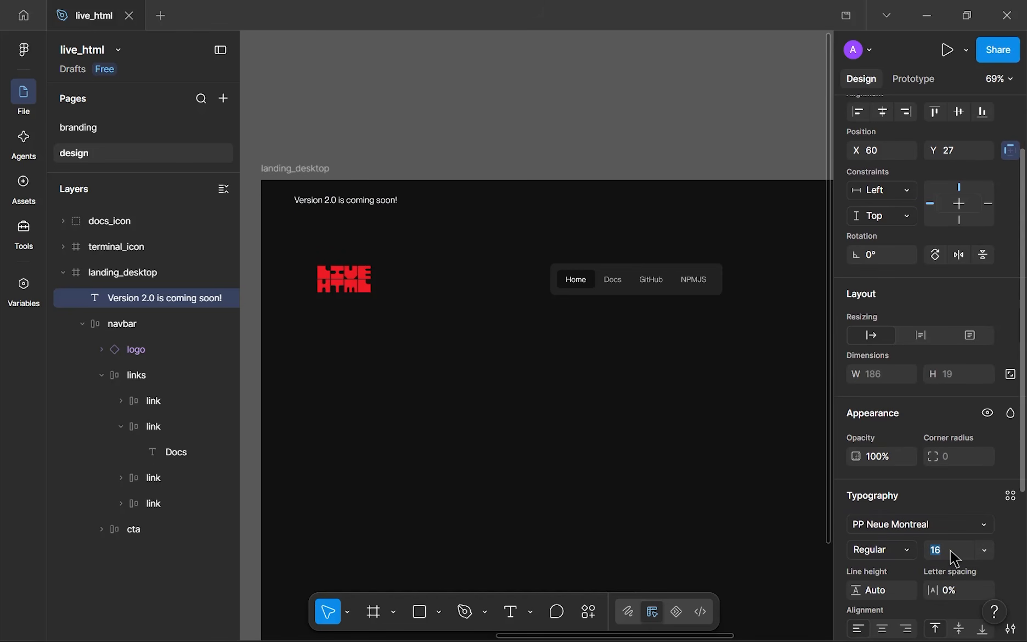
{"action": "type", "text": "14"}
{"action": "key", "text": "Return"}
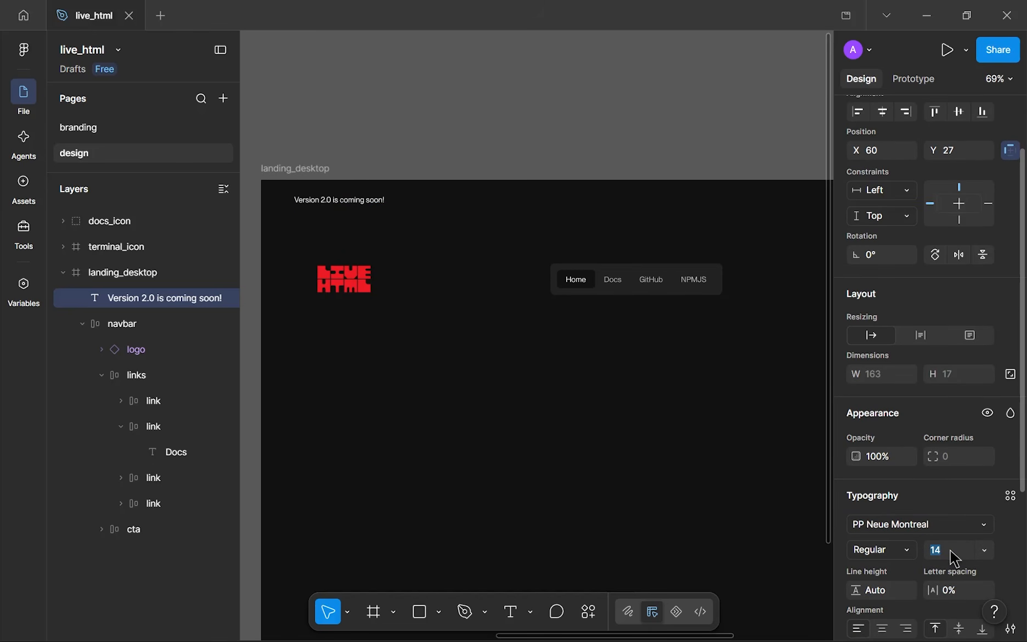
- Duplicate the navbar's Get started cta button into the empty area below the navbar, at X 654, Y 354
{"action": "left_click", "coordinate": [663, 537]}
{"action": "scroll", "coordinate": [654, 524], "scroll_direction": "down", "scroll_amount": 2}
{"action": "left_click_drag", "start_coordinate": [649, 523], "coordinate": [534, 493]}
{"action": "scroll", "coordinate": [594, 516], "scroll_direction": "down", "scroll_amount": 3}
{"action": "scroll", "coordinate": [690, 441], "scroll_direction": "up", "scroll_amount": 4}
{"action": "scroll", "coordinate": [714, 437], "scroll_direction": "down", "scroll_amount": 3}
{"action": "left_click", "coordinate": [734, 348]}
{"action": "left_click", "coordinate": [734, 337]}
{"action": "left_click_drag", "start_coordinate": [734, 337], "coordinate": [556, 410]}
{"action": "scroll", "coordinate": [565, 405], "scroll_direction": "up", "scroll_amount": 3}
{"action": "scroll", "coordinate": [571, 404], "scroll_direction": "up", "scroll_amount": 3}
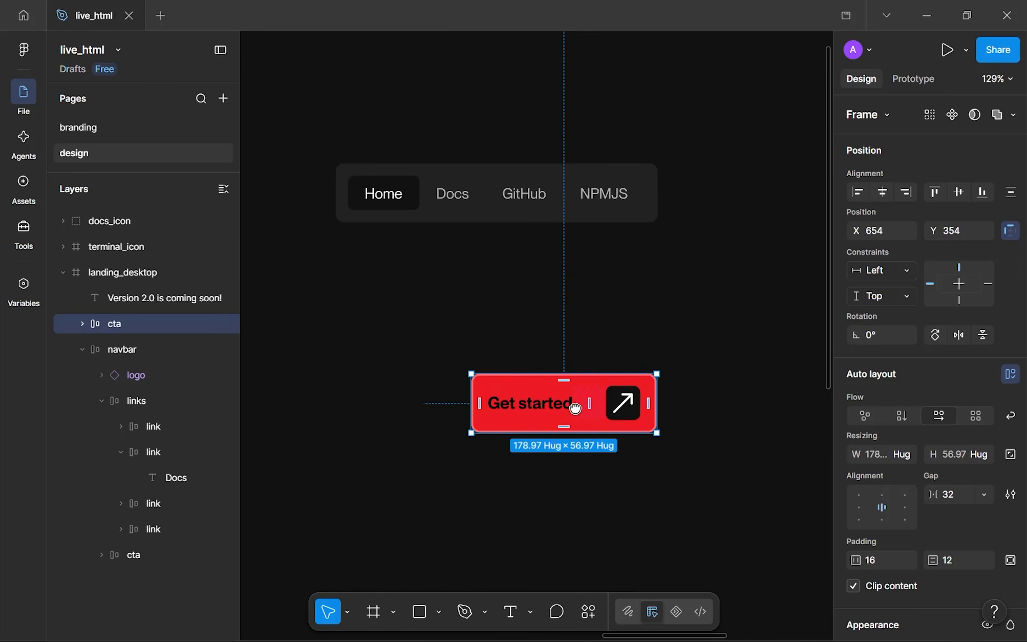
{"action": "scroll", "coordinate": [575, 409], "scroll_direction": "up", "scroll_amount": 2}
{"action": "left_click_drag", "start_coordinate": [575, 407], "coordinate": [569, 408]}
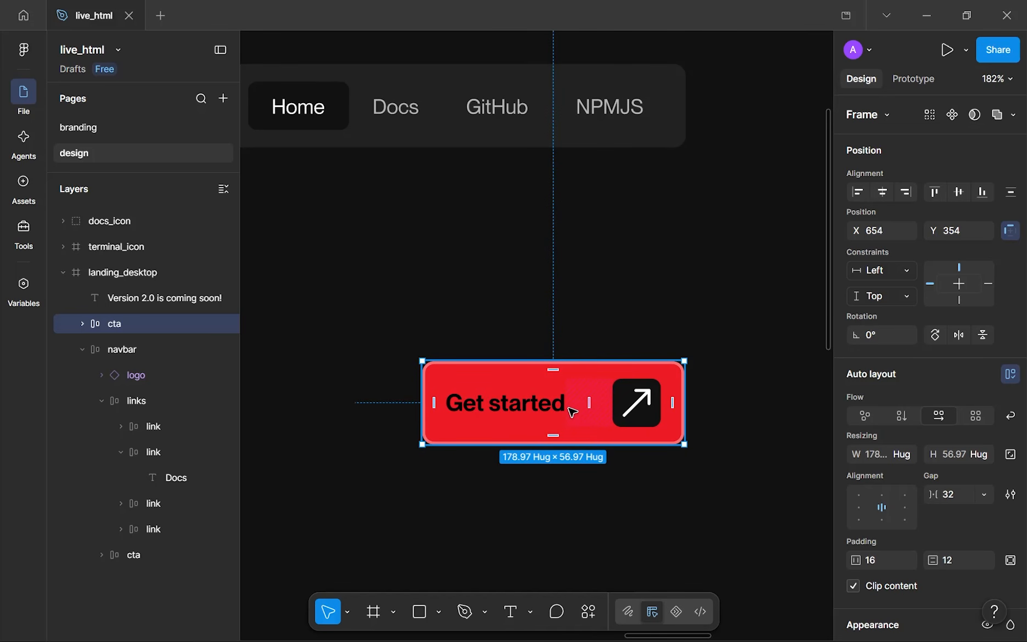
- Move the duplicated Get started button into the band above the navbar, at X 933, Y 25
{"action": "scroll", "coordinate": [572, 411], "scroll_direction": "down", "scroll_amount": 6}
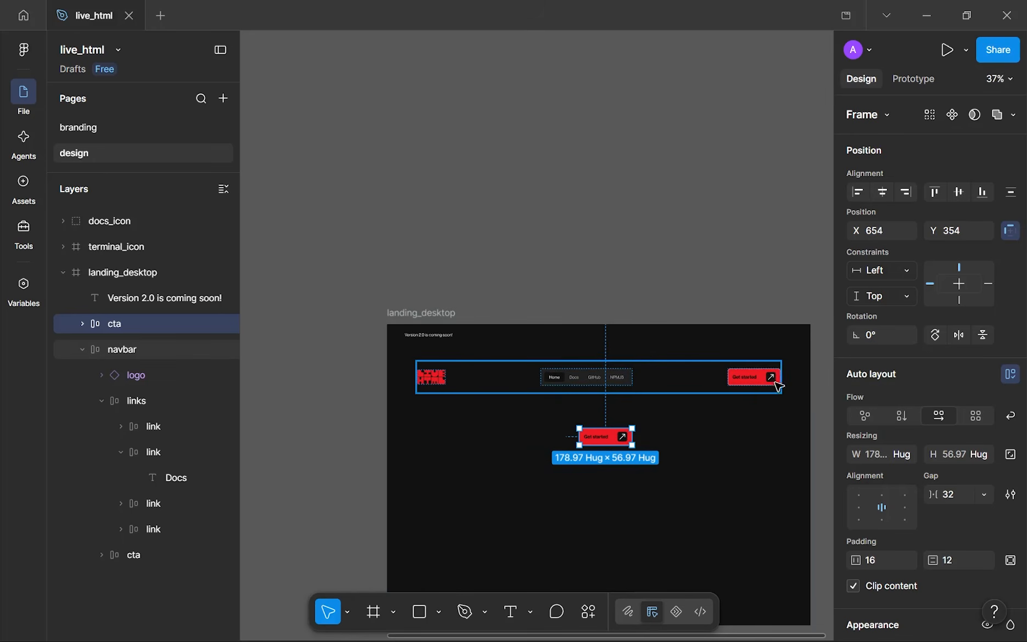
{"action": "scroll", "coordinate": [755, 375], "scroll_direction": "right", "scroll_amount": 1}
{"action": "scroll", "coordinate": [743, 394], "scroll_direction": "up", "scroll_amount": 1}
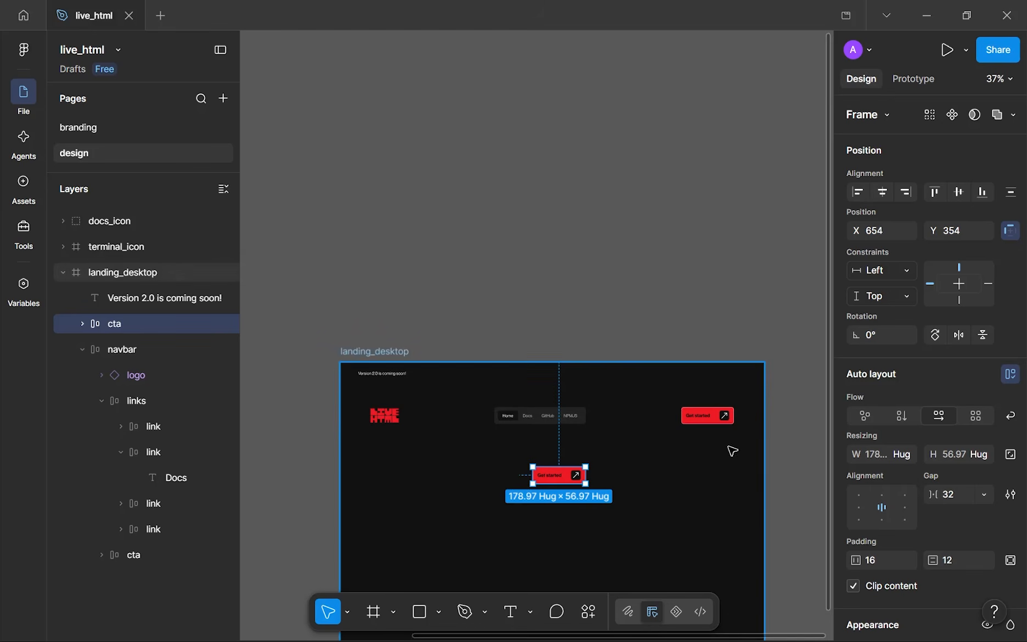
{"action": "scroll", "coordinate": [732, 451], "scroll_direction": "up", "scroll_amount": 2}
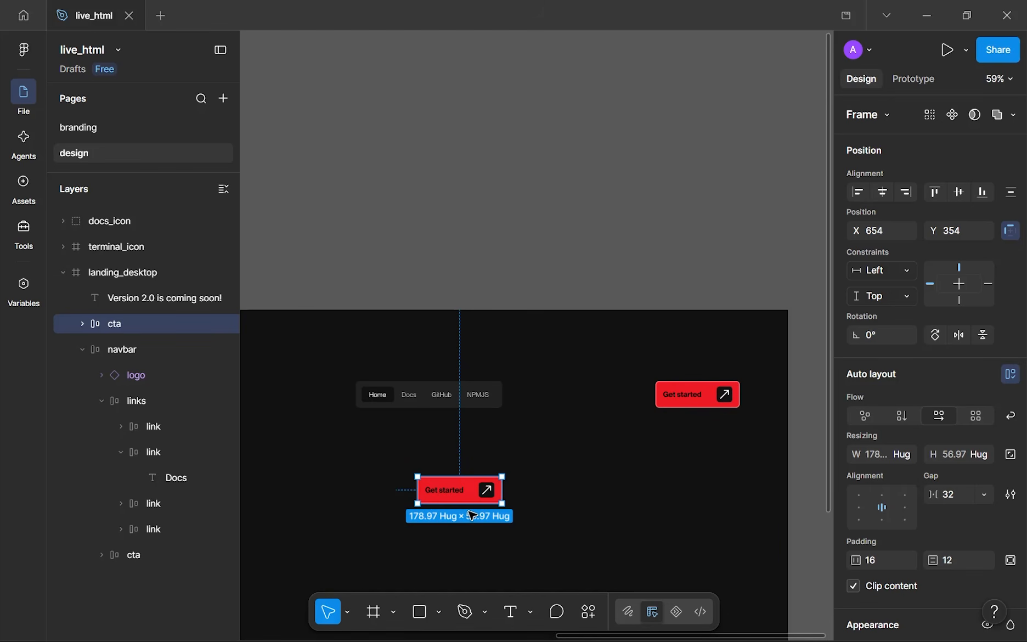
{"action": "left_click_drag", "start_coordinate": [469, 512], "coordinate": [490, 500]}
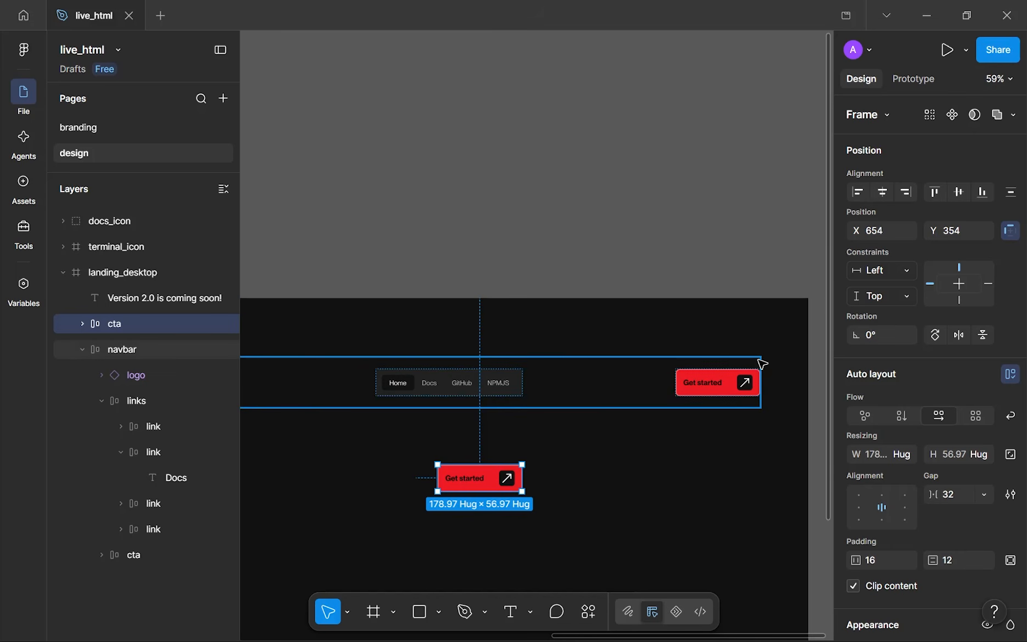
{"action": "left_click_drag", "start_coordinate": [505, 479], "coordinate": [637, 324]}
- Delete the arrow accent from the duplicated Get started button above the navbar
{"action": "scroll", "coordinate": [637, 324], "scroll_direction": "up", "scroll_amount": 5}
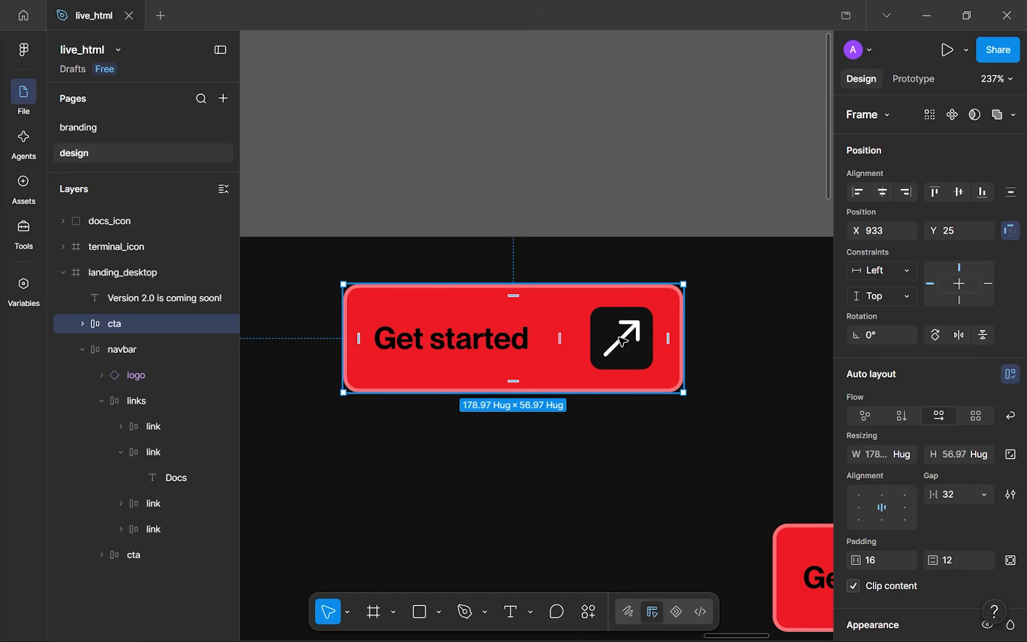
{"action": "left_click", "coordinate": [620, 343]}
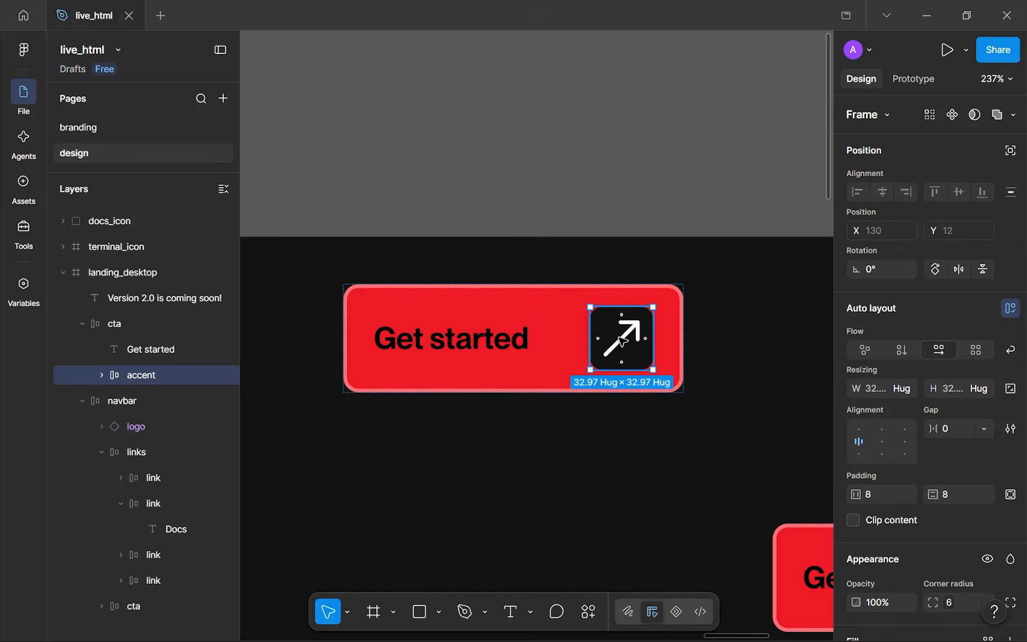
{"action": "key", "text": "Delete"}
{"action": "left_click", "coordinate": [525, 351]}
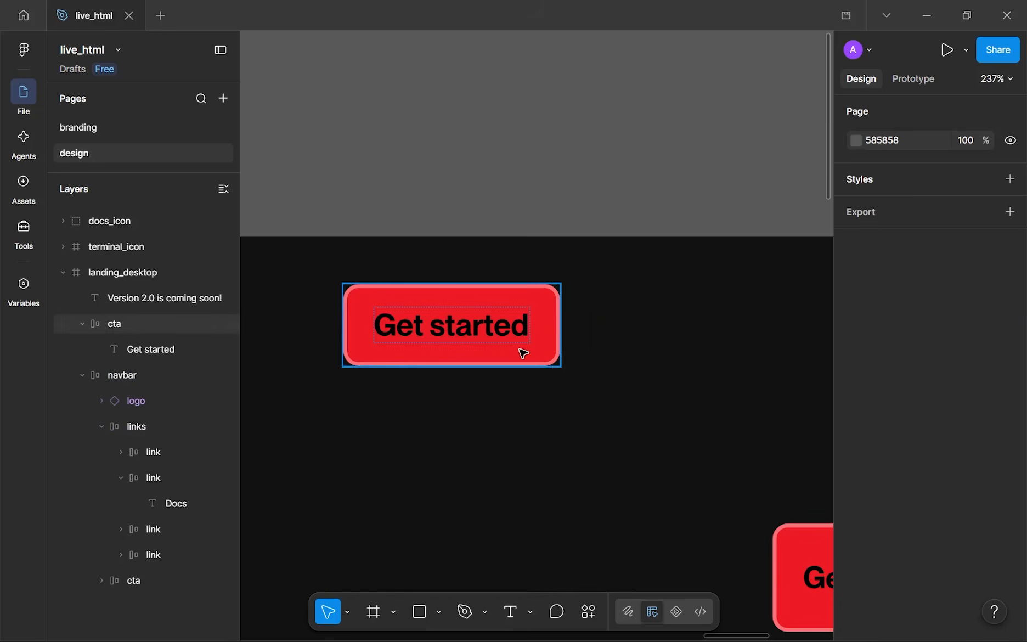
- Change the label of the duplicated button above the navbar to "Learn more"
{"action": "scroll", "coordinate": [572, 371], "scroll_direction": "up", "scroll_amount": 3}
{"action": "left_click", "coordinate": [564, 333]}
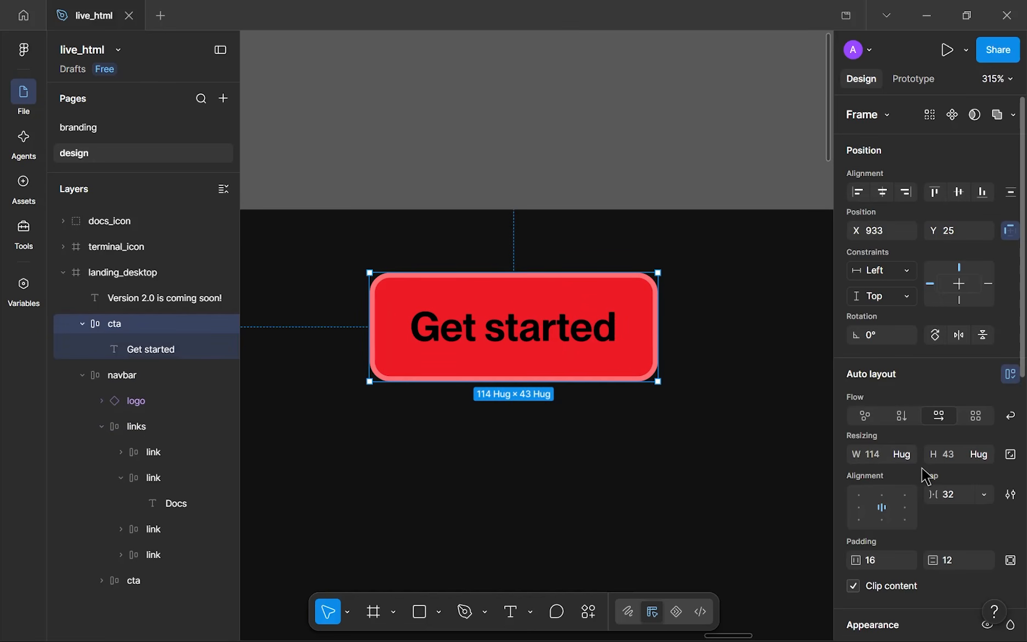
{"action": "left_click", "coordinate": [550, 331]}
{"action": "double_click", "coordinate": [546, 337]}
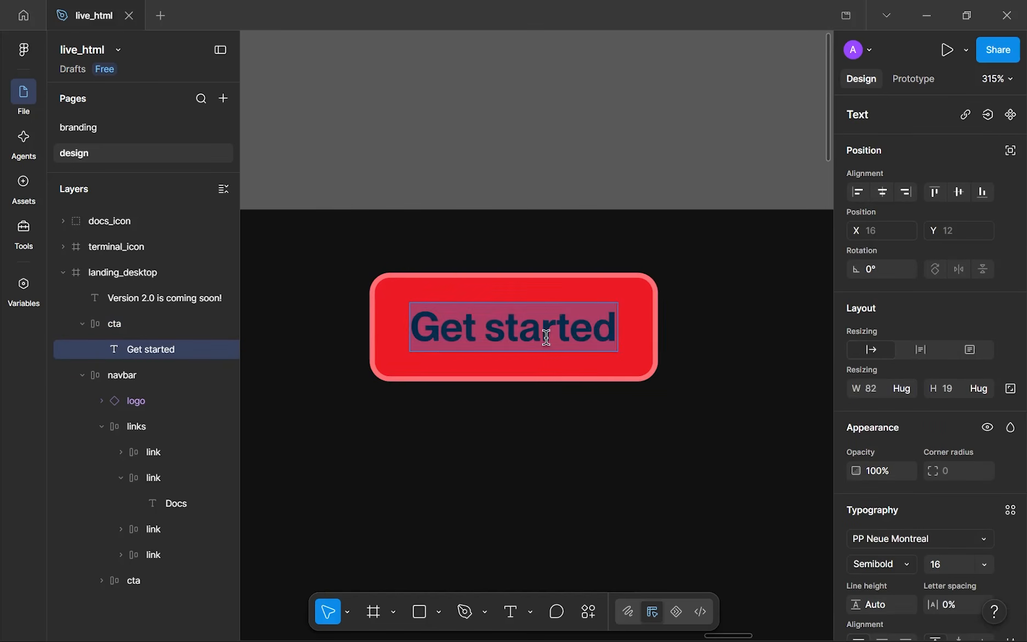
{"action": "type", "text": "Learn more"}
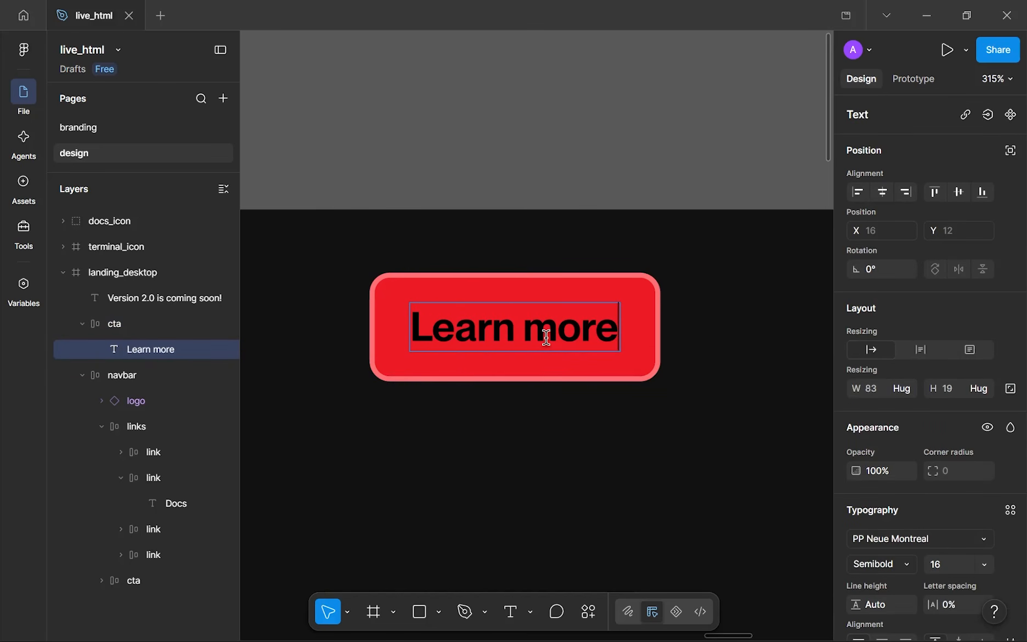
{"action": "key", "text": "Escape"}
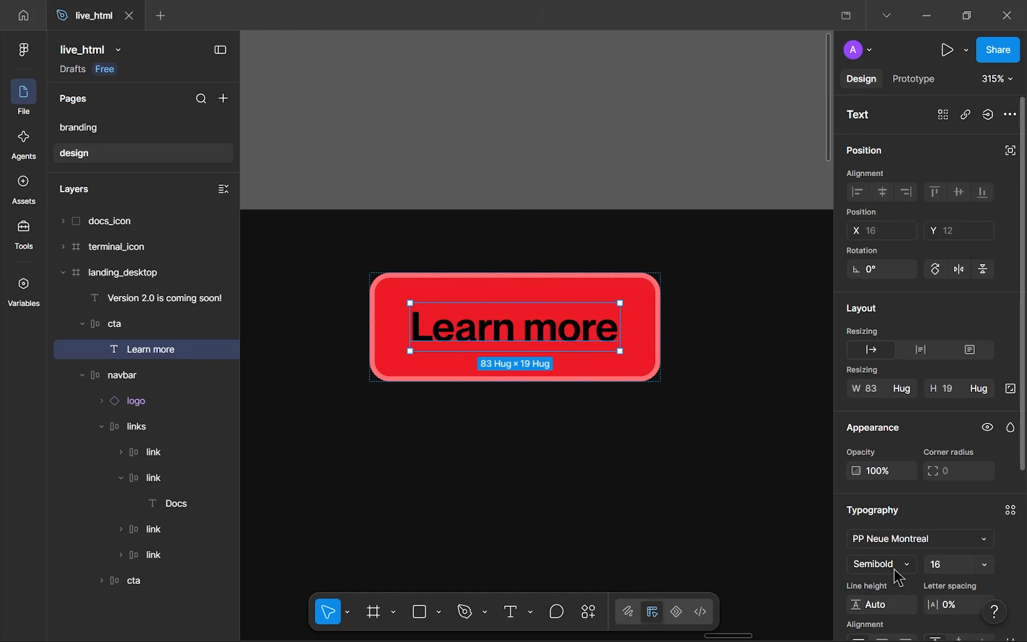
- Set the Learn more button's fill to the white color variable
{"action": "left_click", "coordinate": [658, 329]}
{"action": "scroll", "coordinate": [906, 494], "scroll_direction": "down", "scroll_amount": 5}
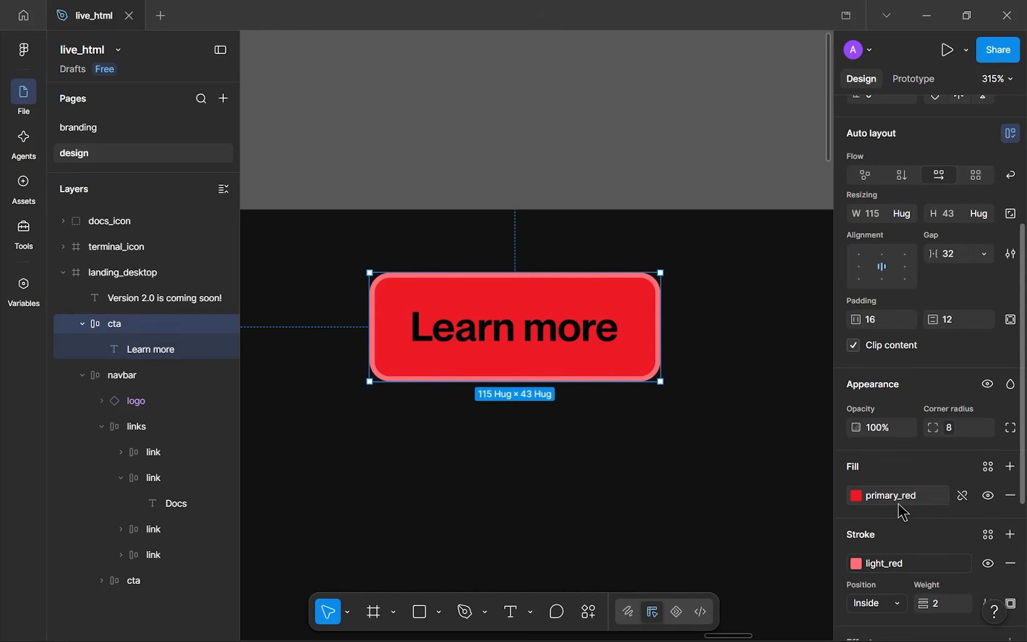
{"action": "left_click", "coordinate": [935, 494]}
{"action": "left_click", "coordinate": [686, 454]}
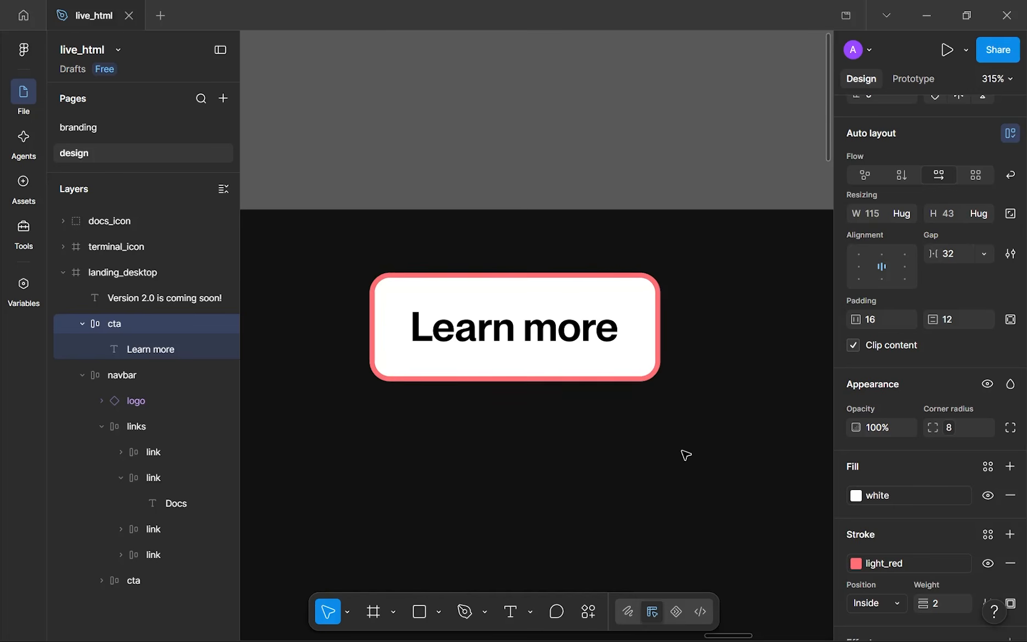
{"action": "left_click", "coordinate": [713, 263]}
{"action": "scroll", "coordinate": [715, 264], "scroll_direction": "down", "scroll_amount": 5}
{"action": "scroll", "coordinate": [715, 263], "scroll_direction": "down", "scroll_amount": 3}
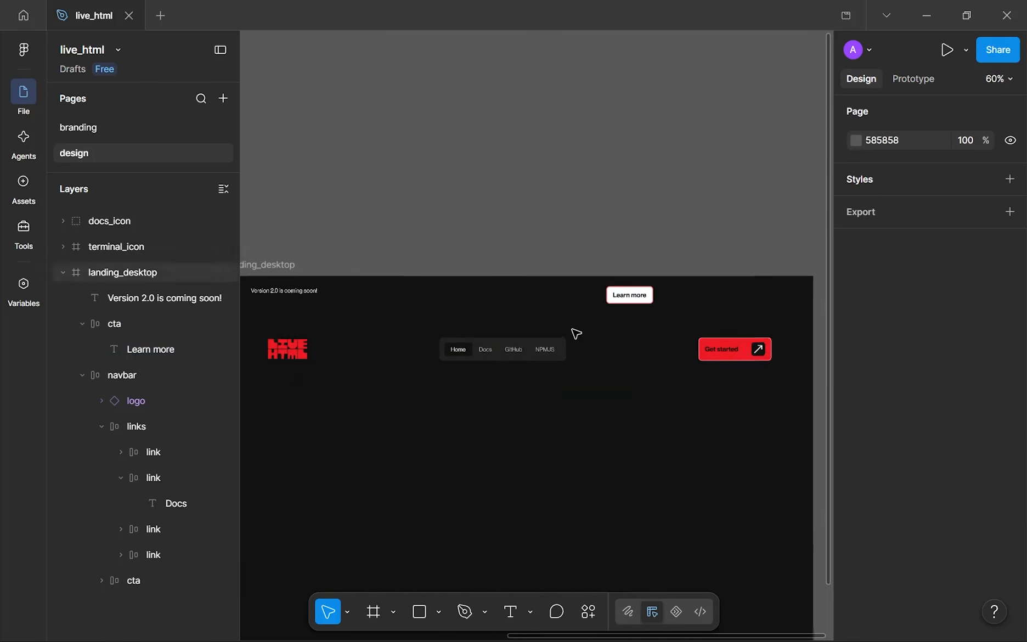
- Link the "Version 2.0 is coming soon!" text's fill to the white color variable
{"action": "left_click", "coordinate": [366, 272]}
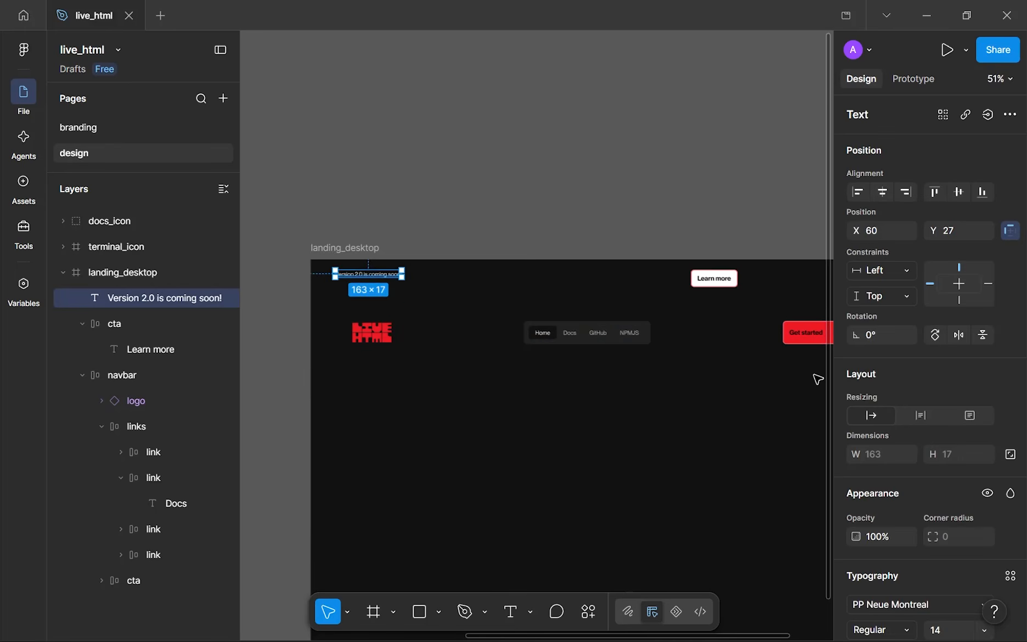
{"action": "scroll", "coordinate": [819, 378], "scroll_direction": "down", "scroll_amount": 5}
{"action": "scroll", "coordinate": [893, 475], "scroll_direction": "down", "scroll_amount": 4}
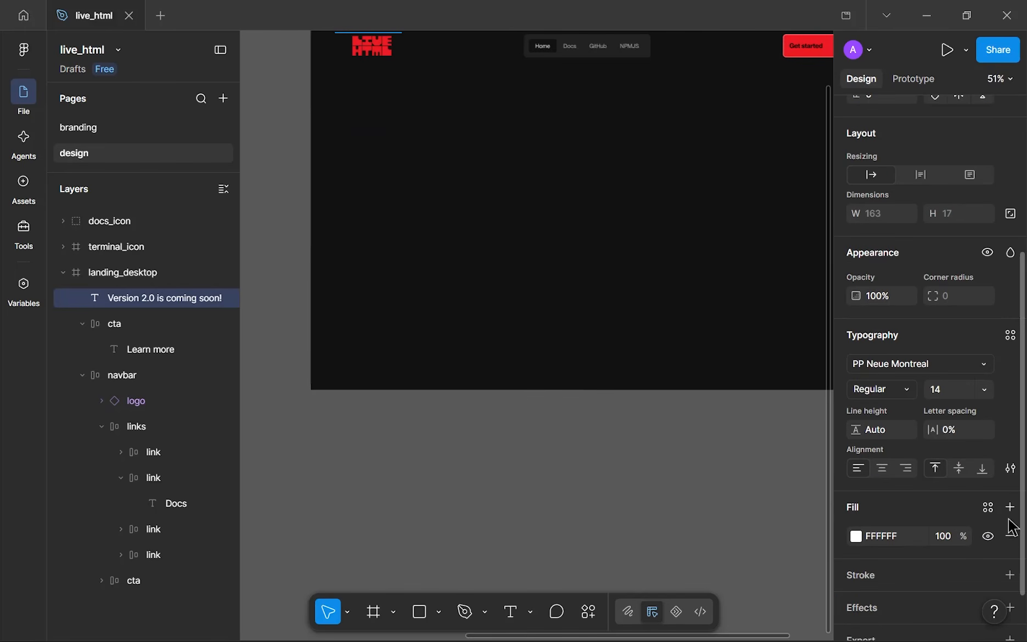
{"action": "left_click", "coordinate": [988, 508]}
{"action": "left_click", "coordinate": [748, 456]}
{"action": "left_click", "coordinate": [602, 233]}
{"action": "left_click_drag", "start_coordinate": [591, 221], "coordinate": [531, 350]}
{"action": "scroll", "coordinate": [594, 259], "scroll_direction": "up", "scroll_amount": 1}
{"action": "left_click_drag", "start_coordinate": [594, 259], "coordinate": [665, 372]}
{"action": "left_click_drag", "start_coordinate": [671, 321], "coordinate": [586, 331]}
{"action": "scroll", "coordinate": [678, 241], "scroll_direction": "down", "scroll_amount": 4}
{"action": "scroll", "coordinate": [668, 246], "scroll_direction": "up", "scroll_amount": 5}
{"action": "left_click_drag", "start_coordinate": [669, 252], "coordinate": [587, 262]}
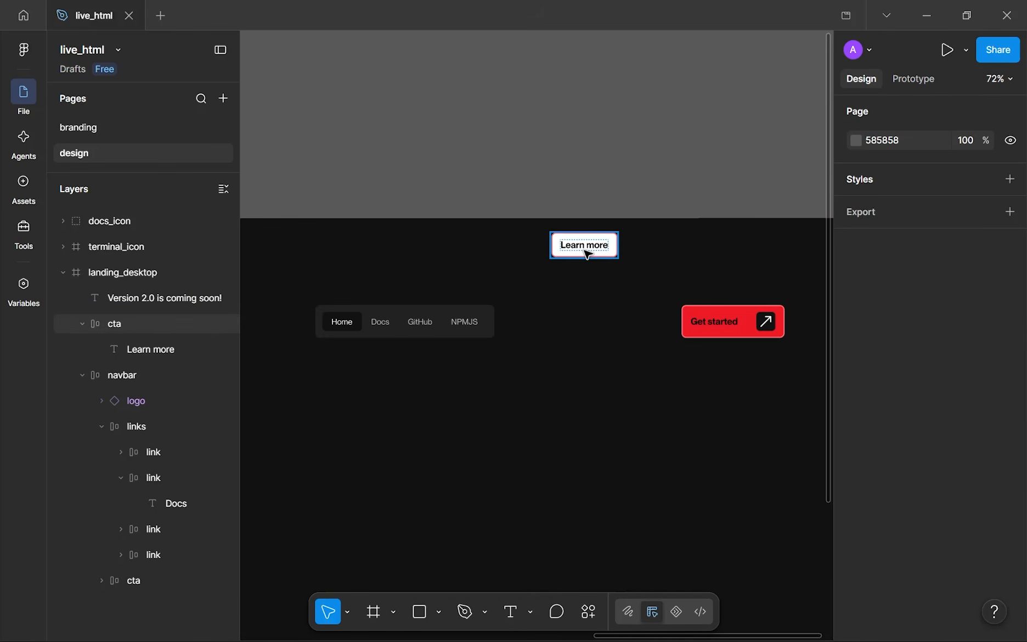
- Collapse the cta and navbar layers and wrap the announcement text and Learn more button in a horizontal auto layout frame
{"action": "left_click", "coordinate": [587, 254]}
{"action": "scroll", "coordinate": [643, 246], "scroll_direction": "down", "scroll_amount": 5}
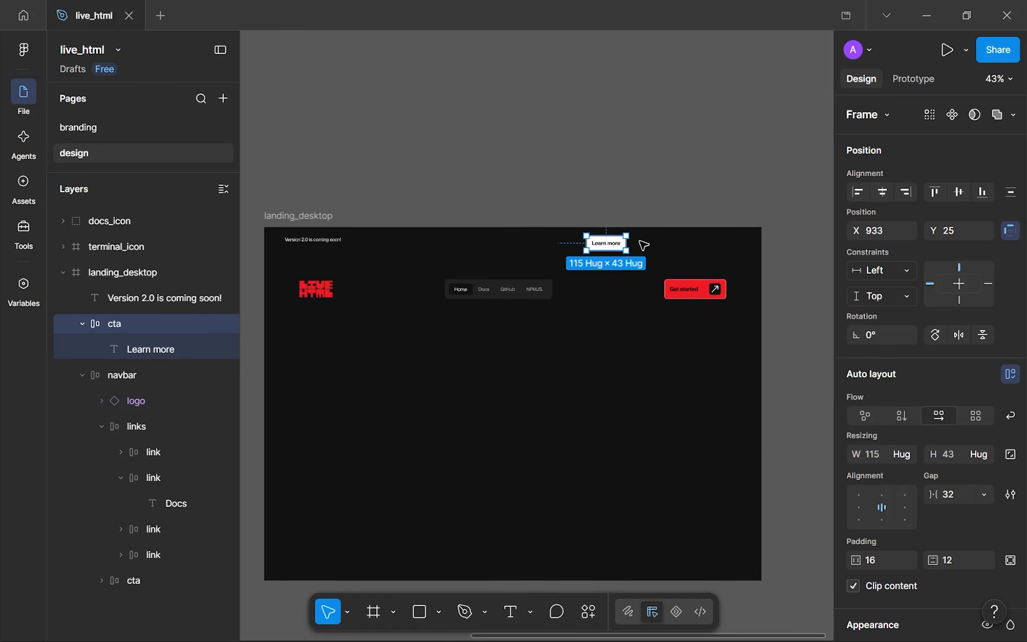
{"action": "scroll", "coordinate": [642, 239], "scroll_direction": "left", "scroll_amount": 2}
{"action": "left_click", "coordinate": [83, 324]}
{"action": "left_click", "coordinate": [83, 350]}
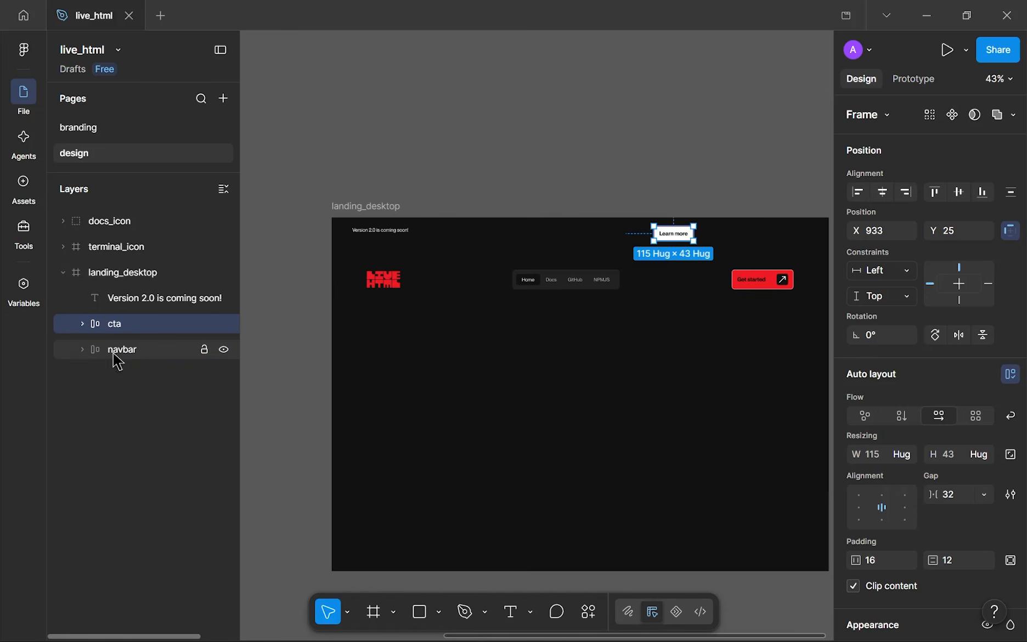
{"action": "left_click", "coordinate": [365, 237], "text": "shift"}
{"action": "key", "text": "shift+a"}
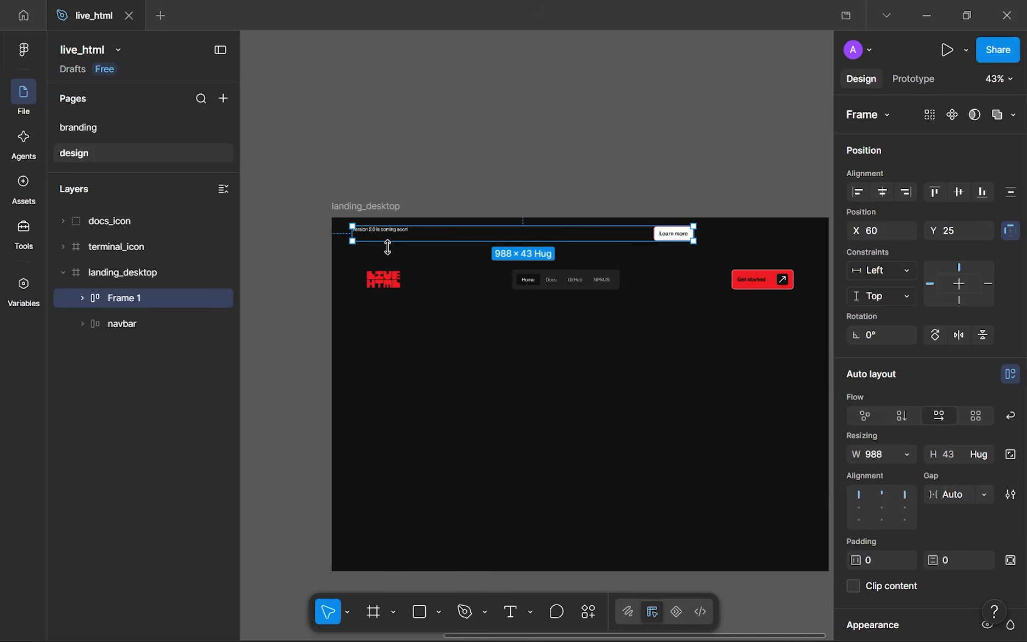
{"action": "left_click_drag", "start_coordinate": [482, 263], "coordinate": [447, 272]}
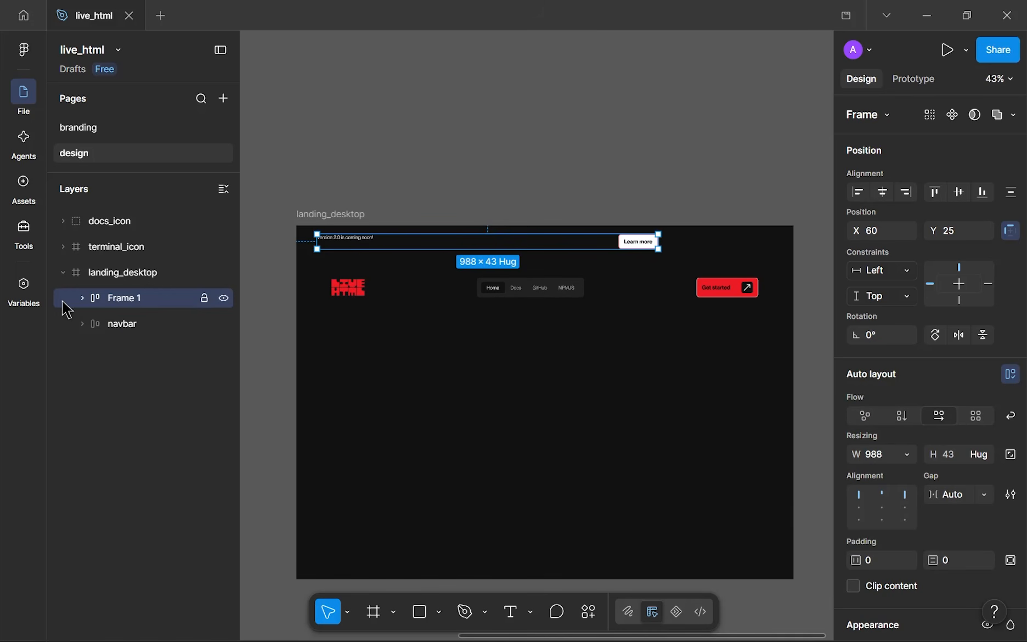
- Rename the new auto layout frame as banner
{"action": "left_click", "coordinate": [80, 299]}
{"action": "left_click", "coordinate": [82, 298]}
{"action": "double_click", "coordinate": [121, 299]}
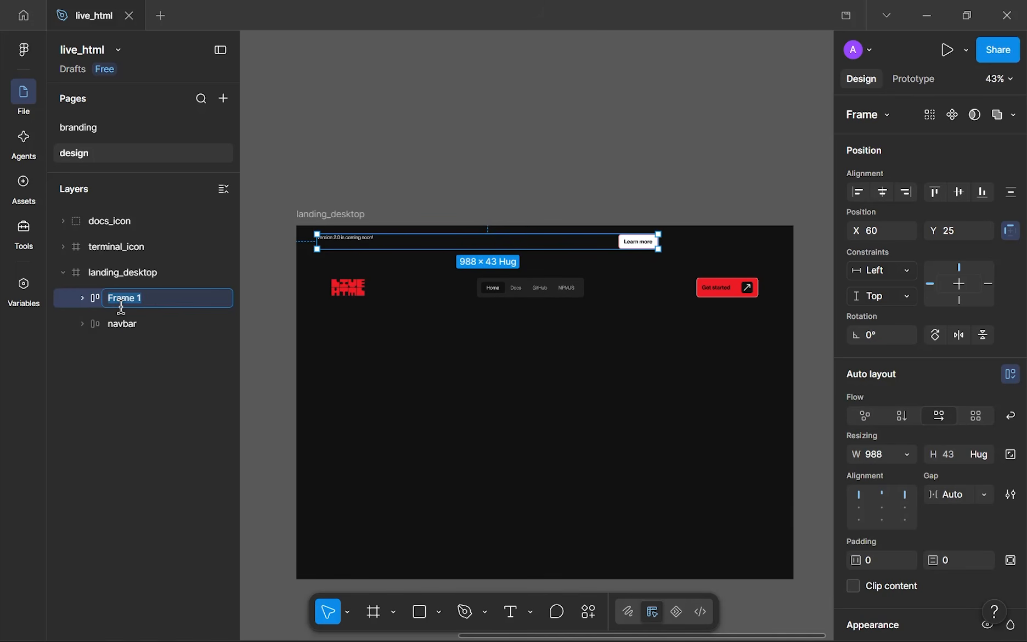
{"action": "type", "text": "ba"}
{"action": "key", "text": "Return"}
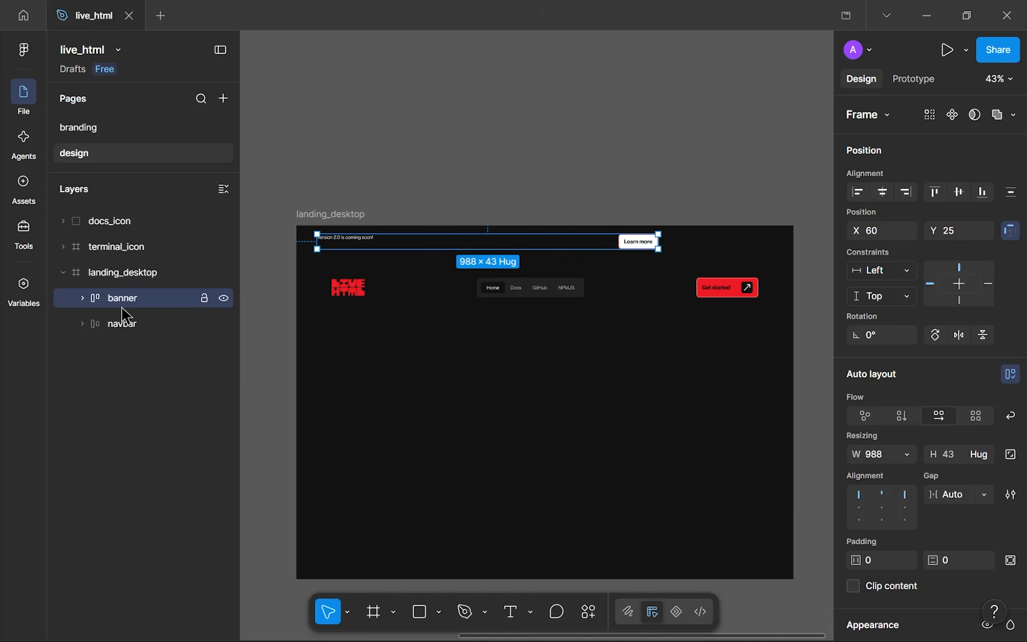
- Center the banner's contents vertically and set its padding to 24 horizontal and 16 vertical
{"action": "left_click", "coordinate": [883, 512]}
{"action": "left_click", "coordinate": [884, 561]}
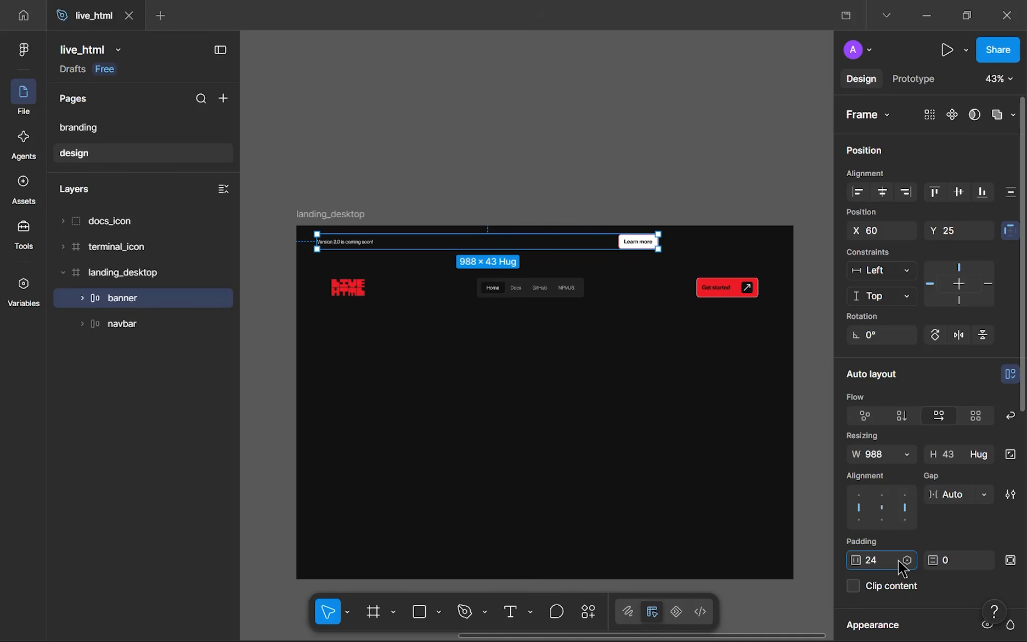
{"action": "key", "text": "Tab"}
{"action": "type", "text": "16"}
{"action": "key", "text": "Return"}
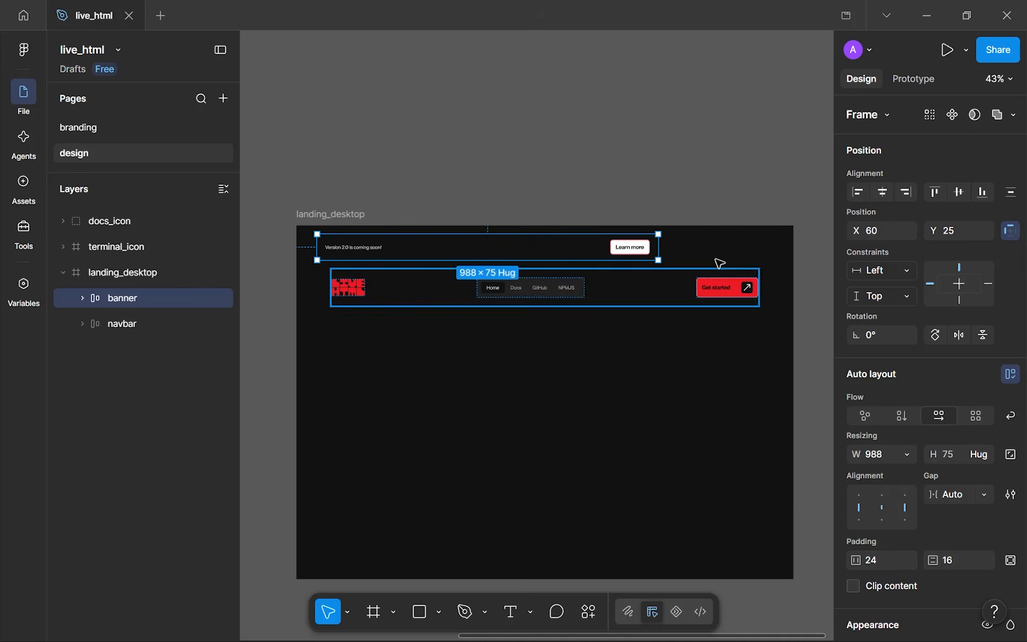
- Place the banner at X 0, Y 0 of landing_desktop and stretch it to the full 1440 width
{"action": "left_click_drag", "start_coordinate": [622, 244], "coordinate": [791, 234]}
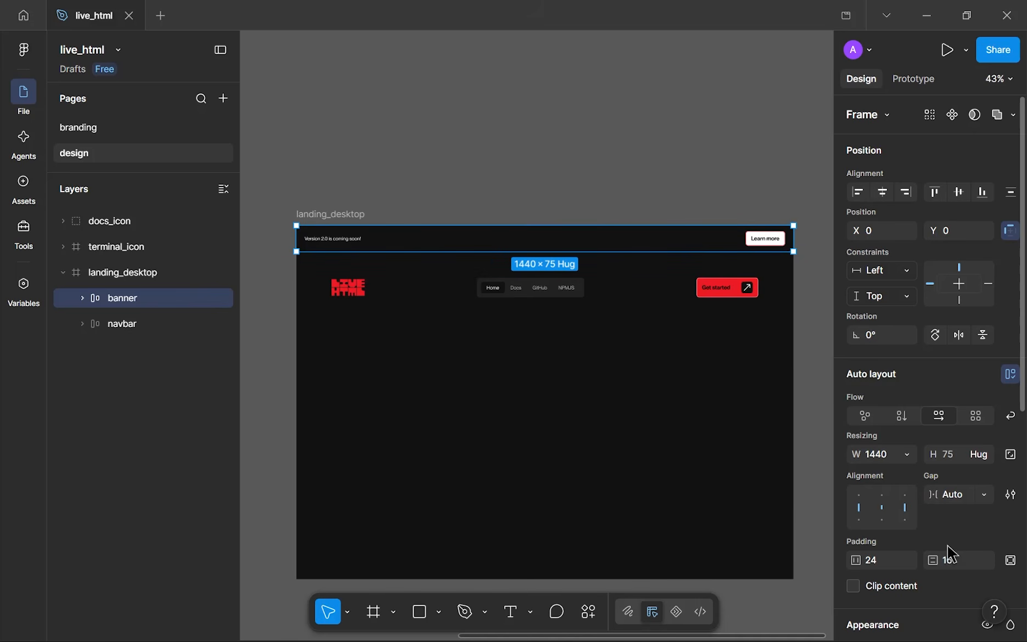
{"action": "scroll", "coordinate": [878, 511], "scroll_direction": "down", "scroll_amount": 3}
{"action": "scroll", "coordinate": [673, 296], "scroll_direction": "up", "scroll_amount": 3}
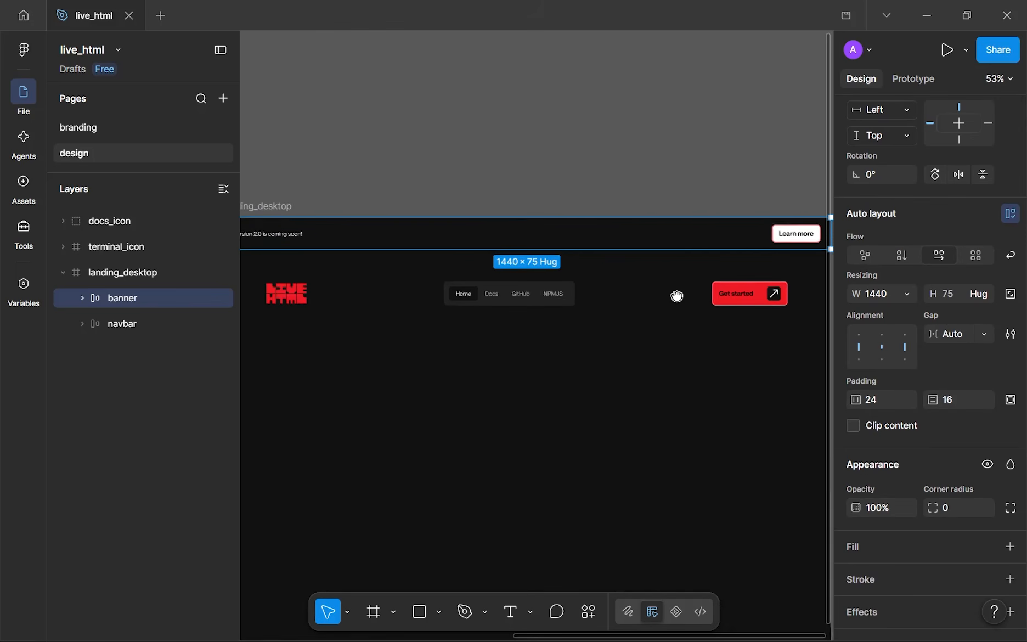
{"action": "scroll", "coordinate": [681, 318], "scroll_direction": "down", "scroll_amount": 2}
{"action": "scroll", "coordinate": [675, 320], "scroll_direction": "down", "scroll_amount": 2}
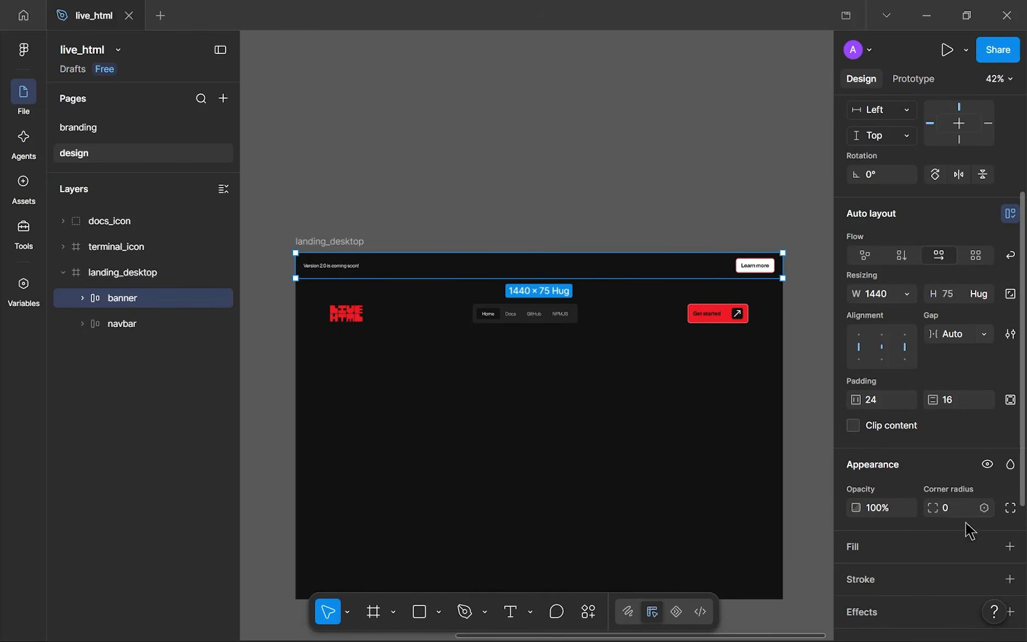
{"action": "scroll", "coordinate": [983, 524], "scroll_direction": "down", "scroll_amount": 2}
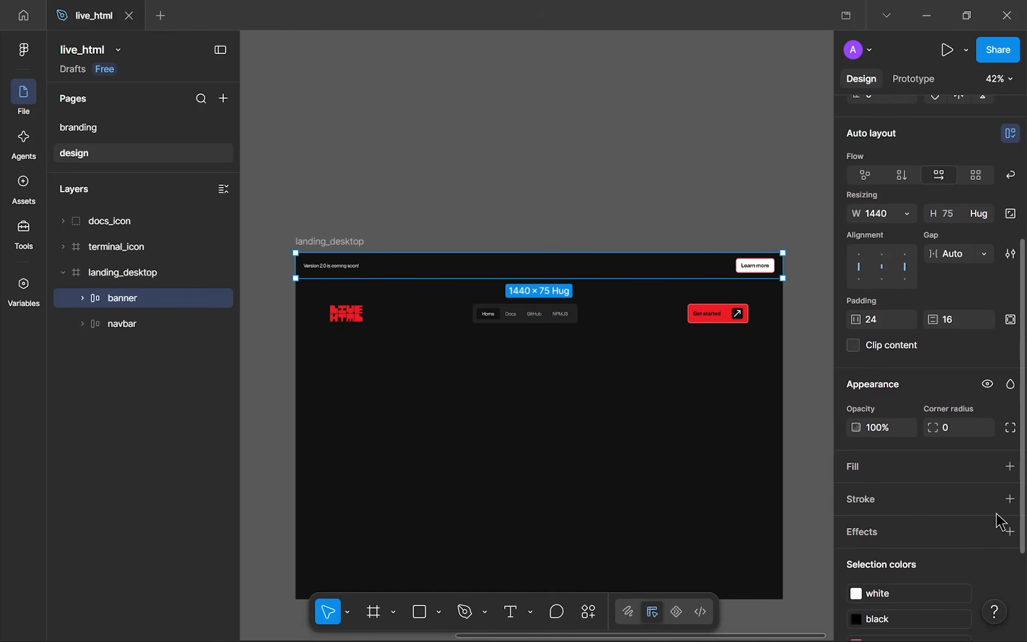
{"action": "left_click", "coordinate": [618, 406]}
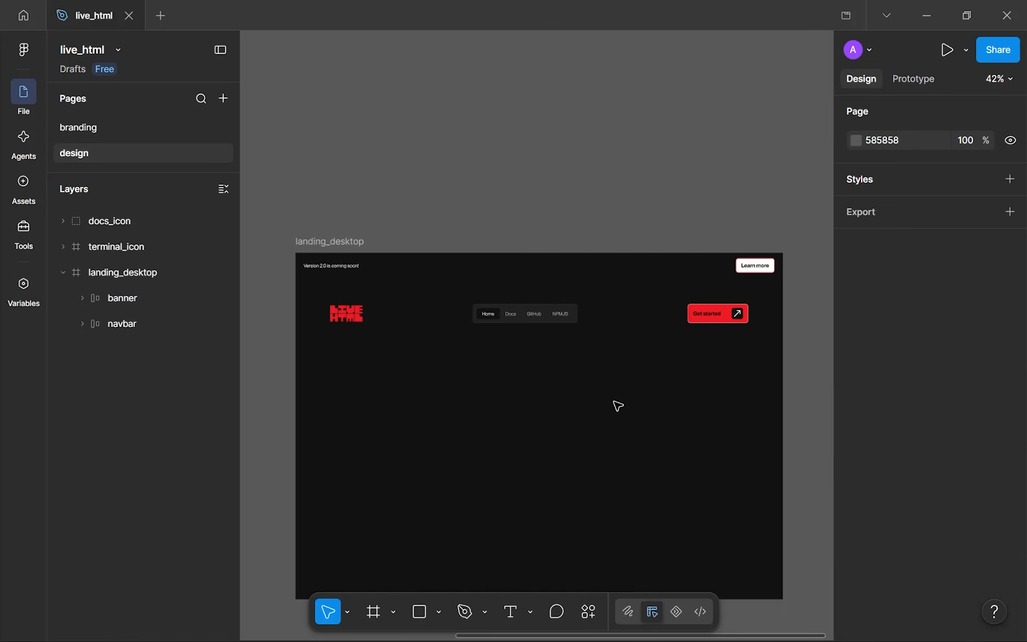
- Fill the banner with 222222, sampled from the background of the navbar's link group
{"action": "left_click", "coordinate": [643, 274]}
{"action": "scroll", "coordinate": [839, 478], "scroll_direction": "down", "scroll_amount": 4}
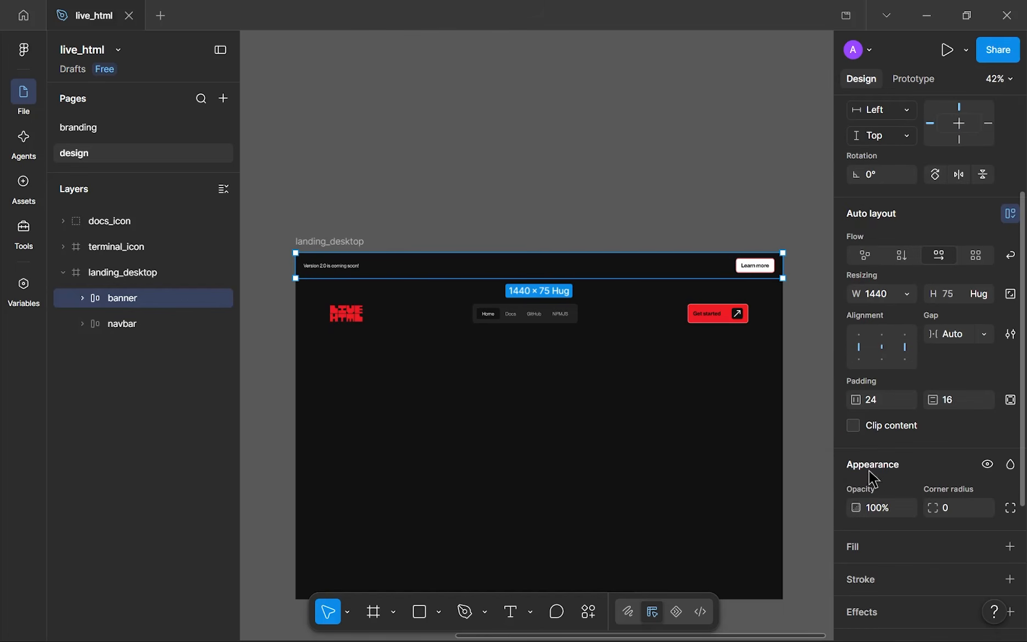
{"action": "key", "text": "i"}
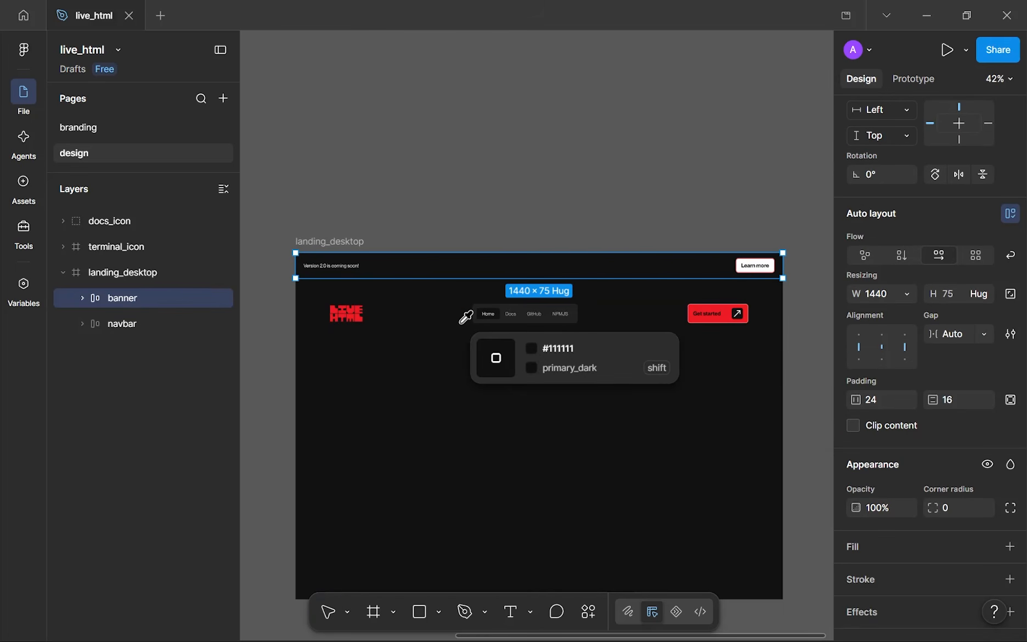
{"action": "scroll", "coordinate": [512, 311], "scroll_direction": "up", "scroll_amount": 1}
{"action": "scroll", "coordinate": [512, 311], "scroll_direction": "up", "scroll_amount": 3}
{"action": "left_click", "coordinate": [524, 299]}
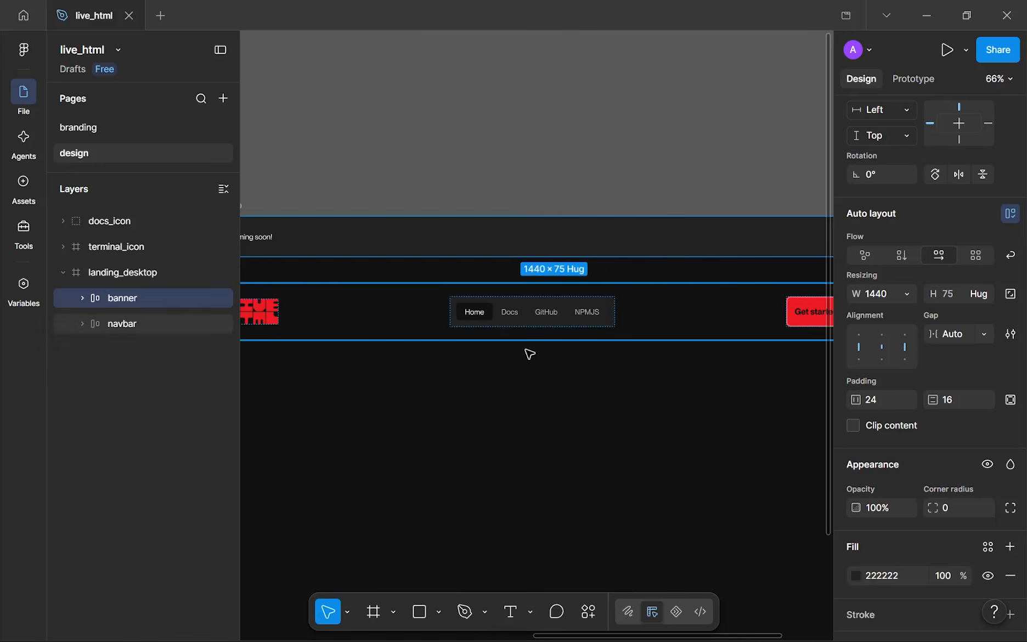
{"action": "left_click", "coordinate": [539, 394]}
{"action": "scroll", "coordinate": [539, 394], "scroll_direction": "down", "scroll_amount": 3}
{"action": "scroll", "coordinate": [539, 394], "scroll_direction": "up", "scroll_amount": 2}
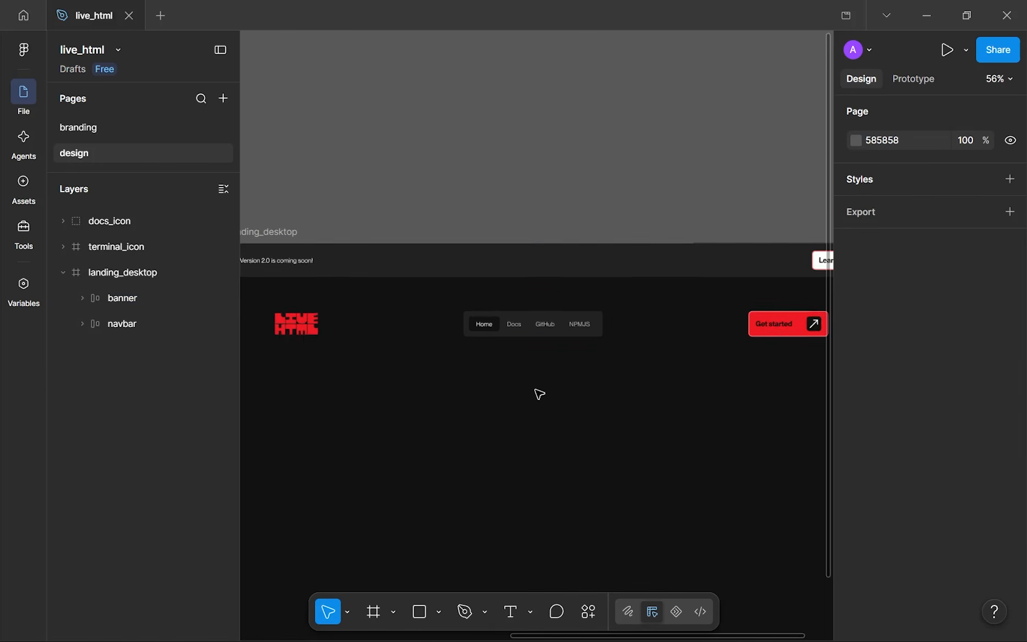
- Move the navbar up so it sits directly beneath the banner
{"action": "left_click", "coordinate": [593, 325]}
{"action": "left_click_drag", "start_coordinate": [592, 325], "coordinate": [594, 306]}
{"action": "left_click", "coordinate": [573, 368]}
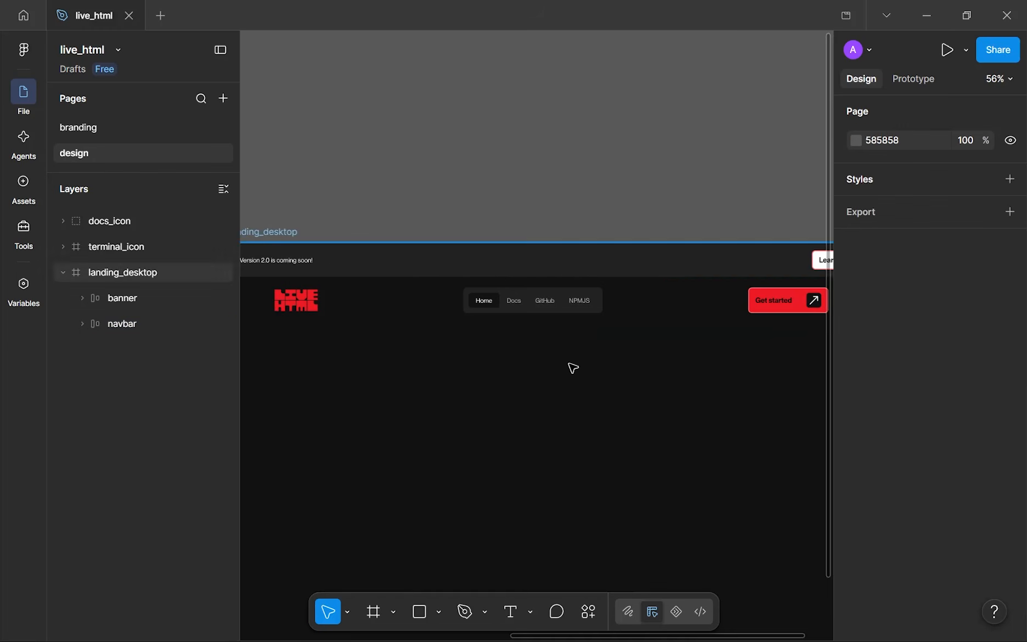
{"action": "scroll", "coordinate": [549, 368], "scroll_direction": "down", "scroll_amount": 3}
{"action": "scroll", "coordinate": [540, 367], "scroll_direction": "up", "scroll_amount": 2}
{"action": "left_click_drag", "start_coordinate": [543, 368], "coordinate": [549, 369]}
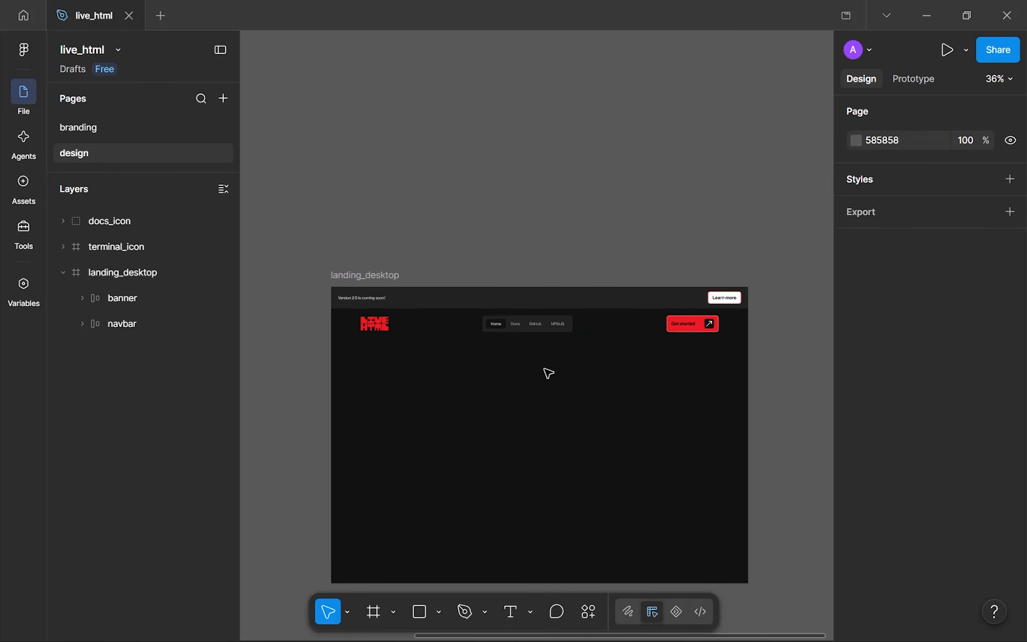
{"action": "left_click_drag", "start_coordinate": [549, 373], "coordinate": [554, 375]}
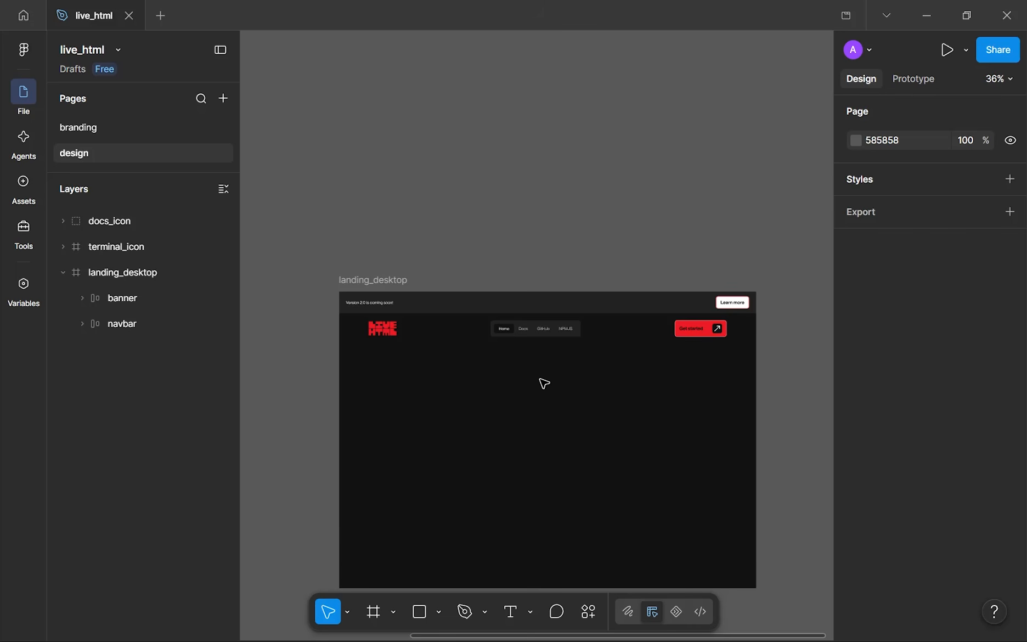
- Draw an open three-segment zigzag path with the Pen tool in the empty area below the navbar
{"action": "key", "text": "p"}
{"action": "left_click", "coordinate": [541, 379]}
{"action": "left_click", "coordinate": [522, 438]}
{"action": "left_click", "coordinate": [565, 416]}
{"action": "left_click", "coordinate": [533, 502]}
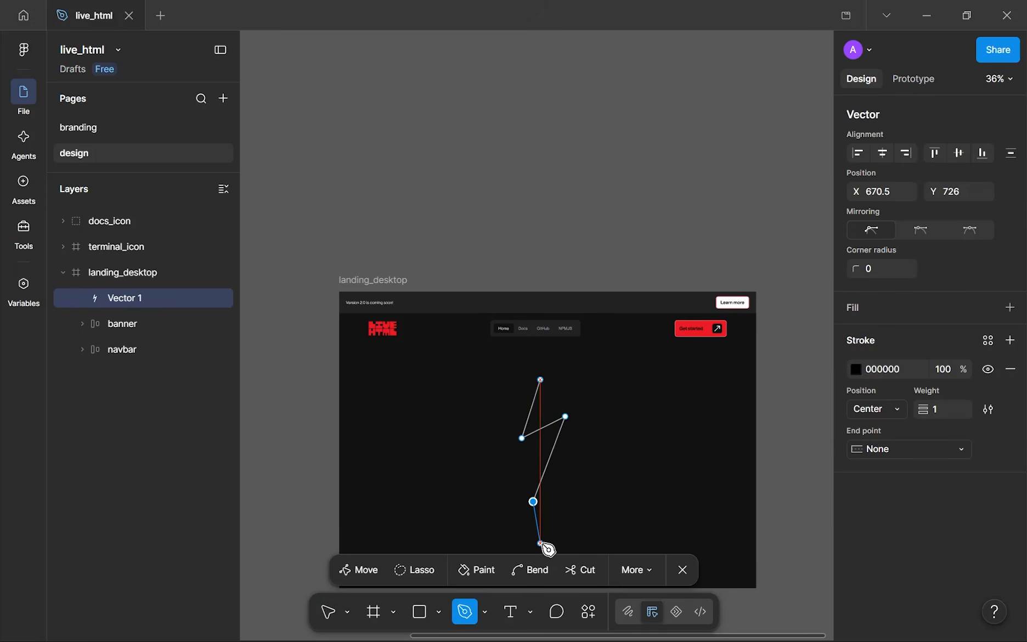
{"action": "key", "text": "Return"}
{"action": "left_click", "coordinate": [630, 448]}
{"action": "scroll", "coordinate": [629, 449], "scroll_direction": "up", "scroll_amount": 3}
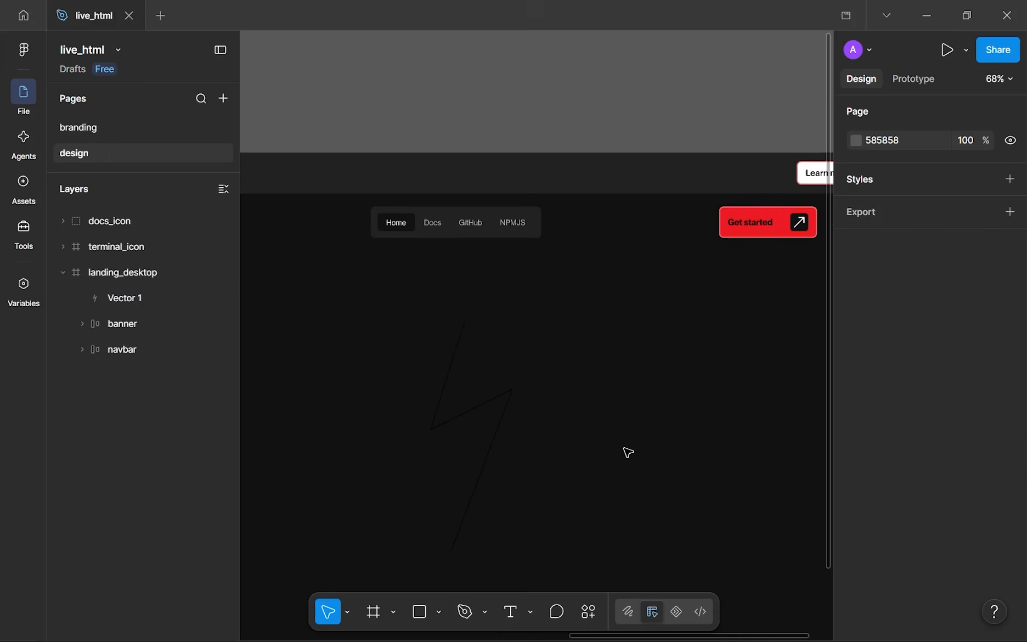
- Delete the zigzag vector drawn below the navbar
{"action": "left_click", "coordinate": [502, 413]}
{"action": "scroll", "coordinate": [503, 413], "scroll_direction": "down", "scroll_amount": 3}
{"action": "left_click_drag", "start_coordinate": [493, 395], "coordinate": [543, 106]}
{"action": "left_click_drag", "start_coordinate": [544, 191], "coordinate": [557, 383]}
{"action": "left_click_drag", "start_coordinate": [468, 231], "coordinate": [652, 285]}
{"action": "key", "text": "Delete"}
{"action": "scroll", "coordinate": [653, 286], "scroll_direction": "up", "scroll_amount": 1}
{"action": "scroll", "coordinate": [628, 340], "scroll_direction": "up", "scroll_amount": 5}
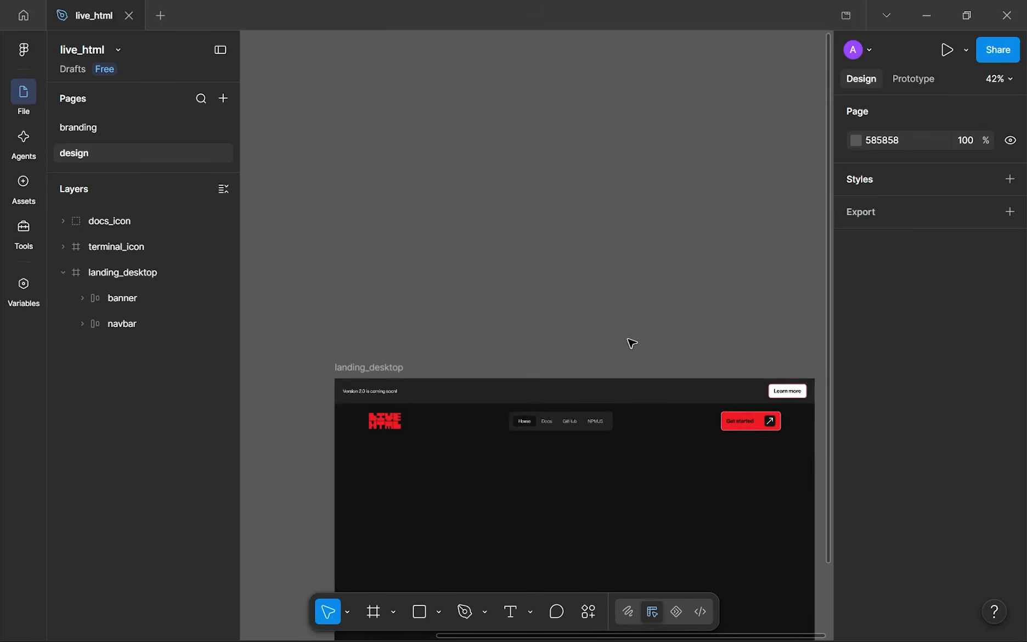
{"action": "left_click_drag", "start_coordinate": [627, 332], "coordinate": [640, 305]}
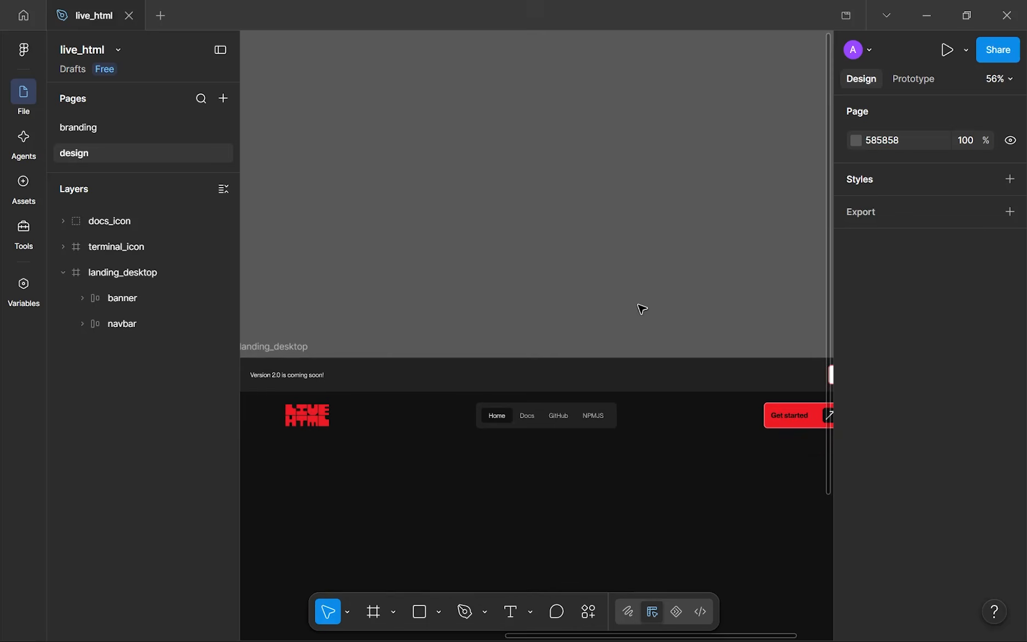
- Change the banner's fill color to 030303
{"action": "left_click", "coordinate": [576, 380]}
{"action": "left_click_drag", "start_coordinate": [577, 380], "coordinate": [609, 311]}
{"action": "scroll", "coordinate": [892, 546], "scroll_direction": "down", "scroll_amount": 5}
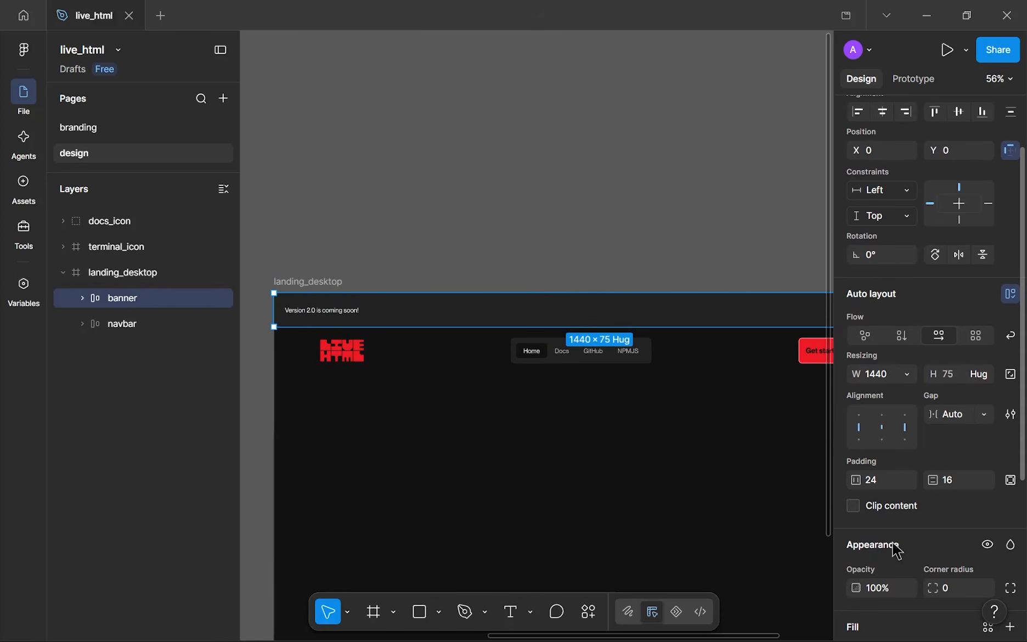
{"action": "left_click", "coordinate": [855, 496]}
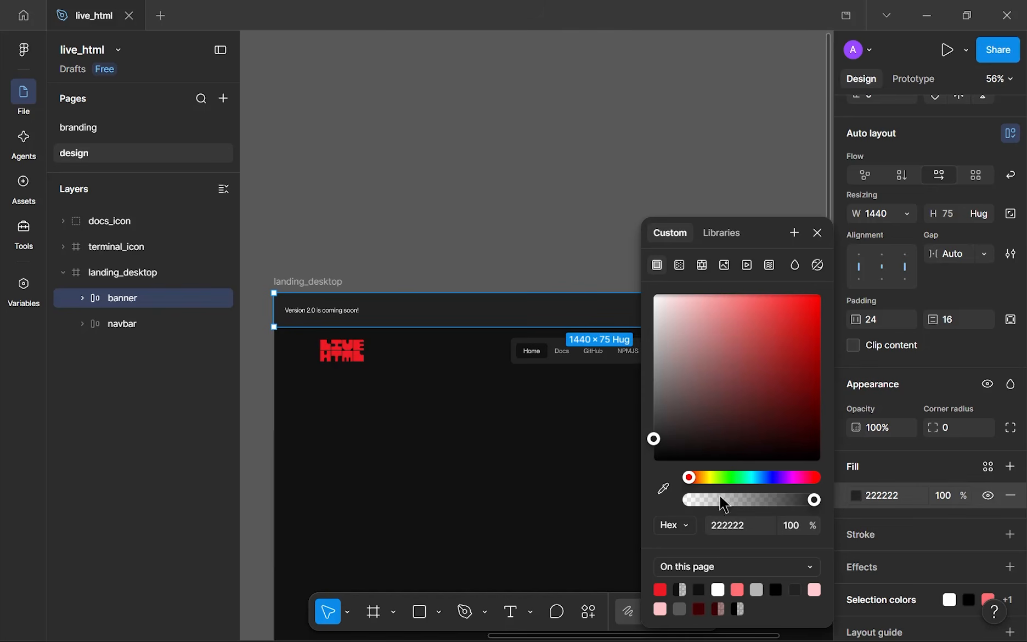
{"action": "left_click", "coordinate": [661, 443]}
{"action": "left_click_drag", "start_coordinate": [660, 448], "coordinate": [661, 451]}
{"action": "left_click", "coordinate": [748, 527]}
{"action": "type", "text": "0"}
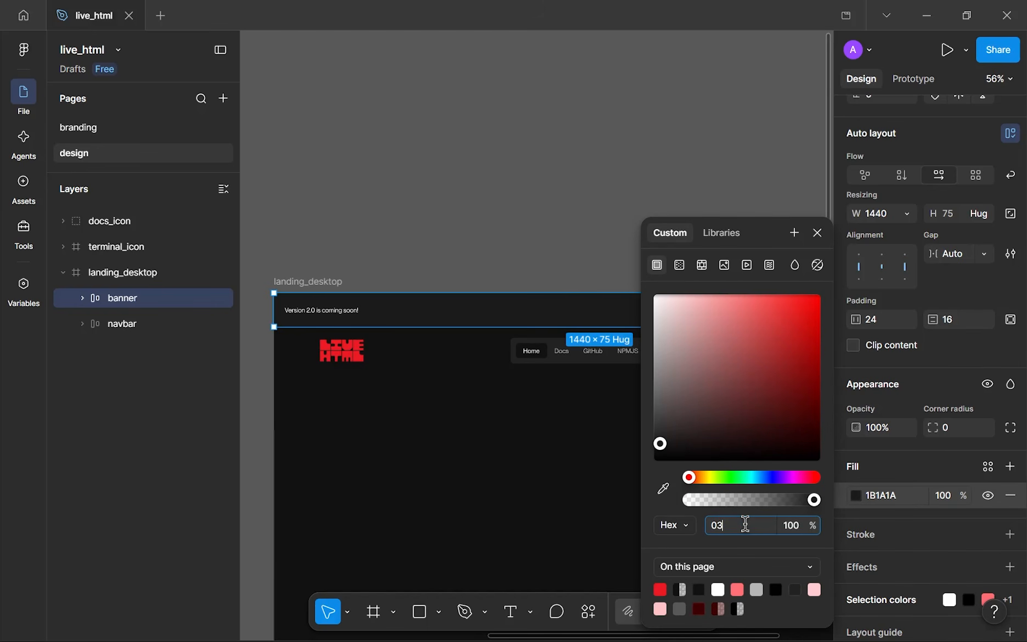
{"action": "type", "text": "3"}
{"action": "key", "text": "Return"}
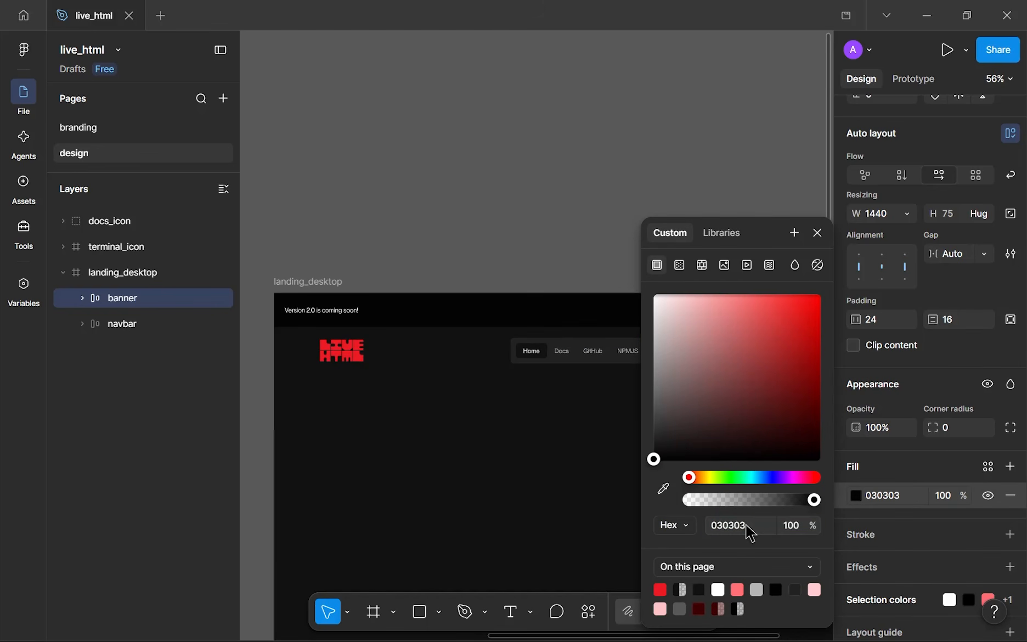
{"action": "left_click", "coordinate": [508, 480]}
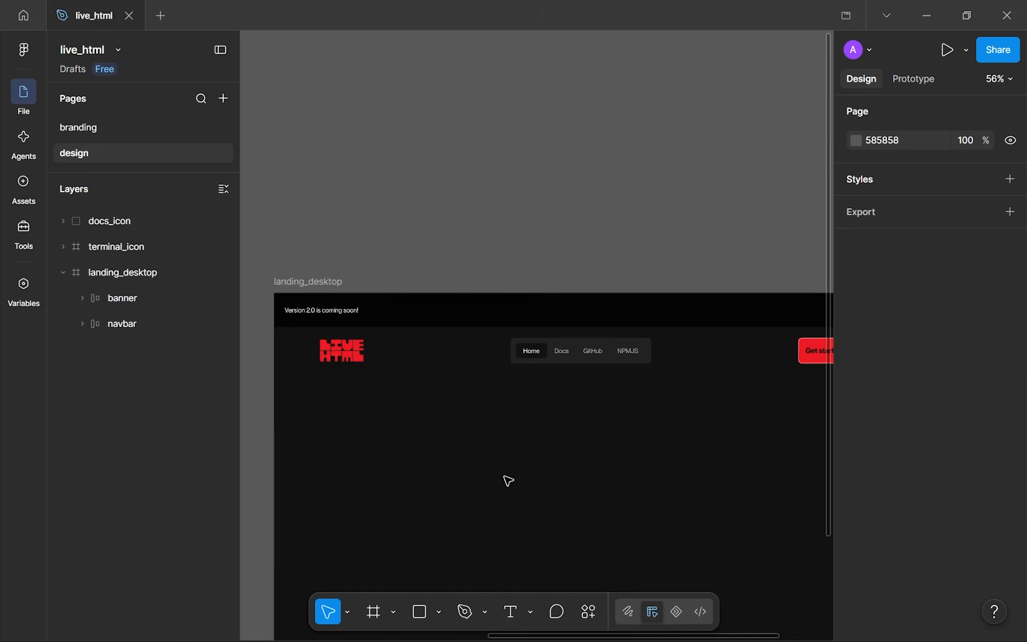
- Examine the banner's dark fill against the navbar and its link group, both up close and from a distance
{"action": "scroll", "coordinate": [508, 481], "scroll_direction": "down", "scroll_amount": 2}
{"action": "left_click_drag", "start_coordinate": [492, 469], "coordinate": [399, 452]}
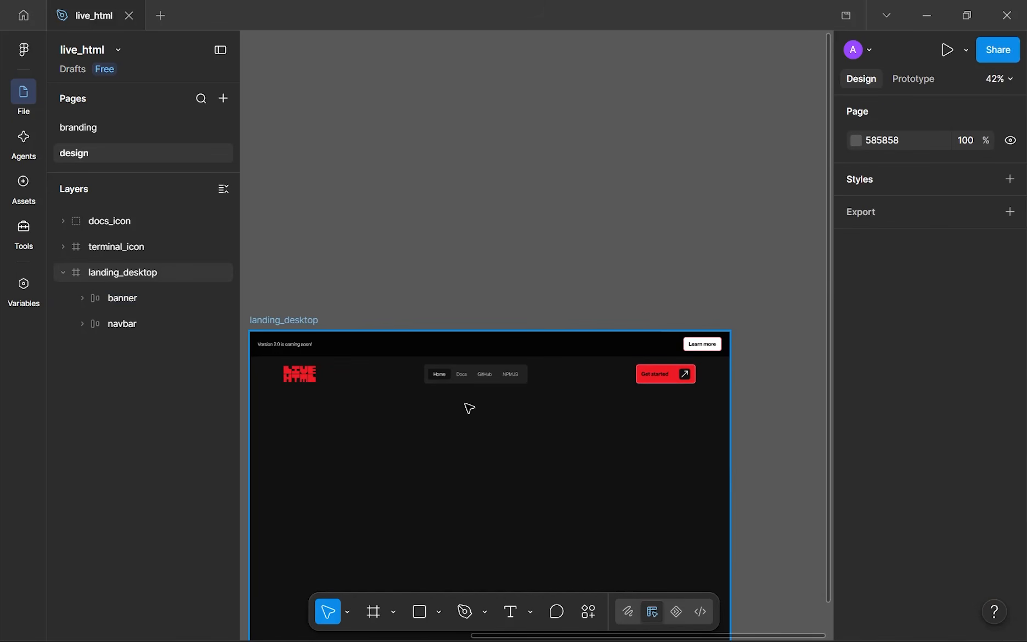
{"action": "scroll", "coordinate": [475, 380], "scroll_direction": "up", "scroll_amount": 2}
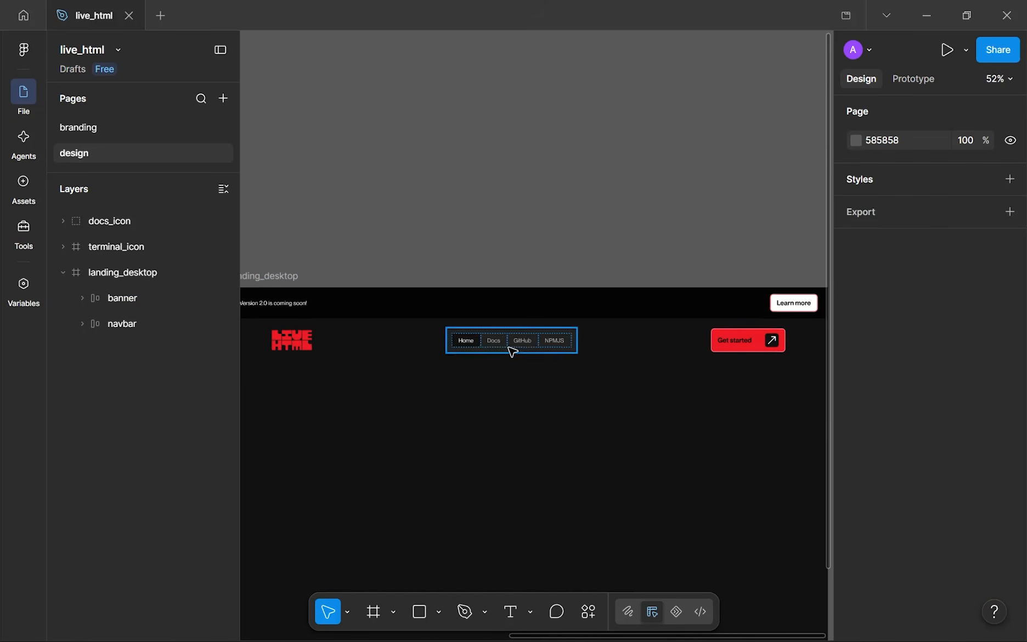
{"action": "scroll", "coordinate": [535, 241], "scroll_direction": "up", "scroll_amount": 10}
{"action": "scroll", "coordinate": [510, 329], "scroll_direction": "down", "scroll_amount": 3}
{"action": "scroll", "coordinate": [509, 390], "scroll_direction": "up", "scroll_amount": 2}
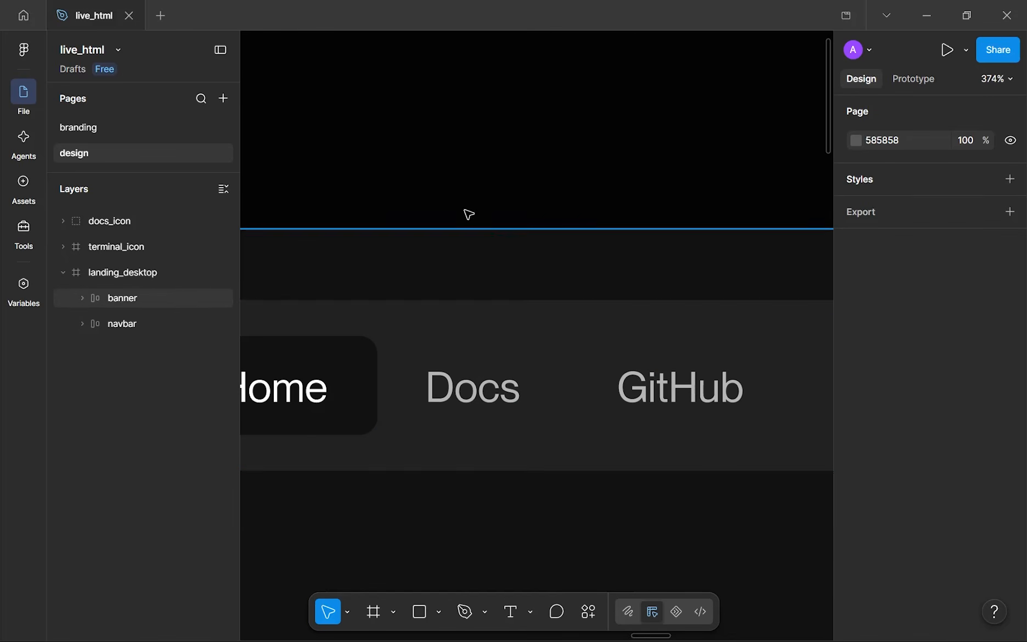
{"action": "scroll", "coordinate": [484, 159], "scroll_direction": "down", "scroll_amount": 4}
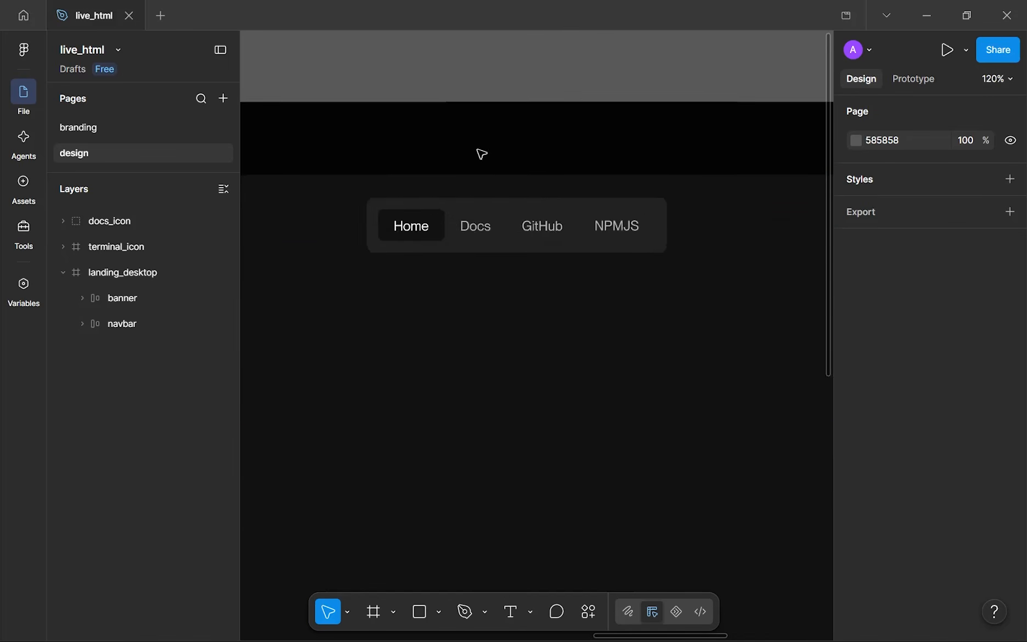
{"action": "scroll", "coordinate": [488, 230], "scroll_direction": "down", "scroll_amount": 5}
{"action": "scroll", "coordinate": [598, 289], "scroll_direction": "up", "scroll_amount": 3}
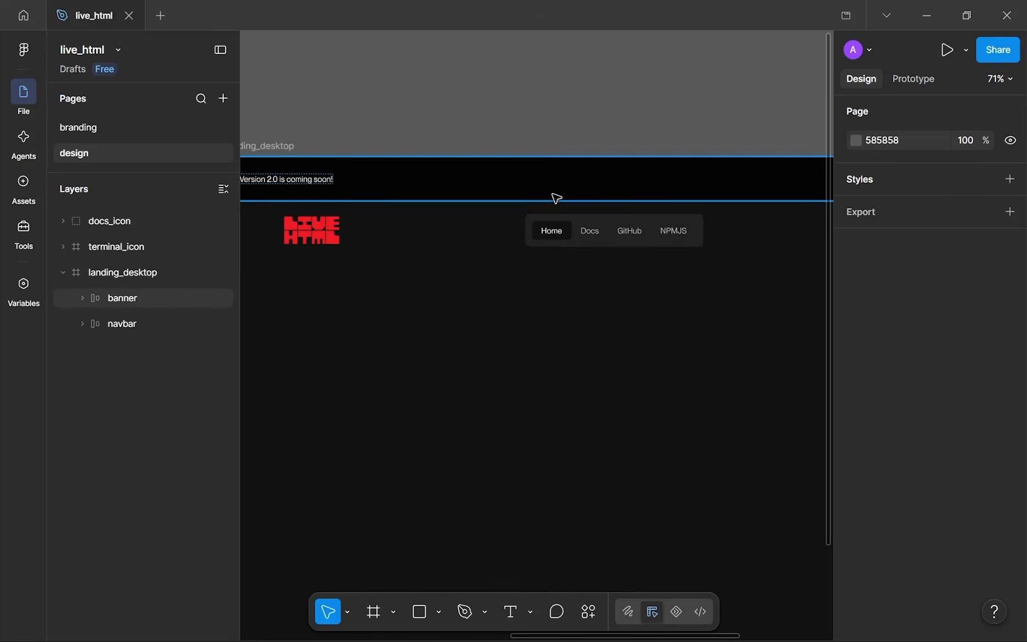
{"action": "scroll", "coordinate": [541, 209], "scroll_direction": "up", "scroll_amount": 4}
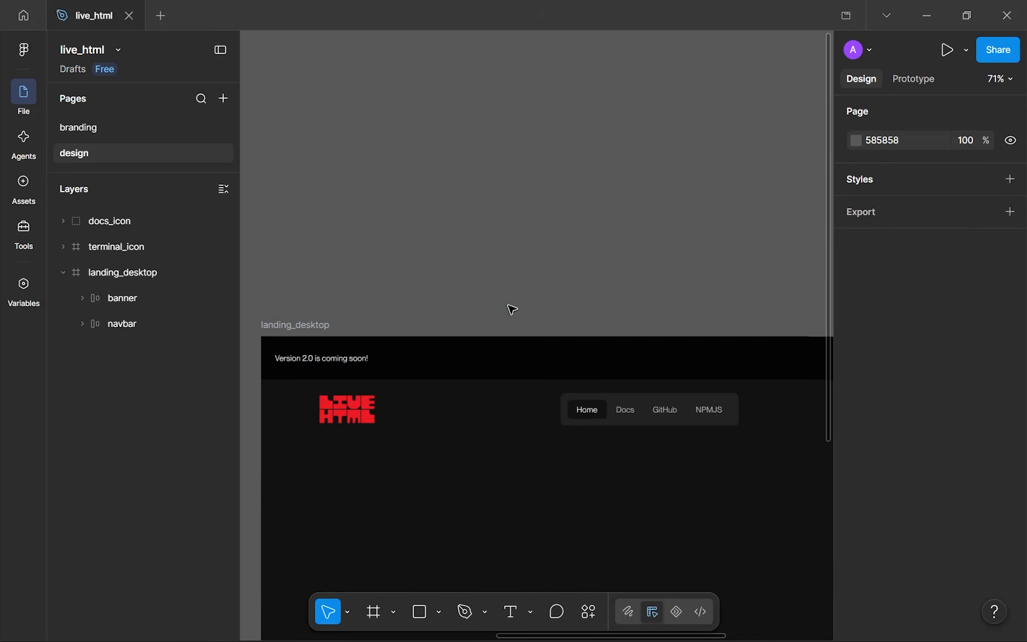
- Add a text layer containing a single "/" on the empty canvas above landing_desktop
{"action": "key", "text": "t"}
{"action": "left_click", "coordinate": [494, 288]}
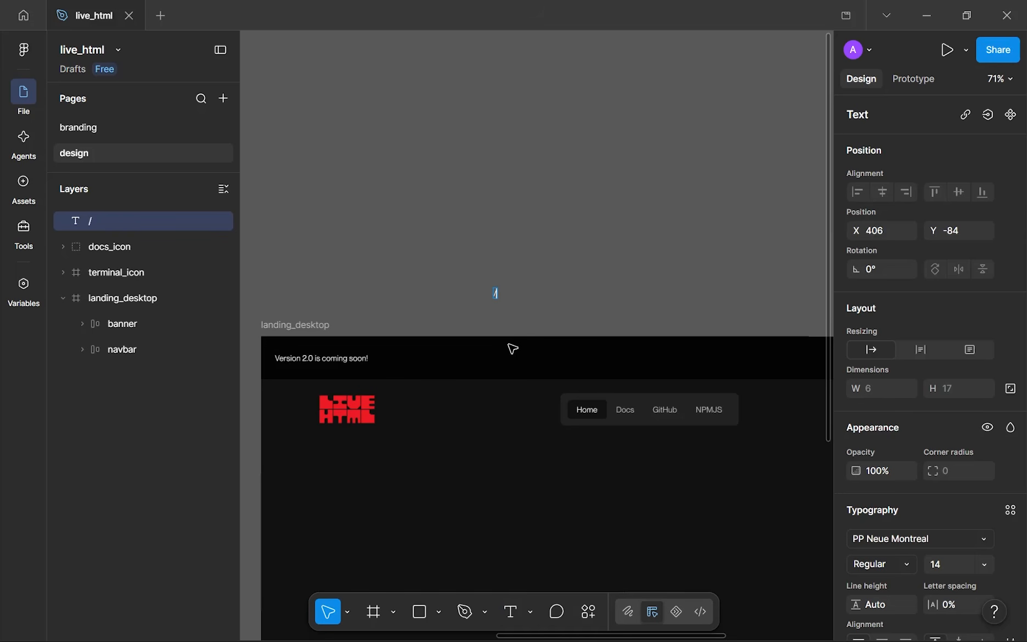
{"action": "key", "text": "Escape"}
{"action": "key", "text": "shift+2"}
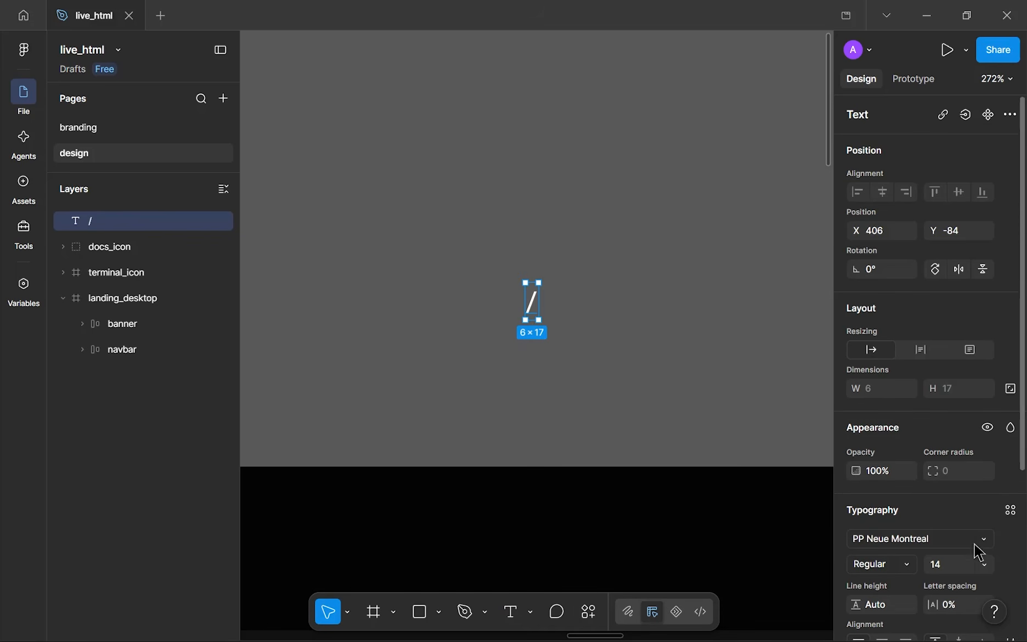
- Set the slash text's font to Poppins and reposition it to X 399, Y -102 on the canvas
{"action": "scroll", "coordinate": [933, 541], "scroll_direction": "down", "scroll_amount": 2}
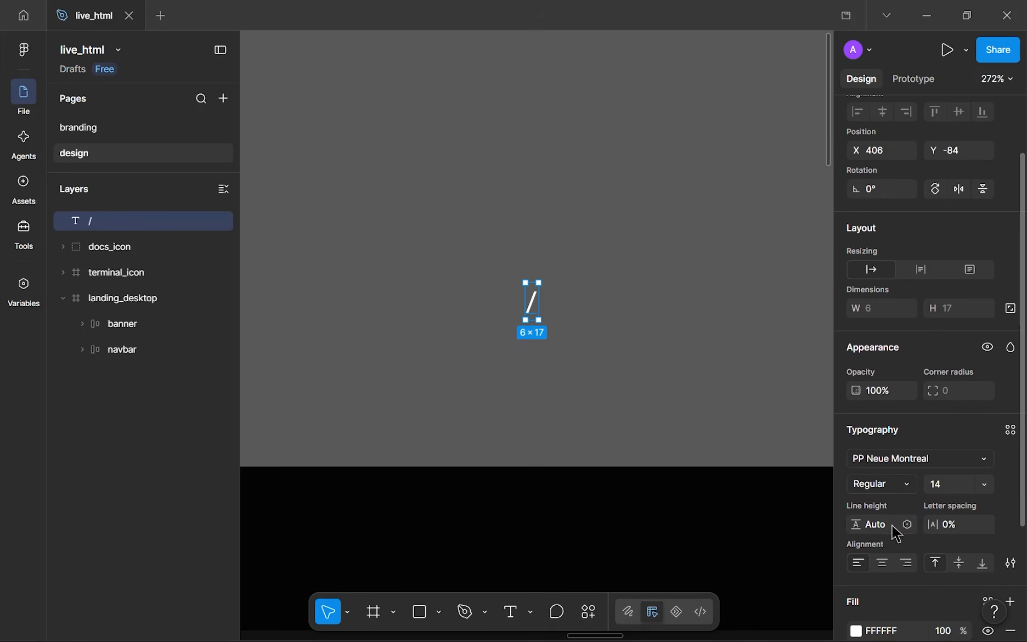
{"action": "left_click", "coordinate": [913, 468]}
{"action": "type", "text": "poppi"}
{"action": "key", "text": "Return"}
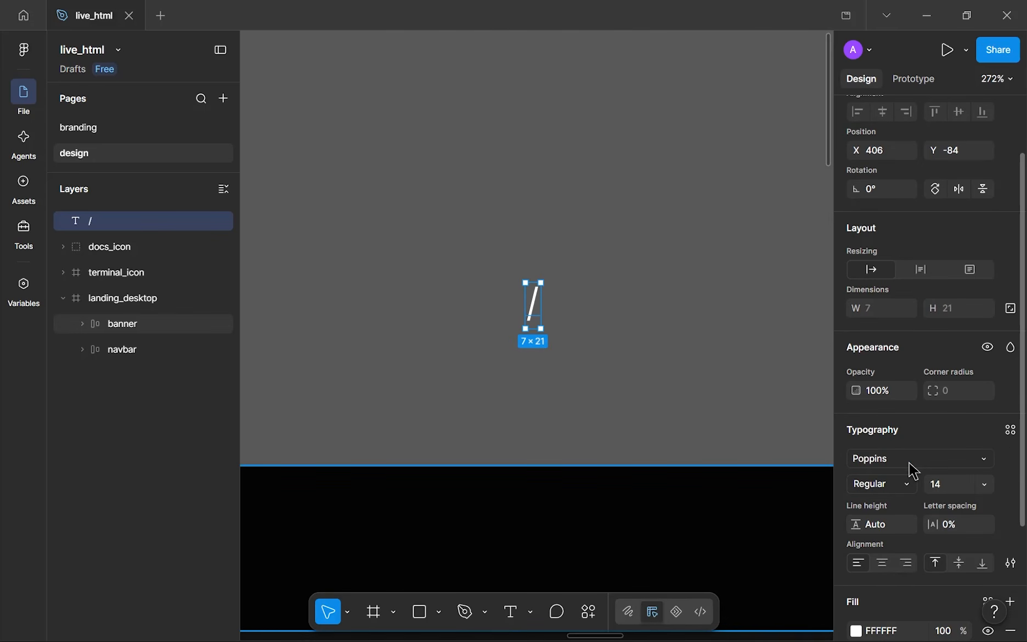
{"action": "scroll", "coordinate": [596, 282], "scroll_direction": "up", "scroll_amount": 3}
{"action": "left_click_drag", "start_coordinate": [458, 348], "coordinate": [422, 255]}
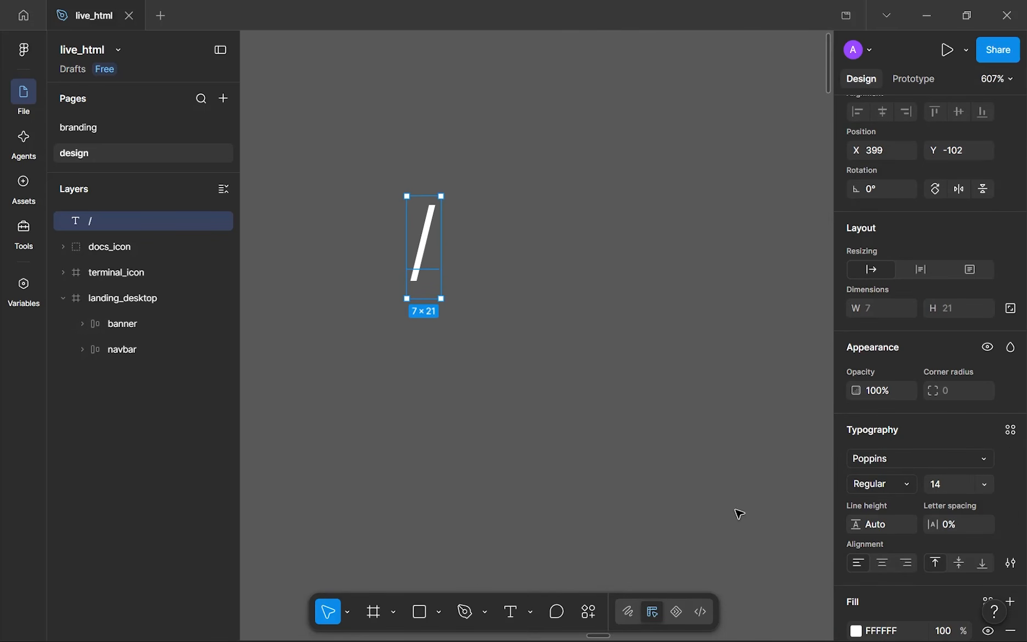
- Set the slash text's line height to 14 and its weight to Black
{"action": "left_click", "coordinate": [882, 520]}
{"action": "type", "text": "14"}
{"action": "key", "text": "Return"}
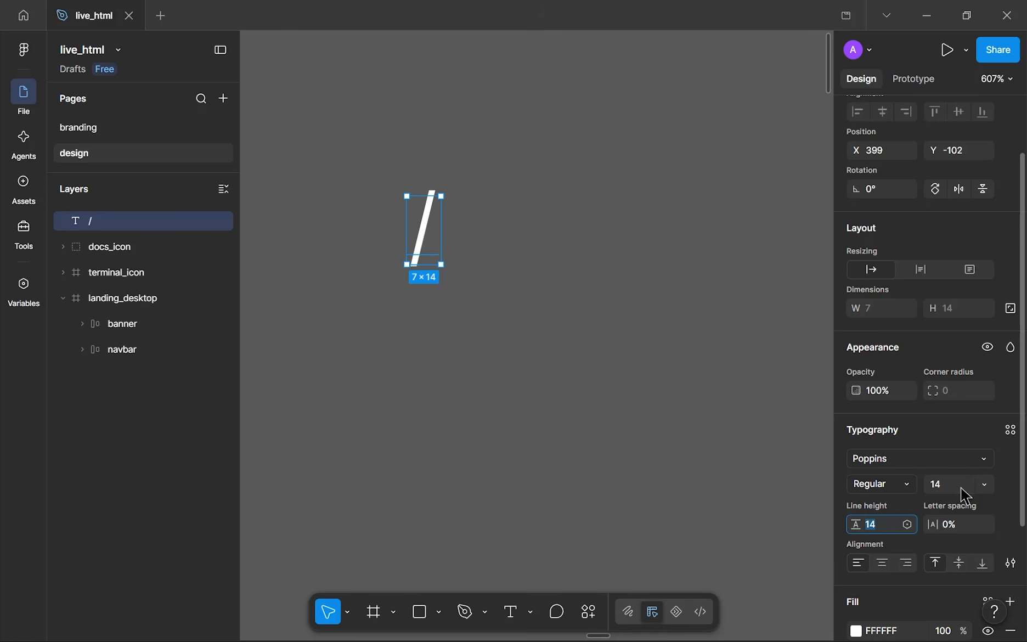
{"action": "left_click", "coordinate": [954, 526]}
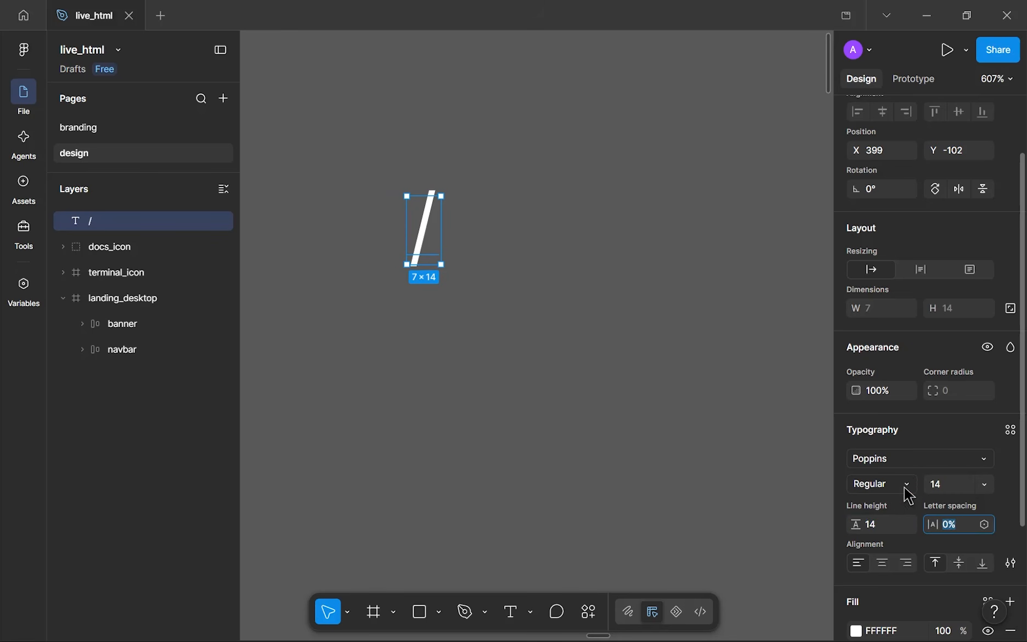
{"action": "left_click", "coordinate": [908, 487]}
{"action": "left_click", "coordinate": [881, 583]}
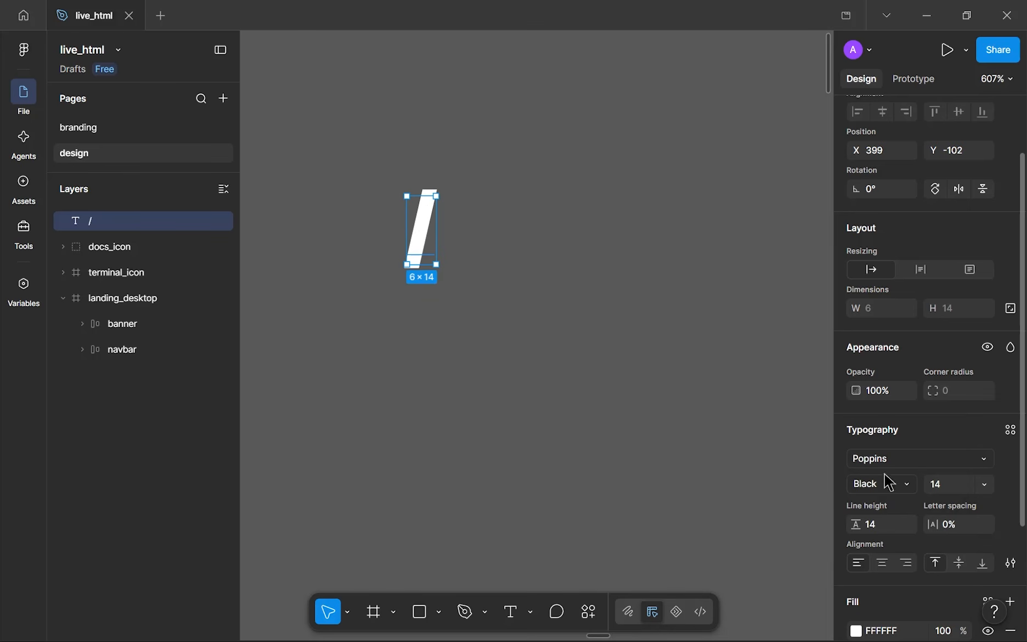
- Flatten the slash text into a vector path
{"action": "scroll", "coordinate": [481, 344], "scroll_direction": "down", "scroll_amount": 15}
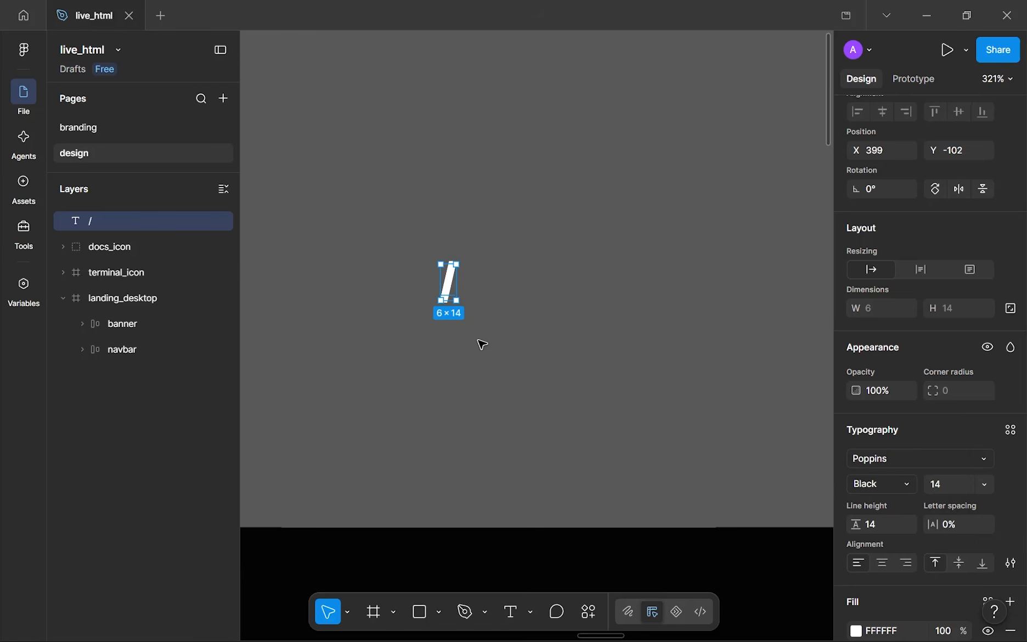
{"action": "left_click_drag", "start_coordinate": [518, 191], "coordinate": [543, 164]}
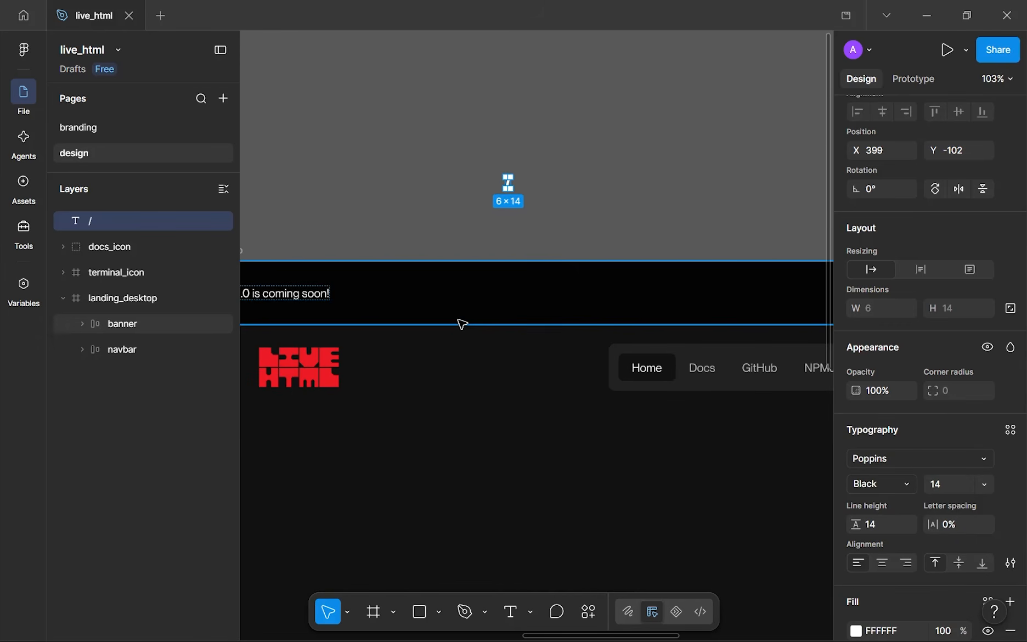
{"action": "left_click", "coordinate": [617, 294]}
{"action": "left_click_drag", "start_coordinate": [449, 211], "coordinate": [530, 194]}
{"action": "left_click", "coordinate": [591, 166]}
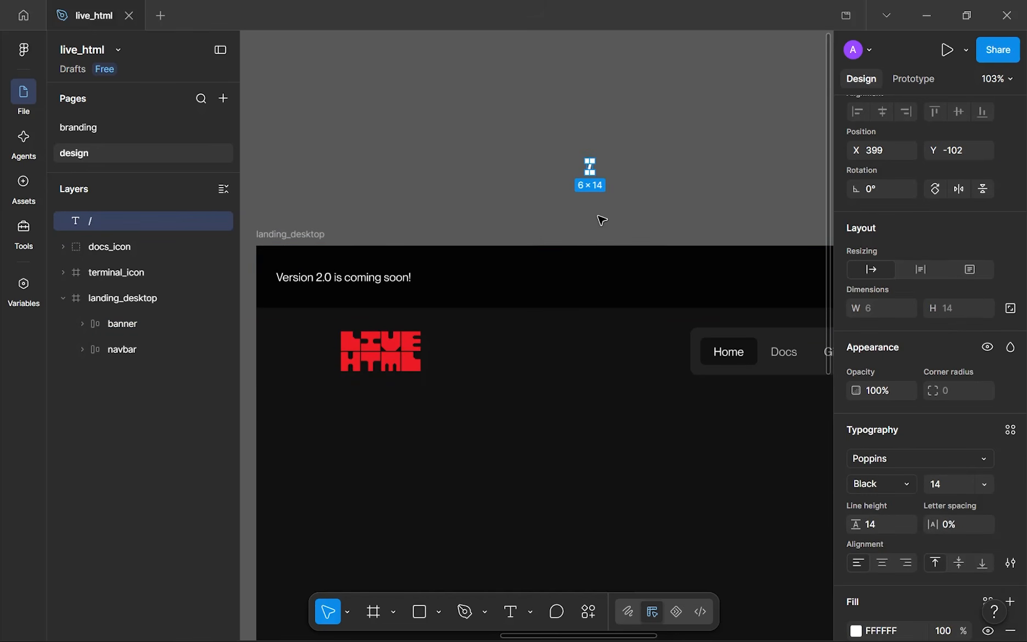
{"action": "key", "text": "ctrl+e"}
{"action": "scroll", "coordinate": [602, 220], "scroll_direction": "up", "scroll_amount": 5}
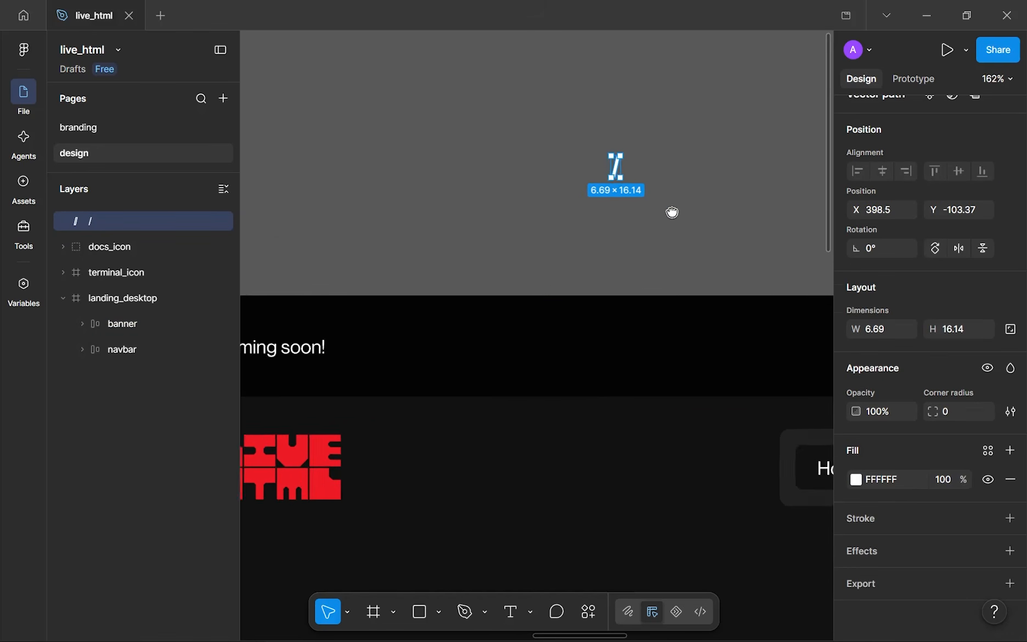
- Move the slash vector to X 0, Y -43, aligned with landing_desktop's left edge
{"action": "scroll", "coordinate": [687, 215], "scroll_direction": "down", "scroll_amount": 4}
{"action": "left_click_drag", "start_coordinate": [687, 215], "coordinate": [352, 263]}
{"action": "scroll", "coordinate": [353, 265], "scroll_direction": "up", "scroll_amount": 4}
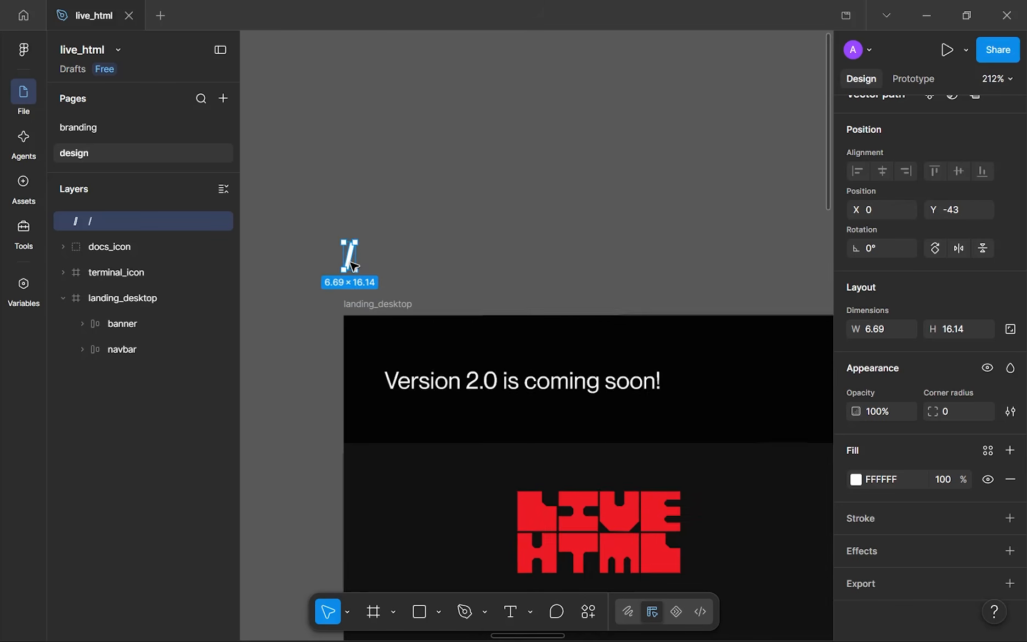
- Wrap the slash vector in an auto layout frame and rename the frame as patterns
{"action": "key", "text": "shift+a"}
{"action": "double_click", "coordinate": [108, 222]}
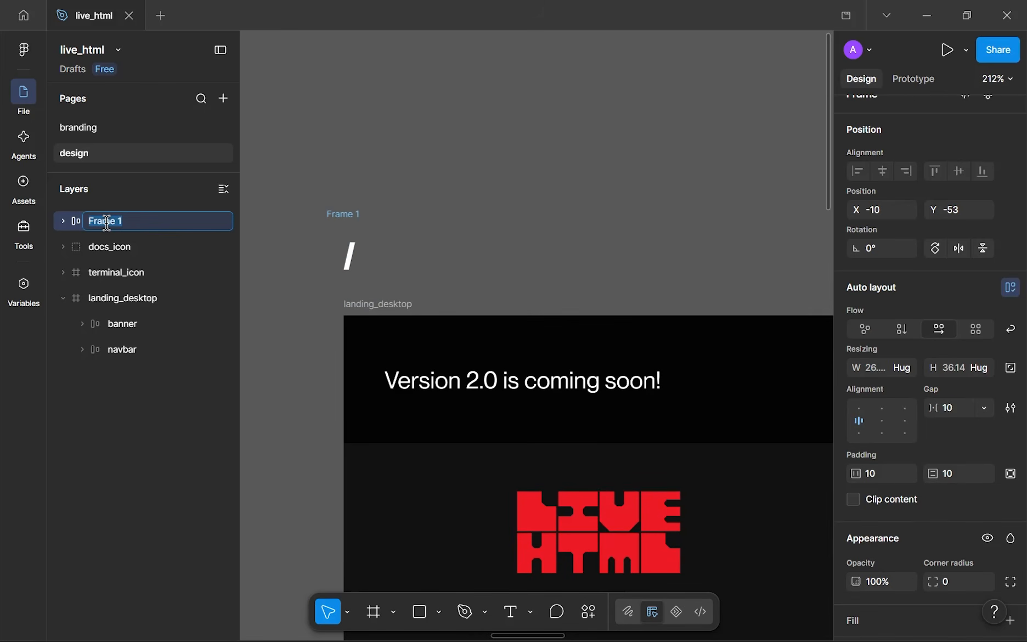
{"action": "type", "text": "pat"}
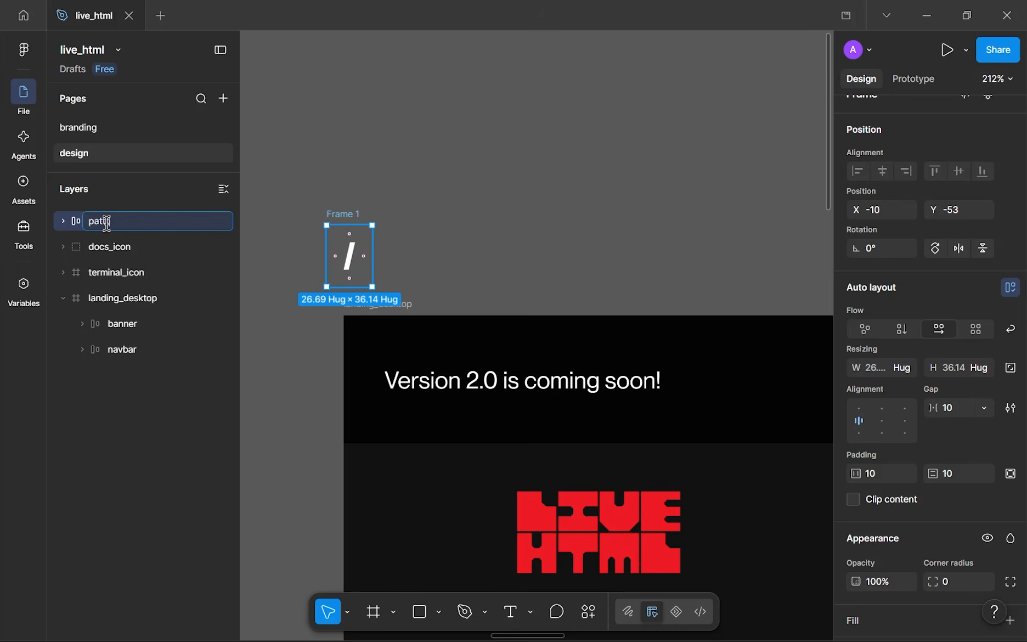
{"action": "type", "text": "terns"}
{"action": "key", "text": "Return"}
- Add a fill of 111111 to the patterns frame
{"action": "scroll", "coordinate": [953, 509], "scroll_direction": "down", "scroll_amount": 3}
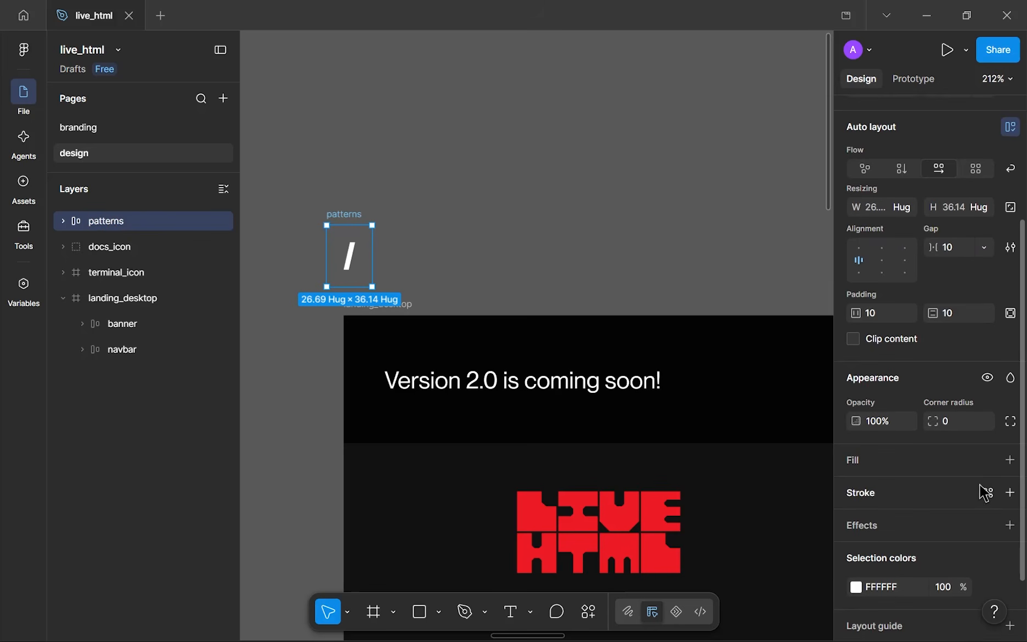
{"action": "left_click", "coordinate": [1011, 459]}
{"action": "left_click", "coordinate": [750, 533]}
{"action": "type", "text": "111111"}
{"action": "key", "text": "Return"}
{"action": "left_click", "coordinate": [984, 467]}
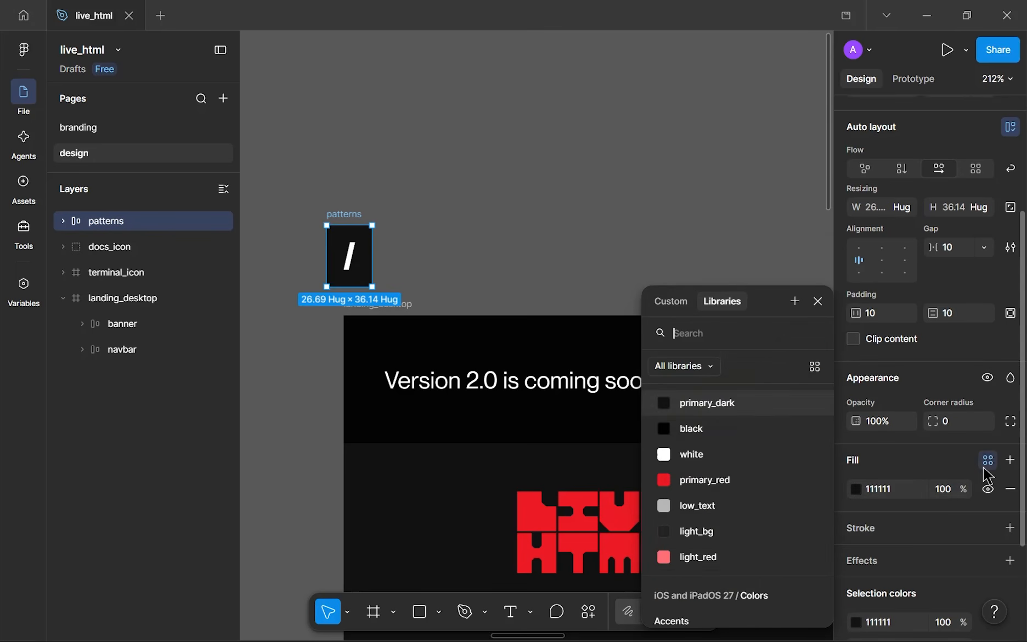
{"action": "key", "text": "Escape"}
- Align the patterns frame with landing_desktop's left edge and set its horizontal and vertical padding to 32
{"action": "mouse_move", "coordinate": [363, 258]}
{"action": "left_mouse_down"}
{"action": "mouse_move", "coordinate": [404, 259]}
{"action": "mouse_move", "coordinate": [381, 267]}
{"action": "left_mouse_up"}
{"action": "left_click", "coordinate": [900, 318]}
{"action": "type", "text": "32"}
{"action": "key", "text": "Tab"}
{"action": "type", "text": "32"}
{"action": "key", "text": "Return"}
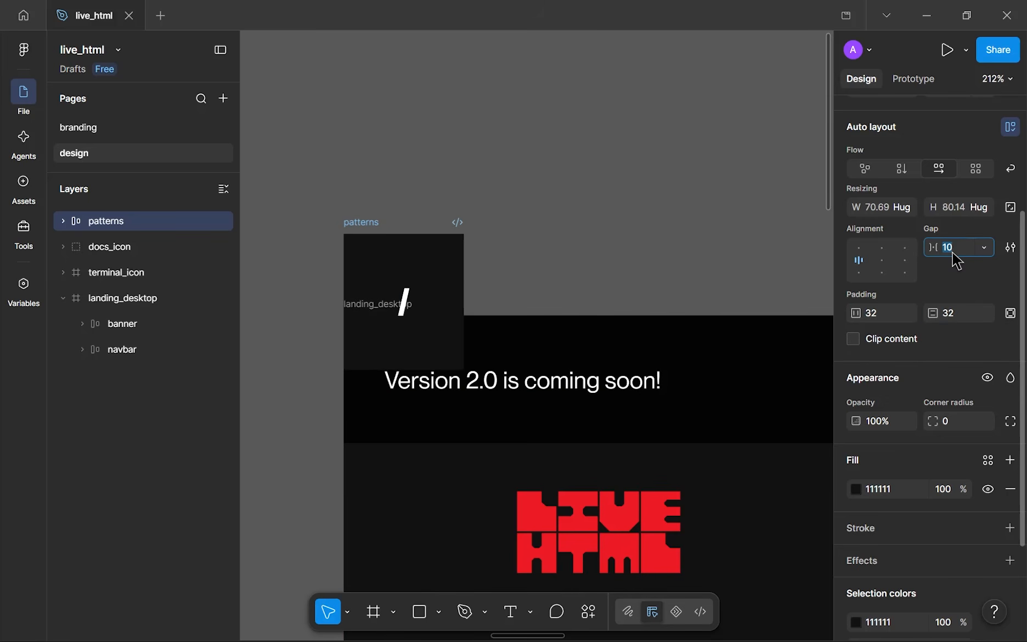
- Set the patterns frame's gap to 0 and move the frame up to Y -98, clear of landing_desktop
{"action": "left_click", "coordinate": [953, 253]}
{"action": "type", "text": "0"}
{"action": "key", "text": "Return"}
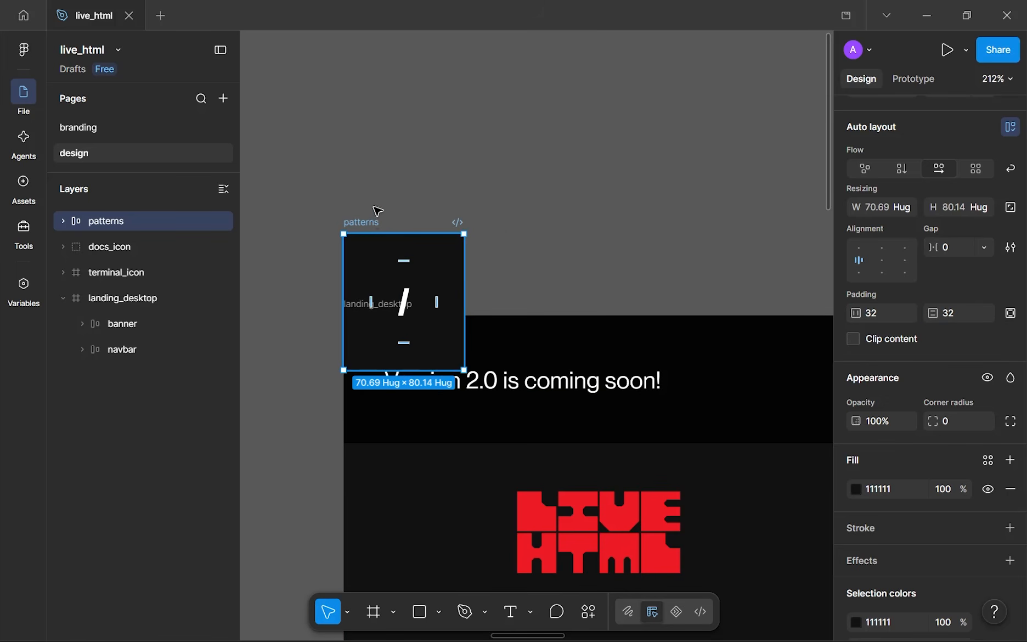
{"action": "left_click_drag", "start_coordinate": [377, 210], "coordinate": [379, 137]}
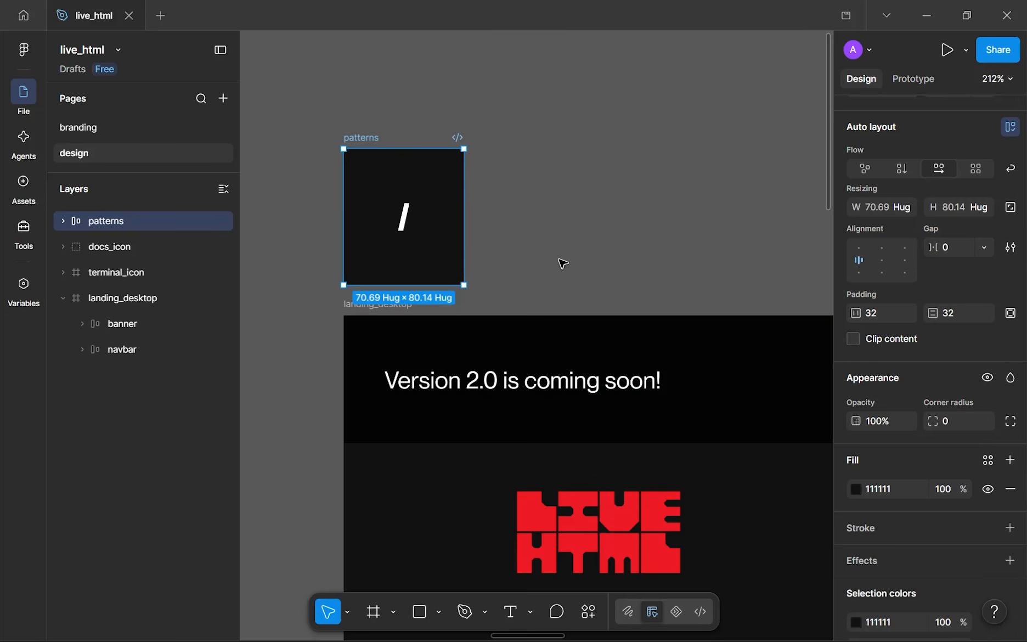
- Select the patterns frame and set its corner radius to 8
{"action": "scroll", "coordinate": [435, 206], "scroll_direction": "down", "scroll_amount": 5}
{"action": "left_click", "coordinate": [466, 209]}
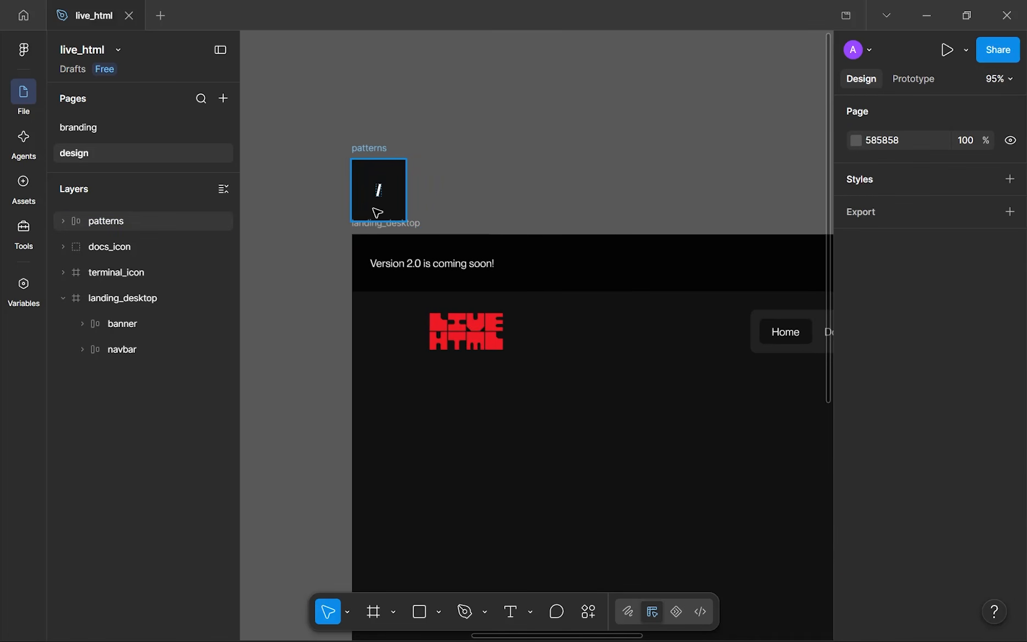
{"action": "left_click", "coordinate": [381, 190]}
{"action": "key", "text": "Escape"}
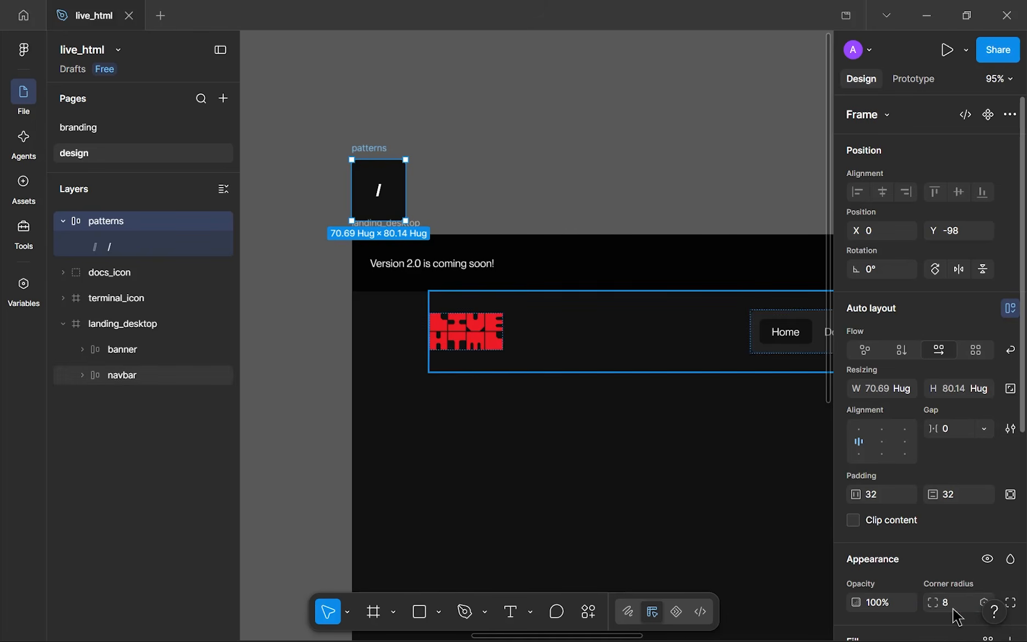
- Add a second fill of 000000 to the banner and set its opacity to 100%
{"action": "left_click", "coordinate": [645, 168]}
{"action": "scroll", "coordinate": [561, 171], "scroll_direction": "down", "scroll_amount": 3}
{"action": "left_click_drag", "start_coordinate": [561, 171], "coordinate": [448, 194]}
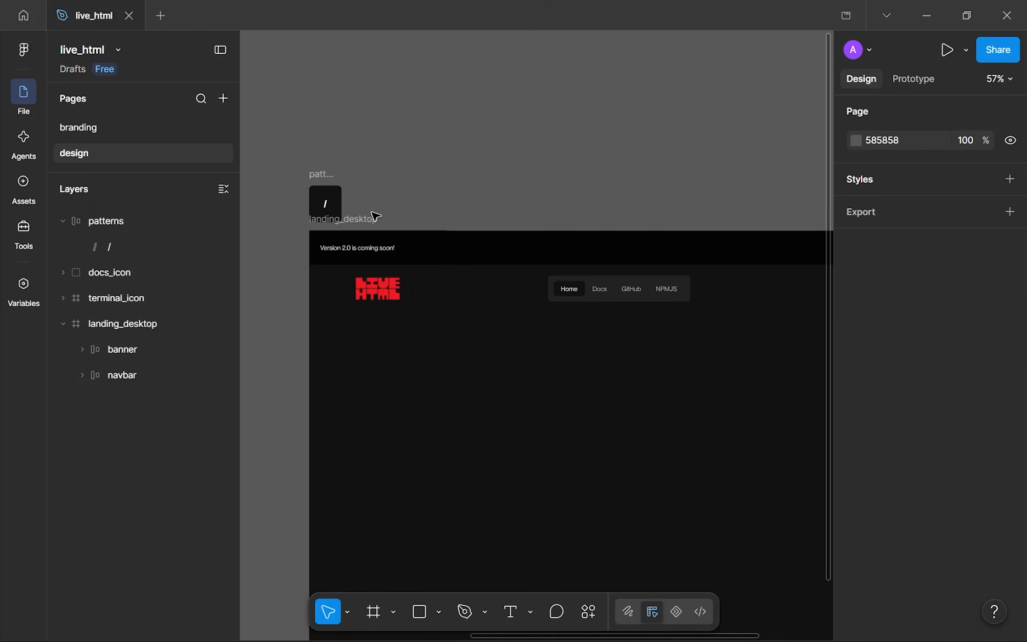
{"action": "left_click", "coordinate": [450, 251]}
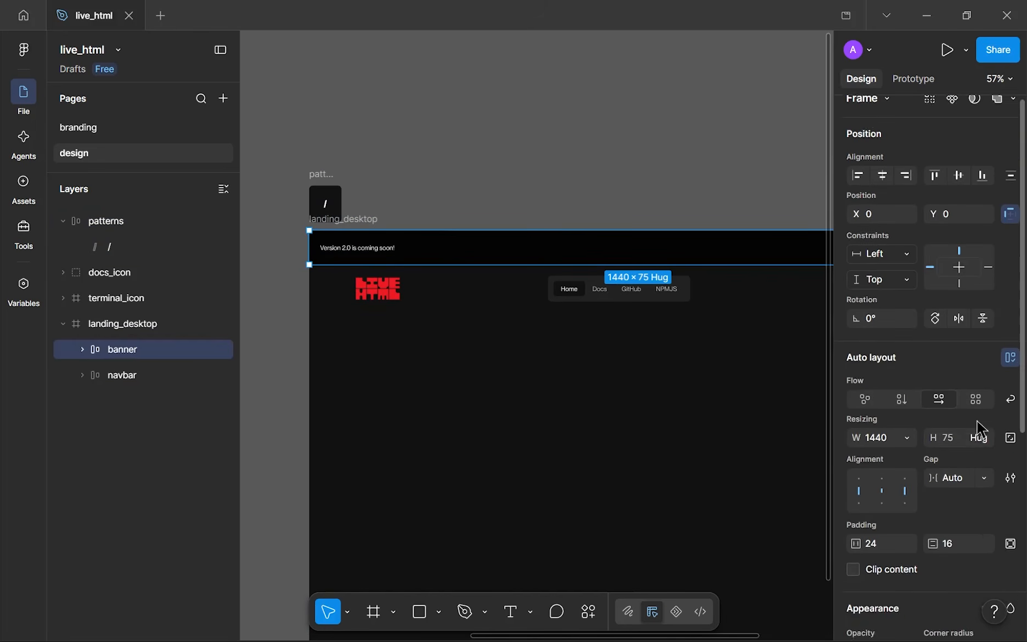
{"action": "scroll", "coordinate": [998, 400], "scroll_direction": "down", "scroll_amount": 5}
{"action": "left_click", "coordinate": [1010, 384]}
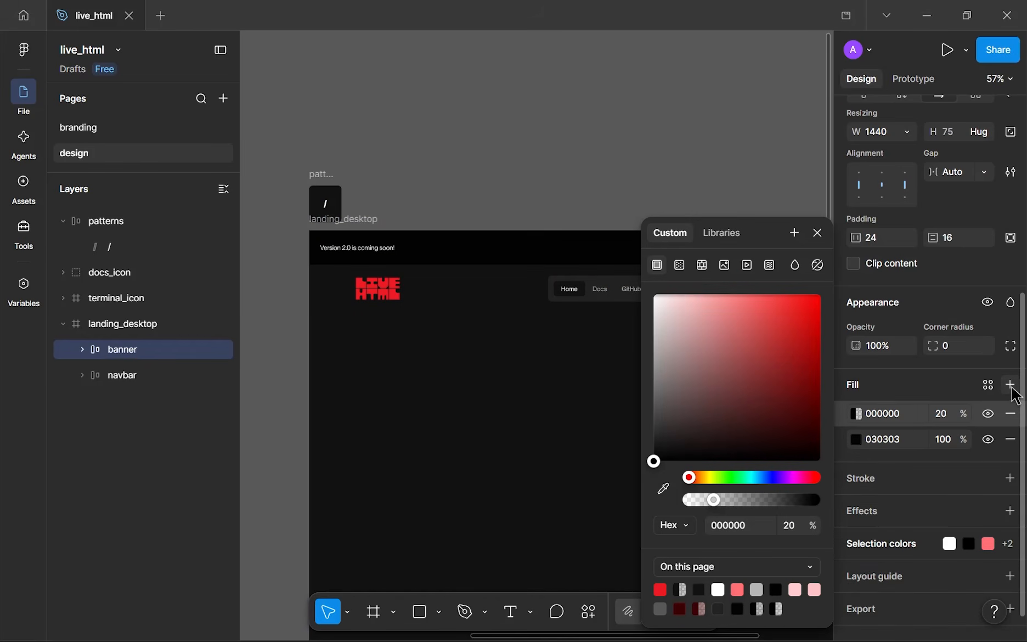
{"action": "left_click", "coordinate": [943, 416]}
{"action": "type", "text": "100"}
{"action": "key", "text": "Return"}
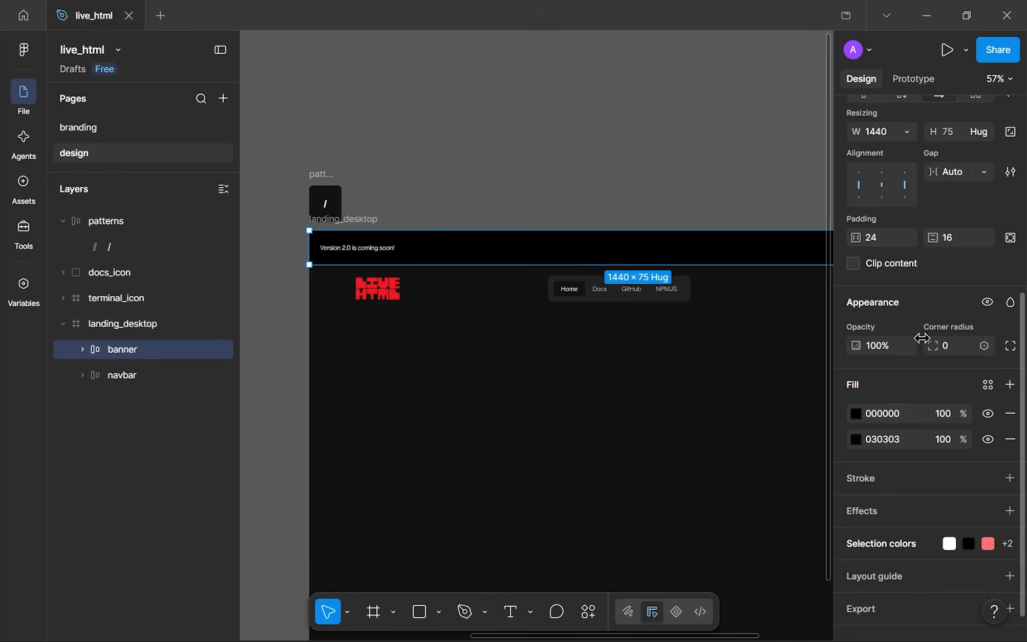
- Convert the banner's new fill to a pattern that uses the slash in the patterns frame as its source
{"action": "left_click", "coordinate": [856, 415]}
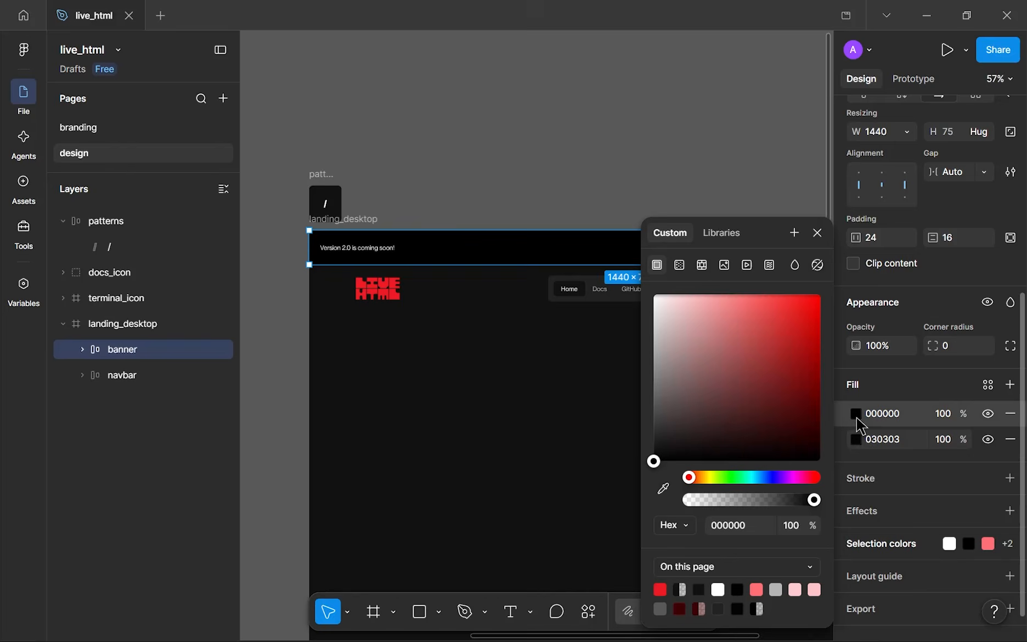
{"action": "left_click", "coordinate": [680, 266]}
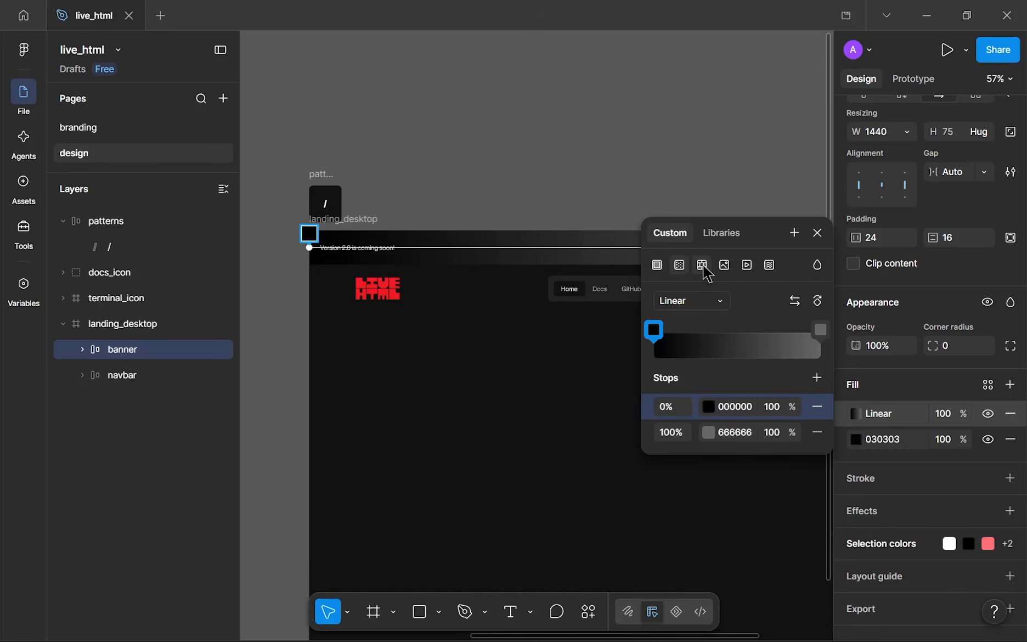
{"action": "left_click", "coordinate": [702, 265]}
{"action": "scroll", "coordinate": [317, 162], "scroll_direction": "up", "scroll_amount": 10}
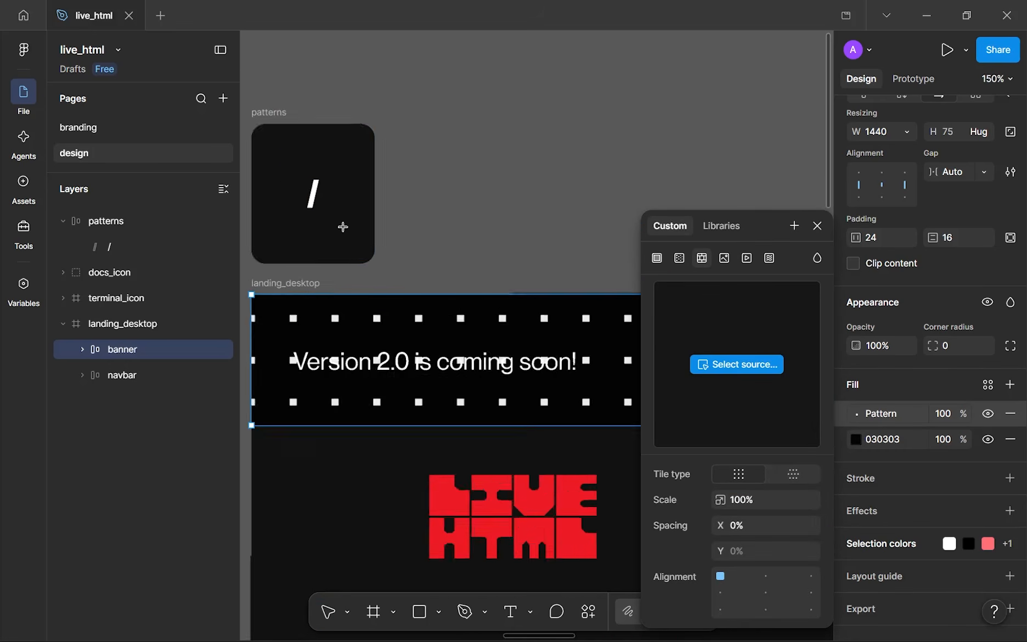
{"action": "left_click", "coordinate": [294, 172]}
- Set the banner pattern's spacing to 48% horizontally and 0% vertically
{"action": "scroll", "coordinate": [371, 220], "scroll_direction": "down", "scroll_amount": 9}
{"action": "left_click_drag", "start_coordinate": [337, 222], "coordinate": [165, 235]}
{"action": "scroll", "coordinate": [342, 236], "scroll_direction": "up", "scroll_amount": 4}
{"action": "left_click_drag", "start_coordinate": [416, 250], "coordinate": [450, 230]}
{"action": "scroll", "coordinate": [417, 291], "scroll_direction": "up", "scroll_amount": 8}
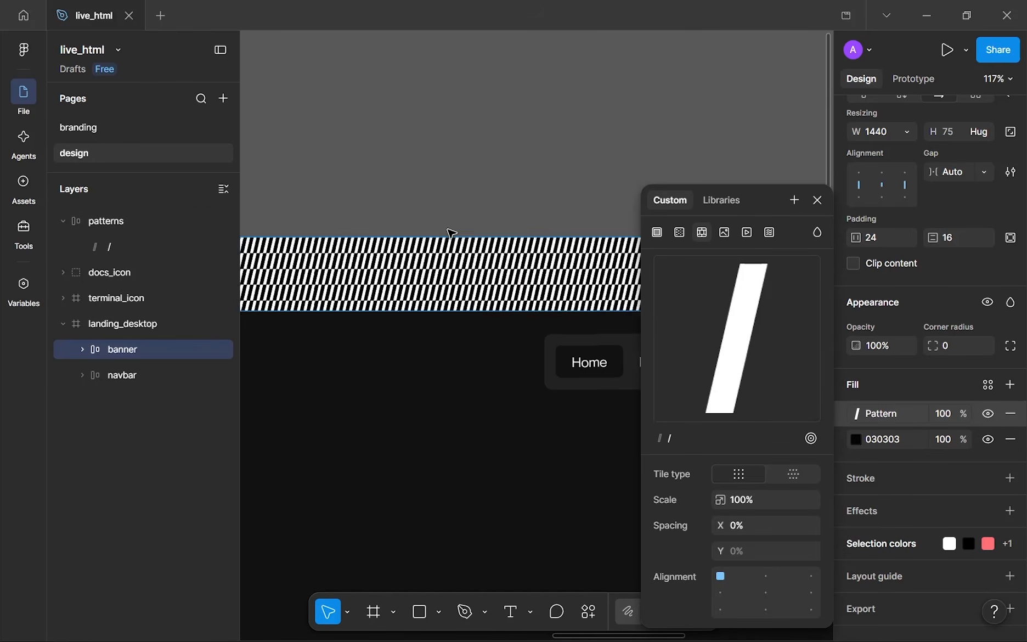
{"action": "scroll", "coordinate": [415, 296], "scroll_direction": "down", "scroll_amount": 8}
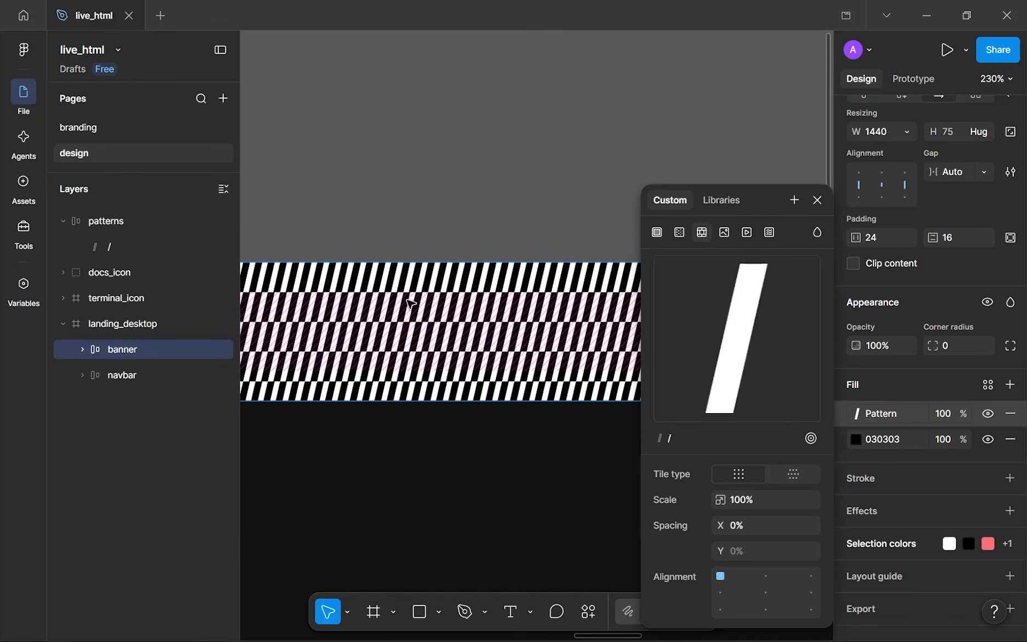
{"action": "scroll", "coordinate": [478, 272], "scroll_direction": "up", "scroll_amount": 6}
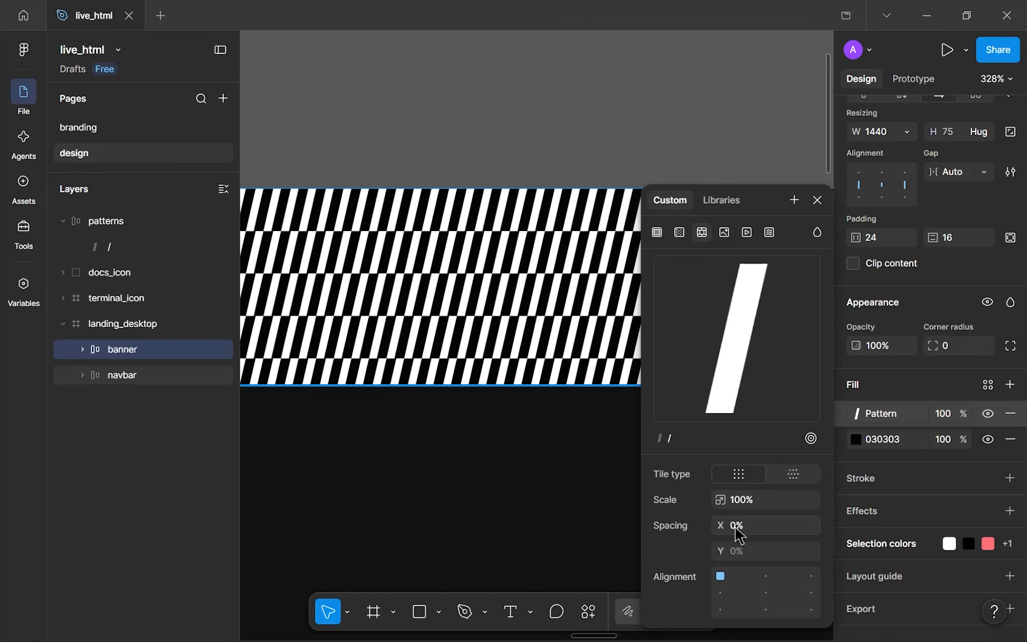
{"action": "left_click_drag", "start_coordinate": [724, 526], "coordinate": [782, 519]}
{"action": "left_click", "coordinate": [736, 550]}
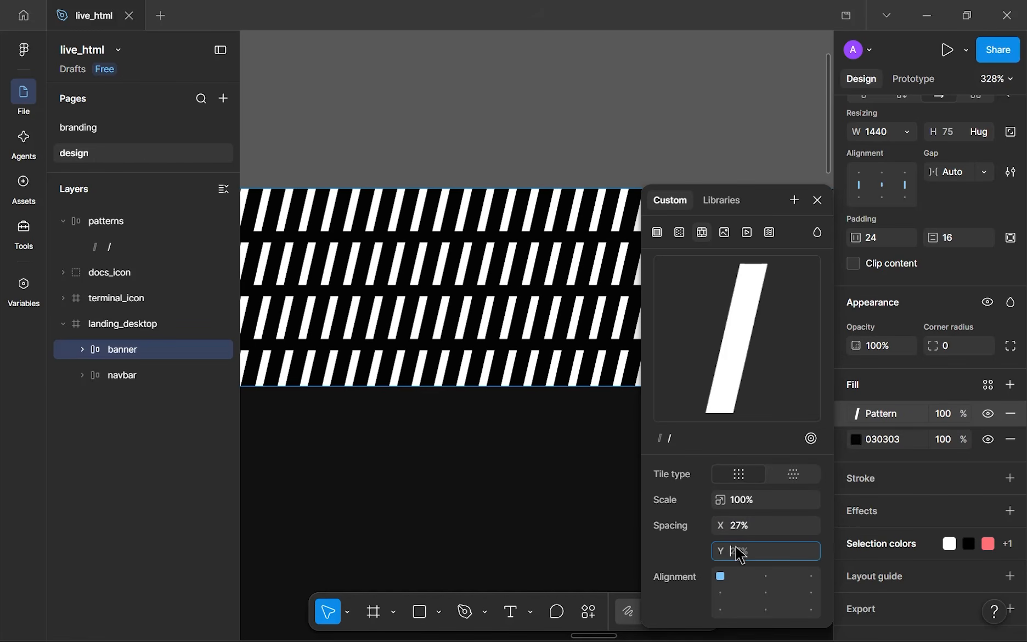
{"action": "left_click", "coordinate": [750, 529]}
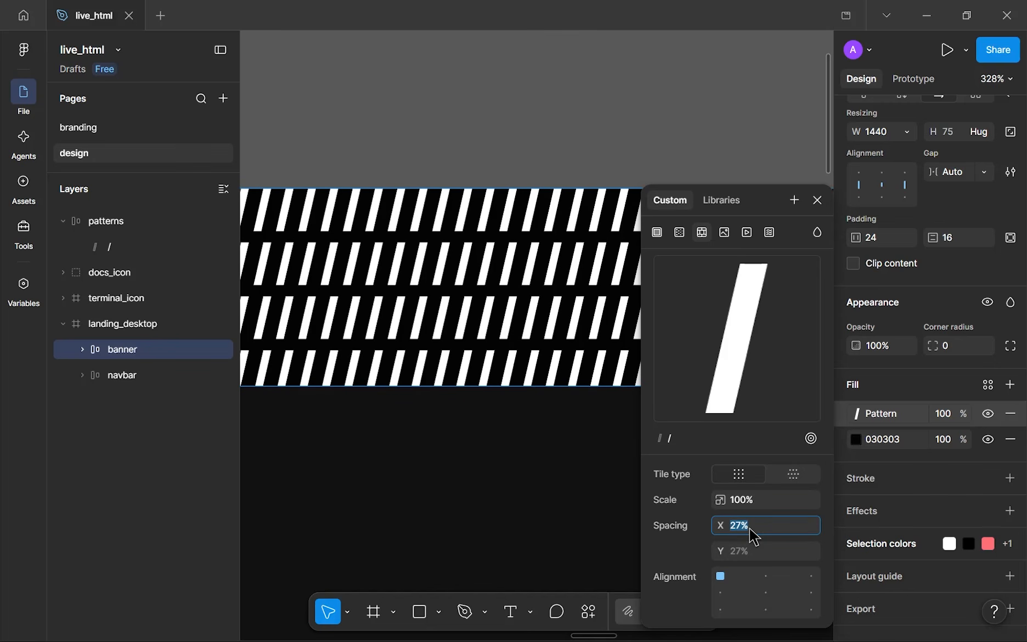
{"action": "key", "text": "Return"}
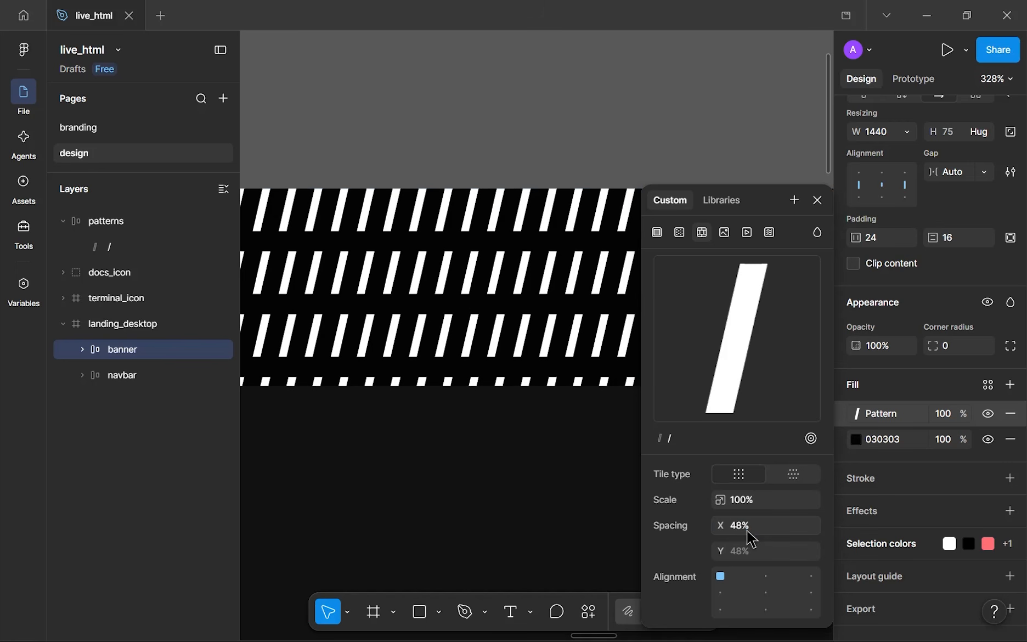
{"action": "left_click", "coordinate": [752, 557]}
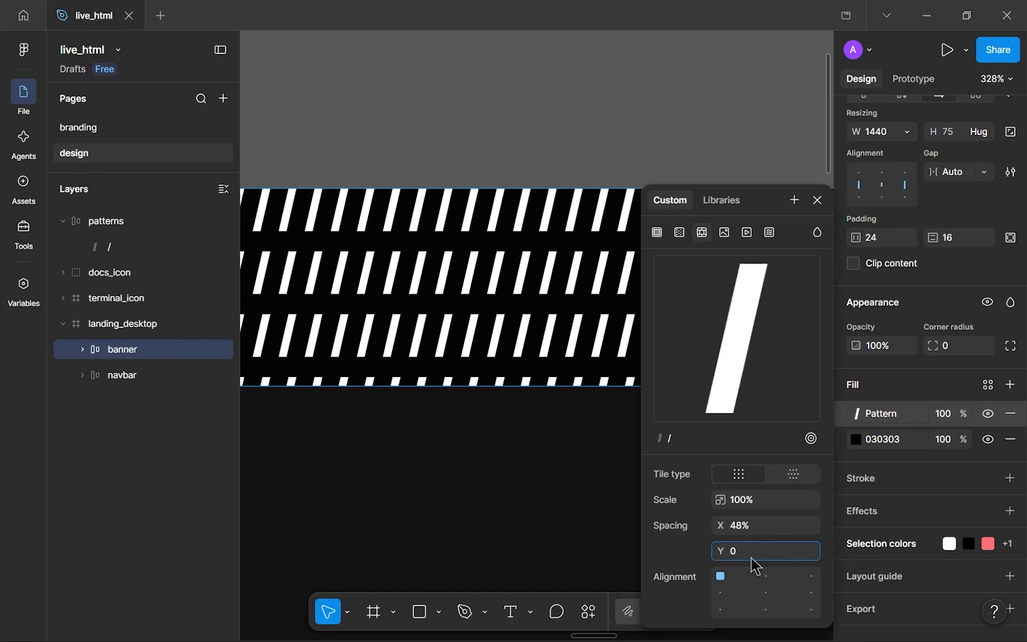
{"action": "key", "text": "Return"}
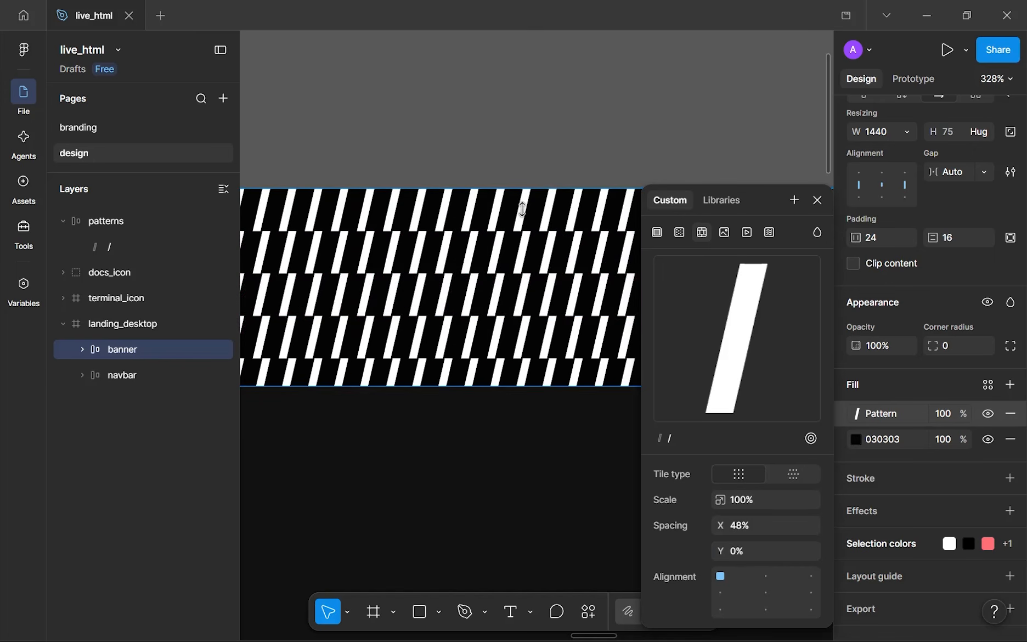
- Resize the slash to a height of 24 with locked proportions, and move the patterns frame up, clear of landing_desktop
{"action": "scroll", "coordinate": [438, 243], "scroll_direction": "up", "scroll_amount": 10}
{"action": "scroll", "coordinate": [528, 137], "scroll_direction": "up", "scroll_amount": 3}
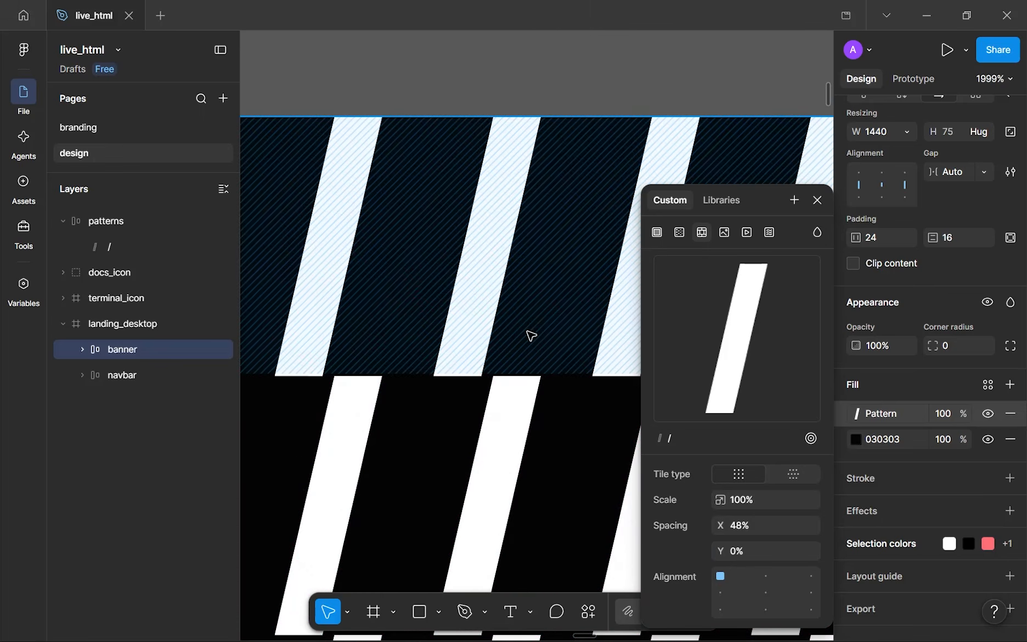
{"action": "scroll", "coordinate": [528, 331], "scroll_direction": "down", "scroll_amount": 5}
{"action": "scroll", "coordinate": [528, 332], "scroll_direction": "down", "scroll_amount": 4}
{"action": "scroll", "coordinate": [531, 335], "scroll_direction": "down", "scroll_amount": 10}
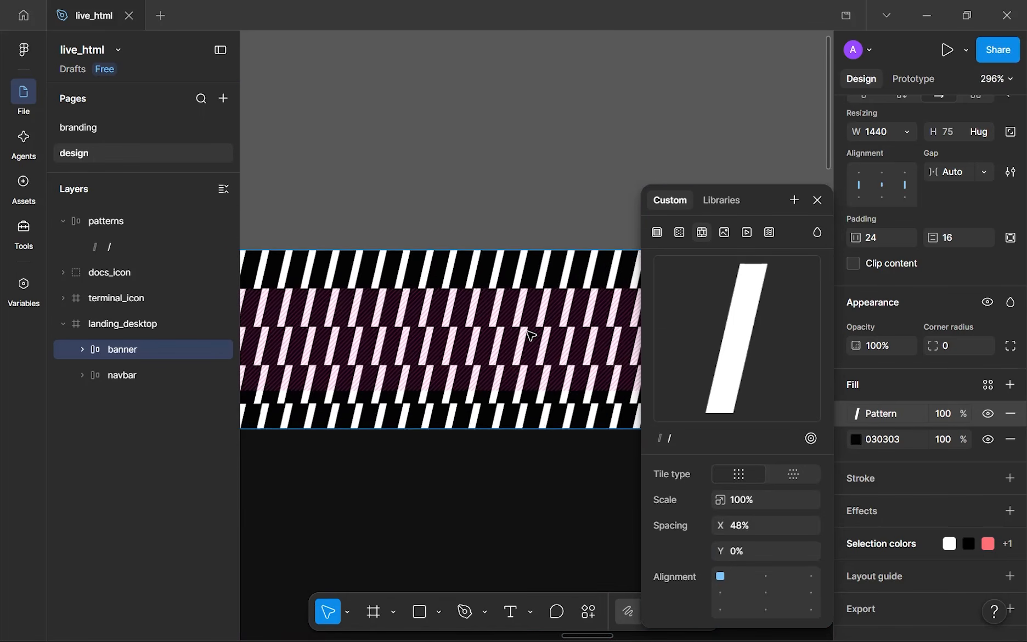
{"action": "scroll", "coordinate": [531, 335], "scroll_direction": "down", "scroll_amount": 1}
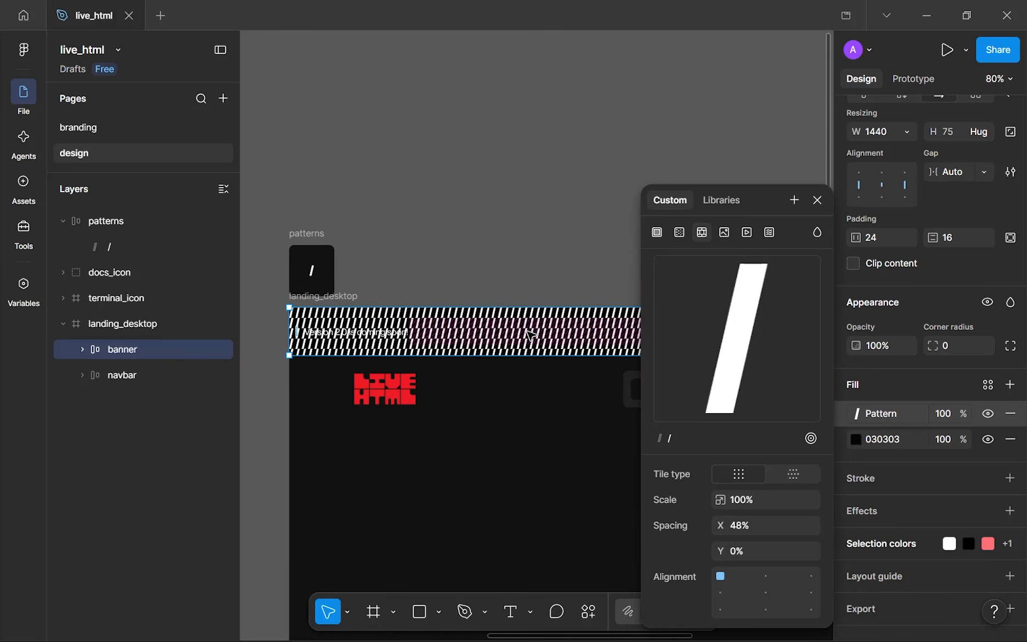
{"action": "left_click", "coordinate": [310, 269]}
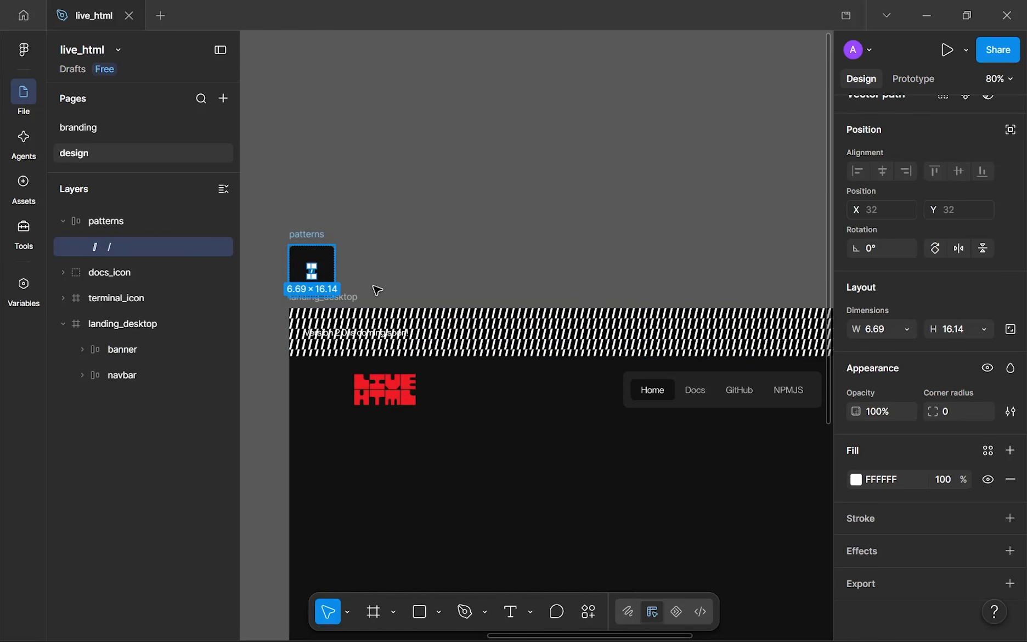
{"action": "left_click", "coordinate": [1010, 331]}
{"action": "left_click", "coordinate": [949, 329]}
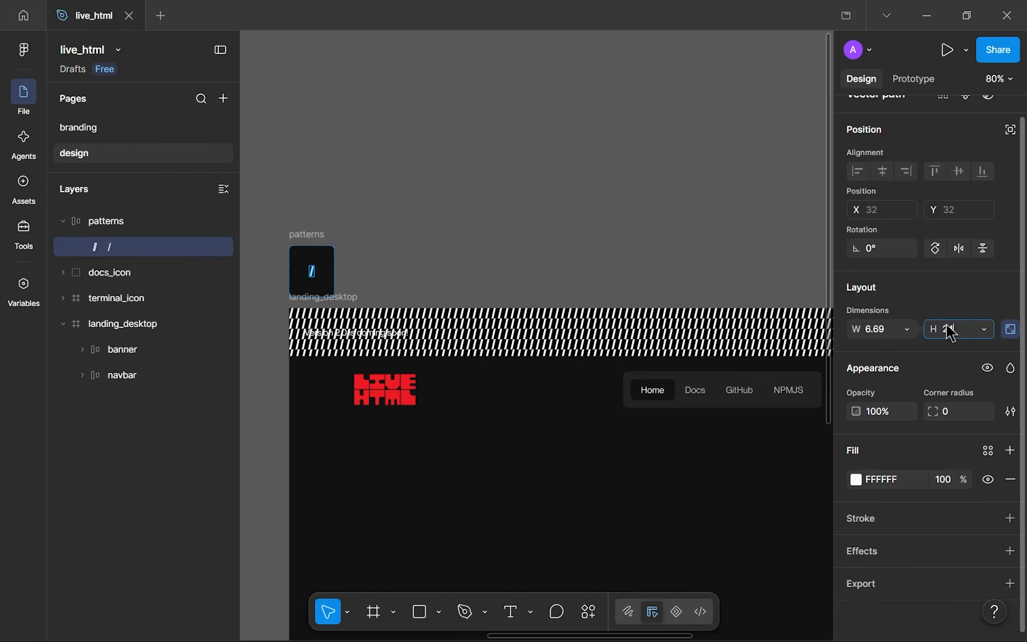
{"action": "type", "text": "24"}
{"action": "key", "text": "Return"}
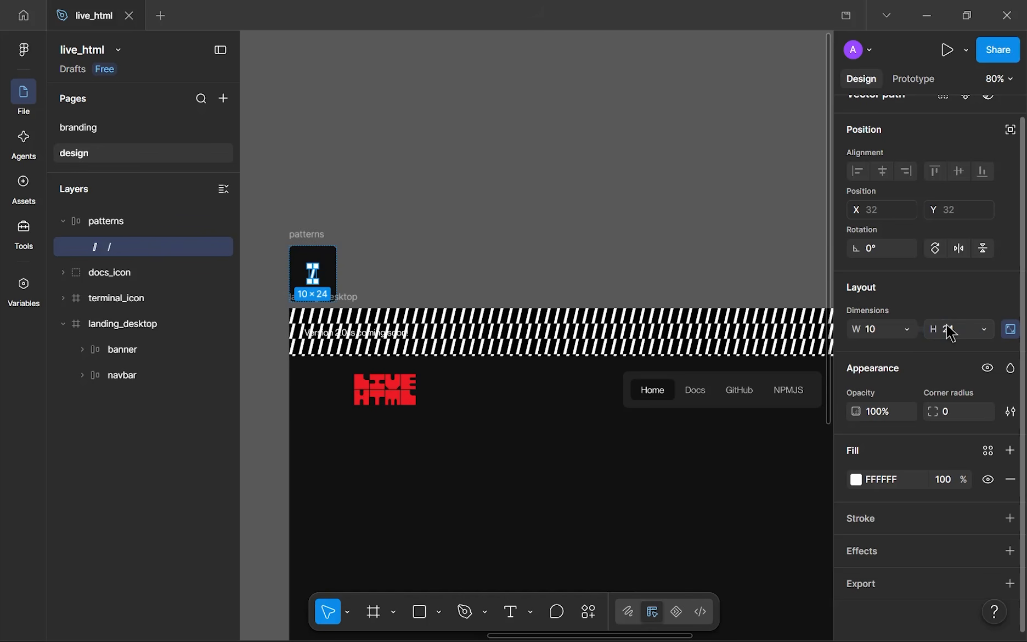
{"action": "left_click", "coordinate": [295, 236]}
{"action": "left_click", "coordinate": [446, 350]}
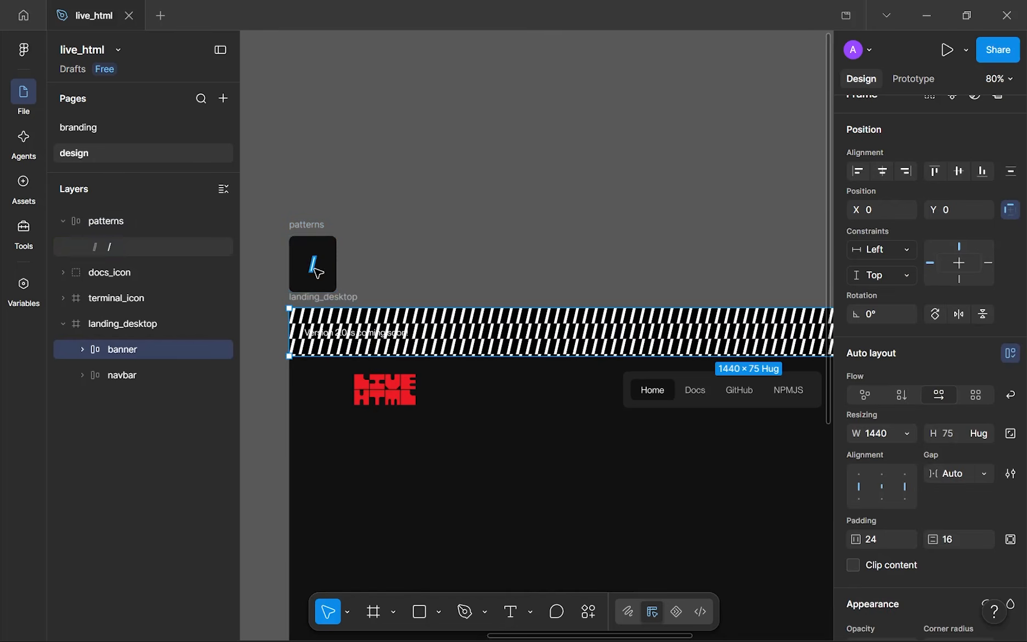
- Recolour the slash, trying 111111 first and settling on the slightly lighter dark grey from the page's colours
{"action": "left_click", "coordinate": [318, 270]}
{"action": "left_click", "coordinate": [856, 479]}
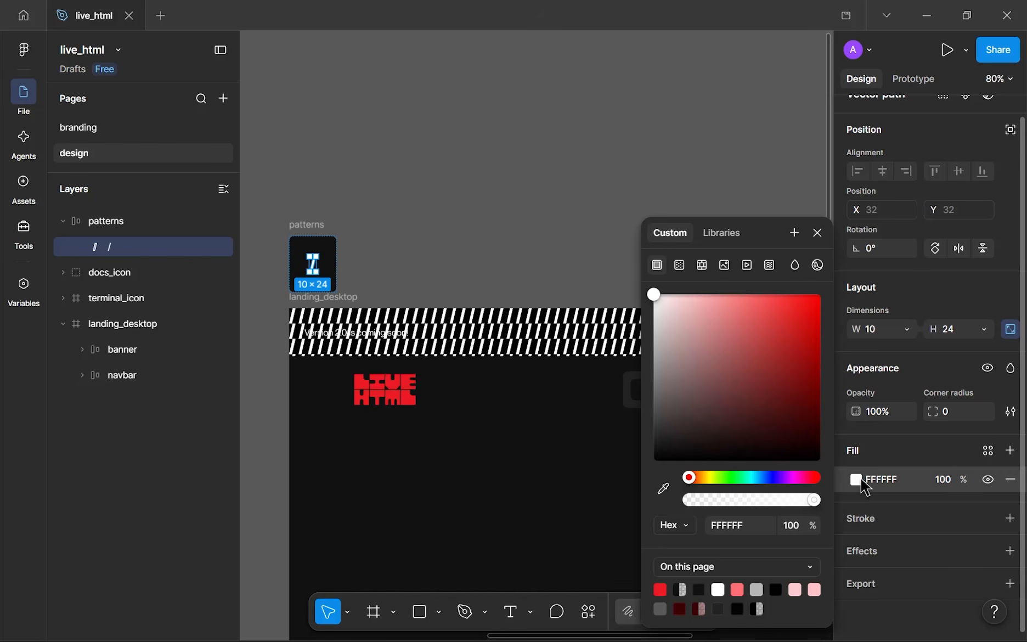
{"action": "left_click", "coordinate": [758, 528]}
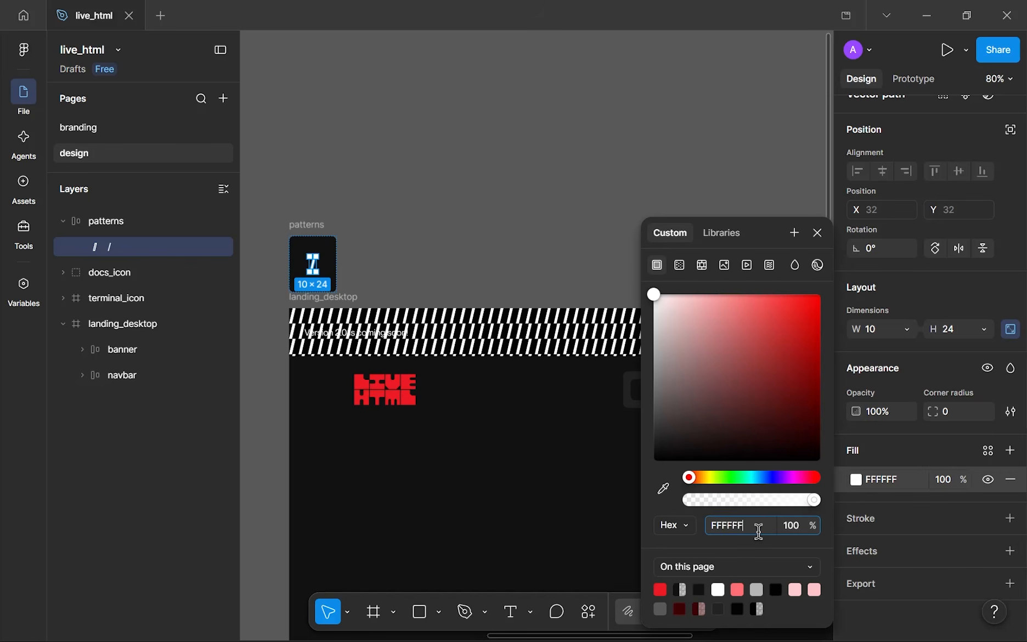
{"action": "type", "text": "111111"}
{"action": "key", "text": "Return"}
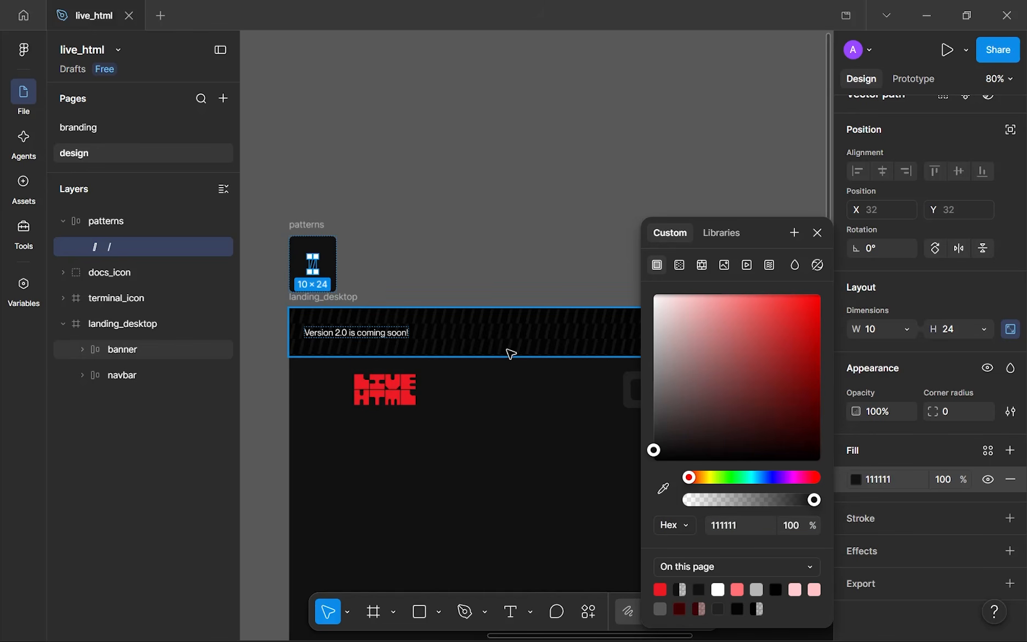
{"action": "scroll", "coordinate": [505, 362], "scroll_direction": "up", "scroll_amount": 3}
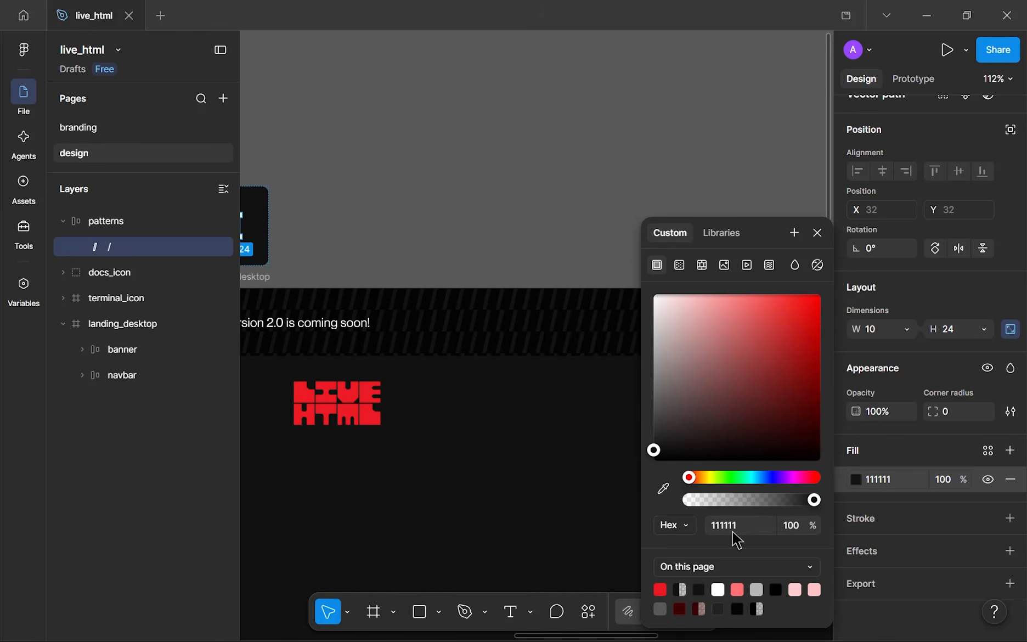
{"action": "left_click", "coordinate": [718, 608]}
{"action": "left_click", "coordinate": [527, 493]}
- Examine the dark slash pattern along the full width of the banner, close up and zoomed out
{"action": "scroll", "coordinate": [532, 420], "scroll_direction": "down", "scroll_amount": 6}
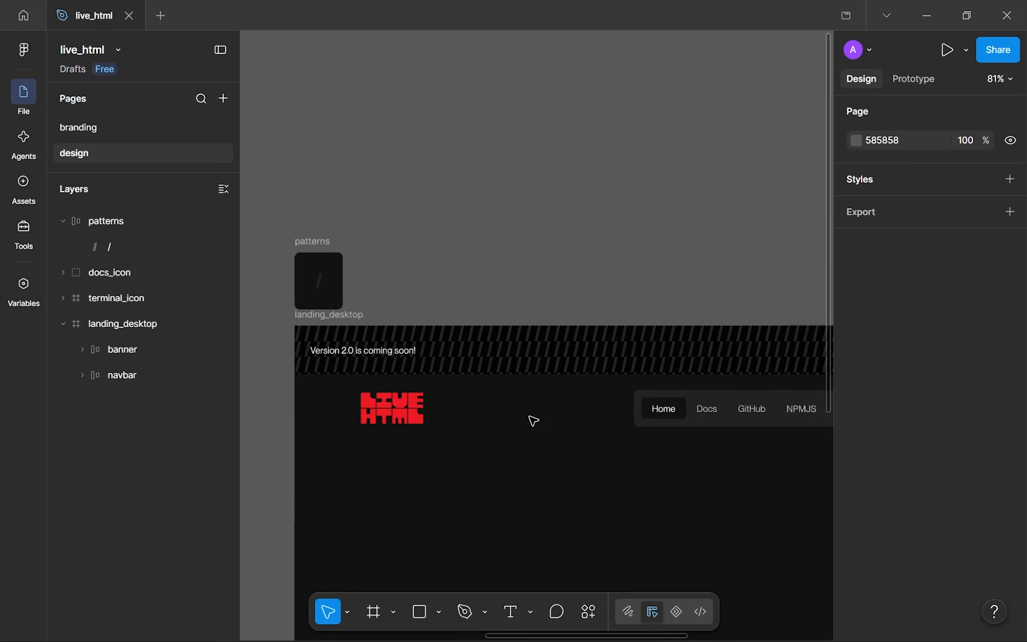
{"action": "scroll", "coordinate": [730, 340], "scroll_direction": "up", "scroll_amount": 6}
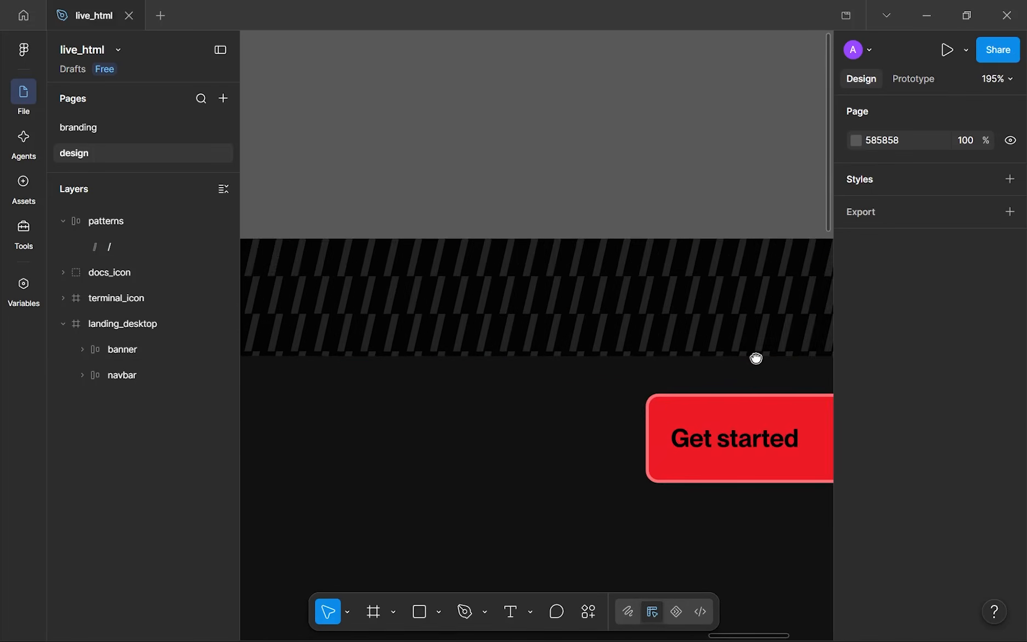
{"action": "scroll", "coordinate": [756, 356], "scroll_direction": "down", "scroll_amount": 3}
{"action": "scroll", "coordinate": [752, 329], "scroll_direction": "down", "scroll_amount": 3}
{"action": "scroll", "coordinate": [631, 291], "scroll_direction": "up", "scroll_amount": 2}
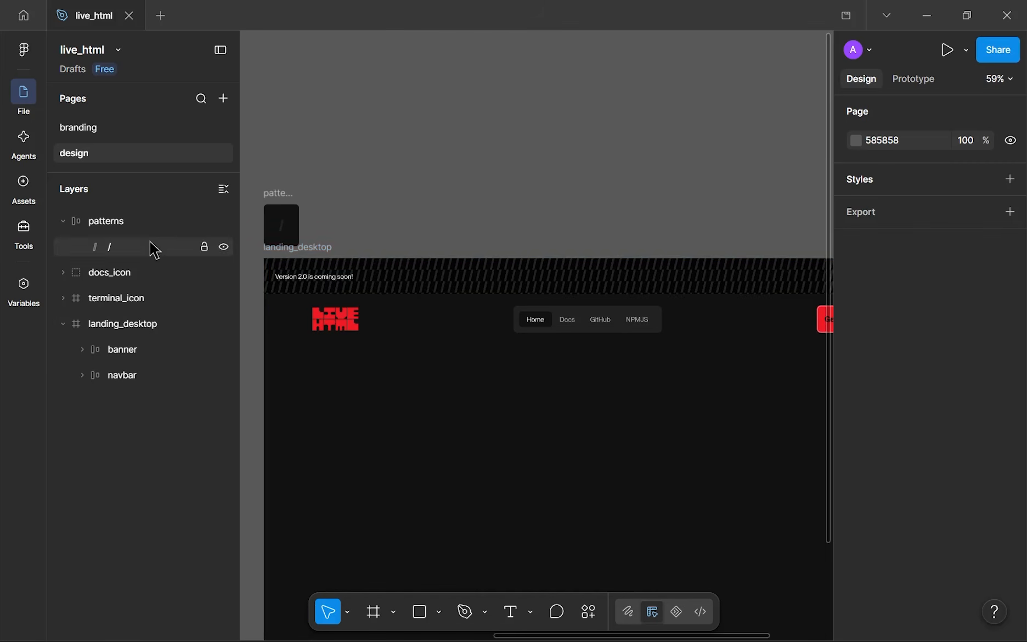
{"action": "scroll", "coordinate": [321, 259], "scroll_direction": "up", "scroll_amount": 3}
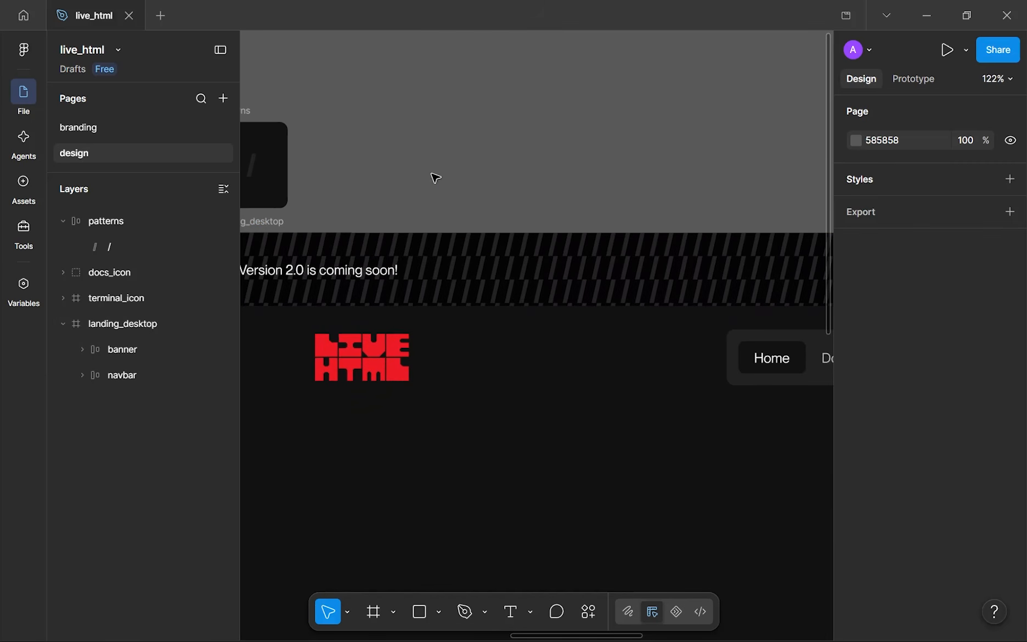
{"action": "scroll", "coordinate": [433, 181], "scroll_direction": "down", "scroll_amount": 5}
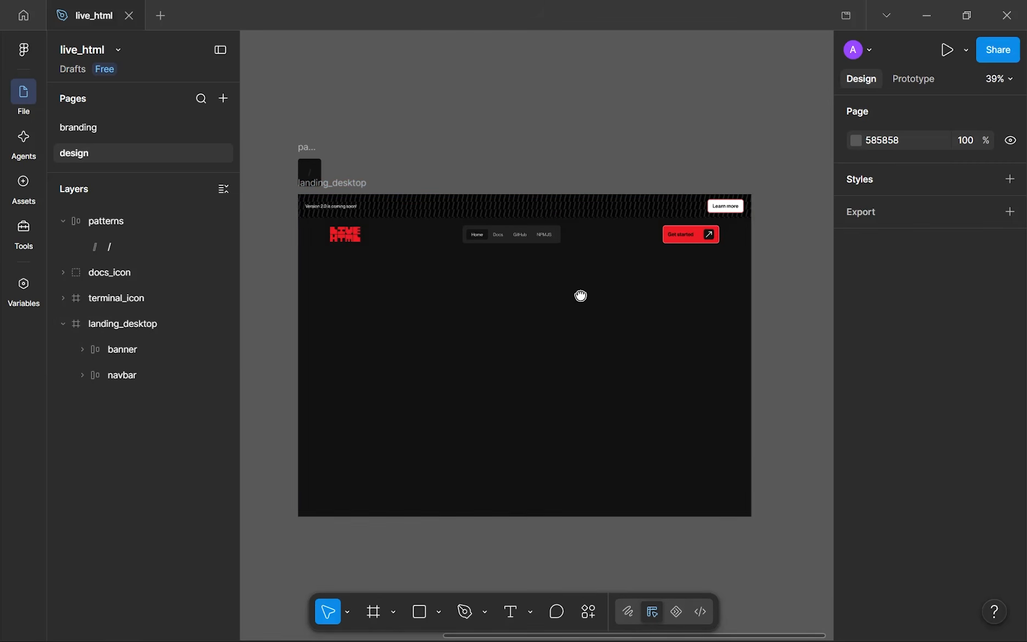
{"action": "scroll", "coordinate": [450, 198], "scroll_direction": "up", "scroll_amount": 3}
- Add another fill above the banner's pattern, matching the base fill's colour 030303, with opacity 100%
{"action": "left_click", "coordinate": [422, 215]}
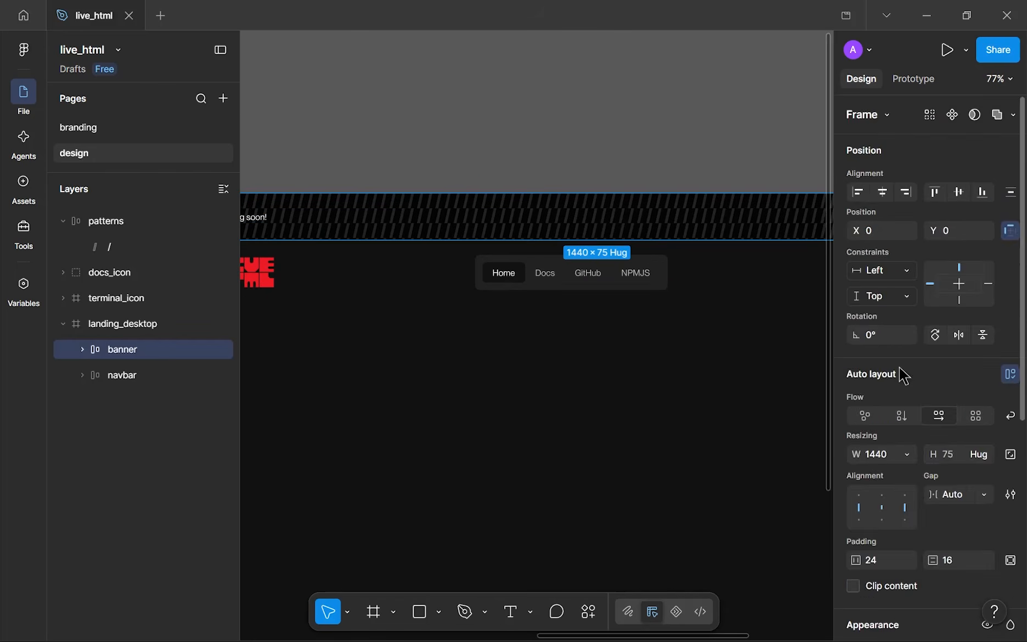
{"action": "scroll", "coordinate": [933, 433], "scroll_direction": "down", "scroll_amount": 6}
{"action": "left_click", "coordinate": [1010, 358]}
{"action": "left_click", "coordinate": [856, 388]}
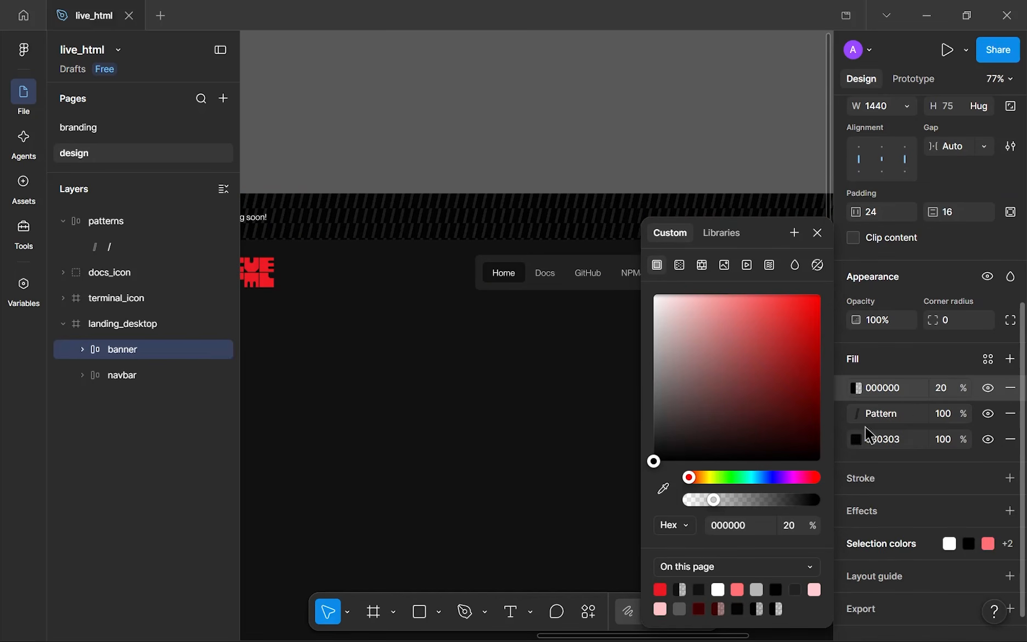
{"action": "left_click", "coordinate": [879, 440]}
{"action": "key", "text": "ctrl+c"}
{"action": "left_click", "coordinate": [889, 388]}
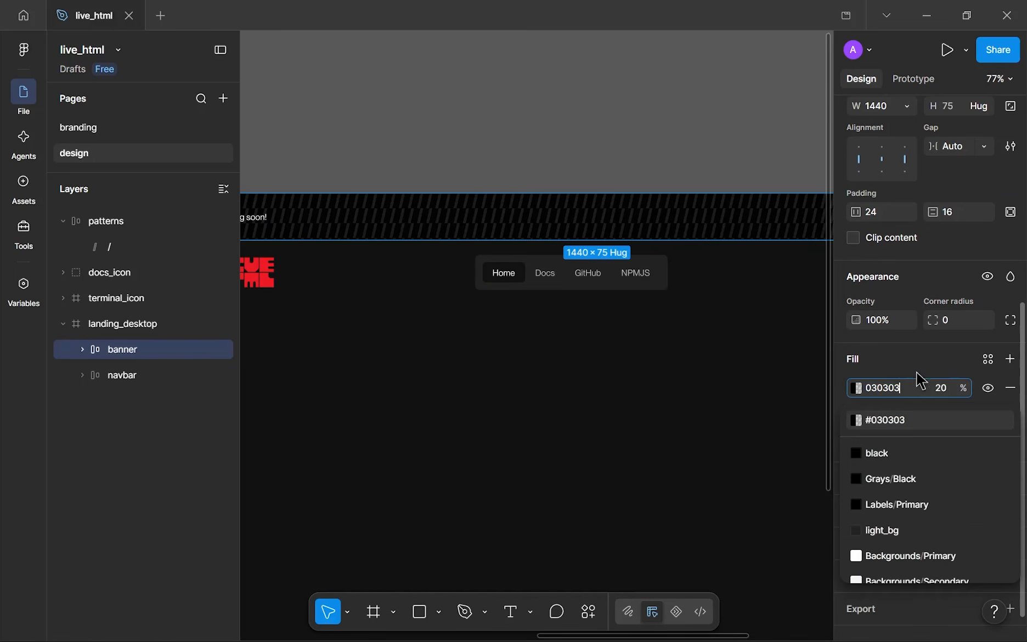
{"action": "key", "text": "ctrl+v"}
{"action": "key", "text": "Return"}
{"action": "left_click", "coordinate": [944, 391]}
{"action": "type", "text": "100"}
{"action": "key", "text": "Return"}
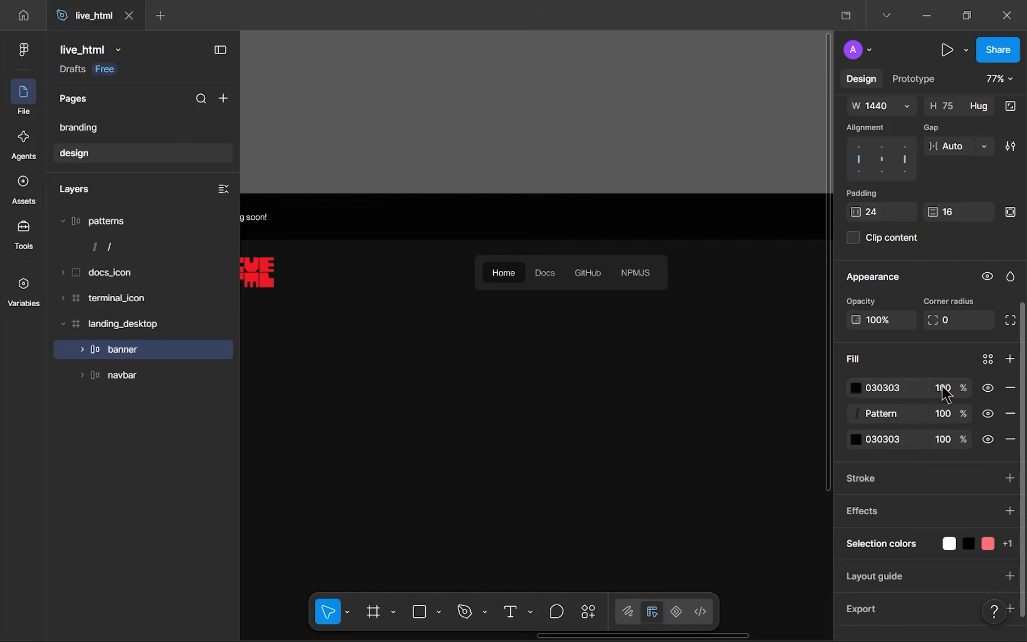
- Change the banner's uppermost fill to a linear gradient and rotate it to run vertically down the banner
{"action": "scroll", "coordinate": [532, 222], "scroll_direction": "up", "scroll_amount": 8}
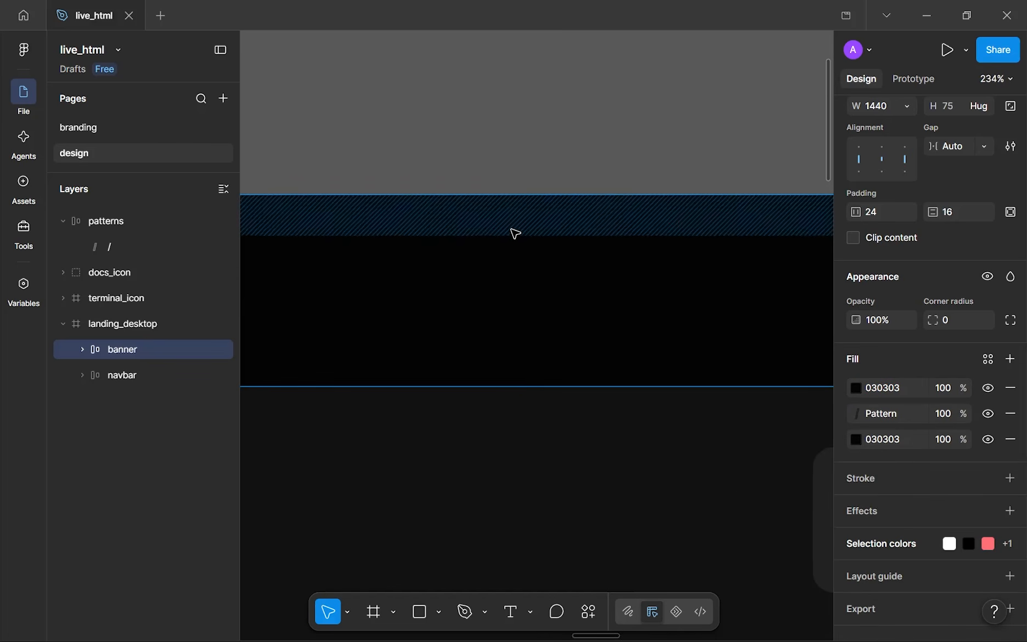
{"action": "left_click", "coordinate": [856, 386]}
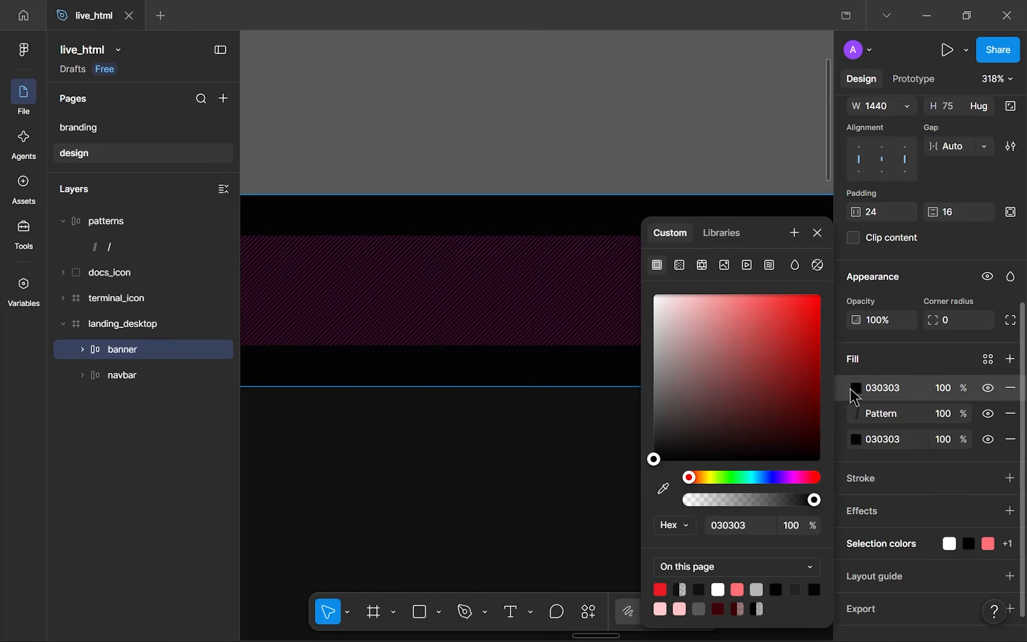
{"action": "left_click", "coordinate": [688, 267]}
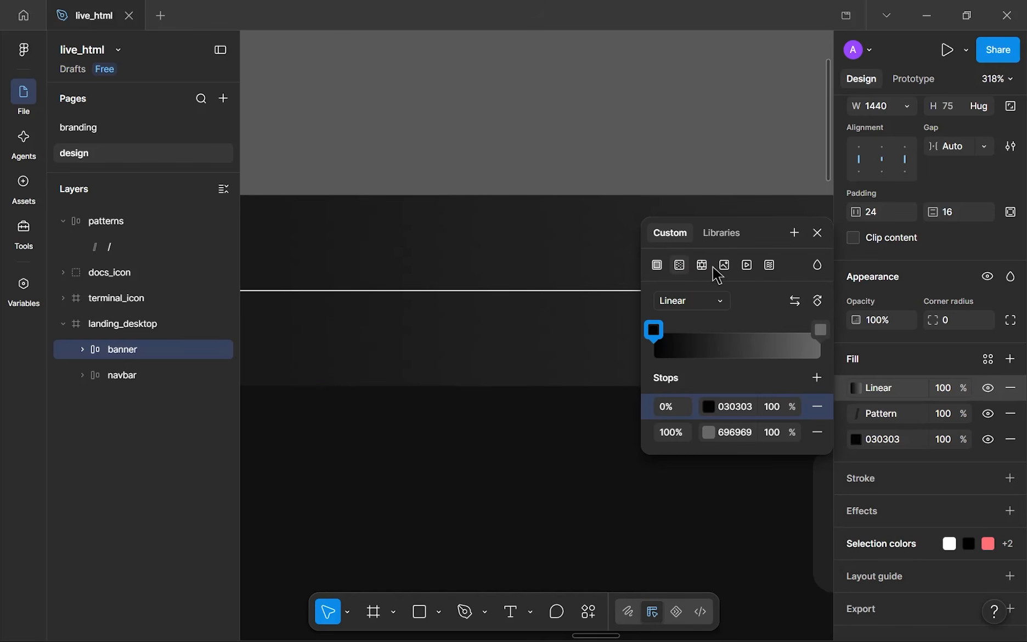
{"action": "left_click_drag", "start_coordinate": [782, 237], "coordinate": [788, 93]}
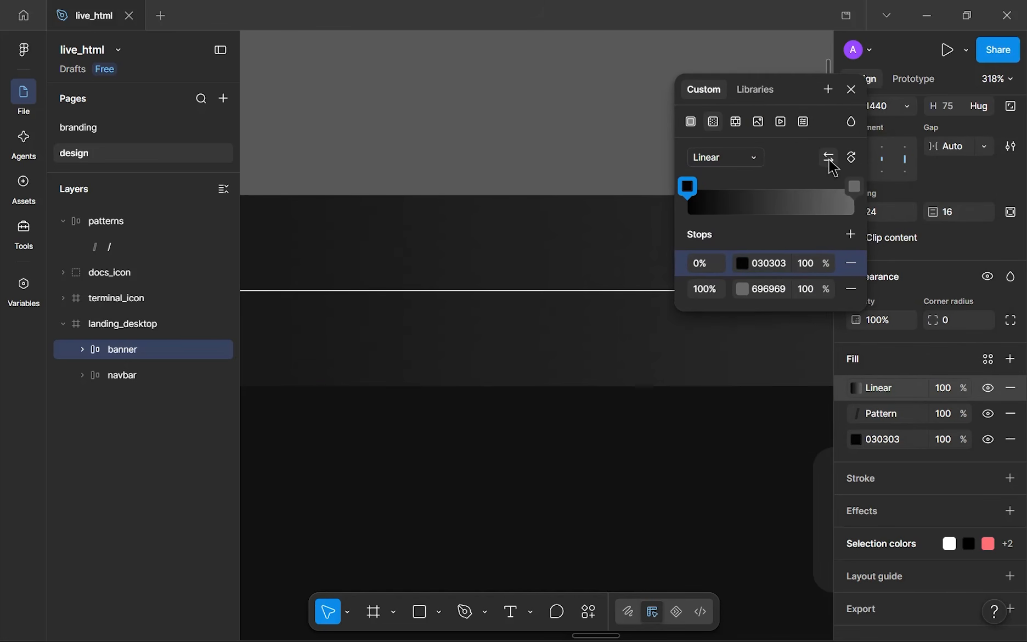
{"action": "left_click", "coordinate": [849, 158]}
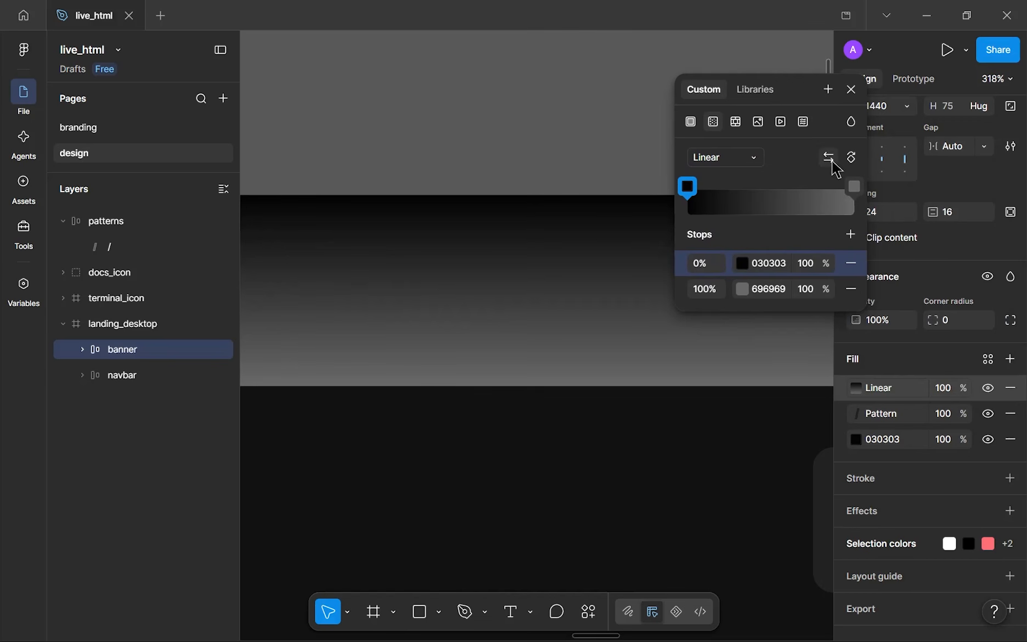
- Set the gradient's end stop to 030303 at 100% and its 030303 start stop to 0% opacity
{"action": "left_click", "coordinate": [778, 267]}
{"action": "key", "text": "ctrl+c"}
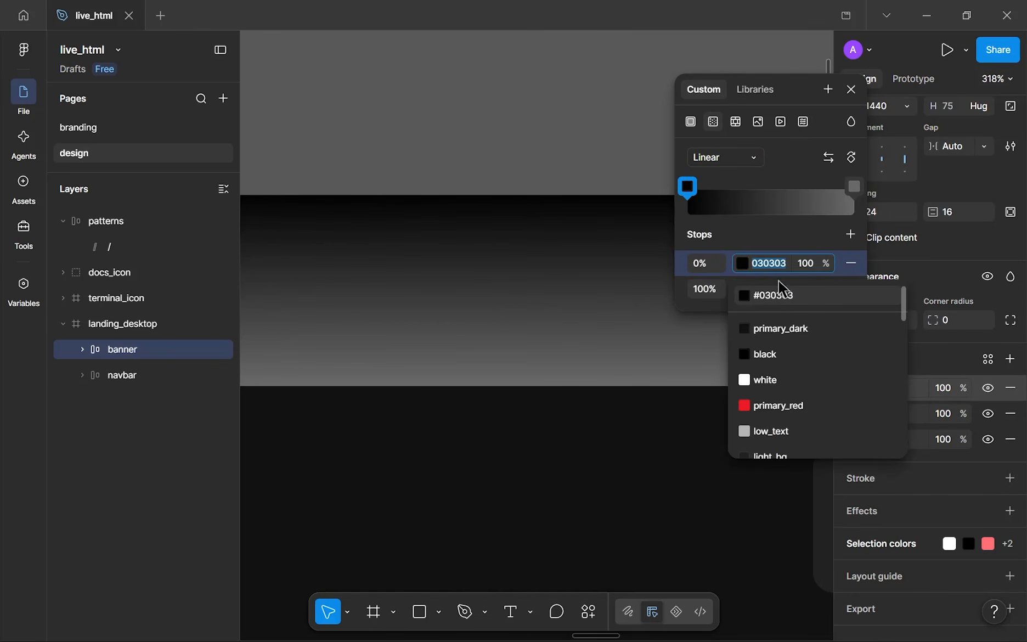
{"action": "key", "text": "Escape"}
{"action": "left_click", "coordinate": [763, 298]}
{"action": "key", "text": "ctrl+v"}
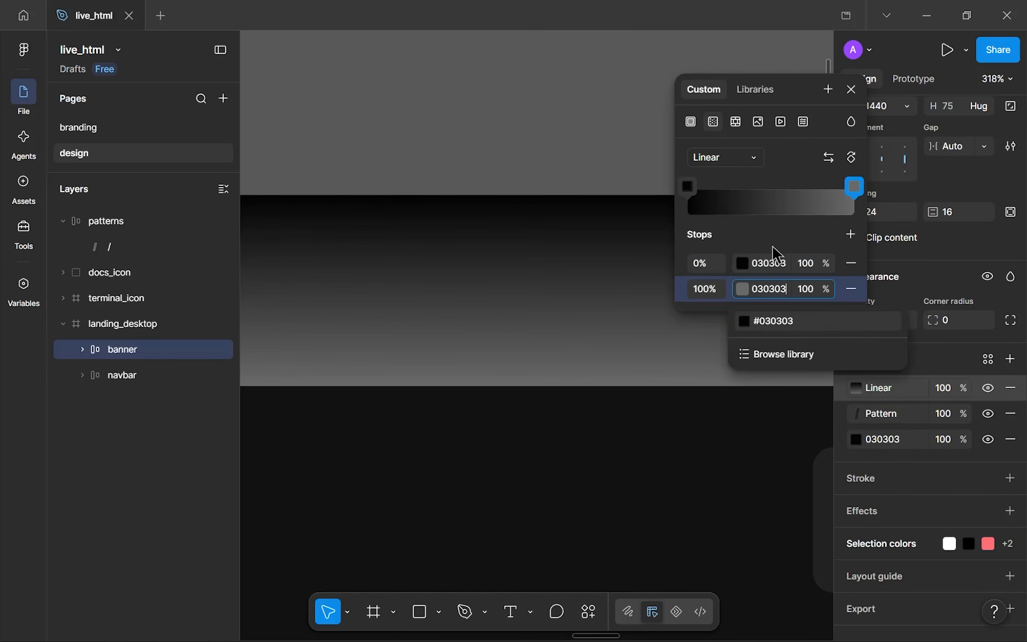
{"action": "key", "text": "Return"}
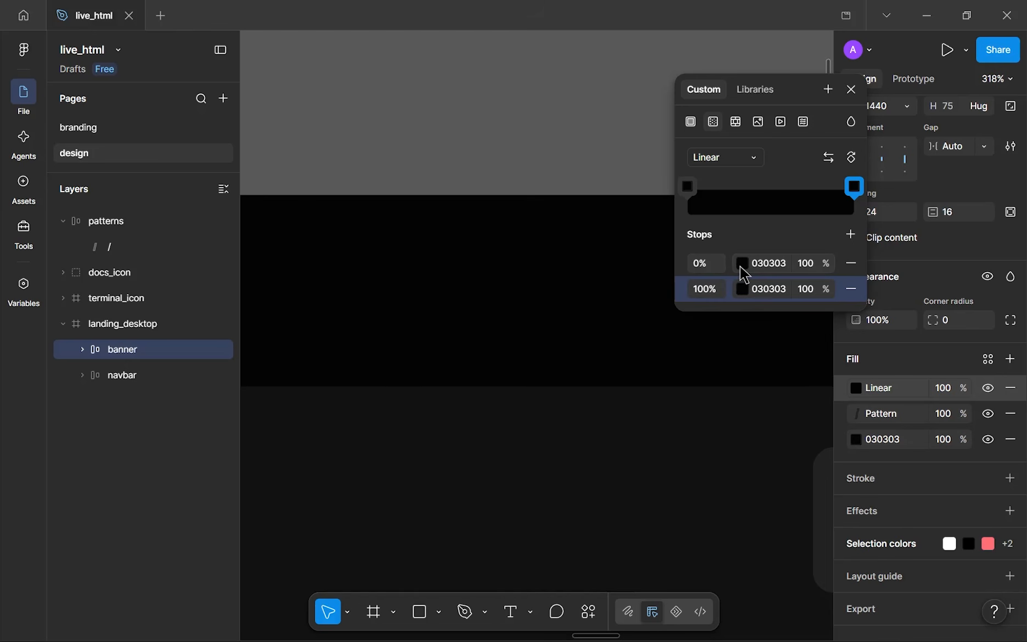
{"action": "left_click", "coordinate": [813, 268]}
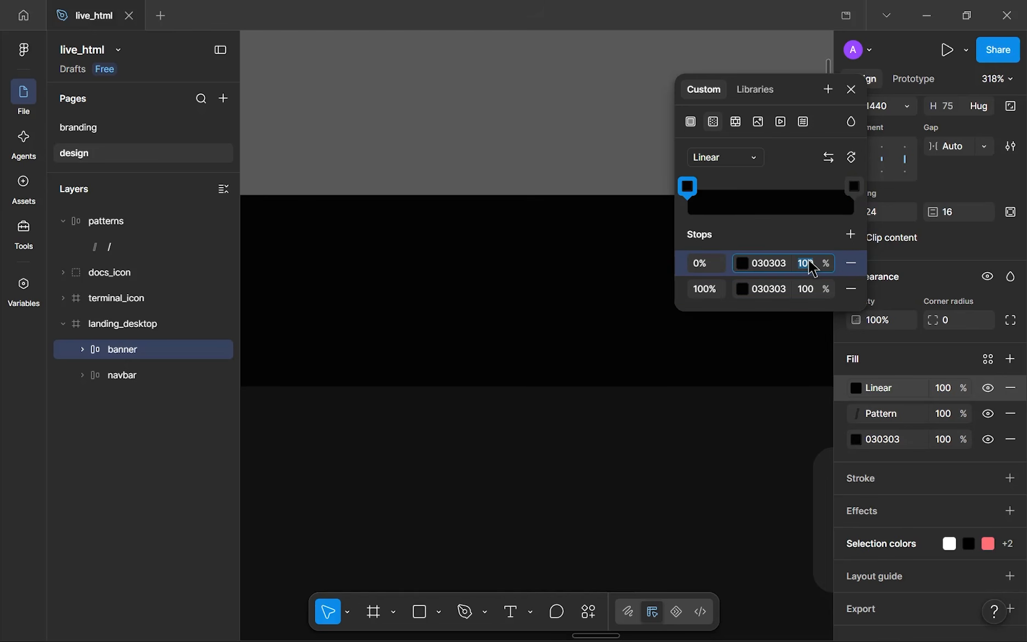
{"action": "key", "text": "Return"}
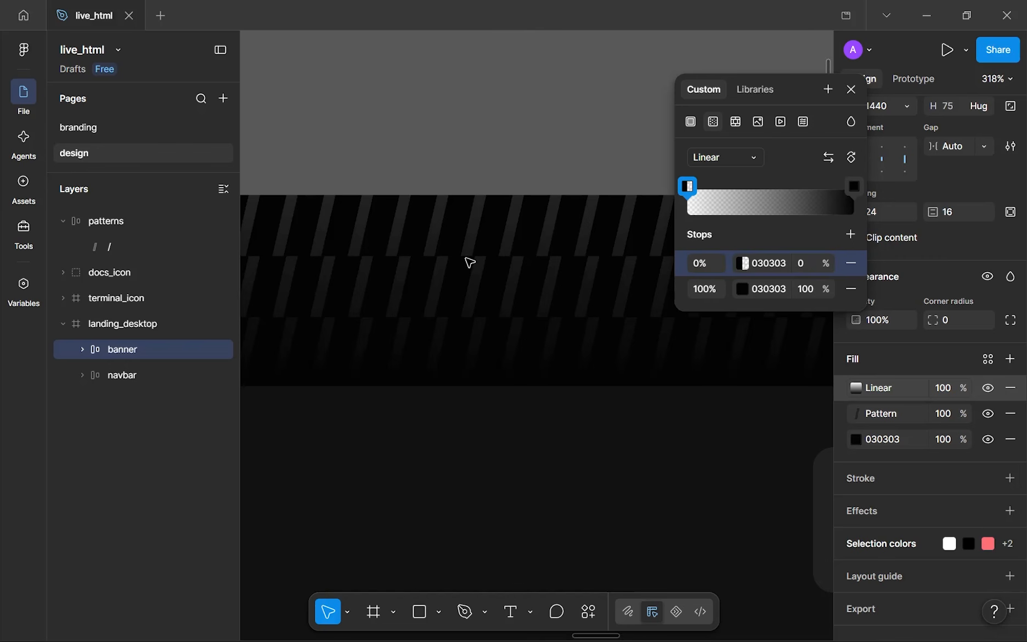
{"action": "scroll", "coordinate": [514, 420], "scroll_direction": "down", "scroll_amount": 5}
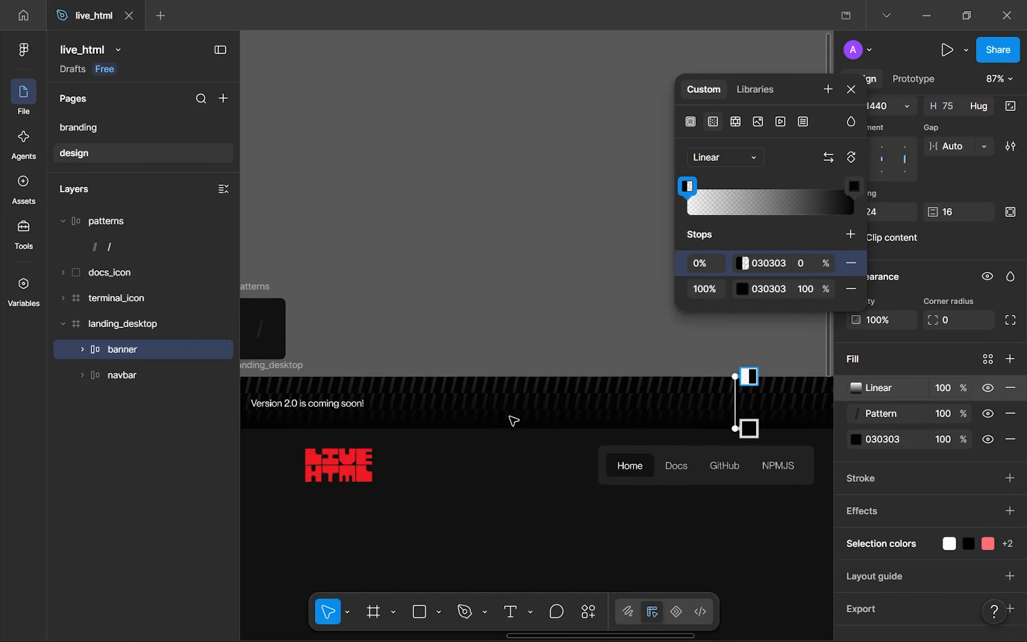
{"action": "scroll", "coordinate": [514, 419], "scroll_direction": "down", "scroll_amount": 5}
{"action": "key", "text": "Escape"}
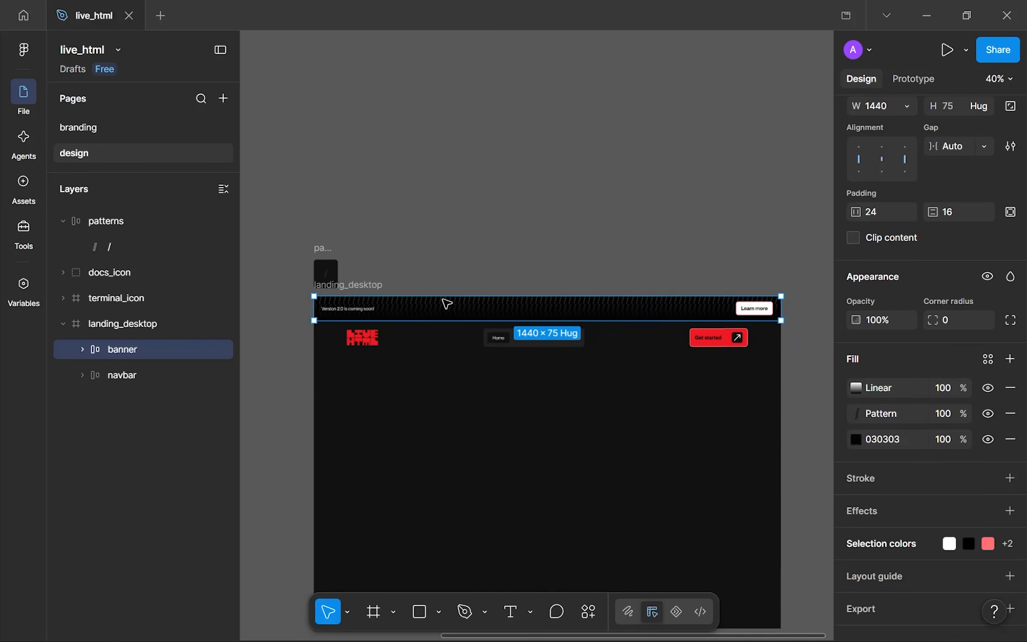
- Align the navbar to the horizontal centre of landing_desktop
{"action": "left_click", "coordinate": [462, 449]}
{"action": "scroll", "coordinate": [494, 378], "scroll_direction": "up", "scroll_amount": 3}
{"action": "left_click_drag", "start_coordinate": [495, 383], "coordinate": [500, 337]}
{"action": "scroll", "coordinate": [511, 336], "scroll_direction": "down", "scroll_amount": 2}
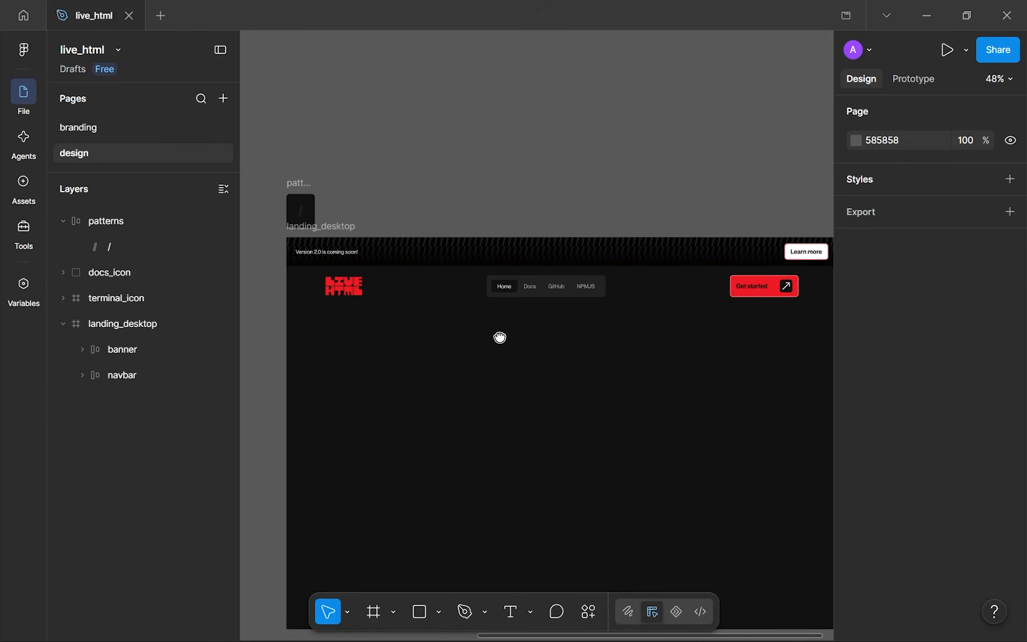
{"action": "left_click", "coordinate": [464, 266]}
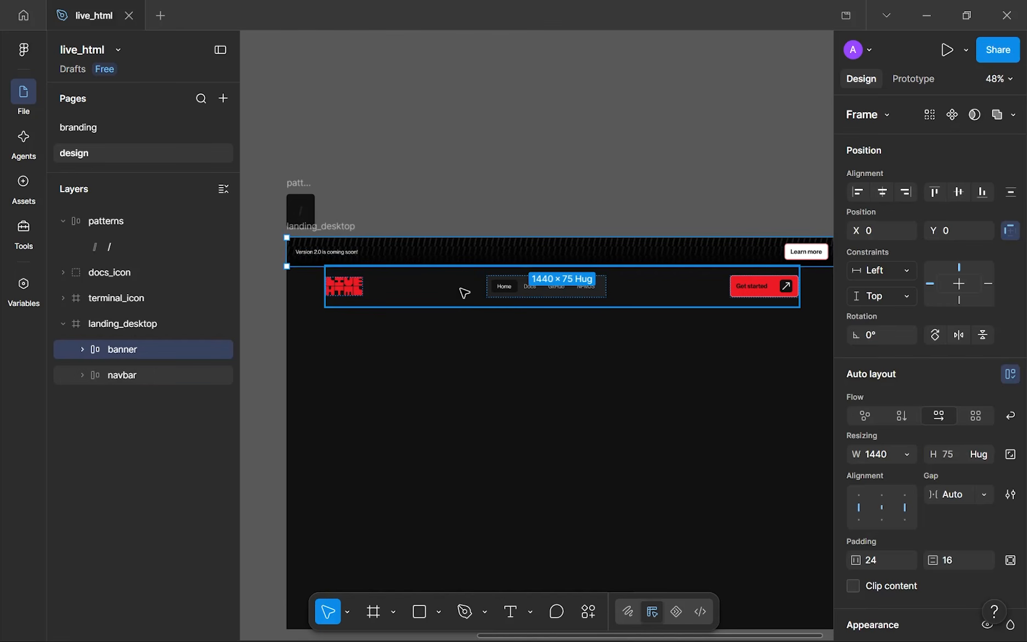
{"action": "left_click", "coordinate": [451, 299]}
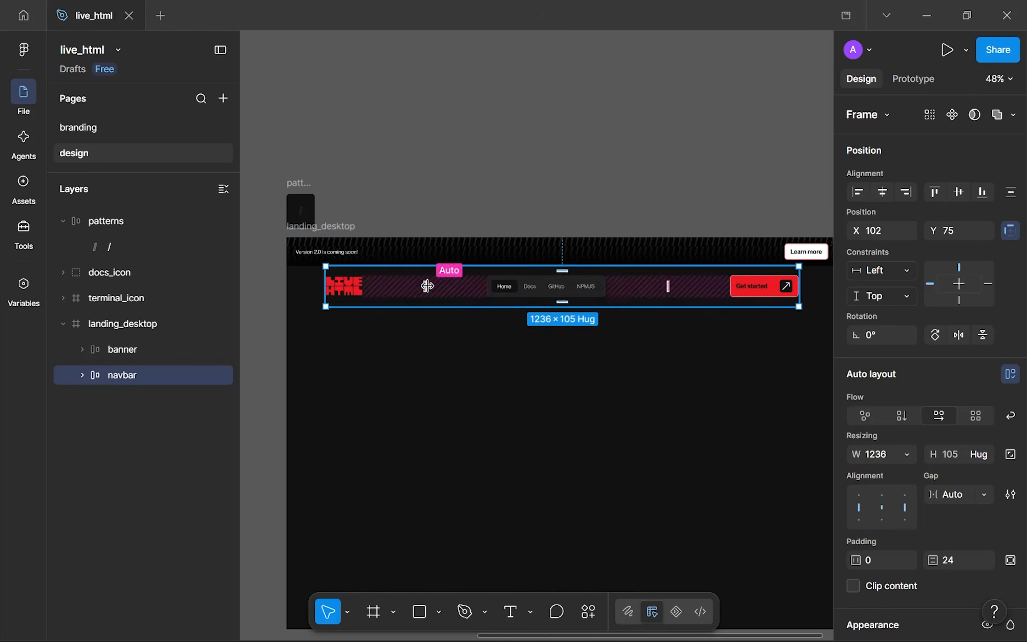
{"action": "scroll", "coordinate": [425, 287], "scroll_direction": "up", "scroll_amount": 1}
{"action": "left_click", "coordinate": [883, 192]}
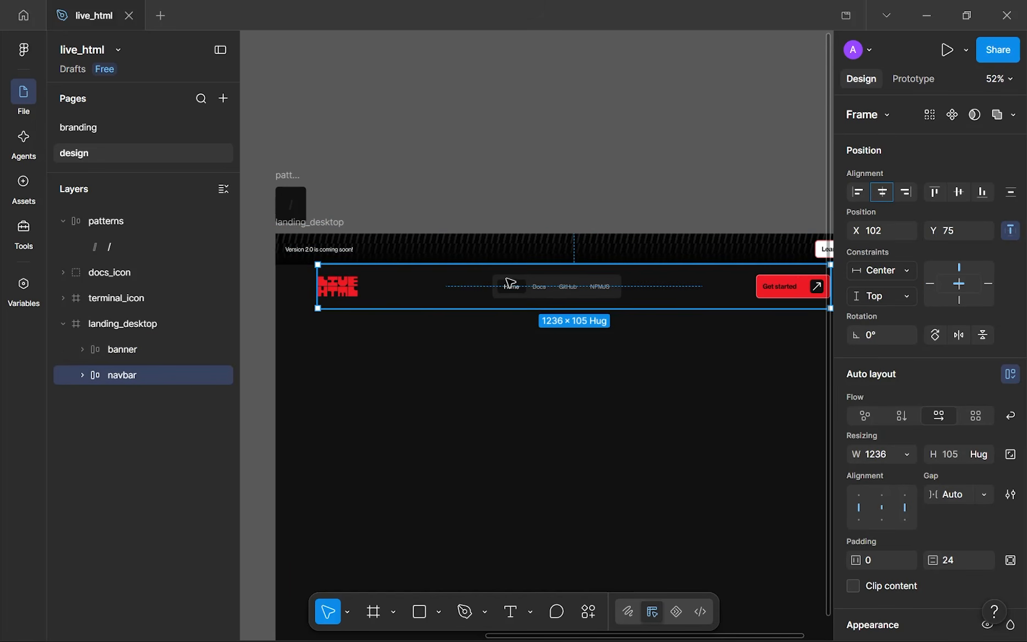
{"action": "left_click_drag", "start_coordinate": [505, 283], "coordinate": [519, 291]}
{"action": "left_click", "coordinate": [577, 421]}
- Examine the overall look of landing_desktop with its banner and navbar, close up and from a distance
{"action": "scroll", "coordinate": [576, 421], "scroll_direction": "down", "scroll_amount": 1}
{"action": "left_click_drag", "start_coordinate": [577, 421], "coordinate": [479, 277]}
{"action": "scroll", "coordinate": [537, 300], "scroll_direction": "up", "scroll_amount": 2}
{"action": "scroll", "coordinate": [514, 287], "scroll_direction": "down", "scroll_amount": 3}
{"action": "scroll", "coordinate": [479, 278], "scroll_direction": "up", "scroll_amount": 1}
{"action": "scroll", "coordinate": [481, 276], "scroll_direction": "down", "scroll_amount": 4}
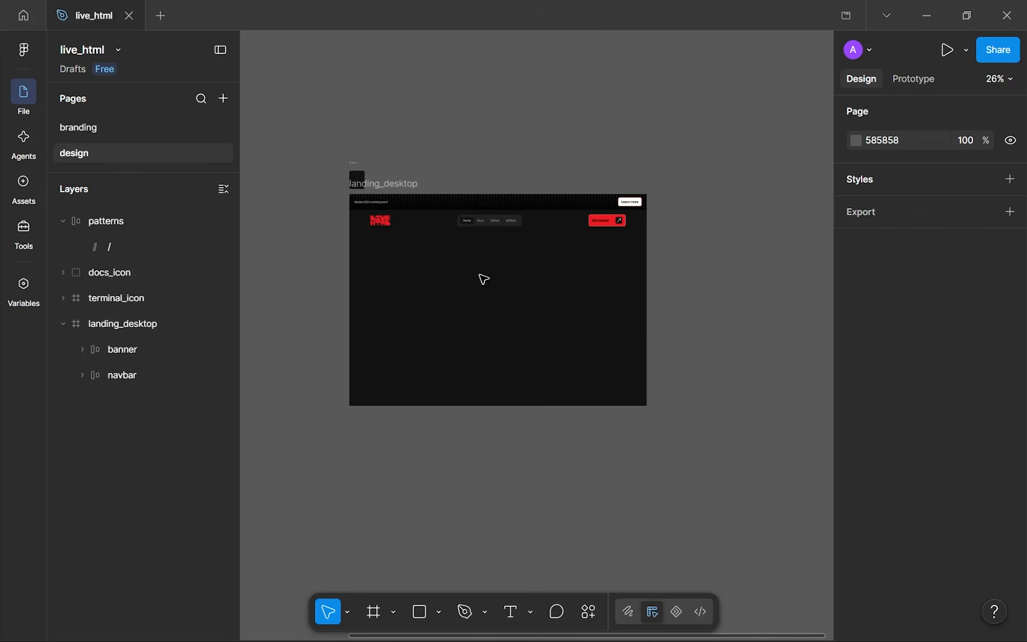
{"action": "scroll", "coordinate": [415, 282], "scroll_direction": "down", "scroll_amount": 2}
{"action": "left_click_drag", "start_coordinate": [415, 282], "coordinate": [429, 326]}
{"action": "scroll", "coordinate": [585, 278], "scroll_direction": "up", "scroll_amount": 4}
{"action": "left_click_drag", "start_coordinate": [561, 308], "coordinate": [502, 277]}
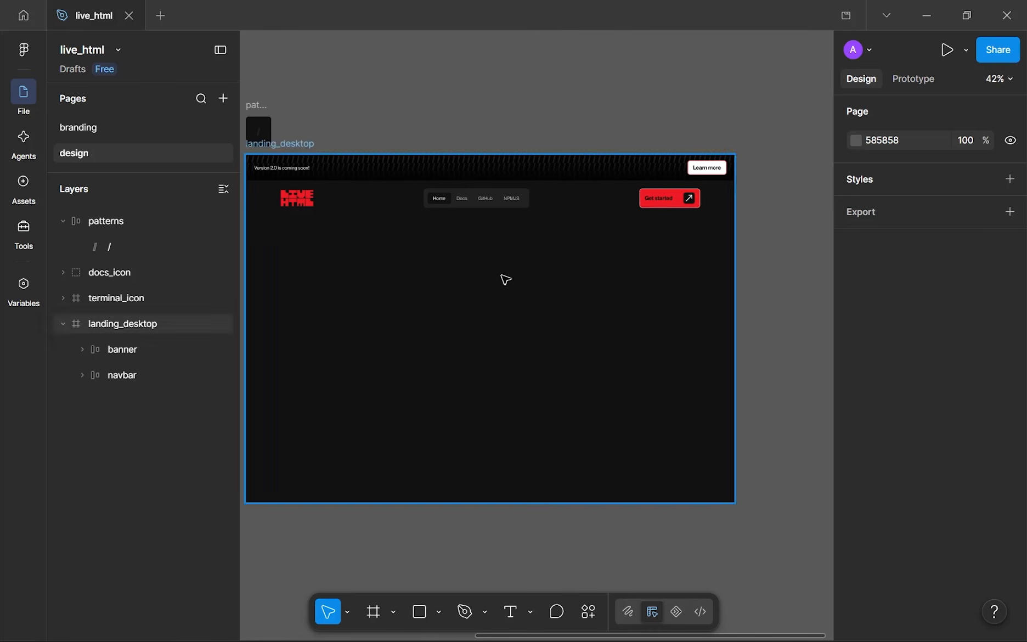
- Add the text "Live reload from the terminal" in the empty area of landing_desktop below the navbar
{"action": "key", "text": "t"}
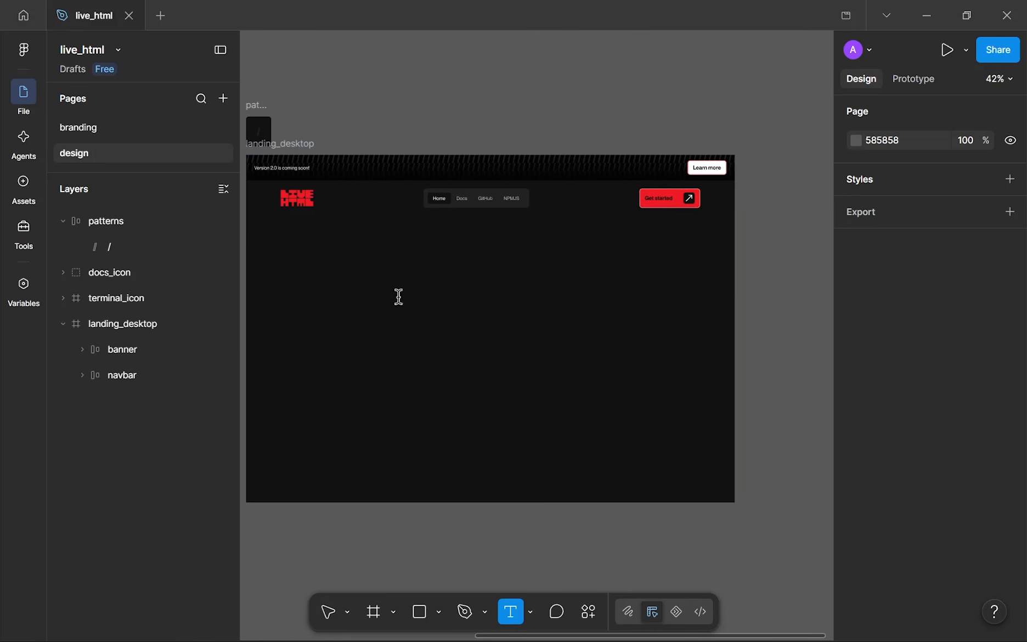
{"action": "left_click", "coordinate": [399, 299]}
{"action": "scroll", "coordinate": [407, 272], "scroll_direction": "up", "scroll_amount": 2}
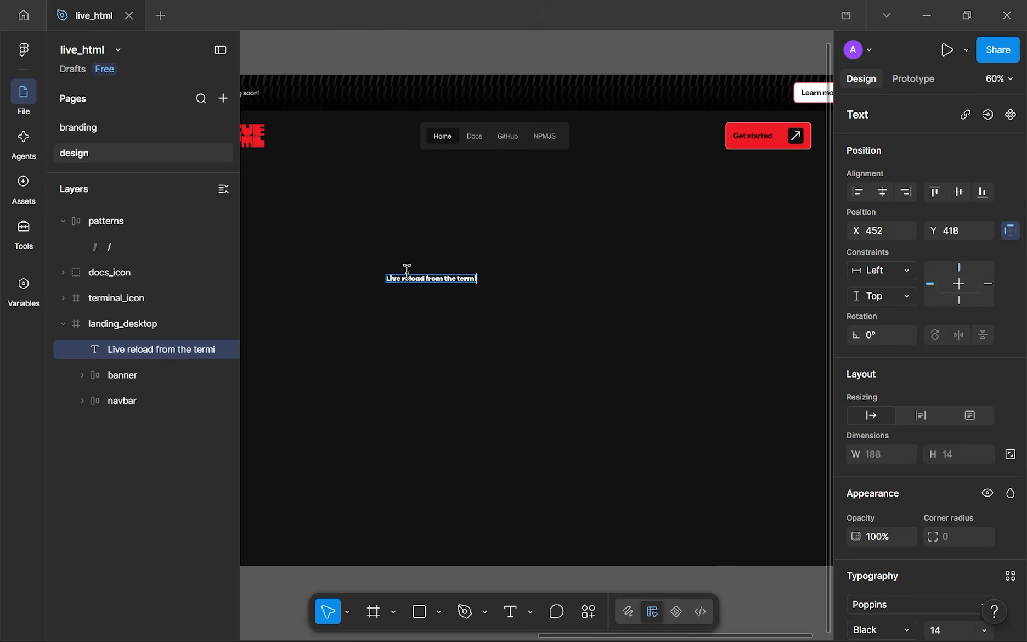
{"action": "key", "text": "Escape"}
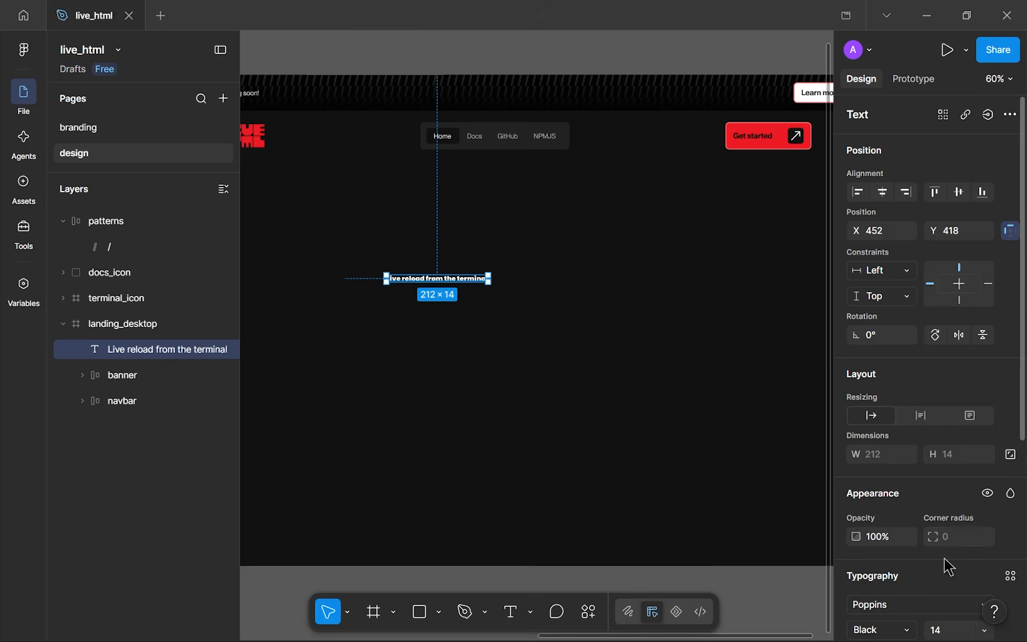
- Set the heading's font to PP Neue Montreal with Semibold weight
{"action": "left_click", "coordinate": [911, 604]}
{"action": "type", "text": "pp"}
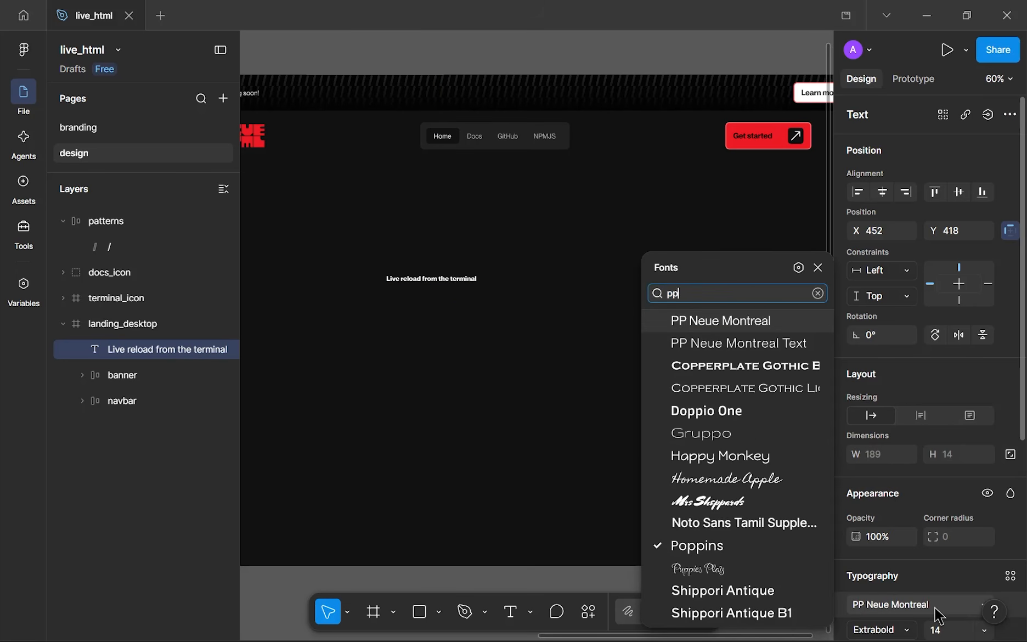
{"action": "key", "text": "Return"}
{"action": "scroll", "coordinate": [938, 615], "scroll_direction": "down", "scroll_amount": 3}
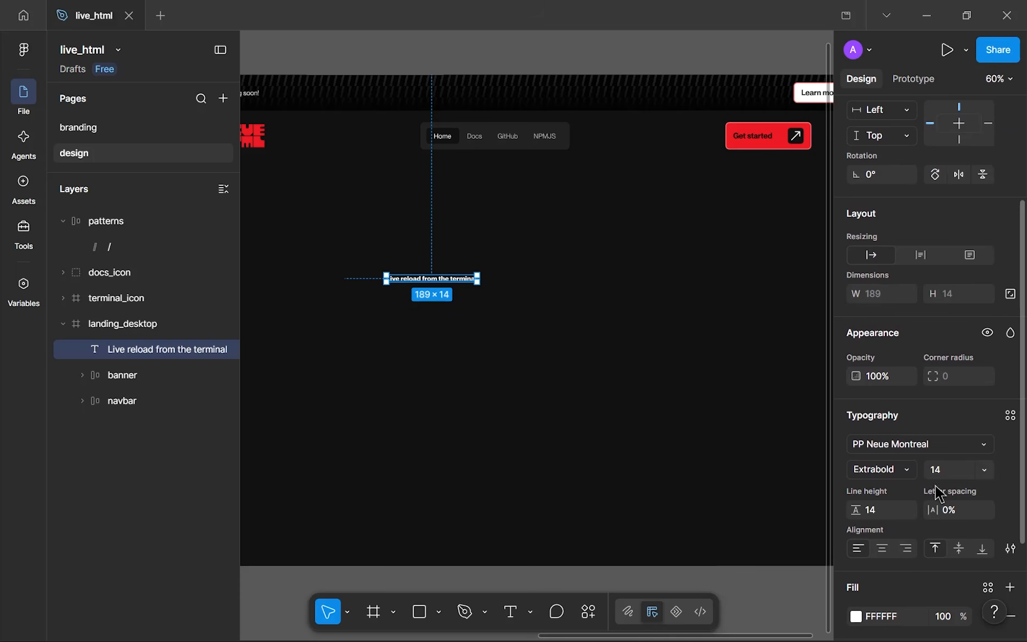
{"action": "left_click", "coordinate": [907, 469]}
{"action": "left_click", "coordinate": [909, 463]}
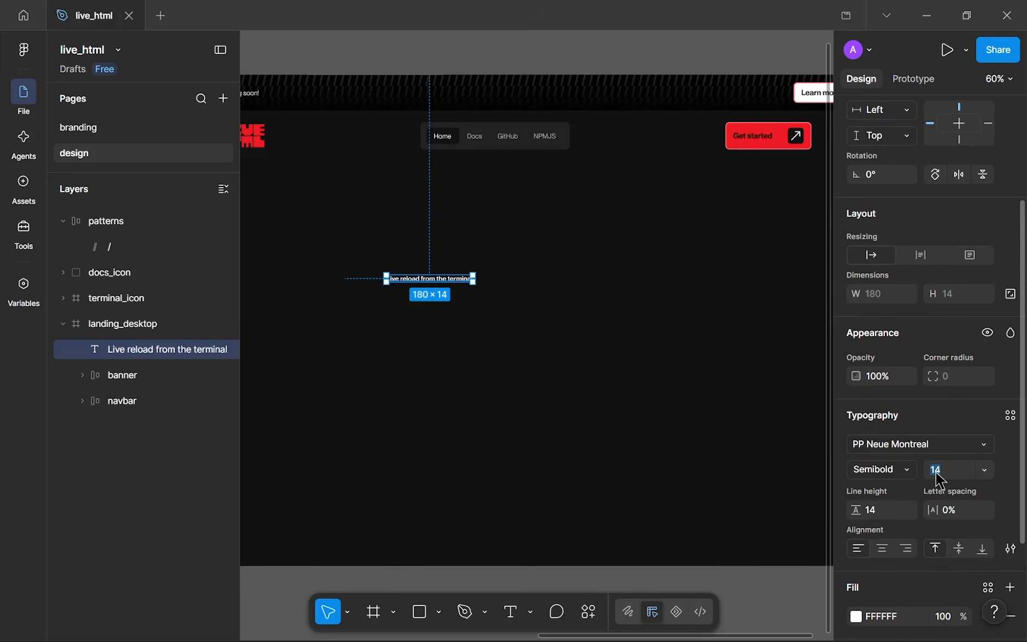
- Set the heading's font size to 72 and its line height to 90%
{"action": "type", "text": "72"}
{"action": "key", "text": "Return"}
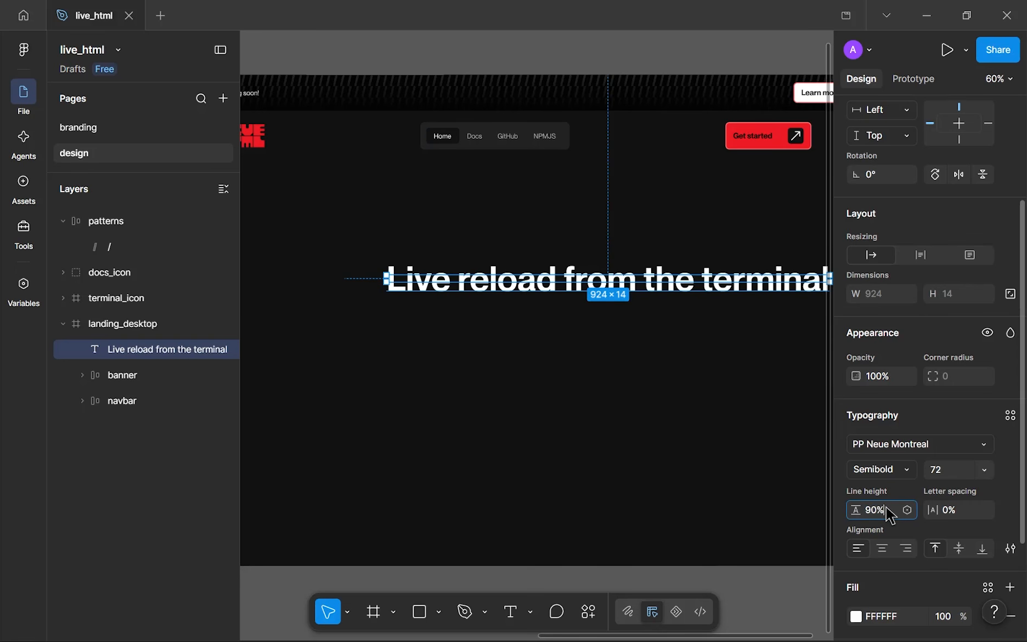
{"action": "key", "text": "Return"}
- Reposition the heading, narrow its box to a width of about 530 so it wraps onto two lines, and centre-align the text
{"action": "left_click_drag", "start_coordinate": [619, 298], "coordinate": [529, 284]}
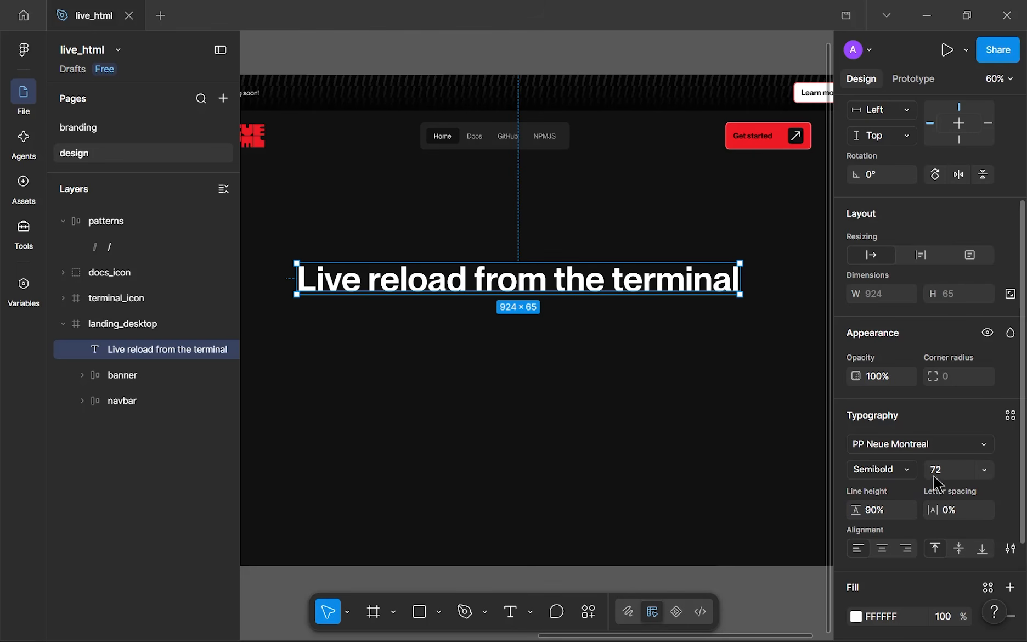
{"action": "left_click_drag", "start_coordinate": [703, 299], "coordinate": [635, 279]}
{"action": "left_click", "coordinate": [882, 548]}
{"action": "left_click", "coordinate": [541, 444]}
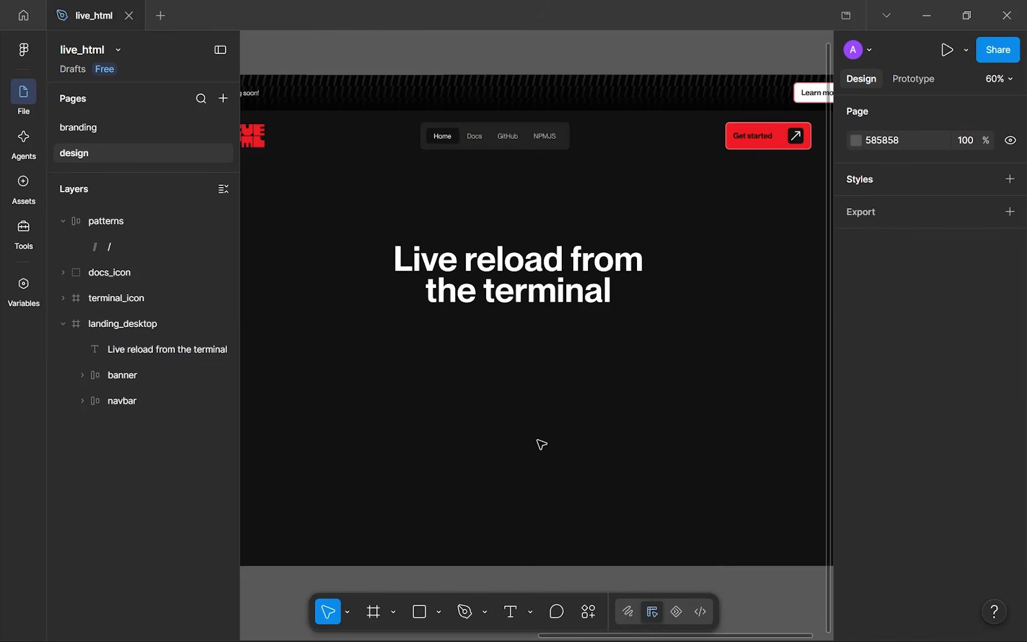
- Set the two-line heading's line height to 95%
{"action": "scroll", "coordinate": [542, 444], "scroll_direction": "down", "scroll_amount": 1}
{"action": "scroll", "coordinate": [550, 390], "scroll_direction": "down", "scroll_amount": 3}
{"action": "scroll", "coordinate": [551, 389], "scroll_direction": "up", "scroll_amount": 3}
{"action": "scroll", "coordinate": [557, 352], "scroll_direction": "down", "scroll_amount": 3}
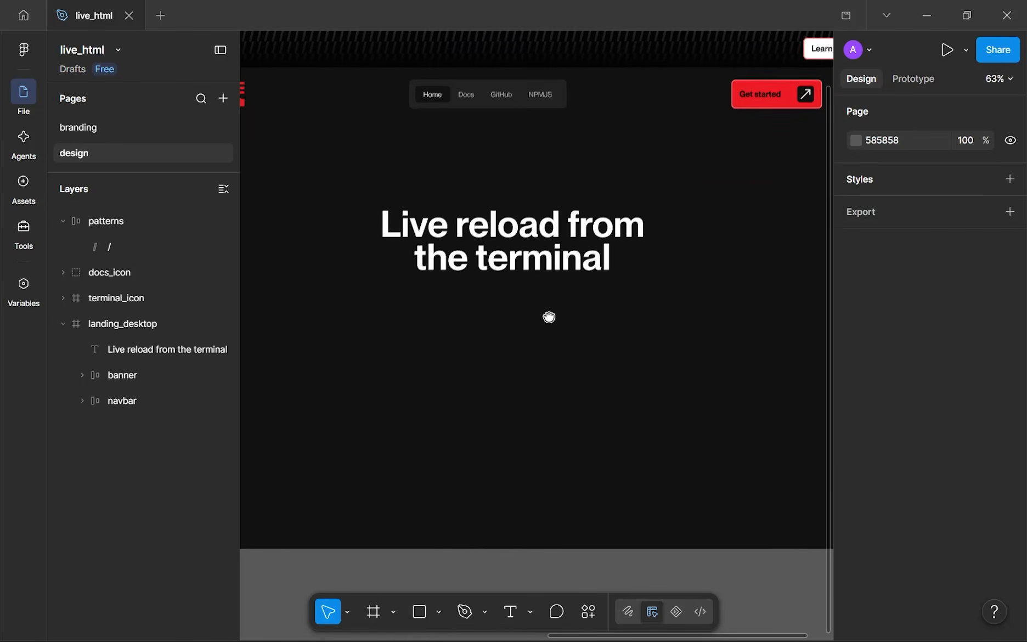
{"action": "scroll", "coordinate": [571, 338], "scroll_direction": "down", "scroll_amount": 5}
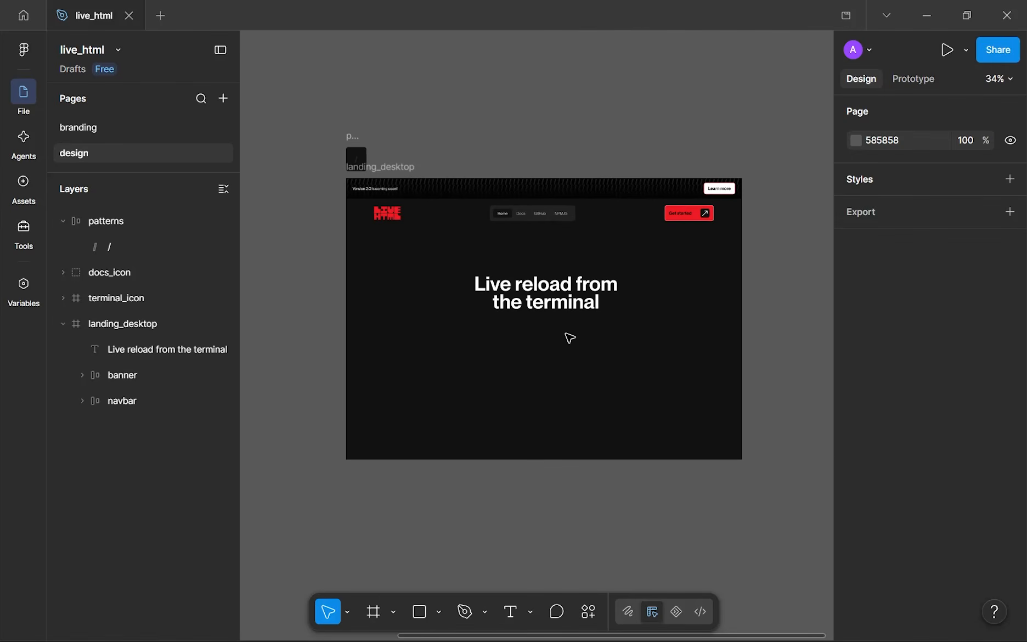
{"action": "left_click", "coordinate": [564, 301]}
{"action": "left_click", "coordinate": [885, 510]}
{"action": "type", "text": "94"}
{"action": "key", "text": "Return"}
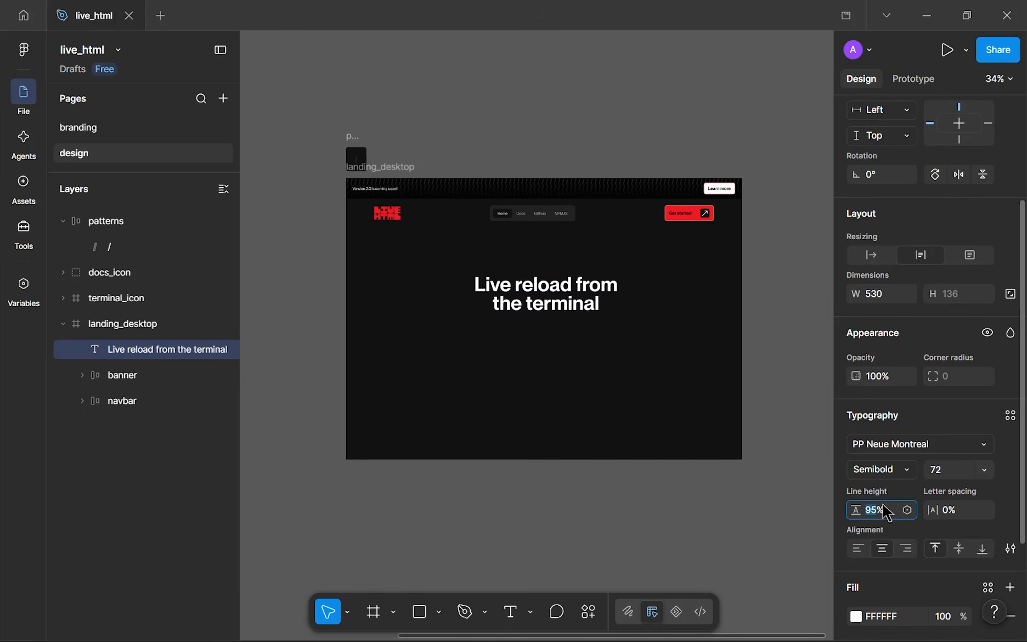
{"action": "left_click", "coordinate": [672, 408]}
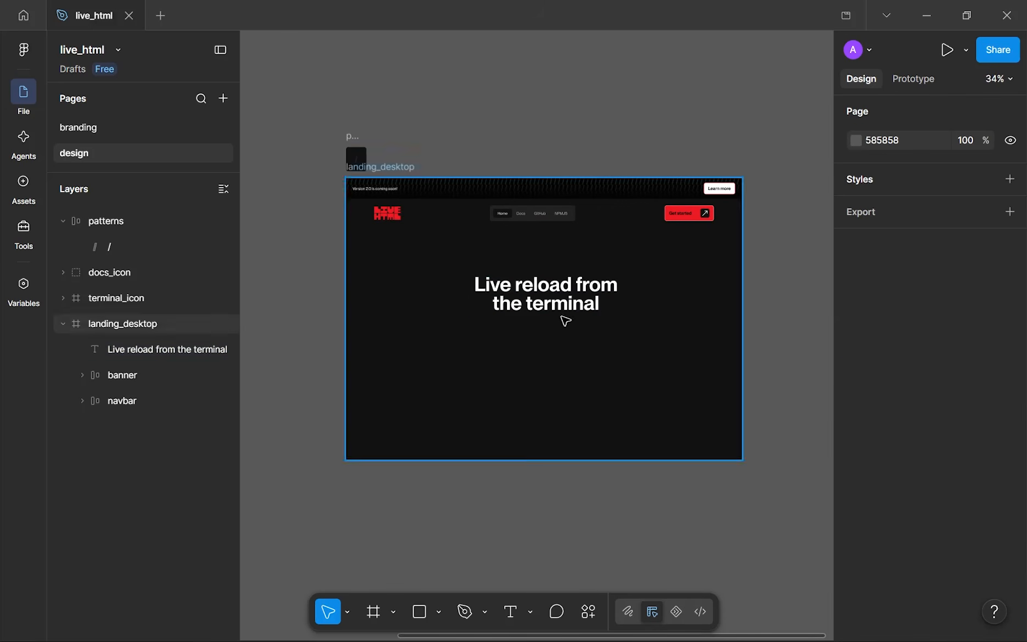
- Move the heading up to about Y 262, closer to the navbar, and align it to the horizontal centre of landing_desktop
{"action": "scroll", "coordinate": [564, 320], "scroll_direction": "up", "scroll_amount": 10}
{"action": "scroll", "coordinate": [639, 286], "scroll_direction": "down", "scroll_amount": 8}
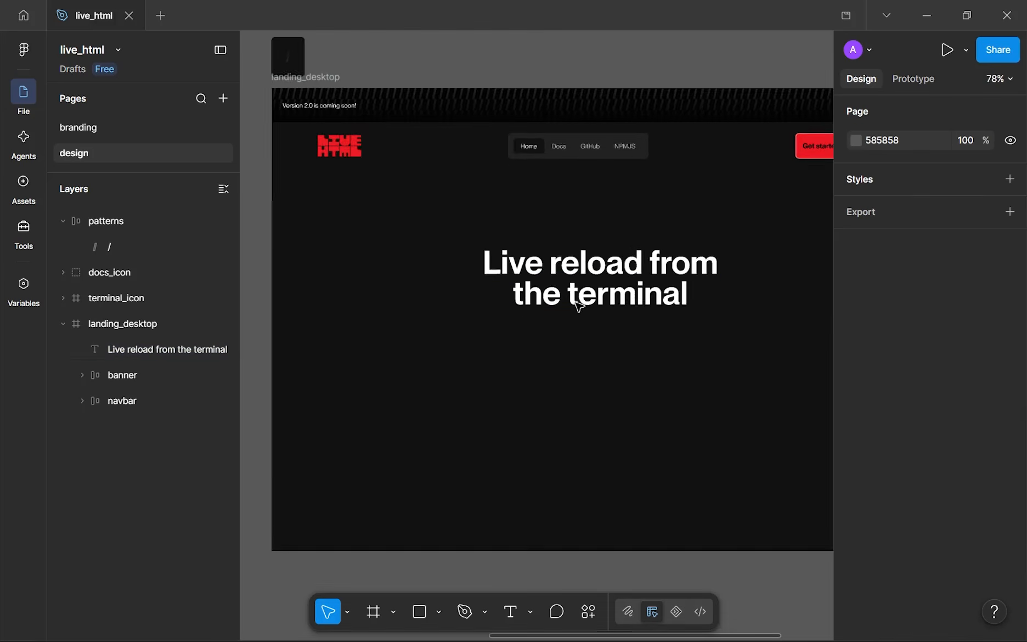
{"action": "left_click", "coordinate": [586, 298]}
{"action": "left_click_drag", "start_coordinate": [587, 298], "coordinate": [583, 258]}
{"action": "left_click", "coordinate": [882, 192]}
{"action": "left_click", "coordinate": [627, 361]}
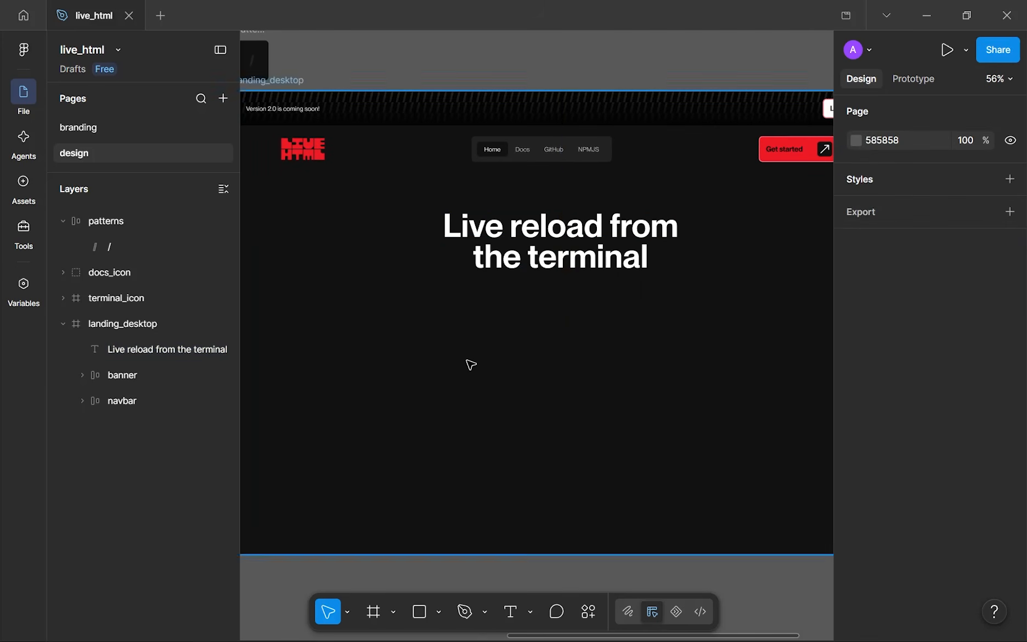
{"action": "scroll", "coordinate": [500, 328], "scroll_direction": "down", "scroll_amount": 3}
{"action": "left_click", "coordinate": [559, 236]}
{"action": "double_click", "coordinate": [559, 236]}
{"action": "key", "text": "Escape"}
{"action": "scroll", "coordinate": [571, 248], "scroll_direction": "up", "scroll_amount": 3}
- Move the terminal_icon frame into landing_desktop, placing it centred beneath the heading at about X 691, Y 454
{"action": "scroll", "coordinate": [571, 248], "scroll_direction": "down", "scroll_amount": 7}
{"action": "scroll", "coordinate": [439, 247], "scroll_direction": "left", "scroll_amount": 5}
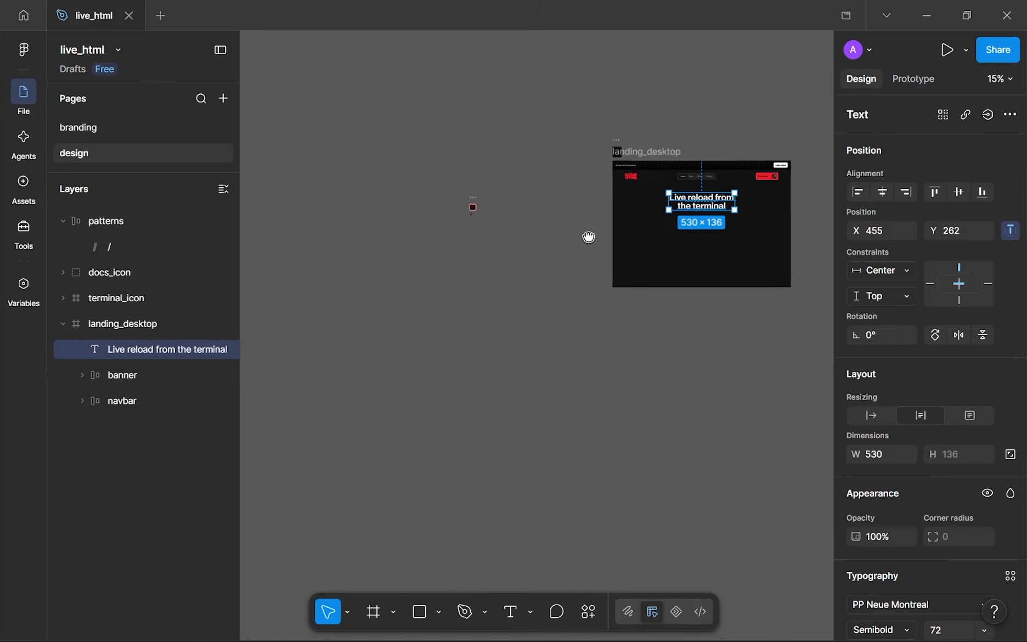
{"action": "scroll", "coordinate": [469, 200], "scroll_direction": "up", "scroll_amount": 10}
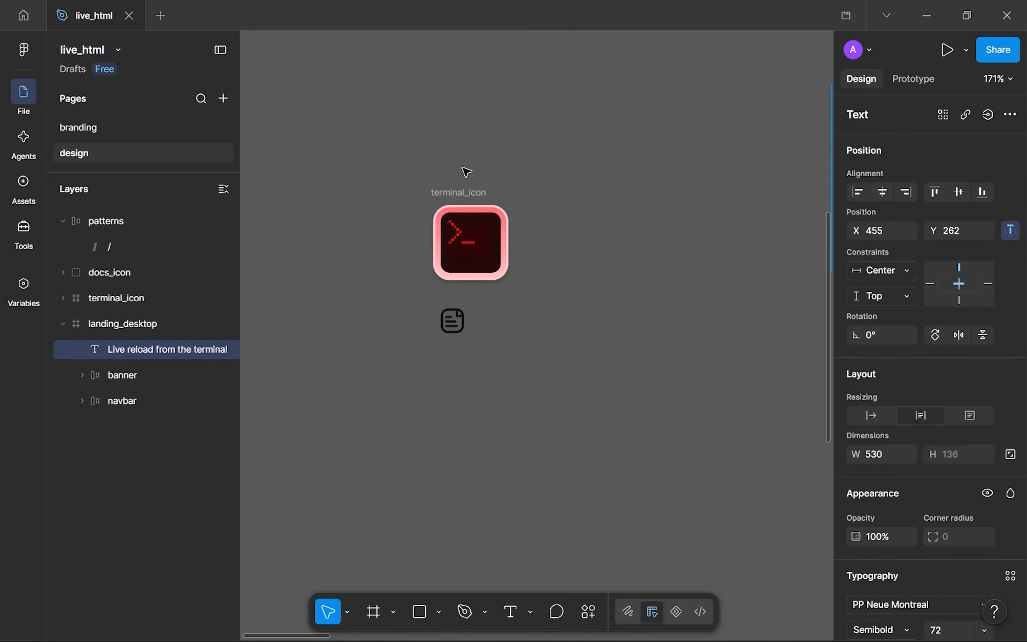
{"action": "scroll", "coordinate": [466, 275], "scroll_direction": "up", "scroll_amount": 6}
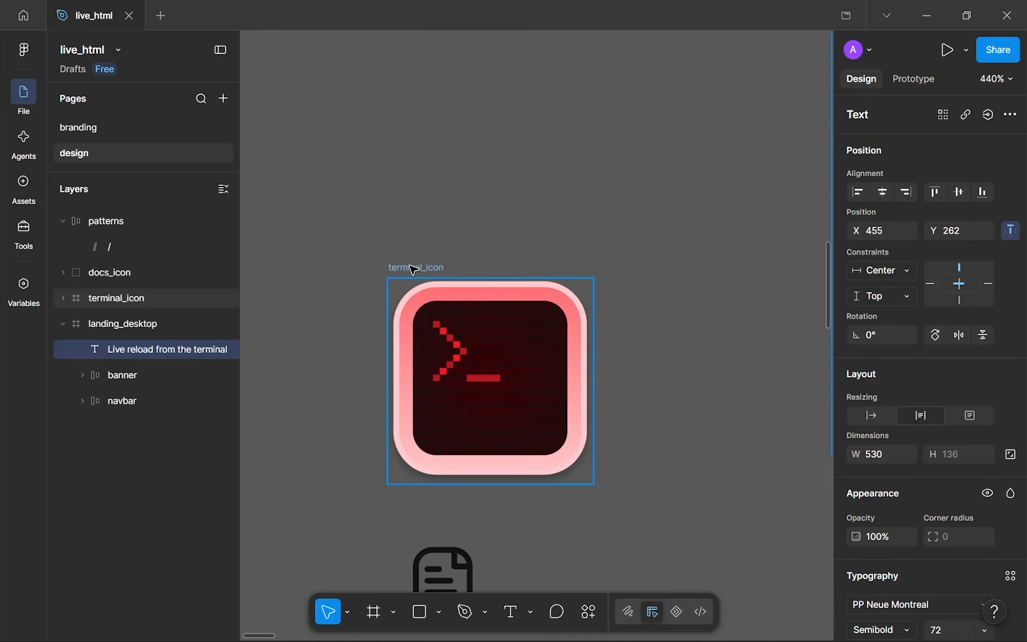
{"action": "left_click", "coordinate": [405, 269]}
{"action": "scroll", "coordinate": [420, 268], "scroll_direction": "down", "scroll_amount": 15}
{"action": "scroll", "coordinate": [422, 266], "scroll_direction": "up", "scroll_amount": 7}
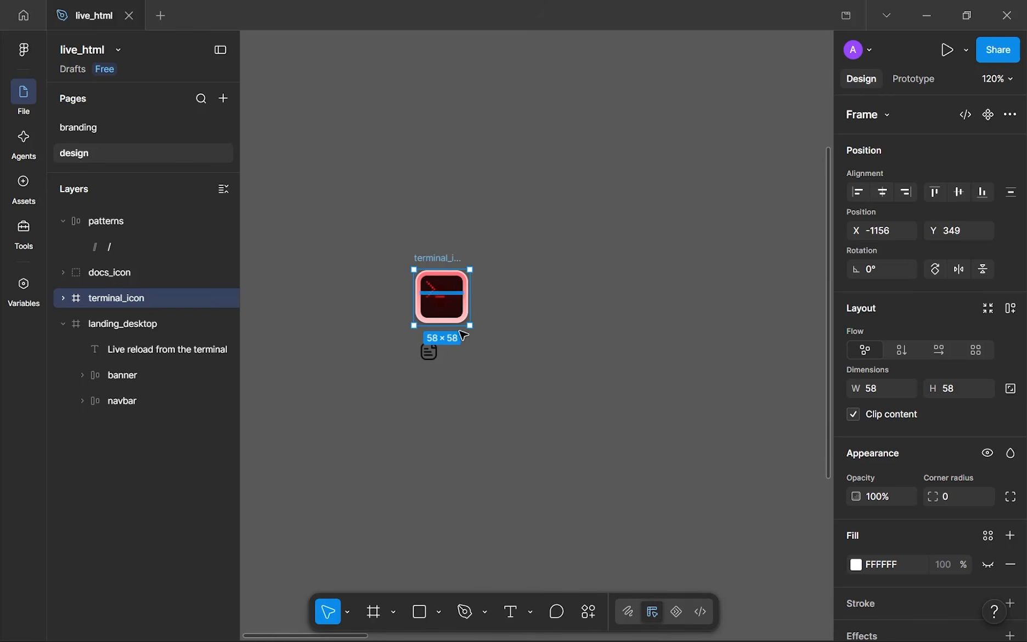
{"action": "scroll", "coordinate": [432, 213], "scroll_direction": "up", "scroll_amount": 5}
{"action": "left_click_drag", "start_coordinate": [427, 213], "coordinate": [431, 253]}
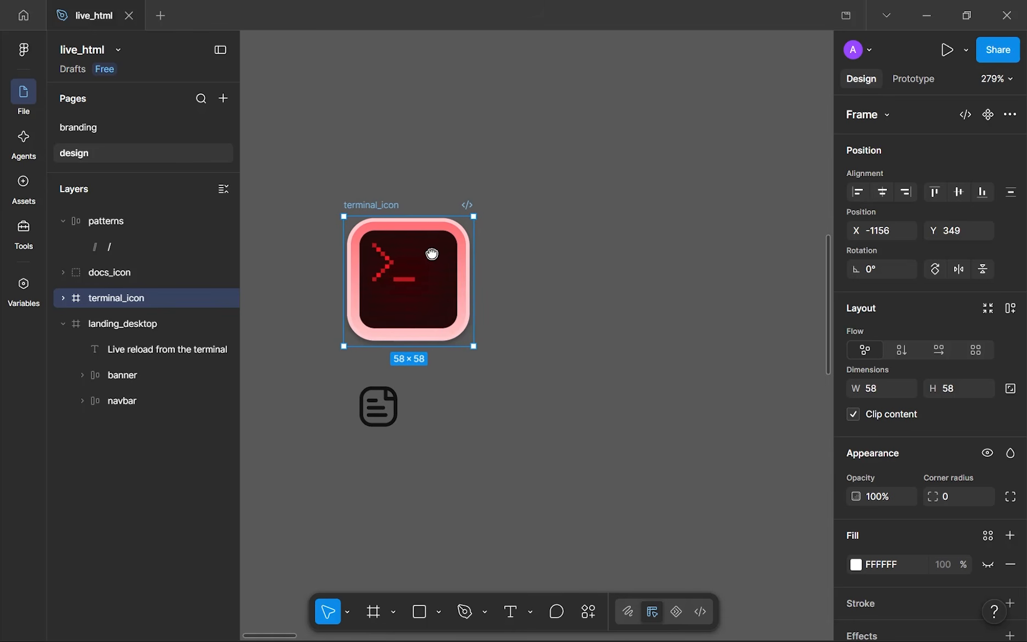
{"action": "scroll", "coordinate": [435, 256], "scroll_direction": "down", "scroll_amount": 10}
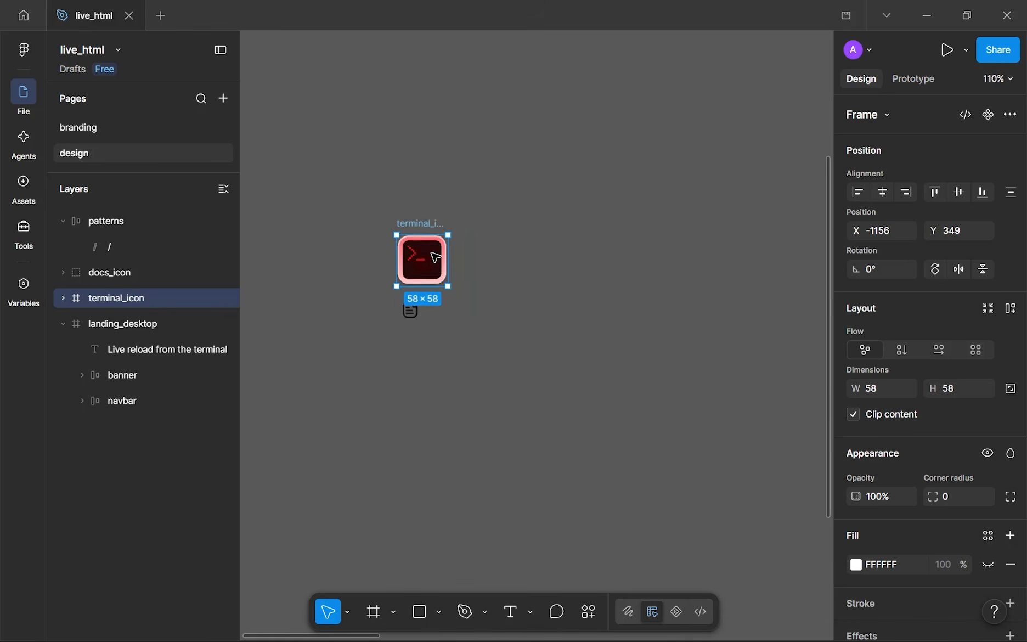
{"action": "left_click_drag", "start_coordinate": [432, 252], "coordinate": [571, 268]}
{"action": "scroll", "coordinate": [566, 271], "scroll_direction": "up", "scroll_amount": 5}
{"action": "scroll", "coordinate": [571, 268], "scroll_direction": "up", "scroll_amount": 5}
{"action": "scroll", "coordinate": [543, 271], "scroll_direction": "down", "scroll_amount": 2}
{"action": "scroll", "coordinate": [594, 290], "scroll_direction": "up", "scroll_amount": 2}
{"action": "left_click_drag", "start_coordinate": [675, 403], "coordinate": [530, 344]}
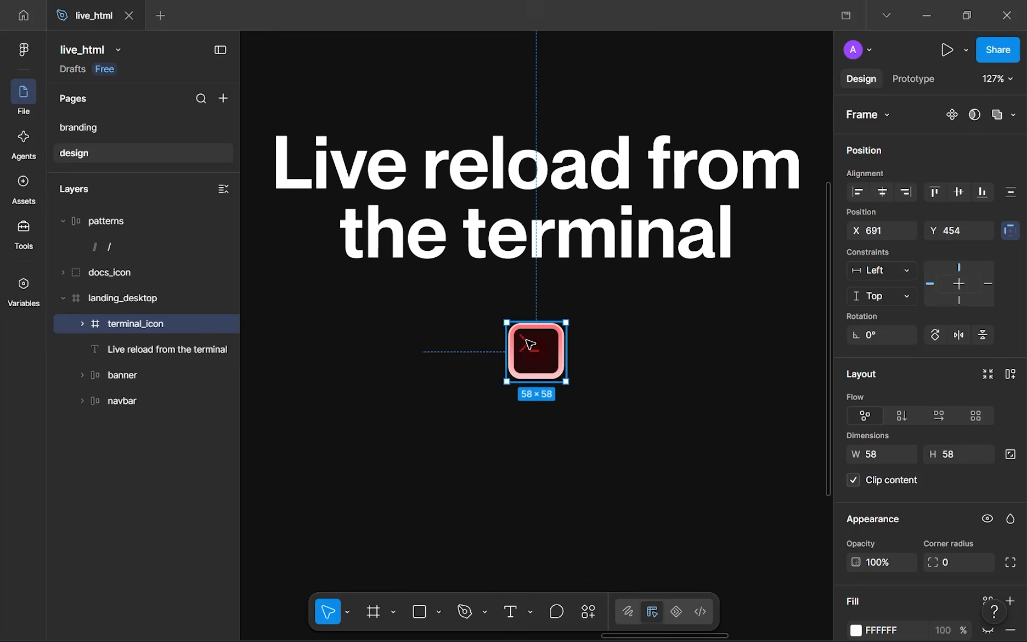
- Add several extra spaces between "the" and "terminal" in the heading to make a gap for the icon
{"action": "double_click", "coordinate": [483, 231]}
{"action": "left_click_drag", "start_coordinate": [466, 230], "coordinate": [452, 234]}
{"action": "left_click", "coordinate": [464, 240]}
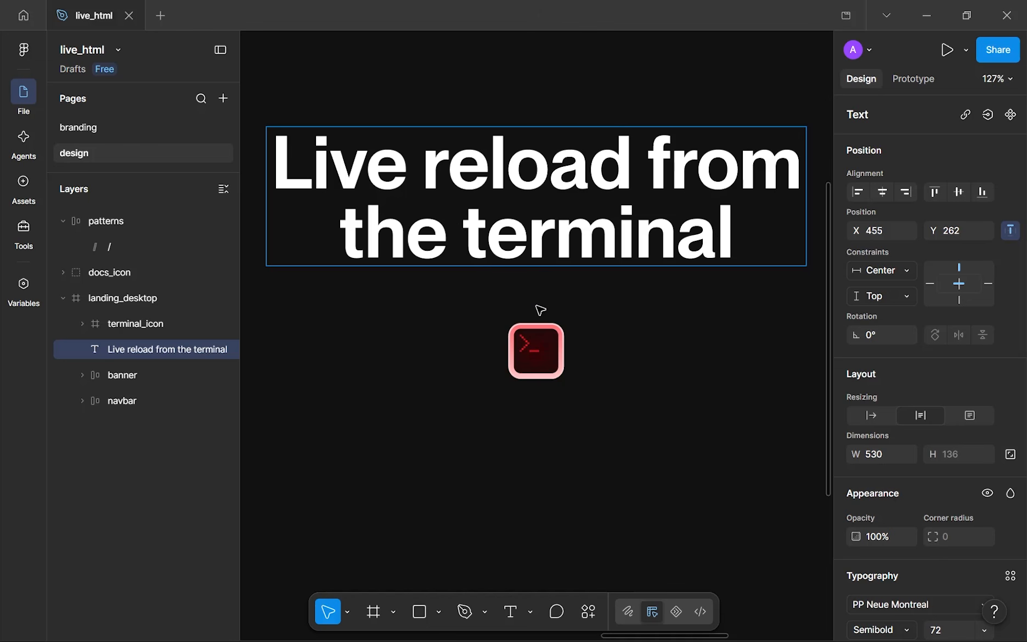
{"action": "left_click_drag", "start_coordinate": [464, 231], "coordinate": [444, 231]}
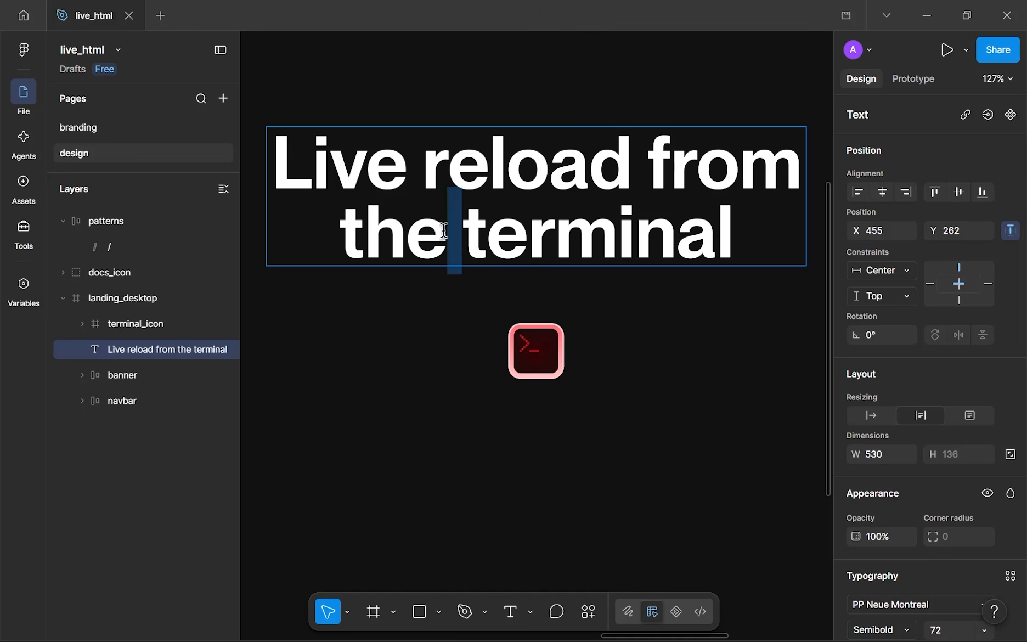
{"action": "left_click", "coordinate": [456, 228]}
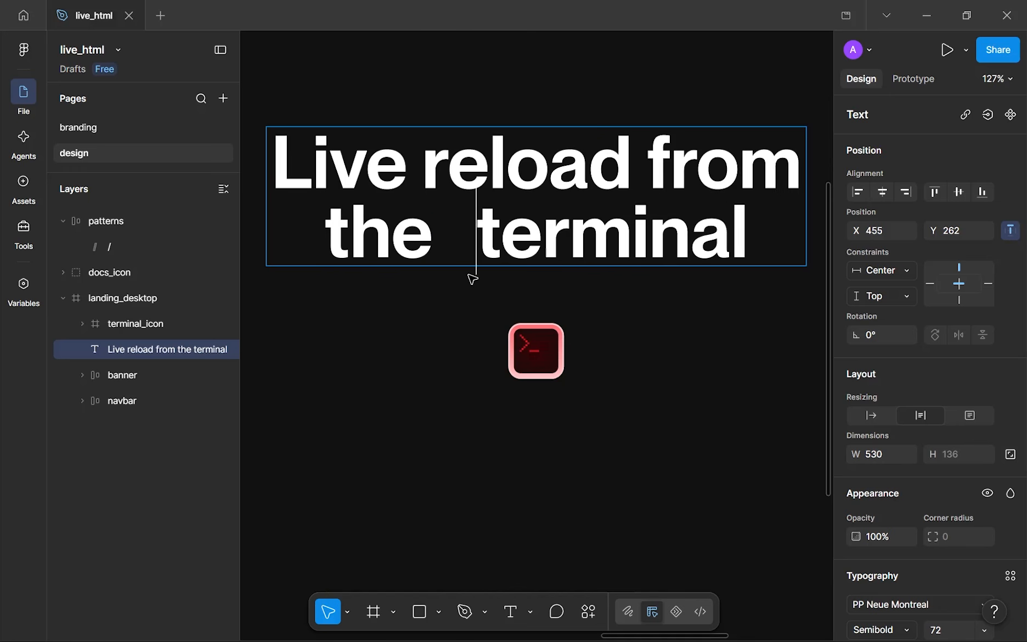
{"action": "key", "text": "shift+Left"}
{"action": "key", "text": "shift+Left"}
{"action": "key", "text": "shift+Left"}
{"action": "key", "text": "shift+Left"}
{"action": "key", "text": "shift+Left"}
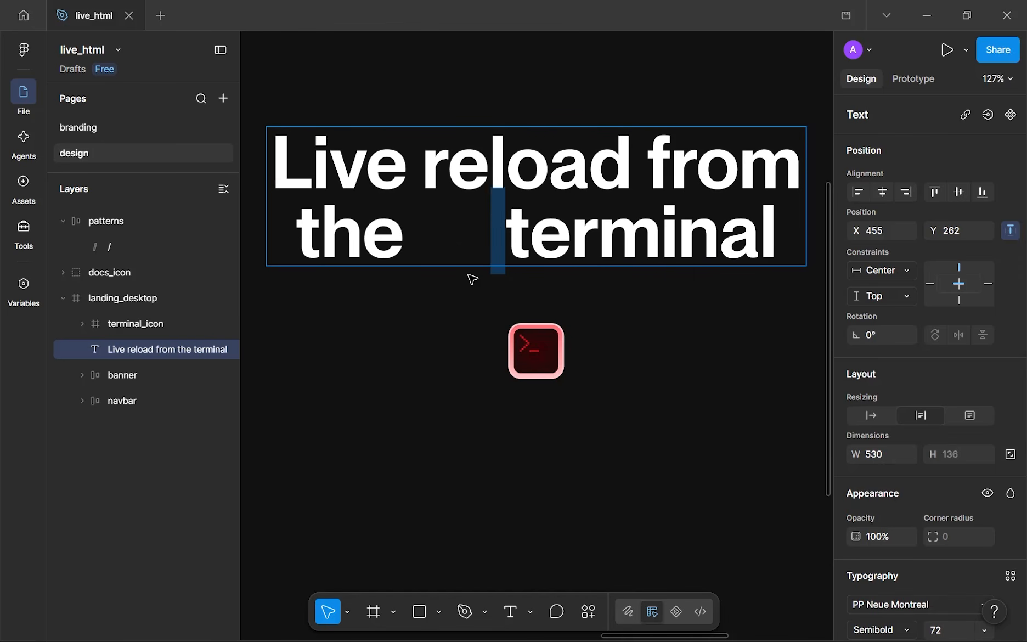
{"action": "key", "text": "shift+Left"}
{"action": "key", "text": "shift+Left"}
{"action": "key", "text": "shift+Right"}
{"action": "key", "text": "shift+Right"}
{"action": "key", "text": "Right"}
{"action": "key", "text": "Escape"}
- Place the terminal icon in the gap between "the" and "terminal" at about X 618, Y 329, rotated about -10.37°
{"action": "left_click", "coordinate": [549, 359]}
{"action": "left_click_drag", "start_coordinate": [544, 352], "coordinate": [505, 204]}
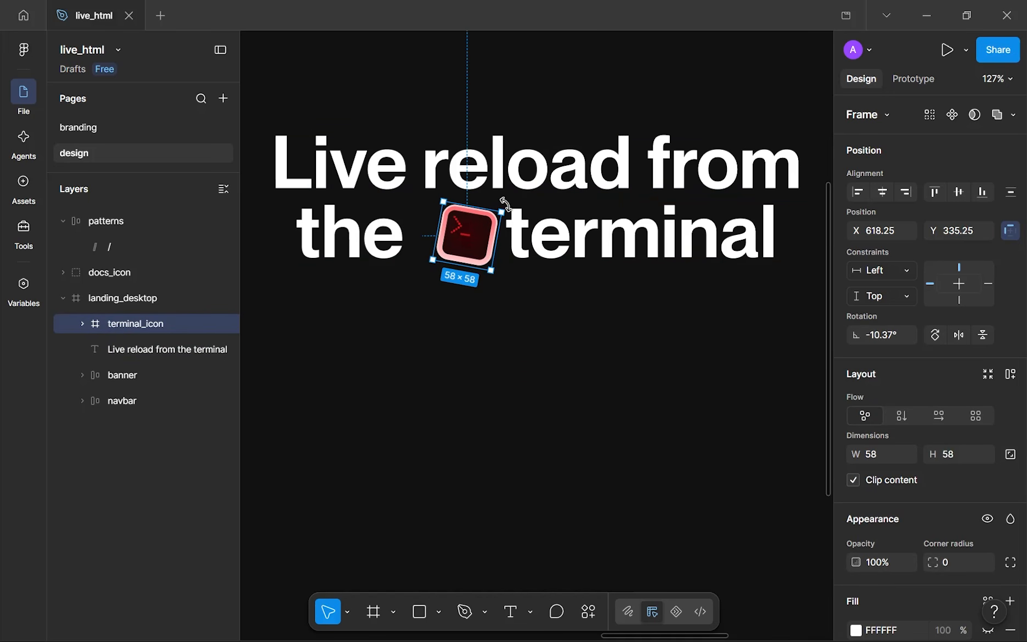
{"action": "key", "text": "Up"}
{"action": "key", "text": "Left"}
{"action": "key", "text": "Up"}
{"action": "key", "text": "Up"}
{"action": "key", "text": "Right"}
{"action": "key", "text": "Left"}
{"action": "key", "text": "Up"}
{"action": "key", "text": "Up"}
{"action": "key", "text": "Right"}
{"action": "key", "text": "Up"}
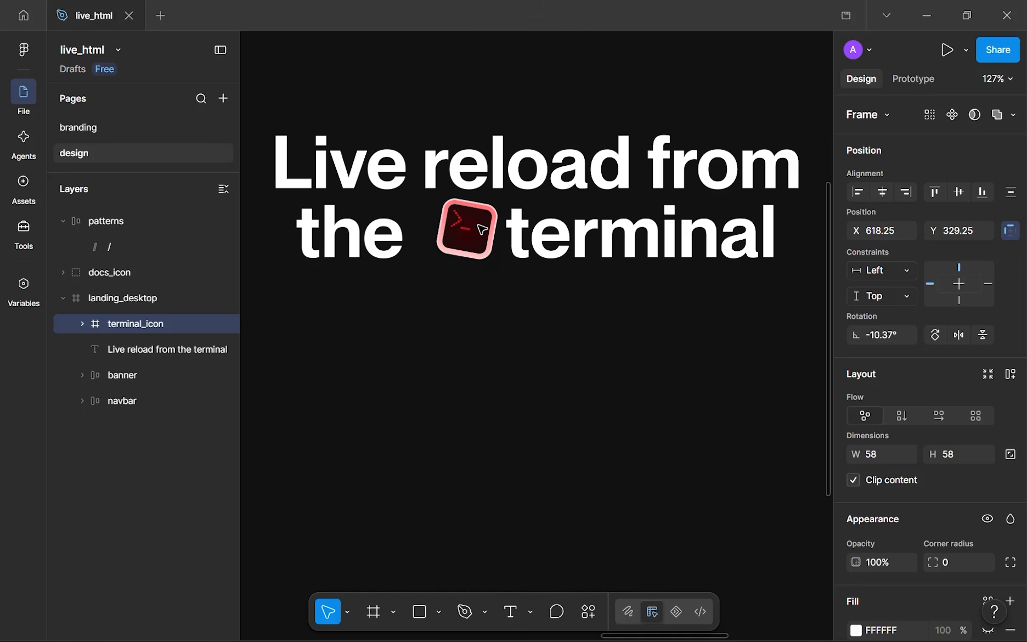
- Nudge the terminal icon slightly down and closer to the word "the"
{"action": "key", "text": "Left"}
{"action": "key", "text": "Left"}
{"action": "key", "text": "Down"}
{"action": "key", "text": "Down"}
{"action": "key", "text": "Left"}
{"action": "key", "text": "Left"}
{"action": "key", "text": "Down"}
{"action": "key", "text": "Left"}
{"action": "key", "text": "Left"}
{"action": "key", "text": "Left"}
{"action": "key", "text": "Left"}
{"action": "key", "text": "Up"}
{"action": "key", "text": "Left"}
{"action": "key", "text": "Left"}
{"action": "key", "text": "Left"}
- Delete the surplus spaces between the terminal icon and the word "terminal" in the heading
{"action": "left_click", "coordinate": [497, 234]}
{"action": "left_click", "coordinate": [506, 240]}
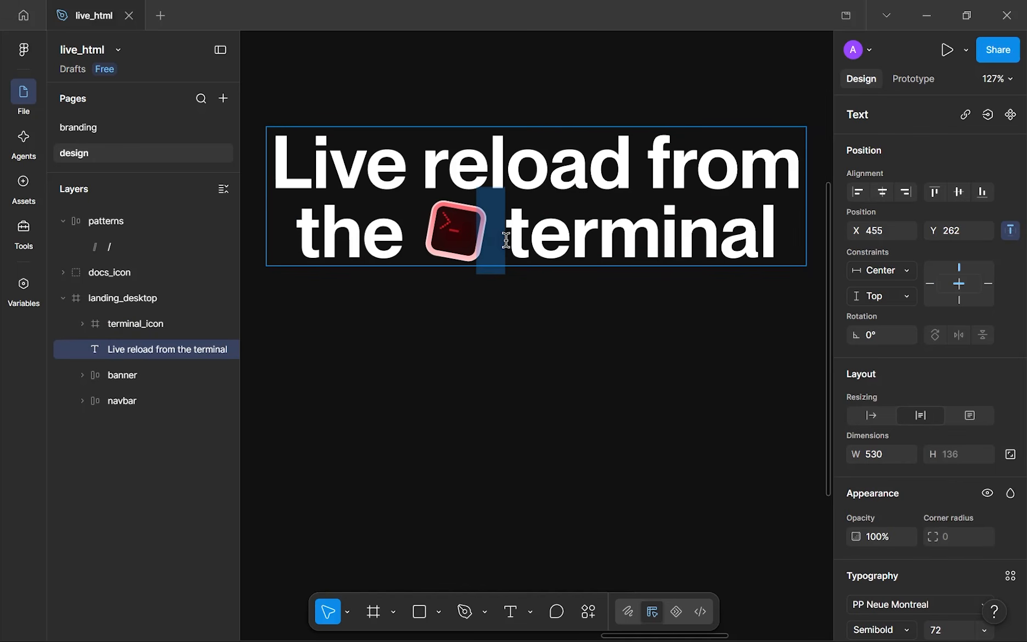
{"action": "key", "text": "BackSpace"}
{"action": "key", "text": "Escape"}
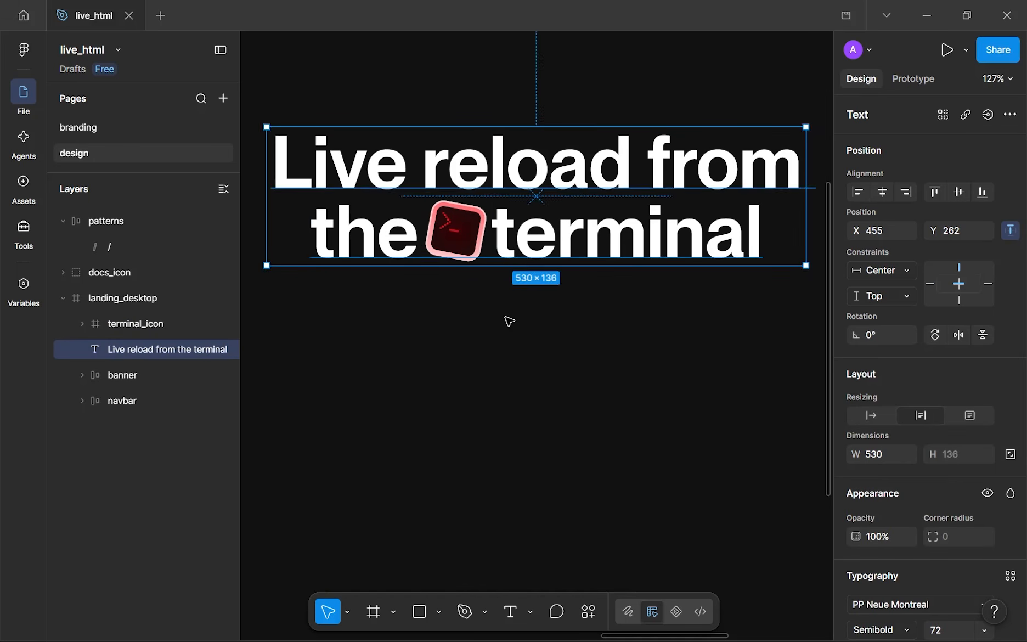
- Fine-tune the terminal icon's position within the tightened gap to X 608.25, Y 331.25
{"action": "left_click", "coordinate": [444, 228]}
{"action": "key", "text": "Down"}
{"action": "key", "text": "Down"}
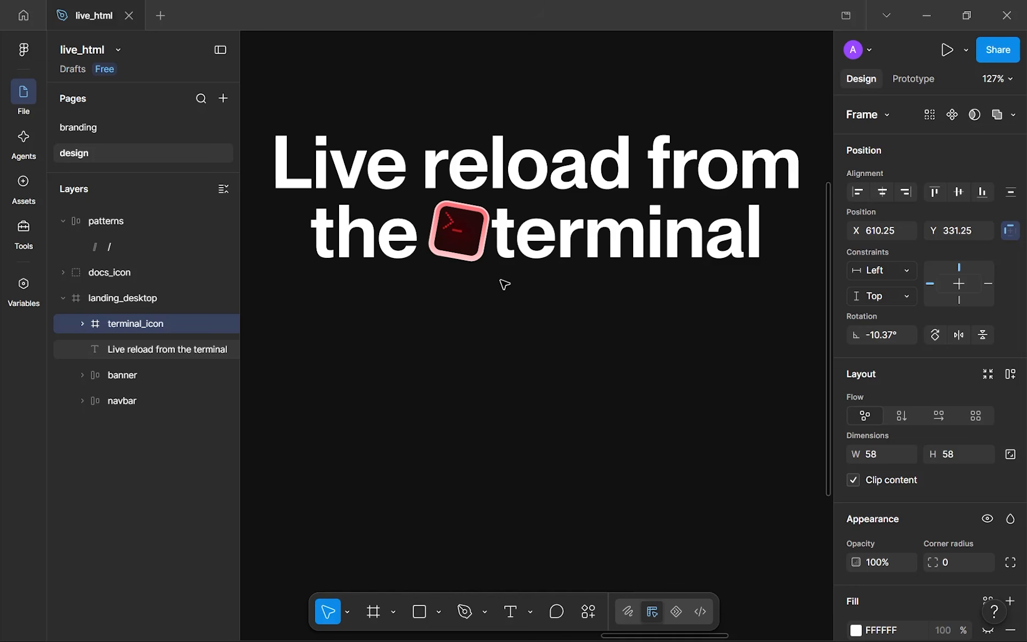
{"action": "key", "text": "Up"}
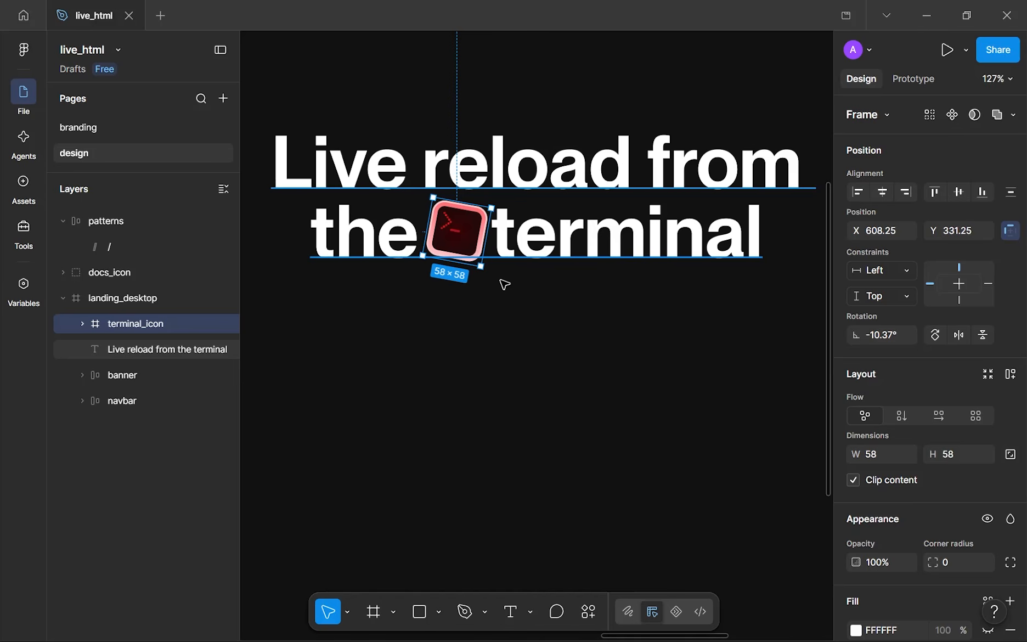
{"action": "left_click", "coordinate": [501, 280]}
{"action": "scroll", "coordinate": [500, 280], "scroll_direction": "down", "scroll_amount": 3}
{"action": "left_click", "coordinate": [611, 325]}
{"action": "scroll", "coordinate": [611, 325], "scroll_direction": "down", "scroll_amount": 2}
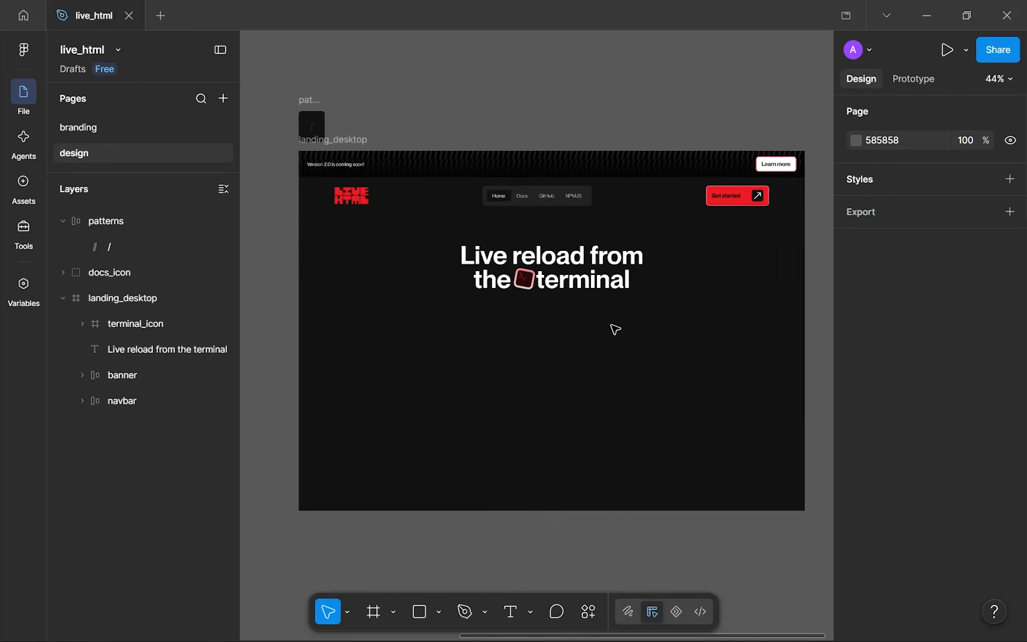
{"action": "scroll", "coordinate": [613, 328], "scroll_direction": "up", "scroll_amount": 2}
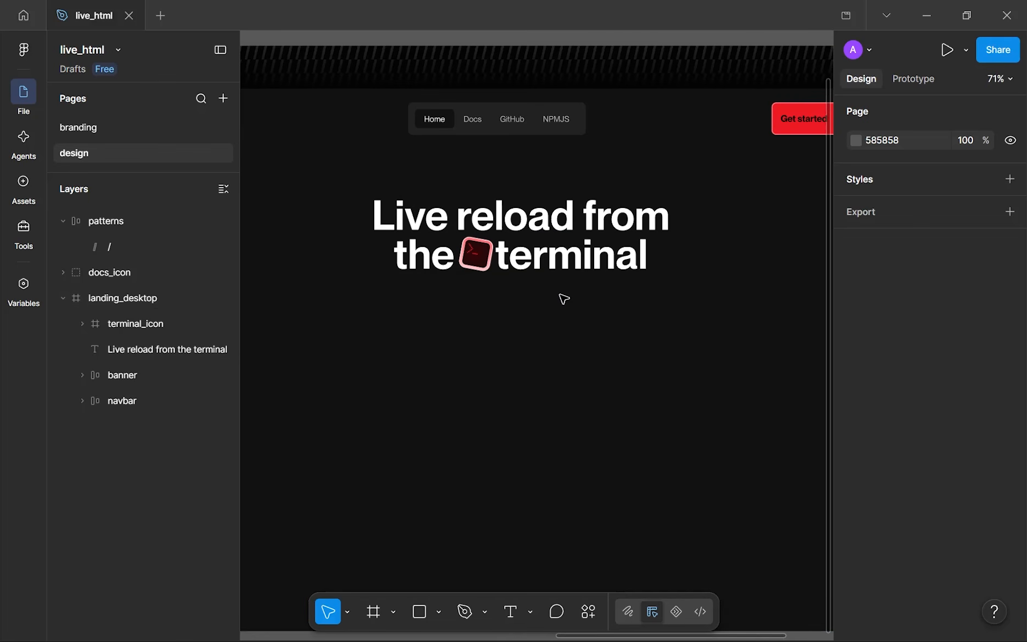
- Group the heading text with the terminal icon and rename the group headline
{"action": "left_click_drag", "start_coordinate": [331, 202], "coordinate": [672, 317]}
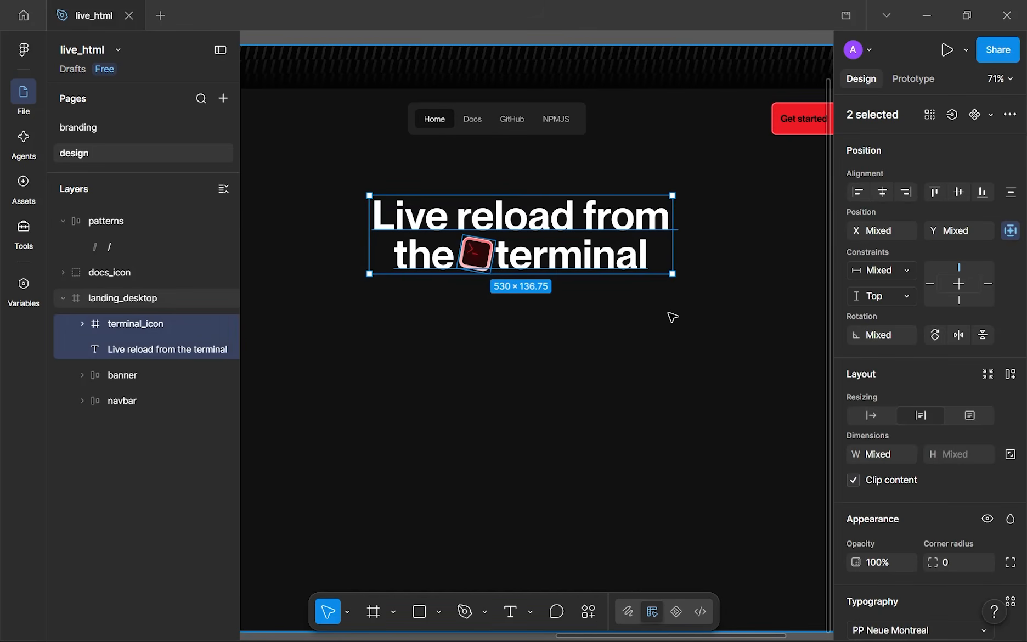
{"action": "key", "text": "ctrl+g"}
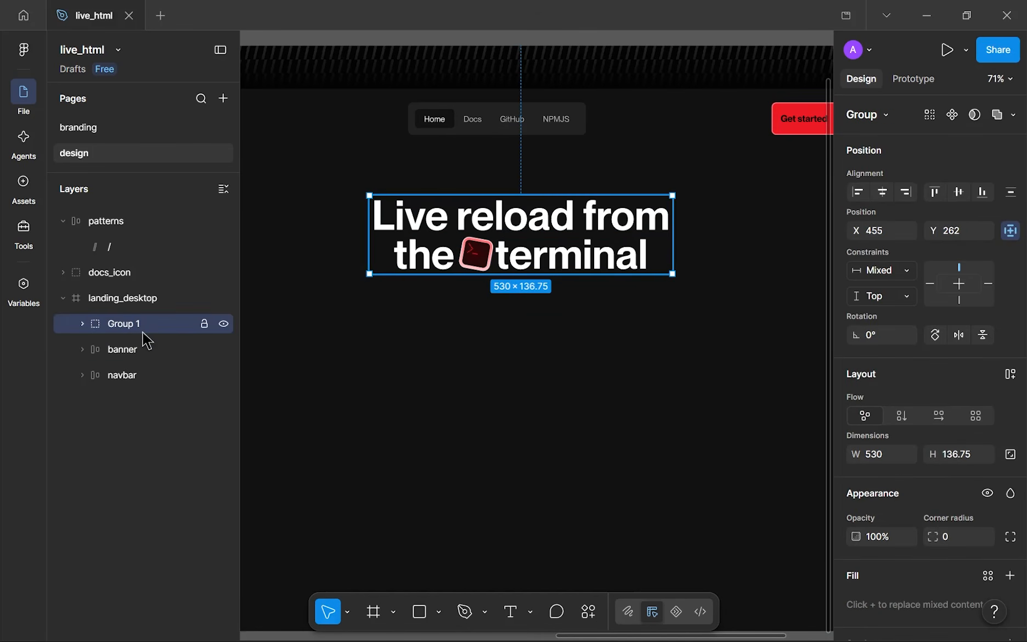
{"action": "double_click", "coordinate": [123, 324]}
{"action": "type", "text": "head"}
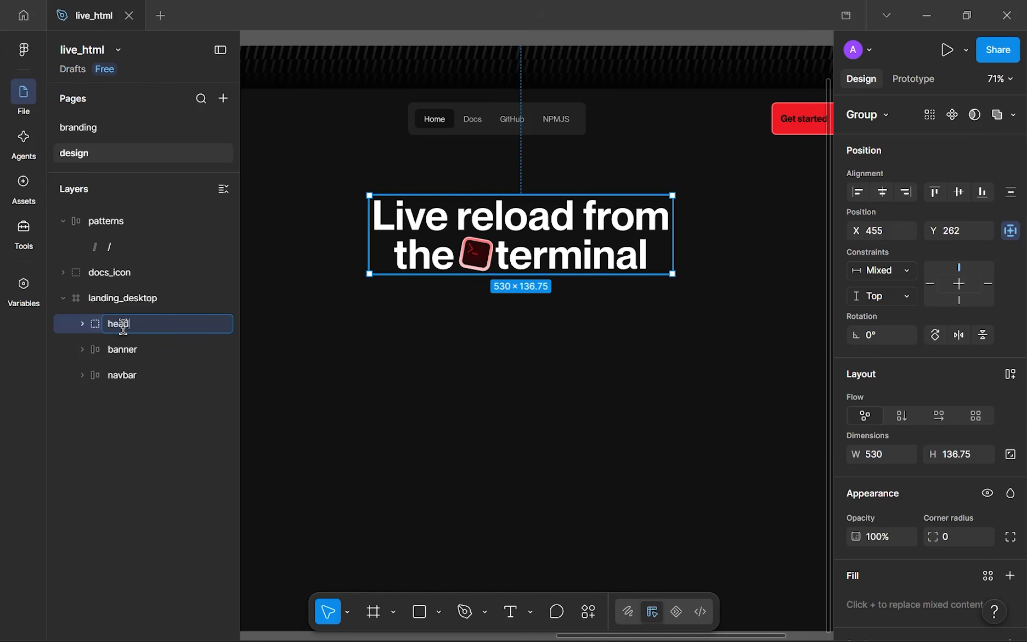
{"action": "type", "text": "line"}
{"action": "key", "text": "Return"}
{"action": "left_click", "coordinate": [533, 353]}
{"action": "key", "text": "shift+1"}
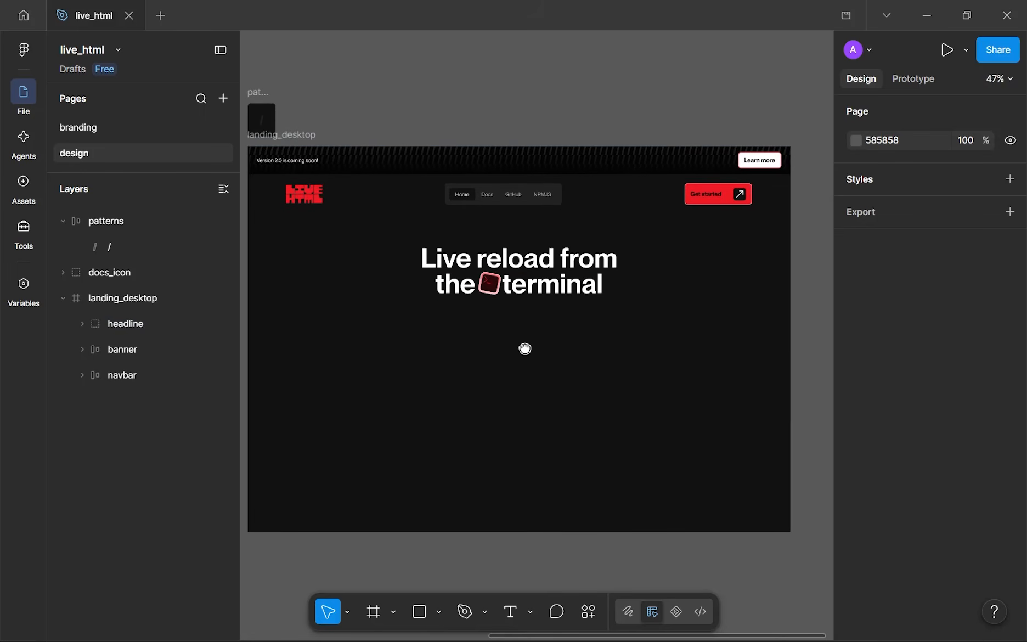
- Duplicate the navbar's Docs text below the headline at about X 491, Y 481, and widen its box to about 422
{"action": "scroll", "coordinate": [535, 270], "scroll_direction": "up", "scroll_amount": 5}
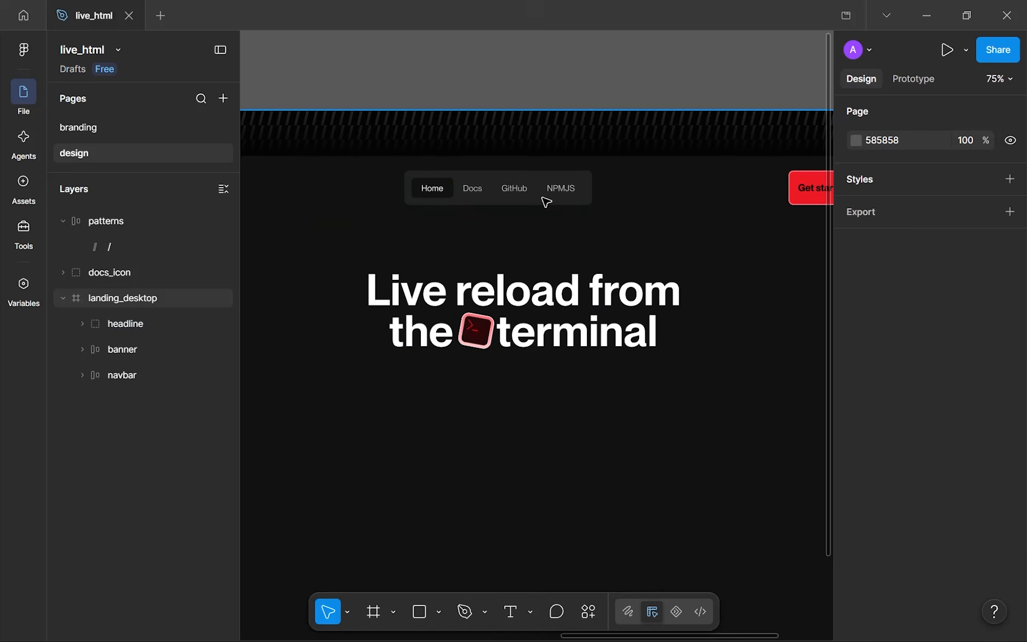
{"action": "left_click", "coordinate": [473, 190], "text": "ctrl"}
{"action": "scroll", "coordinate": [483, 173], "scroll_direction": "down", "scroll_amount": 3}
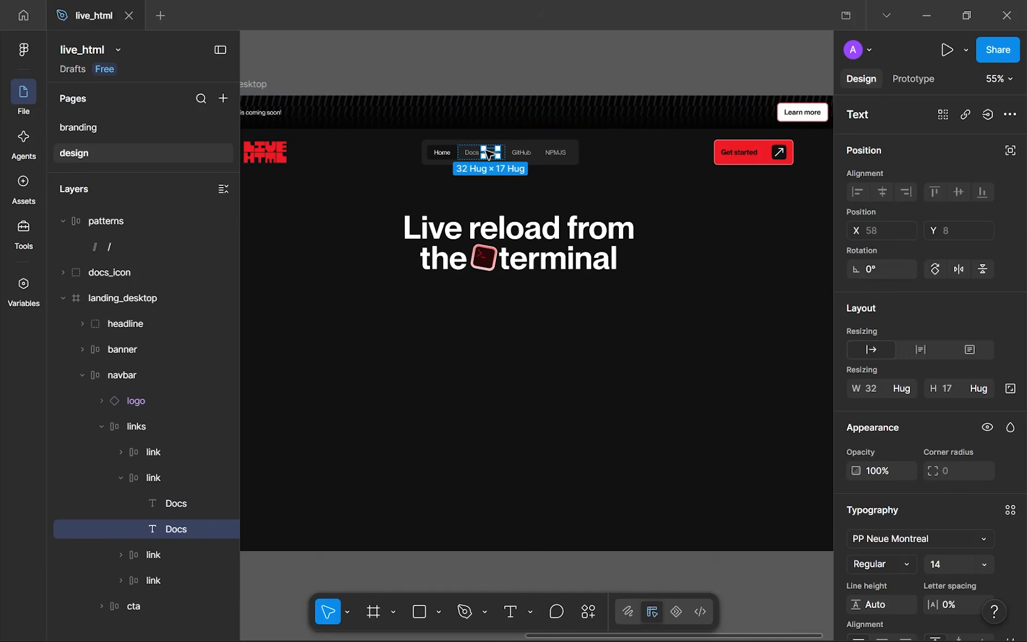
{"action": "left_click_drag", "start_coordinate": [490, 153], "coordinate": [426, 314]}
{"action": "scroll", "coordinate": [427, 314], "scroll_direction": "up", "scroll_amount": 4}
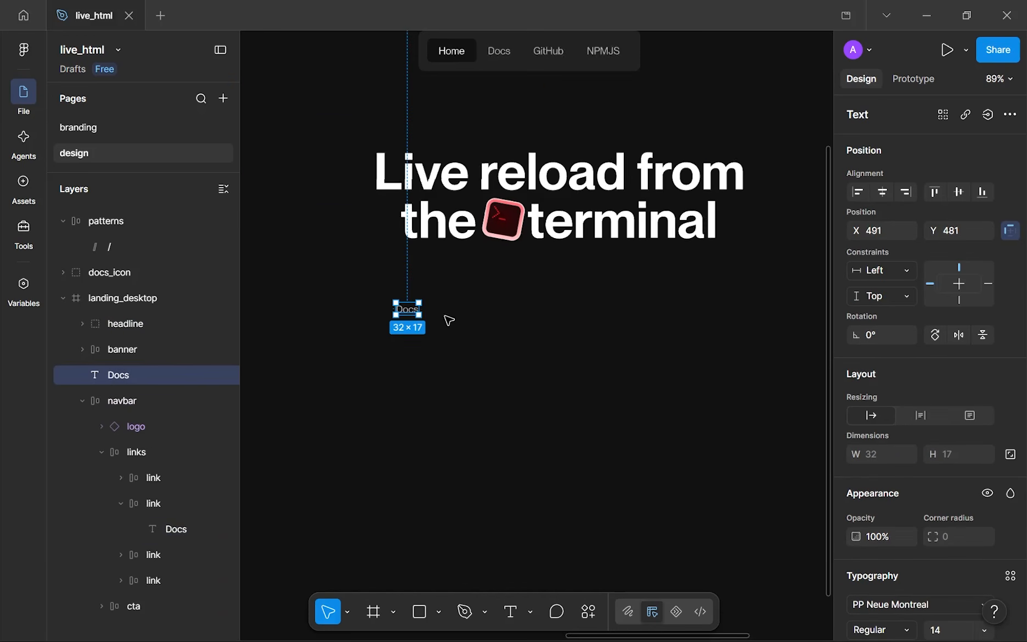
{"action": "left_click_drag", "start_coordinate": [424, 308], "coordinate": [697, 309]}
- Replace the duplicated text with "Host your current HTML working directory on localhost and with live reload upon any changes."
{"action": "double_click", "coordinate": [417, 313]}
{"action": "scroll", "coordinate": [476, 378], "scroll_direction": "up", "scroll_amount": 5}
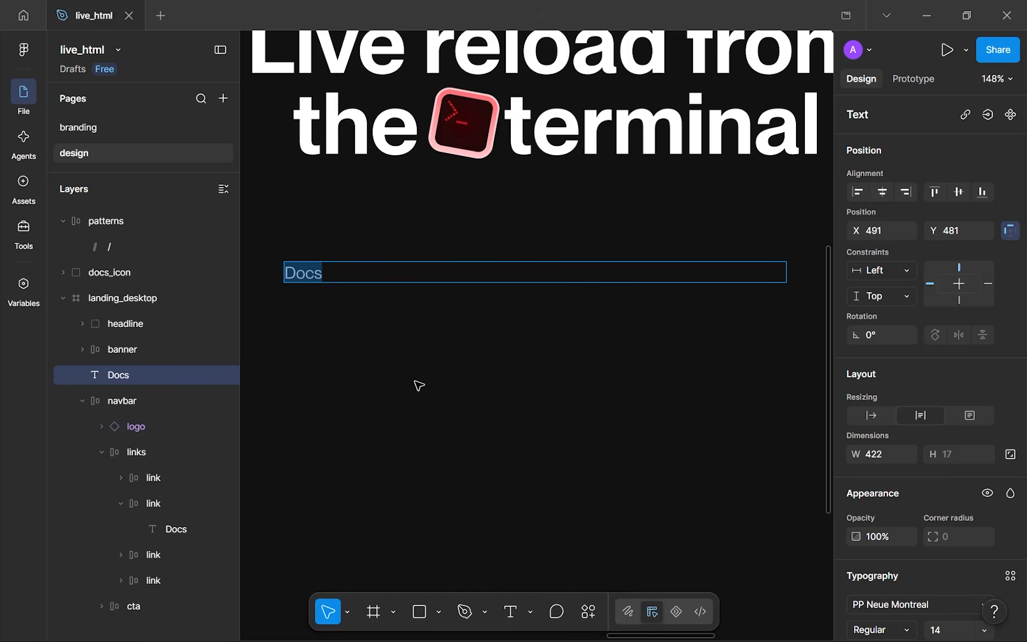
{"action": "scroll", "coordinate": [418, 386], "scroll_direction": "up", "scroll_amount": 3}
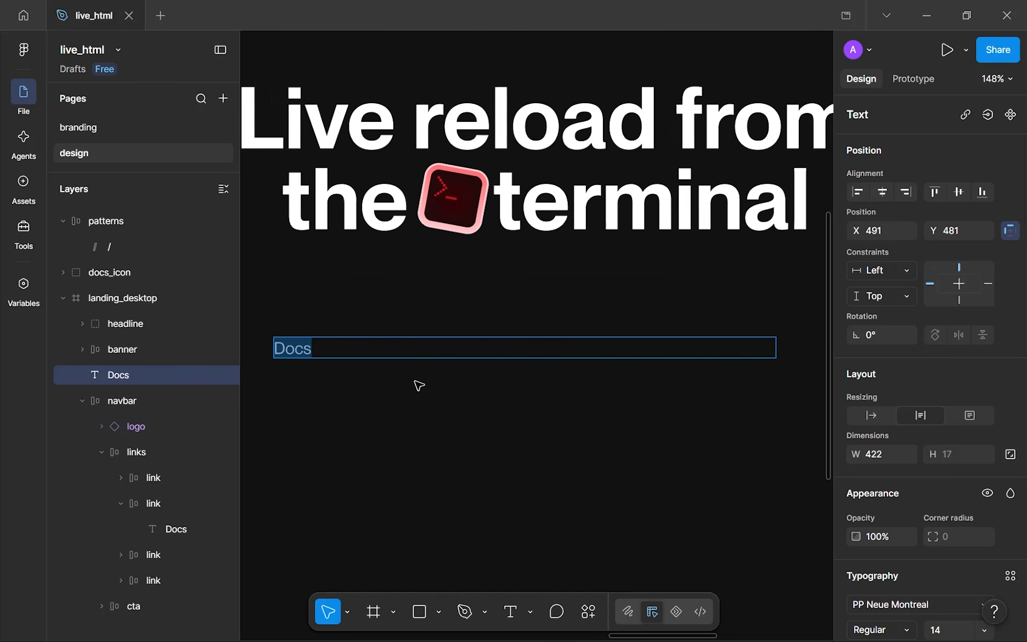
{"action": "scroll", "coordinate": [419, 385], "scroll_direction": "down", "scroll_amount": 1}
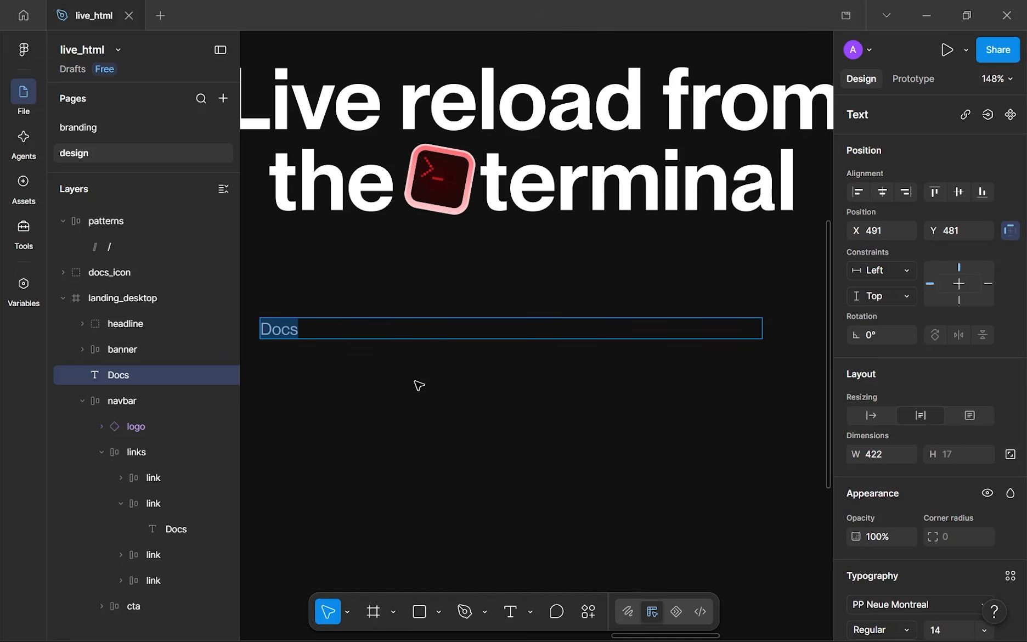
{"action": "type", "text": "h"}
{"action": "key", "text": "BackSpace"}
{"action": "type", "text": "H"}
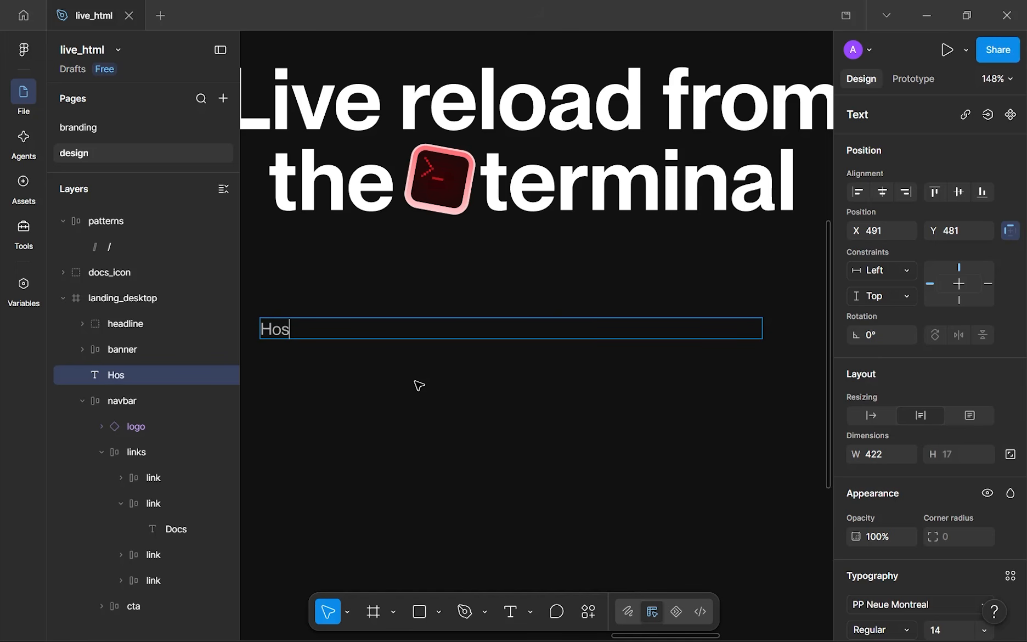
{"action": "type", "text": "ost your current HTML working directory on lo"}
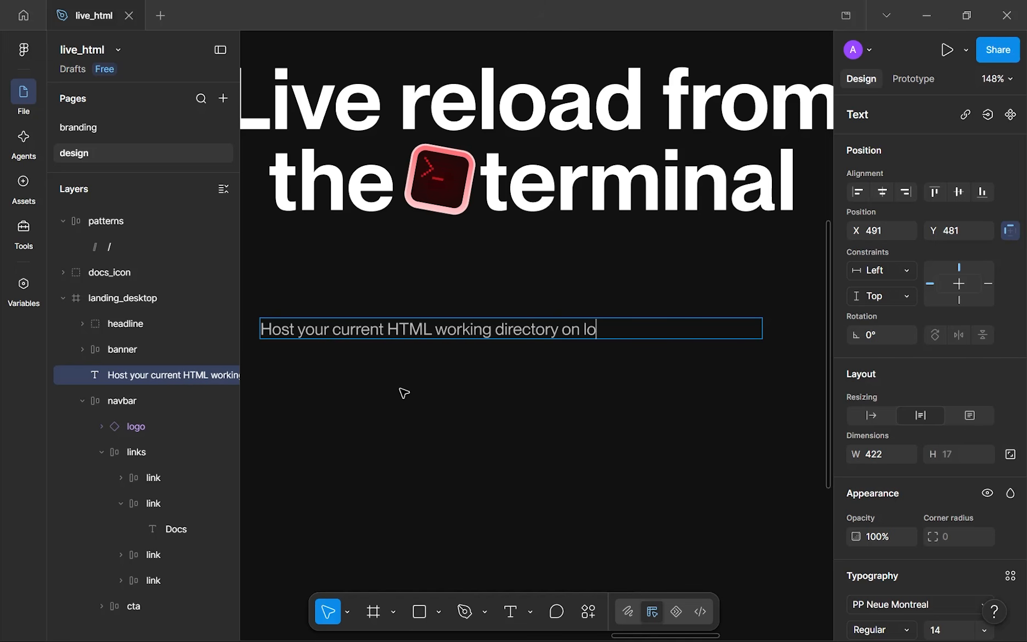
{"action": "type", "text": "calhost and with"}
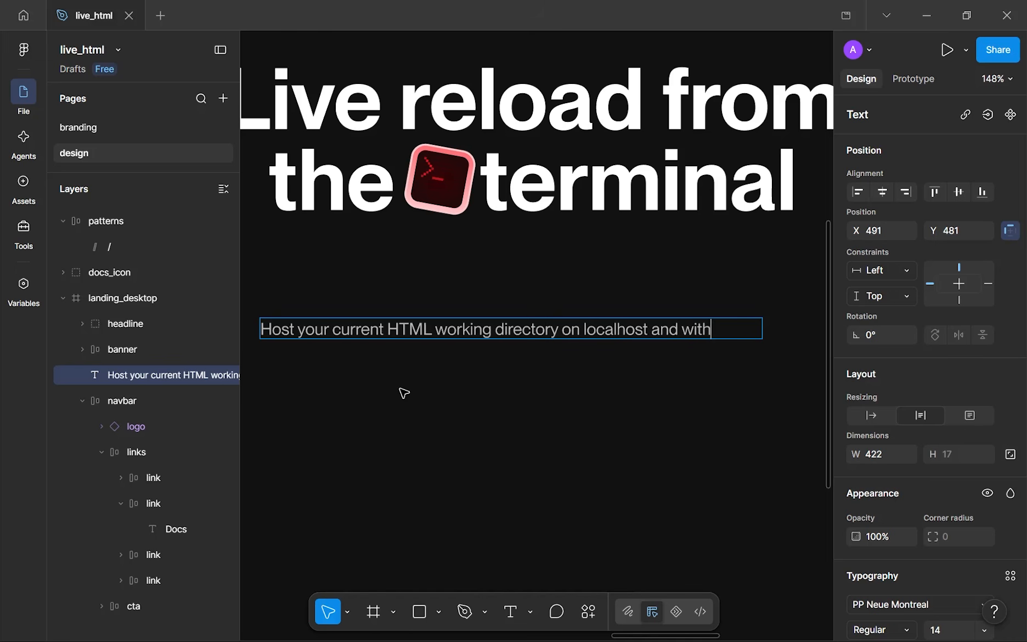
{"action": "type", "text": "rela"}
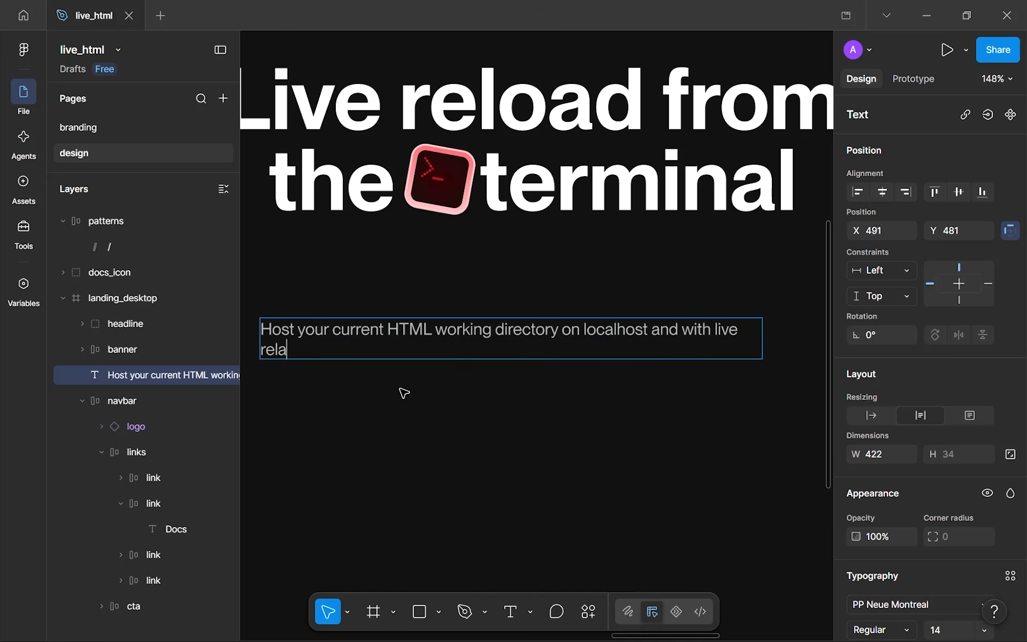
{"action": "key", "text": "BackSpace"}
{"action": "type", "text": "oad upon any changes."}
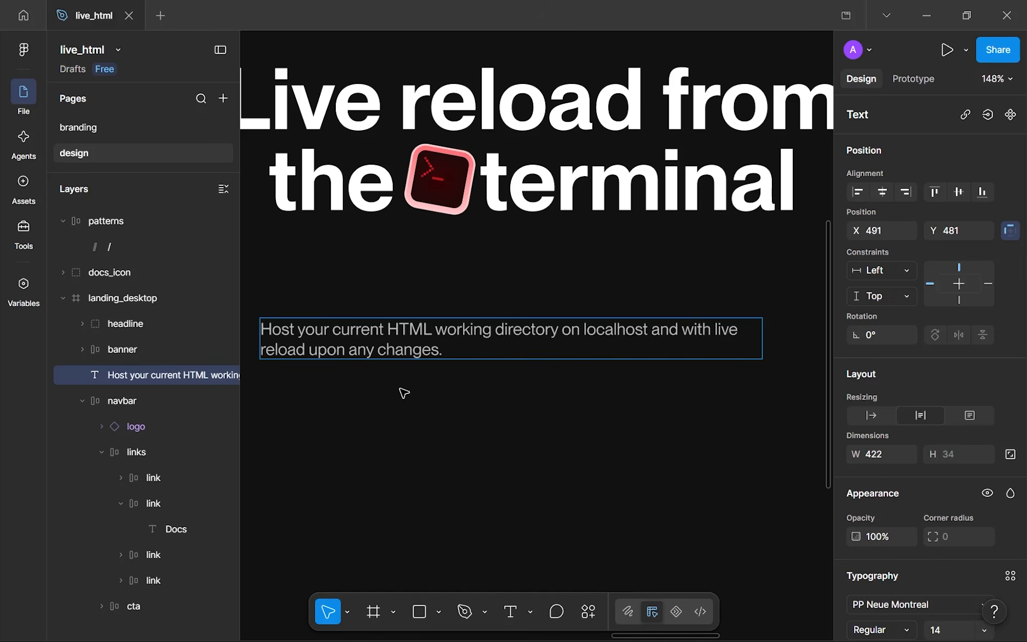
{"action": "key", "text": "Escape"}
{"action": "scroll", "coordinate": [849, 459], "scroll_direction": "down", "scroll_amount": 3}
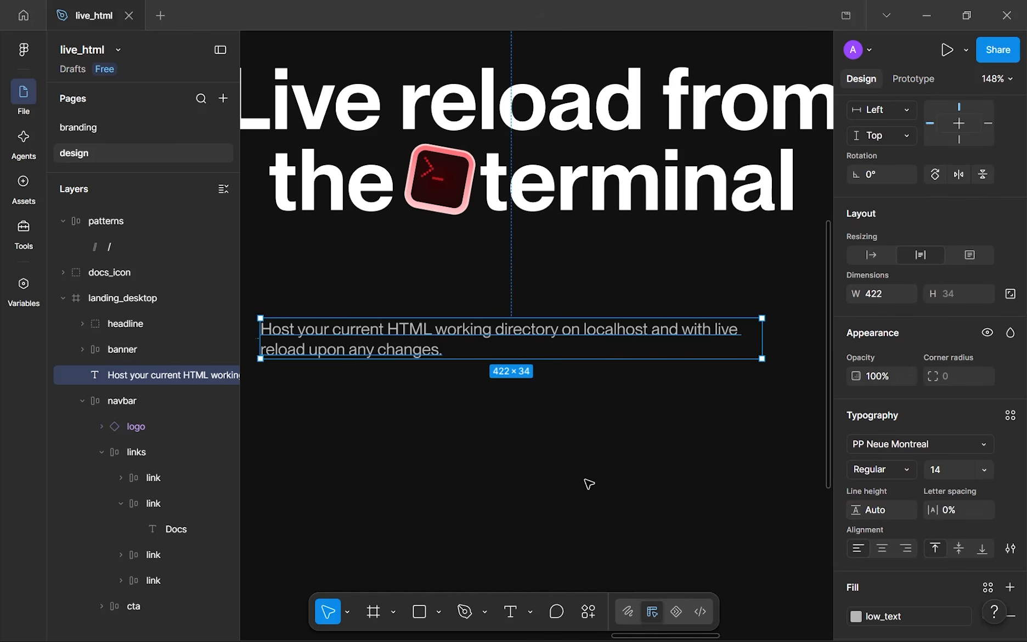
- Narrow the description's text box to about 331 wide and centre-align its text
{"action": "scroll", "coordinate": [590, 484], "scroll_direction": "down", "scroll_amount": 5}
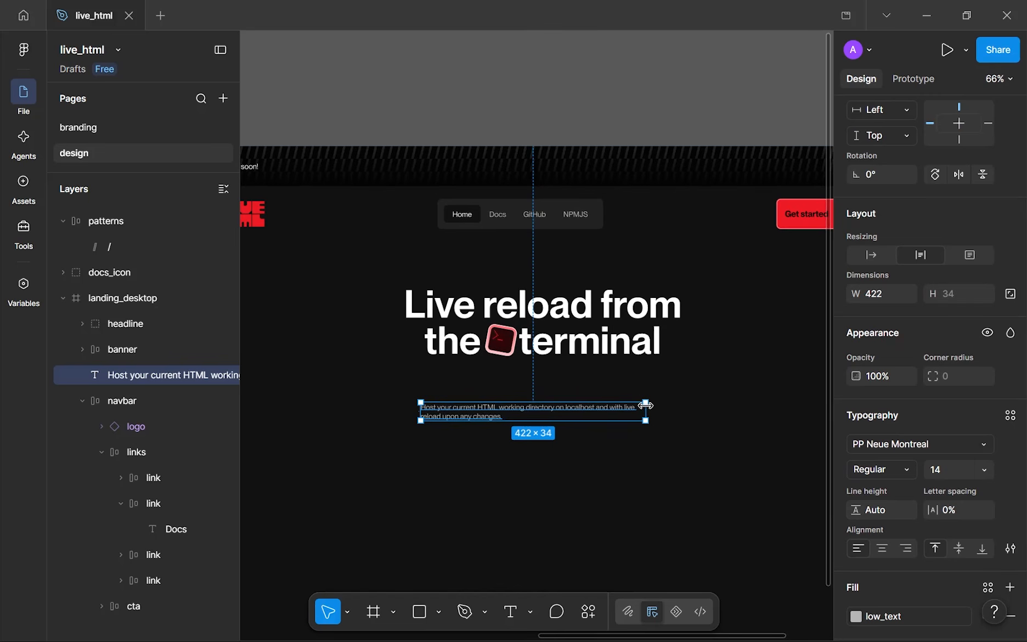
{"action": "left_click_drag", "start_coordinate": [648, 412], "coordinate": [590, 421]}
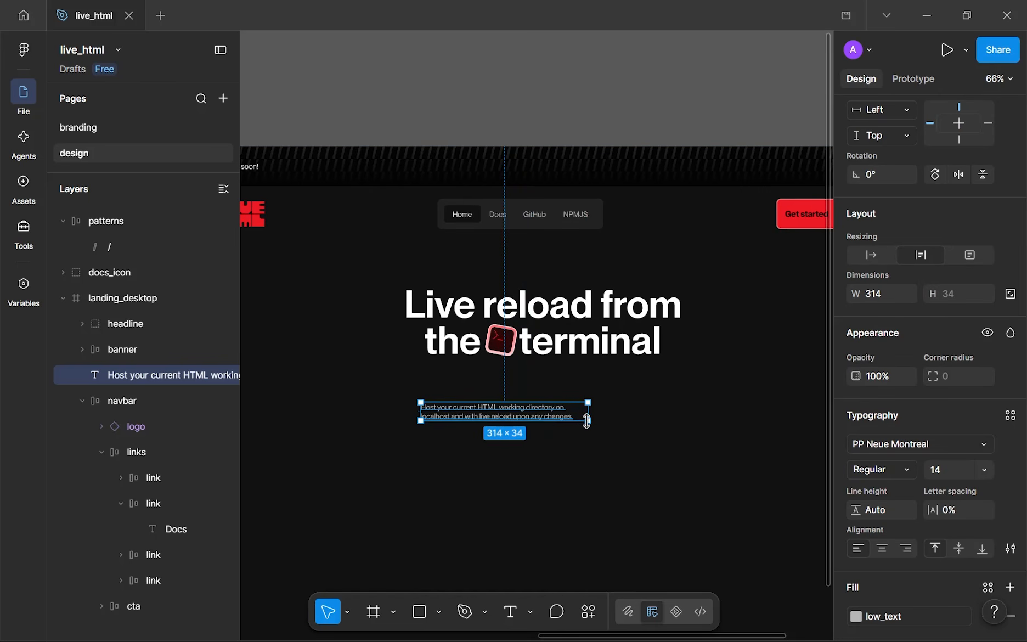
{"action": "scroll", "coordinate": [586, 420], "scroll_direction": "up", "scroll_amount": 4}
{"action": "scroll", "coordinate": [521, 403], "scroll_direction": "down", "scroll_amount": 3}
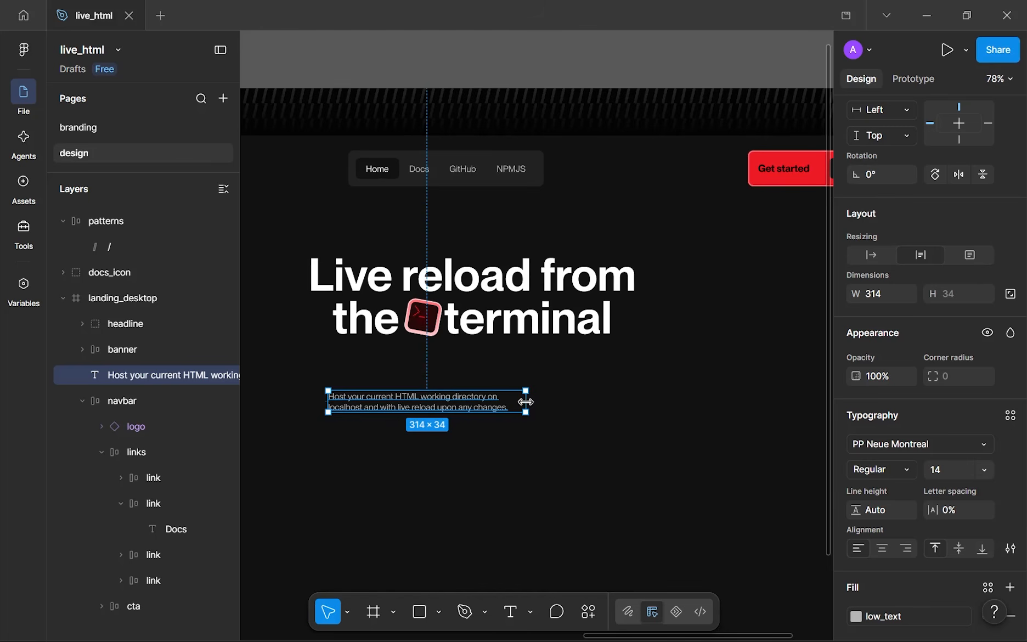
{"action": "left_click_drag", "start_coordinate": [526, 402], "coordinate": [534, 408]}
{"action": "left_click", "coordinate": [882, 549]}
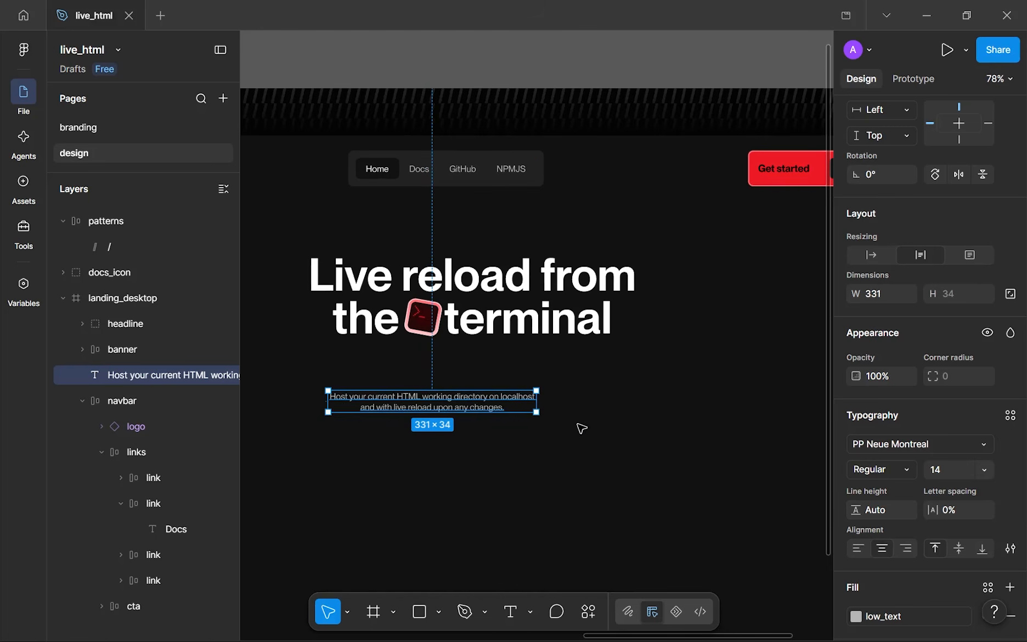
- Move the description up and across so it sits closer beneath the headline
{"action": "left_click_drag", "start_coordinate": [463, 407], "coordinate": [503, 383]}
{"action": "left_click", "coordinate": [470, 449]}
{"action": "scroll", "coordinate": [490, 386], "scroll_direction": "down", "scroll_amount": 3}
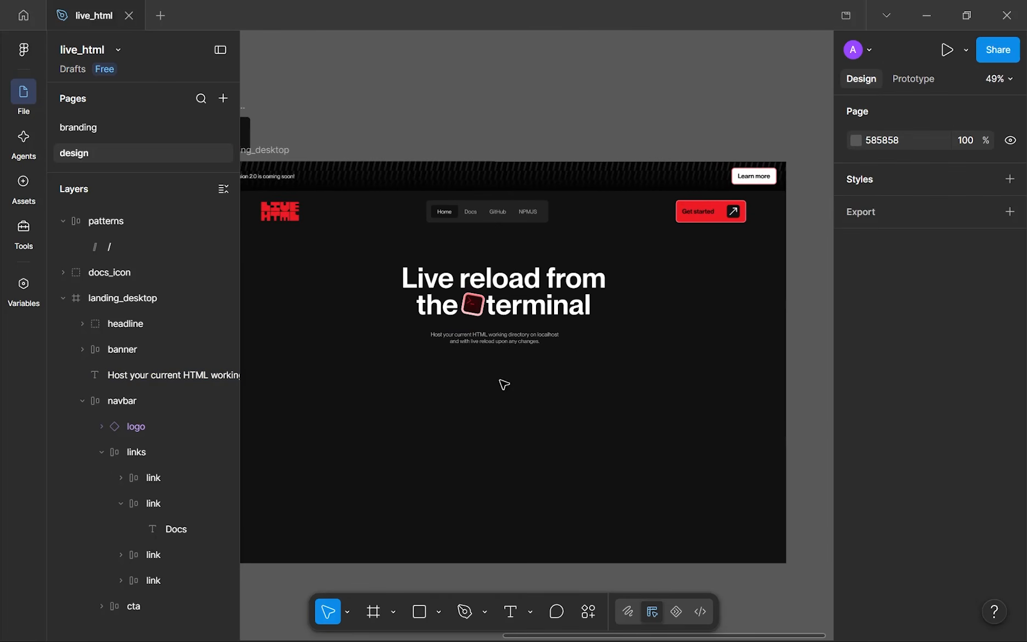
- Wrap the headline group and the description in an auto layout frame and rename it content
{"action": "left_click", "coordinate": [497, 318]}
{"action": "left_click", "coordinate": [490, 337], "text": "shift"}
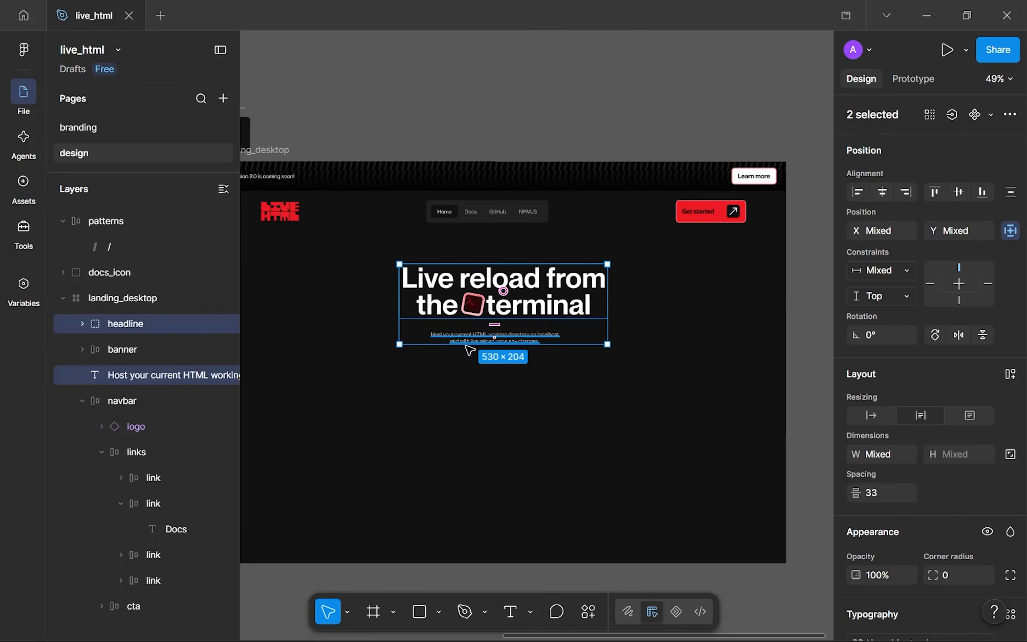
{"action": "key", "text": "shift+a"}
{"action": "double_click", "coordinate": [126, 323]}
{"action": "type", "text": "content"}
{"action": "key", "text": "Return"}
{"action": "left_click", "coordinate": [83, 376]}
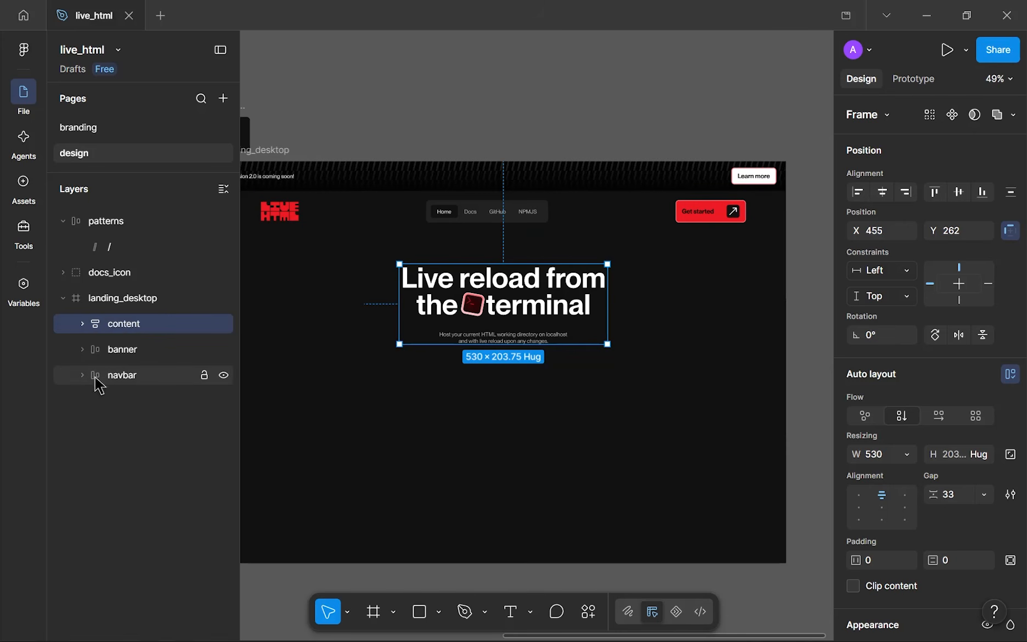
- Move the content frame down to Y 293 and set its auto layout gap to 32
{"action": "left_click_drag", "start_coordinate": [501, 314], "coordinate": [499, 327]}
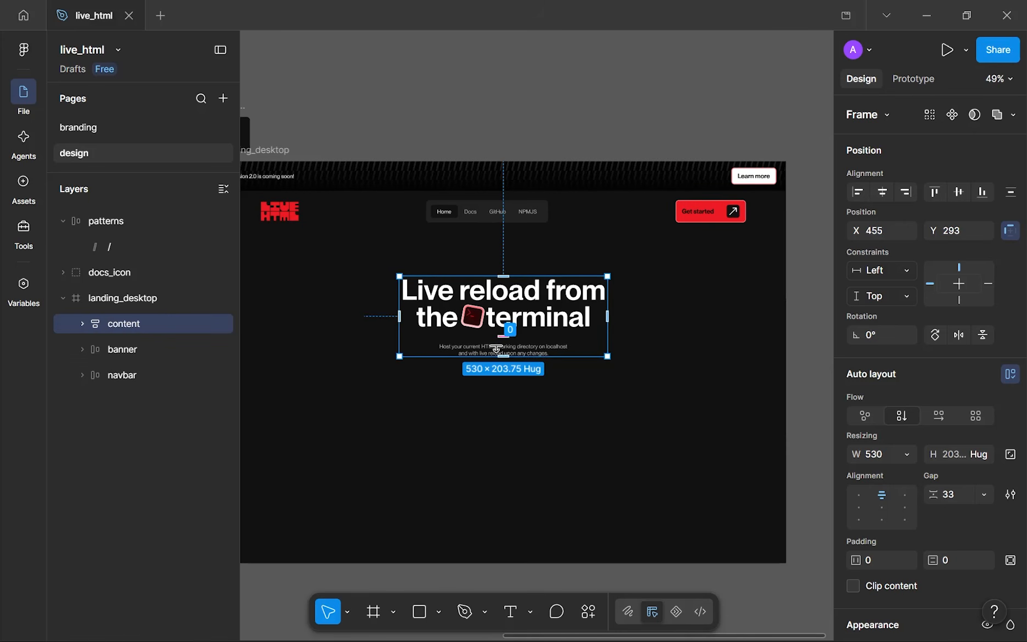
{"action": "scroll", "coordinate": [537, 409], "scroll_direction": "up", "scroll_amount": 2, "text": "ctrl"}
{"action": "left_click", "coordinate": [958, 494]}
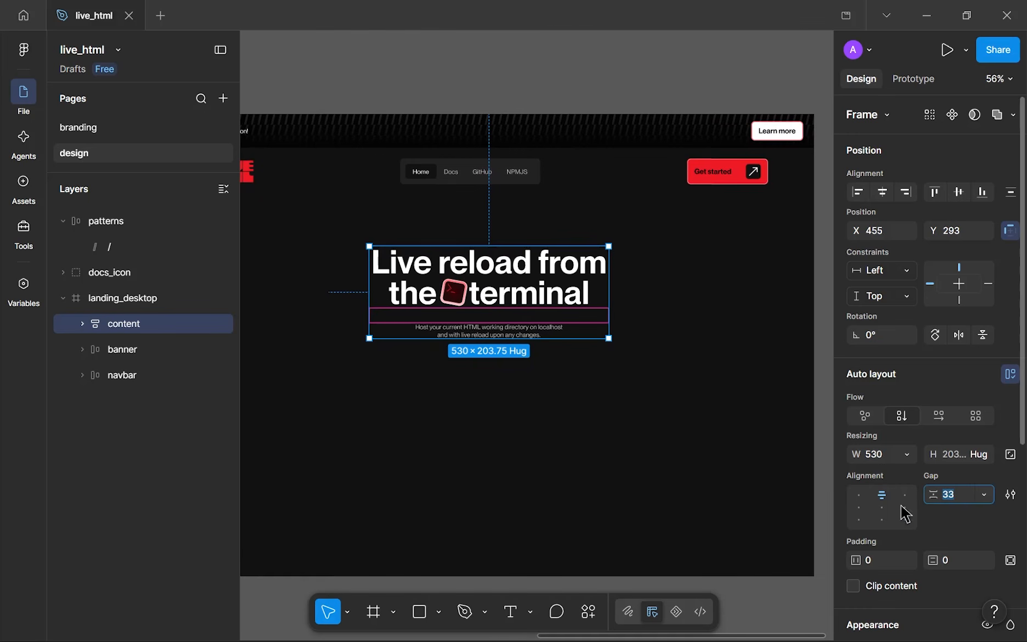
{"action": "type", "text": "32"}
{"action": "left_click", "coordinate": [661, 491]}
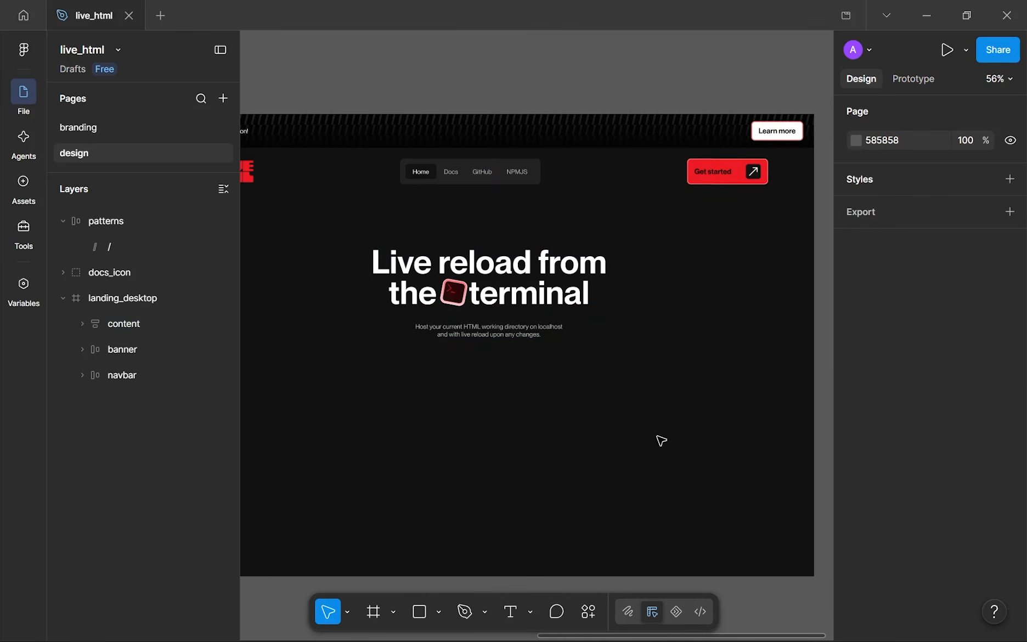
{"action": "scroll", "coordinate": [664, 428], "scroll_direction": "down", "scroll_amount": 3, "text": "ctrl"}
{"action": "scroll", "coordinate": [650, 401], "scroll_direction": "up", "scroll_amount": 2, "text": "ctrl"}
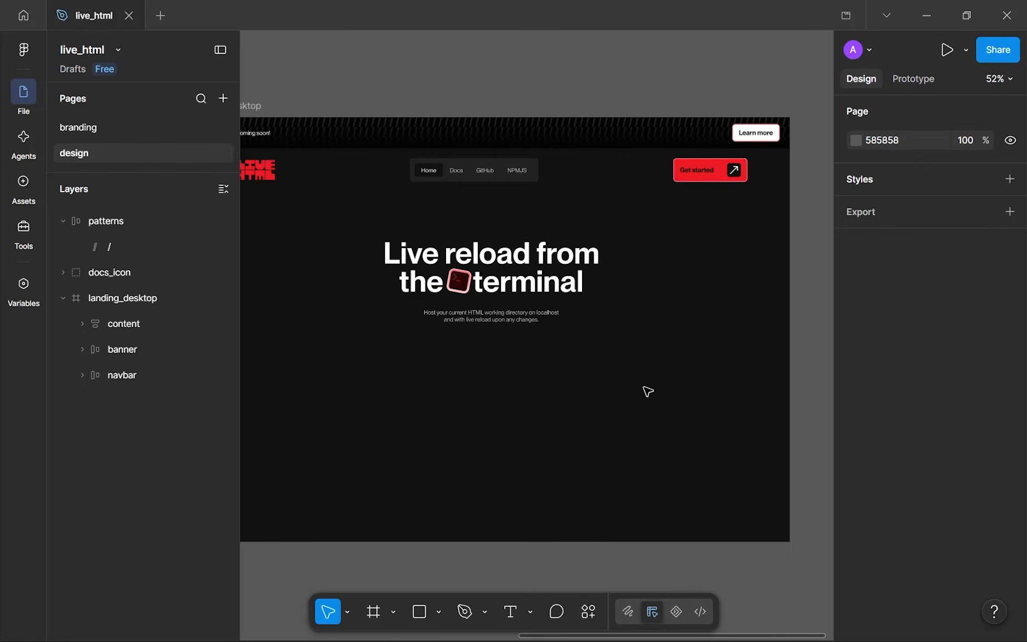
{"action": "scroll", "coordinate": [664, 379], "scroll_direction": "up", "scroll_amount": 1, "text": "ctrl"}
{"action": "left_click", "coordinate": [588, 283]}
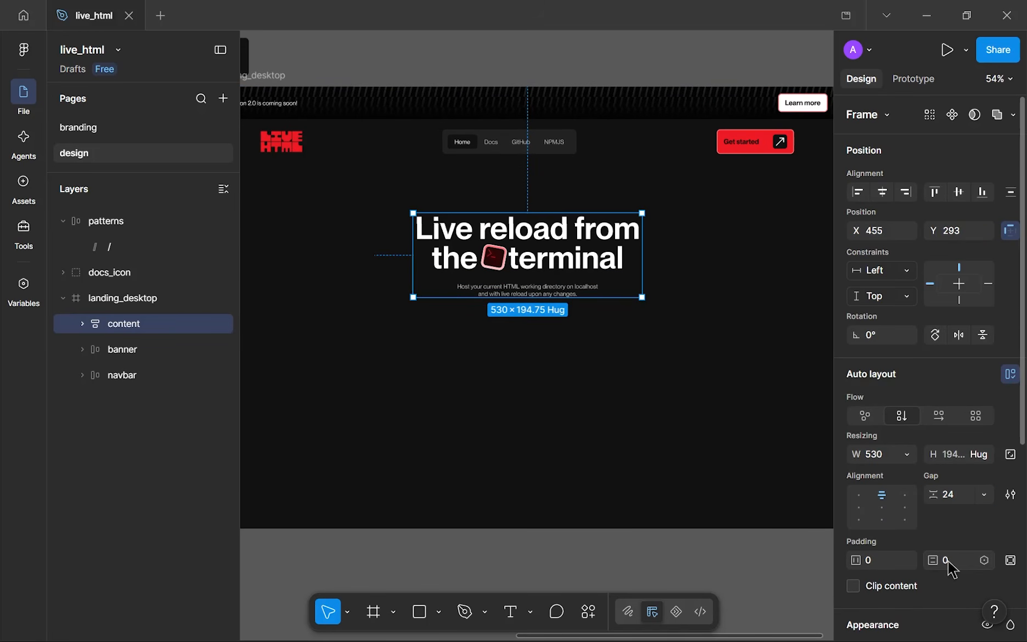
{"action": "left_click", "coordinate": [673, 460]}
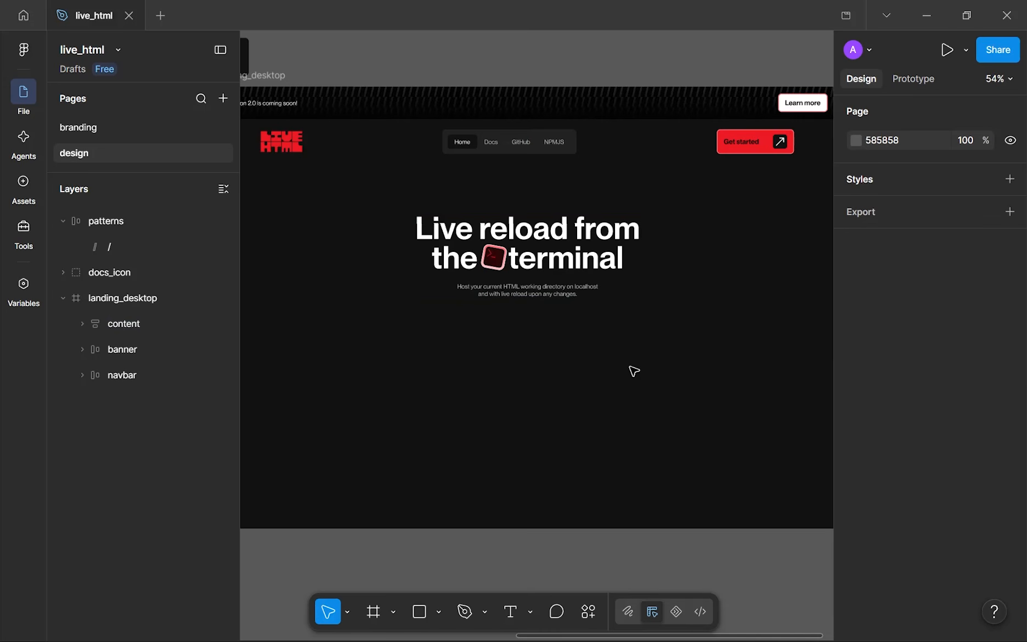
- Duplicate the navbar's Get started button and place the copy on the landing_desktop frame beneath the hero subtitle at X 541, Y 551
{"action": "scroll", "coordinate": [594, 290], "scroll_direction": "down", "scroll_amount": 5}
{"action": "left_click", "coordinate": [679, 215]}
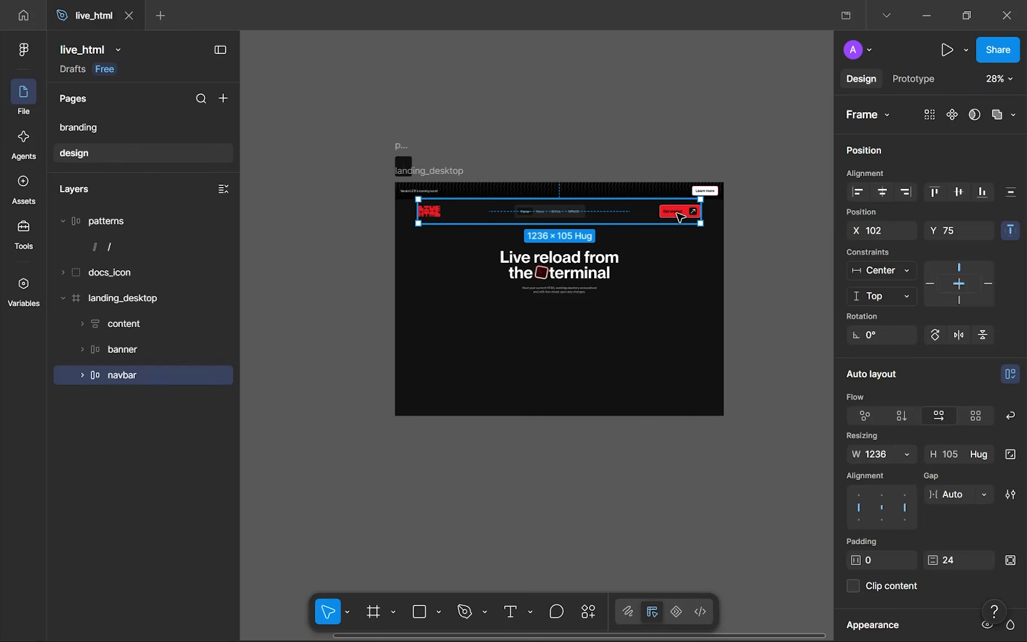
{"action": "double_click", "coordinate": [679, 216]}
{"action": "scroll", "coordinate": [680, 216], "scroll_direction": "up", "scroll_amount": 5}
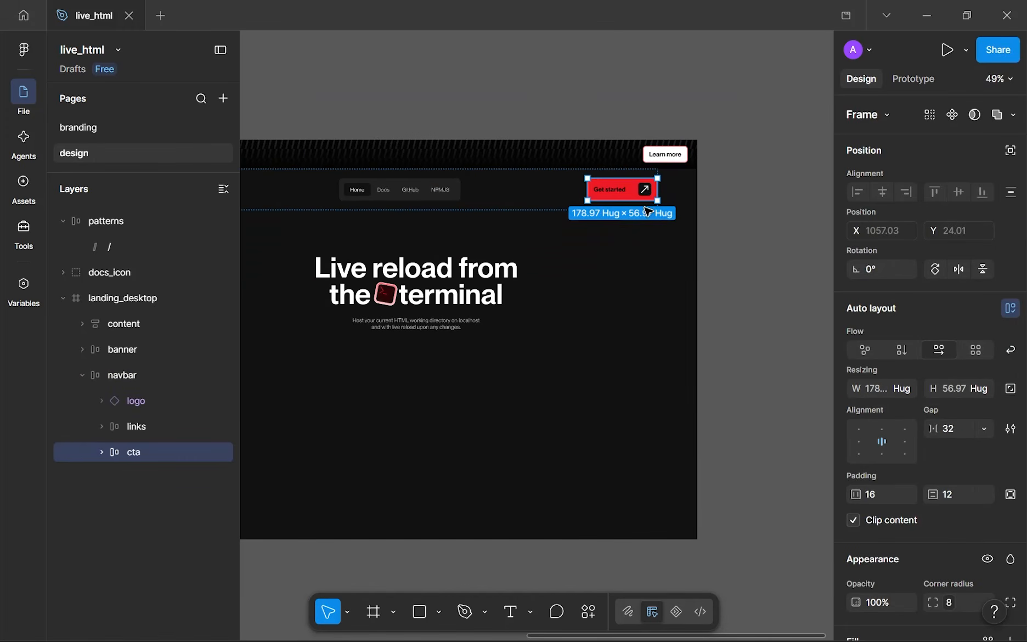
{"action": "key", "text": "ctrl+d"}
{"action": "left_click_drag", "start_coordinate": [630, 205], "coordinate": [399, 368]}
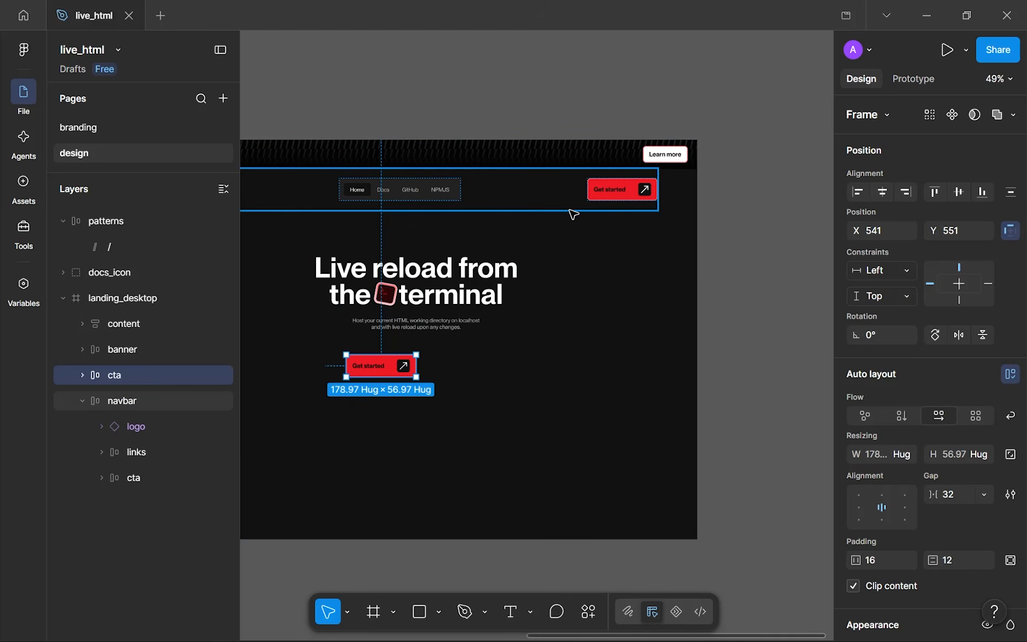
- Delete the arrow accent from the navbar's Get started button
{"action": "scroll", "coordinate": [582, 222], "scroll_direction": "left", "scroll_amount": 3}
{"action": "scroll", "coordinate": [581, 223], "scroll_direction": "down", "scroll_amount": 1}
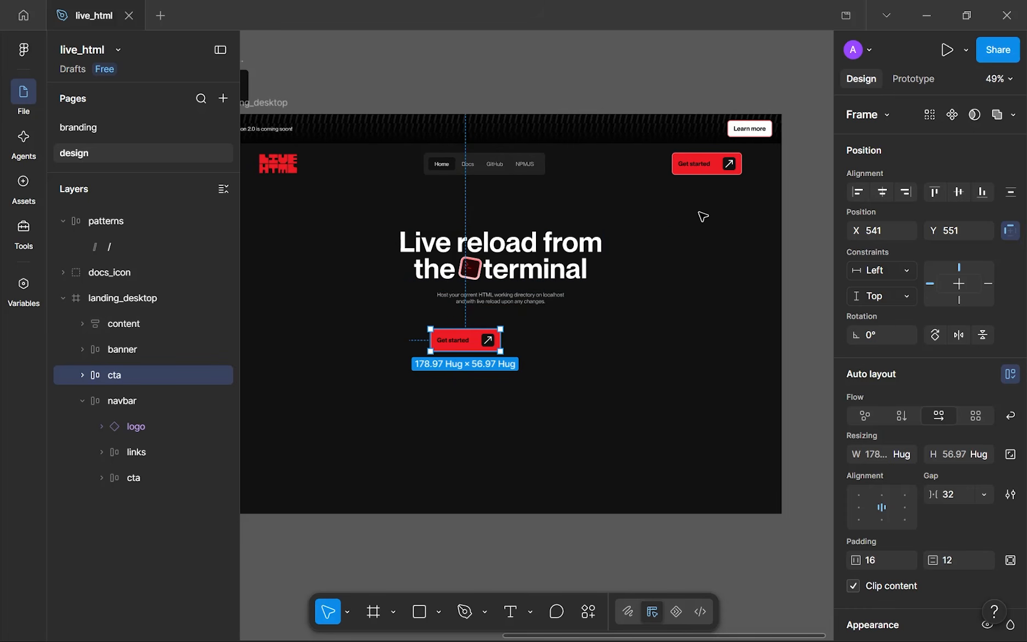
{"action": "scroll", "coordinate": [719, 164], "scroll_direction": "up", "scroll_amount": 3}
{"action": "scroll", "coordinate": [684, 222], "scroll_direction": "up", "scroll_amount": 4}
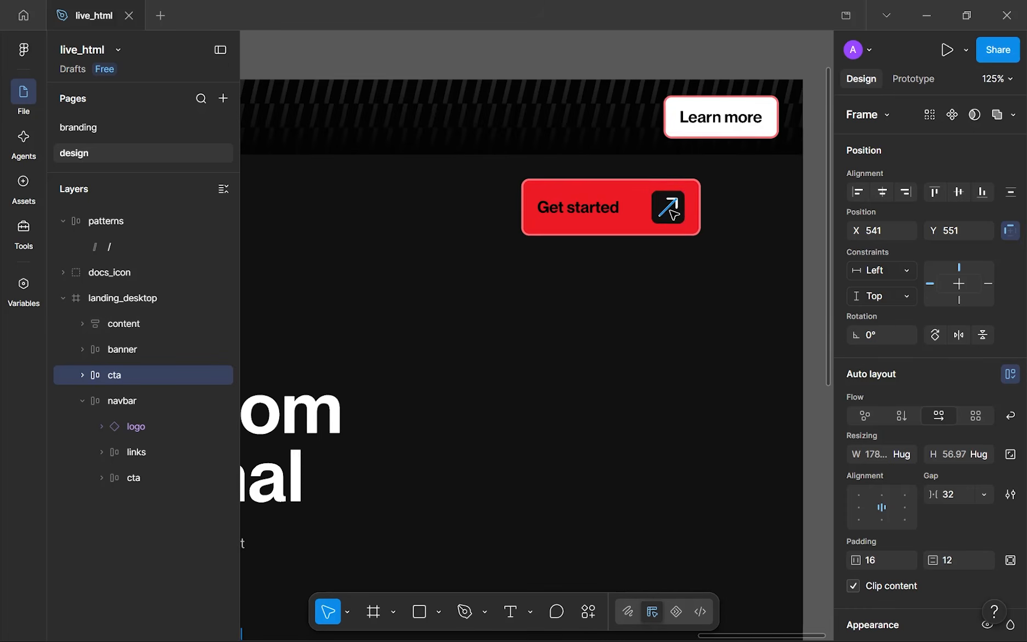
{"action": "left_click", "coordinate": [681, 221], "text": "ctrl"}
{"action": "key", "text": "Delete"}
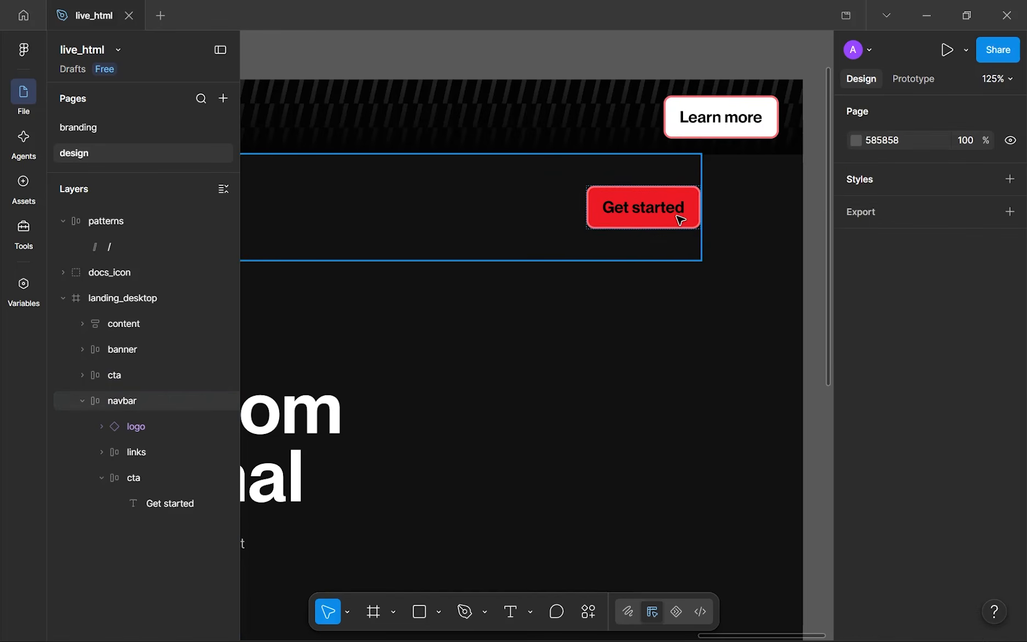
- Increase the navbar Get started button's horizontal padding and set its vertical padding to 16
{"action": "left_click", "coordinate": [681, 220]}
{"action": "left_click", "coordinate": [884, 496]}
{"action": "left_click", "coordinate": [945, 498]}
{"action": "type", "text": "16"}
{"action": "key", "text": "Return"}
{"action": "key", "text": "Escape"}
- Duplicate the hero's Get started button and place the copy beside the original at X 734, Y 551
{"action": "scroll", "coordinate": [644, 454], "scroll_direction": "down", "scroll_amount": 5}
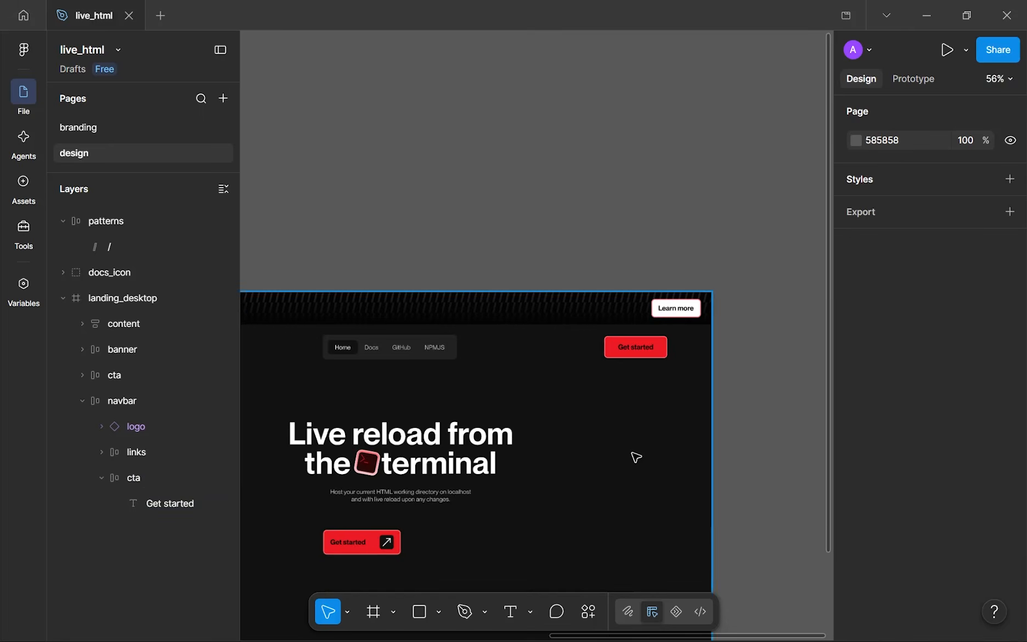
{"action": "scroll", "coordinate": [712, 234], "scroll_direction": "up", "scroll_amount": 5}
{"action": "scroll", "coordinate": [555, 301], "scroll_direction": "down", "scroll_amount": 7}
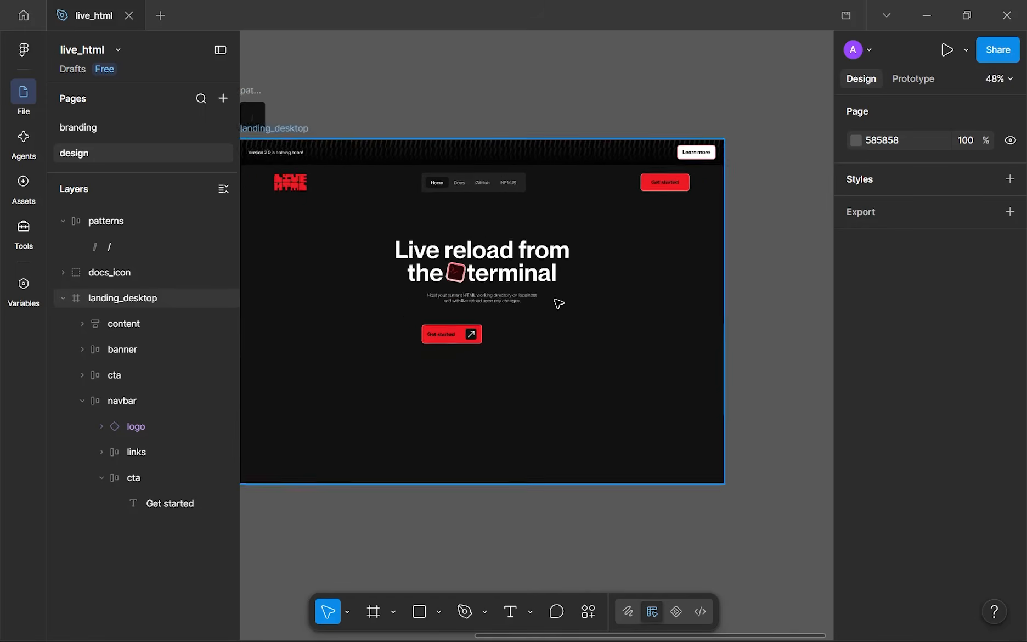
{"action": "left_click_drag", "start_coordinate": [546, 308], "coordinate": [551, 315]}
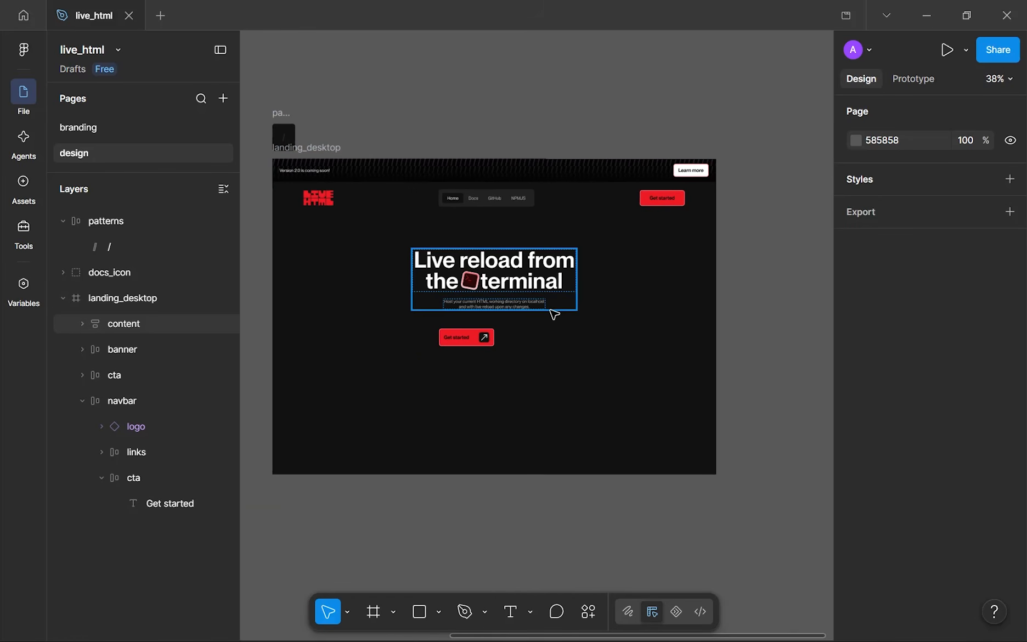
{"action": "left_click_drag", "start_coordinate": [501, 364], "coordinate": [508, 358]}
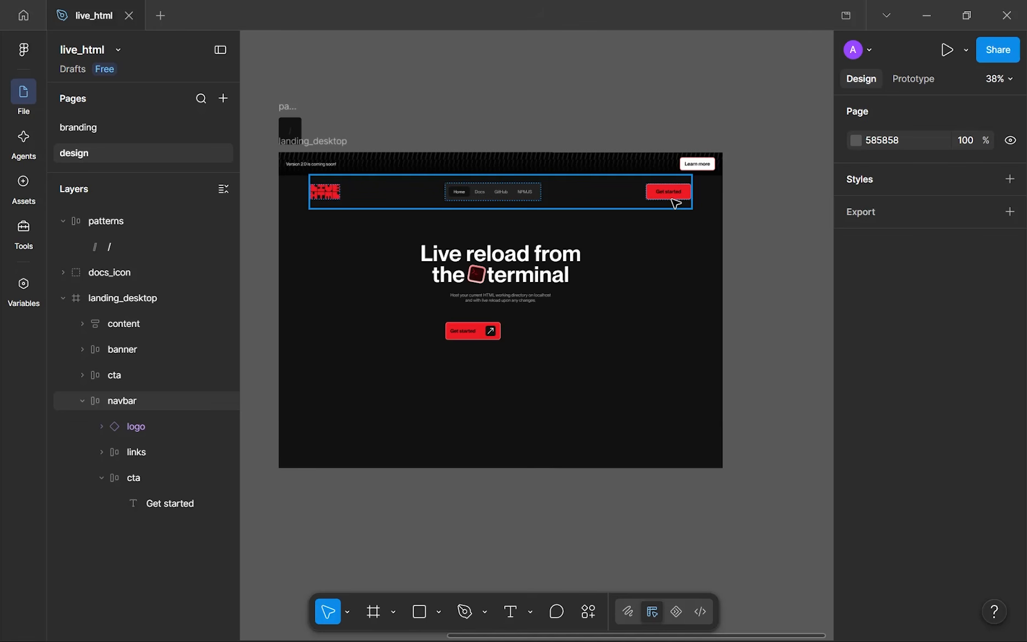
{"action": "scroll", "coordinate": [481, 354], "scroll_direction": "up", "scroll_amount": 5}
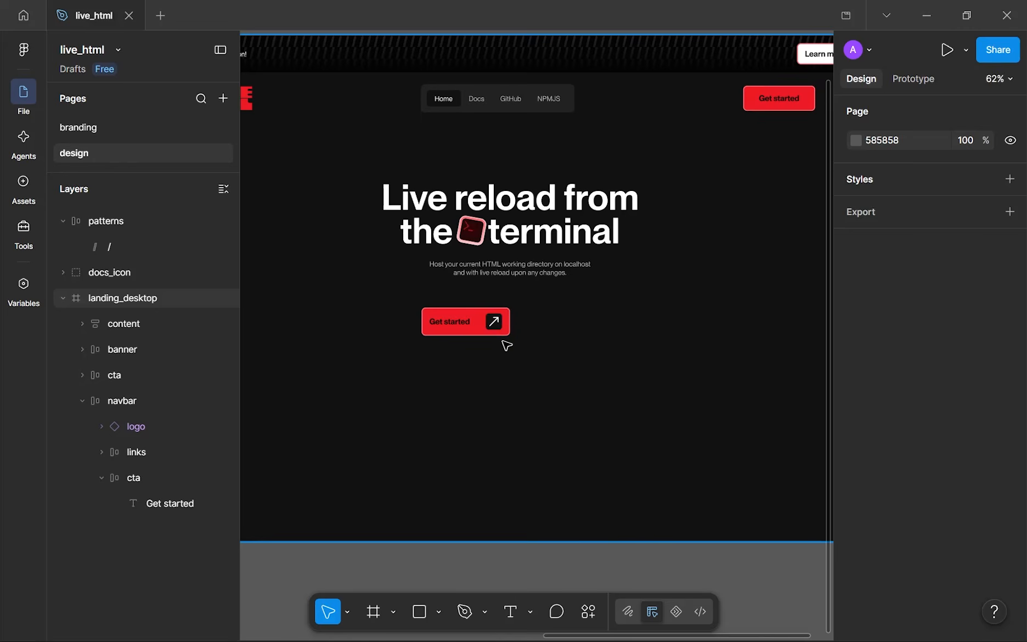
{"action": "scroll", "coordinate": [506, 345], "scroll_direction": "up", "scroll_amount": 2}
{"action": "left_click", "coordinate": [482, 325]}
{"action": "left_click_drag", "start_coordinate": [473, 322], "coordinate": [578, 325]}
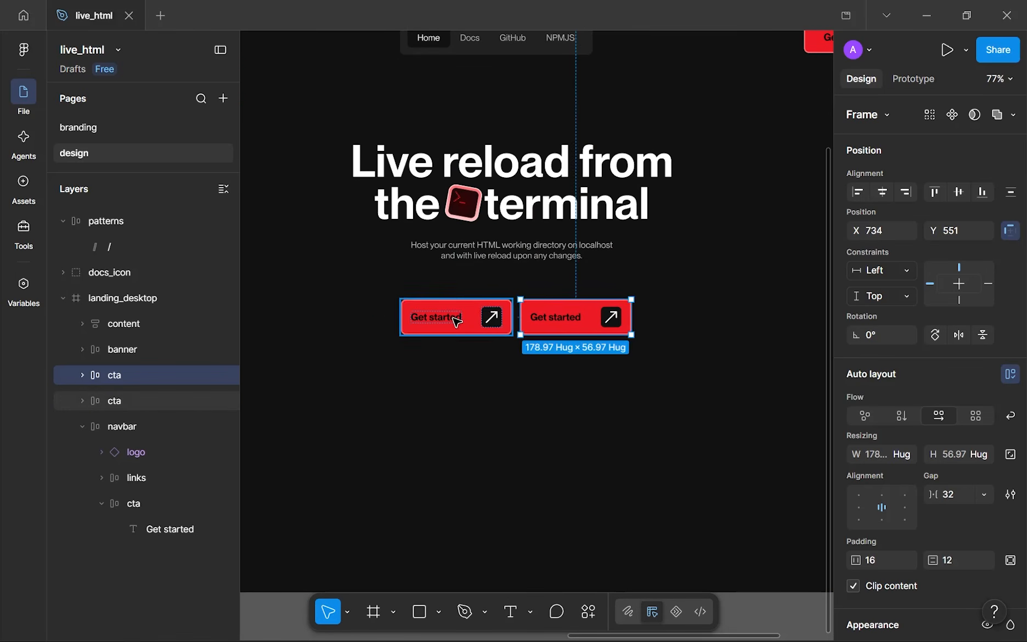
- Rename the original hero button's layer to primary and its copy's layer to secondary
{"action": "left_click", "coordinate": [456, 321]}
{"action": "double_click", "coordinate": [122, 401]}
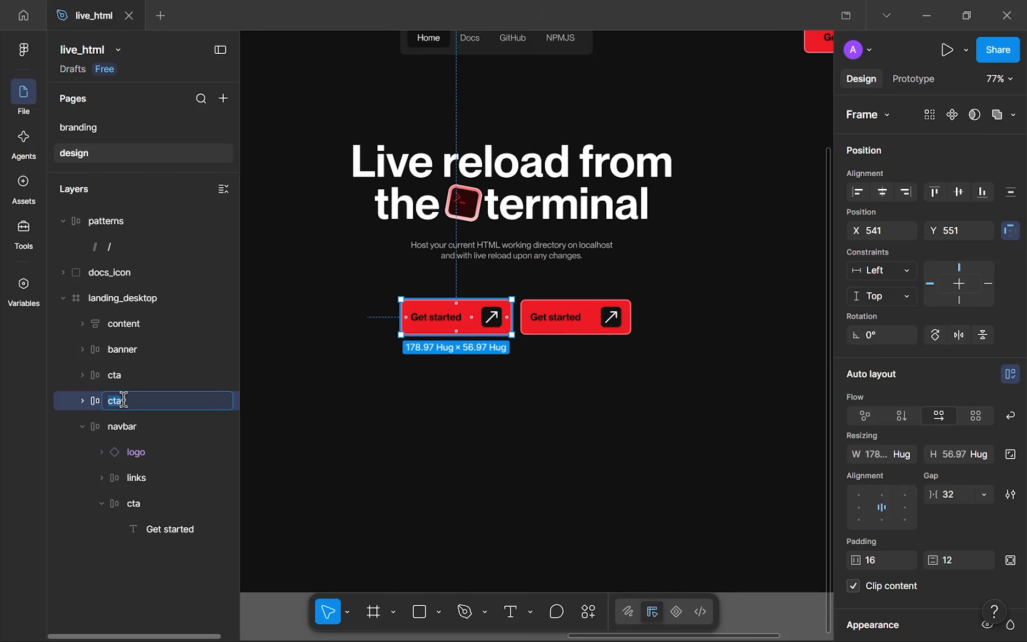
{"action": "key", "text": "Return"}
{"action": "left_click", "coordinate": [125, 351]}
{"action": "left_click", "coordinate": [119, 376]}
{"action": "double_click", "coordinate": [121, 377]}
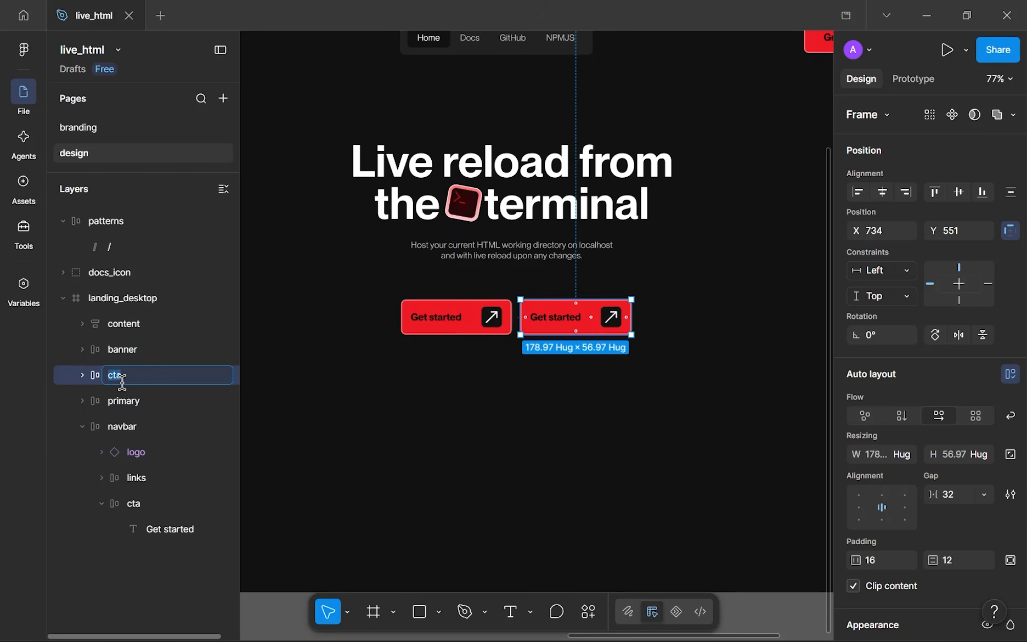
{"action": "type", "text": "secondary"}
{"action": "key", "text": "Return"}
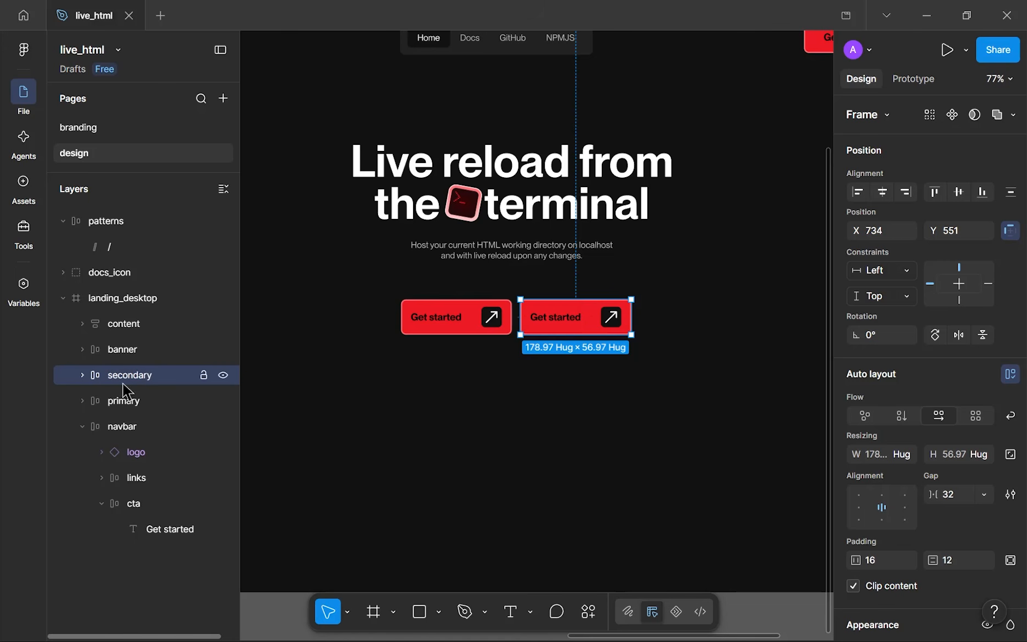
- Wrap the primary and secondary buttons in an auto layout frame and rename it ctas
{"action": "left_click", "coordinate": [125, 399], "text": "shift"}
{"action": "key", "text": "shift+a"}
{"action": "double_click", "coordinate": [132, 375]}
{"action": "type", "text": "ctas"}
{"action": "key", "text": "Return"}
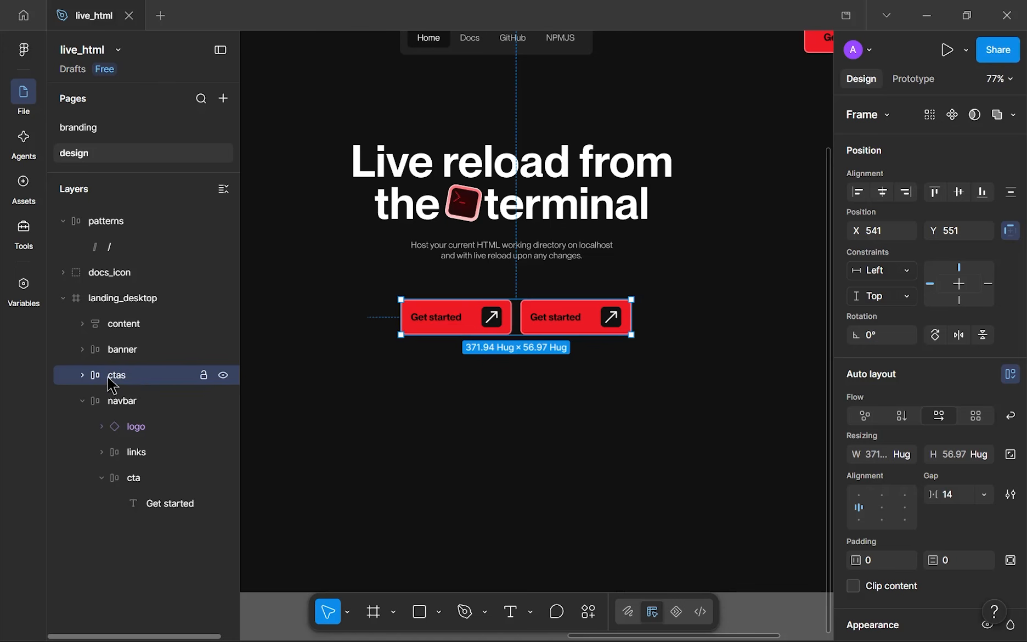
{"action": "left_click", "coordinate": [82, 376]}
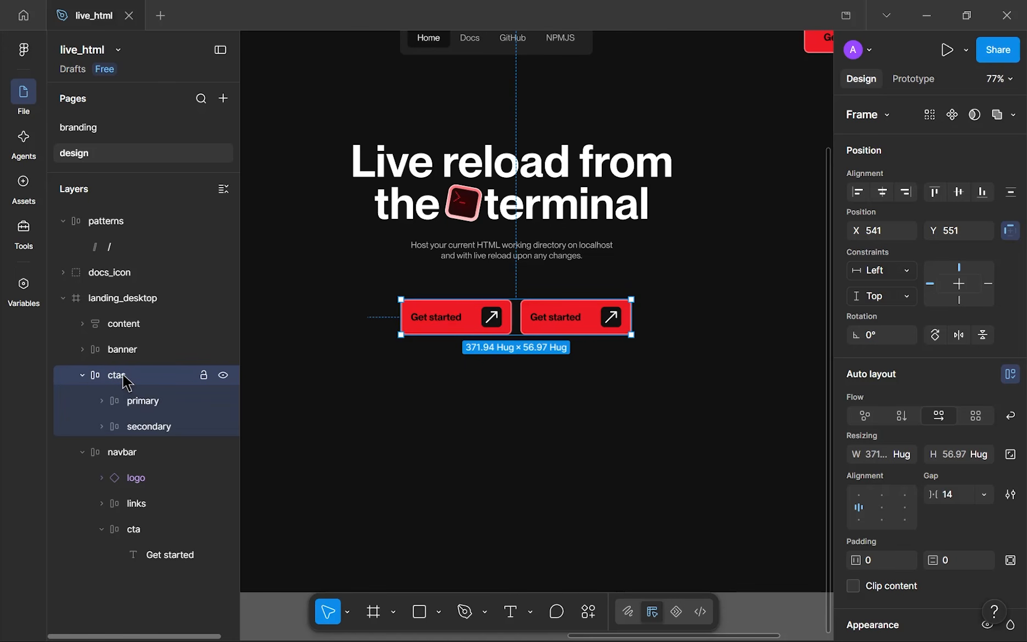
{"action": "left_click", "coordinate": [87, 404]}
{"action": "left_click", "coordinate": [150, 428]}
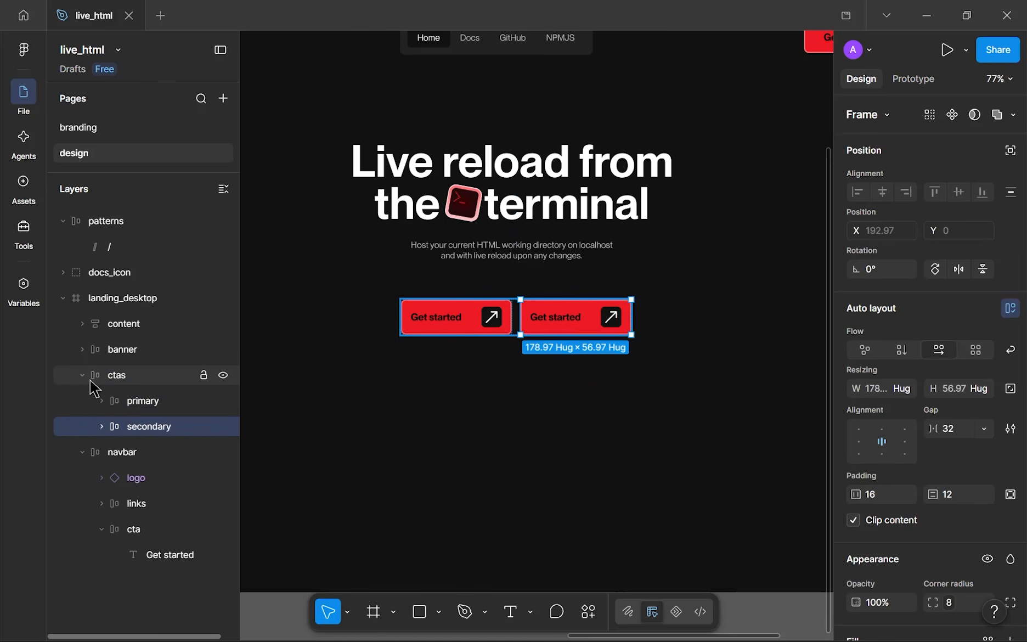
{"action": "left_click", "coordinate": [82, 376]}
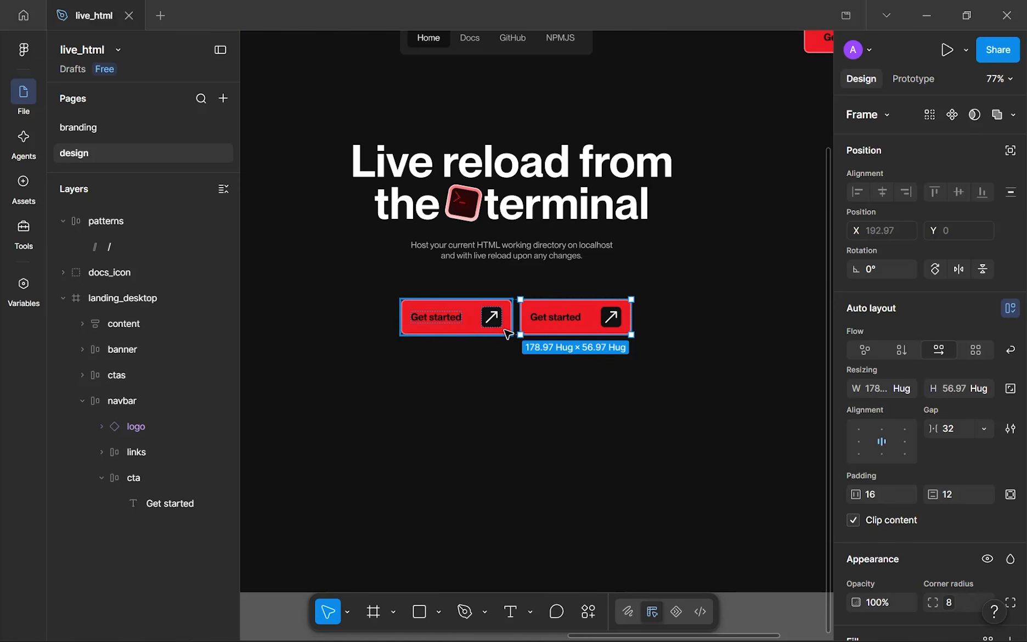
- Set the ctas frame's gap to 16 and move the frame slightly left and up beneath the hero subtitle
{"action": "left_click", "coordinate": [519, 351]}
{"action": "left_click", "coordinate": [512, 327]}
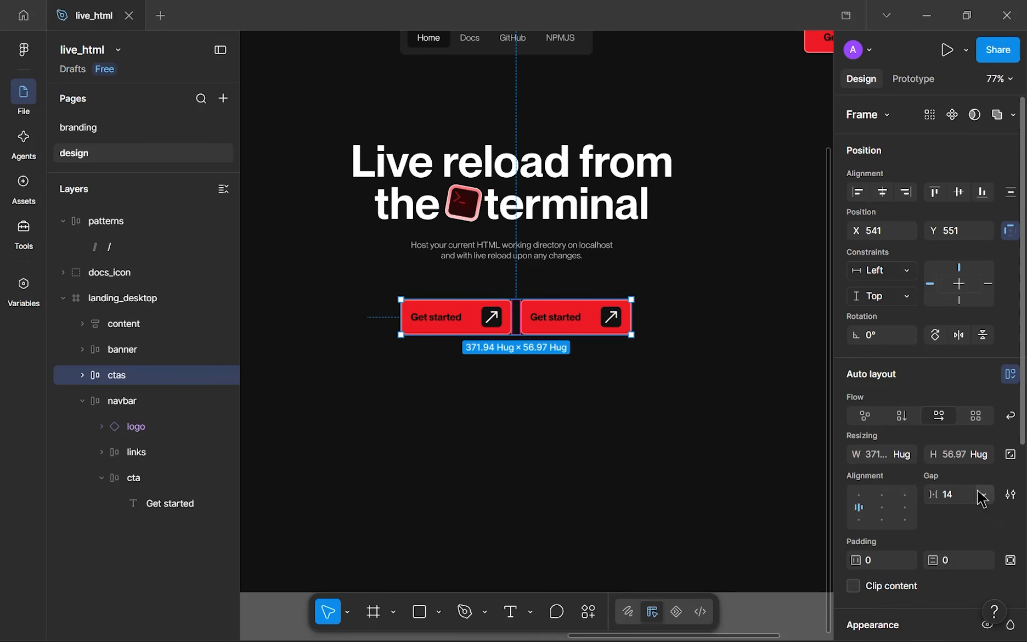
{"action": "left_click", "coordinate": [961, 496]}
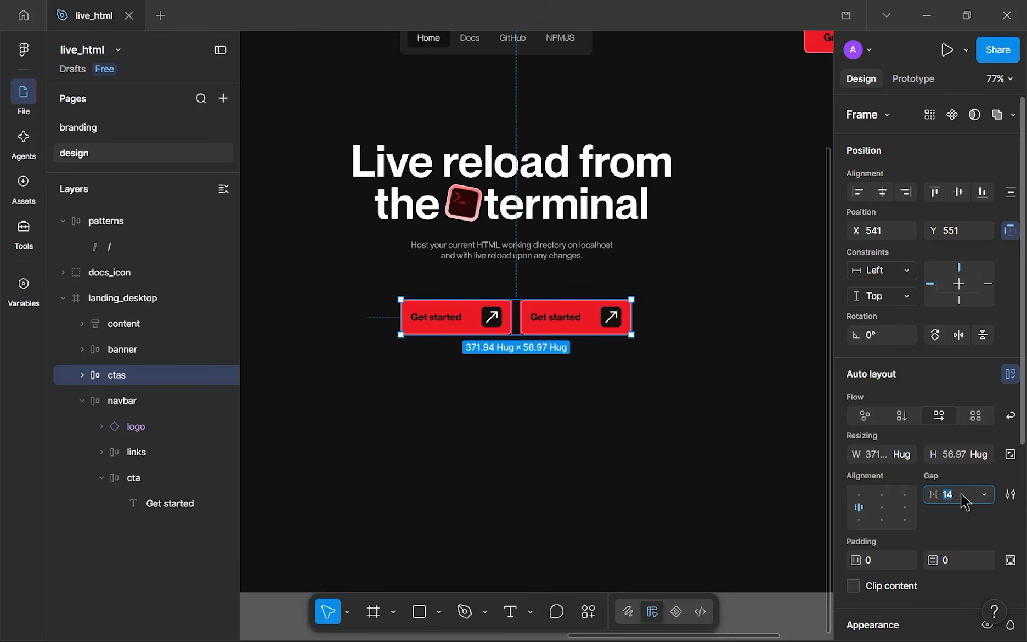
{"action": "type", "text": "24"}
{"action": "key", "text": "Return"}
{"action": "left_click", "coordinate": [965, 497]}
{"action": "type", "text": "16"}
{"action": "key", "text": "Return"}
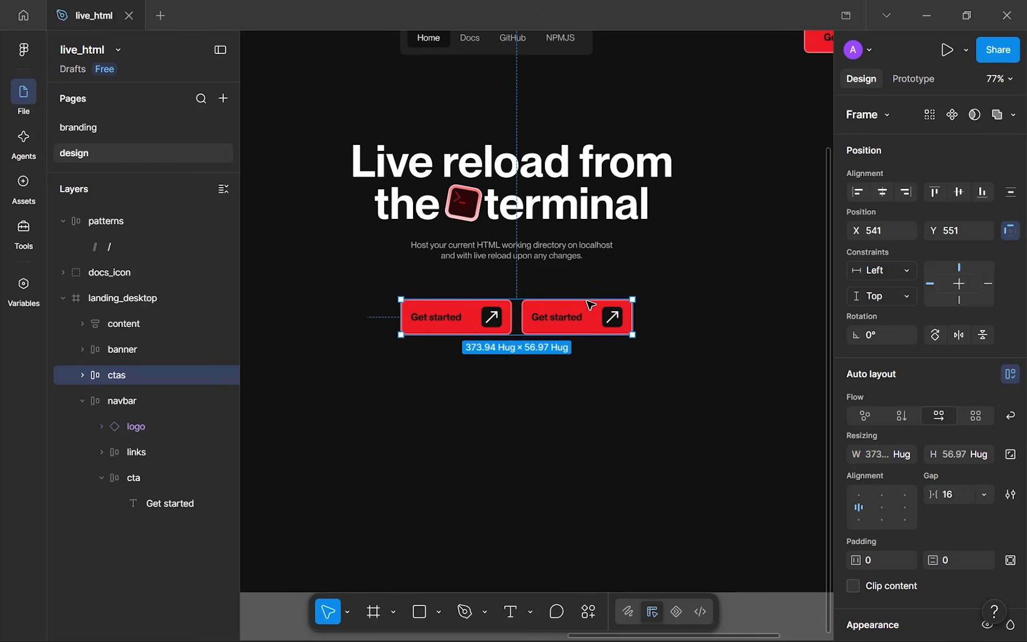
{"action": "left_click_drag", "start_coordinate": [588, 308], "coordinate": [549, 310]}
{"action": "left_click", "coordinate": [551, 367]}
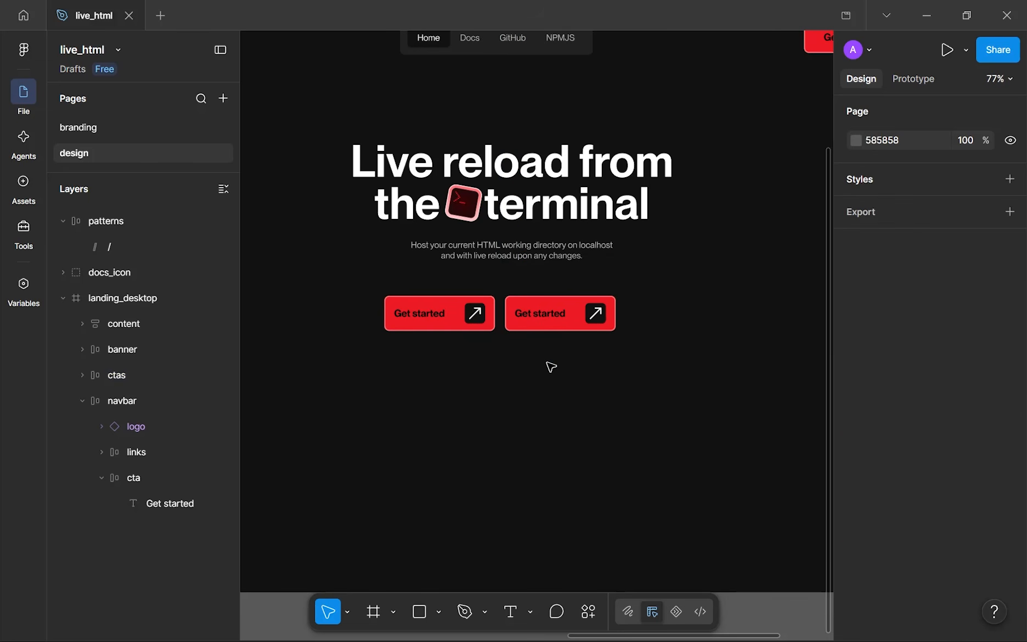
- Change the secondary button's label text to "Go to docs"
{"action": "scroll", "coordinate": [551, 367], "scroll_direction": "down", "scroll_amount": 2}
{"action": "scroll", "coordinate": [548, 308], "scroll_direction": "up", "scroll_amount": 6}
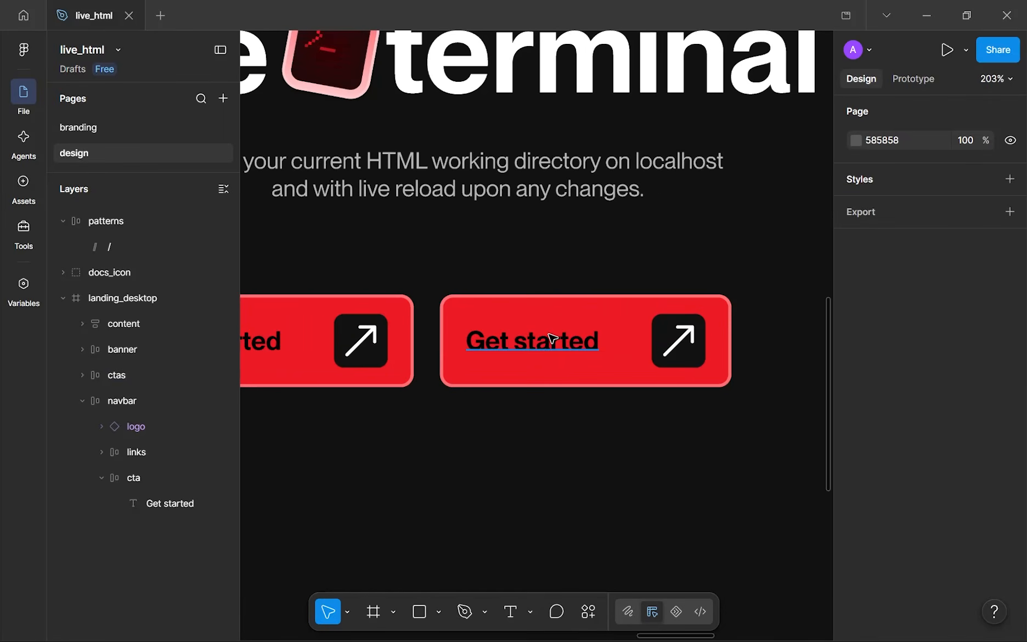
{"action": "left_click", "coordinate": [561, 348], "text": "ctrl"}
{"action": "double_click", "coordinate": [560, 348]}
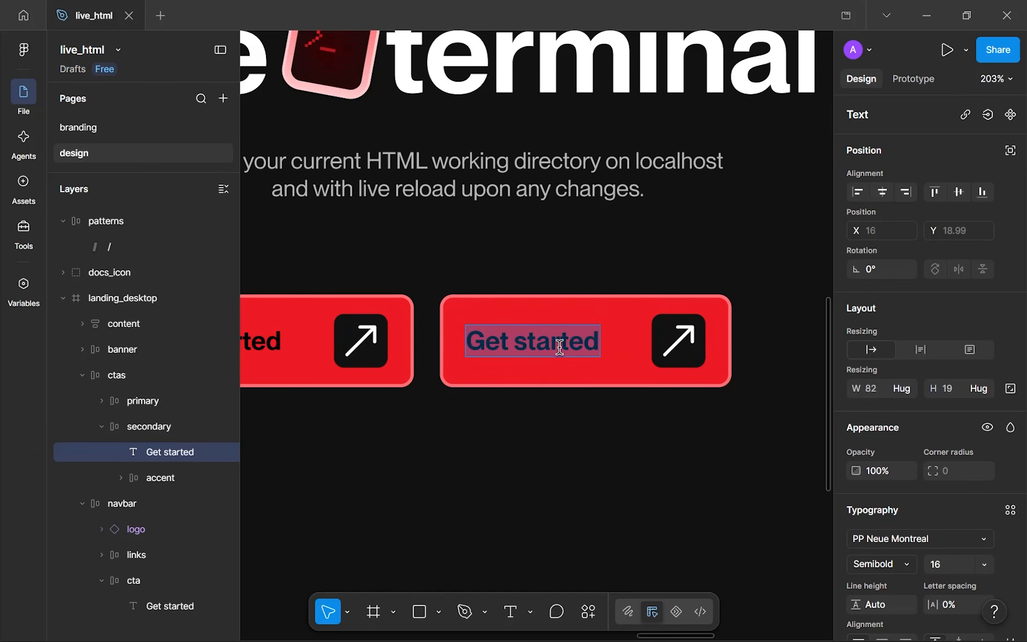
{"action": "type", "text": "Go to docs"}
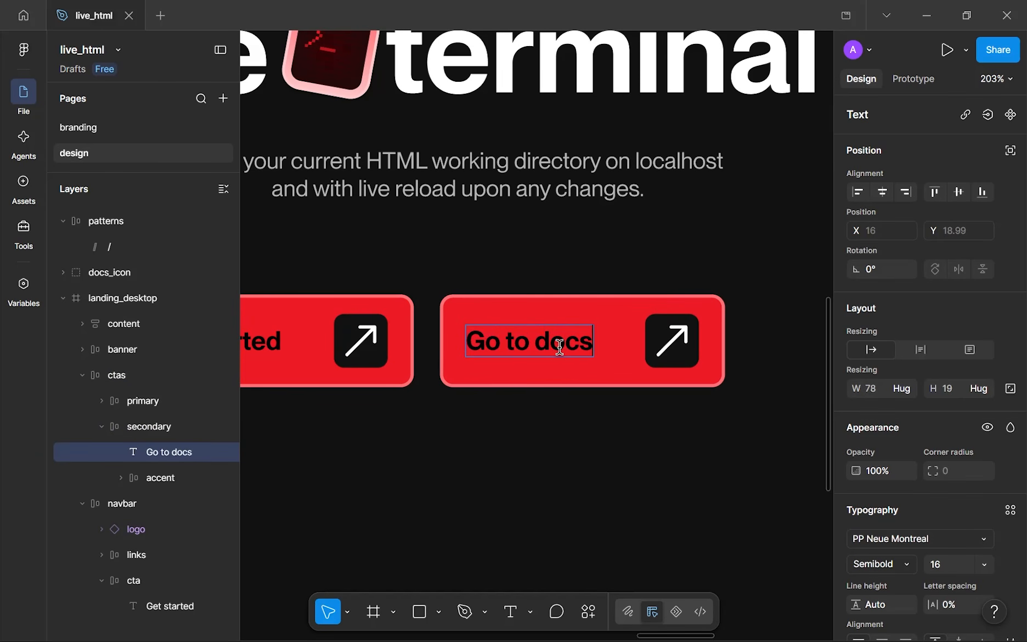
{"action": "key", "text": "Escape"}
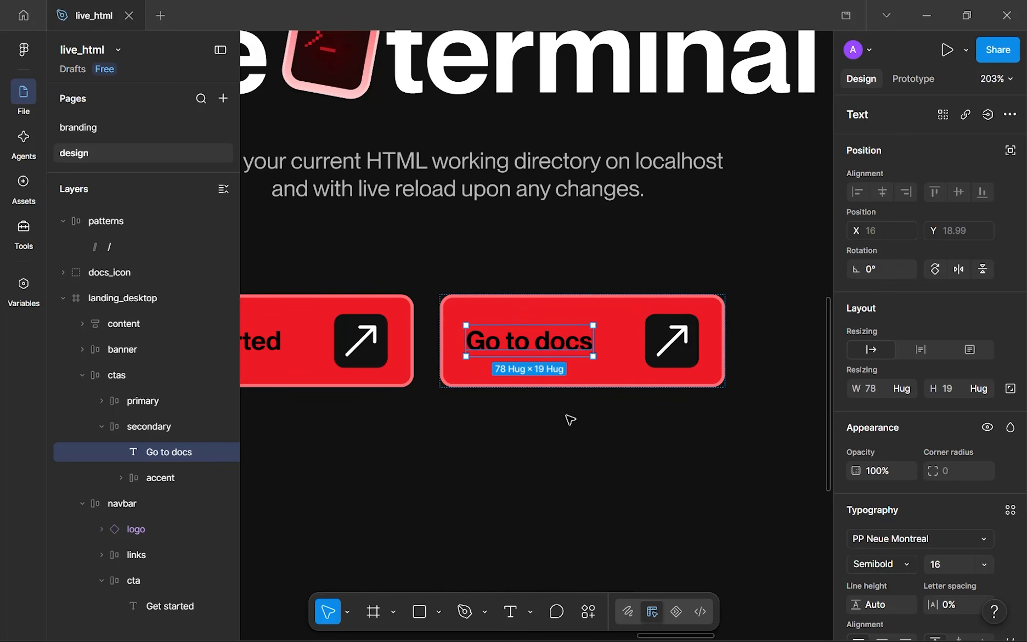
- Examine the two hero buttons up close and within the overall landing page layout
{"action": "scroll", "coordinate": [568, 420], "scroll_direction": "down", "scroll_amount": 8}
{"action": "scroll", "coordinate": [621, 396], "scroll_direction": "up", "scroll_amount": 2}
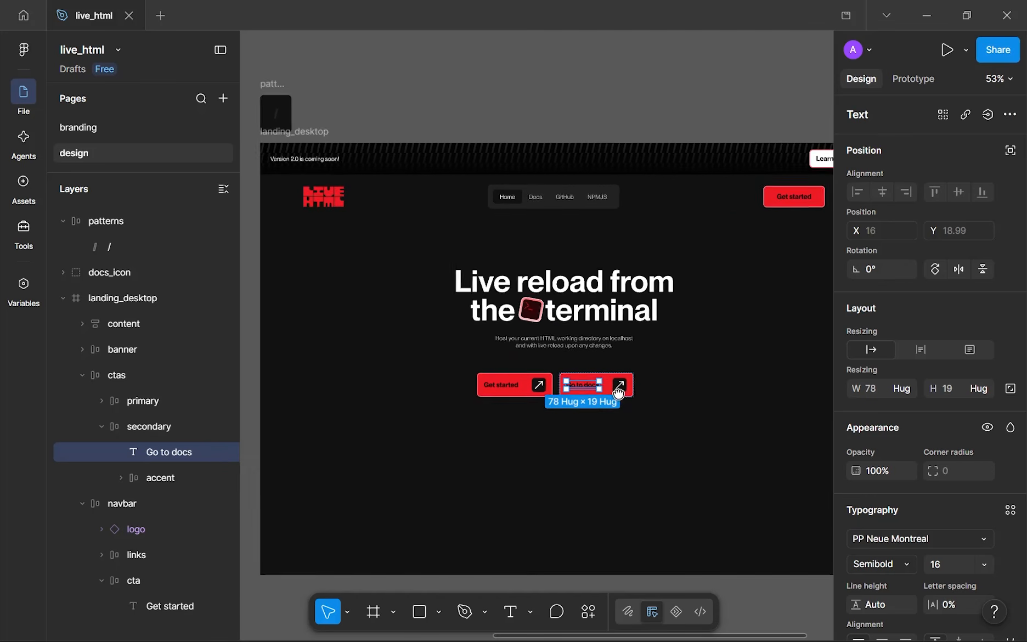
{"action": "left_click", "coordinate": [569, 434]}
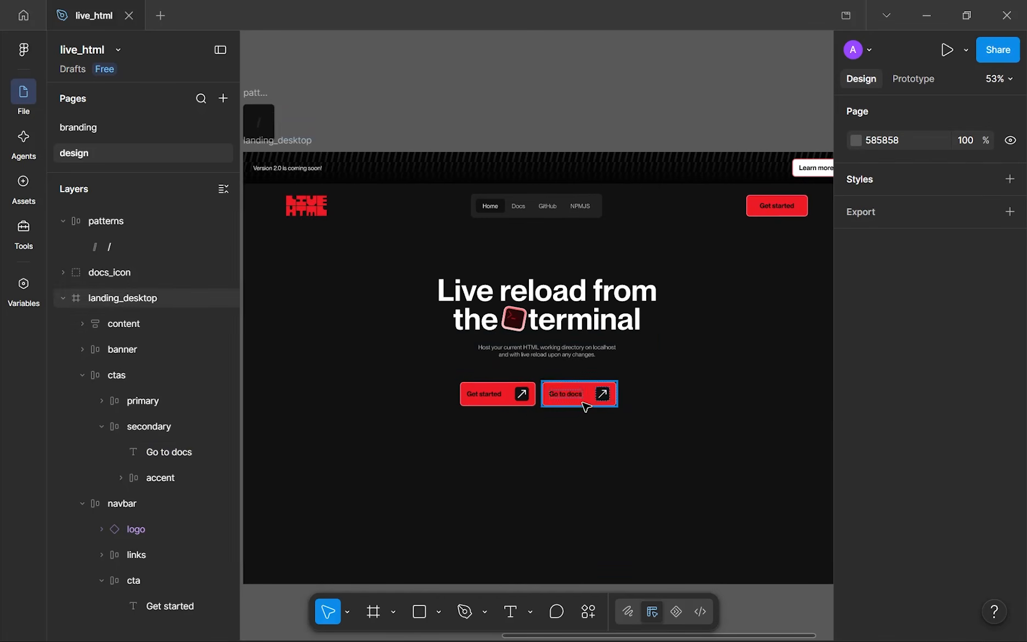
{"action": "scroll", "coordinate": [583, 397], "scroll_direction": "up", "scroll_amount": 5}
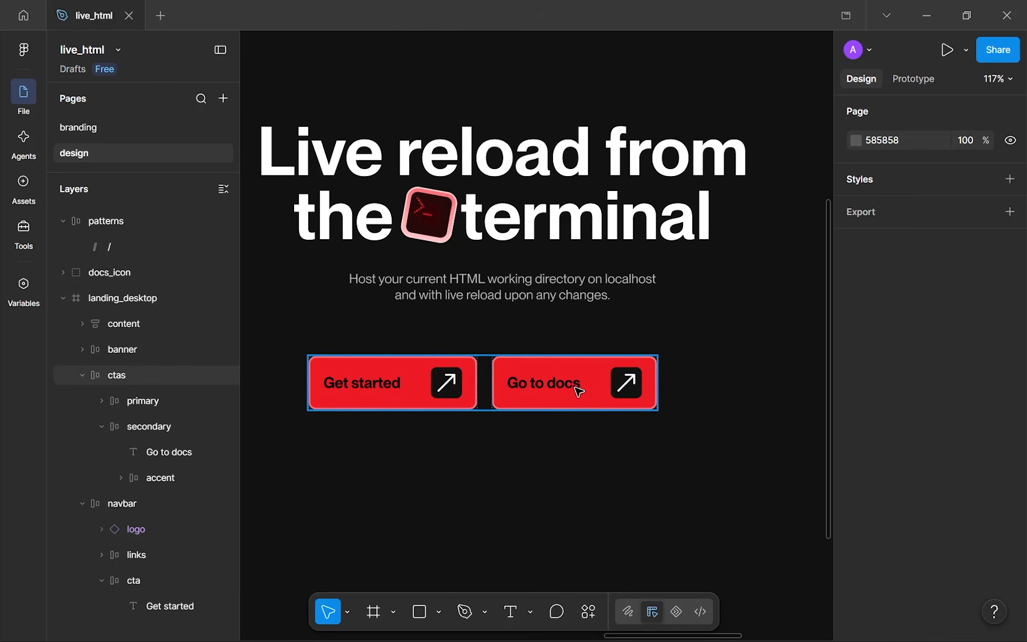
{"action": "scroll", "coordinate": [578, 391], "scroll_direction": "down", "scroll_amount": 1}
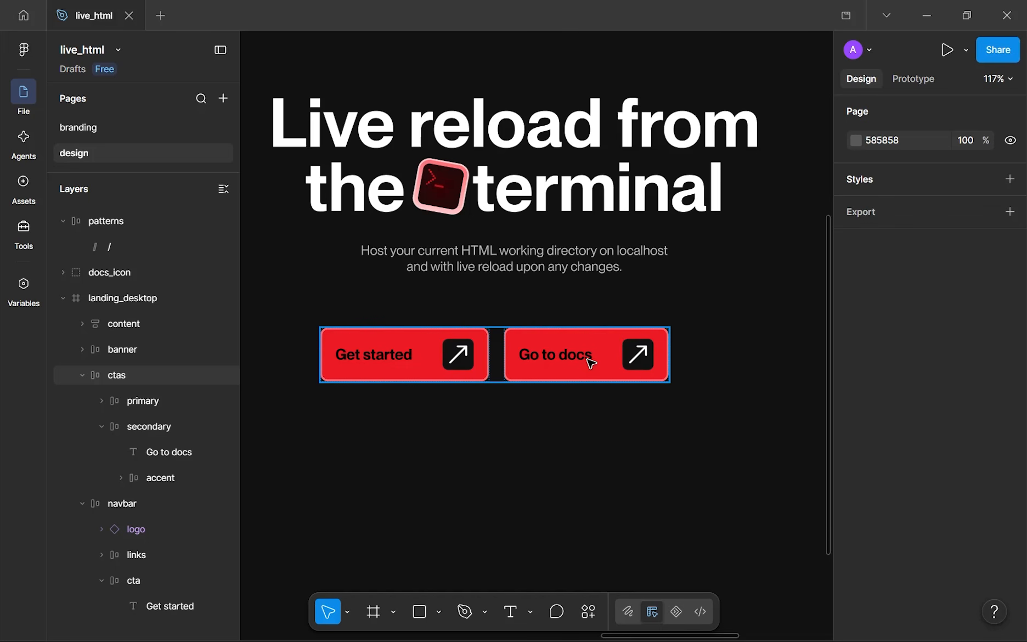
{"action": "scroll", "coordinate": [590, 361], "scroll_direction": "down", "scroll_amount": 3}
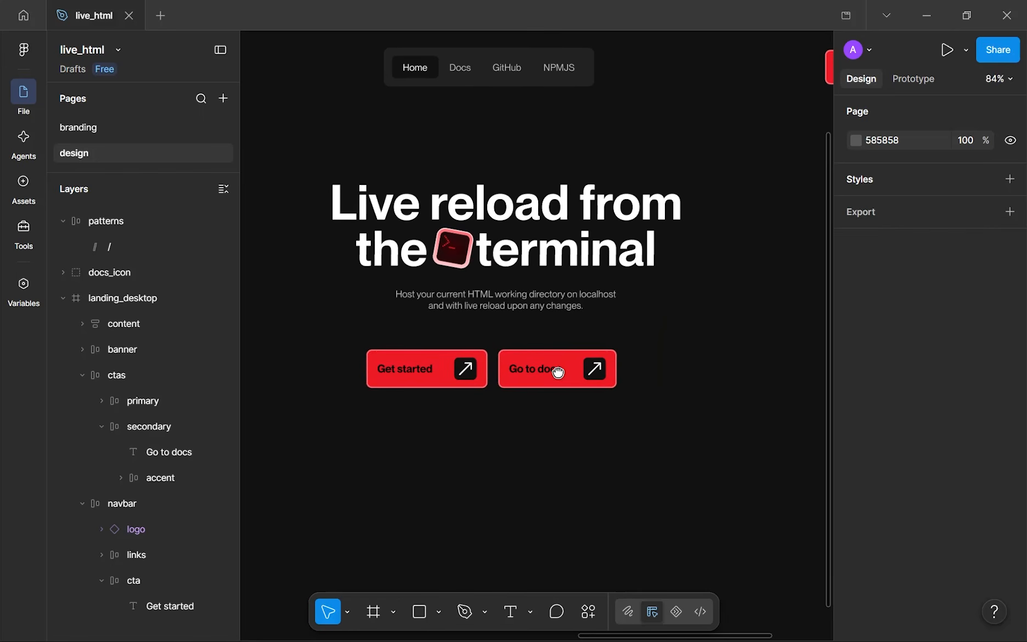
{"action": "scroll", "coordinate": [558, 373], "scroll_direction": "down", "scroll_amount": 5}
{"action": "scroll", "coordinate": [560, 373], "scroll_direction": "up", "scroll_amount": 4}
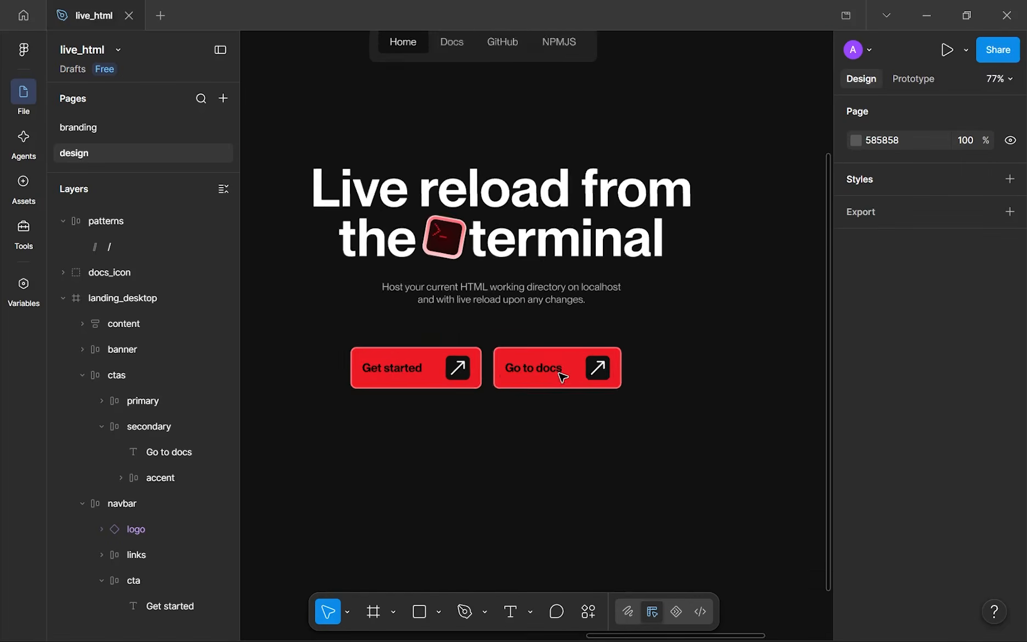
- Cut the standalone docs_icon group from the canvas beside the landing page
{"action": "scroll", "coordinate": [561, 375], "scroll_direction": "down", "scroll_amount": 1}
{"action": "scroll", "coordinate": [569, 362], "scroll_direction": "up", "scroll_amount": 5}
{"action": "scroll", "coordinate": [558, 356], "scroll_direction": "down", "scroll_amount": 8}
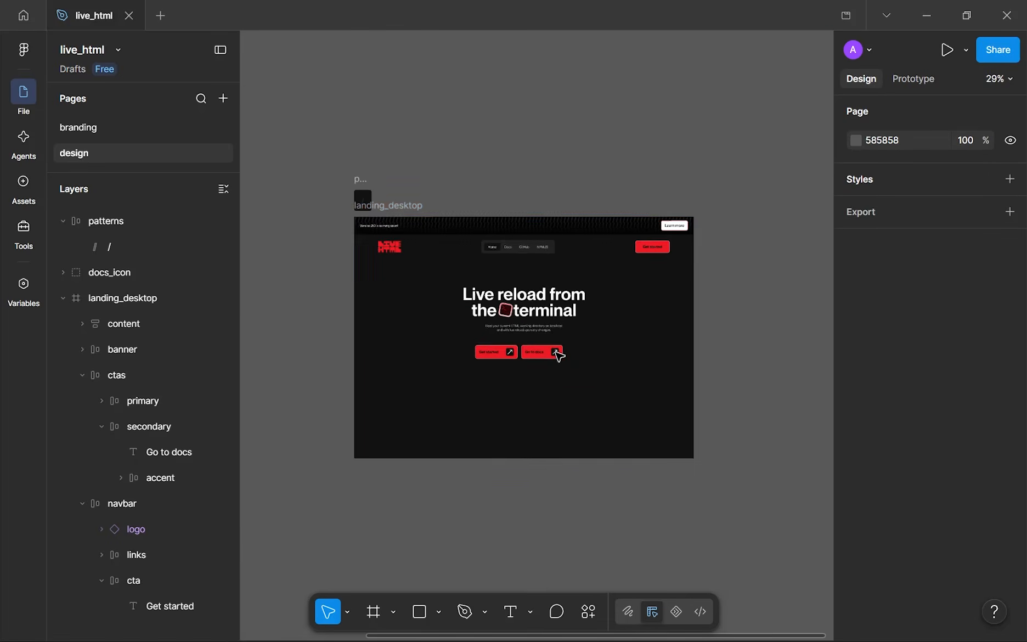
{"action": "scroll", "coordinate": [379, 305], "scroll_direction": "up", "scroll_amount": 8}
{"action": "left_click", "coordinate": [379, 305]}
{"action": "scroll", "coordinate": [380, 308], "scroll_direction": "down", "scroll_amount": 6}
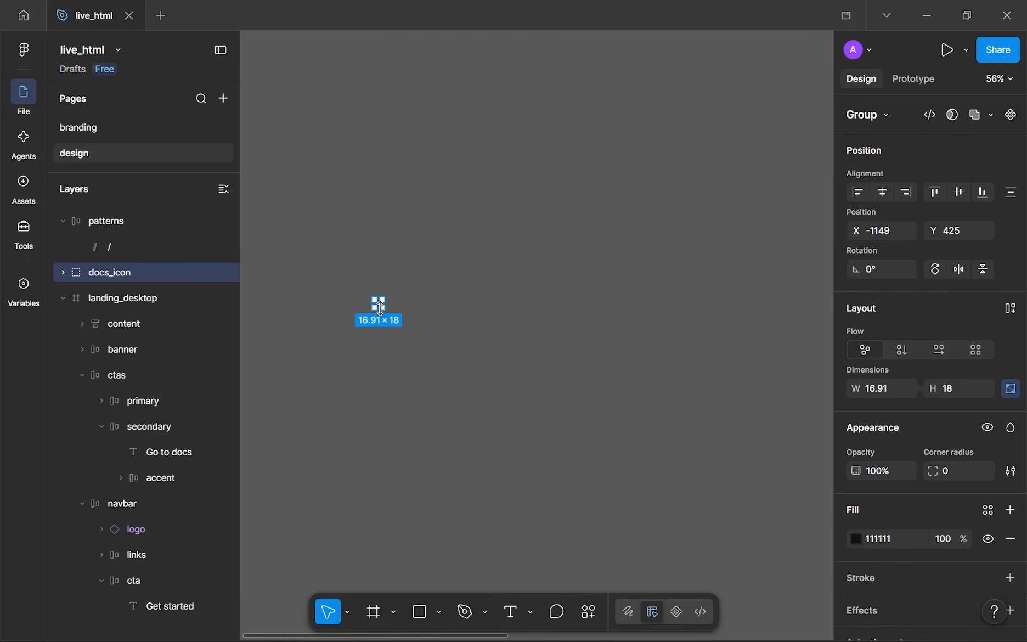
{"action": "key", "text": "Delete"}
- Replace the arrow in the secondary button's accent box with the cut docs_icon
{"action": "left_click_drag", "start_coordinate": [744, 361], "coordinate": [328, 388]}
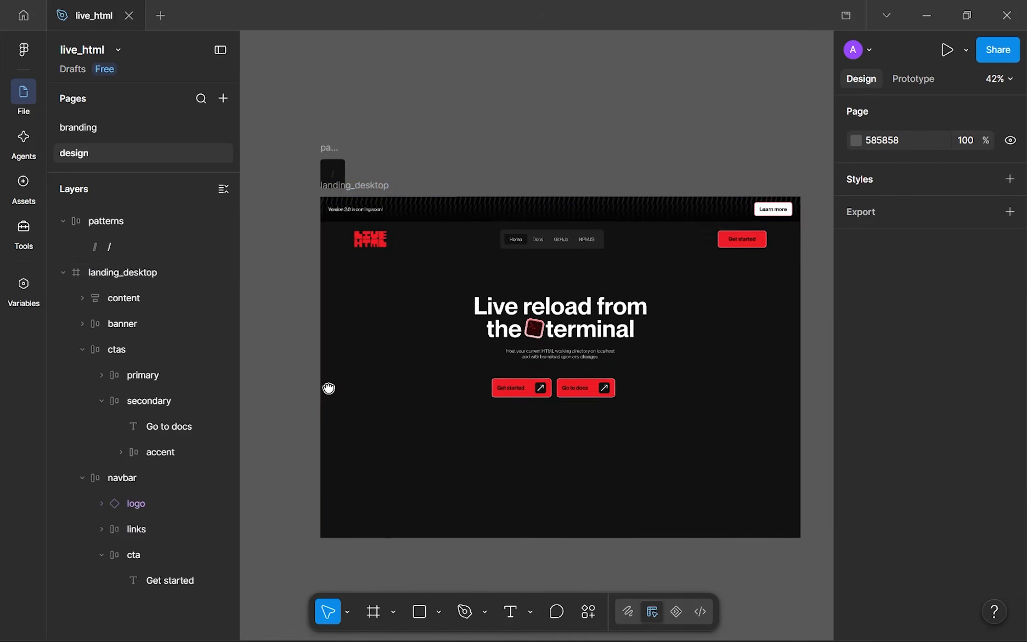
{"action": "scroll", "coordinate": [656, 379], "scroll_direction": "up", "scroll_amount": 11}
{"action": "left_click_drag", "start_coordinate": [746, 403], "coordinate": [651, 432]}
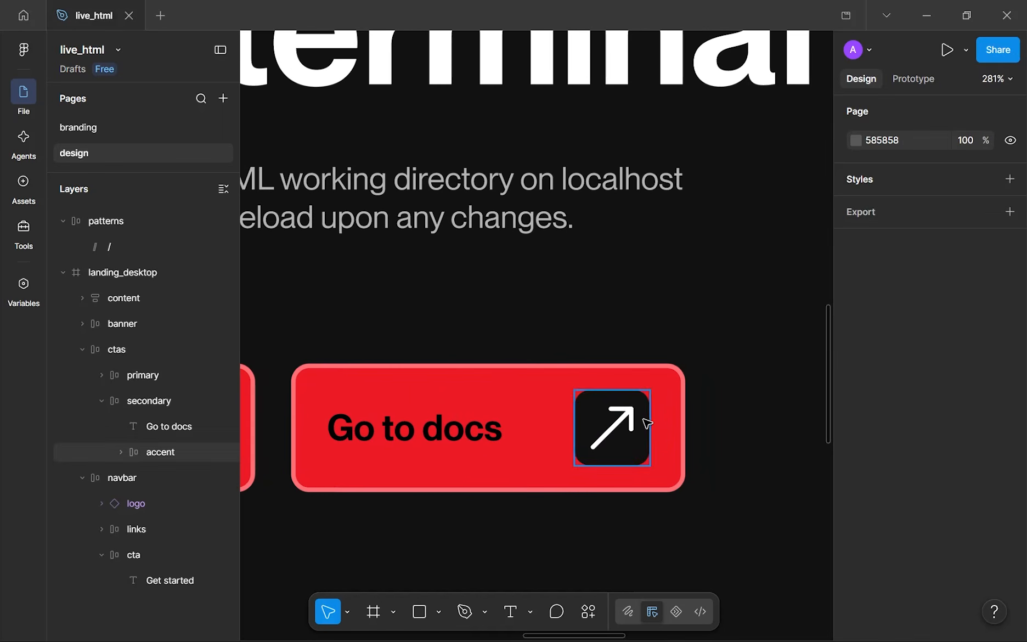
{"action": "left_click", "coordinate": [627, 414], "text": "ctrl"}
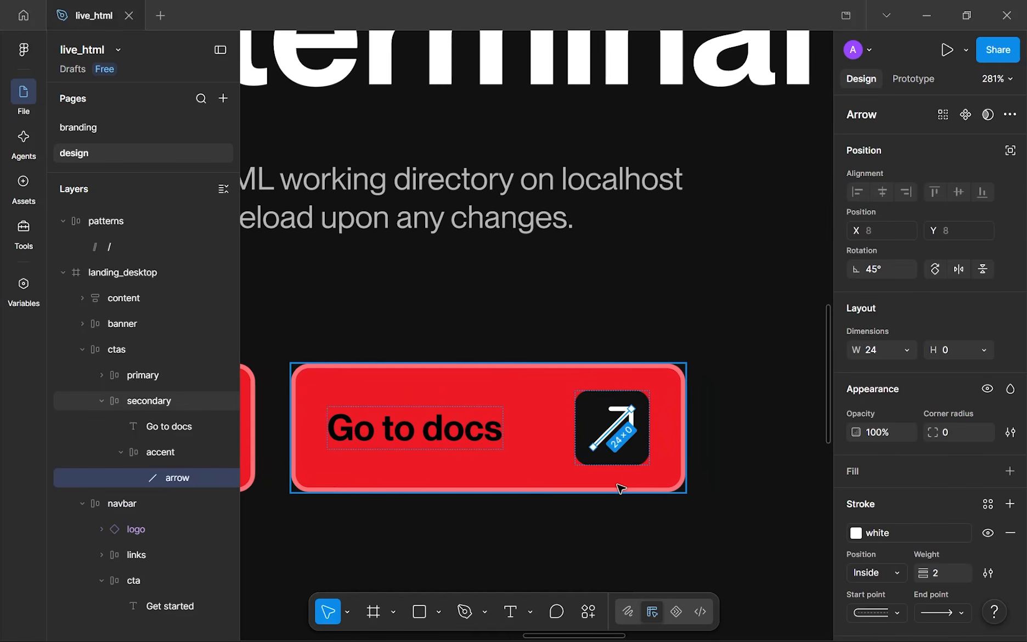
{"action": "key", "text": "ctrl+z"}
{"action": "scroll", "coordinate": [631, 447], "scroll_direction": "up", "scroll_amount": 3}
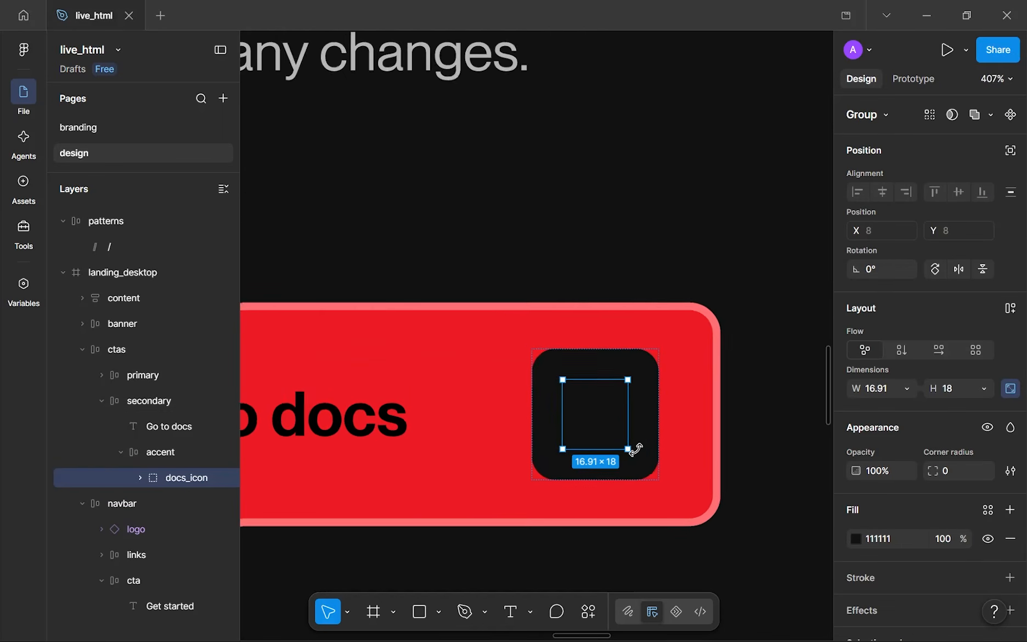
- Set the docs_icon's colour to white (FFFFFF) inside the secondary button's accent box
{"action": "scroll", "coordinate": [635, 449], "scroll_direction": "up", "scroll_amount": 10}
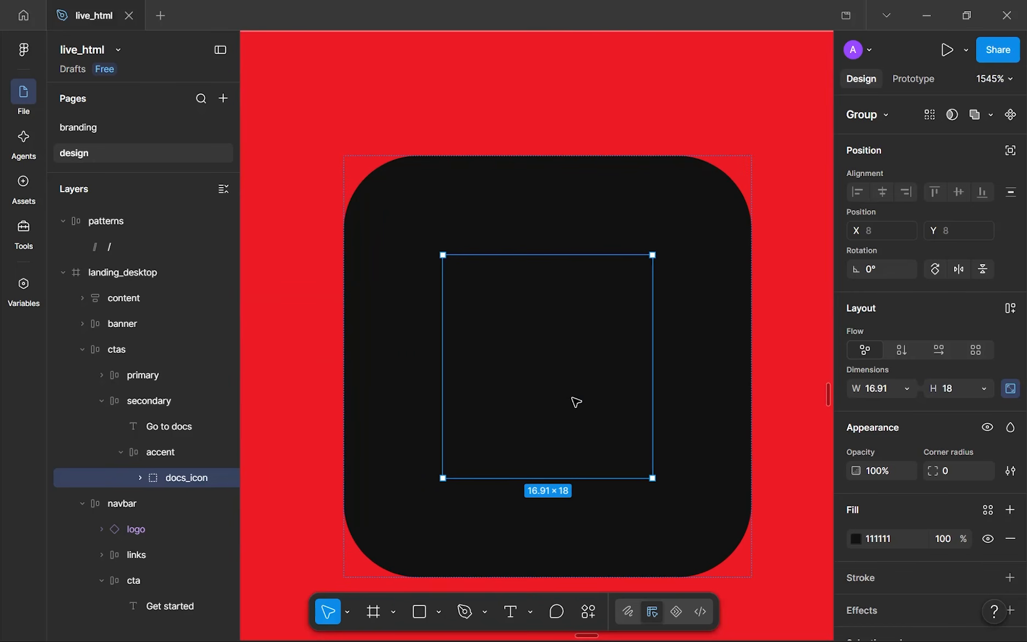
{"action": "scroll", "coordinate": [576, 402], "scroll_direction": "down", "scroll_amount": 4}
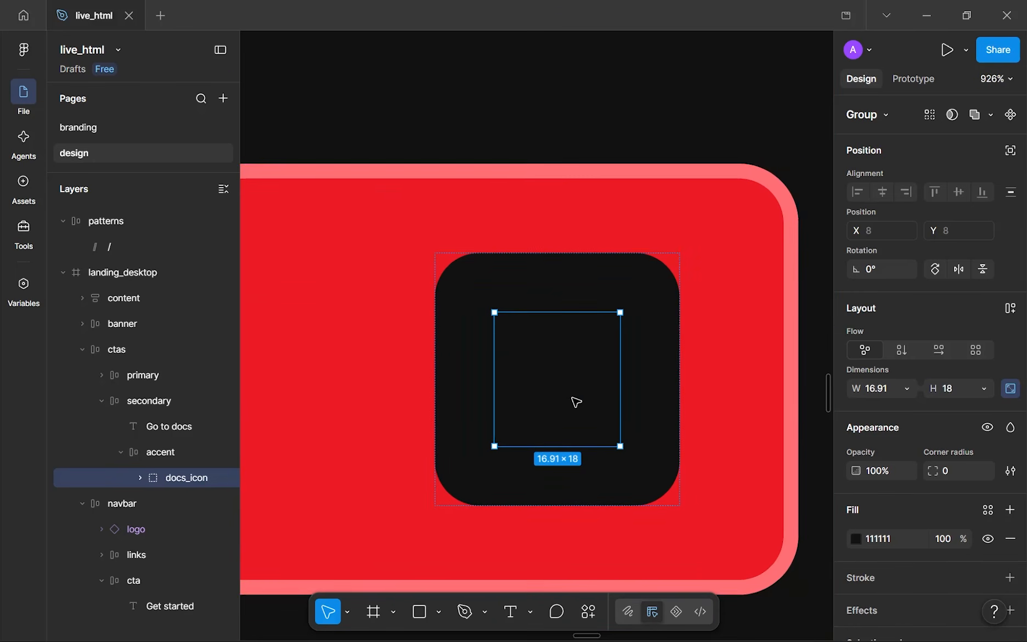
{"action": "scroll", "coordinate": [857, 528], "scroll_direction": "down", "scroll_amount": 2}
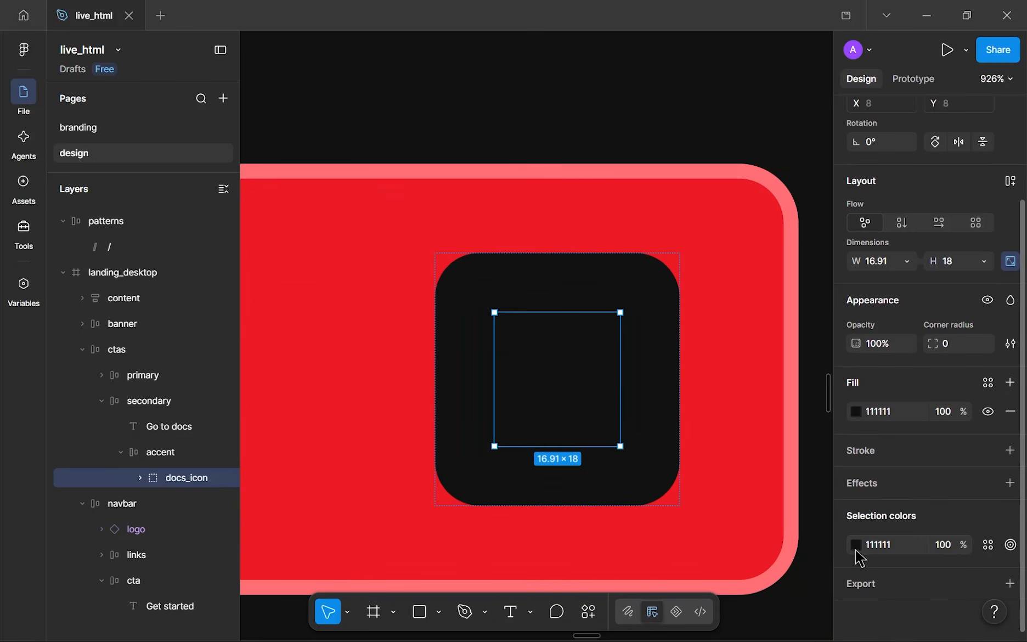
{"action": "left_click", "coordinate": [856, 546]}
{"action": "left_click", "coordinate": [728, 399]}
{"action": "left_click_drag", "start_coordinate": [680, 322], "coordinate": [577, 255]}
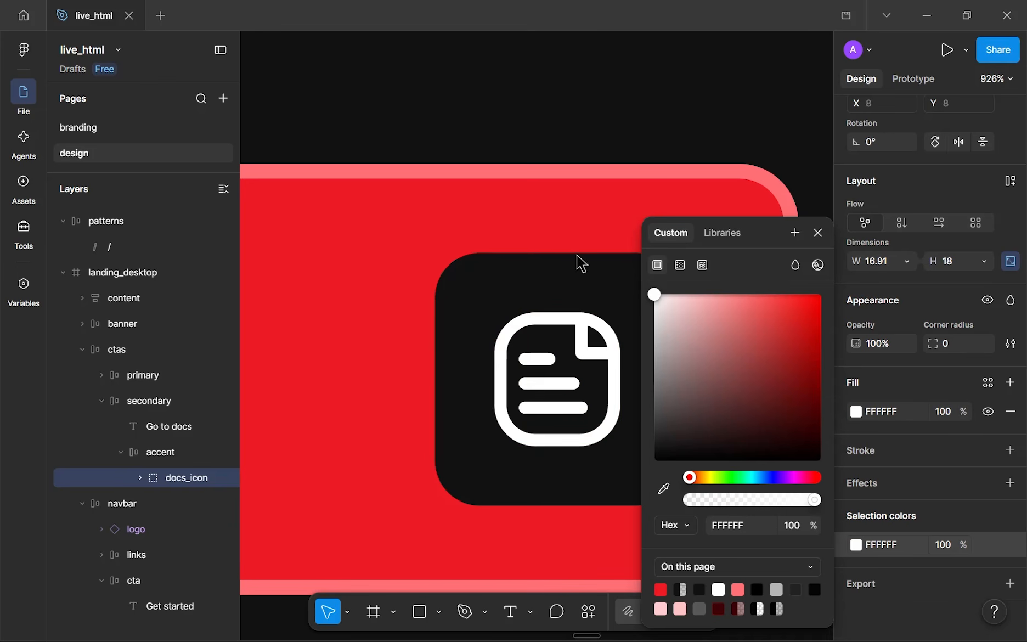
{"action": "left_click", "coordinate": [818, 233]}
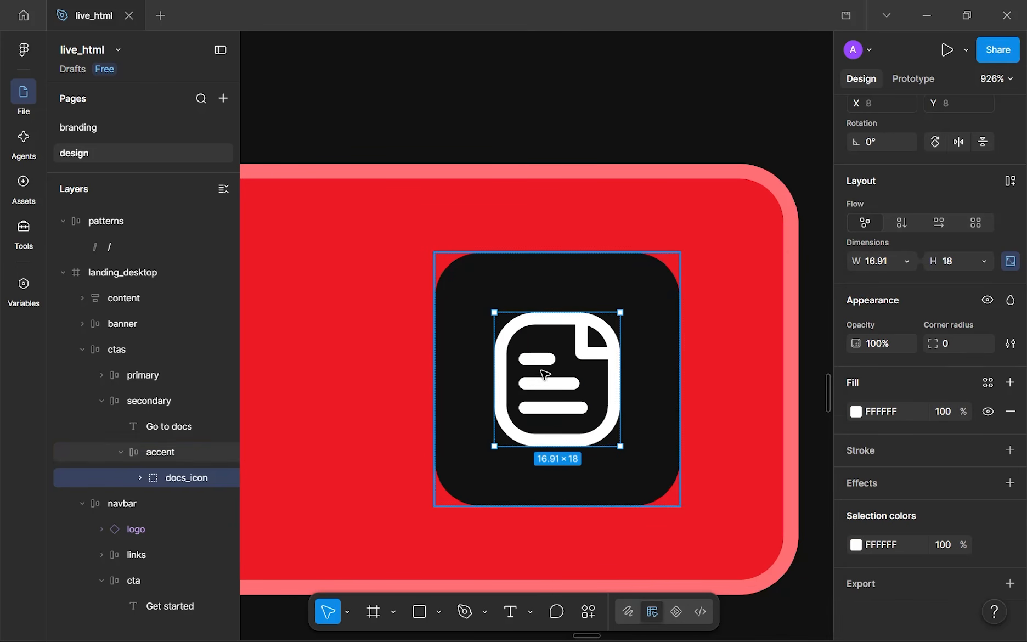
- Undo the white recolouring of the docs_icon
{"action": "left_click", "coordinate": [579, 455]}
{"action": "scroll", "coordinate": [590, 463], "scroll_direction": "down", "scroll_amount": 3}
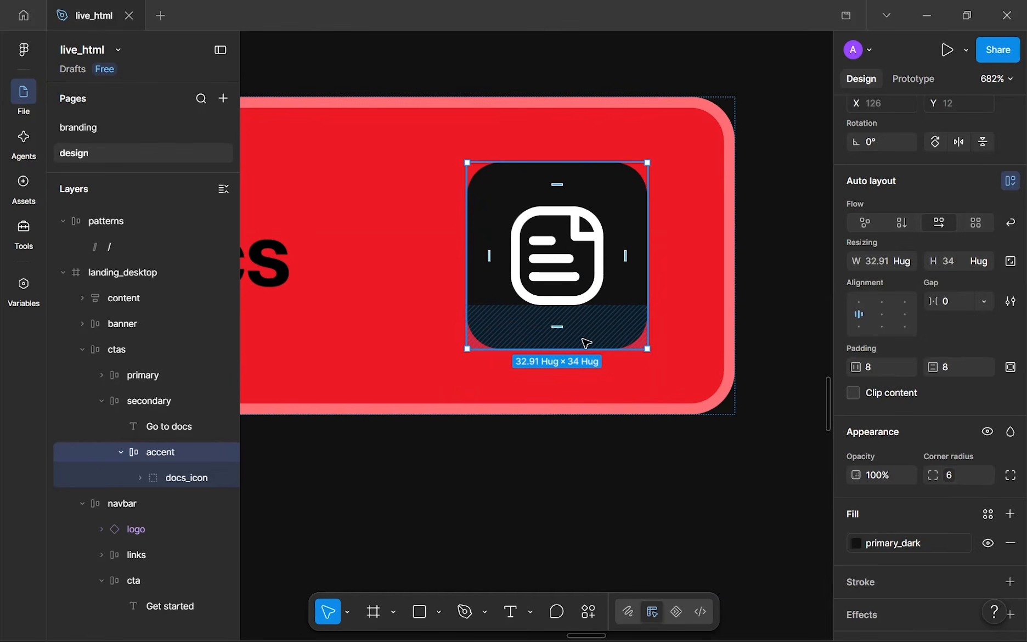
{"action": "left_click", "coordinate": [601, 299]}
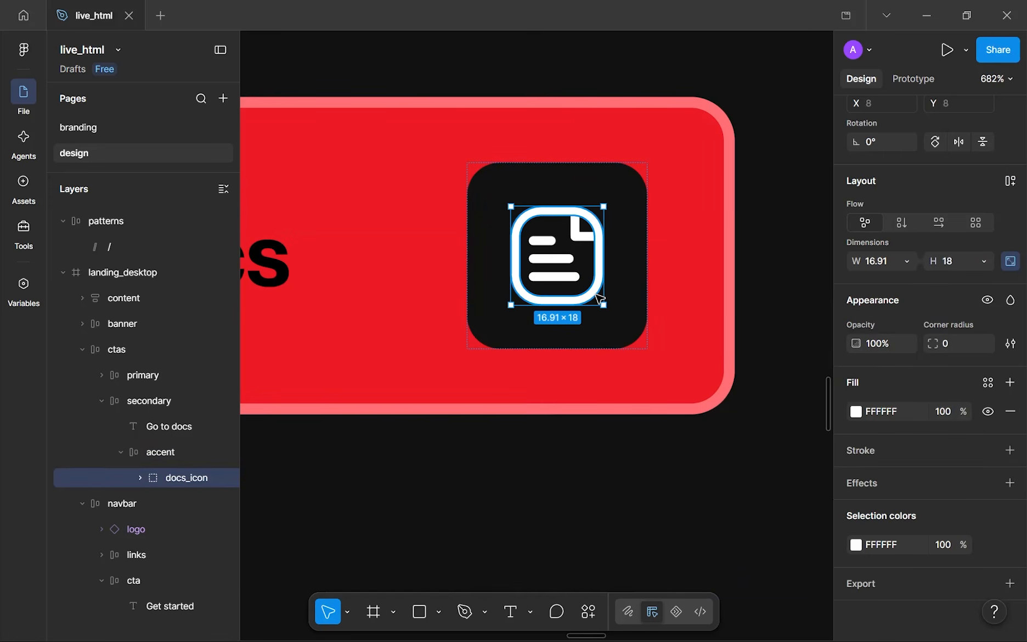
{"action": "key", "text": "Delete"}
- Set the secondary button's fill to the white library colour
{"action": "left_click", "coordinate": [612, 218]}
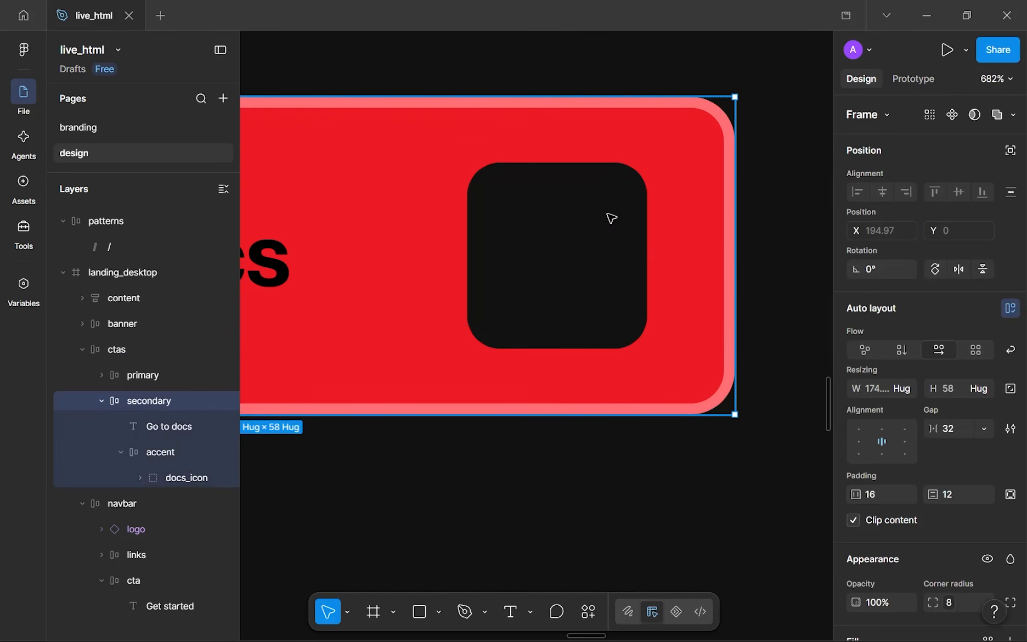
{"action": "left_click", "coordinate": [612, 218]}
{"action": "scroll", "coordinate": [509, 247], "scroll_direction": "left", "scroll_amount": 5}
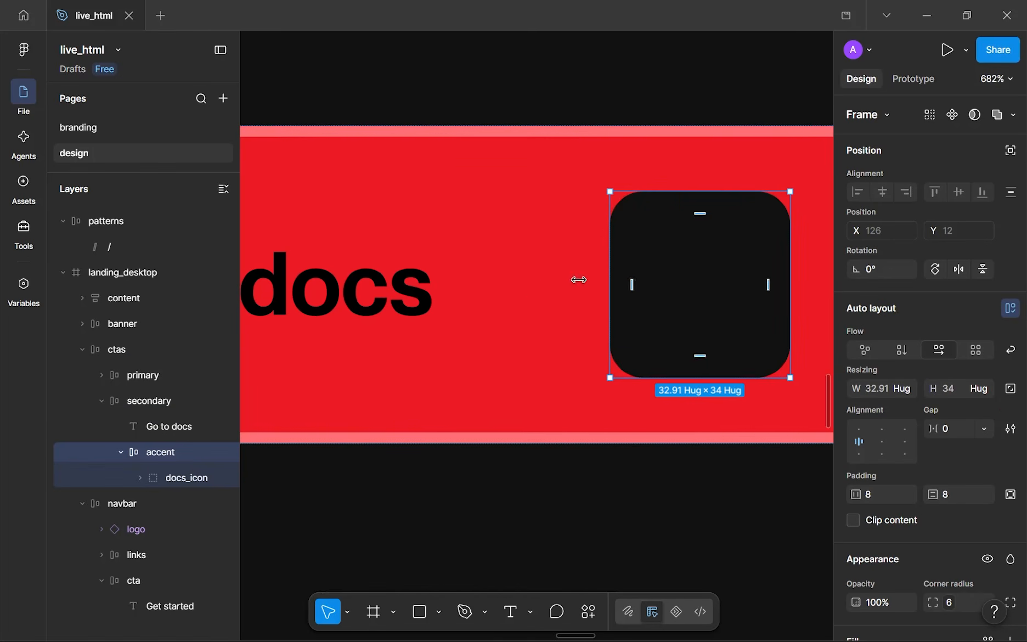
{"action": "scroll", "coordinate": [571, 295], "scroll_direction": "left", "scroll_amount": 2}
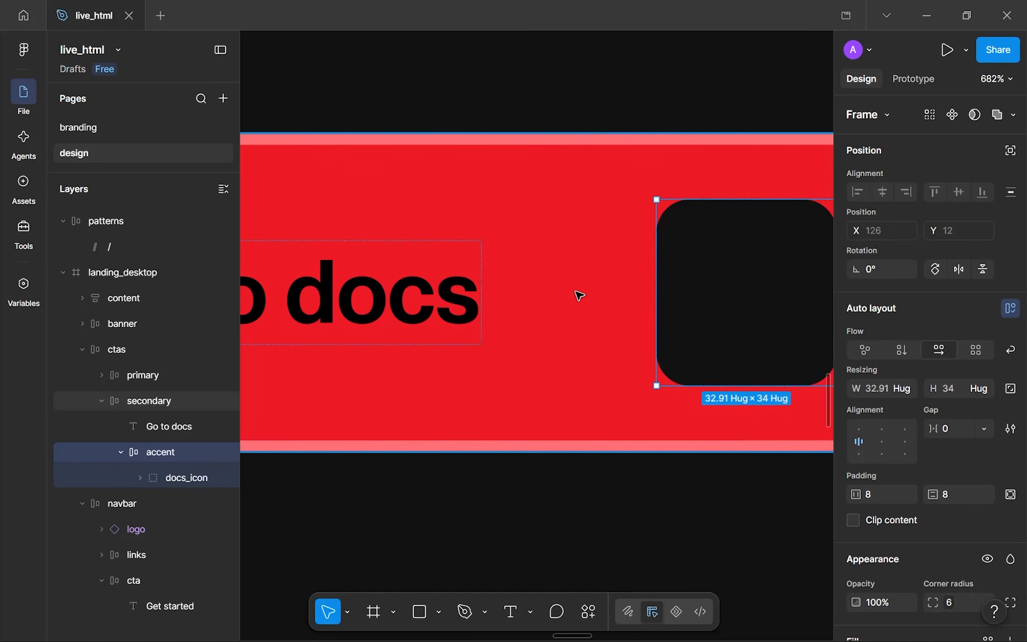
{"action": "left_click", "coordinate": [578, 294]}
{"action": "scroll", "coordinate": [578, 293], "scroll_direction": "down", "scroll_amount": 10}
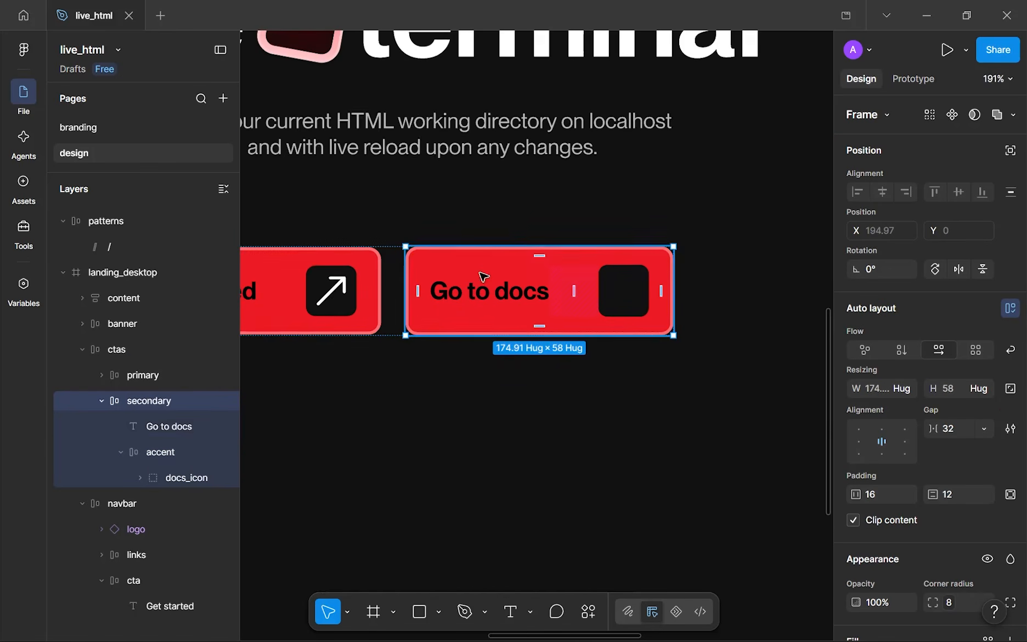
{"action": "left_click_drag", "start_coordinate": [359, 238], "coordinate": [409, 234]}
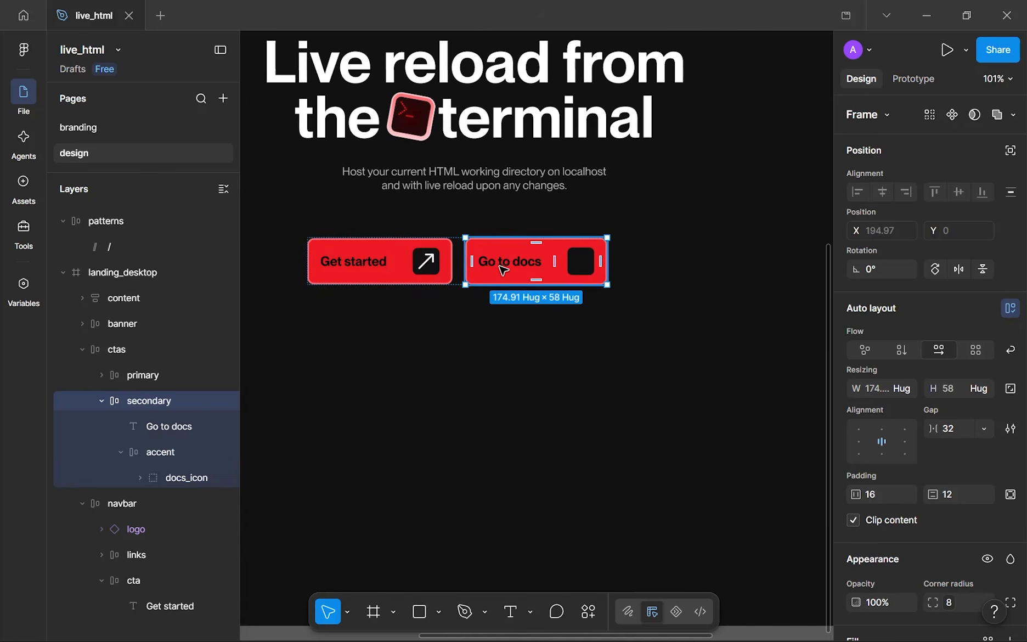
{"action": "scroll", "coordinate": [908, 505], "scroll_direction": "down", "scroll_amount": 5}
{"action": "left_click", "coordinate": [855, 350]}
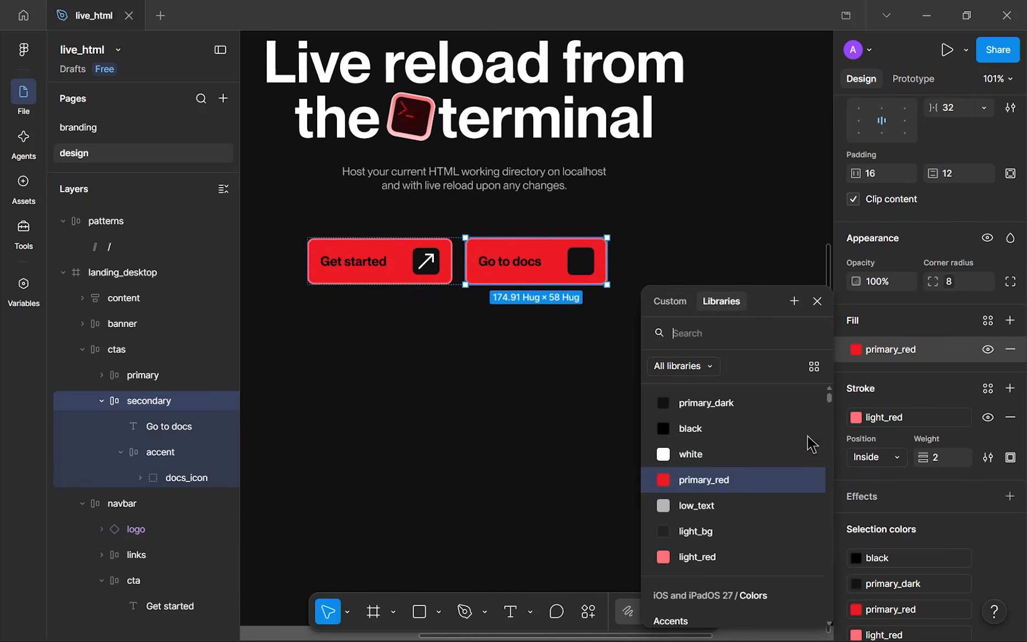
{"action": "left_click", "coordinate": [732, 460]}
{"action": "scroll", "coordinate": [600, 264], "scroll_direction": "up", "scroll_amount": 5}
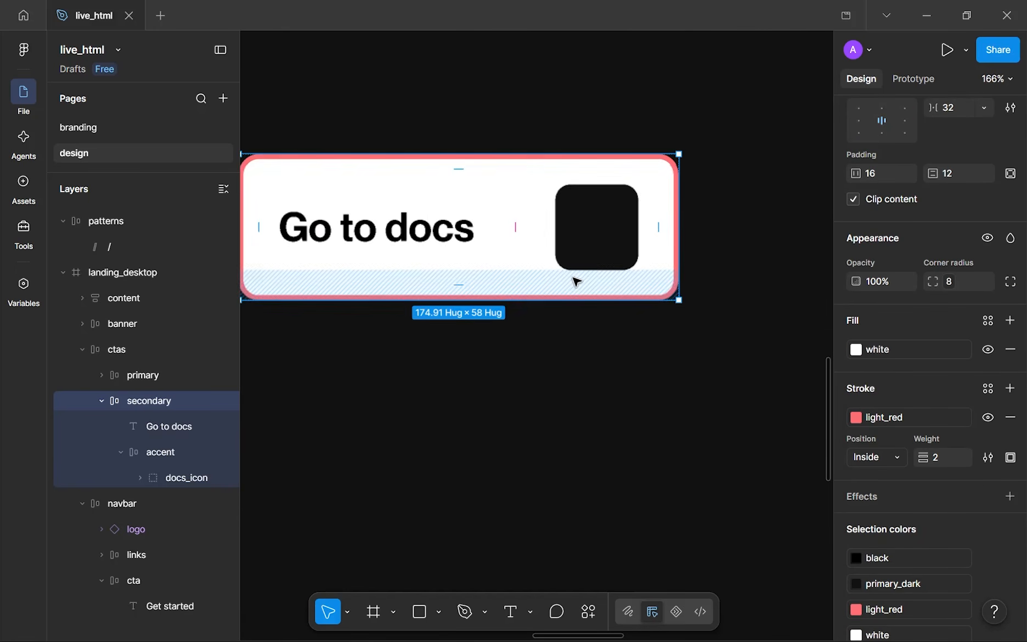
- Set the fill of the secondary button's accent box to the primary_red library colour
{"action": "scroll", "coordinate": [593, 329], "scroll_direction": "up", "scroll_amount": 2}
{"action": "left_click", "coordinate": [610, 357]}
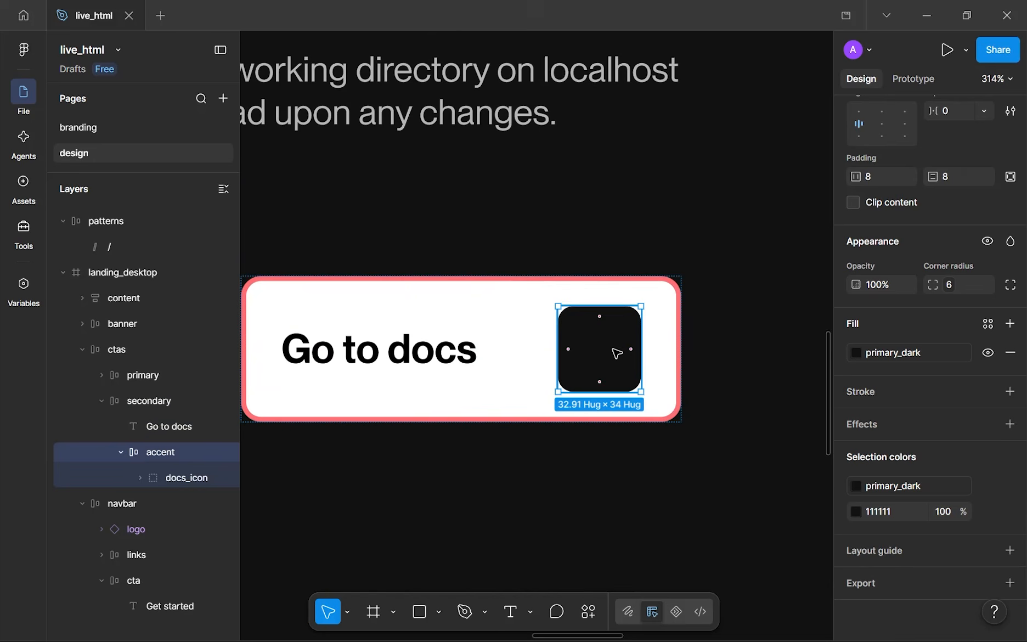
{"action": "left_click", "coordinate": [909, 358]}
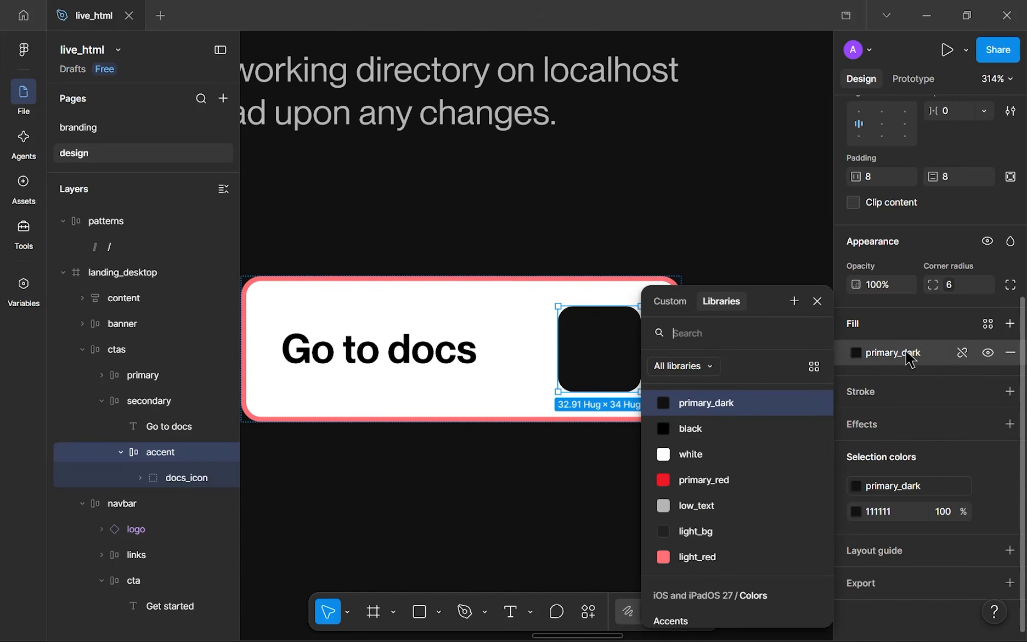
{"action": "left_click", "coordinate": [779, 481]}
{"action": "left_click", "coordinate": [763, 479]}
{"action": "scroll", "coordinate": [636, 362], "scroll_direction": "up", "scroll_amount": 5}
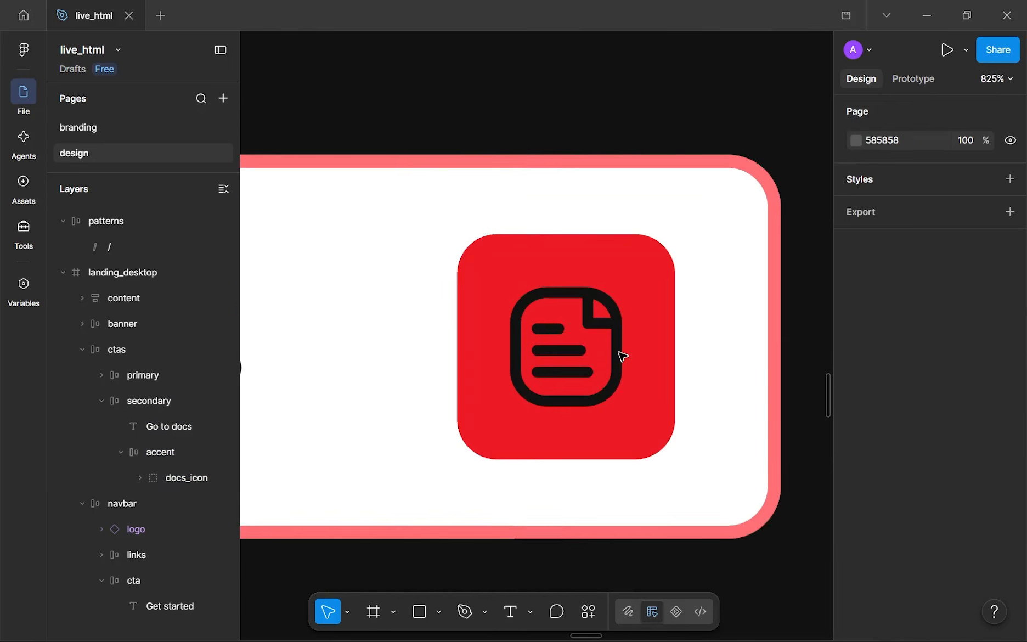
- Check the colour contrast of the docs icon's outline against the red accent box
{"action": "left_click", "coordinate": [647, 377], "text": "ctrl"}
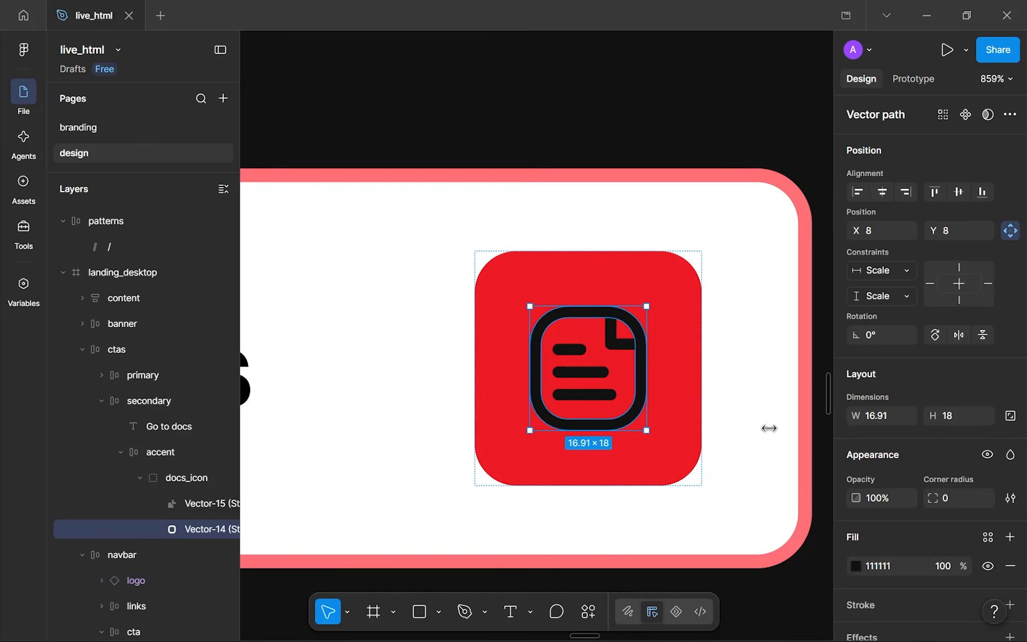
{"action": "scroll", "coordinate": [881, 506], "scroll_direction": "down", "scroll_amount": 2}
{"action": "scroll", "coordinate": [882, 506], "scroll_direction": "down", "scroll_amount": 1}
{"action": "left_click", "coordinate": [853, 480]}
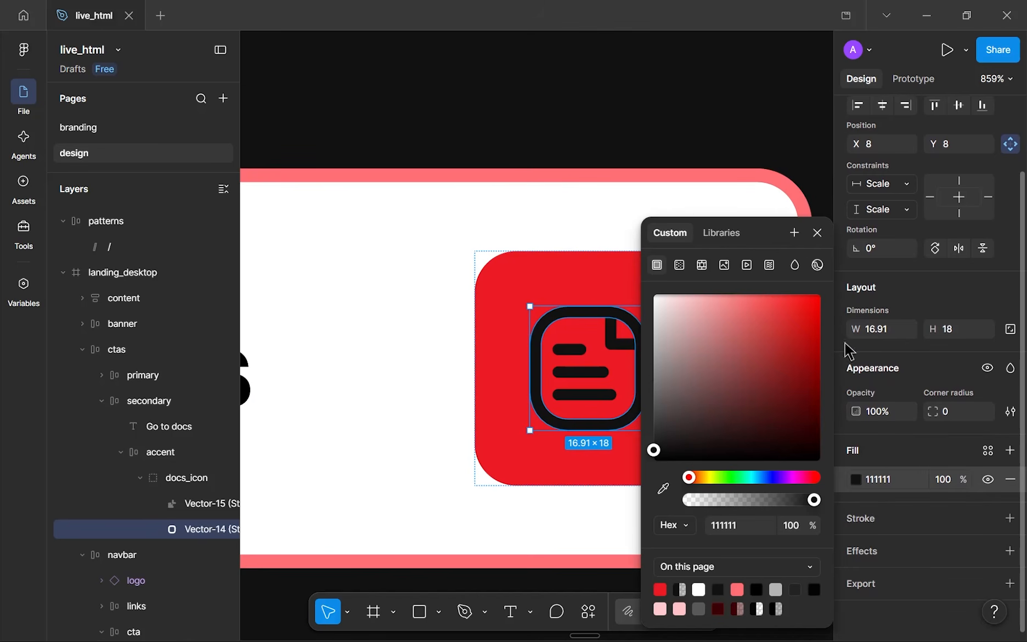
{"action": "left_click", "coordinate": [822, 271]}
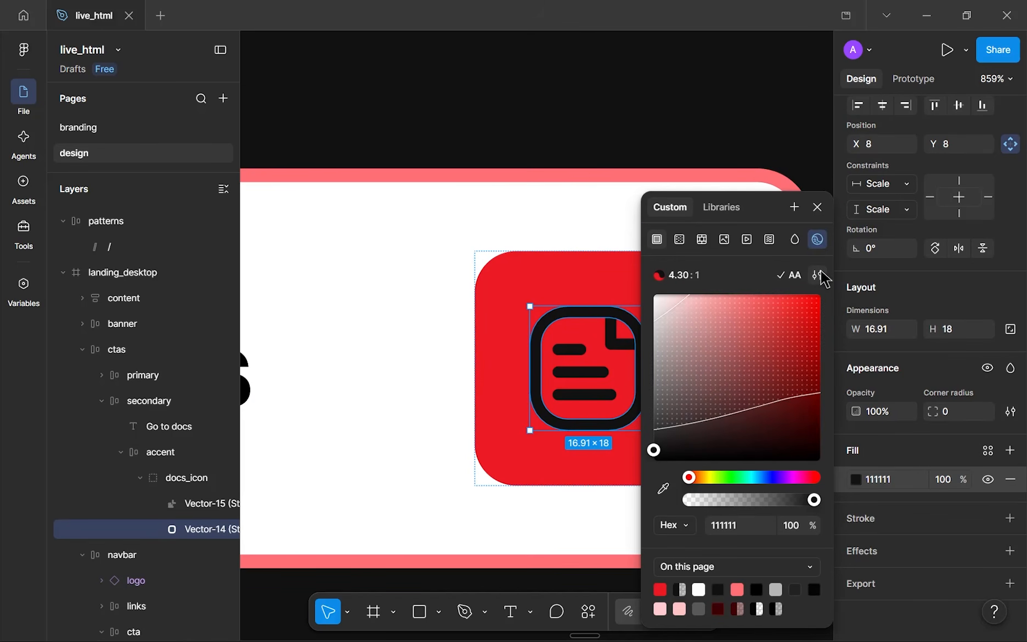
{"action": "left_click", "coordinate": [817, 240]}
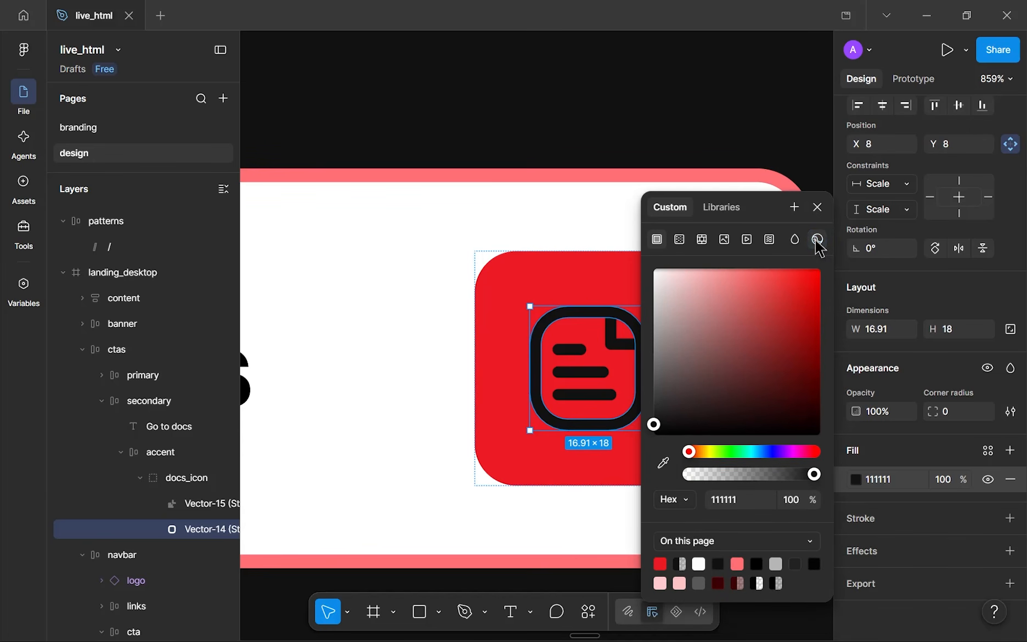
{"action": "left_click", "coordinate": [819, 210]}
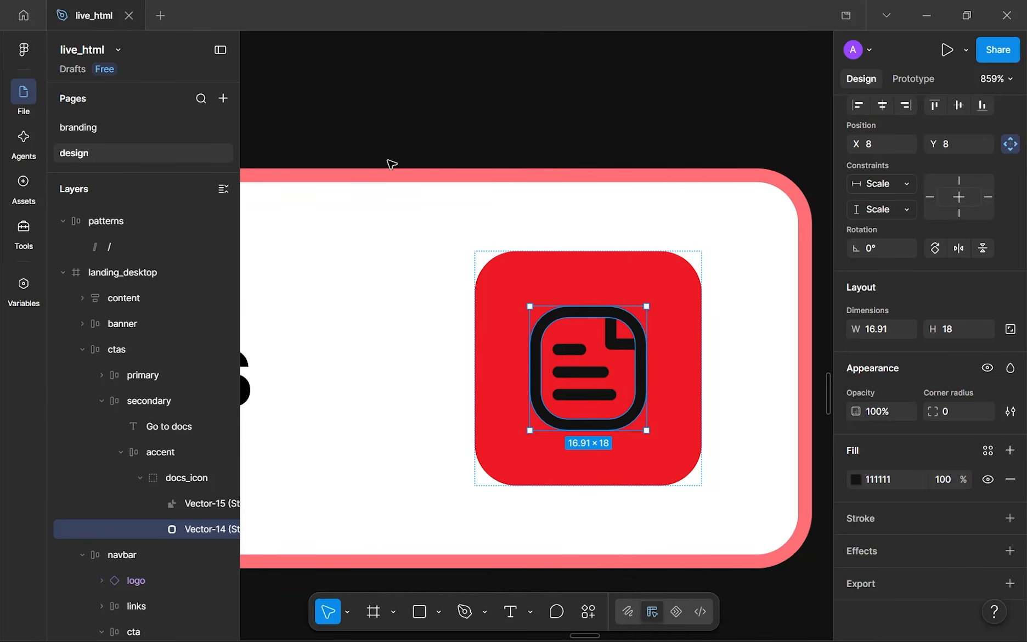
{"action": "left_click", "coordinate": [419, 128]}
- Collapse the ctas layer and move the ctas frame slightly up, closer to the hero subtitle
{"action": "scroll", "coordinate": [523, 364], "scroll_direction": "down", "scroll_amount": 4}
{"action": "scroll", "coordinate": [524, 365], "scroll_direction": "down", "scroll_amount": 6}
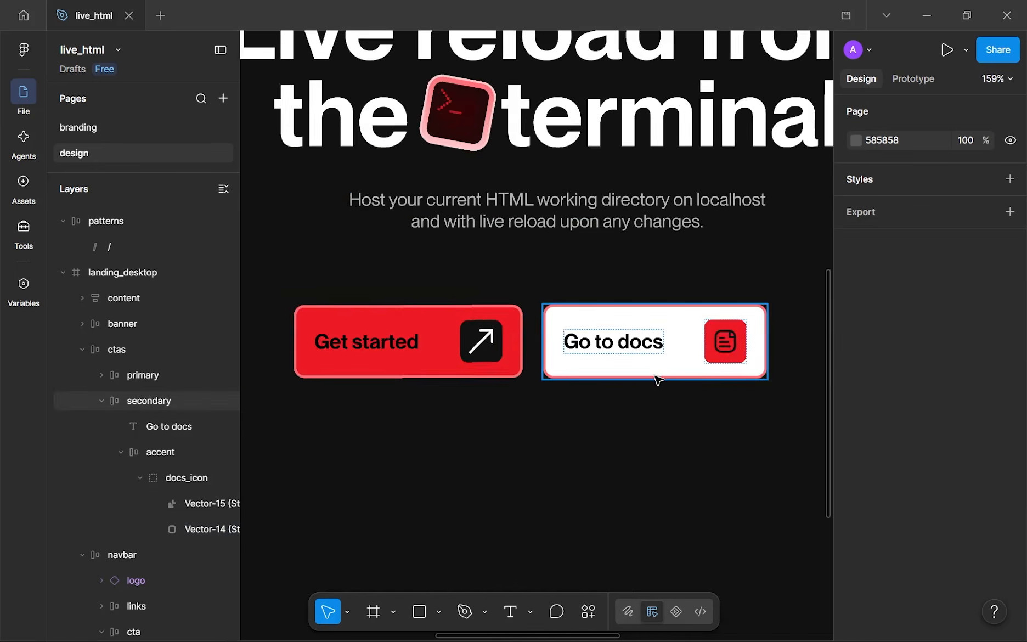
{"action": "scroll", "coordinate": [535, 361], "scroll_direction": "up", "scroll_amount": 2}
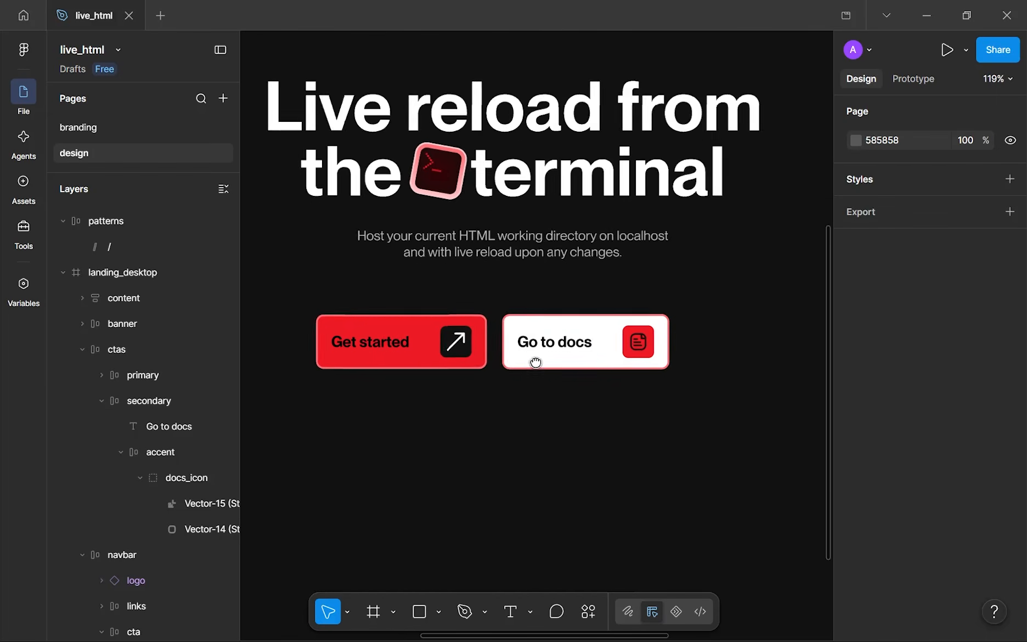
{"action": "left_click", "coordinate": [504, 384]}
{"action": "left_click", "coordinate": [501, 359]}
{"action": "scroll", "coordinate": [546, 351], "scroll_direction": "down", "scroll_amount": 5}
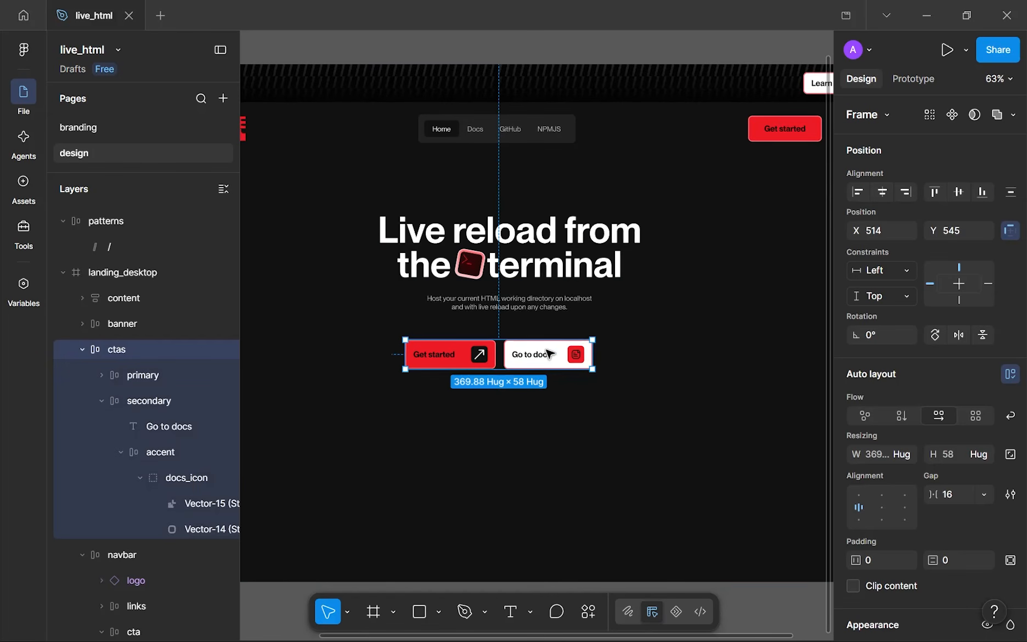
{"action": "left_click", "coordinate": [82, 349]}
{"action": "left_click", "coordinate": [546, 269]}
{"action": "left_click", "coordinate": [527, 355]}
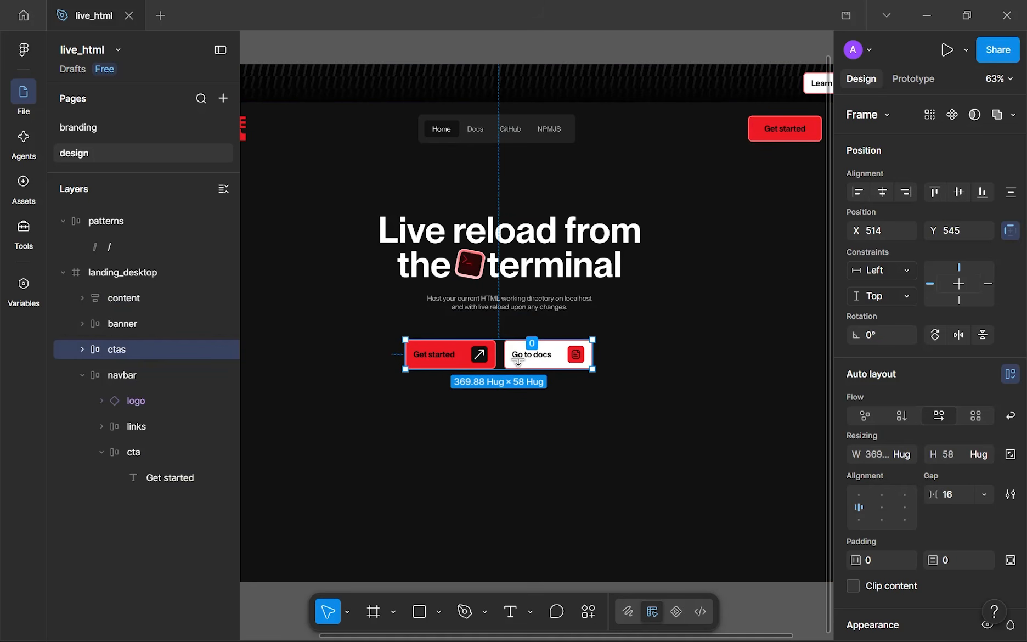
{"action": "left_click_drag", "start_coordinate": [525, 353], "coordinate": [527, 344]}
- Wrap the content and ctas frames in a vertical auto layout frame, rename it main, and collapse the navbar layer
{"action": "left_click", "coordinate": [526, 290], "text": "shift"}
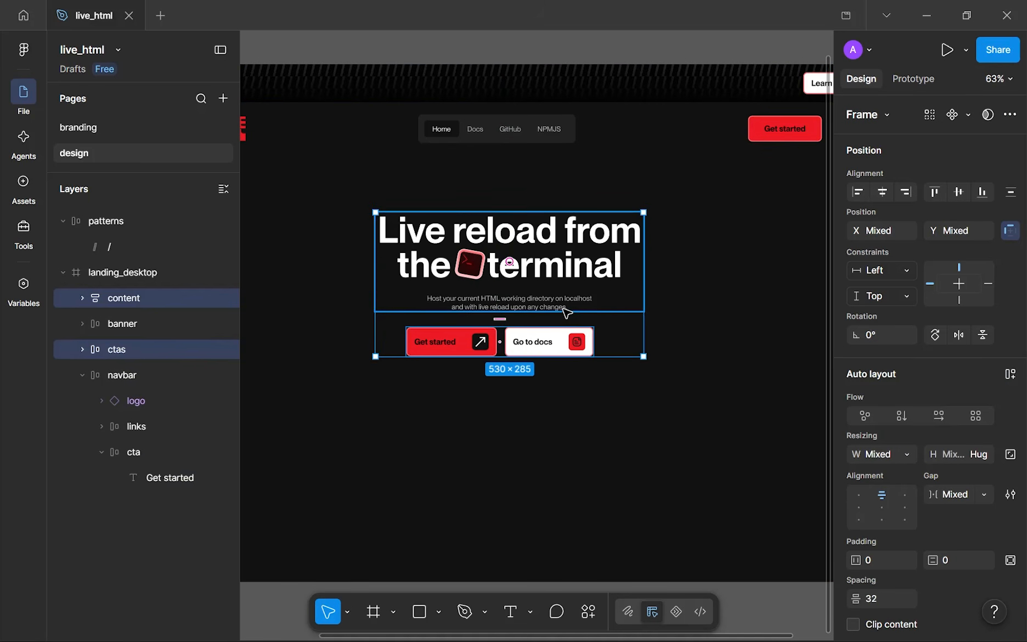
{"action": "key", "text": "shift+a"}
{"action": "double_click", "coordinate": [127, 297]}
{"action": "type", "text": "main"}
{"action": "key", "text": "Return"}
{"action": "left_click", "coordinate": [83, 349]}
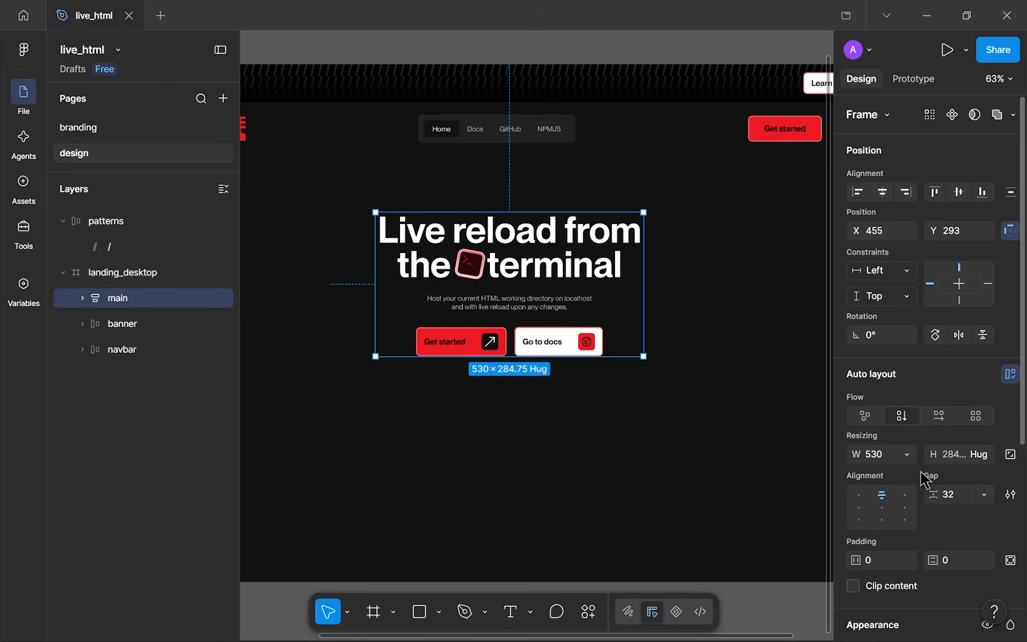
{"action": "double_click", "coordinate": [521, 284]}
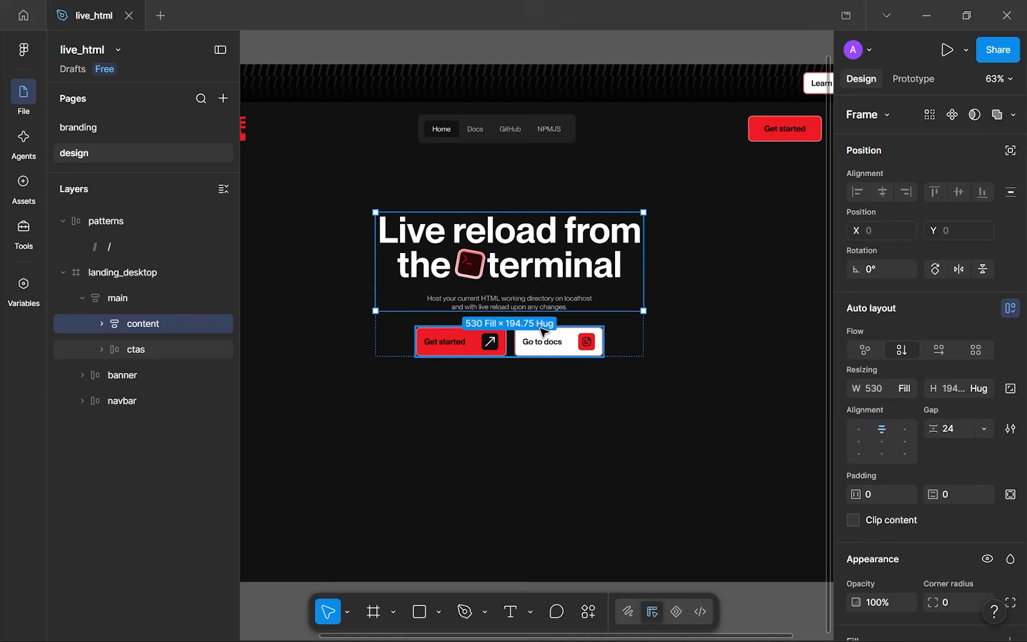
- Set the main auto layout frame's gap between the content and ctas frames to 40
{"action": "left_click", "coordinate": [605, 429]}
{"action": "left_click", "coordinate": [608, 328]}
{"action": "left_click", "coordinate": [949, 501]}
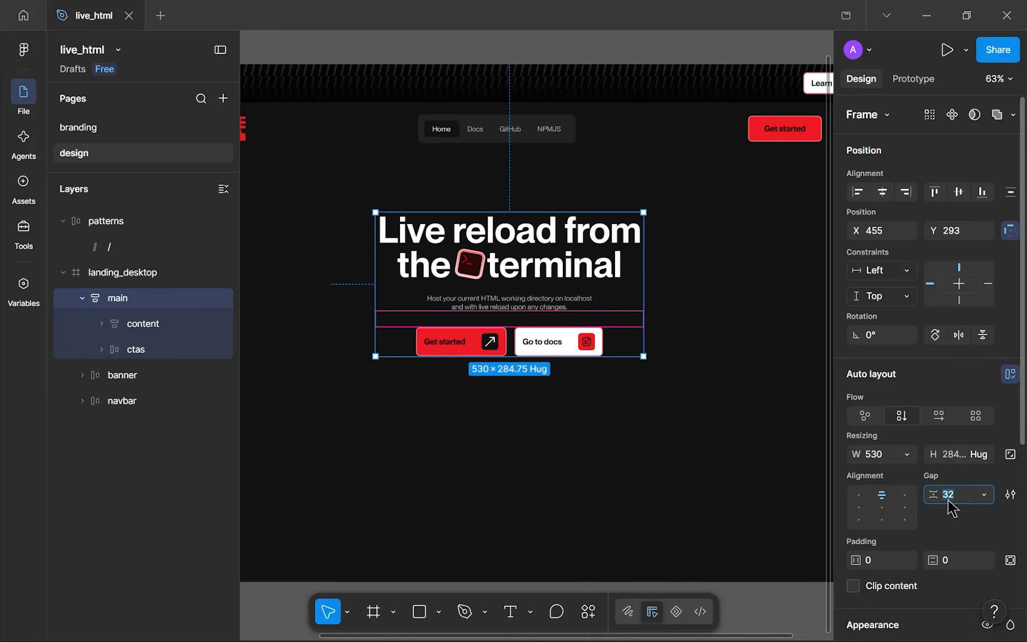
{"action": "key", "text": "Return"}
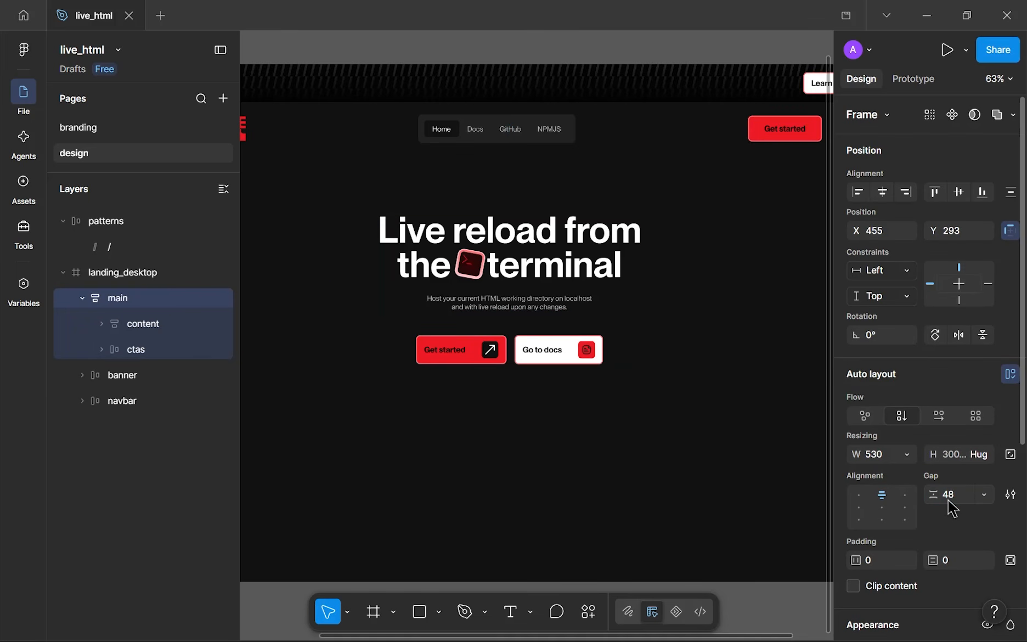
{"action": "left_click", "coordinate": [949, 501]}
{"action": "type", "text": "40"}
{"action": "key", "text": "Return"}
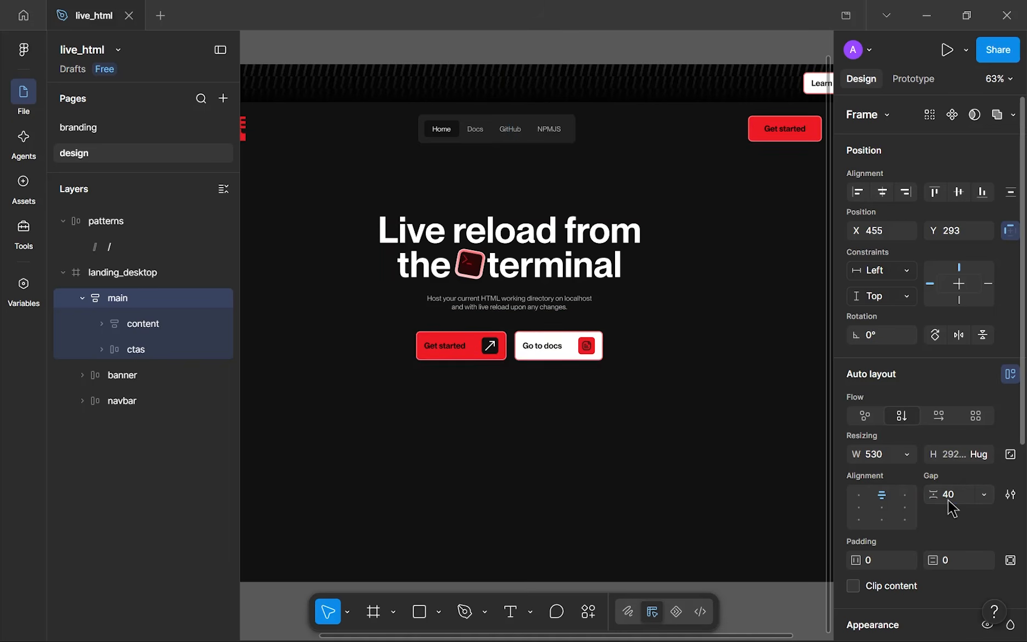
- Center the main frame horizontally and vertically within the landing_desktop frame
{"action": "left_click", "coordinate": [747, 488]}
{"action": "scroll", "coordinate": [710, 470], "scroll_direction": "down", "scroll_amount": 5}
{"action": "left_click_drag", "start_coordinate": [710, 471], "coordinate": [660, 468]}
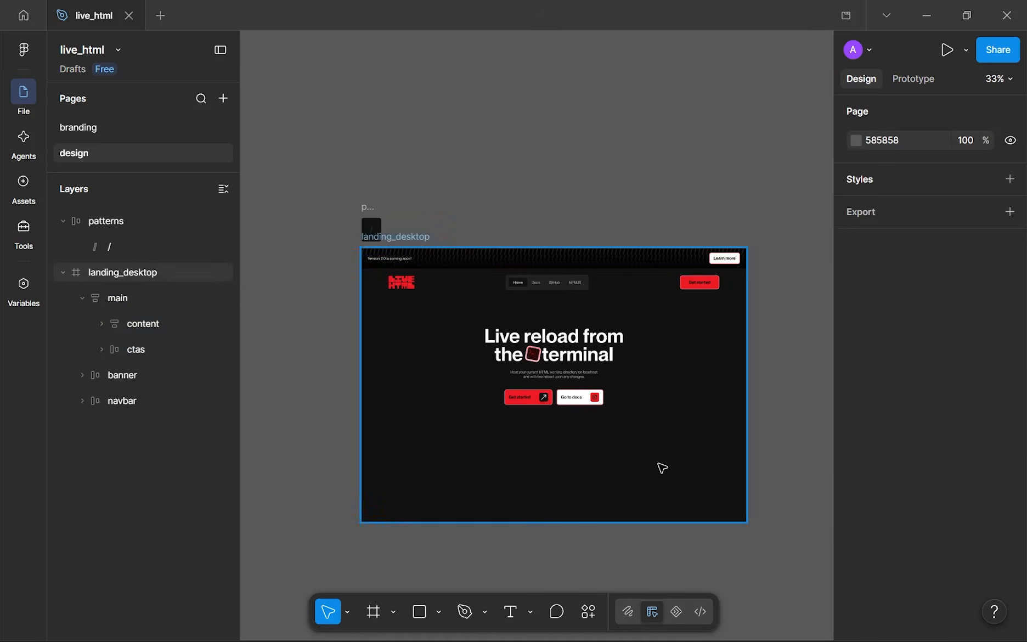
{"action": "left_click", "coordinate": [555, 379]}
{"action": "left_click", "coordinate": [883, 191]}
{"action": "left_click", "coordinate": [959, 191]}
{"action": "left_click", "coordinate": [717, 423]}
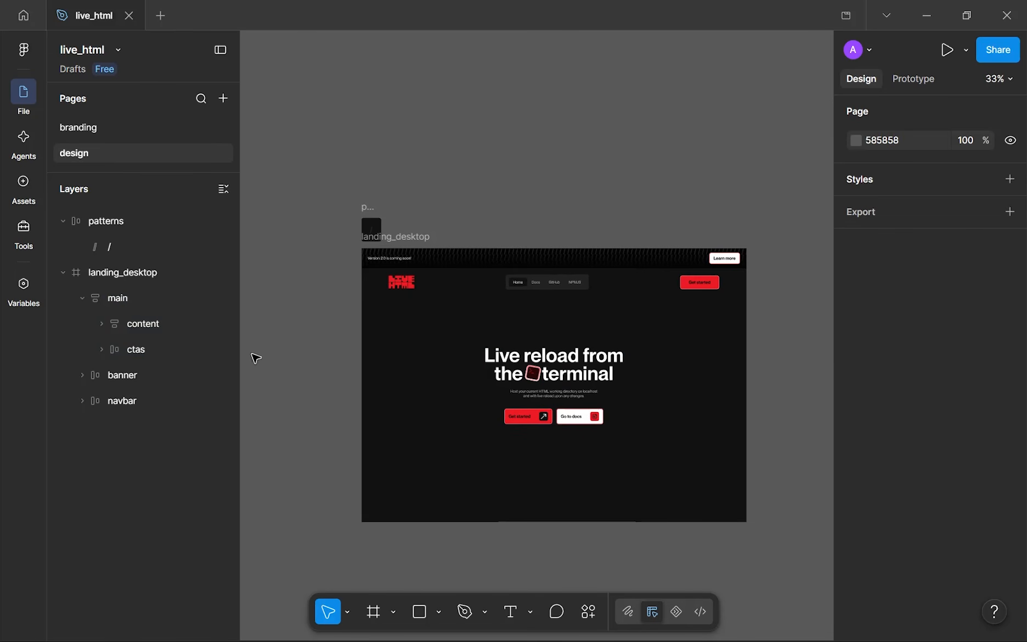
- Move the main frame up within landing_desktop to about Y 249
{"action": "left_click_drag", "start_coordinate": [312, 282], "coordinate": [342, 218]}
{"action": "scroll", "coordinate": [770, 401], "scroll_direction": "up", "scroll_amount": 1}
{"action": "scroll", "coordinate": [769, 400], "scroll_direction": "up", "scroll_amount": 1}
{"action": "scroll", "coordinate": [705, 415], "scroll_direction": "up", "scroll_amount": 3}
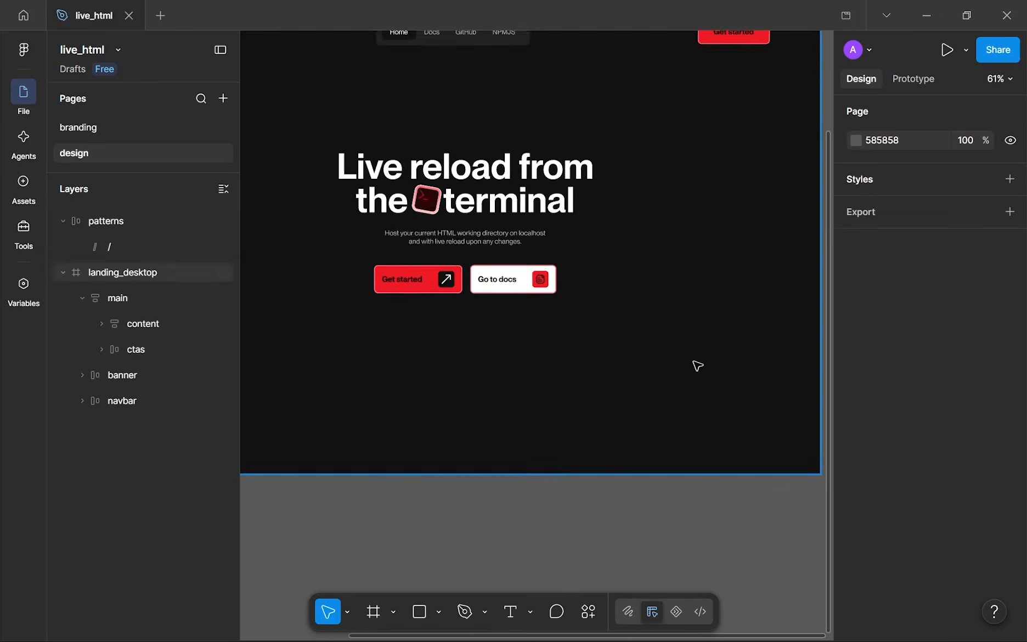
{"action": "scroll", "coordinate": [695, 365], "scroll_direction": "down", "scroll_amount": 2}
{"action": "left_click", "coordinate": [551, 309]}
{"action": "left_click_drag", "start_coordinate": [566, 297], "coordinate": [581, 250]}
- Draw a full-width placeholder rectangle about 1440 × 381 across the lower part of landing_desktop, below the hero buttons
{"action": "left_click", "coordinate": [550, 392]}
{"action": "key", "text": "r"}
{"action": "mouse_move", "coordinate": [320, 344]}
{"action": "left_mouse_down"}
{"action": "mouse_move", "coordinate": [808, 488]}
{"action": "mouse_move", "coordinate": [816, 482]}
{"action": "left_mouse_up"}
{"action": "left_click_drag", "start_coordinate": [317, 407], "coordinate": [292, 409]}
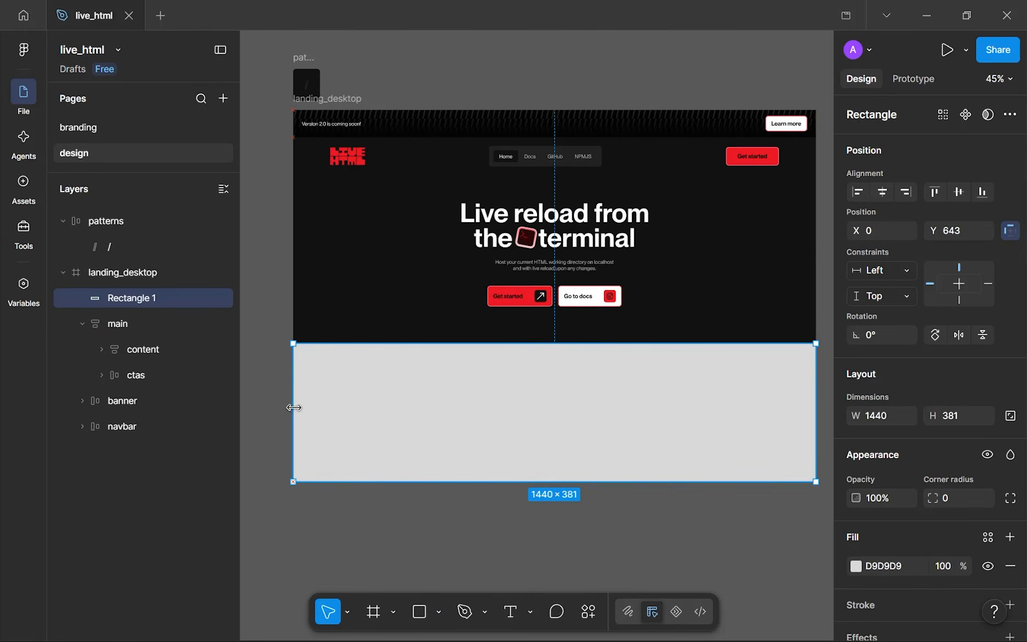
- Examine the hero composition with the placeholder block below it, checking the spacing around the headline and buttons
{"action": "left_click", "coordinate": [468, 509]}
{"action": "scroll", "coordinate": [468, 510], "scroll_direction": "down", "scroll_amount": 1}
{"action": "scroll", "coordinate": [461, 490], "scroll_direction": "down", "scroll_amount": 2}
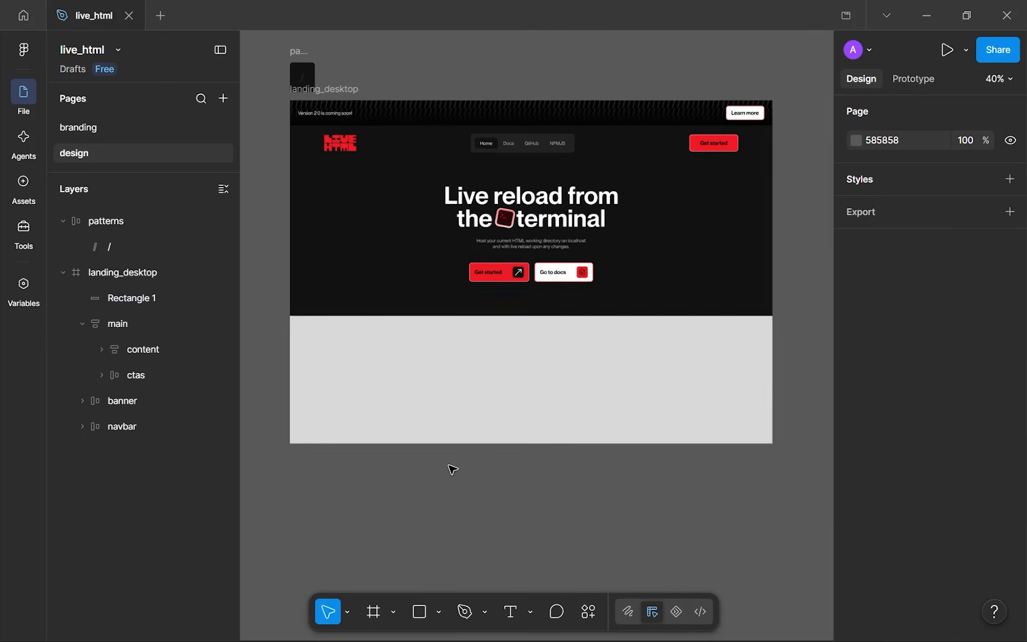
{"action": "scroll", "coordinate": [452, 468], "scroll_direction": "up", "scroll_amount": 1}
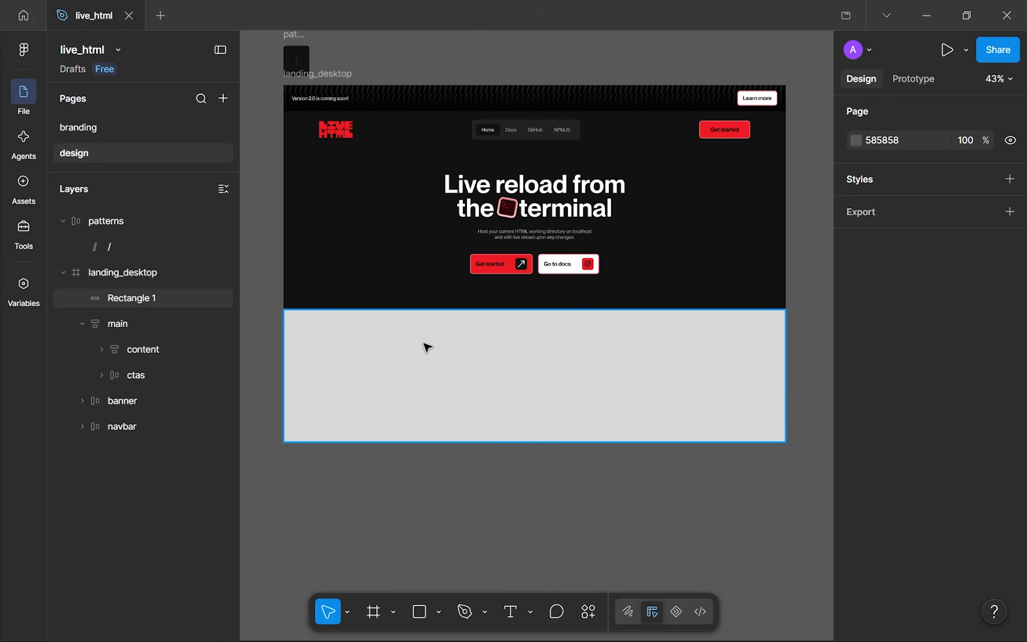
{"action": "scroll", "coordinate": [521, 230], "scroll_direction": "up", "scroll_amount": 5}
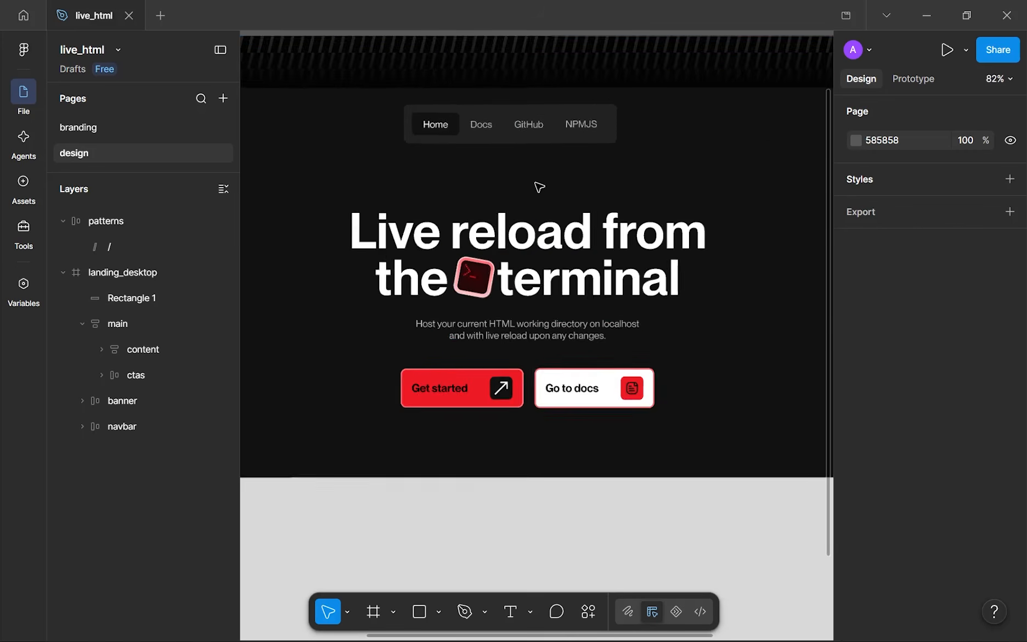
{"action": "scroll", "coordinate": [455, 318], "scroll_direction": "down", "scroll_amount": 7}
{"action": "scroll", "coordinate": [352, 308], "scroll_direction": "up", "scroll_amount": 5}
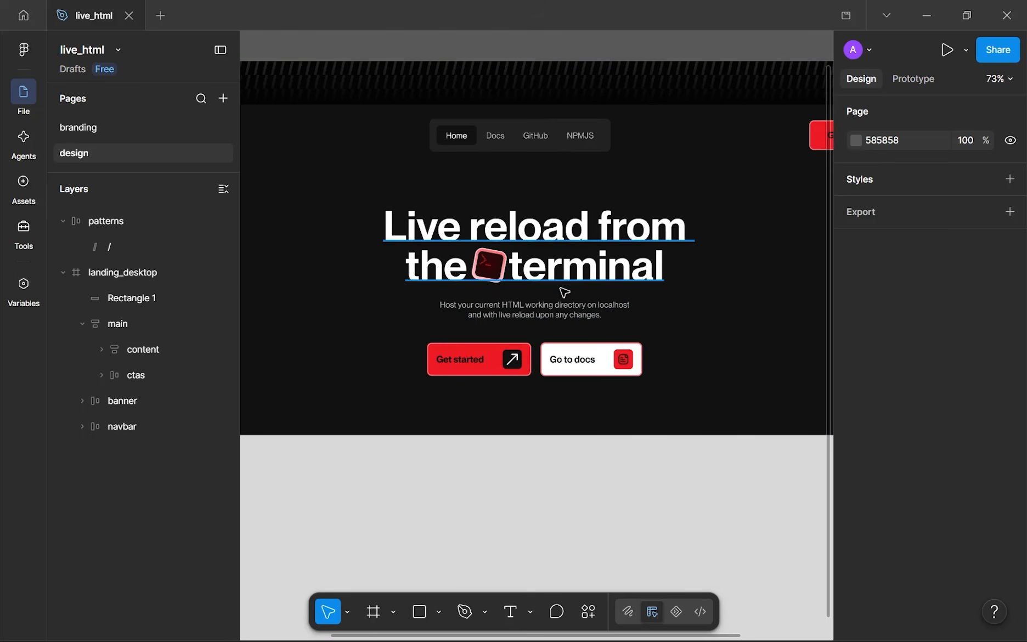
{"action": "scroll", "coordinate": [496, 236], "scroll_direction": "down", "scroll_amount": 3}
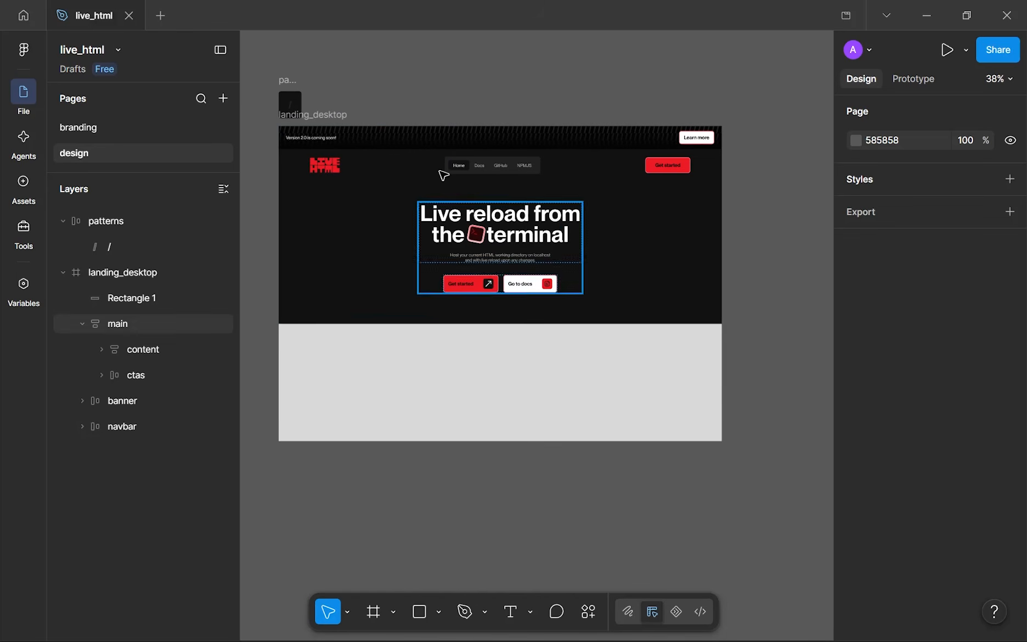
- Delete the grey placeholder rectangle from the lower part of landing_desktop
{"action": "left_click_drag", "start_coordinate": [411, 376], "coordinate": [433, 388]}
{"action": "left_click", "coordinate": [433, 389]}
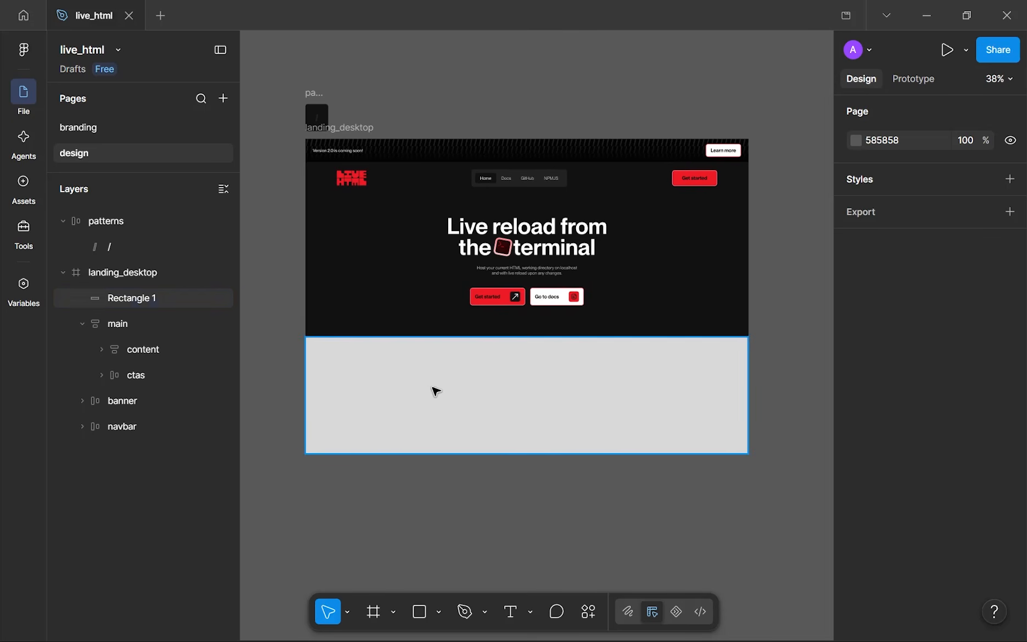
{"action": "key", "text": "Delete"}
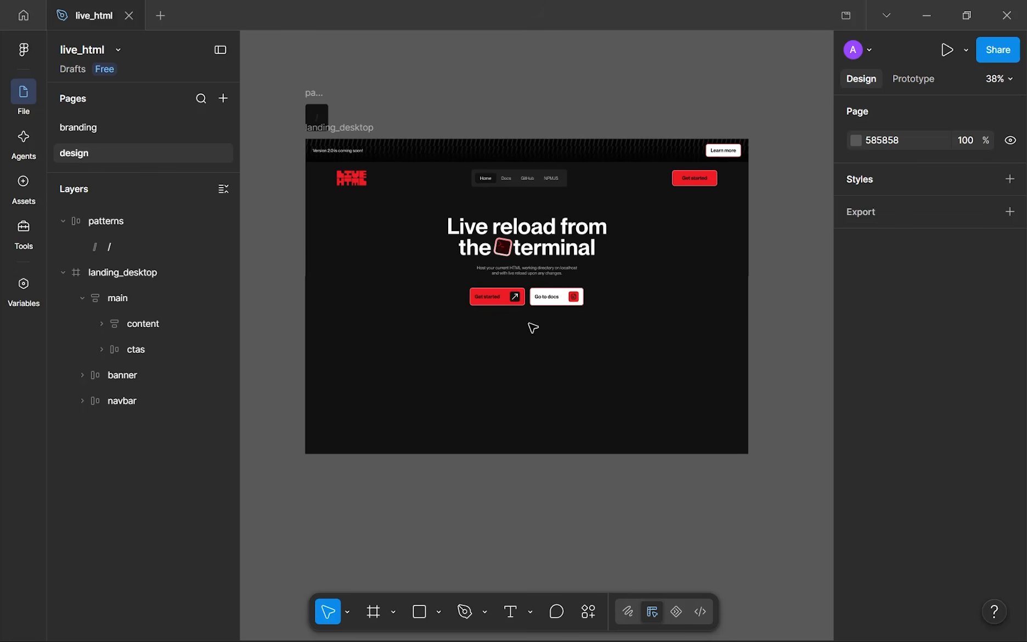
- Center the main frame vertically within landing_desktop again
{"action": "left_click", "coordinate": [530, 300]}
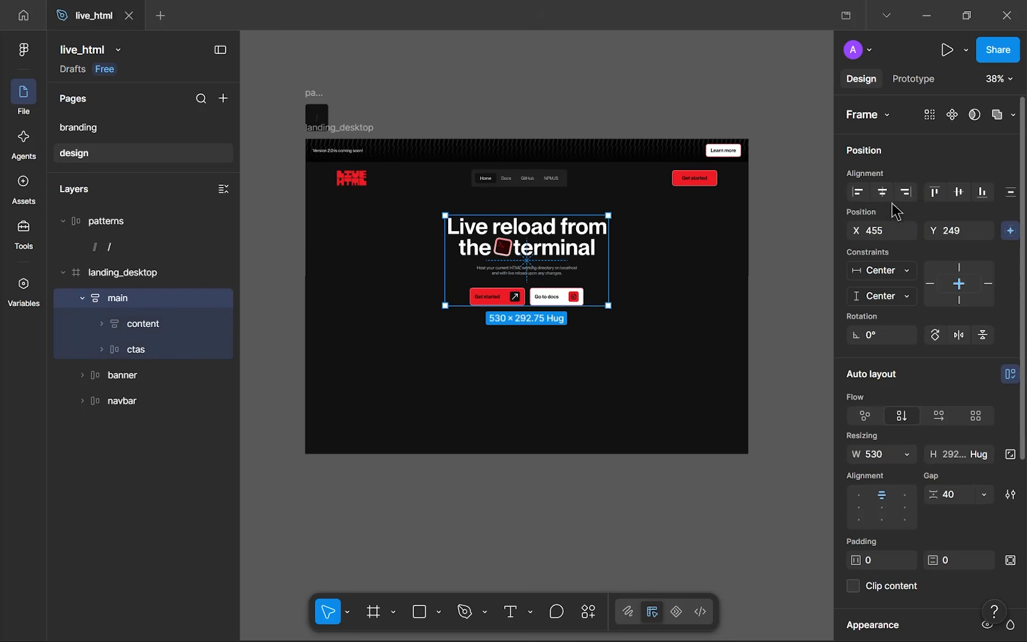
{"action": "left_click", "coordinate": [961, 193]}
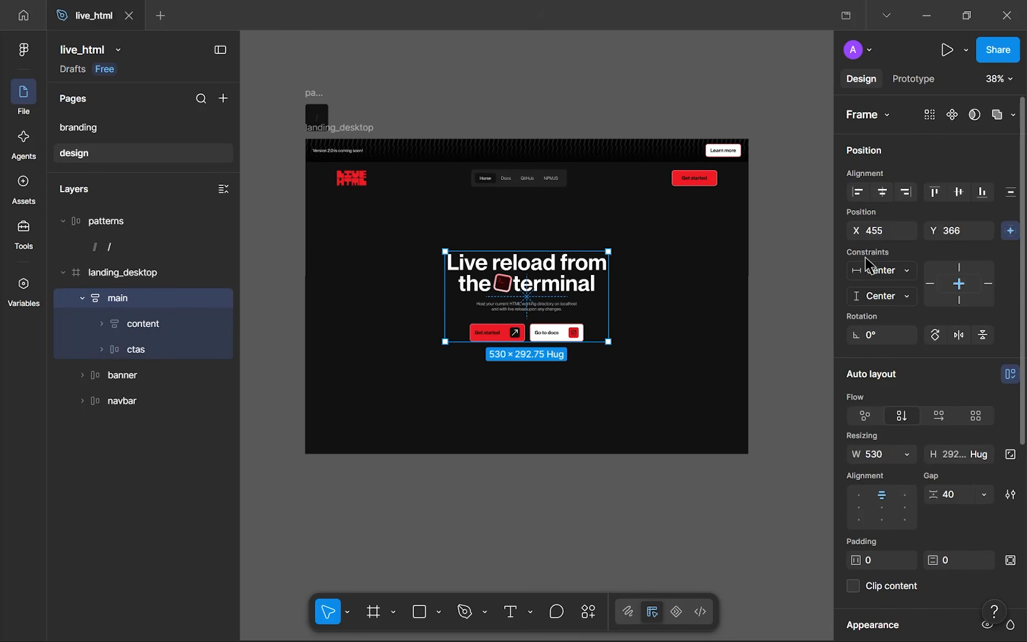
{"action": "scroll", "coordinate": [525, 227], "scroll_direction": "down", "scroll_amount": 3}
{"action": "left_click_drag", "start_coordinate": [525, 230], "coordinate": [658, 221]}
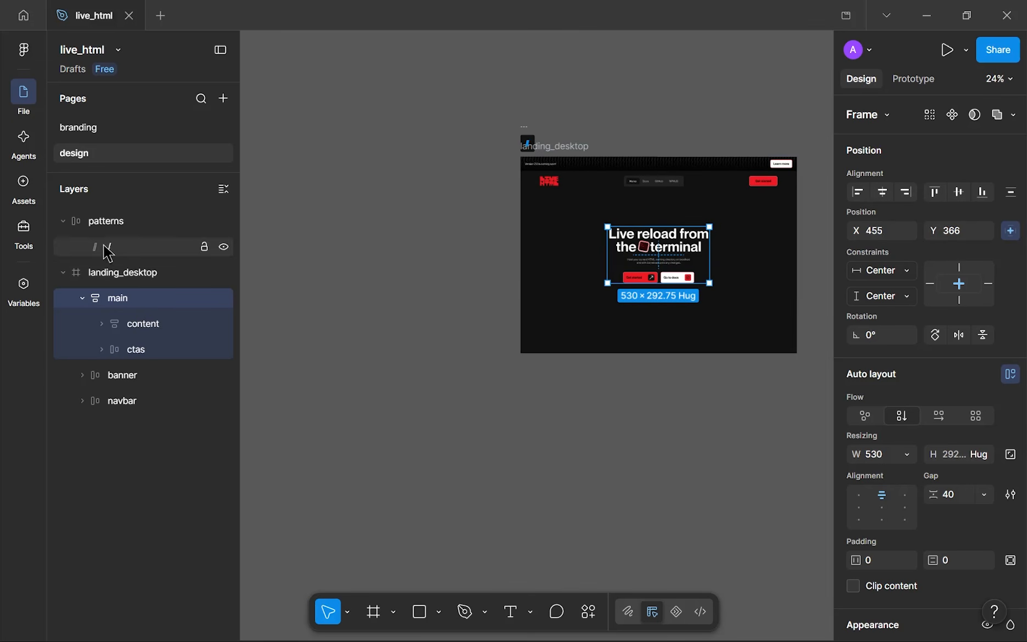
- Collapse the main layer and reorder it below the banner and navbar layers inside landing_desktop
{"action": "left_click", "coordinate": [81, 299]}
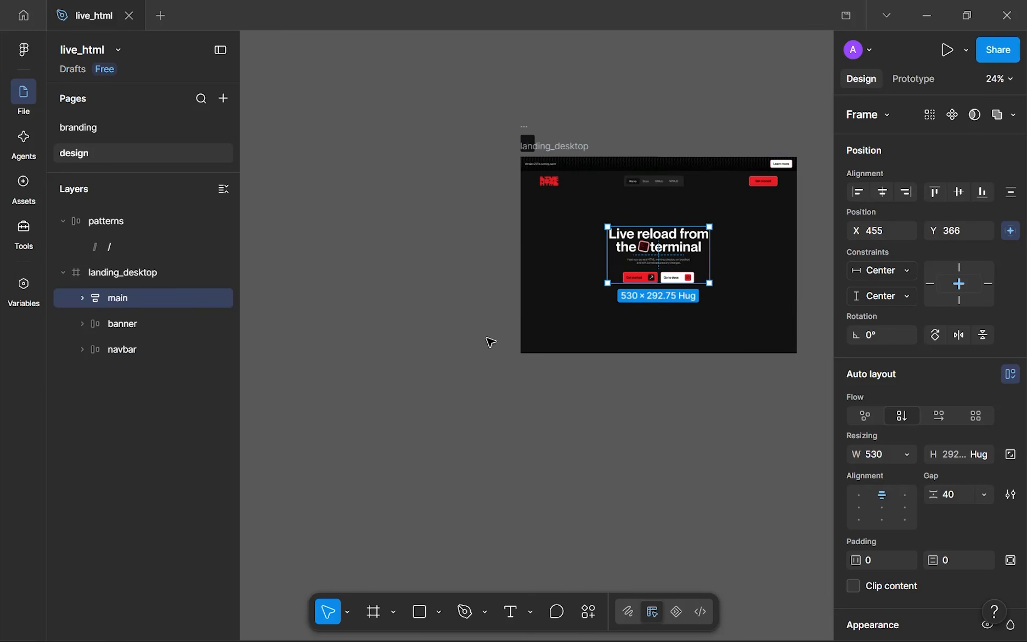
{"action": "left_click", "coordinate": [489, 339]}
{"action": "scroll", "coordinate": [659, 315], "scroll_direction": "down", "scroll_amount": 2}
{"action": "left_click", "coordinate": [126, 324]}
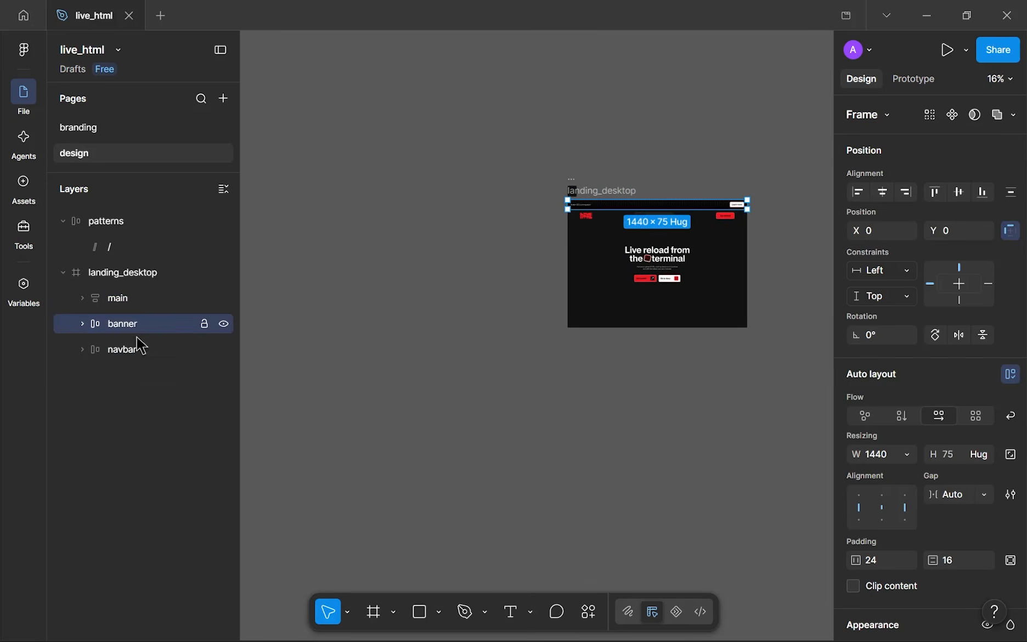
{"action": "left_click", "coordinate": [138, 347]}
{"action": "left_click_drag", "start_coordinate": [138, 305], "coordinate": [131, 365]}
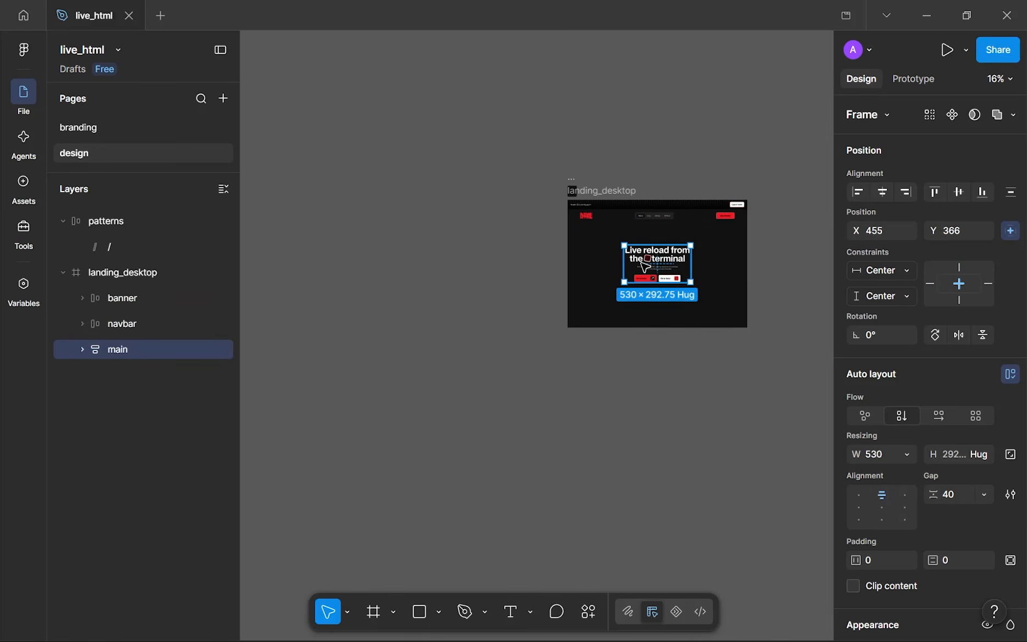
{"action": "left_click", "coordinate": [717, 270]}
{"action": "scroll", "coordinate": [717, 270], "scroll_direction": "up", "scroll_amount": 3}
{"action": "left_click_drag", "start_coordinate": [717, 270], "coordinate": [745, 291]}
{"action": "scroll", "coordinate": [745, 291], "scroll_direction": "down", "scroll_amount": 4}
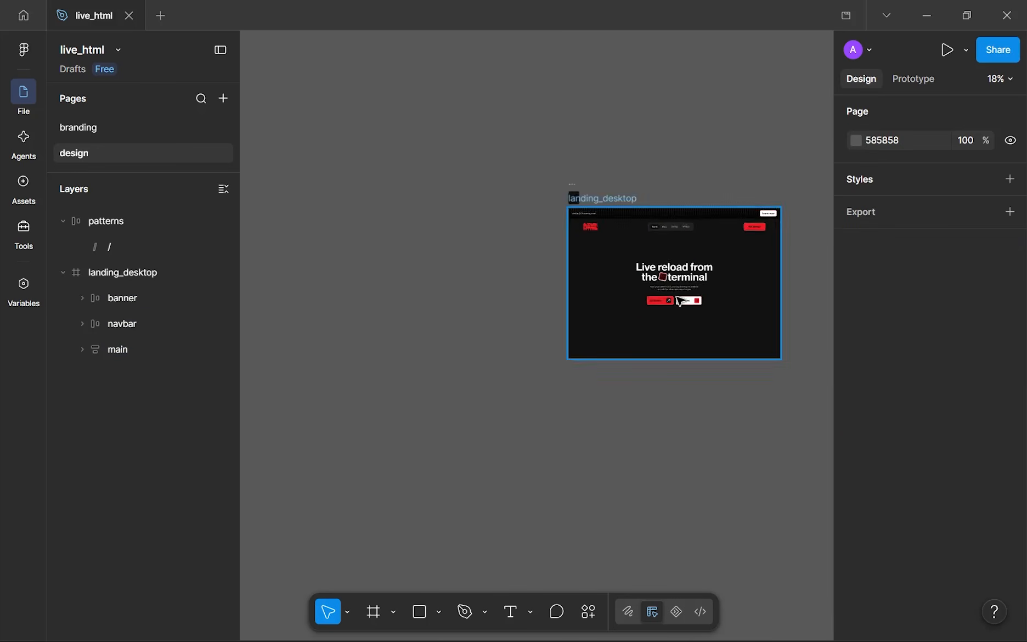
{"action": "left_click_drag", "start_coordinate": [505, 349], "coordinate": [713, 346]}
{"action": "left_click_drag", "start_coordinate": [406, 302], "coordinate": [548, 263]}
{"action": "left_click_drag", "start_coordinate": [393, 149], "coordinate": [594, 333]}
{"action": "scroll", "coordinate": [549, 301], "scroll_direction": "down", "scroll_amount": 3}
{"action": "left_click_drag", "start_coordinate": [504, 306], "coordinate": [326, 334]}
{"action": "scroll", "coordinate": [513, 284], "scroll_direction": "up", "scroll_amount": 3}
{"action": "left_click_drag", "start_coordinate": [523, 286], "coordinate": [342, 305]}
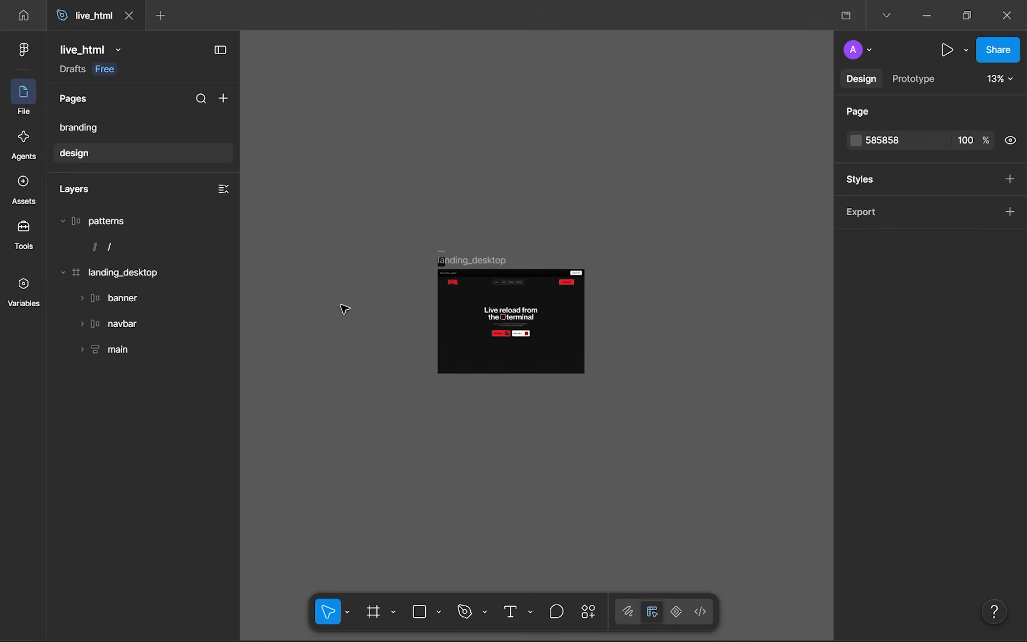
{"action": "scroll", "coordinate": [556, 324], "scroll_direction": "up", "scroll_amount": 5}
{"action": "scroll", "coordinate": [428, 296], "scroll_direction": "up", "scroll_amount": 5}
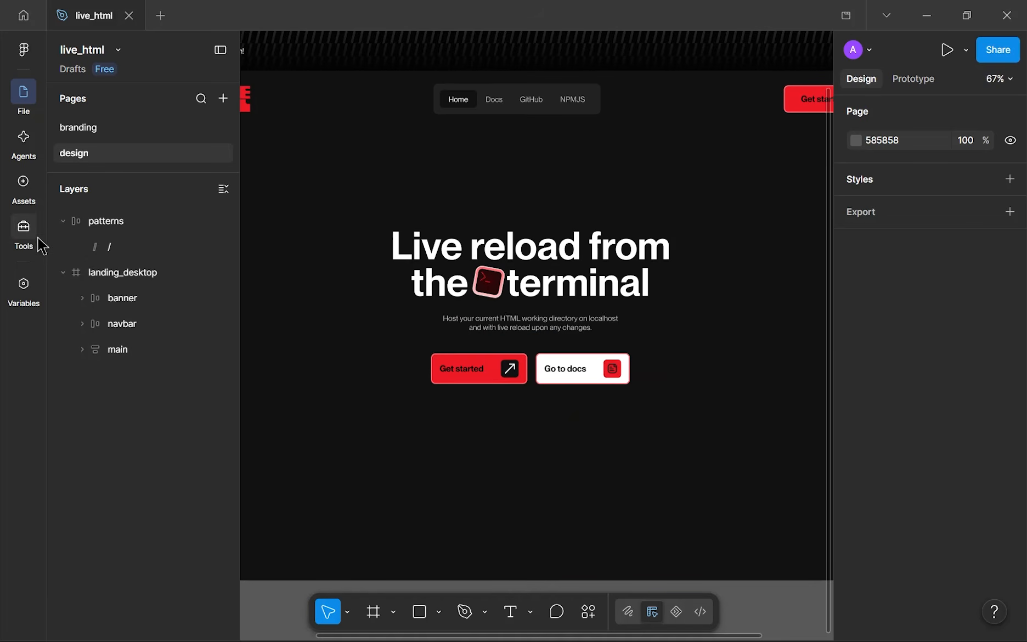
- Collapse the patterns and landing_desktop layers
{"action": "left_click", "coordinate": [63, 221]}
{"action": "left_click", "coordinate": [62, 247]}
{"action": "scroll", "coordinate": [408, 413], "scroll_direction": "down", "scroll_amount": 4}
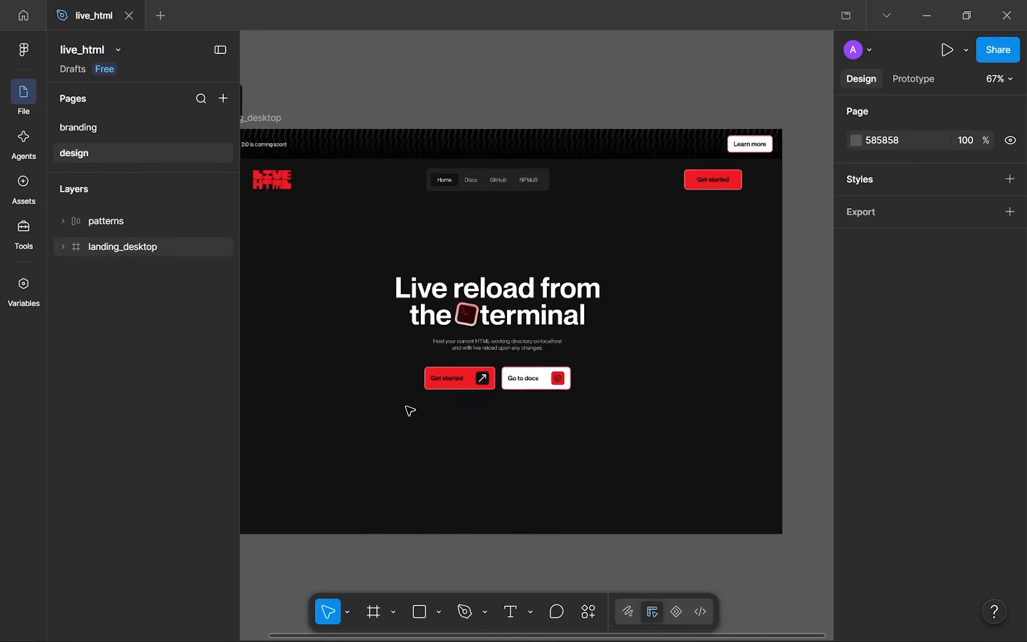
{"action": "scroll", "coordinate": [426, 324], "scroll_direction": "up", "scroll_amount": 1}
{"action": "left_click_drag", "start_coordinate": [425, 324], "coordinate": [447, 312]}
{"action": "left_click_drag", "start_coordinate": [421, 361], "coordinate": [415, 329]}
{"action": "left_click_drag", "start_coordinate": [402, 520], "coordinate": [410, 521]}
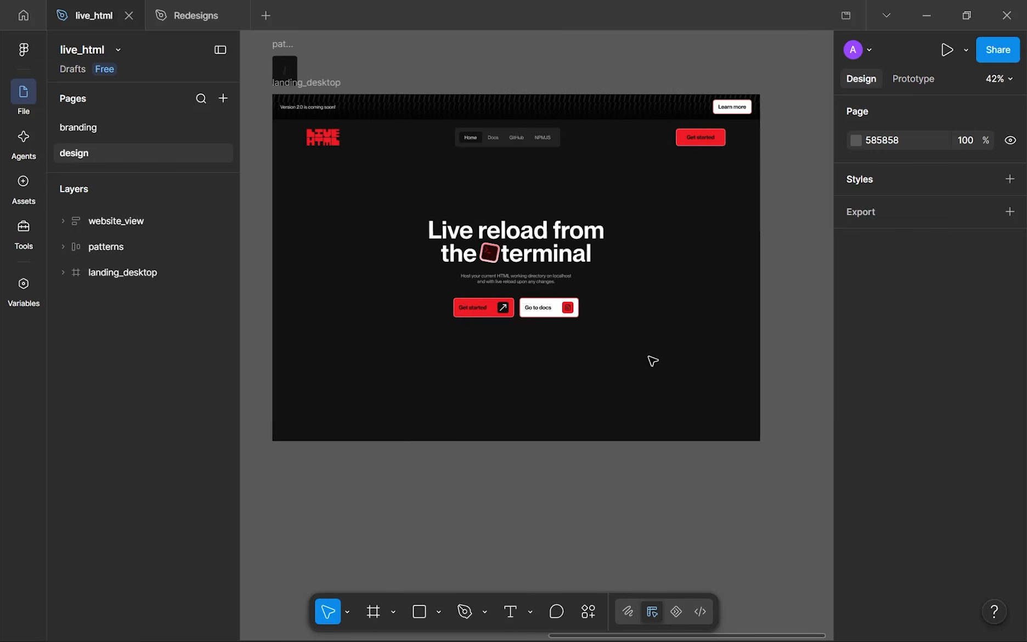
- Move the main frame up to Y 198, just below the navbar
{"action": "left_click_drag", "start_coordinate": [653, 361], "coordinate": [676, 377]}
{"action": "scroll", "coordinate": [680, 380], "scroll_direction": "up", "scroll_amount": 3}
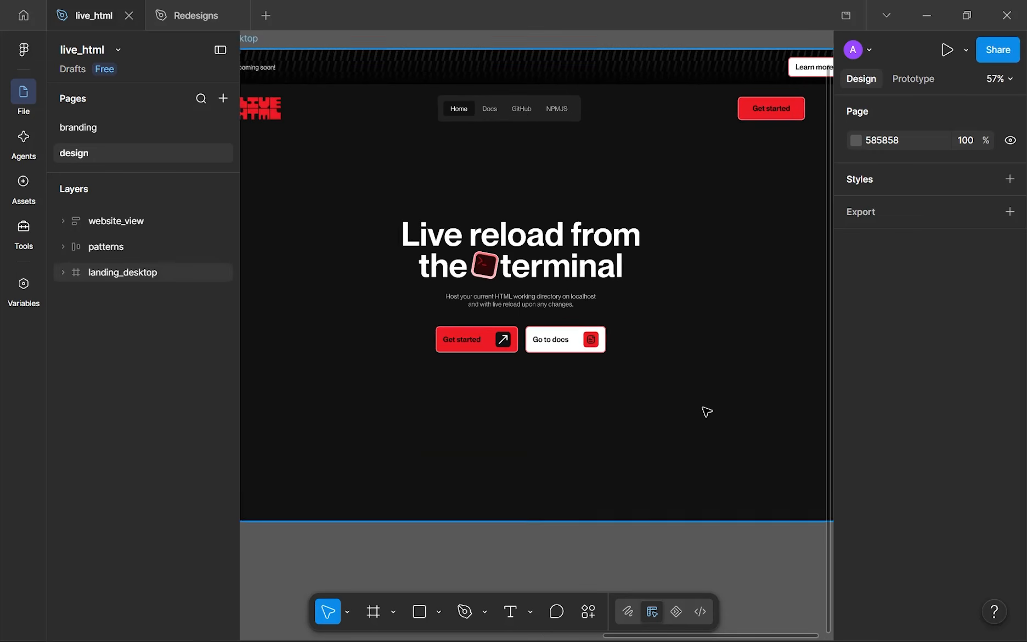
{"action": "scroll", "coordinate": [705, 413], "scroll_direction": "down", "scroll_amount": 3}
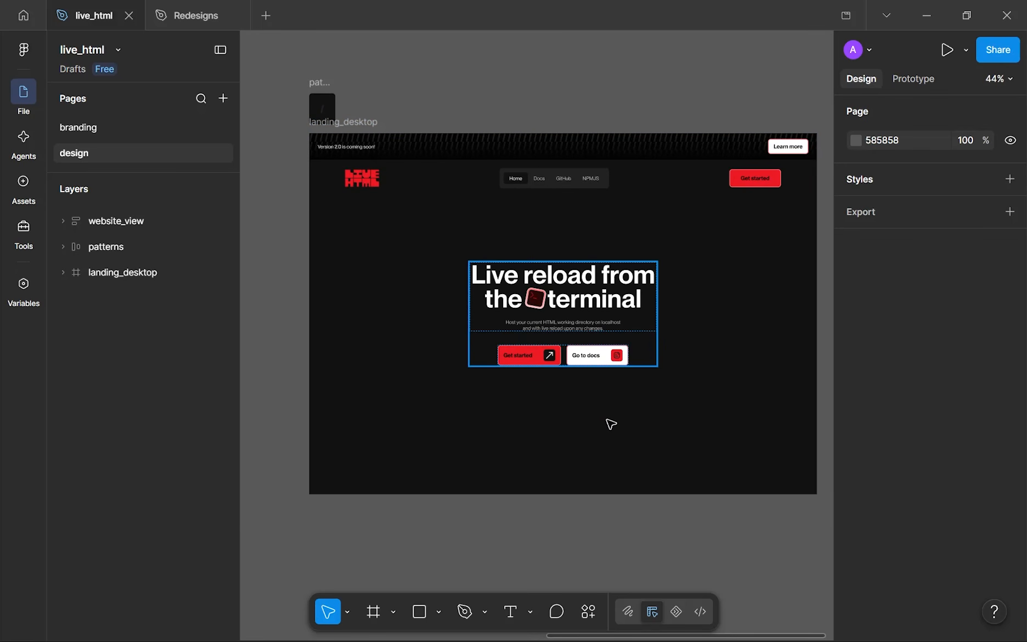
{"action": "scroll", "coordinate": [606, 420], "scroll_direction": "up", "scroll_amount": 1}
{"action": "left_click", "coordinate": [613, 358]}
{"action": "left_click_drag", "start_coordinate": [616, 306], "coordinate": [617, 264]}
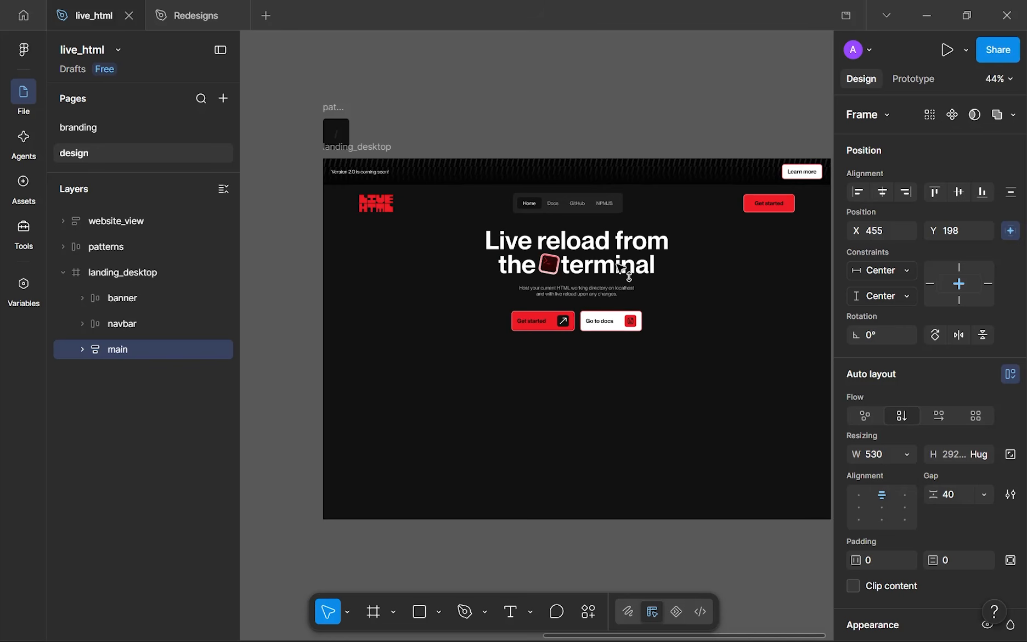
- Draw a new frame about 1302 × 496 below the call-to-action buttons in landing_desktop, and show the rulers
{"action": "scroll", "coordinate": [525, 374], "scroll_direction": "down", "scroll_amount": 3}
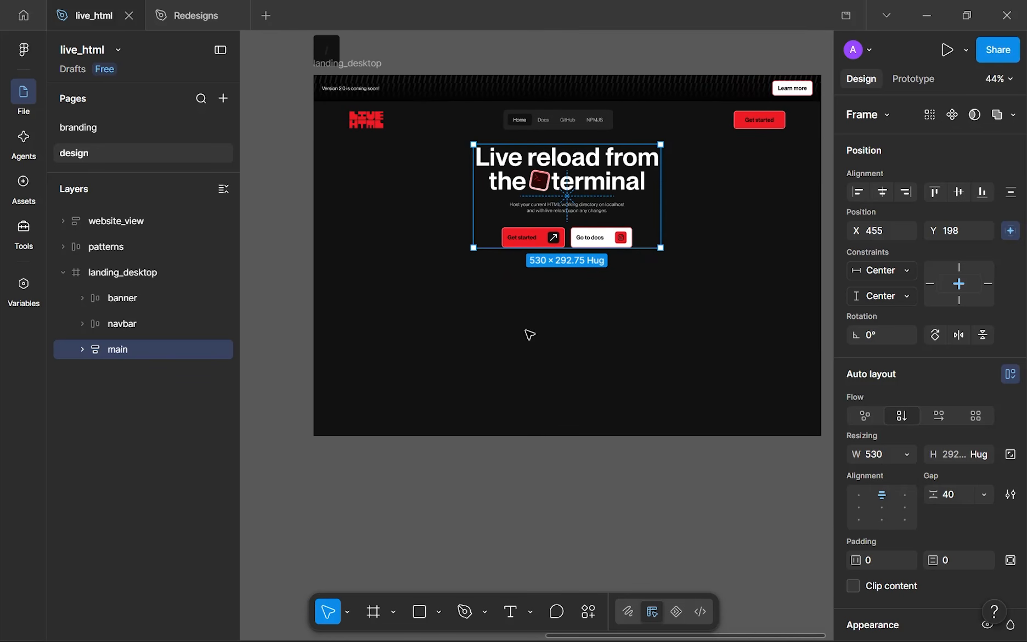
{"action": "key", "text": "f"}
{"action": "left_click_drag", "start_coordinate": [363, 294], "coordinate": [778, 469]}
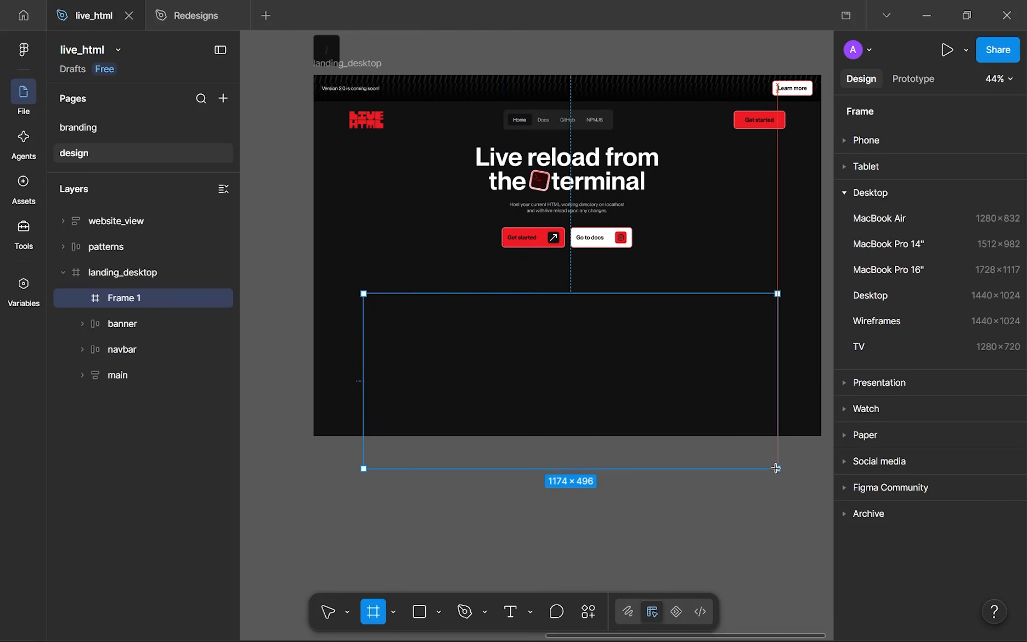
{"action": "mouse_move", "coordinate": [780, 342]}
{"action": "left_mouse_down"}
{"action": "mouse_move", "coordinate": [793, 342]}
{"action": "mouse_move", "coordinate": [782, 342]}
{"action": "left_mouse_up"}
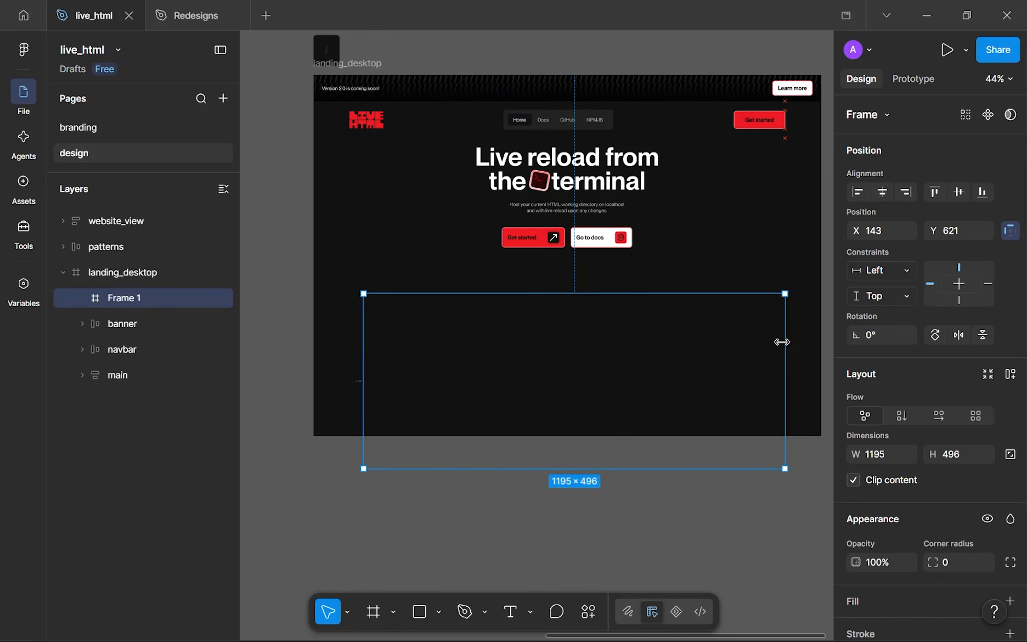
{"action": "left_click_drag", "start_coordinate": [368, 347], "coordinate": [325, 346]}
{"action": "key", "text": "shift+r"}
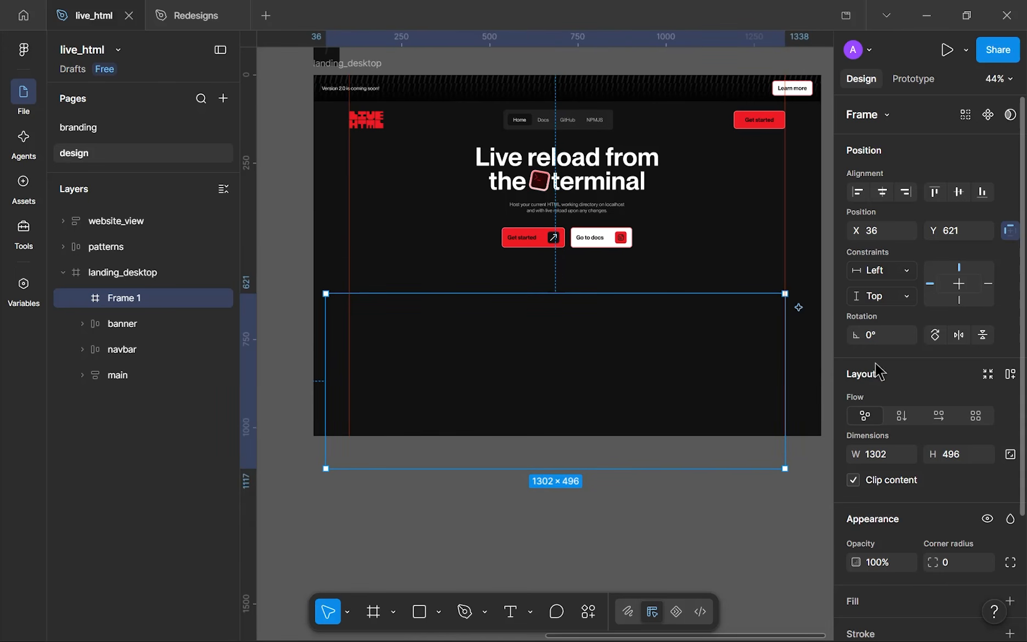
- Set the new frame's width to 1440 and center it horizontally in landing_desktop
{"action": "left_click", "coordinate": [877, 460]}
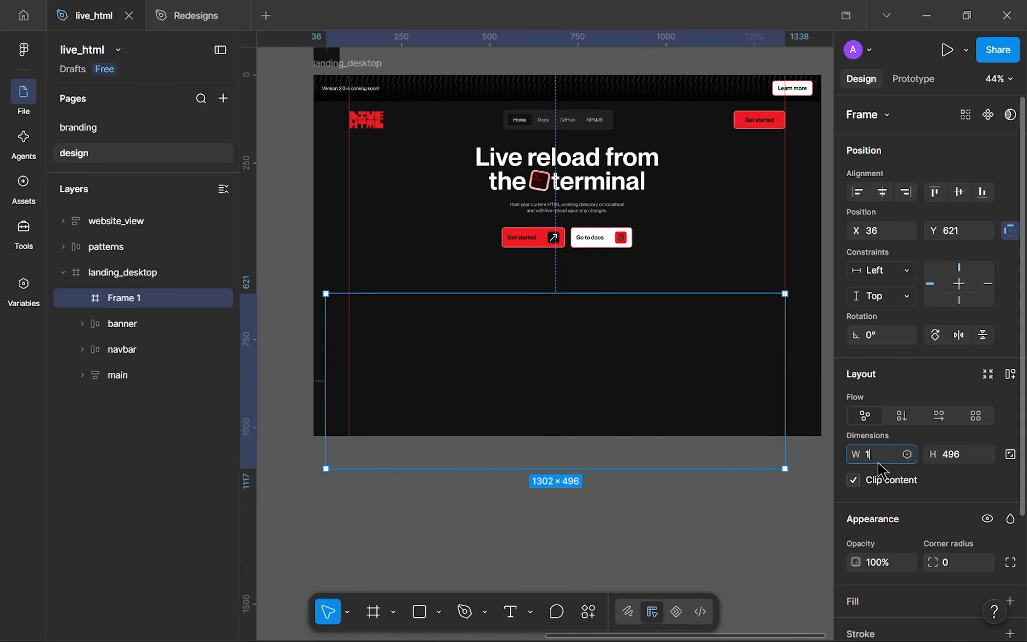
{"action": "key", "text": "Return"}
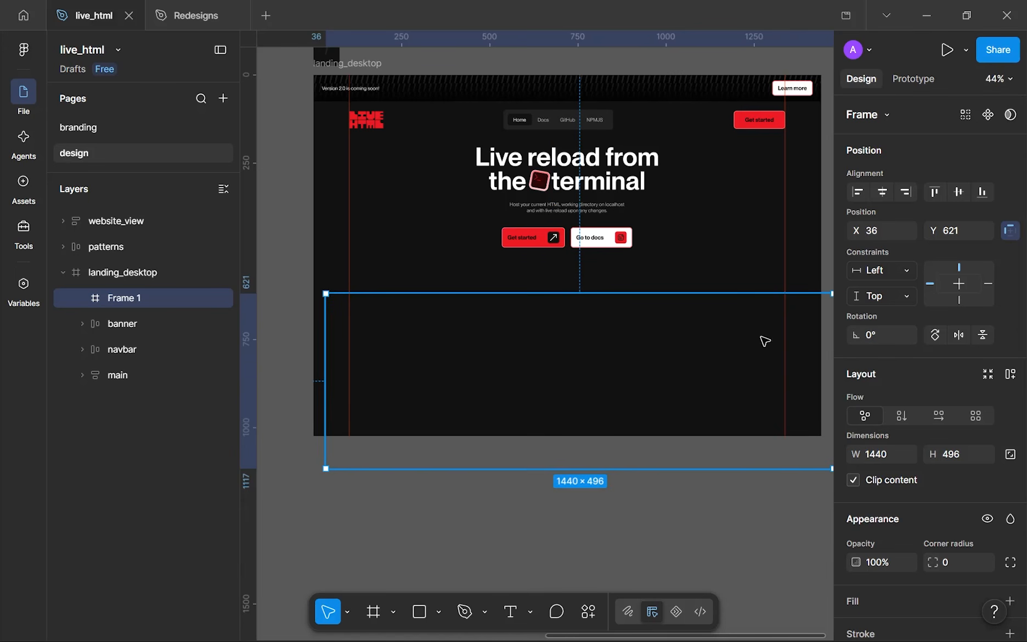
{"action": "left_click", "coordinate": [882, 192]}
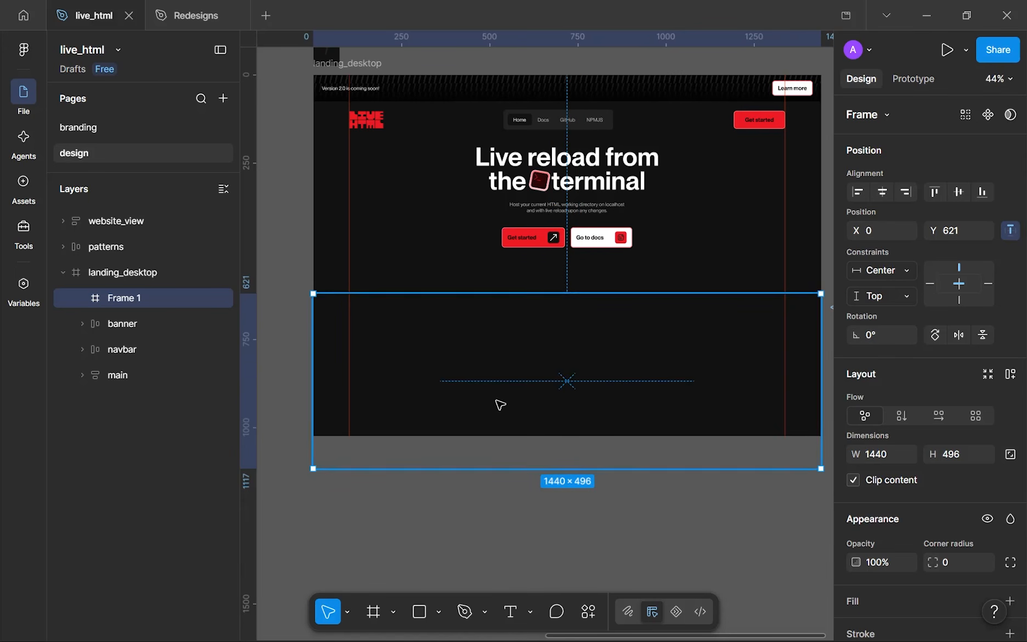
- Add a solid 222222 fill to Frame 1 below the call-to-action buttons
{"action": "scroll", "coordinate": [999, 548], "scroll_direction": "down", "scroll_amount": 3}
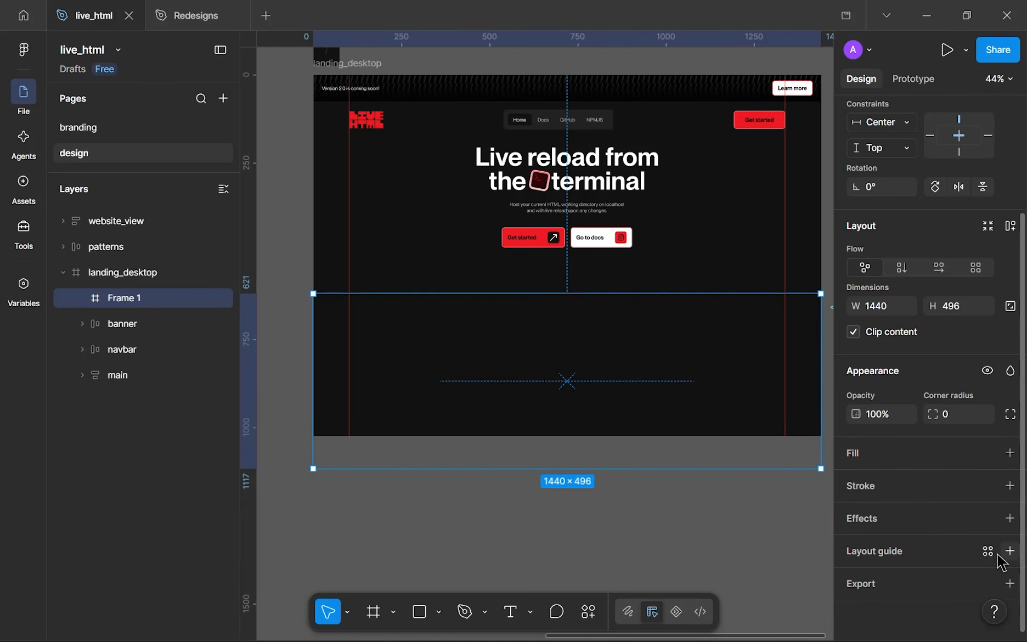
{"action": "left_click", "coordinate": [1010, 453]}
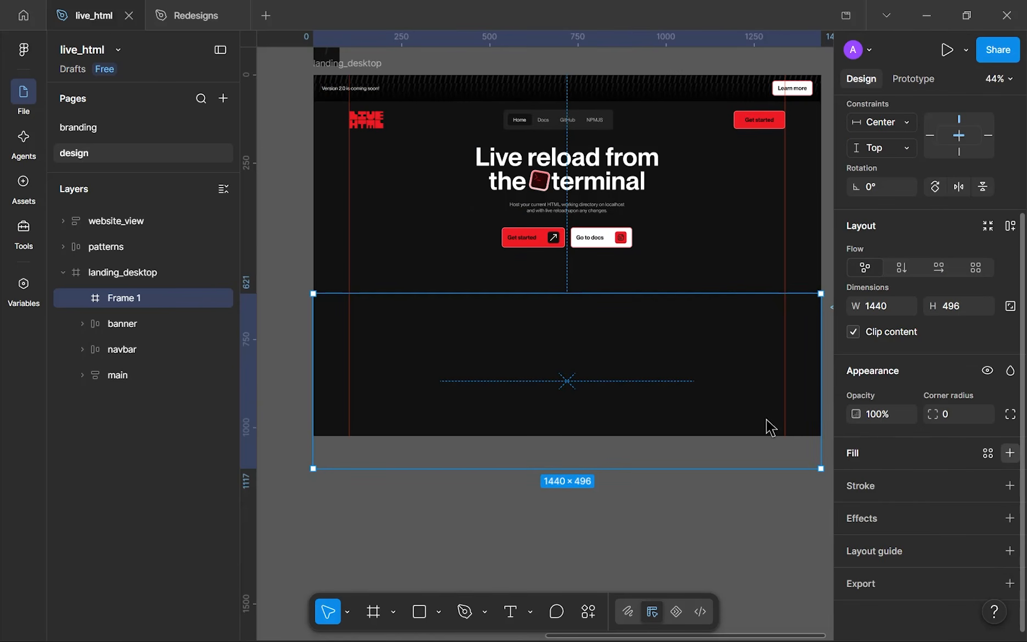
{"action": "left_click", "coordinate": [894, 482]}
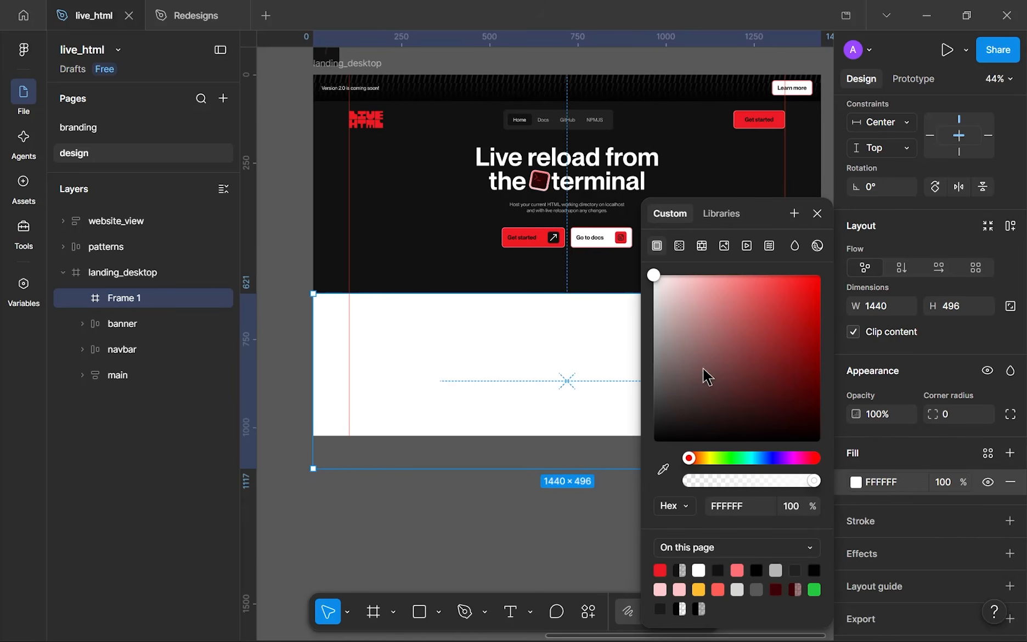
{"action": "left_click", "coordinate": [723, 506]}
{"action": "type", "text": "222222"}
{"action": "key", "text": "Return"}
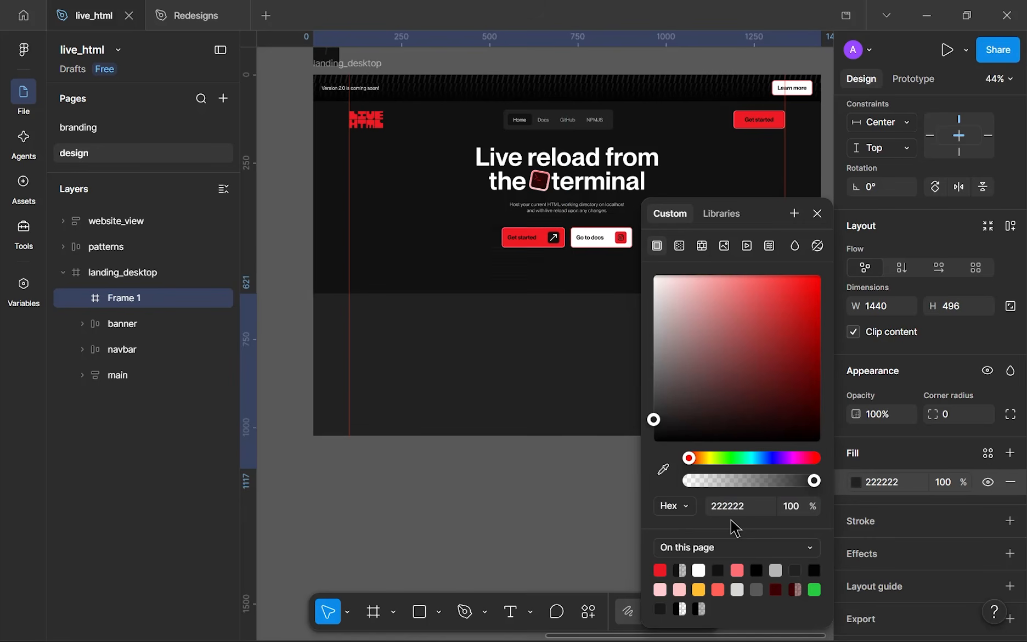
{"action": "left_click", "coordinate": [580, 488]}
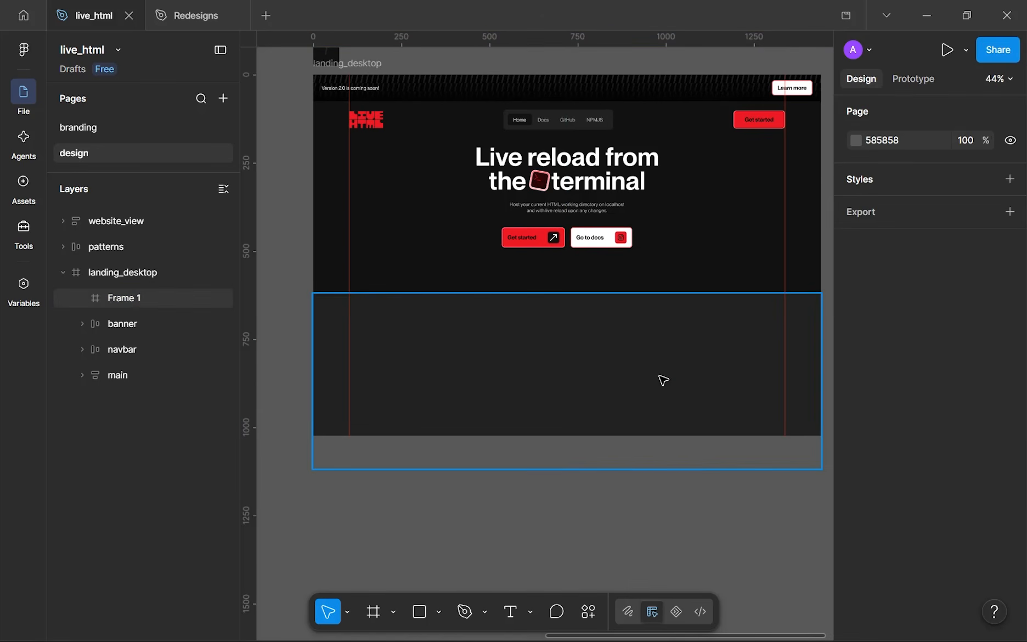
- Move Frame 1 up to Y 548 in landing_desktop
{"action": "left_click", "coordinate": [712, 351]}
{"action": "scroll", "coordinate": [711, 351], "scroll_direction": "down", "scroll_amount": 2}
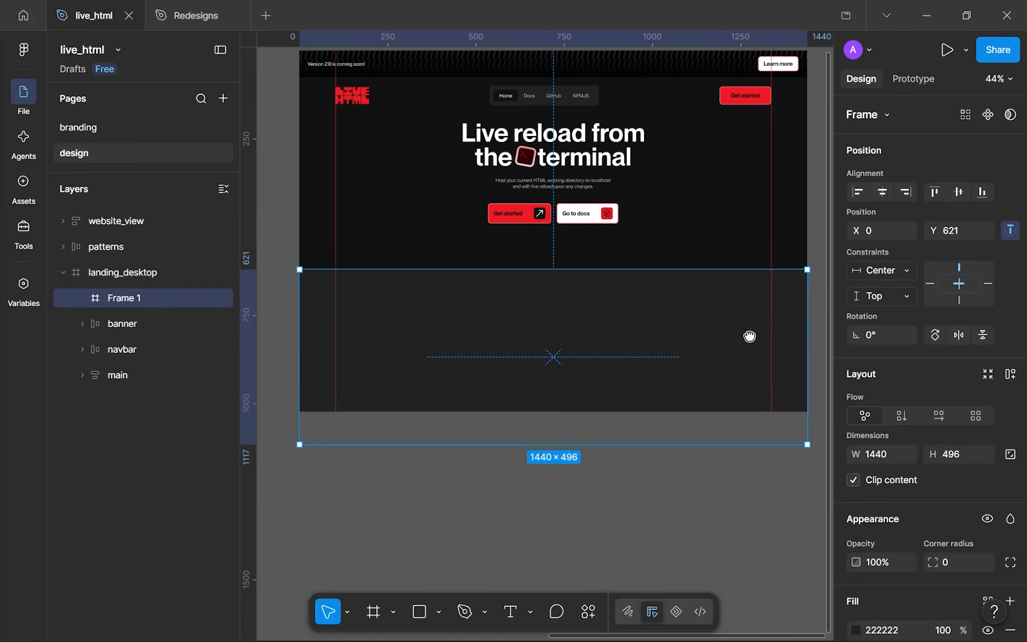
{"action": "left_click_drag", "start_coordinate": [581, 367], "coordinate": [578, 346]}
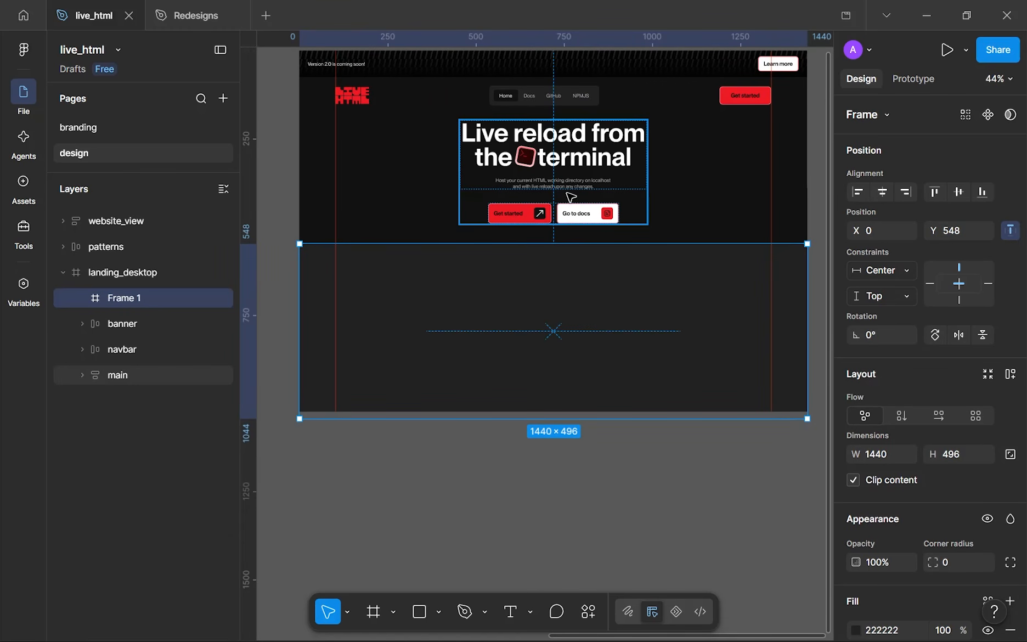
- Shift the main frame down to Y 228, away from the navbar
{"action": "left_click", "coordinate": [561, 161]}
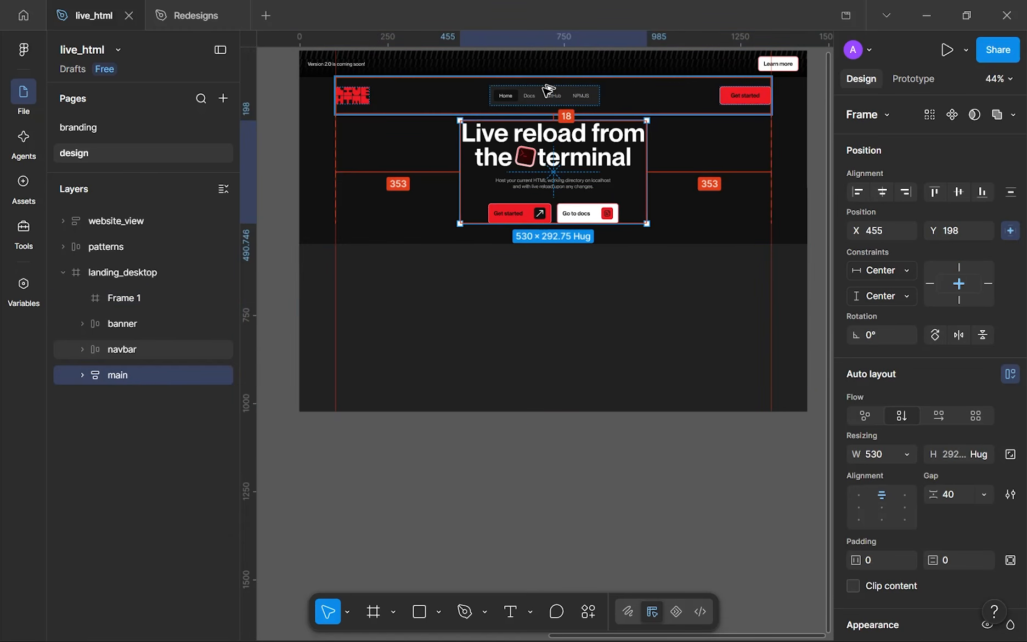
{"action": "key", "text": "shift+Down"}
{"action": "key", "text": "shift+Down"}
{"action": "key", "text": "shift+Down"}
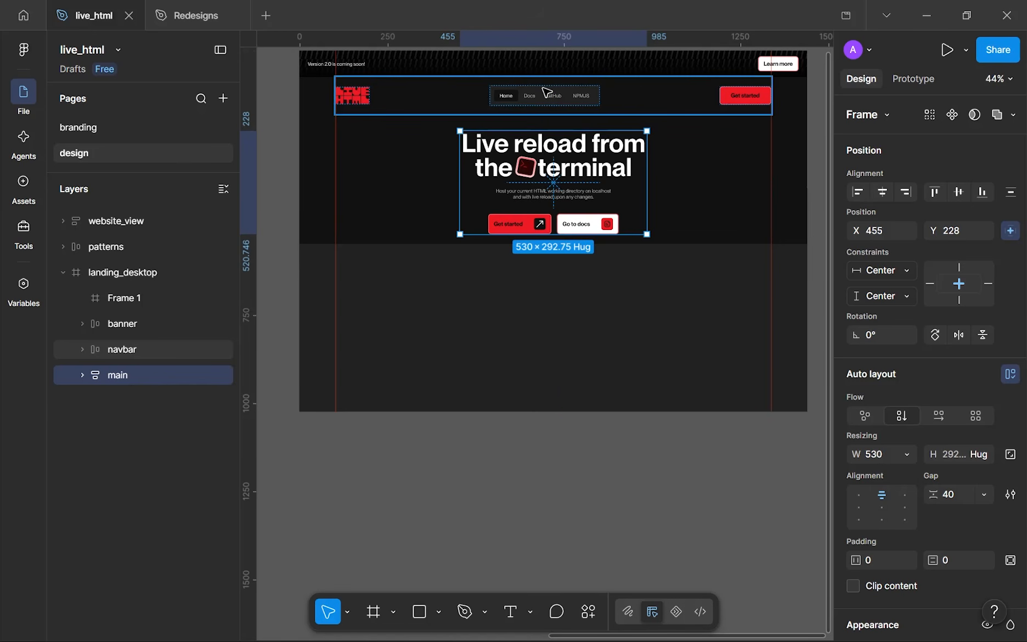
- Check the spacing between Frame 1 and the main frame, and move Frame 1 down to Y 569
{"action": "left_click", "coordinate": [542, 246]}
{"action": "key", "text": "alt"}
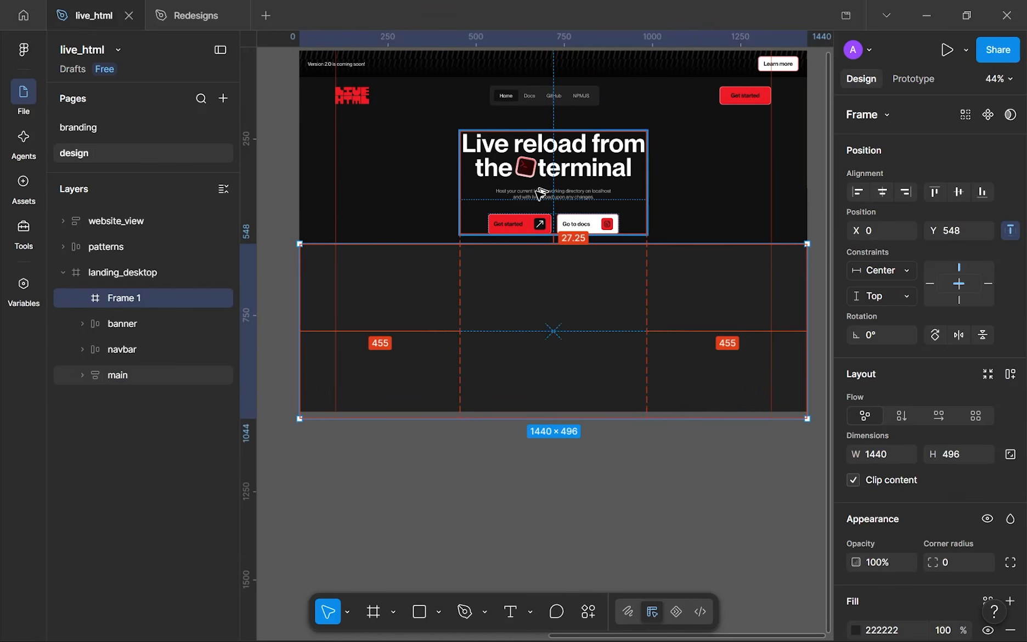
{"action": "key", "text": "shift+Down"}
{"action": "key", "text": "shift+Down"}
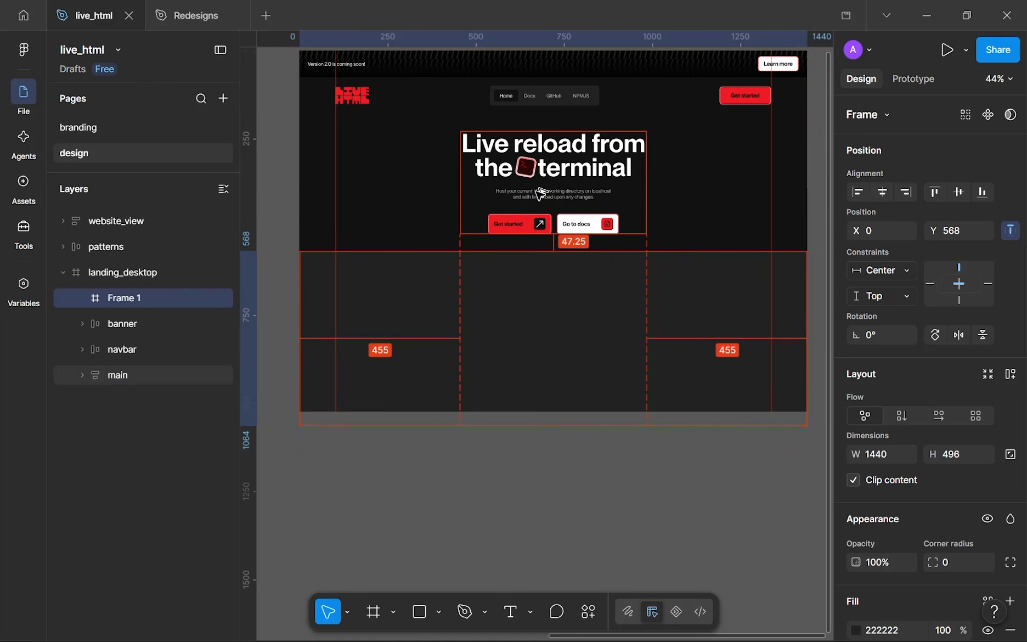
{"action": "key", "text": "Down"}
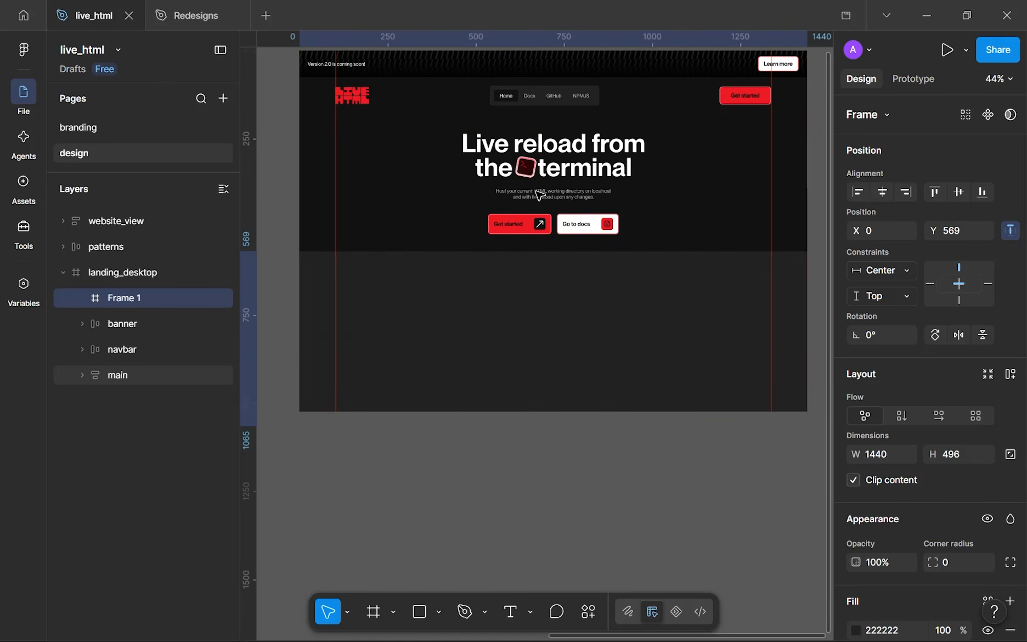
{"action": "left_click", "coordinate": [409, 189]}
{"action": "scroll", "coordinate": [388, 107], "scroll_direction": "down", "scroll_amount": 1}
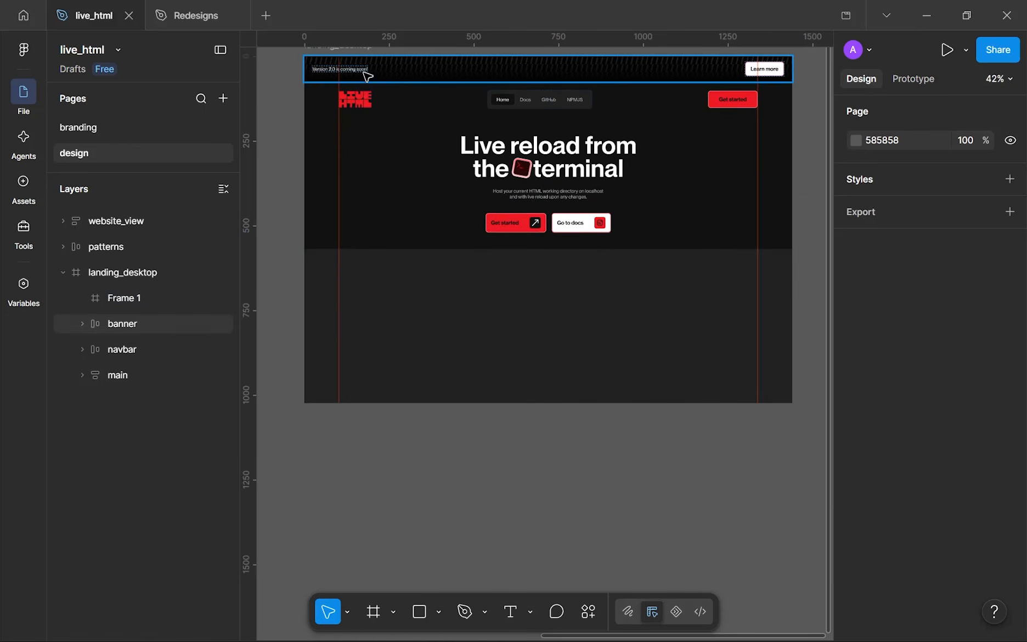
- Try extending the landing_desktop frame downward to a height of about 1767, and undo the resize
{"action": "scroll", "coordinate": [362, 107], "scroll_direction": "up", "scroll_amount": 1}
{"action": "left_click", "coordinate": [361, 99]}
{"action": "scroll", "coordinate": [481, 278], "scroll_direction": "down", "scroll_amount": 1}
{"action": "left_click_drag", "start_coordinate": [497, 399], "coordinate": [489, 532]}
{"action": "key", "text": "ctrl+z"}
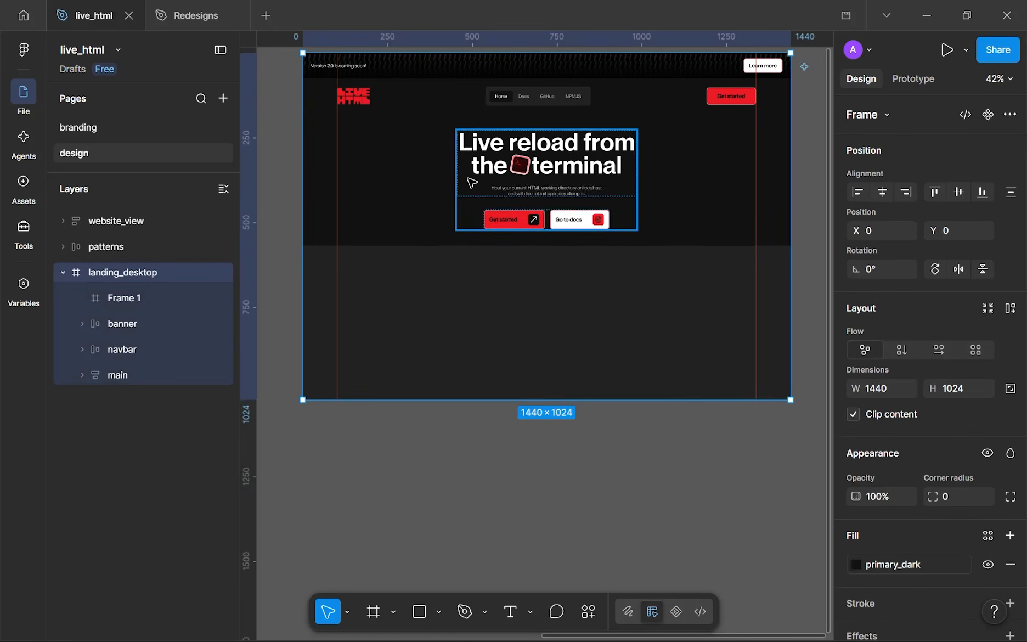
{"action": "scroll", "coordinate": [472, 183], "scroll_direction": "down", "scroll_amount": 3}
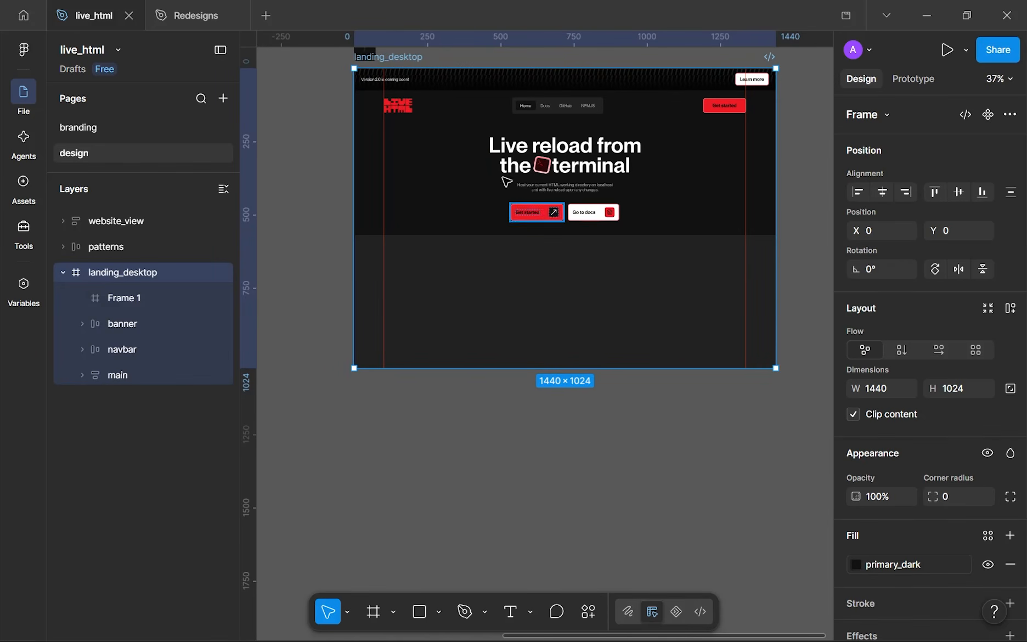
{"action": "scroll", "coordinate": [459, 342], "scroll_direction": "down", "scroll_amount": 3}
{"action": "left_click_drag", "start_coordinate": [450, 225], "coordinate": [435, 453]}
{"action": "scroll", "coordinate": [512, 144], "scroll_direction": "up", "scroll_amount": 3}
{"action": "left_click_drag", "start_coordinate": [509, 154], "coordinate": [456, 297]}
{"action": "scroll", "coordinate": [456, 297], "scroll_direction": "down", "scroll_amount": 3}
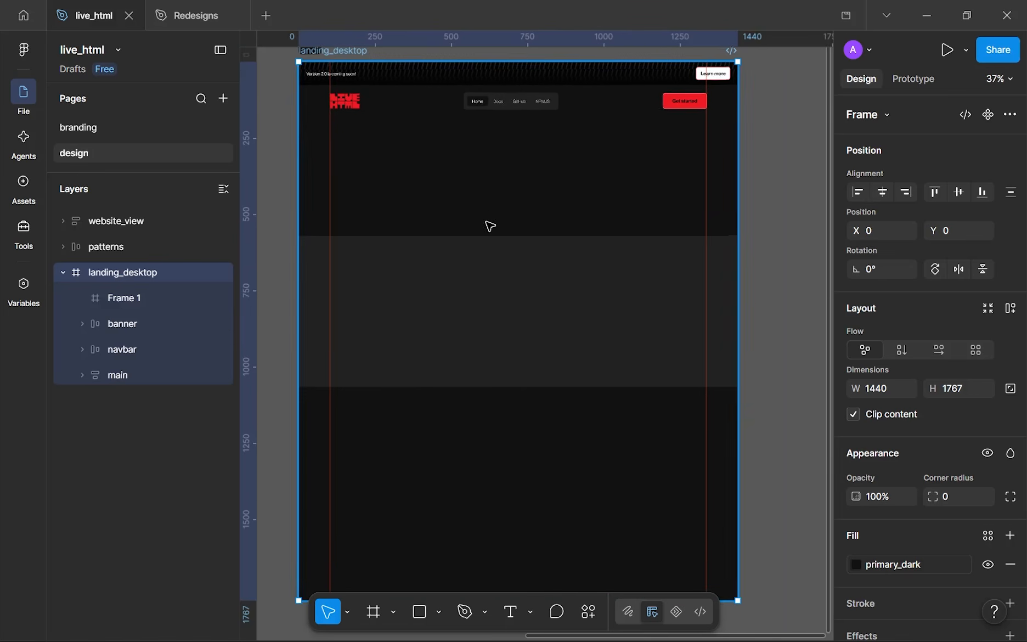
{"action": "left_click_drag", "start_coordinate": [497, 220], "coordinate": [500, 244]}
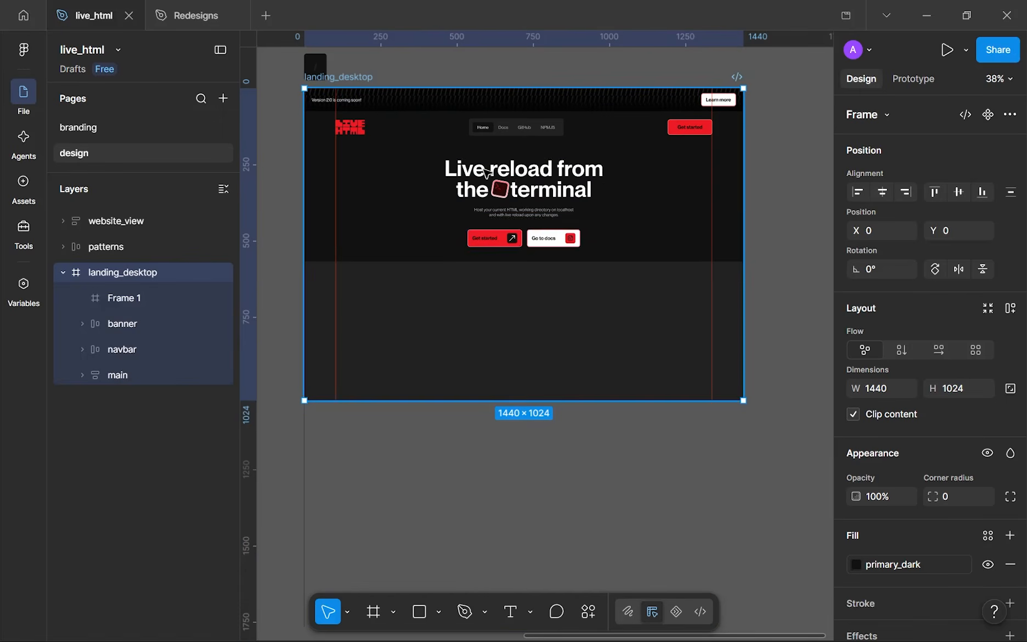
- Set the main frame's vertical constraint to Top
{"action": "left_click", "coordinate": [523, 195]}
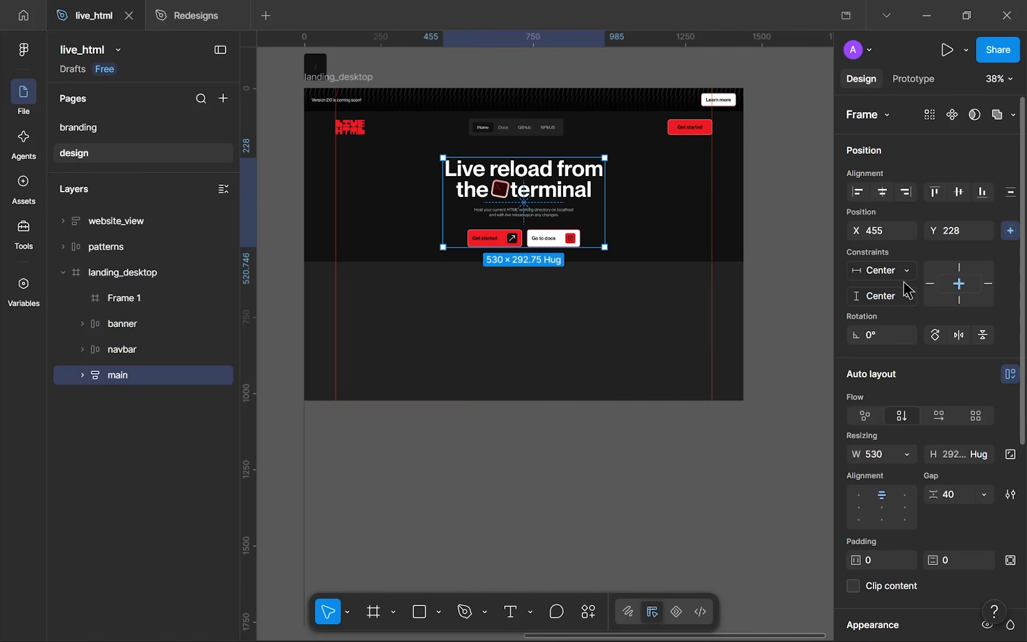
{"action": "left_click", "coordinate": [881, 272]}
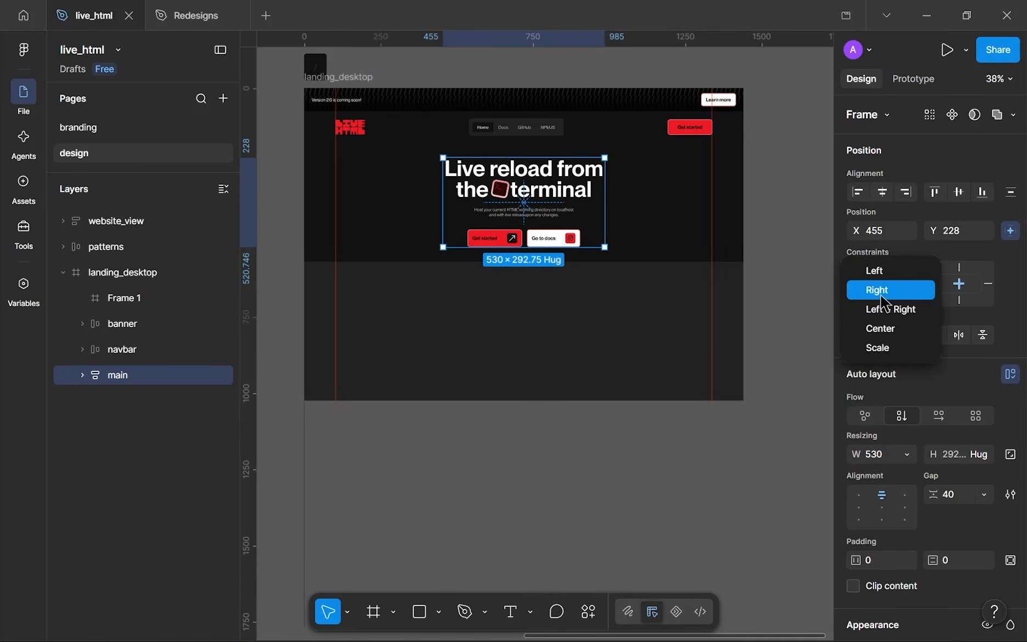
{"action": "left_click", "coordinate": [957, 262]}
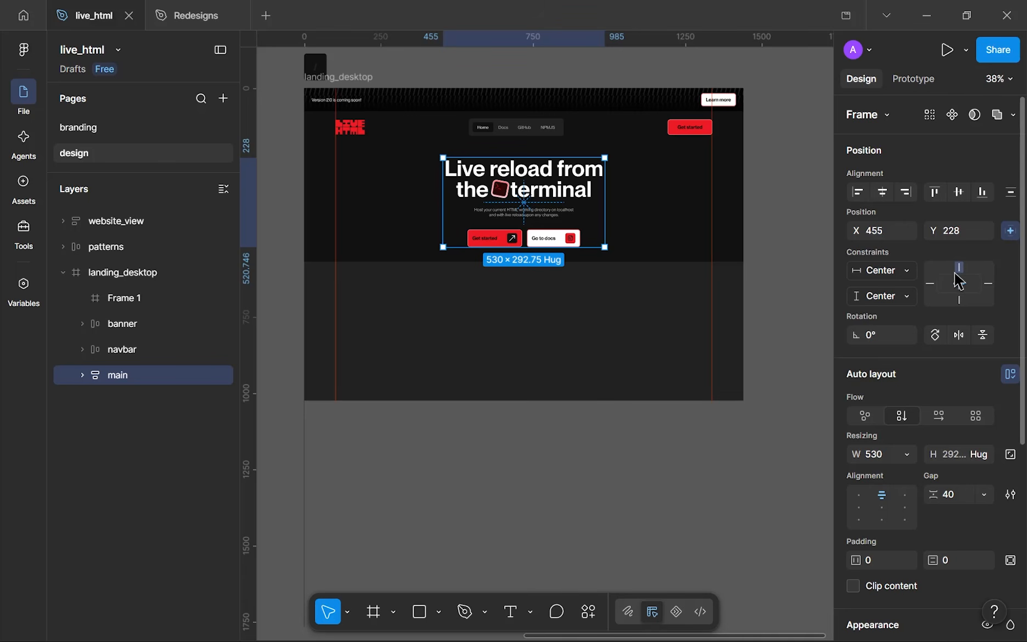
{"action": "left_click", "coordinate": [956, 269]}
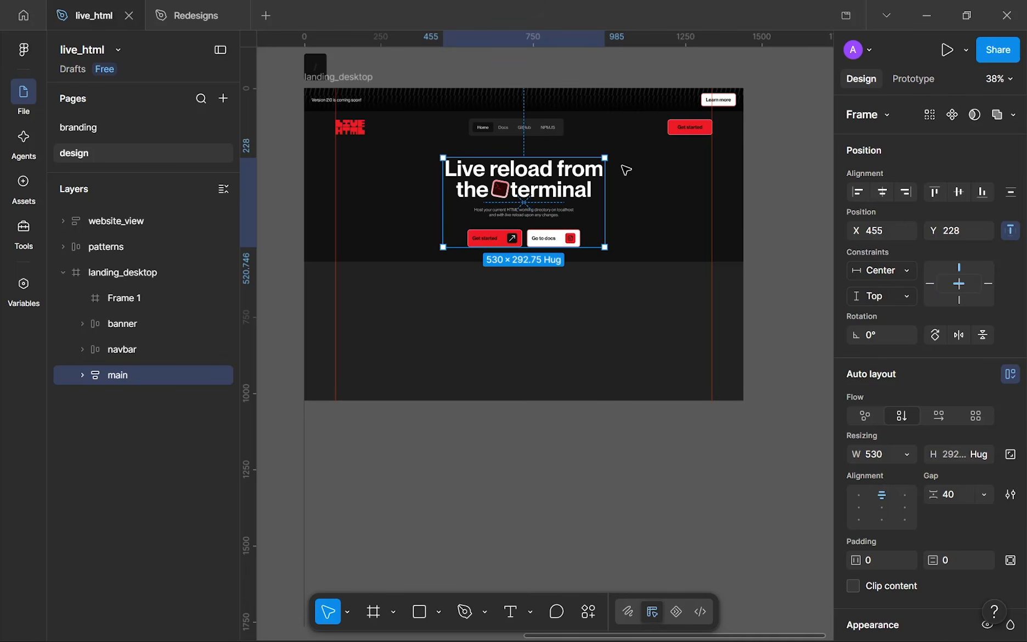
- Test the constraints by resizing landing_desktop's height and its width to about 1669, undoing each resize
{"action": "left_click", "coordinate": [323, 73]}
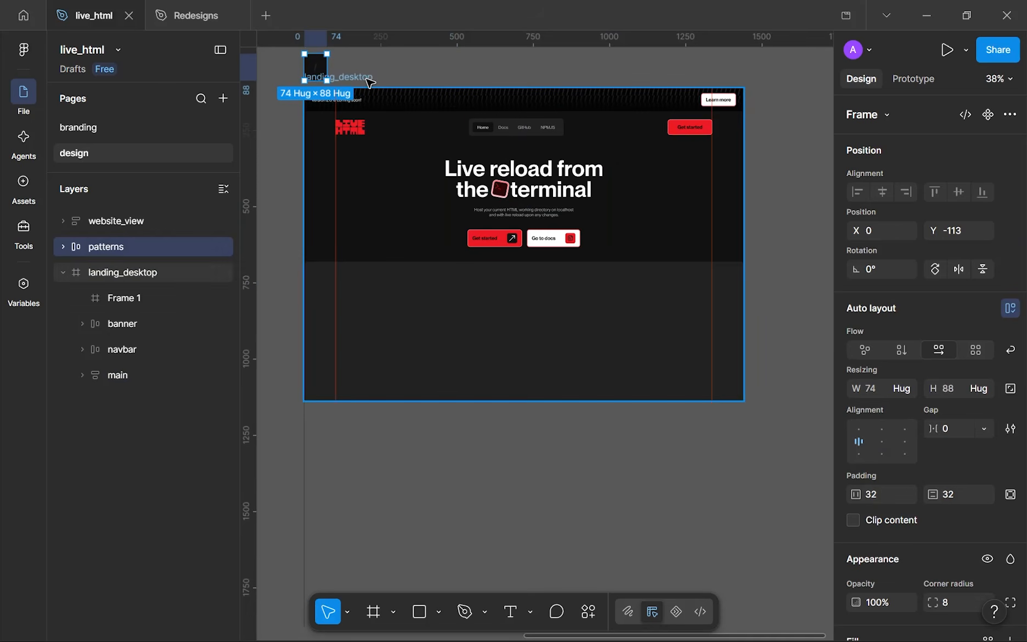
{"action": "left_click", "coordinate": [366, 78]}
{"action": "left_click_drag", "start_coordinate": [436, 400], "coordinate": [424, 567]}
{"action": "key", "text": "ctrl+z"}
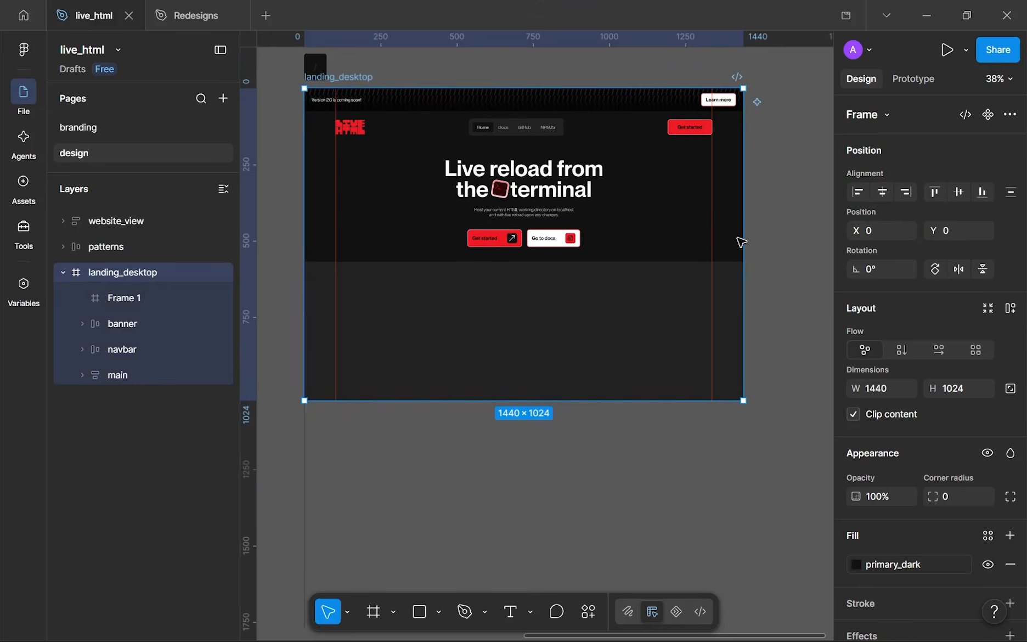
{"action": "left_click_drag", "start_coordinate": [756, 237], "coordinate": [826, 237]}
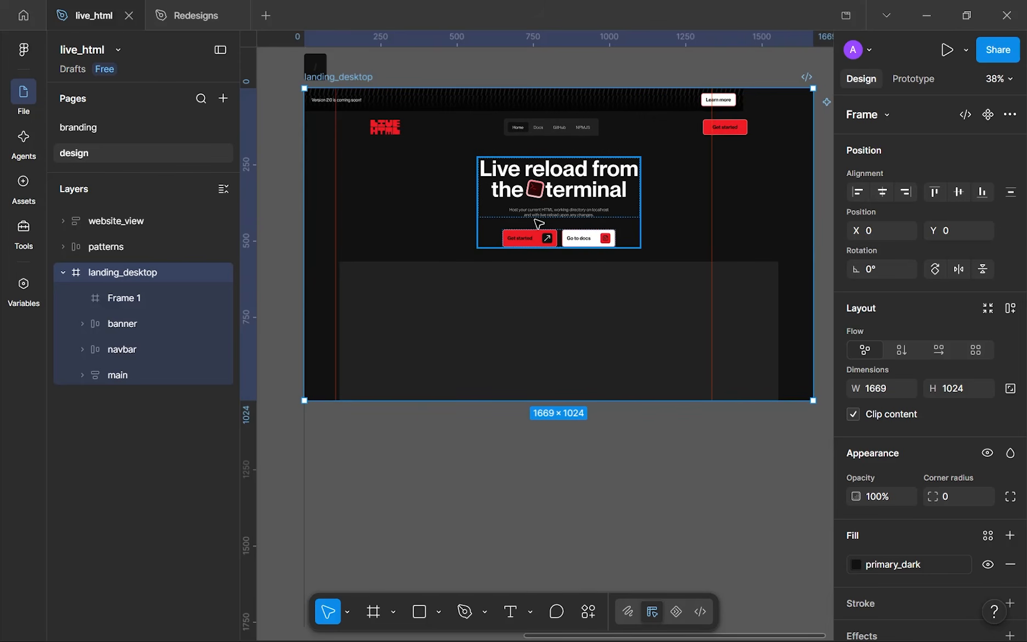
{"action": "key", "text": "ctrl+z"}
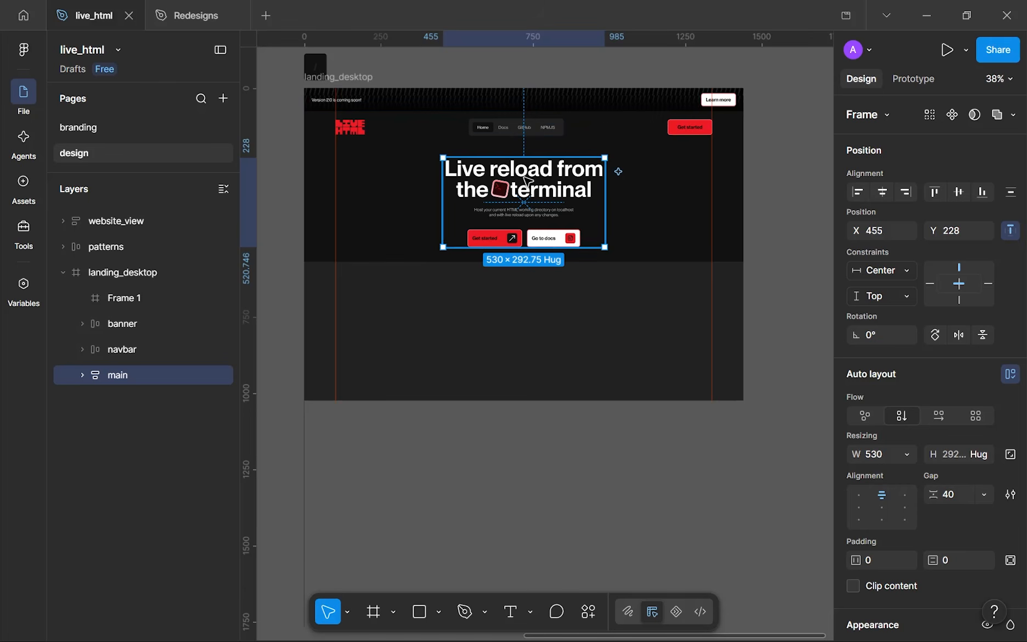
- Extend the landing_desktop frame downward to make room below Frame 1
{"action": "left_click", "coordinate": [359, 80]}
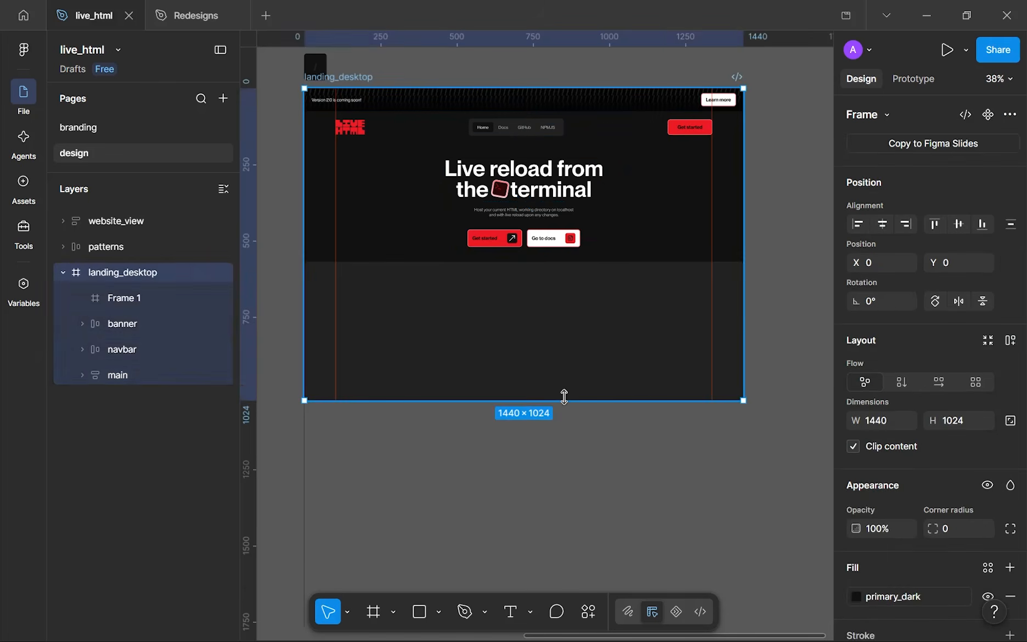
{"action": "scroll", "coordinate": [562, 397], "scroll_direction": "down", "scroll_amount": 4}
{"action": "left_click_drag", "start_coordinate": [548, 299], "coordinate": [548, 488]}
{"action": "left_click", "coordinate": [559, 361]}
{"action": "left_click_drag", "start_coordinate": [543, 263], "coordinate": [522, 379]}
{"action": "scroll", "coordinate": [530, 374], "scroll_direction": "up", "scroll_amount": 1}
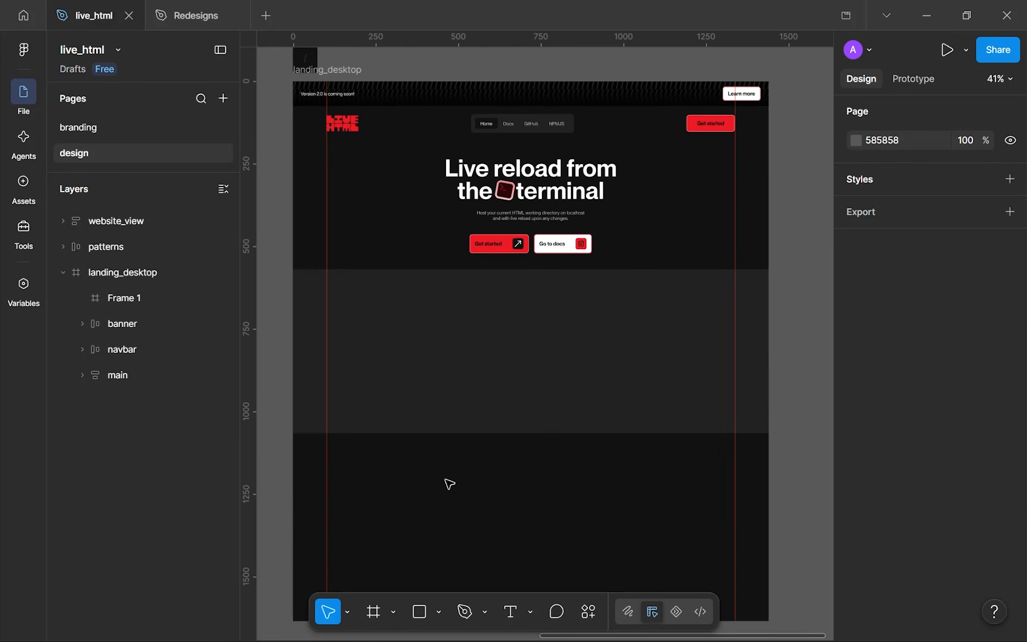
- Move Frame 1 down to Y 596 and hide the rulers
{"action": "left_click_drag", "start_coordinate": [482, 344], "coordinate": [488, 337]}
{"action": "key", "text": "shift+r"}
{"action": "left_click", "coordinate": [462, 475]}
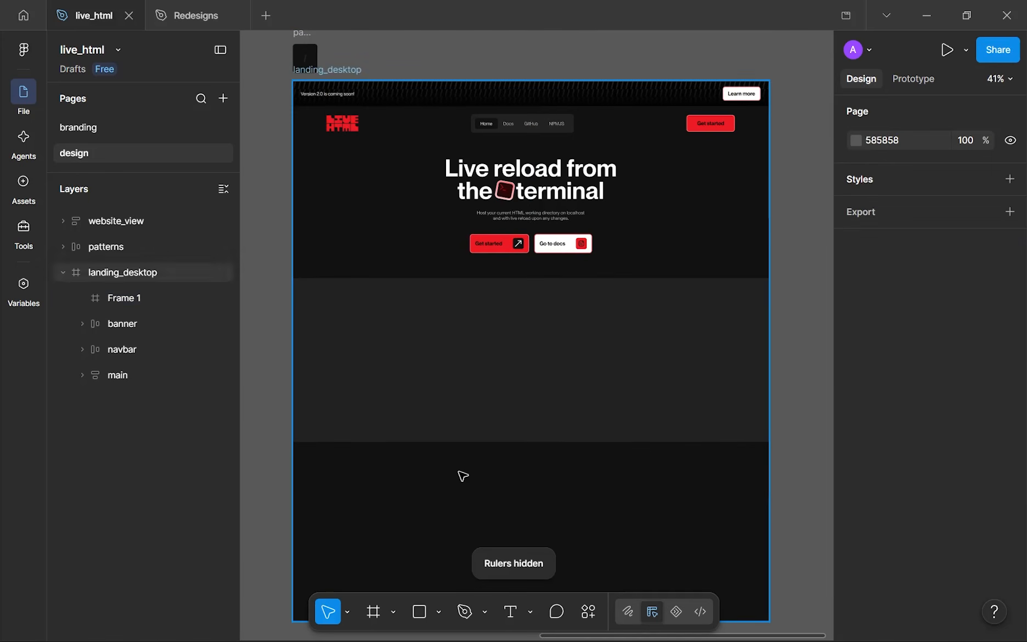
{"action": "scroll", "coordinate": [463, 474], "scroll_direction": "down", "scroll_amount": 2}
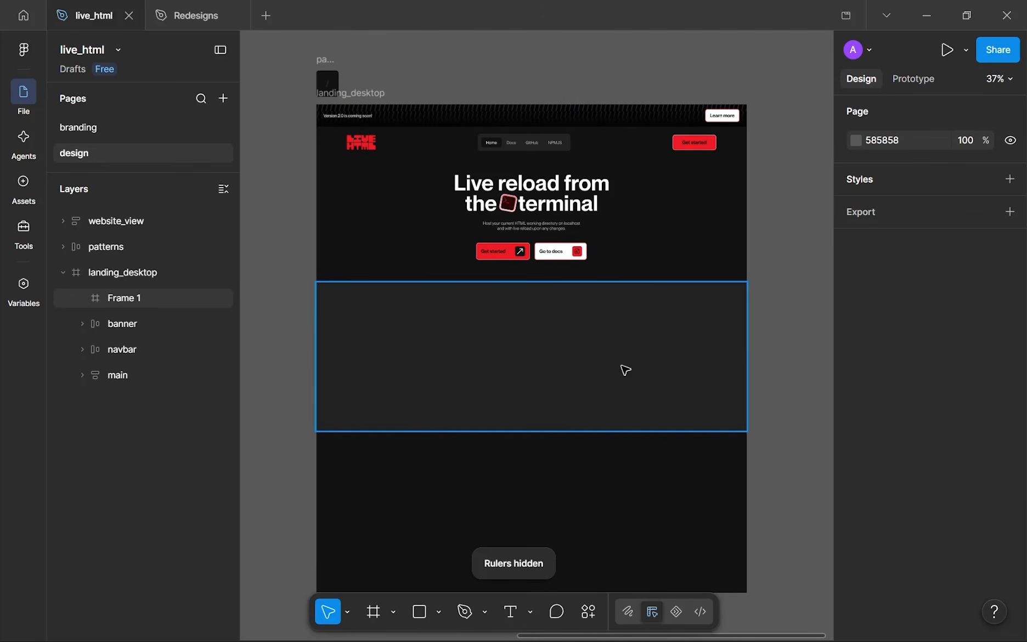
- Set Frame 1's width to 1440-(24*2) and center it horizontally in landing_desktop
{"action": "left_click", "coordinate": [704, 351]}
{"action": "scroll", "coordinate": [874, 329], "scroll_direction": "down", "scroll_amount": 3}
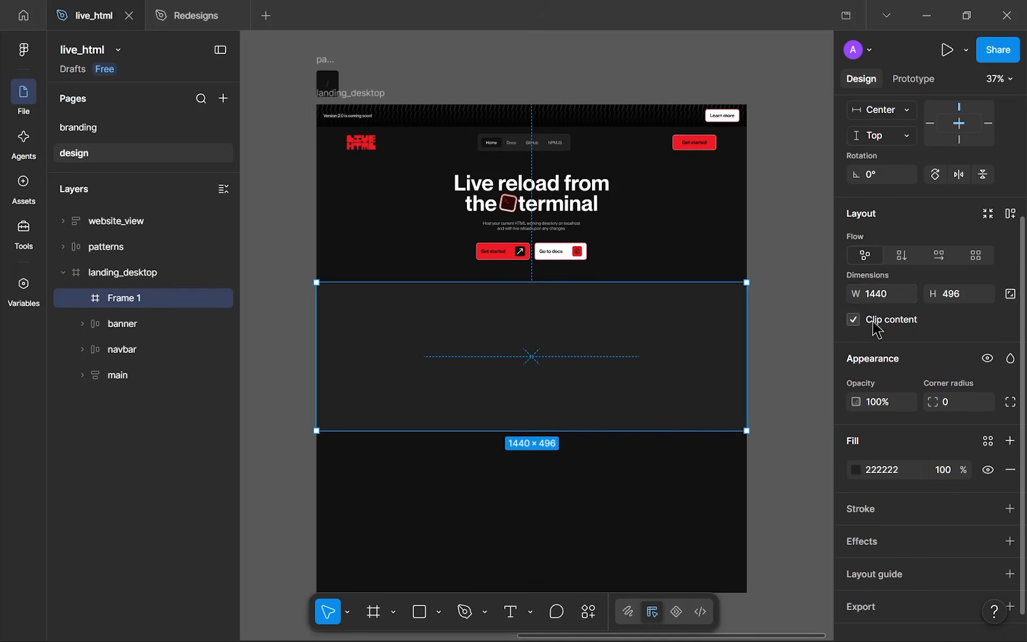
{"action": "left_click", "coordinate": [876, 294]}
{"action": "key", "text": "Right"}
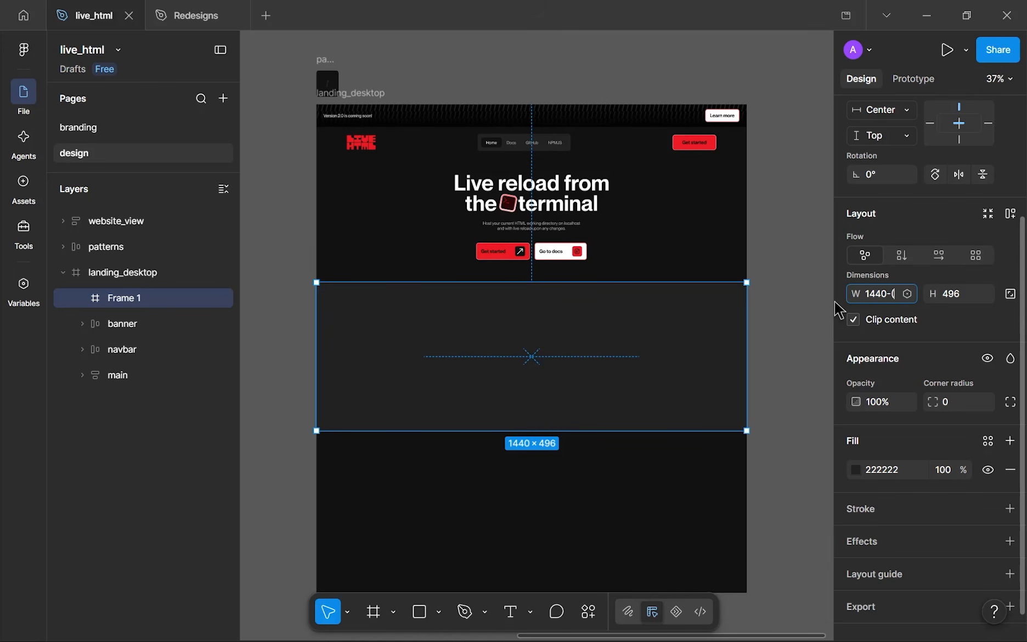
{"action": "type", "text": "24*2)"}
{"action": "key", "text": "Left"}
{"action": "key", "text": "Return"}
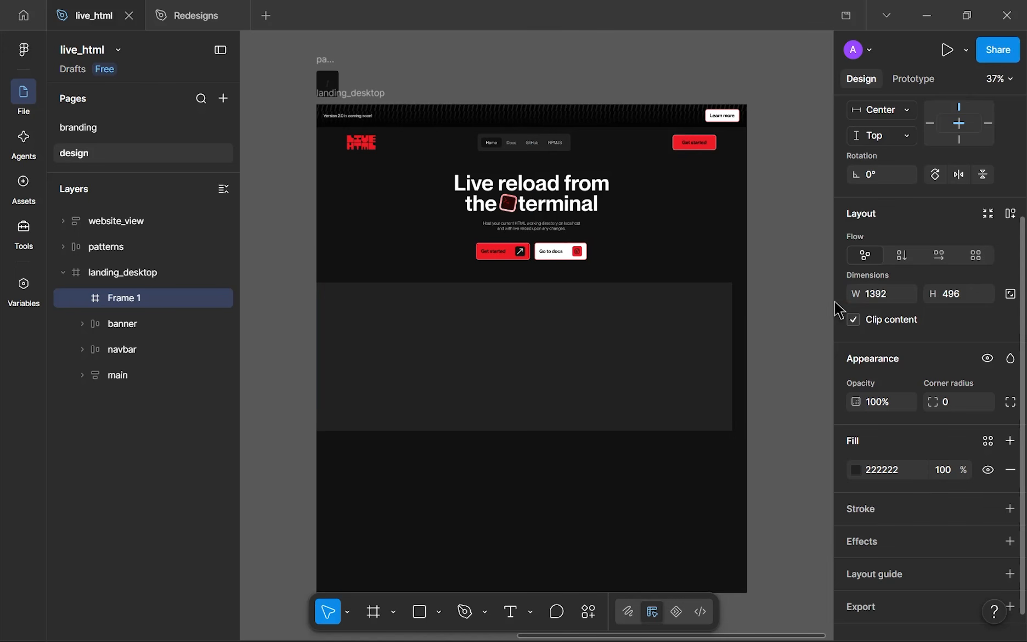
{"action": "scroll", "coordinate": [902, 280], "scroll_direction": "up", "scroll_amount": 3}
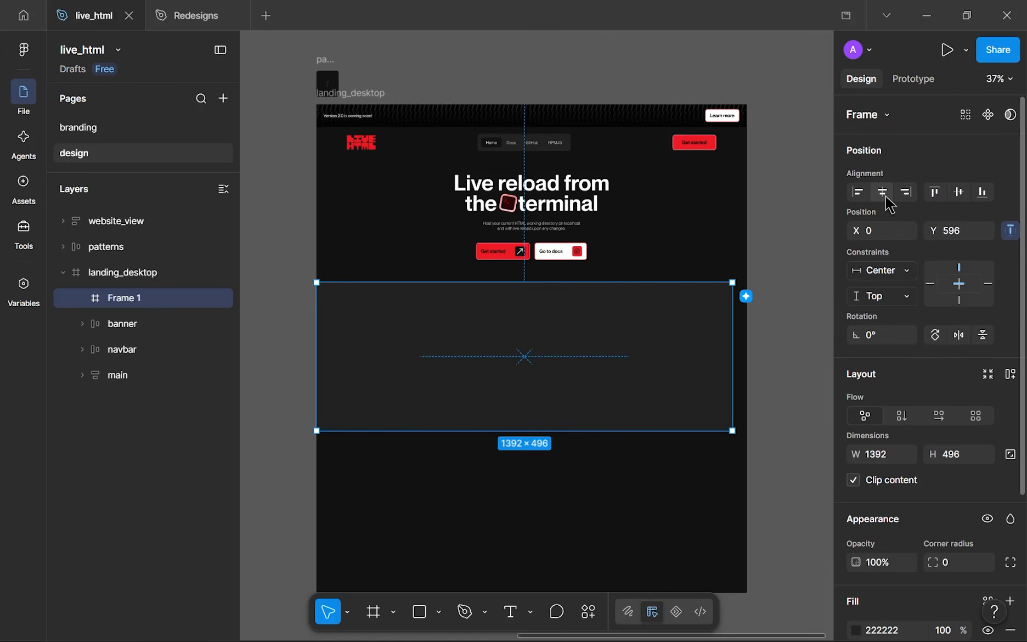
{"action": "left_click", "coordinate": [884, 195]}
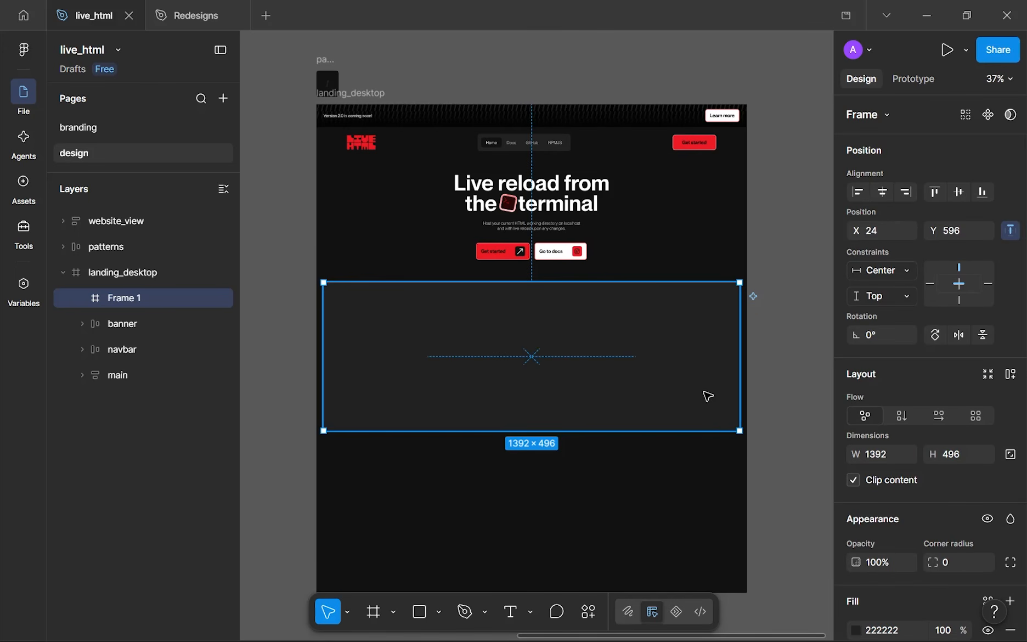
{"action": "left_click_drag", "start_coordinate": [855, 454], "coordinate": [639, 436]}
{"action": "key", "text": "ctrl+z"}
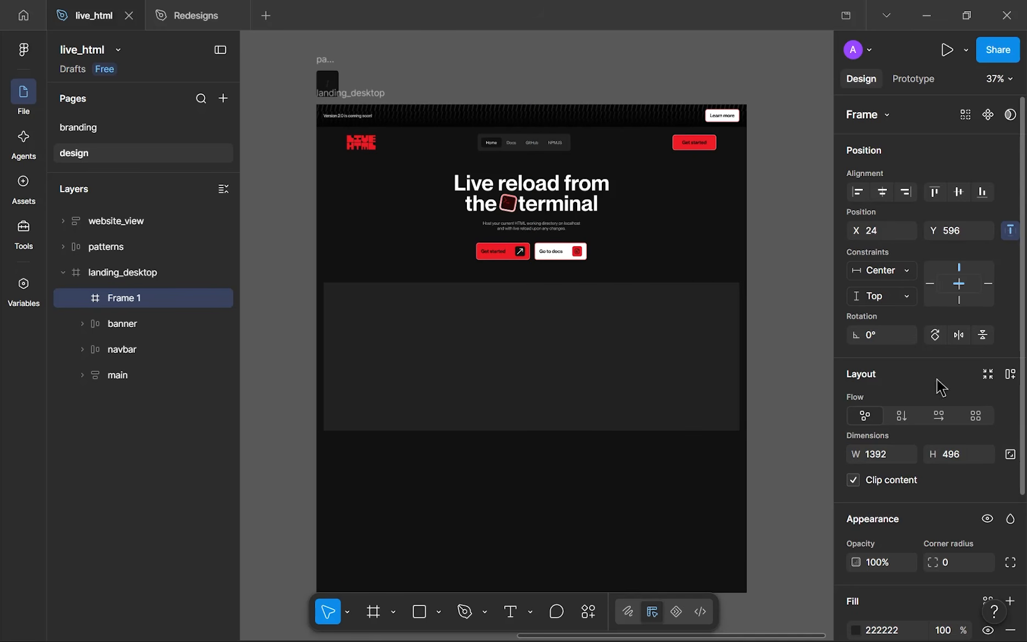
- Test Frame 1's center constraint by widening landing_desktop to about 1512, and undo the resize
{"action": "left_click", "coordinate": [328, 82]}
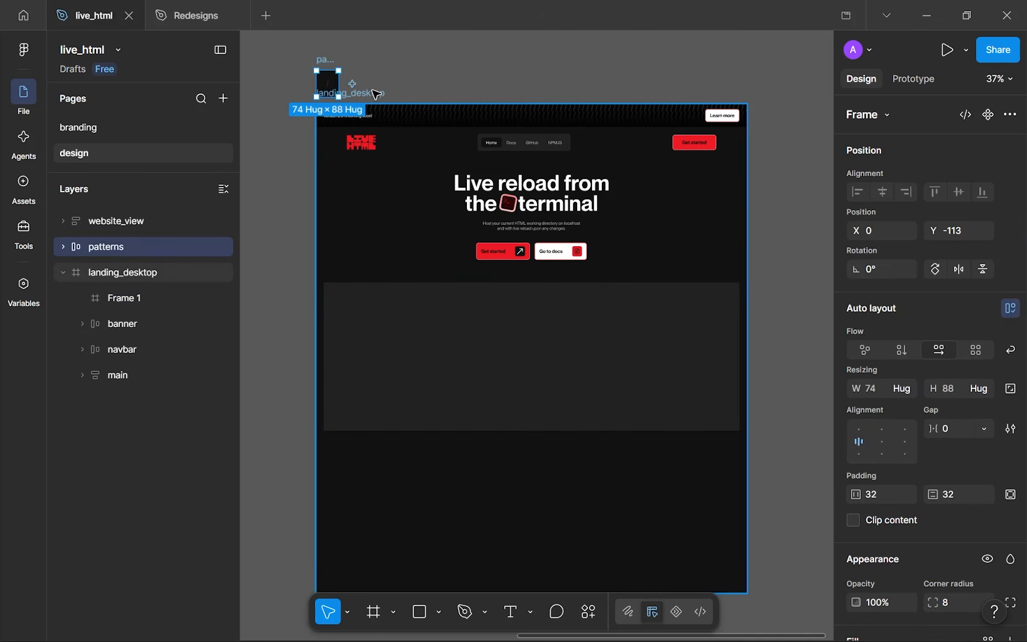
{"action": "left_click", "coordinate": [375, 95]}
{"action": "left_click_drag", "start_coordinate": [855, 389], "coordinate": [975, 391]}
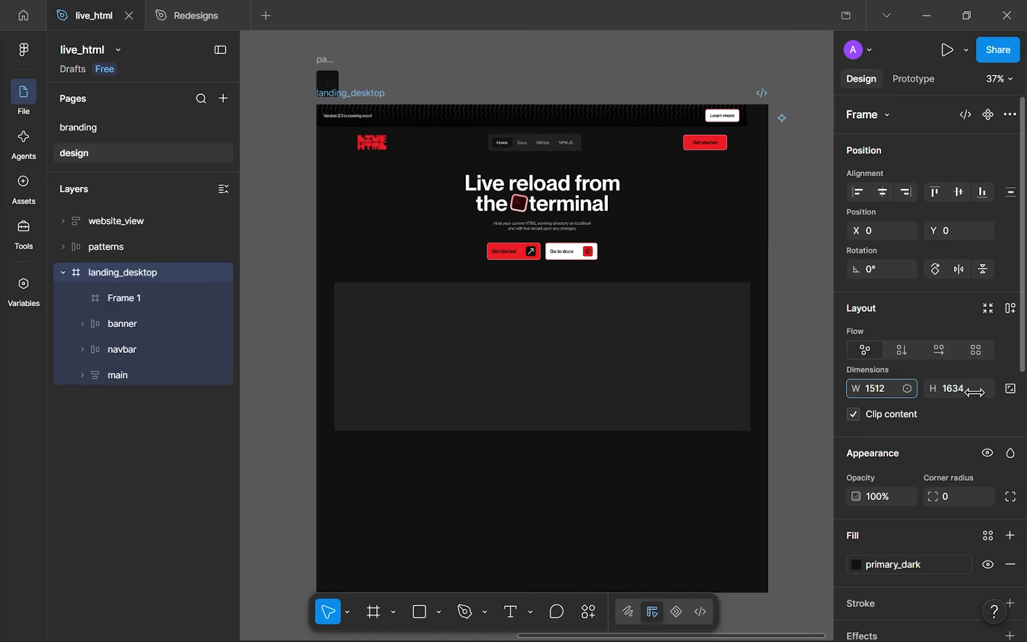
{"action": "key", "text": "ctrl+z"}
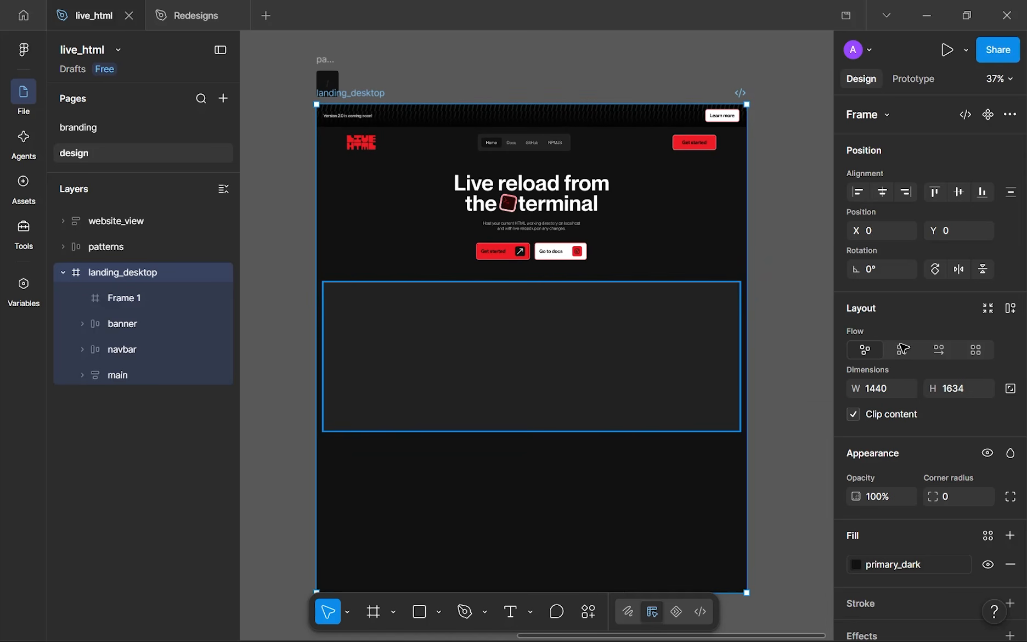
- Rename Frame 1 inside landing_desktop as product_view
{"action": "left_click", "coordinate": [719, 337]}
{"action": "scroll", "coordinate": [598, 340], "scroll_direction": "down", "scroll_amount": 1}
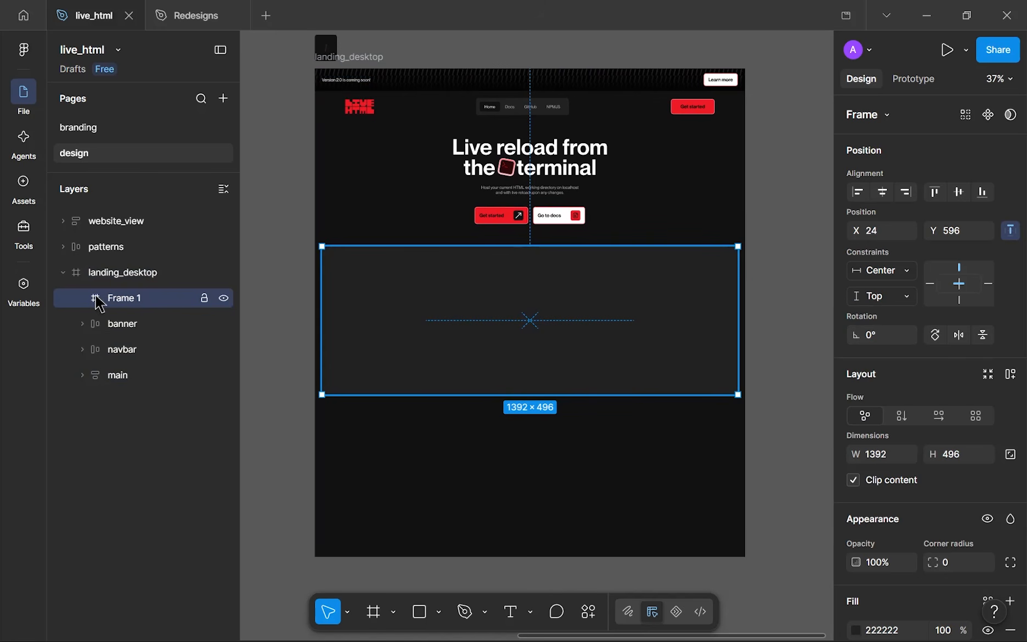
{"action": "double_click", "coordinate": [122, 298]}
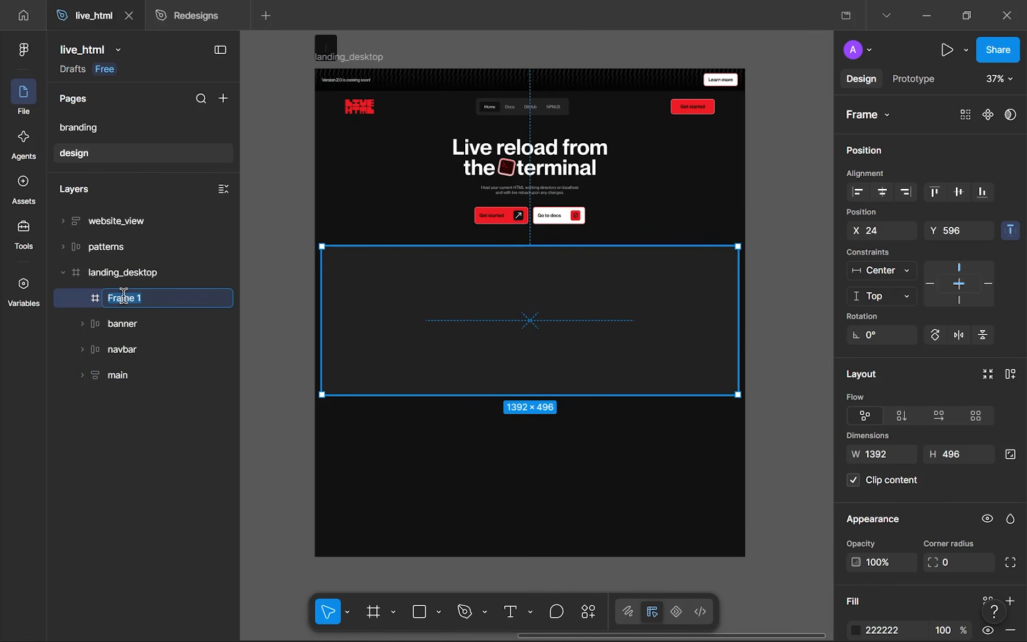
{"action": "type", "text": "product_view"}
{"action": "key", "text": "Return"}
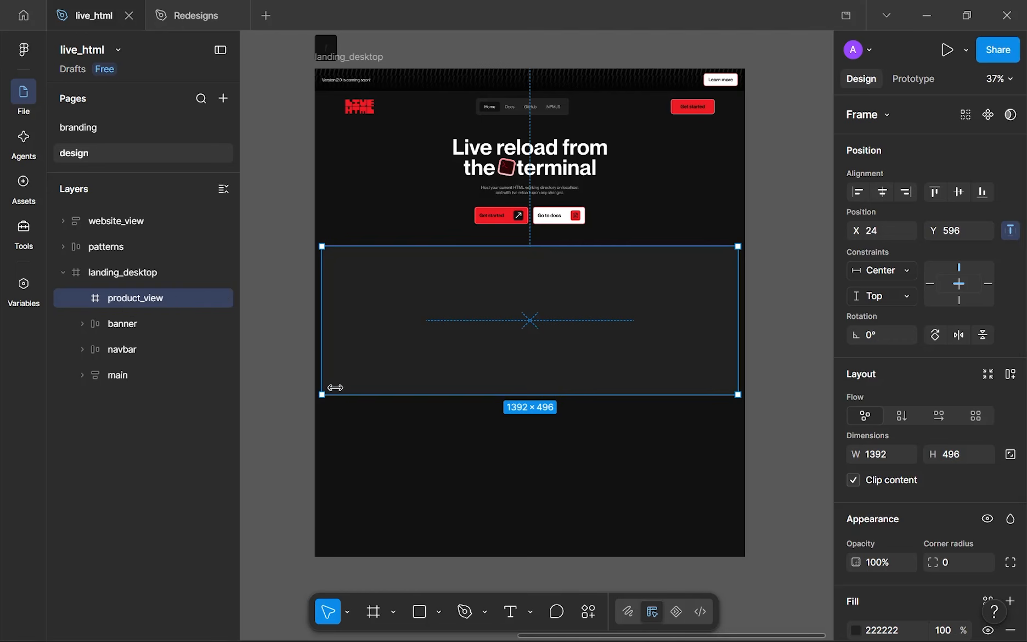
{"action": "left_click", "coordinate": [474, 461]}
{"action": "scroll", "coordinate": [474, 461], "scroll_direction": "down", "scroll_amount": 2}
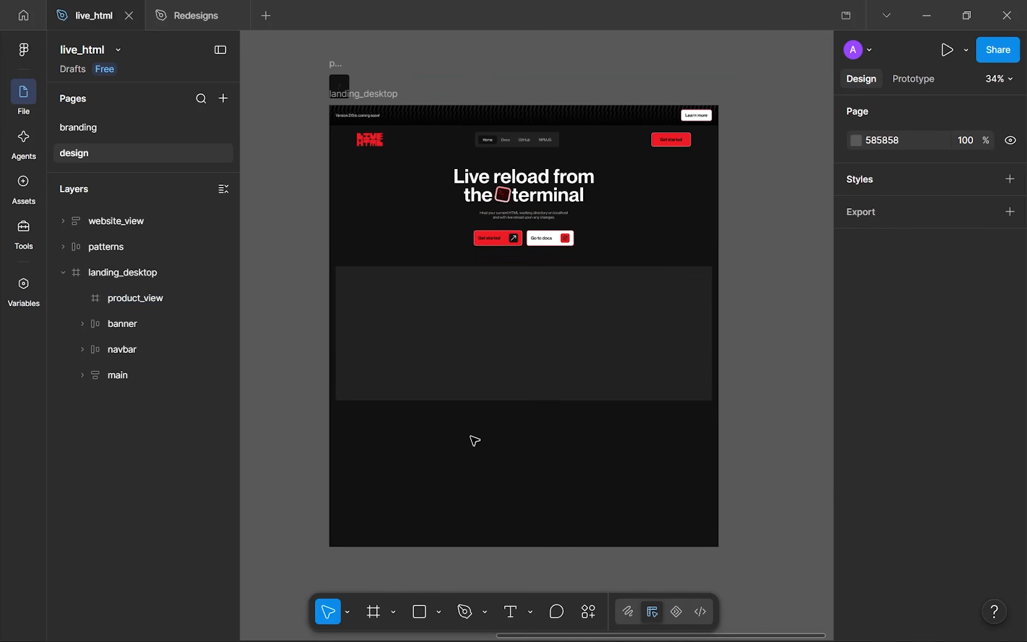
- Set product_view's width to 1440-(32*2) and center it horizontally in landing_desktop
{"action": "left_click", "coordinate": [515, 396]}
{"action": "left_click", "coordinate": [883, 455]}
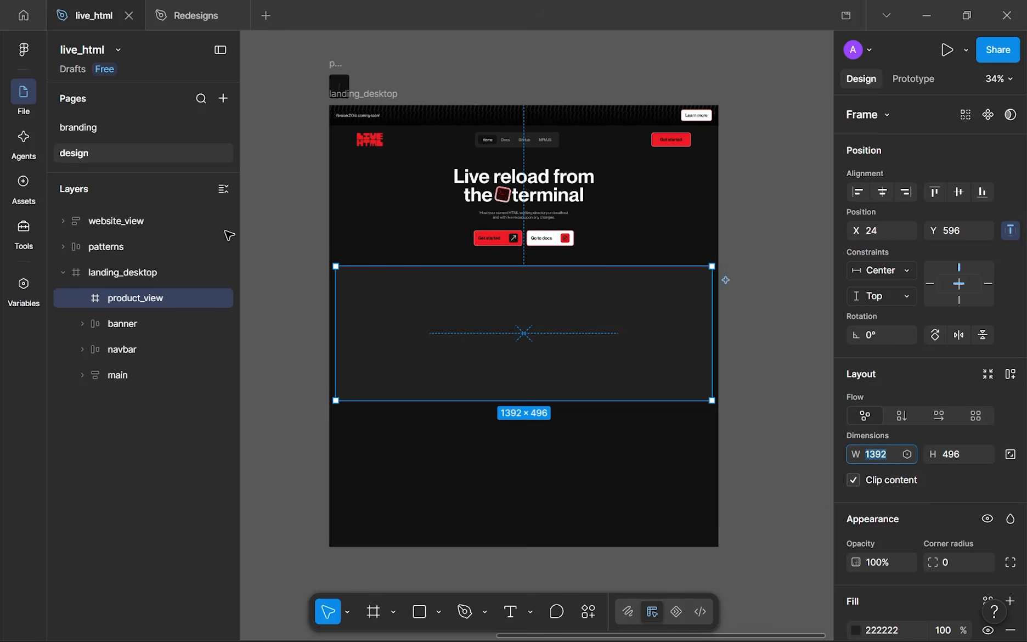
{"action": "type", "text": "1440-(32*2)"}
{"action": "key", "text": "shift+Left"}
{"action": "key", "text": "shift+Left"}
{"action": "key", "text": "shift+Left"}
{"action": "key", "text": "shift+Left"}
{"action": "key", "text": "shift+Left"}
{"action": "key", "text": "shift+Left"}
{"action": "key", "text": "shift+Left"}
{"action": "key", "text": "shift+Left"}
{"action": "key", "text": "shift+Left"}
{"action": "key", "text": "shift+Left"}
{"action": "key", "text": "shift+Left"}
{"action": "key", "text": "shift+Right"}
{"action": "key", "text": "shift+Right"}
{"action": "key", "text": "shift+Right"}
{"action": "key", "text": "shift+Right"}
{"action": "key", "text": "shift+Right"}
{"action": "key", "text": "shift+Right"}
{"action": "key", "text": "shift+Right"}
{"action": "key", "text": "shift+Right"}
{"action": "key", "text": "shift+Right"}
{"action": "key", "text": "Return"}
{"action": "left_click", "coordinate": [574, 361]}
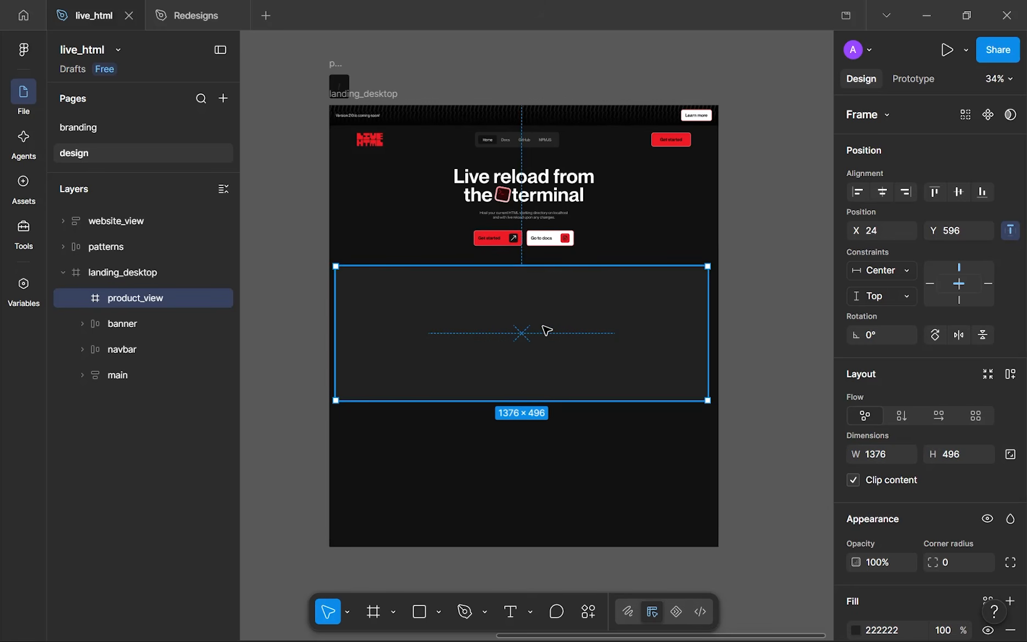
{"action": "left_click", "coordinate": [882, 191]}
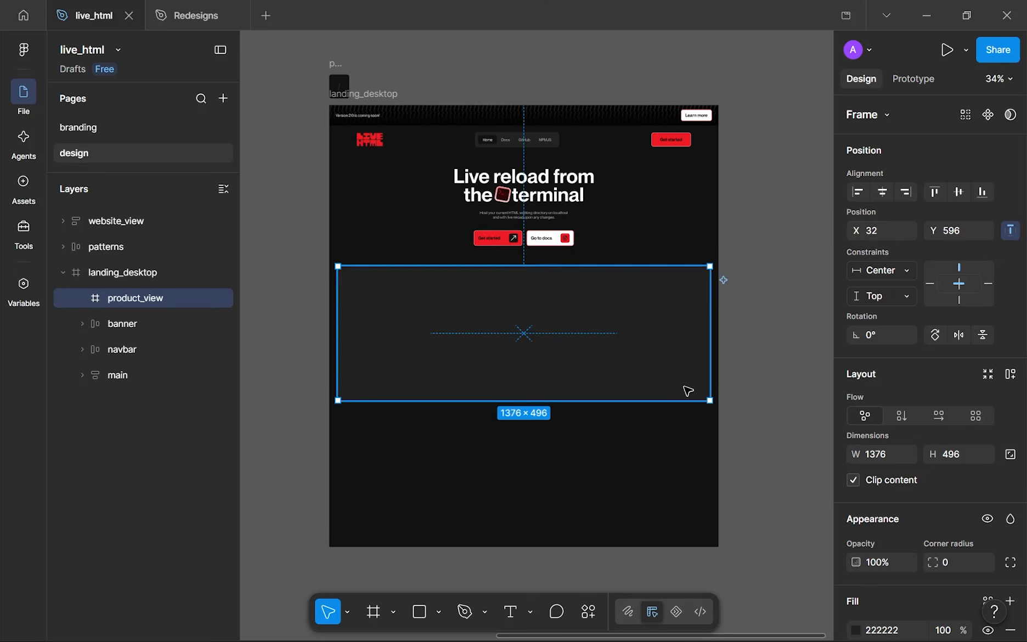
{"action": "left_click", "coordinate": [657, 475]}
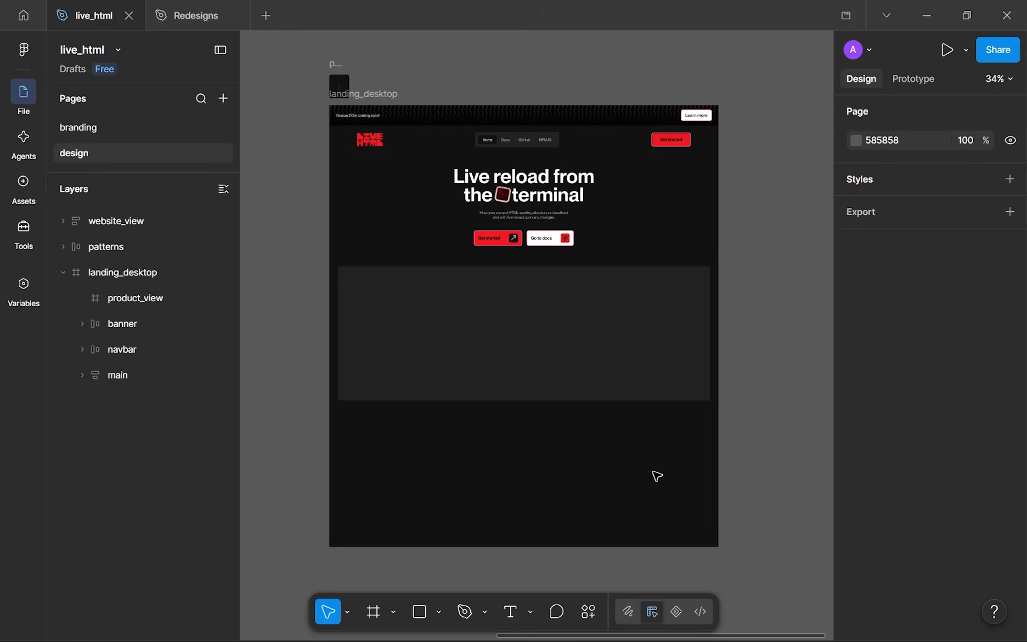
- Set product_view's width to 1440-(64*2) and center it horizontally in landing_desktop
{"action": "left_click", "coordinate": [643, 379]}
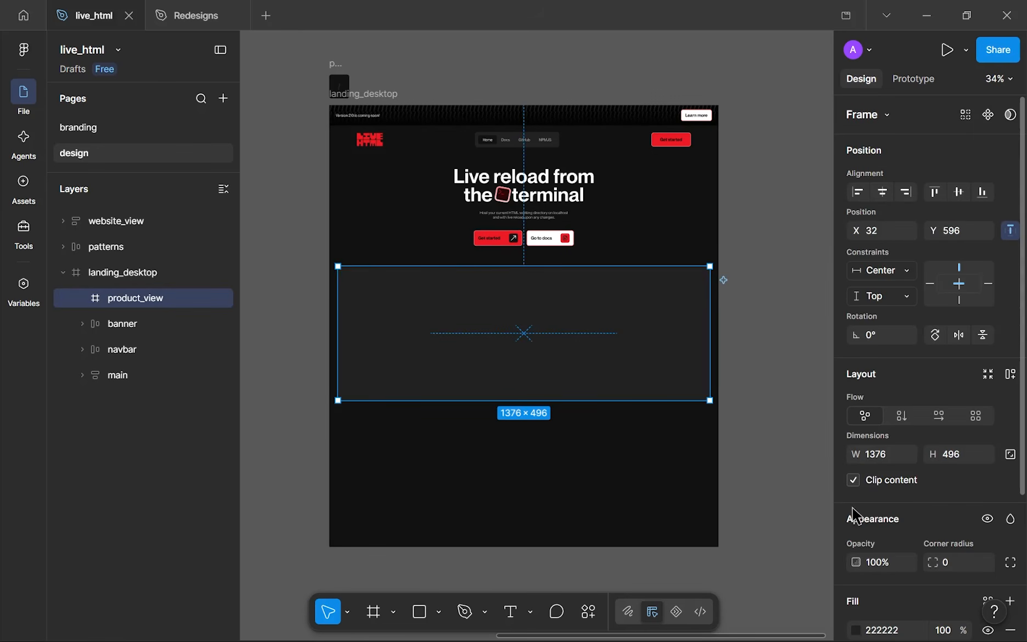
{"action": "left_click", "coordinate": [875, 453]}
{"action": "type", "text": "1440"}
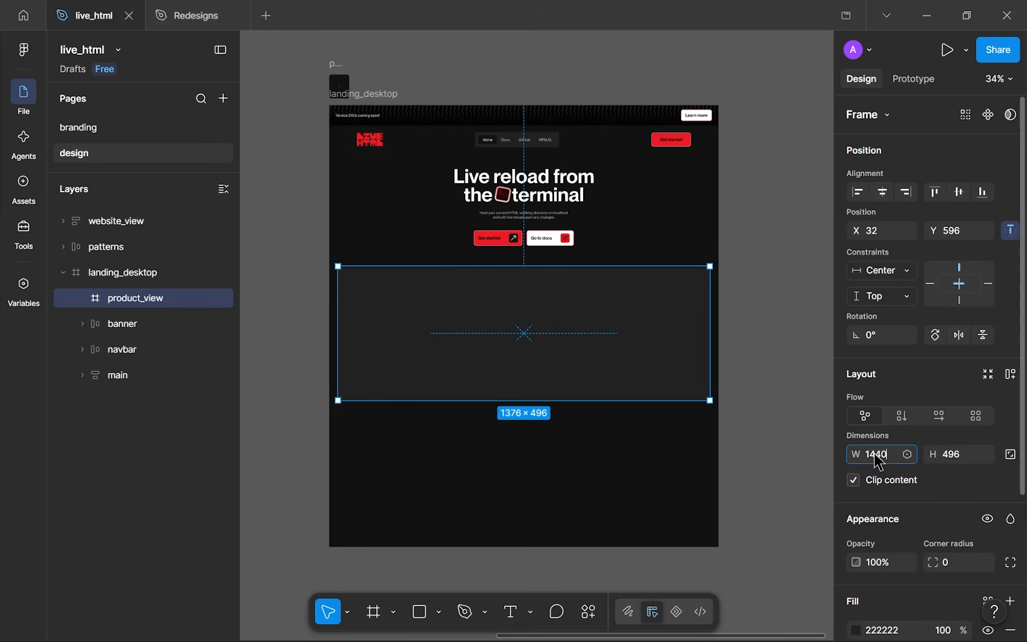
{"action": "type", "text": "-(64"}
{"action": "type", "text": "*2)"}
{"action": "key", "text": "Return"}
{"action": "left_click", "coordinate": [883, 192]}
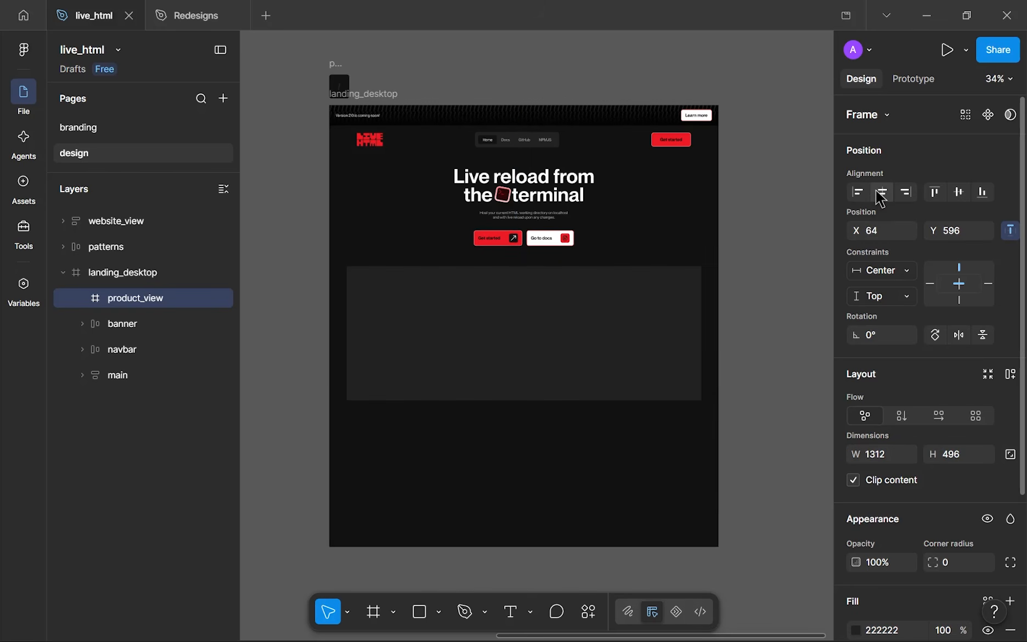
- Try narrowing product_view from both sides to the ruler guides, about 1236 wide, hide the rulers and undo the resize
{"action": "key", "text": "shift+r"}
{"action": "left_click", "coordinate": [755, 314]}
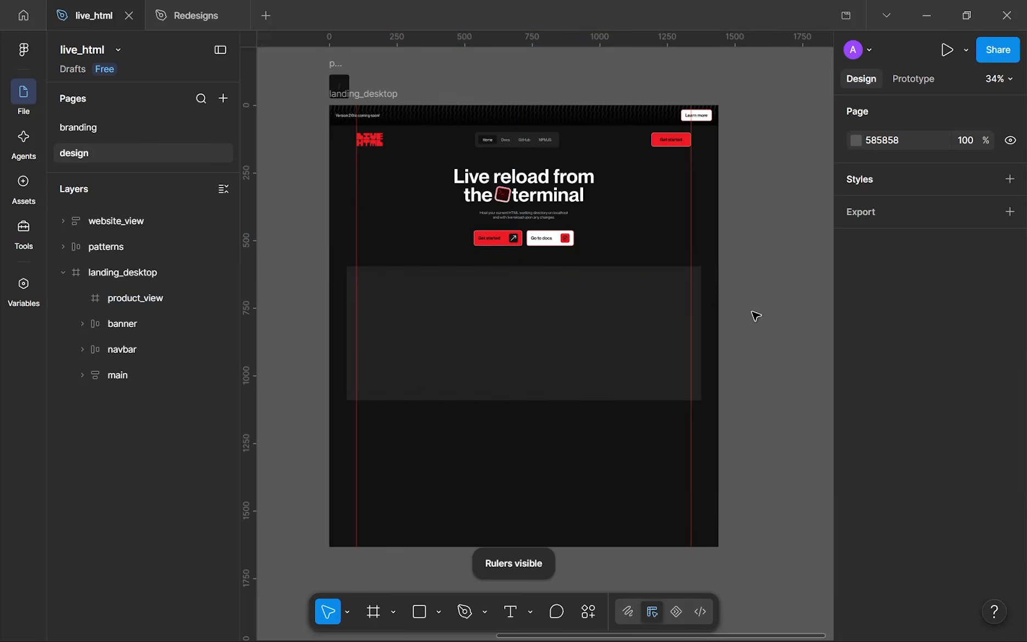
{"action": "key", "text": "shift+r"}
{"action": "left_click", "coordinate": [641, 374]}
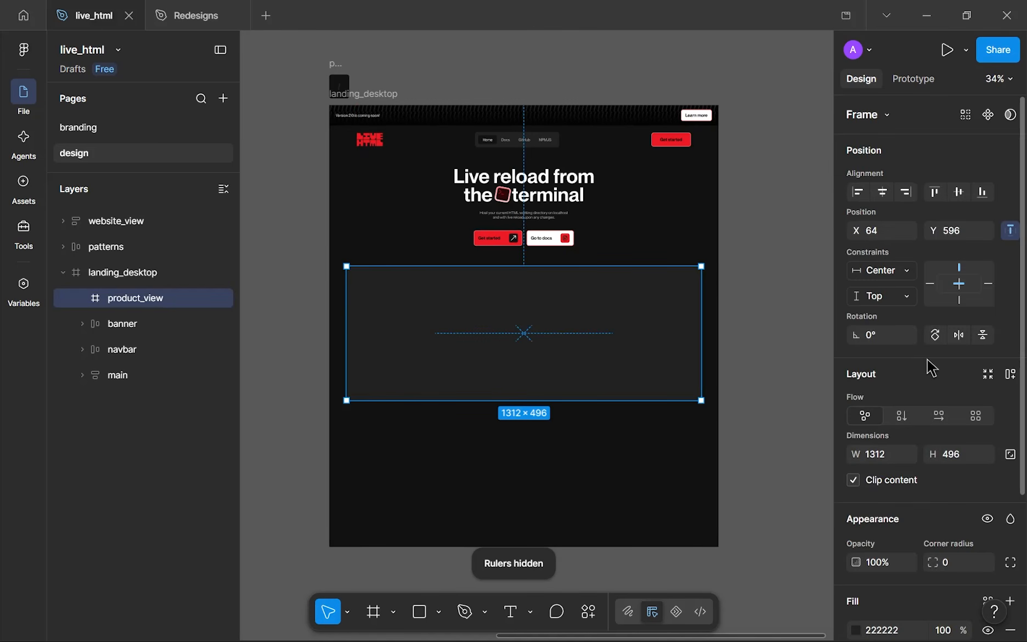
{"action": "scroll", "coordinate": [929, 356], "scroll_direction": "down", "scroll_amount": 3}
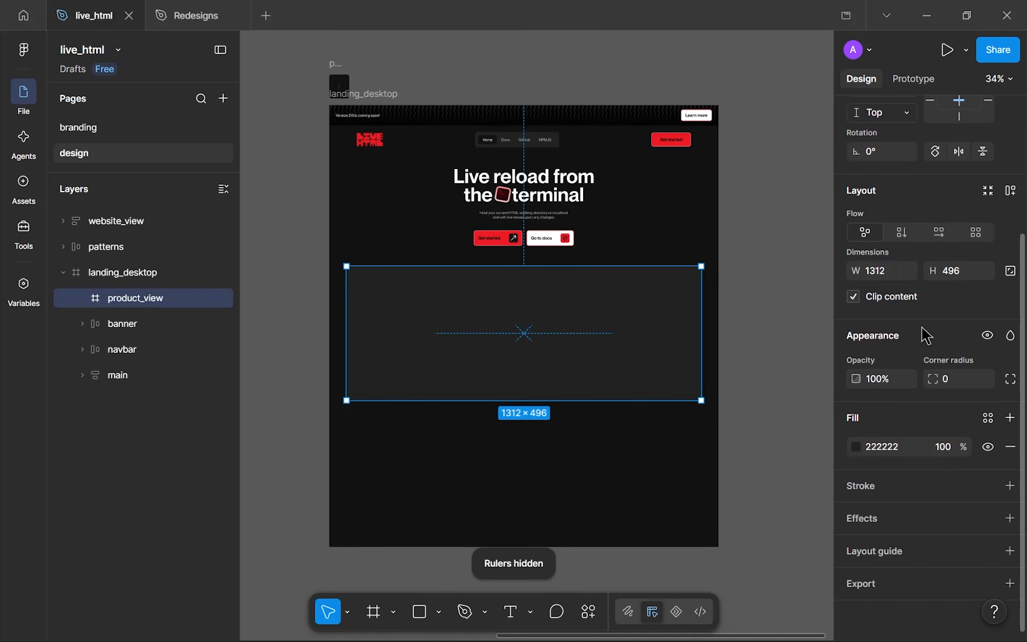
{"action": "key", "text": "shift+r"}
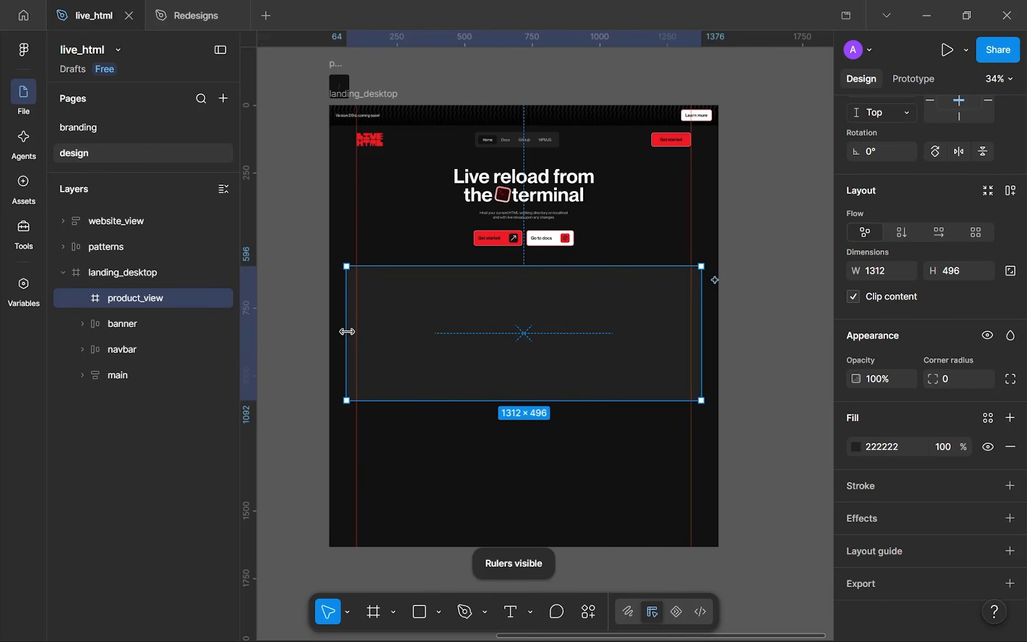
{"action": "left_click_drag", "start_coordinate": [349, 331], "coordinate": [357, 330]}
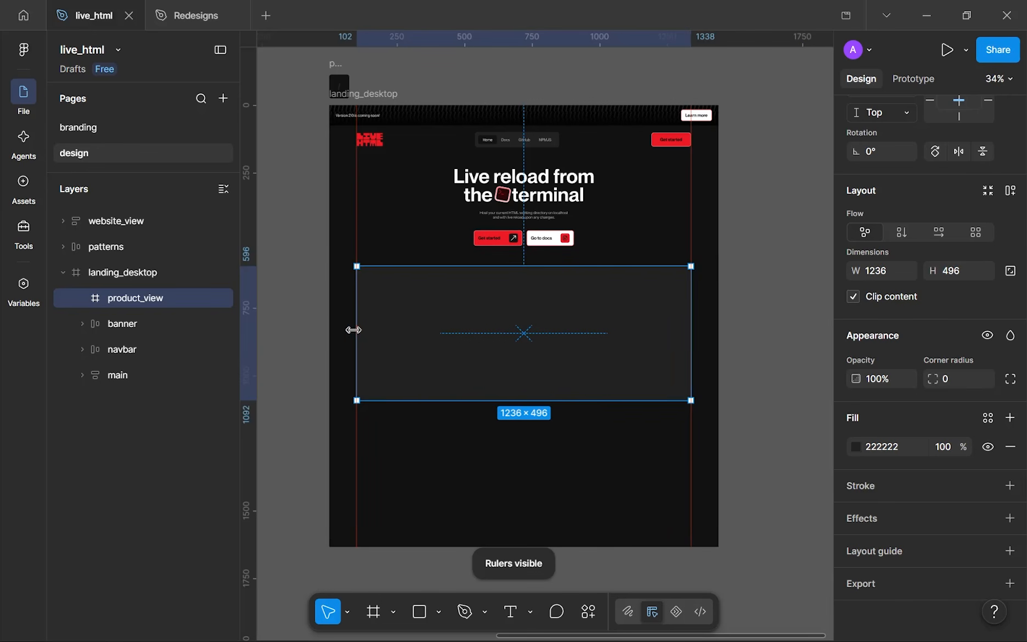
{"action": "left_click", "coordinate": [533, 476]}
{"action": "key", "text": "shift+r"}
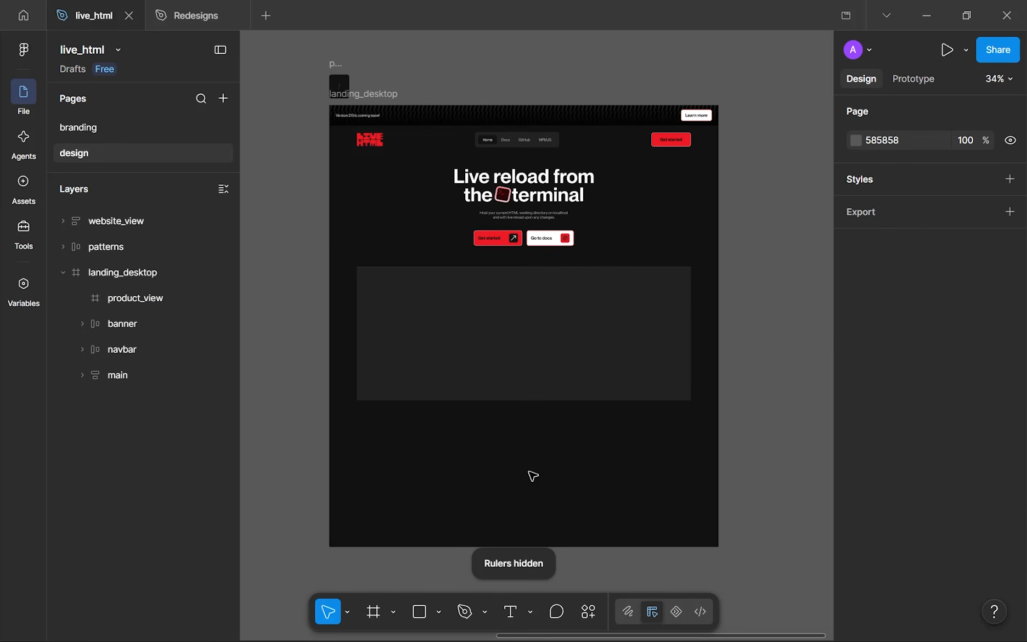
{"action": "key", "text": "ctrl+z"}
{"action": "key", "text": "ctrl+z"}
{"action": "key", "text": "ctrl+z"}
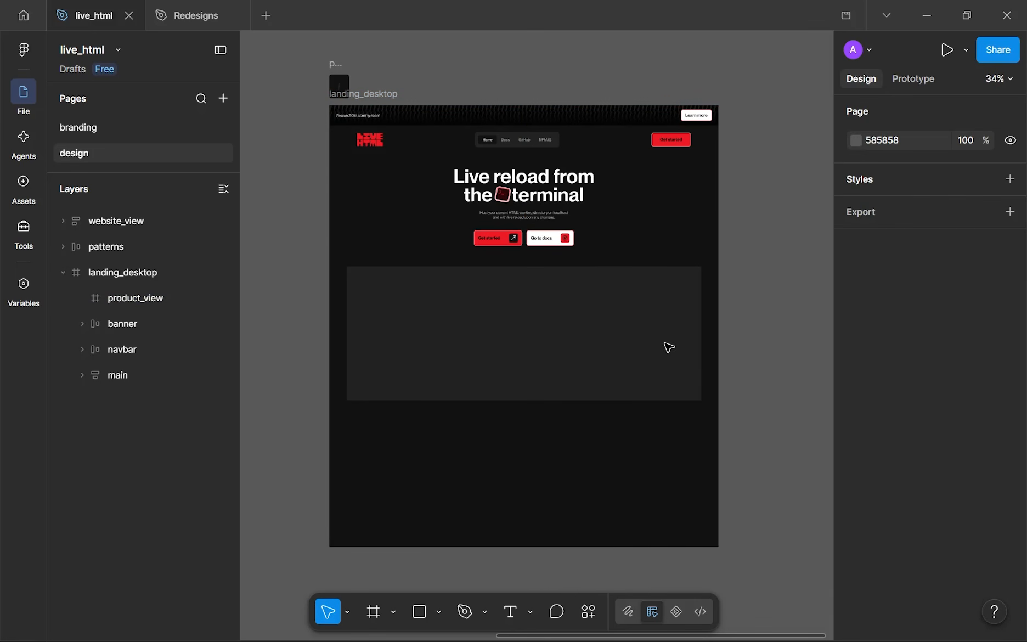
- Set product_view's corner radius to 12 and inspect its rounded corners up close
{"action": "left_click", "coordinate": [674, 390]}
{"action": "scroll", "coordinate": [660, 379], "scroll_direction": "down", "scroll_amount": 1}
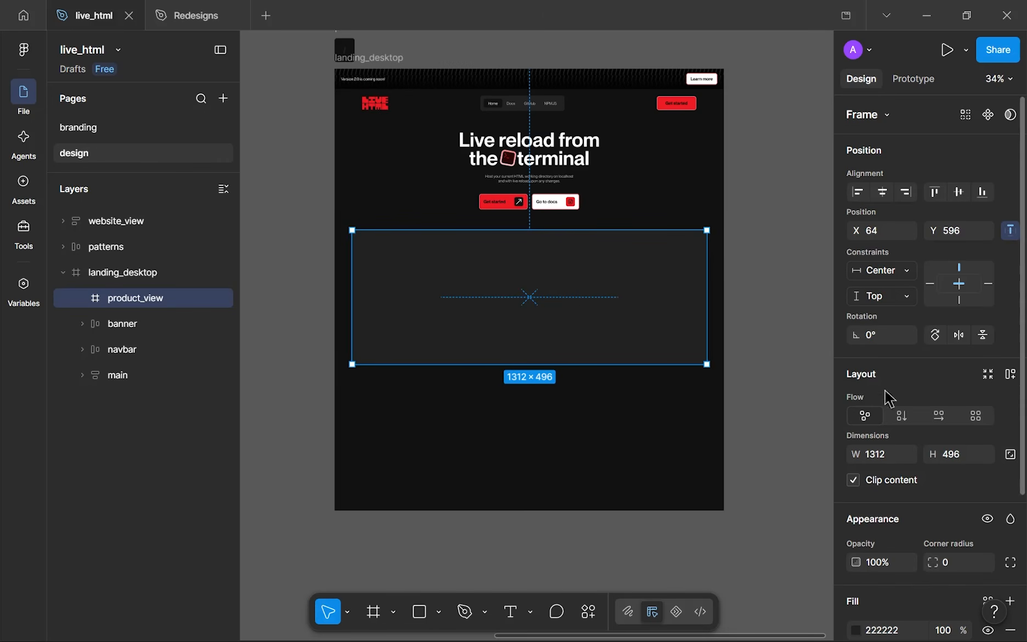
{"action": "scroll", "coordinate": [926, 470], "scroll_direction": "down", "scroll_amount": 3}
{"action": "left_click", "coordinate": [958, 379]}
{"action": "type", "text": "12"}
{"action": "key", "text": "Return"}
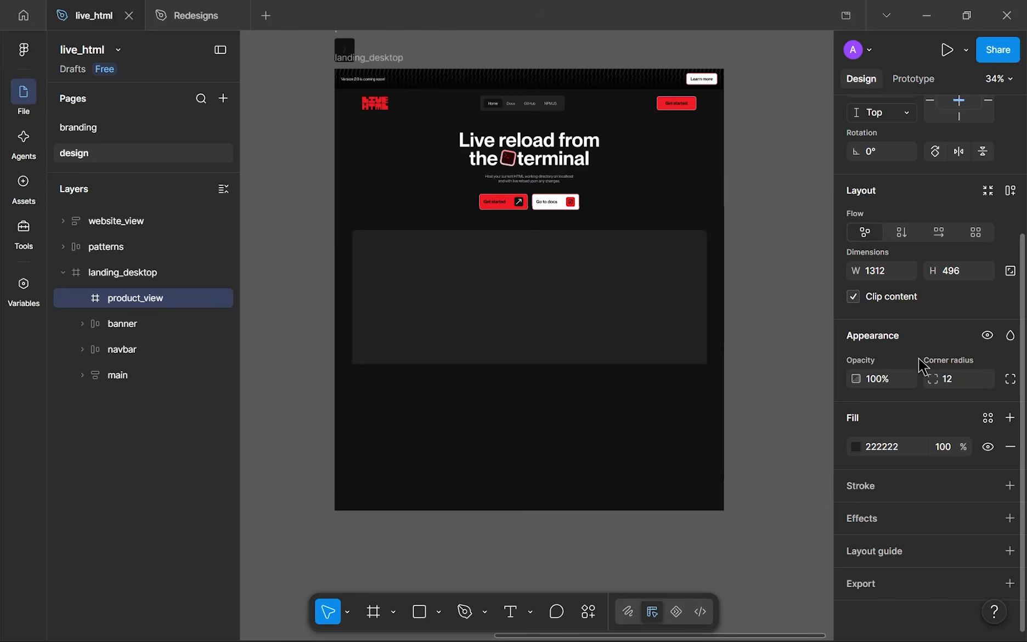
{"action": "left_click", "coordinate": [666, 379]}
{"action": "scroll", "coordinate": [700, 352], "scroll_direction": "up", "scroll_amount": 10}
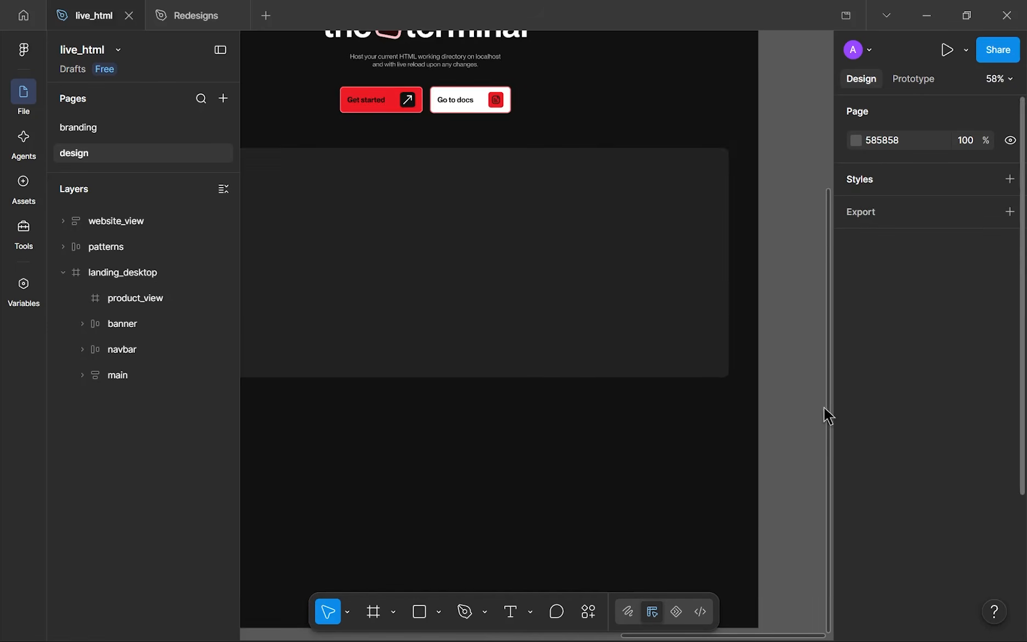
{"action": "scroll", "coordinate": [715, 385], "scroll_direction": "down", "scroll_amount": 10}
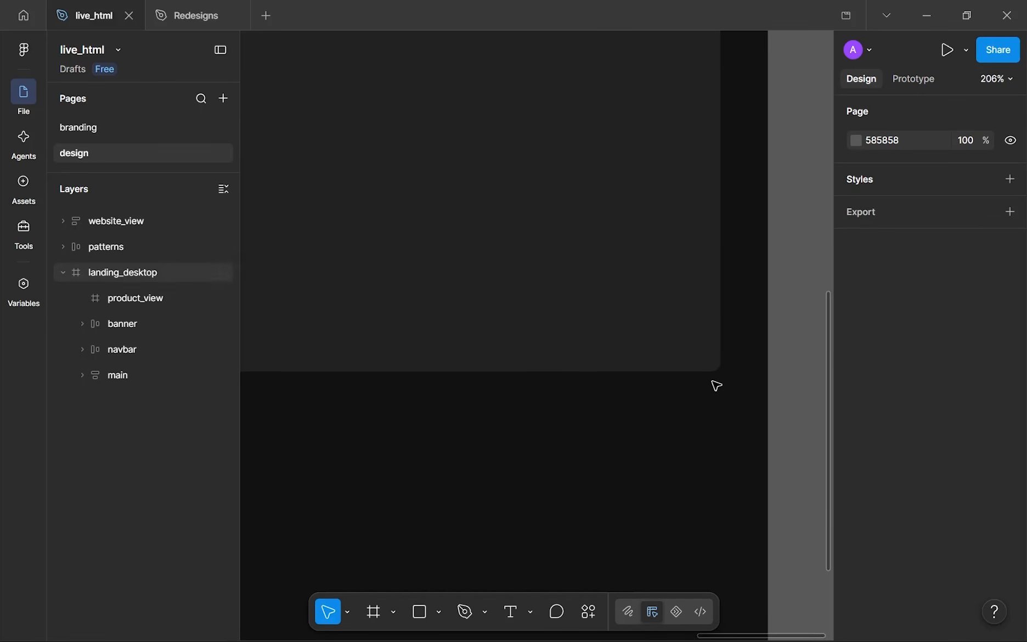
{"action": "scroll", "coordinate": [716, 386], "scroll_direction": "up", "scroll_amount": 4}
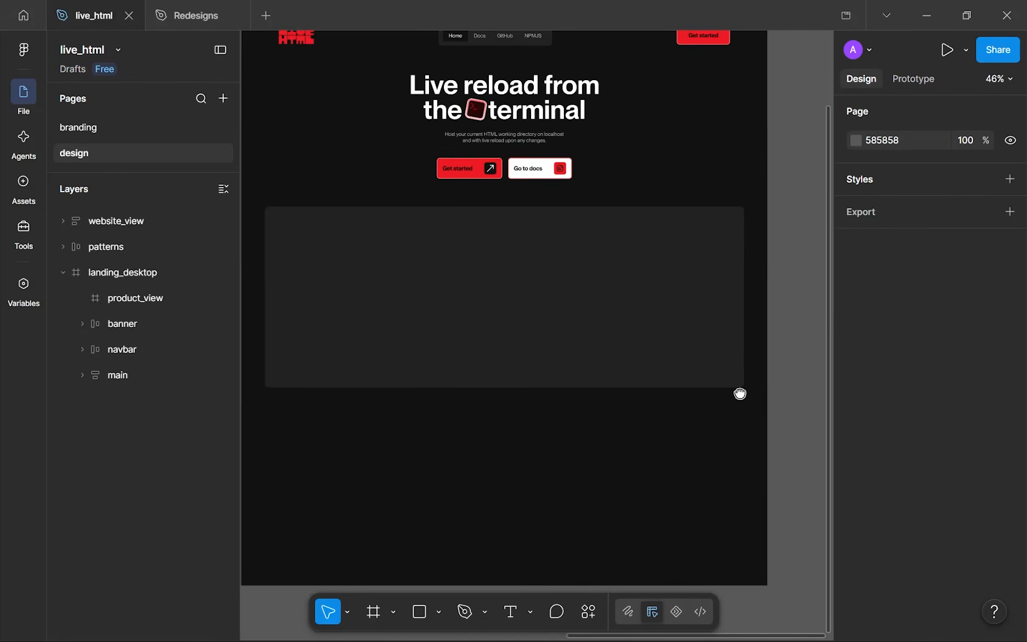
- Try a corner radius of 999999 on product_view and undo it
{"action": "left_click", "coordinate": [696, 307]}
{"action": "left_click", "coordinate": [954, 568]}
{"action": "type", "text": "999999"}
{"action": "key", "text": "Return"}
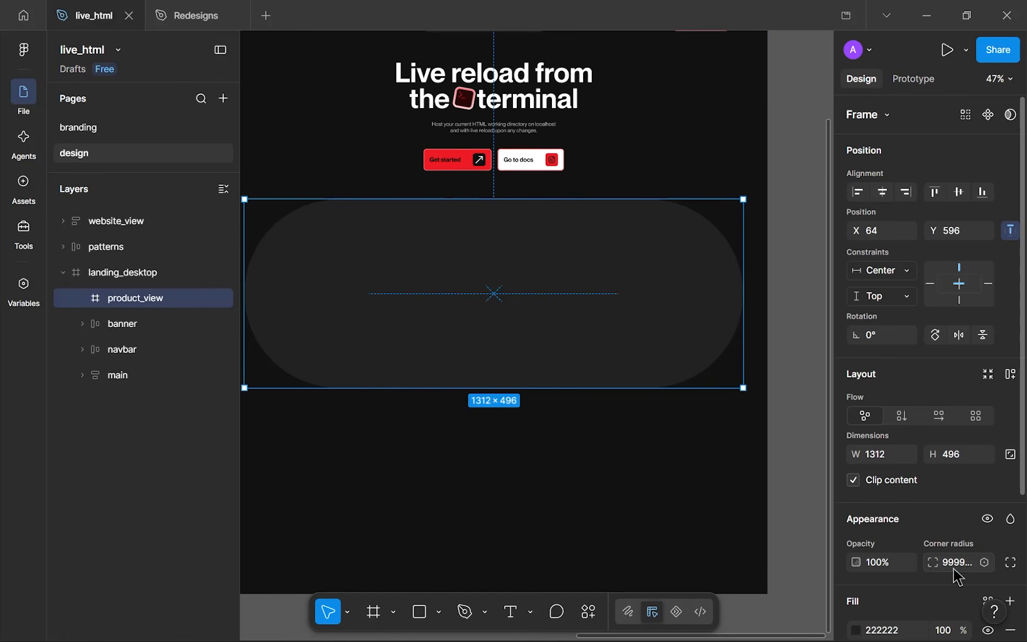
{"action": "left_click", "coordinate": [675, 522]}
{"action": "scroll", "coordinate": [675, 523], "scroll_direction": "down", "scroll_amount": 2}
{"action": "scroll", "coordinate": [675, 523], "scroll_direction": "up", "scroll_amount": 4}
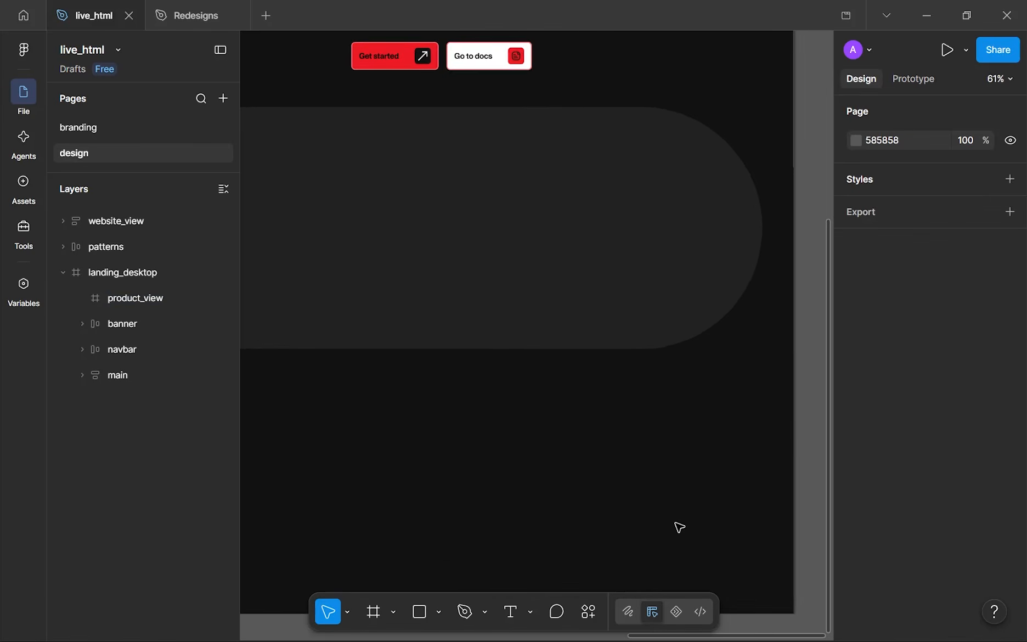
{"action": "scroll", "coordinate": [689, 533], "scroll_direction": "down", "scroll_amount": 3}
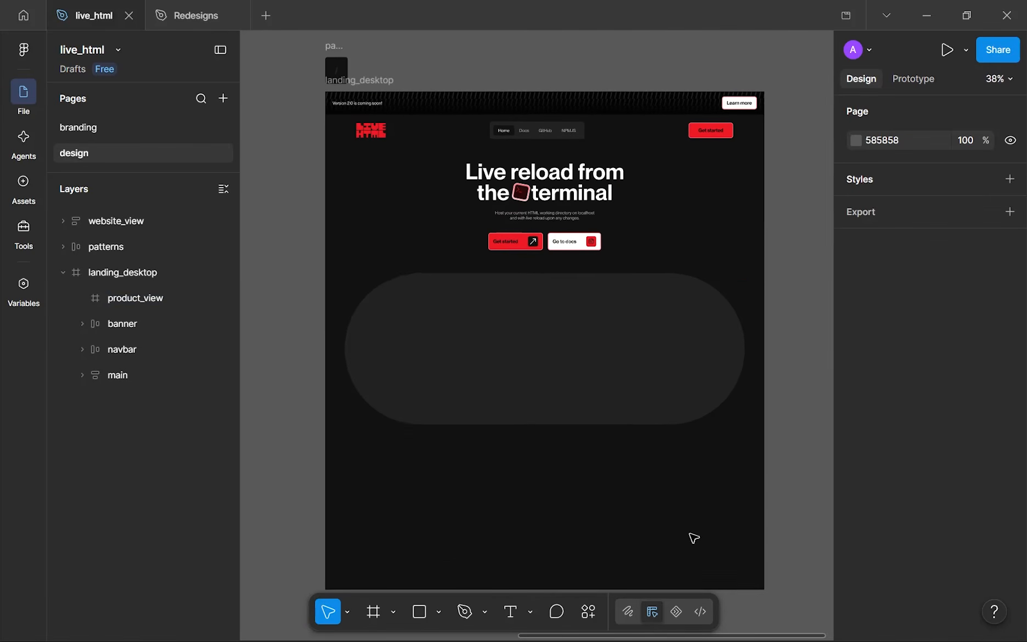
{"action": "left_click", "coordinate": [620, 369]}
{"action": "scroll", "coordinate": [618, 367], "scroll_direction": "down", "scroll_amount": 1}
{"action": "key", "text": "ctrl+z"}
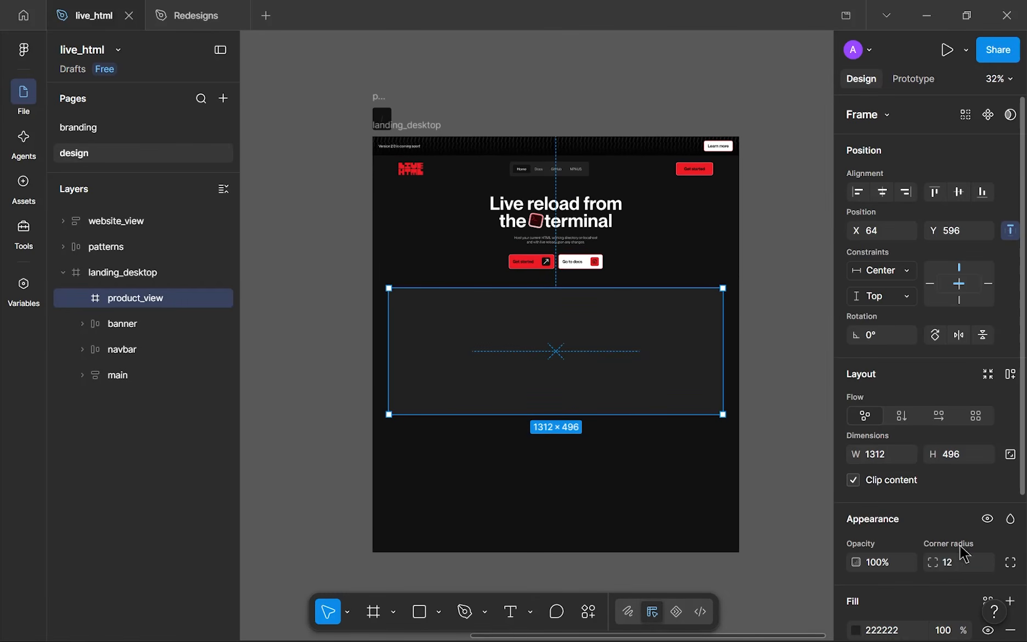
- Set product_view's height to 720
{"action": "left_click", "coordinate": [951, 456]}
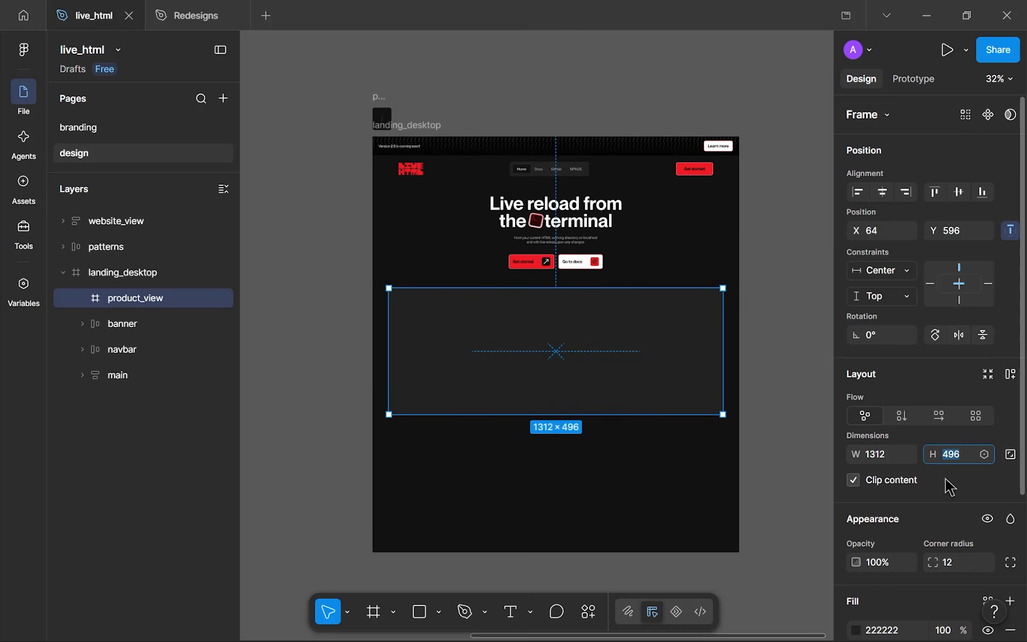
{"action": "type", "text": "720"}
{"action": "key", "text": "Return"}
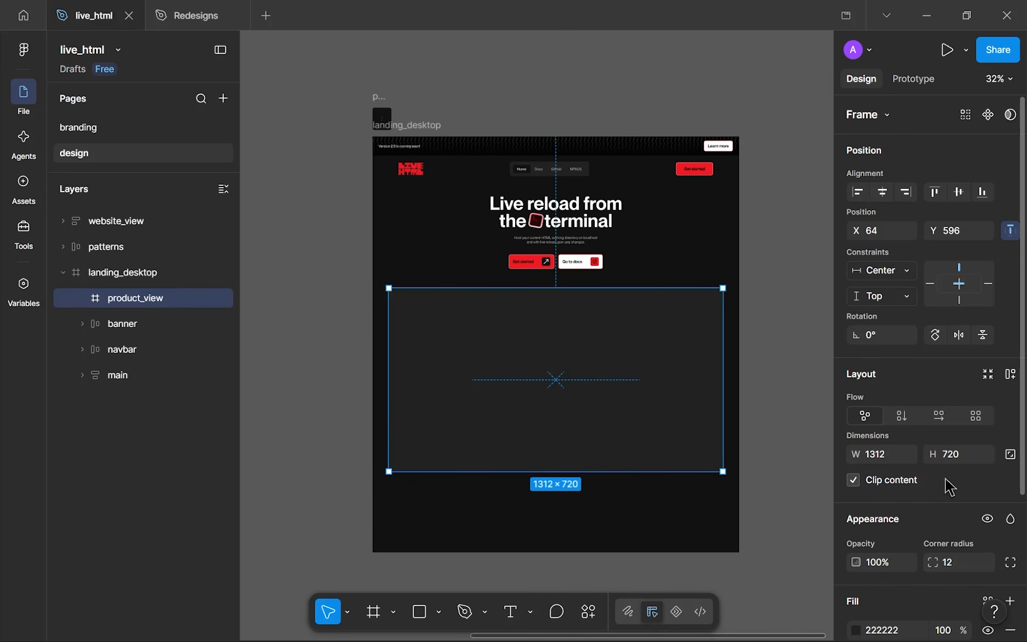
- Set product_view's height to 360
{"action": "left_click", "coordinate": [953, 459]}
{"action": "left_click", "coordinate": [954, 459]}
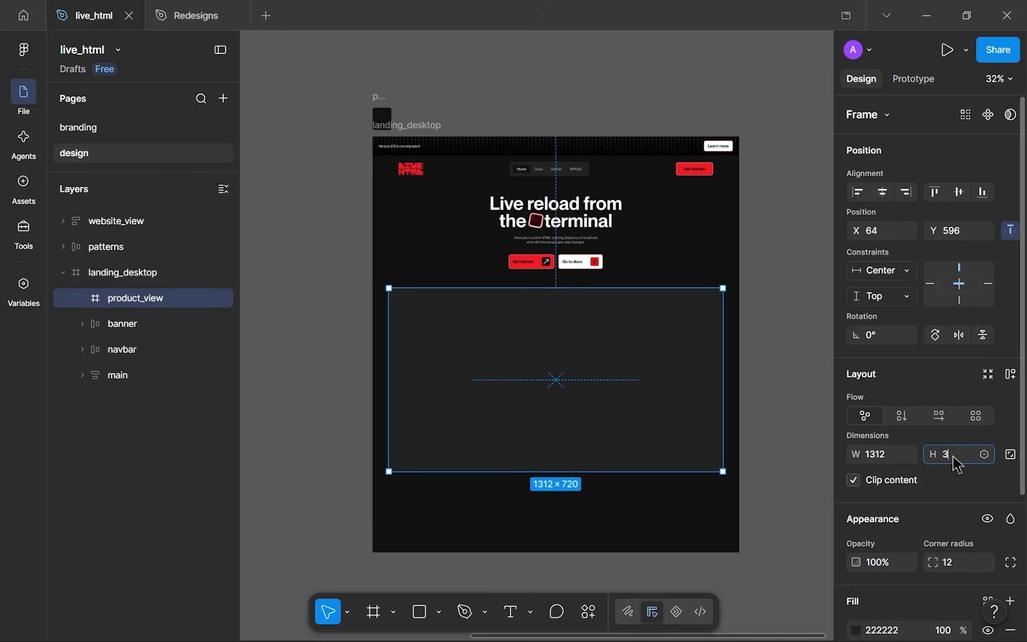
{"action": "type", "text": "360"}
{"action": "key", "text": "Return"}
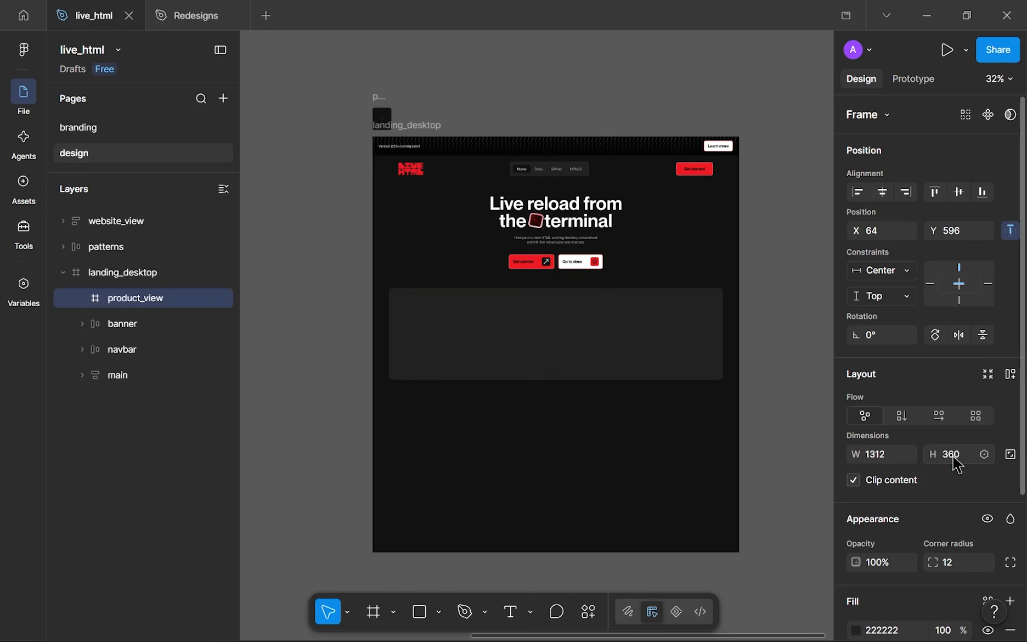
- Set product_view's height to 480
{"action": "left_click", "coordinate": [958, 464]}
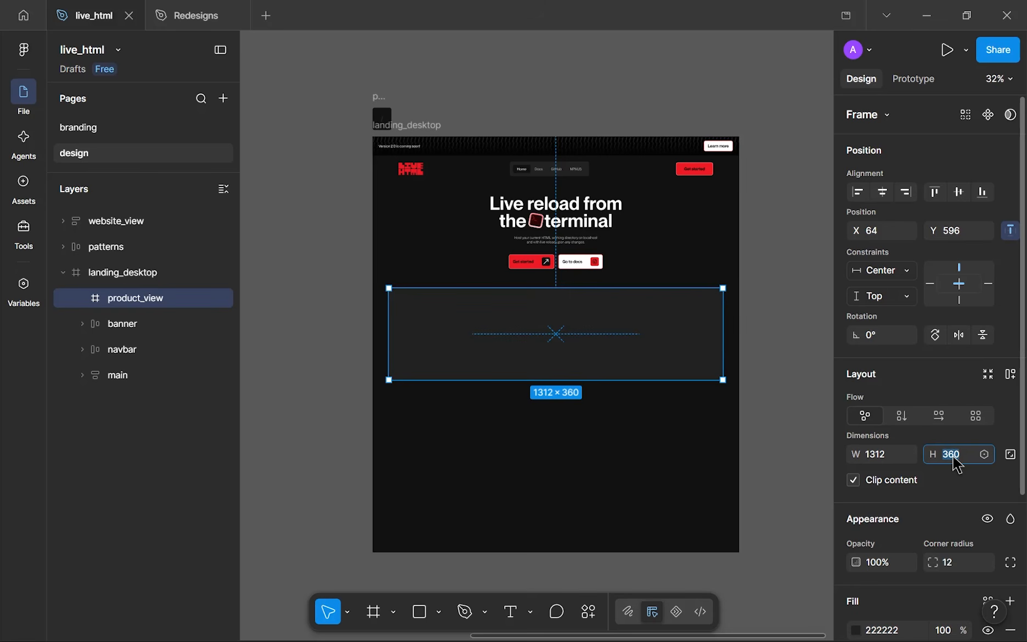
{"action": "type", "text": "5"}
{"action": "key", "text": "Return"}
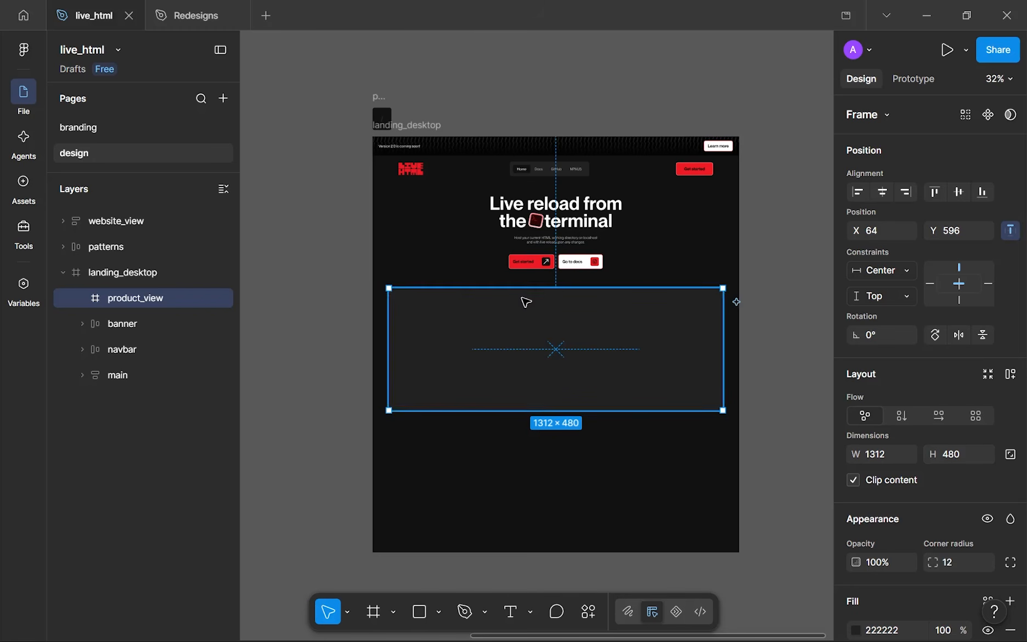
{"action": "key", "text": "Escape"}
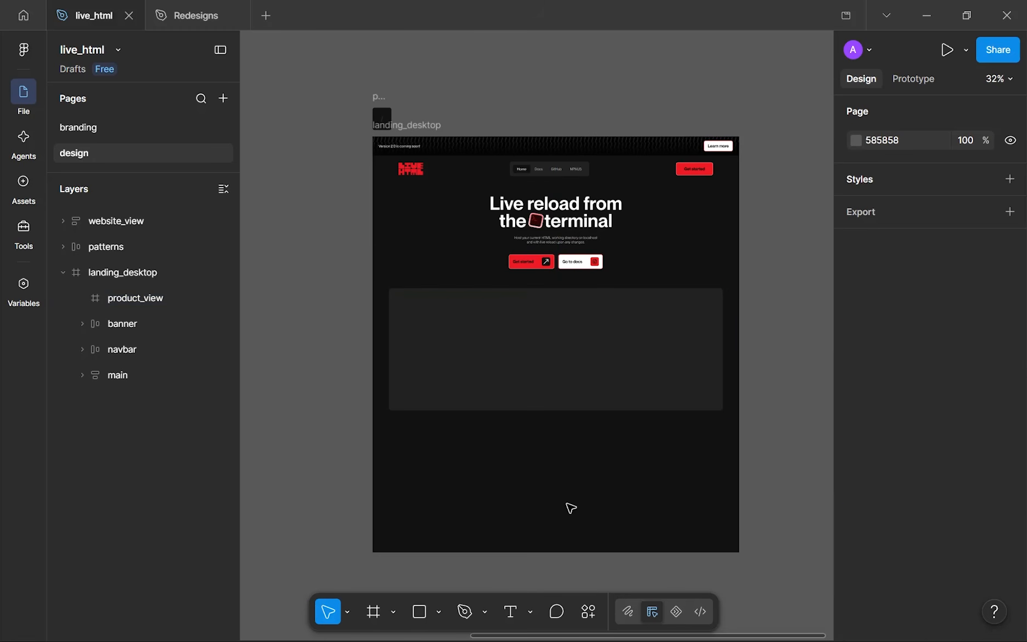
{"action": "scroll", "coordinate": [571, 507], "scroll_direction": "down", "scroll_amount": 2}
{"action": "scroll", "coordinate": [567, 503], "scroll_direction": "up", "scroll_amount": 1}
{"action": "scroll", "coordinate": [566, 503], "scroll_direction": "down", "scroll_amount": 3}
{"action": "scroll", "coordinate": [566, 503], "scroll_direction": "up", "scroll_amount": 2}
{"action": "left_click_drag", "start_coordinate": [567, 503], "coordinate": [604, 486]}
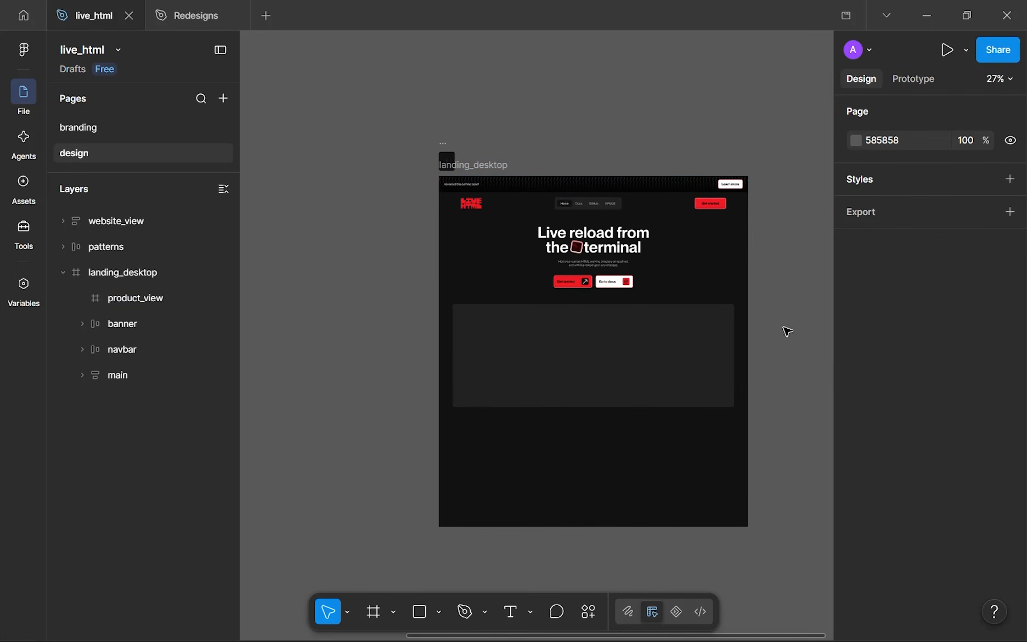
{"action": "left_click_drag", "start_coordinate": [681, 384], "coordinate": [661, 380]}
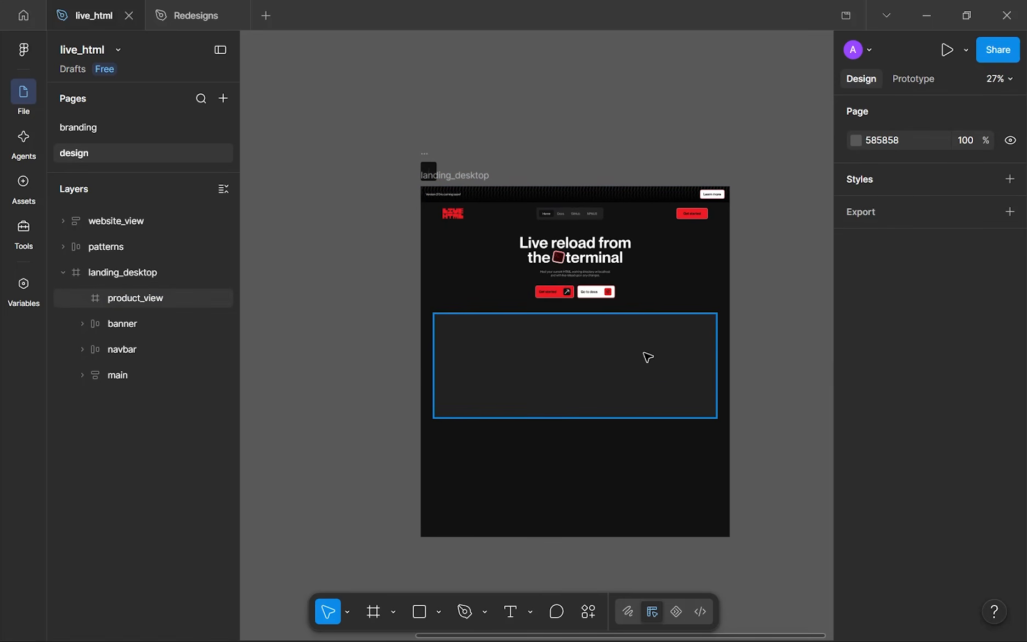
{"action": "scroll", "coordinate": [524, 313], "scroll_direction": "down", "scroll_amount": 2}
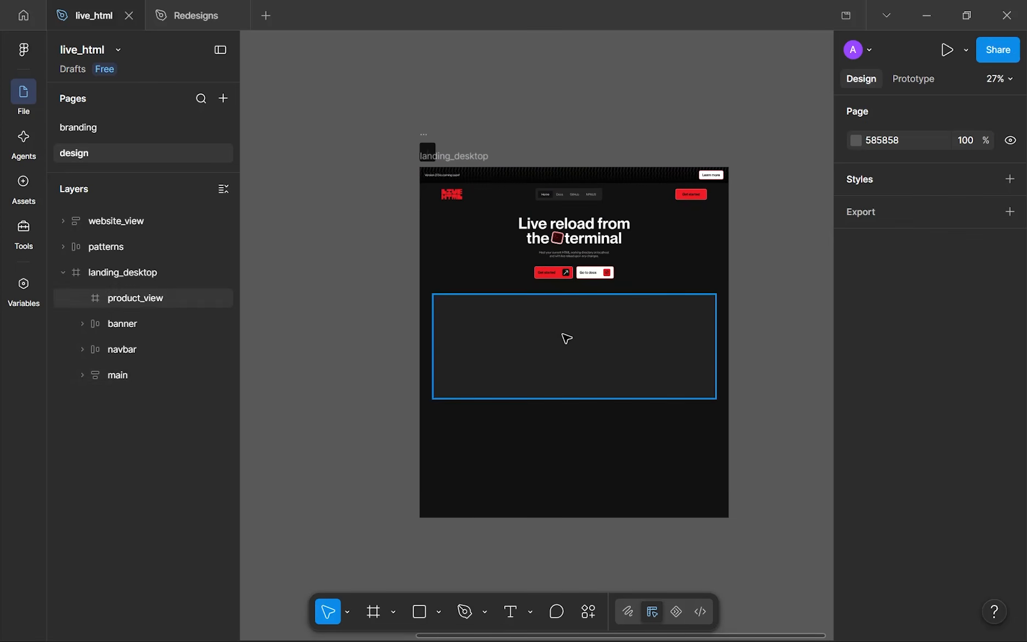
- Check the spacing around the headline group, and nudge product_view up to Y 569
{"action": "left_click", "coordinate": [590, 241]}
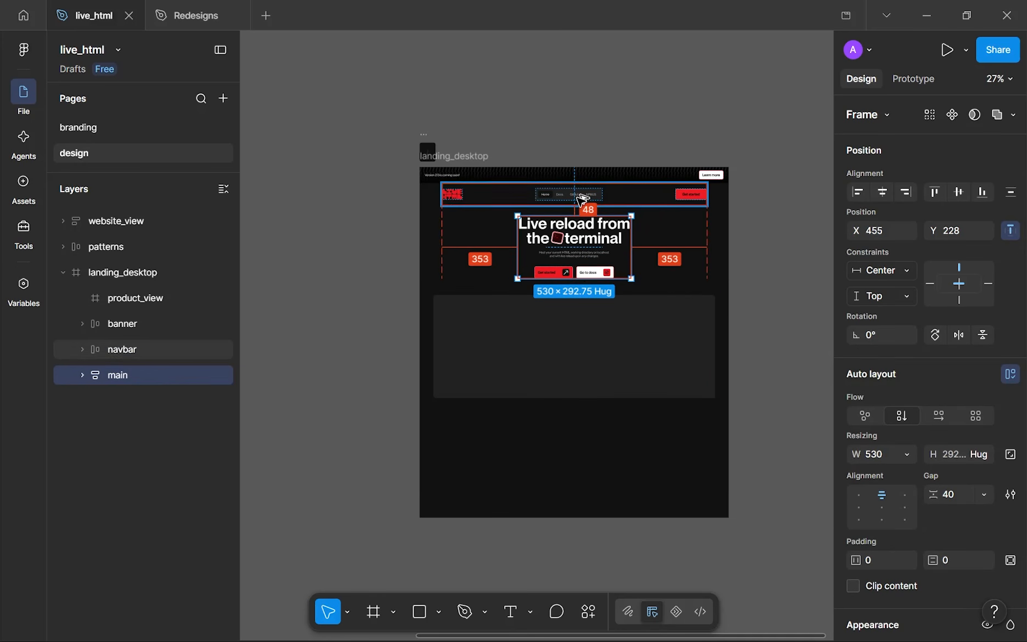
{"action": "left_click", "coordinate": [585, 315]}
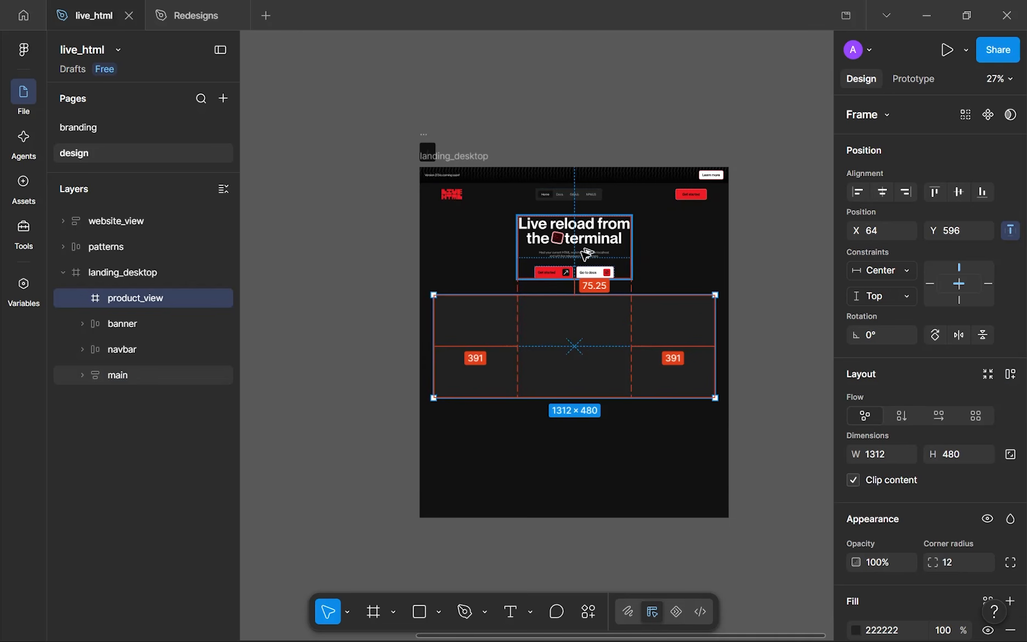
{"action": "key", "text": "shift+Up"}
{"action": "key", "text": "shift+Up"}
{"action": "key", "text": "Up"}
{"action": "key", "text": "Up"}
{"action": "key", "text": "Up"}
{"action": "key", "text": "Up"}
{"action": "key", "text": "Up"}
{"action": "key", "text": "Up"}
{"action": "key", "text": "Up"}
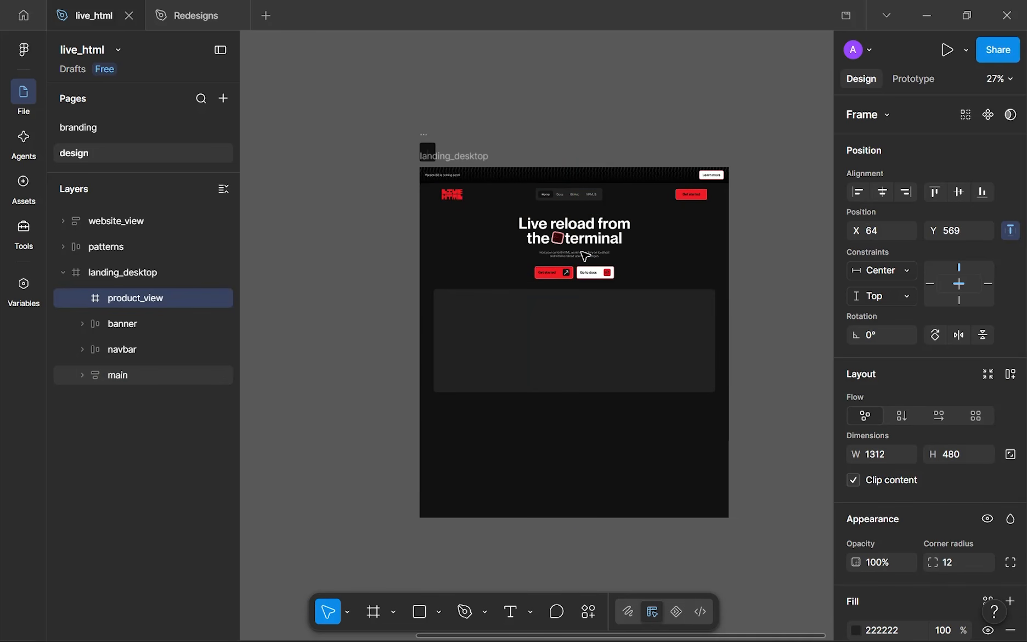
{"action": "left_click", "coordinate": [573, 439]}
- Review the landing_desktop layout from the banner to product_view as a whole
{"action": "scroll", "coordinate": [569, 434], "scroll_direction": "up", "scroll_amount": 1}
{"action": "left_click_drag", "start_coordinate": [569, 434], "coordinate": [592, 398]}
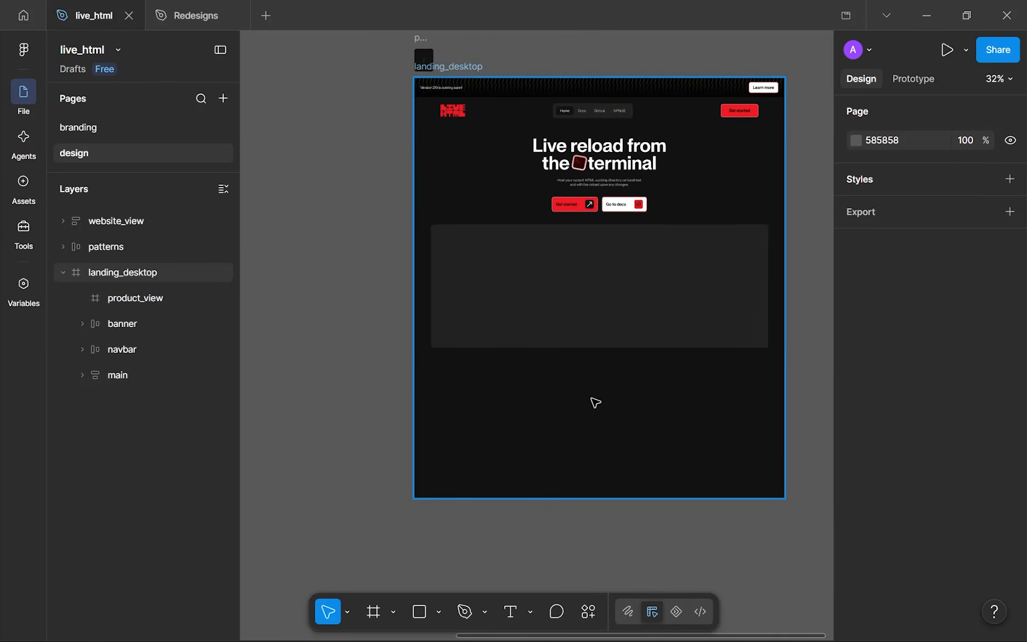
{"action": "left_click_drag", "start_coordinate": [563, 296], "coordinate": [527, 337]}
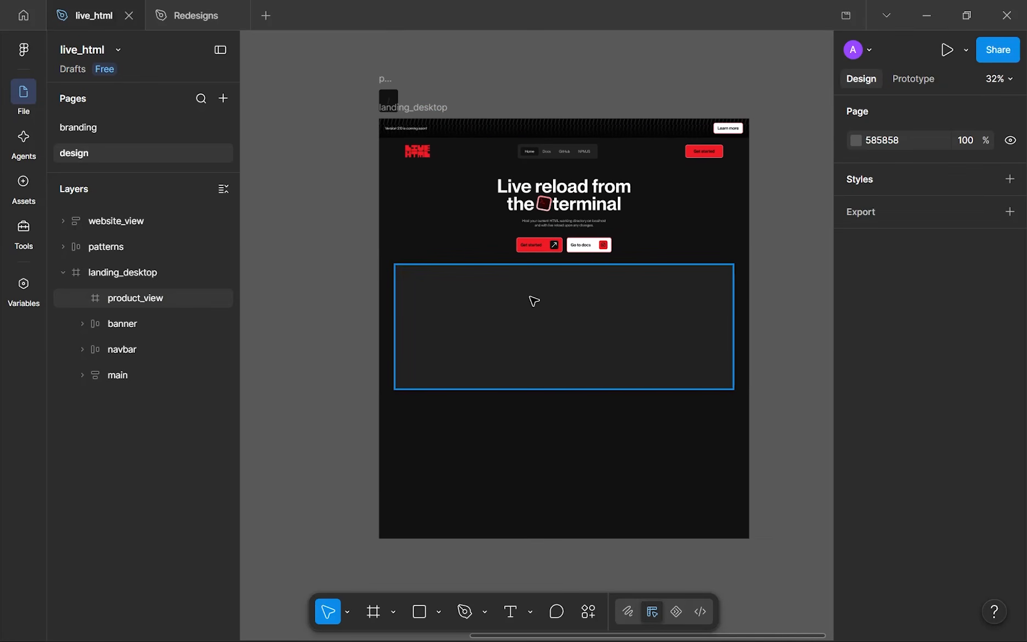
{"action": "left_click_drag", "start_coordinate": [574, 300], "coordinate": [622, 349]}
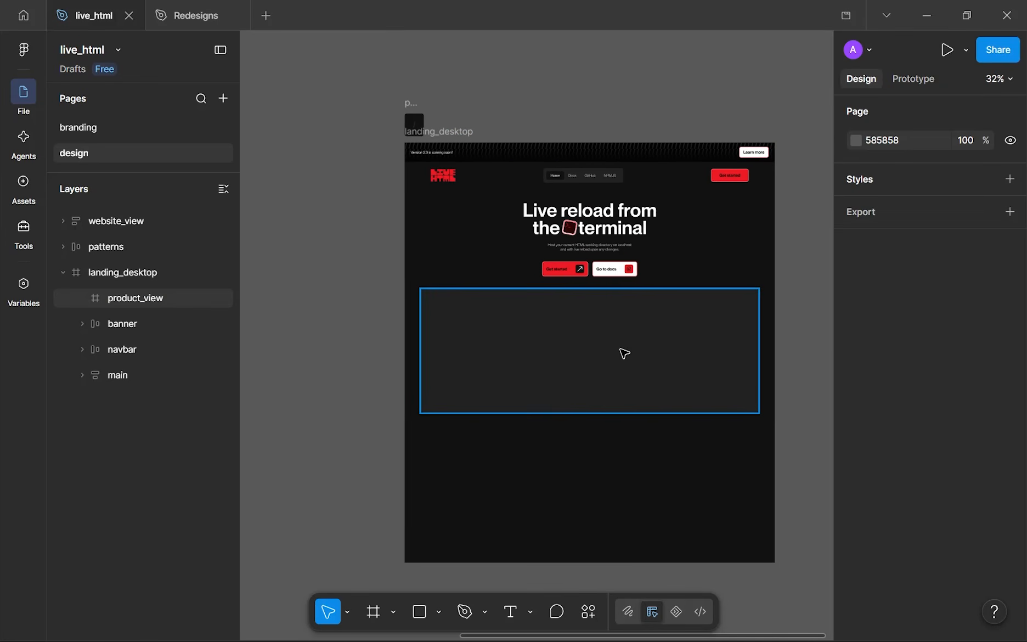
{"action": "left_click_drag", "start_coordinate": [549, 445], "coordinate": [559, 376]}
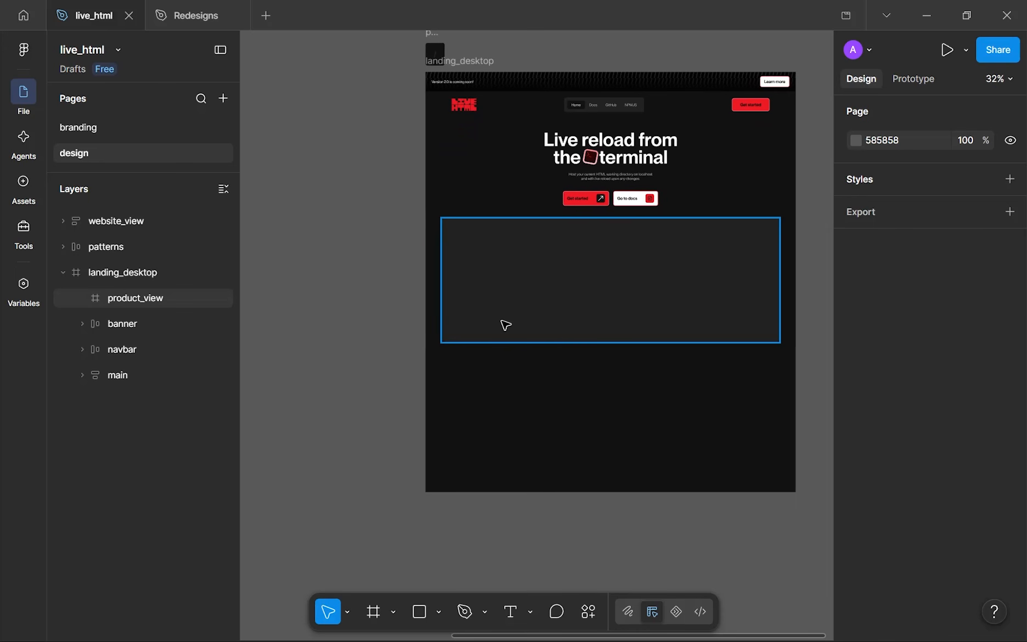
{"action": "left_click_drag", "start_coordinate": [714, 424], "coordinate": [675, 456]}
{"action": "scroll", "coordinate": [545, 375], "scroll_direction": "up", "scroll_amount": 5}
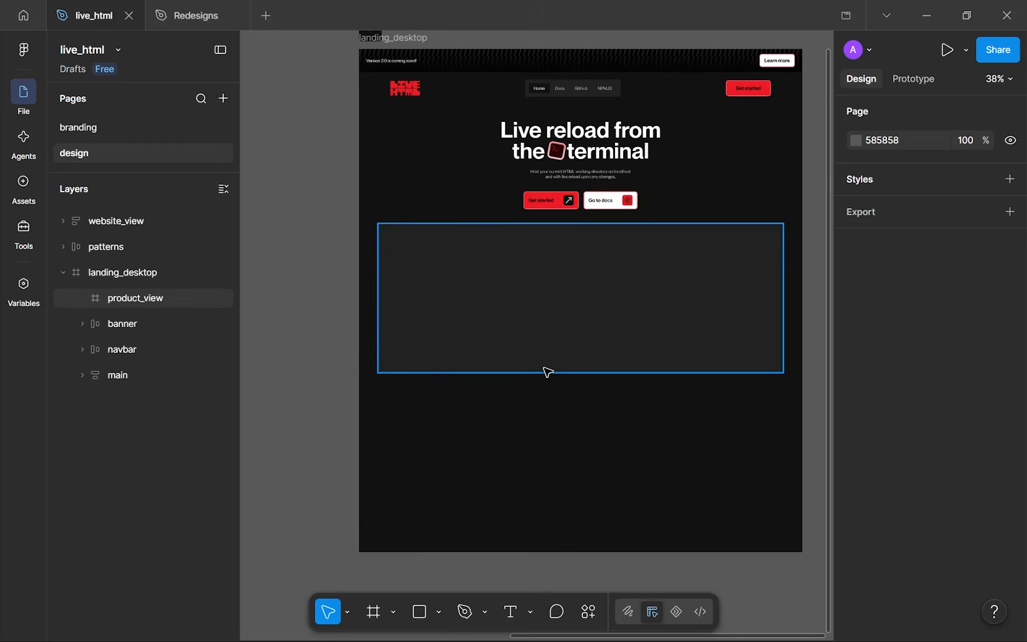
{"action": "left_click_drag", "start_coordinate": [502, 383], "coordinate": [488, 386]}
{"action": "scroll", "coordinate": [488, 386], "scroll_direction": "down", "scroll_amount": 3}
{"action": "scroll", "coordinate": [414, 167], "scroll_direction": "up", "scroll_amount": 2}
- Inspect the banner's slash pattern and the source slash in the patterns frame up close
{"action": "left_click_drag", "start_coordinate": [444, 243], "coordinate": [524, 608]}
{"action": "scroll", "coordinate": [514, 519], "scroll_direction": "up", "scroll_amount": 6}
{"action": "scroll", "coordinate": [460, 404], "scroll_direction": "up", "scroll_amount": 4}
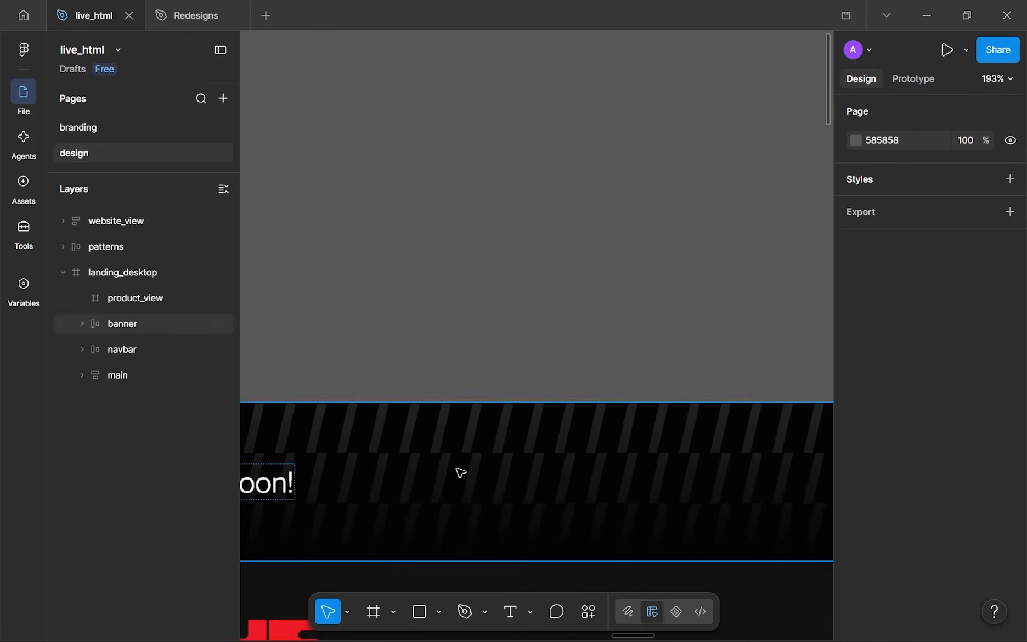
{"action": "scroll", "coordinate": [465, 476], "scroll_direction": "down", "scroll_amount": 6}
{"action": "left_click_drag", "start_coordinate": [380, 406], "coordinate": [735, 412]}
{"action": "scroll", "coordinate": [736, 413], "scroll_direction": "up", "scroll_amount": 1}
{"action": "scroll", "coordinate": [735, 413], "scroll_direction": "up", "scroll_amount": 5}
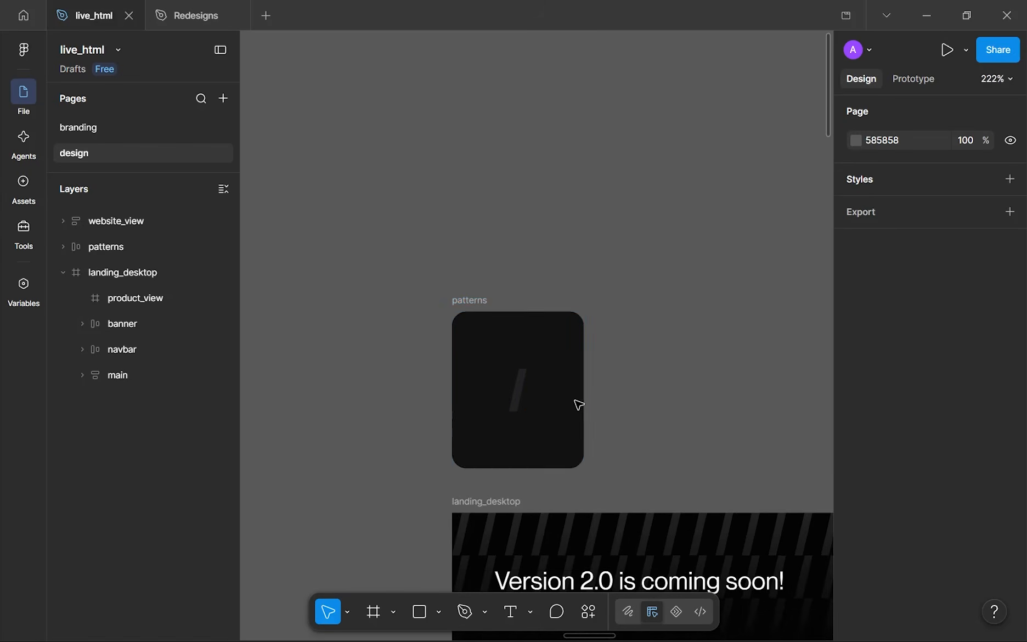
{"action": "left_click", "coordinate": [517, 413]}
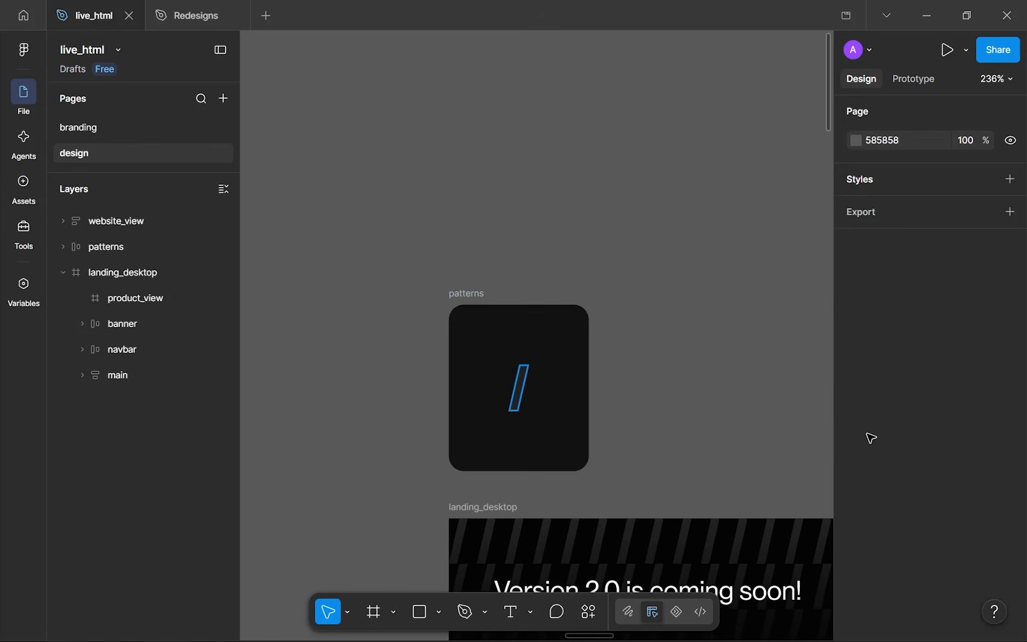
{"action": "left_click_drag", "start_coordinate": [942, 416], "coordinate": [768, 503]}
{"action": "scroll", "coordinate": [767, 504], "scroll_direction": "down", "scroll_amount": 3}
{"action": "scroll", "coordinate": [767, 504], "scroll_direction": "down", "scroll_amount": 5}
{"action": "left_click_drag", "start_coordinate": [668, 419], "coordinate": [355, 149]}
{"action": "left_click", "coordinate": [581, 236]}
{"action": "left_click_drag", "start_coordinate": [582, 234], "coordinate": [406, 255]}
{"action": "scroll", "coordinate": [427, 275], "scroll_direction": "down", "scroll_amount": 5}
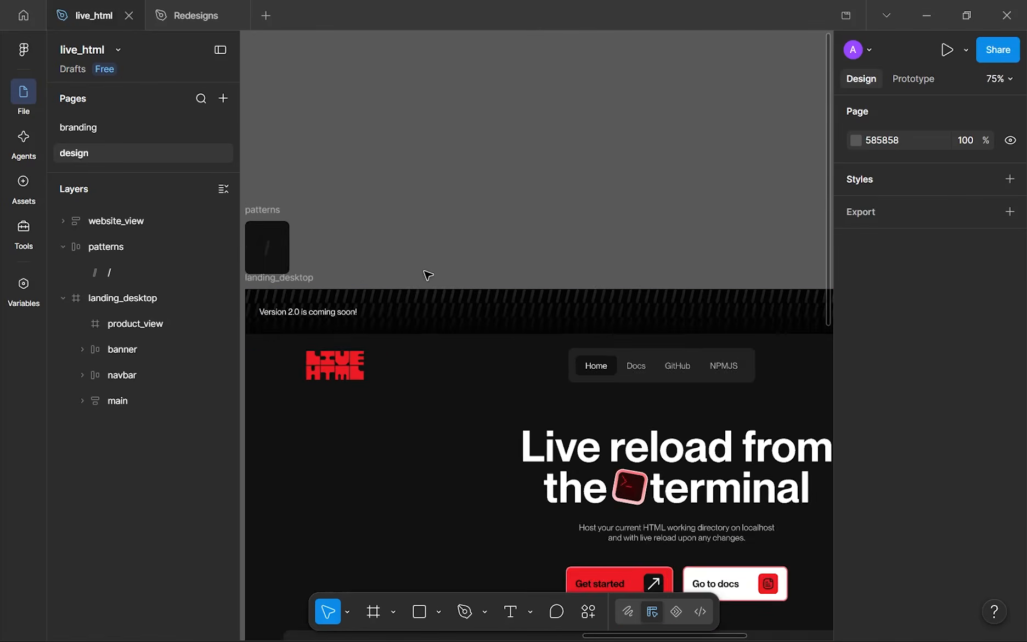
- Set the corner radius of the slash vector in the patterns frame to 0
{"action": "scroll", "coordinate": [443, 282], "scroll_direction": "up", "scroll_amount": 4}
{"action": "left_click", "coordinate": [258, 241]}
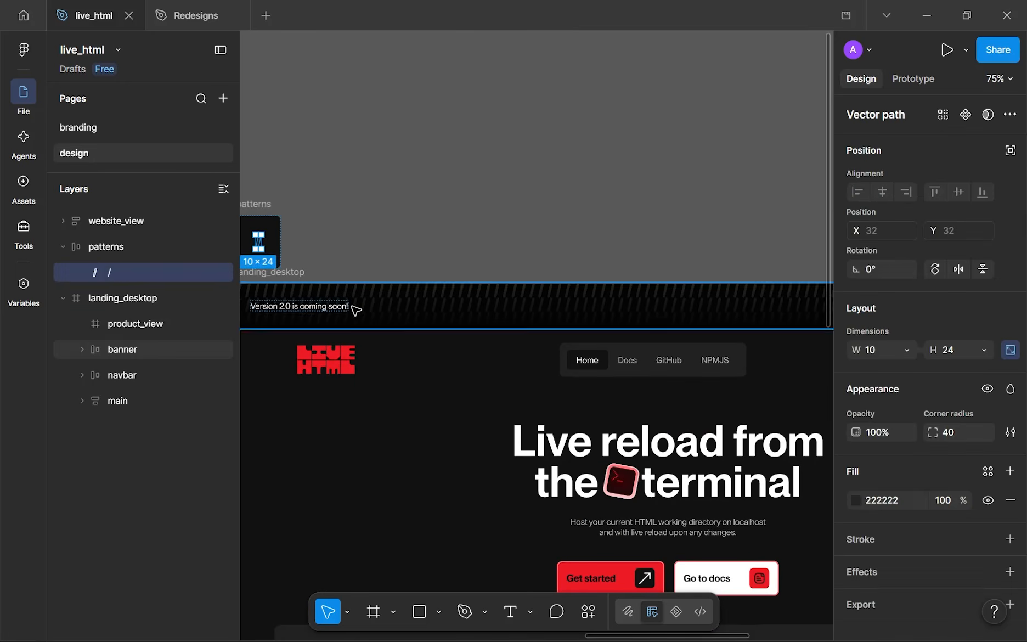
{"action": "scroll", "coordinate": [351, 306], "scroll_direction": "up", "scroll_amount": 2}
{"action": "left_click", "coordinate": [958, 436]}
{"action": "type", "text": "0"}
{"action": "key", "text": "Return"}
{"action": "scroll", "coordinate": [683, 305], "scroll_direction": "down", "scroll_amount": 5}
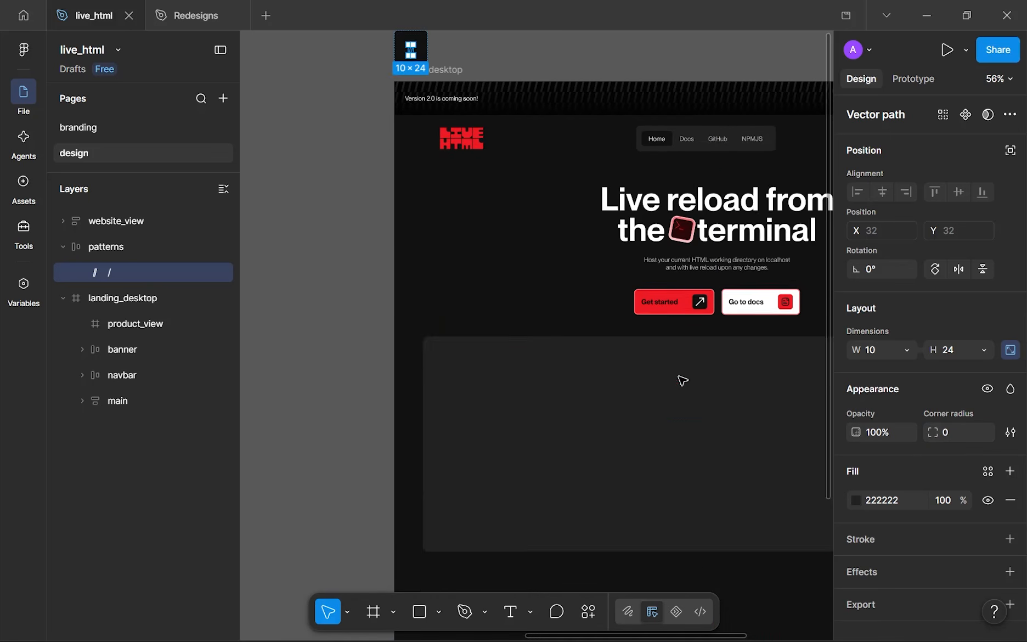
- Examine product_view's placement below the headline and call-to-action buttons
{"action": "left_click", "coordinate": [663, 418]}
{"action": "scroll", "coordinate": [506, 266], "scroll_direction": "down", "scroll_amount": 3}
{"action": "scroll", "coordinate": [455, 333], "scroll_direction": "right", "scroll_amount": 3}
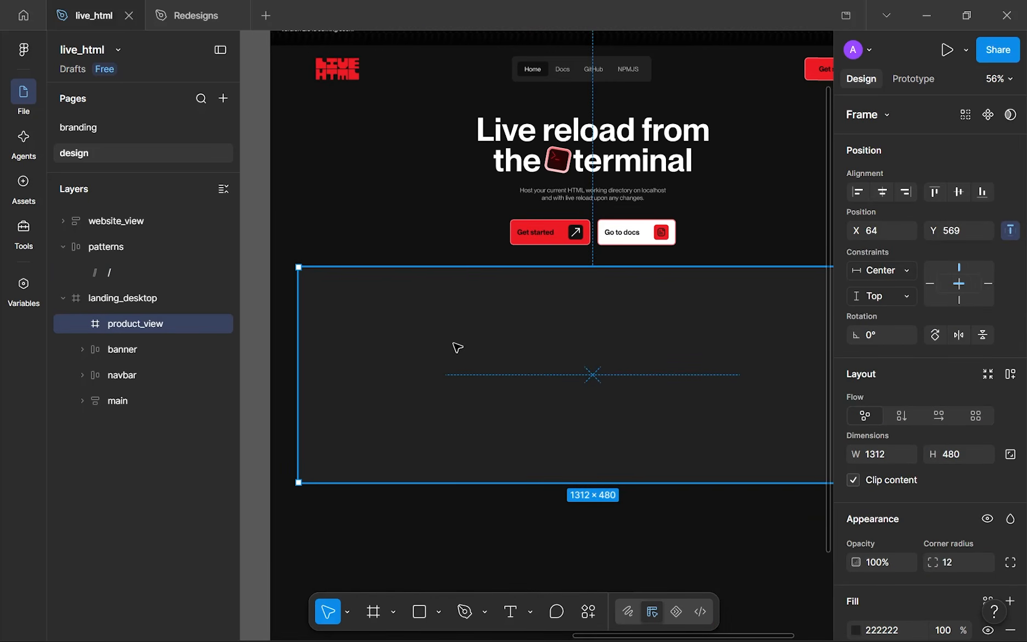
{"action": "scroll", "coordinate": [464, 351], "scroll_direction": "up", "scroll_amount": 3}
{"action": "scroll", "coordinate": [464, 351], "scroll_direction": "left", "scroll_amount": 1}
{"action": "left_click", "coordinate": [386, 357]}
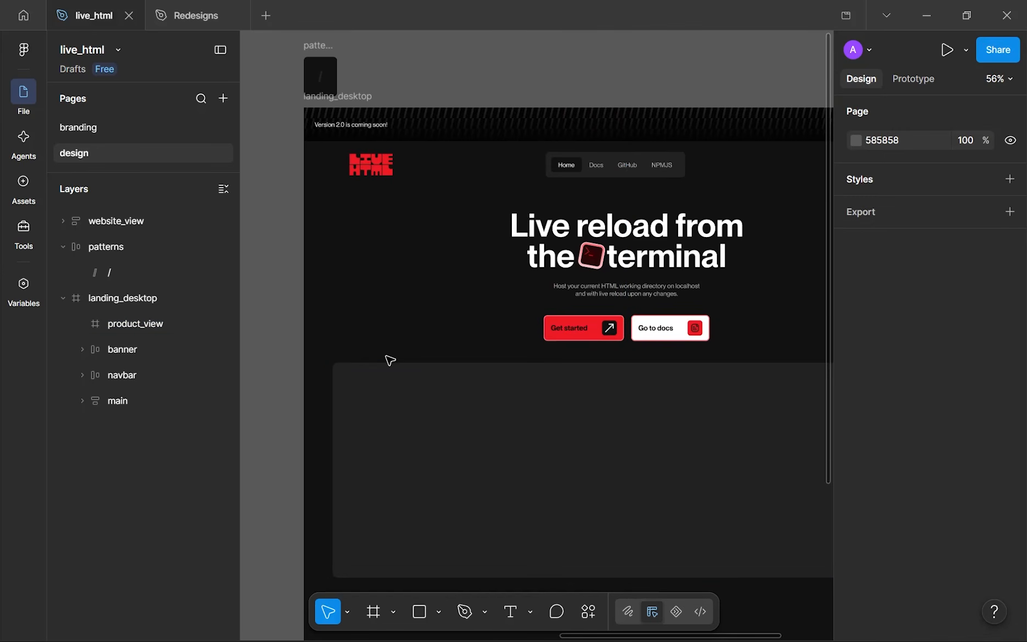
{"action": "left_click_drag", "start_coordinate": [374, 502], "coordinate": [363, 355]}
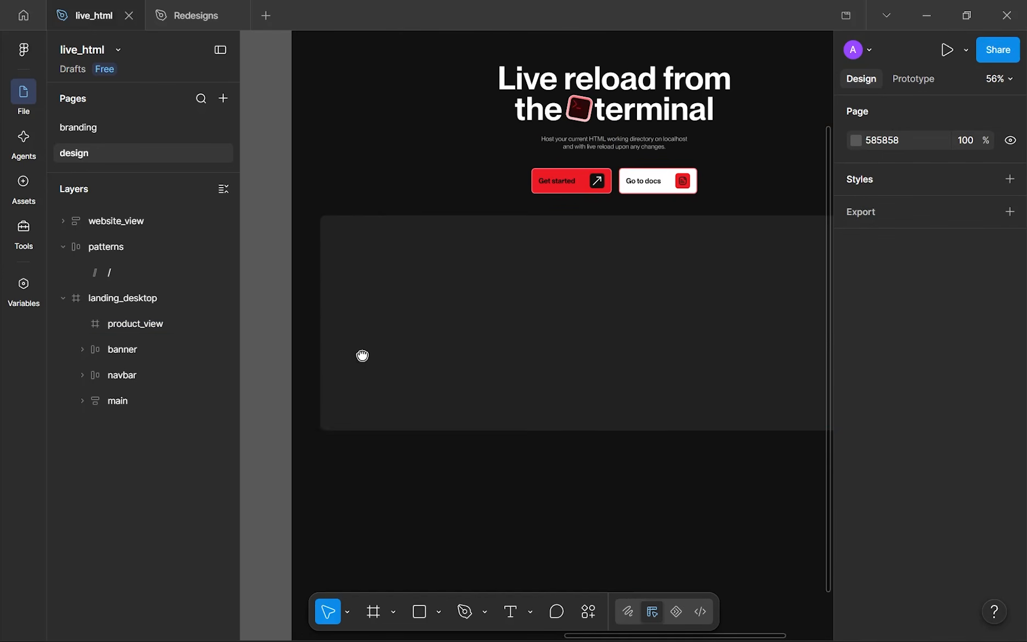
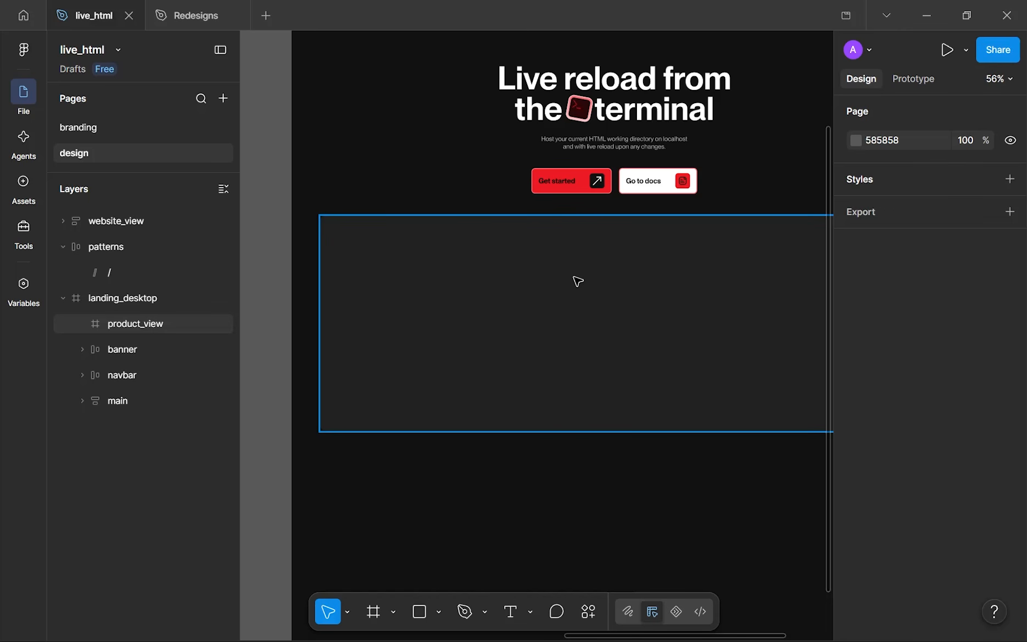
{"action": "left_click_drag", "start_coordinate": [574, 277], "coordinate": [514, 367]}
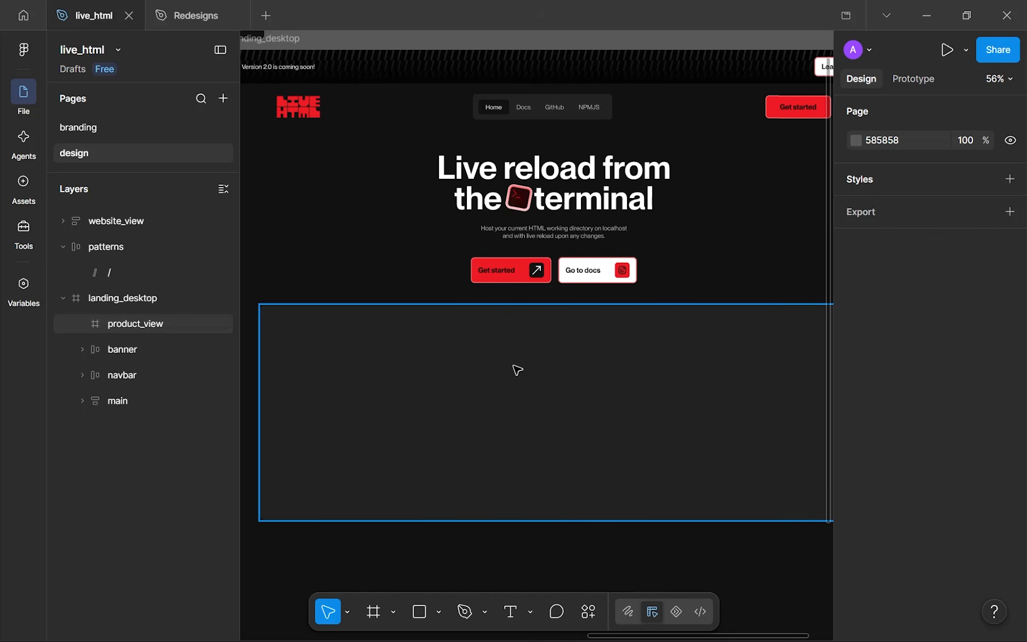
- Review the colors, font and logo on the branding page, and return to the design page
{"action": "left_click", "coordinate": [142, 130]}
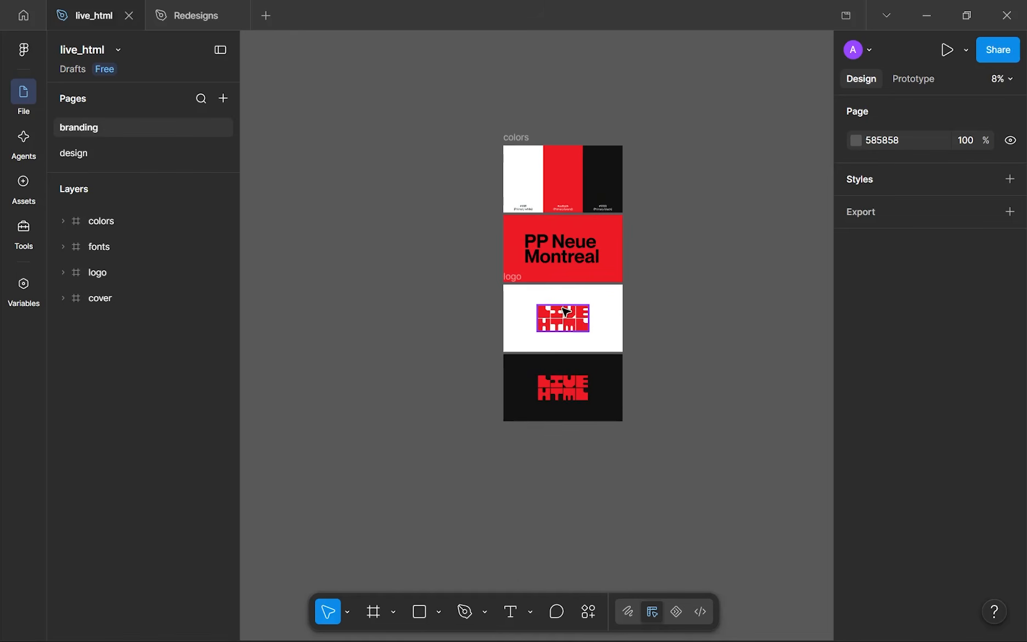
{"action": "scroll", "coordinate": [593, 357], "scroll_direction": "down", "scroll_amount": 3}
{"action": "scroll", "coordinate": [514, 162], "scroll_direction": "up", "scroll_amount": 2}
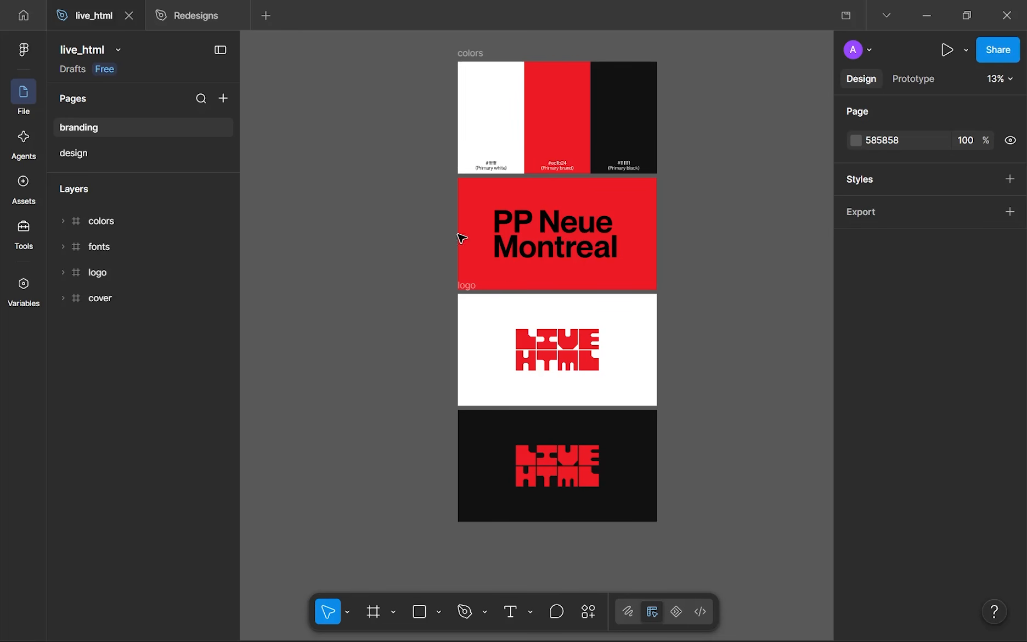
{"action": "left_click", "coordinate": [130, 153]}
{"action": "scroll", "coordinate": [393, 171], "scroll_direction": "up", "scroll_amount": 2}
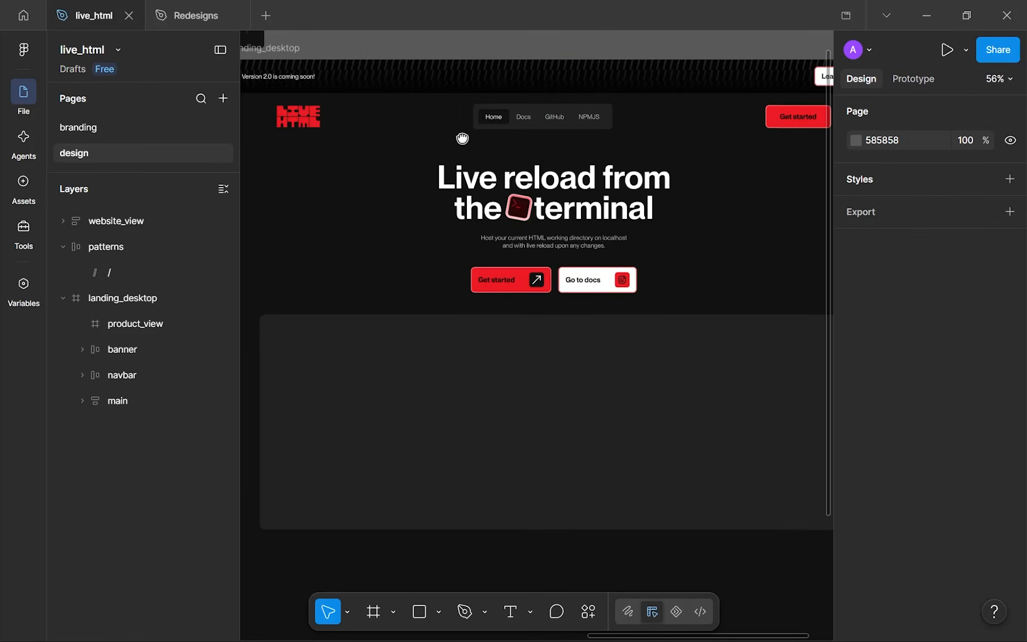
{"action": "scroll", "coordinate": [393, 172], "scroll_direction": "left", "scroll_amount": 2}
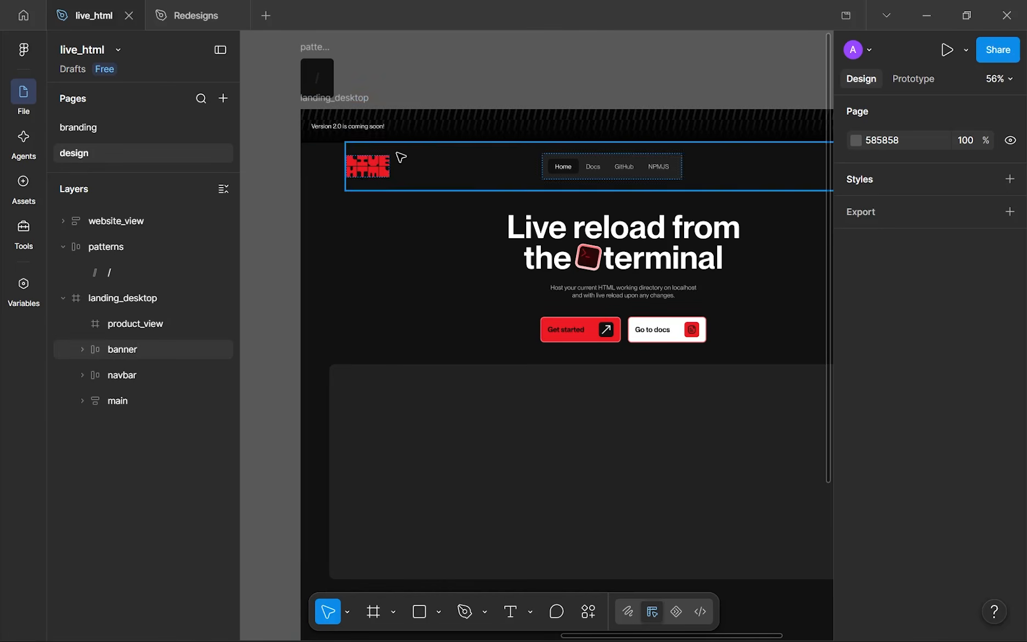
- Inspect the navbar logo's letter shapes and the banner's slash pattern up close
{"action": "scroll", "coordinate": [387, 175], "scroll_direction": "up", "scroll_amount": 6}
{"action": "scroll", "coordinate": [480, 256], "scroll_direction": "up", "scroll_amount": 1}
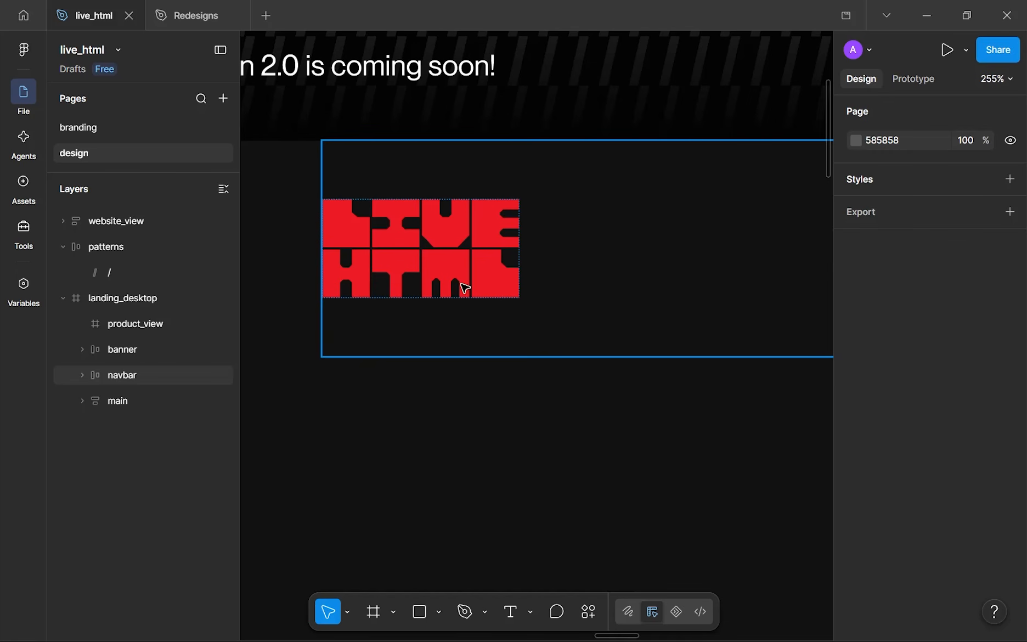
{"action": "scroll", "coordinate": [488, 232], "scroll_direction": "down", "scroll_amount": 3}
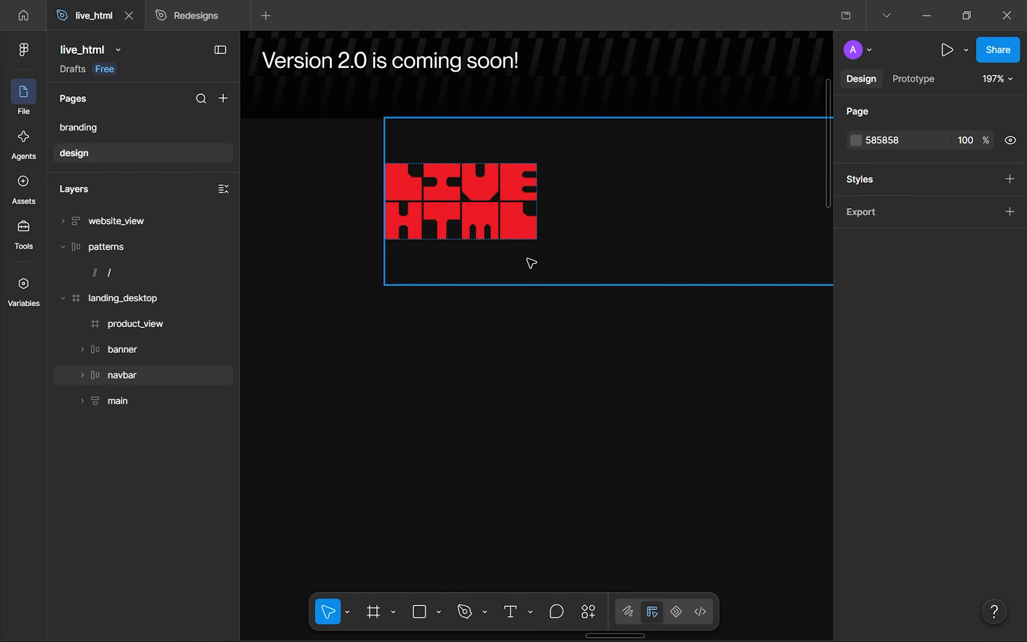
{"action": "left_click_drag", "start_coordinate": [532, 263], "coordinate": [489, 280]}
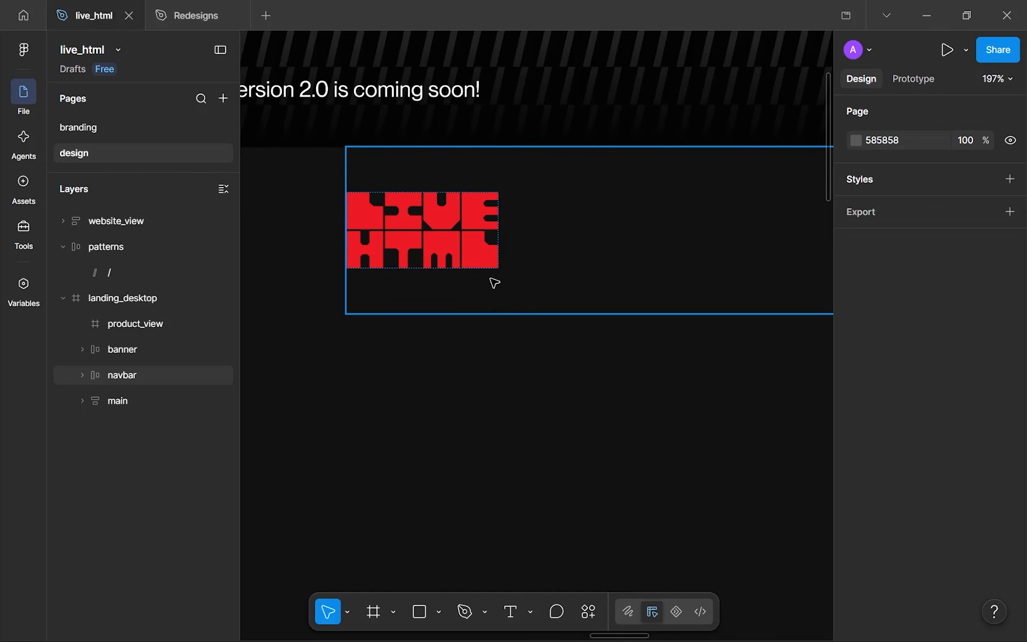
{"action": "left_click_drag", "start_coordinate": [494, 283], "coordinate": [514, 300]}
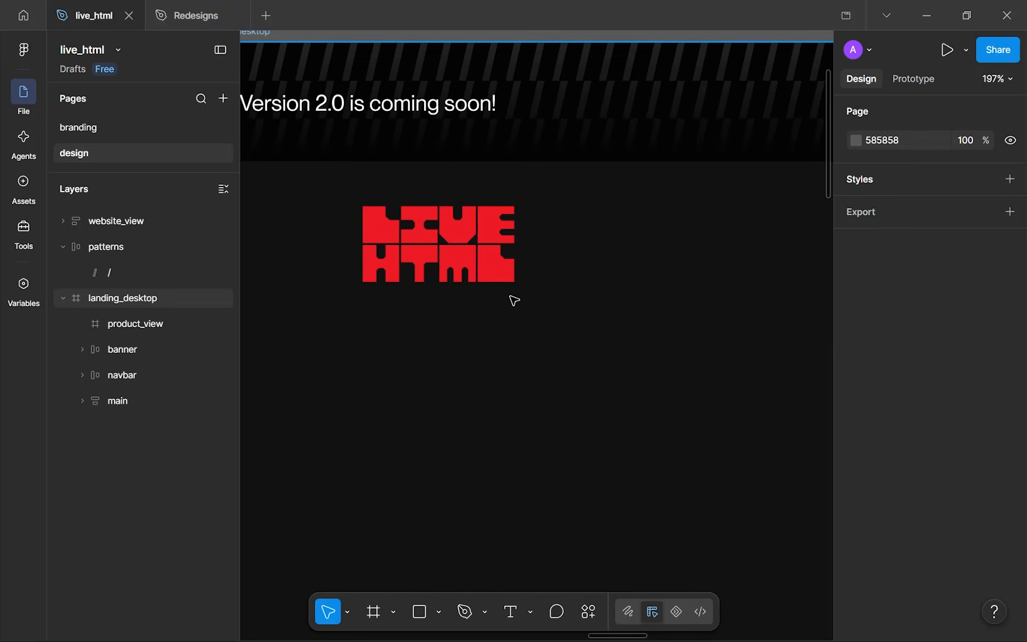
{"action": "scroll", "coordinate": [516, 291], "scroll_direction": "up", "scroll_amount": 5}
{"action": "scroll", "coordinate": [516, 269], "scroll_direction": "down", "scroll_amount": 5}
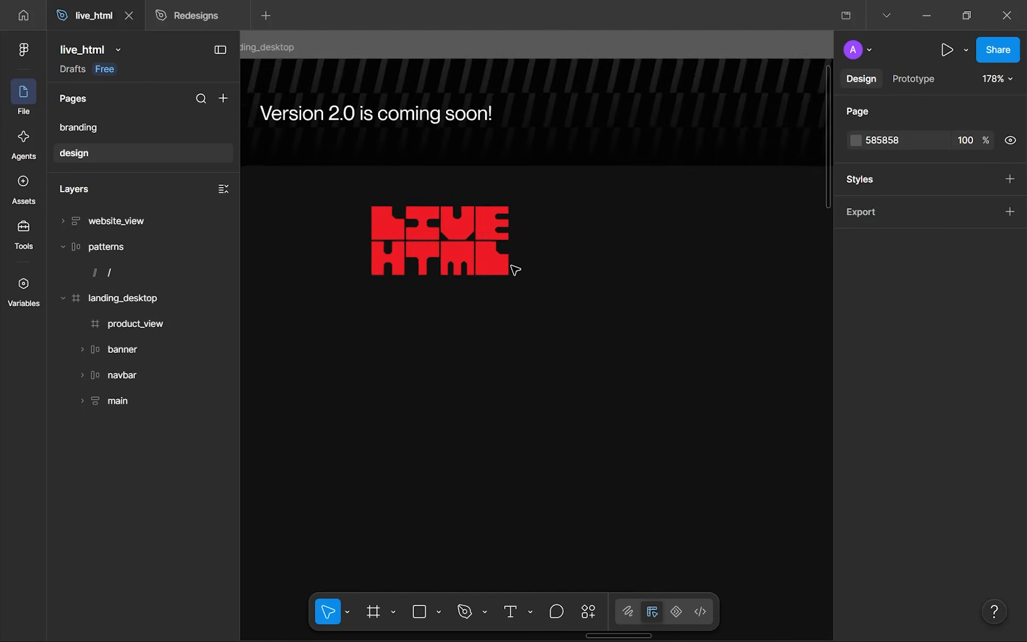
{"action": "scroll", "coordinate": [525, 101], "scroll_direction": "up", "scroll_amount": 10}
{"action": "scroll", "coordinate": [519, 444], "scroll_direction": "down", "scroll_amount": 4}
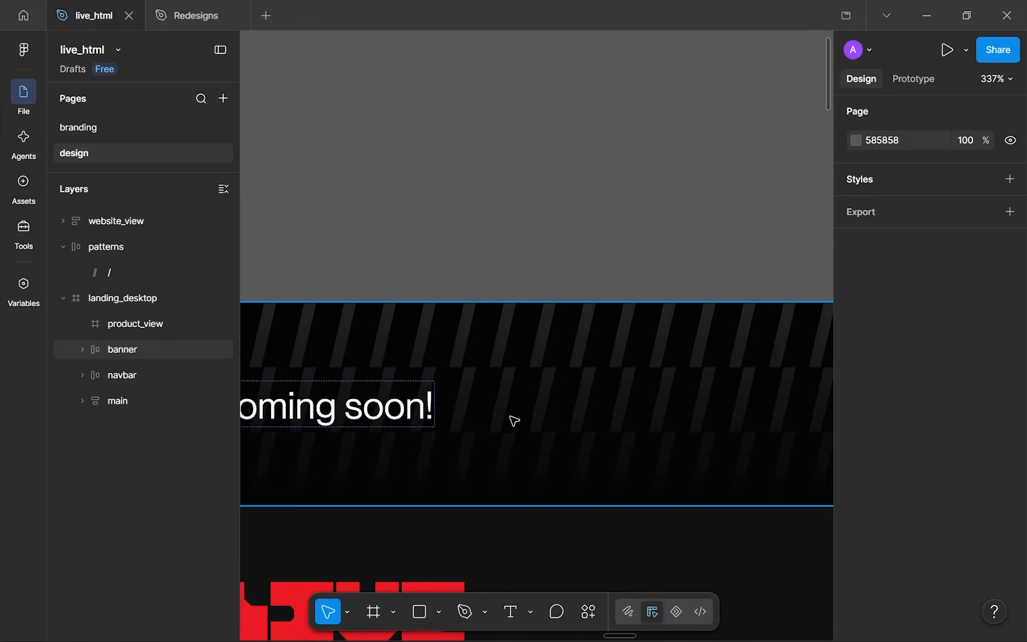
- Compare the banner's slash pattern up close with the single slash in the patterns frame
{"action": "scroll", "coordinate": [473, 433], "scroll_direction": "down", "scroll_amount": 4}
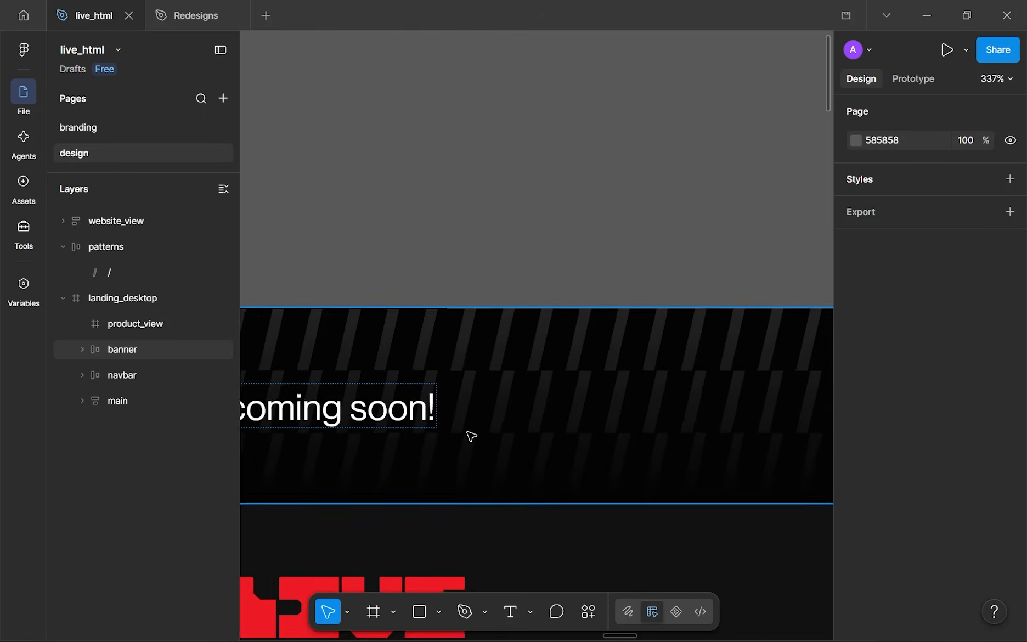
{"action": "left_click_drag", "start_coordinate": [559, 197], "coordinate": [570, 365]}
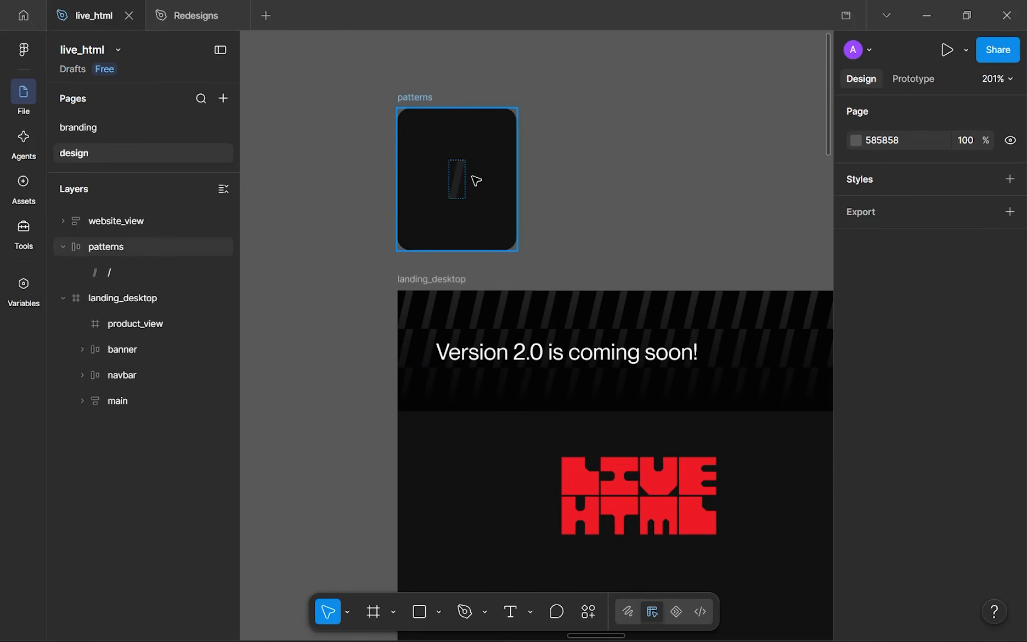
{"action": "scroll", "coordinate": [459, 183], "scroll_direction": "up", "scroll_amount": 5}
{"action": "scroll", "coordinate": [604, 351], "scroll_direction": "down", "scroll_amount": 6}
{"action": "left_click_drag", "start_coordinate": [631, 371], "coordinate": [445, 289]}
{"action": "scroll", "coordinate": [604, 296], "scroll_direction": "up", "scroll_amount": 6}
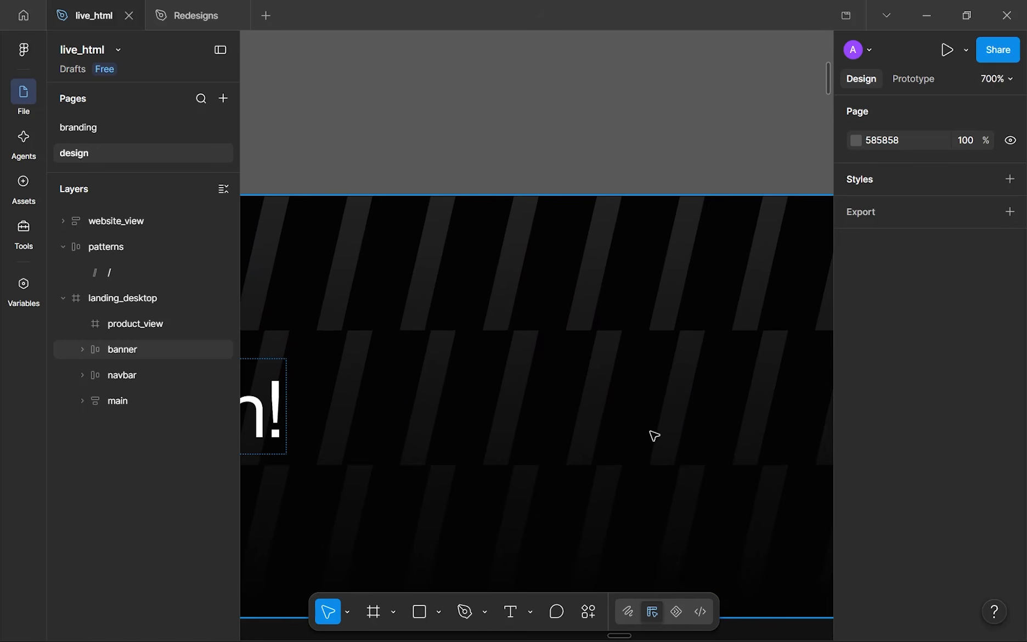
{"action": "scroll", "coordinate": [601, 470], "scroll_direction": "down", "scroll_amount": 8}
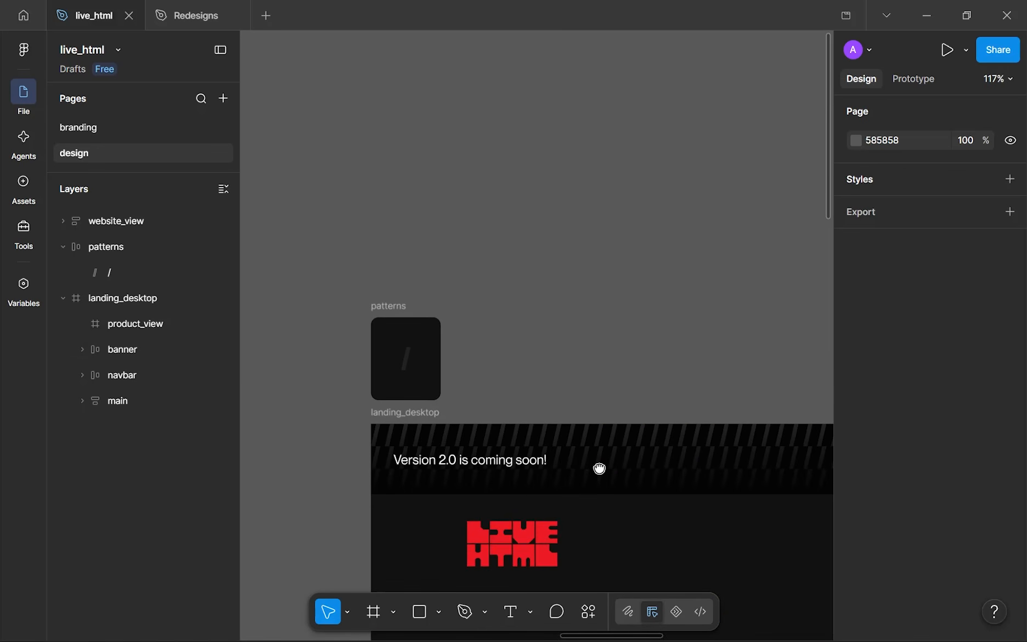
- Draw an open zigzag lightning path about 124.5 by 530 with the Pen tool below product_view in landing_desktop
{"action": "left_click_drag", "start_coordinate": [600, 469], "coordinate": [442, 179]}
{"action": "scroll", "coordinate": [444, 216], "scroll_direction": "down", "scroll_amount": 4}
{"action": "scroll", "coordinate": [448, 286], "scroll_direction": "down", "scroll_amount": 3}
{"action": "scroll", "coordinate": [463, 302], "scroll_direction": "up", "scroll_amount": 3}
{"action": "left_click_drag", "start_coordinate": [461, 296], "coordinate": [421, 195]}
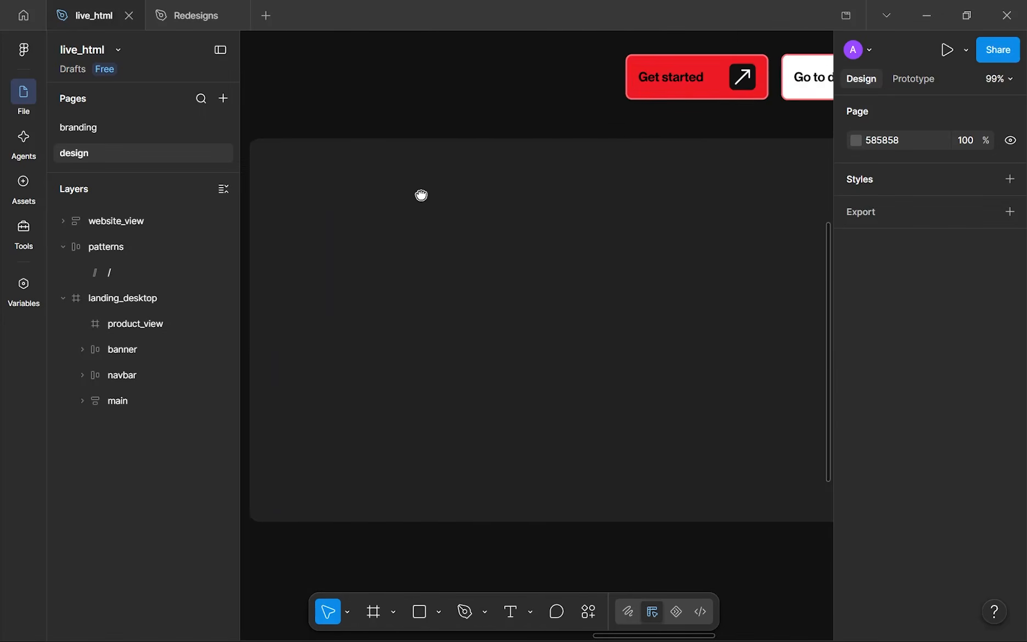
{"action": "scroll", "coordinate": [422, 196], "scroll_direction": "down", "scroll_amount": 3}
{"action": "scroll", "coordinate": [420, 110], "scroll_direction": "up", "scroll_amount": 2}
{"action": "key", "text": "p"}
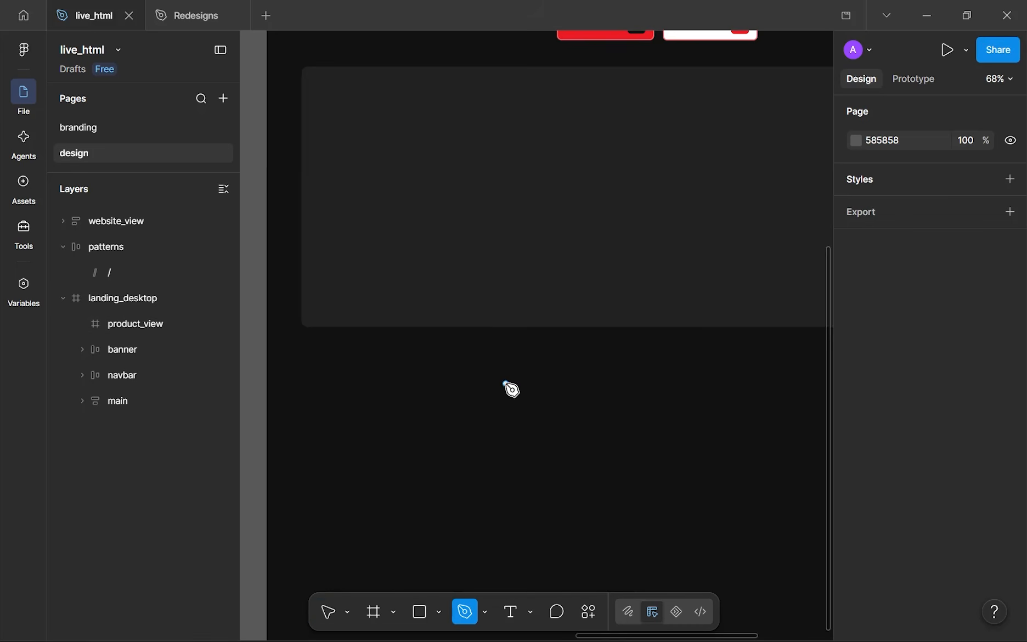
{"action": "scroll", "coordinate": [508, 383], "scroll_direction": "up", "scroll_amount": 2}
{"action": "left_click_drag", "start_coordinate": [511, 383], "coordinate": [541, 204]}
{"action": "scroll", "coordinate": [541, 204], "scroll_direction": "down", "scroll_amount": 4}
{"action": "left_click", "coordinate": [527, 187]}
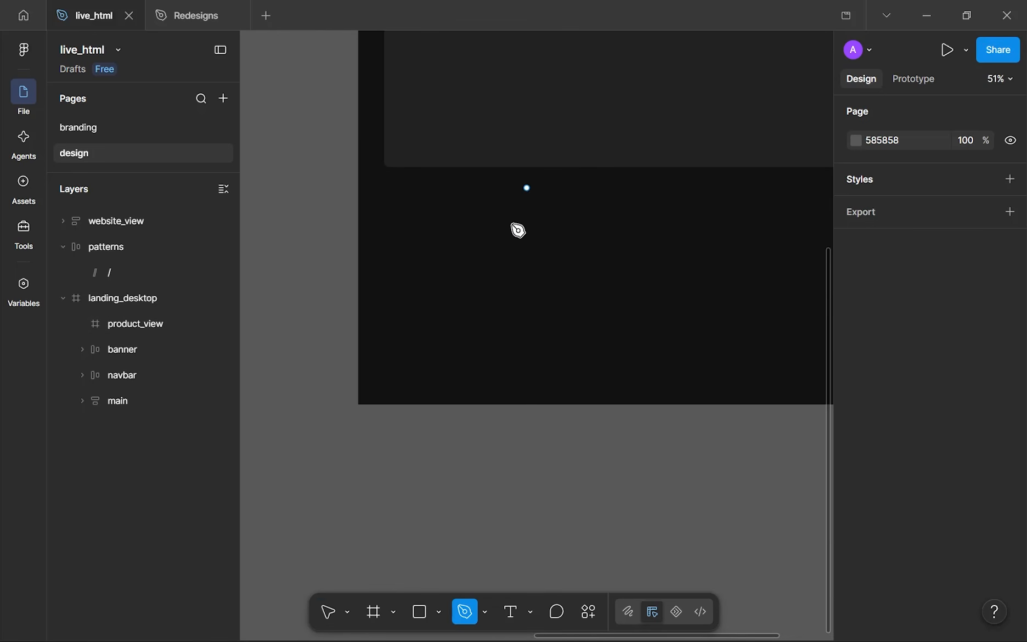
{"action": "left_click", "coordinate": [496, 291]}
{"action": "left_click", "coordinate": [546, 283]}
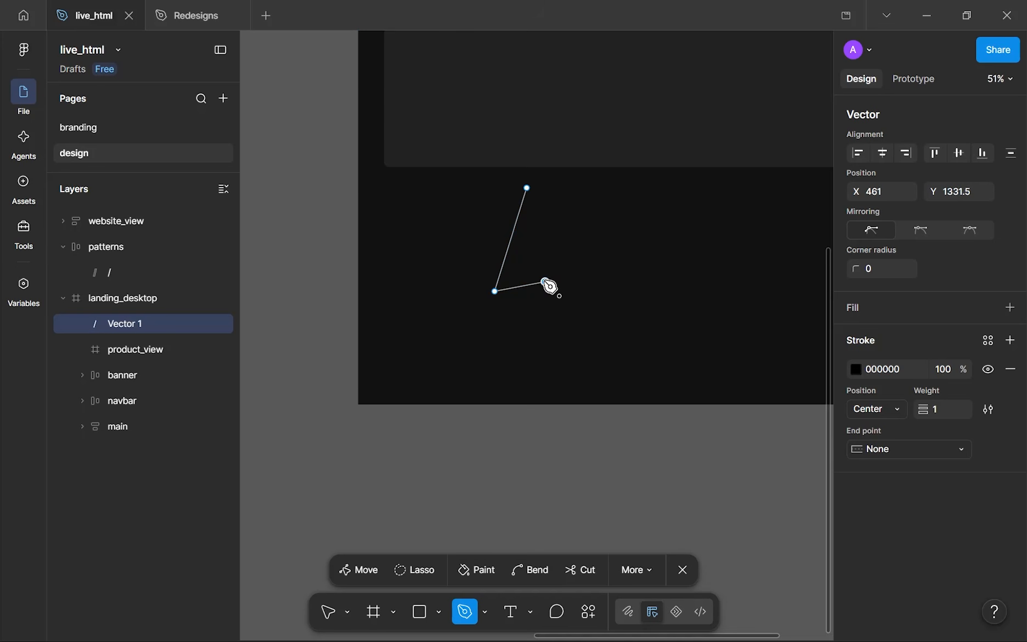
{"action": "left_click", "coordinate": [495, 403]}
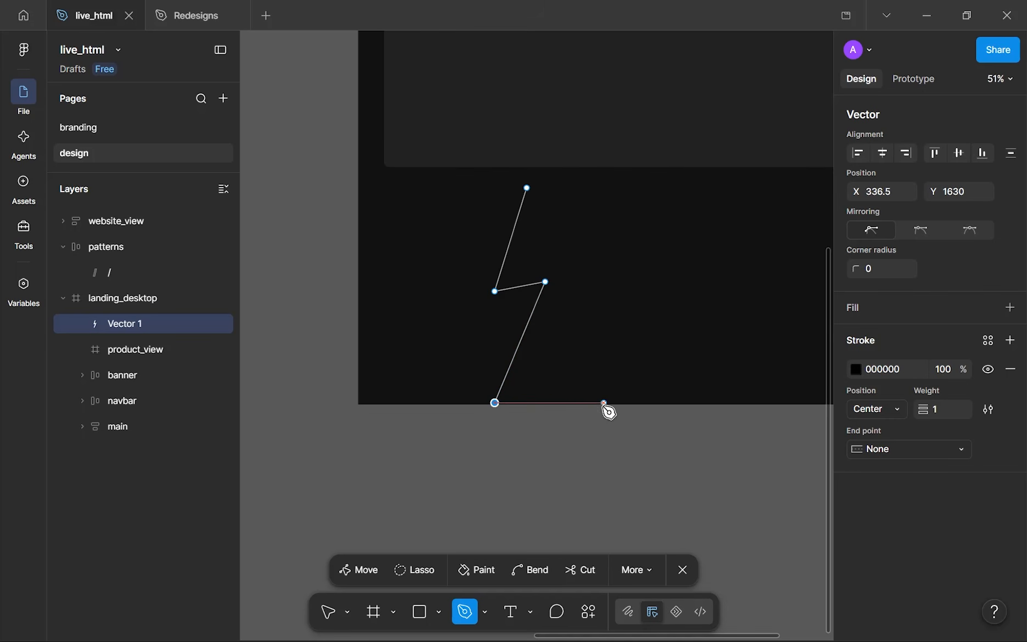
{"action": "key", "text": "Escape"}
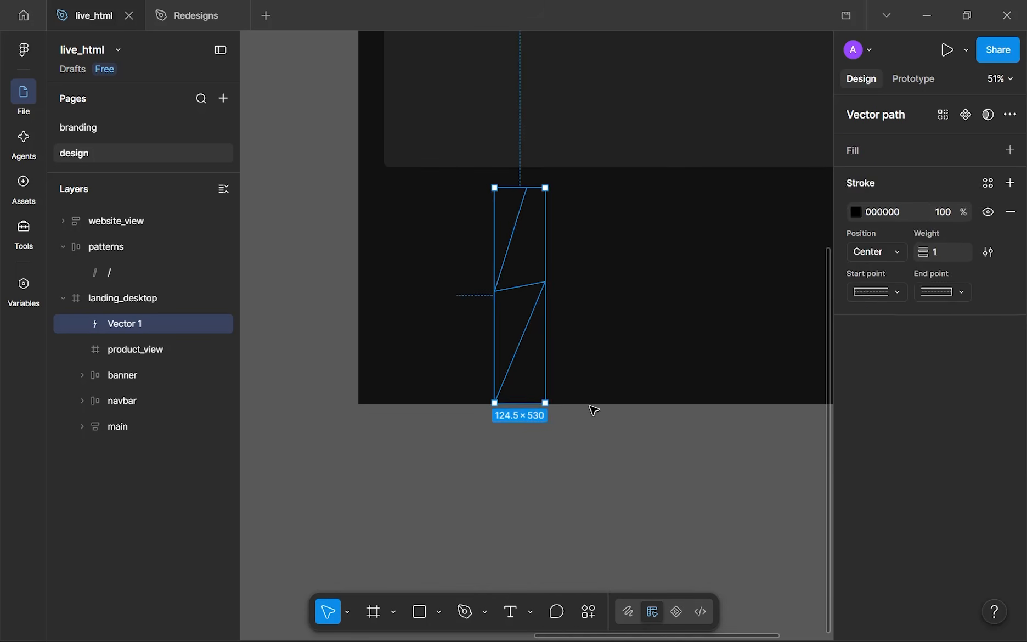
- Duplicate the zigzag path and place the copy beside the original at the same height, at X 583
{"action": "scroll", "coordinate": [510, 292], "scroll_direction": "up", "scroll_amount": 3}
{"action": "scroll", "coordinate": [495, 294], "scroll_direction": "down", "scroll_amount": 2}
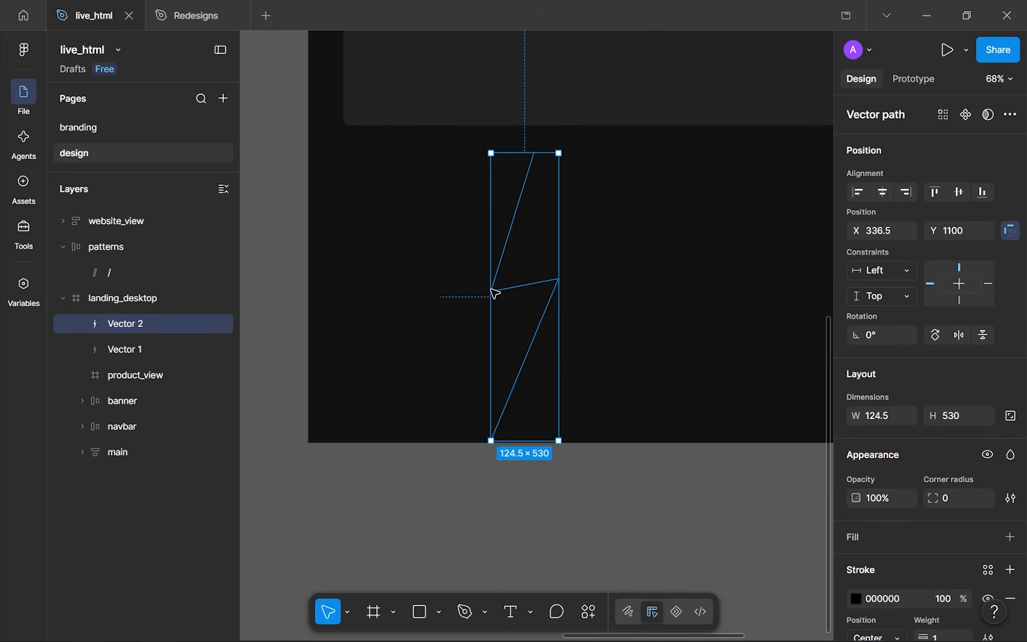
{"action": "scroll", "coordinate": [496, 294], "scroll_direction": "right", "scroll_amount": 2}
{"action": "left_click_drag", "start_coordinate": [448, 291], "coordinate": [585, 298]}
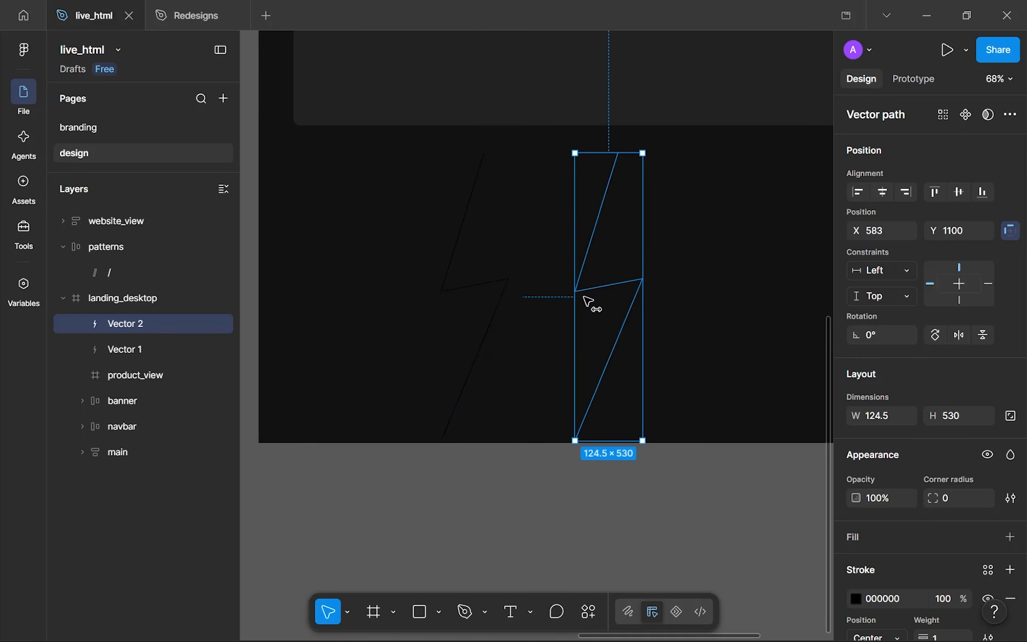
{"action": "left_click", "coordinate": [689, 402]}
- Move both zigzag paths out of landing_desktop onto the empty canvas below it, at Y 1775
{"action": "scroll", "coordinate": [690, 402], "scroll_direction": "down", "scroll_amount": 2}
{"action": "left_click_drag", "start_coordinate": [642, 360], "coordinate": [459, 351]}
{"action": "scroll", "coordinate": [459, 351], "scroll_direction": "down", "scroll_amount": 5}
{"action": "left_click_drag", "start_coordinate": [496, 291], "coordinate": [518, 465]}
{"action": "scroll", "coordinate": [518, 466], "scroll_direction": "down", "scroll_amount": 5}
{"action": "left_click", "coordinate": [637, 282]}
{"action": "scroll", "coordinate": [539, 197], "scroll_direction": "up", "scroll_amount": 3}
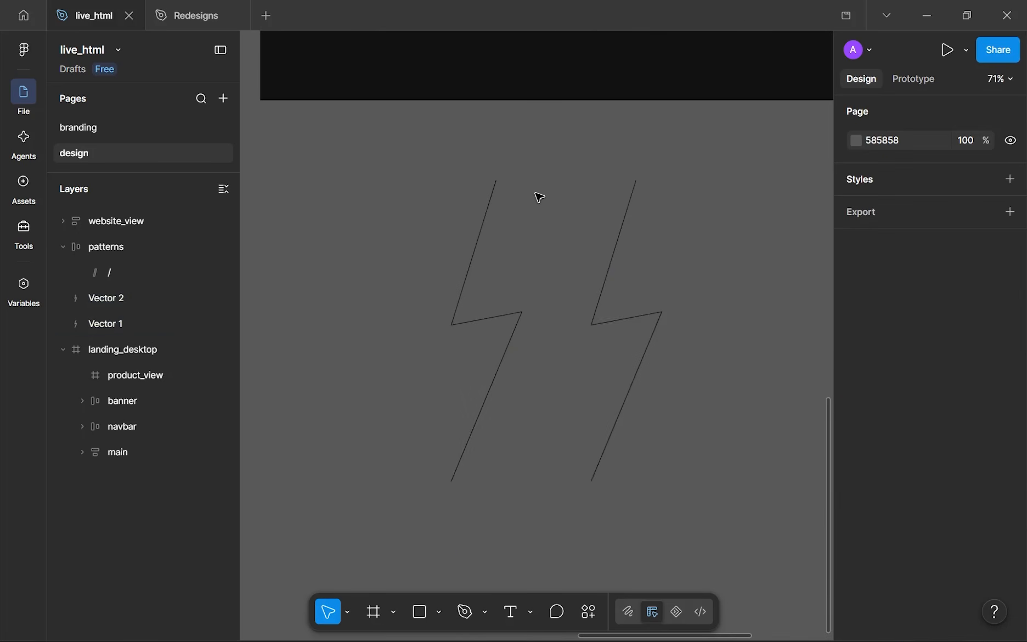
{"action": "scroll", "coordinate": [530, 115], "scroll_direction": "up", "scroll_amount": 2}
{"action": "scroll", "coordinate": [528, 107], "scroll_direction": "down", "scroll_amount": 4}
{"action": "scroll", "coordinate": [524, 122], "scroll_direction": "up", "scroll_amount": 2}
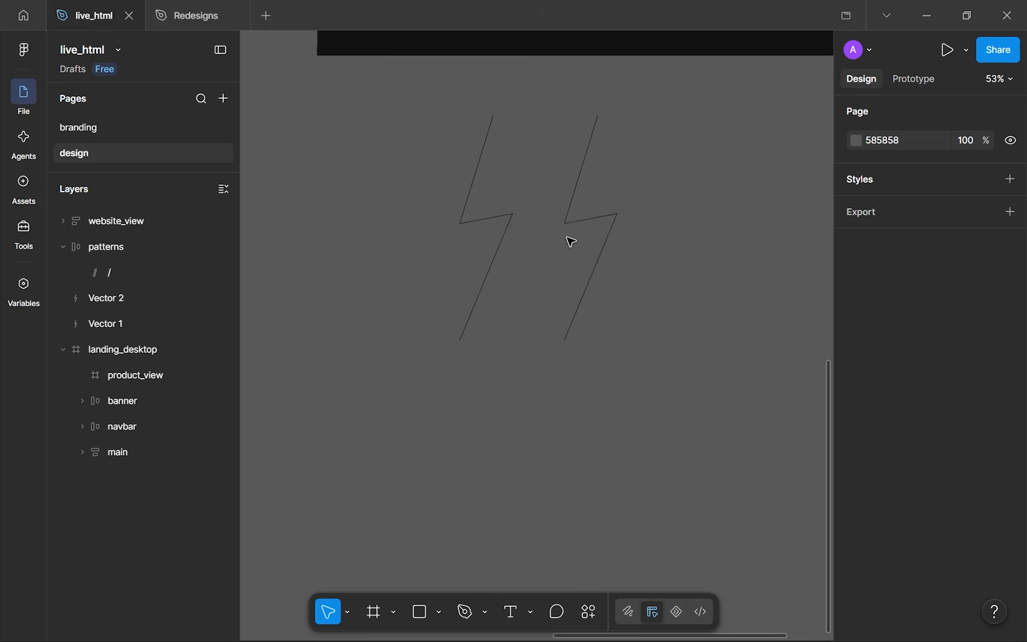
- Select both zigzag paths and stretch them downward to a height of about 710, keeping their width
{"action": "mouse_move", "coordinate": [582, 222]}
{"action": "left_mouse_down"}
{"action": "mouse_move", "coordinate": [585, 183]}
{"action": "mouse_move", "coordinate": [584, 224]}
{"action": "left_mouse_up"}
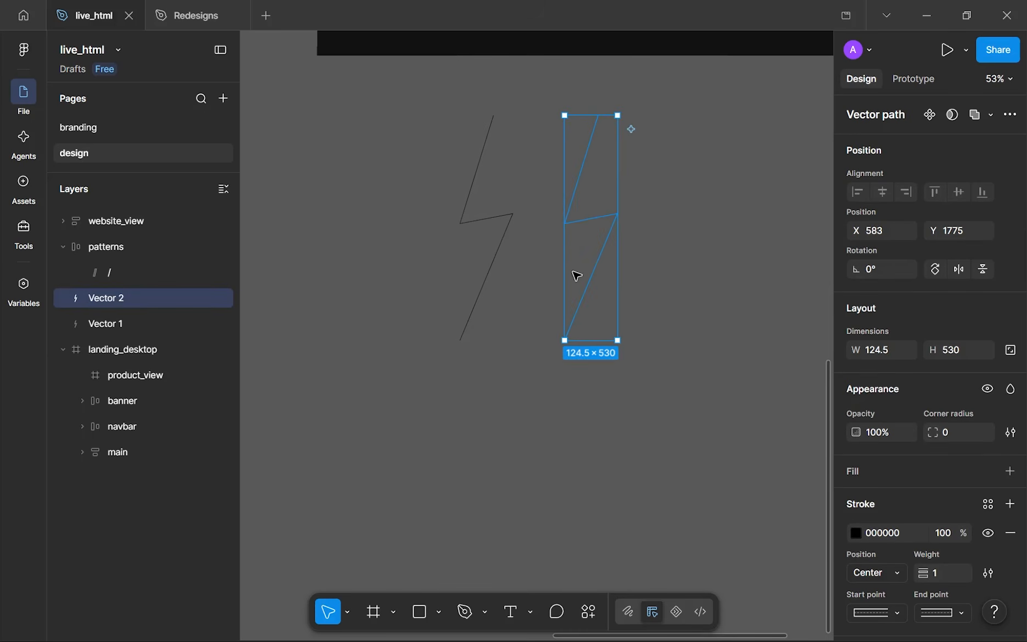
{"action": "left_click", "coordinate": [528, 291]}
{"action": "left_click_drag", "start_coordinate": [601, 287], "coordinate": [612, 287]}
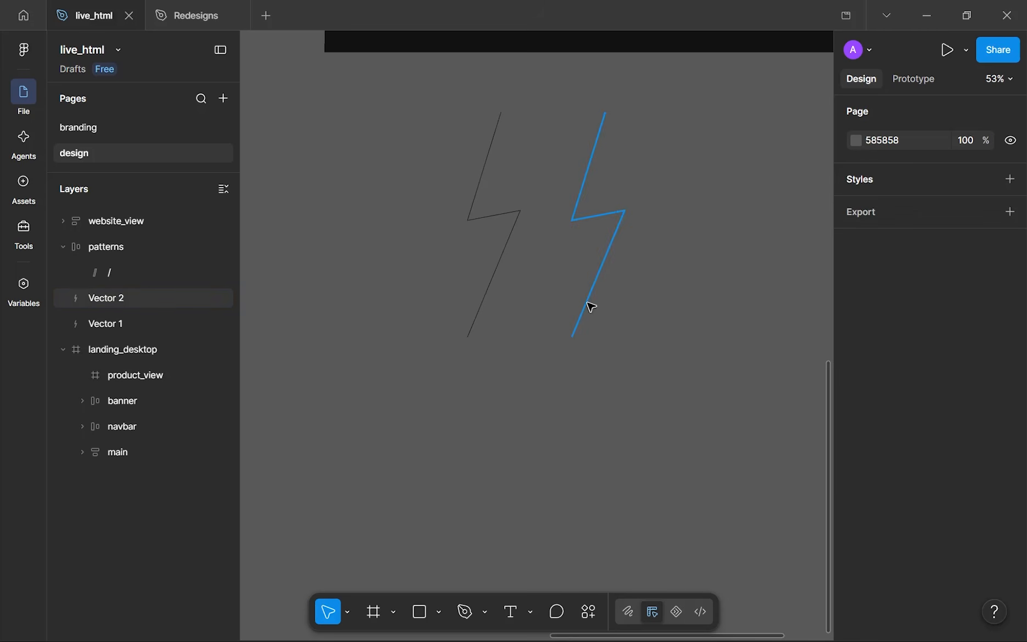
{"action": "left_click", "coordinate": [513, 306]}
{"action": "left_click", "coordinate": [481, 307], "text": "shift"}
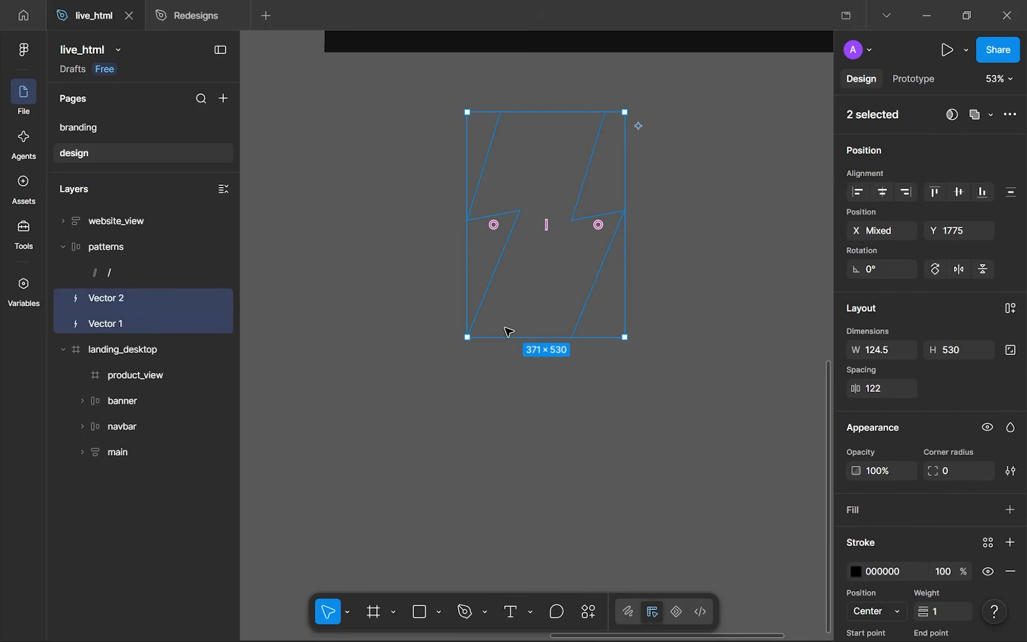
{"action": "left_click_drag", "start_coordinate": [508, 350], "coordinate": [502, 417]}
{"action": "left_click", "coordinate": [695, 342]}
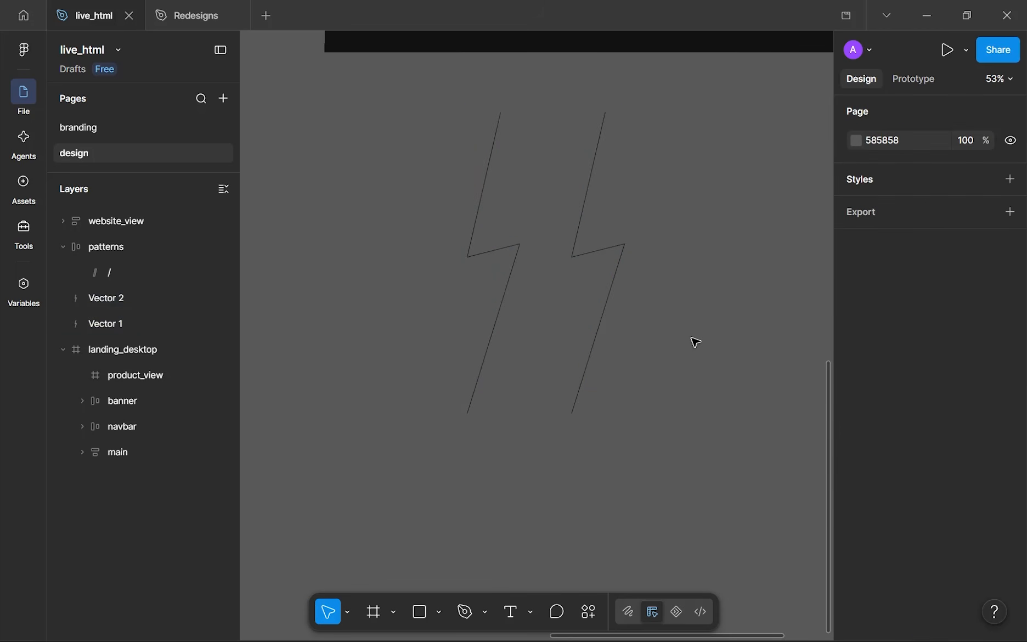
- Draw a horizontal straight line about 768 wide crossing the lower ends of both zigzag paths
{"action": "scroll", "coordinate": [695, 342], "scroll_direction": "down", "scroll_amount": 2}
{"action": "scroll", "coordinate": [725, 285], "scroll_direction": "down", "scroll_amount": 2}
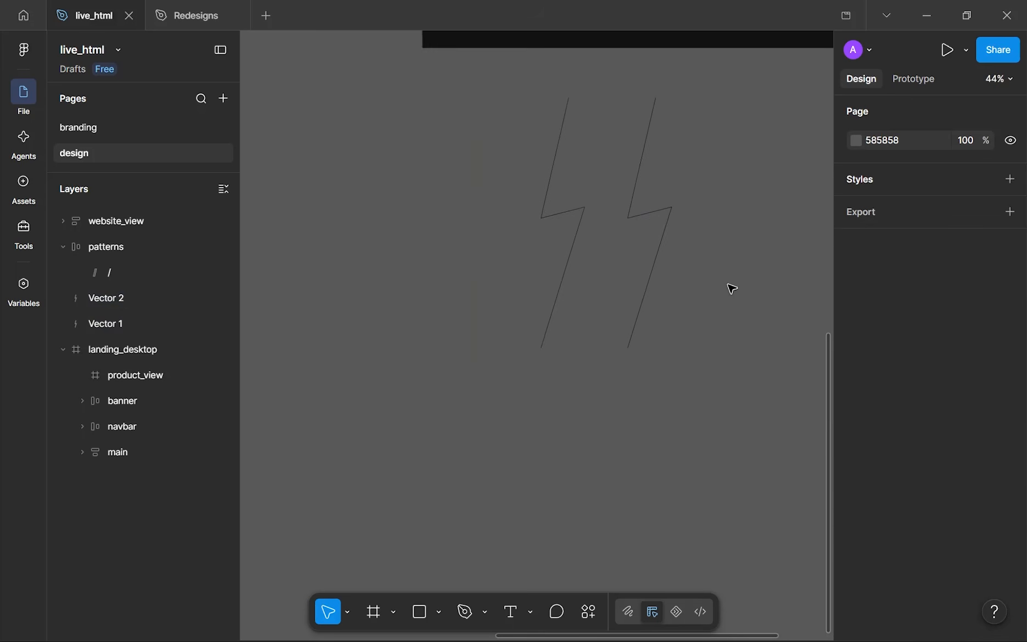
{"action": "scroll", "coordinate": [724, 286], "scroll_direction": "up", "scroll_amount": 1}
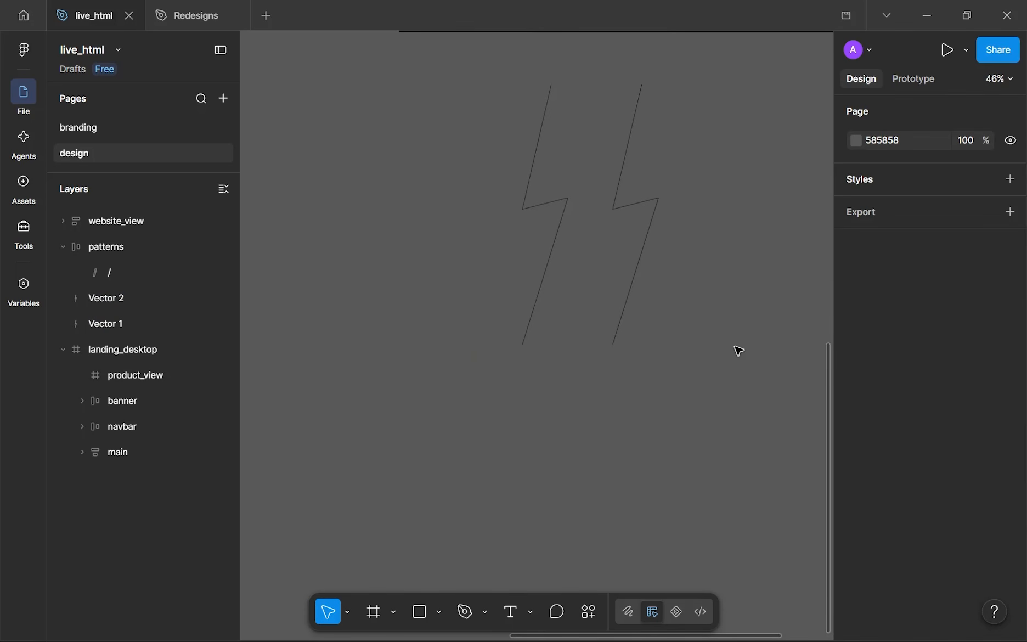
{"action": "key", "text": "p"}
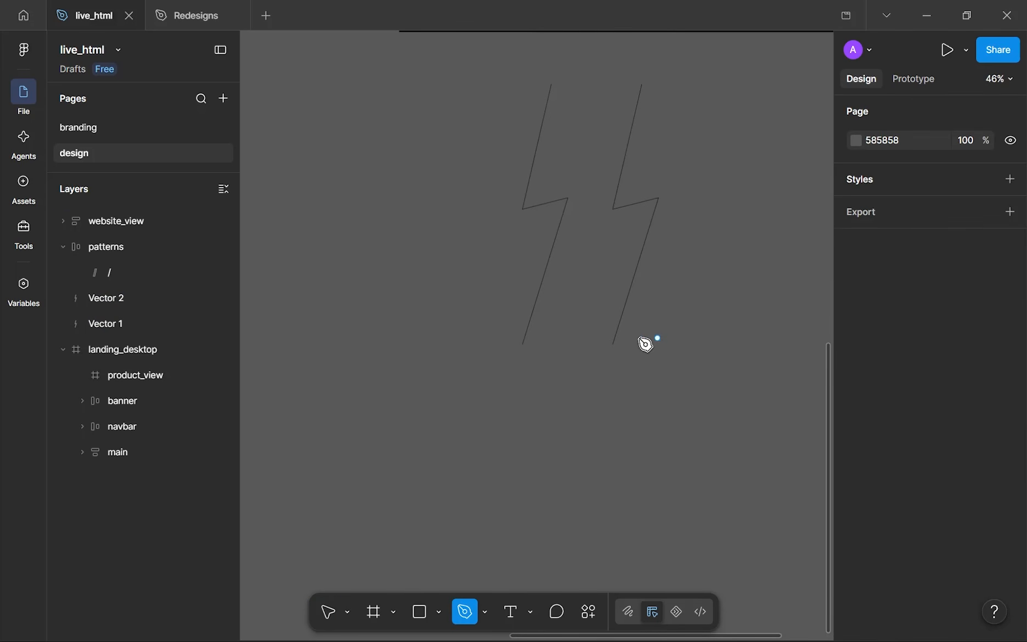
{"action": "left_click", "coordinate": [657, 338]}
{"action": "left_click", "coordinate": [376, 338]}
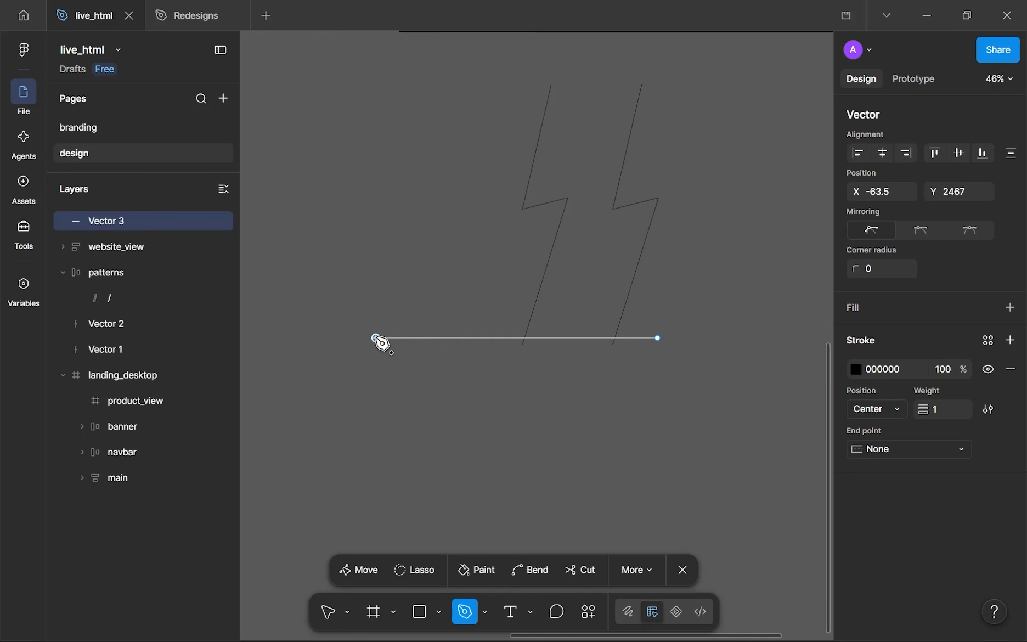
{"action": "key", "text": "Escape"}
- Shift the horizontal line to extend past both sides of the zigzags, and place a duplicate across their upper ends
{"action": "left_click_drag", "start_coordinate": [444, 344], "coordinate": [550, 102]}
{"action": "key", "text": "ctrl+d"}
{"action": "left_click", "coordinate": [707, 312]}
{"action": "scroll", "coordinate": [707, 311], "scroll_direction": "down", "scroll_amount": 1}
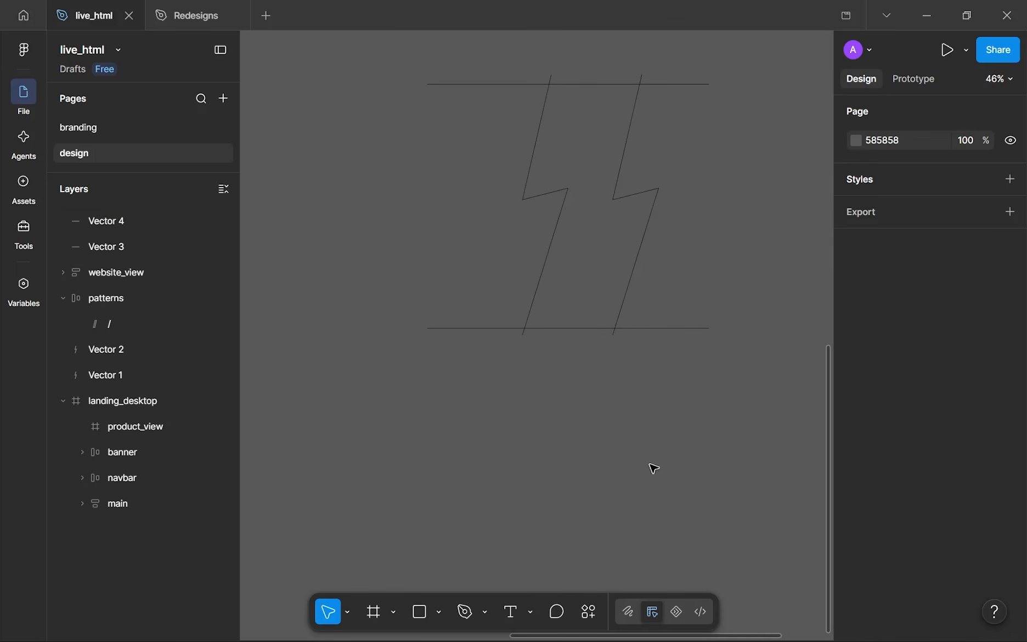
- Build a closed lightning shape from the area enclosed by the two zigzags and two lines with Shape builder in Draw mode, and return to Design mode
{"action": "left_click", "coordinate": [631, 609]}
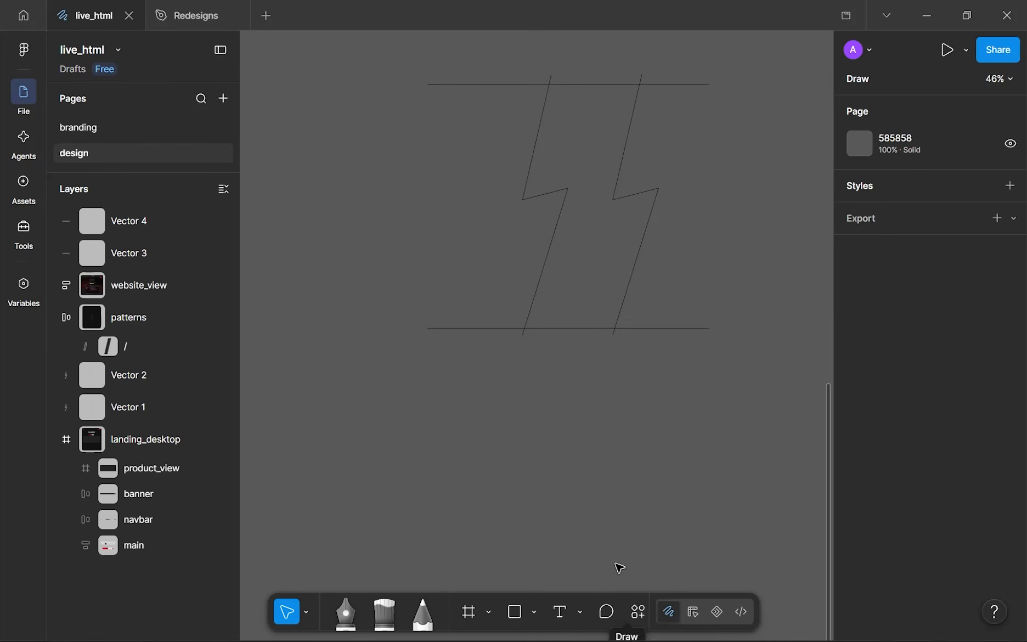
{"action": "scroll", "coordinate": [730, 409], "scroll_direction": "down", "scroll_amount": 3}
{"action": "left_click_drag", "start_coordinate": [601, 397], "coordinate": [467, 296]}
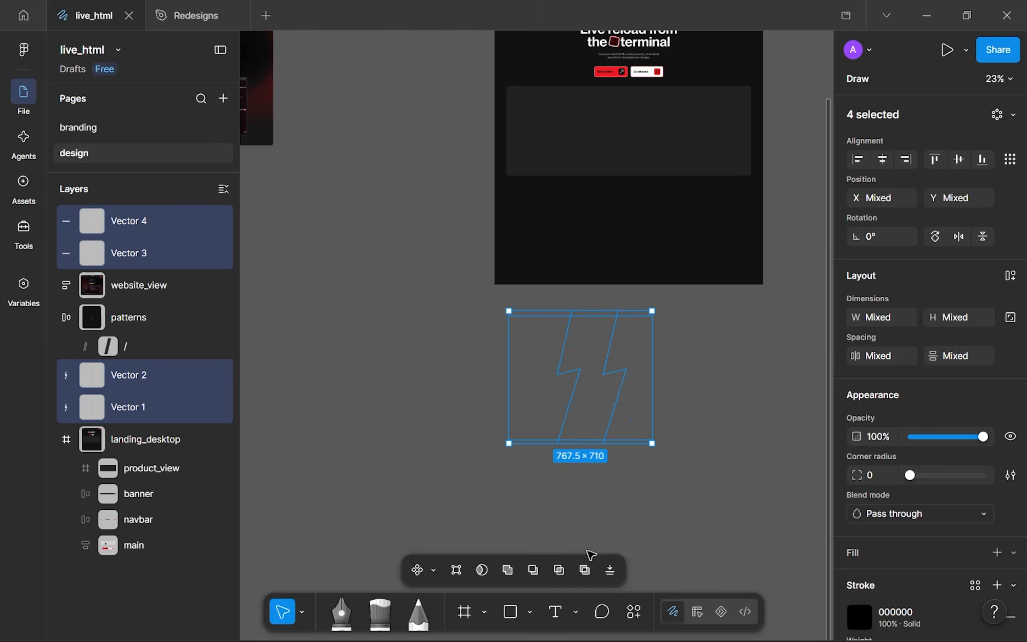
{"action": "left_click", "coordinate": [457, 571]}
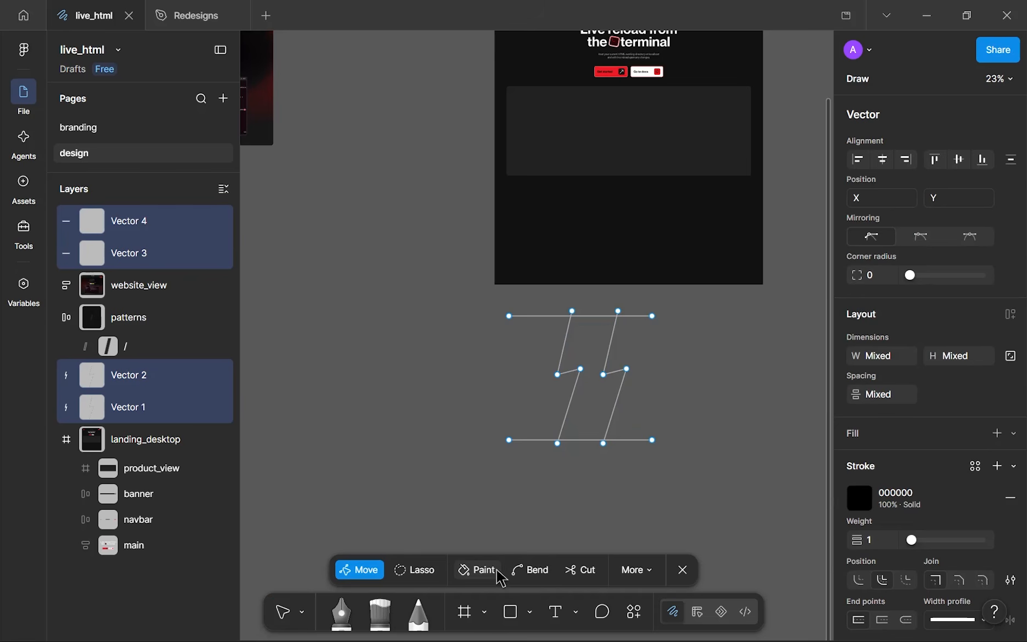
{"action": "left_click", "coordinate": [637, 571]}
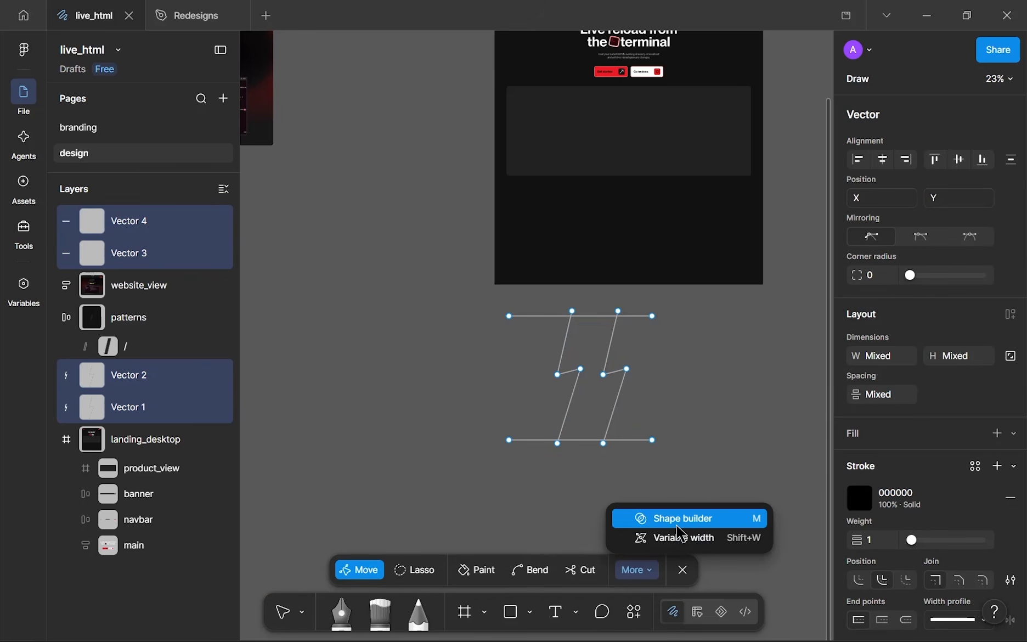
{"action": "left_click", "coordinate": [677, 525]}
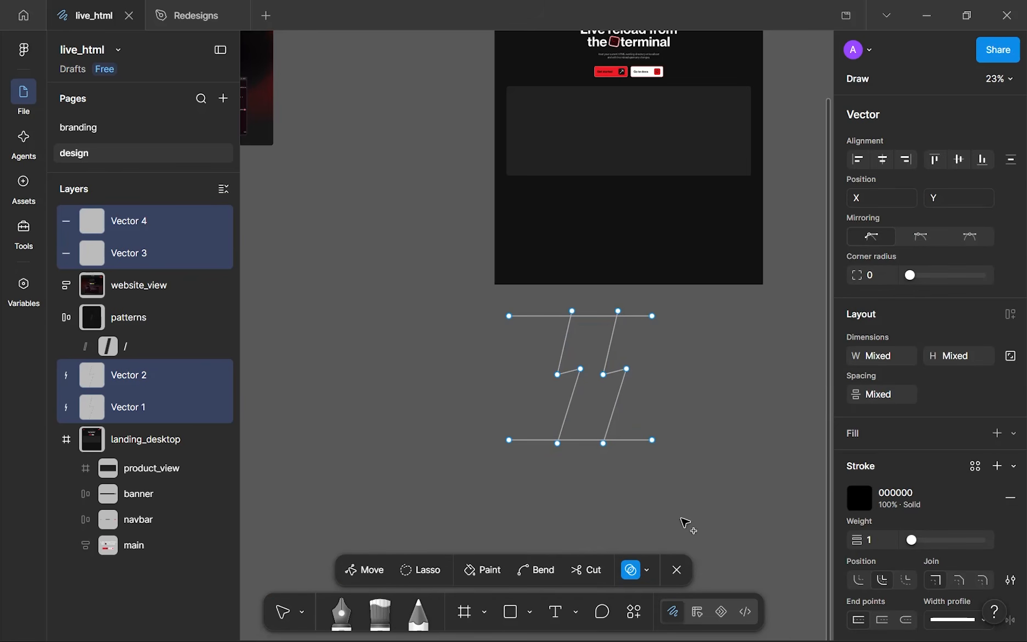
{"action": "left_click", "coordinate": [591, 343]}
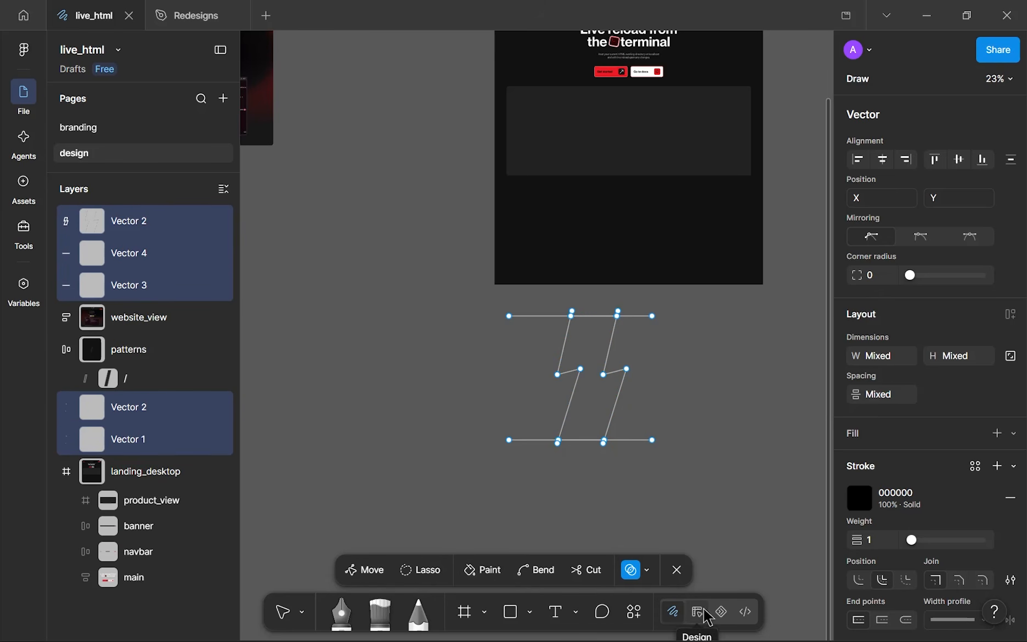
{"action": "key", "text": "Escape"}
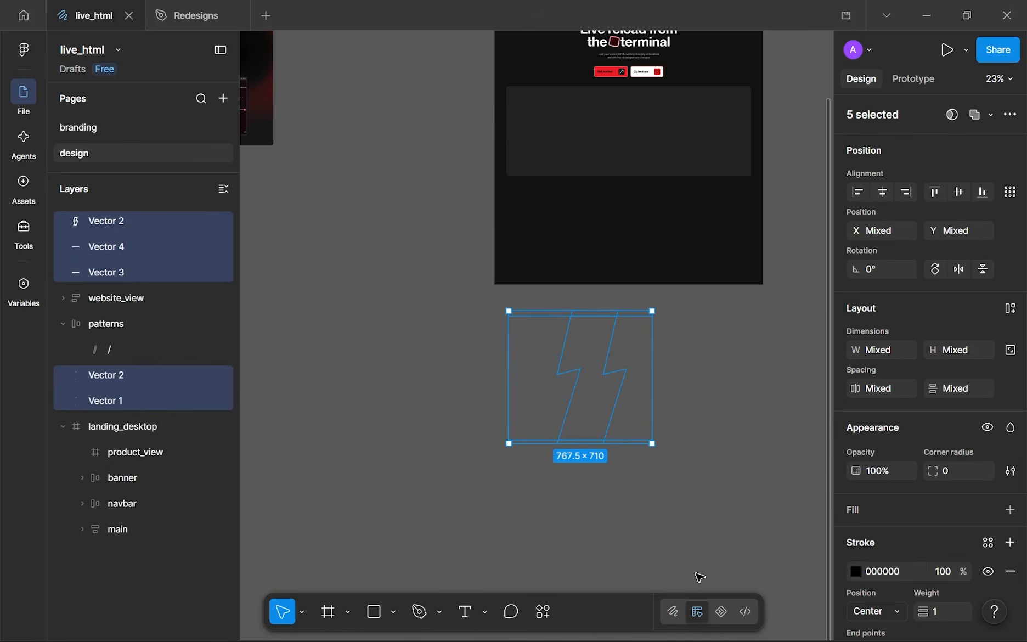
{"action": "scroll", "coordinate": [604, 387], "scroll_direction": "up", "scroll_amount": 5}
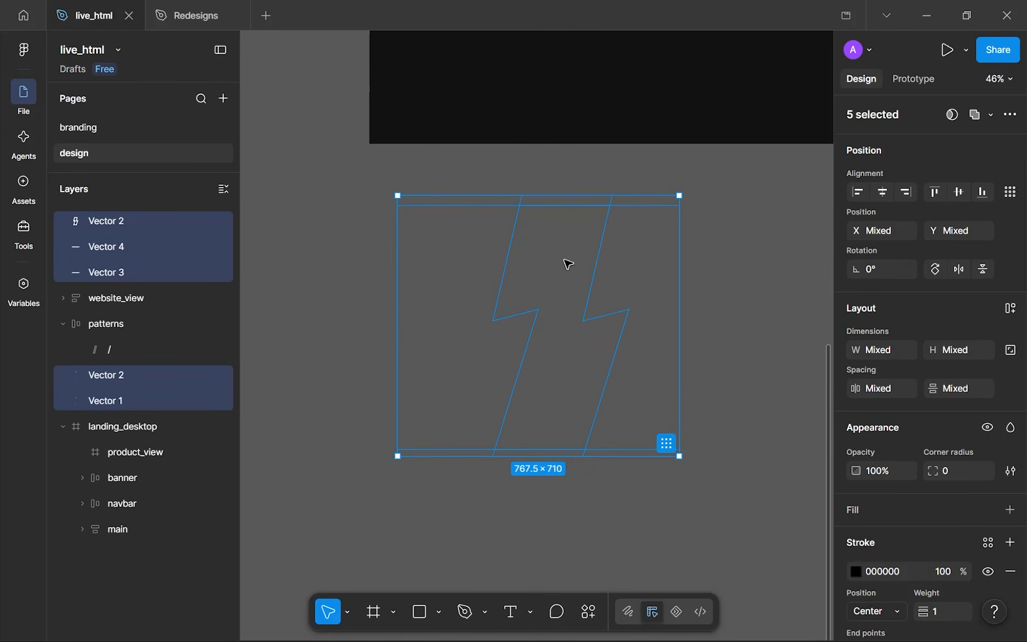
{"action": "left_click", "coordinate": [568, 264]}
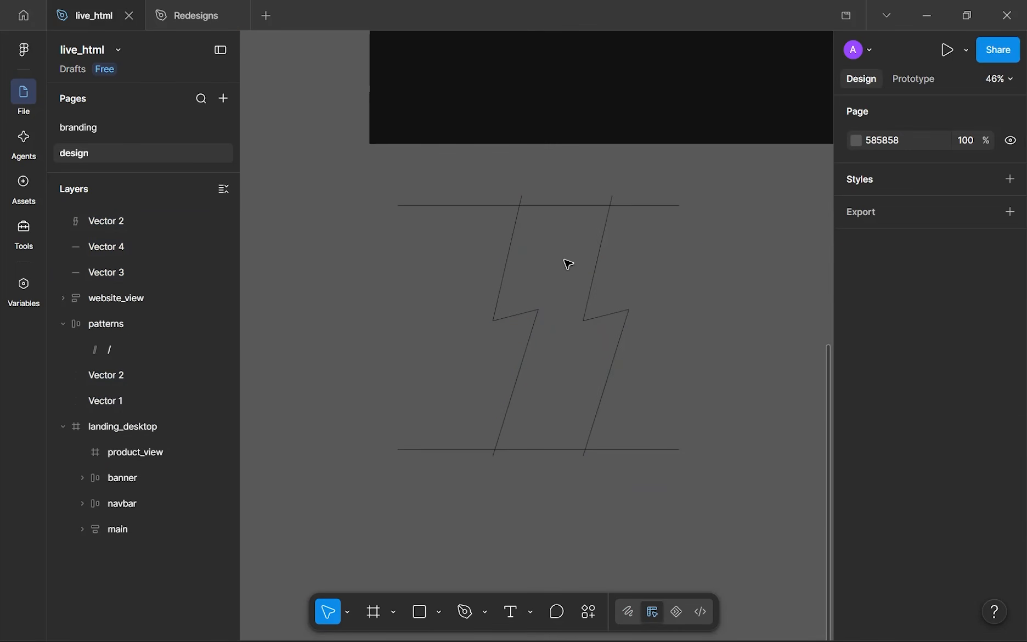
- Rename the new closed lightning vector as lightning_accemt and open its points for editing
{"action": "left_click", "coordinate": [138, 225]}
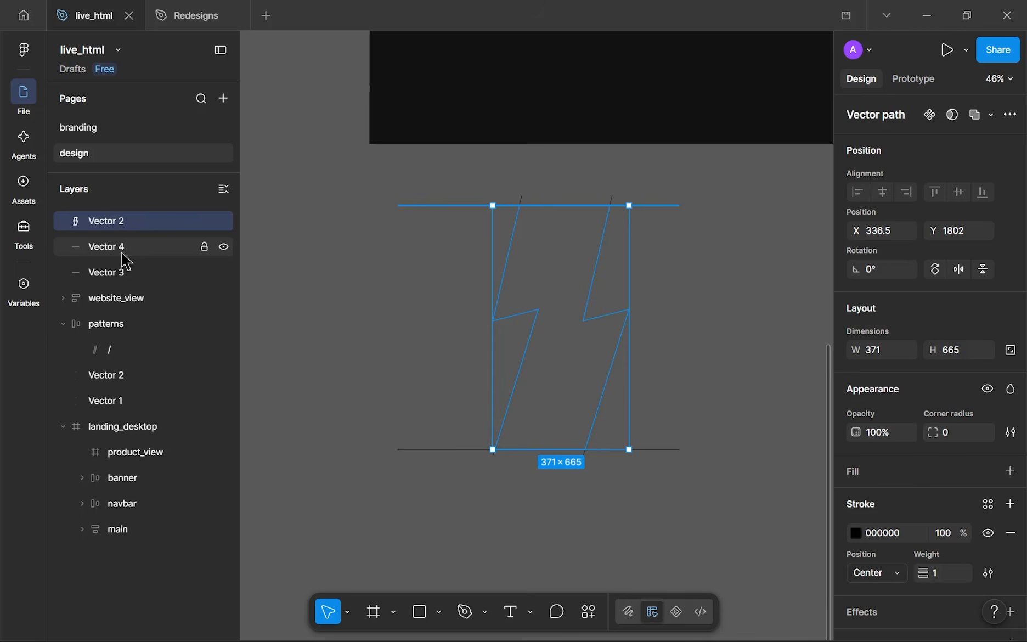
{"action": "double_click", "coordinate": [121, 220]}
{"action": "key", "text": "BackSpace"}
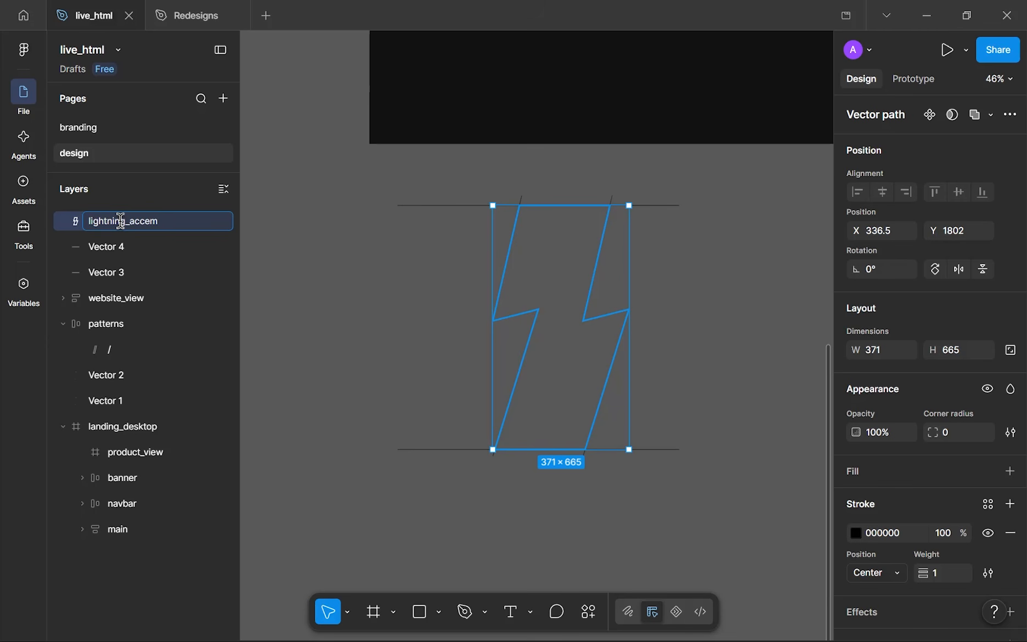
{"action": "key", "text": "Return"}
{"action": "key", "text": "Return"}
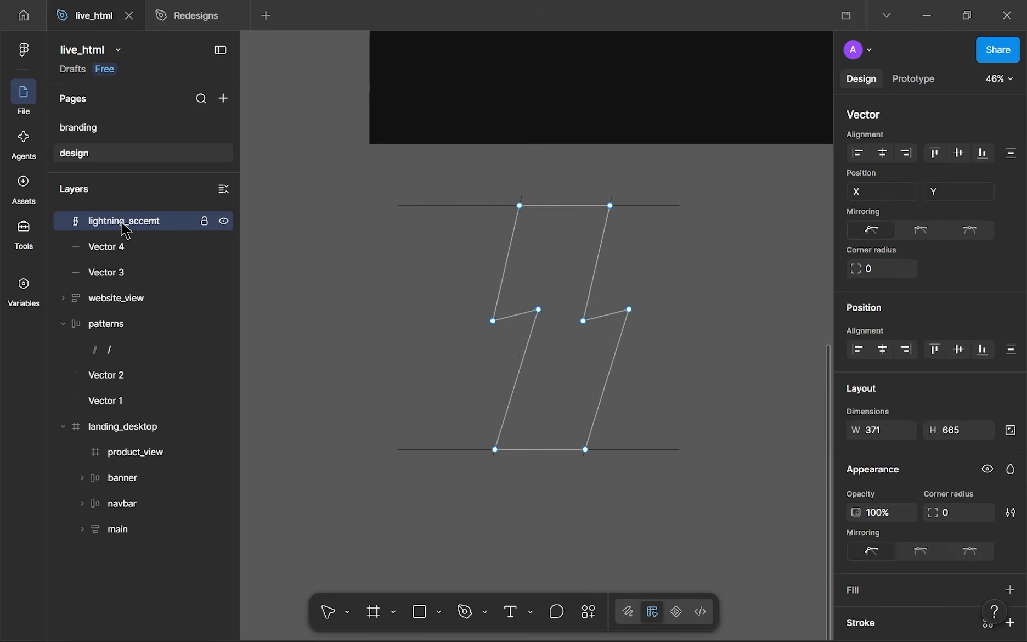
- Leave point editing and correct the closed lightning vector's name to lightning_accent
{"action": "key", "text": "Escape"}
{"action": "double_click", "coordinate": [133, 221]}
{"action": "key", "text": "Right"}
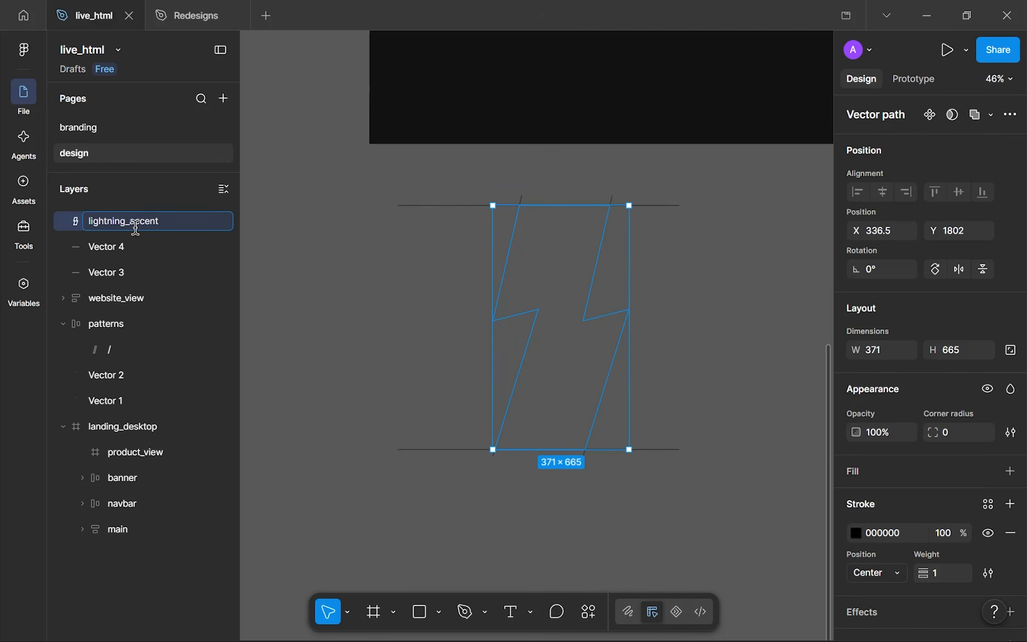
{"action": "key", "text": "Return"}
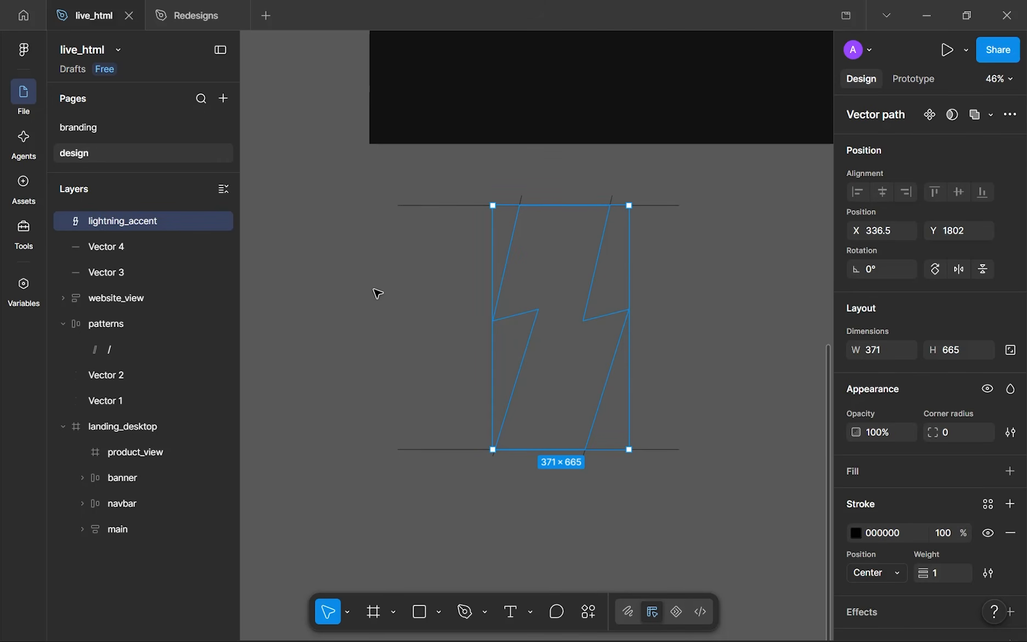
- Delete the two horizontal construction lines and the two original zigzag paths, keeping only the closed lightning shape
{"action": "scroll", "coordinate": [378, 293], "scroll_direction": "down", "scroll_amount": 3}
{"action": "left_click", "coordinate": [105, 247]}
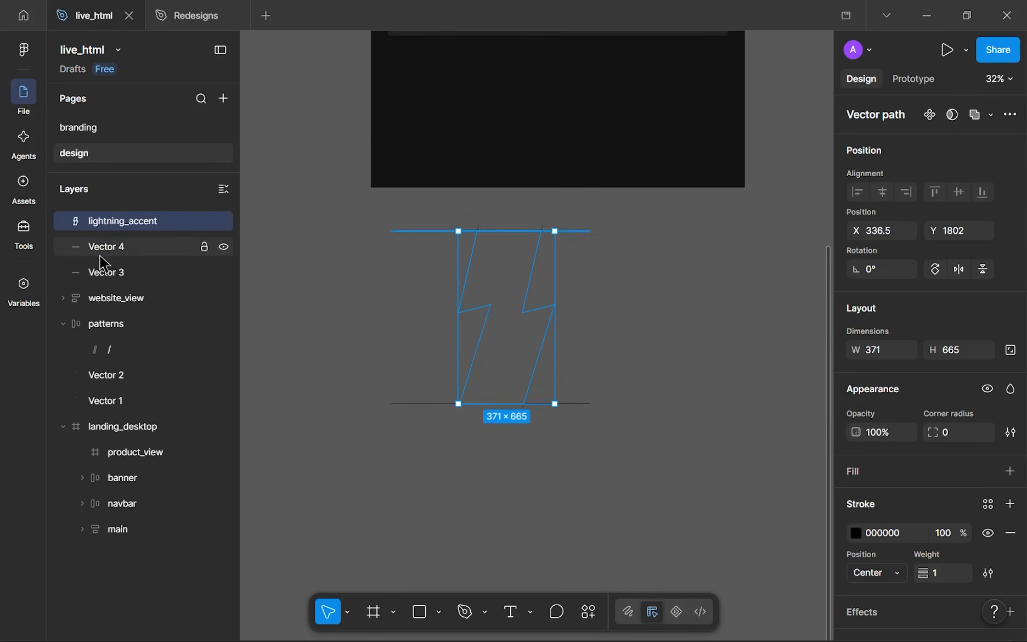
{"action": "left_click", "coordinate": [127, 279], "text": "shift"}
{"action": "key", "text": "Delete"}
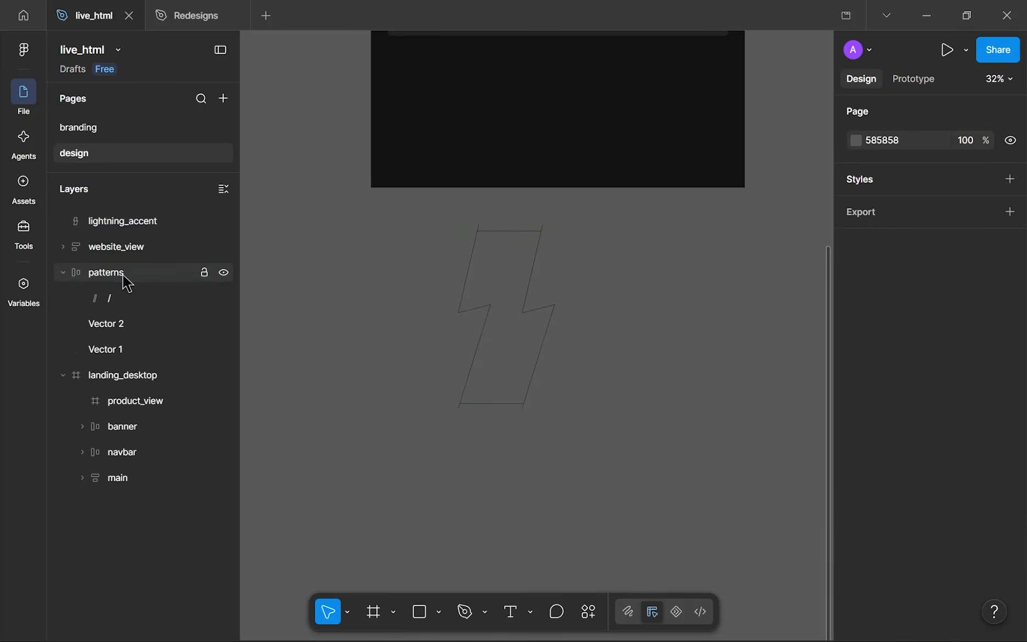
{"action": "scroll", "coordinate": [525, 246], "scroll_direction": "up", "scroll_amount": 6}
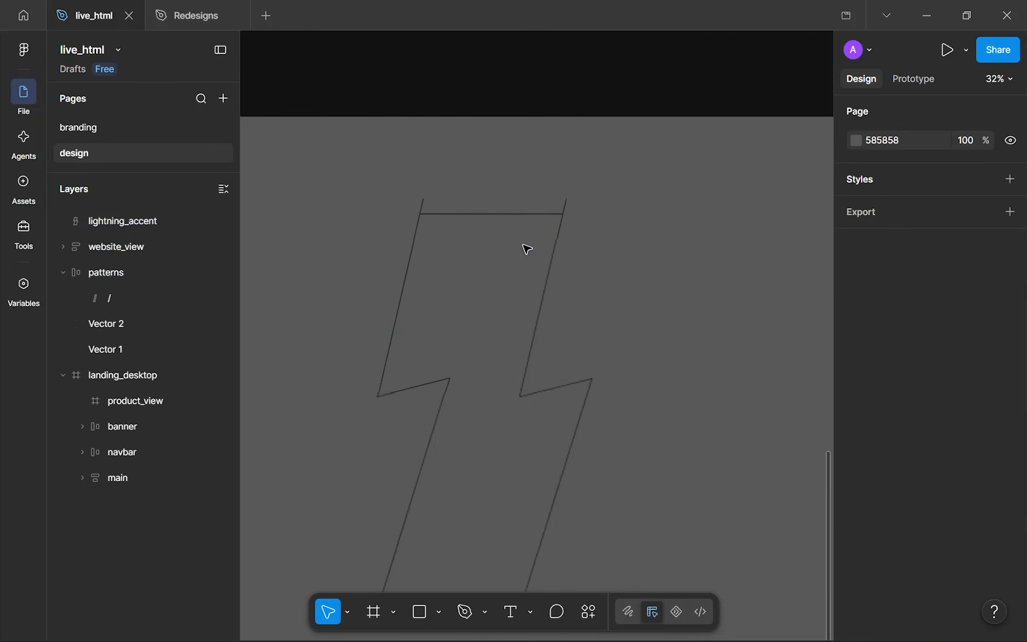
{"action": "left_click", "coordinate": [574, 202]}
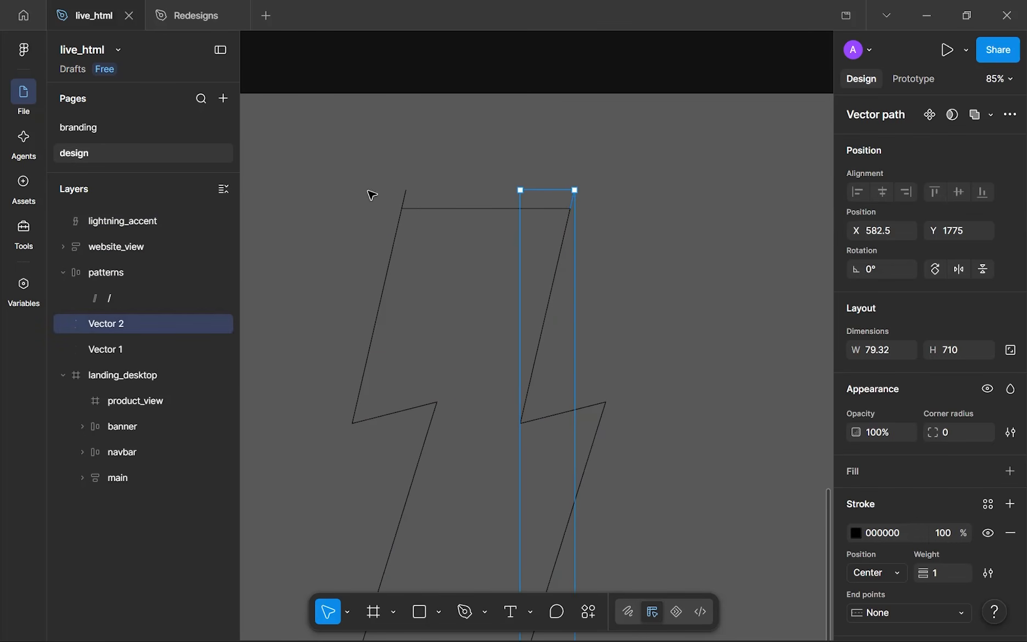
{"action": "left_click", "coordinate": [405, 200], "text": "shift"}
{"action": "key", "text": "Delete"}
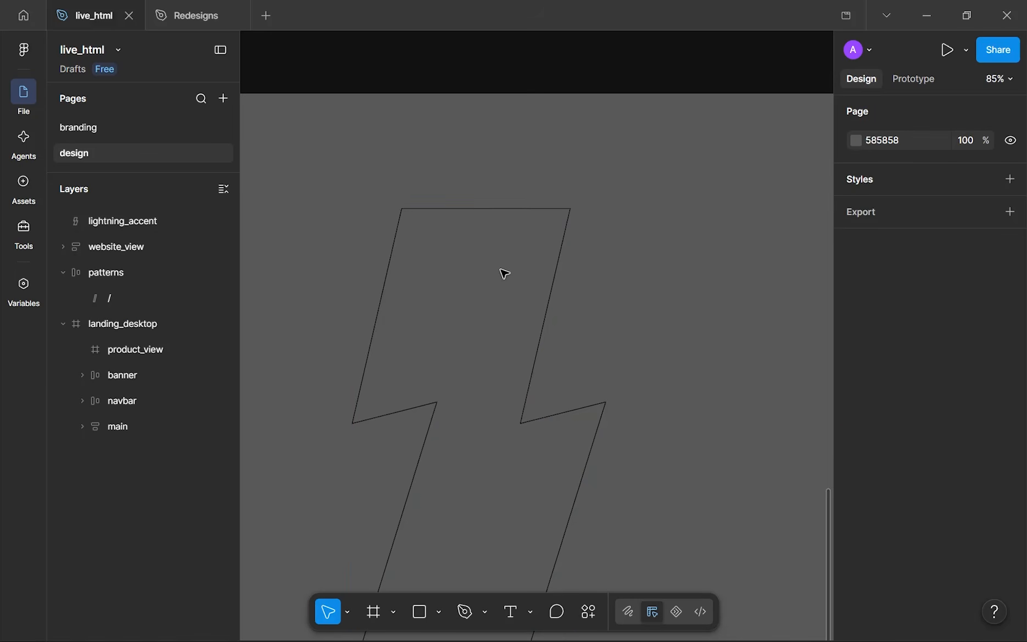
- Move the lightning_accent shape up into the lower part of the landing_desktop frame
{"action": "scroll", "coordinate": [504, 273], "scroll_direction": "down", "scroll_amount": 5}
{"action": "scroll", "coordinate": [606, 349], "scroll_direction": "up", "scroll_amount": 5}
{"action": "scroll", "coordinate": [605, 349], "scroll_direction": "down", "scroll_amount": 10}
{"action": "left_click_drag", "start_coordinate": [605, 349], "coordinate": [487, 435]}
{"action": "scroll", "coordinate": [614, 462], "scroll_direction": "down", "scroll_amount": 2}
{"action": "left_click_drag", "start_coordinate": [462, 301], "coordinate": [528, 165]}
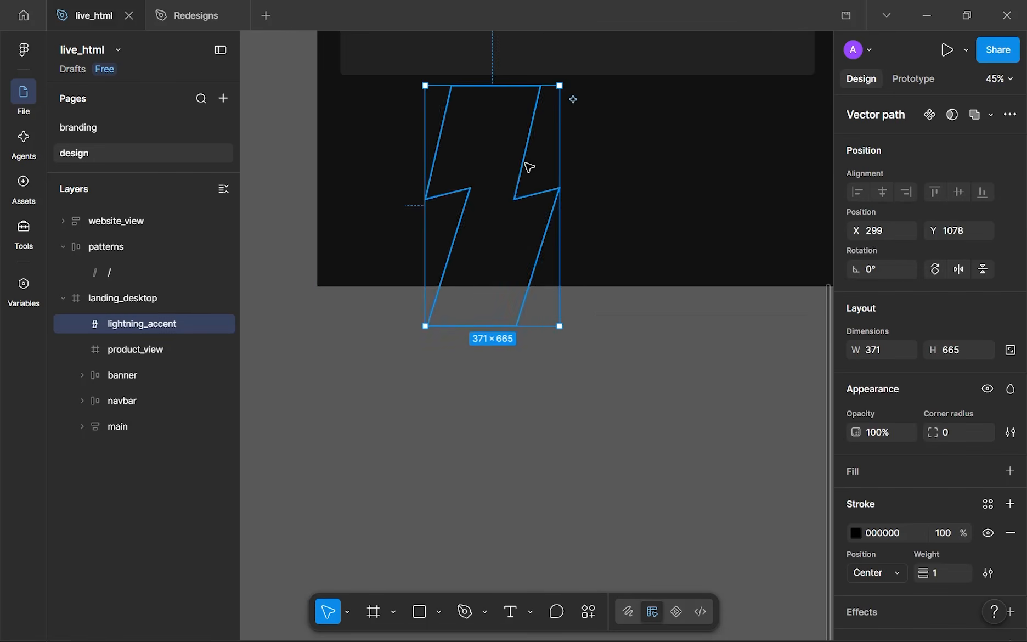
{"action": "scroll", "coordinate": [488, 331], "scroll_direction": "up", "scroll_amount": 3}
{"action": "scroll", "coordinate": [499, 353], "scroll_direction": "down", "scroll_amount": 1}
- Place the lightning shape over the left part of product_view, scale it to about 326 × 585, and nest it inside that frame
{"action": "left_click_drag", "start_coordinate": [499, 353], "coordinate": [438, 225]}
{"action": "scroll", "coordinate": [437, 130], "scroll_direction": "up", "scroll_amount": 3}
{"action": "scroll", "coordinate": [438, 224], "scroll_direction": "down", "scroll_amount": 1}
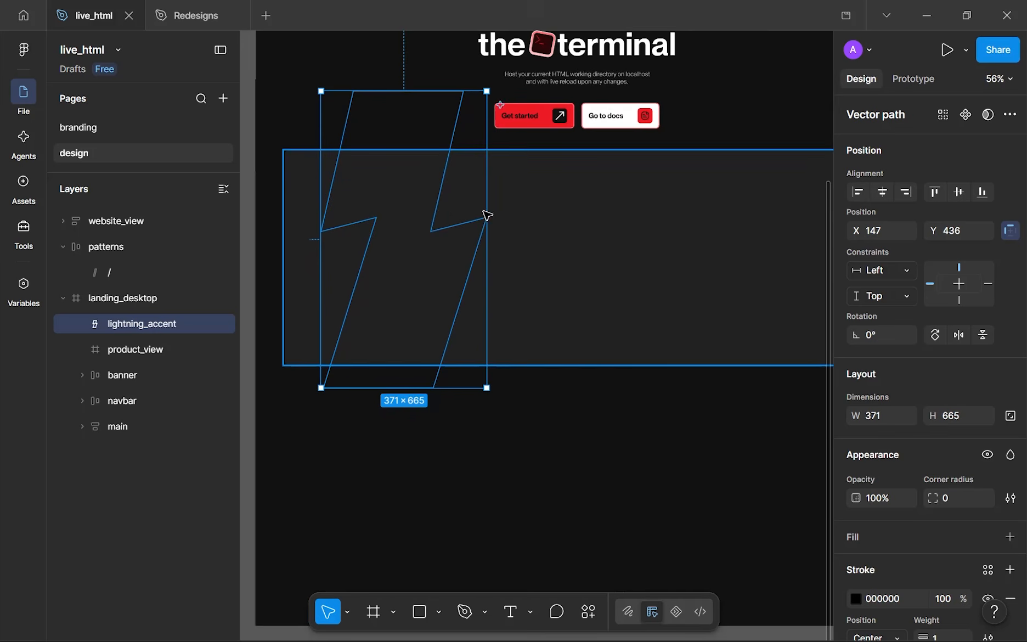
{"action": "left_click_drag", "start_coordinate": [487, 199], "coordinate": [421, 232]}
{"action": "left_click_drag", "start_coordinate": [155, 345], "coordinate": [158, 350]}
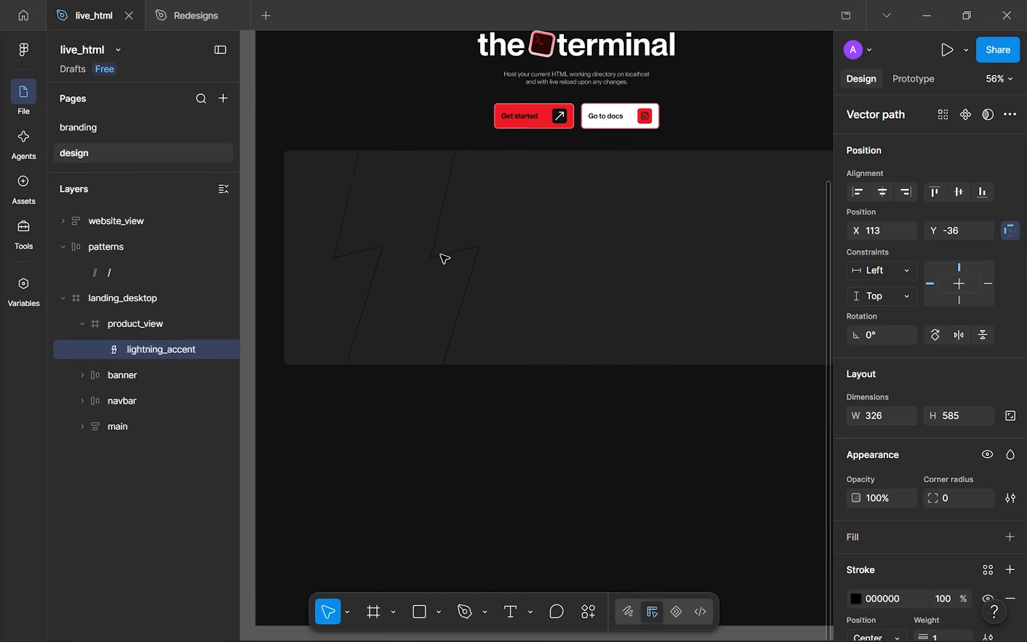
- Duplicate the lightning shape three times into an evenly spaced horizontal row across product_view, with gaps of about 98
{"action": "key", "text": "ctrl+d"}
{"action": "left_click_drag", "start_coordinate": [395, 276], "coordinate": [585, 283]}
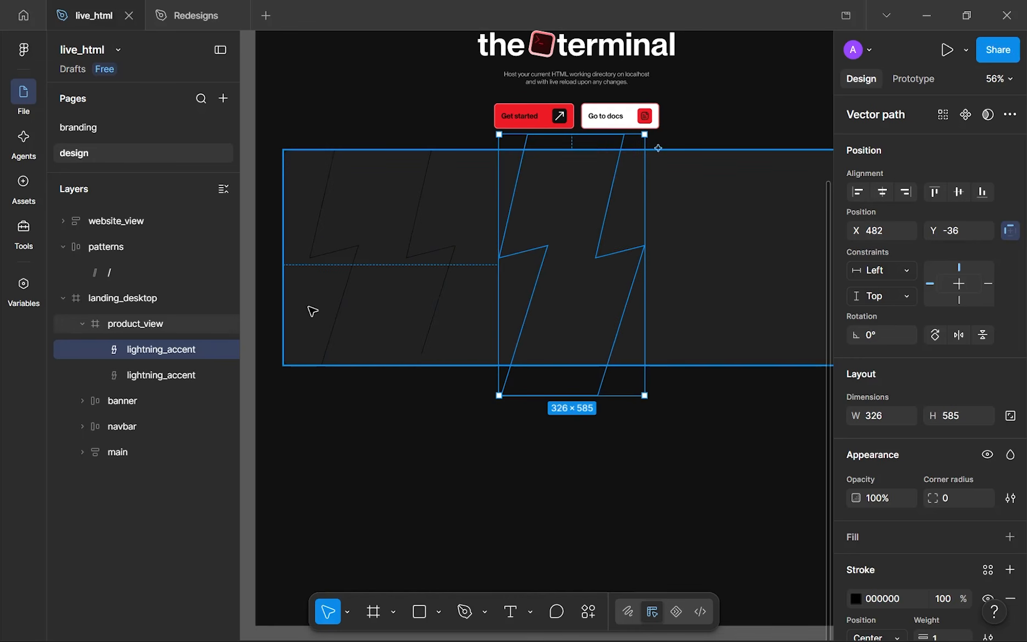
{"action": "key", "text": "ctrl+d"}
{"action": "key", "text": "ctrl+d"}
{"action": "scroll", "coordinate": [399, 354], "scroll_direction": "right", "scroll_amount": 4}
{"action": "scroll", "coordinate": [399, 354], "scroll_direction": "down", "scroll_amount": 3}
{"action": "scroll", "coordinate": [396, 350], "scroll_direction": "down", "scroll_amount": 2}
{"action": "left_click_drag", "start_coordinate": [397, 349], "coordinate": [586, 347]}
{"action": "scroll", "coordinate": [575, 347], "scroll_direction": "up", "scroll_amount": 2}
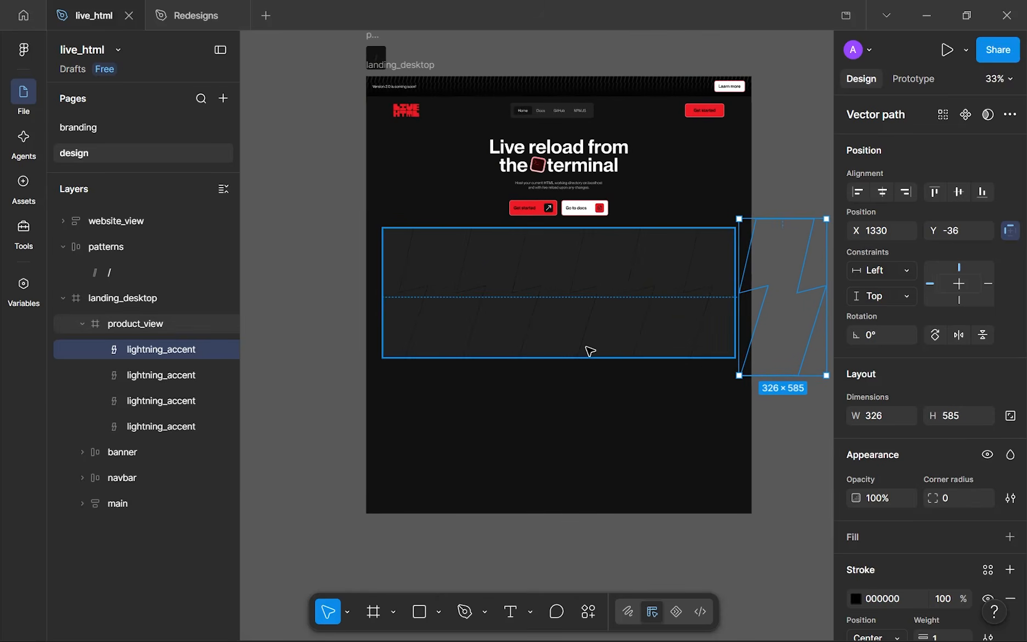
- Wrap the four lightning shapes in a horizontal auto layout frame and rename it as bg_accent
{"action": "scroll", "coordinate": [590, 351], "scroll_direction": "up", "scroll_amount": 1}
{"action": "left_click", "coordinate": [141, 433], "text": "shift"}
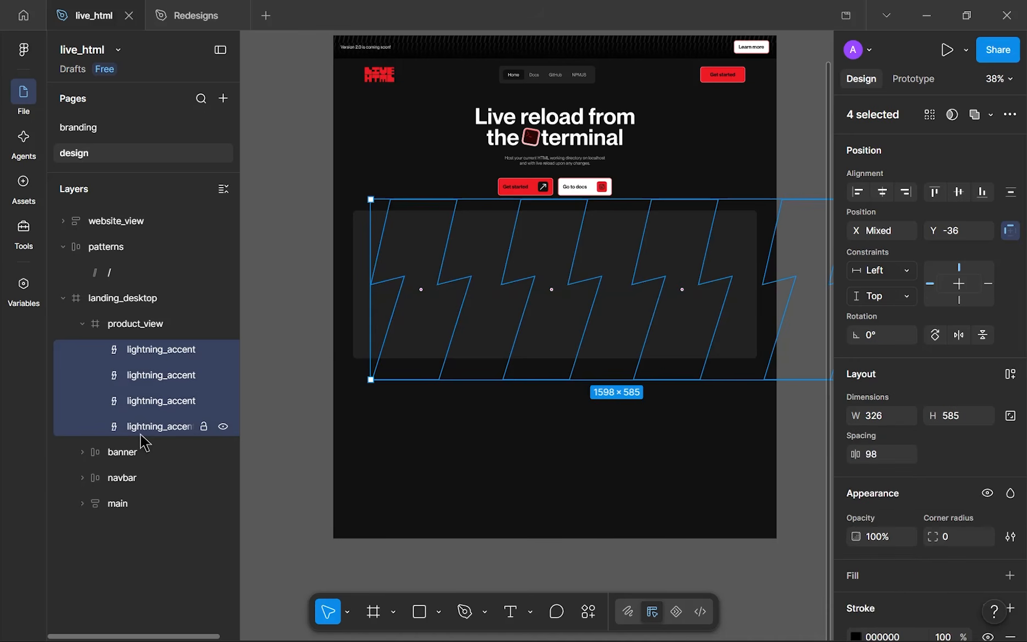
{"action": "key", "text": "shift+a"}
{"action": "scroll", "coordinate": [865, 428], "scroll_direction": "down", "scroll_amount": 2}
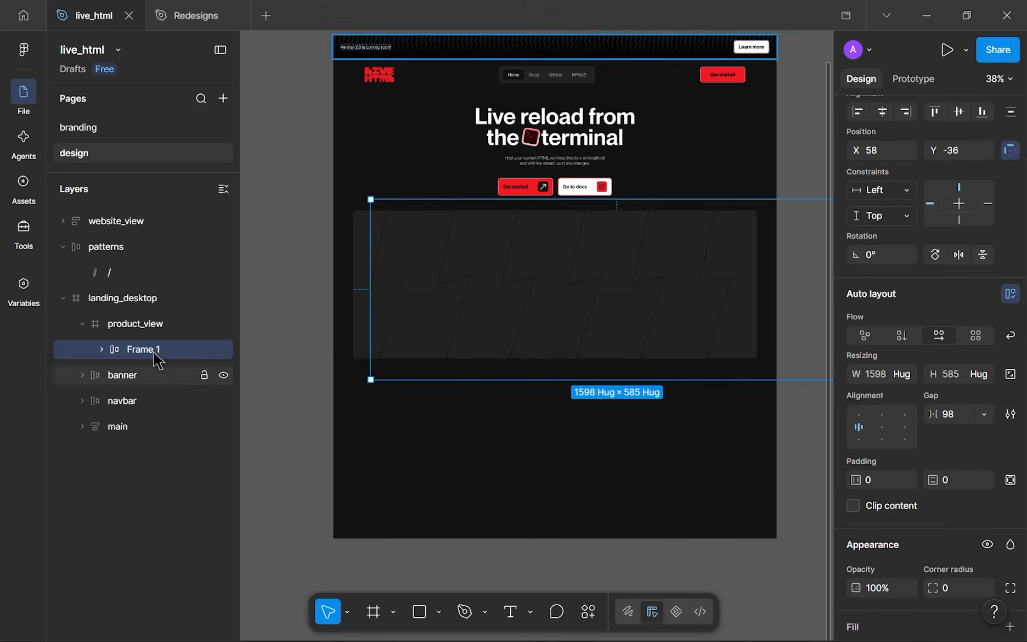
{"action": "double_click", "coordinate": [132, 348]}
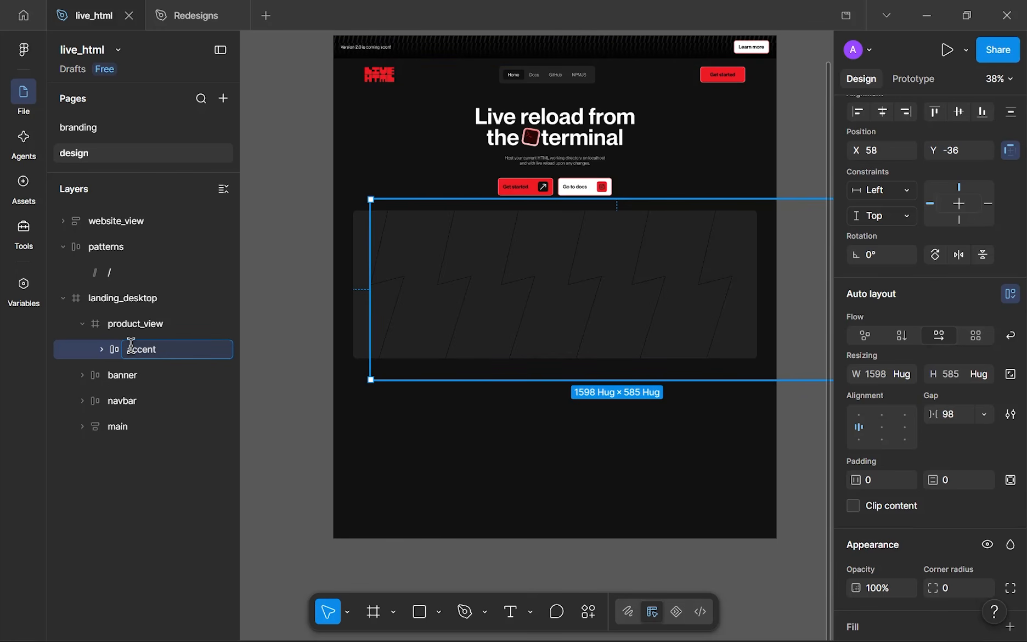
{"action": "type", "text": "bg_accent"}
{"action": "key", "text": "Return"}
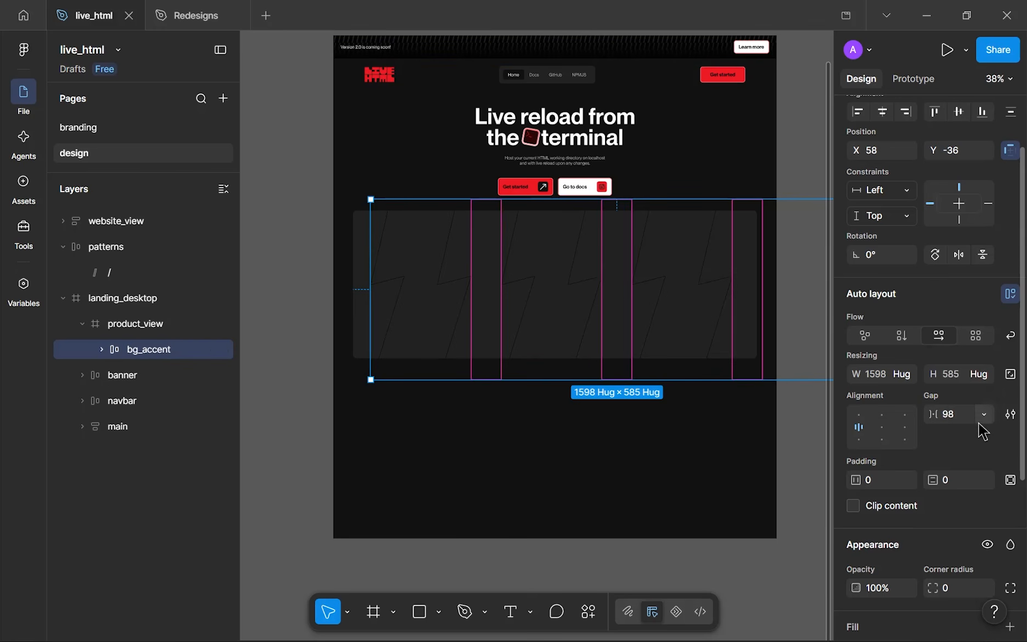
- Reduce the bg_accent gap to 35 and shift the row to about X -49, Y -26 within product_view
{"action": "left_click_drag", "start_coordinate": [941, 414], "coordinate": [865, 415]}
{"action": "left_click_drag", "start_coordinate": [720, 287], "coordinate": [687, 291]}
- Examine the spacing and cropping of the lightning row inside product_view, both close up and at full-page scale
{"action": "scroll", "coordinate": [439, 321], "scroll_direction": "up", "scroll_amount": 5, "text": "ctrl"}
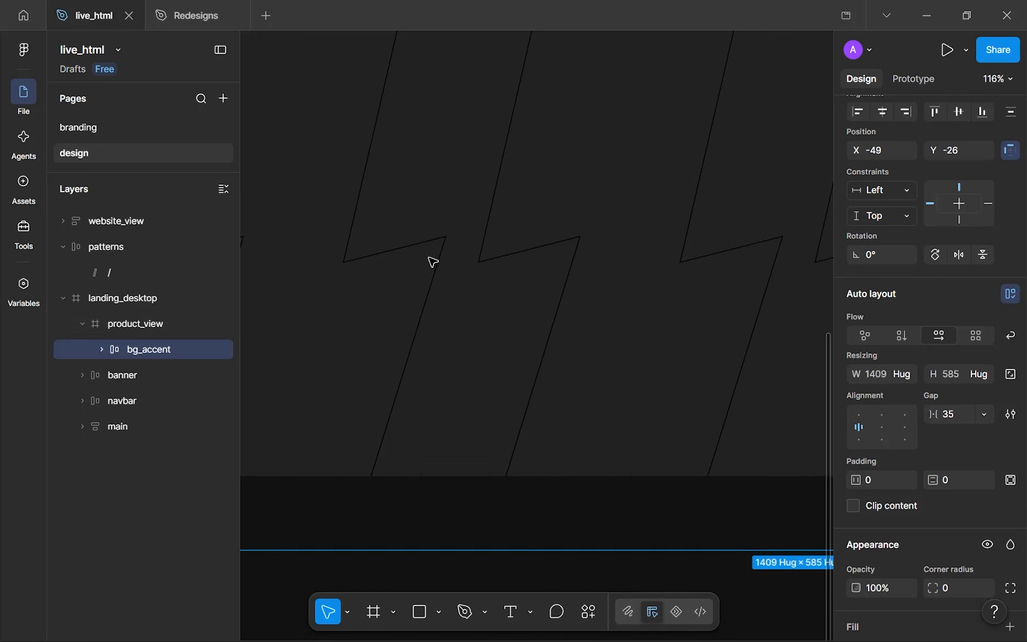
{"action": "scroll", "coordinate": [367, 218], "scroll_direction": "down", "scroll_amount": 5, "text": "ctrl"}
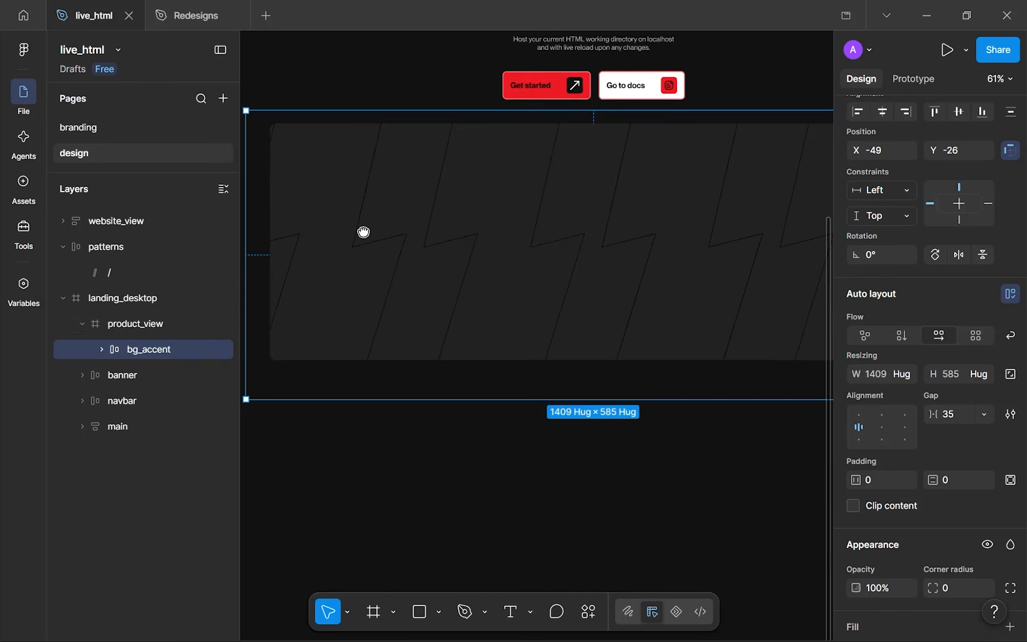
{"action": "scroll", "coordinate": [451, 283], "scroll_direction": "up", "scroll_amount": 3, "text": "ctrl"}
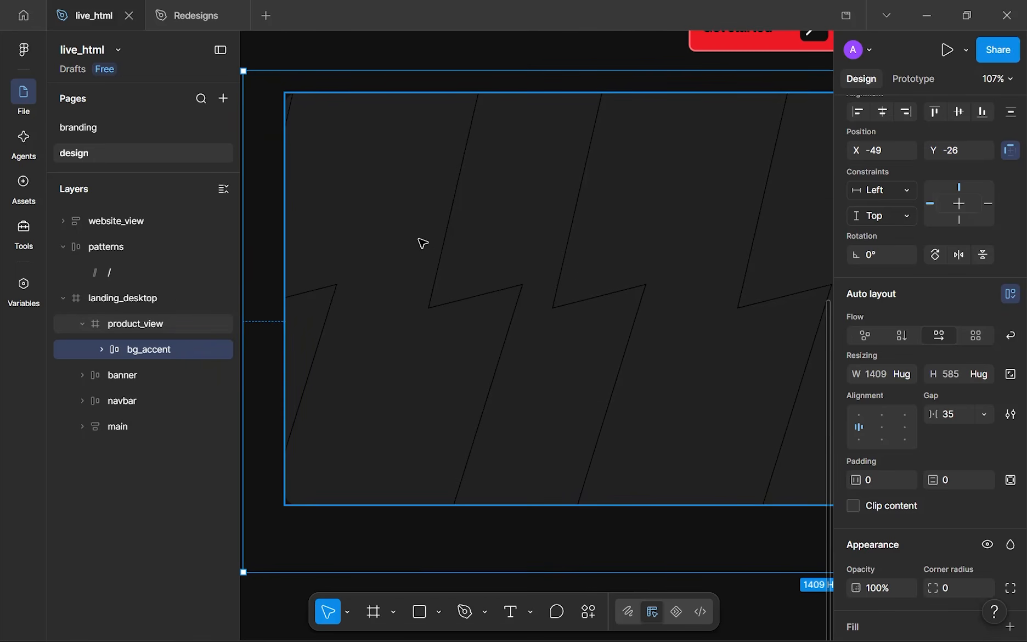
{"action": "double_click", "coordinate": [442, 251]}
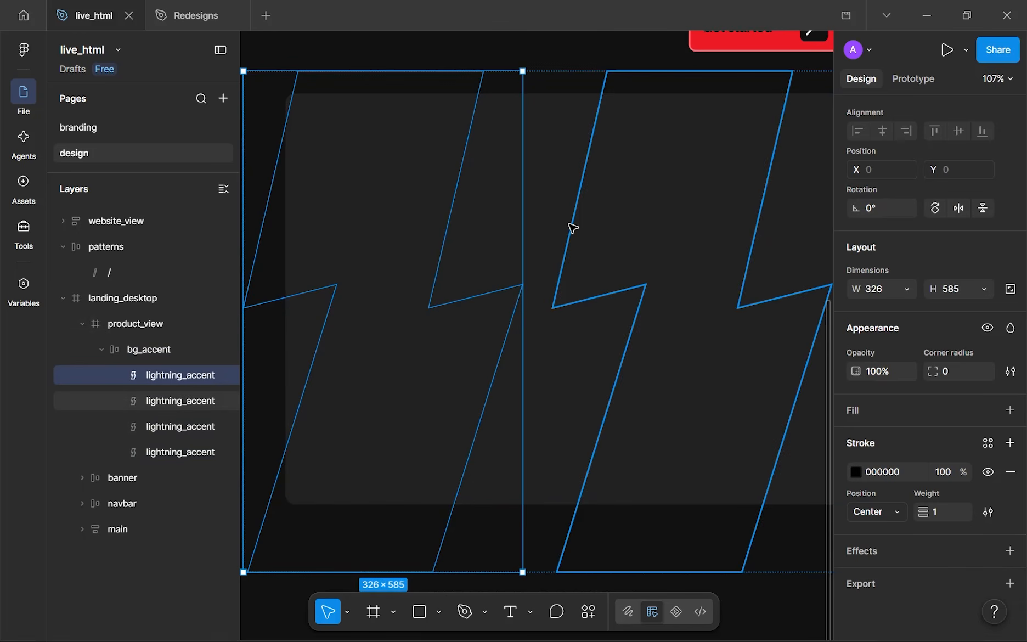
{"action": "scroll", "coordinate": [581, 227], "scroll_direction": "down", "scroll_amount": 6, "text": "ctrl"}
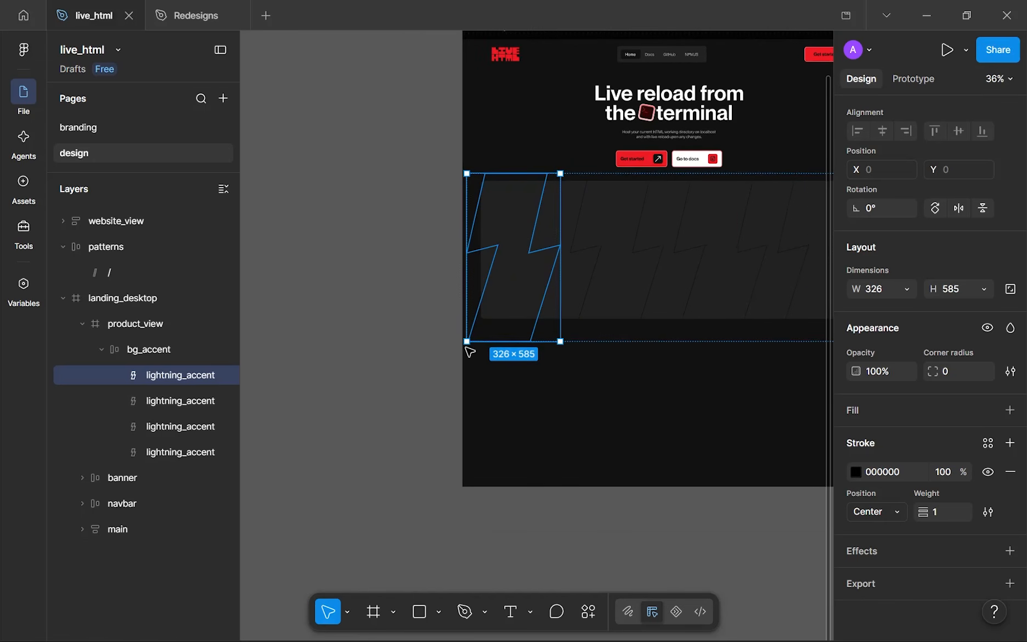
{"action": "key", "text": "Escape"}
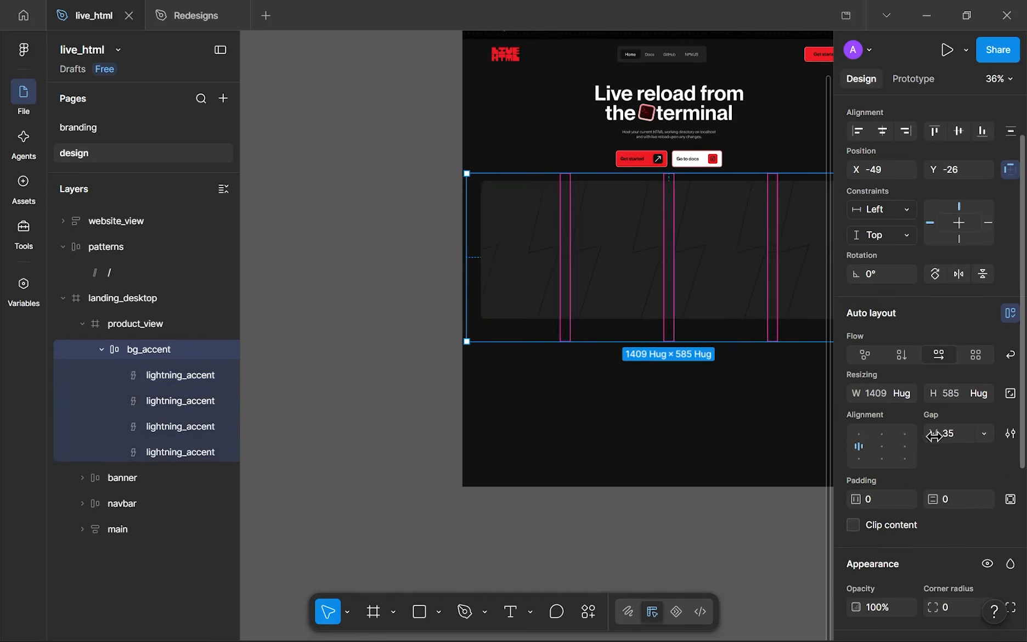
{"action": "scroll", "coordinate": [680, 278], "scroll_direction": "up", "scroll_amount": 3}
{"action": "scroll", "coordinate": [489, 209], "scroll_direction": "up", "scroll_amount": 3, "text": "ctrl"}
{"action": "scroll", "coordinate": [489, 209], "scroll_direction": "down", "scroll_amount": 6, "text": "ctrl"}
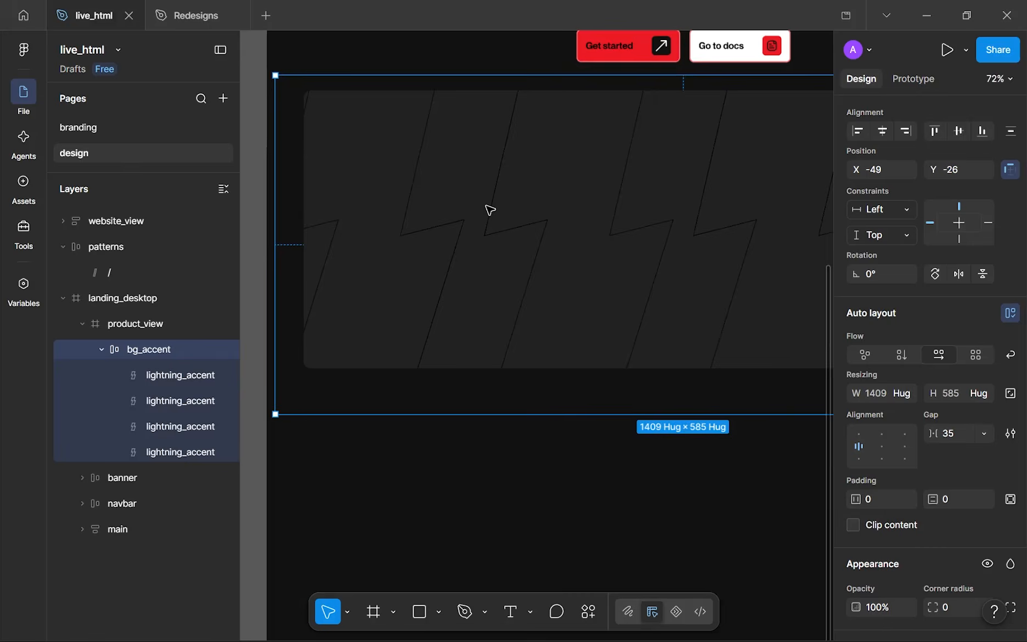
{"action": "left_click", "coordinate": [625, 388]}
{"action": "scroll", "coordinate": [625, 389], "scroll_direction": "down", "scroll_amount": 3, "text": "ctrl"}
{"action": "scroll", "coordinate": [625, 388], "scroll_direction": "up", "scroll_amount": 1, "text": "ctrl"}
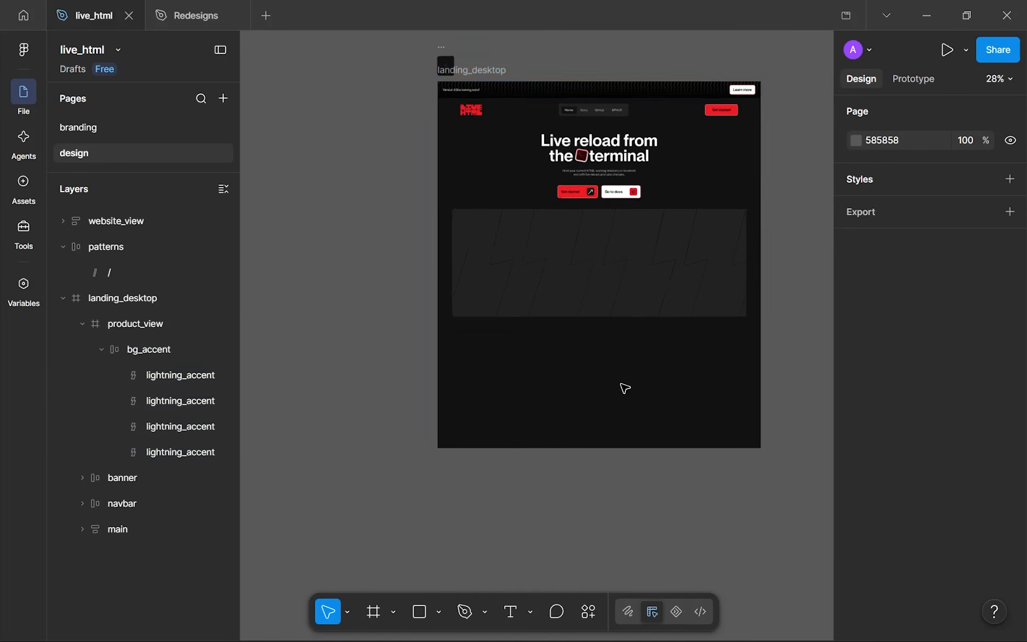
- Narrow all four lightning shapes in bg_accent to about 293 wide, keeping their height
{"action": "left_click", "coordinate": [179, 451]}
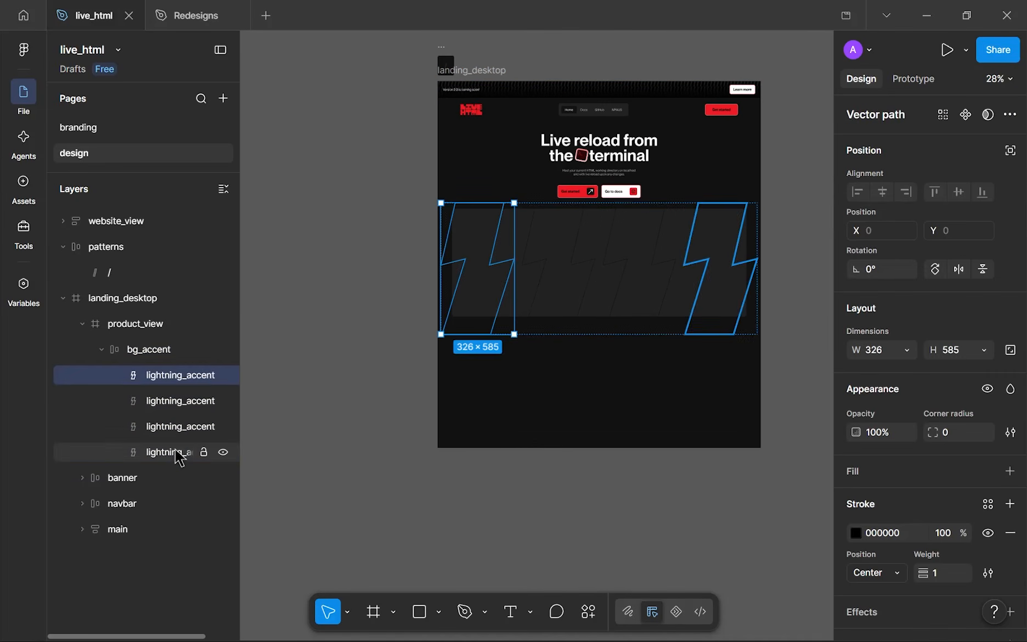
{"action": "key", "text": "ctrl+a"}
{"action": "key", "text": "shift+2"}
{"action": "scroll", "coordinate": [540, 311], "scroll_direction": "down", "scroll_amount": 3, "text": "ctrl"}
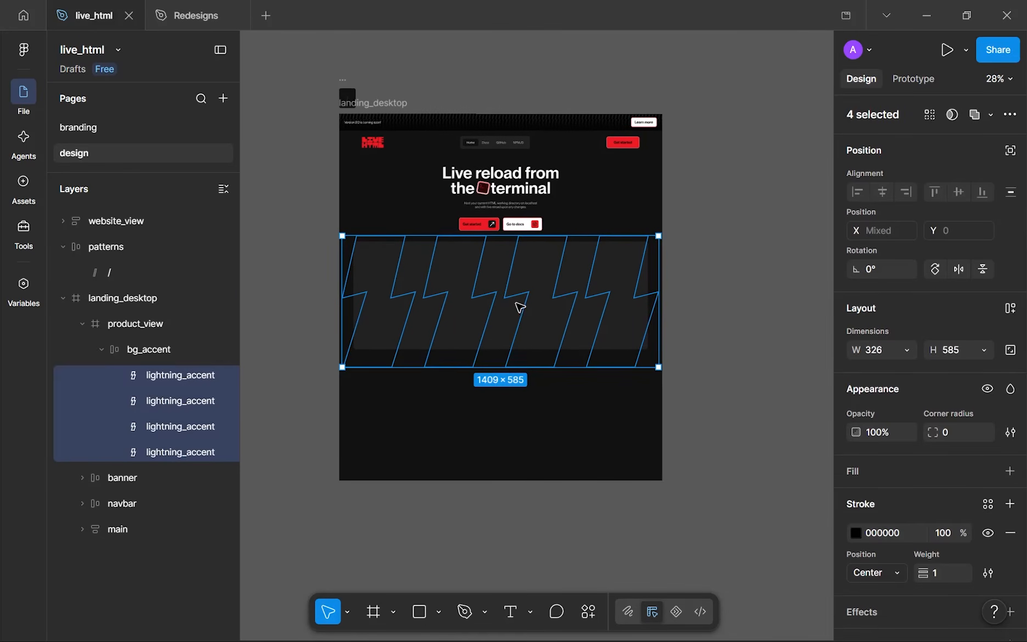
{"action": "left_click_drag", "start_coordinate": [643, 288], "coordinate": [625, 286]}
{"action": "left_click", "coordinate": [580, 402]}
{"action": "scroll", "coordinate": [581, 402], "scroll_direction": "up", "scroll_amount": 4, "text": "ctrl"}
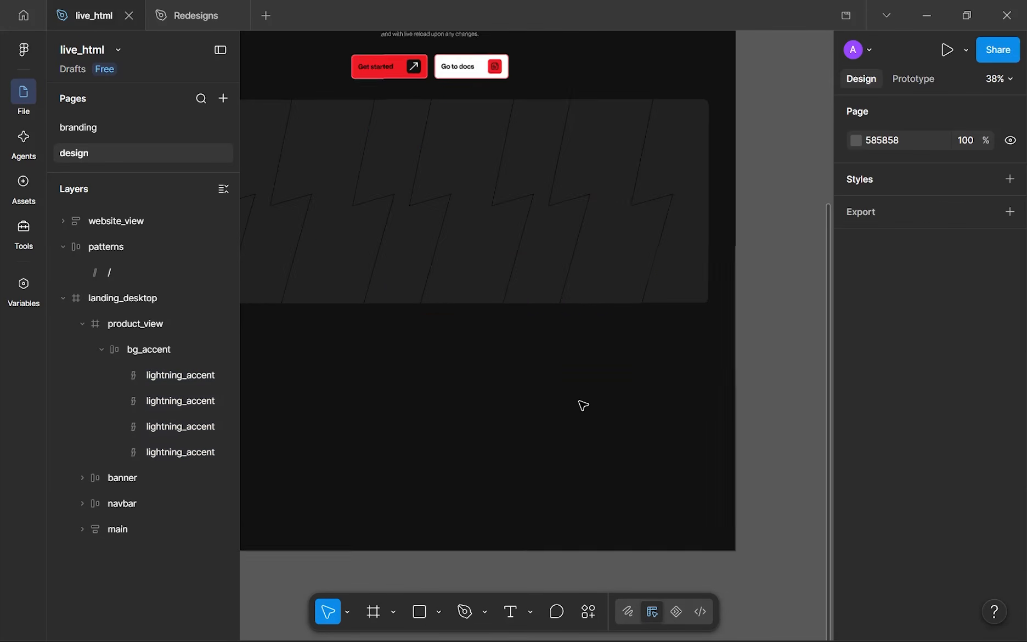
{"action": "scroll", "coordinate": [581, 403], "scroll_direction": "down", "scroll_amount": 2, "text": "ctrl"}
{"action": "scroll", "coordinate": [580, 403], "scroll_direction": "up", "scroll_amount": 1, "text": "ctrl"}
{"action": "scroll", "coordinate": [581, 402], "scroll_direction": "down", "scroll_amount": 2, "text": "ctrl"}
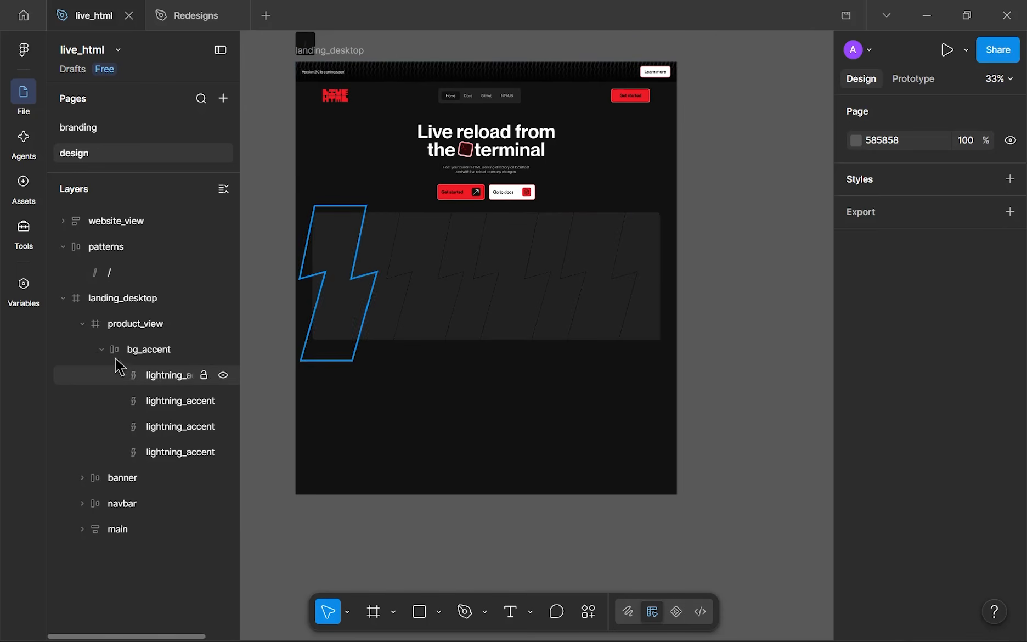
- Add three duplicates of the first lightning shape to bg_accent and center the whole row horizontally in product_view
{"action": "left_click", "coordinate": [211, 349]}
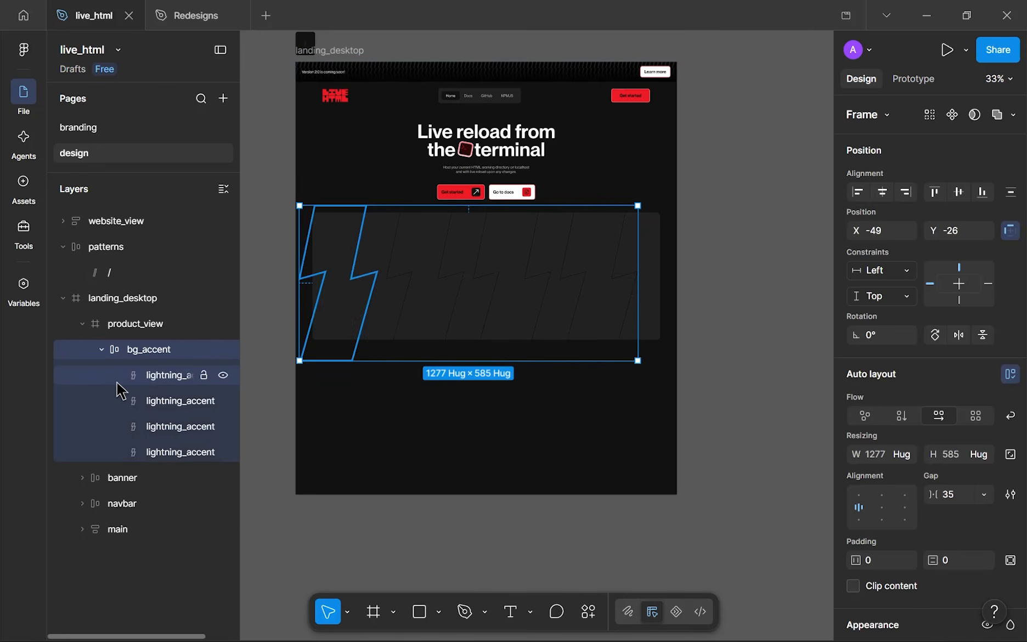
{"action": "left_click", "coordinate": [151, 384]}
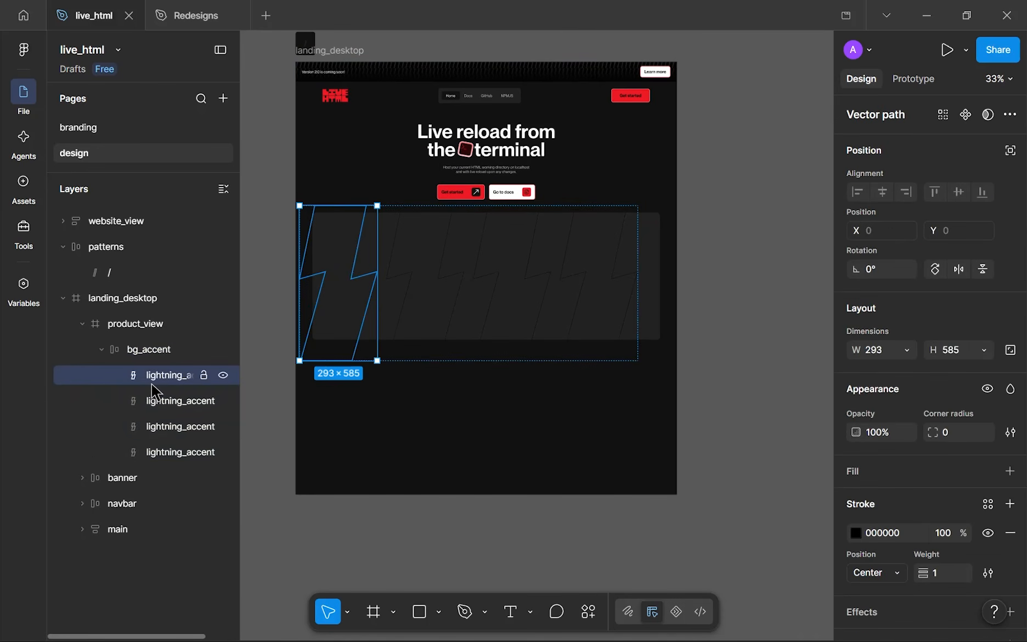
{"action": "key", "text": "ctrl+d"}
{"action": "key", "text": "ctrl+d"}
{"action": "key", "text": "ctrl+d"}
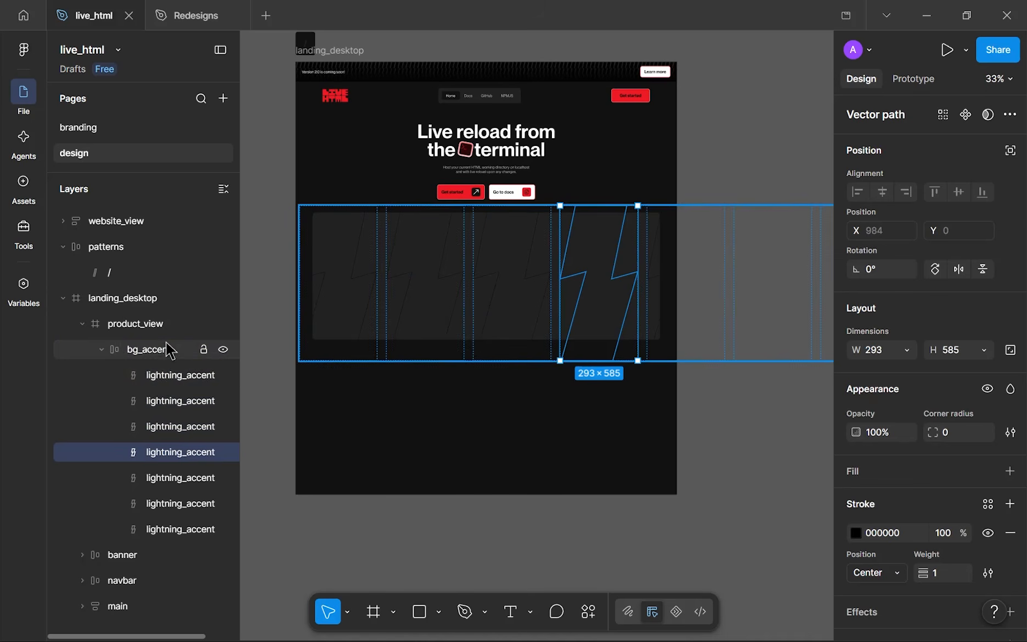
{"action": "left_click", "coordinate": [448, 316]}
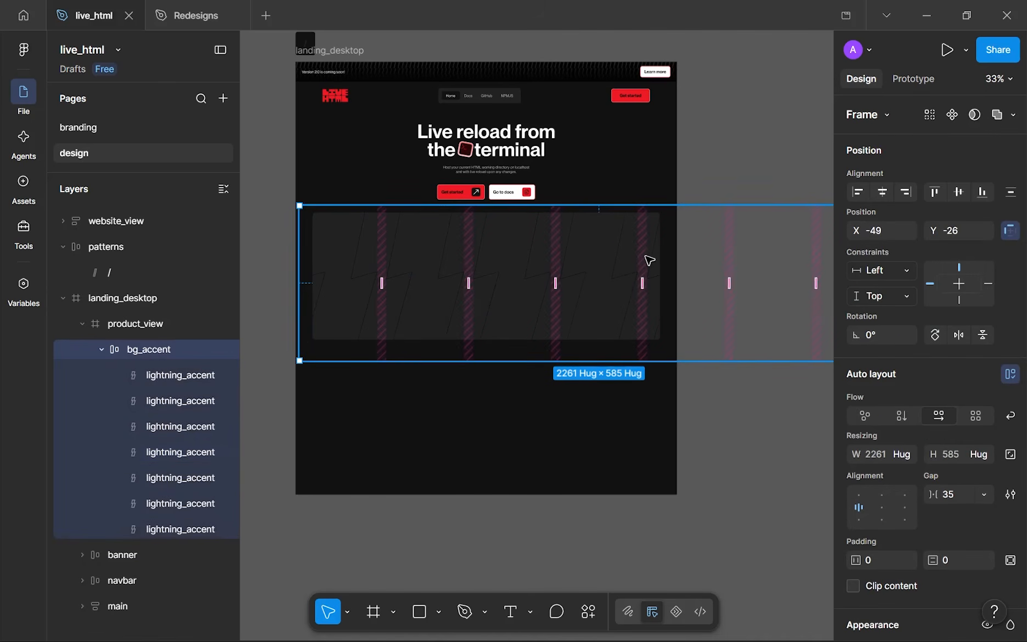
{"action": "left_click", "coordinate": [882, 192]}
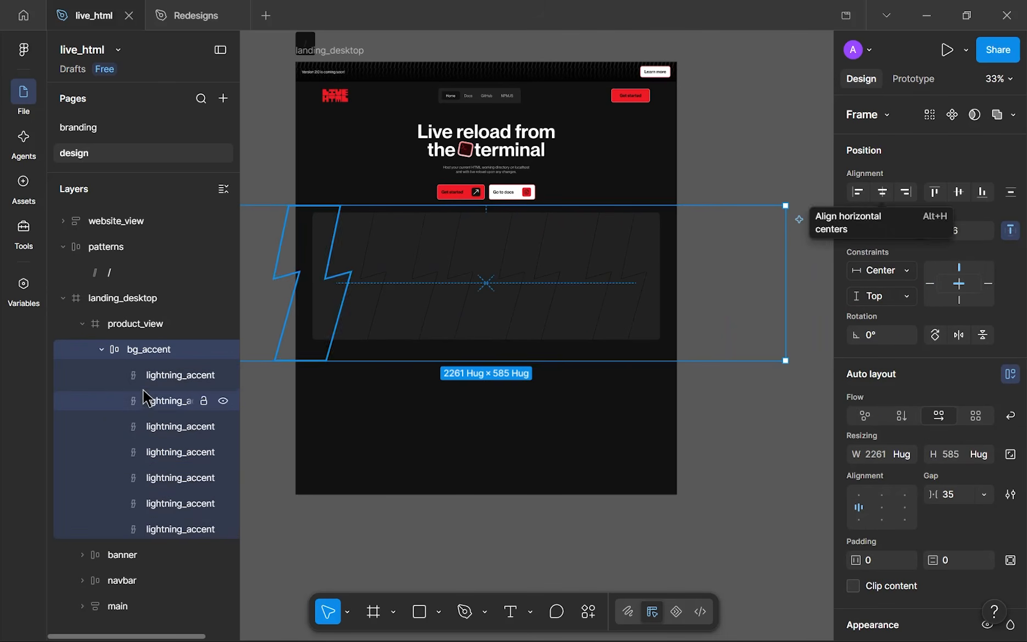
- Remove the stroke from all seven lightning shapes and give them a solid D9D9D9 fill
{"action": "left_click", "coordinate": [147, 376]}
{"action": "left_click", "coordinate": [159, 531], "text": "shift"}
{"action": "scroll", "coordinate": [991, 467], "scroll_direction": "down", "scroll_amount": 2}
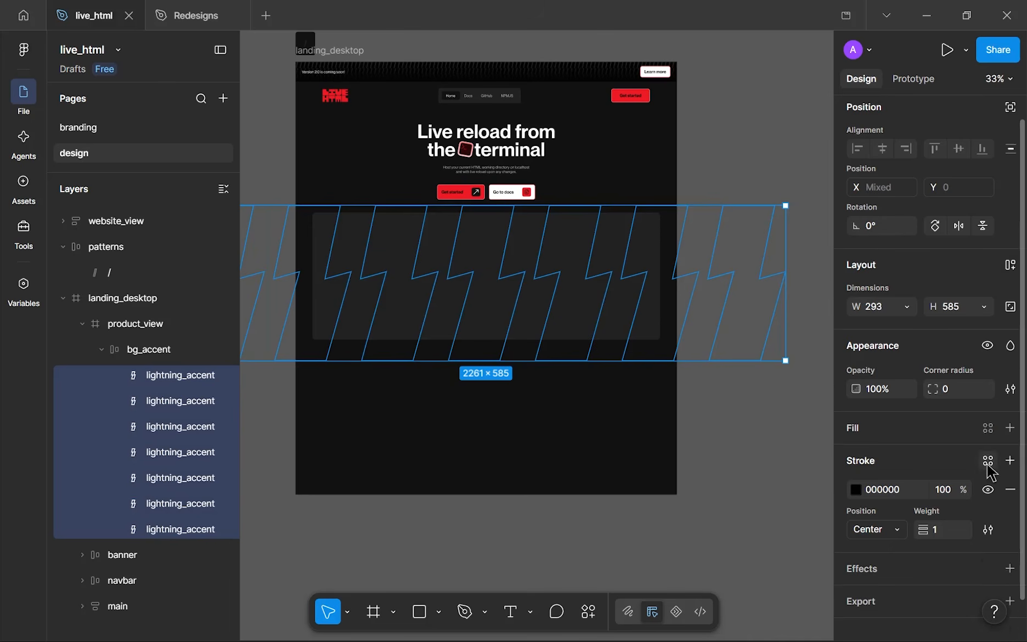
{"action": "left_click", "coordinate": [1010, 472]}
{"action": "left_click", "coordinate": [1010, 411]}
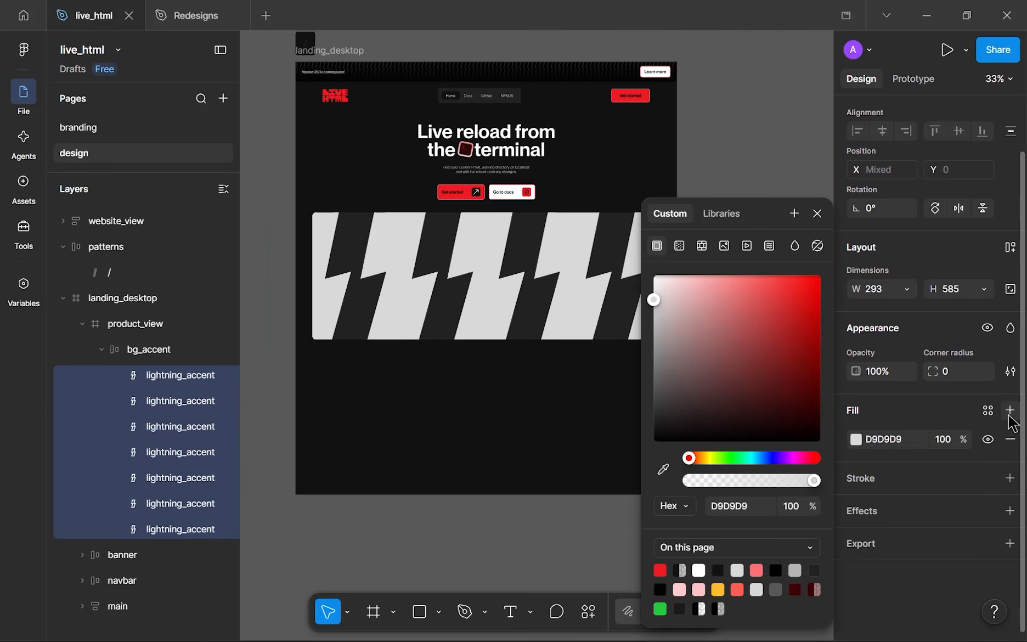
- Examine the edges and spacing of the solid-filled lightning shapes in product_view close up
{"action": "left_click", "coordinate": [546, 403]}
{"action": "scroll", "coordinate": [585, 305], "scroll_direction": "up", "scroll_amount": 5}
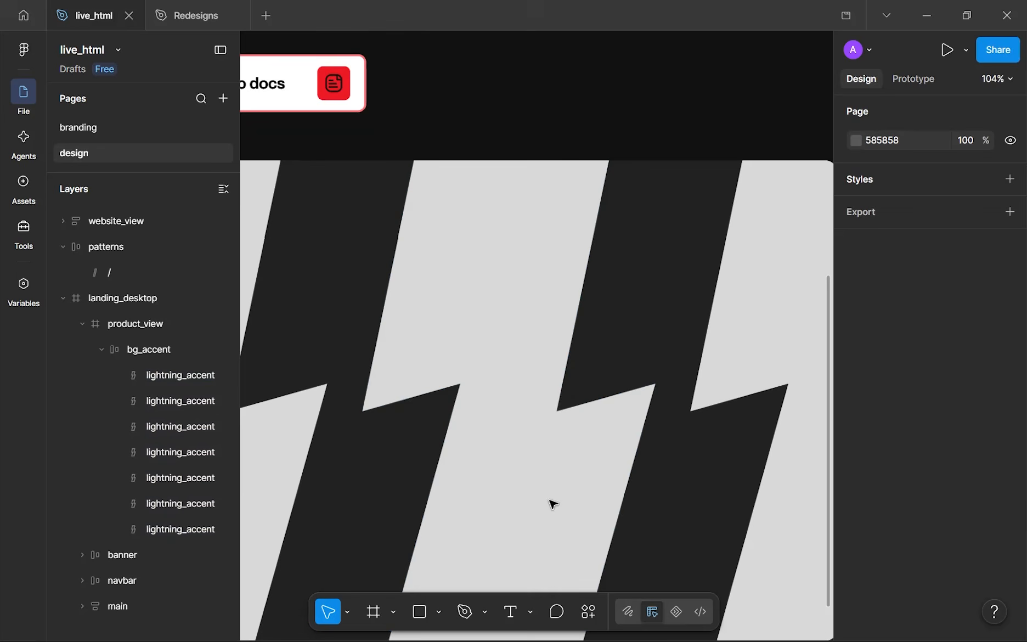
{"action": "scroll", "coordinate": [549, 385], "scroll_direction": "up", "scroll_amount": 4}
{"action": "scroll", "coordinate": [448, 426], "scroll_direction": "up", "scroll_amount": 3}
{"action": "scroll", "coordinate": [450, 426], "scroll_direction": "down", "scroll_amount": 4}
{"action": "scroll", "coordinate": [494, 384], "scroll_direction": "up", "scroll_amount": 3}
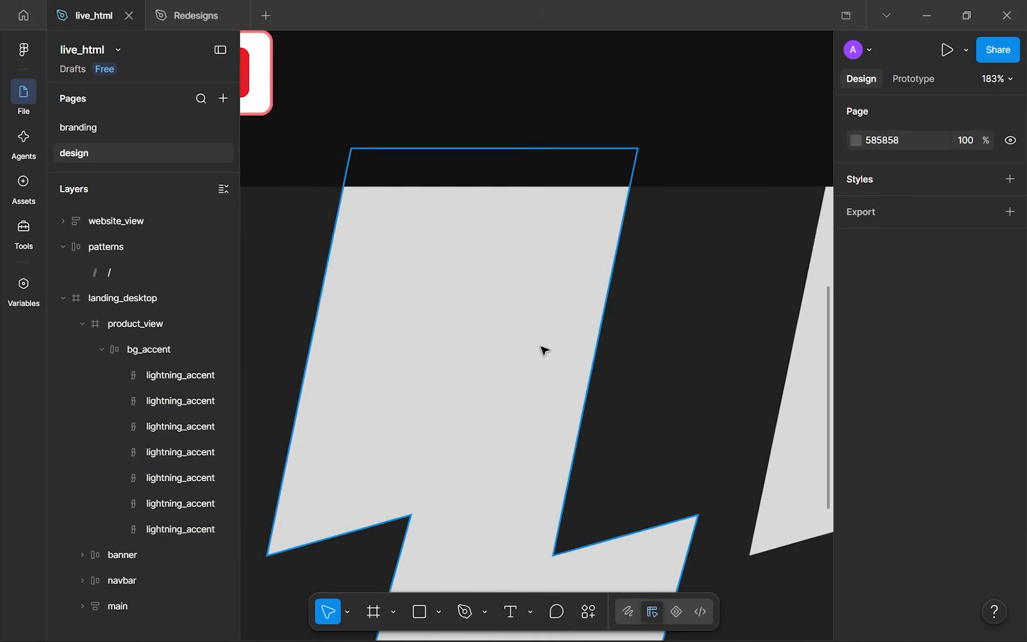
{"action": "scroll", "coordinate": [545, 351], "scroll_direction": "down", "scroll_amount": 5}
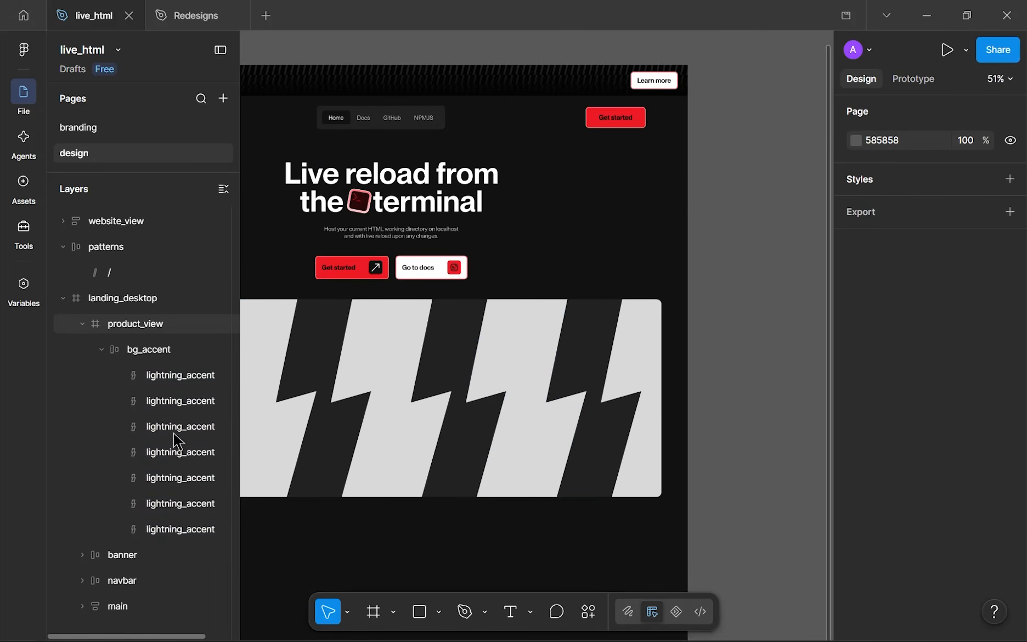
- Recolor all the lightning shapes in bg_accent to the warm off-white F6F5E7
{"action": "left_click", "coordinate": [154, 351]}
{"action": "left_click_drag", "start_coordinate": [695, 486], "coordinate": [721, 426]}
{"action": "scroll", "coordinate": [900, 521], "scroll_direction": "down", "scroll_amount": 6}
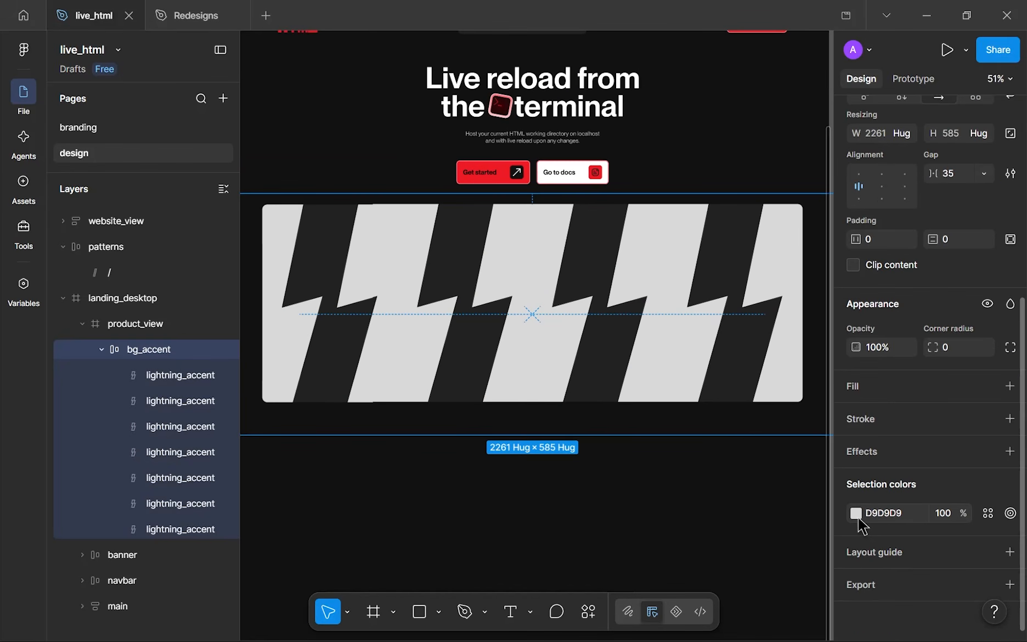
{"action": "left_click", "coordinate": [858, 522]}
{"action": "left_click_drag", "start_coordinate": [790, 211], "coordinate": [935, 211]}
{"action": "left_click", "coordinate": [848, 445]}
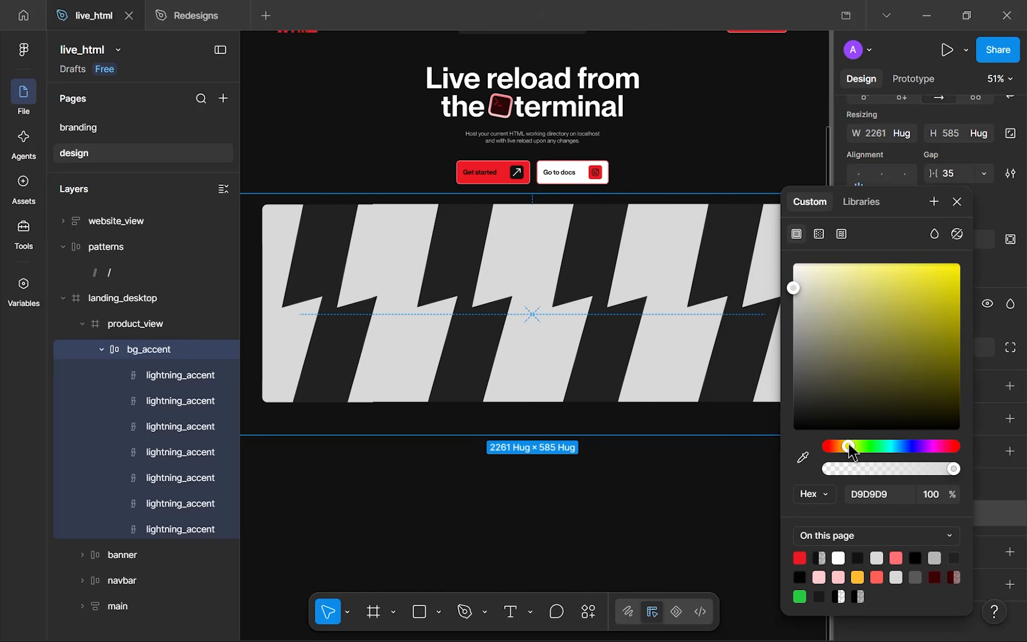
{"action": "mouse_move", "coordinate": [805, 284]}
{"action": "left_mouse_down"}
{"action": "mouse_move", "coordinate": [809, 267]}
{"action": "mouse_move", "coordinate": [803, 274]}
{"action": "left_mouse_up"}
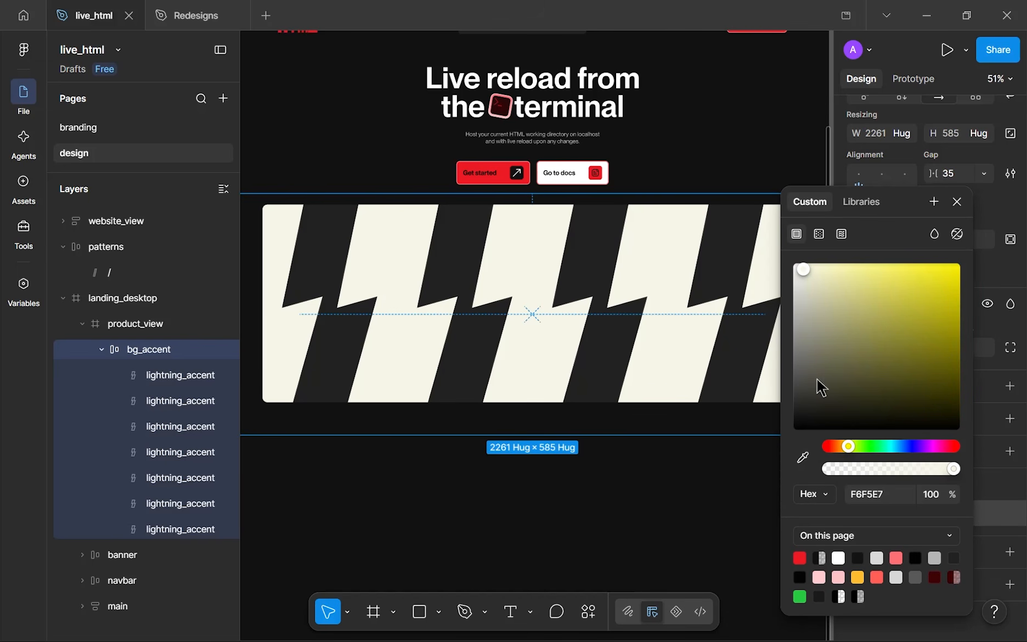
- Recolor the lightning shapes to 111111 by sampling the dark page background, and check the result at page scale
{"action": "left_click", "coordinate": [803, 457]}
{"action": "left_click", "coordinate": [620, 486]}
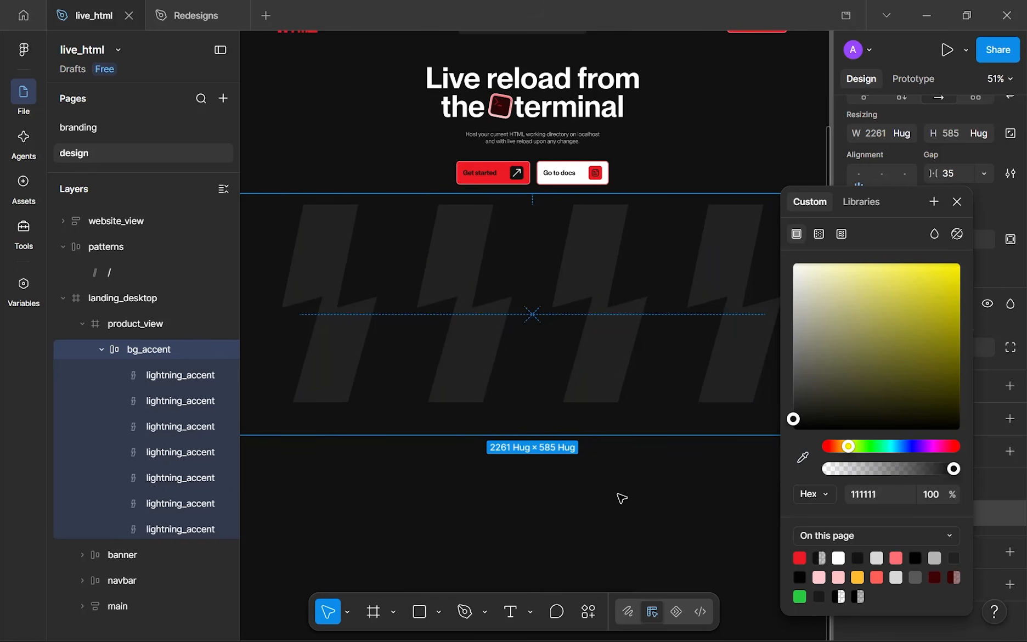
{"action": "left_click", "coordinate": [620, 498]}
{"action": "scroll", "coordinate": [620, 498], "scroll_direction": "down", "scroll_amount": 3}
{"action": "left_click_drag", "start_coordinate": [614, 496], "coordinate": [589, 491]}
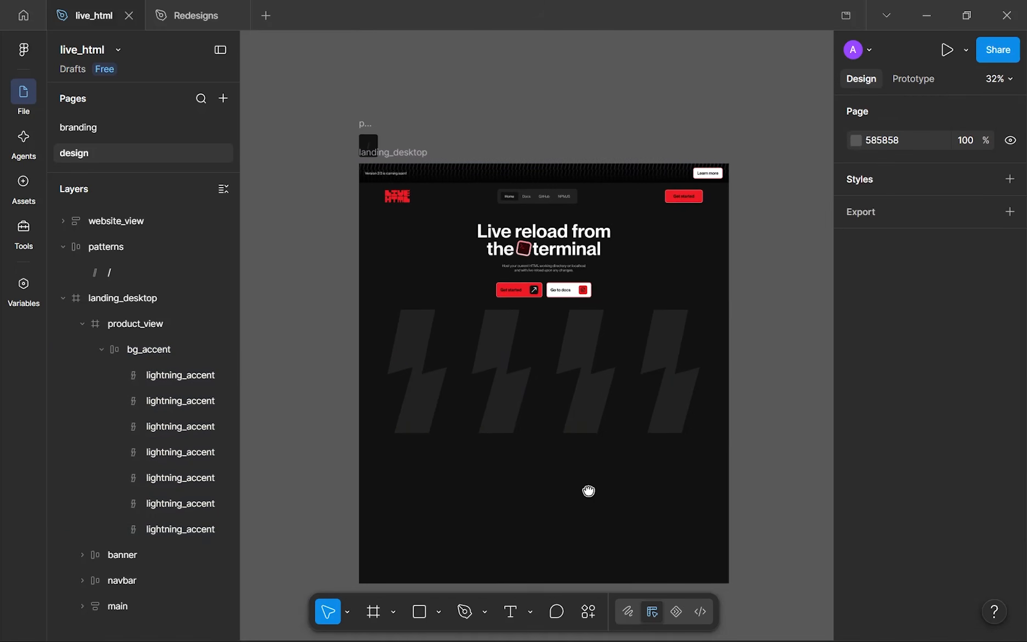
{"action": "scroll", "coordinate": [589, 491], "scroll_direction": "up", "scroll_amount": 4}
{"action": "scroll", "coordinate": [690, 330], "scroll_direction": "up", "scroll_amount": 2}
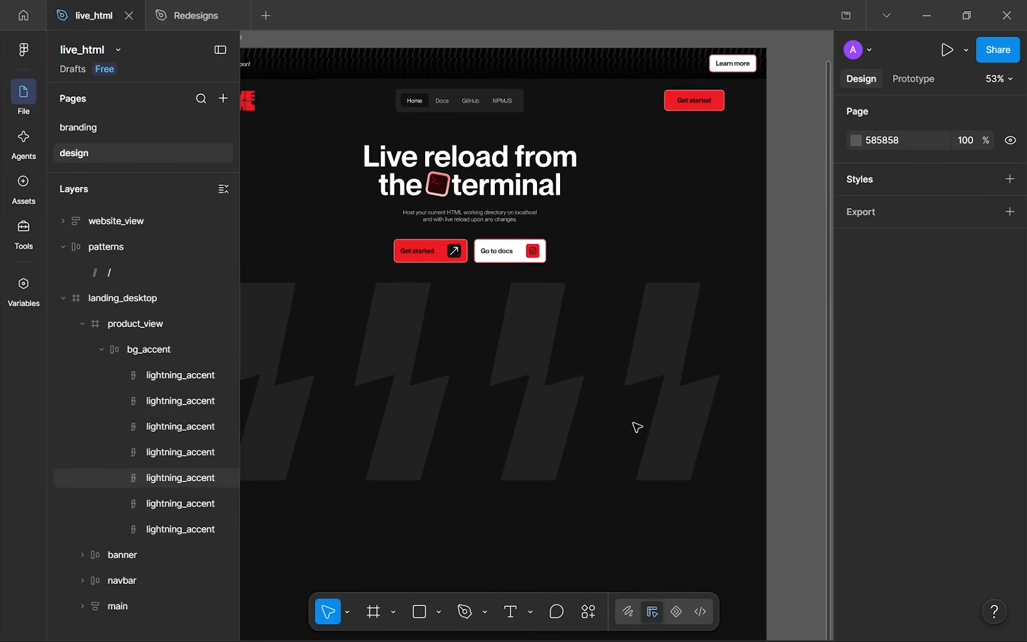
{"action": "scroll", "coordinate": [637, 426], "scroll_direction": "down", "scroll_amount": 1}
{"action": "scroll", "coordinate": [692, 355], "scroll_direction": "down", "scroll_amount": 3}
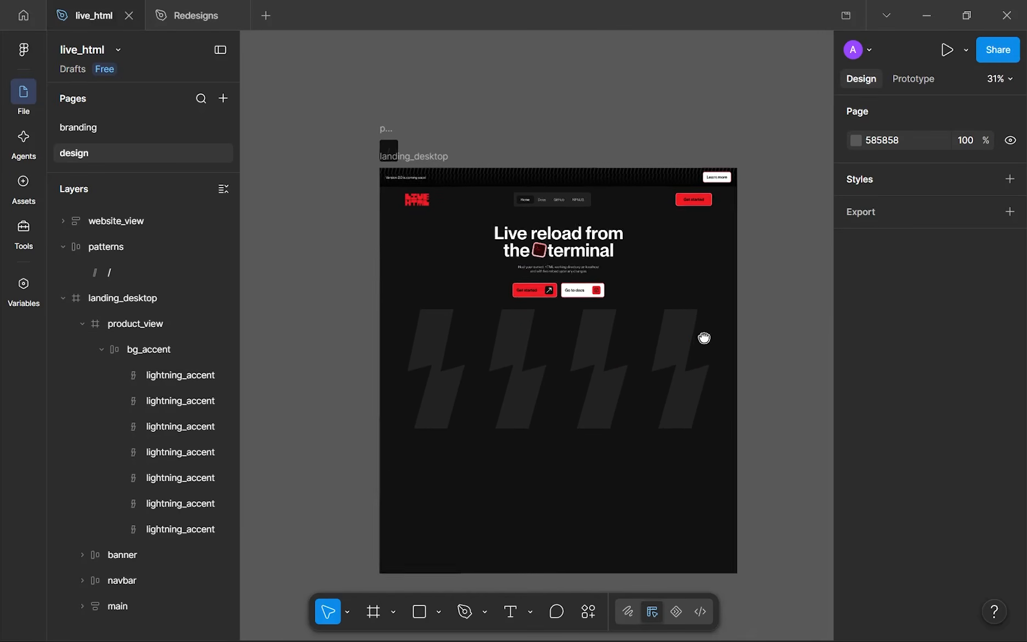
- Sample the product_view background for bg_accent's lightning shapes and darken the sampled color to 1D1D1D
{"action": "left_click", "coordinate": [711, 337]}
{"action": "key", "text": "shift+2"}
{"action": "scroll", "coordinate": [963, 557], "scroll_direction": "down", "scroll_amount": 4}
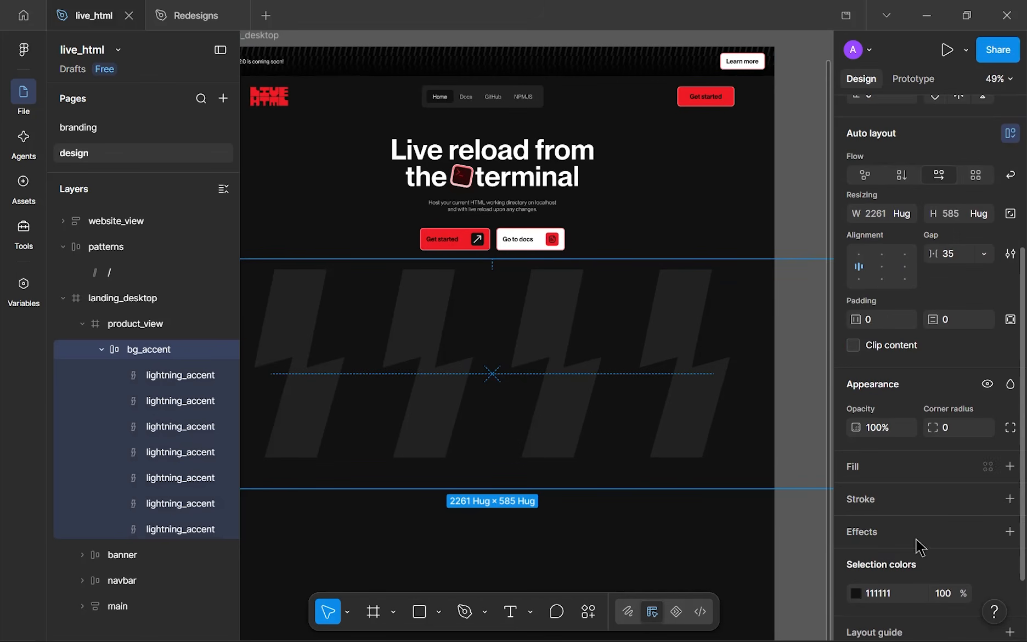
{"action": "left_click", "coordinate": [856, 594]}
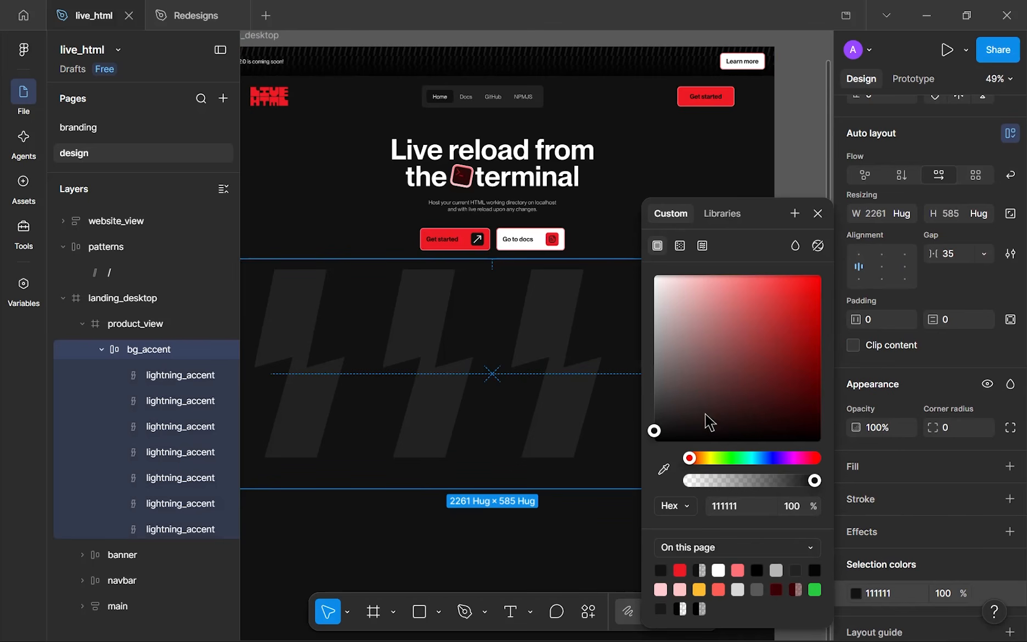
{"action": "left_click", "coordinate": [662, 471]}
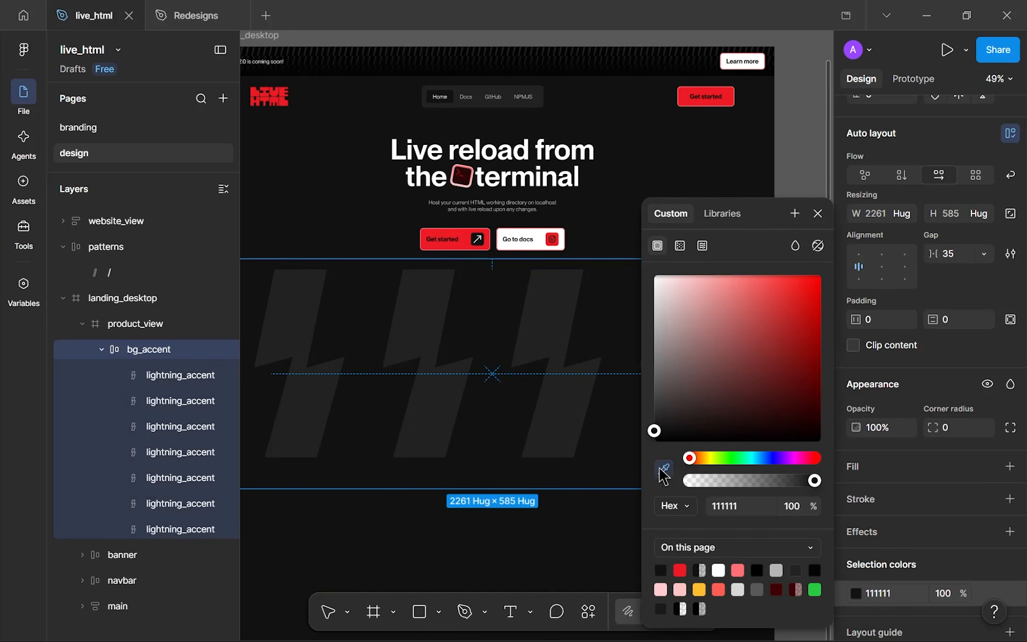
{"action": "left_click", "coordinate": [556, 320]}
{"action": "left_click", "coordinate": [742, 500]}
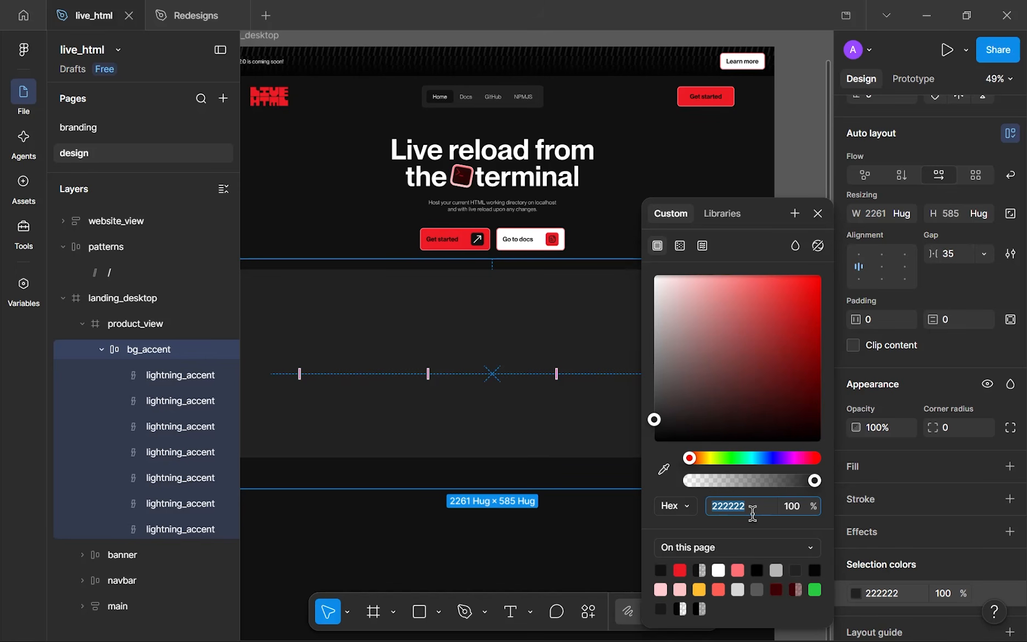
{"action": "type", "text": "1d"}
{"action": "key", "text": "Return"}
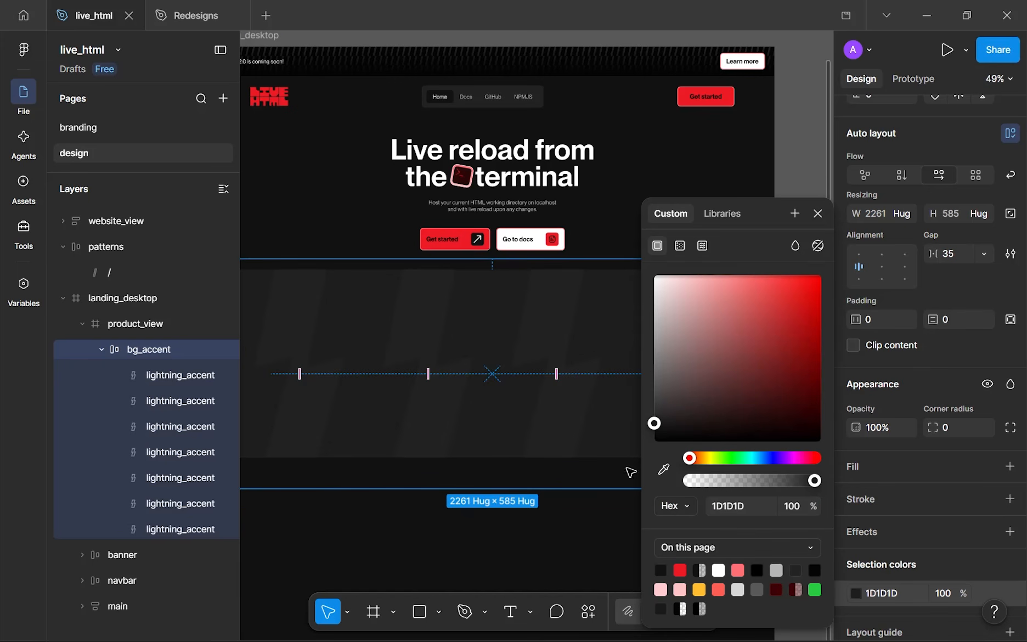
- Set the lightning shapes' color to 191919 and check the contrast at full-page scale
{"action": "scroll", "coordinate": [500, 459], "scroll_direction": "down", "scroll_amount": 5}
{"action": "scroll", "coordinate": [535, 466], "scroll_direction": "up", "scroll_amount": 3}
{"action": "scroll", "coordinate": [528, 326], "scroll_direction": "up", "scroll_amount": 3}
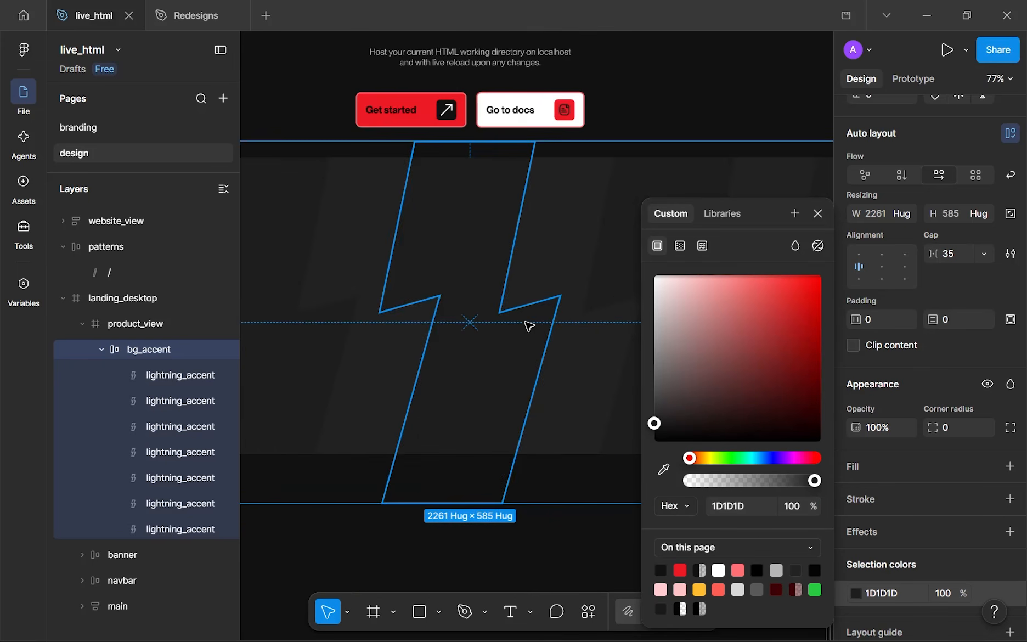
{"action": "scroll", "coordinate": [486, 294], "scroll_direction": "up", "scroll_amount": 2}
{"action": "left_click", "coordinate": [736, 506]}
{"action": "type", "text": "191919"}
{"action": "key", "text": "Return"}
{"action": "scroll", "coordinate": [429, 236], "scroll_direction": "down", "scroll_amount": 5}
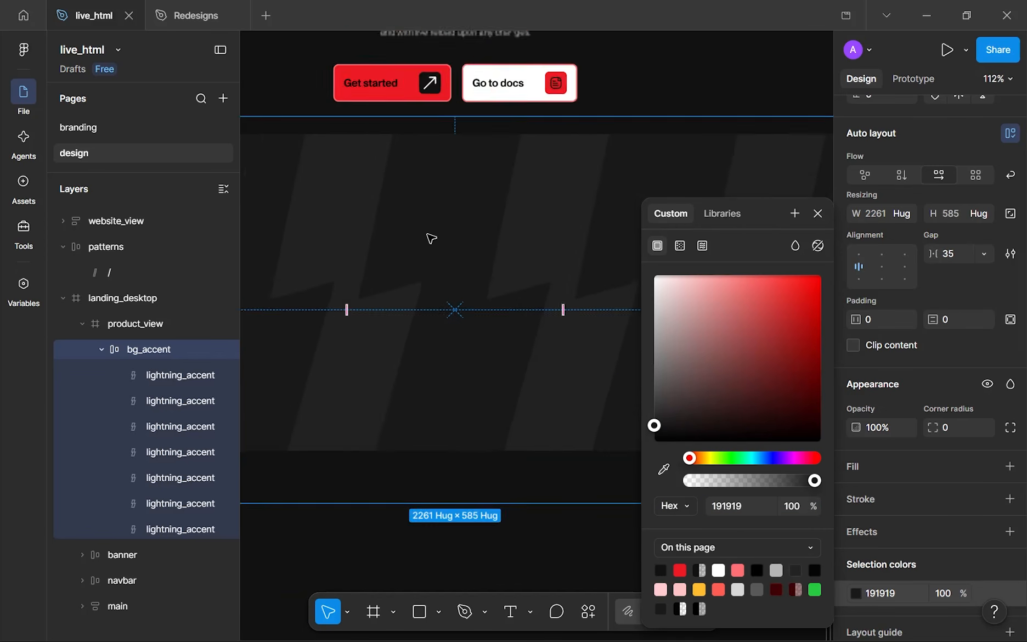
{"action": "left_click", "coordinate": [467, 450]}
{"action": "scroll", "coordinate": [468, 449], "scroll_direction": "up", "scroll_amount": 5}
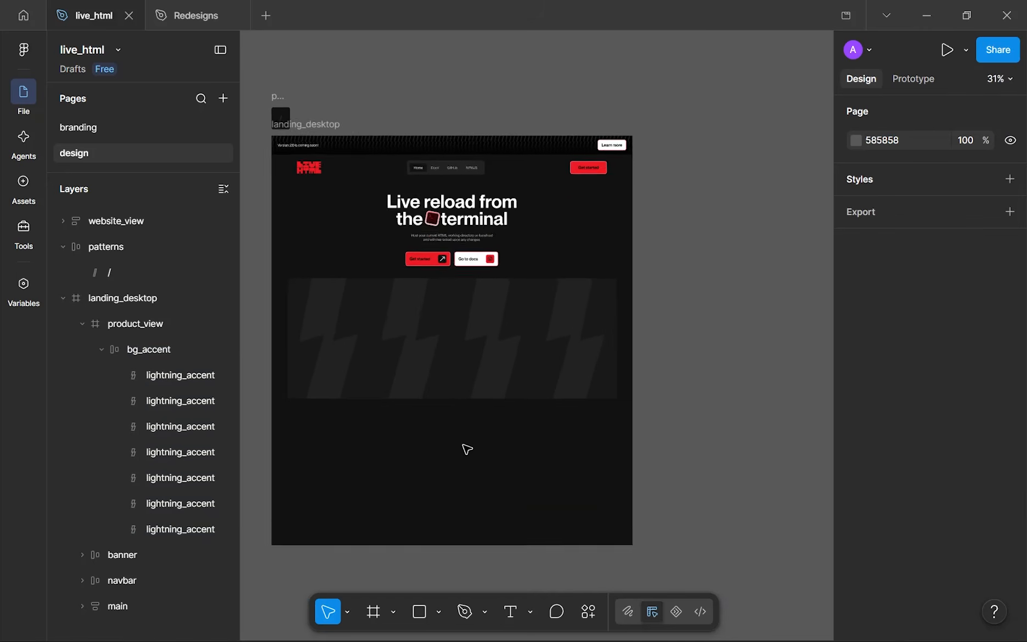
{"action": "scroll", "coordinate": [516, 429], "scroll_direction": "up", "scroll_amount": 2}
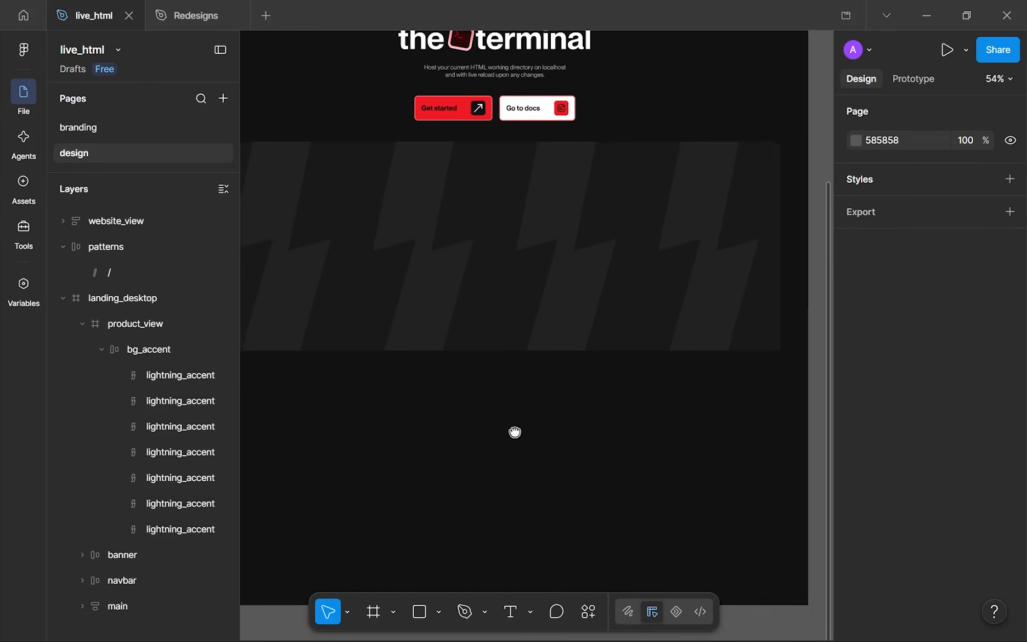
- Set the product_view frame's fill to 171717
{"action": "left_click", "coordinate": [580, 245]}
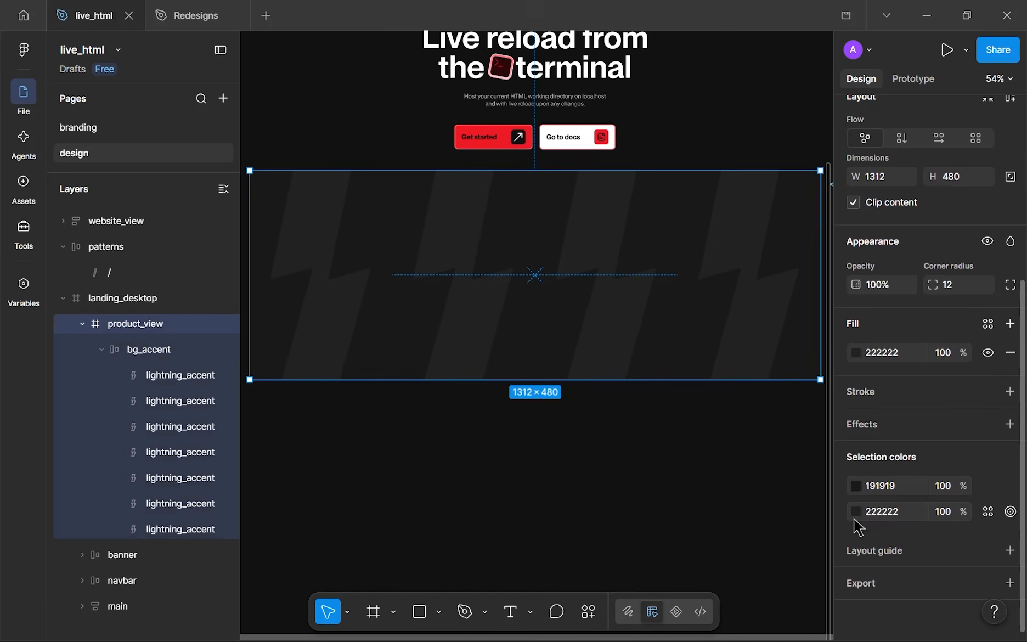
{"action": "left_click", "coordinate": [882, 513]}
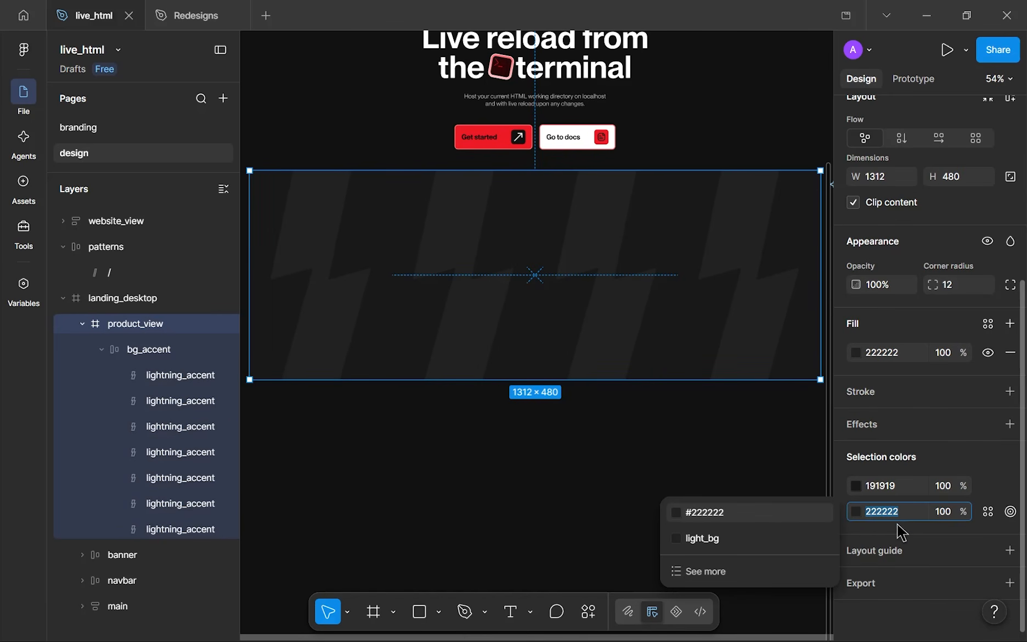
{"action": "type", "text": "1"}
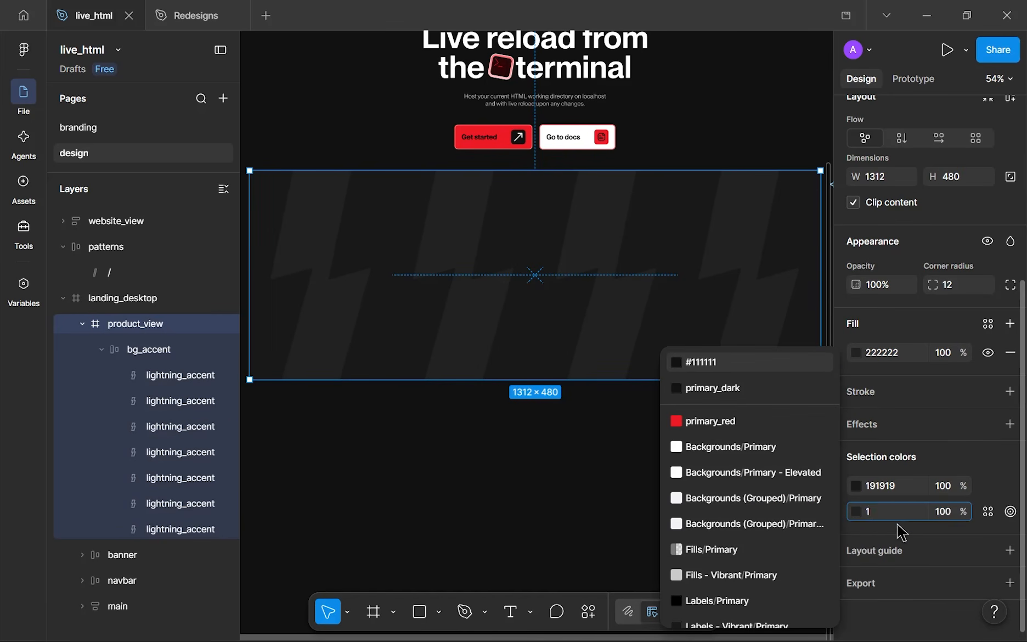
{"action": "type", "text": "7"}
{"action": "key", "text": "Return"}
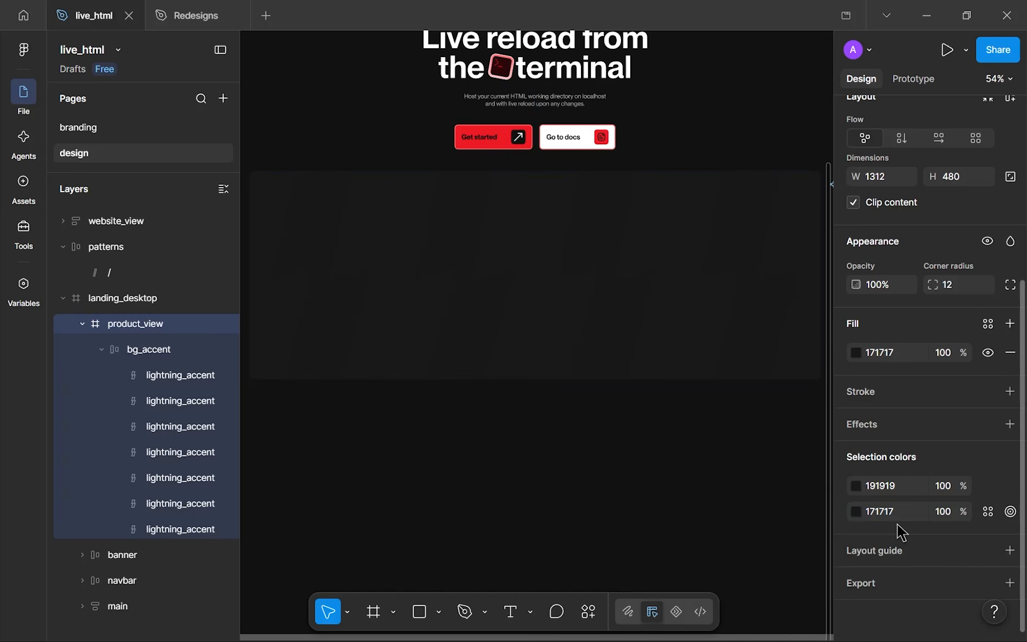
- Lighten the product_view frame's fill to 1C1C1C
{"action": "left_click", "coordinate": [895, 512]}
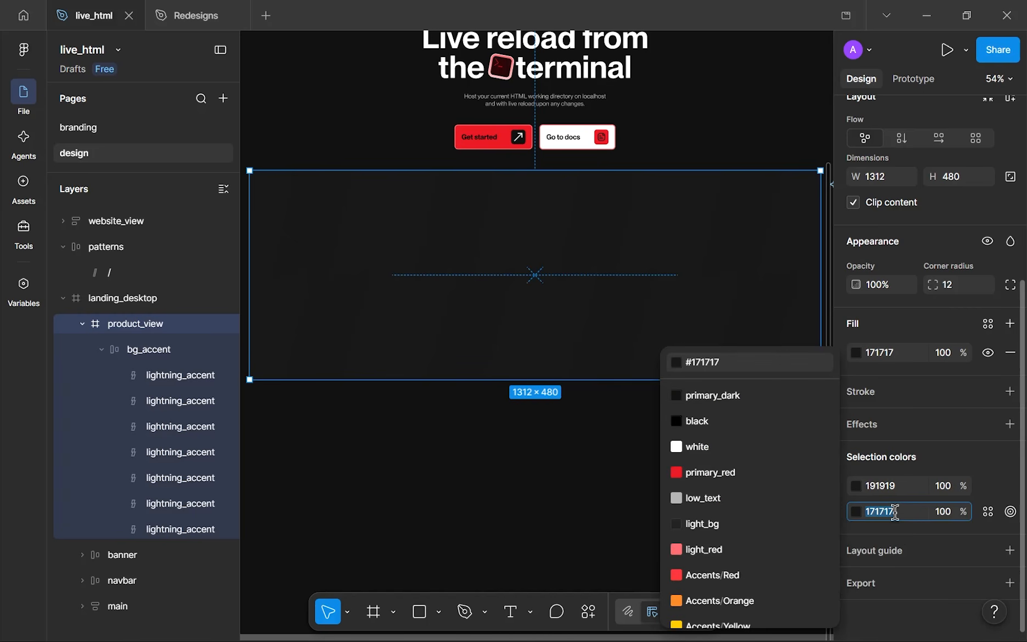
{"action": "type", "text": "1c"}
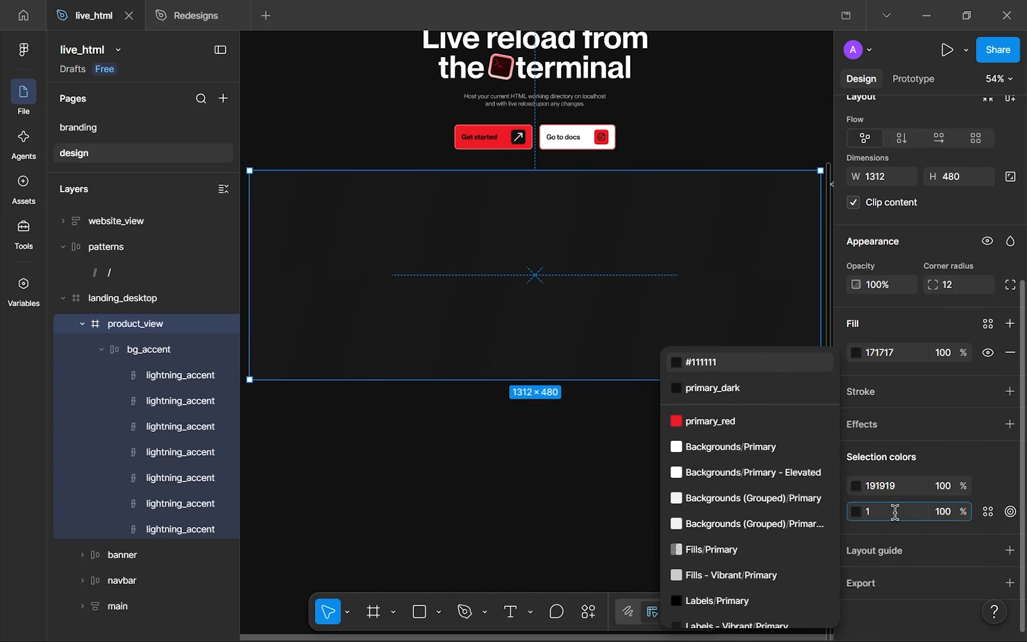
{"action": "key", "text": "Return"}
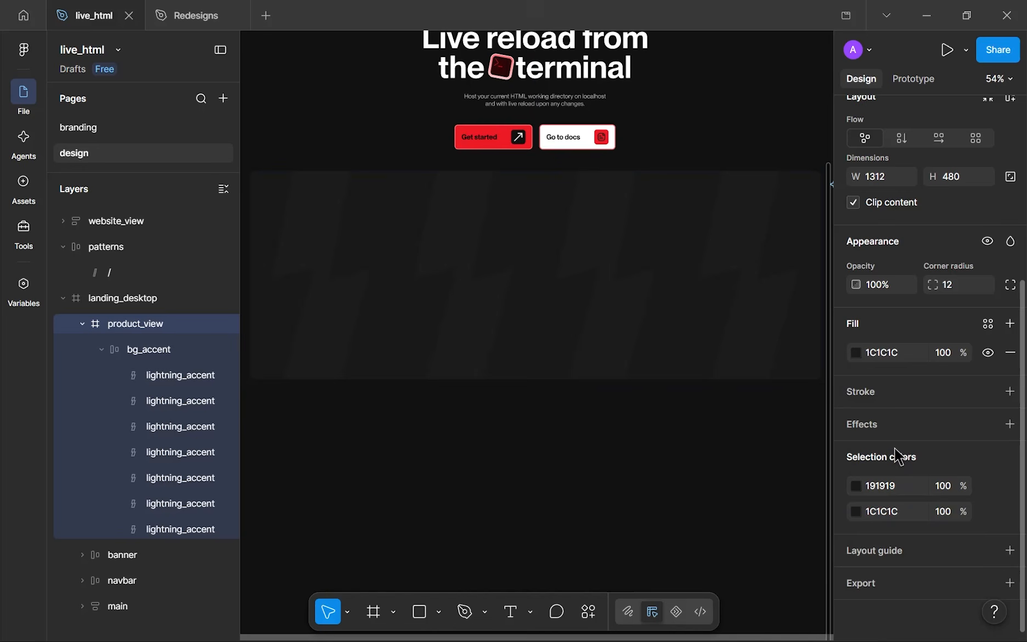
- Set the color of the lightning shapes inside product_view to 232323
{"action": "left_click", "coordinate": [856, 485]}
{"action": "left_click", "coordinate": [740, 505]}
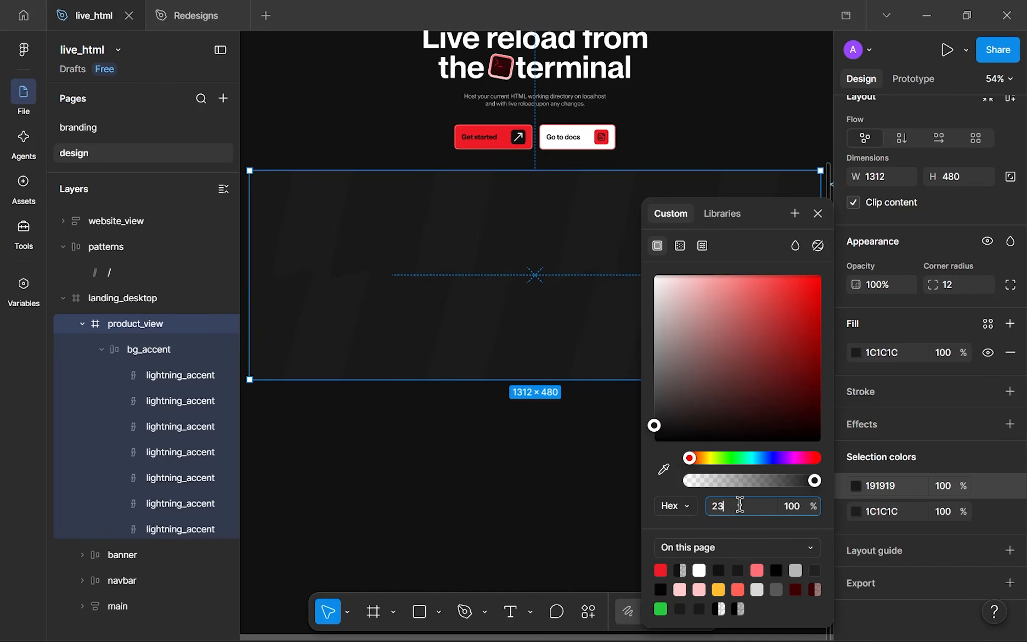
{"action": "type", "text": "2323"}
{"action": "key", "text": "Return"}
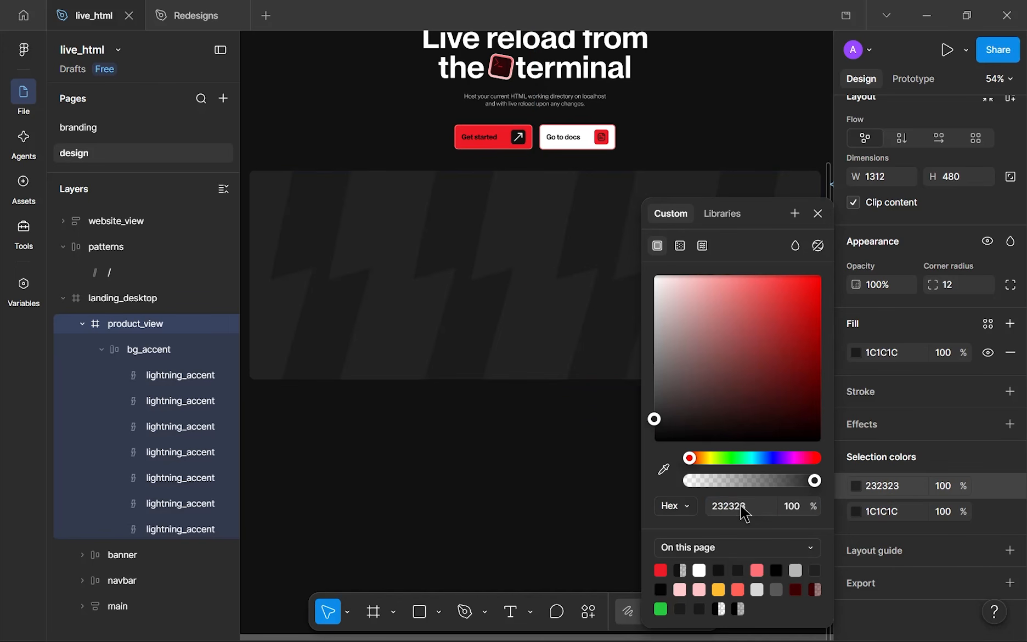
- Set the product_view frame's fill to 1E1E1E and check it against the whole landing page
{"action": "left_click", "coordinate": [871, 511]}
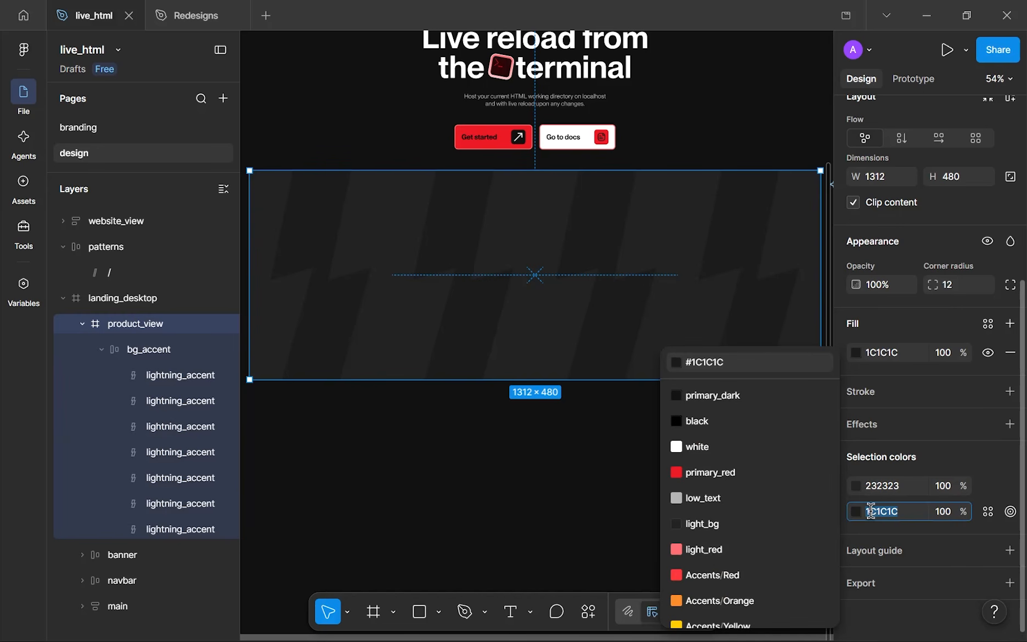
{"action": "scroll", "coordinate": [549, 463], "scroll_direction": "down", "scroll_amount": 3}
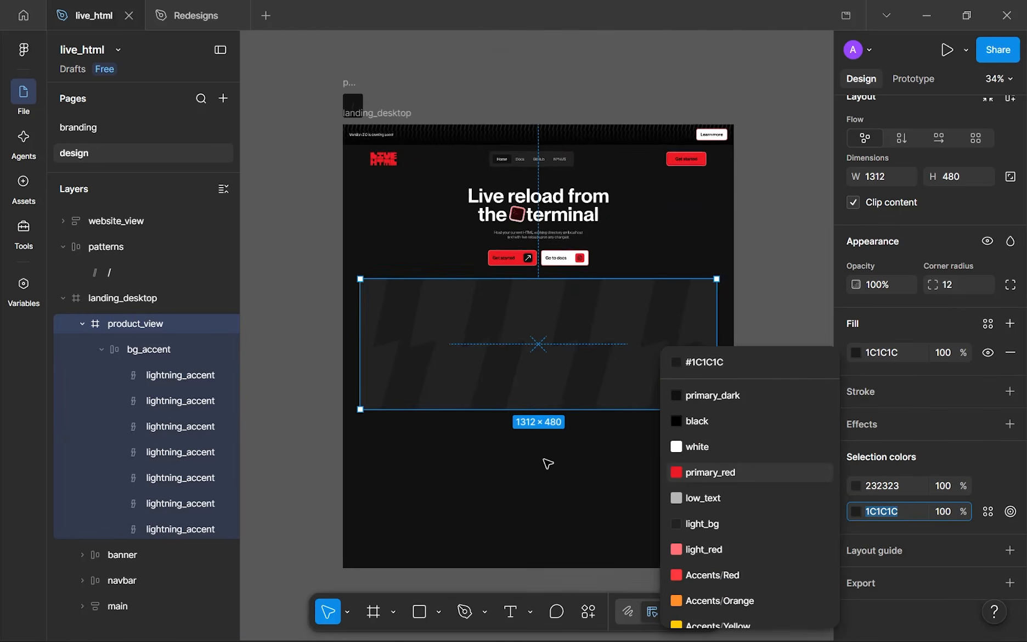
{"action": "scroll", "coordinate": [549, 463], "scroll_direction": "up", "scroll_amount": 2}
{"action": "type", "text": "1e"}
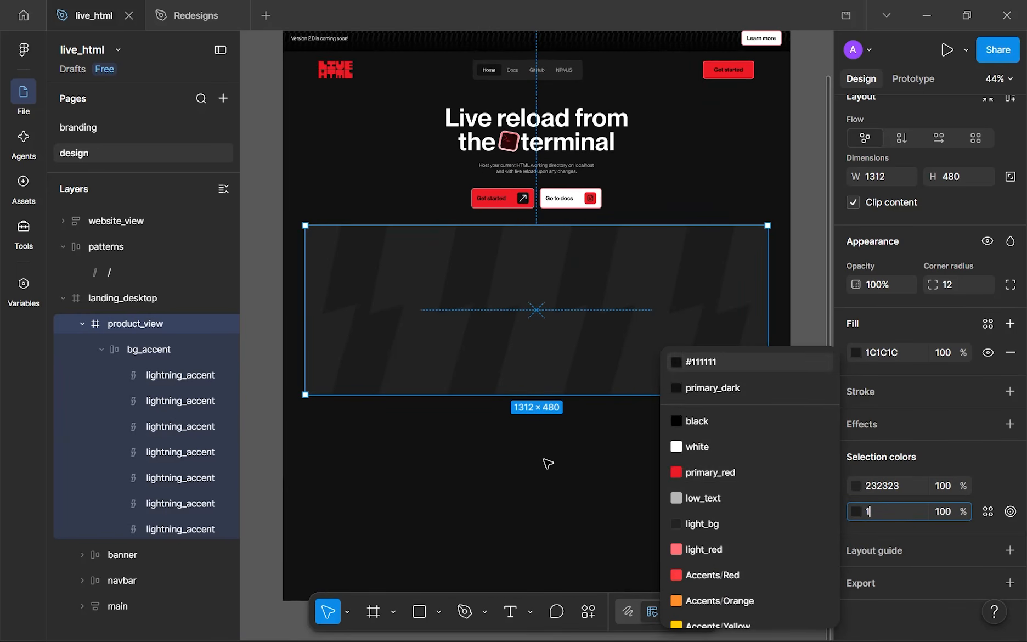
{"action": "left_click", "coordinate": [443, 478]}
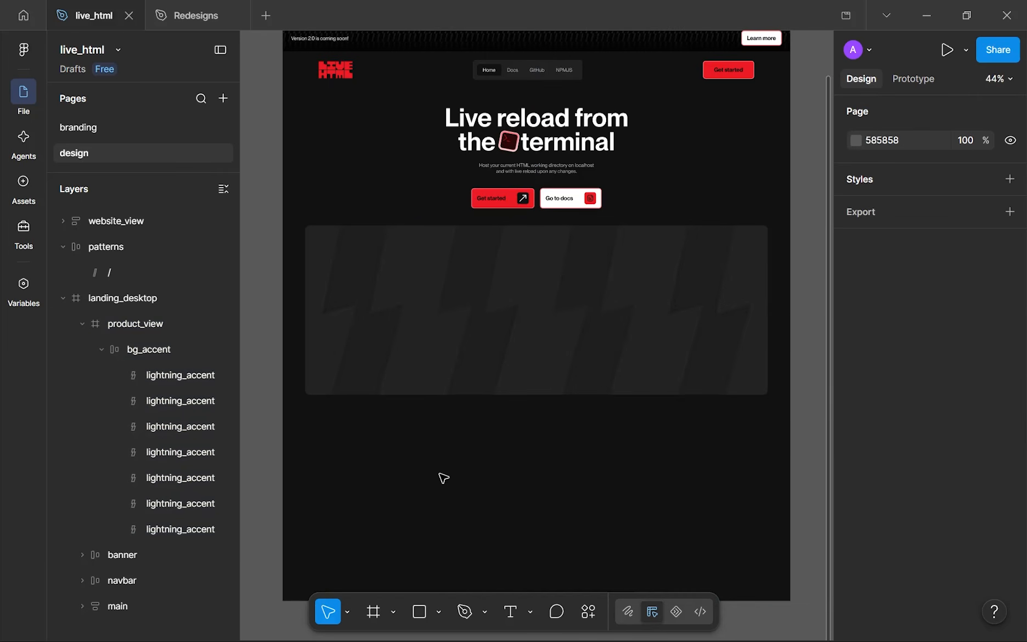
{"action": "scroll", "coordinate": [443, 478], "scroll_direction": "down", "scroll_amount": 2}
{"action": "scroll", "coordinate": [444, 478], "scroll_direction": "up", "scroll_amount": 1}
- Reselect product_view and set its background fill to 191919, leaving the lightning shapes' color alone
{"action": "key", "text": "ctrl+z"}
{"action": "scroll", "coordinate": [844, 542], "scroll_direction": "down", "scroll_amount": 3}
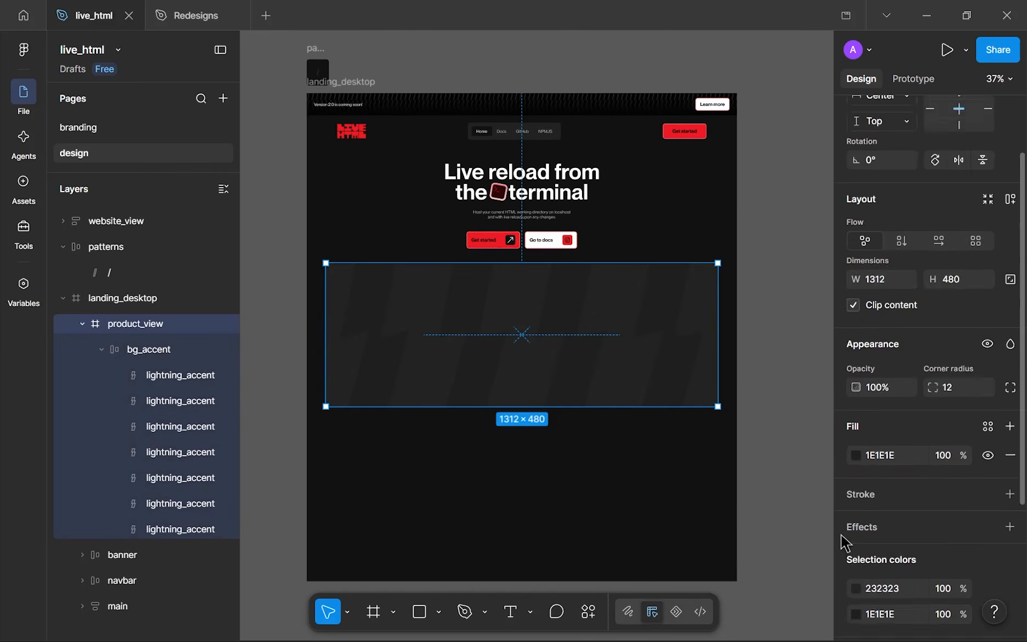
{"action": "left_click", "coordinate": [897, 516]}
{"action": "type", "text": "191919"}
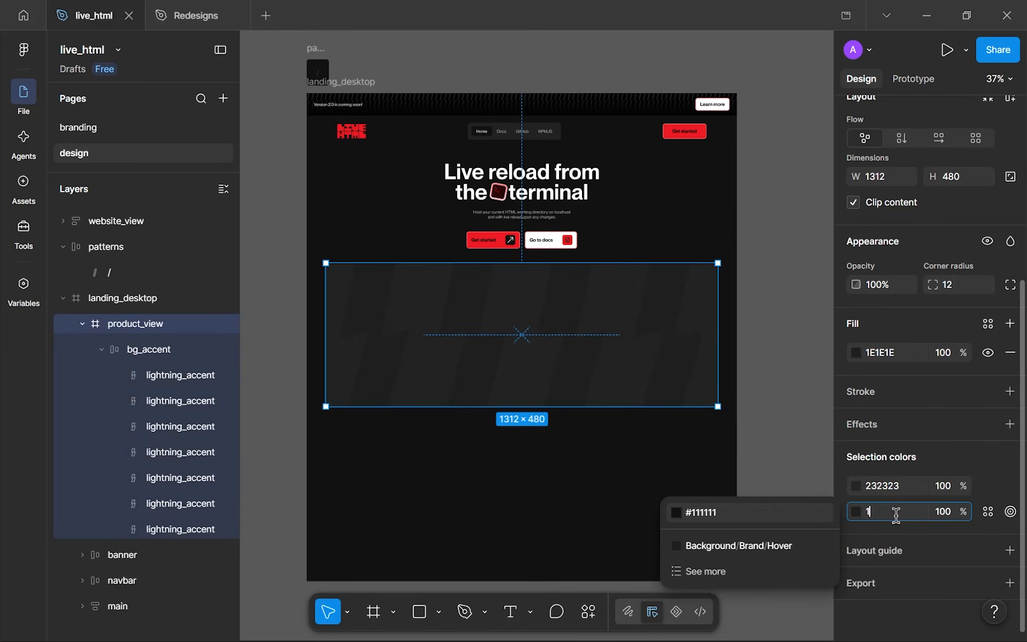
{"action": "key", "text": "Return"}
{"action": "left_click", "coordinate": [699, 486]}
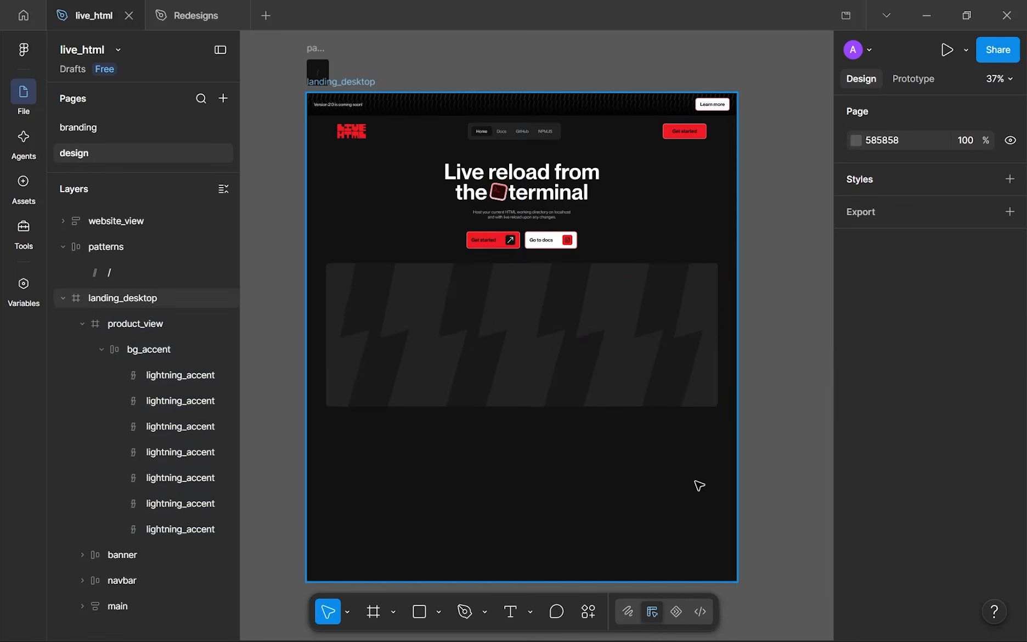
- Examine the product_view frame's lightning pattern up close and against the whole landing page
{"action": "scroll", "coordinate": [700, 484], "scroll_direction": "down", "scroll_amount": 3}
{"action": "scroll", "coordinate": [700, 484], "scroll_direction": "up", "scroll_amount": 5}
{"action": "left_click_drag", "start_coordinate": [754, 516], "coordinate": [778, 529]}
{"action": "scroll", "coordinate": [778, 529], "scroll_direction": "down", "scroll_amount": 2}
{"action": "scroll", "coordinate": [637, 364], "scroll_direction": "down", "scroll_amount": 2}
{"action": "left_click_drag", "start_coordinate": [637, 363], "coordinate": [613, 418]}
{"action": "scroll", "coordinate": [690, 410], "scroll_direction": "up", "scroll_amount": 2}
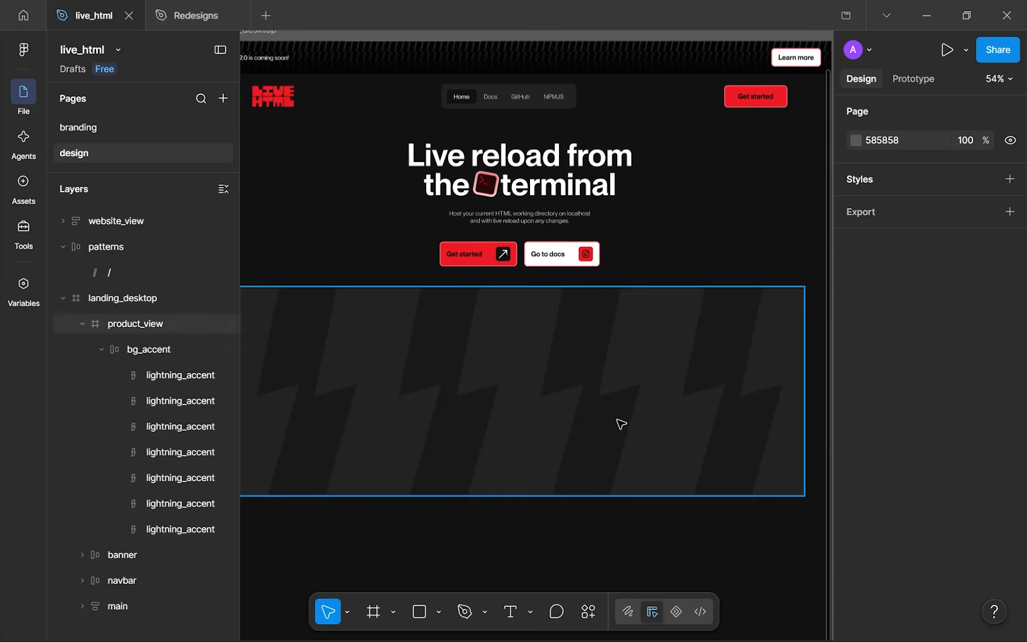
{"action": "scroll", "coordinate": [619, 422], "scroll_direction": "down", "scroll_amount": 1}
{"action": "scroll", "coordinate": [636, 446], "scroll_direction": "up", "scroll_amount": 2}
{"action": "scroll", "coordinate": [666, 355], "scroll_direction": "up", "scroll_amount": 1}
{"action": "scroll", "coordinate": [649, 378], "scroll_direction": "down", "scroll_amount": 3}
{"action": "left_click", "coordinate": [645, 321]}
{"action": "scroll", "coordinate": [898, 384], "scroll_direction": "down", "scroll_amount": 5}
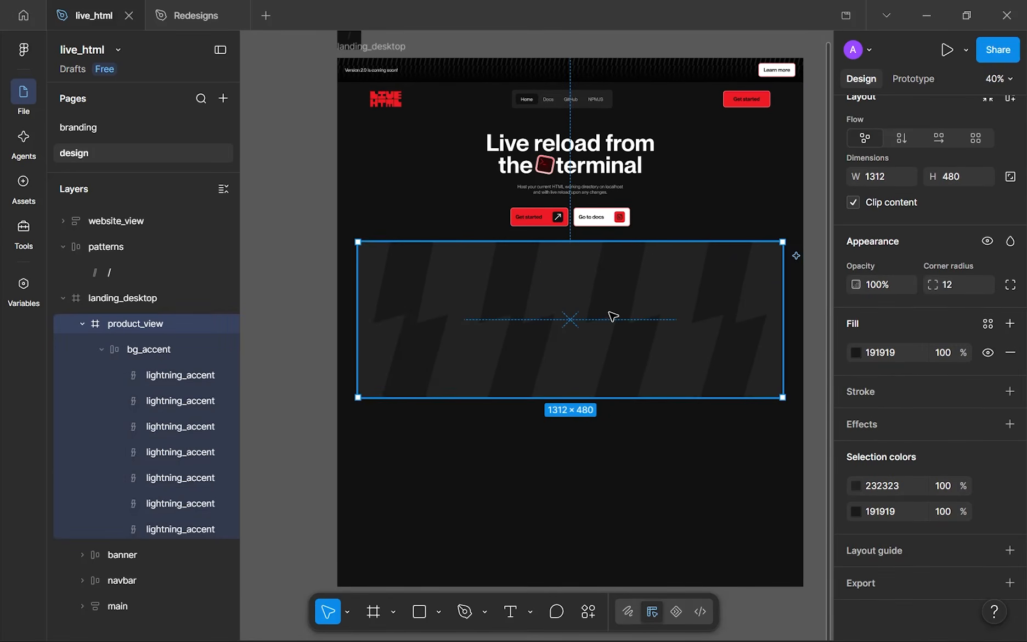
{"action": "scroll", "coordinate": [610, 317], "scroll_direction": "up", "scroll_amount": 3}
{"action": "left_click", "coordinate": [309, 325]}
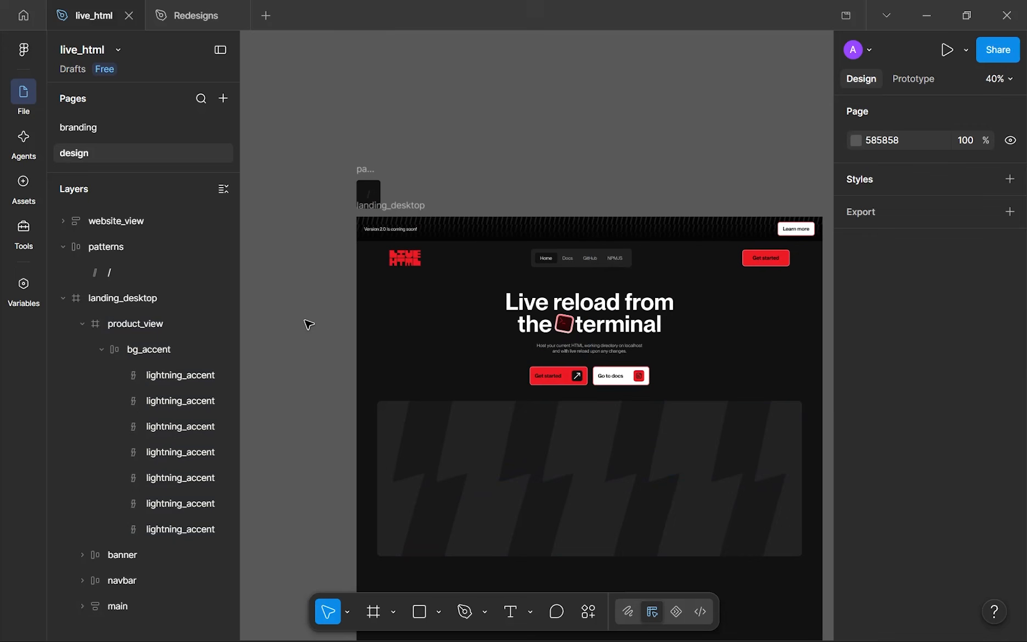
- Collapse the bg_accent and product_view groups in the layer list
{"action": "left_click", "coordinate": [102, 350]}
{"action": "left_click", "coordinate": [83, 324]}
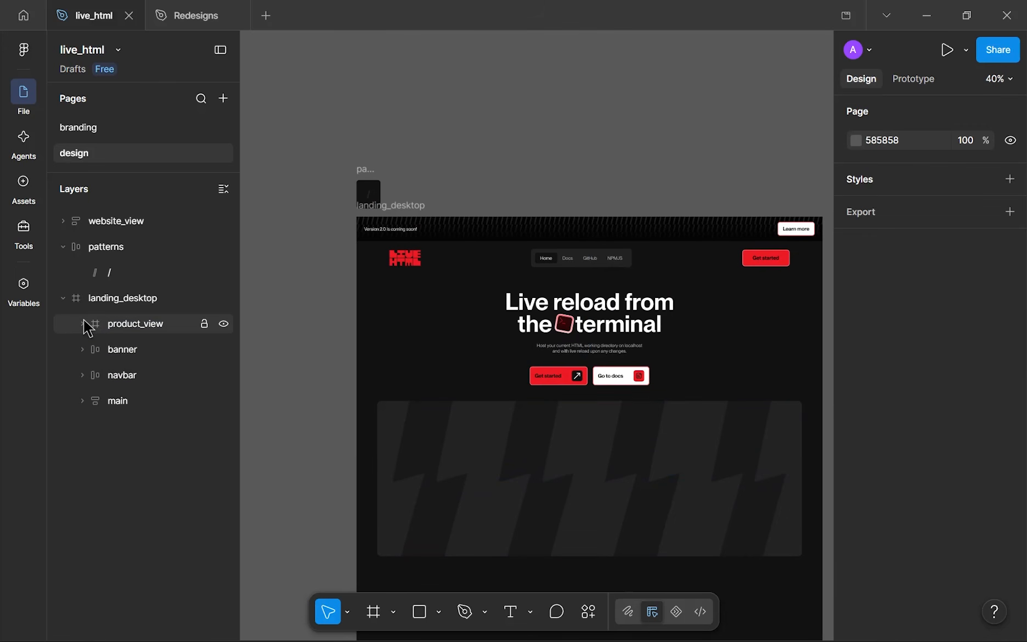
{"action": "scroll", "coordinate": [588, 193], "scroll_direction": "down", "scroll_amount": 2}
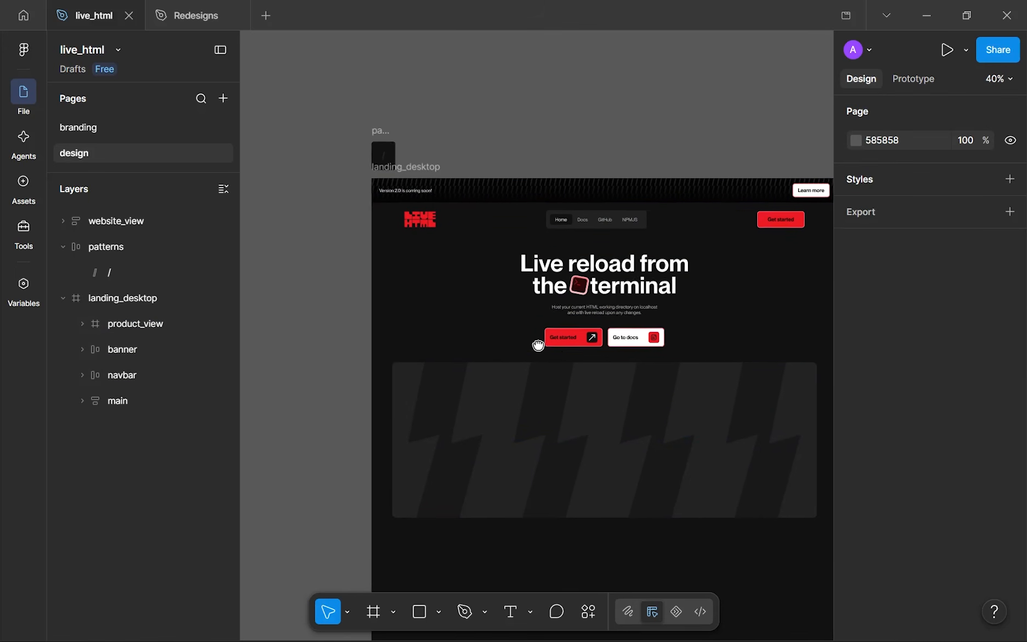
{"action": "scroll", "coordinate": [514, 312], "scroll_direction": "down", "scroll_amount": 2}
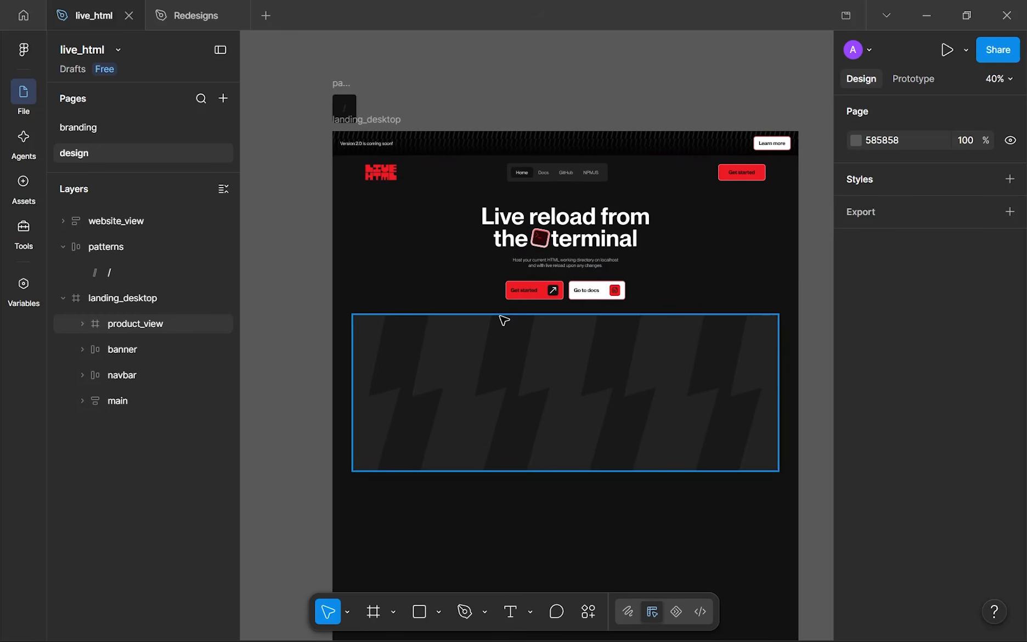
- Examine how the lightning shapes fill product_view, comparing their edges and spacing with the full page layout
{"action": "scroll", "coordinate": [555, 399], "scroll_direction": "up", "scroll_amount": 1}
{"action": "left_click_drag", "start_coordinate": [554, 516], "coordinate": [534, 434]}
{"action": "scroll", "coordinate": [555, 399], "scroll_direction": "down", "scroll_amount": 2}
{"action": "scroll", "coordinate": [555, 399], "scroll_direction": "up", "scroll_amount": 1}
{"action": "scroll", "coordinate": [590, 418], "scroll_direction": "down", "scroll_amount": 2}
{"action": "scroll", "coordinate": [589, 418], "scroll_direction": "up", "scroll_amount": 5}
{"action": "scroll", "coordinate": [535, 434], "scroll_direction": "up", "scroll_amount": 1}
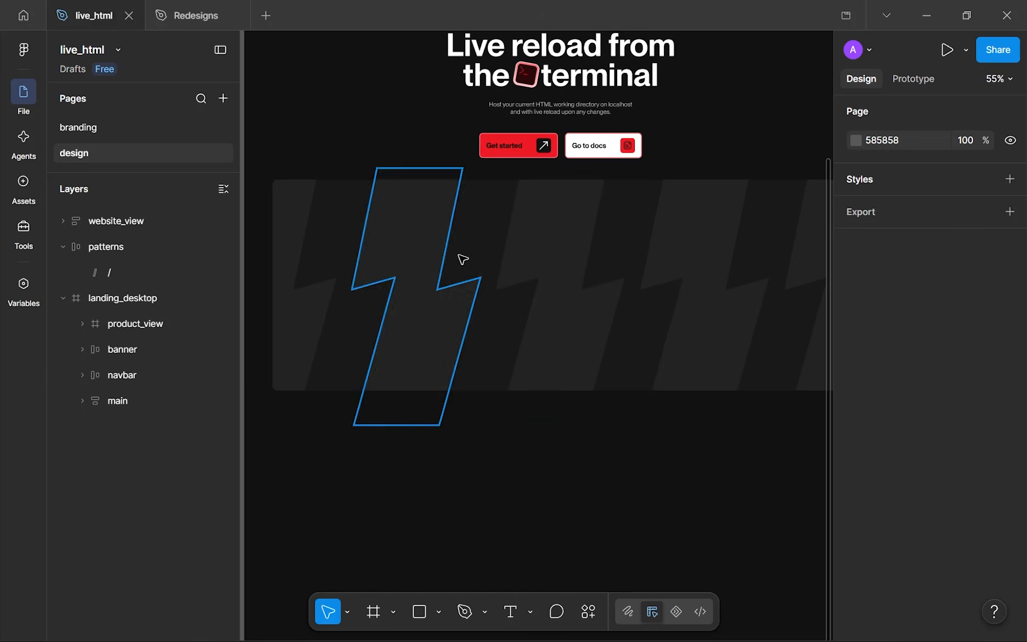
{"action": "scroll", "coordinate": [546, 425], "scroll_direction": "down", "scroll_amount": 5}
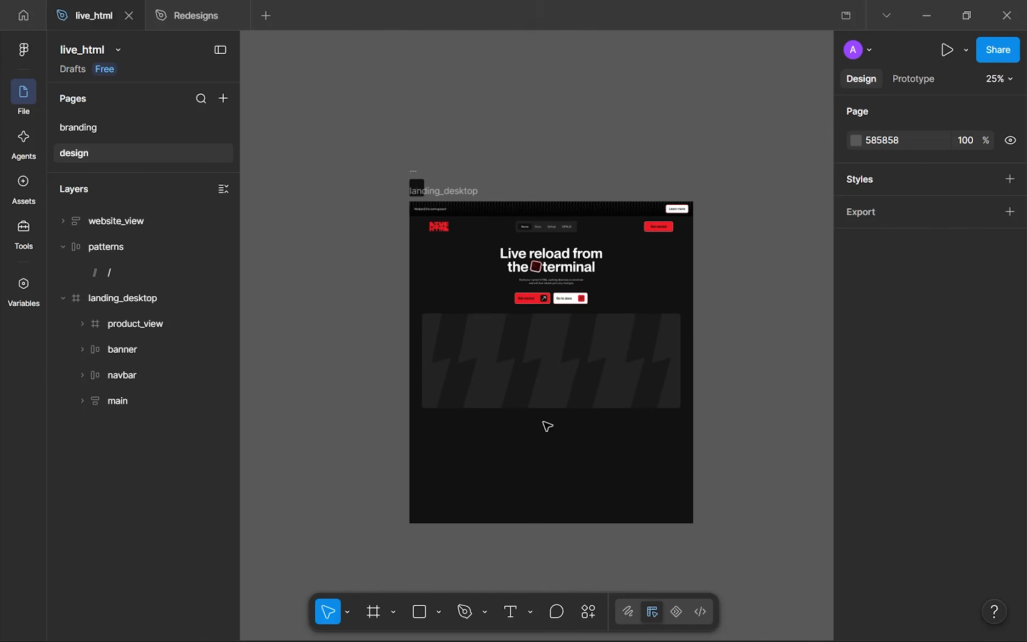
{"action": "left_click_drag", "start_coordinate": [637, 431], "coordinate": [630, 424]}
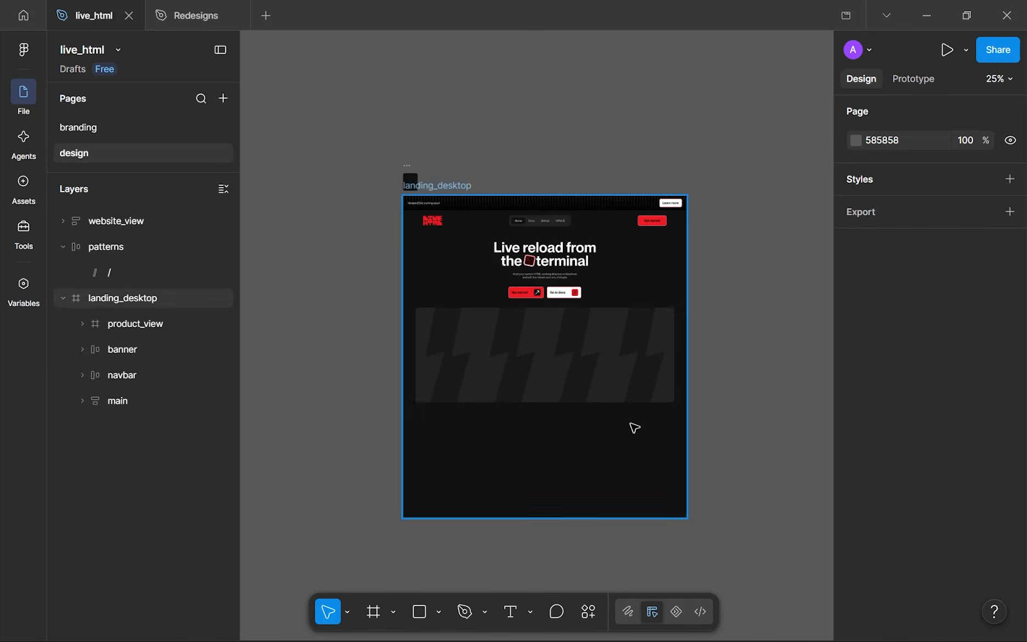
{"action": "scroll", "coordinate": [631, 425], "scroll_direction": "up", "scroll_amount": 3}
{"action": "scroll", "coordinate": [547, 369], "scroll_direction": "up", "scroll_amount": 6}
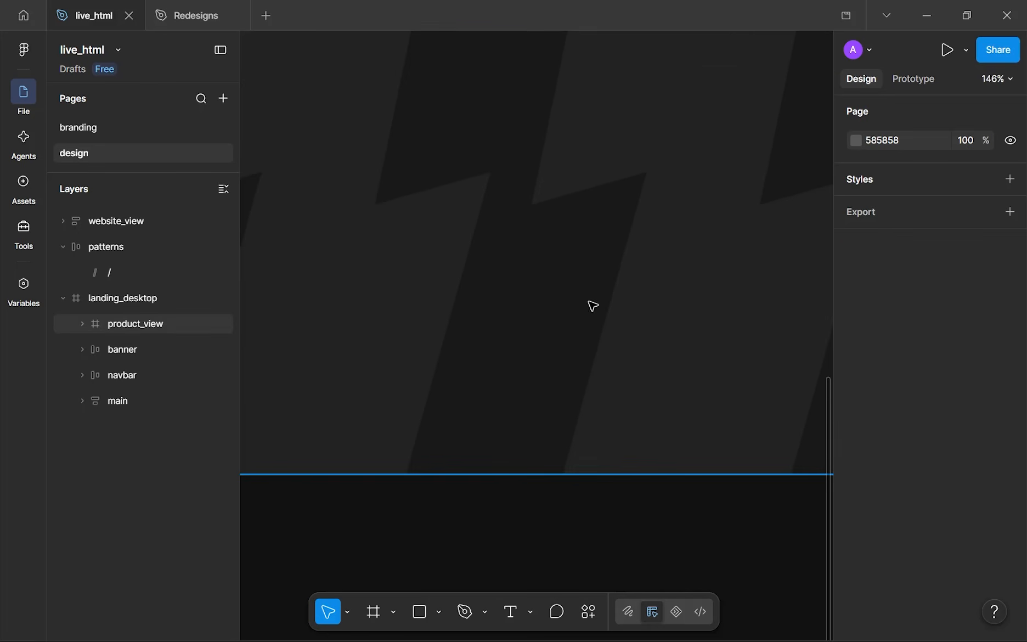
{"action": "scroll", "coordinate": [586, 351], "scroll_direction": "down", "scroll_amount": 3}
{"action": "scroll", "coordinate": [585, 351], "scroll_direction": "down", "scroll_amount": 2}
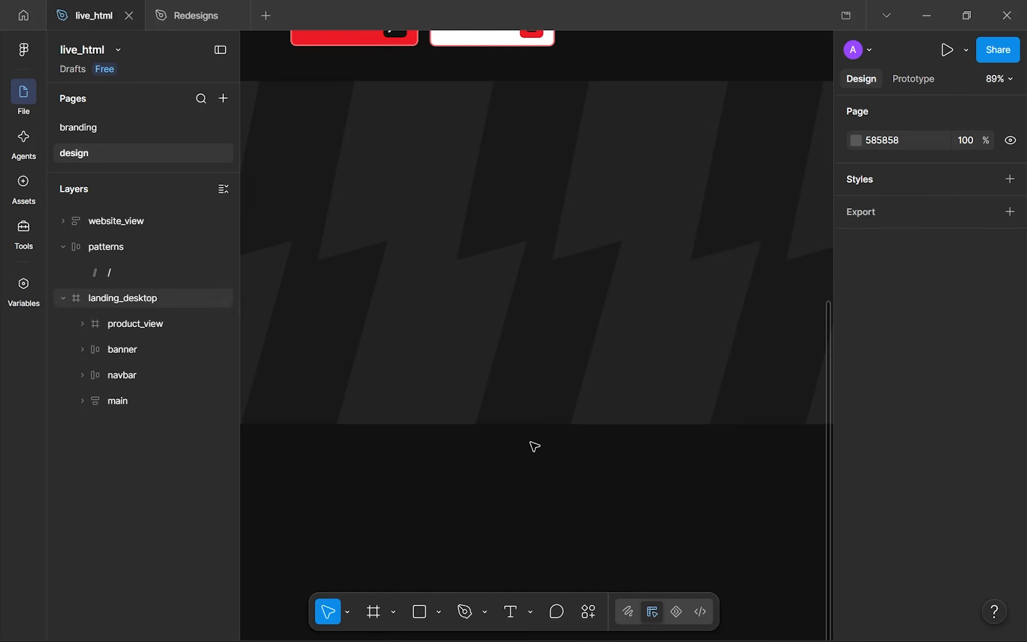
{"action": "scroll", "coordinate": [533, 445], "scroll_direction": "down", "scroll_amount": 9}
{"action": "scroll", "coordinate": [530, 443], "scroll_direction": "up", "scroll_amount": 3}
{"action": "left_click_drag", "start_coordinate": [531, 443], "coordinate": [654, 321]}
- Duplicate the middle lightning_accent inside bg_accent until the row holds nine shapes
{"action": "scroll", "coordinate": [555, 468], "scroll_direction": "down", "scroll_amount": 1}
{"action": "scroll", "coordinate": [624, 416], "scroll_direction": "up", "scroll_amount": 2}
{"action": "left_click_drag", "start_coordinate": [620, 418], "coordinate": [476, 519]}
{"action": "left_click", "coordinate": [488, 391]}
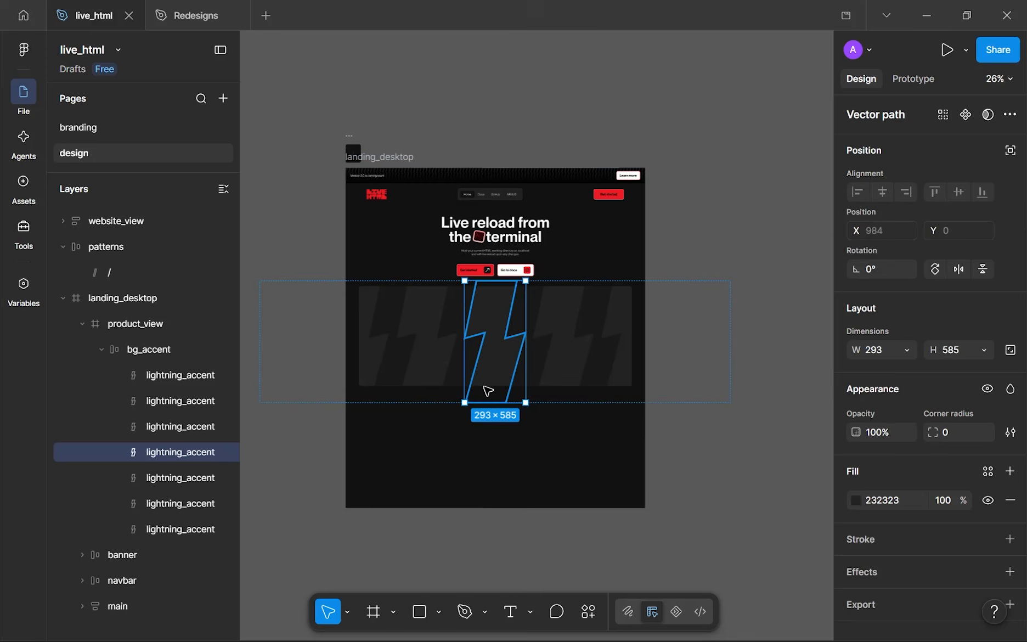
{"action": "left_click_drag", "start_coordinate": [487, 393], "coordinate": [521, 394]}
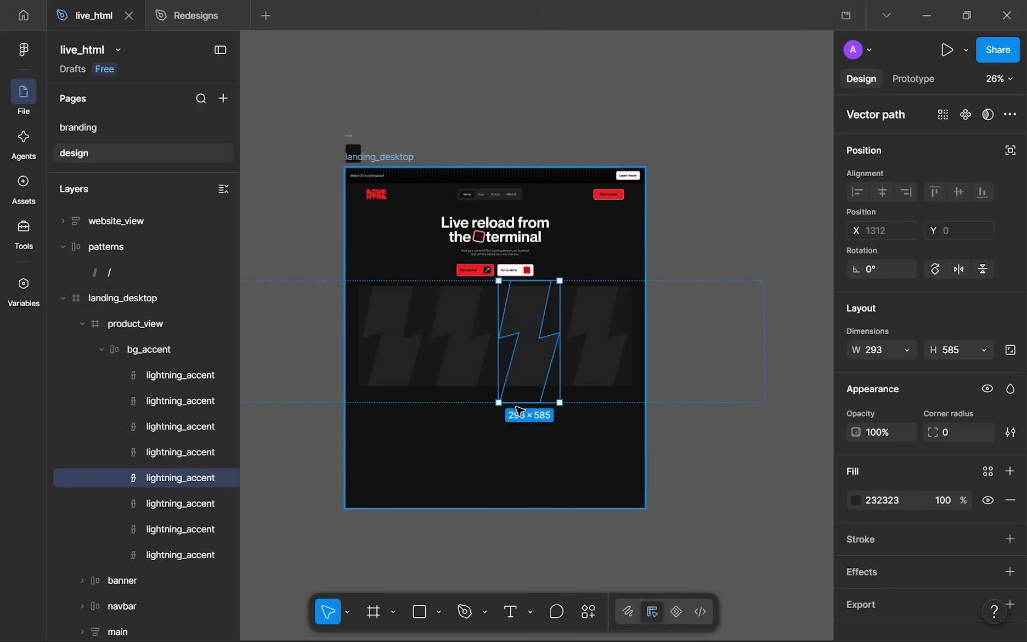
- Set the width of all nine lightning_accent shapes to 250 with their aspect ratio unlocked
{"action": "left_click", "coordinate": [157, 375]}
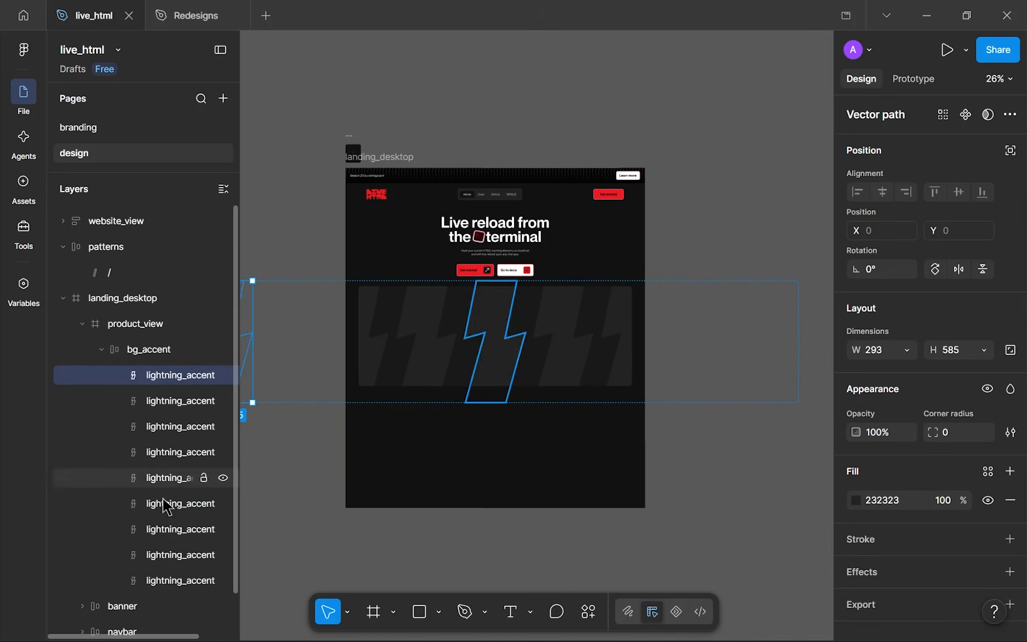
{"action": "left_click", "coordinate": [150, 586], "text": "shift"}
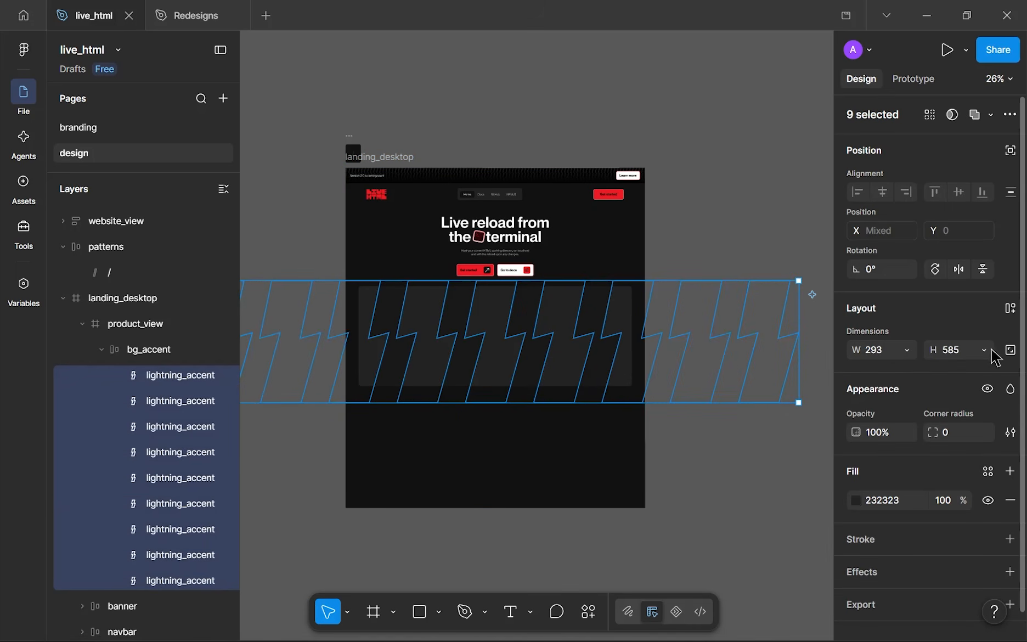
{"action": "left_click", "coordinate": [1011, 350]}
{"action": "left_click", "coordinate": [877, 350]}
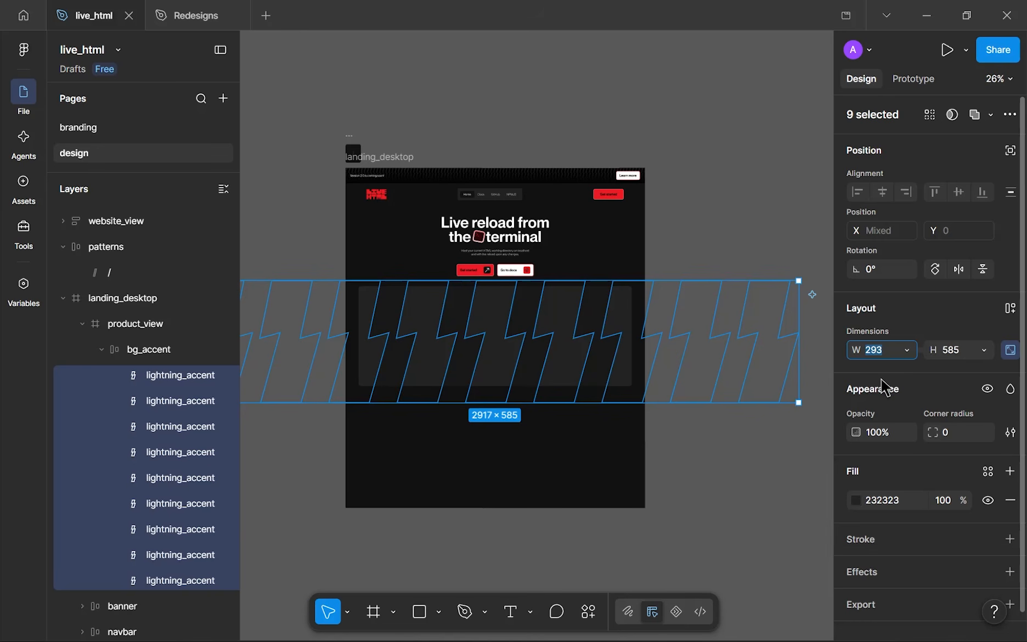
{"action": "left_click", "coordinate": [1010, 350]}
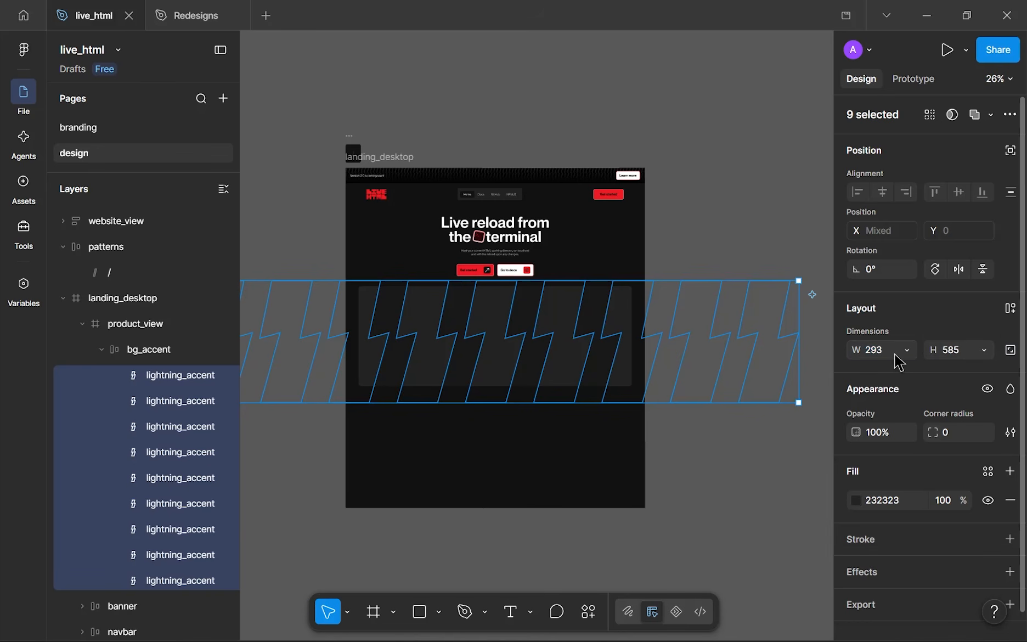
{"action": "key", "text": "Return"}
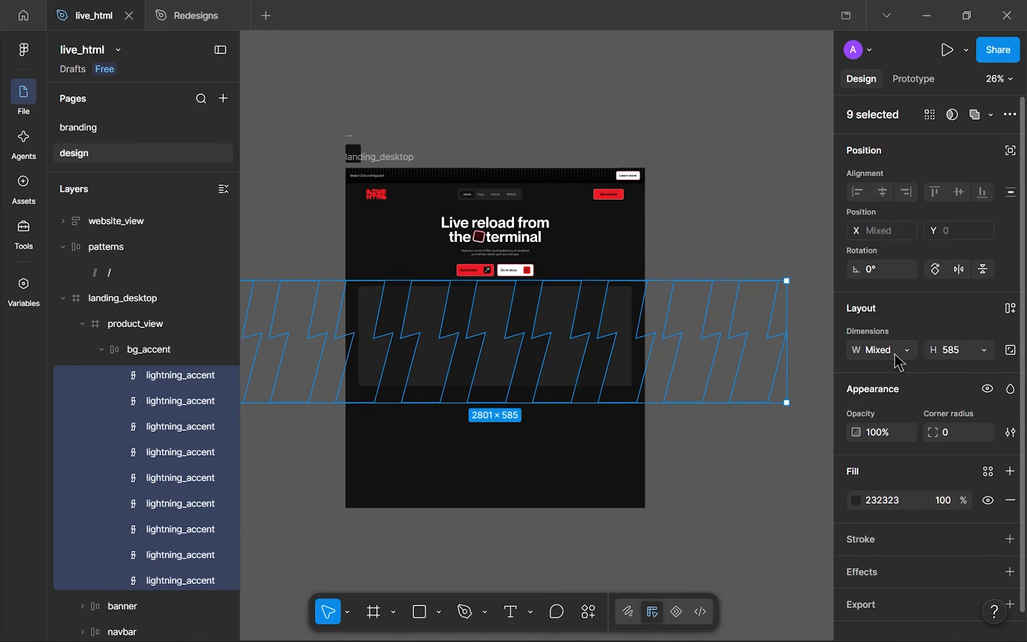
{"action": "left_click", "coordinate": [895, 355]}
{"action": "key", "text": "Return"}
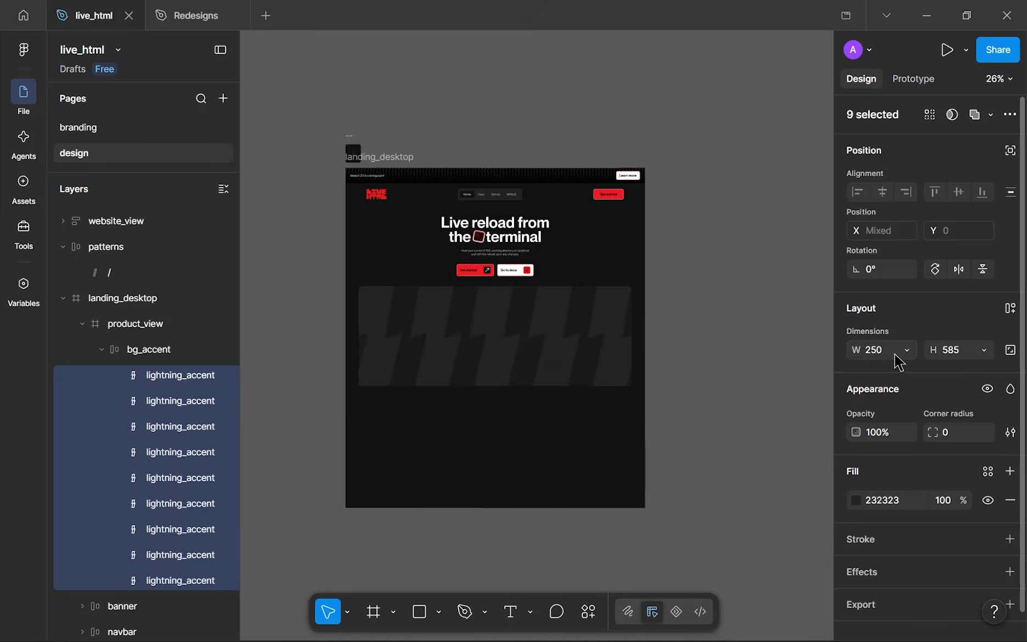
- Center the bg_accent frame horizontally inside product_view and check the narrower pattern on the page
{"action": "left_click", "coordinate": [149, 349]}
{"action": "left_click", "coordinate": [883, 191]}
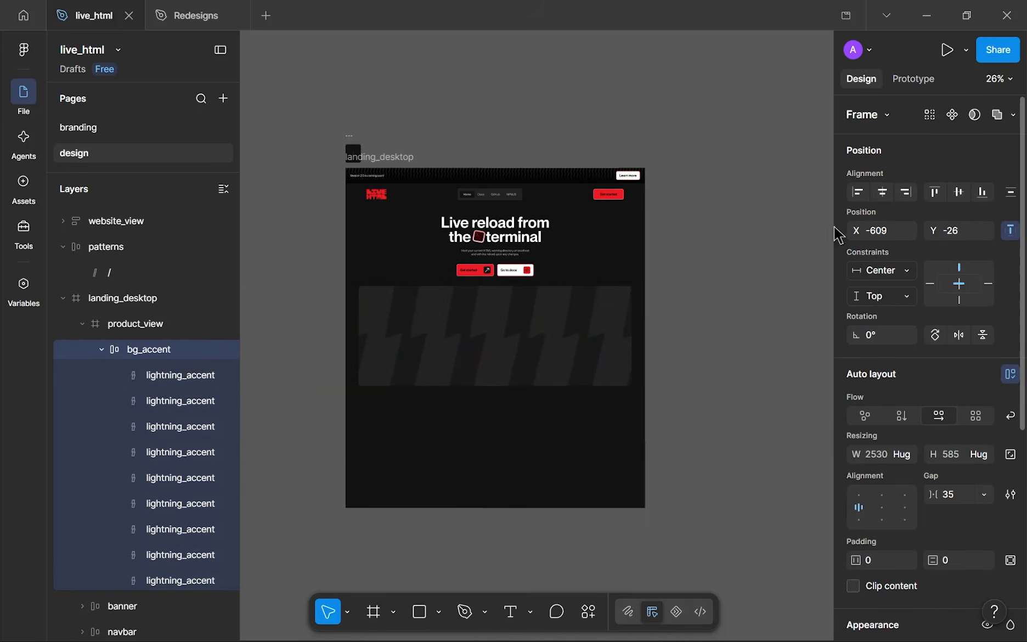
{"action": "left_click", "coordinate": [608, 457]}
{"action": "scroll", "coordinate": [607, 457], "scroll_direction": "down", "scroll_amount": 2}
{"action": "left_click_drag", "start_coordinate": [606, 456], "coordinate": [659, 439]}
{"action": "scroll", "coordinate": [658, 440], "scroll_direction": "up", "scroll_amount": 1}
{"action": "scroll", "coordinate": [541, 416], "scroll_direction": "up", "scroll_amount": 3}
{"action": "left_click_drag", "start_coordinate": [546, 415], "coordinate": [510, 424]}
{"action": "scroll", "coordinate": [514, 424], "scroll_direction": "up", "scroll_amount": 2}
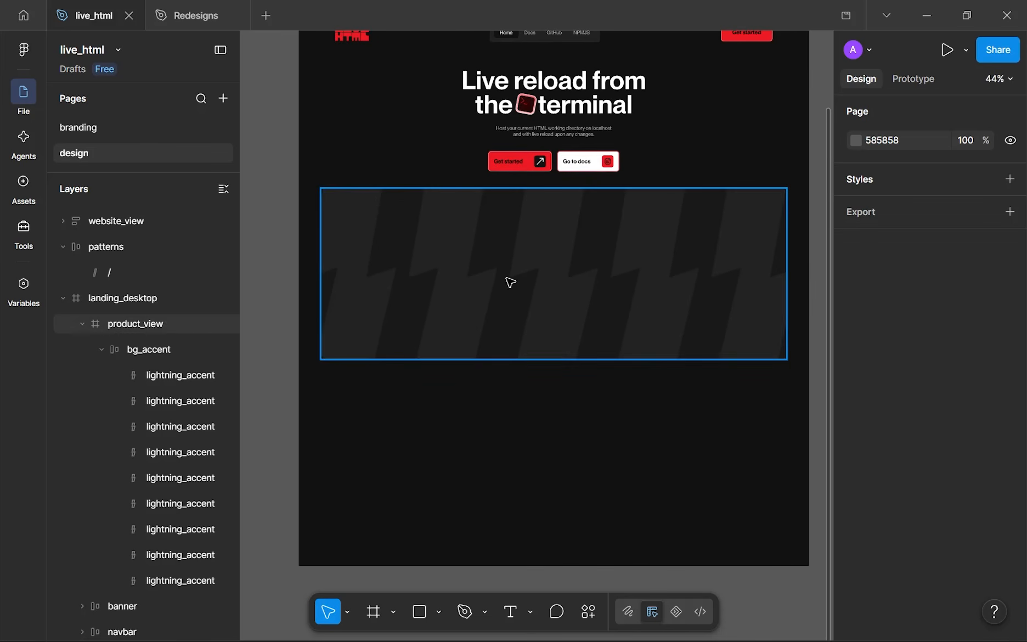
- Collapse the bg_accent group and lock it against editing
{"action": "left_click", "coordinate": [102, 349]}
{"action": "left_click", "coordinate": [204, 350]}
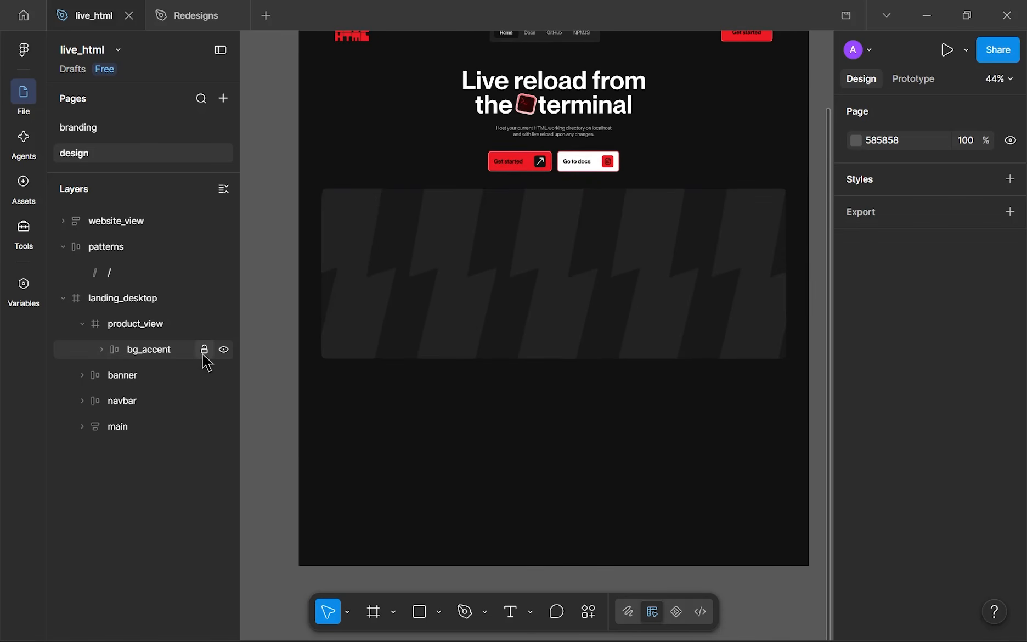
{"action": "scroll", "coordinate": [556, 443], "scroll_direction": "down", "scroll_amount": 2}
{"action": "left_click_drag", "start_coordinate": [567, 348], "coordinate": [661, 477]}
{"action": "scroll", "coordinate": [556, 442], "scroll_direction": "up", "scroll_amount": 3}
{"action": "left_click_drag", "start_coordinate": [461, 306], "coordinate": [434, 293]}
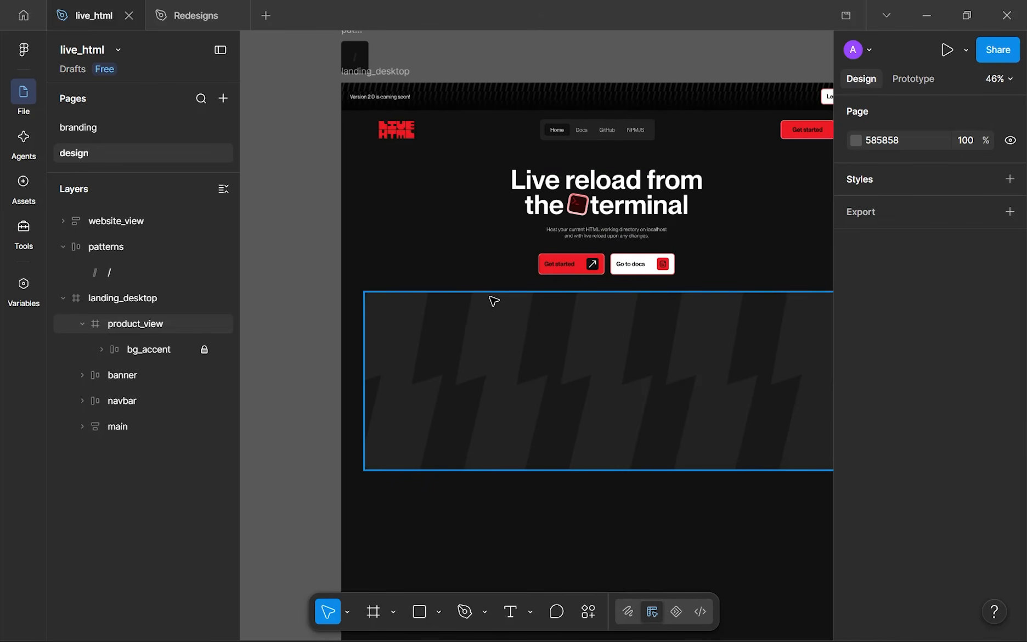
- Locate the website_view frame on the canvas and examine its browser mockup and contents
{"action": "scroll", "coordinate": [501, 294], "scroll_direction": "down", "scroll_amount": 5}
{"action": "left_click_drag", "start_coordinate": [431, 303], "coordinate": [582, 302]}
{"action": "scroll", "coordinate": [277, 216], "scroll_direction": "up", "scroll_amount": 1}
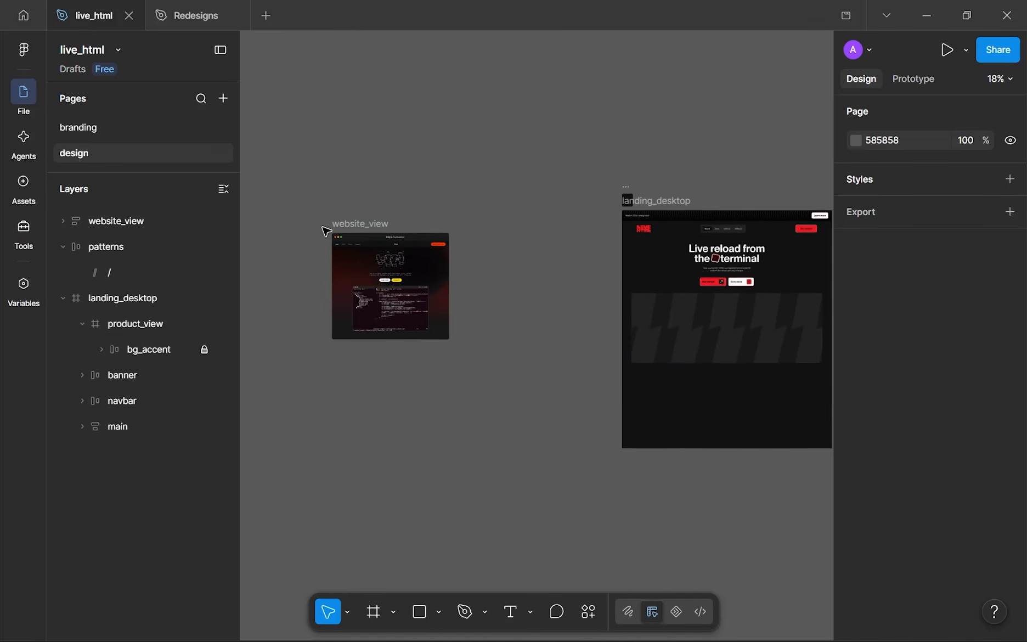
{"action": "scroll", "coordinate": [326, 231], "scroll_direction": "up", "scroll_amount": 3}
{"action": "left_click", "coordinate": [341, 231]}
{"action": "scroll", "coordinate": [396, 192], "scroll_direction": "down", "scroll_amount": 3}
{"action": "scroll", "coordinate": [427, 167], "scroll_direction": "up", "scroll_amount": 2}
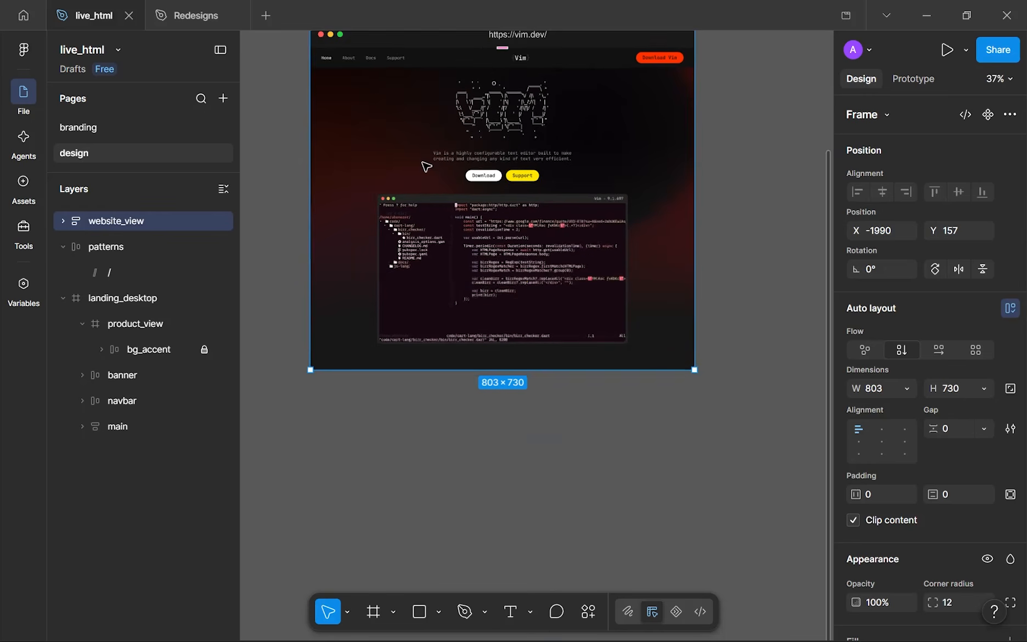
{"action": "scroll", "coordinate": [426, 167], "scroll_direction": "up", "scroll_amount": 2}
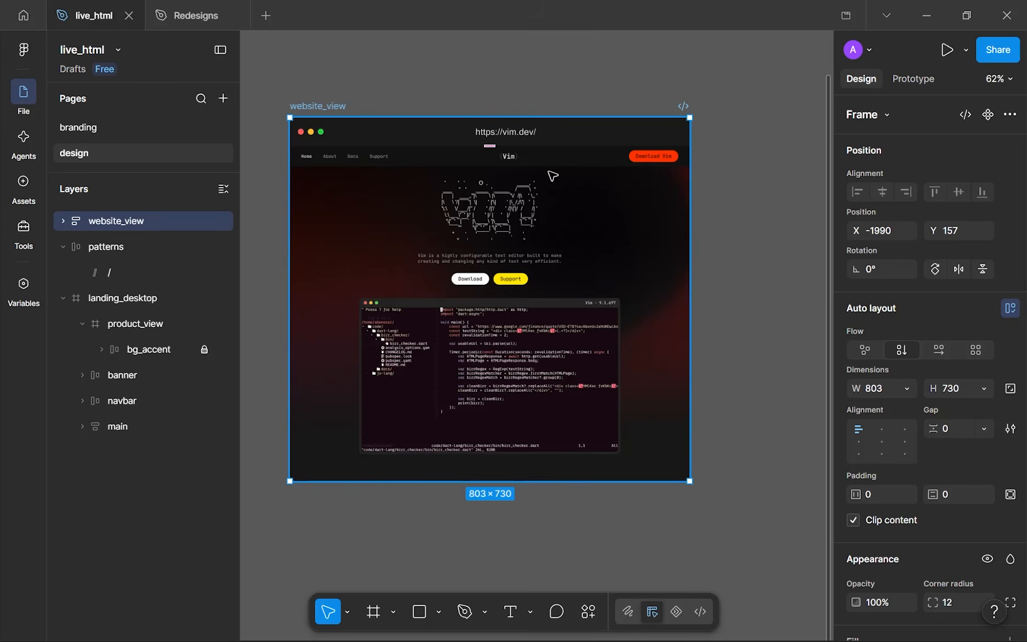
{"action": "scroll", "coordinate": [552, 176], "scroll_direction": "up", "scroll_amount": 3}
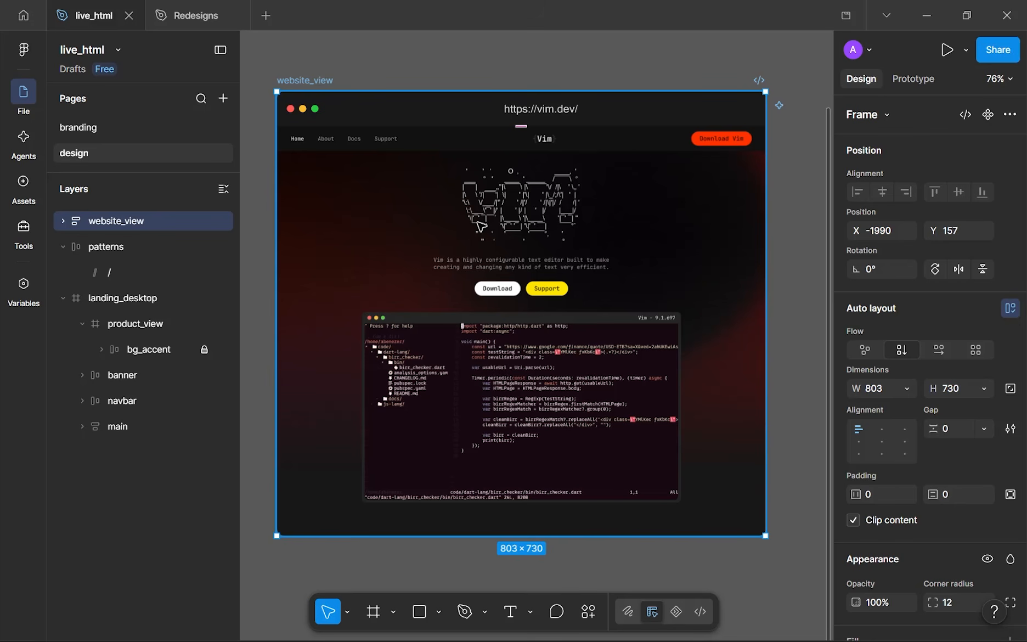
{"action": "scroll", "coordinate": [568, 159], "scroll_direction": "up", "scroll_amount": 3}
{"action": "left_click_drag", "start_coordinate": [569, 160], "coordinate": [642, 289]}
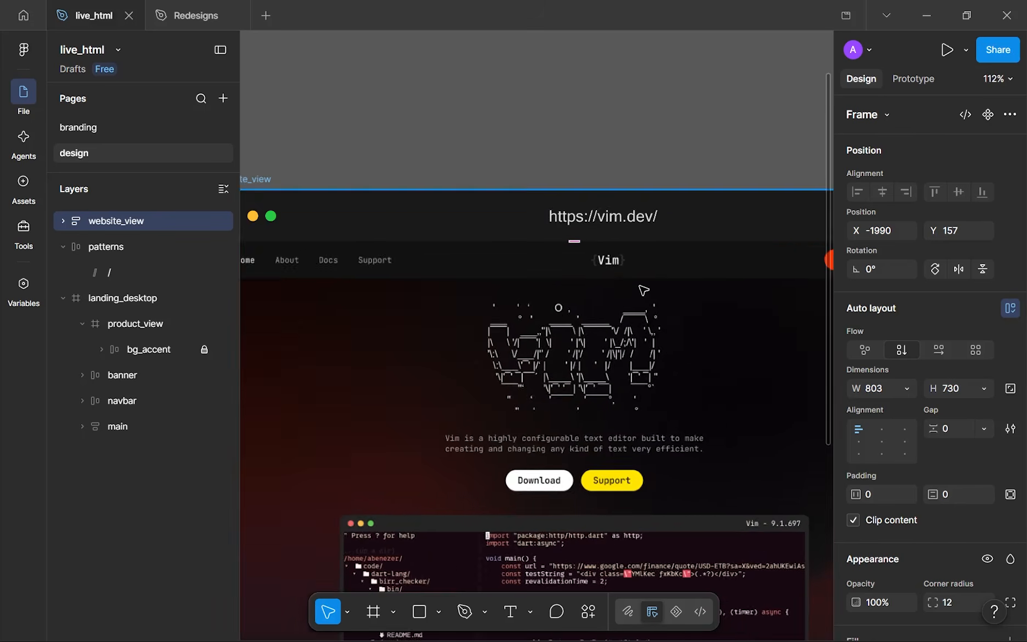
{"action": "scroll", "coordinate": [640, 288], "scroll_direction": "down", "scroll_amount": 3}
{"action": "left_click", "coordinate": [459, 257]}
{"action": "left_click", "coordinate": [419, 213]}
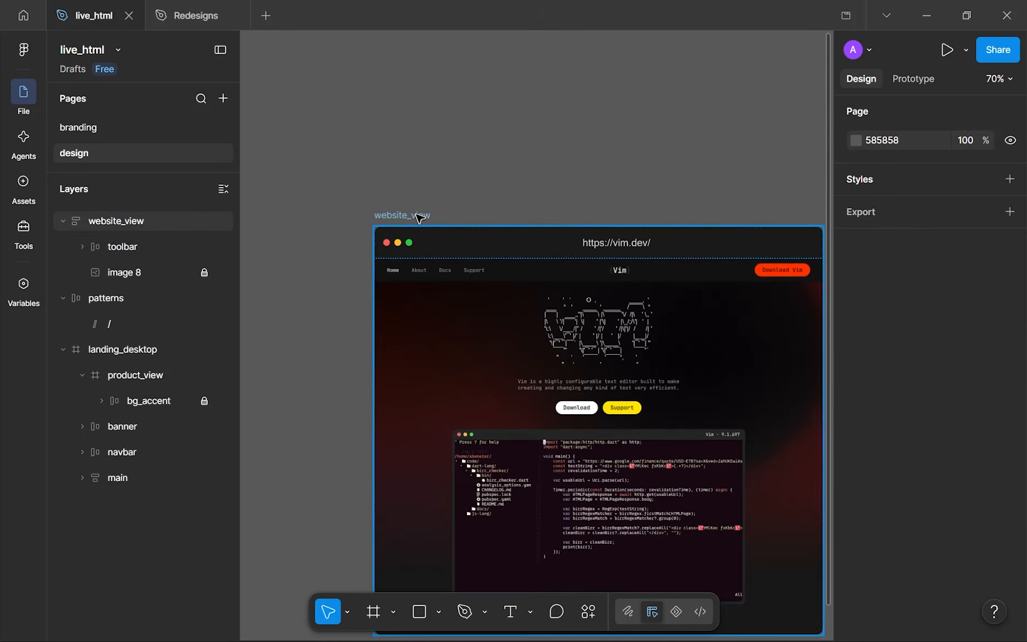
- Inspect the website_view toolbar with its traffic-light buttons, URL text and layout settings
{"action": "scroll", "coordinate": [420, 213], "scroll_direction": "up", "scroll_amount": 5}
{"action": "scroll", "coordinate": [397, 290], "scroll_direction": "up", "scroll_amount": 4}
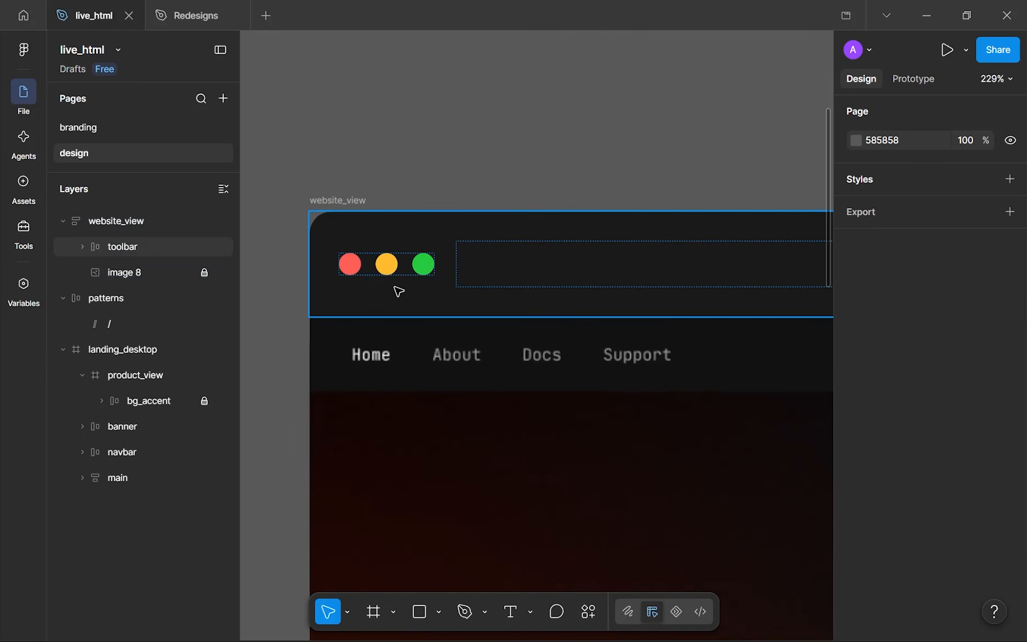
{"action": "left_click", "coordinate": [468, 285]}
{"action": "scroll", "coordinate": [592, 248], "scroll_direction": "down", "scroll_amount": 5}
{"action": "scroll", "coordinate": [449, 184], "scroll_direction": "up", "scroll_amount": 2}
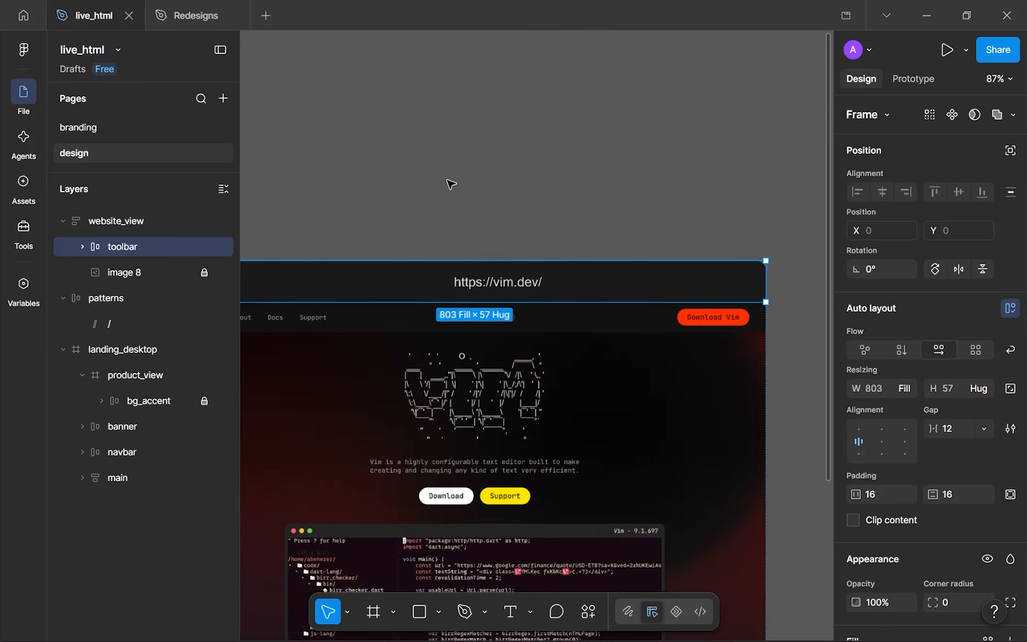
{"action": "scroll", "coordinate": [736, 264], "scroll_direction": "down", "scroll_amount": 2}
{"action": "scroll", "coordinate": [596, 293], "scroll_direction": "left", "scroll_amount": 2}
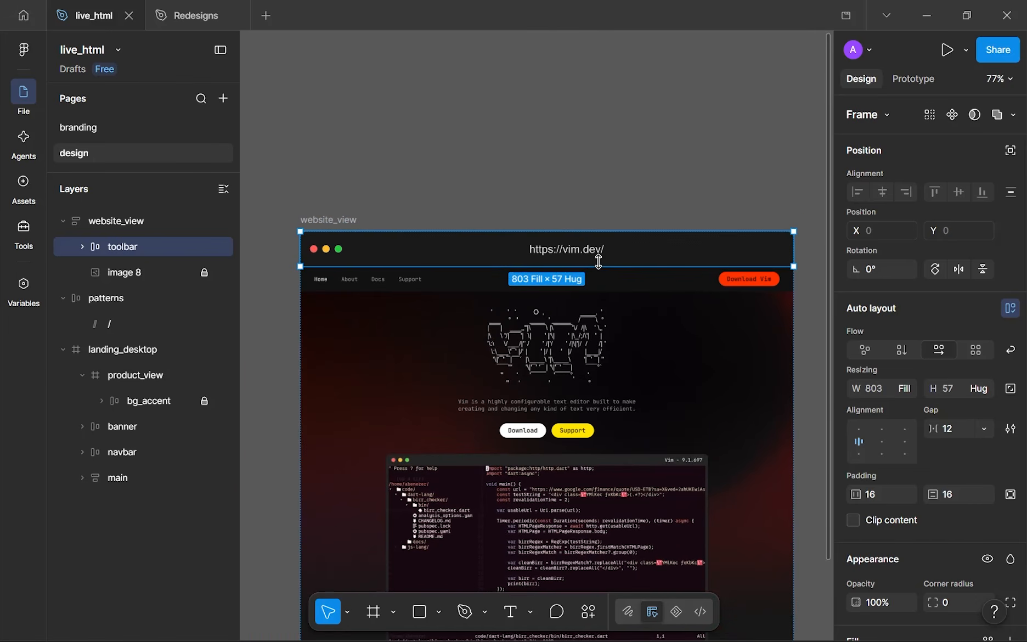
{"action": "scroll", "coordinate": [576, 247], "scroll_direction": "up", "scroll_amount": 3}
{"action": "scroll", "coordinate": [576, 247], "scroll_direction": "up", "scroll_amount": 2}
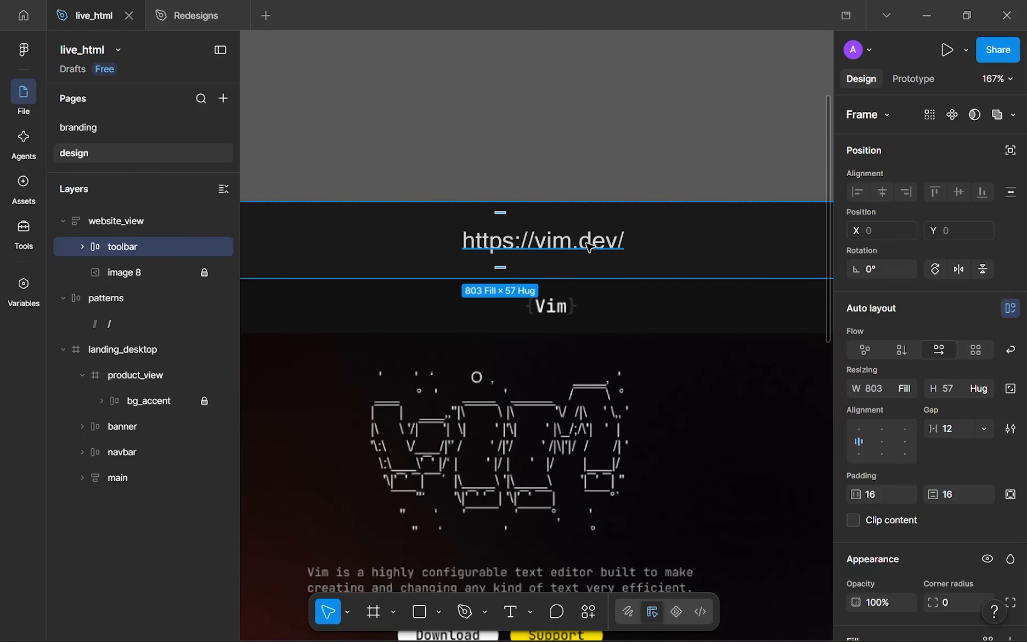
{"action": "double_click", "coordinate": [606, 245]}
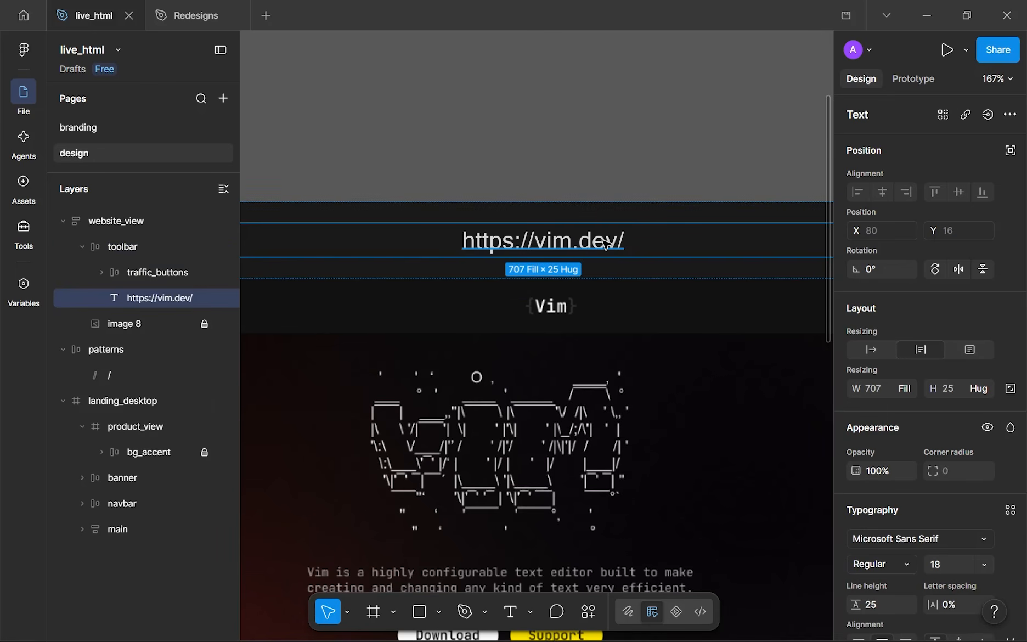
{"action": "double_click", "coordinate": [603, 241]}
{"action": "double_click", "coordinate": [603, 240]}
{"action": "type", "text": "com"}
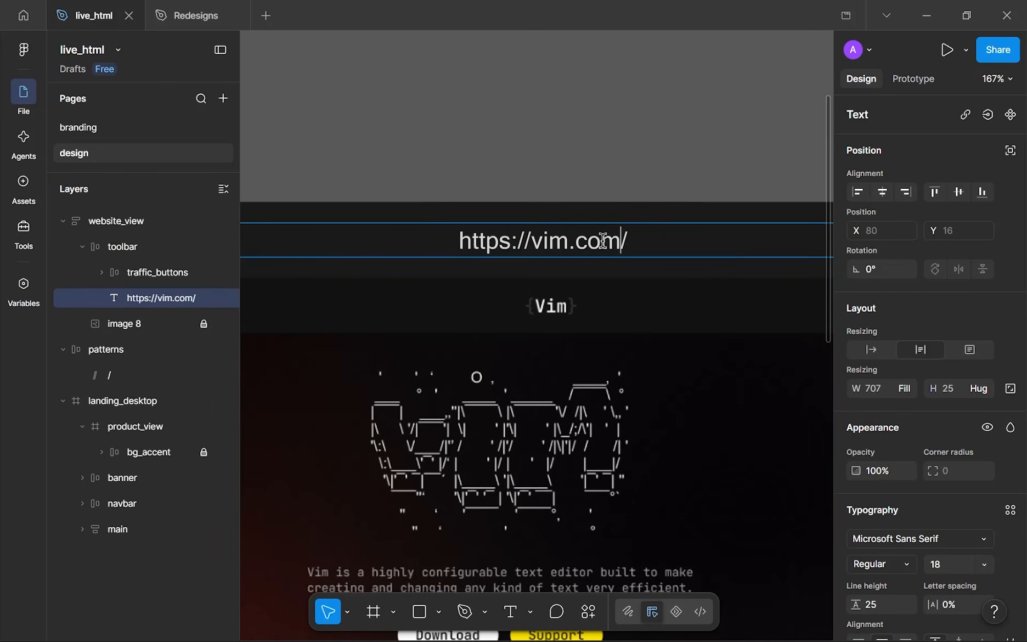
- Finish editing the toolbar's URL text as a single line and clear the selection
{"action": "key", "text": "Return"}
{"action": "key", "text": "BackSpace"}
{"action": "key", "text": "Escape"}
{"action": "scroll", "coordinate": [628, 176], "scroll_direction": "down", "scroll_amount": 5, "text": "ctrl"}
{"action": "left_click", "coordinate": [629, 175]}
{"action": "scroll", "coordinate": [627, 175], "scroll_direction": "down", "scroll_amount": 5, "text": "ctrl"}
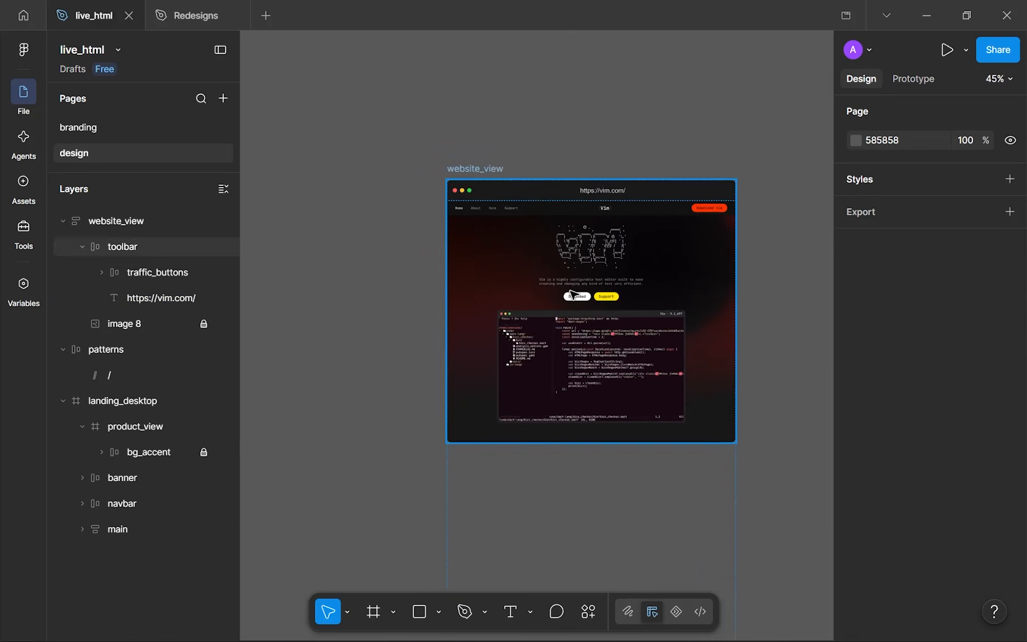
- Move the website_view frame into landing_desktop, horizontally centred over the product_view area at X 240, Y 674
{"action": "scroll", "coordinate": [446, 193], "scroll_direction": "right", "scroll_amount": 2}
{"action": "left_click", "coordinate": [446, 193]}
{"action": "scroll", "coordinate": [446, 193], "scroll_direction": "down", "scroll_amount": 5, "text": "ctrl"}
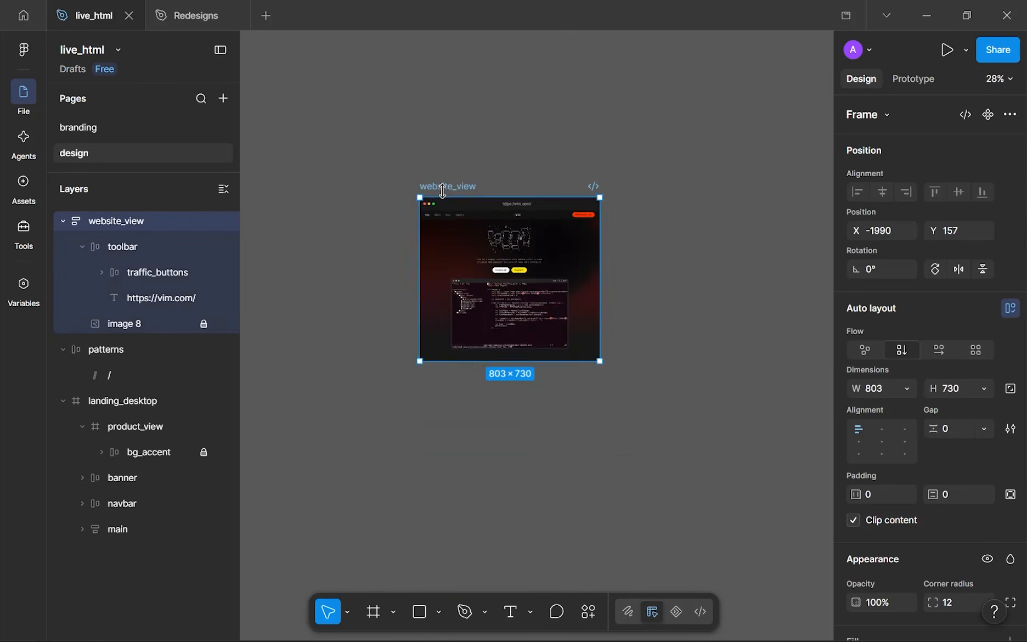
{"action": "left_click_drag", "start_coordinate": [354, 195], "coordinate": [587, 240]}
{"action": "scroll", "coordinate": [585, 240], "scroll_direction": "up", "scroll_amount": 8, "text": "ctrl"}
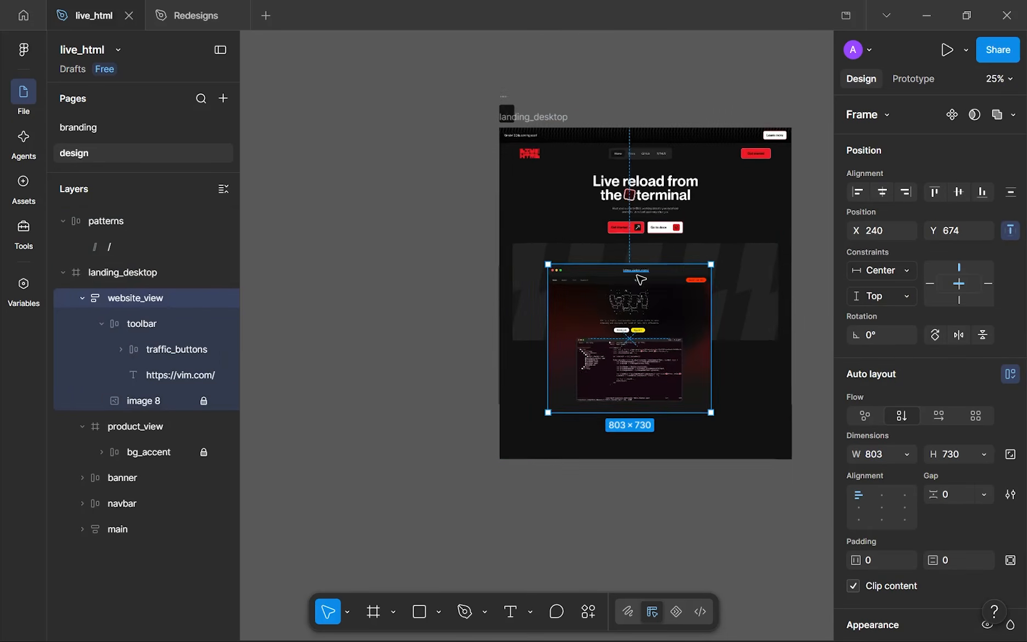
- Collapse website_view, nest it inside product_view above bg_accent, and position it horizontally centred at X 254, Y 20
{"action": "left_click", "coordinate": [80, 298]}
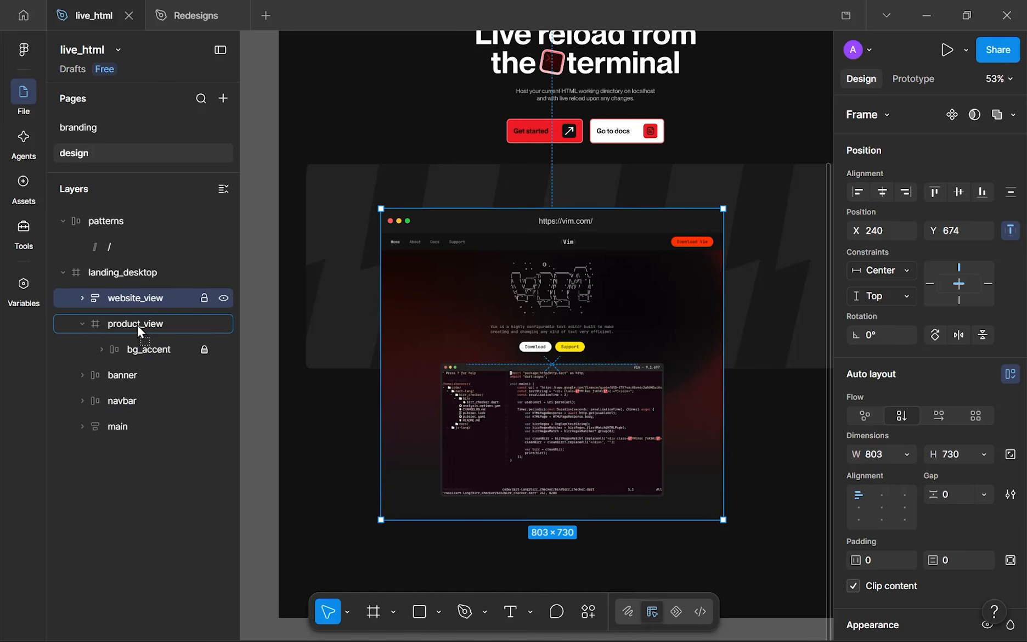
{"action": "left_click_drag", "start_coordinate": [137, 325], "coordinate": [139, 328]}
{"action": "scroll", "coordinate": [572, 276], "scroll_direction": "down", "scroll_amount": 3, "text": "ctrl"}
{"action": "mouse_move", "coordinate": [573, 276]}
{"action": "left_mouse_down"}
{"action": "mouse_move", "coordinate": [512, 307]}
{"action": "mouse_move", "coordinate": [555, 307]}
{"action": "mouse_move", "coordinate": [570, 282]}
{"action": "mouse_move", "coordinate": [556, 274]}
{"action": "left_mouse_up"}
{"action": "scroll", "coordinate": [516, 306], "scroll_direction": "up", "scroll_amount": 2, "text": "ctrl"}
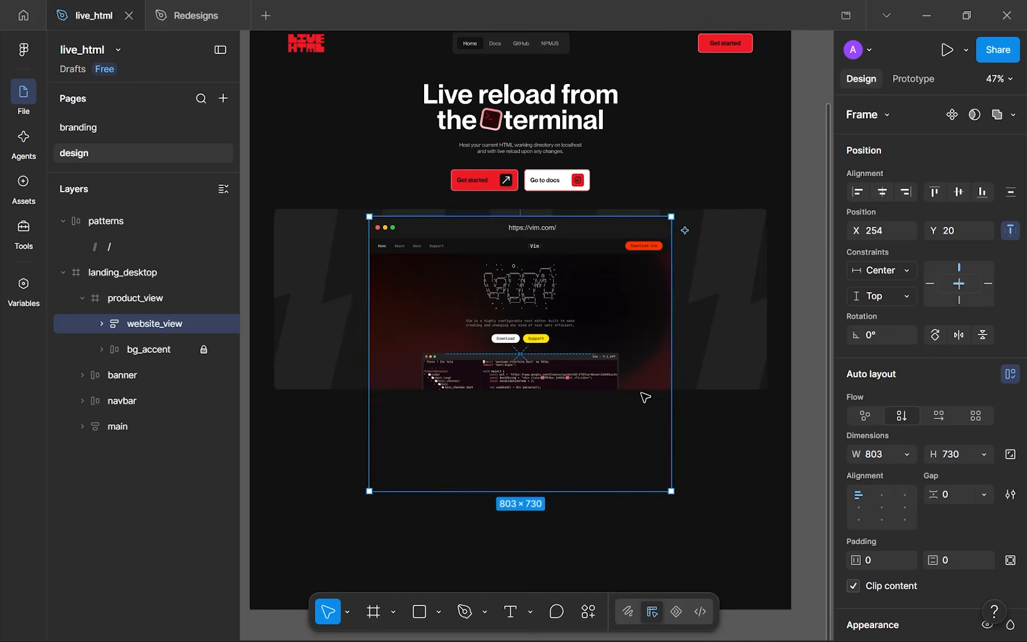
{"action": "key", "text": "Escape"}
{"action": "scroll", "coordinate": [734, 442], "scroll_direction": "down", "scroll_amount": 3, "text": "ctrl"}
{"action": "scroll", "coordinate": [736, 445], "scroll_direction": "up", "scroll_amount": 4, "text": "ctrl"}
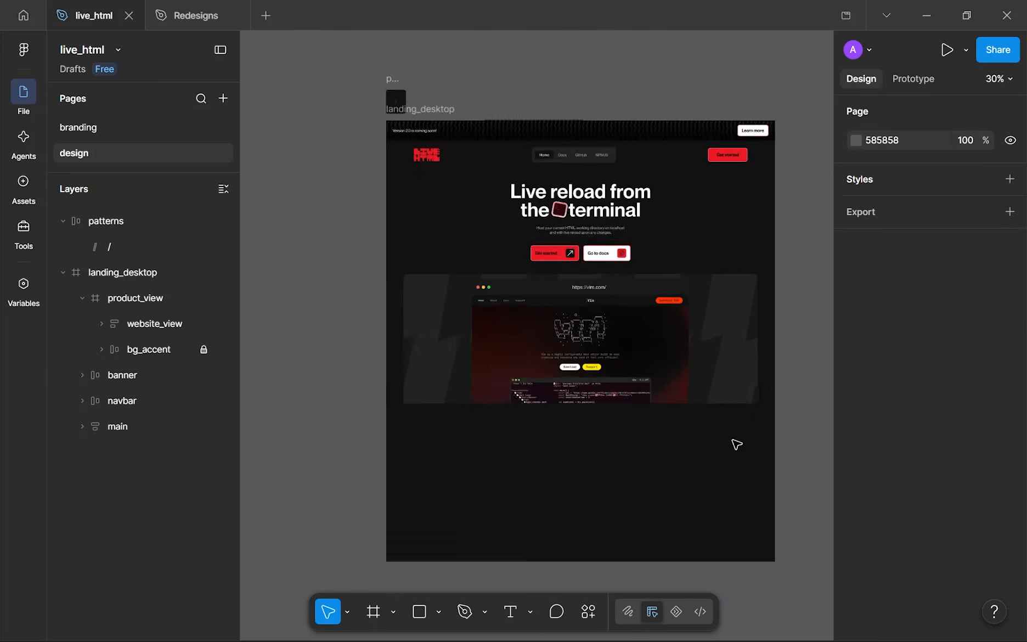
{"action": "left_click", "coordinate": [714, 332]}
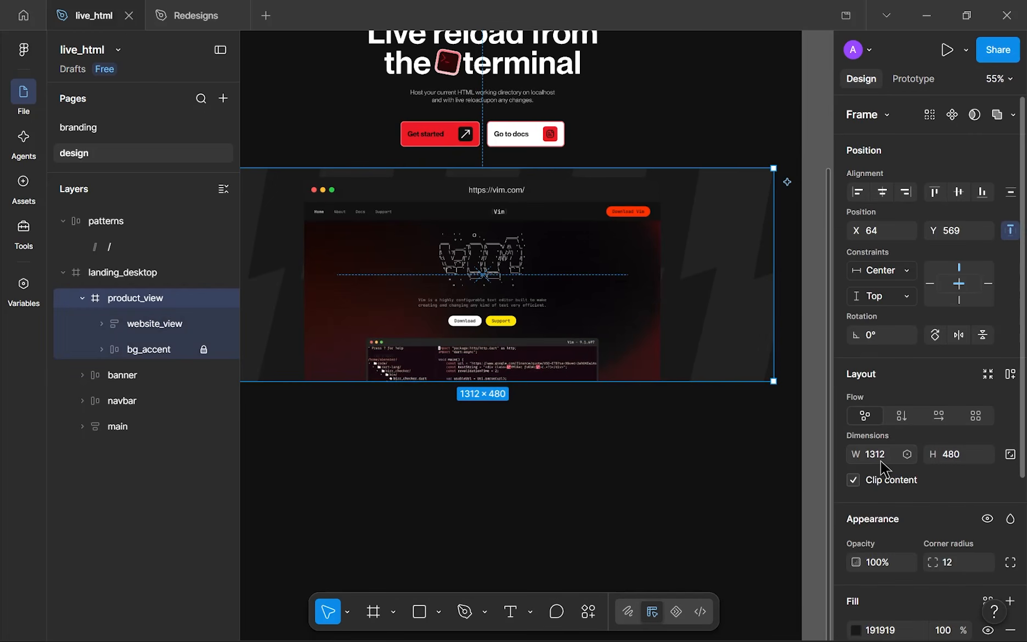
{"action": "left_click", "coordinate": [535, 415]}
{"action": "scroll", "coordinate": [535, 415], "scroll_direction": "down", "scroll_amount": 1, "text": "ctrl"}
{"action": "left_click_drag", "start_coordinate": [535, 415], "coordinate": [590, 415]}
{"action": "scroll", "coordinate": [563, 416], "scroll_direction": "down", "scroll_amount": 1, "text": "ctrl"}
{"action": "left_click", "coordinate": [765, 322]}
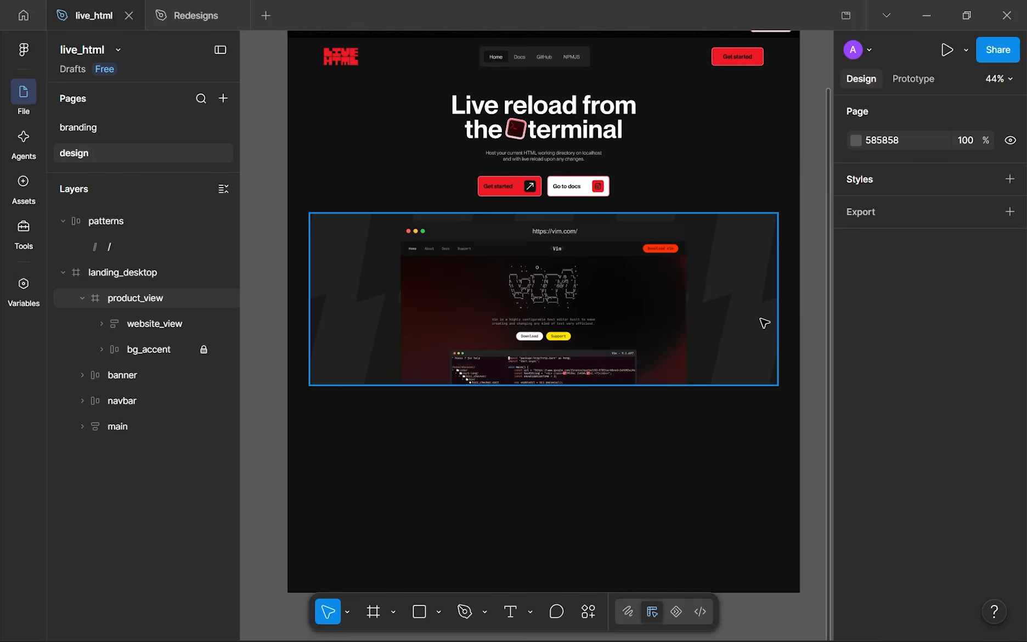
- Set the product_view frame's height to 640
{"action": "left_click", "coordinate": [765, 322]}
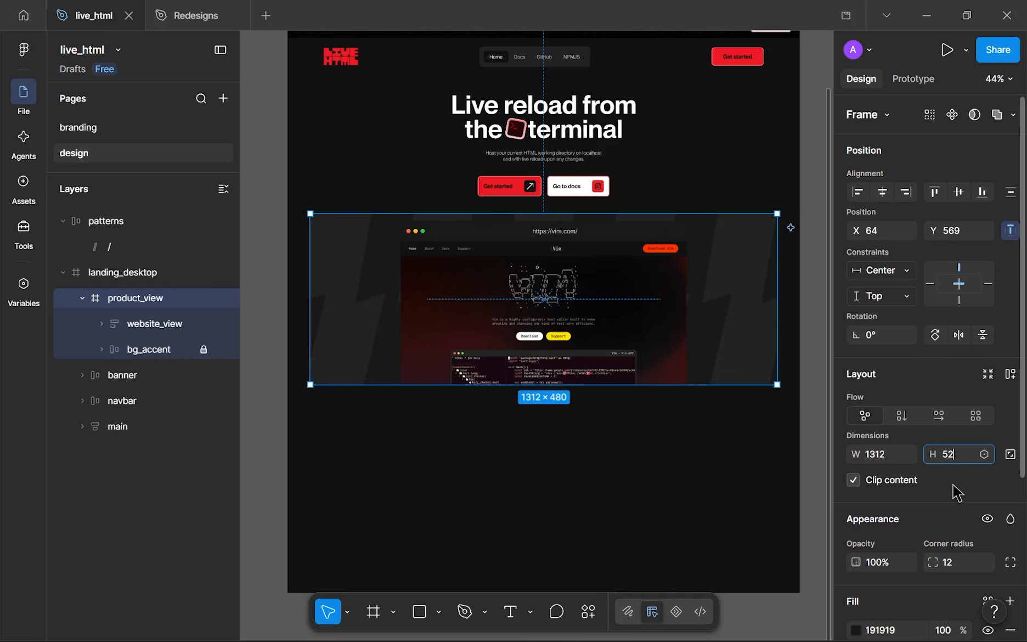
{"action": "key", "text": "Return"}
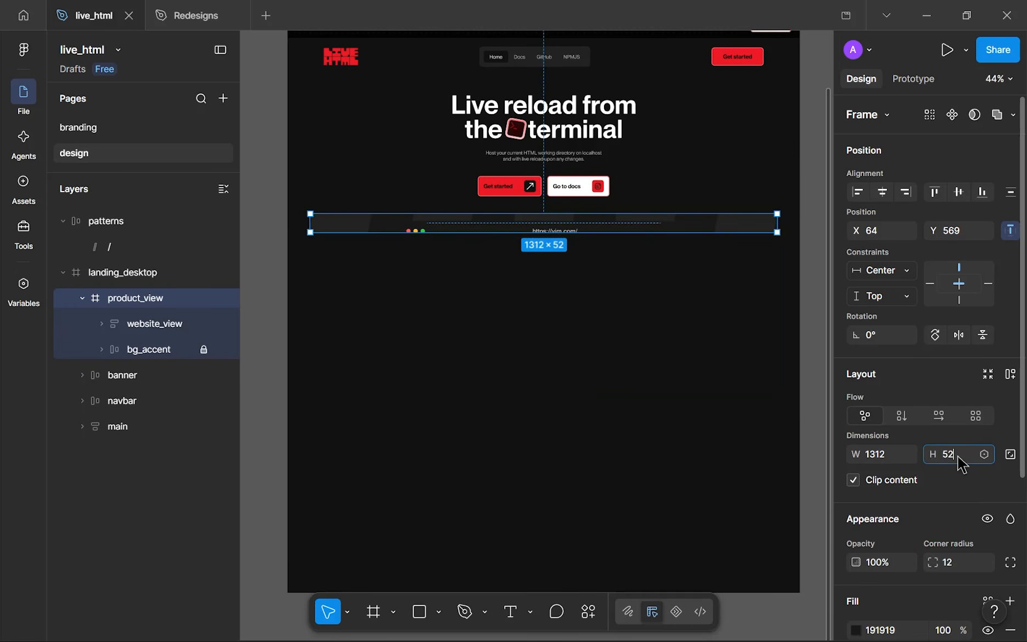
{"action": "type", "text": "0"}
{"action": "key", "text": "Return"}
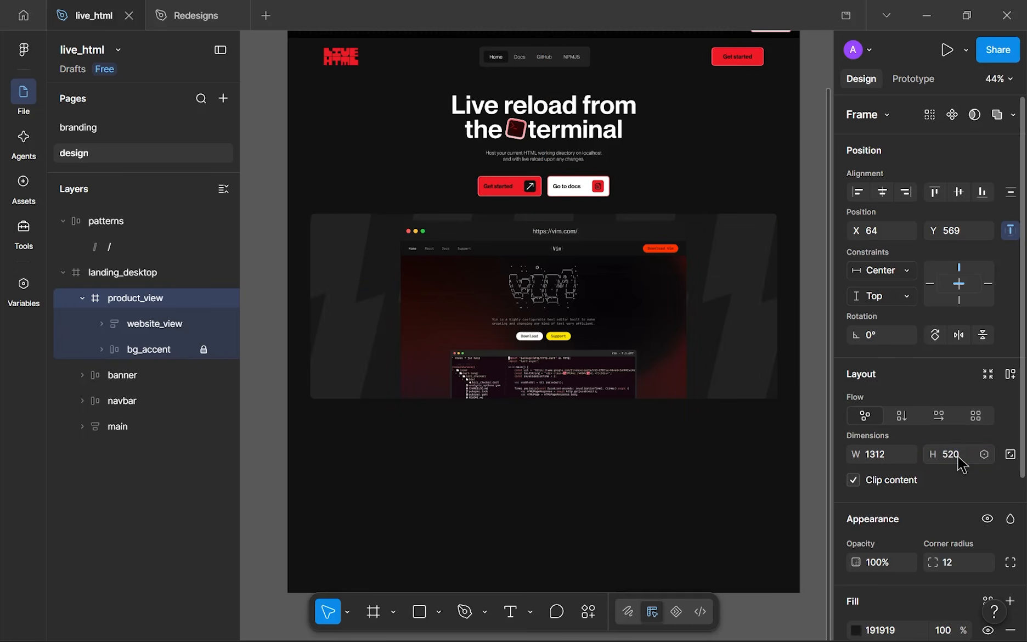
{"action": "type", "text": "640"}
{"action": "key", "text": "Return"}
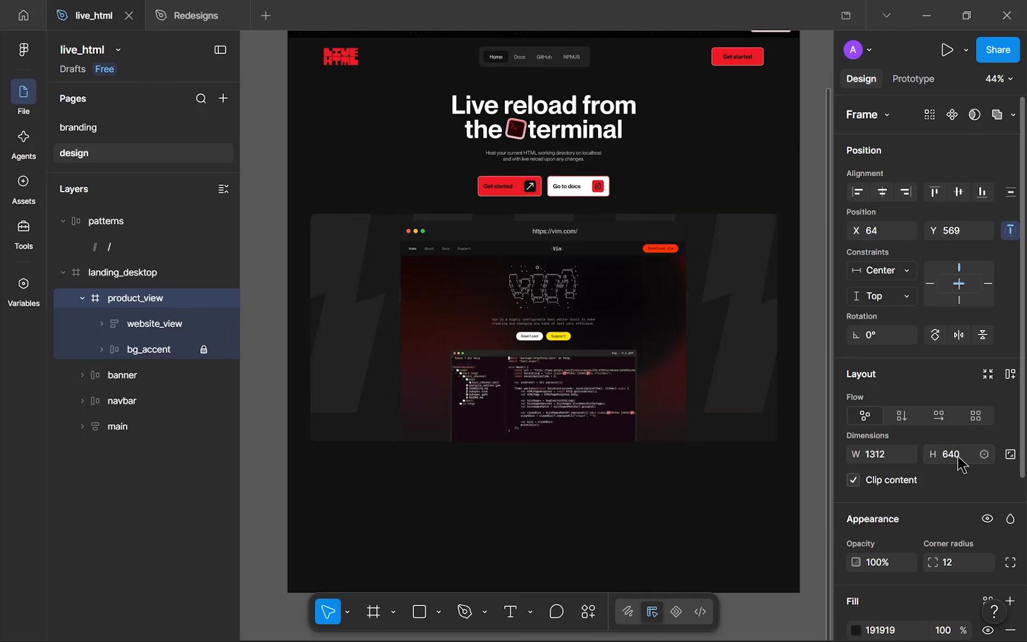
{"action": "key", "text": "Escape"}
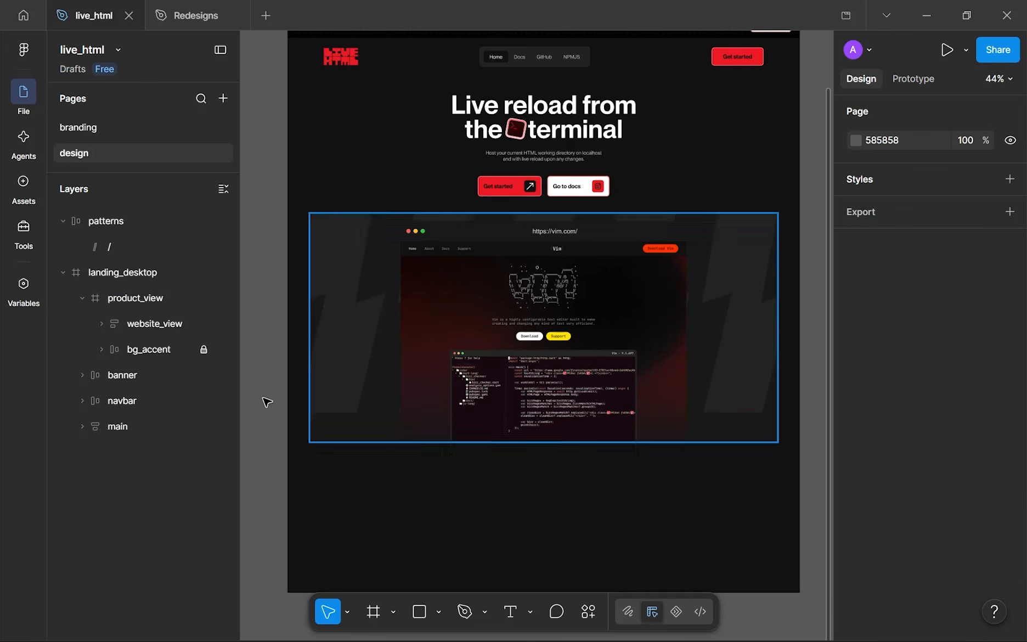
- Unlock the bg_accent layer and extend its lower edge to a height of about 666
{"action": "left_click", "coordinate": [126, 351]}
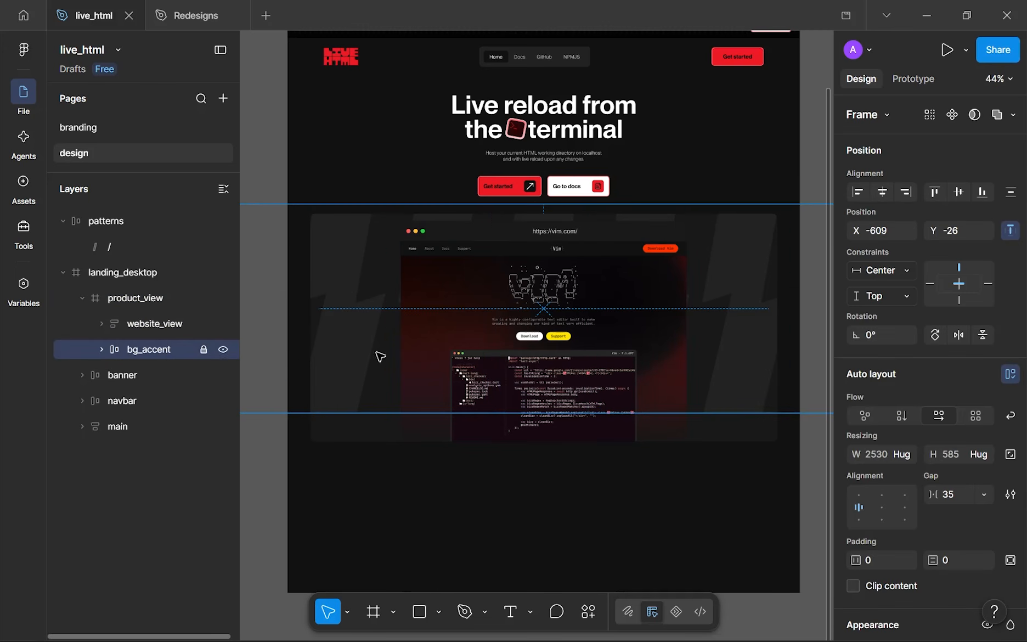
{"action": "left_click", "coordinate": [203, 350]}
{"action": "left_click_drag", "start_coordinate": [339, 432], "coordinate": [337, 446]}
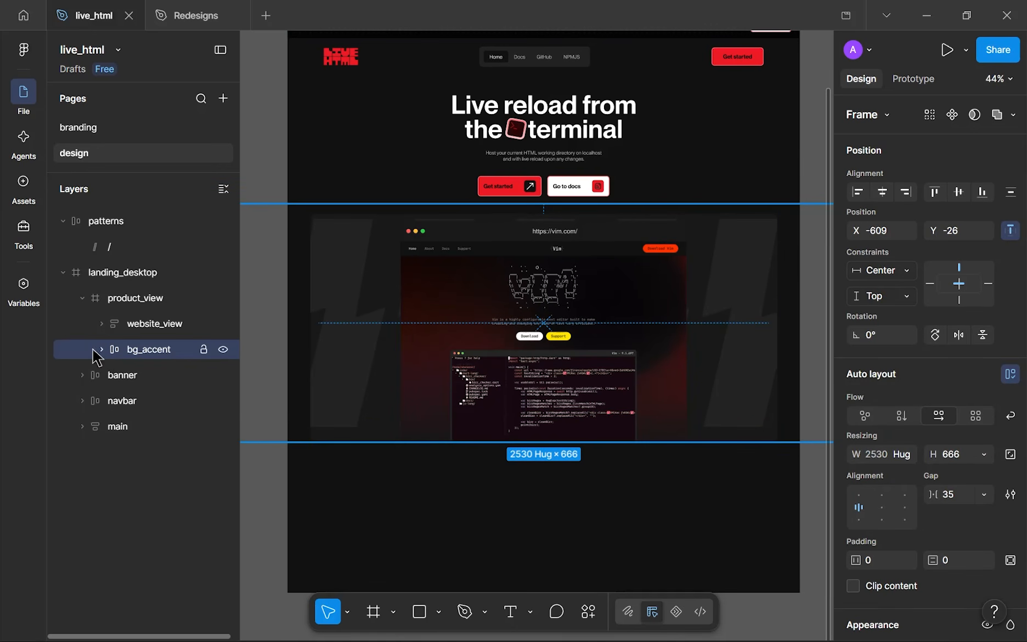
- Set the height of all nine lightning_accent layers inside bg_accent to Fill container, then collapse bg_accent
{"action": "left_click", "coordinate": [102, 349]}
{"action": "left_click", "coordinate": [171, 379]}
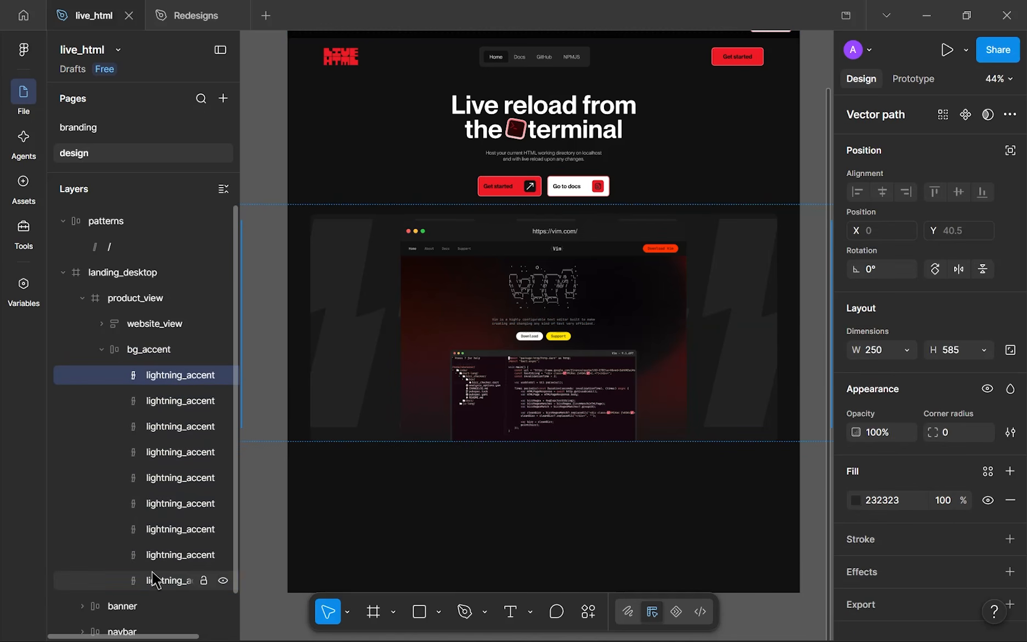
{"action": "left_click", "coordinate": [154, 581], "text": "shift"}
{"action": "left_click", "coordinate": [984, 349]}
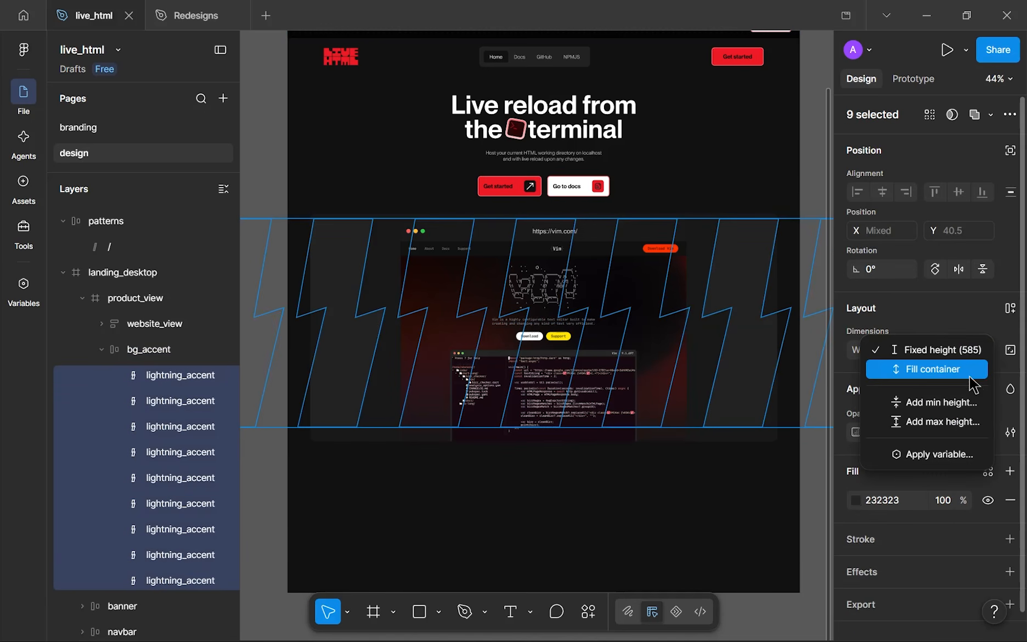
{"action": "left_click", "coordinate": [970, 382]}
{"action": "left_click", "coordinate": [418, 495]}
{"action": "scroll", "coordinate": [425, 495], "scroll_direction": "down", "scroll_amount": 1}
{"action": "left_click_drag", "start_coordinate": [423, 494], "coordinate": [491, 438]}
{"action": "scroll", "coordinate": [437, 463], "scroll_direction": "down", "scroll_amount": 3}
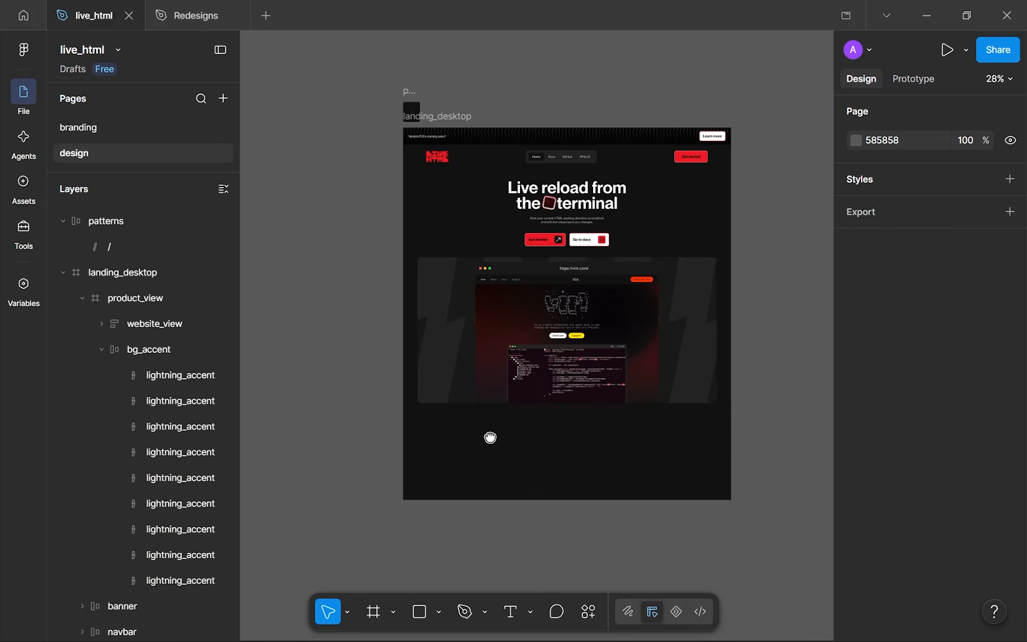
{"action": "scroll", "coordinate": [491, 437], "scroll_direction": "up", "scroll_amount": 4}
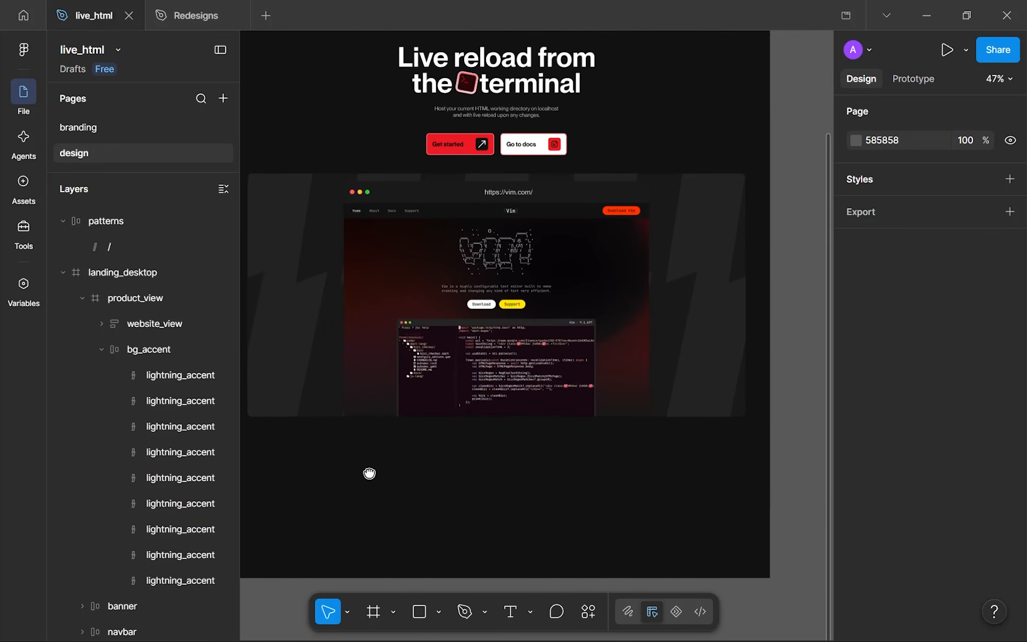
{"action": "left_click_drag", "start_coordinate": [372, 479], "coordinate": [420, 493]}
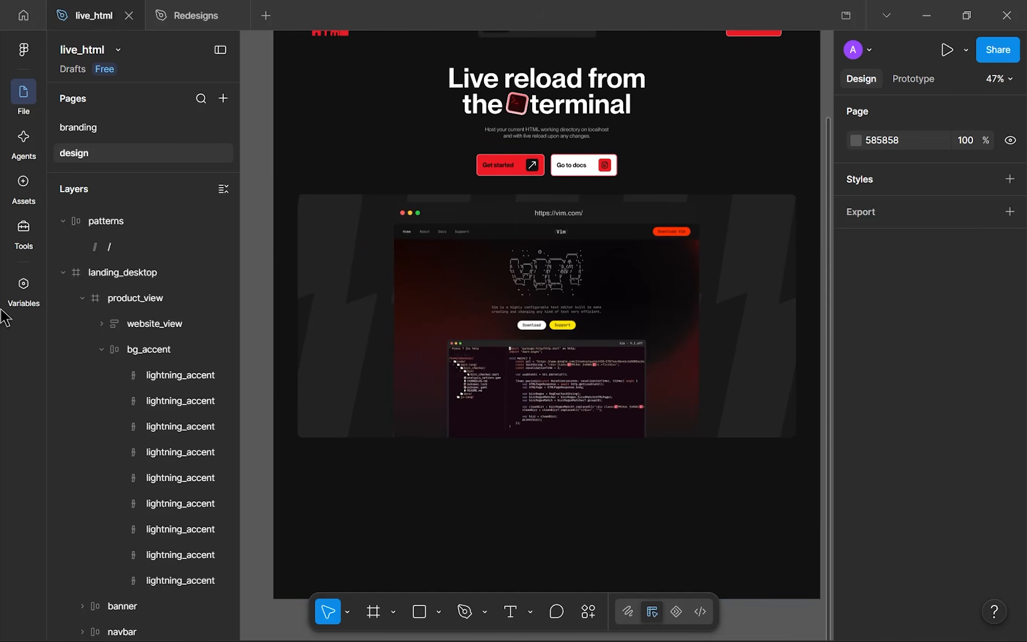
{"action": "left_click", "coordinate": [101, 350]}
- Set the product_view frame's height to 480 while website_view is temporarily hidden
{"action": "scroll", "coordinate": [457, 468], "scroll_direction": "down", "scroll_amount": 3}
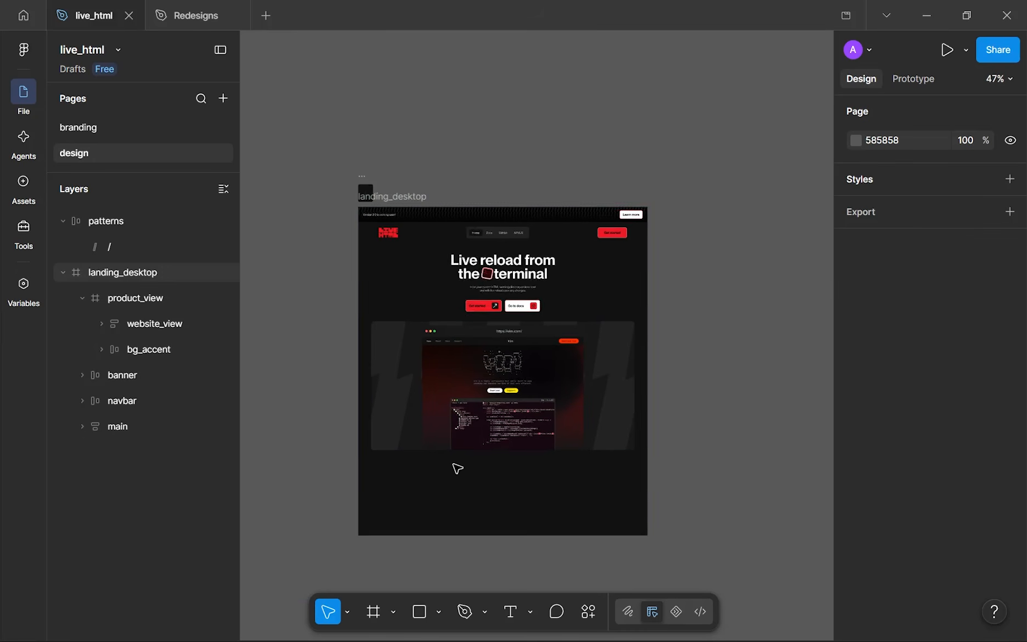
{"action": "left_click_drag", "start_coordinate": [458, 469], "coordinate": [476, 443]}
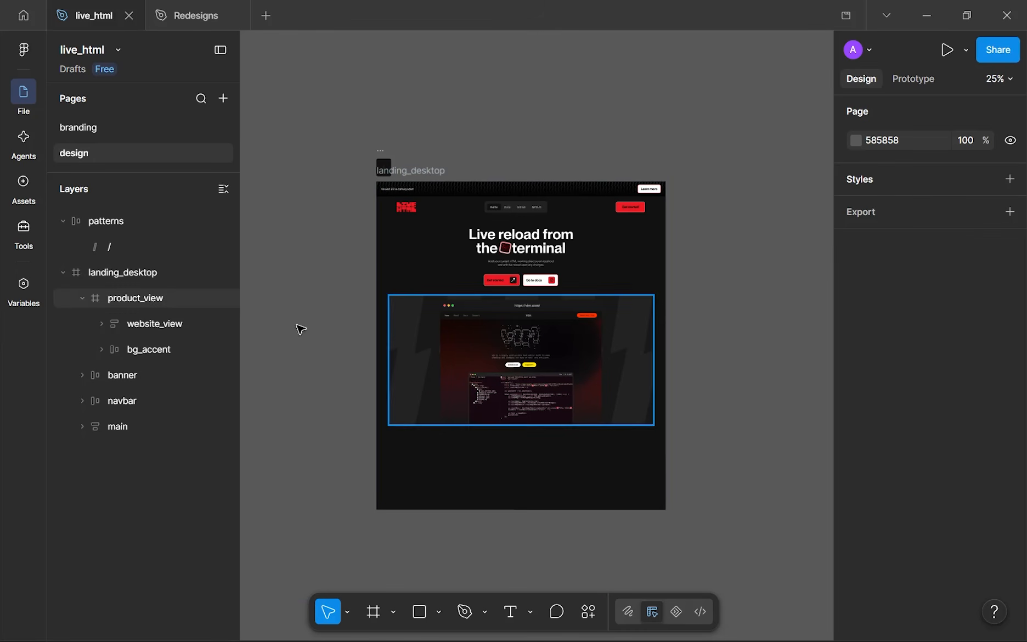
{"action": "left_click", "coordinate": [222, 326]}
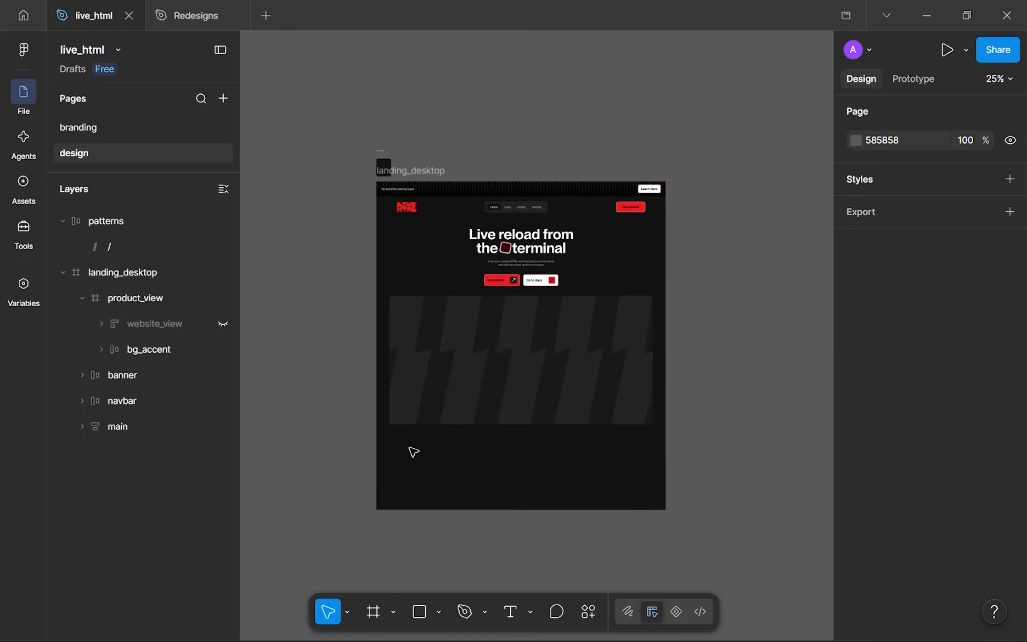
{"action": "left_click", "coordinate": [554, 375]}
{"action": "left_click", "coordinate": [949, 465]}
{"action": "type", "text": "48"}
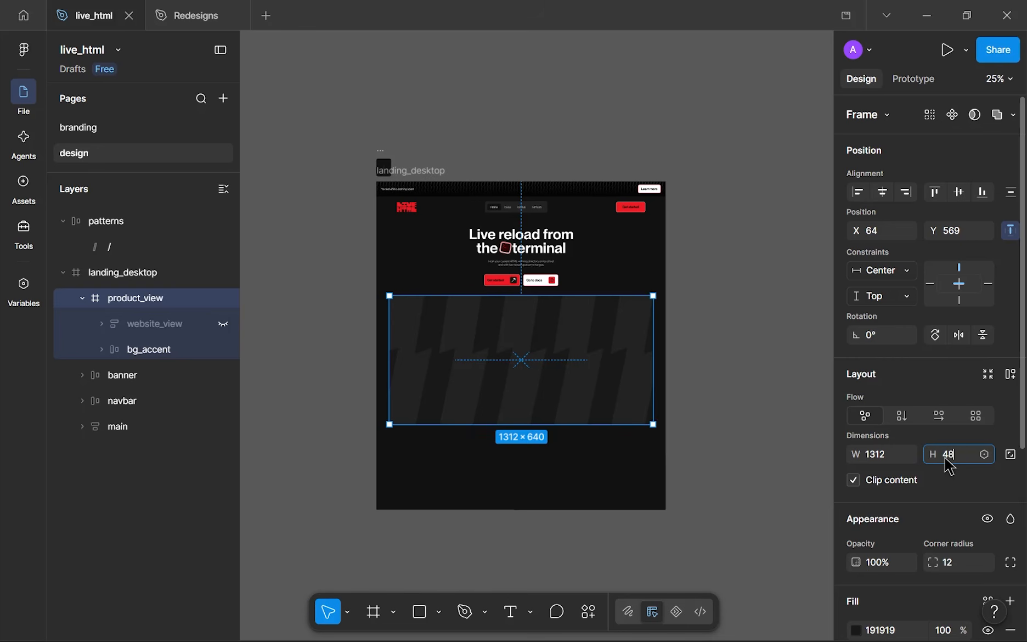
{"action": "type", "text": "0"}
{"action": "key", "text": "Return"}
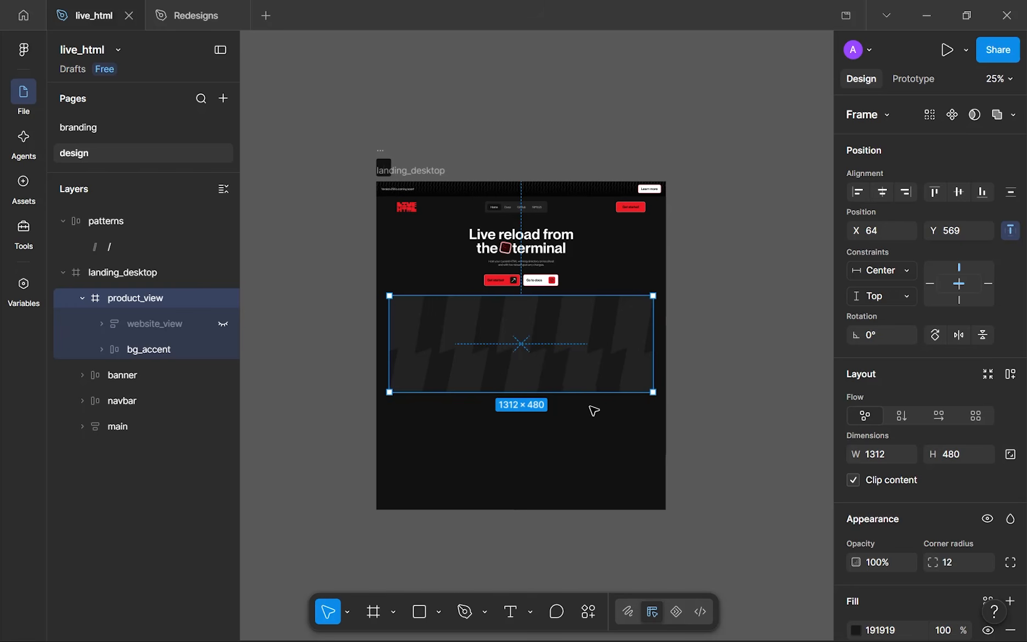
{"action": "left_click", "coordinate": [566, 412]}
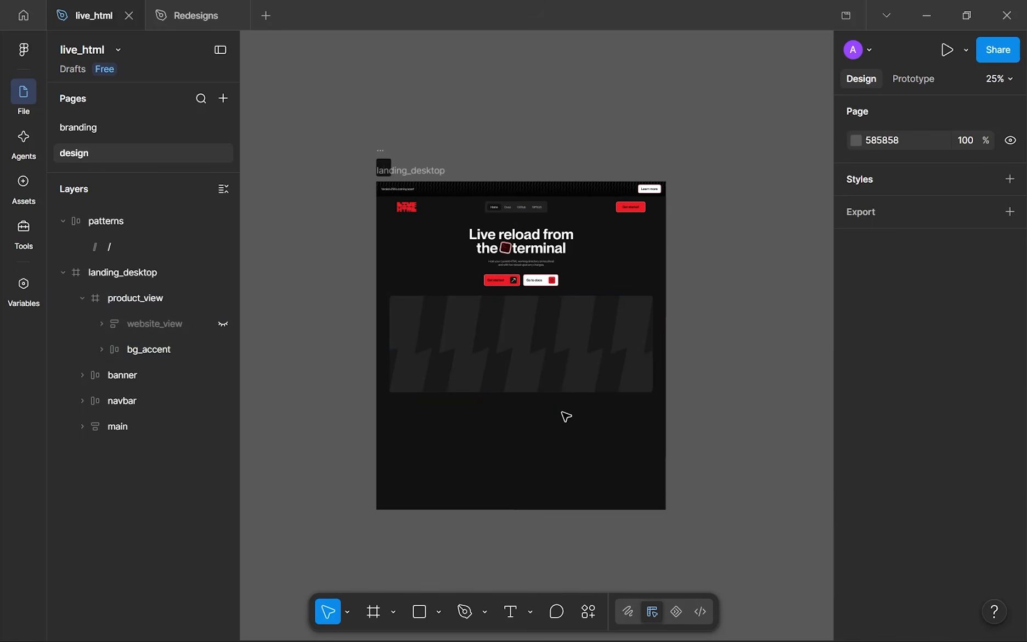
{"action": "left_click", "coordinate": [223, 324]}
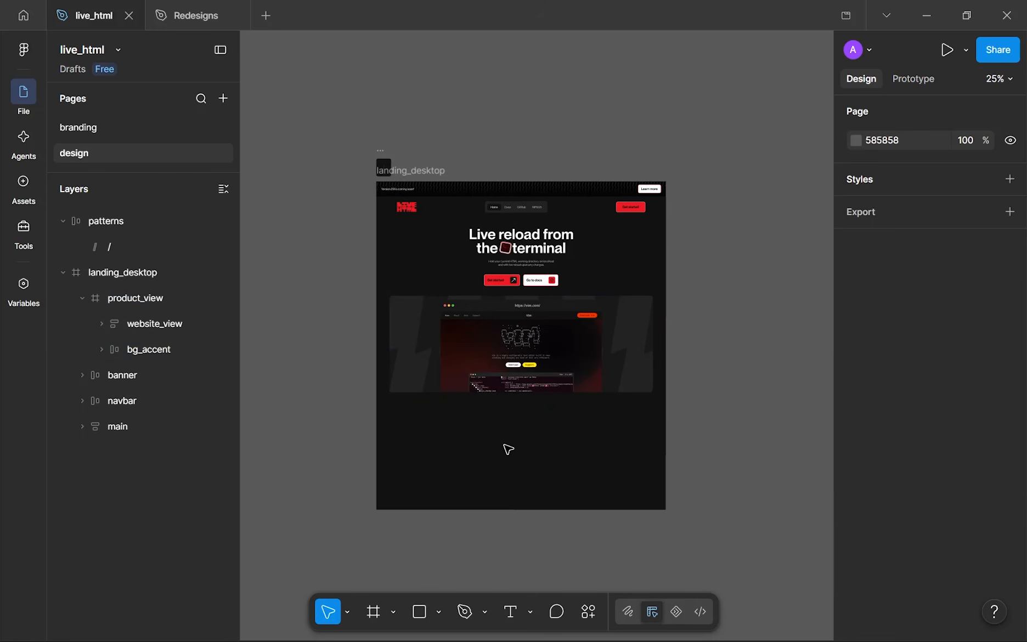
- Scale website_view down proportionally to about 733 × 666 and move it to Y 24 inside product_view
{"action": "scroll", "coordinate": [525, 414], "scroll_direction": "up", "scroll_amount": 5}
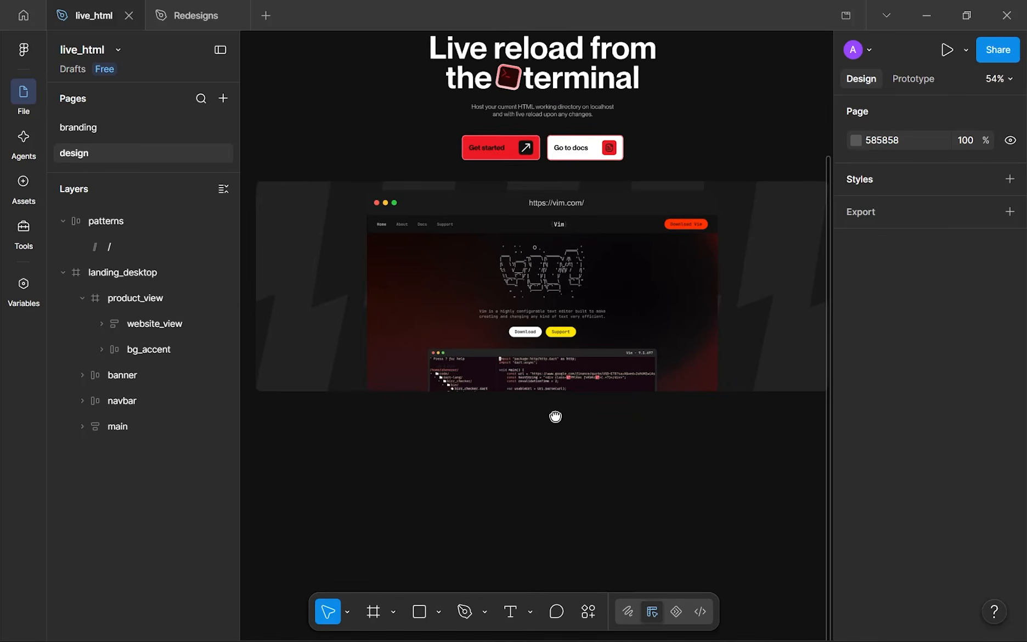
{"action": "scroll", "coordinate": [559, 420], "scroll_direction": "down", "scroll_amount": 3}
{"action": "scroll", "coordinate": [627, 337], "scroll_direction": "up", "scroll_amount": 3}
{"action": "left_click", "coordinate": [626, 337]}
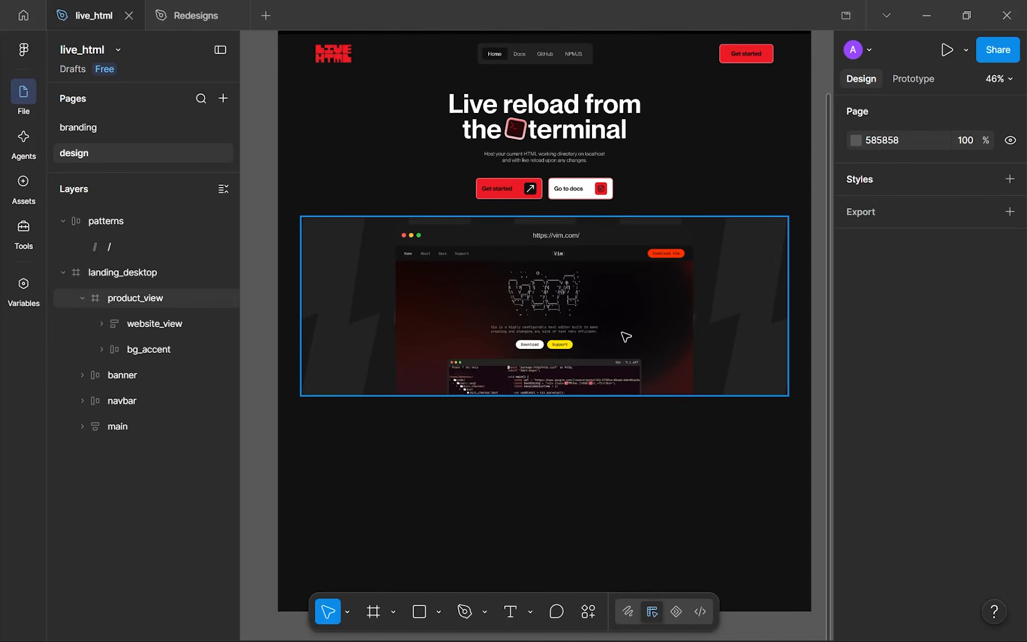
{"action": "double_click", "coordinate": [626, 336]}
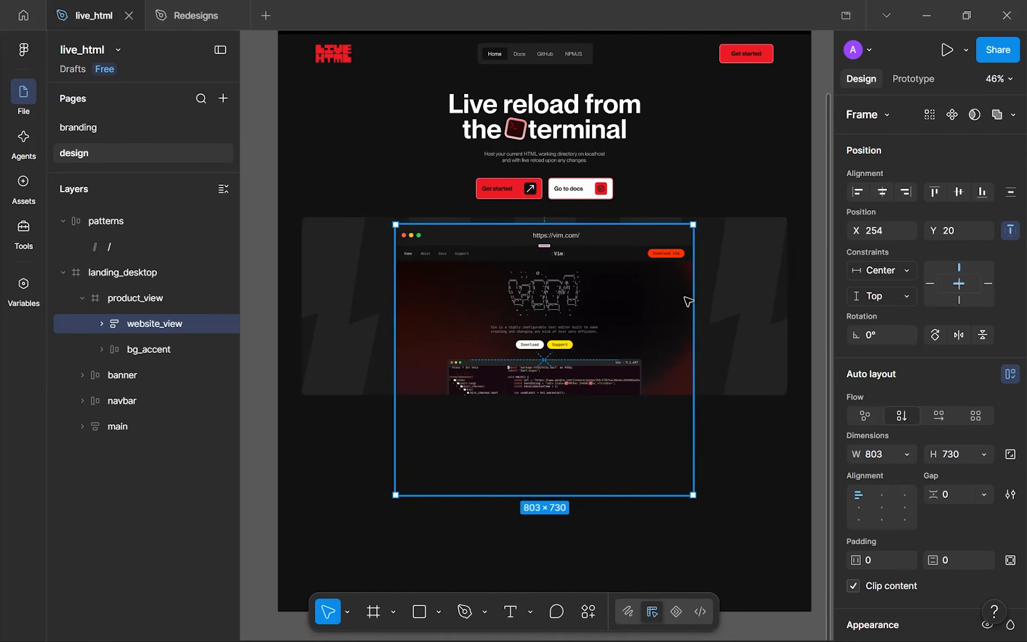
{"action": "left_click_drag", "start_coordinate": [688, 301], "coordinate": [665, 307]}
{"action": "left_click_drag", "start_coordinate": [601, 314], "coordinate": [607, 308]}
{"action": "key", "text": "alt"}
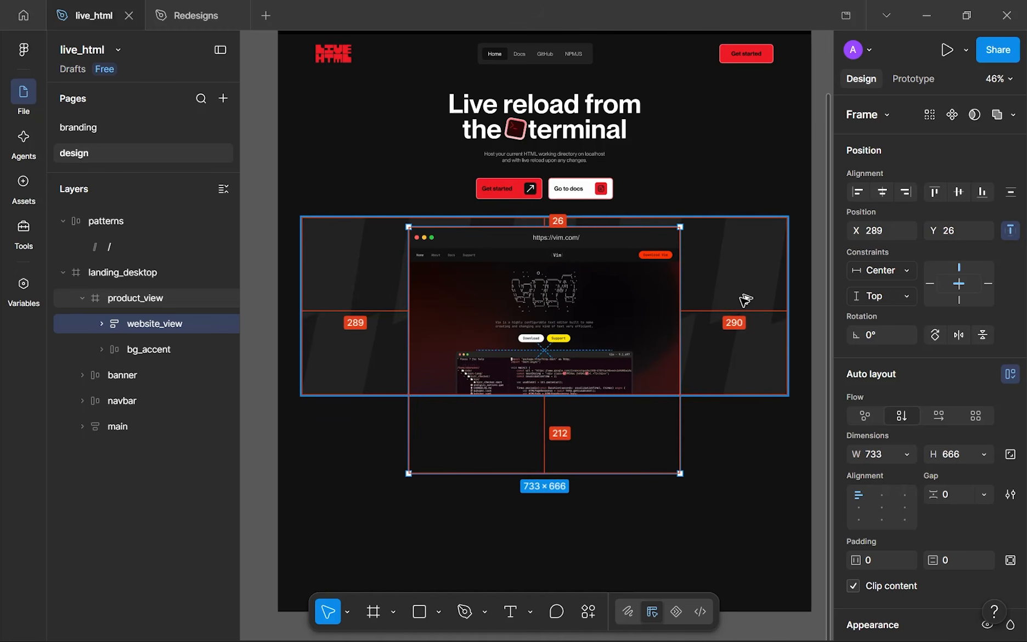
{"action": "key", "text": "Up"}
{"action": "key", "text": "Up"}
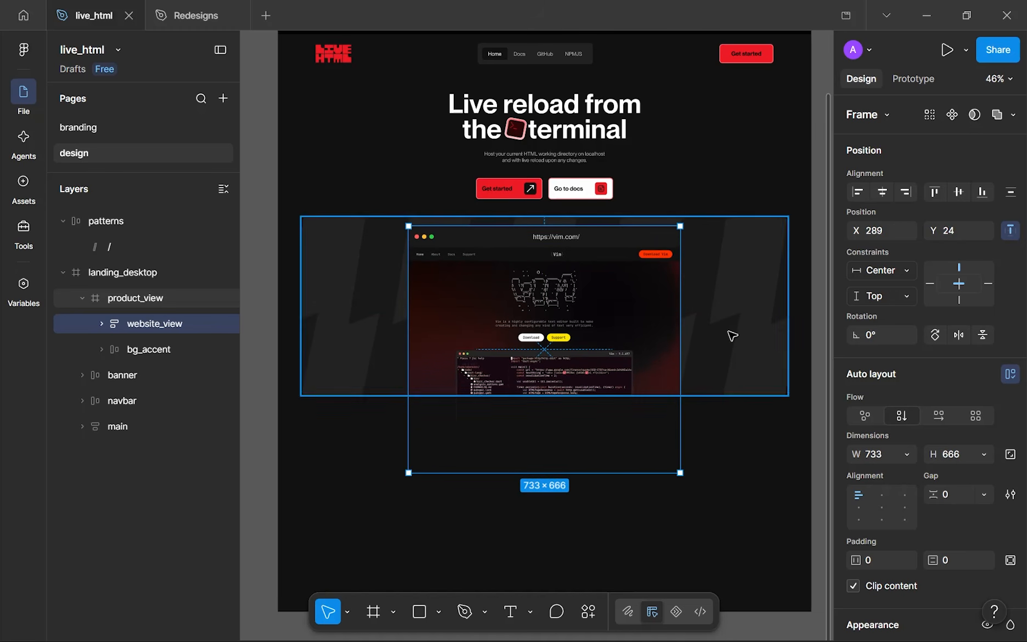
{"action": "left_click", "coordinate": [726, 438]}
- Add a 292929 inside stroke of weight 1 to the website_view frame
{"action": "scroll", "coordinate": [726, 438], "scroll_direction": "down", "scroll_amount": 4}
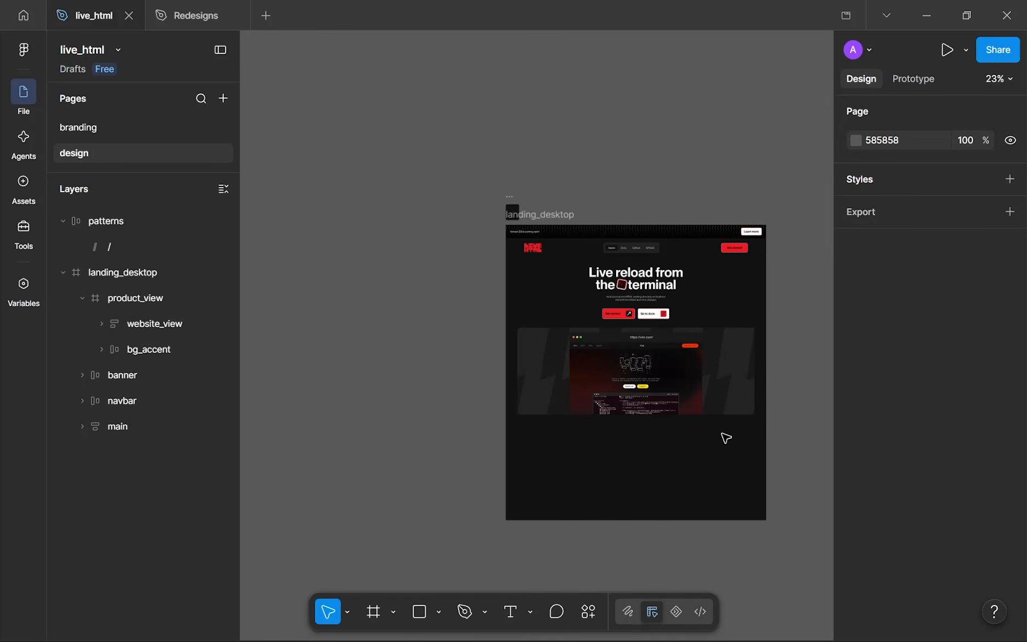
{"action": "scroll", "coordinate": [726, 438], "scroll_direction": "up", "scroll_amount": 3}
{"action": "scroll", "coordinate": [726, 438], "scroll_direction": "up", "scroll_amount": 3}
{"action": "scroll", "coordinate": [726, 438], "scroll_direction": "down", "scroll_amount": 1}
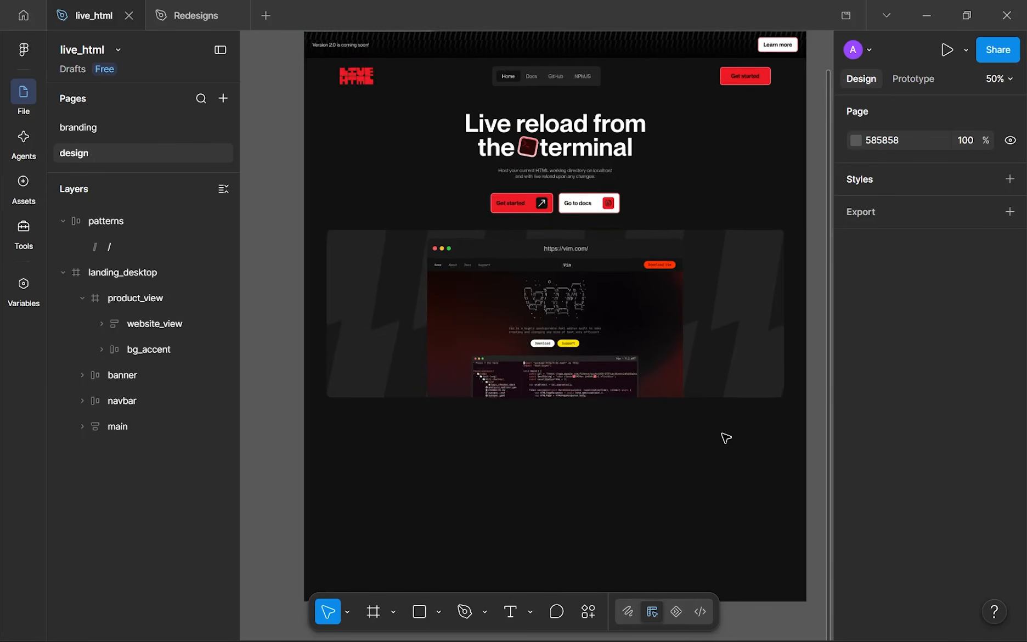
{"action": "left_click", "coordinate": [522, 335]}
{"action": "left_click", "coordinate": [146, 329]}
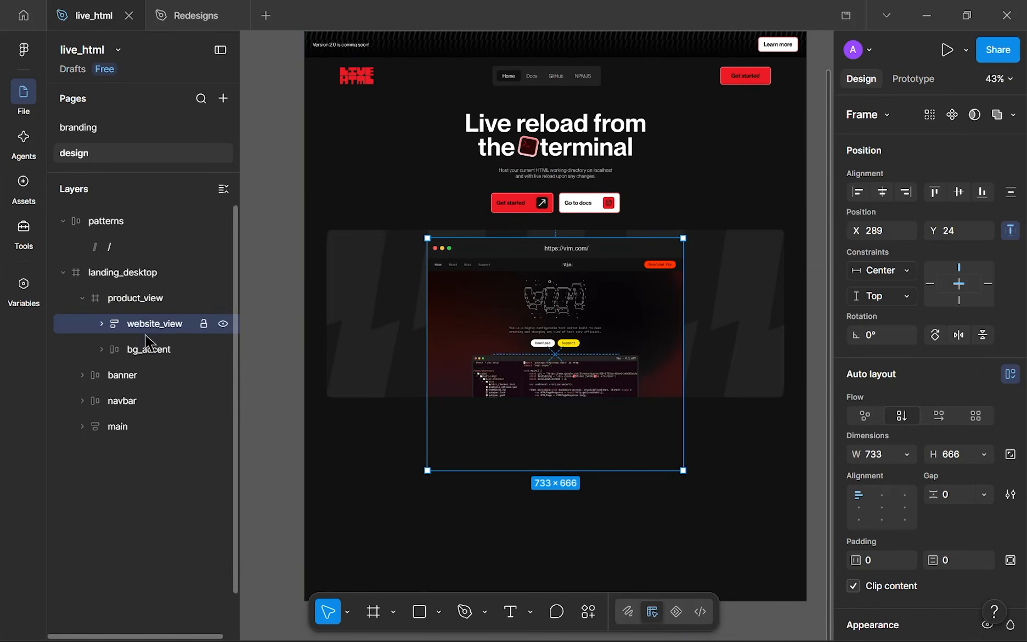
{"action": "scroll", "coordinate": [1010, 494], "scroll_direction": "down", "scroll_amount": 5}
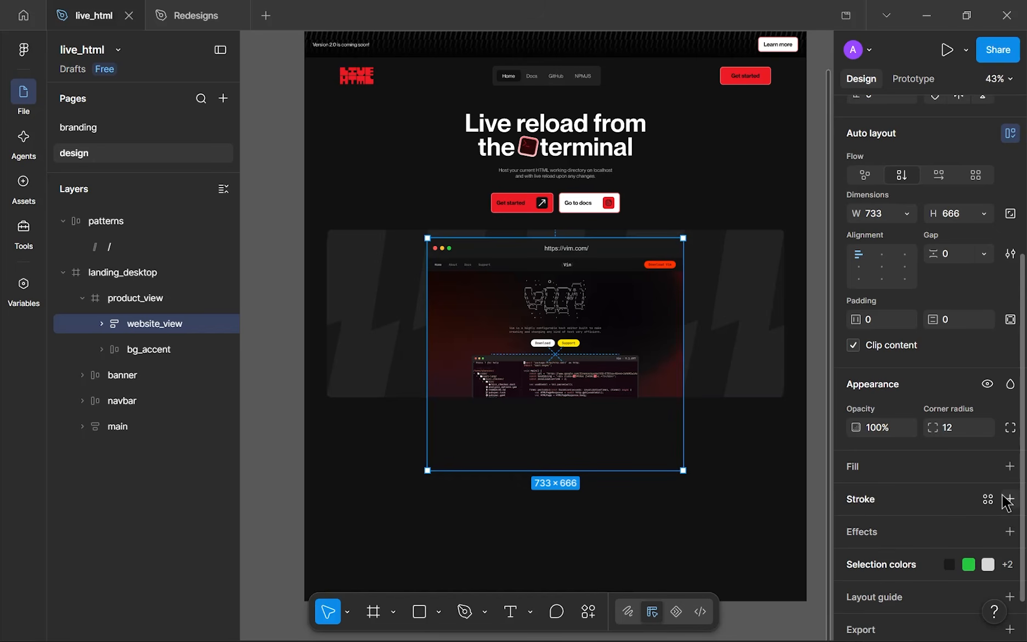
{"action": "left_click", "coordinate": [1008, 498]}
{"action": "mouse_move", "coordinate": [731, 355]}
{"action": "left_mouse_down"}
{"action": "mouse_move", "coordinate": [500, 217]}
{"action": "mouse_move", "coordinate": [474, 425]}
{"action": "mouse_move", "coordinate": [472, 395]}
{"action": "mouse_move", "coordinate": [474, 406]}
{"action": "left_mouse_up"}
{"action": "scroll", "coordinate": [450, 334], "scroll_direction": "up", "scroll_amount": 6}
{"action": "scroll", "coordinate": [501, 324], "scroll_direction": "up", "scroll_amount": 5}
{"action": "left_click_drag", "start_coordinate": [660, 389], "coordinate": [649, 417]}
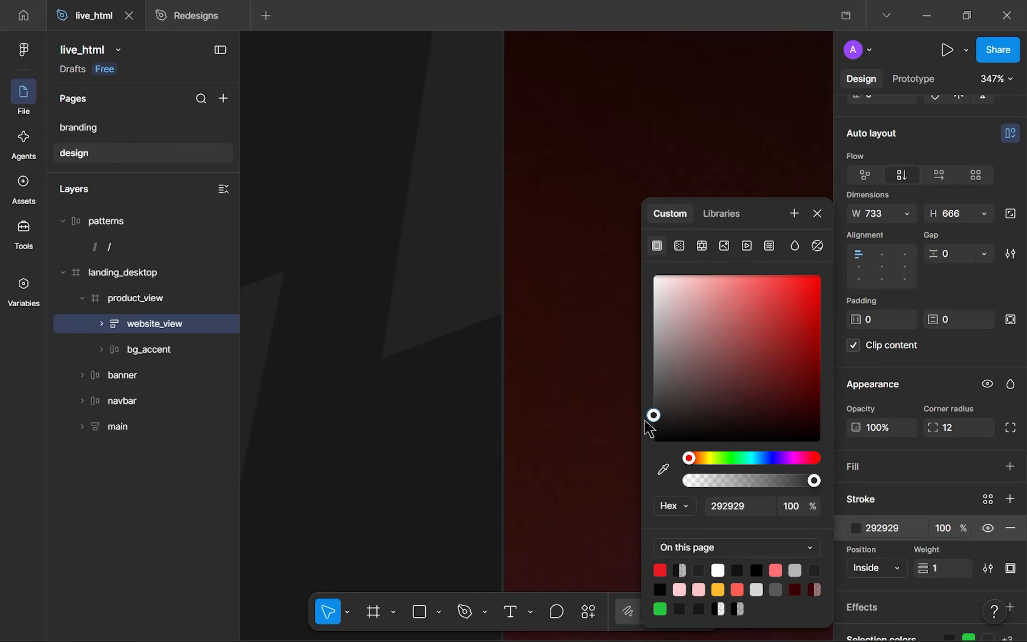
{"action": "scroll", "coordinate": [550, 411], "scroll_direction": "down", "scroll_amount": 4}
{"action": "scroll", "coordinate": [417, 339], "scroll_direction": "down", "scroll_amount": 6}
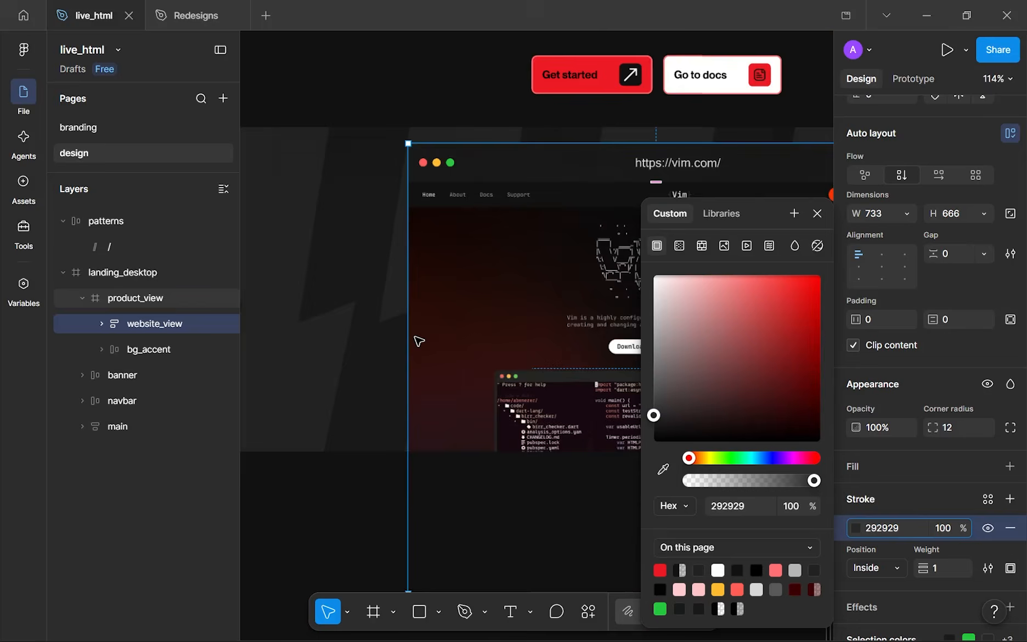
{"action": "left_click", "coordinate": [402, 433]}
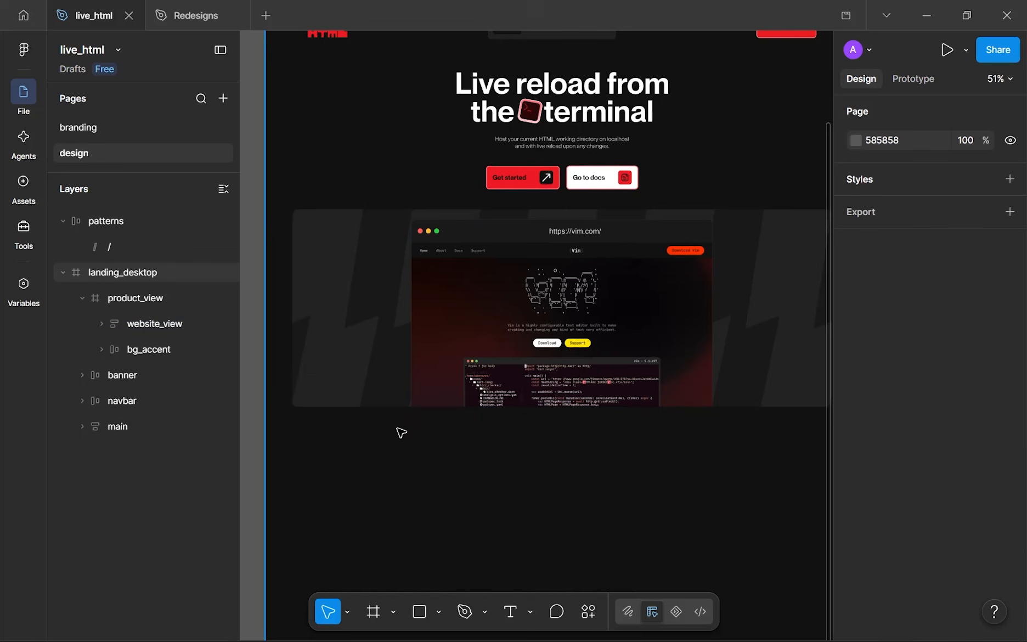
{"action": "scroll", "coordinate": [439, 426], "scroll_direction": "down", "scroll_amount": 3}
{"action": "scroll", "coordinate": [670, 308], "scroll_direction": "up", "scroll_amount": 2}
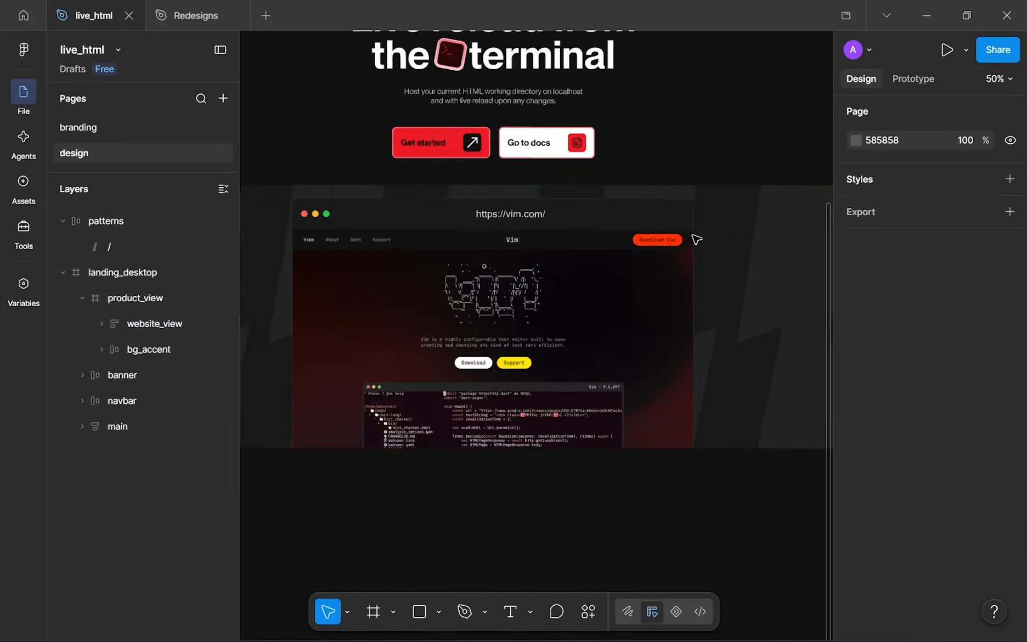
{"action": "scroll", "coordinate": [697, 240], "scroll_direction": "up", "scroll_amount": 10}
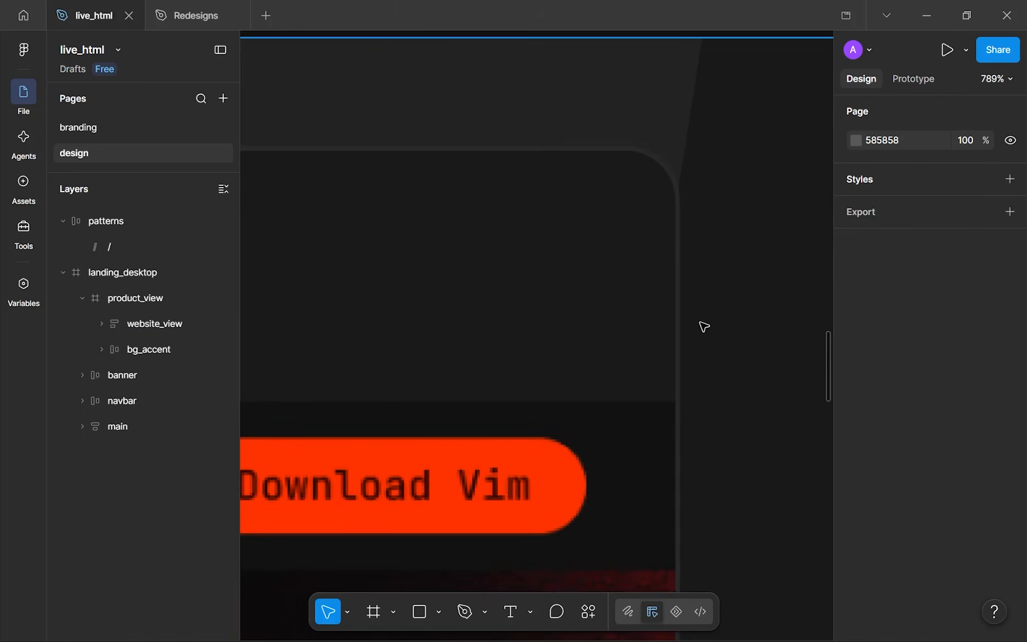
- Lock the website_view and bg_accent layers inside product_view
{"action": "scroll", "coordinate": [704, 328], "scroll_direction": "down", "scroll_amount": 10}
{"action": "scroll", "coordinate": [713, 263], "scroll_direction": "down", "scroll_amount": 3}
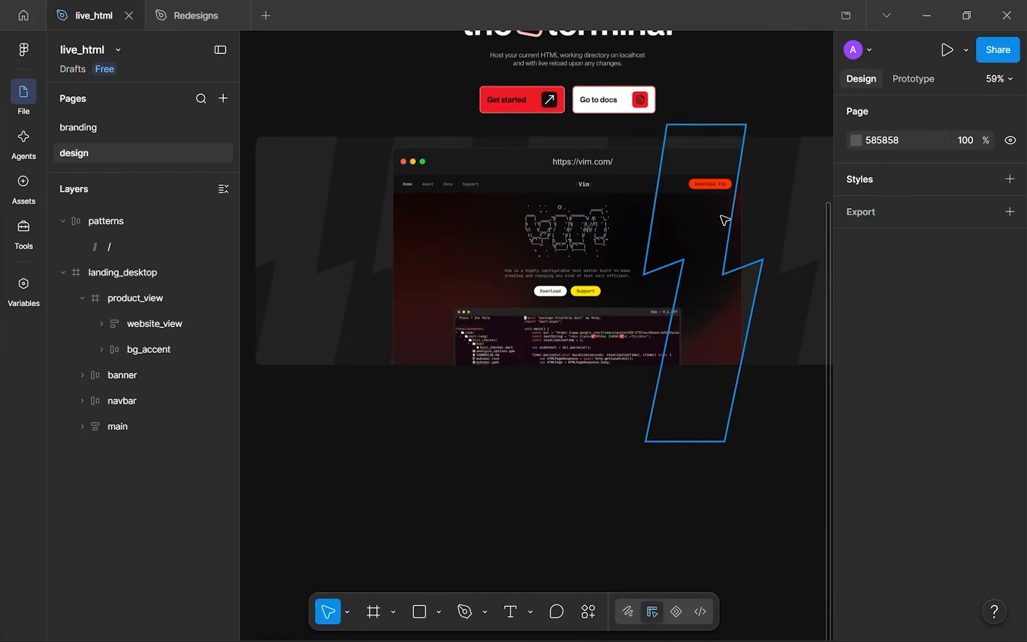
{"action": "scroll", "coordinate": [724, 219], "scroll_direction": "down", "scroll_amount": 3}
{"action": "left_click", "coordinate": [203, 324]}
{"action": "left_click", "coordinate": [881, 193]}
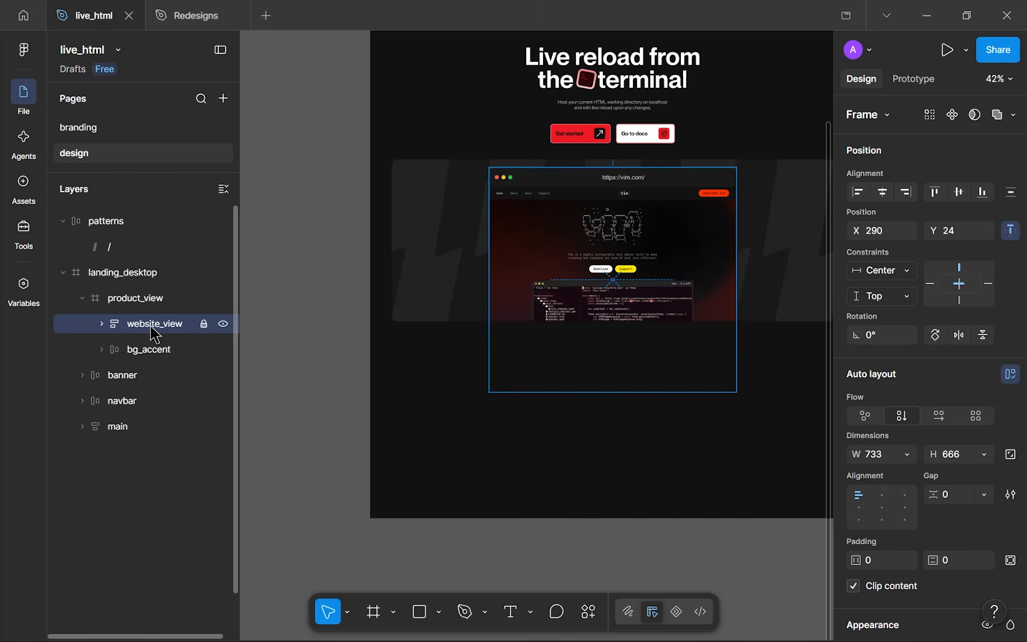
{"action": "left_click", "coordinate": [204, 350]}
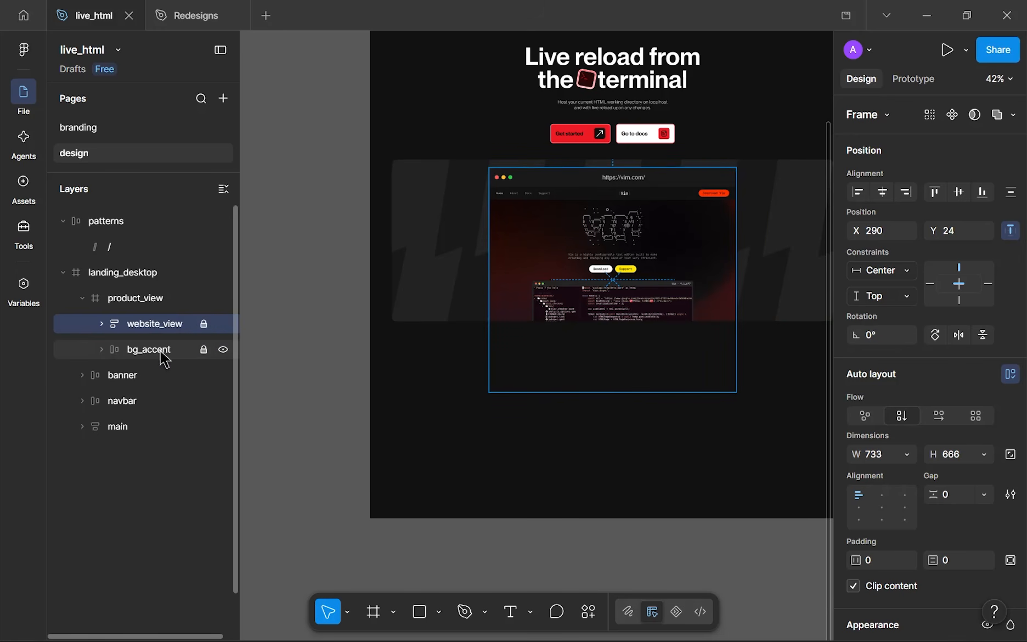
{"action": "left_click", "coordinate": [498, 453]}
- Examine the landing page from the banner and navbar down to the product preview section
{"action": "scroll", "coordinate": [634, 396], "scroll_direction": "up", "scroll_amount": 3}
{"action": "scroll", "coordinate": [613, 407], "scroll_direction": "down", "scroll_amount": 3}
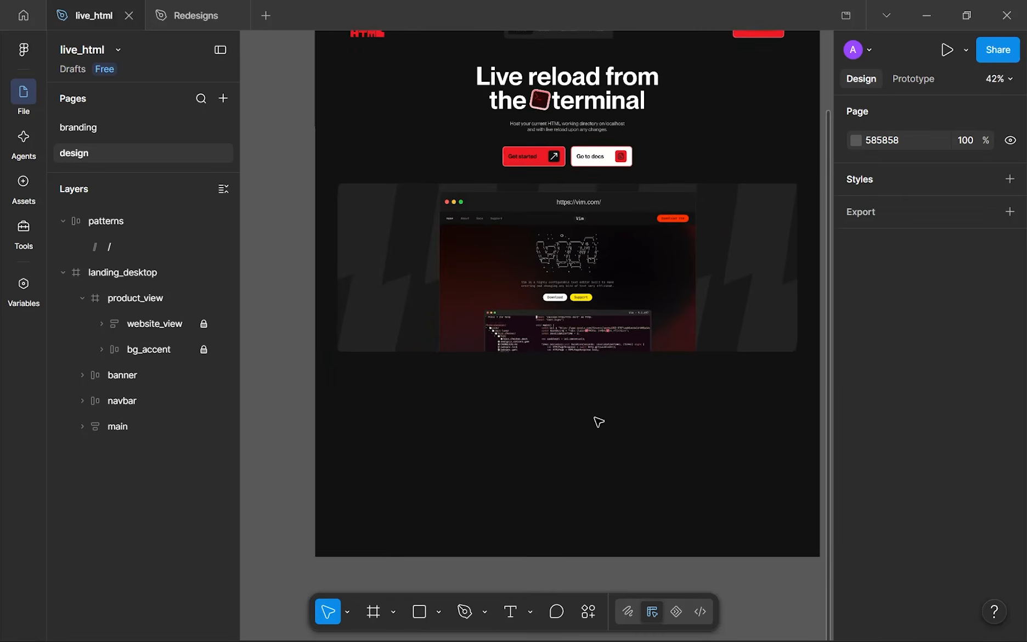
{"action": "scroll", "coordinate": [600, 444], "scroll_direction": "up", "scroll_amount": 3}
{"action": "scroll", "coordinate": [525, 230], "scroll_direction": "down", "scroll_amount": 3}
{"action": "left_click_drag", "start_coordinate": [524, 230], "coordinate": [586, 252]}
{"action": "scroll", "coordinate": [574, 229], "scroll_direction": "up", "scroll_amount": 1}
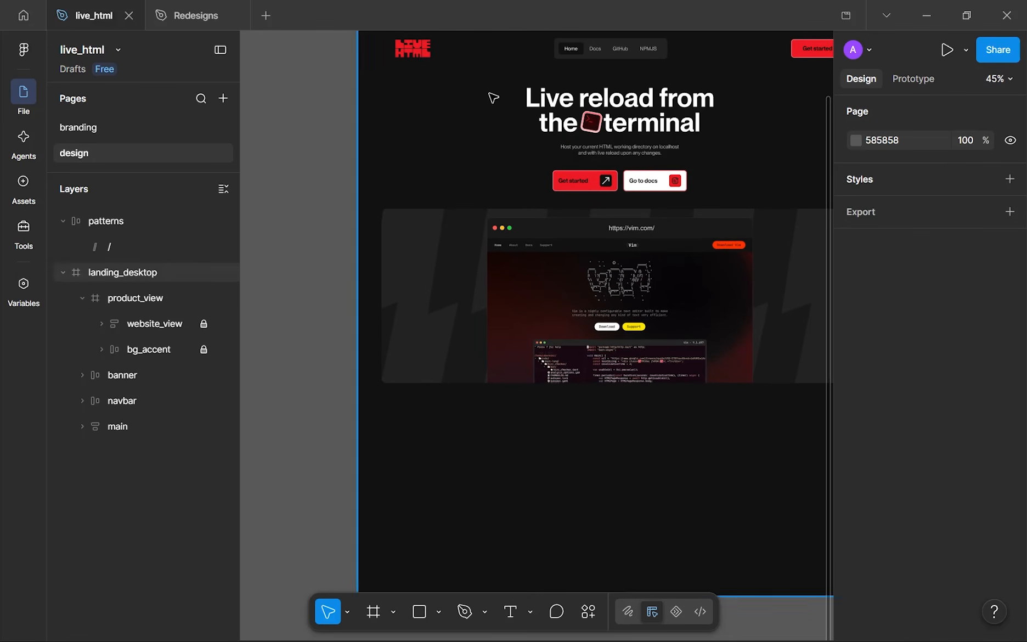
{"action": "scroll", "coordinate": [529, 263], "scroll_direction": "up", "scroll_amount": 6}
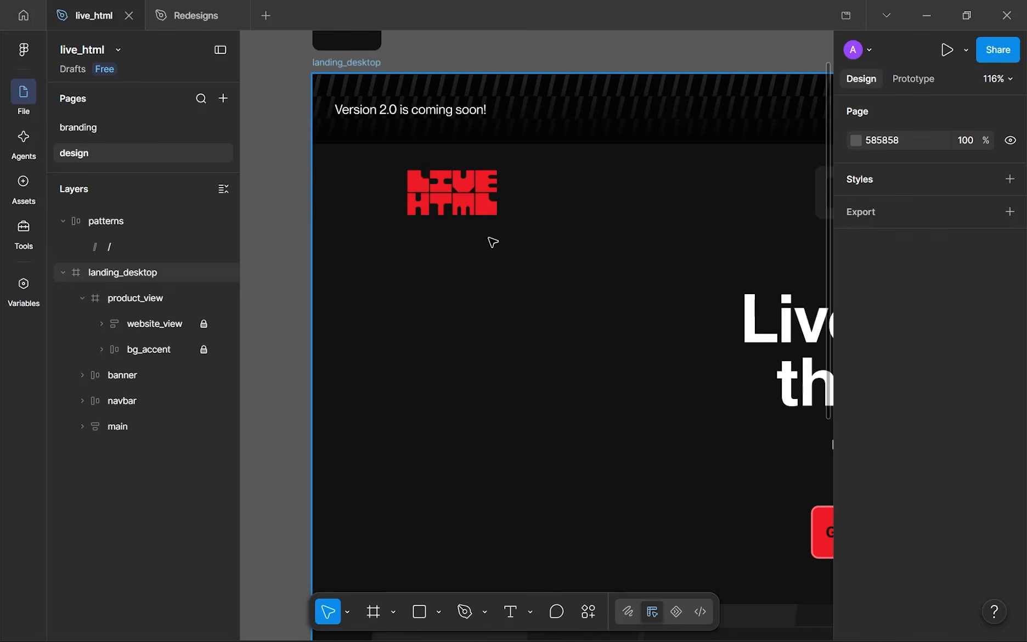
{"action": "scroll", "coordinate": [489, 239], "scroll_direction": "down", "scroll_amount": 6}
{"action": "left_click", "coordinate": [643, 294]}
{"action": "scroll", "coordinate": [643, 294], "scroll_direction": "up", "scroll_amount": 3}
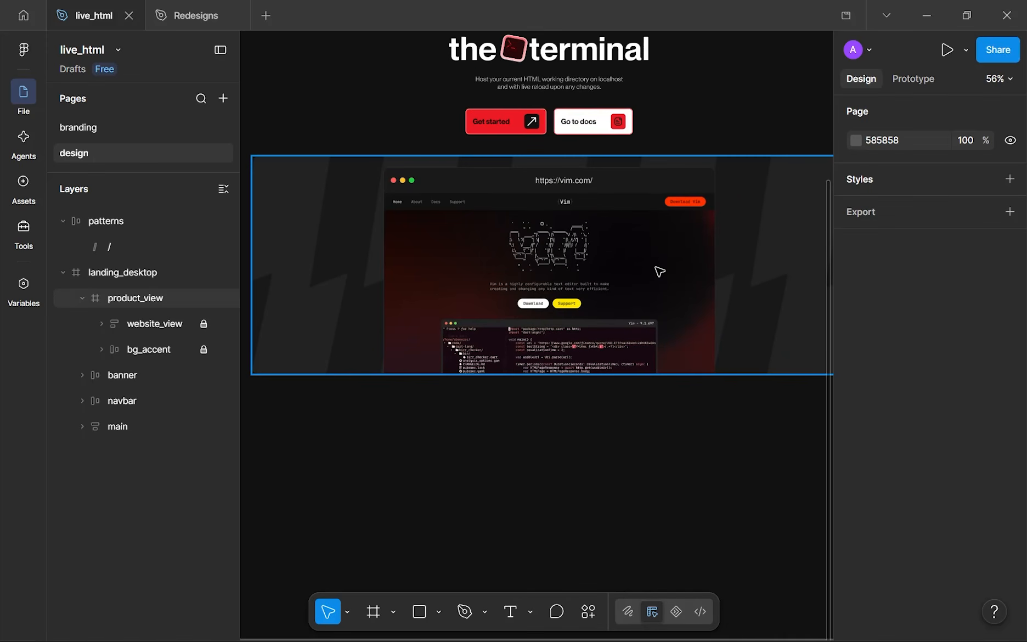
{"action": "left_click_drag", "start_coordinate": [642, 234], "coordinate": [663, 335]}
{"action": "scroll", "coordinate": [662, 333], "scroll_direction": "up", "scroll_amount": 1}
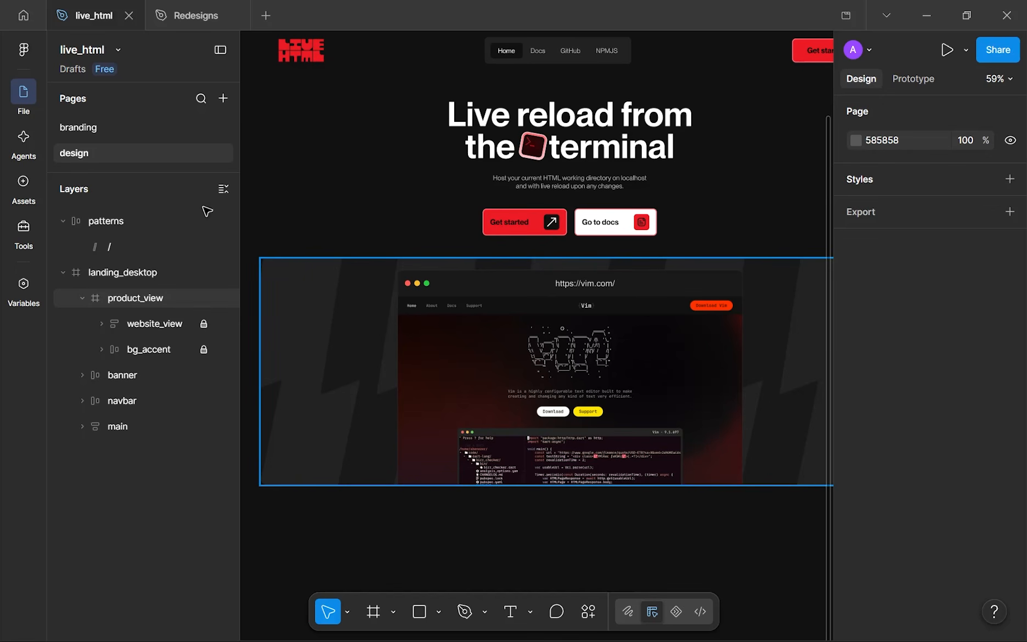
{"action": "scroll", "coordinate": [335, 193], "scroll_direction": "up", "scroll_amount": 3}
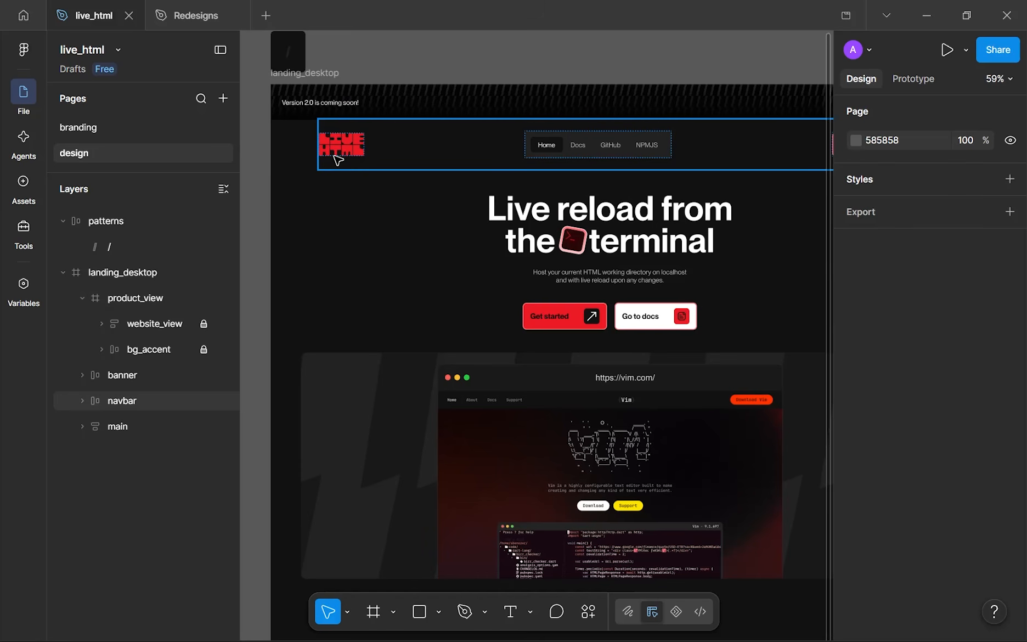
{"action": "scroll", "coordinate": [384, 220], "scroll_direction": "down", "scroll_amount": 1}
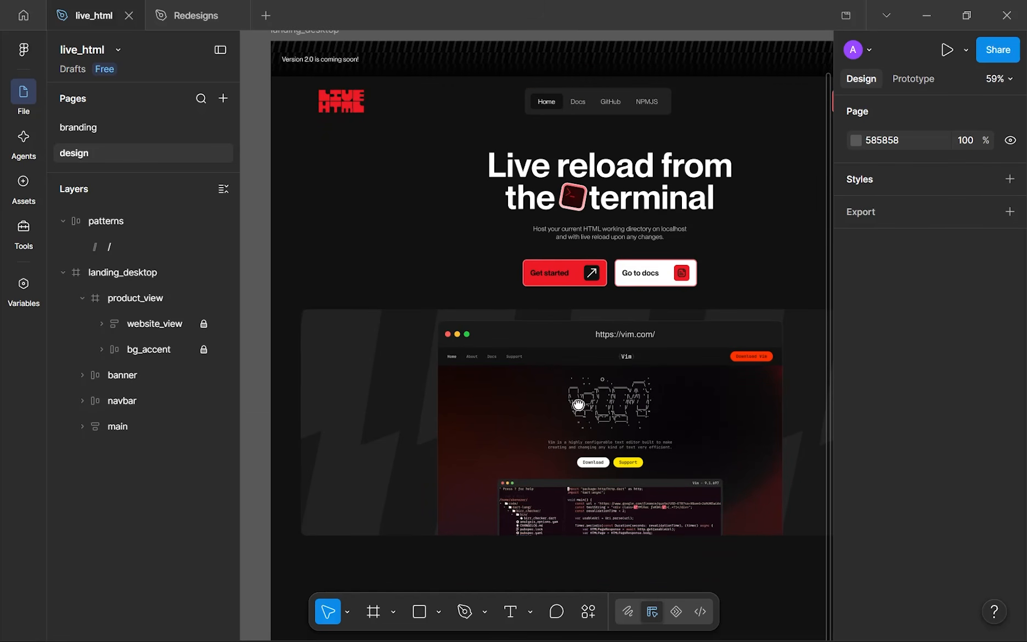
{"action": "scroll", "coordinate": [420, 273], "scroll_direction": "down", "scroll_amount": 3}
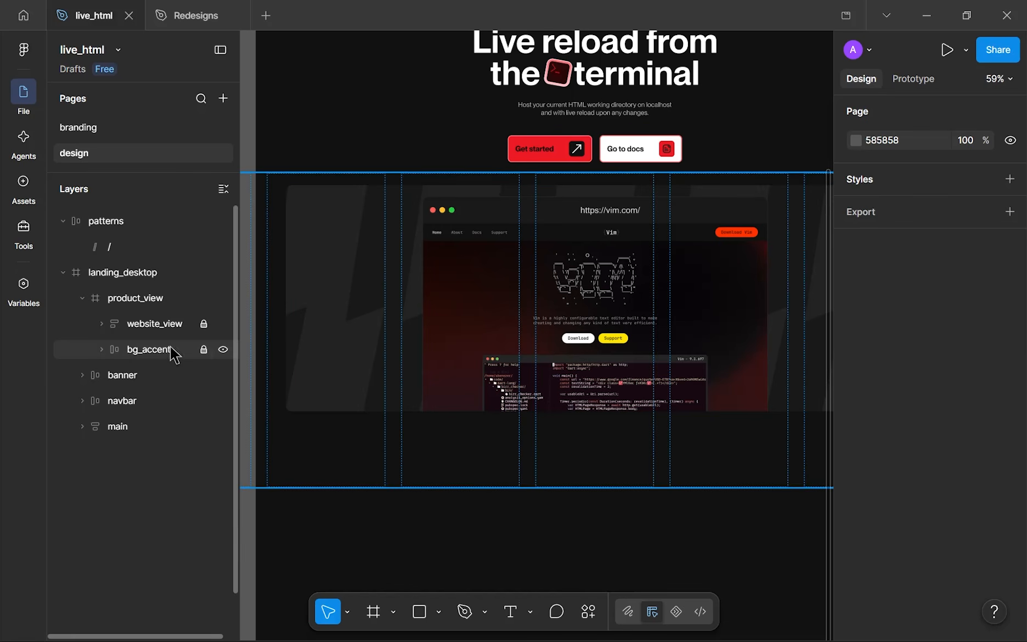
- Unlock bg_accent, reduce its height to about 590 from its lower edge, and lock it again
{"action": "left_click", "coordinate": [134, 351]}
{"action": "left_click", "coordinate": [101, 350]}
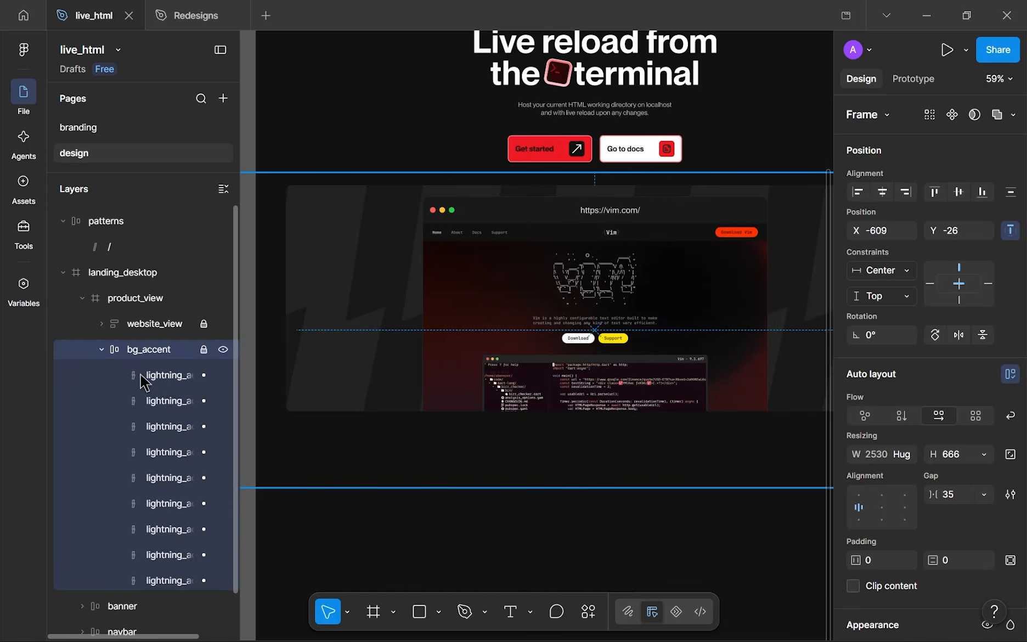
{"action": "left_click", "coordinate": [102, 350]}
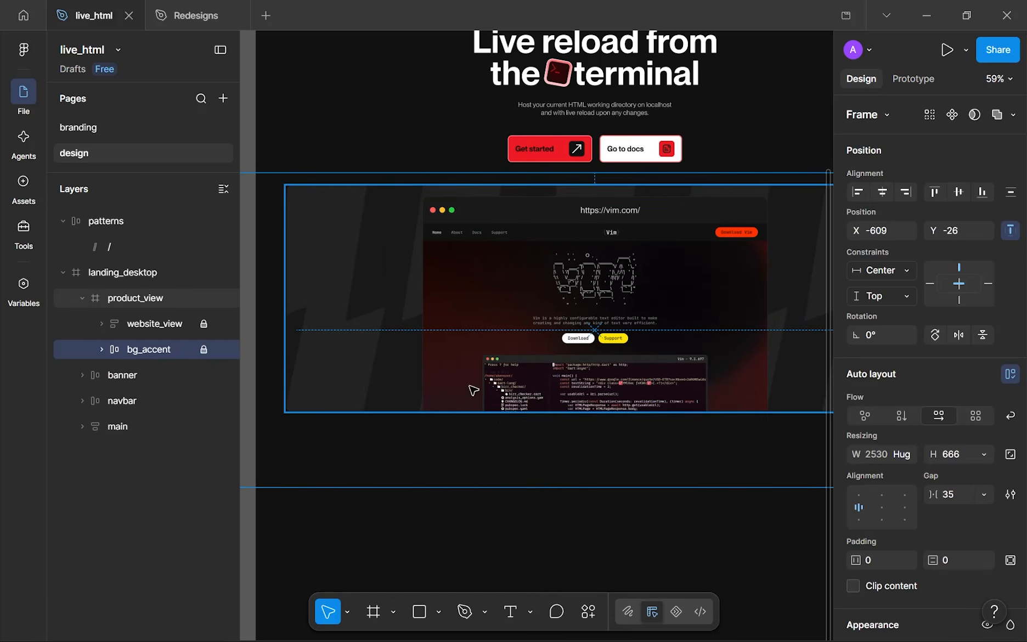
{"action": "scroll", "coordinate": [525, 420], "scroll_direction": "down", "scroll_amount": 5}
{"action": "left_click", "coordinate": [556, 491]}
{"action": "scroll", "coordinate": [551, 487], "scroll_direction": "up", "scroll_amount": 1}
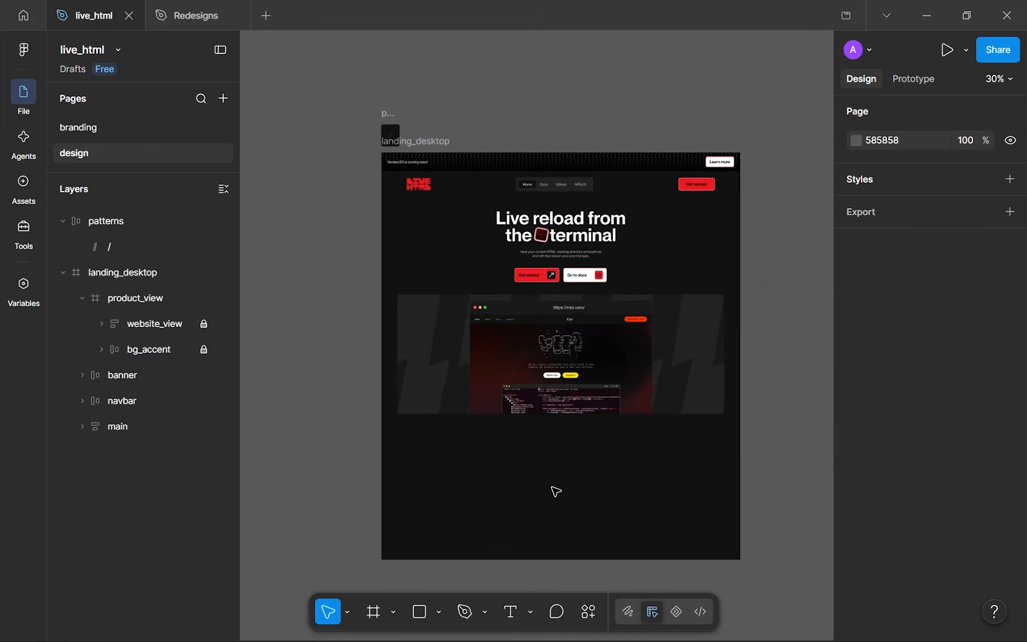
{"action": "left_click", "coordinate": [118, 349]}
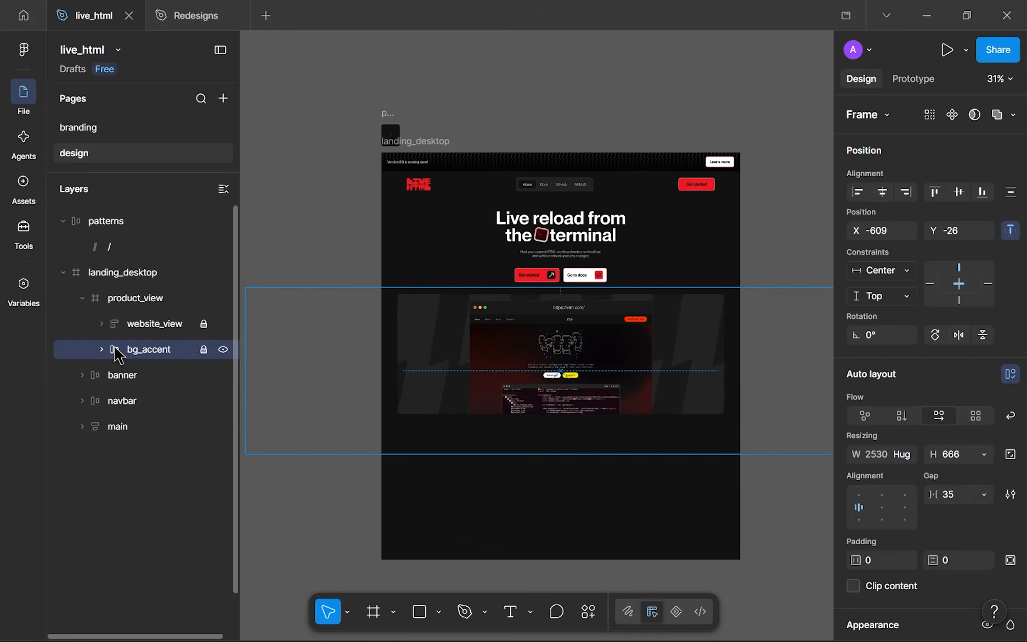
{"action": "left_click", "coordinate": [203, 350]}
{"action": "left_click_drag", "start_coordinate": [535, 454], "coordinate": [535, 436]}
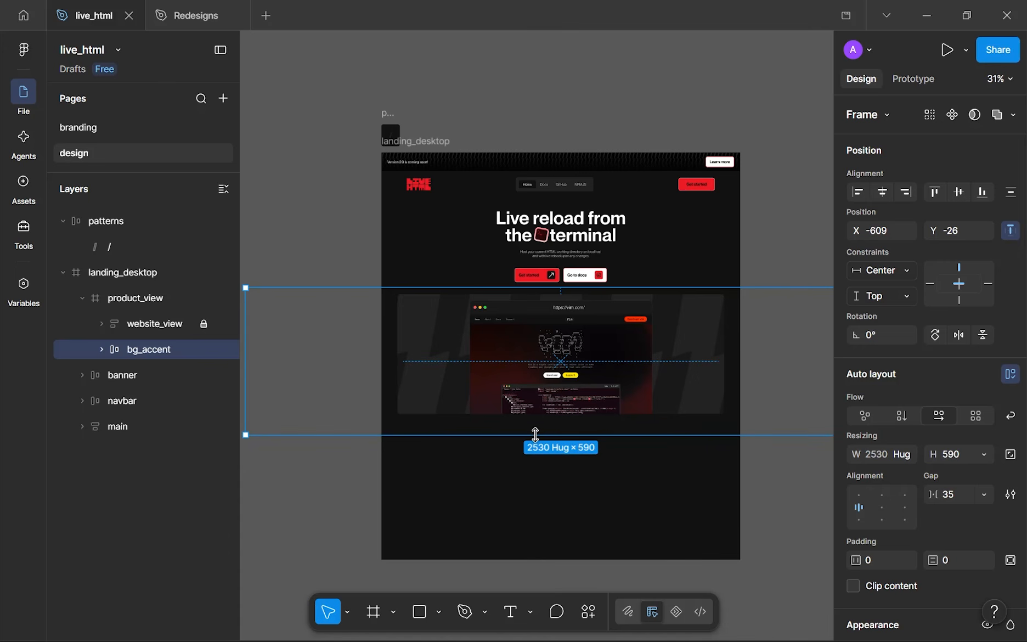
{"action": "left_click", "coordinate": [203, 349]}
{"action": "left_click", "coordinate": [507, 500]}
- Check how the resized lightning background looks behind the website mockup in the product preview and page as a whole
{"action": "scroll", "coordinate": [507, 500], "scroll_direction": "down", "scroll_amount": 2}
{"action": "left_click_drag", "start_coordinate": [507, 500], "coordinate": [563, 414]}
{"action": "scroll", "coordinate": [709, 442], "scroll_direction": "up", "scroll_amount": 1}
{"action": "scroll", "coordinate": [708, 427], "scroll_direction": "down", "scroll_amount": 2}
{"action": "scroll", "coordinate": [564, 414], "scroll_direction": "up", "scroll_amount": 10}
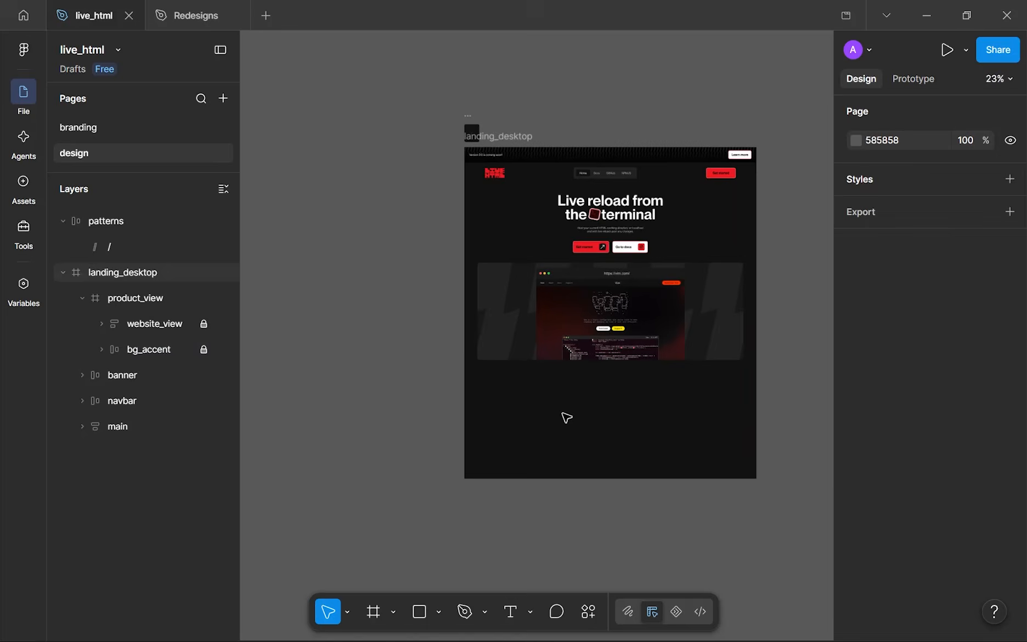
{"action": "scroll", "coordinate": [589, 336], "scroll_direction": "down", "scroll_amount": 5}
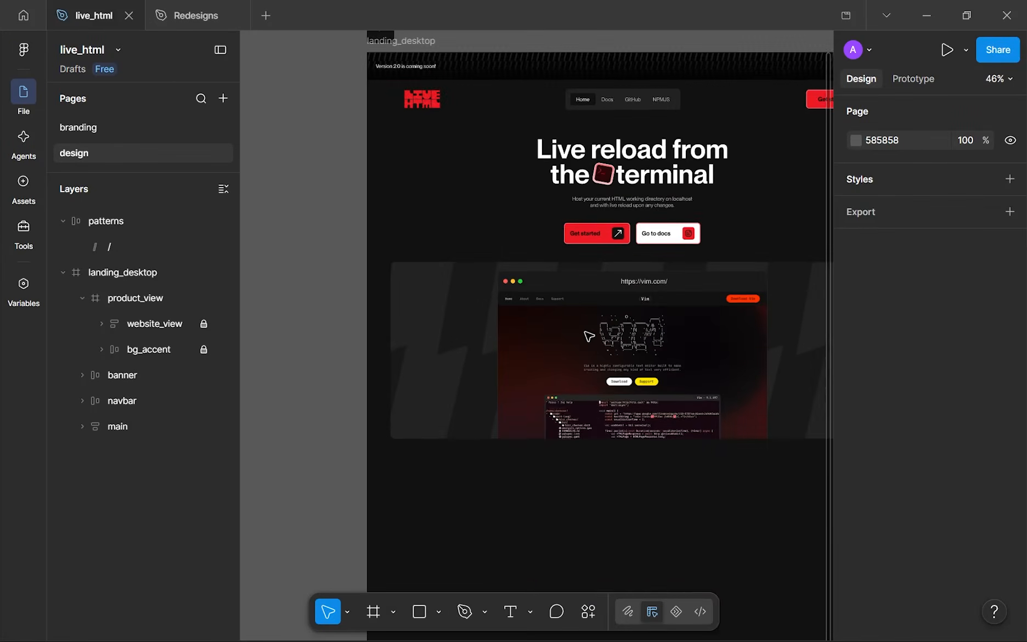
{"action": "left_click_drag", "start_coordinate": [589, 335], "coordinate": [585, 151]}
{"action": "scroll", "coordinate": [585, 151], "scroll_direction": "up", "scroll_amount": 1}
{"action": "scroll", "coordinate": [526, 205], "scroll_direction": "up", "scroll_amount": 2}
{"action": "left_click_drag", "start_coordinate": [636, 231], "coordinate": [667, 261]}
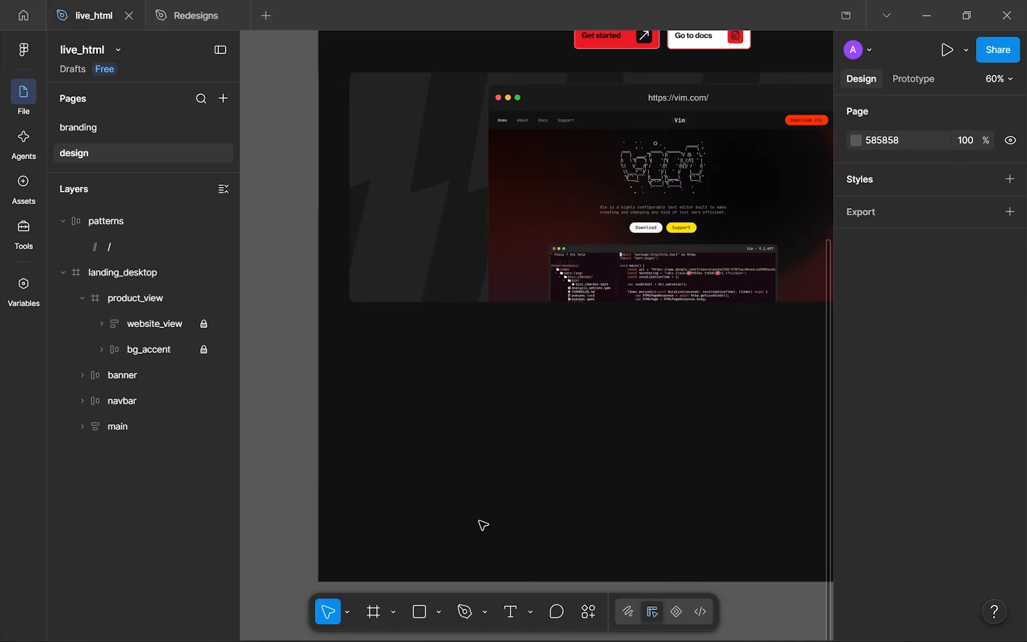
- Switch to Windows Terminal, open an Ubuntu session in place of PowerShell, examine its window layout, and close it
{"action": "left_click", "coordinate": [496, 622]}
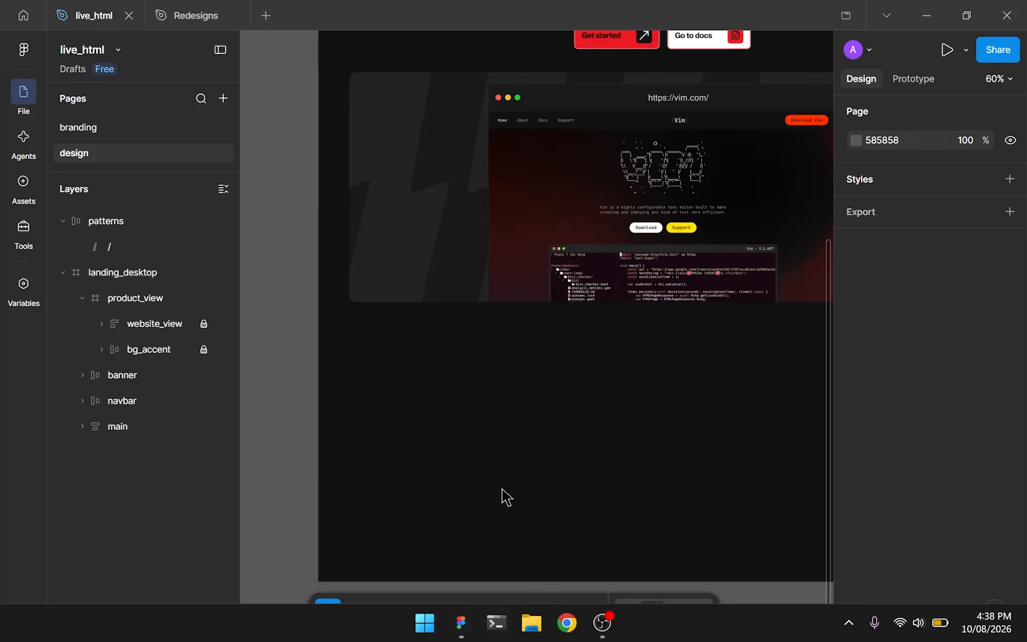
{"action": "left_click_drag", "start_coordinate": [415, 36], "coordinate": [367, 112]}
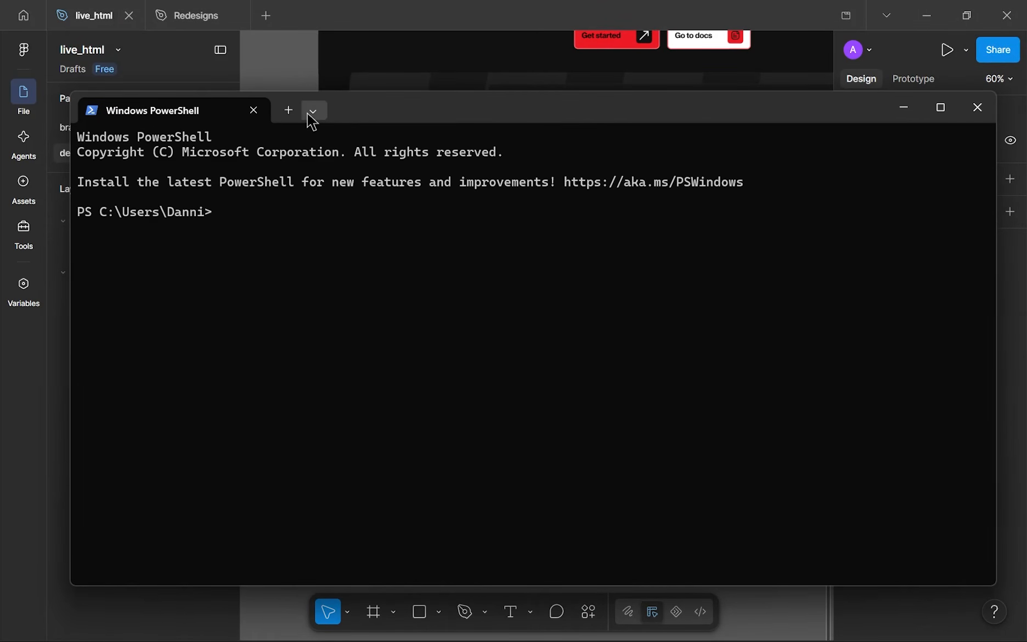
{"action": "left_click", "coordinate": [313, 111]}
{"action": "left_click", "coordinate": [374, 219]}
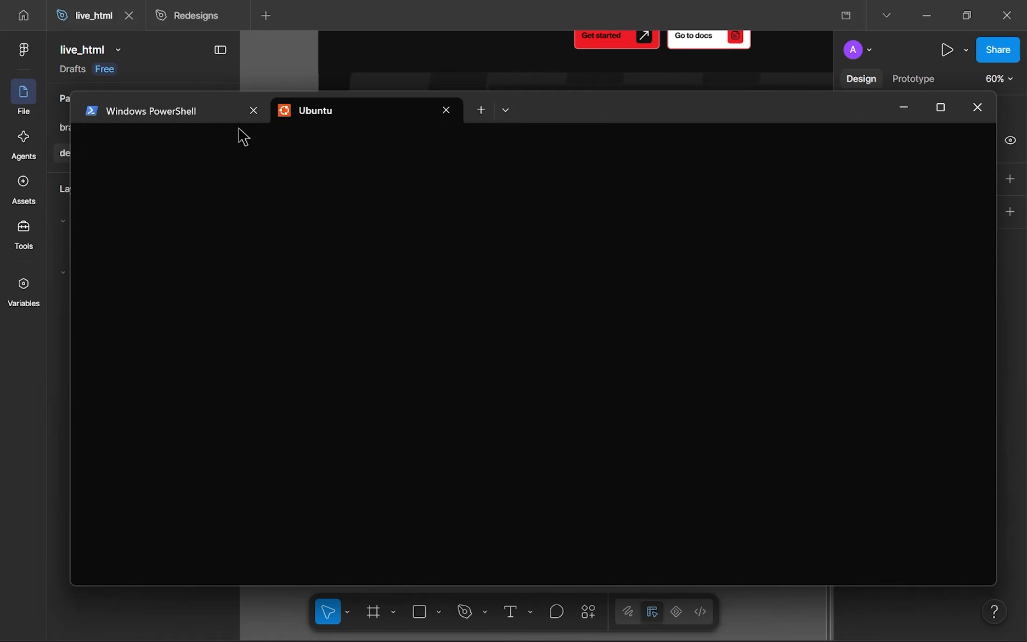
{"action": "left_click", "coordinate": [253, 111]}
{"action": "left_click_drag", "start_coordinate": [345, 154], "coordinate": [447, 179]}
{"action": "left_click", "coordinate": [447, 179]}
{"action": "mouse_move", "coordinate": [342, 113]}
{"action": "left_mouse_down"}
{"action": "mouse_move", "coordinate": [392, 109]}
{"action": "mouse_move", "coordinate": [353, 107]}
{"action": "left_mouse_up"}
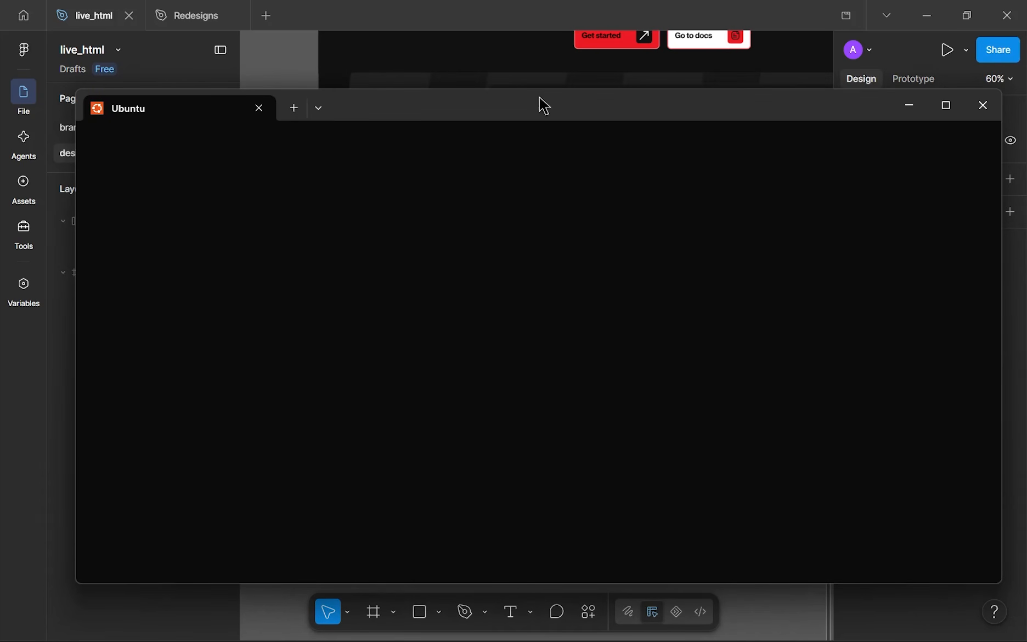
{"action": "left_click_drag", "start_coordinate": [553, 103], "coordinate": [545, 116]}
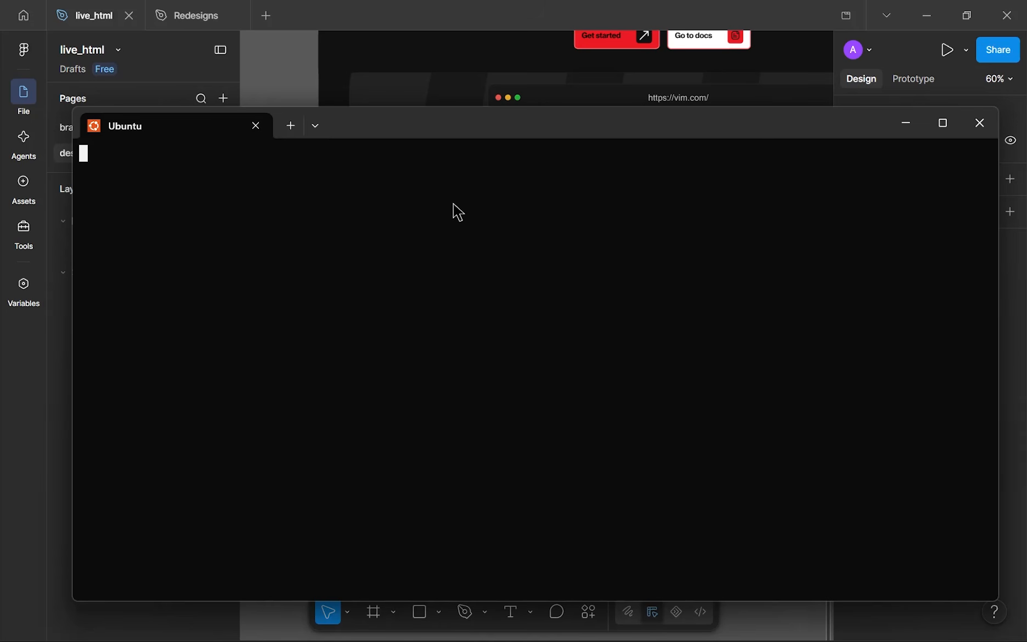
{"action": "left_click", "coordinate": [979, 122]}
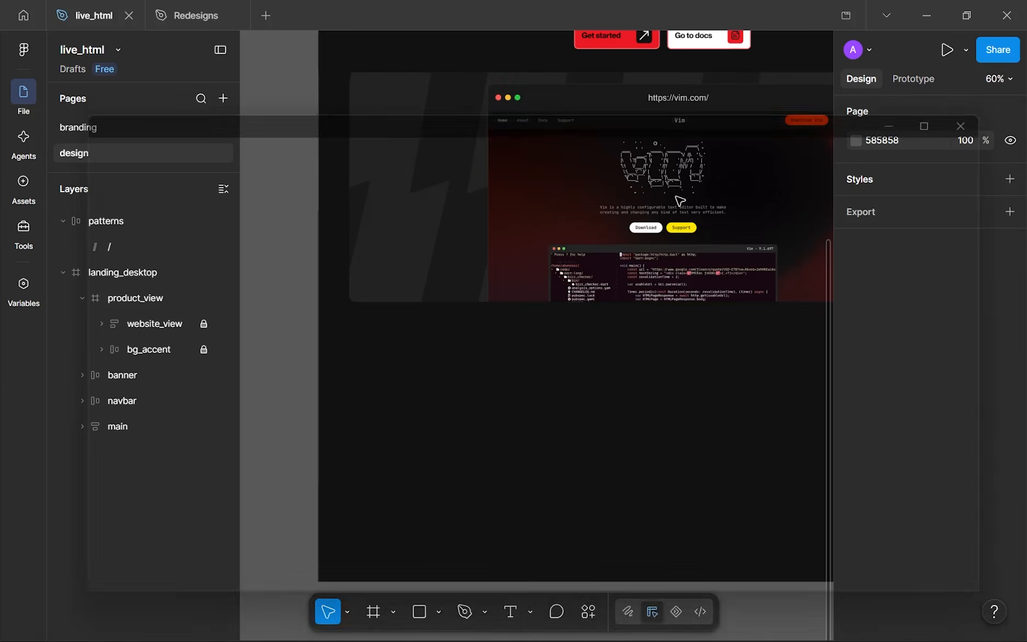
- Unlock website_view, duplicate its traffic_buttons group, and place the copy directly in landing_desktop below product_view at about X 302, Y 1194
{"action": "left_click_drag", "start_coordinate": [378, 371], "coordinate": [312, 342]}
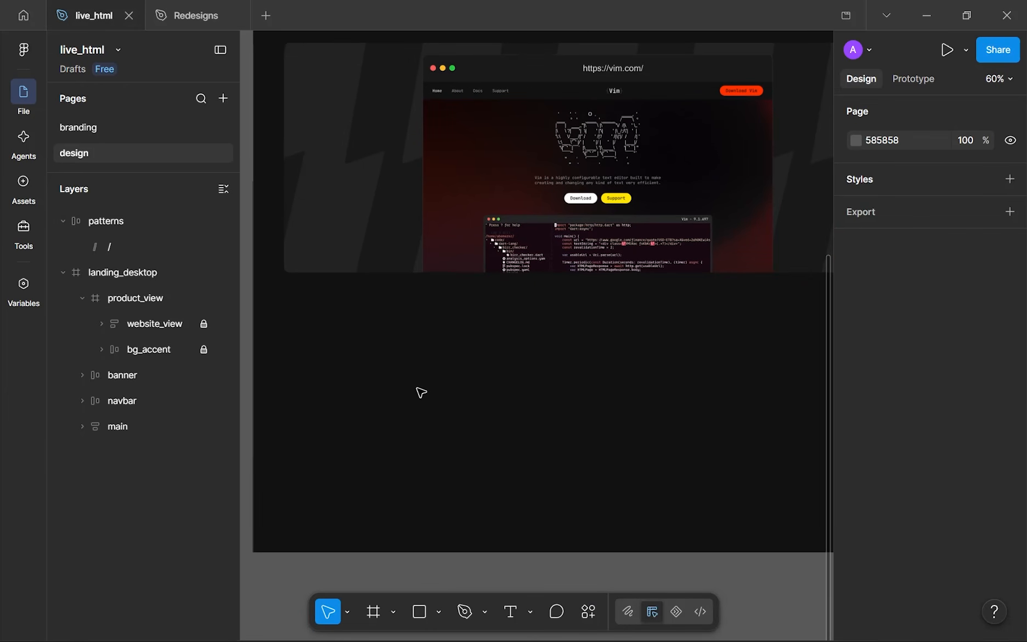
{"action": "scroll", "coordinate": [449, 76], "scroll_direction": "up", "scroll_amount": 5}
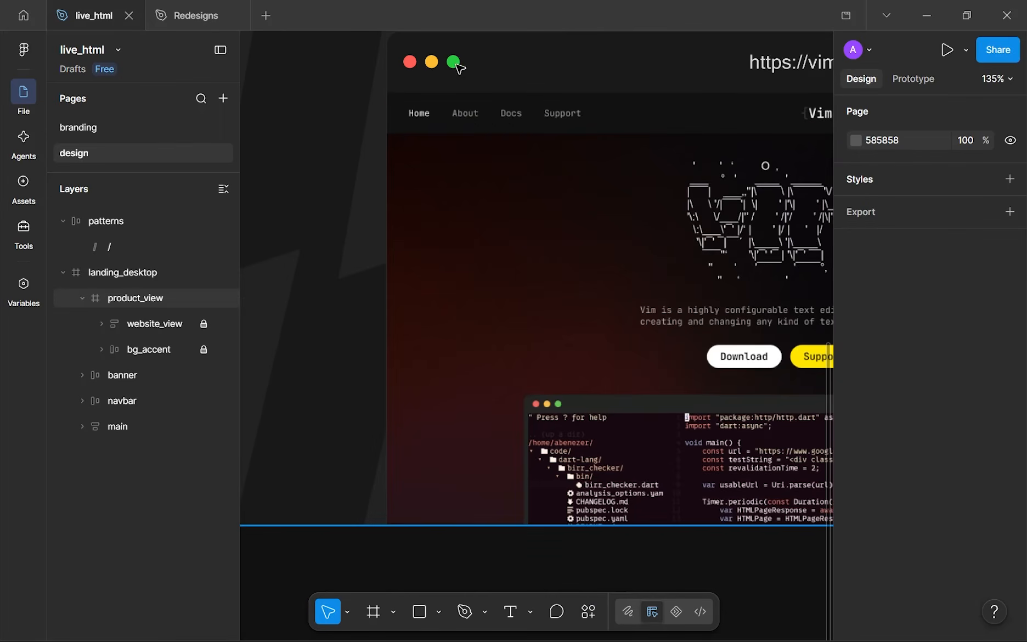
{"action": "left_click", "coordinate": [203, 324]}
{"action": "left_click", "coordinate": [431, 61], "text": "ctrl"}
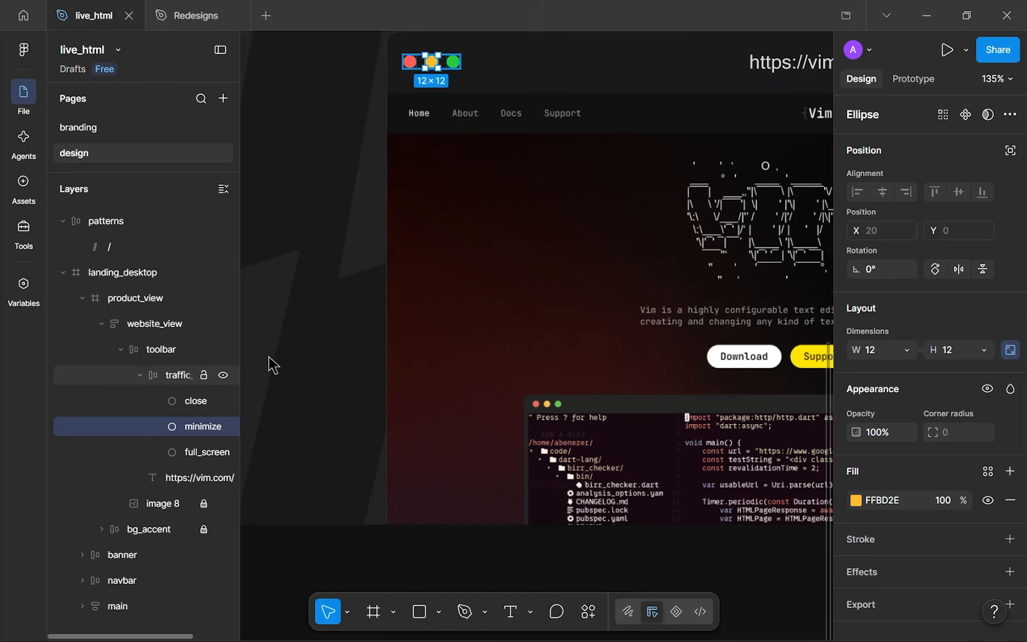
{"action": "key", "text": "Escape"}
{"action": "scroll", "coordinate": [467, 305], "scroll_direction": "down", "scroll_amount": 5}
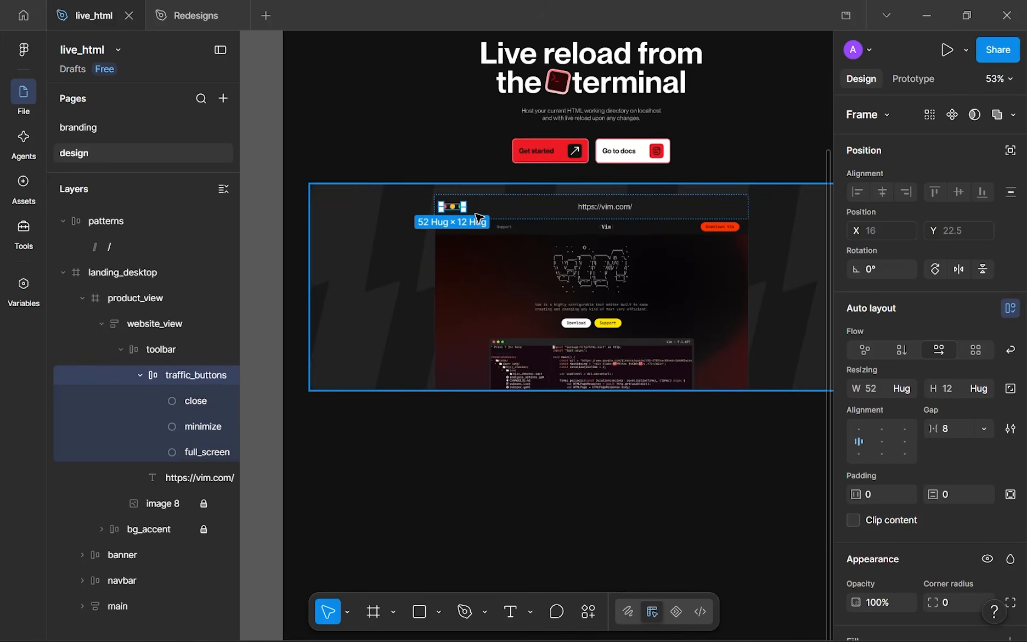
{"action": "key", "text": "ctrl+d"}
{"action": "left_click_drag", "start_coordinate": [482, 208], "coordinate": [427, 455]}
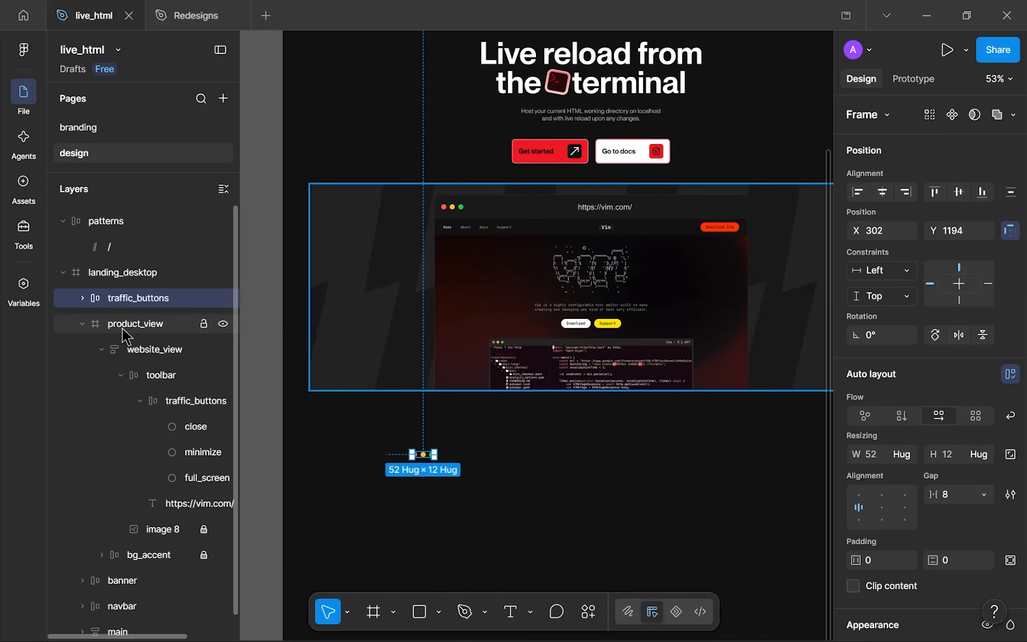
- Lock website_view again, collapse its layers, and select the traffic_buttons copy below product_view
{"action": "left_click", "coordinate": [201, 323]}
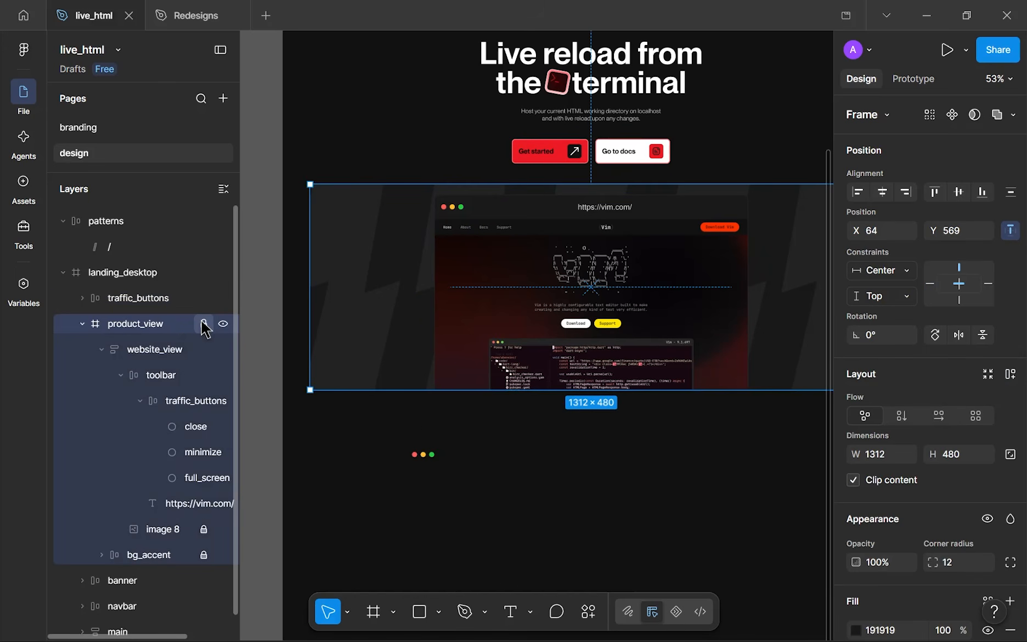
{"action": "left_click", "coordinate": [203, 324]}
{"action": "left_click", "coordinate": [204, 326]}
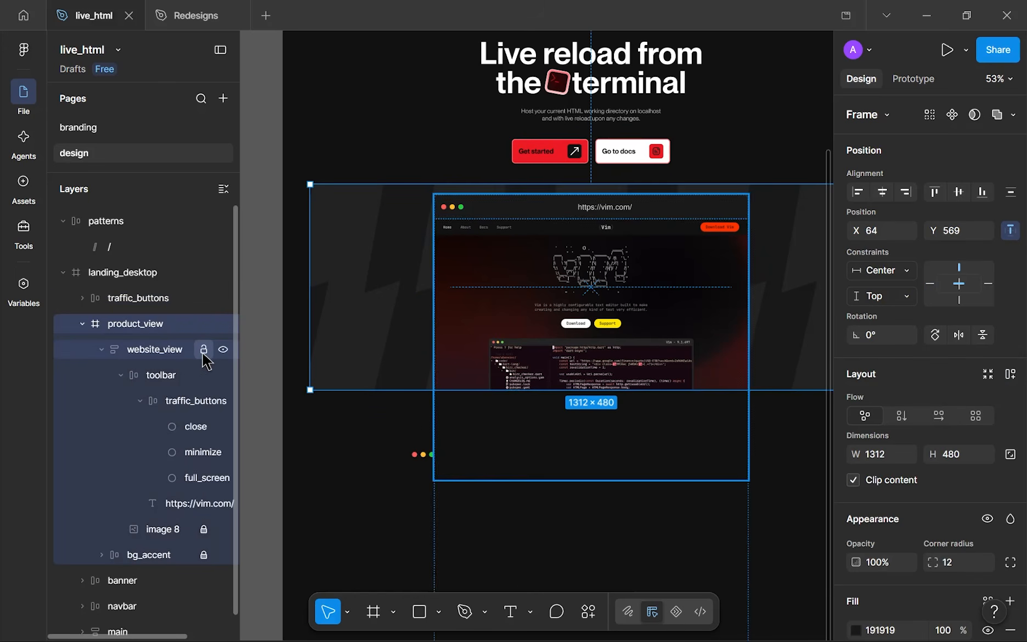
{"action": "left_click", "coordinate": [100, 352]}
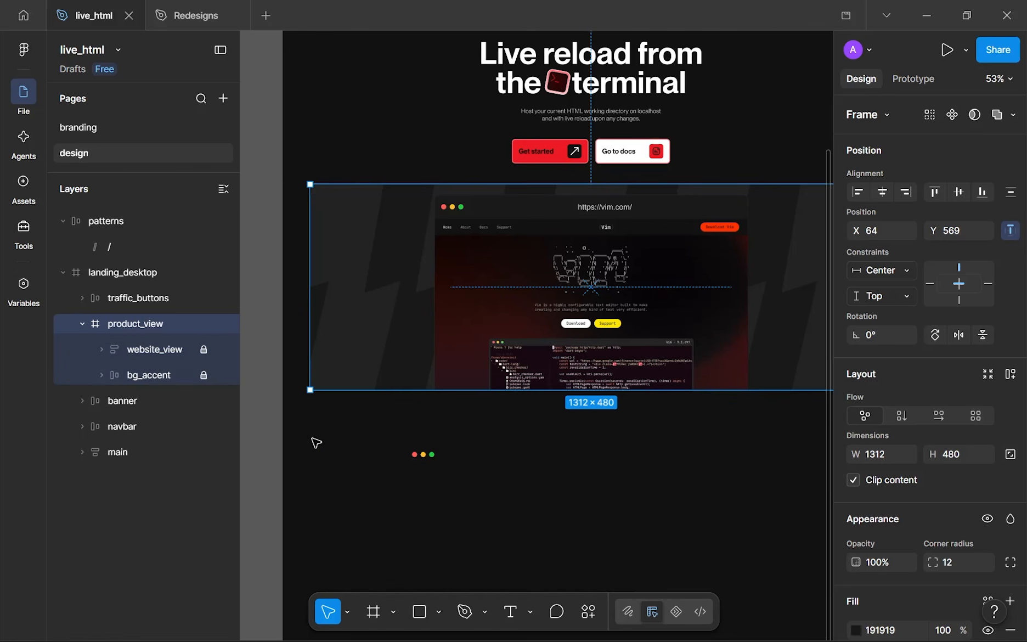
{"action": "left_click", "coordinate": [424, 455]}
{"action": "scroll", "coordinate": [418, 452], "scroll_direction": "down", "scroll_amount": 2}
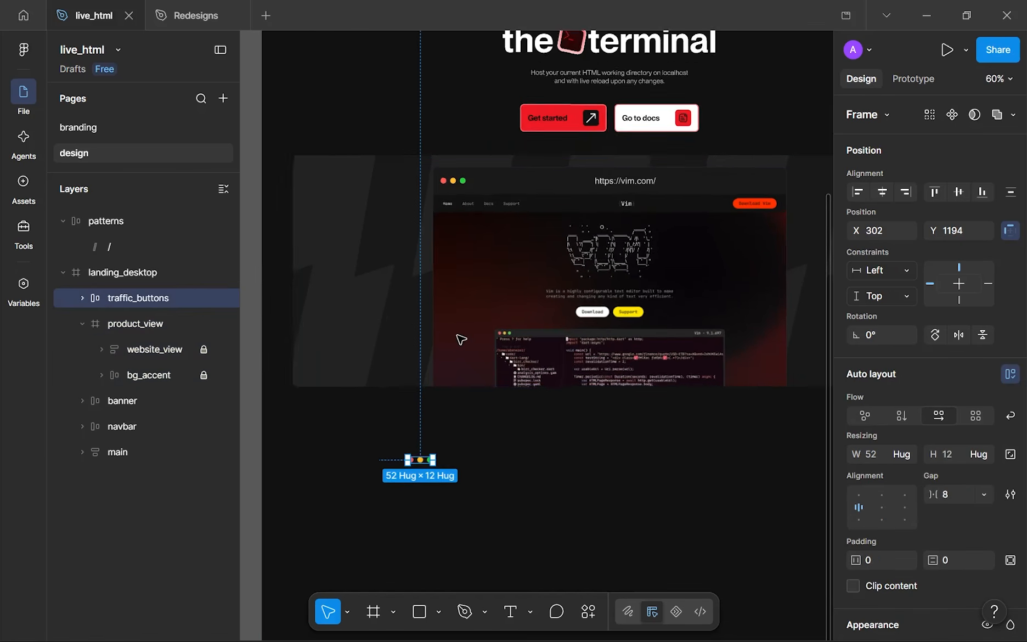
{"action": "scroll", "coordinate": [459, 340], "scroll_direction": "down", "scroll_amount": 3}
{"action": "scroll", "coordinate": [450, 453], "scroll_direction": "up", "scroll_amount": 5}
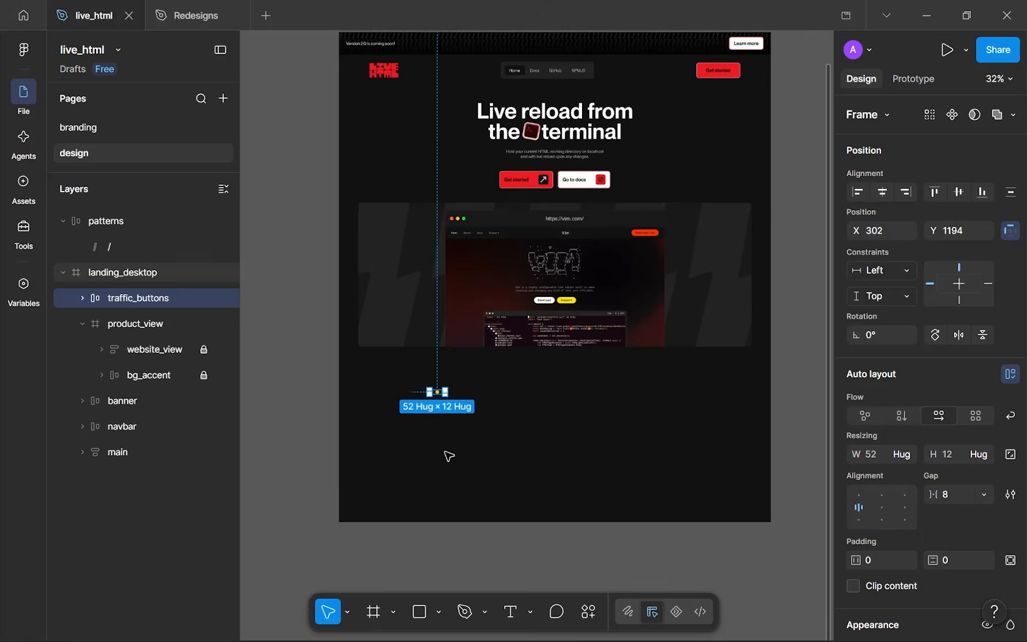
- Move the traffic_buttons copy to X 293, Y 1162 and collapse the product_view layers
{"action": "scroll", "coordinate": [404, 340], "scroll_direction": "up", "scroll_amount": 6}
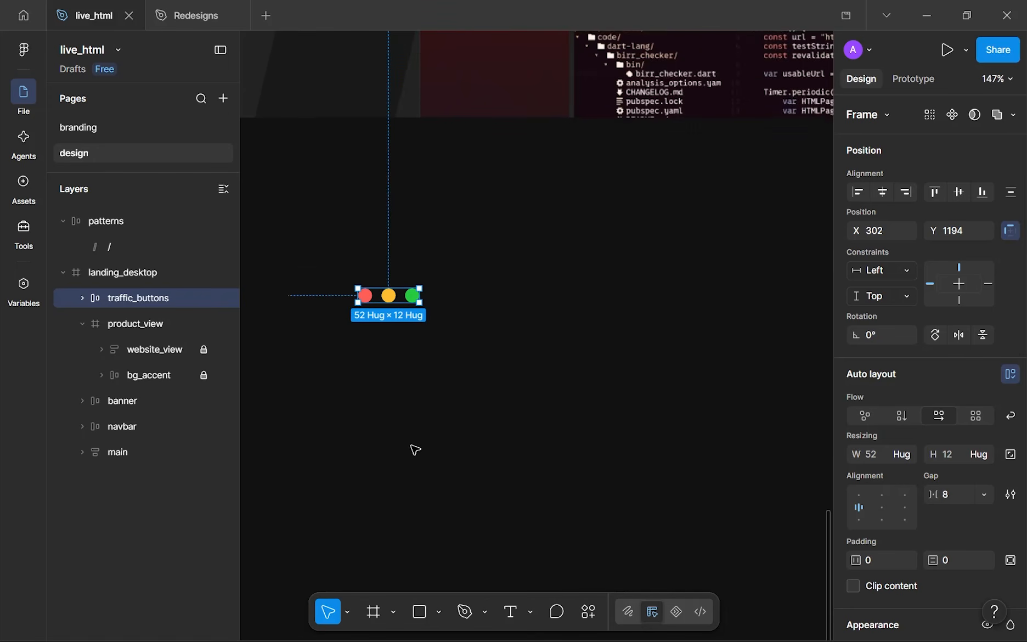
{"action": "left_click_drag", "start_coordinate": [380, 291], "coordinate": [369, 253]}
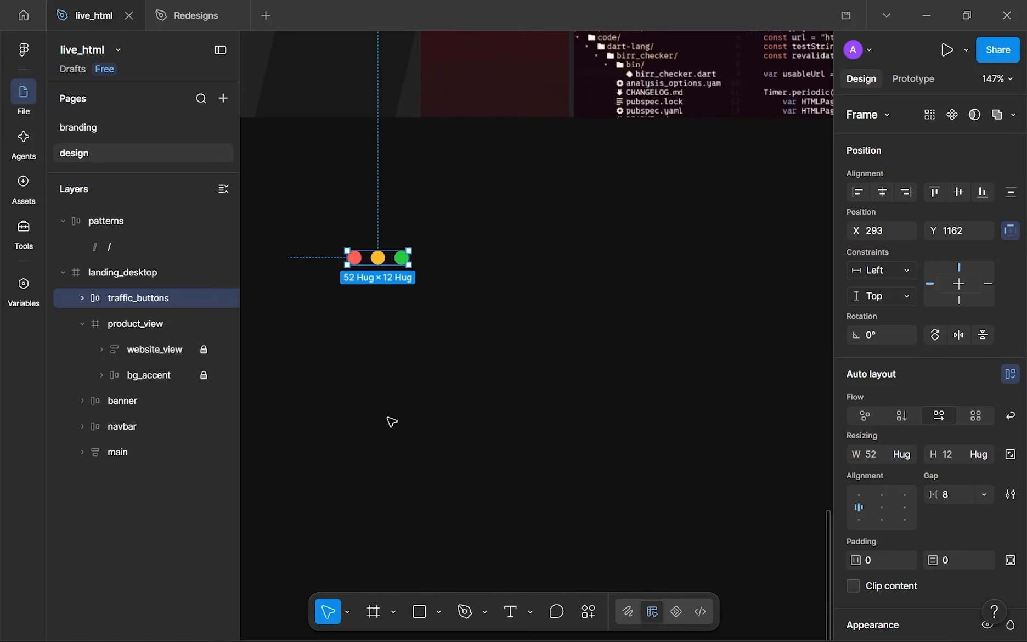
{"action": "left_click", "coordinate": [463, 321]}
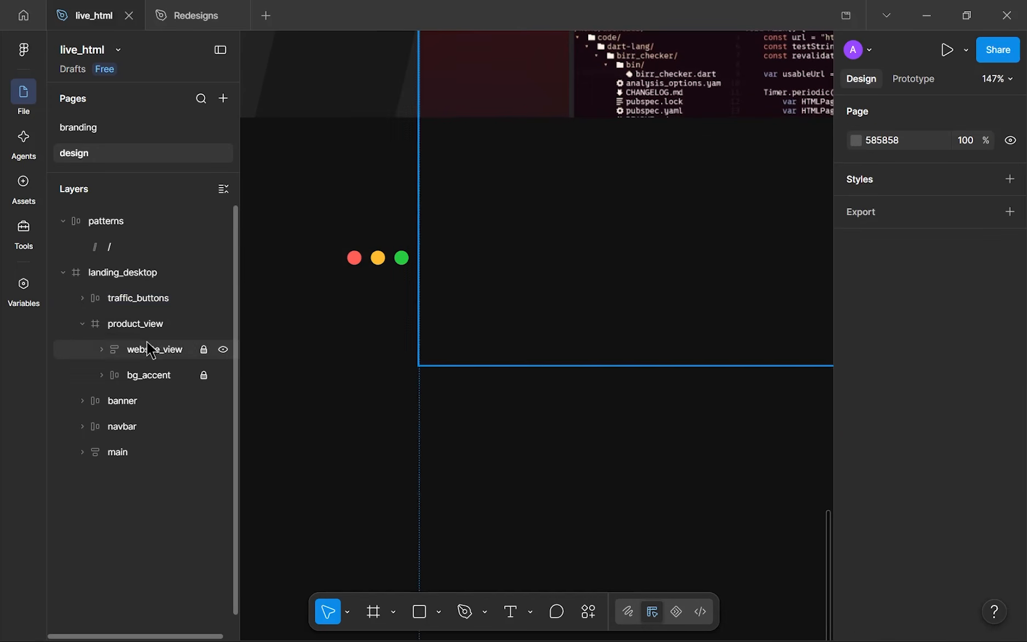
{"action": "left_click", "coordinate": [83, 324]}
{"action": "scroll", "coordinate": [457, 267], "scroll_direction": "down", "scroll_amount": 4}
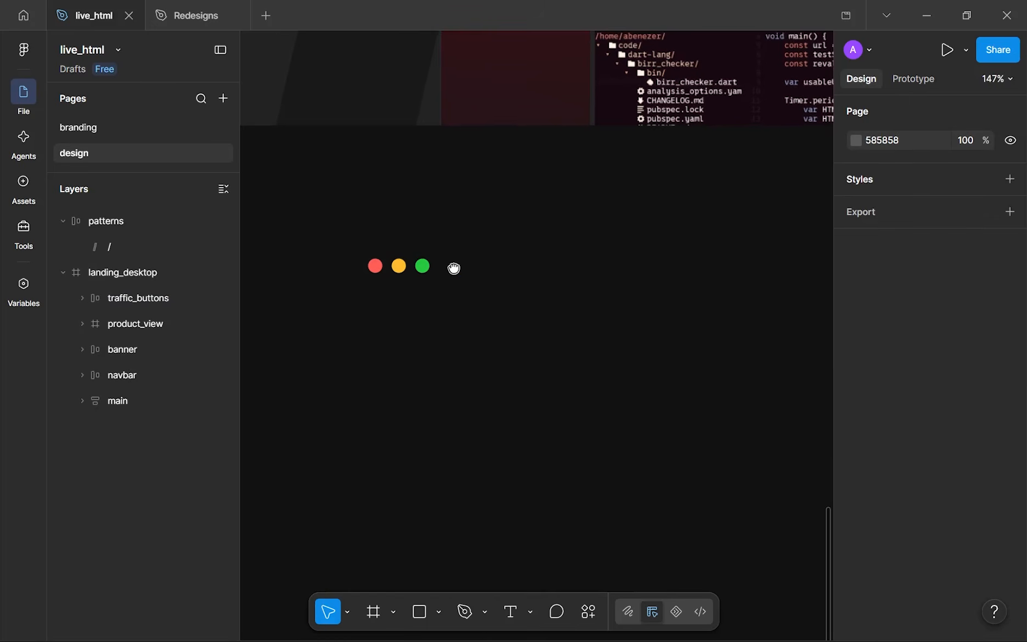
- Add the text "-- terminal --" just below the traffic_buttons copy
{"action": "key", "text": "t"}
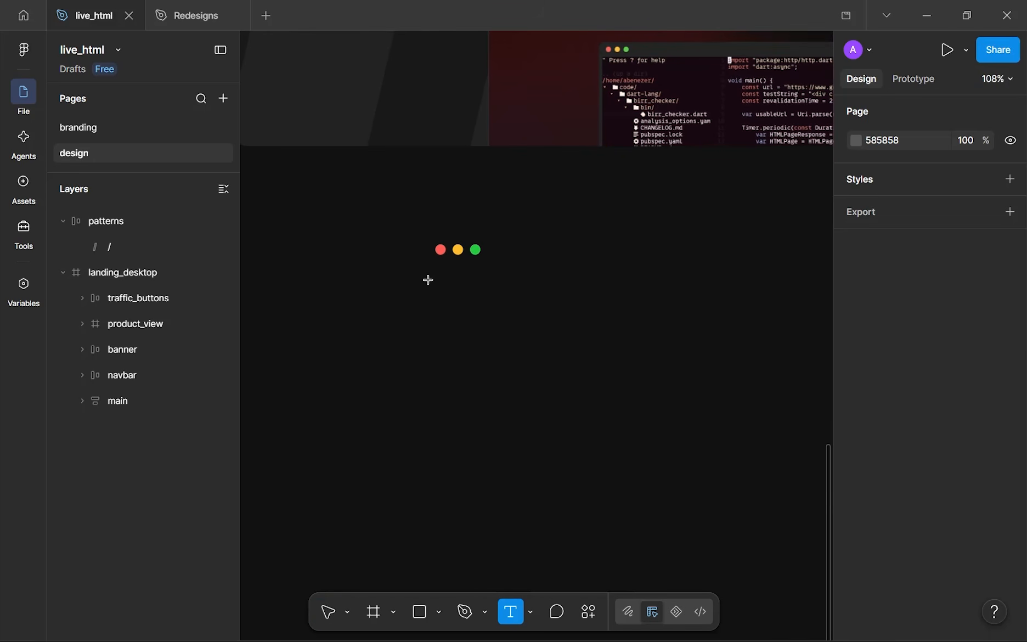
{"action": "left_click", "coordinate": [482, 344]}
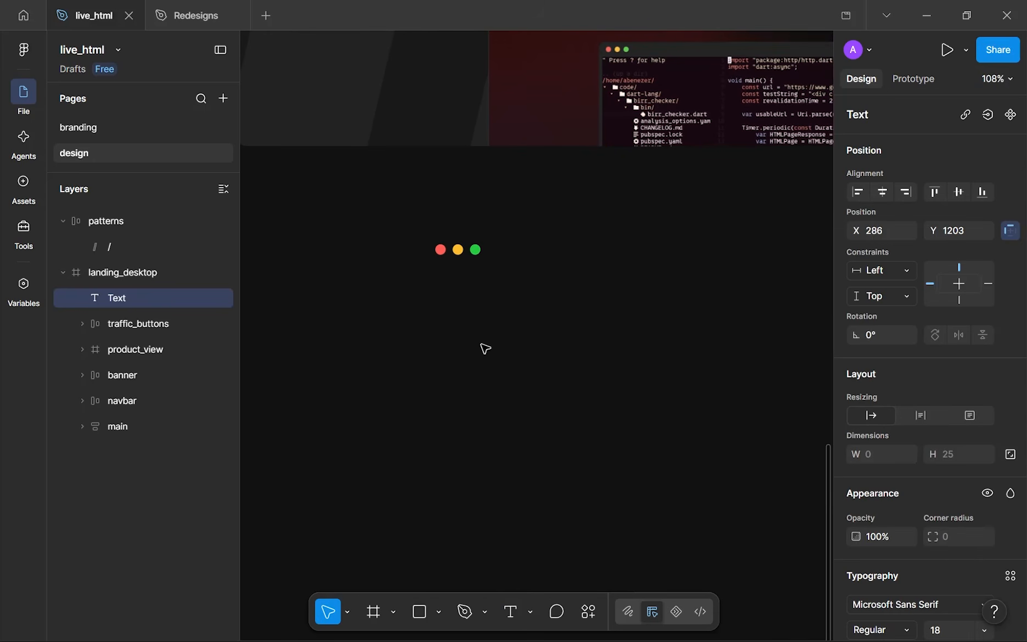
{"action": "type", "text": "-- terminal --"}
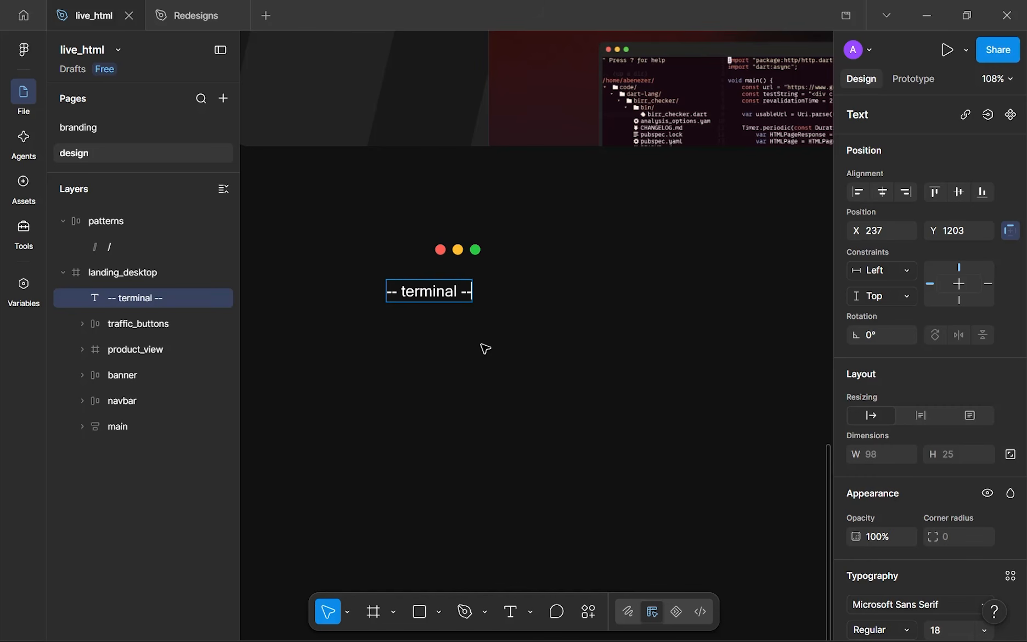
{"action": "key", "text": "Escape"}
- Change the "-- terminal --" text's font to JetBrains Mono and move it under the traffic buttons, roughly flush with their left edge
{"action": "scroll", "coordinate": [914, 450], "scroll_direction": "down", "scroll_amount": 5}
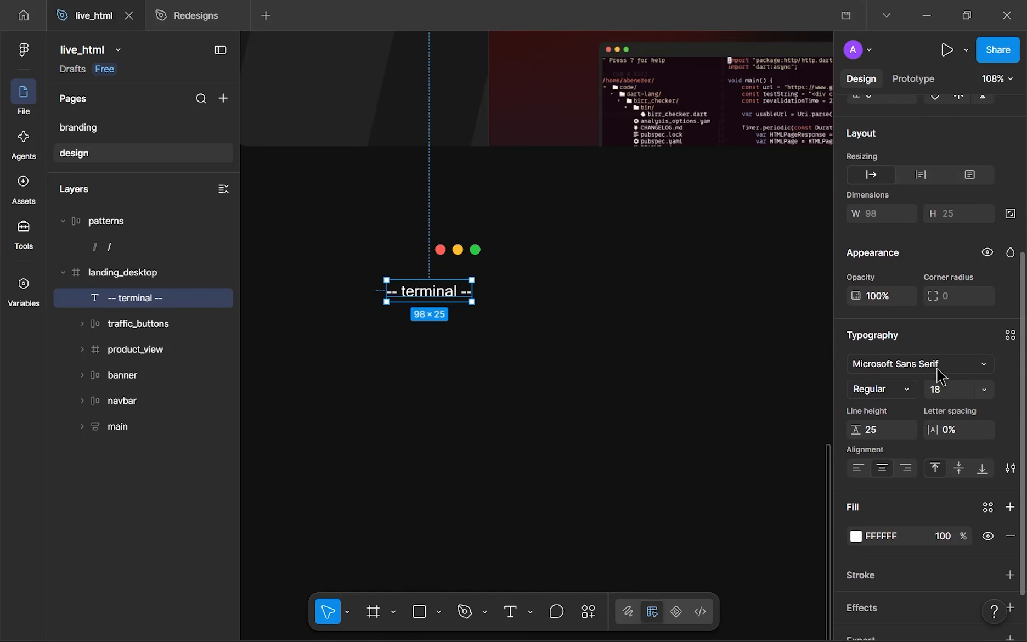
{"action": "left_click", "coordinate": [938, 371]}
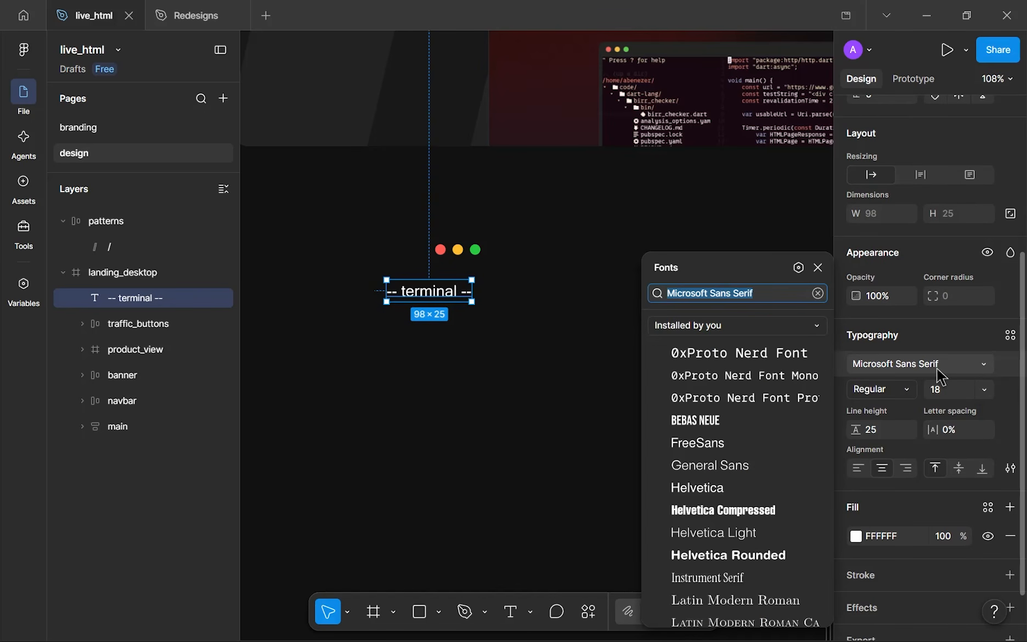
{"action": "type", "text": "jet"}
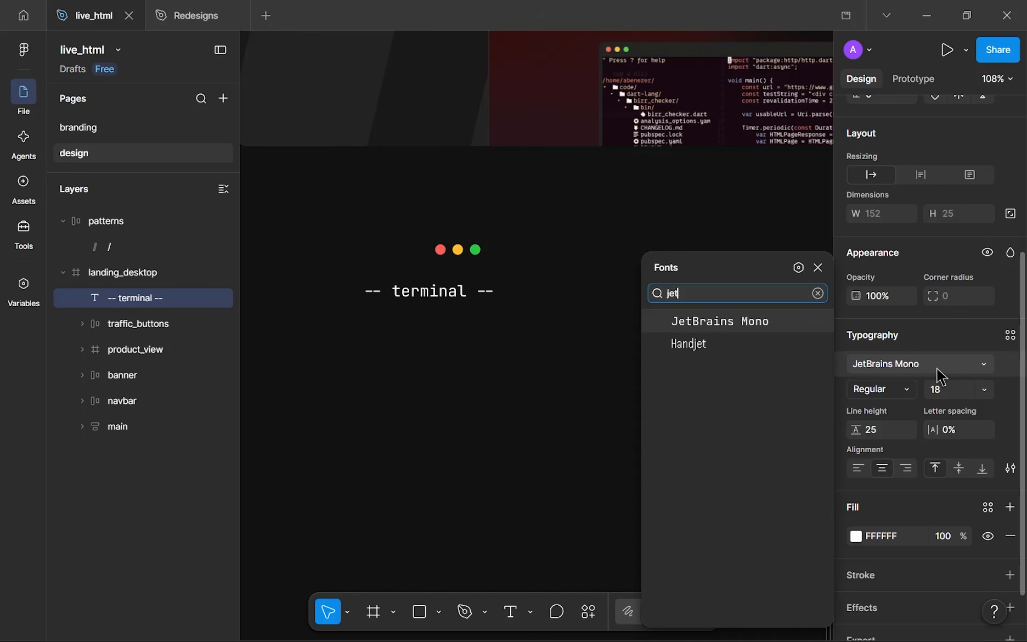
{"action": "key", "text": "Return"}
{"action": "scroll", "coordinate": [485, 273], "scroll_direction": "up", "scroll_amount": 2}
{"action": "left_click_drag", "start_coordinate": [598, 293], "coordinate": [553, 282]}
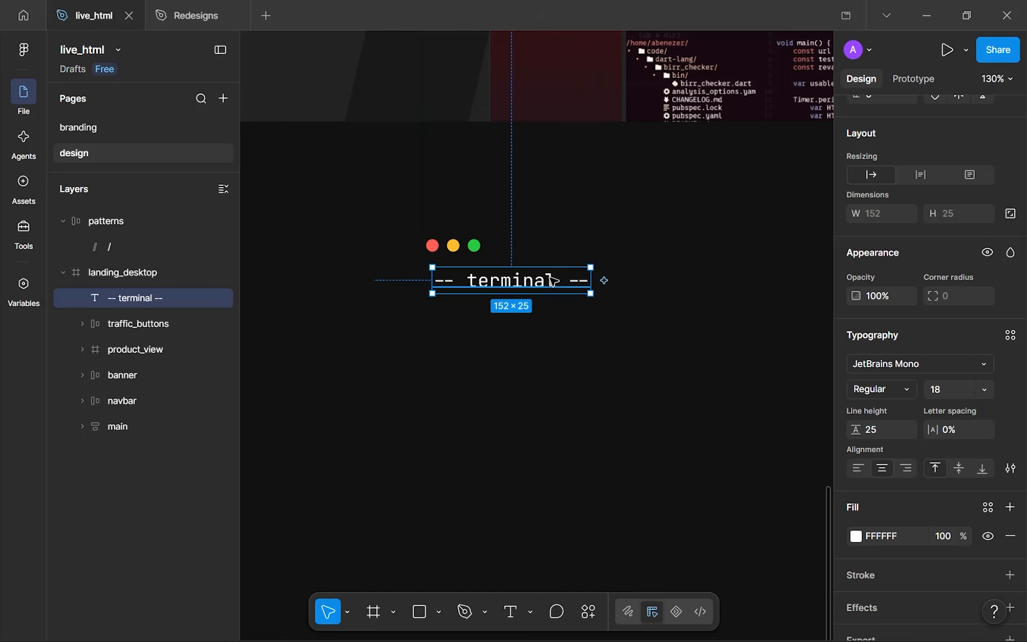
{"action": "left_click", "coordinate": [945, 371]}
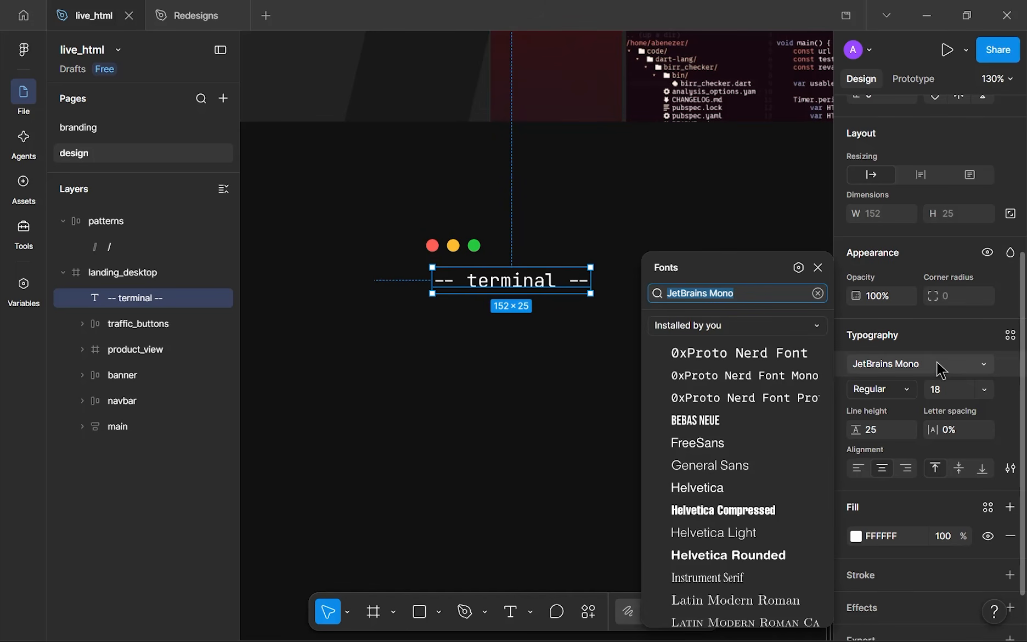
{"action": "left_click", "coordinate": [818, 267]}
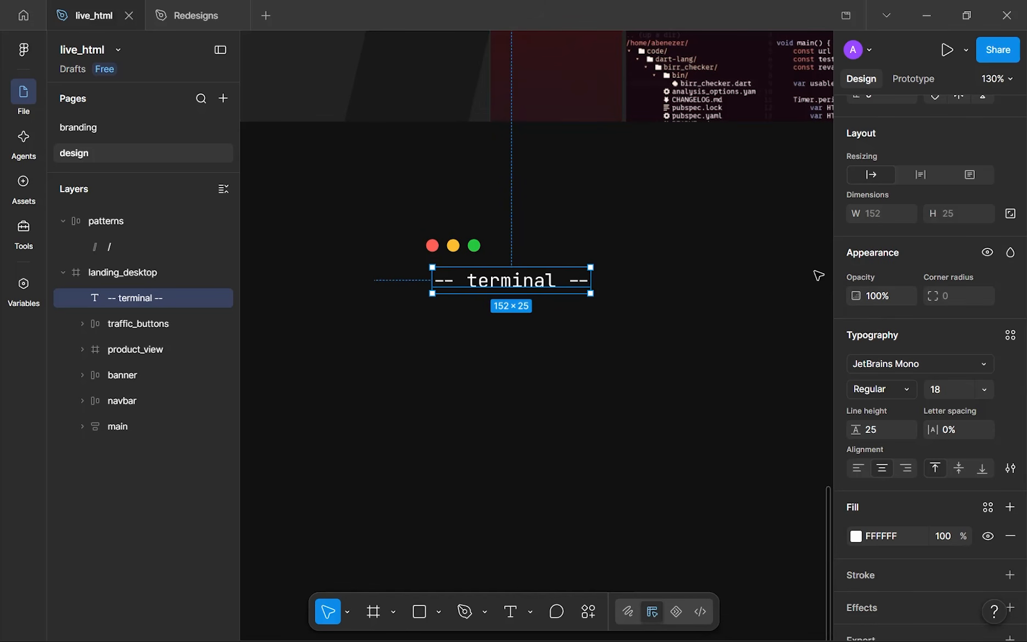
- Add a second line to the "-- terminal --" text and left-align the text
{"action": "double_click", "coordinate": [457, 283]}
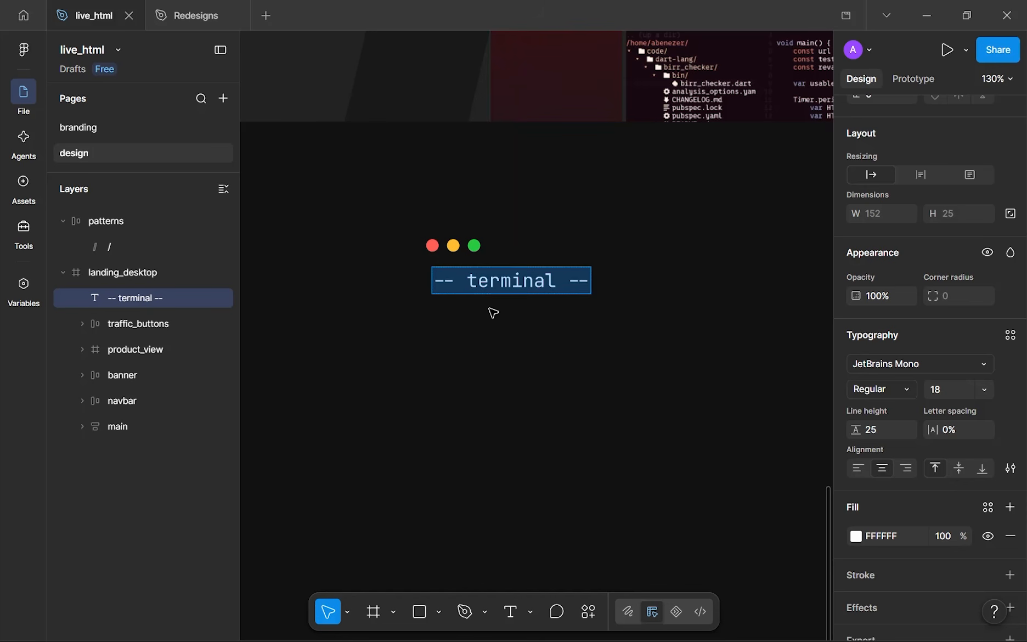
{"action": "key", "text": "Right"}
{"action": "key", "text": "Return"}
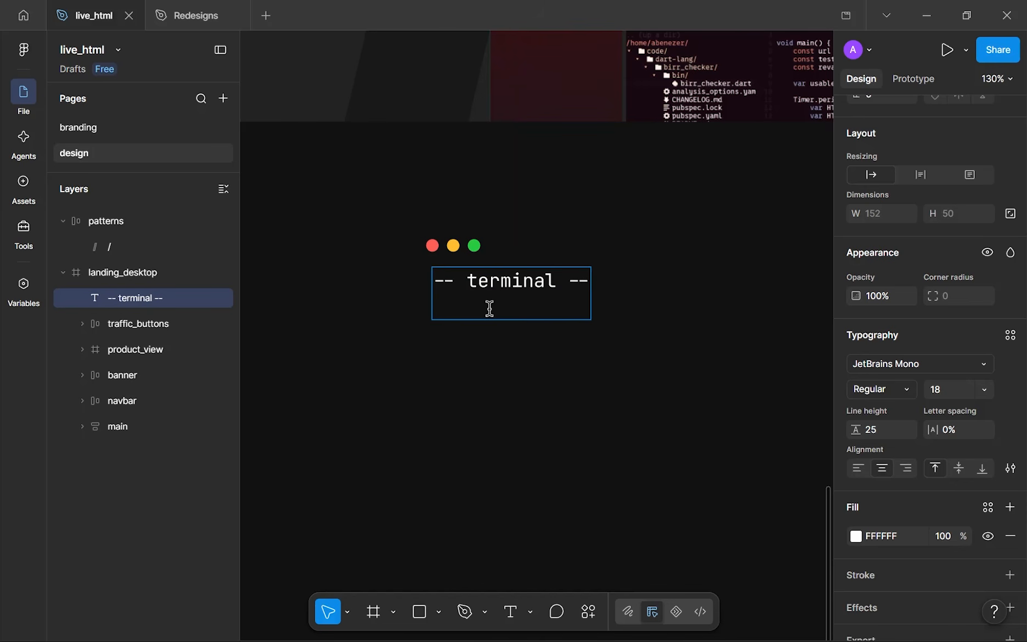
{"action": "key", "text": "Escape"}
{"action": "left_click", "coordinate": [857, 468]}
- Add the command lines "> cd ./project" and "> live-html" below the terminal heading in the text
{"action": "double_click", "coordinate": [532, 286]}
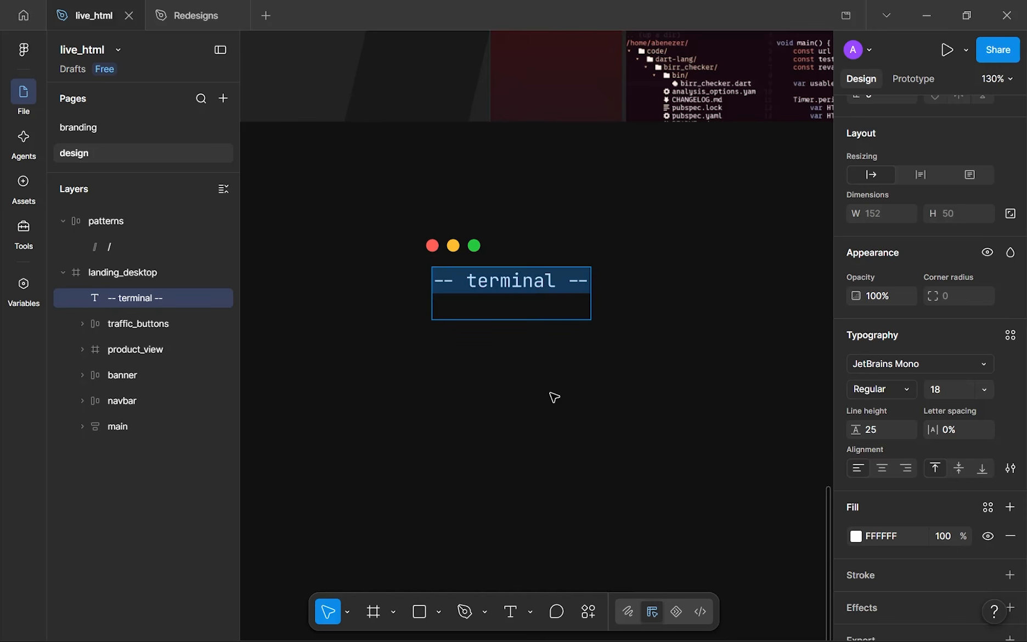
{"action": "key", "text": "Down"}
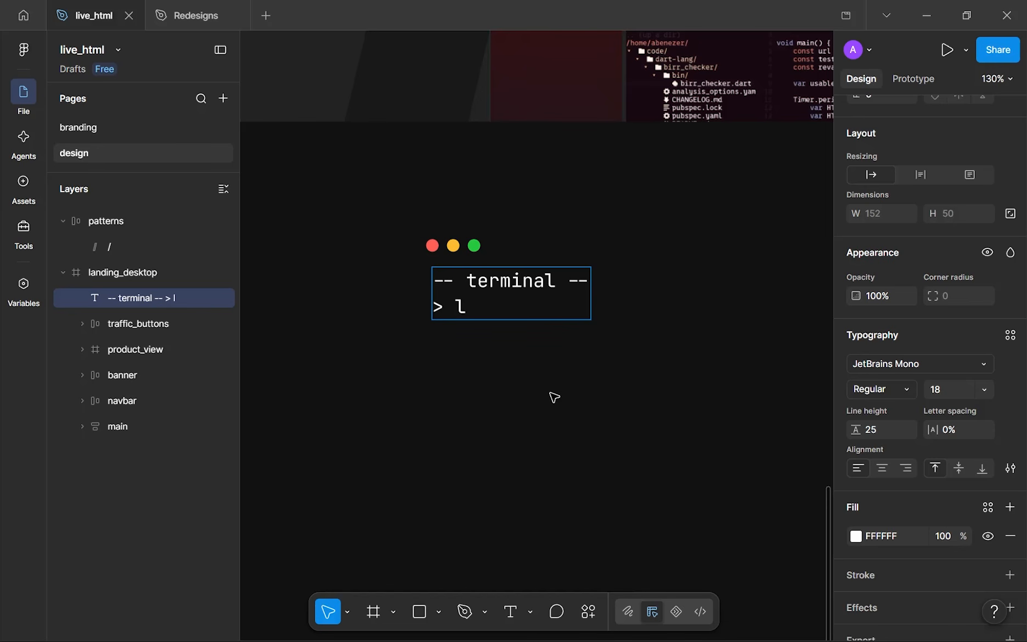
{"action": "type", "text": "cd ./project"}
{"action": "key", "text": "Return"}
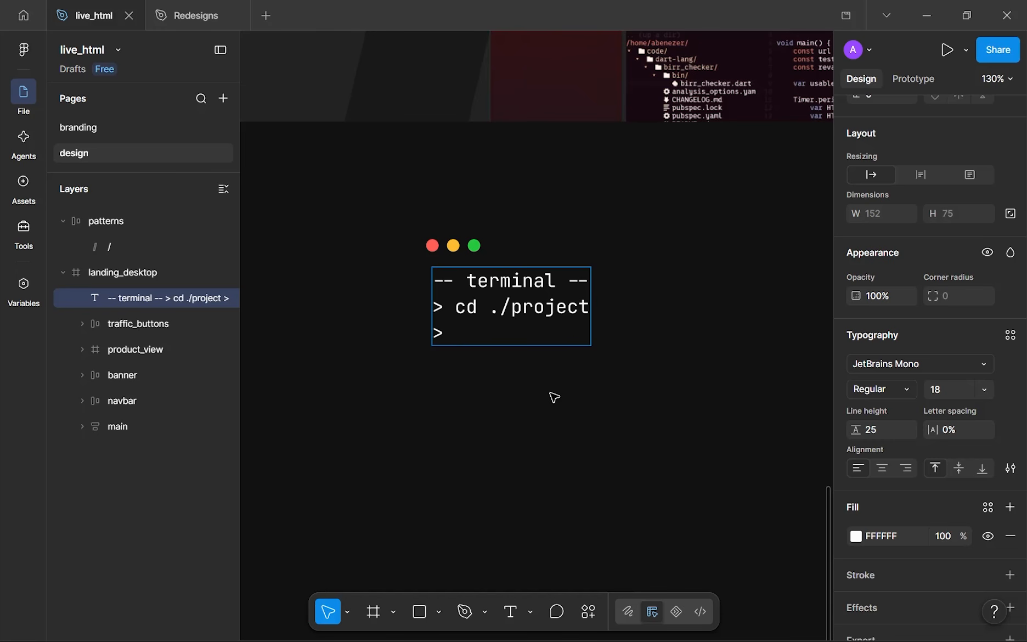
{"action": "type", "text": "ve-html"}
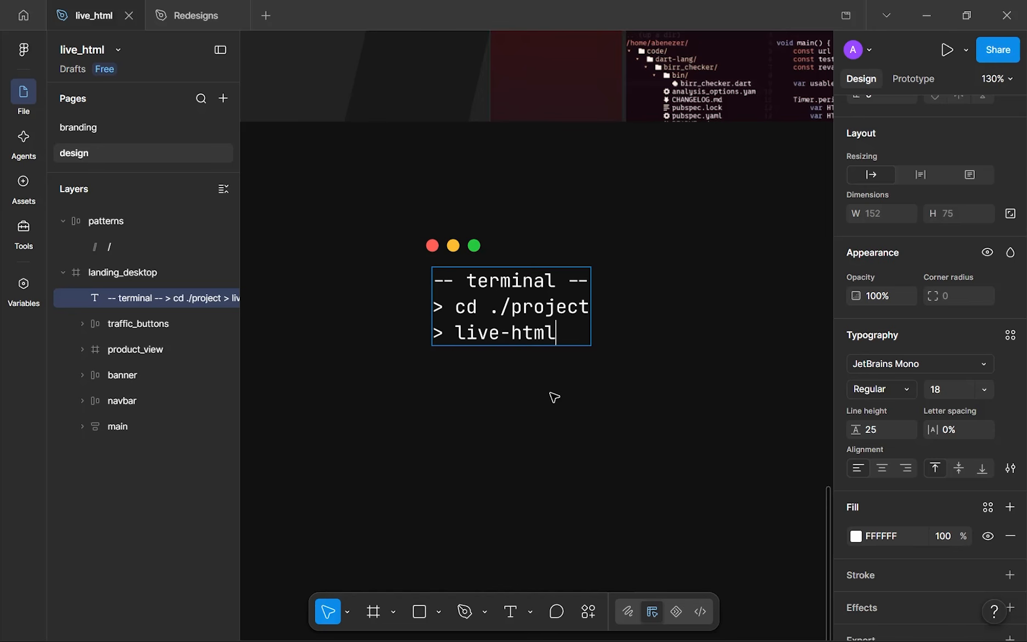
- Add the output line "Server running on port 4300..." below the live-html command and finish editing the text
{"action": "key", "text": "Return"}
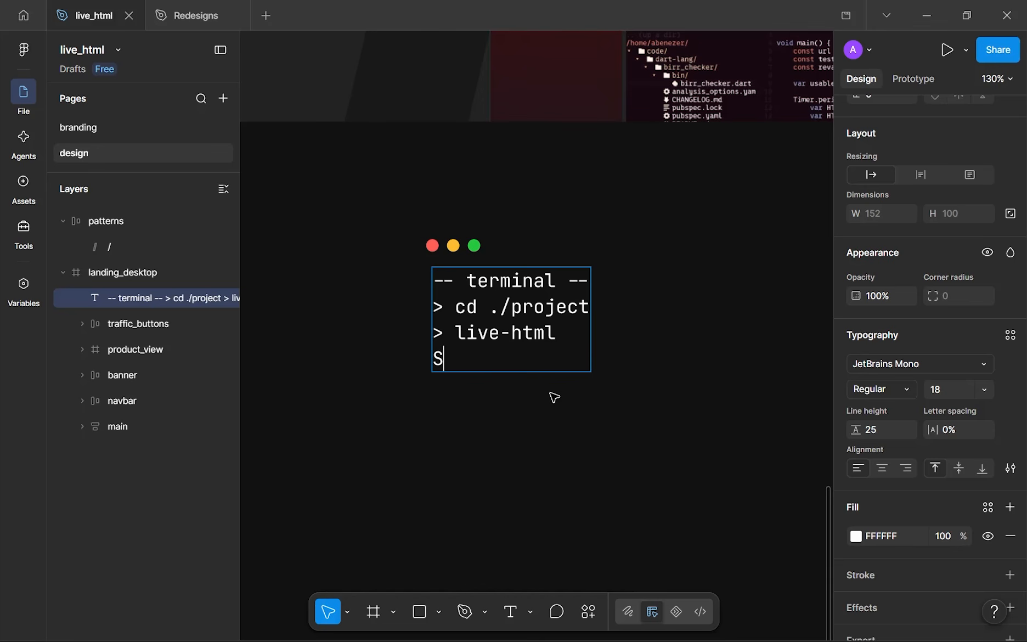
{"action": "type", "text": "Server running on port "}
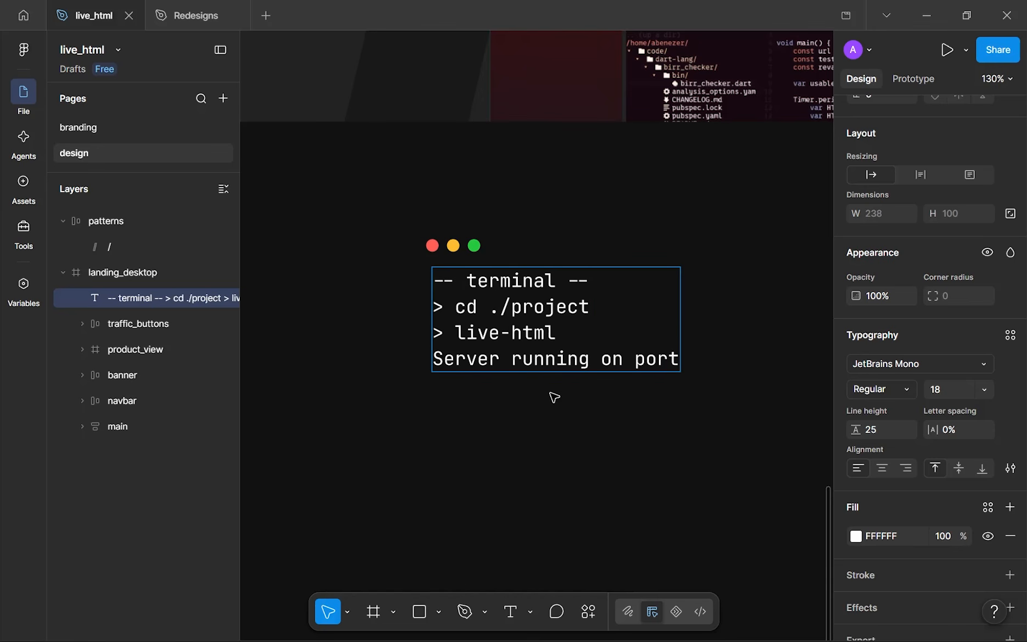
{"action": "type", "text": "4300..."}
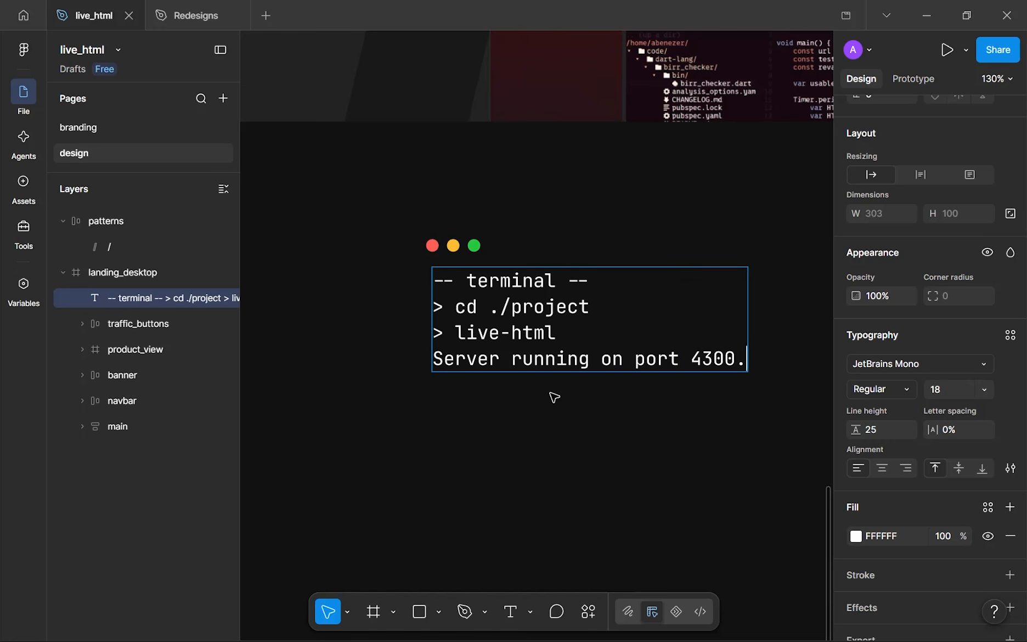
{"action": "key", "text": "Escape"}
{"action": "scroll", "coordinate": [553, 397], "scroll_direction": "down", "scroll_amount": 3}
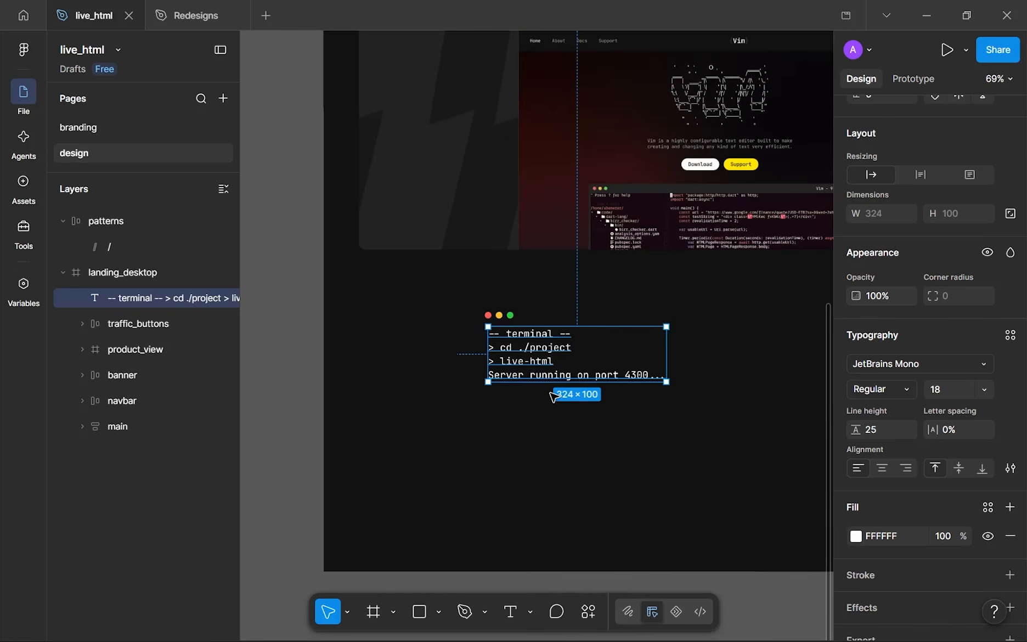
- Position the terminal text block at X 291, Y 1190, directly beneath the traffic buttons
{"action": "key", "text": "Escape"}
{"action": "scroll", "coordinate": [554, 397], "scroll_direction": "down", "scroll_amount": 3}
{"action": "left_click_drag", "start_coordinate": [519, 404], "coordinate": [429, 406]}
{"action": "scroll", "coordinate": [417, 408], "scroll_direction": "up", "scroll_amount": 5}
{"action": "left_click", "coordinate": [441, 406]}
{"action": "scroll", "coordinate": [431, 407], "scroll_direction": "up", "scroll_amount": 5}
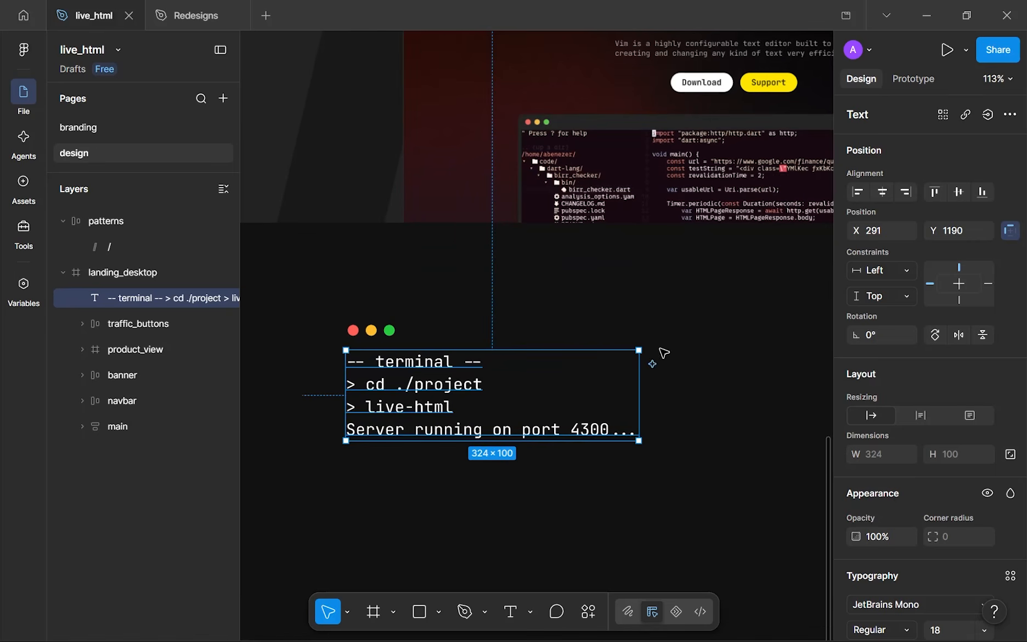
{"action": "scroll", "coordinate": [941, 477], "scroll_direction": "down", "scroll_amount": 5}
{"action": "left_click", "coordinate": [420, 474]}
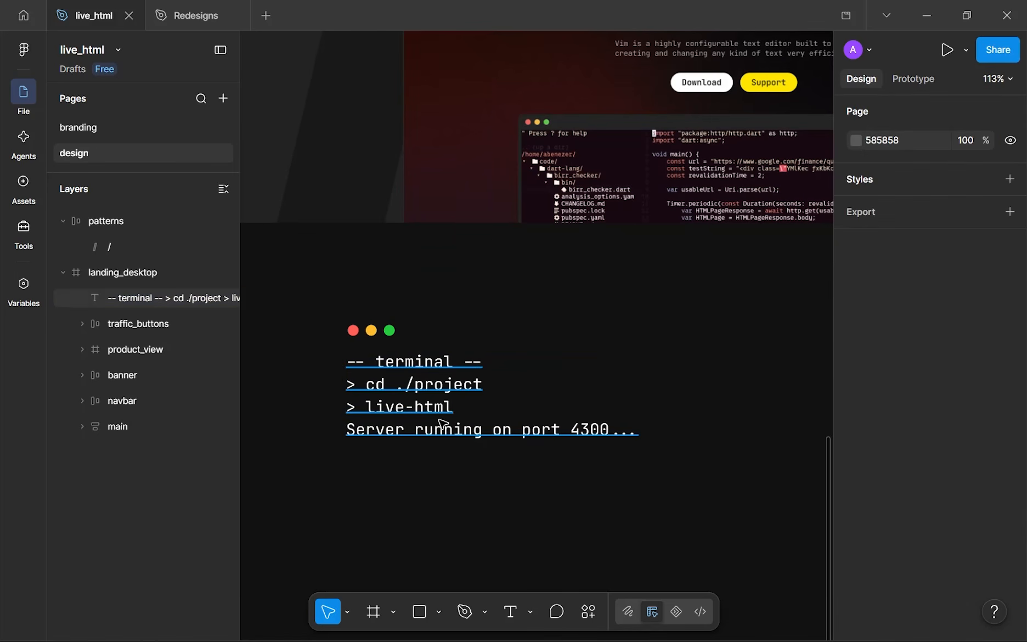
- Wrap the terminal text and traffic_buttons in an auto layout frame and rename it terminal
{"action": "left_click", "coordinate": [397, 357]}
{"action": "left_click", "coordinate": [374, 336], "text": "shift"}
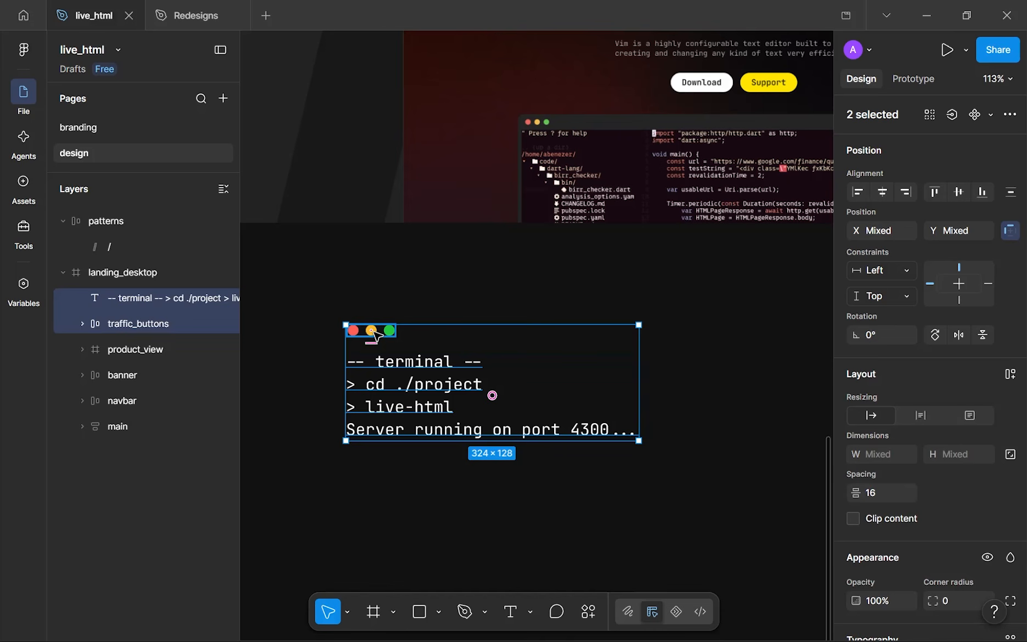
{"action": "key", "text": "shift+a"}
{"action": "left_click", "coordinate": [81, 299]}
{"action": "left_click", "coordinate": [81, 298]}
{"action": "double_click", "coordinate": [138, 299]}
{"action": "type", "text": "terminal"}
{"action": "key", "text": "Return"}
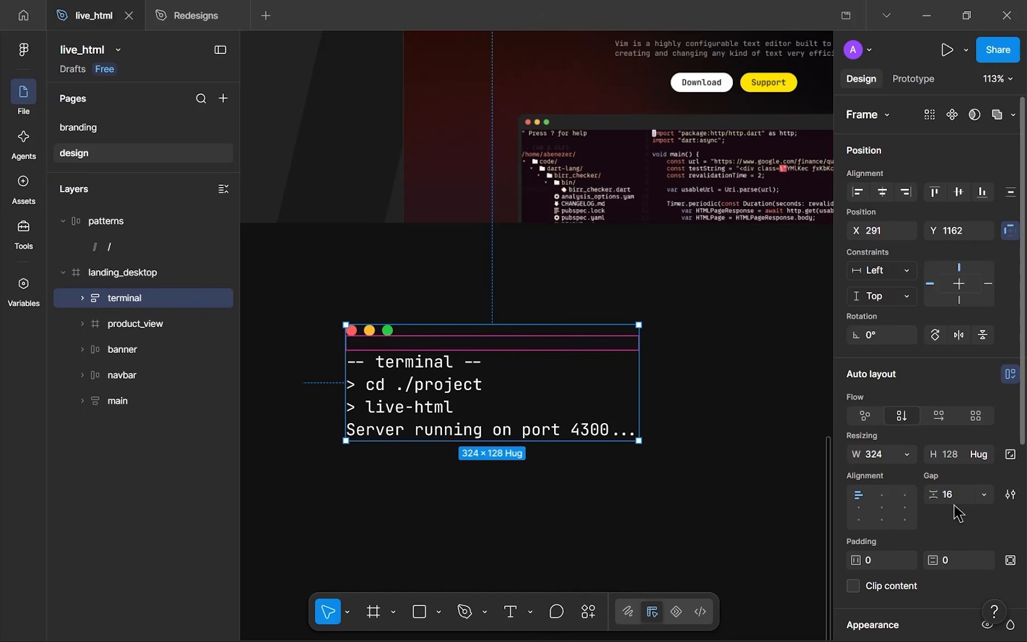
- Set the terminal frame's vertical gap to 8
{"action": "left_click", "coordinate": [610, 496]}
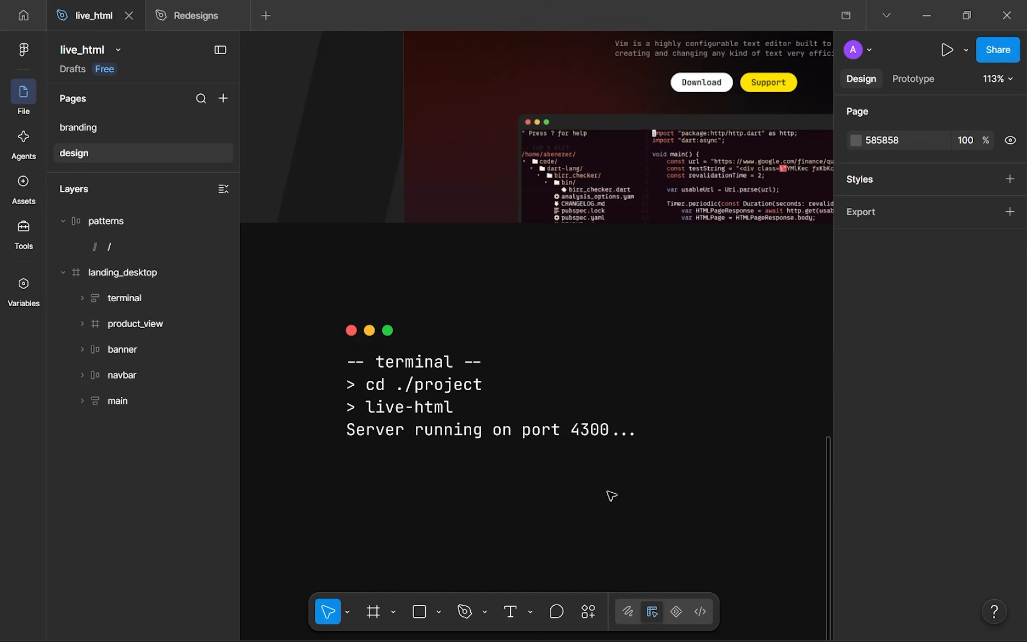
{"action": "left_click", "coordinate": [483, 363]}
{"action": "left_click", "coordinate": [962, 502]}
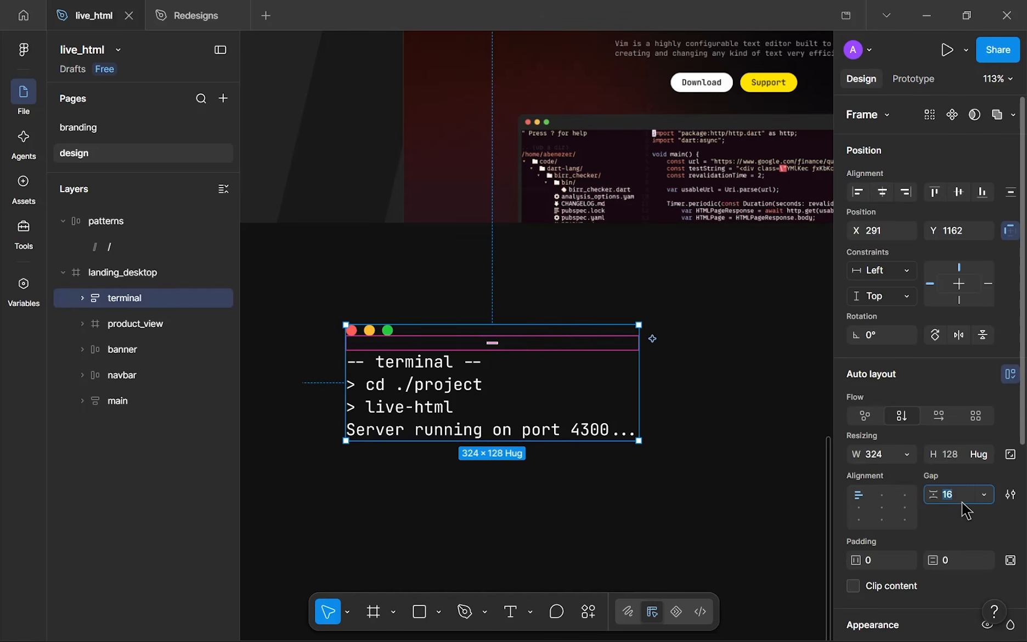
{"action": "type", "text": "8"}
{"action": "key", "text": "Return"}
{"action": "left_click", "coordinate": [543, 506]}
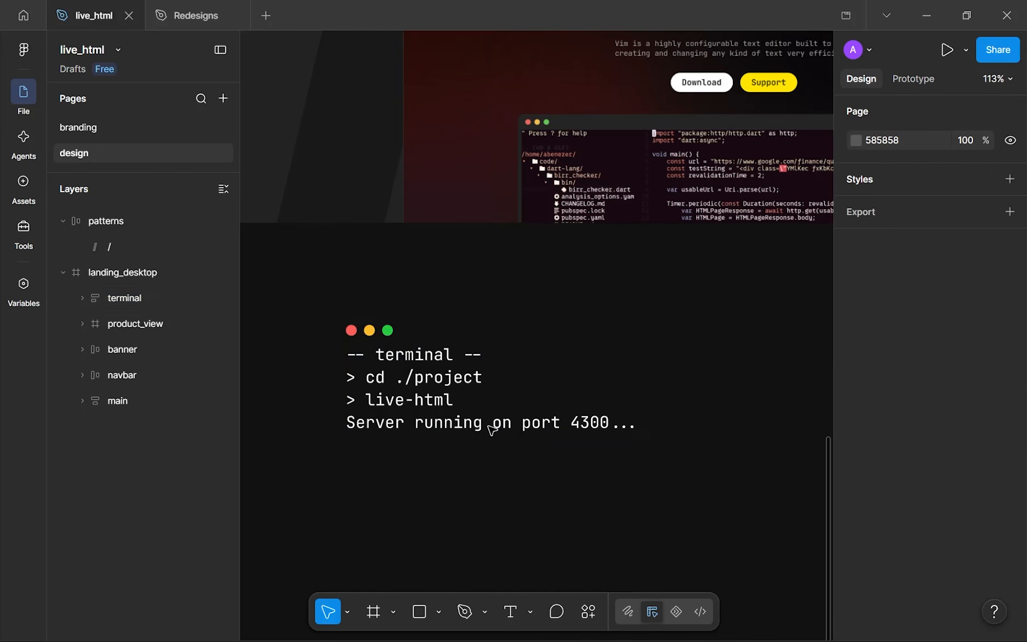
- Set the terminal frame's horizontal and vertical padding to 16 each
{"action": "left_click", "coordinate": [460, 388]}
{"action": "left_click", "coordinate": [882, 558]}
{"action": "type", "text": "16"}
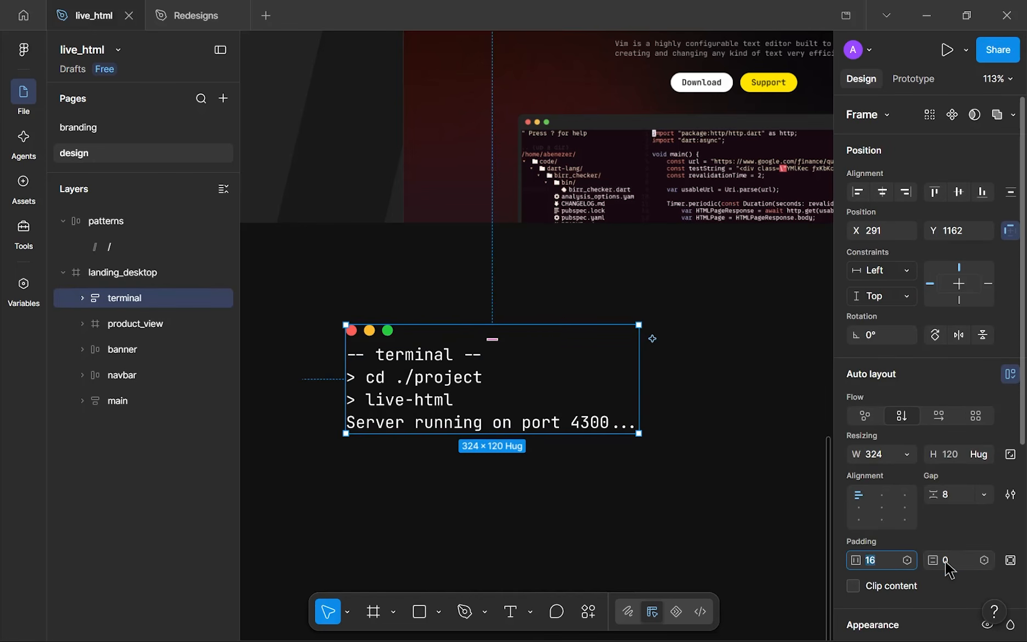
{"action": "left_click", "coordinate": [945, 561]}
{"action": "type", "text": "16"}
{"action": "scroll", "coordinate": [933, 511], "scroll_direction": "down", "scroll_amount": 3}
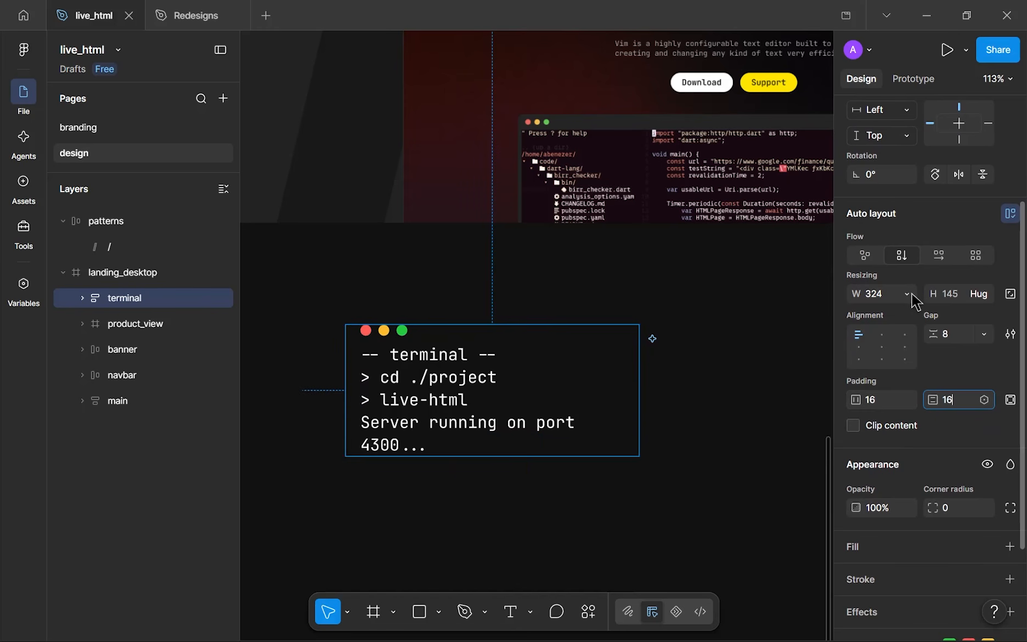
- Set the width of both the terminal frame and its text to hug their contents
{"action": "left_click", "coordinate": [911, 295]}
{"action": "left_click", "coordinate": [894, 315]}
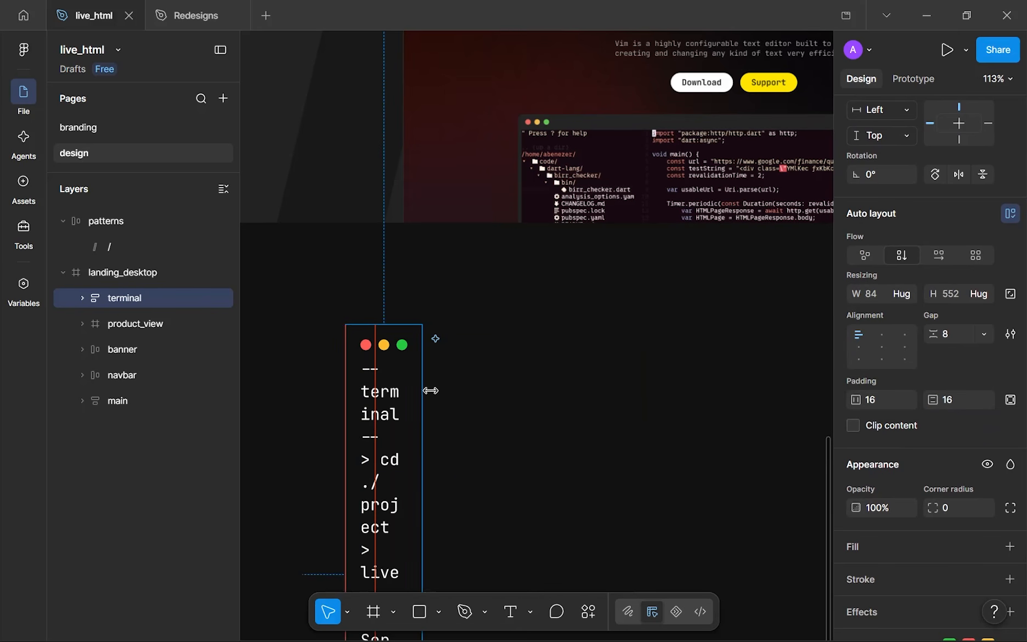
{"action": "scroll", "coordinate": [421, 387], "scroll_direction": "down", "scroll_amount": 5}
{"action": "left_click", "coordinate": [395, 486]}
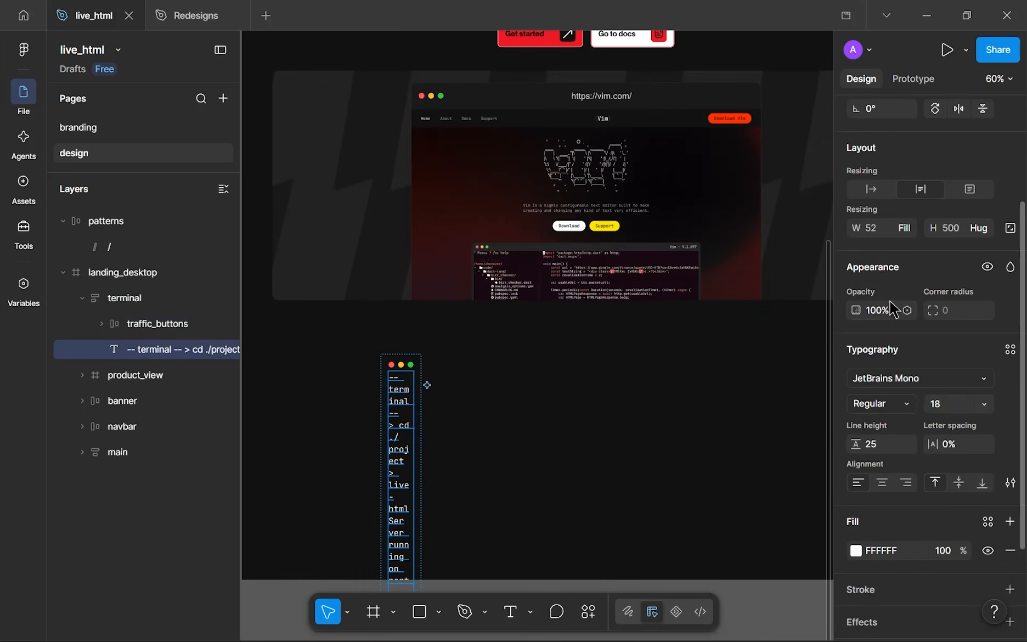
{"action": "left_click", "coordinate": [904, 227]}
{"action": "left_click", "coordinate": [900, 216]}
{"action": "left_click", "coordinate": [622, 374]}
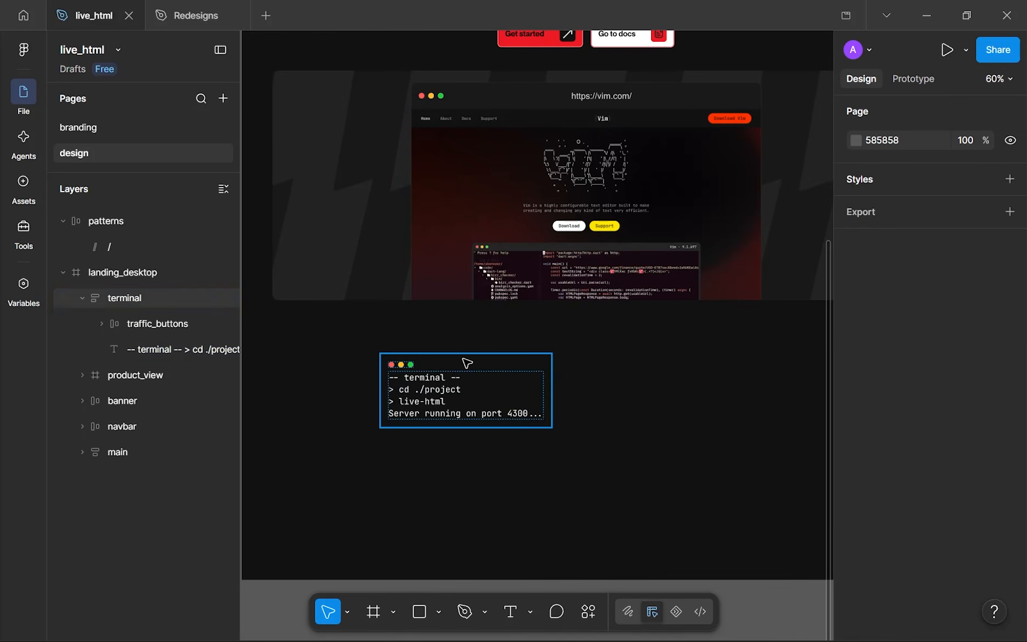
- Round the terminal frame's corners with a radius of 8
{"action": "left_click", "coordinate": [494, 365]}
{"action": "scroll", "coordinate": [543, 307], "scroll_direction": "up", "scroll_amount": 3}
{"action": "scroll", "coordinate": [823, 407], "scroll_direction": "down", "scroll_amount": 1}
{"action": "scroll", "coordinate": [944, 494], "scroll_direction": "down", "scroll_amount": 3}
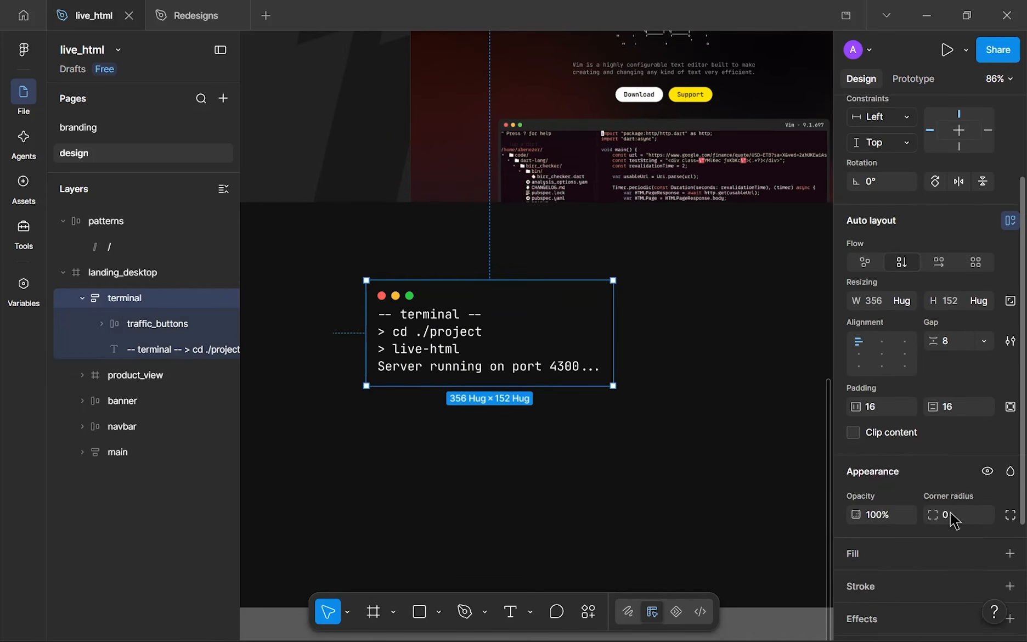
{"action": "left_click", "coordinate": [964, 514]}
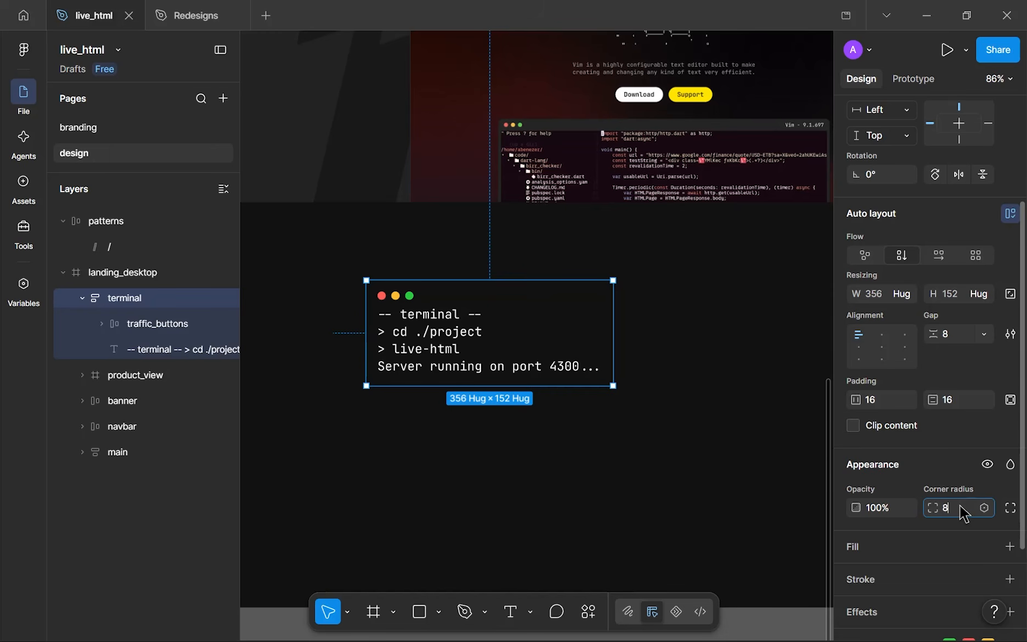
{"action": "scroll", "coordinate": [960, 507], "scroll_direction": "down", "scroll_amount": 3}
{"action": "scroll", "coordinate": [582, 284], "scroll_direction": "down", "scroll_amount": 1}
{"action": "scroll", "coordinate": [562, 285], "scroll_direction": "up", "scroll_amount": 1}
{"action": "left_click_drag", "start_coordinate": [562, 284], "coordinate": [585, 314]}
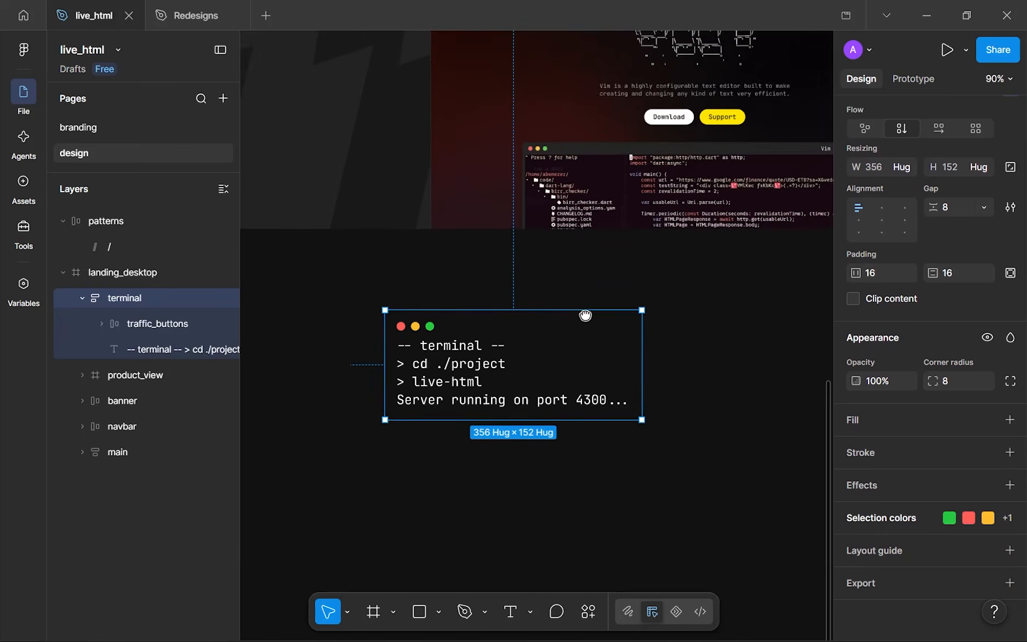
- Add a solid 111111 fill to the terminal frame
{"action": "scroll", "coordinate": [585, 313], "scroll_direction": "down", "scroll_amount": 5}
{"action": "scroll", "coordinate": [604, 55], "scroll_direction": "up", "scroll_amount": 4}
{"action": "left_click_drag", "start_coordinate": [627, 405], "coordinate": [651, 183]}
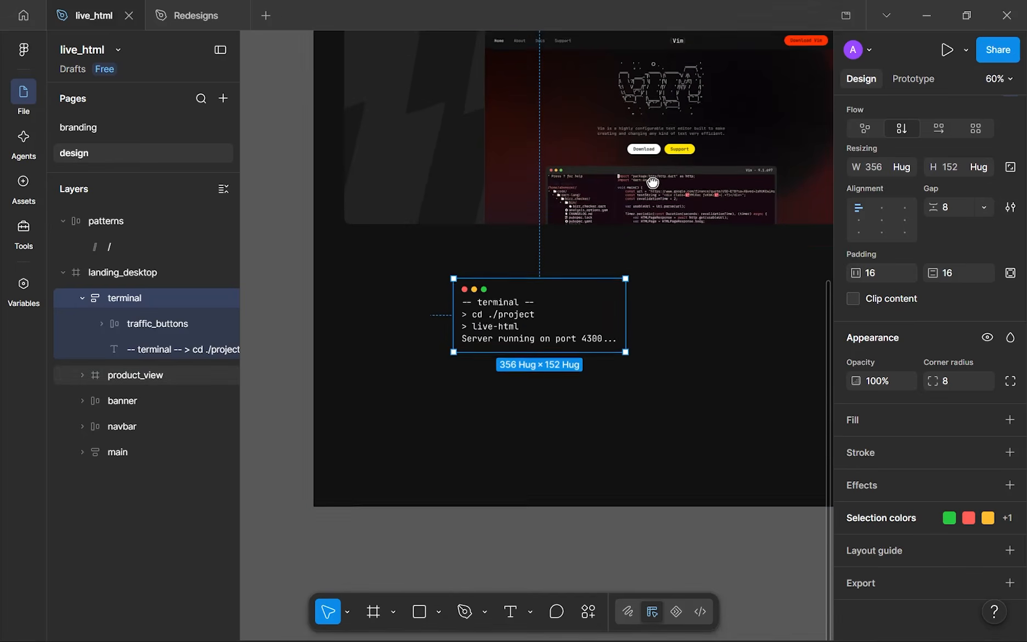
{"action": "scroll", "coordinate": [592, 319], "scroll_direction": "up", "scroll_amount": 4}
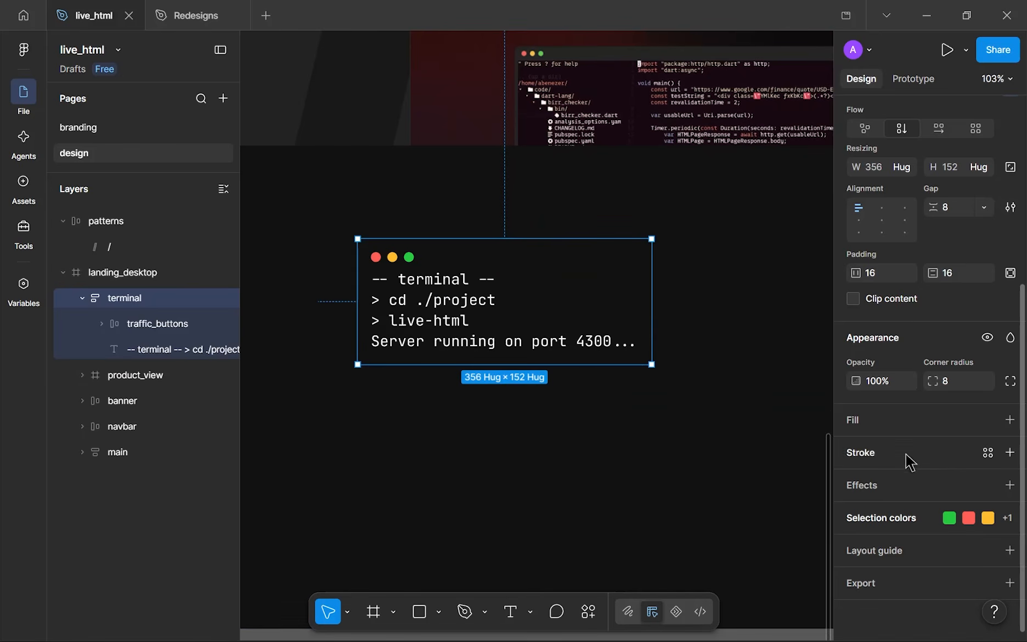
{"action": "left_click", "coordinate": [1010, 420]}
{"action": "left_click", "coordinate": [738, 506]}
{"action": "type", "text": "1"}
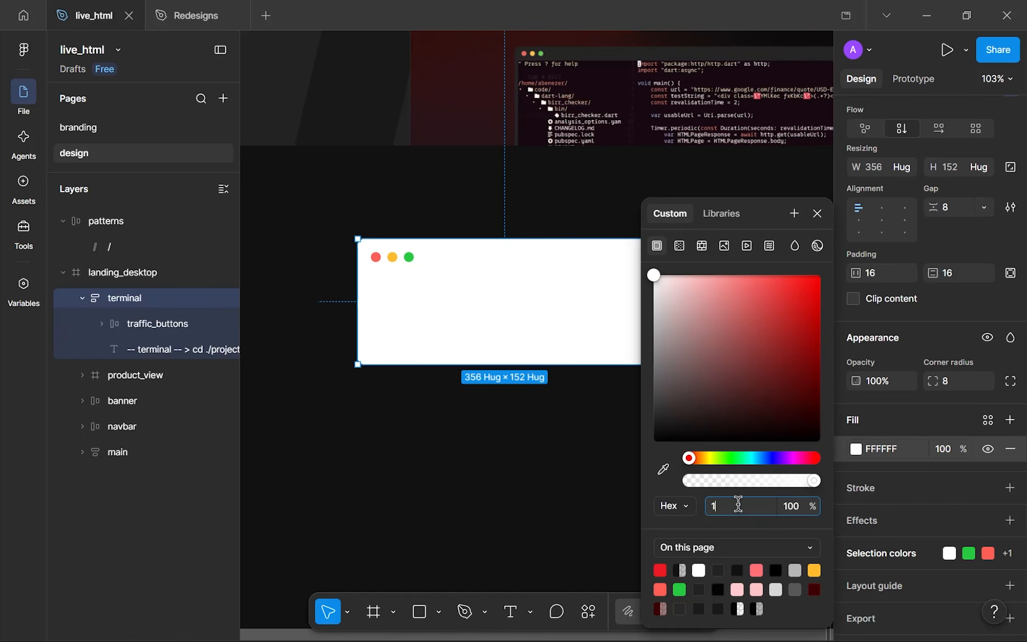
{"action": "left_click", "coordinate": [821, 213]}
{"action": "left_click", "coordinate": [690, 409]}
- Add an inside stroke of weight 1 to the terminal frame and colour it a very dark grey from the page's colours
{"action": "scroll", "coordinate": [552, 220], "scroll_direction": "down", "scroll_amount": 4}
{"action": "scroll", "coordinate": [436, 278], "scroll_direction": "up", "scroll_amount": 3}
{"action": "left_click_drag", "start_coordinate": [437, 278], "coordinate": [453, 409]}
{"action": "left_click", "coordinate": [475, 394]}
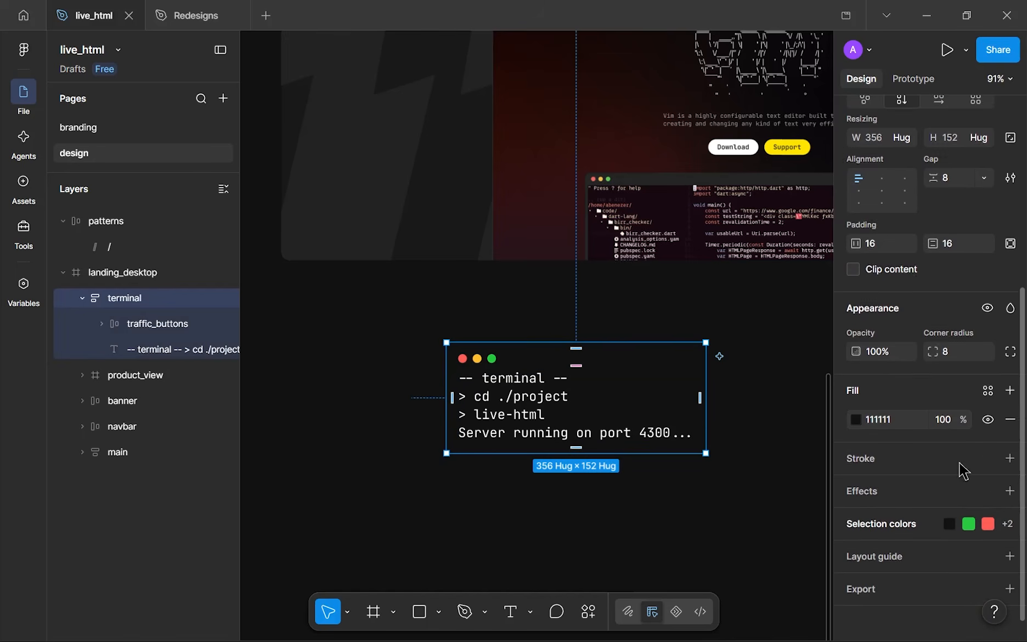
{"action": "left_click", "coordinate": [1010, 454]}
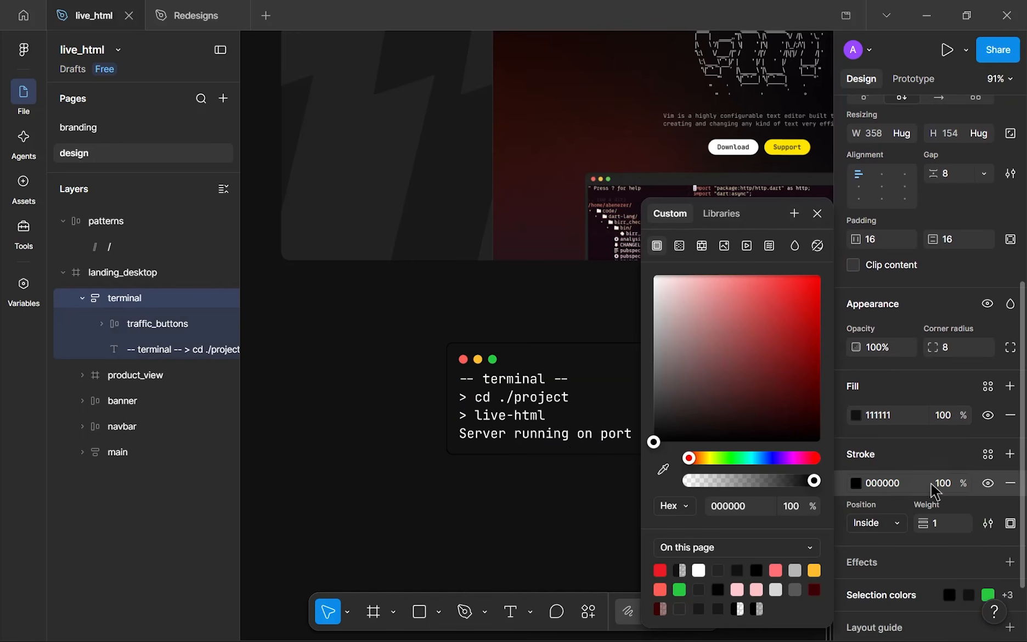
{"action": "left_click", "coordinate": [794, 589]}
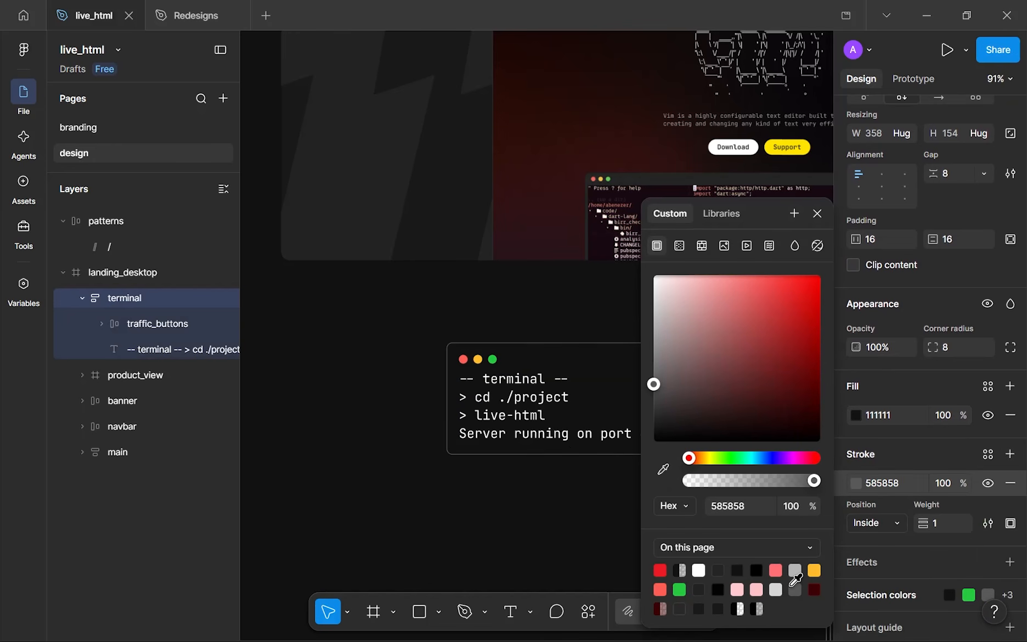
{"action": "left_click", "coordinate": [715, 573]}
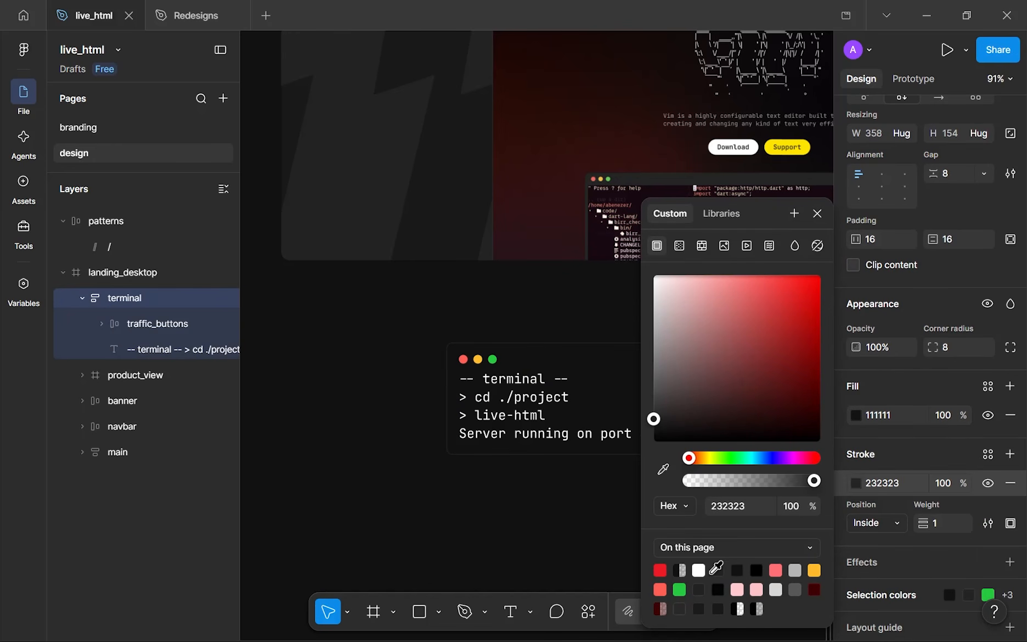
{"action": "left_click", "coordinate": [682, 607]}
{"action": "left_click", "coordinate": [590, 307]}
- Change the fill of the whole terminal text to the grey B6B6B6
{"action": "scroll", "coordinate": [525, 129], "scroll_direction": "down", "scroll_amount": 3}
{"action": "left_click_drag", "start_coordinate": [525, 129], "coordinate": [577, 422]}
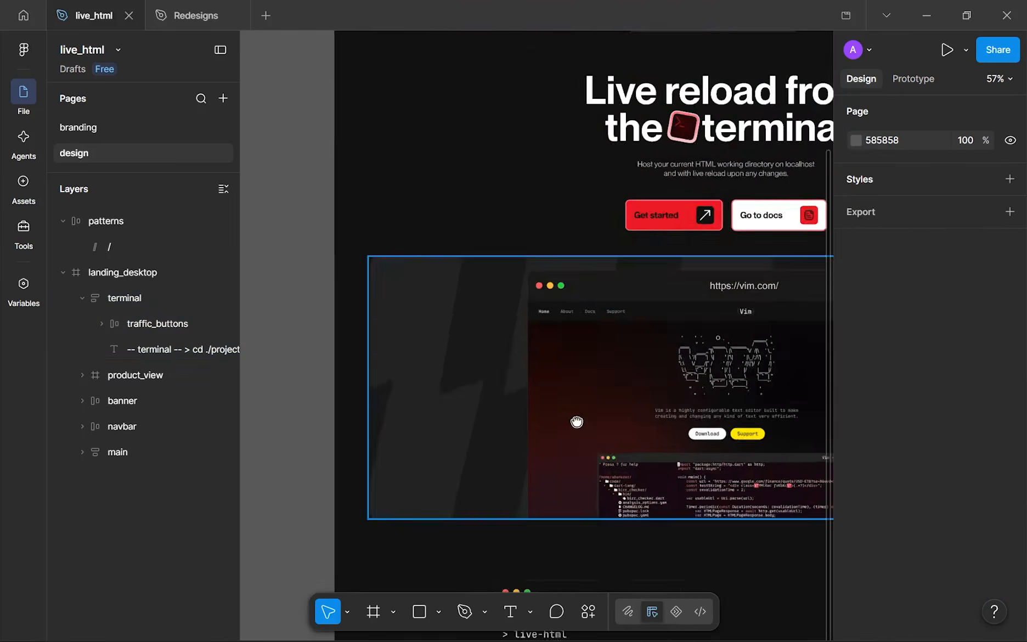
{"action": "scroll", "coordinate": [509, 309], "scroll_direction": "up", "scroll_amount": 6}
{"action": "scroll", "coordinate": [505, 312], "scroll_direction": "down", "scroll_amount": 8}
{"action": "scroll", "coordinate": [635, 336], "scroll_direction": "down", "scroll_amount": 3}
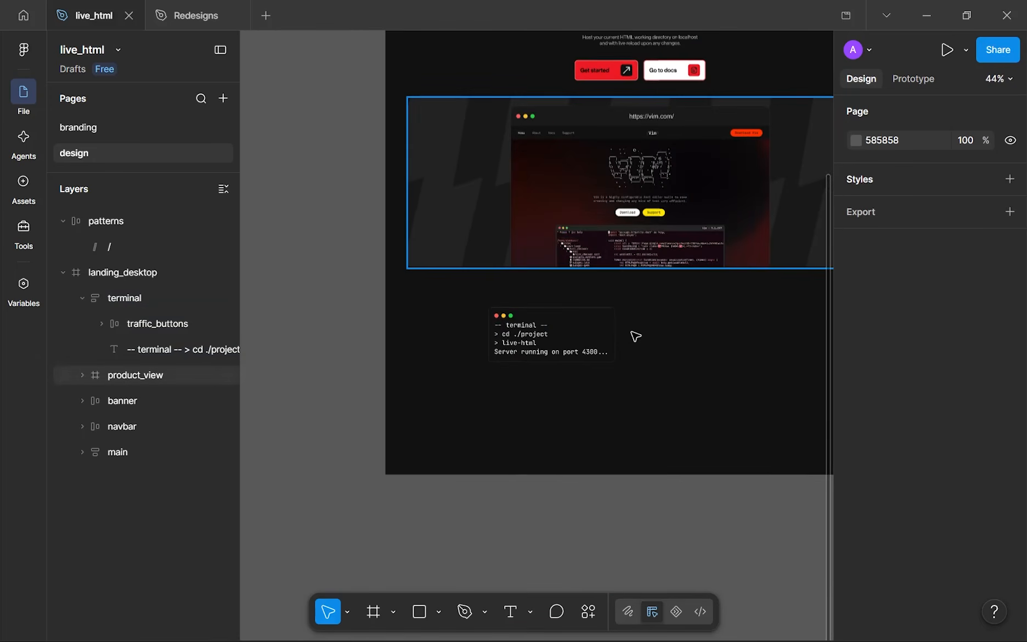
{"action": "scroll", "coordinate": [635, 336], "scroll_direction": "up", "scroll_amount": 5}
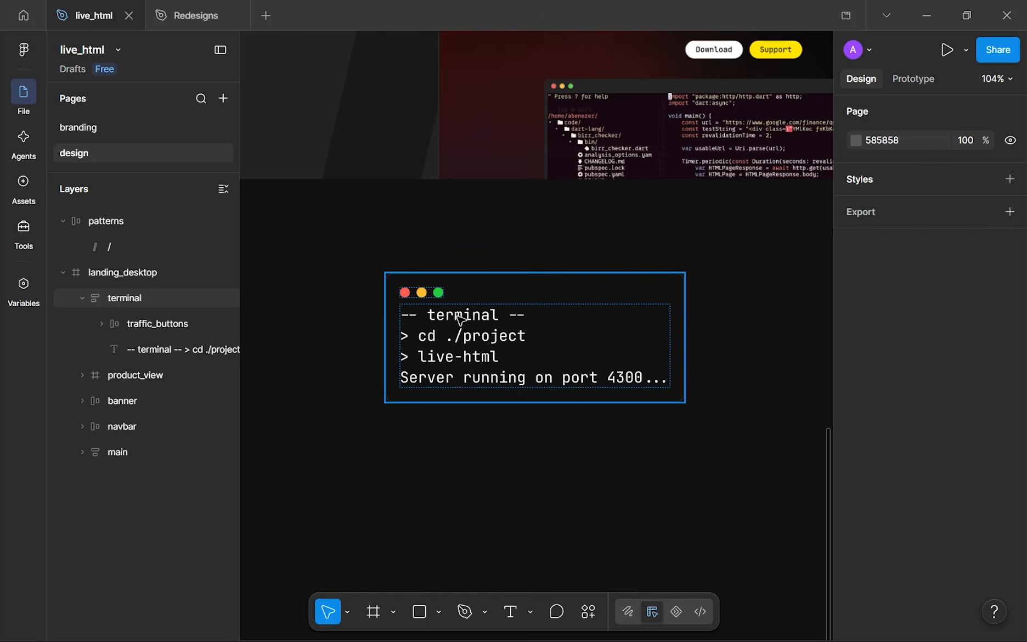
{"action": "left_click", "coordinate": [460, 318]}
{"action": "scroll", "coordinate": [460, 317], "scroll_direction": "up", "scroll_amount": 1}
{"action": "left_click", "coordinate": [460, 320]}
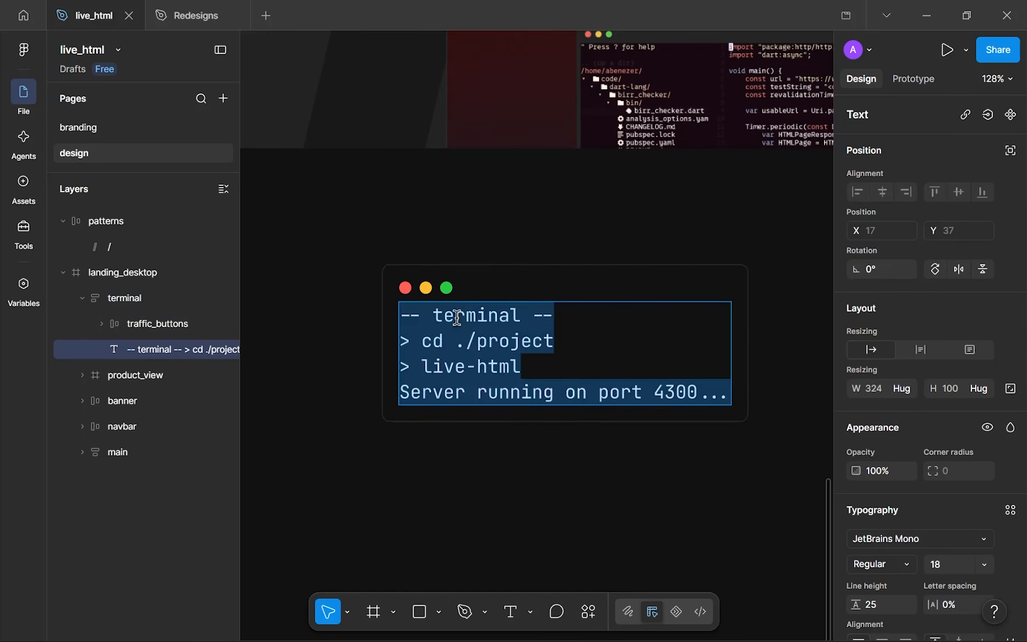
{"action": "scroll", "coordinate": [933, 502], "scroll_direction": "down", "scroll_amount": 4}
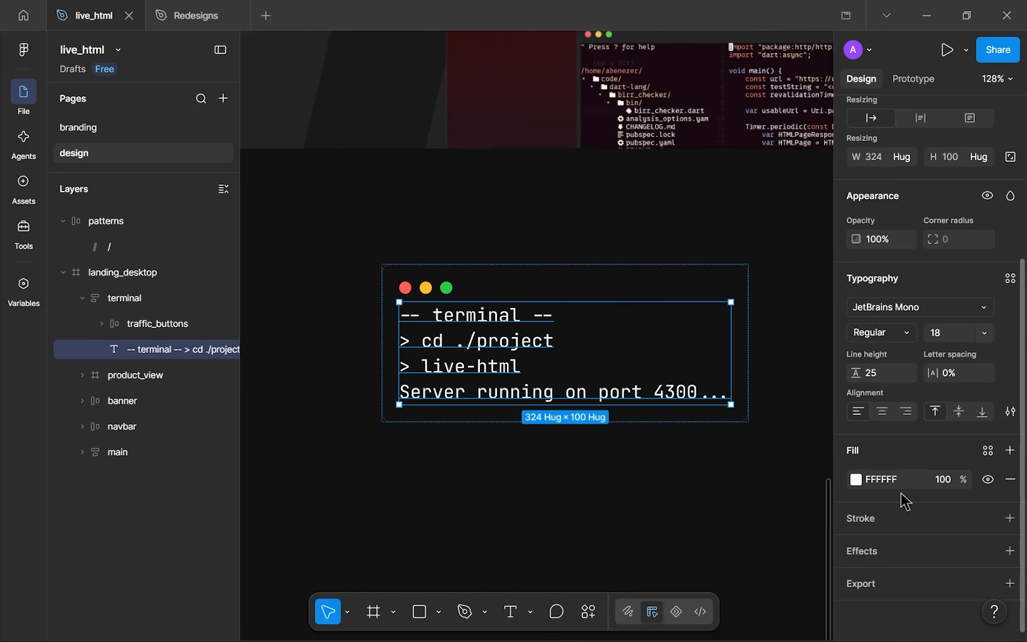
{"action": "left_click", "coordinate": [857, 479]}
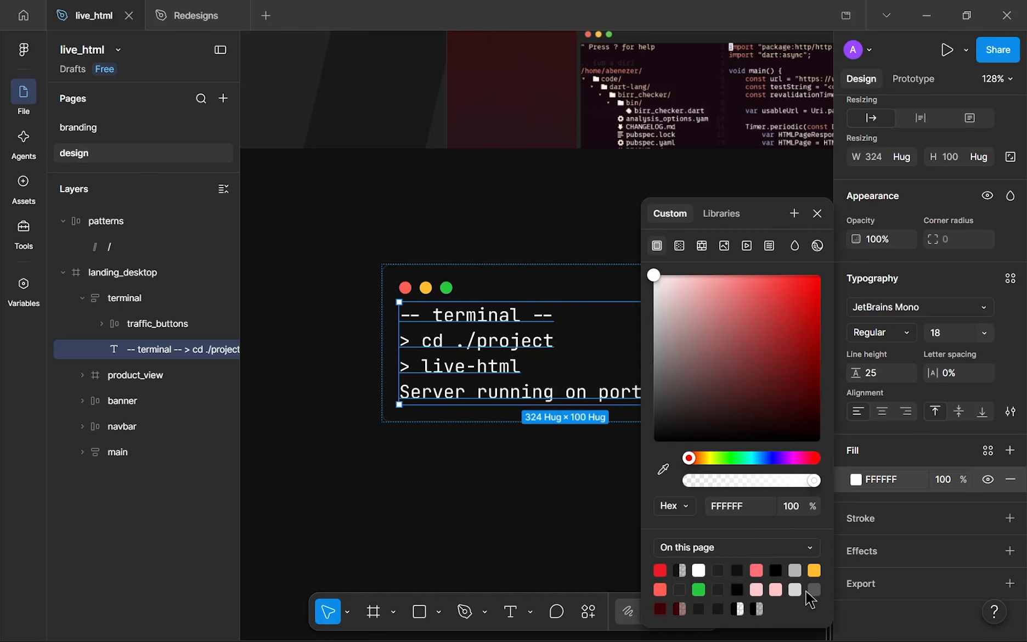
{"action": "left_click", "coordinate": [795, 570]}
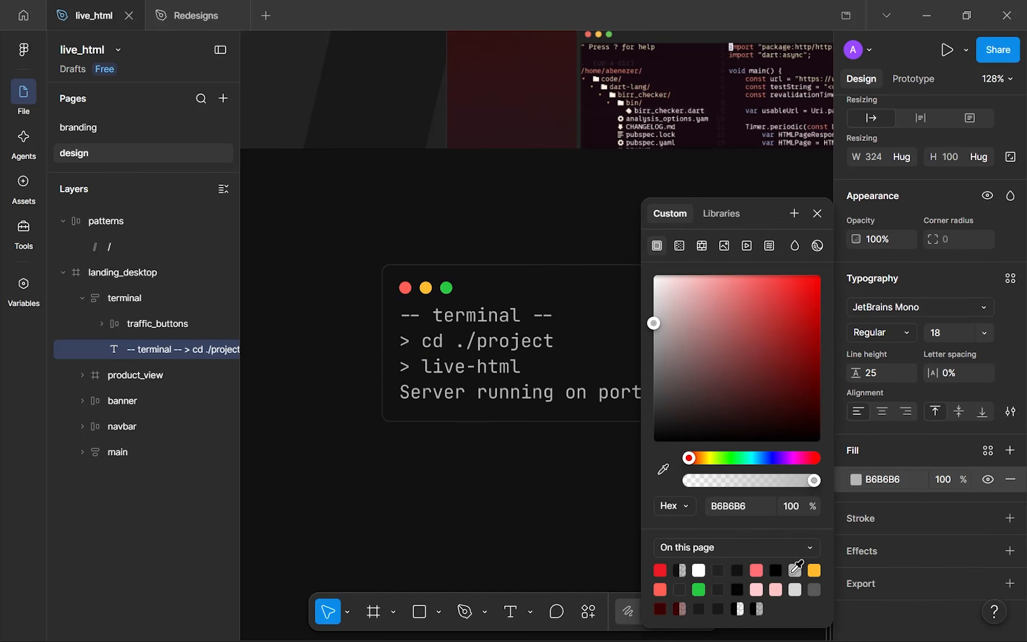
- Recolour only the word "cd" in the terminal text to white, FFFFFF
{"action": "scroll", "coordinate": [475, 273], "scroll_direction": "right", "scroll_amount": 3}
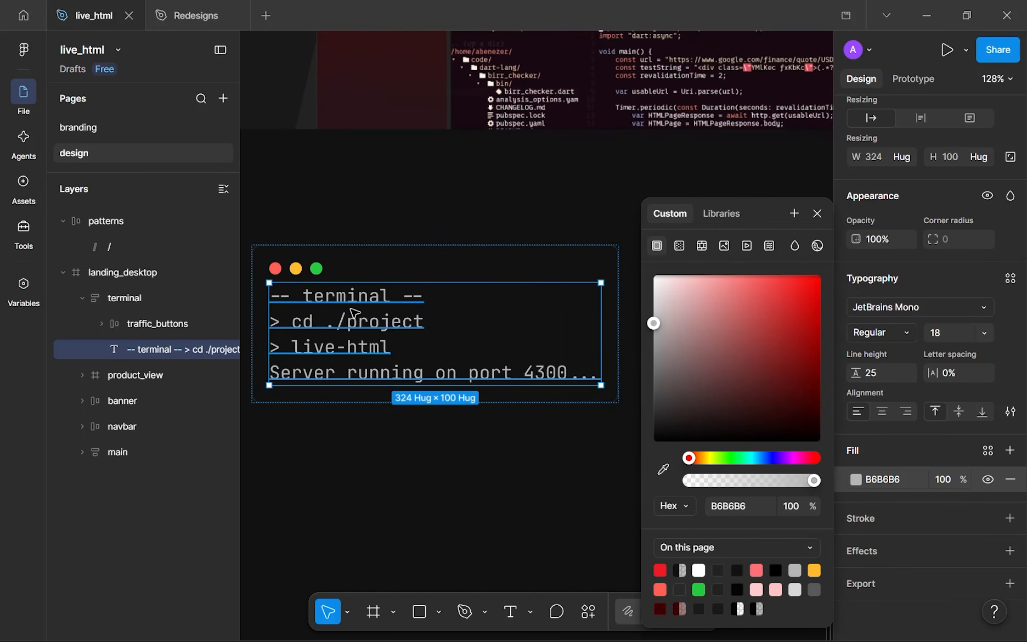
{"action": "scroll", "coordinate": [355, 313], "scroll_direction": "down", "scroll_amount": 3}
{"action": "double_click", "coordinate": [313, 327]}
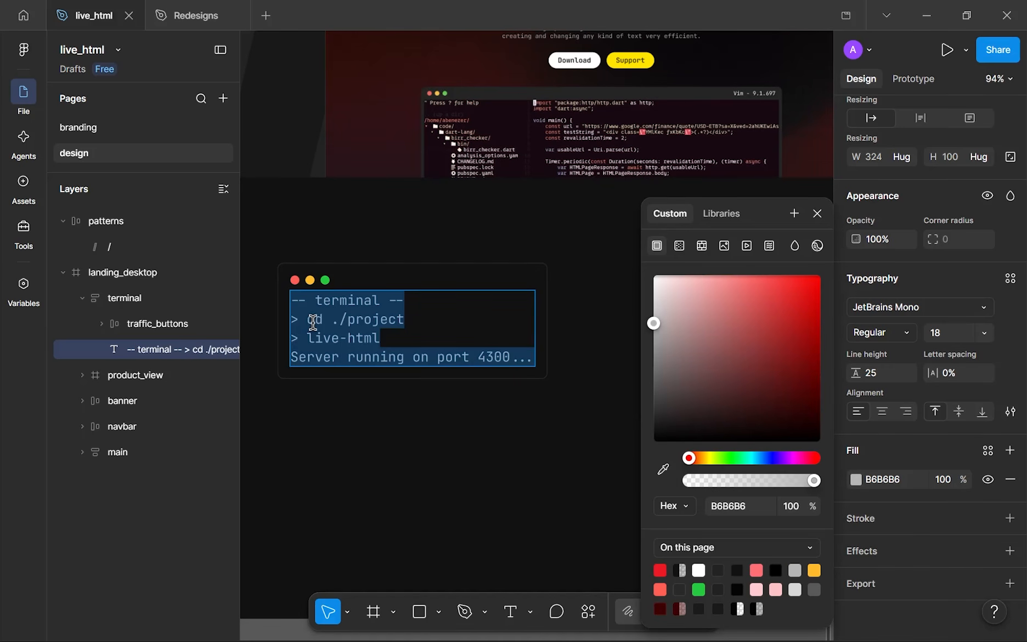
{"action": "left_click", "coordinate": [310, 323]}
{"action": "left_click_drag", "start_coordinate": [307, 322], "coordinate": [319, 325]}
{"action": "left_click_drag", "start_coordinate": [679, 326], "coordinate": [380, 309]}
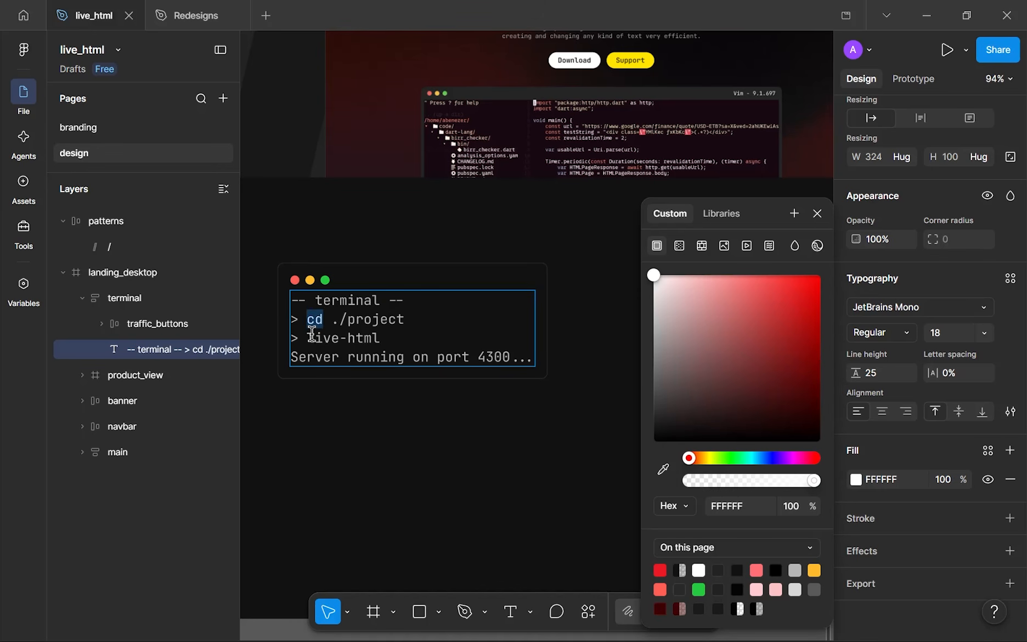
- Recolour only the "live-html" command in the terminal text to the red ED1B24
{"action": "left_click_drag", "start_coordinate": [310, 336], "coordinate": [362, 334]}
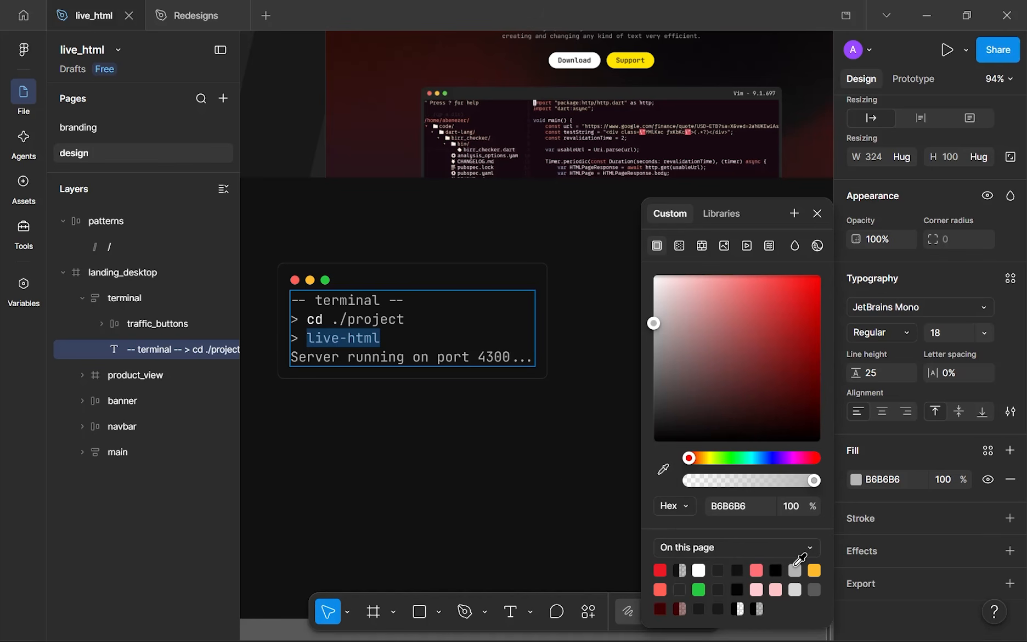
{"action": "scroll", "coordinate": [332, 343], "scroll_direction": "up", "scroll_amount": 3}
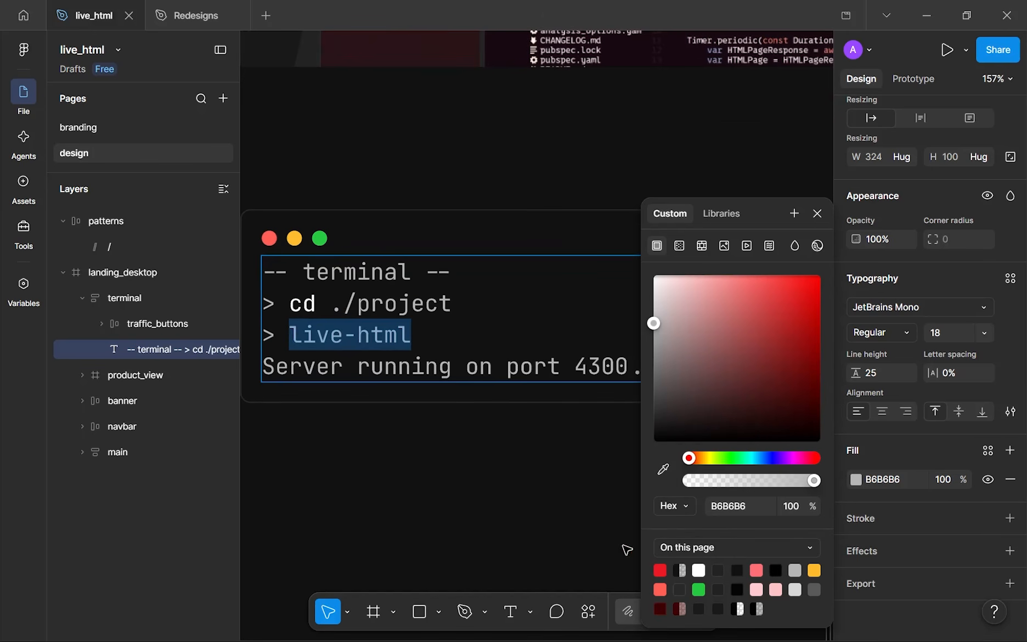
{"action": "left_click", "coordinate": [661, 569]}
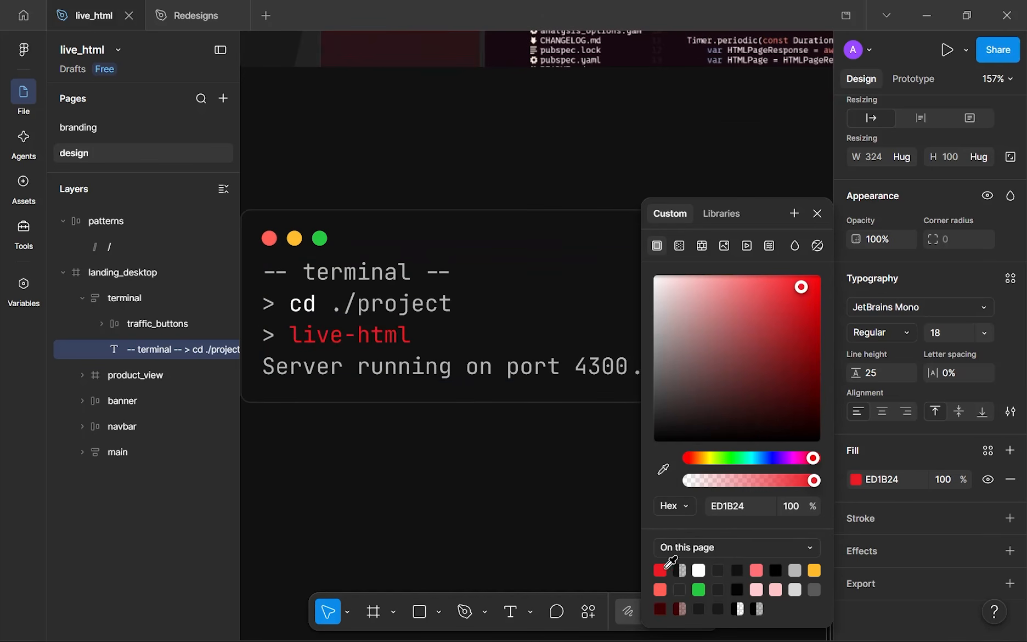
{"action": "key", "text": "Escape"}
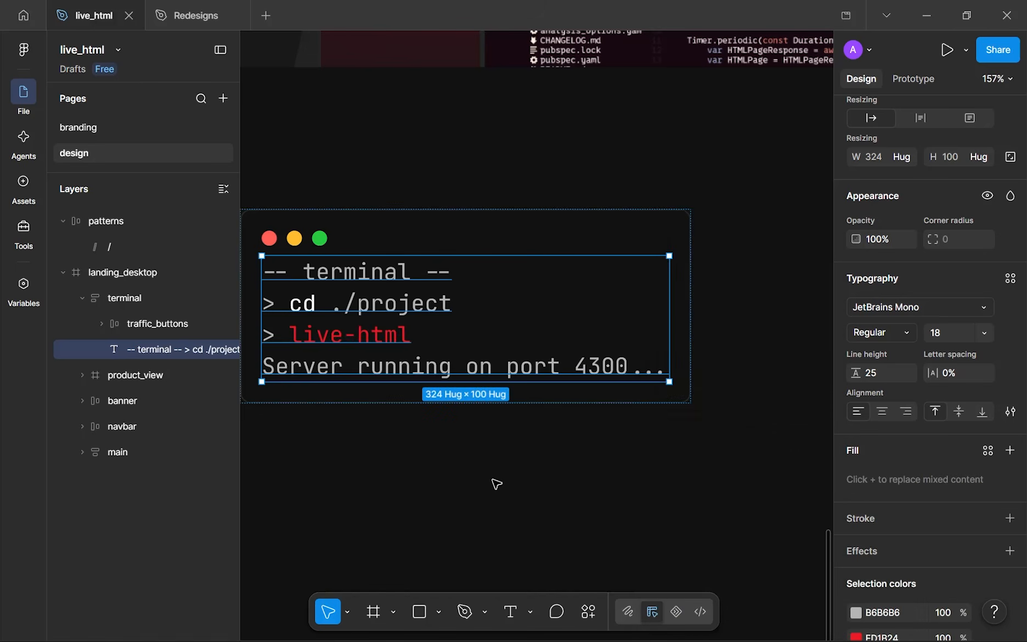
- Replace the red used in the terminal text with the yellow FFBD2E
{"action": "scroll", "coordinate": [496, 482], "scroll_direction": "down", "scroll_amount": 1}
{"action": "scroll", "coordinate": [375, 341], "scroll_direction": "up", "scroll_amount": 3}
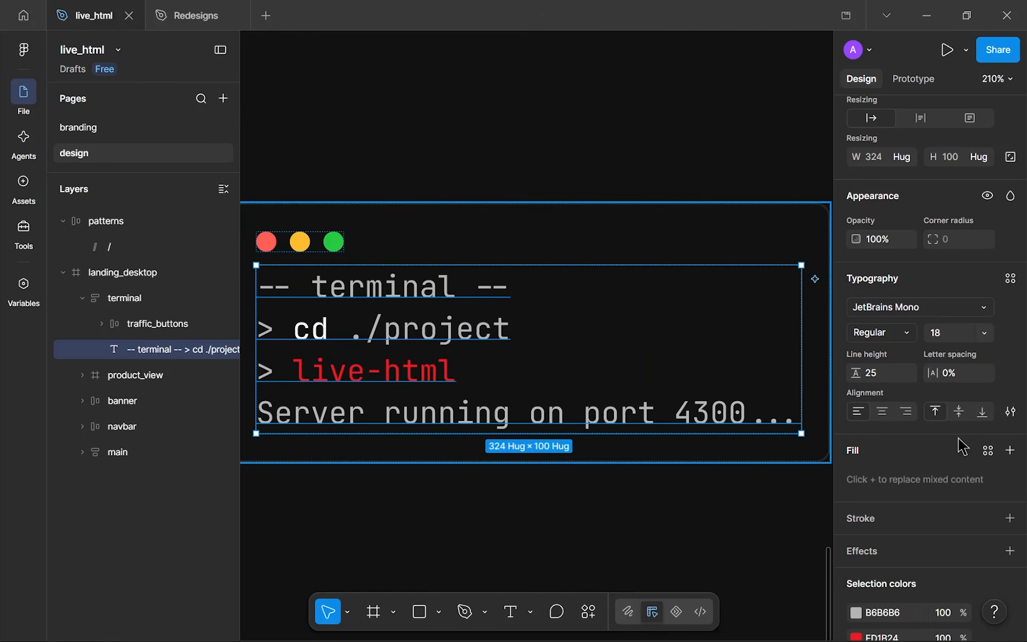
{"action": "scroll", "coordinate": [922, 483], "scroll_direction": "down", "scroll_amount": 3}
{"action": "left_click", "coordinate": [854, 520]}
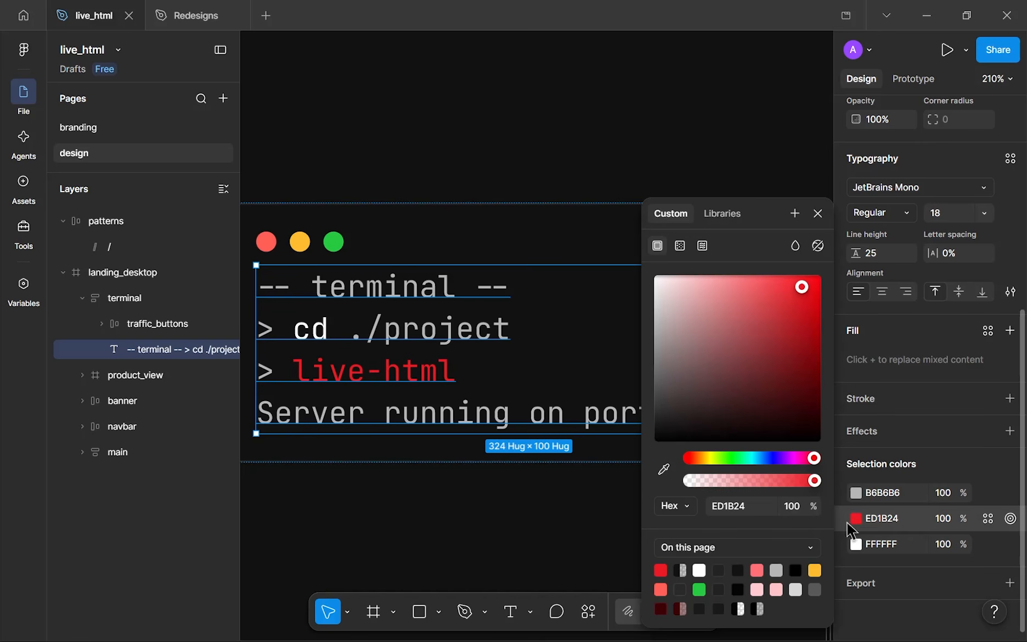
{"action": "left_click", "coordinate": [815, 570]}
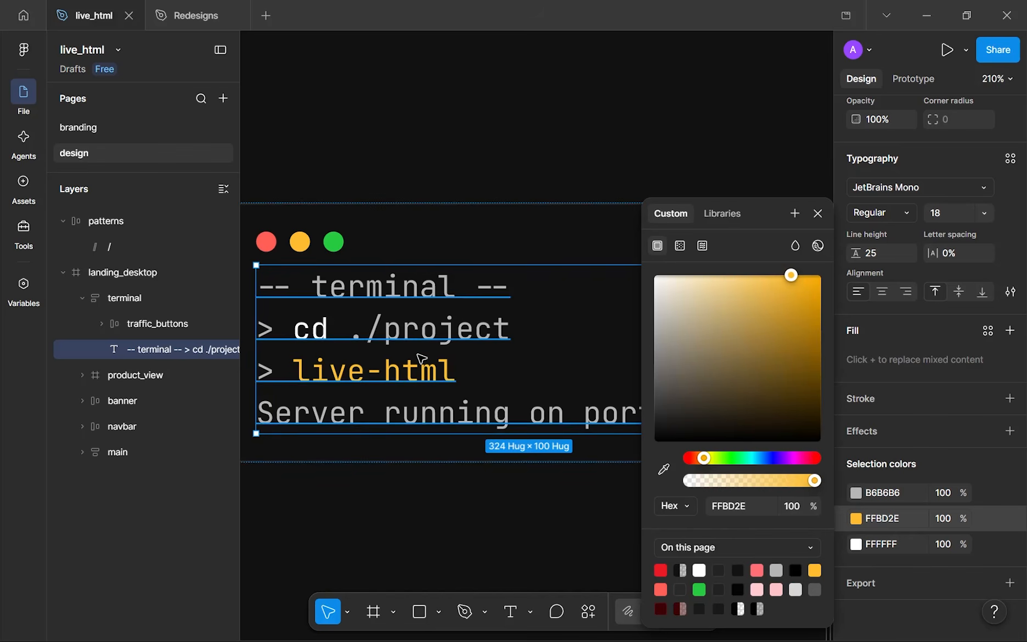
{"action": "scroll", "coordinate": [543, 422], "scroll_direction": "up", "scroll_amount": 2}
{"action": "scroll", "coordinate": [445, 303], "scroll_direction": "up", "scroll_amount": 5}
{"action": "scroll", "coordinate": [446, 303], "scroll_direction": "down", "scroll_amount": 9}
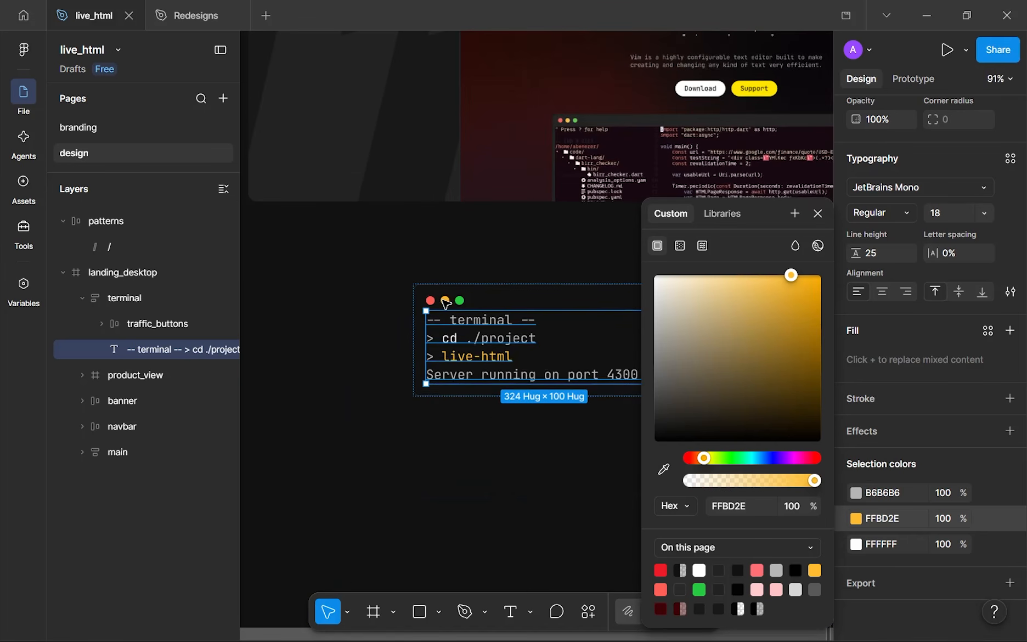
{"action": "left_click", "coordinate": [474, 420]}
- Examine how the terminal mockup looks next to the product preview and the rest of the landing page
{"action": "scroll", "coordinate": [523, 303], "scroll_direction": "down", "scroll_amount": 3}
{"action": "scroll", "coordinate": [546, 282], "scroll_direction": "up", "scroll_amount": 3}
{"action": "scroll", "coordinate": [566, 271], "scroll_direction": "up", "scroll_amount": 2}
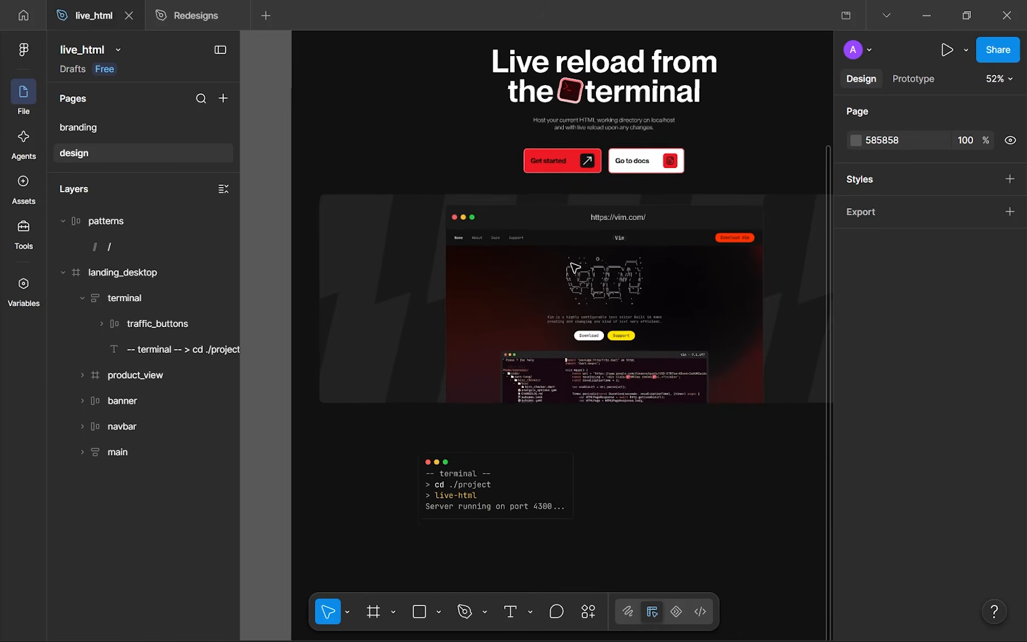
{"action": "left_click_drag", "start_coordinate": [572, 265], "coordinate": [607, 188]}
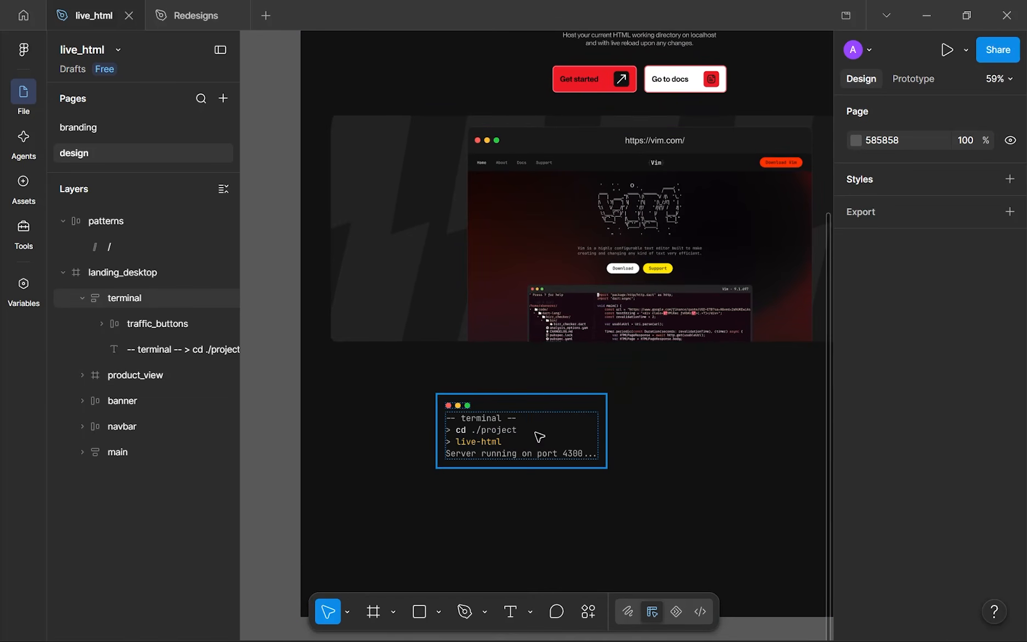
{"action": "scroll", "coordinate": [589, 222], "scroll_direction": "up", "scroll_amount": 5}
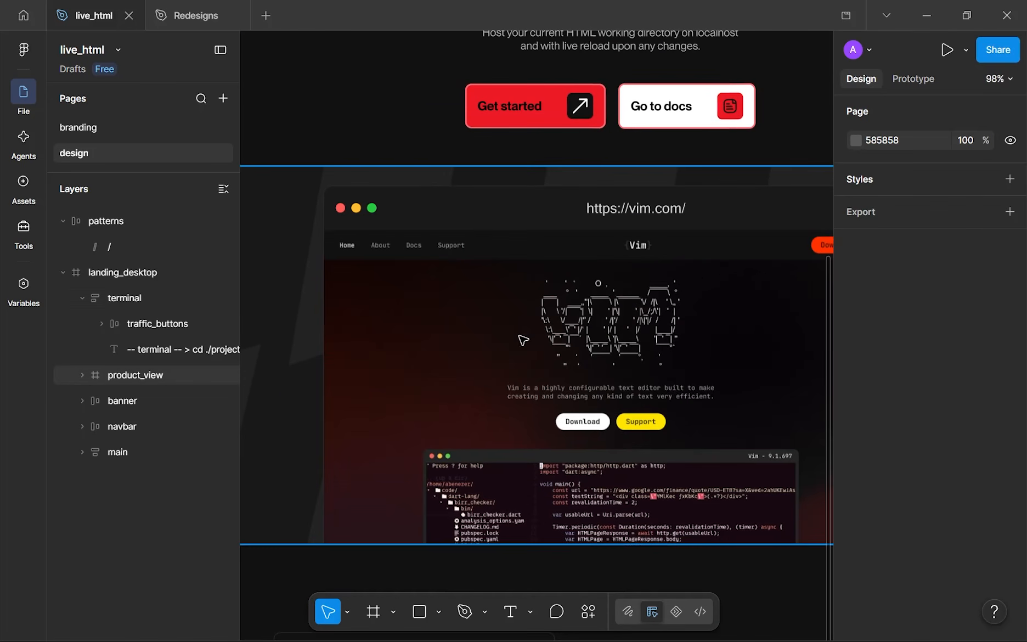
{"action": "scroll", "coordinate": [535, 442], "scroll_direction": "down", "scroll_amount": 4}
{"action": "scroll", "coordinate": [538, 447], "scroll_direction": "up", "scroll_amount": 2}
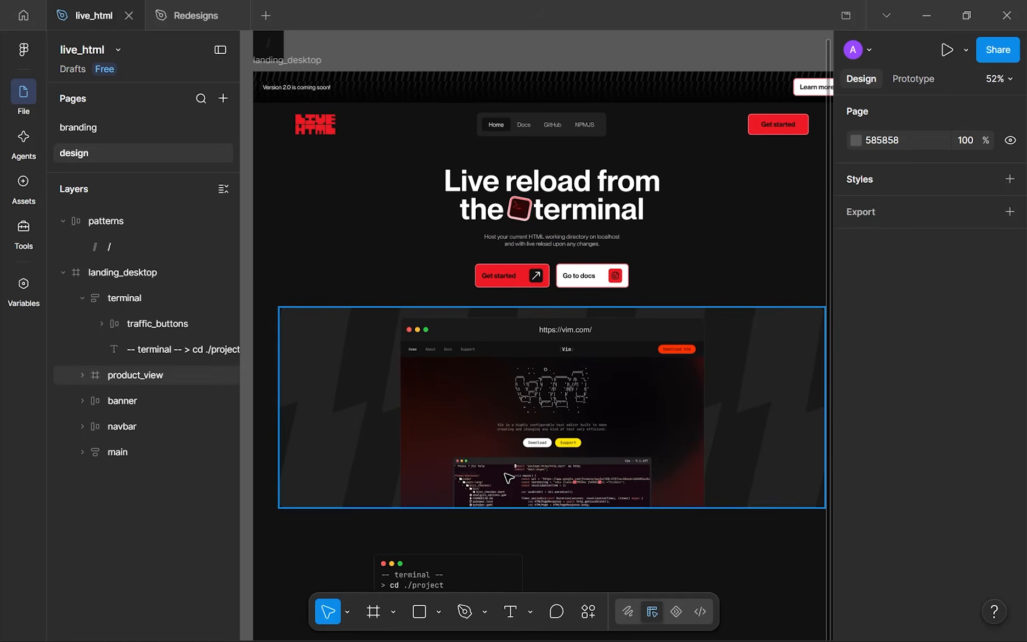
{"action": "scroll", "coordinate": [602, 423], "scroll_direction": "up", "scroll_amount": 1}
{"action": "scroll", "coordinate": [647, 418], "scroll_direction": "up", "scroll_amount": 8}
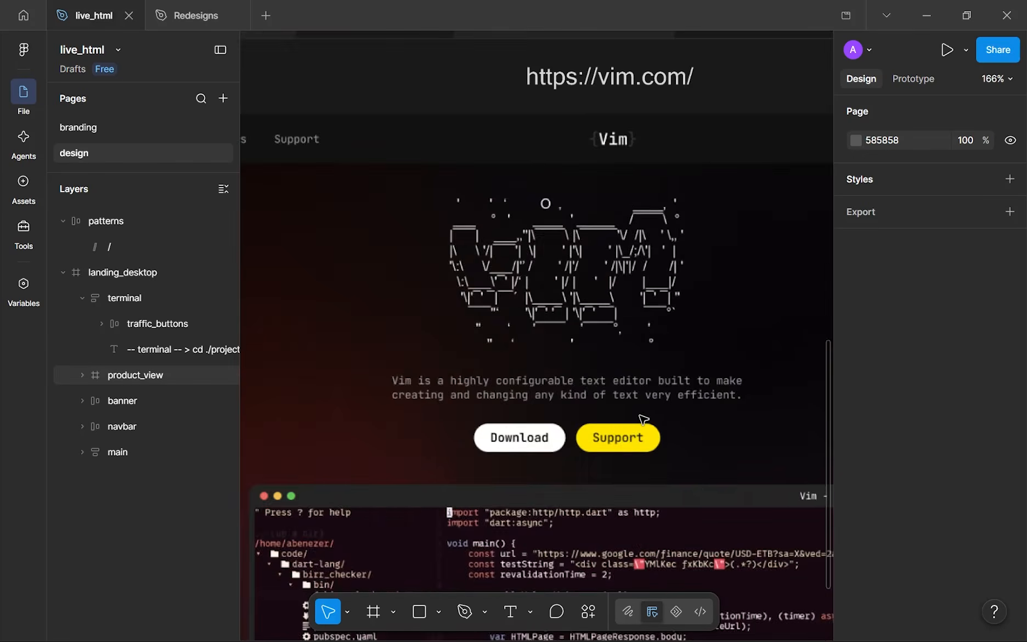
{"action": "scroll", "coordinate": [649, 416], "scroll_direction": "down", "scroll_amount": 7}
{"action": "scroll", "coordinate": [647, 418], "scroll_direction": "down", "scroll_amount": 5}
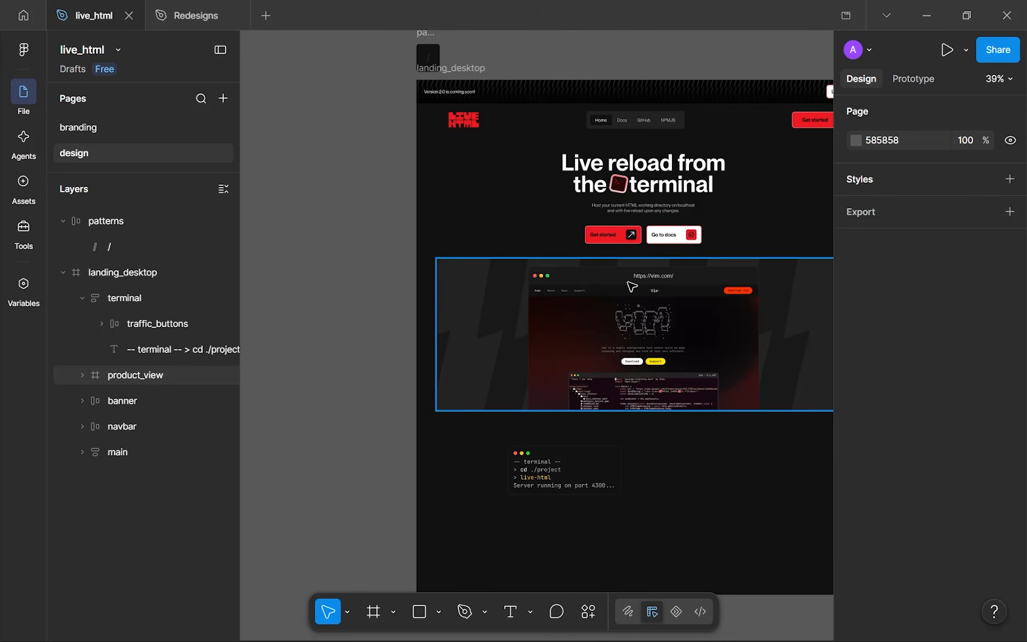
- Recolour only the port number 4300 in the terminal text to the yellow FFBD2E
{"action": "left_click", "coordinate": [558, 474]}
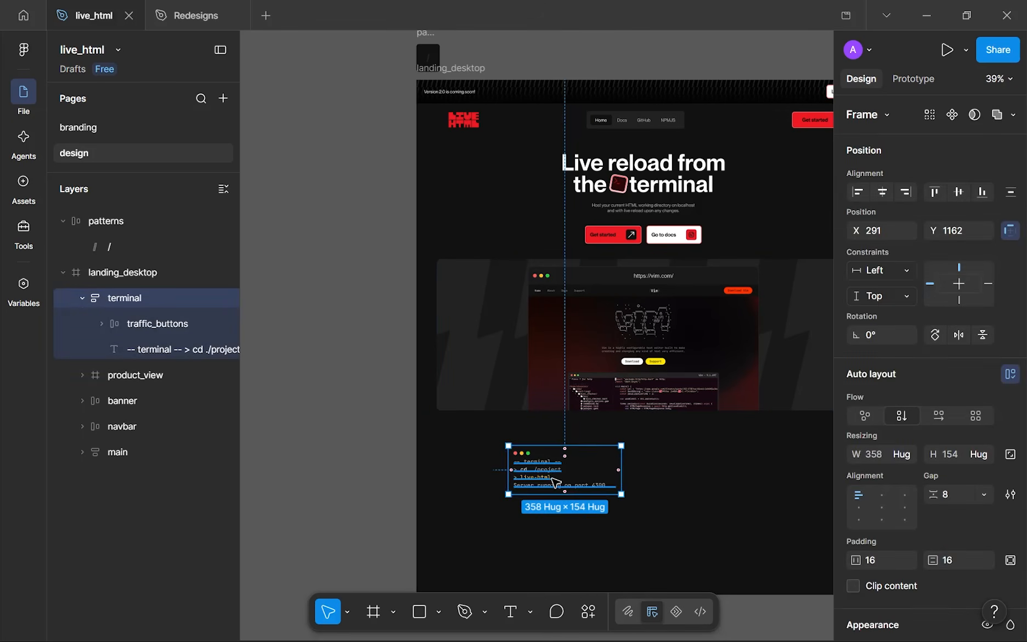
{"action": "scroll", "coordinate": [559, 474], "scroll_direction": "up", "scroll_amount": 4}
{"action": "left_click_drag", "start_coordinate": [529, 303], "coordinate": [594, 359]}
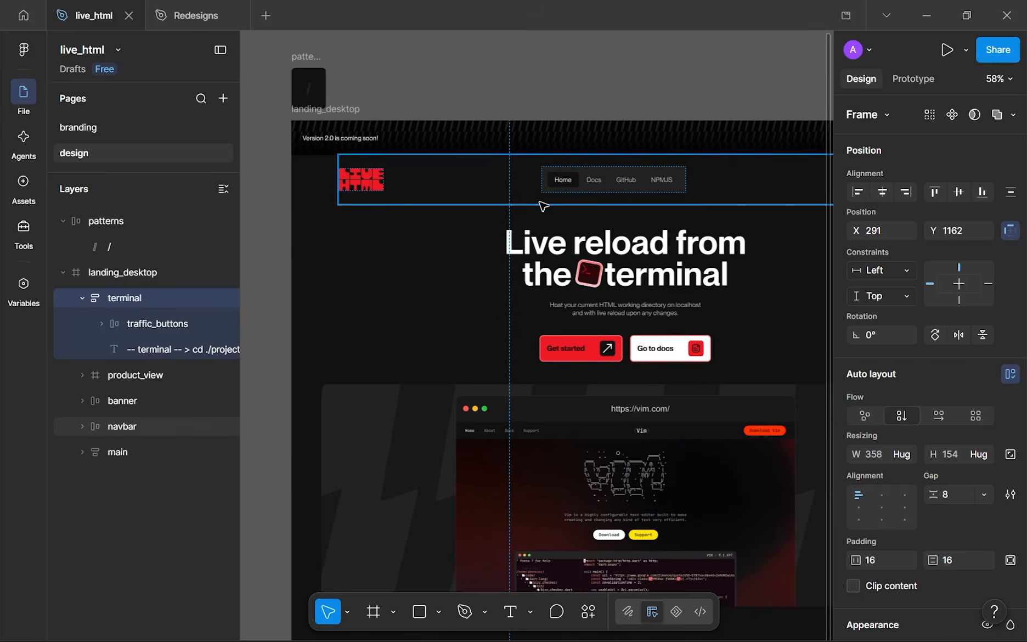
{"action": "scroll", "coordinate": [483, 396], "scroll_direction": "down", "scroll_amount": 6}
{"action": "scroll", "coordinate": [483, 397], "scroll_direction": "up", "scroll_amount": 3}
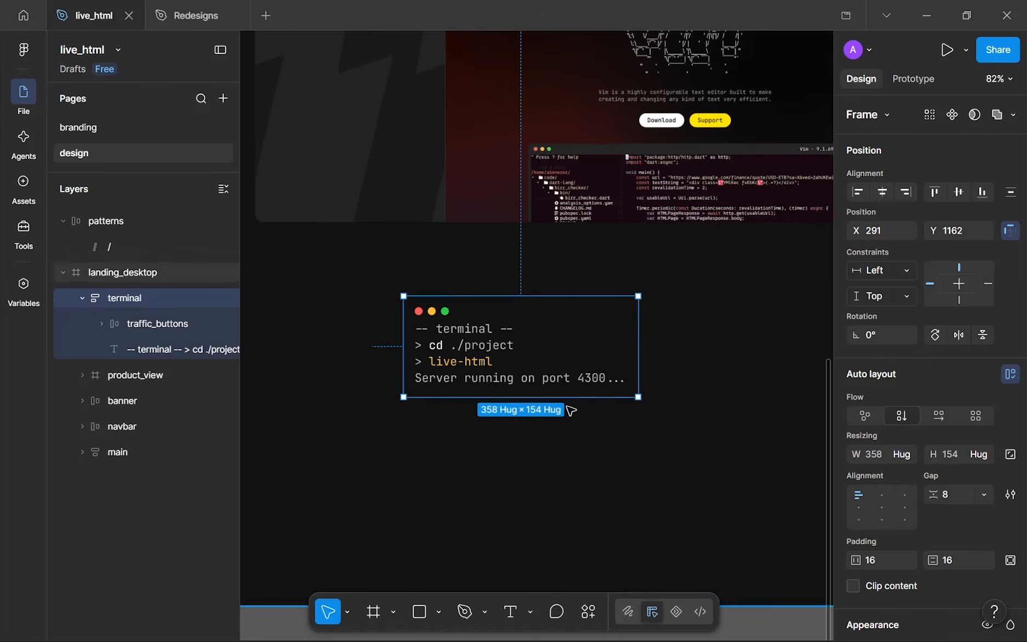
{"action": "double_click", "coordinate": [558, 383]}
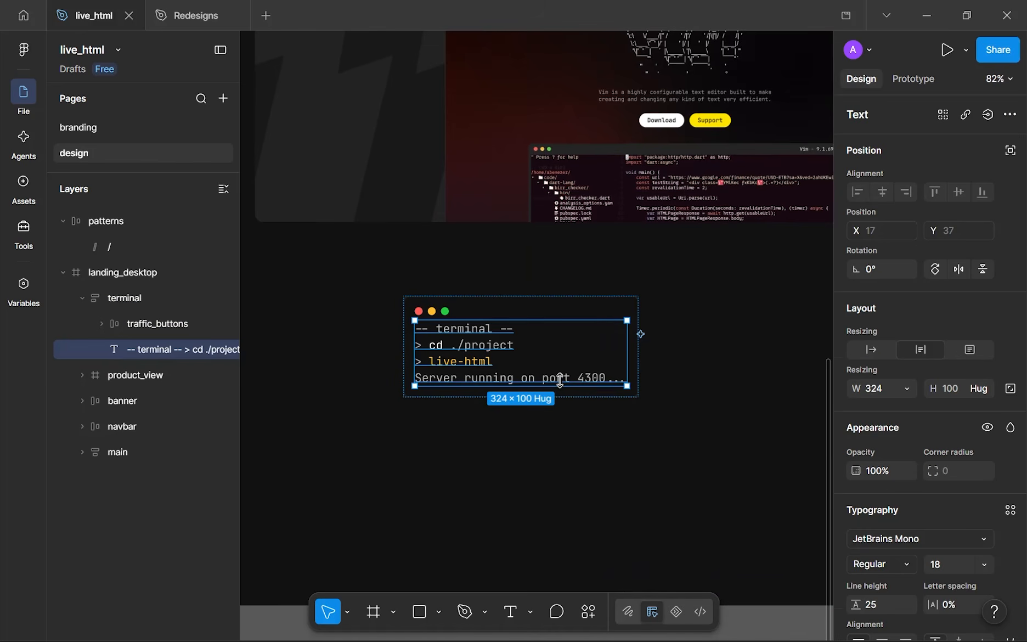
{"action": "triple_click", "coordinate": [564, 377]}
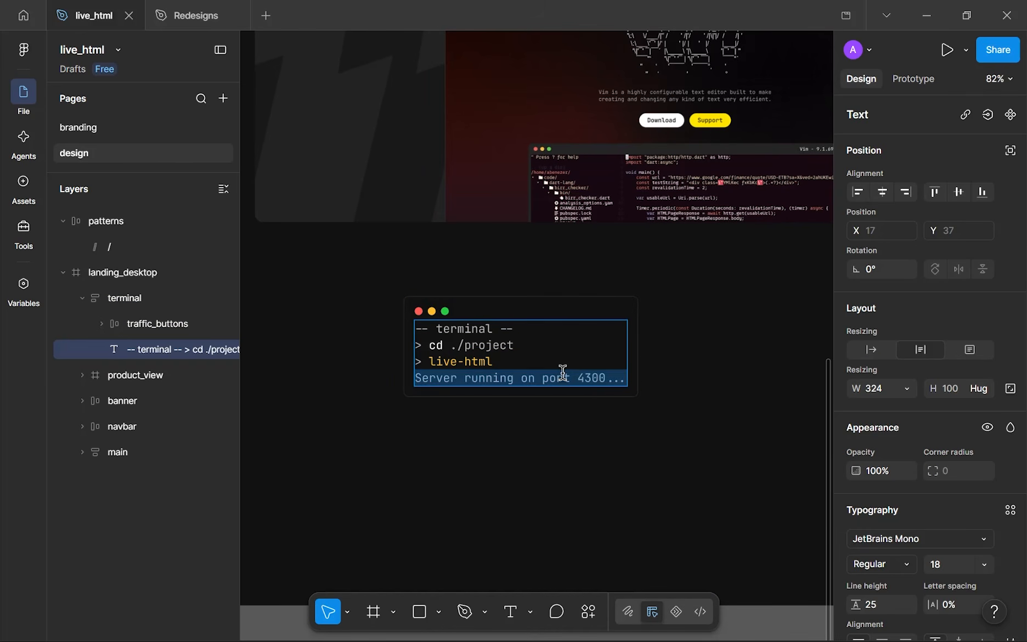
{"action": "double_click", "coordinate": [583, 379]}
{"action": "scroll", "coordinate": [987, 510], "scroll_direction": "down", "scroll_amount": 5}
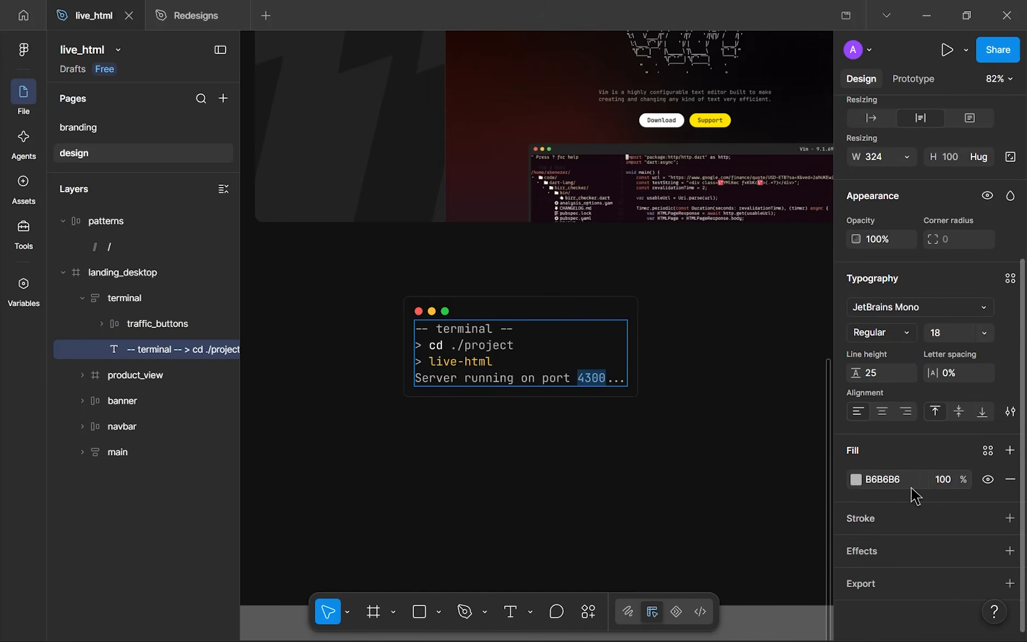
{"action": "left_click", "coordinate": [856, 485]}
{"action": "left_click_drag", "start_coordinate": [725, 369], "coordinate": [530, 189]}
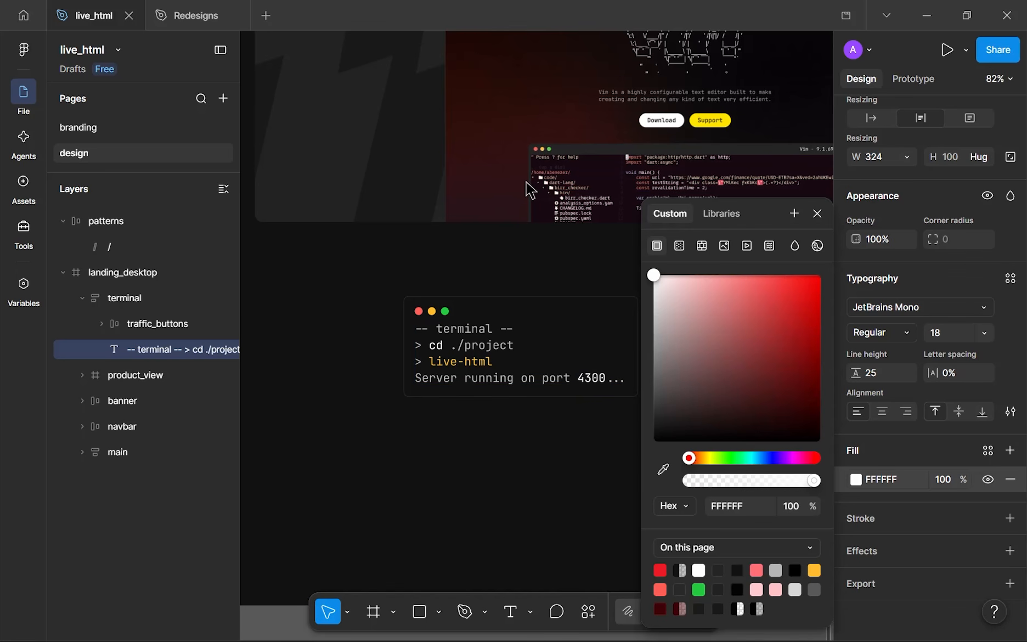
{"action": "left_click", "coordinate": [699, 590]}
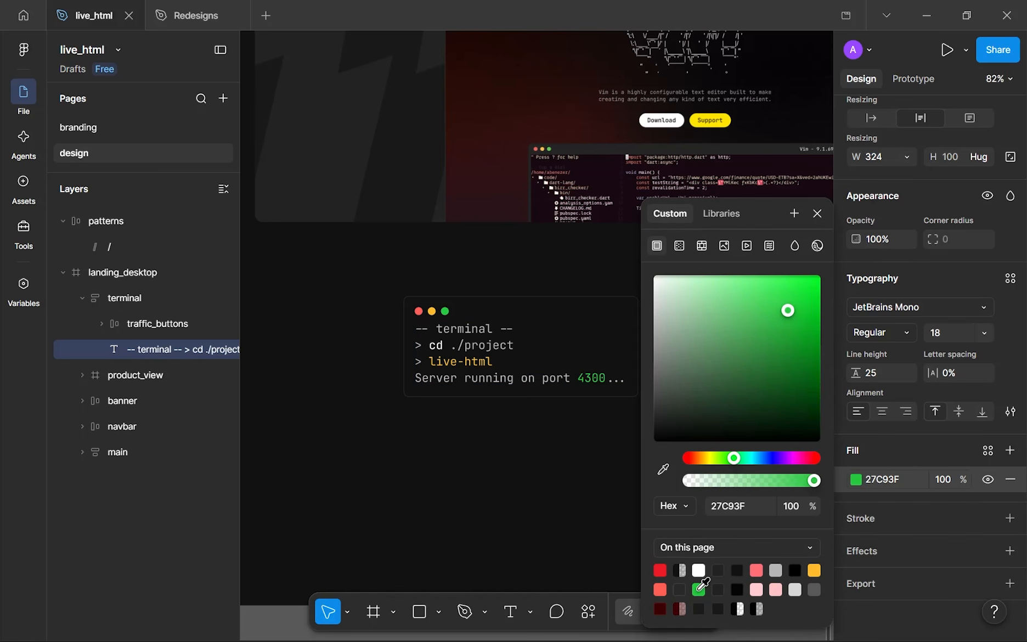
{"action": "left_click", "coordinate": [812, 568]}
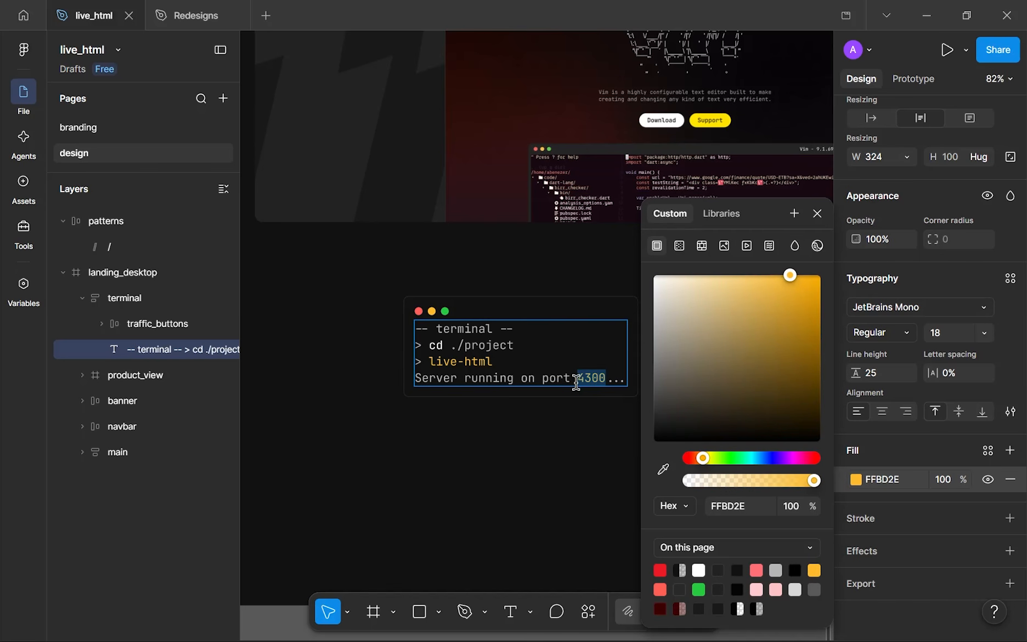
- Recolour the rest of the terminal's last line, "Server running on port" and the trailing dots, to white FFFFFF
{"action": "left_click_drag", "start_coordinate": [571, 380], "coordinate": [310, 393]}
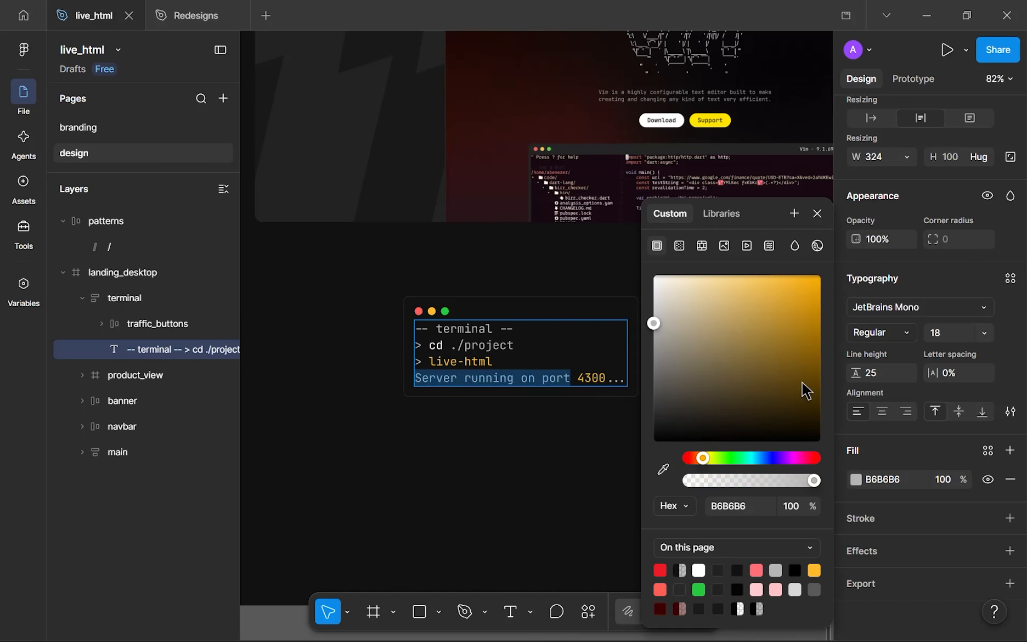
{"action": "left_click_drag", "start_coordinate": [806, 391], "coordinate": [429, 200]}
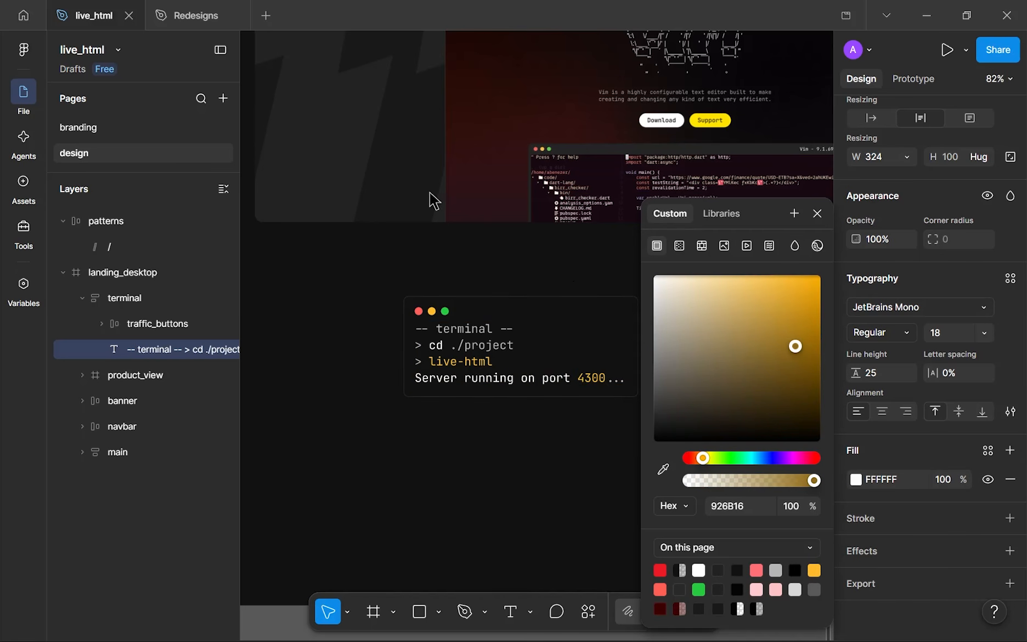
{"action": "double_click", "coordinate": [617, 381]}
{"action": "left_click_drag", "start_coordinate": [646, 287], "coordinate": [651, 272]}
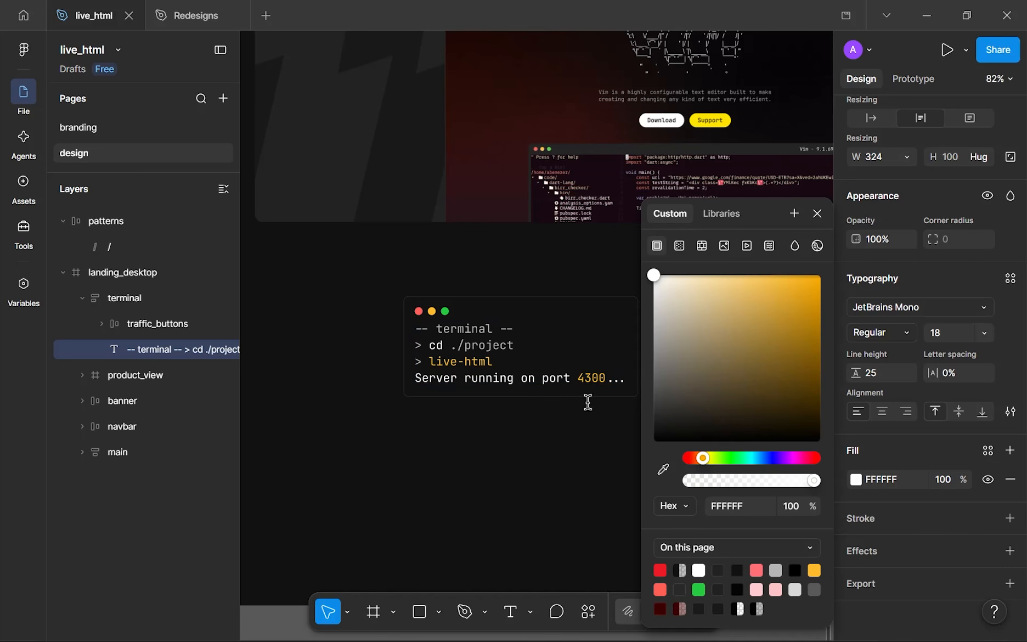
{"action": "left_click", "coordinate": [596, 492]}
{"action": "key", "text": "shift+1"}
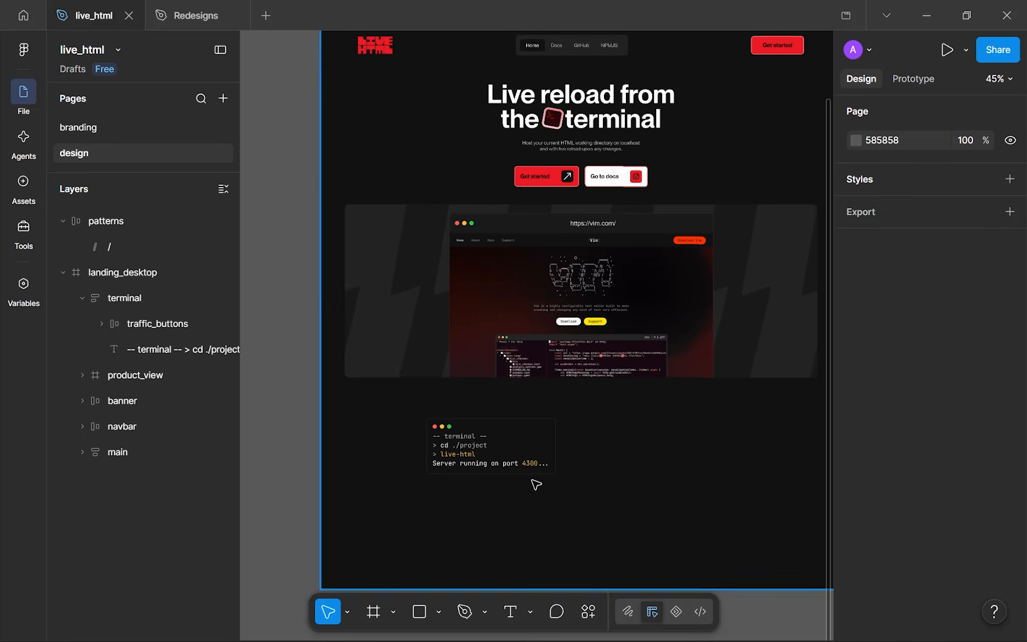
- Move the terminal into the product view over the website mockup's left edge and place a duplicate over its right edge
{"action": "left_click_drag", "start_coordinate": [520, 441], "coordinate": [794, 320]}
{"action": "scroll", "coordinate": [478, 284], "scroll_direction": "up", "scroll_amount": 5}
{"action": "scroll", "coordinate": [452, 286], "scroll_direction": "down", "scroll_amount": 4}
{"action": "scroll", "coordinate": [543, 336], "scroll_direction": "up", "scroll_amount": 8}
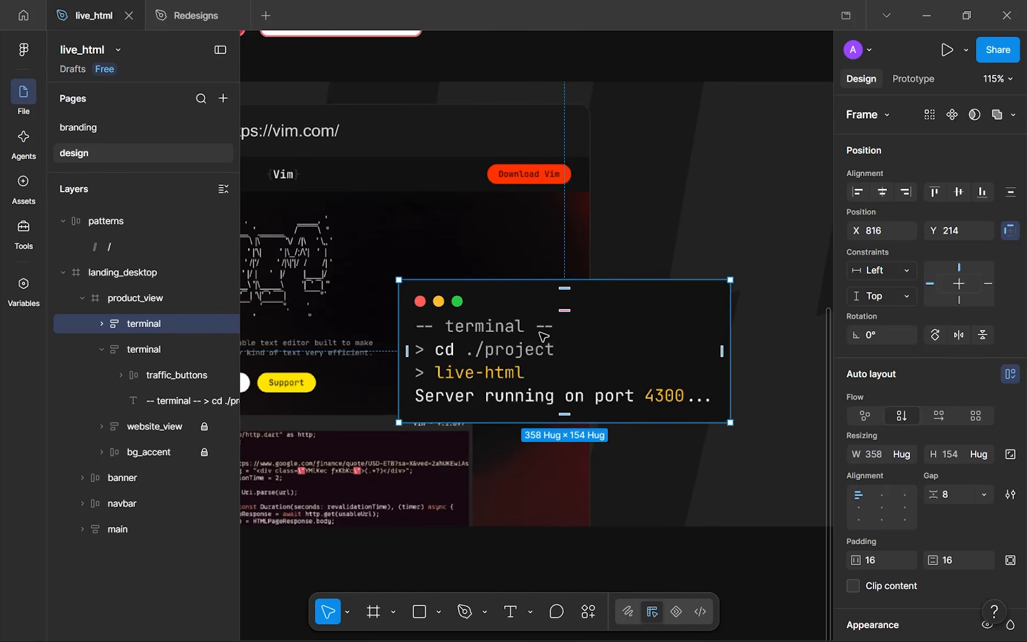
- Change the heading line of the duplicated terminal to "-- terminal w/ port --"
{"action": "double_click", "coordinate": [519, 325]}
{"action": "double_click", "coordinate": [520, 325]}
{"action": "left_click", "coordinate": [517, 326]}
{"action": "type", "text": "w port"}
{"action": "type", "text": "/"}
{"action": "key", "text": "BackSpace"}
{"action": "key", "text": "BackSpace"}
{"action": "type", "text": "/"}
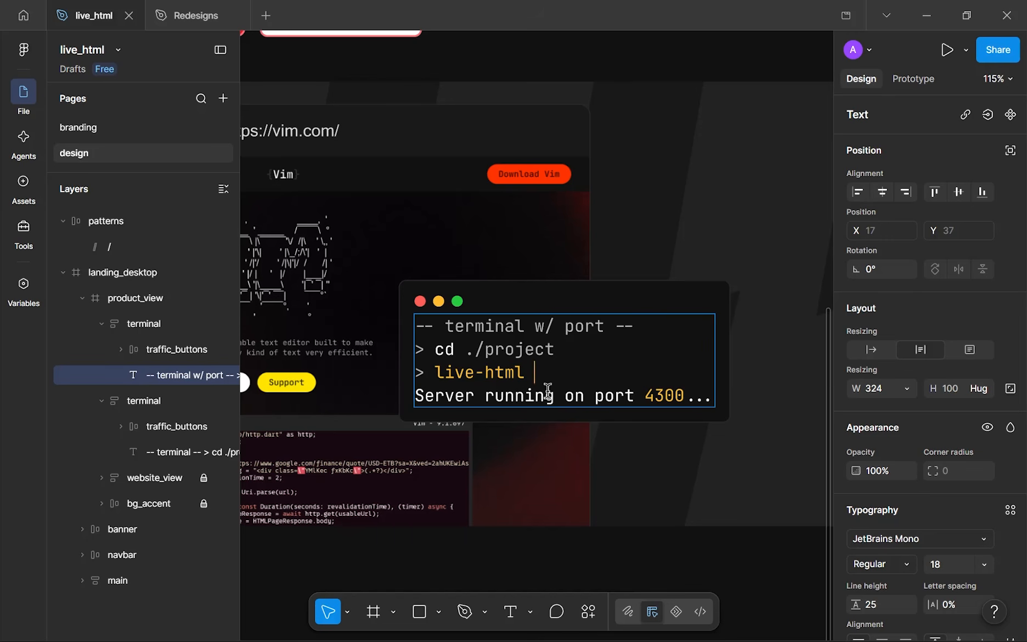
- Add the port argument 3000 after "live-html" in the duplicated terminal and recolour it white
{"action": "type", "text": "3000"}
{"action": "key", "text": "ctrl+shift+Left"}
{"action": "scroll", "coordinate": [933, 579], "scroll_direction": "down", "scroll_amount": 3}
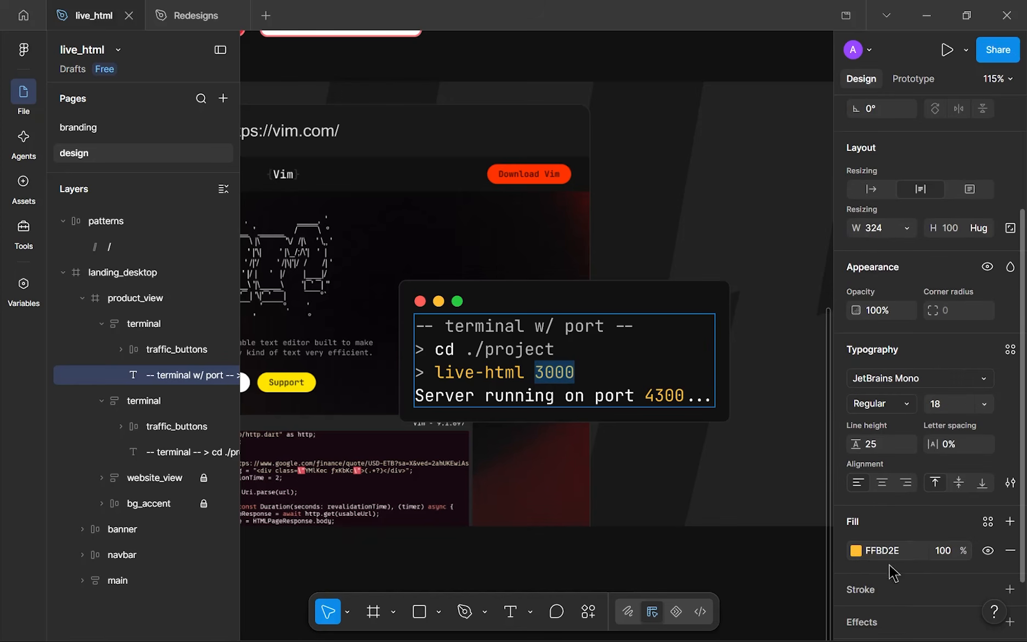
{"action": "left_click", "coordinate": [859, 559]}
{"action": "left_click_drag", "start_coordinate": [769, 390], "coordinate": [506, 114]}
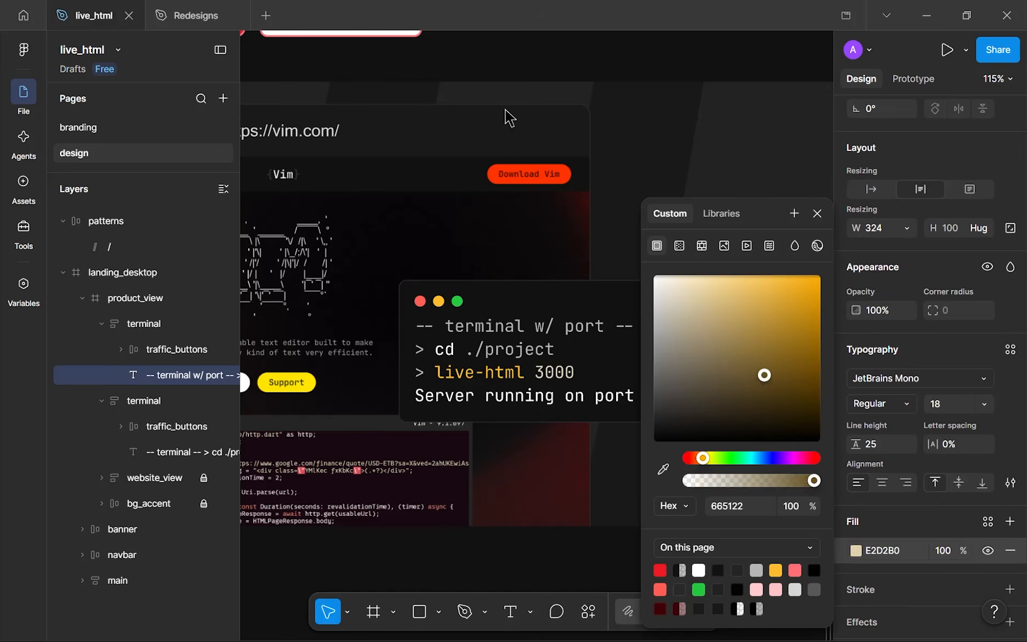
{"action": "left_click", "coordinate": [817, 214]}
- Change the port number in the duplicated terminal's "Server running" line to 3000
{"action": "left_click", "coordinate": [657, 396]}
{"action": "double_click", "coordinate": [664, 397]}
{"action": "type", "text": "3000..."}
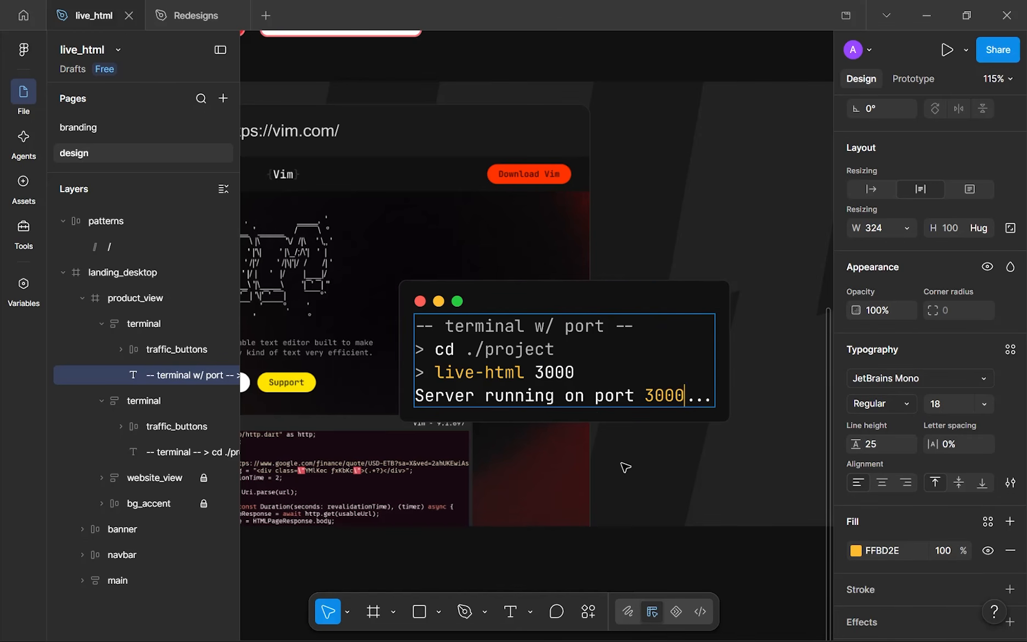
{"action": "key", "text": "Escape"}
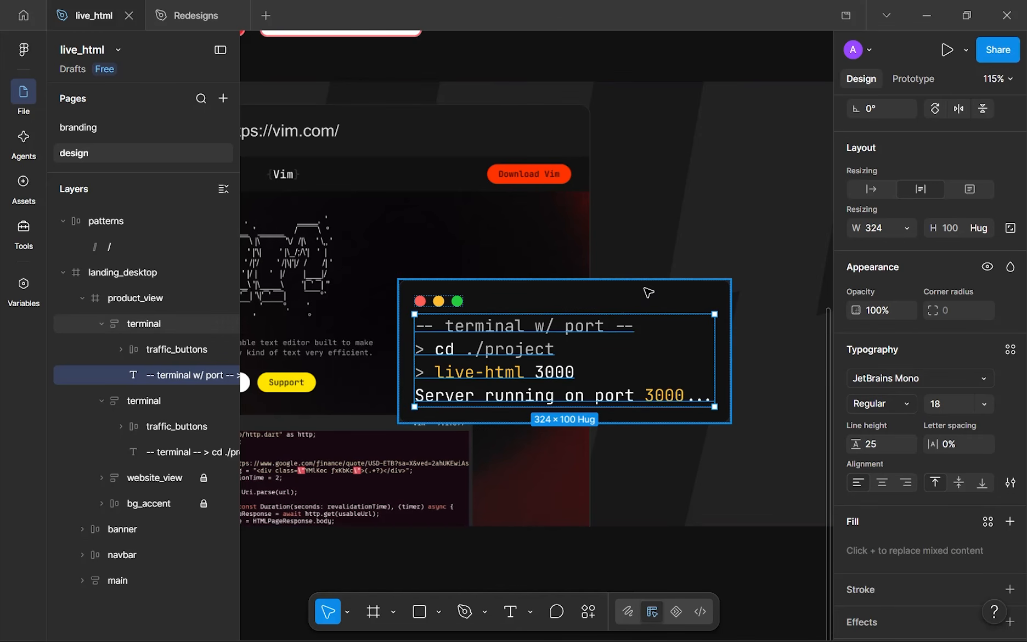
{"action": "key", "text": "Escape"}
- Extend the left terminal downwards to a height of about 204
{"action": "scroll", "coordinate": [677, 329], "scroll_direction": "down", "scroll_amount": 3}
{"action": "left_click_drag", "start_coordinate": [619, 371], "coordinate": [763, 361]}
{"action": "left_click_drag", "start_coordinate": [355, 295], "coordinate": [580, 326]}
{"action": "scroll", "coordinate": [515, 325], "scroll_direction": "up", "scroll_amount": 5}
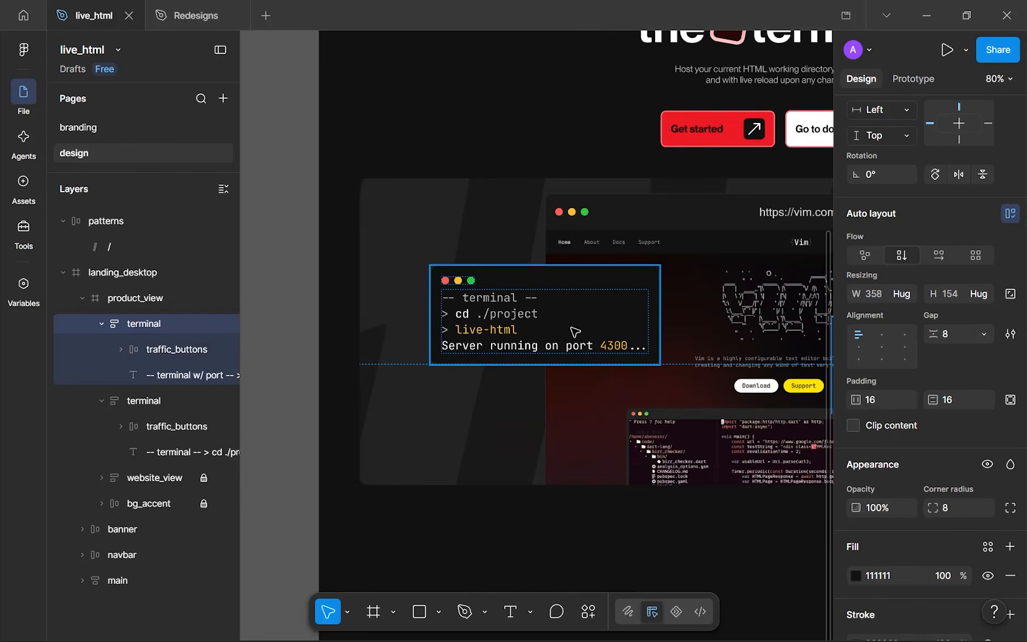
{"action": "scroll", "coordinate": [516, 328], "scroll_direction": "down", "scroll_amount": 3}
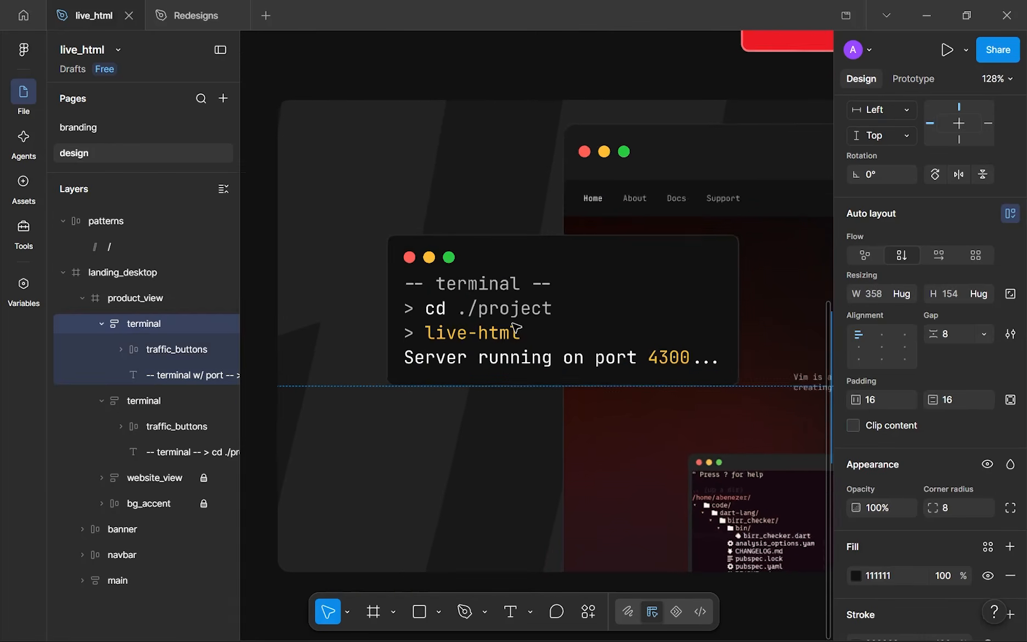
{"action": "left_click", "coordinate": [582, 316]}
{"action": "left_click_drag", "start_coordinate": [544, 382], "coordinate": [249, 420]}
- Extend the right terminal downwards to a height of about 187 and move it up slightly within the product view
{"action": "scroll", "coordinate": [249, 421], "scroll_direction": "right", "scroll_amount": 5}
{"action": "left_click", "coordinate": [642, 424]}
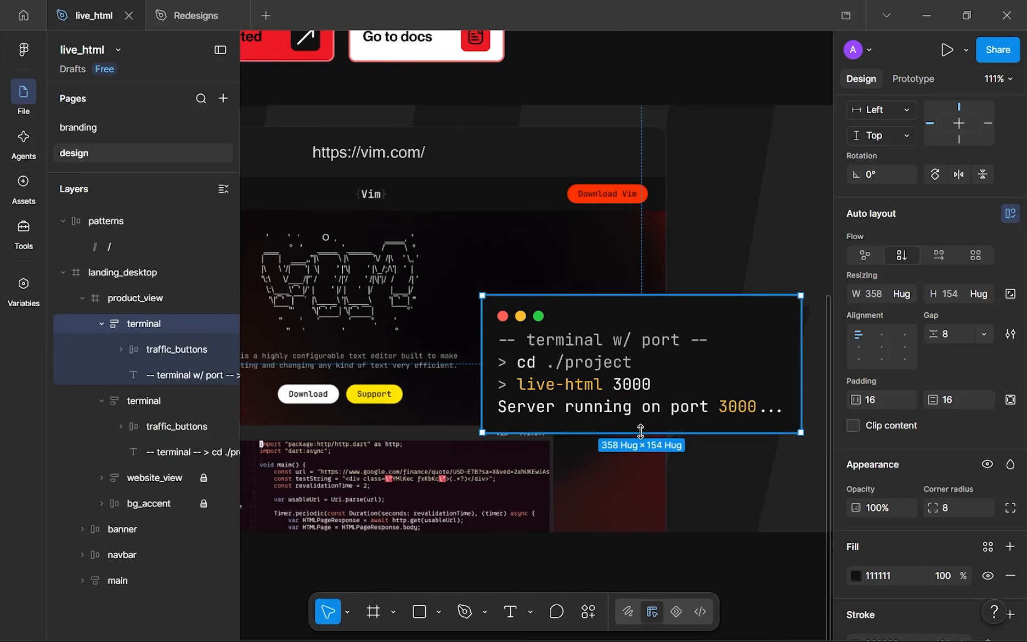
{"action": "left_click_drag", "start_coordinate": [641, 460], "coordinate": [641, 462]}
{"action": "scroll", "coordinate": [643, 398], "scroll_direction": "down", "scroll_amount": 5}
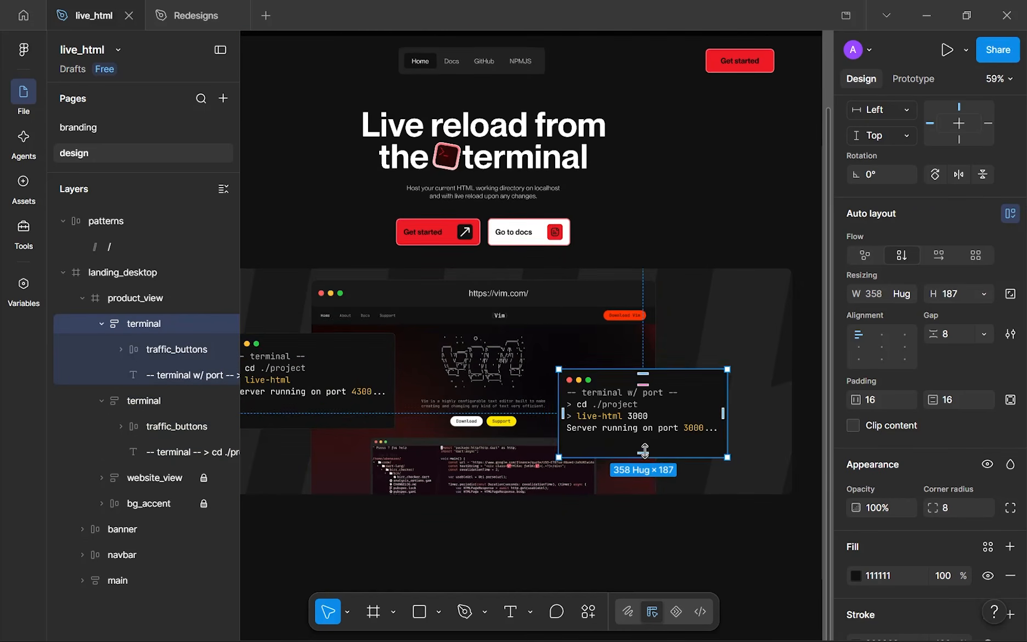
{"action": "left_click_drag", "start_coordinate": [644, 398], "coordinate": [644, 376]}
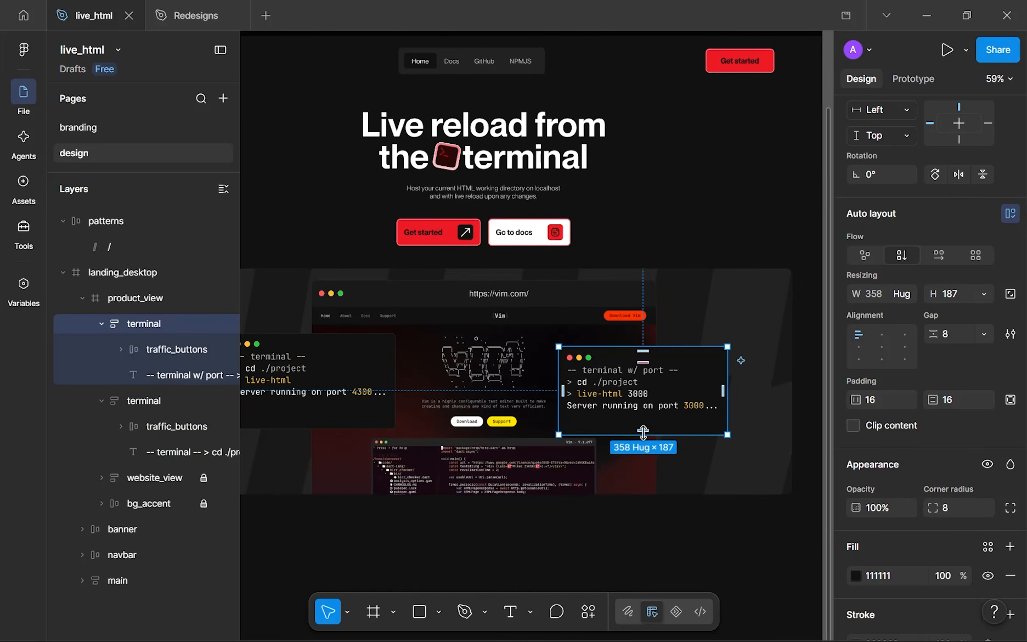
{"action": "left_click", "coordinate": [640, 523]}
{"action": "scroll", "coordinate": [749, 484], "scroll_direction": "down", "scroll_amount": 1}
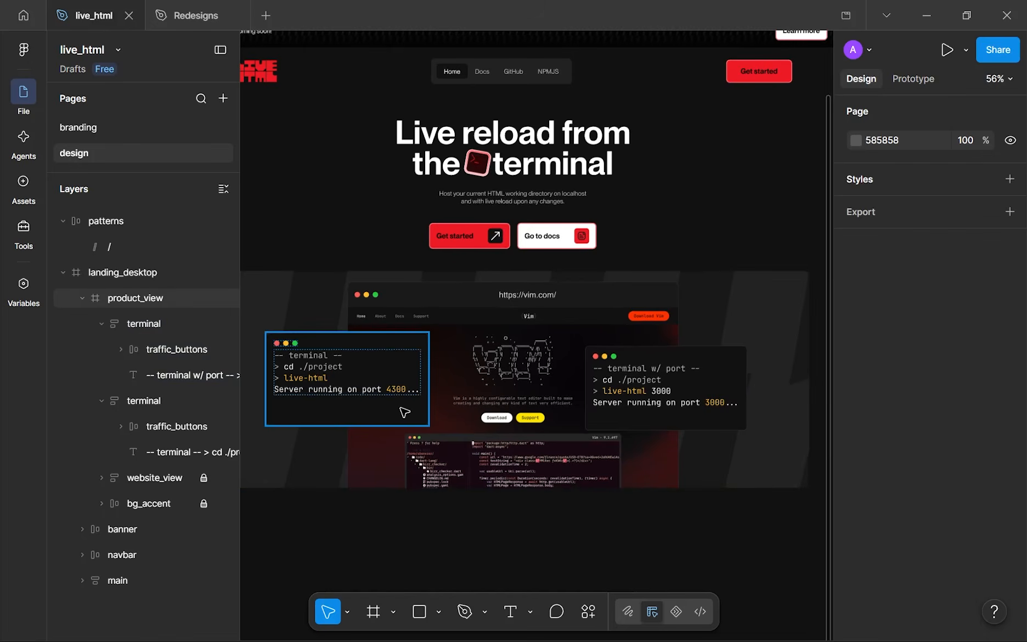
- Collapse both terminal frames in the product_view layer tree and check the whole landing page
{"action": "scroll", "coordinate": [494, 401], "scroll_direction": "left", "scroll_amount": 3}
{"action": "scroll", "coordinate": [519, 409], "scroll_direction": "up", "scroll_amount": 3}
{"action": "left_click", "coordinate": [484, 416]}
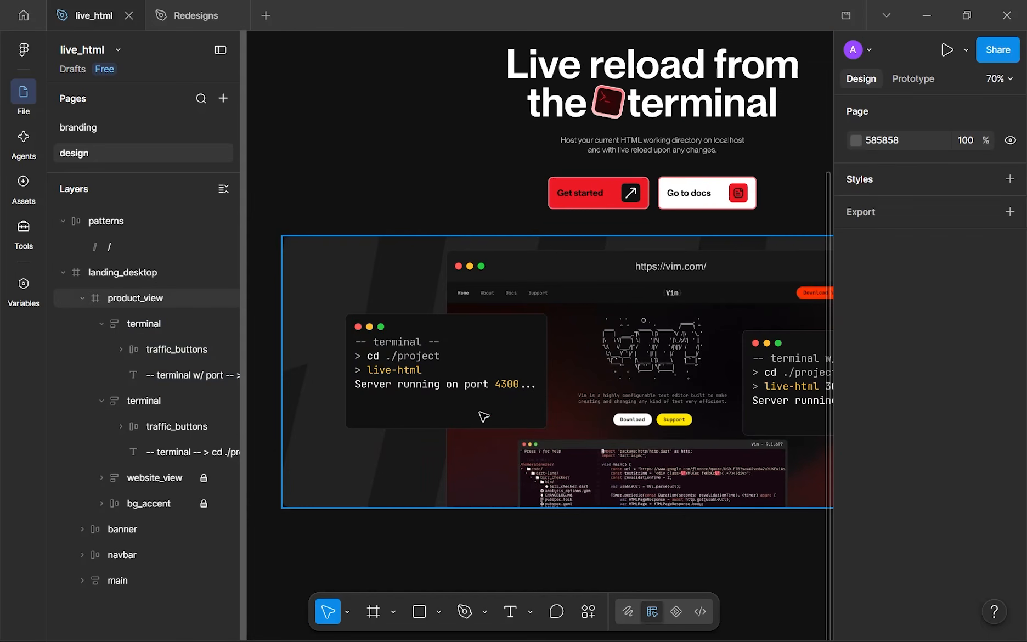
{"action": "left_click", "coordinate": [102, 325]}
{"action": "left_click", "coordinate": [102, 349]}
{"action": "key", "text": "shift+1"}
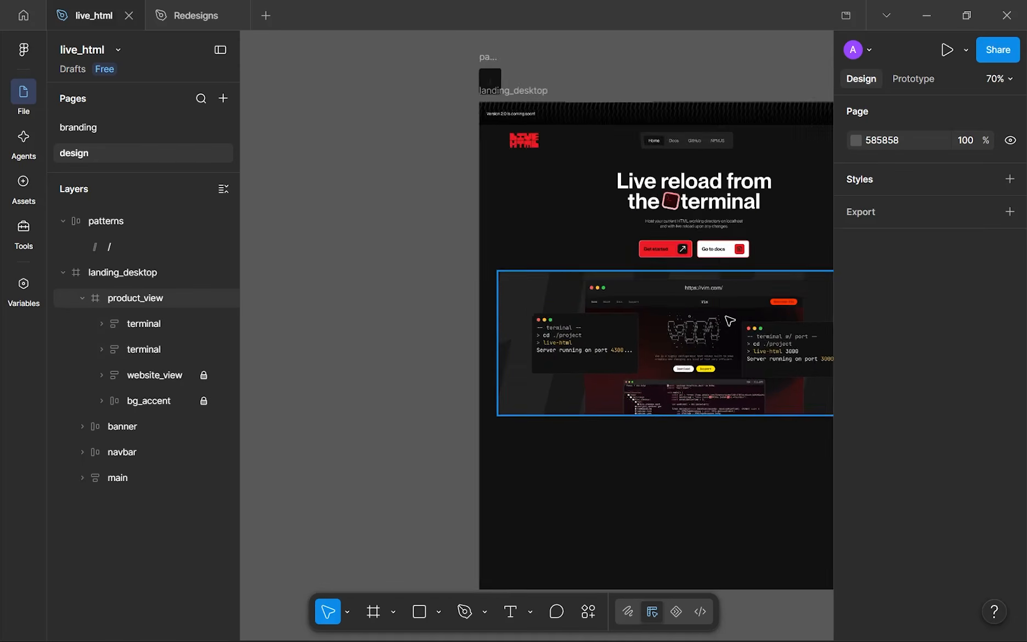
{"action": "scroll", "coordinate": [541, 341], "scroll_direction": "up", "scroll_amount": 3}
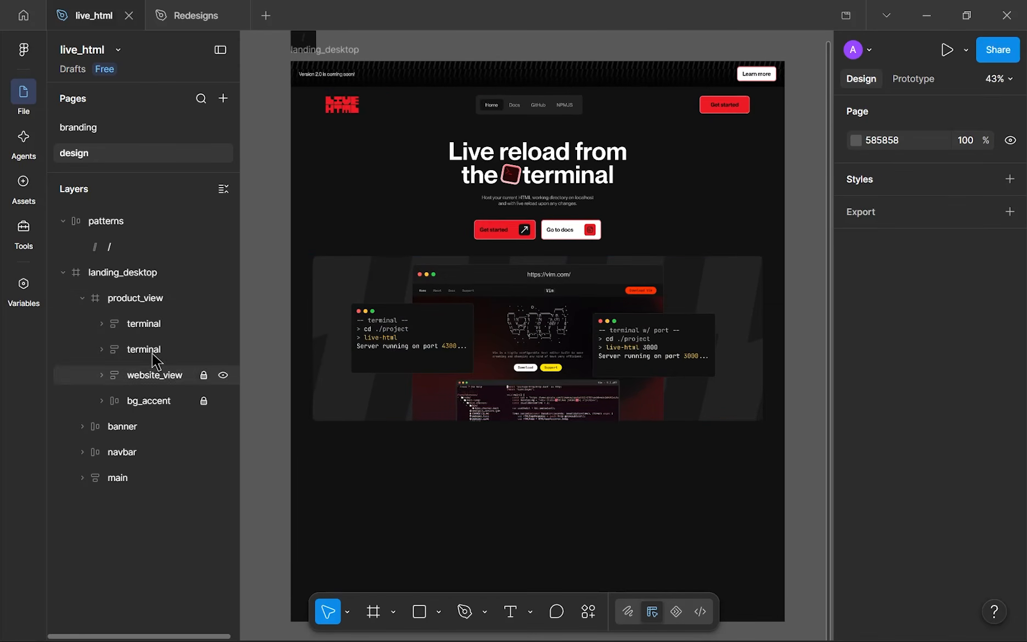
- Shift the right terminal up and outward, and the left terminal up and outward to about X 86, Y 116
{"action": "left_click", "coordinate": [165, 325]}
{"action": "left_click_drag", "start_coordinate": [665, 351], "coordinate": [684, 337]}
{"action": "left_click_drag", "start_coordinate": [434, 337], "coordinate": [428, 327]}
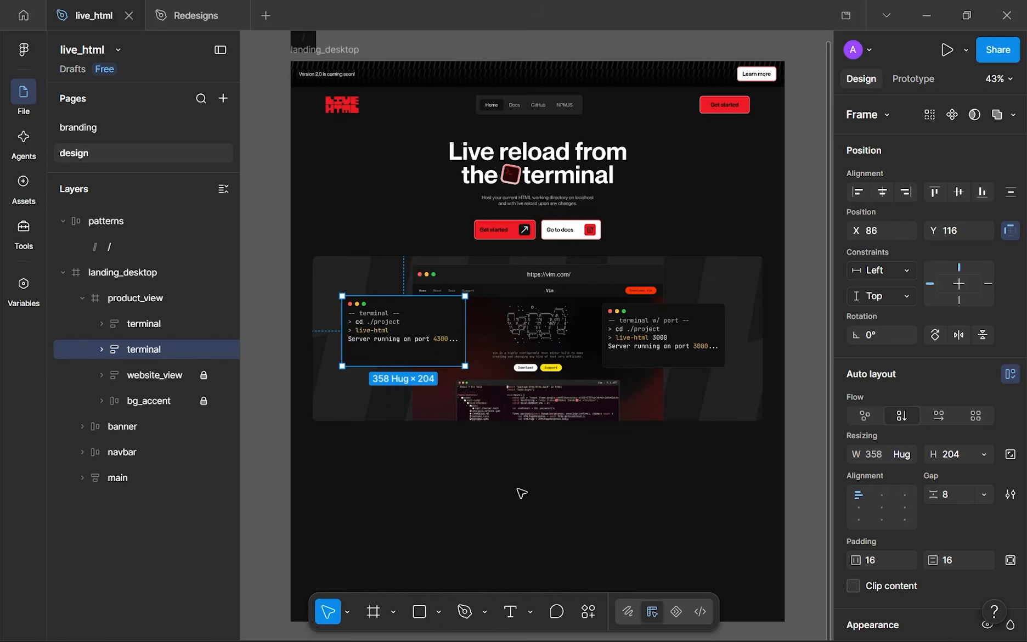
- Group the two terminals and centre the group horizontally in the product view
{"action": "left_click", "coordinate": [647, 330], "text": "shift"}
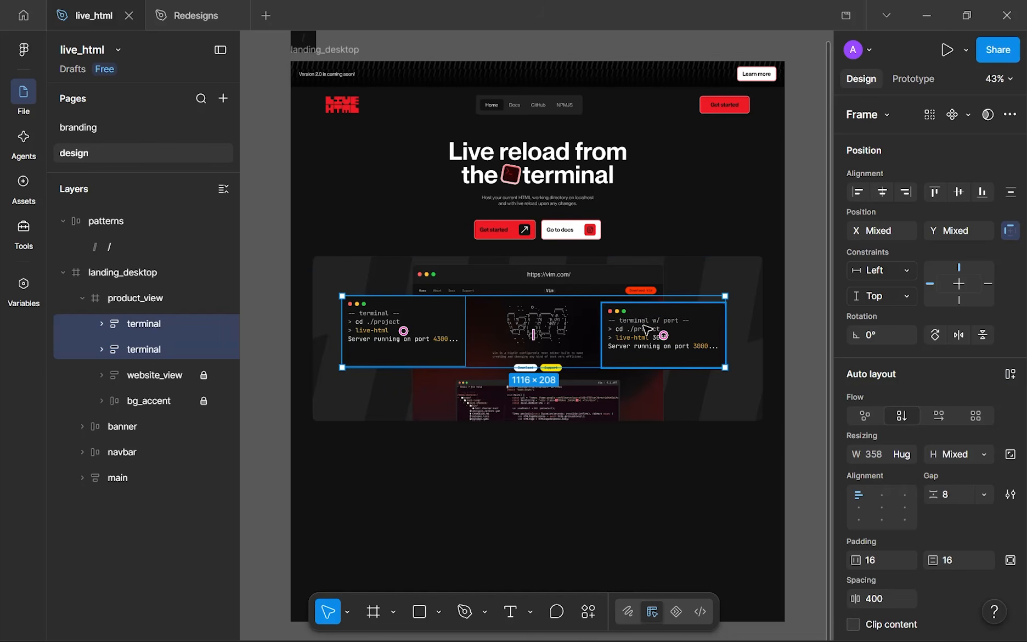
{"action": "key", "text": "ctrl+g"}
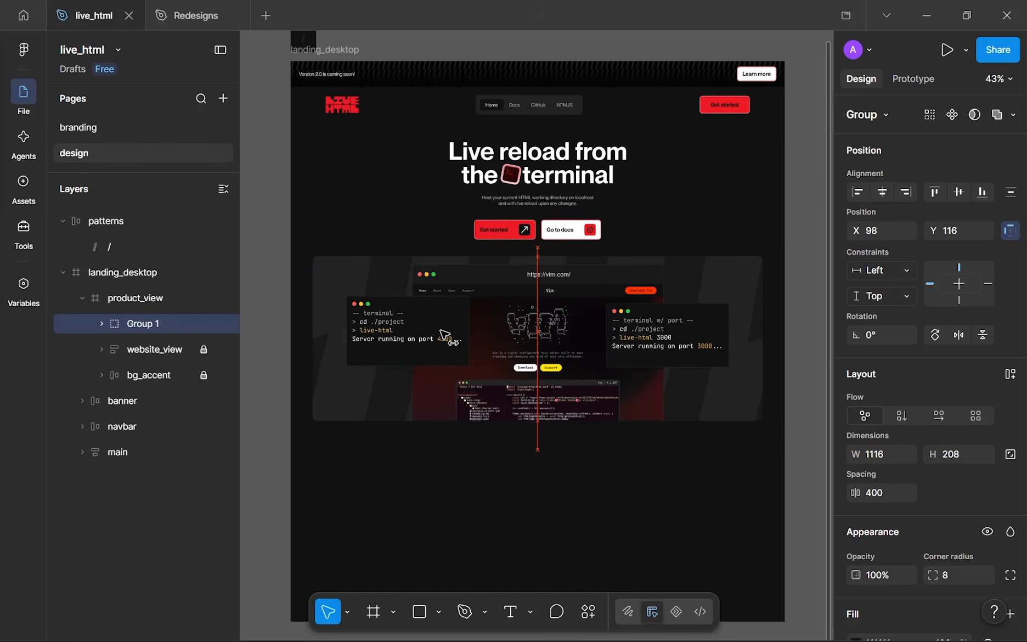
{"action": "left_click", "coordinate": [882, 192]}
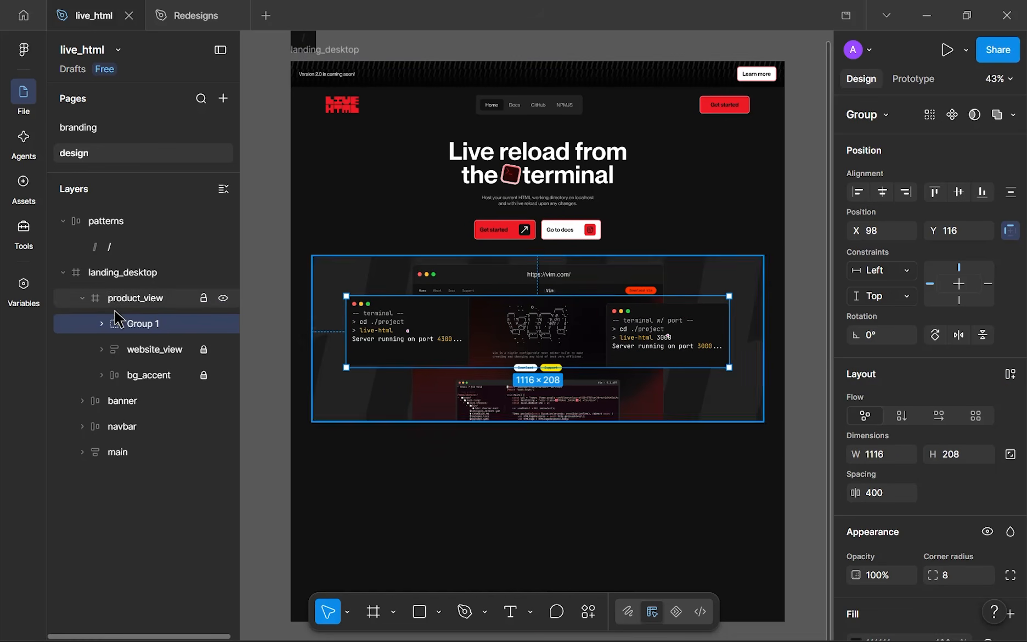
- Rename the group holding both terminals to "terminals"
{"action": "double_click", "coordinate": [164, 319]}
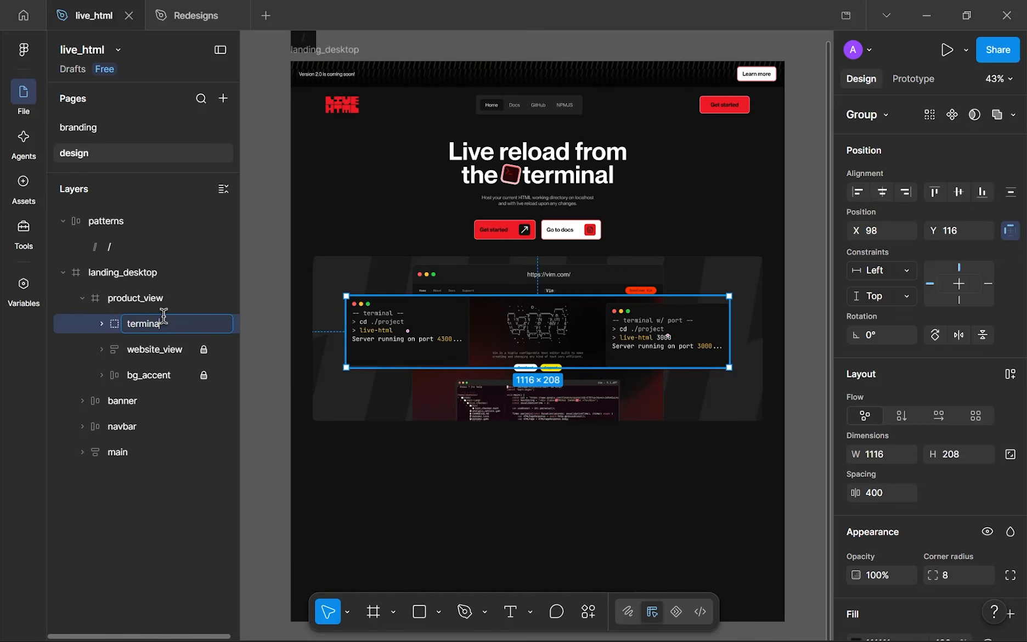
{"action": "type", "text": "terminals"}
{"action": "key", "text": "Return"}
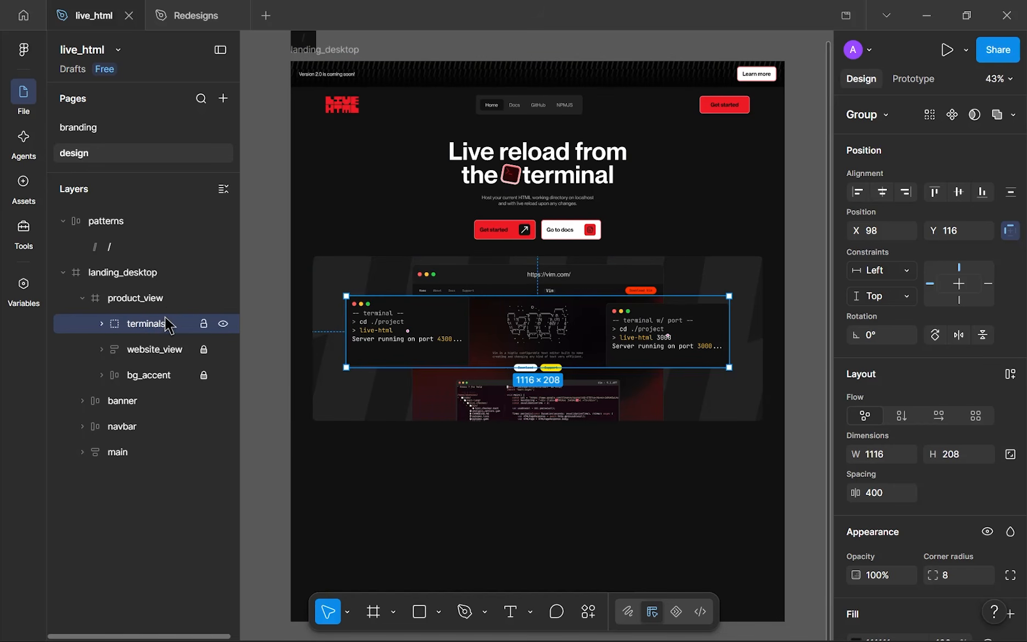
{"action": "left_click", "coordinate": [457, 470]}
{"action": "scroll", "coordinate": [456, 470], "scroll_direction": "down", "scroll_amount": 2}
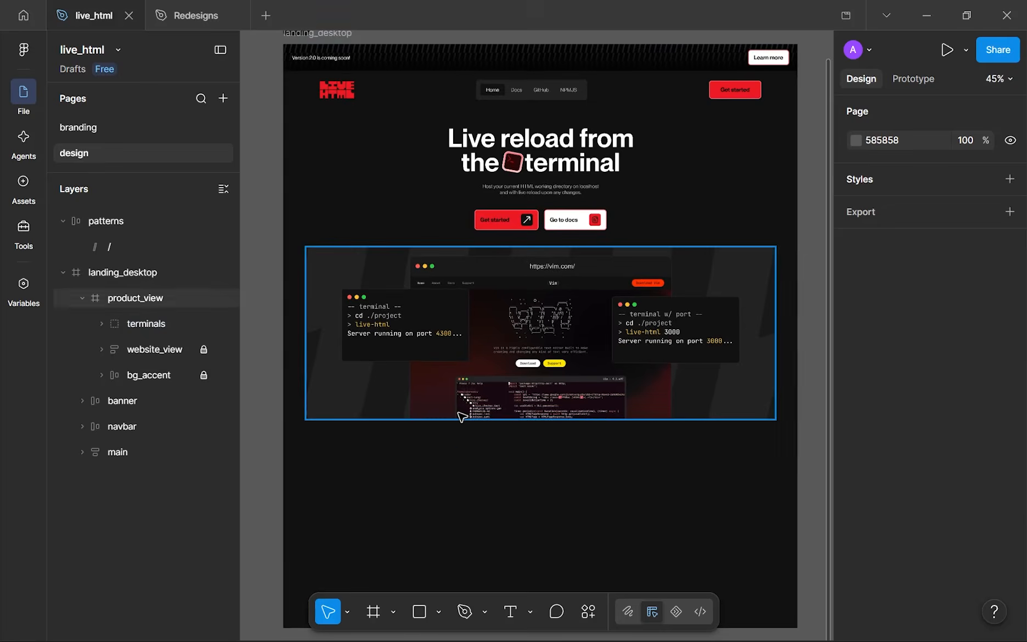
- Add a Glass effect to both terminal frames in the product view
{"action": "scroll", "coordinate": [459, 417], "scroll_direction": "up", "scroll_amount": 3}
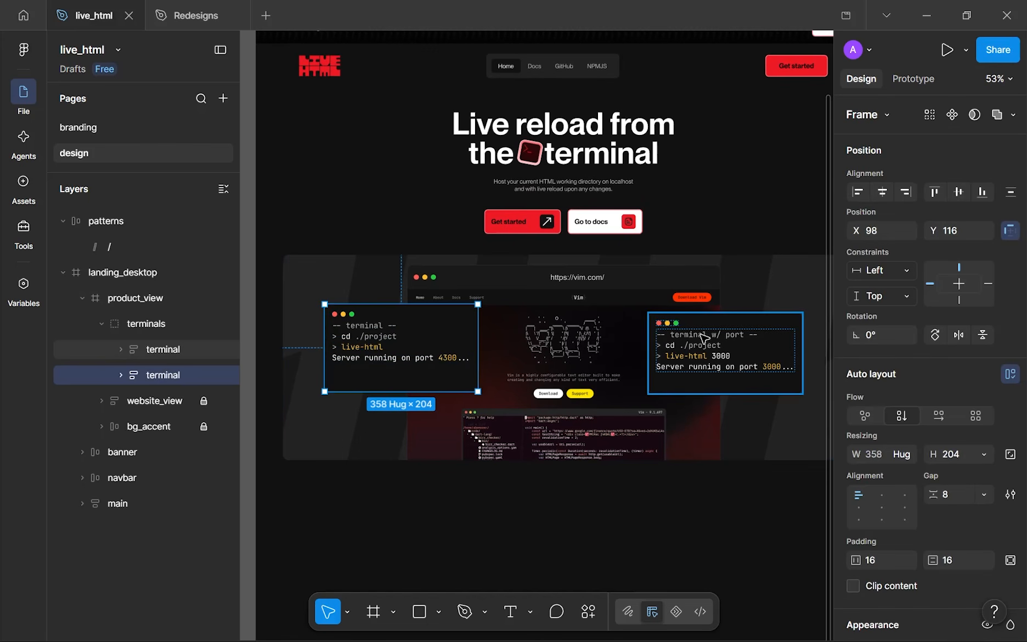
{"action": "left_click", "coordinate": [723, 329], "text": "shift"}
{"action": "scroll", "coordinate": [987, 483], "scroll_direction": "down", "scroll_amount": 6}
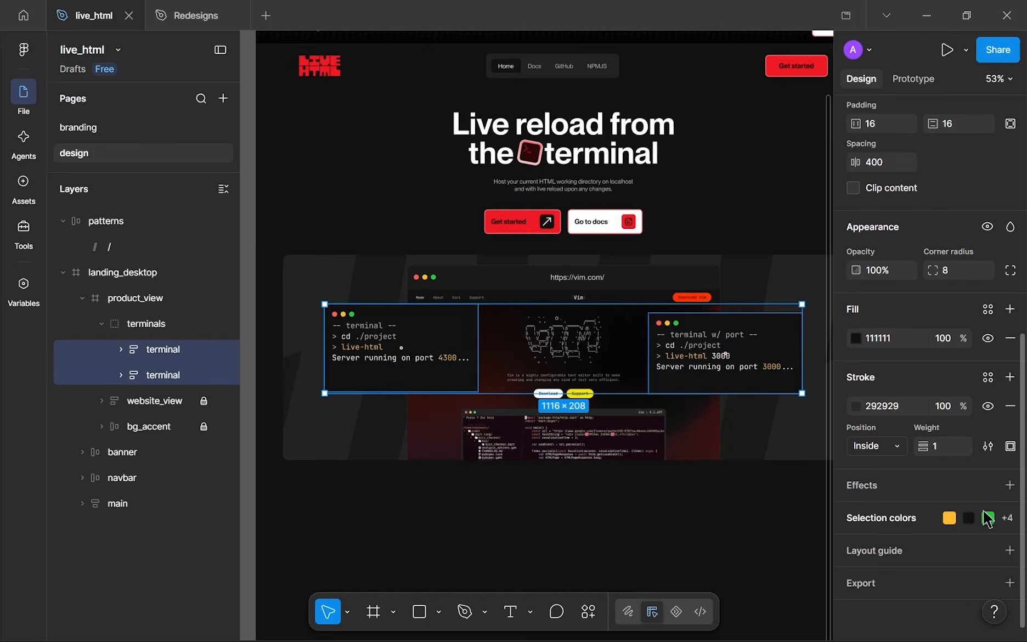
{"action": "left_click", "coordinate": [1010, 486]}
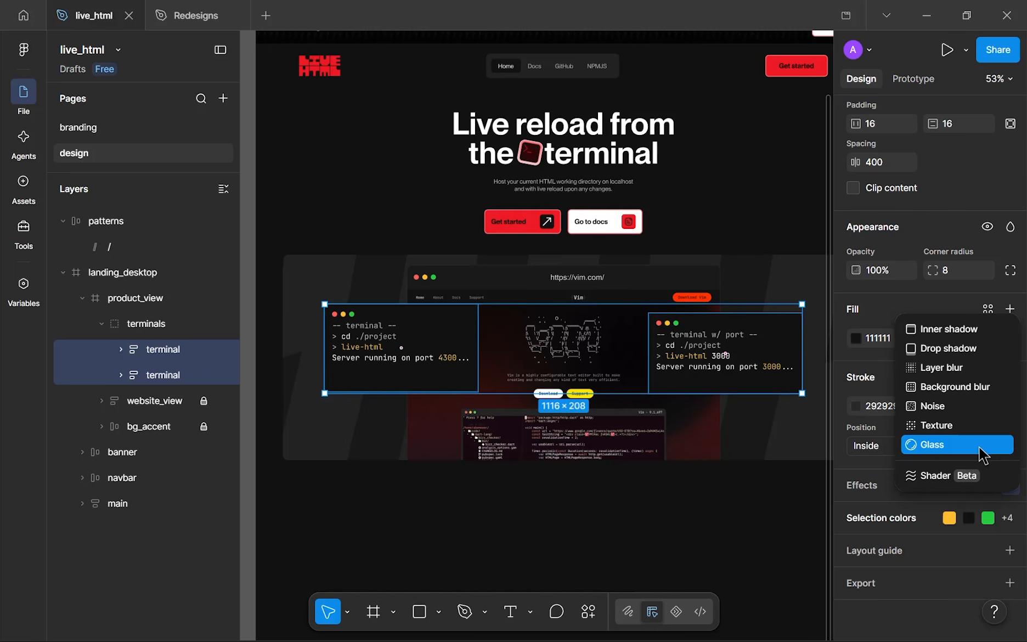
{"action": "key", "text": "Return"}
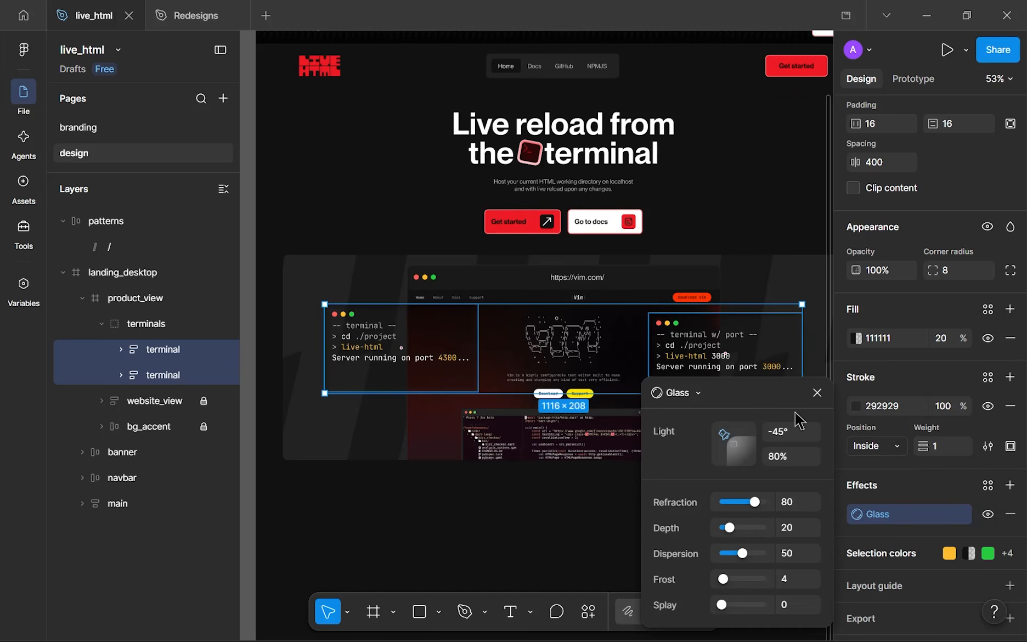
- Set the terminals' Glass effect to refraction 0, depth 1, dispersion 100, frost 100 and splay 100
{"action": "left_click_drag", "start_coordinate": [780, 390], "coordinate": [953, 253]}
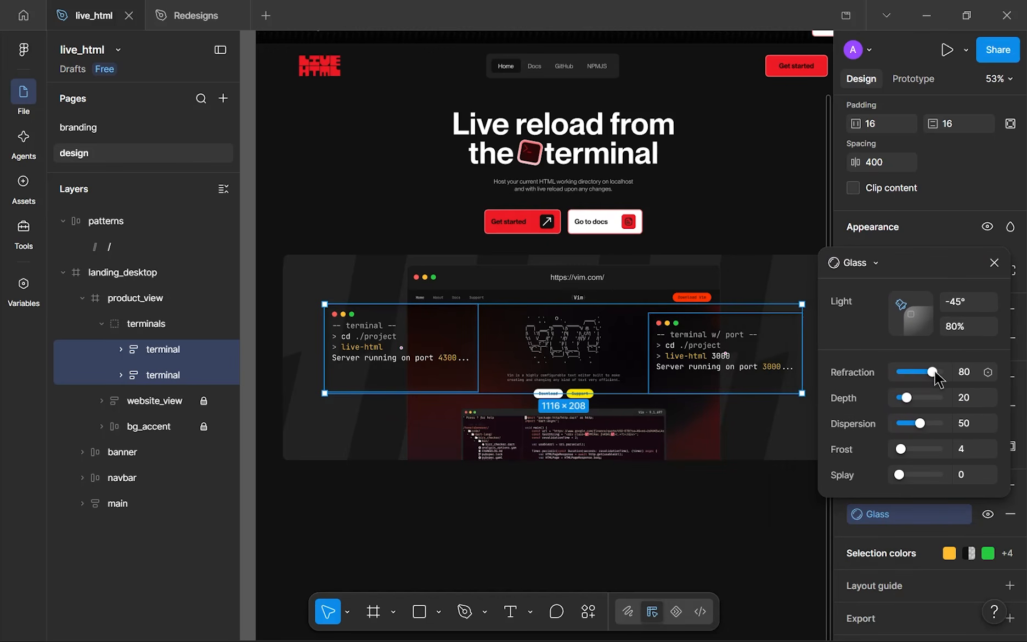
{"action": "left_click_drag", "start_coordinate": [927, 378], "coordinate": [825, 378]}
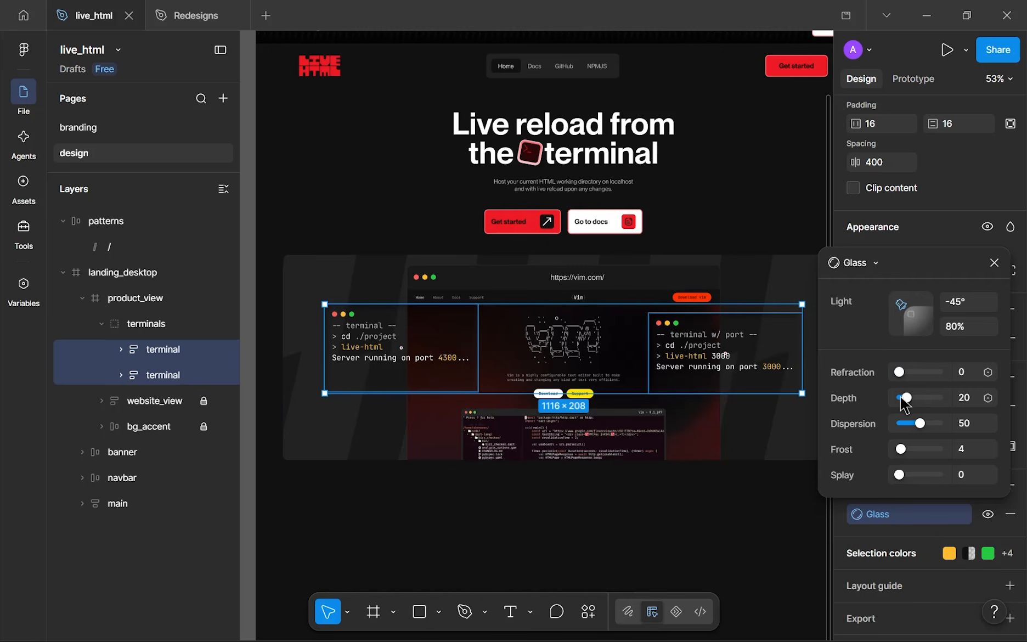
{"action": "left_click_drag", "start_coordinate": [906, 399], "coordinate": [973, 427]}
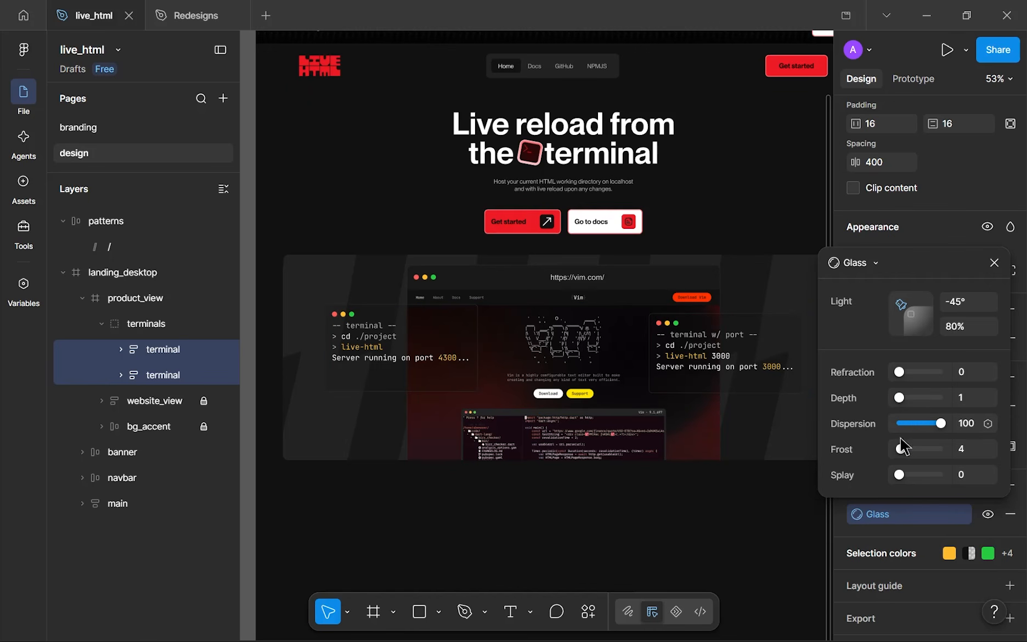
{"action": "left_click_drag", "start_coordinate": [901, 449], "coordinate": [994, 451]}
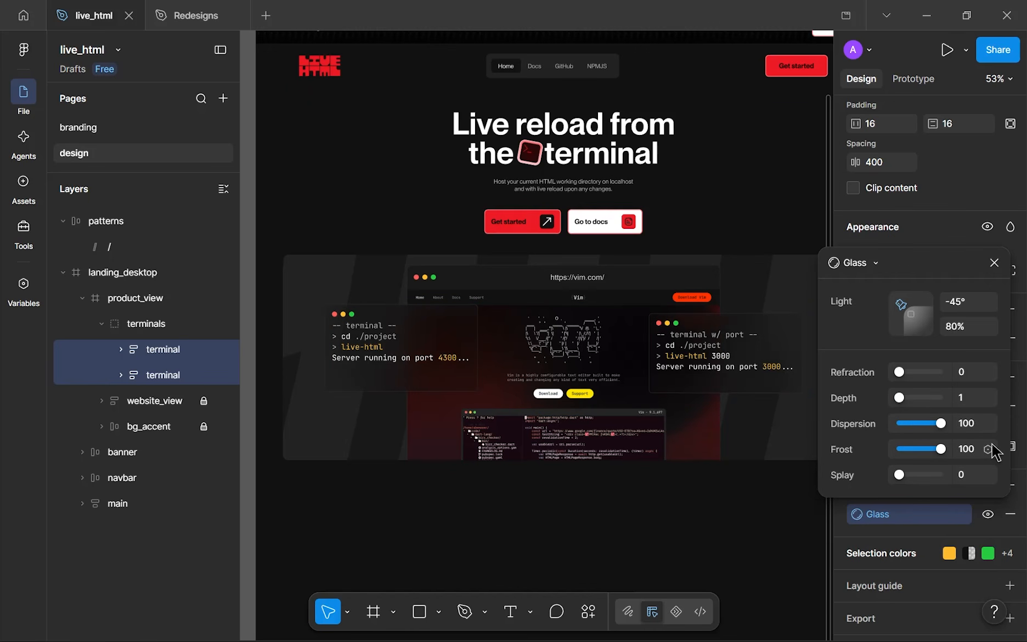
{"action": "left_click_drag", "start_coordinate": [900, 474], "coordinate": [993, 474]}
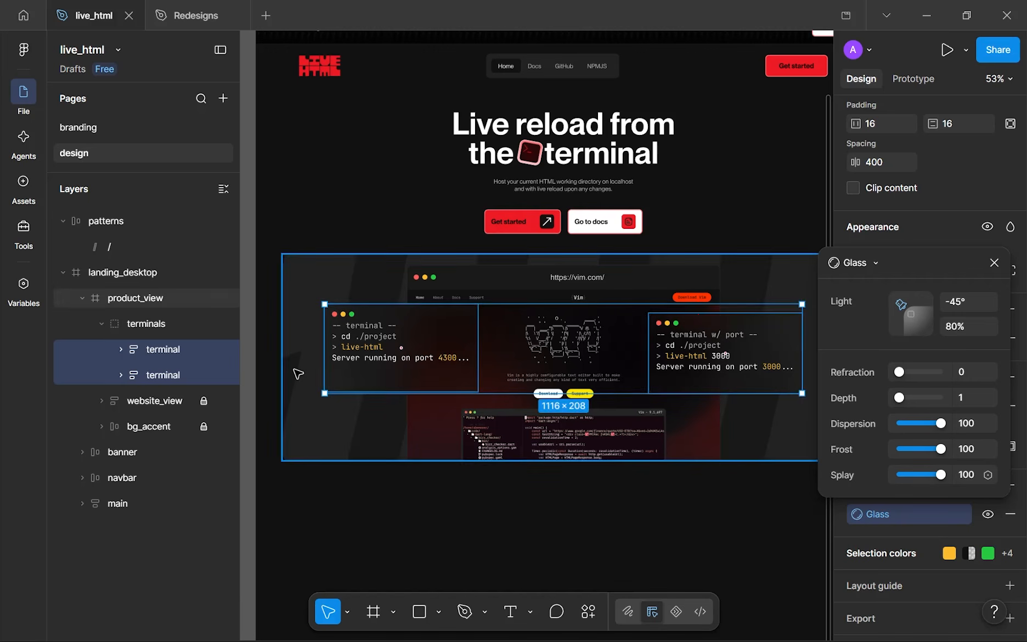
- Examine the glass effect on the left terminal up close and against the surrounding product preview
{"action": "scroll", "coordinate": [403, 389], "scroll_direction": "up", "scroll_amount": 6}
{"action": "scroll", "coordinate": [404, 389], "scroll_direction": "down", "scroll_amount": 5}
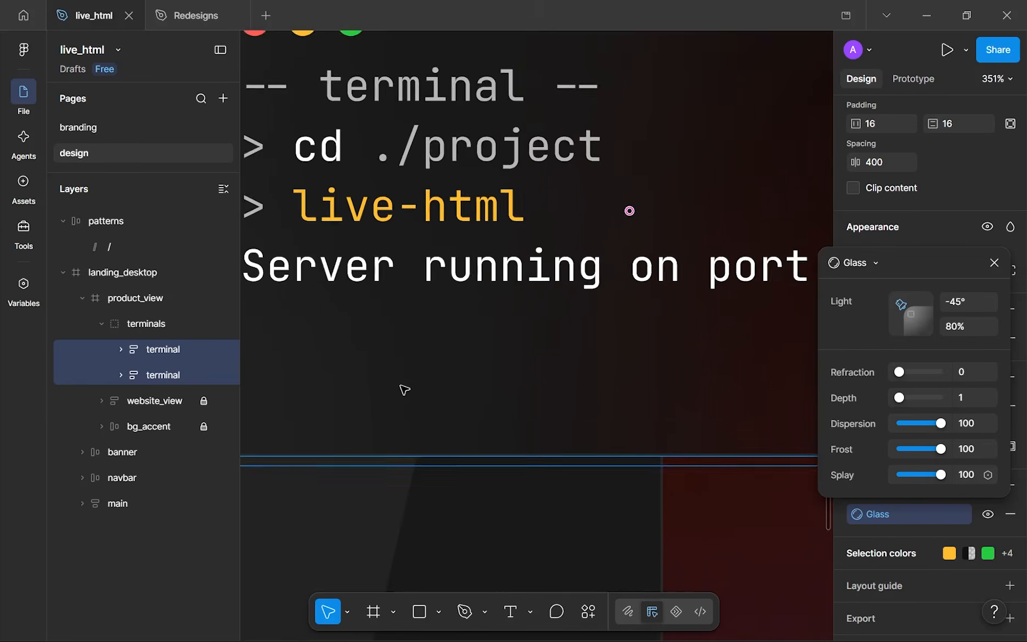
{"action": "scroll", "coordinate": [405, 390], "scroll_direction": "up", "scroll_amount": 5}
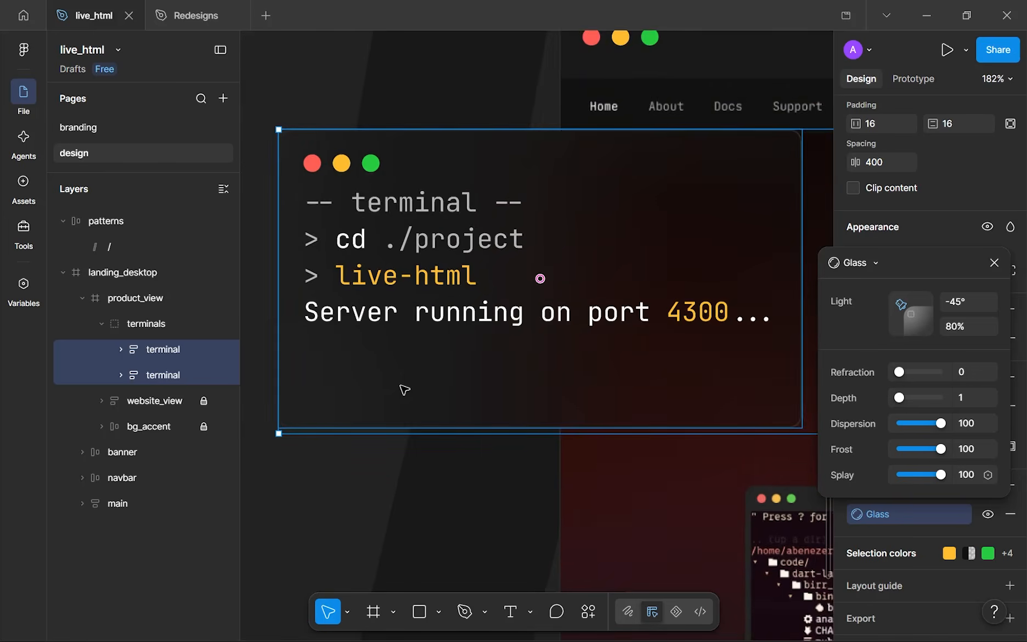
{"action": "scroll", "coordinate": [405, 389], "scroll_direction": "down", "scroll_amount": 4}
{"action": "scroll", "coordinate": [404, 390], "scroll_direction": "up", "scroll_amount": 2}
{"action": "scroll", "coordinate": [404, 390], "scroll_direction": "down", "scroll_amount": 2}
{"action": "scroll", "coordinate": [560, 308], "scroll_direction": "up", "scroll_amount": 2}
{"action": "scroll", "coordinate": [565, 318], "scroll_direction": "down", "scroll_amount": 2}
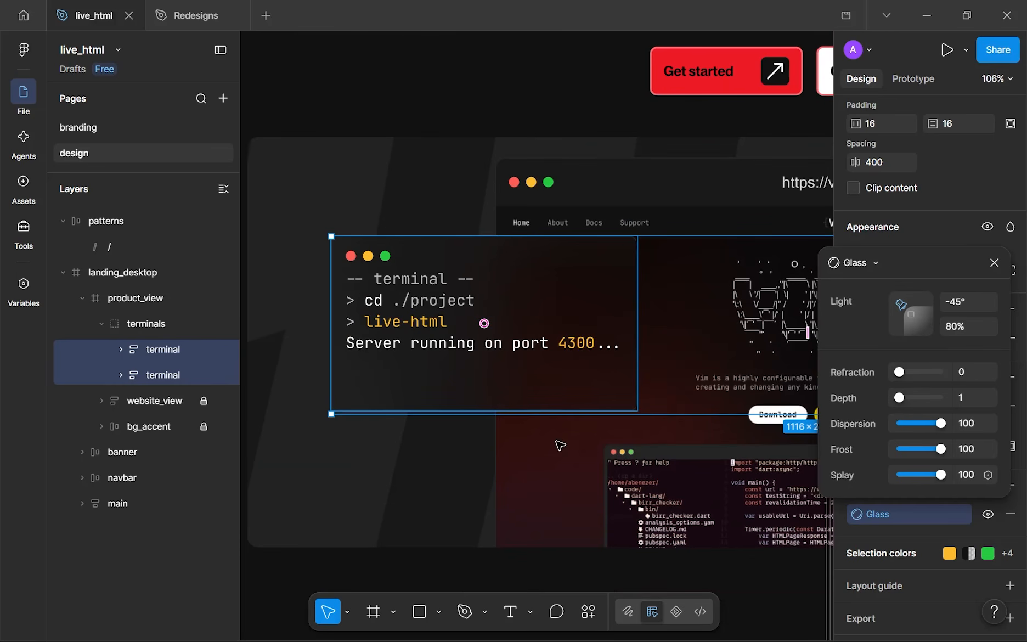
{"action": "left_click", "coordinate": [486, 490]}
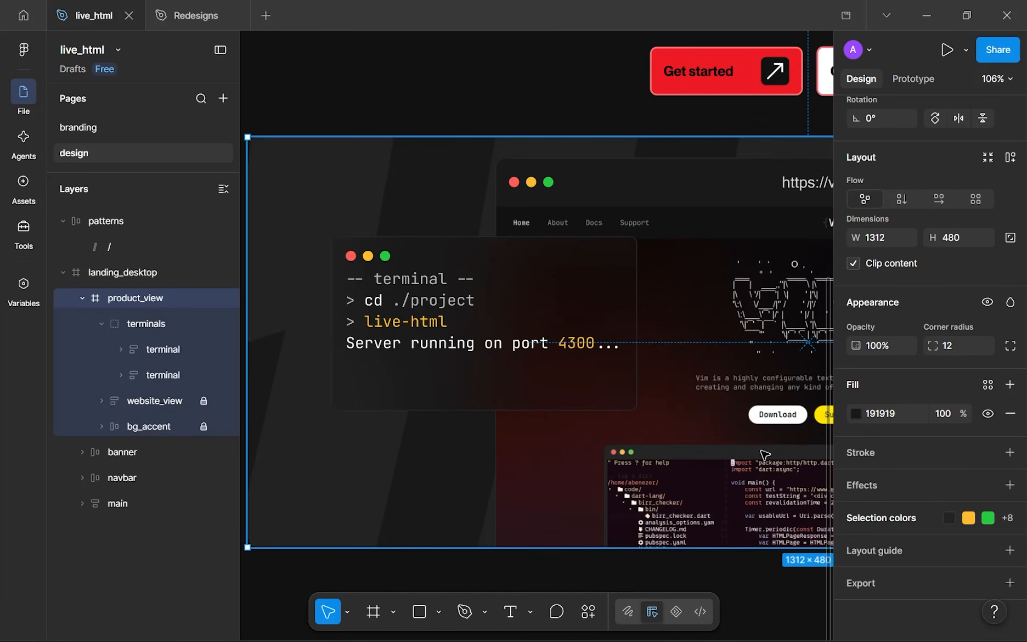
{"action": "scroll", "coordinate": [606, 343], "scroll_direction": "down", "scroll_amount": 2}
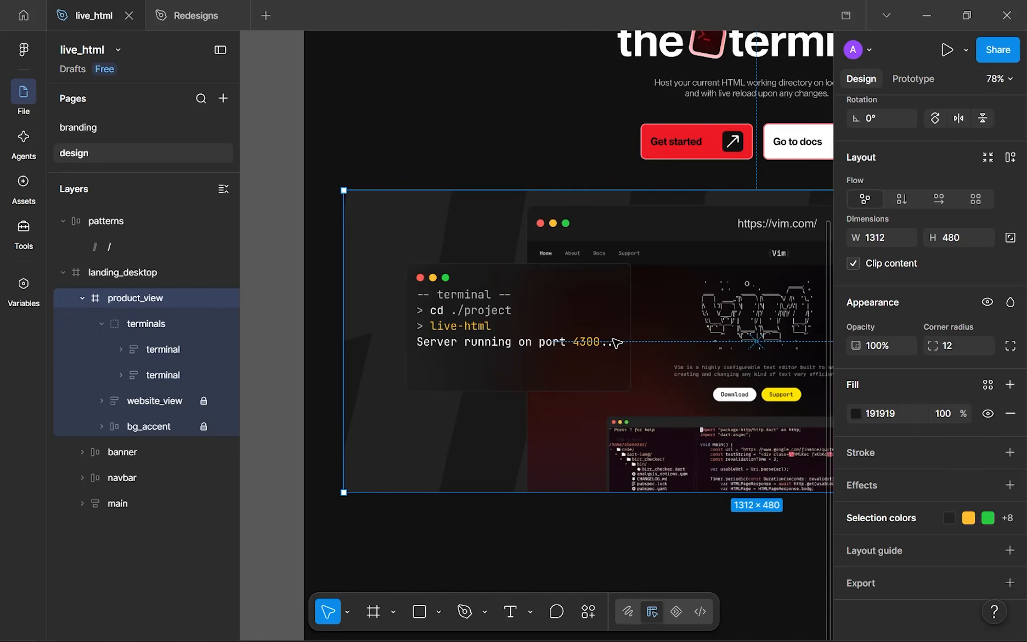
- Set the light intensity of the Glass effect to 0% on both terminals
{"action": "left_click", "coordinate": [164, 375], "text": "shift"}
{"action": "scroll", "coordinate": [873, 494], "scroll_direction": "down", "scroll_amount": 5}
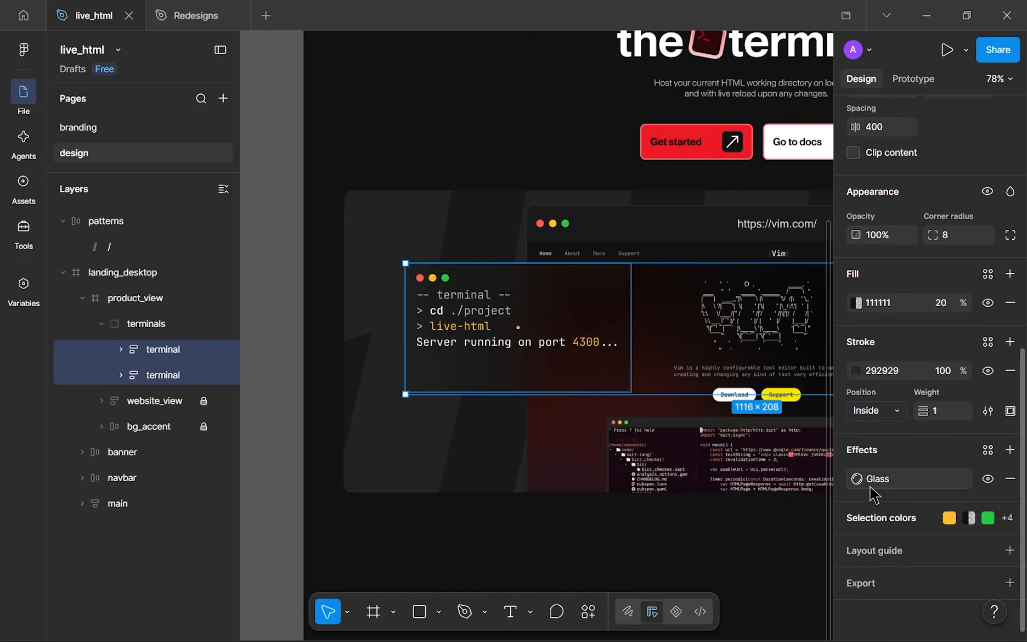
{"action": "left_click", "coordinate": [871, 486]}
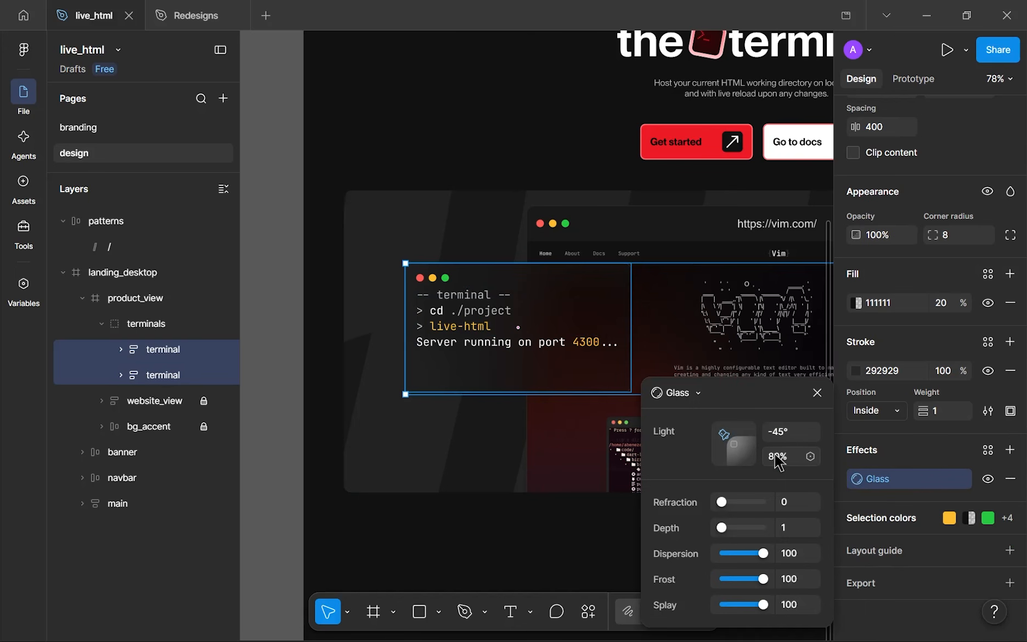
{"action": "left_click", "coordinate": [779, 464]}
{"action": "type", "text": "0"}
{"action": "key", "text": "Return"}
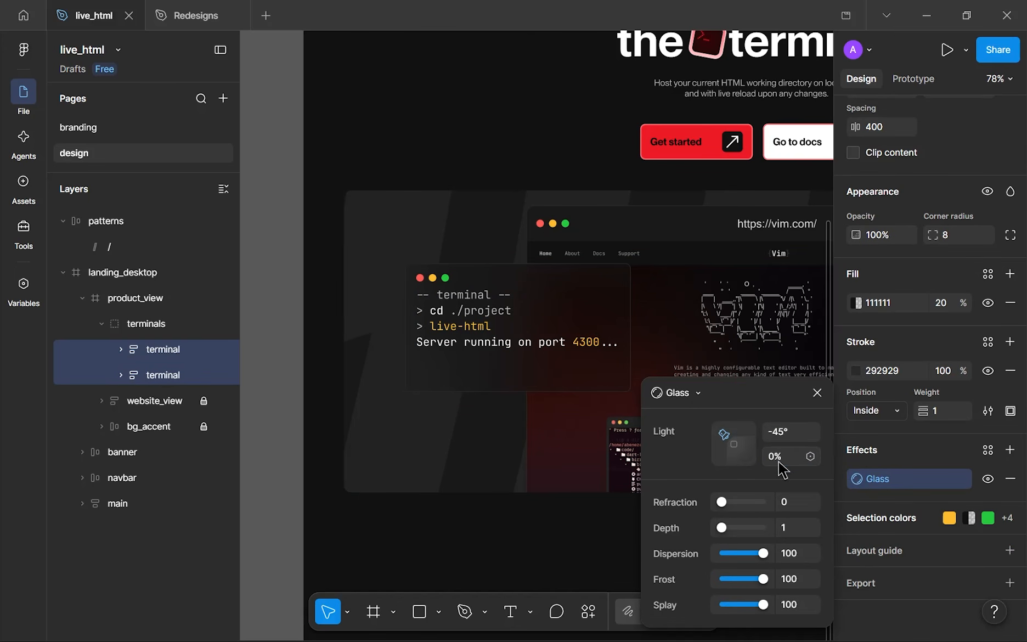
{"action": "left_click", "coordinate": [816, 393]}
- Check how both glass terminals look within the whole landing page and at close range
{"action": "scroll", "coordinate": [658, 360], "scroll_direction": "down", "scroll_amount": 4}
{"action": "left_click", "coordinate": [702, 493]}
{"action": "scroll", "coordinate": [693, 439], "scroll_direction": "down", "scroll_amount": 2}
{"action": "left_click_drag", "start_coordinate": [634, 432], "coordinate": [579, 439]}
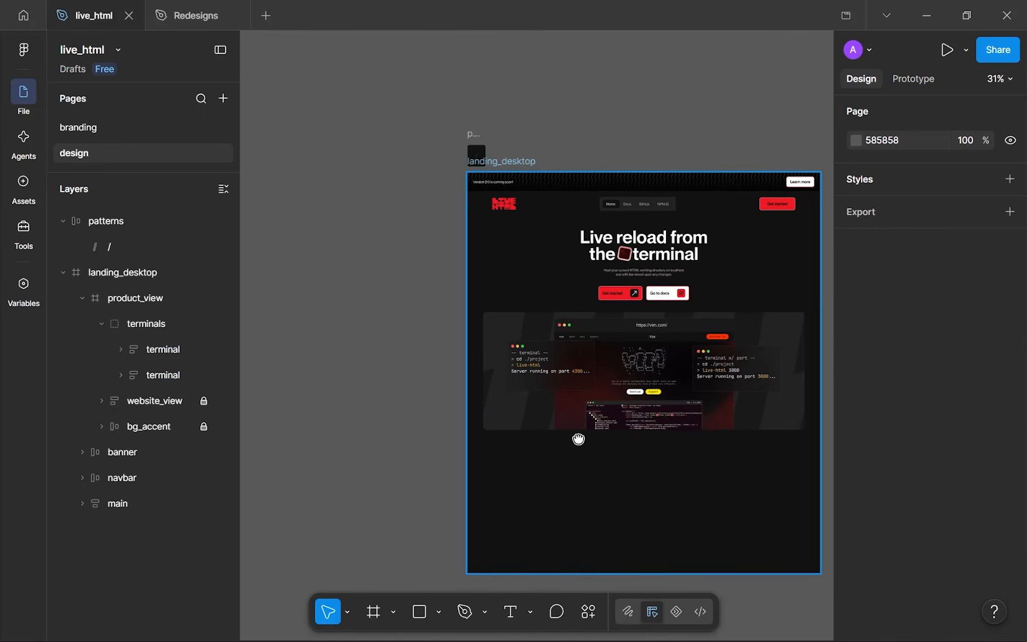
{"action": "scroll", "coordinate": [759, 406], "scroll_direction": "up", "scroll_amount": 5}
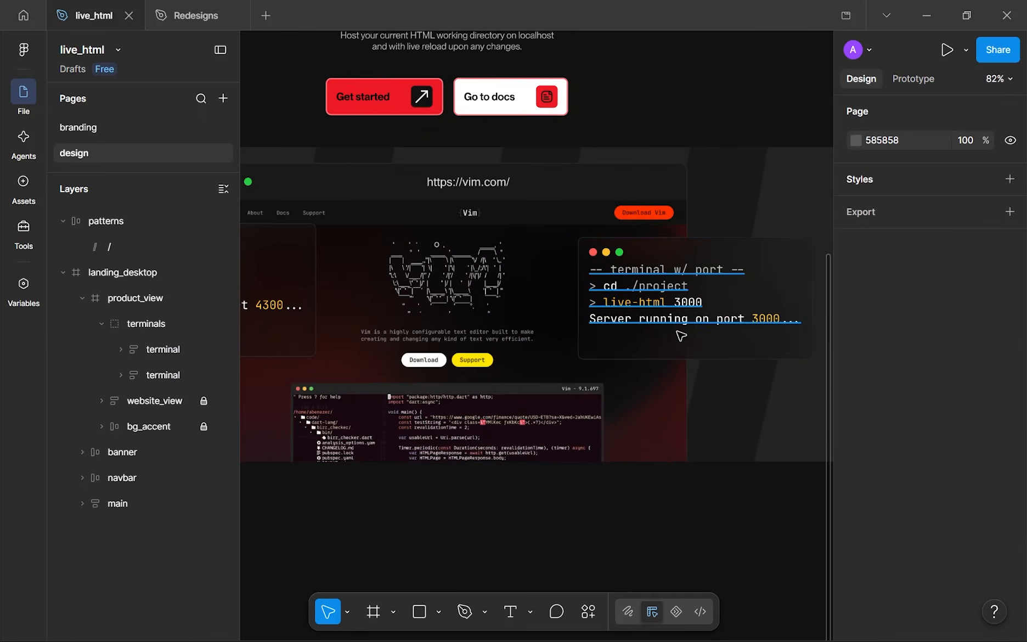
{"action": "scroll", "coordinate": [663, 339], "scroll_direction": "down", "scroll_amount": 2}
{"action": "scroll", "coordinate": [663, 339], "scroll_direction": "up", "scroll_amount": 3}
- Add a mono Noise effect to the "terminal w/ port" frame and check its grain
{"action": "left_click", "coordinate": [659, 356]}
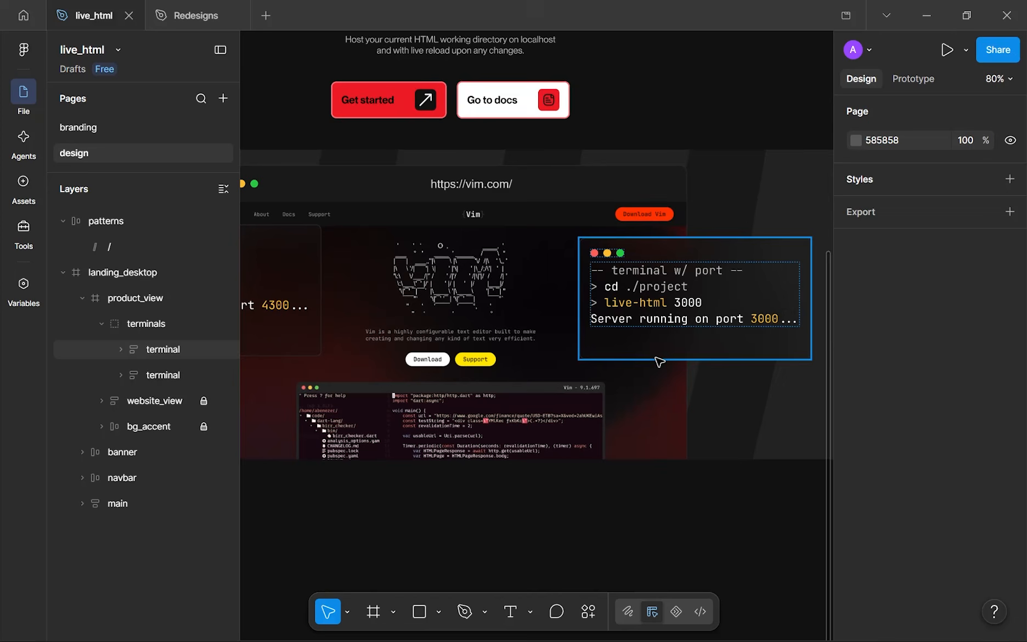
{"action": "left_click", "coordinate": [693, 348]}
{"action": "scroll", "coordinate": [664, 362], "scroll_direction": "up", "scroll_amount": 5}
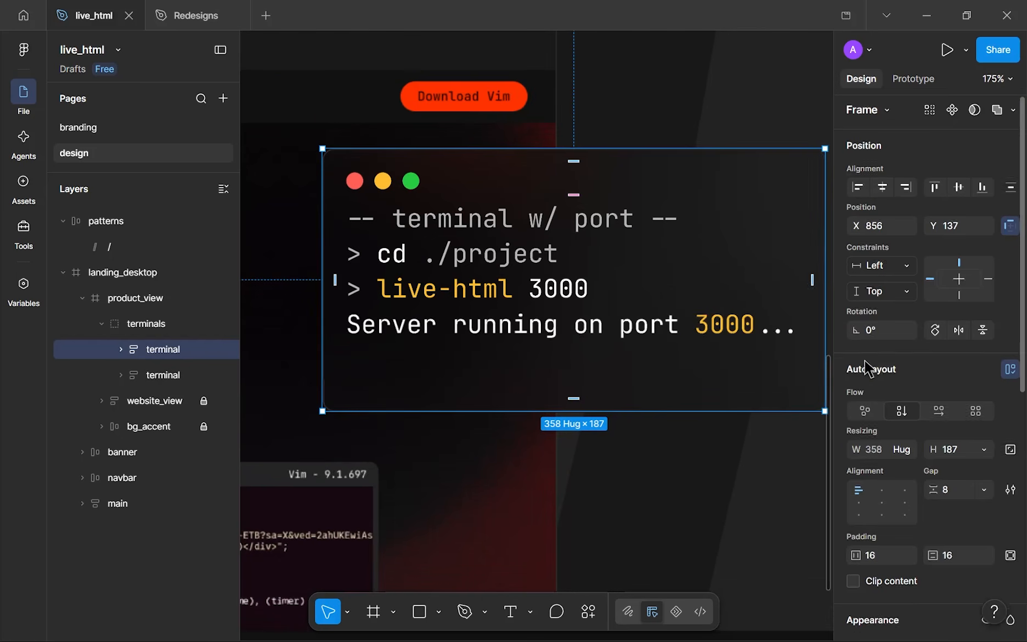
{"action": "scroll", "coordinate": [873, 379], "scroll_direction": "down", "scroll_amount": 6}
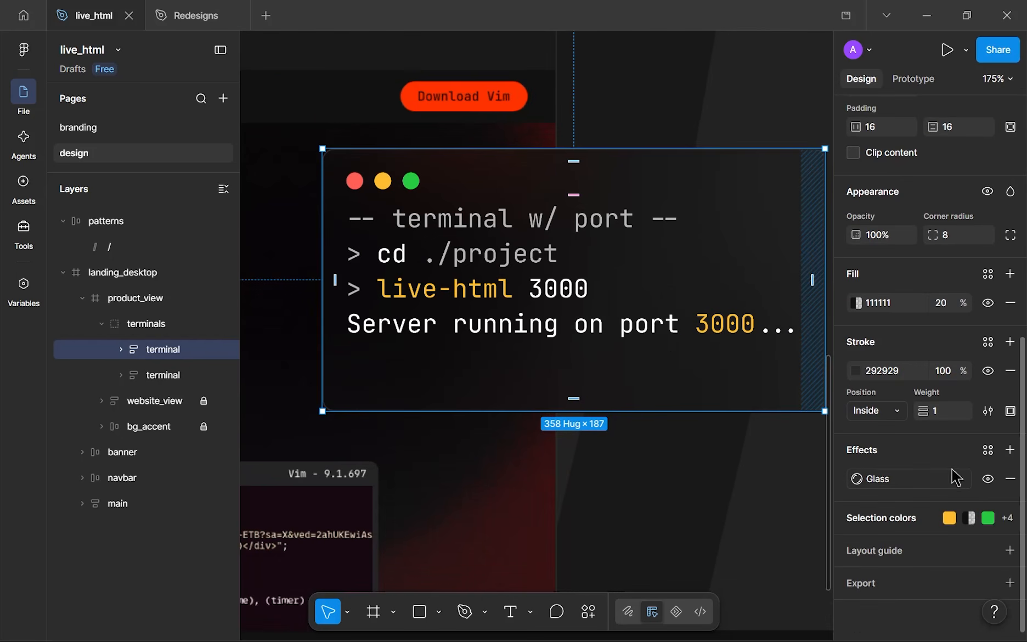
{"action": "left_click", "coordinate": [1010, 450]}
{"action": "left_click", "coordinate": [917, 377]}
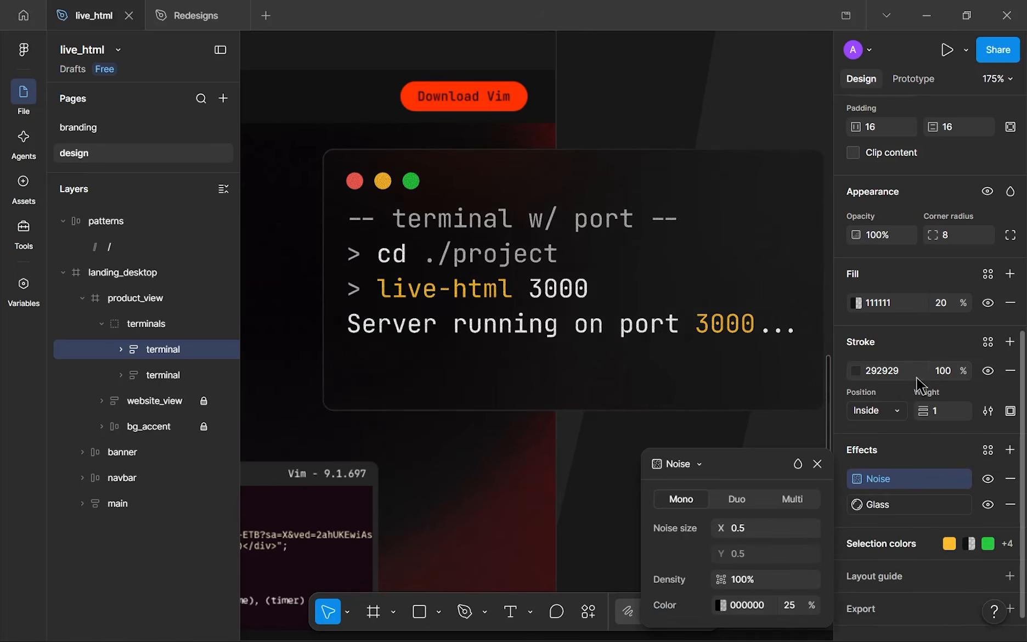
{"action": "scroll", "coordinate": [730, 260], "scroll_direction": "up", "scroll_amount": 5}
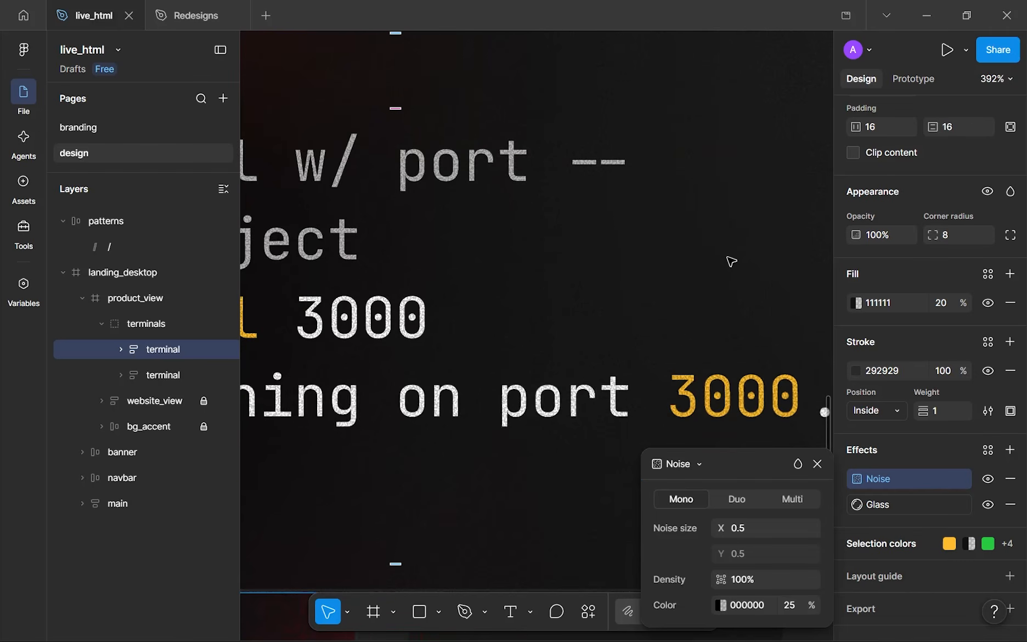
{"action": "scroll", "coordinate": [731, 261], "scroll_direction": "down", "scroll_amount": 7}
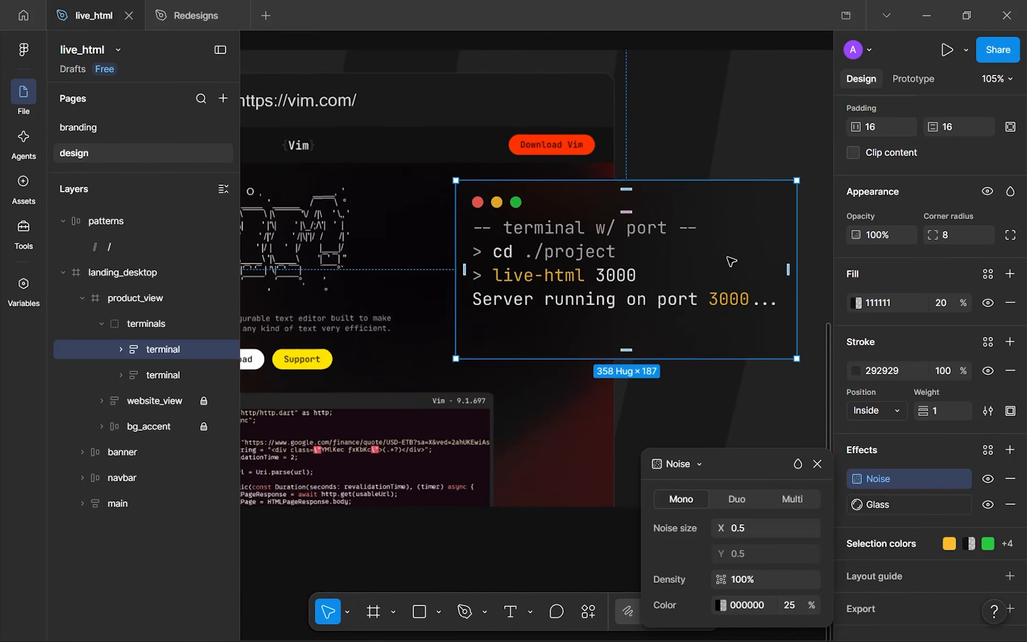
{"action": "scroll", "coordinate": [731, 261], "scroll_direction": "up", "scroll_amount": 1}
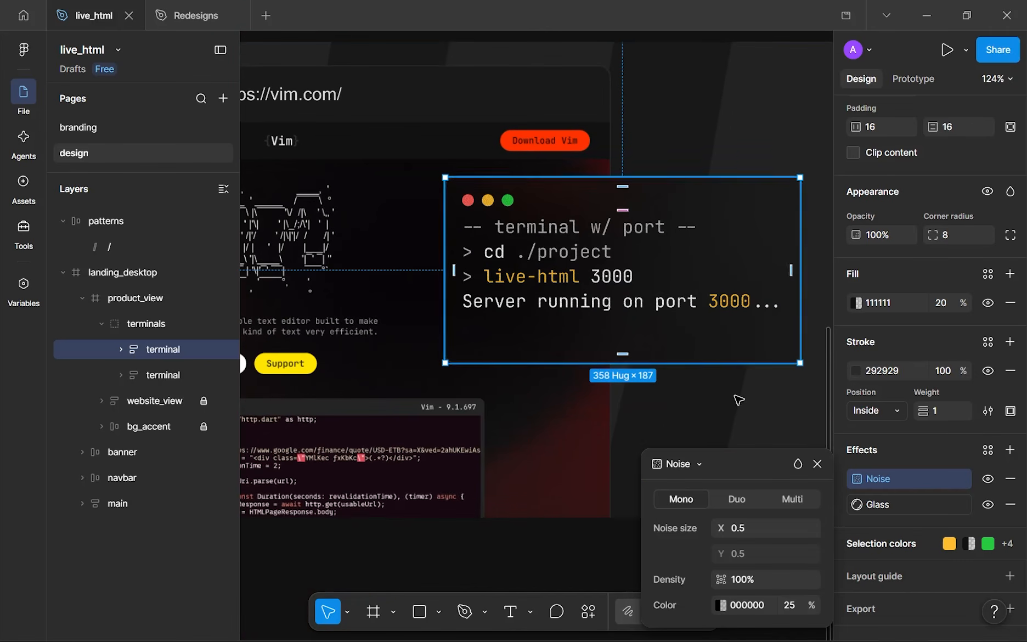
- Set the noise color on the "terminal w/ port" frame to FFFFFF at 4% opacity
{"action": "left_click", "coordinate": [719, 608]}
{"action": "left_click_drag", "start_coordinate": [544, 339], "coordinate": [461, 273]}
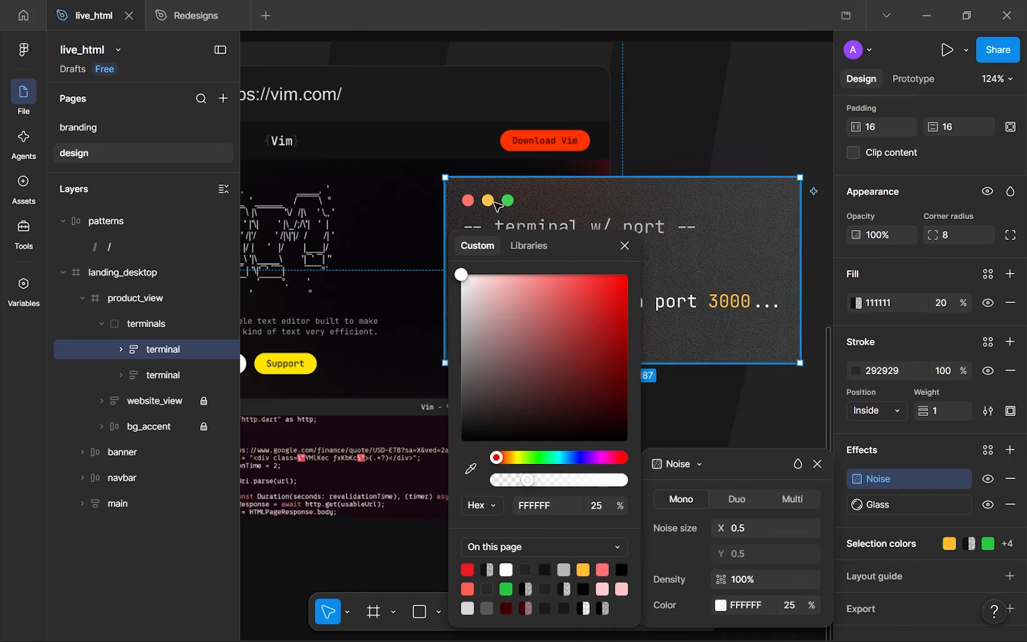
{"action": "left_click", "coordinate": [622, 245]}
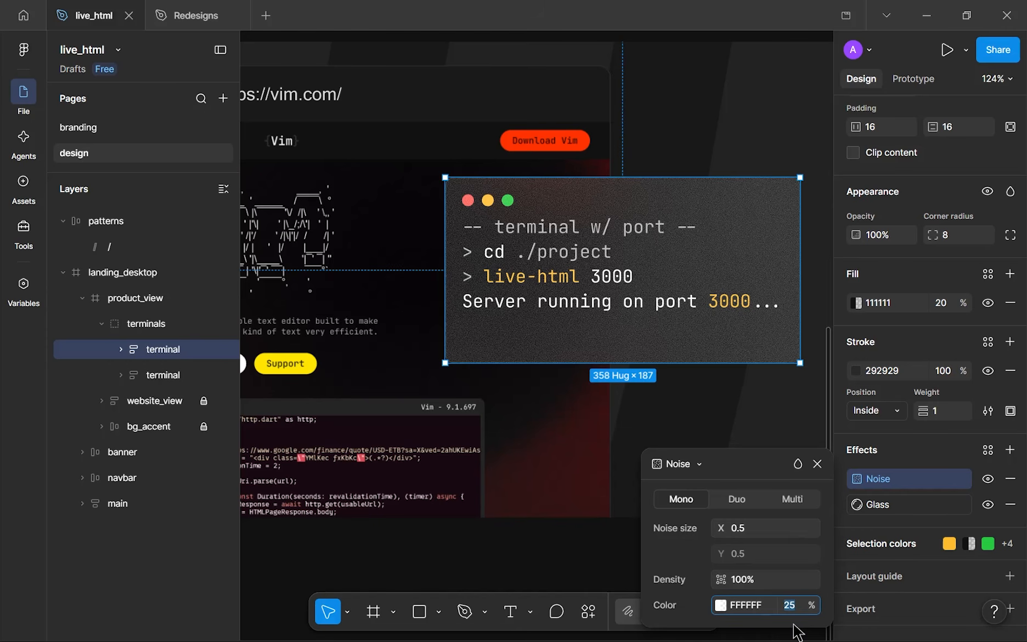
{"action": "scroll", "coordinate": [738, 226], "scroll_direction": "up", "scroll_amount": 5}
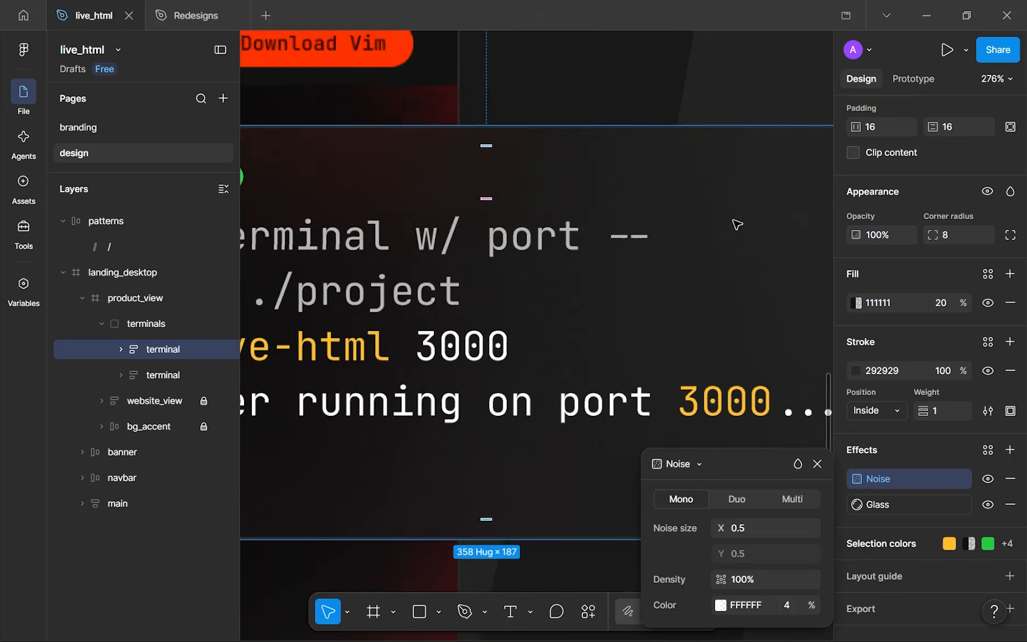
{"action": "scroll", "coordinate": [739, 226], "scroll_direction": "down", "scroll_amount": 6}
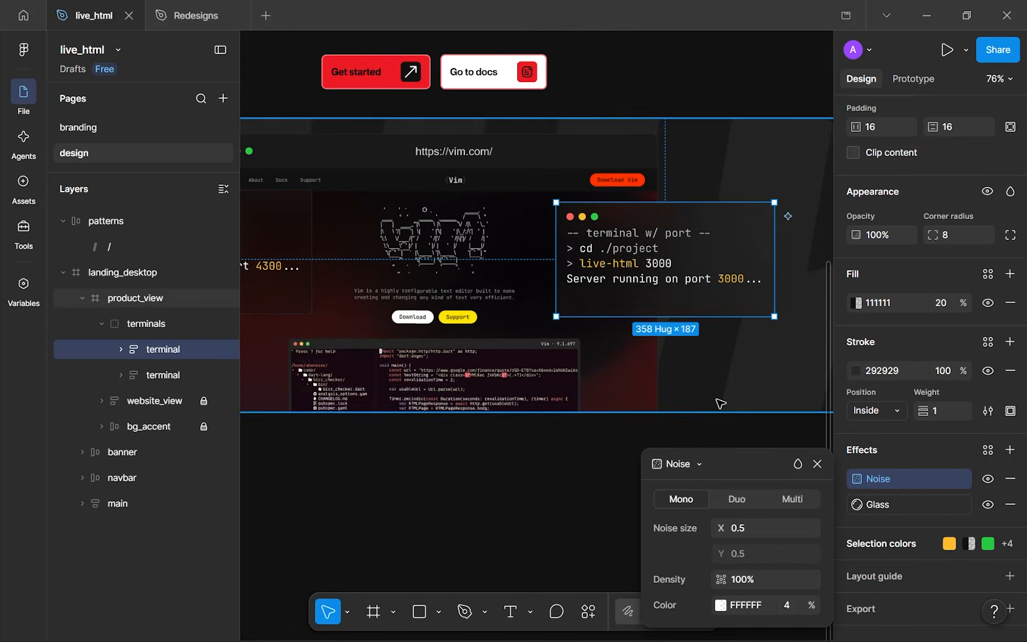
- Save the noise and glass effects of the "terminal w/ port" frame as an effect style named "frost_effect"
{"action": "left_click", "coordinate": [988, 450]}
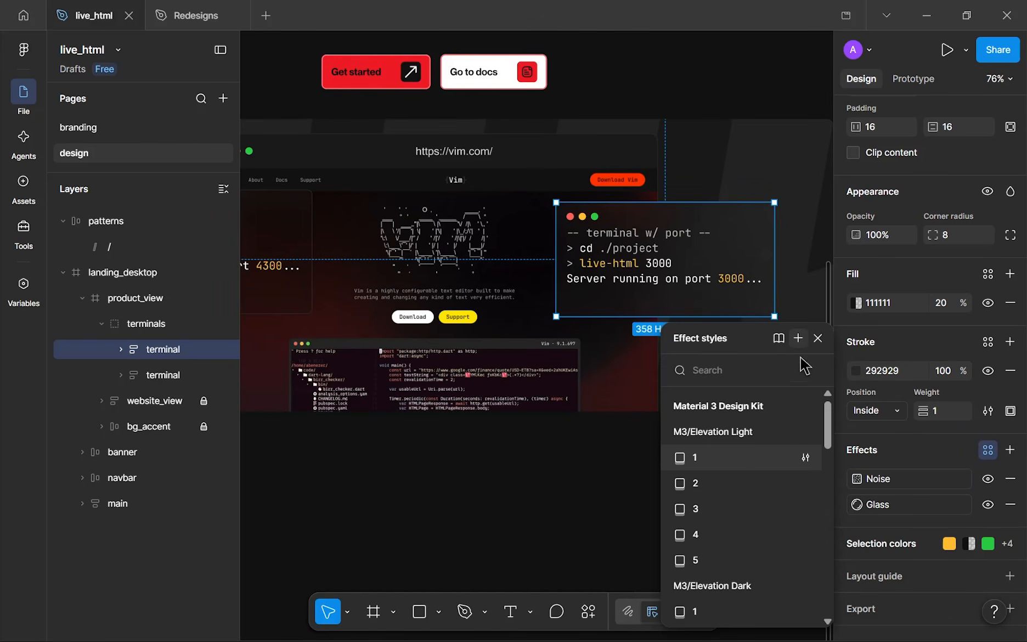
{"action": "type", "text": "frost_effect"}
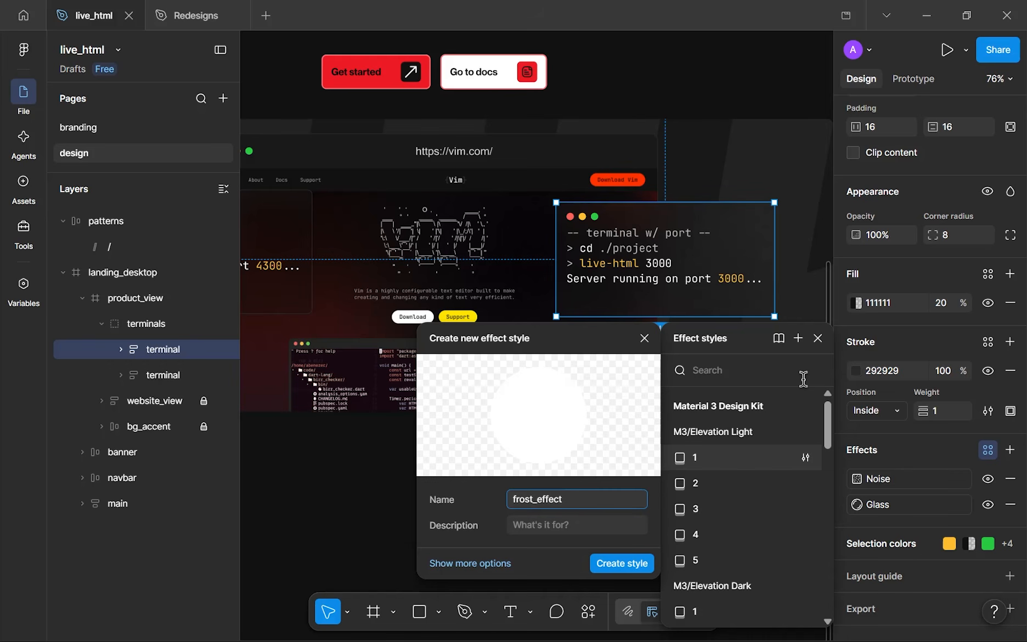
{"action": "key", "text": "Return"}
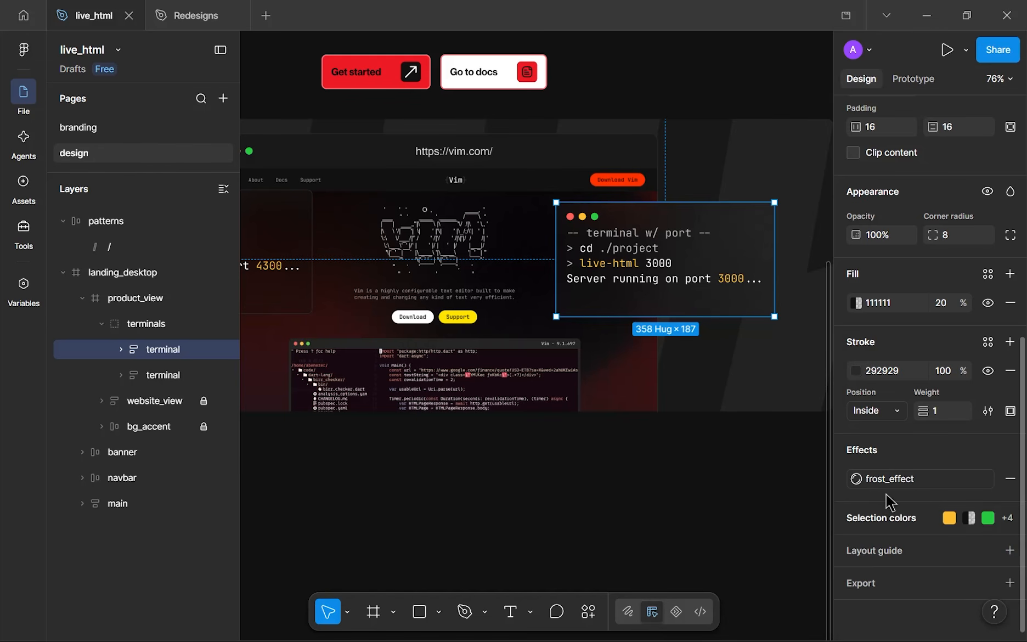
- Apply the frost_effect style to the "terminal" frame with port 4300 and check both terminals within the landing page
{"action": "scroll", "coordinate": [640, 433], "scroll_direction": "down", "scroll_amount": 5}
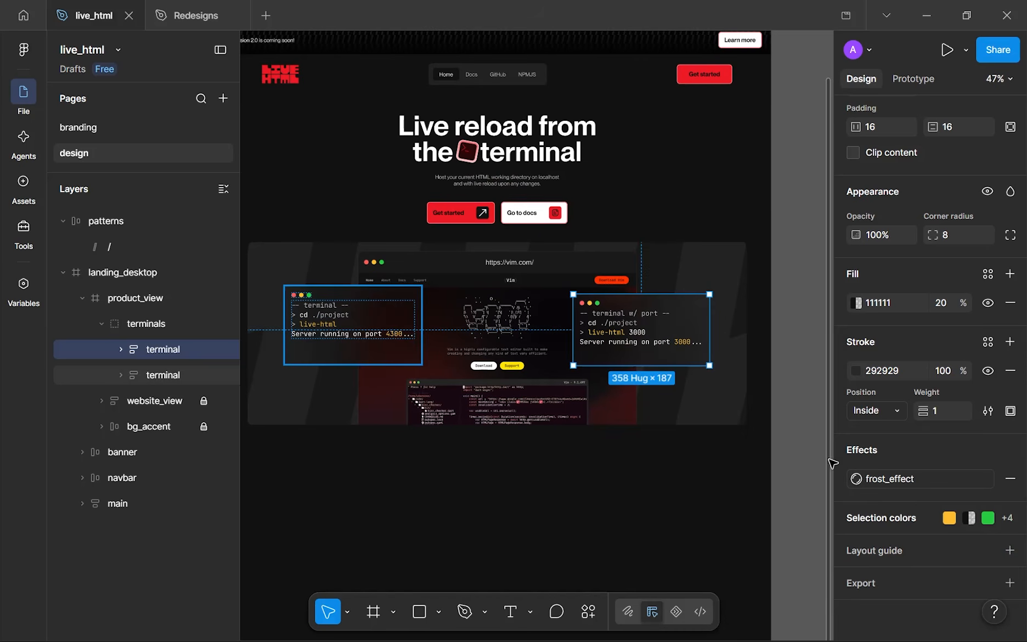
{"action": "key", "text": "Tab"}
{"action": "left_click", "coordinate": [988, 461]}
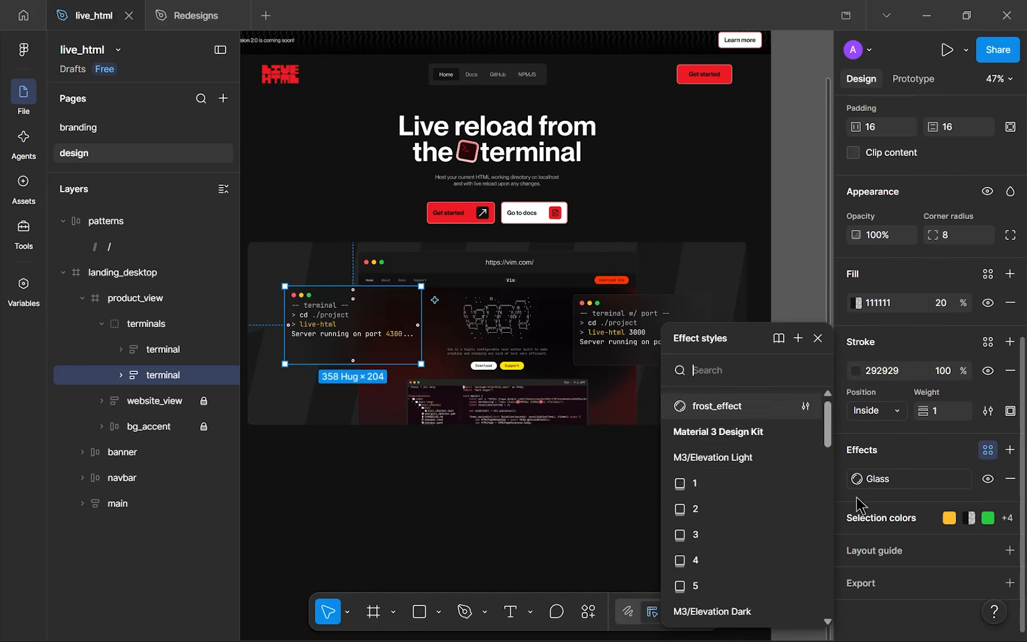
{"action": "left_click", "coordinate": [747, 406]}
{"action": "left_click", "coordinate": [594, 471]}
{"action": "scroll", "coordinate": [362, 365], "scroll_direction": "up", "scroll_amount": 5}
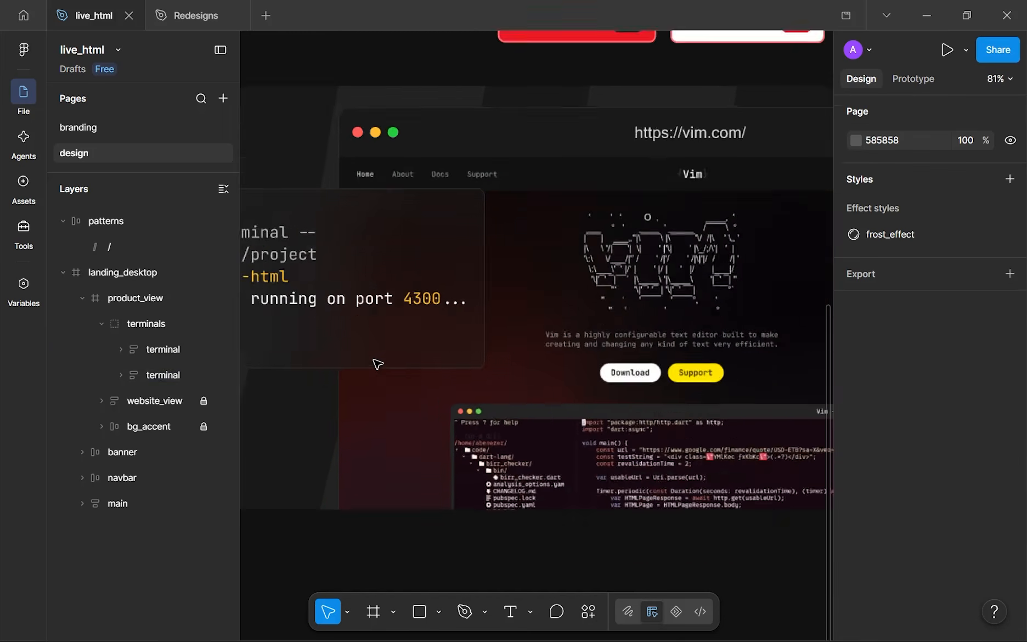
{"action": "scroll", "coordinate": [597, 418], "scroll_direction": "down", "scroll_amount": 6}
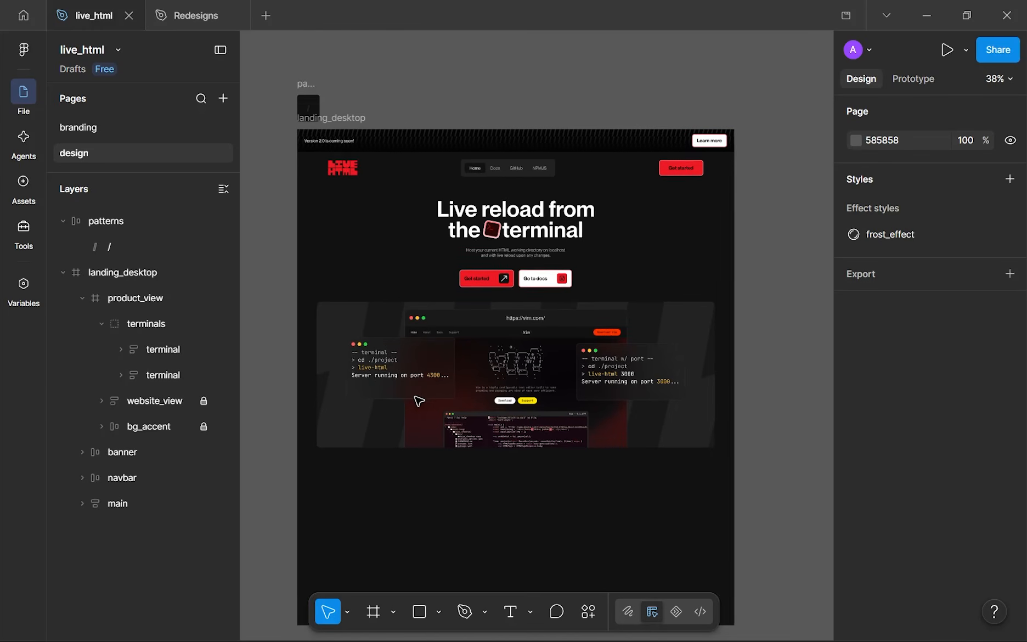
{"action": "scroll", "coordinate": [443, 336], "scroll_direction": "down", "scroll_amount": 2}
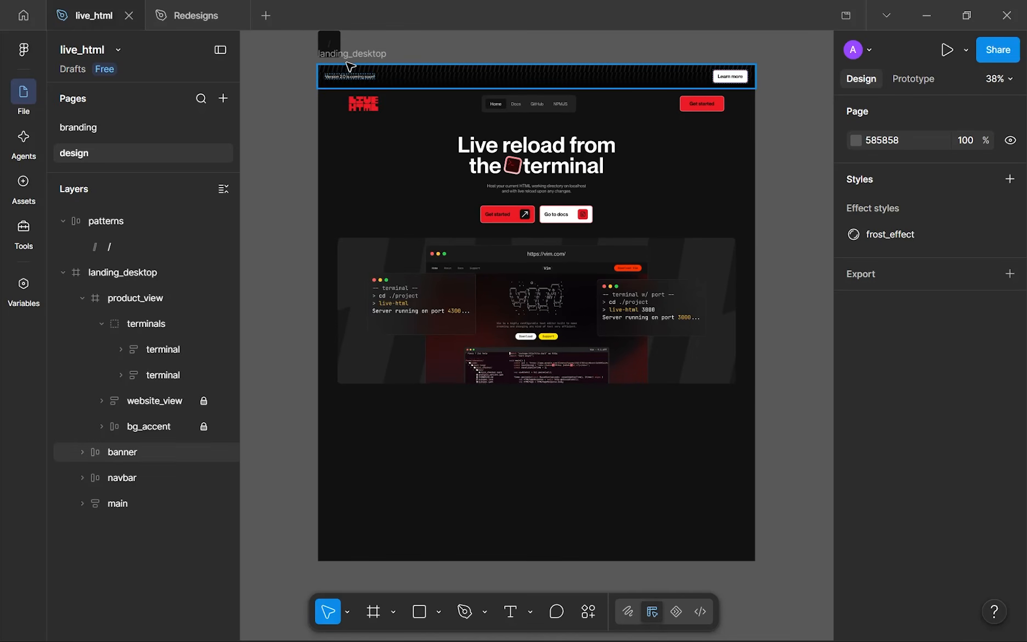
- Collapse the product_view layers and shorten the landing_desktop frame to about 1023 px high, cropping the lower edge of the product preview
{"action": "left_click", "coordinate": [349, 54]}
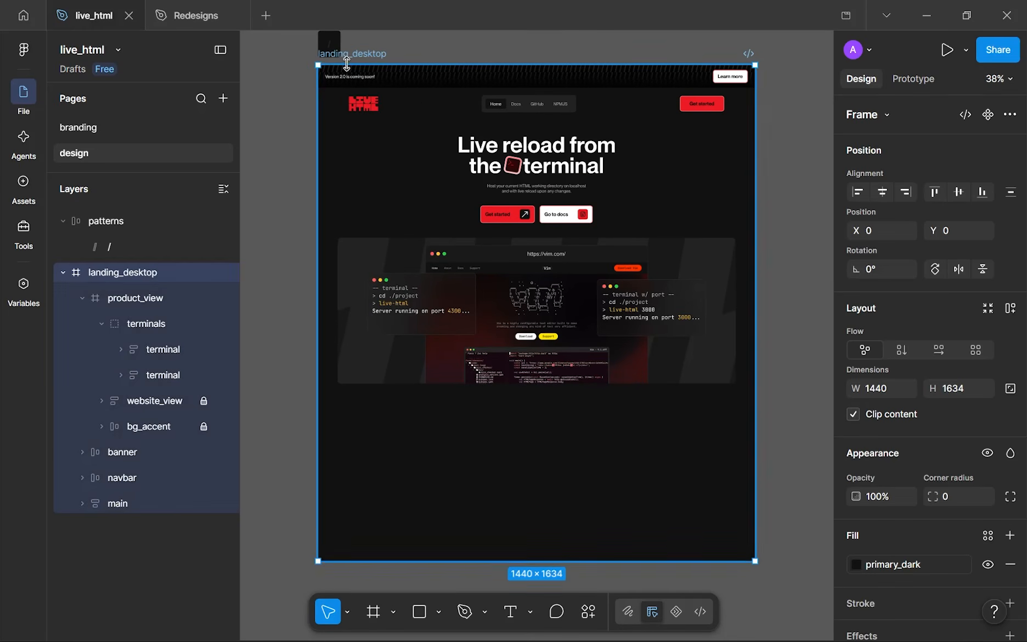
{"action": "left_click", "coordinate": [82, 298]}
{"action": "scroll", "coordinate": [500, 344], "scroll_direction": "up", "scroll_amount": 3}
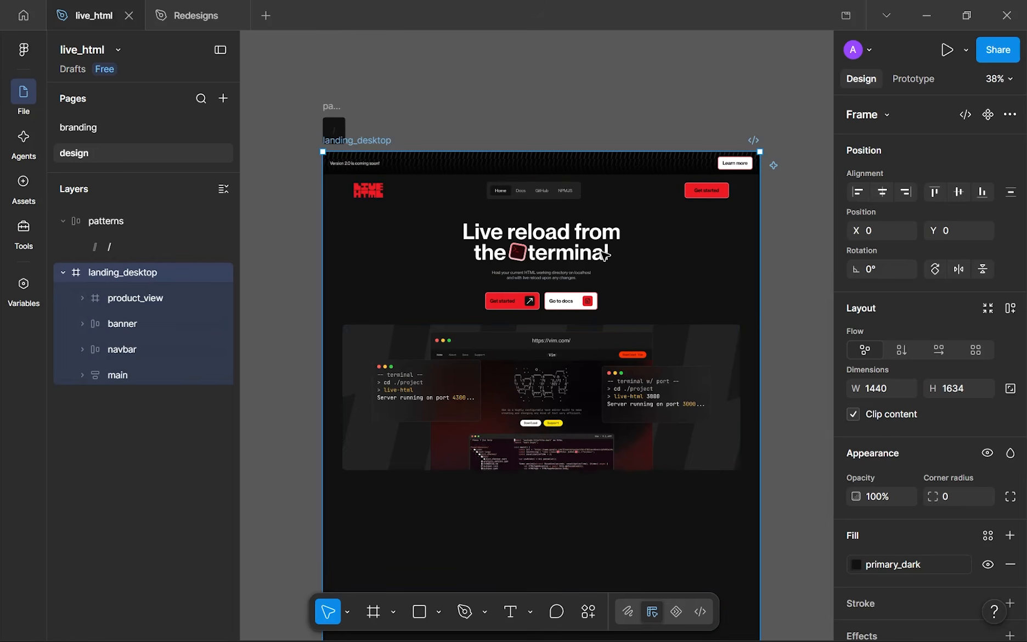
{"action": "scroll", "coordinate": [604, 253], "scroll_direction": "down", "scroll_amount": 3}
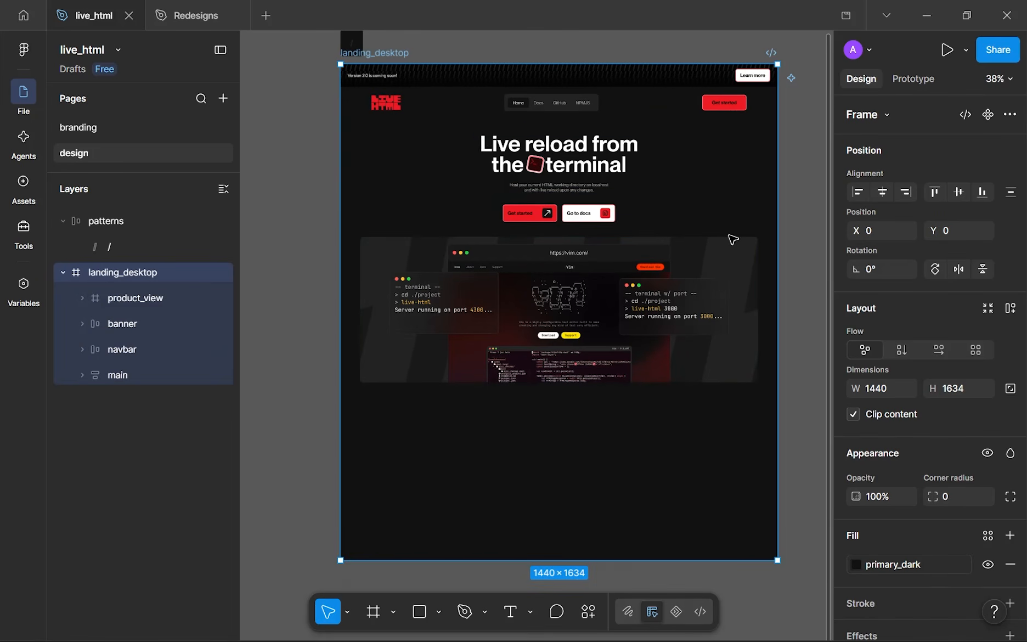
{"action": "left_click_drag", "start_coordinate": [728, 270], "coordinate": [723, 273]}
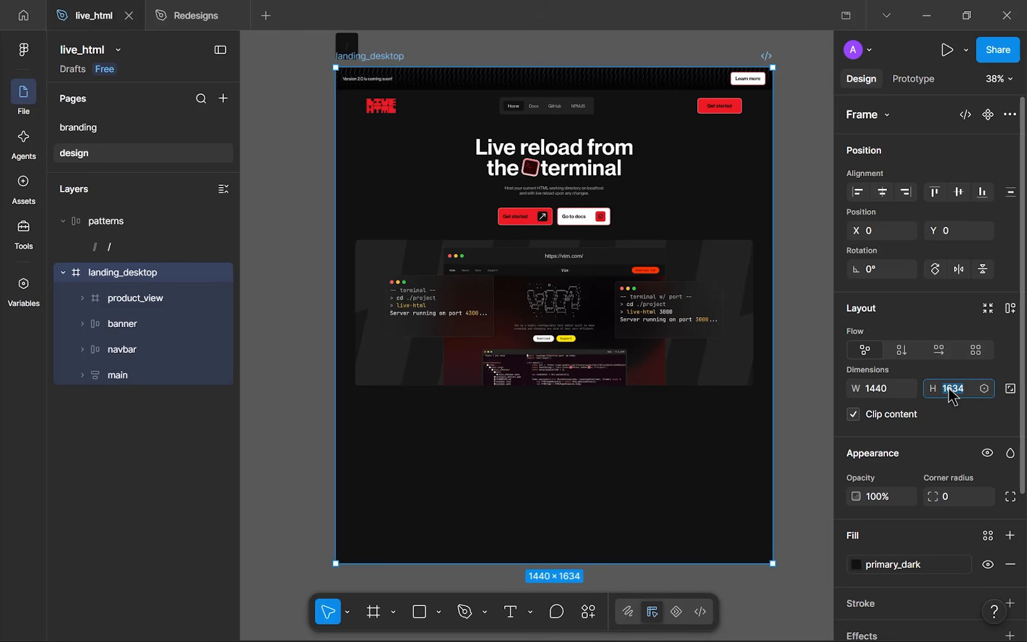
{"action": "left_click_drag", "start_coordinate": [746, 361], "coordinate": [706, 374]}
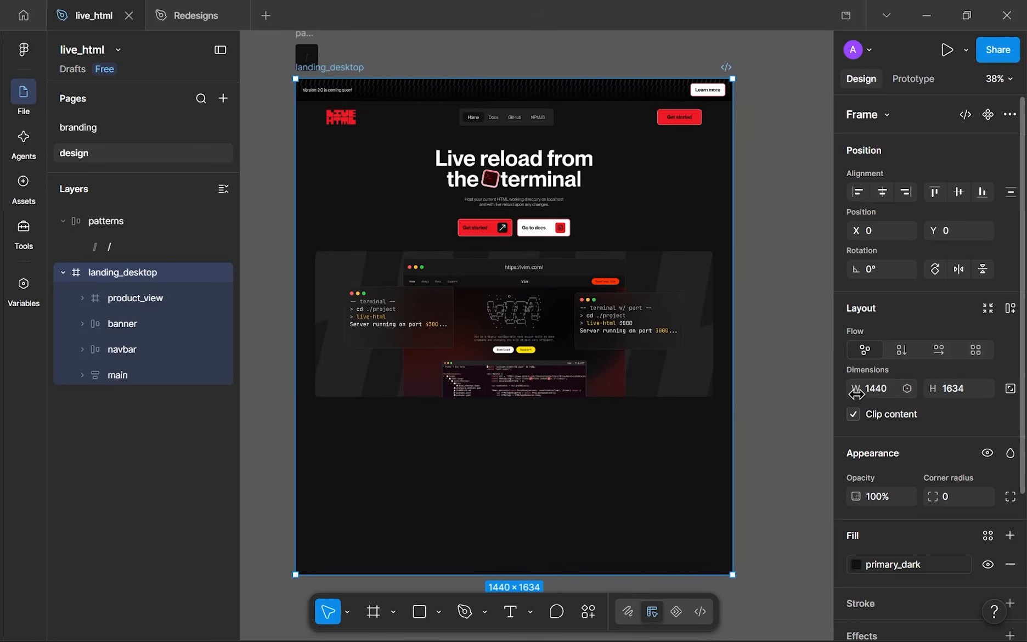
{"action": "left_click", "coordinate": [952, 391]}
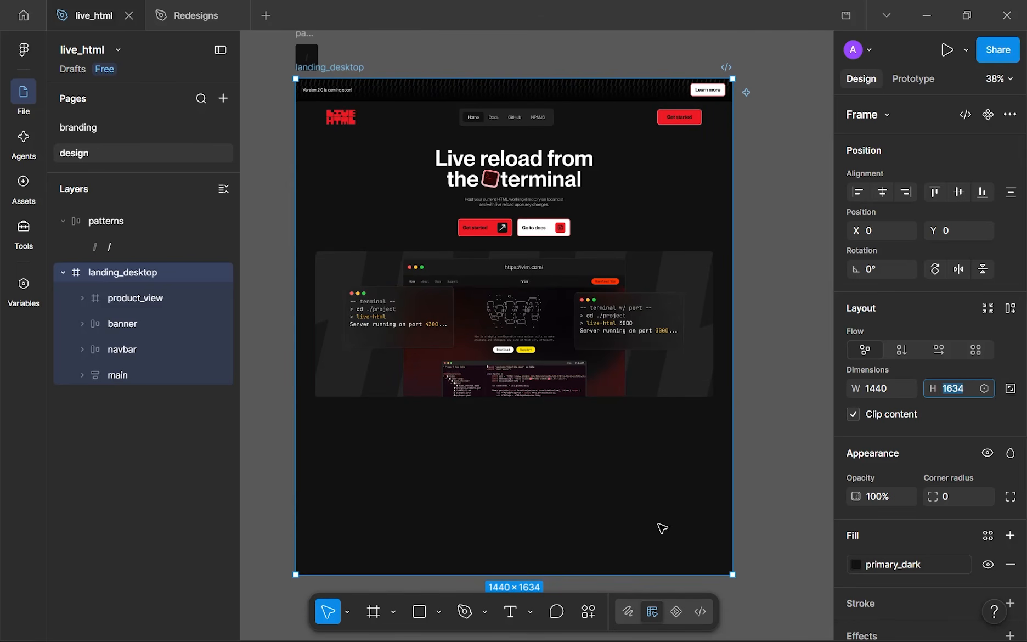
{"action": "left_click_drag", "start_coordinate": [640, 575], "coordinate": [642, 389]}
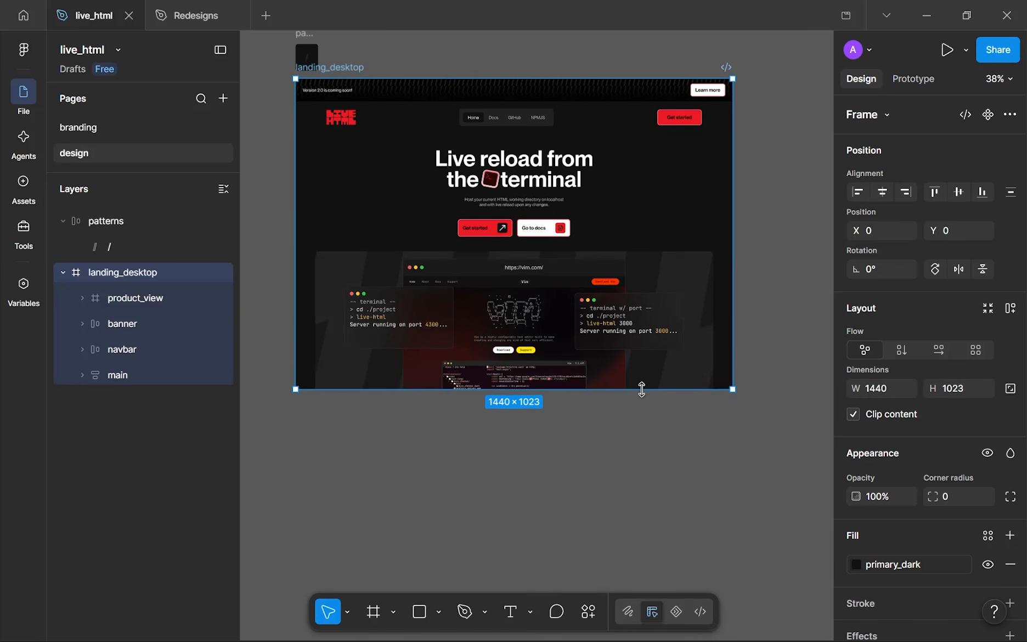
{"action": "left_click", "coordinate": [955, 389]}
{"action": "key", "text": "Up"}
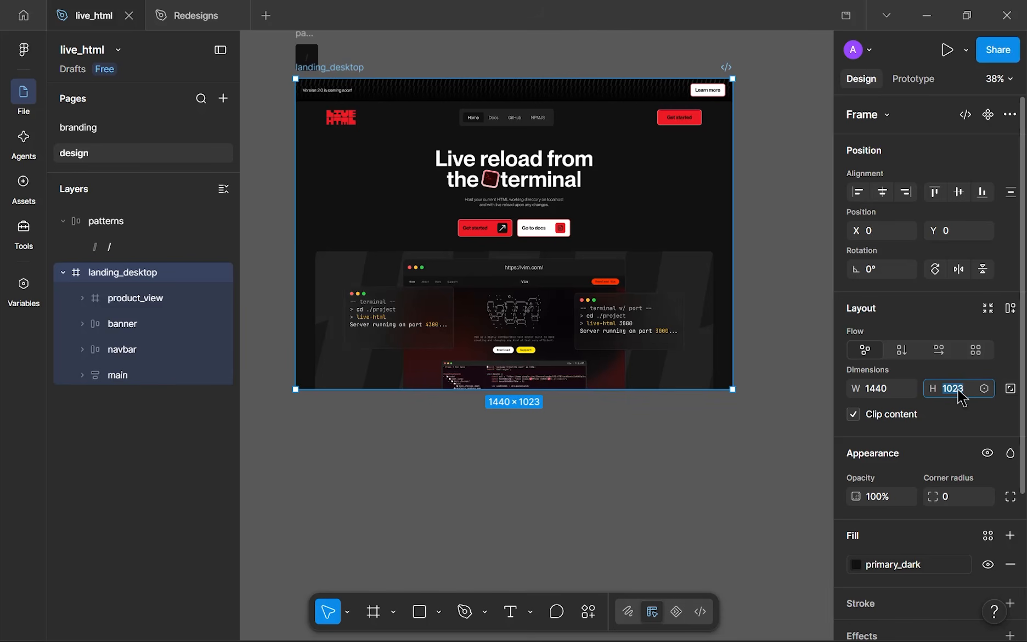
{"action": "left_click", "coordinate": [449, 411]}
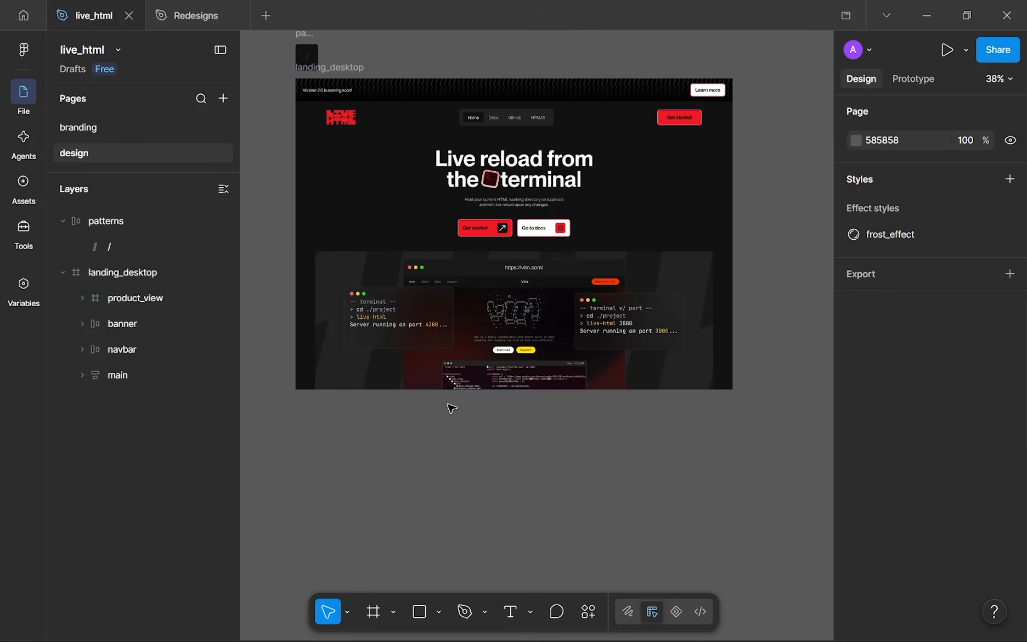
- Examine the shortened landing page, from the banner and headline block down to the cropped product preview
{"action": "scroll", "coordinate": [433, 406], "scroll_direction": "up", "scroll_amount": 5}
{"action": "scroll", "coordinate": [401, 399], "scroll_direction": "down", "scroll_amount": 5}
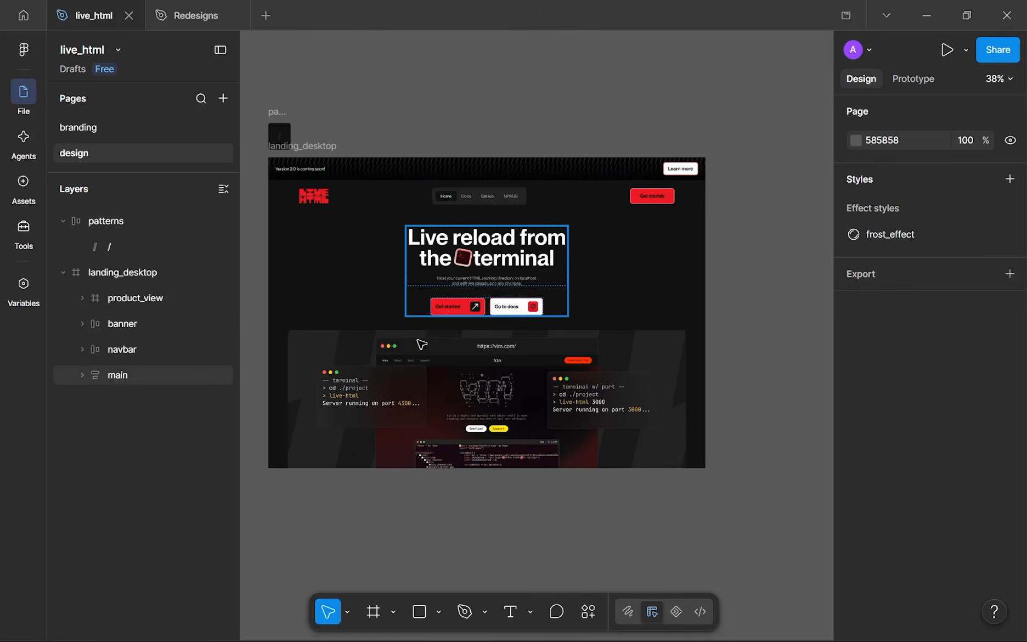
{"action": "scroll", "coordinate": [345, 468], "scroll_direction": "up", "scroll_amount": 5}
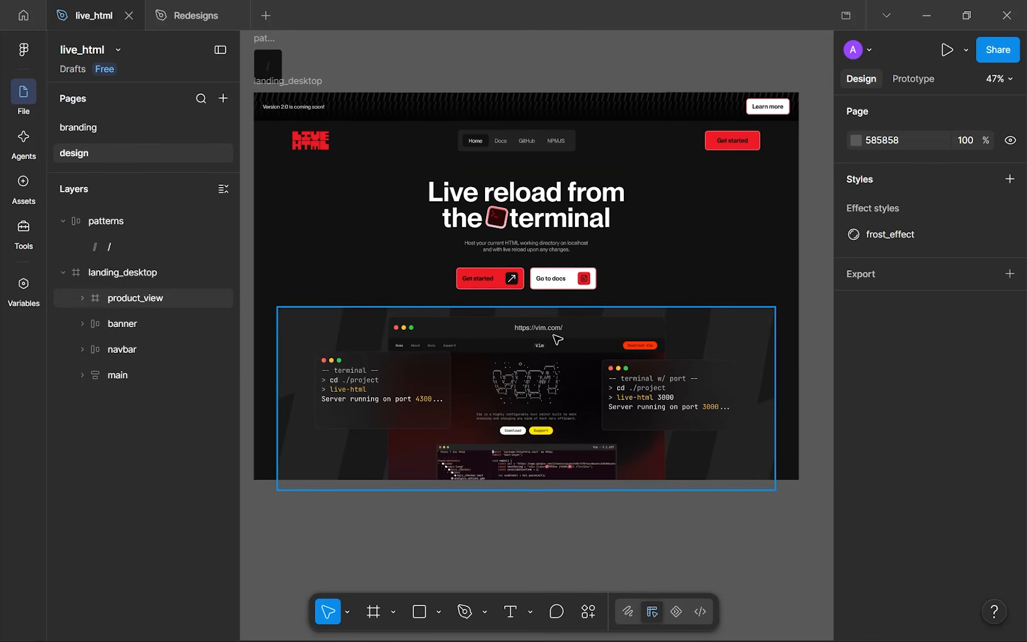
{"action": "left_click", "coordinate": [525, 238]}
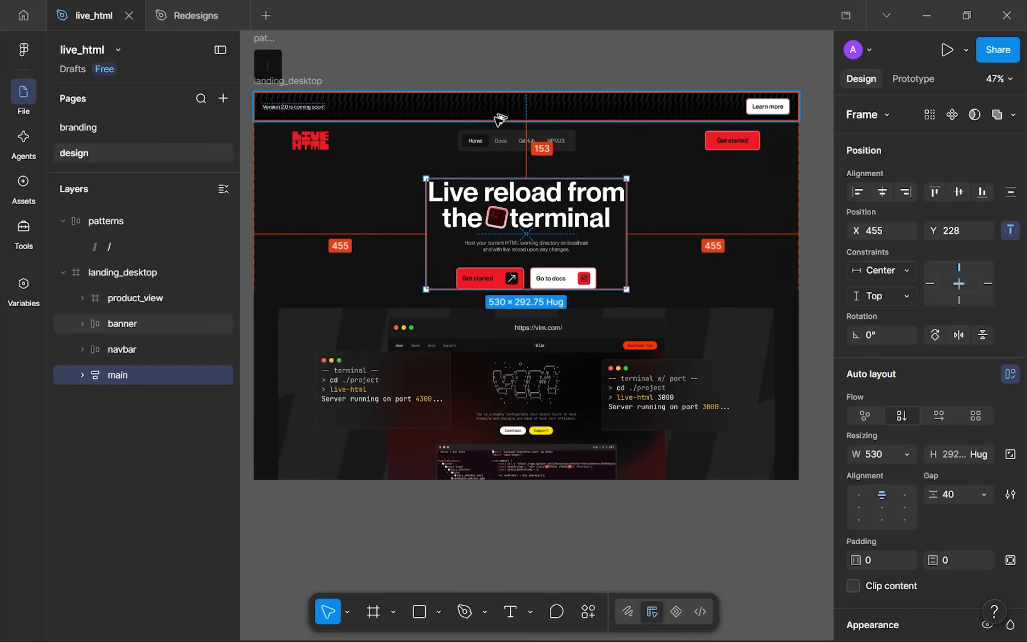
{"action": "left_click", "coordinate": [785, 251]}
{"action": "left_click_drag", "start_coordinate": [784, 249], "coordinate": [764, 271]}
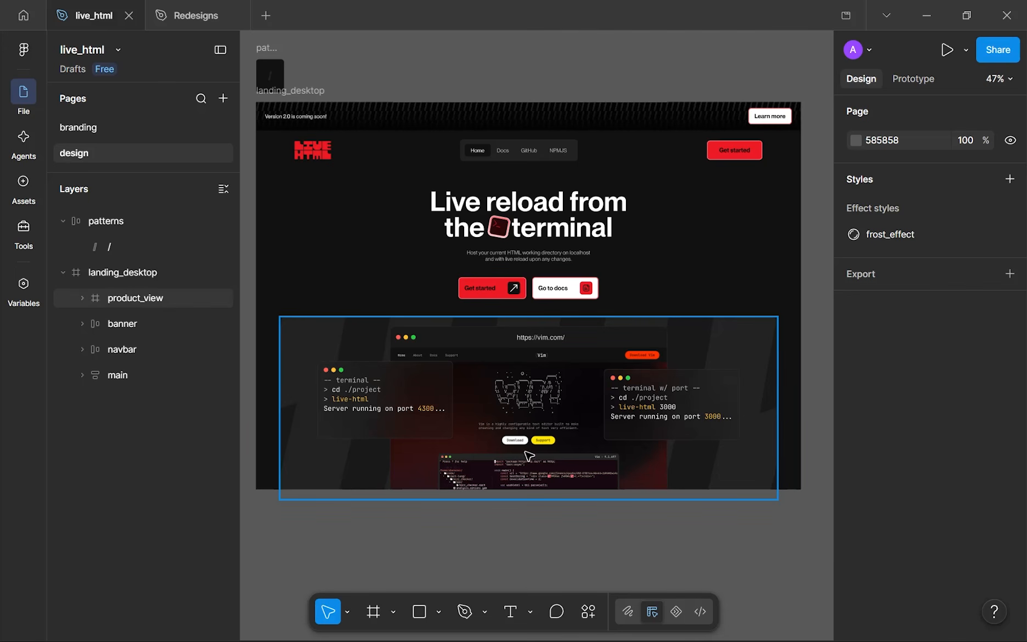
{"action": "scroll", "coordinate": [530, 417], "scroll_direction": "down", "scroll_amount": 1}
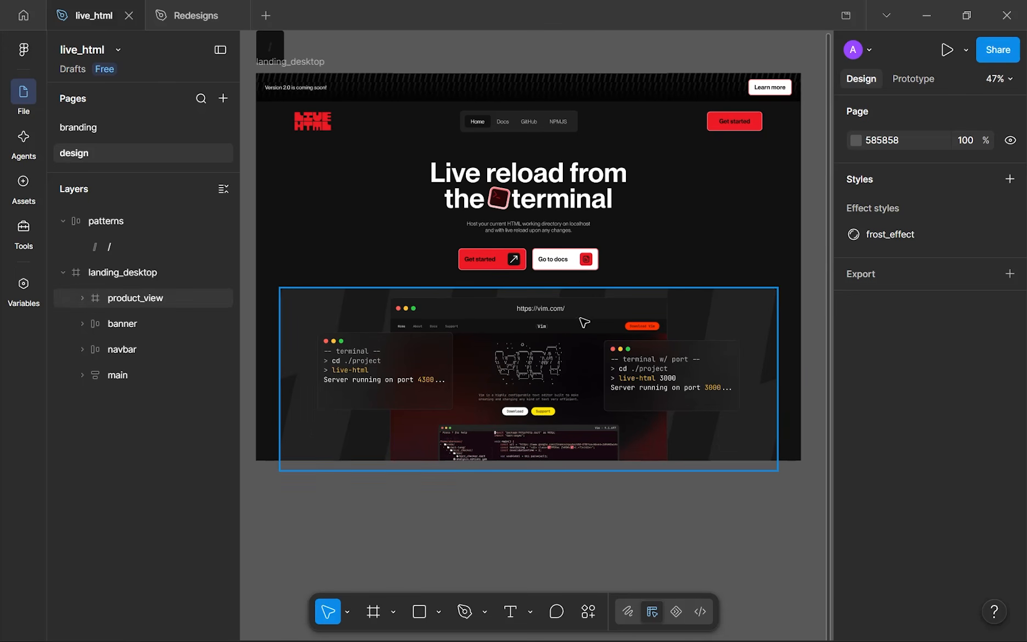
{"action": "scroll", "coordinate": [584, 296], "scroll_direction": "down", "scroll_amount": 3}
{"action": "scroll", "coordinate": [571, 340], "scroll_direction": "up", "scroll_amount": 4}
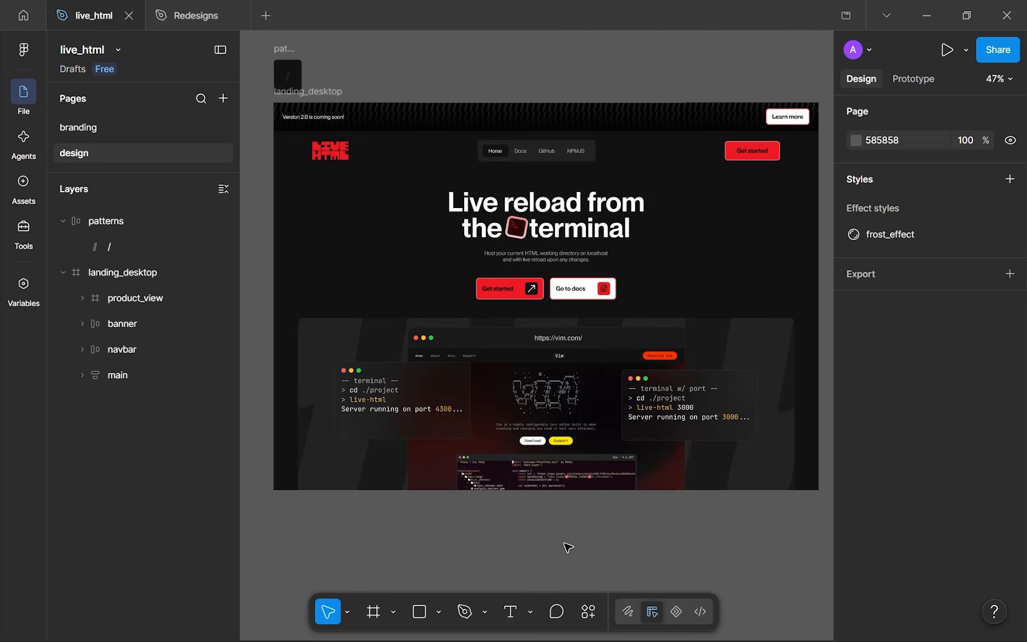
{"action": "scroll", "coordinate": [444, 392], "scroll_direction": "left", "scroll_amount": 2}
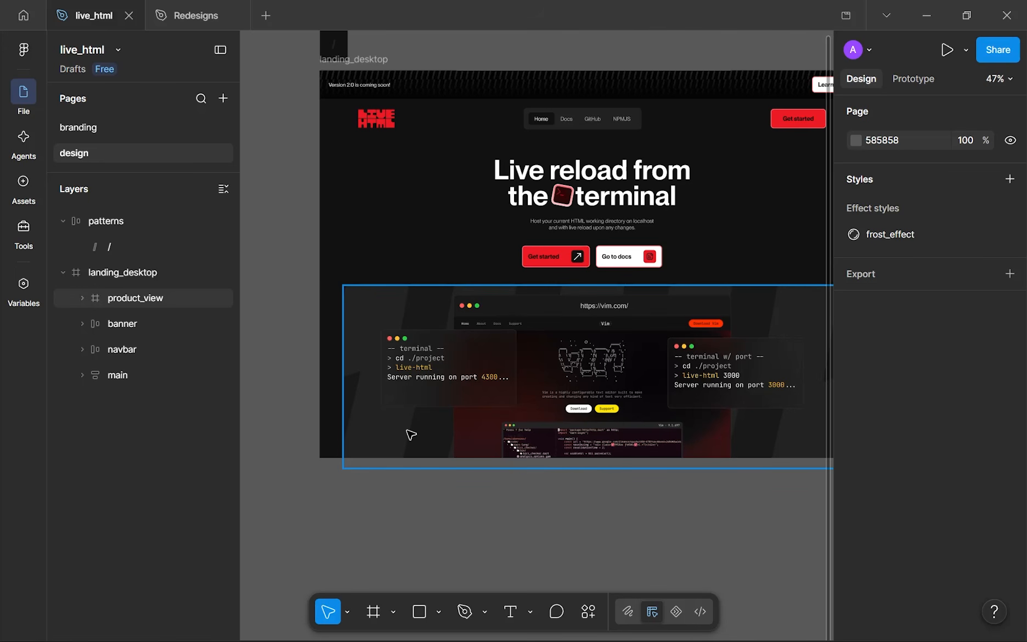
{"action": "scroll", "coordinate": [406, 412], "scroll_direction": "down", "scroll_amount": 2}
{"action": "scroll", "coordinate": [384, 357], "scroll_direction": "right", "scroll_amount": 1}
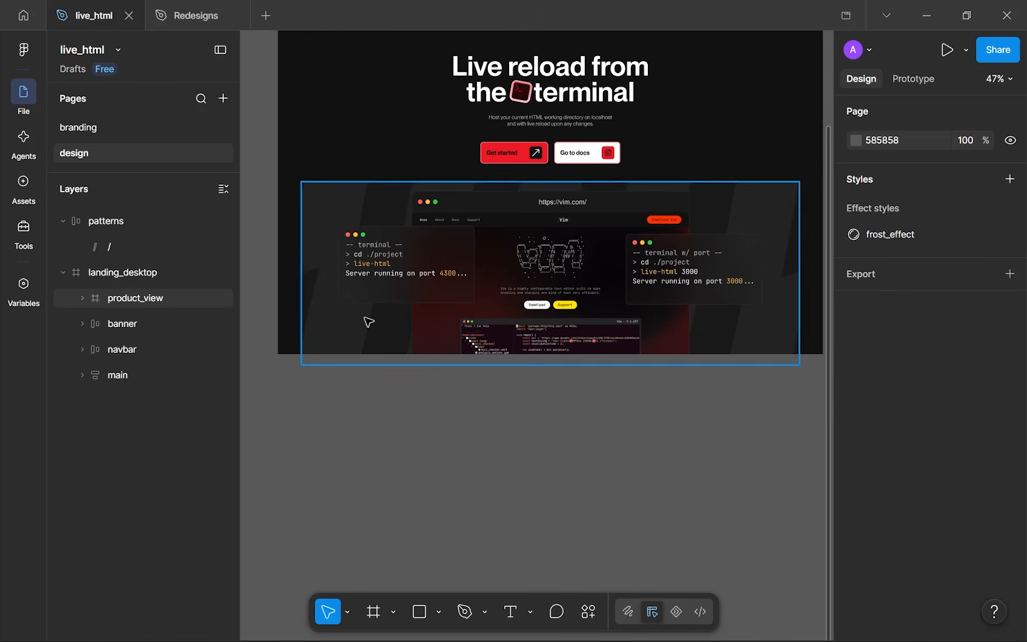
{"action": "scroll", "coordinate": [438, 314], "scroll_direction": "up", "scroll_amount": 3}
{"action": "scroll", "coordinate": [500, 332], "scroll_direction": "down", "scroll_amount": 3}
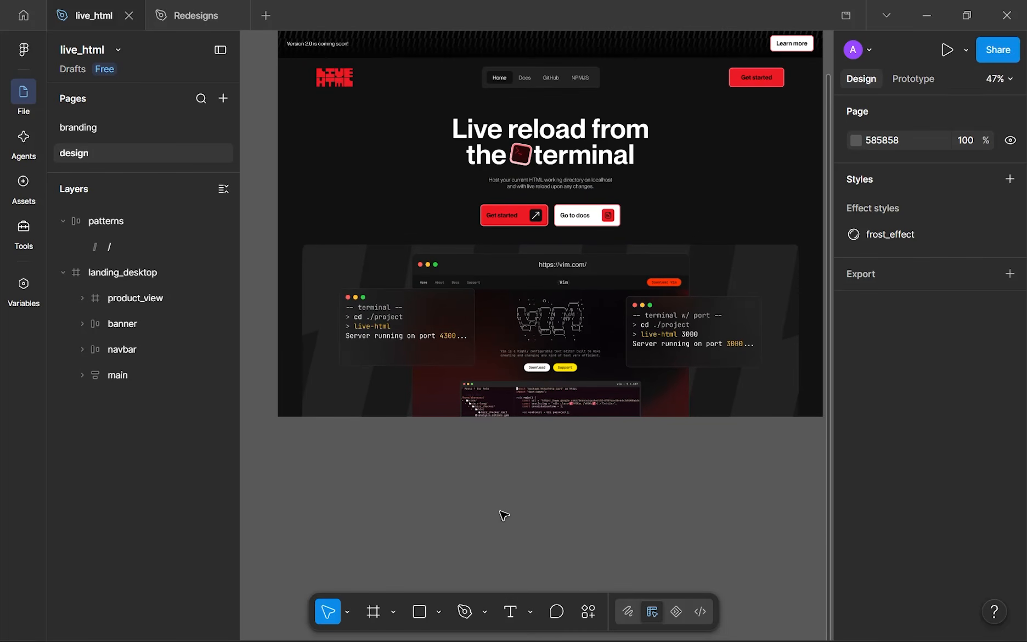
{"action": "left_click_drag", "start_coordinate": [470, 324], "coordinate": [447, 385]}
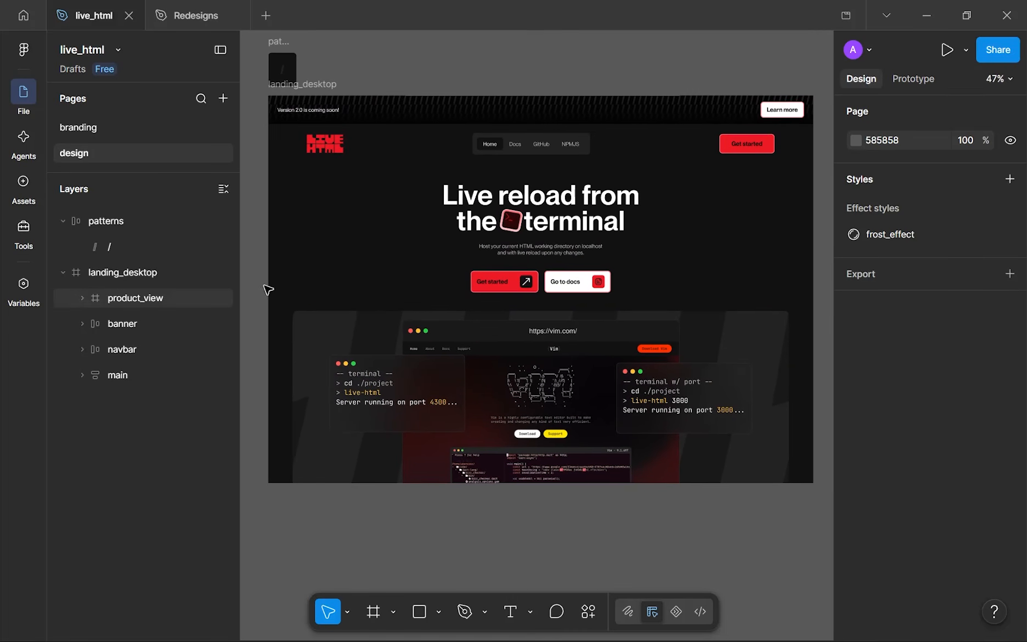
- Wrap the main and product_view frames in one auto layout frame and name it "hero"
{"action": "left_click", "coordinate": [154, 299]}
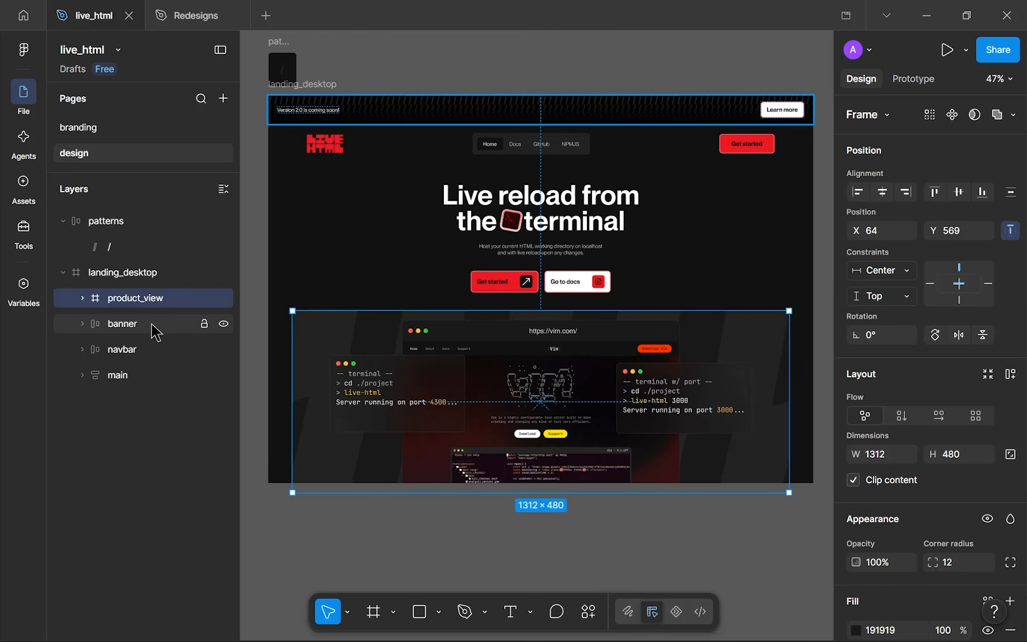
{"action": "left_click", "coordinate": [139, 376], "text": "shift"}
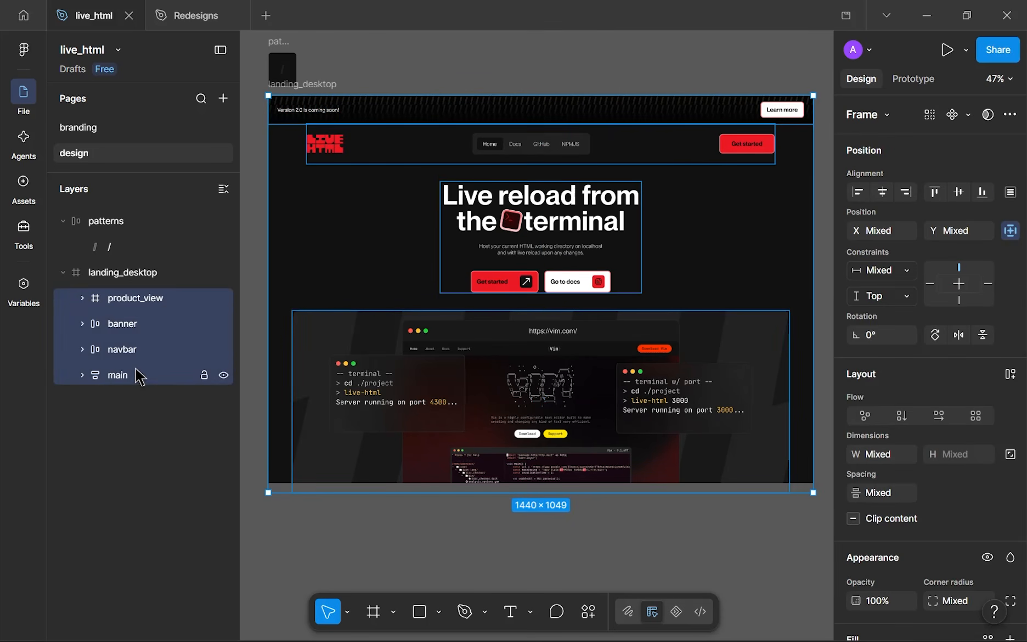
{"action": "left_click", "coordinate": [139, 375]}
{"action": "left_click", "coordinate": [137, 299], "text": "ctrl"}
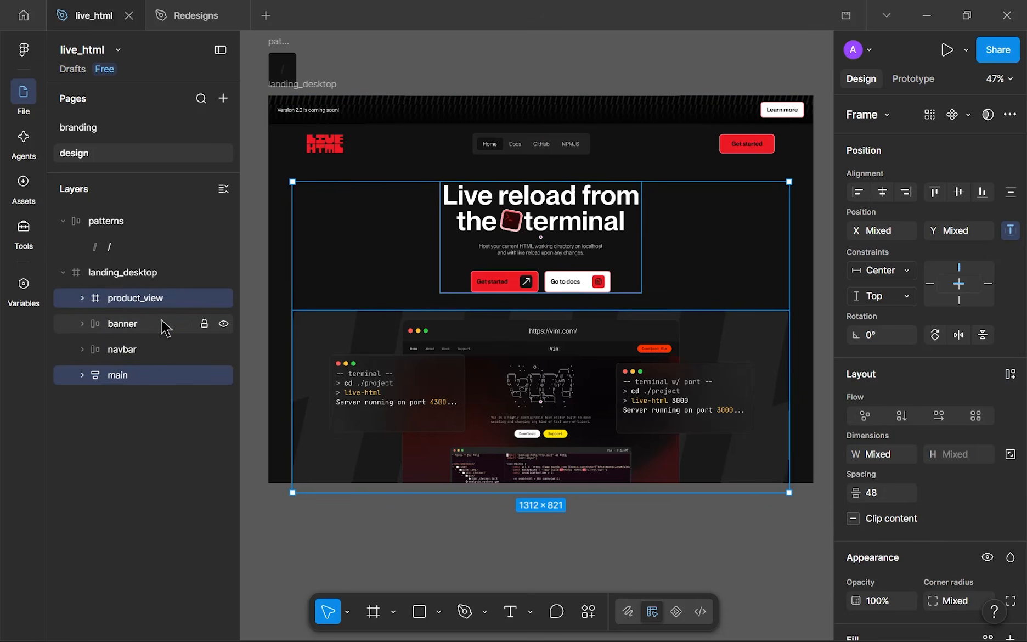
{"action": "key", "text": "shift+a"}
{"action": "double_click", "coordinate": [127, 299]}
{"action": "type", "text": "hero"}
{"action": "key", "text": "Return"}
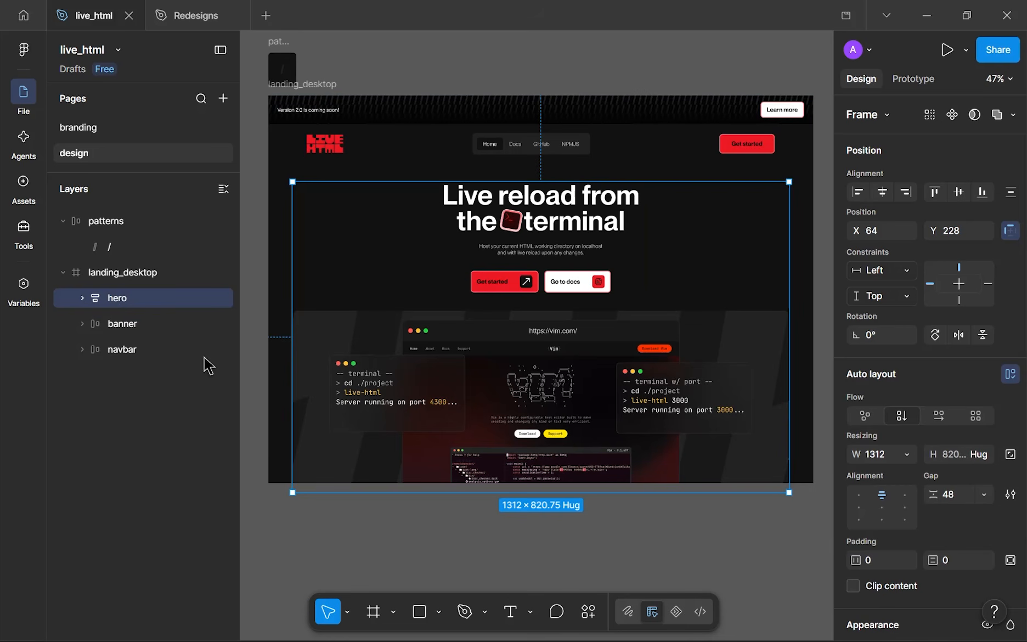
- Move the hero frame below navbar in the layer order, directly inside landing_desktop
{"action": "left_click_drag", "start_coordinate": [126, 295], "coordinate": [135, 351]}
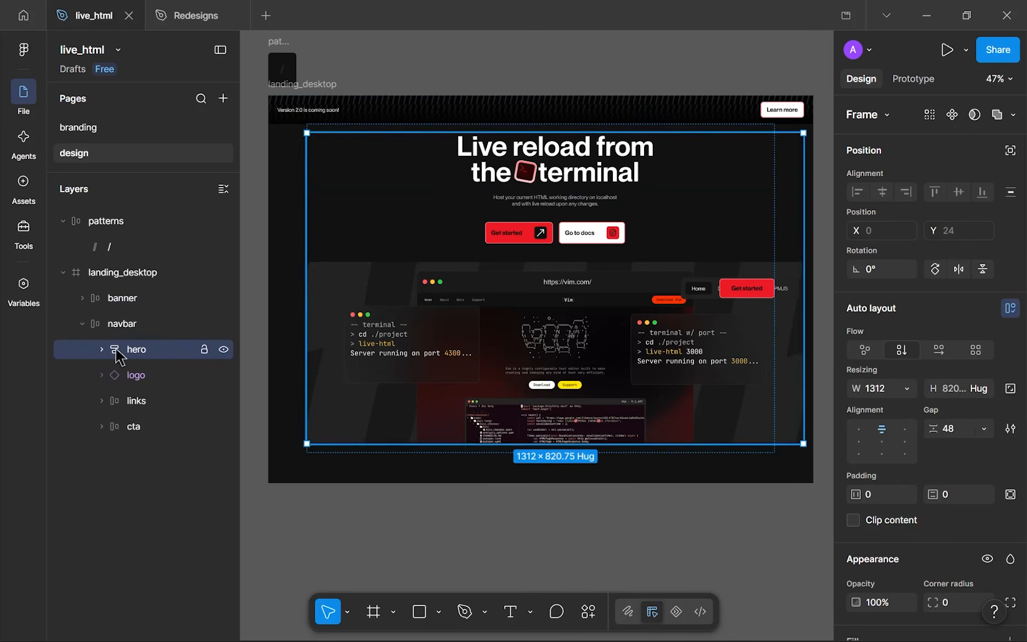
{"action": "key", "text": "ctrl+z"}
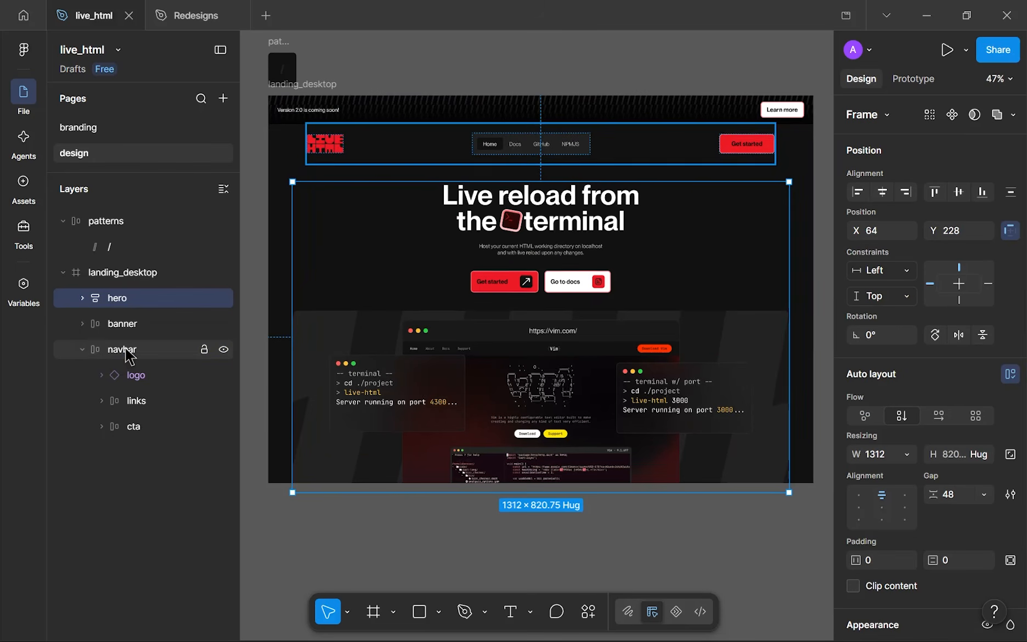
{"action": "left_click", "coordinate": [83, 350]}
{"action": "left_click_drag", "start_coordinate": [121, 298], "coordinate": [121, 372]}
- Wrap the banner and navbar frames in one auto layout frame and name it "navbar_banner"
{"action": "left_click", "coordinate": [128, 300]}
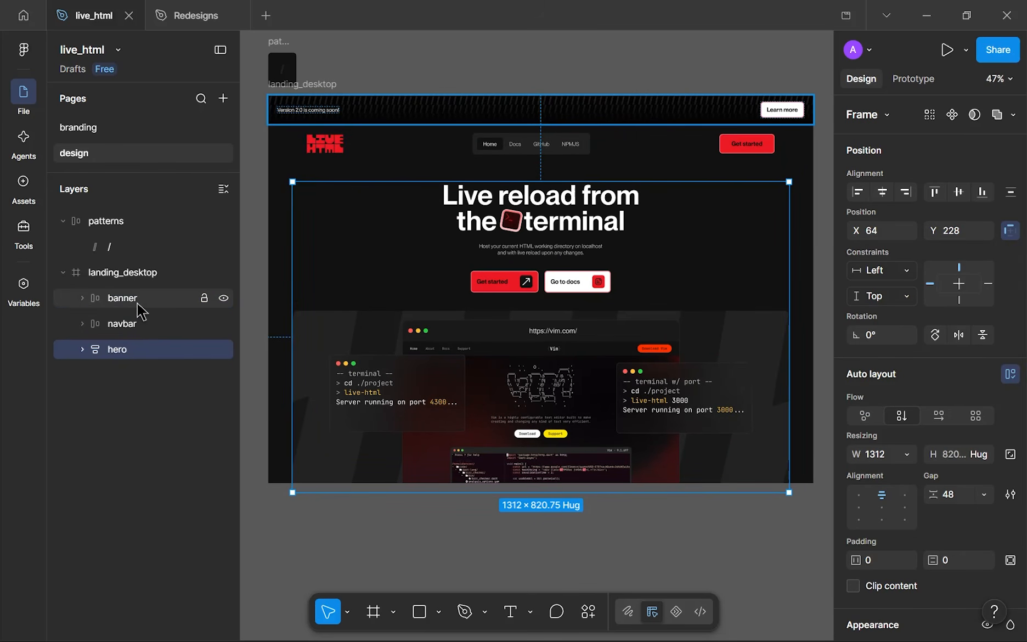
{"action": "left_click", "coordinate": [133, 328], "text": "shift"}
{"action": "key", "text": "shift+a"}
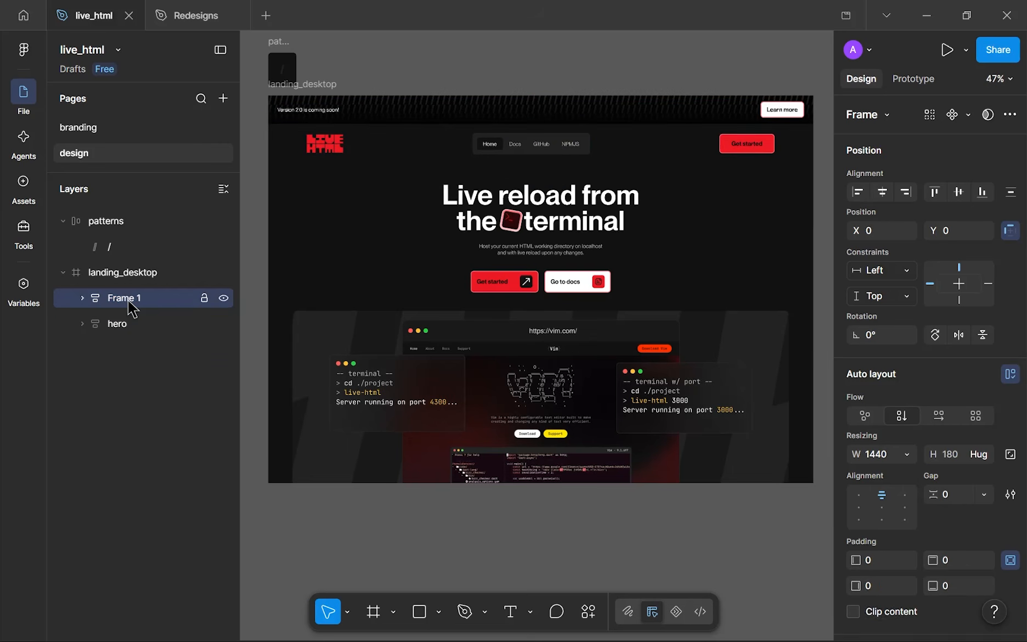
{"action": "double_click", "coordinate": [127, 299]}
{"action": "type", "text": "na"}
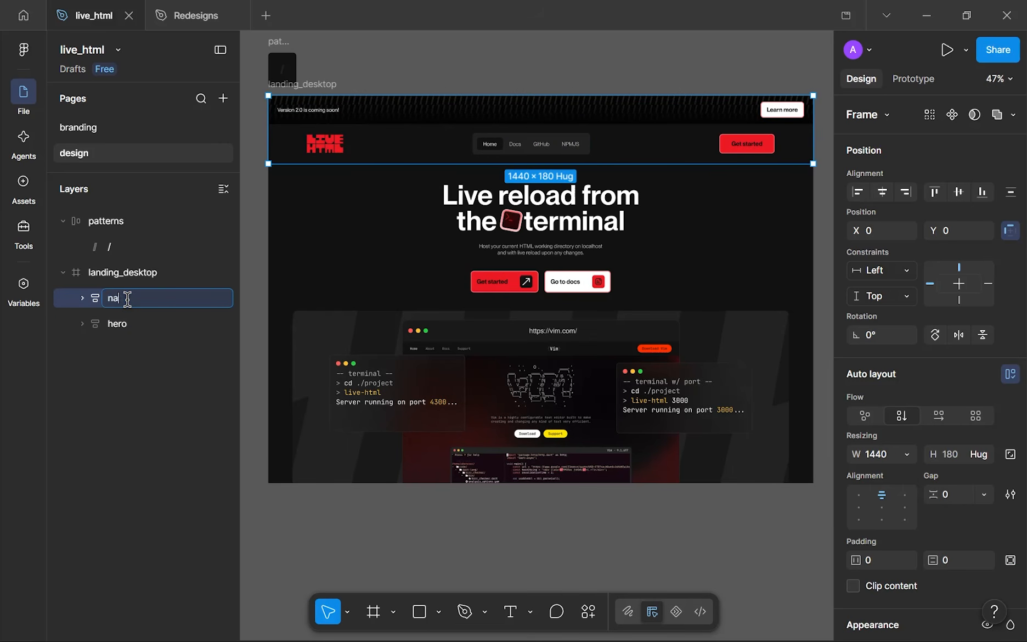
{"action": "type", "text": "vbar_banner"}
{"action": "key", "text": "Return"}
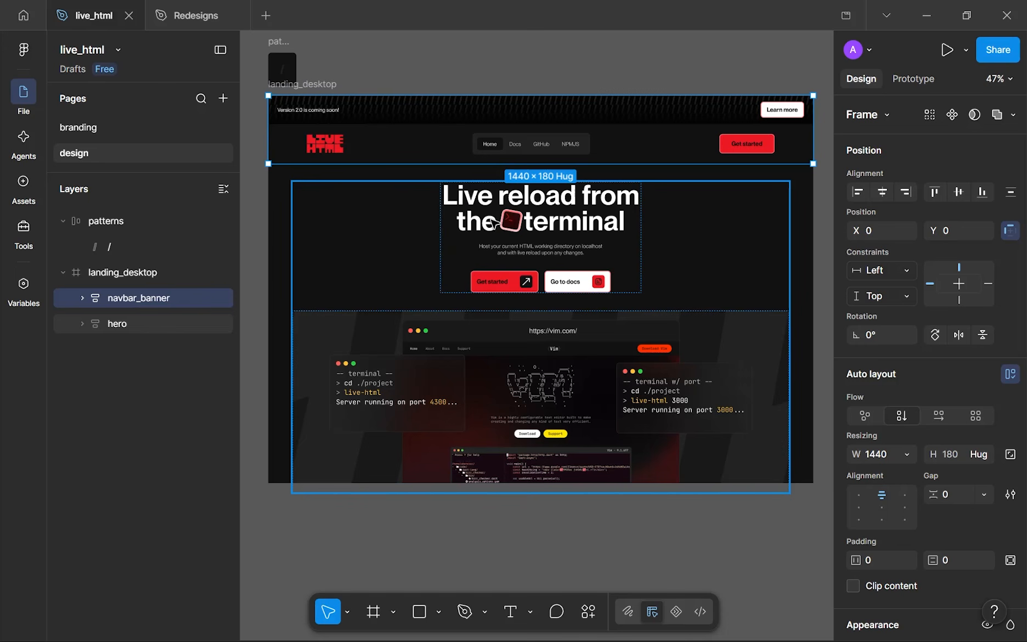
{"action": "left_click", "coordinate": [615, 528]}
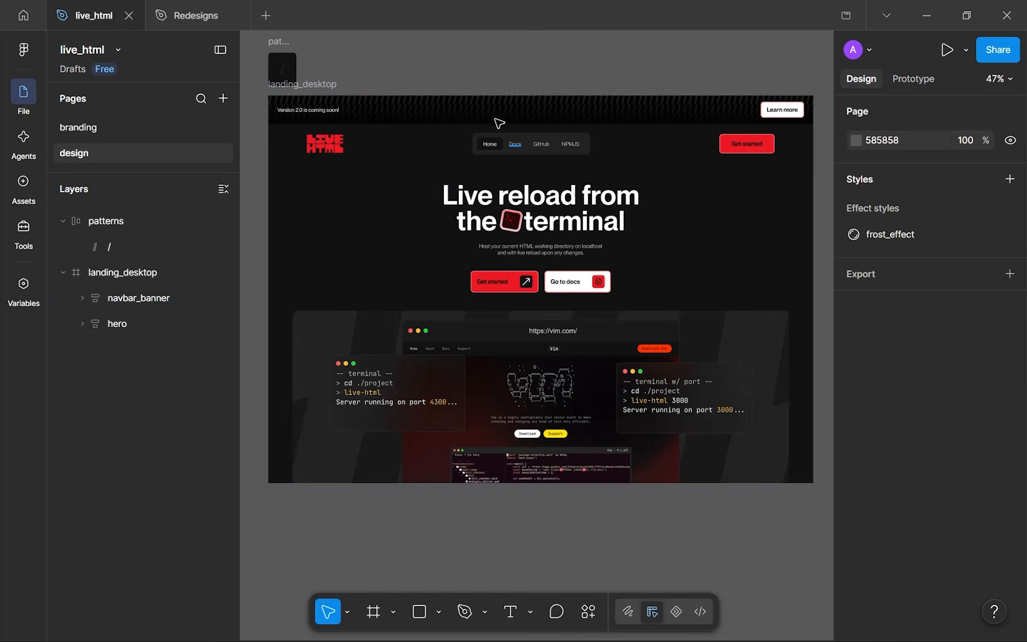
- Examine the finished landing page design, from the banner and navigation bar through the headline to the product preview
{"action": "scroll", "coordinate": [597, 266], "scroll_direction": "up", "scroll_amount": 5}
{"action": "scroll", "coordinate": [570, 272], "scroll_direction": "down", "scroll_amount": 4}
{"action": "left_click_drag", "start_coordinate": [570, 272], "coordinate": [447, 239]}
{"action": "scroll", "coordinate": [469, 252], "scroll_direction": "up", "scroll_amount": 4}
{"action": "scroll", "coordinate": [446, 239], "scroll_direction": "down", "scroll_amount": 3}
{"action": "scroll", "coordinate": [472, 247], "scroll_direction": "up", "scroll_amount": 1}
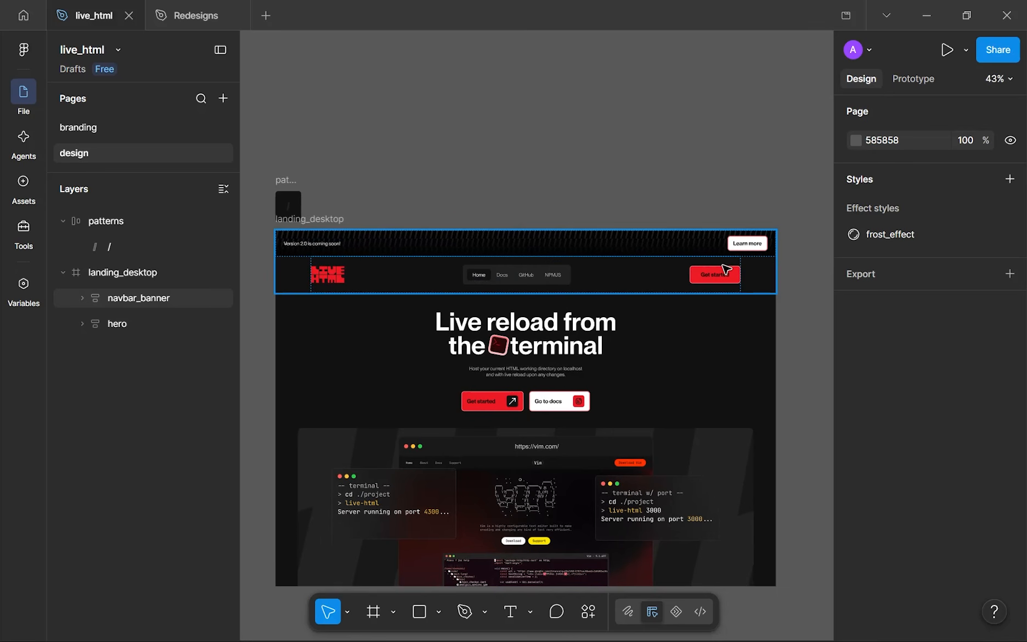
{"action": "left_click_drag", "start_coordinate": [510, 226], "coordinate": [557, 96]}
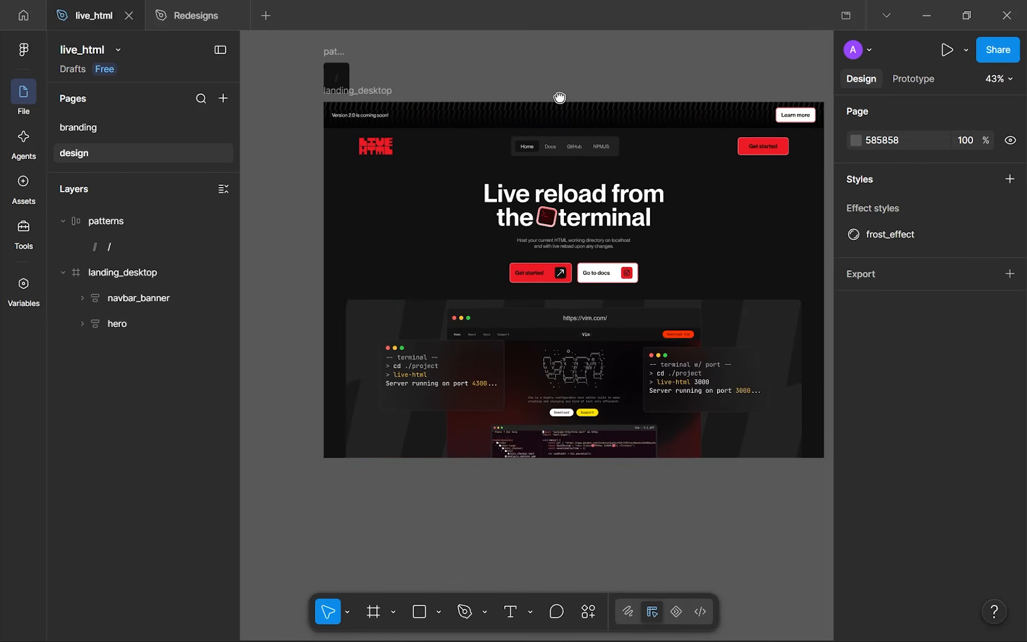
{"action": "left_click_drag", "start_coordinate": [381, 356], "coordinate": [344, 329]}
{"action": "scroll", "coordinate": [344, 320], "scroll_direction": "down", "scroll_amount": 1}
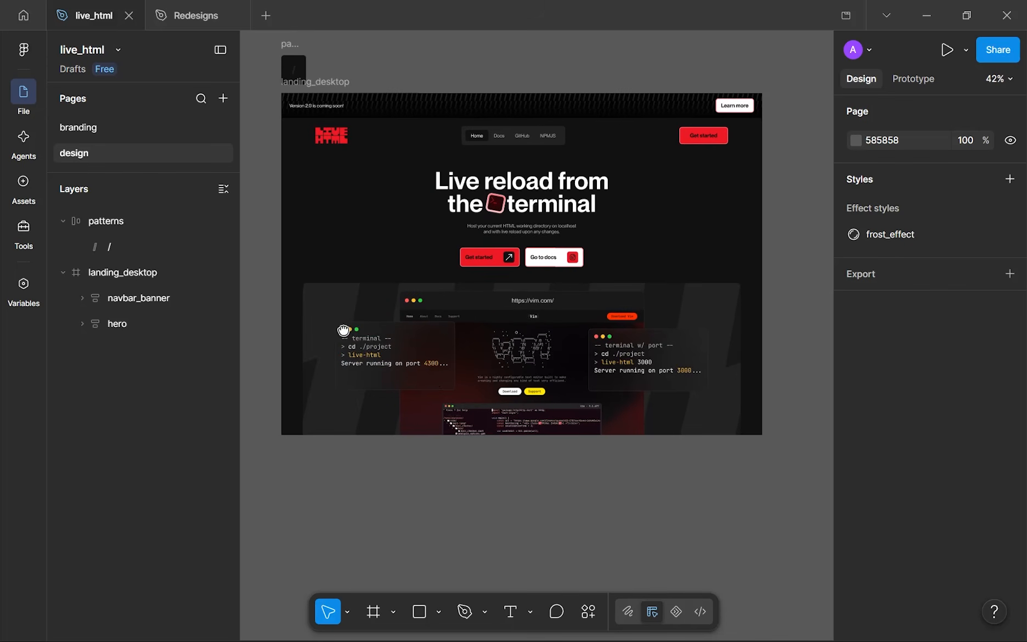
{"action": "left_click_drag", "start_coordinate": [490, 412], "coordinate": [491, 448]}
{"action": "scroll", "coordinate": [502, 415], "scroll_direction": "up", "scroll_amount": 1}
{"action": "scroll", "coordinate": [490, 448], "scroll_direction": "up", "scroll_amount": 1}
{"action": "left_click", "coordinate": [493, 450]}
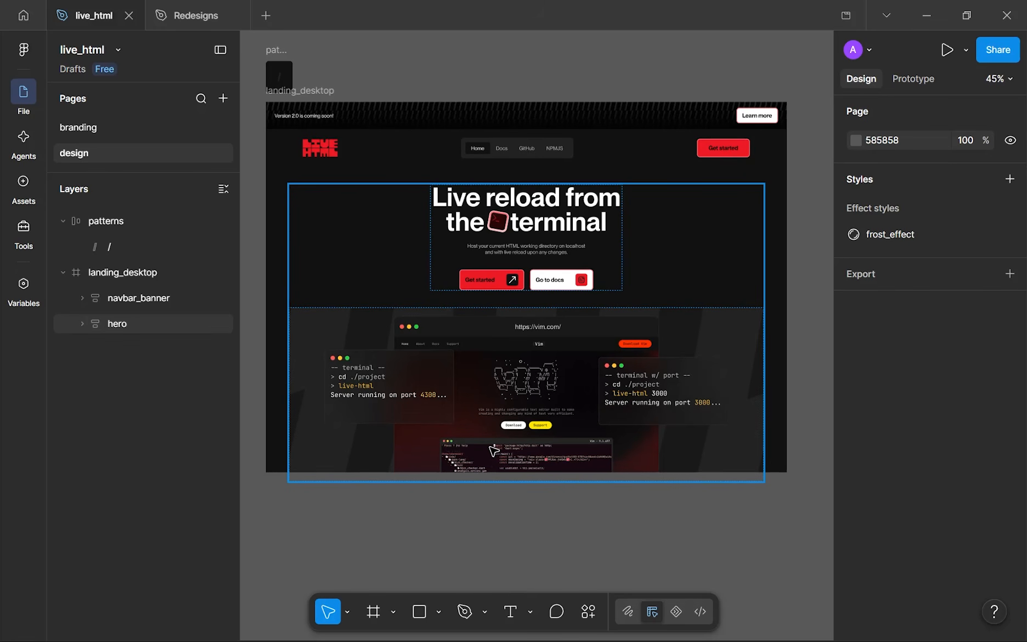
{"action": "left_click", "coordinate": [618, 522]}
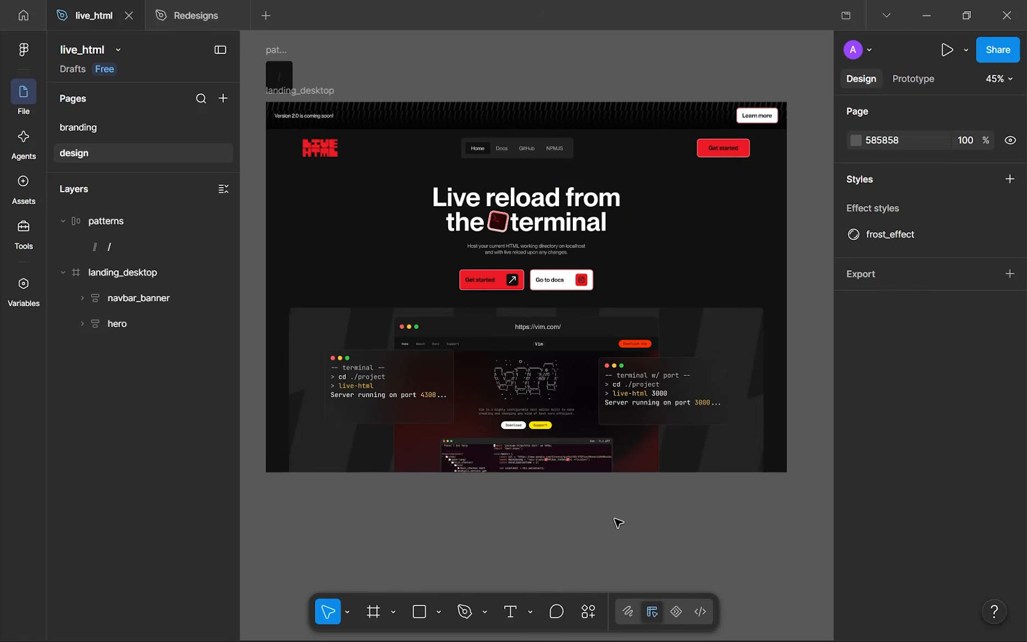
{"action": "key", "text": "space"}
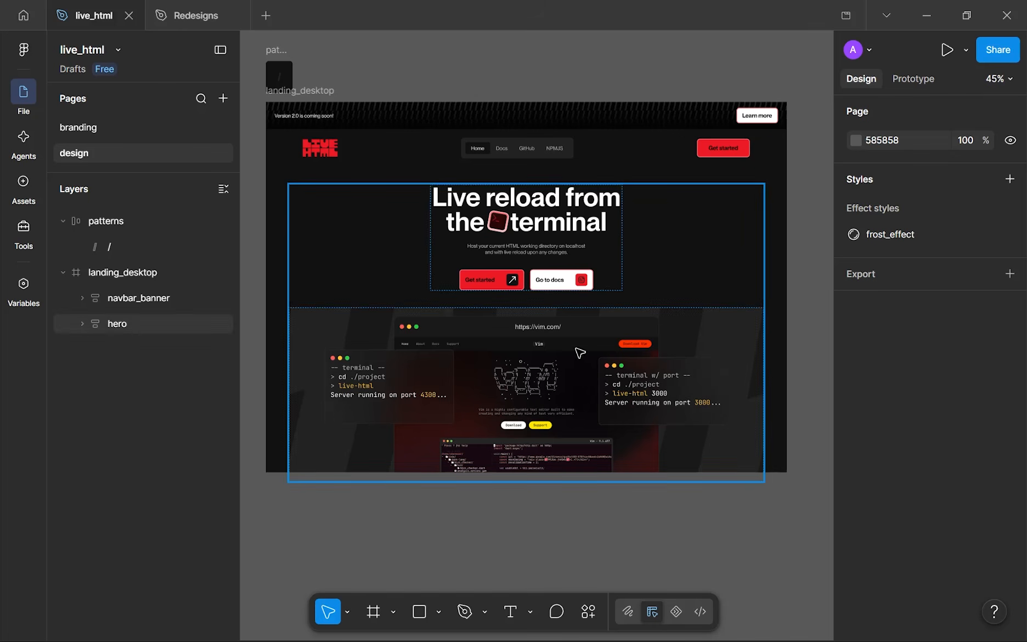
- Collapse the patterns frame in the layer list
{"action": "left_click", "coordinate": [63, 221]}
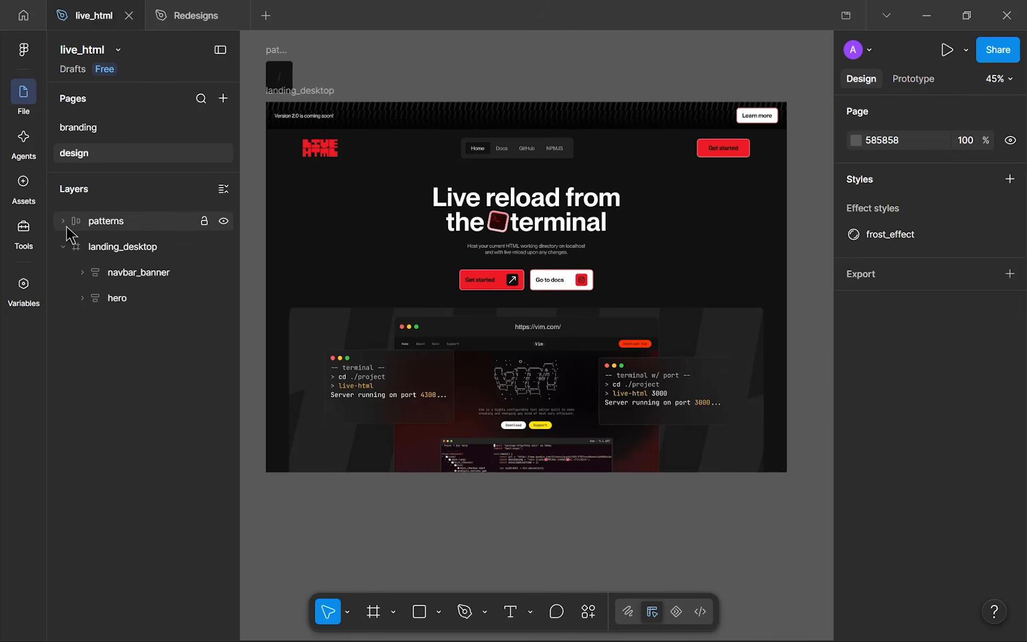
{"action": "scroll", "coordinate": [350, 356], "scroll_direction": "left", "scroll_amount": 1}
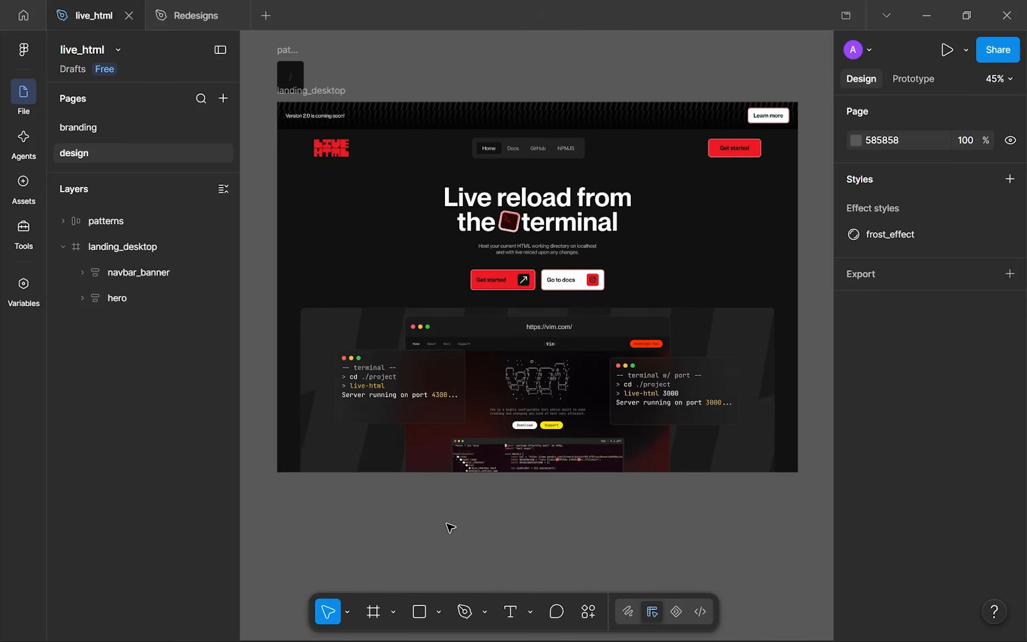
{"action": "scroll", "coordinate": [450, 528], "scroll_direction": "down", "scroll_amount": 2}
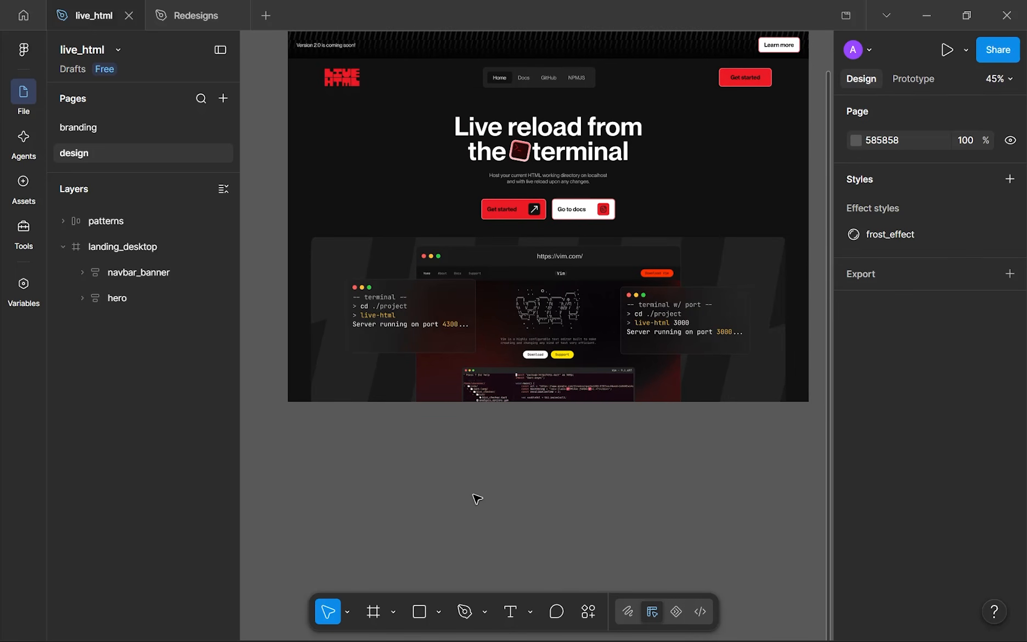
{"action": "left_click_drag", "start_coordinate": [473, 493], "coordinate": [466, 545]}
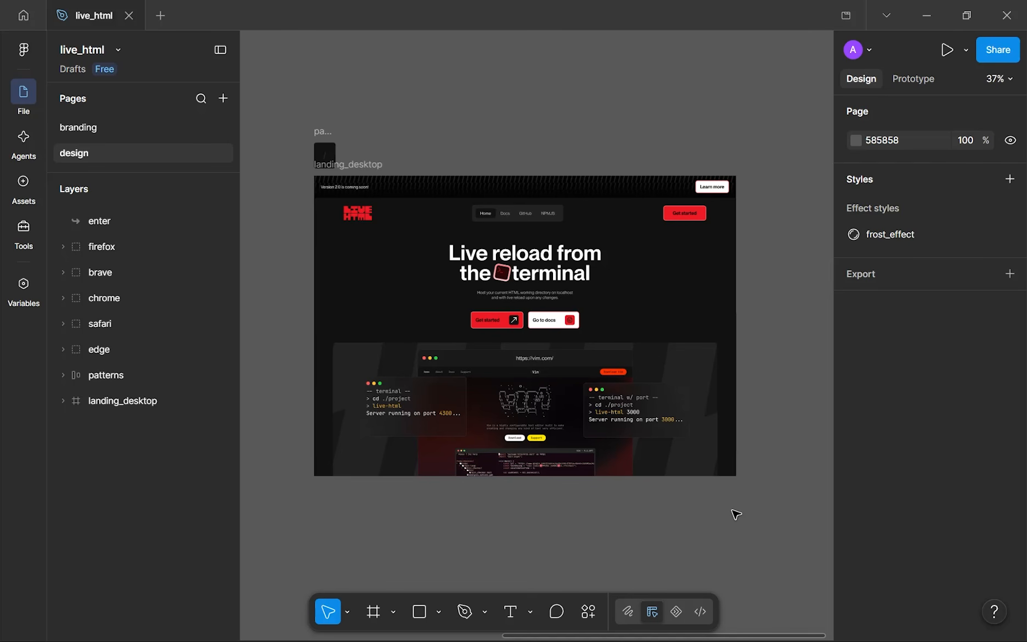
- Extend the landing_desktop frame downward to a height of about 2070 px to make room for another section
{"action": "scroll", "coordinate": [571, 412], "scroll_direction": "down", "scroll_amount": 1}
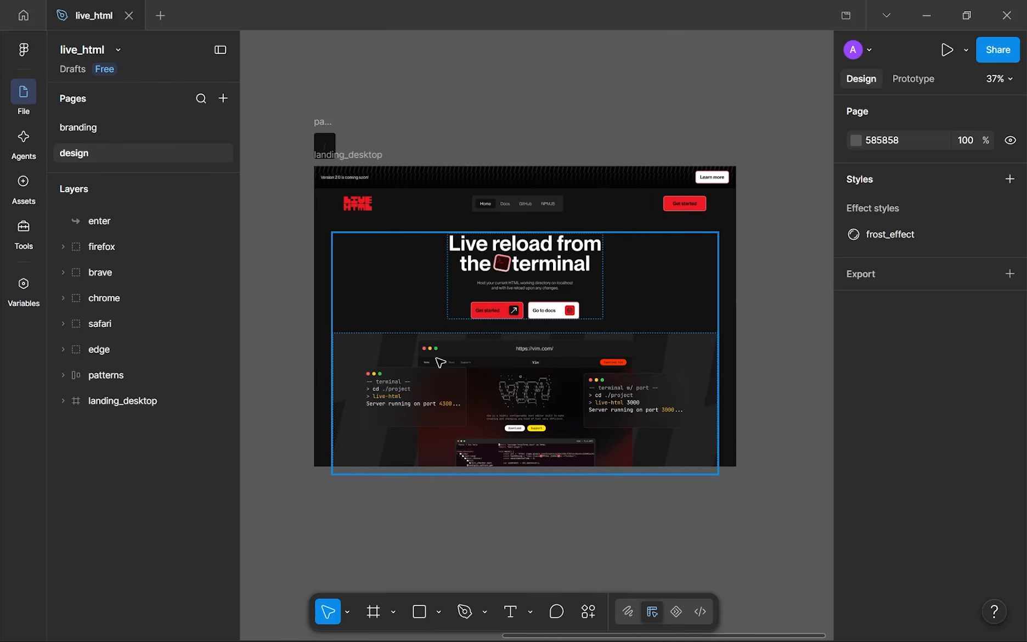
{"action": "scroll", "coordinate": [485, 337], "scroll_direction": "down", "scroll_amount": 1}
{"action": "scroll", "coordinate": [485, 336], "scroll_direction": "down", "scroll_amount": 3}
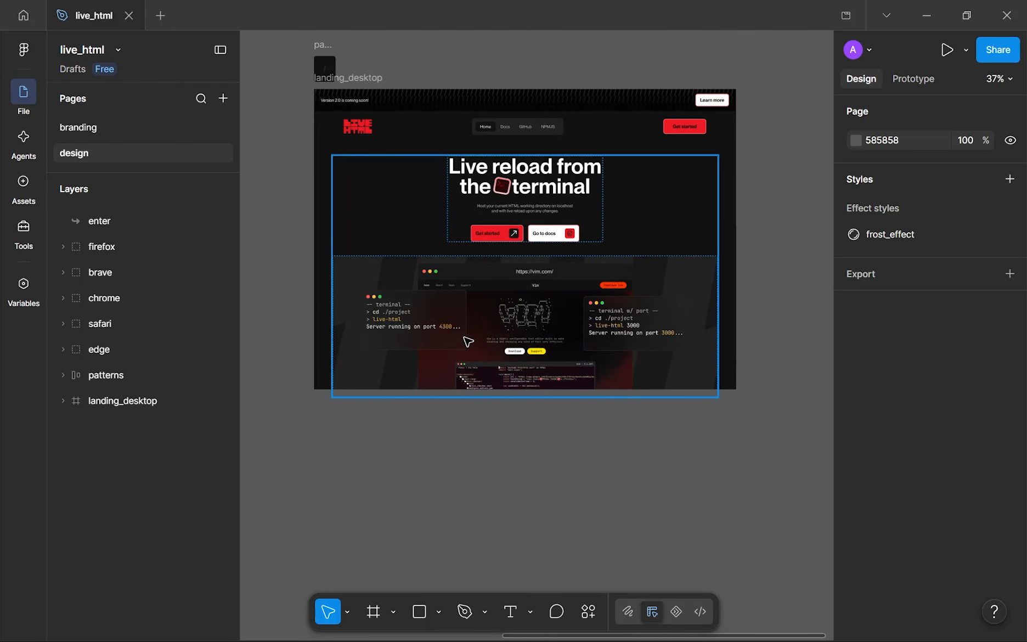
{"action": "left_click", "coordinate": [366, 80]}
{"action": "scroll", "coordinate": [511, 171], "scroll_direction": "down", "scroll_amount": 2}
{"action": "left_click", "coordinate": [341, 74]}
{"action": "left_click", "coordinate": [341, 75]}
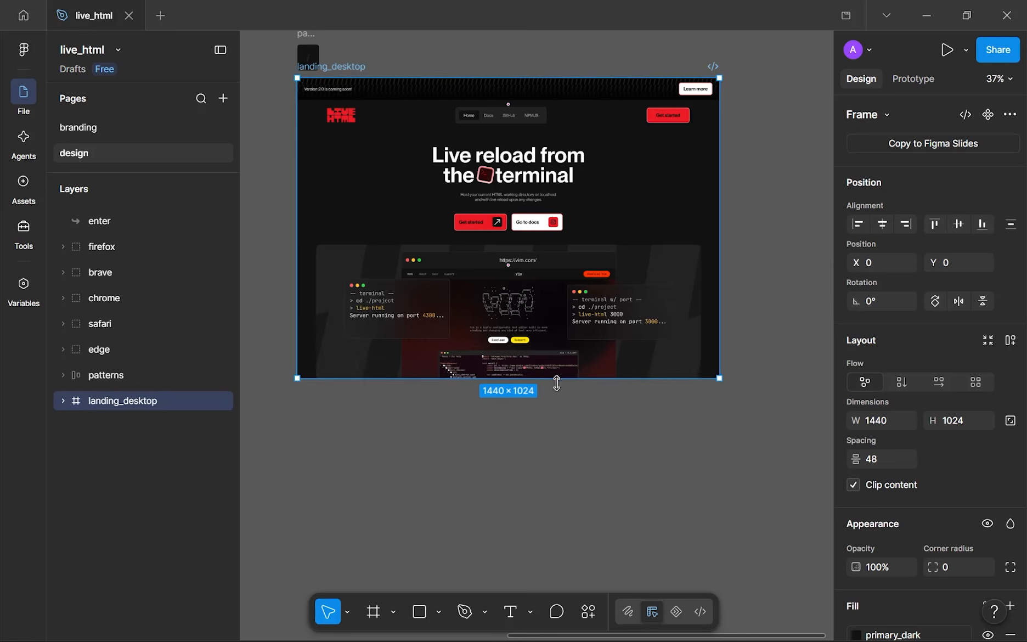
{"action": "left_click_drag", "start_coordinate": [574, 379], "coordinate": [519, 527]}
- Examine the lengthened landing_desktop frame, from the hero section down to its lower edge
{"action": "left_click_drag", "start_coordinate": [473, 145], "coordinate": [440, 320]}
{"action": "scroll", "coordinate": [446, 308], "scroll_direction": "up", "scroll_amount": 2}
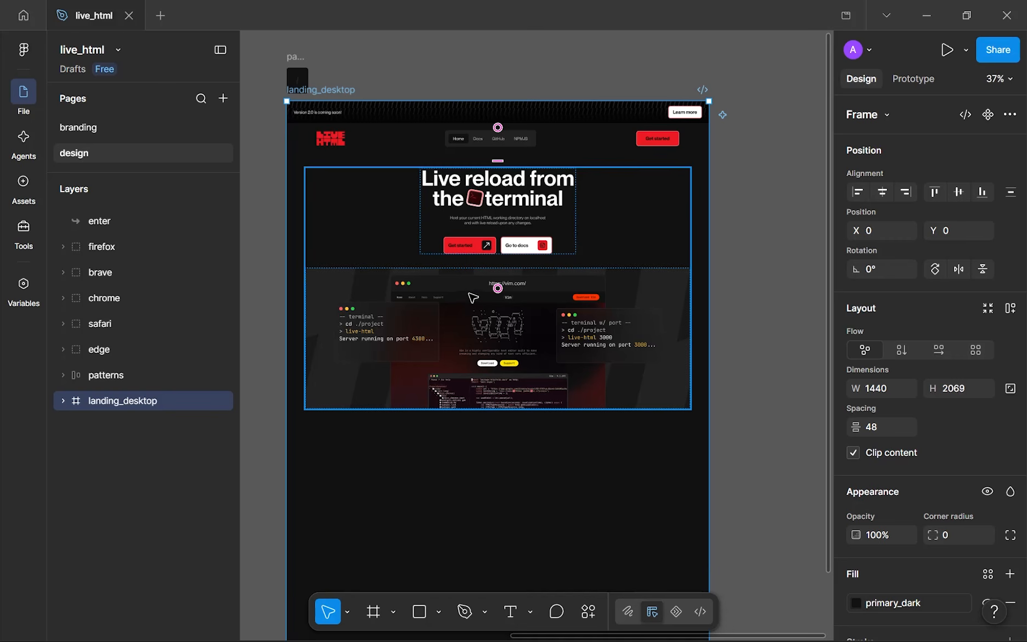
{"action": "scroll", "coordinate": [471, 296], "scroll_direction": "up", "scroll_amount": 2}
{"action": "left_click_drag", "start_coordinate": [473, 299], "coordinate": [497, 298]}
{"action": "scroll", "coordinate": [486, 202], "scroll_direction": "up", "scroll_amount": 2}
{"action": "scroll", "coordinate": [498, 298], "scroll_direction": "up", "scroll_amount": 1}
{"action": "scroll", "coordinate": [497, 297], "scroll_direction": "down", "scroll_amount": 4}
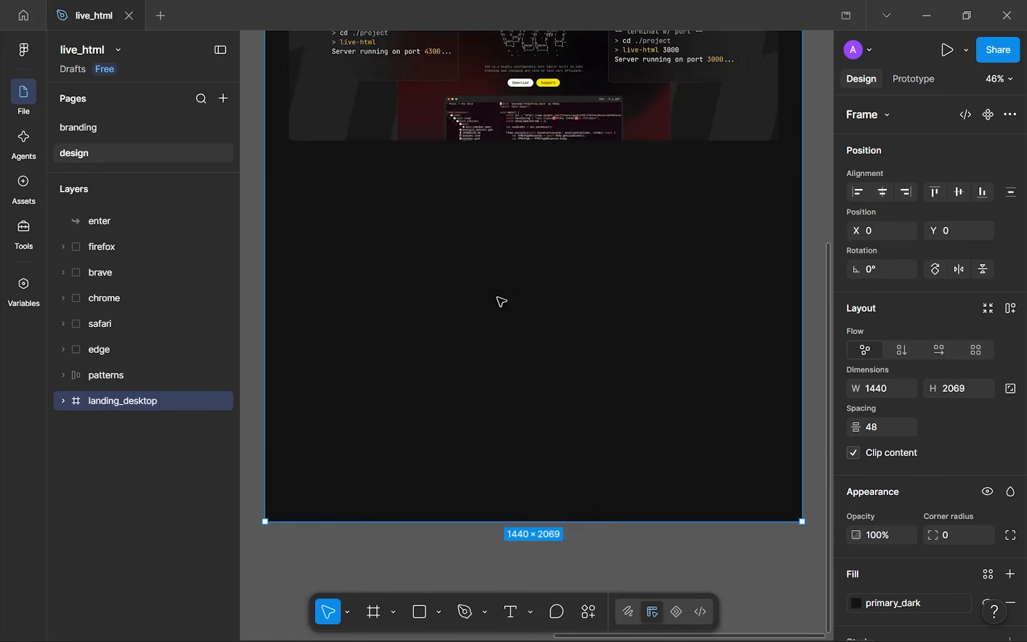
{"action": "scroll", "coordinate": [470, 259], "scroll_direction": "down", "scroll_amount": 3}
{"action": "left_click_drag", "start_coordinate": [295, 145], "coordinate": [325, 175]}
{"action": "scroll", "coordinate": [451, 148], "scroll_direction": "down", "scroll_amount": 3}
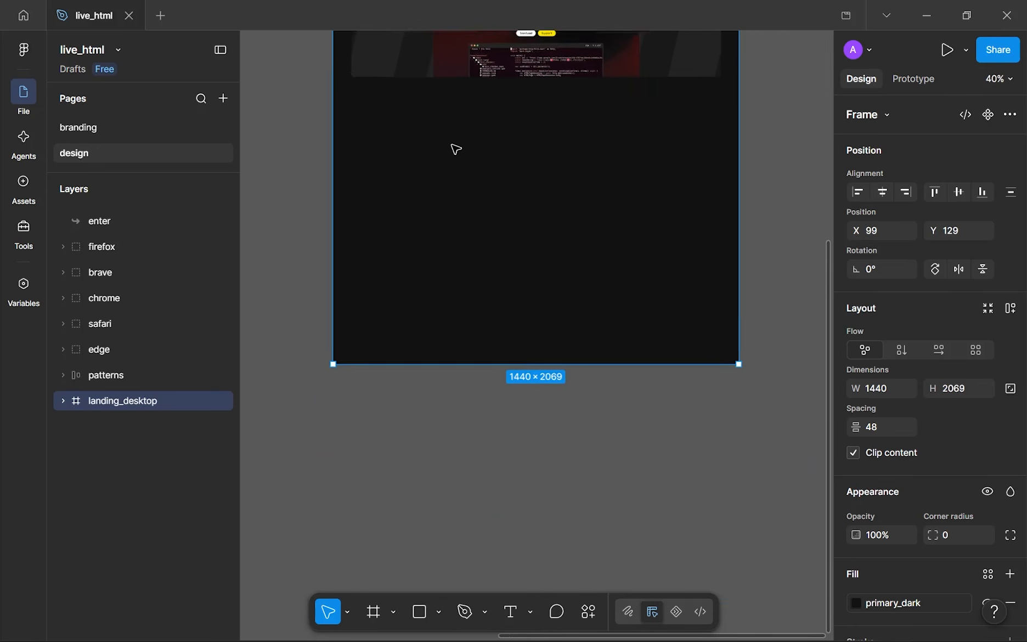
{"action": "scroll", "coordinate": [456, 149], "scroll_direction": "up", "scroll_amount": 1}
{"action": "left_click_drag", "start_coordinate": [452, 169], "coordinate": [450, 287]}
{"action": "key", "text": "ctrl+z"}
- Inspect the empty area below the product preview where the next section goes
{"action": "scroll", "coordinate": [449, 287], "scroll_direction": "down", "scroll_amount": 3}
{"action": "left_click_drag", "start_coordinate": [457, 219], "coordinate": [458, 284]}
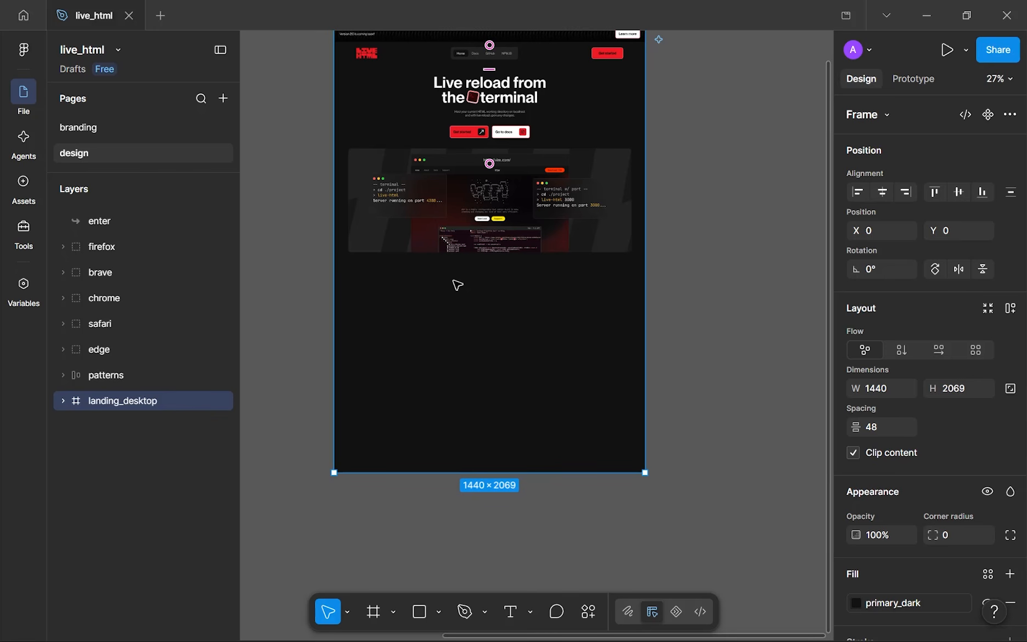
{"action": "scroll", "coordinate": [458, 284], "scroll_direction": "up", "scroll_amount": 1}
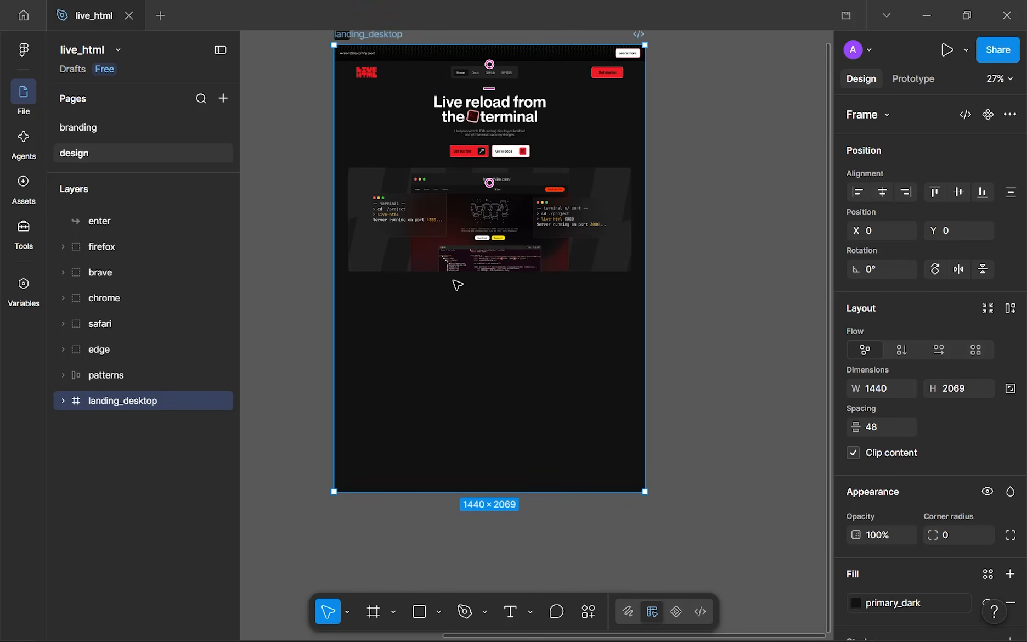
{"action": "left_click_drag", "start_coordinate": [667, 99], "coordinate": [679, 257]}
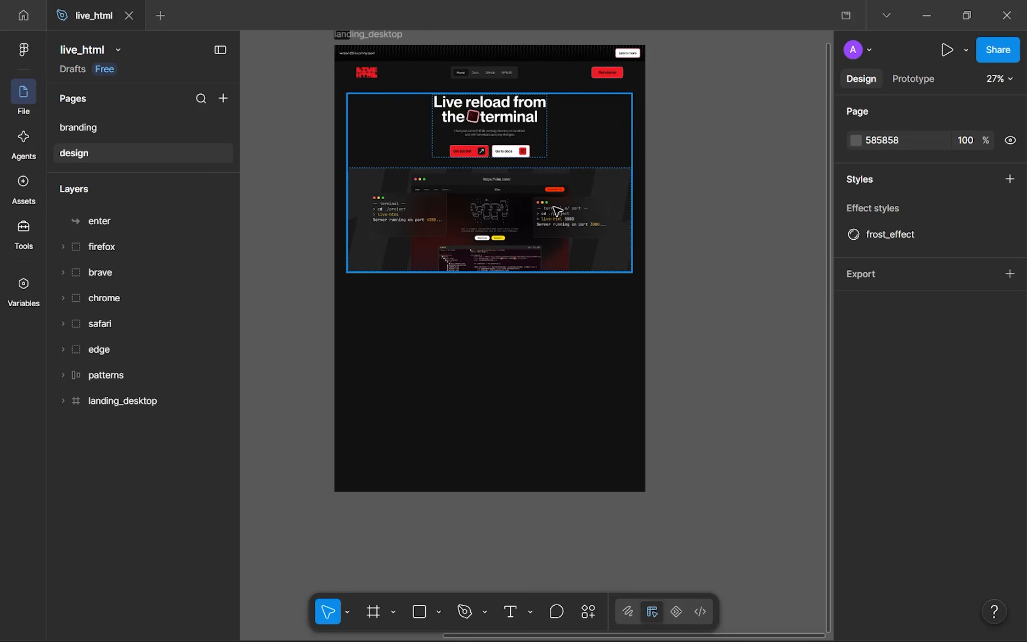
{"action": "left_click_drag", "start_coordinate": [358, 292], "coordinate": [574, 398]}
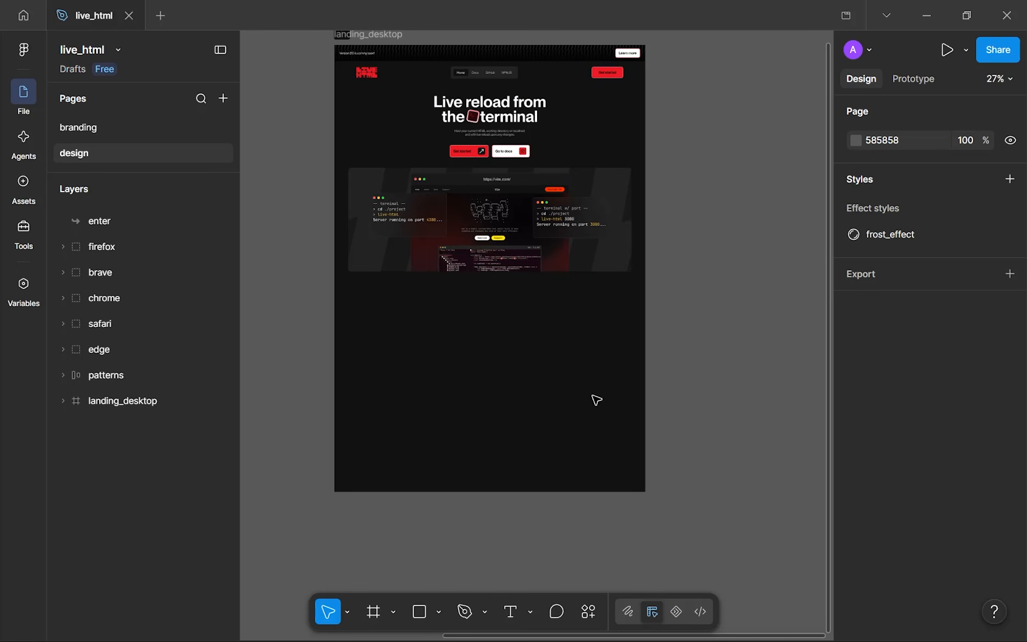
{"action": "scroll", "coordinate": [597, 400], "scroll_direction": "up", "scroll_amount": 1}
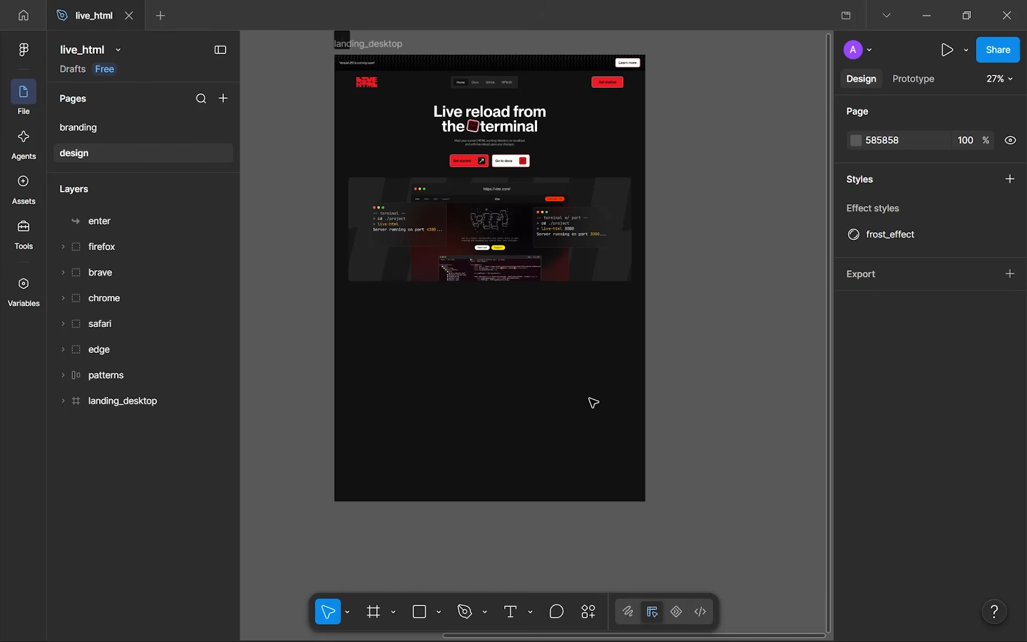
{"action": "scroll", "coordinate": [582, 356], "scroll_direction": "up", "scroll_amount": 3}
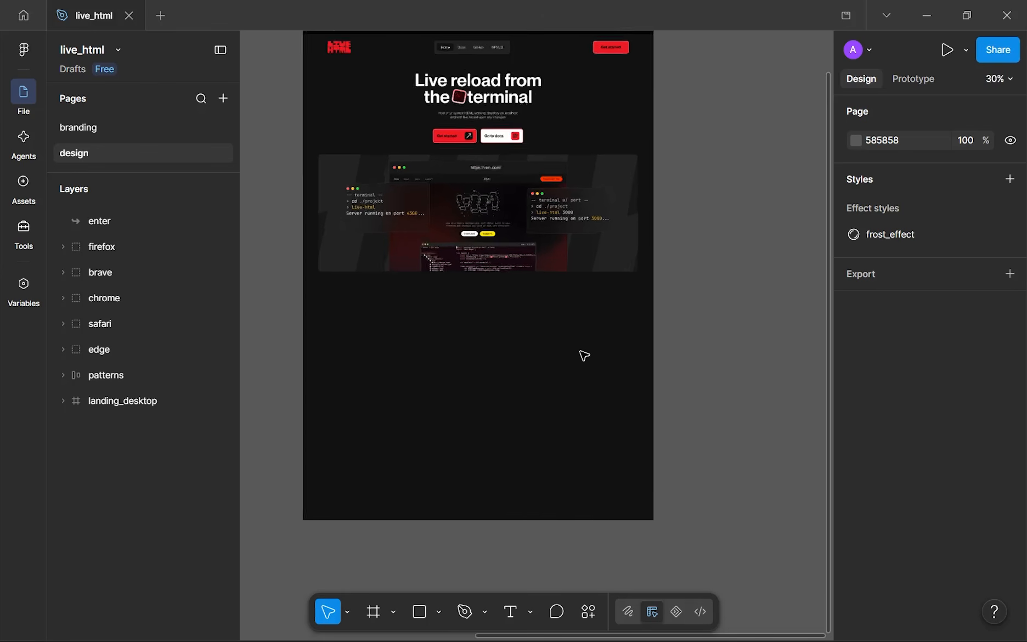
{"action": "scroll", "coordinate": [523, 257], "scroll_direction": "up", "scroll_amount": 4}
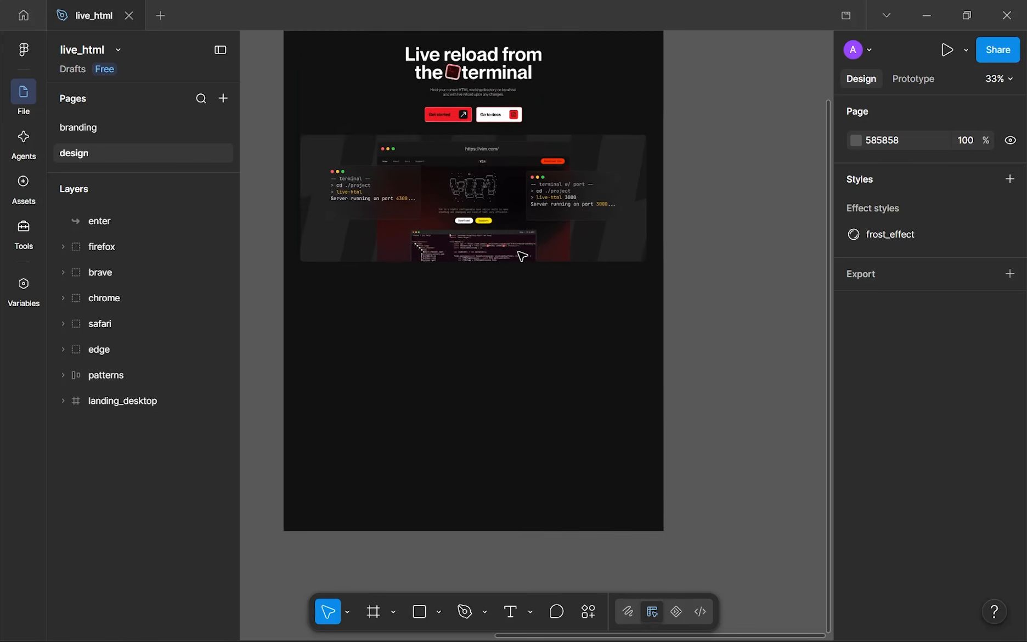
{"action": "scroll", "coordinate": [452, 252], "scroll_direction": "down", "scroll_amount": 5}
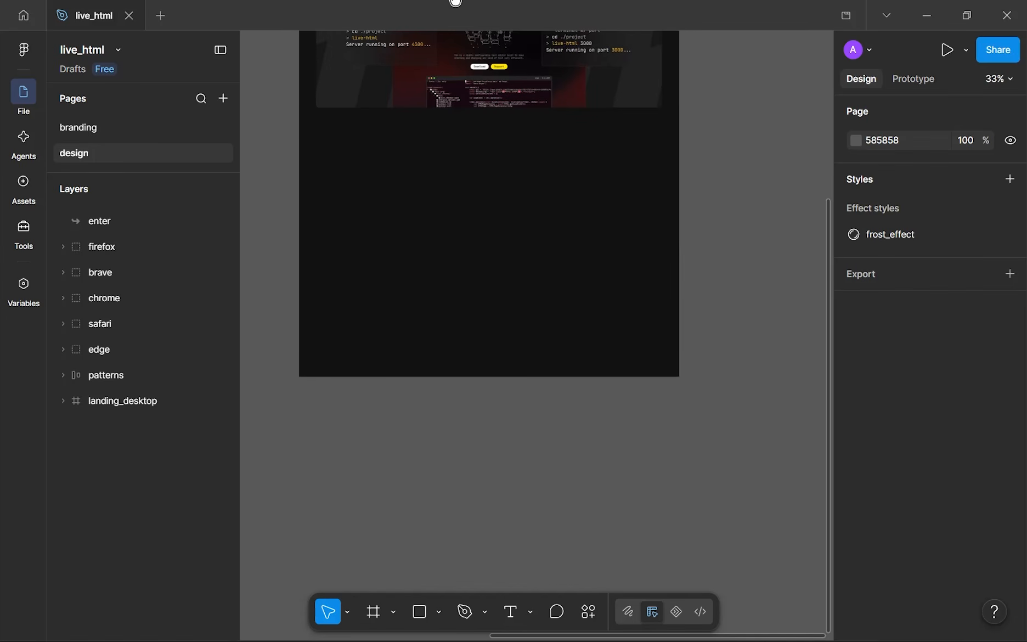
{"action": "key", "text": "t"}
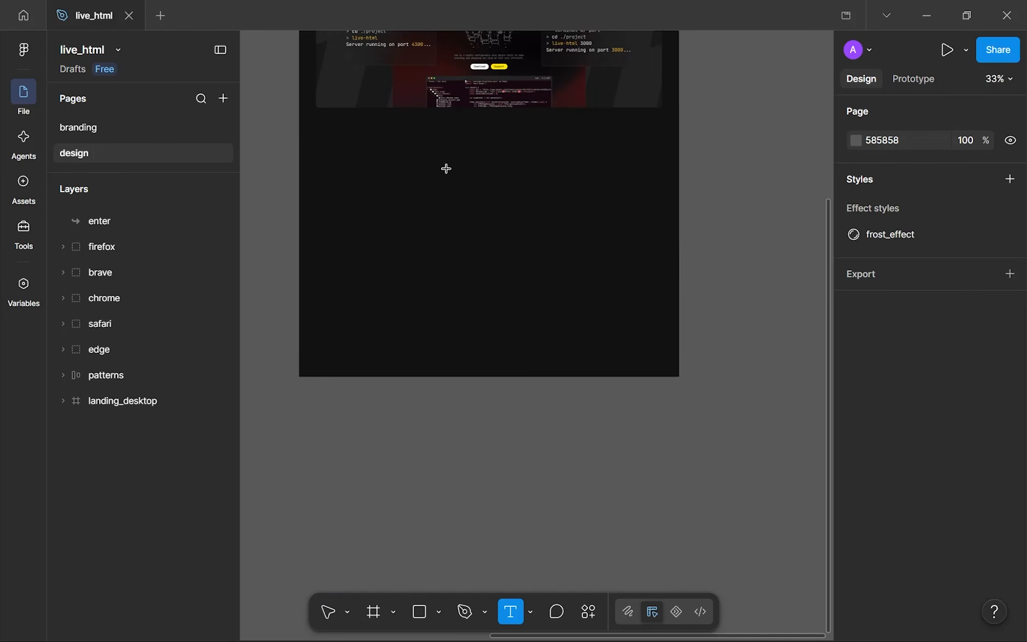
{"action": "scroll", "coordinate": [446, 169], "scroll_direction": "up", "scroll_amount": 5}
{"action": "left_click_drag", "start_coordinate": [472, 236], "coordinate": [474, 259]}
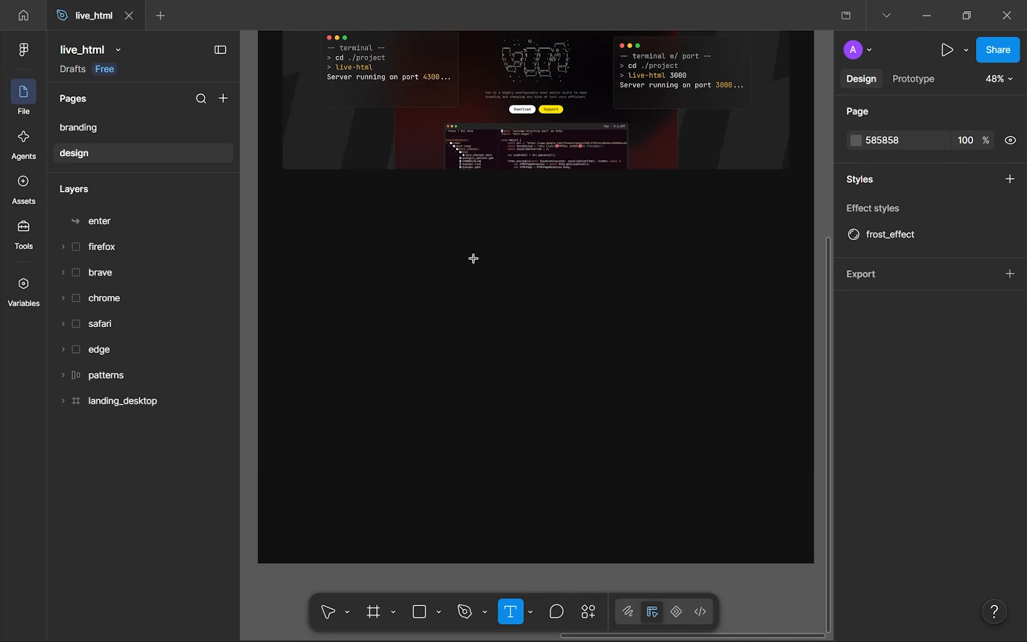
{"action": "scroll", "coordinate": [483, 195], "scroll_direction": "up", "scroll_amount": 5}
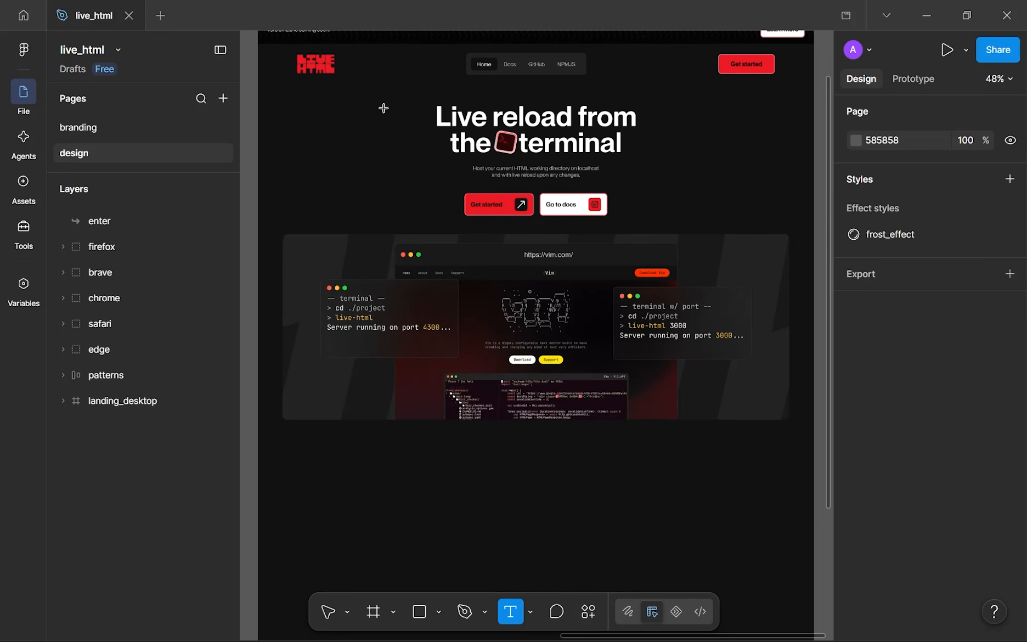
{"action": "key", "text": "v"}
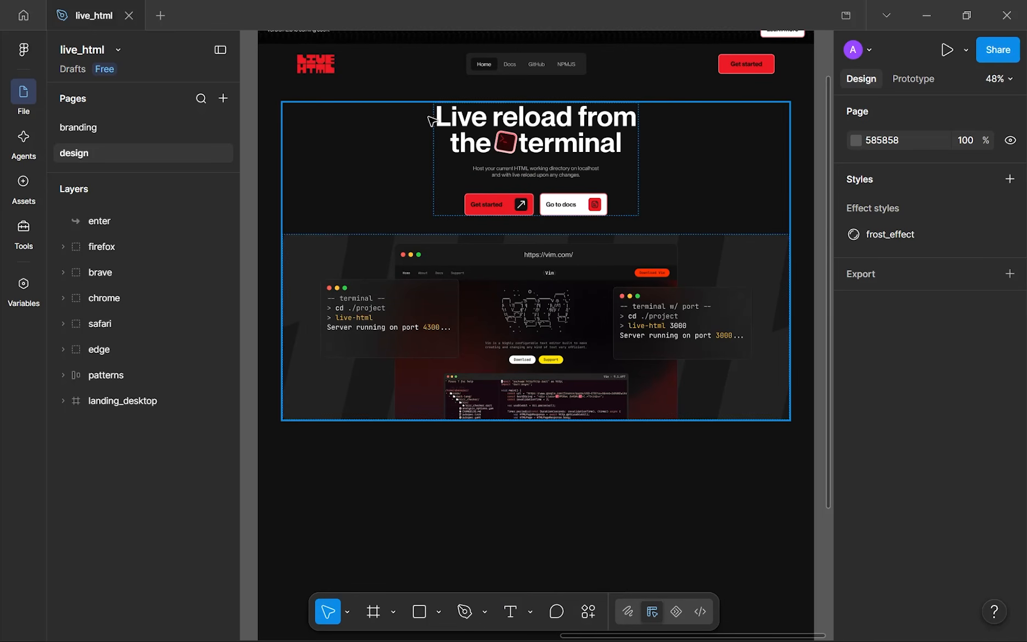
- Copy the "Live reload from the terminal" headline directly into landing_desktop, below the product preview
{"action": "left_click", "coordinate": [467, 126]}
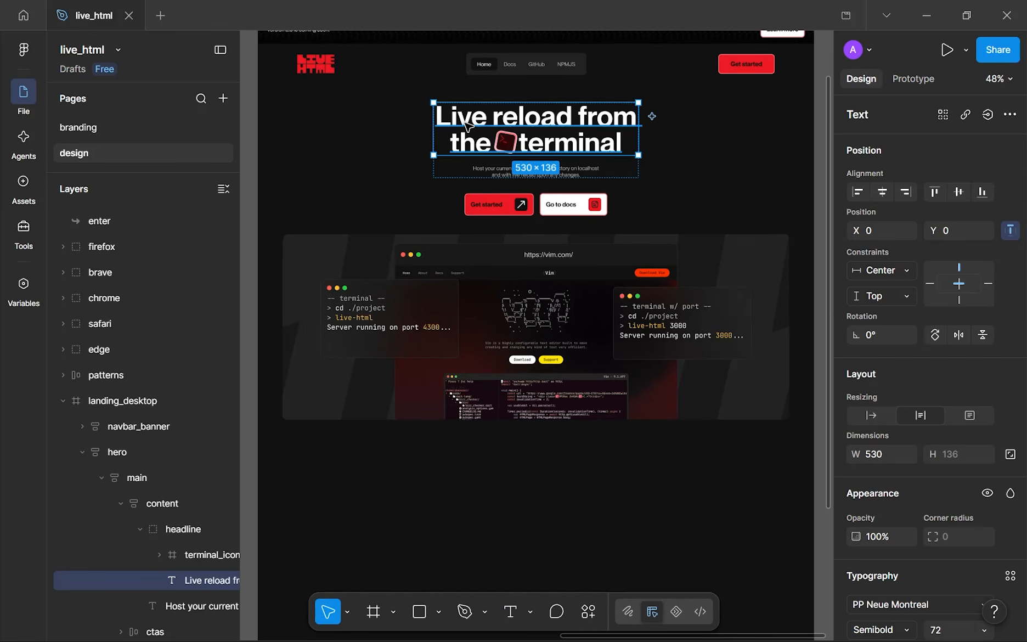
{"action": "scroll", "coordinate": [570, 152], "scroll_direction": "down", "scroll_amount": 5}
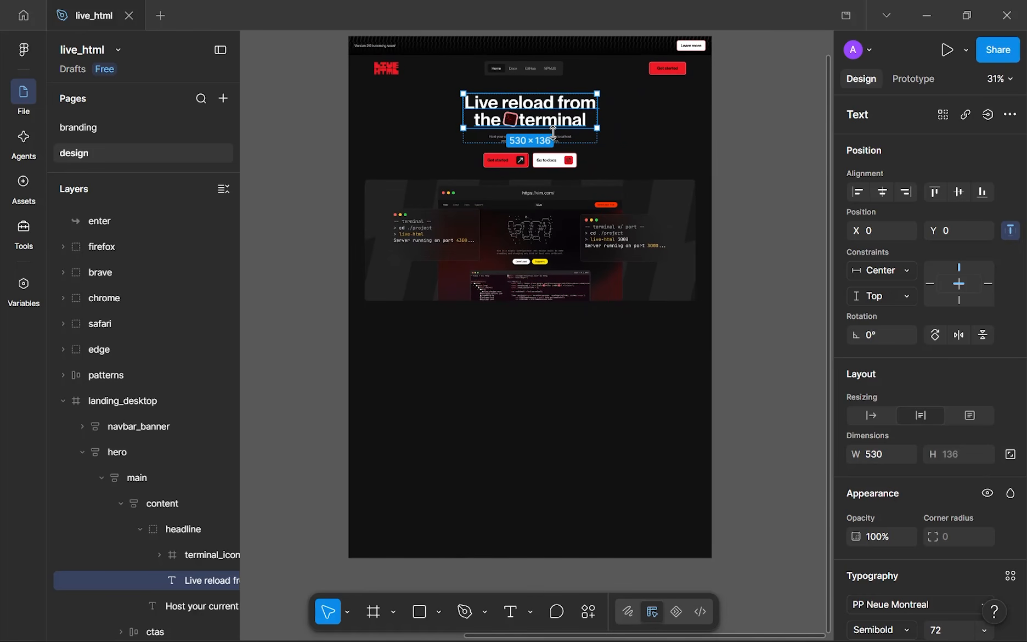
{"action": "left_click_drag", "start_coordinate": [561, 108], "coordinate": [550, 332]}
{"action": "key", "text": "Delete"}
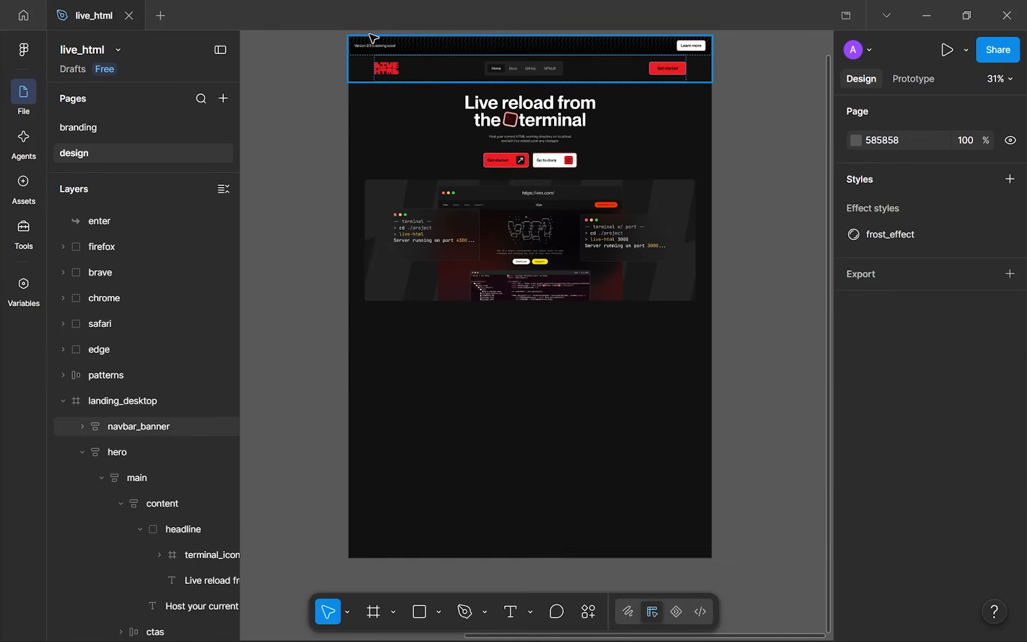
{"action": "scroll", "coordinate": [373, 66], "scroll_direction": "up", "scroll_amount": 2}
{"action": "left_click", "coordinate": [383, 107]}
{"action": "key", "text": "ctrl+v"}
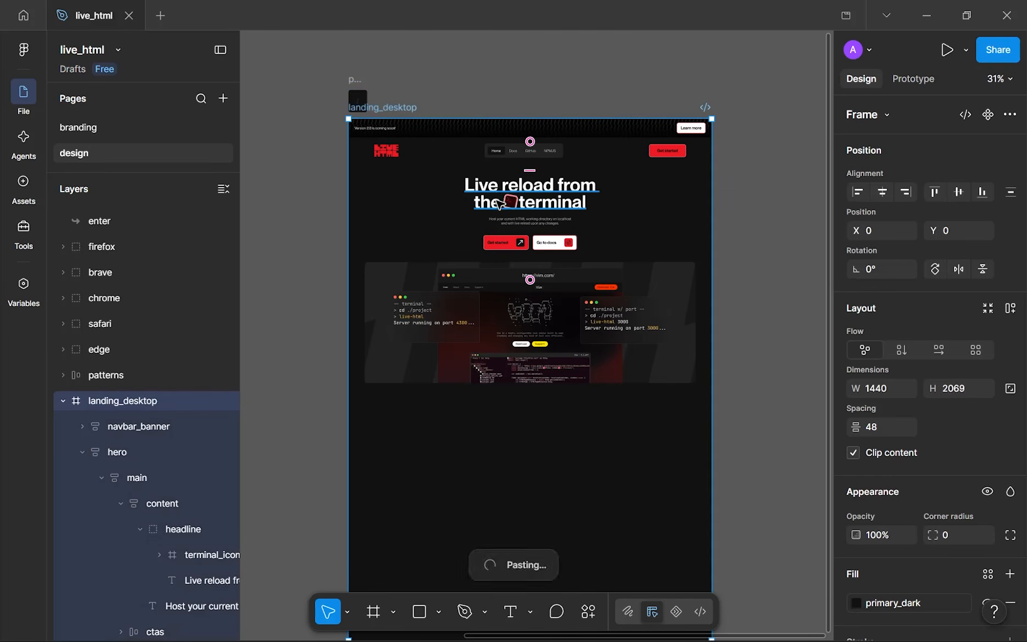
{"action": "scroll", "coordinate": [543, 123], "scroll_direction": "down", "scroll_amount": 3}
{"action": "left_click_drag", "start_coordinate": [485, 247], "coordinate": [535, 316]}
- Replace the copied headline's text with "From the terminal"
{"action": "scroll", "coordinate": [544, 310], "scroll_direction": "up", "scroll_amount": 4}
{"action": "double_click", "coordinate": [545, 314]}
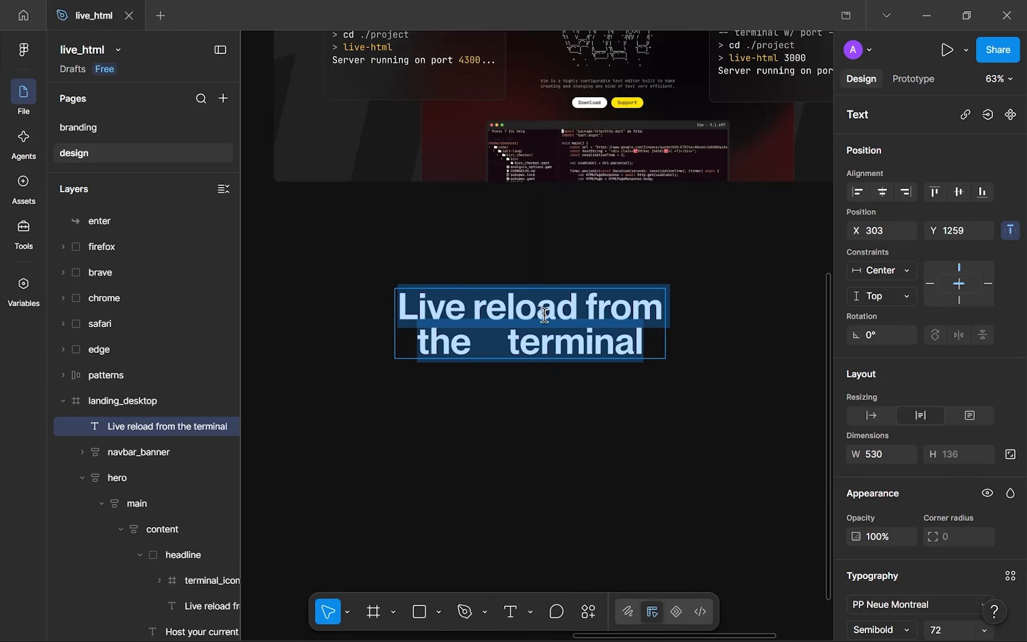
{"action": "type", "text": "From th"}
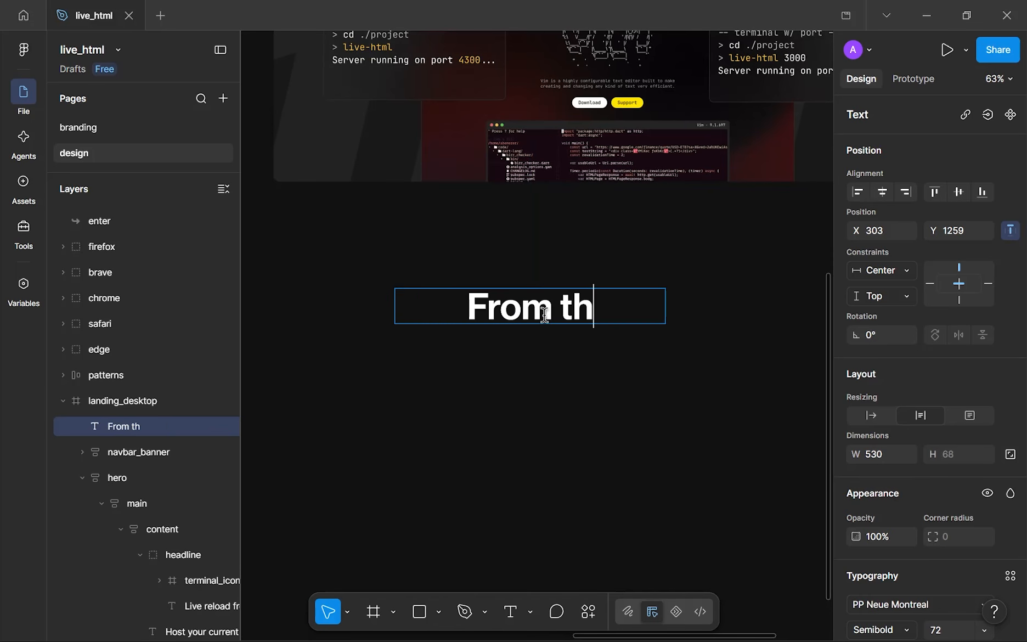
{"action": "type", "text": "e terminal"}
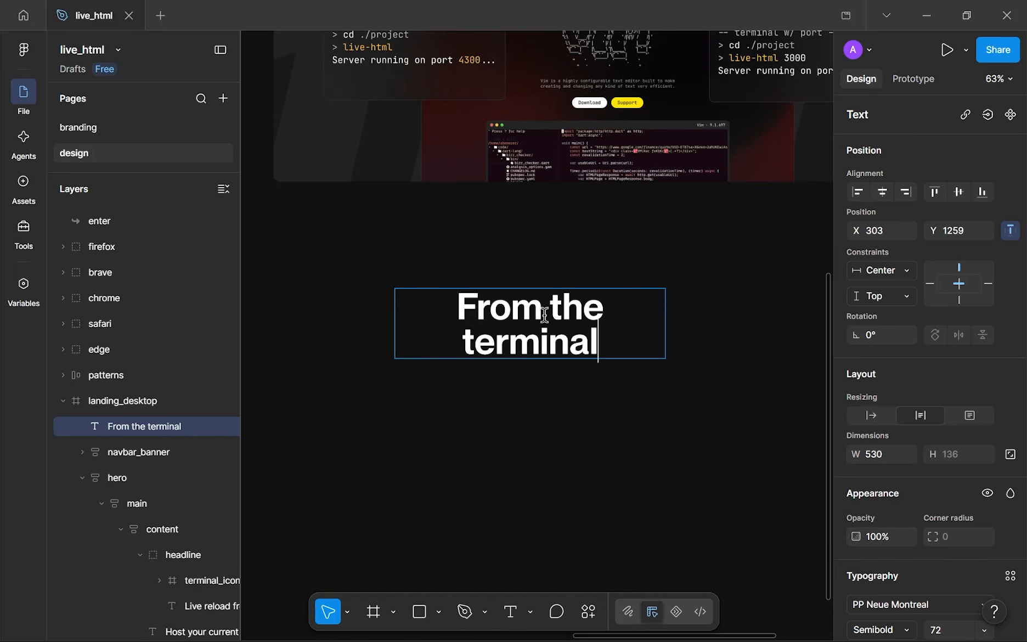
- Complete the new heading's text as "From the terminal to the browser in one press"
{"action": "type", "text": " to the "}
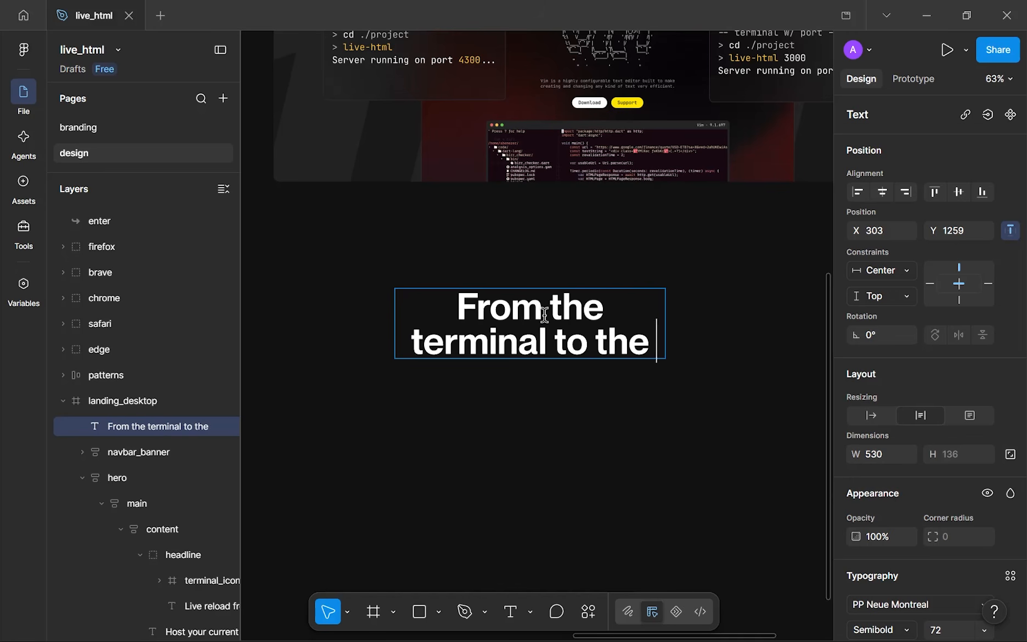
{"action": "type", "text": "browser in one p"}
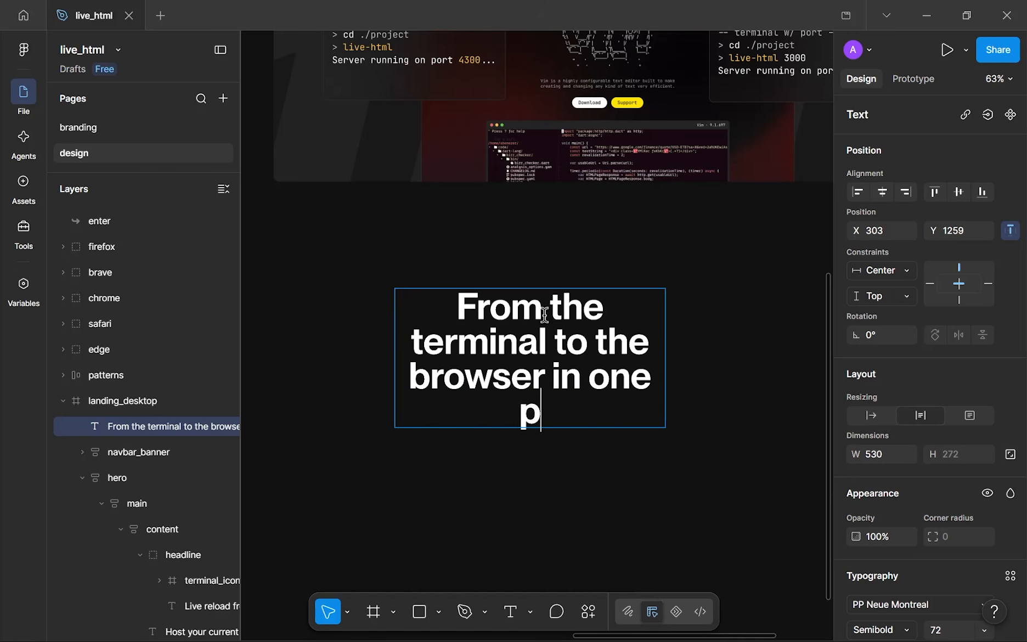
{"action": "type", "text": "ress"}
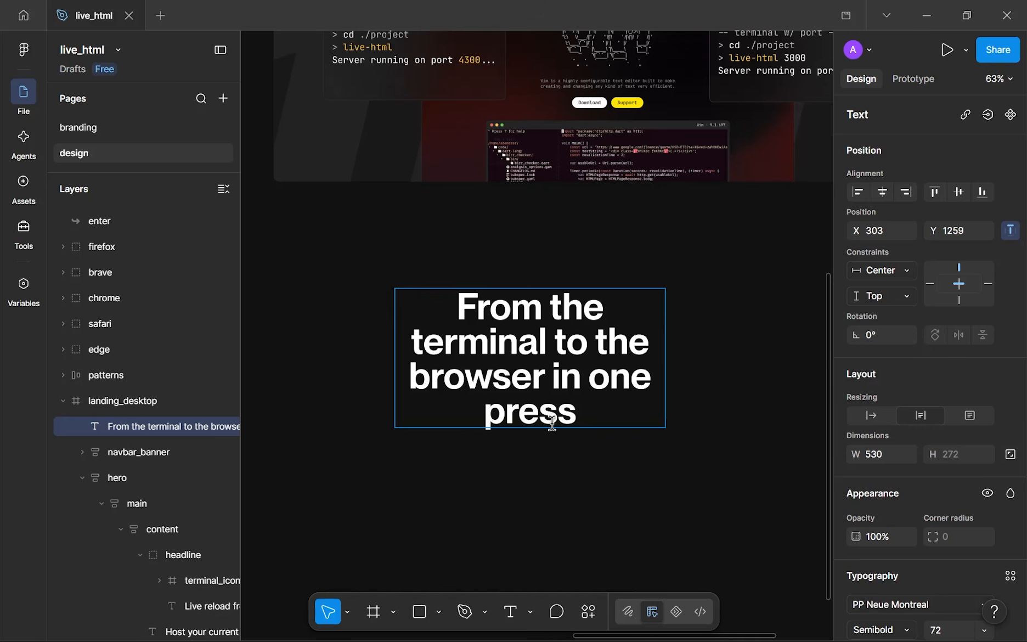
{"action": "key", "text": "Escape"}
- Set the new heading's font size to 96
{"action": "scroll", "coordinate": [944, 549], "scroll_direction": "down", "scroll_amount": 3}
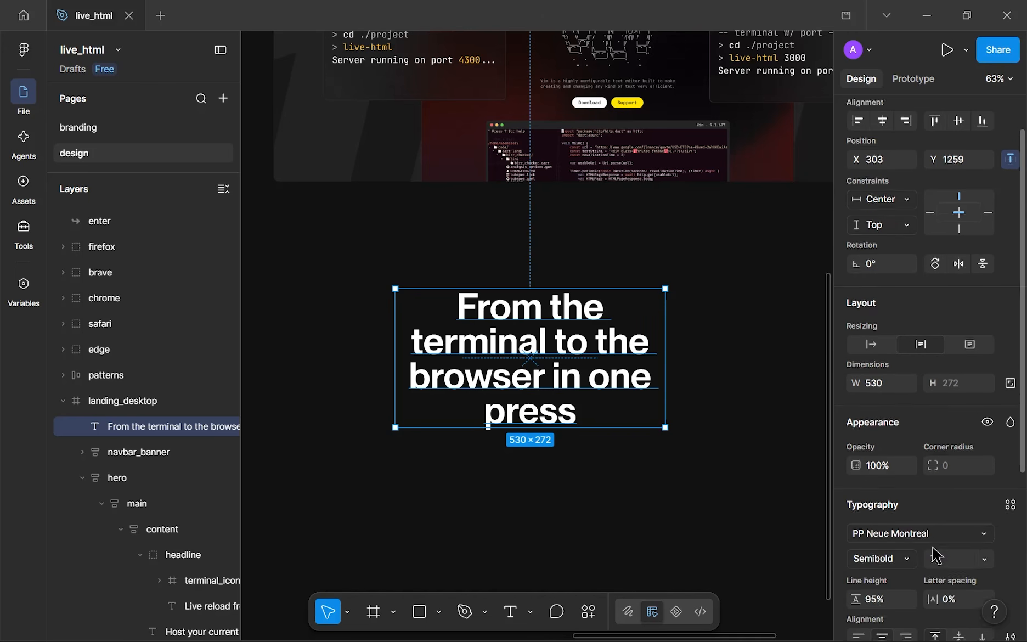
{"action": "left_click", "coordinate": [937, 537]}
{"action": "left_click", "coordinate": [938, 552]}
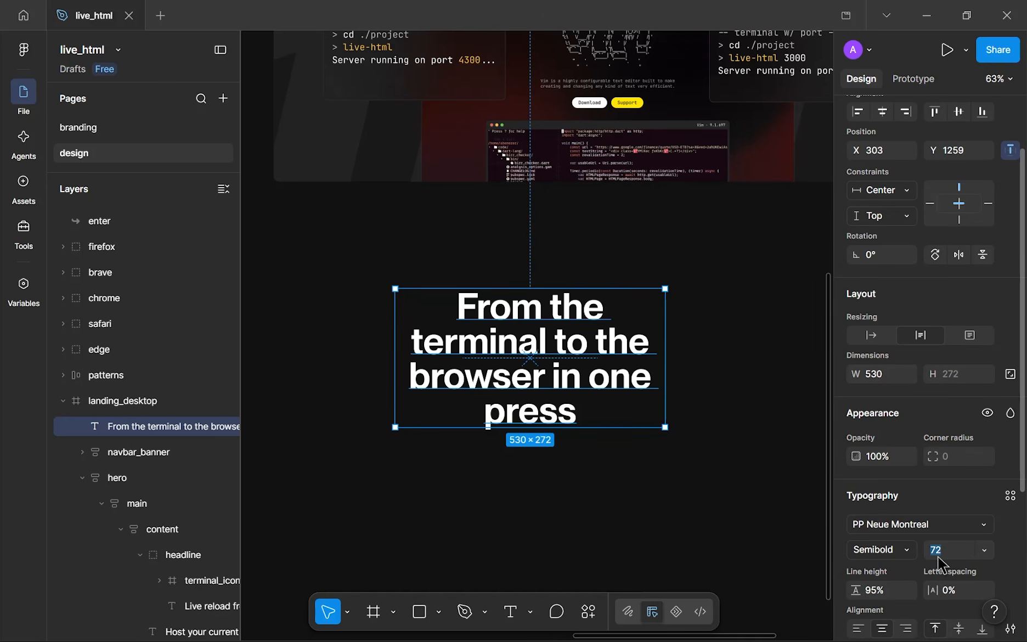
{"action": "key", "text": "Return"}
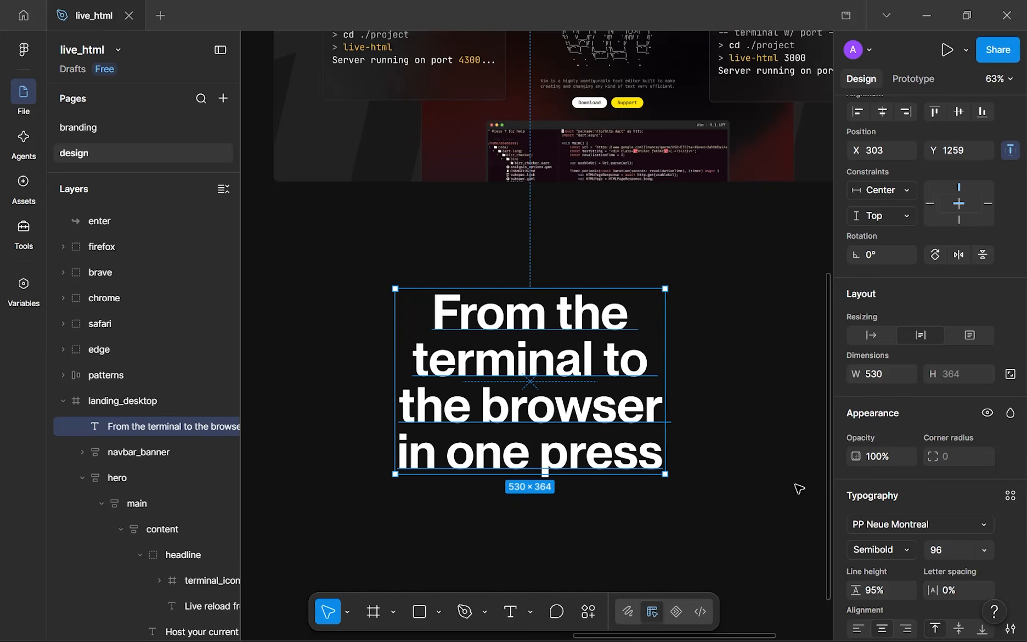
- Widen the heading's text box to about 768 and place it below the product preview at about X 324, Y 1259
{"action": "scroll", "coordinate": [644, 362], "scroll_direction": "down", "scroll_amount": 3}
{"action": "scroll", "coordinate": [576, 377], "scroll_direction": "right", "scroll_amount": 2}
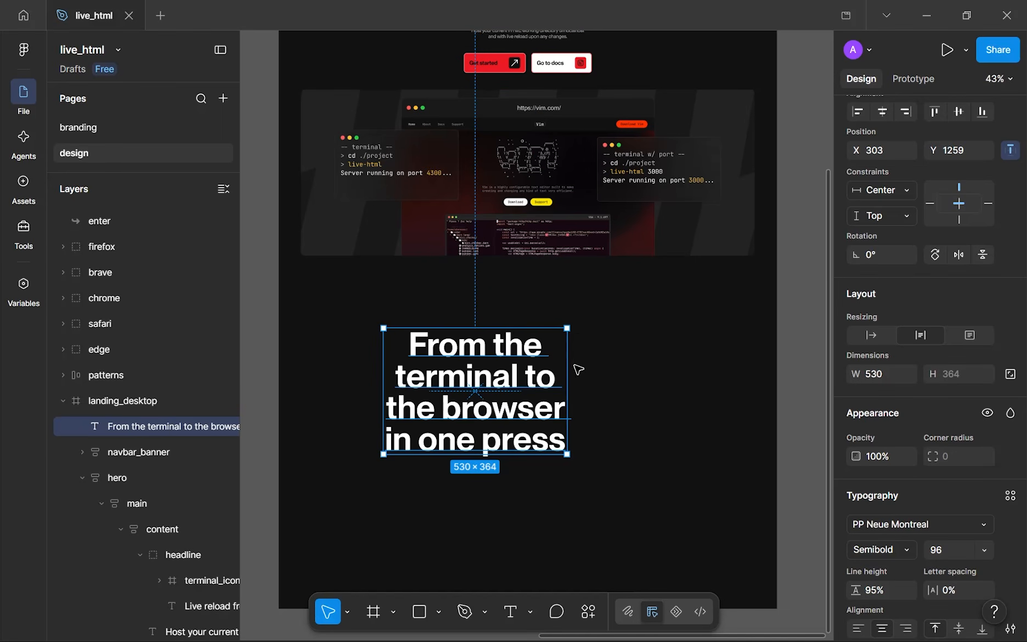
{"action": "left_click_drag", "start_coordinate": [571, 365], "coordinate": [649, 363]}
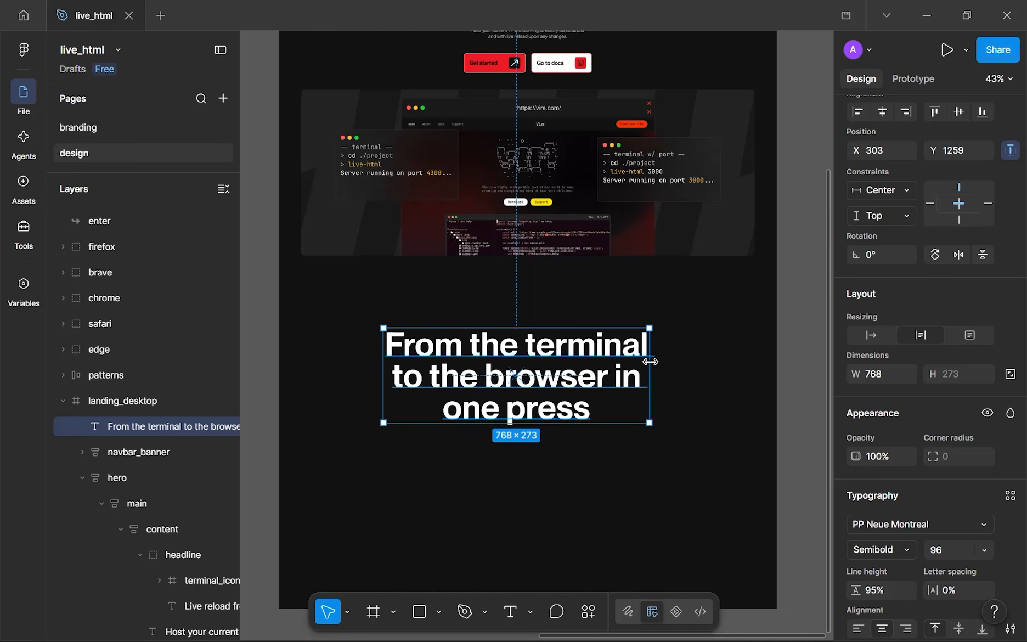
{"action": "mouse_move", "coordinate": [571, 358]}
{"action": "left_mouse_down"}
{"action": "mouse_move", "coordinate": [567, 330]}
{"action": "mouse_move", "coordinate": [574, 339]}
{"action": "left_mouse_up"}
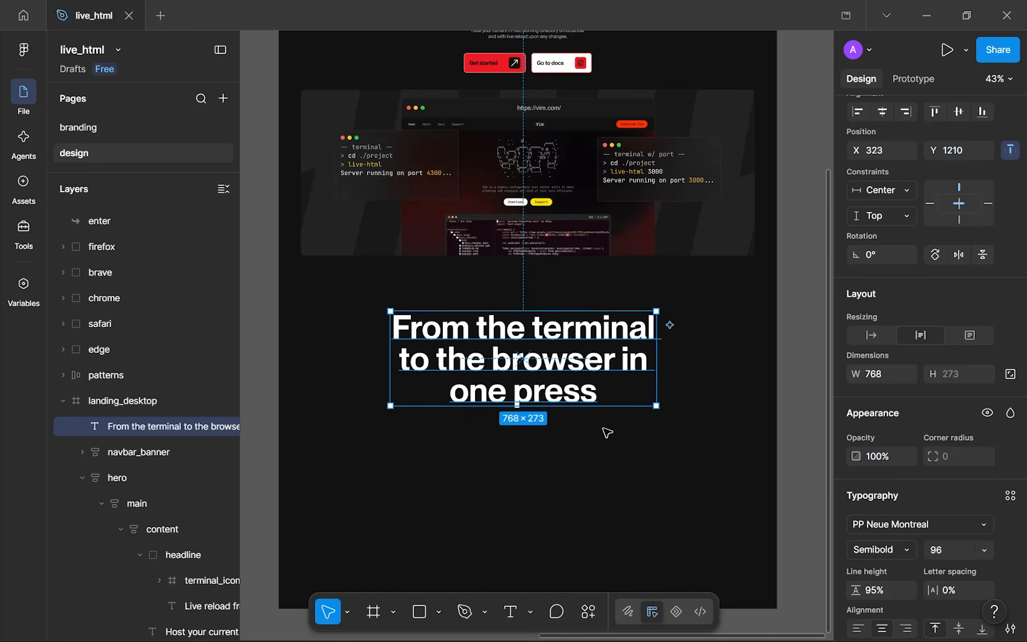
{"action": "key", "text": "Escape"}
{"action": "scroll", "coordinate": [603, 431], "scroll_direction": "down", "scroll_amount": 5}
{"action": "scroll", "coordinate": [578, 383], "scroll_direction": "up", "scroll_amount": 4}
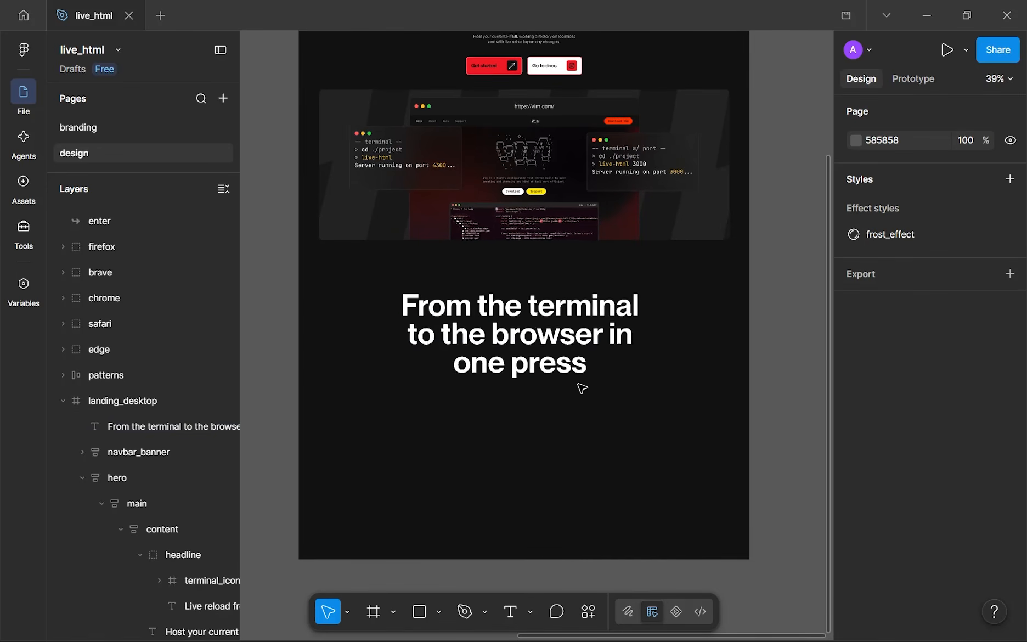
{"action": "left_click_drag", "start_coordinate": [558, 323], "coordinate": [562, 344]}
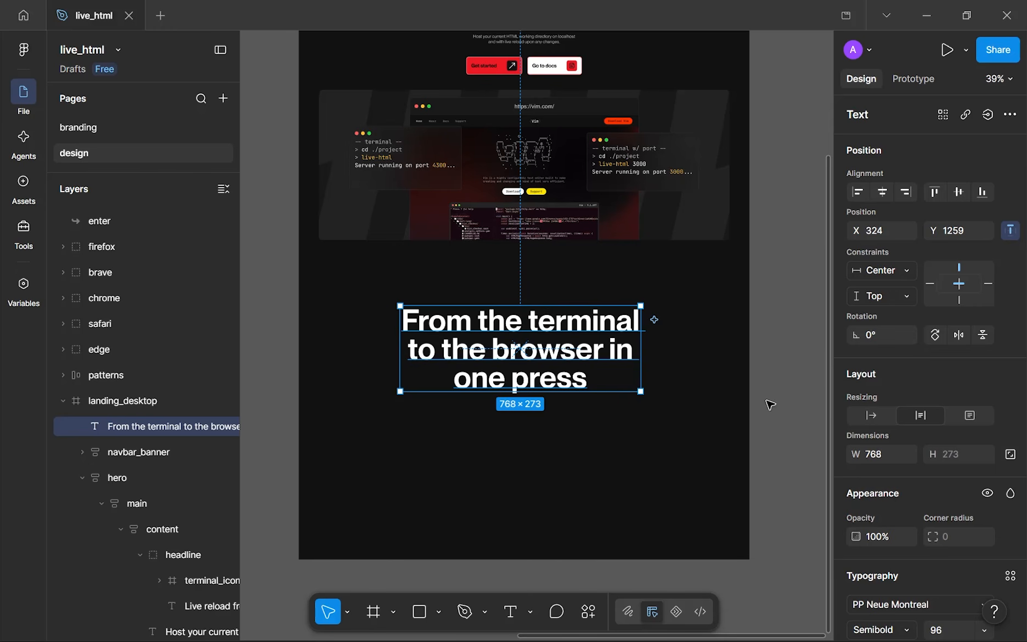
- Fill the heading with dark grey 232323 sampled from the product preview's background
{"action": "scroll", "coordinate": [901, 448], "scroll_direction": "down", "scroll_amount": 5}
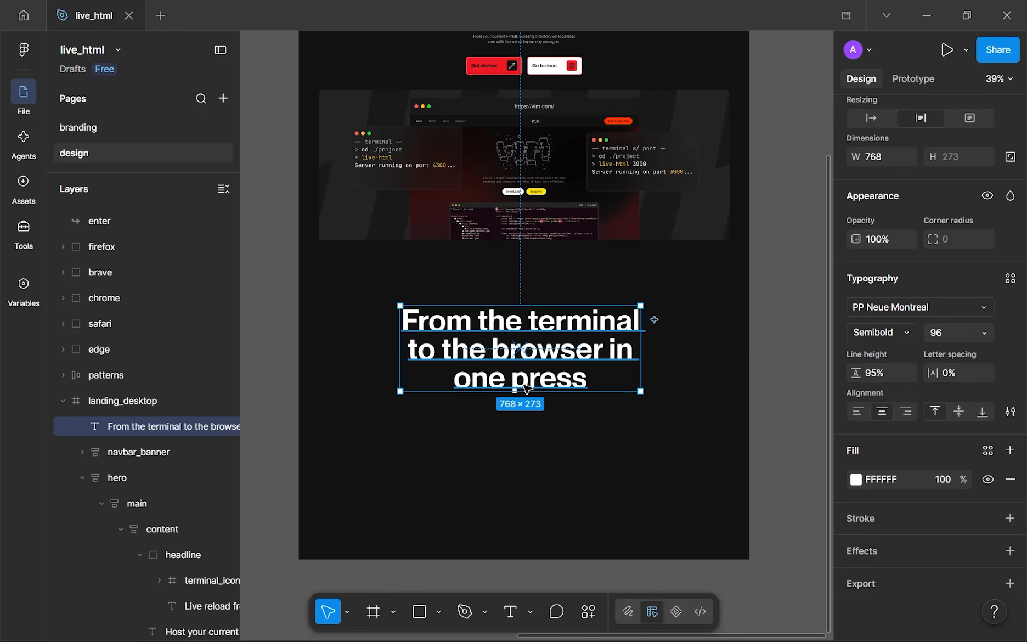
{"action": "left_click", "coordinate": [856, 479]}
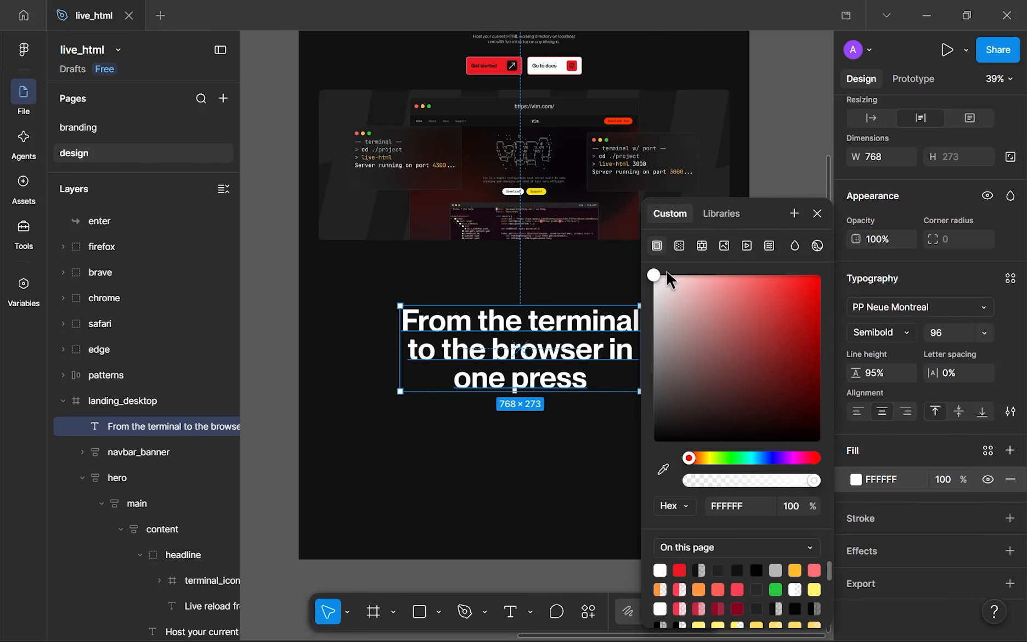
{"action": "left_click", "coordinate": [663, 469]}
{"action": "left_click", "coordinate": [693, 108]}
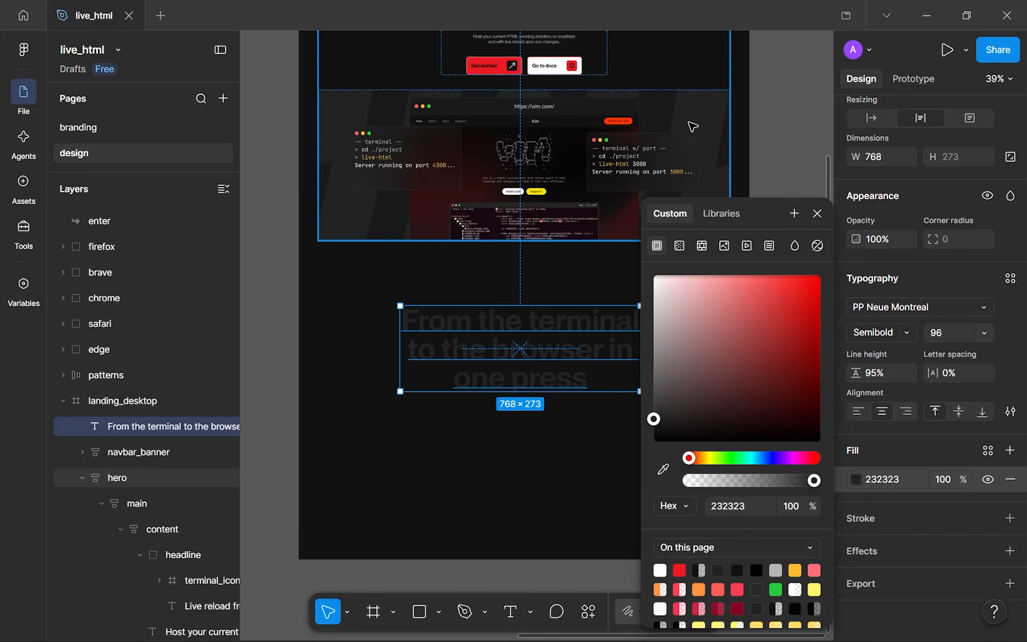
{"action": "scroll", "coordinate": [538, 204], "scroll_direction": "up", "scroll_amount": 5}
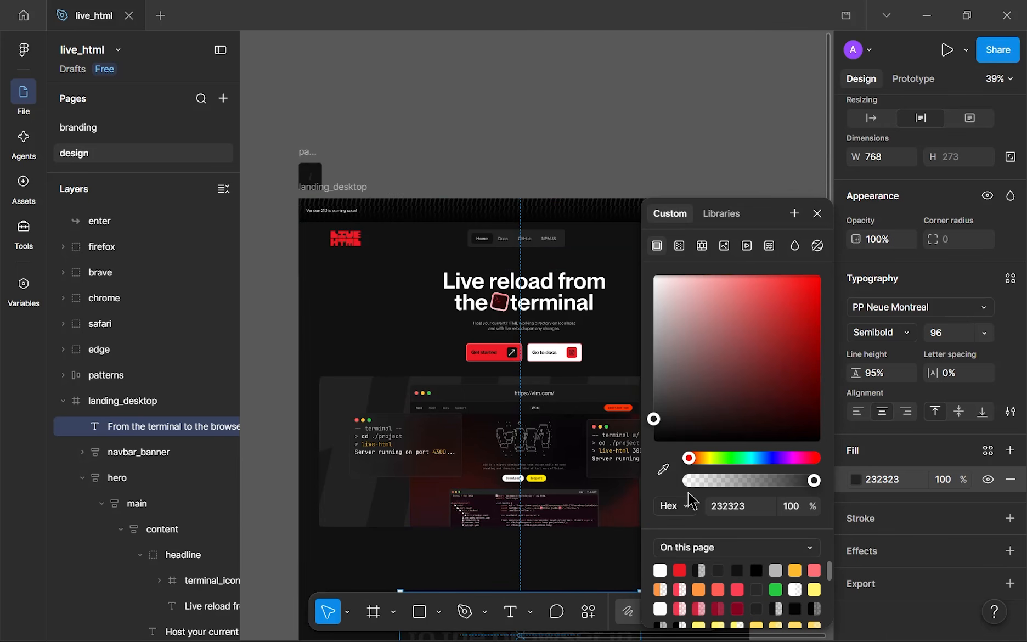
{"action": "scroll", "coordinate": [503, 458], "scroll_direction": "down", "scroll_amount": 1}
{"action": "scroll", "coordinate": [503, 458], "scroll_direction": "down", "scroll_amount": 1}
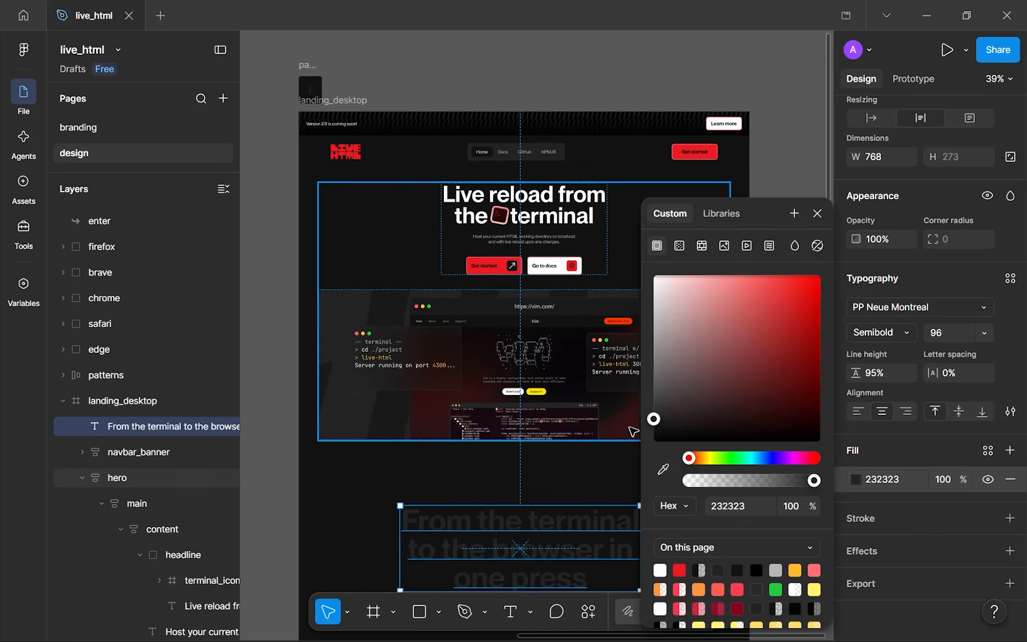
{"action": "scroll", "coordinate": [662, 437], "scroll_direction": "down", "scroll_amount": 2}
- Lighten the heading's fill to grey 606060 with the colour contrast check turned on
{"action": "left_click_drag", "start_coordinate": [668, 414], "coordinate": [620, 399]}
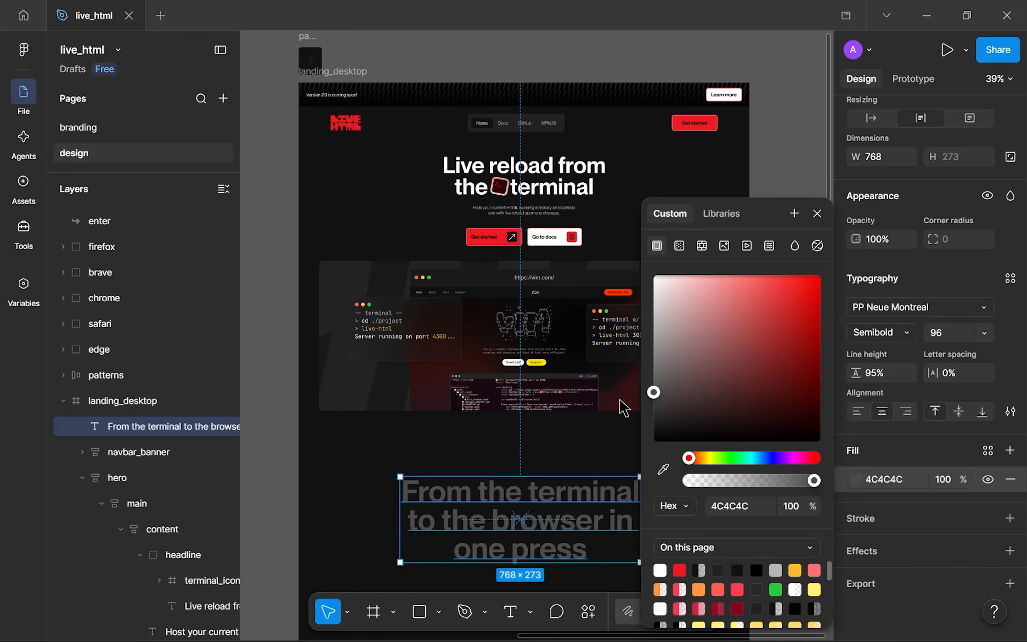
{"action": "left_click", "coordinate": [818, 248]}
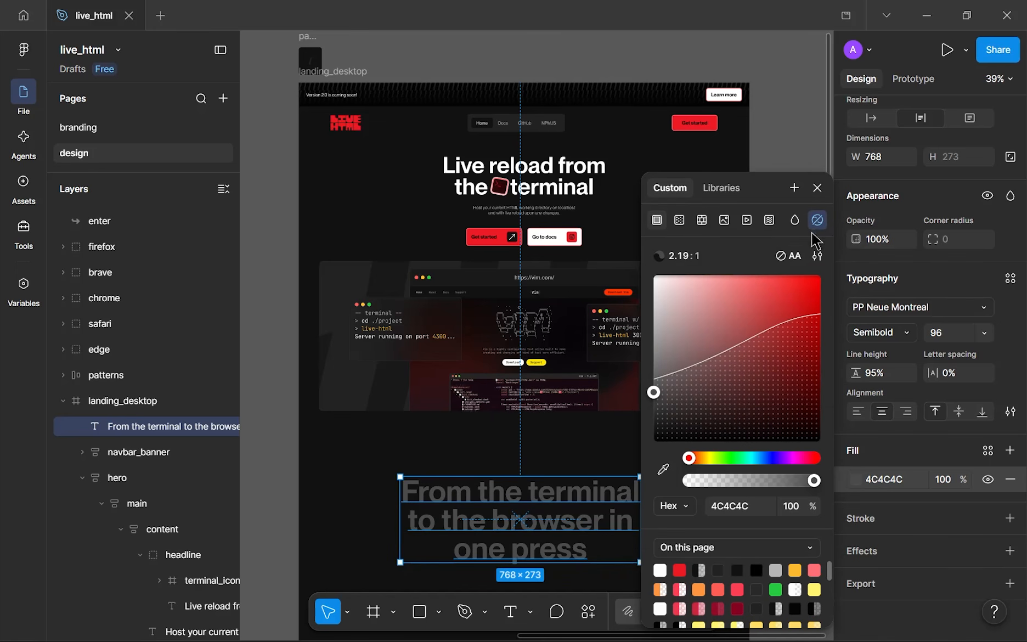
{"action": "mouse_move", "coordinate": [655, 392]}
{"action": "left_mouse_down"}
{"action": "mouse_move", "coordinate": [663, 378]}
{"action": "mouse_move", "coordinate": [645, 381]}
{"action": "left_mouse_up"}
{"action": "scroll", "coordinate": [564, 399], "scroll_direction": "down", "scroll_amount": 4}
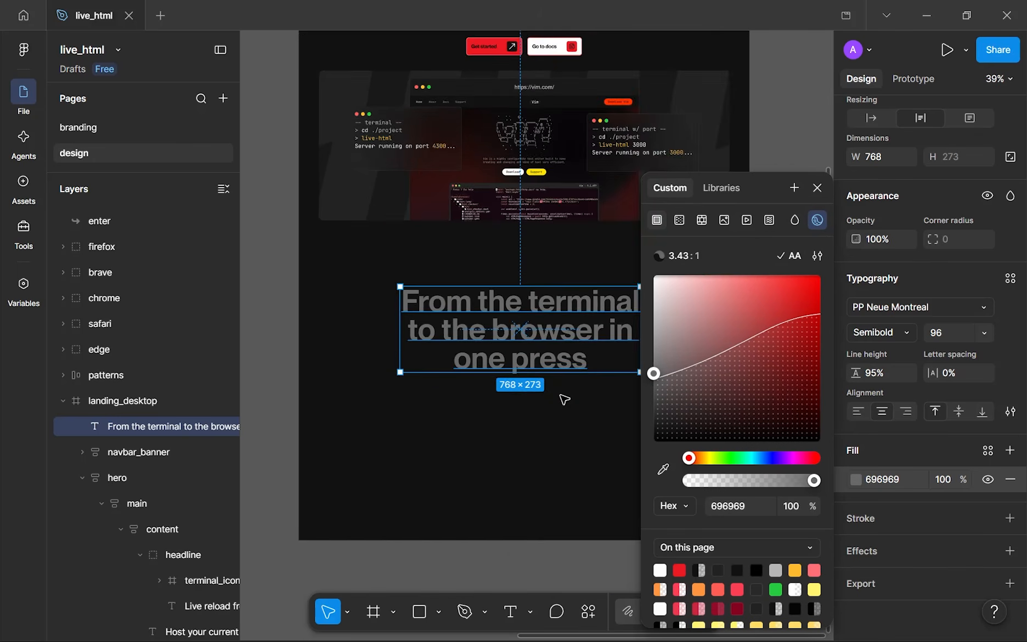
{"action": "scroll", "coordinate": [564, 399], "scroll_direction": "up", "scroll_amount": 5}
{"action": "left_click_drag", "start_coordinate": [562, 399], "coordinate": [534, 445]}
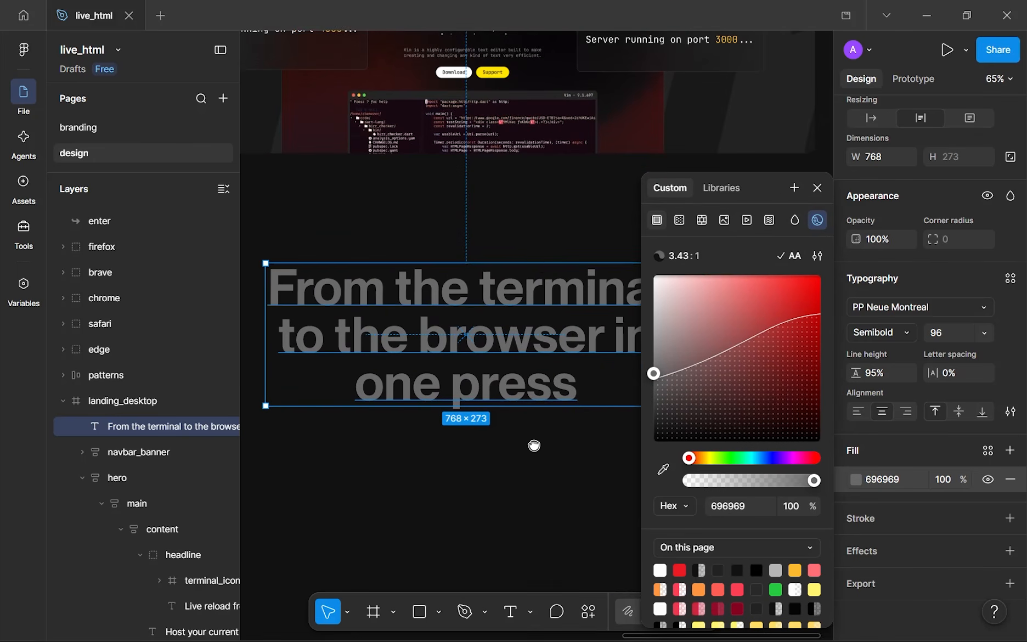
{"action": "scroll", "coordinate": [534, 446], "scroll_direction": "down", "scroll_amount": 2}
{"action": "left_click_drag", "start_coordinate": [659, 385], "coordinate": [636, 386]}
{"action": "left_click", "coordinate": [574, 498]}
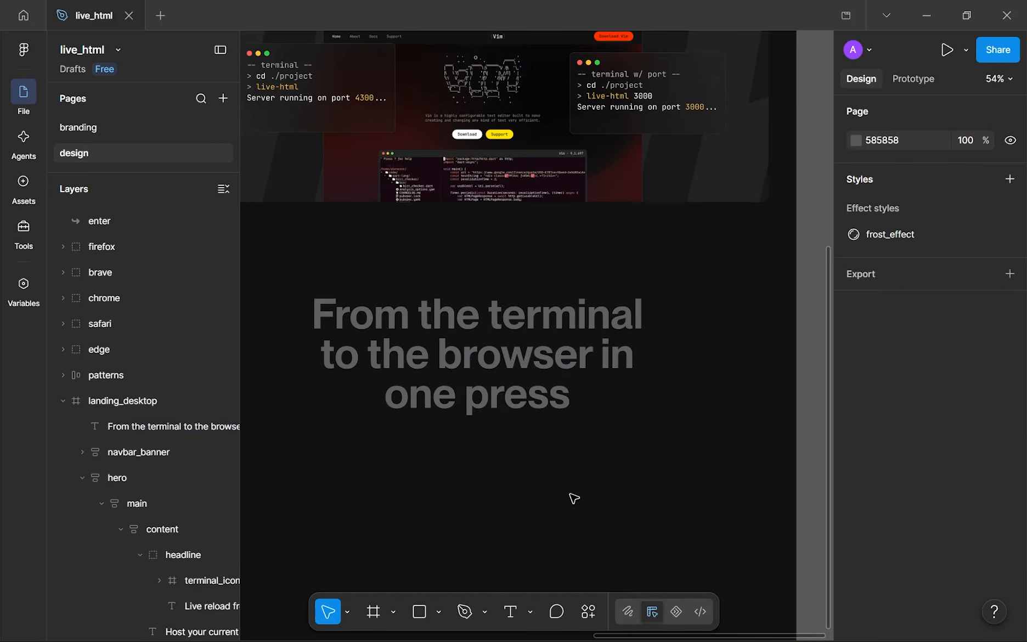
- Colour only the word "terminal" in the heading white (FFFFFF)
{"action": "scroll", "coordinate": [573, 484], "scroll_direction": "down", "scroll_amount": 6}
{"action": "scroll", "coordinate": [571, 483], "scroll_direction": "up", "scroll_amount": 3}
{"action": "scroll", "coordinate": [591, 379], "scroll_direction": "up", "scroll_amount": 5, "text": "ctrl"}
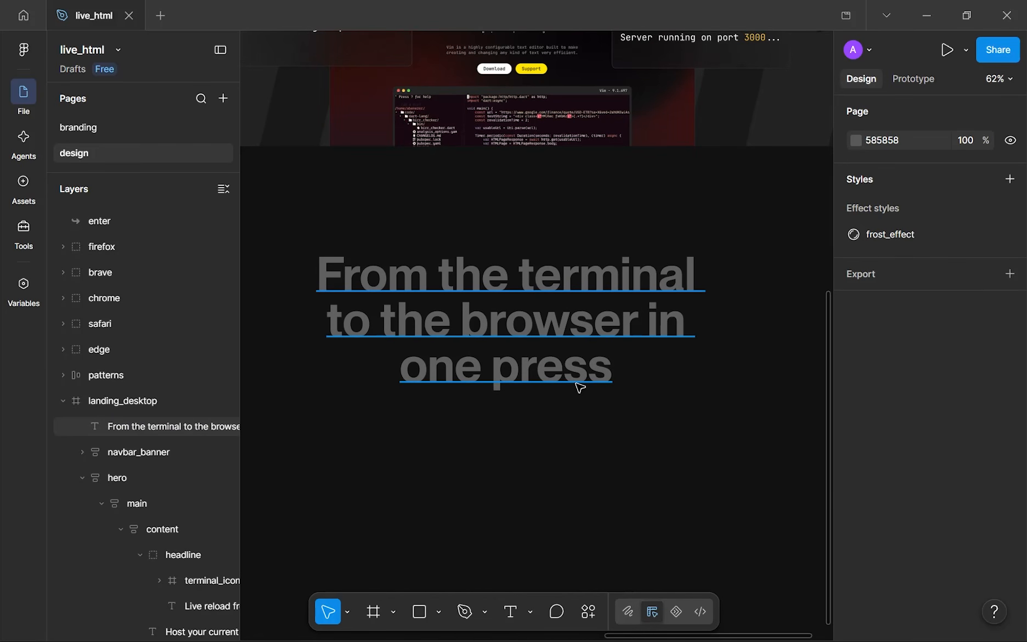
{"action": "left_click", "coordinate": [581, 346]}
{"action": "double_click", "coordinate": [546, 275]}
{"action": "double_click", "coordinate": [538, 275]}
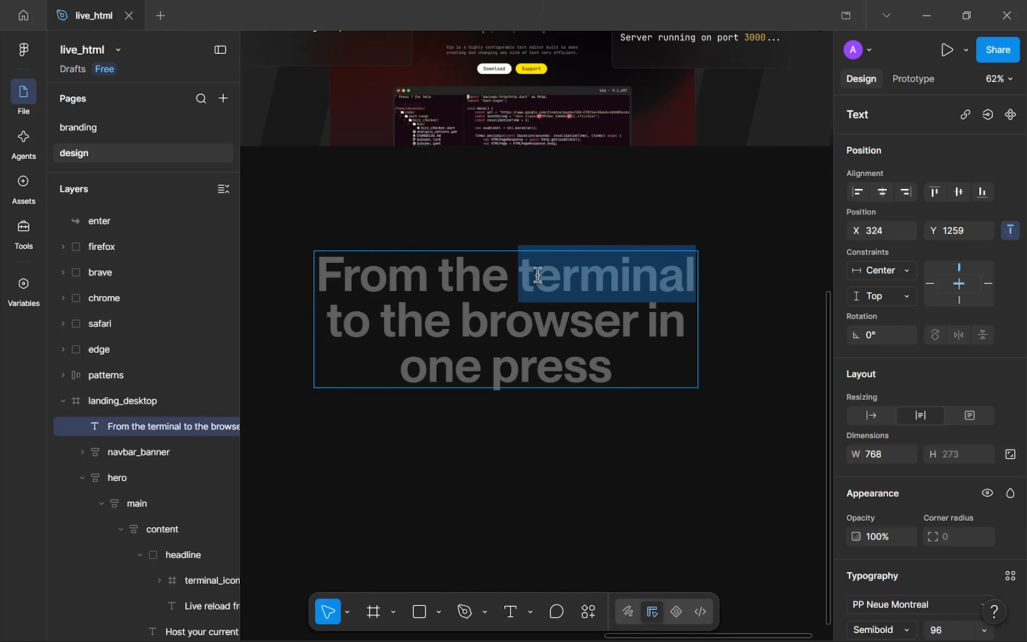
{"action": "scroll", "coordinate": [900, 456], "scroll_direction": "down", "scroll_amount": 4}
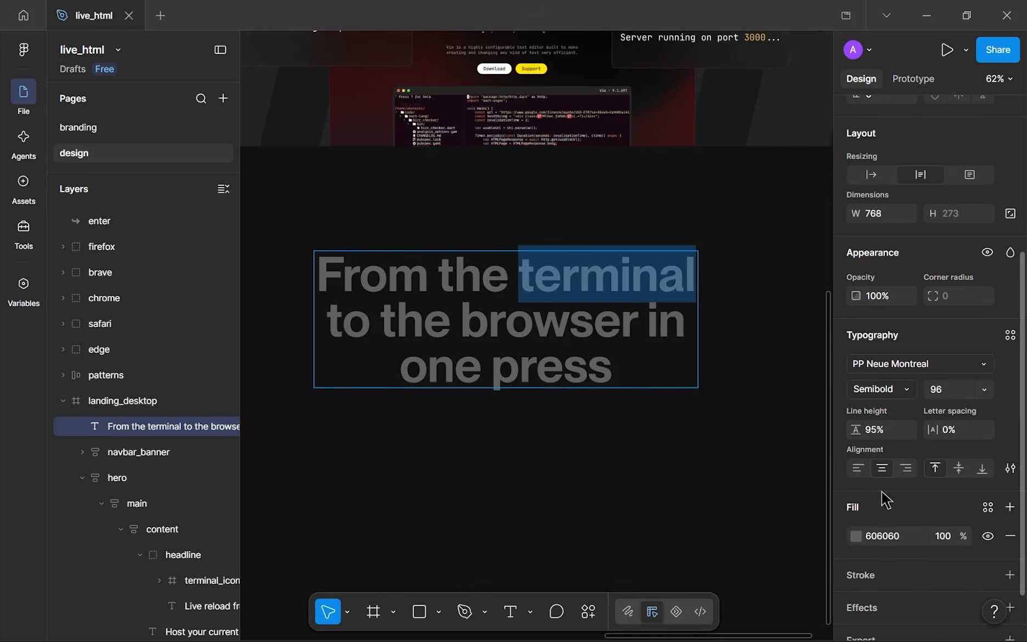
{"action": "left_click", "coordinate": [856, 537]}
{"action": "left_click_drag", "start_coordinate": [746, 362], "coordinate": [564, 207]}
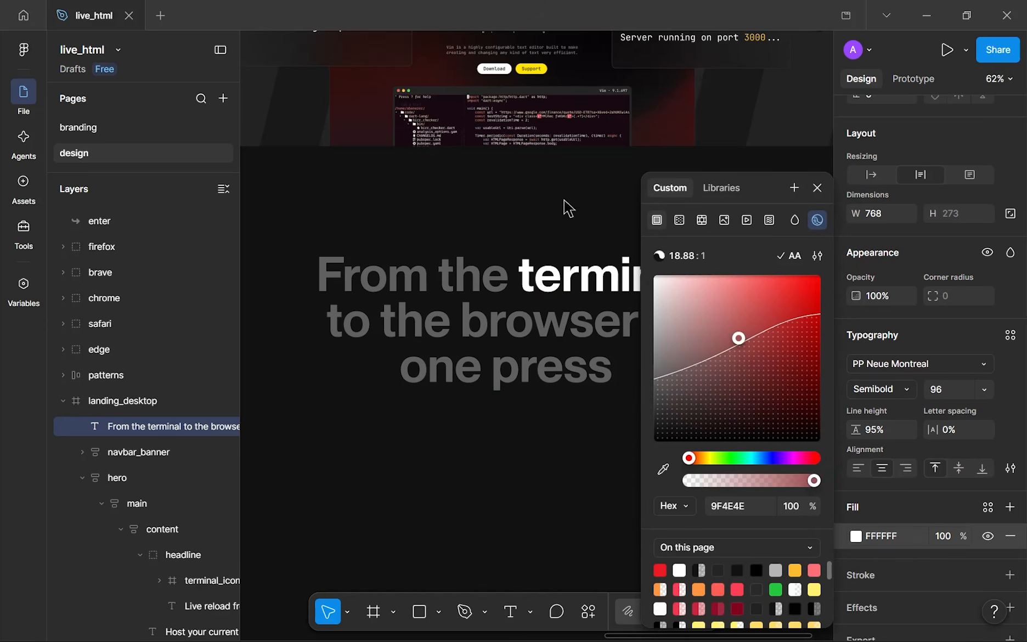
{"action": "left_click", "coordinate": [816, 190]}
- Colour the word "browser" in the heading white (FFFFFF) and turn off the colour contrast check
{"action": "double_click", "coordinate": [566, 321]}
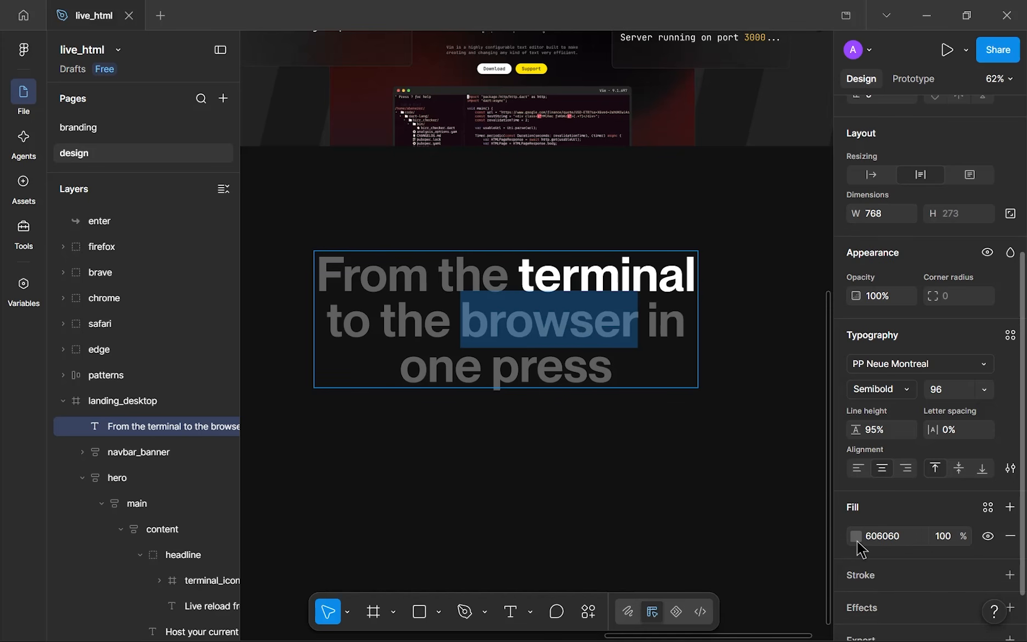
{"action": "left_click", "coordinate": [856, 536]}
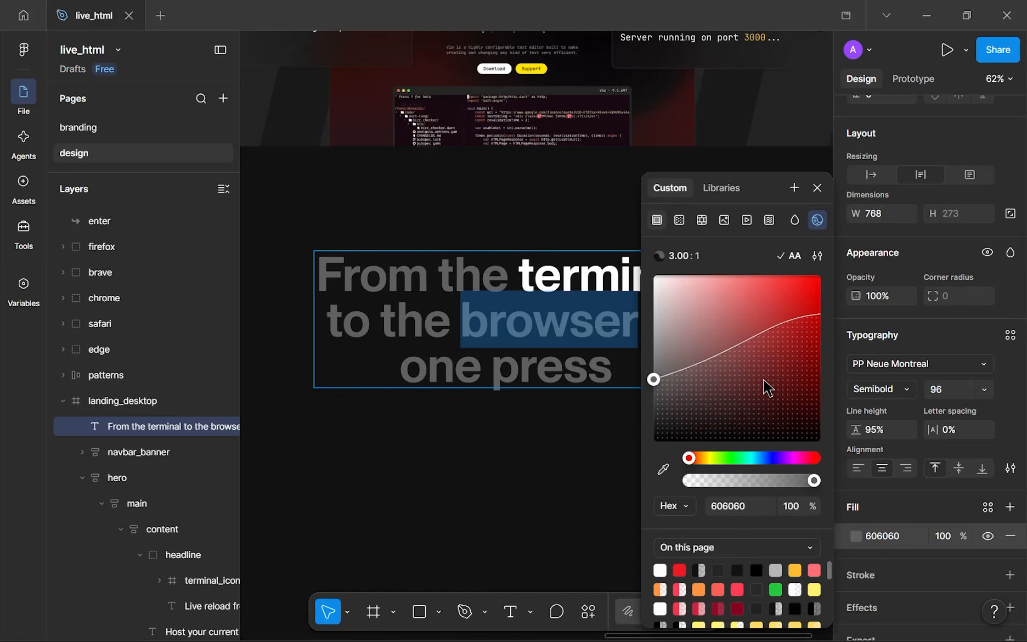
{"action": "left_click_drag", "start_coordinate": [762, 373], "coordinate": [586, 163]}
{"action": "left_click", "coordinate": [818, 220]}
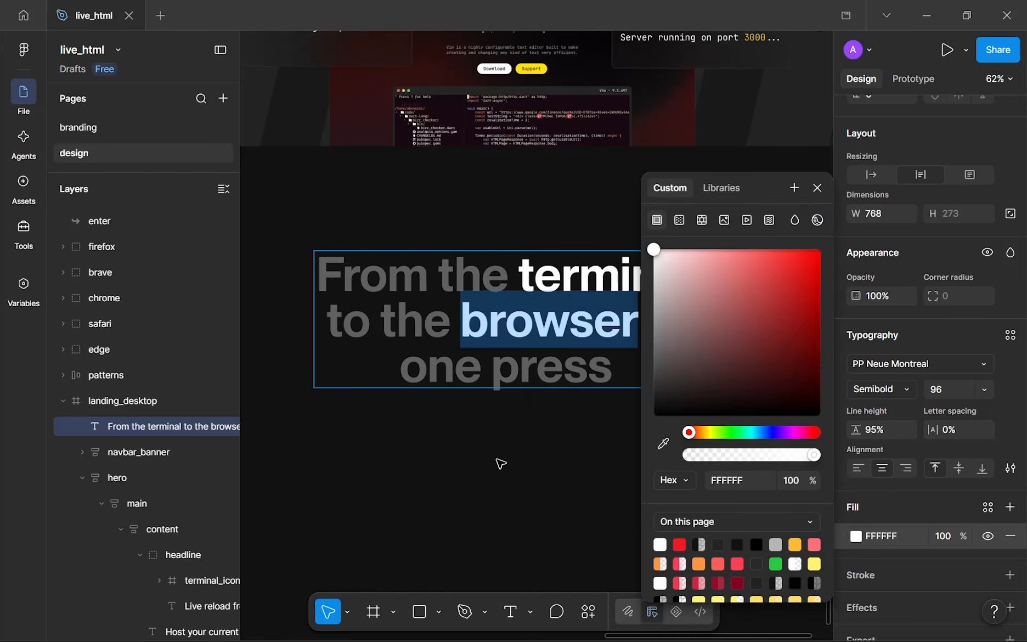
{"action": "left_click", "coordinate": [479, 478]}
{"action": "left_click", "coordinate": [479, 478]}
- Examine the two-tone heading up close and in relation to the product preview above it
{"action": "scroll", "coordinate": [482, 477], "scroll_direction": "down", "scroll_amount": 5}
{"action": "left_click_drag", "start_coordinate": [484, 473], "coordinate": [511, 428]}
{"action": "scroll", "coordinate": [510, 429], "scroll_direction": "up", "scroll_amount": 2}
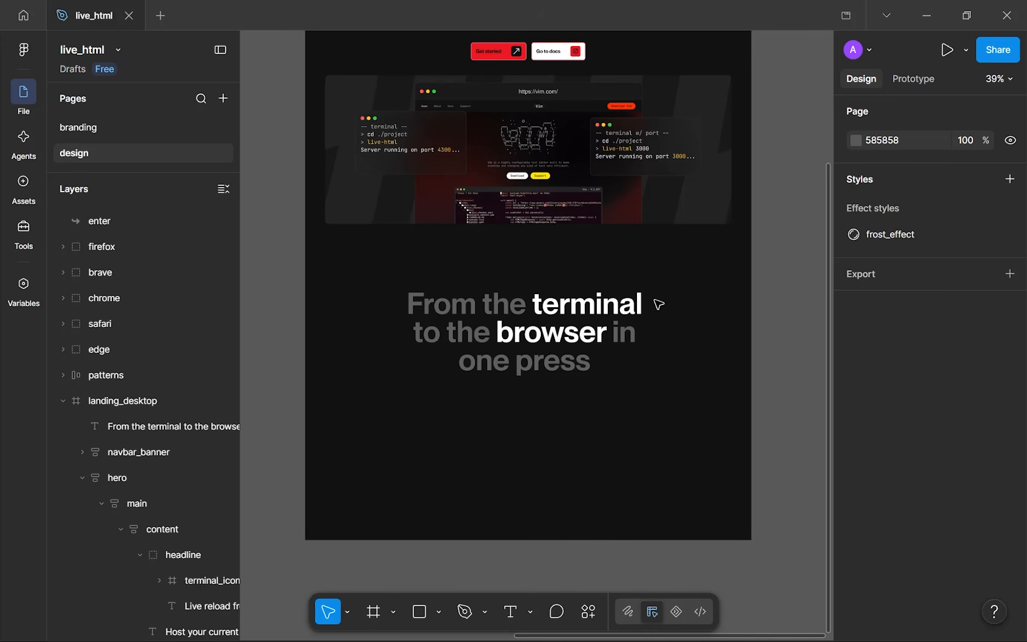
{"action": "scroll", "coordinate": [593, 313], "scroll_direction": "up", "scroll_amount": 5}
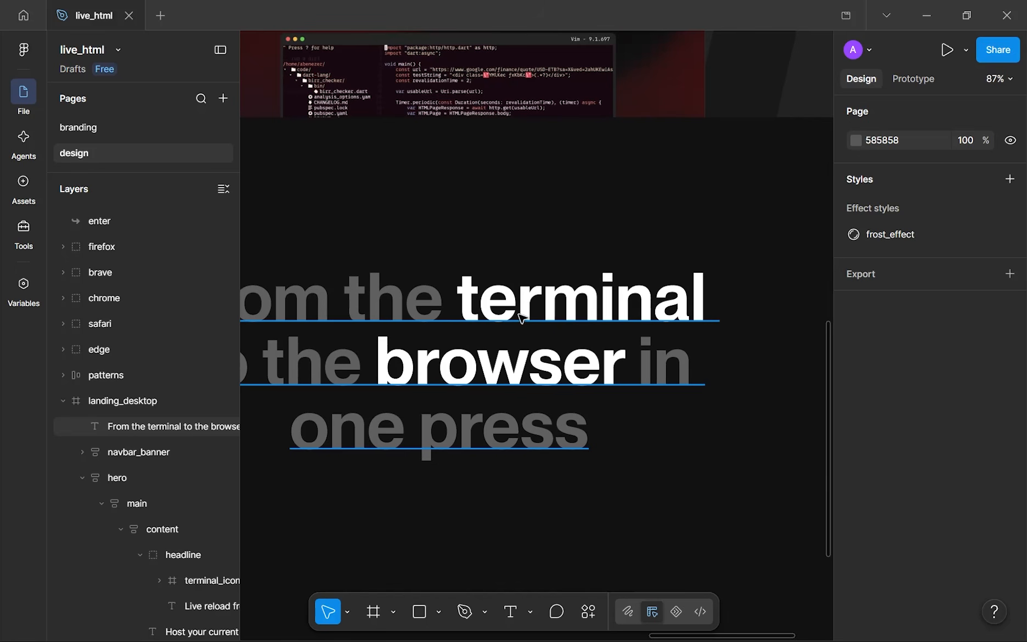
{"action": "left_click", "coordinate": [509, 369]}
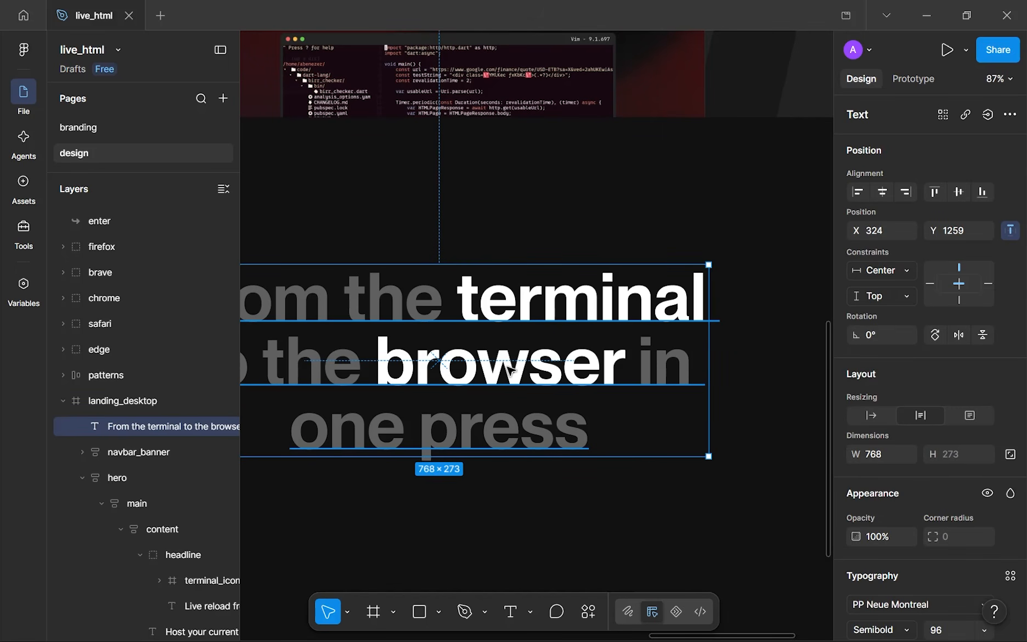
{"action": "left_click_drag", "start_coordinate": [469, 212], "coordinate": [541, 292]}
{"action": "left_click_drag", "start_coordinate": [434, 175], "coordinate": [487, 235]}
{"action": "scroll", "coordinate": [606, 268], "scroll_direction": "down", "scroll_amount": 3}
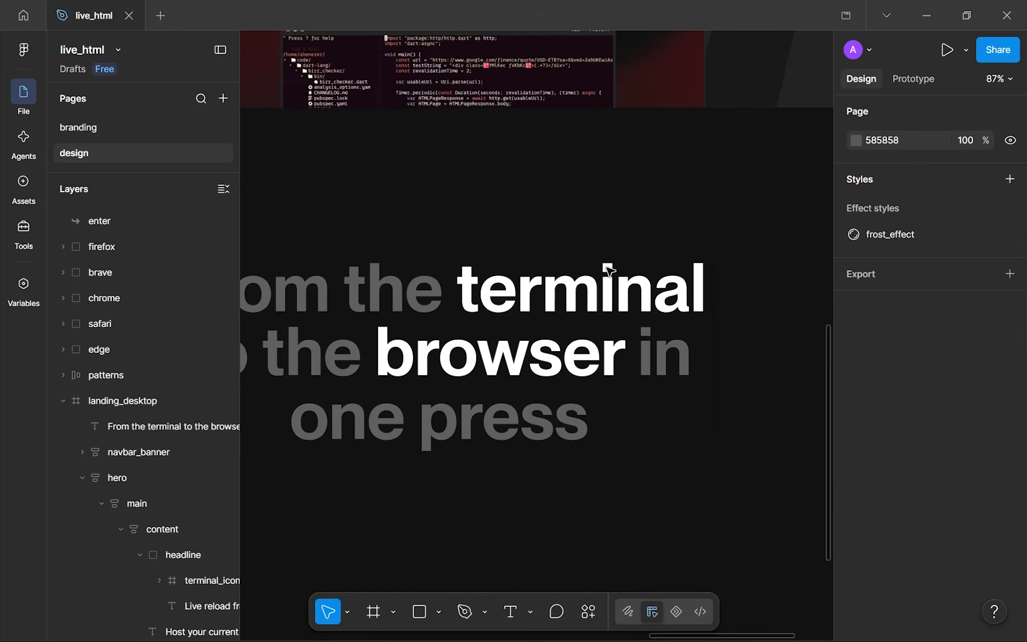
{"action": "scroll", "coordinate": [605, 293], "scroll_direction": "up", "scroll_amount": 4}
{"action": "left_click_drag", "start_coordinate": [565, 347], "coordinate": [594, 346]}
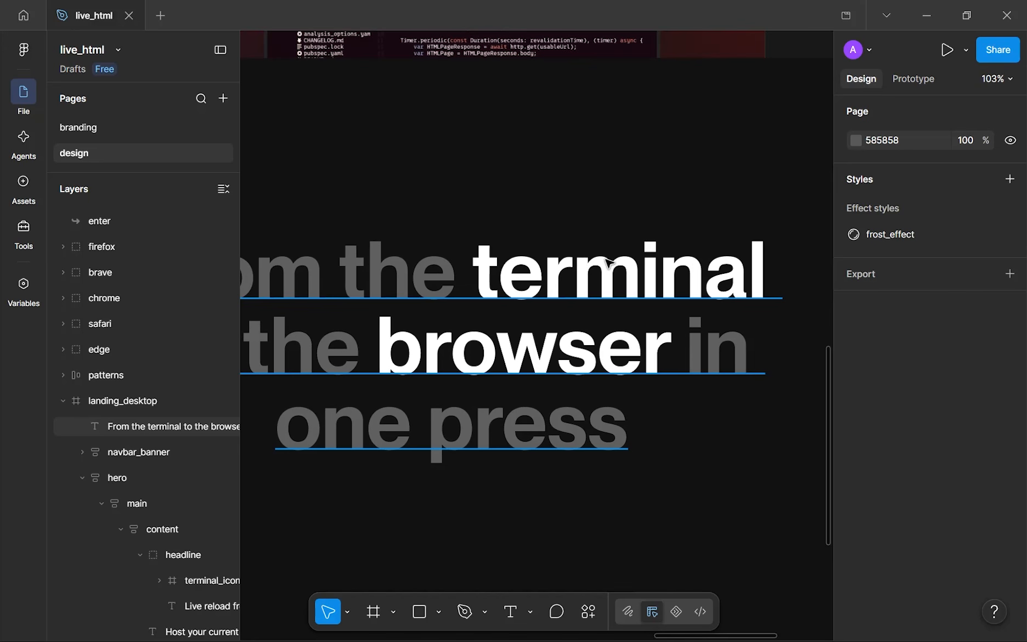
{"action": "scroll", "coordinate": [455, 316], "scroll_direction": "left", "scroll_amount": 2}
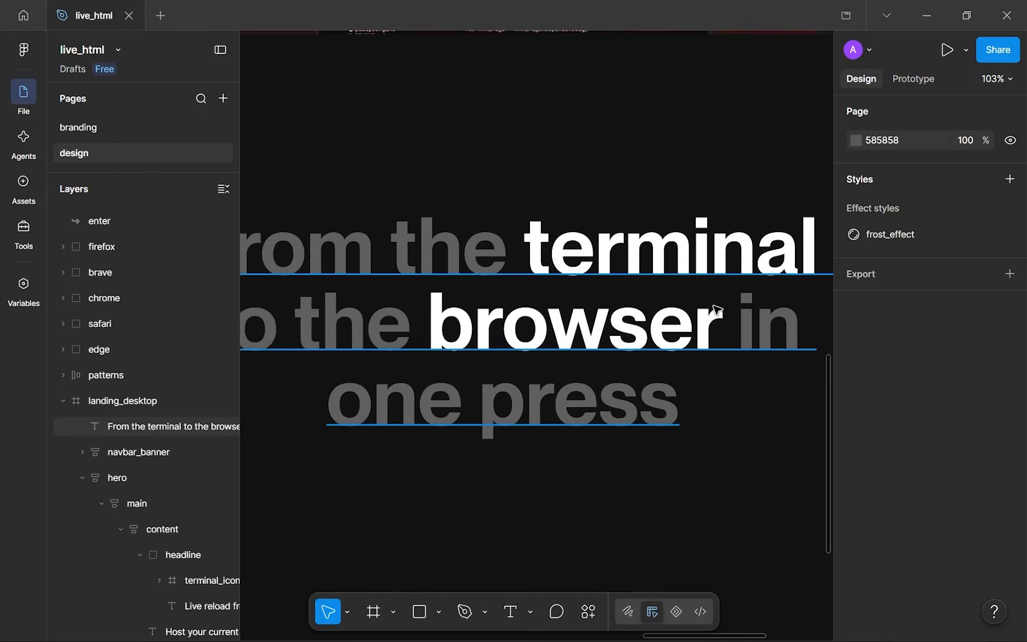
{"action": "scroll", "coordinate": [714, 313], "scroll_direction": "down", "scroll_amount": 5}
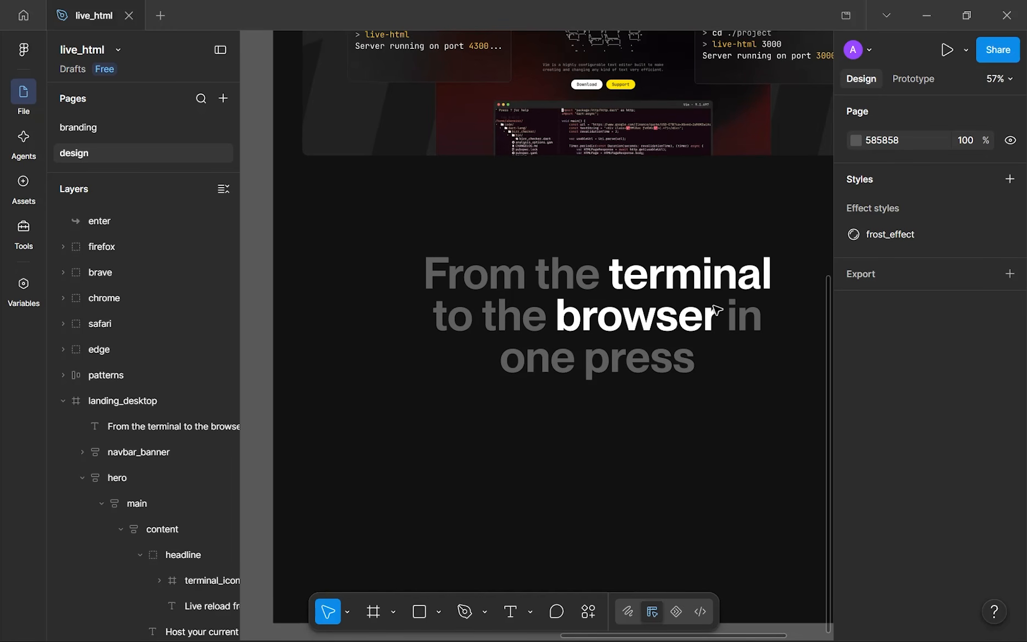
- Hide the word "browser" in the two-tone heading by setting that word's fill opacity to 0%
{"action": "scroll", "coordinate": [718, 334], "scroll_direction": "up", "scroll_amount": 2}
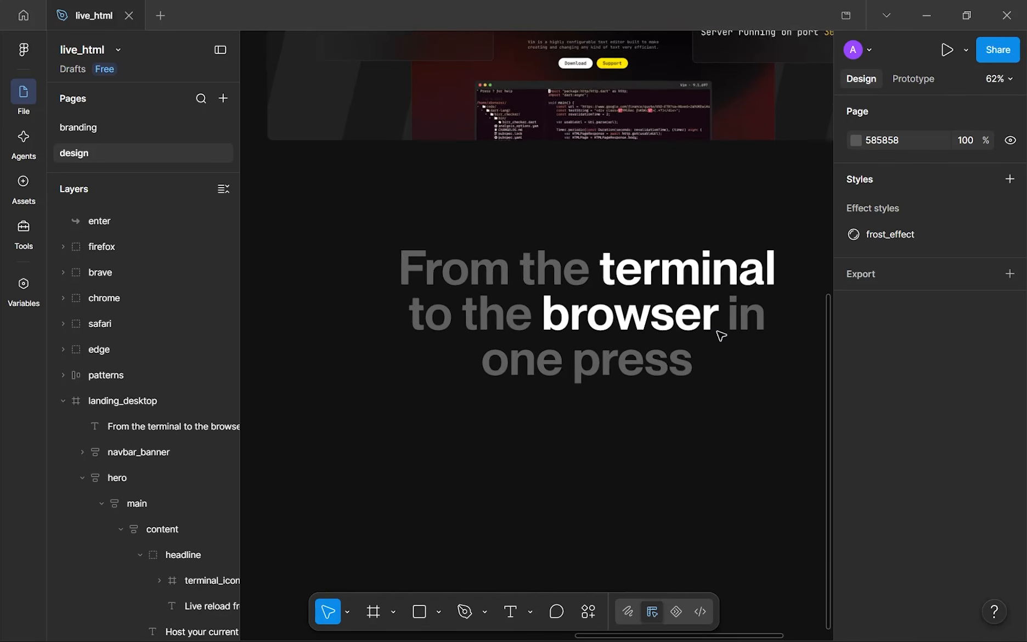
{"action": "scroll", "coordinate": [704, 343], "scroll_direction": "down", "scroll_amount": 3}
{"action": "scroll", "coordinate": [703, 337], "scroll_direction": "up", "scroll_amount": 4}
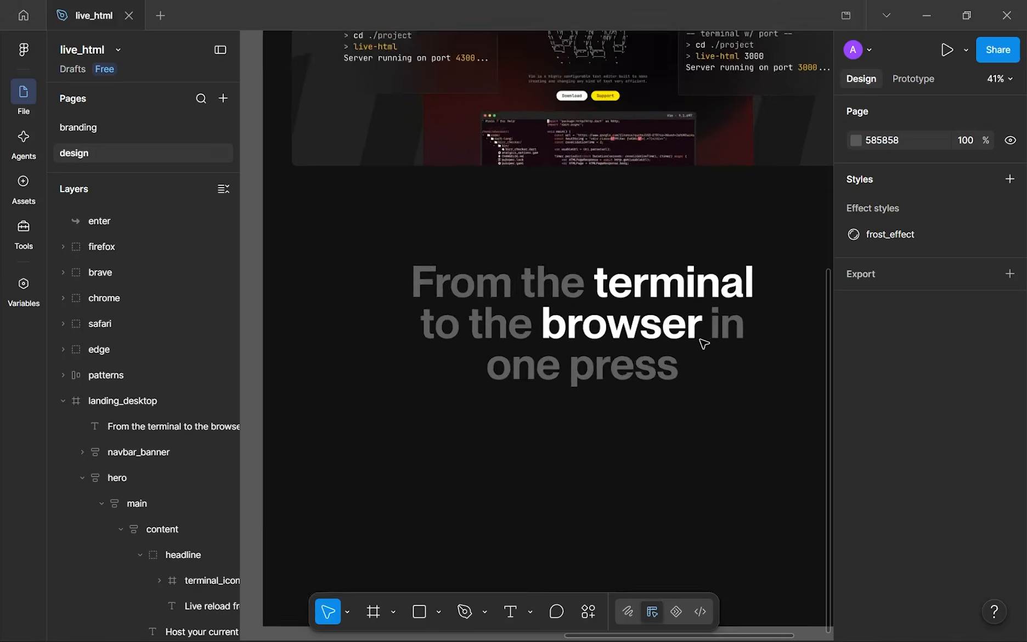
{"action": "left_click", "coordinate": [598, 328]}
{"action": "double_click", "coordinate": [599, 327]}
{"action": "double_click", "coordinate": [604, 324]}
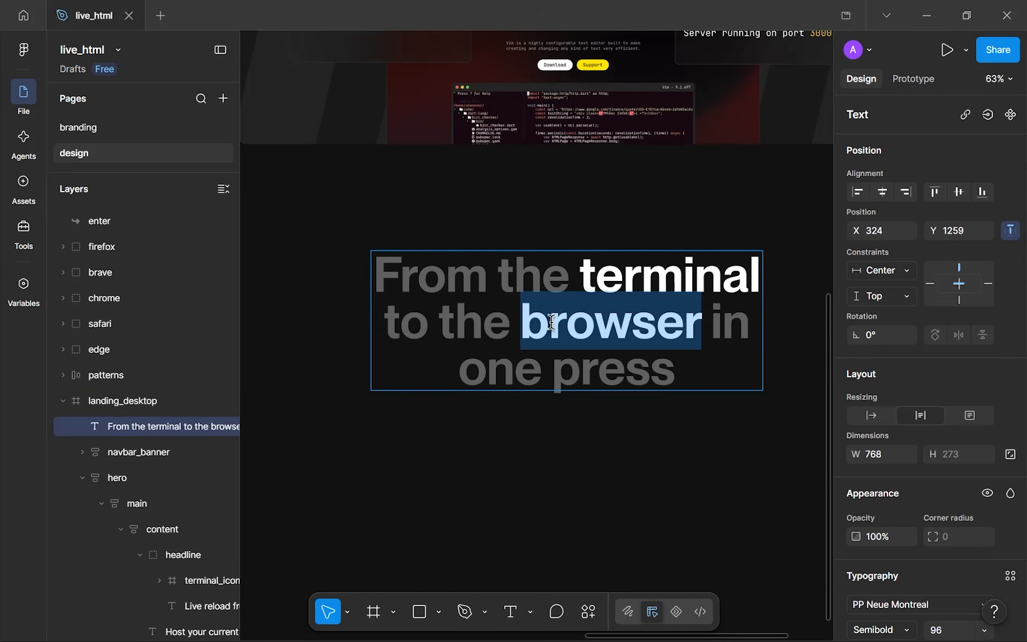
{"action": "scroll", "coordinate": [922, 461], "scroll_direction": "down", "scroll_amount": 5}
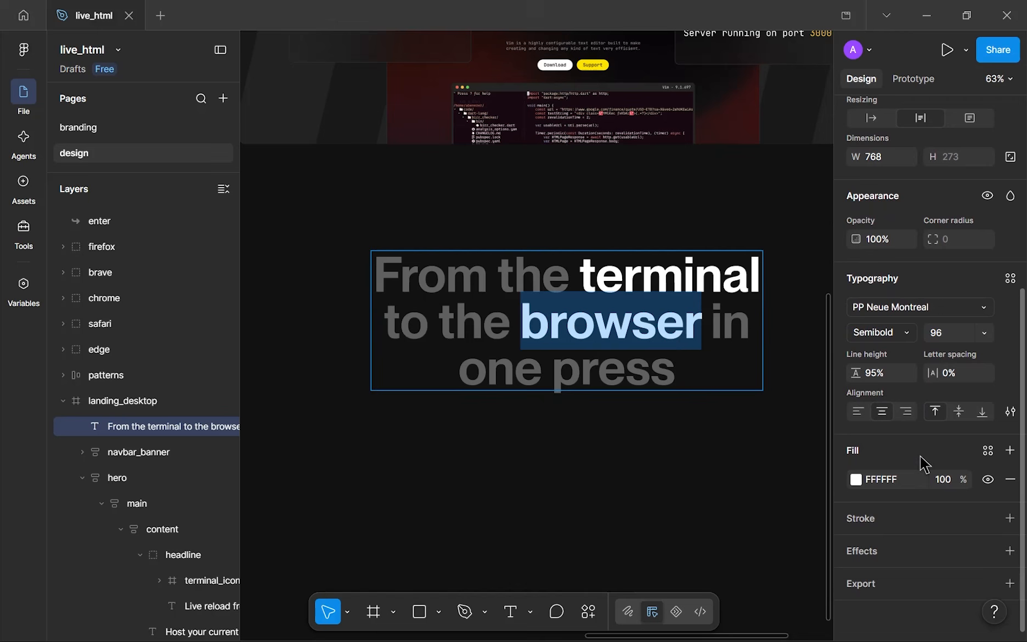
{"action": "left_click", "coordinate": [942, 484]}
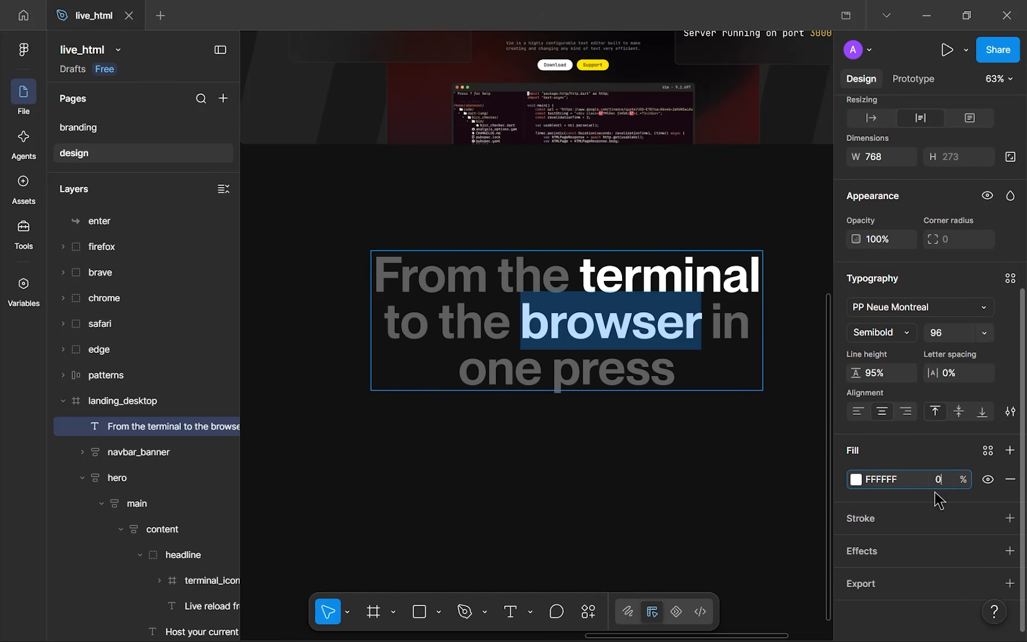
{"action": "key", "text": "Return"}
{"action": "left_click", "coordinate": [676, 470]}
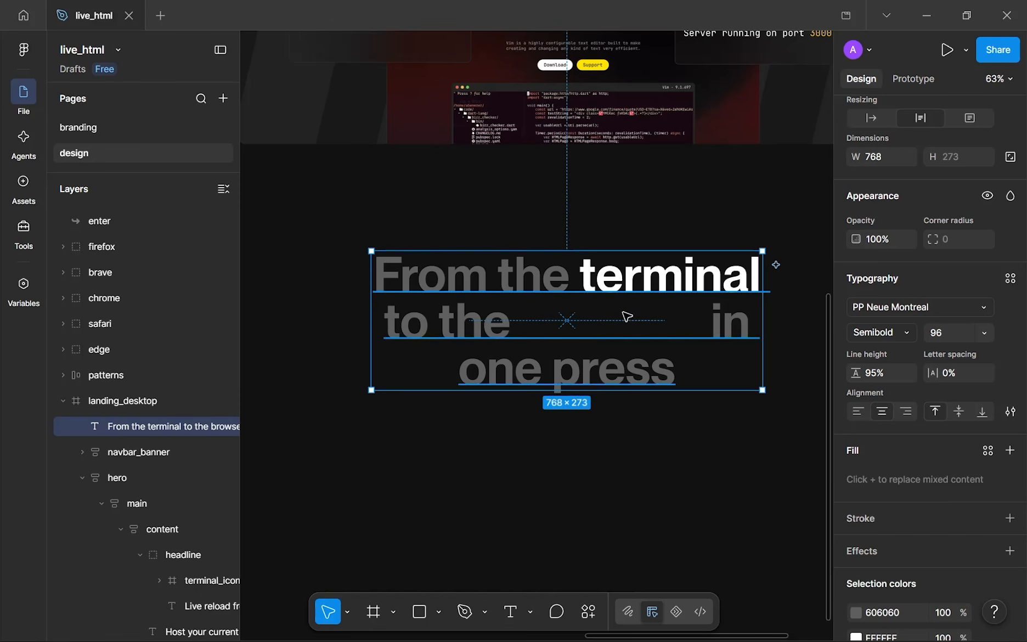
{"action": "left_click", "coordinate": [549, 461]}
- Wrap the five browser logos beside the page in a horizontal auto layout frame named "browsers"
{"action": "scroll", "coordinate": [549, 461], "scroll_direction": "down", "scroll_amount": 3}
{"action": "scroll", "coordinate": [549, 461], "scroll_direction": "down", "scroll_amount": 5}
{"action": "scroll", "coordinate": [396, 412], "scroll_direction": "up", "scroll_amount": 7}
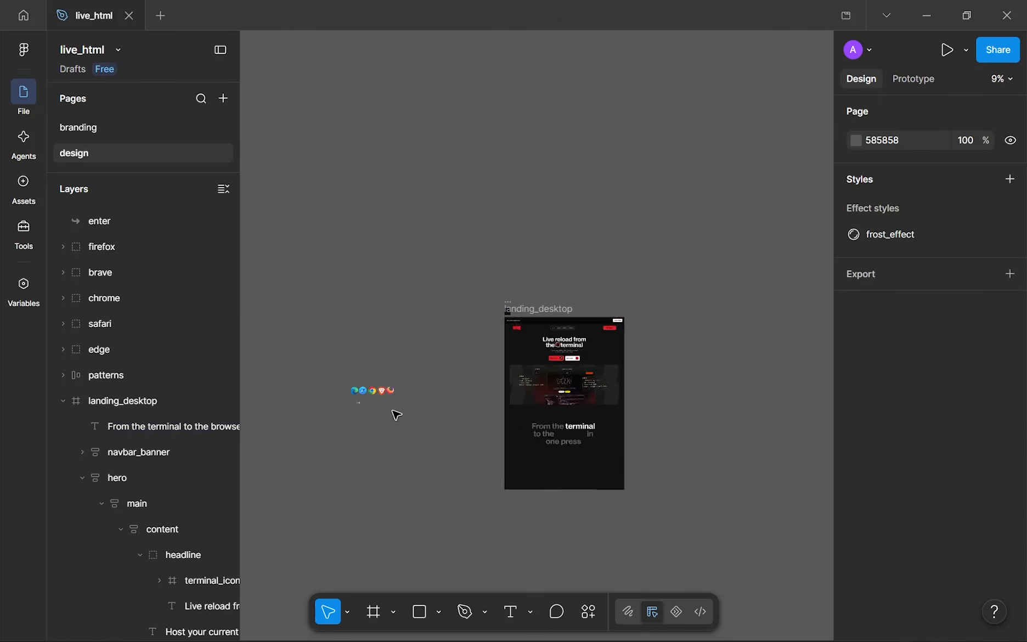
{"action": "left_click_drag", "start_coordinate": [383, 394], "coordinate": [748, 584]}
{"action": "scroll", "coordinate": [708, 519], "scroll_direction": "up", "scroll_amount": 1}
{"action": "left_click_drag", "start_coordinate": [683, 477], "coordinate": [543, 265]}
{"action": "scroll", "coordinate": [570, 311], "scroll_direction": "up", "scroll_amount": 2}
{"action": "left_click_drag", "start_coordinate": [571, 309], "coordinate": [562, 316]}
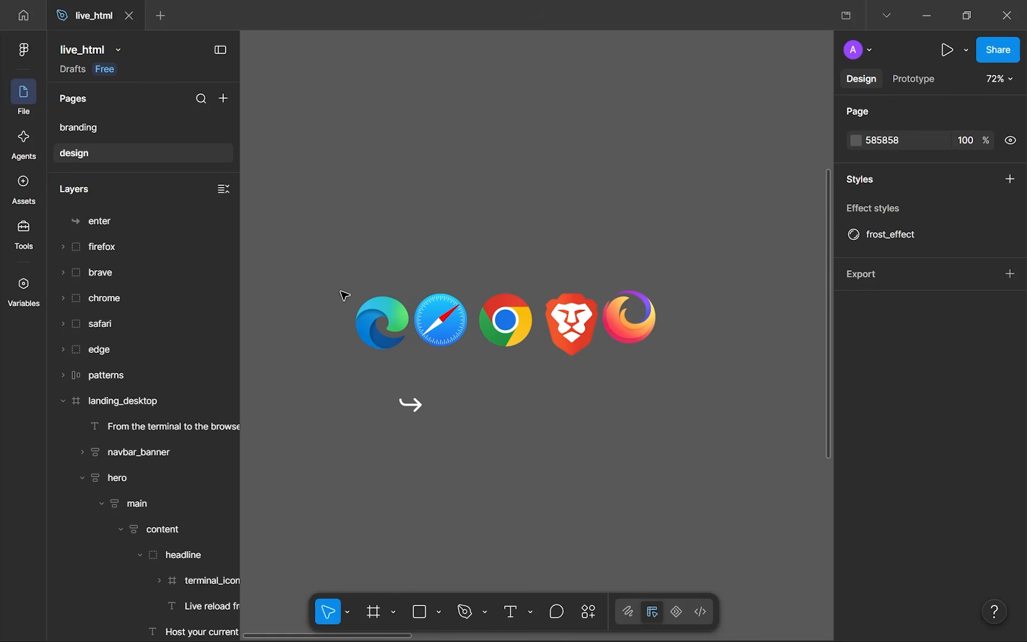
{"action": "left_click_drag", "start_coordinate": [335, 269], "coordinate": [649, 356]}
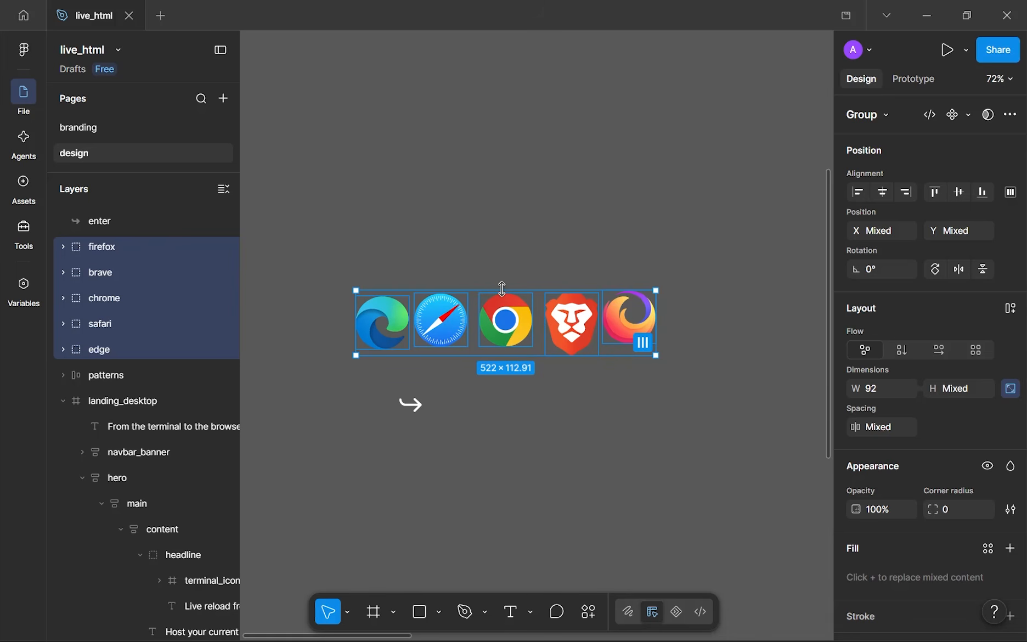
{"action": "key", "text": "shift+a"}
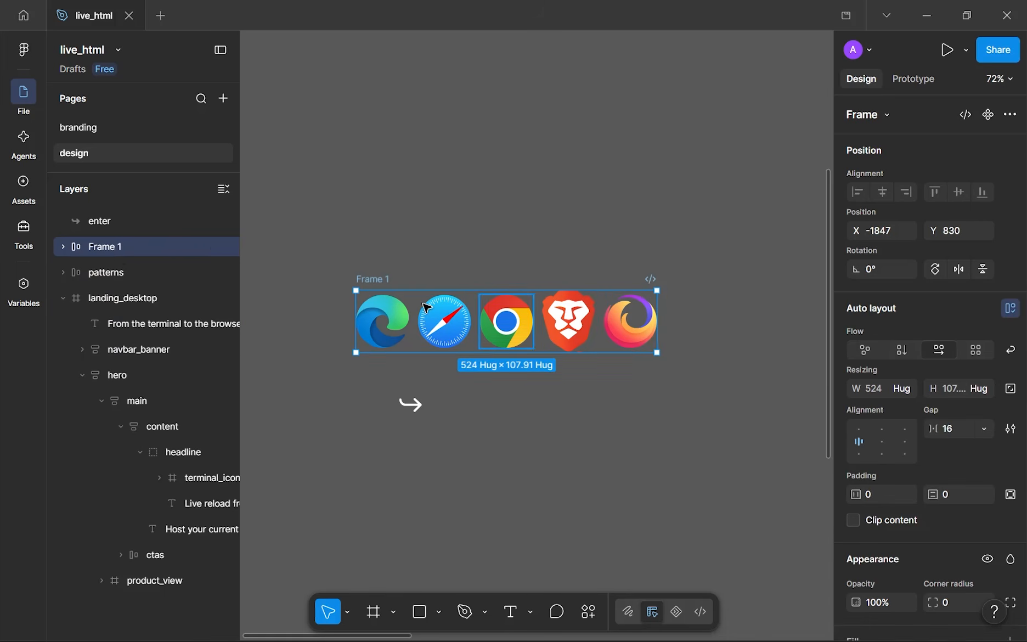
{"action": "double_click", "coordinate": [115, 246]}
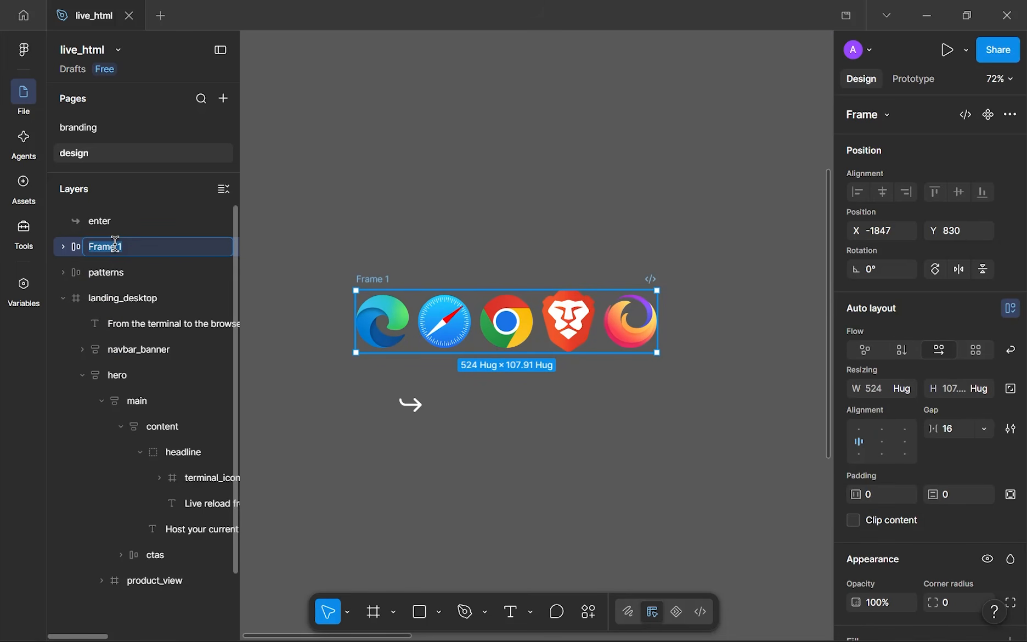
{"action": "type", "text": "browsers"}
{"action": "key", "text": "Return"}
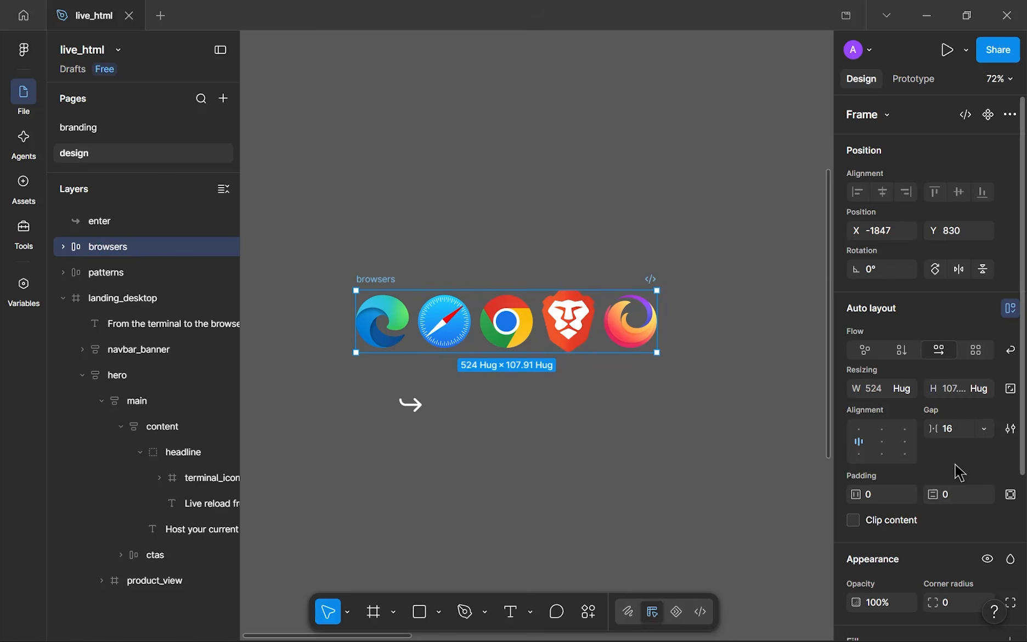
- Overlap the logos in the browsers frame by setting its gap to -32
{"action": "left_click_drag", "start_coordinate": [940, 428], "coordinate": [857, 425]}
{"action": "scroll", "coordinate": [349, 318], "scroll_direction": "up", "scroll_amount": 10}
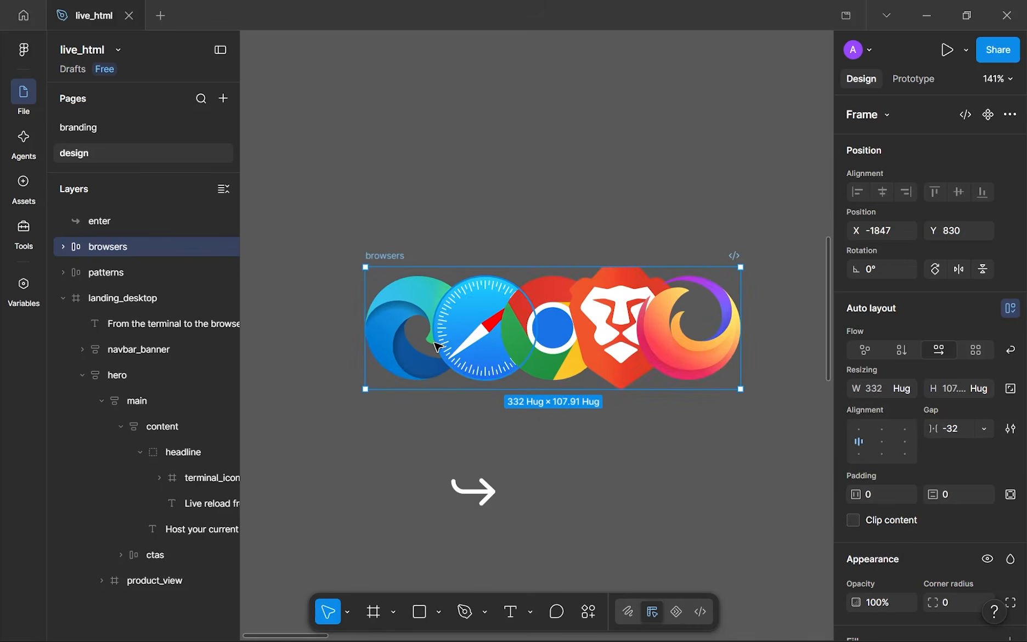
{"action": "scroll", "coordinate": [442, 323], "scroll_direction": "up", "scroll_amount": 5}
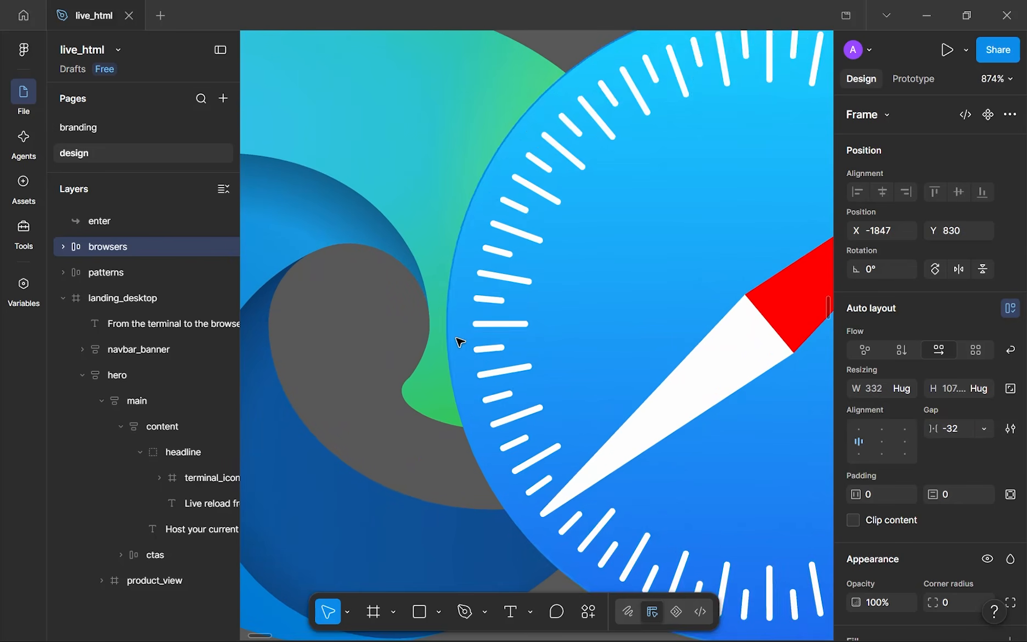
{"action": "scroll", "coordinate": [458, 328], "scroll_direction": "down", "scroll_amount": 10}
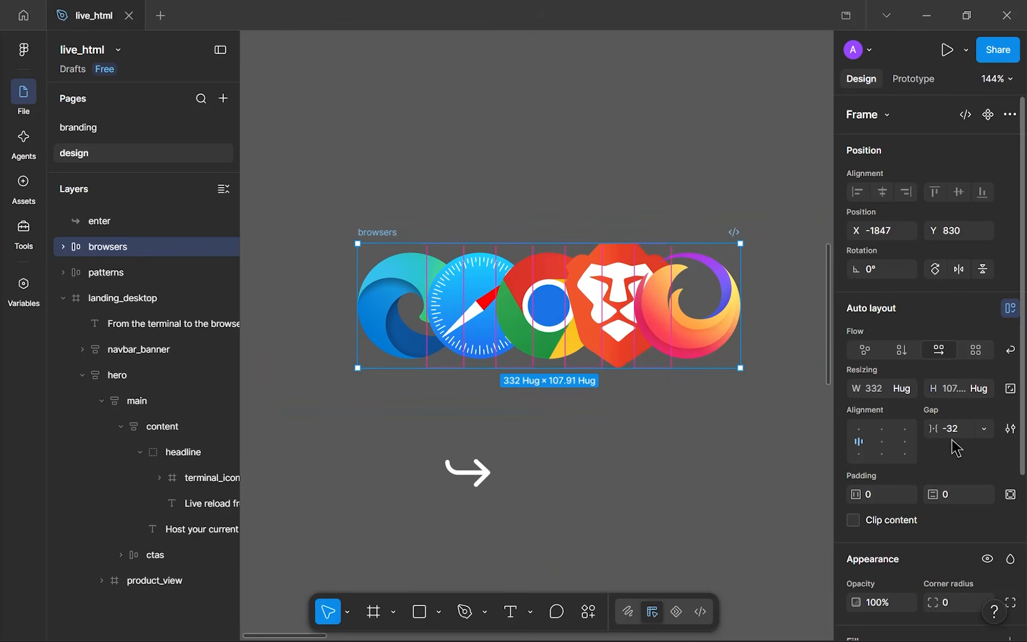
{"action": "left_click", "coordinate": [758, 426]}
- Place the browsers frame in the heading's gap between "to the" and "in", at X 631, Y 1350
{"action": "scroll", "coordinate": [757, 426], "scroll_direction": "down", "scroll_amount": 10}
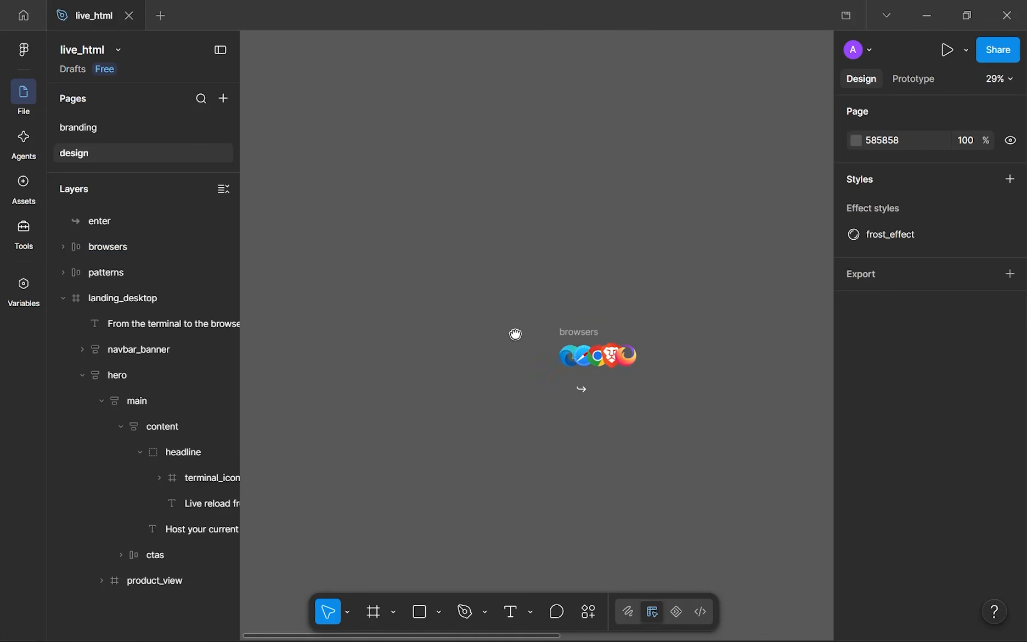
{"action": "left_click_drag", "start_coordinate": [403, 260], "coordinate": [720, 325]}
{"action": "scroll", "coordinate": [736, 351], "scroll_direction": "up", "scroll_amount": 10}
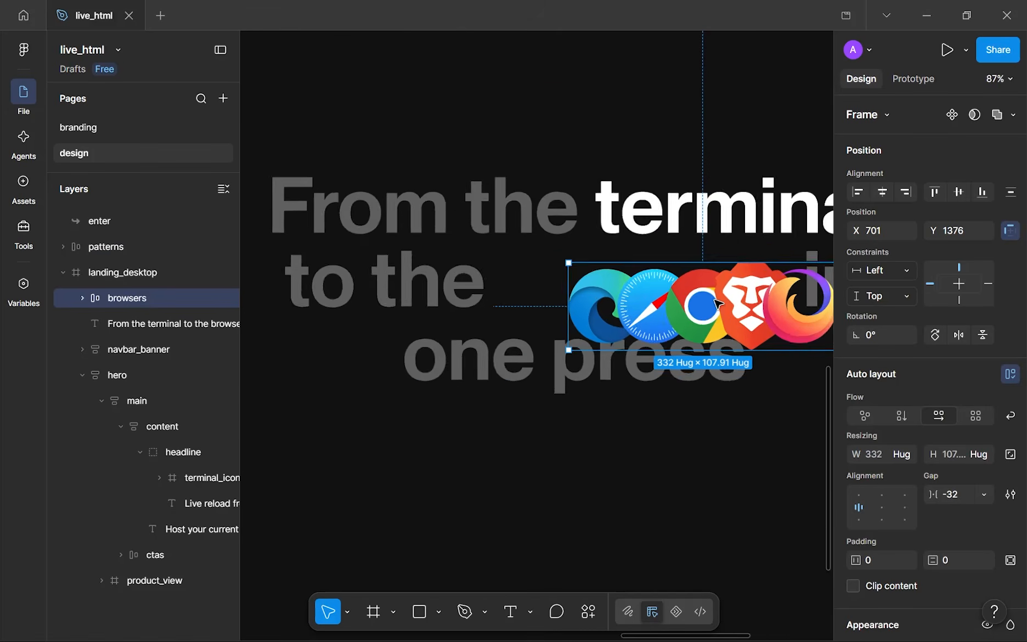
{"action": "scroll", "coordinate": [648, 329], "scroll_direction": "down", "scroll_amount": 3}
{"action": "left_click_drag", "start_coordinate": [651, 302], "coordinate": [612, 283]}
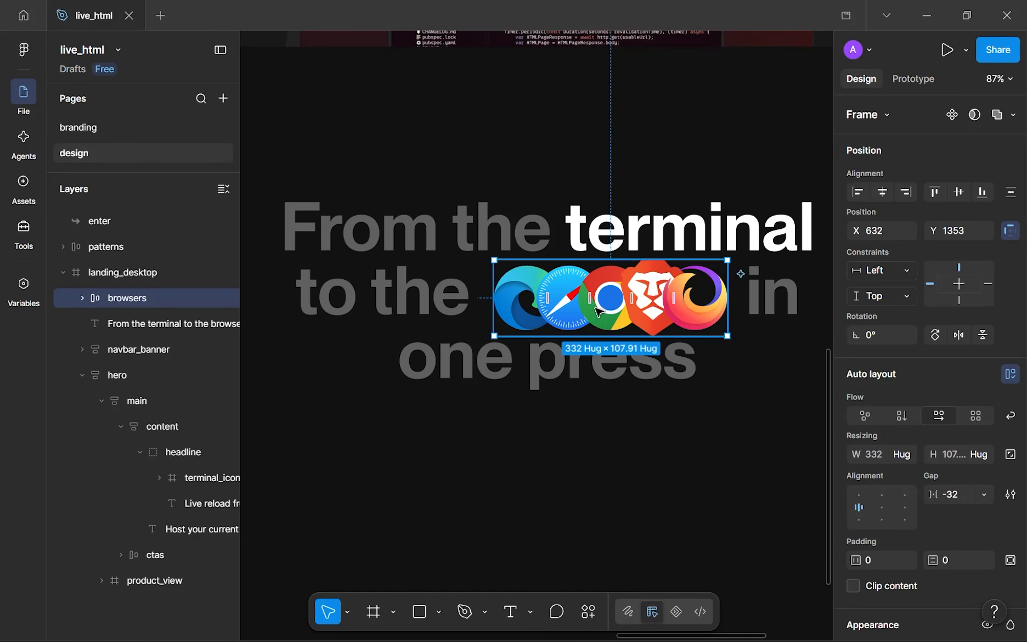
{"action": "key", "text": "Up"}
{"action": "key", "text": "Up"}
{"action": "key", "text": "Up"}
{"action": "key", "text": "Left"}
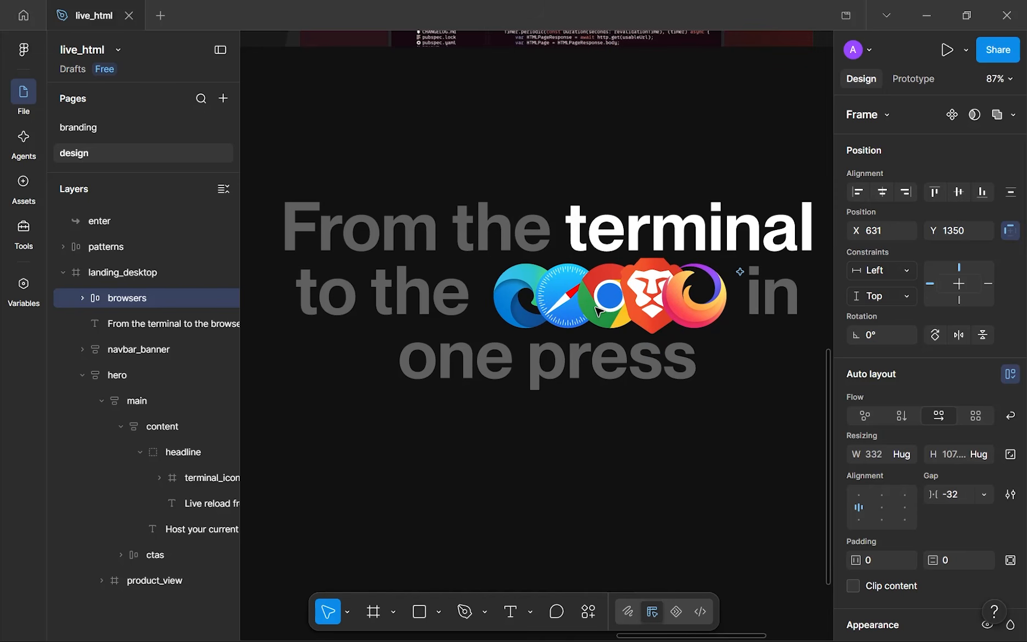
{"action": "left_click", "coordinate": [582, 412]}
- Group the heading text with the browsers frame and name the group "headline"
{"action": "scroll", "coordinate": [583, 413], "scroll_direction": "down", "scroll_amount": 5}
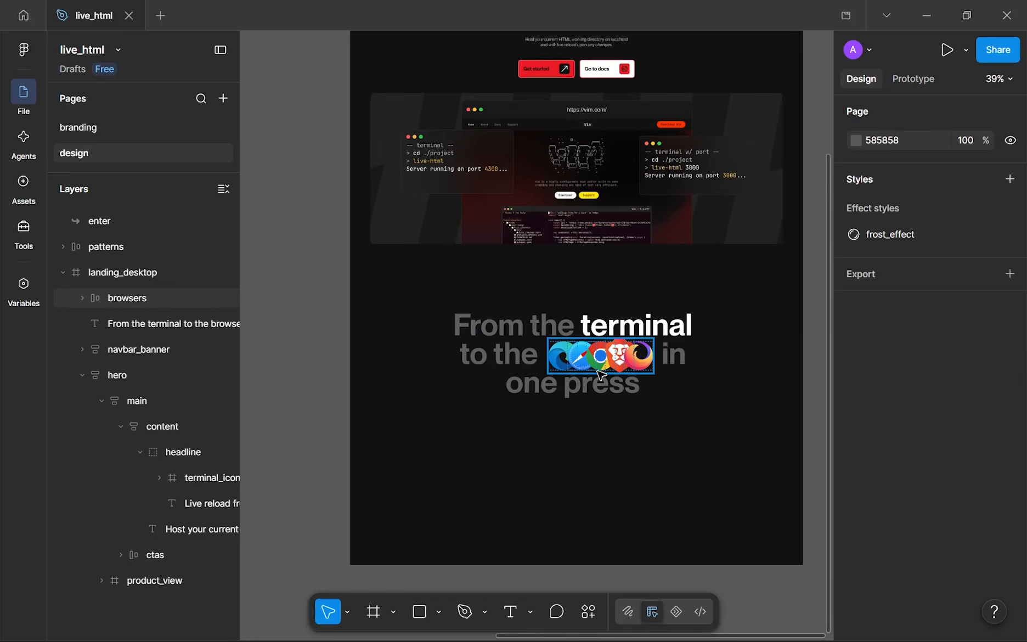
{"action": "left_click_drag", "start_coordinate": [423, 281], "coordinate": [718, 422]}
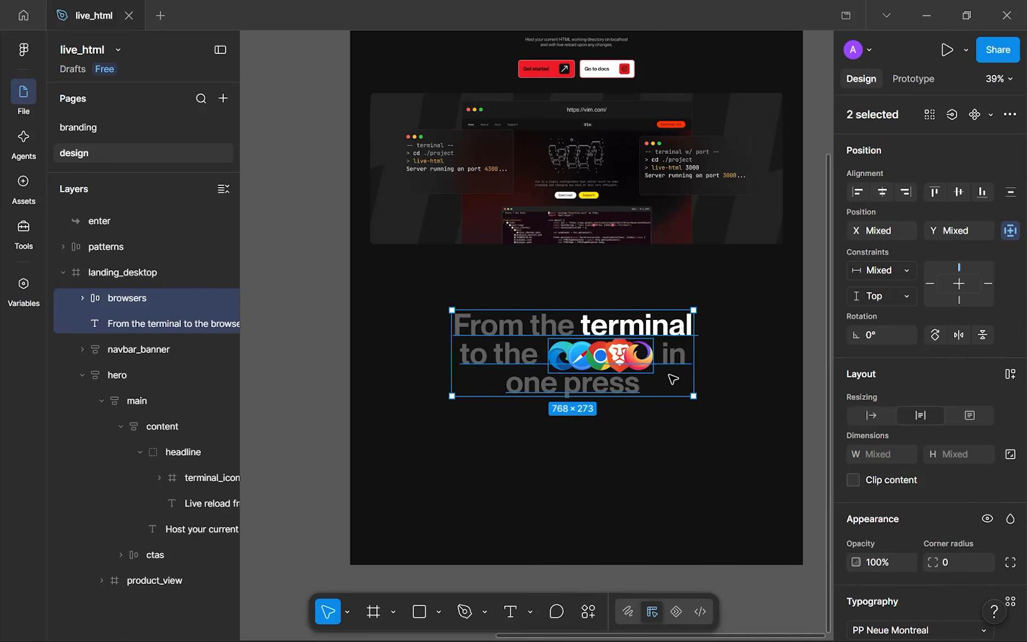
{"action": "key", "text": "ctrl+g"}
{"action": "double_click", "coordinate": [121, 297]}
{"action": "type", "text": "headl"}
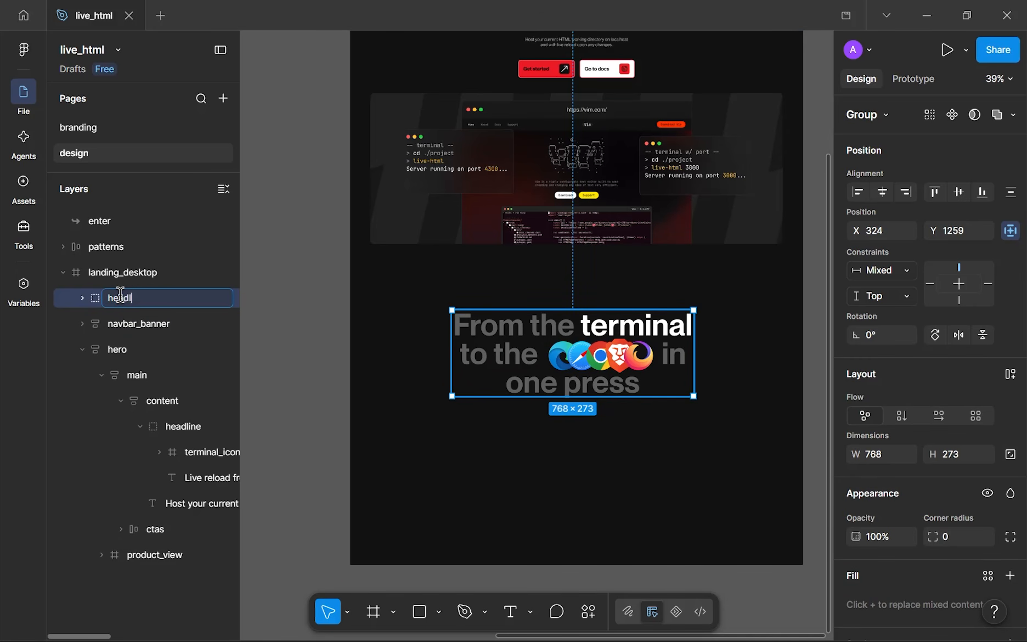
{"action": "type", "text": "ine"}
{"action": "key", "text": "Return"}
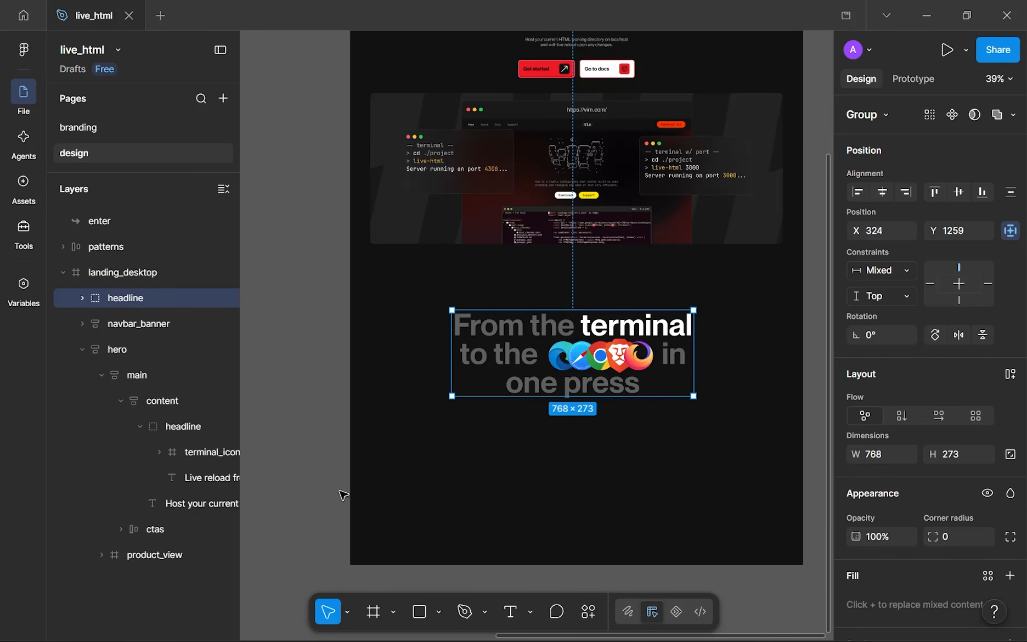
{"action": "left_click", "coordinate": [409, 453]}
- Duplicate the hero's description text and place the copy below the new headline at X 124, Y 1715
{"action": "scroll", "coordinate": [418, 449], "scroll_direction": "down", "scroll_amount": 3}
{"action": "scroll", "coordinate": [494, 450], "scroll_direction": "up", "scroll_amount": 2}
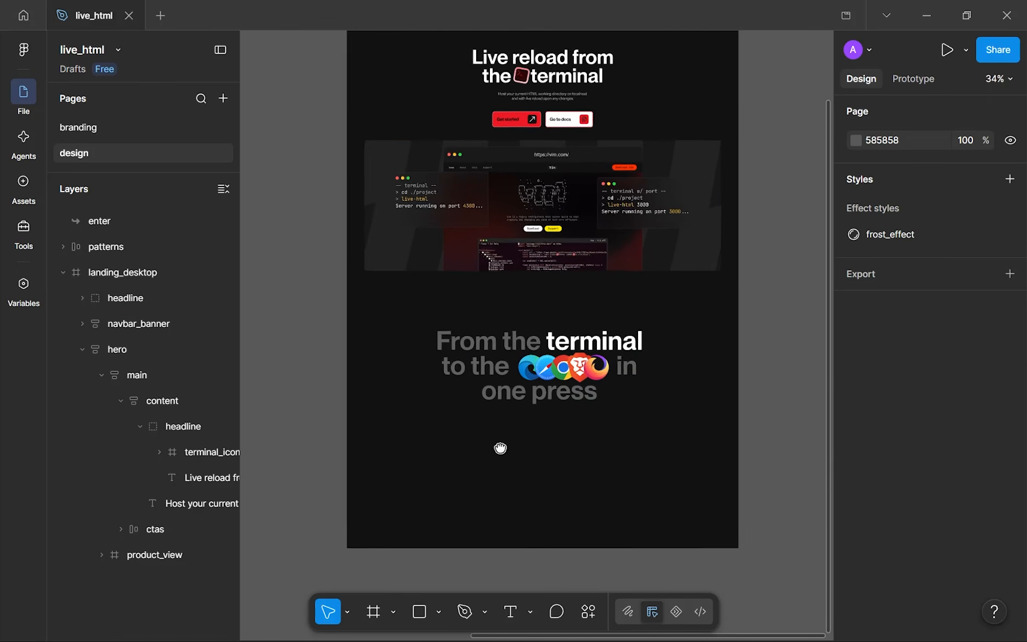
{"action": "left_click", "coordinate": [528, 103]}
{"action": "scroll", "coordinate": [528, 102], "scroll_direction": "up", "scroll_amount": 2}
{"action": "scroll", "coordinate": [535, 126], "scroll_direction": "down", "scroll_amount": 2}
{"action": "scroll", "coordinate": [543, 154], "scroll_direction": "up", "scroll_amount": 5}
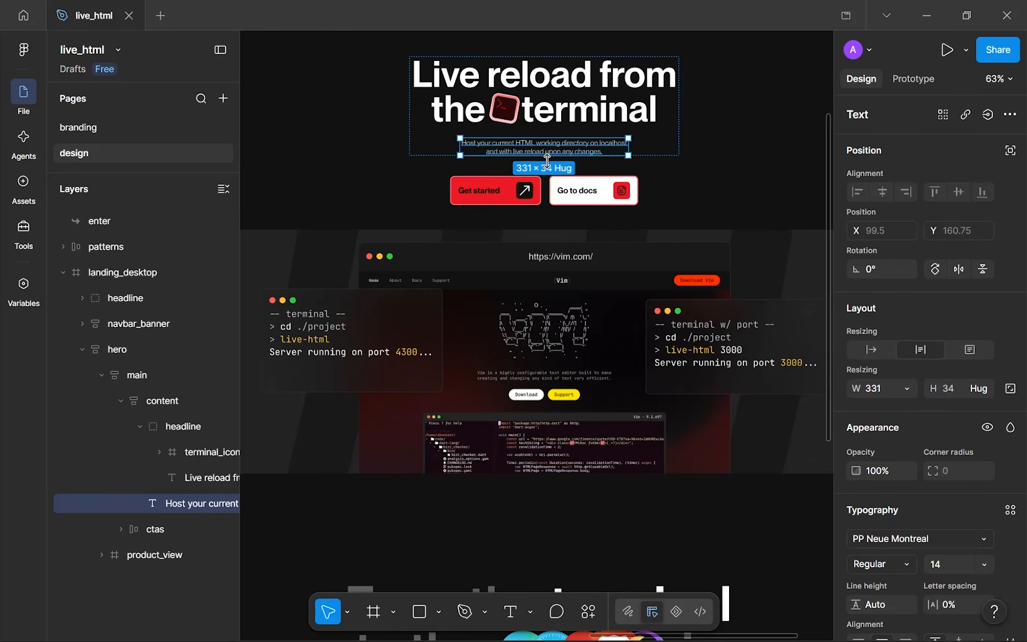
{"action": "scroll", "coordinate": [547, 161], "scroll_direction": "down", "scroll_amount": 5}
{"action": "key", "text": "ctrl+d"}
{"action": "left_click_drag", "start_coordinate": [546, 168], "coordinate": [450, 459]}
- Replace the duplicated description's text with "LiveHTML is compatible with every terminal, every browser and all Windows, MacOS and most Linux distributions."
{"action": "key", "text": "Return"}
{"action": "scroll", "coordinate": [486, 512], "scroll_direction": "up", "scroll_amount": 5}
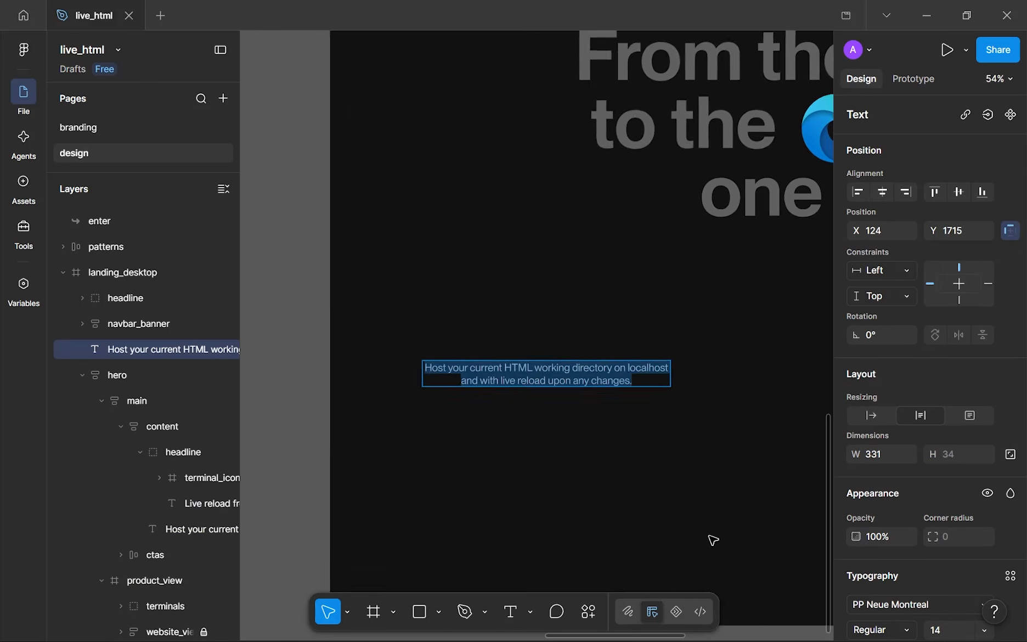
{"action": "scroll", "coordinate": [661, 424], "scroll_direction": "down", "scroll_amount": 3}
{"action": "left_click_drag", "start_coordinate": [716, 301], "coordinate": [567, 347]}
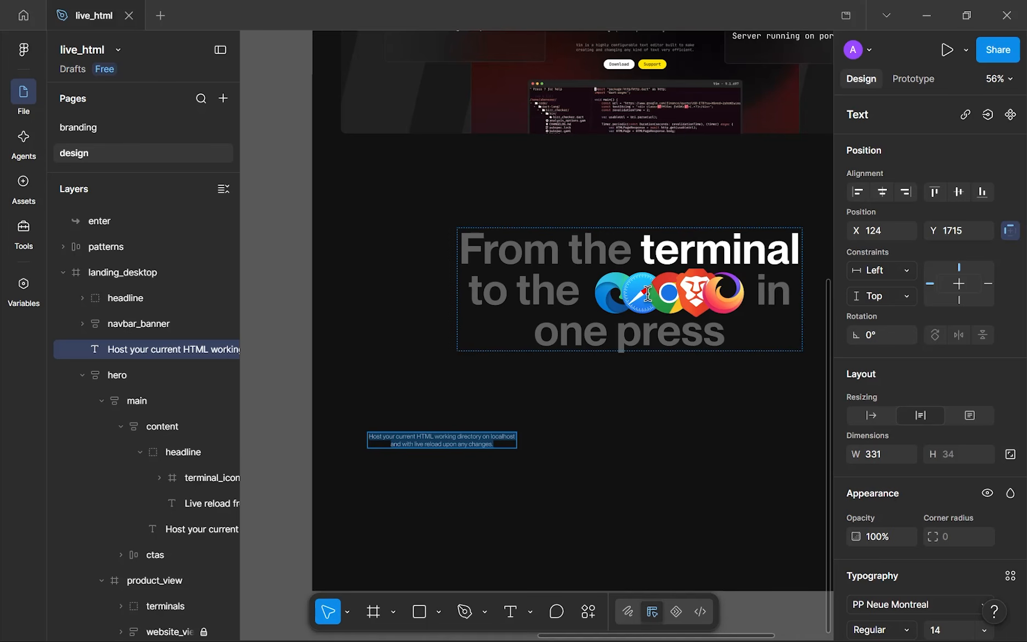
{"action": "scroll", "coordinate": [387, 483], "scroll_direction": "up", "scroll_amount": 5}
{"action": "scroll", "coordinate": [463, 417], "scroll_direction": "up", "scroll_amount": 4}
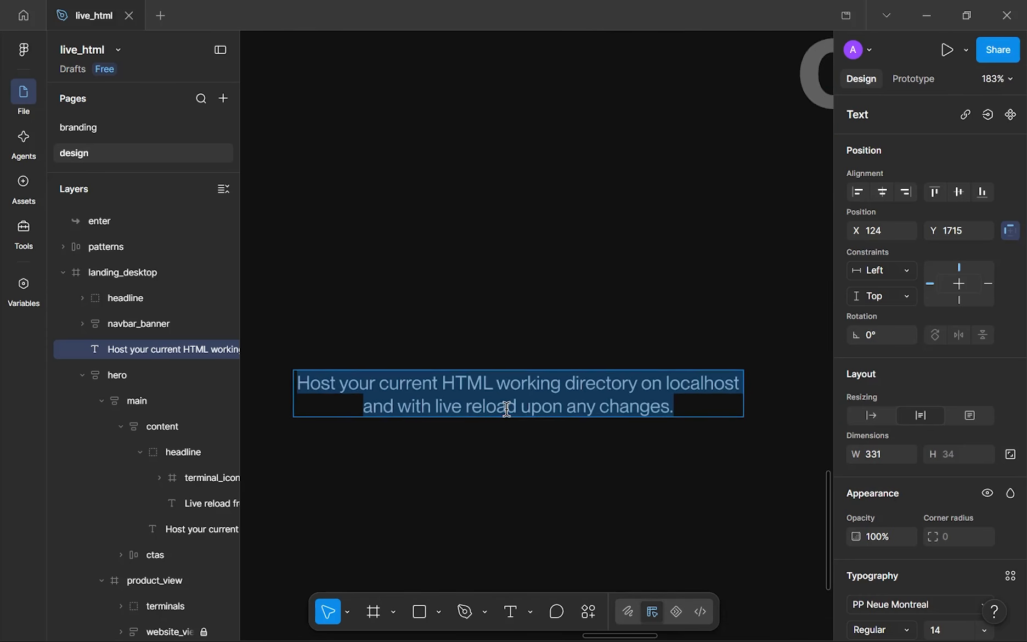
{"action": "scroll", "coordinate": [508, 412], "scroll_direction": "down", "scroll_amount": 5}
{"action": "scroll", "coordinate": [511, 413], "scroll_direction": "up", "scroll_amount": 3}
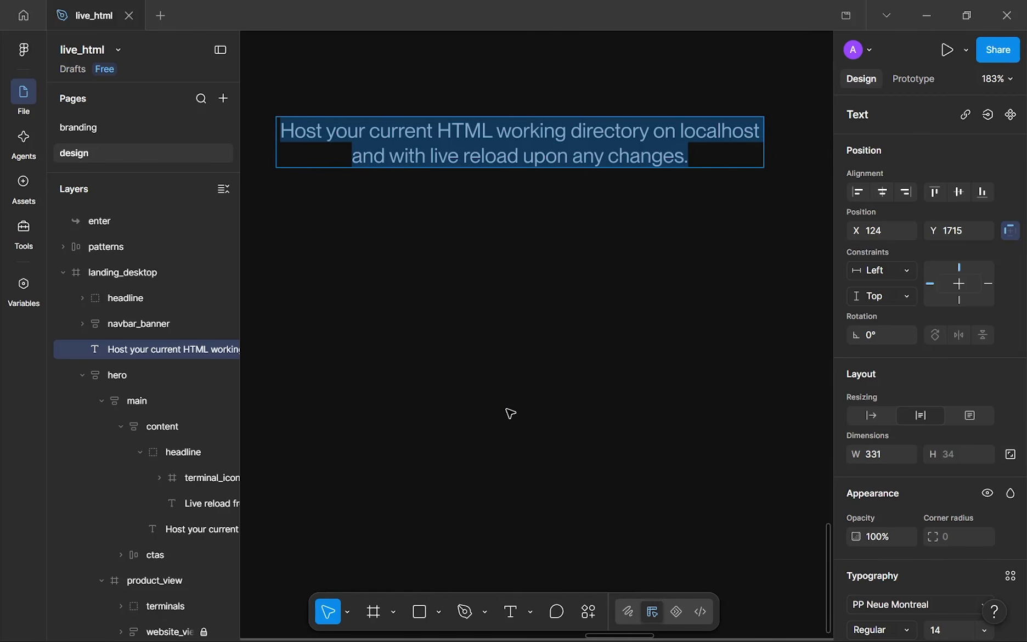
{"action": "type", "text": "Li"}
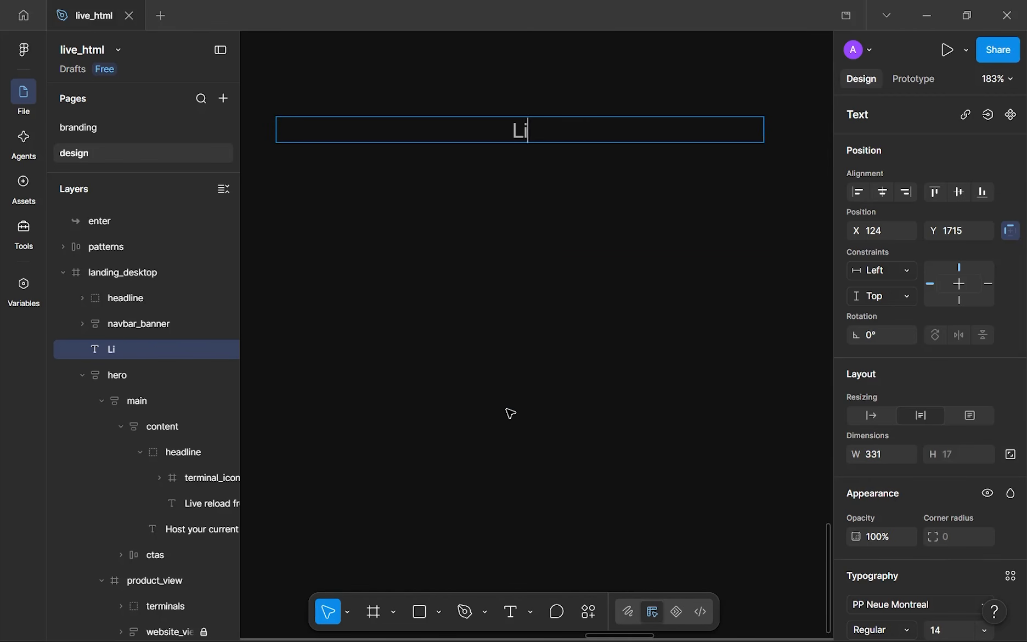
{"action": "type", "text": "veHTML is "}
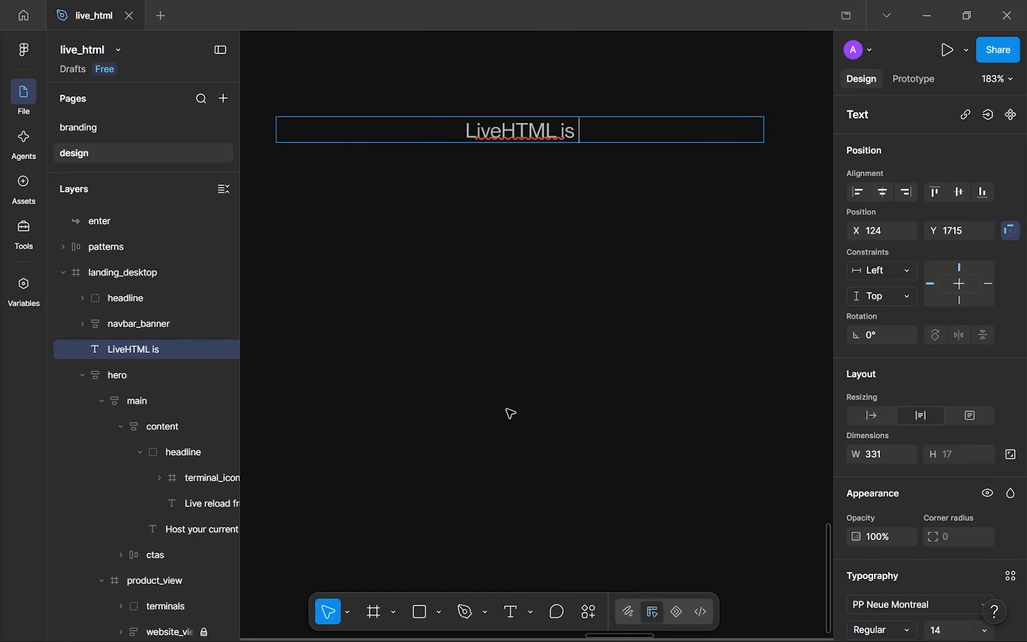
{"action": "type", "text": "compati"}
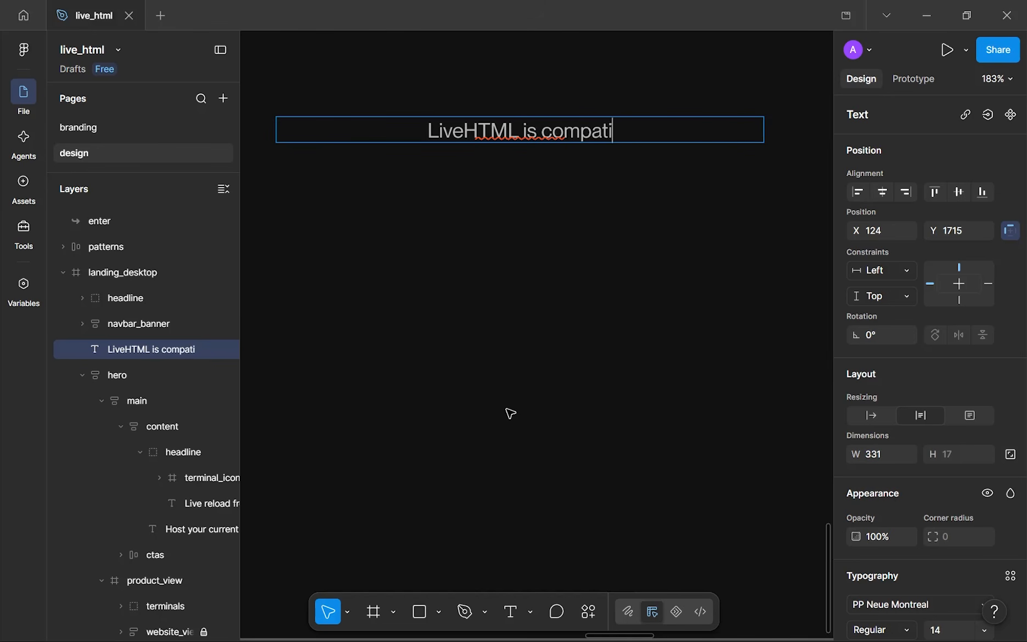
{"action": "type", "text": "ble with ev"}
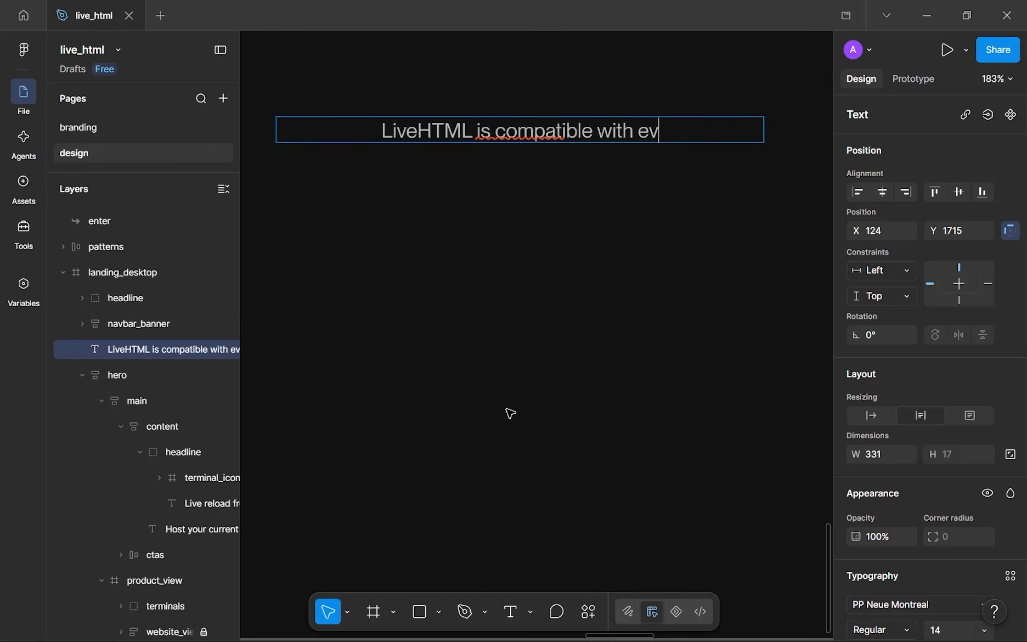
{"action": "type", "text": "ery t"}
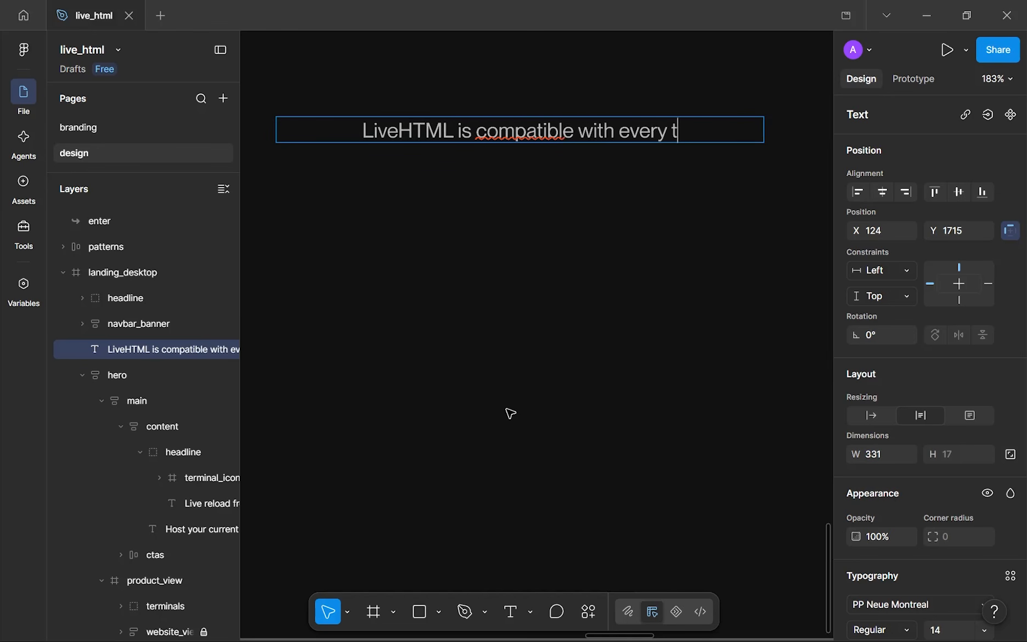
{"action": "type", "text": "erminal, e"}
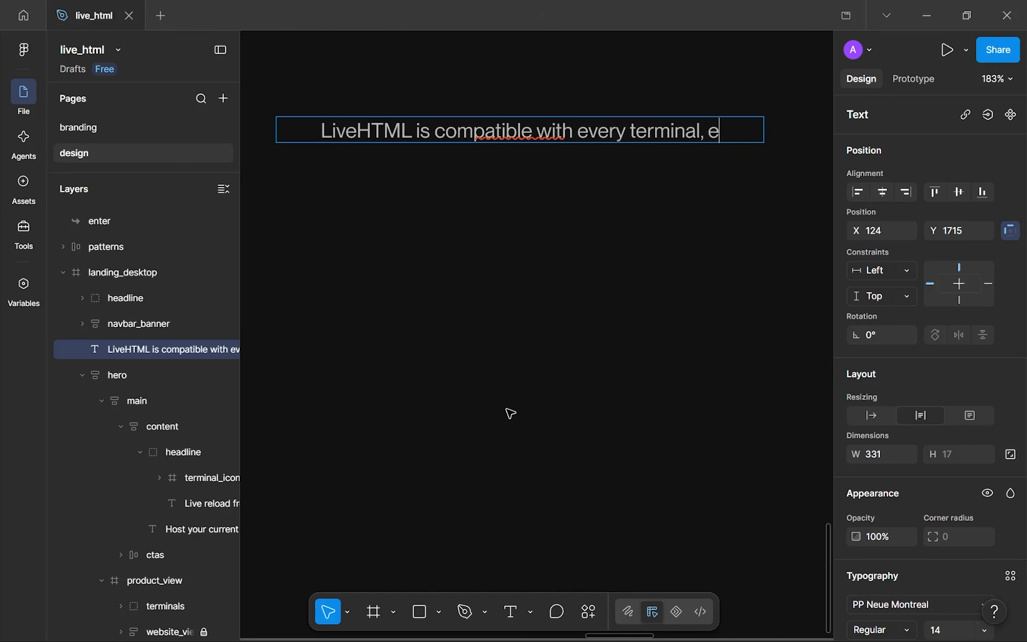
{"action": "type", "text": "very browser and all Windows, MacOS"}
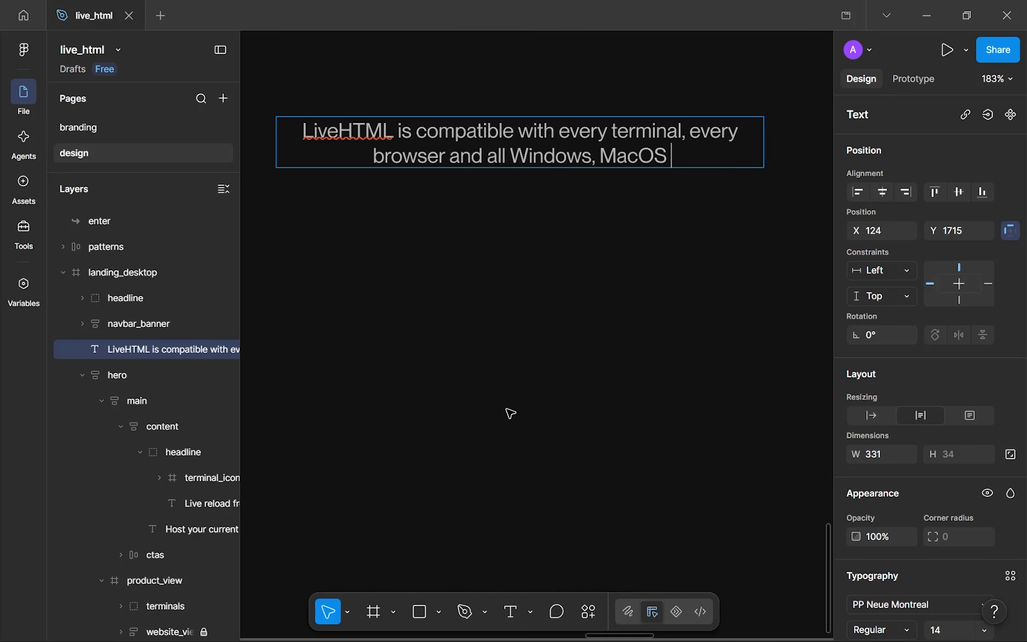
{"action": "type", "text": "e"}
{"action": "key", "text": "BackSpace"}
{"action": "key", "text": "BackSpace"}
{"action": "key", "text": "BackSpace"}
{"action": "key", "text": "BackSpace"}
{"action": "type", "text": "most Linux distributions."}
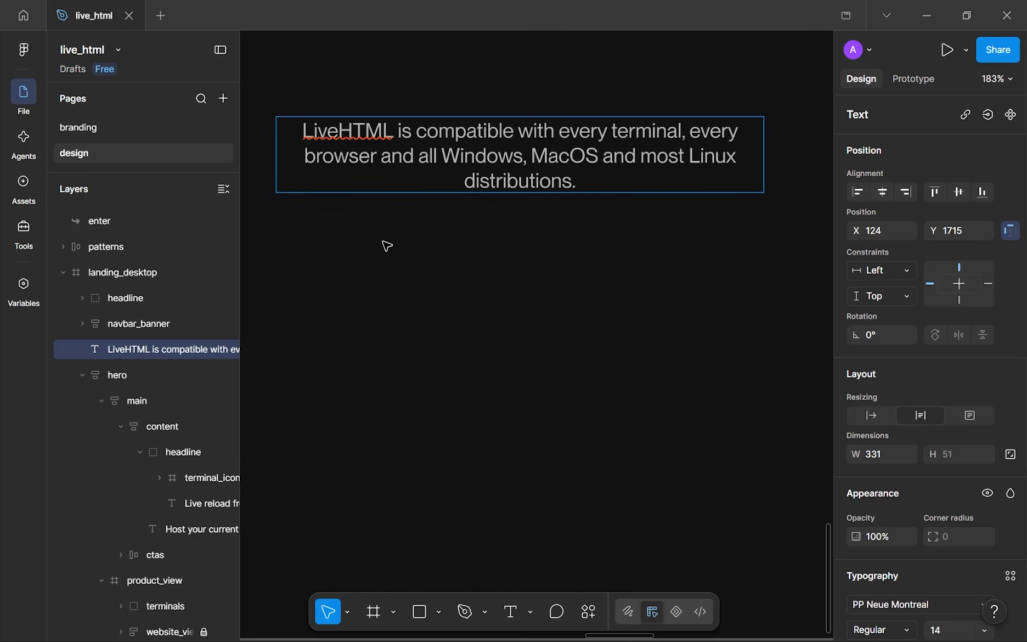
- Review the operating system wording in the new description, covering Windows, MacOS and Linux distributions
{"action": "left_click_drag", "start_coordinate": [418, 150], "coordinate": [584, 151]}
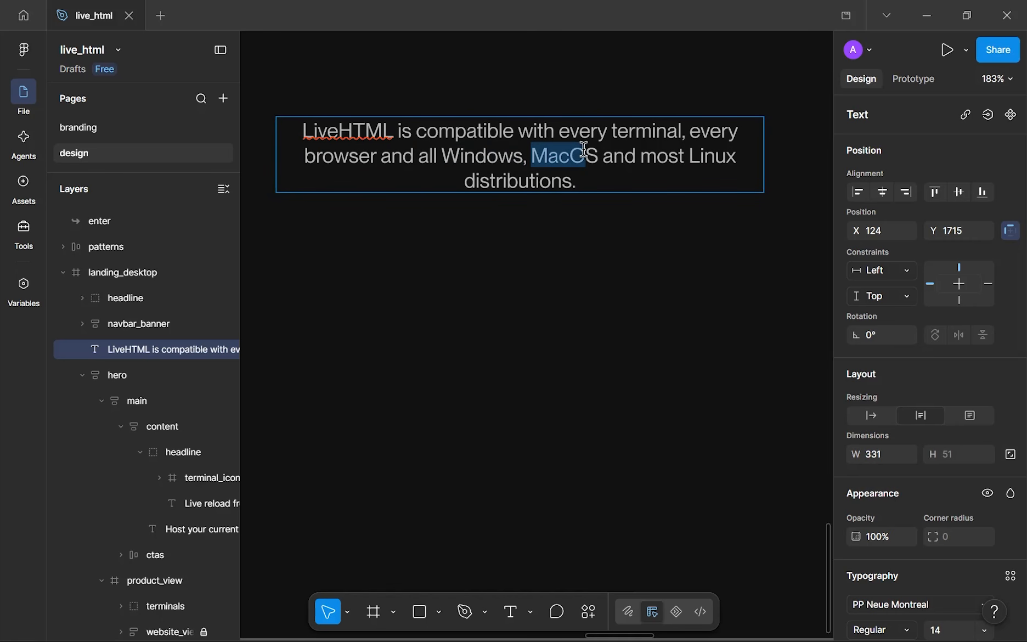
{"action": "left_click_drag", "start_coordinate": [690, 155], "coordinate": [741, 156]}
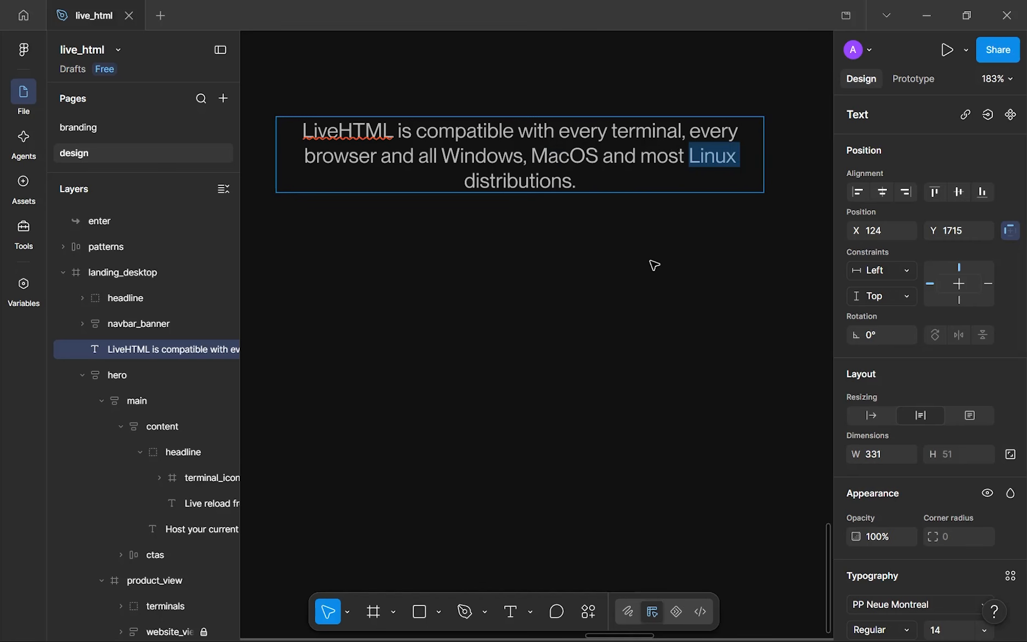
{"action": "left_click_drag", "start_coordinate": [656, 157], "coordinate": [698, 154]}
{"action": "left_click", "coordinate": [698, 153]}
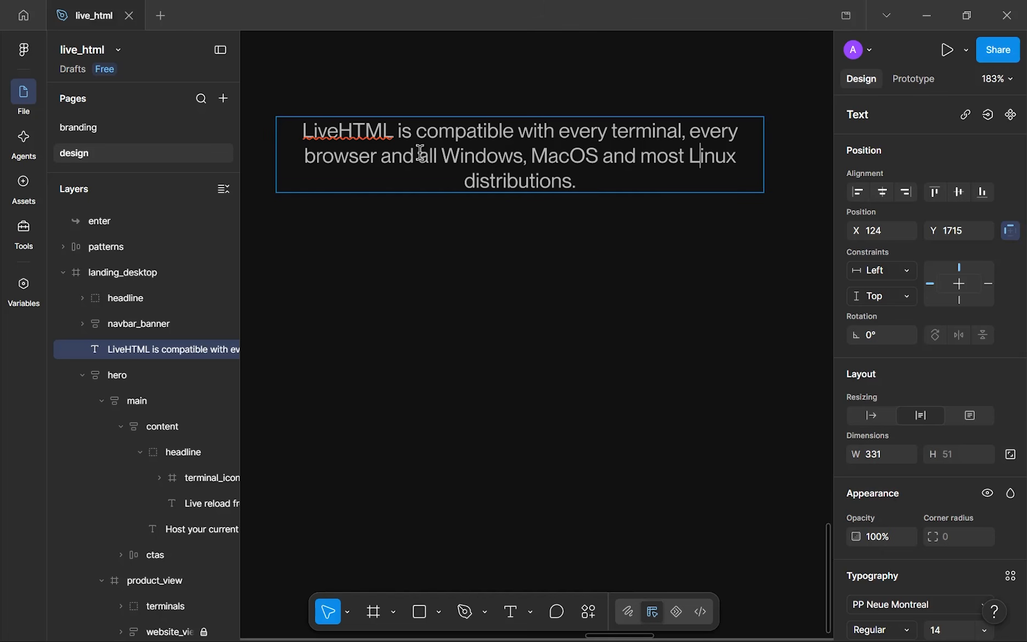
{"action": "left_click_drag", "start_coordinate": [420, 157], "coordinate": [524, 158]}
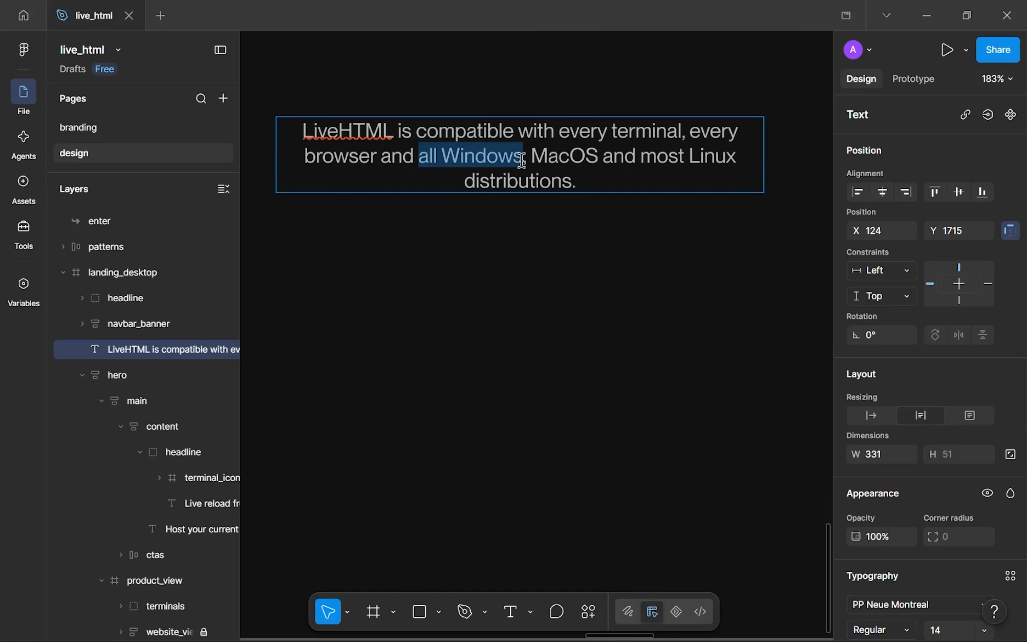
{"action": "double_click", "coordinate": [496, 155]}
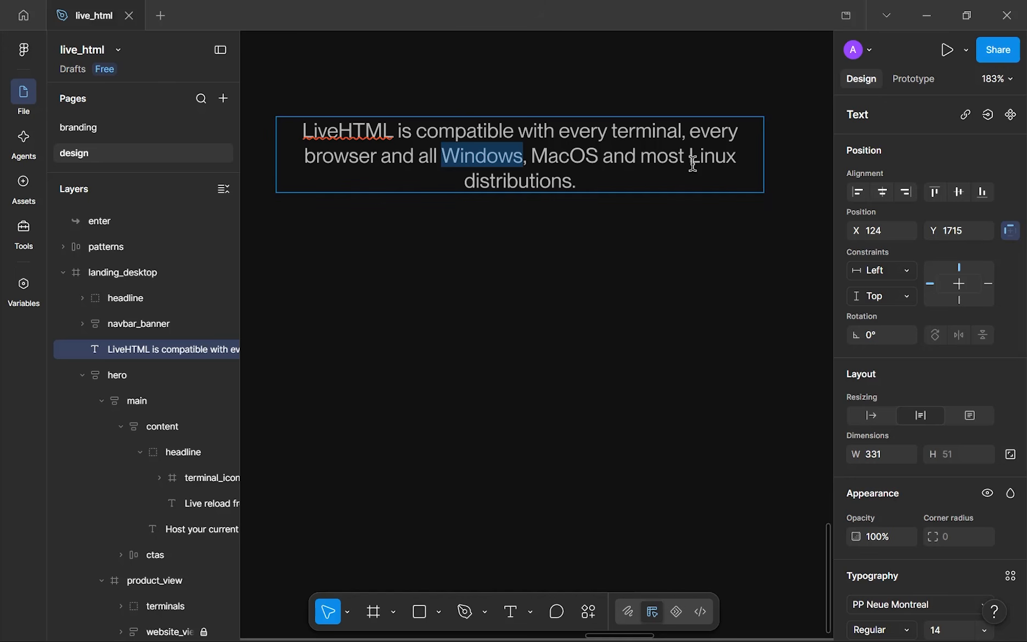
{"action": "left_click_drag", "start_coordinate": [475, 180], "coordinate": [572, 187]}
{"action": "left_click", "coordinate": [547, 183]}
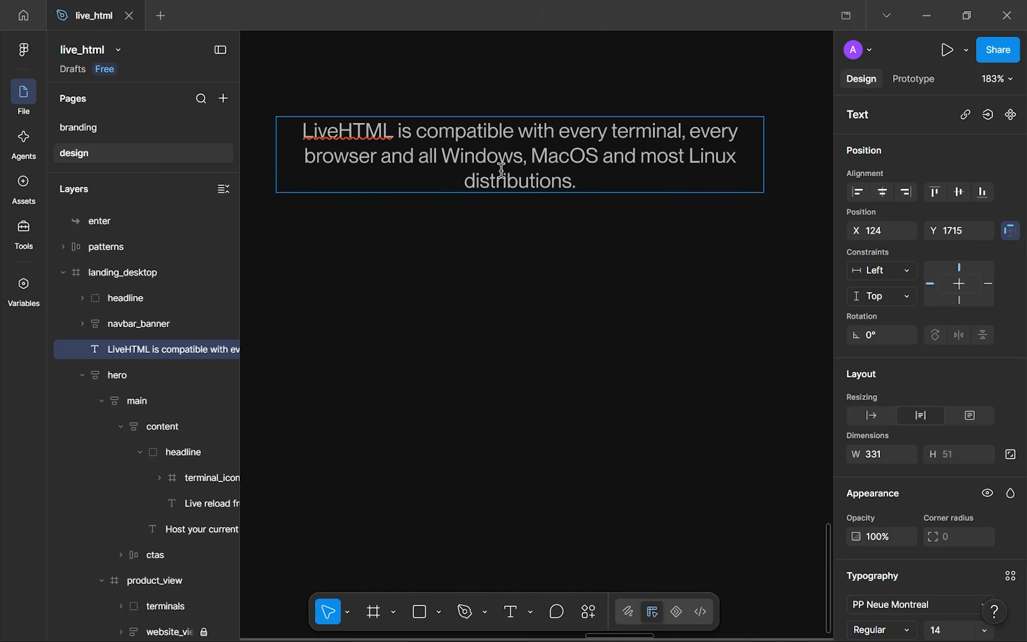
- Insert a space in "LiveHTML" so the compatibility text begins with "Live HTML"
{"action": "left_click_drag", "start_coordinate": [443, 158], "coordinate": [518, 158]}
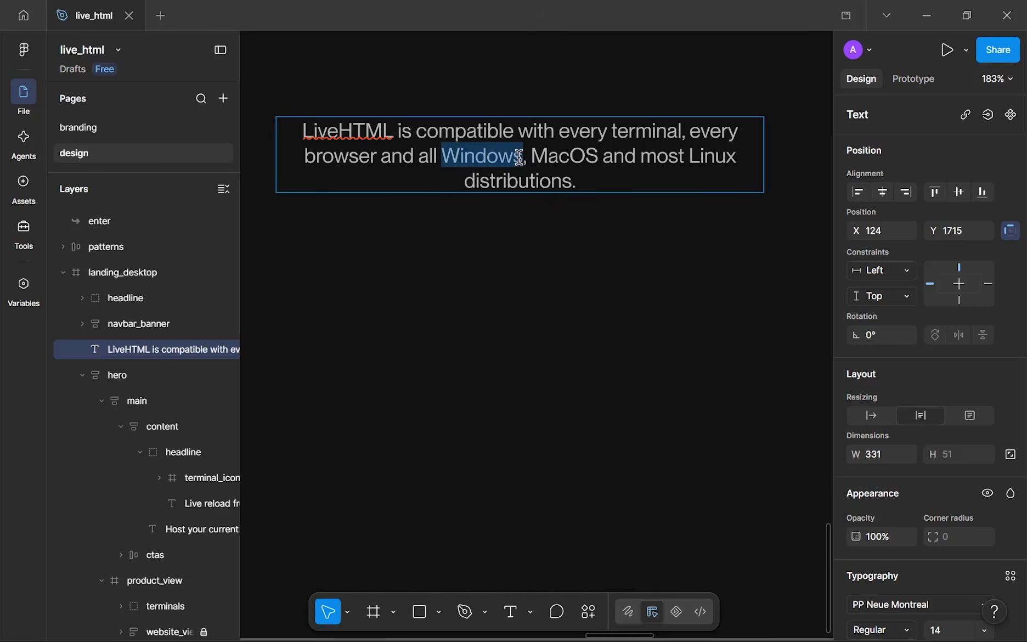
{"action": "double_click", "coordinate": [506, 163]}
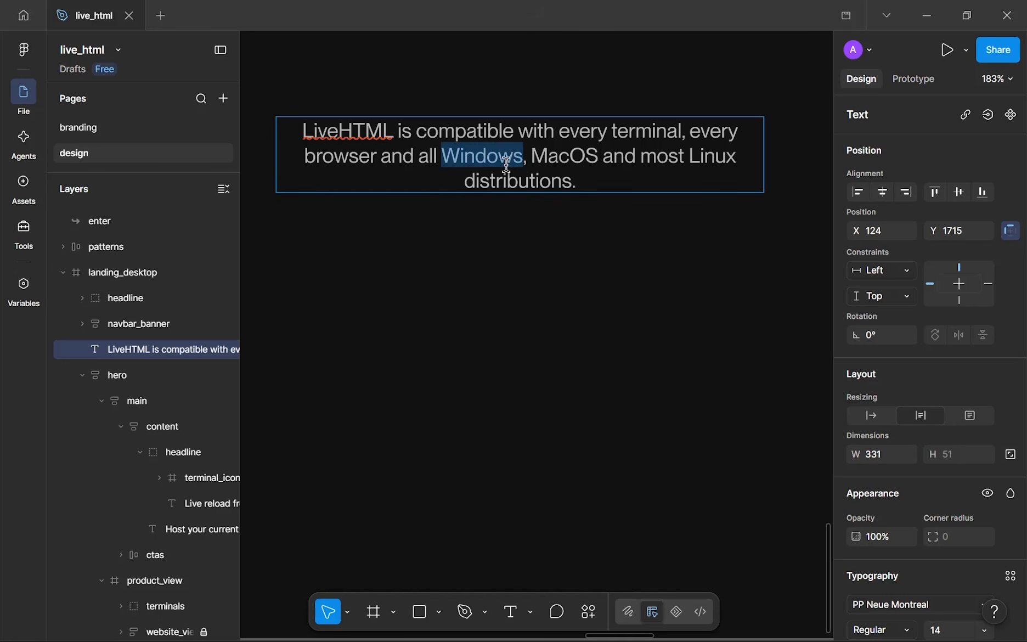
{"action": "left_click", "coordinate": [335, 136]}
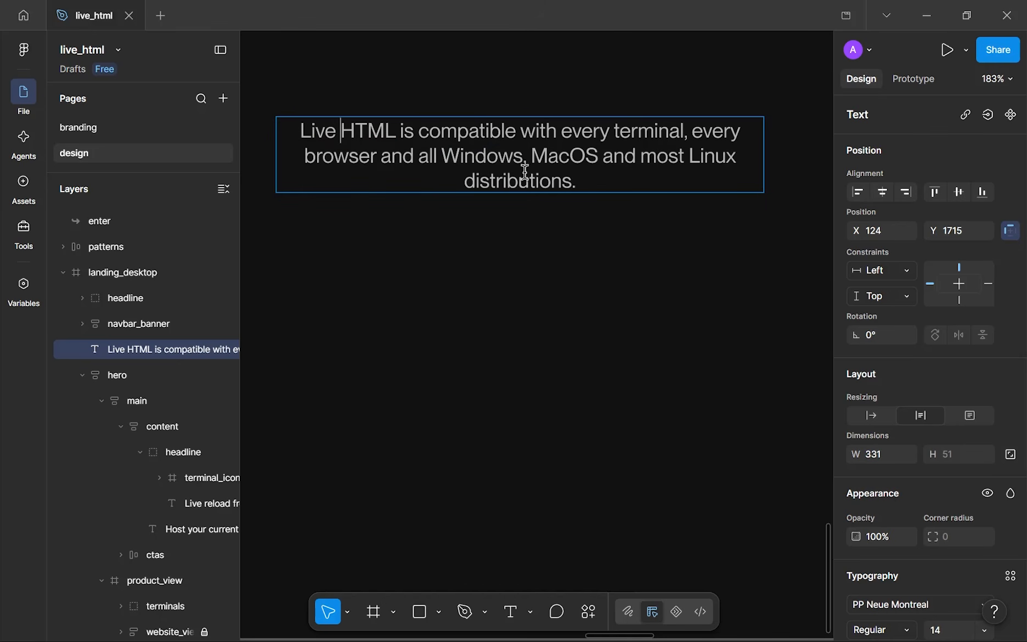
- Apply the white color style to the words Windows, MacOS and Linux in the compatibility text
{"action": "double_click", "coordinate": [458, 159]}
{"action": "scroll", "coordinate": [955, 368], "scroll_direction": "down", "scroll_amount": 5}
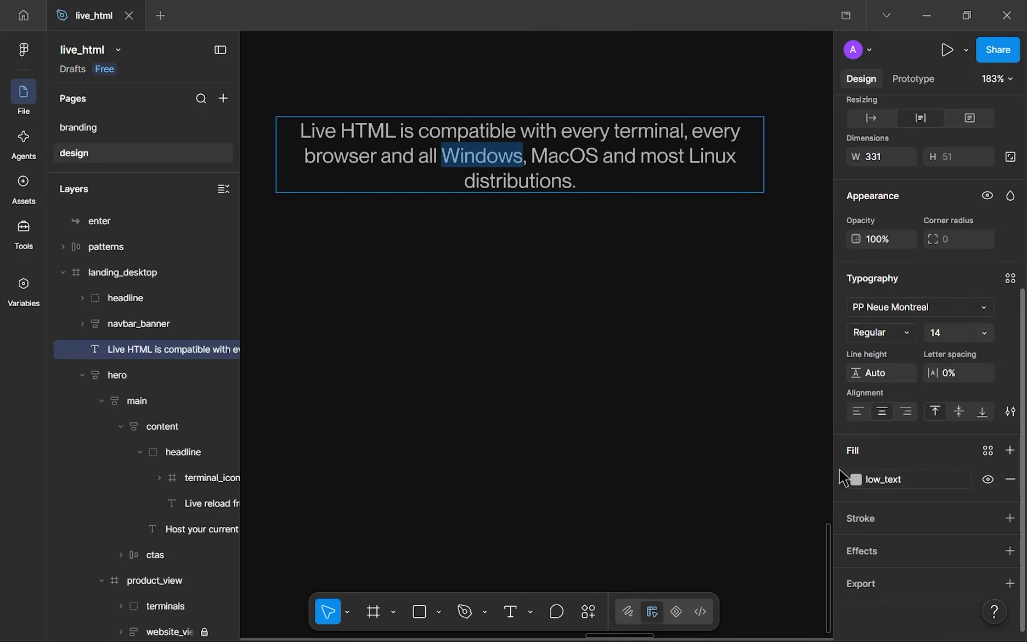
{"action": "left_click", "coordinate": [856, 479]}
{"action": "left_click", "coordinate": [704, 454]}
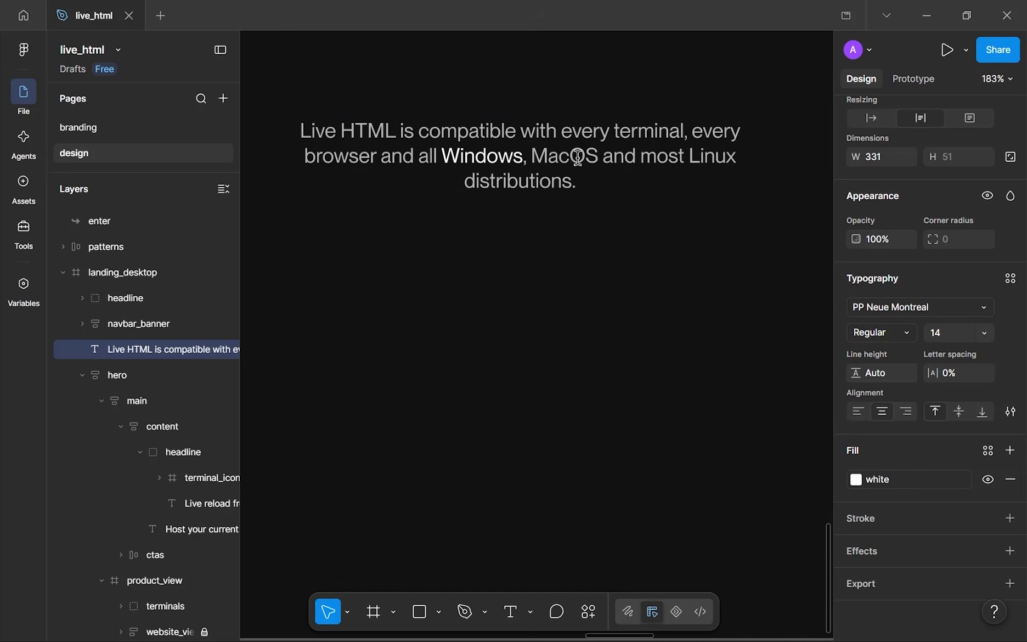
{"action": "double_click", "coordinate": [555, 149]}
{"action": "left_click", "coordinate": [855, 479]}
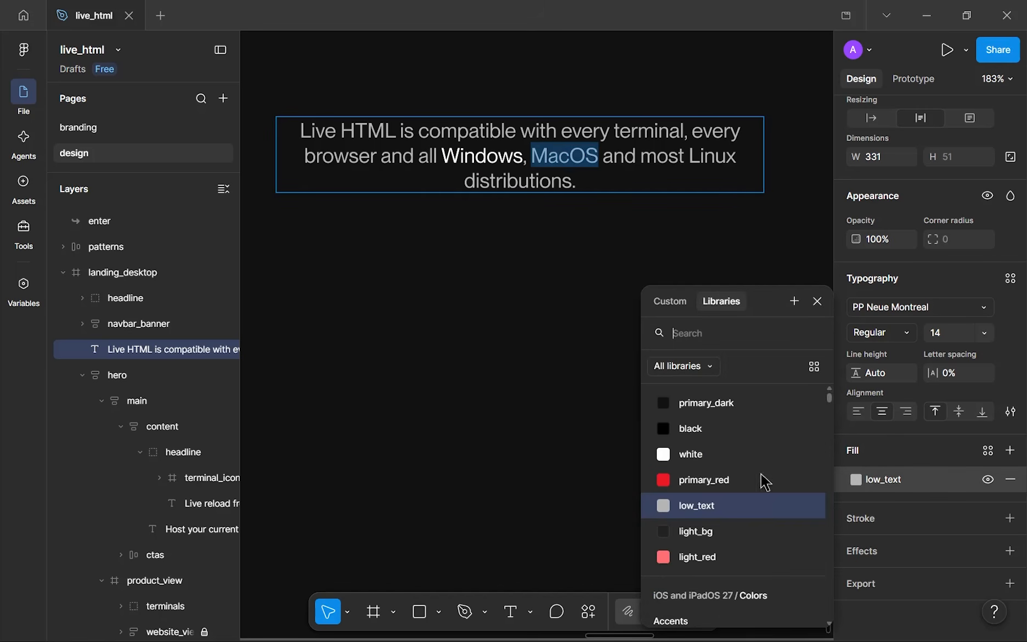
{"action": "left_click", "coordinate": [740, 459]}
{"action": "double_click", "coordinate": [713, 157]}
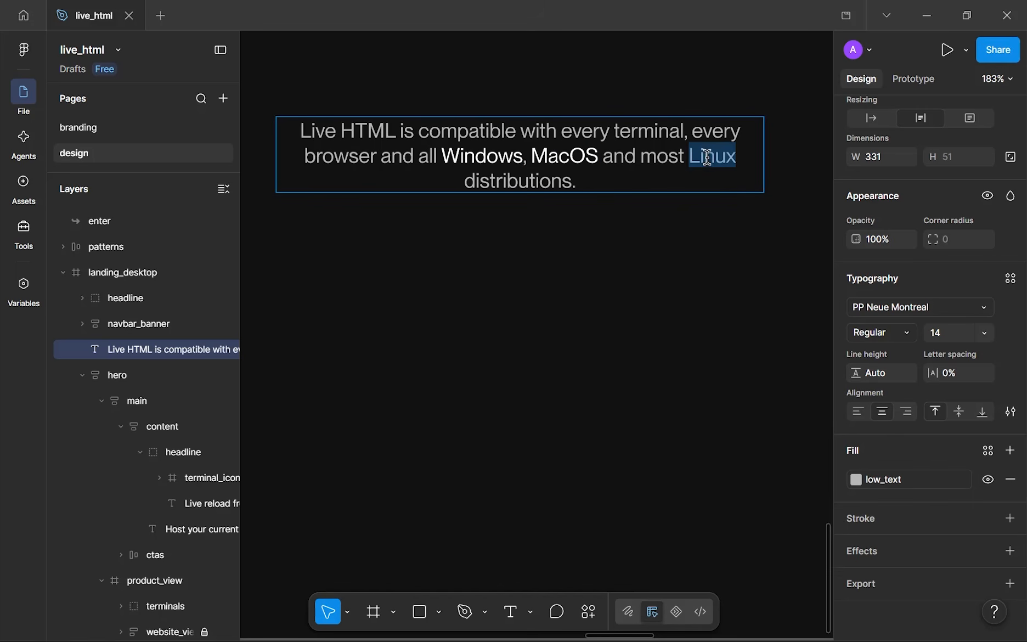
{"action": "left_click", "coordinate": [856, 479]}
{"action": "left_click", "coordinate": [719, 455]}
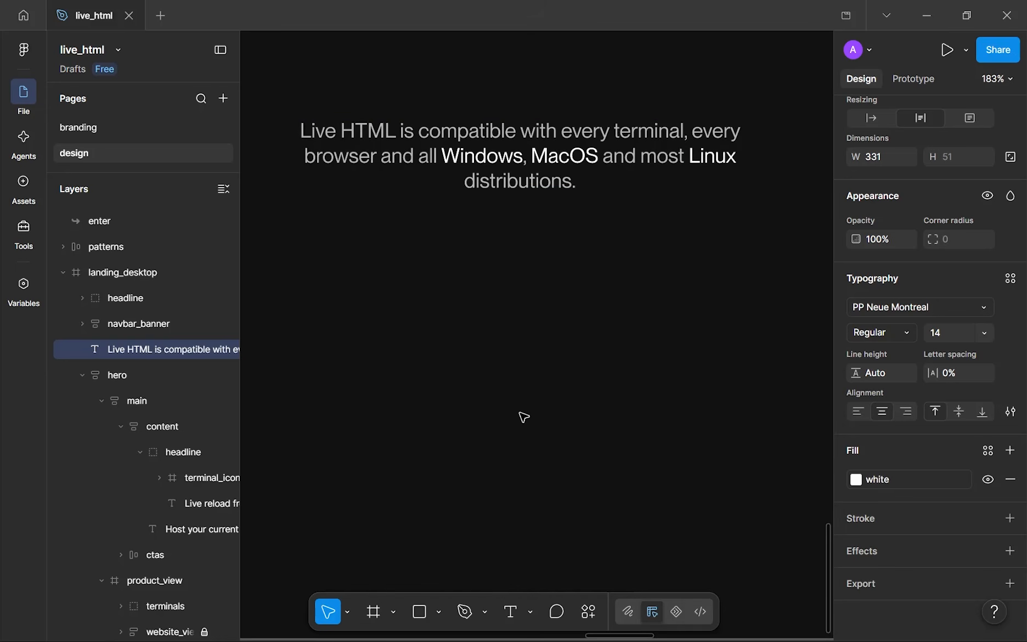
{"action": "key", "text": "Escape"}
- Left-align the compatibility text and narrow its text box to about 247 px wide
{"action": "scroll", "coordinate": [523, 412], "scroll_direction": "down", "scroll_amount": 5}
{"action": "scroll", "coordinate": [615, 303], "scroll_direction": "up", "scroll_amount": 3}
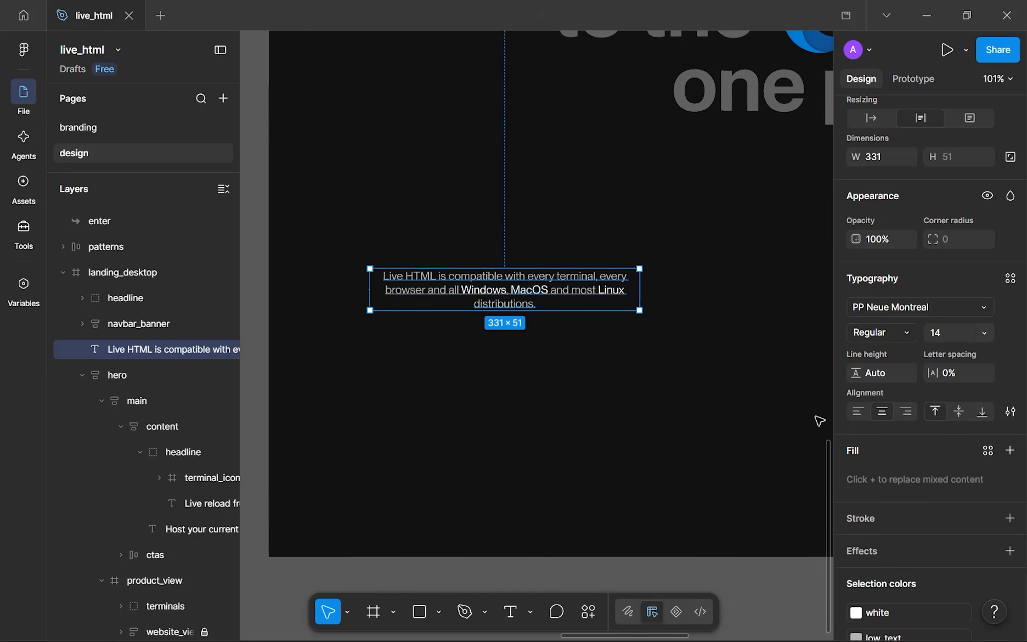
{"action": "left_click", "coordinate": [858, 412]}
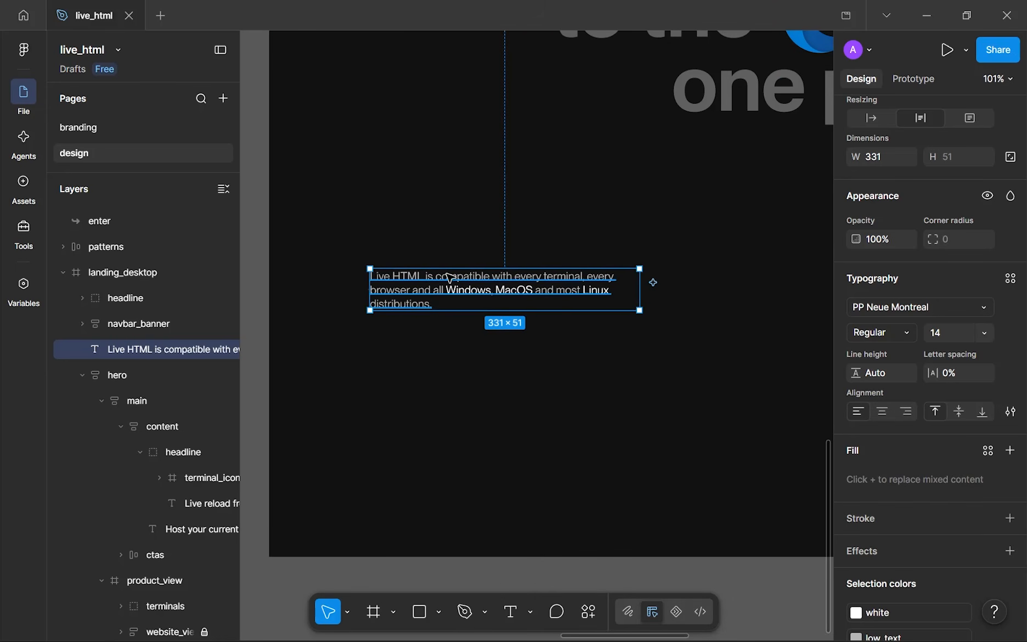
{"action": "left_click_drag", "start_coordinate": [638, 289], "coordinate": [570, 295]}
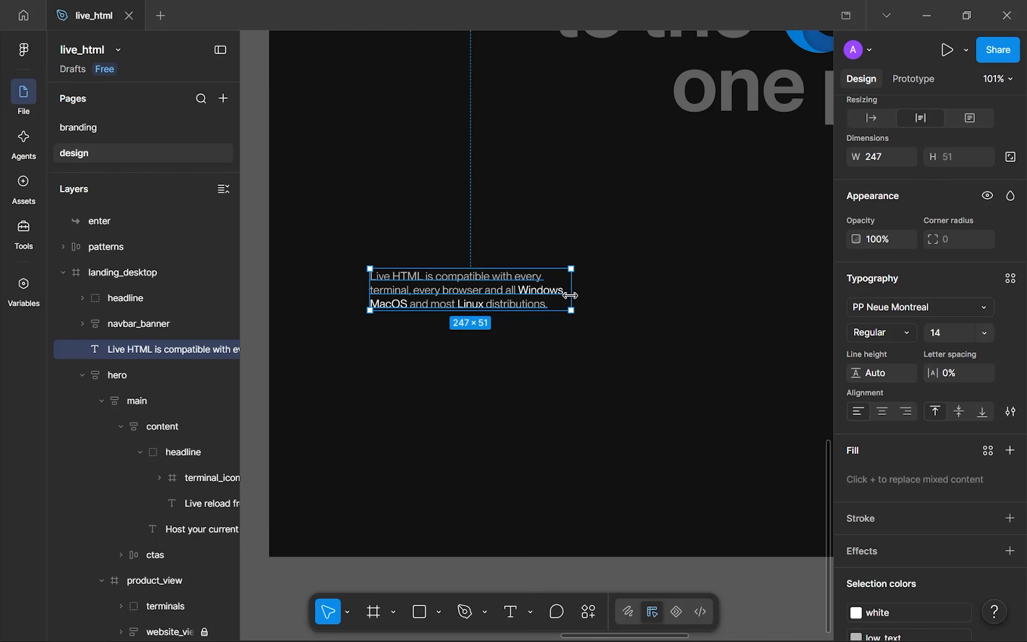
{"action": "left_click", "coordinate": [540, 391]}
- Move the compatibility text to the lower-left edge of the landing_desktop frame, at about X 38, Y 1756
{"action": "scroll", "coordinate": [539, 390], "scroll_direction": "down", "scroll_amount": 6}
{"action": "scroll", "coordinate": [453, 370], "scroll_direction": "up", "scroll_amount": 1}
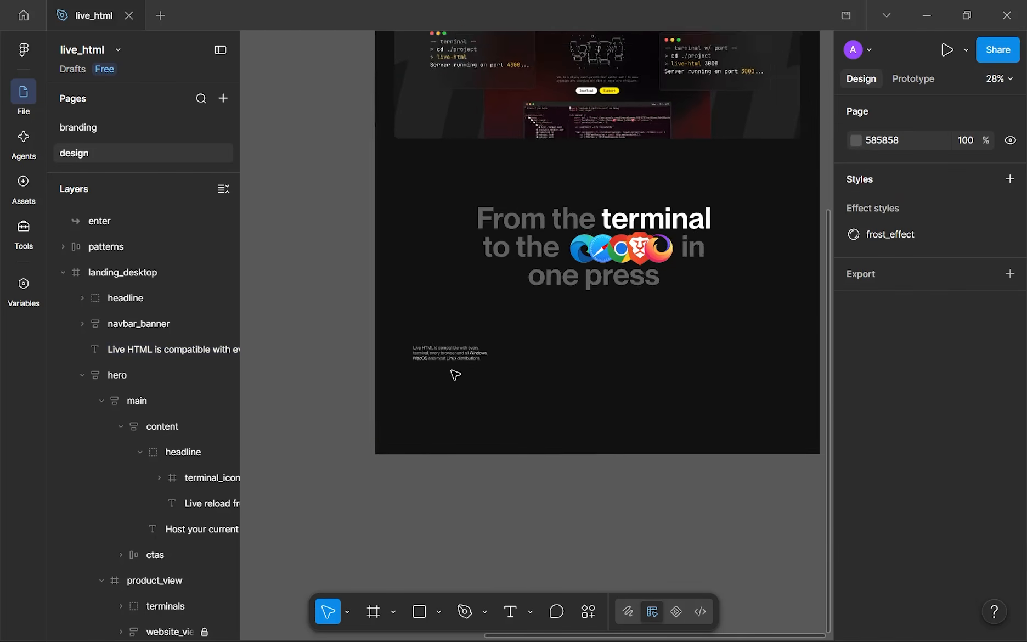
{"action": "scroll", "coordinate": [702, 406], "scroll_direction": "up", "scroll_amount": 3}
{"action": "scroll", "coordinate": [546, 342], "scroll_direction": "down", "scroll_amount": 2}
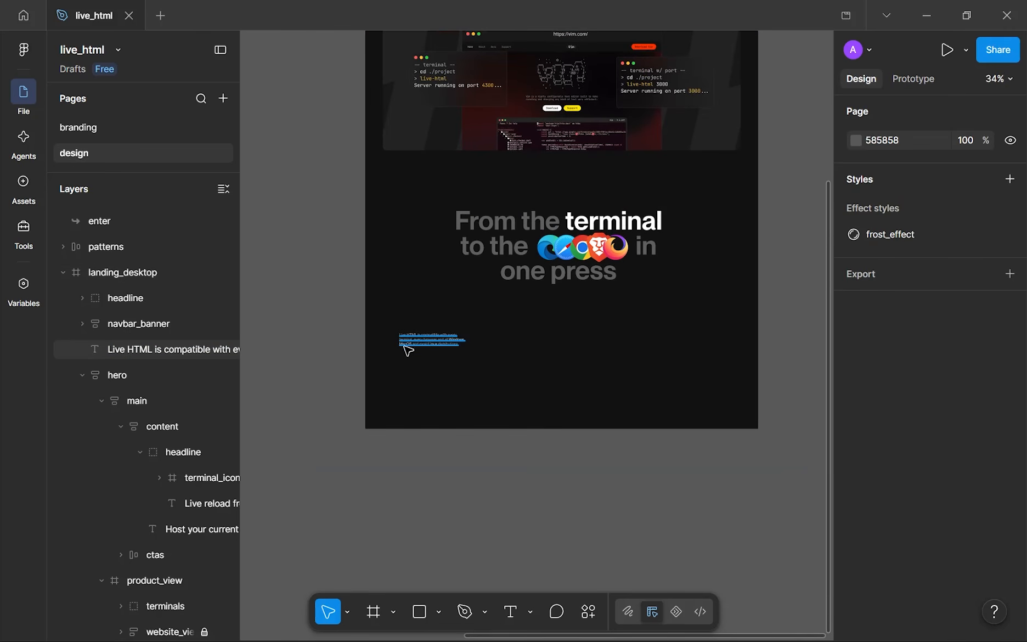
{"action": "left_click_drag", "start_coordinate": [426, 346], "coordinate": [404, 346]}
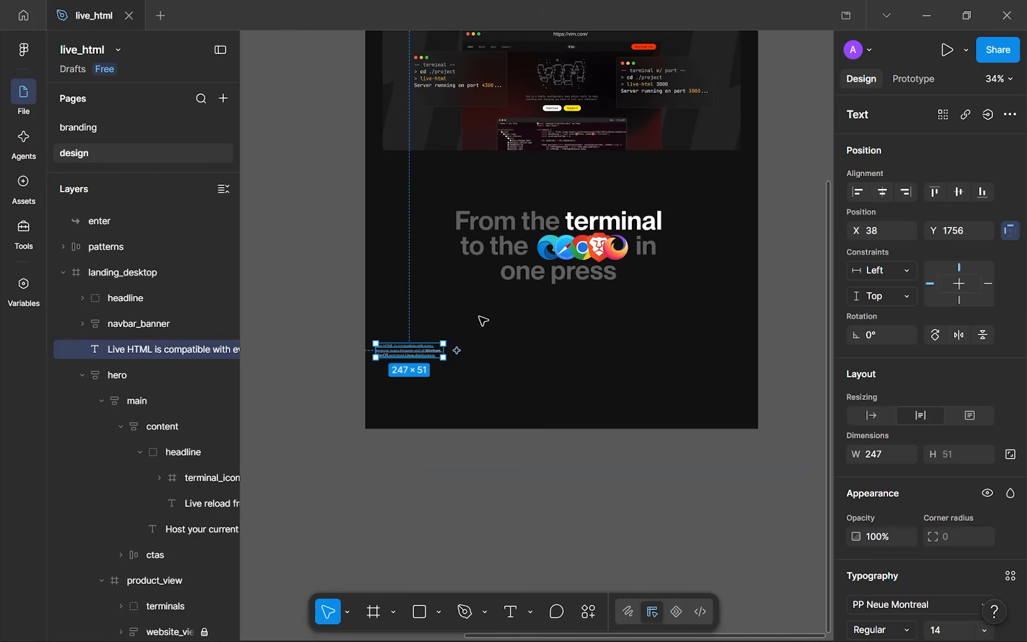
- Duplicate the hero's Get started button and place the copy opposite the compatibility text at about X 1140, Y 1754
{"action": "scroll", "coordinate": [600, 302], "scroll_direction": "up", "scroll_amount": 1}
{"action": "scroll", "coordinate": [594, 301], "scroll_direction": "up", "scroll_amount": 1}
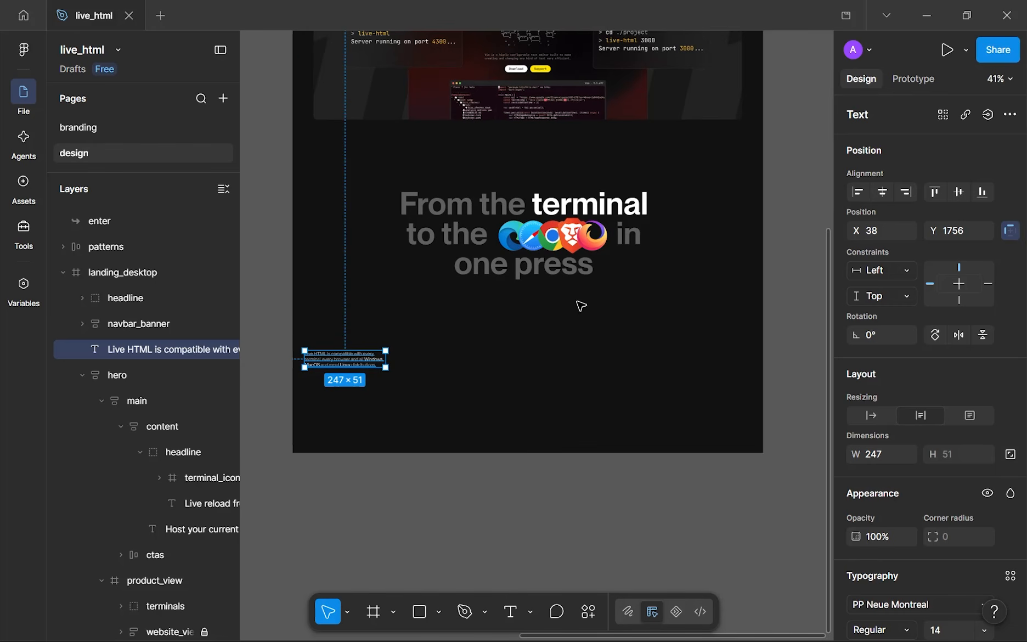
{"action": "scroll", "coordinate": [659, 142], "scroll_direction": "down", "scroll_amount": 4}
{"action": "scroll", "coordinate": [571, 107], "scroll_direction": "up", "scroll_amount": 4}
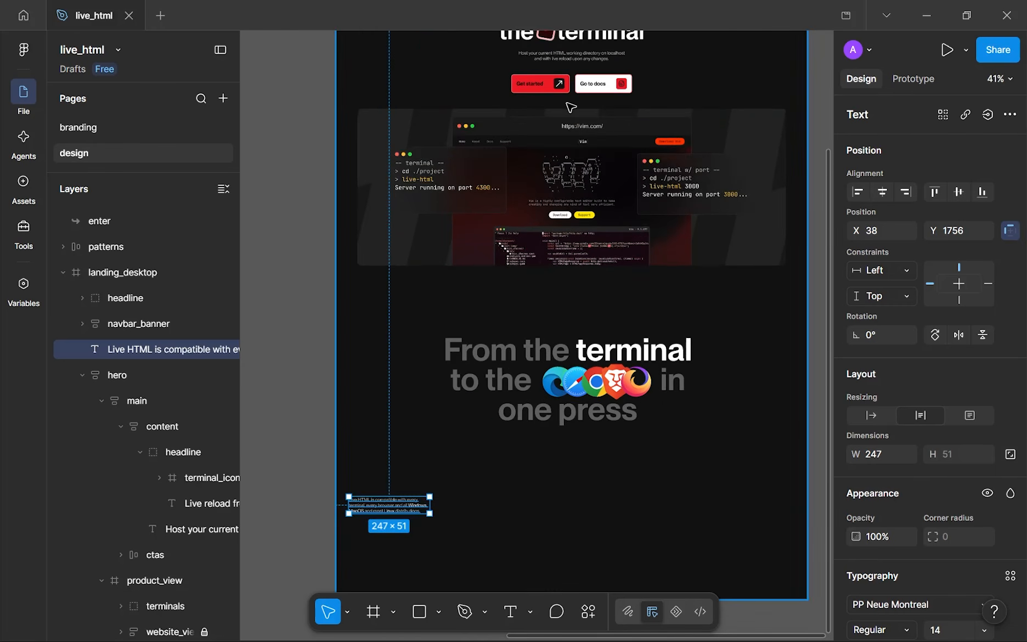
{"action": "scroll", "coordinate": [571, 107], "scroll_direction": "up", "scroll_amount": 2}
{"action": "scroll", "coordinate": [579, 170], "scroll_direction": "up", "scroll_amount": 2}
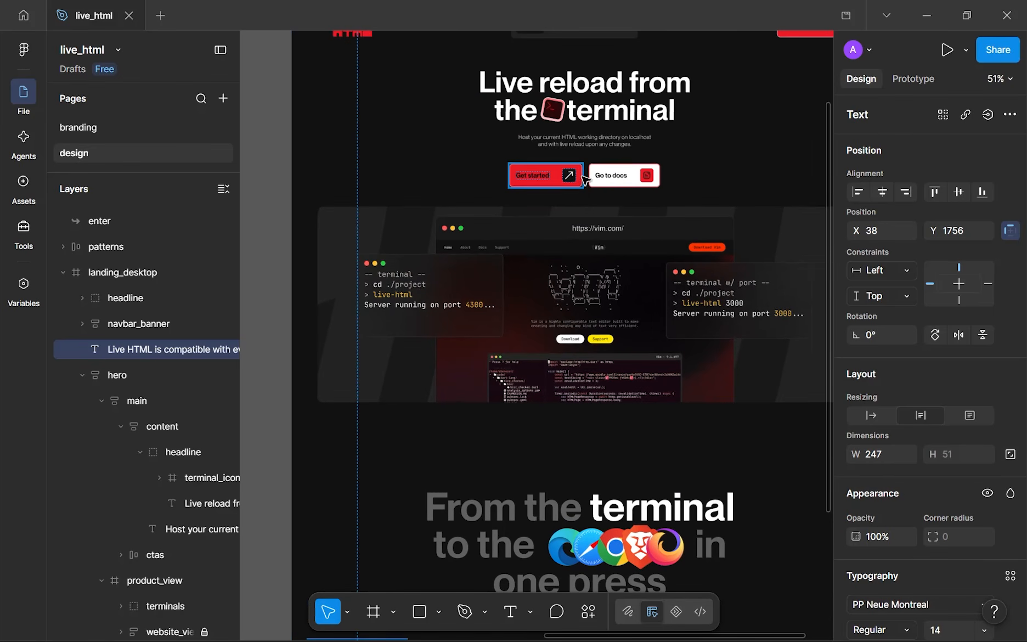
{"action": "left_click", "coordinate": [585, 180]}
{"action": "scroll", "coordinate": [585, 179], "scroll_direction": "down", "scroll_amount": 3}
{"action": "key", "text": "ctrl+d"}
{"action": "left_click_drag", "start_coordinate": [583, 164], "coordinate": [690, 428]}
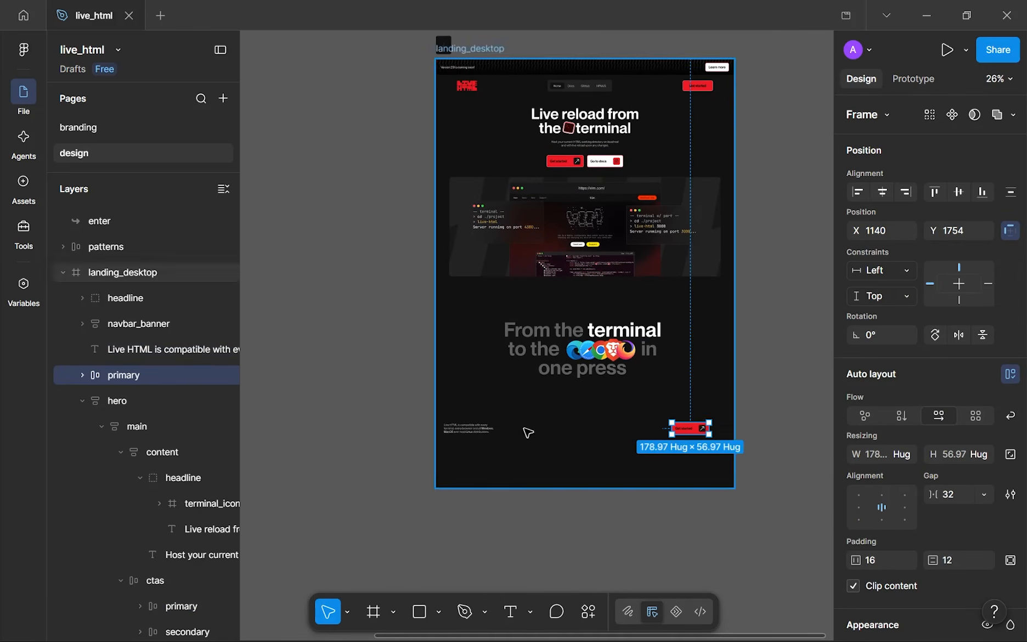
- Wrap the compatibility text and the copied Get started button in a horizontal auto layout frame
{"action": "scroll", "coordinate": [528, 433], "scroll_direction": "up", "scroll_amount": 2}
{"action": "left_click", "coordinate": [465, 437], "text": "shift"}
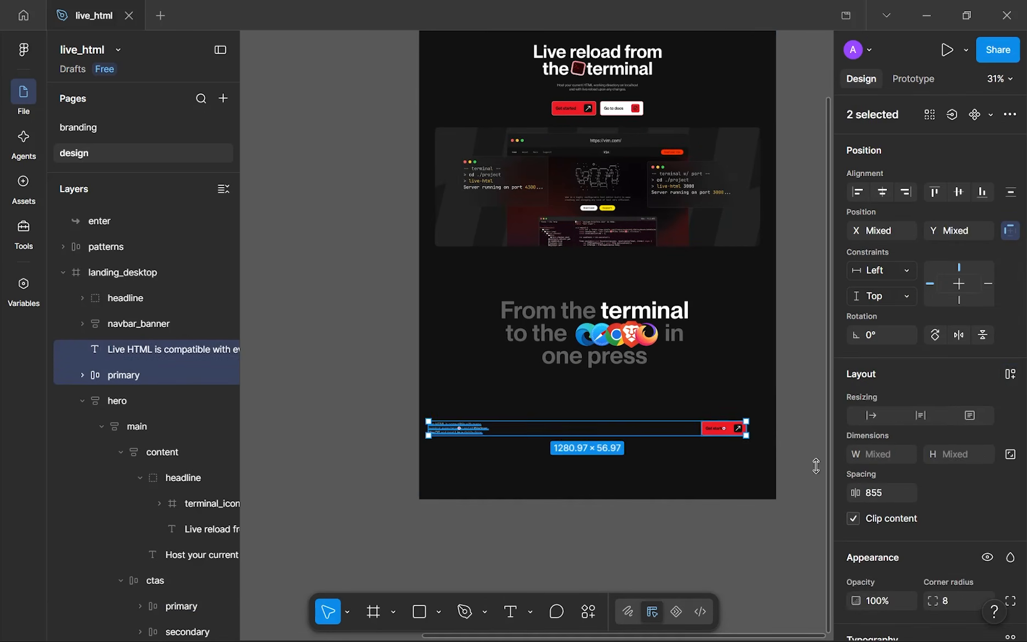
{"action": "key", "text": "shift+a"}
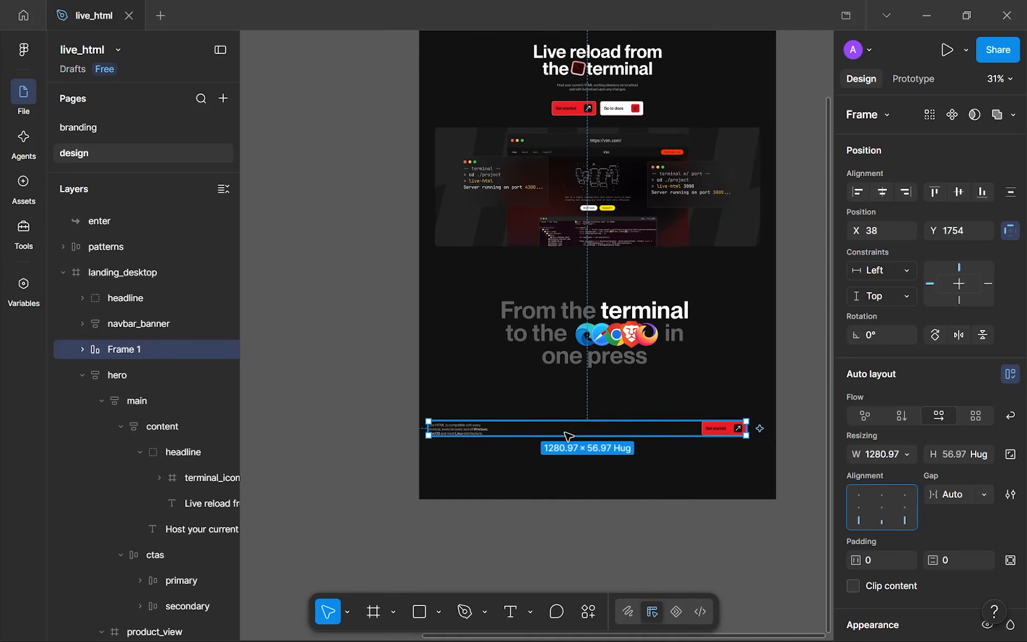
- Show the rulers and resize the new auto layout frame to span both vertical guides, at X 102 and 1236 px wide
{"action": "key", "text": "shift+r"}
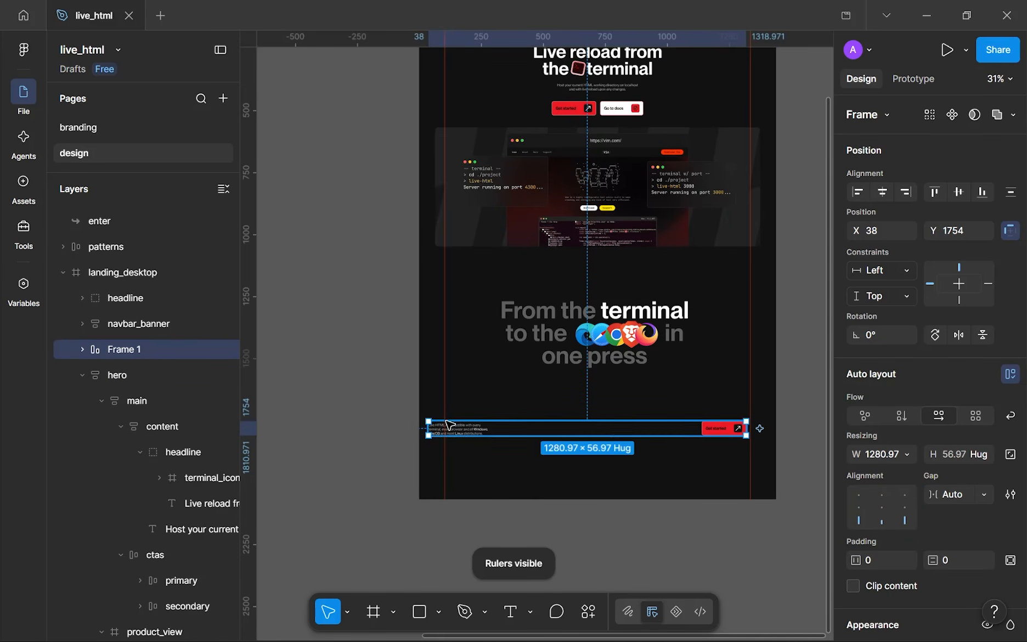
{"action": "left_click_drag", "start_coordinate": [427, 429], "coordinate": [442, 427]}
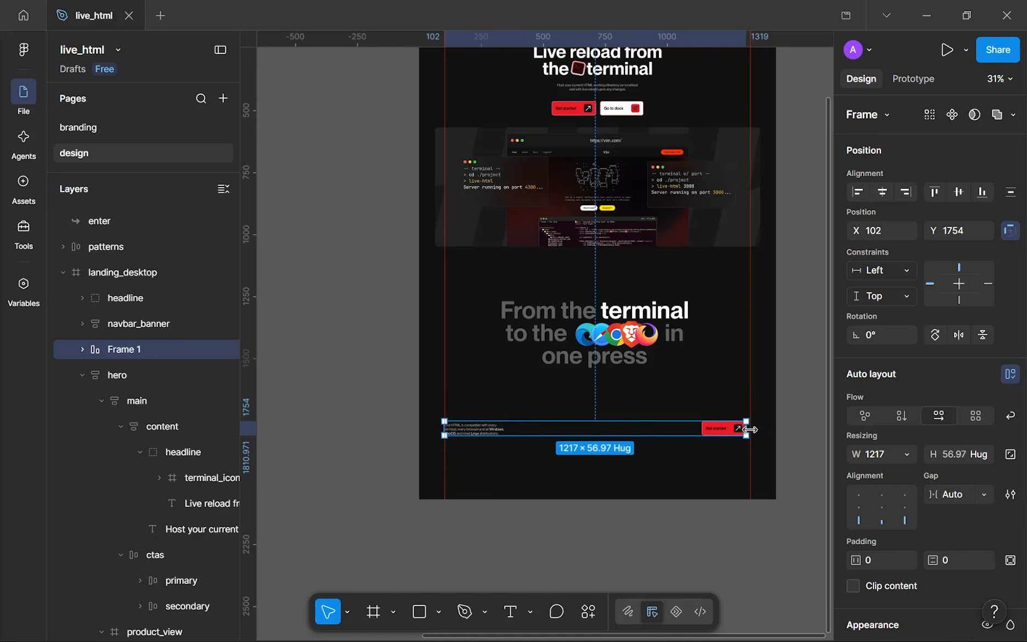
{"action": "left_click_drag", "start_coordinate": [750, 430], "coordinate": [758, 429]}
{"action": "left_click", "coordinate": [688, 464]}
{"action": "scroll", "coordinate": [688, 463], "scroll_direction": "up", "scroll_amount": 3}
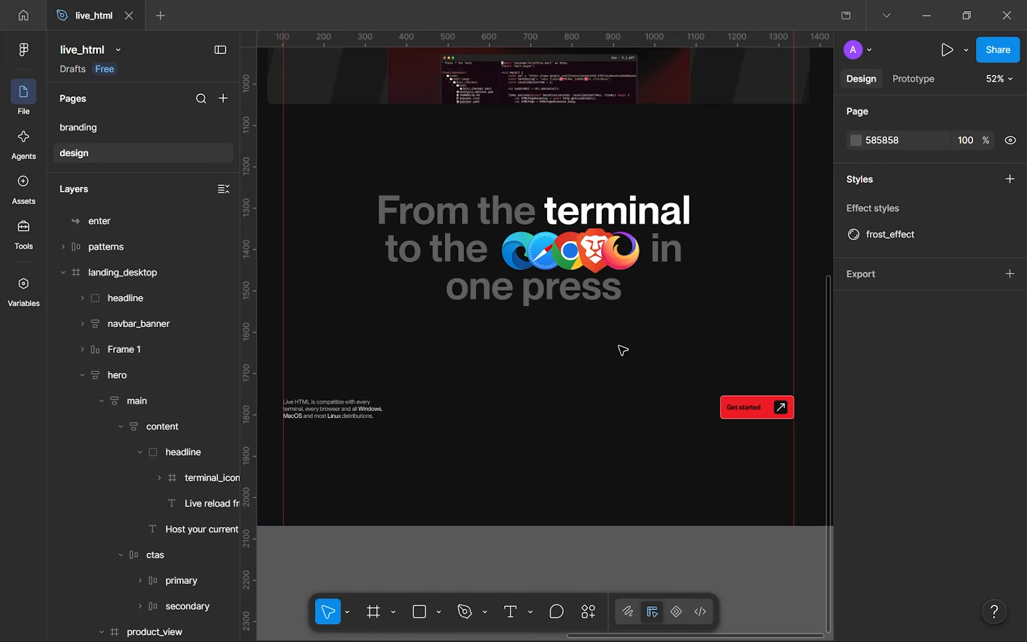
- Rename the auto layout frame holding the compatibility text and button as "content"
{"action": "scroll", "coordinate": [623, 350], "scroll_direction": "down", "scroll_amount": 1}
{"action": "scroll", "coordinate": [578, 290], "scroll_direction": "up", "scroll_amount": 2}
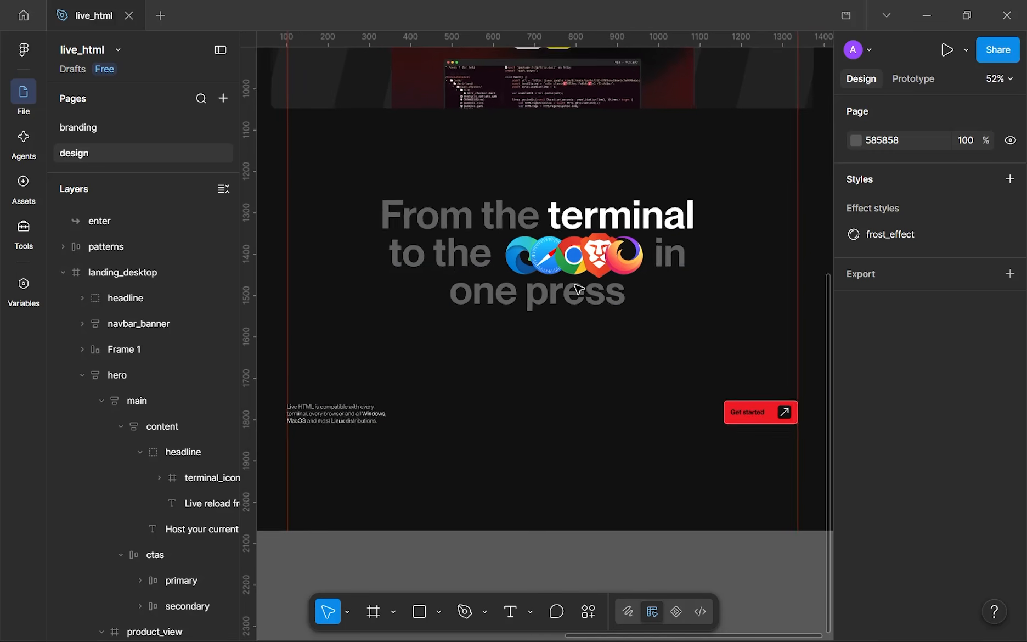
{"action": "left_click", "coordinate": [470, 419]}
{"action": "double_click", "coordinate": [126, 350]}
{"action": "type", "text": "mon_inf"}
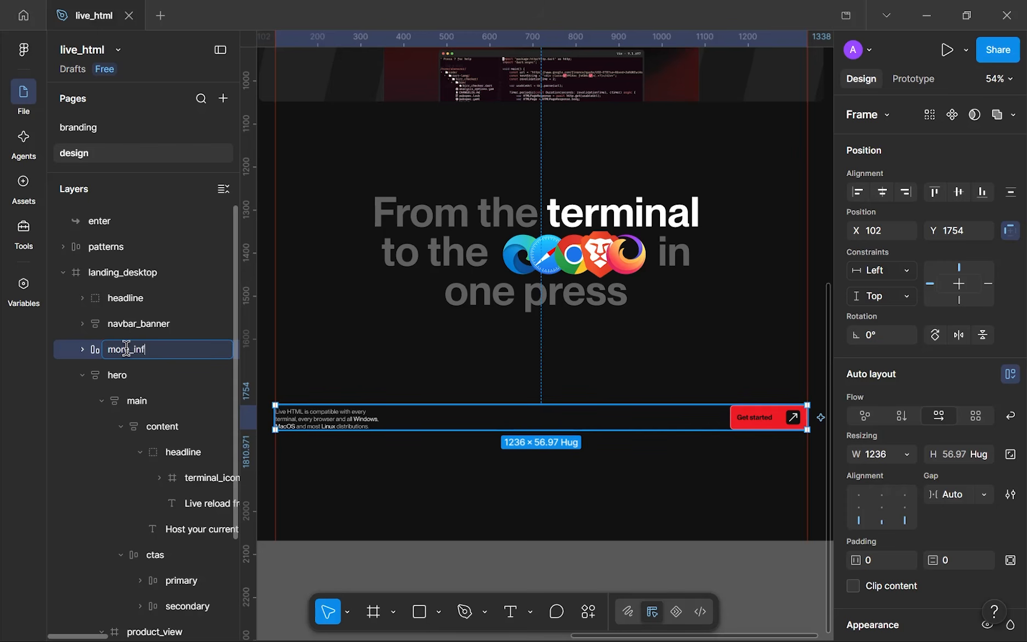
{"action": "key", "text": "ctrl+a"}
{"action": "key", "text": "BackSpace"}
{"action": "key", "text": "Return"}
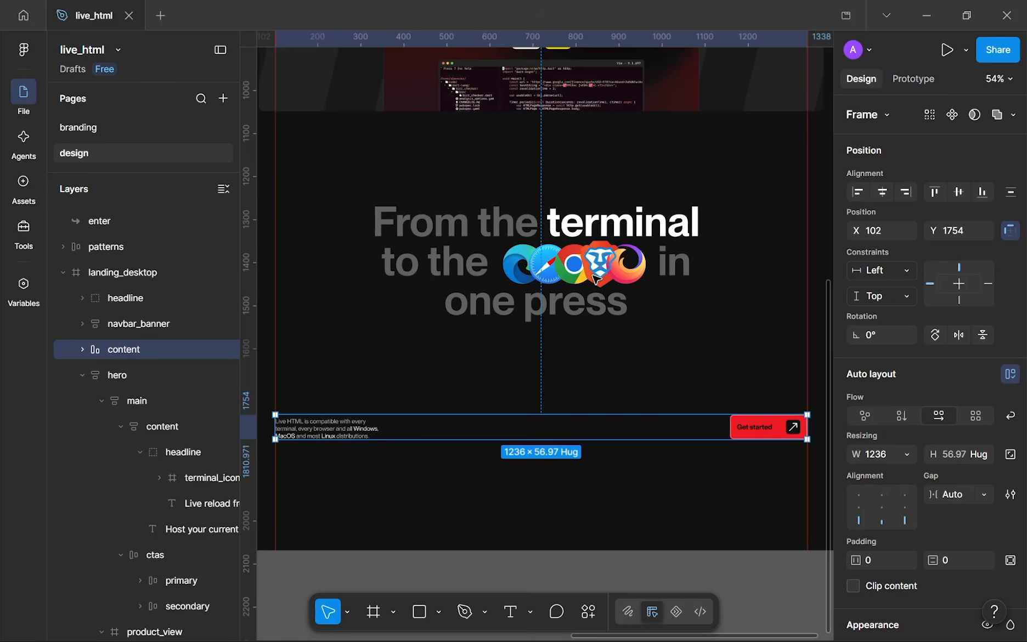
- Nudge the browsers icon group left within the headline to X 624, checking its spacing to the surrounding text
{"action": "scroll", "coordinate": [621, 282], "scroll_direction": "up", "scroll_amount": 5}
{"action": "left_click", "coordinate": [611, 277]}
{"action": "double_click", "coordinate": [611, 277]}
{"action": "double_click", "coordinate": [611, 277]}
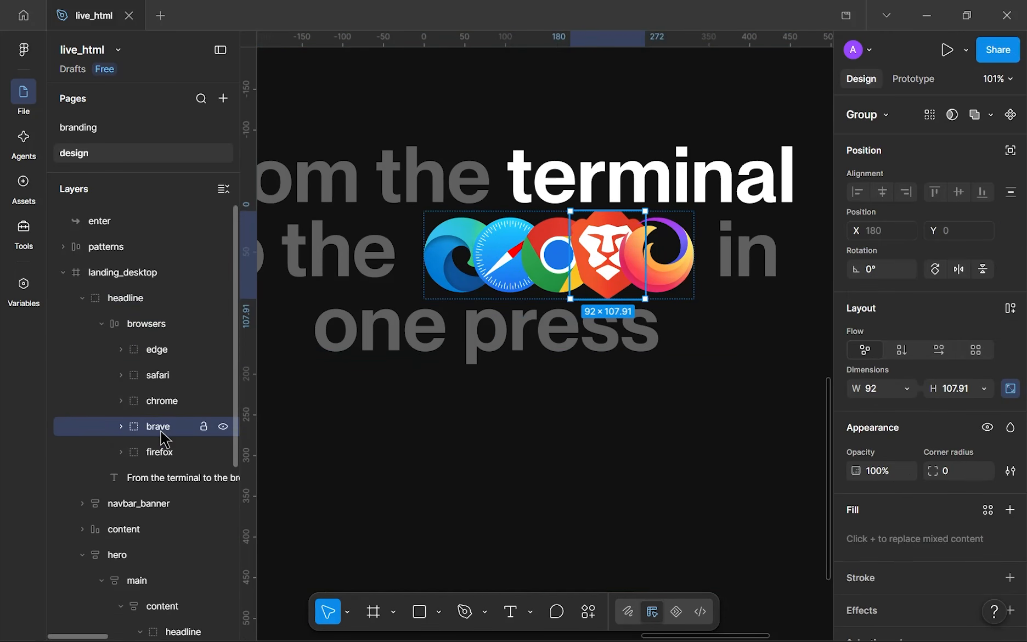
{"action": "key", "text": "Escape"}
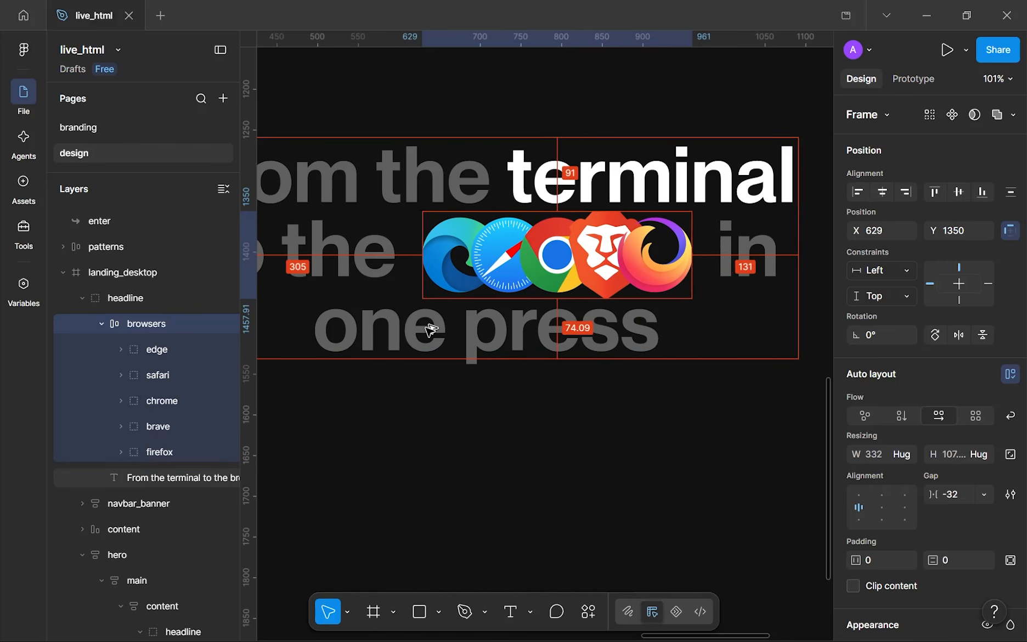
{"action": "key", "text": "alt"}
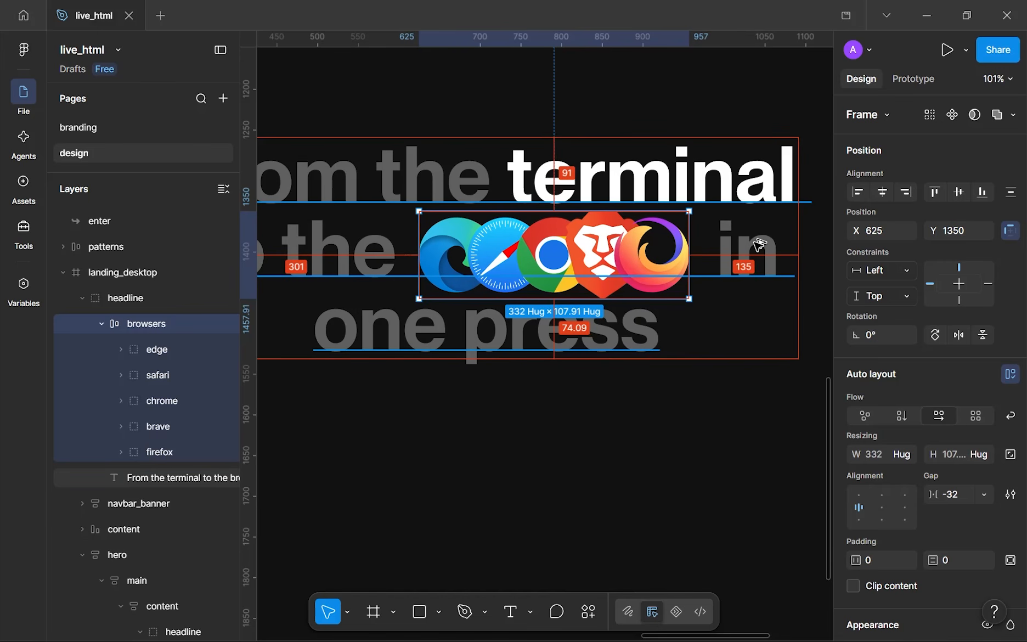
{"action": "key", "text": "Left"}
{"action": "key", "text": "Left"}
{"action": "key", "text": "Left"}
{"action": "key", "text": "Right"}
{"action": "key", "text": "Left"}
{"action": "key", "text": "Right"}
{"action": "key", "text": "Right"}
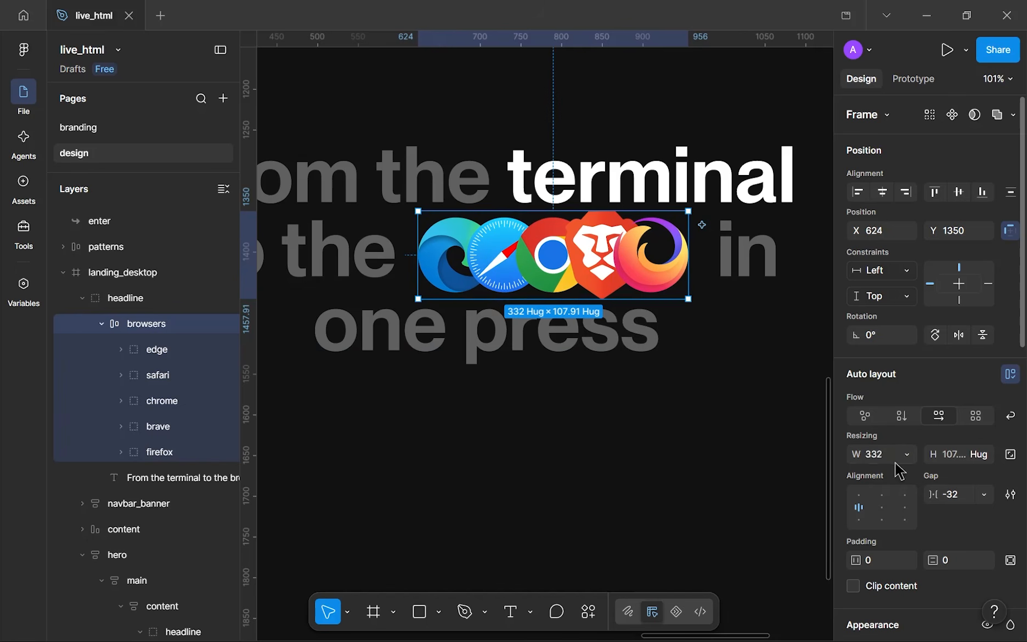
- Set the gap between the icons in the browsers group to -24
{"action": "left_click", "coordinate": [955, 498]}
{"action": "type", "text": "-24"}
{"action": "key", "text": "Return"}
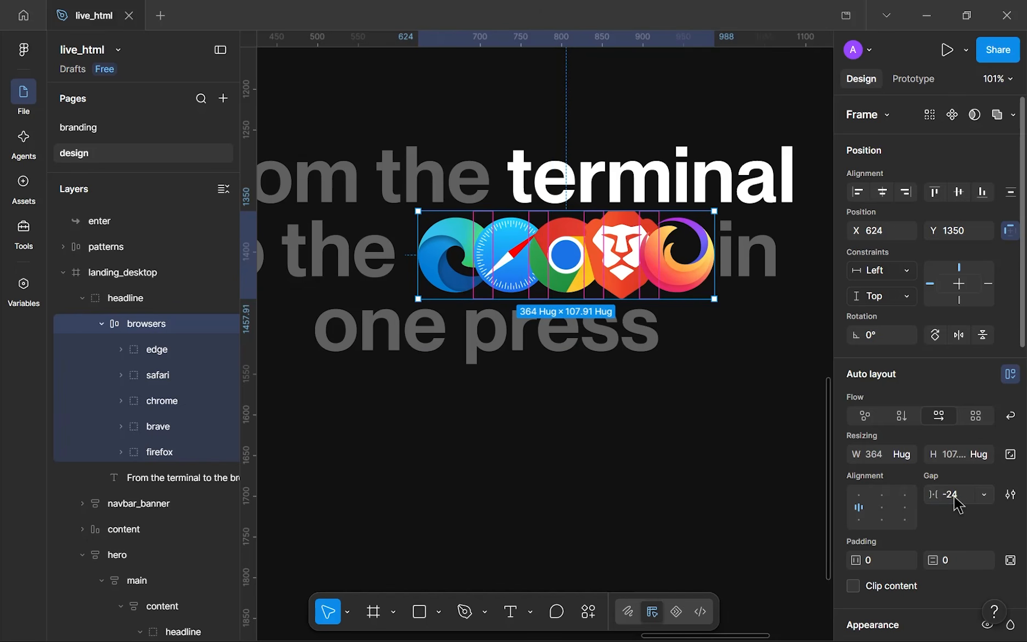
- Nudge the browsers icon group left to X 613 to center it between "the" and "in" in the headline
{"action": "key", "text": "Left"}
{"action": "key", "text": "Left"}
{"action": "key", "text": "Left"}
{"action": "key", "text": "Left"}
{"action": "key", "text": "Left"}
{"action": "key", "text": "Left"}
{"action": "key", "text": "Left"}
{"action": "key", "text": "Left"}
{"action": "key", "text": "Left"}
{"action": "key", "text": "Left"}
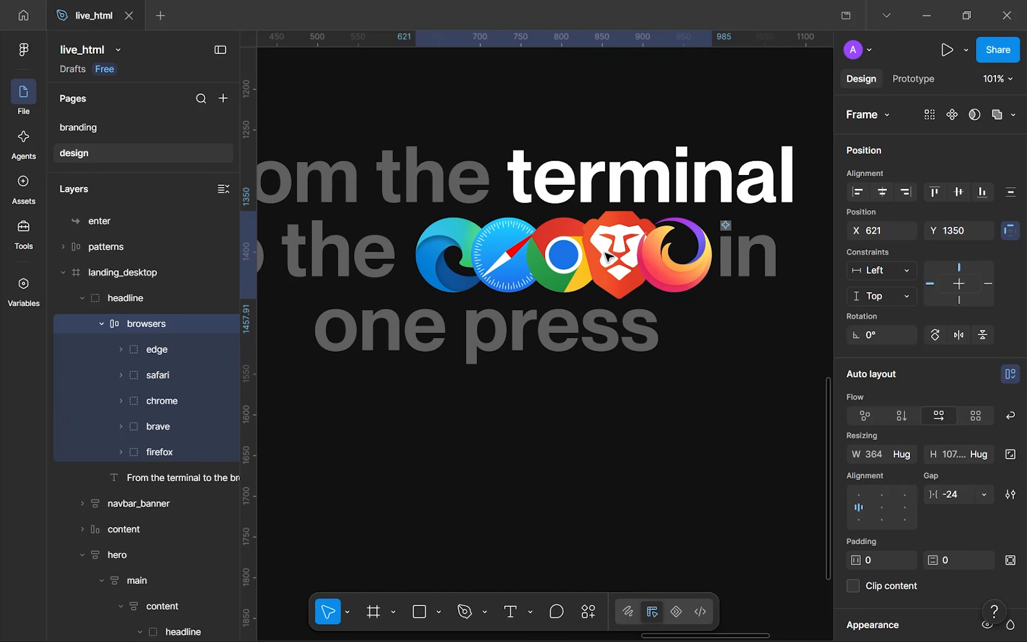
{"action": "key", "text": "Left"}
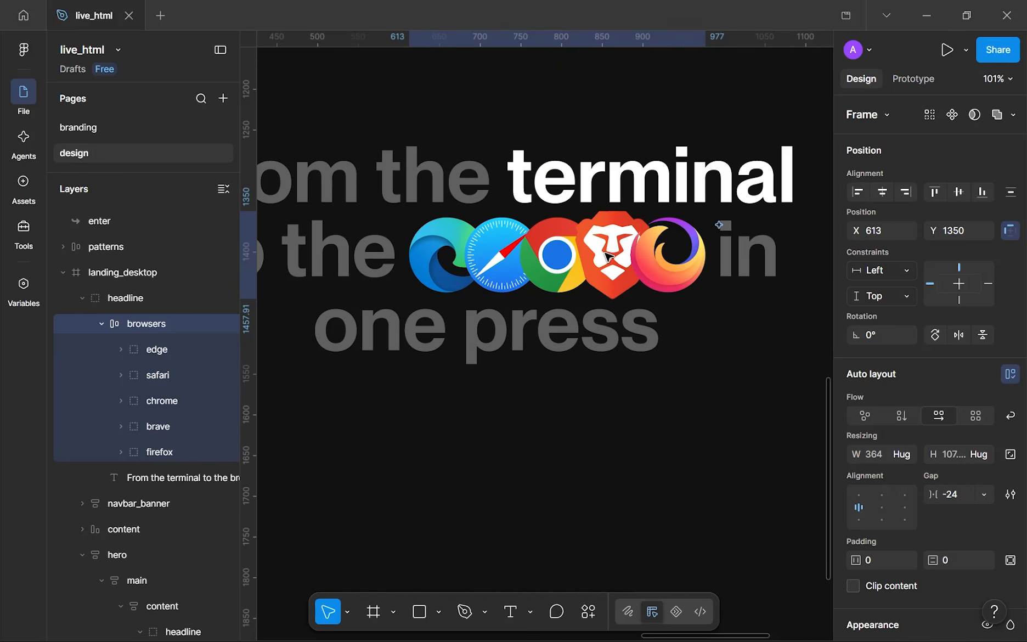
{"action": "scroll", "coordinate": [571, 299], "scroll_direction": "down", "scroll_amount": 3}
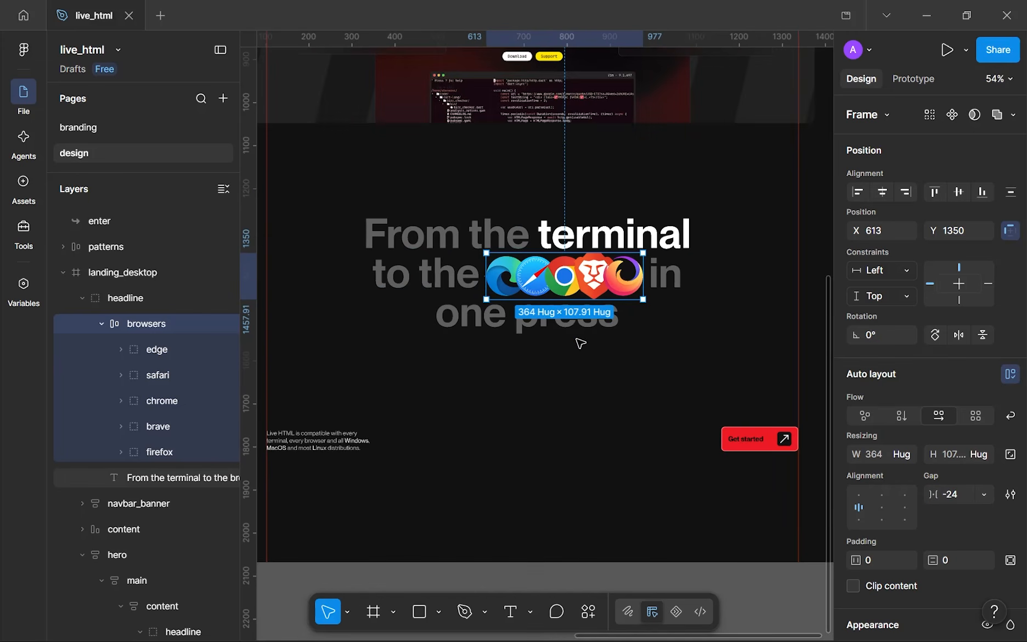
{"action": "left_click", "coordinate": [581, 344]}
{"action": "scroll", "coordinate": [609, 332], "scroll_direction": "up", "scroll_amount": 4}
{"action": "scroll", "coordinate": [449, 302], "scroll_direction": "up", "scroll_amount": 3}
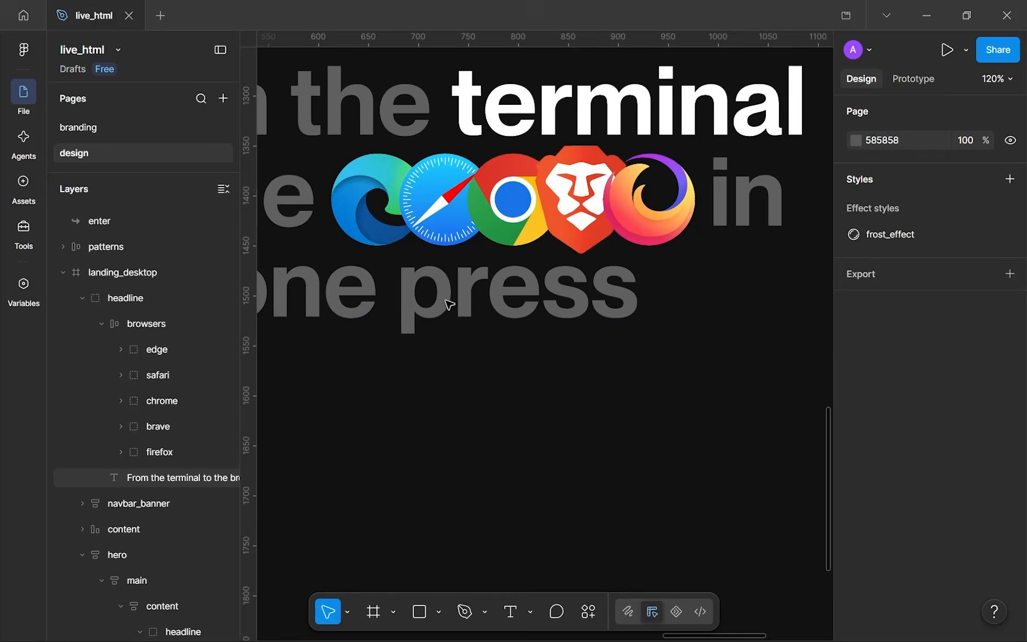
- Locate the enter arrow icon outside the landing page frame and check its dimensions
{"action": "scroll", "coordinate": [450, 303], "scroll_direction": "down", "scroll_amount": 3}
{"action": "scroll", "coordinate": [610, 319], "scroll_direction": "down", "scroll_amount": 2}
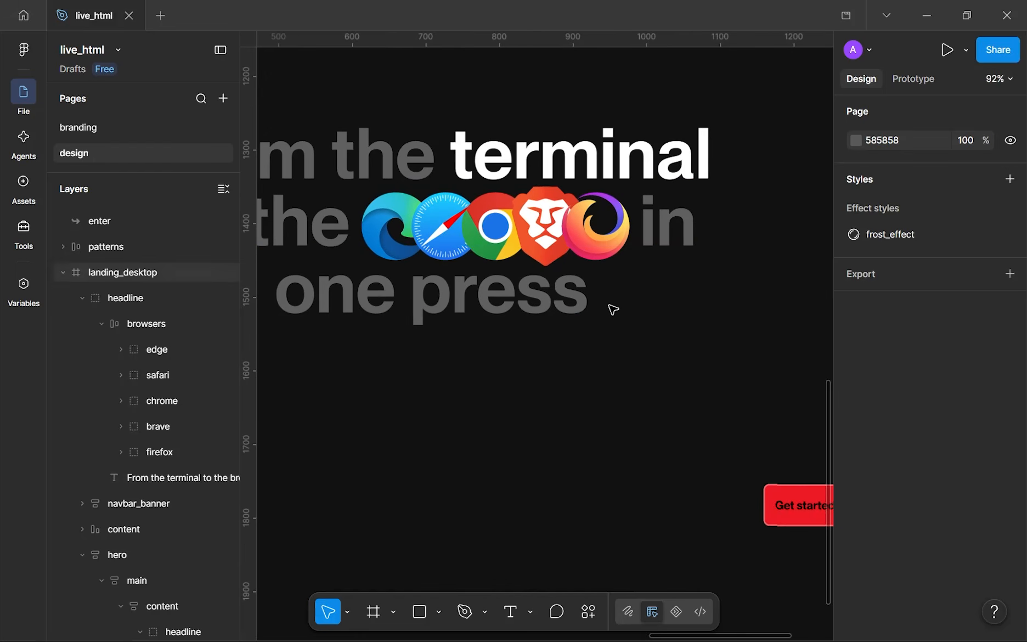
{"action": "scroll", "coordinate": [606, 365], "scroll_direction": "up", "scroll_amount": 2}
{"action": "left_click_drag", "start_coordinate": [471, 381], "coordinate": [647, 459]}
{"action": "scroll", "coordinate": [647, 458], "scroll_direction": "down", "scroll_amount": 2}
{"action": "scroll", "coordinate": [608, 398], "scroll_direction": "down", "scroll_amount": 6}
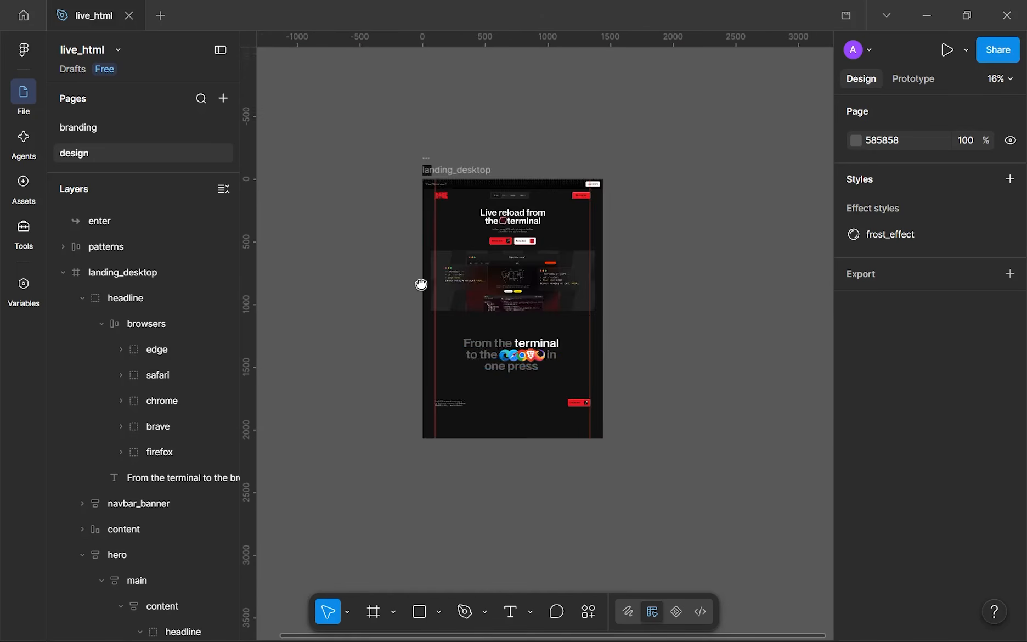
{"action": "left_click_drag", "start_coordinate": [423, 284], "coordinate": [851, 286]}
{"action": "scroll", "coordinate": [685, 299], "scroll_direction": "up", "scroll_amount": 3}
{"action": "scroll", "coordinate": [675, 304], "scroll_direction": "up", "scroll_amount": 2}
{"action": "scroll", "coordinate": [521, 384], "scroll_direction": "up", "scroll_amount": 4}
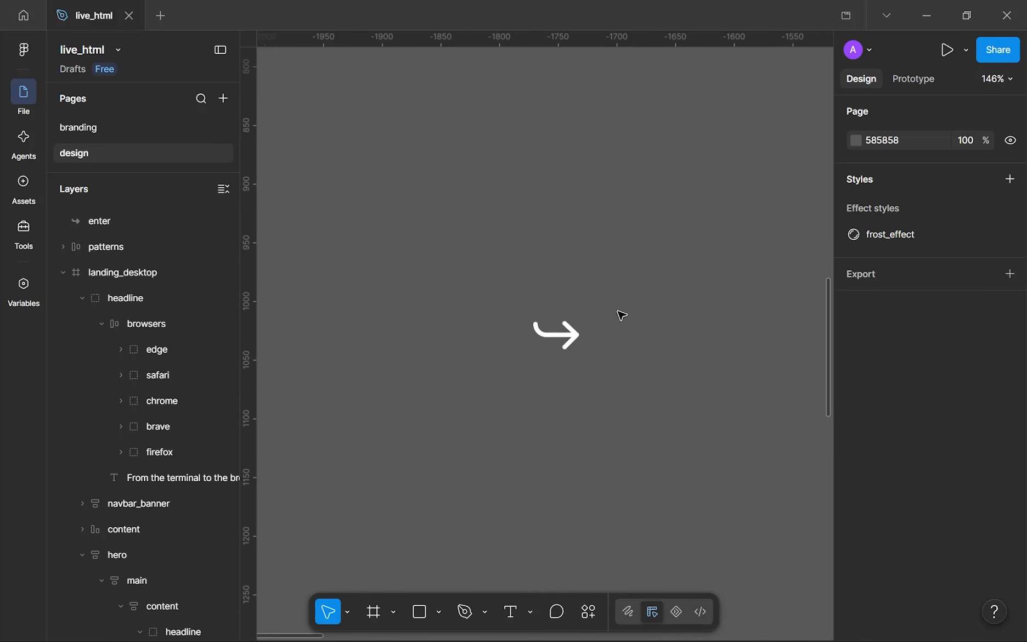
{"action": "left_click", "coordinate": [557, 338]}
{"action": "left_click_drag", "start_coordinate": [609, 352], "coordinate": [563, 304]}
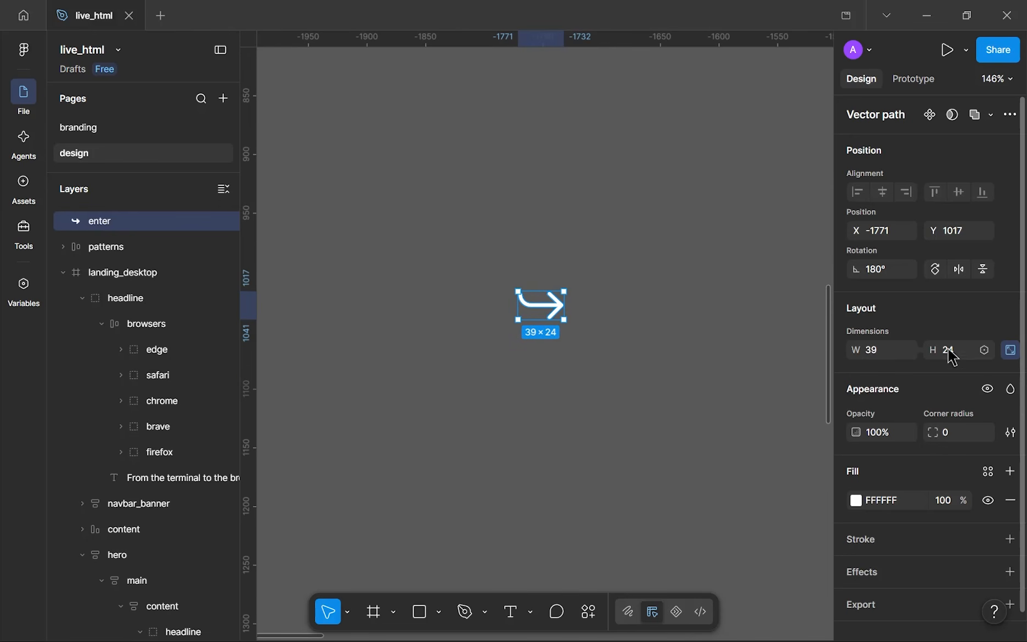
{"action": "left_click", "coordinate": [888, 353]}
{"action": "left_click", "coordinate": [629, 357]}
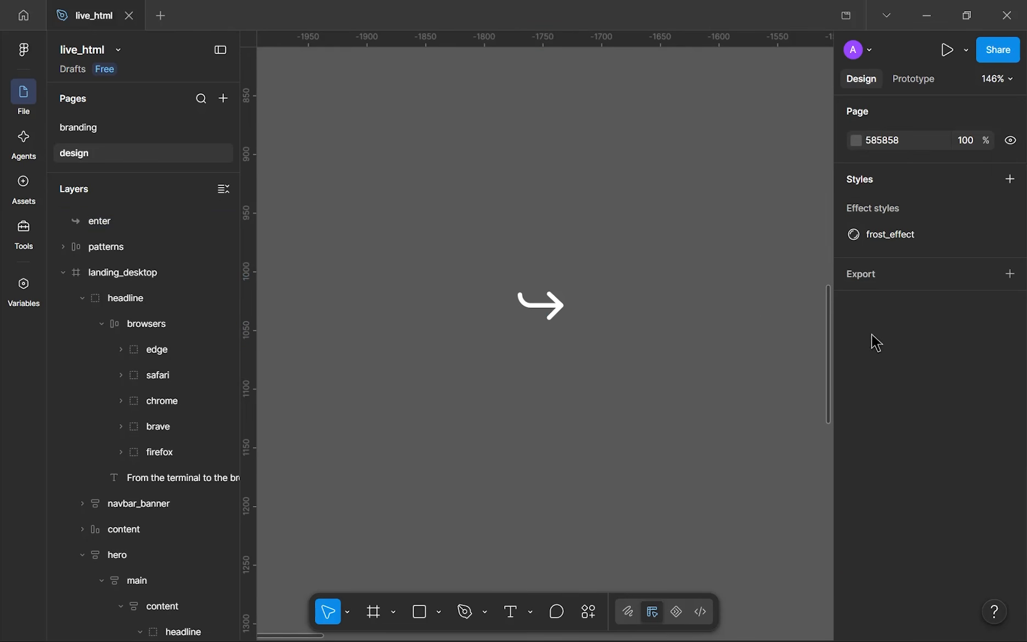
{"action": "left_click_drag", "start_coordinate": [463, 256], "coordinate": [651, 383]}
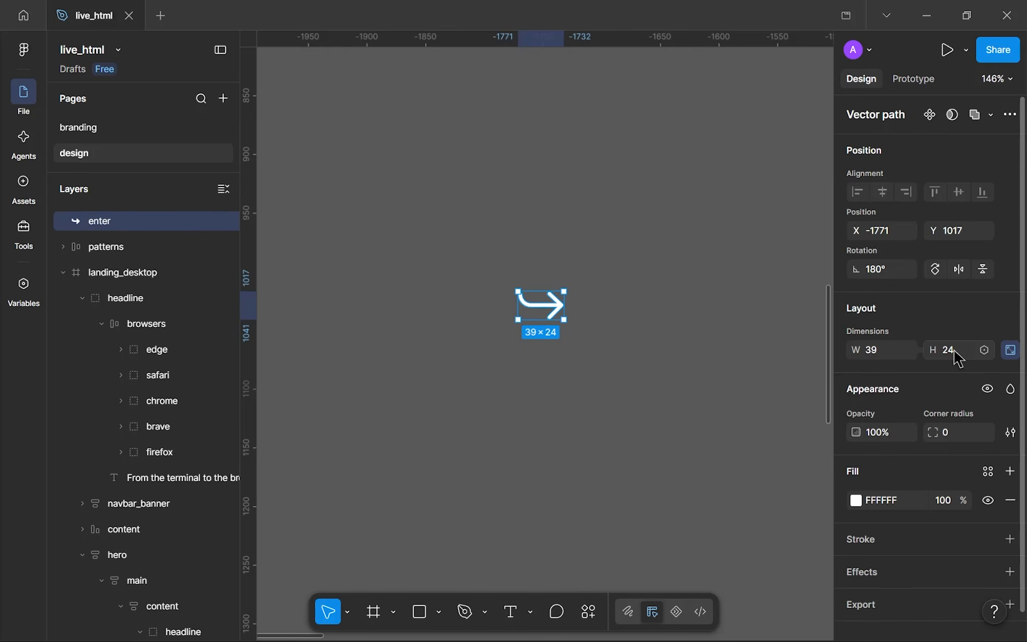
{"action": "left_click", "coordinate": [596, 396]}
{"action": "scroll", "coordinate": [588, 387], "scroll_direction": "up", "scroll_amount": 1}
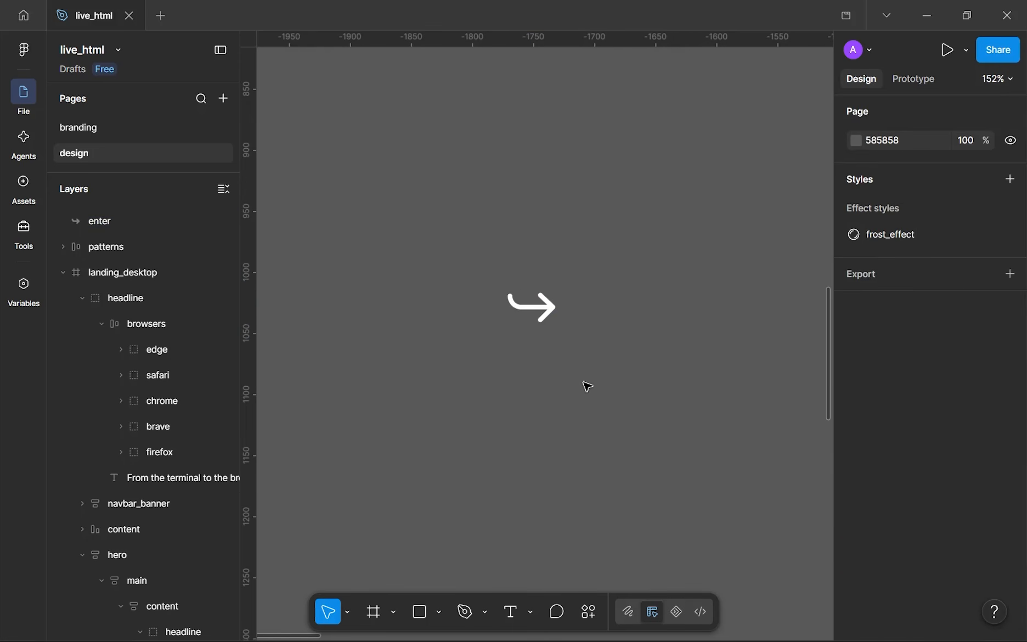
- Wrap the arrow icon in an auto layout frame with centered alignment and rename that frame "enter"
{"action": "left_click", "coordinate": [509, 300]}
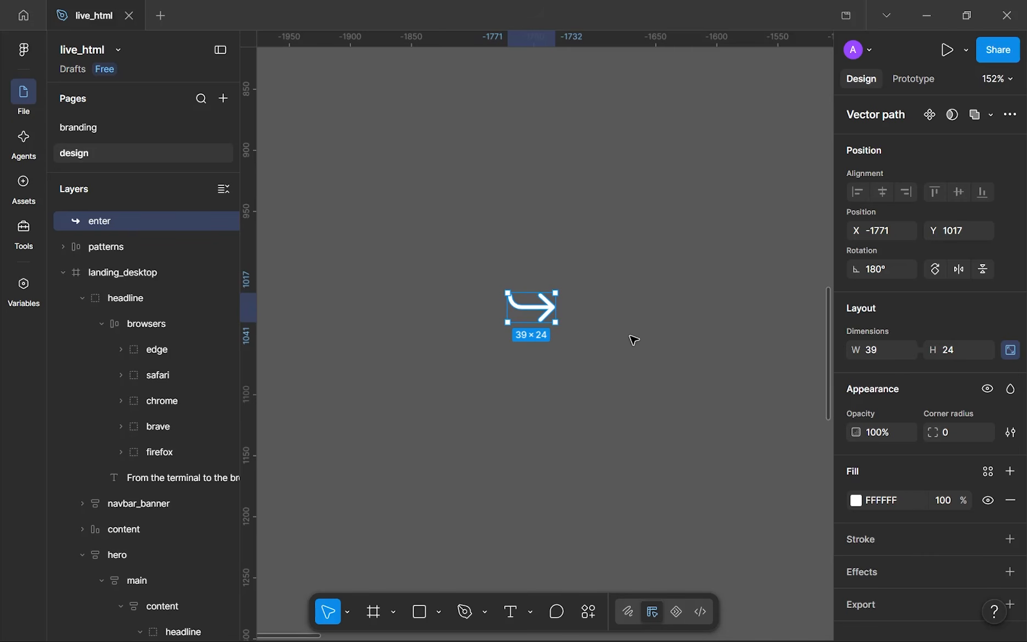
{"action": "key", "text": "shift+a"}
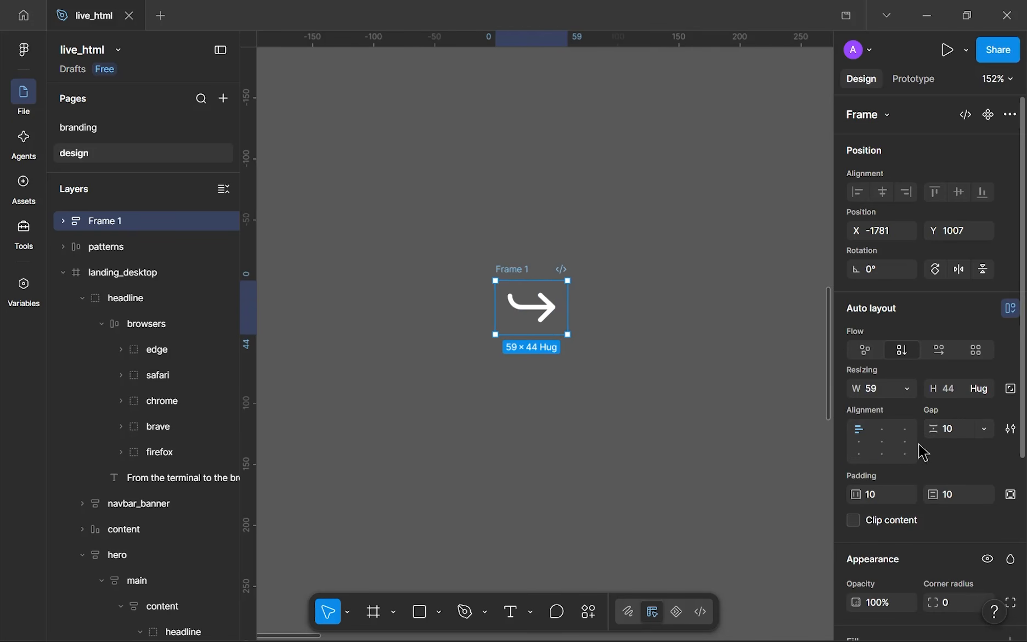
{"action": "left_click", "coordinate": [882, 441]}
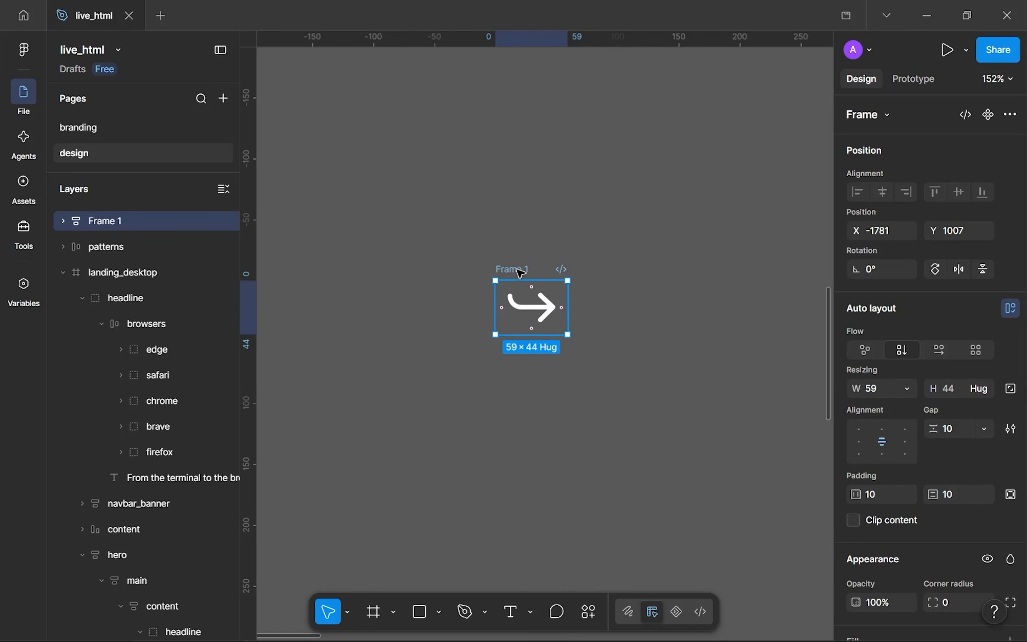
{"action": "double_click", "coordinate": [522, 270]}
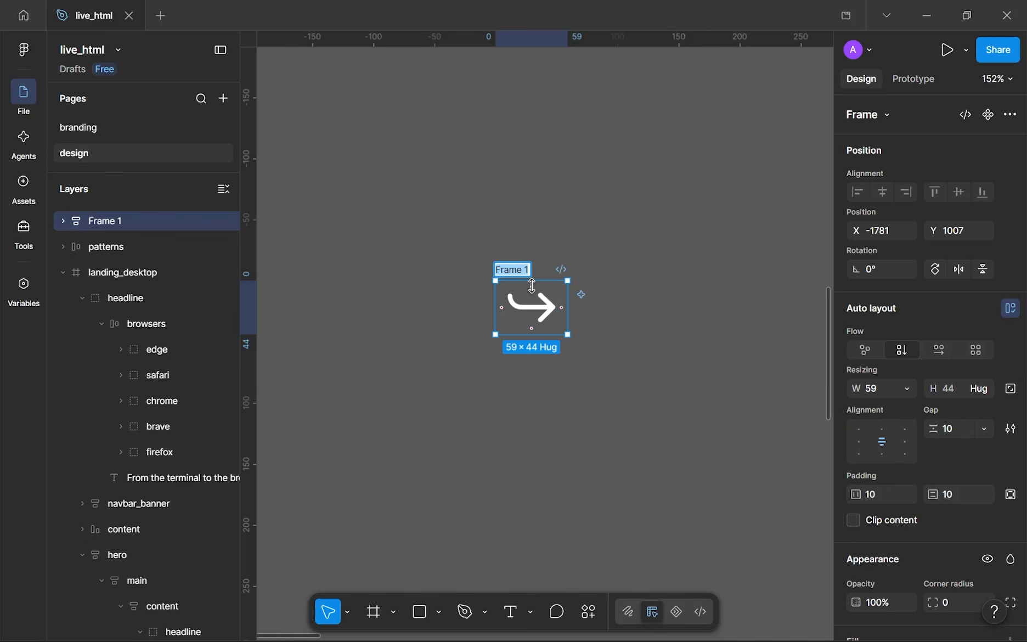
{"action": "type", "text": "enter"}
{"action": "key", "text": "Return"}
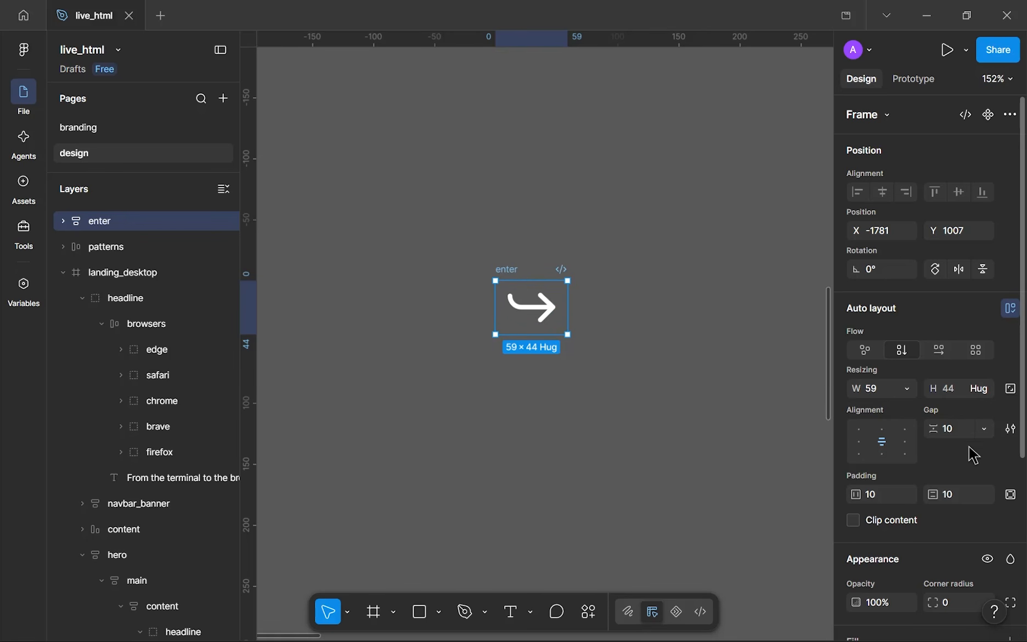
- Set the enter frame's gap to 0, horizontal padding to 32 and vertical padding to 24
{"action": "type", "text": "0"}
{"action": "left_click", "coordinate": [891, 503]}
{"action": "type", "text": "32"}
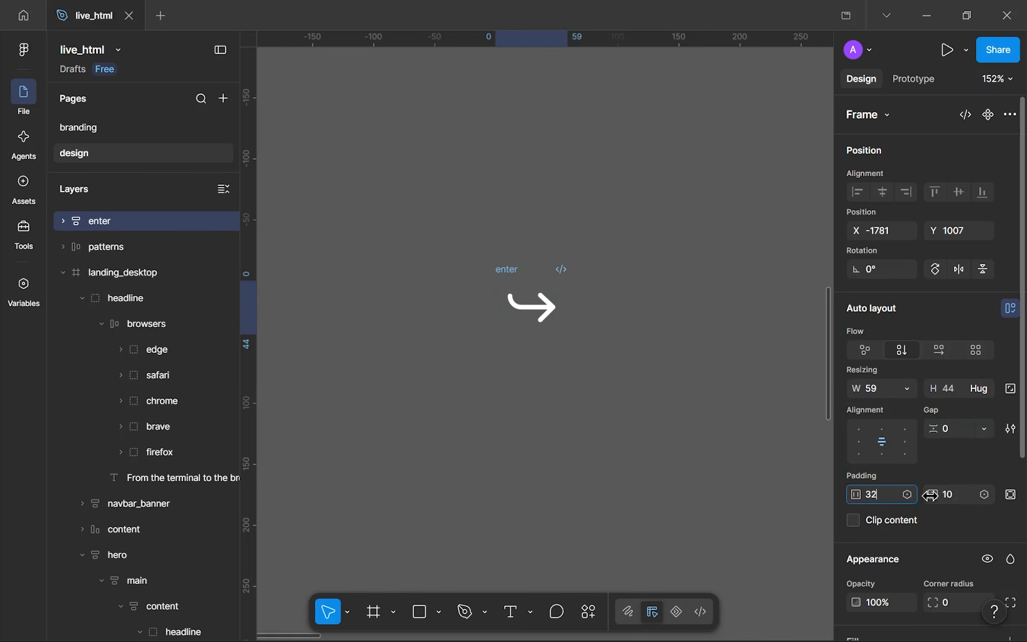
{"action": "left_click", "coordinate": [952, 501]}
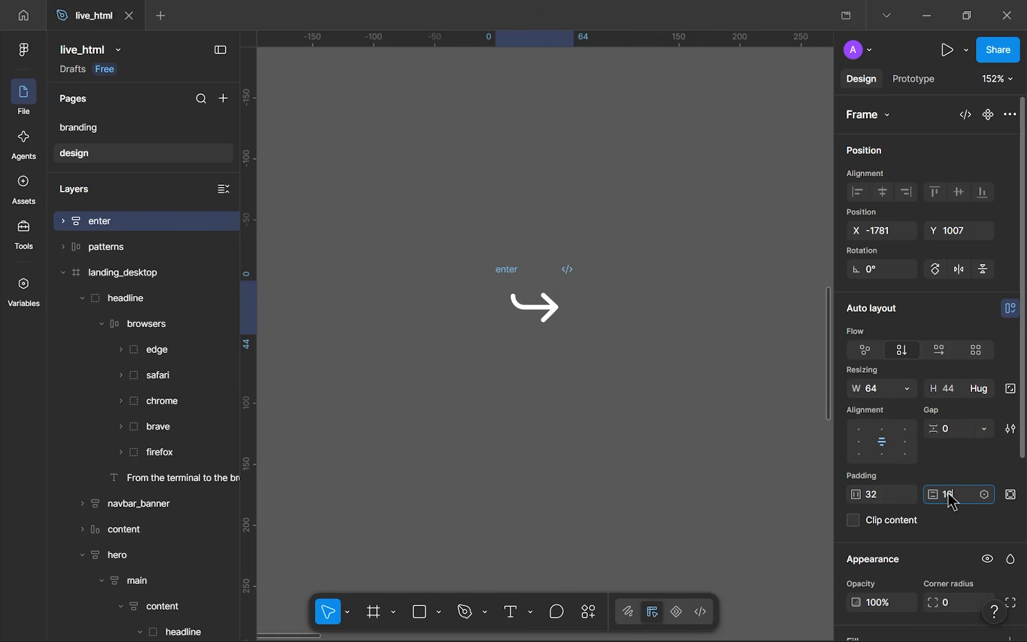
{"action": "type", "text": "24"}
{"action": "key", "text": "Return"}
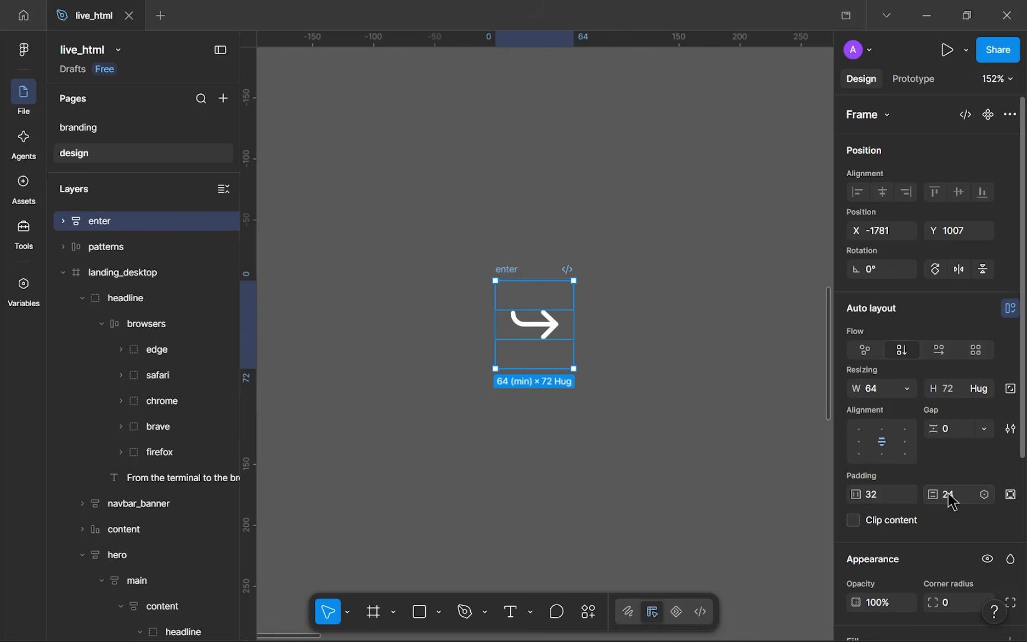
- Widen the enter frame to a fixed width of 120
{"action": "left_click_drag", "start_coordinate": [575, 313], "coordinate": [629, 312]}
{"action": "left_click_drag", "start_coordinate": [630, 312], "coordinate": [632, 311]}
{"action": "left_click", "coordinate": [884, 391]}
{"action": "type", "text": "12"}
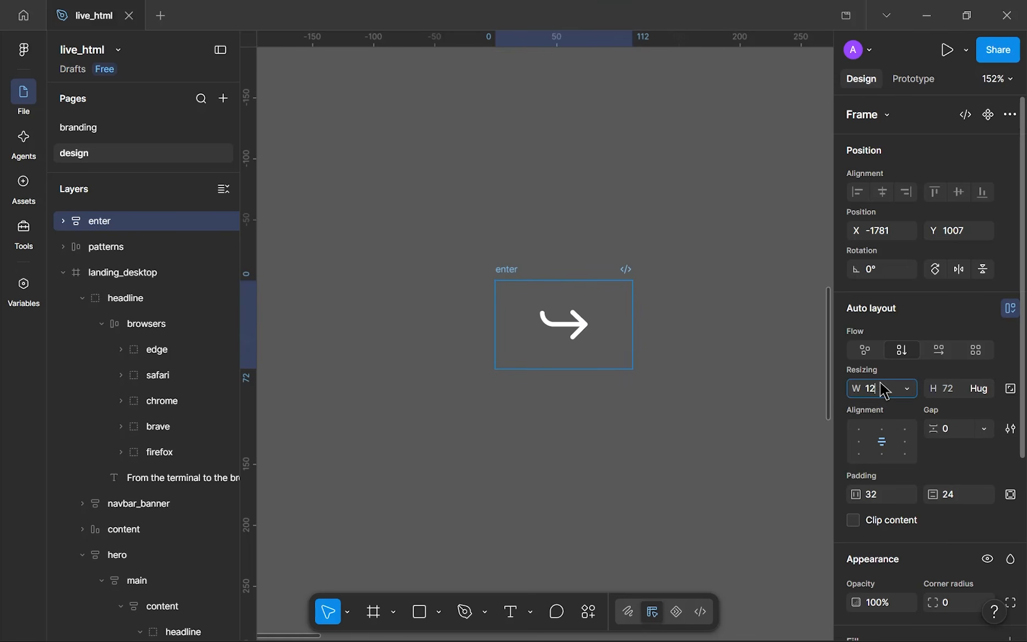
{"action": "key", "text": "Return"}
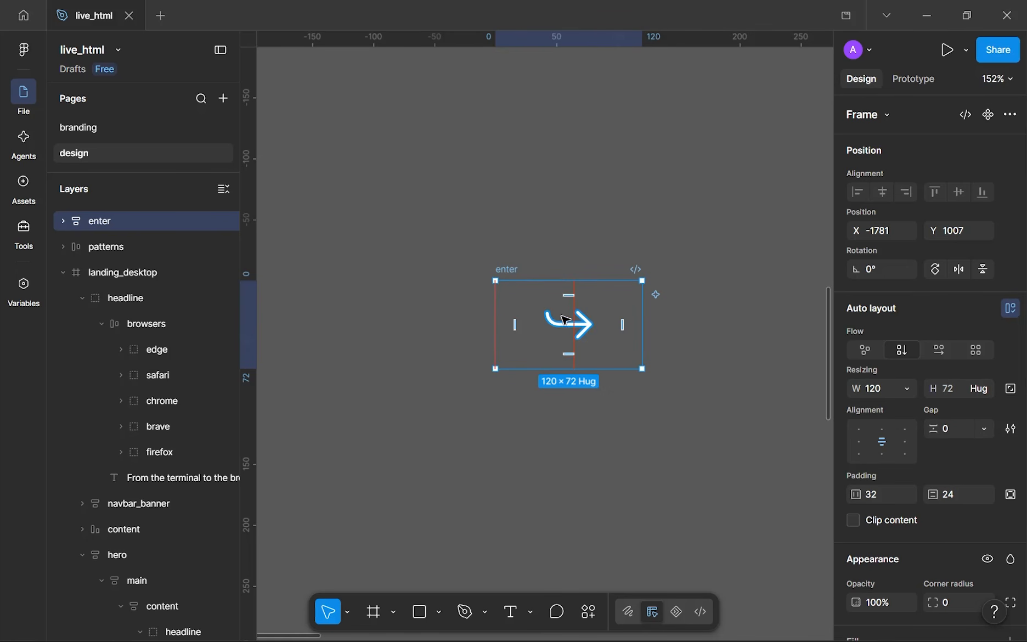
- Add a solid 222222 fill to the enter frame behind the arrow icon
{"action": "left_click_drag", "start_coordinate": [564, 320], "coordinate": [564, 312]}
{"action": "key", "text": "Return"}
{"action": "scroll", "coordinate": [941, 470], "scroll_direction": "down", "scroll_amount": 1}
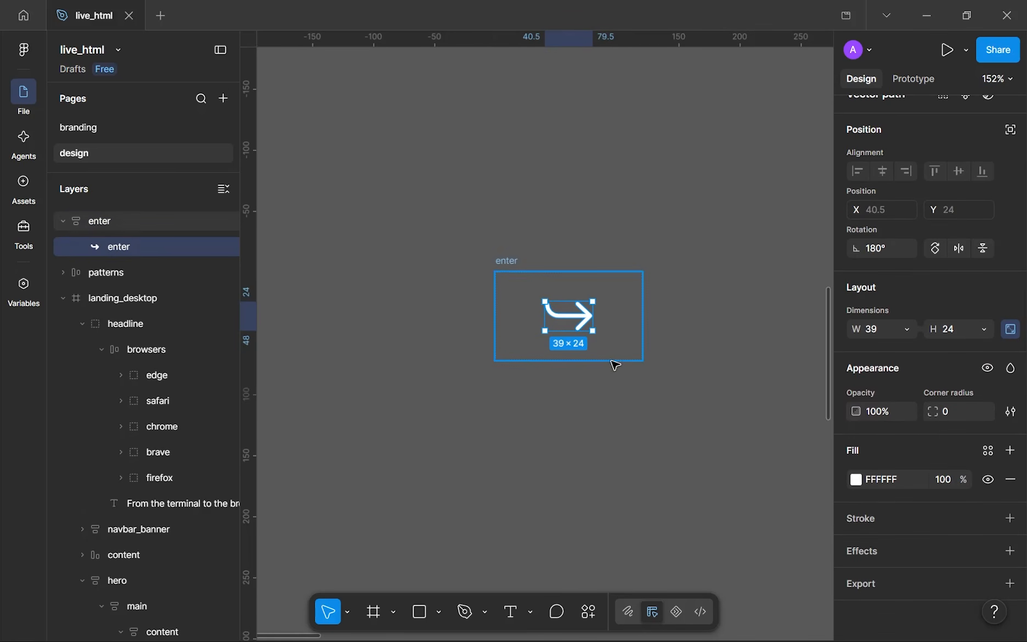
{"action": "key", "text": "shift+Return"}
{"action": "scroll", "coordinate": [892, 489], "scroll_direction": "down", "scroll_amount": 1}
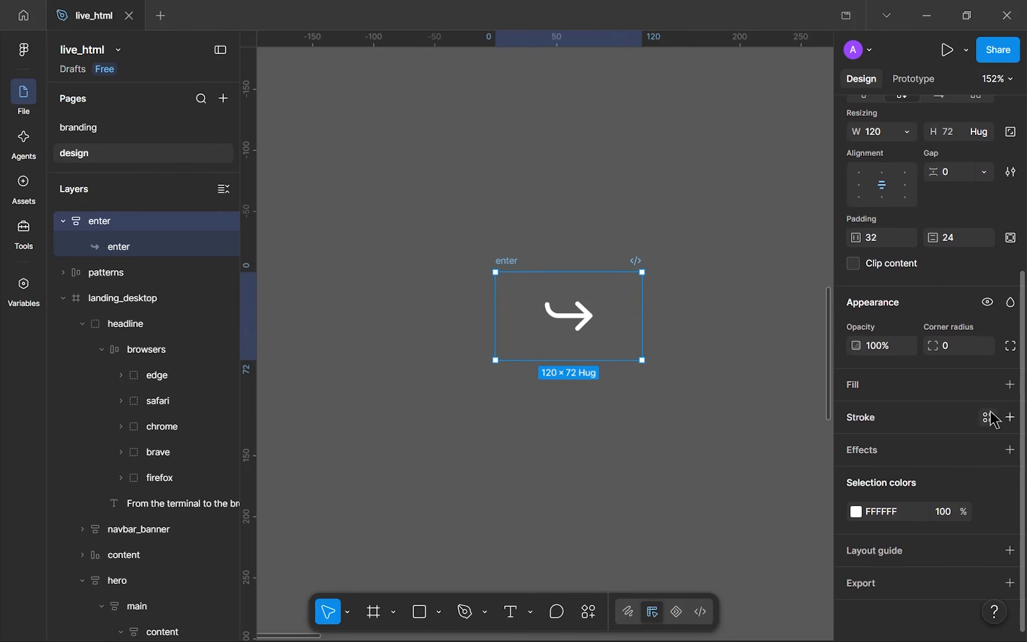
{"action": "left_click", "coordinate": [1011, 386]}
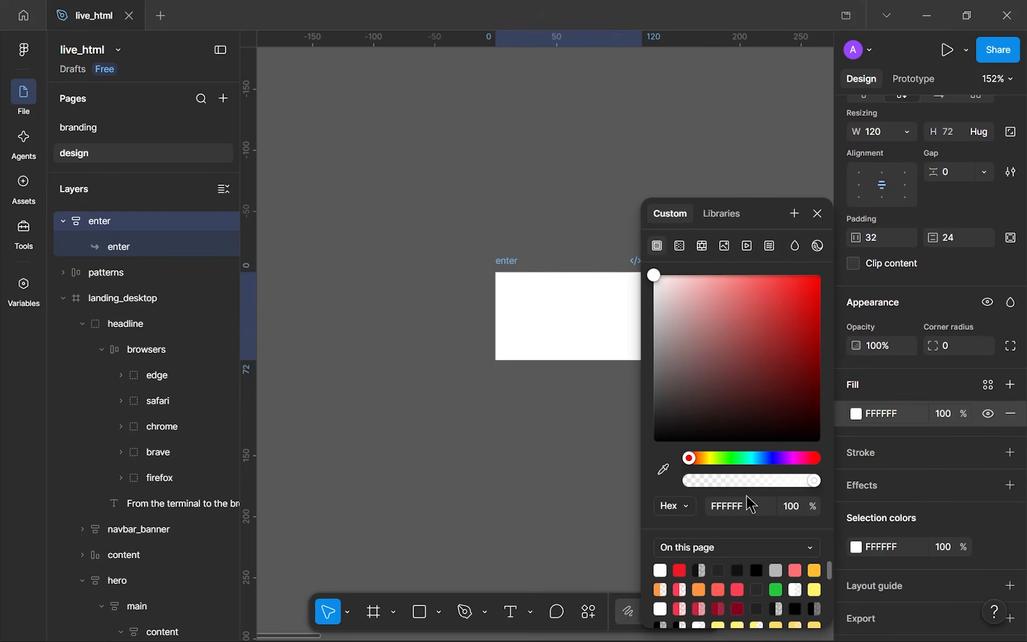
{"action": "left_click", "coordinate": [738, 500]}
{"action": "type", "text": "2"}
{"action": "left_click", "coordinate": [587, 467]}
- Move the enter frame into landing_desktop, just below the end of "press" in the headline, at X 938, Y 1532
{"action": "scroll", "coordinate": [587, 467], "scroll_direction": "down", "scroll_amount": 6}
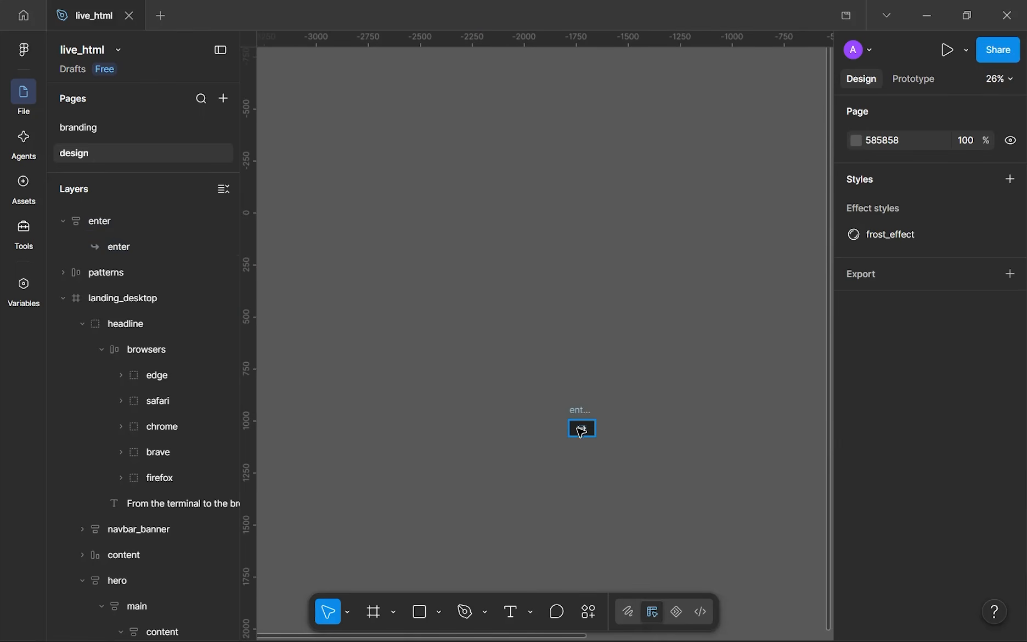
{"action": "left_click_drag", "start_coordinate": [539, 416], "coordinate": [295, 312]}
{"action": "left_click", "coordinate": [334, 331]}
{"action": "left_click_drag", "start_coordinate": [565, 388], "coordinate": [585, 375]}
{"action": "scroll", "coordinate": [596, 375], "scroll_direction": "up", "scroll_amount": 5}
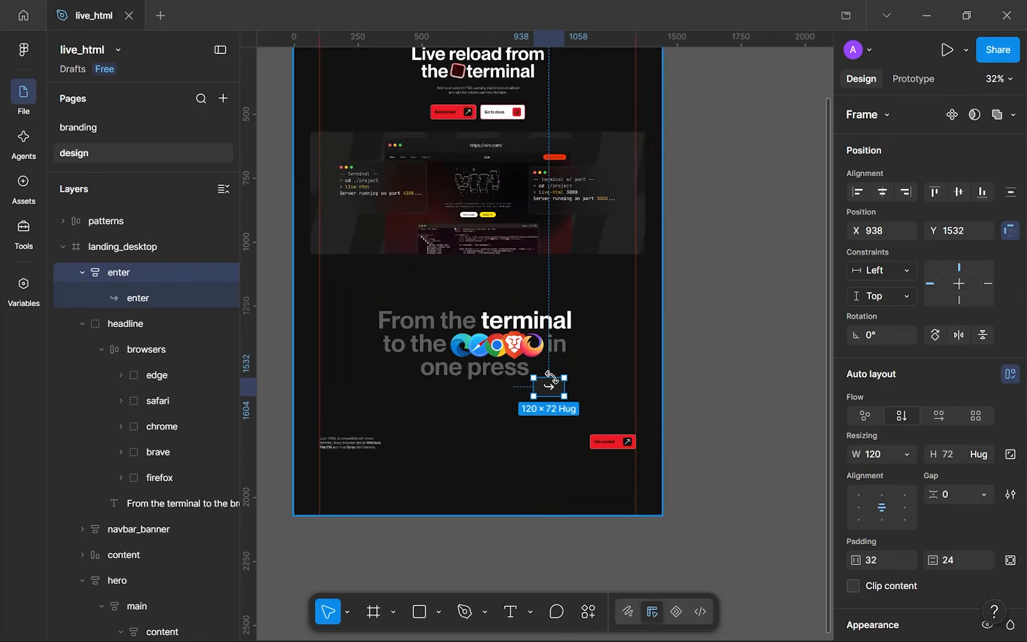
- Round the enter frame's corners with a radius of 8
{"action": "scroll", "coordinate": [550, 378], "scroll_direction": "up", "scroll_amount": 10}
{"action": "scroll", "coordinate": [907, 471], "scroll_direction": "down", "scroll_amount": 2}
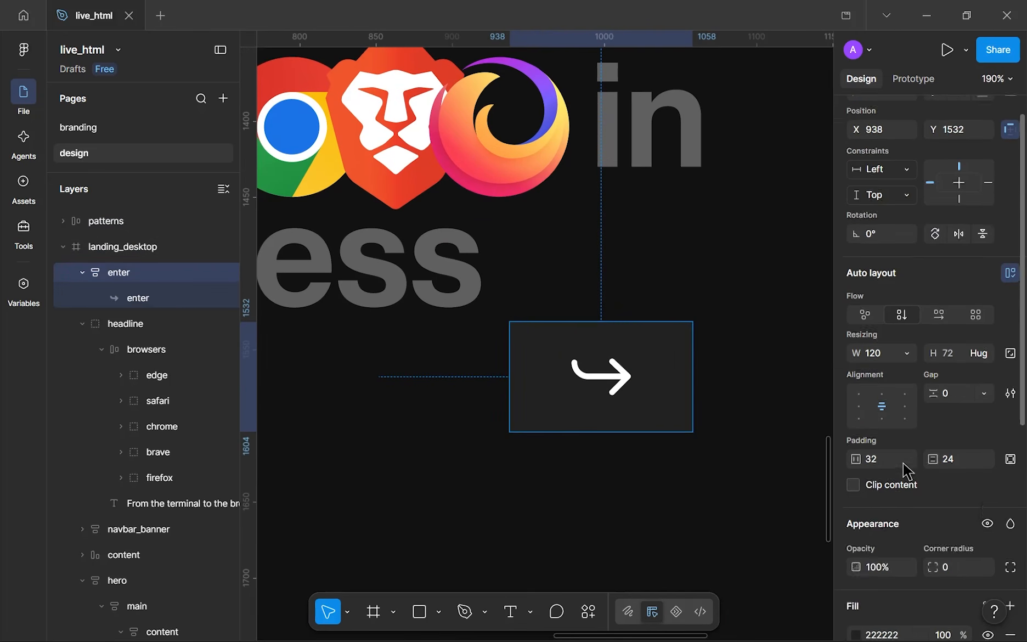
{"action": "scroll", "coordinate": [906, 471], "scroll_direction": "down", "scroll_amount": 2}
{"action": "type", "text": "8"}
{"action": "key", "text": "Return"}
{"action": "left_click", "coordinate": [797, 427]}
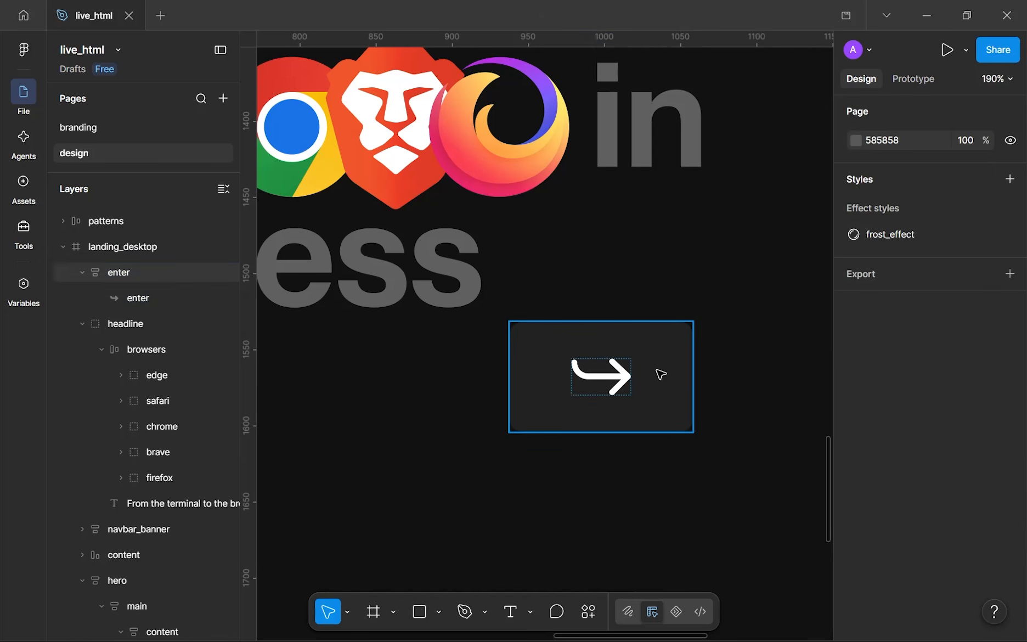
- Add a stroke to the enter frame and examine the Get started button's stroke settings for reference
{"action": "left_click", "coordinate": [1009, 488]}
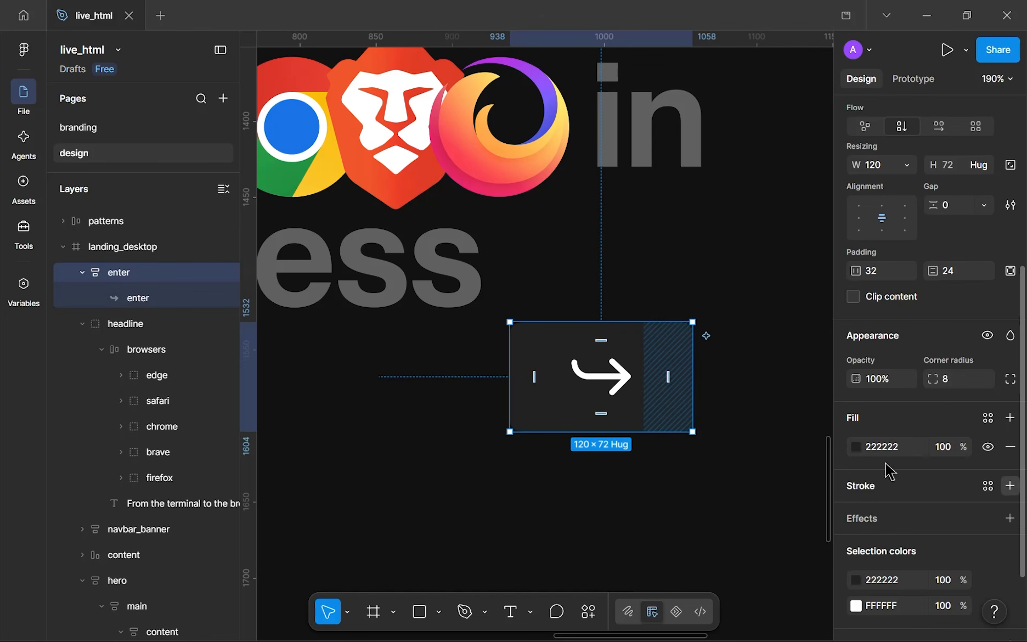
{"action": "scroll", "coordinate": [589, 369], "scroll_direction": "down", "scroll_amount": 1}
{"action": "scroll", "coordinate": [589, 370], "scroll_direction": "down", "scroll_amount": 4}
{"action": "scroll", "coordinate": [589, 369], "scroll_direction": "down", "scroll_amount": 3}
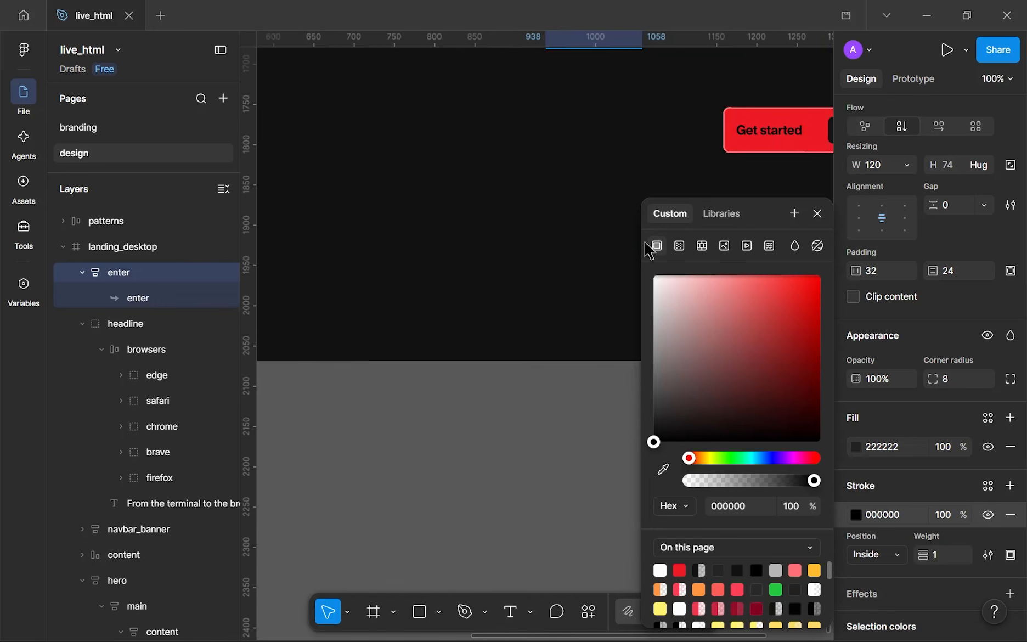
{"action": "scroll", "coordinate": [762, 138], "scroll_direction": "right", "scroll_amount": 2}
{"action": "scroll", "coordinate": [763, 138], "scroll_direction": "up", "scroll_amount": 1}
{"action": "left_click", "coordinate": [716, 165]}
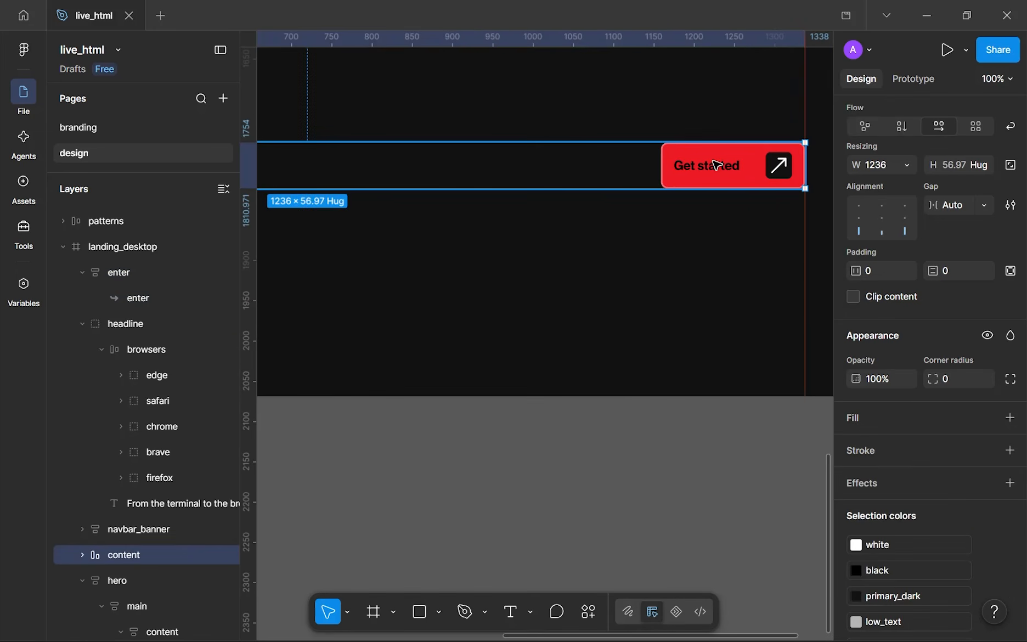
{"action": "left_click", "coordinate": [716, 165]}
{"action": "scroll", "coordinate": [716, 168], "scroll_direction": "up", "scroll_amount": 5}
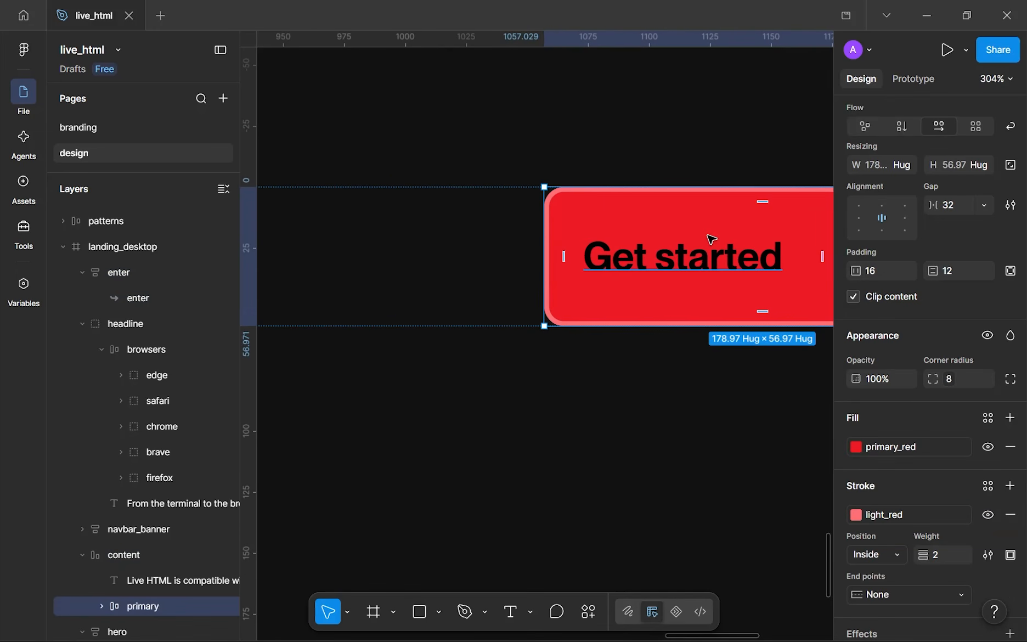
{"action": "scroll", "coordinate": [683, 223], "scroll_direction": "down", "scroll_amount": 3}
{"action": "scroll", "coordinate": [500, 225], "scroll_direction": "up", "scroll_amount": 6}
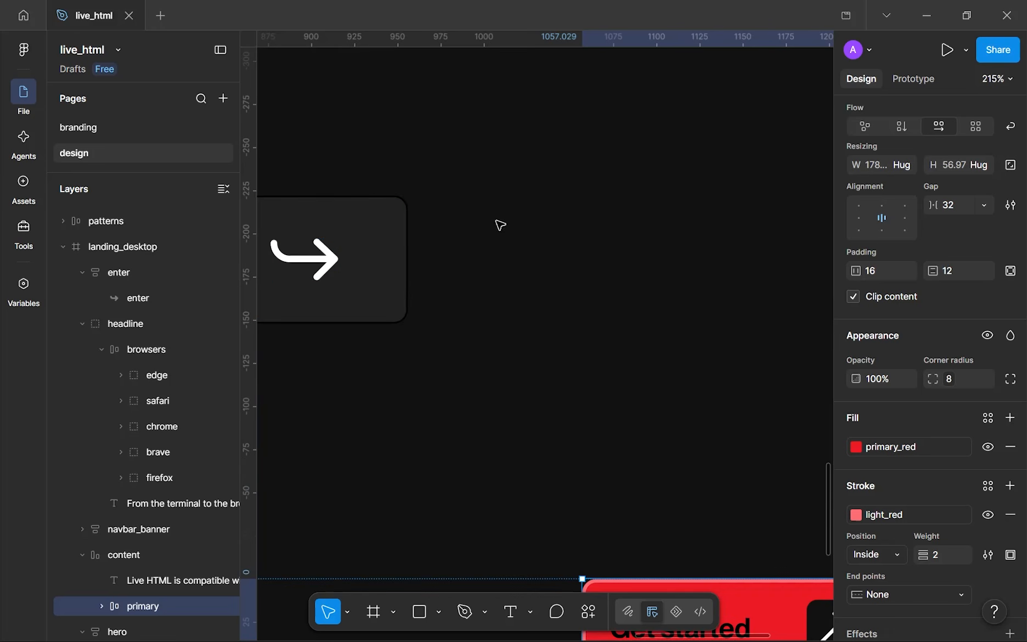
- Set the enter frame's stroke weight to 4 and its stroke position to Center
{"action": "left_click", "coordinate": [359, 264]}
{"action": "left_click_drag", "start_coordinate": [360, 265], "coordinate": [550, 276]}
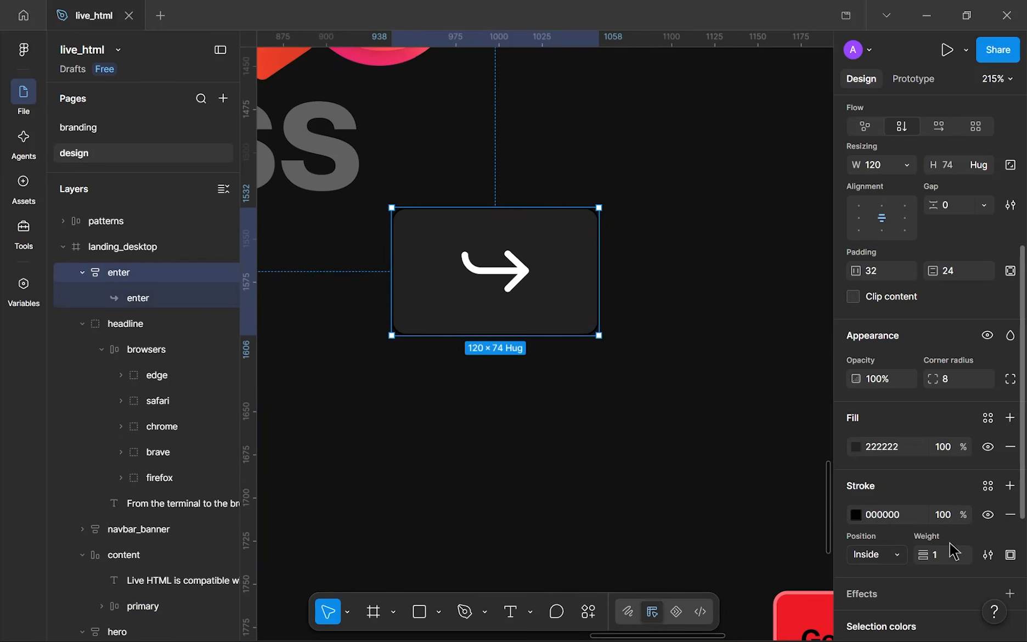
{"action": "type", "text": "4"}
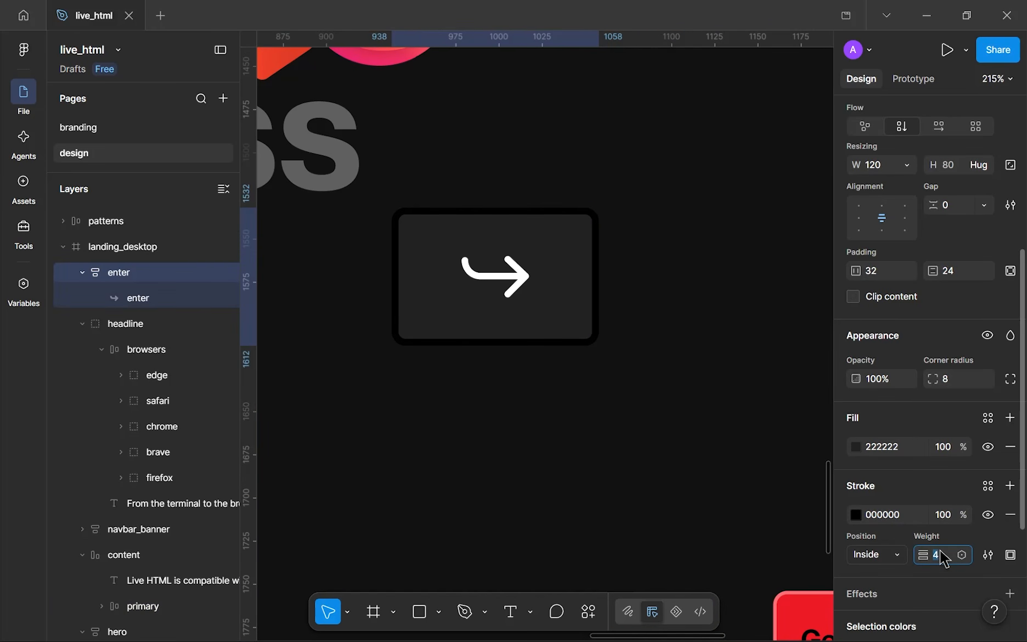
{"action": "left_click", "coordinate": [872, 555]}
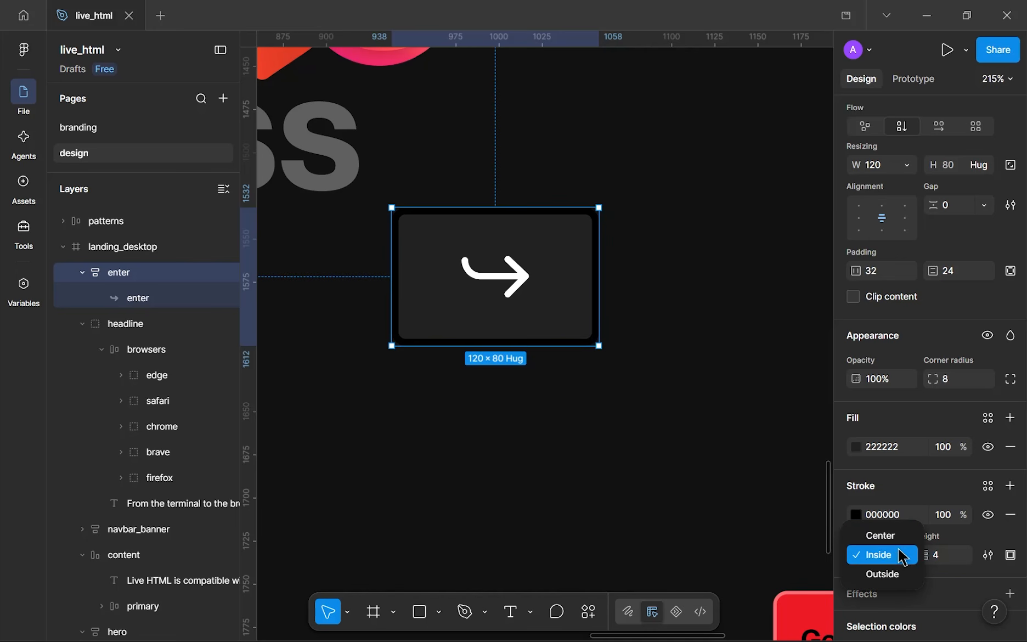
{"action": "left_click", "coordinate": [880, 535]}
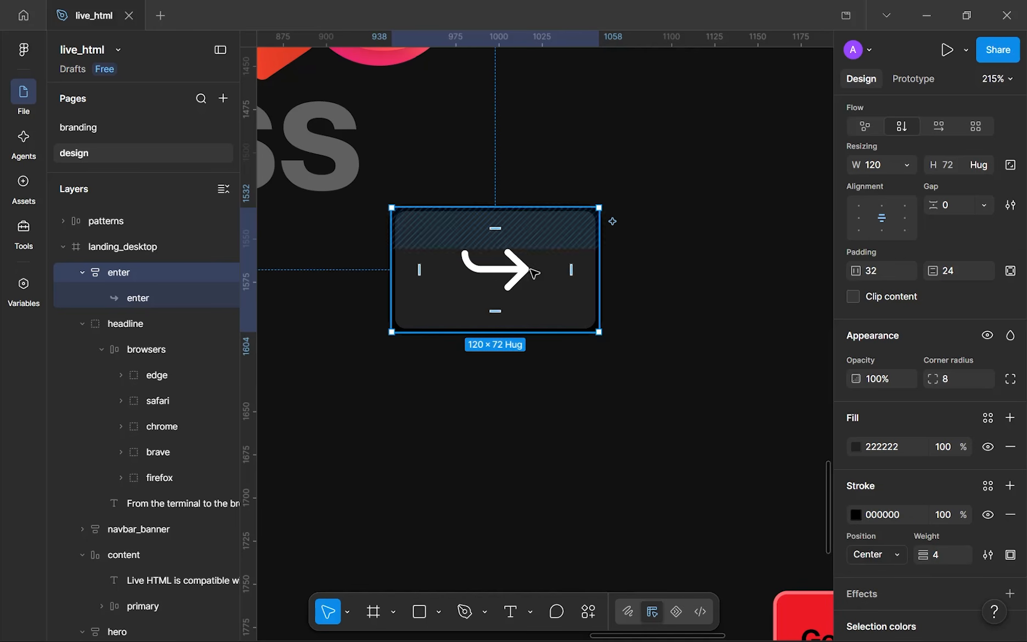
- Move the enter frame closer to the headline's last line, at X 967, Y 1496
{"action": "left_click_drag", "start_coordinate": [568, 314], "coordinate": [621, 252]}
- Set the enter frame's stroke colour to hex 343434
{"action": "scroll", "coordinate": [903, 420], "scroll_direction": "down", "scroll_amount": 4}
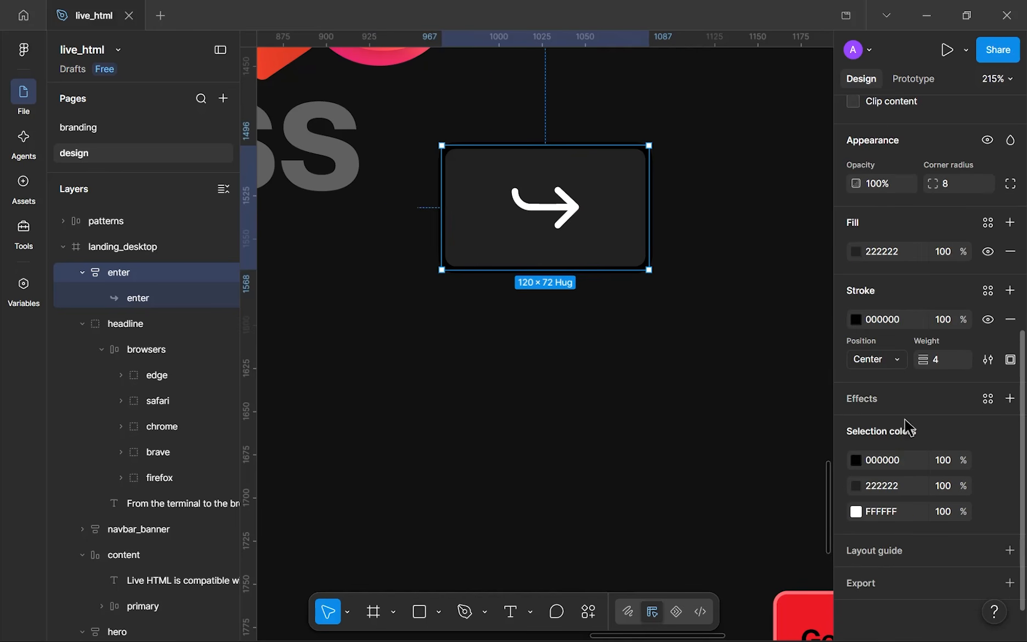
{"action": "left_click", "coordinate": [856, 461]}
{"action": "left_click", "coordinate": [741, 506]}
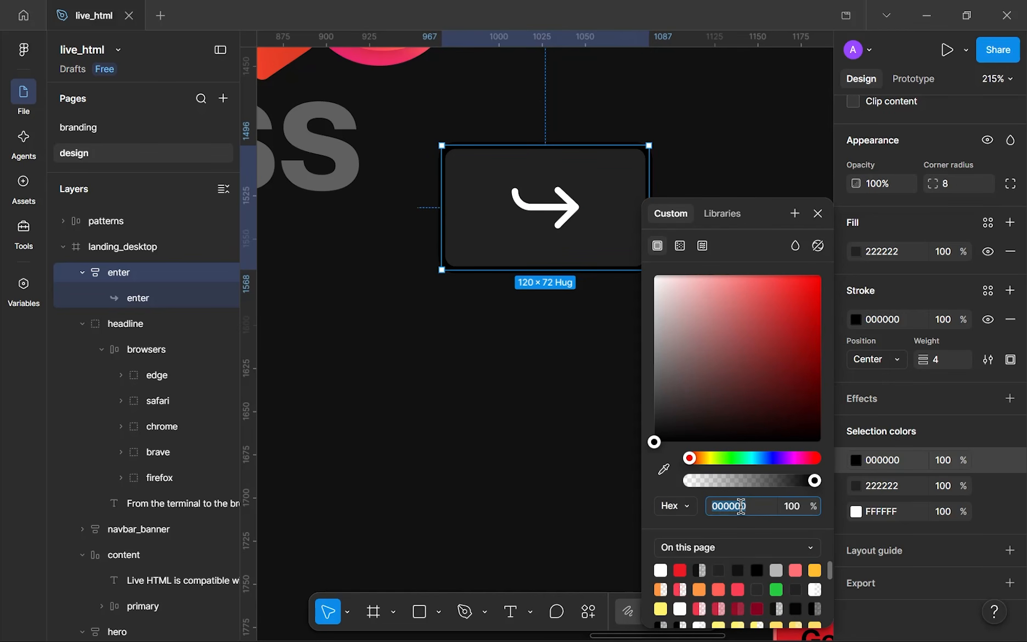
{"action": "type", "text": "343434"}
{"action": "key", "text": "Return"}
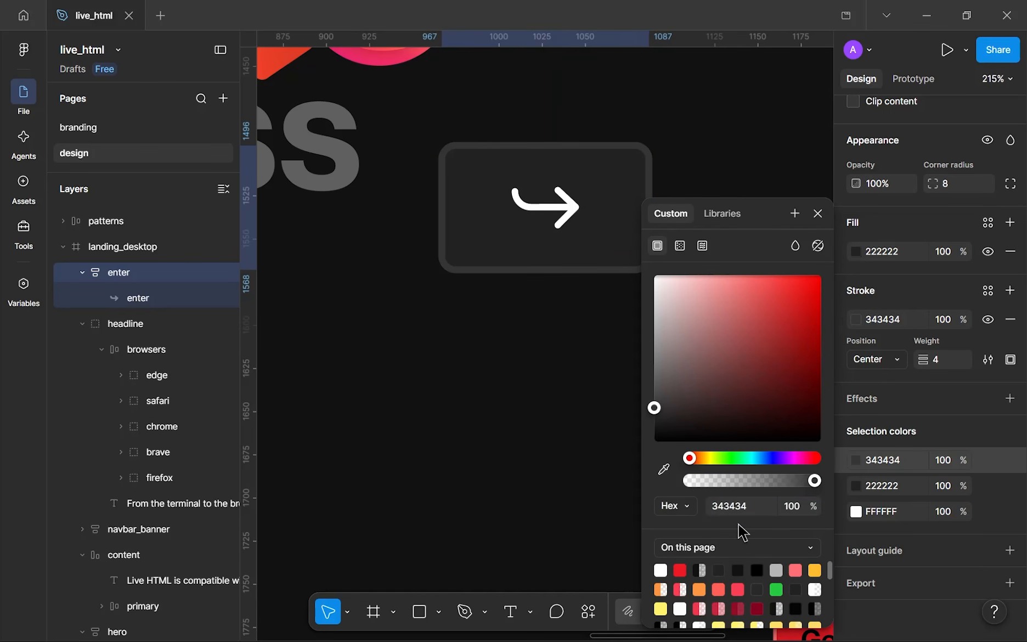
{"action": "left_click", "coordinate": [560, 368]}
{"action": "scroll", "coordinate": [566, 349], "scroll_direction": "down", "scroll_amount": 6}
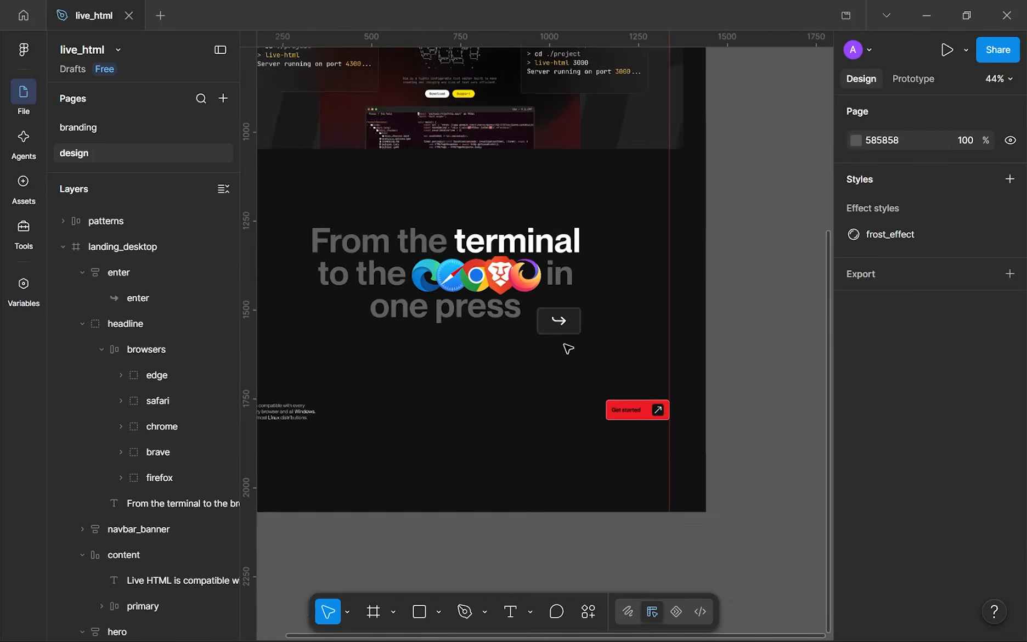
- Nest the enter frame inside the headline group and place it right after "press", at X 932, Y 1460
{"action": "scroll", "coordinate": [568, 349], "scroll_direction": "up", "scroll_amount": 6}
{"action": "left_click", "coordinate": [554, 323]}
{"action": "left_click_drag", "start_coordinate": [532, 281], "coordinate": [633, 341]}
{"action": "scroll", "coordinate": [518, 282], "scroll_direction": "down", "scroll_amount": 1}
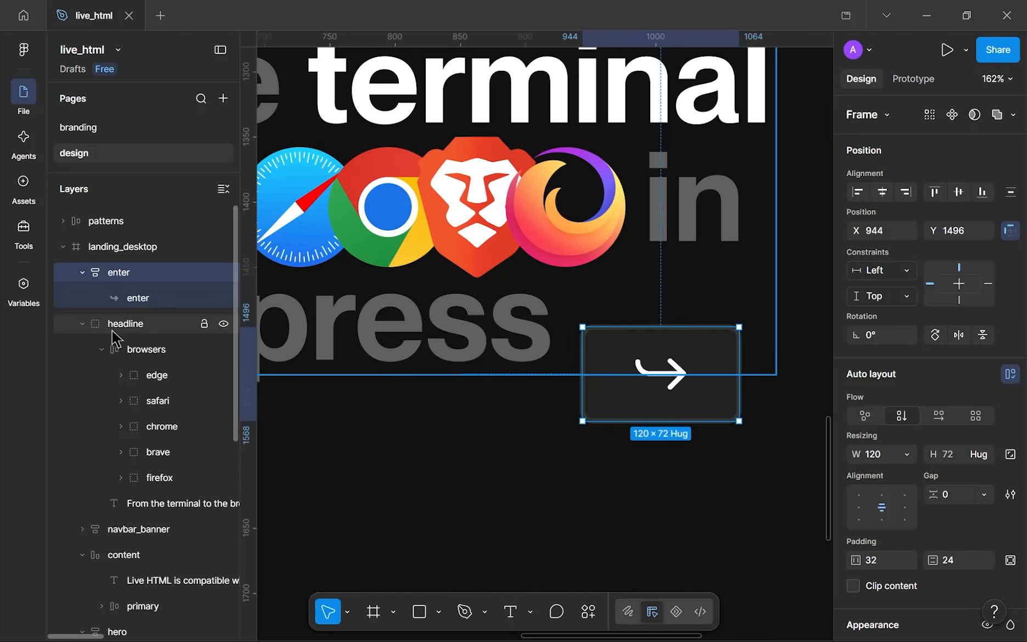
{"action": "left_click_drag", "start_coordinate": [98, 273], "coordinate": [125, 338]}
{"action": "scroll", "coordinate": [662, 360], "scroll_direction": "down", "scroll_amount": 3}
{"action": "mouse_move", "coordinate": [657, 353]}
{"action": "left_mouse_down"}
{"action": "mouse_move", "coordinate": [651, 325]}
{"action": "mouse_move", "coordinate": [655, 333]}
{"action": "left_mouse_up"}
{"action": "scroll", "coordinate": [535, 395], "scroll_direction": "down", "scroll_amount": 4}
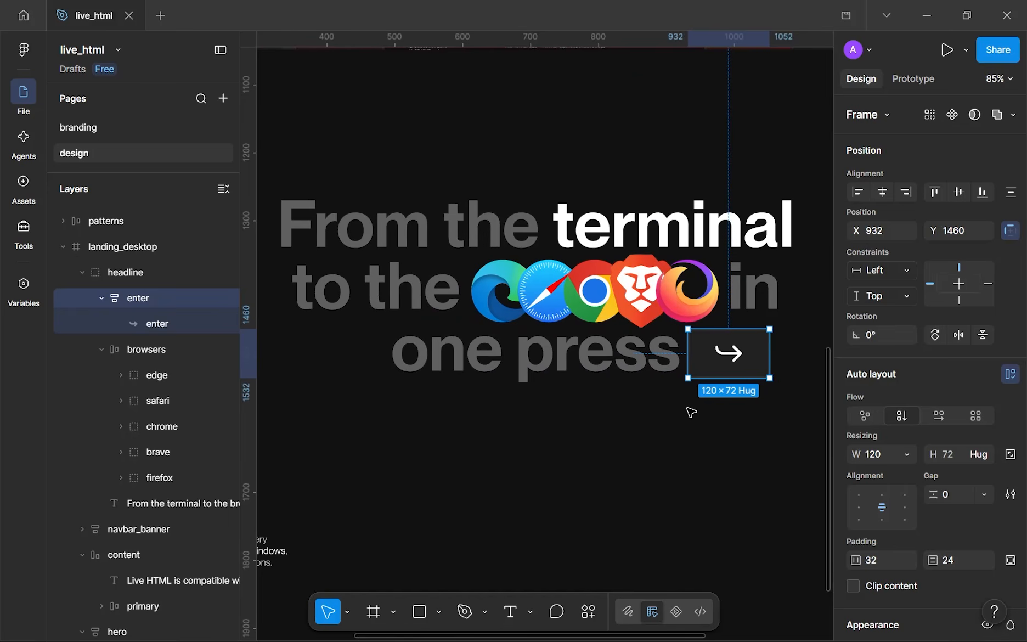
- Examine how the enter frame sits beside "press" in the headline and within the whole page
{"action": "left_click", "coordinate": [691, 412]}
{"action": "scroll", "coordinate": [691, 412], "scroll_direction": "down", "scroll_amount": 8}
{"action": "scroll", "coordinate": [691, 412], "scroll_direction": "up", "scroll_amount": 4}
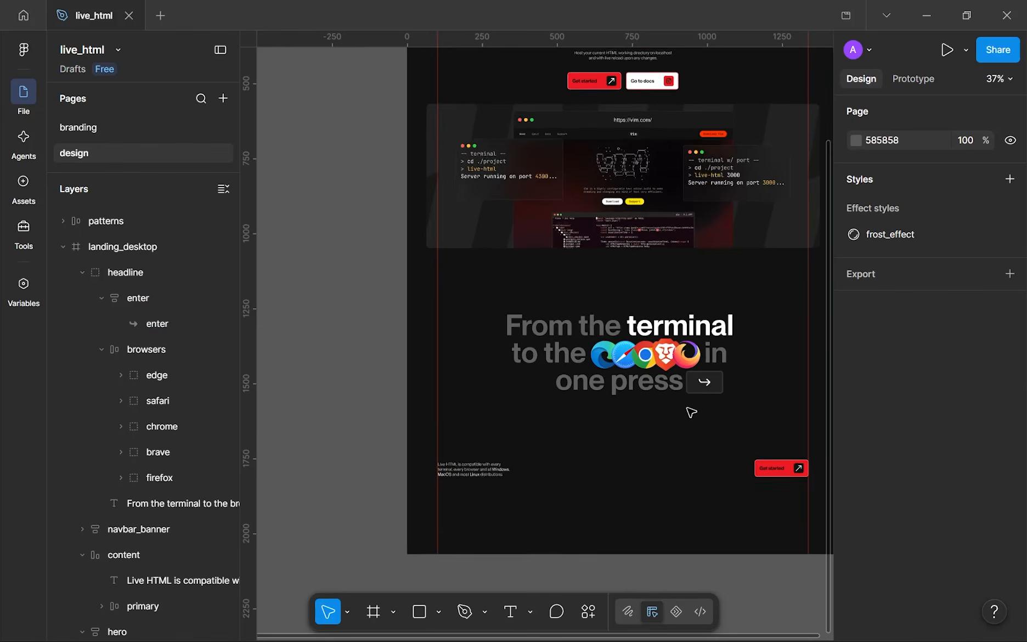
{"action": "scroll", "coordinate": [691, 412], "scroll_direction": "up", "scroll_amount": 4}
{"action": "scroll", "coordinate": [691, 412], "scroll_direction": "down", "scroll_amount": 3}
{"action": "scroll", "coordinate": [691, 412], "scroll_direction": "up", "scroll_amount": 3}
{"action": "scroll", "coordinate": [691, 412], "scroll_direction": "down", "scroll_amount": 3}
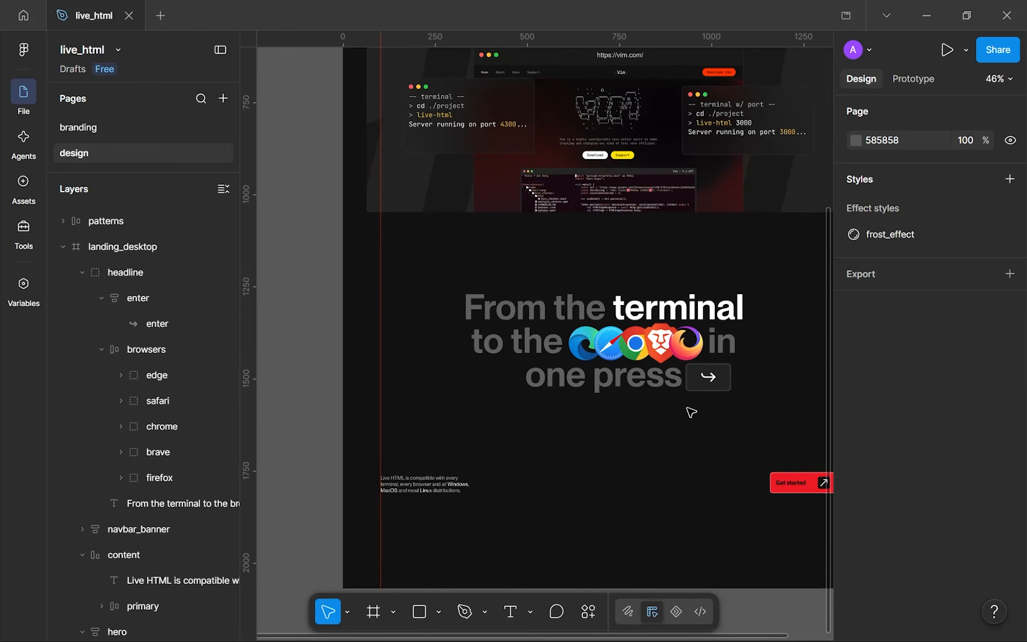
{"action": "scroll", "coordinate": [691, 412], "scroll_direction": "up", "scroll_amount": 3}
- Add the word "enter" after "press" in the headline text and move the enter frame over that word
{"action": "left_click", "coordinate": [666, 357]}
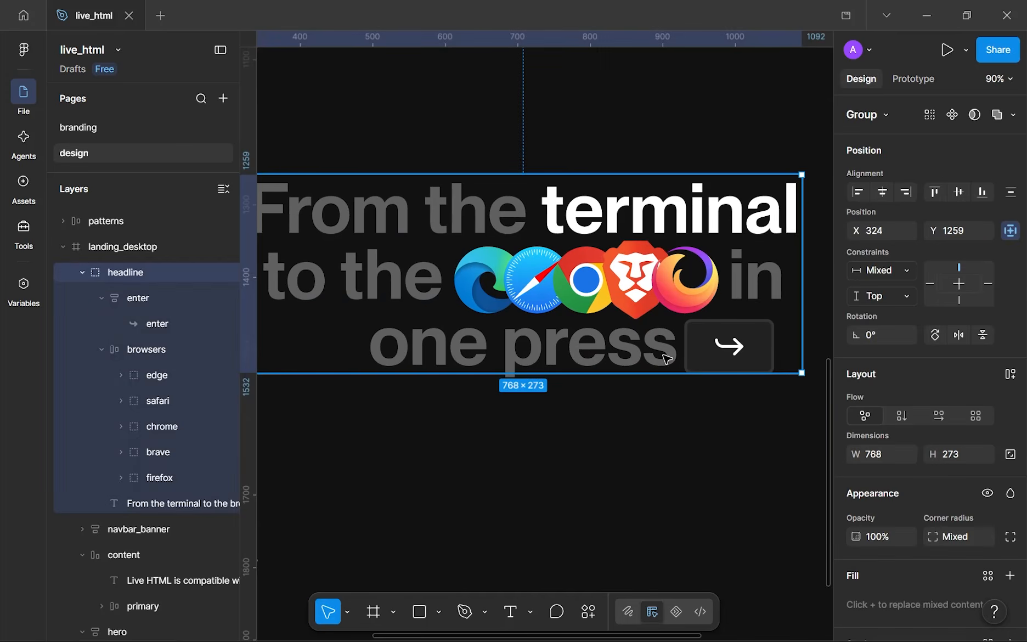
{"action": "double_click", "coordinate": [666, 344]}
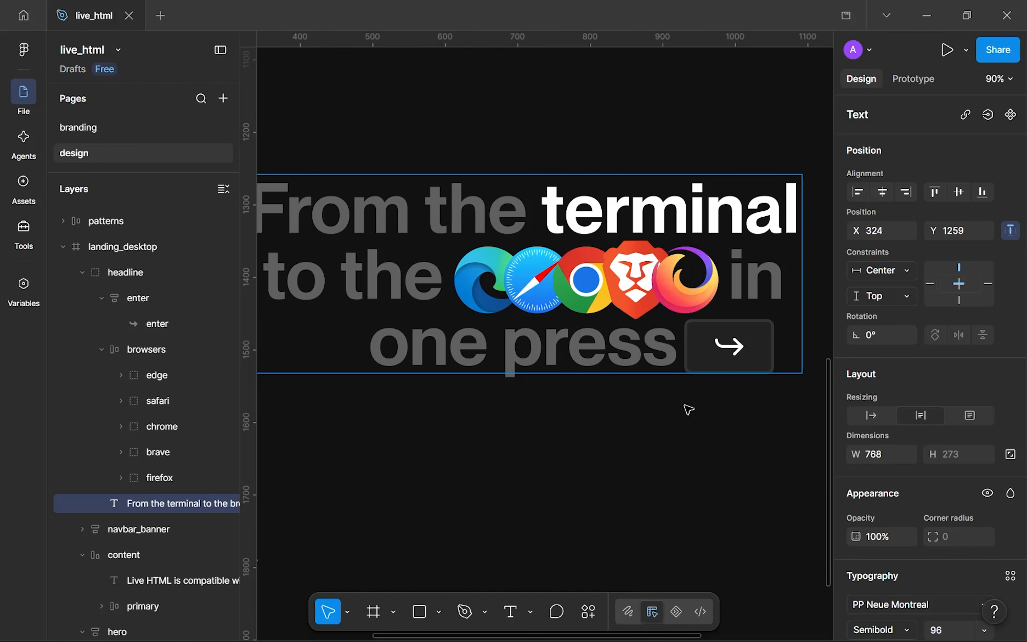
{"action": "type", "text": "enter"}
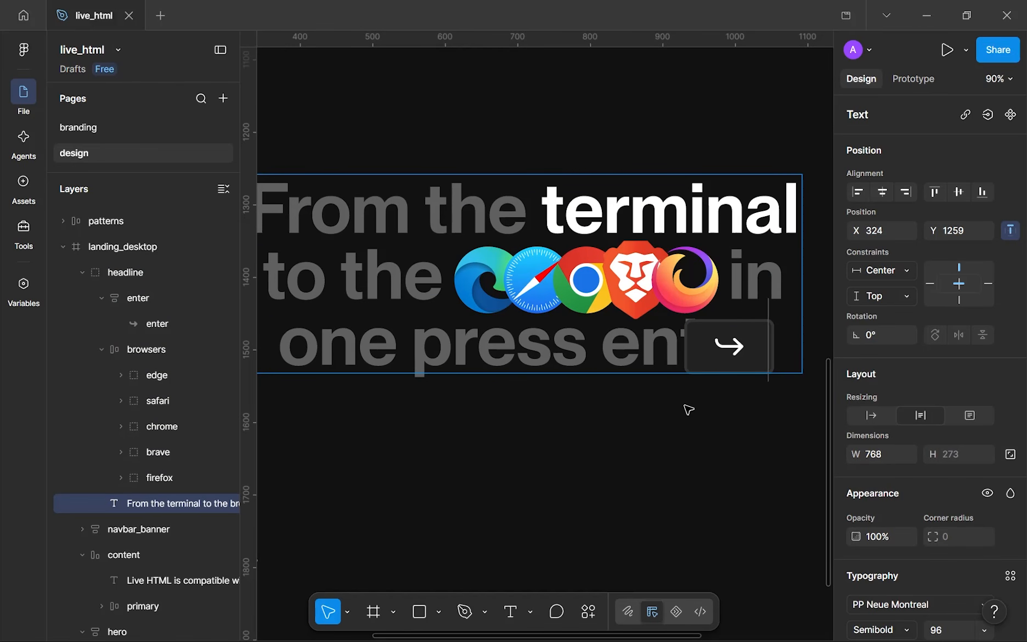
{"action": "key", "text": "Escape"}
{"action": "left_click_drag", "start_coordinate": [746, 345], "coordinate": [659, 347]}
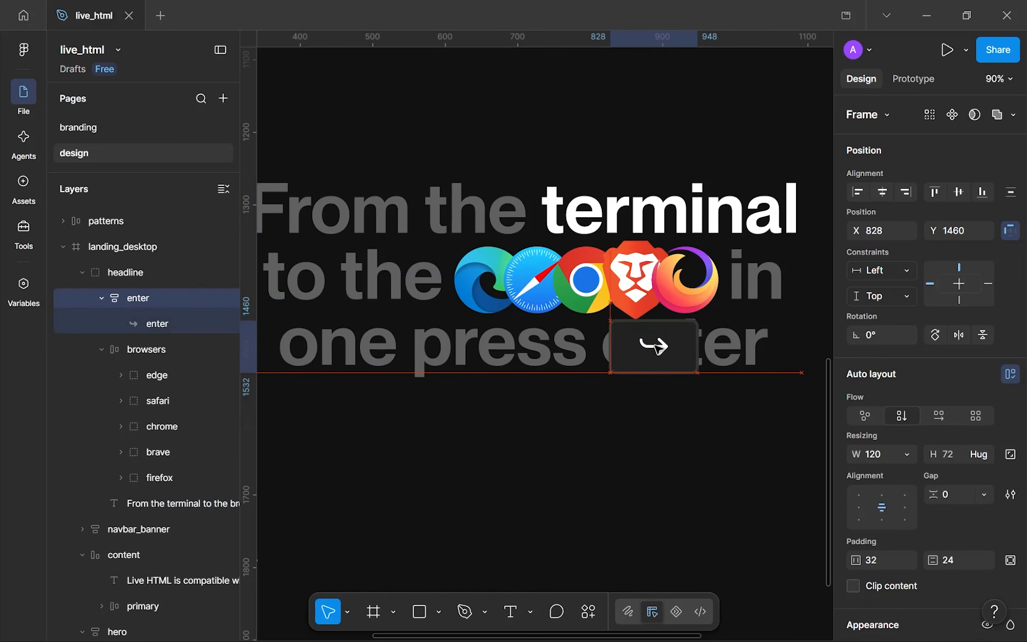
- Replace the word "enter" in the headline text with the placeholder zeros "000"
{"action": "left_click", "coordinate": [735, 348]}
{"action": "double_click", "coordinate": [734, 348]}
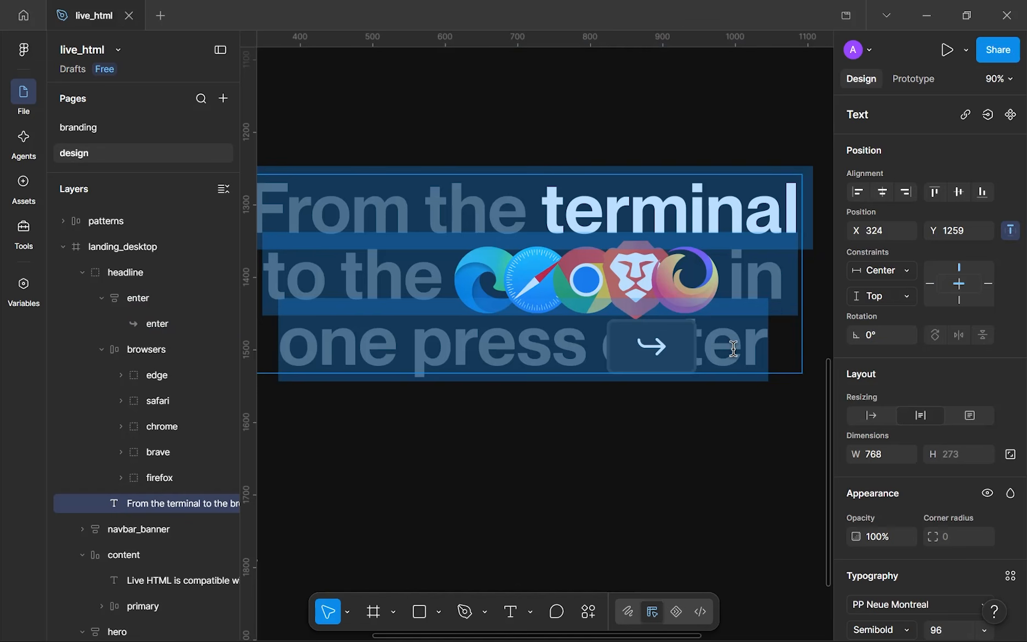
{"action": "double_click", "coordinate": [733, 349]}
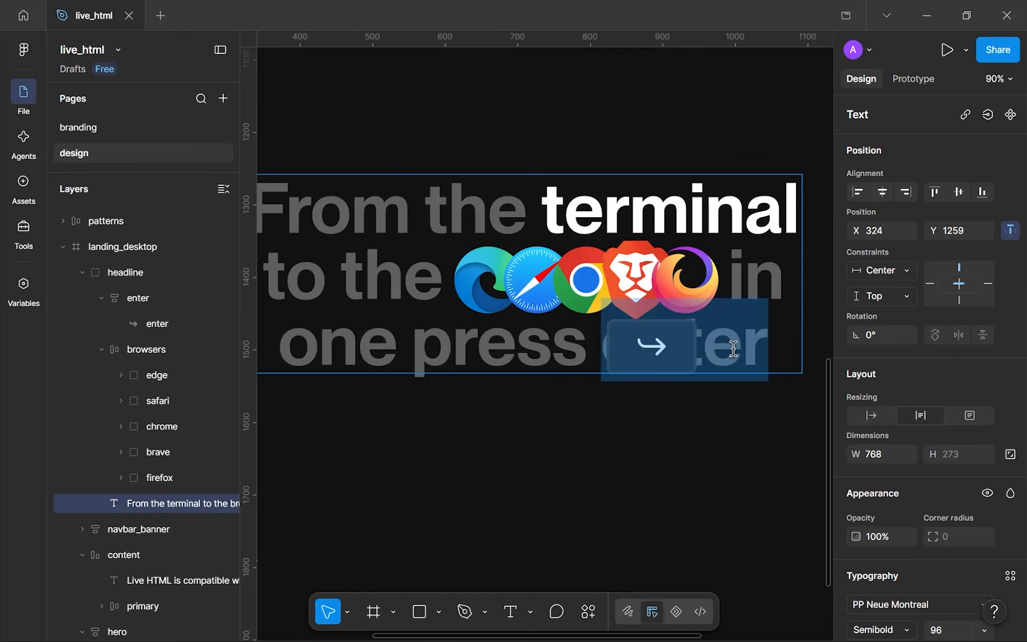
{"action": "scroll", "coordinate": [591, 350], "scroll_direction": "up", "scroll_amount": 5}
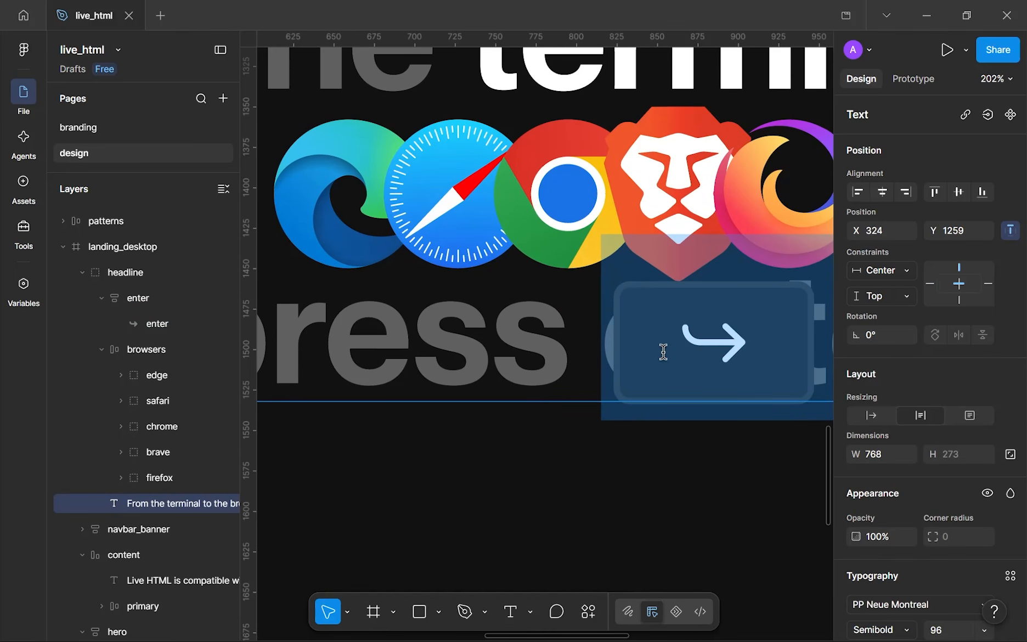
{"action": "key", "text": "BackSpace"}
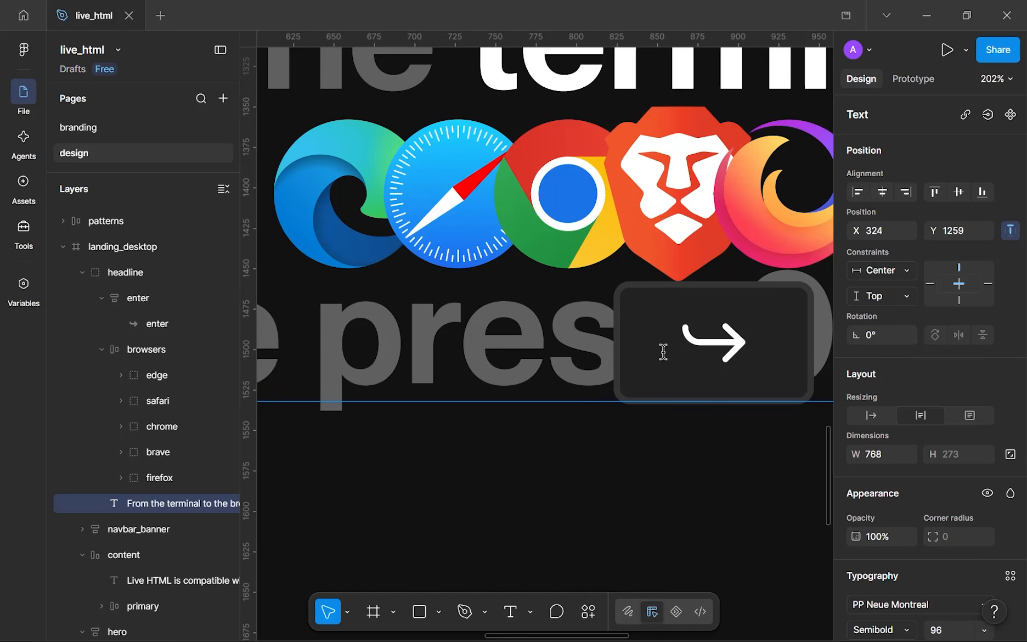
{"action": "type", "text": "0"}
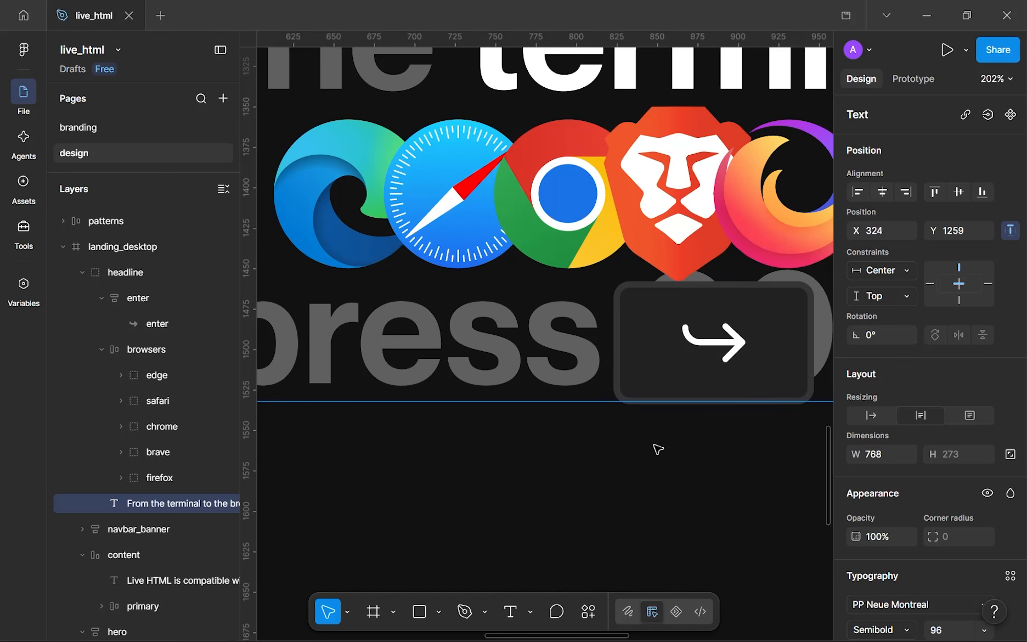
- Move the enter frame over the first placeholder zeros, to X 841, Y 1450
{"action": "key", "text": "Escape"}
{"action": "scroll", "coordinate": [658, 449], "scroll_direction": "down", "scroll_amount": 5}
{"action": "mouse_move", "coordinate": [549, 394]}
{"action": "left_mouse_down"}
{"action": "mouse_move", "coordinate": [534, 404]}
{"action": "mouse_move", "coordinate": [559, 393]}
{"action": "left_mouse_up"}
{"action": "scroll", "coordinate": [662, 399], "scroll_direction": "up", "scroll_amount": 5}
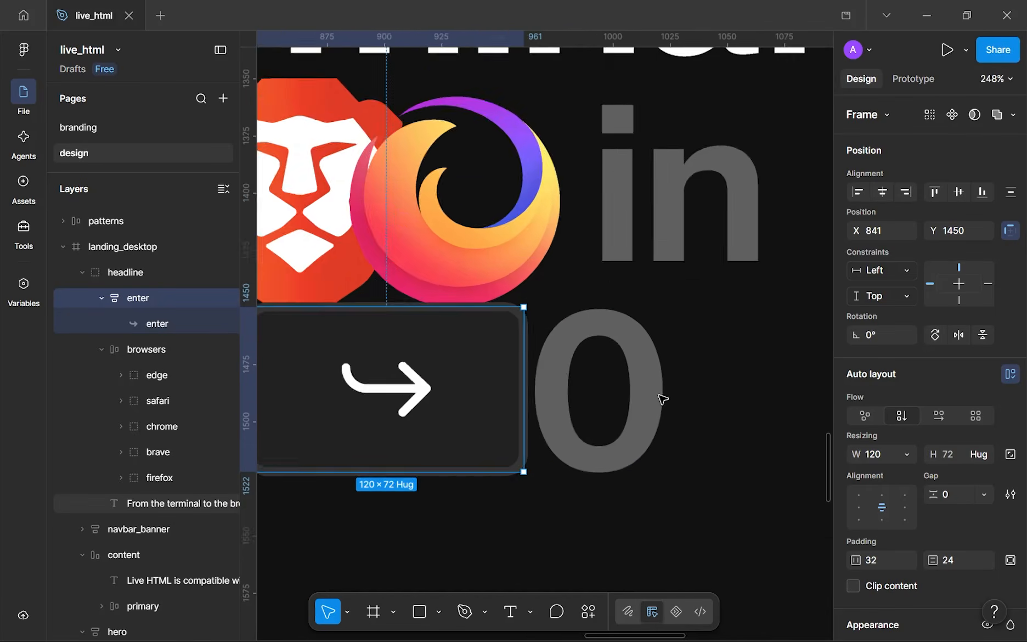
- Delete the last placeholder zero from the headline text and move the enter frame over the remaining two zeros
{"action": "scroll", "coordinate": [663, 399], "scroll_direction": "up", "scroll_amount": 5}
{"action": "double_click", "coordinate": [651, 362]}
{"action": "left_click_drag", "start_coordinate": [602, 336], "coordinate": [543, 348]}
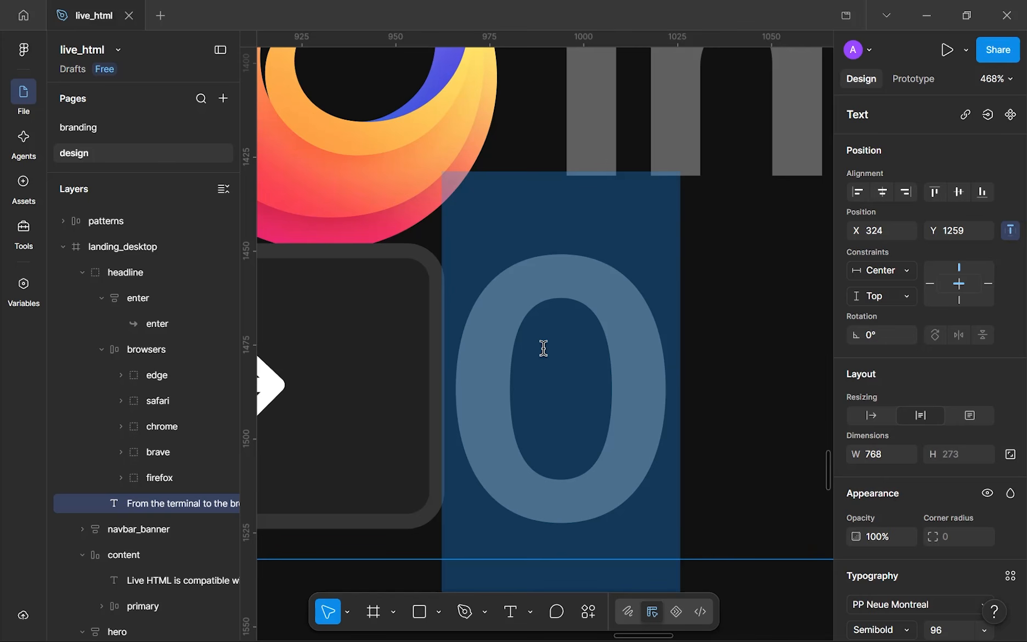
{"action": "left_click", "coordinate": [543, 348]}
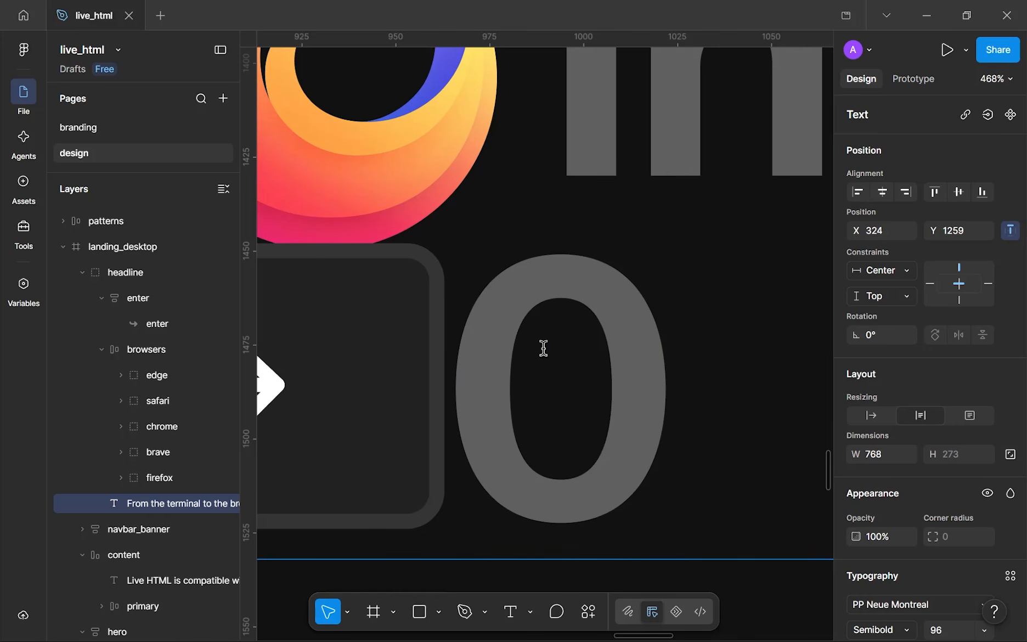
{"action": "left_click_drag", "start_coordinate": [549, 354], "coordinate": [602, 352]}
{"action": "left_click", "coordinate": [602, 352]}
{"action": "scroll", "coordinate": [609, 350], "scroll_direction": "down", "scroll_amount": 4}
{"action": "scroll", "coordinate": [629, 289], "scroll_direction": "down", "scroll_amount": 2}
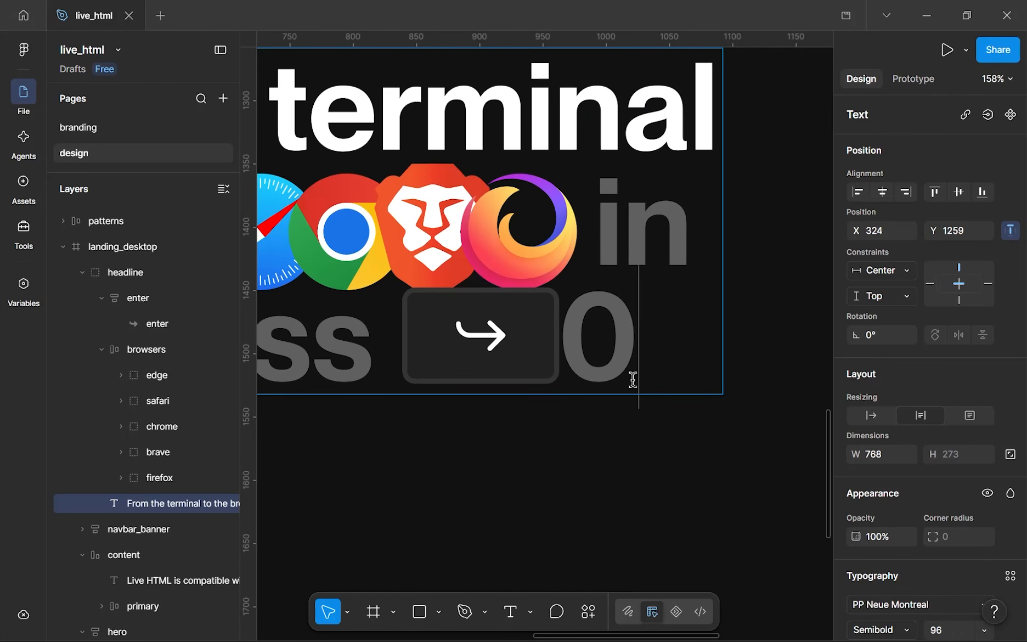
{"action": "key", "text": "BackSpace"}
{"action": "key", "text": "Escape"}
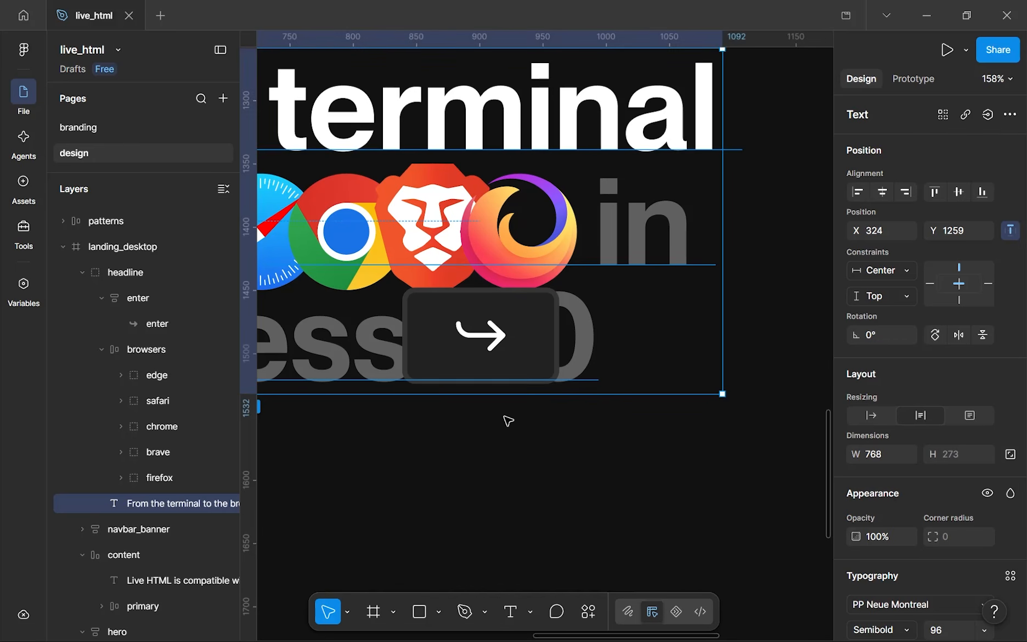
{"action": "left_click", "coordinate": [472, 350]}
{"action": "left_click_drag", "start_coordinate": [472, 350], "coordinate": [510, 360]}
- Hide the two placeholder zeros behind the enter frame by setting their text fill opacity to 0%
{"action": "left_click", "coordinate": [334, 349]}
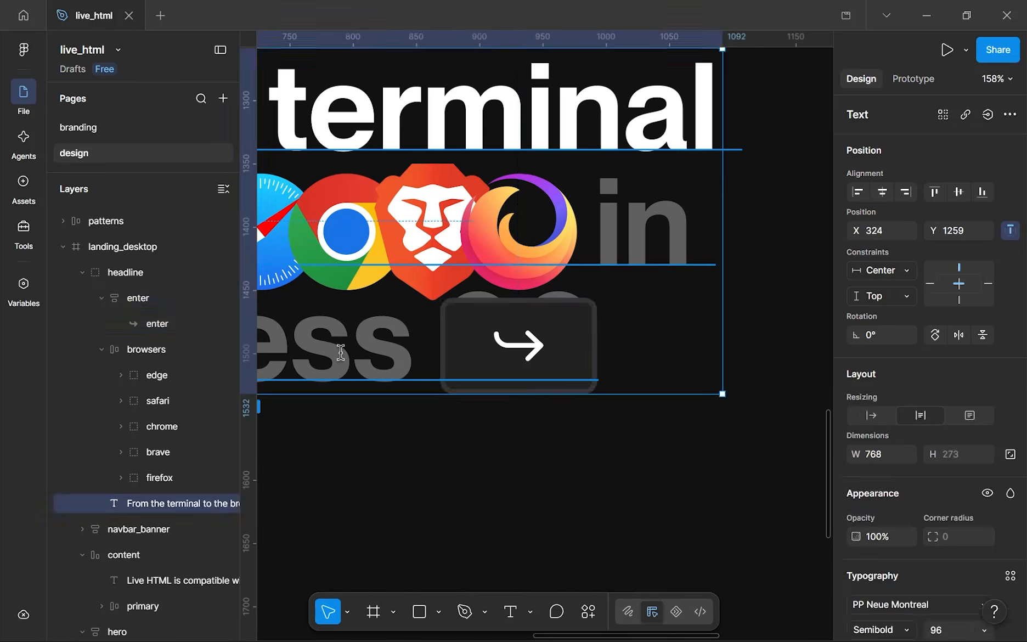
{"action": "double_click", "coordinate": [352, 354]}
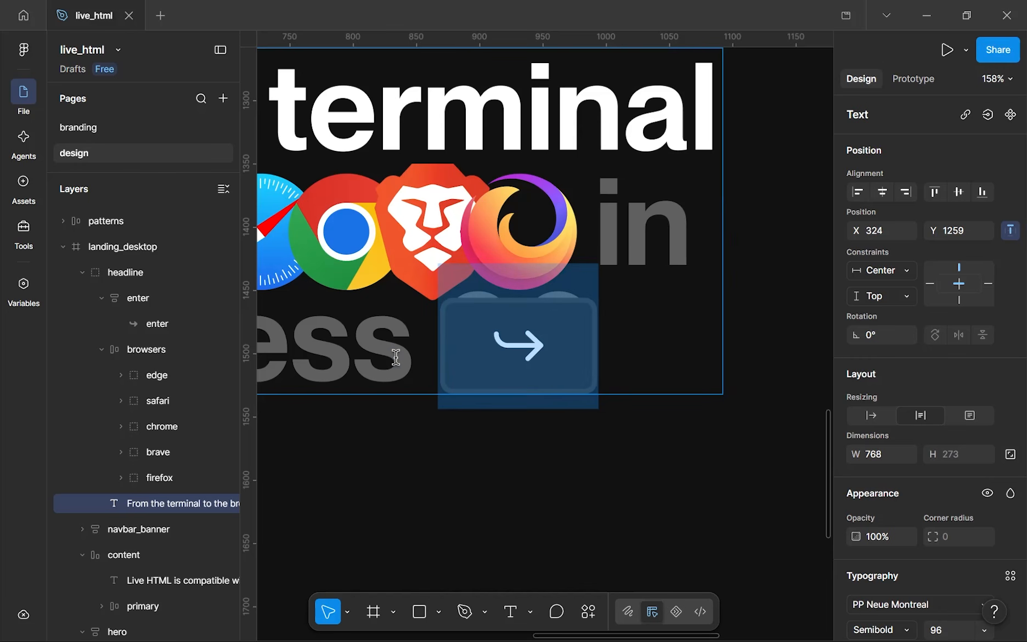
{"action": "scroll", "coordinate": [936, 439], "scroll_direction": "down", "scroll_amount": 5}
{"action": "left_click", "coordinate": [895, 473]}
{"action": "left_click", "coordinate": [942, 480]}
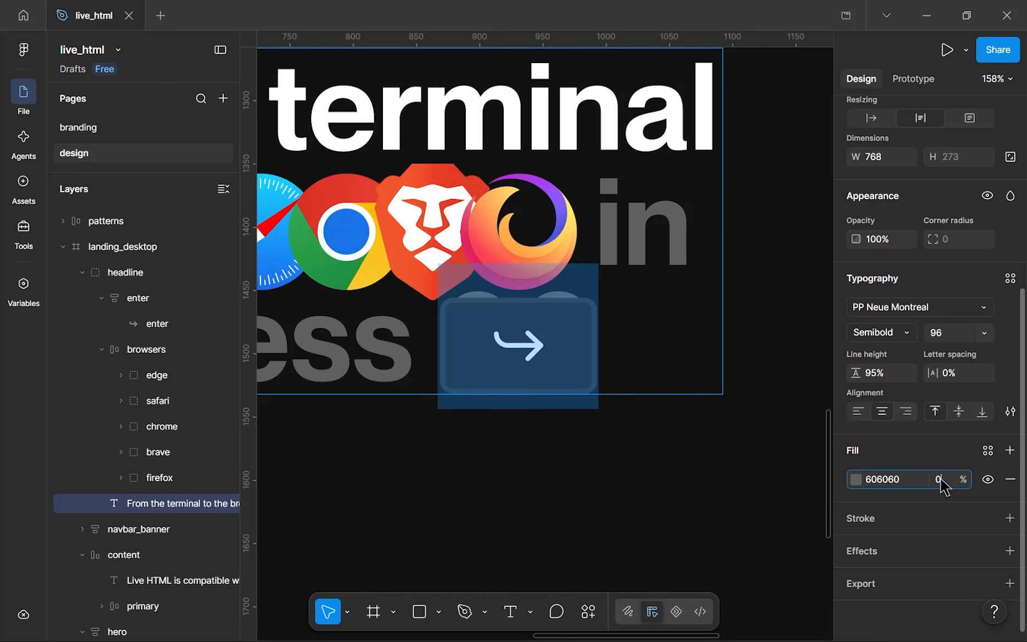
{"action": "key", "text": "Return"}
{"action": "key", "text": "Escape"}
{"action": "scroll", "coordinate": [425, 501], "scroll_direction": "down", "scroll_amount": 4}
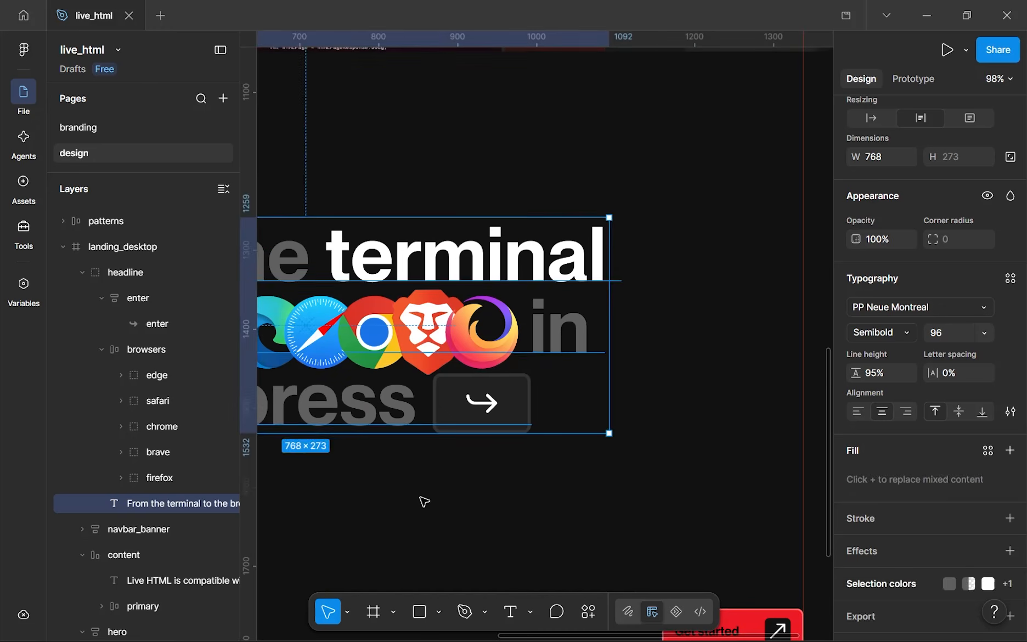
{"action": "key", "text": "Escape"}
- Examine the headline group and the content row within the landing page layout, and dismiss the unsaved-changes notice
{"action": "scroll", "coordinate": [578, 430], "scroll_direction": "down", "scroll_amount": 8}
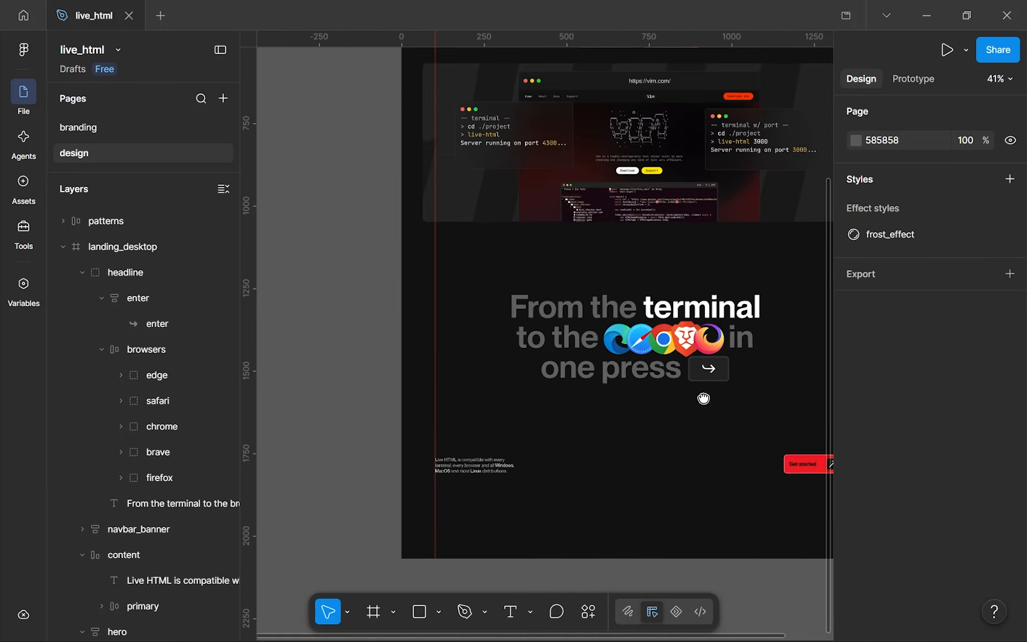
{"action": "left_click_drag", "start_coordinate": [703, 398], "coordinate": [688, 404]}
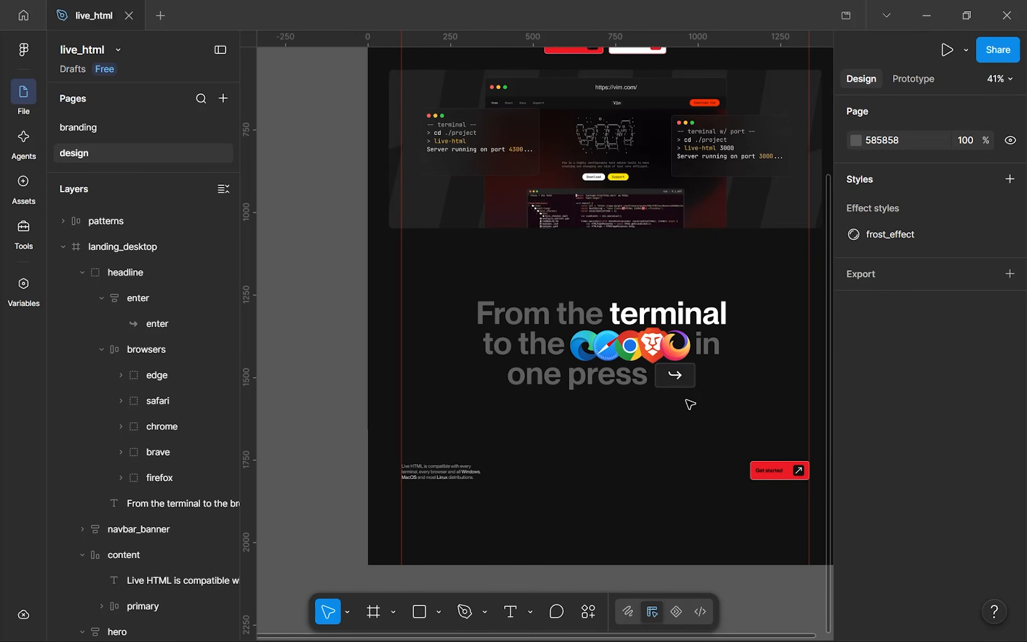
{"action": "scroll", "coordinate": [691, 404], "scroll_direction": "down", "scroll_amount": 3}
{"action": "left_click", "coordinate": [672, 378]}
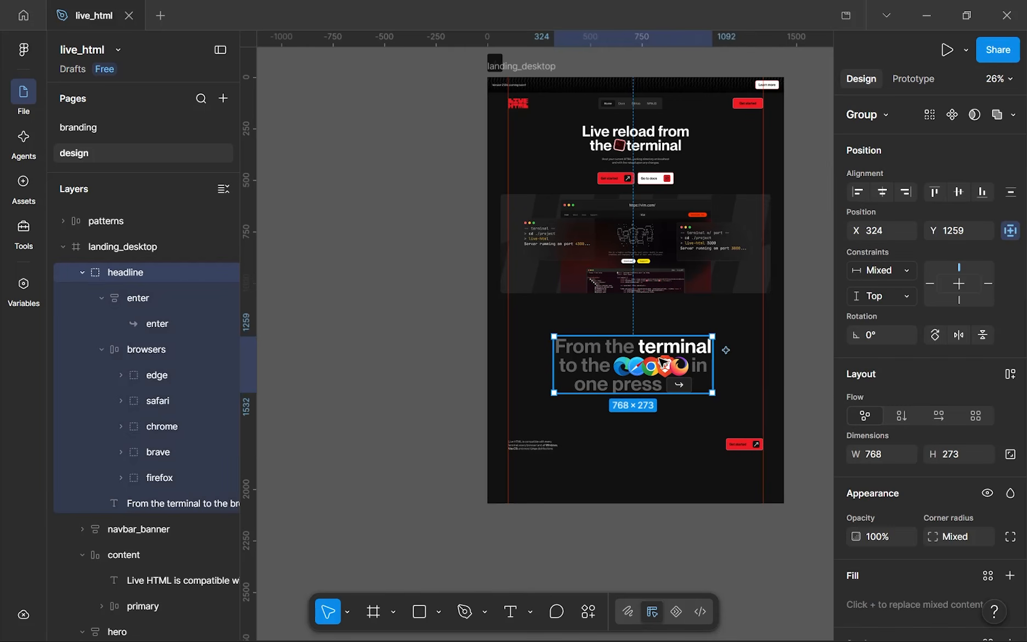
{"action": "left_click", "coordinate": [758, 444]}
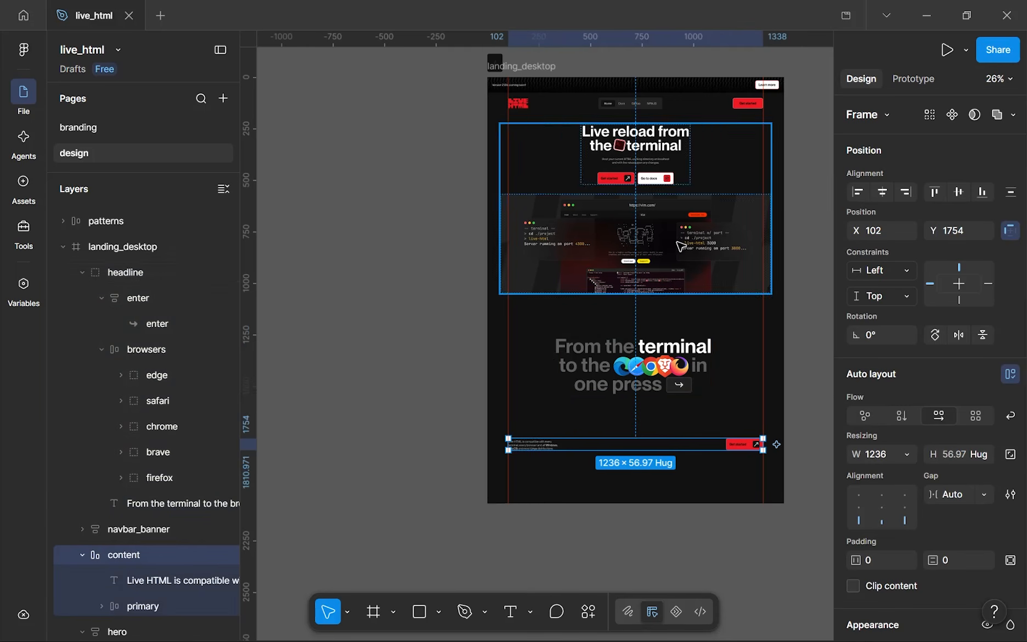
{"action": "scroll", "coordinate": [630, 349], "scroll_direction": "up", "scroll_amount": 3}
{"action": "left_click_drag", "start_coordinate": [711, 213], "coordinate": [677, 225]}
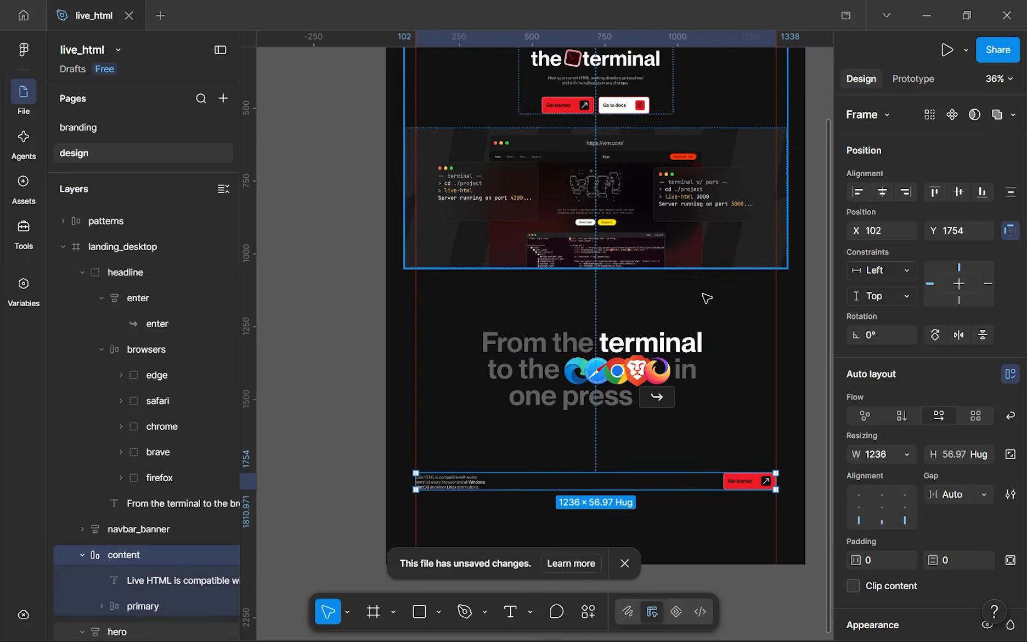
{"action": "left_click", "coordinate": [624, 564]}
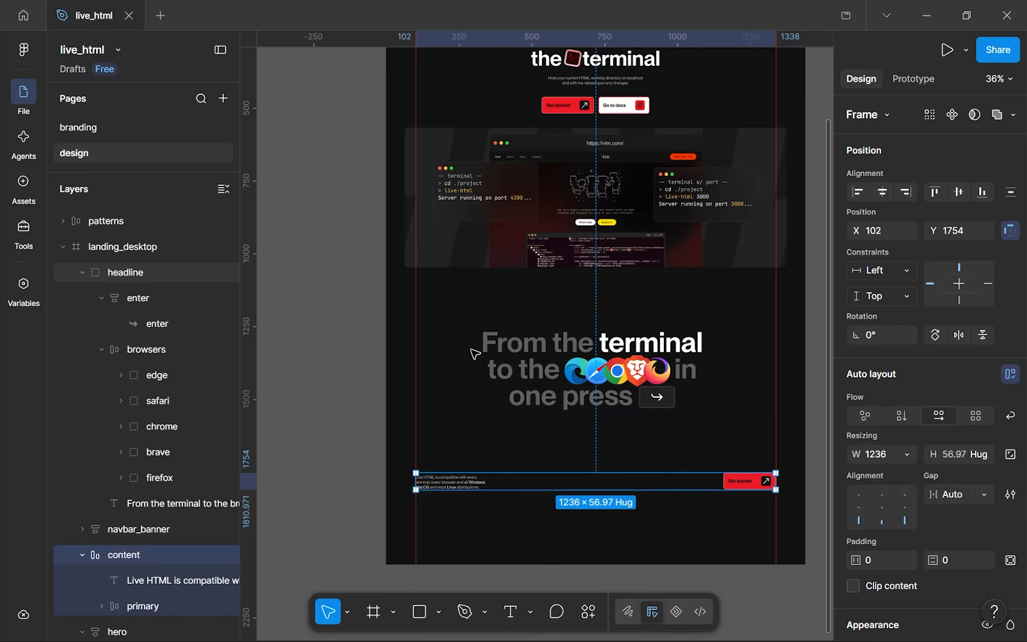
- Wrap the headline group and the content row below it together in an auto layout frame
{"action": "left_click_drag", "start_coordinate": [376, 303], "coordinate": [807, 483]}
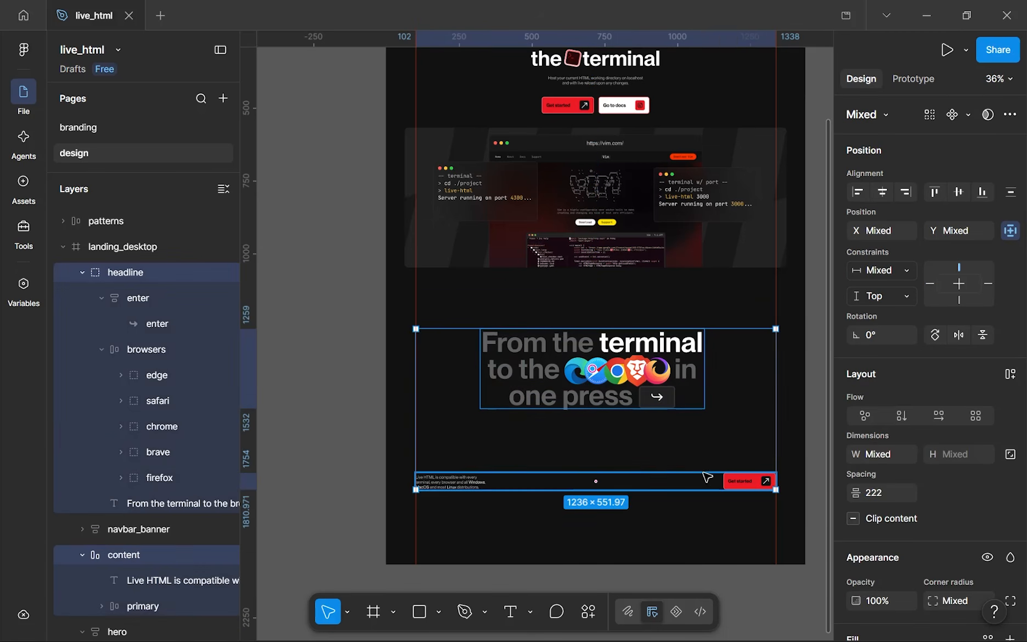
{"action": "left_click", "coordinate": [636, 356], "text": "shift"}
{"action": "left_click", "coordinate": [636, 396]}
{"action": "left_click", "coordinate": [630, 485], "text": "shift"}
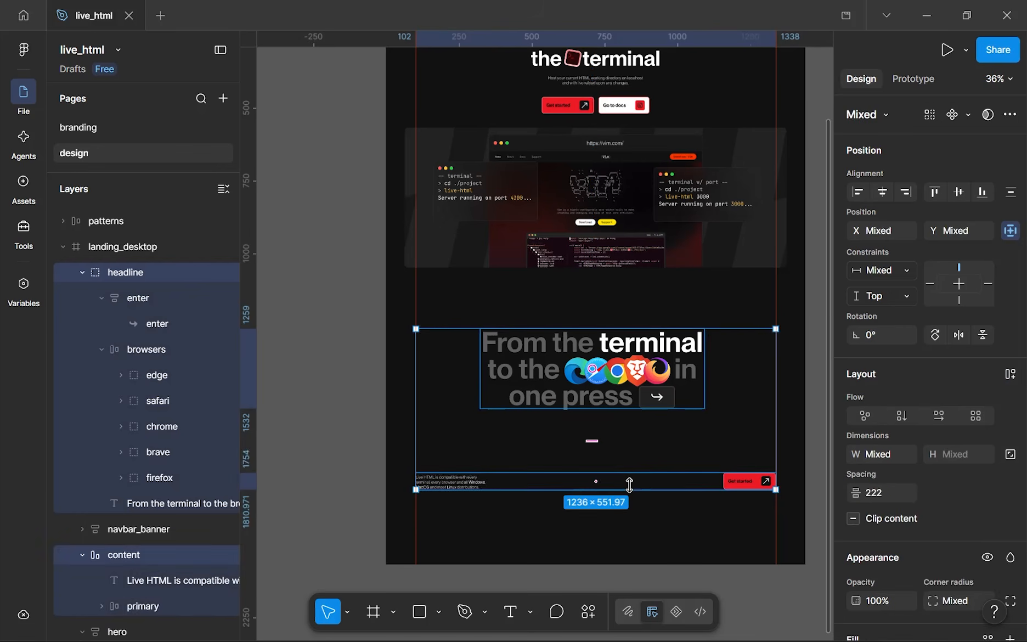
{"action": "key", "text": "shift+a"}
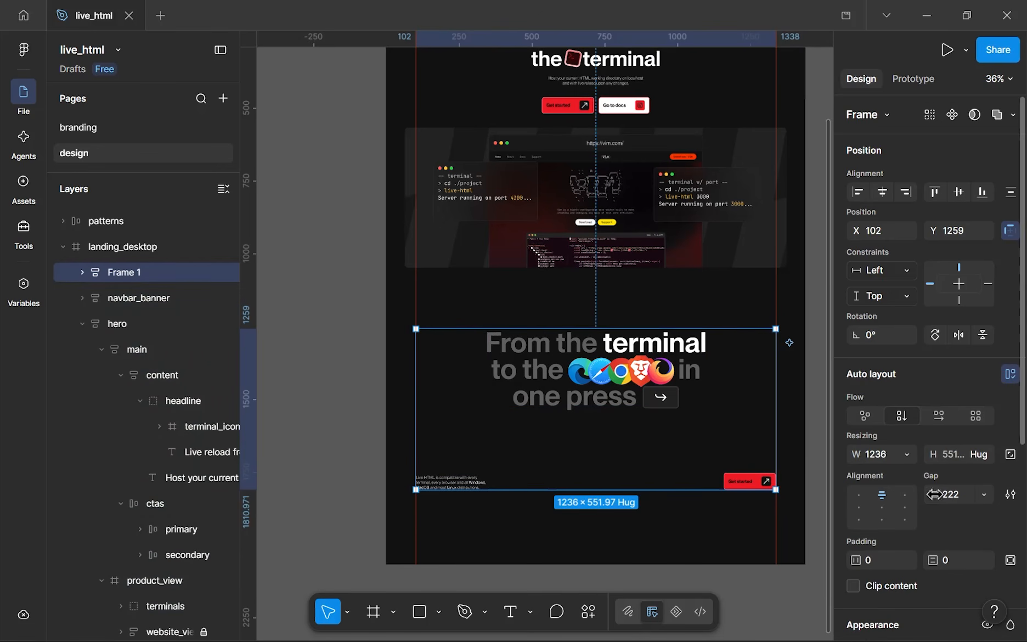
- Try a padding of 64 on the combined auto layout frame, with the horizontal padding put back to 0
{"action": "left_click", "coordinate": [890, 568]}
{"action": "type", "text": "64"}
{"action": "left_click", "coordinate": [961, 568]}
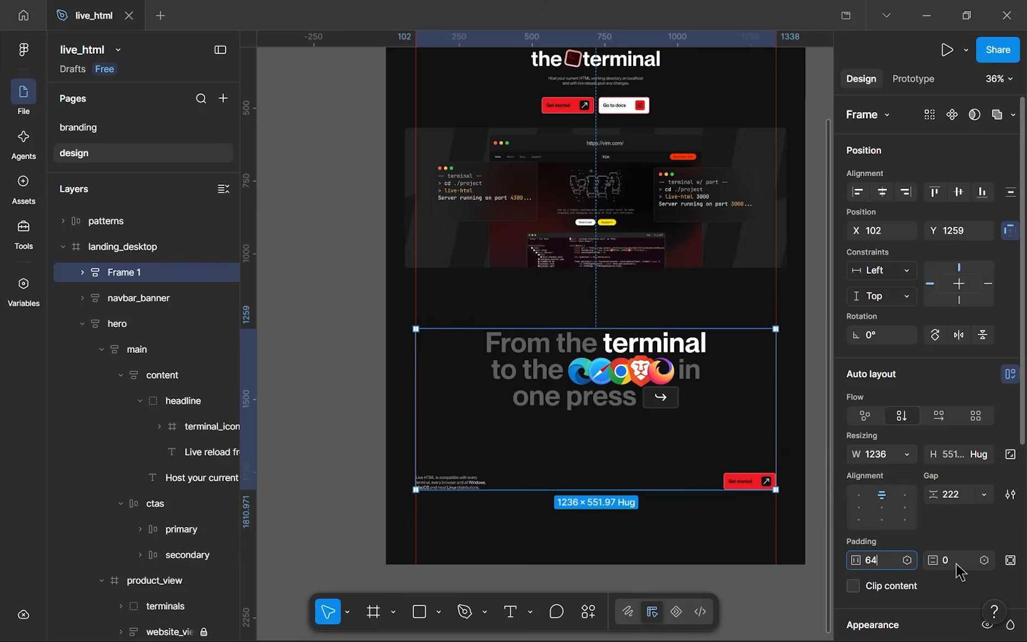
{"action": "type", "text": "64"}
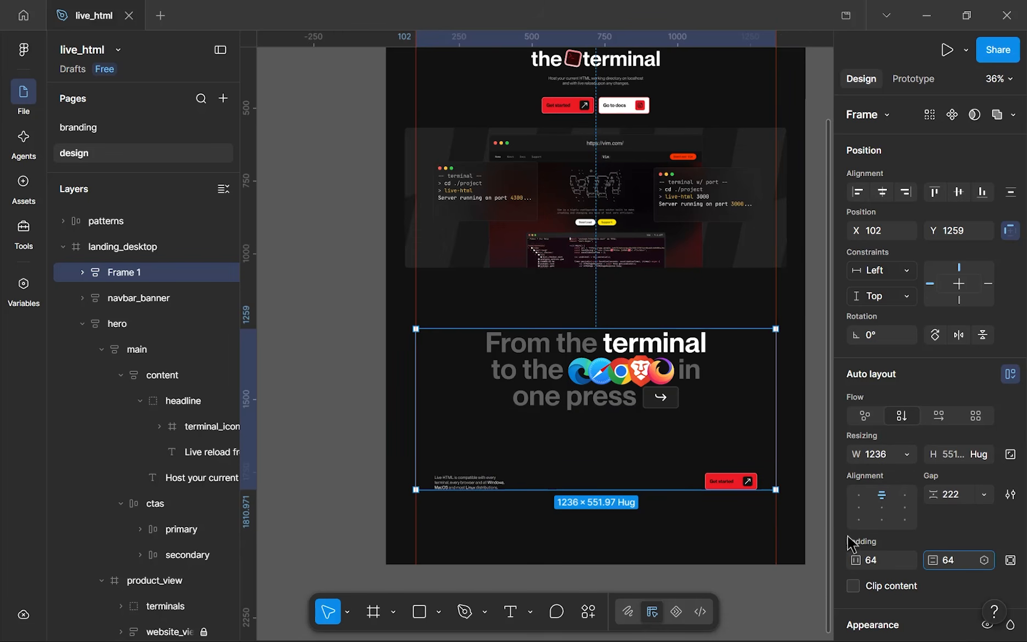
{"action": "left_click", "coordinate": [874, 559]}
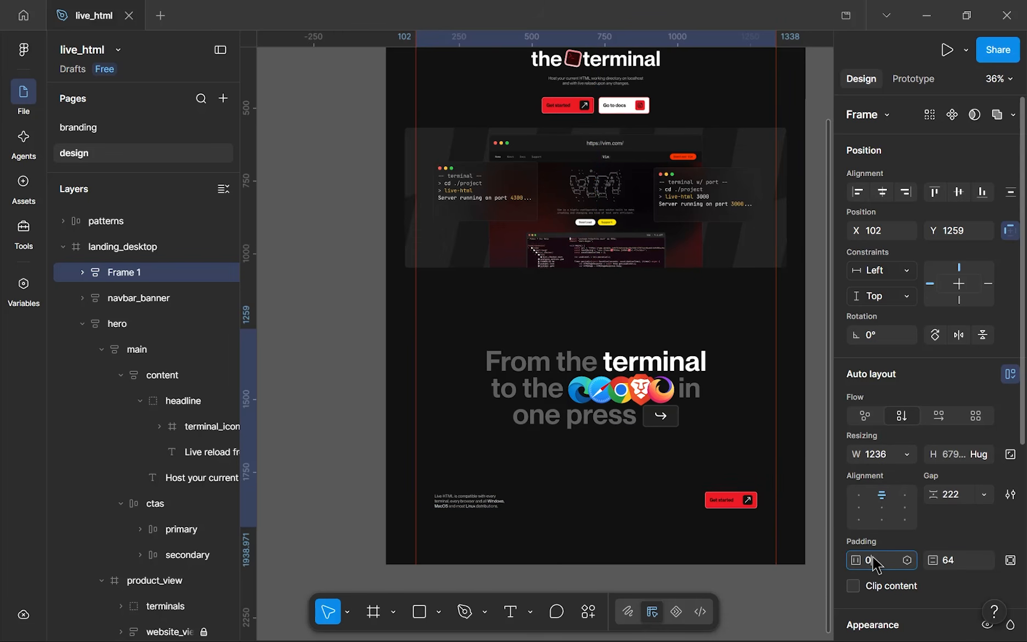
{"action": "key", "text": "Return"}
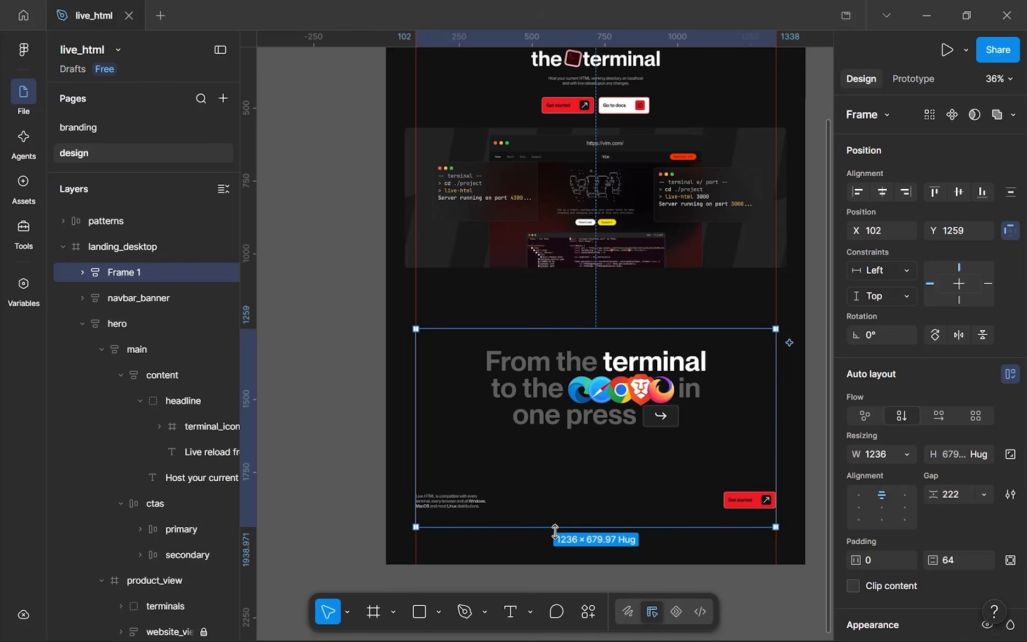
- Reset the combined frame's vertical padding to 0
{"action": "scroll", "coordinate": [478, 451], "scroll_direction": "down", "scroll_amount": 3}
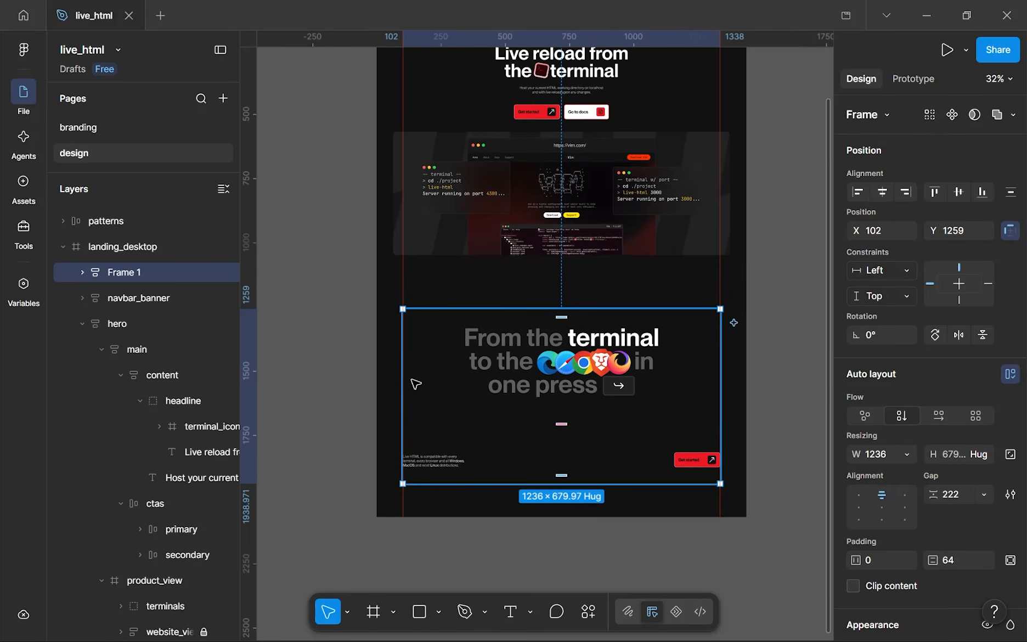
{"action": "scroll", "coordinate": [442, 382], "scroll_direction": "up", "scroll_amount": 2}
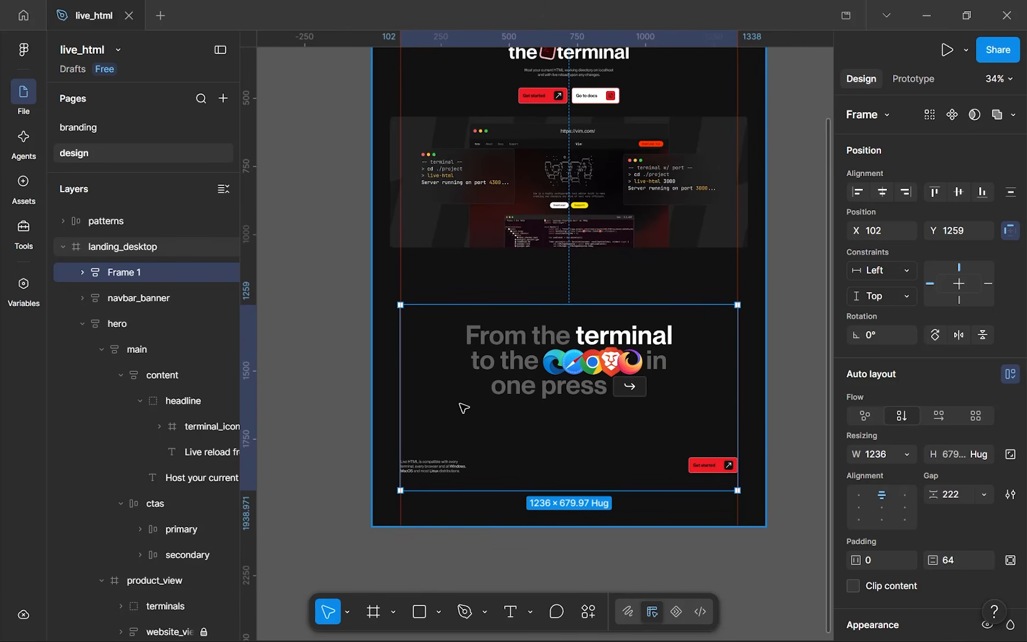
{"action": "scroll", "coordinate": [461, 408], "scroll_direction": "down", "scroll_amount": 1}
{"action": "scroll", "coordinate": [461, 379], "scroll_direction": "up", "scroll_amount": 2}
{"action": "scroll", "coordinate": [653, 494], "scroll_direction": "up", "scroll_amount": 1}
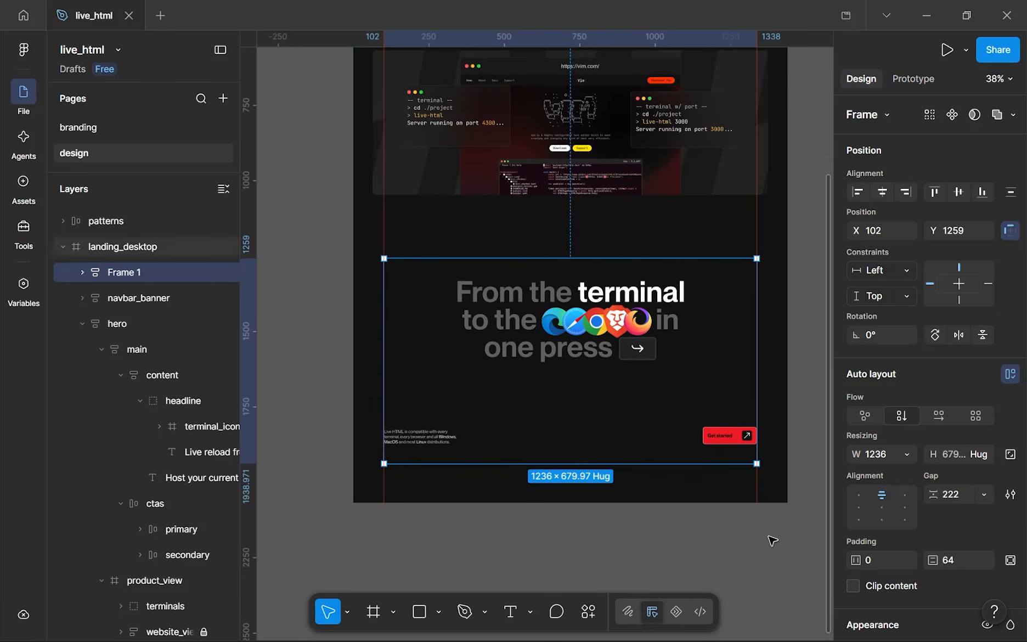
{"action": "type", "text": "0"}
{"action": "key", "text": "Return"}
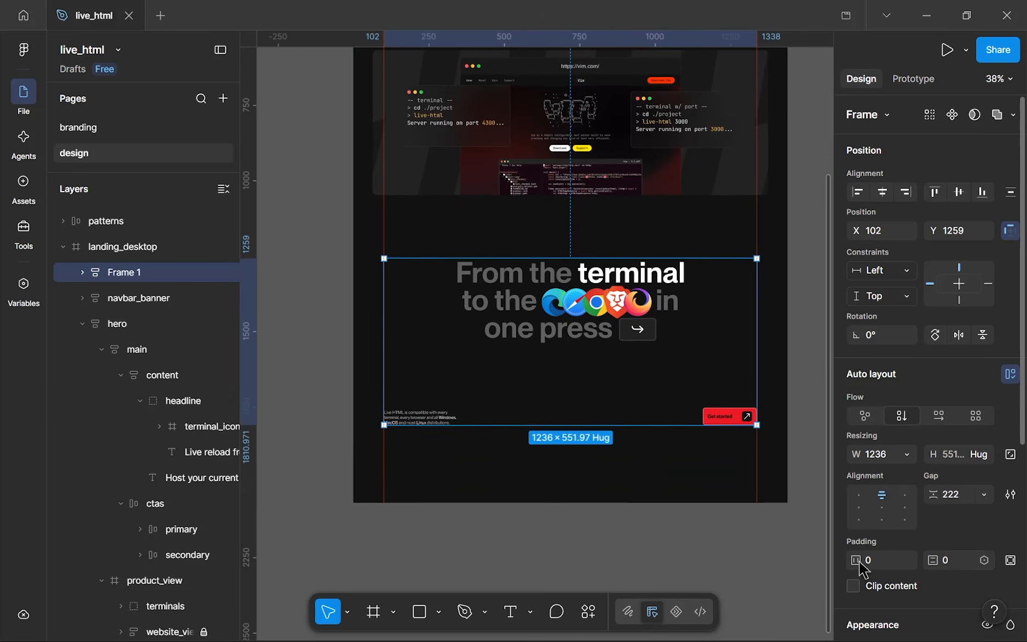
- Rename the combined auto layout frame as main
{"action": "double_click", "coordinate": [137, 271]}
{"action": "type", "text": "main"}
{"action": "key", "text": "Return"}
- Draw a frame about 1391 × 689 around the new main frame and name it transition
{"action": "key", "text": "f"}
{"action": "mouse_move", "coordinate": [359, 243]}
{"action": "left_mouse_down"}
{"action": "mouse_move", "coordinate": [670, 372]}
{"action": "mouse_move", "coordinate": [779, 453]}
{"action": "left_mouse_up"}
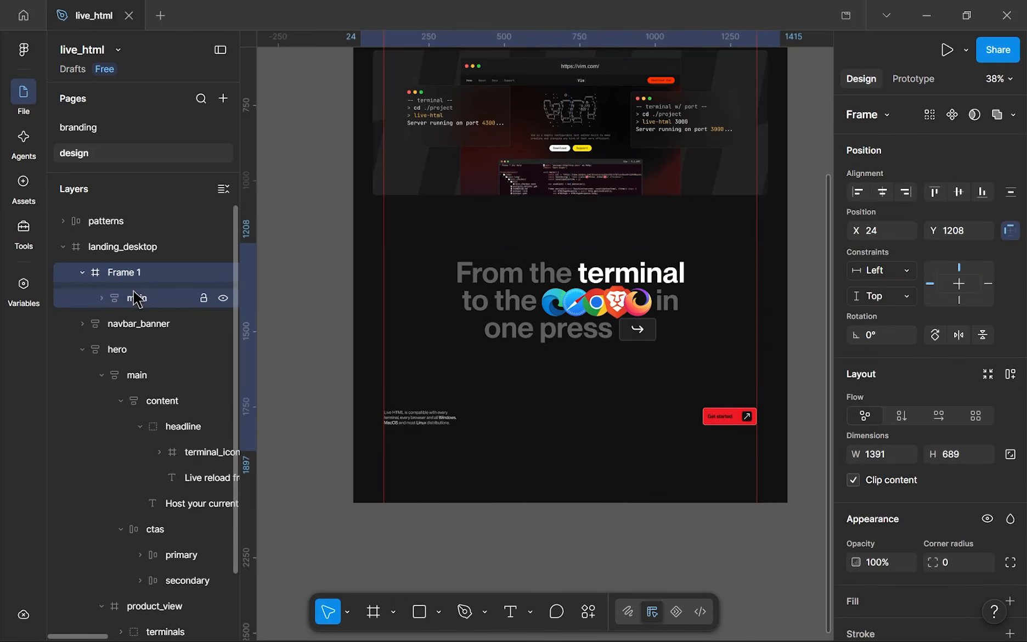
{"action": "double_click", "coordinate": [137, 271]}
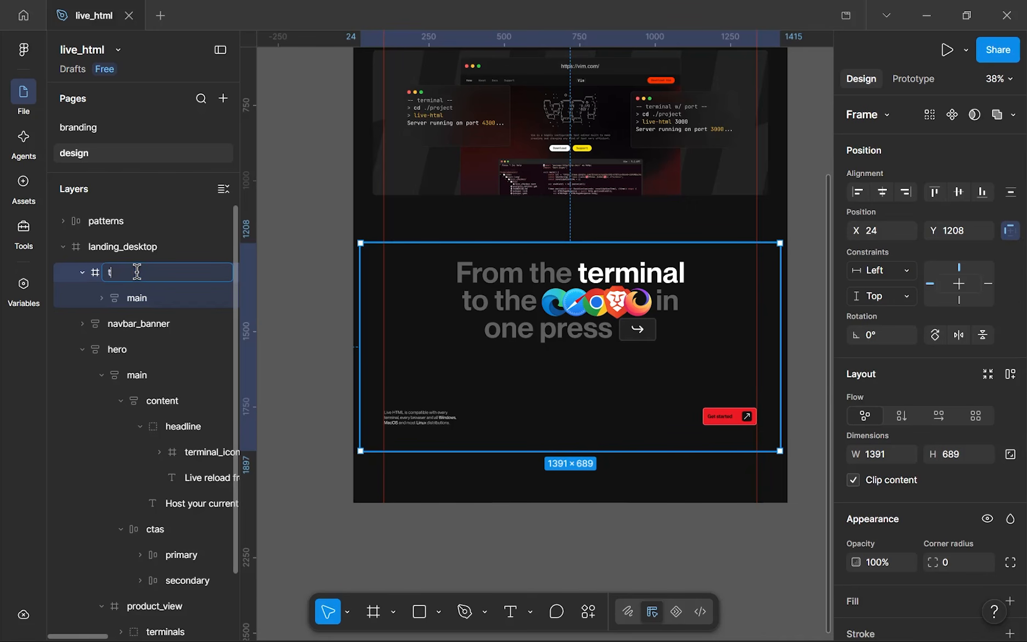
{"action": "key", "text": "BackSpace"}
{"action": "key", "text": "Return"}
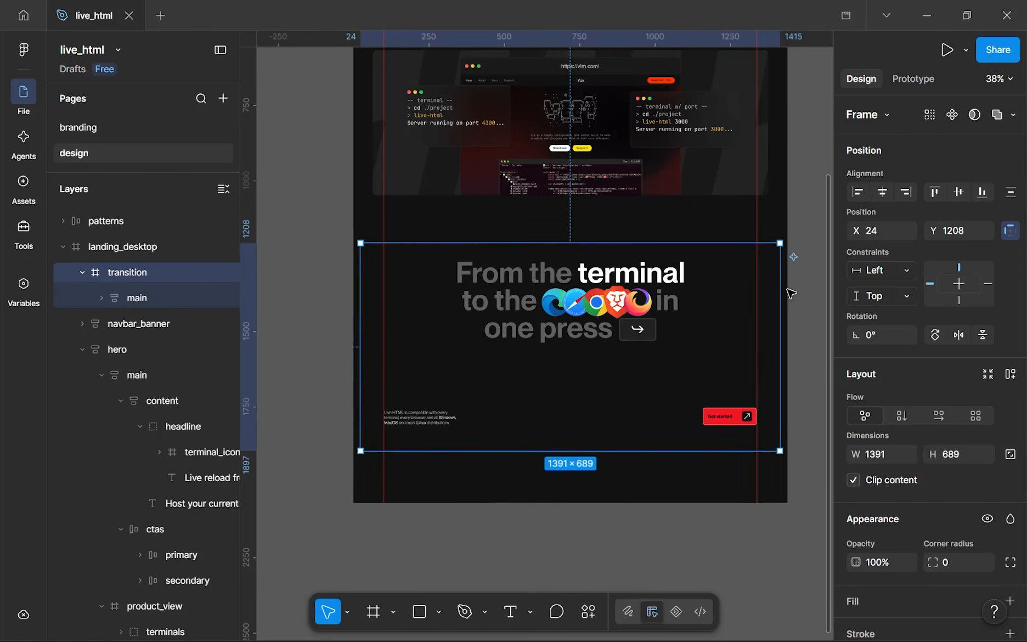
- Apply auto layout to the transition frame and set the width of its nested main frame to fixed
{"action": "left_click", "coordinate": [1010, 373]}
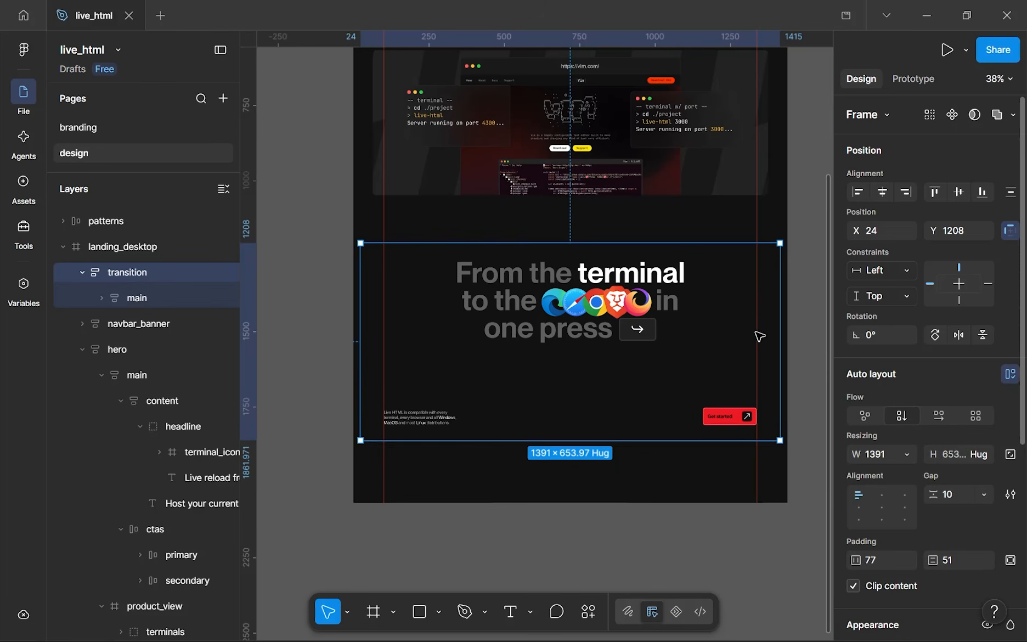
{"action": "left_click", "coordinate": [720, 331]}
{"action": "left_click", "coordinate": [905, 391]}
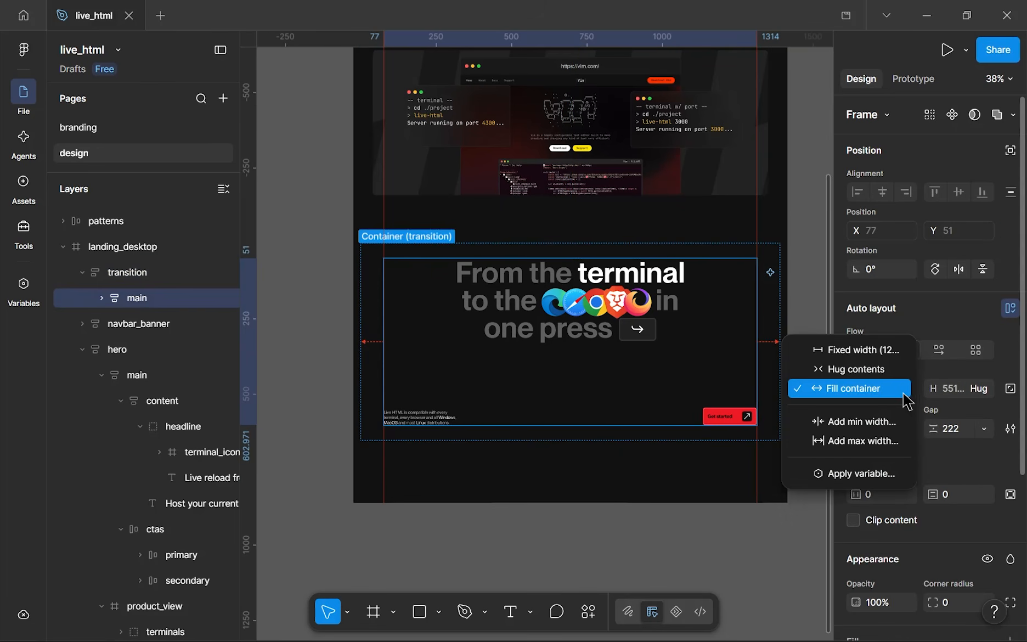
{"action": "left_click", "coordinate": [865, 352]}
{"action": "left_click", "coordinate": [628, 475]}
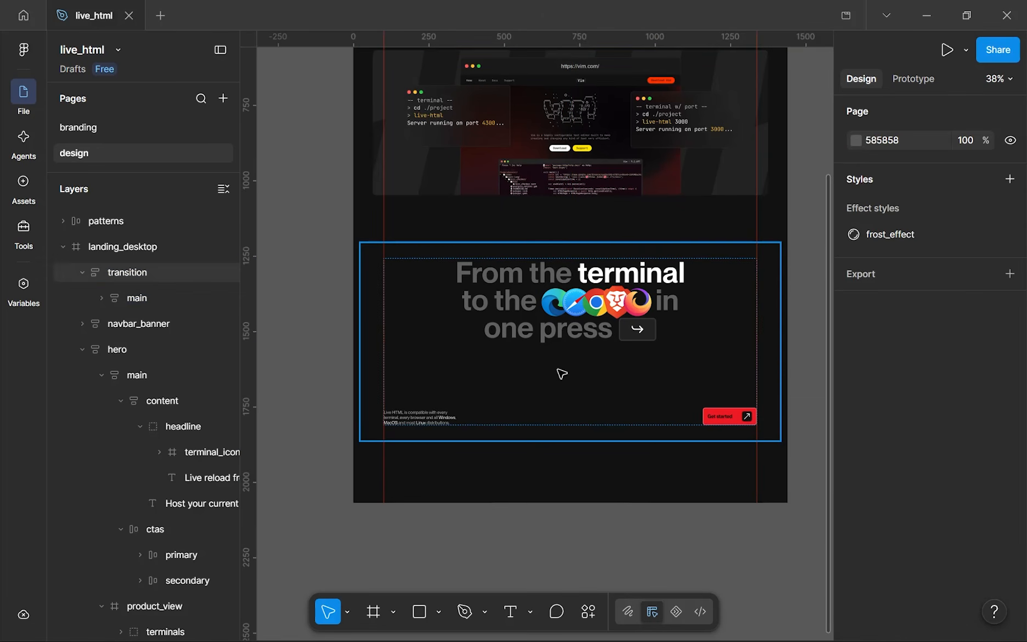
- Stretch the transition frame to the full 1440 page width and align its content to the top center
{"action": "left_click", "coordinate": [743, 344]}
{"action": "mouse_move", "coordinate": [791, 330]}
{"action": "left_mouse_down"}
{"action": "mouse_move", "coordinate": [807, 333]}
{"action": "mouse_move", "coordinate": [798, 330]}
{"action": "left_mouse_up"}
{"action": "left_click_drag", "start_coordinate": [360, 297], "coordinate": [352, 296]}
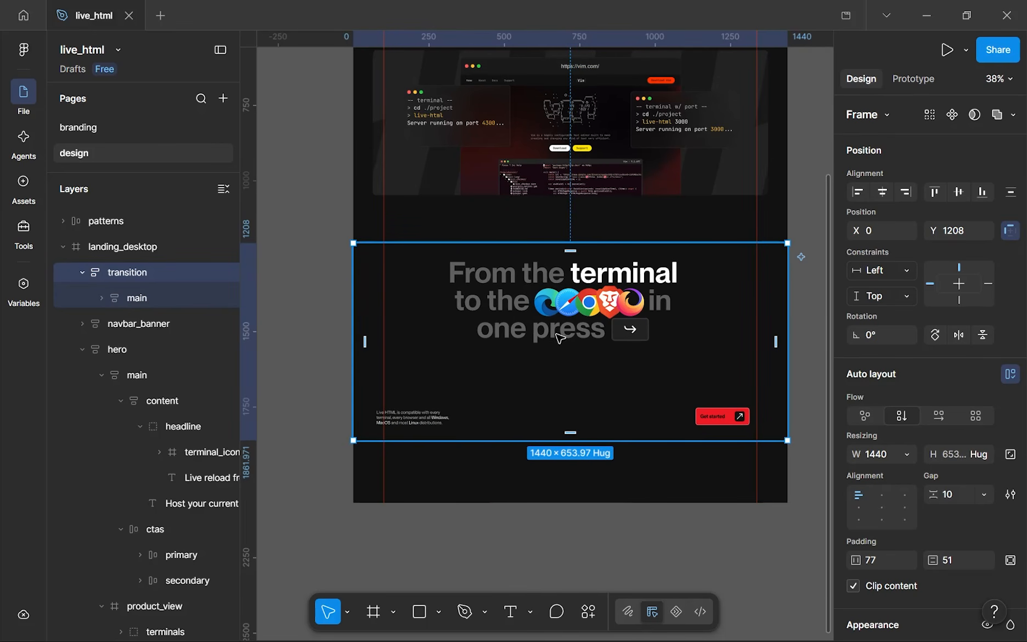
{"action": "left_click", "coordinate": [882, 495]}
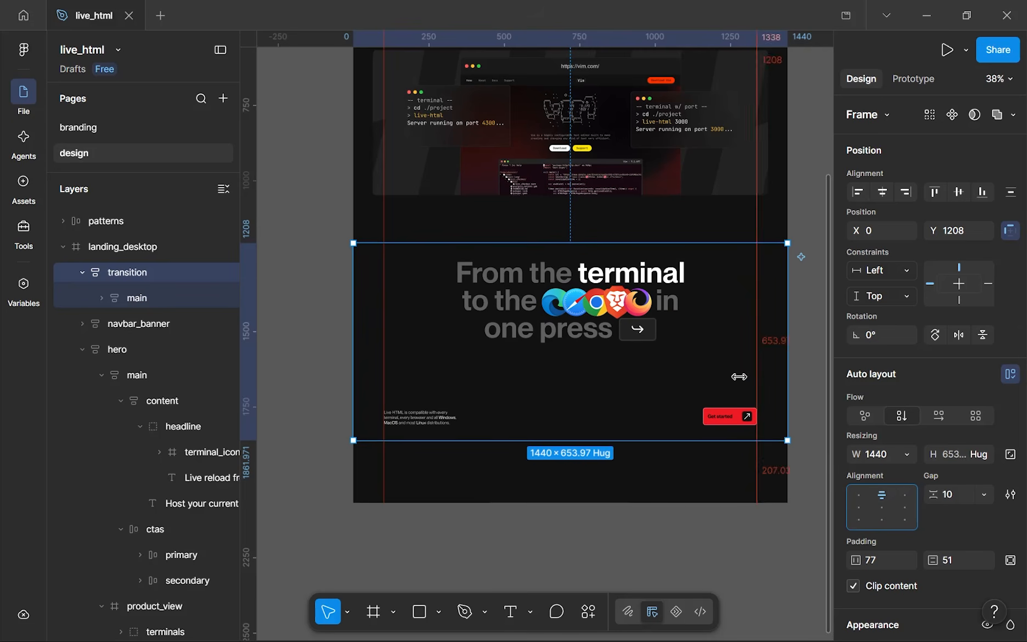
- Set the gap in the transition section's main frame to 128
{"action": "left_click", "coordinate": [499, 302]}
{"action": "key", "text": "Escape"}
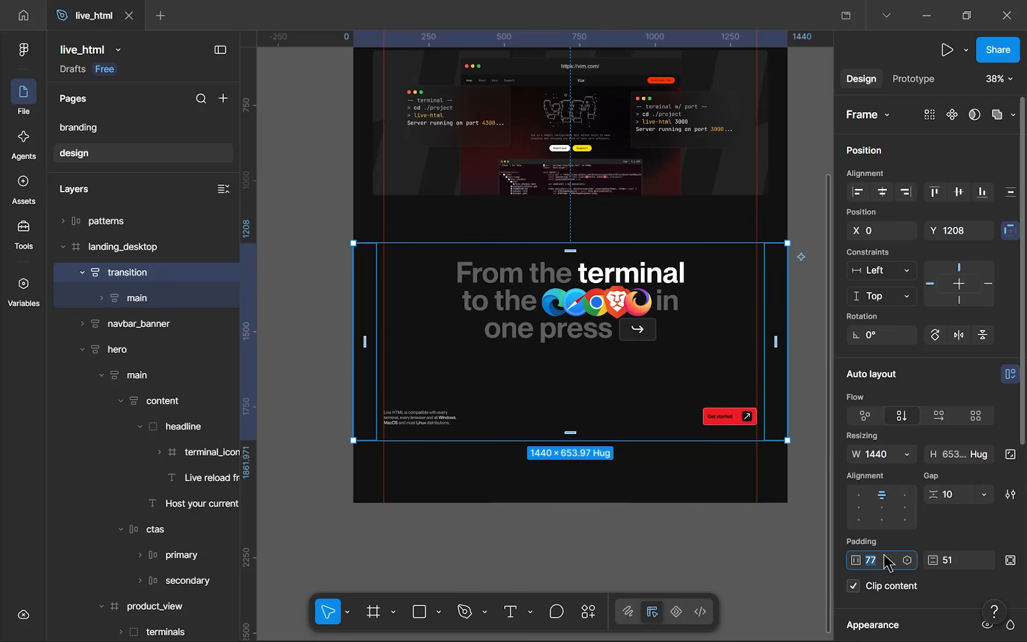
{"action": "double_click", "coordinate": [593, 314]}
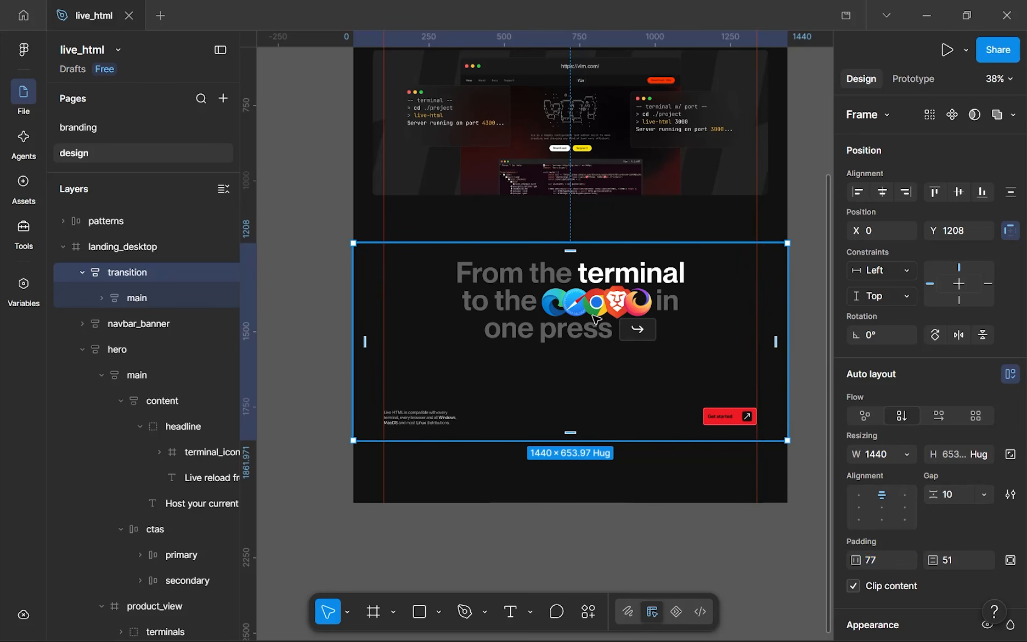
{"action": "left_click", "coordinate": [952, 428]}
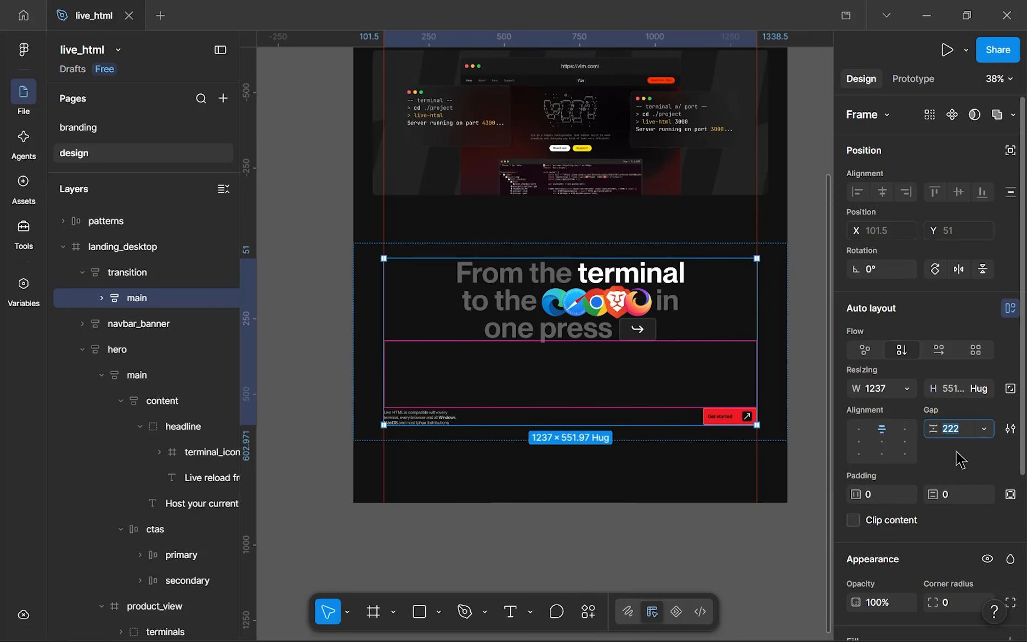
{"action": "key", "text": "Return"}
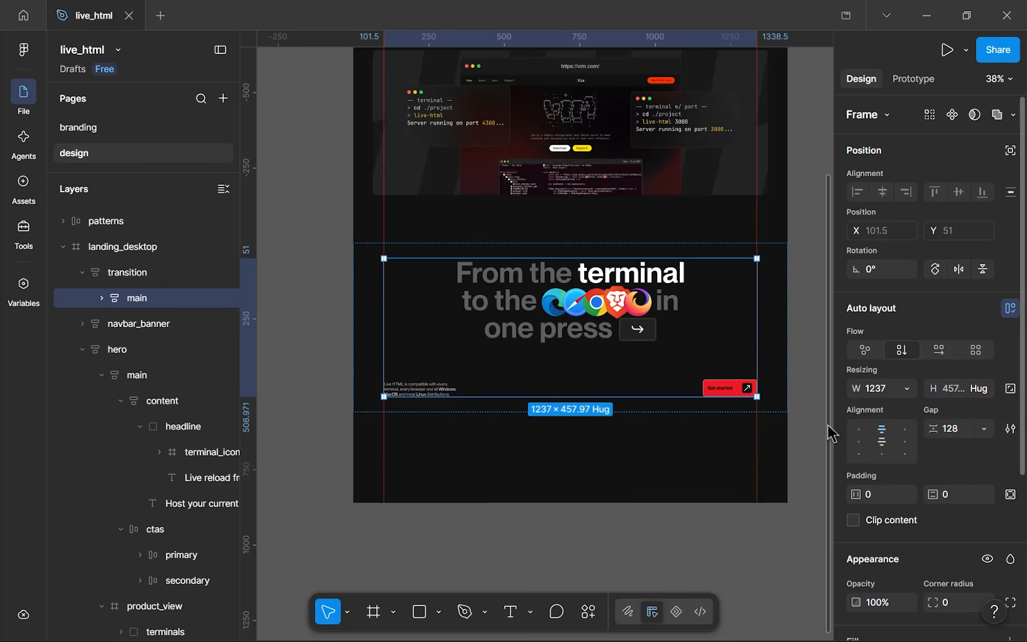
- Set the transition frame's horizontal padding to 0
{"action": "left_click", "coordinate": [657, 415]}
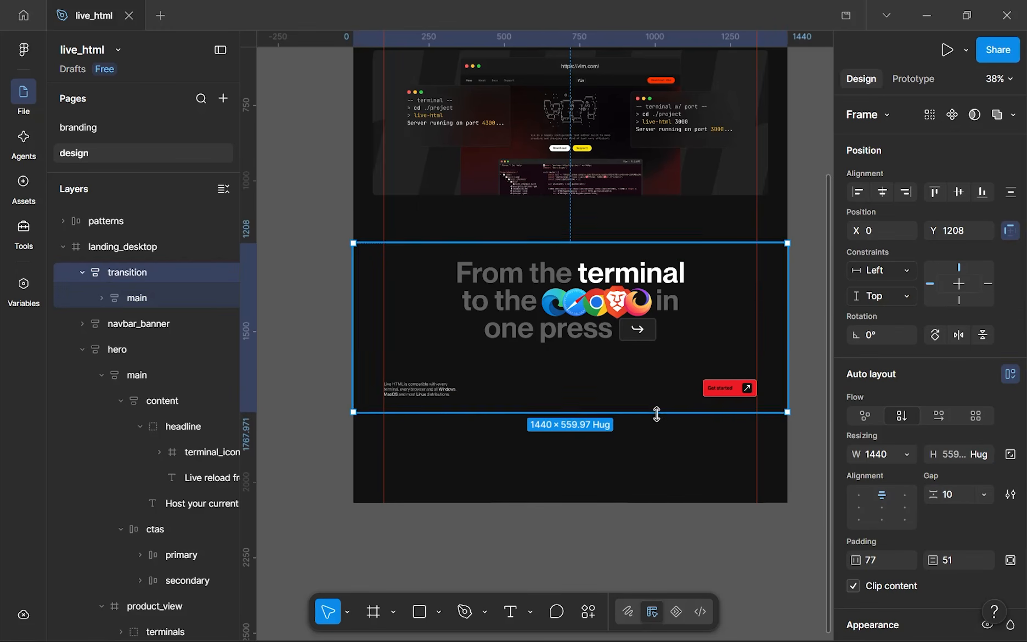
{"action": "scroll", "coordinate": [922, 523], "scroll_direction": "down", "scroll_amount": 3}
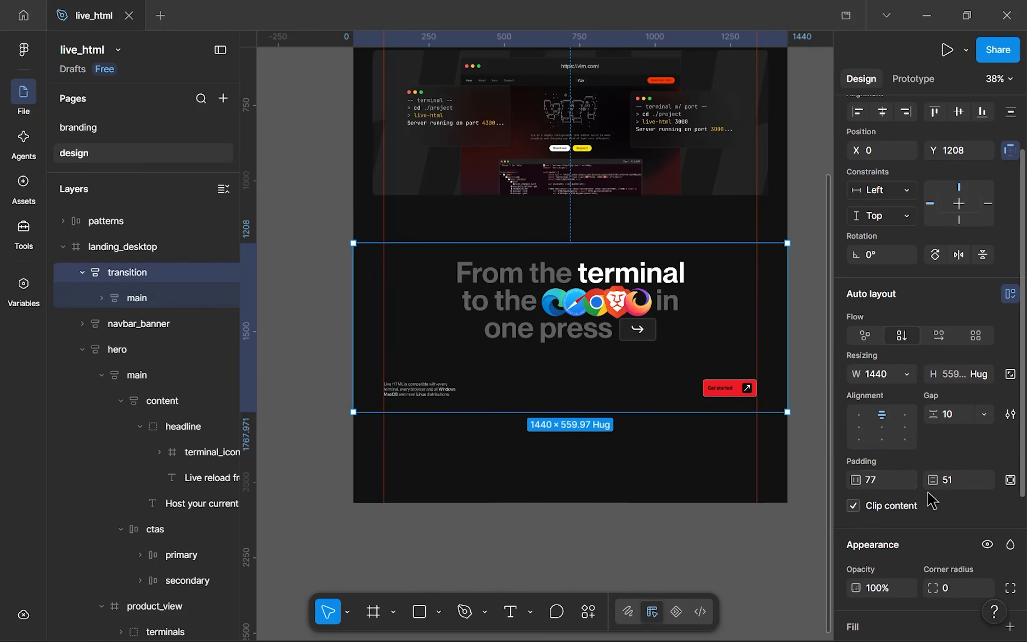
{"action": "key", "text": "Return"}
{"action": "left_click", "coordinate": [888, 486]}
{"action": "type", "text": "0"}
{"action": "key", "text": "Return"}
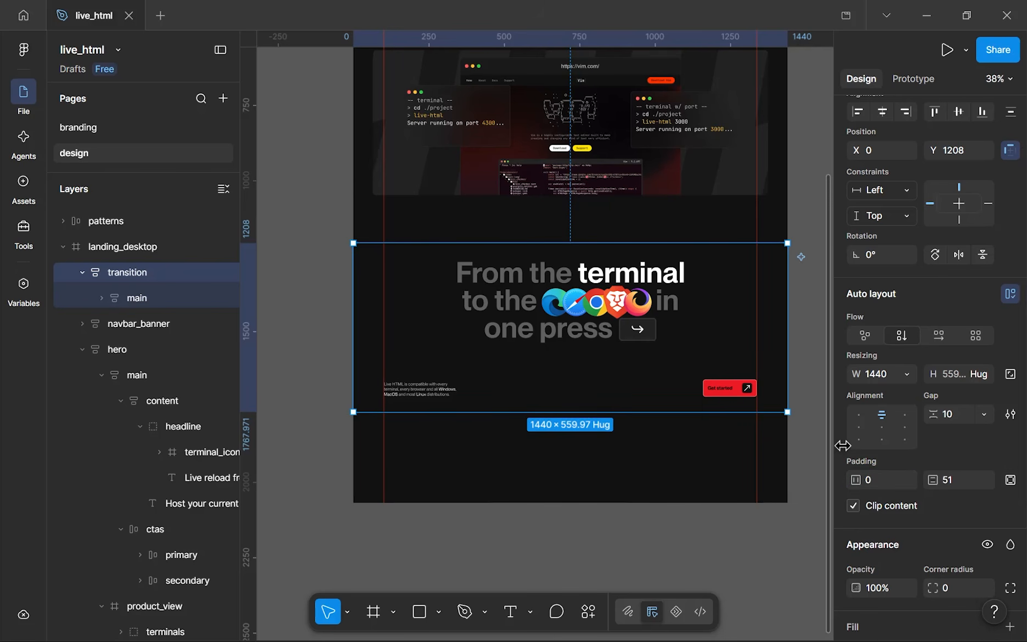
- Try vertical paddings of 64 and 72 on the transition frame
{"action": "type", "text": "64"}
{"action": "key", "text": "Return"}
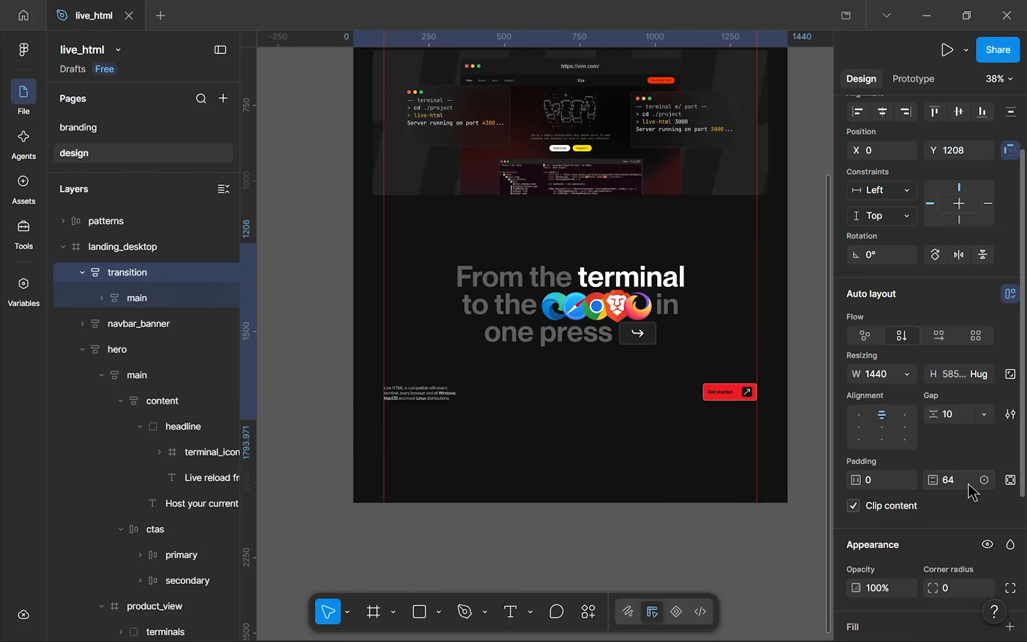
{"action": "left_click", "coordinate": [961, 486]}
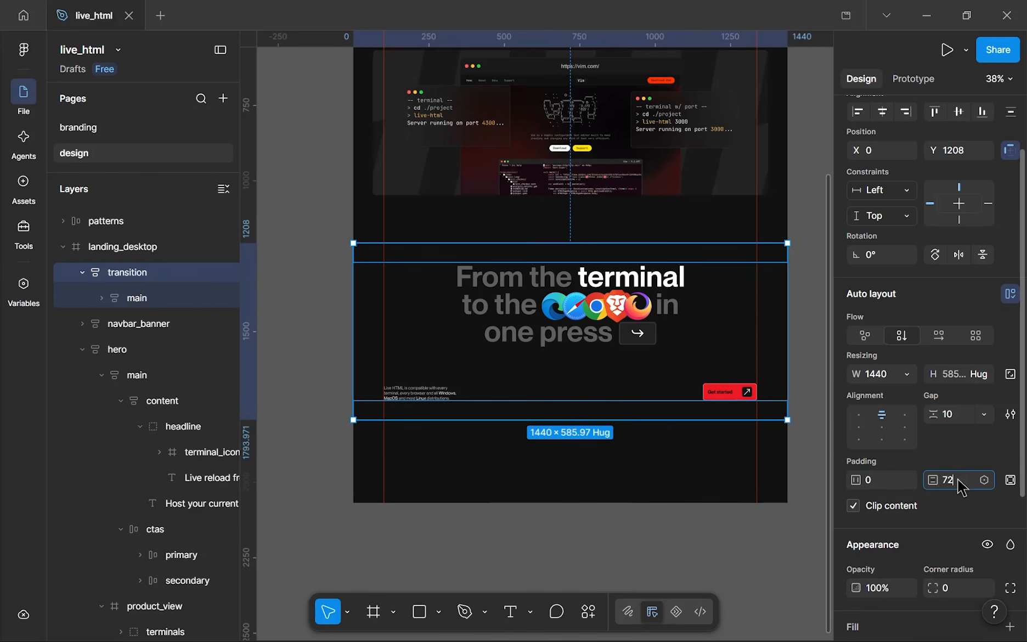
{"action": "type", "text": "72"}
{"action": "key", "text": "Return"}
- Set the transition frame's vertical padding to 96
{"action": "left_click", "coordinate": [949, 480]}
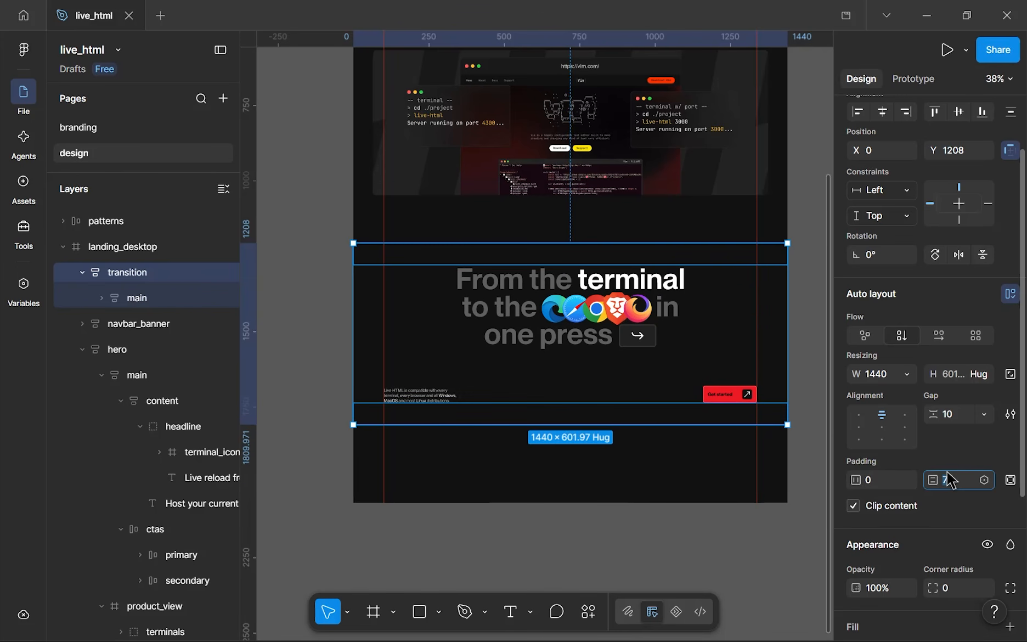
{"action": "type", "text": "96"}
{"action": "key", "text": "Return"}
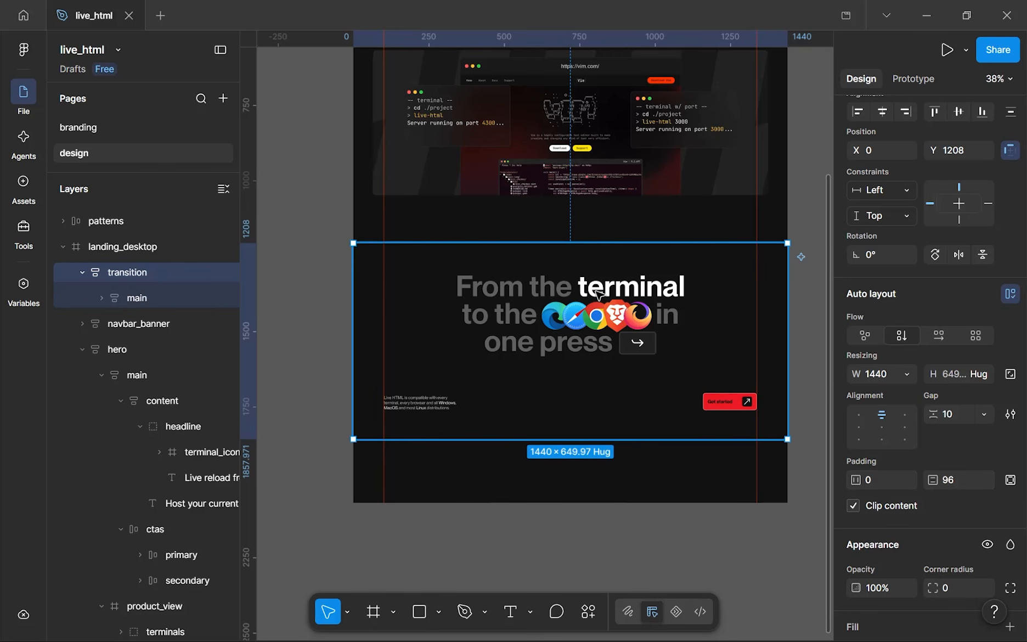
{"action": "scroll", "coordinate": [1002, 481], "scroll_direction": "down", "scroll_amount": 3}
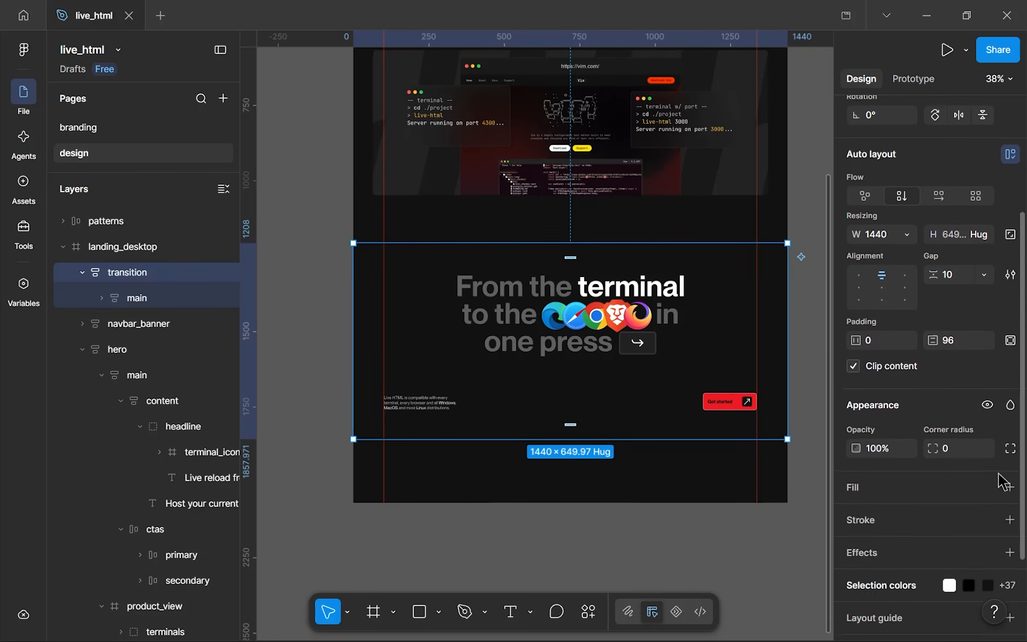
{"action": "scroll", "coordinate": [1002, 482], "scroll_direction": "down", "scroll_amount": 2}
{"action": "left_click", "coordinate": [1010, 420]}
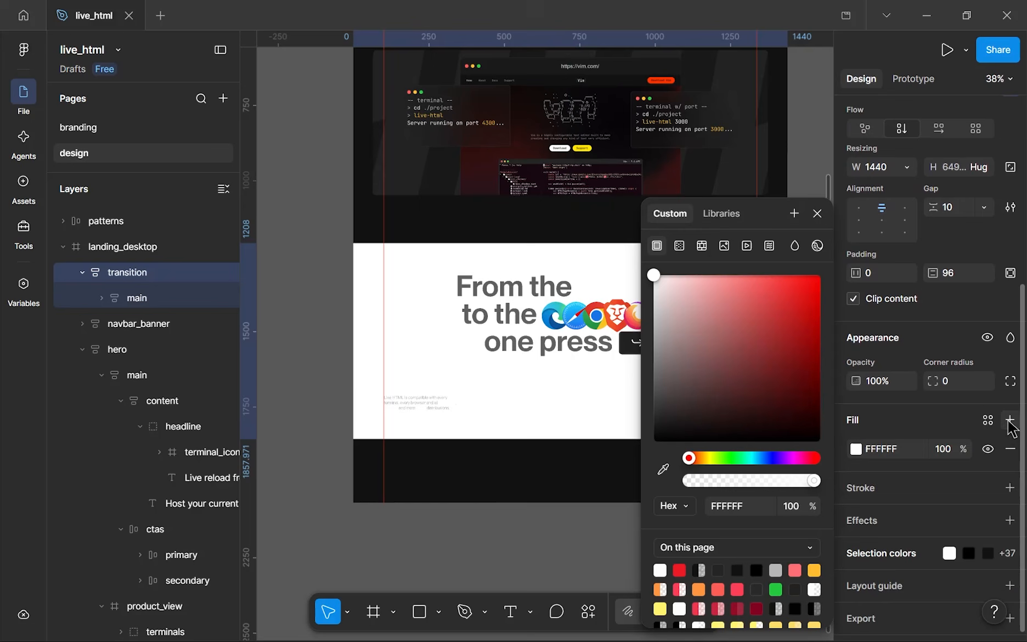
{"action": "left_click", "coordinate": [1010, 449]}
{"action": "left_click", "coordinate": [1009, 449]}
- Copy the bg_accent pattern from the hero's product_view and paste it into the transition frame
{"action": "scroll", "coordinate": [637, 257], "scroll_direction": "up", "scroll_amount": 4}
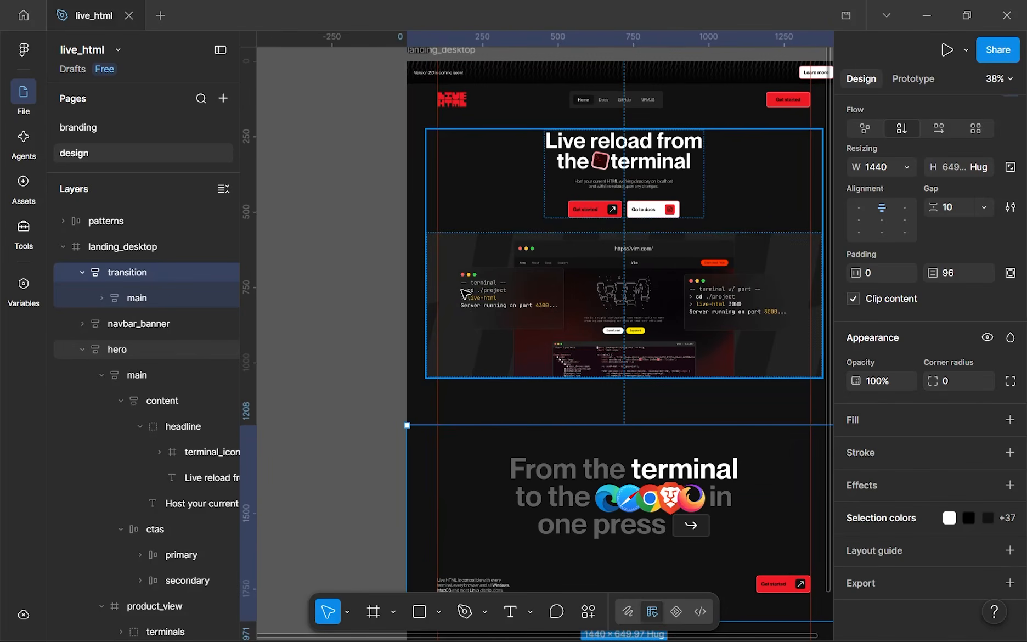
{"action": "scroll", "coordinate": [488, 332], "scroll_direction": "up", "scroll_amount": 5}
{"action": "left_click", "coordinate": [504, 337]}
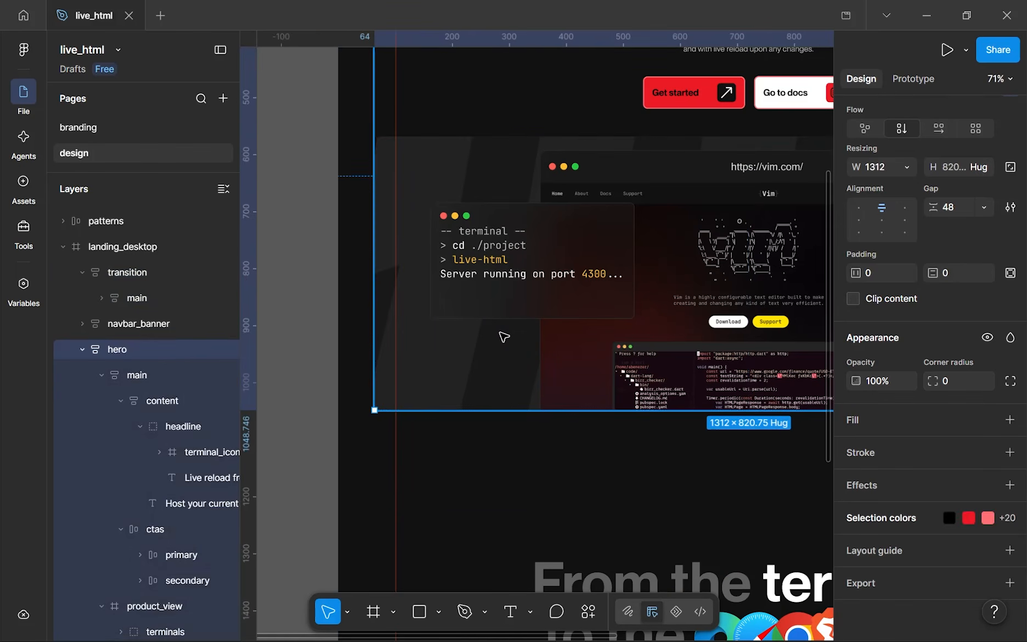
{"action": "left_click", "coordinate": [504, 337]}
{"action": "scroll", "coordinate": [120, 420], "scroll_direction": "down", "scroll_amount": 2}
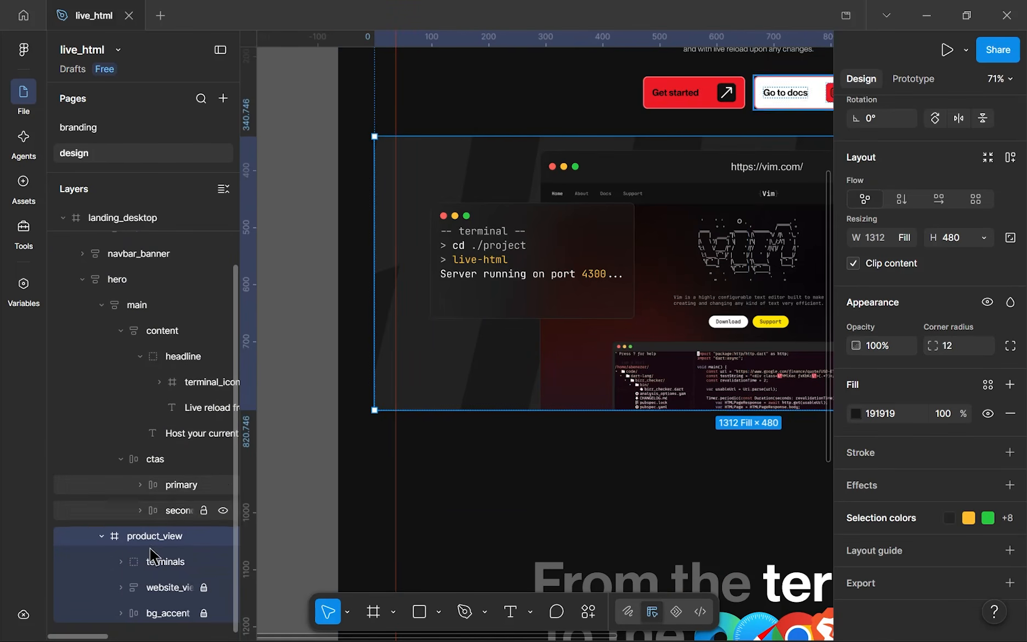
{"action": "left_click", "coordinate": [158, 621]}
{"action": "scroll", "coordinate": [511, 280], "scroll_direction": "down", "scroll_amount": 6}
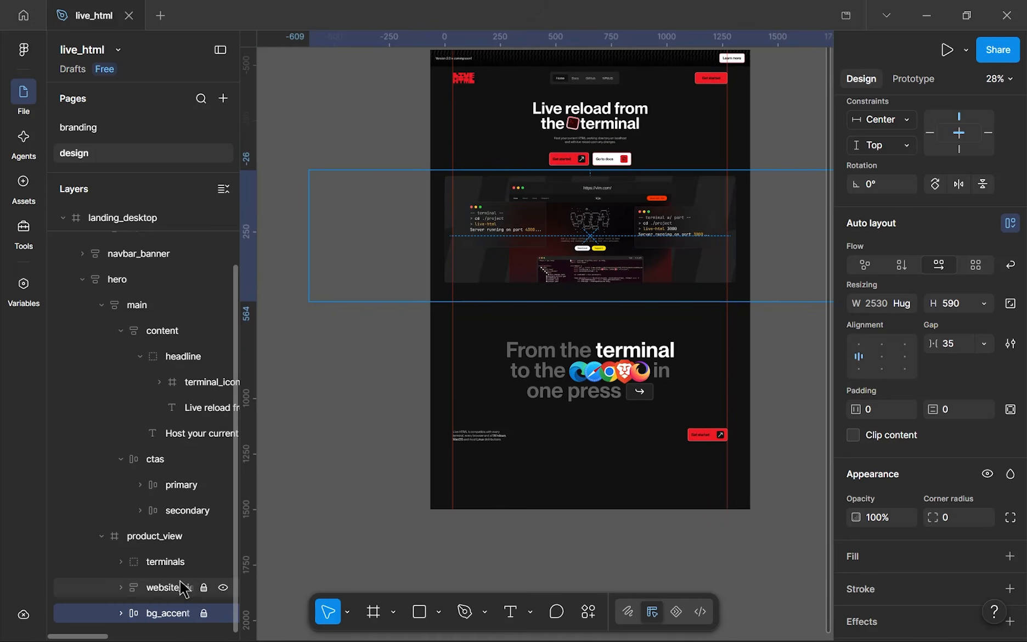
{"action": "left_click", "coordinate": [494, 396]}
{"action": "key", "text": "ctrl+v"}
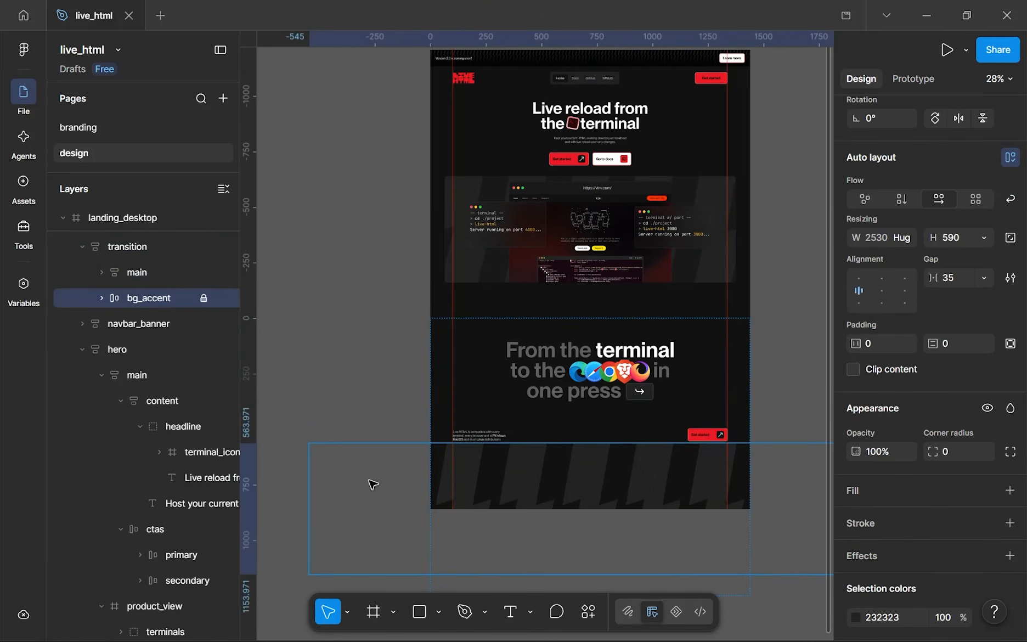
{"action": "scroll", "coordinate": [954, 198], "scroll_direction": "up", "scroll_amount": 4}
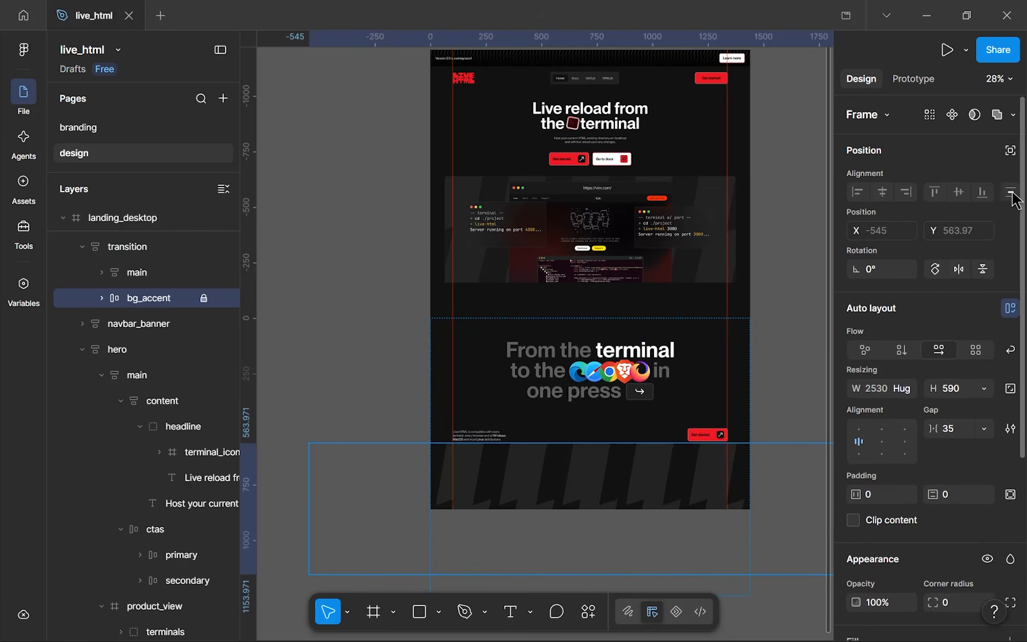
- Exclude bg_accent from the transition frame's auto layout and center it vertically in the frame
{"action": "left_click", "coordinate": [1012, 150]}
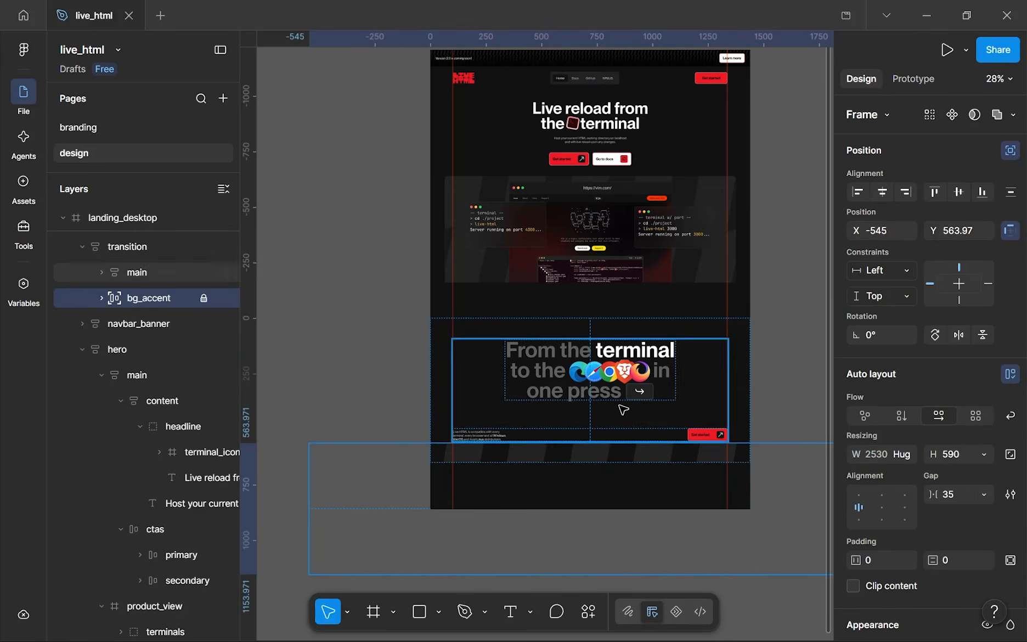
{"action": "left_click", "coordinate": [572, 429], "text": "shift"}
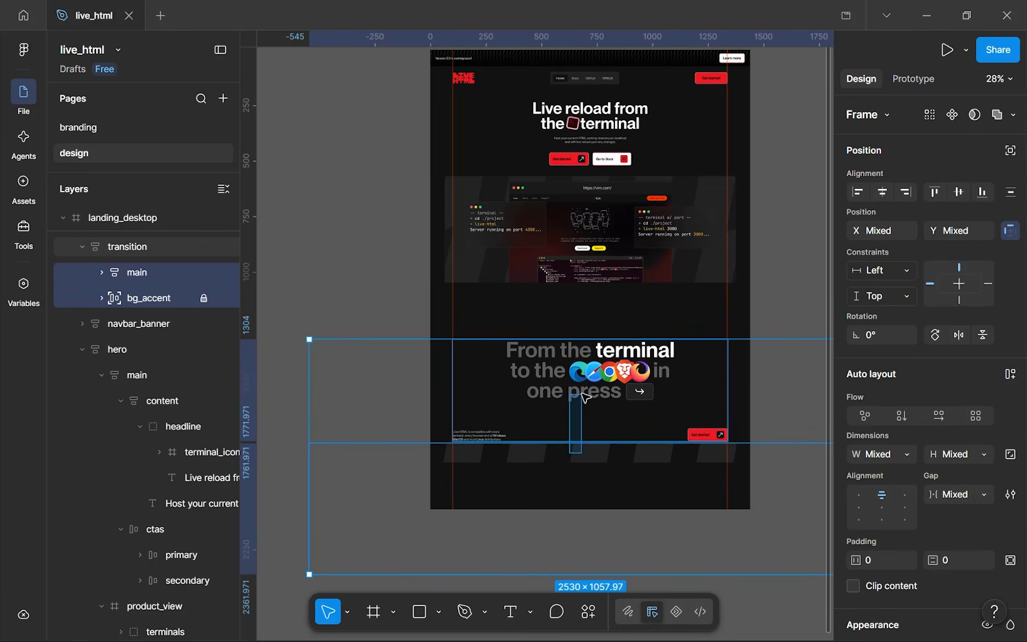
{"action": "left_click", "coordinate": [135, 298]}
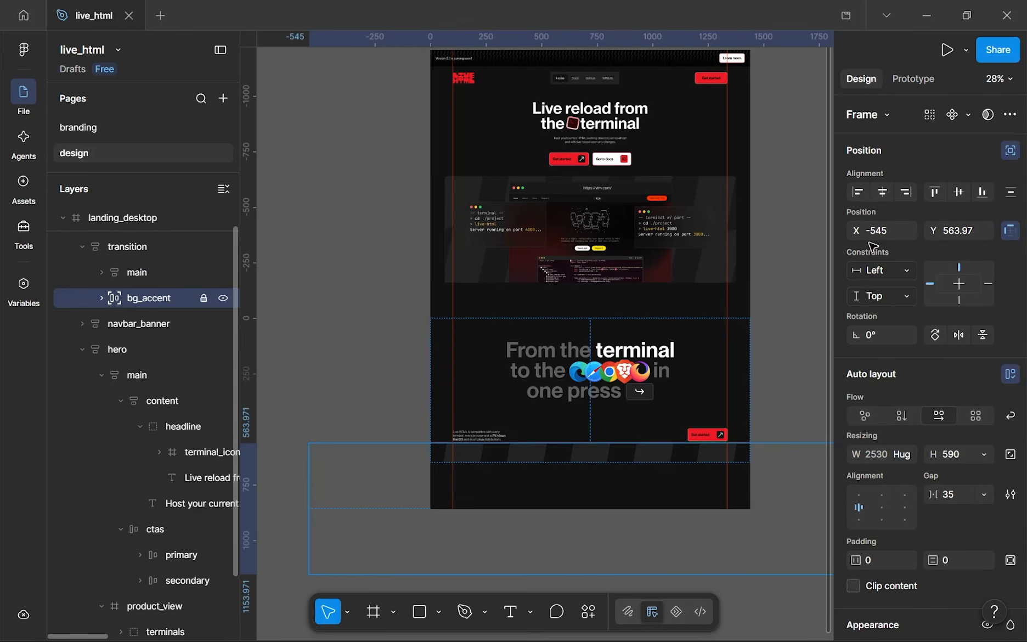
{"action": "left_click", "coordinate": [959, 192]}
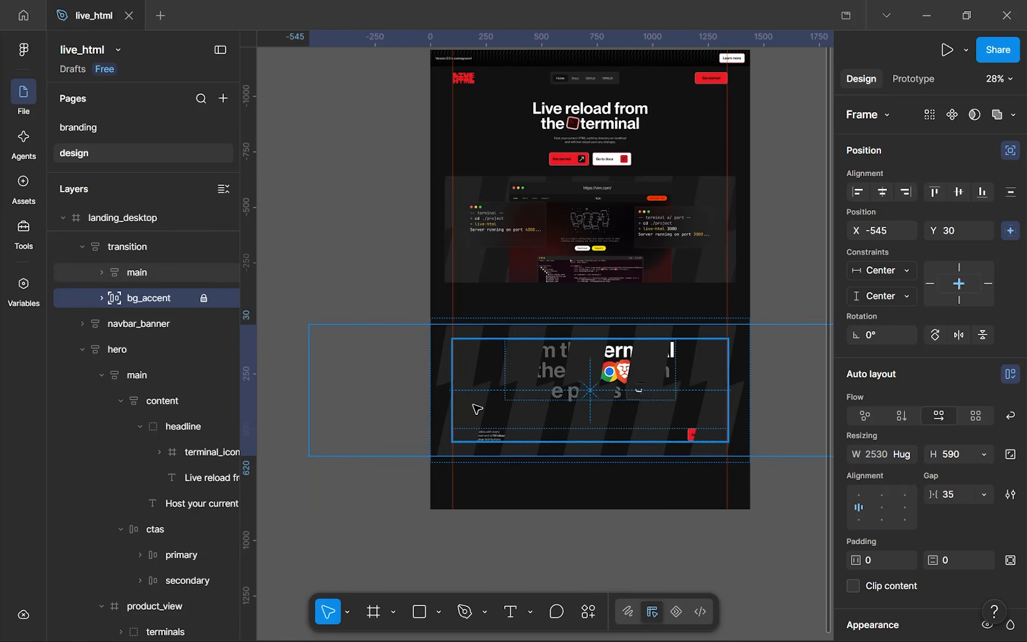
{"action": "left_click", "coordinate": [502, 499]}
- Move bg_accent behind the main frame in the transition section's stacking order
{"action": "left_click", "coordinate": [561, 388]}
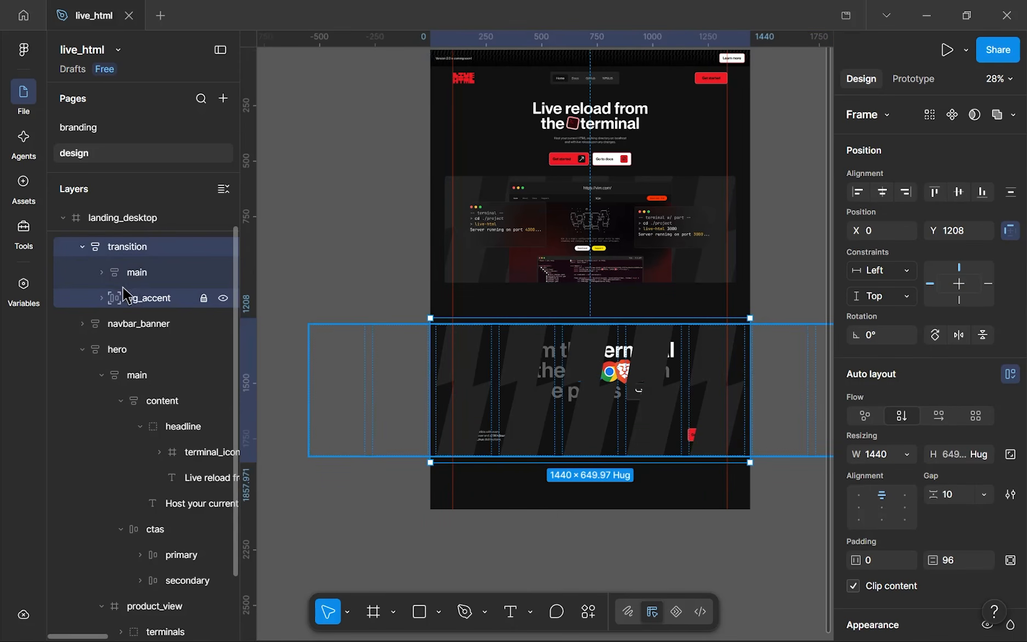
{"action": "left_click", "coordinate": [138, 298]}
{"action": "key", "text": "ctrl+bracketright"}
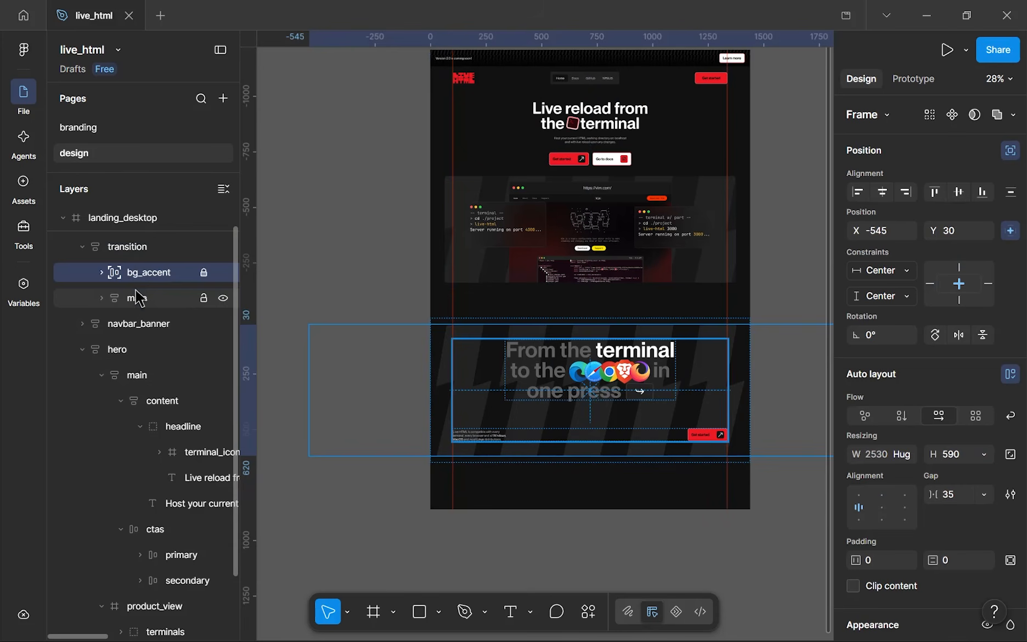
- Add a fill to the transition frame and sample its color 191919 from the hero's product view background
{"action": "key", "text": "shift+Return"}
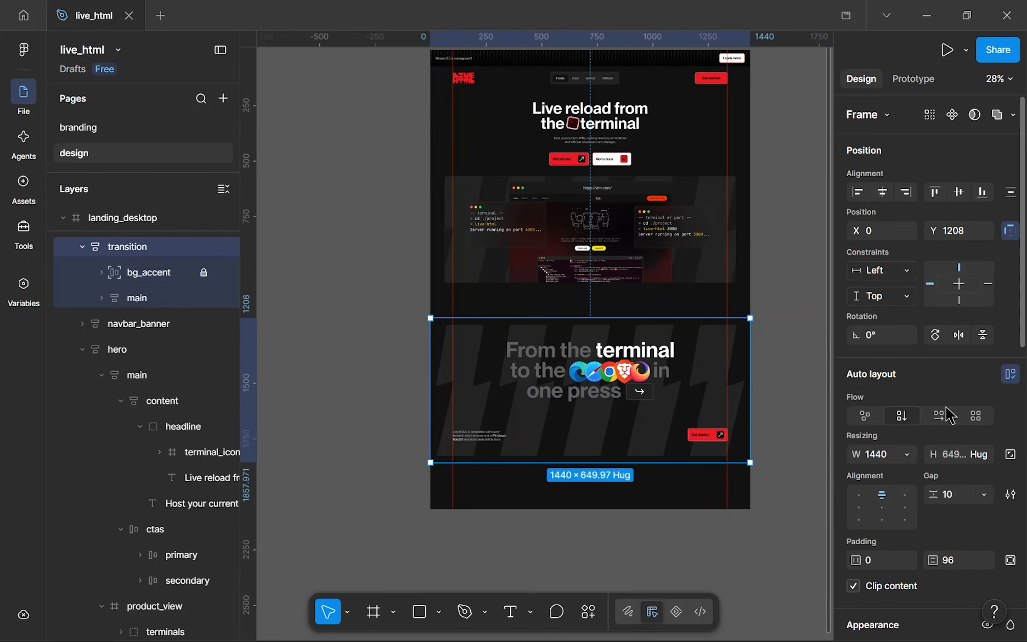
{"action": "scroll", "coordinate": [906, 475], "scroll_direction": "down", "scroll_amount": 3}
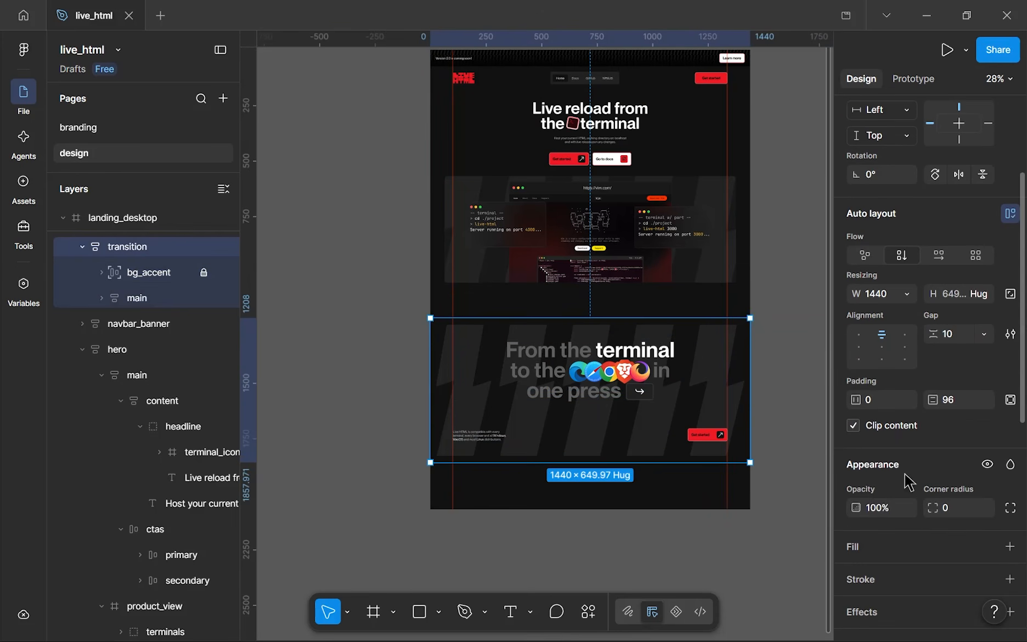
{"action": "left_click", "coordinate": [1009, 547]}
{"action": "left_click", "coordinate": [663, 470]}
{"action": "left_click", "coordinate": [508, 286]}
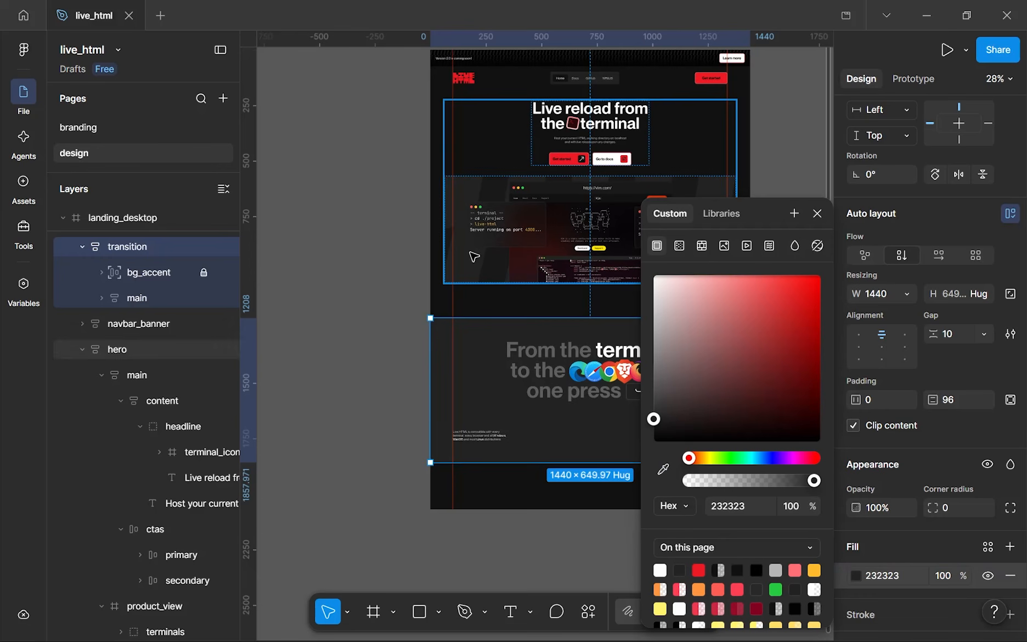
{"action": "left_click", "coordinate": [663, 469]}
{"action": "scroll", "coordinate": [494, 272], "scroll_direction": "up", "scroll_amount": 5}
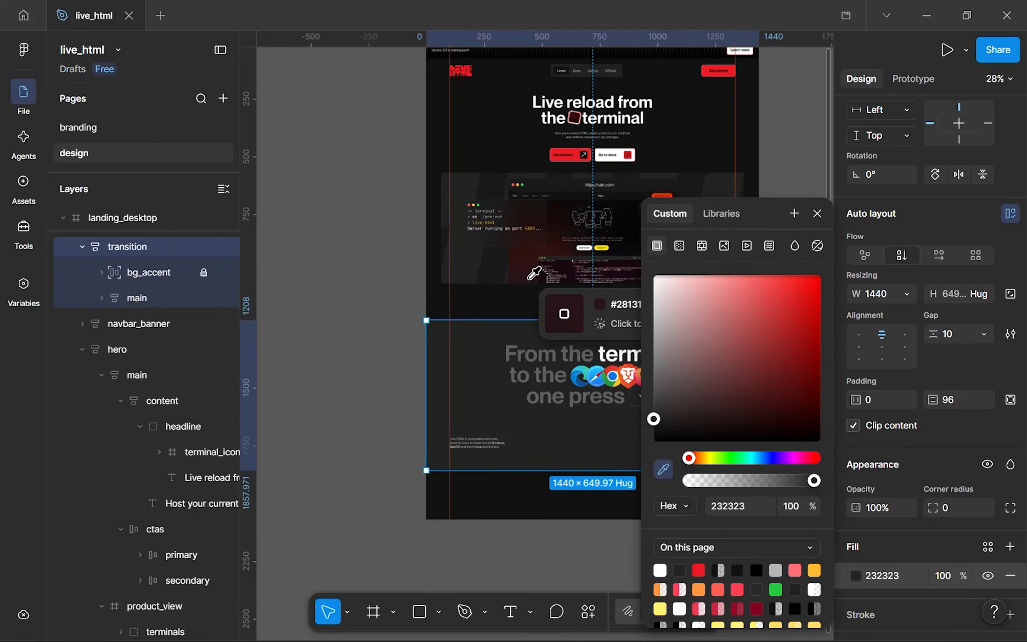
{"action": "left_click", "coordinate": [491, 269]}
{"action": "scroll", "coordinate": [482, 297], "scroll_direction": "down", "scroll_amount": 3}
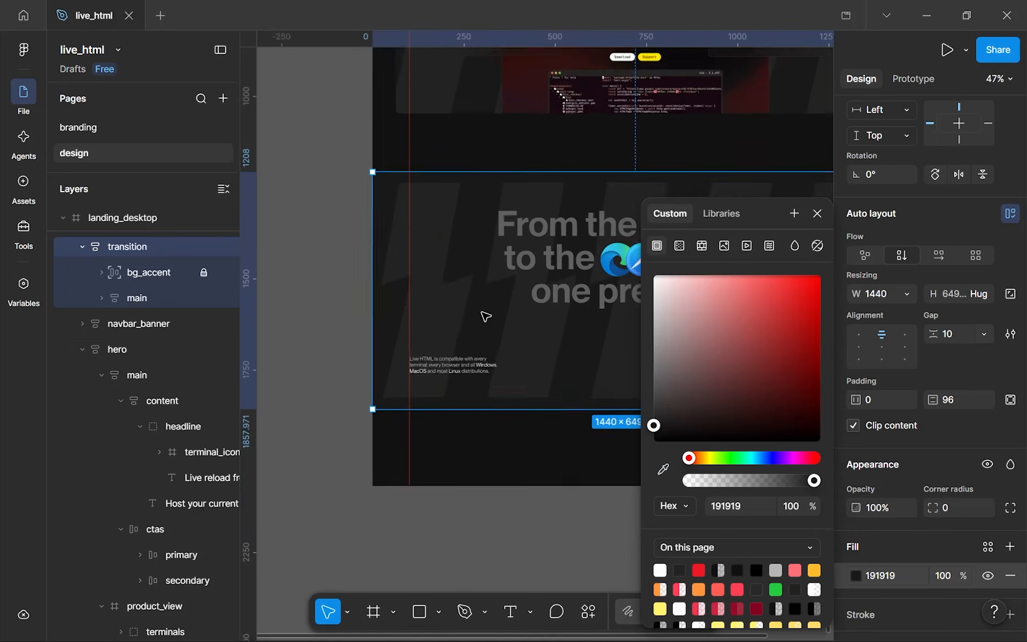
{"action": "left_click", "coordinate": [478, 414]}
- Examine the filled transition section up close and against the whole landing page
{"action": "scroll", "coordinate": [494, 415], "scroll_direction": "down", "scroll_amount": 3}
{"action": "scroll", "coordinate": [493, 416], "scroll_direction": "up", "scroll_amount": 3}
{"action": "left_click_drag", "start_coordinate": [493, 416], "coordinate": [461, 439]}
{"action": "scroll", "coordinate": [560, 410], "scroll_direction": "up", "scroll_amount": 5}
{"action": "scroll", "coordinate": [557, 408], "scroll_direction": "down", "scroll_amount": 1}
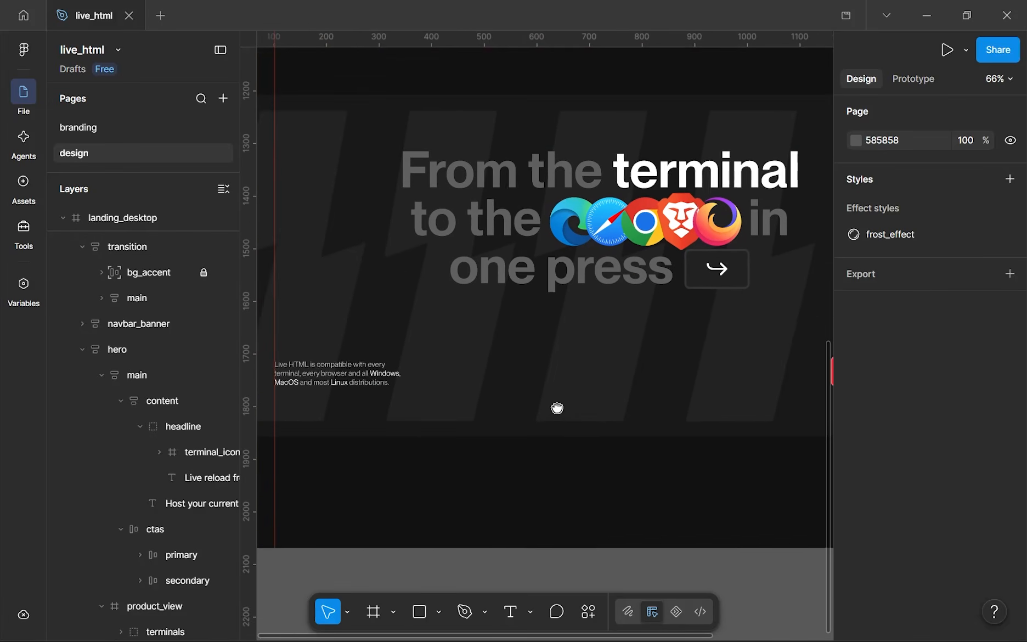
{"action": "left_click_drag", "start_coordinate": [558, 408], "coordinate": [538, 456]}
{"action": "scroll", "coordinate": [538, 456], "scroll_direction": "down", "scroll_amount": 5}
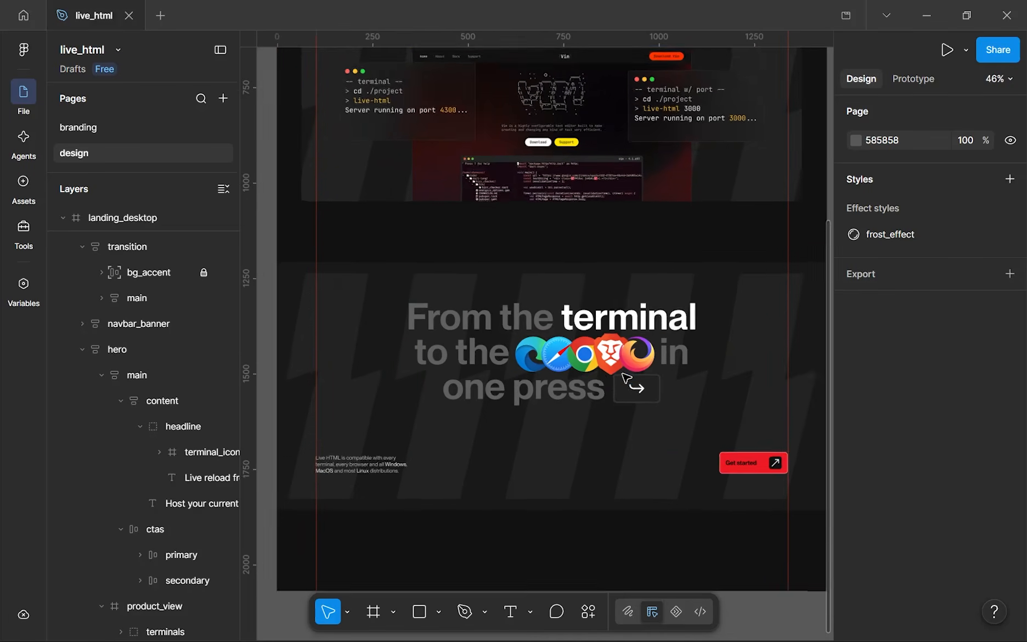
{"action": "scroll", "coordinate": [605, 512], "scroll_direction": "down", "scroll_amount": 5}
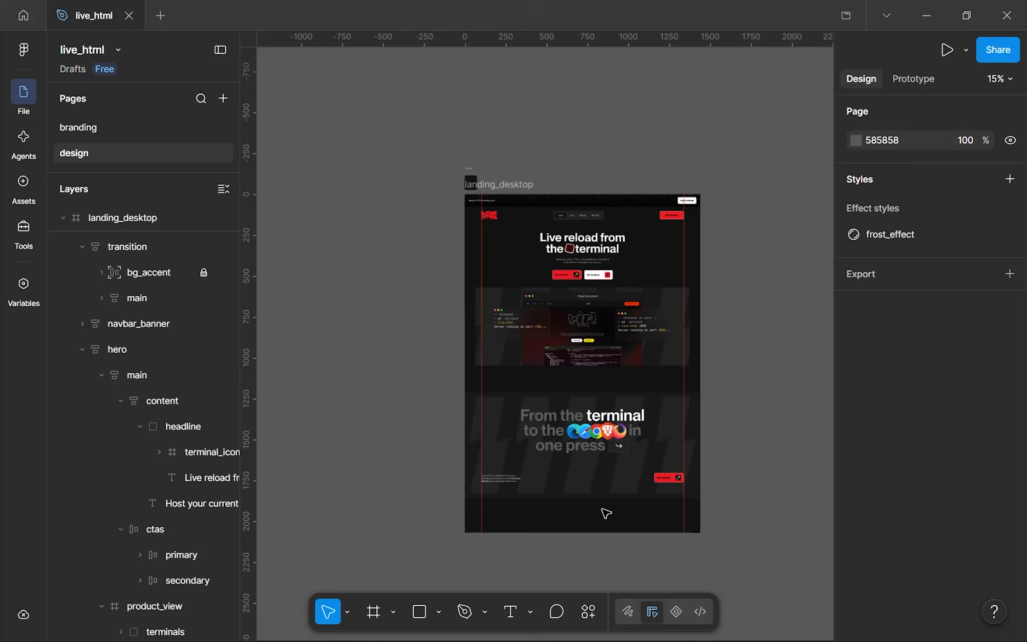
{"action": "scroll", "coordinate": [605, 511], "scroll_direction": "up", "scroll_amount": 3}
{"action": "scroll", "coordinate": [585, 464], "scroll_direction": "down", "scroll_amount": 2}
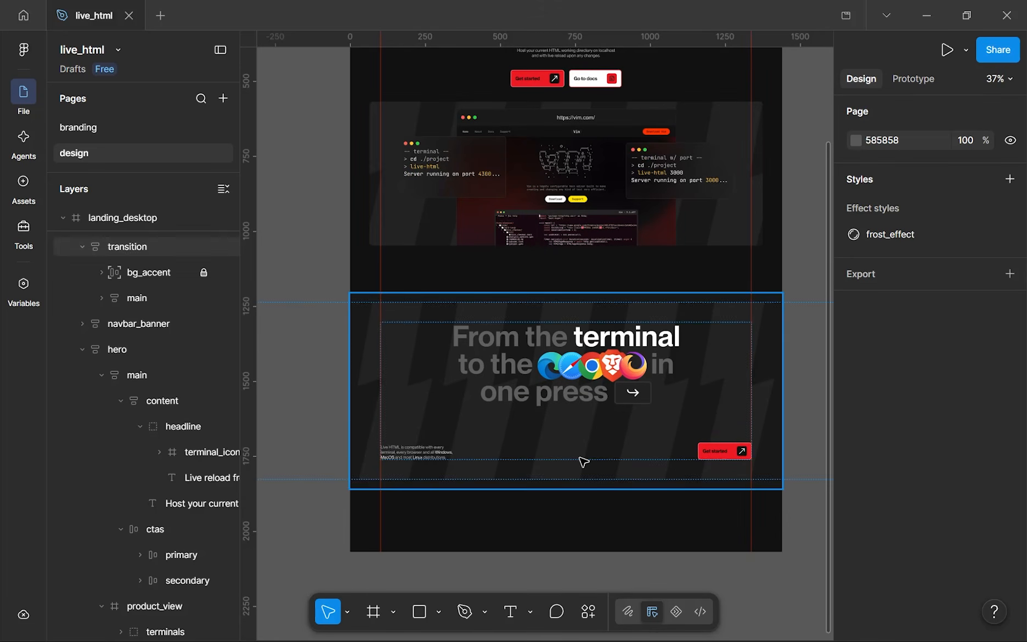
- Unlock bg_accent and stretch its height to 716 evenly around its center so it overshoots the transition frame
{"action": "left_click", "coordinate": [165, 272]}
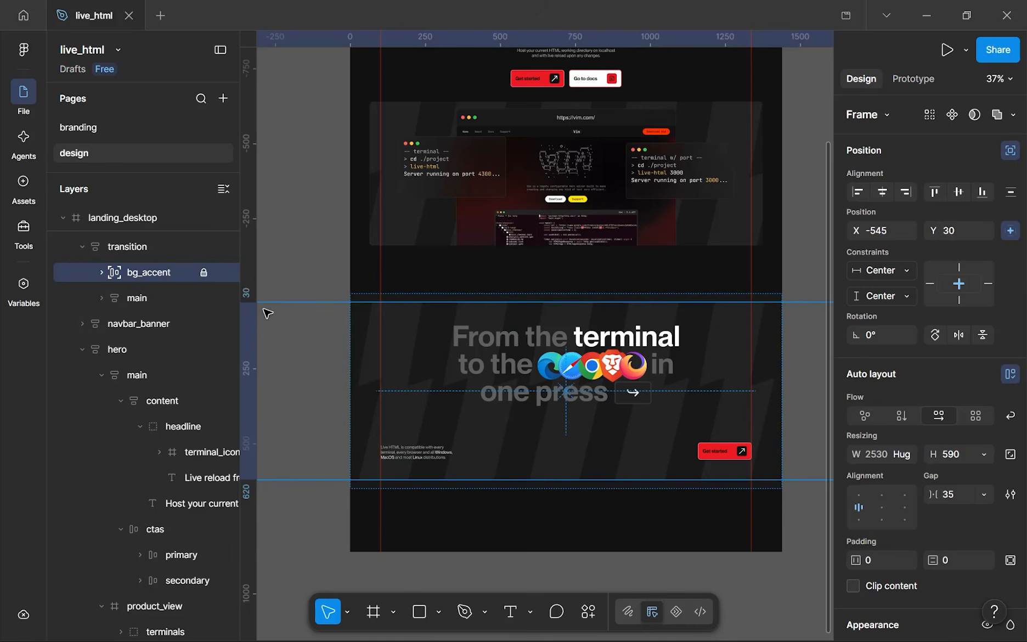
{"action": "left_click", "coordinate": [981, 456]}
{"action": "left_click", "coordinate": [965, 474]}
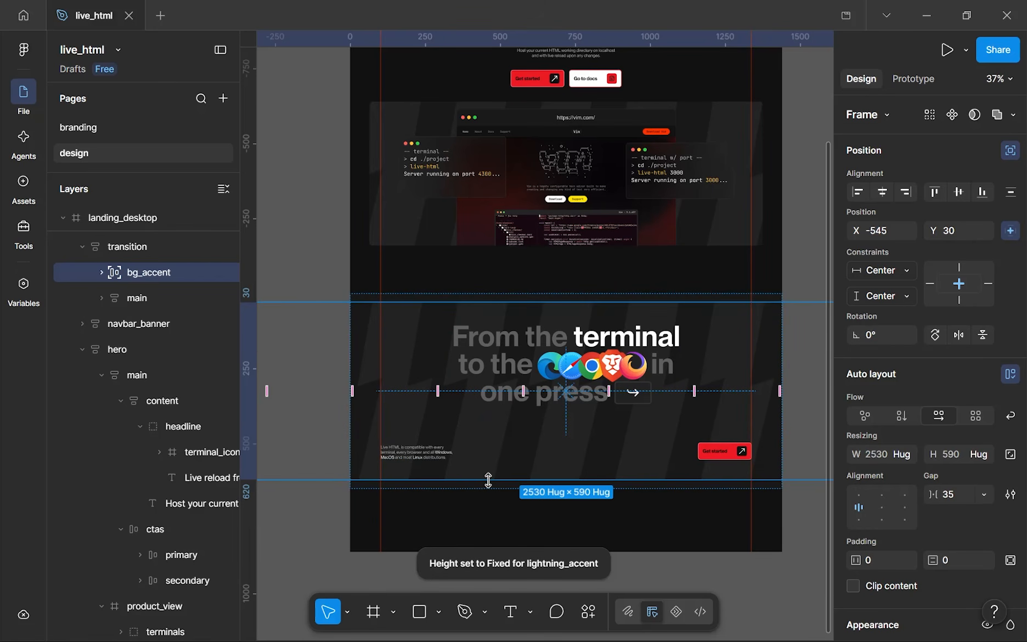
{"action": "left_click_drag", "start_coordinate": [490, 484], "coordinate": [491, 497]}
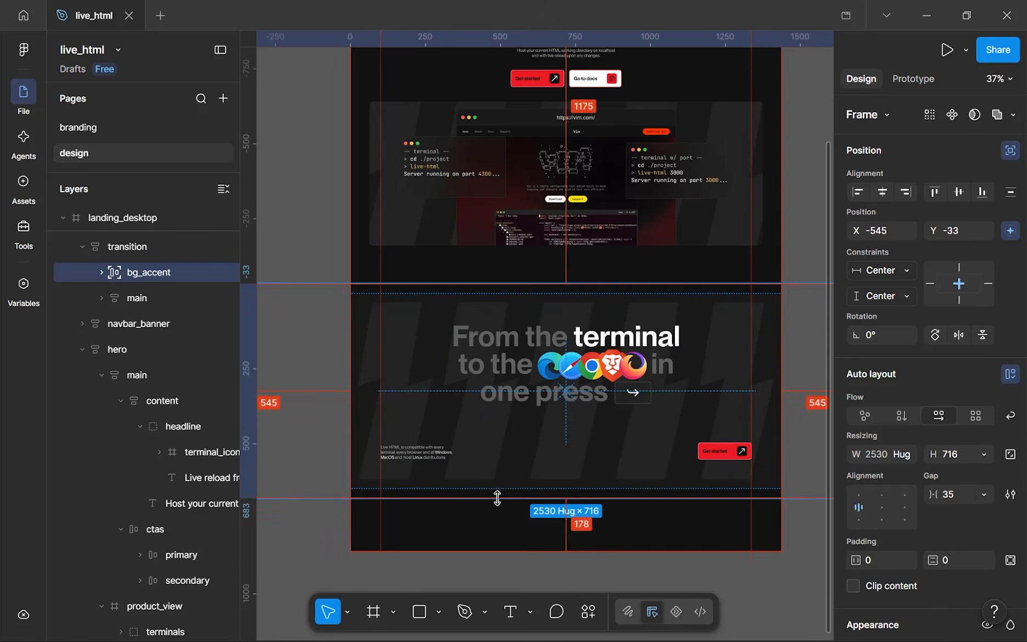
- Set the height of all nine lightning_accent shapes in bg_accent to fill the container
{"action": "left_click", "coordinate": [101, 273]}
{"action": "left_click", "coordinate": [149, 308]}
{"action": "left_click", "coordinate": [167, 506], "text": "shift"}
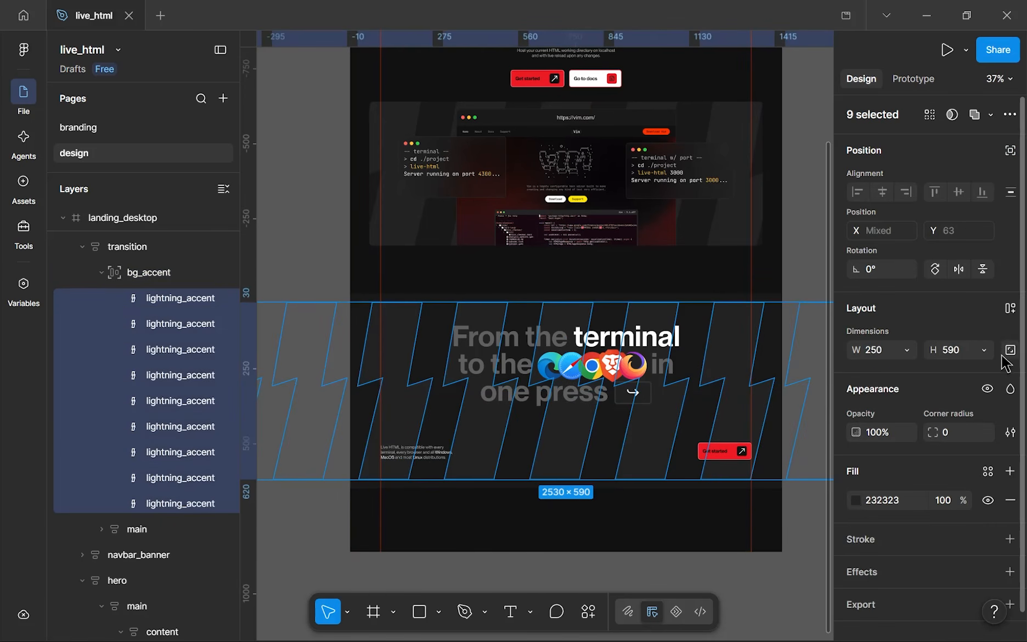
{"action": "left_click", "coordinate": [984, 350]}
{"action": "left_click", "coordinate": [951, 370]}
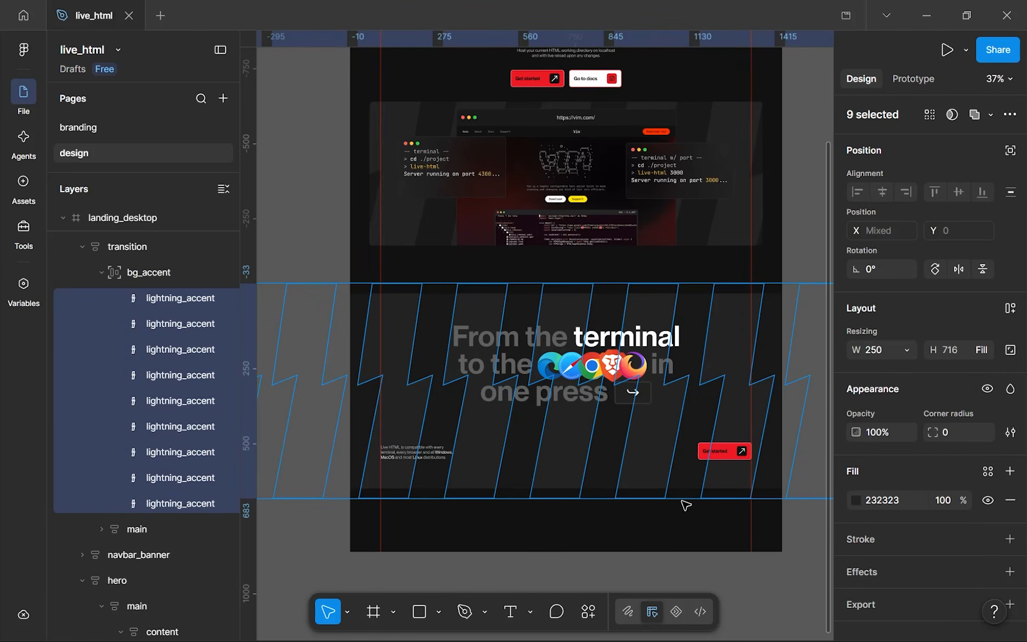
{"action": "key", "text": "Escape"}
{"action": "scroll", "coordinate": [628, 498], "scroll_direction": "up", "scroll_amount": 3}
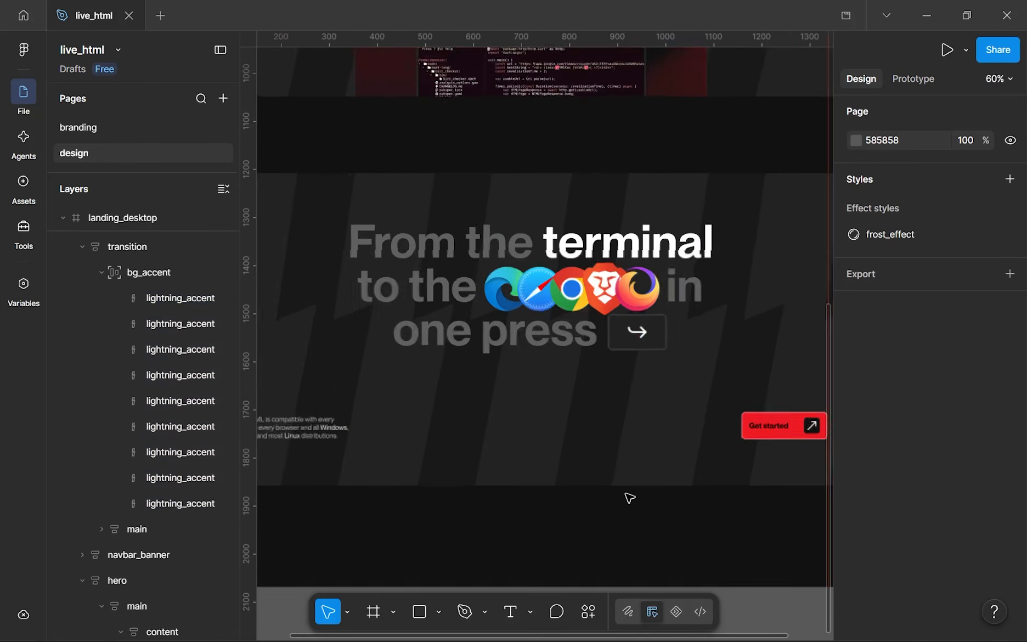
{"action": "scroll", "coordinate": [635, 479], "scroll_direction": "down", "scroll_amount": 3}
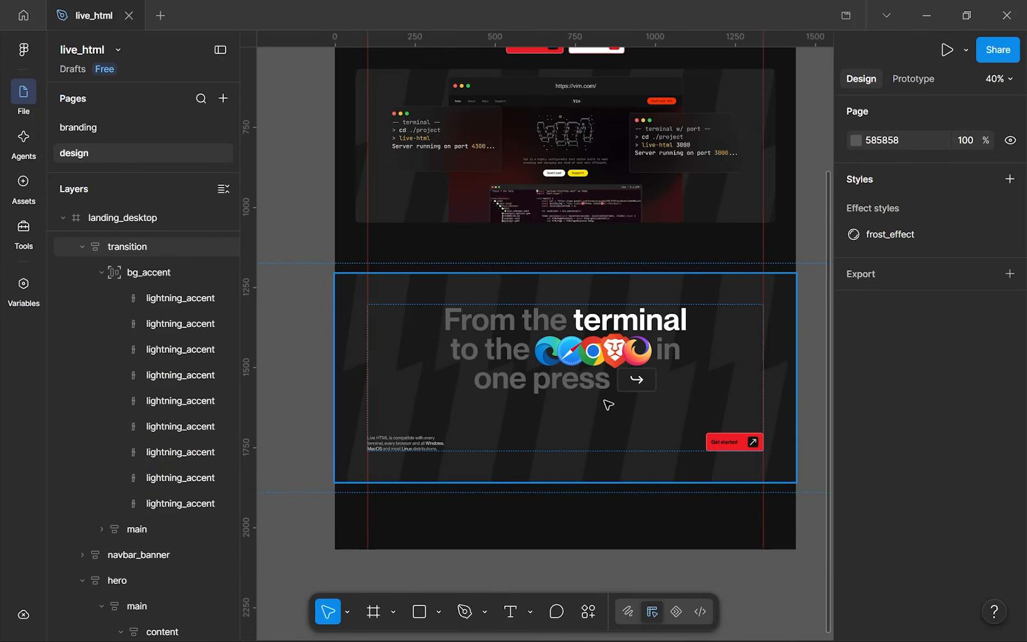
- Set the gap of the transition section's main frame to 224
{"action": "double_click", "coordinate": [608, 370]}
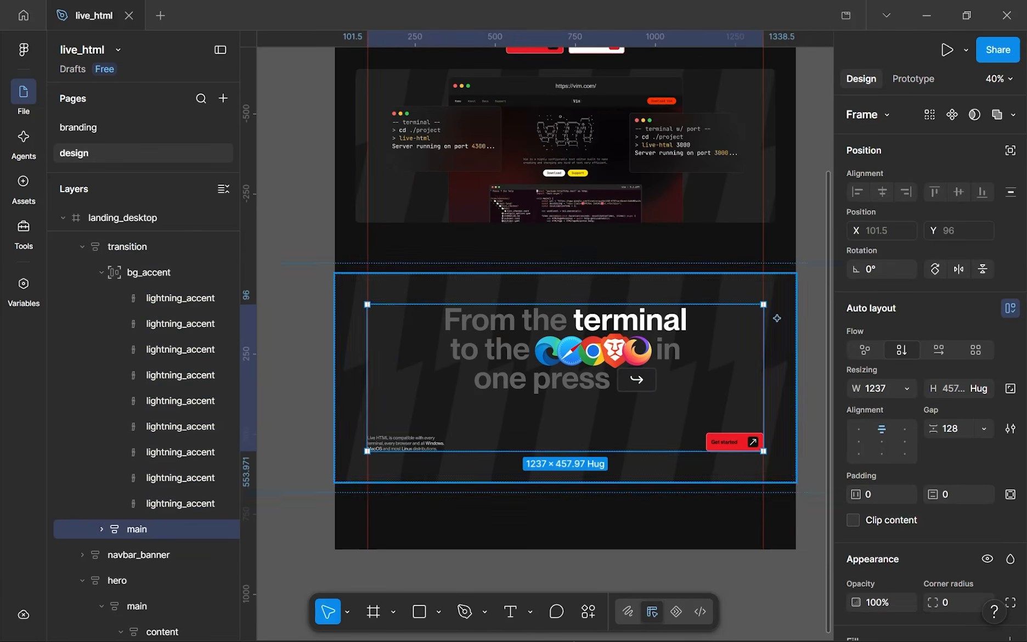
{"action": "scroll", "coordinate": [562, 389], "scroll_direction": "up", "scroll_amount": 5}
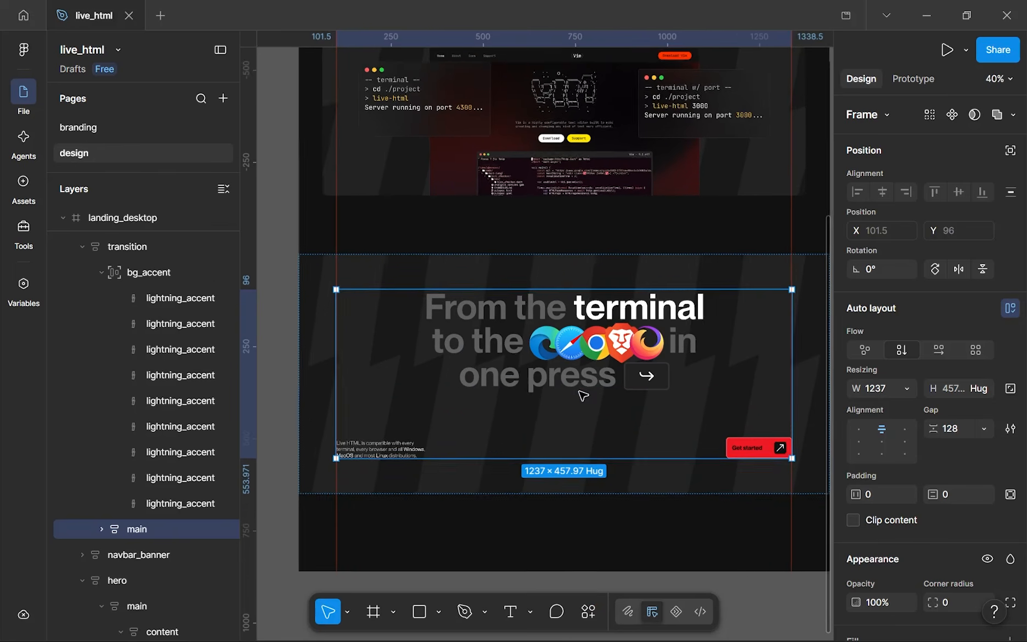
{"action": "scroll", "coordinate": [597, 406], "scroll_direction": "down", "scroll_amount": 3}
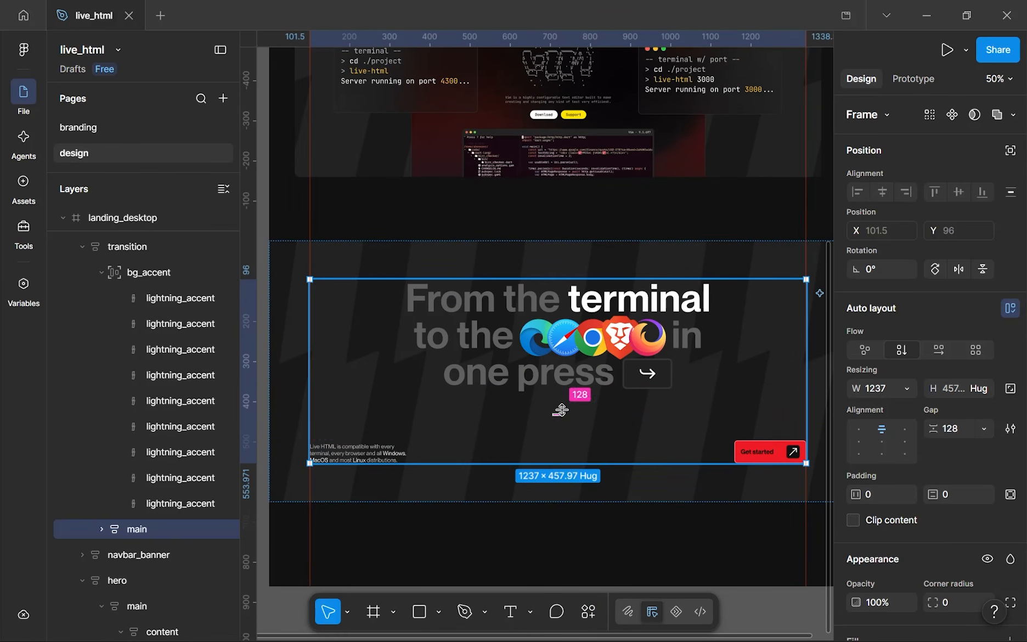
{"action": "left_click", "coordinate": [954, 436]}
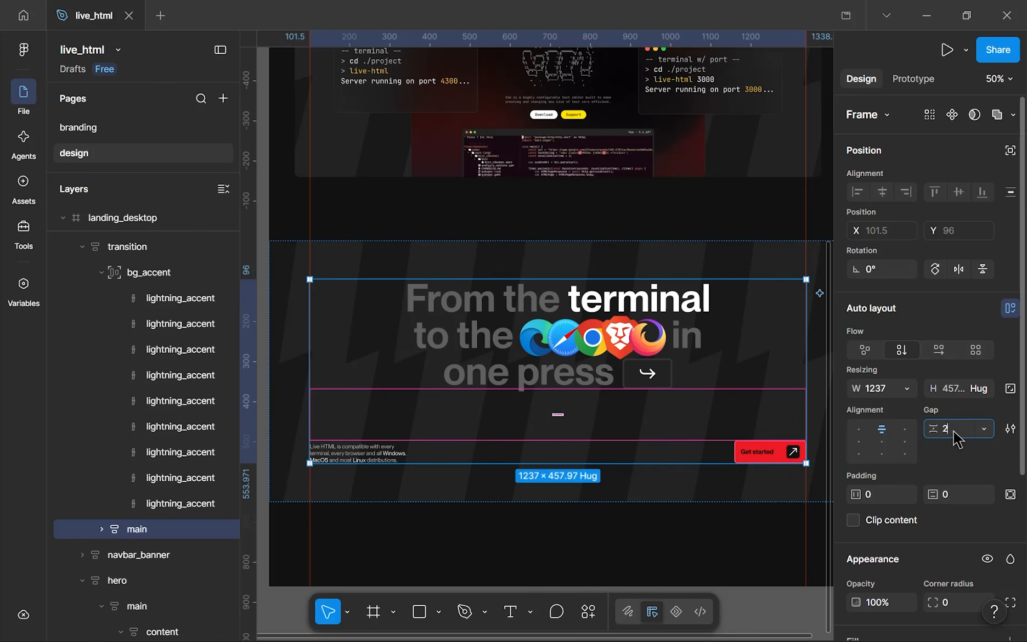
{"action": "key", "text": "Return"}
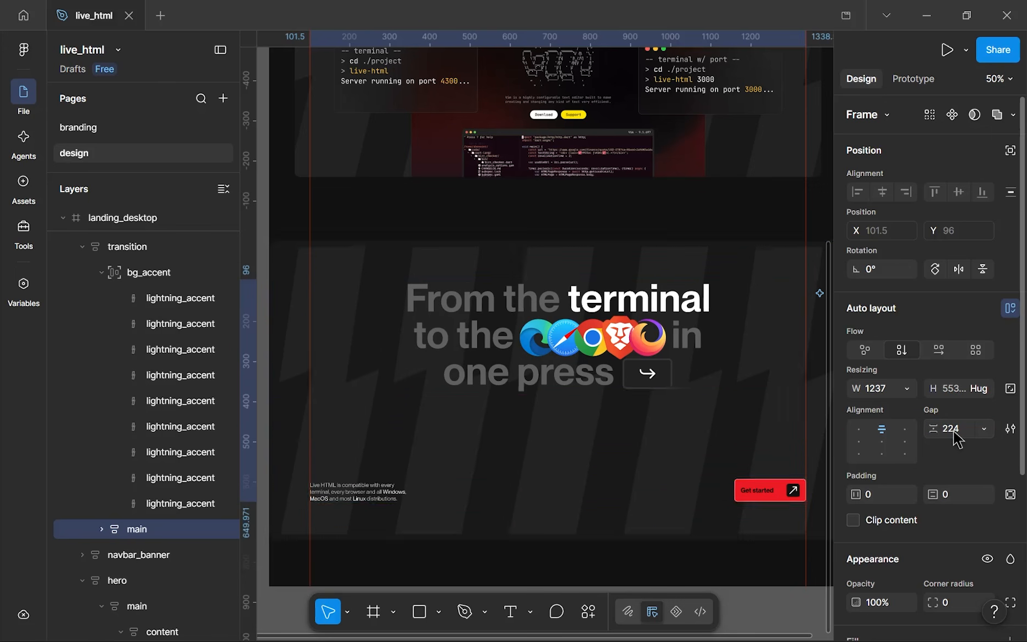
{"action": "scroll", "coordinate": [713, 395], "scroll_direction": "down", "scroll_amount": 2}
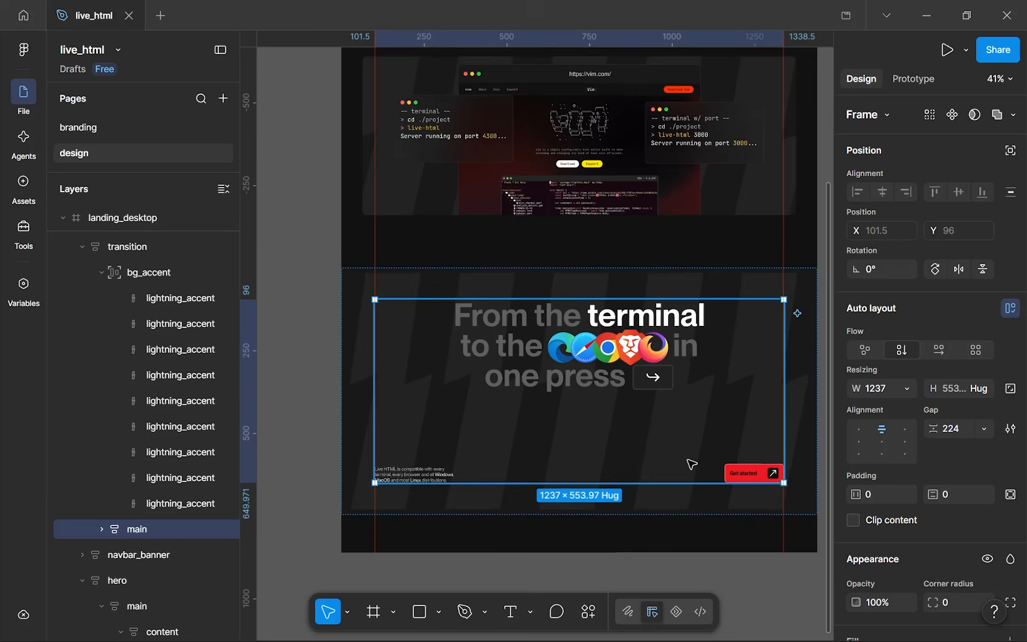
{"action": "left_click", "coordinate": [679, 548]}
{"action": "scroll", "coordinate": [683, 540], "scroll_direction": "down", "scroll_amount": 2}
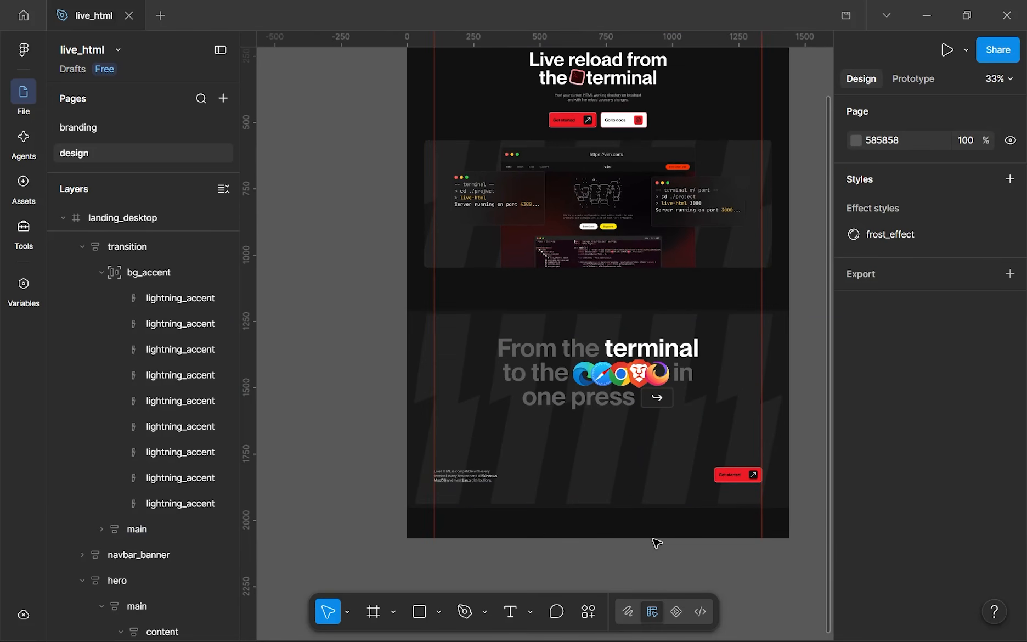
- Split the transition frame's padding into individual sides, try a bottom padding of 48, and set it to 32
{"action": "left_click", "coordinate": [591, 396]}
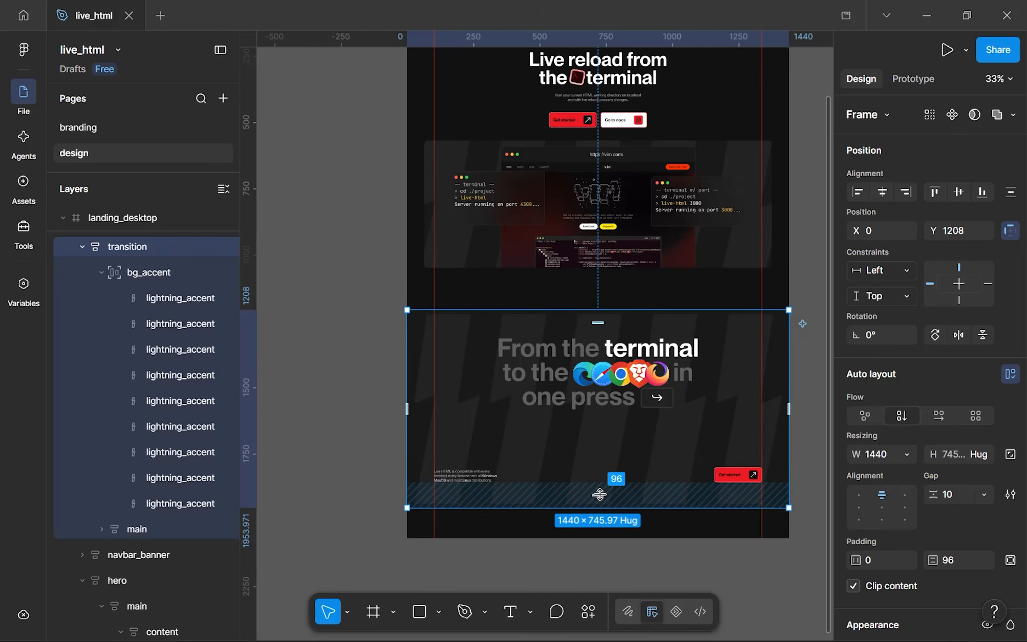
{"action": "scroll", "coordinate": [967, 518], "scroll_direction": "down", "scroll_amount": 3}
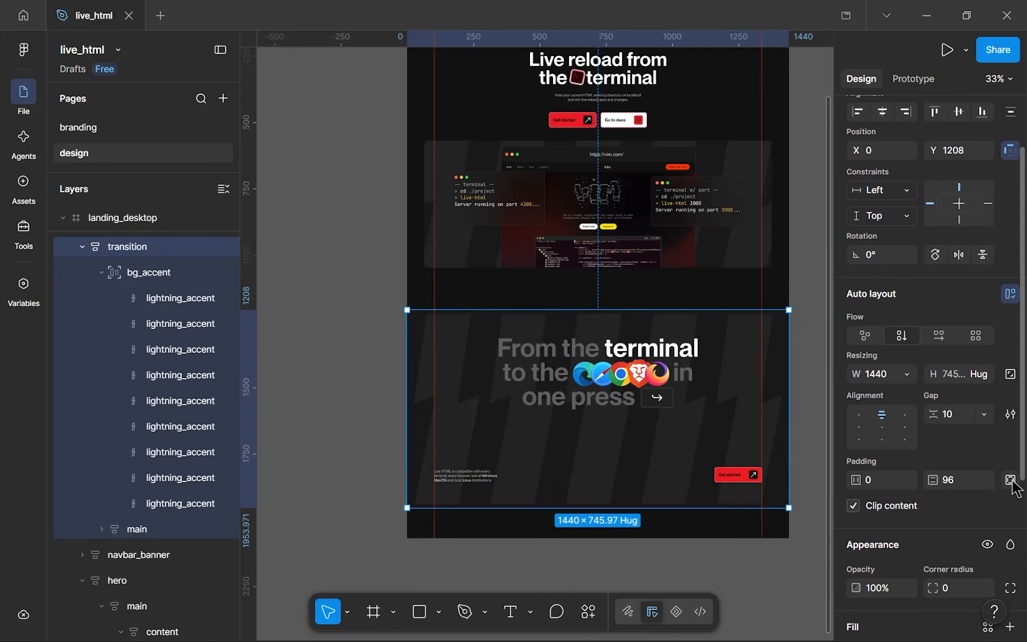
{"action": "left_click", "coordinate": [1010, 479]}
{"action": "left_click", "coordinate": [959, 506]}
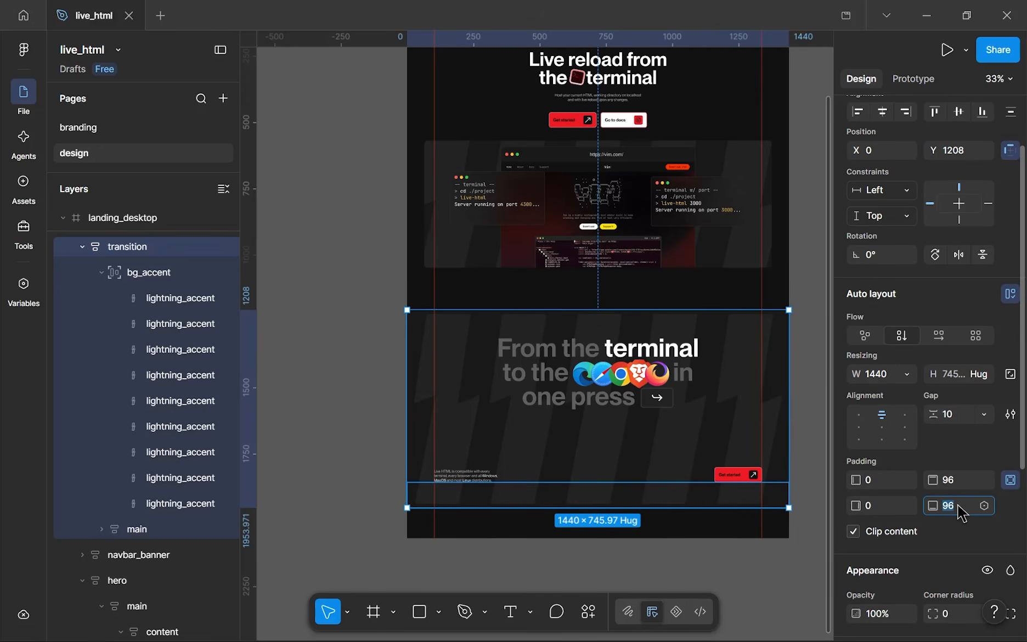
{"action": "type", "text": "48"}
{"action": "key", "text": "Return"}
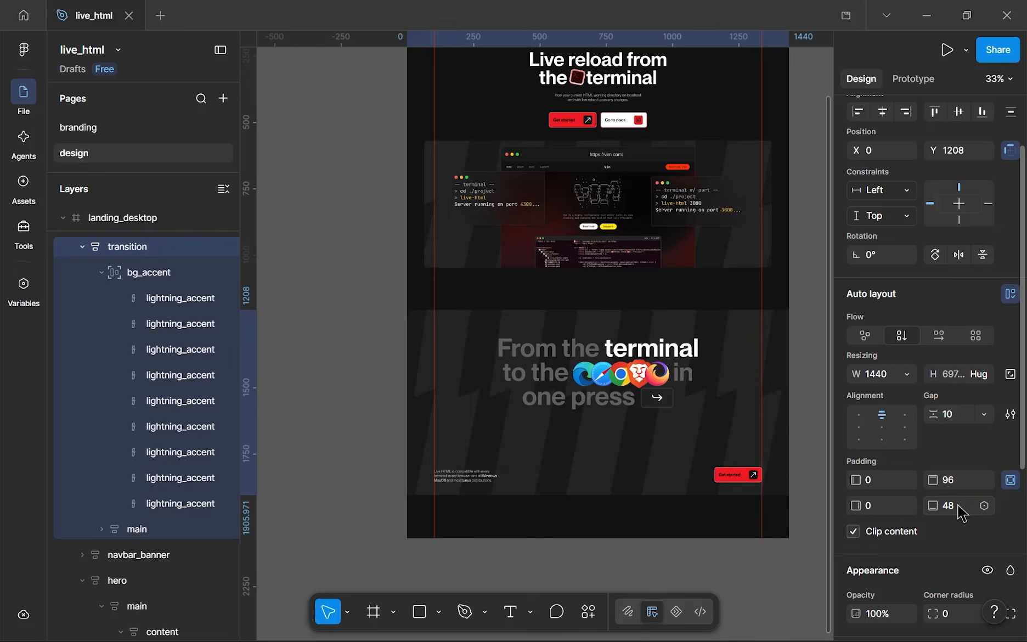
{"action": "left_click", "coordinate": [959, 507]}
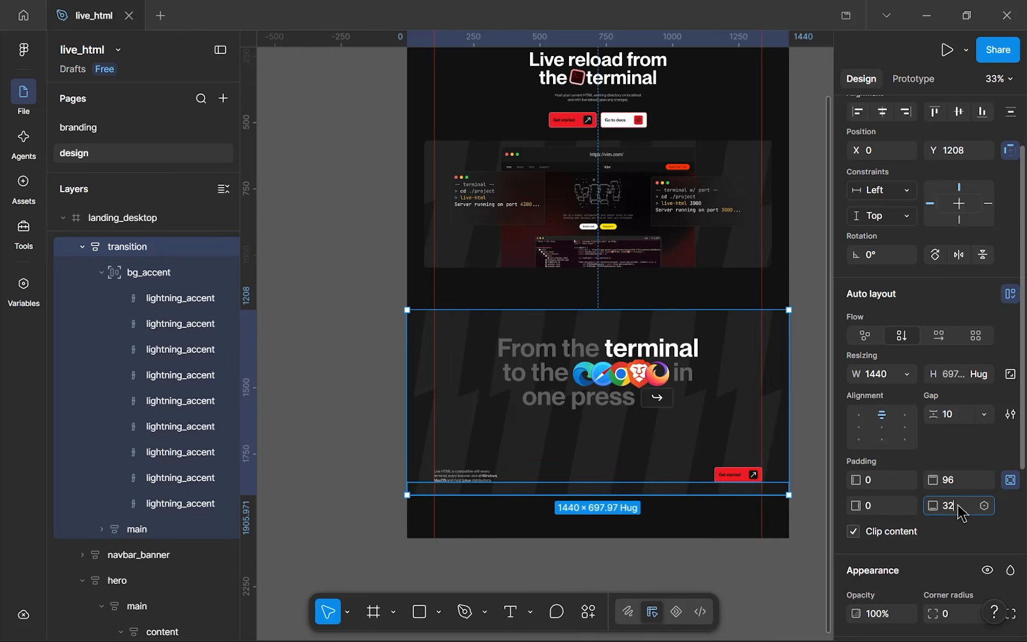
{"action": "key", "text": "Return"}
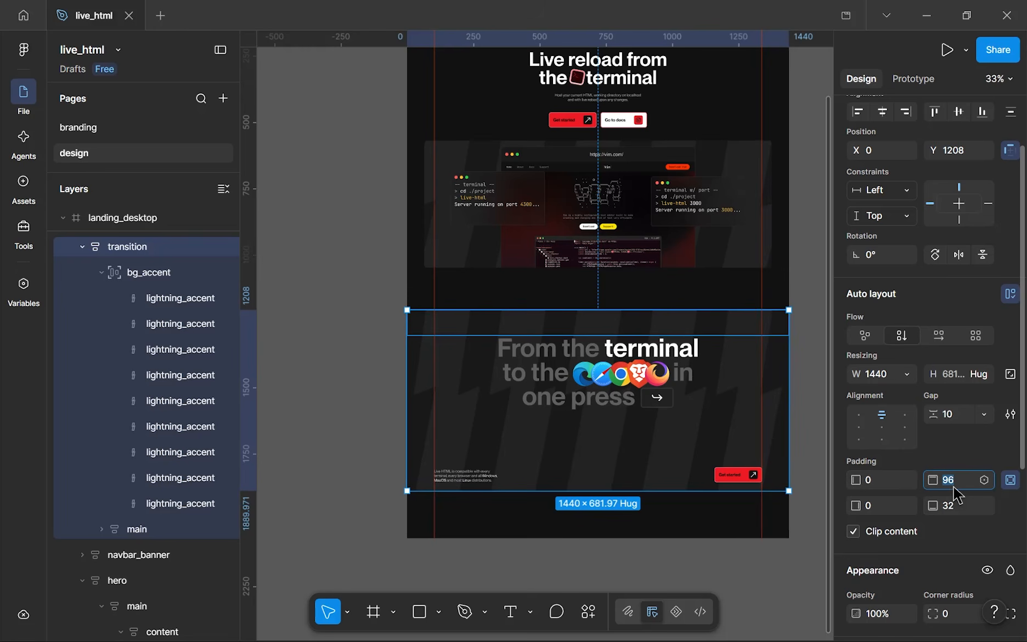
- Set the transition frame's top padding to 128
{"action": "left_click", "coordinate": [953, 483]}
{"action": "type", "text": "128"}
{"action": "key", "text": "Return"}
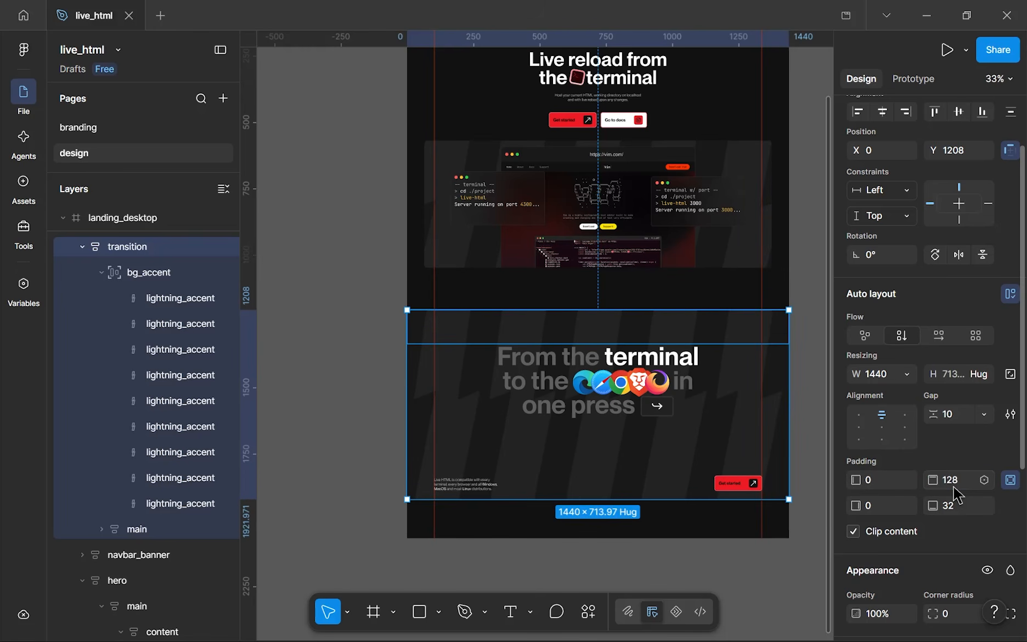
{"action": "scroll", "coordinate": [626, 351], "scroll_direction": "up", "scroll_amount": 5}
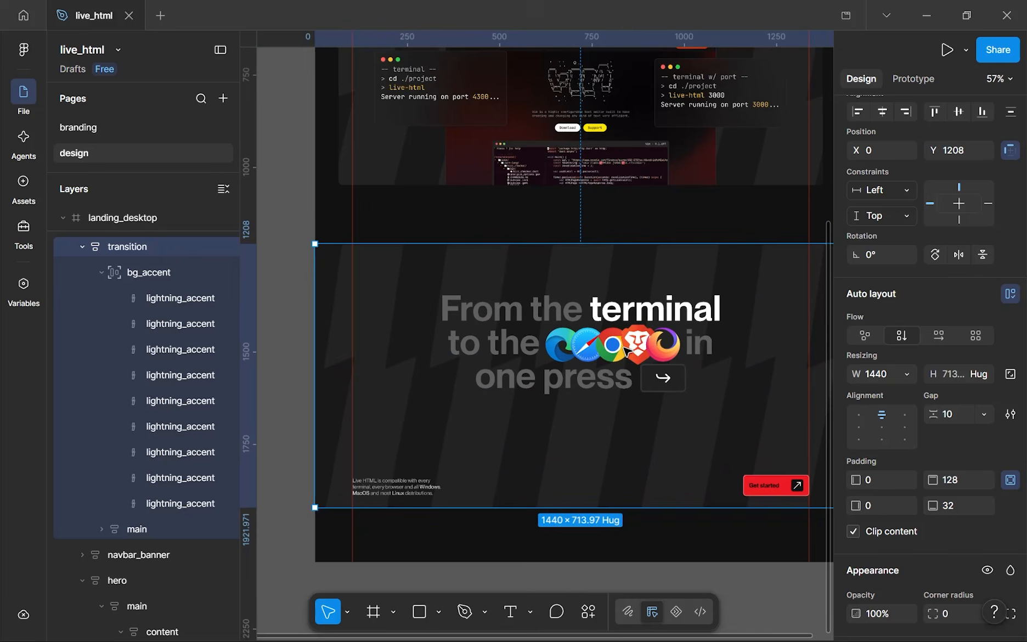
{"action": "scroll", "coordinate": [631, 340], "scroll_direction": "down", "scroll_amount": 1}
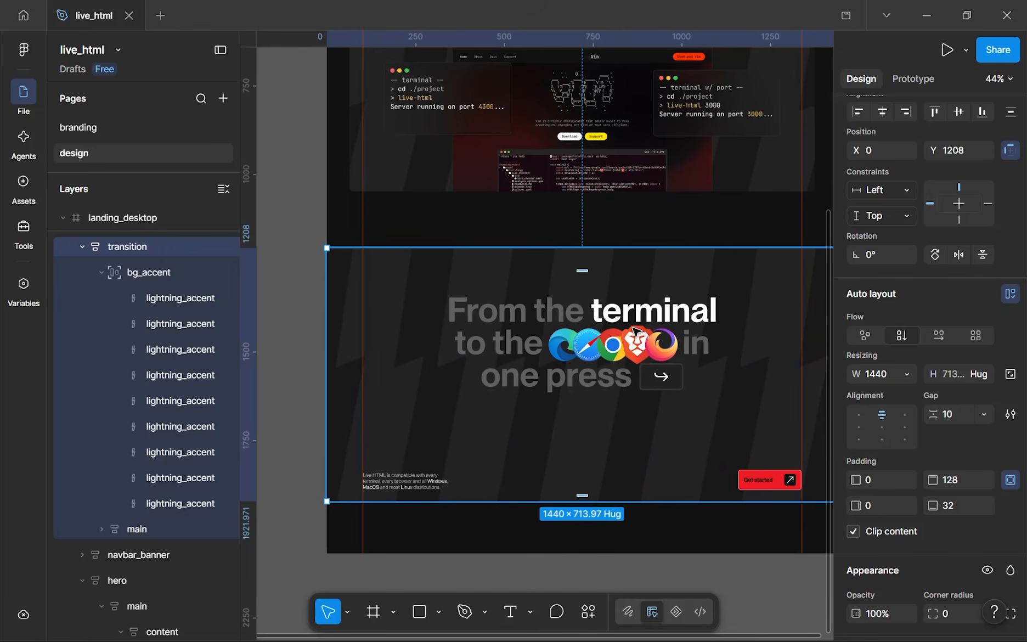
{"action": "double_click", "coordinate": [579, 327]}
{"action": "left_click_drag", "start_coordinate": [588, 291], "coordinate": [589, 273]}
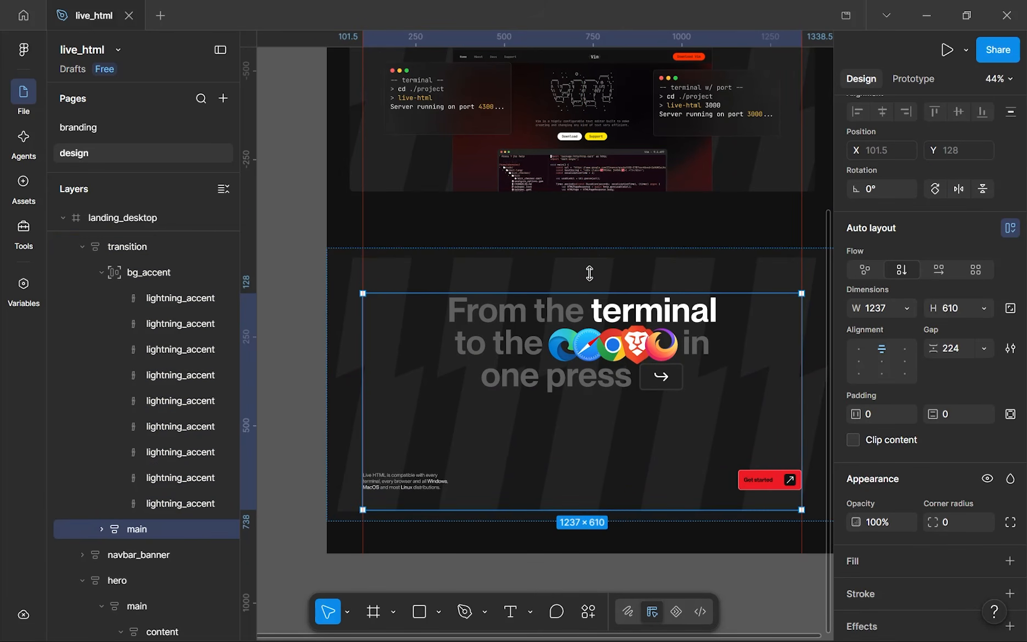
{"action": "key", "text": "ctrl+z"}
{"action": "left_click", "coordinate": [630, 266]}
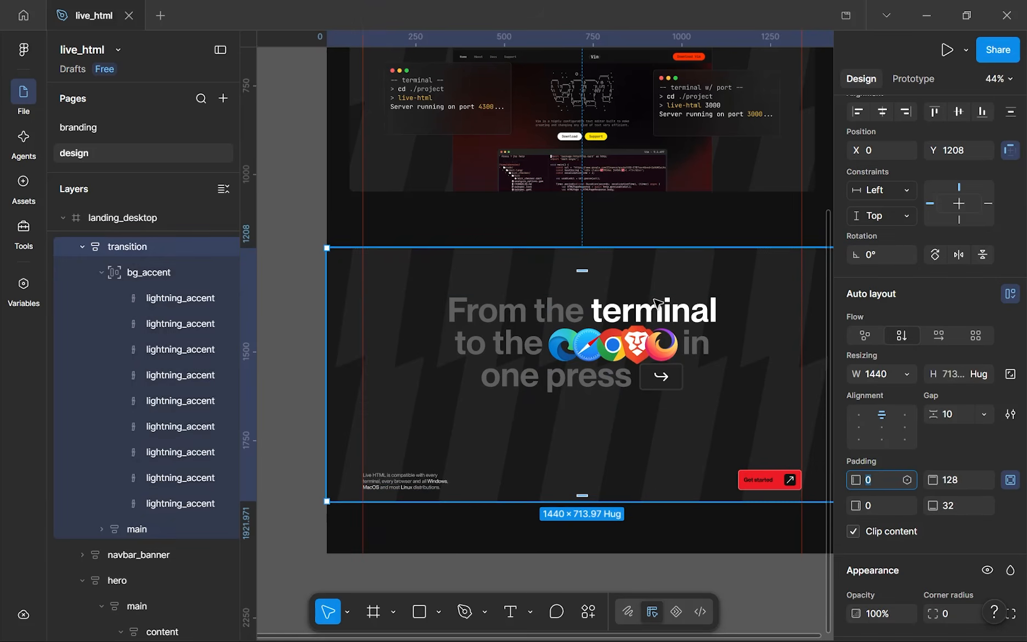
- Add 64 to the transition frame's top padding, making it 192
{"action": "left_click", "coordinate": [953, 481]}
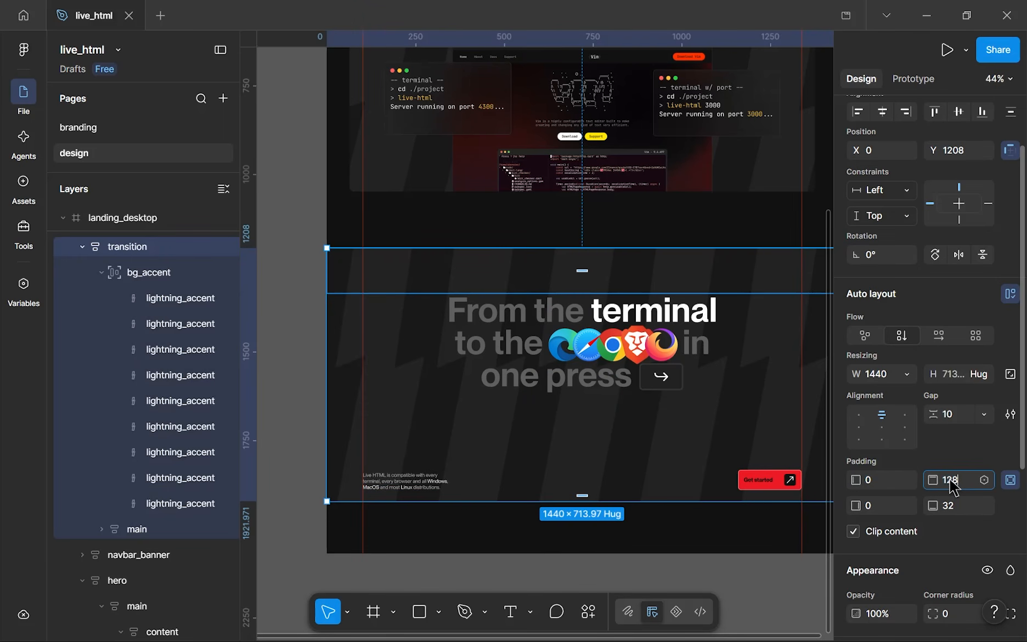
{"action": "type", "text": "+64"}
{"action": "key", "text": "Return"}
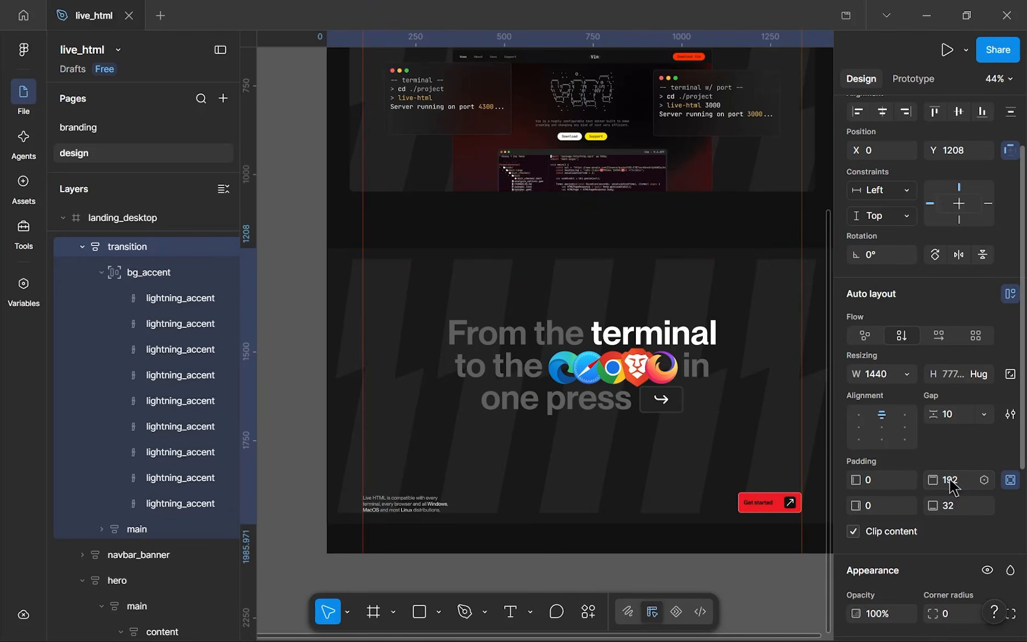
{"action": "left_click", "coordinate": [513, 542]}
- Stretch bg_accent evenly around its center to a height of 778 and Y 0, and collapse its layer
{"action": "scroll", "coordinate": [500, 525], "scroll_direction": "down", "scroll_amount": 3}
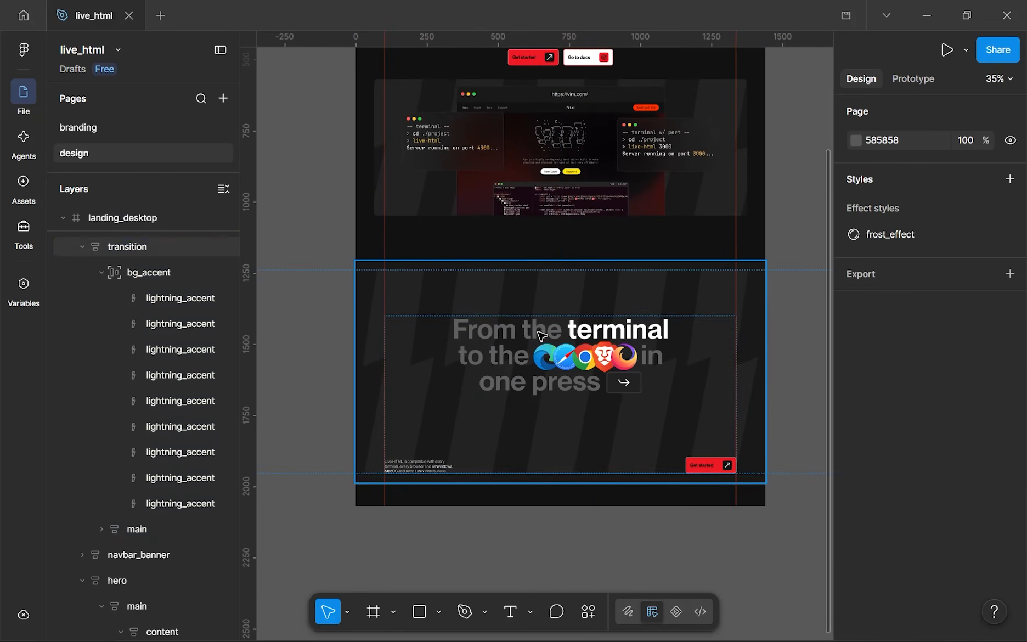
{"action": "left_click", "coordinate": [541, 335]}
{"action": "double_click", "coordinate": [469, 296]}
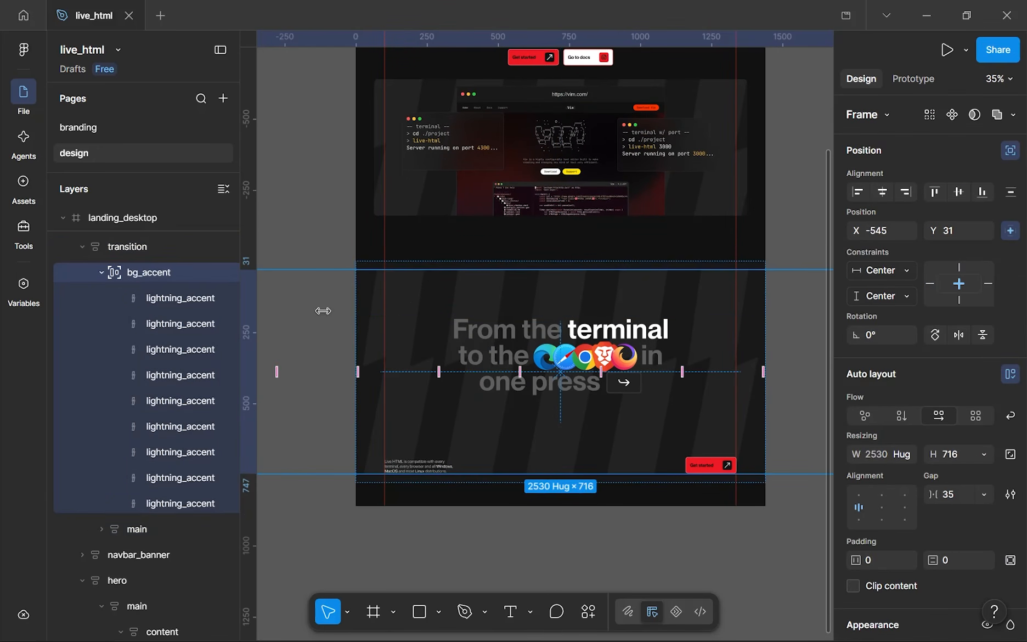
{"action": "mouse_move", "coordinate": [430, 264]}
{"action": "left_mouse_down"}
{"action": "mouse_move", "coordinate": [430, 248]}
{"action": "mouse_move", "coordinate": [430, 259]}
{"action": "left_mouse_up"}
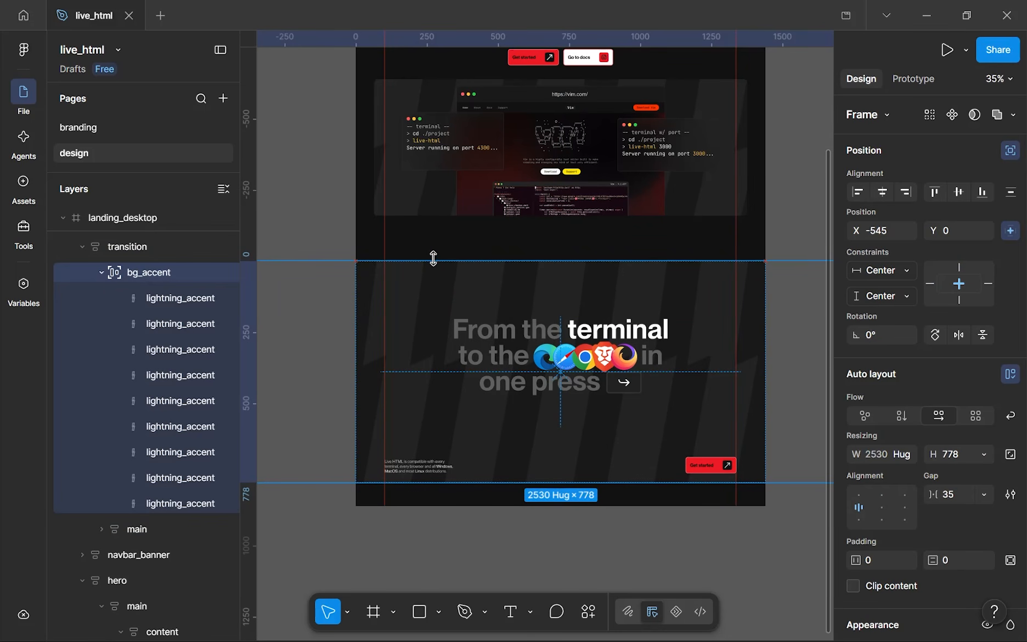
{"action": "left_click", "coordinate": [102, 273]}
{"action": "left_click", "coordinate": [484, 254]}
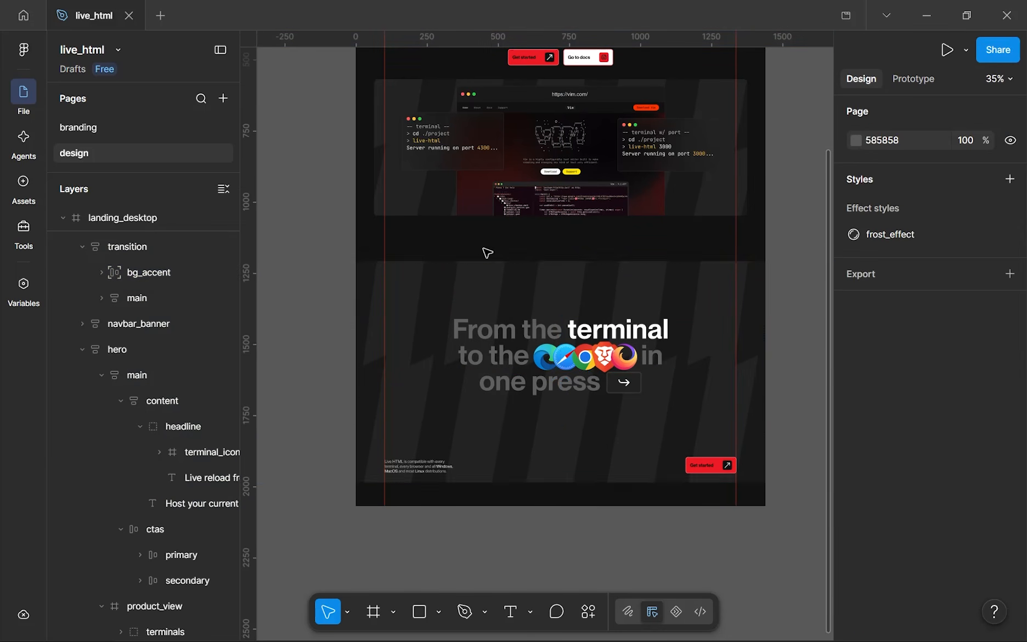
- Hide the canvas rulers
{"action": "left_click_drag", "start_coordinate": [562, 529], "coordinate": [564, 493]}
{"action": "scroll", "coordinate": [554, 493], "scroll_direction": "down", "scroll_amount": 3}
{"action": "scroll", "coordinate": [555, 493], "scroll_direction": "up", "scroll_amount": 4}
{"action": "key", "text": "shift+r"}
{"action": "scroll", "coordinate": [550, 354], "scroll_direction": "down", "scroll_amount": 3}
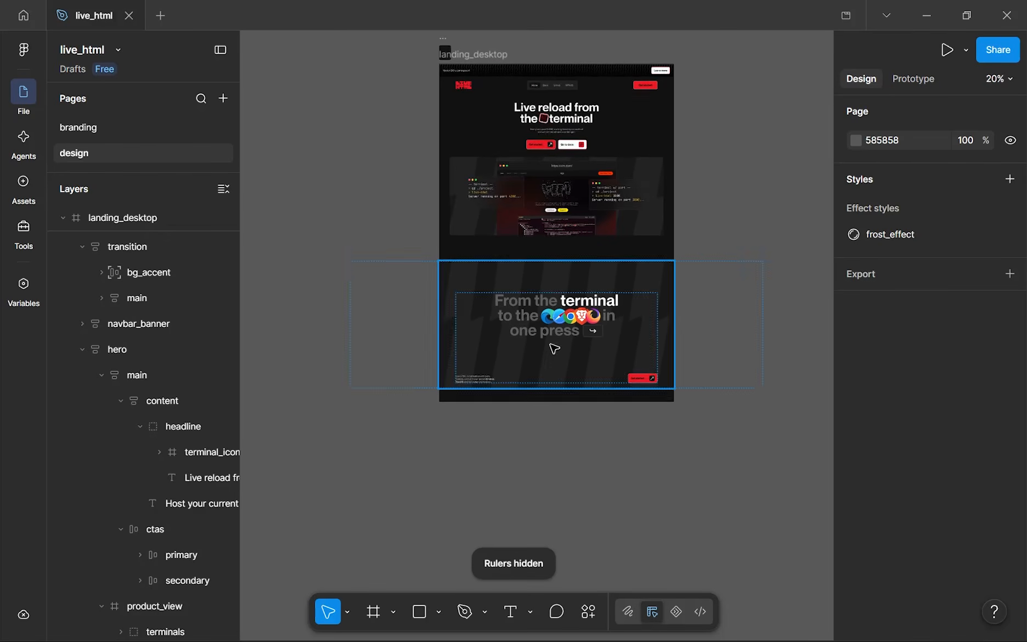
{"action": "scroll", "coordinate": [557, 439], "scroll_direction": "up", "scroll_amount": 4}
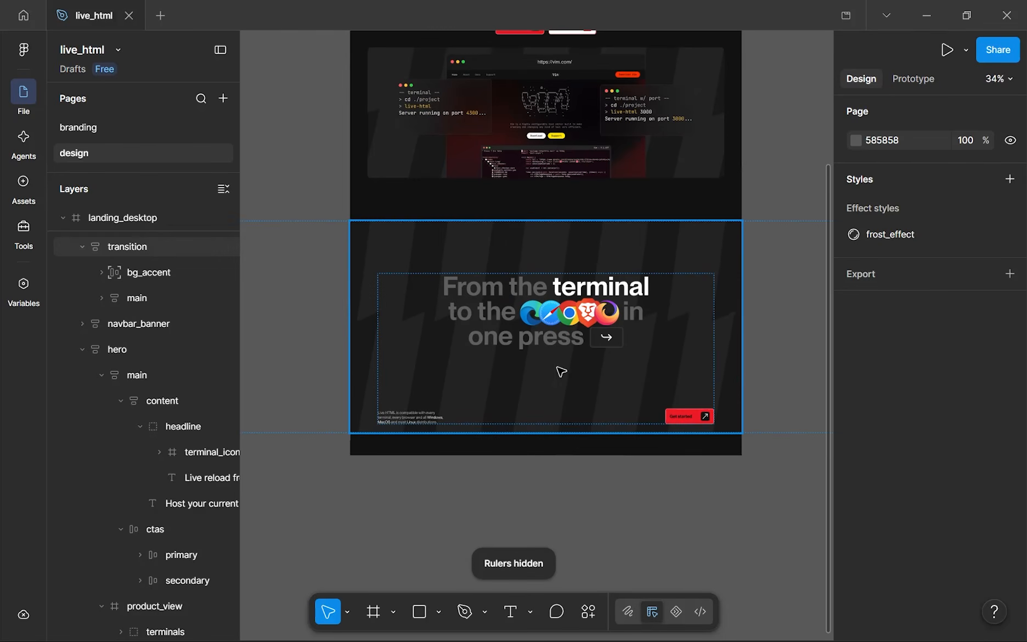
- Collapse the hero and transition frames in the layer list
{"action": "left_click", "coordinate": [558, 372]}
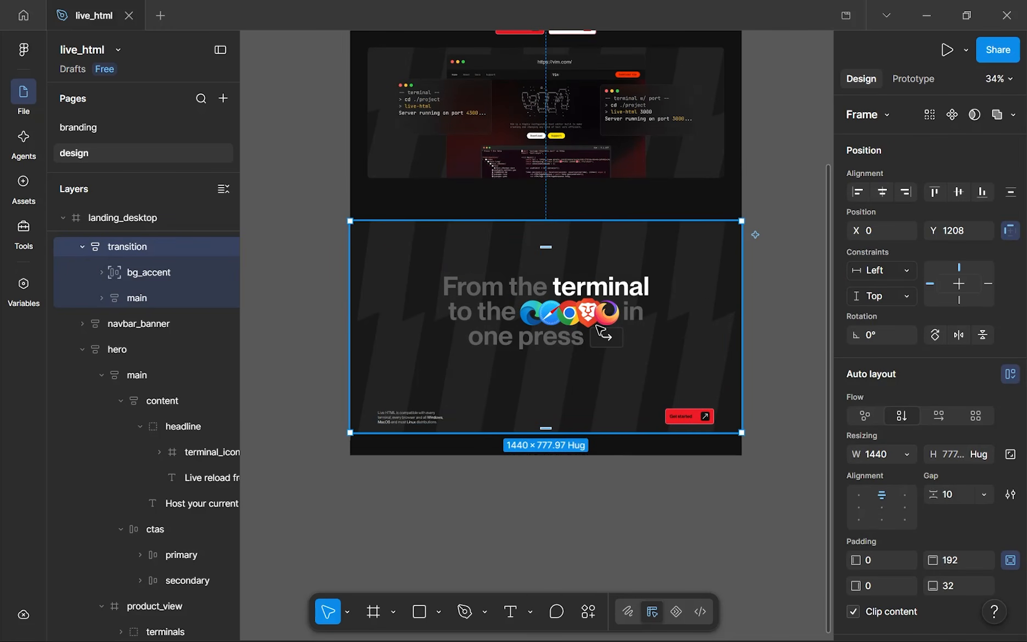
{"action": "scroll", "coordinate": [602, 331], "scroll_direction": "up", "scroll_amount": 3}
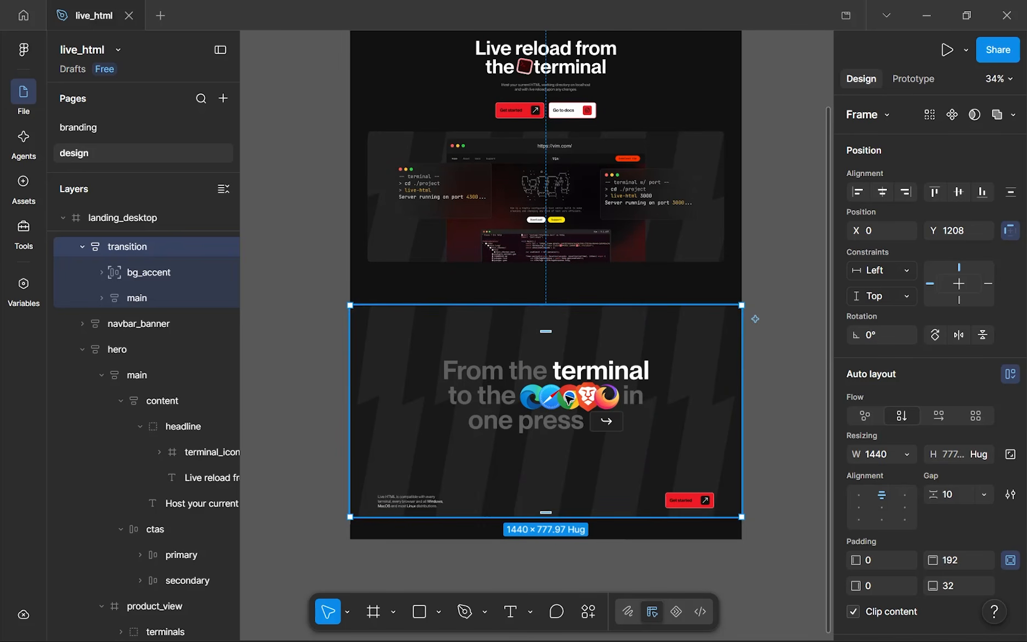
{"action": "left_click", "coordinate": [83, 351]}
{"action": "scroll", "coordinate": [110, 329], "scroll_direction": "up", "scroll_amount": 1}
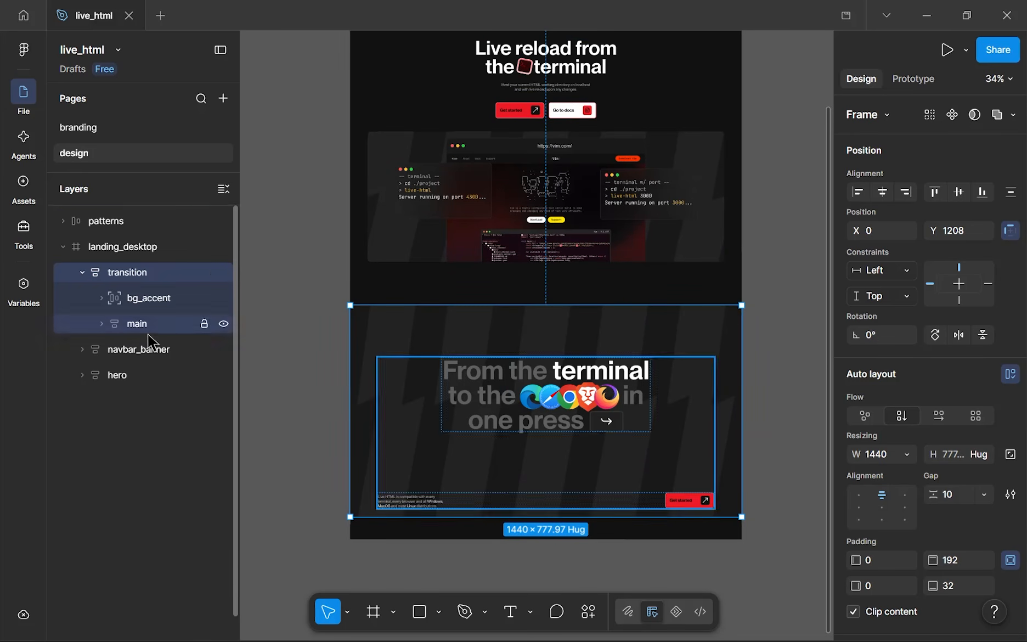
{"action": "left_click", "coordinate": [83, 273]}
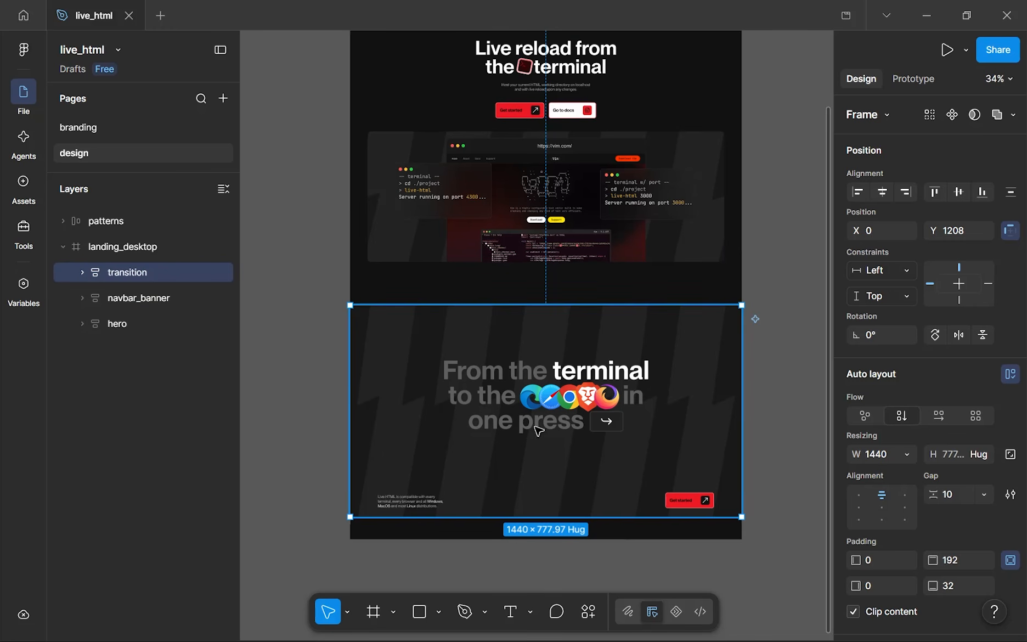
- Examine the lightning pattern behind the hero's product view and in the transition section up close
{"action": "scroll", "coordinate": [524, 406], "scroll_direction": "down", "scroll_amount": 3}
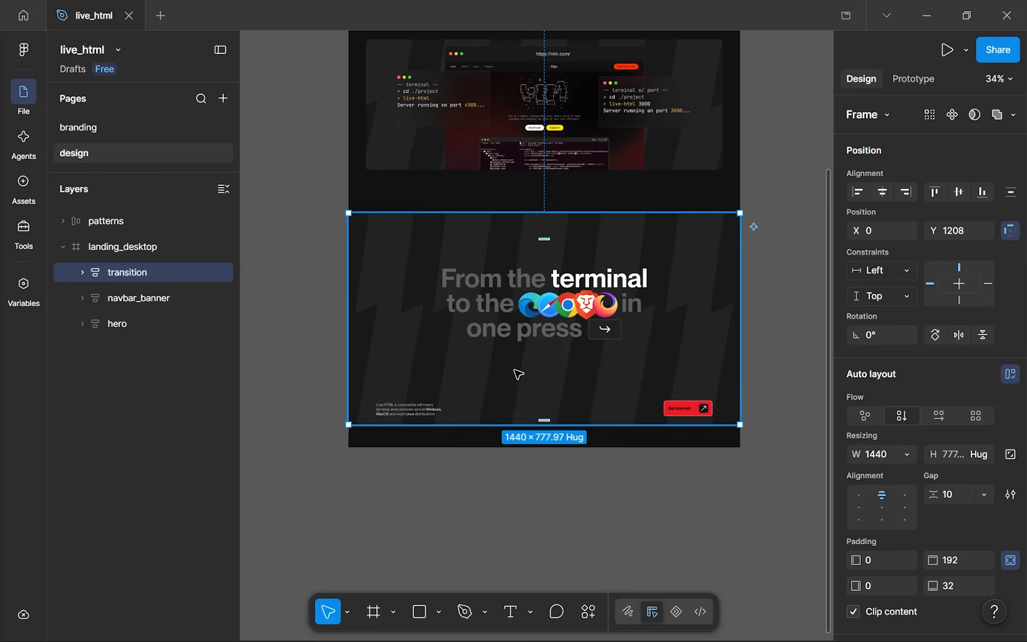
{"action": "scroll", "coordinate": [432, 138], "scroll_direction": "up", "scroll_amount": 10}
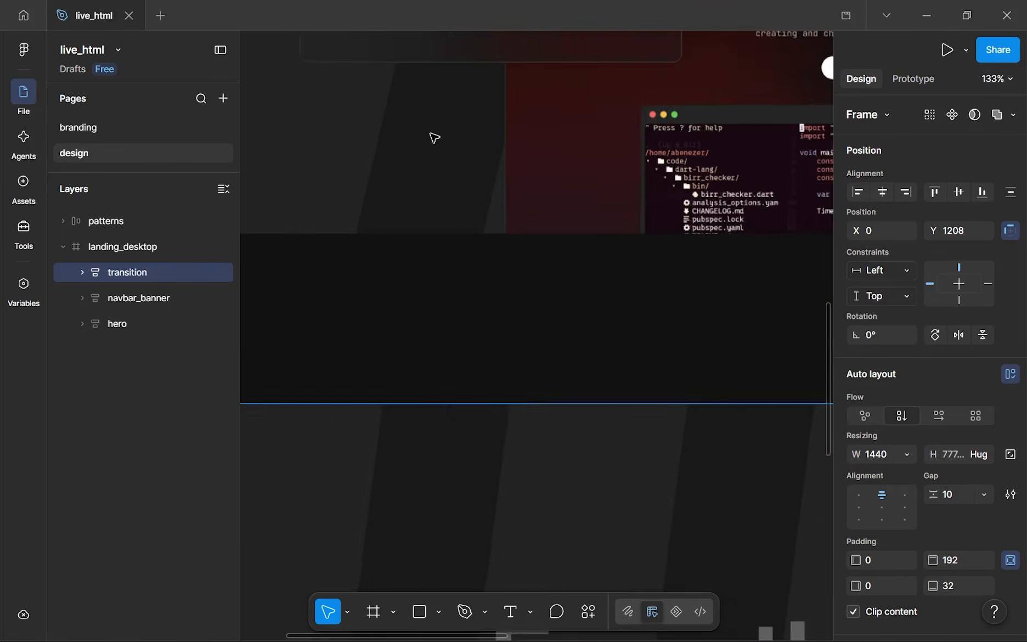
{"action": "scroll", "coordinate": [418, 151], "scroll_direction": "up", "scroll_amount": 3}
{"action": "left_click_drag", "start_coordinate": [417, 152], "coordinate": [579, 269]}
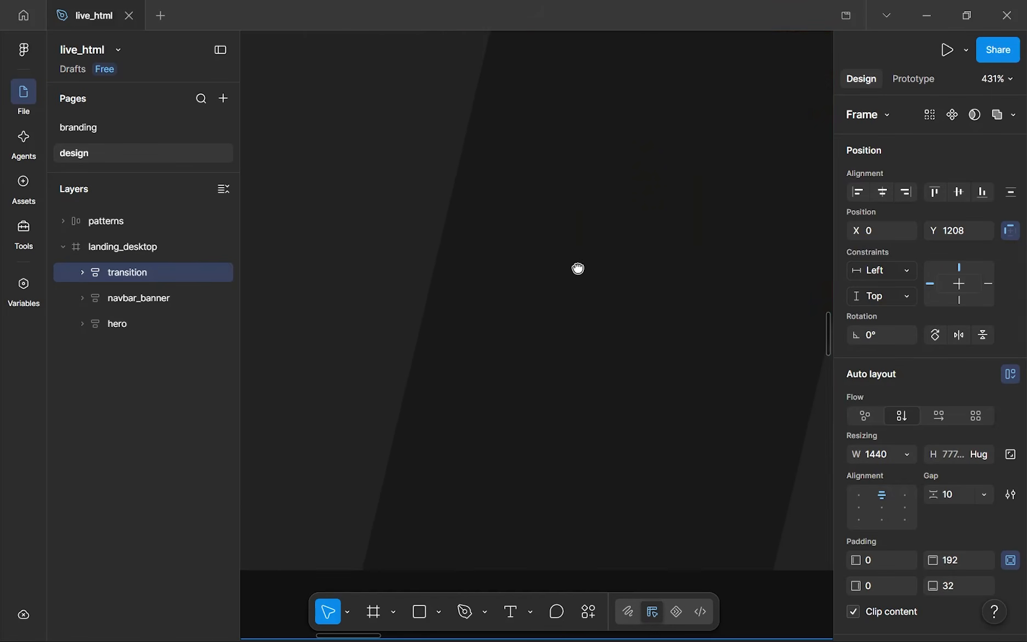
{"action": "scroll", "coordinate": [578, 268], "scroll_direction": "down", "scroll_amount": 12}
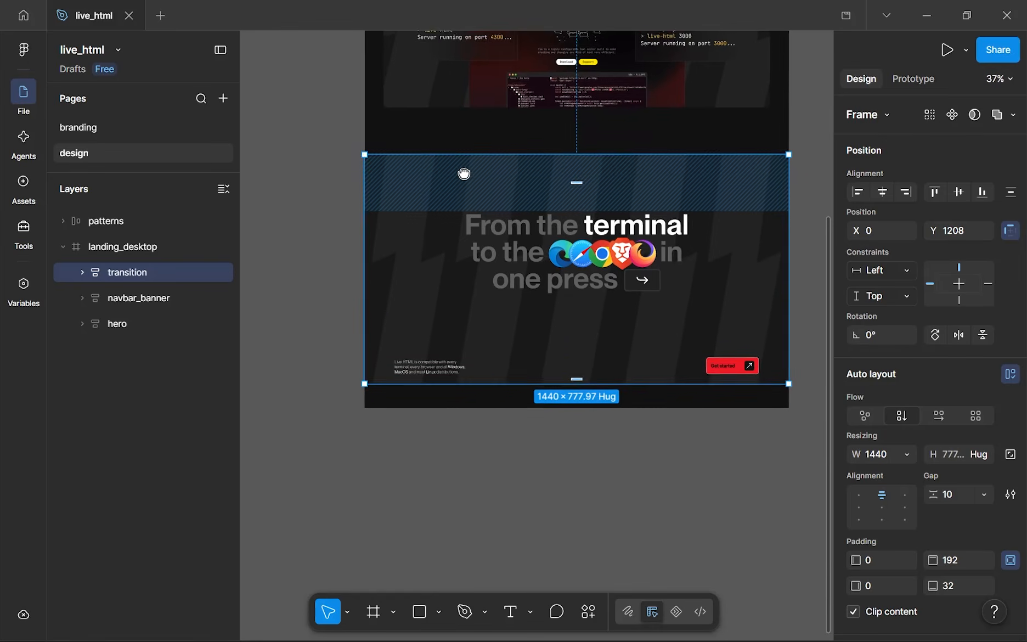
{"action": "scroll", "coordinate": [463, 173], "scroll_direction": "up", "scroll_amount": 2}
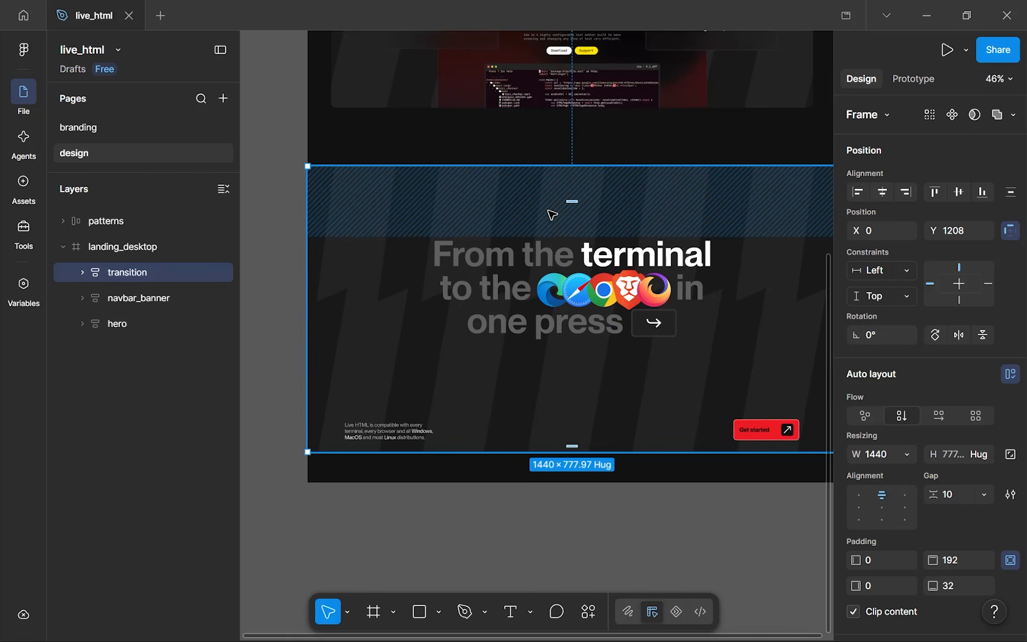
{"action": "scroll", "coordinate": [552, 214], "scroll_direction": "down", "scroll_amount": 3}
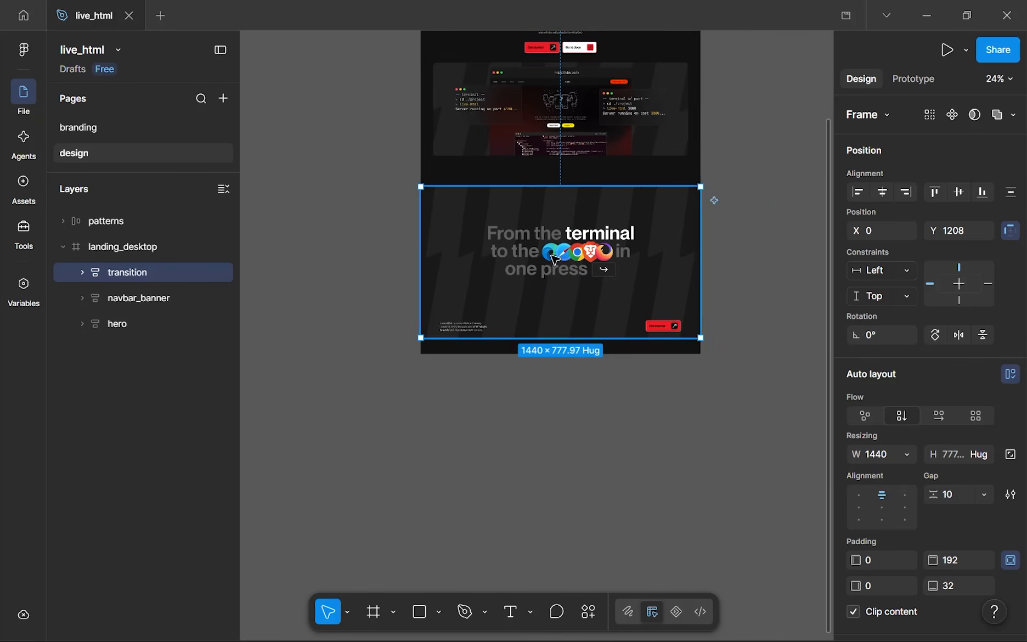
- Reorder the transition layer so it sits below hero within landing_desktop
{"action": "left_click_drag", "start_coordinate": [148, 272], "coordinate": [143, 337]}
{"action": "key", "text": "Escape"}
{"action": "left_click_drag", "start_coordinate": [638, 229], "coordinate": [615, 384]}
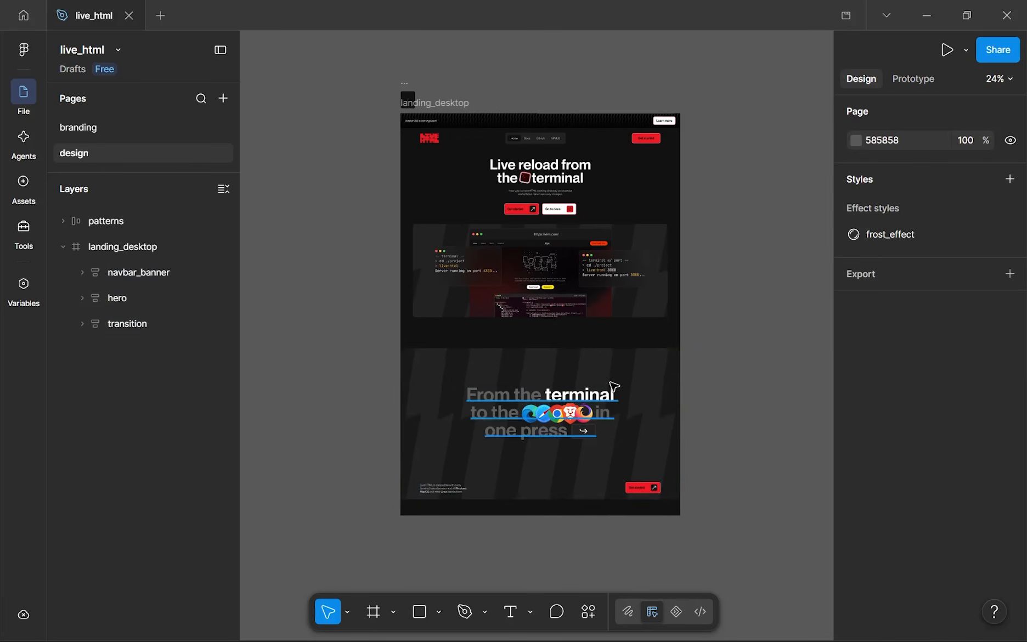
- Check the spacing between the transition section and the hero, and nudge the section up to Y 1168
{"action": "left_click", "coordinate": [582, 351]}
{"action": "key", "text": "alt"}
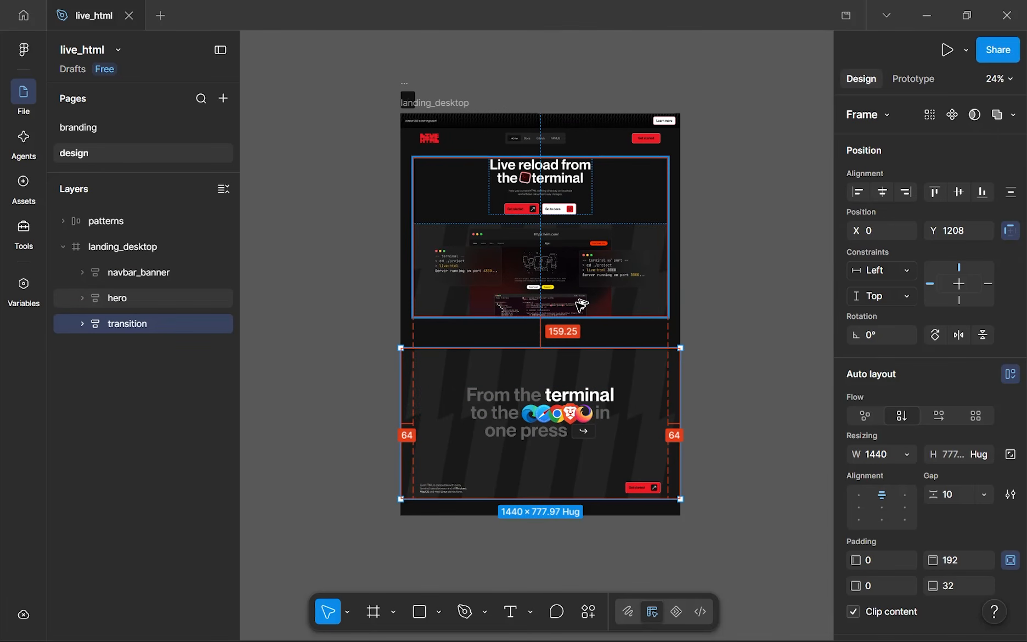
{"action": "key", "text": "shift+Up"}
{"action": "key", "text": "shift+Up"}
{"action": "key", "text": "shift+Up"}
{"action": "key", "text": "shift+Up"}
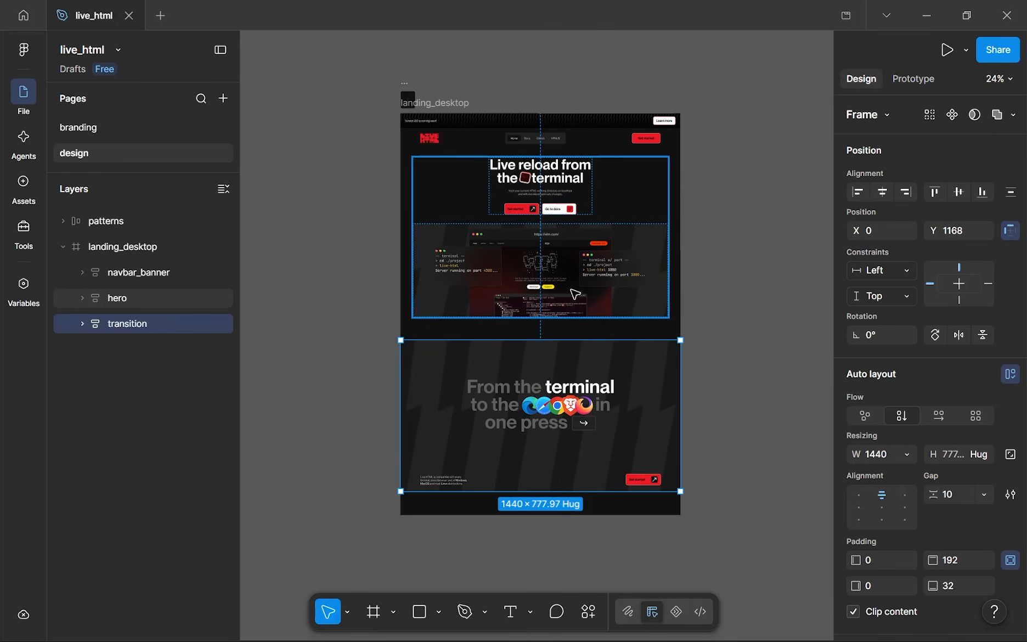
- Nudge the transition section further up to Y 1113, leaving a gap of about 64 below the hero content
{"action": "left_click", "coordinate": [572, 291]}
{"action": "key", "text": "alt"}
{"action": "left_click", "coordinate": [554, 357]}
{"action": "key", "text": "alt"}
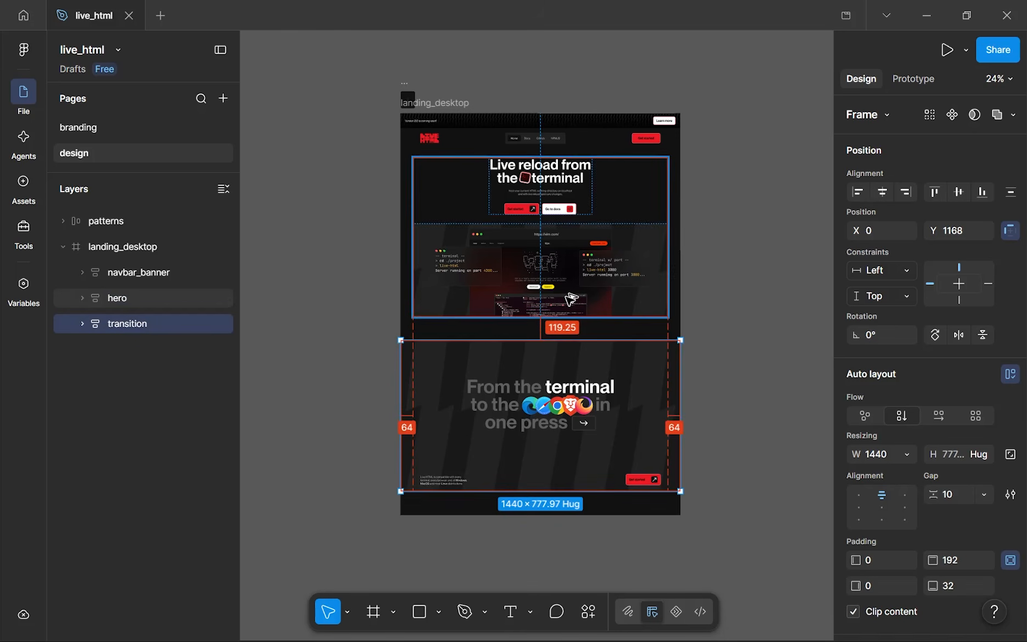
{"action": "key", "text": "shift+Up"}
{"action": "key", "text": "shift+Up"}
{"action": "key", "text": "shift+Up"}
{"action": "key", "text": "shift+Up"}
{"action": "key", "text": "shift+Up"}
{"action": "key", "text": "Up"}
{"action": "key", "text": "Up"}
{"action": "key", "text": "Up"}
{"action": "key", "text": "Up"}
{"action": "key", "text": "Up"}
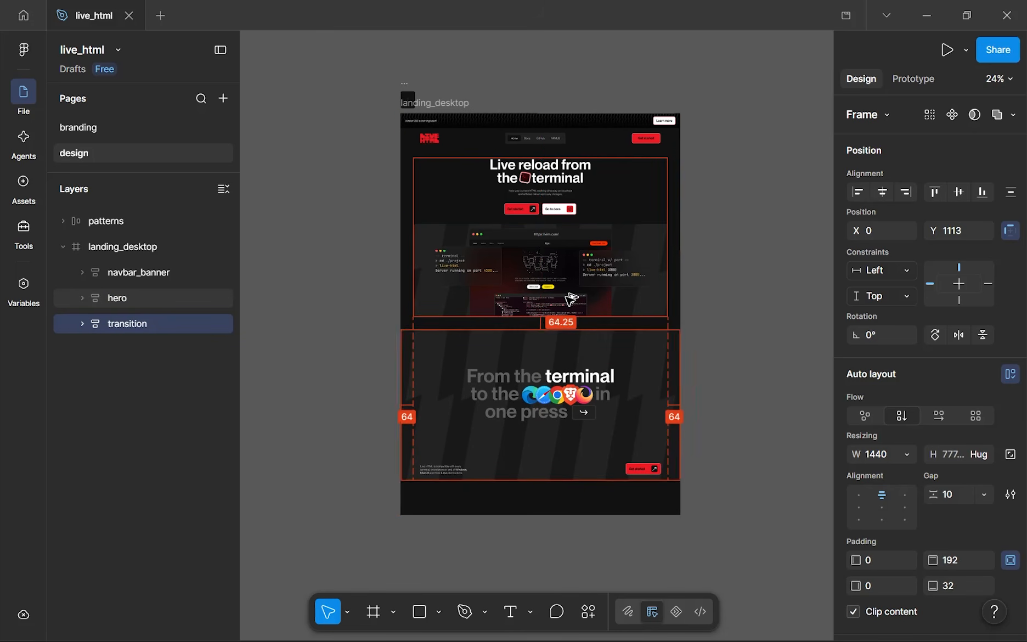
{"action": "left_click", "coordinate": [525, 523]}
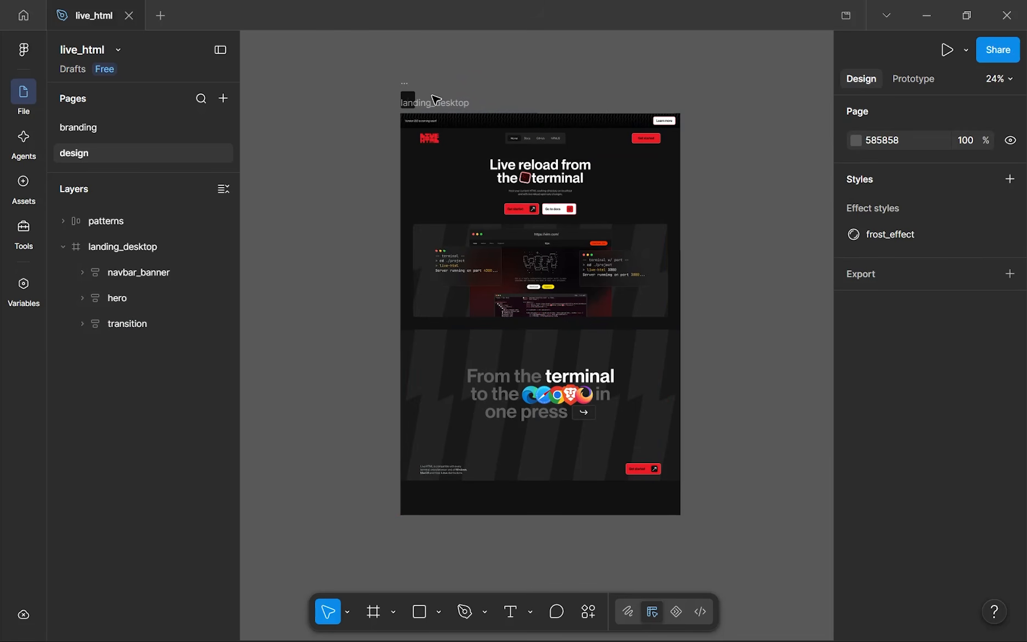
- Shorten the landing_desktop frame so its bottom edge meets the bottom of the transition section
{"action": "left_click", "coordinate": [447, 102]}
{"action": "left_click_drag", "start_coordinate": [606, 513], "coordinate": [600, 484]}
{"action": "left_click", "coordinate": [597, 540]}
{"action": "scroll", "coordinate": [597, 541], "scroll_direction": "down", "scroll_amount": 3}
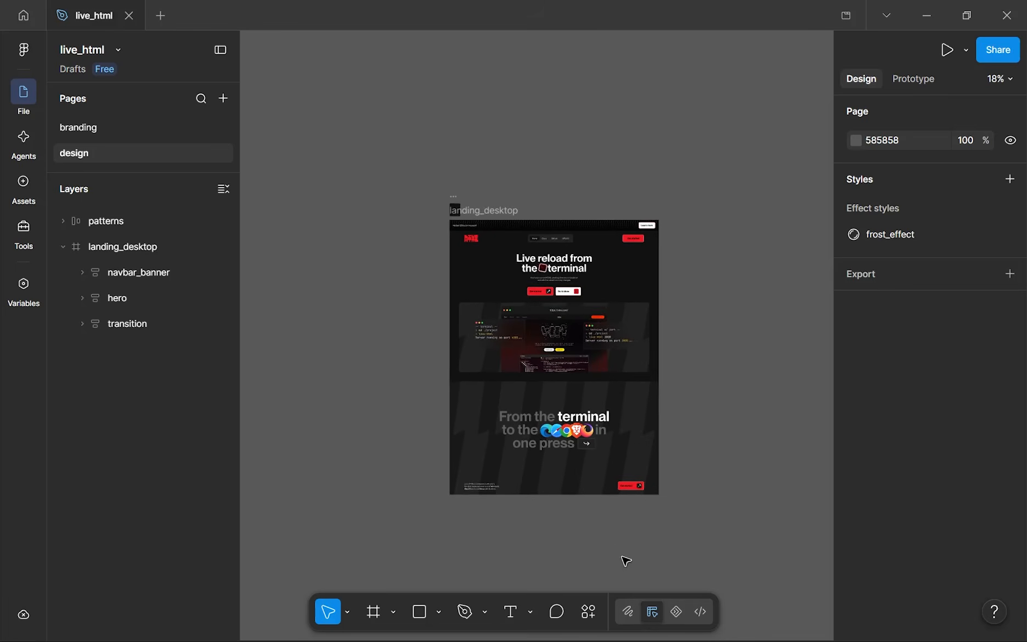
- Review the landing page layout from the navbar down to the transition section
{"action": "scroll", "coordinate": [648, 573], "scroll_direction": "up", "scroll_amount": 3}
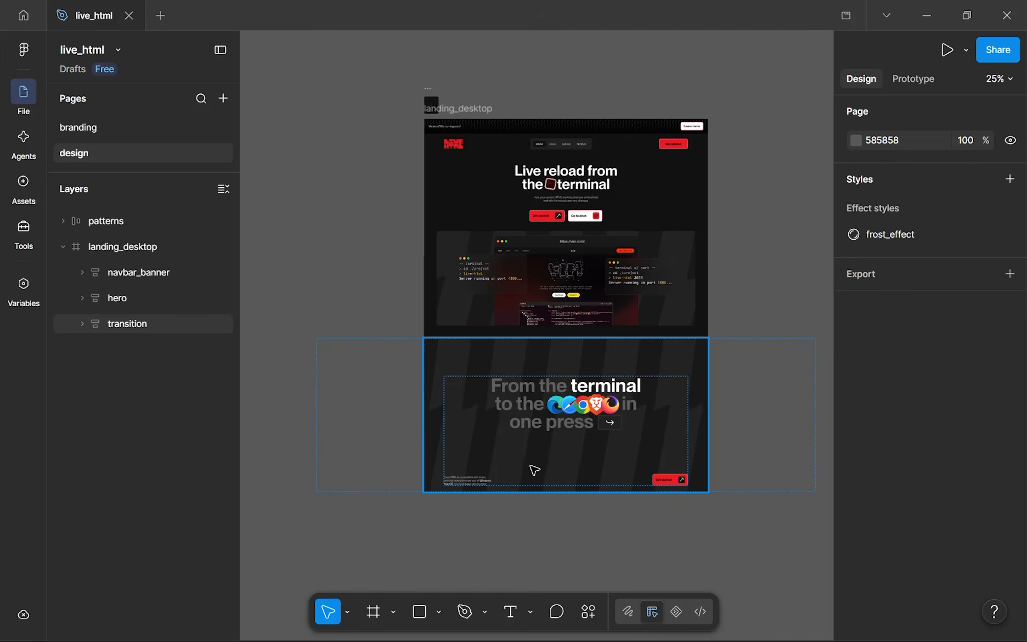
{"action": "scroll", "coordinate": [618, 511], "scroll_direction": "up", "scroll_amount": 3}
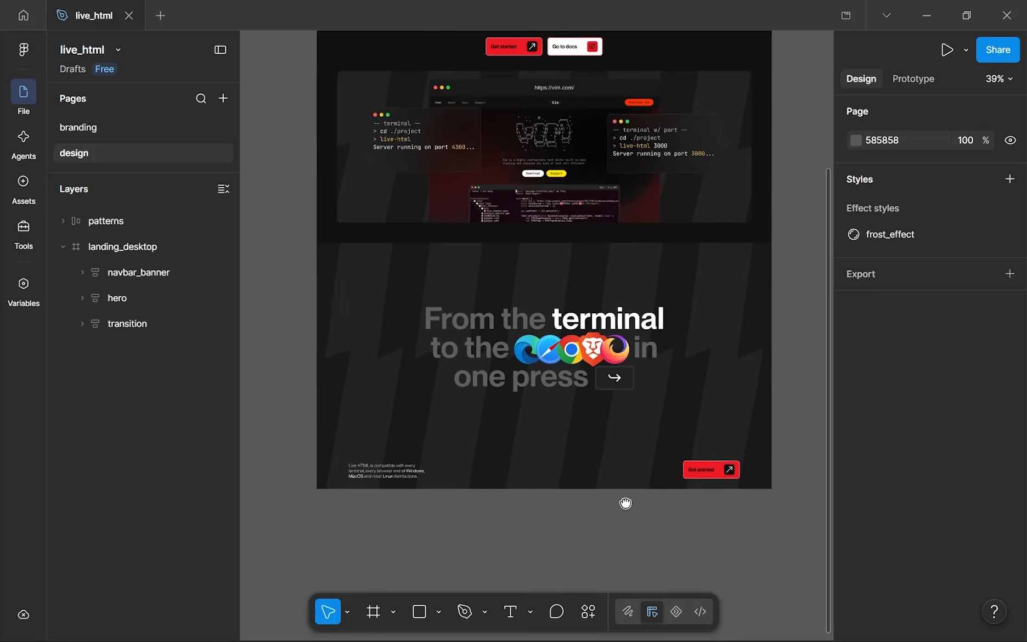
{"action": "scroll", "coordinate": [628, 502], "scroll_direction": "down", "scroll_amount": 1}
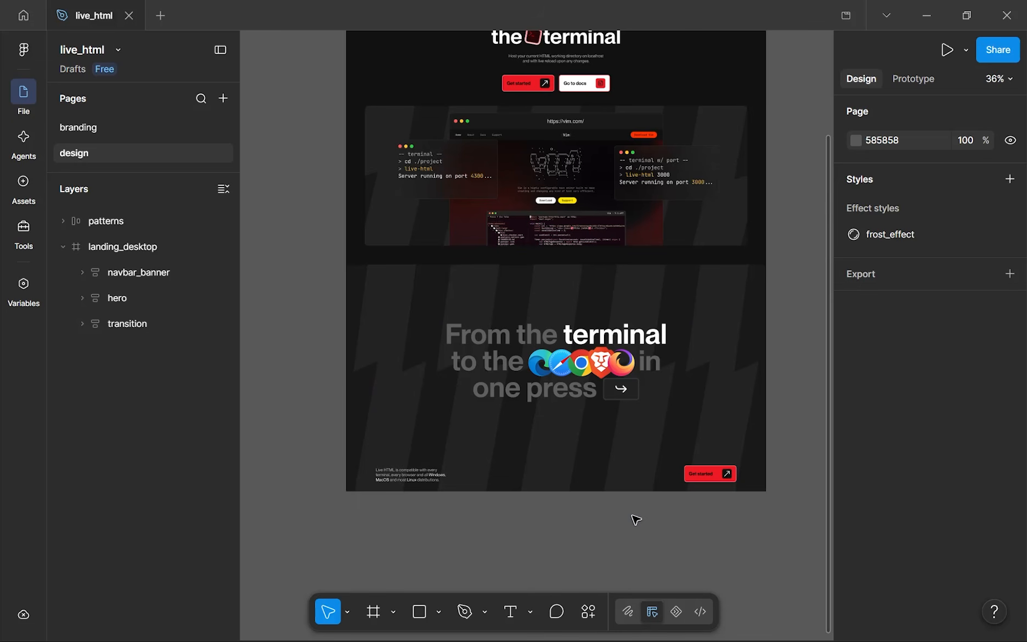
{"action": "scroll", "coordinate": [632, 515], "scroll_direction": "down", "scroll_amount": 2}
{"action": "left_click_drag", "start_coordinate": [632, 515], "coordinate": [627, 351]}
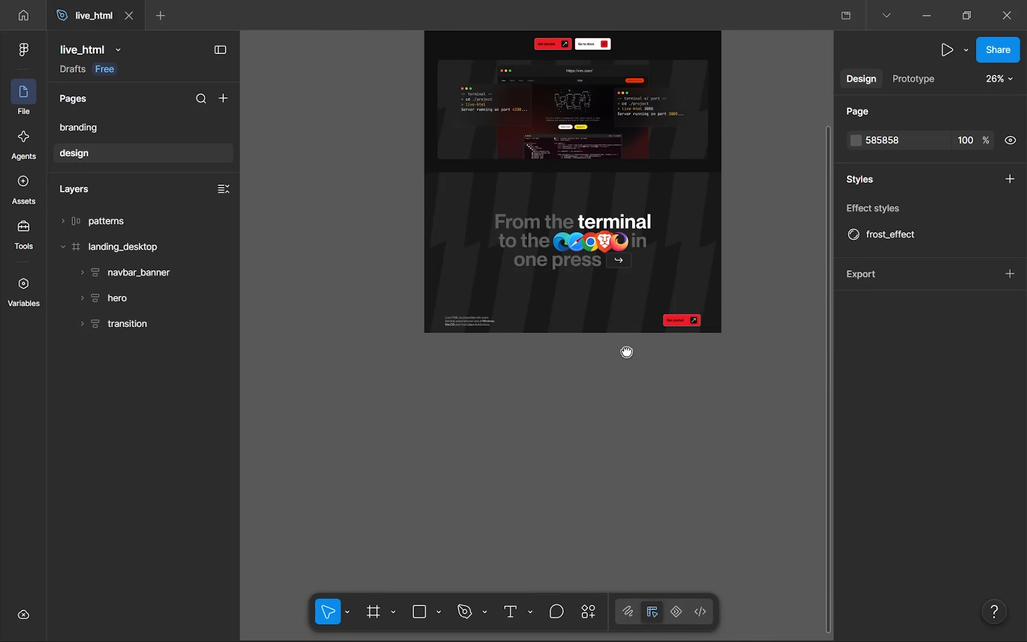
{"action": "left_click_drag", "start_coordinate": [456, 358], "coordinate": [642, 444]}
{"action": "scroll", "coordinate": [554, 306], "scroll_direction": "down", "scroll_amount": 2}
{"action": "left_click_drag", "start_coordinate": [548, 292], "coordinate": [546, 348]}
{"action": "scroll", "coordinate": [559, 386], "scroll_direction": "up", "scroll_amount": 3}
{"action": "left_click_drag", "start_coordinate": [559, 386], "coordinate": [530, 514]}
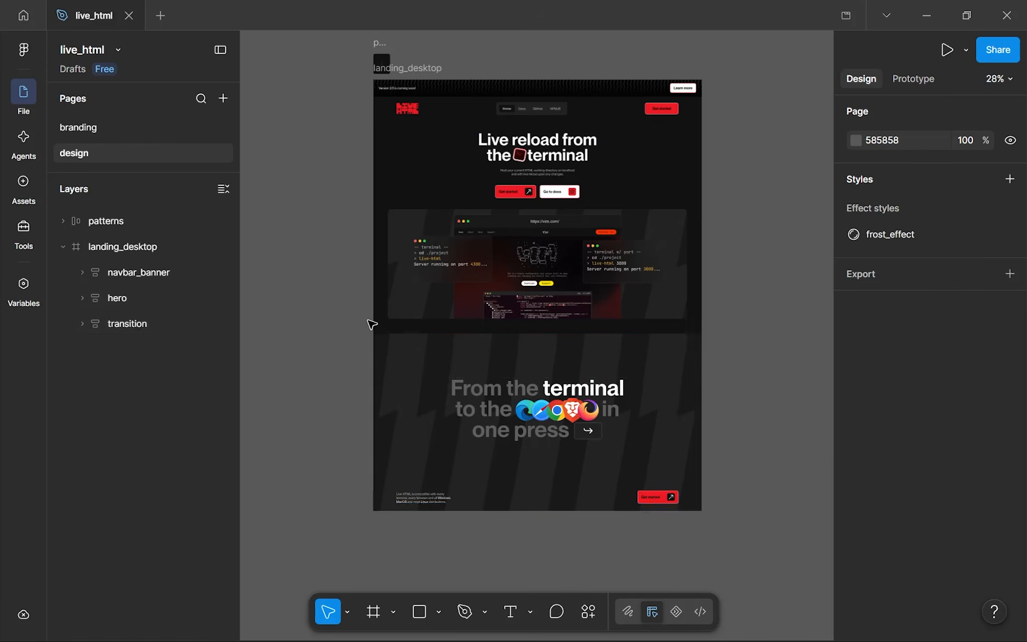
- Extend the landing_desktop frame downward to leave empty space below the transition section
{"action": "left_click_drag", "start_coordinate": [398, 331], "coordinate": [367, 305]}
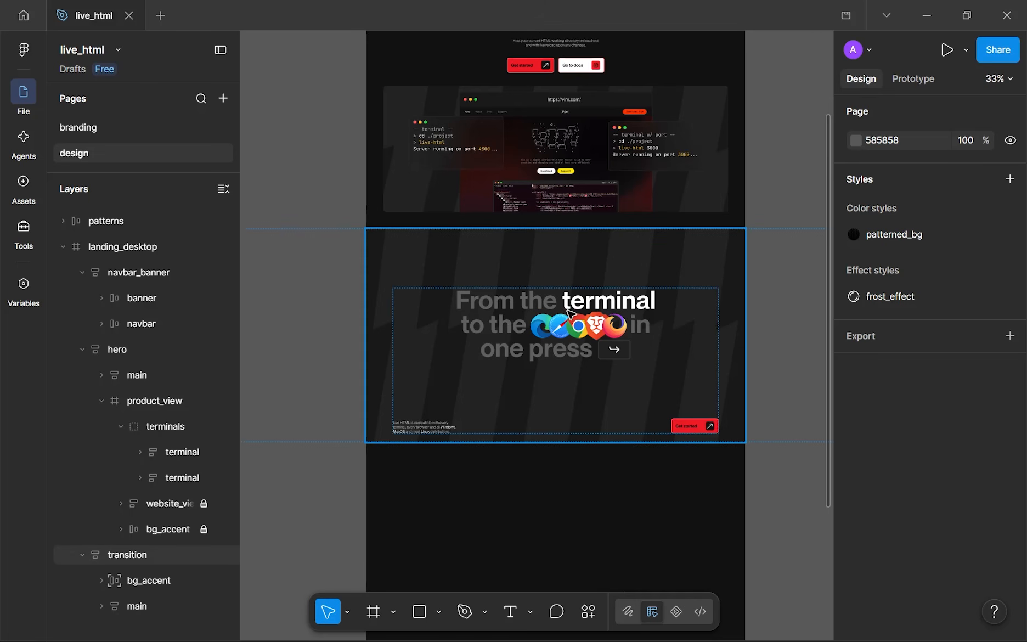
- Check the spacing from the transition headline to the content row below it and to the section's edges
{"action": "scroll", "coordinate": [540, 302], "scroll_direction": "up", "scroll_amount": 5}
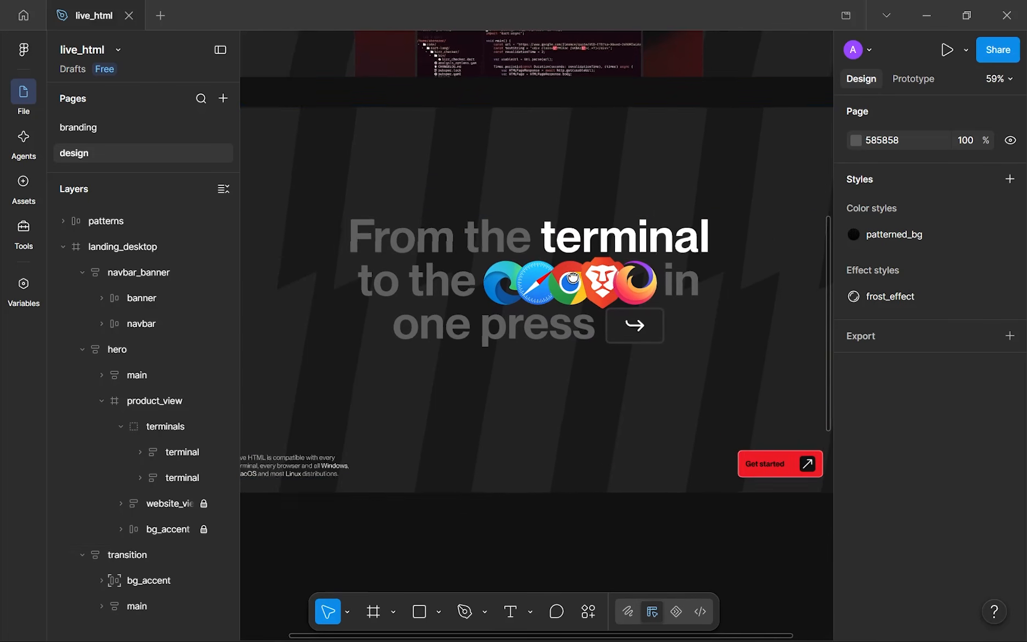
{"action": "left_click", "coordinate": [486, 253]}
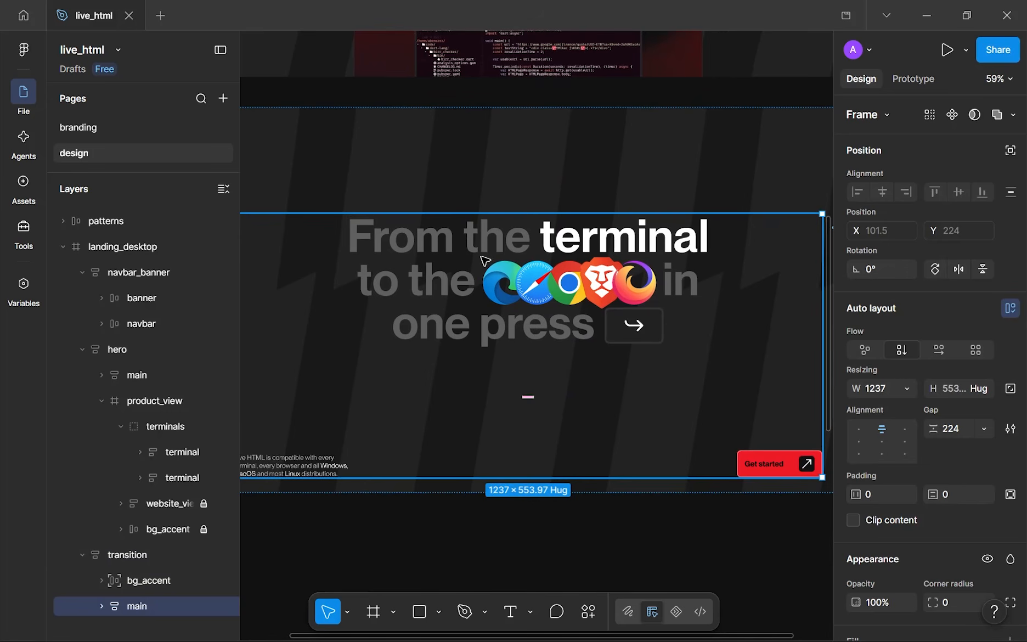
{"action": "double_click", "coordinate": [485, 260]}
{"action": "scroll", "coordinate": [486, 259], "scroll_direction": "down", "scroll_amount": 2}
{"action": "scroll", "coordinate": [486, 259], "scroll_direction": "left", "scroll_amount": 2}
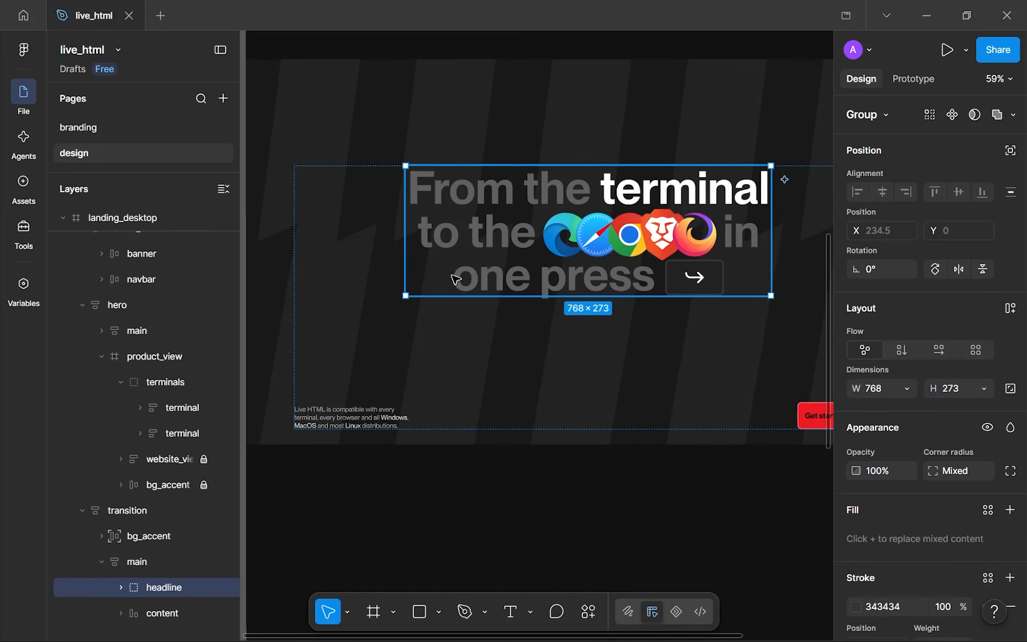
{"action": "scroll", "coordinate": [466, 330], "scroll_direction": "right", "scroll_amount": 2}
{"action": "key", "text": "alt"}
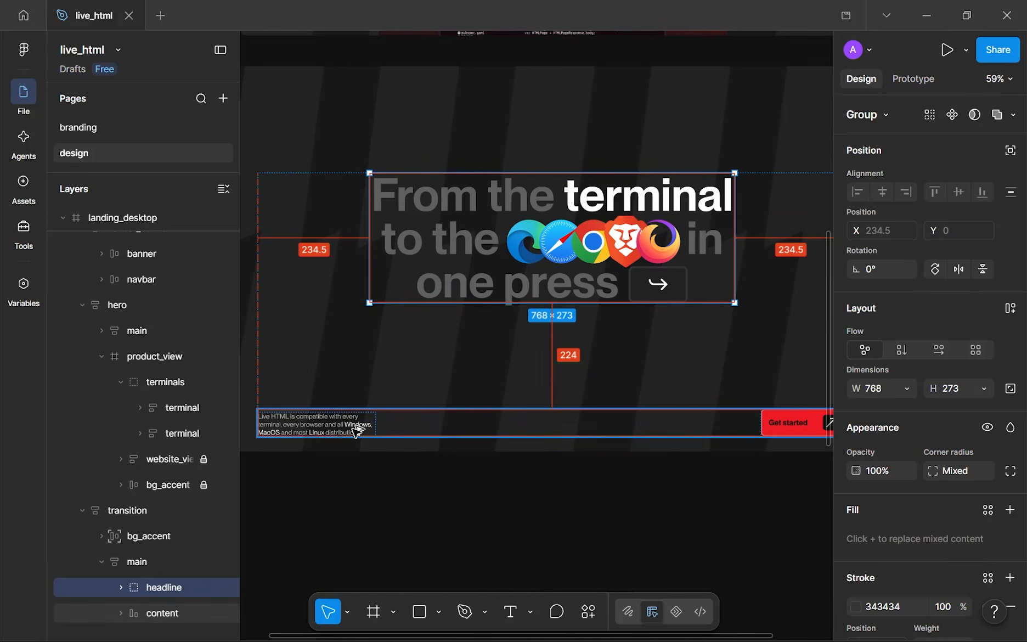
{"action": "scroll", "coordinate": [484, 339], "scroll_direction": "up", "scroll_amount": 3}
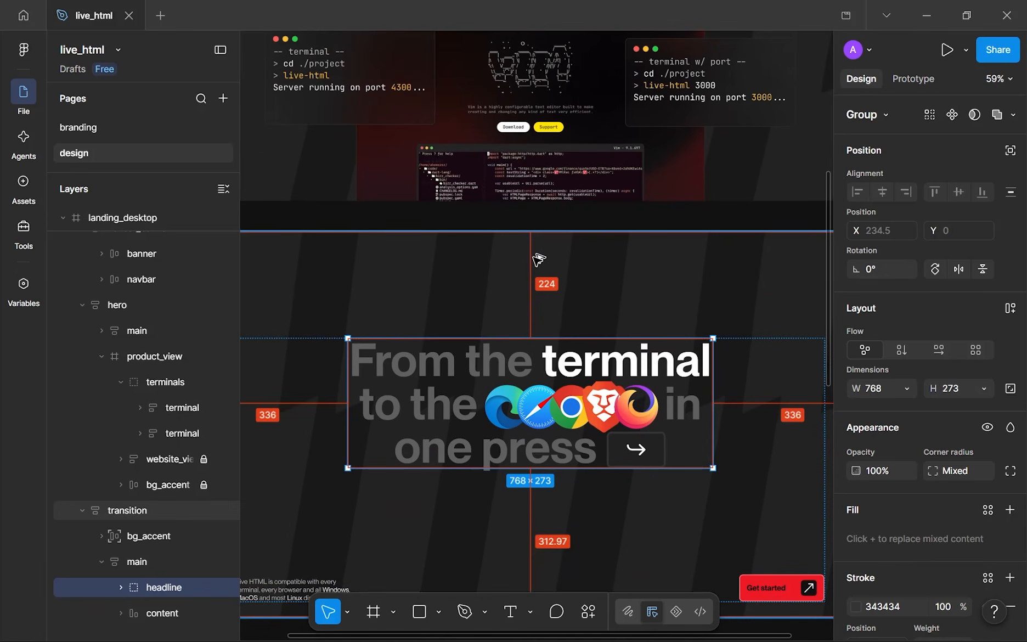
- Review the landing page from the navbar through the transition section to the empty area below it
{"action": "scroll", "coordinate": [579, 324], "scroll_direction": "down", "scroll_amount": 8}
{"action": "scroll", "coordinate": [578, 328], "scroll_direction": "down", "scroll_amount": 4}
{"action": "left_click", "coordinate": [578, 293]}
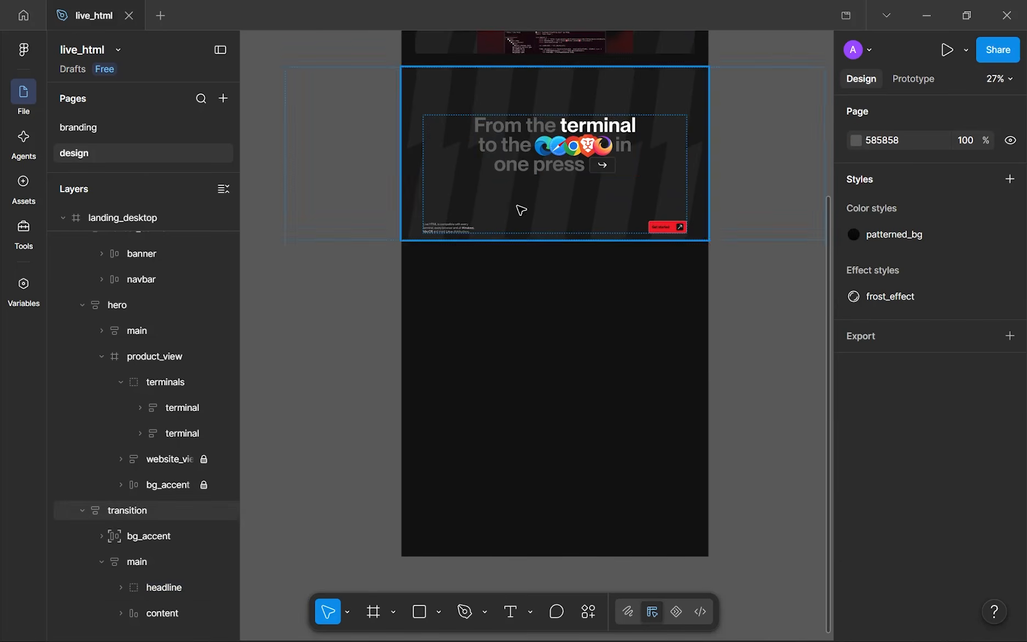
{"action": "scroll", "coordinate": [521, 208], "scroll_direction": "up", "scroll_amount": 3}
{"action": "left_click_drag", "start_coordinate": [521, 209], "coordinate": [461, 349]}
{"action": "scroll", "coordinate": [461, 349], "scroll_direction": "down", "scroll_amount": 2}
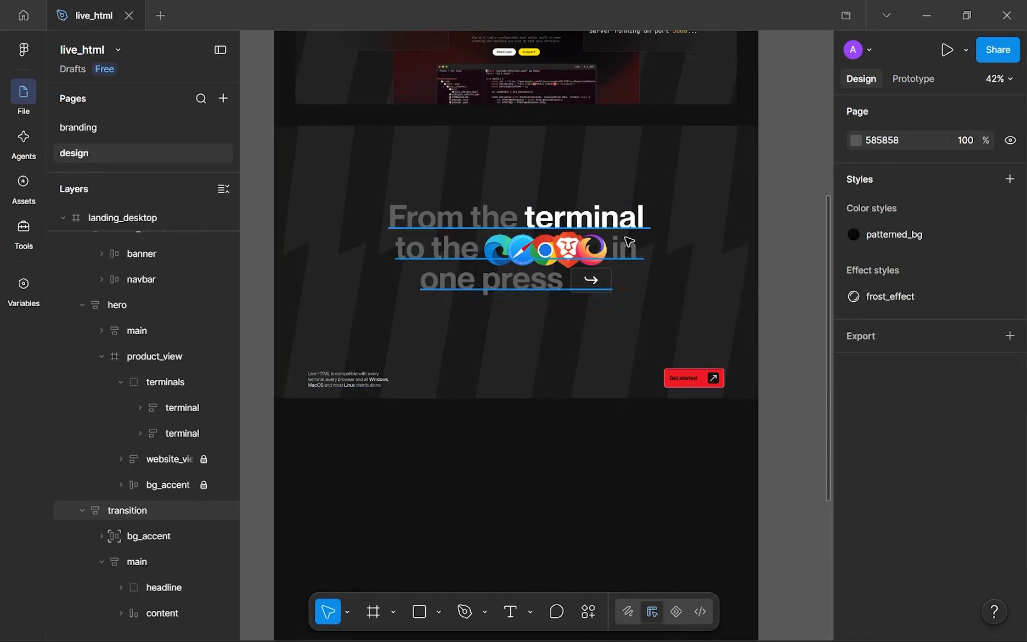
{"action": "scroll", "coordinate": [629, 241], "scroll_direction": "down", "scroll_amount": 5}
{"action": "scroll", "coordinate": [653, 283], "scroll_direction": "down", "scroll_amount": 2}
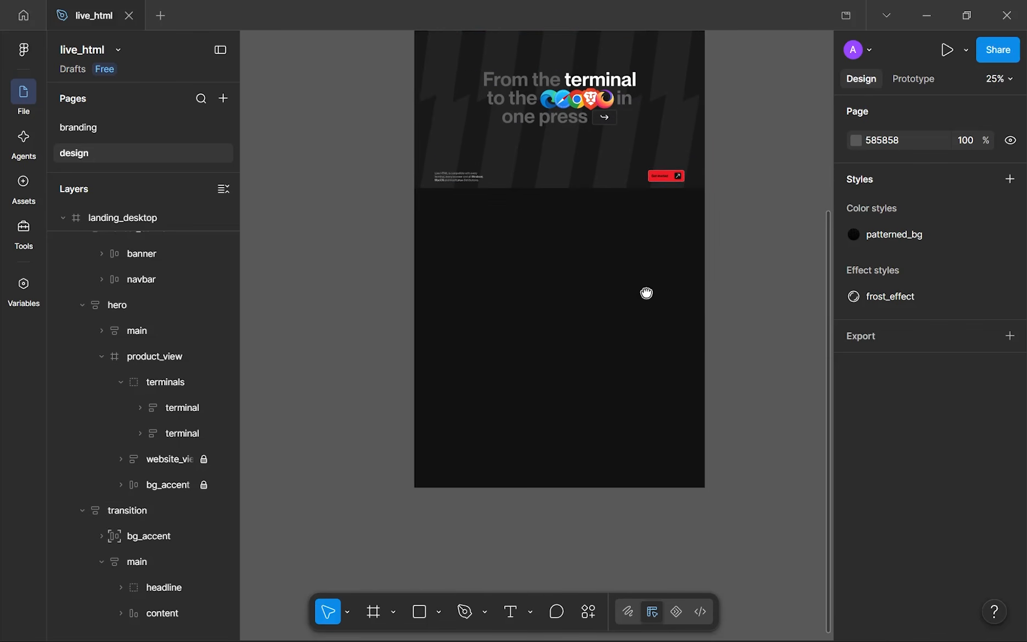
{"action": "scroll", "coordinate": [630, 314], "scroll_direction": "up", "scroll_amount": 7}
{"action": "scroll", "coordinate": [483, 225], "scroll_direction": "up", "scroll_amount": 4}
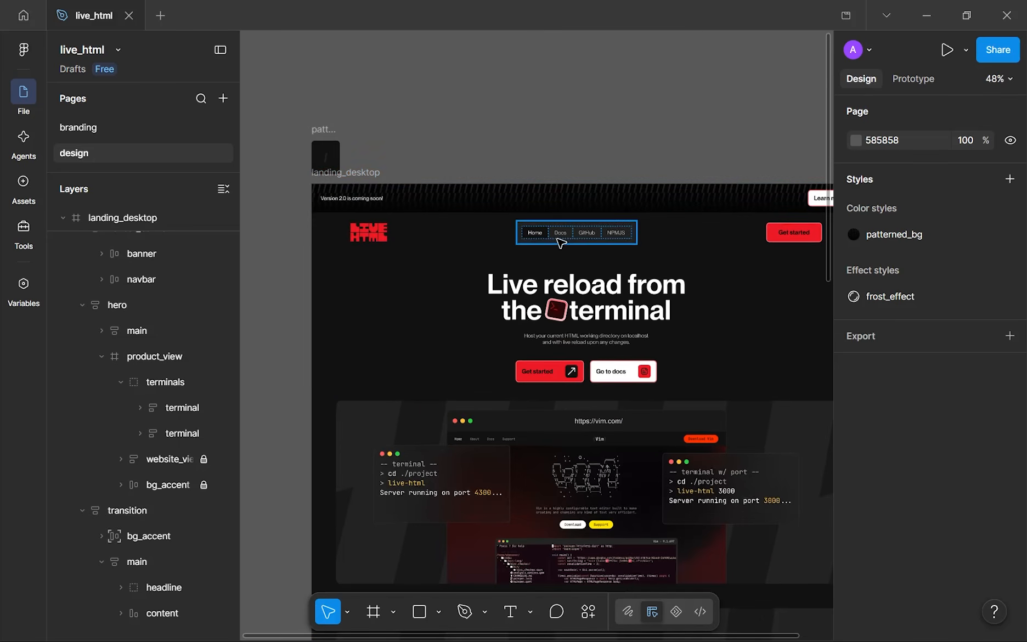
{"action": "scroll", "coordinate": [594, 318], "scroll_direction": "down", "scroll_amount": 6}
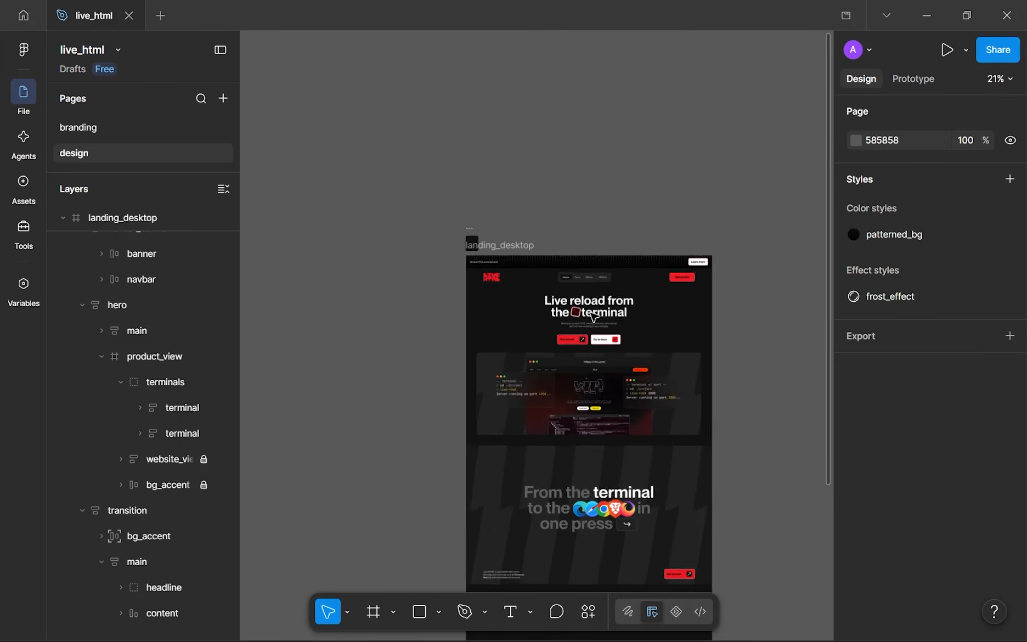
{"action": "scroll", "coordinate": [565, 439], "scroll_direction": "down", "scroll_amount": 2}
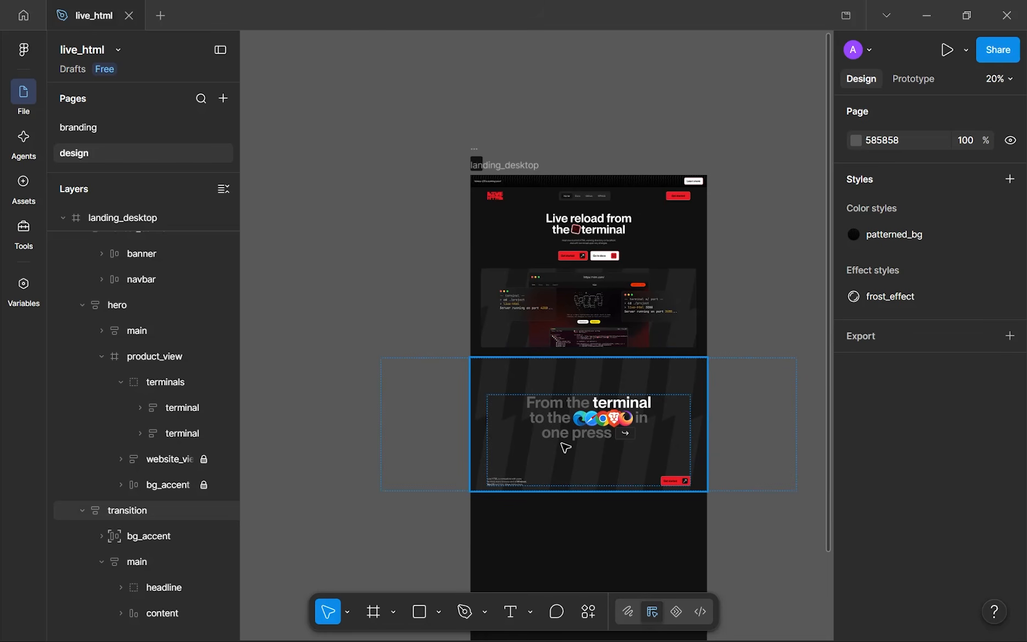
{"action": "scroll", "coordinate": [565, 447], "scroll_direction": "down", "scroll_amount": 2}
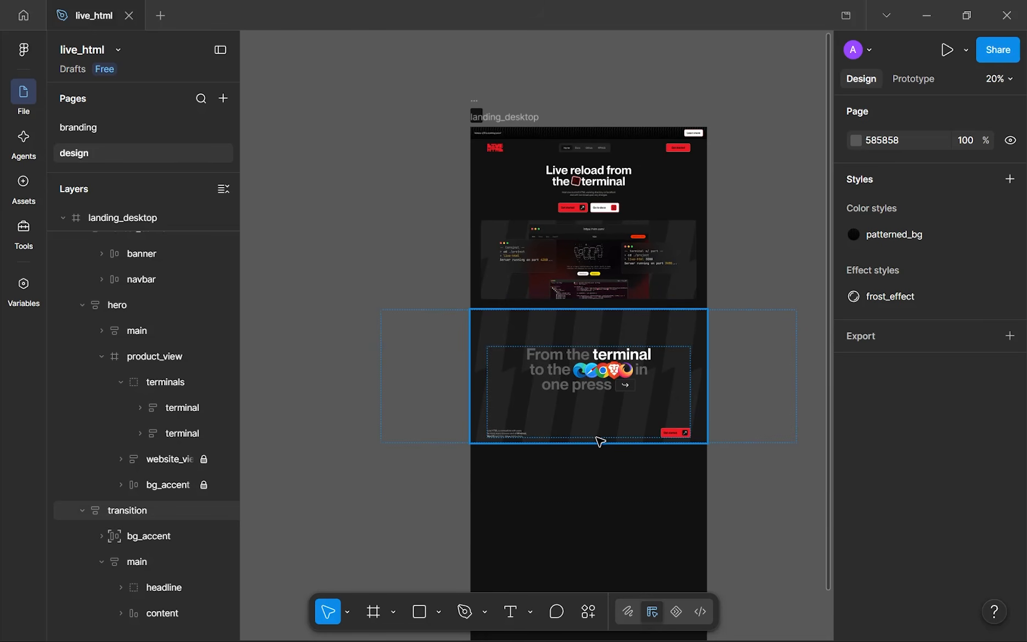
{"action": "scroll", "coordinate": [600, 441], "scroll_direction": "down", "scroll_amount": 2}
{"action": "scroll", "coordinate": [601, 424], "scroll_direction": "down", "scroll_amount": 3}
{"action": "left_click", "coordinate": [595, 407]}
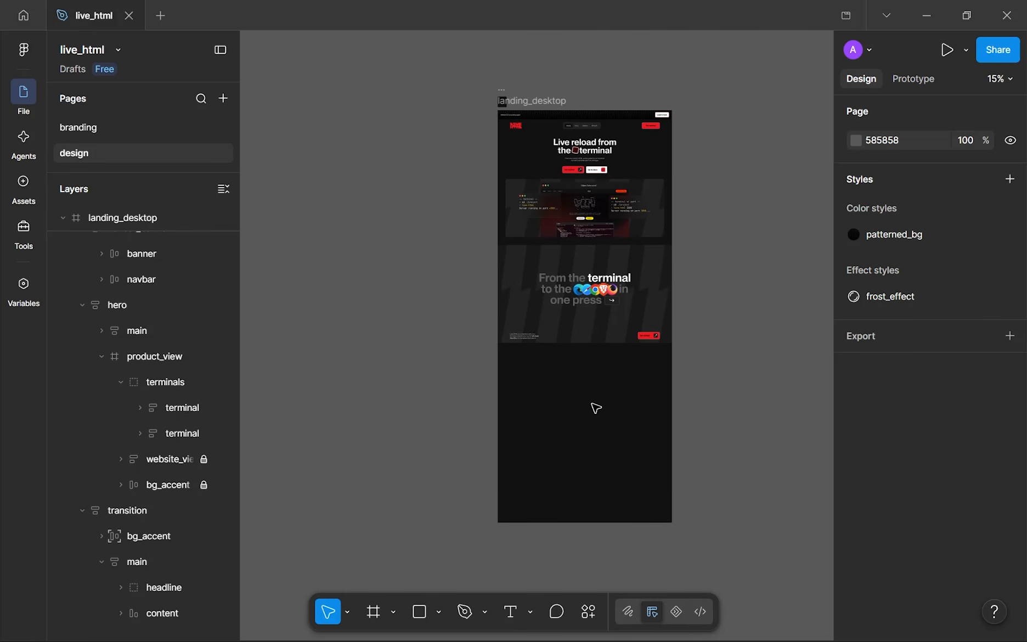
- Add the text "Install the package" in the empty area below the transition section
{"action": "scroll", "coordinate": [595, 408], "scroll_direction": "up", "scroll_amount": 6}
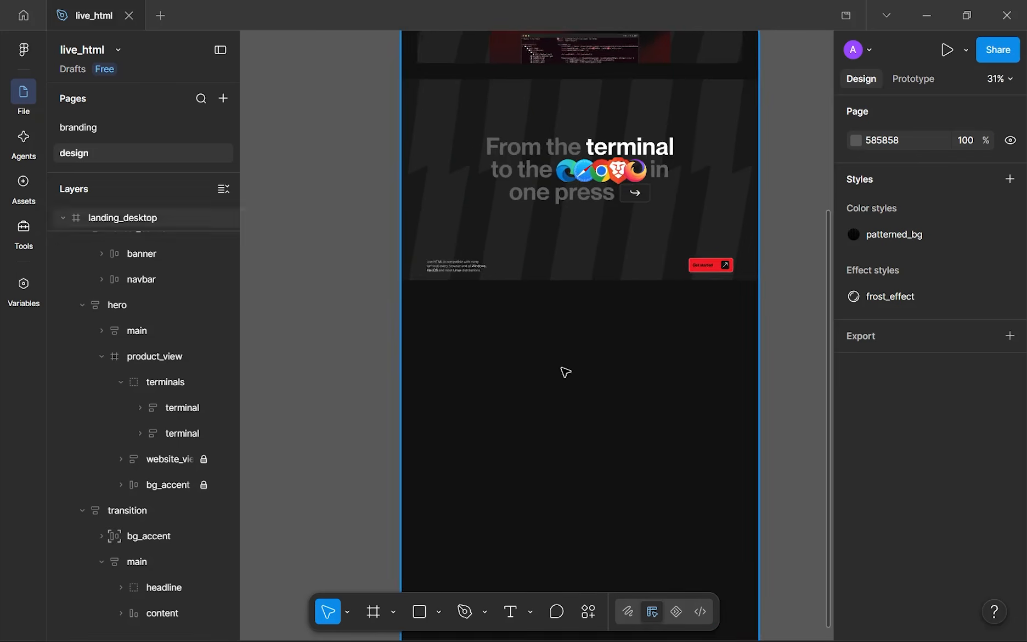
{"action": "key", "text": "t"}
{"action": "left_click", "coordinate": [408, 249]}
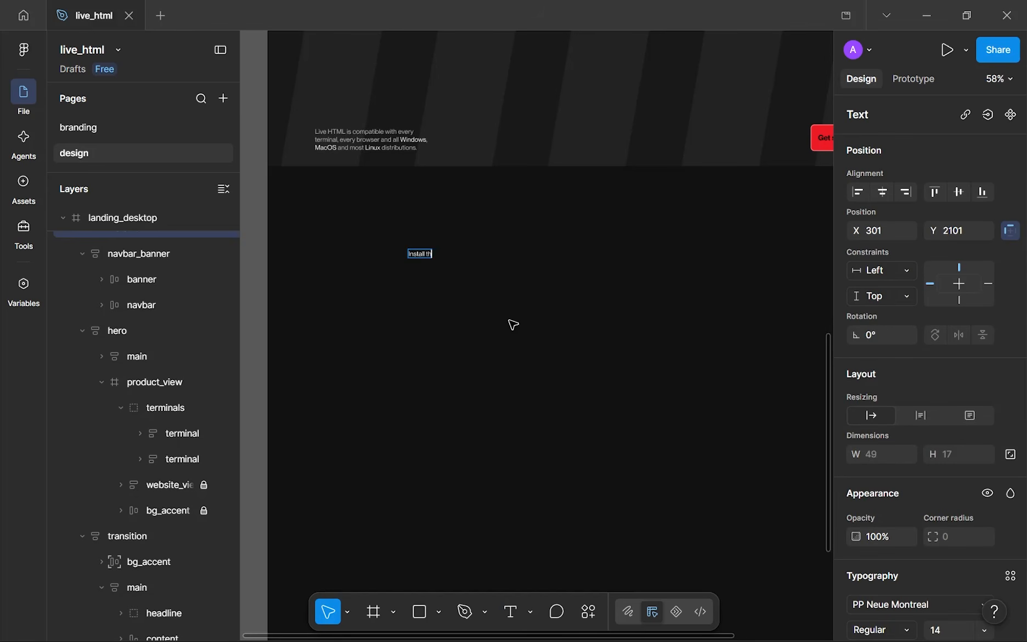
{"action": "type", "text": "Install the package"}
{"action": "key", "text": "Escape"}
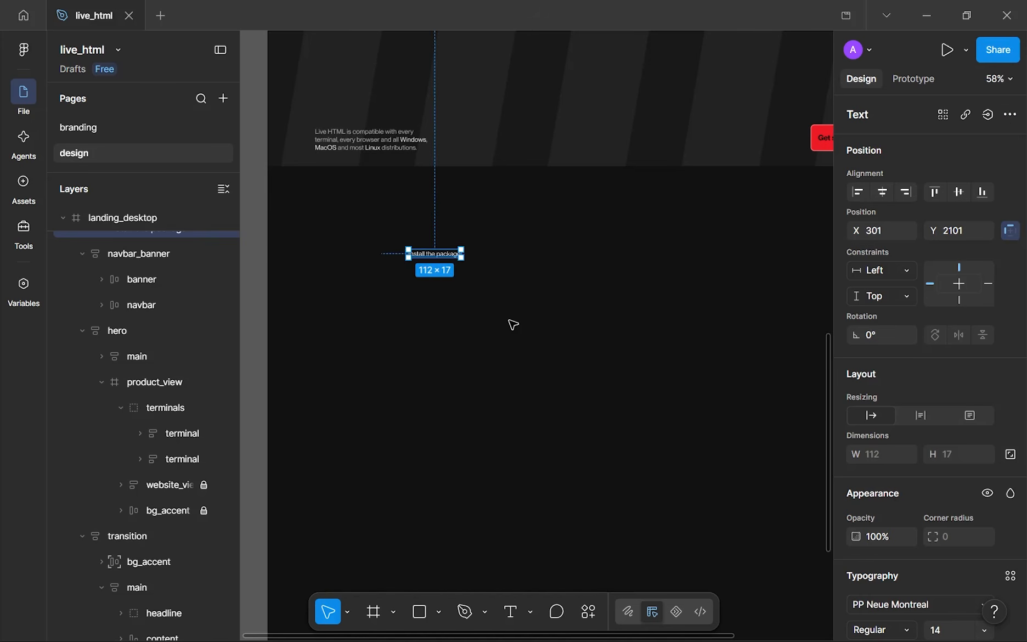
- Set the font size of the "Install the package" text to 18
{"action": "scroll", "coordinate": [514, 324], "scroll_direction": "up", "scroll_amount": 5}
{"action": "scroll", "coordinate": [922, 483], "scroll_direction": "down", "scroll_amount": 5}
{"action": "left_click", "coordinate": [945, 346]}
{"action": "type", "text": "18"}
{"action": "key", "text": "Return"}
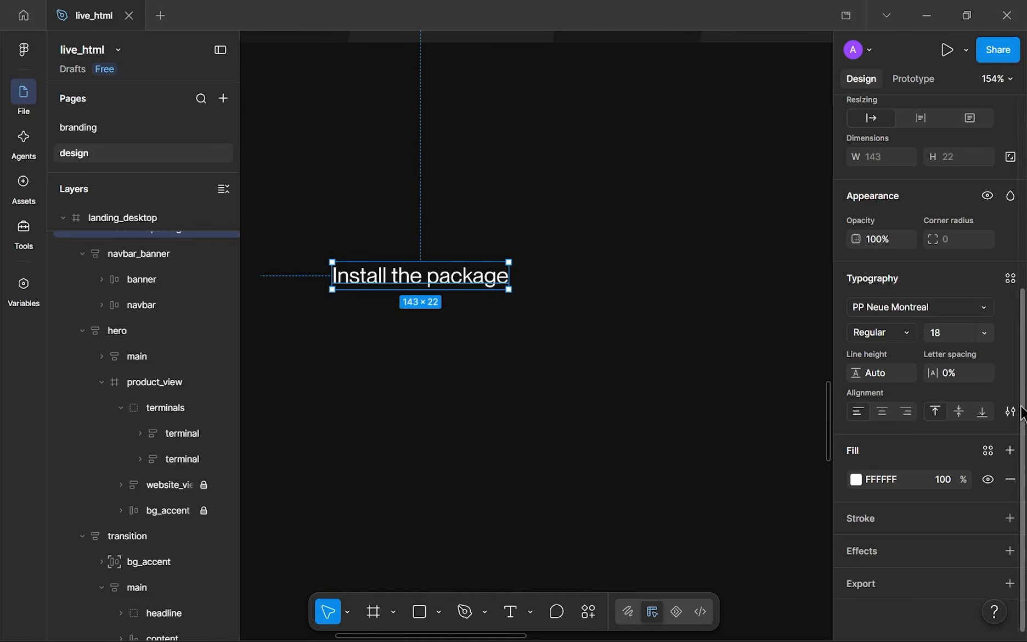
- Duplicate the "Install the package" text directly below the original
{"action": "left_click_drag", "start_coordinate": [614, 296], "coordinate": [711, 201]}
{"action": "left_click_drag", "start_coordinate": [562, 181], "coordinate": [510, 179]}
{"action": "key", "text": "Return"}
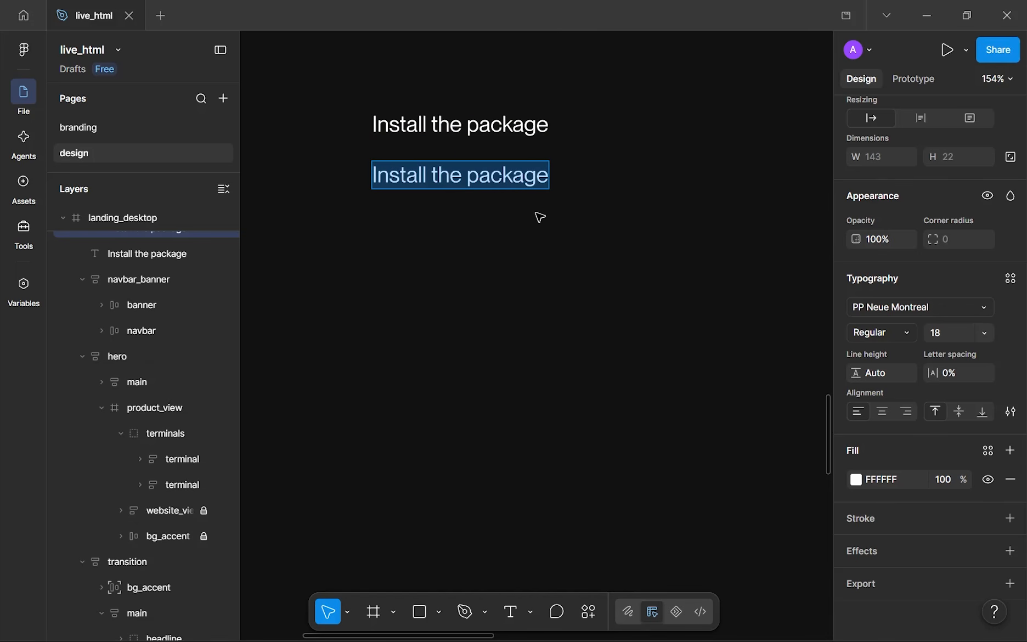
{"action": "key", "text": "Escape"}
- Set the duplicated text's font size to 14 and its fill to B6B6B6
{"action": "left_click", "coordinate": [959, 335]}
{"action": "type", "text": "14"}
{"action": "left_click", "coordinate": [857, 480]}
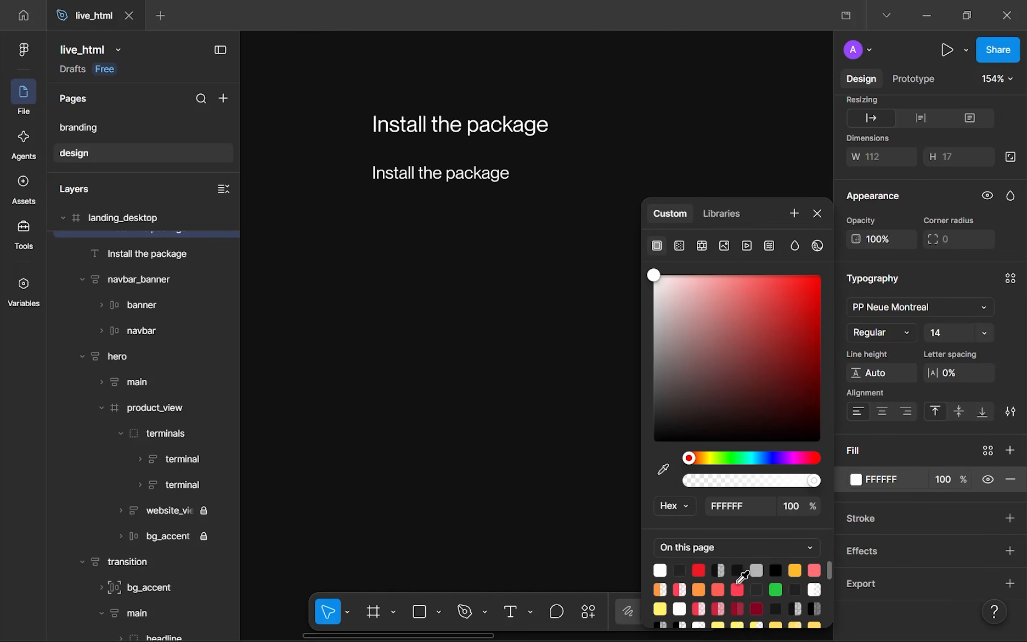
{"action": "left_click", "coordinate": [758, 571]}
{"action": "left_click", "coordinate": [818, 213]}
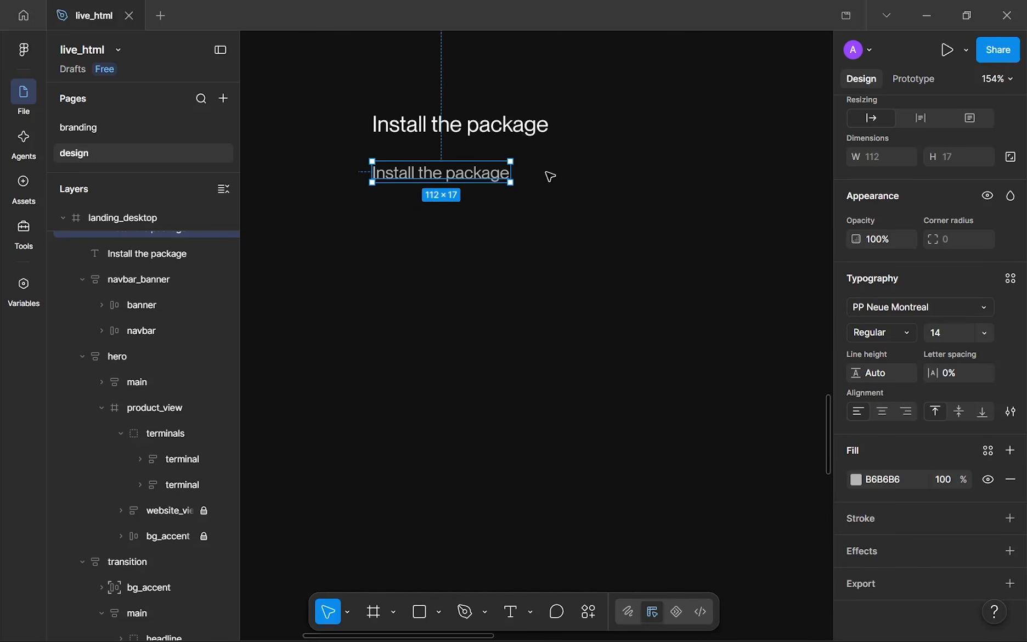
- Widen the grey text box to a fixed width of 300
{"action": "left_click_drag", "start_coordinate": [511, 168], "coordinate": [728, 170]}
{"action": "left_click", "coordinate": [891, 160]}
{"action": "key", "text": "Return"}
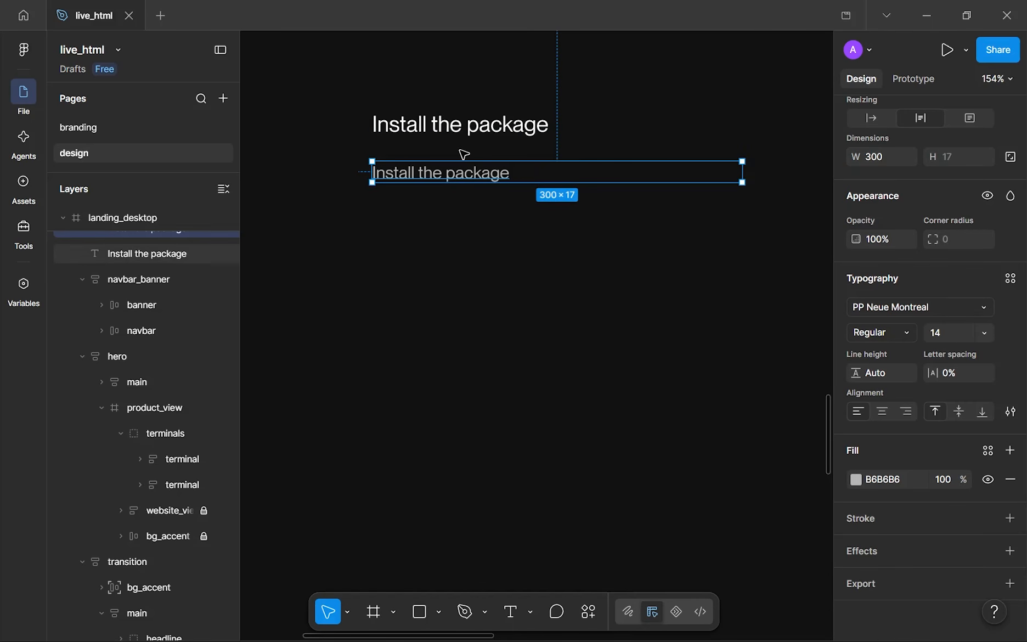
- Replace the grey text with "Live HTML is currently supported only through NPM future support for PNPM and others is coming soon."
{"action": "double_click", "coordinate": [430, 174]}
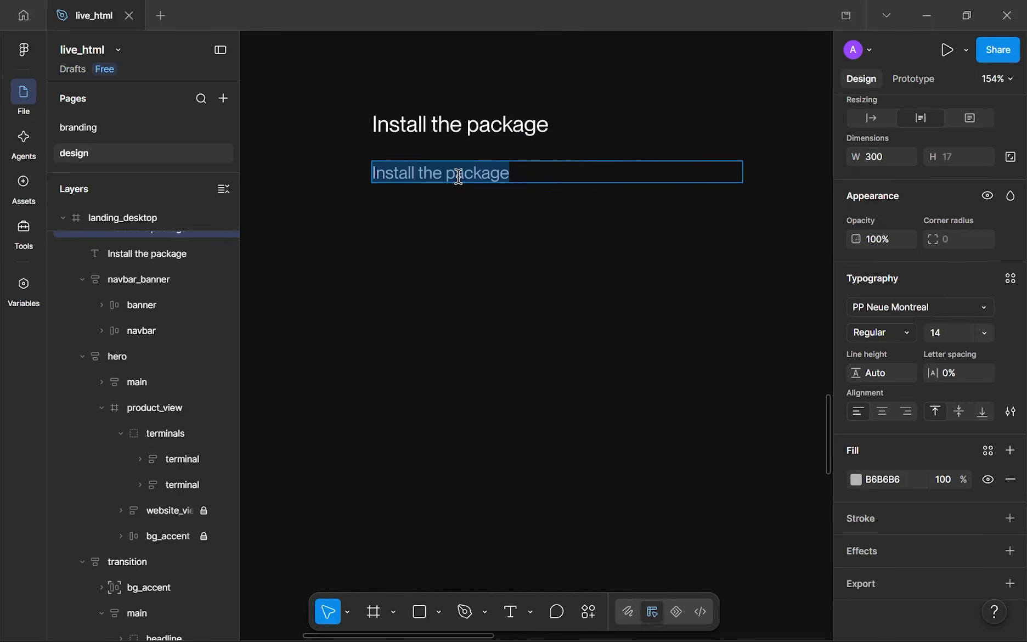
{"action": "type", "text": "Live HTML is"}
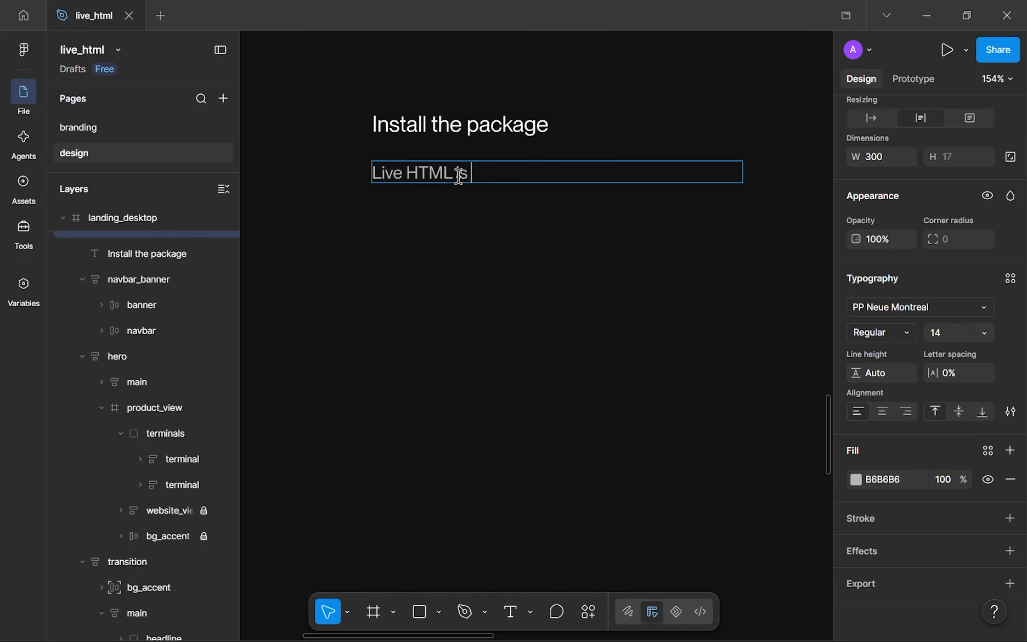
{"action": "type", "text": " currently sp"}
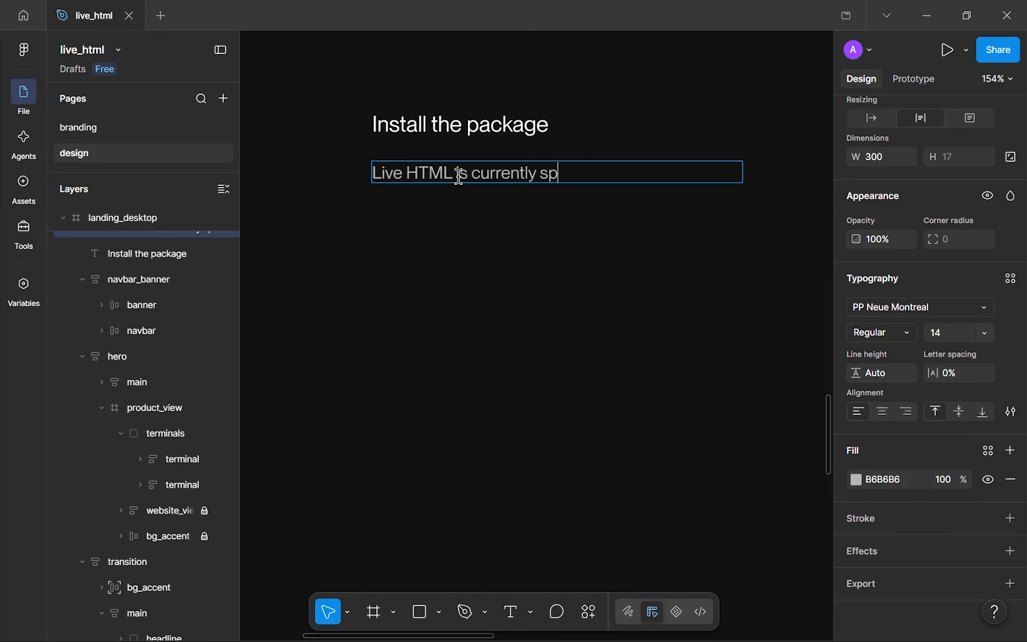
{"action": "key", "text": "BackSpace"}
{"action": "key", "text": "BackSpace"}
{"action": "type", "text": "supported only "}
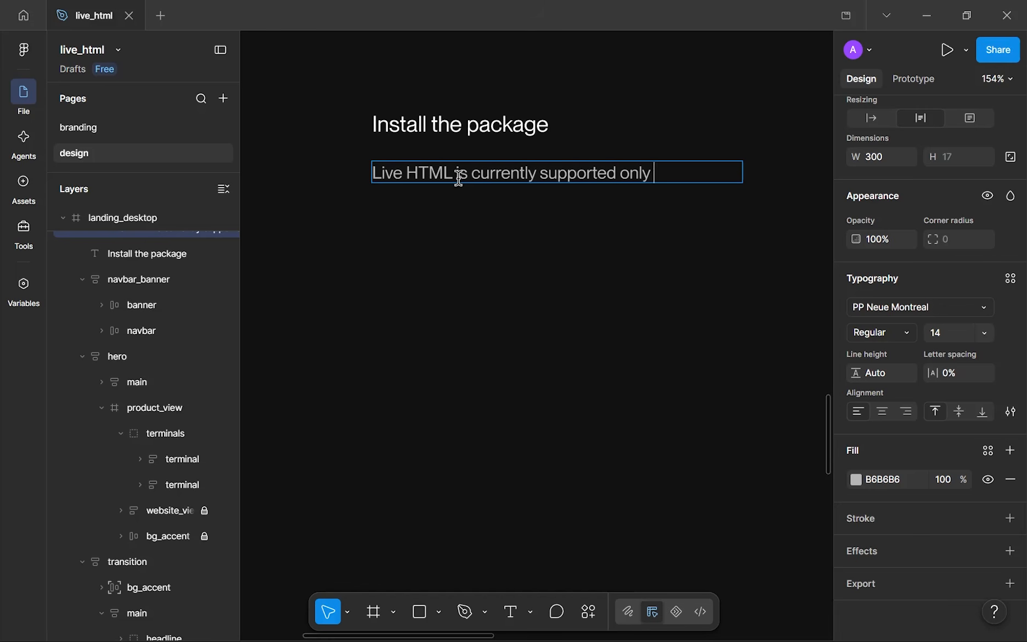
{"action": "type", "text": "through NPM future support for PNPM and others is coming soon"}
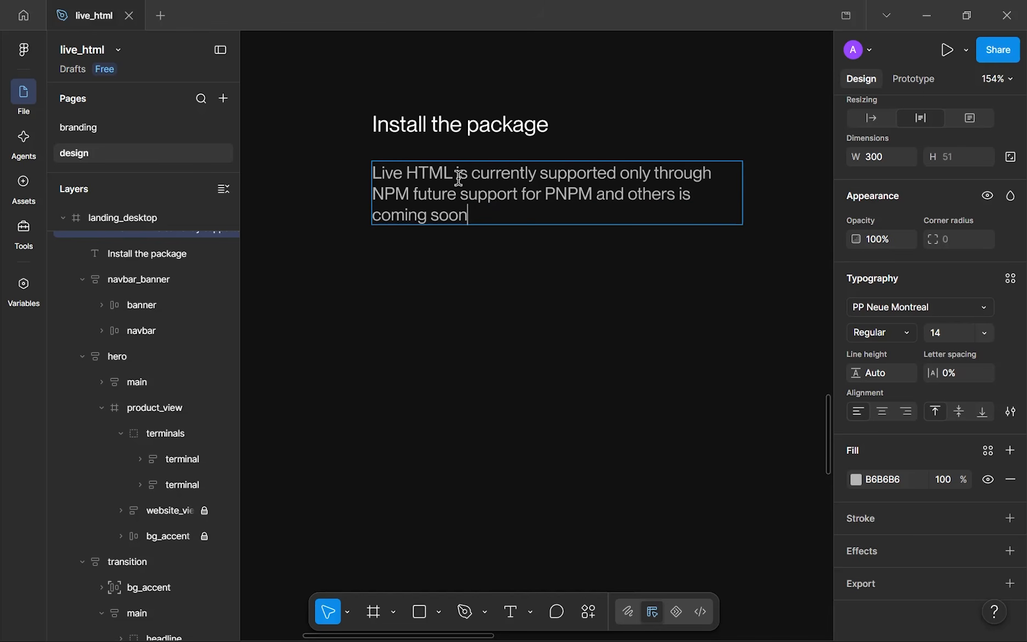
{"action": "type", "text": "."}
{"action": "key", "text": "Escape"}
- Duplicate the NPM support description below the original
{"action": "scroll", "coordinate": [494, 275], "scroll_direction": "down", "scroll_amount": 5, "text": "ctrl"}
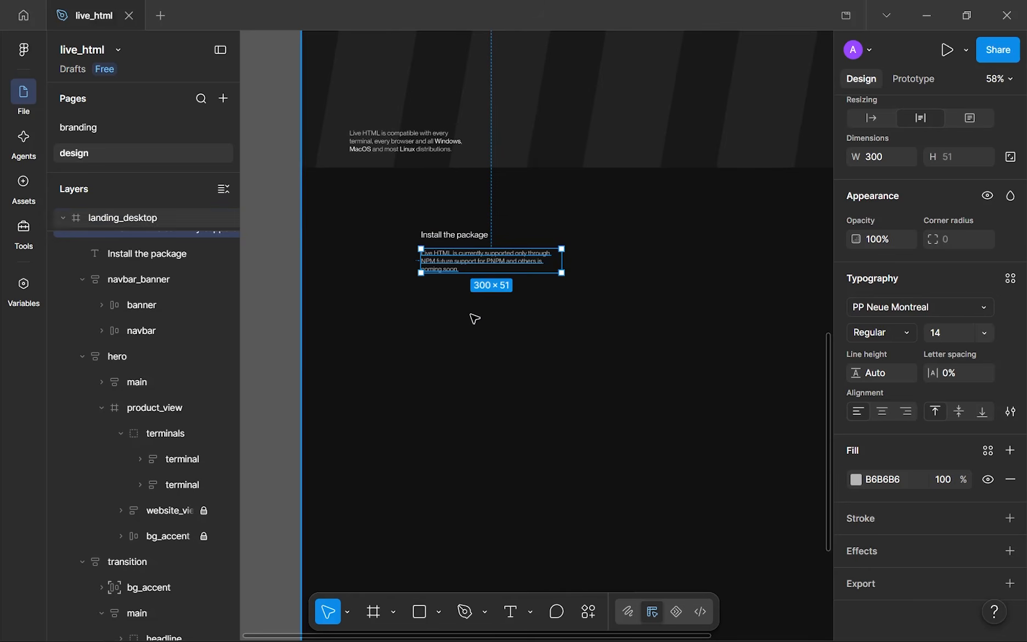
{"action": "left_click", "coordinate": [475, 314]}
{"action": "scroll", "coordinate": [472, 311], "scroll_direction": "up", "scroll_amount": 3}
{"action": "left_click_drag", "start_coordinate": [442, 238], "coordinate": [446, 314], "text": "alt"}
- Replace the copied description with the scoped live-html package's "npm i -g" command and set the text to auto width
{"action": "double_click", "coordinate": [435, 302]}
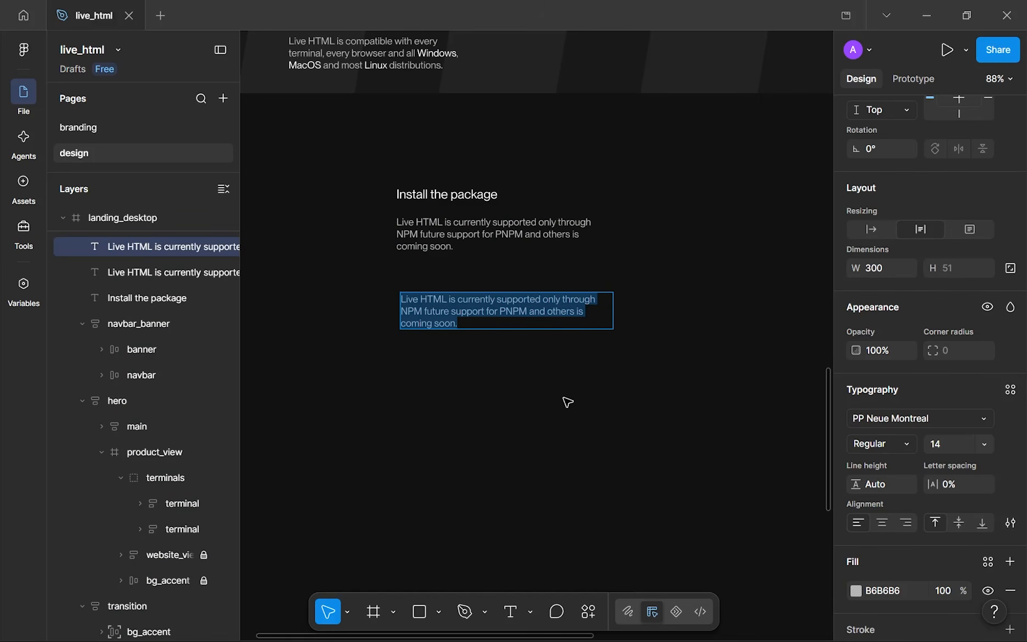
{"action": "type", "text": "npm i"}
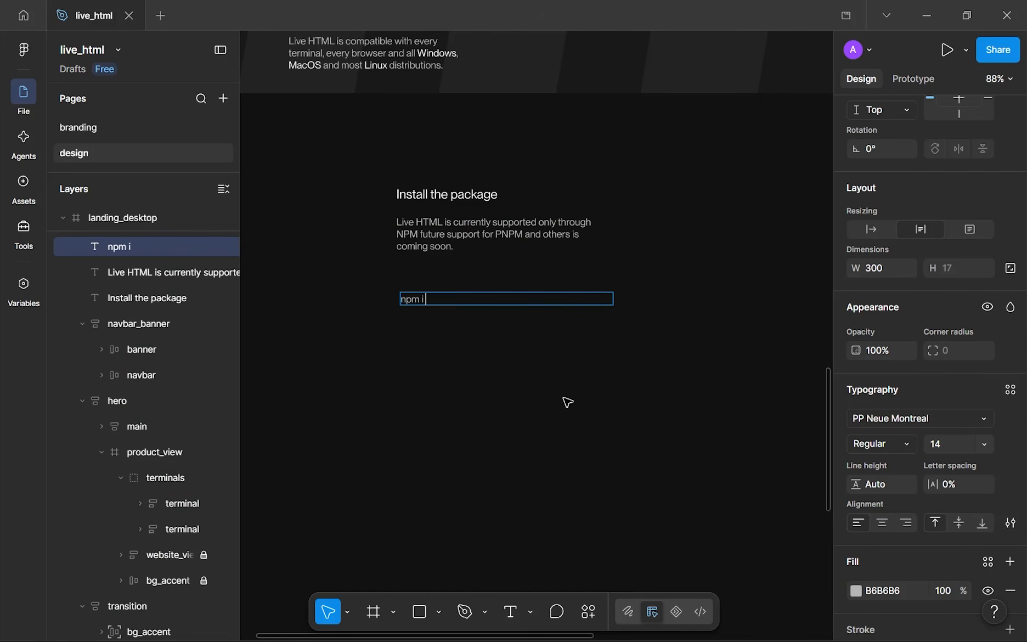
{"action": "type", "text": " -g @abenezer-daniel/live-html"}
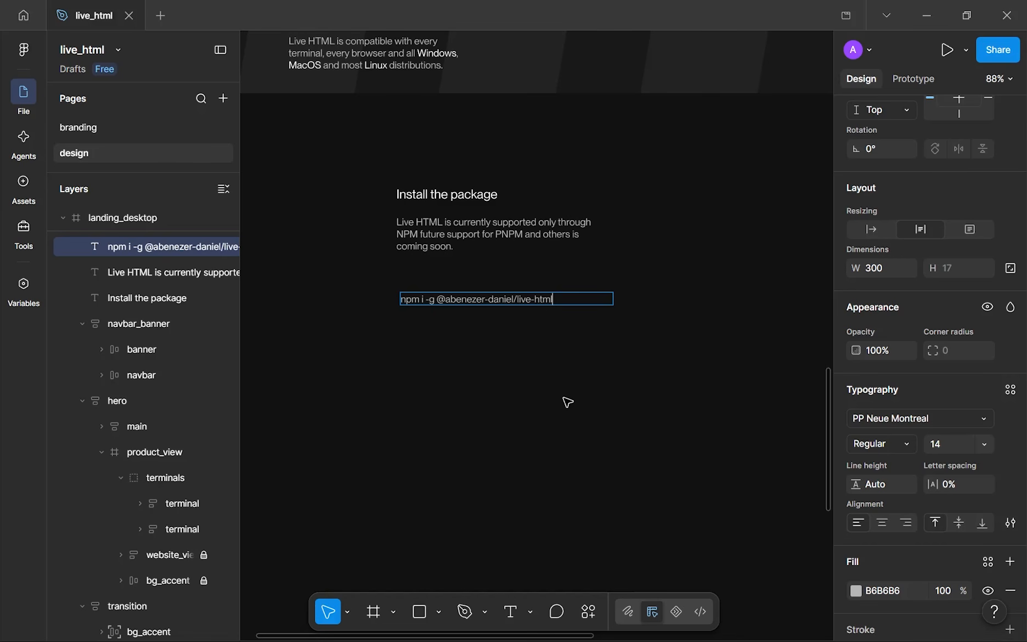
{"action": "left_click", "coordinate": [871, 229]}
- Change the font of the npm install command text to JetBrains Mono
{"action": "scroll", "coordinate": [442, 299], "scroll_direction": "up", "scroll_amount": 5}
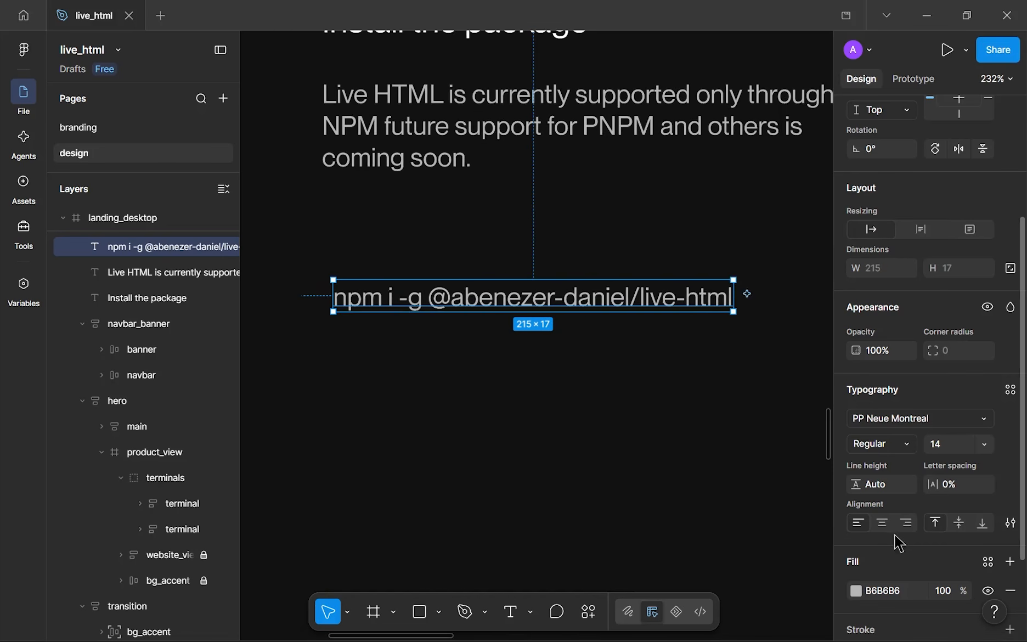
{"action": "scroll", "coordinate": [992, 454], "scroll_direction": "down", "scroll_amount": 2}
{"action": "left_click", "coordinate": [958, 303]}
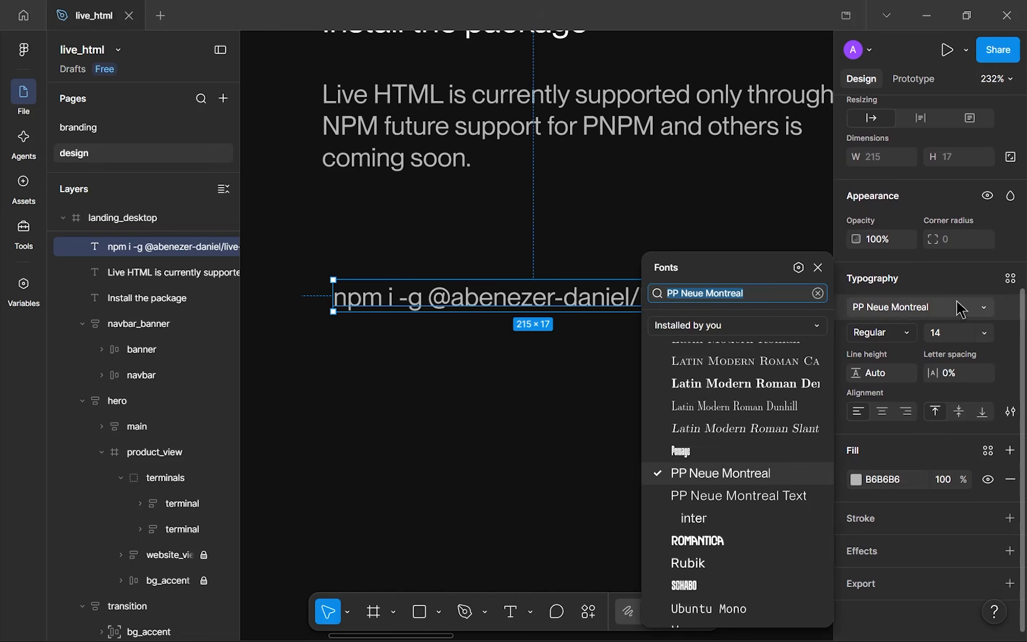
{"action": "type", "text": "ins"}
{"action": "key", "text": "BackSpace"}
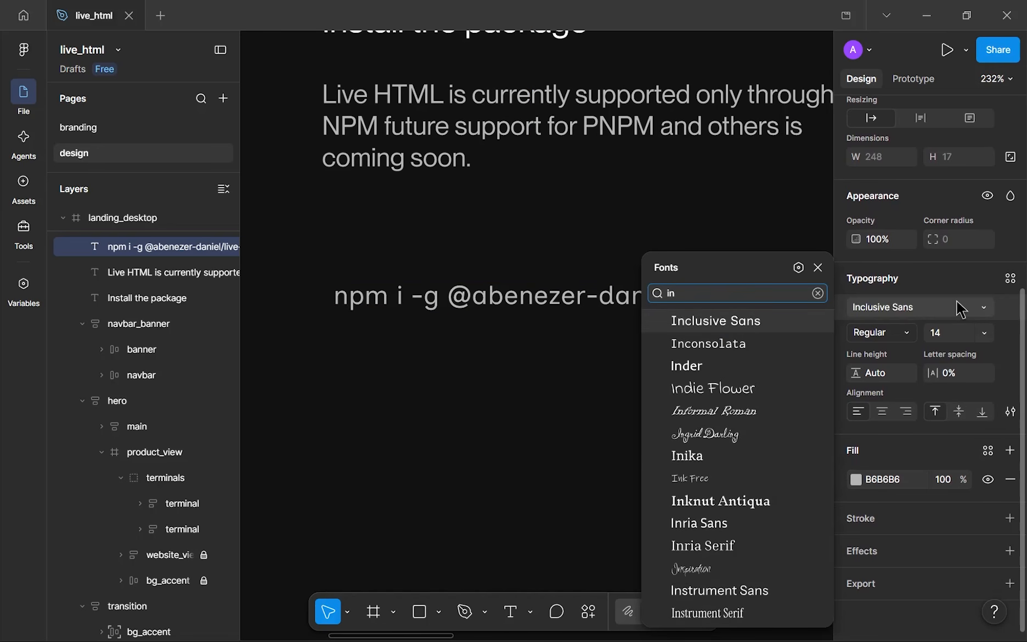
{"action": "key", "text": "BackSpace"}
{"action": "key", "text": "BackSpace"}
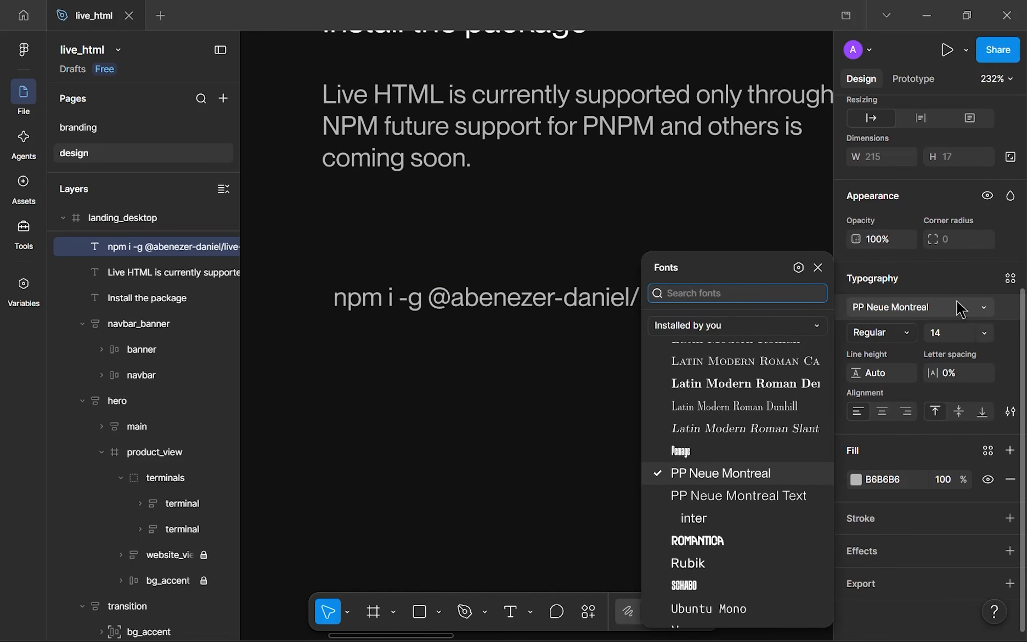
{"action": "type", "text": "jet"}
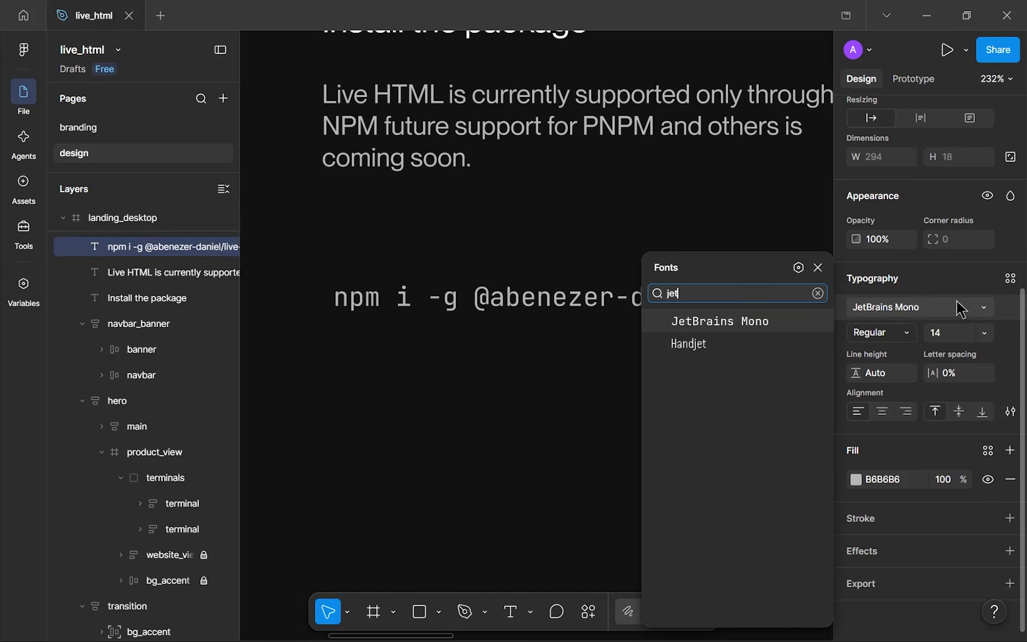
{"action": "key", "text": "Return"}
{"action": "scroll", "coordinate": [654, 270], "scroll_direction": "down", "scroll_amount": 2}
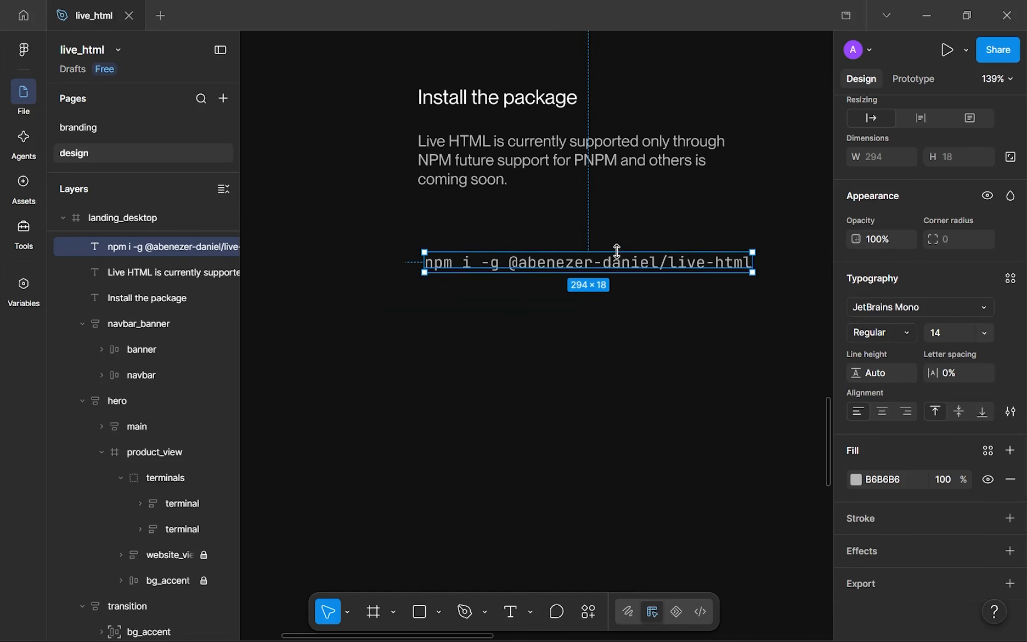
{"action": "left_click", "coordinate": [615, 306]}
- Examine the whole landing page to judge how the install section sits below the transition section
{"action": "scroll", "coordinate": [618, 305], "scroll_direction": "down", "scroll_amount": 4}
{"action": "scroll", "coordinate": [603, 296], "scroll_direction": "down", "scroll_amount": 2}
{"action": "scroll", "coordinate": [620, 310], "scroll_direction": "down", "scroll_amount": 2}
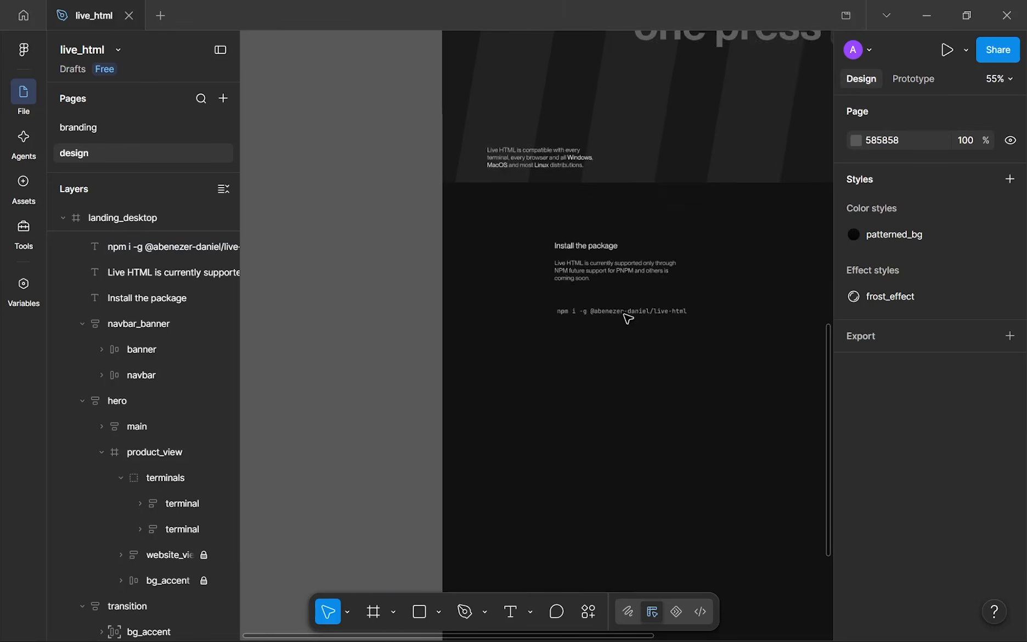
{"action": "scroll", "coordinate": [667, 178], "scroll_direction": "down", "scroll_amount": 4}
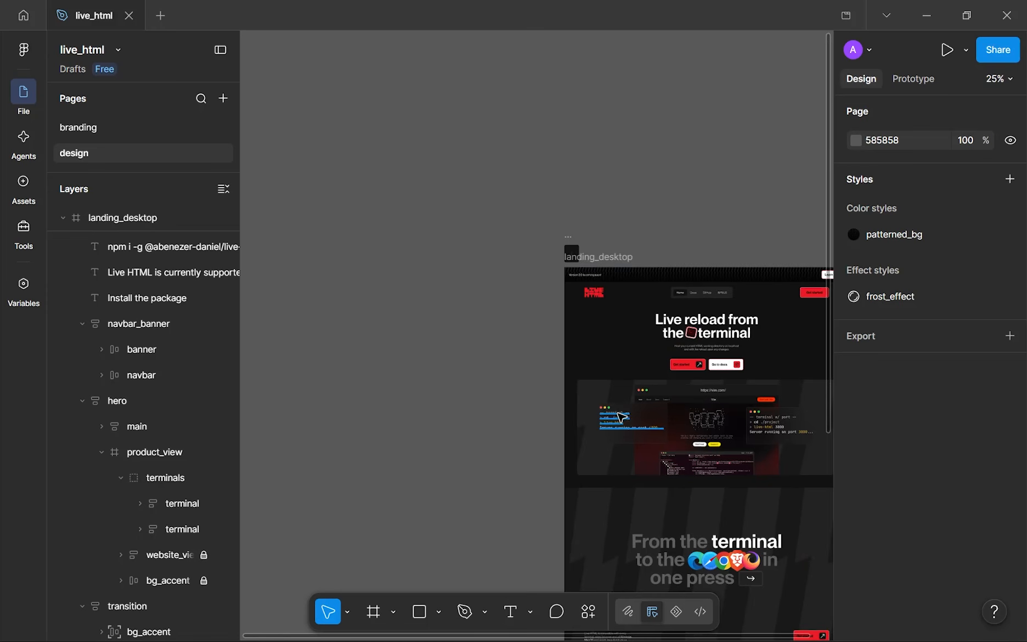
{"action": "scroll", "coordinate": [635, 439], "scroll_direction": "up", "scroll_amount": 4}
{"action": "scroll", "coordinate": [636, 439], "scroll_direction": "down", "scroll_amount": 1}
{"action": "scroll", "coordinate": [635, 440], "scroll_direction": "down", "scroll_amount": 3}
{"action": "scroll", "coordinate": [635, 441], "scroll_direction": "down", "scroll_amount": 4}
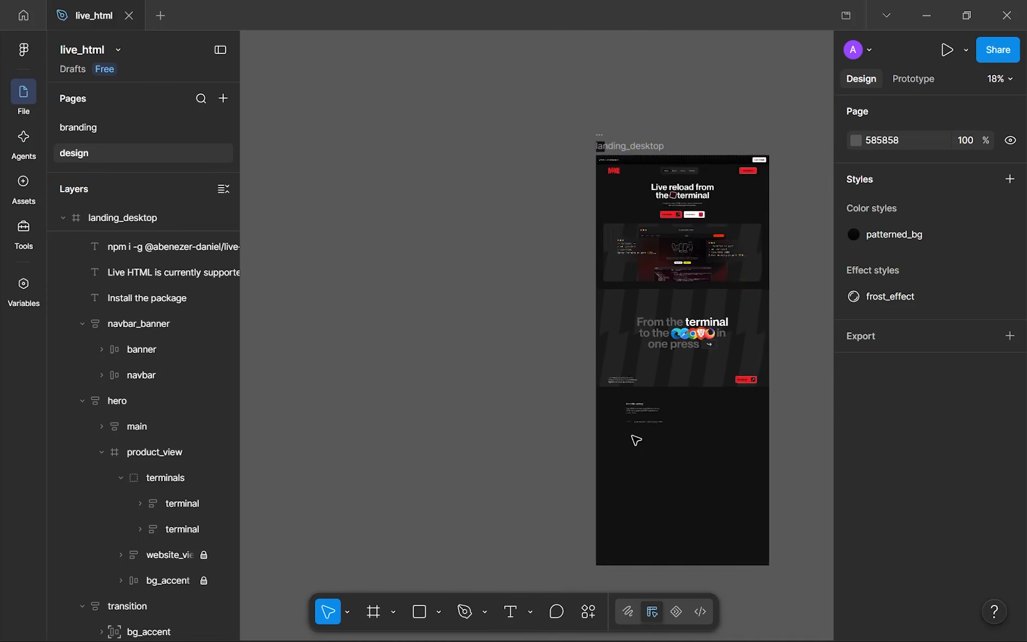
{"action": "scroll", "coordinate": [562, 406], "scroll_direction": "up", "scroll_amount": 3}
{"action": "scroll", "coordinate": [577, 415], "scroll_direction": "up", "scroll_amount": 5}
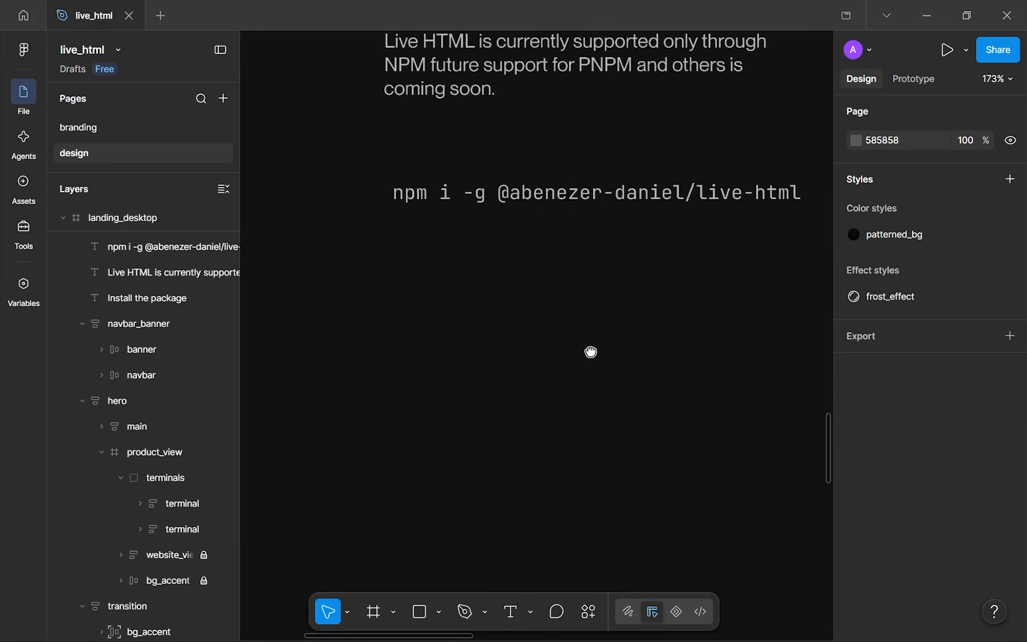
- Wrap the install heading, description and npm command in a vertical auto layout frame with a gap of 16
{"action": "scroll", "coordinate": [578, 413], "scroll_direction": "down", "scroll_amount": 3}
{"action": "left_click_drag", "start_coordinate": [404, 177], "coordinate": [509, 369]}
{"action": "key", "text": "shift+a"}
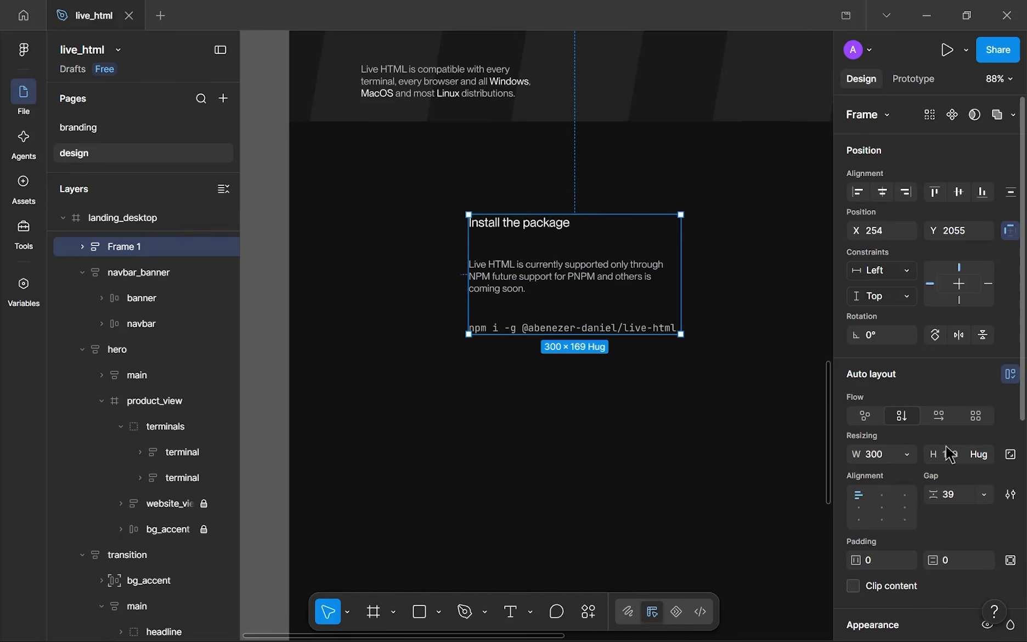
{"action": "left_click", "coordinate": [950, 498]}
{"action": "type", "text": "16"}
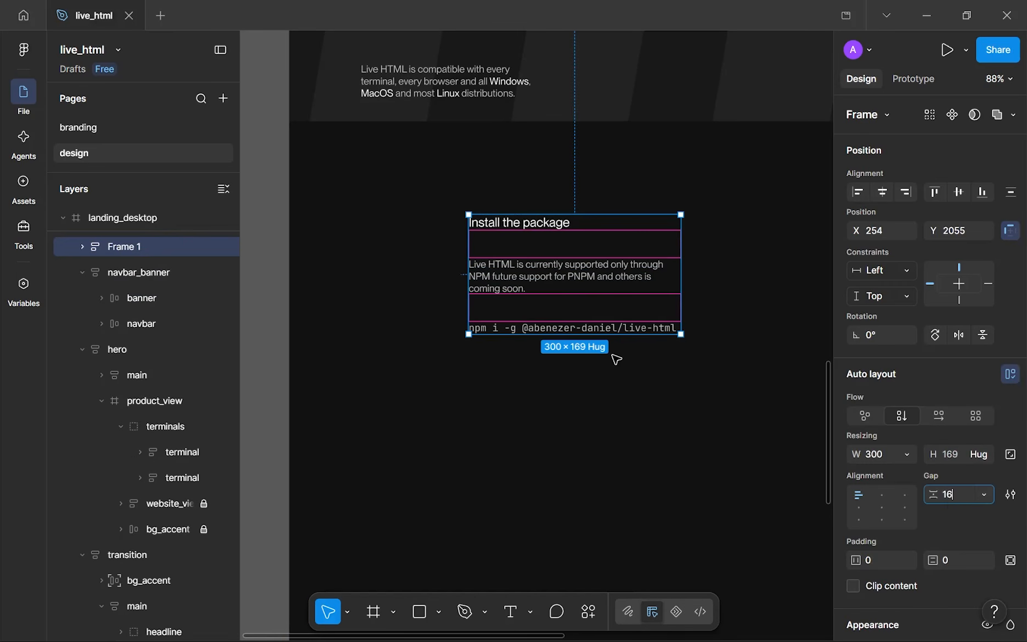
{"action": "left_click", "coordinate": [523, 305]}
{"action": "left_click", "coordinate": [527, 301]}
{"action": "left_click_drag", "start_coordinate": [530, 301], "coordinate": [510, 230]}
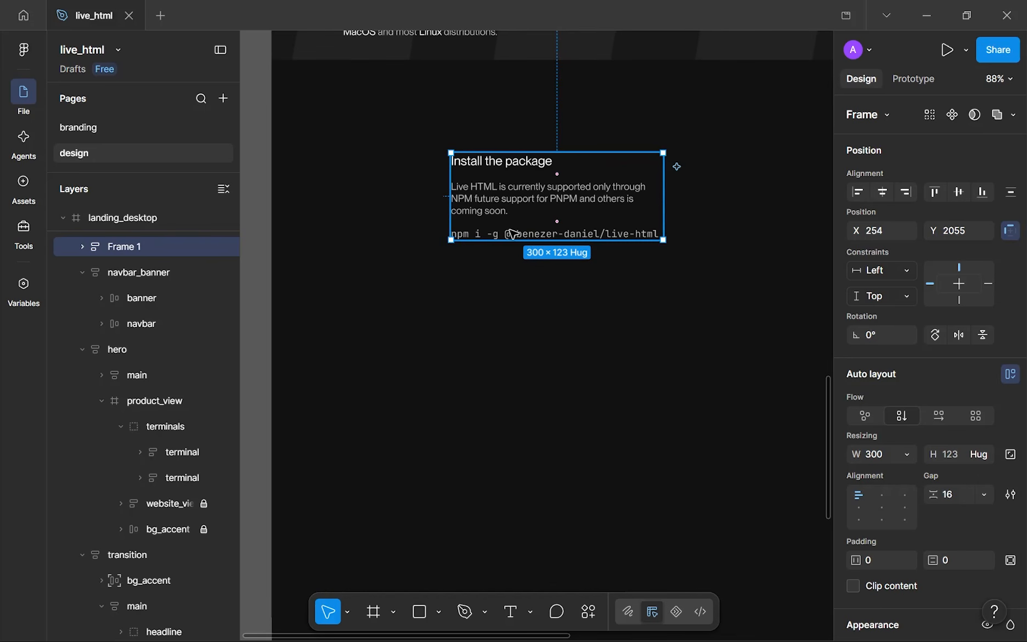
- Make the npm command text fill the frame's height and align its text to the bottom
{"action": "left_click", "coordinate": [510, 234]}
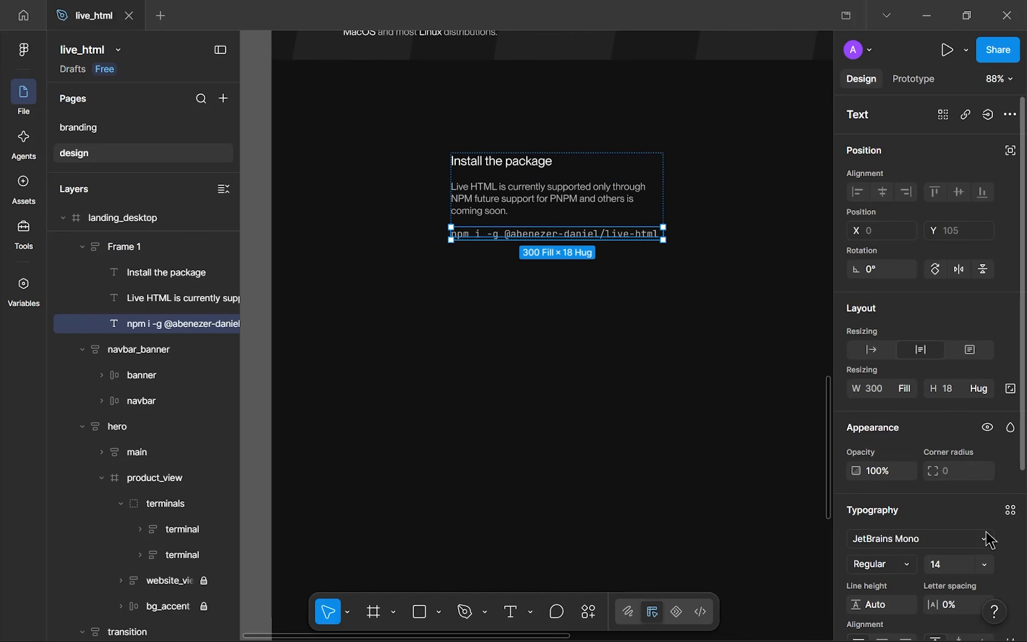
{"action": "left_click", "coordinate": [980, 390]}
{"action": "left_click", "coordinate": [889, 406]}
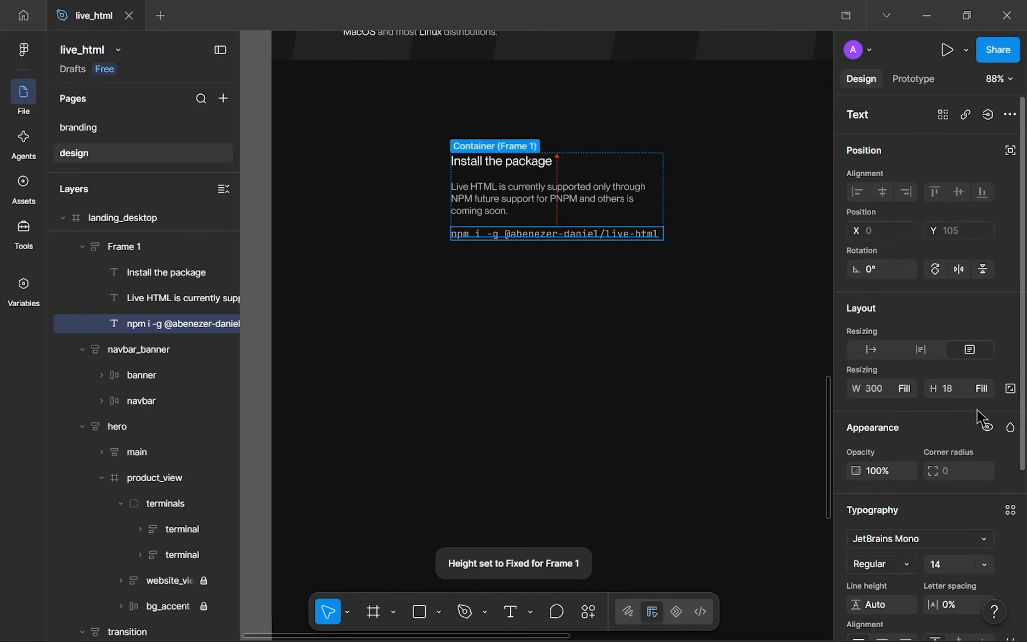
{"action": "scroll", "coordinate": [872, 431], "scroll_direction": "down", "scroll_amount": 5}
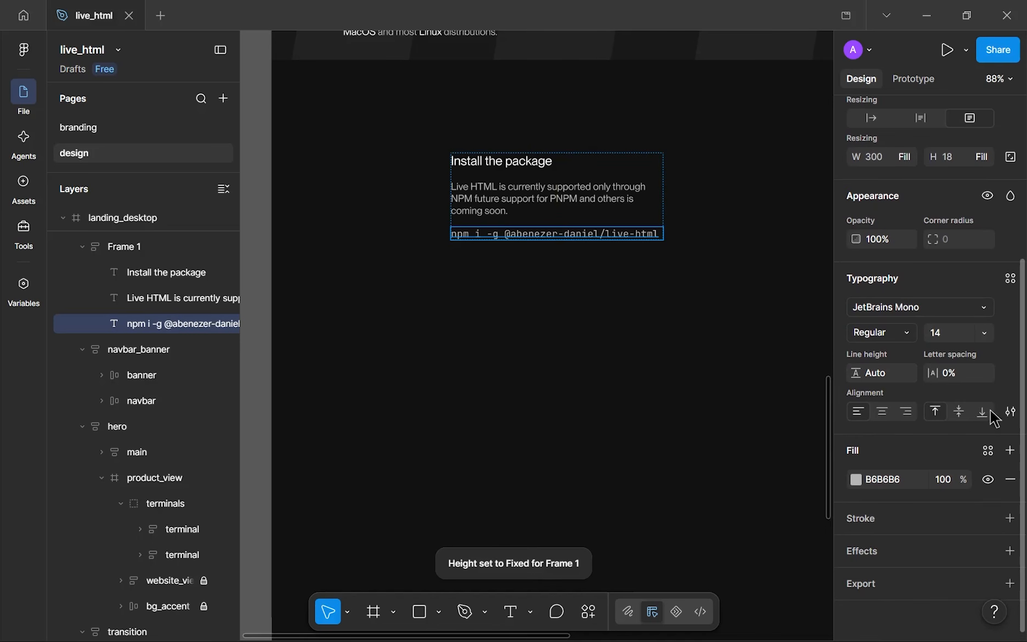
{"action": "left_click", "coordinate": [989, 416]}
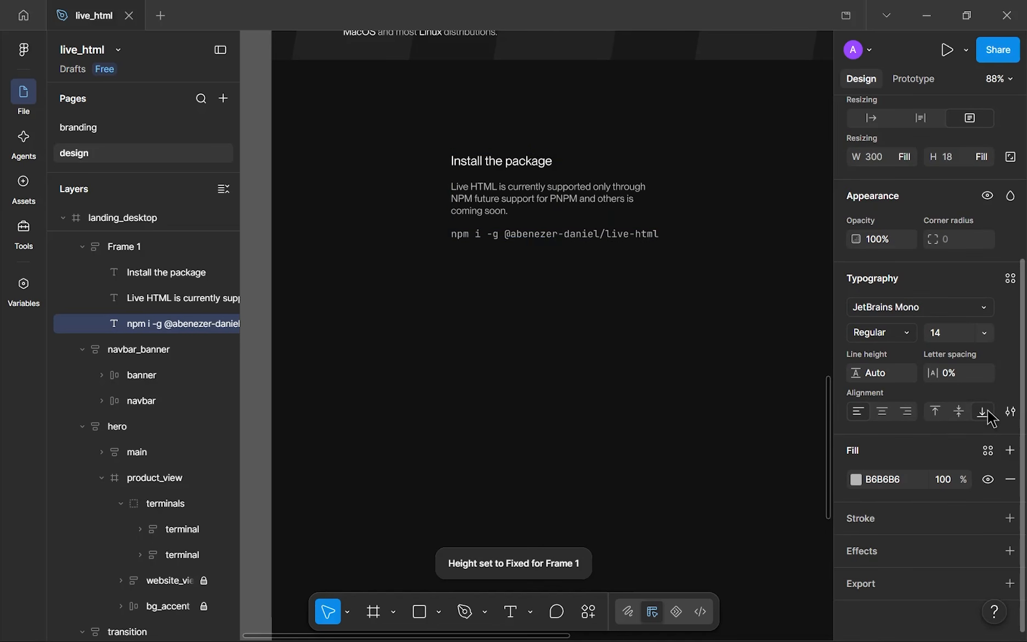
- Rename the new auto layout frame as step
{"action": "left_click", "coordinate": [120, 254]}
{"action": "double_click", "coordinate": [118, 247]}
{"action": "type", "text": "step"}
{"action": "key", "text": "Return"}
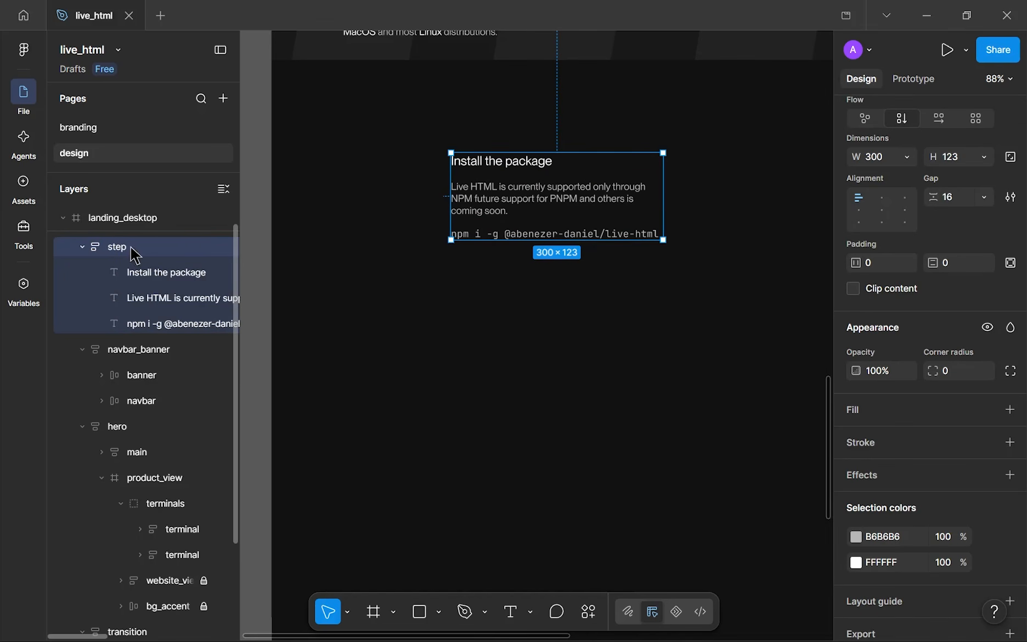
- Stretch the step frame to about 216 high and move it to about X 172, Y 1997
{"action": "left_click_drag", "start_coordinate": [527, 244], "coordinate": [537, 300]}
{"action": "left_click", "coordinate": [539, 322]}
{"action": "left_click", "coordinate": [512, 238]}
{"action": "left_click_drag", "start_coordinate": [505, 224], "coordinate": [447, 182]}
{"action": "left_click_drag", "start_coordinate": [446, 256], "coordinate": [450, 265]}
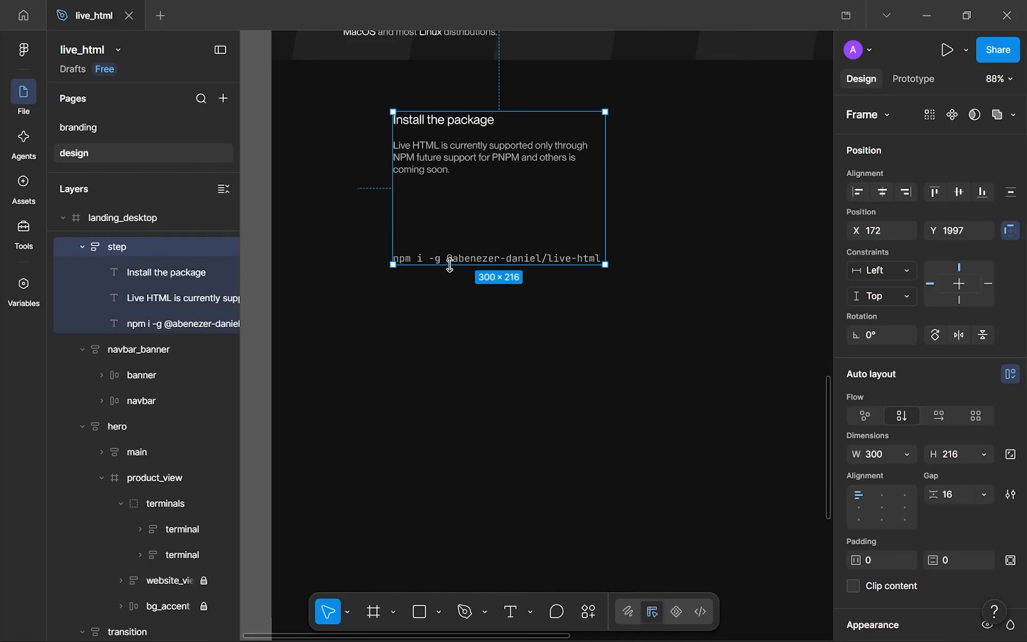
- Set the step frame's horizontal and vertical padding to 24
{"action": "left_click", "coordinate": [882, 559]}
{"action": "type", "text": "24"}
{"action": "left_click", "coordinate": [953, 560]}
{"action": "type", "text": "24"}
{"action": "key", "text": "Return"}
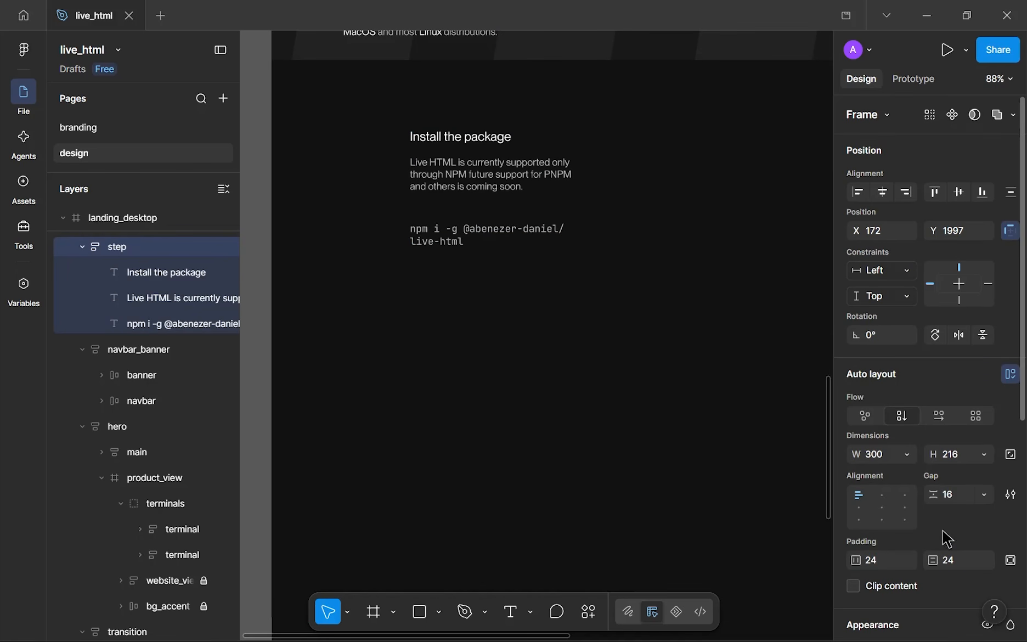
- Set both the width and height of the step frame to hug contents
{"action": "left_click", "coordinate": [905, 455]}
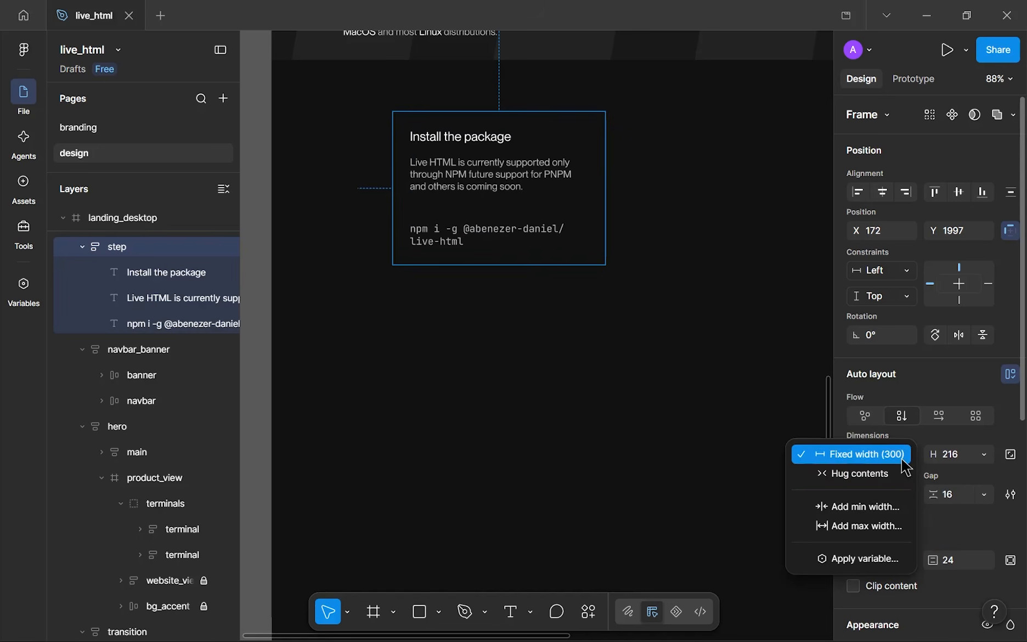
{"action": "left_click", "coordinate": [904, 475]}
{"action": "left_click", "coordinate": [983, 455]}
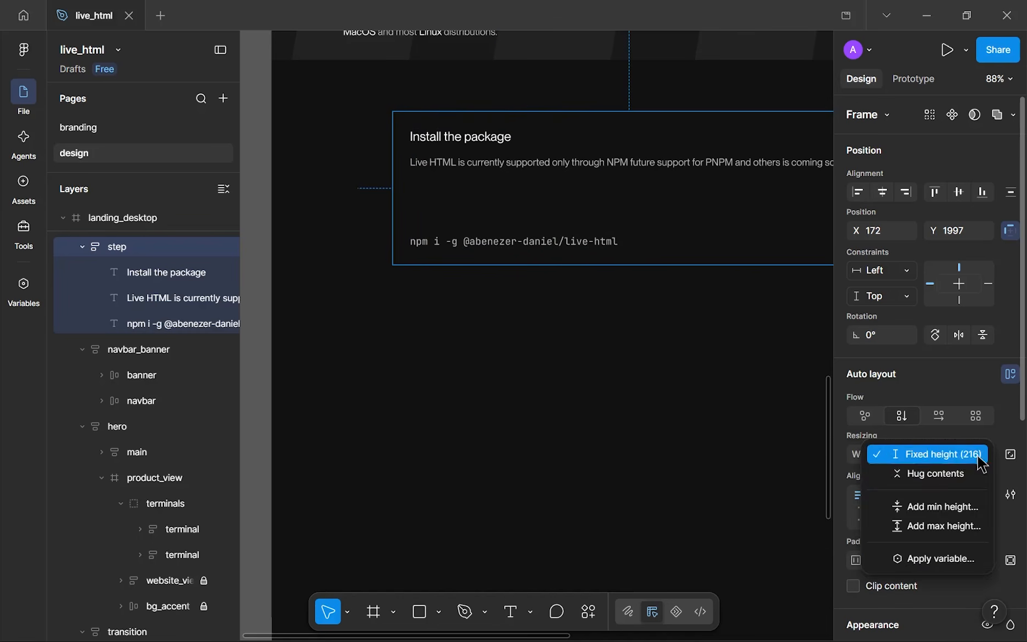
{"action": "left_click", "coordinate": [950, 475]}
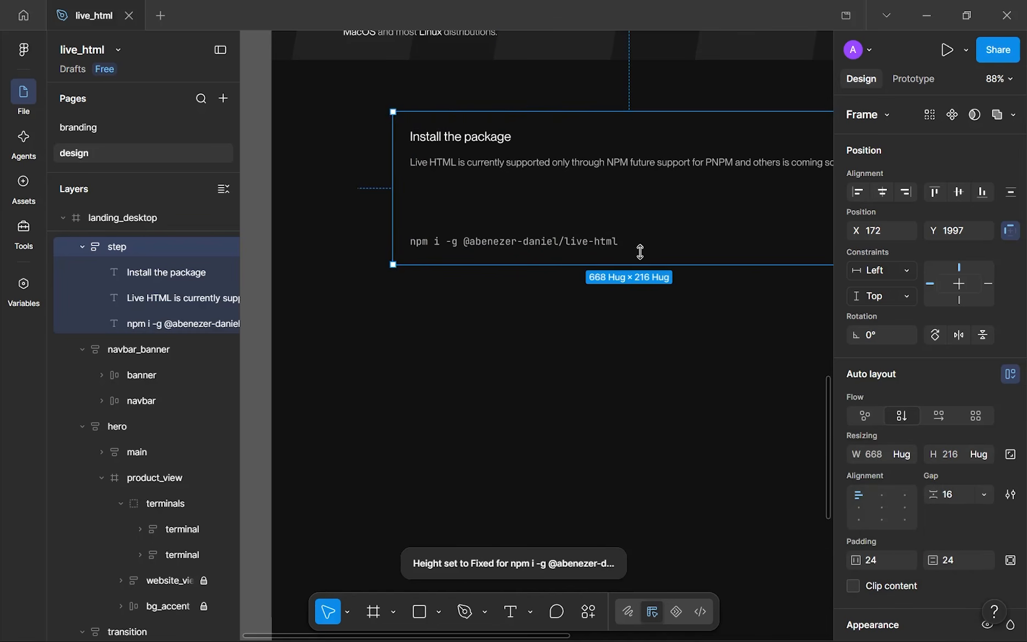
- Set the width of the NPM support description to a fixed 300
{"action": "left_click", "coordinate": [471, 166]}
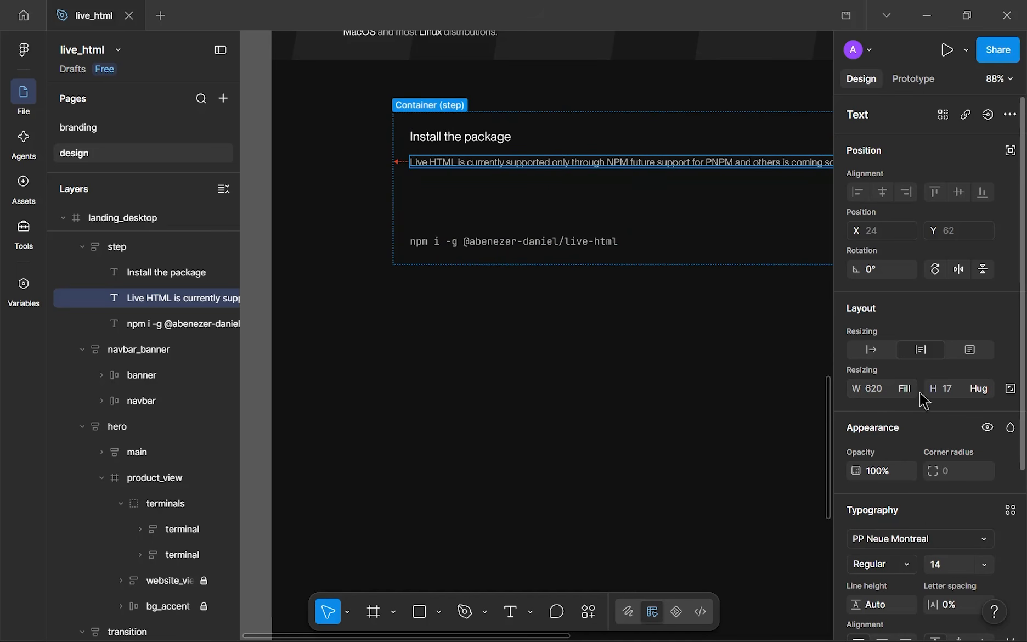
{"action": "left_click", "coordinate": [872, 389]}
{"action": "type", "text": "300"}
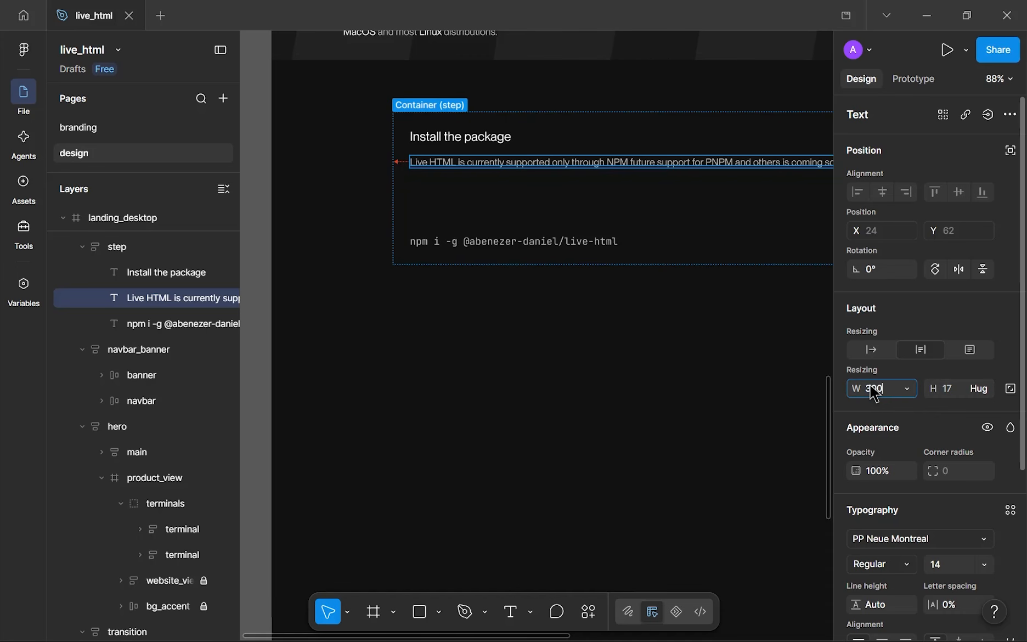
{"action": "key", "text": "Return"}
{"action": "left_click", "coordinate": [634, 360]}
- Duplicate the step frame directly below the original at about X 172, Y 2279
{"action": "scroll", "coordinate": [599, 333], "scroll_direction": "down", "scroll_amount": 5}
{"action": "left_click_drag", "start_coordinate": [598, 333], "coordinate": [597, 291]}
{"action": "scroll", "coordinate": [444, 257], "scroll_direction": "up", "scroll_amount": 2}
{"action": "left_click", "coordinate": [486, 207]}
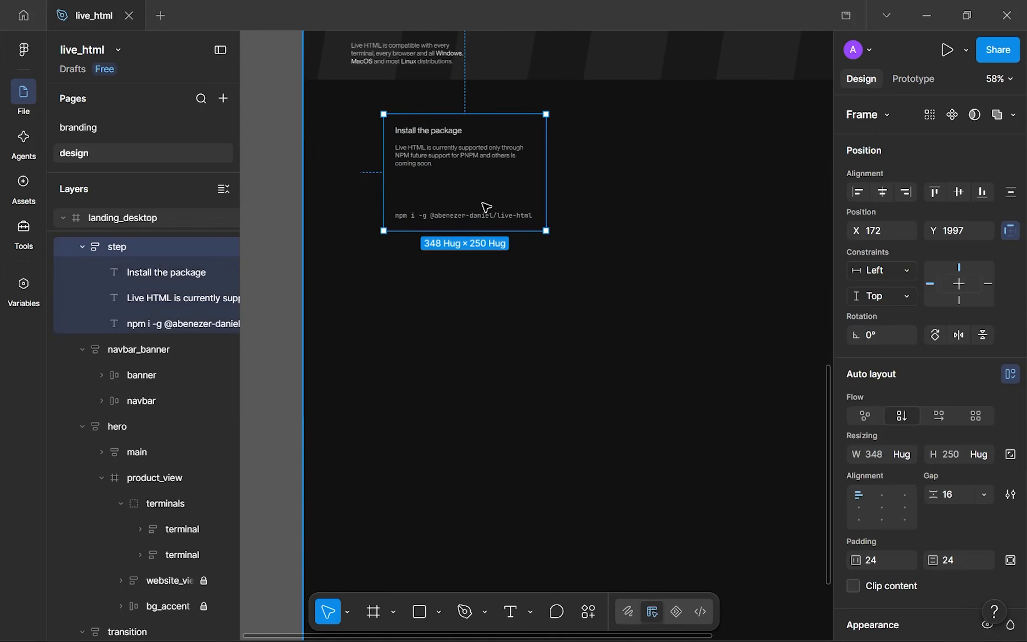
{"action": "left_click_drag", "start_coordinate": [468, 190], "coordinate": [450, 295]}
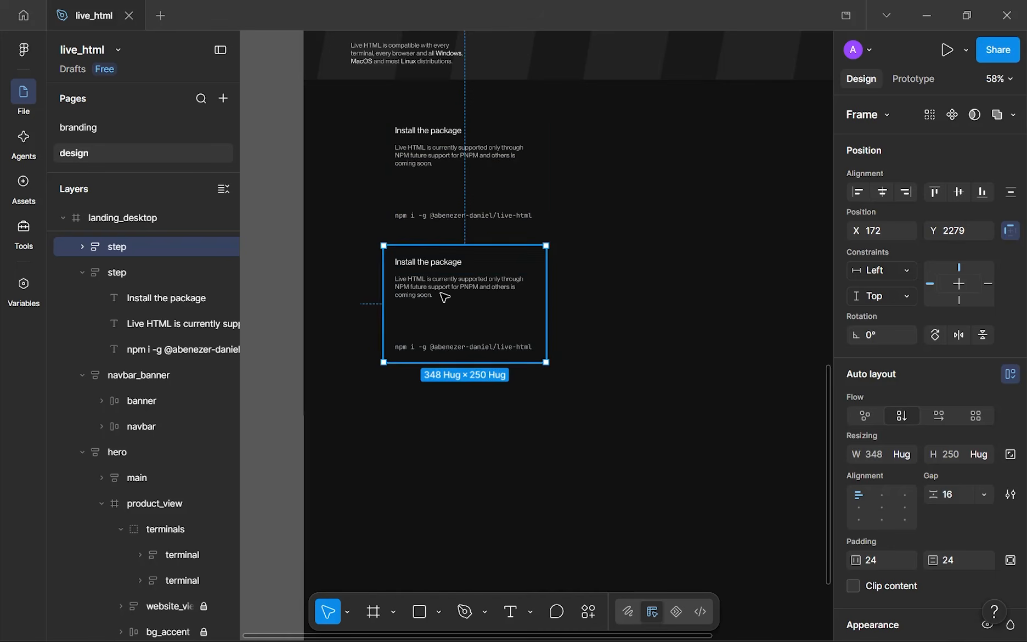
{"action": "key", "text": "Escape"}
- Delete the npm command text from the duplicated step
{"action": "scroll", "coordinate": [495, 255], "scroll_direction": "up", "scroll_amount": 5}
{"action": "scroll", "coordinate": [495, 255], "scroll_direction": "down", "scroll_amount": 2}
{"action": "scroll", "coordinate": [495, 255], "scroll_direction": "left", "scroll_amount": 3}
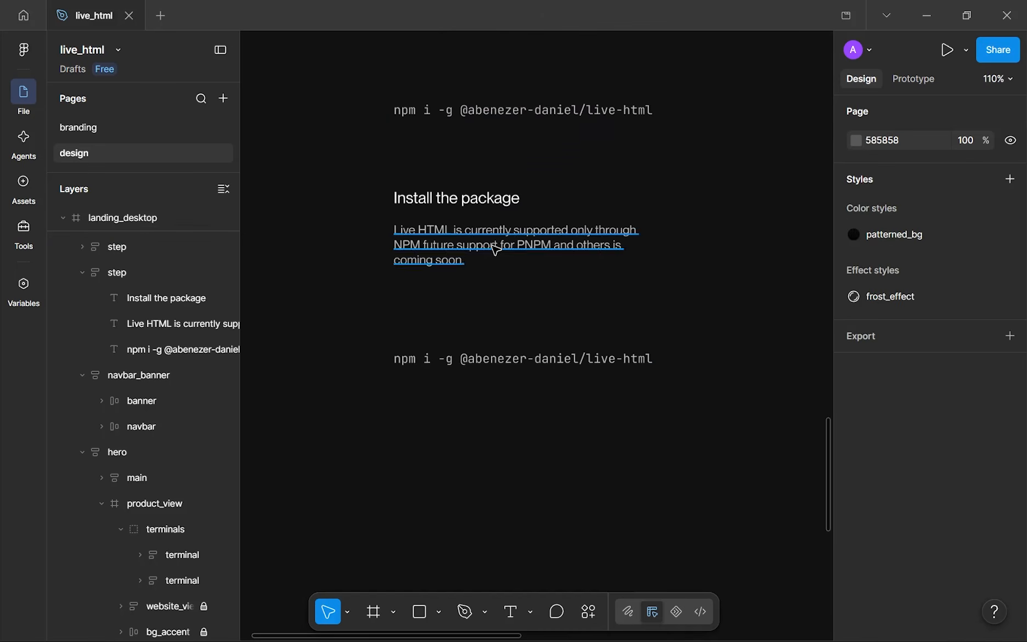
{"action": "left_click", "coordinate": [510, 359]}
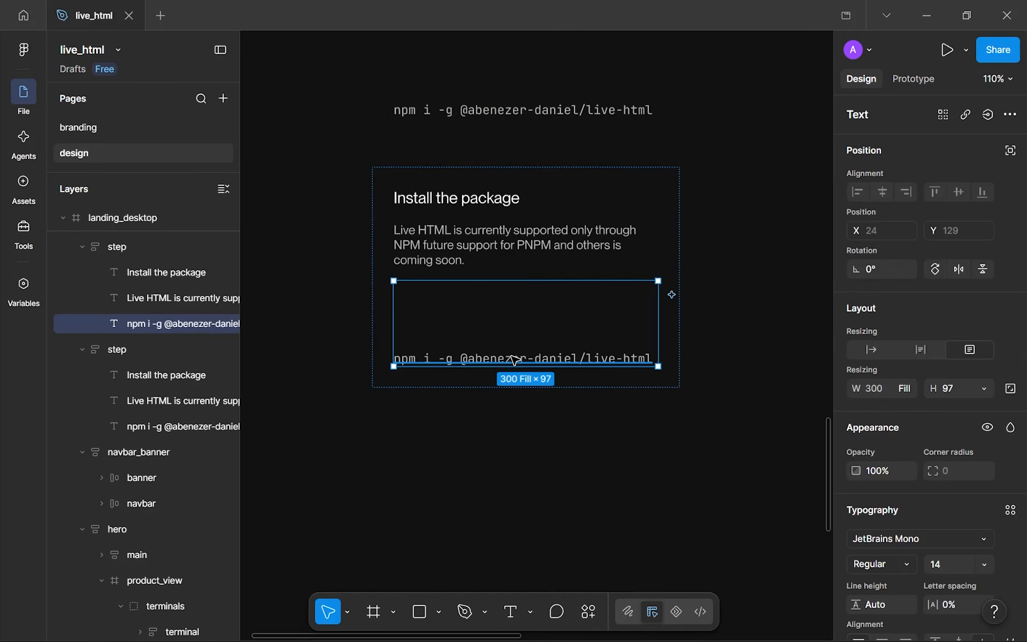
{"action": "key", "text": "Delete"}
- Examine the layout and spacing of the original step and its copy below
{"action": "scroll", "coordinate": [515, 361], "scroll_direction": "up", "scroll_amount": 5}
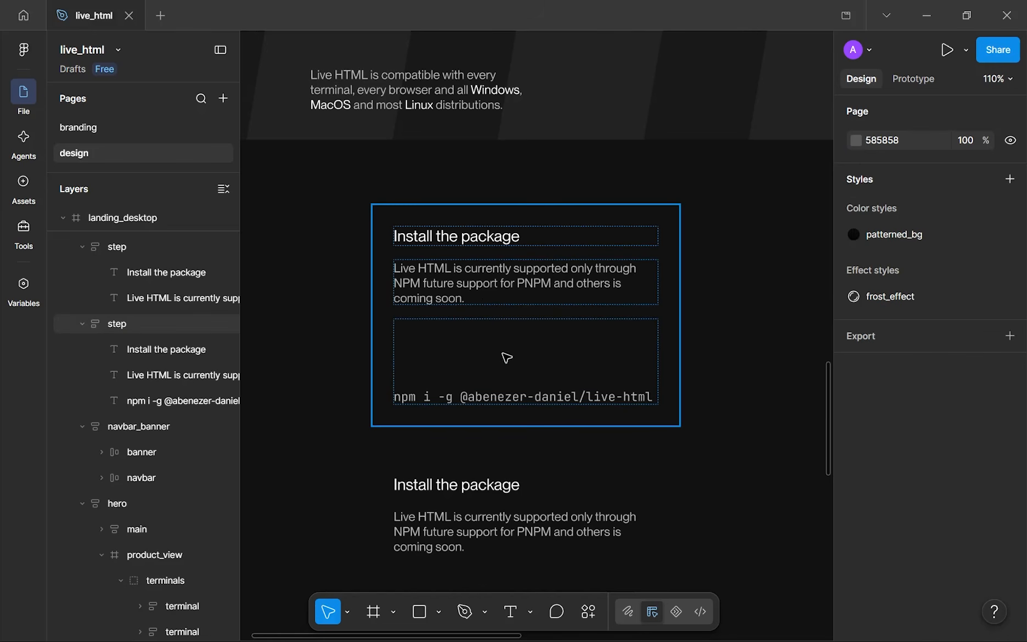
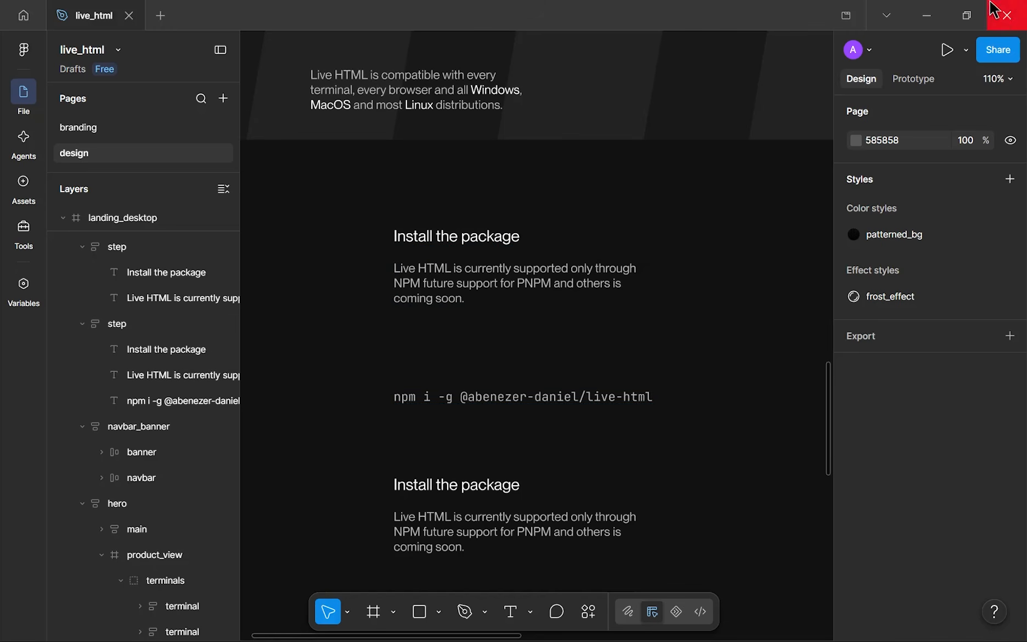
{"action": "scroll", "coordinate": [730, 484], "scroll_direction": "down", "scroll_amount": 3}
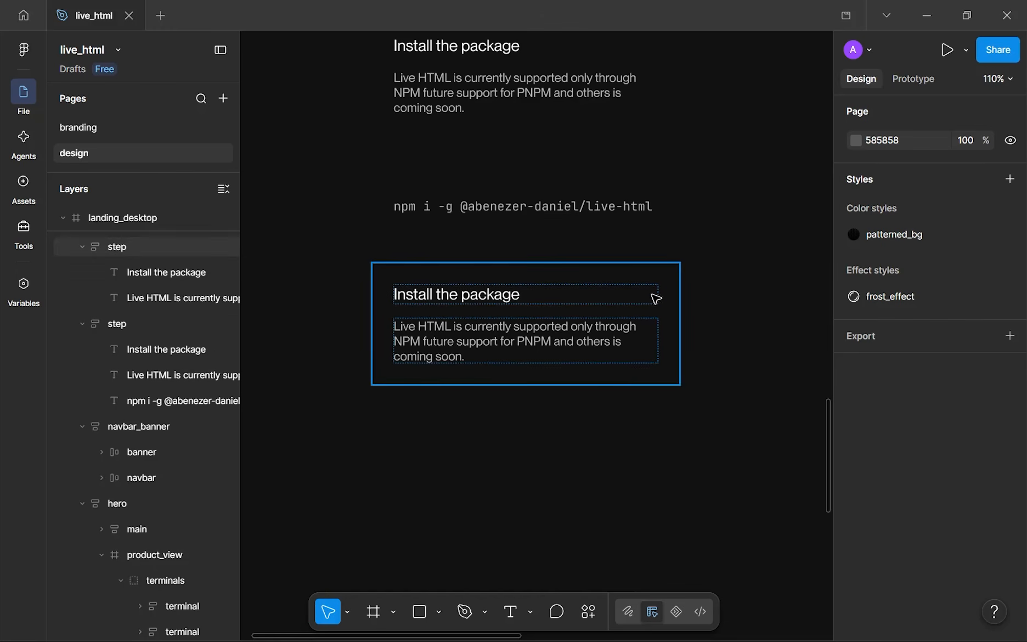
{"action": "scroll", "coordinate": [637, 391], "scroll_direction": "down", "scroll_amount": 1}
{"action": "left_click_drag", "start_coordinate": [367, 339], "coordinate": [644, 522]}
{"action": "left_click_drag", "start_coordinate": [582, 459], "coordinate": [589, 387]}
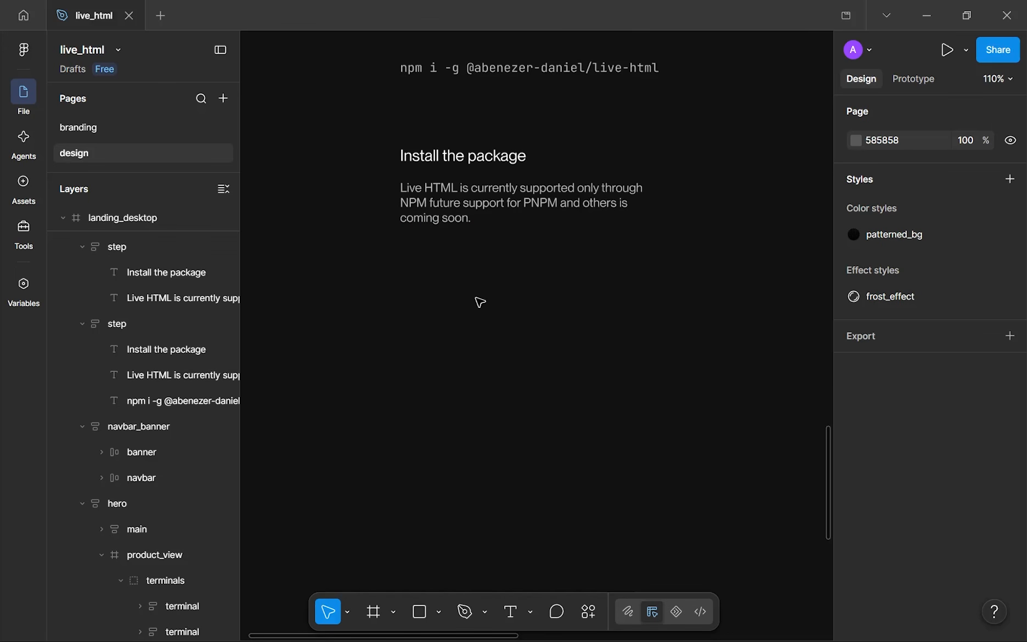
{"action": "scroll", "coordinate": [497, 282], "scroll_direction": "up", "scroll_amount": 2}
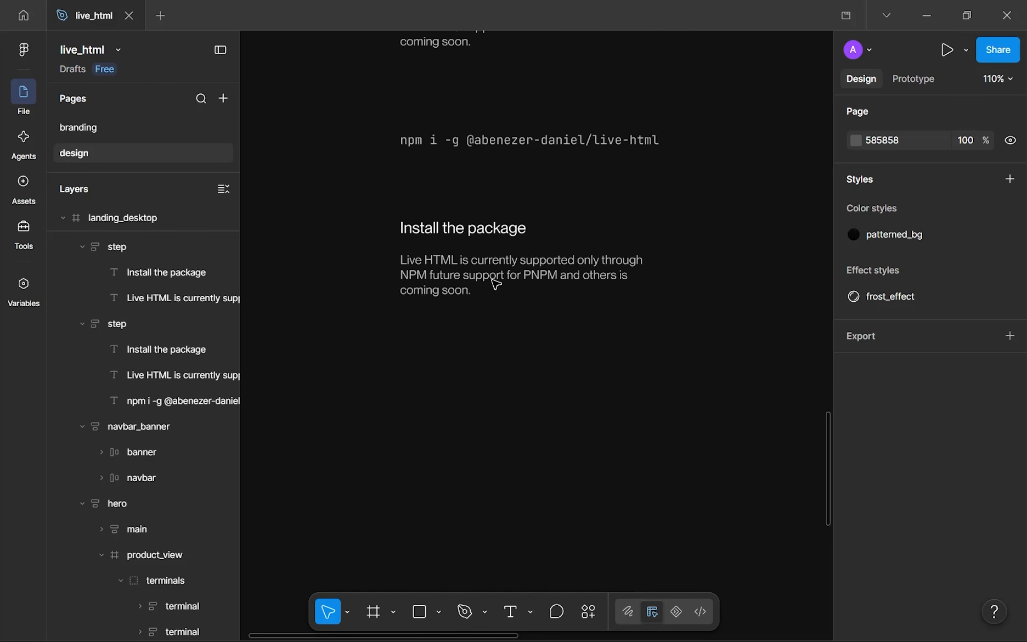
{"action": "scroll", "coordinate": [469, 225], "scroll_direction": "up", "scroll_amount": 1}
{"action": "scroll", "coordinate": [469, 225], "scroll_direction": "down", "scroll_amount": 1}
{"action": "scroll", "coordinate": [457, 169], "scroll_direction": "up", "scroll_amount": 3}
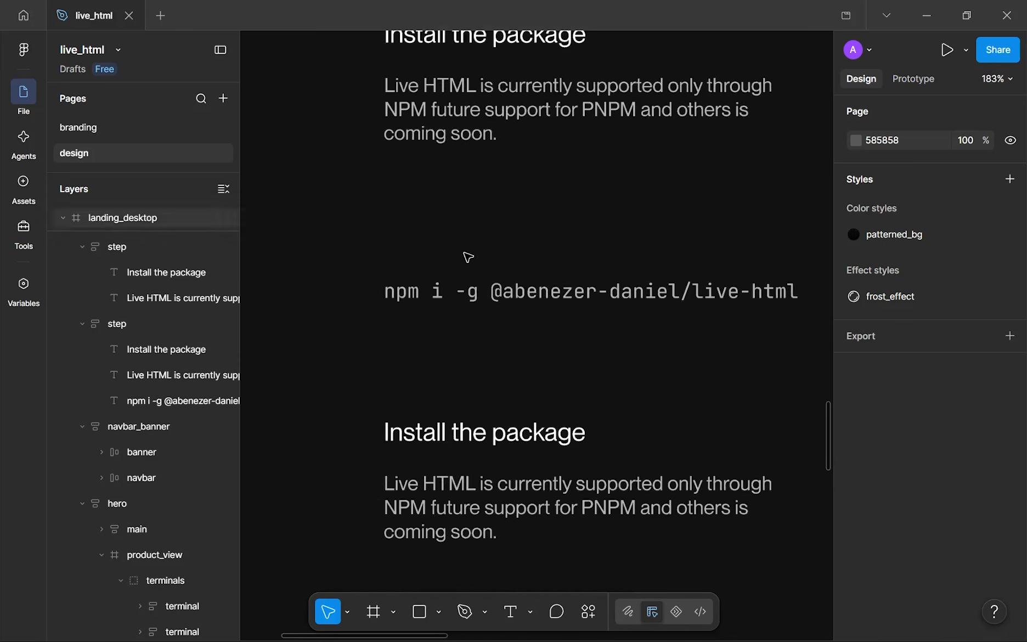
- Increase the height of the duplicated step frame below the npm command to about 223
{"action": "scroll", "coordinate": [466, 257], "scroll_direction": "down", "scroll_amount": 3}
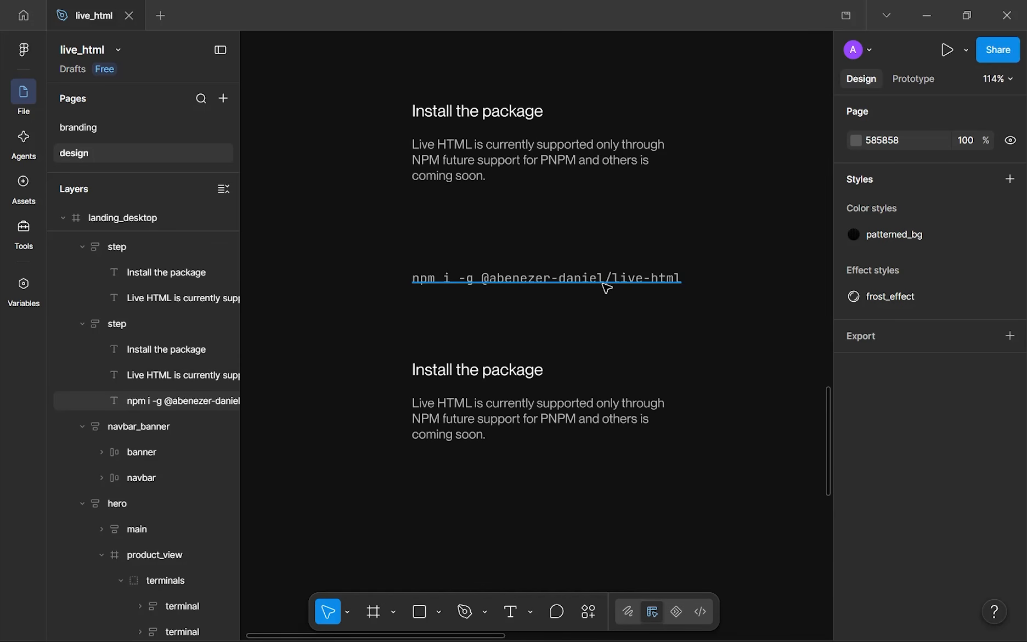
{"action": "scroll", "coordinate": [609, 297], "scroll_direction": "down", "scroll_amount": 5}
{"action": "left_click", "coordinate": [606, 129]}
{"action": "scroll", "coordinate": [560, 160], "scroll_direction": "down", "scroll_amount": 3}
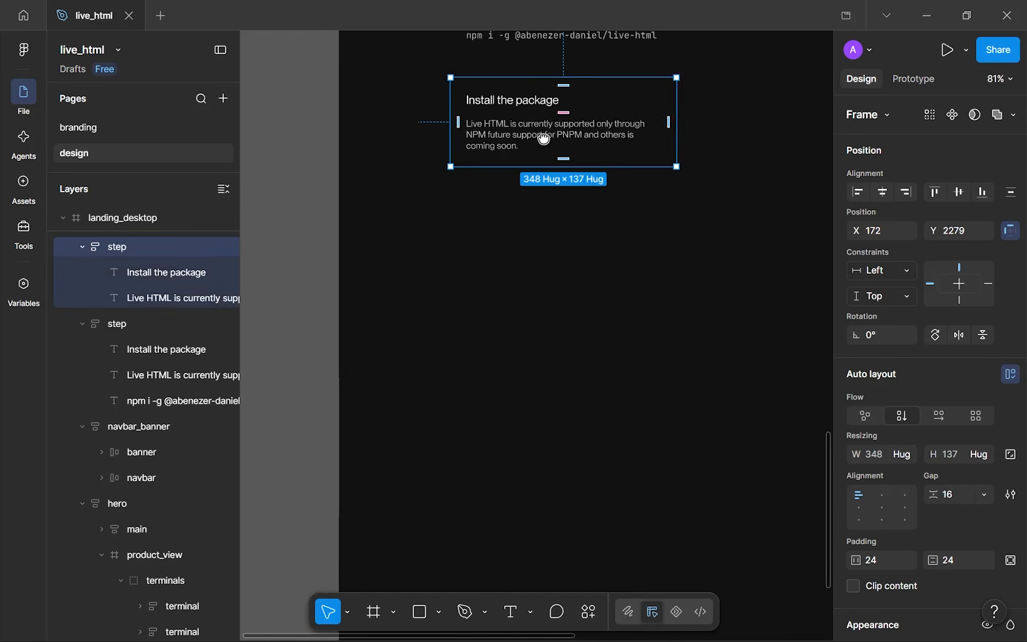
{"action": "left_click_drag", "start_coordinate": [504, 188], "coordinate": [468, 244]}
- Duplicate the shortened step frame twice, stacking the copies below it, with the lowest at about X 152, Y 2817
{"action": "left_click_drag", "start_coordinate": [470, 167], "coordinate": [464, 338], "text": "alt"}
{"action": "left_click_drag", "start_coordinate": [480, 277], "coordinate": [519, 341]}
{"action": "scroll", "coordinate": [527, 244], "scroll_direction": "down", "scroll_amount": 3}
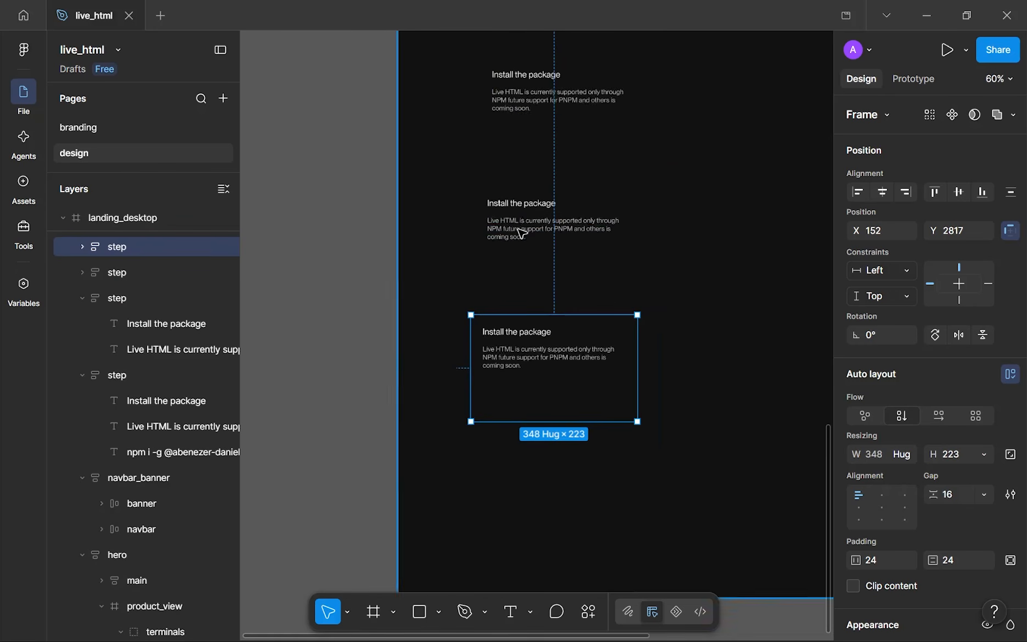
- Change the second step's heading to "Setup your project directory"
{"action": "scroll", "coordinate": [443, 293], "scroll_direction": "up", "scroll_amount": 5}
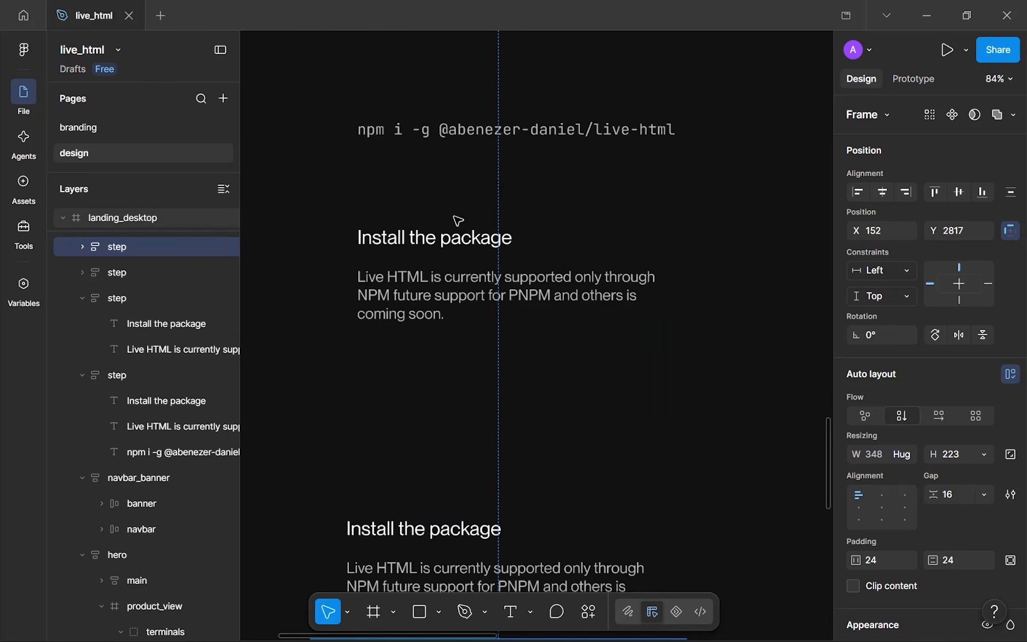
{"action": "left_click", "coordinate": [441, 248]}
{"action": "double_click", "coordinate": [431, 239]}
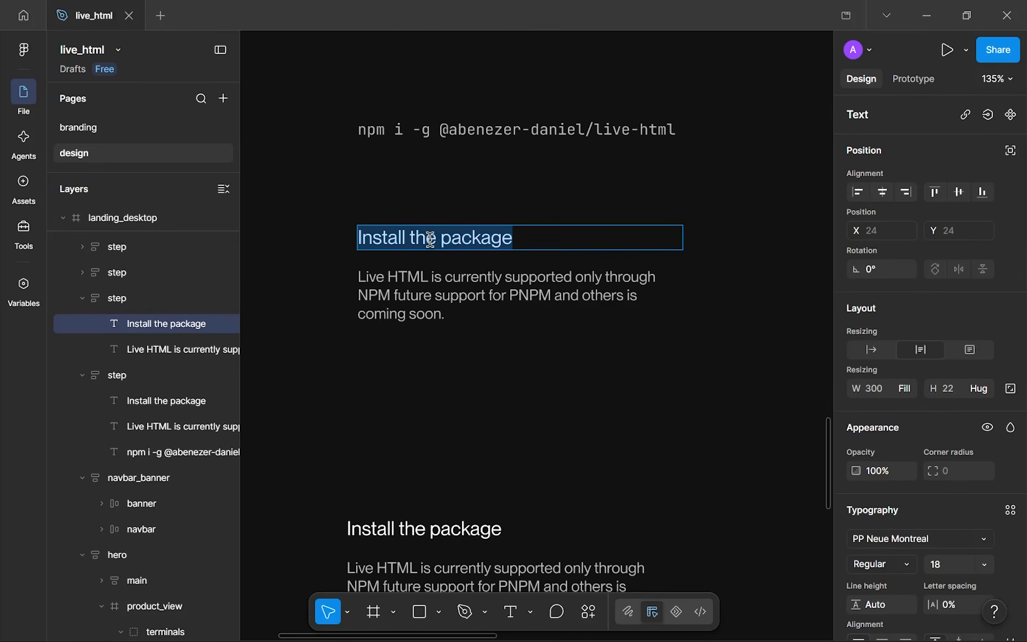
{"action": "type", "text": "Setup your project directory"}
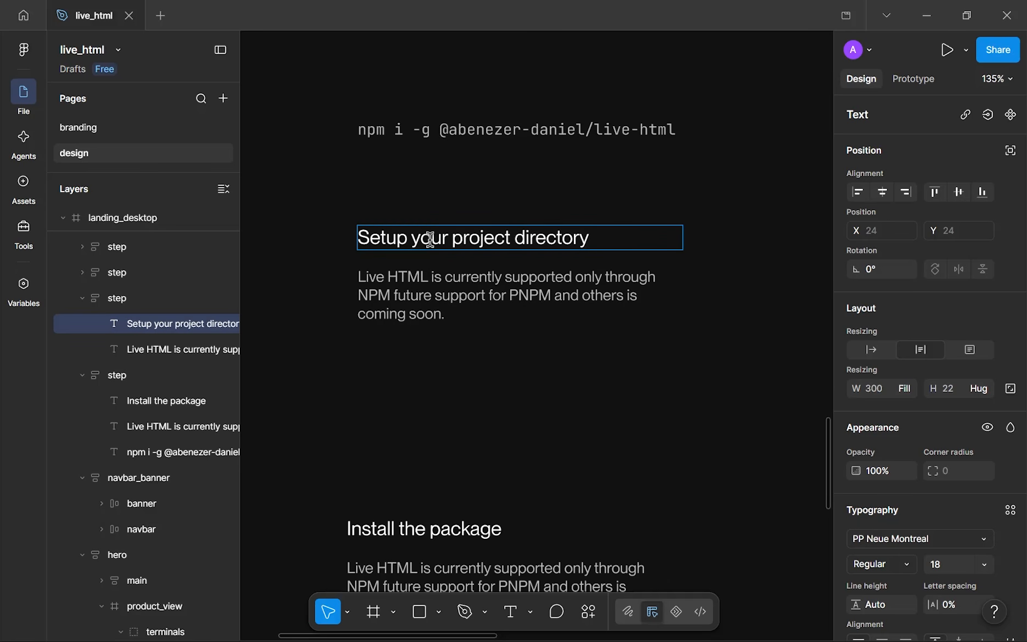
- Replace the second step's description with "Your project directory could be anything containing a valid HTML file."
{"action": "double_click", "coordinate": [444, 287]}
{"action": "type", "text": "Your project directory could be "}
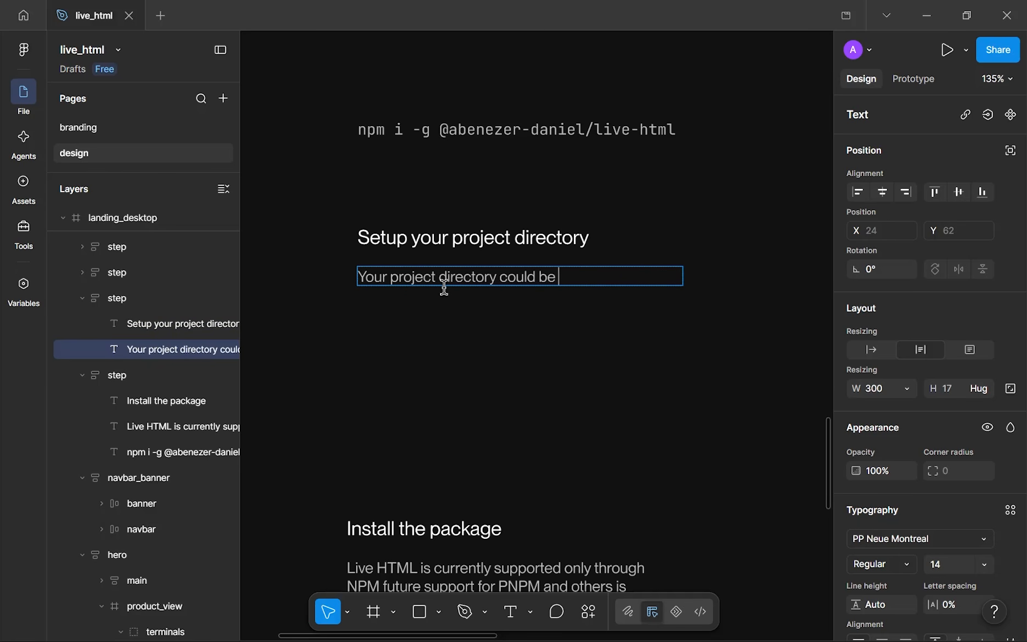
{"action": "type", "text": "anything containing an"}
{"action": "key", "text": "BackSpace"}
{"action": "type", "text": "valid "}
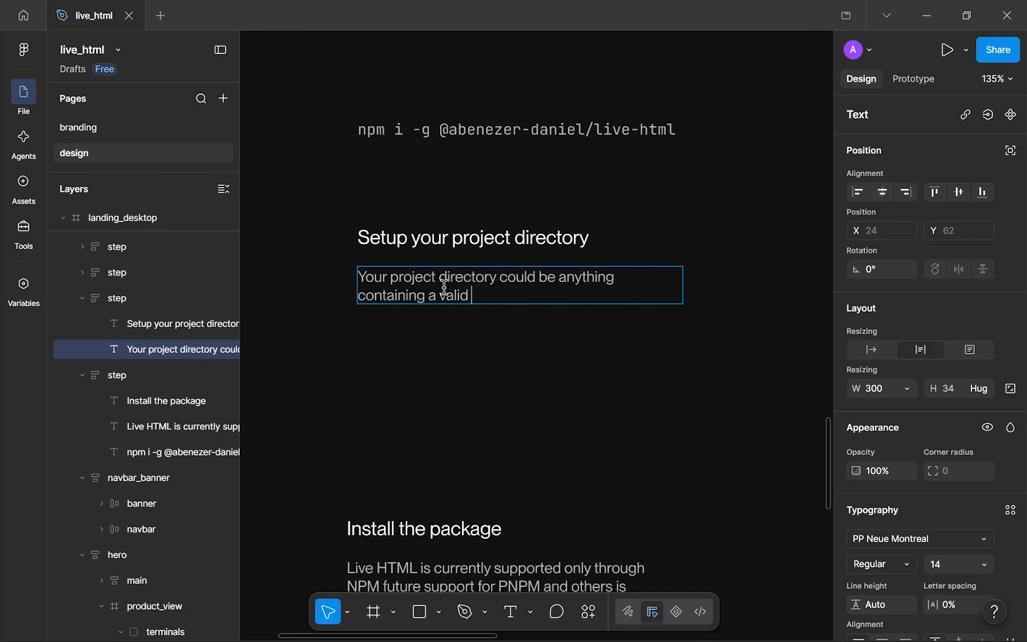
{"action": "type", "text": "HTML file."}
- Change the third step's heading to "Create HTML file"
{"action": "scroll", "coordinate": [439, 294], "scroll_direction": "down", "scroll_amount": 5}
{"action": "double_click", "coordinate": [424, 336]}
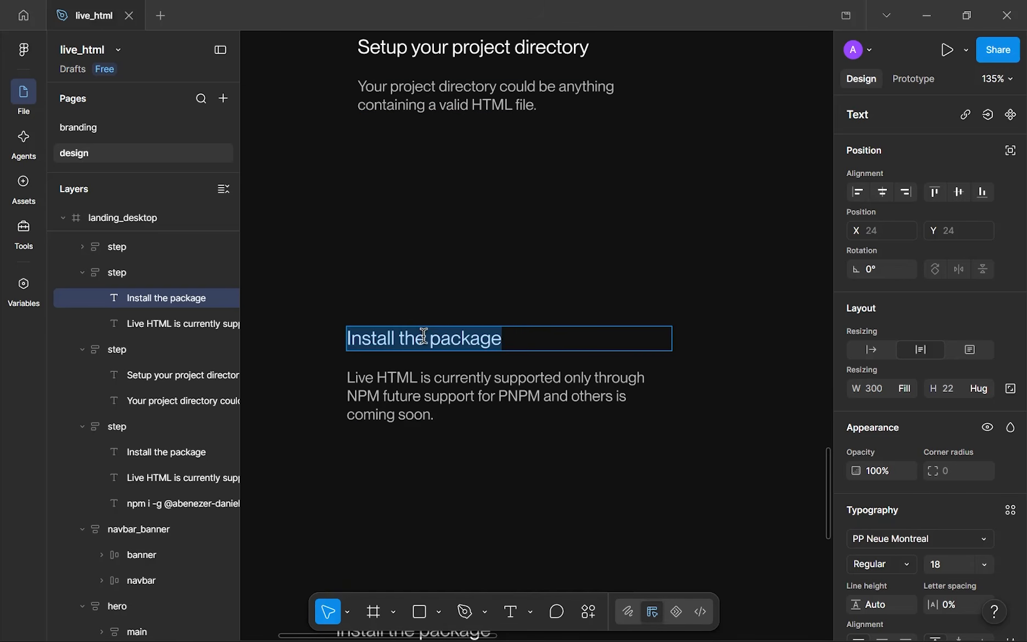
{"action": "type", "text": "Create H"}
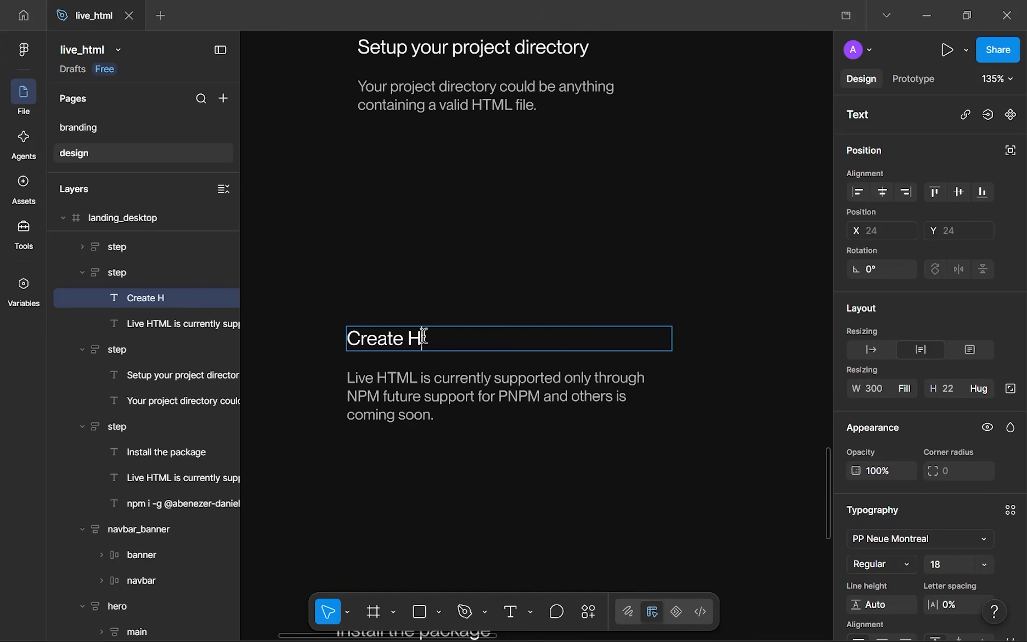
{"action": "type", "text": "TML file"}
- Replace the third step's description with "Your HTML code should contain a valid skeleton with a head and a body tag."
{"action": "double_click", "coordinate": [425, 384]}
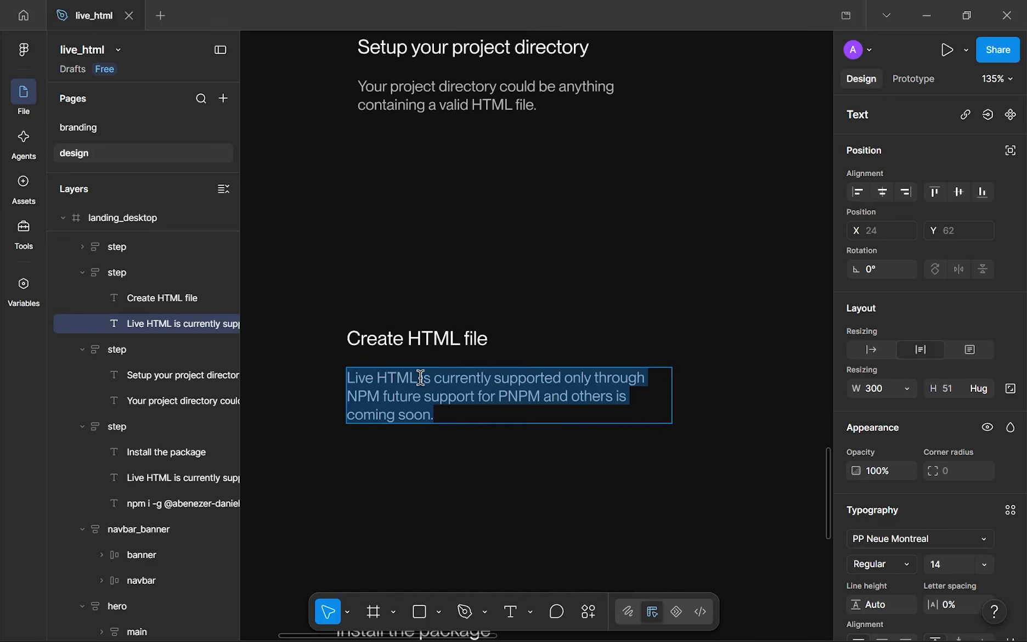
{"action": "type", "text": "Your"}
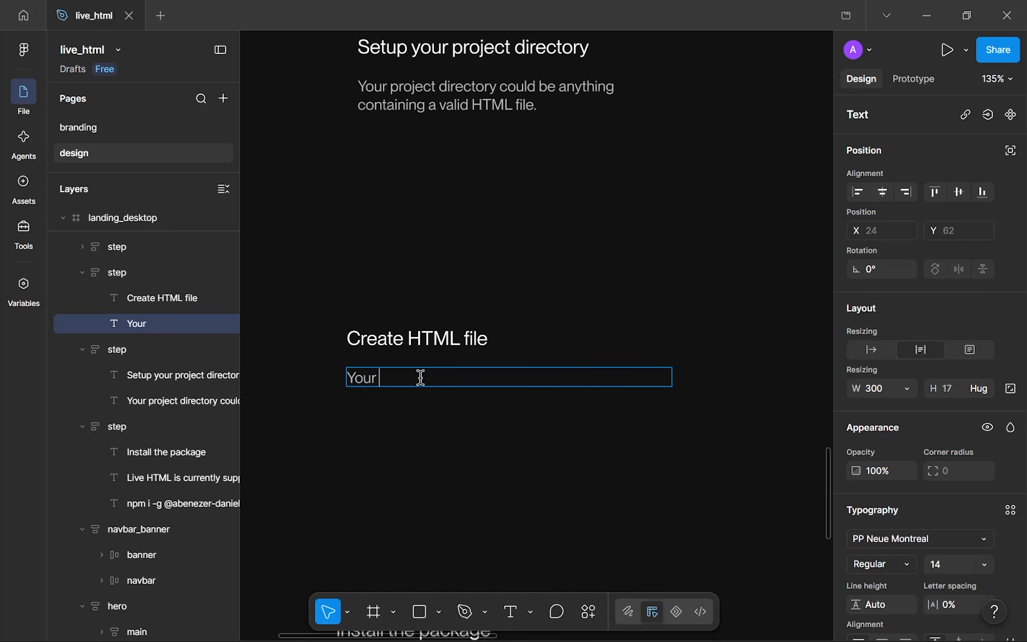
{"action": "type", "text": " HTML file shou"}
{"action": "key", "text": "BackSpace"}
{"action": "key", "text": "BackSpace"}
{"action": "key", "text": "BackSpace"}
{"action": "key", "text": "BackSpace"}
{"action": "key", "text": "BackSpace"}
{"action": "key", "text": "BackSpace"}
{"action": "key", "text": "BackSpace"}
{"action": "key", "text": "BackSpace"}
{"action": "key", "text": "BackSpace"}
{"action": "key", "text": "BackSpace"}
{"action": "type", "text": "code should contai"}
{"action": "type", "text": "n a v"}
{"action": "type", "text": "alid skeletonw"}
{"action": "type", "text": "with a "}
{"action": "type", "text": "head "}
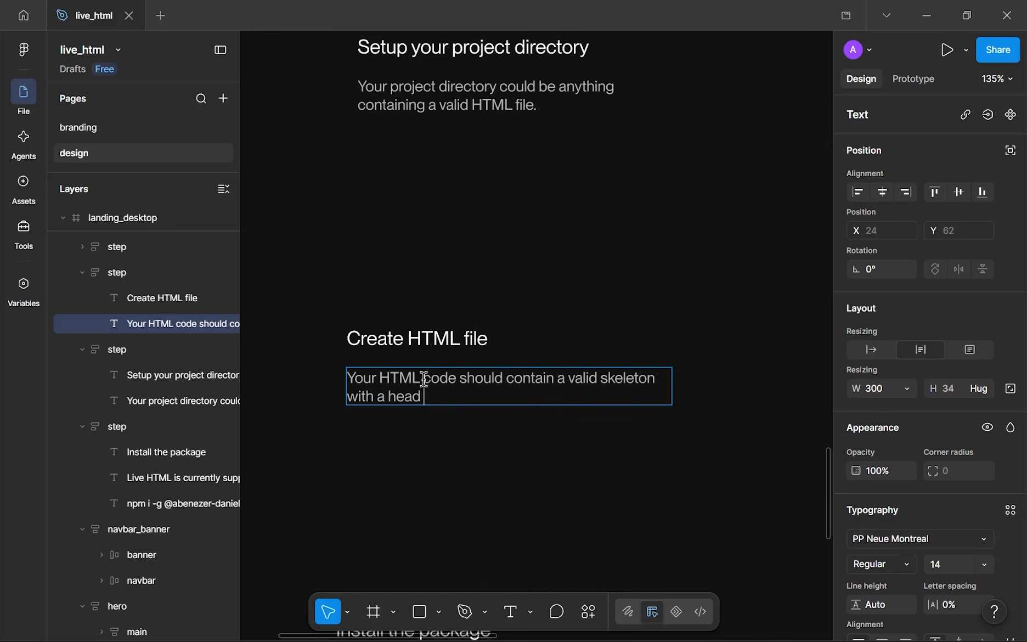
{"action": "type", "text": "and a body tag."}
- Change the fourth step's heading to "Run live-html"
{"action": "scroll", "coordinate": [425, 383], "scroll_direction": "down", "scroll_amount": 6}
{"action": "triple_click", "coordinate": [416, 248]}
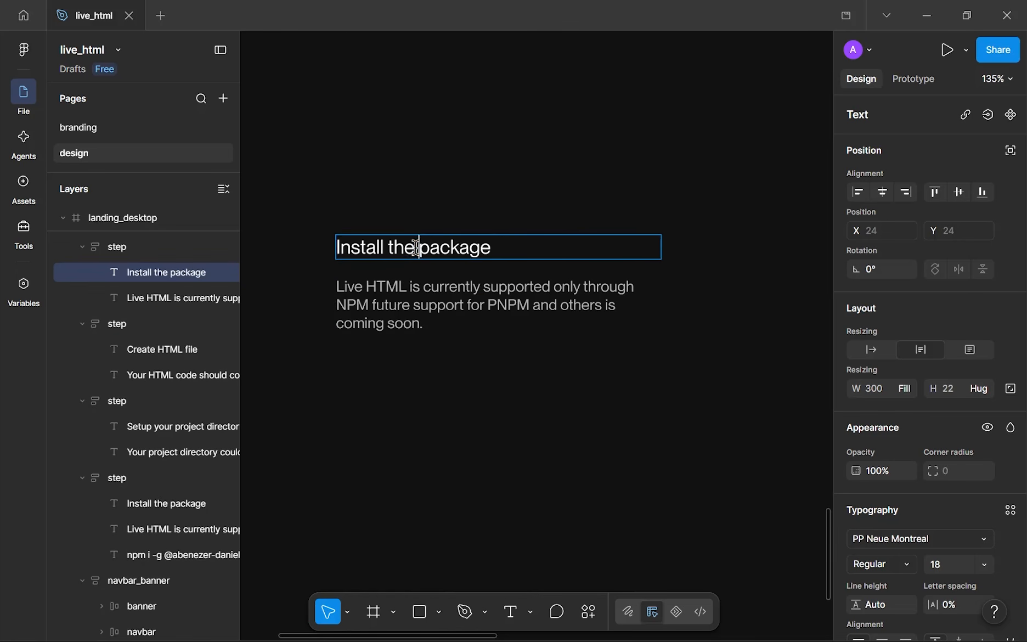
{"action": "type", "text": "R"}
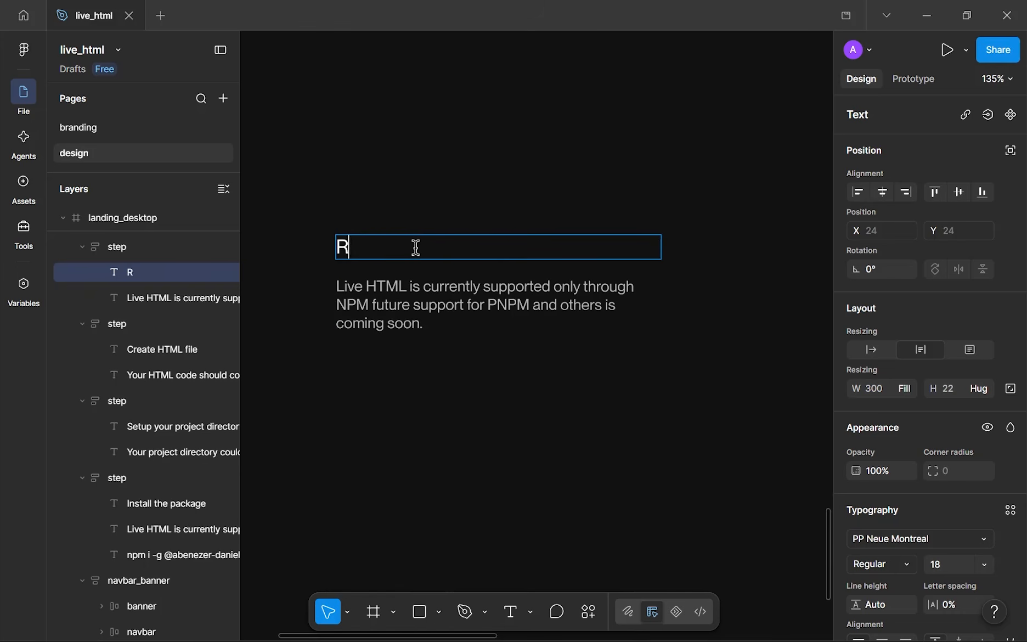
{"action": "type", "text": "un live-html"}
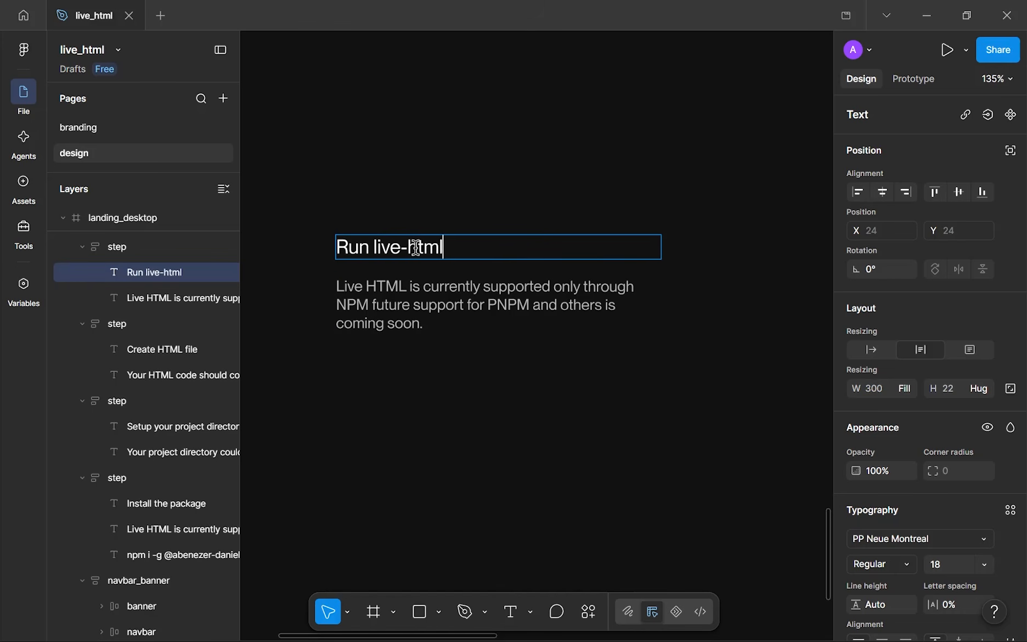
- Replace the fourth step's description with "live-html could be run with or without specifying a port.", correcting the spelling of "specifying"
{"action": "key", "text": "Tab"}
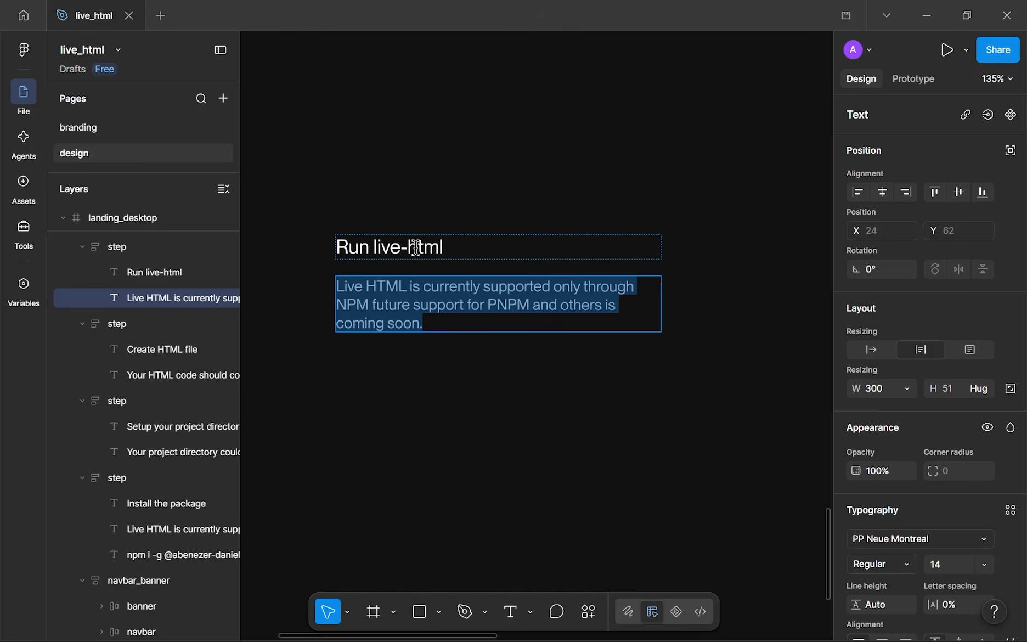
{"action": "type", "text": "live-html could be ru"}
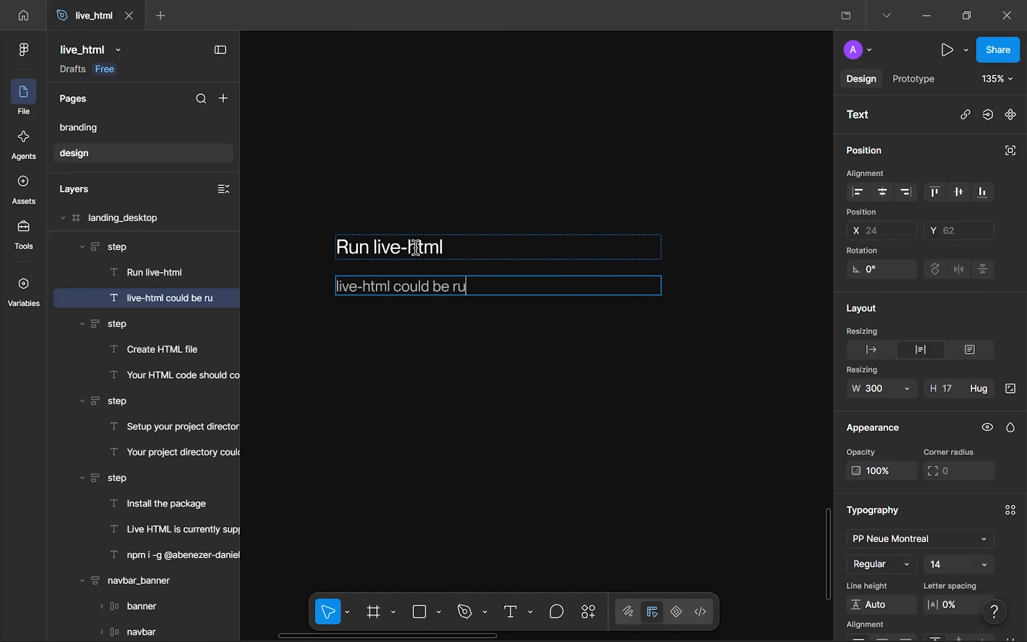
{"action": "type", "text": "n with or without specificying a port."}
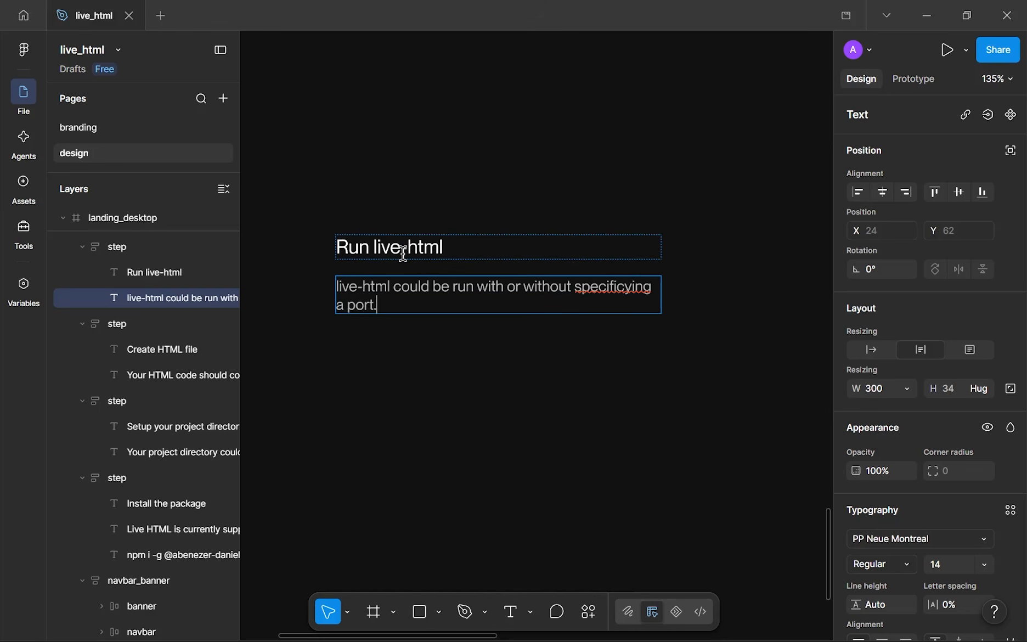
{"action": "right_click", "coordinate": [628, 289]}
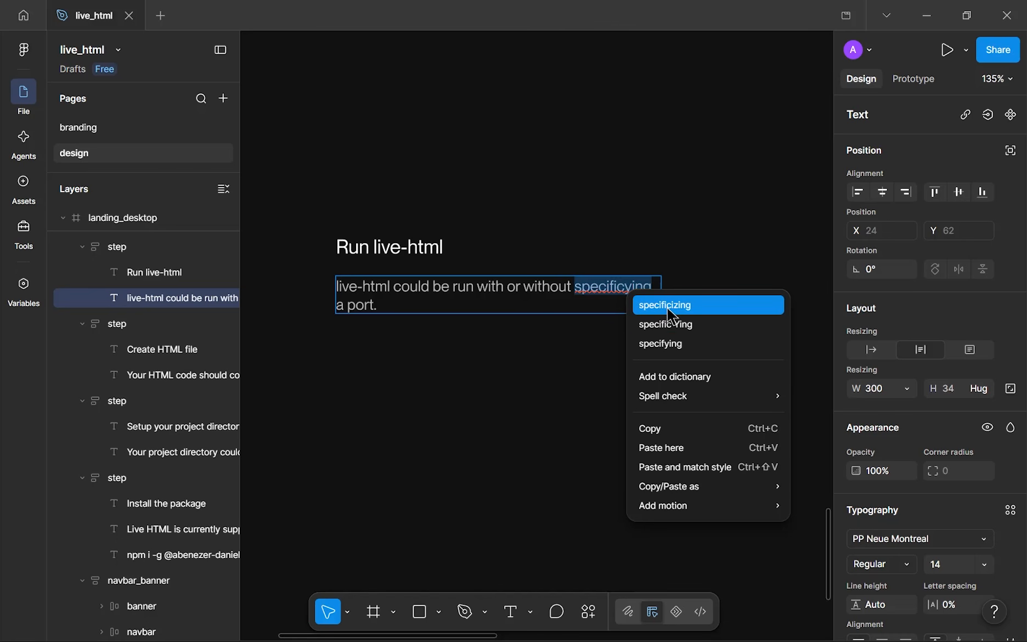
{"action": "left_click", "coordinate": [674, 347]}
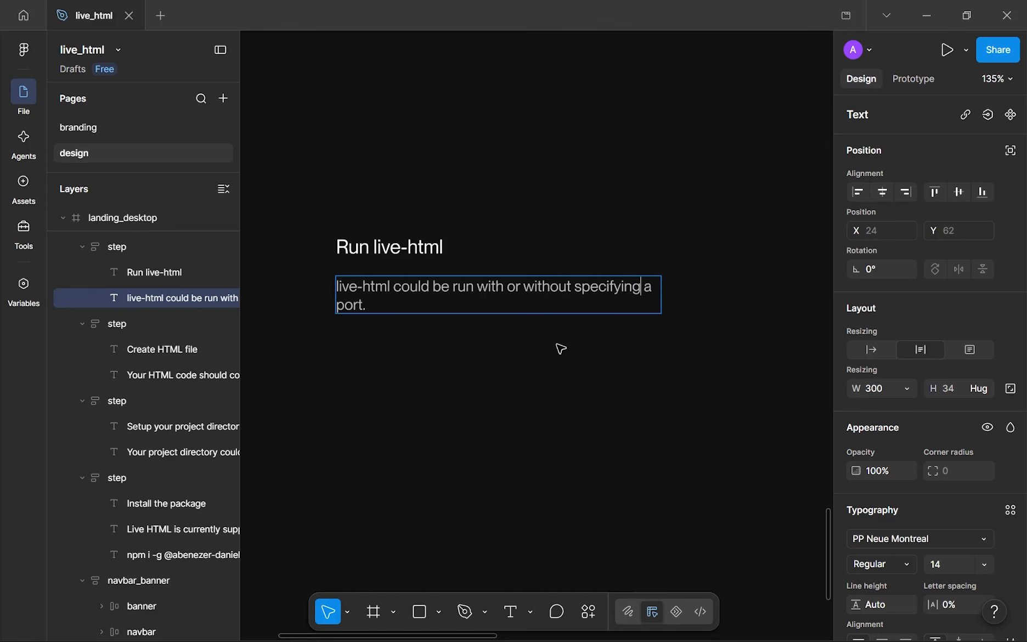
- Insert the word "free" before "port" in the Run live-html description
{"action": "key", "text": "Escape"}
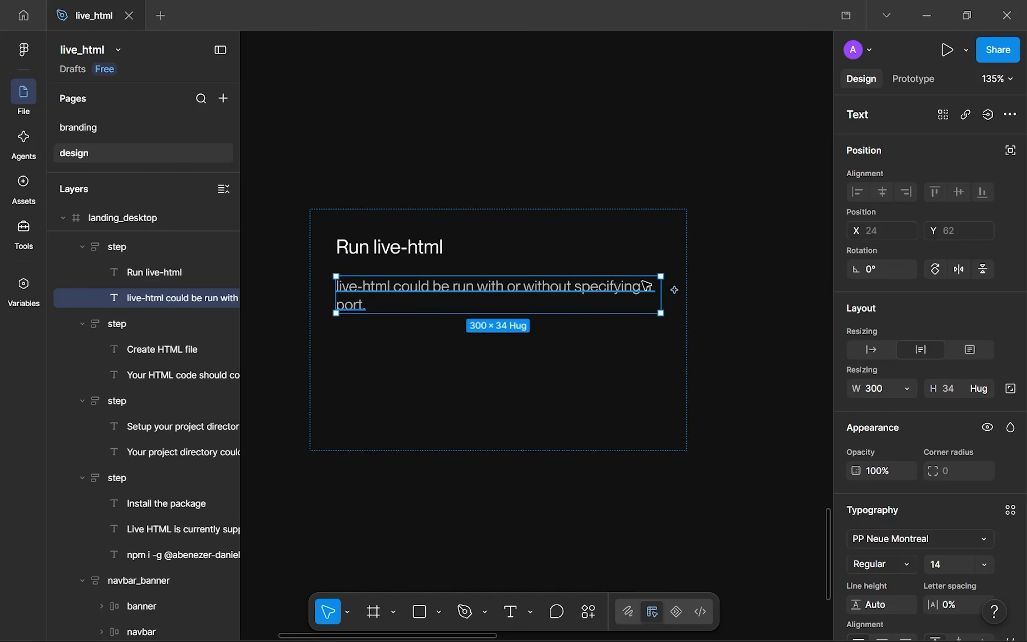
{"action": "key", "text": "Return"}
{"action": "left_click", "coordinate": [651, 288]}
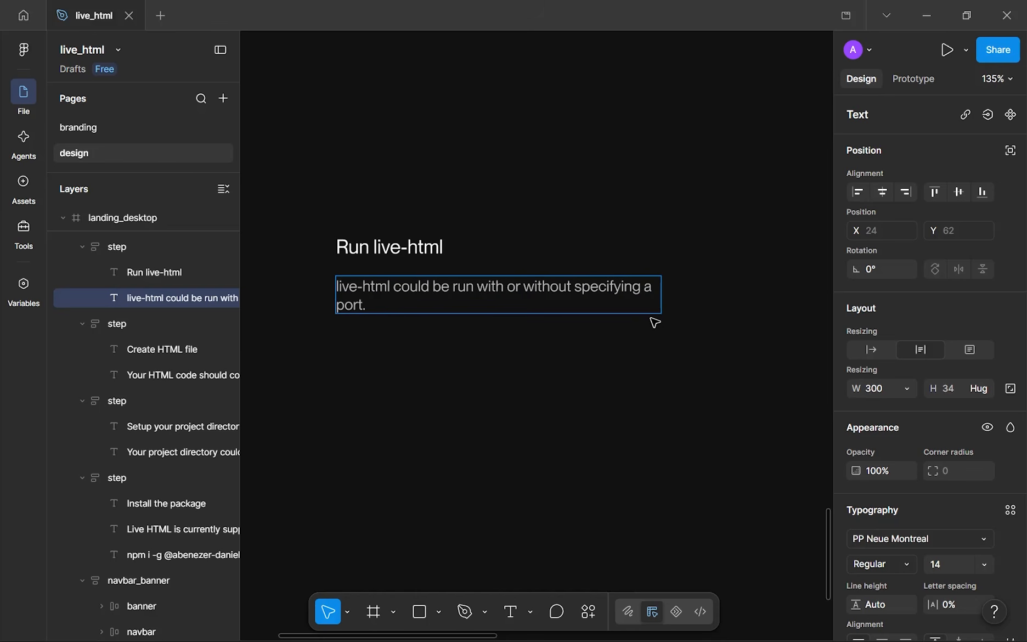
{"action": "type", "text": "free"}
{"action": "key", "text": "Escape"}
{"action": "scroll", "coordinate": [617, 390], "scroll_direction": "down", "scroll_amount": 2}
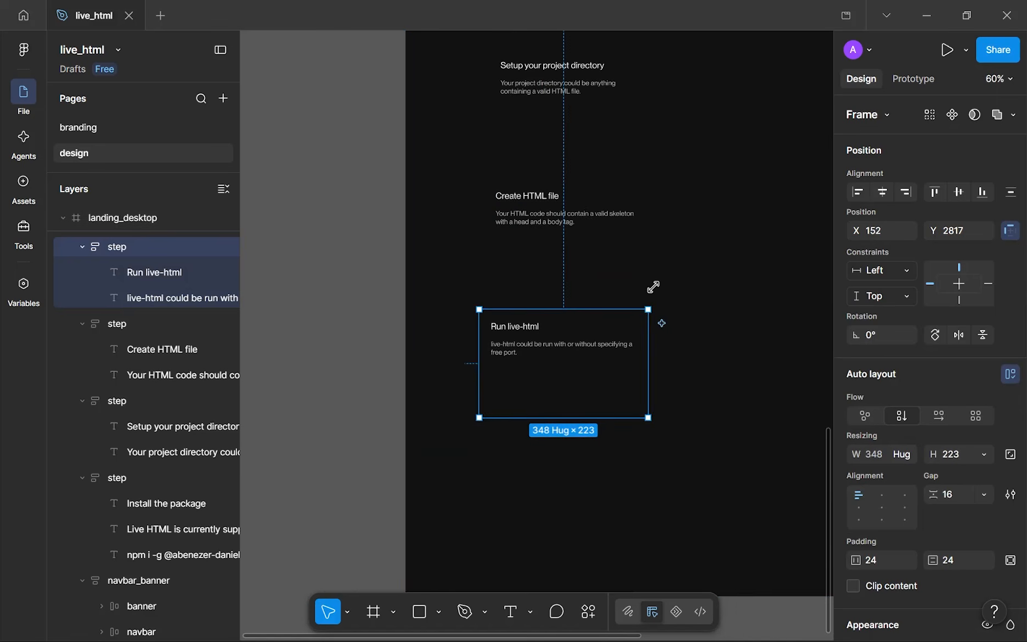
{"action": "left_click", "coordinate": [661, 236]}
{"action": "scroll", "coordinate": [579, 203], "scroll_direction": "down", "scroll_amount": 5}
{"action": "left_click_drag", "start_coordinate": [548, 242], "coordinate": [465, 337]}
{"action": "scroll", "coordinate": [510, 298], "scroll_direction": "up", "scroll_amount": 3}
{"action": "scroll", "coordinate": [519, 296], "scroll_direction": "up", "scroll_amount": 3}
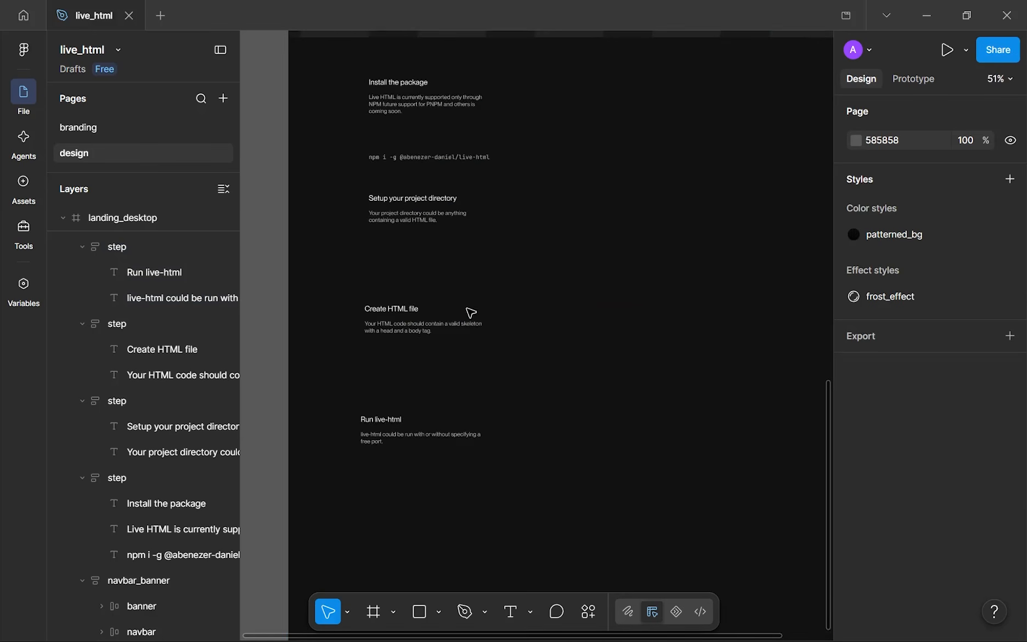
{"action": "left_click", "coordinate": [388, 103]}
{"action": "left_click", "coordinate": [399, 209], "text": "shift"}
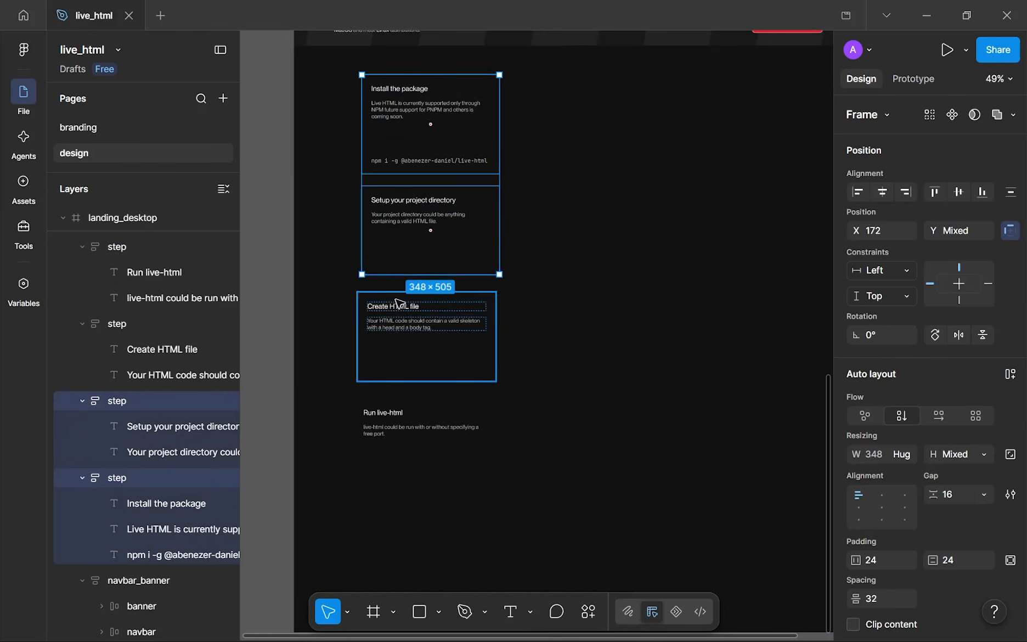
{"action": "left_click", "coordinate": [402, 359], "text": "shift"}
- Add a dark grey fill to the "Install the package" step frame, entering 2 as the hex colour
{"action": "left_click", "coordinate": [440, 142]}
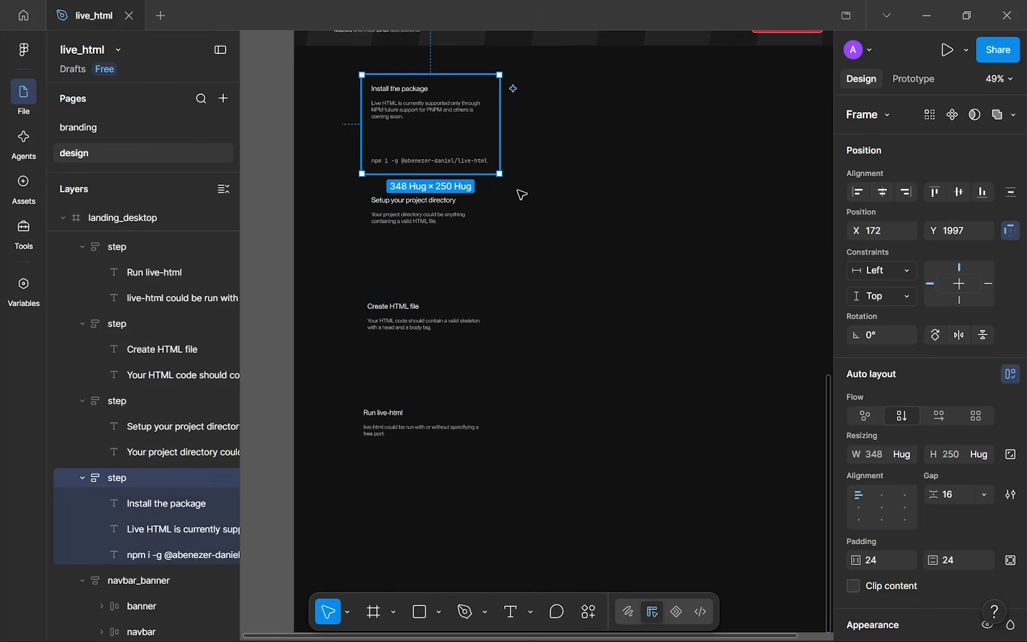
{"action": "scroll", "coordinate": [874, 459], "scroll_direction": "down", "scroll_amount": 5}
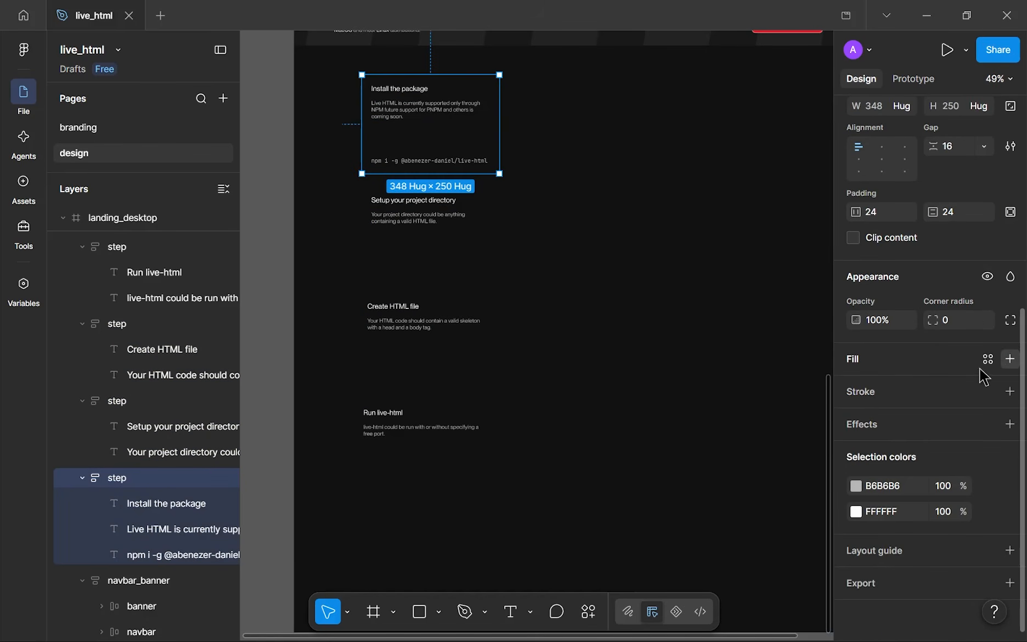
{"action": "left_click", "coordinate": [1010, 359]}
{"action": "left_click", "coordinate": [856, 388]}
{"action": "type", "text": "2"}
{"action": "left_click", "coordinate": [565, 460]}
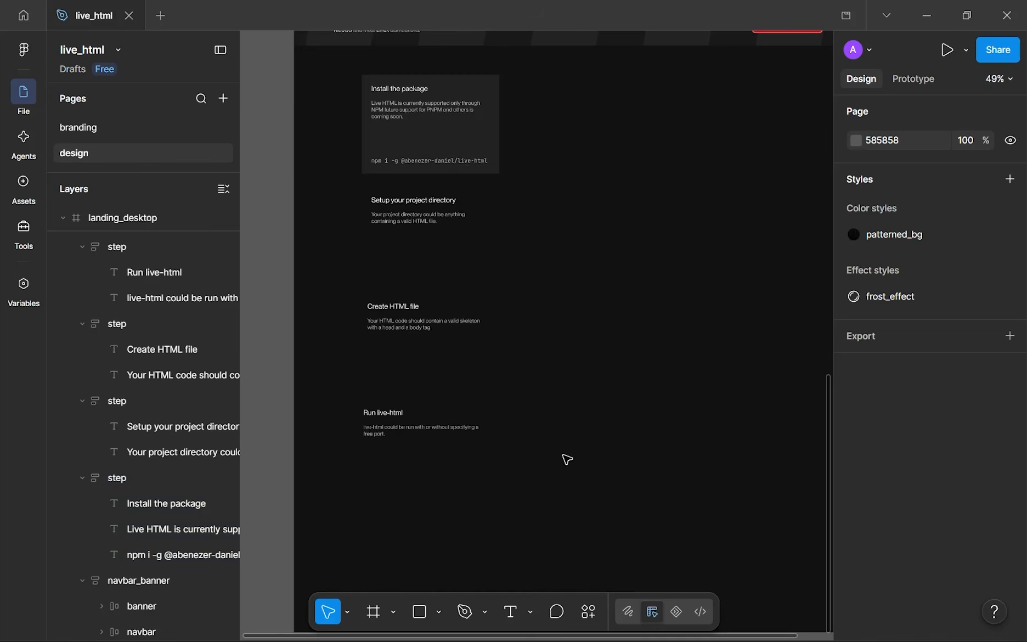
- Wrap all four step frames in one vertical auto layout frame and set its gap to 0
{"action": "scroll", "coordinate": [519, 289], "scroll_direction": "up", "scroll_amount": 2}
{"action": "left_click_drag", "start_coordinate": [494, 273], "coordinate": [579, 425]}
{"action": "scroll", "coordinate": [571, 411], "scroll_direction": "down", "scroll_amount": 3}
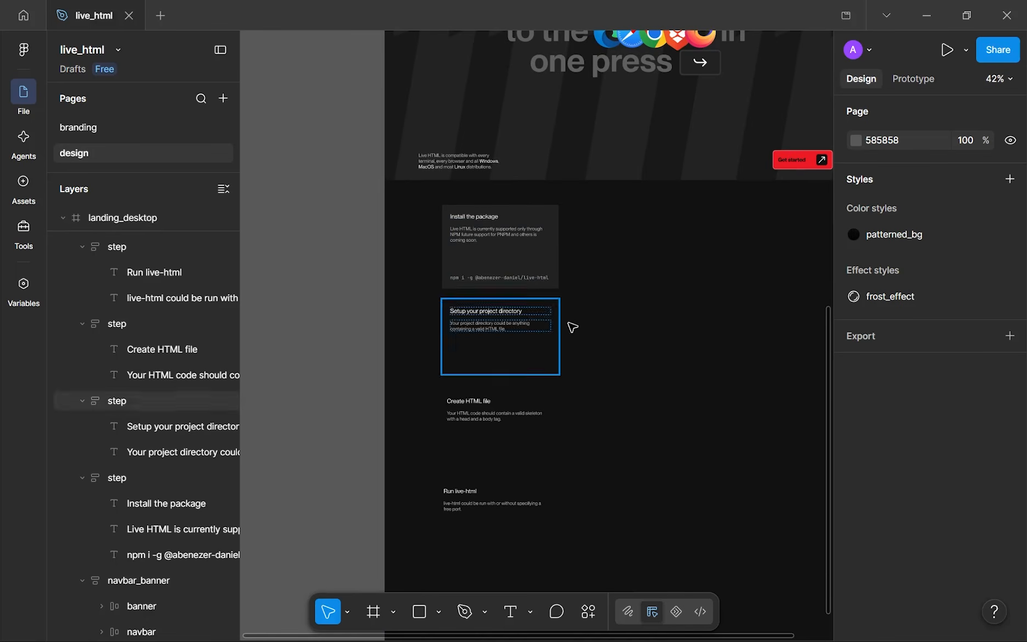
{"action": "scroll", "coordinate": [549, 296], "scroll_direction": "down", "scroll_amount": 3}
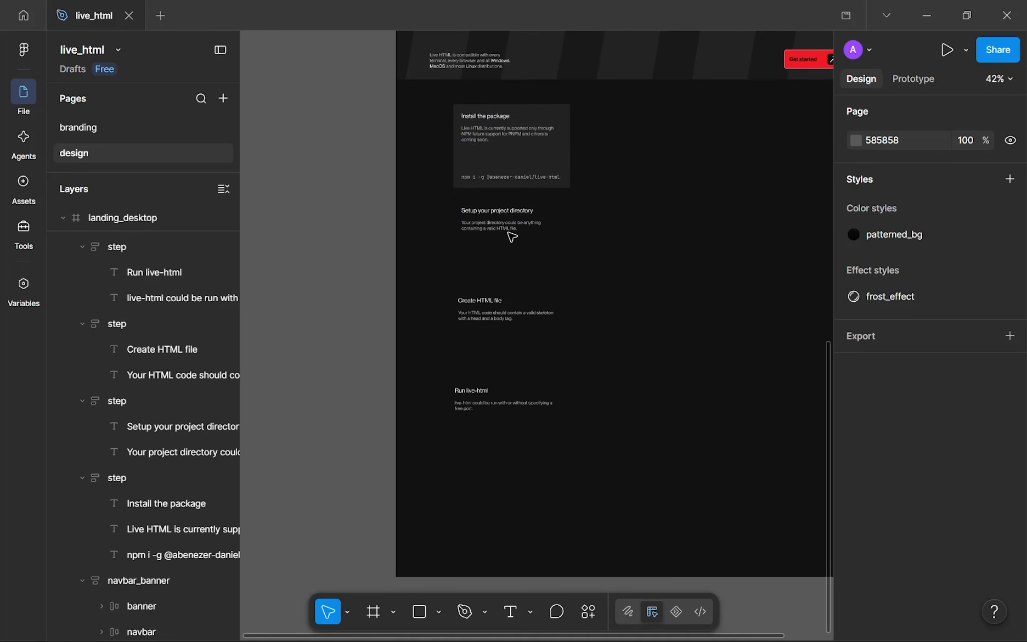
{"action": "left_click", "coordinate": [486, 166]}
{"action": "left_click", "coordinate": [483, 258], "text": "shift"}
{"action": "left_click", "coordinate": [489, 326], "text": "shift"}
{"action": "left_click", "coordinate": [503, 426], "text": "shift"}
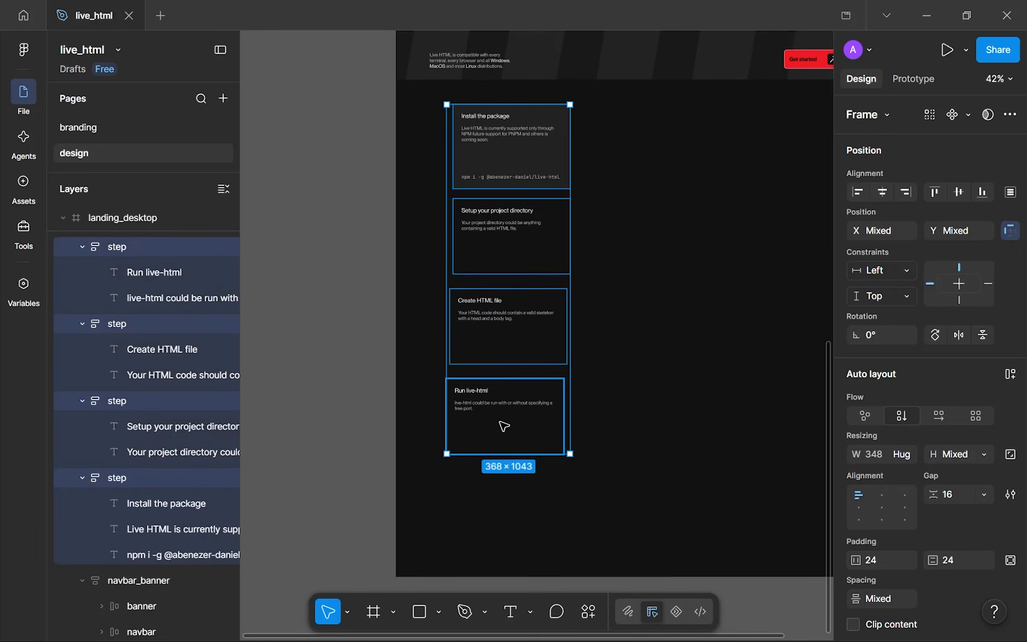
{"action": "key", "text": "shift+a"}
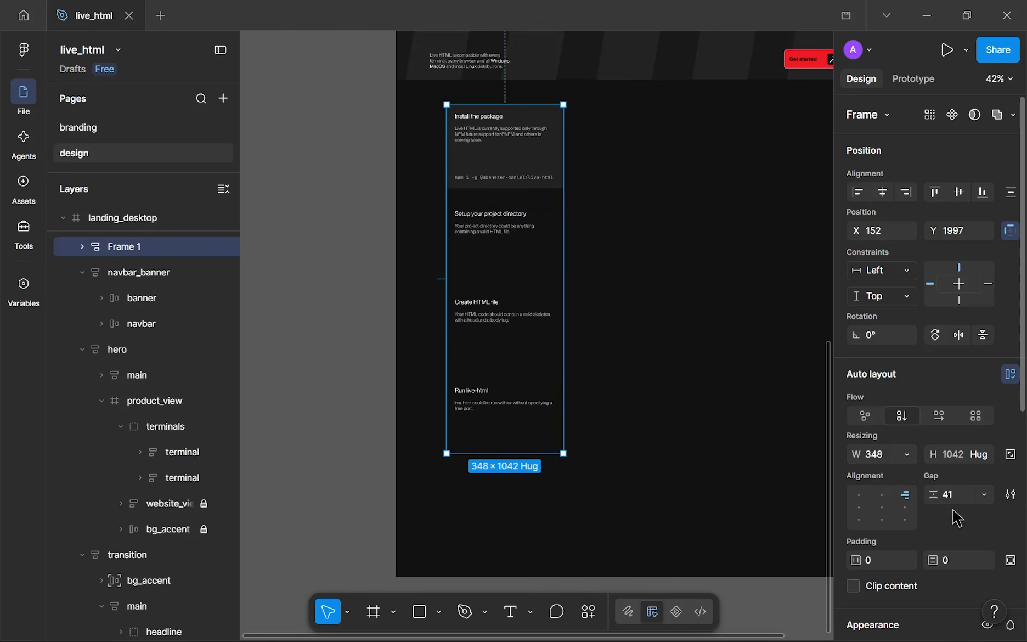
{"action": "type", "text": "0"}
{"action": "key", "text": "Return"}
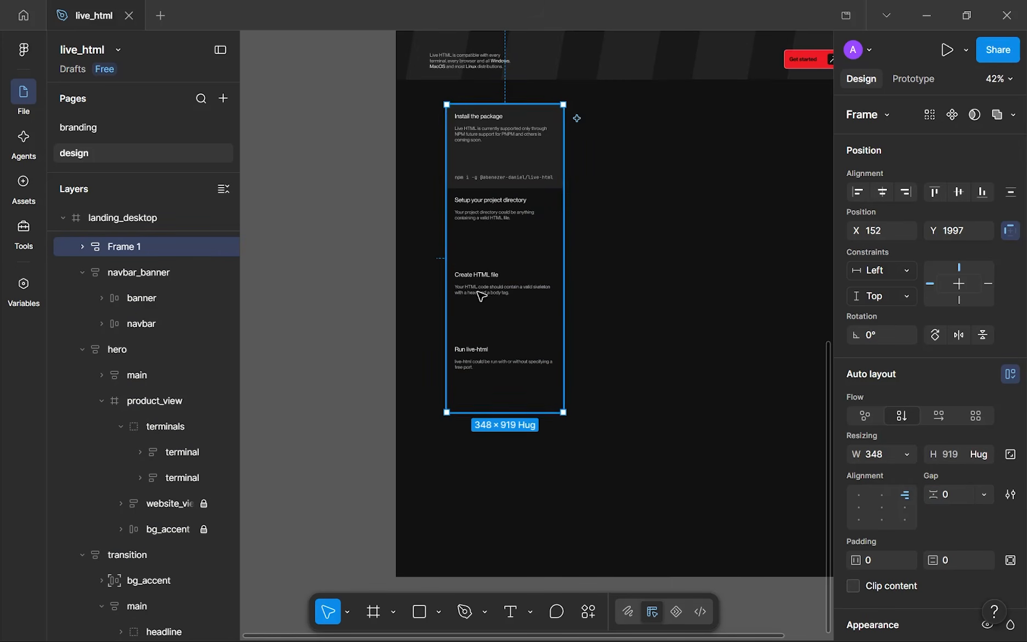
- Add a 1 px inside stroke with hex colour 343434 to the "Setup your project directory" and "Create HTML file" step frames
{"action": "scroll", "coordinate": [482, 297], "scroll_direction": "up", "scroll_amount": 10}
{"action": "double_click", "coordinate": [572, 244]}
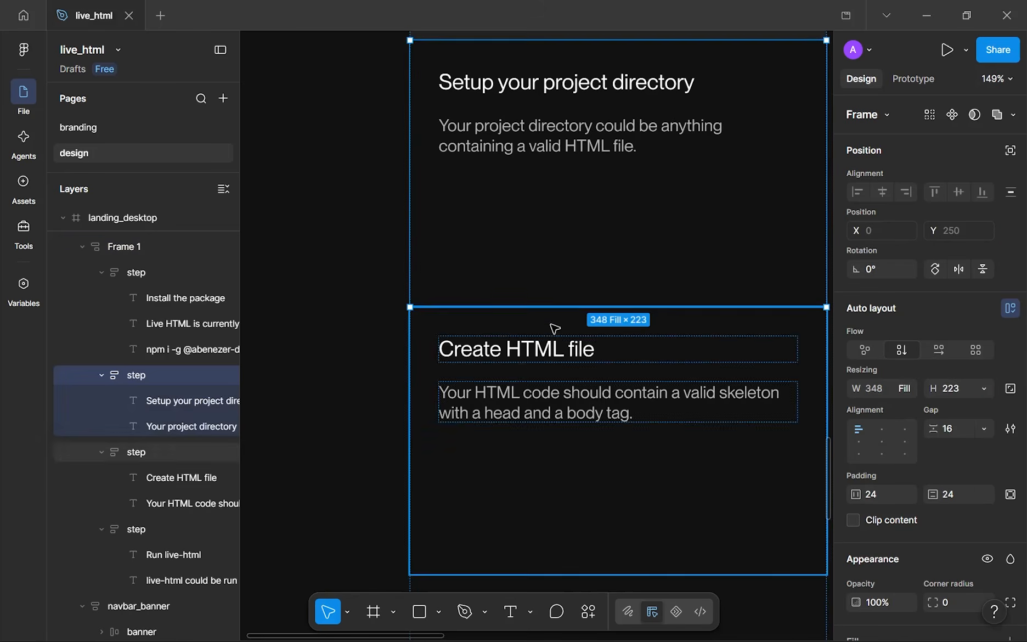
{"action": "left_click_drag", "start_coordinate": [535, 384], "coordinate": [566, 220]}
{"action": "left_click", "coordinate": [561, 248], "text": "shift"}
{"action": "scroll", "coordinate": [590, 204], "scroll_direction": "down", "scroll_amount": 4}
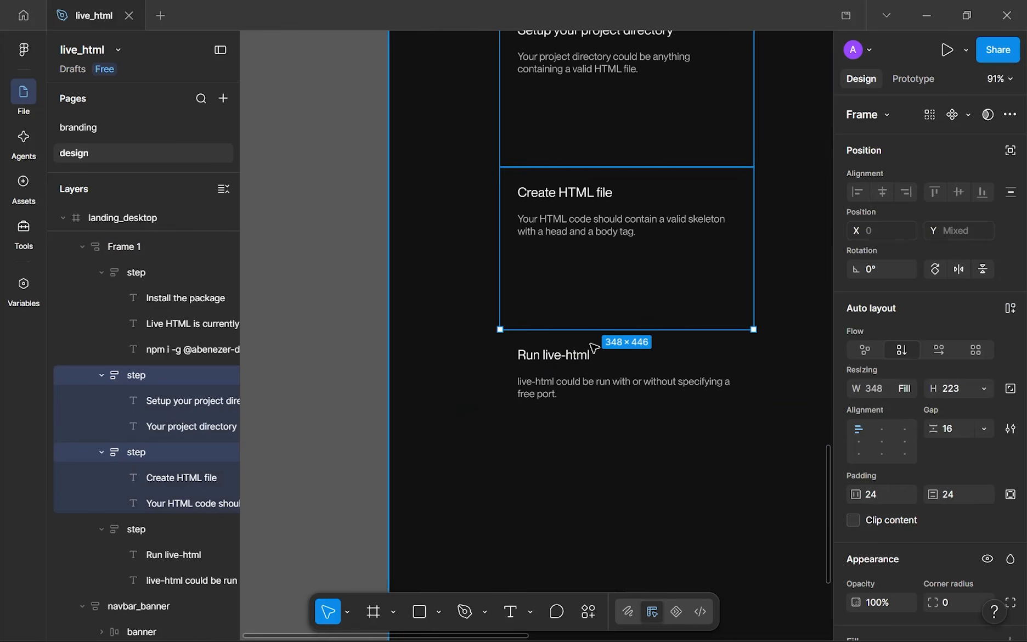
{"action": "scroll", "coordinate": [594, 297], "scroll_direction": "up", "scroll_amount": 3}
{"action": "scroll", "coordinate": [624, 453], "scroll_direction": "up", "scroll_amount": 4}
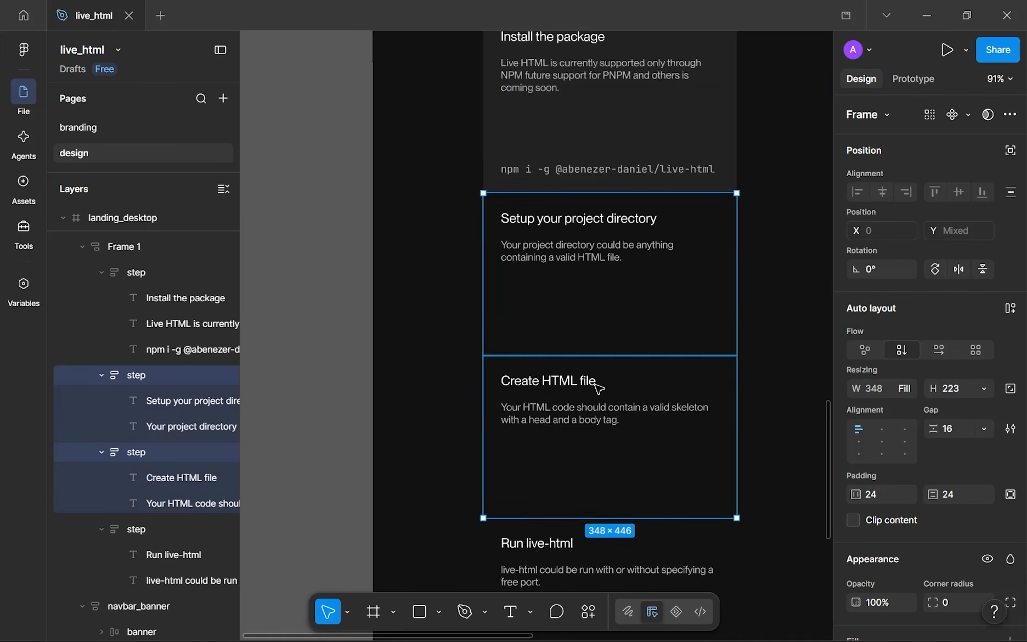
{"action": "scroll", "coordinate": [624, 453], "scroll_direction": "down", "scroll_amount": 7}
{"action": "scroll", "coordinate": [944, 521], "scroll_direction": "down", "scroll_amount": 8}
{"action": "left_click", "coordinate": [1009, 434]}
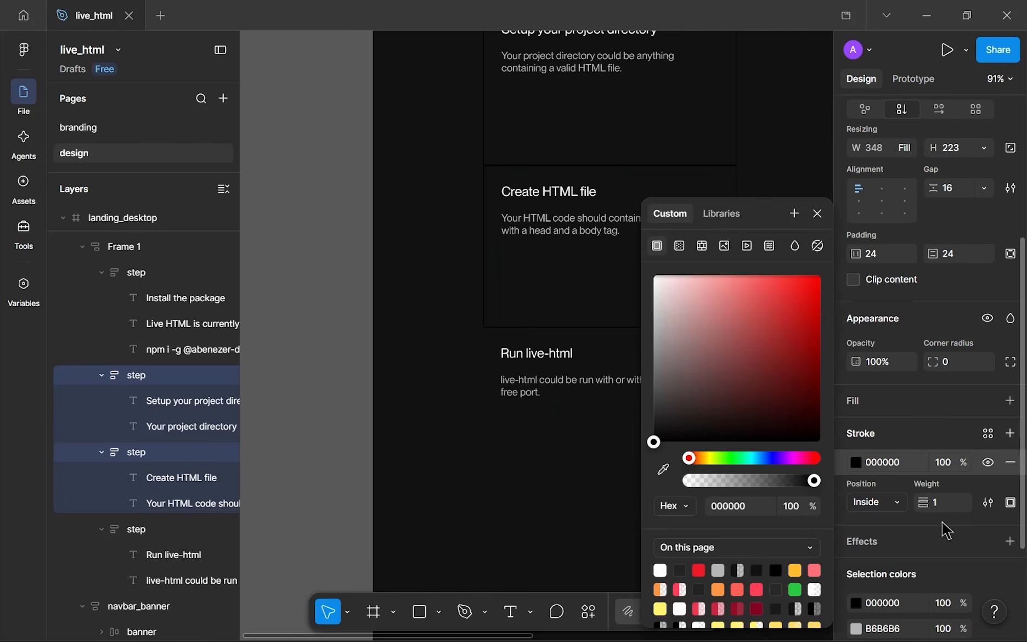
{"action": "left_click", "coordinate": [728, 509]}
{"action": "type", "text": "3"}
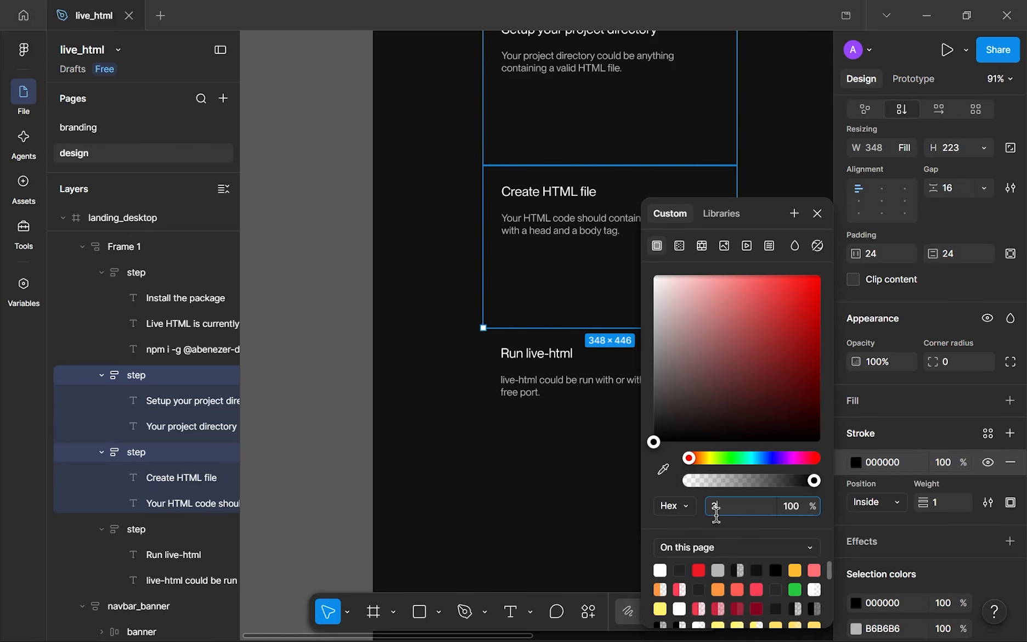
{"action": "type", "text": "4"}
- Limit the stroke of the two middle step frames to the bottom side only
{"action": "left_click", "coordinate": [1010, 502]}
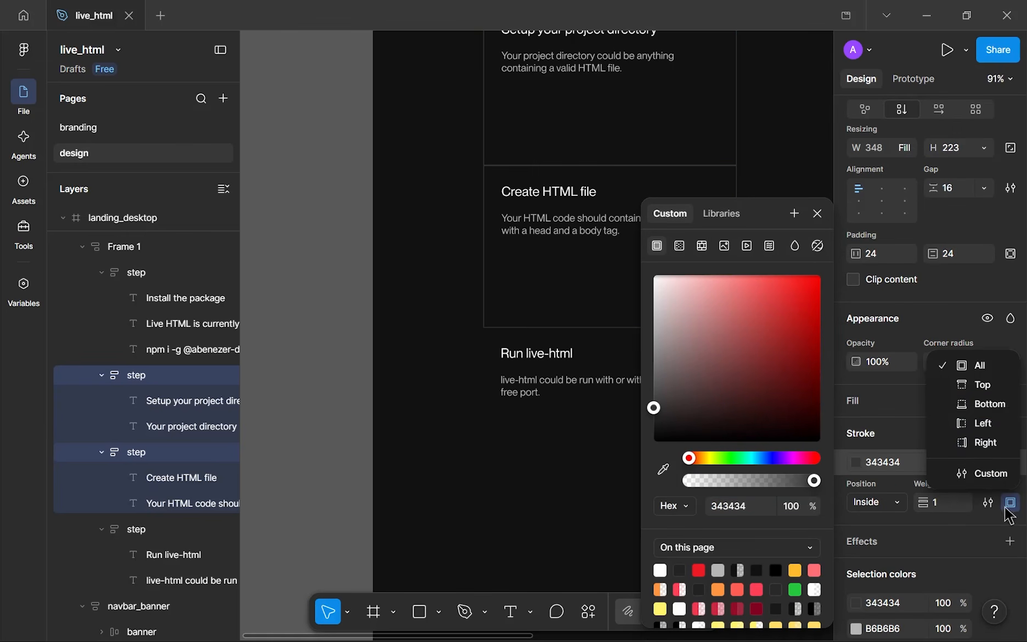
{"action": "left_click", "coordinate": [968, 403]}
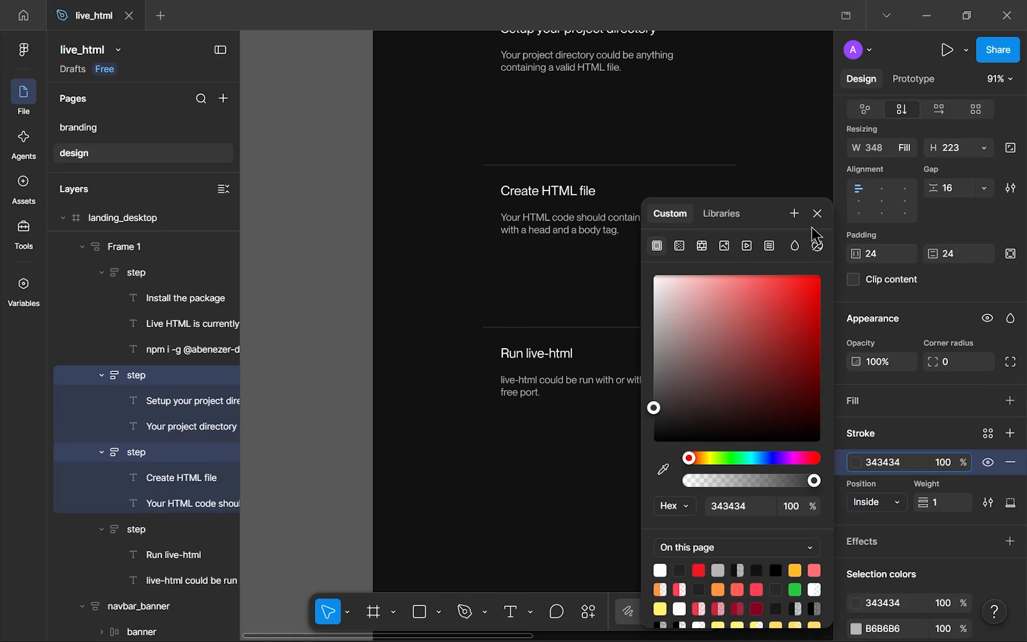
{"action": "left_click", "coordinate": [817, 213]}
{"action": "key", "text": "Escape"}
- Fill the frame holding all four steps with the dark grey 191919, sampled from the transition section's background
{"action": "scroll", "coordinate": [732, 292], "scroll_direction": "down", "scroll_amount": 5}
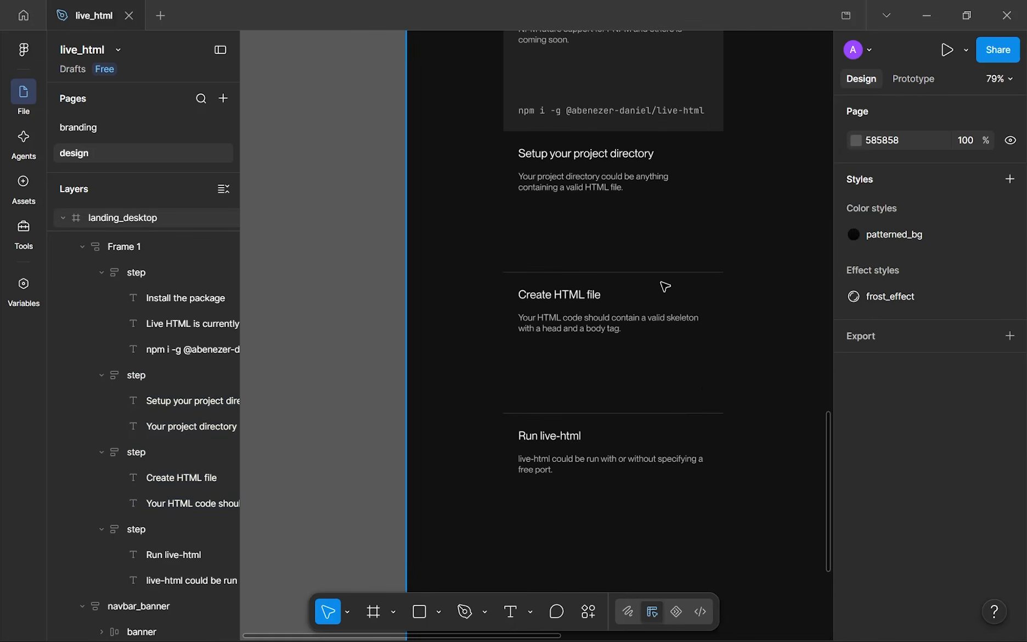
{"action": "left_click", "coordinate": [629, 236]}
{"action": "scroll", "coordinate": [1019, 384], "scroll_direction": "down", "scroll_amount": 5}
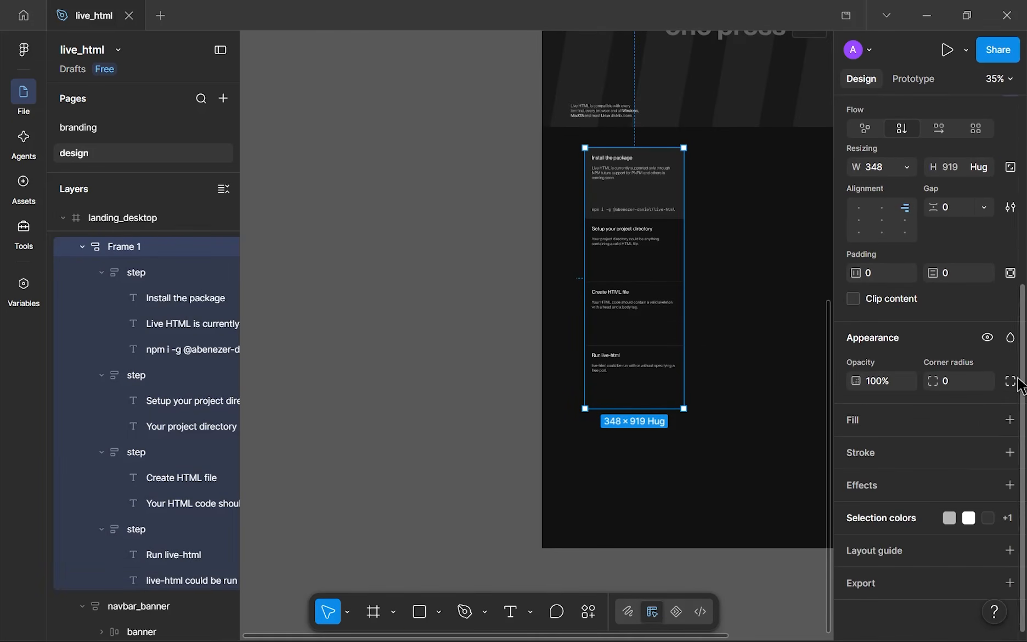
{"action": "left_click", "coordinate": [1010, 420]}
{"action": "left_click", "coordinate": [856, 449]}
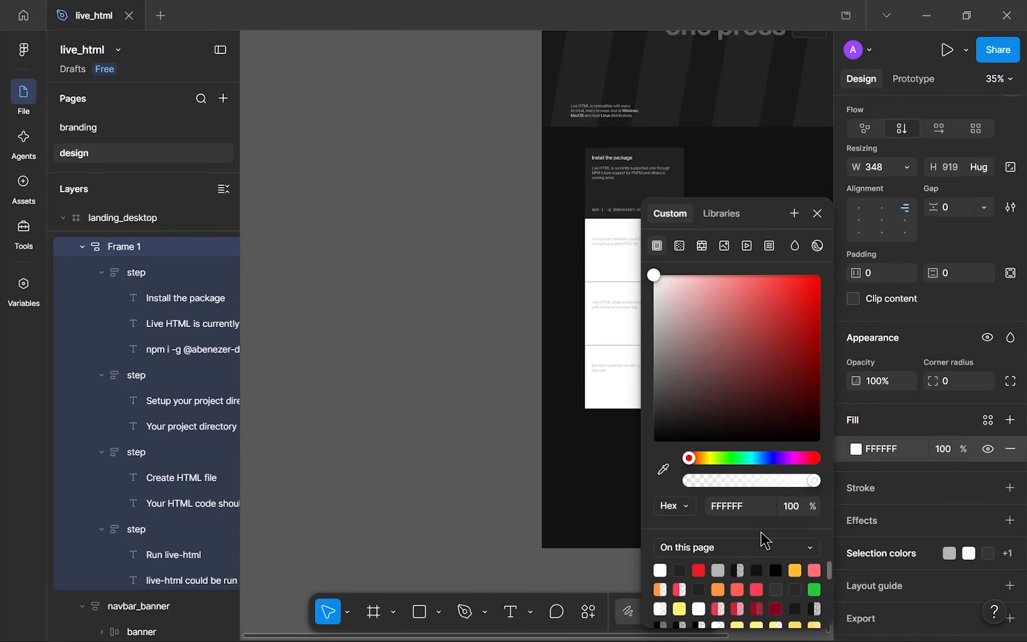
{"action": "left_click", "coordinate": [664, 470]}
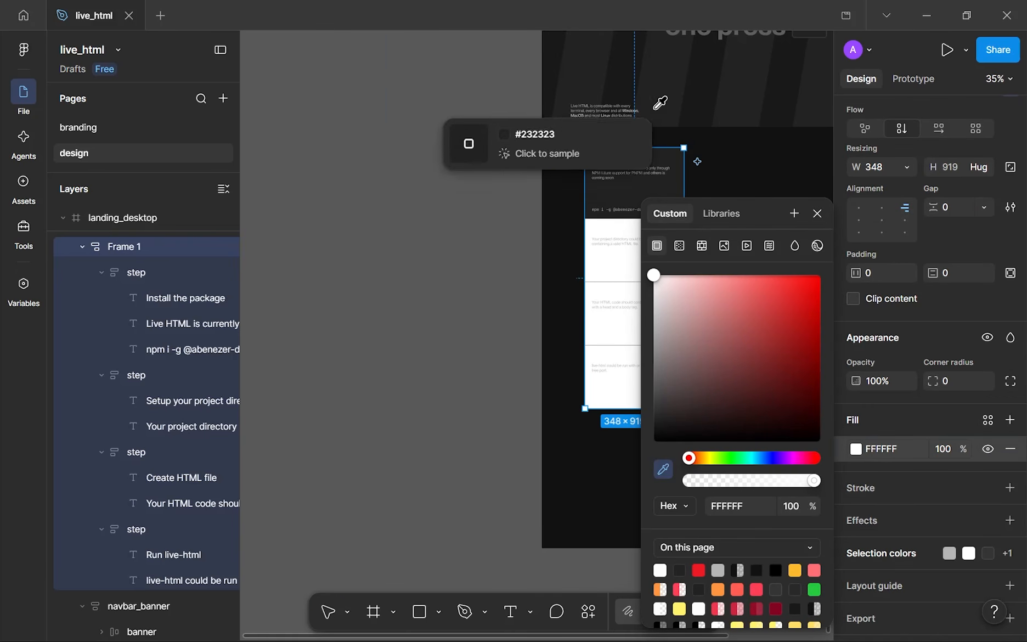
{"action": "left_click", "coordinate": [700, 85]}
{"action": "left_click", "coordinate": [744, 157]}
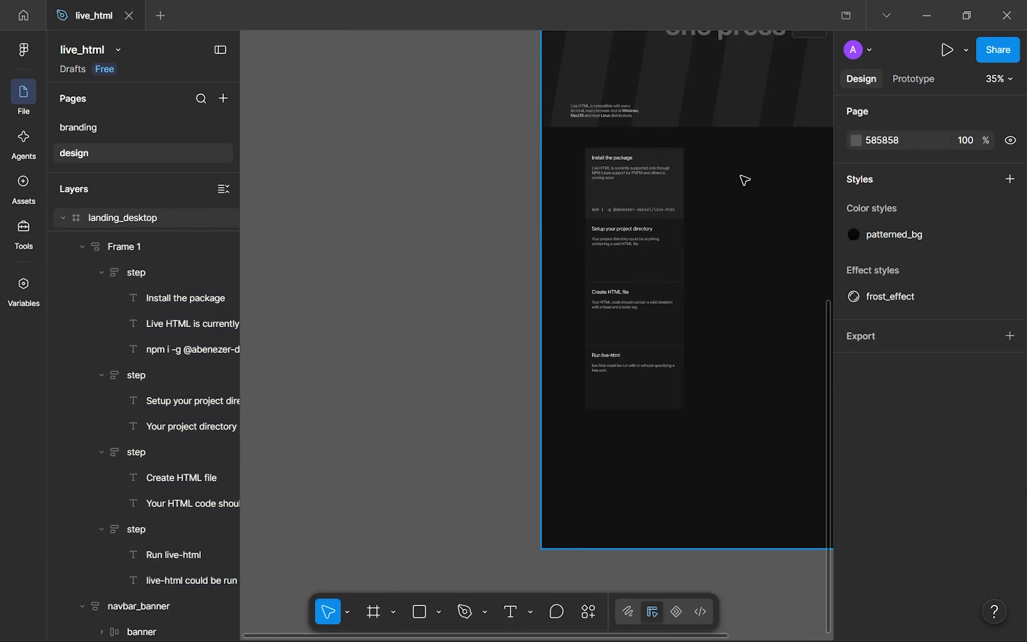
- Examine the filled step column up close and in relation to the transition section above it
{"action": "scroll", "coordinate": [596, 422], "scroll_direction": "up", "scroll_amount": 5}
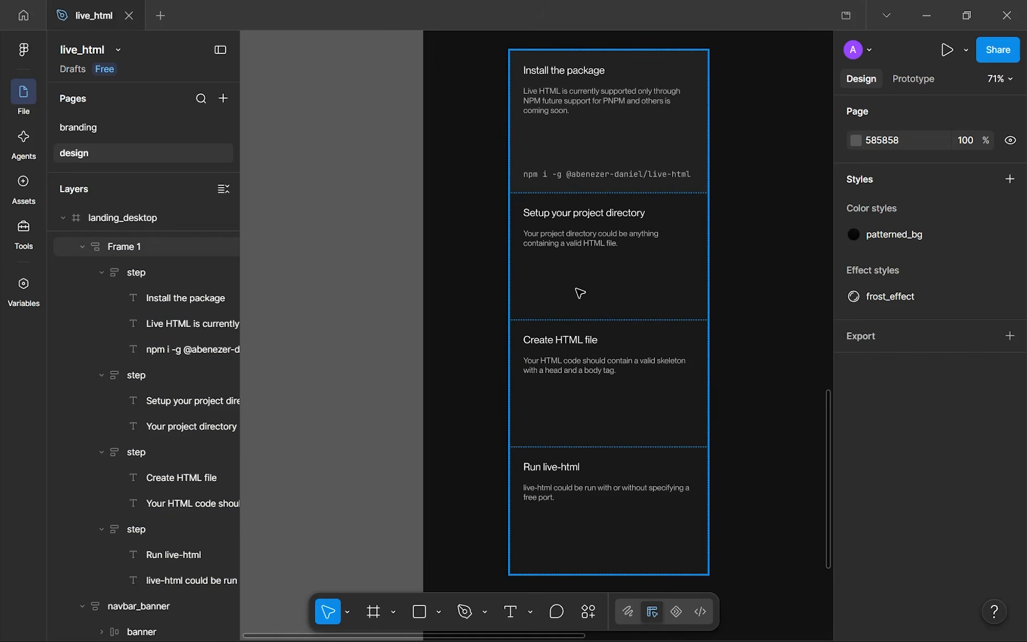
{"action": "scroll", "coordinate": [571, 330], "scroll_direction": "up", "scroll_amount": 4}
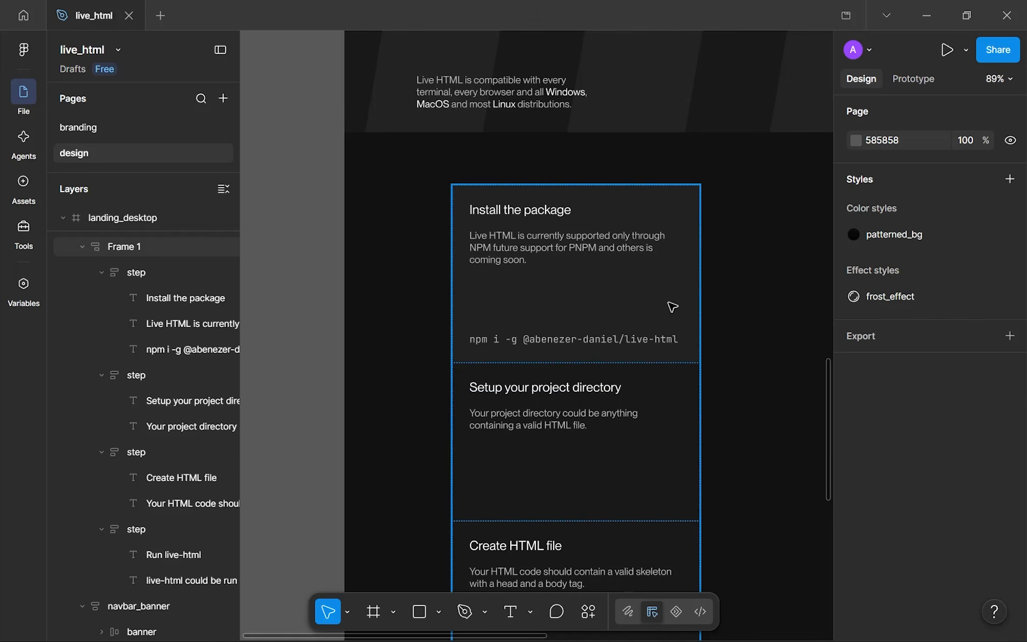
{"action": "scroll", "coordinate": [726, 333], "scroll_direction": "down", "scroll_amount": 6}
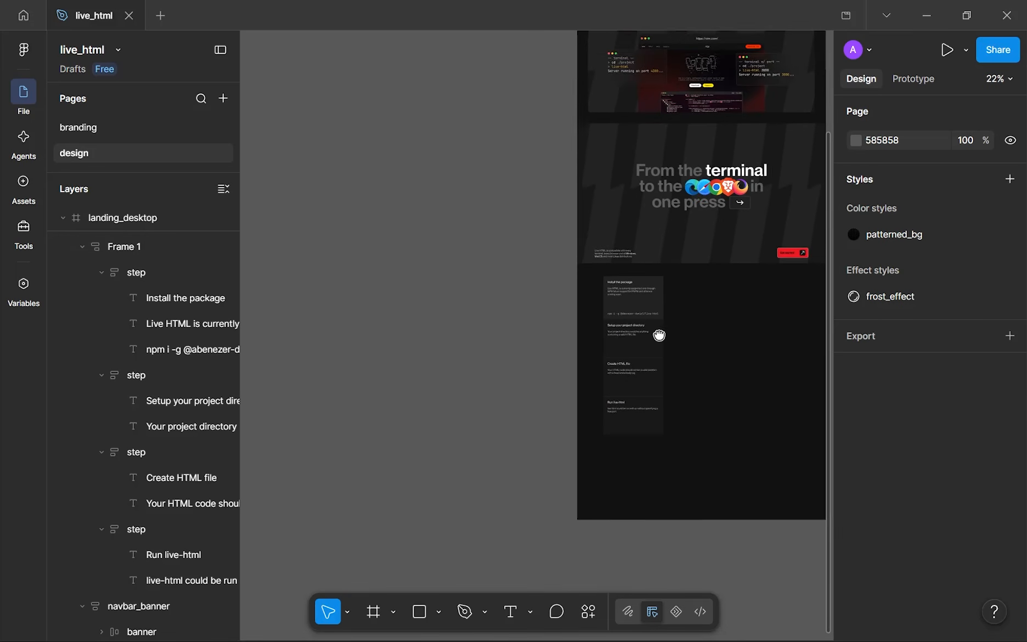
{"action": "scroll", "coordinate": [648, 299], "scroll_direction": "up", "scroll_amount": 3}
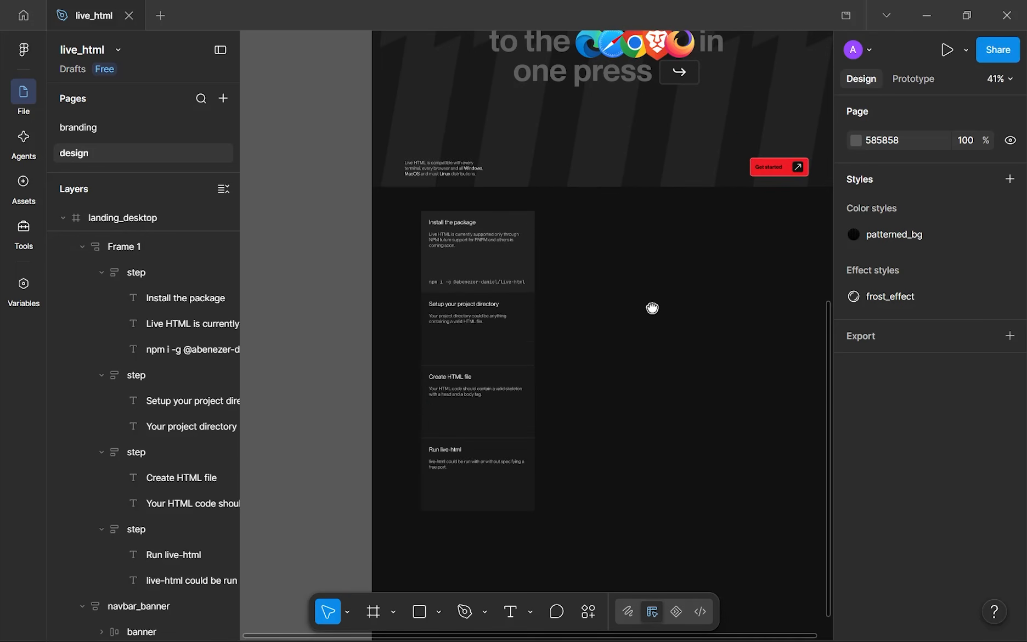
{"action": "scroll", "coordinate": [652, 307], "scroll_direction": "down", "scroll_amount": 2}
{"action": "scroll", "coordinate": [652, 307], "scroll_direction": "up", "scroll_amount": 1}
{"action": "mouse_move", "coordinate": [652, 307]}
{"action": "left_mouse_down"}
{"action": "mouse_move", "coordinate": [624, 403]}
{"action": "mouse_move", "coordinate": [634, 314]}
{"action": "left_mouse_up"}
{"action": "scroll", "coordinate": [629, 407], "scroll_direction": "down", "scroll_amount": 2}
{"action": "scroll", "coordinate": [606, 307], "scroll_direction": "up", "scroll_amount": 3}
- Add a 1 px inside stroke in 343434 to the frame holding all four steps, on its right side only
{"action": "left_click", "coordinate": [487, 317]}
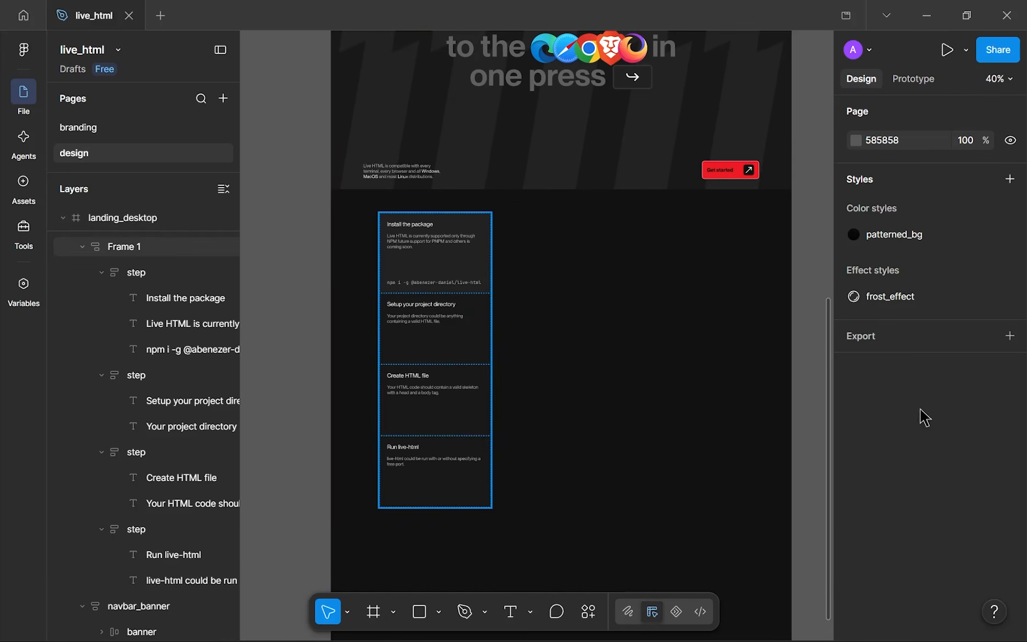
{"action": "left_click", "coordinate": [1010, 453]}
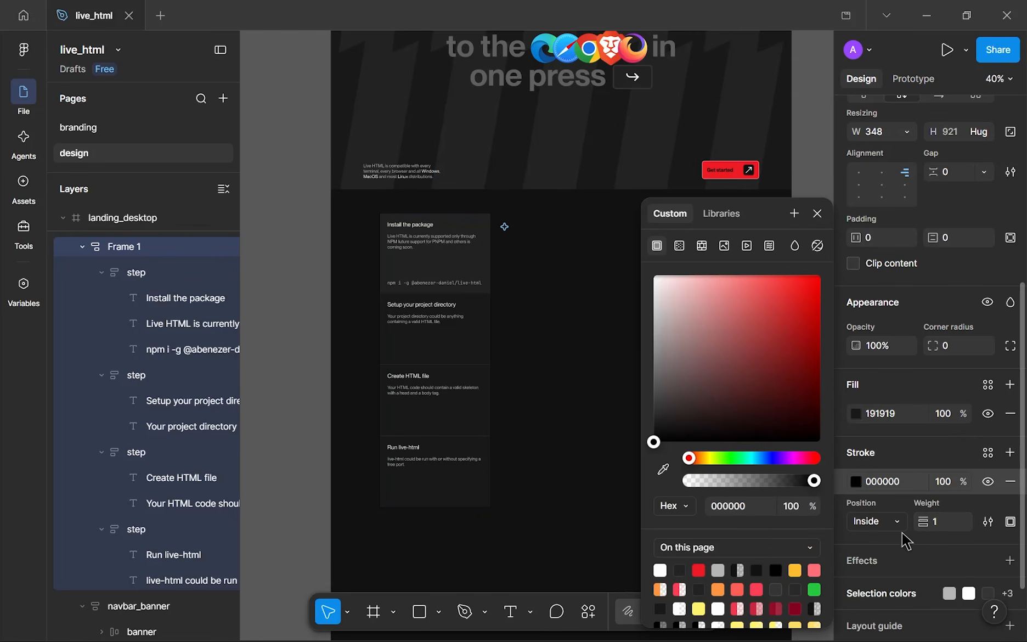
{"action": "left_click", "coordinate": [737, 505]}
{"action": "type", "text": "34"}
{"action": "scroll", "coordinate": [971, 517], "scroll_direction": "down", "scroll_amount": 3}
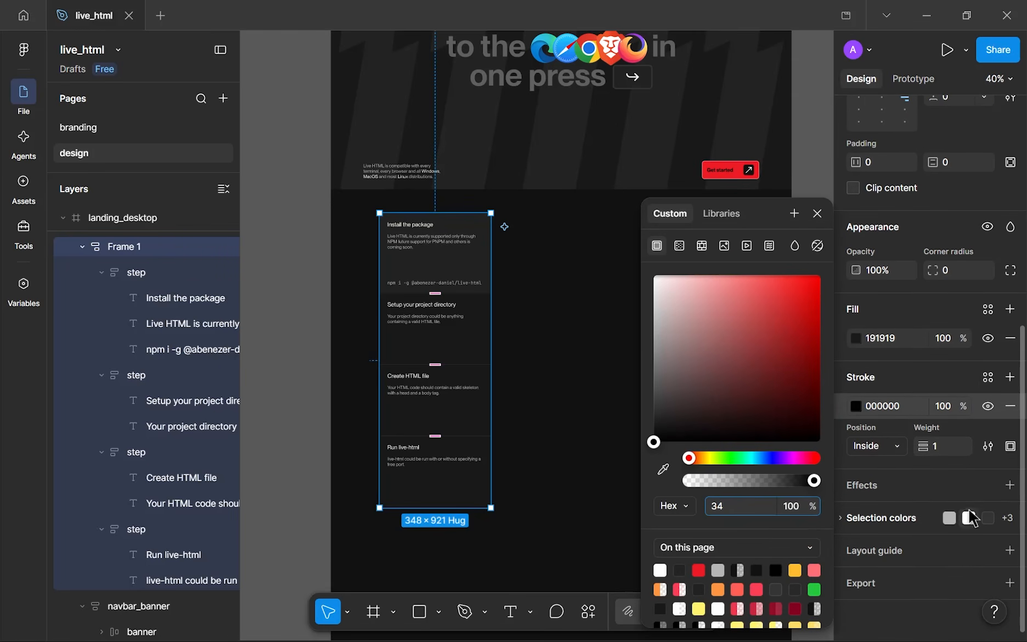
{"action": "left_click", "coordinate": [1010, 445]}
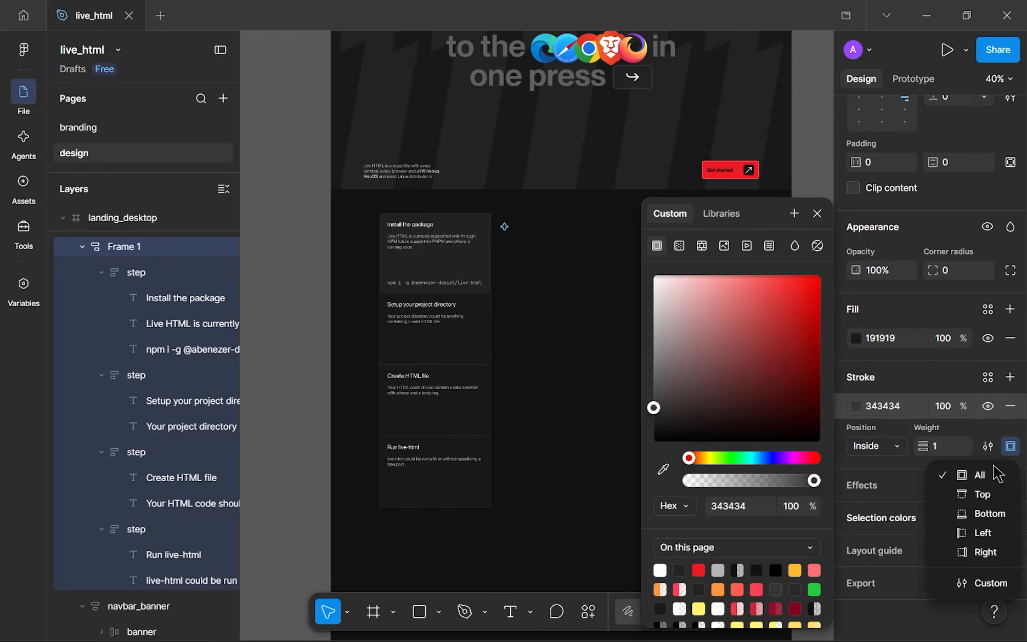
{"action": "left_click", "coordinate": [983, 550]}
{"action": "left_click", "coordinate": [500, 355]}
- Rename the auto layout frame containing the four step blocks as "steps"
{"action": "scroll", "coordinate": [525, 319], "scroll_direction": "up", "scroll_amount": 5}
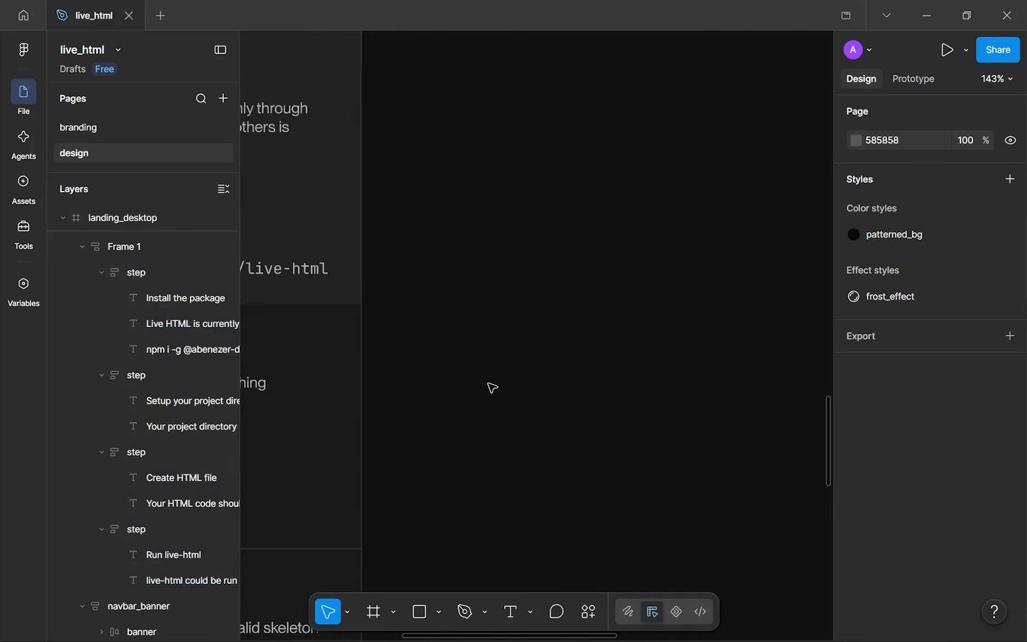
{"action": "scroll", "coordinate": [431, 259], "scroll_direction": "down", "scroll_amount": 4}
{"action": "left_click_drag", "start_coordinate": [434, 236], "coordinate": [565, 364]}
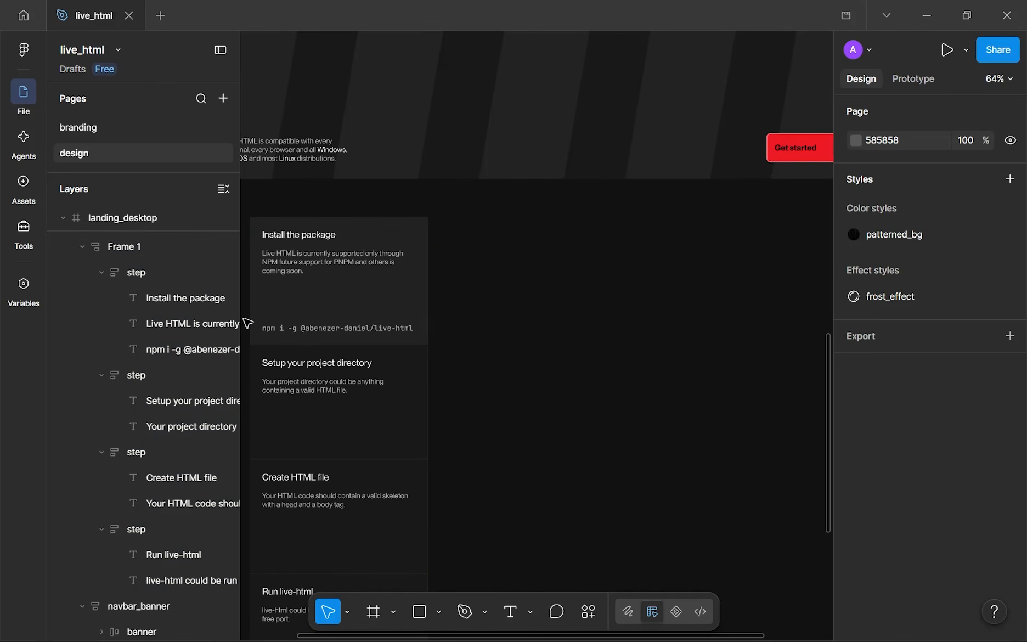
{"action": "left_click", "coordinate": [123, 253]}
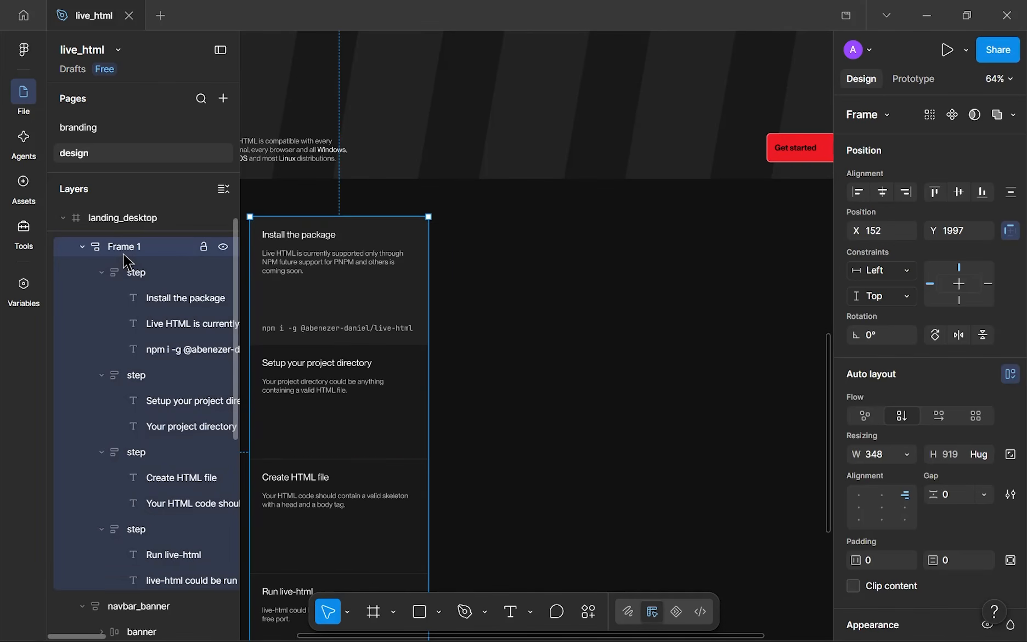
{"action": "double_click", "coordinate": [120, 246]}
{"action": "left_click", "coordinate": [679, 287]}
- Inspect the fill style applied to the "Version 2.0 is coming soon!" banner above the navbar
{"action": "scroll", "coordinate": [670, 291], "scroll_direction": "down", "scroll_amount": 6}
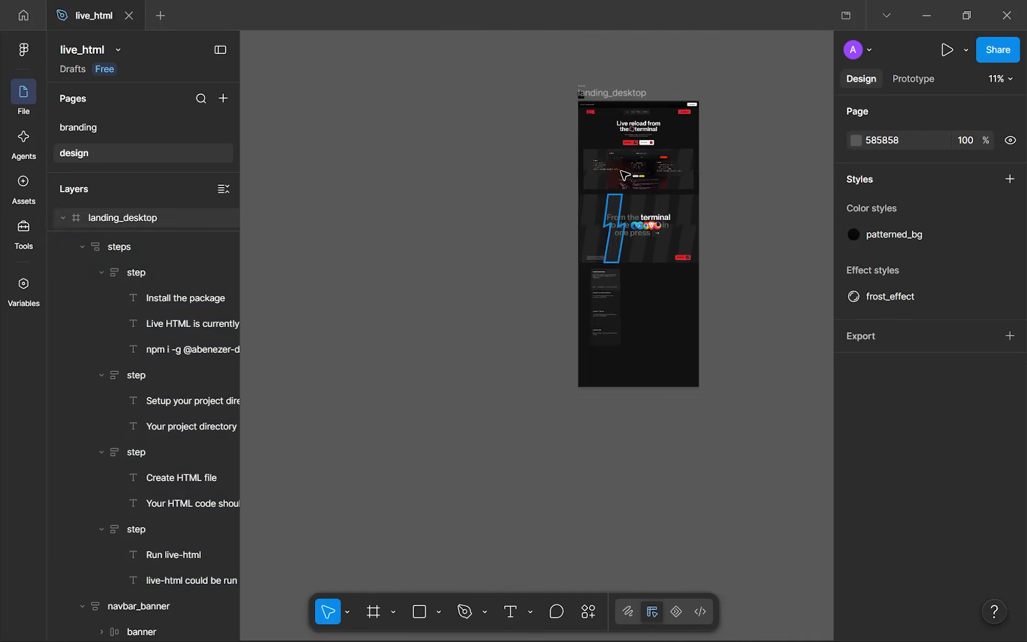
{"action": "scroll", "coordinate": [642, 191], "scroll_direction": "up", "scroll_amount": 12}
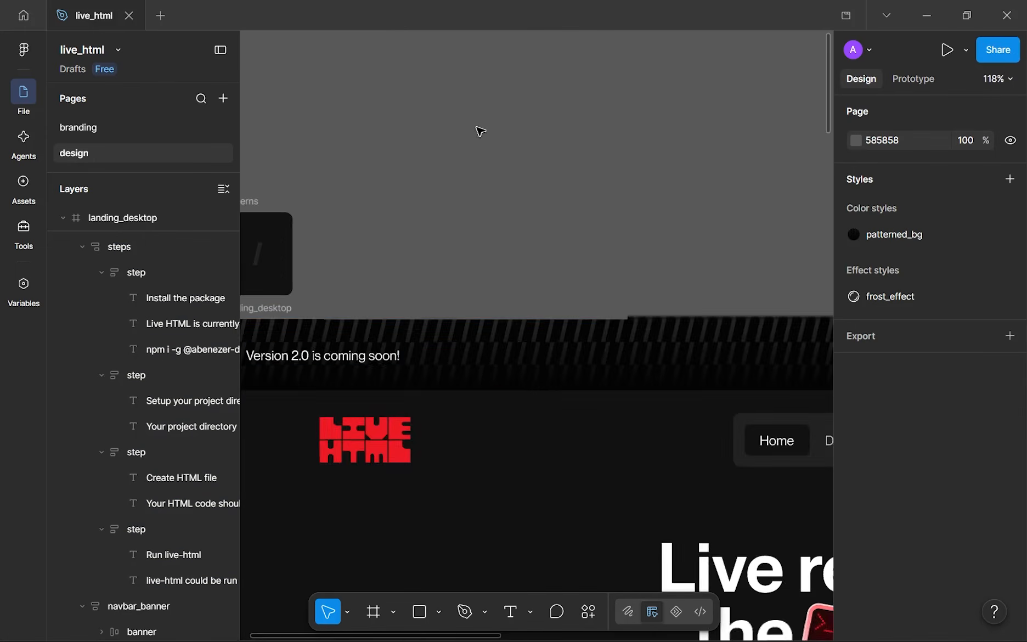
{"action": "scroll", "coordinate": [488, 368], "scroll_direction": "up", "scroll_amount": 3}
{"action": "scroll", "coordinate": [493, 360], "scroll_direction": "down", "scroll_amount": 3}
{"action": "left_click", "coordinate": [557, 351]}
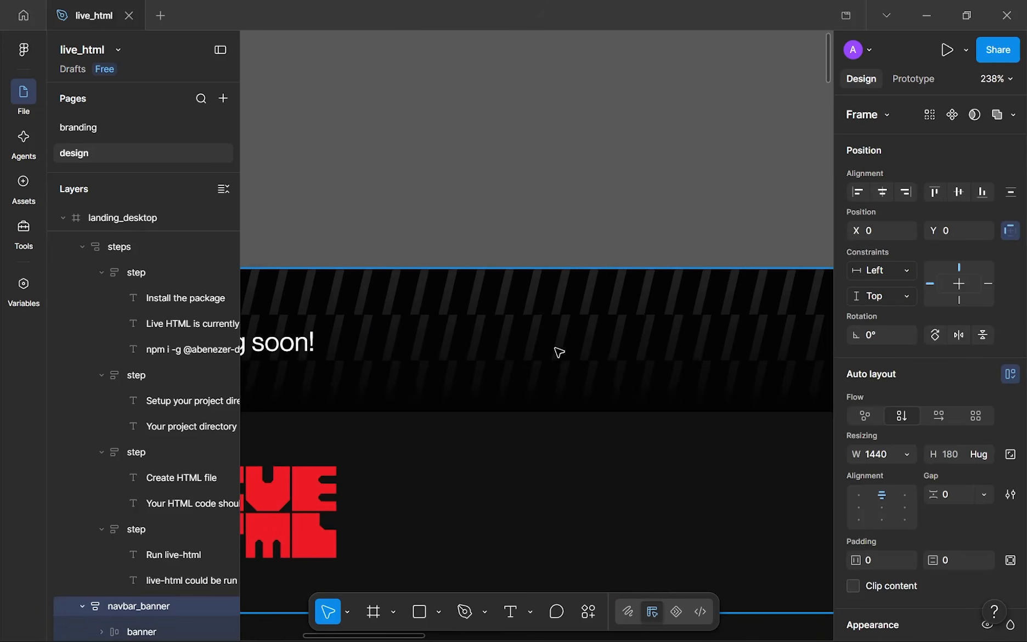
{"action": "left_click", "coordinate": [744, 333]}
{"action": "scroll", "coordinate": [924, 434], "scroll_direction": "down", "scroll_amount": 5}
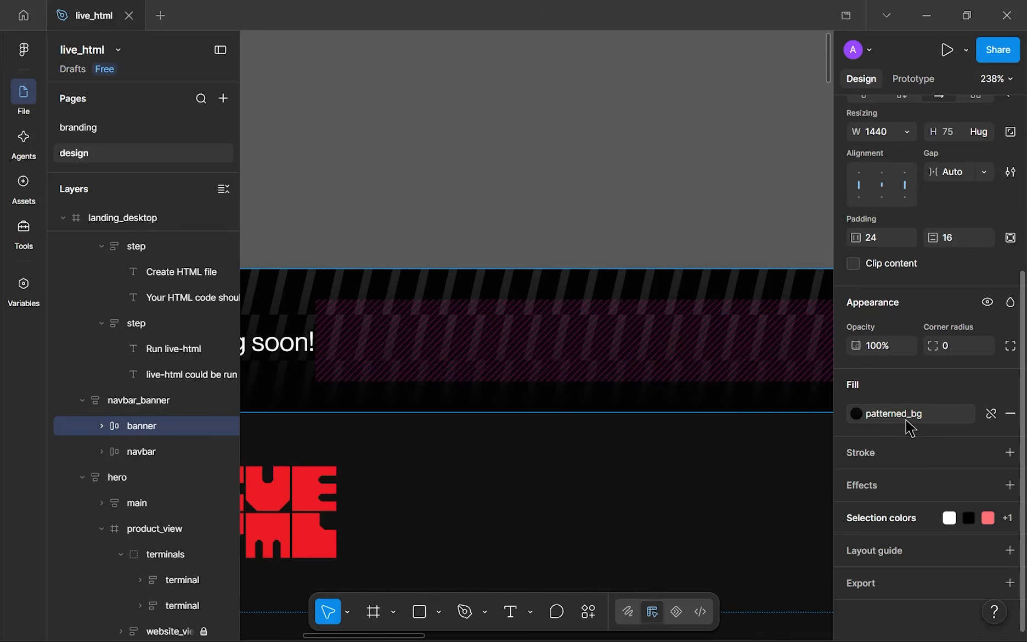
{"action": "left_click", "coordinate": [543, 239]}
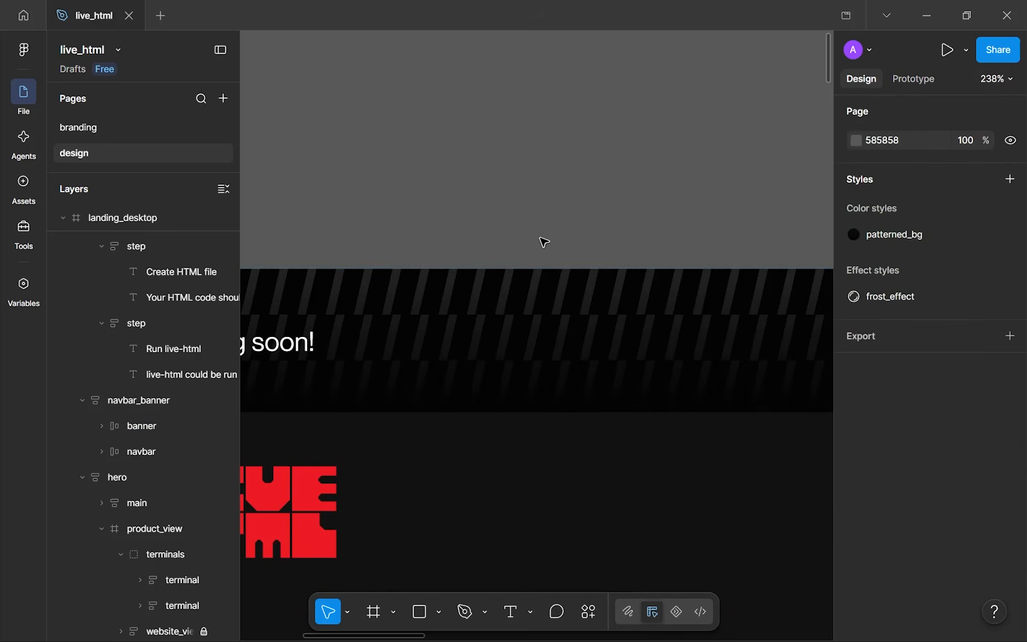
- Draw a frame about 745 × 922 directly beside the steps column and name it "step_view"
{"action": "scroll", "coordinate": [543, 240], "scroll_direction": "down", "scroll_amount": 10}
{"action": "left_click_drag", "start_coordinate": [590, 308], "coordinate": [561, 61]}
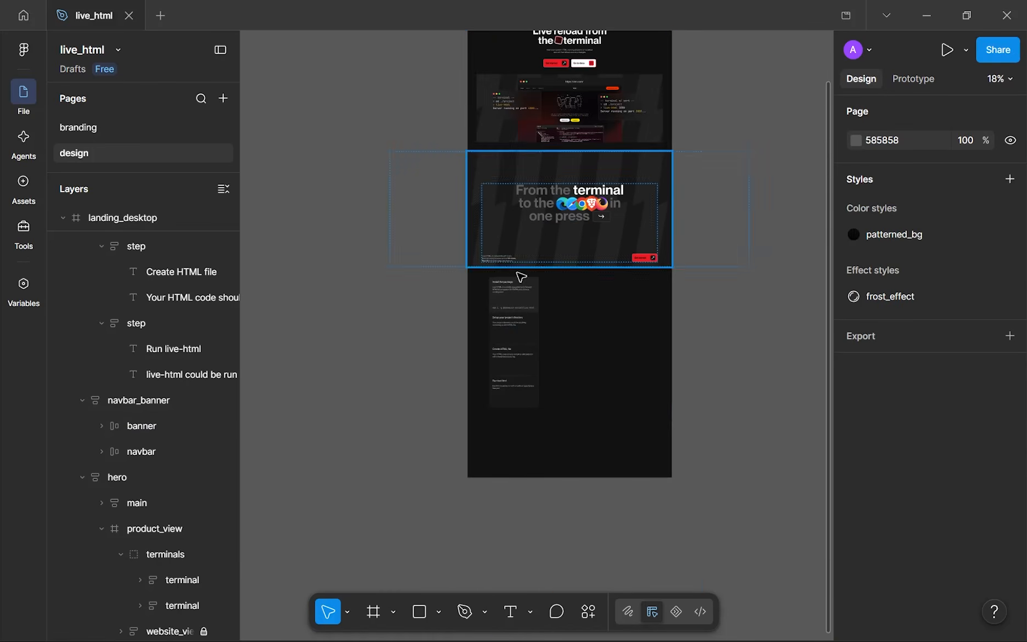
{"action": "left_click_drag", "start_coordinate": [493, 397], "coordinate": [393, 376]}
{"action": "scroll", "coordinate": [393, 376], "scroll_direction": "up", "scroll_amount": 3}
{"action": "scroll", "coordinate": [559, 253], "scroll_direction": "up", "scroll_amount": 5}
{"action": "scroll", "coordinate": [551, 236], "scroll_direction": "down", "scroll_amount": 4}
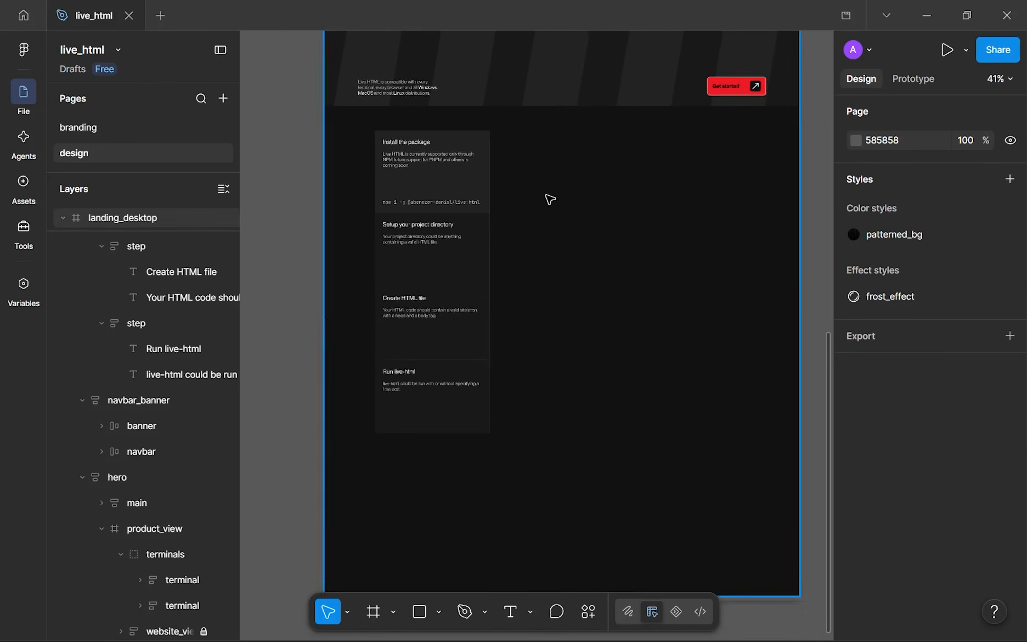
{"action": "left_click_drag", "start_coordinate": [551, 197], "coordinate": [486, 213]}
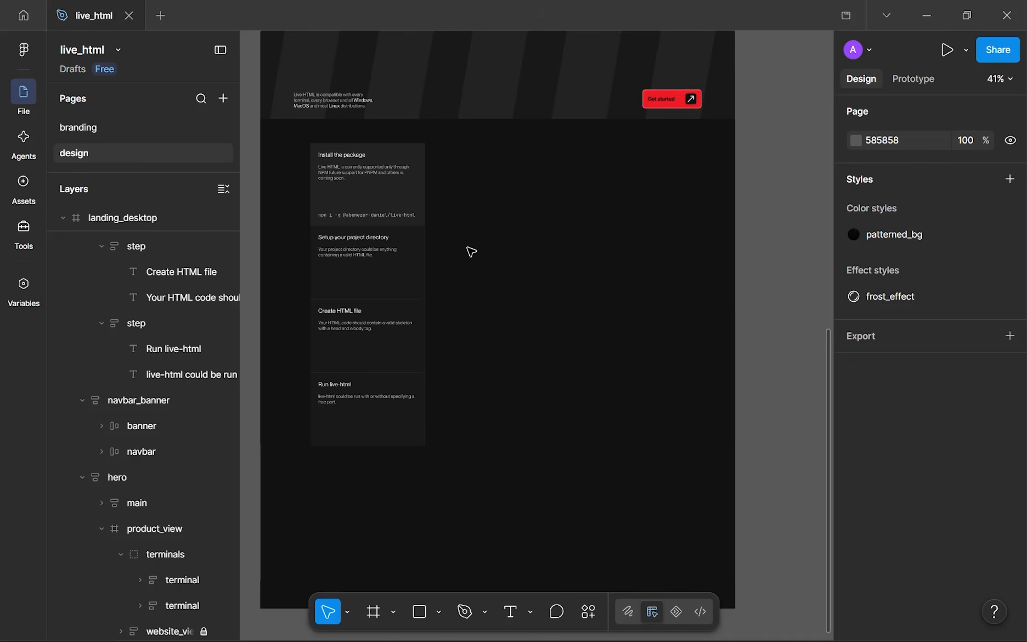
{"action": "key", "text": "f"}
{"action": "left_click_drag", "start_coordinate": [430, 148], "coordinate": [772, 465]}
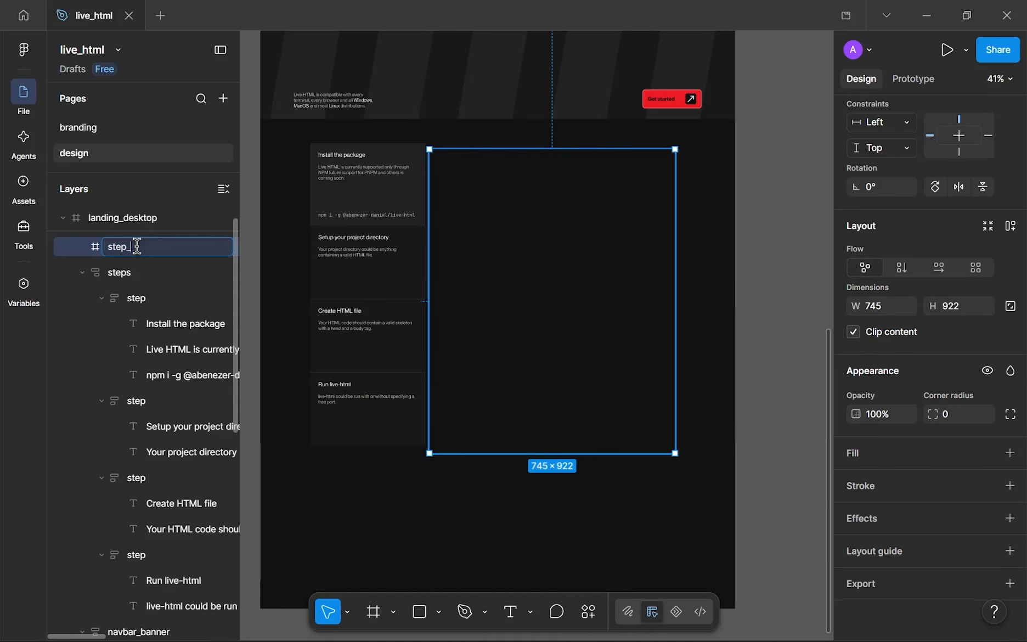
{"action": "key", "text": "Return"}
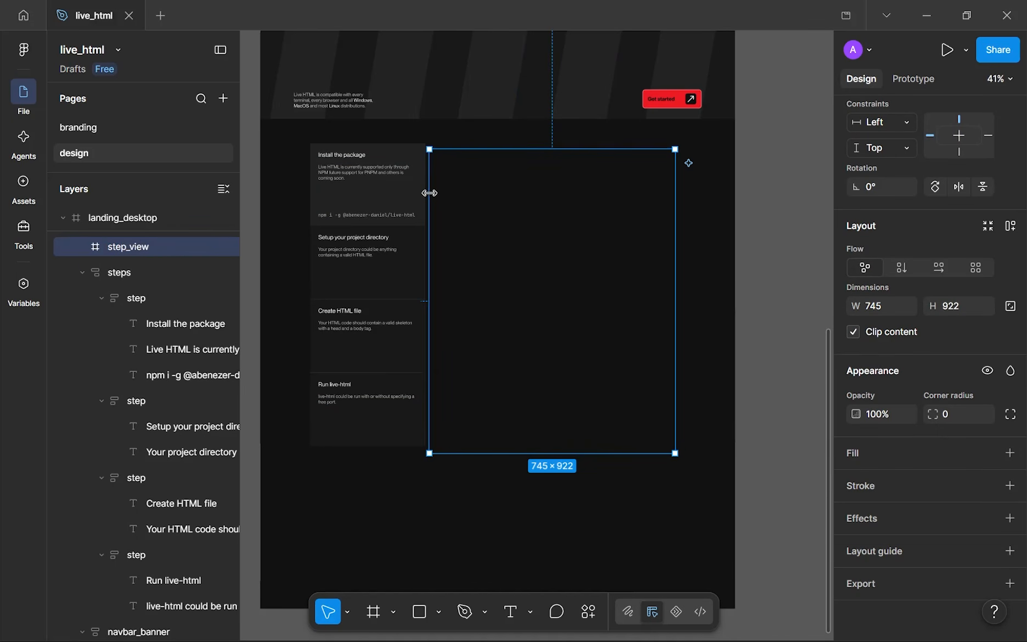
- Apply the patterned_bg fill style to the step_view frame
{"action": "scroll", "coordinate": [363, 197], "scroll_direction": "up", "scroll_amount": 2}
{"action": "left_click_drag", "start_coordinate": [362, 197], "coordinate": [415, 206]}
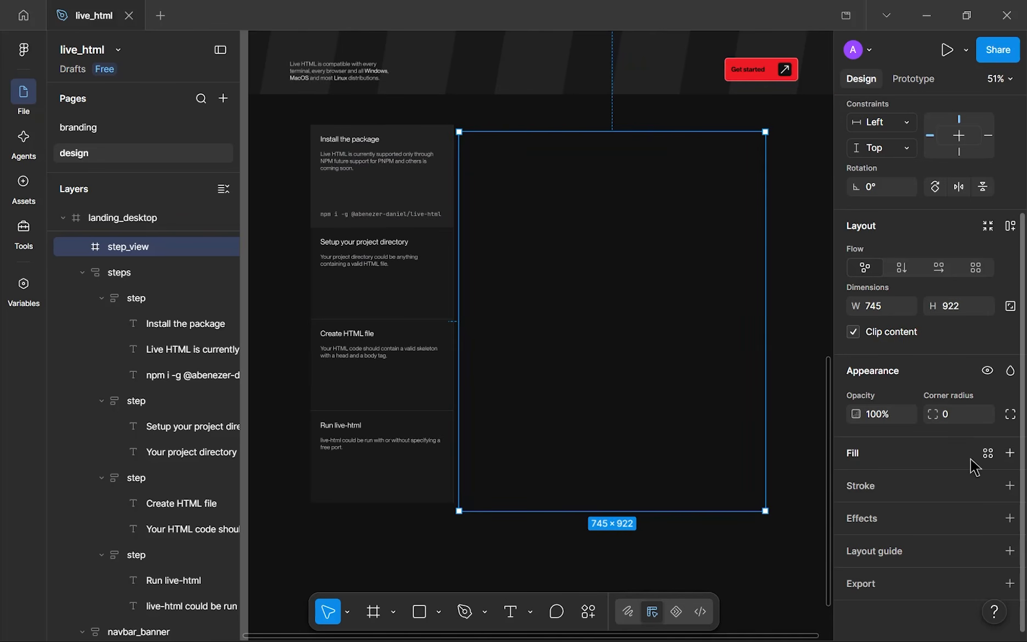
{"action": "left_click", "coordinate": [988, 454]}
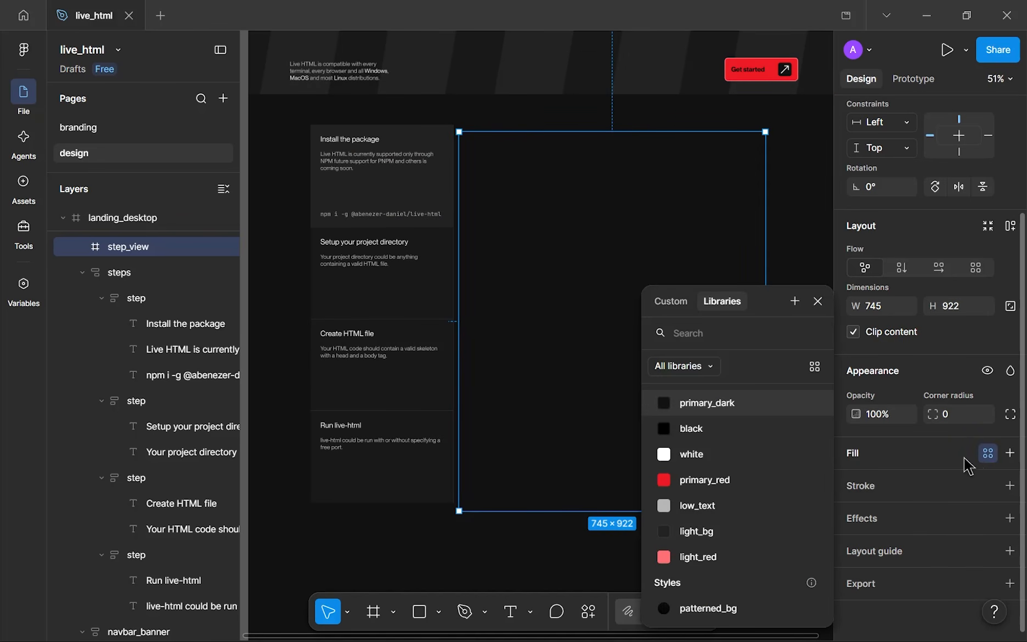
{"action": "left_click", "coordinate": [766, 615]}
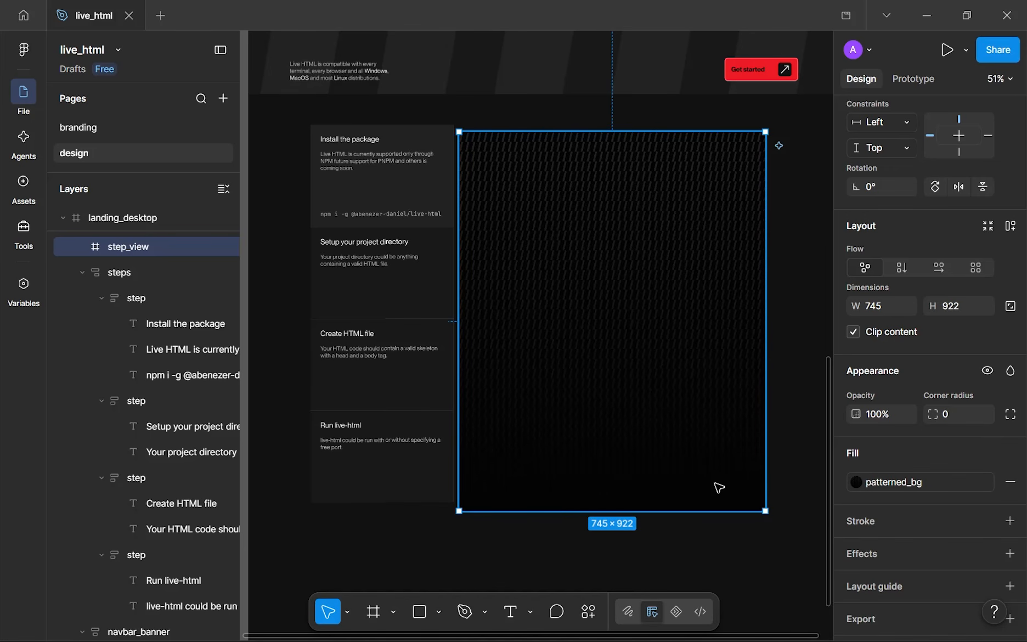
- Copy the port 4300 terminal window from the hero's product_view and paste it into the upper part of the step_view frame
{"action": "scroll", "coordinate": [718, 487], "scroll_direction": "down", "scroll_amount": 5}
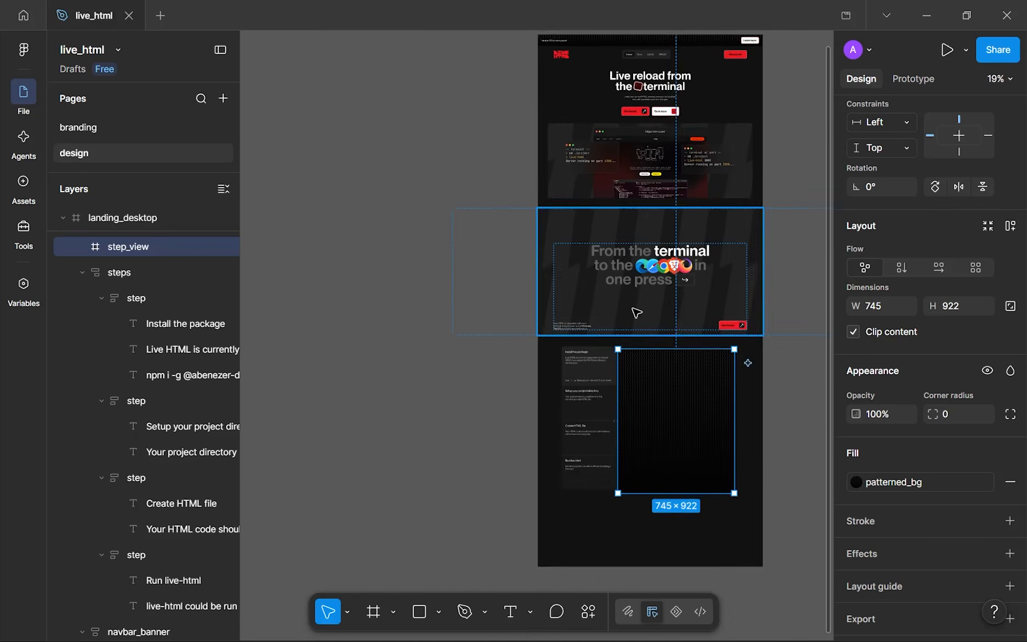
{"action": "left_click_drag", "start_coordinate": [645, 159], "coordinate": [608, 363]}
{"action": "scroll", "coordinate": [616, 358], "scroll_direction": "up", "scroll_amount": 4}
{"action": "scroll", "coordinate": [632, 519], "scroll_direction": "up", "scroll_amount": 3}
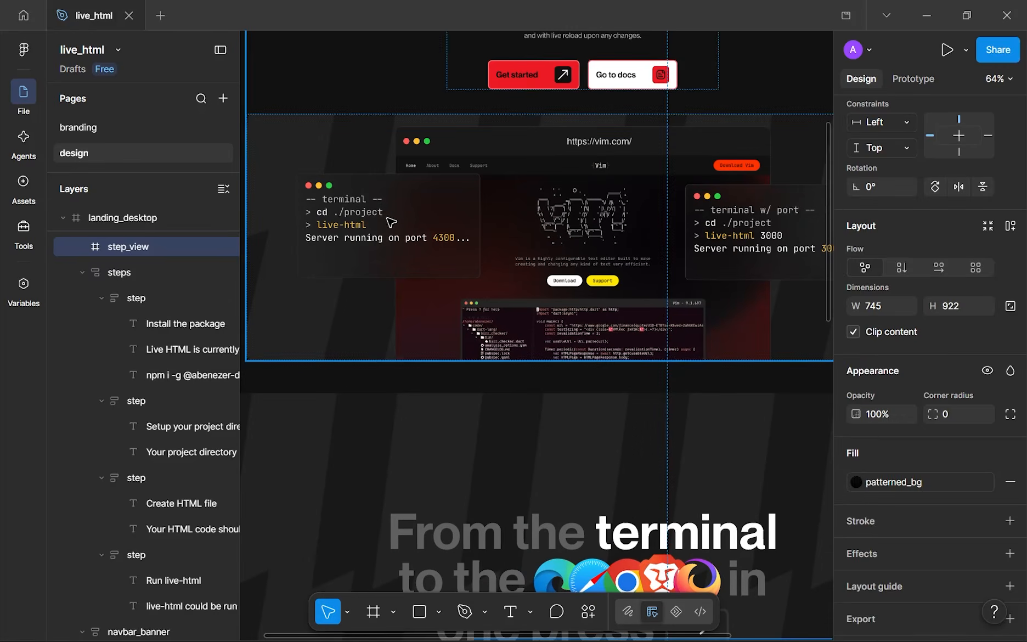
{"action": "left_click", "coordinate": [386, 208]}
{"action": "double_click", "coordinate": [387, 208]}
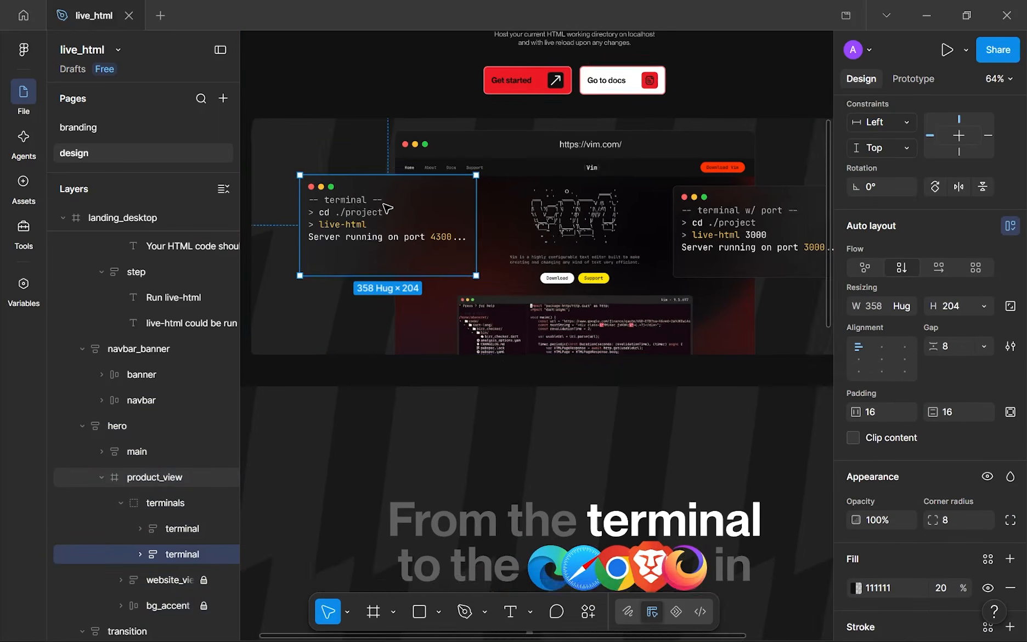
{"action": "scroll", "coordinate": [387, 208], "scroll_direction": "down", "scroll_amount": 5}
{"action": "left_click_drag", "start_coordinate": [400, 223], "coordinate": [471, 424]}
{"action": "scroll", "coordinate": [470, 424], "scroll_direction": "up", "scroll_amount": 3}
{"action": "scroll", "coordinate": [552, 408], "scroll_direction": "up", "scroll_amount": 3}
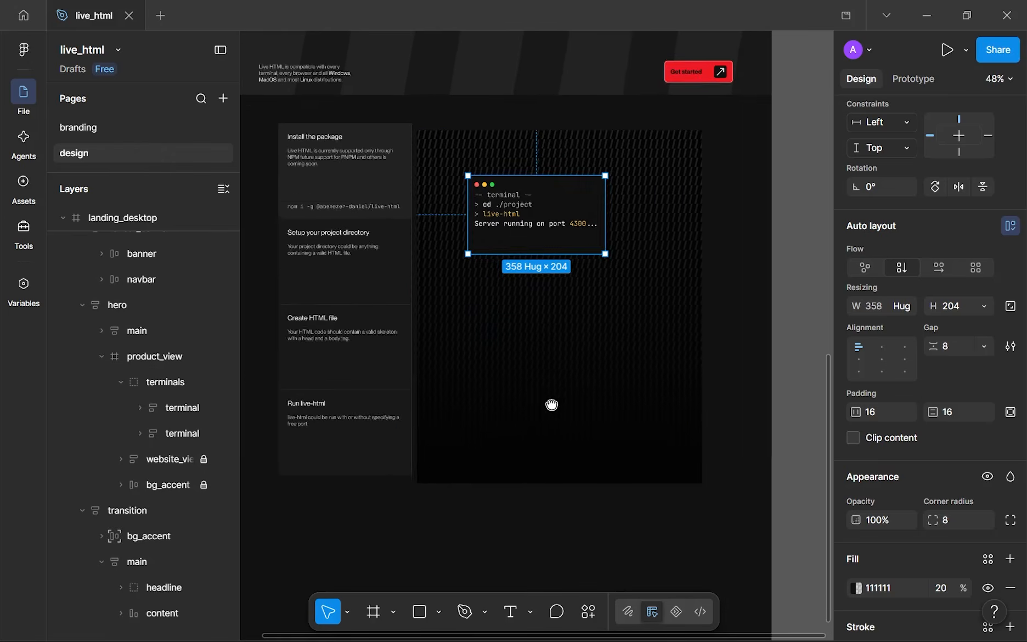
- Convert the step_view frame to a vertical auto layout and move it away from the steps column
{"action": "left_click", "coordinate": [681, 281]}
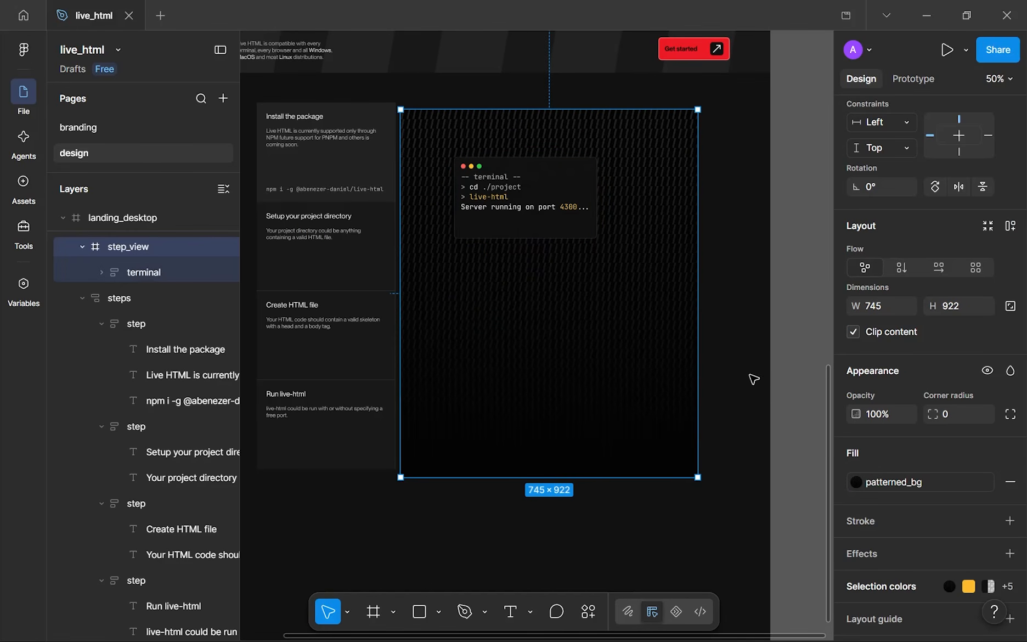
{"action": "left_click", "coordinate": [1010, 226]}
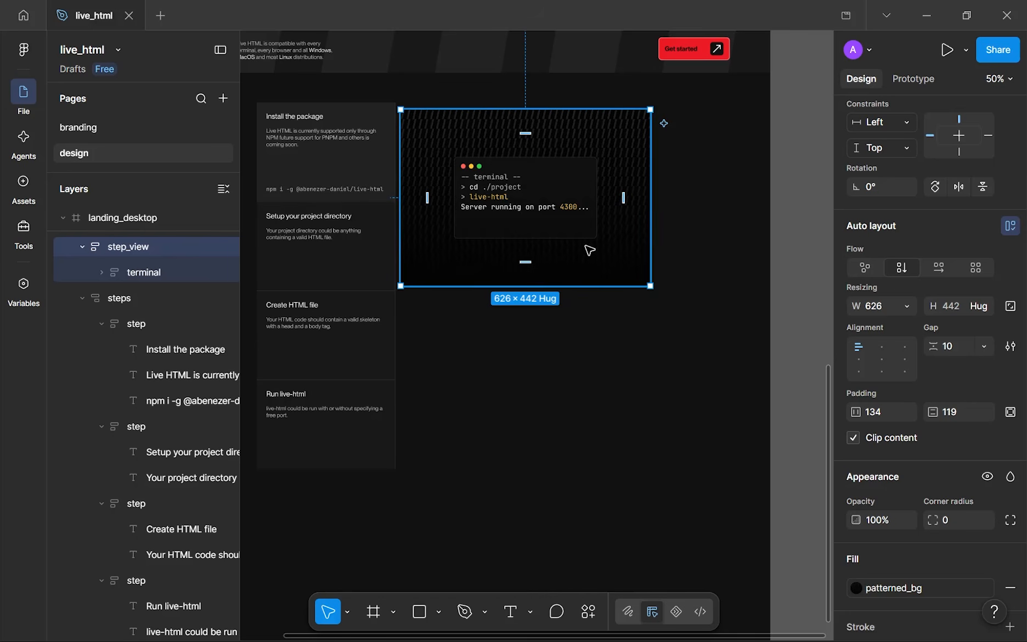
{"action": "left_click_drag", "start_coordinate": [589, 250], "coordinate": [634, 239]}
- Wrap steps and step_view in one horizontal auto layout frame, show the rulers, and widen the frame to 1187 at the right margin guide
{"action": "left_click", "coordinate": [396, 187], "text": "shift"}
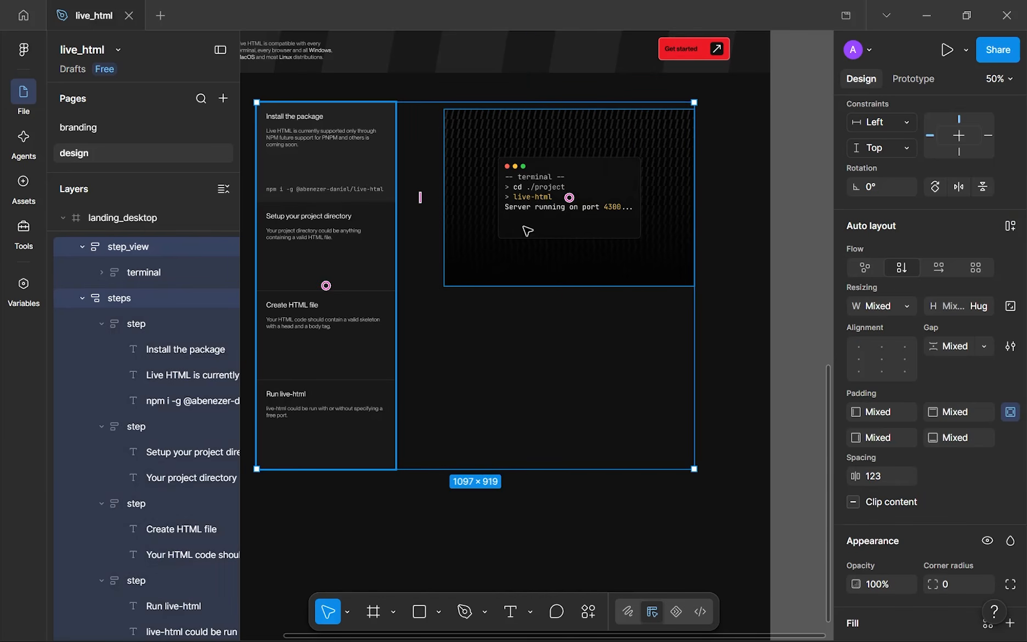
{"action": "key", "text": "shift+a"}
{"action": "key", "text": "shift+r"}
{"action": "left_click_drag", "start_coordinate": [694, 239], "coordinate": [732, 232]}
- Rename the new wrapper frame as "main" and extend its left edge to the left margin guide for a width of 1237
{"action": "scroll", "coordinate": [756, 239], "scroll_direction": "left", "scroll_amount": 2}
{"action": "scroll", "coordinate": [266, 230], "scroll_direction": "left", "scroll_amount": 3}
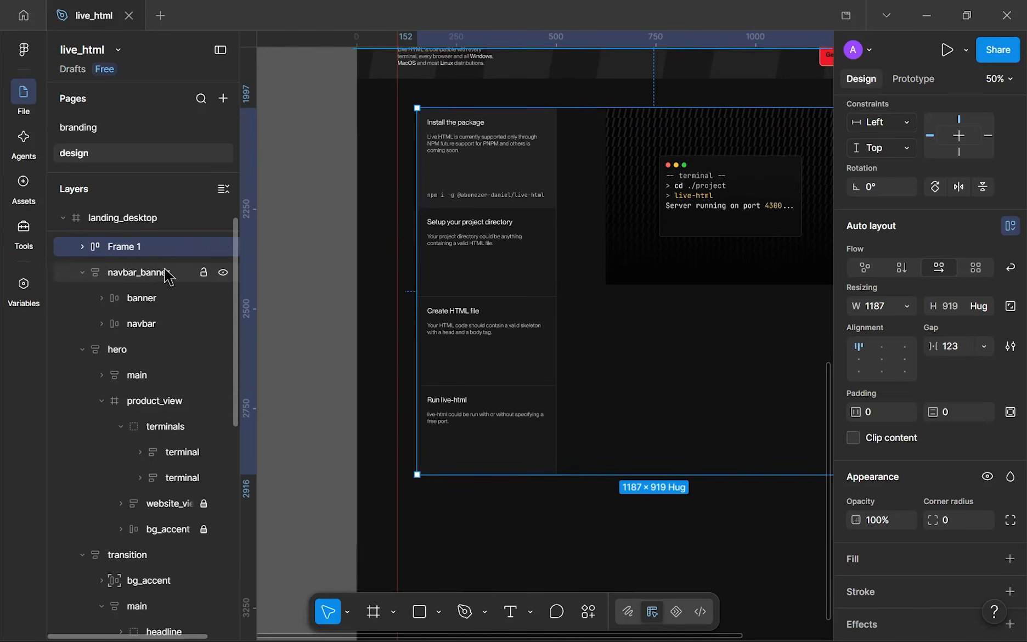
{"action": "type", "text": "main"}
{"action": "key", "text": "Return"}
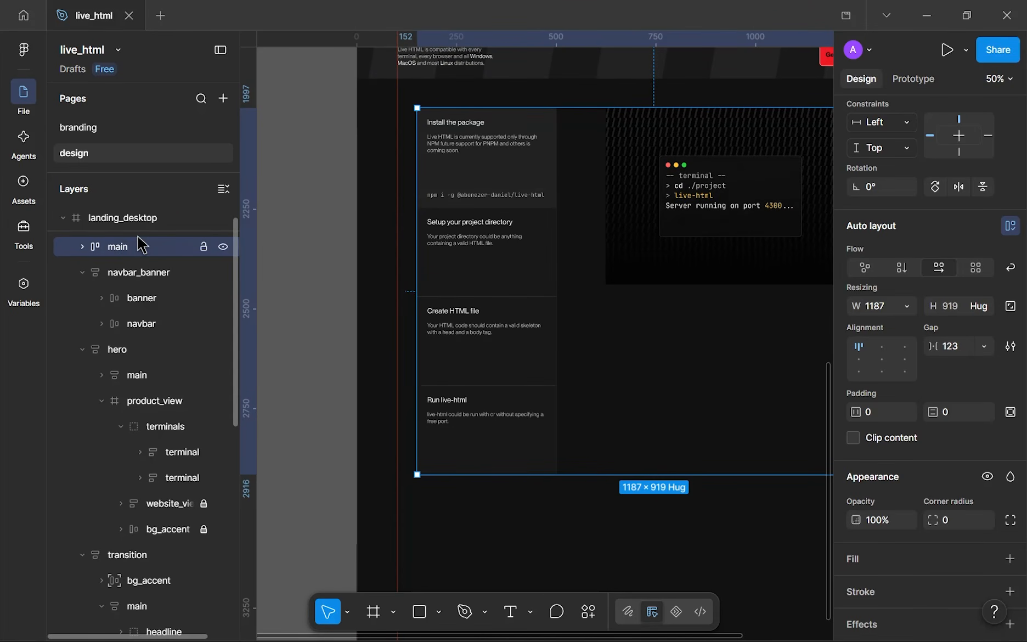
{"action": "left_click_drag", "start_coordinate": [416, 250], "coordinate": [397, 259]}
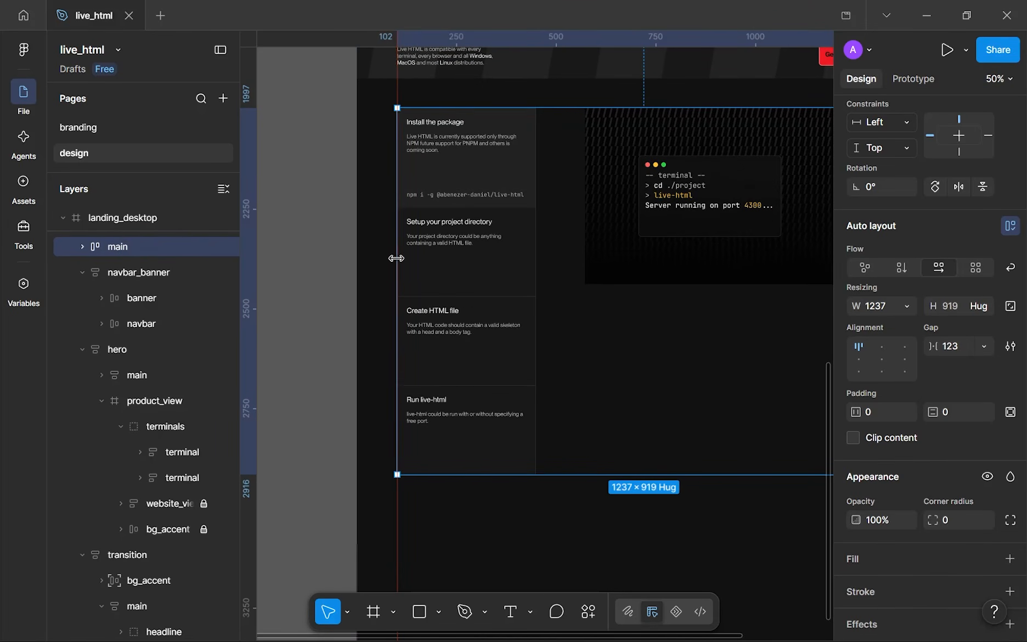
- Open the gap value of the main auto layout frame for editing
{"action": "left_click_drag", "start_coordinate": [564, 261], "coordinate": [482, 261]}
{"action": "scroll", "coordinate": [482, 261], "scroll_direction": "down", "scroll_amount": 1}
{"action": "scroll", "coordinate": [593, 224], "scroll_direction": "up", "scroll_amount": 2}
{"action": "mouse_move", "coordinate": [594, 224]}
{"action": "left_mouse_down"}
{"action": "mouse_move", "coordinate": [527, 259]}
{"action": "mouse_move", "coordinate": [543, 256]}
{"action": "left_mouse_up"}
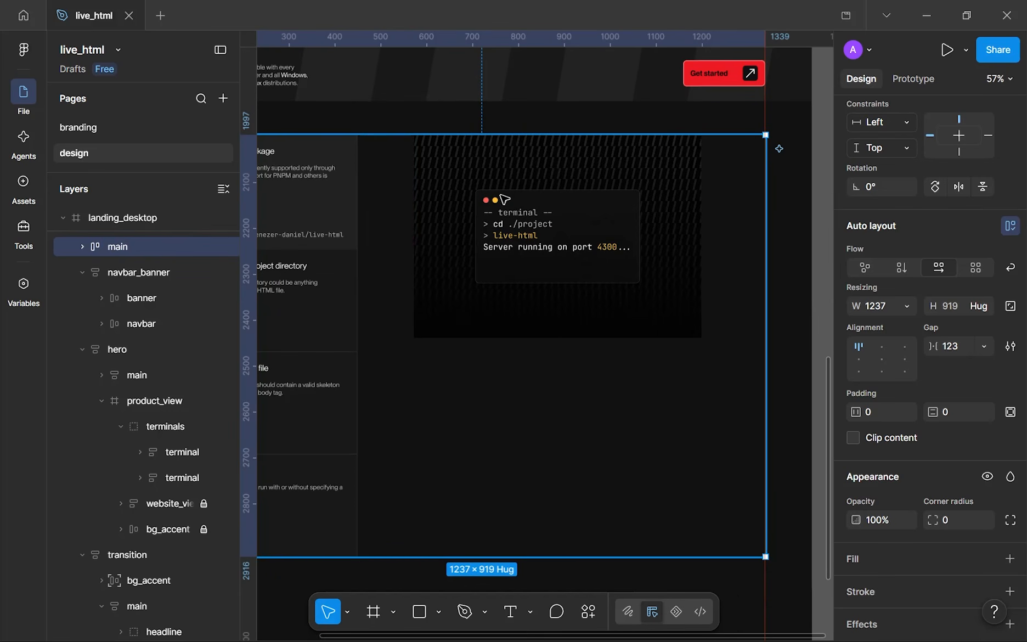
{"action": "left_click", "coordinate": [950, 352]}
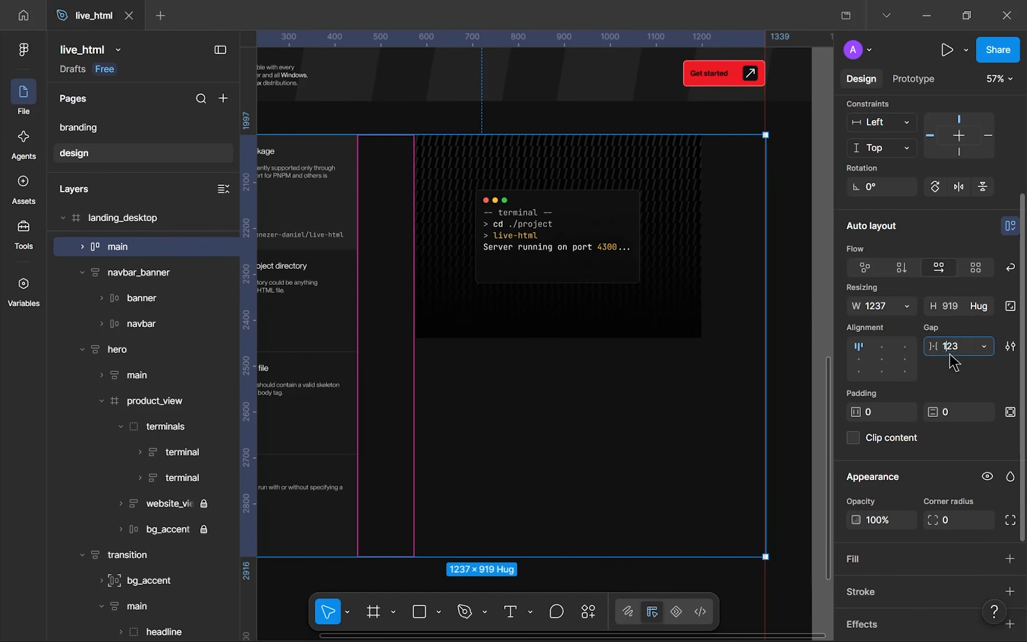
- Set the main frame's gap to 0 and make step_view fill its container in both width and height
{"action": "key", "text": "Return"}
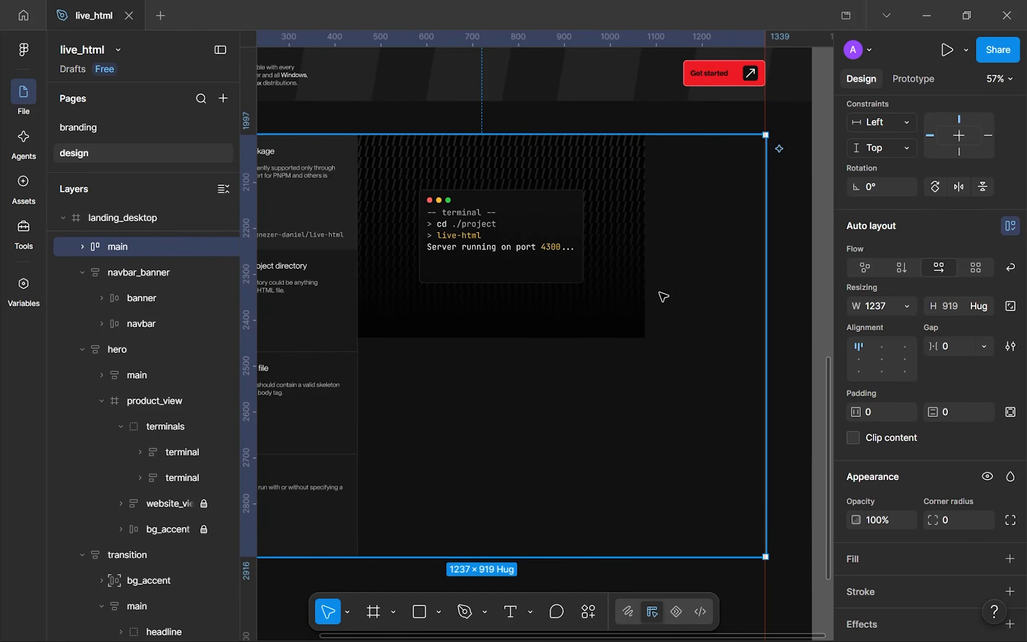
{"action": "left_click", "coordinate": [580, 300]}
{"action": "left_click", "coordinate": [906, 240]}
{"action": "left_click", "coordinate": [856, 278]}
{"action": "left_click", "coordinate": [986, 241]}
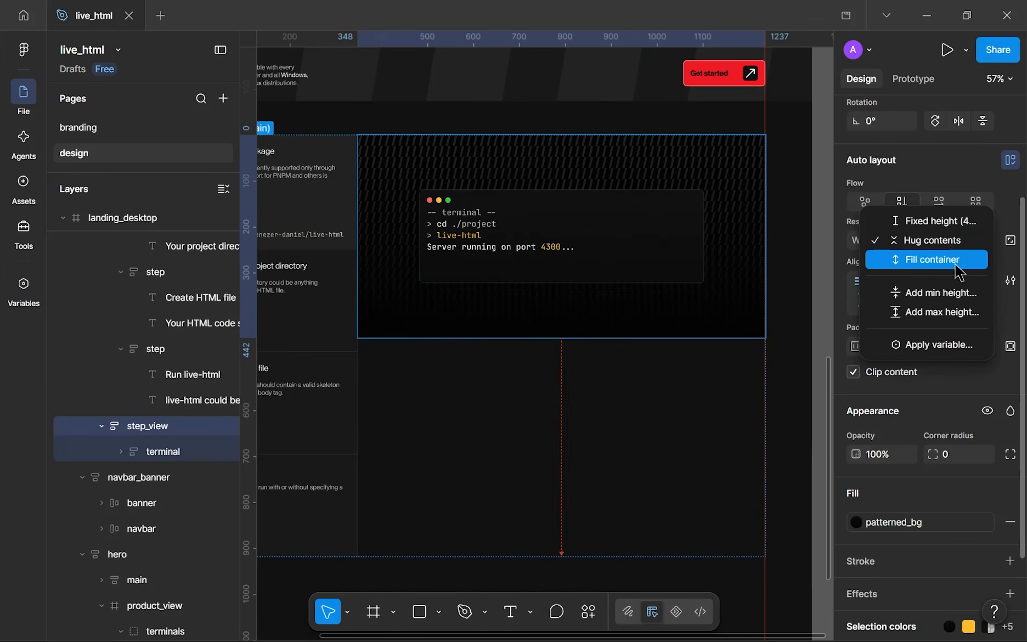
{"action": "left_click", "coordinate": [957, 269]}
{"action": "scroll", "coordinate": [384, 310], "scroll_direction": "down", "scroll_amount": 3}
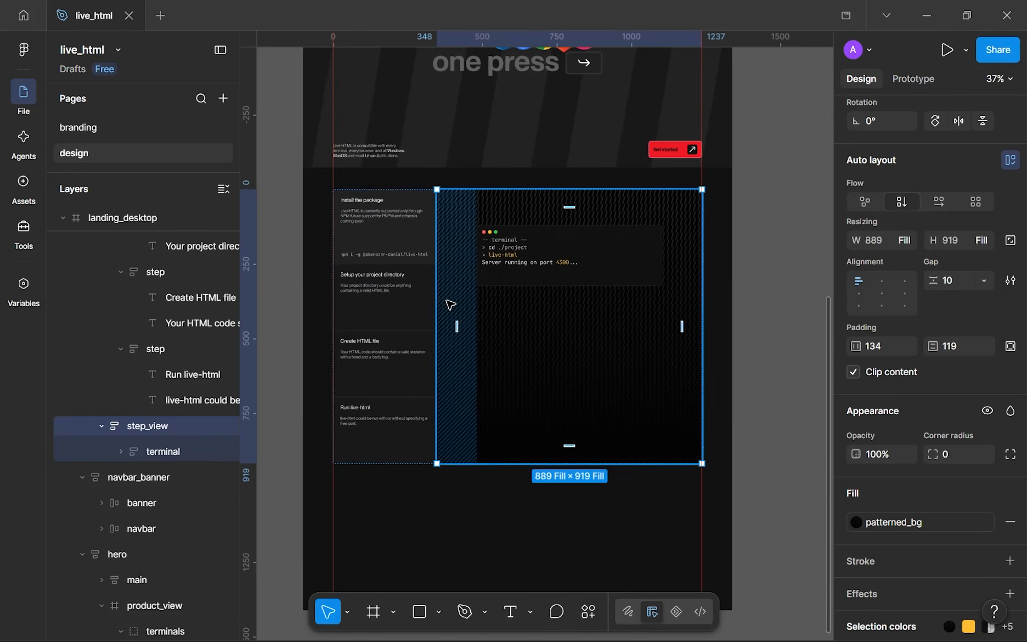
- Widen the steps column to 439 so that step_view takes up the remaining width
{"action": "left_click", "coordinate": [434, 271]}
{"action": "left_click_drag", "start_coordinate": [437, 271], "coordinate": [463, 281]}
{"action": "scroll", "coordinate": [428, 421], "scroll_direction": "up", "scroll_amount": 1}
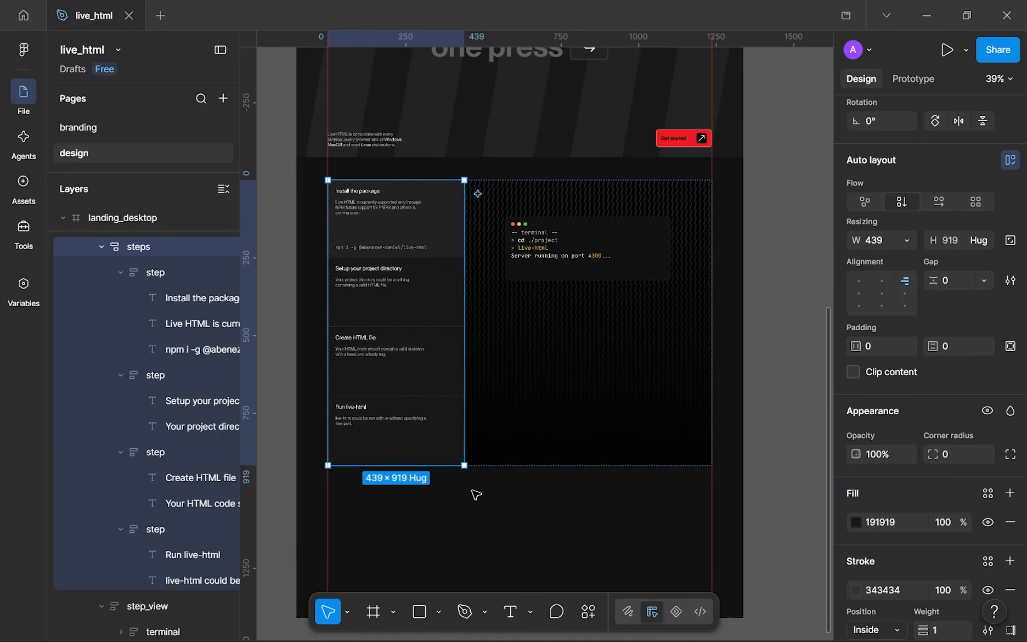
{"action": "left_click", "coordinate": [476, 494]}
{"action": "scroll", "coordinate": [456, 417], "scroll_direction": "up", "scroll_amount": 2}
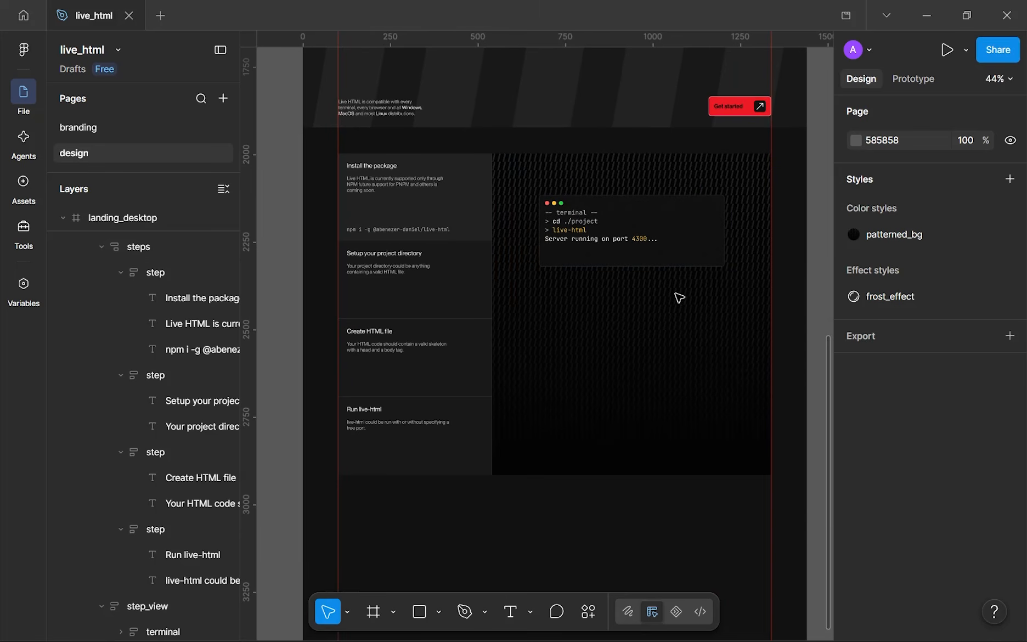
- Set the height of the terminal frame inside step_view to fill its container
{"action": "left_click", "coordinate": [582, 252]}
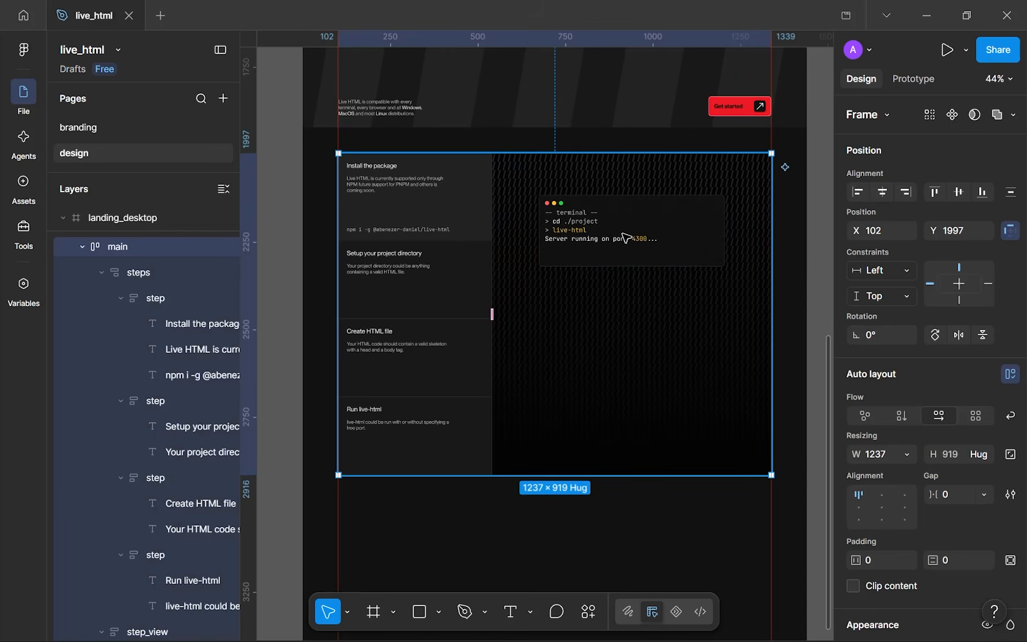
{"action": "left_click", "coordinate": [628, 237]}
{"action": "left_click", "coordinate": [667, 230]}
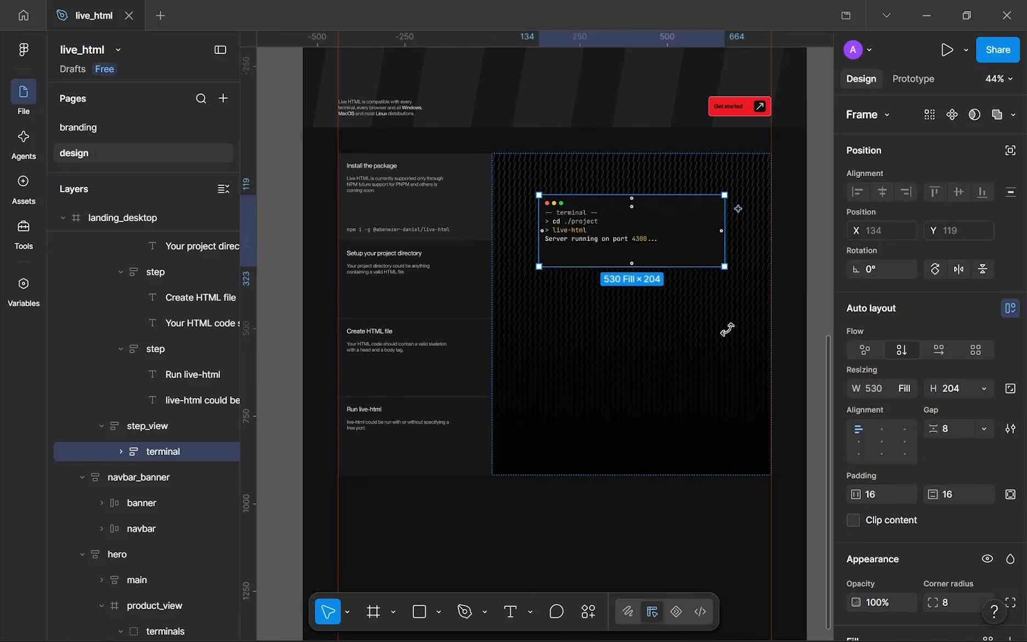
{"action": "left_click", "coordinate": [907, 388]}
{"action": "left_click", "coordinate": [943, 396]}
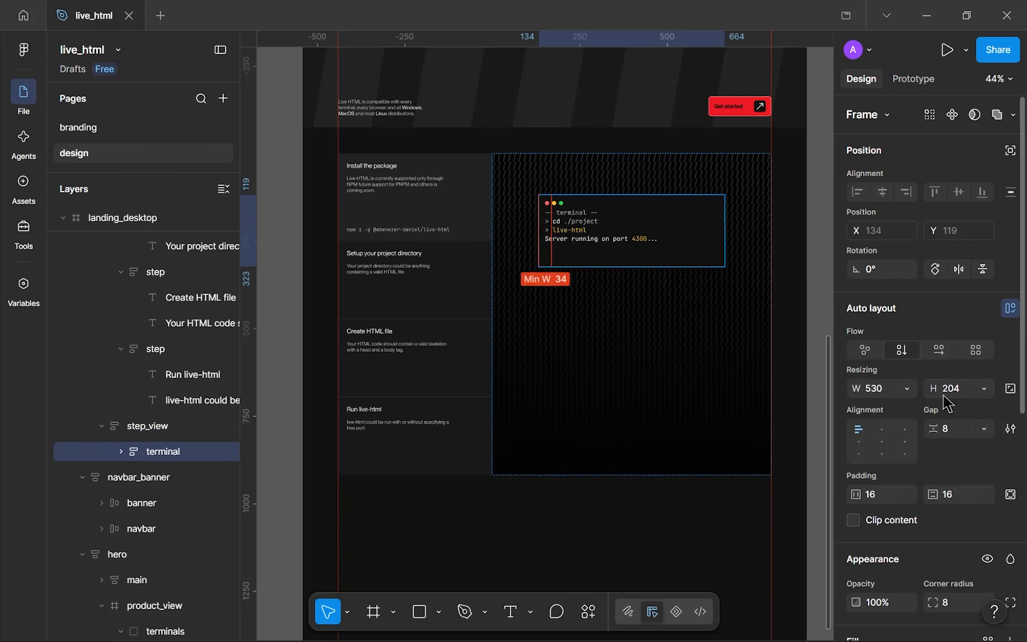
{"action": "left_click", "coordinate": [986, 389]}
{"action": "left_click", "coordinate": [942, 429]}
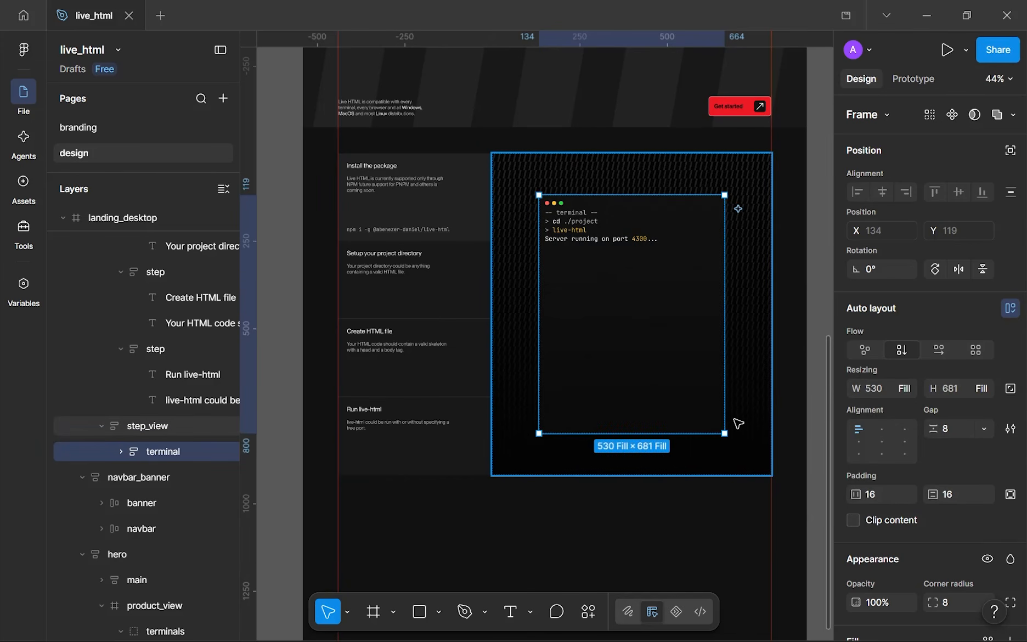
- Set step_view's horizontal and vertical padding to 96
{"action": "left_click", "coordinate": [735, 422]}
{"action": "scroll", "coordinate": [562, 259], "scroll_direction": "up", "scroll_amount": 5}
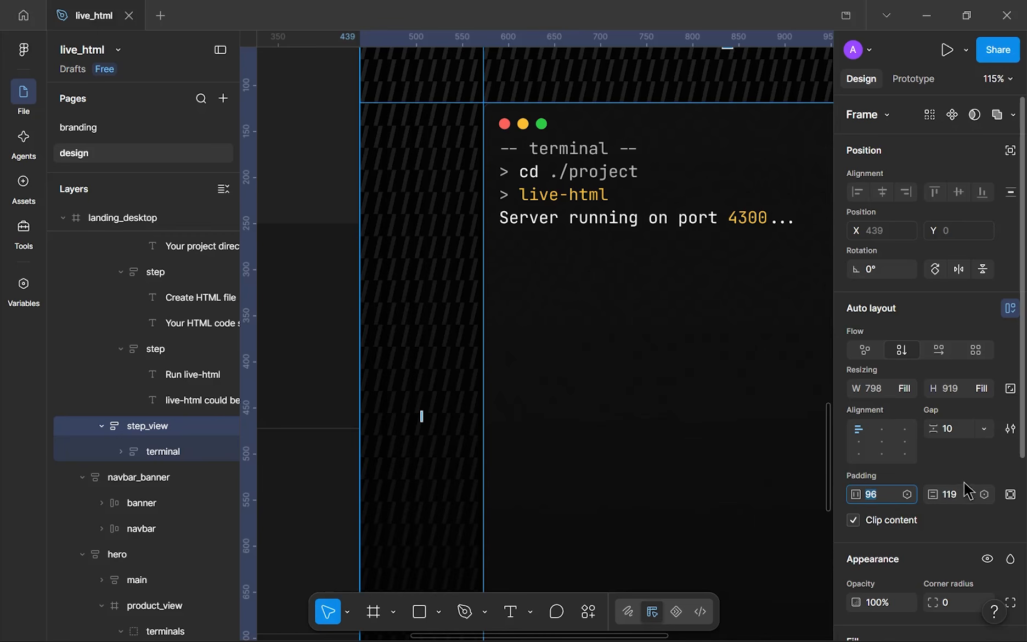
{"action": "left_click", "coordinate": [959, 499]}
{"action": "type", "text": "96"}
{"action": "left_click", "coordinate": [545, 388]}
{"action": "scroll", "coordinate": [545, 387], "scroll_direction": "down", "scroll_amount": 2}
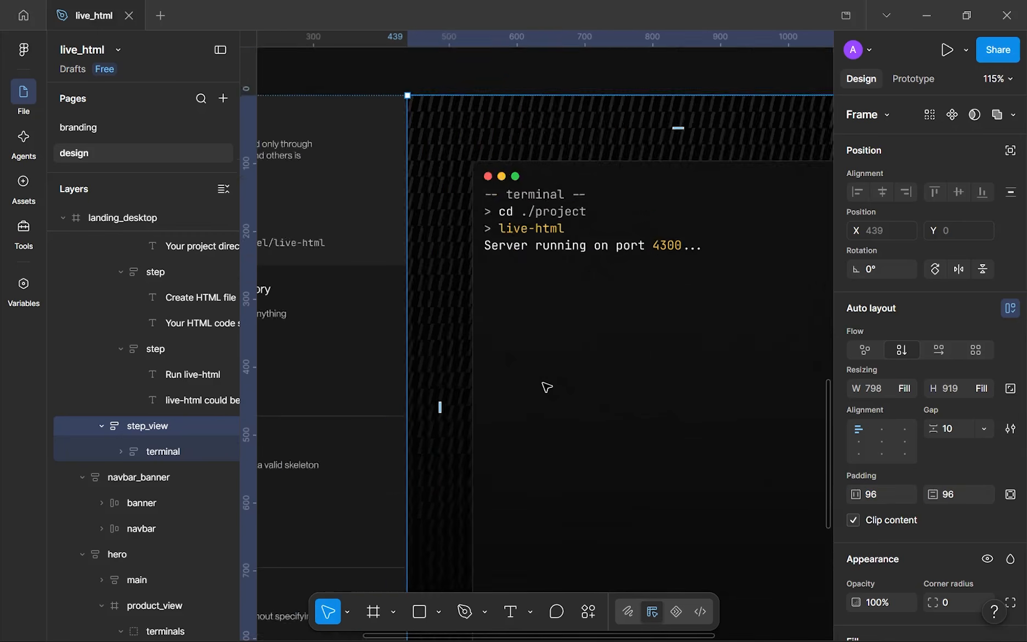
{"action": "scroll", "coordinate": [547, 387], "scroll_direction": "down", "scroll_amount": 5}
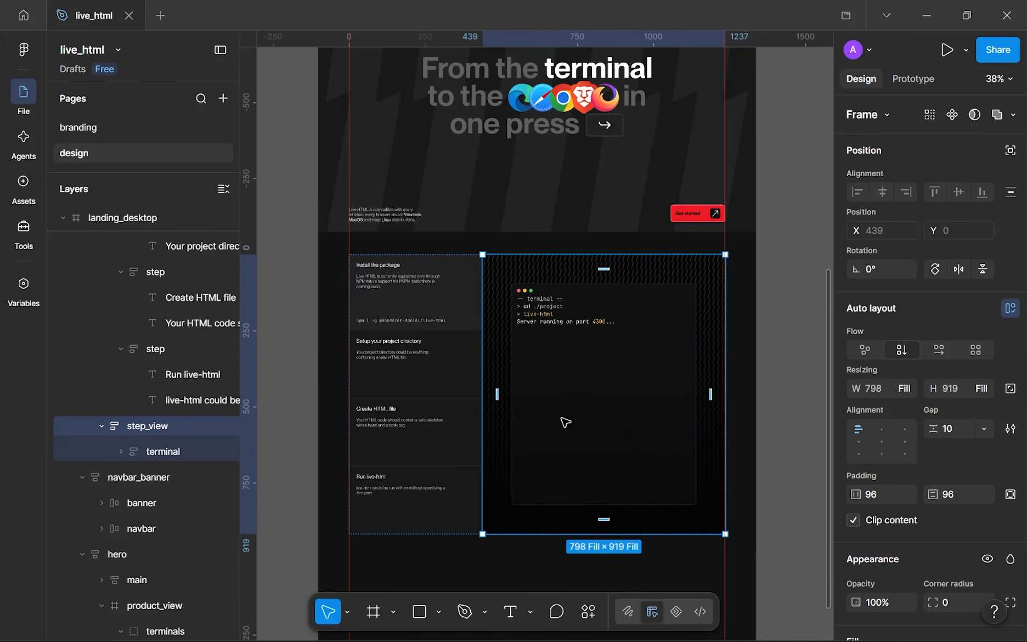
- Hide the canvas rulers and check the edge of the steps column
{"action": "left_click", "coordinate": [785, 369]}
{"action": "key", "text": "shift+r"}
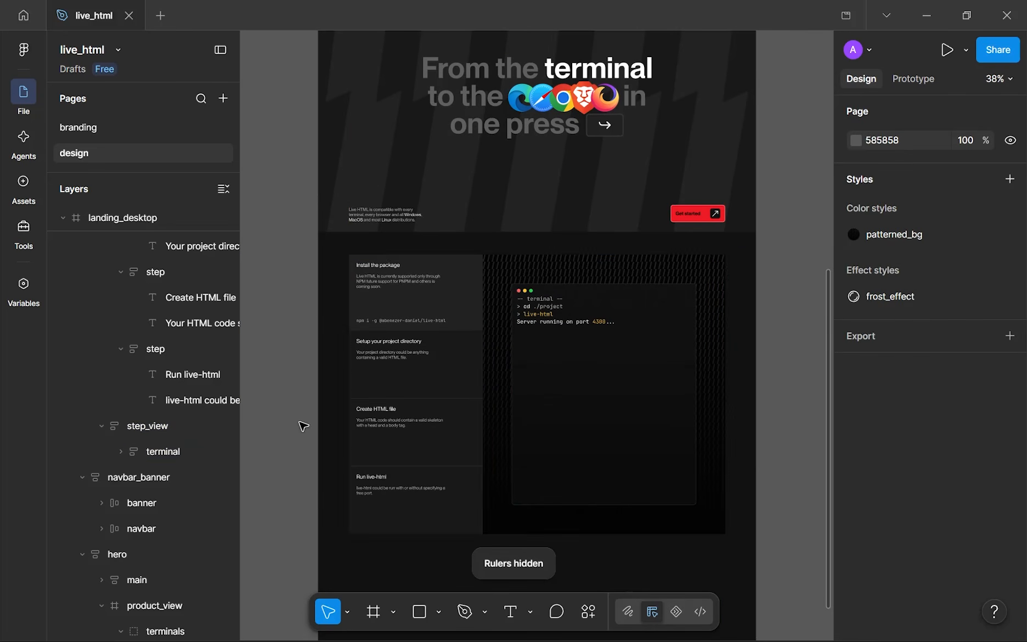
{"action": "scroll", "coordinate": [321, 408], "scroll_direction": "up", "scroll_amount": 3}
{"action": "scroll", "coordinate": [373, 405], "scroll_direction": "up", "scroll_amount": 5}
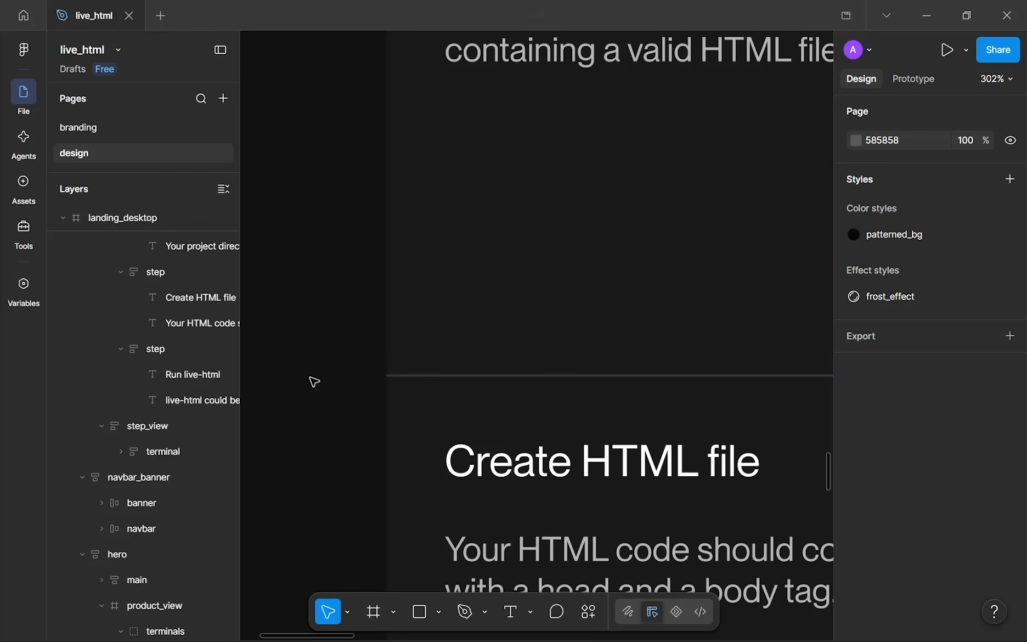
{"action": "scroll", "coordinate": [548, 389], "scroll_direction": "down", "scroll_amount": 5}
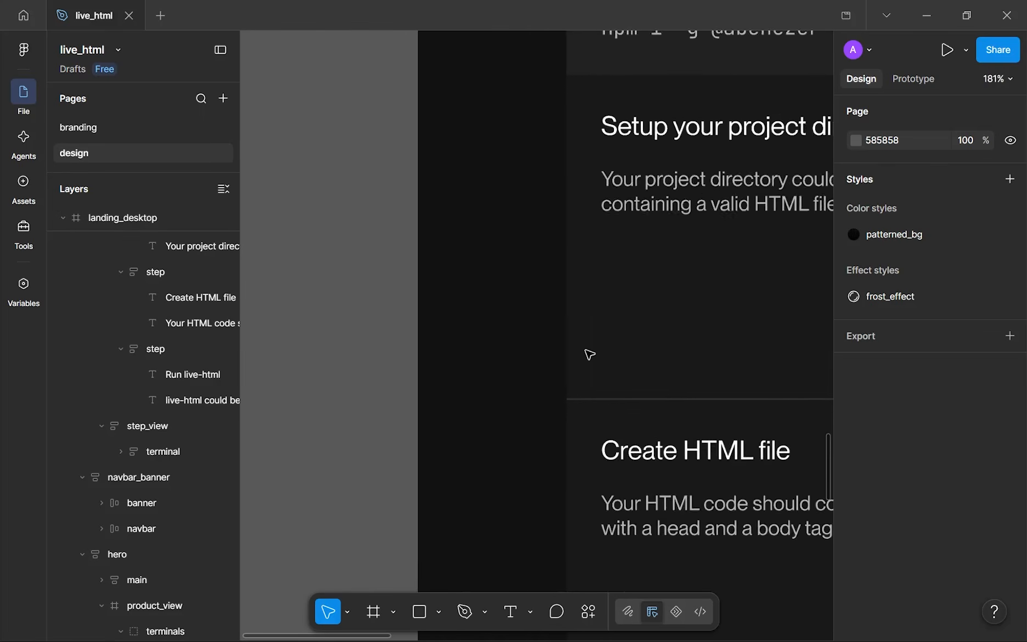
{"action": "scroll", "coordinate": [556, 337], "scroll_direction": "down", "scroll_amount": 3}
{"action": "scroll", "coordinate": [514, 401], "scroll_direction": "down", "scroll_amount": 5}
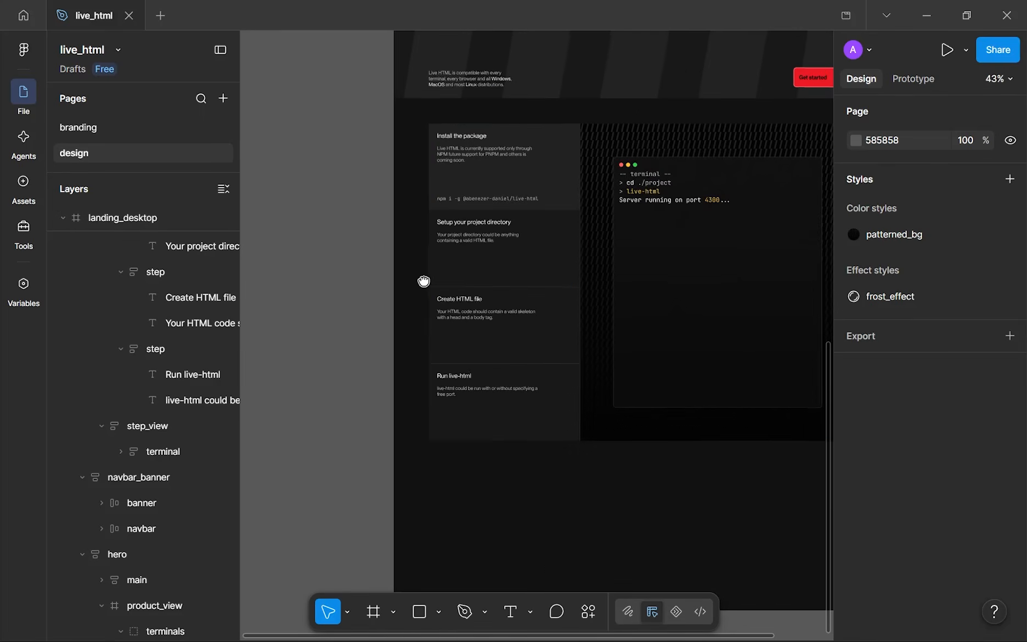
- Add an inside stroke of weight 1 in color 343434 to the main frame holding the steps and terminal
{"action": "left_click", "coordinate": [512, 322]}
{"action": "scroll", "coordinate": [935, 473], "scroll_direction": "down", "scroll_amount": 3}
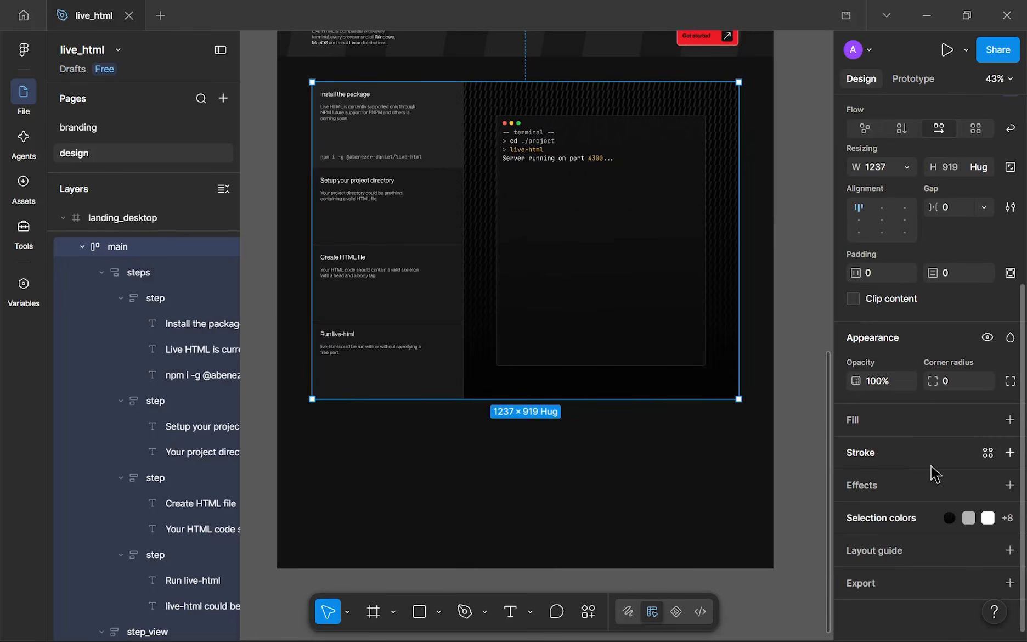
{"action": "left_click", "coordinate": [1010, 453]}
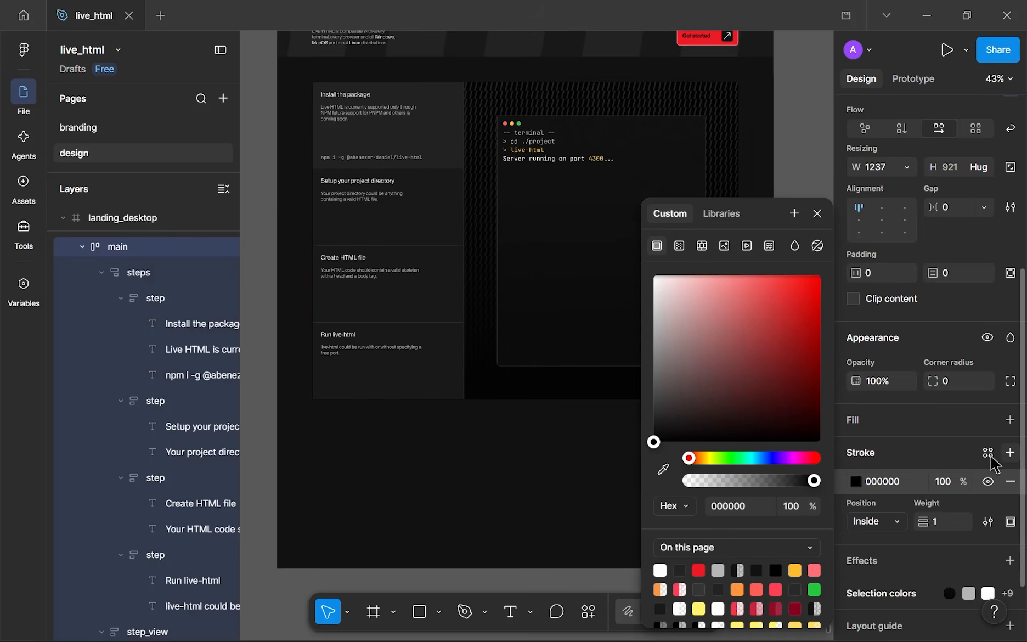
{"action": "left_click", "coordinate": [716, 506]}
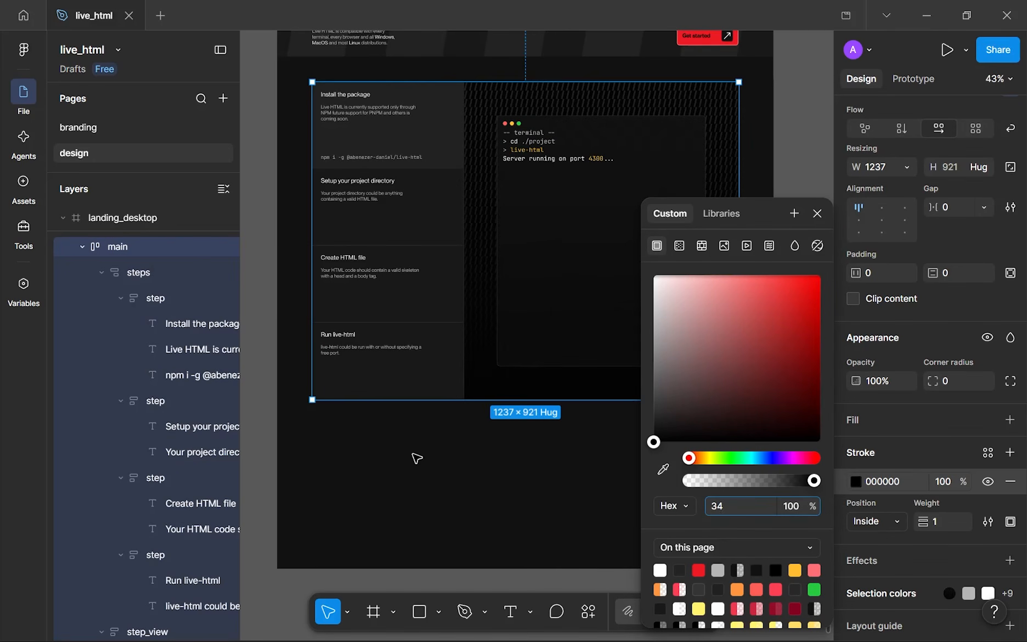
{"action": "left_click", "coordinate": [265, 386]}
- Examine the new border along the edges and corners of the main frame
{"action": "scroll", "coordinate": [321, 437], "scroll_direction": "up", "scroll_amount": 2}
{"action": "scroll", "coordinate": [442, 346], "scroll_direction": "down", "scroll_amount": 3}
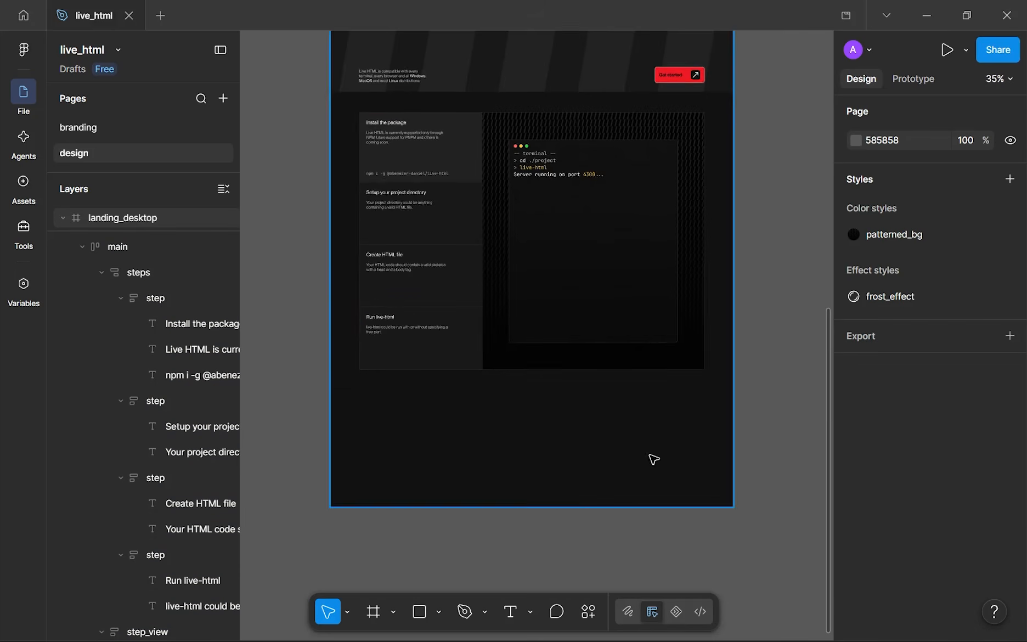
{"action": "scroll", "coordinate": [655, 460], "scroll_direction": "up", "scroll_amount": 6}
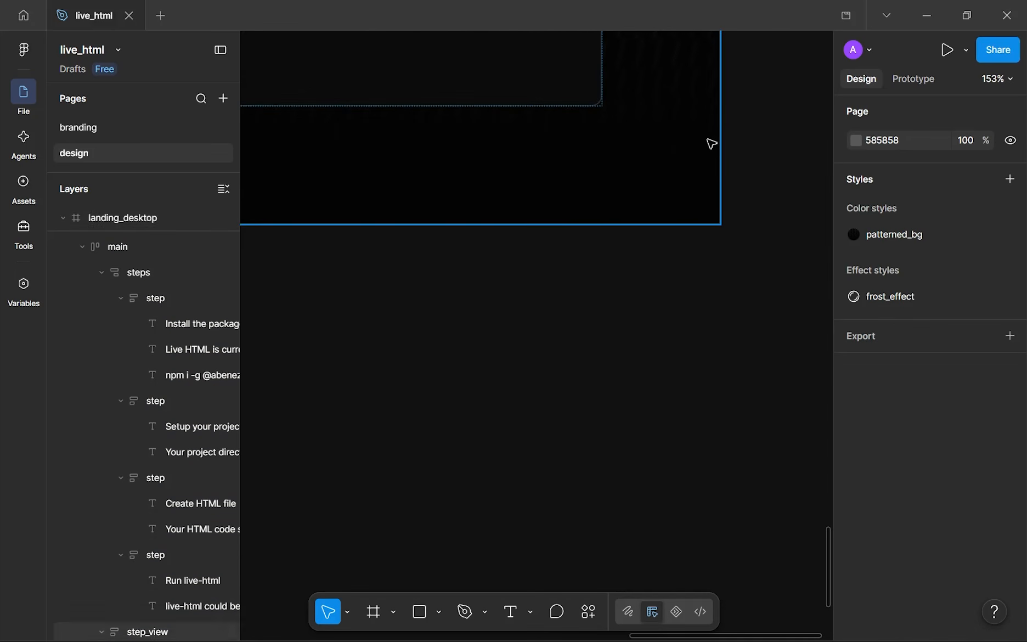
{"action": "scroll", "coordinate": [708, 164], "scroll_direction": "down", "scroll_amount": 5}
{"action": "scroll", "coordinate": [664, 309], "scroll_direction": "down", "scroll_amount": 10}
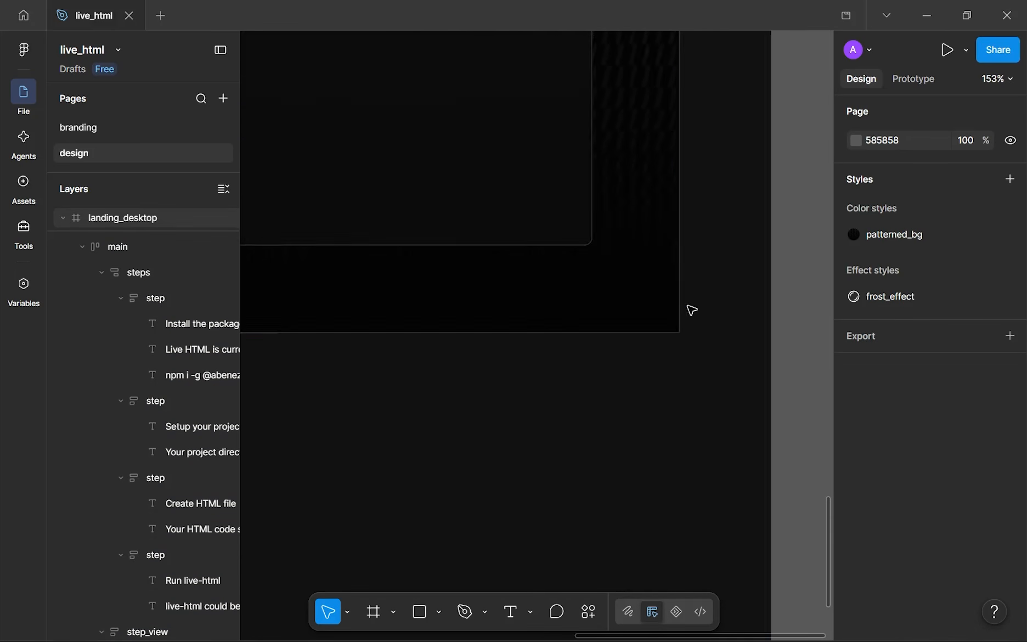
{"action": "scroll", "coordinate": [658, 175], "scroll_direction": "up", "scroll_amount": 8}
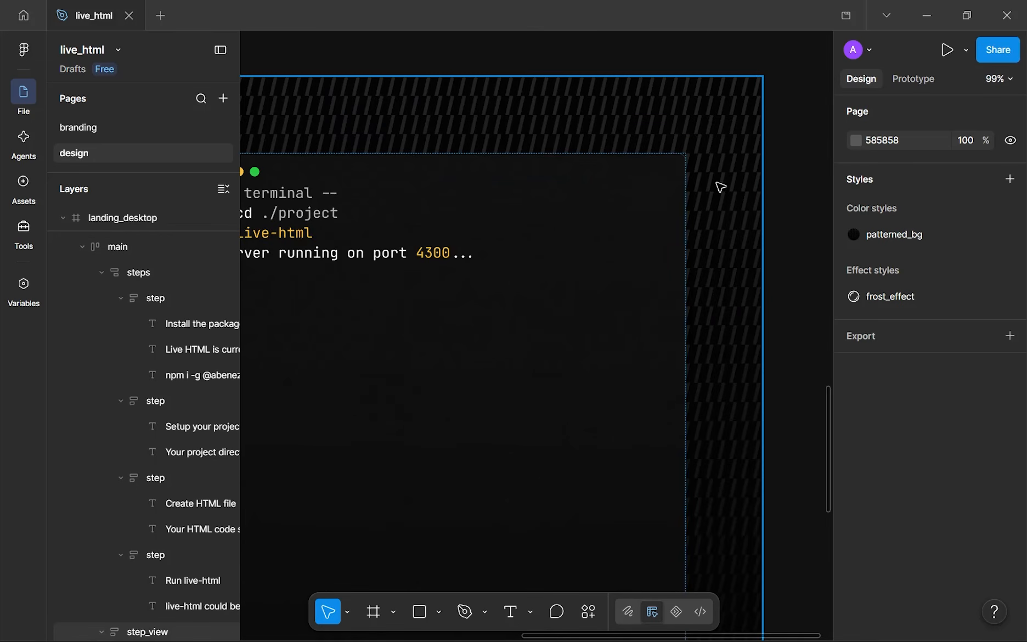
{"action": "scroll", "coordinate": [695, 168], "scroll_direction": "up", "scroll_amount": 5}
{"action": "scroll", "coordinate": [695, 168], "scroll_direction": "down", "scroll_amount": 5}
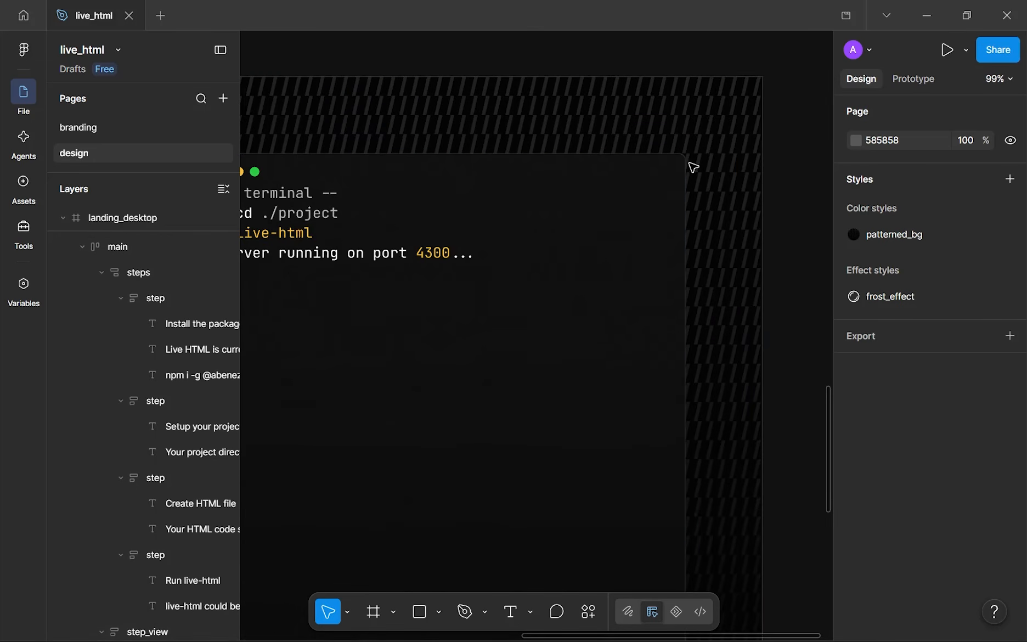
{"action": "left_click_drag", "start_coordinate": [694, 168], "coordinate": [472, 318]}
{"action": "scroll", "coordinate": [496, 213], "scroll_direction": "up", "scroll_amount": 5}
{"action": "left_click_drag", "start_coordinate": [487, 218], "coordinate": [590, 295]}
{"action": "left_click", "coordinate": [604, 253]}
{"action": "scroll", "coordinate": [578, 351], "scroll_direction": "down", "scroll_amount": 4}
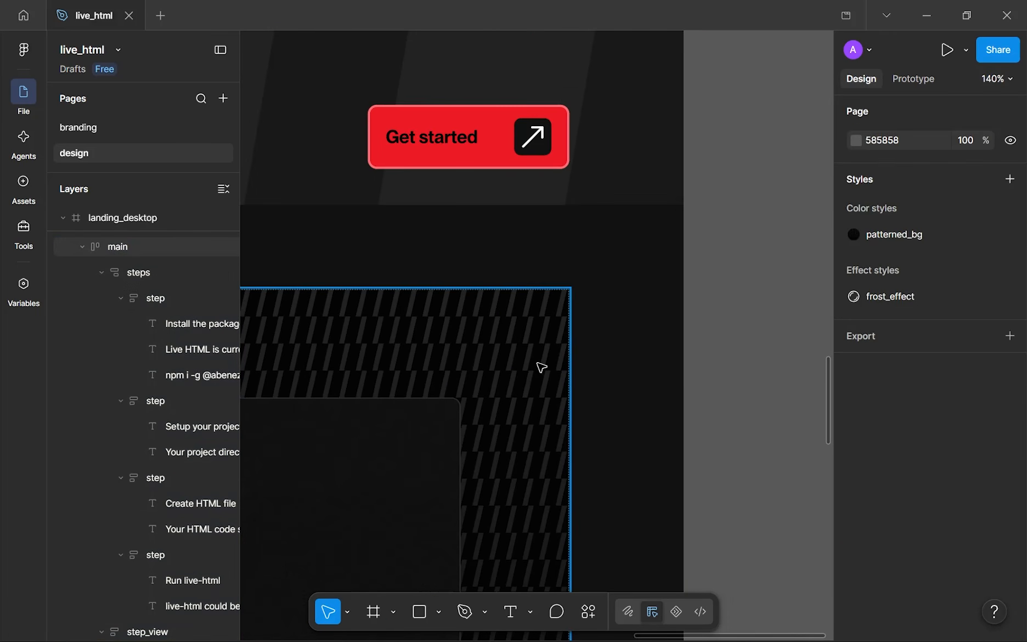
- Set the corner radius of the main frame around the steps and terminal to 12
{"action": "left_click", "coordinate": [564, 362]}
{"action": "scroll", "coordinate": [888, 409], "scroll_direction": "down", "scroll_amount": 6}
{"action": "left_click", "coordinate": [958, 308]}
{"action": "type", "text": "8"}
{"action": "double_click", "coordinate": [958, 309]}
{"action": "type", "text": "12"}
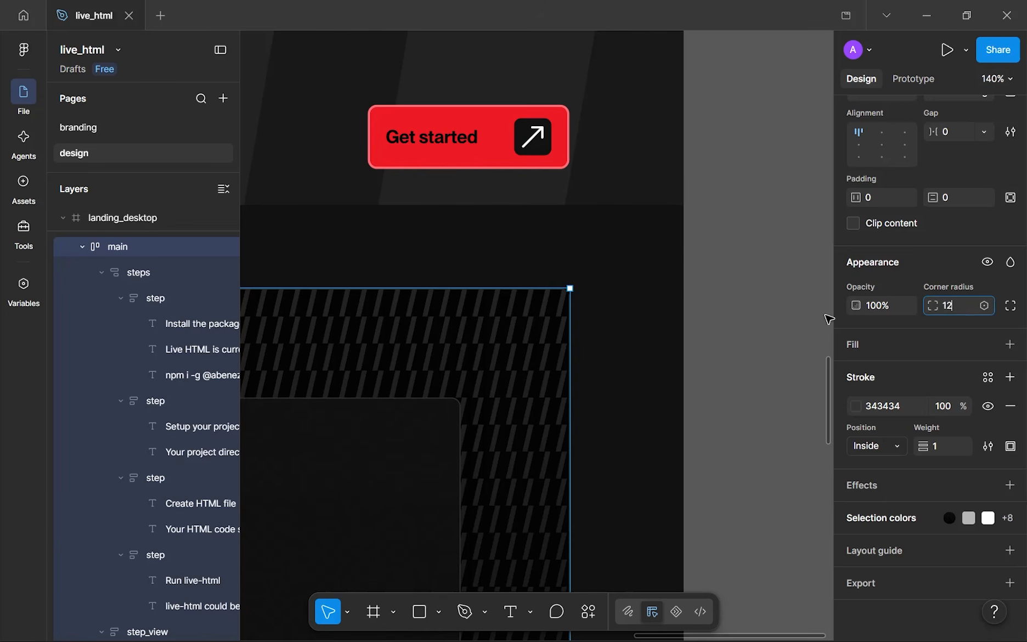
{"action": "left_click", "coordinate": [687, 281]}
{"action": "scroll", "coordinate": [584, 312], "scroll_direction": "down", "scroll_amount": 10}
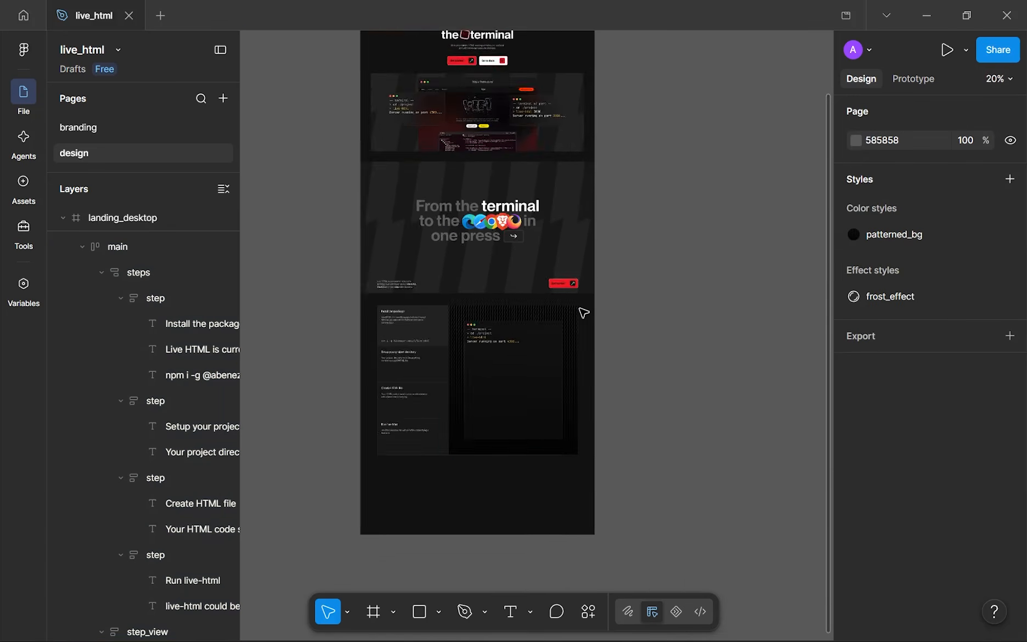
- Turn on content clipping for the main frame so its children follow the rounded corners
{"action": "scroll", "coordinate": [583, 312], "scroll_direction": "up", "scroll_amount": 12}
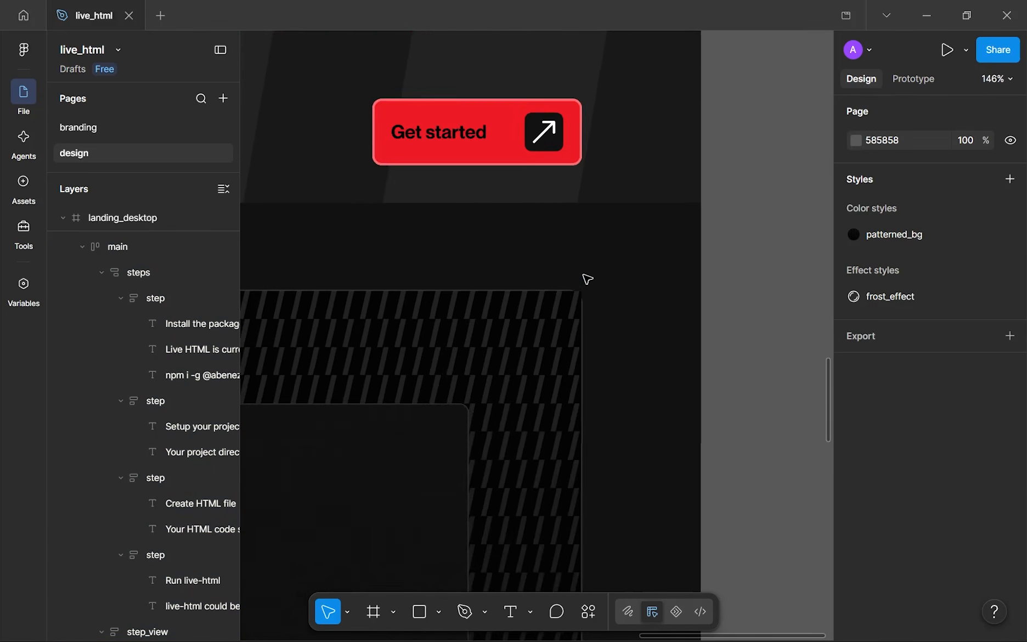
{"action": "scroll", "coordinate": [596, 308], "scroll_direction": "up", "scroll_amount": 6}
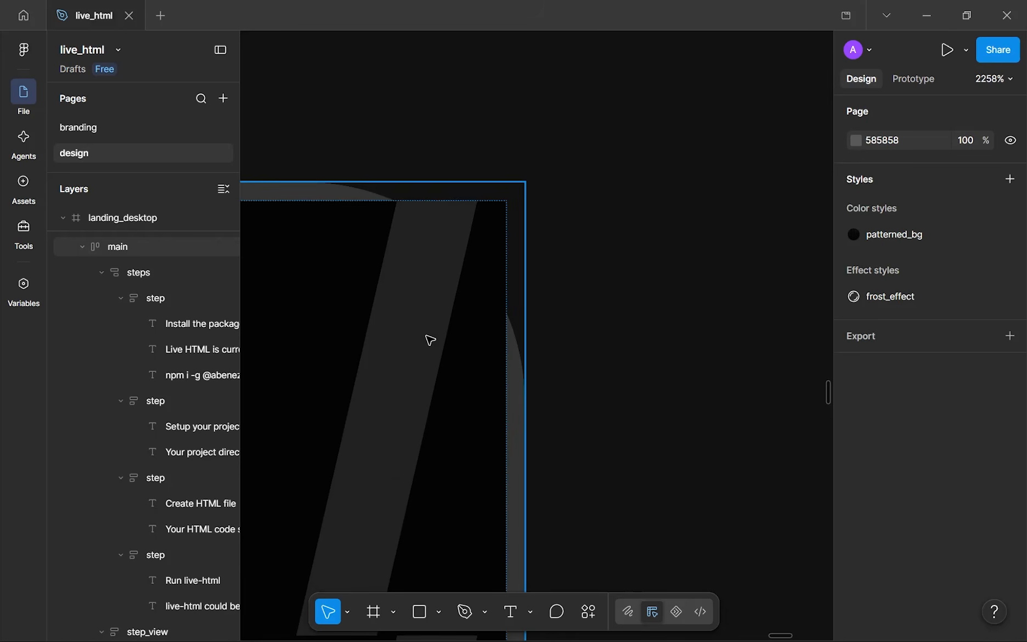
{"action": "left_click", "coordinate": [430, 340]}
{"action": "scroll", "coordinate": [941, 523], "scroll_direction": "down", "scroll_amount": 4}
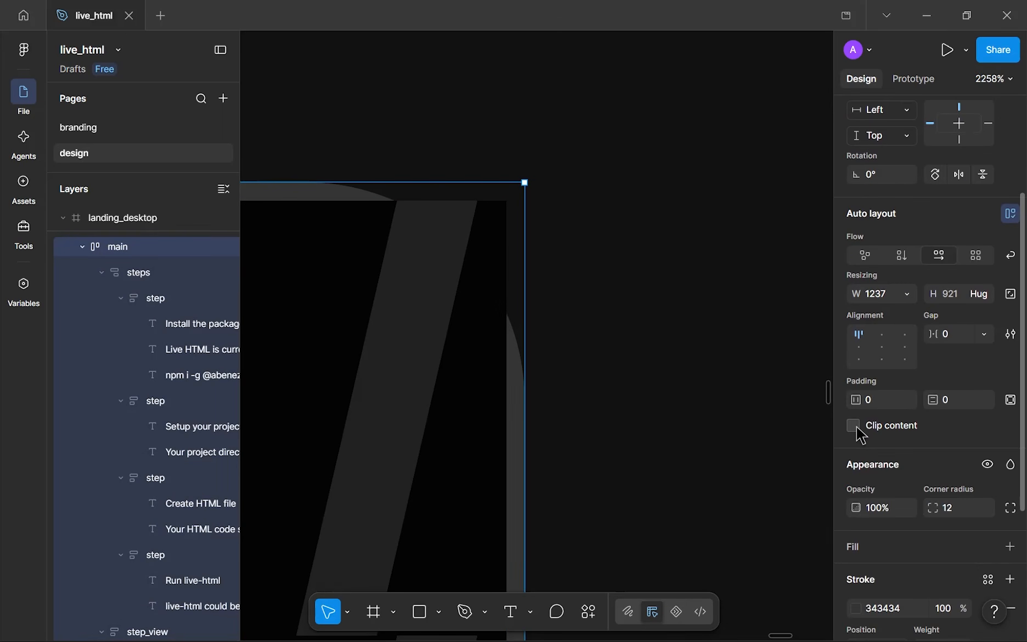
{"action": "left_click", "coordinate": [854, 426]}
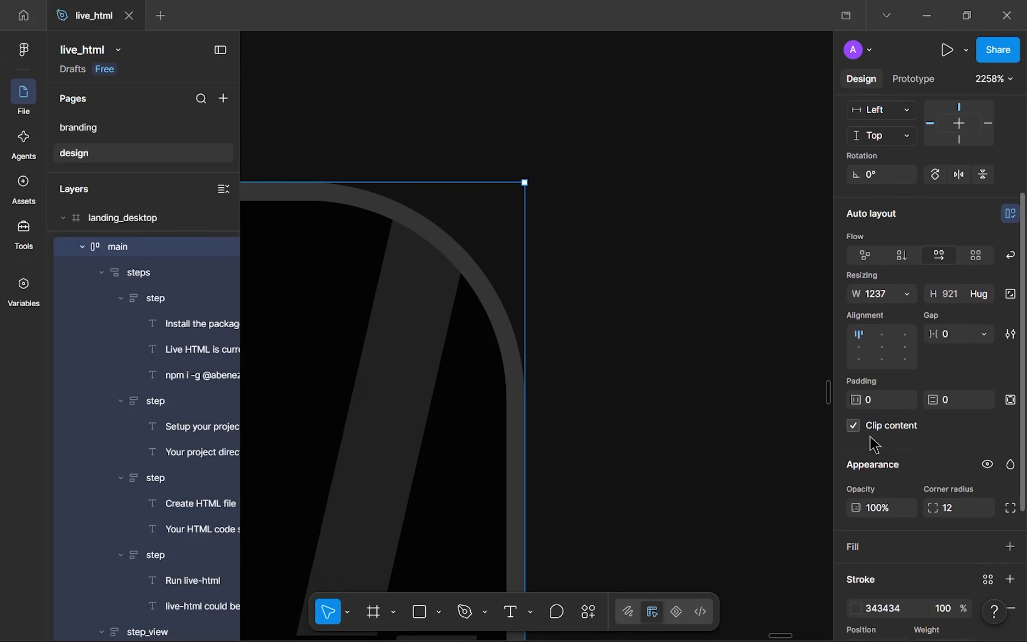
{"action": "left_click", "coordinate": [613, 263]}
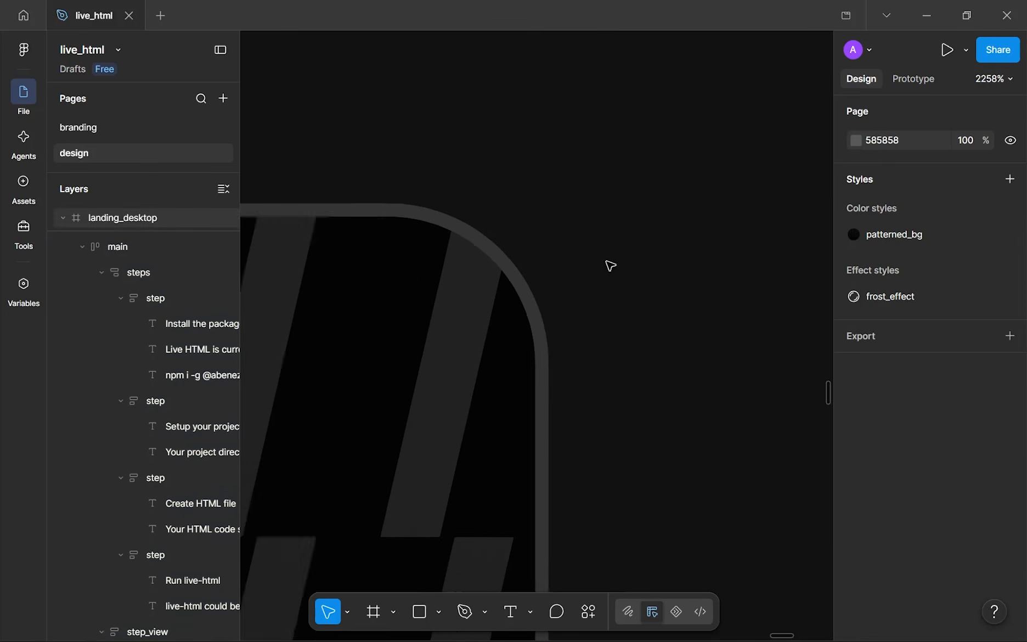
{"action": "scroll", "coordinate": [477, 216], "scroll_direction": "down", "scroll_amount": 3}
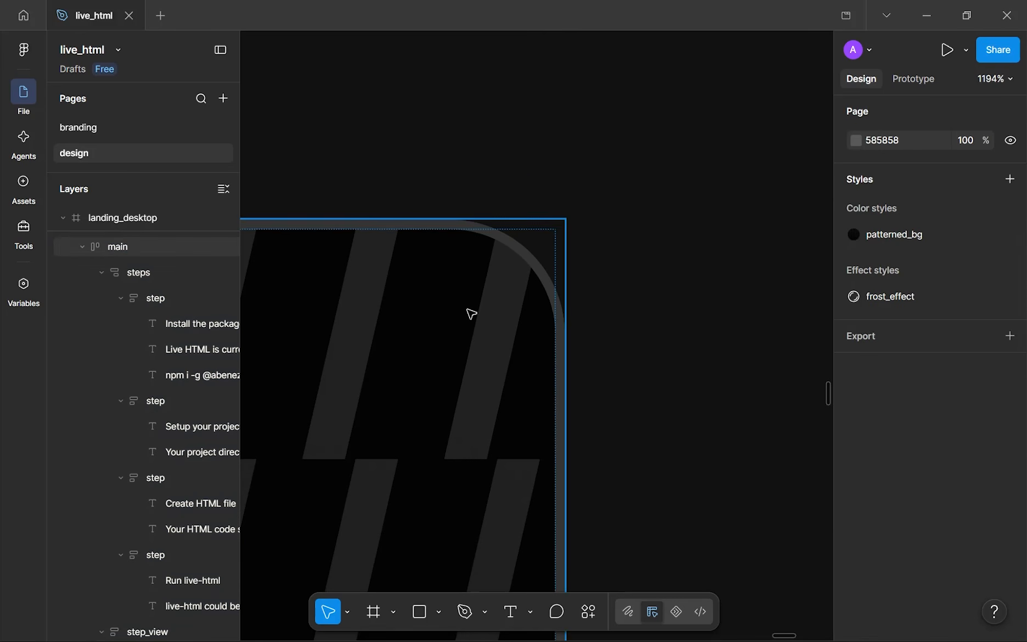
- Look over the layout of the steps section beneath the transition banner
{"action": "scroll", "coordinate": [527, 296], "scroll_direction": "down", "scroll_amount": 10}
{"action": "scroll", "coordinate": [610, 230], "scroll_direction": "down", "scroll_amount": 5}
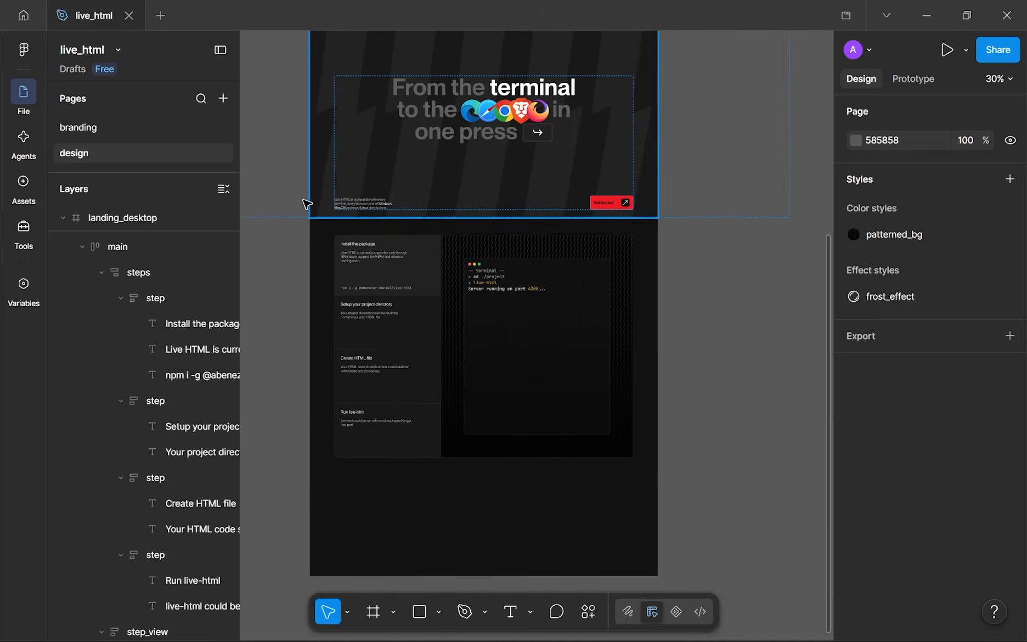
{"action": "scroll", "coordinate": [461, 303], "scroll_direction": "up", "scroll_amount": 5}
{"action": "scroll", "coordinate": [461, 303], "scroll_direction": "down", "scroll_amount": 3}
{"action": "scroll", "coordinate": [574, 276], "scroll_direction": "up", "scroll_amount": 1}
{"action": "scroll", "coordinate": [574, 276], "scroll_direction": "up", "scroll_amount": 2}
{"action": "scroll", "coordinate": [571, 275], "scroll_direction": "down", "scroll_amount": 3}
{"action": "left_click_drag", "start_coordinate": [514, 242], "coordinate": [424, 170]}
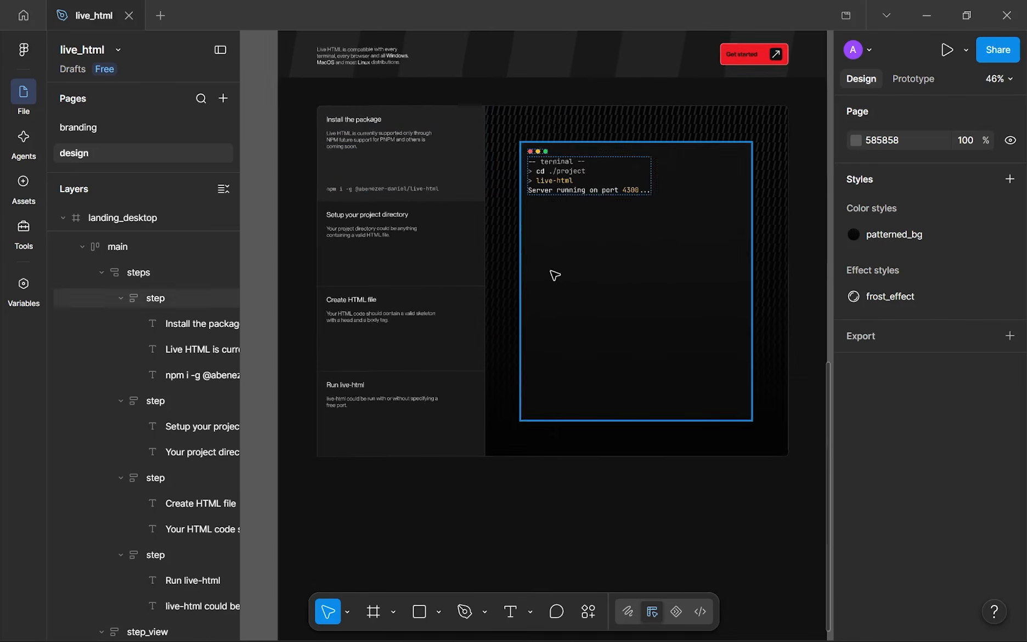
{"action": "scroll", "coordinate": [552, 276], "scroll_direction": "up", "scroll_amount": 1}
{"action": "left_click", "coordinate": [553, 279]}
{"action": "key", "text": "shift+r"}
{"action": "key", "text": "shift+r"}
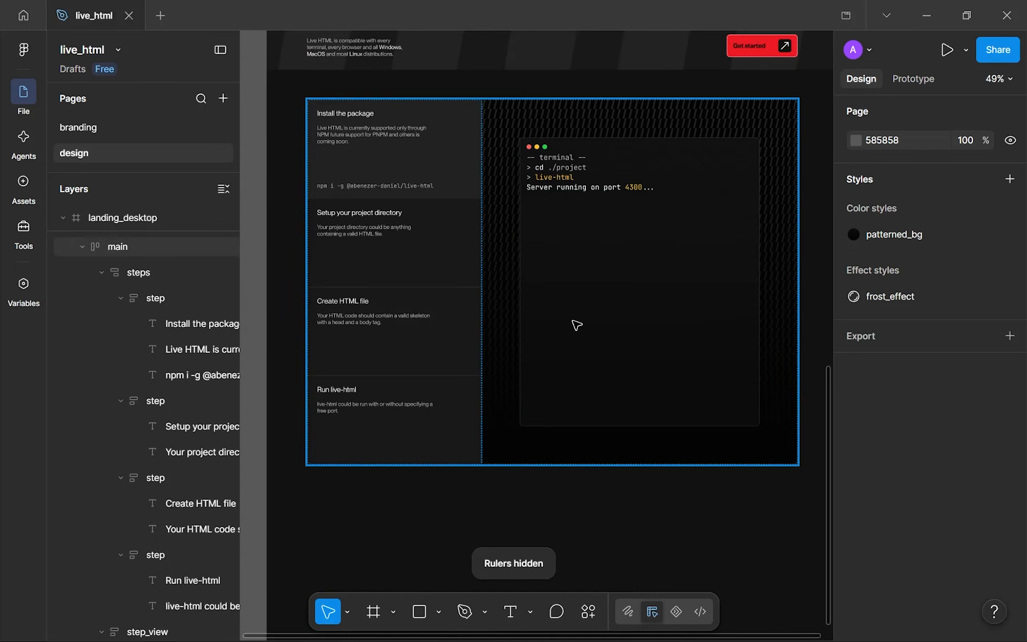
- Replace the commands and server message under the terminal heading with the npm i -g install command for the scoped live-html package
{"action": "scroll", "coordinate": [631, 242], "scroll_direction": "up", "scroll_amount": 2}
{"action": "left_click", "coordinate": [527, 156]}
{"action": "double_click", "coordinate": [527, 156]}
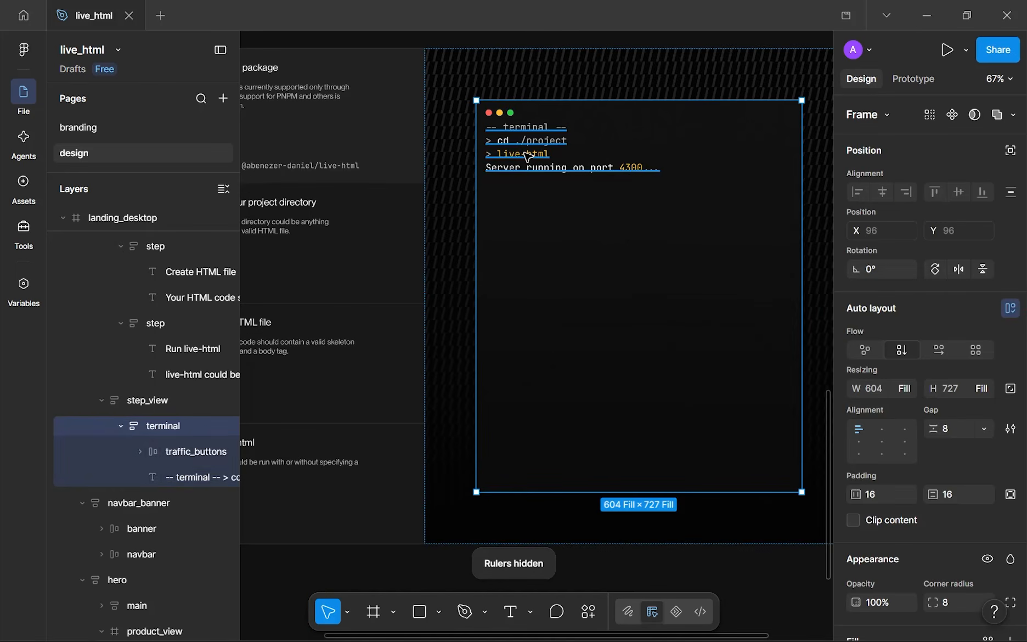
{"action": "scroll", "coordinate": [494, 140], "scroll_direction": "up", "scroll_amount": 2}
{"action": "left_click_drag", "start_coordinate": [488, 134], "coordinate": [766, 221]}
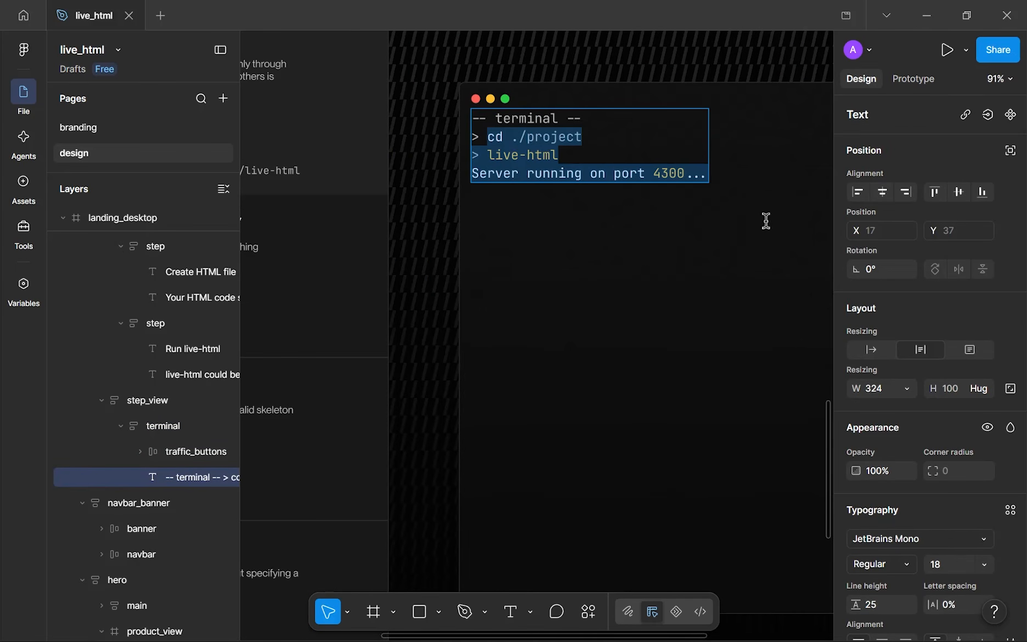
{"action": "type", "text": "npm"}
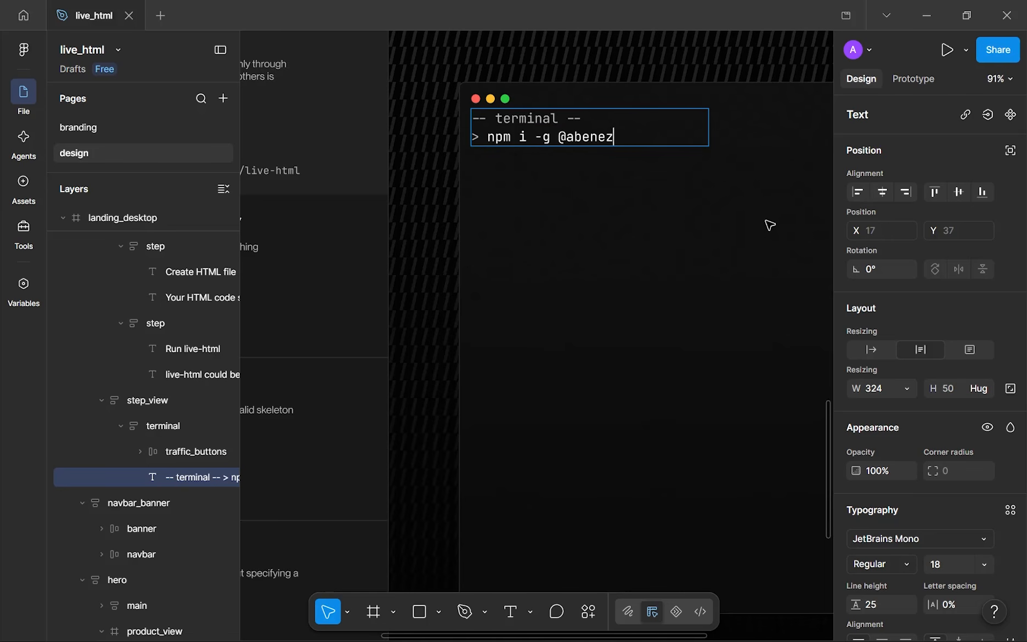
{"action": "type", "text": "i -g @abenezer-daniel/live-html"}
{"action": "key", "text": "Escape"}
{"action": "scroll", "coordinate": [438, 202], "scroll_direction": "down", "scroll_amount": 5}
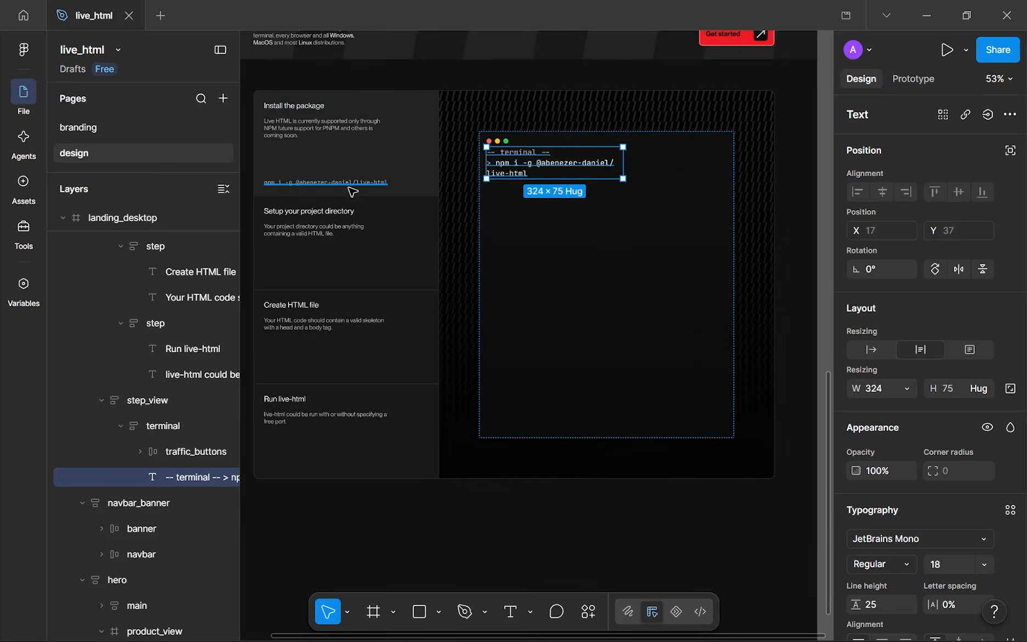
- Set the terminal text layer's width to fill its container
{"action": "scroll", "coordinate": [619, 272], "scroll_direction": "up", "scroll_amount": 5}
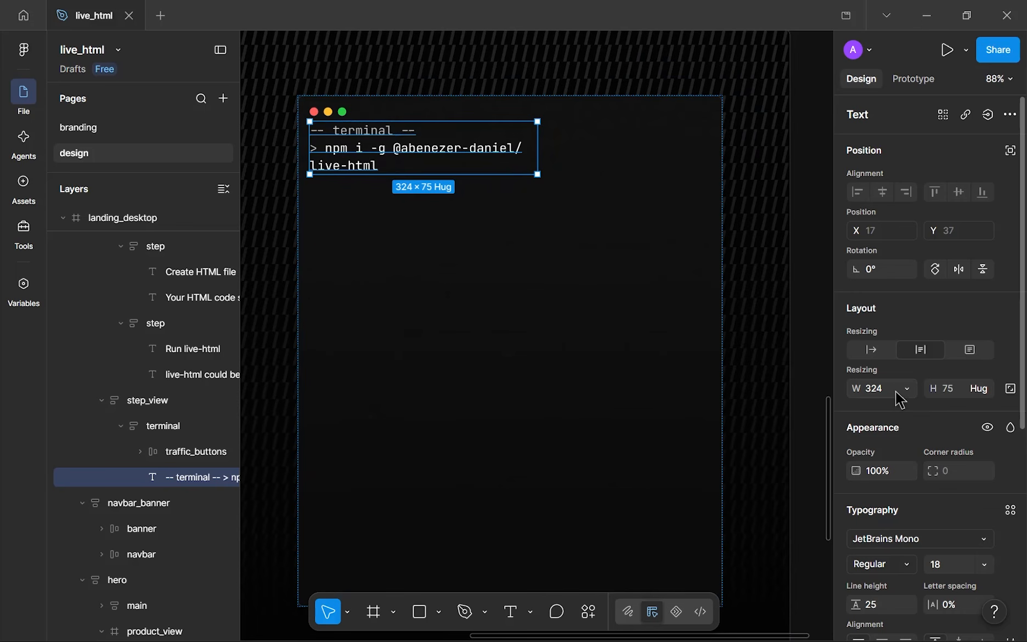
{"action": "left_click", "coordinate": [906, 389]}
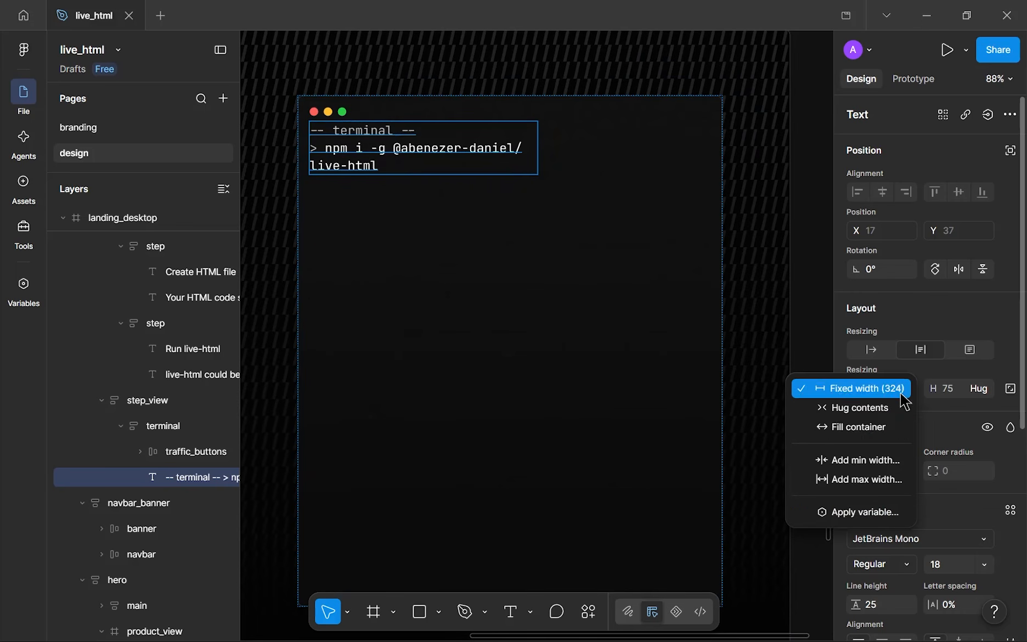
{"action": "left_click", "coordinate": [893, 427]}
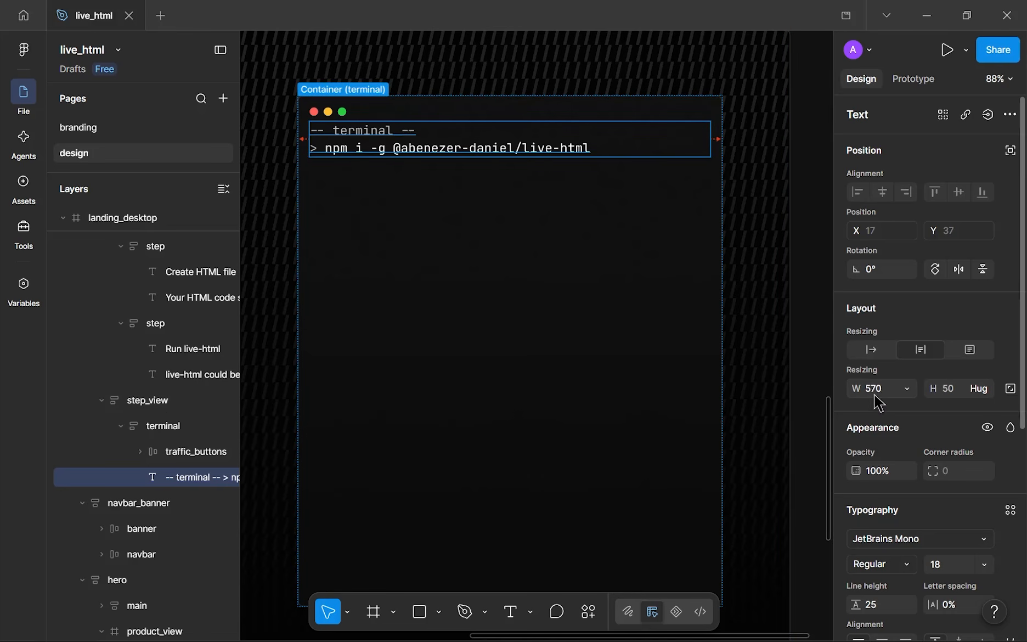
{"action": "scroll", "coordinate": [549, 395], "scroll_direction": "down", "scroll_amount": 5}
{"action": "scroll", "coordinate": [406, 231], "scroll_direction": "up", "scroll_amount": 3}
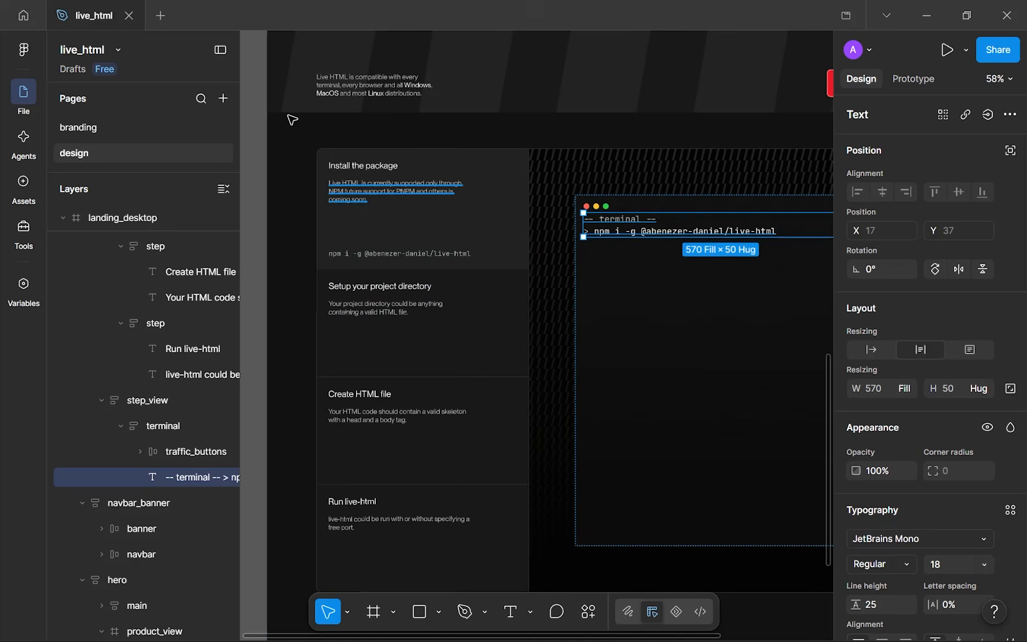
{"action": "left_click", "coordinate": [401, 198]}
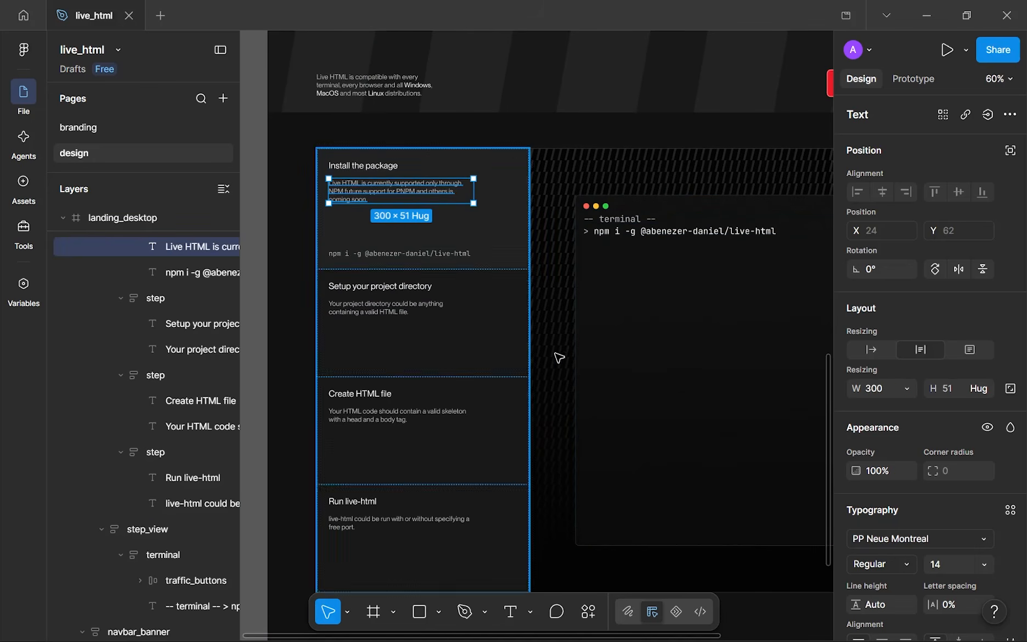
{"action": "scroll", "coordinate": [500, 300], "scroll_direction": "down", "scroll_amount": 2}
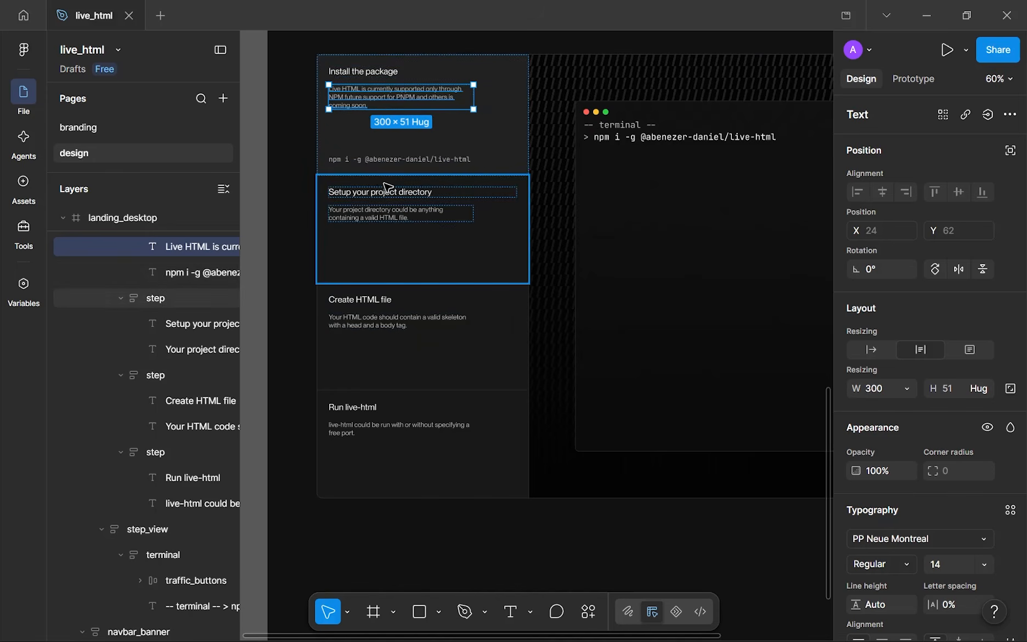
{"action": "scroll", "coordinate": [500, 199], "scroll_direction": "down", "scroll_amount": 3}
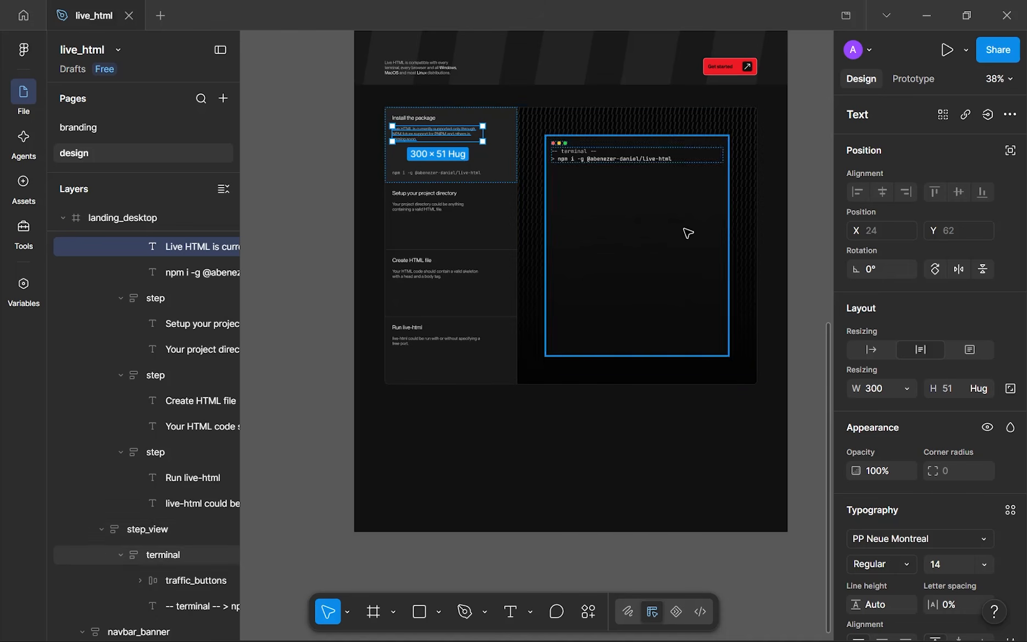
- Color the scoped live-html package name in the terminal's install command amber FFBD2E
{"action": "scroll", "coordinate": [639, 170], "scroll_direction": "up", "scroll_amount": 3}
{"action": "left_click", "coordinate": [598, 162]}
{"action": "double_click", "coordinate": [598, 162]}
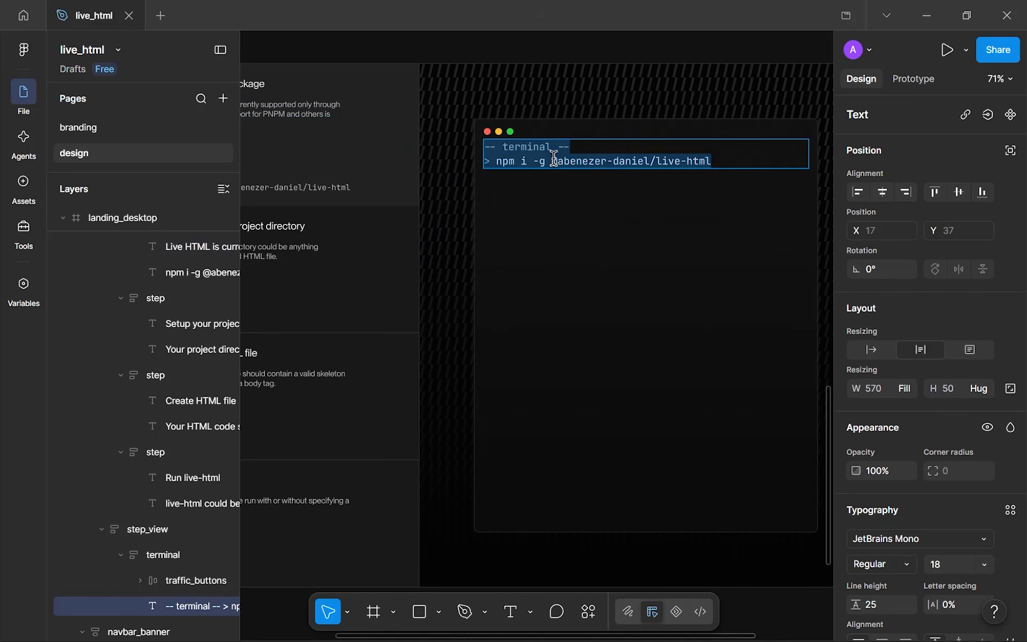
{"action": "left_click_drag", "start_coordinate": [553, 161], "coordinate": [755, 160]}
{"action": "left_click", "coordinate": [756, 159]}
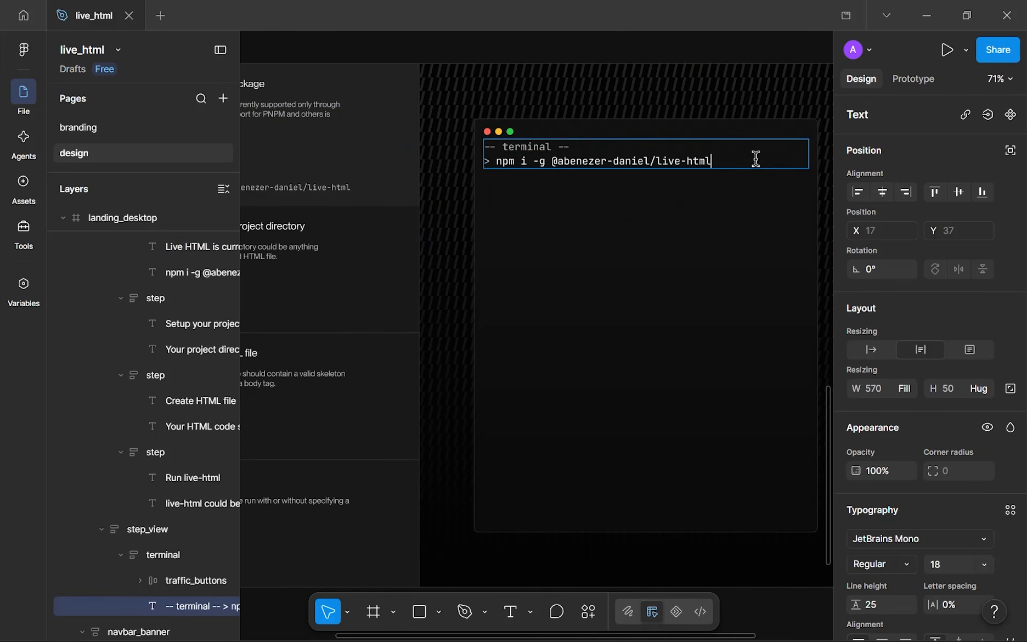
{"action": "scroll", "coordinate": [940, 341], "scroll_direction": "down", "scroll_amount": 4}
{"action": "left_click", "coordinate": [856, 480]}
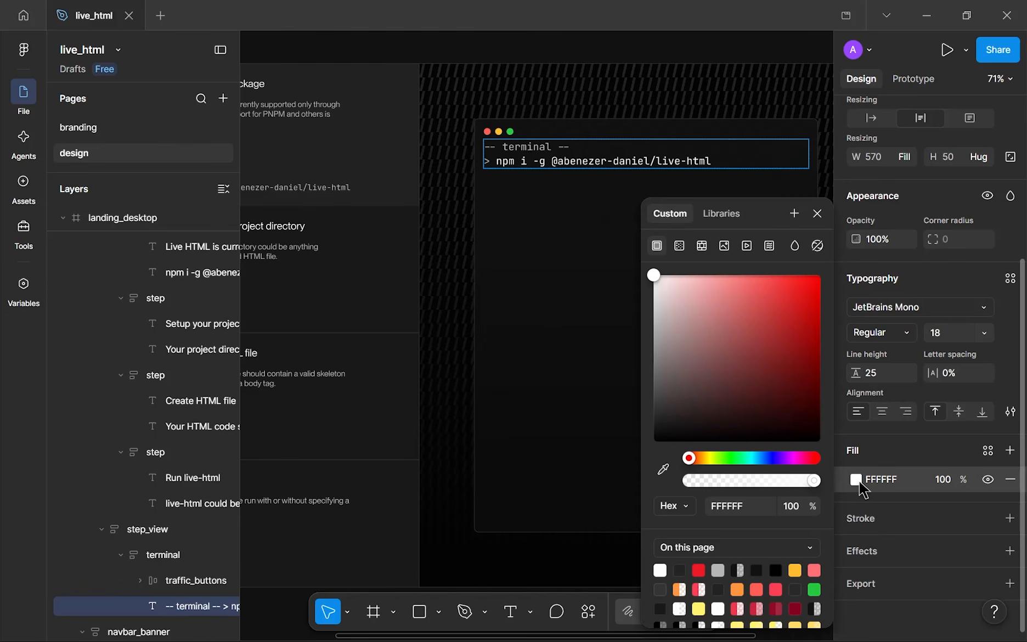
{"action": "left_click", "coordinate": [552, 160]}
{"action": "left_click_drag", "start_coordinate": [551, 161], "coordinate": [710, 164]}
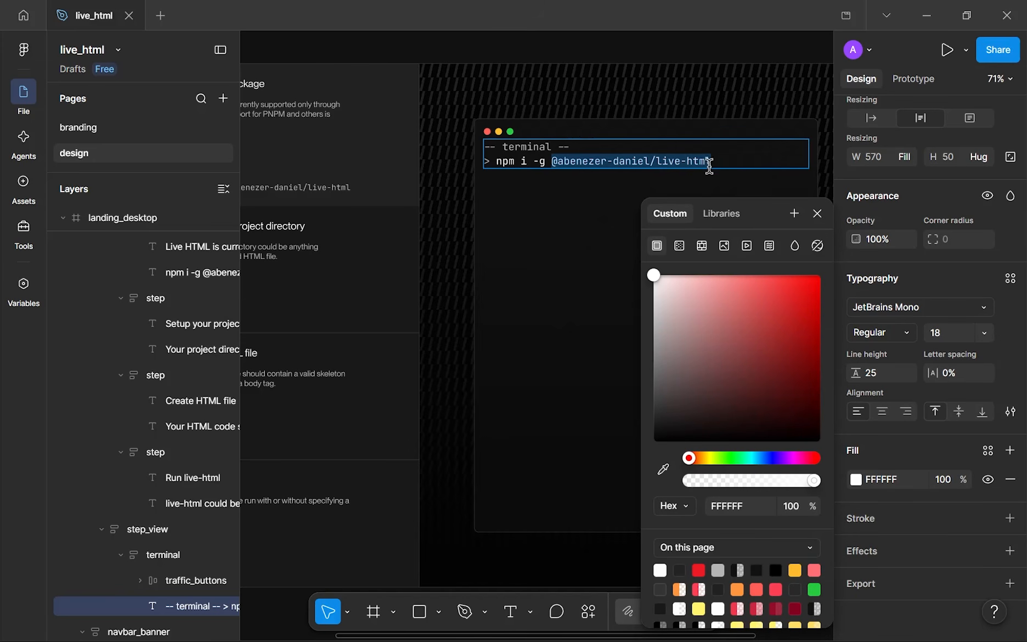
{"action": "left_click", "coordinate": [794, 570]}
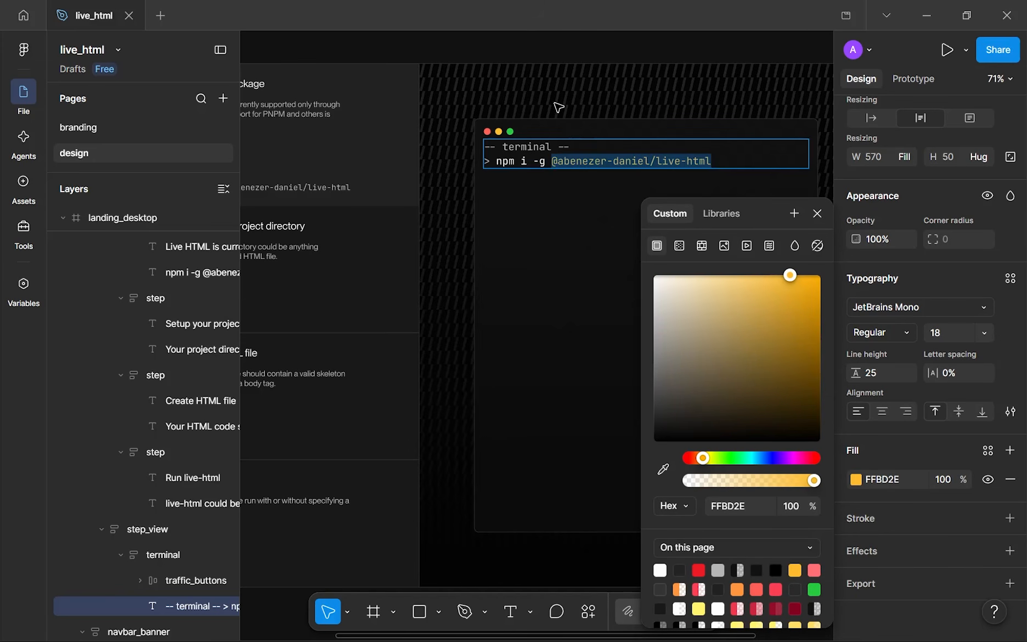
- Color the "i -g" arguments of the terminal's install command grey B6B6B6
{"action": "scroll", "coordinate": [566, 163], "scroll_direction": "down", "scroll_amount": 5}
{"action": "scroll", "coordinate": [565, 169], "scroll_direction": "up", "scroll_amount": 8}
{"action": "scroll", "coordinate": [446, 416], "scroll_direction": "up", "scroll_amount": 5}
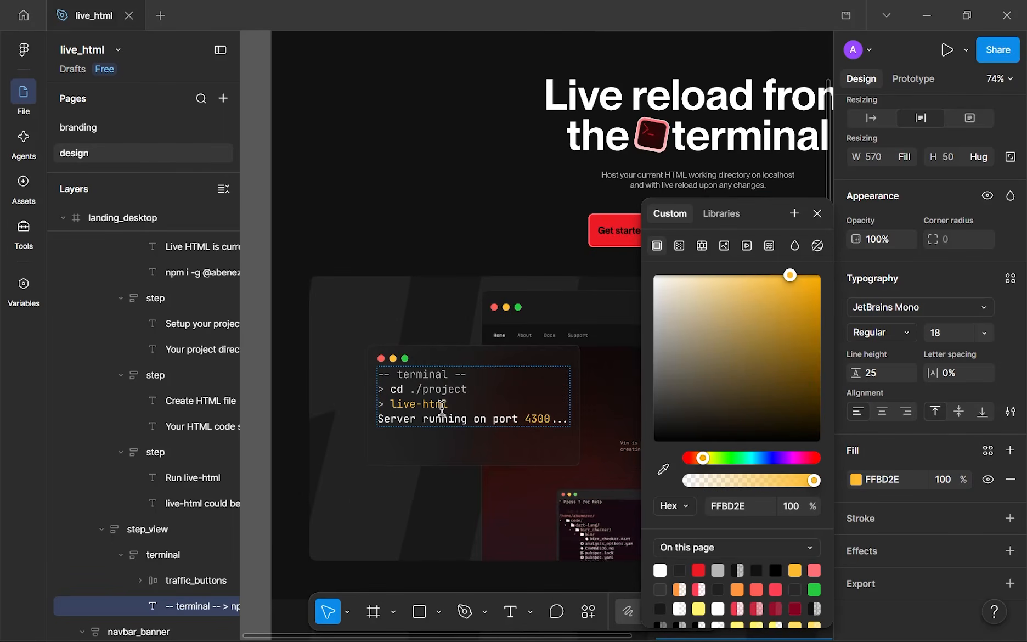
{"action": "scroll", "coordinate": [442, 409], "scroll_direction": "down", "scroll_amount": 5}
{"action": "scroll", "coordinate": [583, 408], "scroll_direction": "down", "scroll_amount": 6}
{"action": "scroll", "coordinate": [555, 195], "scroll_direction": "up", "scroll_amount": 5}
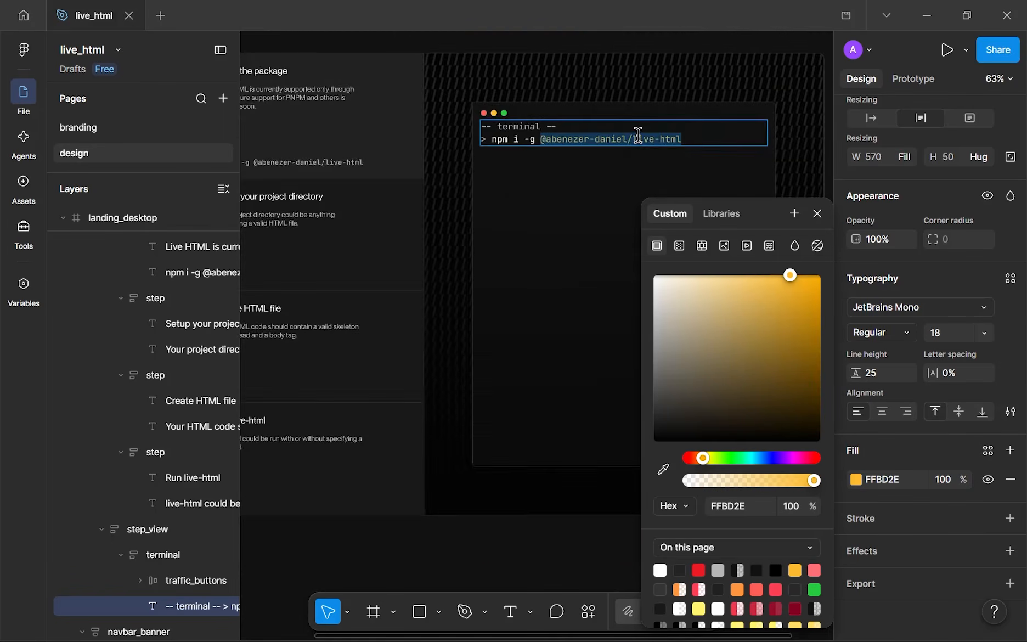
{"action": "scroll", "coordinate": [638, 135], "scroll_direction": "up", "scroll_amount": 3}
{"action": "scroll", "coordinate": [378, 163], "scroll_direction": "up", "scroll_amount": 2}
{"action": "scroll", "coordinate": [384, 166], "scroll_direction": "down", "scroll_amount": 3}
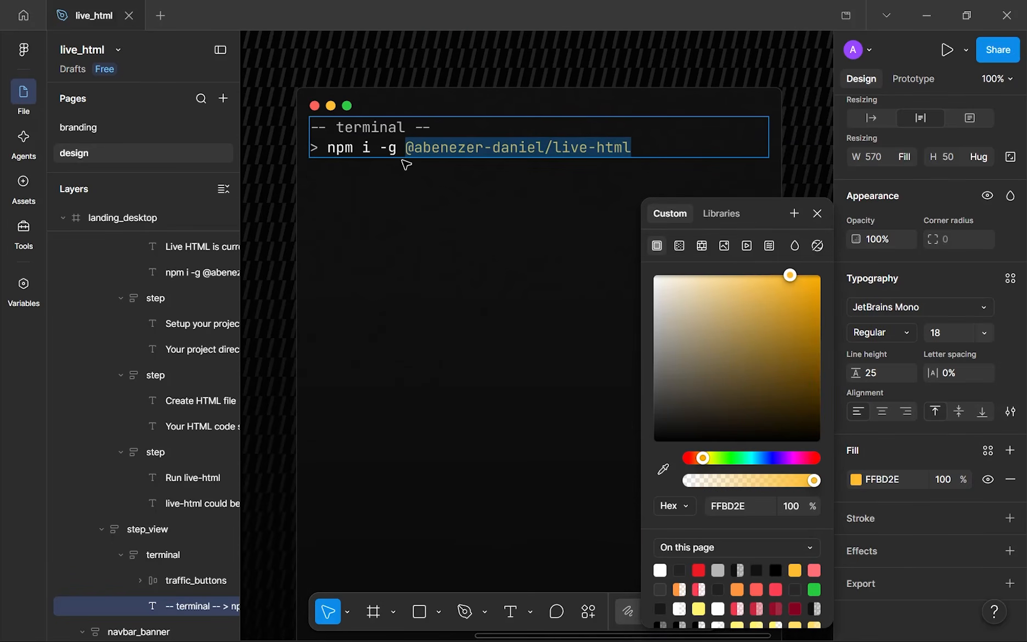
{"action": "left_click_drag", "start_coordinate": [396, 147], "coordinate": [365, 151]}
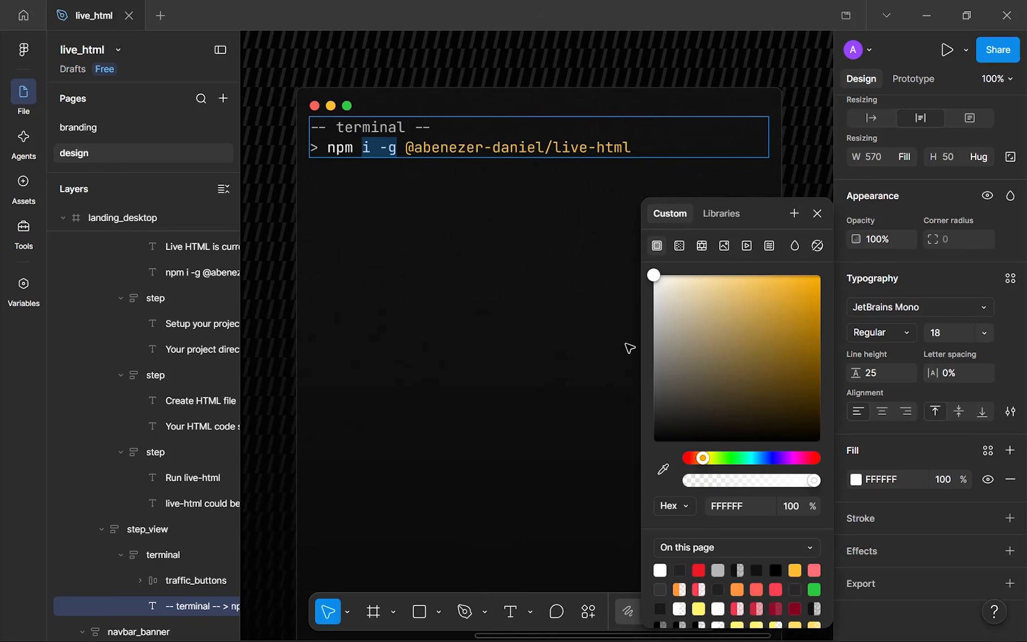
{"action": "left_click", "coordinate": [720, 570]}
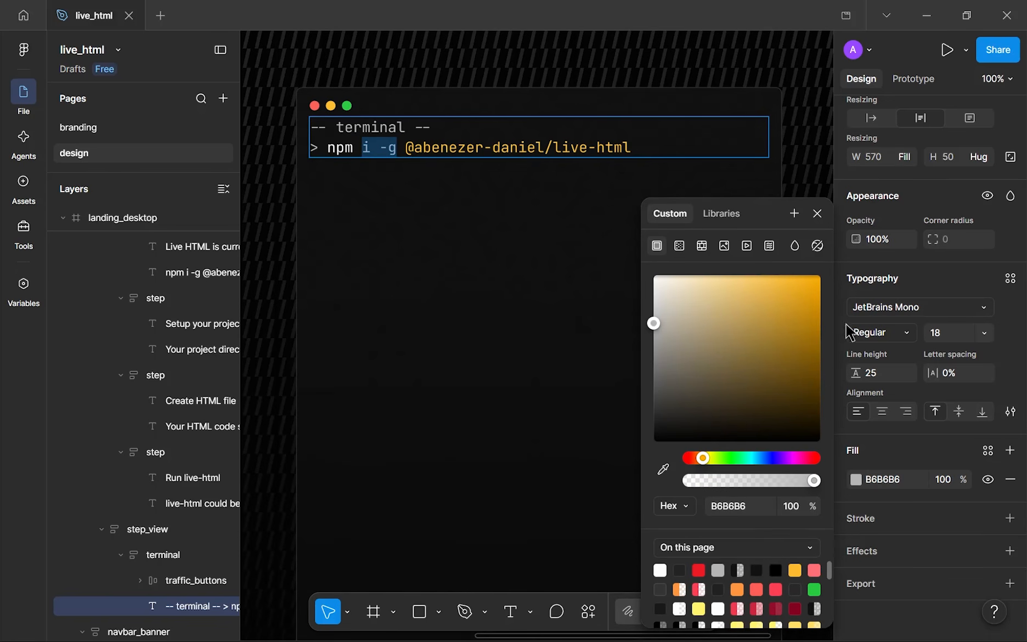
{"action": "left_click", "coordinate": [818, 213]}
- Add a blank line and a new line beneath the install command, with white FFFFFF as the new line's text color
{"action": "left_click", "coordinate": [655, 145]}
{"action": "key", "text": "Return"}
{"action": "key", "text": "Return"}
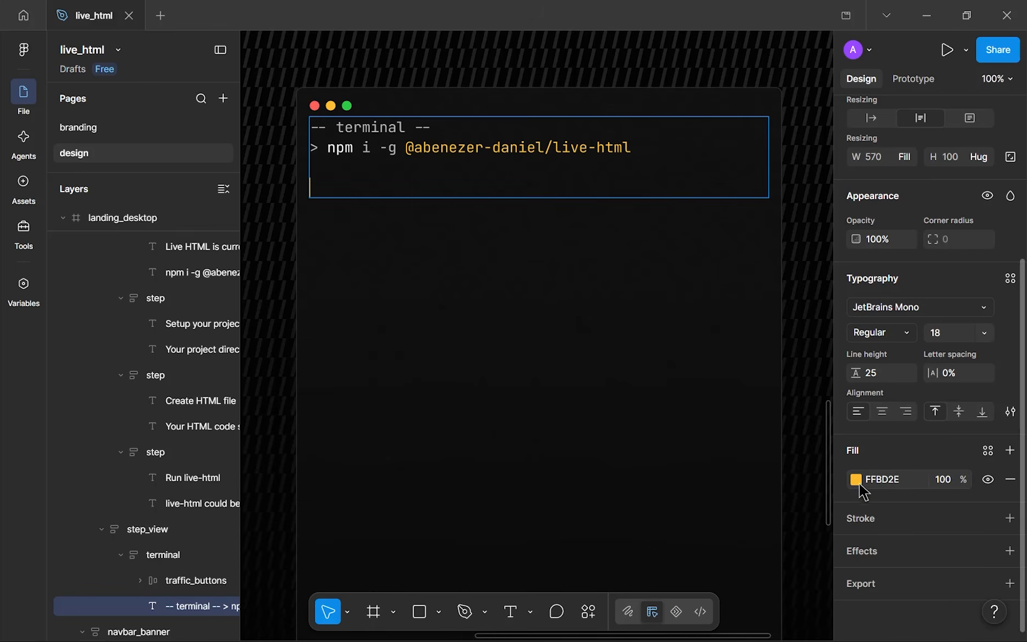
{"action": "left_click", "coordinate": [858, 482]}
{"action": "left_click", "coordinate": [718, 570]}
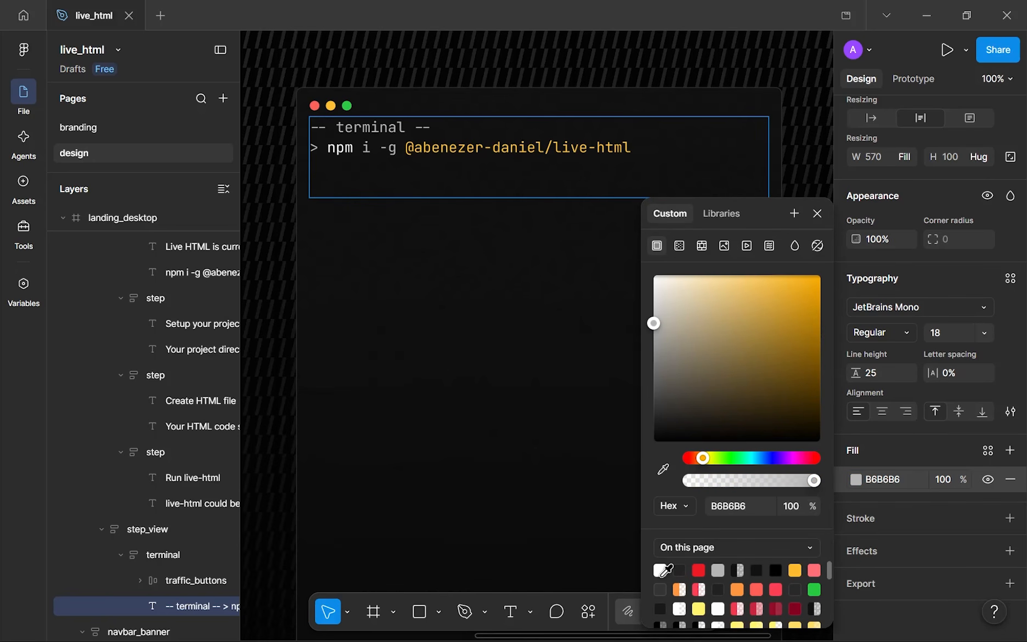
{"action": "left_click", "coordinate": [662, 570]}
{"action": "left_click", "coordinate": [821, 214]}
- Write "changed 69 packages in 9s" as the output line below the install command
{"action": "type", "text": "chage"}
{"action": "key", "text": "BackSpace"}
{"action": "key", "text": "BackSpace"}
{"action": "type", "text": "nged"}
{"action": "key", "text": "BackSpace"}
{"action": "key", "text": "BackSpace"}
{"action": "type", "text": "69 packages in 9s"}
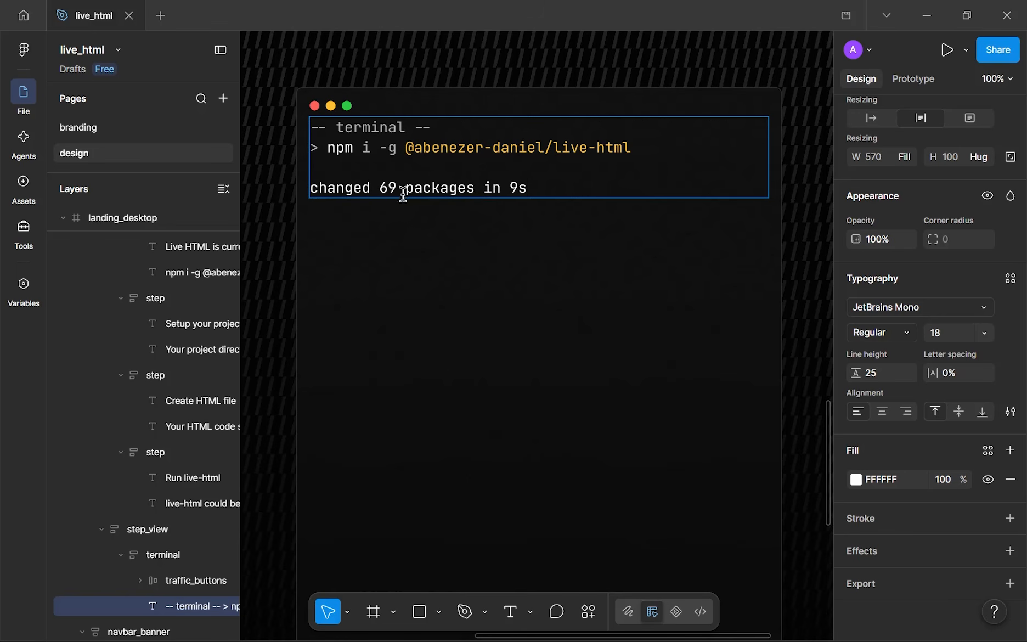
- Review the terminal's install command and output line, up close and within the whole steps section
{"action": "scroll", "coordinate": [378, 192], "scroll_direction": "left", "scroll_amount": 2}
{"action": "left_click_drag", "start_coordinate": [398, 198], "coordinate": [389, 199]}
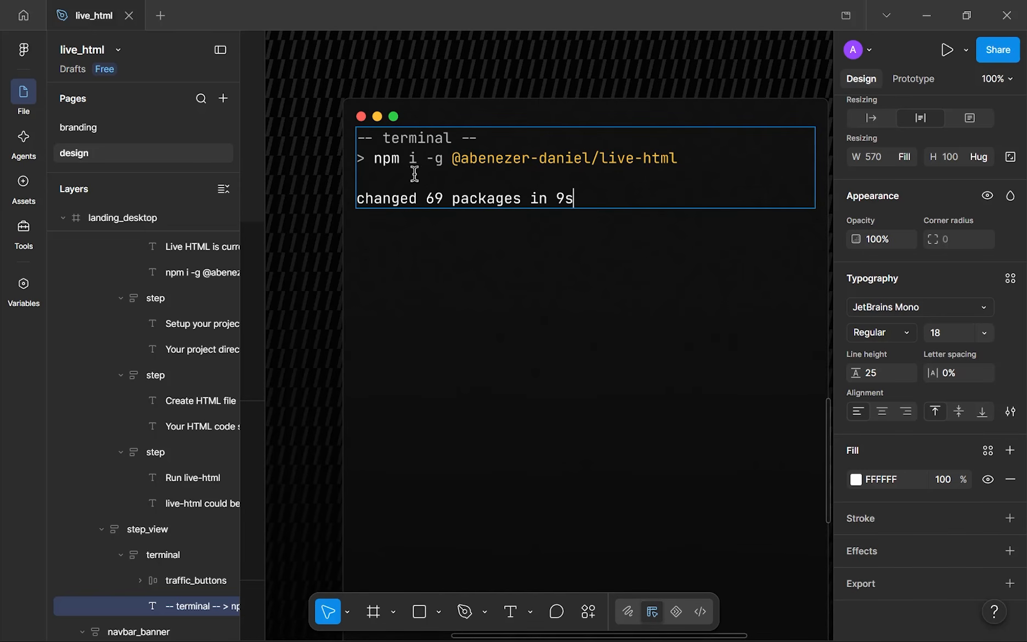
{"action": "left_click_drag", "start_coordinate": [375, 161], "coordinate": [683, 156]}
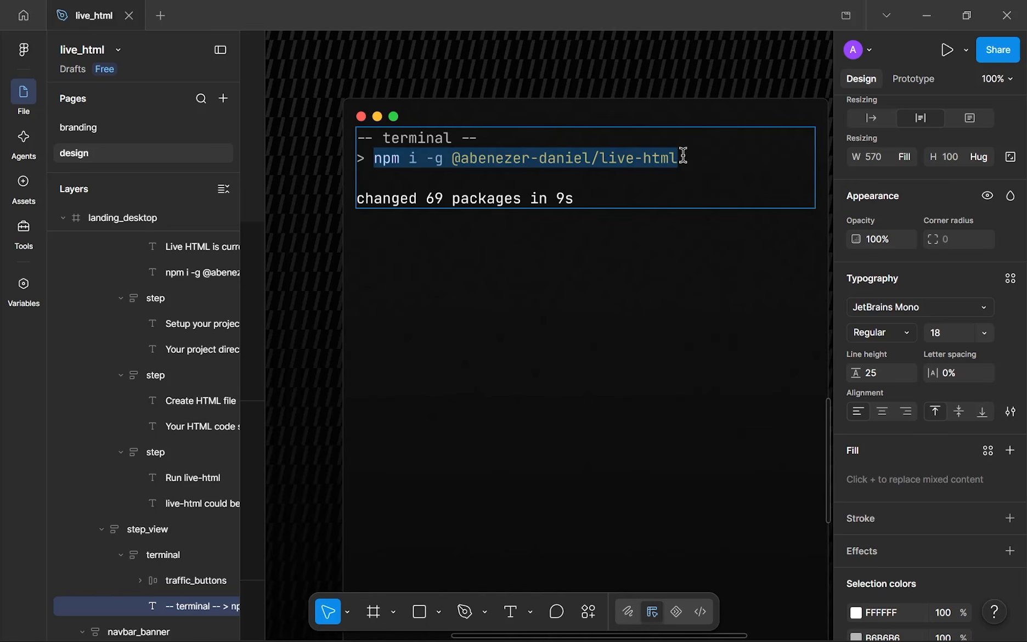
{"action": "left_click", "coordinate": [686, 155]}
{"action": "left_click_drag", "start_coordinate": [585, 198], "coordinate": [357, 201]}
{"action": "left_click", "coordinate": [596, 199]}
{"action": "scroll", "coordinate": [596, 199], "scroll_direction": "down", "scroll_amount": 5}
{"action": "scroll", "coordinate": [545, 239], "scroll_direction": "up", "scroll_amount": 1}
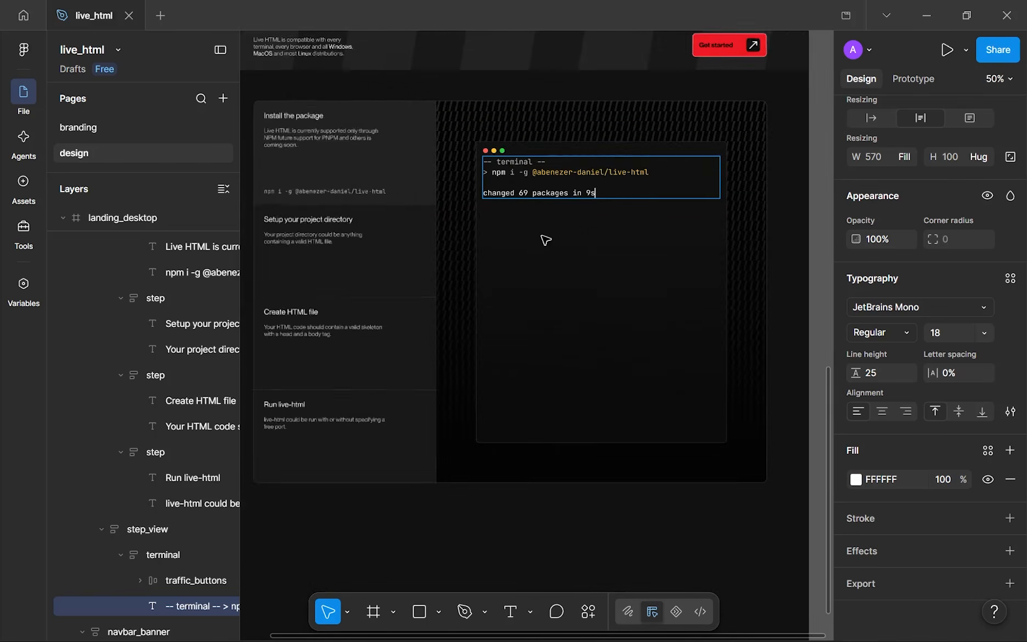
{"action": "scroll", "coordinate": [545, 240], "scroll_direction": "up", "scroll_amount": 3}
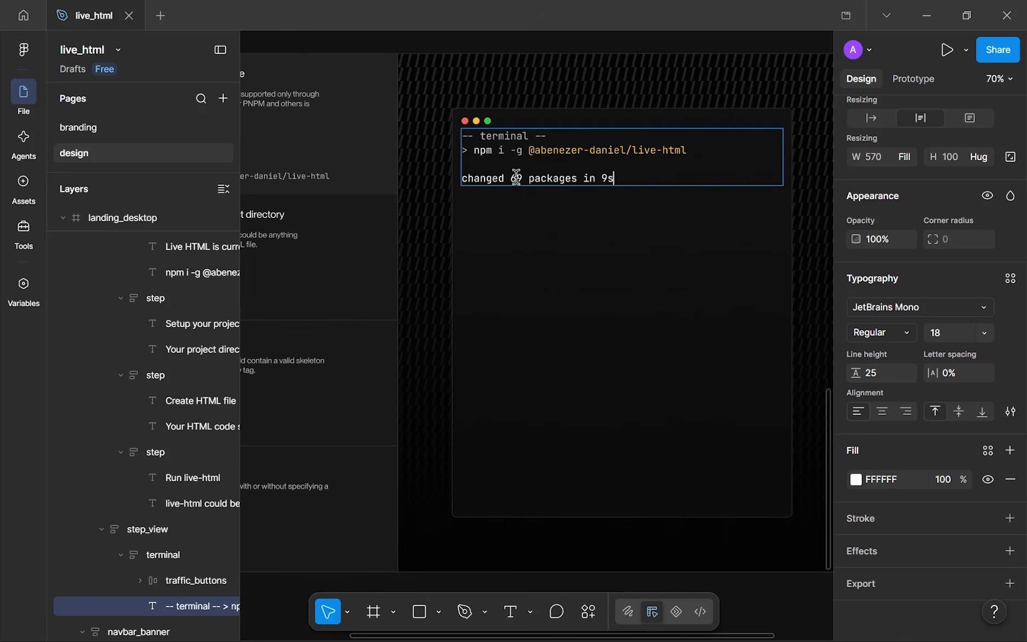
- Add a blank line and a new line beneath "changed 69 packages in 9s" in the terminal text
{"action": "scroll", "coordinate": [524, 172], "scroll_direction": "down", "scroll_amount": 1}
{"action": "key", "text": "Return"}
{"action": "key", "text": "Return"}
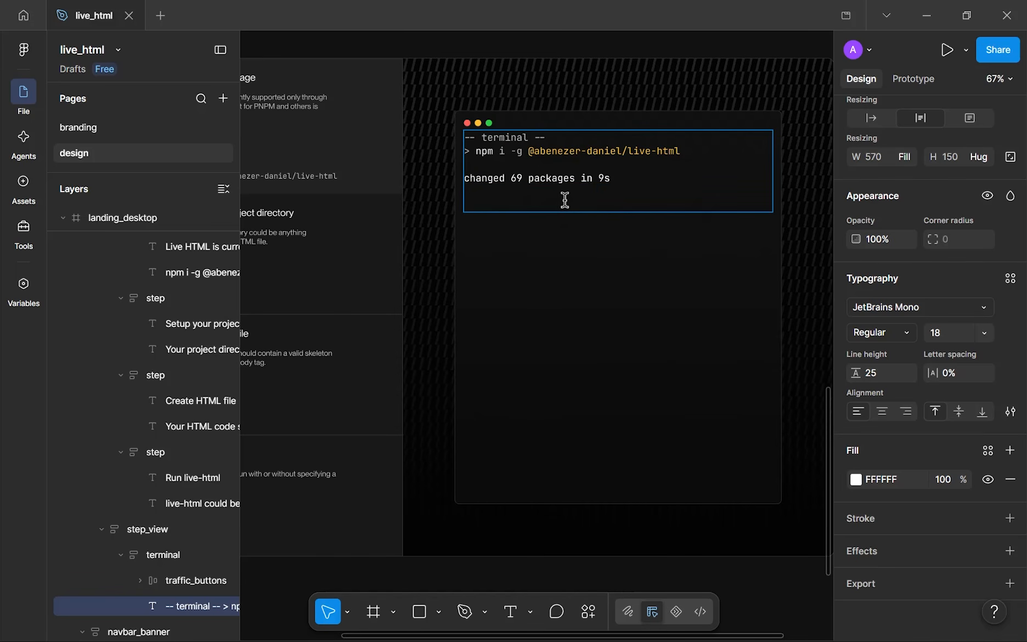
{"action": "type", "text": "15 pack"}
{"action": "key", "text": "ctrl+BackSpace"}
{"action": "key", "text": "ctrl+BackSpace"}
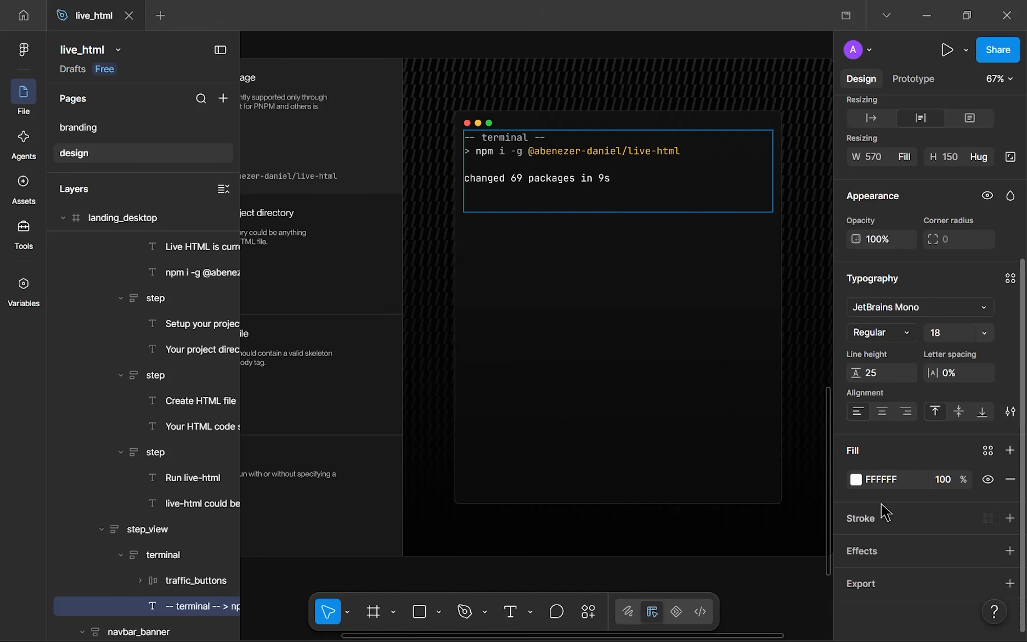
- Set the text color of the terminal's new last line to grey B6B6B6
{"action": "left_click", "coordinate": [857, 480]}
{"action": "left_click", "coordinate": [718, 570]}
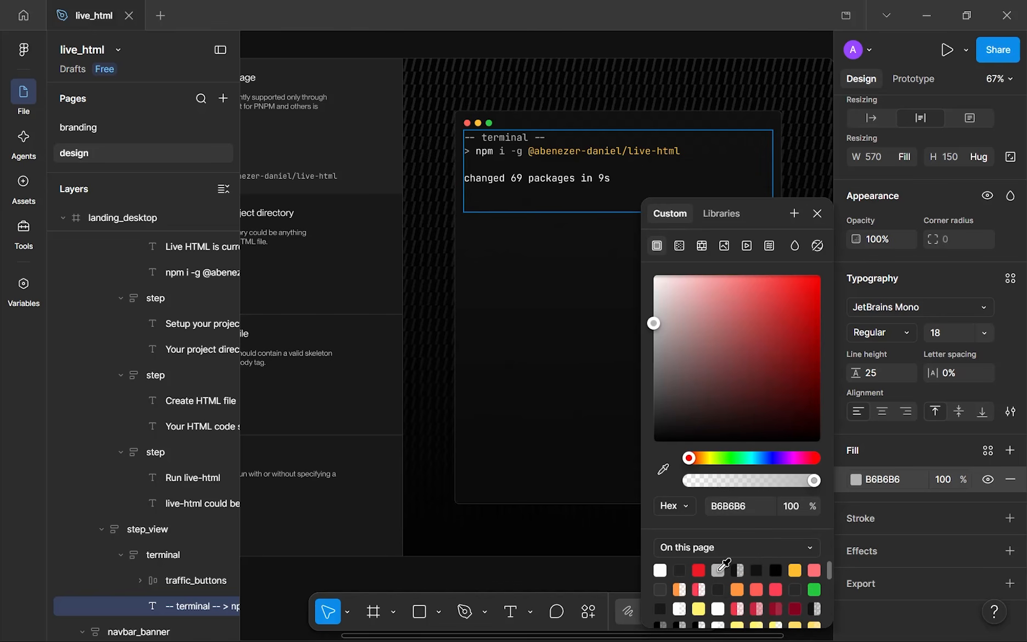
{"action": "left_click", "coordinate": [818, 214]}
- Write "15 packages are looking for funding" and, indented beneath it, "run 'npm fund' for details" as the terminal's grey closing lines
{"action": "scroll", "coordinate": [694, 235], "scroll_direction": "up", "scroll_amount": 2}
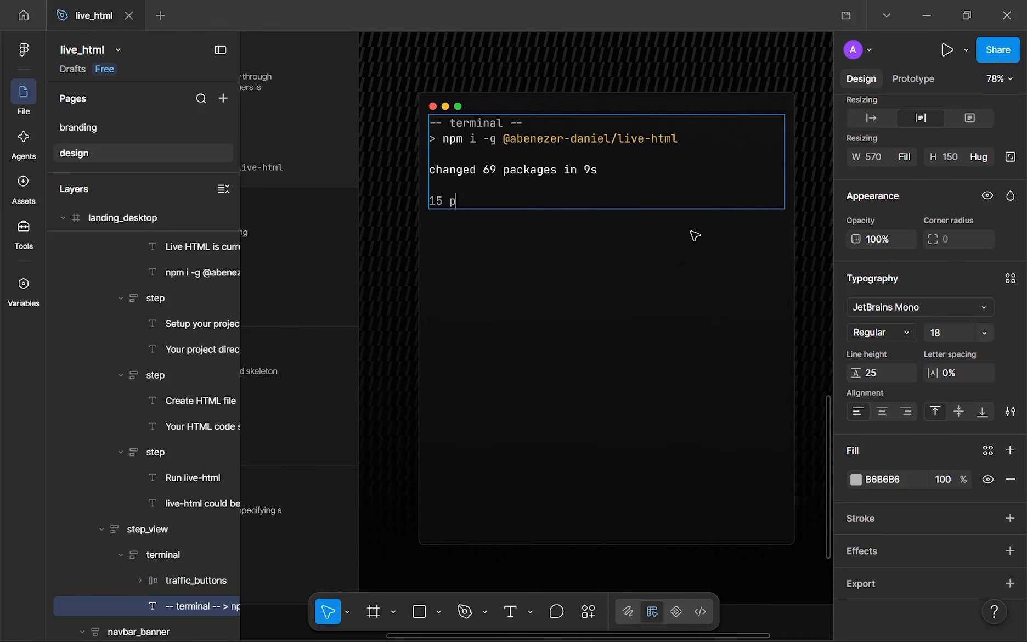
{"action": "type", "text": "re looking "}
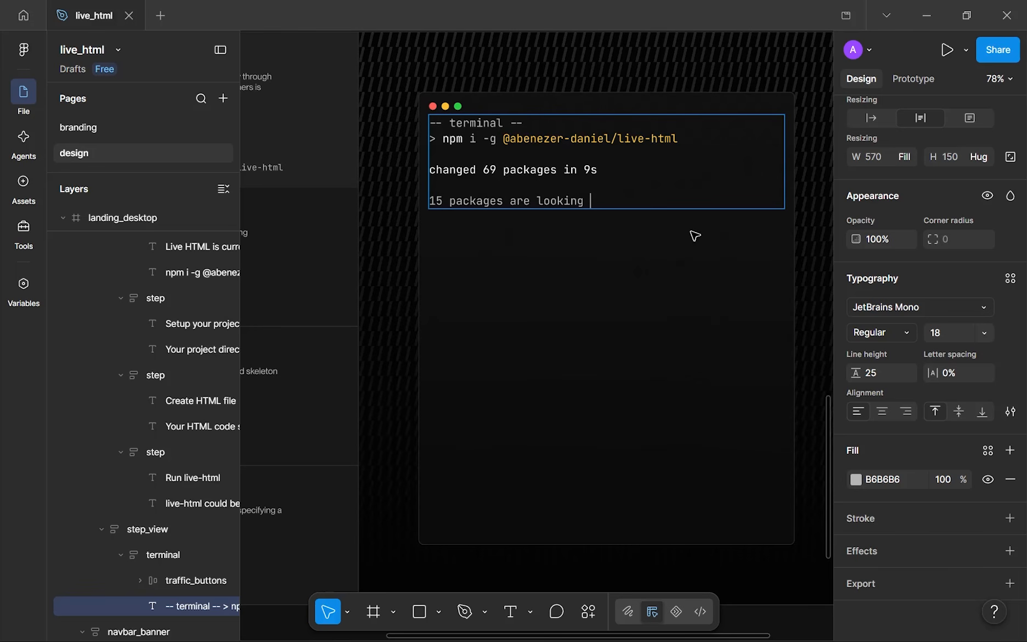
{"action": "type", "text": "for funding run "}
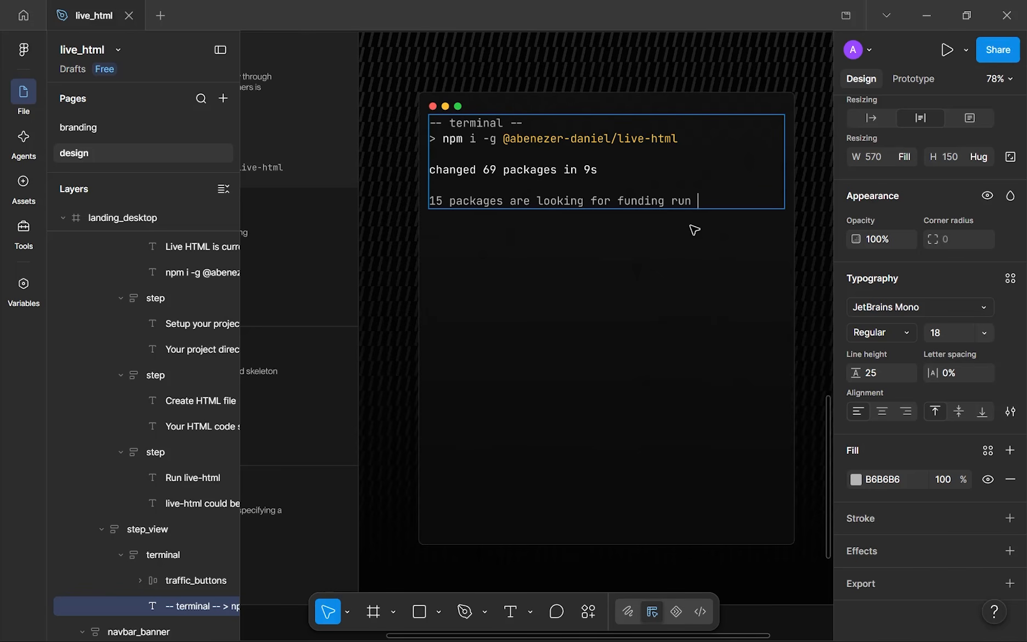
{"action": "type", "text": "'npm"}
{"action": "key", "text": "Return"}
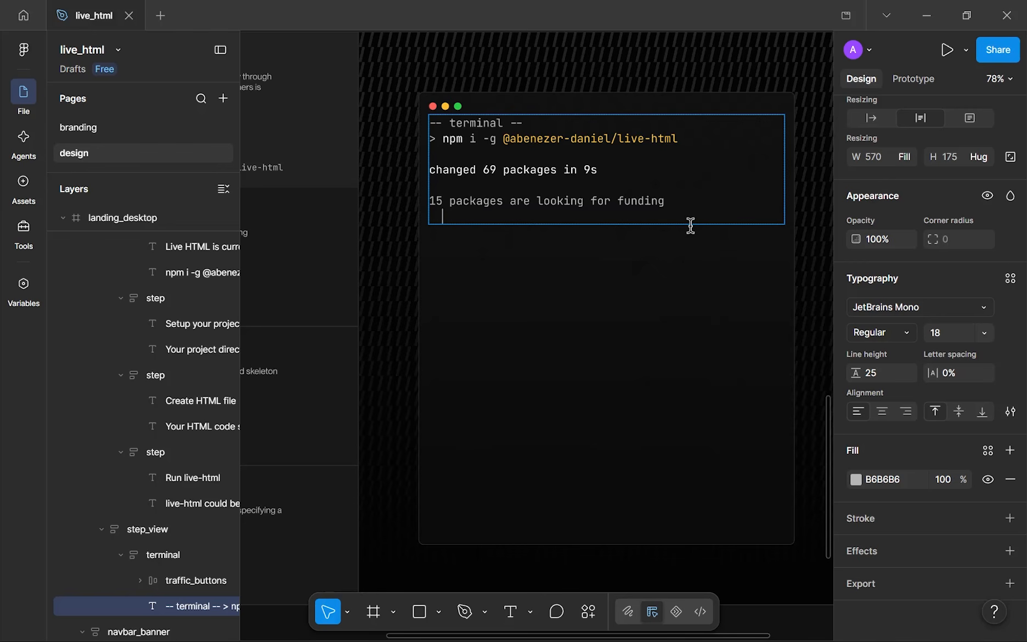
{"action": "type", "text": "run 'n"}
{"action": "type", "text": "pm fun"}
{"action": "type", "text": "d' f"}
{"action": "type", "text": "or details"}
{"action": "key", "text": "Escape"}
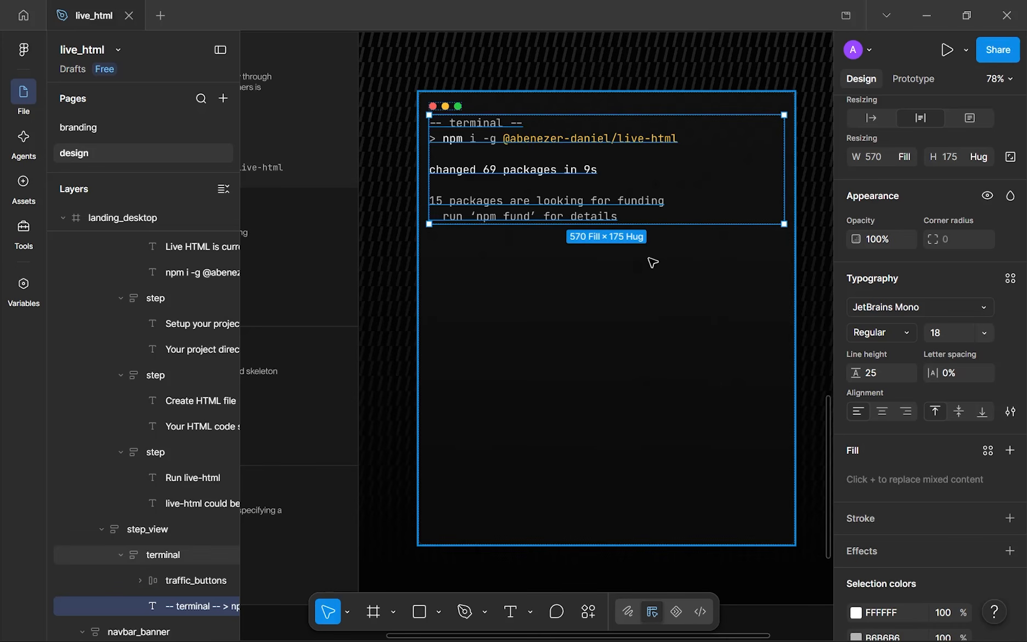
{"action": "key", "text": "Escape"}
- Review the finished terminal output up close and within the whole landing page
{"action": "scroll", "coordinate": [648, 241], "scroll_direction": "down", "scroll_amount": 5}
{"action": "left_click", "coordinate": [637, 377]}
{"action": "scroll", "coordinate": [637, 371], "scroll_direction": "down", "scroll_amount": 2}
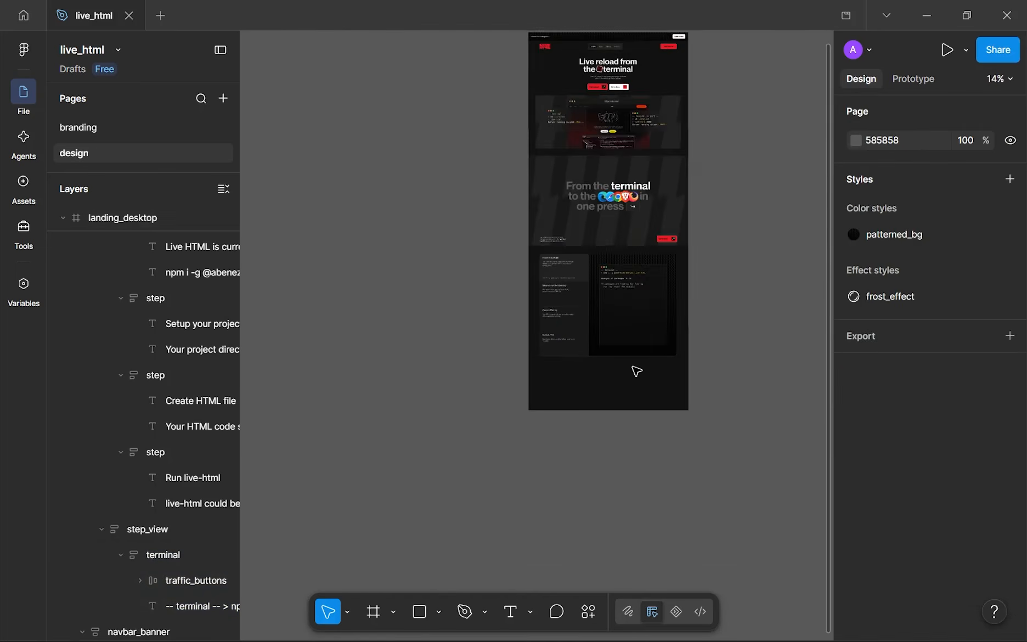
{"action": "scroll", "coordinate": [652, 371], "scroll_direction": "up", "scroll_amount": 3}
{"action": "scroll", "coordinate": [598, 266], "scroll_direction": "up", "scroll_amount": 3}
{"action": "left_click_drag", "start_coordinate": [582, 270], "coordinate": [559, 360]}
{"action": "scroll", "coordinate": [469, 290], "scroll_direction": "down", "scroll_amount": 1}
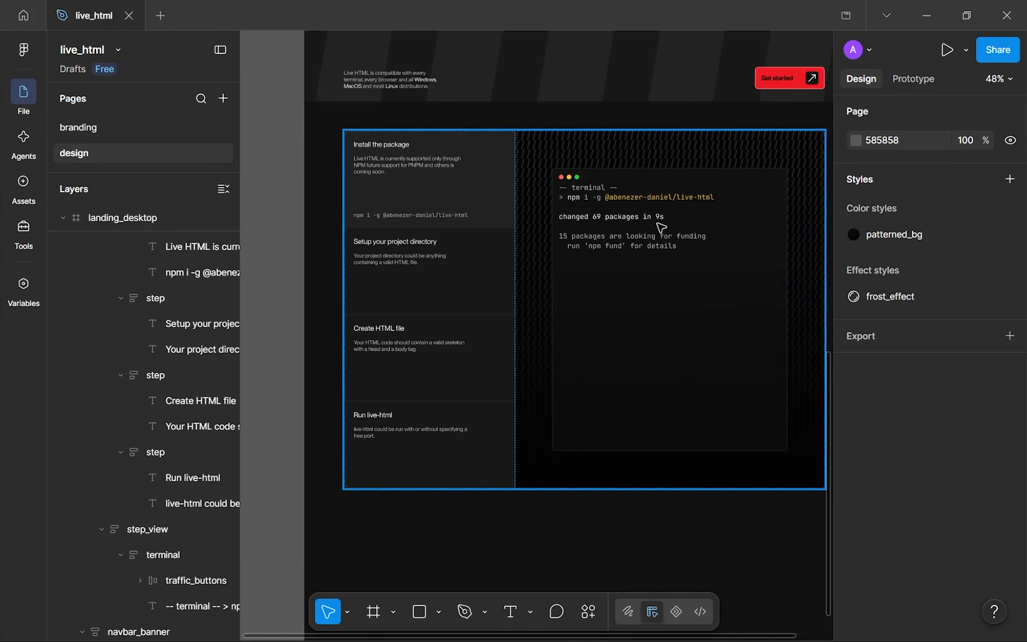
{"action": "left_click_drag", "start_coordinate": [604, 358], "coordinate": [641, 307]}
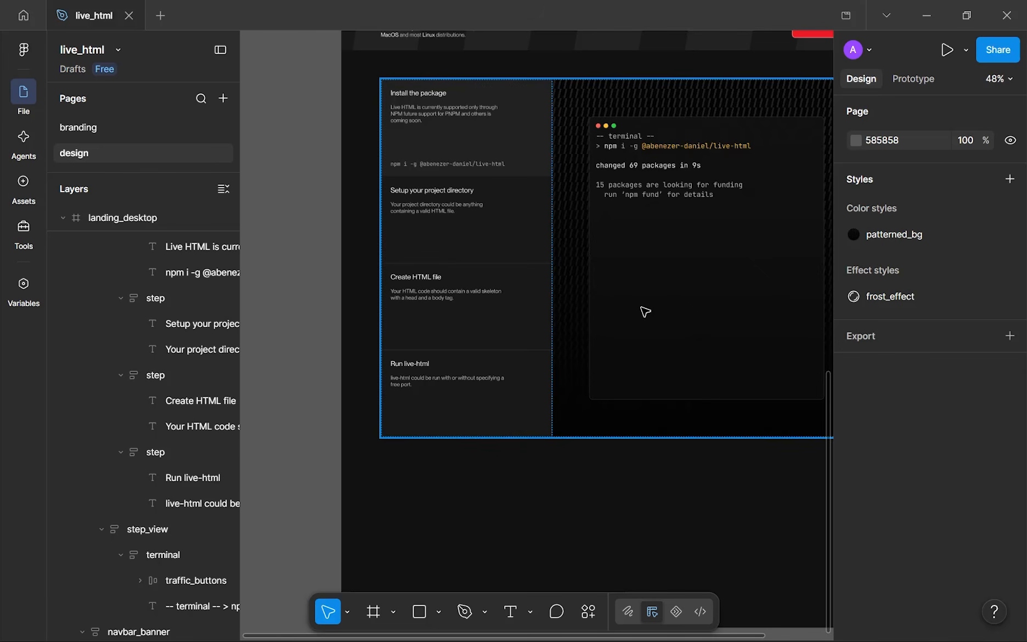
{"action": "scroll", "coordinate": [704, 231], "scroll_direction": "down", "scroll_amount": 5}
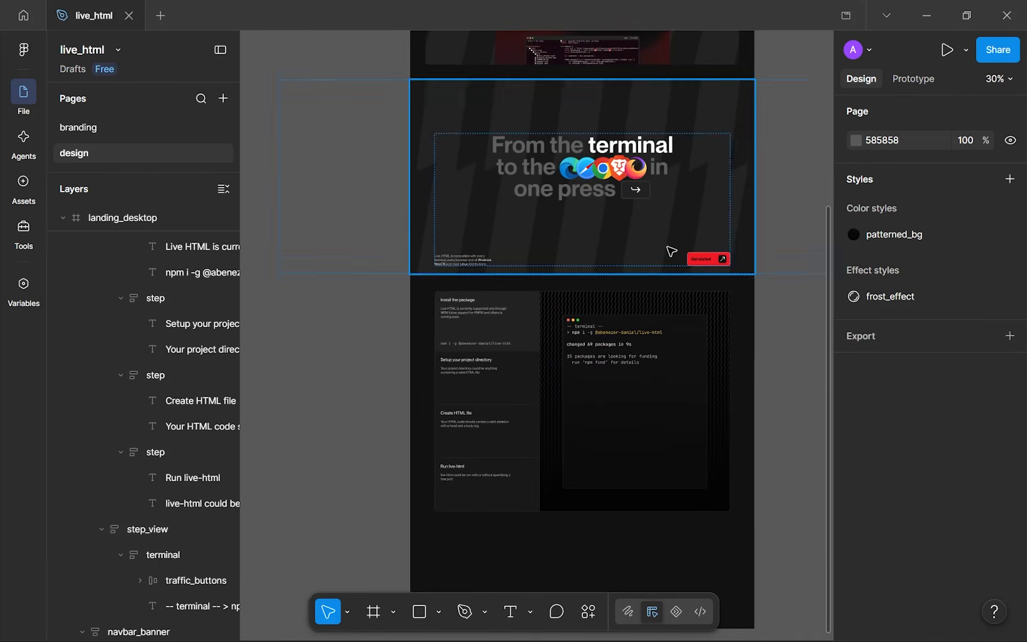
- Move the steps section's main frame down to X 102, Y 2258, leaving room for a heading above it
{"action": "scroll", "coordinate": [671, 252], "scroll_direction": "up", "scroll_amount": 2}
{"action": "scroll", "coordinate": [695, 262], "scroll_direction": "down", "scroll_amount": 2}
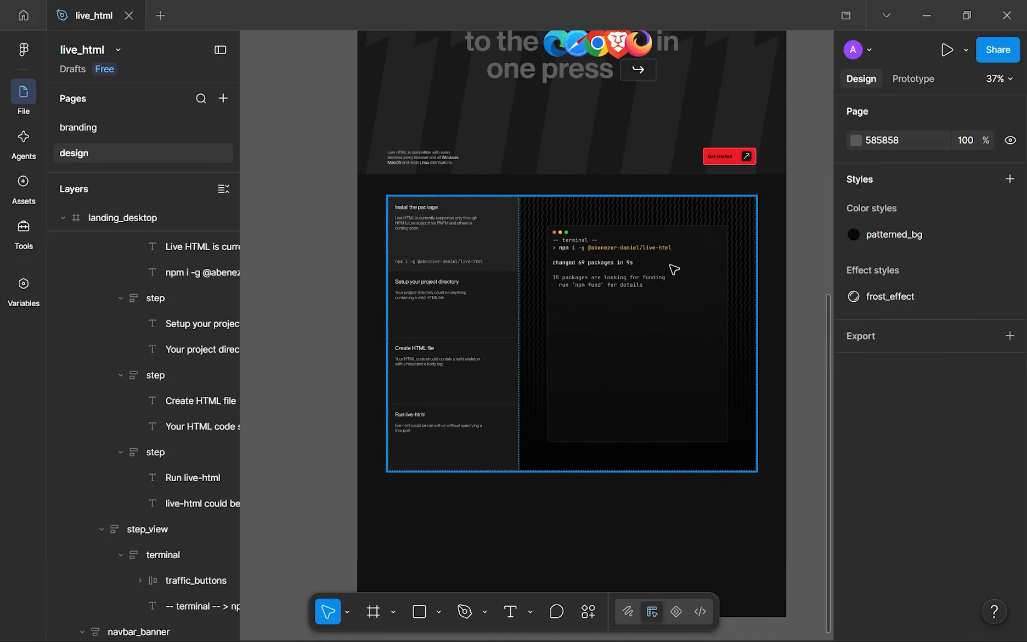
{"action": "left_click_drag", "start_coordinate": [663, 262], "coordinate": [661, 326]}
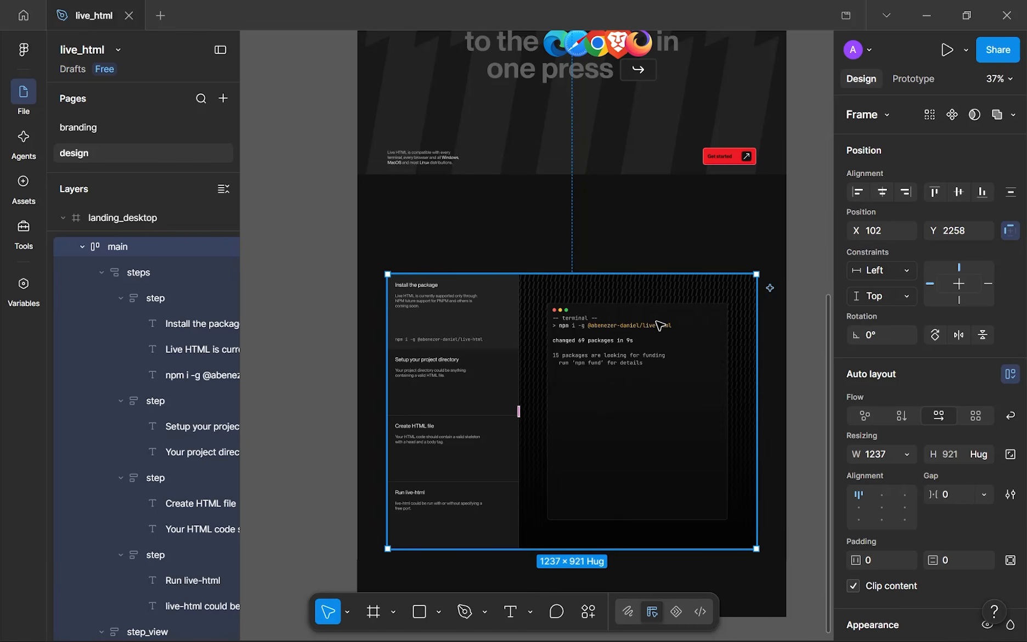
{"action": "key", "text": "Escape"}
{"action": "key", "text": "t"}
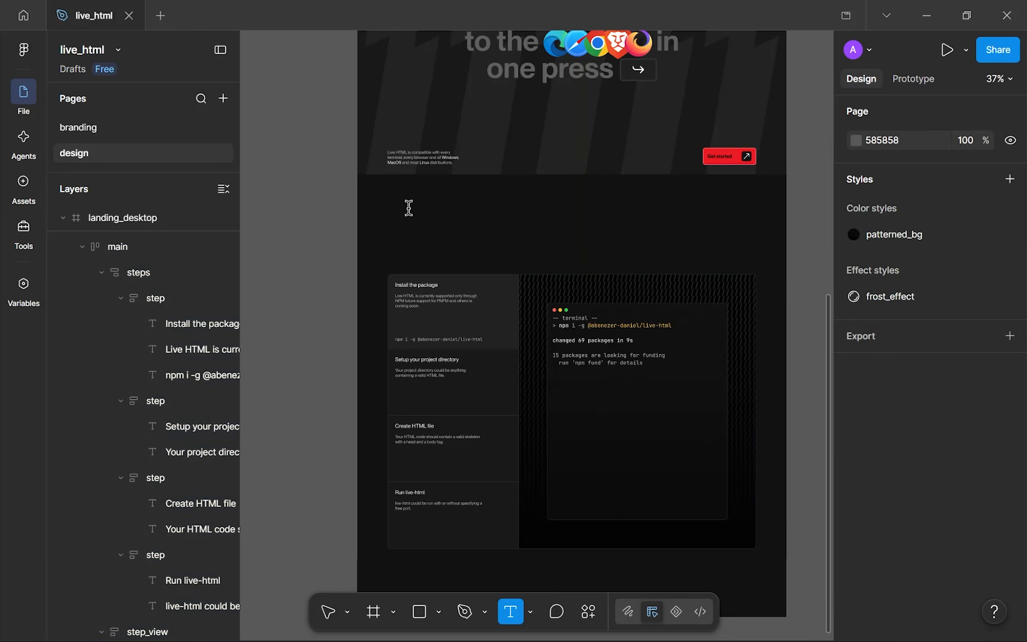
{"action": "left_click", "coordinate": [409, 207]}
{"action": "key", "text": "Escape"}
{"action": "scroll", "coordinate": [439, 275], "scroll_direction": "up", "scroll_amount": 5}
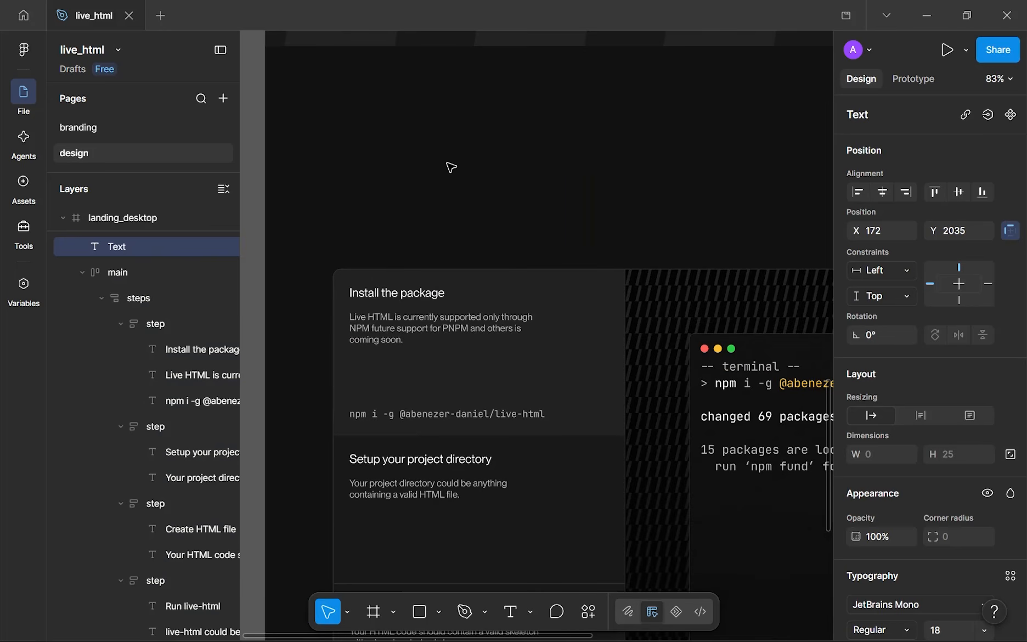
{"action": "left_click", "coordinate": [451, 166]}
- Copy the hero headline "Live reload from the terminal" into landing_desktop and place it above the steps section at X 89, Y 2079
{"action": "scroll", "coordinate": [496, 144], "scroll_direction": "down", "scroll_amount": 5}
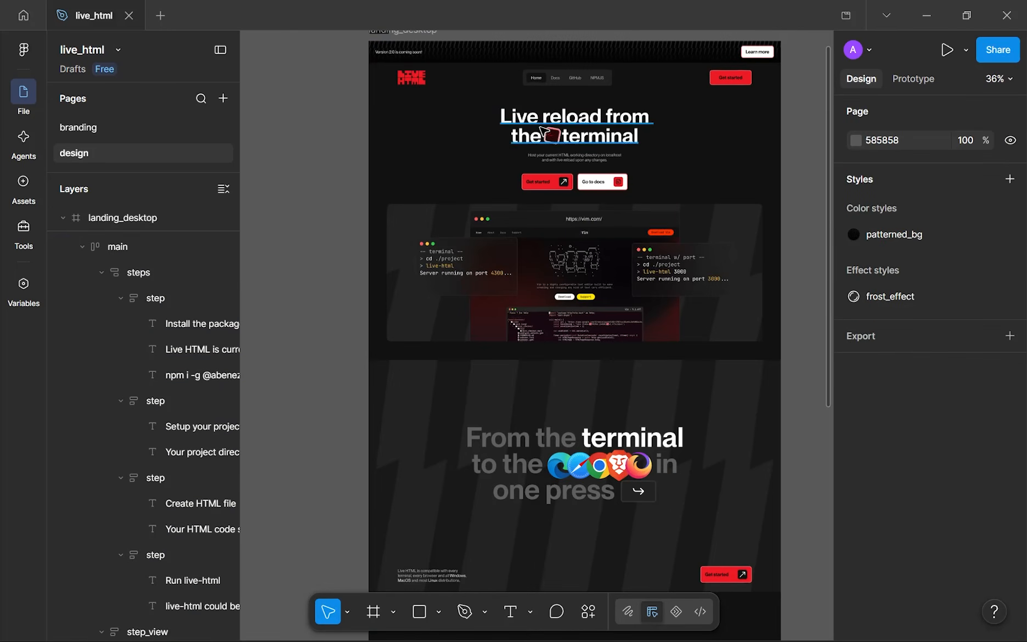
{"action": "left_click", "coordinate": [517, 121], "text": "ctrl"}
{"action": "scroll", "coordinate": [518, 122], "scroll_direction": "down", "scroll_amount": 1}
{"action": "left_click_drag", "start_coordinate": [520, 129], "coordinate": [523, 409], "text": "alt"}
{"action": "key", "text": "Delete"}
{"action": "scroll", "coordinate": [523, 409], "scroll_direction": "down", "scroll_amount": 2}
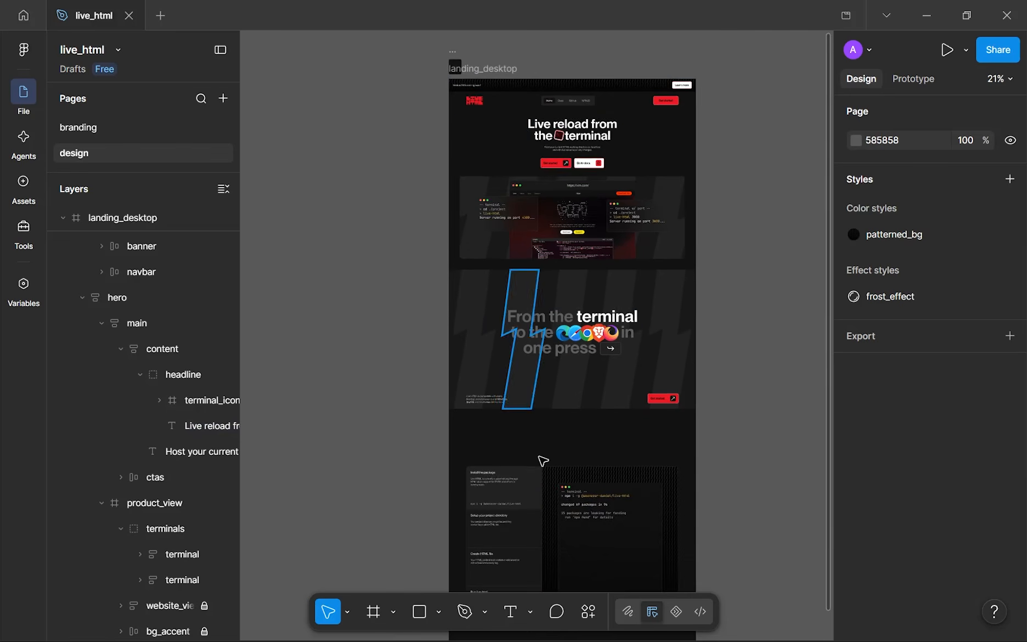
{"action": "left_click", "coordinate": [486, 69]}
{"action": "scroll", "coordinate": [461, 198], "scroll_direction": "down", "scroll_amount": 3}
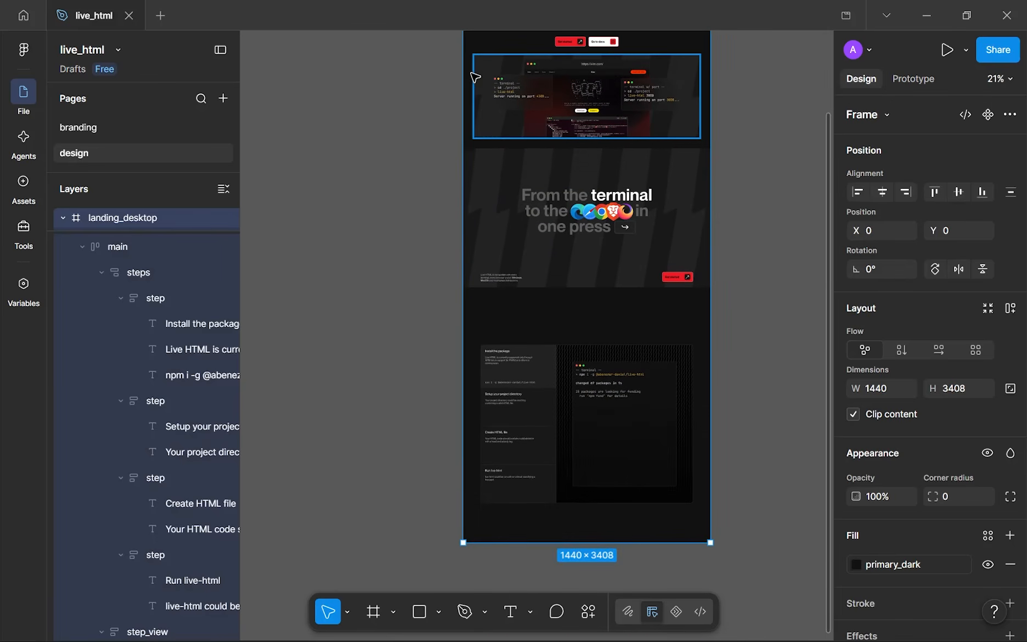
{"action": "key", "text": "ctrl+v"}
{"action": "left_click_drag", "start_coordinate": [515, 233], "coordinate": [515, 324]}
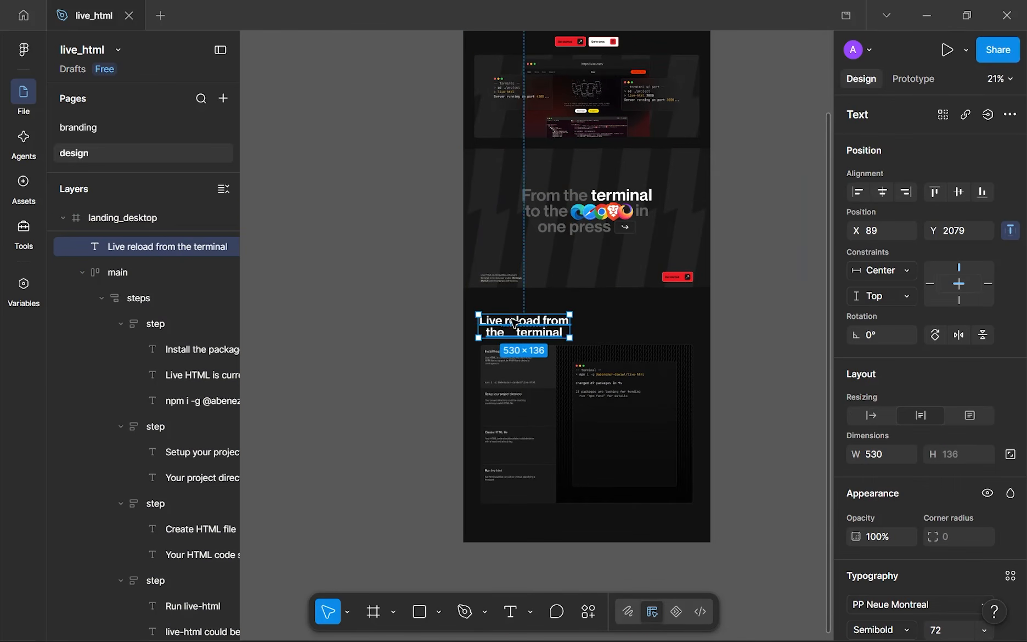
- Left-align the copied headline and set its font size to 48
{"action": "scroll", "coordinate": [514, 324], "scroll_direction": "up", "scroll_amount": 10}
{"action": "scroll", "coordinate": [911, 472], "scroll_direction": "down", "scroll_amount": 3}
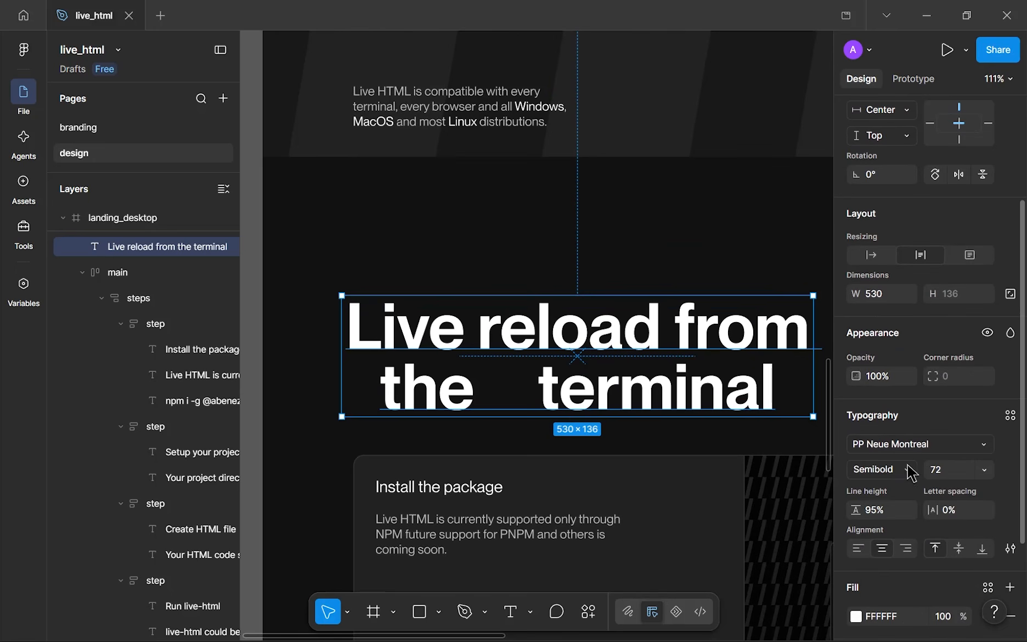
{"action": "left_click", "coordinate": [858, 548]}
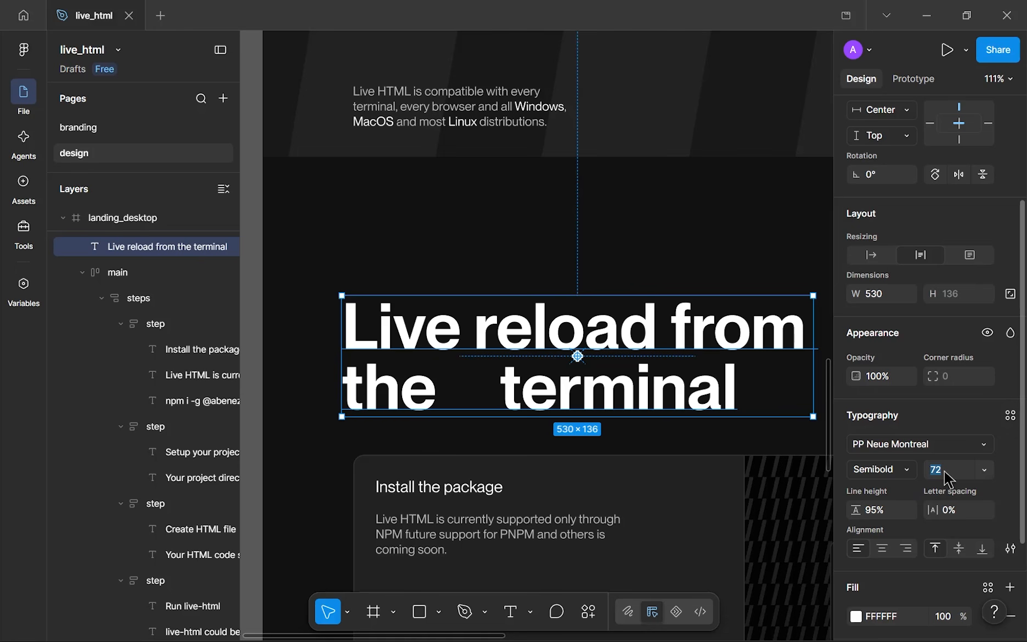
{"action": "key", "text": "Return"}
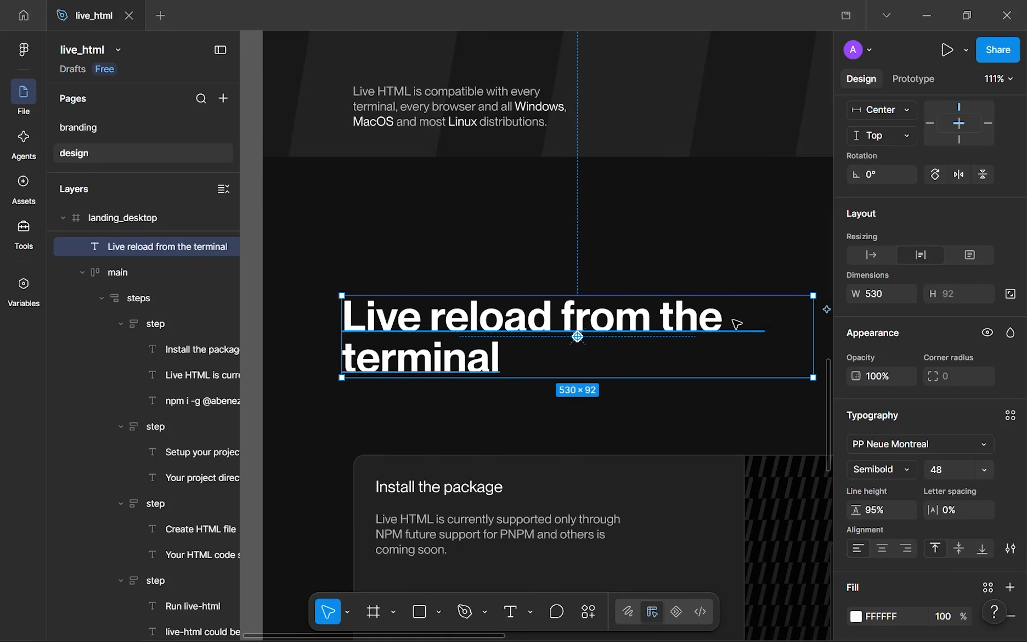
- Narrow the copied headline's text box to about 355 wide
{"action": "left_click_drag", "start_coordinate": [732, 320], "coordinate": [659, 289]}
{"action": "scroll", "coordinate": [658, 291], "scroll_direction": "down", "scroll_amount": 3}
{"action": "left_click_drag", "start_coordinate": [733, 310], "coordinate": [627, 310]}
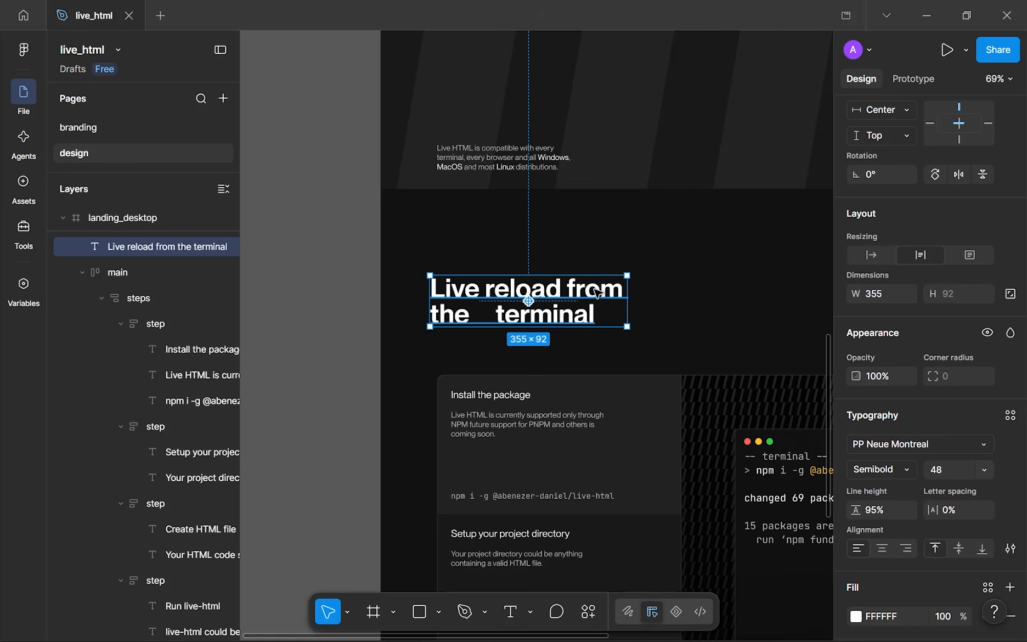
- Change the copied headline to "Easily use in 4 simple steps" and move it up near the transition section, aligned with the steps panel's left edge
{"action": "double_click", "coordinate": [595, 289]}
{"action": "type", "text": "Easily use in 4 simple steps"}
{"action": "key", "text": "Escape"}
{"action": "scroll", "coordinate": [527, 297], "scroll_direction": "down", "scroll_amount": 3}
{"action": "left_click_drag", "start_coordinate": [598, 297], "coordinate": [541, 251]}
{"action": "left_click", "coordinate": [521, 320]}
{"action": "scroll", "coordinate": [521, 321], "scroll_direction": "down", "scroll_amount": 5}
{"action": "left_click_drag", "start_coordinate": [521, 322], "coordinate": [473, 308]}
{"action": "key", "text": "ctrl+z"}
- Duplicate the transition section's compatibility paragraph and place the copy beside the "Easily use in 4 simple steps" heading at X 706, Y 1997
{"action": "scroll", "coordinate": [418, 276], "scroll_direction": "up", "scroll_amount": 5}
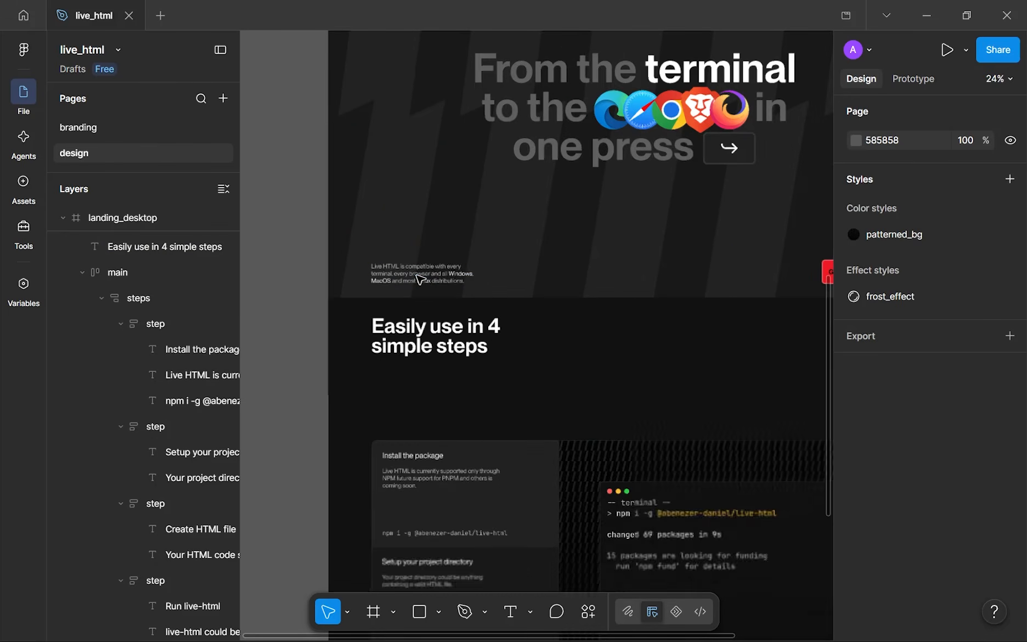
{"action": "scroll", "coordinate": [422, 278], "scroll_direction": "down", "scroll_amount": 2}
{"action": "left_click", "coordinate": [422, 278], "text": "ctrl"}
{"action": "key", "text": "ctrl+d"}
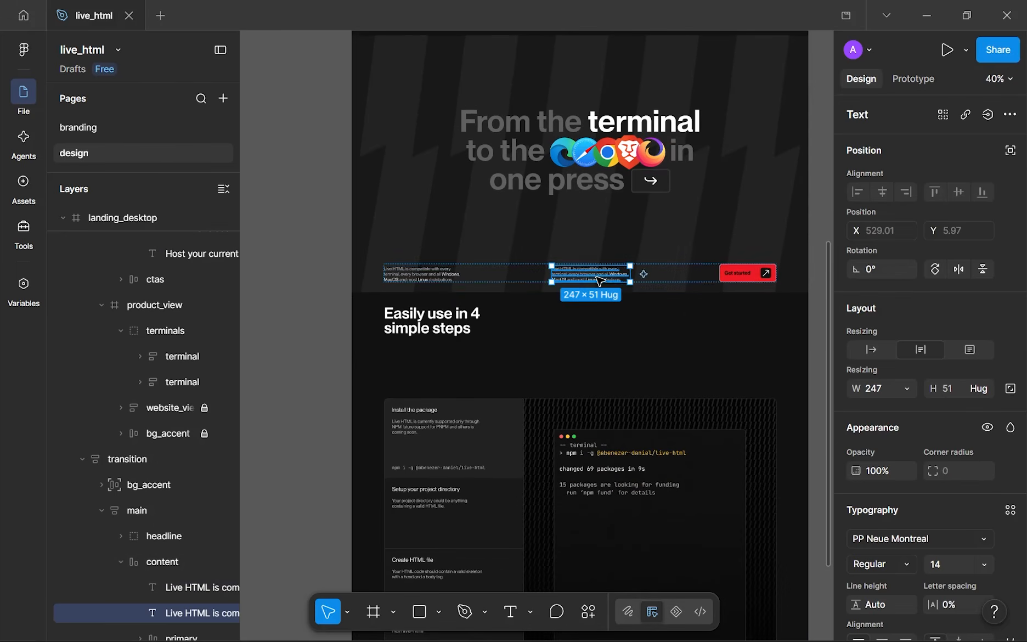
{"action": "left_click_drag", "start_coordinate": [602, 280], "coordinate": [620, 323]}
- Replace the duplicated paragraph's text with "Live HTML is currently supported only through"
{"action": "scroll", "coordinate": [579, 313], "scroll_direction": "up", "scroll_amount": 3}
{"action": "scroll", "coordinate": [579, 313], "scroll_direction": "up", "scroll_amount": 3}
{"action": "double_click", "coordinate": [579, 313]}
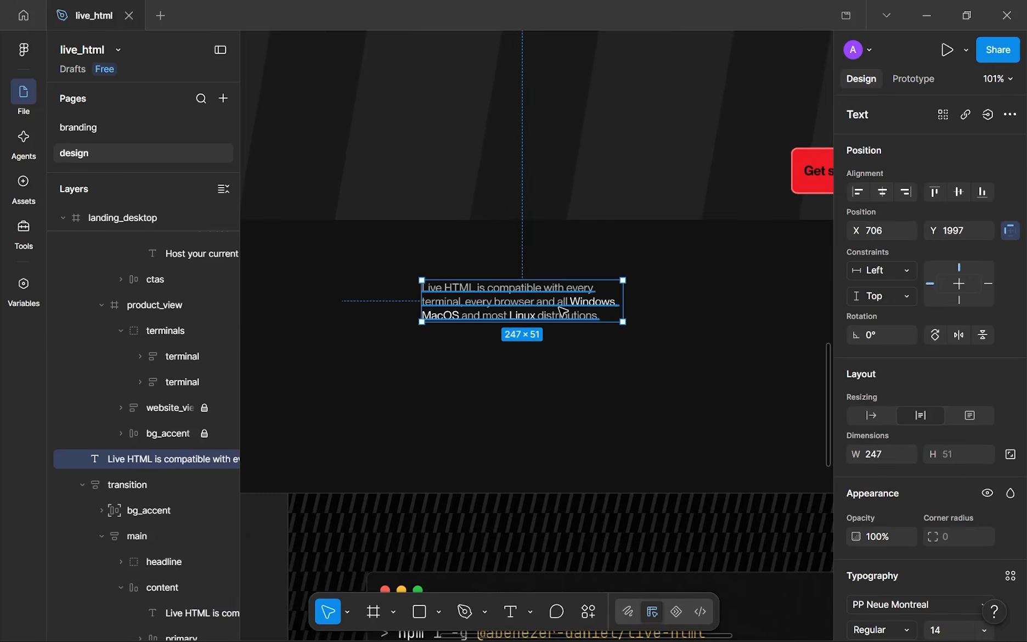
{"action": "scroll", "coordinate": [555, 307], "scroll_direction": "right", "scroll_amount": 1}
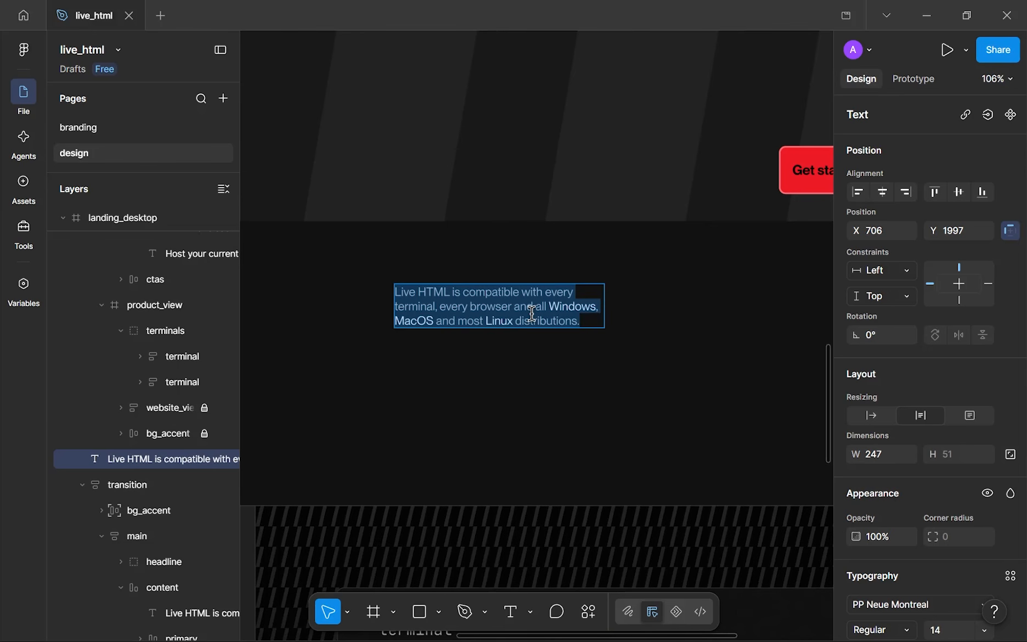
{"action": "type", "text": "Live H"}
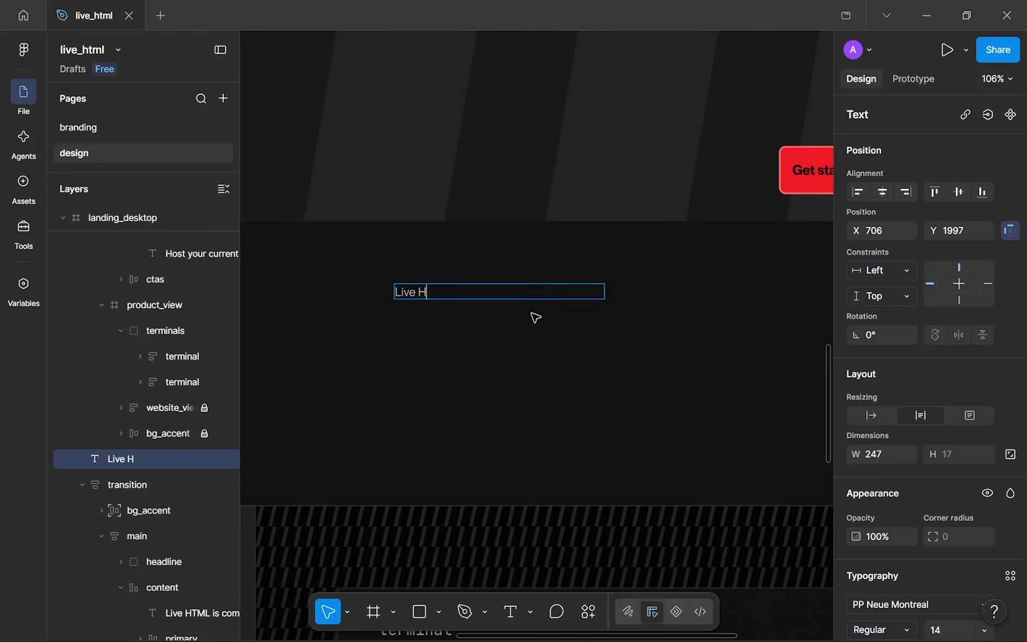
{"action": "type", "text": "TML is currentl"}
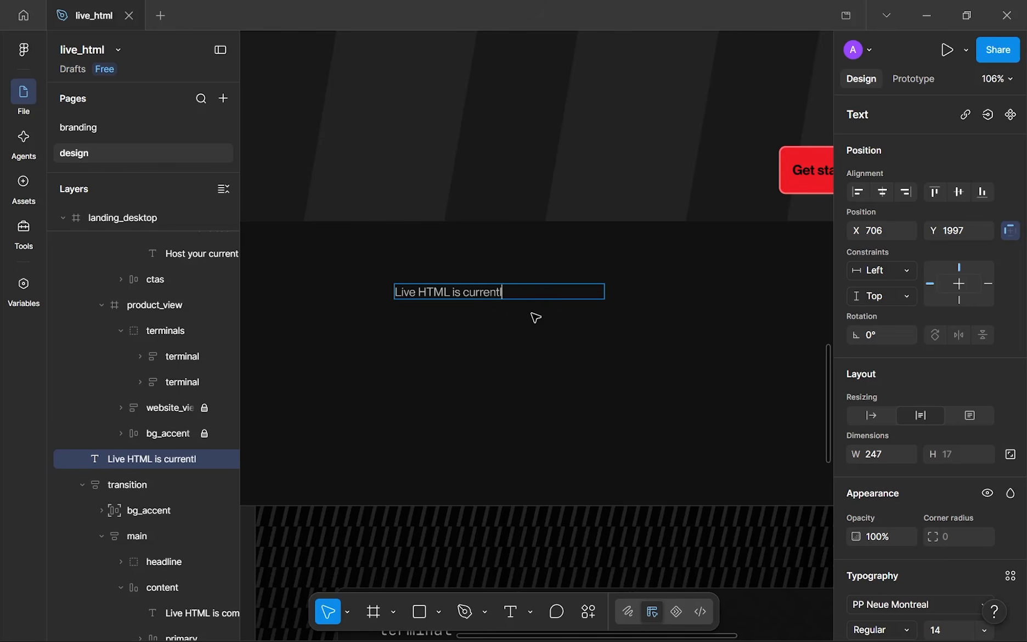
{"action": "type", "text": "y supported "}
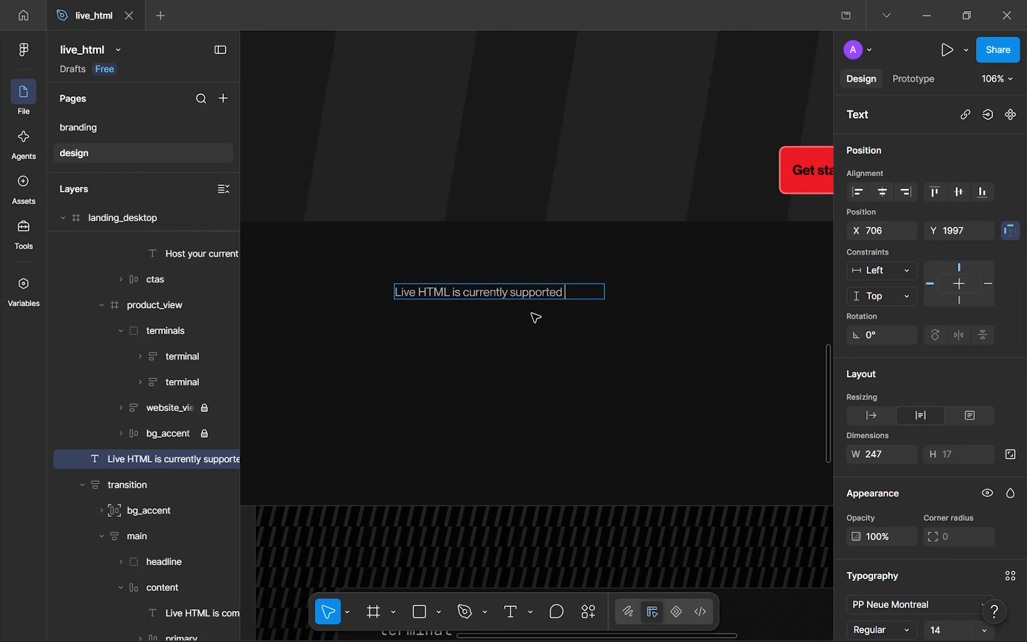
{"action": "type", "text": "only through"}
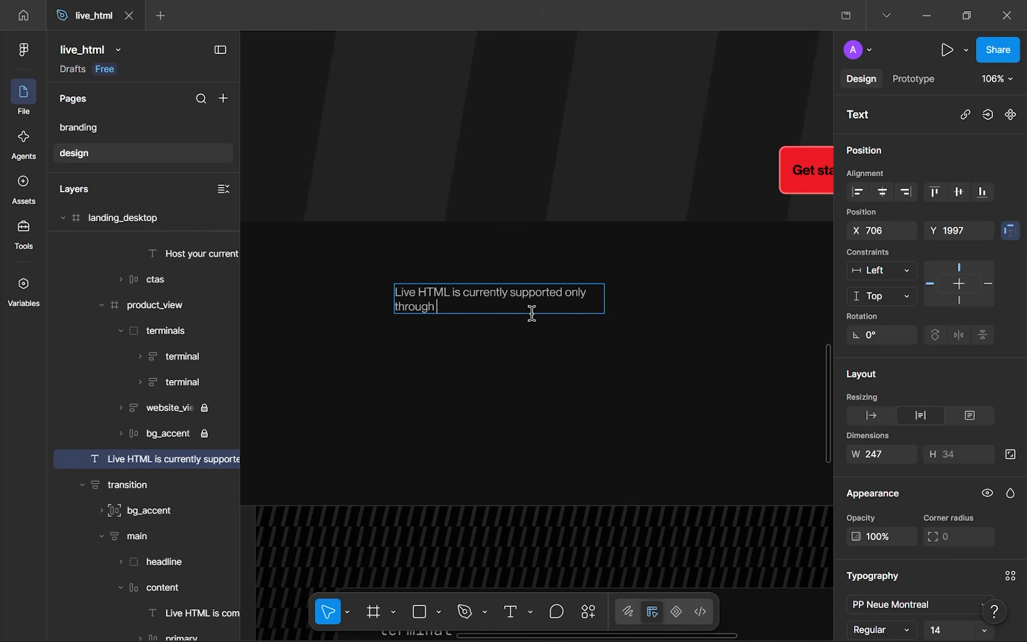
- Complete the paragraph beside the heading with "NPM future support for PNPM and others is coming soon."
{"action": "type", "text": " Np"}
{"action": "type", "text": "M future support by PNPM and o"}
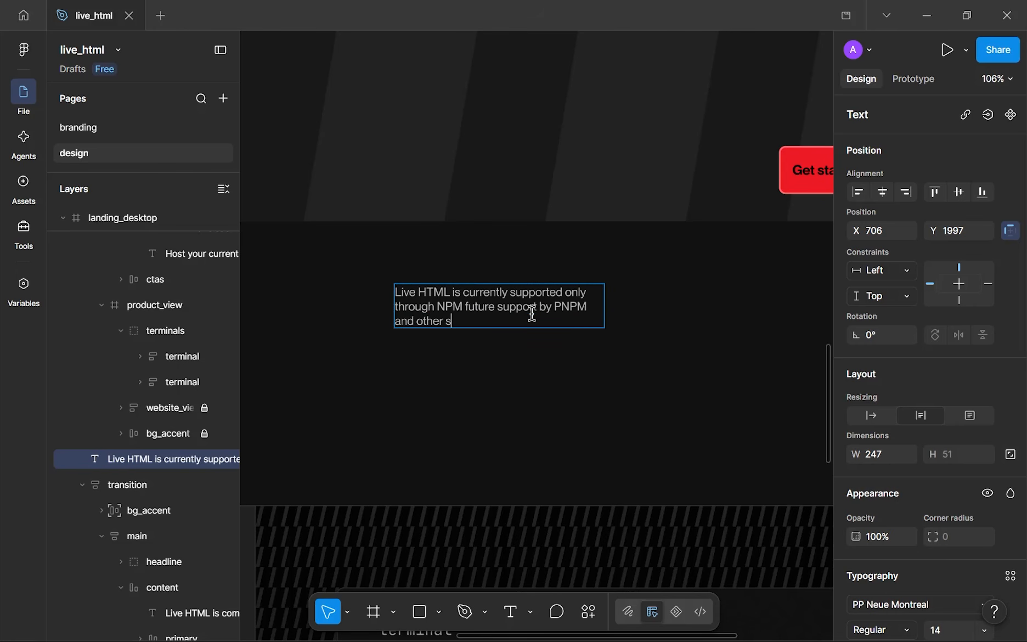
{"action": "type", "text": "ther's is coming"}
{"action": "key", "text": "ctrl+BackSpace"}
{"action": "key", "text": "ctrl+BackSpace"}
{"action": "type", "text": "coming"}
{"action": "key", "text": "ctrl+BackSpace"}
{"action": "type", "text": "for"}
{"action": "key", "text": "Escape"}
- Replace the description under "Install the package" with "Live HTML"
{"action": "scroll", "coordinate": [533, 329], "scroll_direction": "down", "scroll_amount": 5}
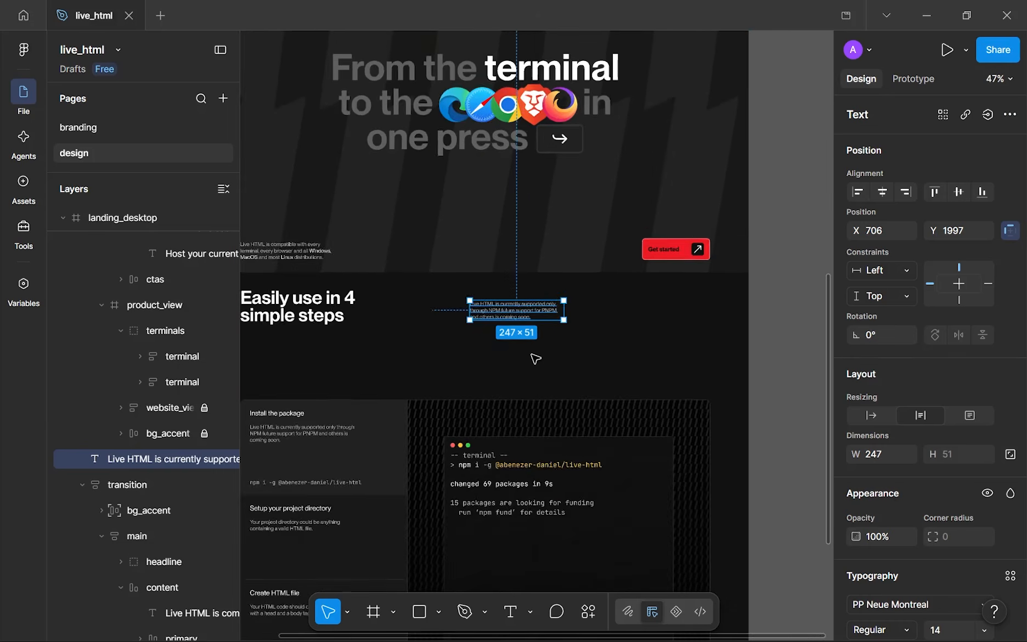
{"action": "scroll", "coordinate": [417, 374], "scroll_direction": "up", "scroll_amount": 5}
{"action": "scroll", "coordinate": [431, 463], "scroll_direction": "up", "scroll_amount": 2}
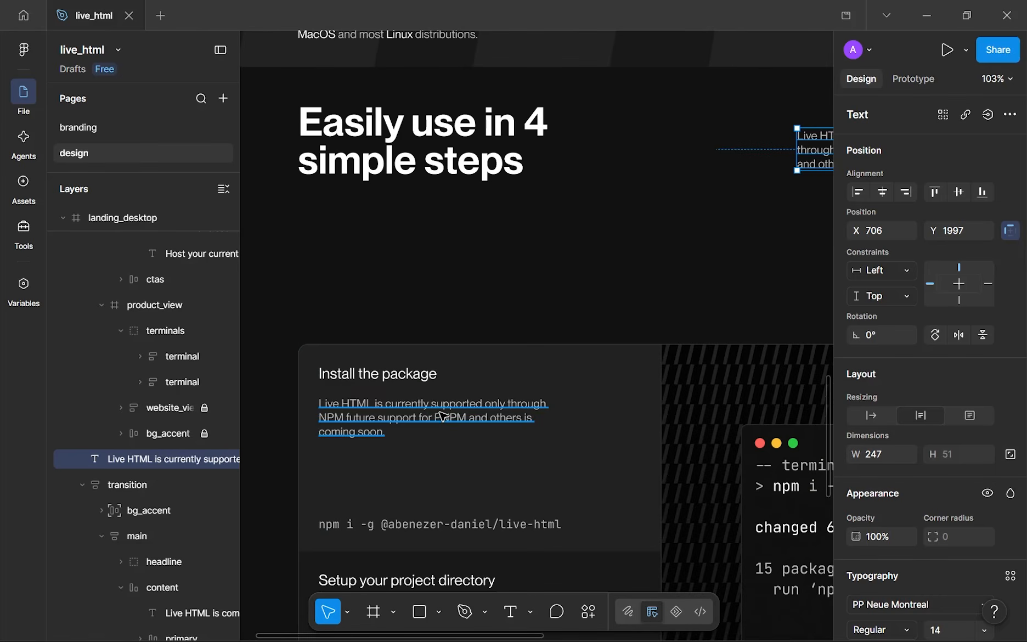
{"action": "left_click", "coordinate": [444, 417]}
{"action": "double_click", "coordinate": [402, 421]}
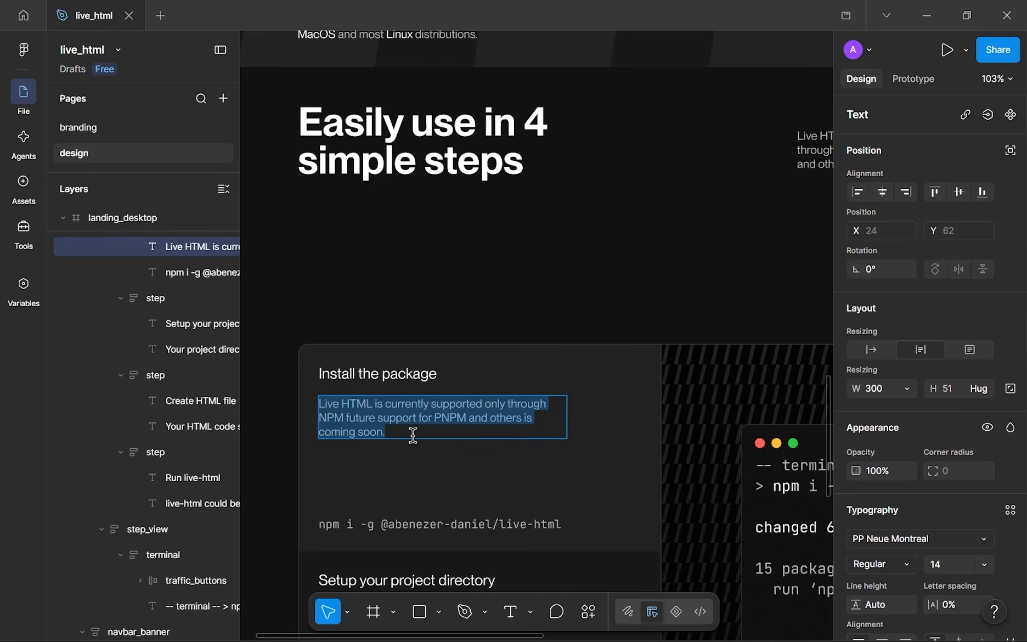
{"action": "type", "text": "Live HTML"}
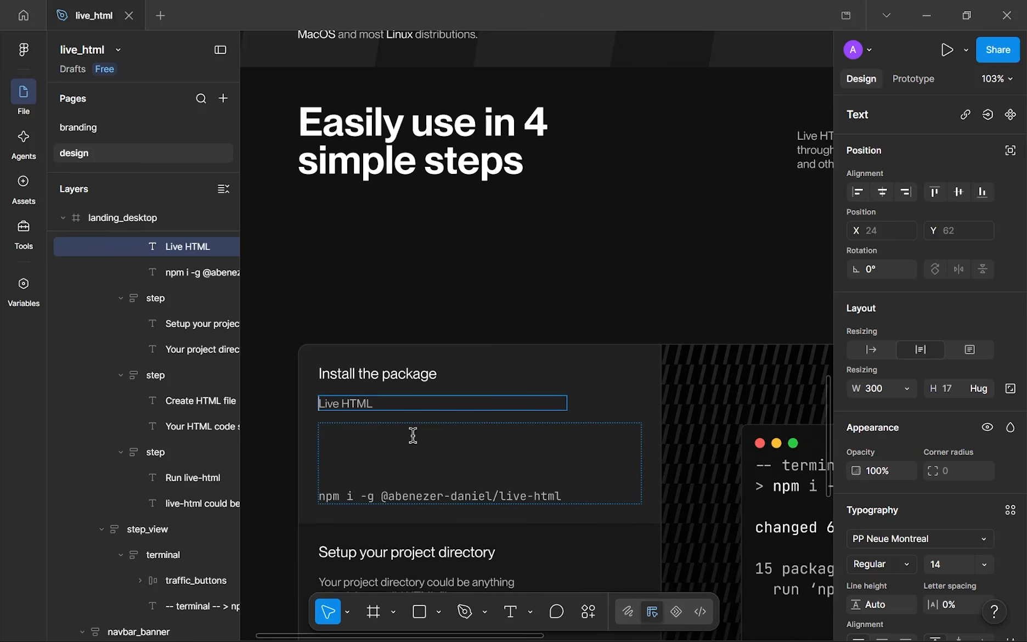
- Complete the "Install the package" description as "Make sure to install Live HTML globally to easily use it multiple times at any directory."
{"action": "type", "text": "m"}
{"action": "key", "text": "BackSpace"}
{"action": "type", "text": "Mkae"}
{"action": "key", "text": "BackSpace"}
{"action": "key", "text": "BackSpace"}
{"action": "key", "text": "BackSpace"}
{"action": "type", "text": "ake sure to "}
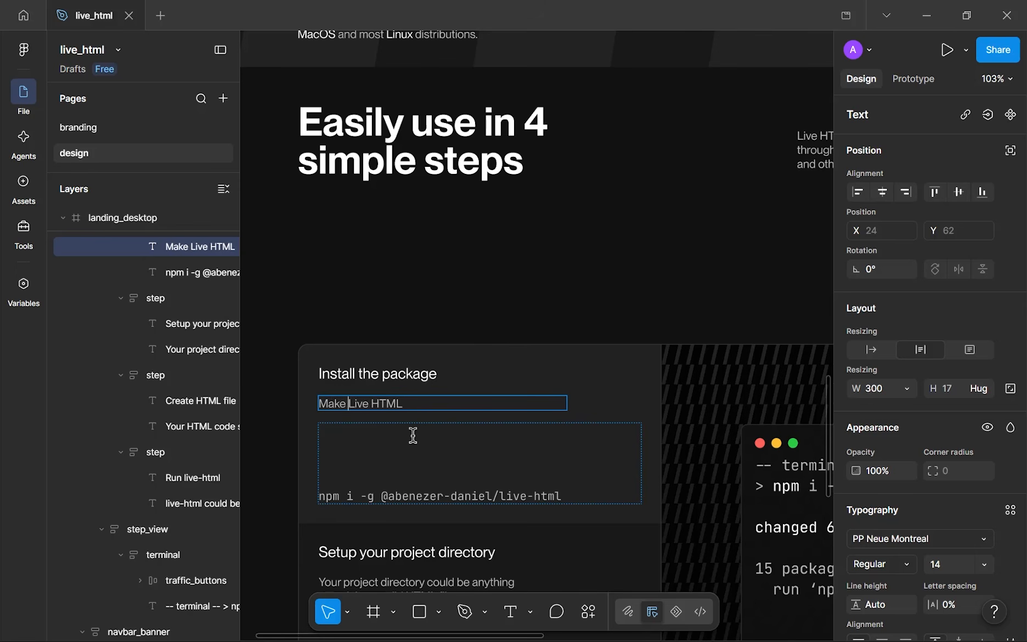
{"action": "type", "text": "install"}
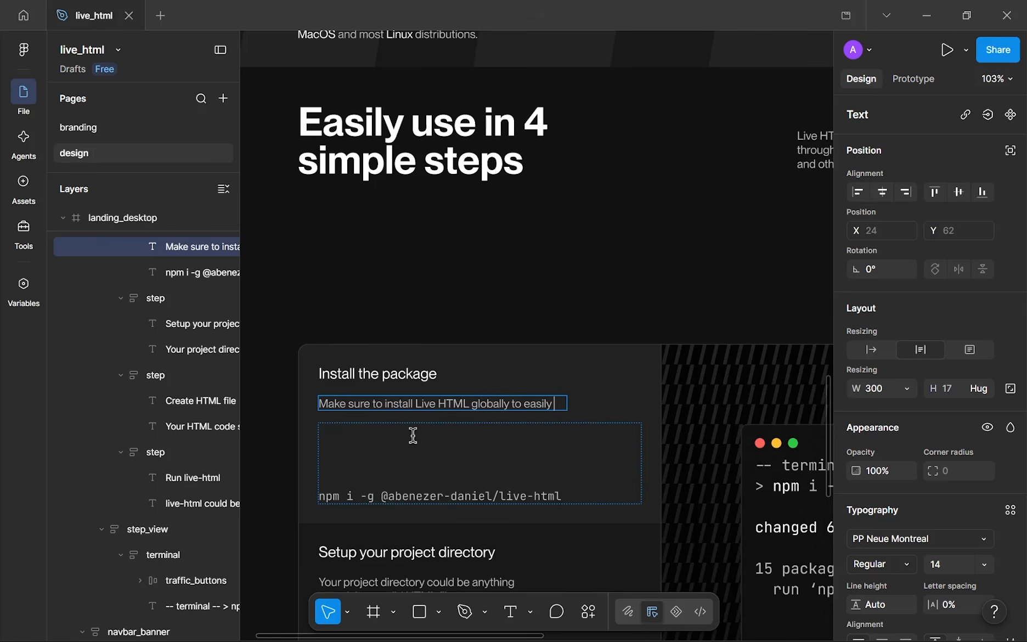
{"action": "type", "text": "use it m"}
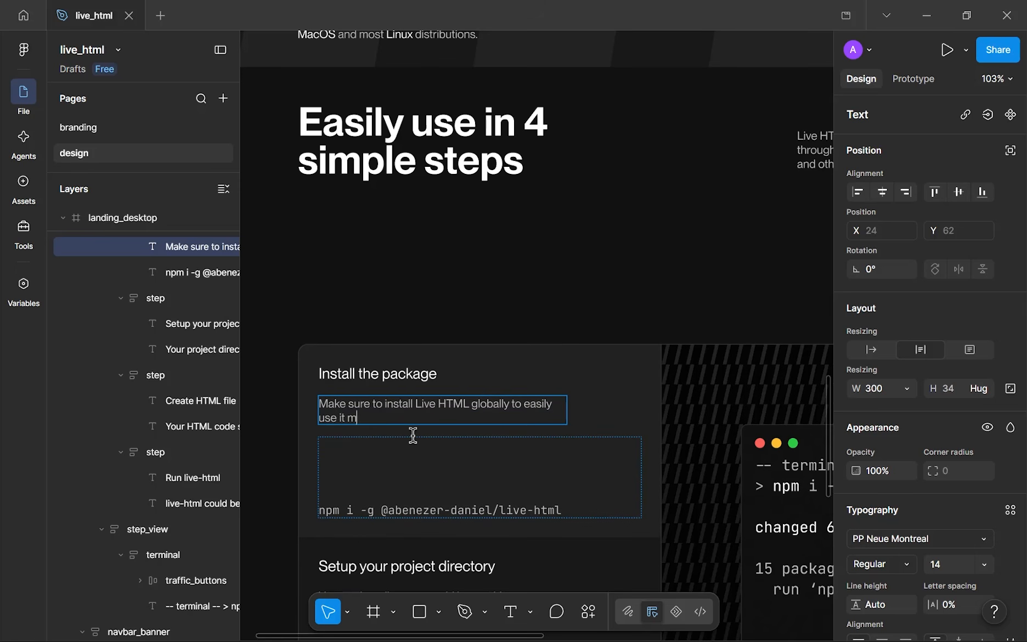
{"action": "type", "text": "ultiple times at any directory."}
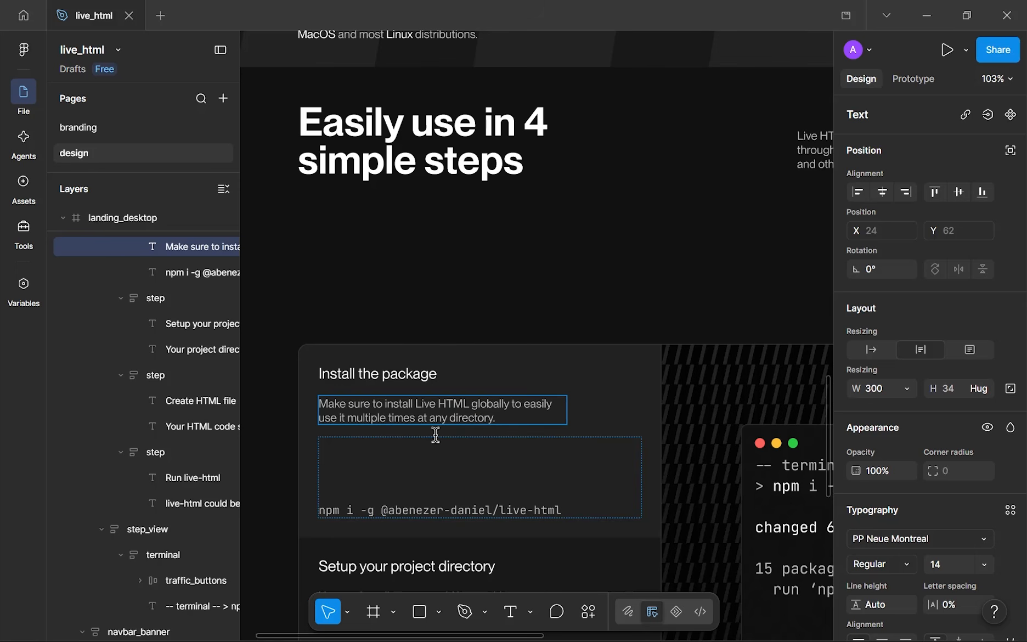
{"action": "key", "text": "Escape"}
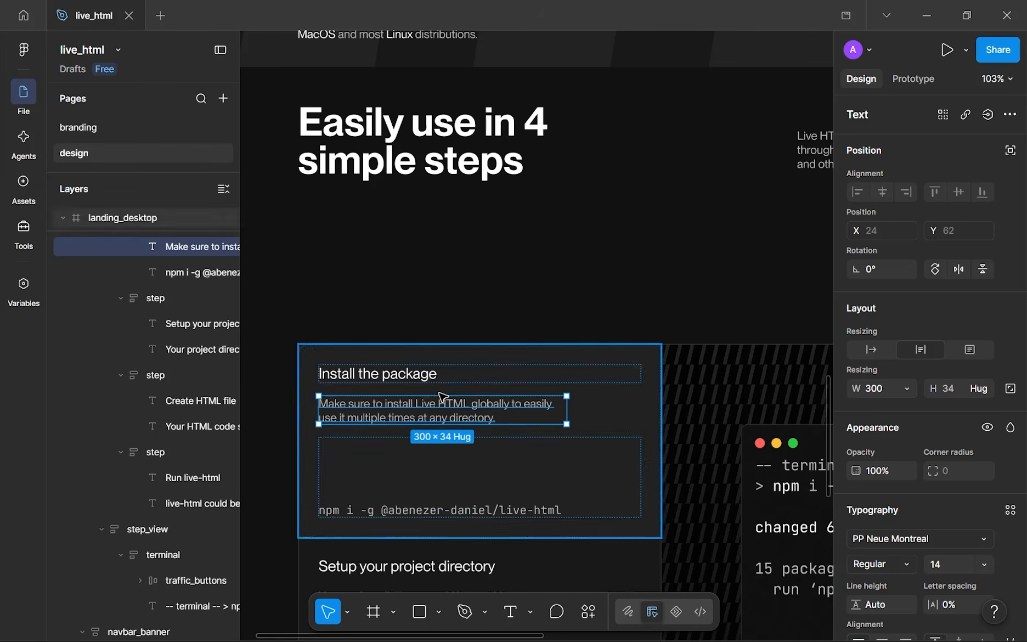
- Move the NPM support paragraph to about Y 2032, right-align its text and widen its text box to 293
{"action": "scroll", "coordinate": [435, 405], "scroll_direction": "down", "scroll_amount": 5}
{"action": "scroll", "coordinate": [435, 405], "scroll_direction": "up", "scroll_amount": 4}
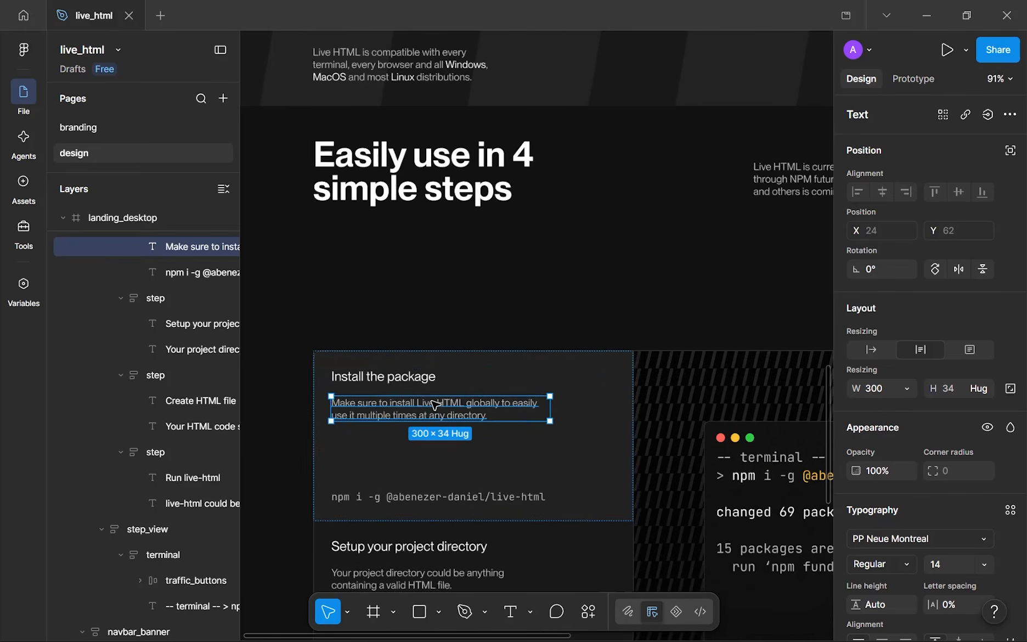
{"action": "scroll", "coordinate": [389, 334], "scroll_direction": "right", "scroll_amount": 3}
{"action": "scroll", "coordinate": [395, 383], "scroll_direction": "down", "scroll_amount": 3}
{"action": "scroll", "coordinate": [550, 285], "scroll_direction": "up", "scroll_amount": 4}
{"action": "scroll", "coordinate": [442, 340], "scroll_direction": "down", "scroll_amount": 3}
{"action": "scroll", "coordinate": [442, 340], "scroll_direction": "down", "scroll_amount": 1}
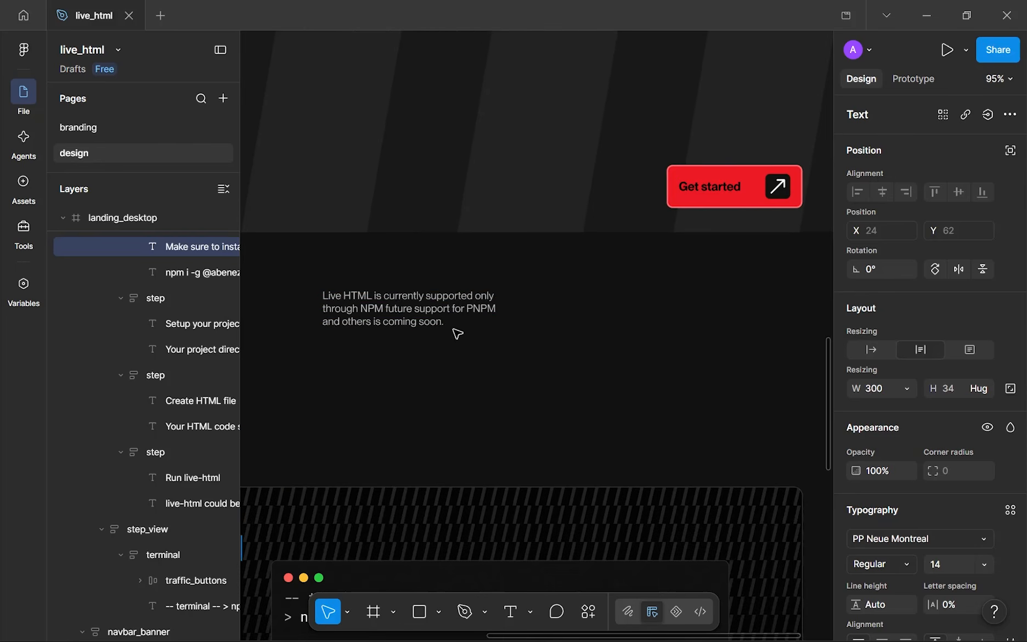
{"action": "left_click", "coordinate": [458, 333]}
{"action": "left_click", "coordinate": [496, 301]}
{"action": "scroll", "coordinate": [522, 335], "scroll_direction": "down", "scroll_amount": 4}
{"action": "left_click_drag", "start_coordinate": [360, 363], "coordinate": [652, 376]}
{"action": "scroll", "coordinate": [559, 426], "scroll_direction": "down", "scroll_amount": 3}
{"action": "scroll", "coordinate": [564, 469], "scroll_direction": "down", "scroll_amount": 2}
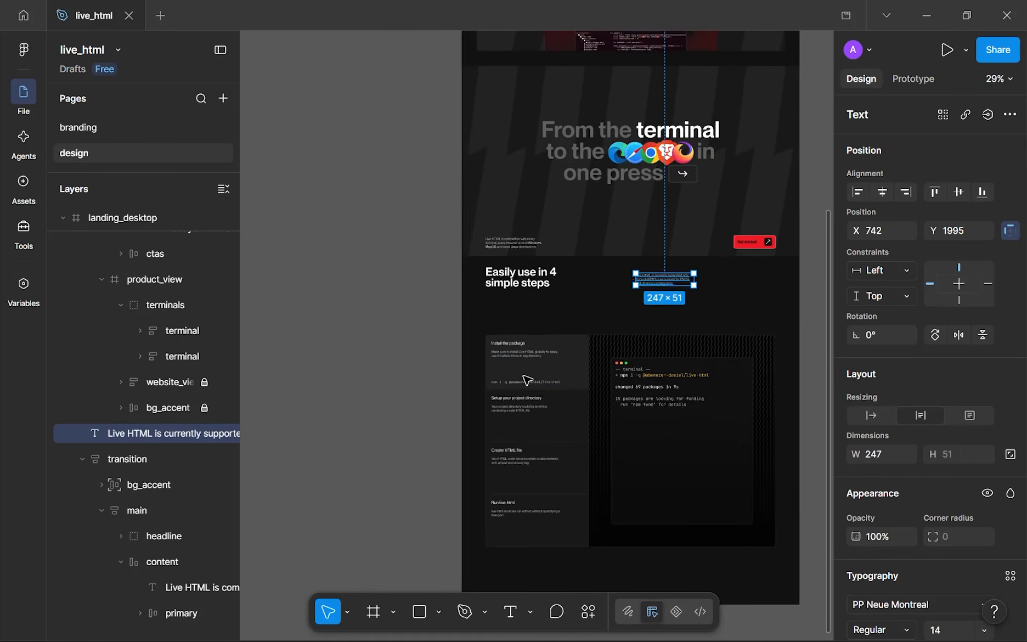
{"action": "scroll", "coordinate": [526, 380], "scroll_direction": "up", "scroll_amount": 3}
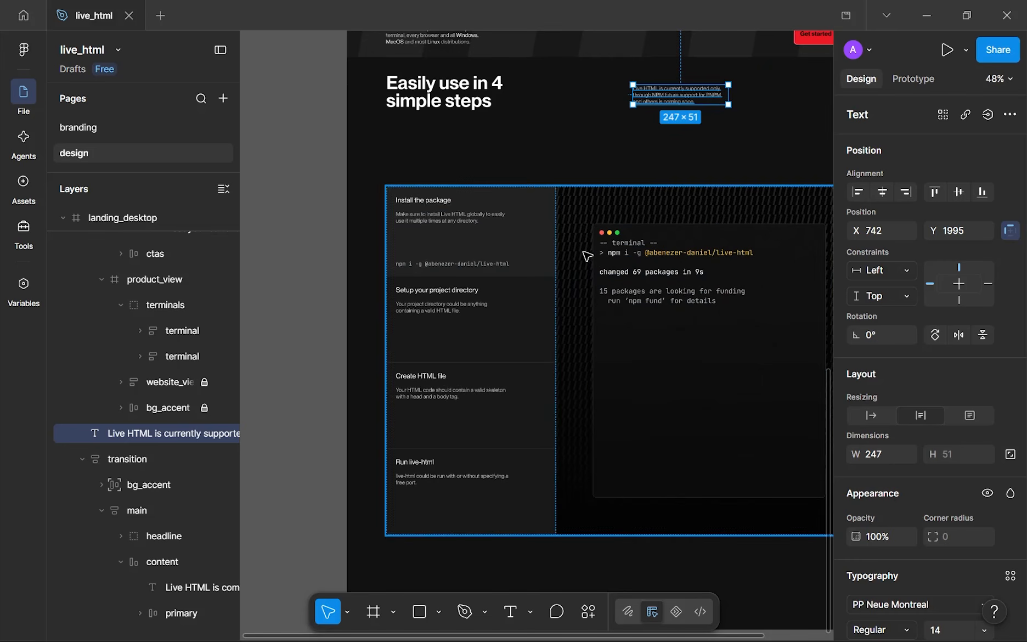
{"action": "left_click_drag", "start_coordinate": [644, 154], "coordinate": [548, 190]}
{"action": "left_click_drag", "start_coordinate": [587, 126], "coordinate": [611, 153]}
{"action": "key", "text": "ctrl+z"}
{"action": "scroll", "coordinate": [936, 391], "scroll_direction": "down", "scroll_amount": 5}
{"action": "left_click", "coordinate": [906, 411]}
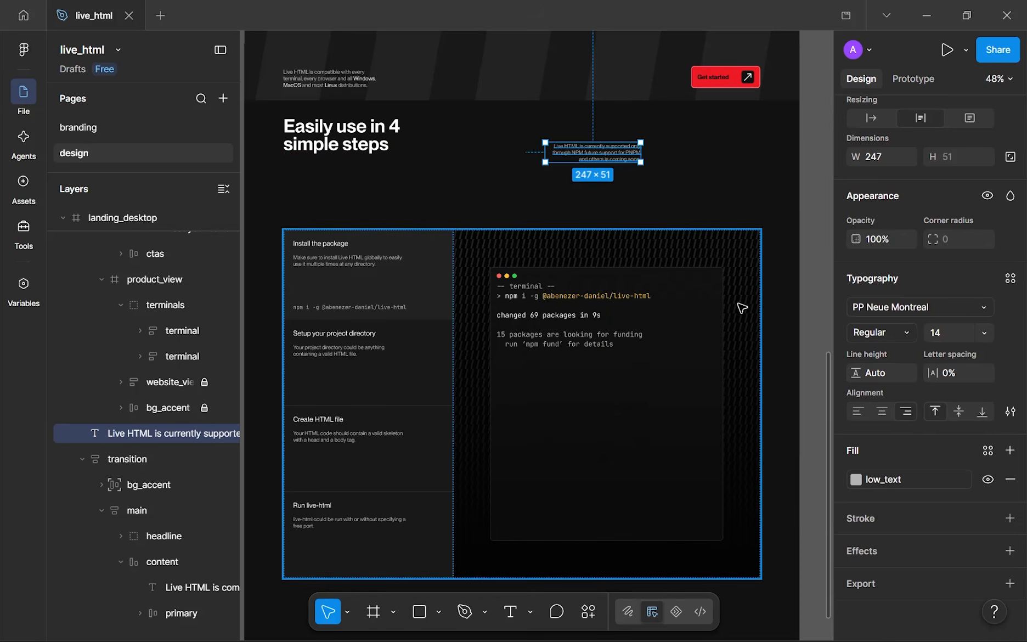
{"action": "left_click_drag", "start_coordinate": [544, 150], "coordinate": [527, 147]}
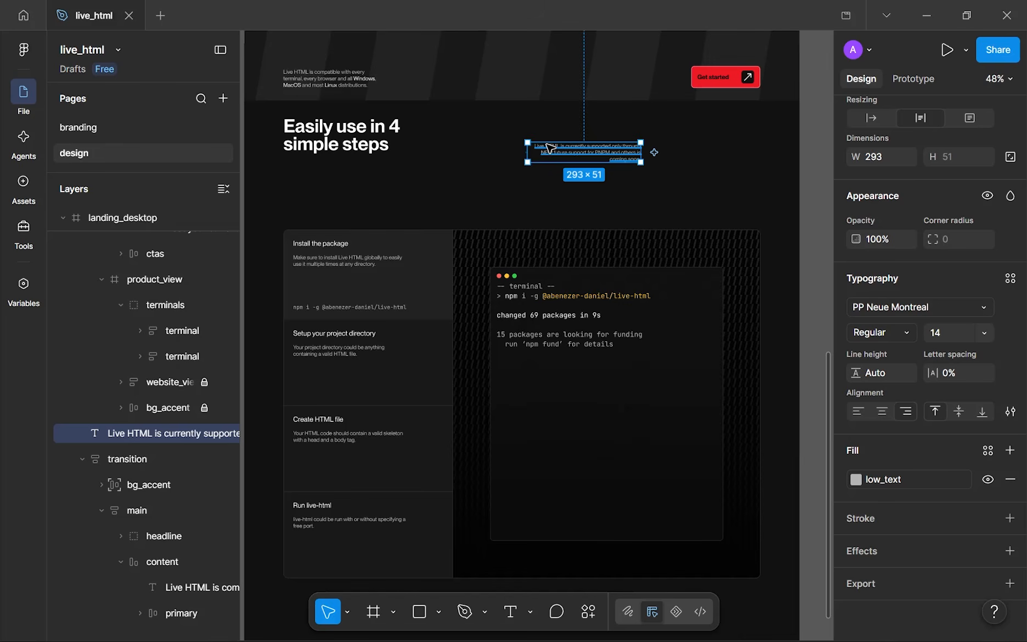
- Show the rulers and move the NPM support paragraph so its right edge meets the page's right margin guide
{"action": "scroll", "coordinate": [549, 148], "scroll_direction": "up", "scroll_amount": 6}
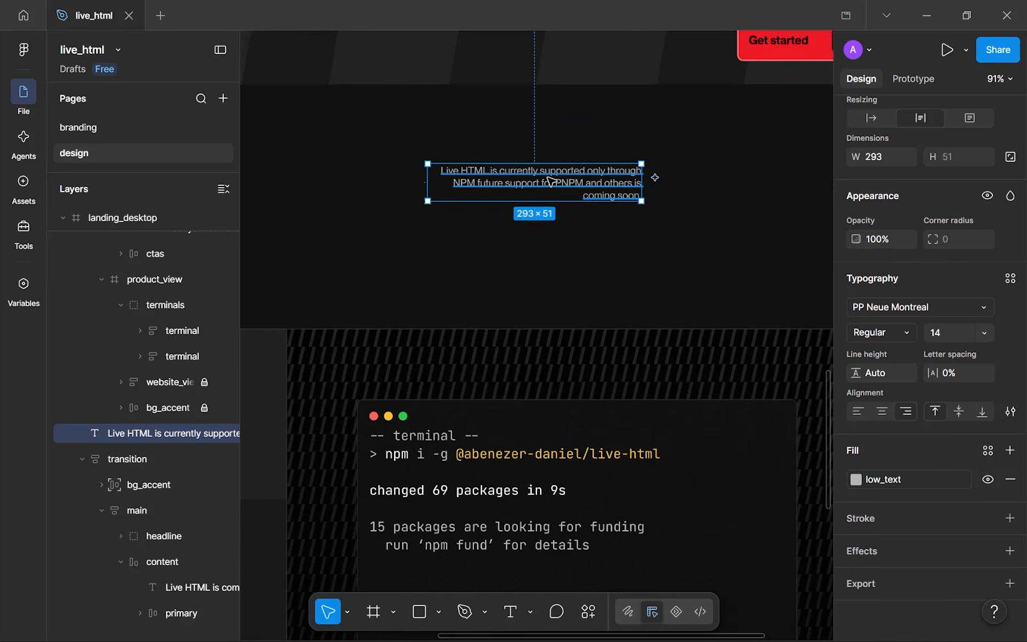
{"action": "scroll", "coordinate": [550, 181], "scroll_direction": "up", "scroll_amount": 3}
{"action": "scroll", "coordinate": [551, 181], "scroll_direction": "right", "scroll_amount": 3}
{"action": "key", "text": "1"}
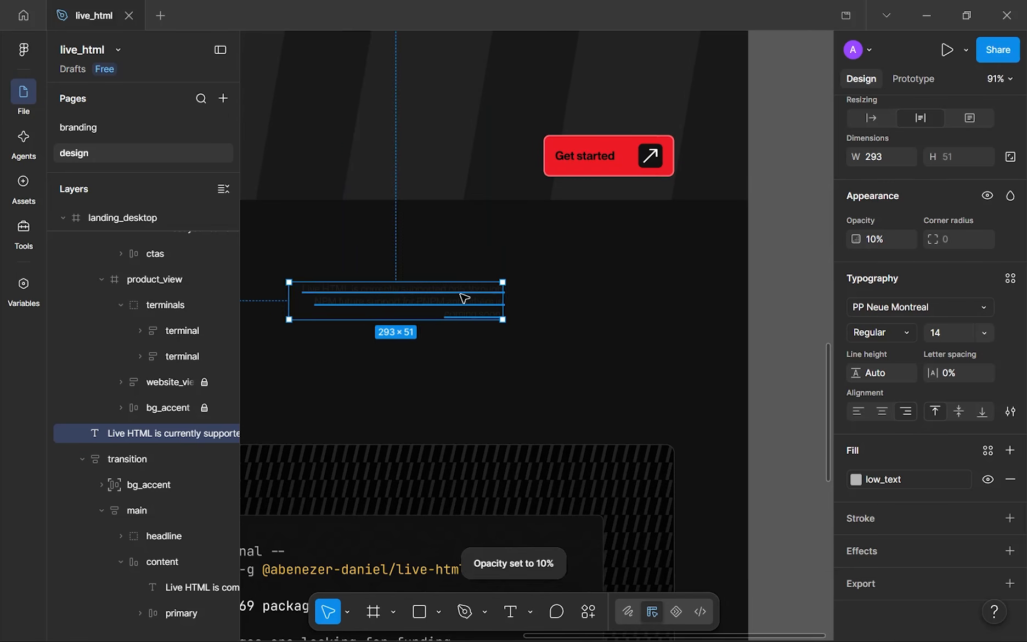
{"action": "key", "text": "0"}
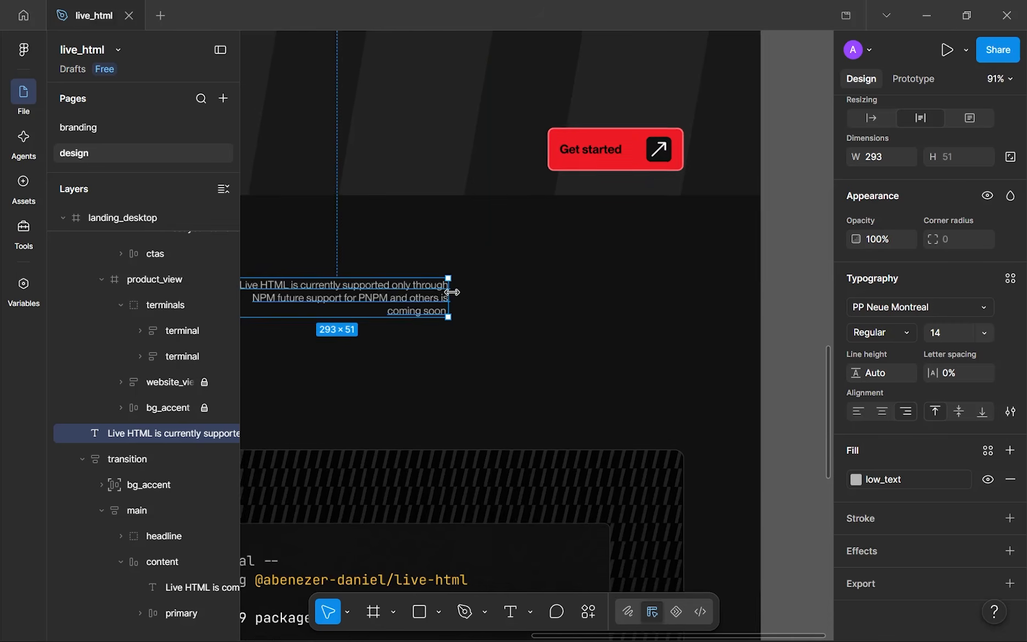
{"action": "scroll", "coordinate": [686, 250], "scroll_direction": "down", "scroll_amount": 5}
{"action": "scroll", "coordinate": [711, 249], "scroll_direction": "up", "scroll_amount": 3}
{"action": "key", "text": "shift+r"}
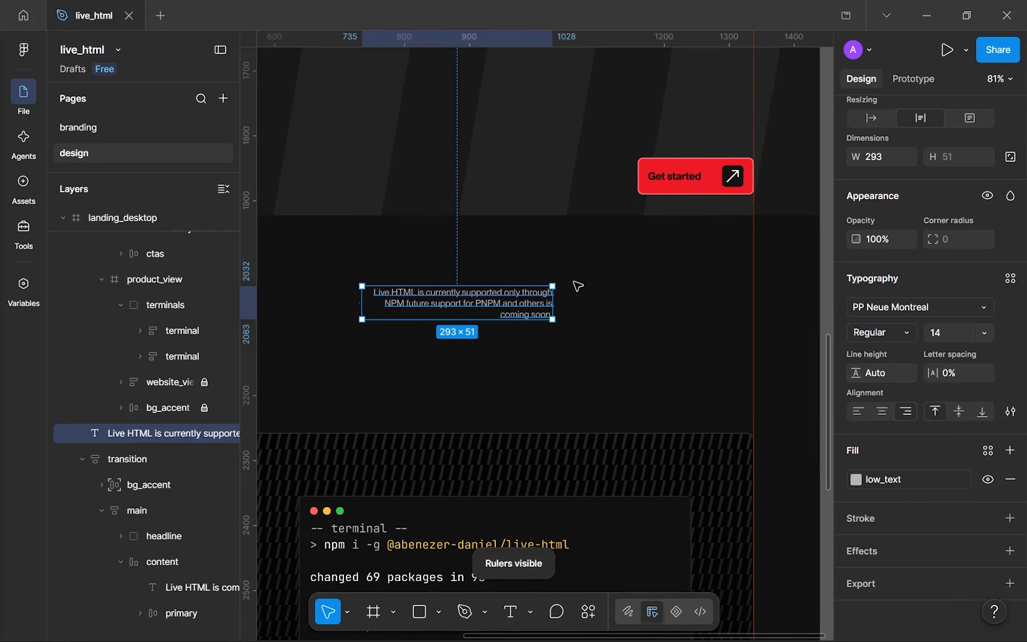
{"action": "left_click_drag", "start_coordinate": [495, 315], "coordinate": [711, 292]}
{"action": "left_click", "coordinate": [654, 348]}
- Review the landing page's layout and margin alignment from the hero section down to the steps section
{"action": "scroll", "coordinate": [658, 342], "scroll_direction": "down", "scroll_amount": 3}
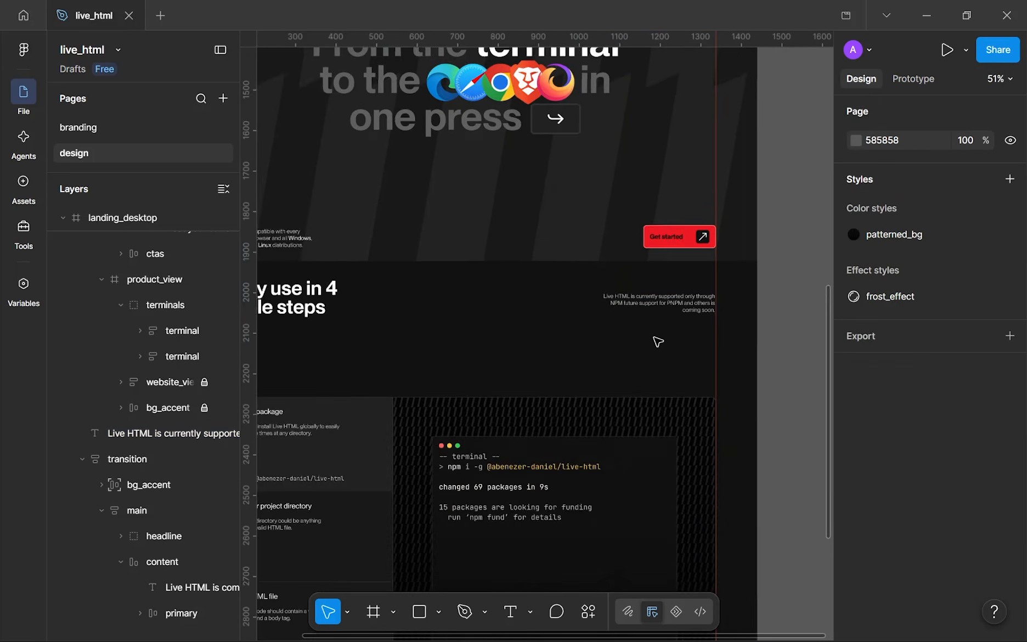
{"action": "scroll", "coordinate": [658, 342], "scroll_direction": "down", "scroll_amount": 3}
{"action": "scroll", "coordinate": [566, 177], "scroll_direction": "up", "scroll_amount": 5}
{"action": "scroll", "coordinate": [559, 136], "scroll_direction": "up", "scroll_amount": 3}
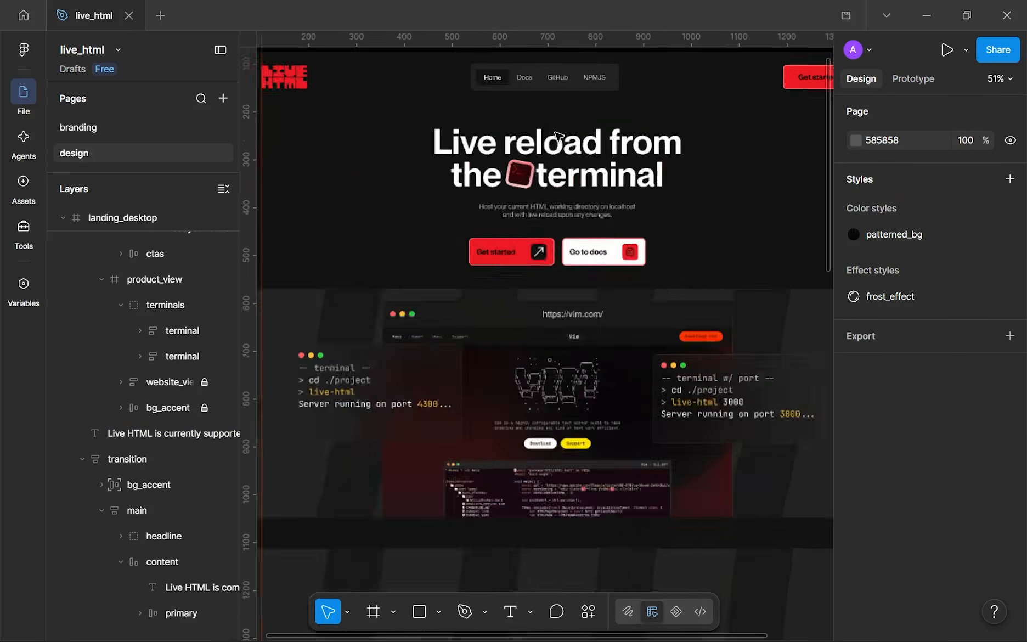
{"action": "scroll", "coordinate": [558, 136], "scroll_direction": "up", "scroll_amount": 5}
{"action": "scroll", "coordinate": [593, 175], "scroll_direction": "up", "scroll_amount": 1}
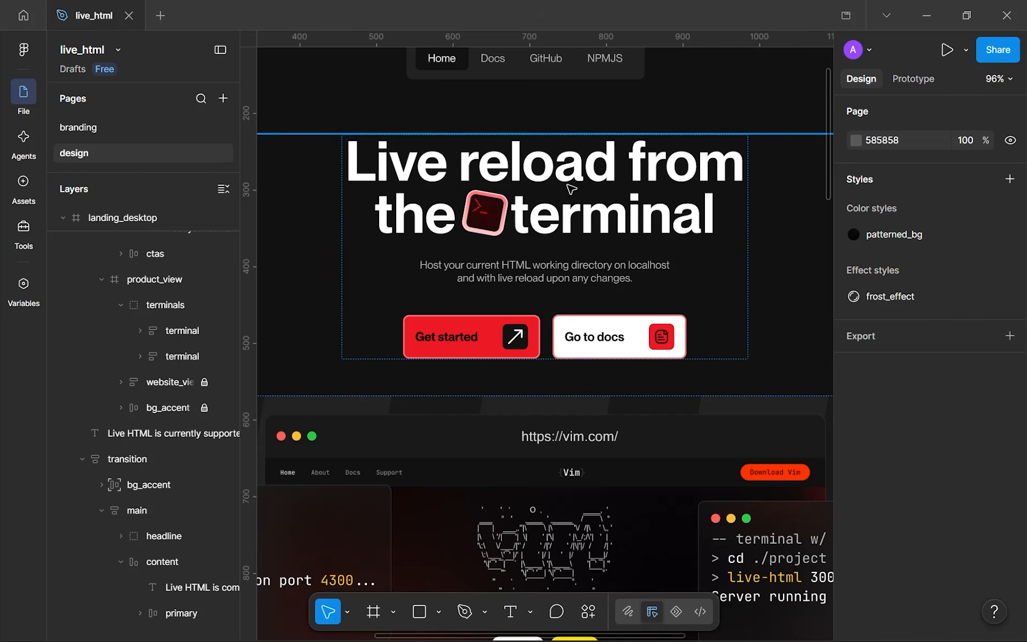
{"action": "scroll", "coordinate": [571, 189], "scroll_direction": "down", "scroll_amount": 5}
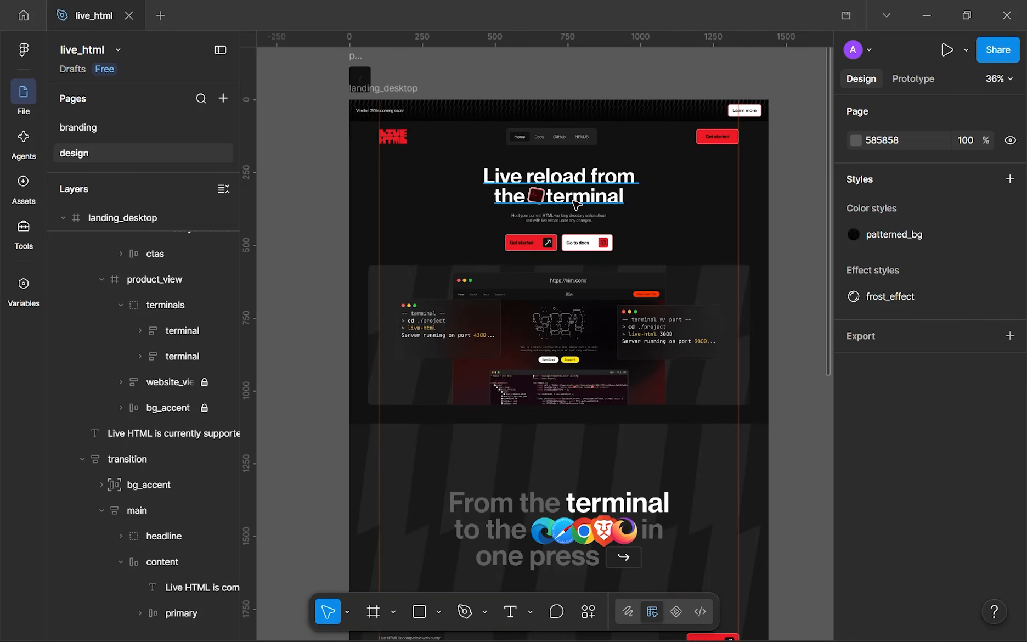
{"action": "scroll", "coordinate": [576, 204], "scroll_direction": "down", "scroll_amount": 1}
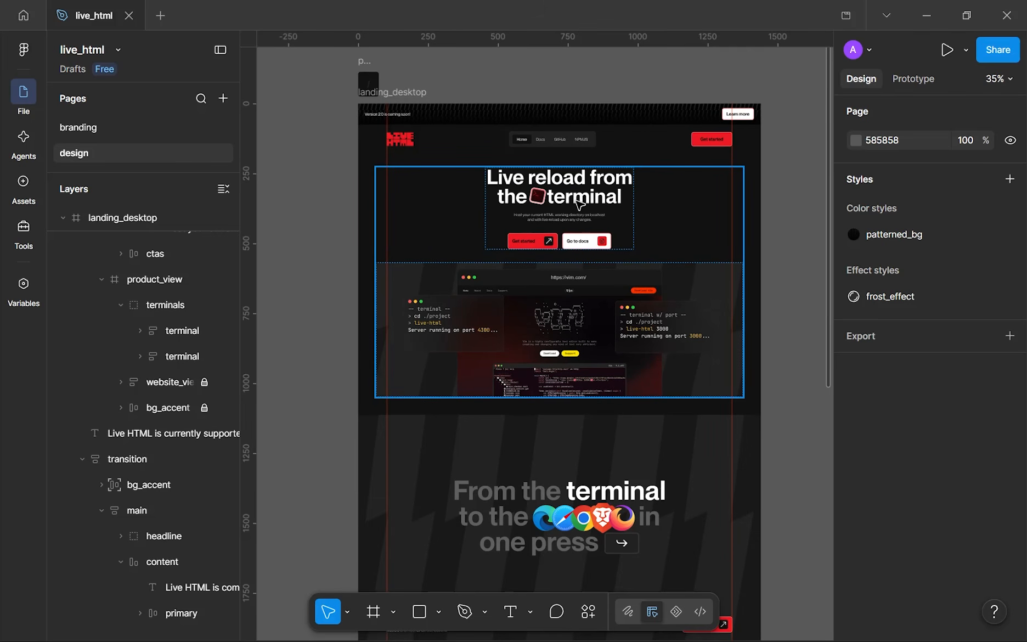
{"action": "scroll", "coordinate": [581, 205], "scroll_direction": "down", "scroll_amount": 4}
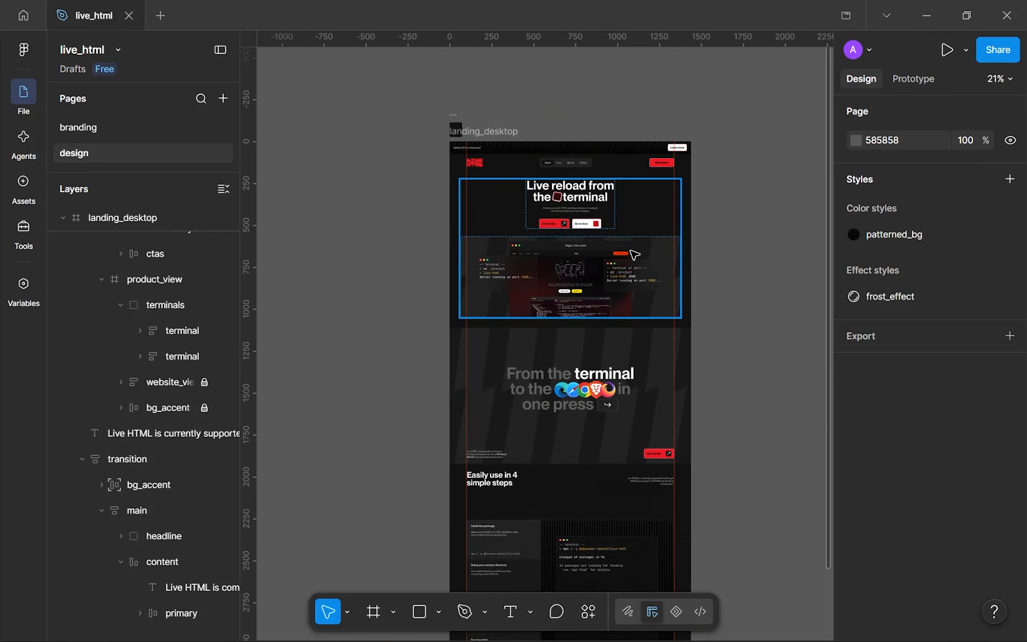
{"action": "scroll", "coordinate": [659, 318], "scroll_direction": "down", "scroll_amount": 5}
{"action": "scroll", "coordinate": [660, 318], "scroll_direction": "up", "scroll_amount": 4}
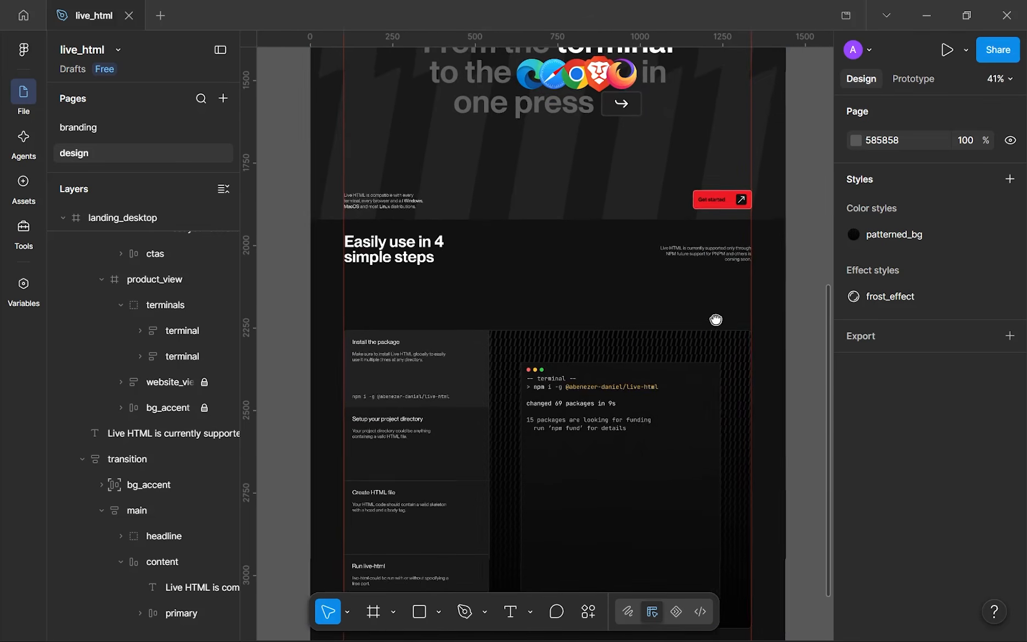
- Wrap the "Easily use in 4 simple steps" heading and its supporting paragraph in one auto layout frame
{"action": "left_click", "coordinate": [716, 260]}
{"action": "left_click", "coordinate": [395, 253], "text": "shift"}
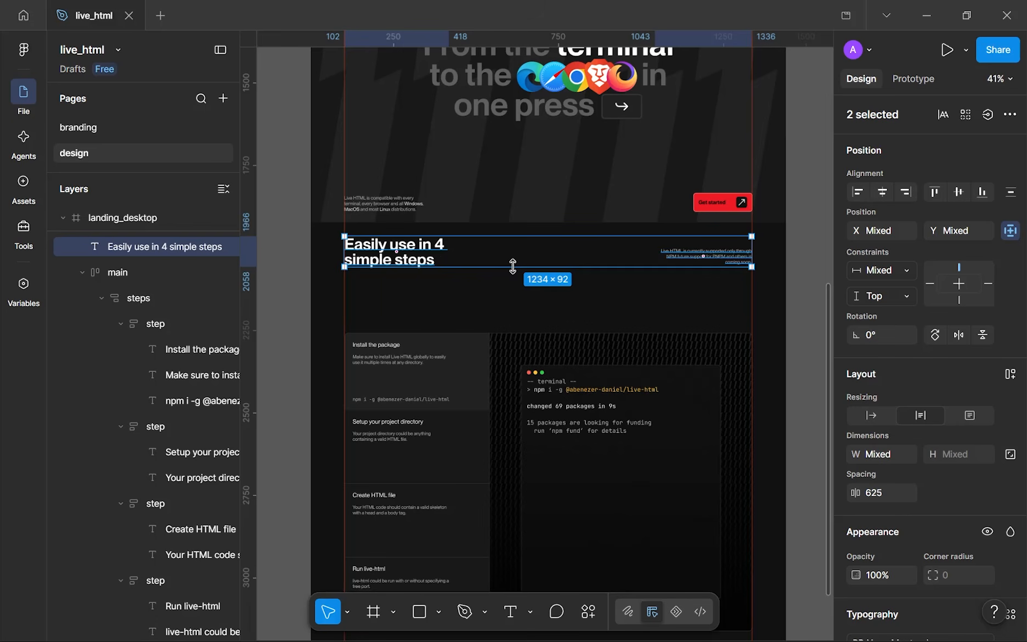
{"action": "key", "text": "shift+a"}
{"action": "left_click", "coordinate": [158, 260]}
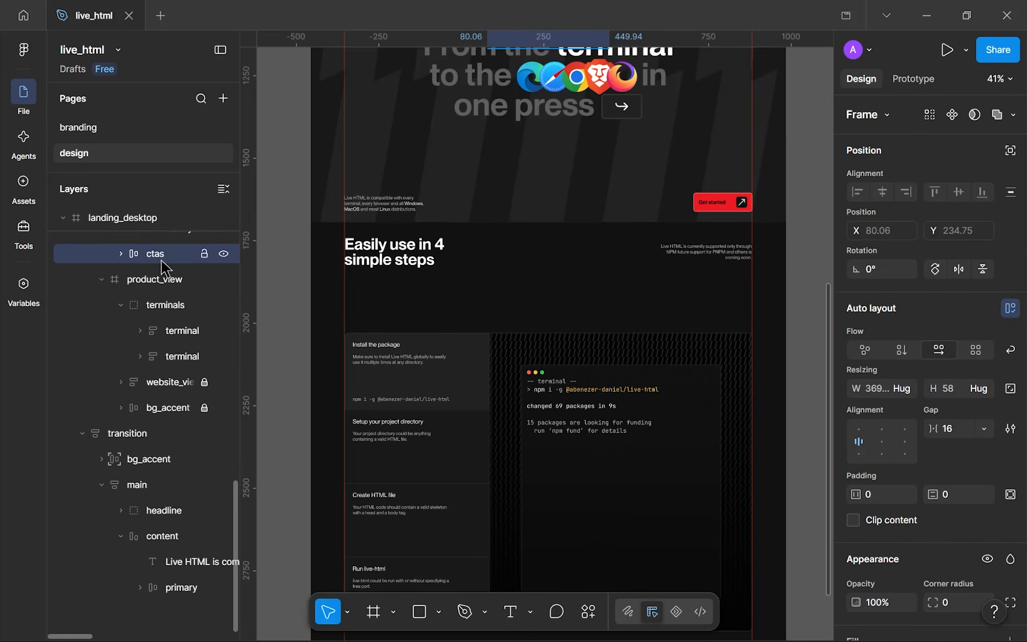
{"action": "scroll", "coordinate": [163, 264], "scroll_direction": "up", "scroll_amount": 6}
{"action": "left_click", "coordinate": [635, 252]}
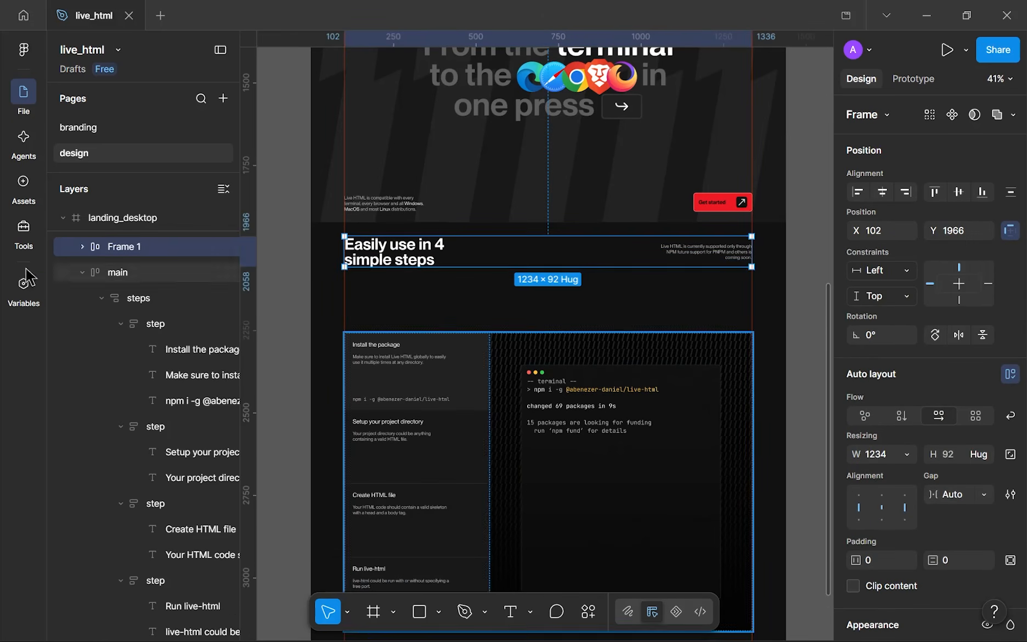
- Rename the new heading frame as header and align its contents to the bottom
{"action": "double_click", "coordinate": [127, 247]}
{"action": "type", "text": "header"}
{"action": "key", "text": "Return"}
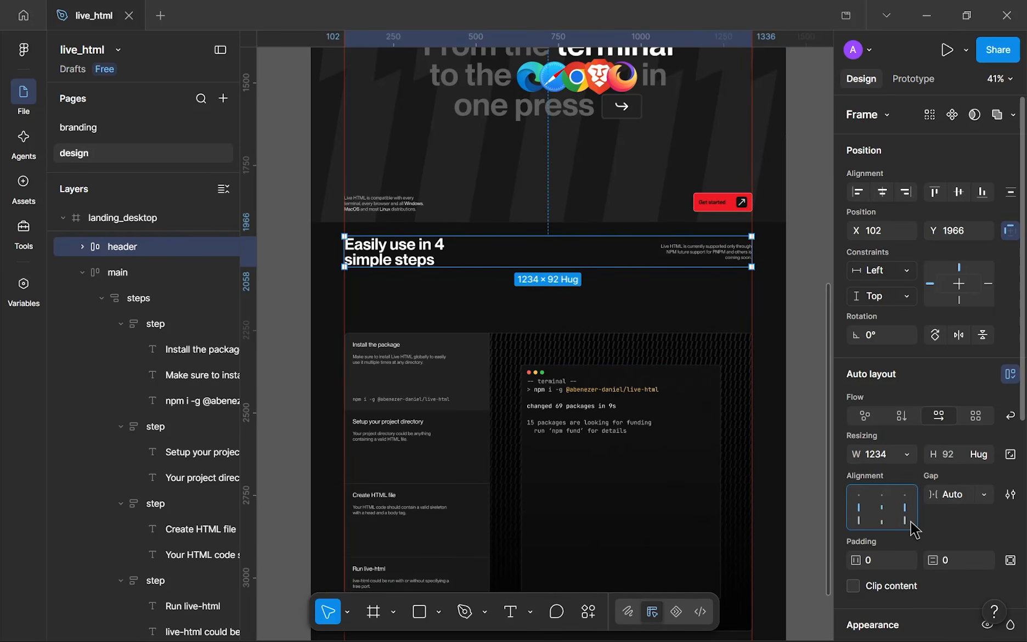
{"action": "left_click", "coordinate": [545, 288]}
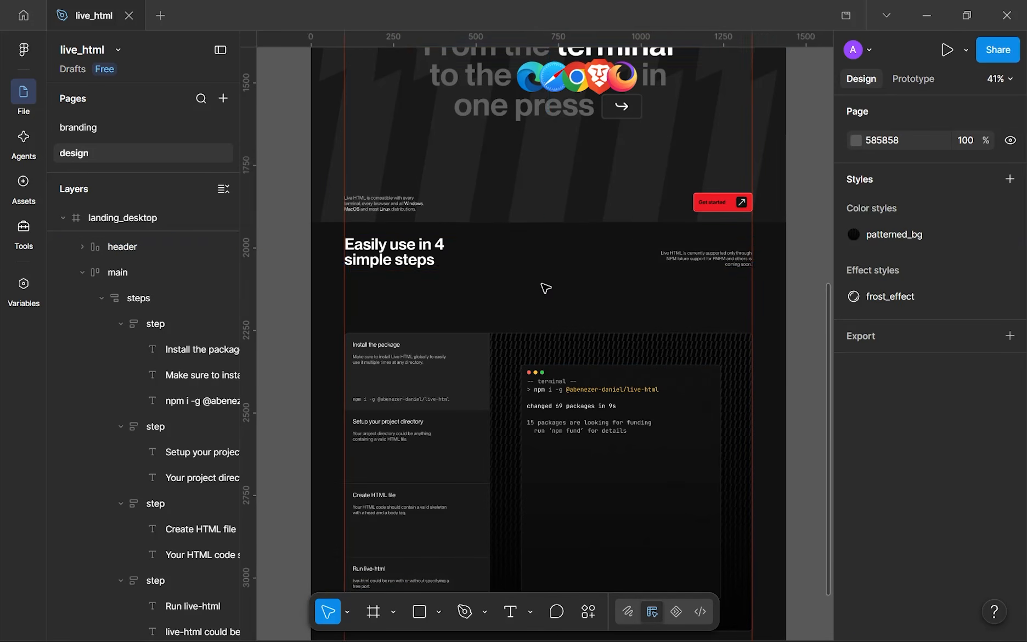
- Combine the header and main frames of the steps section in a vertical auto layout with a gap of 48
{"action": "scroll", "coordinate": [544, 288], "scroll_direction": "down", "scroll_amount": 5}
{"action": "scroll", "coordinate": [545, 288], "scroll_direction": "up", "scroll_amount": 5}
{"action": "left_click", "coordinate": [563, 363]}
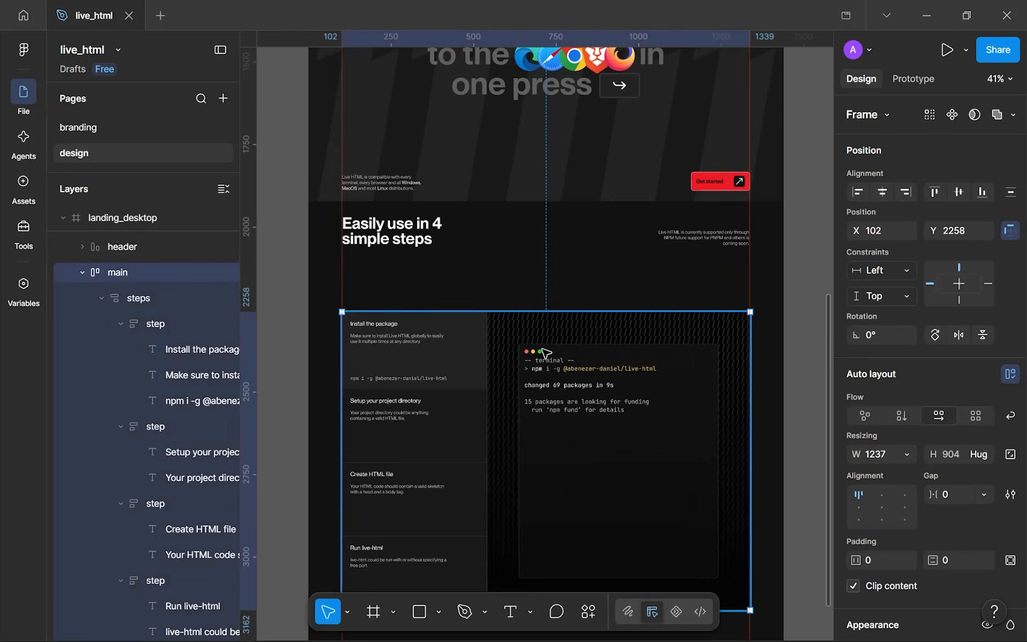
{"action": "left_click", "coordinate": [494, 233], "text": "shift"}
{"action": "key", "text": "shift+a"}
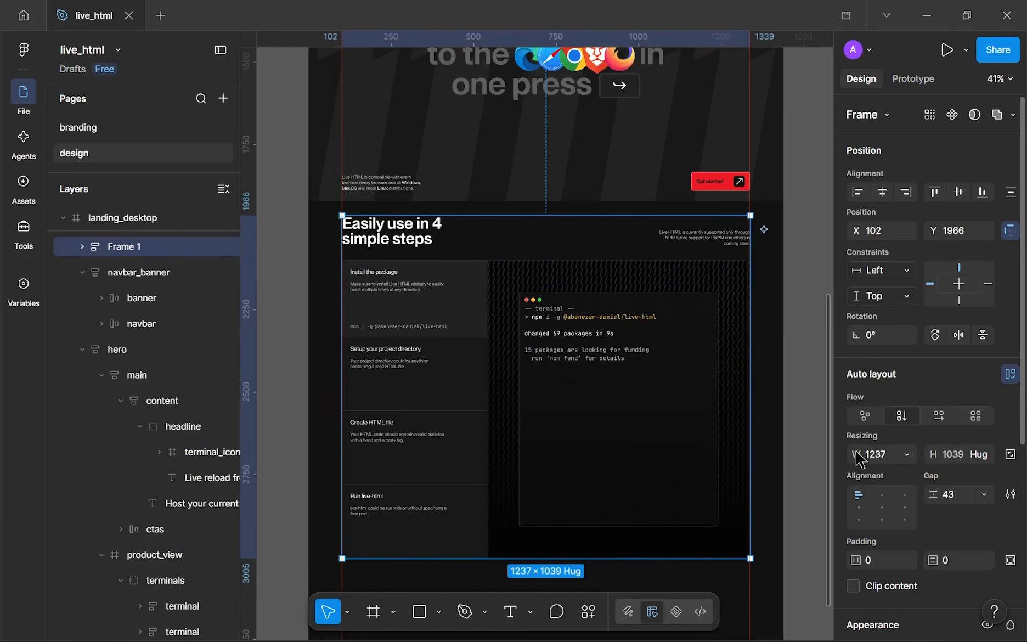
{"action": "left_click", "coordinate": [955, 494]}
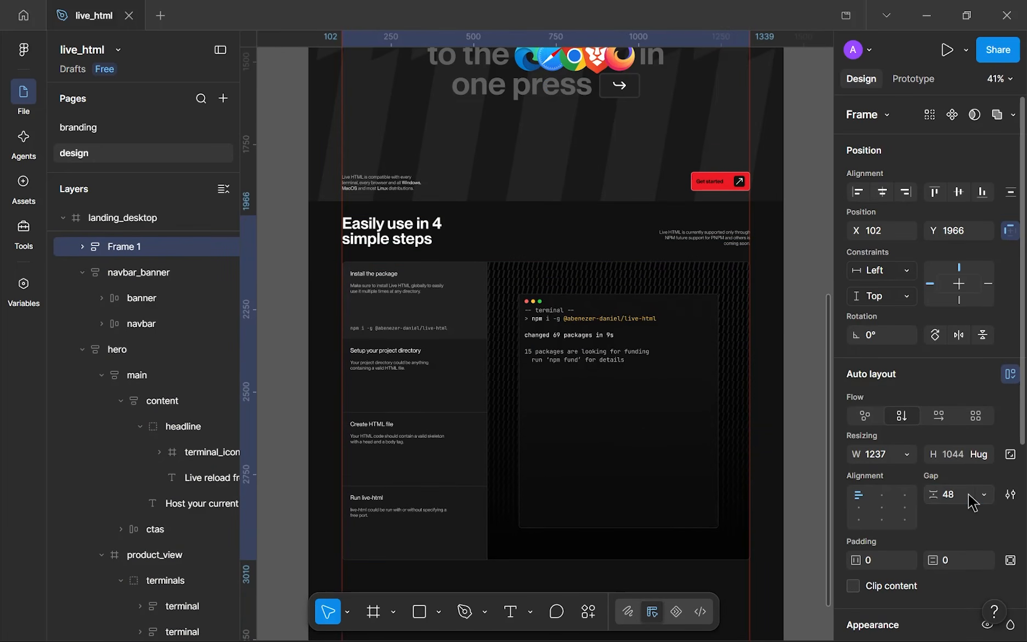
{"action": "key", "text": "Return"}
- Check the spacing between sections and shift the combined steps frame down to Y 1987, about 64 px below the transition section
{"action": "left_click_drag", "start_coordinate": [666, 279], "coordinate": [608, 454]}
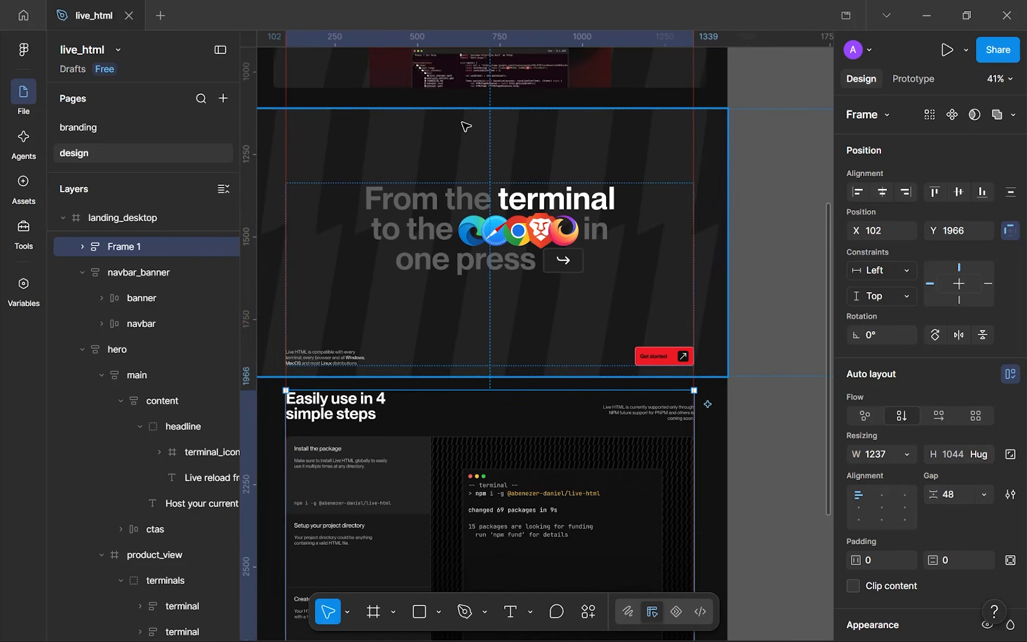
{"action": "left_click", "coordinate": [465, 126]}
{"action": "scroll", "coordinate": [452, 316], "scroll_direction": "up", "scroll_amount": 5}
{"action": "left_click_drag", "start_coordinate": [458, 156], "coordinate": [630, 406]}
{"action": "key", "text": "alt"}
{"action": "left_click_drag", "start_coordinate": [412, 302], "coordinate": [434, 300]}
{"action": "scroll", "coordinate": [459, 299], "scroll_direction": "down", "scroll_amount": 10}
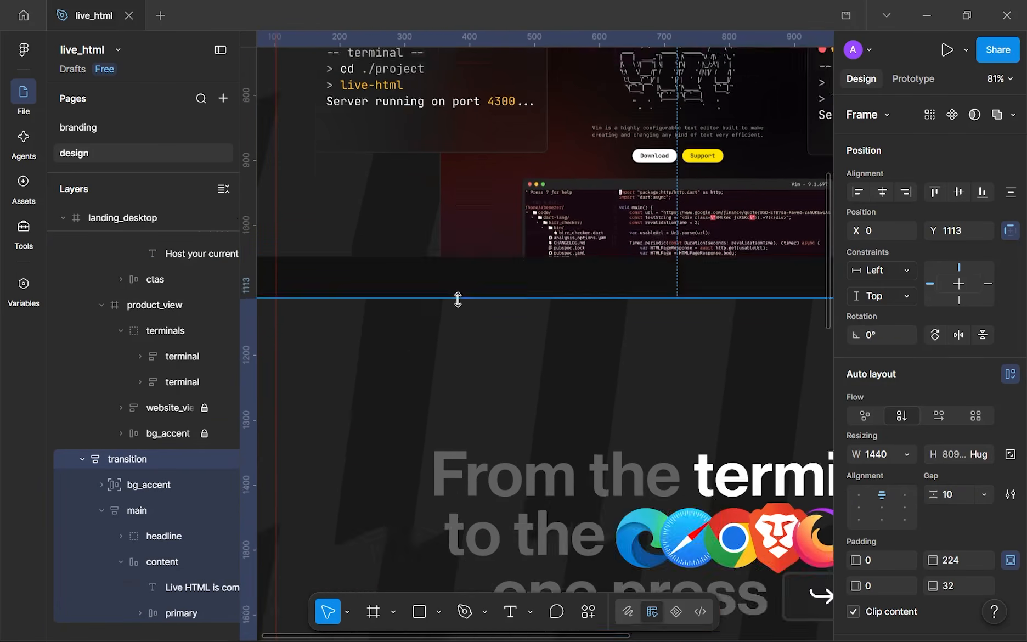
{"action": "left_click", "coordinate": [496, 401]}
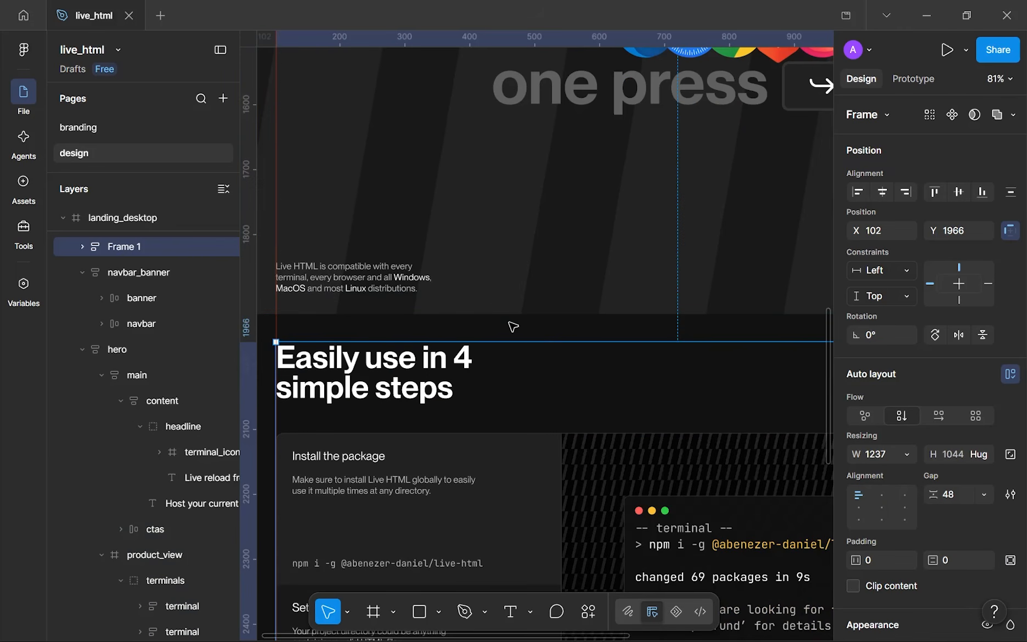
{"action": "left_click_drag", "start_coordinate": [555, 326], "coordinate": [505, 312]}
{"action": "key", "text": "alt"}
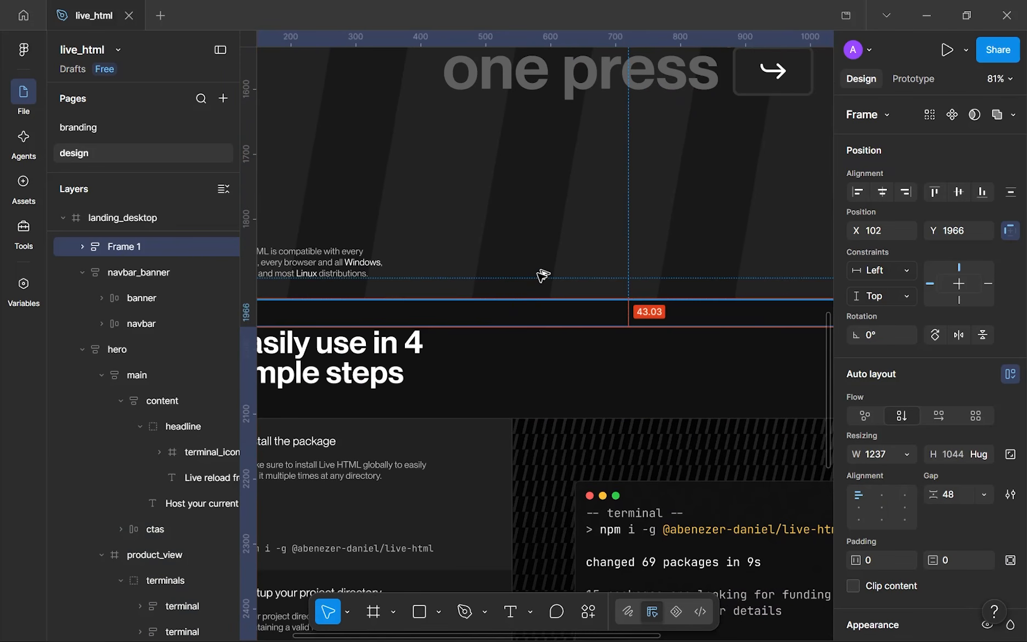
{"action": "key", "text": "shift+Down"}
{"action": "key", "text": "shift+Down"}
{"action": "key", "text": "Down"}
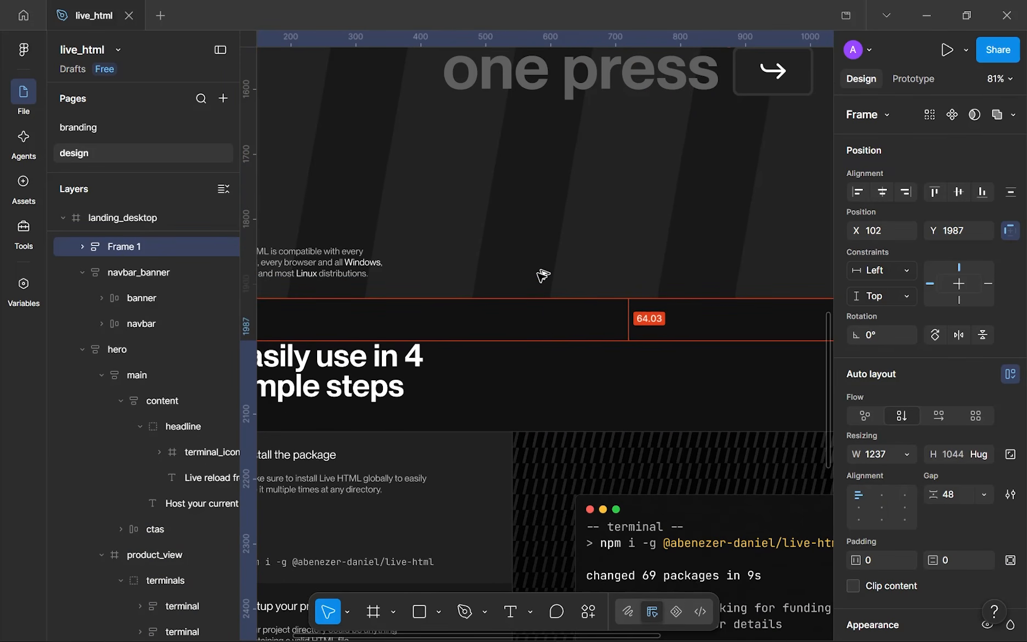
- Hide the canvas rulers
{"action": "scroll", "coordinate": [541, 278], "scroll_direction": "down", "scroll_amount": 5}
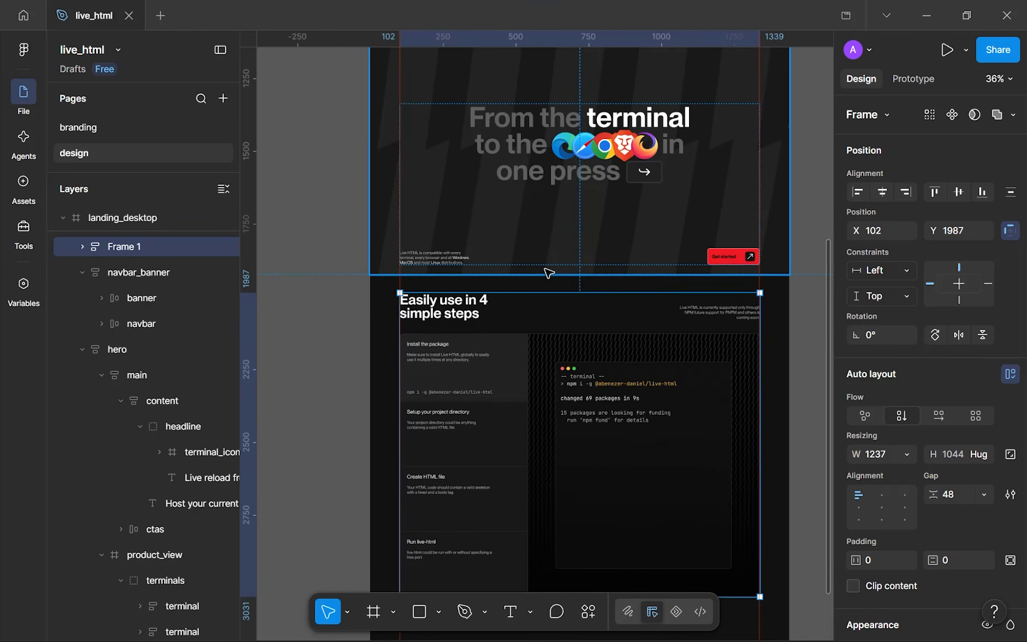
{"action": "scroll", "coordinate": [505, 296], "scroll_direction": "down", "scroll_amount": 4}
{"action": "left_click_drag", "start_coordinate": [472, 367], "coordinate": [546, 441]}
{"action": "key", "text": "ctrl+z"}
{"action": "scroll", "coordinate": [607, 337], "scroll_direction": "up", "scroll_amount": 1}
{"action": "scroll", "coordinate": [547, 442], "scroll_direction": "up", "scroll_amount": 1}
{"action": "scroll", "coordinate": [608, 384], "scroll_direction": "up", "scroll_amount": 3}
{"action": "scroll", "coordinate": [609, 381], "scroll_direction": "down", "scroll_amount": 4}
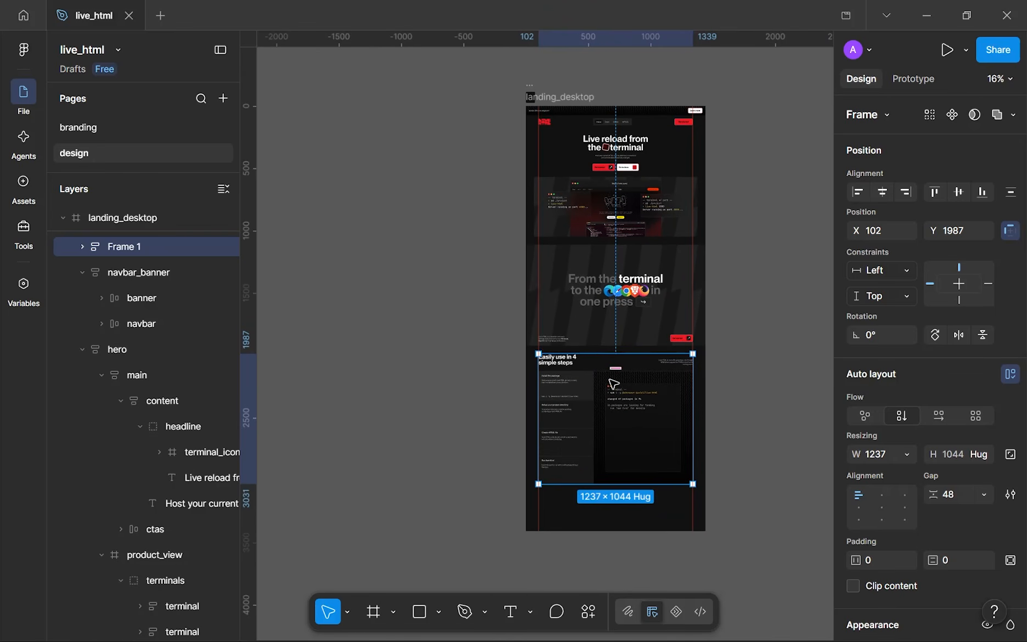
{"action": "key", "text": "shift+r"}
- Rename the combined steps frame as docs and move it below the transition layer inside landing_desktop
{"action": "scroll", "coordinate": [148, 277], "scroll_direction": "up", "scroll_amount": 1}
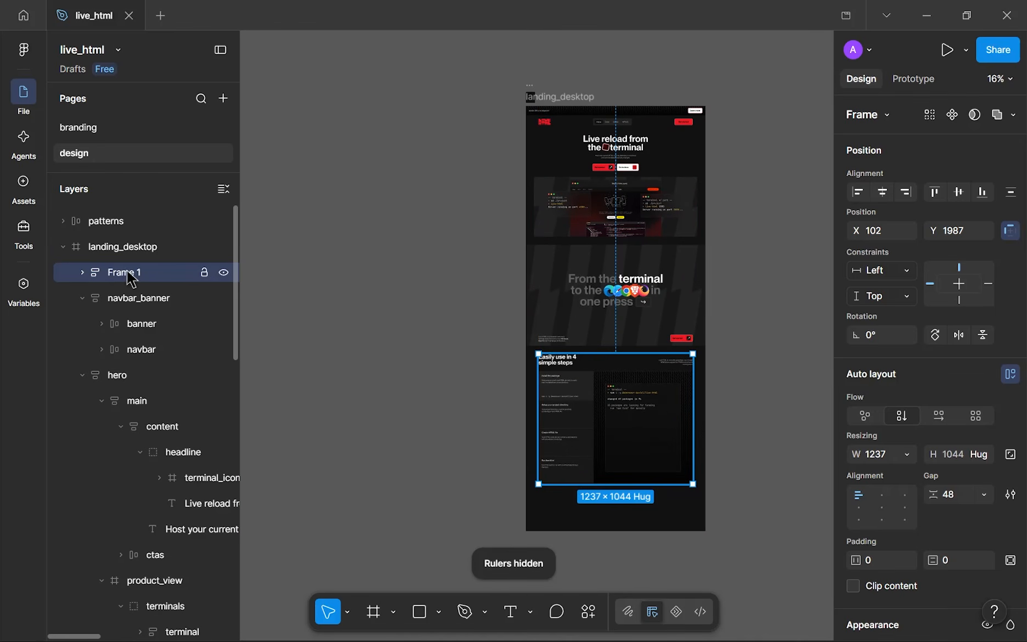
{"action": "left_click", "coordinate": [81, 298]}
{"action": "left_click", "coordinate": [81, 324]}
{"action": "double_click", "coordinate": [128, 273]}
{"action": "type", "text": "docs"}
{"action": "key", "text": "Return"}
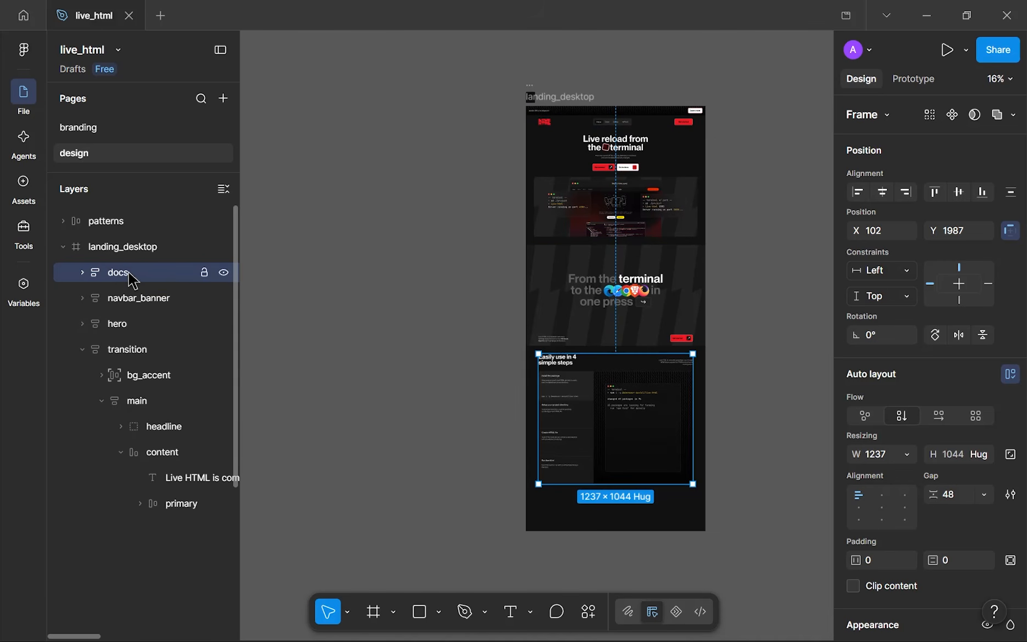
{"action": "left_click", "coordinate": [83, 349]}
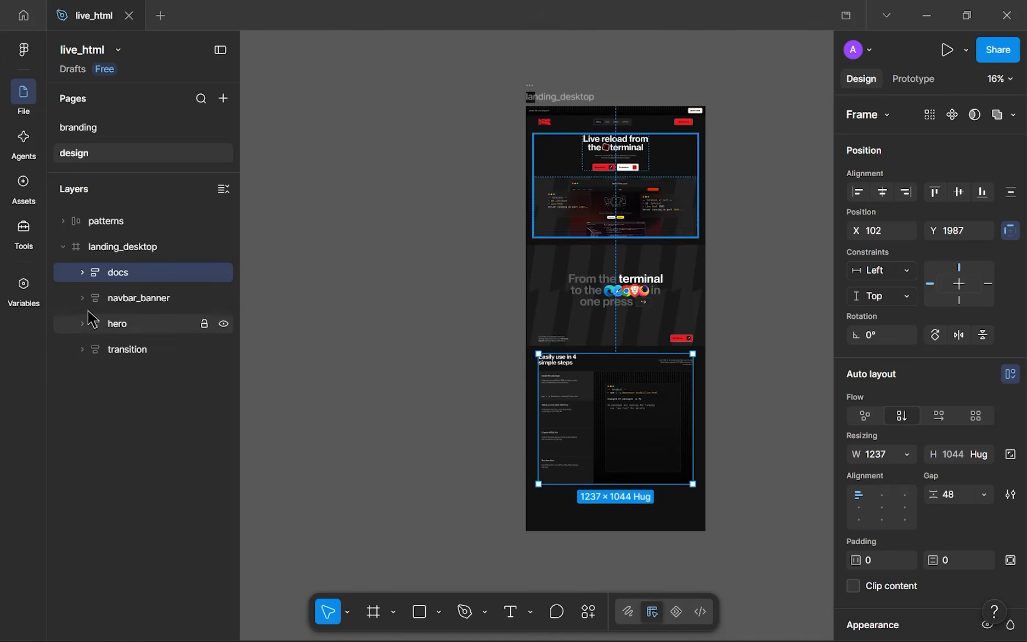
{"action": "left_click_drag", "start_coordinate": [121, 286], "coordinate": [107, 363]}
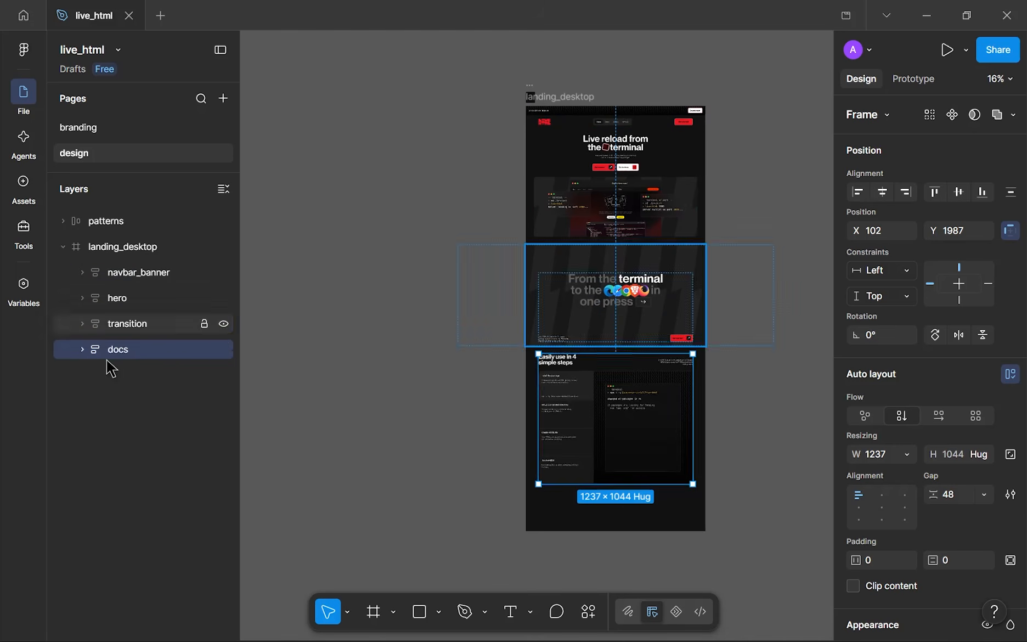
- Shorten the landing_desktop frame to a height of about 3089 so it ends just below the docs section
{"action": "left_click", "coordinate": [556, 96]}
{"action": "mouse_move", "coordinate": [556, 109]}
{"action": "left_mouse_down"}
{"action": "mouse_move", "coordinate": [530, 88]}
{"action": "mouse_move", "coordinate": [541, 96]}
{"action": "left_mouse_up"}
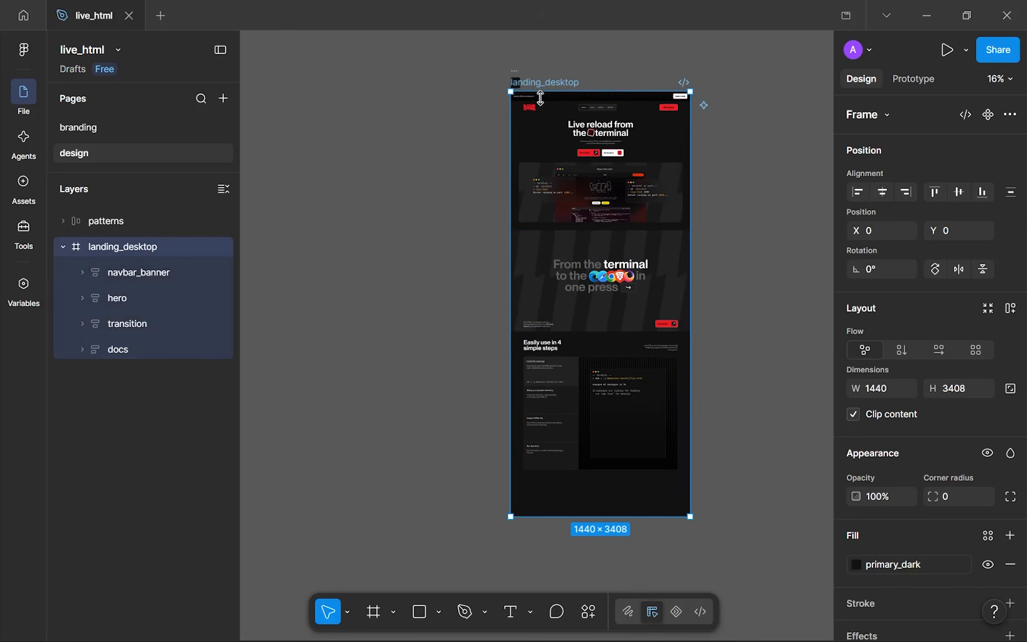
{"action": "scroll", "coordinate": [541, 98], "scroll_direction": "up", "scroll_amount": 1}
{"action": "scroll", "coordinate": [617, 428], "scroll_direction": "down", "scroll_amount": 1}
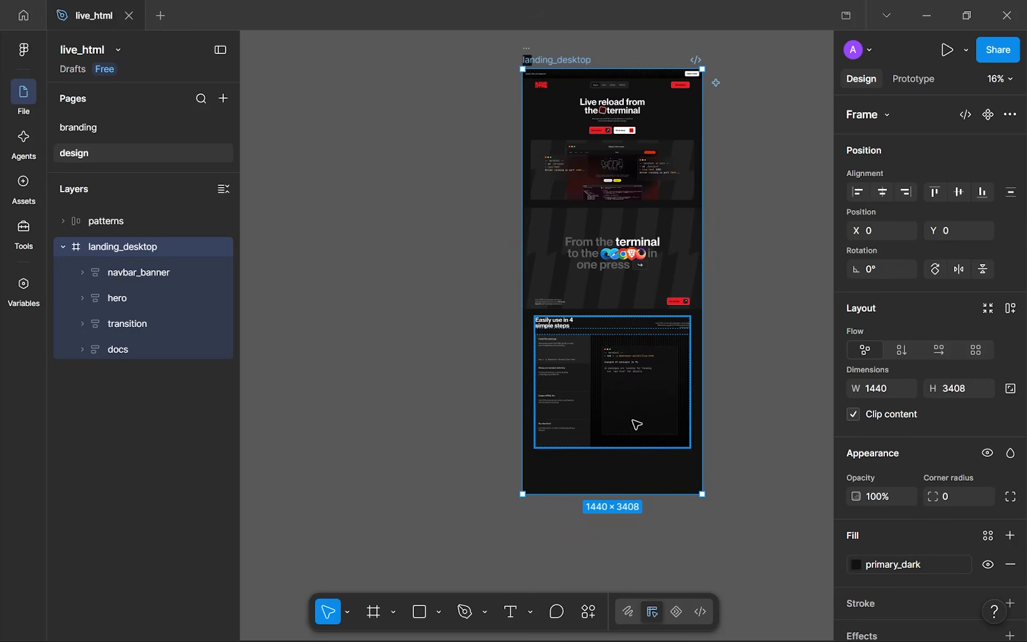
{"action": "scroll", "coordinate": [631, 481], "scroll_direction": "up", "scroll_amount": 3}
{"action": "left_click_drag", "start_coordinate": [629, 488], "coordinate": [640, 417]}
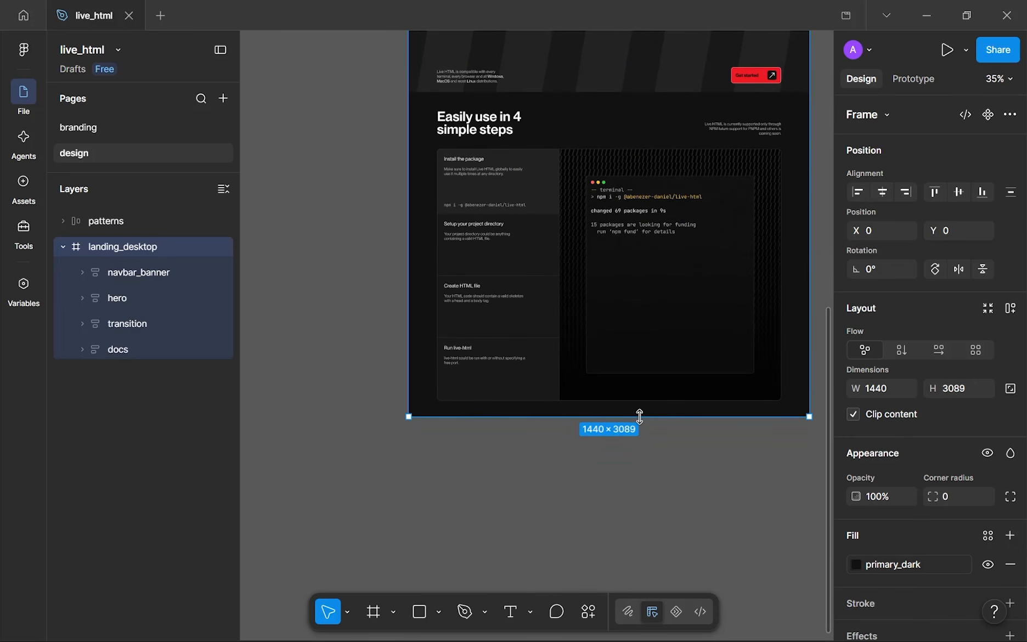
{"action": "left_click", "coordinate": [642, 449]}
- Review the landing page from the navigation bar and hero down to the four-step docs section
{"action": "scroll", "coordinate": [637, 294], "scroll_direction": "down", "scroll_amount": 3}
{"action": "scroll", "coordinate": [680, 258], "scroll_direction": "up", "scroll_amount": 3}
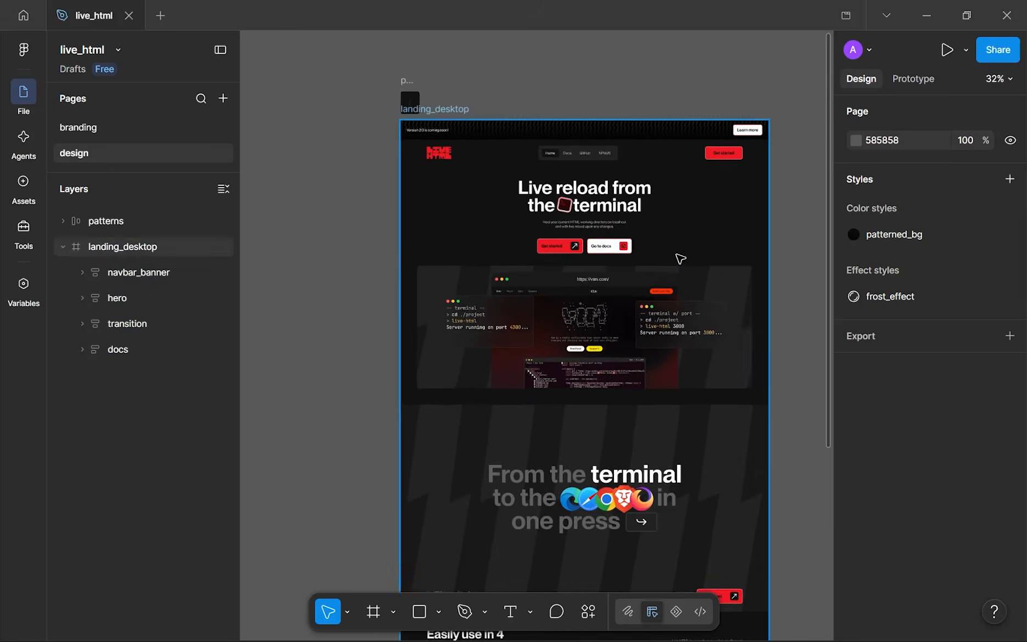
{"action": "scroll", "coordinate": [680, 258], "scroll_direction": "up", "scroll_amount": 5}
{"action": "scroll", "coordinate": [674, 418], "scroll_direction": "down", "scroll_amount": 2}
{"action": "left_click_drag", "start_coordinate": [675, 418], "coordinate": [677, 388]}
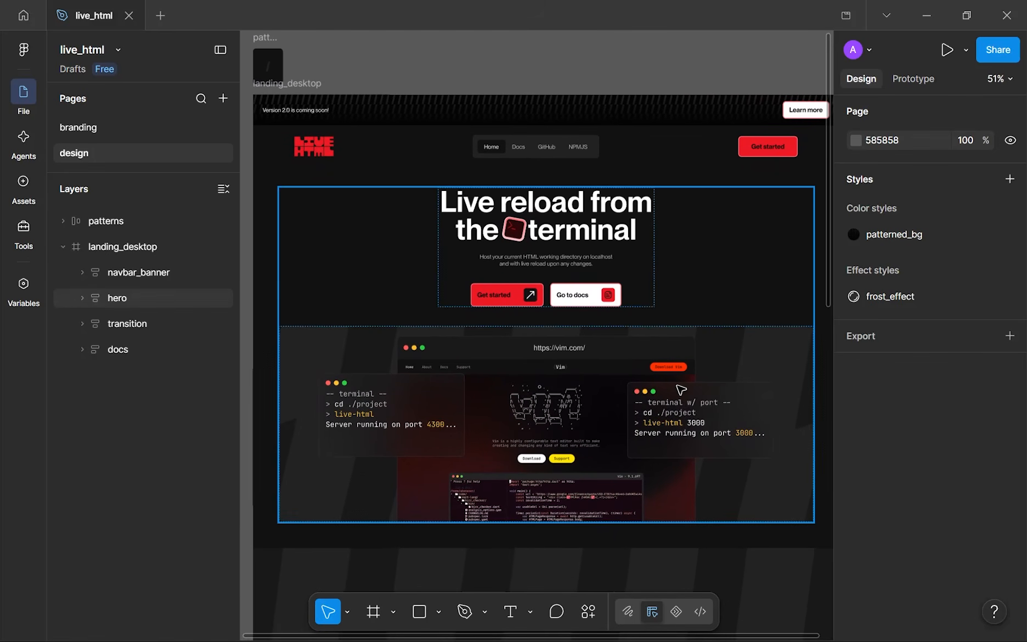
{"action": "scroll", "coordinate": [766, 491], "scroll_direction": "down", "scroll_amount": 10}
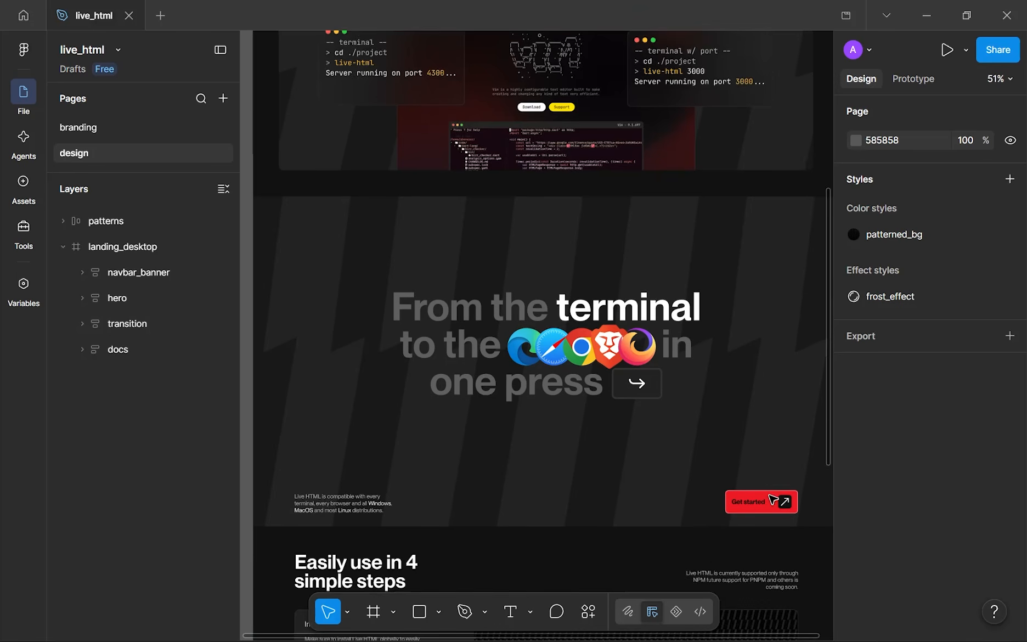
{"action": "scroll", "coordinate": [773, 500], "scroll_direction": "down", "scroll_amount": 5}
{"action": "scroll", "coordinate": [773, 499], "scroll_direction": "down", "scroll_amount": 6}
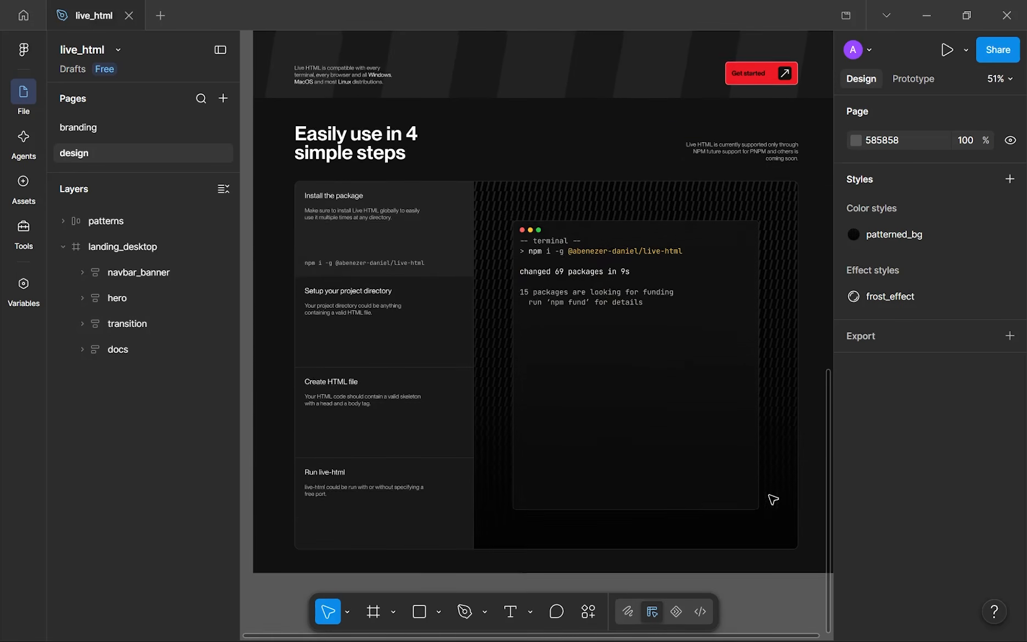
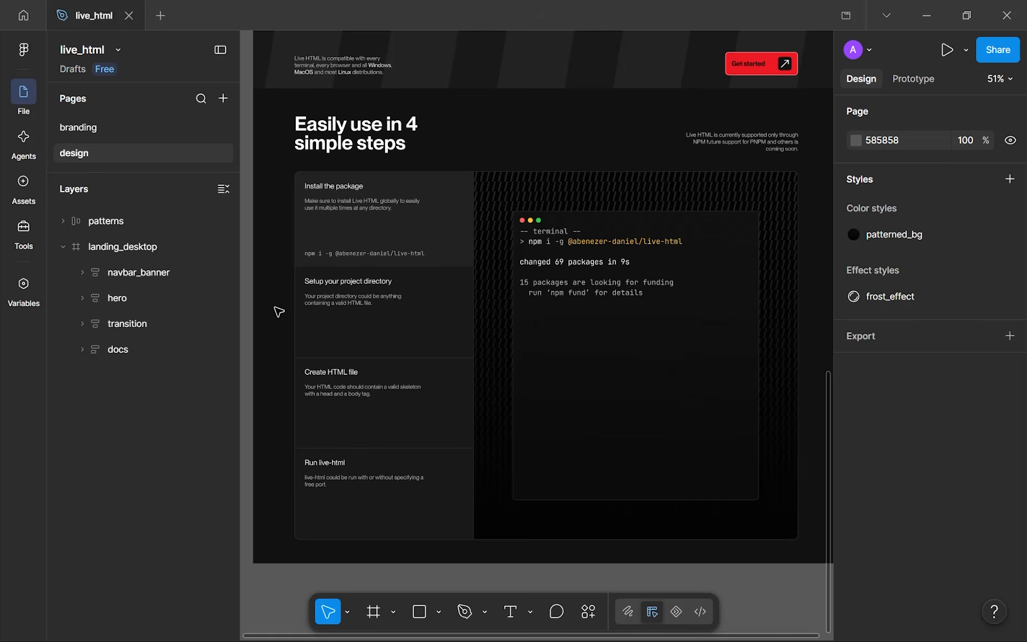
{"action": "left_click_drag", "start_coordinate": [275, 308], "coordinate": [286, 314]}
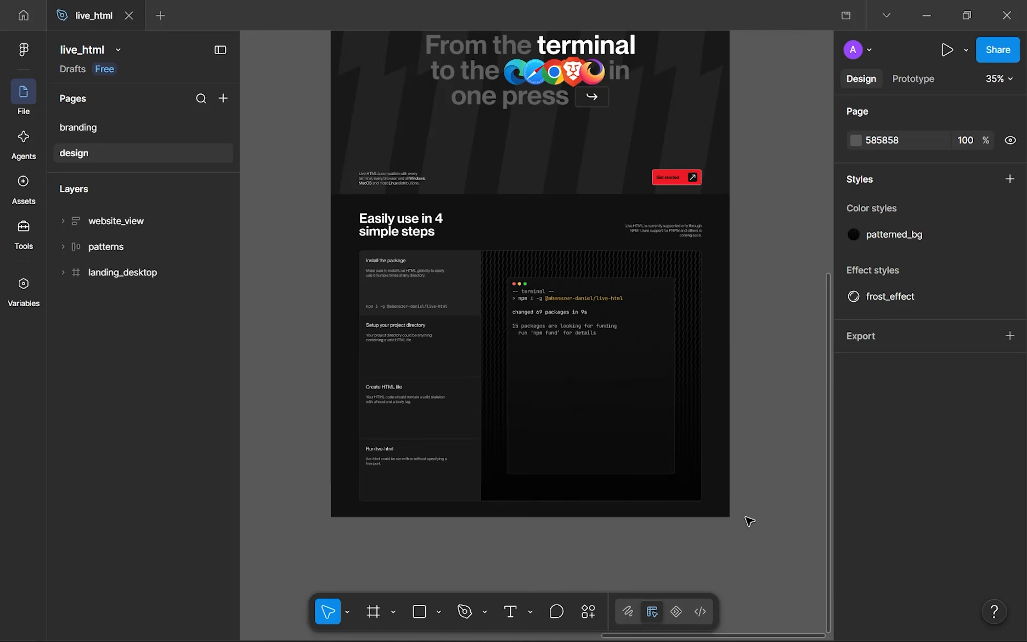
- Check the auto layout and size settings of the docs frame
{"action": "scroll", "coordinate": [505, 373], "scroll_direction": "down", "scroll_amount": 3}
{"action": "scroll", "coordinate": [537, 362], "scroll_direction": "up", "scroll_amount": 3}
{"action": "scroll", "coordinate": [537, 364], "scroll_direction": "up", "scroll_amount": 2}
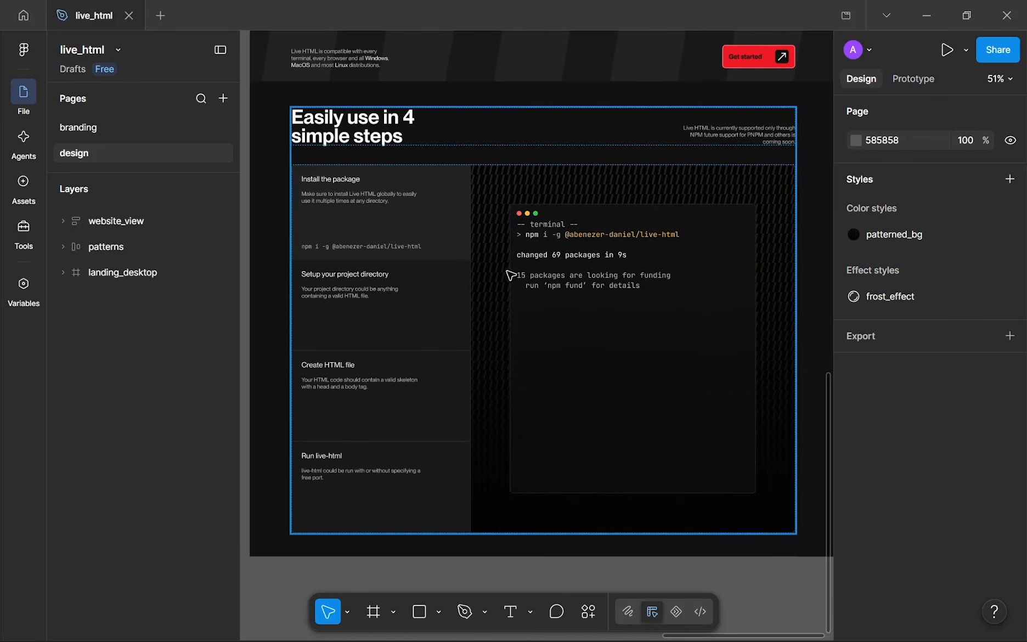
{"action": "left_click", "coordinate": [511, 275]}
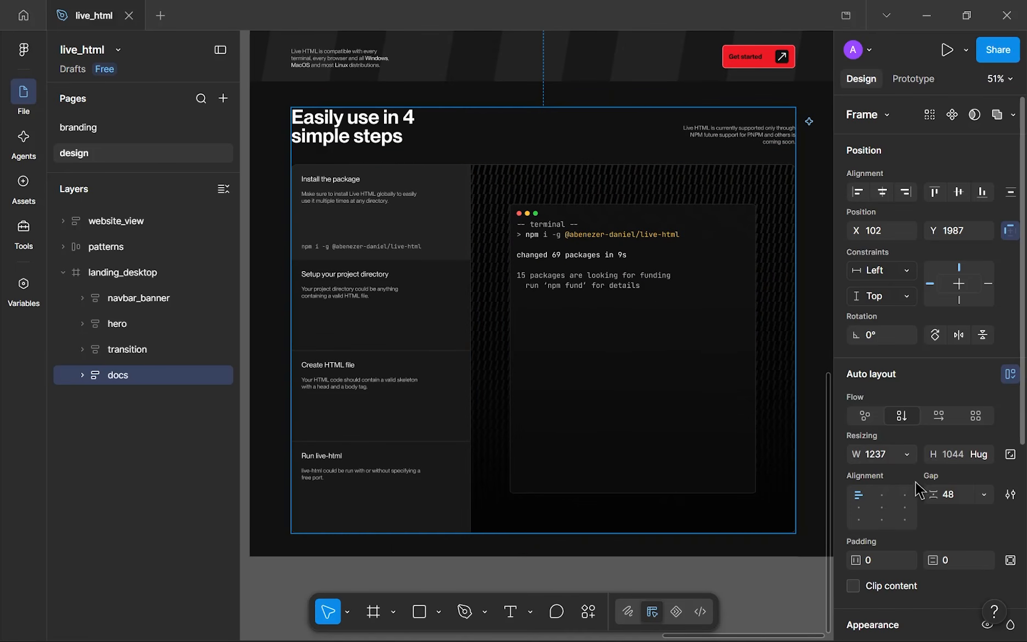
{"action": "scroll", "coordinate": [933, 488], "scroll_direction": "down", "scroll_amount": 3}
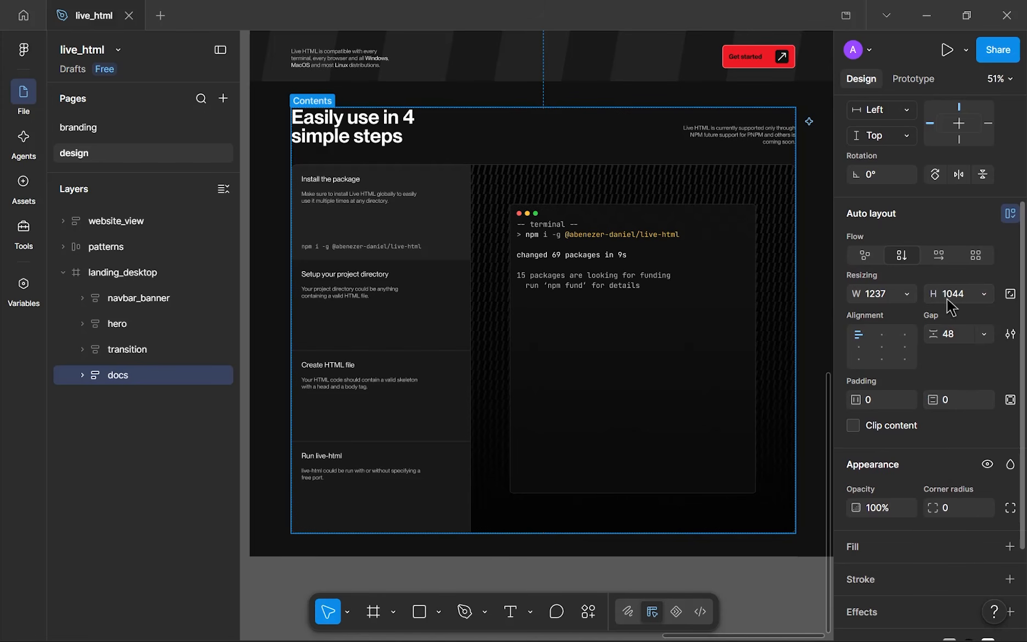
{"action": "key", "text": "Escape"}
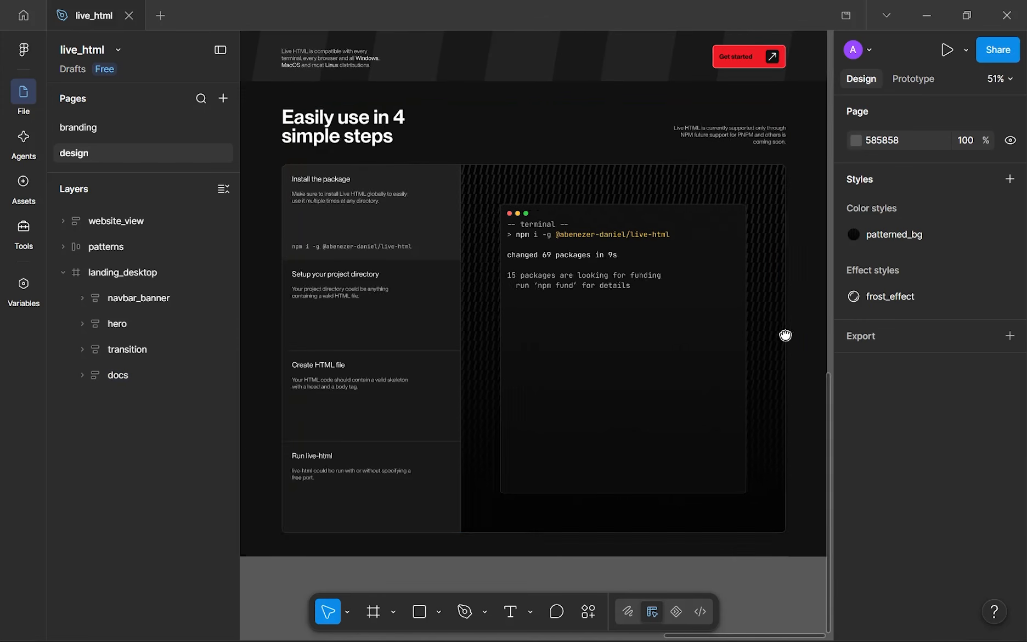
{"action": "scroll", "coordinate": [785, 336], "scroll_direction": "right", "scroll_amount": 10}
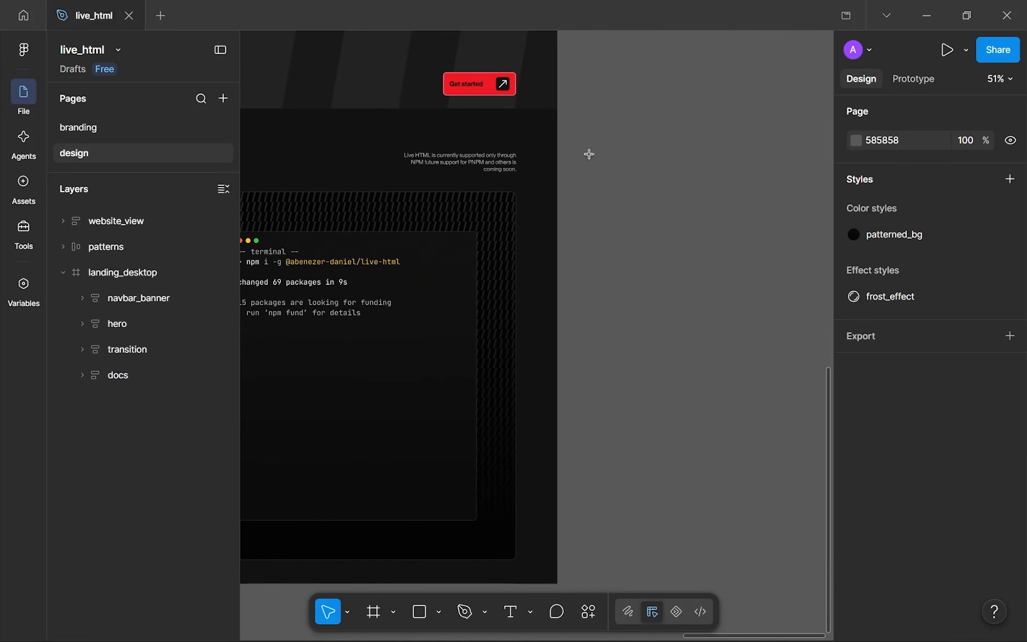
{"action": "key", "text": "f"}
{"action": "left_click_drag", "start_coordinate": [613, 150], "coordinate": [778, 457]}
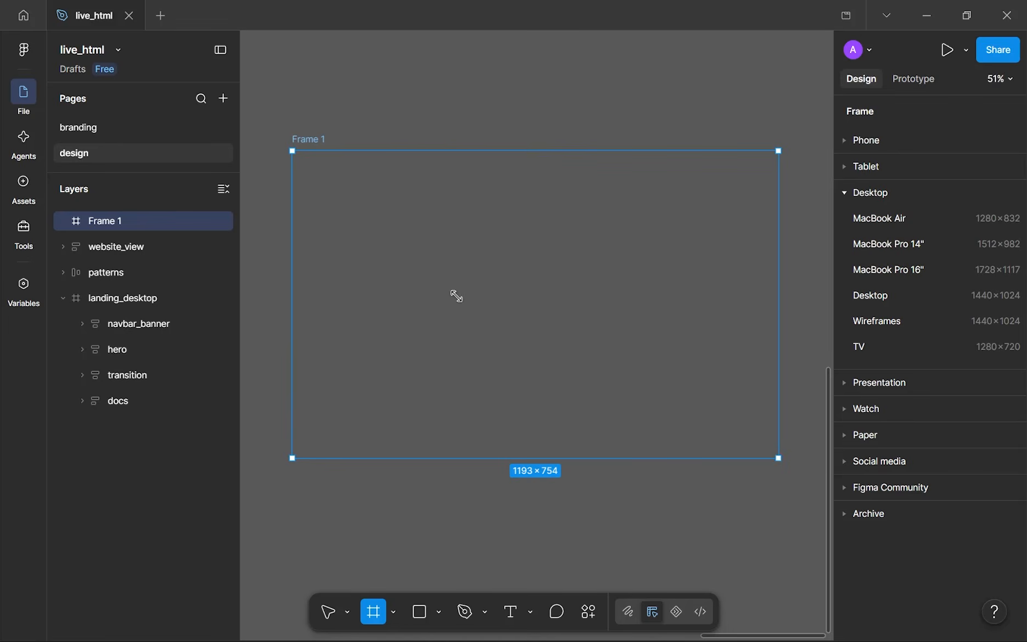
{"action": "key", "text": "Delete"}
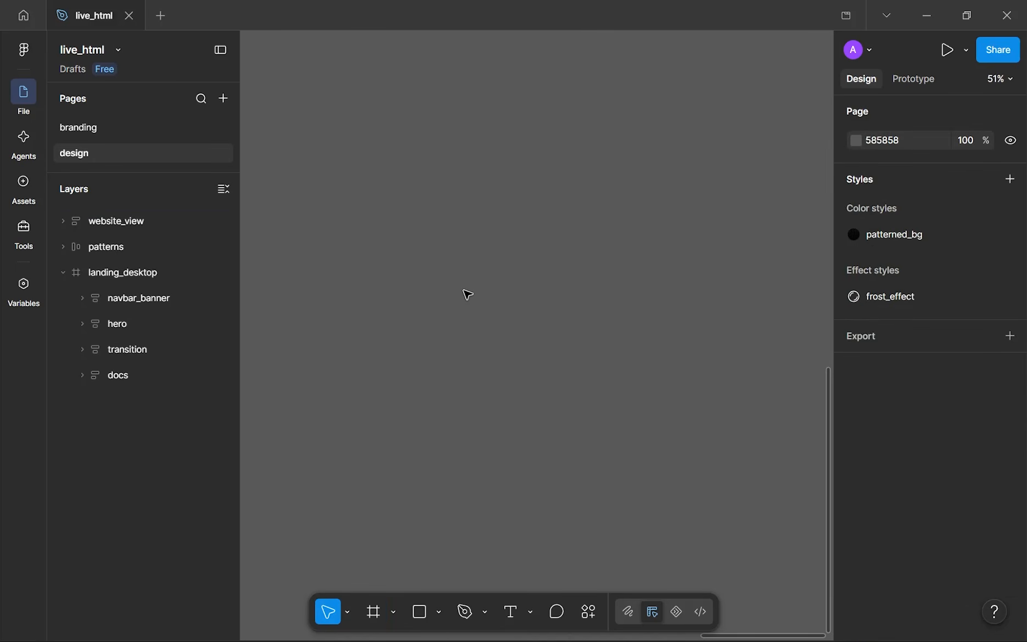
- Reduce the height of the main frame inside docs to about 822
{"action": "key", "text": "shift+1"}
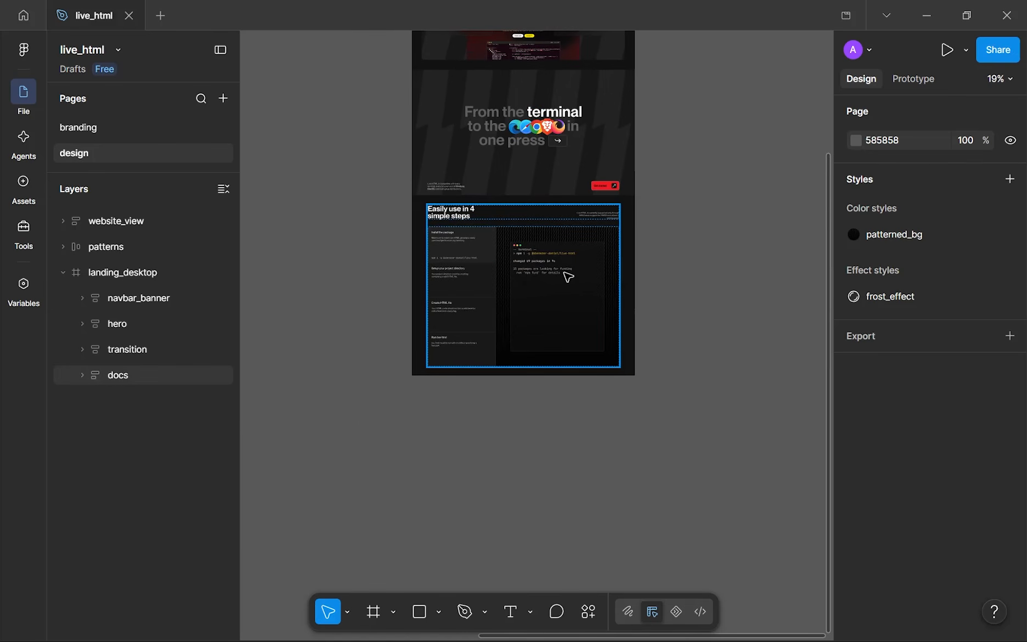
{"action": "scroll", "coordinate": [505, 296], "scroll_direction": "up", "scroll_amount": 1}
{"action": "left_click_drag", "start_coordinate": [505, 296], "coordinate": [497, 242]}
{"action": "scroll", "coordinate": [600, 200], "scroll_direction": "up", "scroll_amount": 3}
{"action": "left_click", "coordinate": [603, 204]}
{"action": "scroll", "coordinate": [600, 219], "scroll_direction": "up", "scroll_amount": 2}
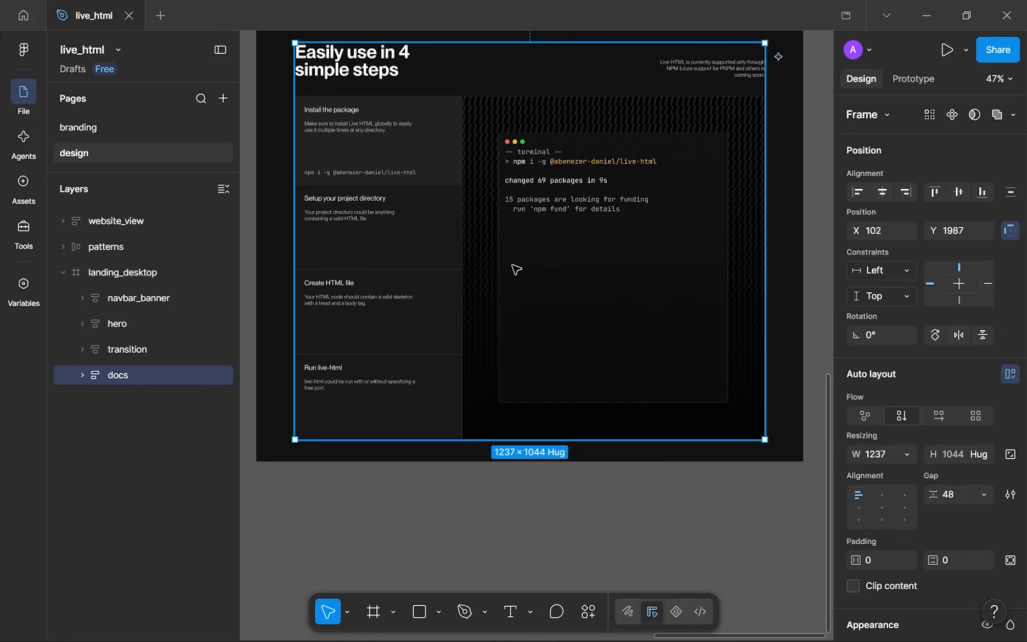
{"action": "double_click", "coordinate": [461, 189]}
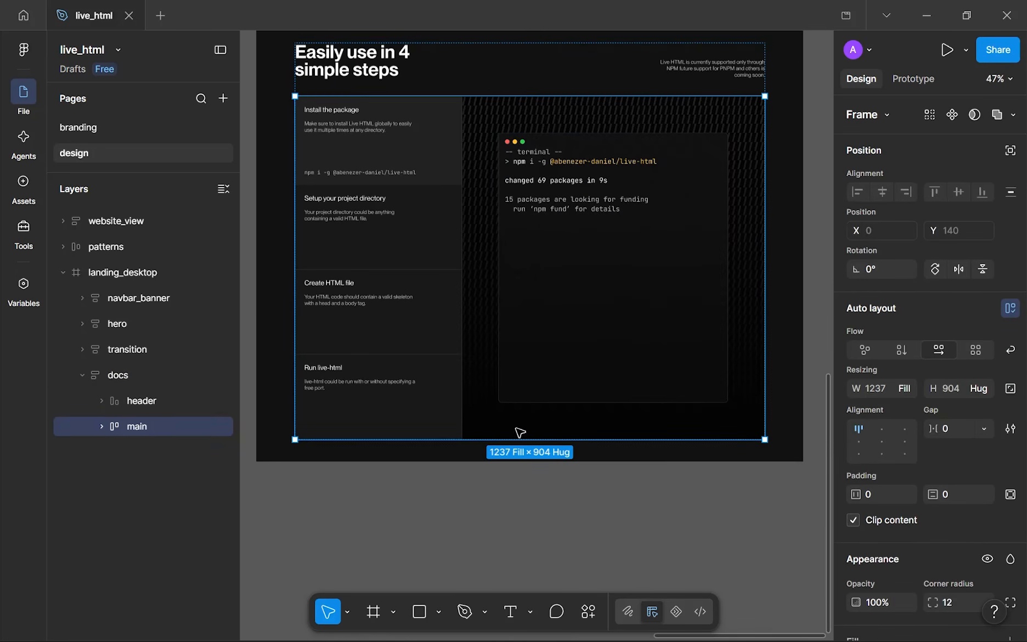
{"action": "left_click_drag", "start_coordinate": [511, 436], "coordinate": [510, 409]}
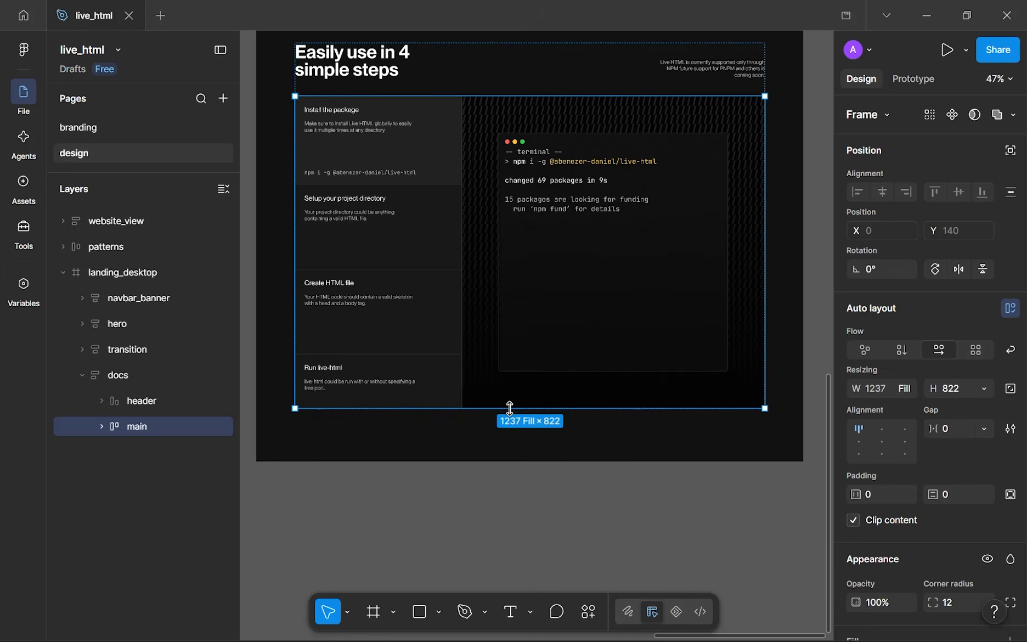
{"action": "left_click", "coordinate": [508, 451]}
- Check the height value of the docs frame
{"action": "left_click", "coordinate": [493, 335]}
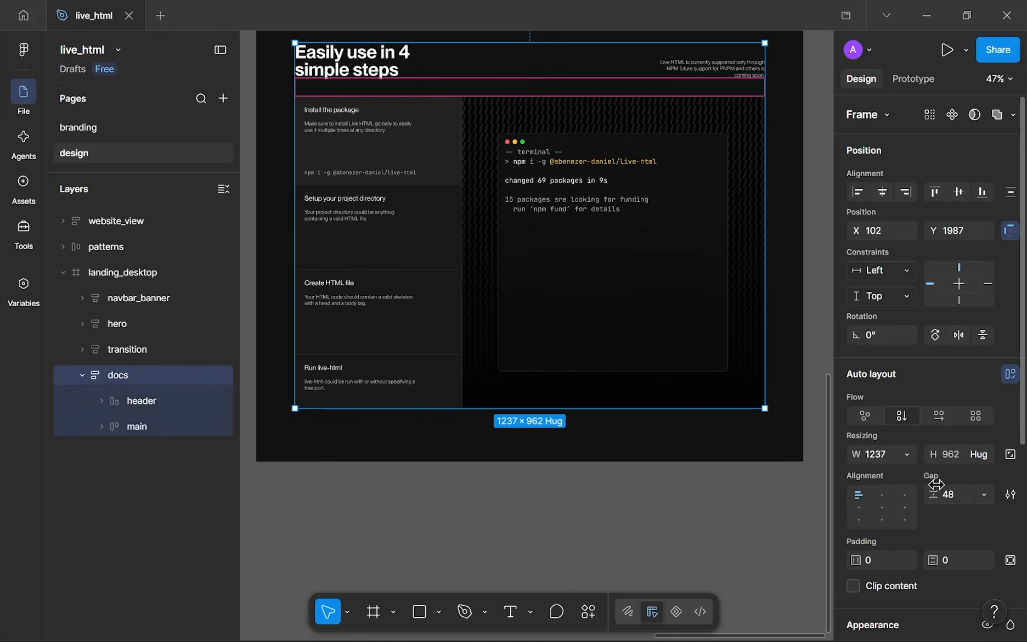
{"action": "left_click", "coordinate": [952, 459]}
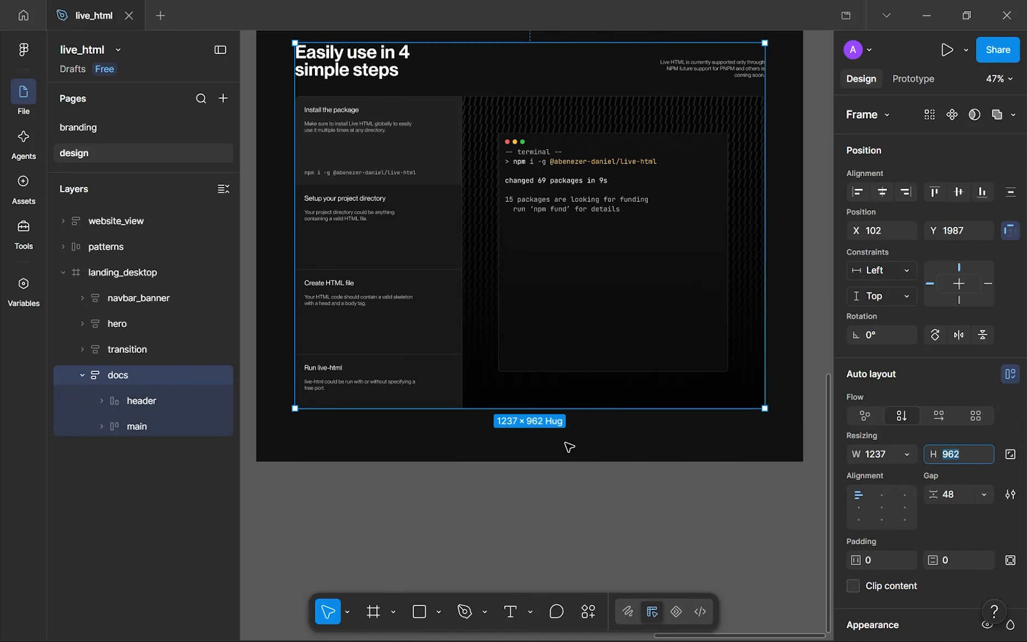
{"action": "left_click", "coordinate": [451, 449]}
- Set the vertical resizing of the steps frame inside the docs main frame to Fill container
{"action": "scroll", "coordinate": [447, 333], "scroll_direction": "up", "scroll_amount": 2}
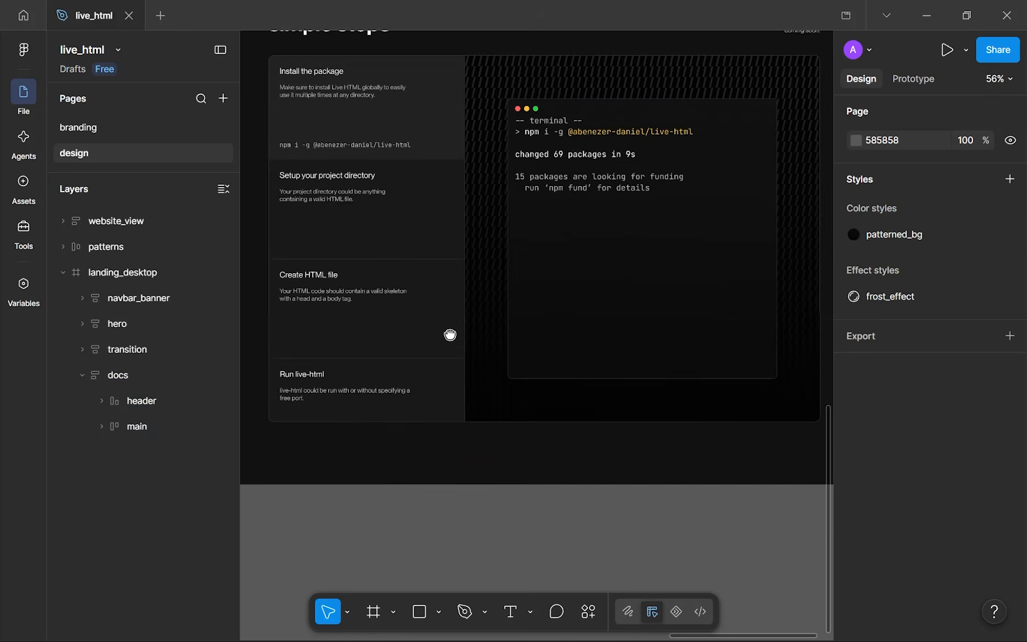
{"action": "scroll", "coordinate": [450, 335], "scroll_direction": "up", "scroll_amount": 2}
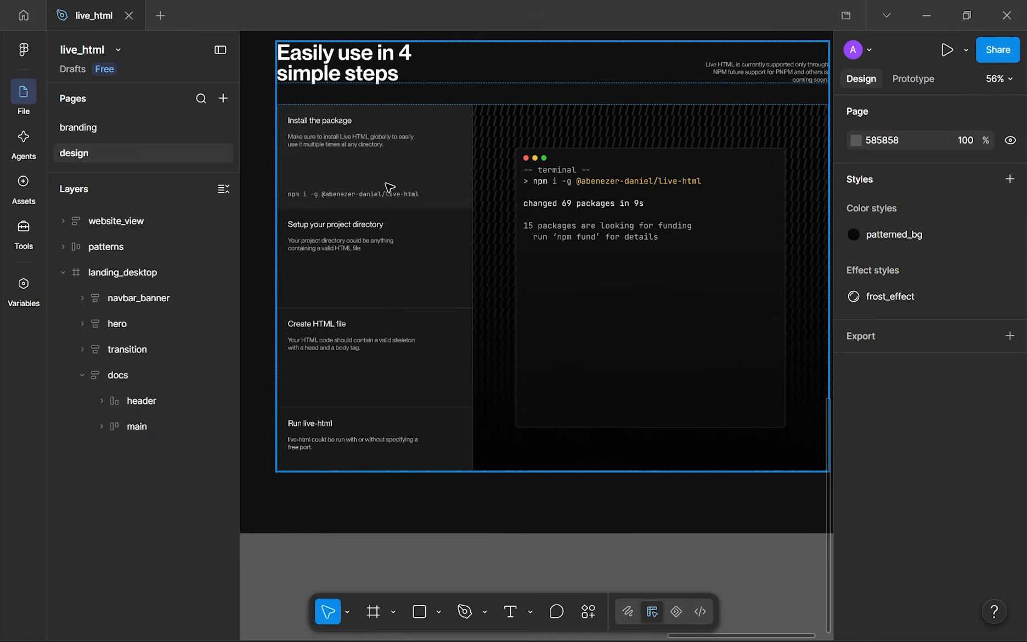
{"action": "left_click", "coordinate": [367, 225]}
{"action": "left_click", "coordinate": [368, 225]}
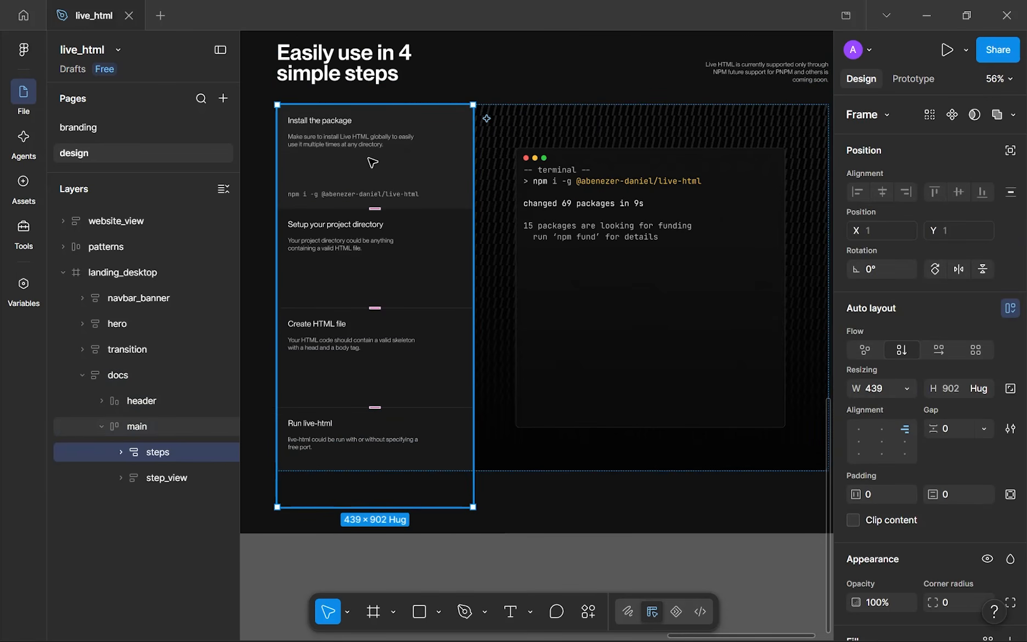
{"action": "left_click", "coordinate": [369, 199]}
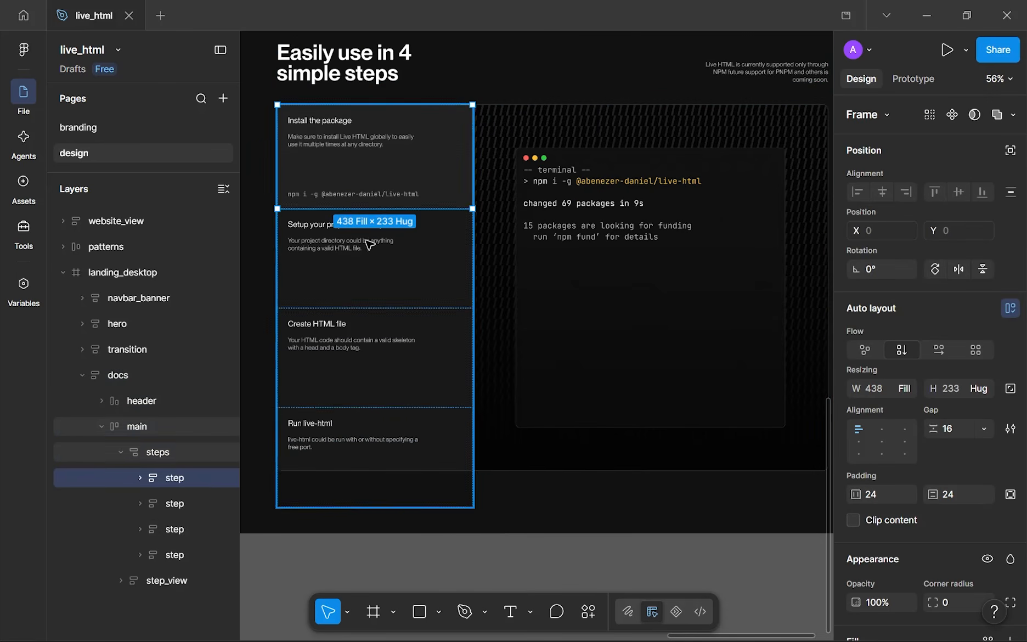
{"action": "left_click", "coordinate": [180, 556], "text": "shift"}
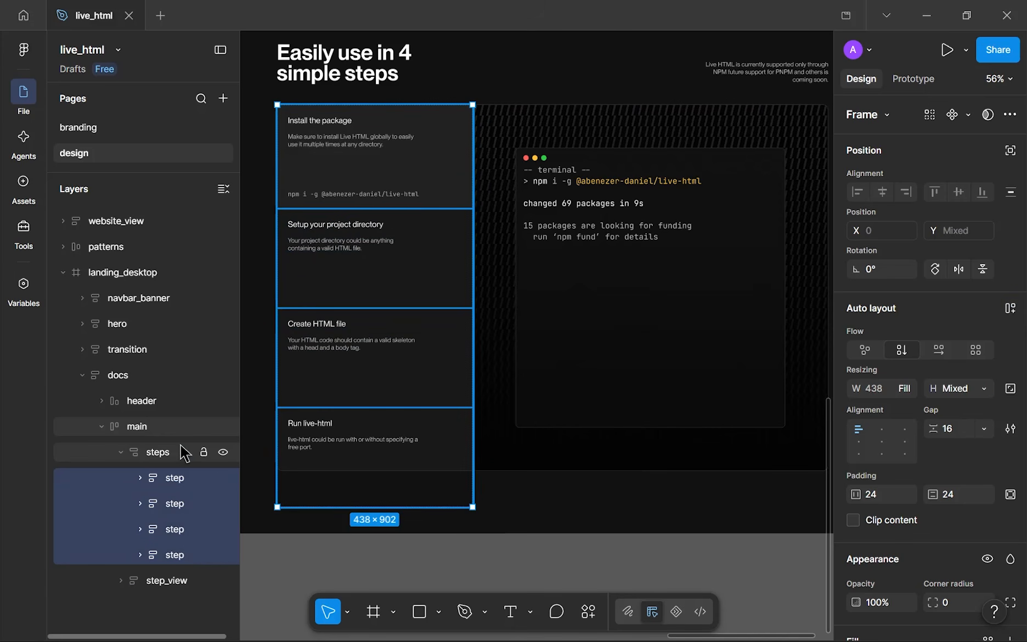
{"action": "left_click", "coordinate": [159, 452]}
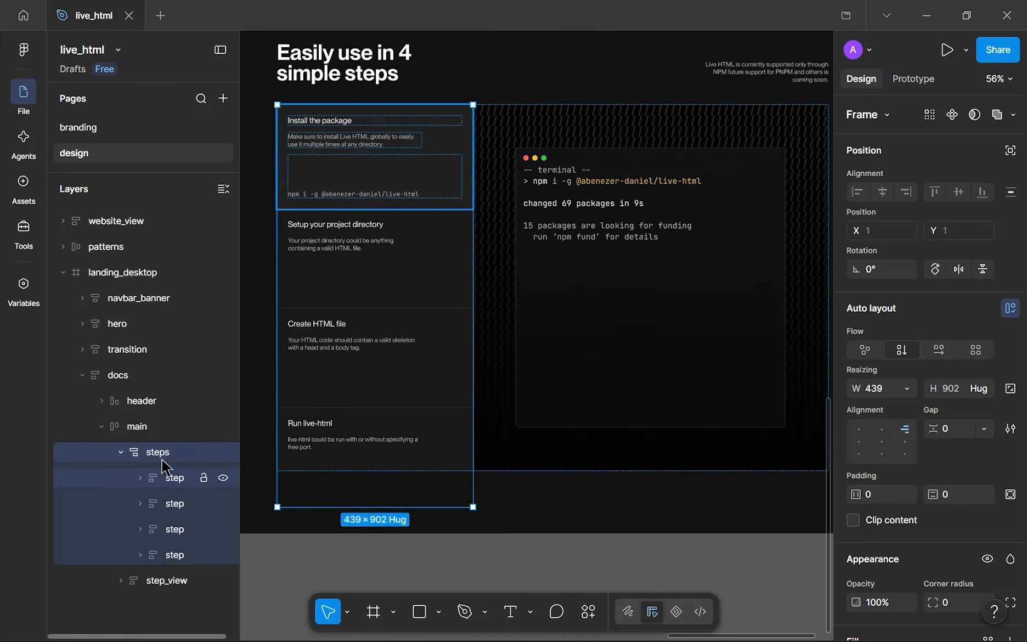
{"action": "left_click", "coordinate": [980, 388]}
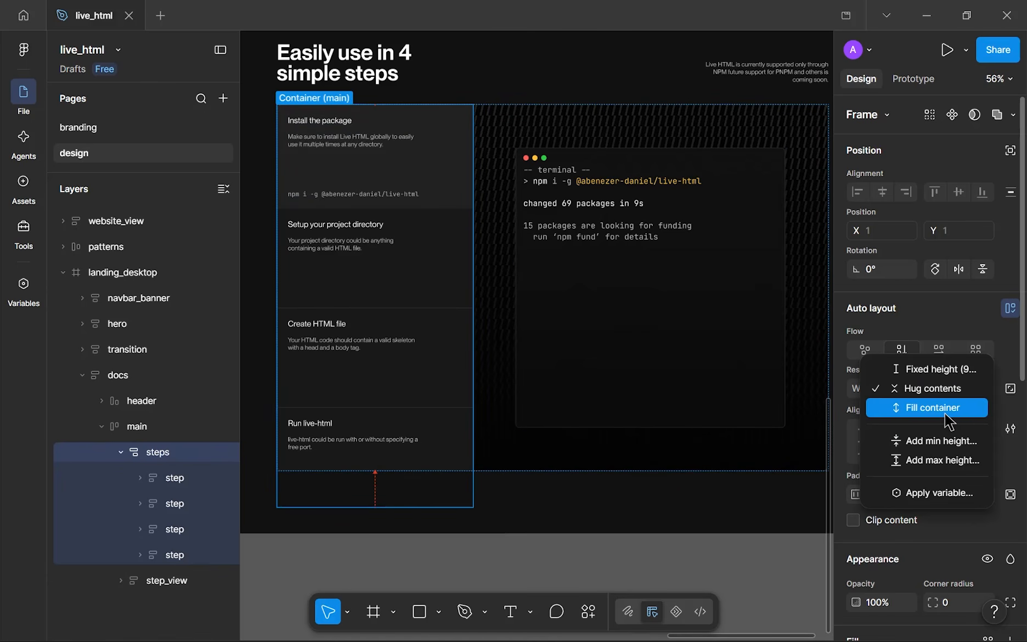
{"action": "left_click", "coordinate": [941, 407]}
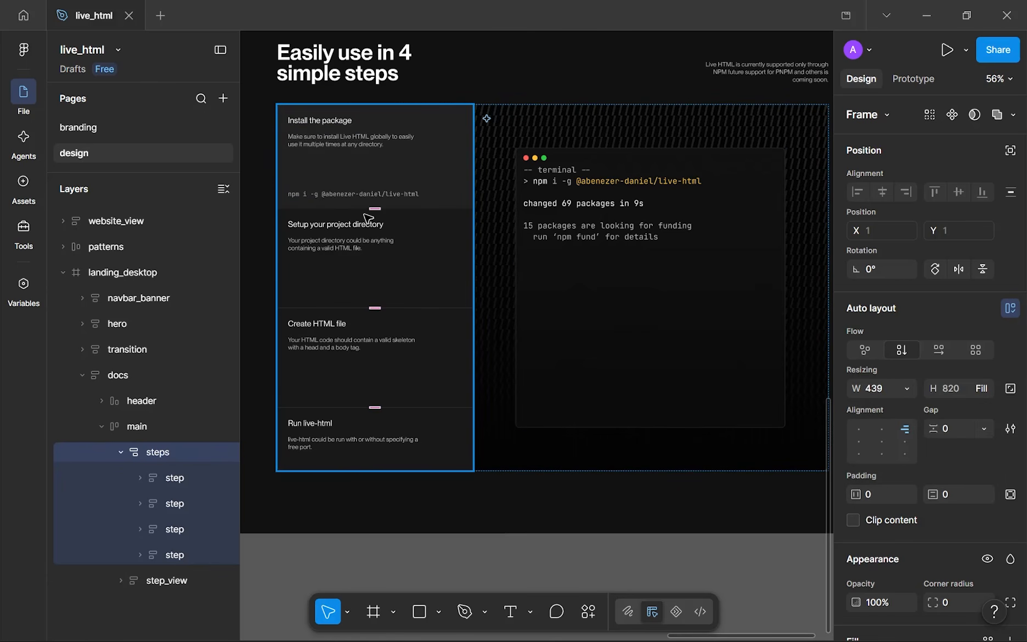
- Set the vertical resizing of all four step frames inside steps to Fill container
{"action": "left_click", "coordinate": [174, 478]}
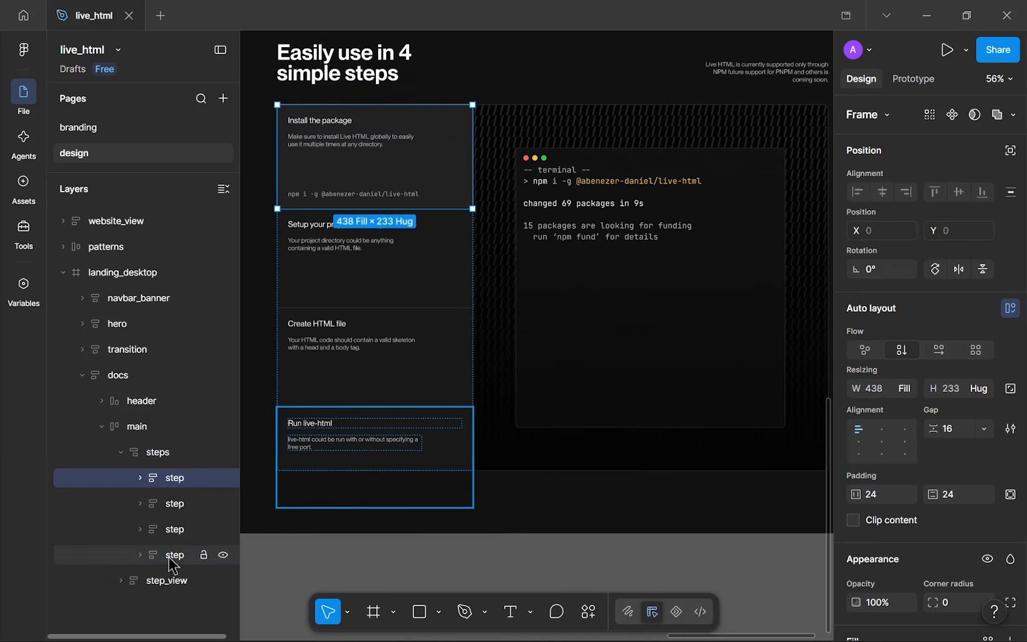
{"action": "left_click", "coordinate": [175, 555], "text": "shift"}
{"action": "left_click", "coordinate": [981, 388]}
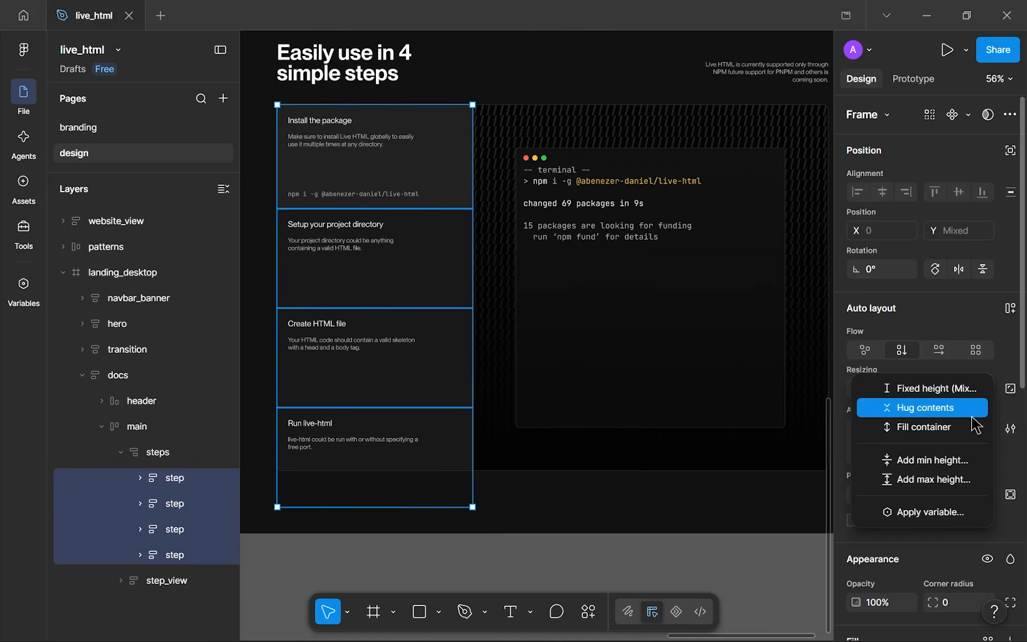
{"action": "left_click", "coordinate": [975, 429]}
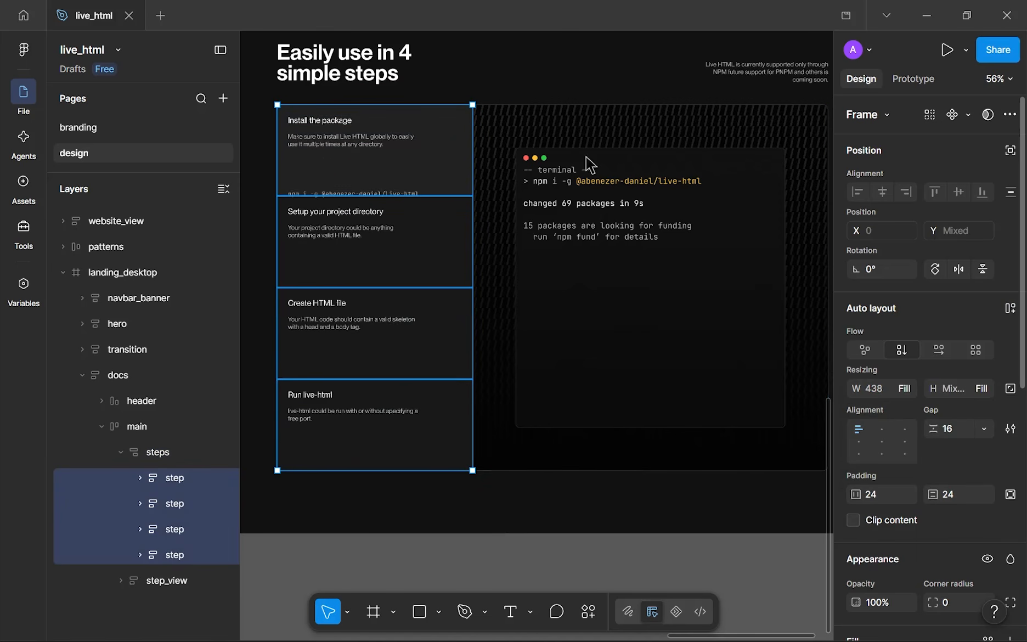
- Set the vertical resizing of the npm command text in the "Install the package" step to Fill container
{"action": "left_click", "coordinate": [365, 184]}
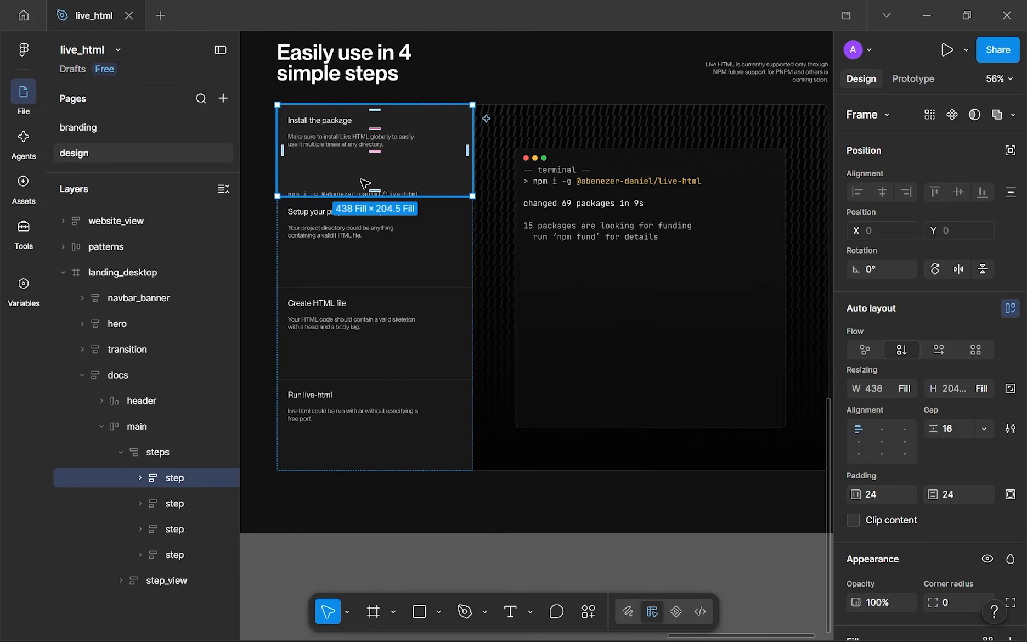
{"action": "left_click", "coordinate": [140, 478]}
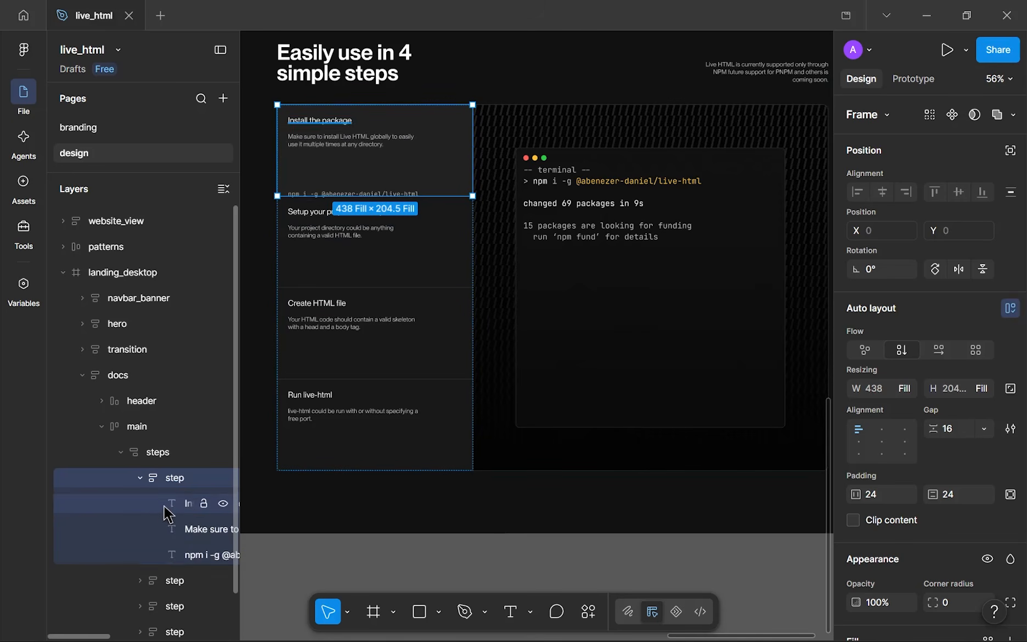
{"action": "left_click", "coordinate": [176, 554]}
{"action": "scroll", "coordinate": [333, 188], "scroll_direction": "up", "scroll_amount": 1}
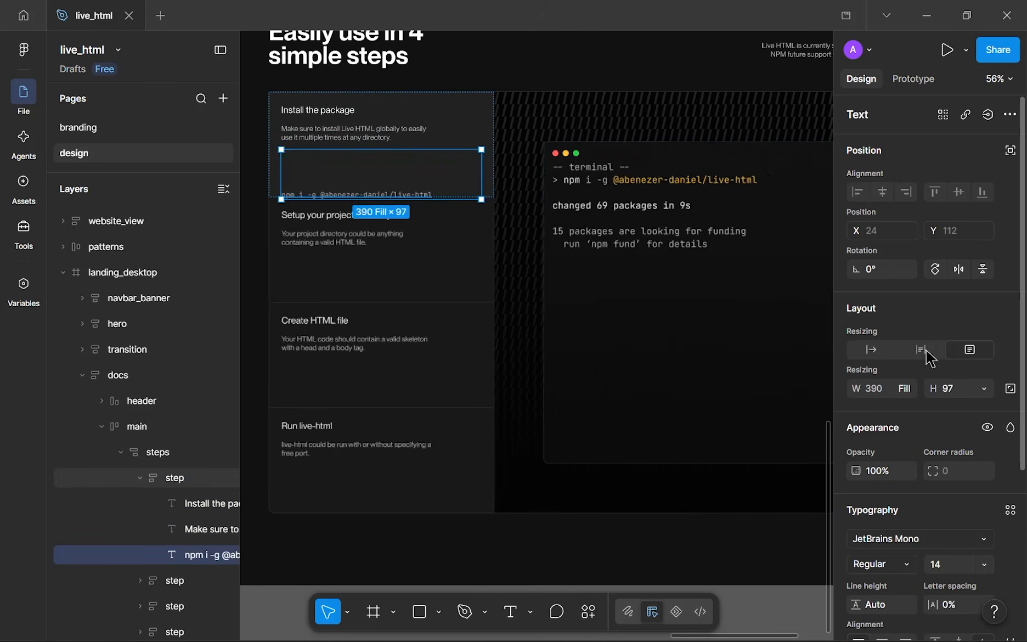
{"action": "left_click", "coordinate": [985, 389]}
{"action": "left_click", "coordinate": [911, 426]}
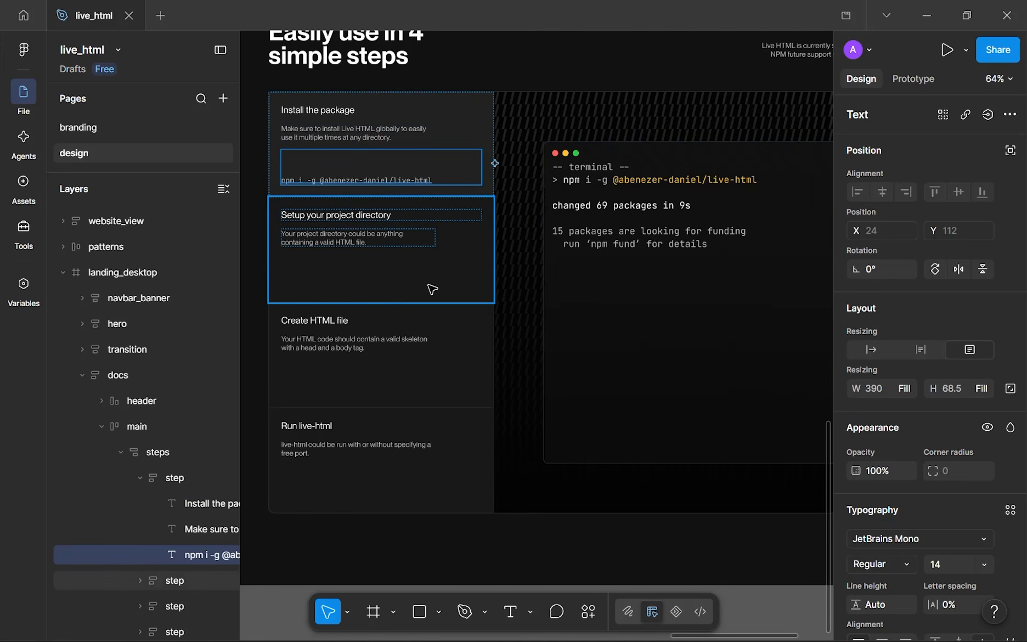
- Increase the height of the "Install the package" step frame so it is taller than the other three steps
{"action": "left_click", "coordinate": [474, 112]}
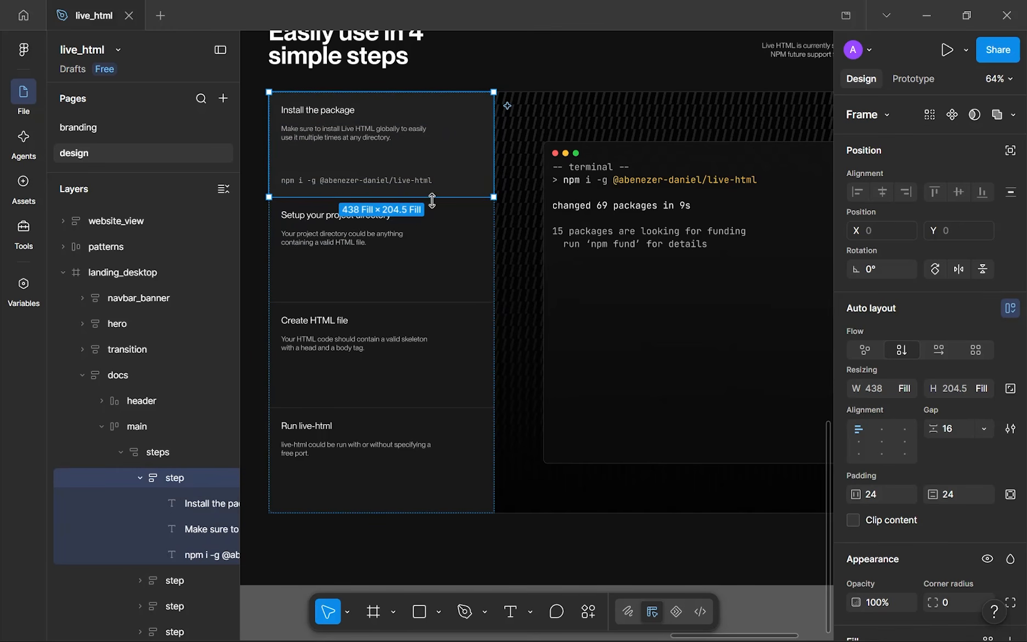
{"action": "scroll", "coordinate": [433, 202], "scroll_direction": "up", "scroll_amount": 5}
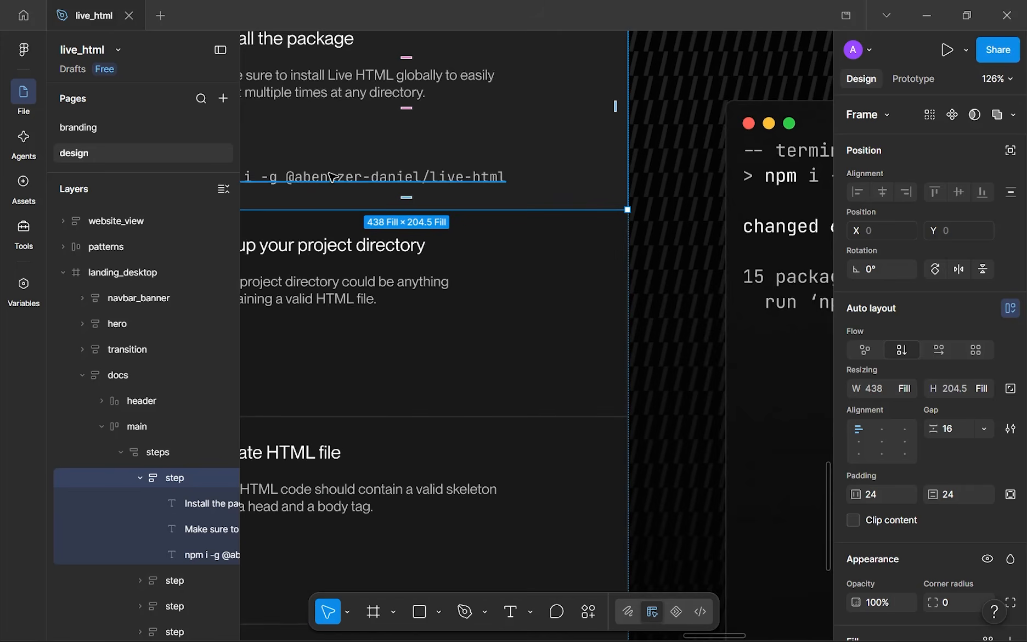
{"action": "scroll", "coordinate": [464, 208], "scroll_direction": "down", "scroll_amount": 3}
{"action": "scroll", "coordinate": [443, 236], "scroll_direction": "down", "scroll_amount": 3}
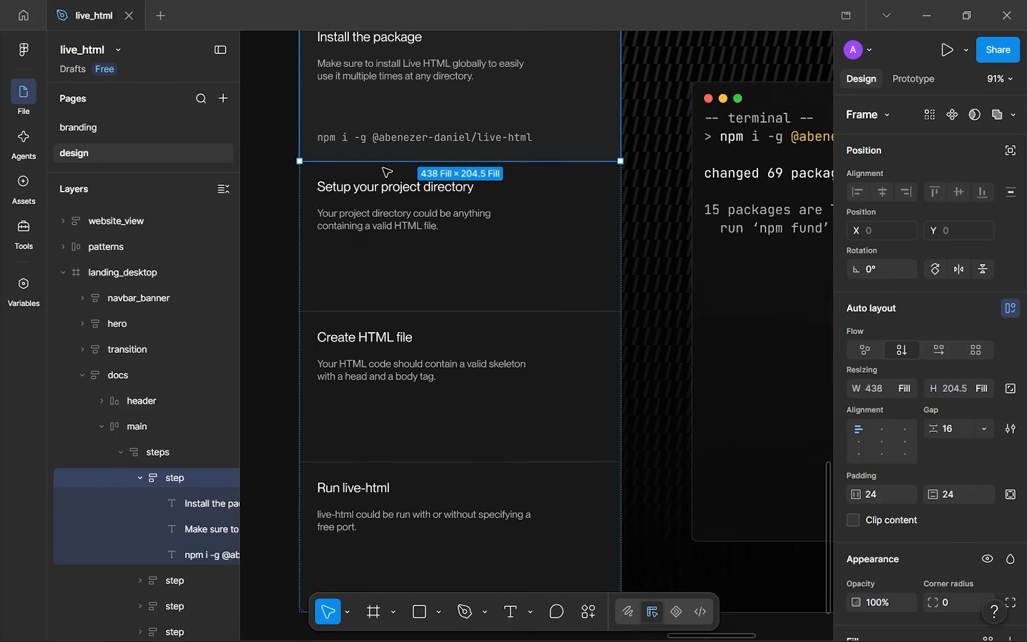
{"action": "scroll", "coordinate": [404, 156], "scroll_direction": "down", "scroll_amount": 5}
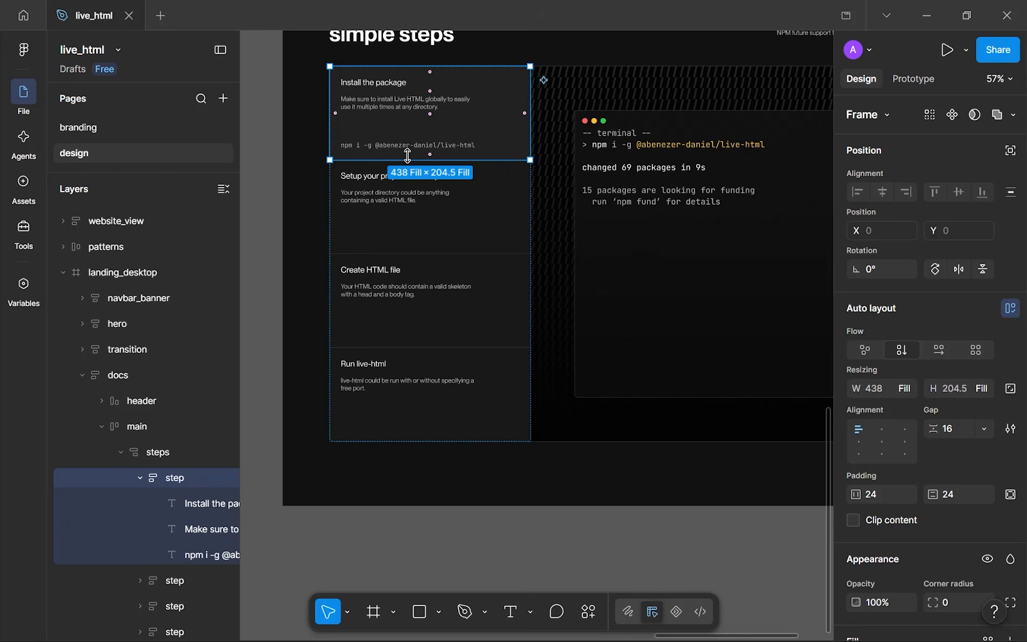
{"action": "left_click_drag", "start_coordinate": [408, 156], "coordinate": [416, 195]}
{"action": "left_click", "coordinate": [484, 521]}
{"action": "scroll", "coordinate": [485, 521], "scroll_direction": "down", "scroll_amount": 3}
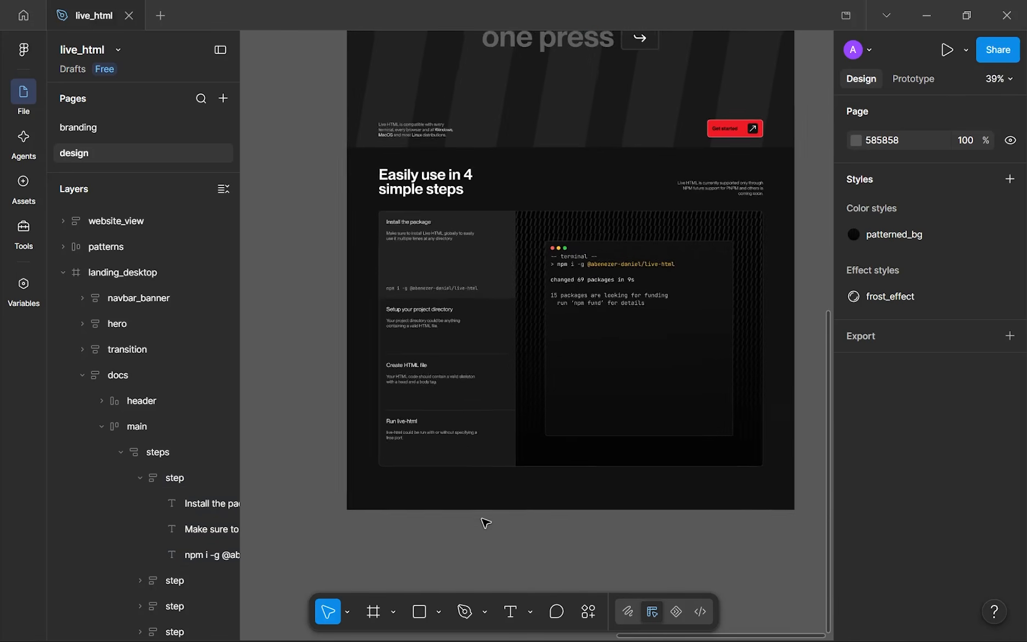
{"action": "scroll", "coordinate": [472, 513], "scroll_direction": "up", "scroll_amount": 2}
{"action": "left_click", "coordinate": [445, 300]}
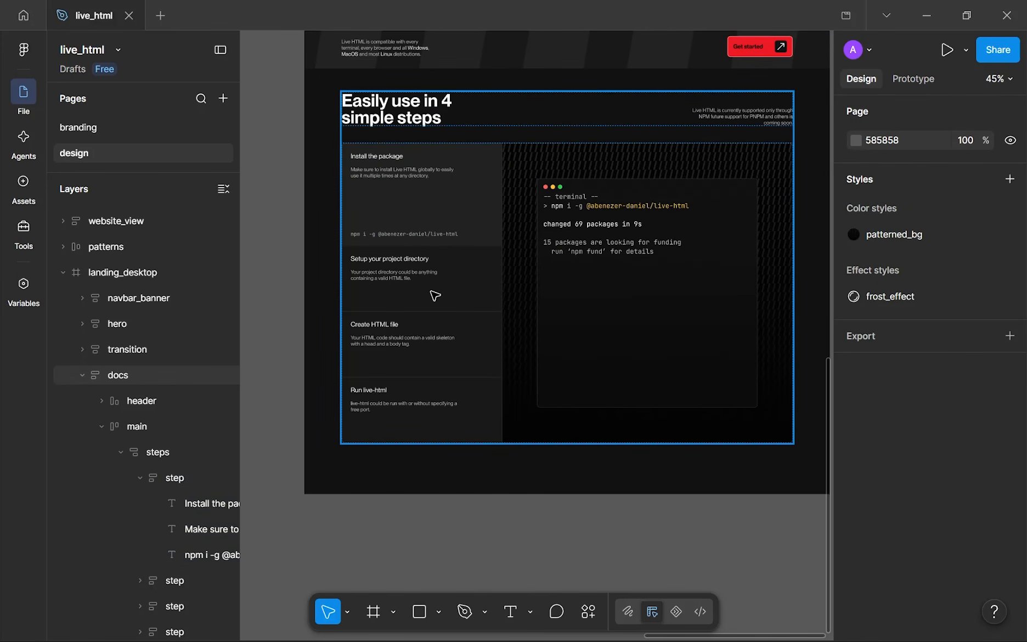
{"action": "scroll", "coordinate": [442, 226], "scroll_direction": "up", "scroll_amount": 3}
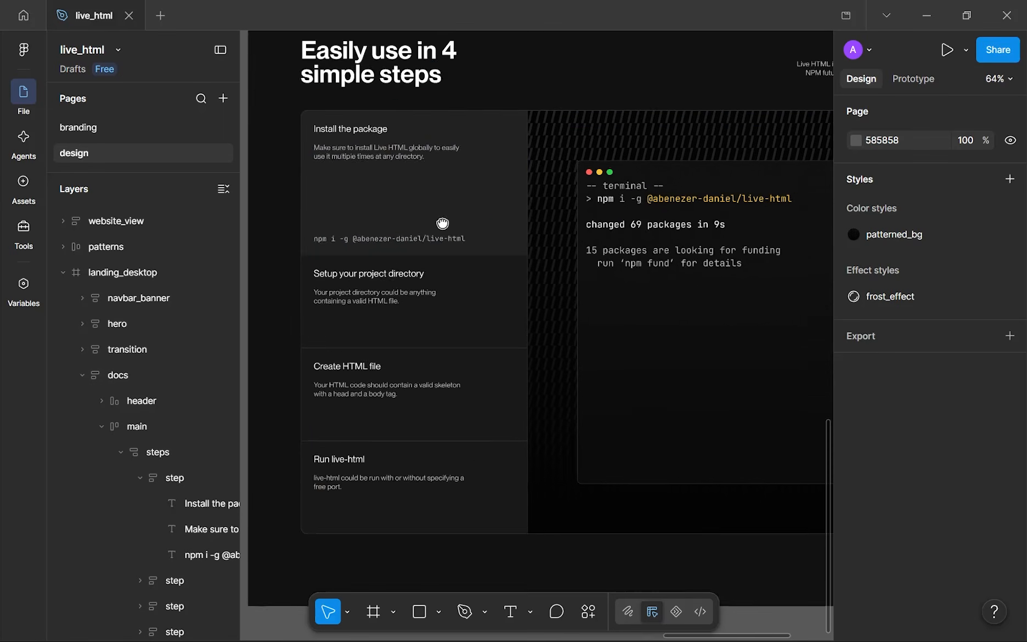
{"action": "scroll", "coordinate": [488, 323], "scroll_direction": "down", "scroll_amount": 4}
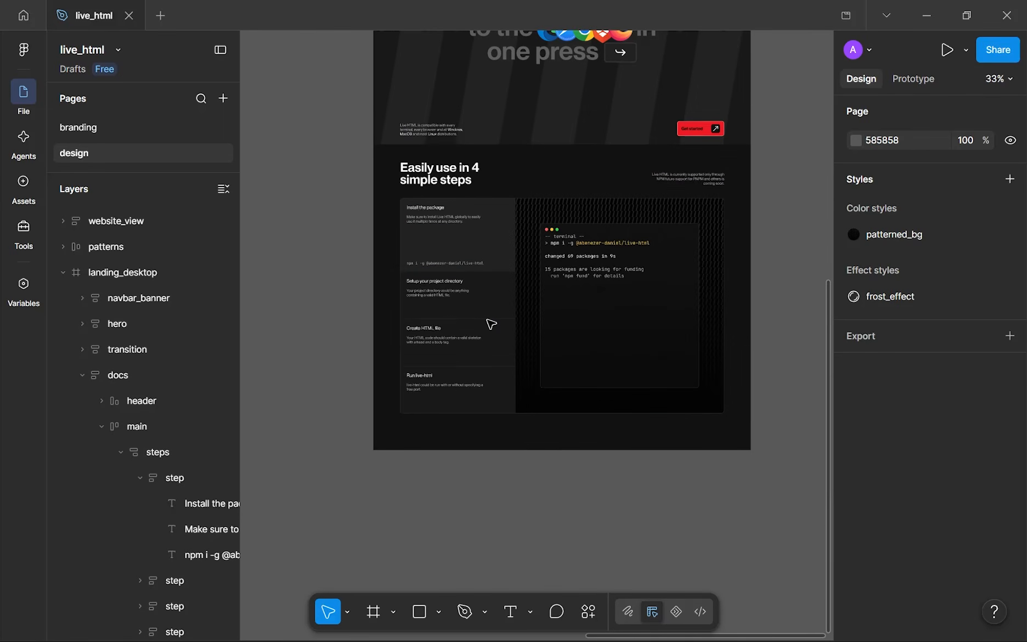
- Collapse the main and docs layers and extend the bottom edge of the landing_desktop frame well below the docs section
{"action": "left_click", "coordinate": [102, 426]}
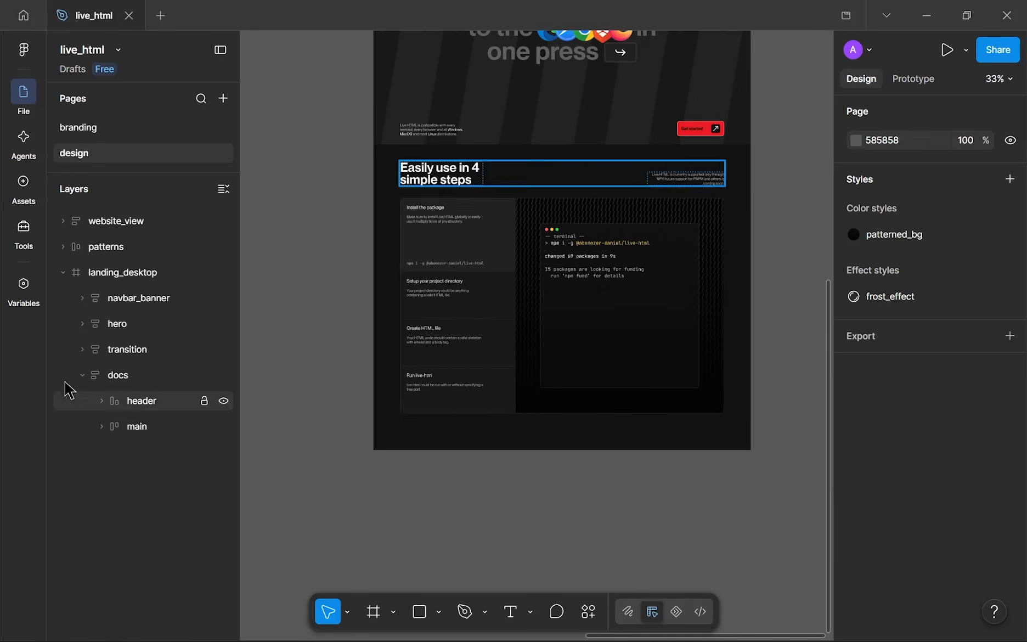
{"action": "left_click", "coordinate": [82, 375]}
{"action": "left_click", "coordinate": [554, 295]}
{"action": "scroll", "coordinate": [615, 267], "scroll_direction": "down", "scroll_amount": 4}
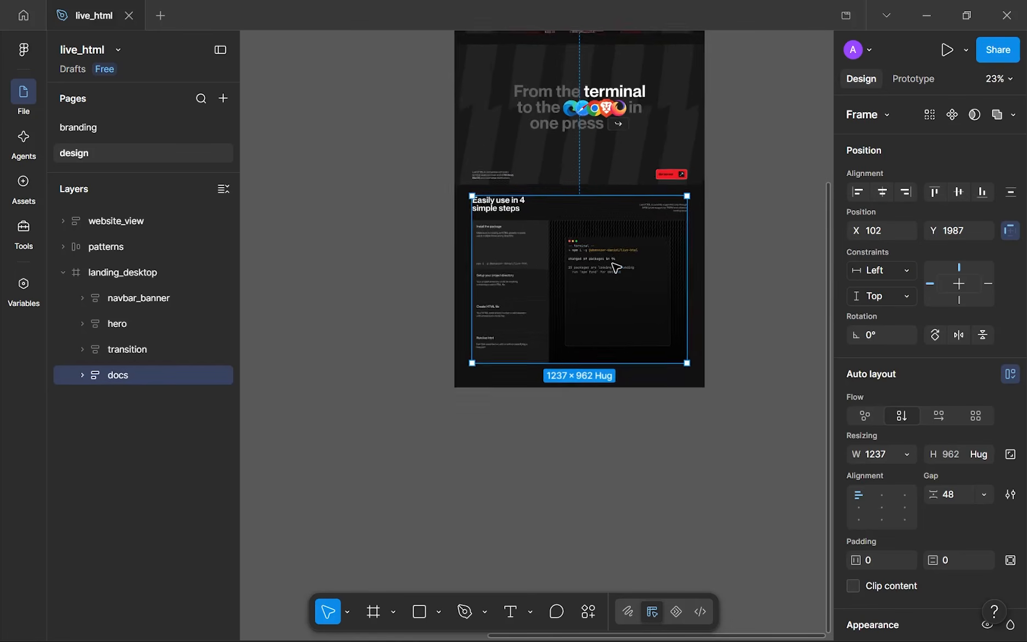
{"action": "left_click_drag", "start_coordinate": [557, 184], "coordinate": [525, 365]}
{"action": "scroll", "coordinate": [524, 365], "scroll_direction": "down", "scroll_amount": 2}
{"action": "left_click", "coordinate": [534, 226]}
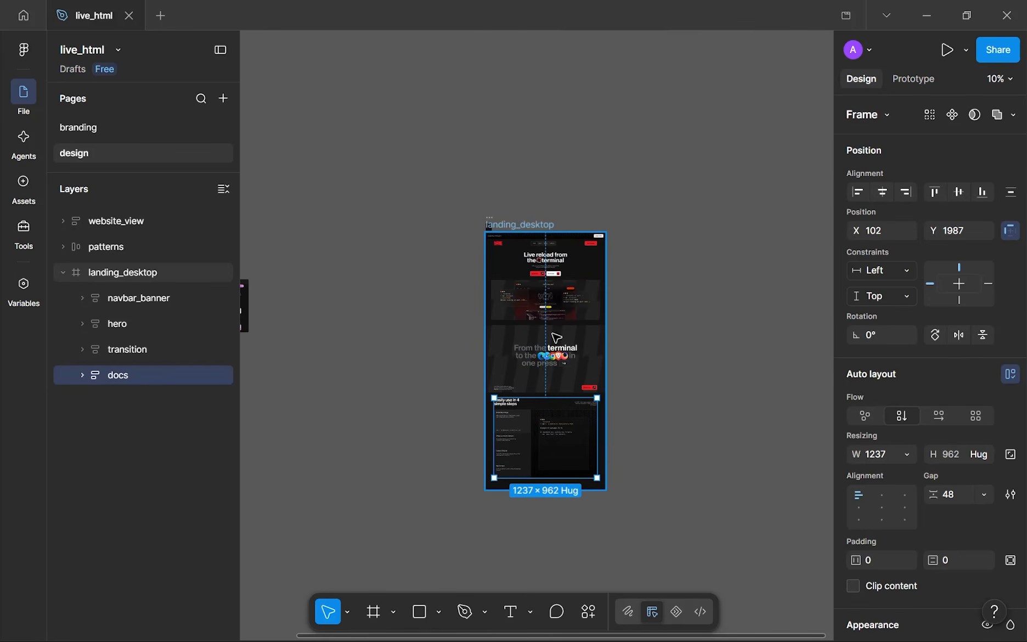
{"action": "scroll", "coordinate": [554, 334], "scroll_direction": "down", "scroll_amount": 6}
{"action": "scroll", "coordinate": [557, 198], "scroll_direction": "up", "scroll_amount": 3}
{"action": "left_click_drag", "start_coordinate": [544, 104], "coordinate": [549, 302]}
{"action": "left_click", "coordinate": [511, 136]}
{"action": "scroll", "coordinate": [437, 314], "scroll_direction": "up", "scroll_amount": 5}
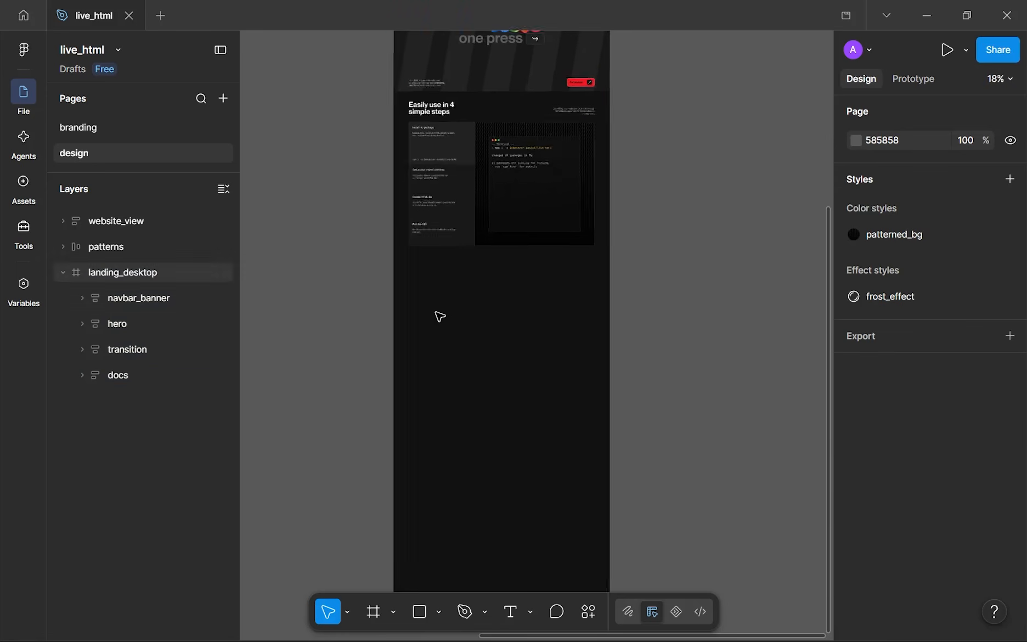
- Examine the landing page from the empty area below docs up to the hero section
{"action": "scroll", "coordinate": [472, 275], "scroll_direction": "up", "scroll_amount": 2}
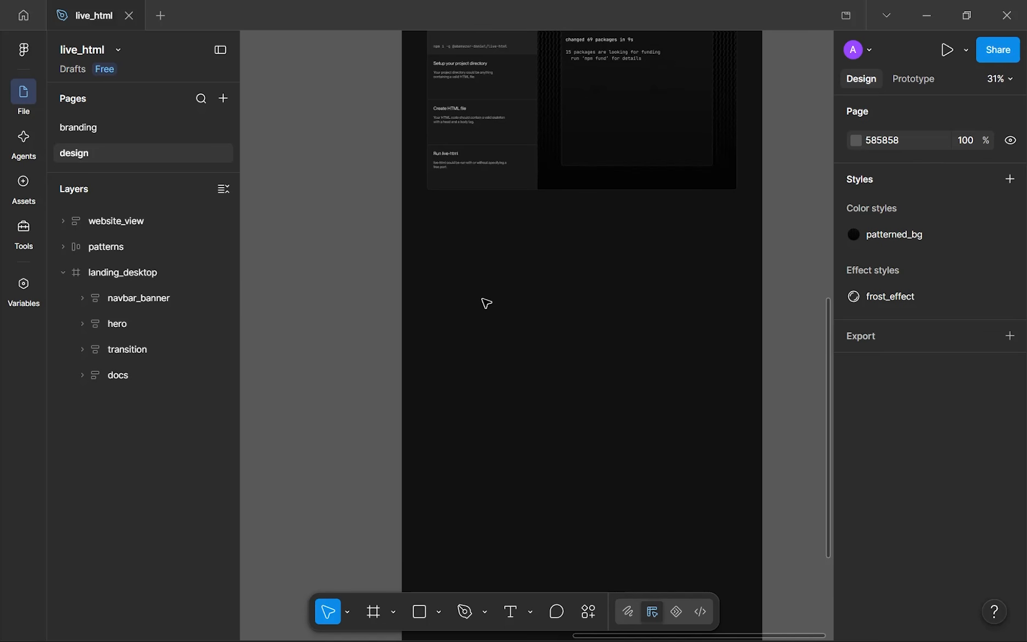
{"action": "scroll", "coordinate": [487, 303], "scroll_direction": "down", "scroll_amount": 1}
{"action": "scroll", "coordinate": [491, 301], "scroll_direction": "up", "scroll_amount": 3}
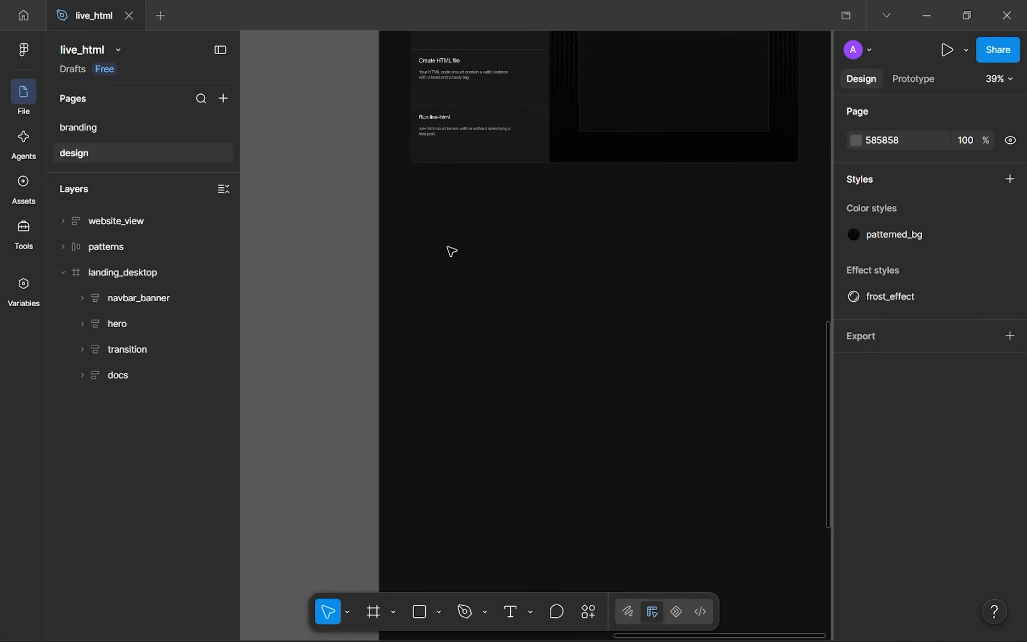
{"action": "left_click_drag", "start_coordinate": [423, 218], "coordinate": [536, 410]}
{"action": "left_click_drag", "start_coordinate": [595, 242], "coordinate": [683, 337]}
{"action": "left_click_drag", "start_coordinate": [576, 297], "coordinate": [534, 308]}
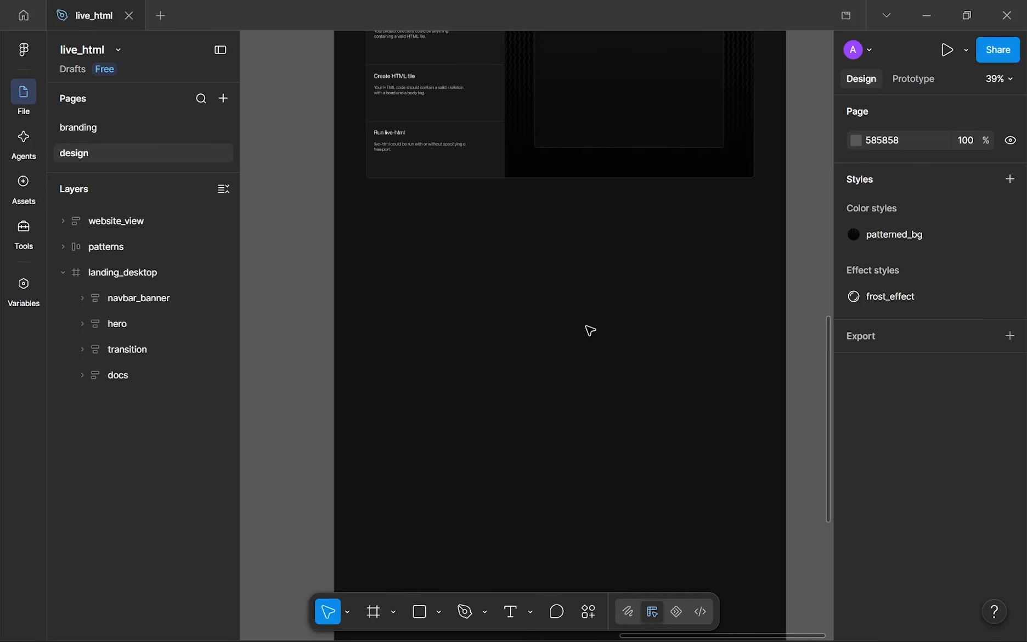
{"action": "left_click_drag", "start_coordinate": [586, 325], "coordinate": [618, 323]}
{"action": "scroll", "coordinate": [618, 323], "scroll_direction": "down", "scroll_amount": 2}
{"action": "scroll", "coordinate": [618, 323], "scroll_direction": "up", "scroll_amount": 1}
{"action": "scroll", "coordinate": [620, 248], "scroll_direction": "up", "scroll_amount": 2}
{"action": "left_click_drag", "start_coordinate": [620, 248], "coordinate": [616, 425]}
{"action": "scroll", "coordinate": [616, 425], "scroll_direction": "down", "scroll_amount": 4}
{"action": "scroll", "coordinate": [585, 236], "scroll_direction": "up", "scroll_amount": 4}
{"action": "left_click_drag", "start_coordinate": [585, 236], "coordinate": [564, 459]}
{"action": "scroll", "coordinate": [540, 316], "scroll_direction": "down", "scroll_amount": 5}
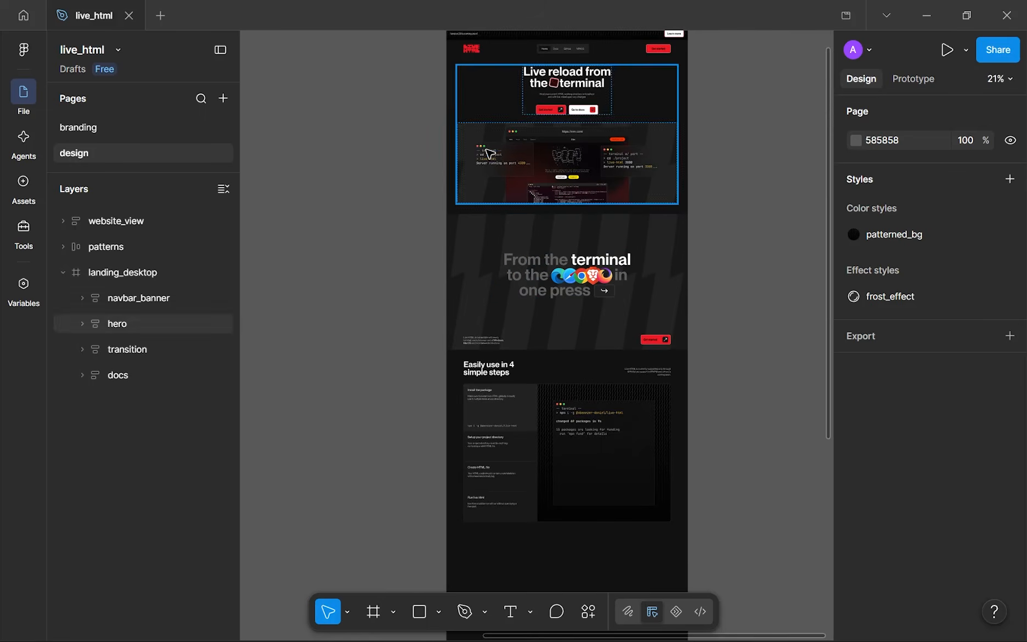
- Place a copy of the hero's port 4300 terminal frame in the empty area below the docs section
{"action": "scroll", "coordinate": [540, 160], "scroll_direction": "up", "scroll_amount": 4}
{"action": "left_click", "coordinate": [539, 157]}
{"action": "scroll", "coordinate": [543, 148], "scroll_direction": "down", "scroll_amount": 5}
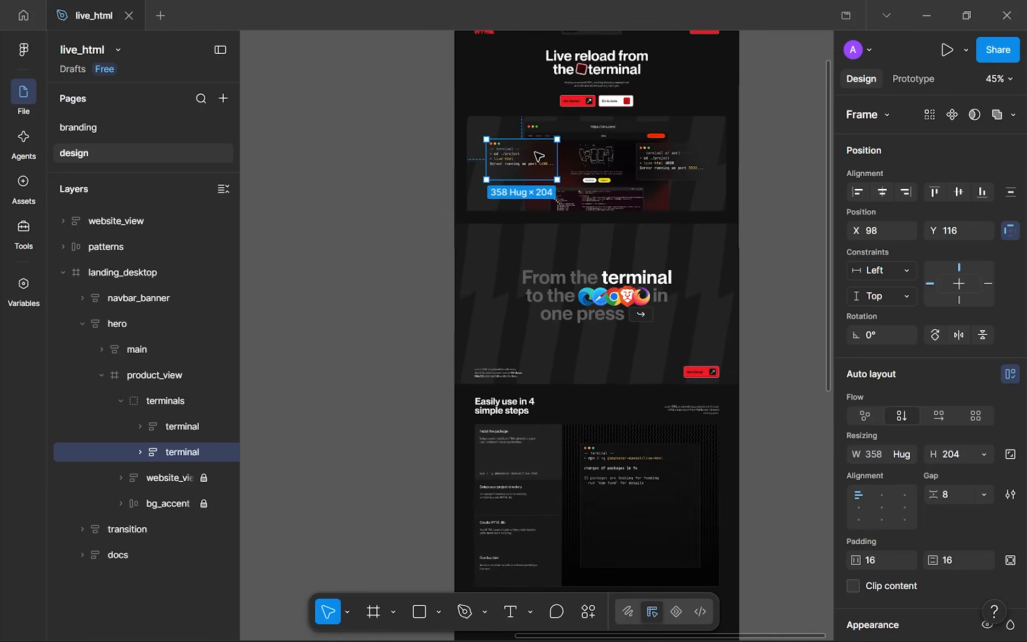
{"action": "left_click_drag", "start_coordinate": [557, 612], "coordinate": [552, 423]}
{"action": "scroll", "coordinate": [541, 494], "scroll_direction": "up", "scroll_amount": 8}
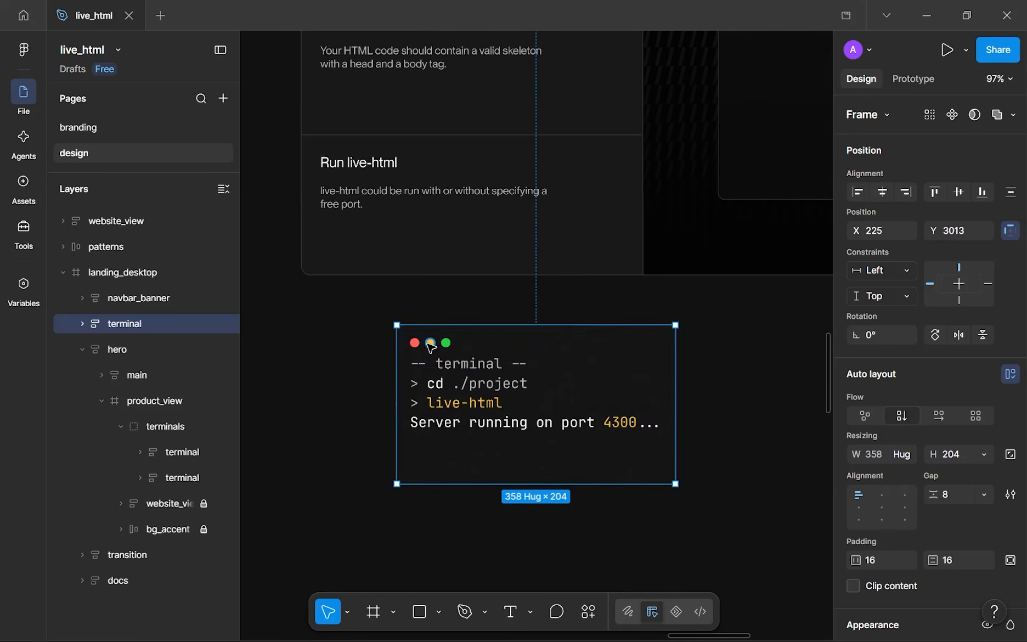
- Change the copied terminal's heading word to text_editor and replace its command lines with the code line "1 <!DOCTYPE html>"
{"action": "double_click", "coordinate": [467, 366]}
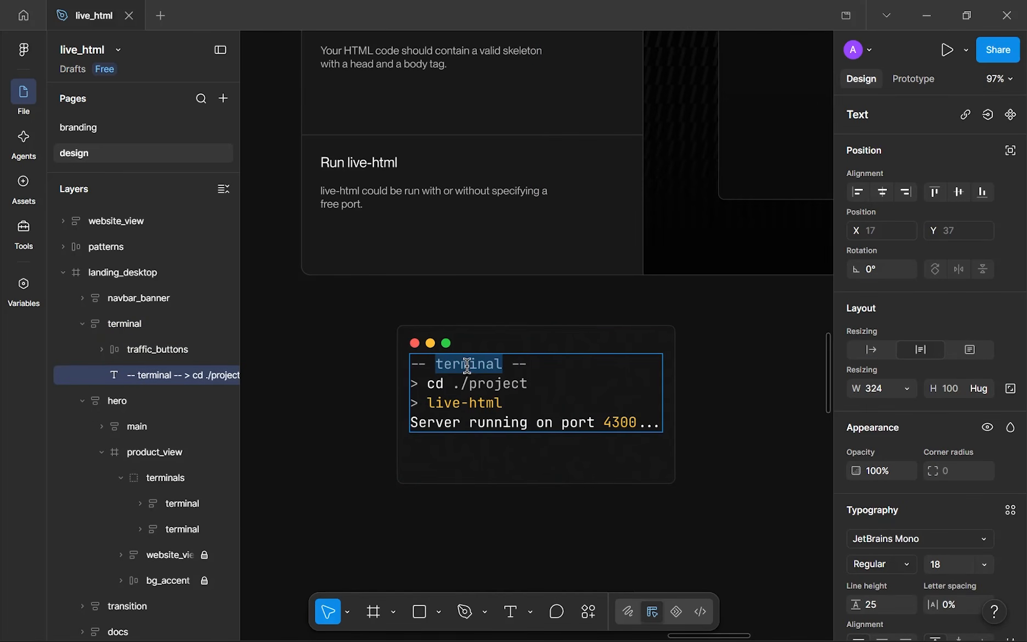
{"action": "type", "text": "text_editor"}
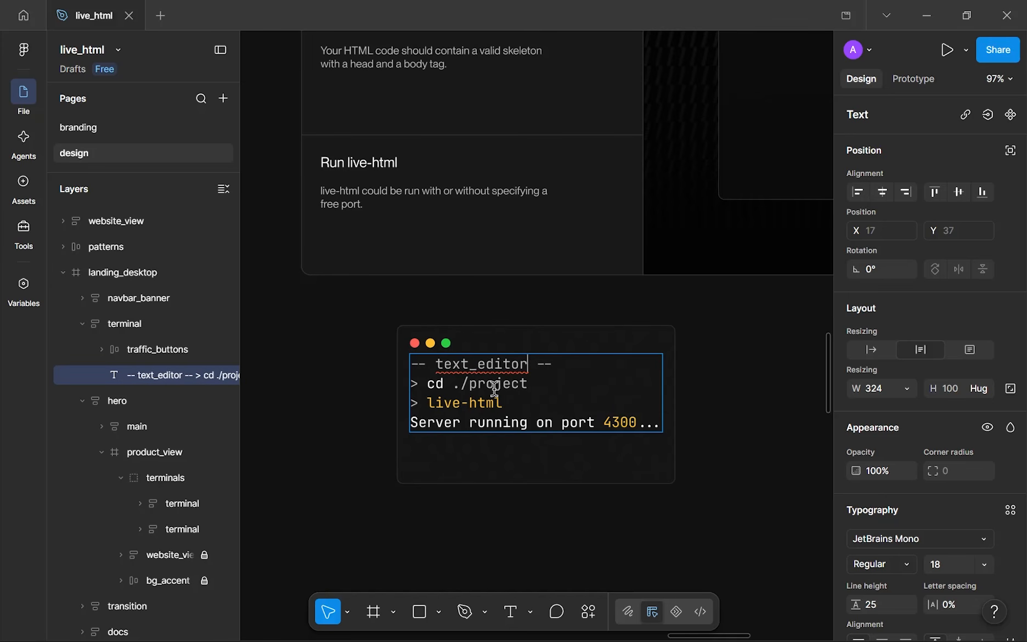
{"action": "left_click_drag", "start_coordinate": [660, 422], "coordinate": [395, 387]}
{"action": "scroll", "coordinate": [460, 439], "scroll_direction": "down", "scroll_amount": 2}
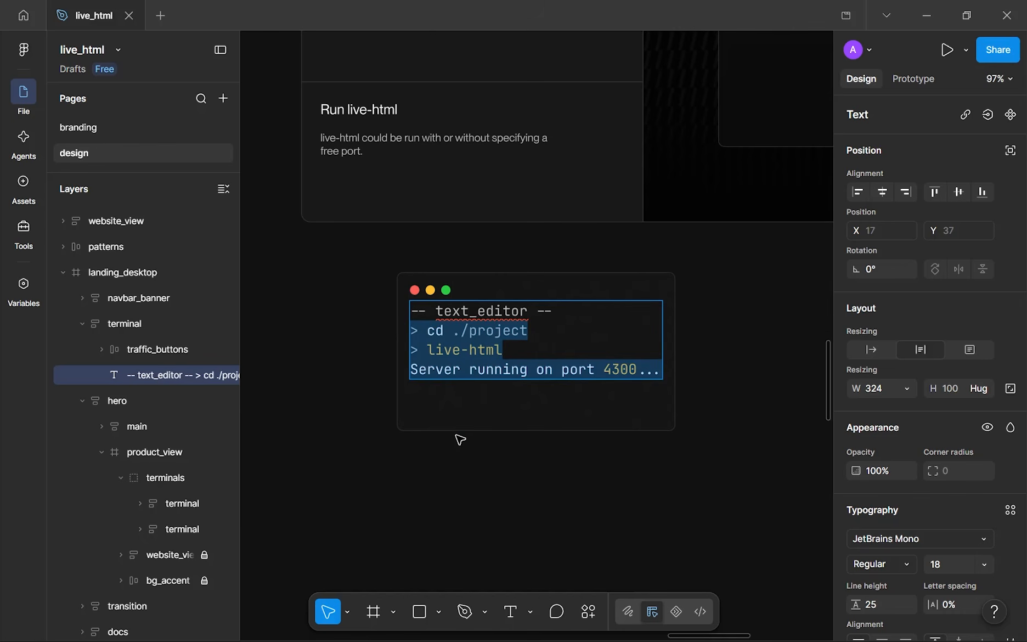
{"action": "type", "text": "1"}
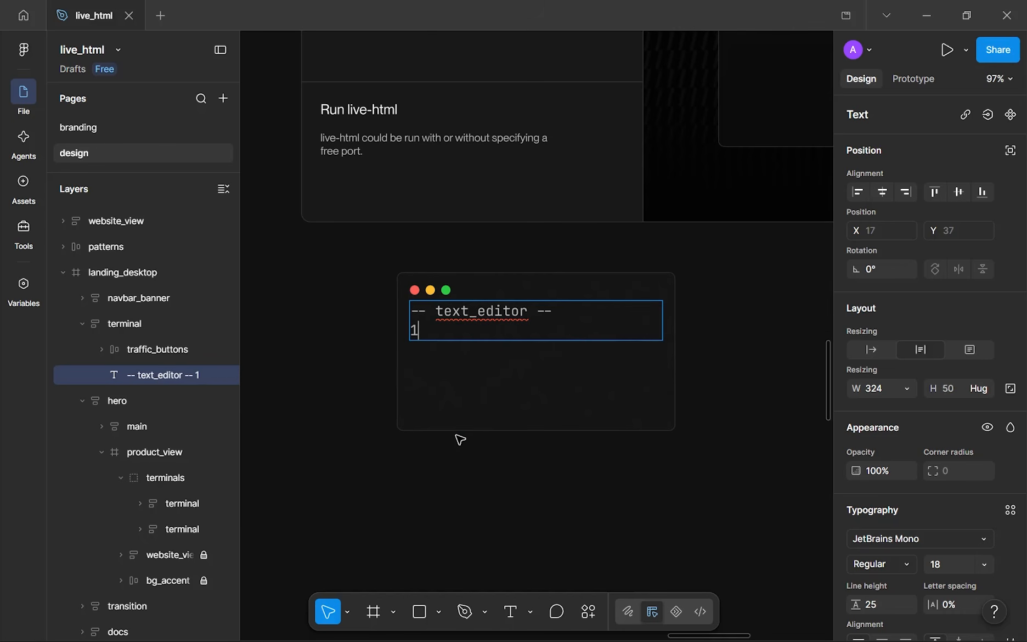
{"action": "type", "text": "."}
{"action": "key", "text": "Return"}
{"action": "key", "text": "BackSpace"}
{"action": "type", "text": "1"}
{"action": "key", "text": "shift+Left"}
{"action": "key", "text": "Right"}
{"action": "type", "text": "<!DOCTYPE "}
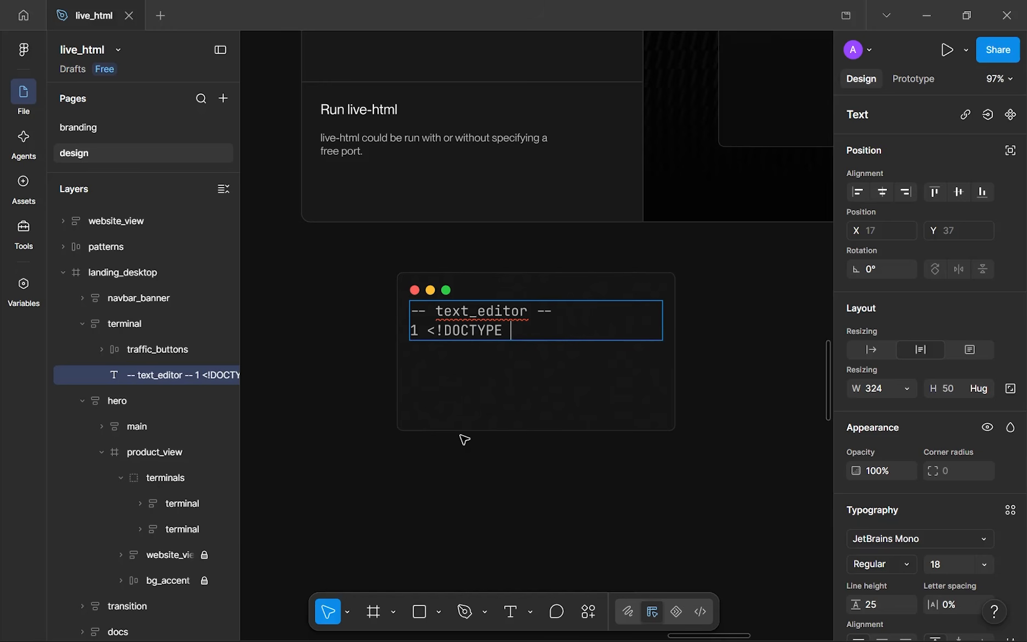
{"action": "type", "text": "html>"}
- Add the code lines "2 <html>" and "3 <head>" below the DOCTYPE line
{"action": "key", "text": "Return"}
{"action": "type", "text": "2 <"}
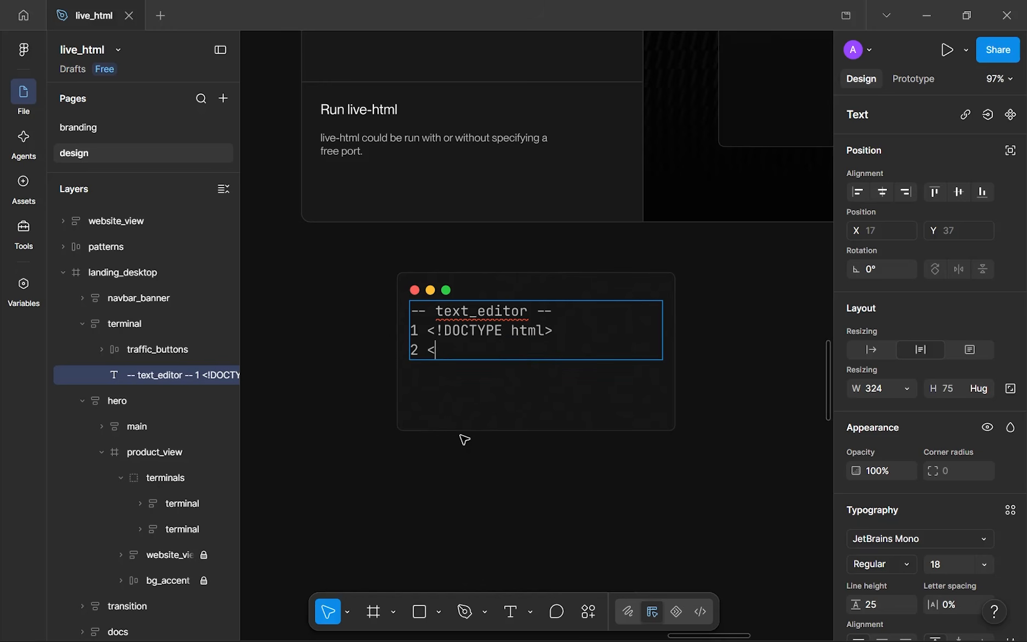
{"action": "type", "text": "html>"}
{"action": "key", "text": "Return"}
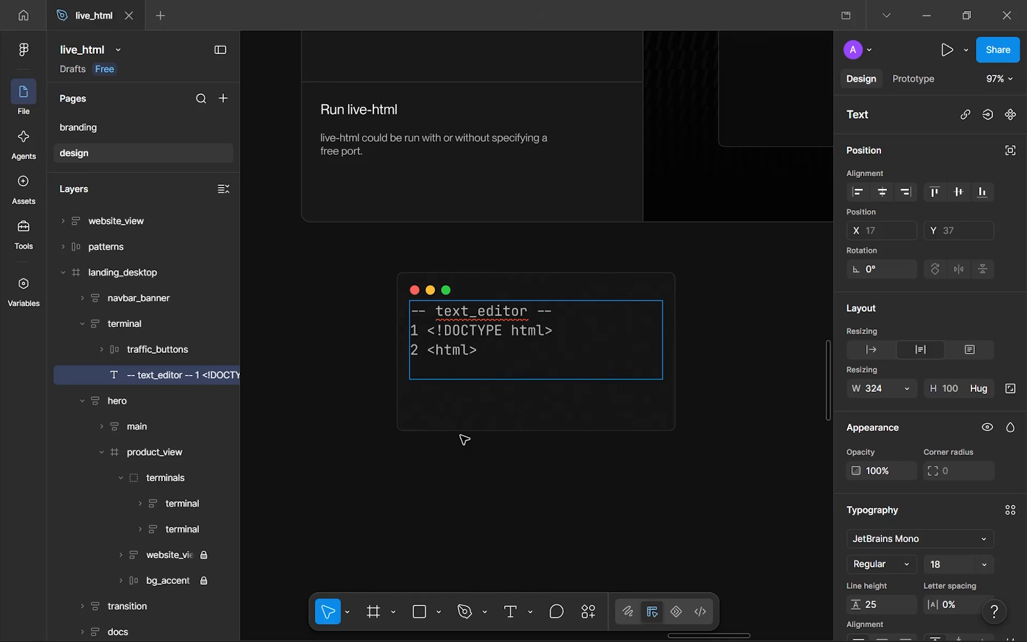
{"action": "type", "text": "3 <head>"}
- Add line 4 with an indented "<head_content...>" and line 5 with "</head>" to the editor text
{"action": "key", "text": "Return"}
{"action": "type", "text": "4 "}
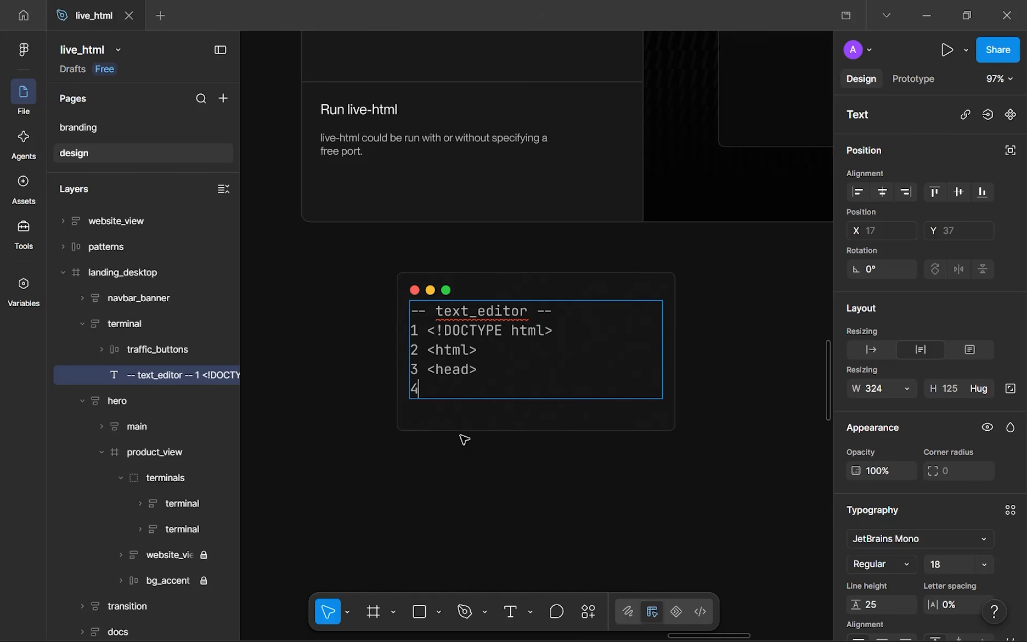
{"action": "type", "text": "<"}
{"action": "key", "text": "BackSpace"}
{"action": "type", "text": "<head_content"}
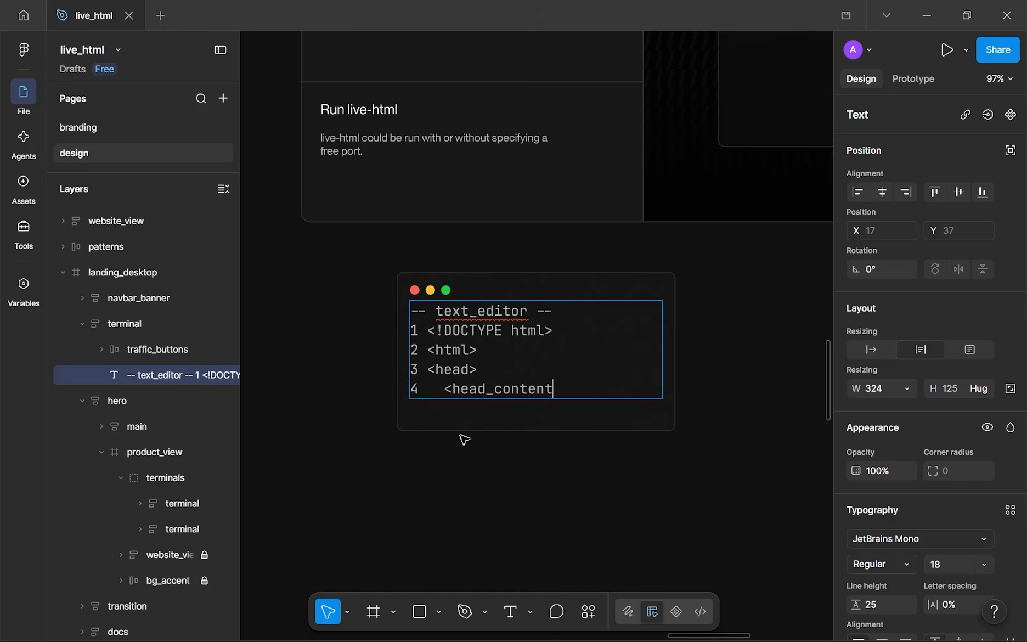
{"action": "type", "text": "...>"}
{"action": "key", "text": "Return"}
{"action": "type", "text": "5"}
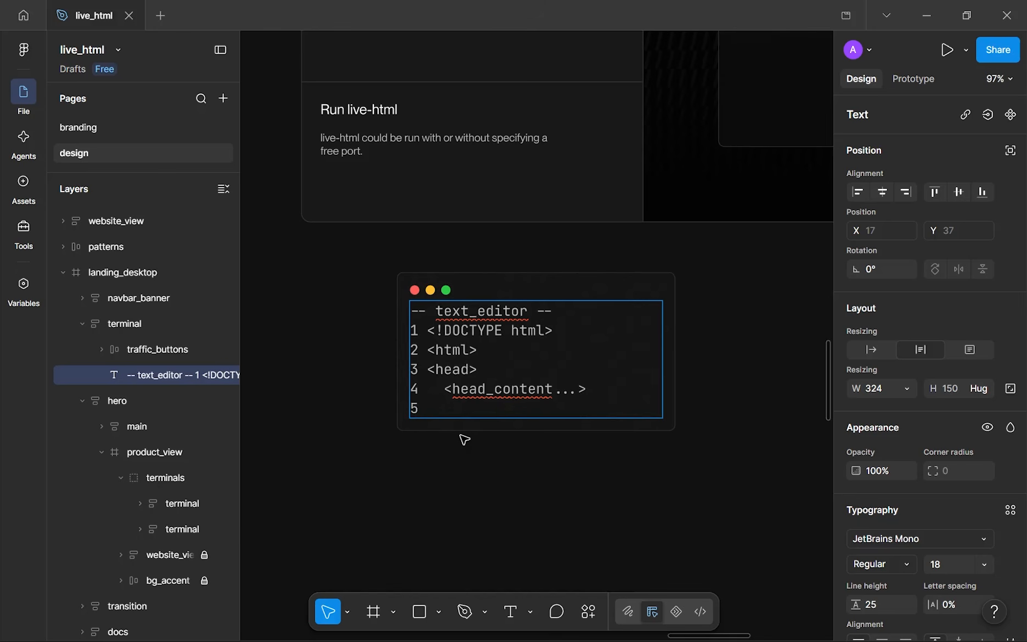
{"action": "type", "text": " </head>"}
- Add the code lines "6 <body>", "7 <body_content...>" and "8 <new_changes>" below the closing head tag
{"action": "key", "text": "Return"}
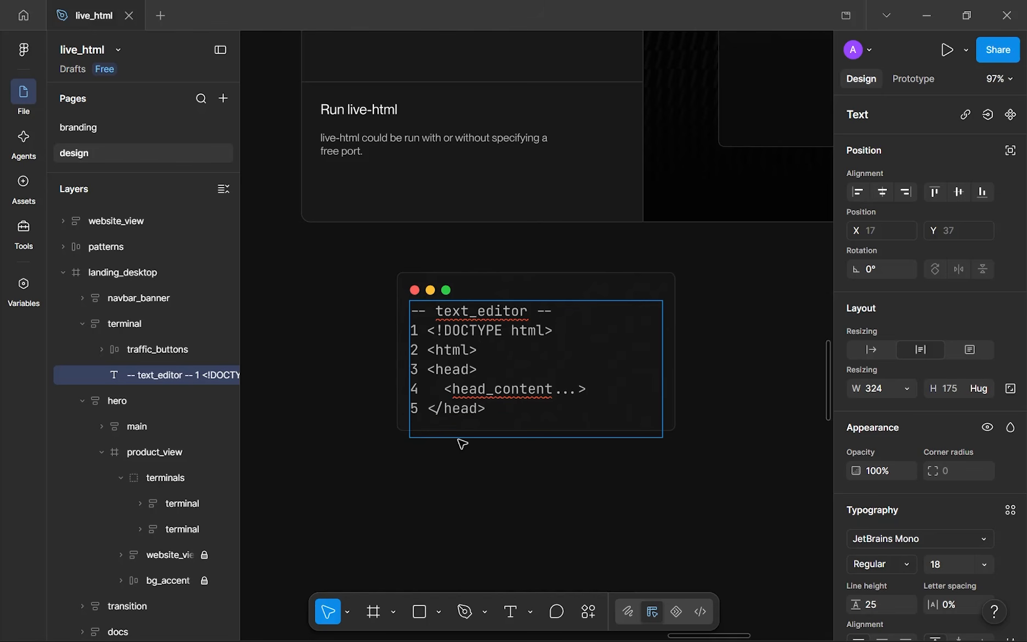
{"action": "type", "text": "6 <body>"}
{"action": "key", "text": "Return"}
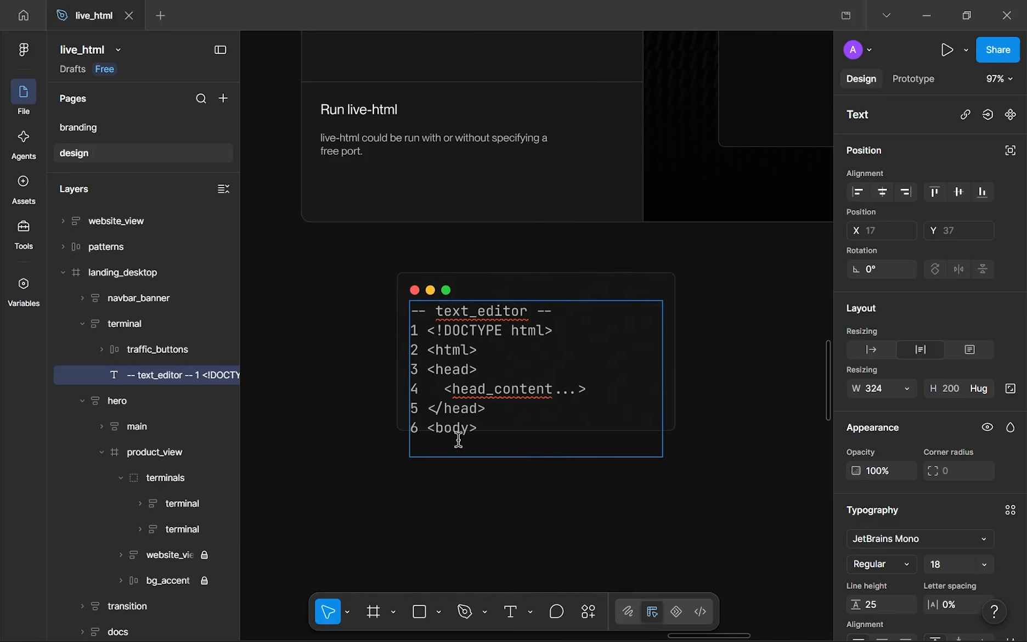
{"action": "type", "text": "7 <body_content...>"}
{"action": "key", "text": "Return"}
{"action": "type", "text": "8 "}
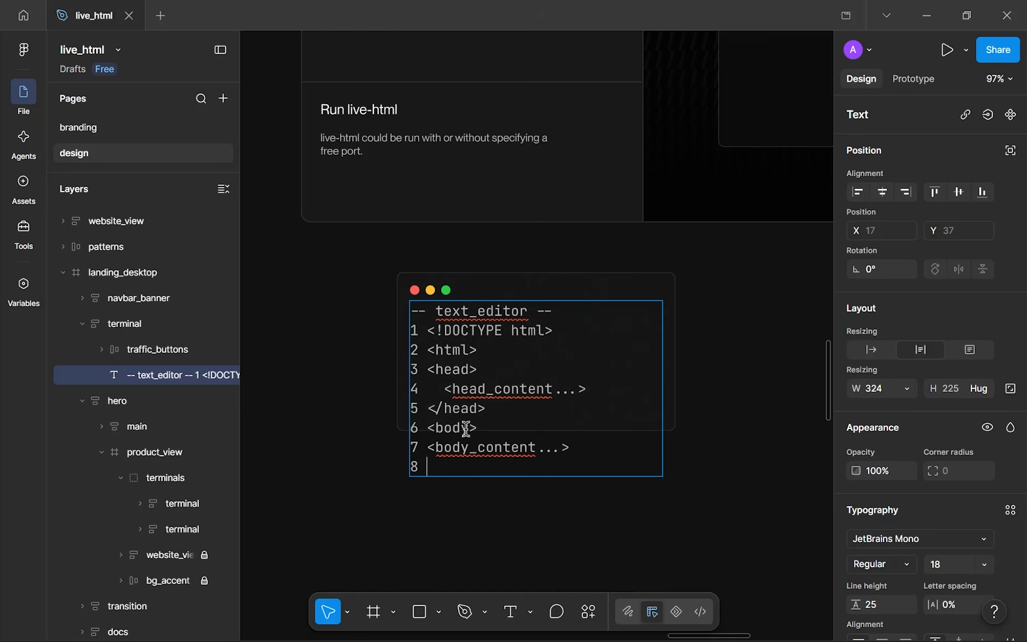
{"action": "type", "text": "<new_changes"}
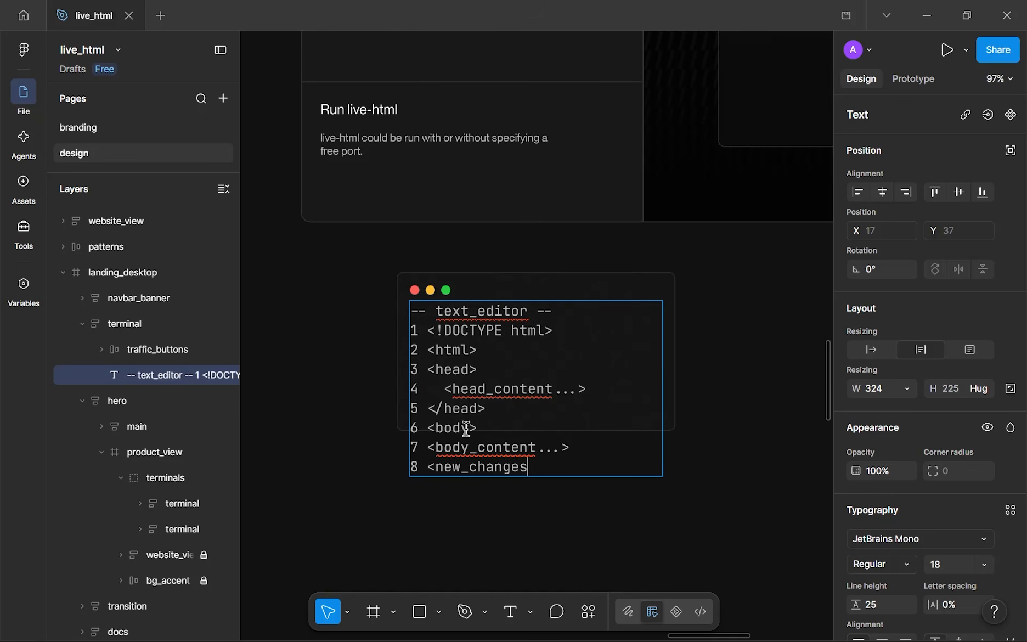
{"action": "type", "text": ">"}
{"action": "key", "text": "shift+Left"}
{"action": "key", "text": "ctrl+shift+Left"}
{"action": "key", "text": "shift+Left"}
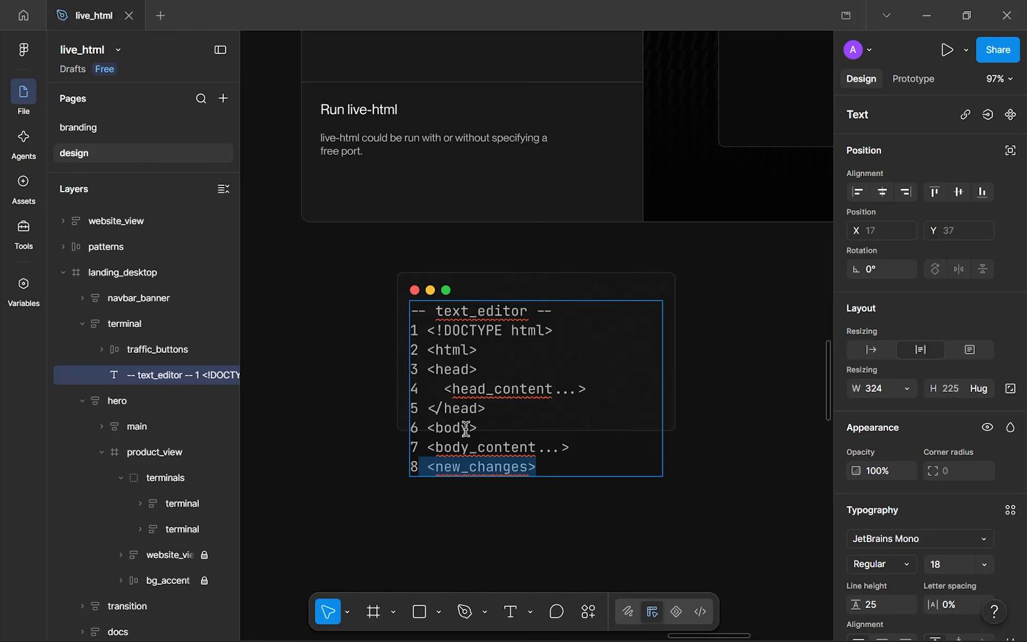
{"action": "key", "text": "Right"}
{"action": "key", "text": "shift+Left"}
{"action": "key", "text": "ctrl+shift+Left"}
{"action": "key", "text": "shift+Left"}
{"action": "key", "text": "shift+Left"}
{"action": "key", "text": "shift+Right"}
{"action": "key", "text": "shift+Right"}
{"action": "key", "text": "Left"}
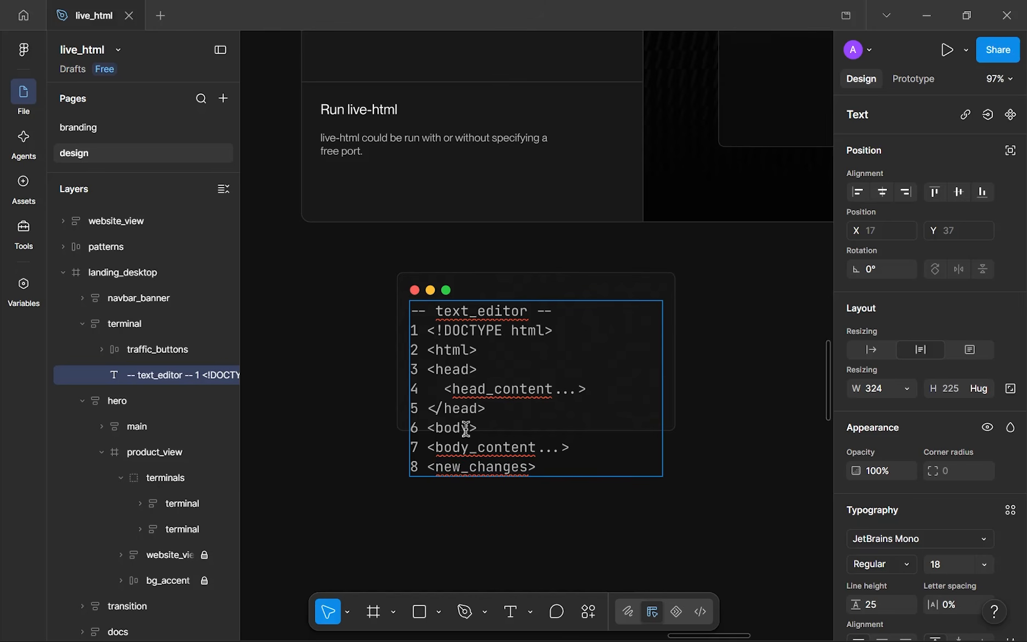
{"action": "key", "text": "ctrl+shift+Right"}
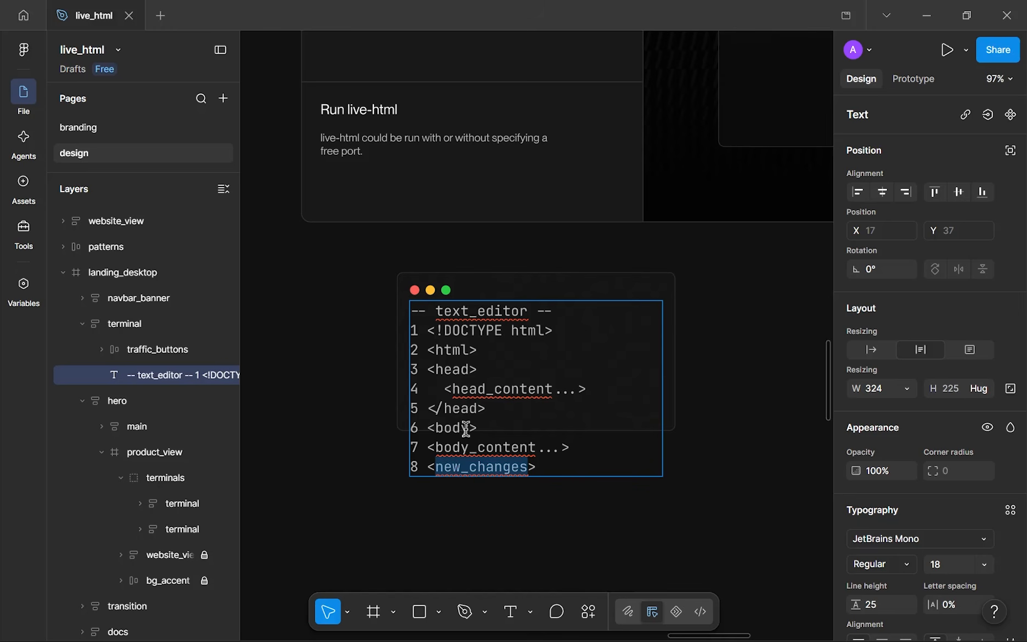
{"action": "key", "text": "Right"}
{"action": "key", "text": "Right"}
- Add the code line "9 </body>" and indent the body_content and new_changes tags on lines 7 and 8
{"action": "key", "text": "Return"}
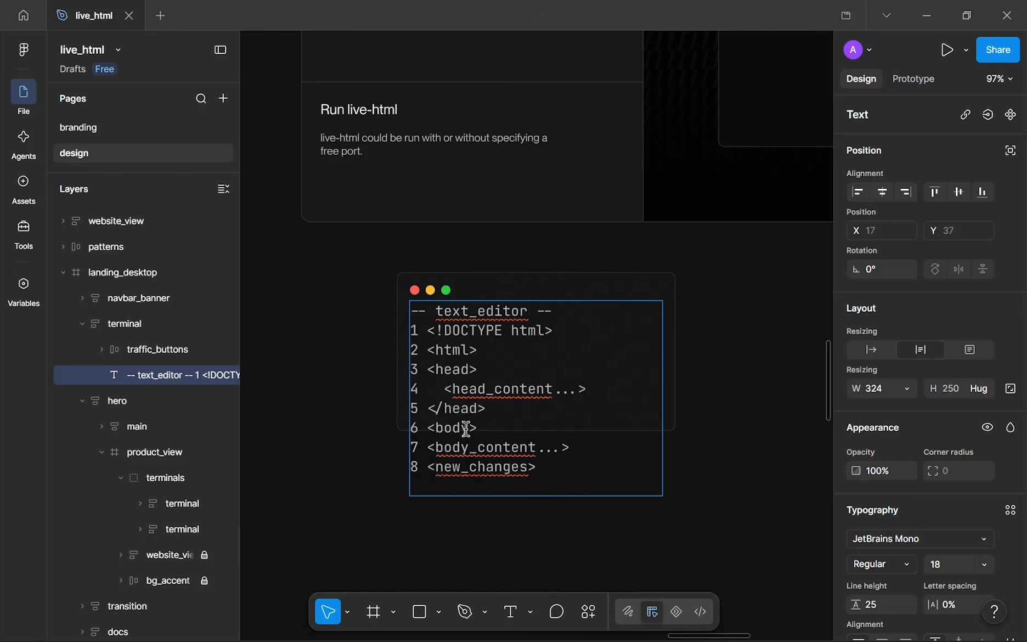
{"action": "type", "text": "9 </body>"}
{"action": "key", "text": "Up"}
{"action": "key", "text": "Left"}
{"action": "key", "text": "Left"}
{"action": "key", "text": "Left"}
{"action": "key", "text": "Left"}
{"action": "key", "text": "Left"}
{"action": "key", "text": "Left"}
{"action": "key", "text": "Left"}
{"action": "key", "text": "Up"}
{"action": "key", "text": "Down"}
{"action": "key", "text": "Left"}
{"action": "key", "text": "Left"}
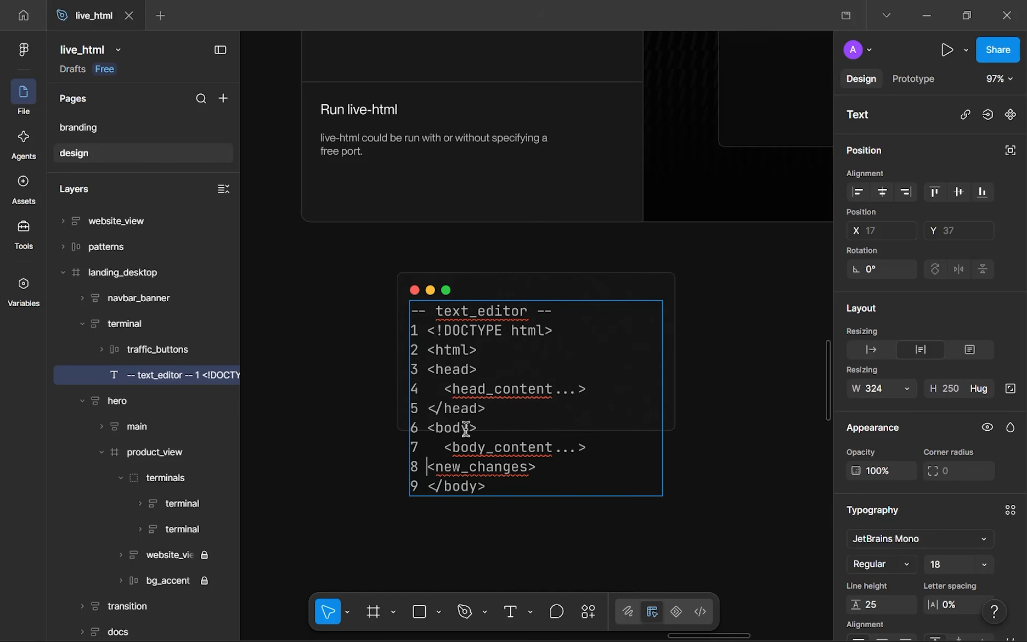
- Add the code line "10 </html>" after the closing body tag
{"action": "key", "text": "Down"}
{"action": "key", "text": "Right"}
{"action": "key", "text": "Right"}
{"action": "key", "text": "Right"}
{"action": "key", "text": "Right"}
{"action": "key", "text": "Right"}
{"action": "key", "text": "Return"}
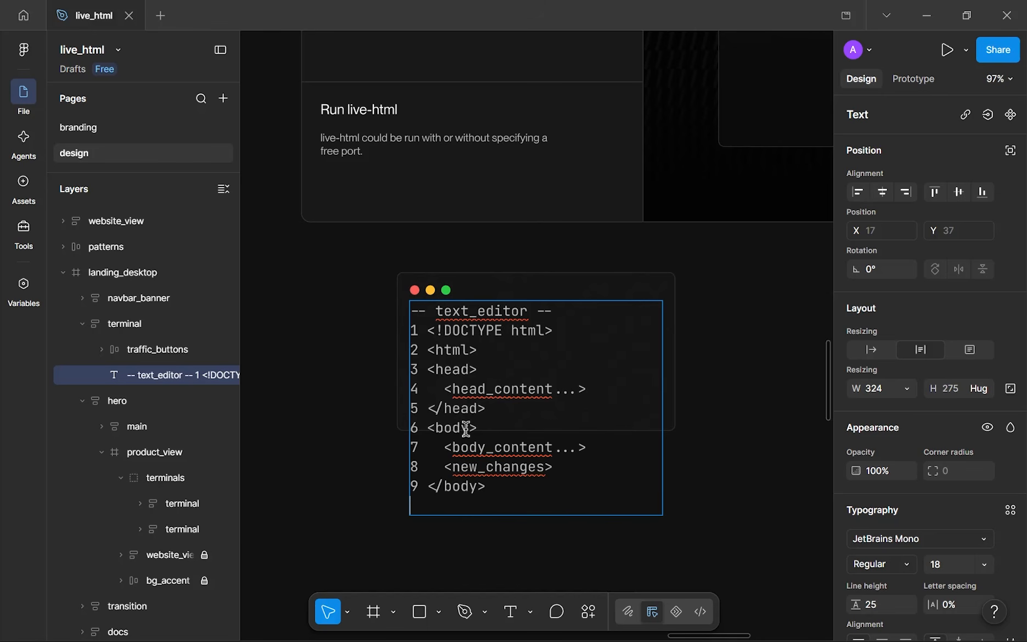
{"action": "type", "text": "10 </"}
{"action": "type", "text": "html>"}
- Insert an extra space after line numbers 1 to 9 so their tags align with line 10
{"action": "key", "text": "Up"}
{"action": "key", "text": "Down"}
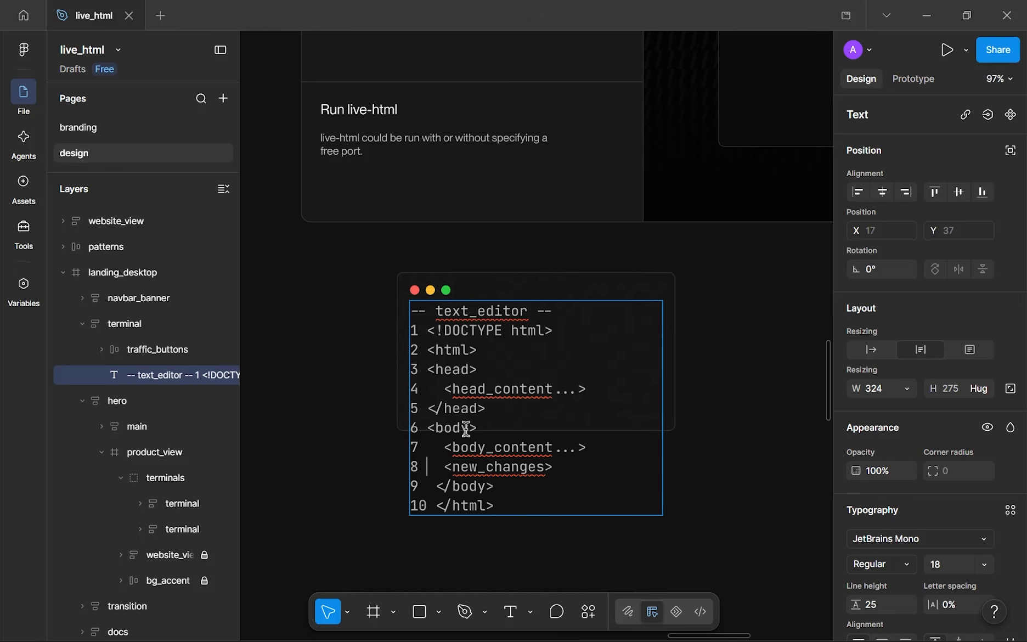
{"action": "key", "text": "Up"}
{"action": "key", "text": "Up"}
{"action": "key", "text": "Up"}
{"action": "key", "text": "Up"}
{"action": "key", "text": "Up"}
{"action": "key", "text": "Up"}
{"action": "key", "text": "Up"}
{"action": "key", "text": "Up"}
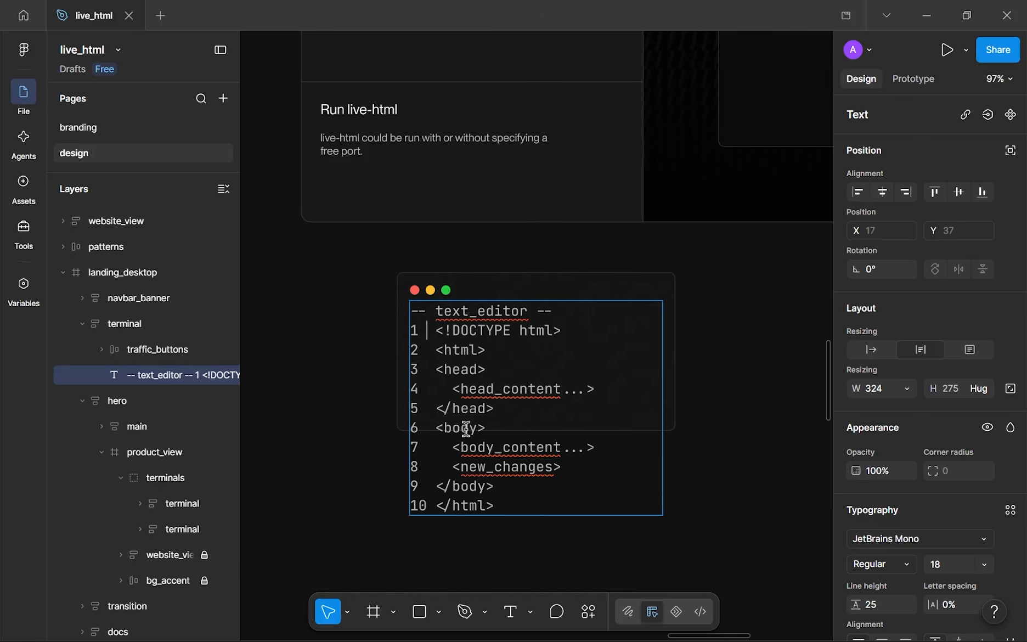
{"action": "key", "text": "Right"}
- Set the text editor frame's height to hug its contents
{"action": "key", "text": "Escape"}
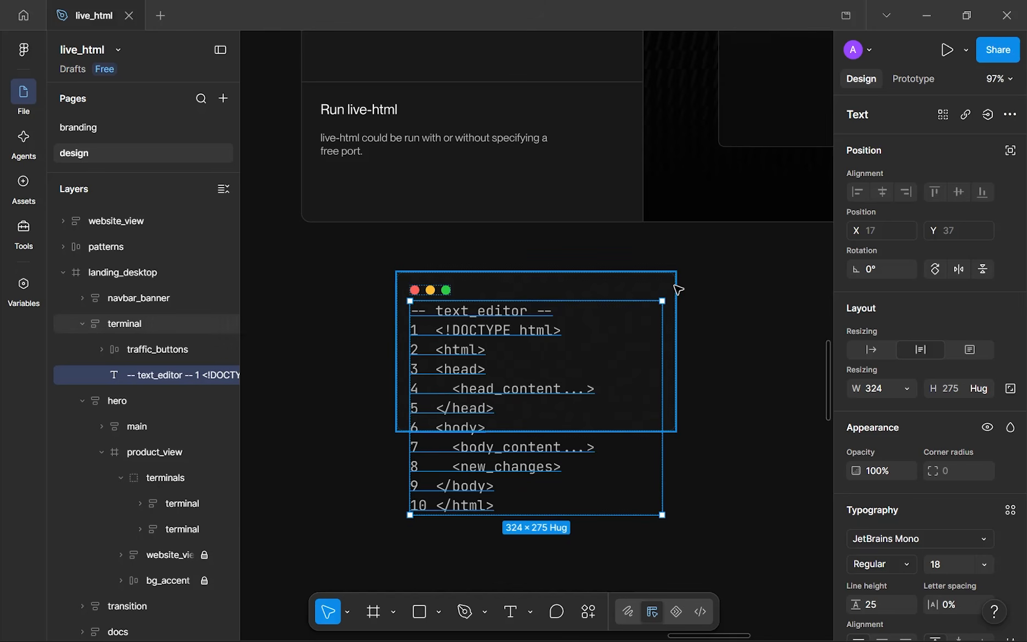
{"action": "key", "text": "Escape"}
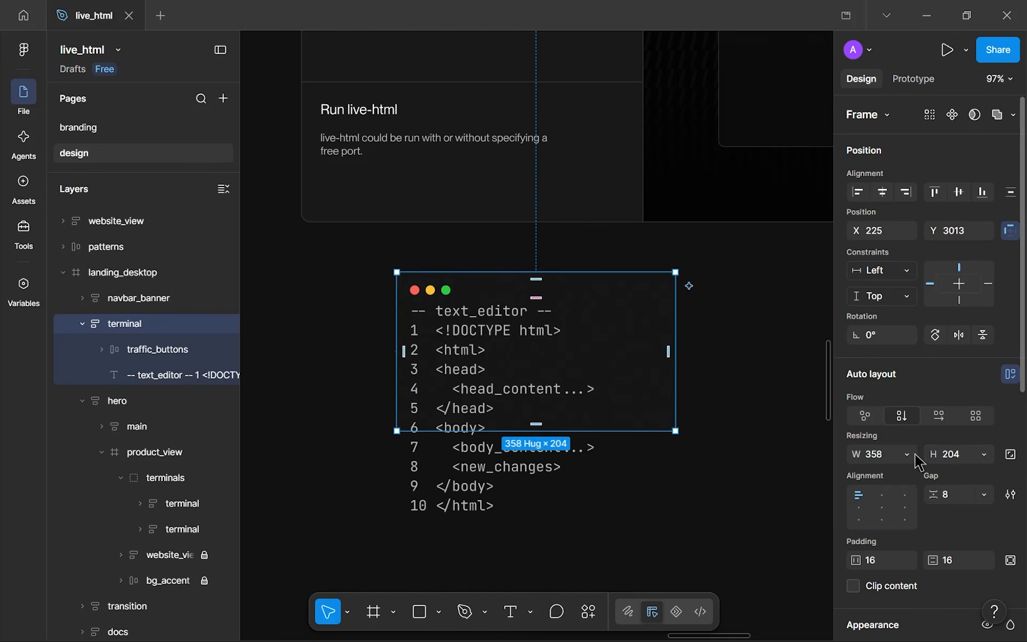
{"action": "left_click", "coordinate": [985, 454]}
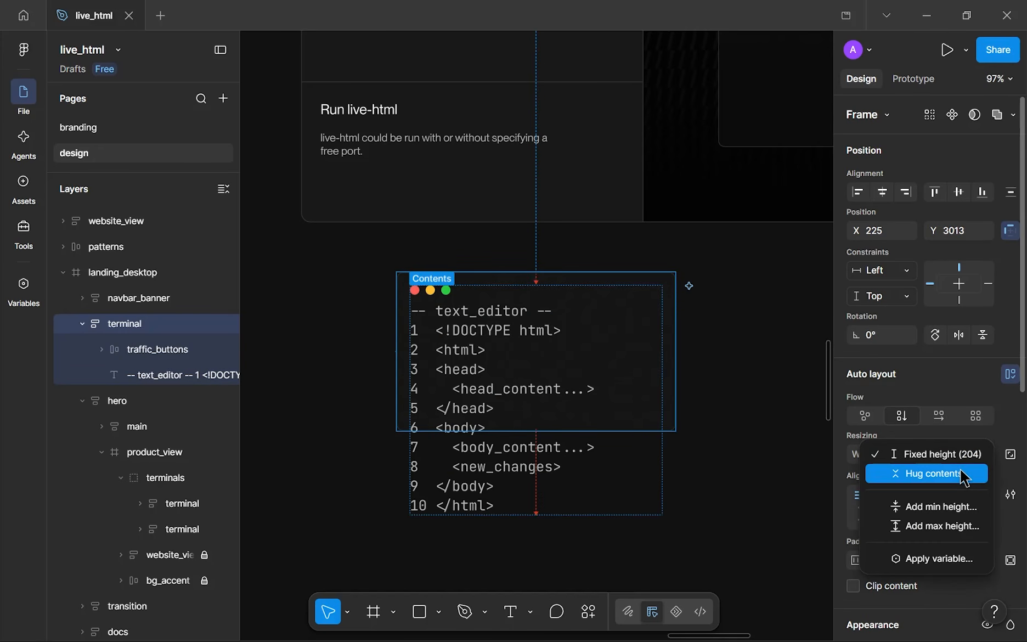
{"action": "left_click", "coordinate": [911, 473]}
- Colour "DOCTYPE html" on line 1 with the yellow FFBD2E fill
{"action": "double_click", "coordinate": [457, 333]}
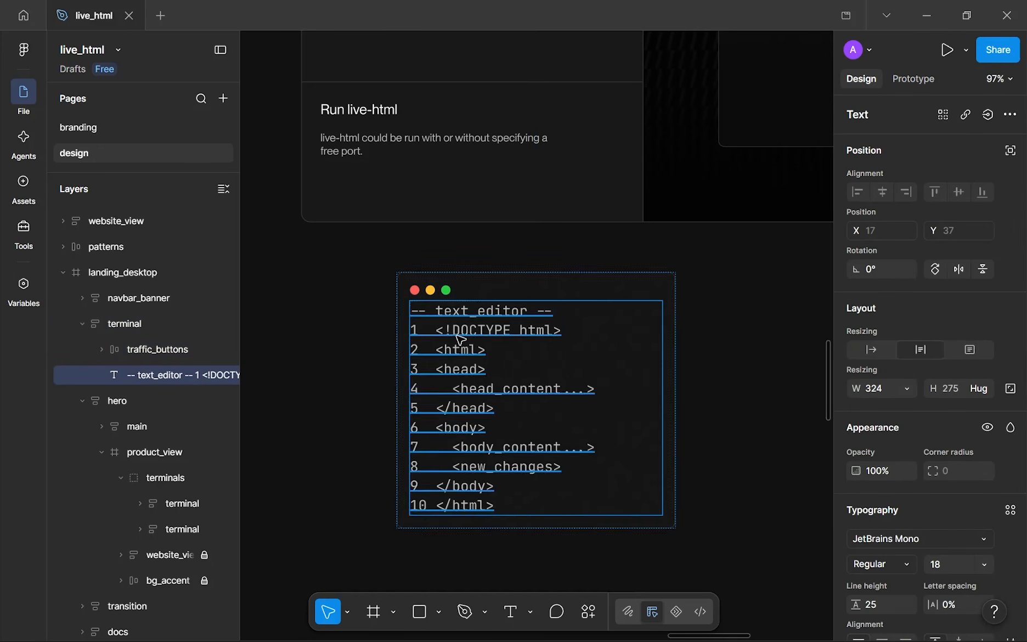
{"action": "double_click", "coordinate": [456, 342]}
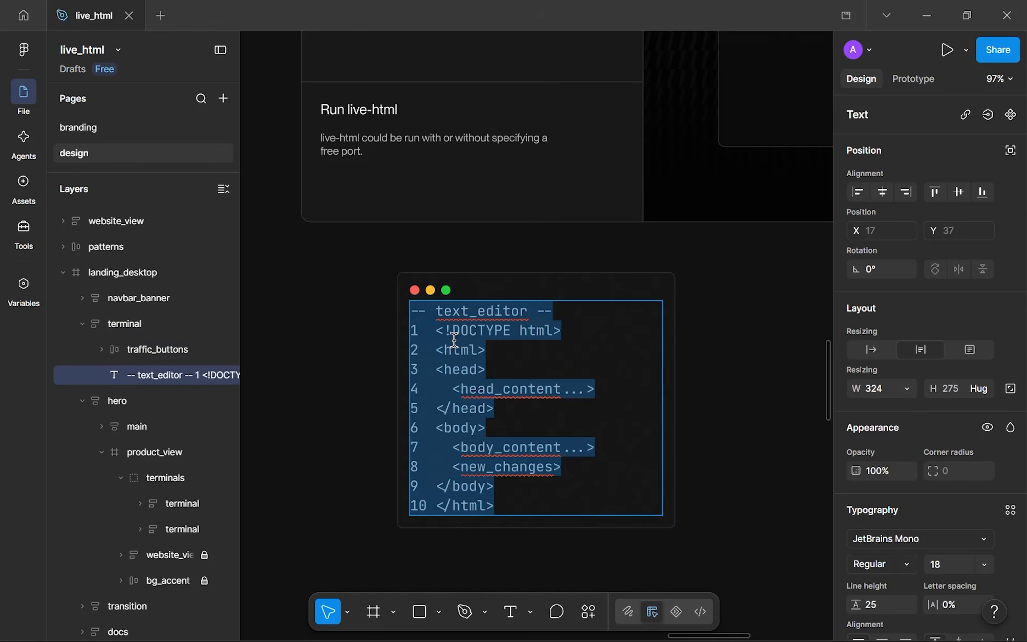
{"action": "left_click_drag", "start_coordinate": [451, 331], "coordinate": [547, 329]}
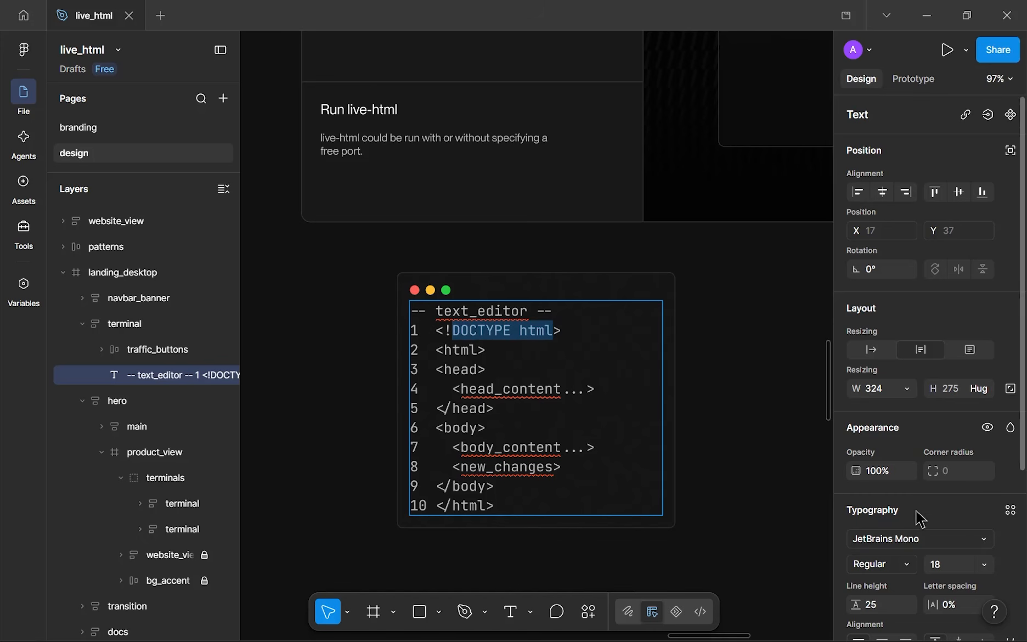
{"action": "scroll", "coordinate": [933, 513], "scroll_direction": "down", "scroll_amount": 4}
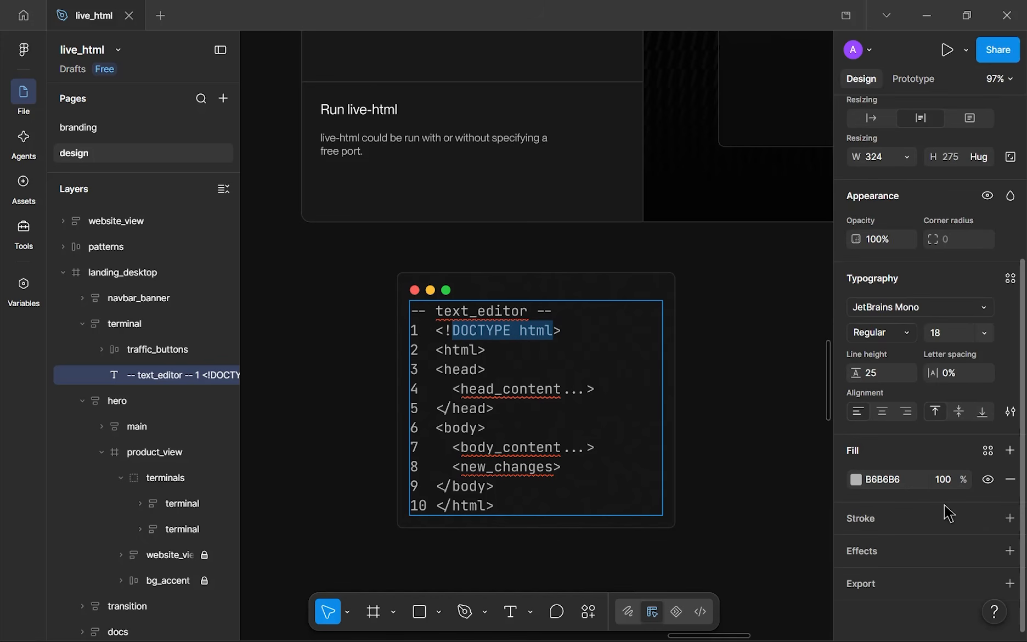
{"action": "left_click", "coordinate": [856, 480]}
{"action": "left_click", "coordinate": [776, 570]}
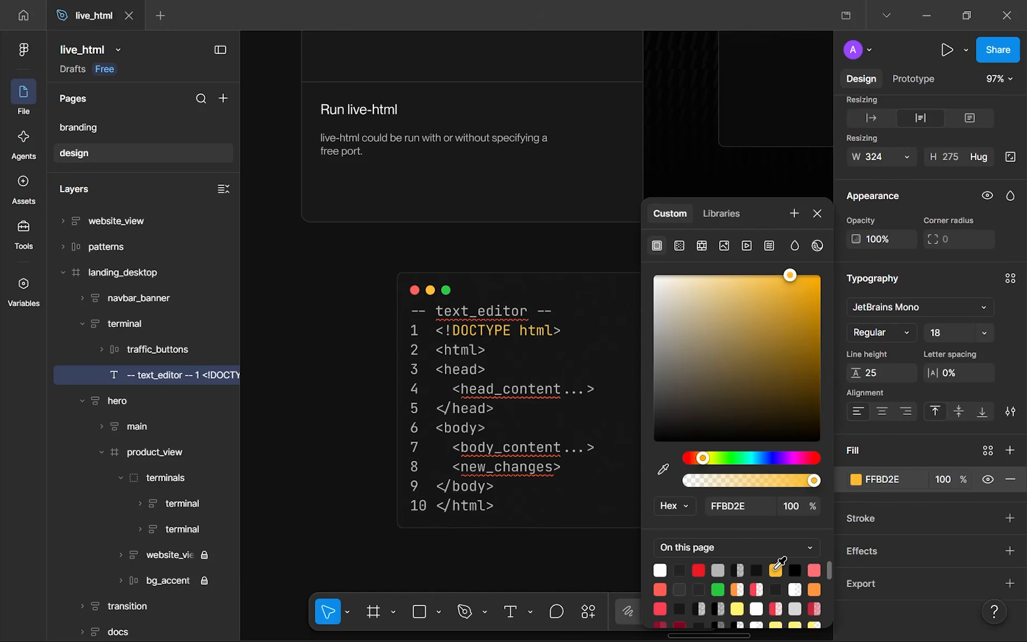
{"action": "left_click", "coordinate": [884, 480]}
- Copy the yellow fill code and apply FFBD2E to the html and head tag names on lines 2 and 3
{"action": "key", "text": "ctrl+c"}
{"action": "double_click", "coordinate": [453, 349]}
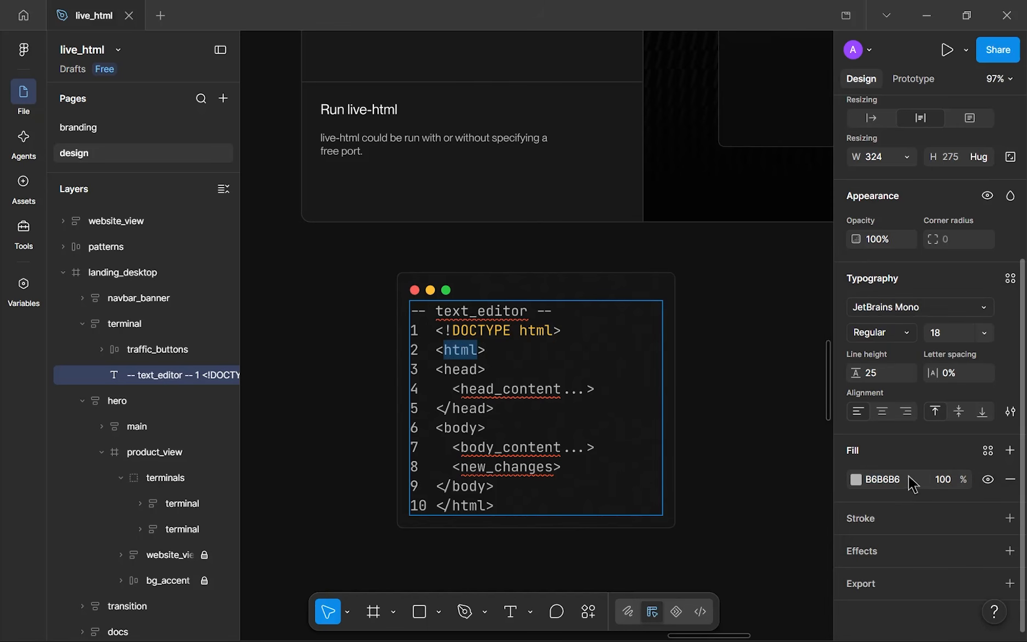
{"action": "left_click", "coordinate": [886, 480]}
{"action": "key", "text": "ctrl+v"}
{"action": "double_click", "coordinate": [458, 369]}
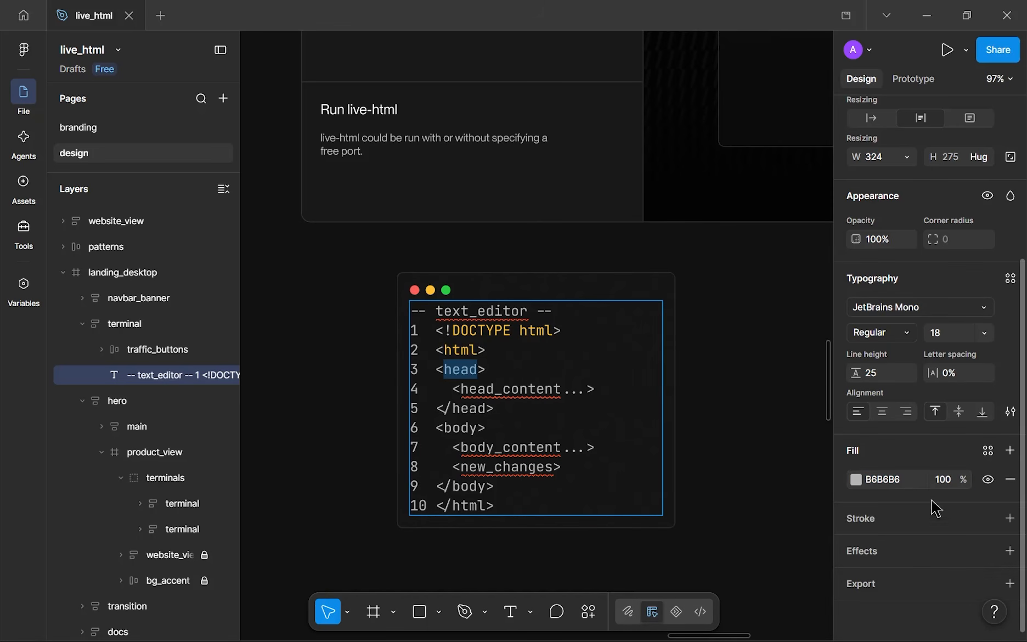
{"action": "left_click", "coordinate": [892, 480]}
{"action": "key", "text": "ctrl+v"}
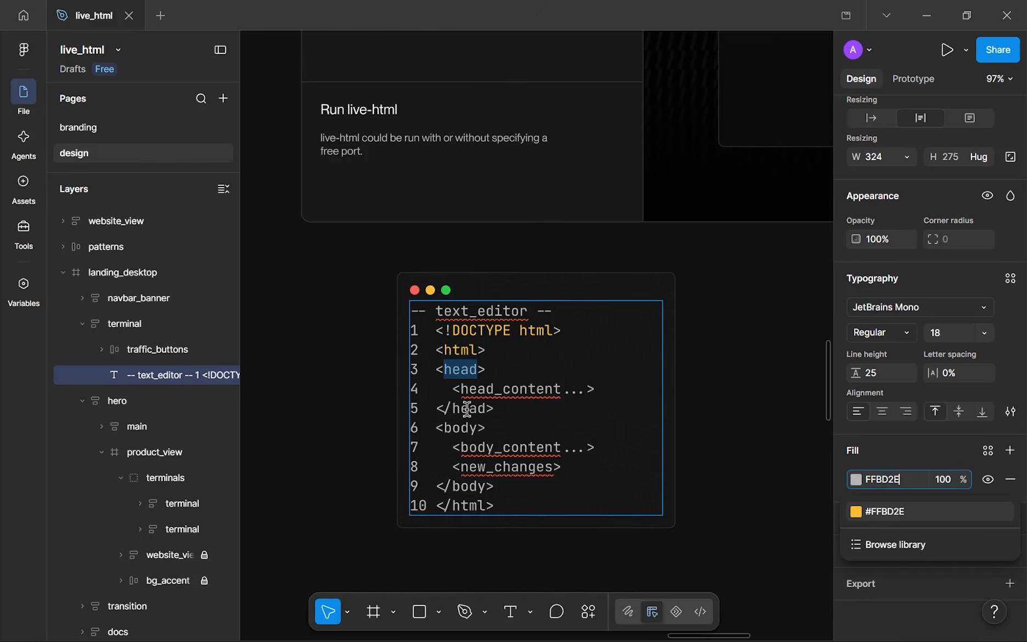
- Apply the FFBD2E fill to the closing head tag name on line 5 and the body tag name on line 6
{"action": "double_click", "coordinate": [467, 408]}
{"action": "left_click", "coordinate": [887, 480]}
{"action": "key", "text": "ctrl+v"}
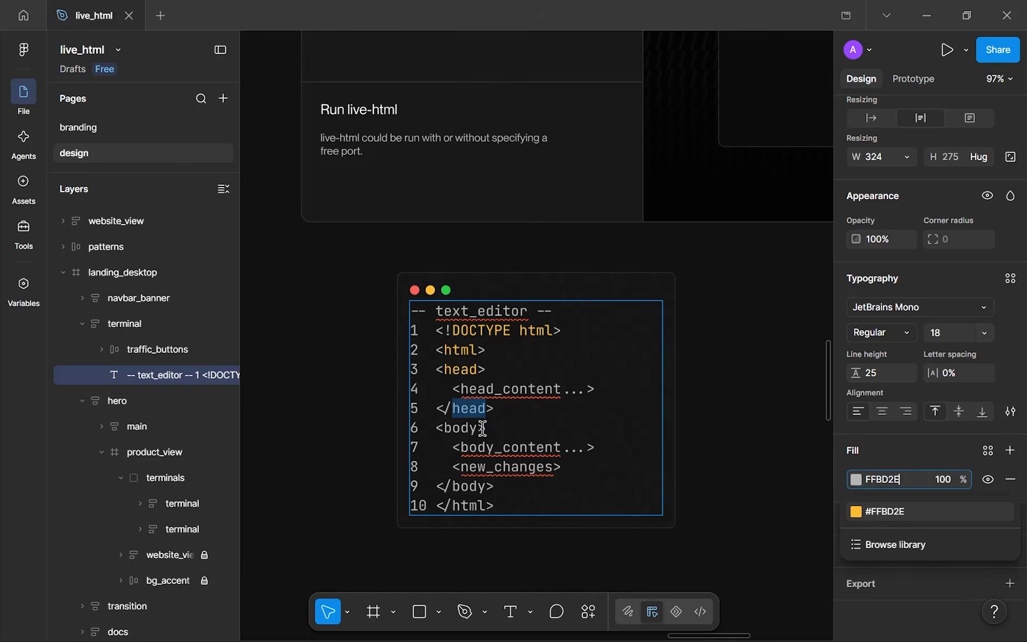
{"action": "double_click", "coordinate": [465, 428]}
{"action": "left_click", "coordinate": [906, 479]}
{"action": "key", "text": "ctrl+v"}
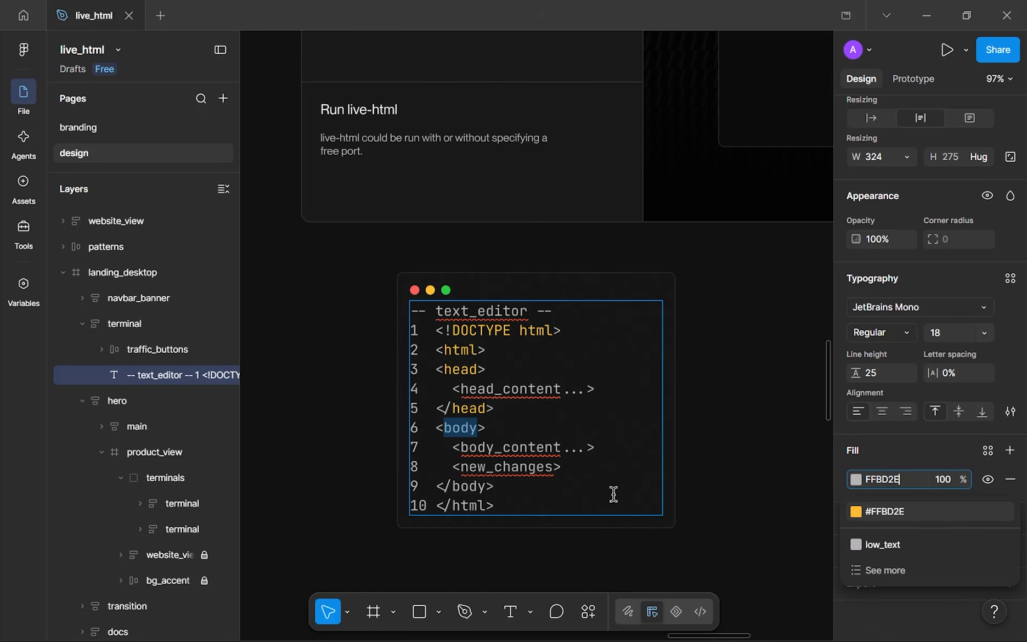
- Apply the FFBD2E fill to the closing body and html tag names on lines 9 and 10
{"action": "double_click", "coordinate": [469, 486]}
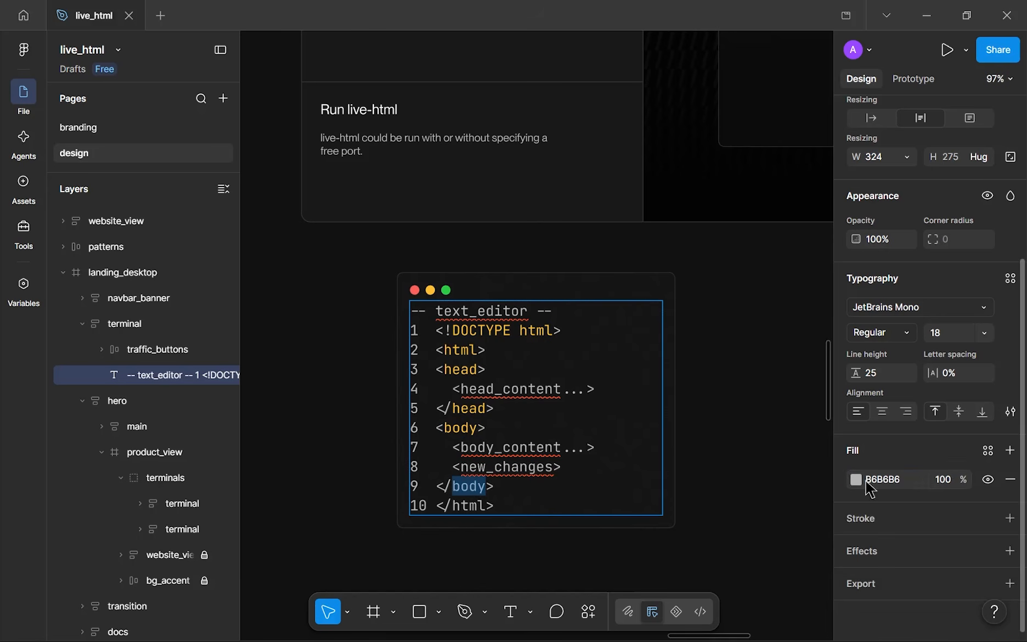
{"action": "left_click", "coordinate": [886, 480]}
{"action": "key", "text": "ctrl+v"}
{"action": "double_click", "coordinate": [468, 505]}
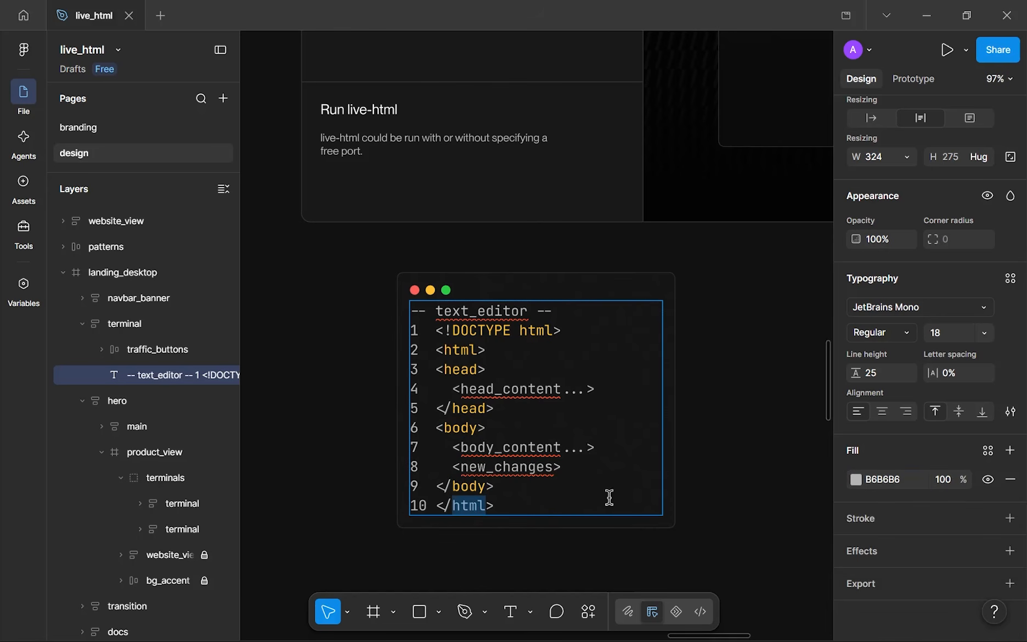
{"action": "left_click", "coordinate": [885, 481]}
{"action": "key", "text": "ctrl+v"}
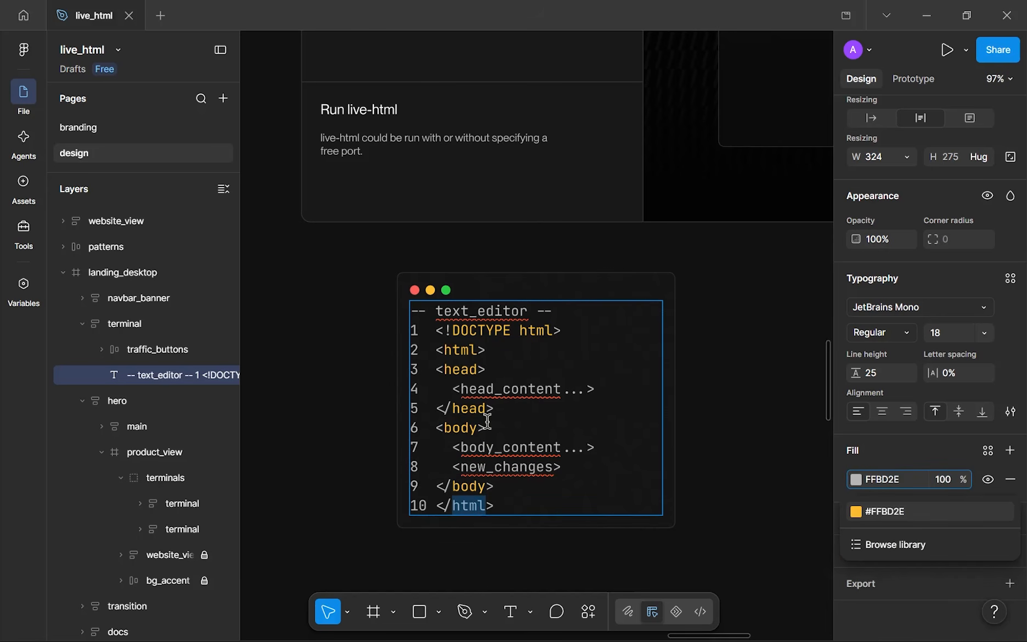
- Set the fill of head_content on line 4 and body_content on line 7 to white FFFFFF
{"action": "scroll", "coordinate": [456, 392], "scroll_direction": "down", "scroll_amount": 2}
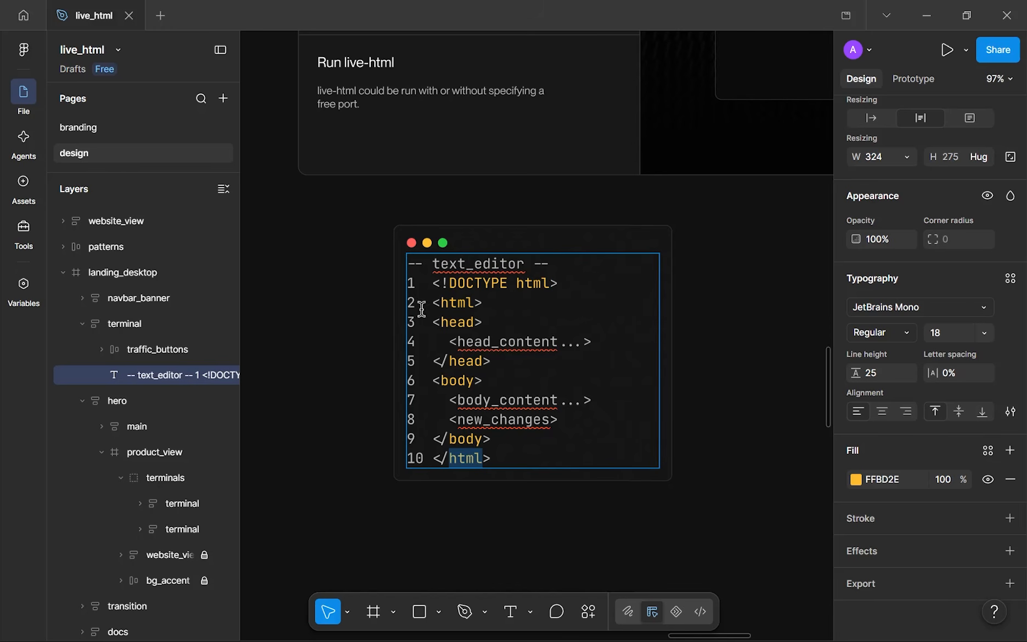
{"action": "double_click", "coordinate": [479, 341]}
{"action": "left_click", "coordinate": [878, 480]}
{"action": "type", "text": "f"}
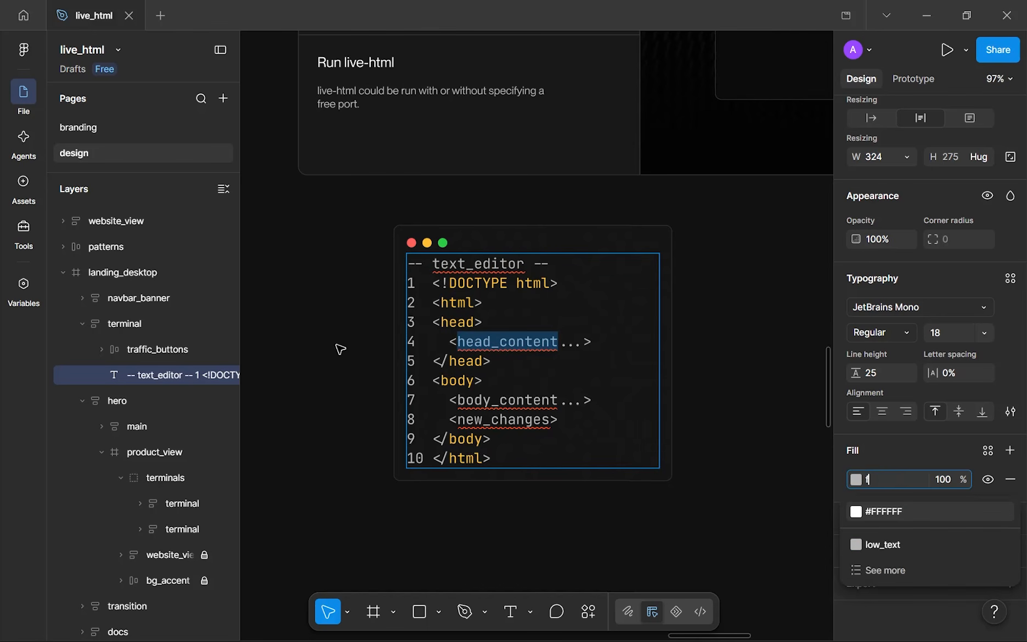
{"action": "double_click", "coordinate": [490, 400]}
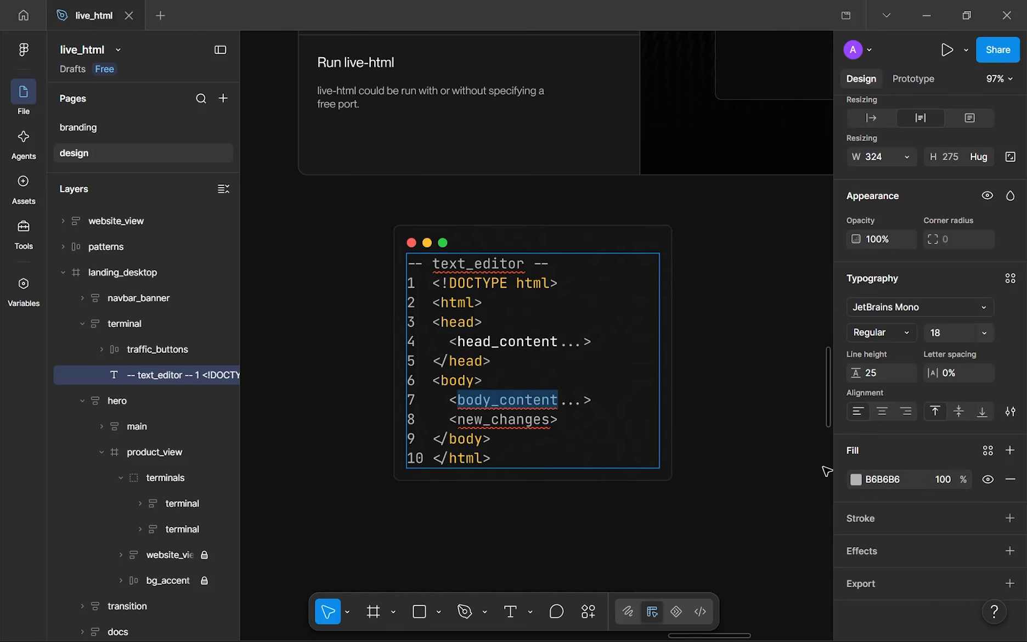
{"action": "left_click", "coordinate": [878, 480]}
{"action": "type", "text": "f"}
{"action": "key", "text": "Escape"}
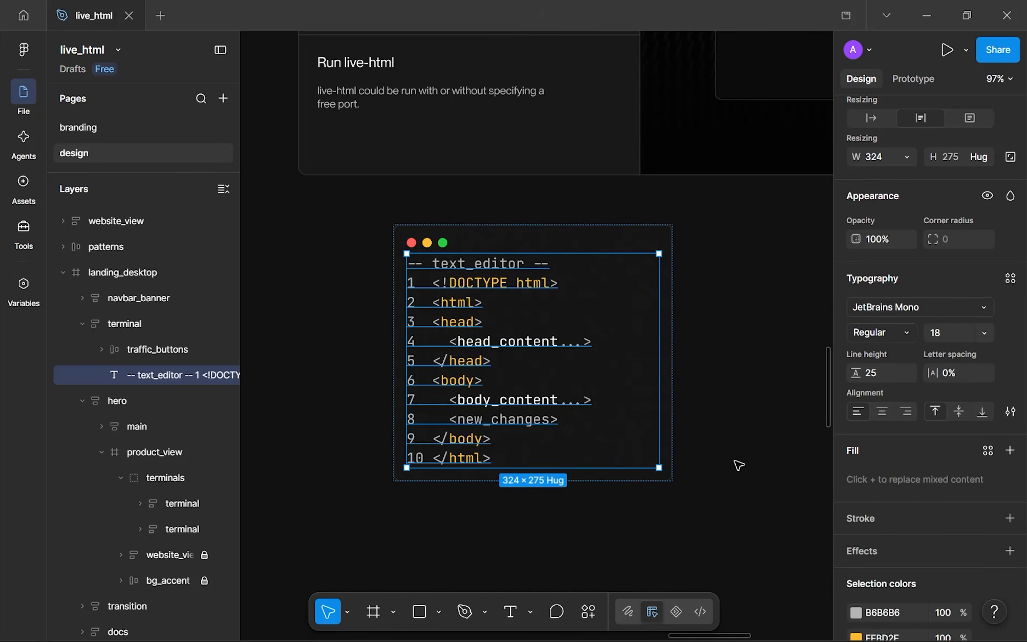
- Move the text editor frame near the page's left edge below the docs section, at about X 98, Y 3007
{"action": "scroll", "coordinate": [496, 421], "scroll_direction": "down", "scroll_amount": 2}
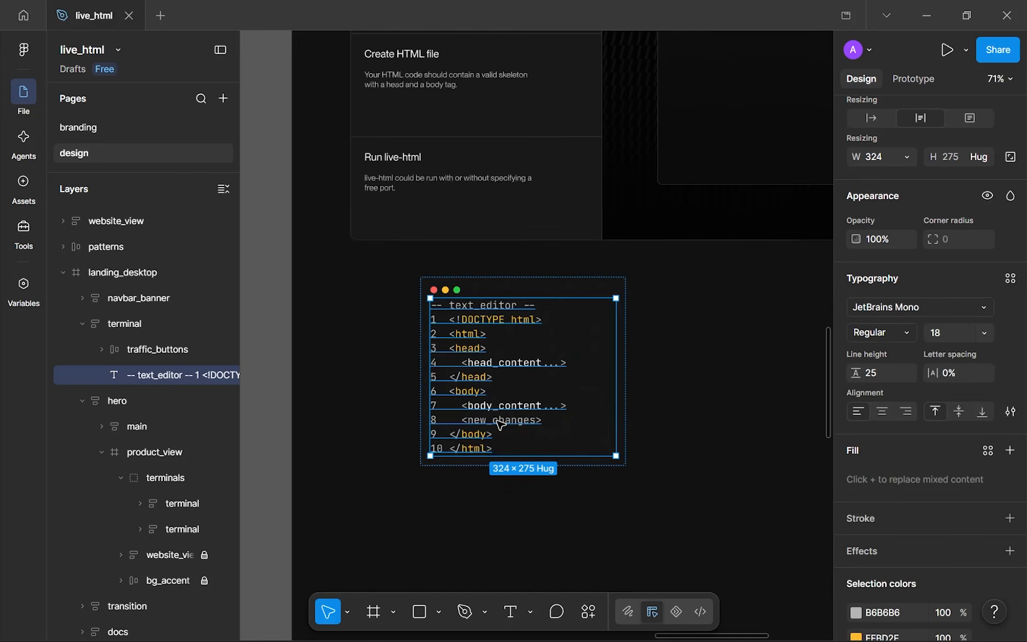
{"action": "scroll", "coordinate": [489, 420], "scroll_direction": "down", "scroll_amount": 4}
{"action": "scroll", "coordinate": [486, 420], "scroll_direction": "up", "scroll_amount": 2}
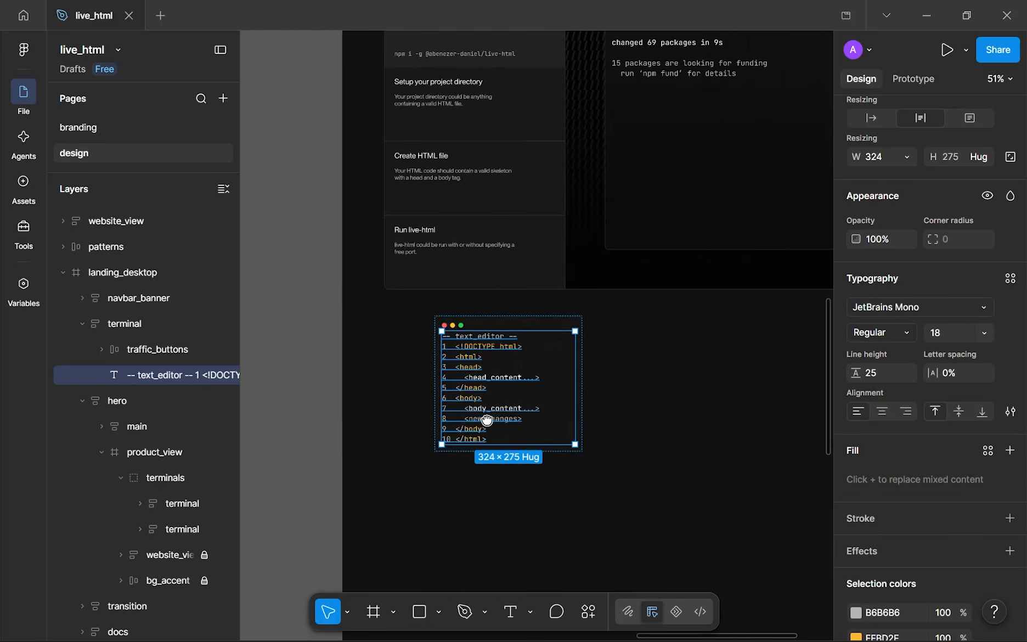
{"action": "left_click", "coordinate": [590, 344]}
{"action": "left_click_drag", "start_coordinate": [525, 366], "coordinate": [466, 365]}
{"action": "scroll", "coordinate": [466, 363], "scroll_direction": "down", "scroll_amount": 1}
{"action": "scroll", "coordinate": [467, 362], "scroll_direction": "down", "scroll_amount": 3}
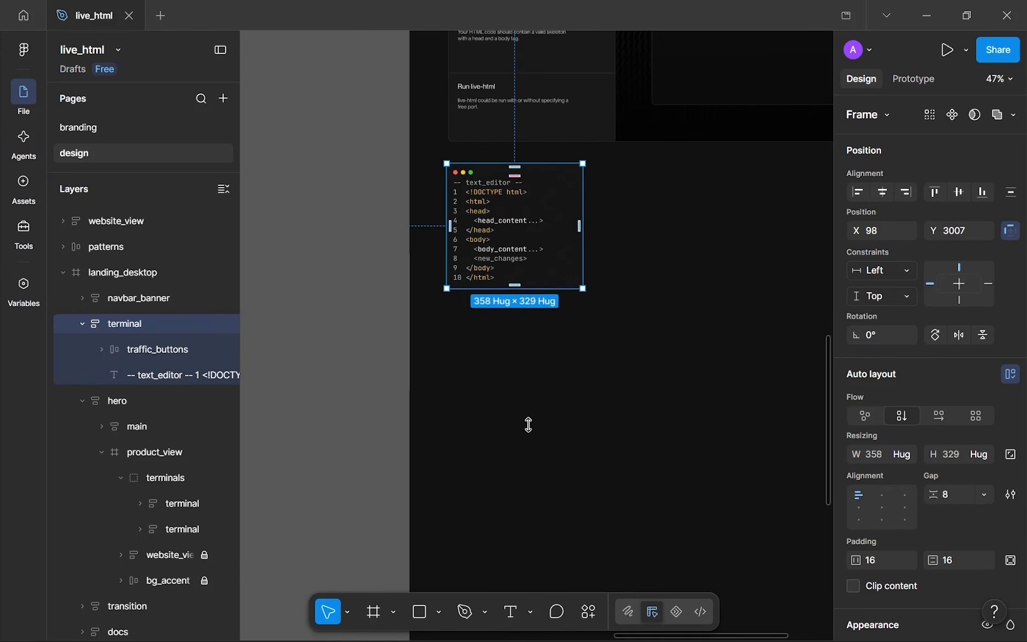
- Enlarge the text editor frame to about 419 wide and 843 high
{"action": "left_click_drag", "start_coordinate": [529, 425], "coordinate": [529, 481]}
{"action": "left_click_drag", "start_coordinate": [582, 284], "coordinate": [603, 285]}
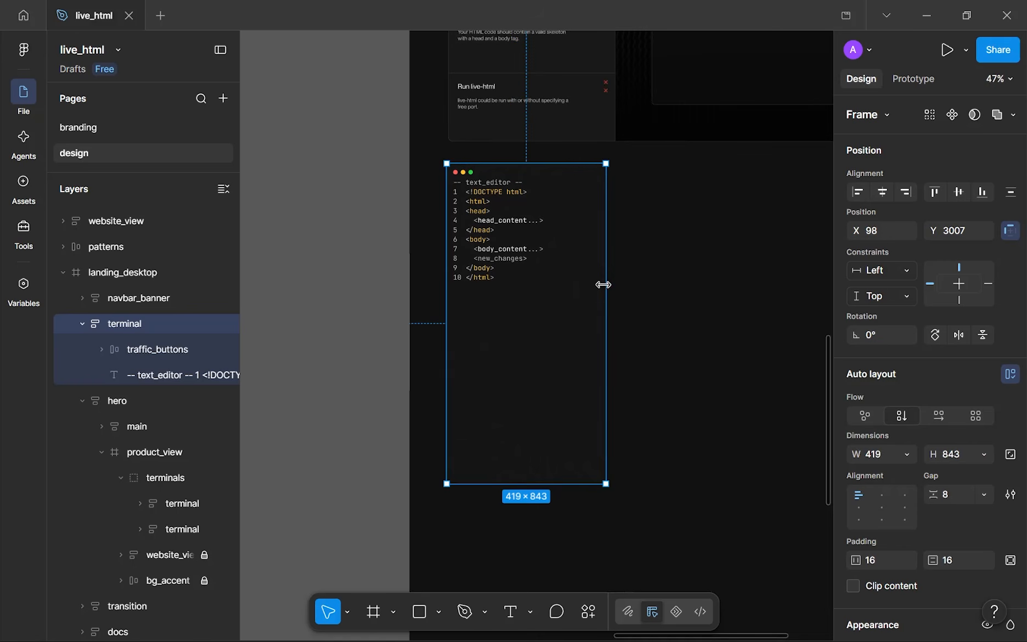
{"action": "left_click", "coordinate": [642, 333]}
{"action": "scroll", "coordinate": [642, 332], "scroll_direction": "down", "scroll_amount": 4}
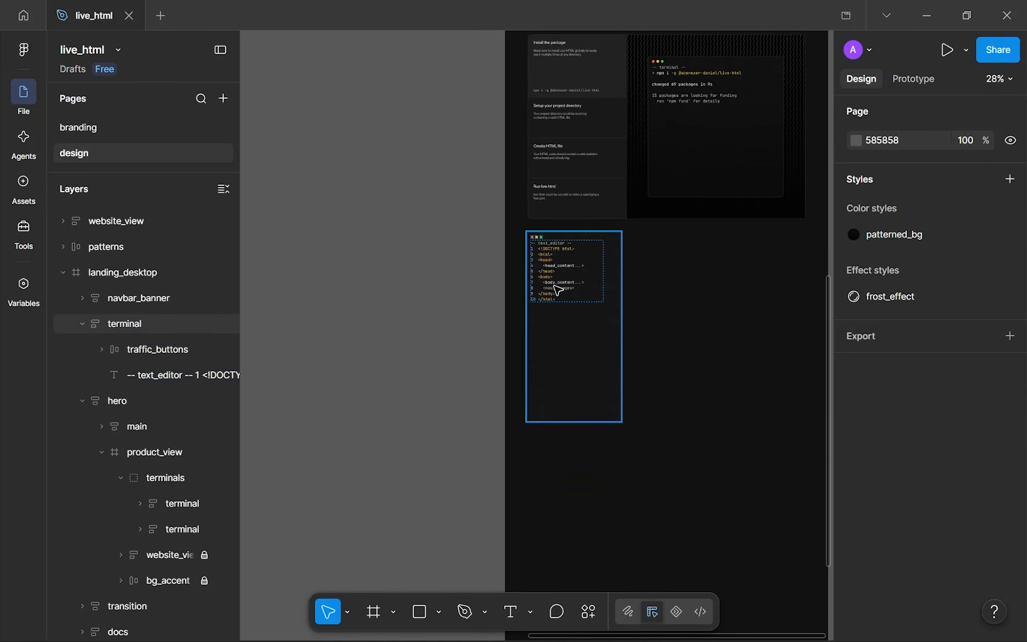
{"action": "scroll", "coordinate": [557, 289], "scroll_direction": "up", "scroll_amount": 4}
{"action": "left_click", "coordinate": [576, 285]}
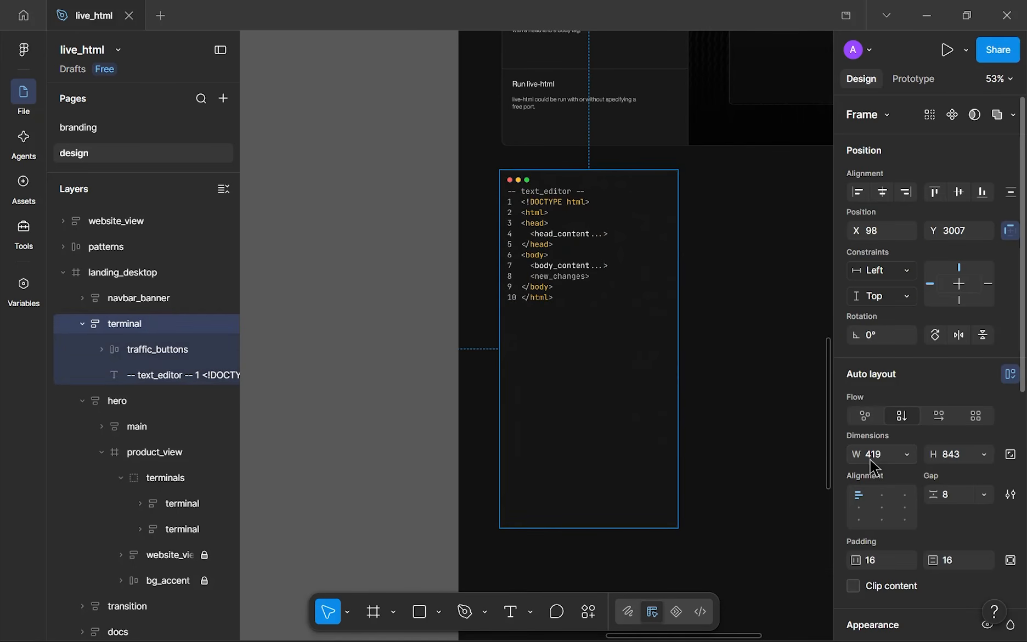
{"action": "left_click", "coordinate": [776, 381]}
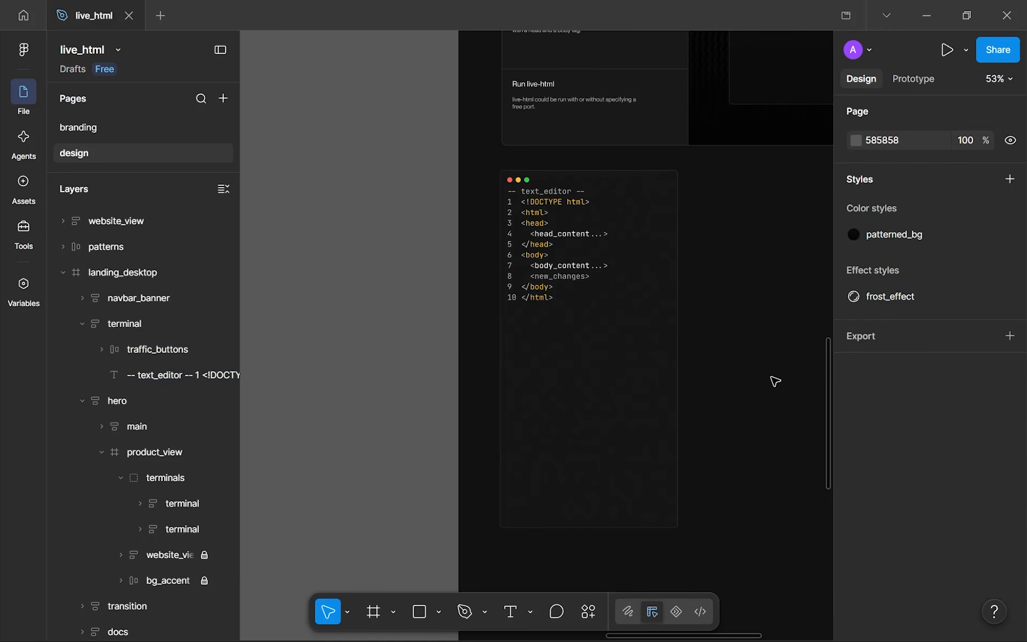
- Move the website_view frame into landing_desktop beside the text editor, at about X 541, Y 3024
{"action": "scroll", "coordinate": [775, 381], "scroll_direction": "down", "scroll_amount": 2}
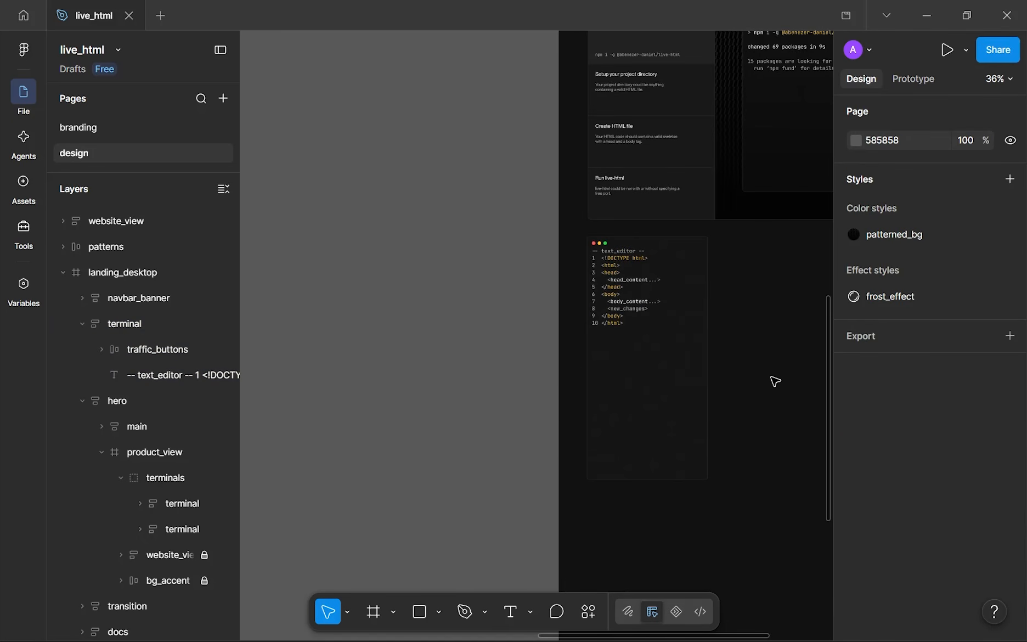
{"action": "scroll", "coordinate": [566, 443], "scroll_direction": "right", "scroll_amount": 4}
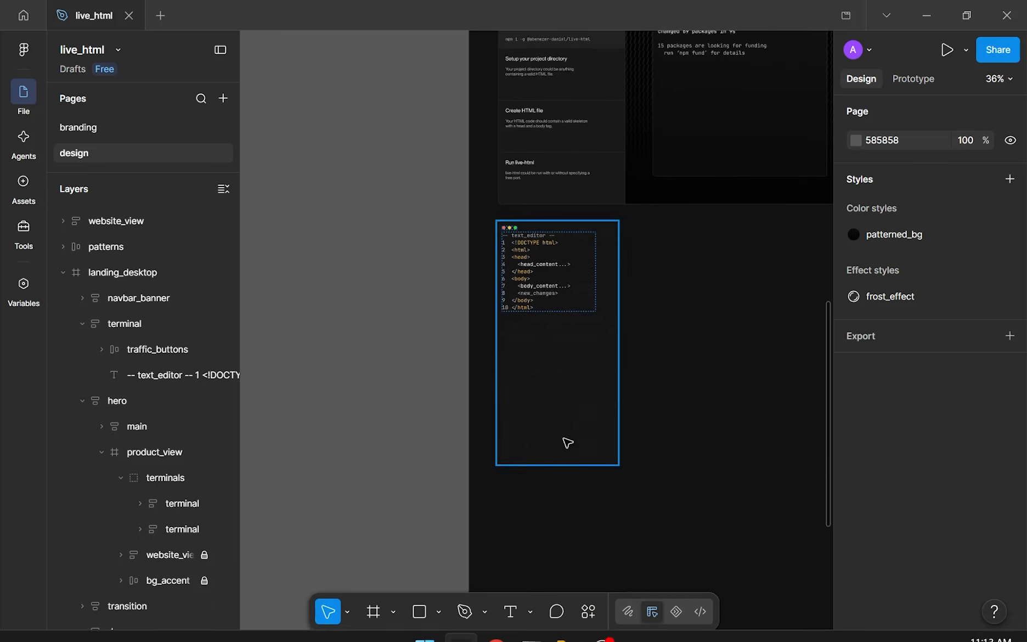
{"action": "scroll", "coordinate": [624, 300], "scroll_direction": "up", "scroll_amount": 1}
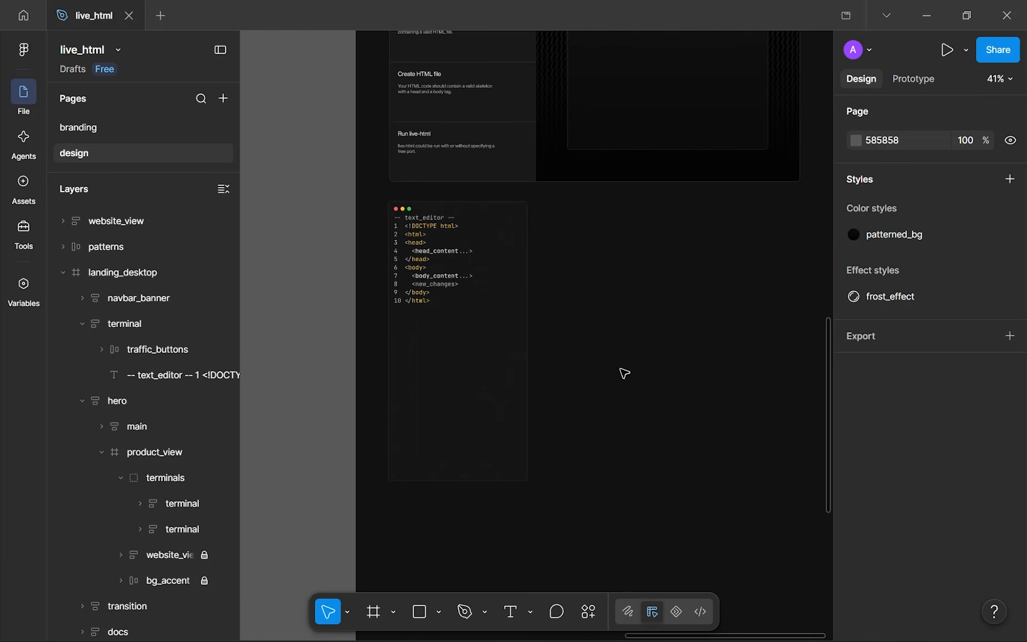
{"action": "scroll", "coordinate": [630, 367], "scroll_direction": "down", "scroll_amount": 5}
{"action": "scroll", "coordinate": [565, 312], "scroll_direction": "left", "scroll_amount": 4}
{"action": "scroll", "coordinate": [494, 220], "scroll_direction": "up", "scroll_amount": 1}
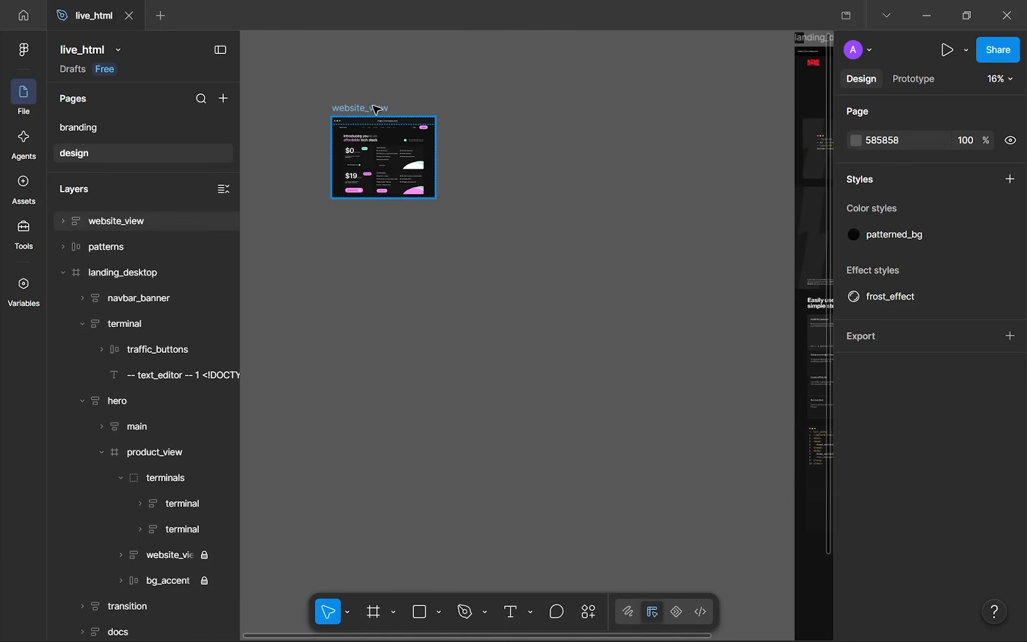
{"action": "left_click_drag", "start_coordinate": [405, 123], "coordinate": [820, 392]}
{"action": "left_click_drag", "start_coordinate": [741, 371], "coordinate": [479, 290]}
{"action": "scroll", "coordinate": [551, 323], "scroll_direction": "up", "scroll_amount": 5}
{"action": "left_click_drag", "start_coordinate": [551, 324], "coordinate": [586, 231]}
{"action": "scroll", "coordinate": [586, 236], "scroll_direction": "up", "scroll_amount": 3}
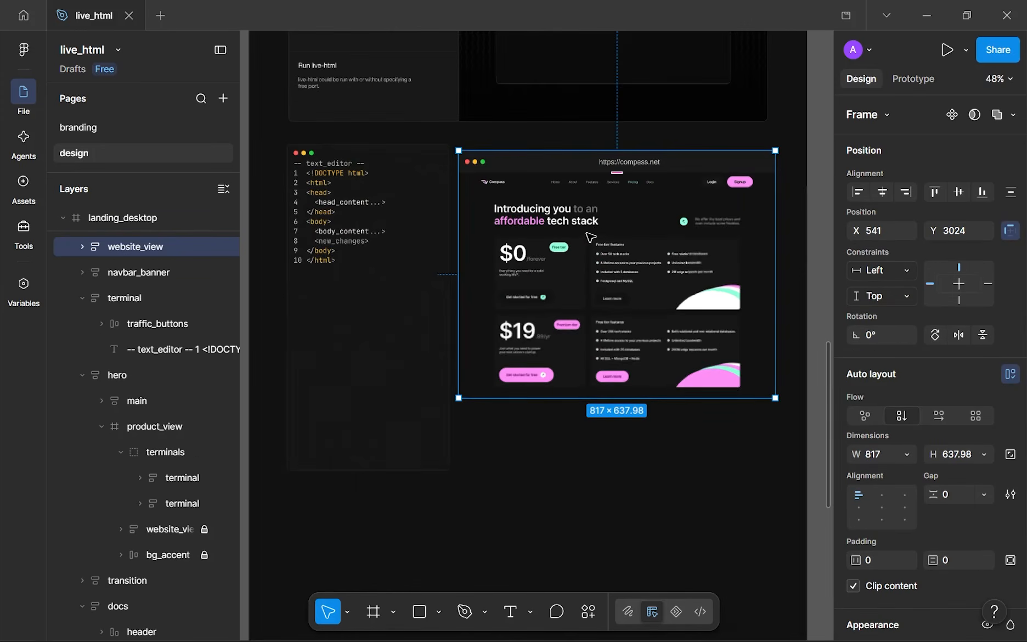
- Examine the website preview beside the text editor and compare it with the hero and other page sections
{"action": "scroll", "coordinate": [543, 121], "scroll_direction": "down", "scroll_amount": 5}
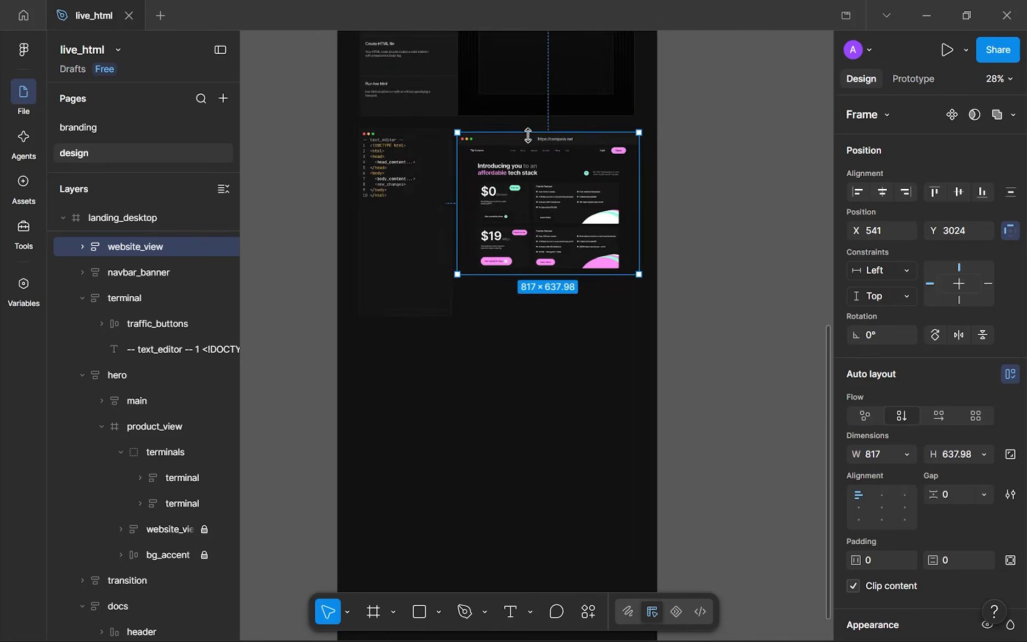
{"action": "scroll", "coordinate": [535, 176], "scroll_direction": "up", "scroll_amount": 5}
{"action": "scroll", "coordinate": [539, 225], "scroll_direction": "up", "scroll_amount": 5}
{"action": "scroll", "coordinate": [586, 320], "scroll_direction": "up", "scroll_amount": 3}
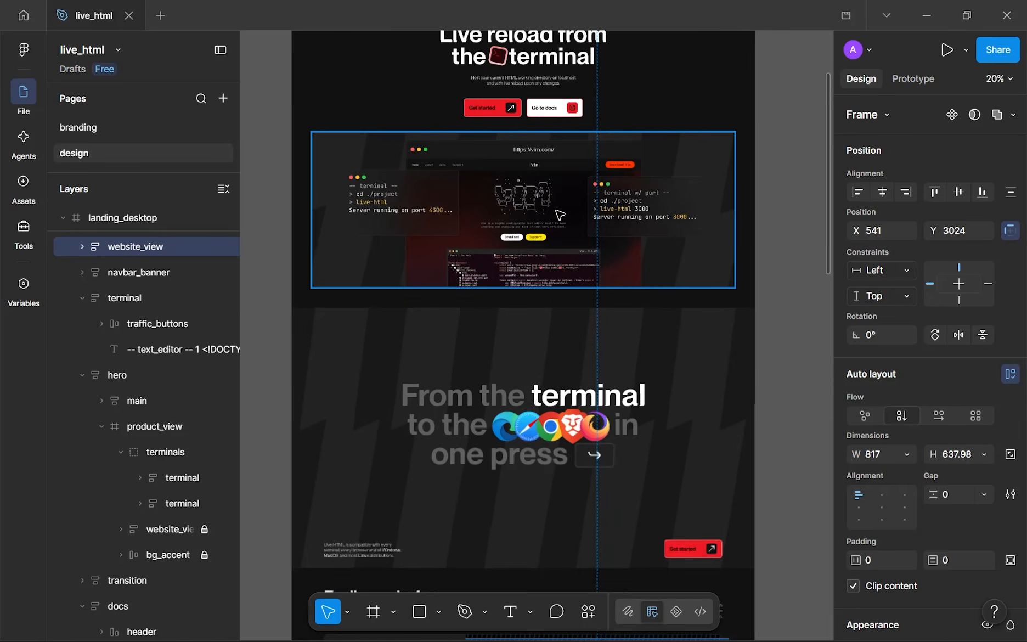
{"action": "scroll", "coordinate": [583, 294], "scroll_direction": "down", "scroll_amount": 3}
{"action": "scroll", "coordinate": [566, 292], "scroll_direction": "down", "scroll_amount": 5}
{"action": "scroll", "coordinate": [590, 274], "scroll_direction": "up", "scroll_amount": 5}
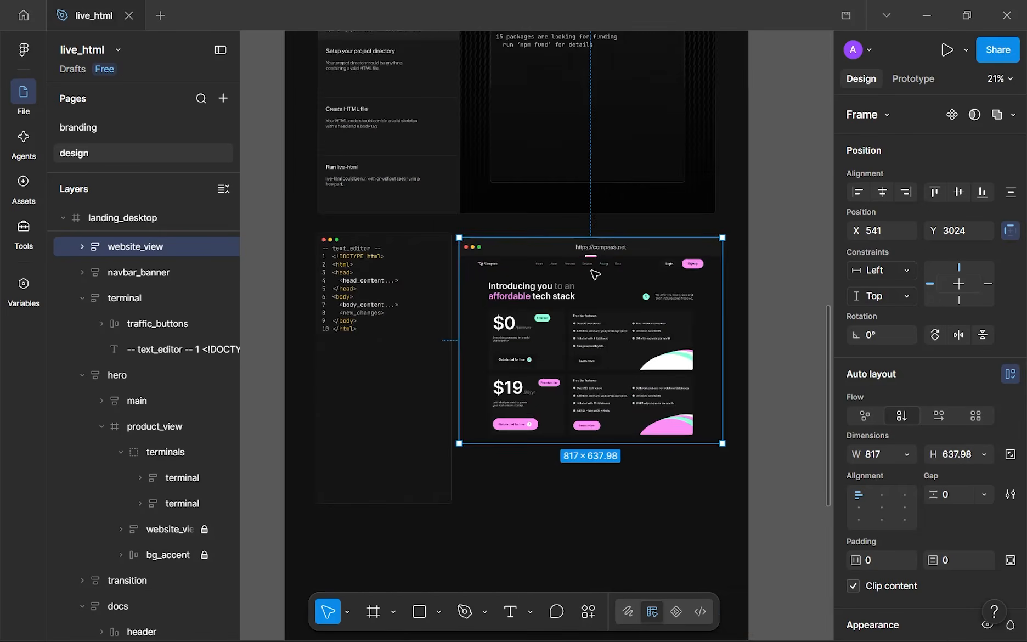
{"action": "scroll", "coordinate": [478, 254], "scroll_direction": "down", "scroll_amount": 3}
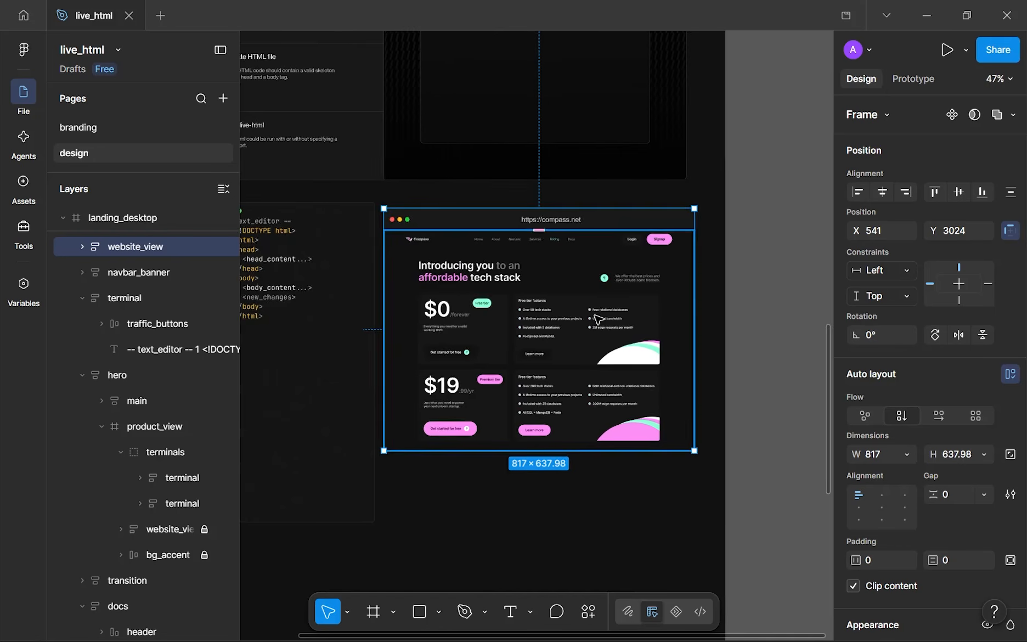
{"action": "scroll", "coordinate": [599, 320], "scroll_direction": "up", "scroll_amount": 5}
{"action": "left_click_drag", "start_coordinate": [622, 281], "coordinate": [637, 291]}
{"action": "scroll", "coordinate": [638, 290], "scroll_direction": "down", "scroll_amount": 2}
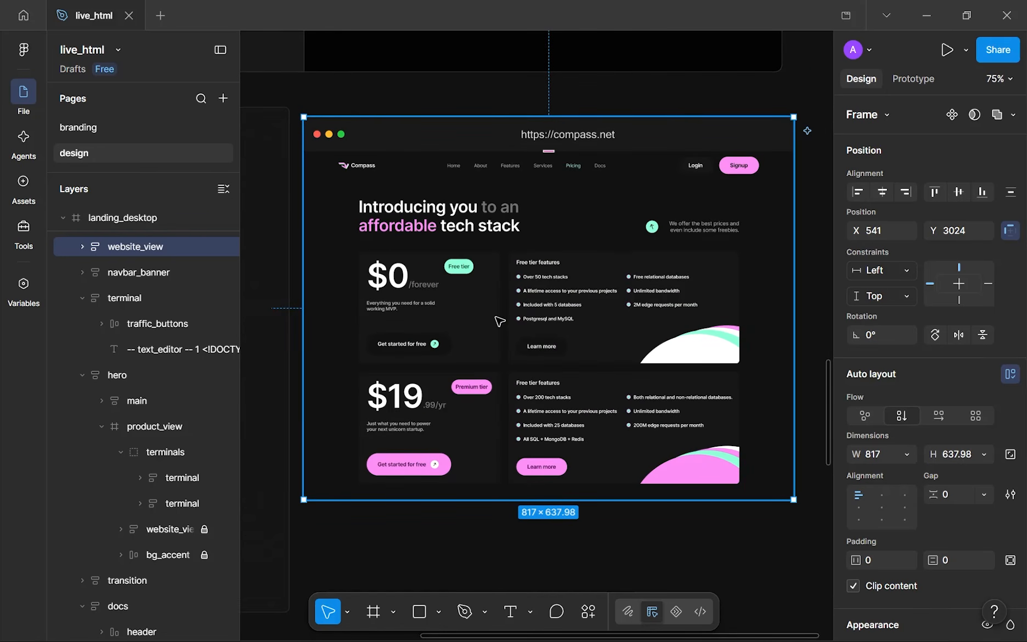
{"action": "scroll", "coordinate": [500, 321], "scroll_direction": "down", "scroll_amount": 5}
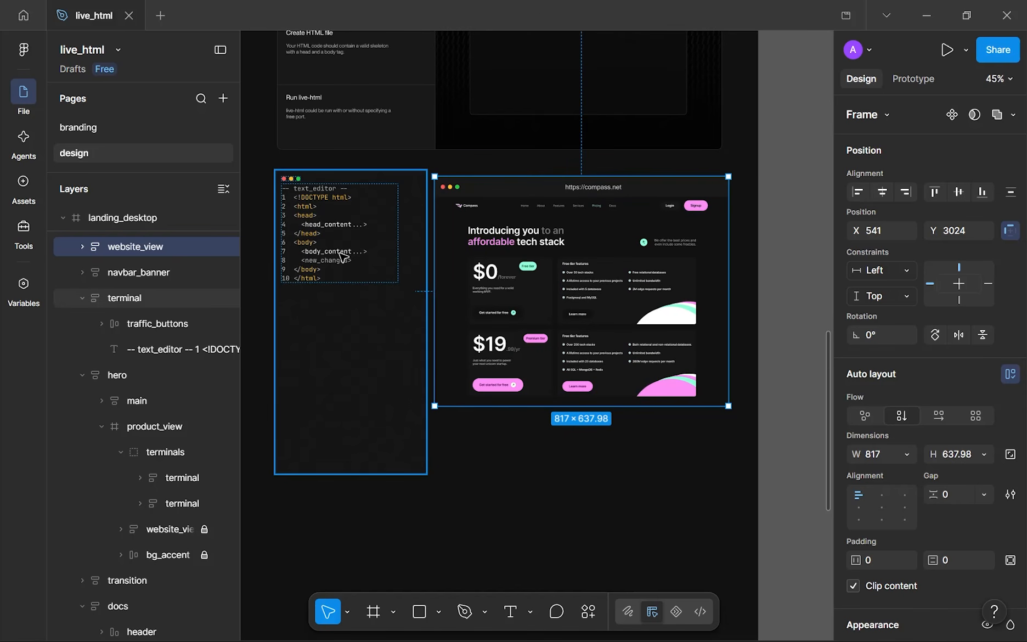
- Colour new_changes on line 8 with the pink FF90F8 sampled from the $19 plan's "Get started for free" button in the website preview
{"action": "scroll", "coordinate": [329, 268], "scroll_direction": "up", "scroll_amount": 5}
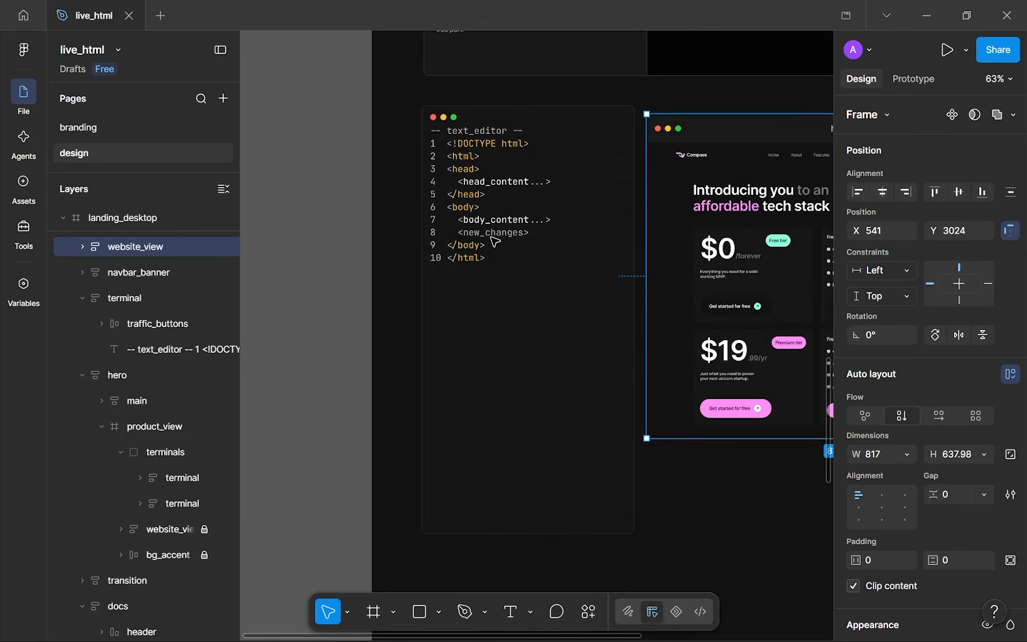
{"action": "left_click", "coordinate": [488, 232], "text": "ctrl"}
{"action": "triple_click", "coordinate": [487, 232]}
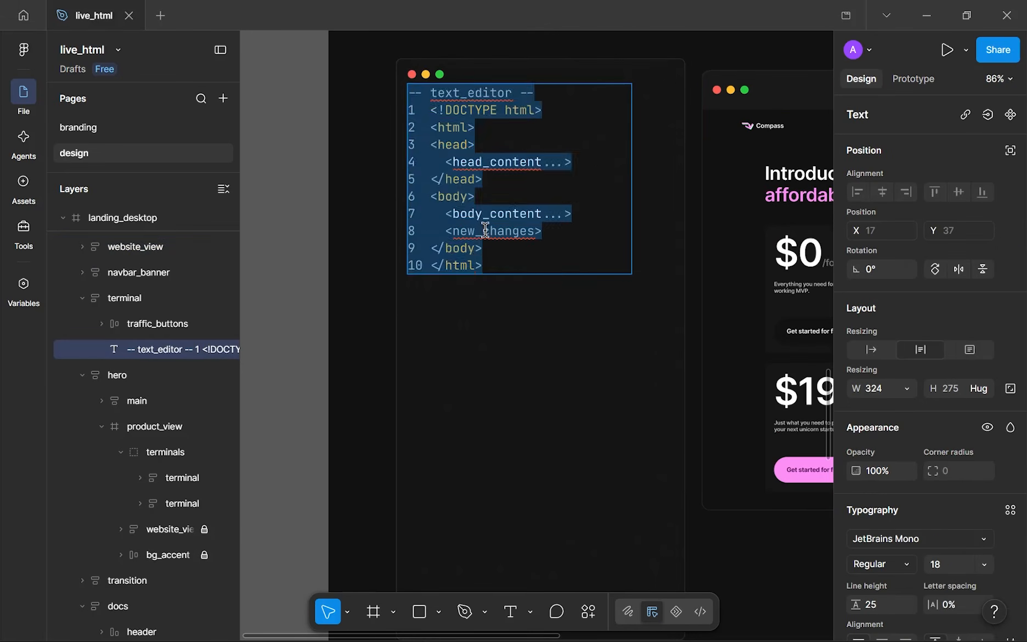
{"action": "left_click_drag", "start_coordinate": [606, 236], "coordinate": [307, 253]}
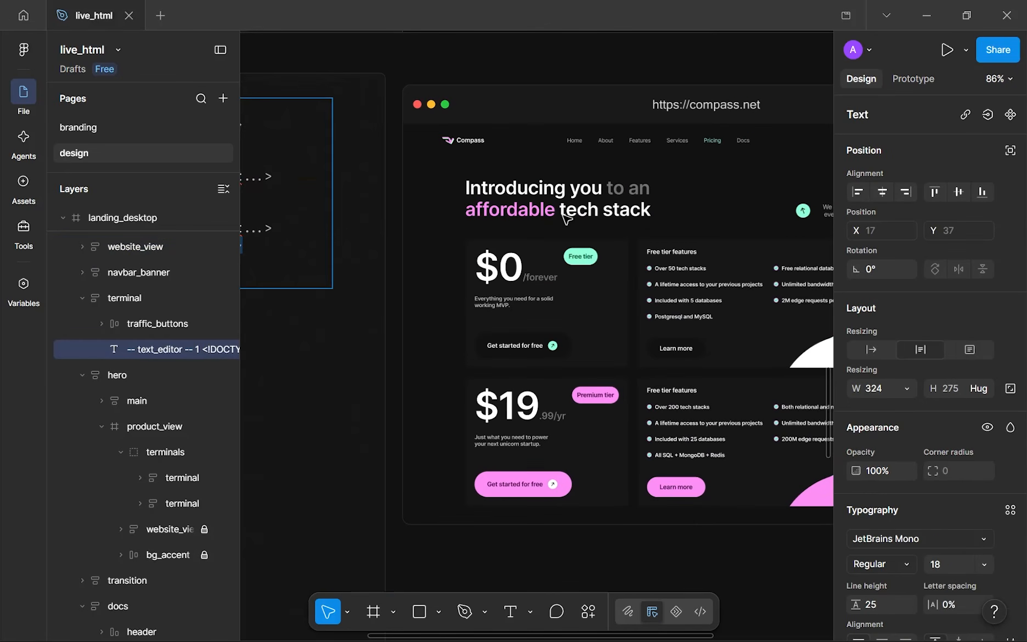
{"action": "scroll", "coordinate": [493, 289], "scroll_direction": "down", "scroll_amount": 4}
{"action": "left_click_drag", "start_coordinate": [434, 292], "coordinate": [515, 294]}
{"action": "scroll", "coordinate": [422, 273], "scroll_direction": "up", "scroll_amount": 1}
{"action": "left_click", "coordinate": [403, 255]}
{"action": "double_click", "coordinate": [403, 255]}
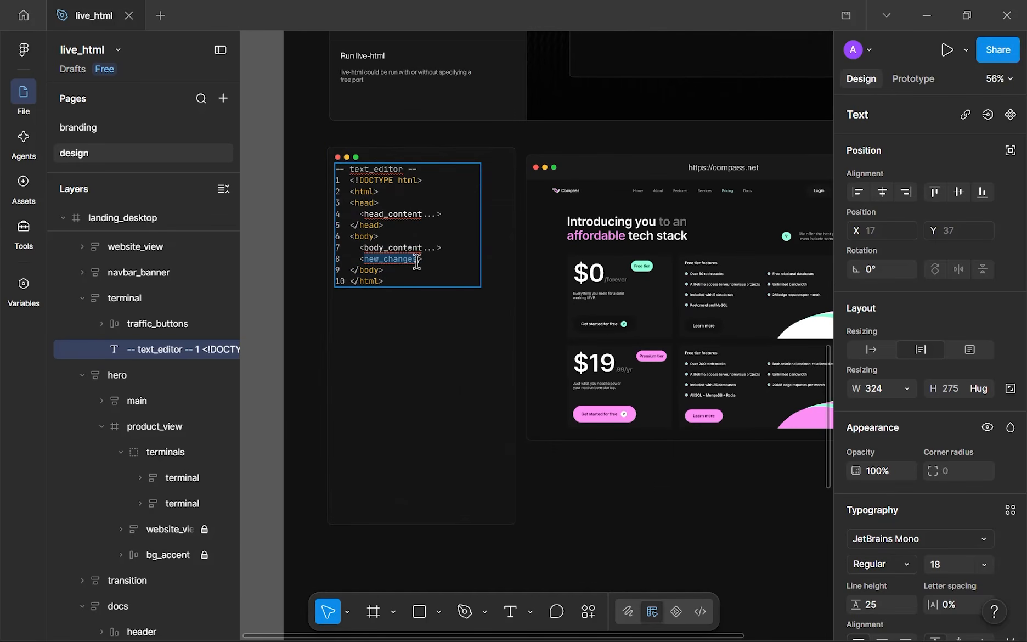
{"action": "scroll", "coordinate": [700, 310], "scroll_direction": "down", "scroll_amount": 3}
{"action": "scroll", "coordinate": [760, 307], "scroll_direction": "up", "scroll_amount": 4}
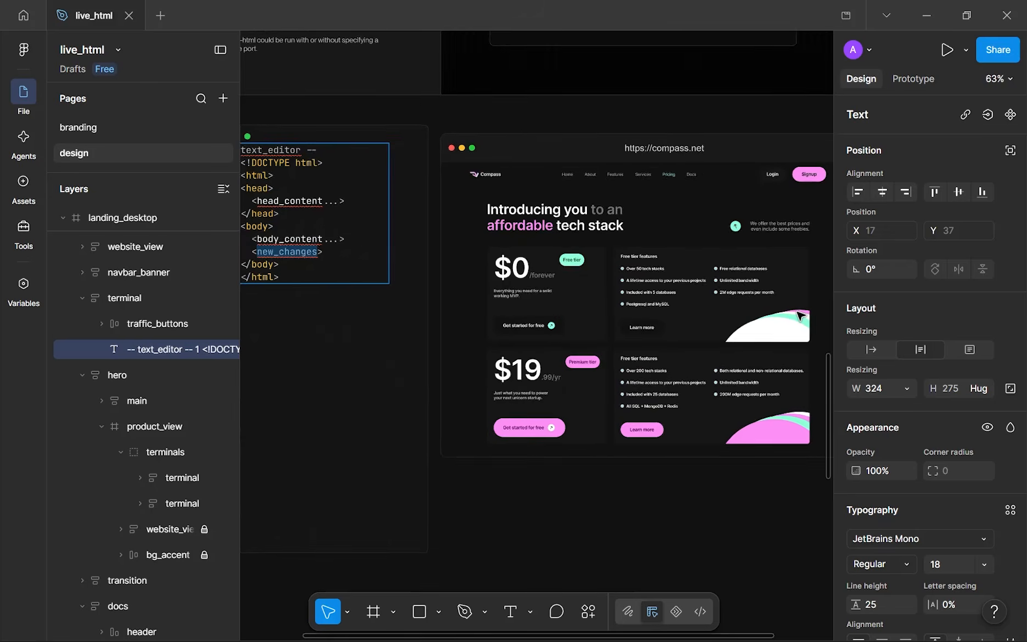
{"action": "scroll", "coordinate": [792, 310], "scroll_direction": "down", "scroll_amount": 1}
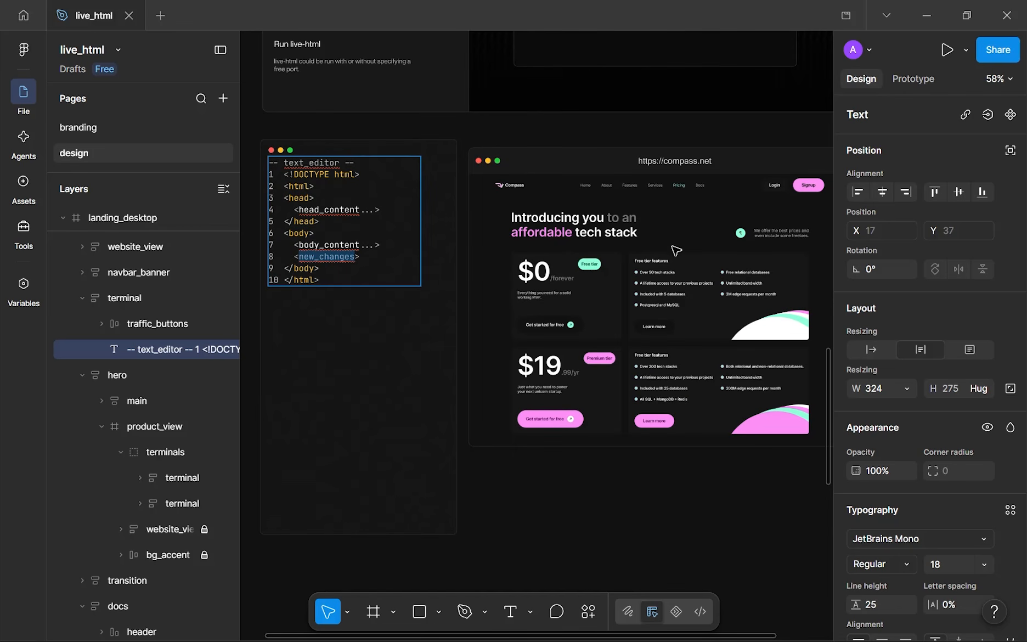
{"action": "scroll", "coordinate": [327, 263], "scroll_direction": "up", "scroll_amount": 3}
{"action": "scroll", "coordinate": [285, 258], "scroll_direction": "down", "scroll_amount": 3}
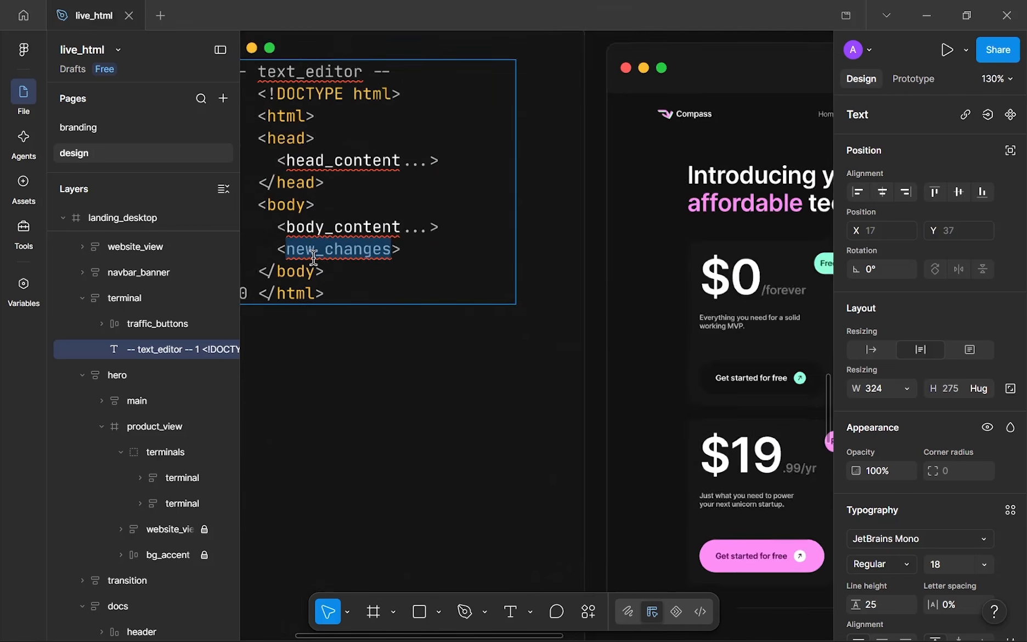
{"action": "scroll", "coordinate": [884, 486], "scroll_direction": "down", "scroll_amount": 4}
{"action": "left_click", "coordinate": [857, 479]}
{"action": "left_click_drag", "start_coordinate": [750, 218], "coordinate": [851, 210]}
{"action": "left_click", "coordinate": [760, 461]}
{"action": "scroll", "coordinate": [613, 447], "scroll_direction": "up", "scroll_amount": 5}
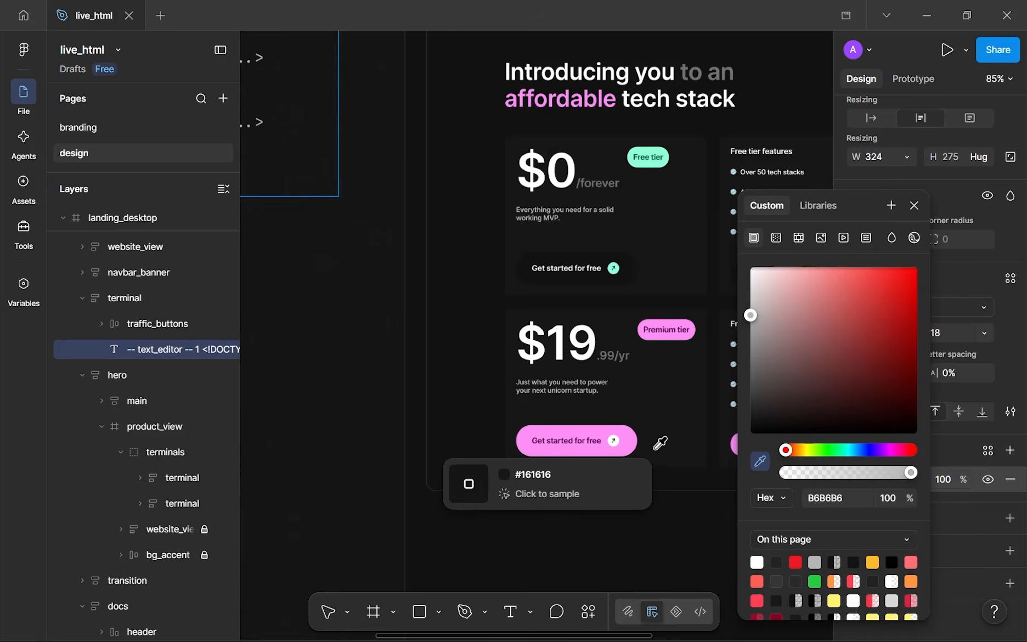
{"action": "left_click", "coordinate": [627, 438]}
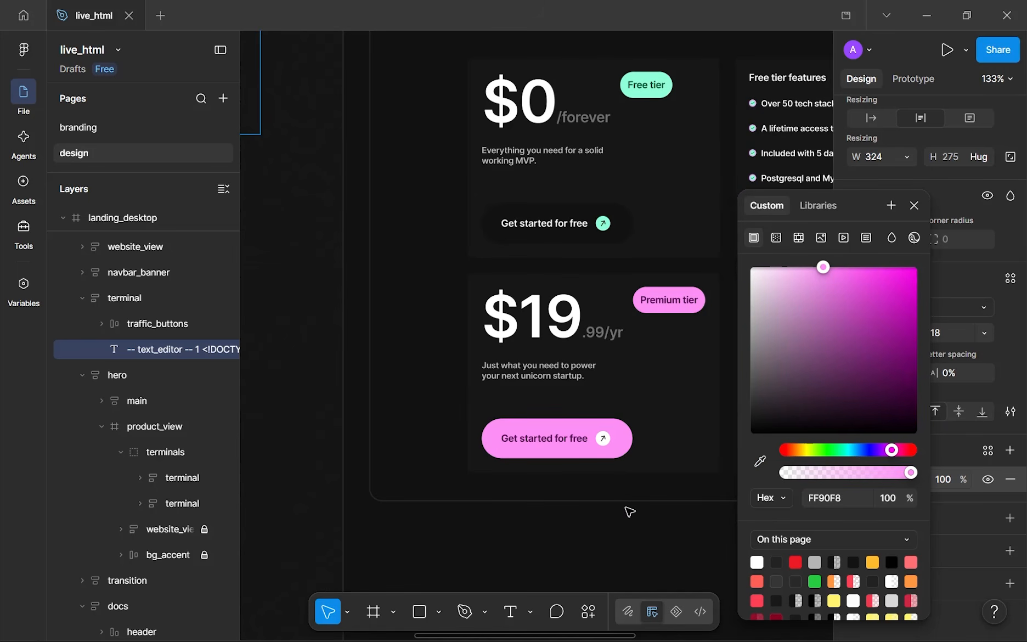
{"action": "left_click", "coordinate": [625, 507]}
{"action": "left_click", "coordinate": [628, 530]}
{"action": "scroll", "coordinate": [629, 529], "scroll_direction": "down", "scroll_amount": 5}
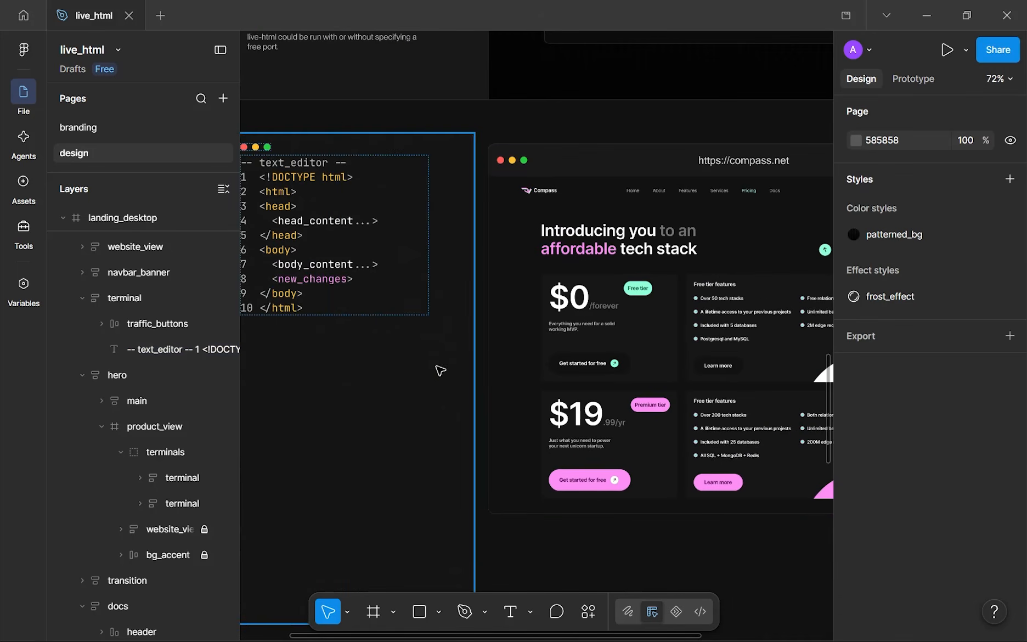
- Review the text editor and website preview pairing against the hero, transition and docs sections of landing_desktop
{"action": "scroll", "coordinate": [367, 335], "scroll_direction": "down", "scroll_amount": 1}
{"action": "scroll", "coordinate": [470, 402], "scroll_direction": "up", "scroll_amount": 5}
{"action": "scroll", "coordinate": [470, 402], "scroll_direction": "down", "scroll_amount": 5}
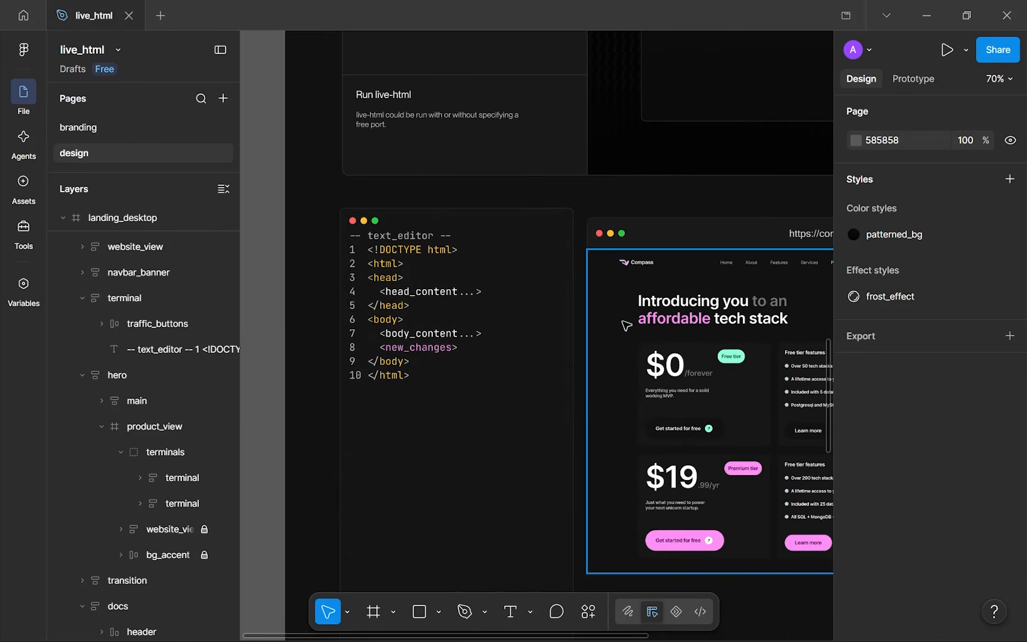
{"action": "scroll", "coordinate": [624, 323], "scroll_direction": "right", "scroll_amount": 3}
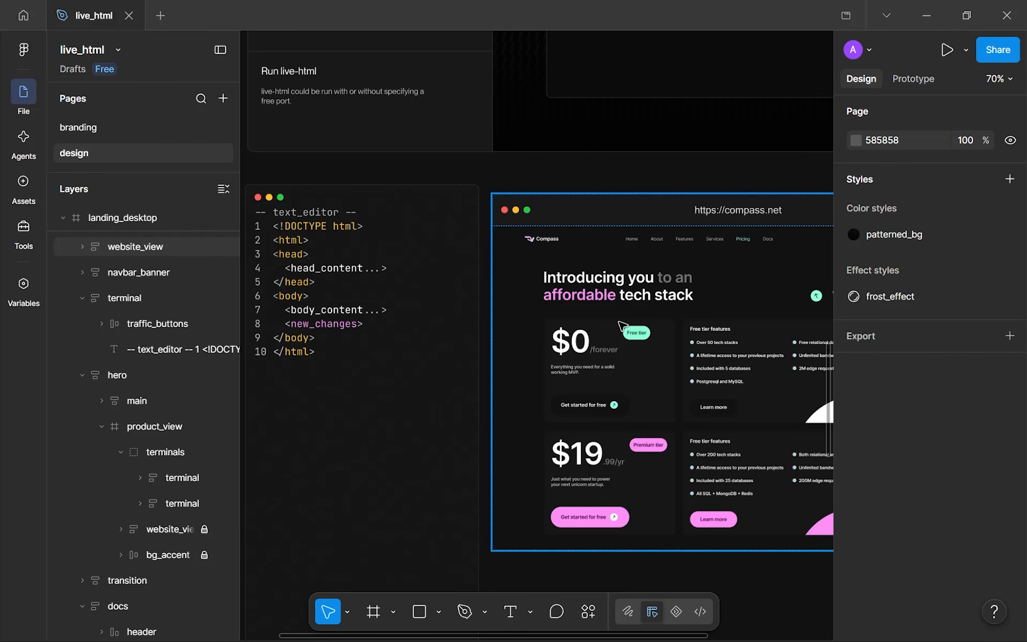
{"action": "scroll", "coordinate": [620, 326], "scroll_direction": "down", "scroll_amount": 3}
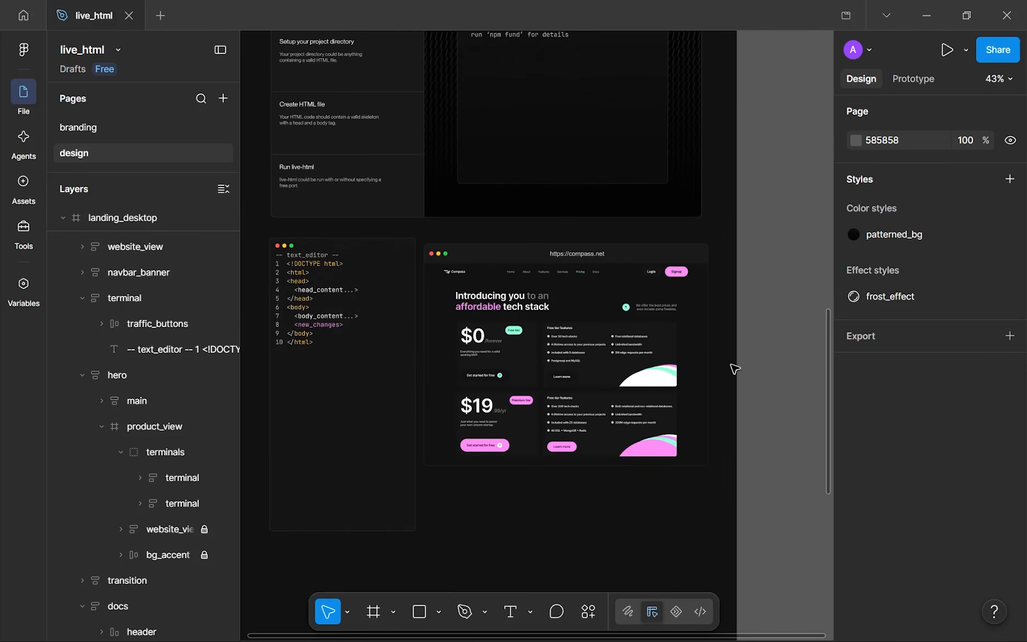
{"action": "scroll", "coordinate": [733, 367], "scroll_direction": "down", "scroll_amount": 4}
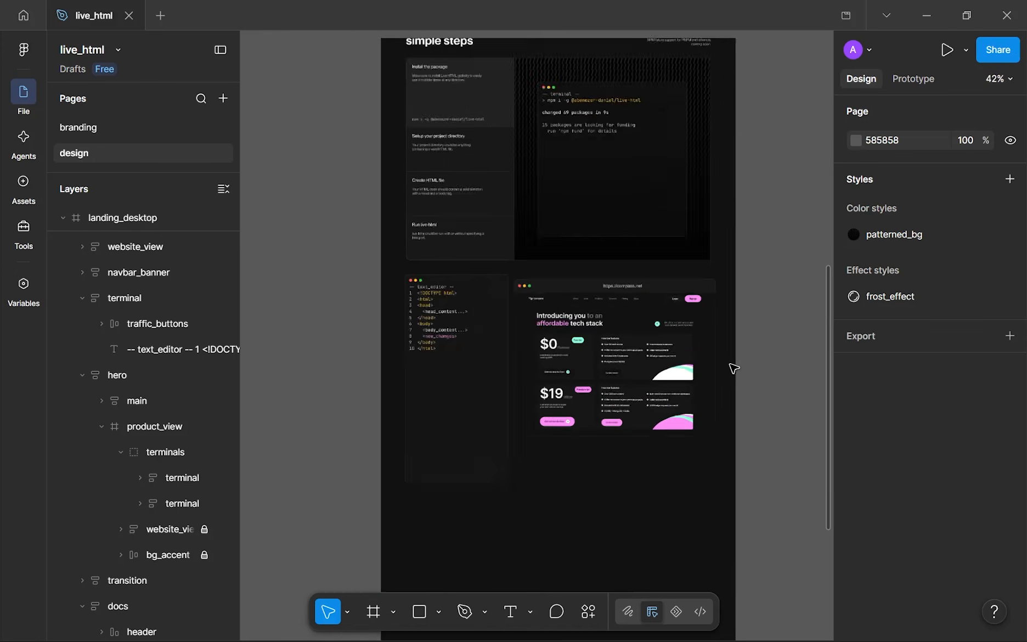
{"action": "scroll", "coordinate": [732, 367], "scroll_direction": "up", "scroll_amount": 3}
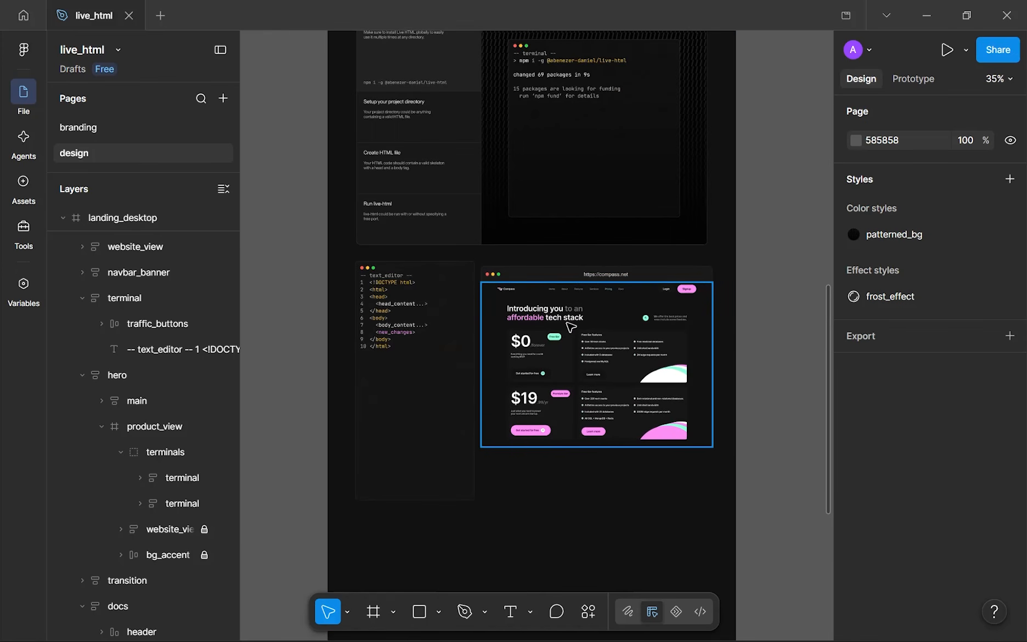
{"action": "scroll", "coordinate": [571, 328], "scroll_direction": "down", "scroll_amount": 3}
{"action": "scroll", "coordinate": [593, 329], "scroll_direction": "up", "scroll_amount": 6}
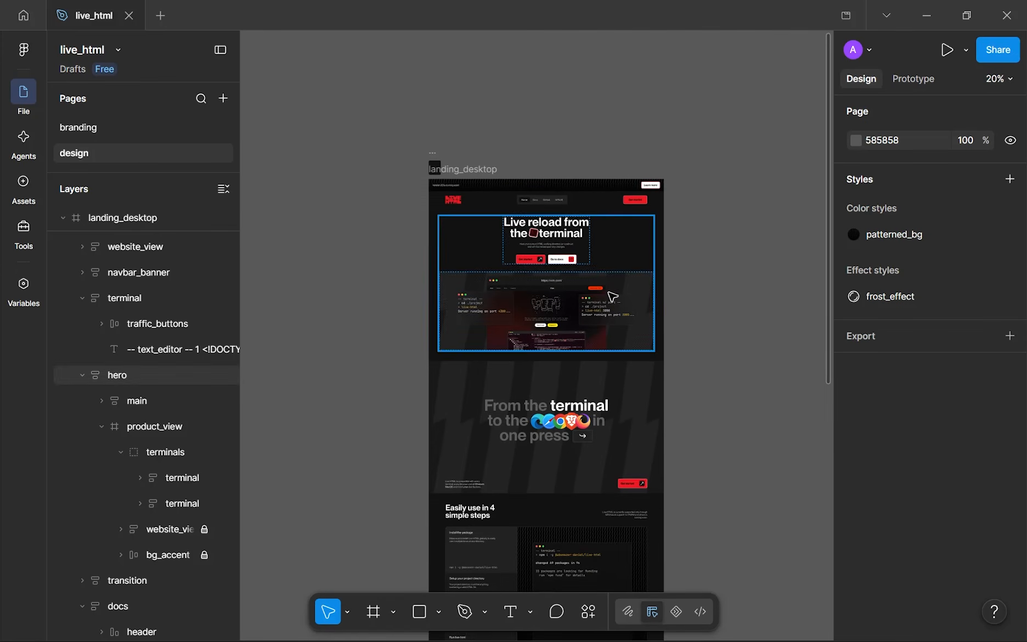
{"action": "scroll", "coordinate": [613, 297], "scroll_direction": "down", "scroll_amount": 6}
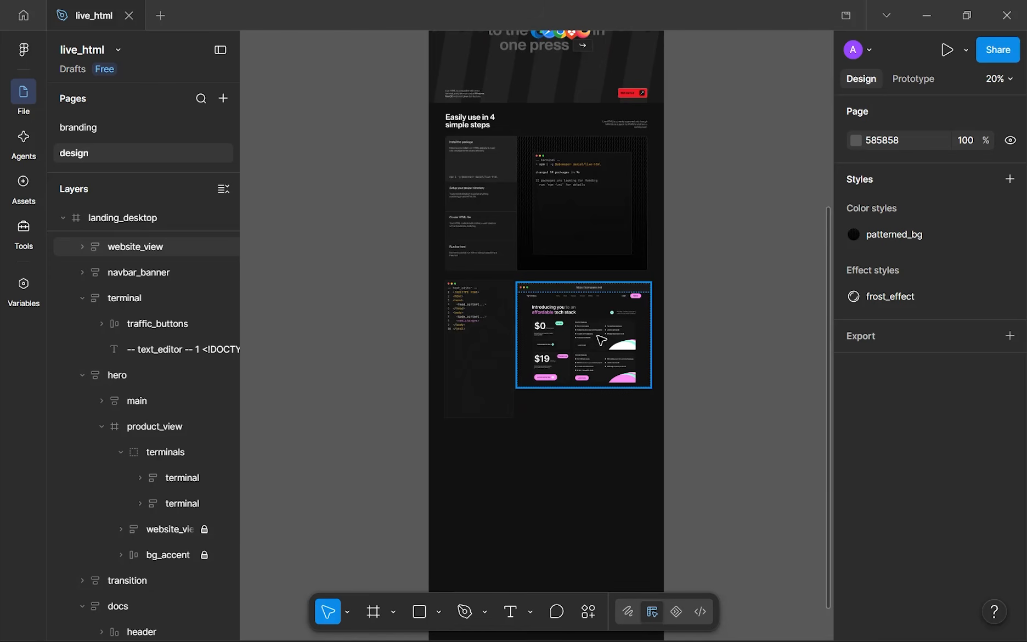
{"action": "scroll", "coordinate": [598, 363], "scroll_direction": "up", "scroll_amount": 3}
{"action": "scroll", "coordinate": [592, 326], "scroll_direction": "up", "scroll_amount": 4}
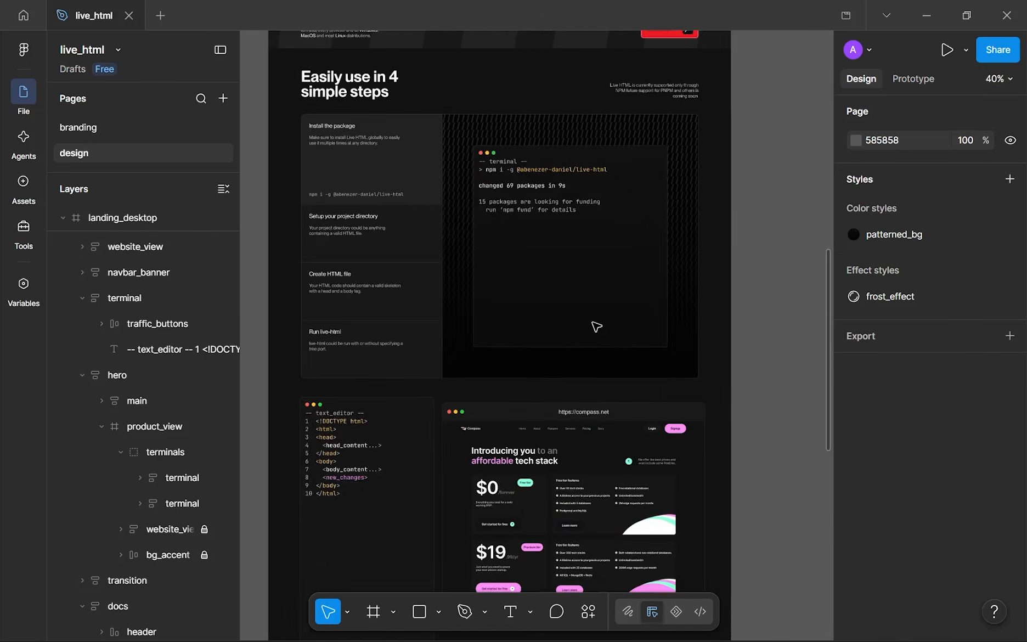
{"action": "scroll", "coordinate": [584, 308], "scroll_direction": "down", "scroll_amount": 3}
{"action": "scroll", "coordinate": [581, 295], "scroll_direction": "up", "scroll_amount": 4}
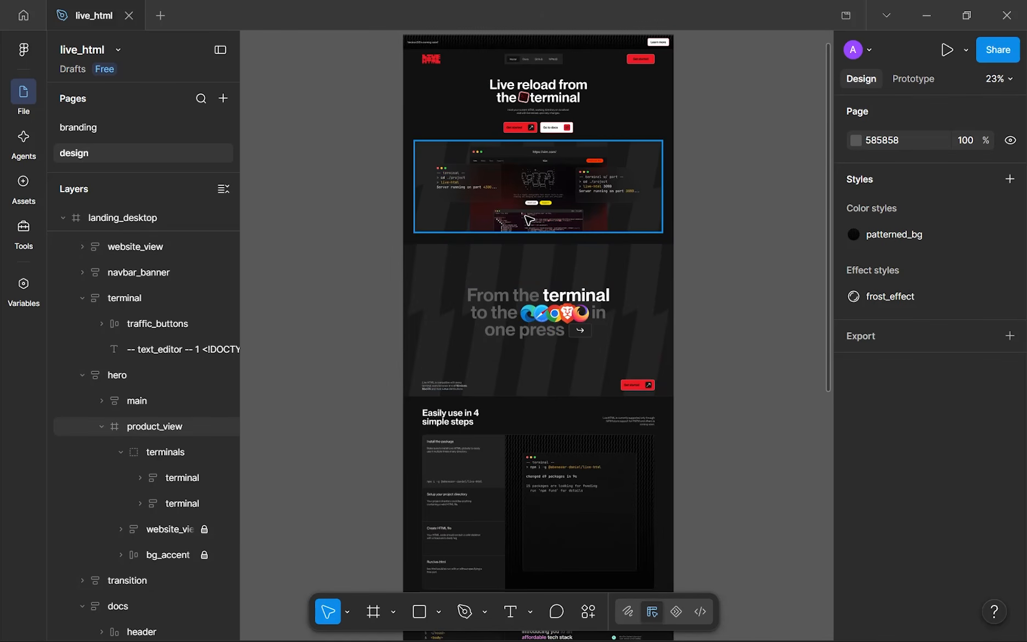
{"action": "scroll", "coordinate": [528, 220], "scroll_direction": "down", "scroll_amount": 4}
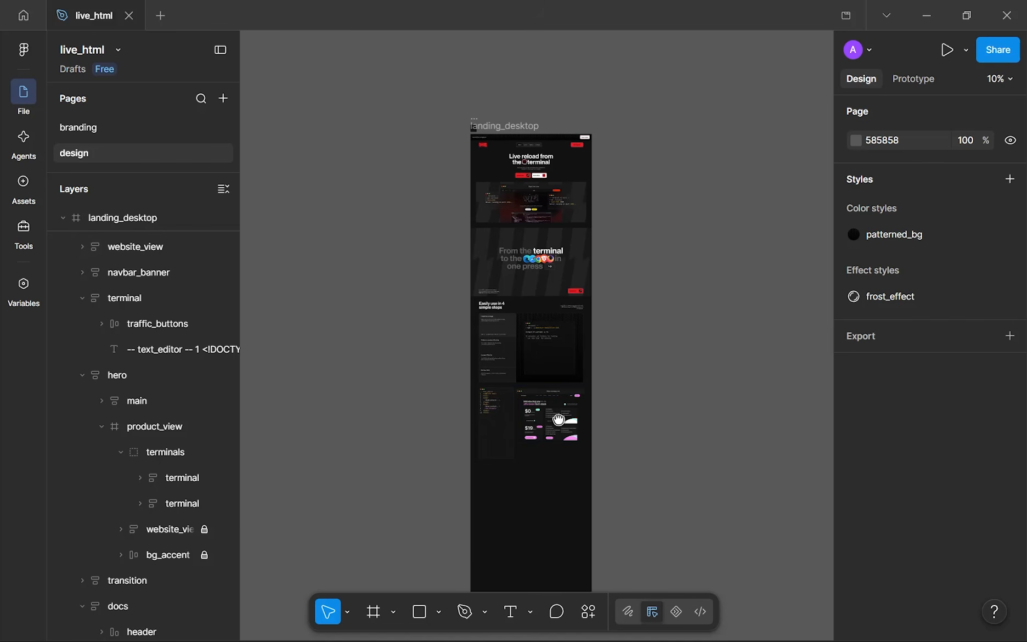
{"action": "left_click_drag", "start_coordinate": [561, 423], "coordinate": [572, 428]}
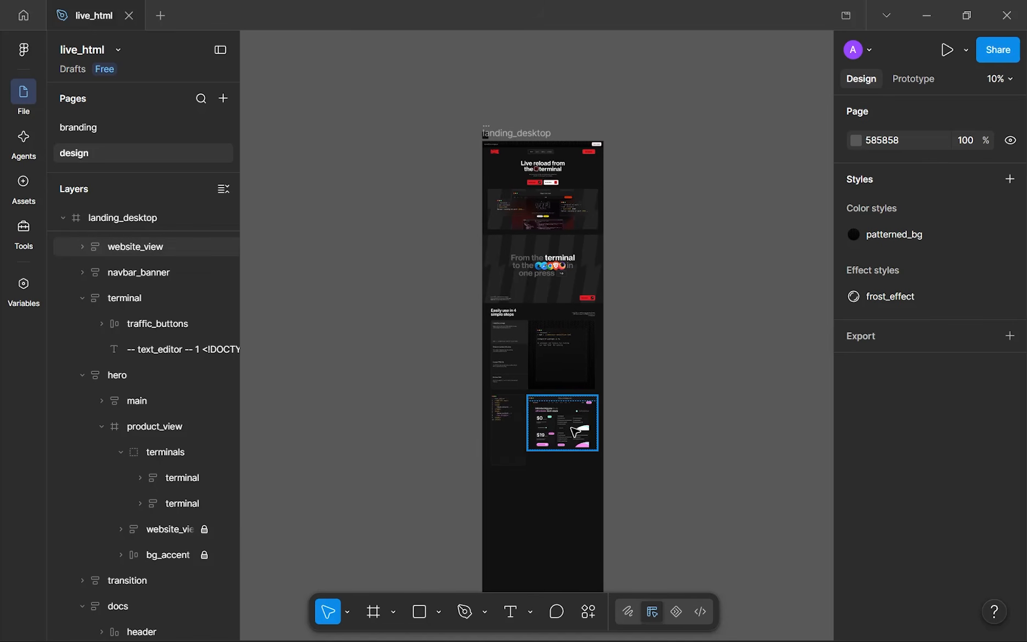
{"action": "scroll", "coordinate": [574, 432], "scroll_direction": "up", "scroll_amount": 3}
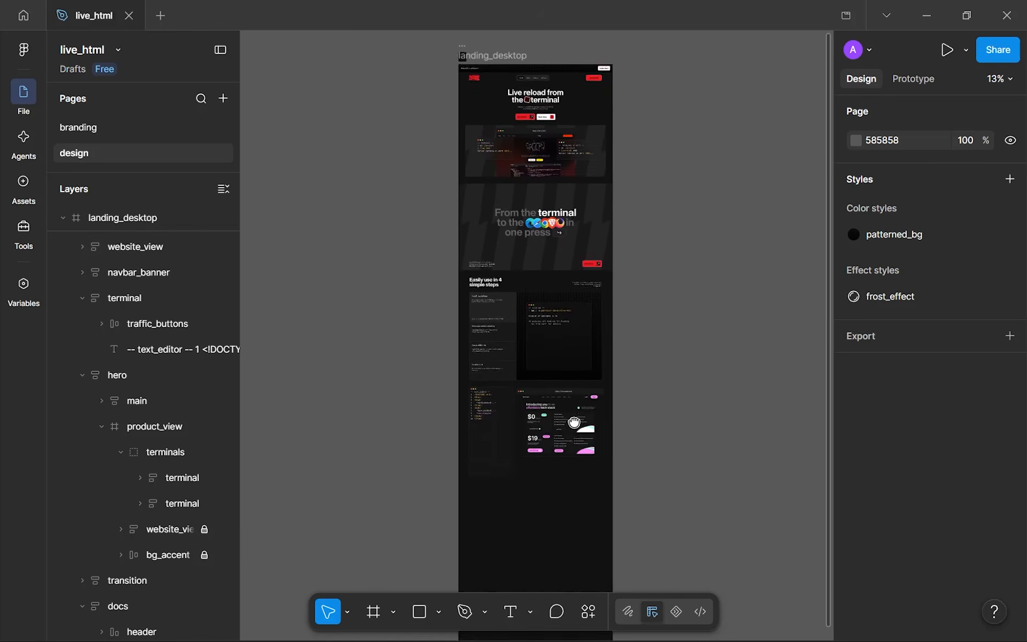
{"action": "left_click_drag", "start_coordinate": [573, 432], "coordinate": [595, 378]}
{"action": "scroll", "coordinate": [595, 378], "scroll_direction": "up", "scroll_amount": 5}
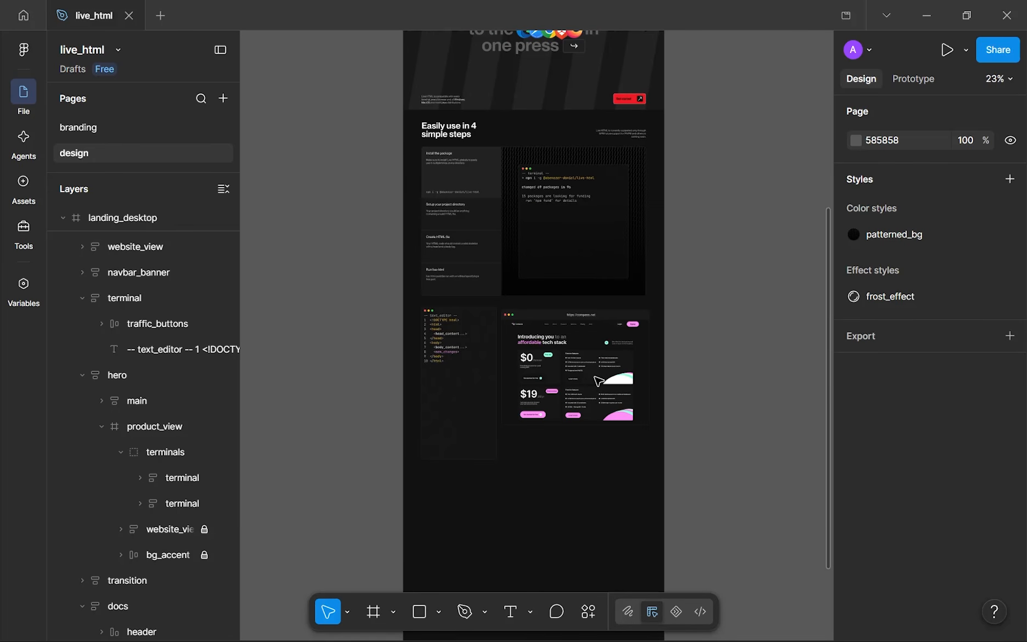
{"action": "scroll", "coordinate": [598, 381], "scroll_direction": "down", "scroll_amount": 3}
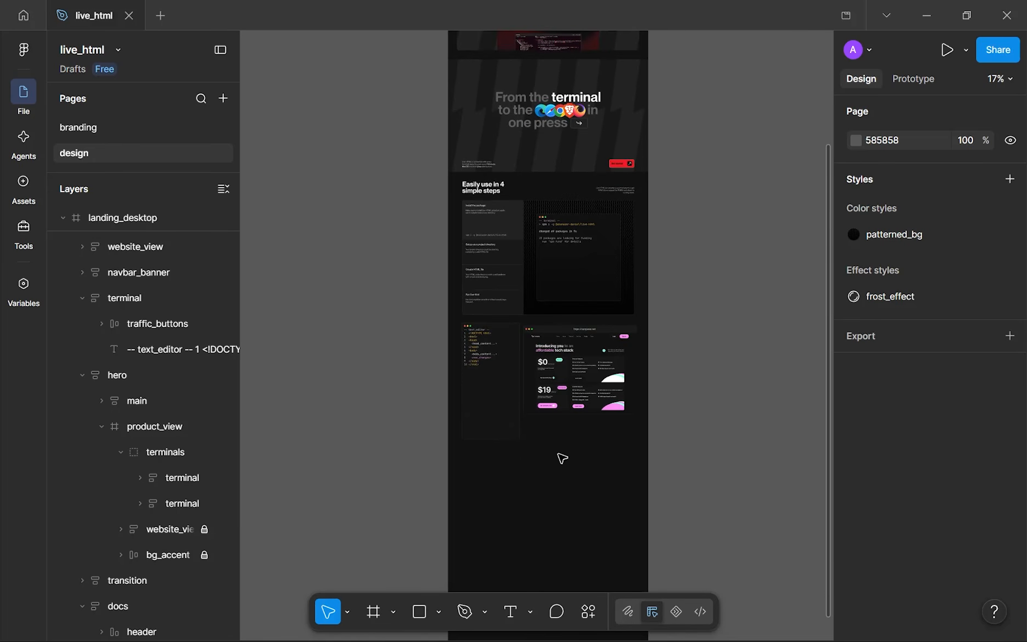
{"action": "scroll", "coordinate": [585, 449], "scroll_direction": "up", "scroll_amount": 1}
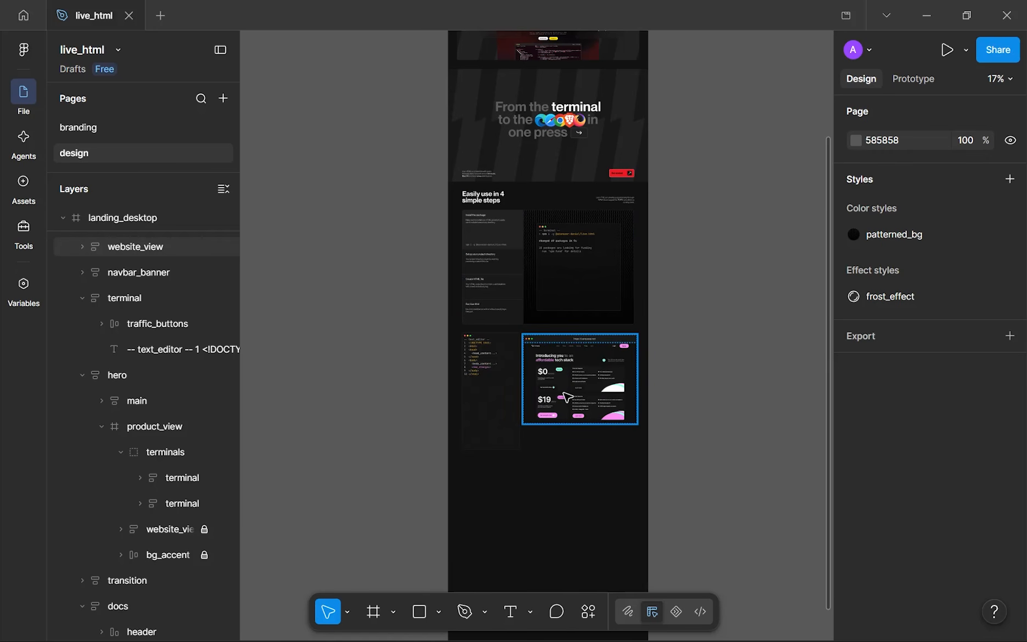
{"action": "scroll", "coordinate": [567, 396], "scroll_direction": "up", "scroll_amount": 5}
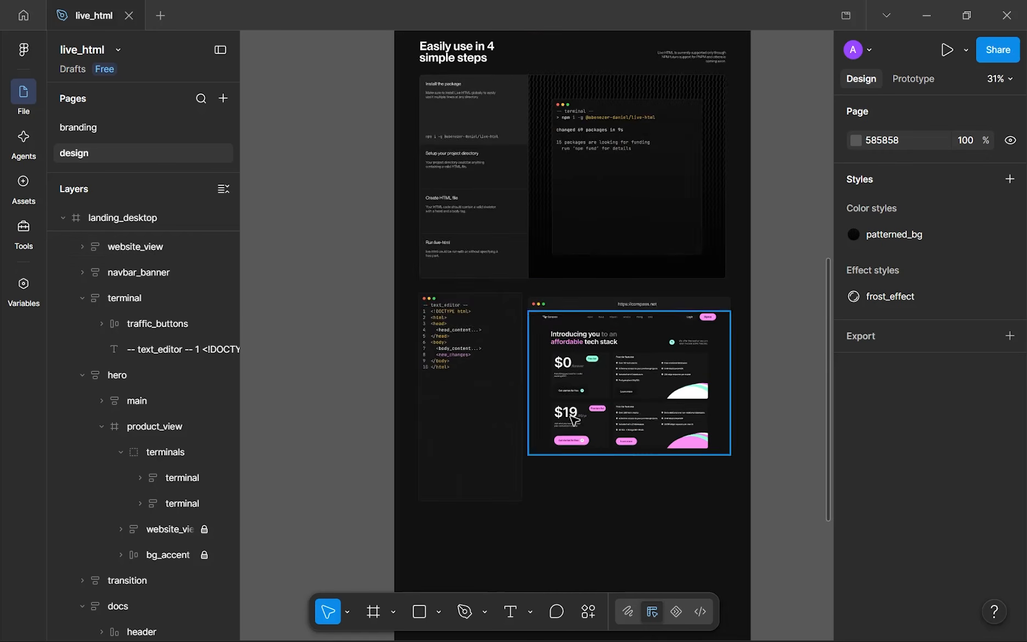
- Move the website_view frame to X 531, Y 2994 and wrap it with the text editor in a horizontal auto layout
{"action": "left_click_drag", "start_coordinate": [631, 269], "coordinate": [599, 279]}
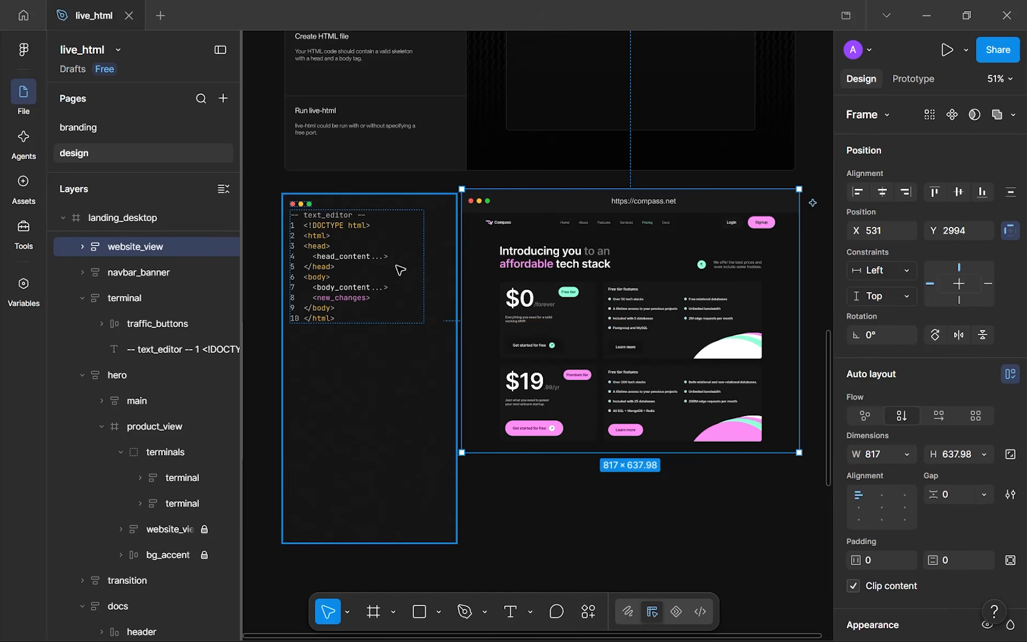
{"action": "left_click", "coordinate": [450, 291], "text": "shift"}
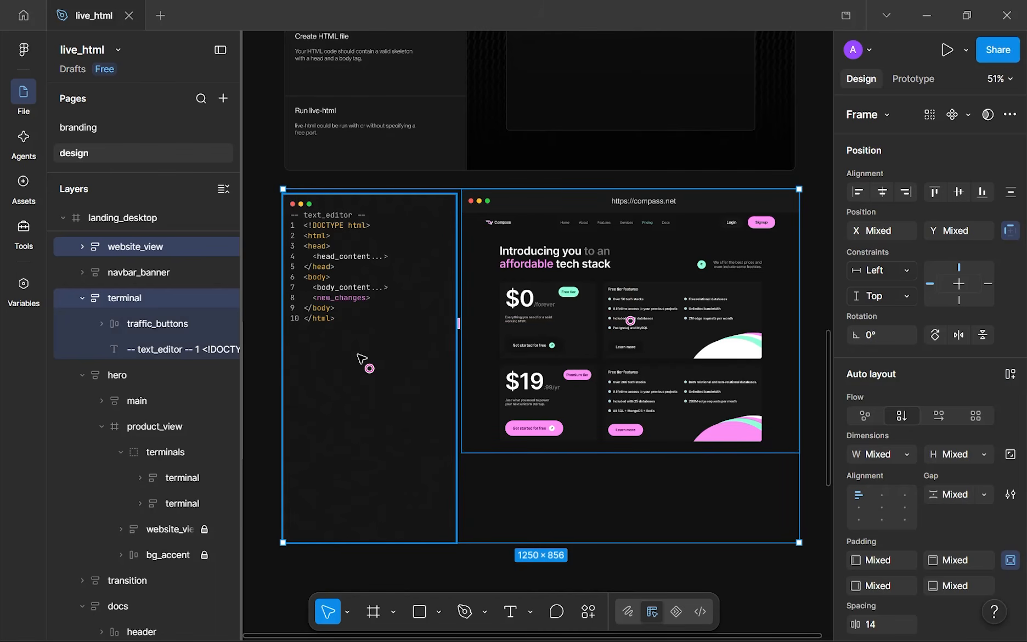
{"action": "key", "text": "shift+a"}
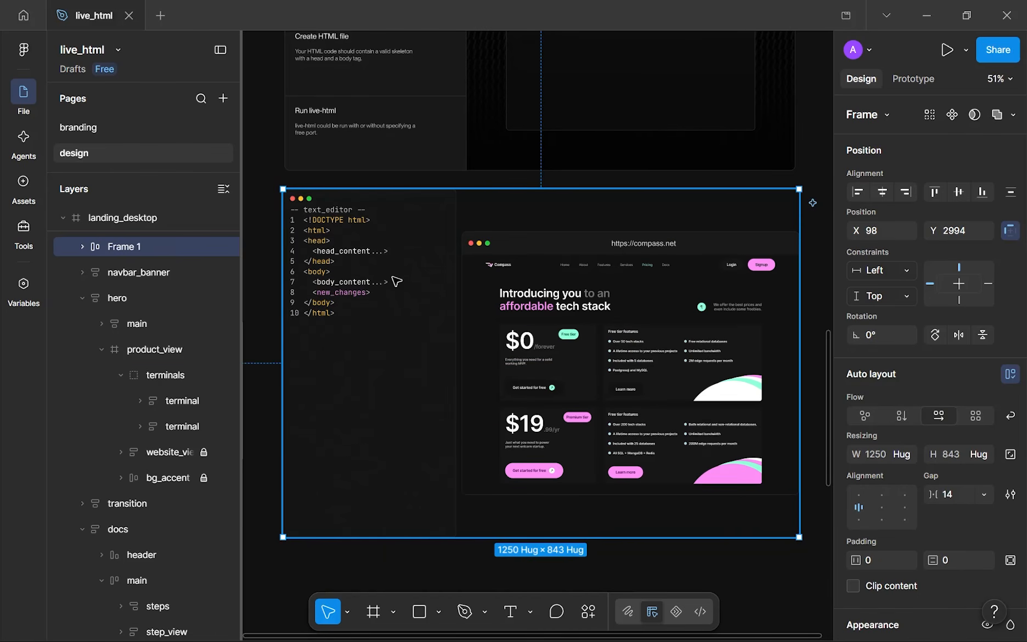
- Rename the code editor's frame to text_editor and the auto layout frame around both windows to main
{"action": "double_click", "coordinate": [356, 281]}
{"action": "double_click", "coordinate": [133, 273]}
{"action": "type", "text": "text_editor"}
{"action": "key", "text": "Return"}
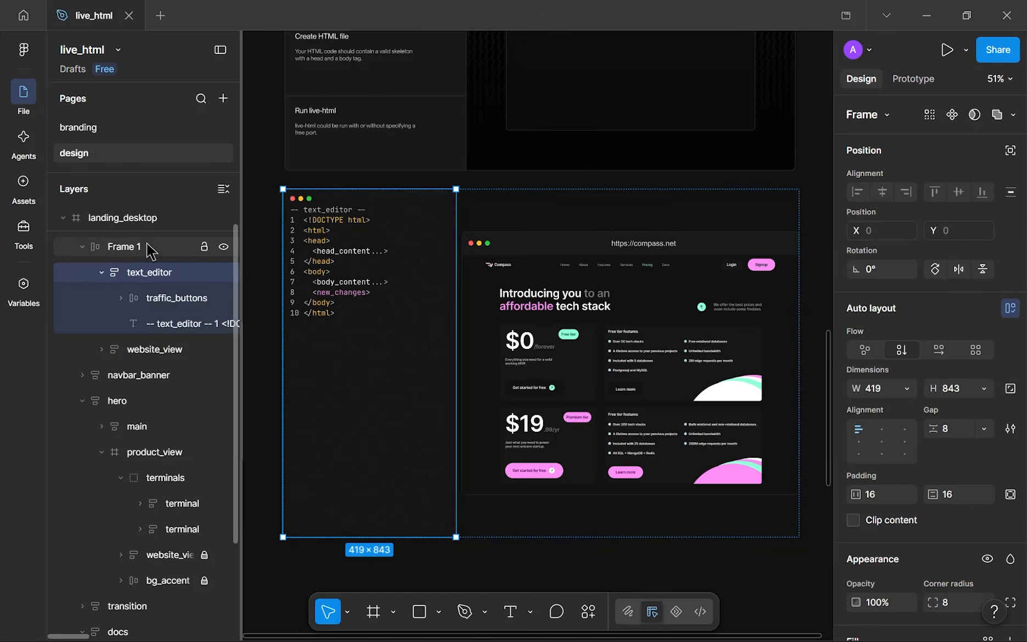
{"action": "left_click", "coordinate": [147, 247]}
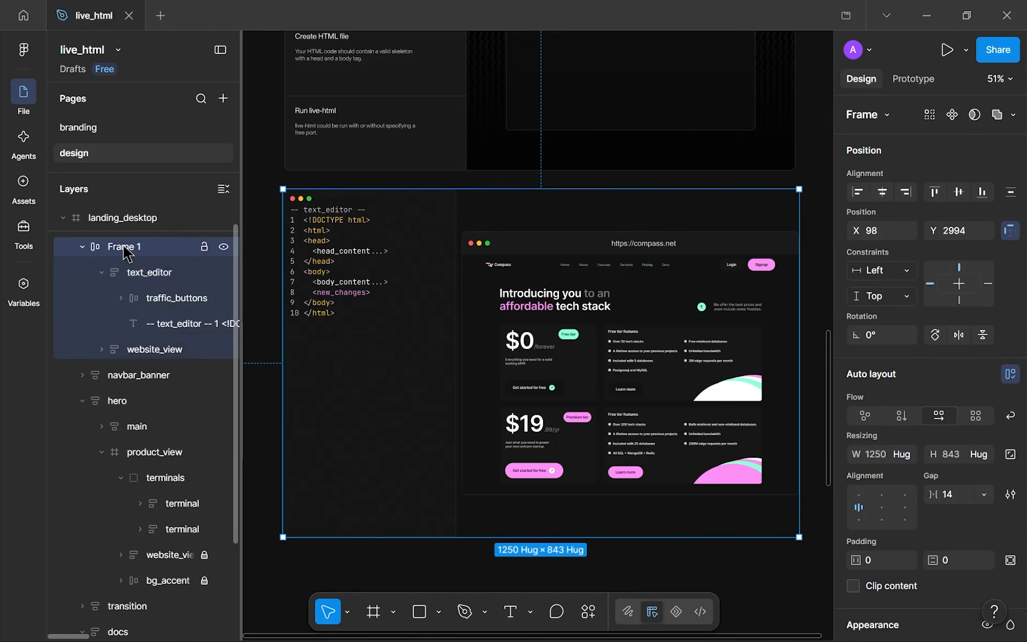
{"action": "double_click", "coordinate": [122, 247]}
{"action": "type", "text": "m"}
{"action": "key", "text": "Return"}
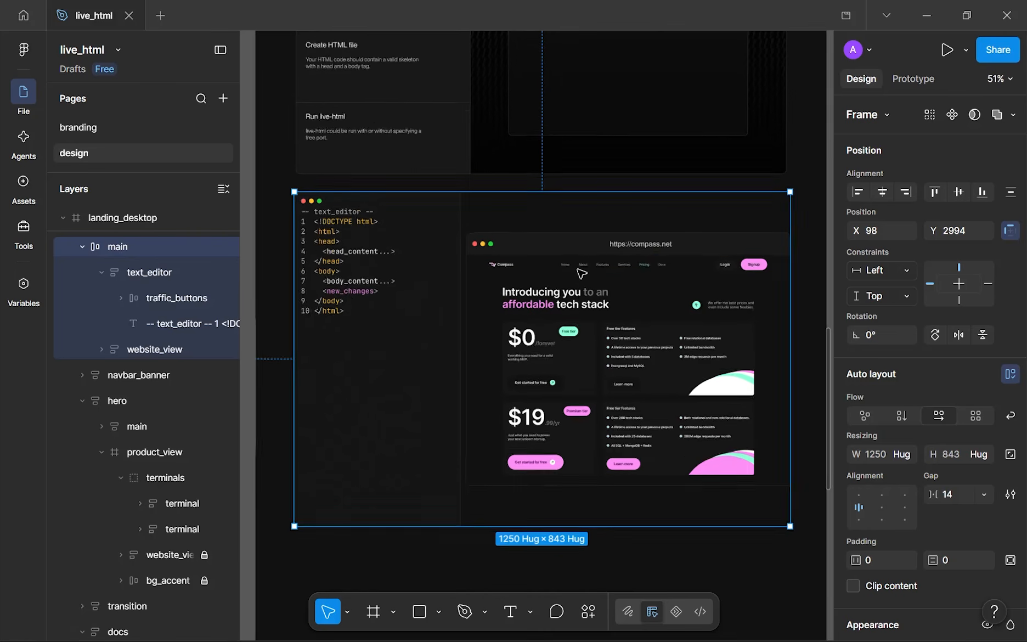
- Set the main frame's auto layout gap between the text editor and website preview to 24
{"action": "scroll", "coordinate": [578, 270], "scroll_direction": "down", "scroll_amount": 1}
{"action": "left_click", "coordinate": [947, 495]}
{"action": "type", "text": "24"}
{"action": "key", "text": "Return"}
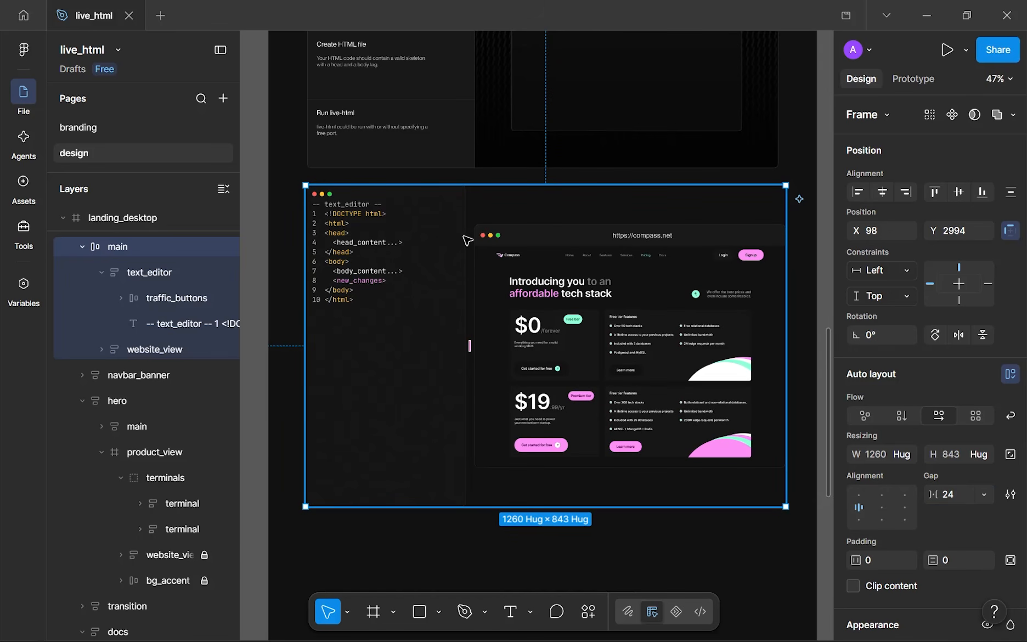
- Examine the spacing and alignment of the main frame against the docs section above it
{"action": "scroll", "coordinate": [467, 240], "scroll_direction": "down", "scroll_amount": 2}
{"action": "scroll", "coordinate": [490, 148], "scroll_direction": "up", "scroll_amount": 6}
{"action": "scroll", "coordinate": [532, 133], "scroll_direction": "down", "scroll_amount": 3}
{"action": "scroll", "coordinate": [564, 300], "scroll_direction": "up", "scroll_amount": 8}
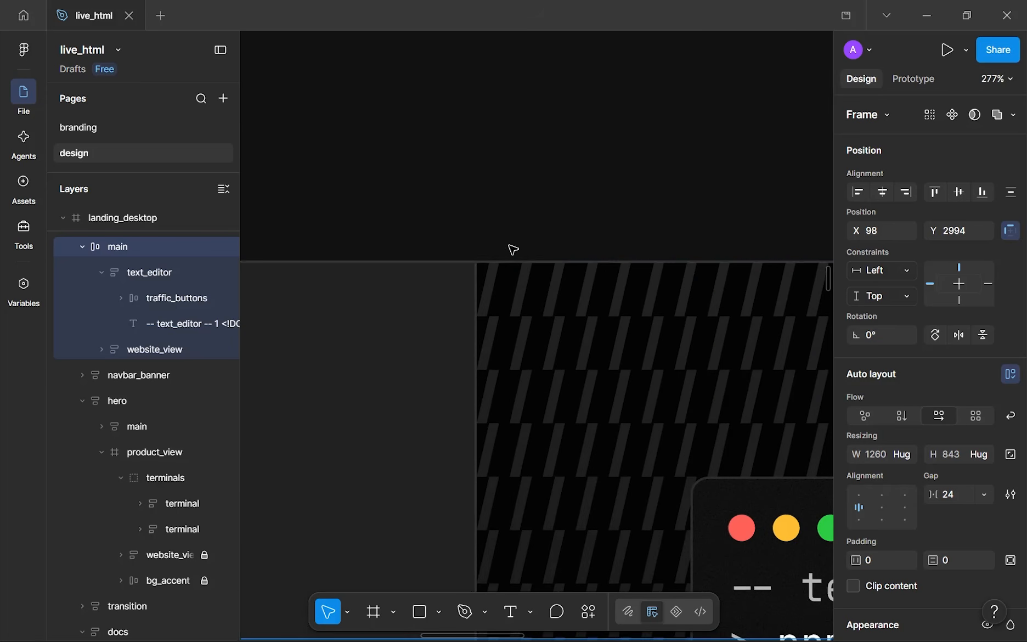
{"action": "scroll", "coordinate": [470, 295], "scroll_direction": "down", "scroll_amount": 5}
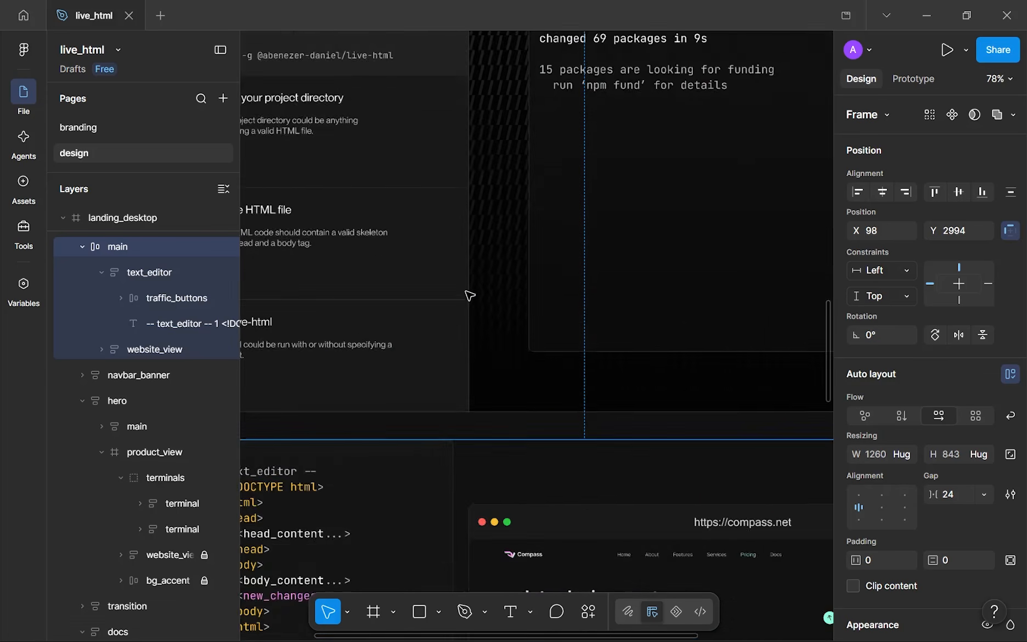
{"action": "scroll", "coordinate": [470, 295], "scroll_direction": "down", "scroll_amount": 4}
{"action": "scroll", "coordinate": [519, 384], "scroll_direction": "up", "scroll_amount": 3}
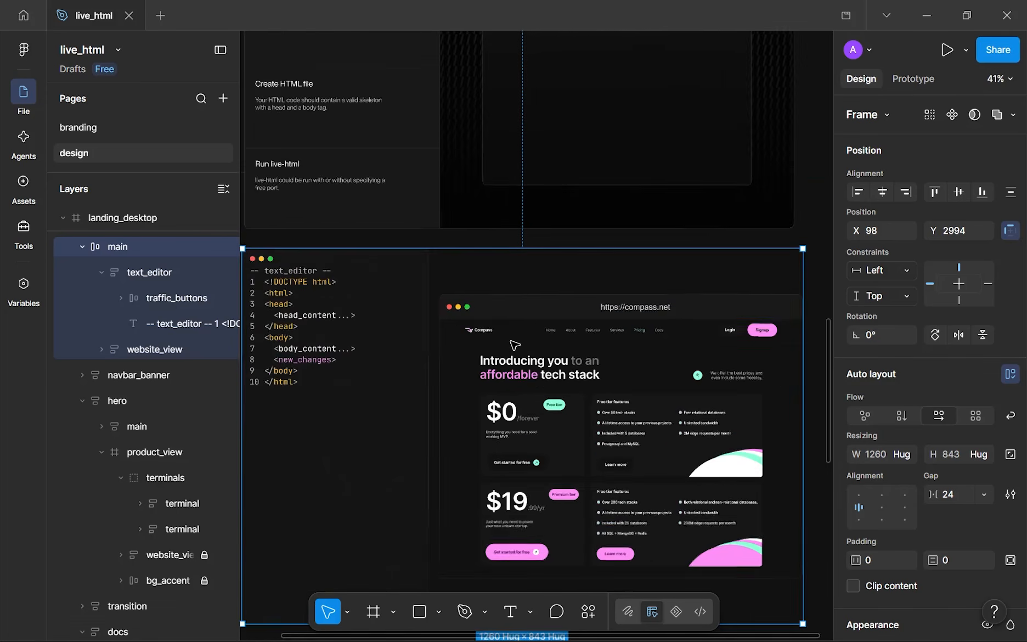
{"action": "scroll", "coordinate": [494, 324], "scroll_direction": "up", "scroll_amount": 2}
{"action": "scroll", "coordinate": [477, 302], "scroll_direction": "down", "scroll_amount": 2}
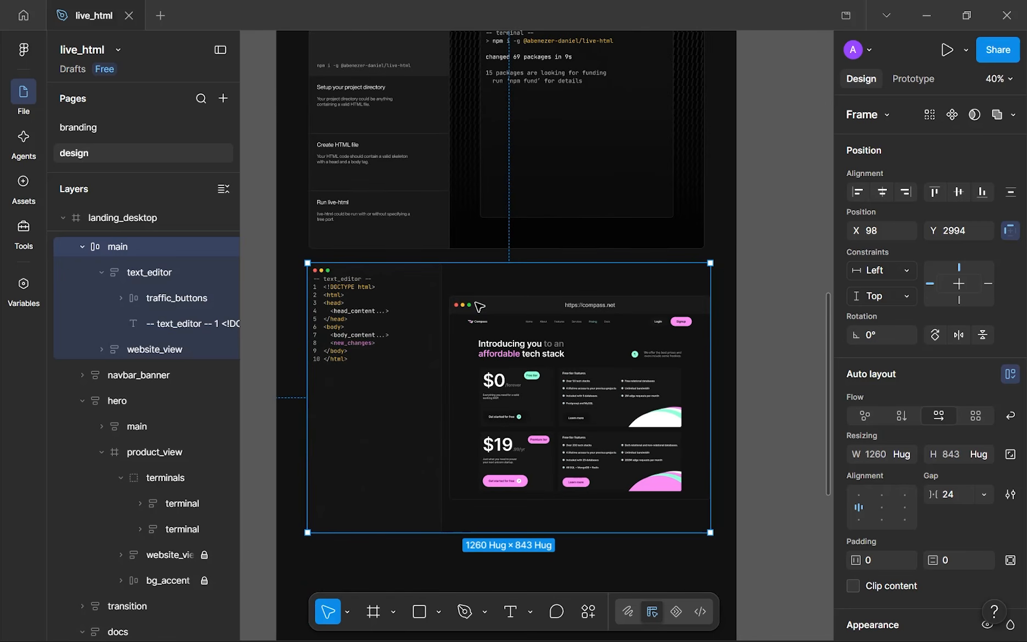
{"action": "scroll", "coordinate": [479, 305], "scroll_direction": "down", "scroll_amount": 3}
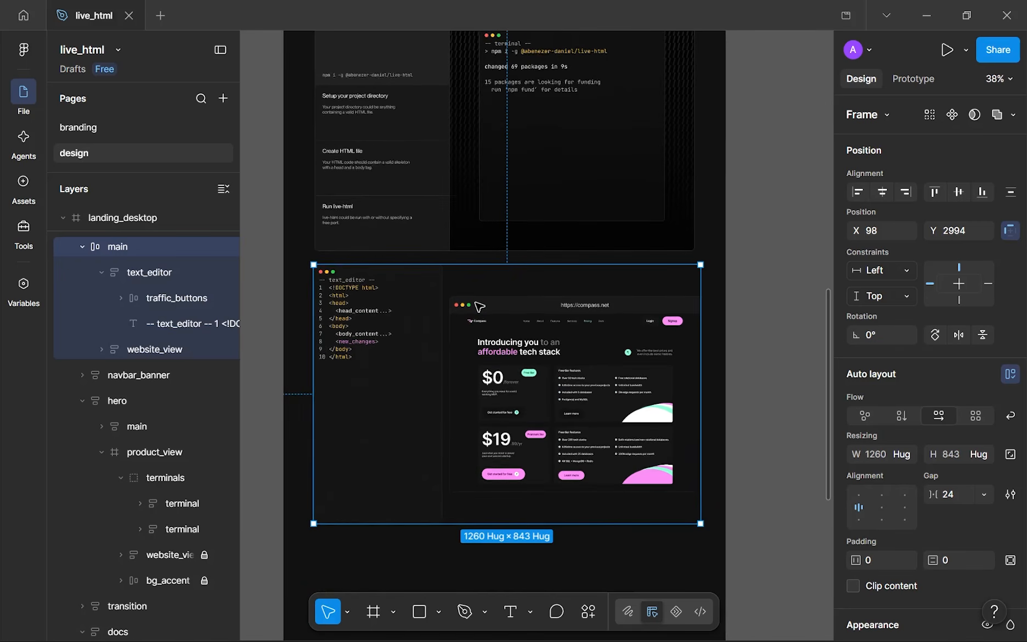
{"action": "scroll", "coordinate": [469, 300], "scroll_direction": "up", "scroll_amount": 4}
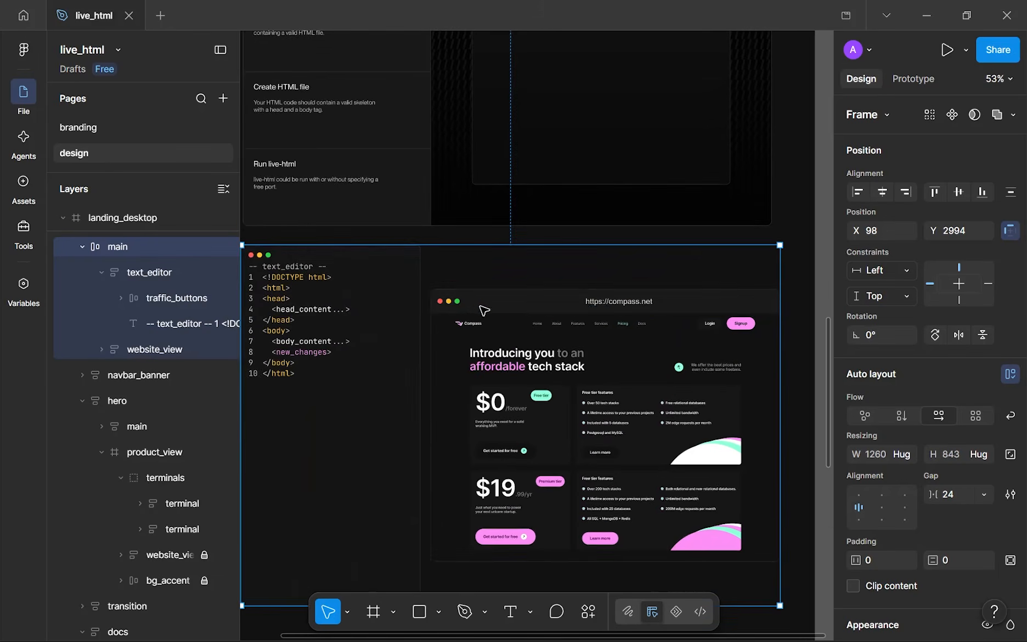
{"action": "scroll", "coordinate": [484, 305], "scroll_direction": "up", "scroll_amount": 3}
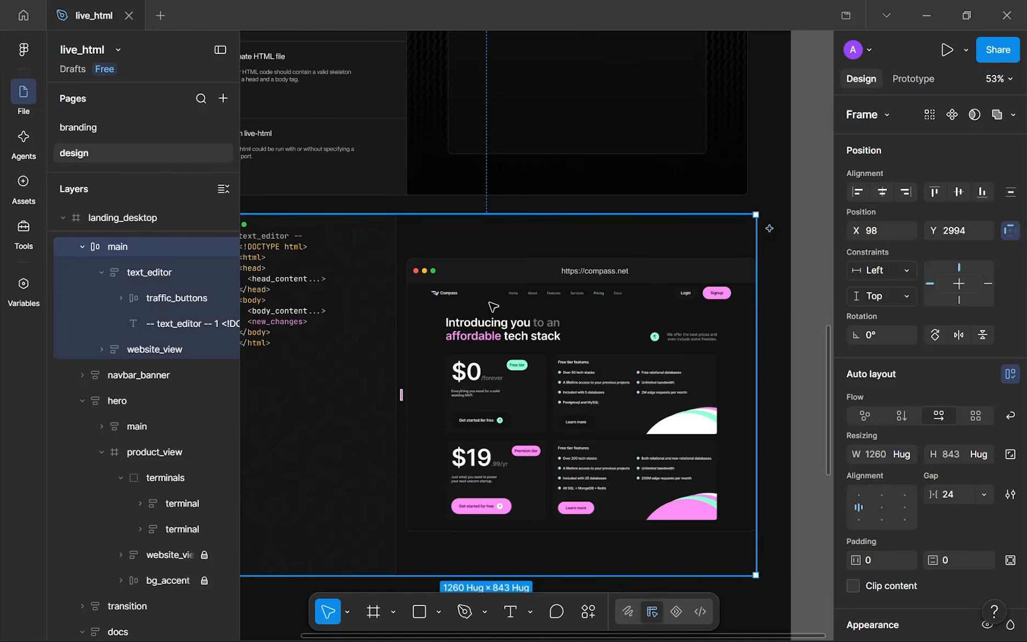
{"action": "left_click_drag", "start_coordinate": [492, 249], "coordinate": [515, 454]}
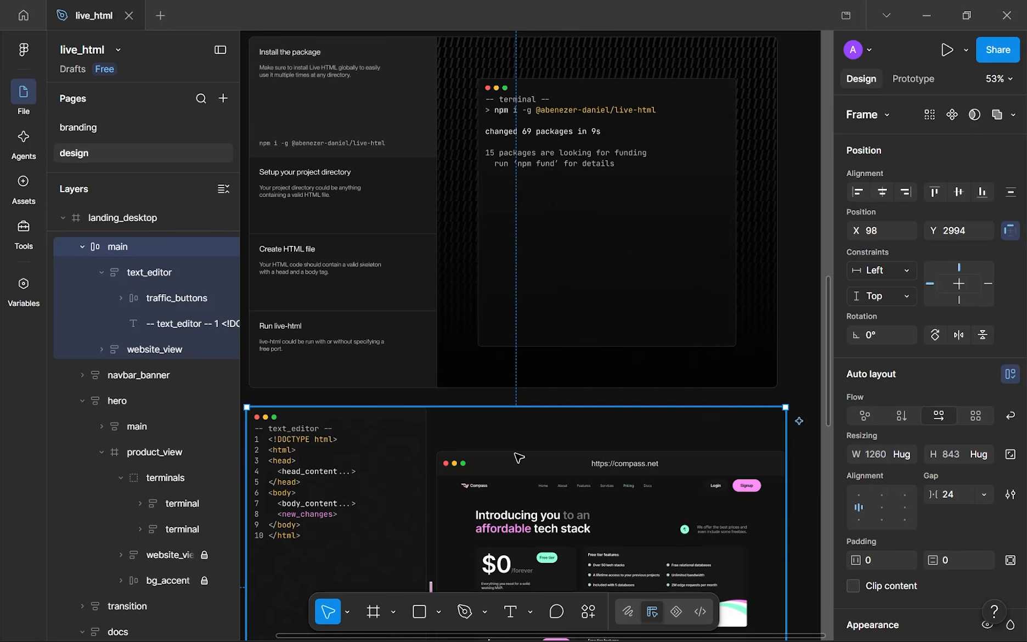
{"action": "scroll", "coordinate": [519, 457], "scroll_direction": "down", "scroll_amount": 3}
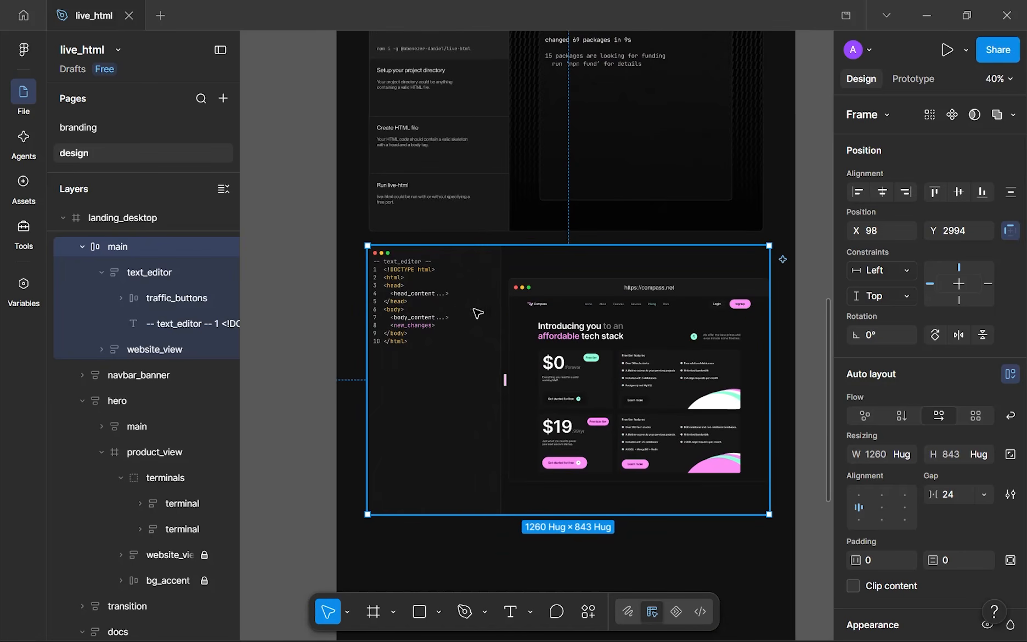
{"action": "scroll", "coordinate": [536, 329], "scroll_direction": "up", "scroll_amount": 4}
{"action": "scroll", "coordinate": [536, 329], "scroll_direction": "up", "scroll_amount": 3}
{"action": "scroll", "coordinate": [465, 96], "scroll_direction": "right", "scroll_amount": 2}
{"action": "scroll", "coordinate": [465, 96], "scroll_direction": "down", "scroll_amount": 1}
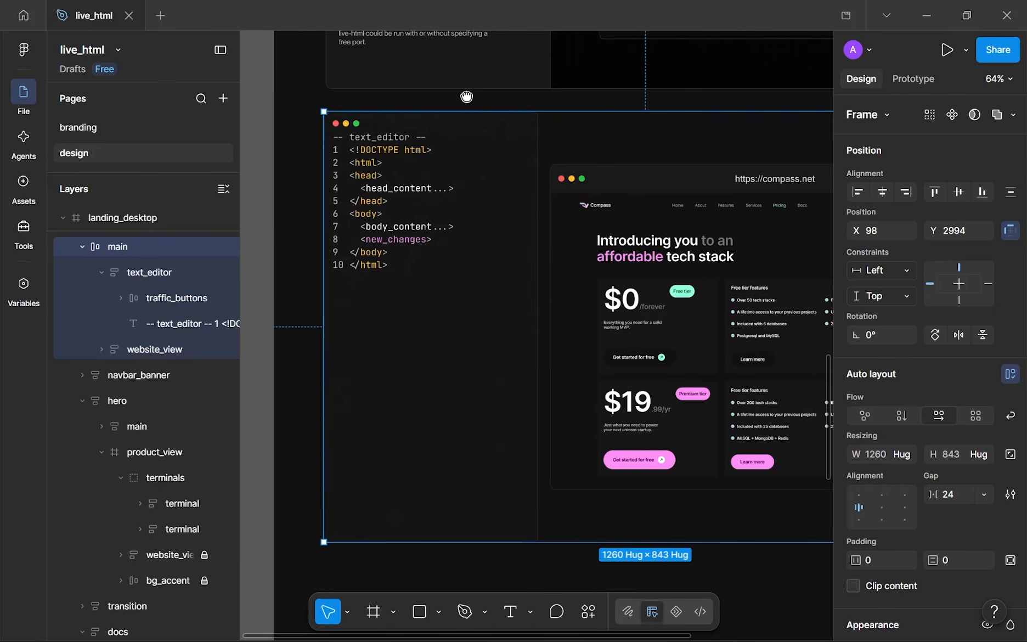
- Set the text_editor frame's width and height to fill its container so it matches the website preview
{"action": "left_click", "coordinate": [518, 163]}
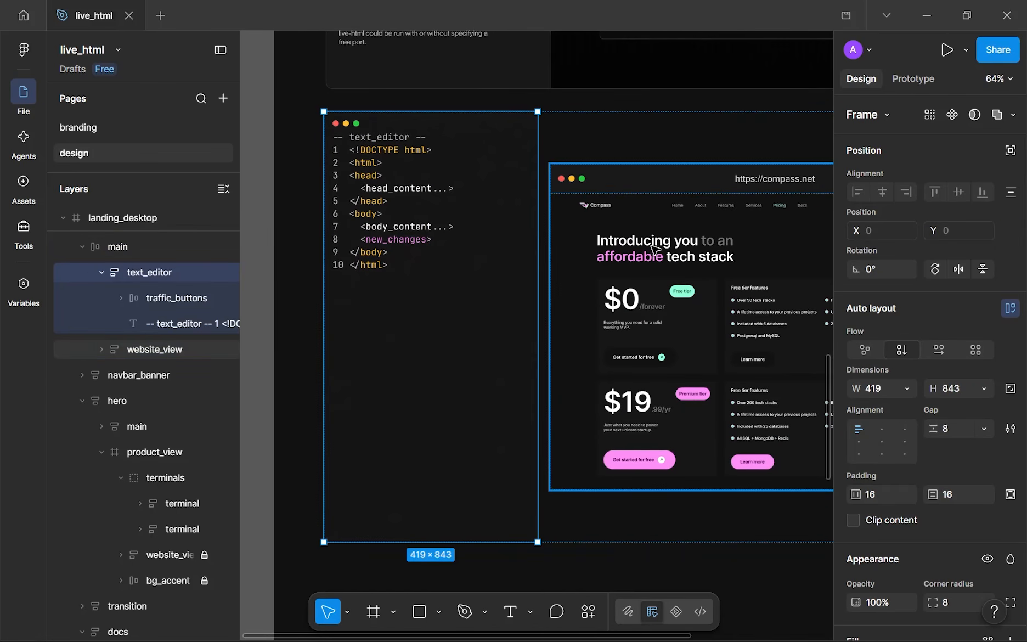
{"action": "scroll", "coordinate": [730, 238], "scroll_direction": "right", "scroll_amount": 2}
{"action": "scroll", "coordinate": [730, 238], "scroll_direction": "down", "scroll_amount": 1}
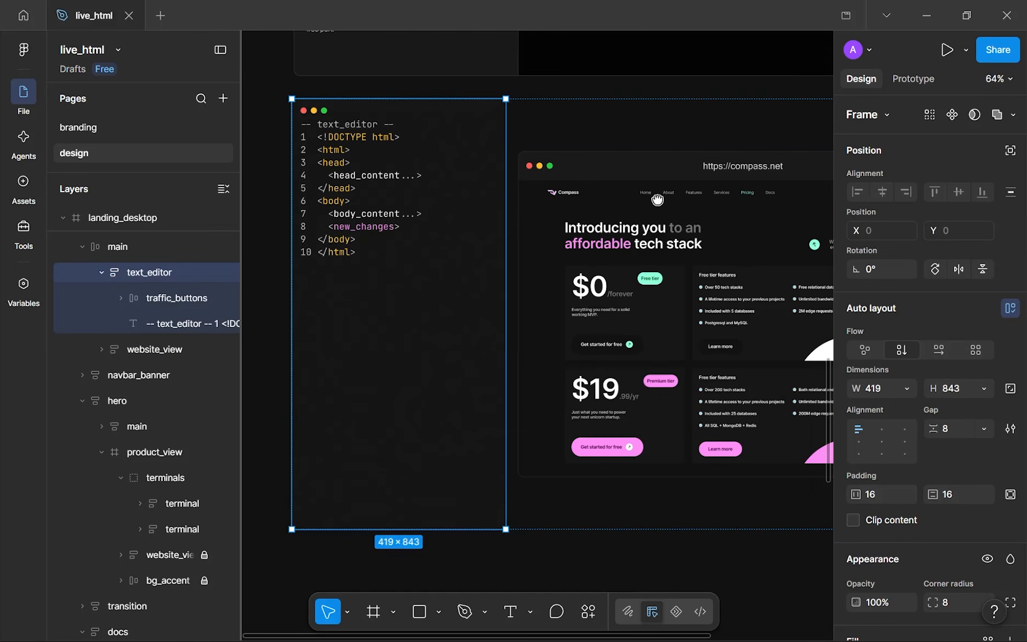
{"action": "left_click", "coordinate": [908, 389]}
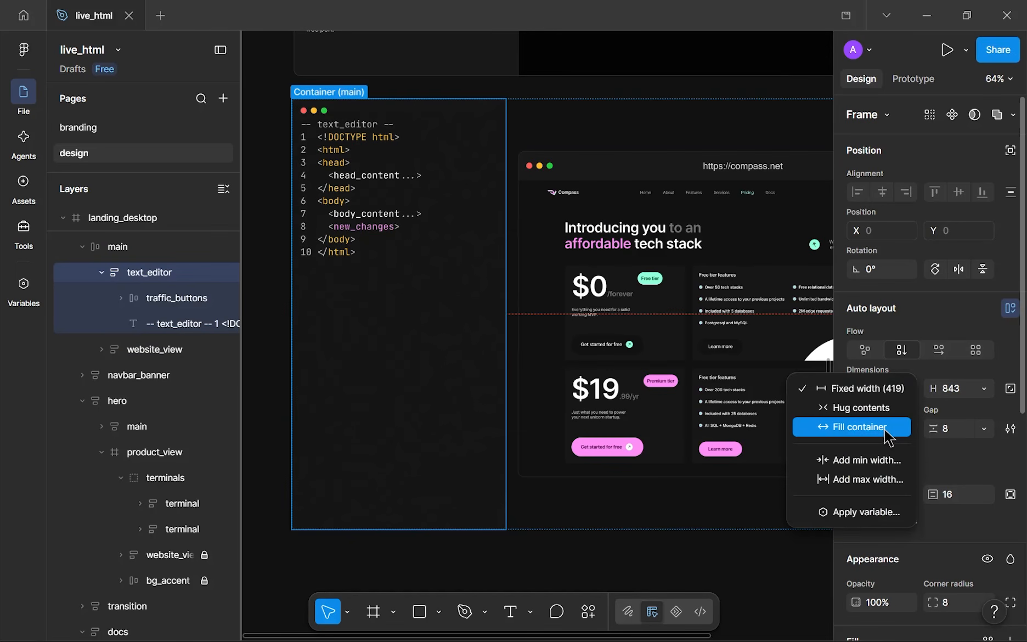
{"action": "left_click", "coordinate": [894, 431]}
{"action": "left_click", "coordinate": [986, 389]}
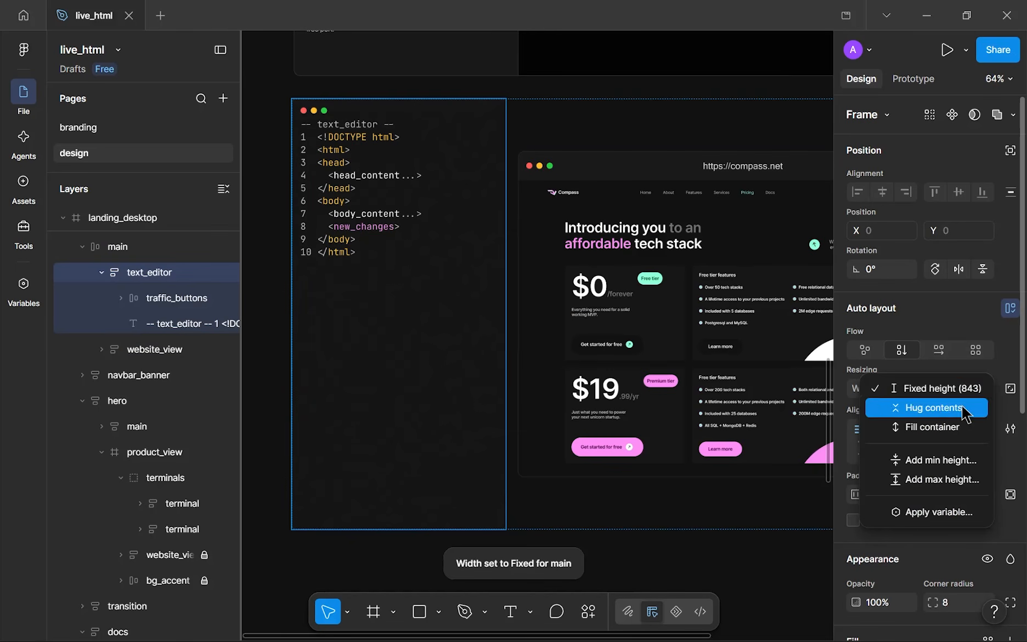
{"action": "left_click", "coordinate": [944, 429]}
{"action": "left_click", "coordinate": [572, 477]}
- Move the main frame down to Y 3302, leaving space for a heading below the docs section
{"action": "scroll", "coordinate": [497, 370], "scroll_direction": "down", "scroll_amount": 3}
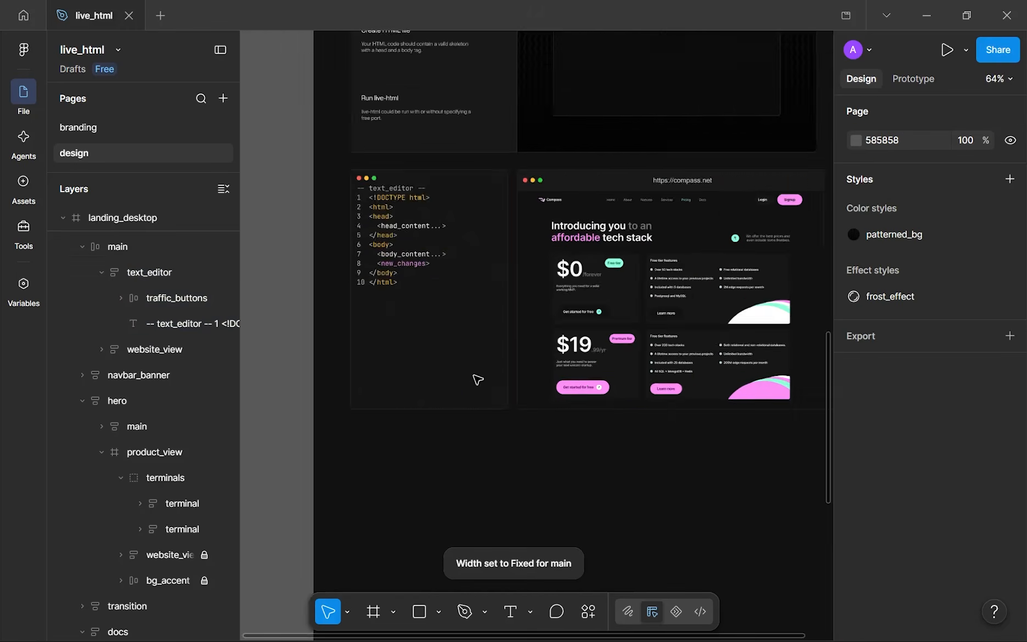
{"action": "scroll", "coordinate": [475, 379], "scroll_direction": "right", "scroll_amount": 2}
{"action": "left_click", "coordinate": [635, 348]}
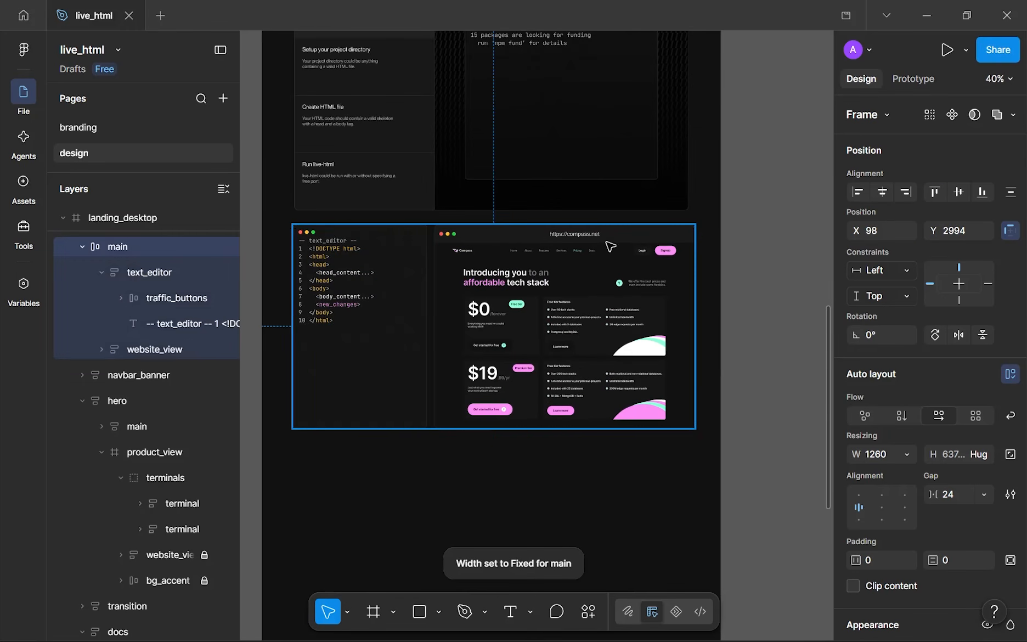
{"action": "scroll", "coordinate": [522, 175], "scroll_direction": "down", "scroll_amount": 3}
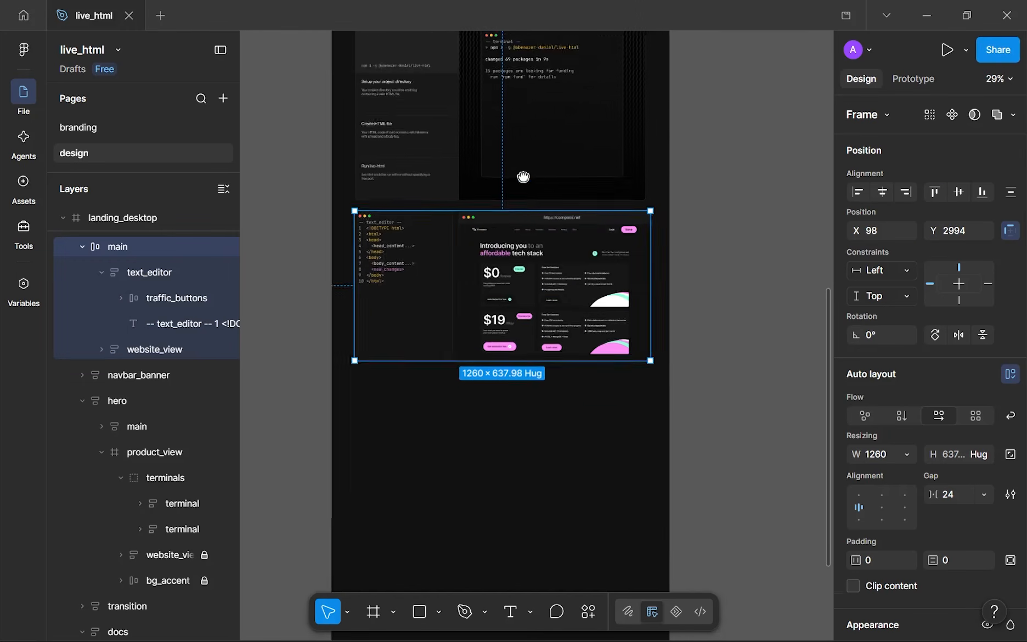
{"action": "scroll", "coordinate": [523, 181], "scroll_direction": "down", "scroll_amount": 1}
{"action": "left_click_drag", "start_coordinate": [524, 224], "coordinate": [528, 300]}
{"action": "scroll", "coordinate": [549, 214], "scroll_direction": "up", "scroll_amount": 3}
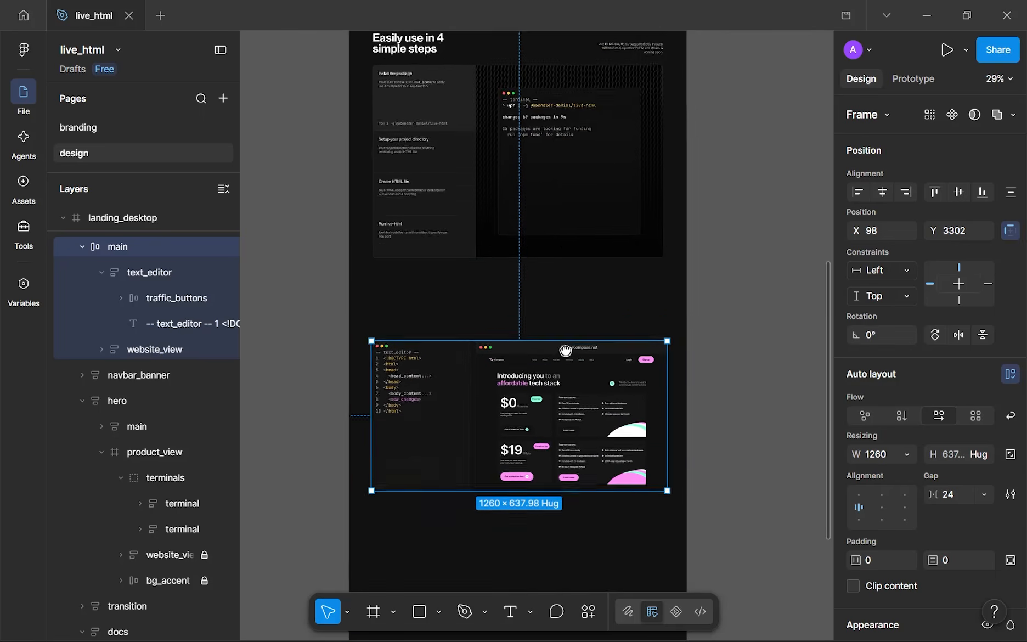
- Duplicate the docs section's header and place the copy above the main frame at X 103, Y 3089
{"action": "scroll", "coordinate": [509, 144], "scroll_direction": "down", "scroll_amount": 1}
{"action": "left_click", "coordinate": [449, 147]}
{"action": "double_click", "coordinate": [446, 143]}
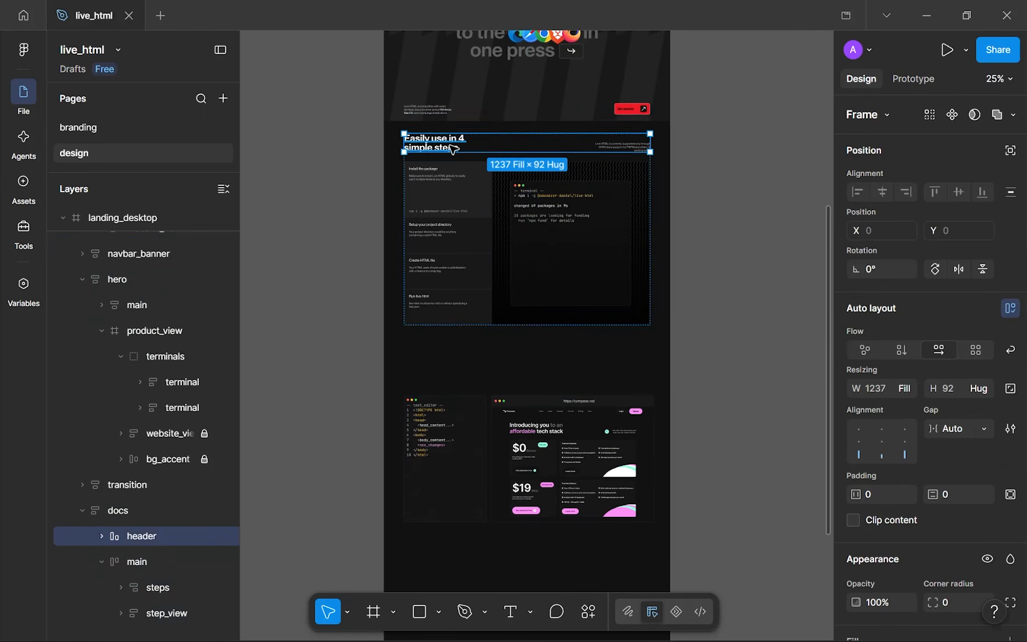
{"action": "key", "text": "ctrl+d"}
{"action": "left_click_drag", "start_coordinate": [476, 175], "coordinate": [480, 362]}
{"action": "scroll", "coordinate": [514, 312], "scroll_direction": "up", "scroll_amount": 5}
{"action": "scroll", "coordinate": [423, 286], "scroll_direction": "up", "scroll_amount": 6}
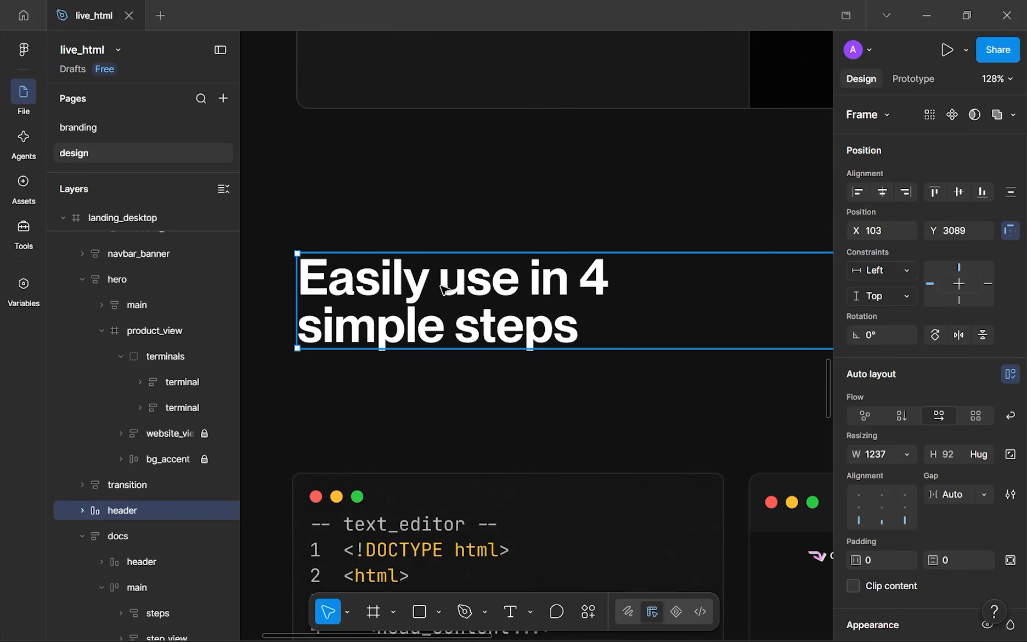
- Replace the duplicated header's title with "Hot-reloading made infinitely simpler"
{"action": "double_click", "coordinate": [442, 289]}
{"action": "double_click", "coordinate": [439, 290]}
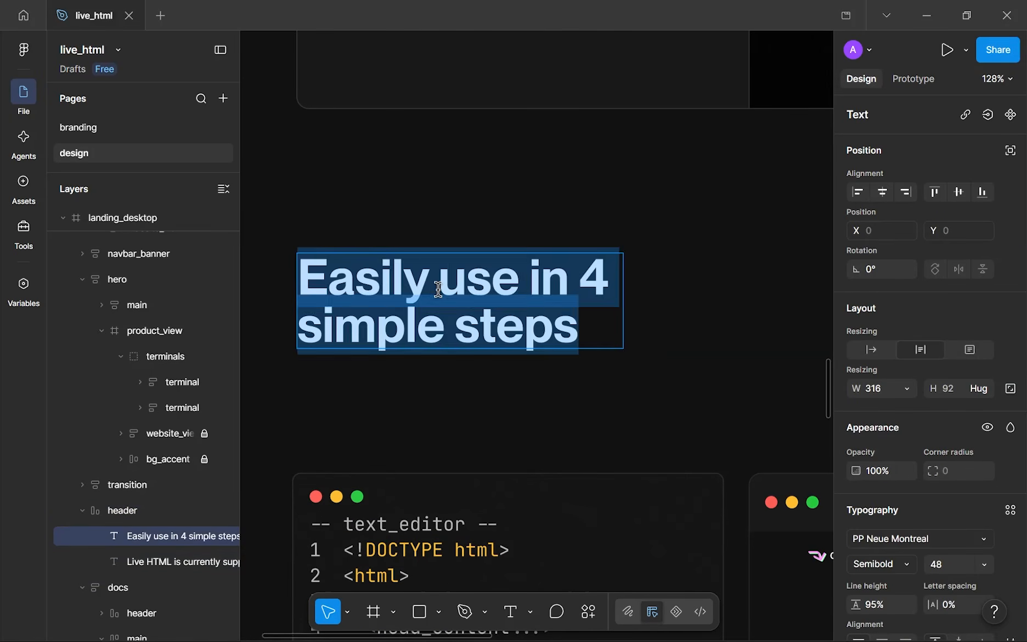
{"action": "type", "text": "Hot-re"}
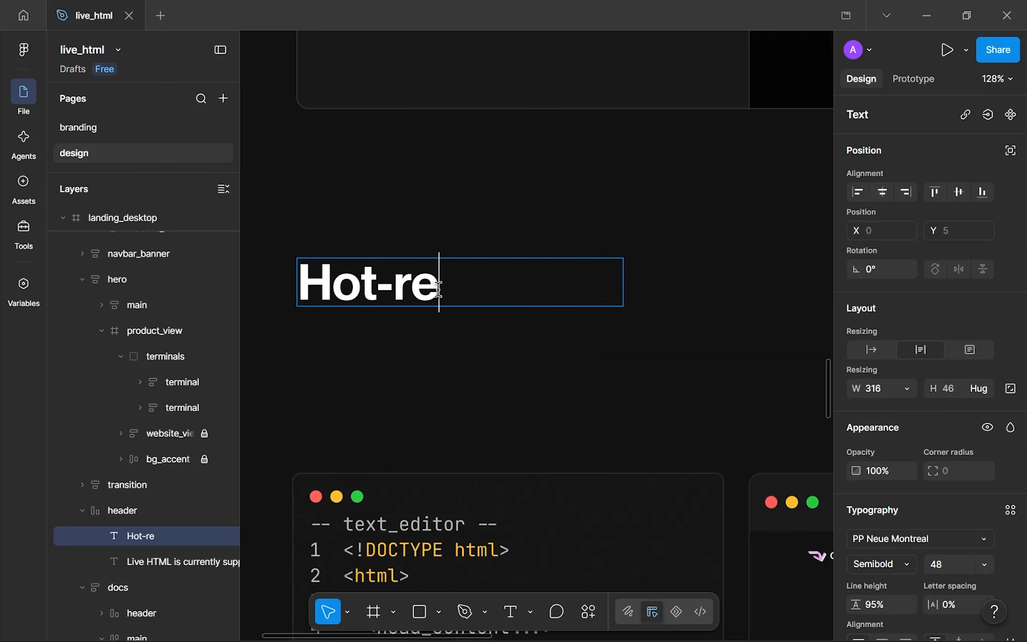
{"action": "type", "text": "loading made"}
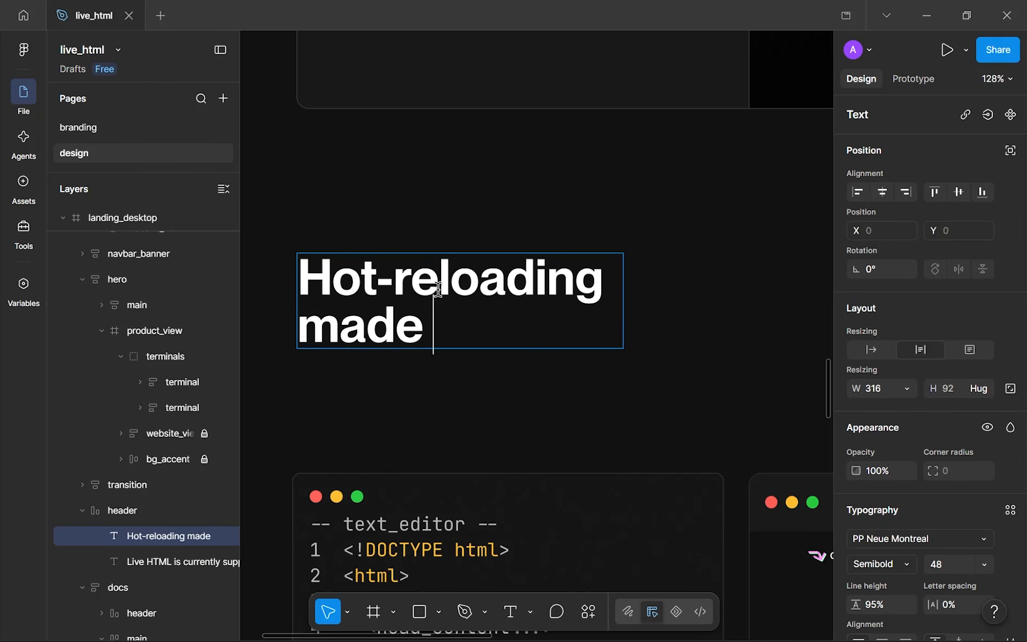
{"action": "type", "text": " infini"}
{"action": "key", "text": "BackSpace"}
{"action": "type", "text": "nite"}
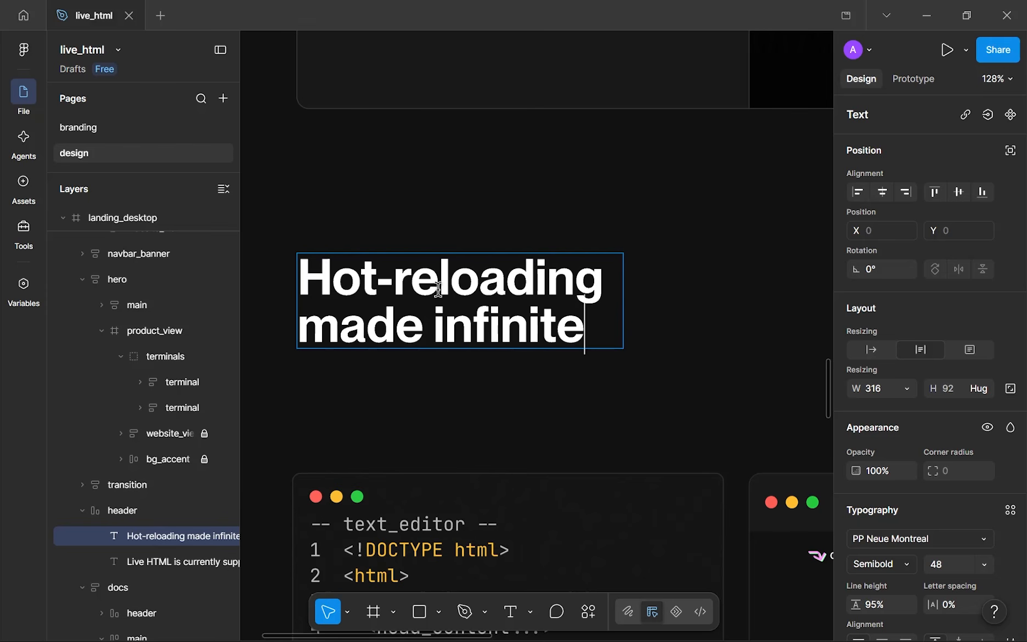
{"action": "type", "text": "ly simpler"}
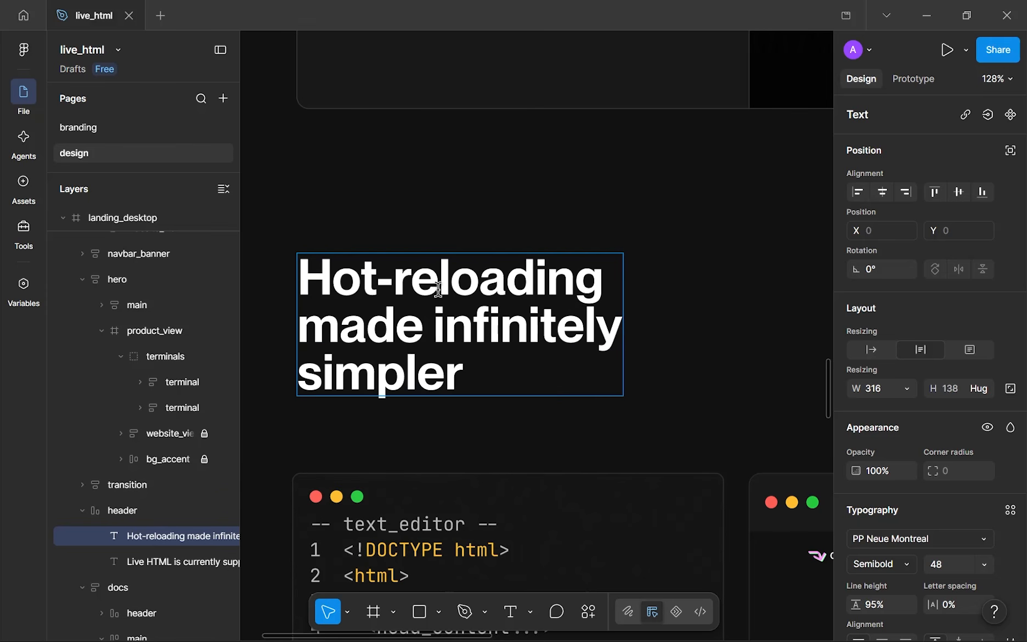
{"action": "key", "text": "Escape"}
- Widen the new title's text box to 433 so the title wraps onto two lines
{"action": "scroll", "coordinate": [468, 429], "scroll_direction": "down", "scroll_amount": 10}
{"action": "left_click_drag", "start_coordinate": [468, 429], "coordinate": [493, 426]}
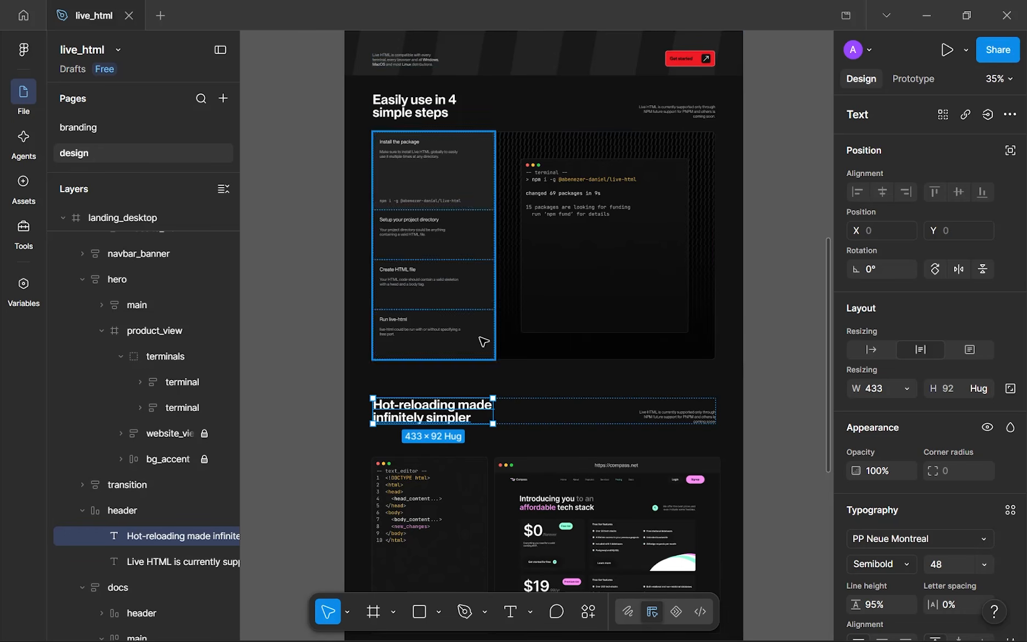
{"action": "left_click", "coordinate": [880, 389]}
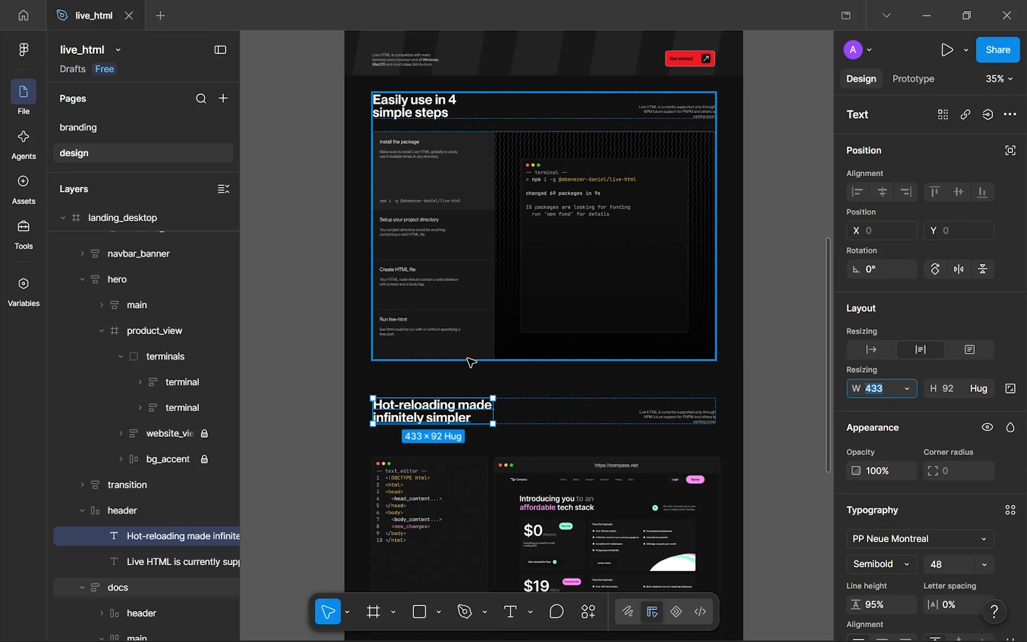
- Examine the new title's line wrapping and the wording of the four steps in the docs section
{"action": "scroll", "coordinate": [470, 362], "scroll_direction": "up", "scroll_amount": 10}
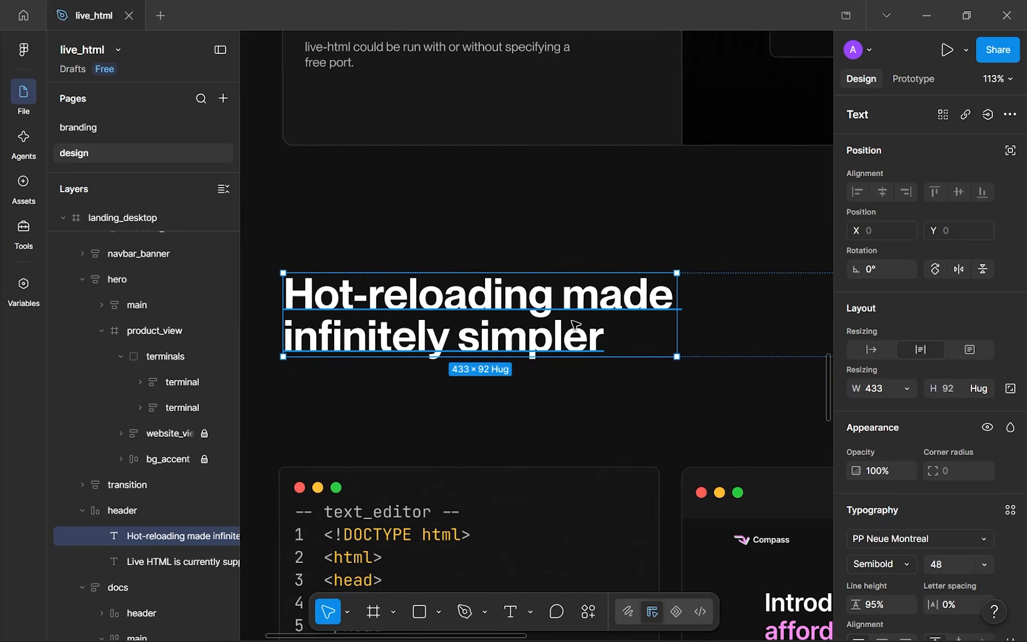
{"action": "scroll", "coordinate": [575, 325], "scroll_direction": "down", "scroll_amount": 2}
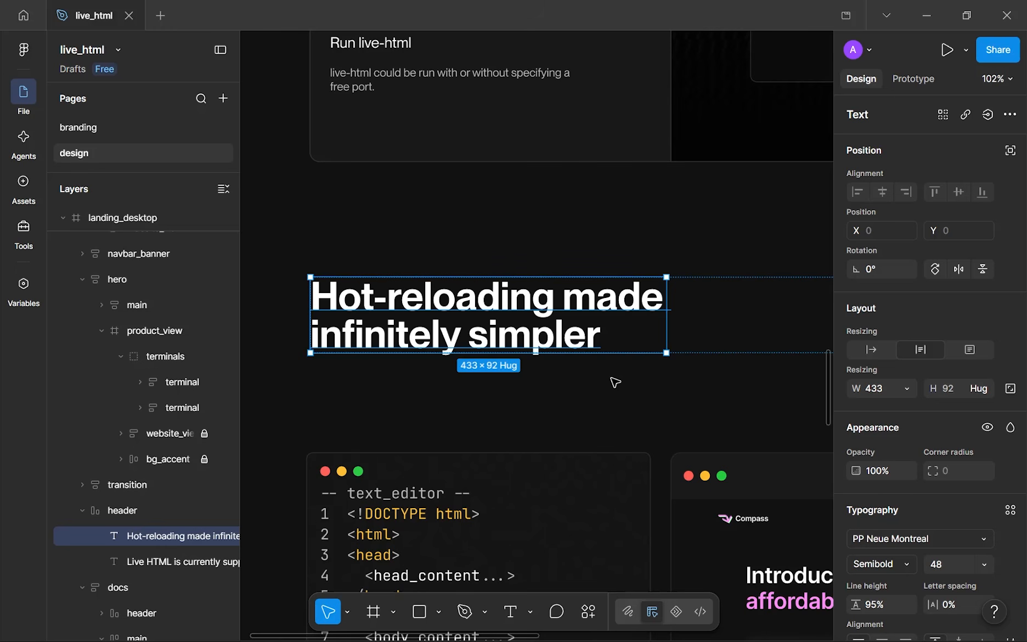
{"action": "double_click", "coordinate": [658, 303]}
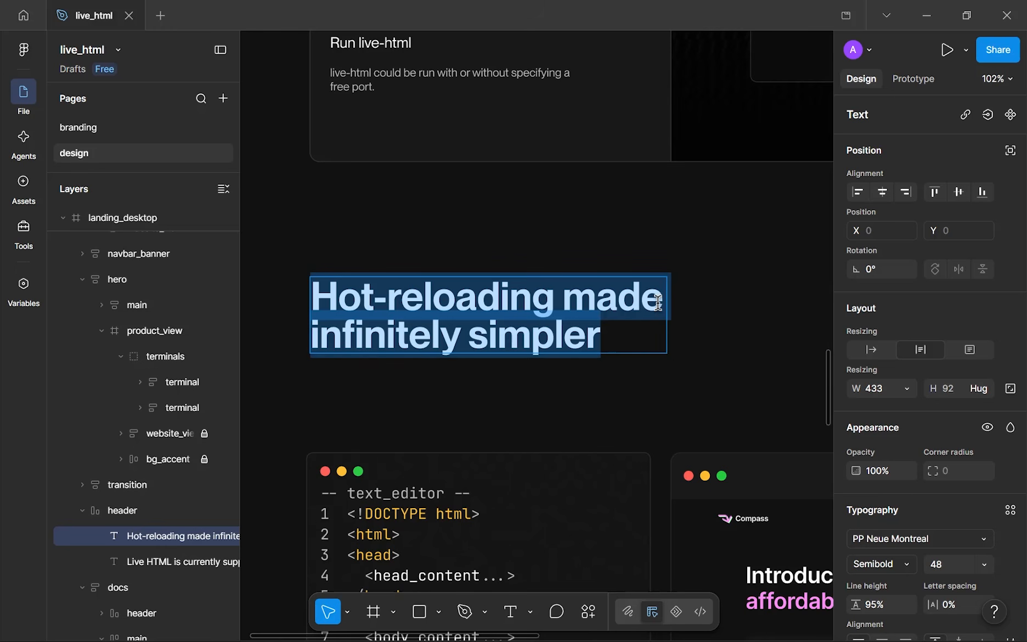
{"action": "left_click", "coordinate": [664, 303]}
{"action": "left_click_drag", "start_coordinate": [596, 306], "coordinate": [670, 313]}
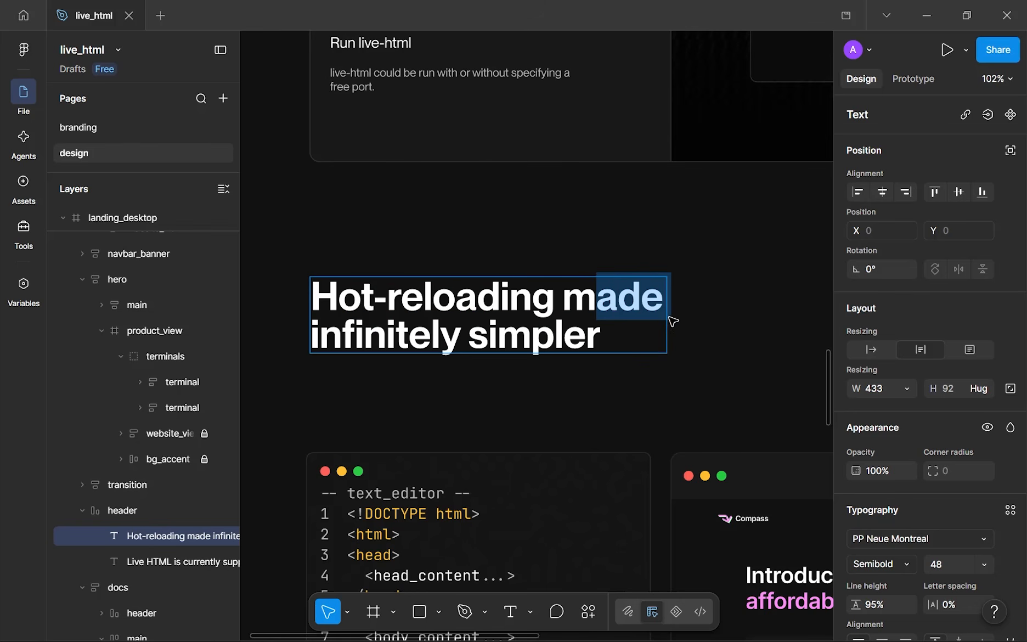
{"action": "key", "text": "Escape"}
{"action": "scroll", "coordinate": [356, 351], "scroll_direction": "up", "scroll_amount": 4}
{"action": "scroll", "coordinate": [356, 337], "scroll_direction": "up", "scroll_amount": 3}
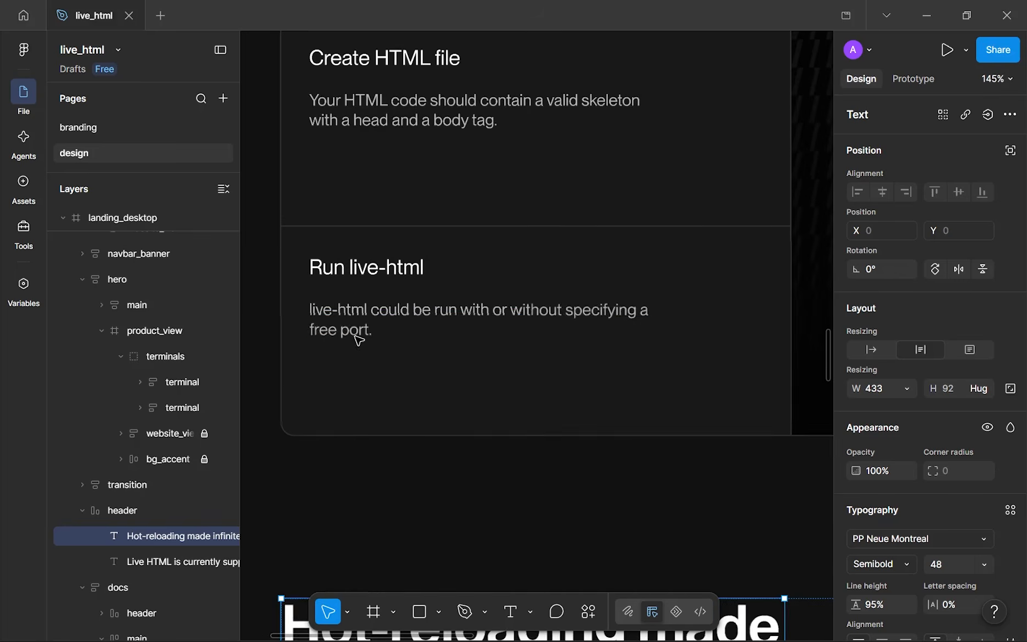
{"action": "scroll", "coordinate": [374, 324], "scroll_direction": "up", "scroll_amount": 1}
{"action": "scroll", "coordinate": [384, 357], "scroll_direction": "up", "scroll_amount": 3}
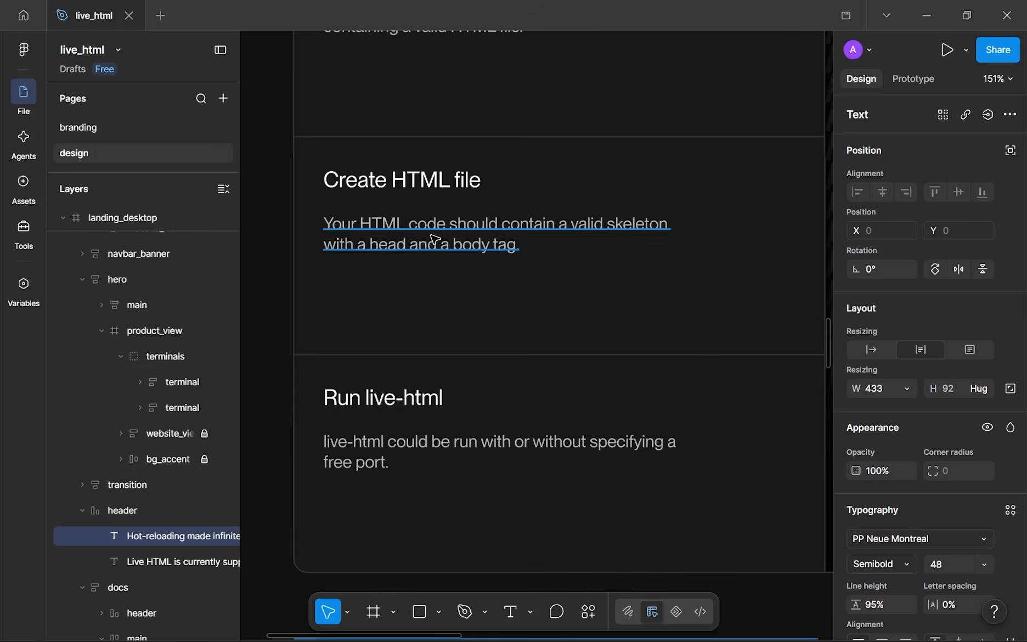
{"action": "scroll", "coordinate": [477, 341], "scroll_direction": "up", "scroll_amount": 4}
{"action": "scroll", "coordinate": [482, 261], "scroll_direction": "up", "scroll_amount": 2}
{"action": "left_click_drag", "start_coordinate": [481, 260], "coordinate": [486, 439]}
{"action": "scroll", "coordinate": [486, 433], "scroll_direction": "down", "scroll_amount": 5}
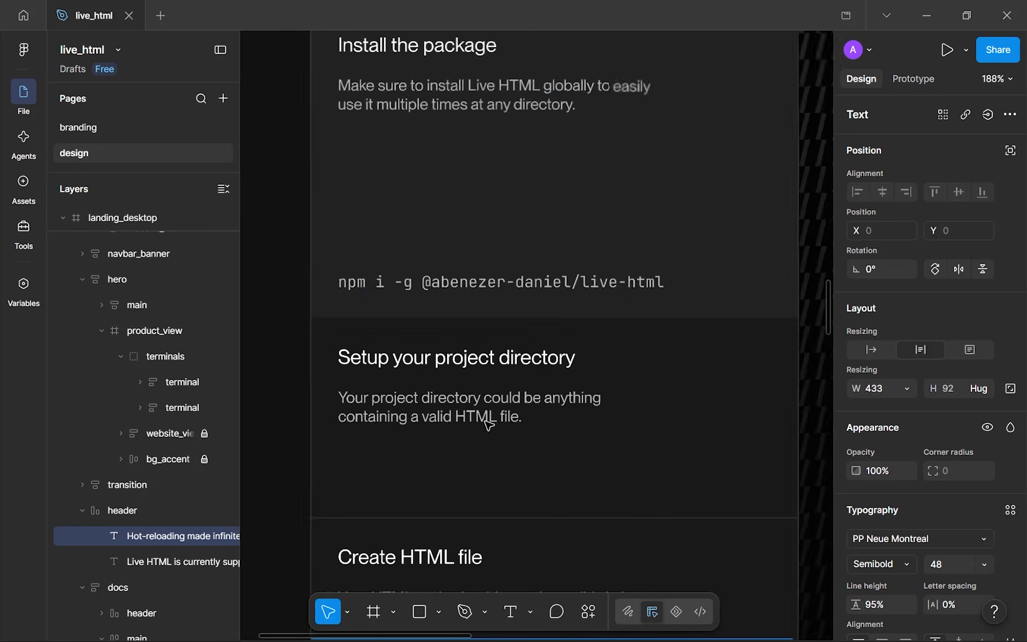
{"action": "left_click_drag", "start_coordinate": [486, 187], "coordinate": [464, 319]}
{"action": "scroll", "coordinate": [447, 327], "scroll_direction": "up", "scroll_amount": 4}
{"action": "scroll", "coordinate": [469, 322], "scroll_direction": "down", "scroll_amount": 2}
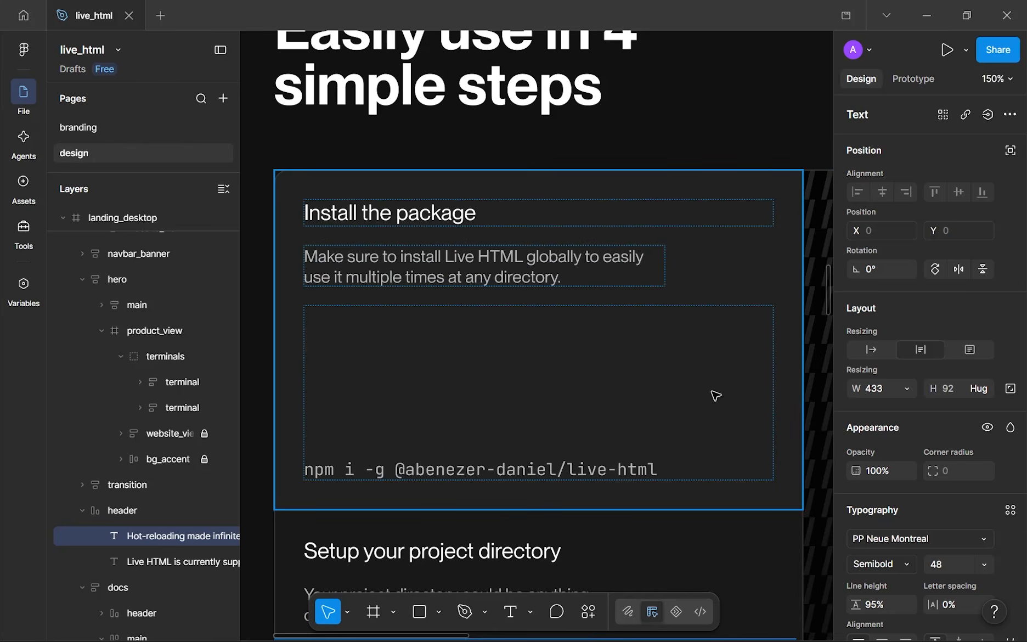
{"action": "scroll", "coordinate": [714, 395], "scroll_direction": "down", "scroll_amount": 2}
{"action": "scroll", "coordinate": [540, 452], "scroll_direction": "down", "scroll_amount": 1}
{"action": "scroll", "coordinate": [551, 523], "scroll_direction": "down", "scroll_amount": 6}
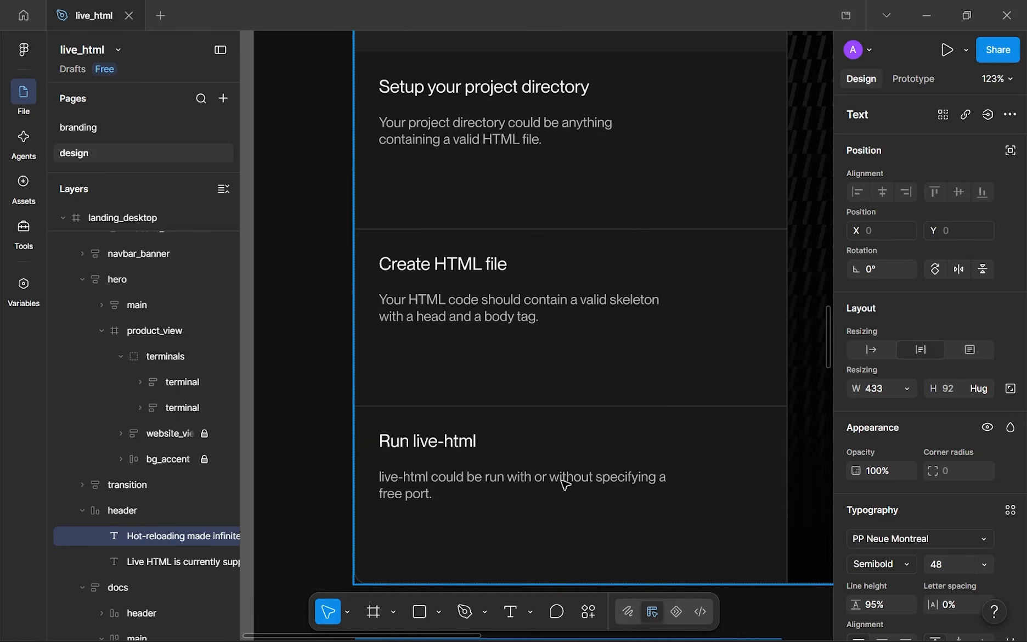
{"action": "scroll", "coordinate": [568, 324], "scroll_direction": "down", "scroll_amount": 3}
{"action": "scroll", "coordinate": [573, 345], "scroll_direction": "down", "scroll_amount": 4}
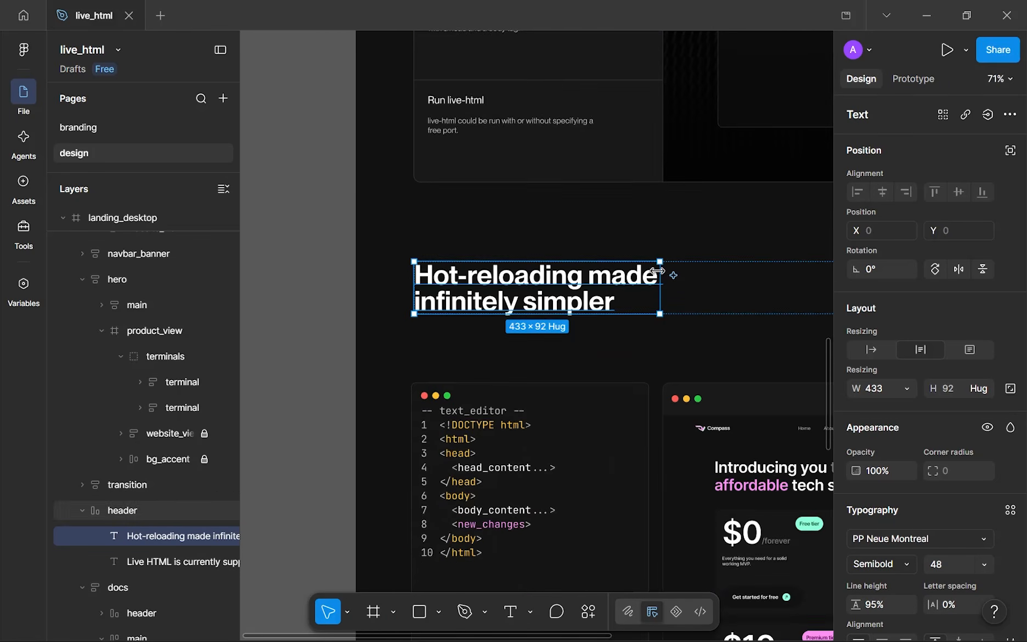
{"action": "scroll", "coordinate": [586, 311], "scroll_direction": "up", "scroll_amount": 3}
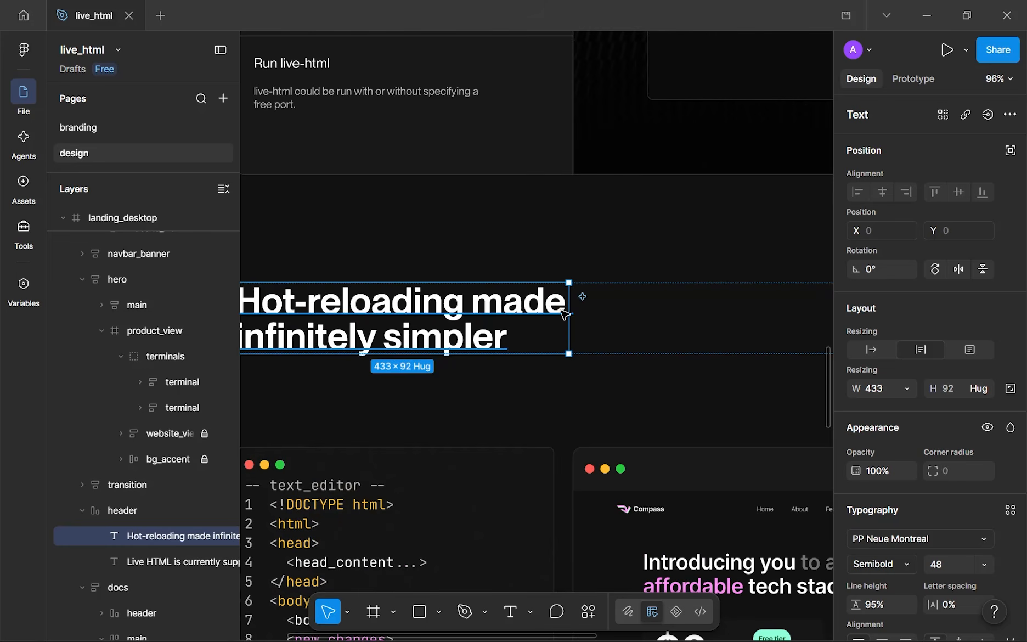
- Replace everything after "Live HTML" in the hot-reloading header's description with "is incredible"
{"action": "left_click", "coordinate": [542, 397]}
{"action": "scroll", "coordinate": [541, 396], "scroll_direction": "down", "scroll_amount": 6}
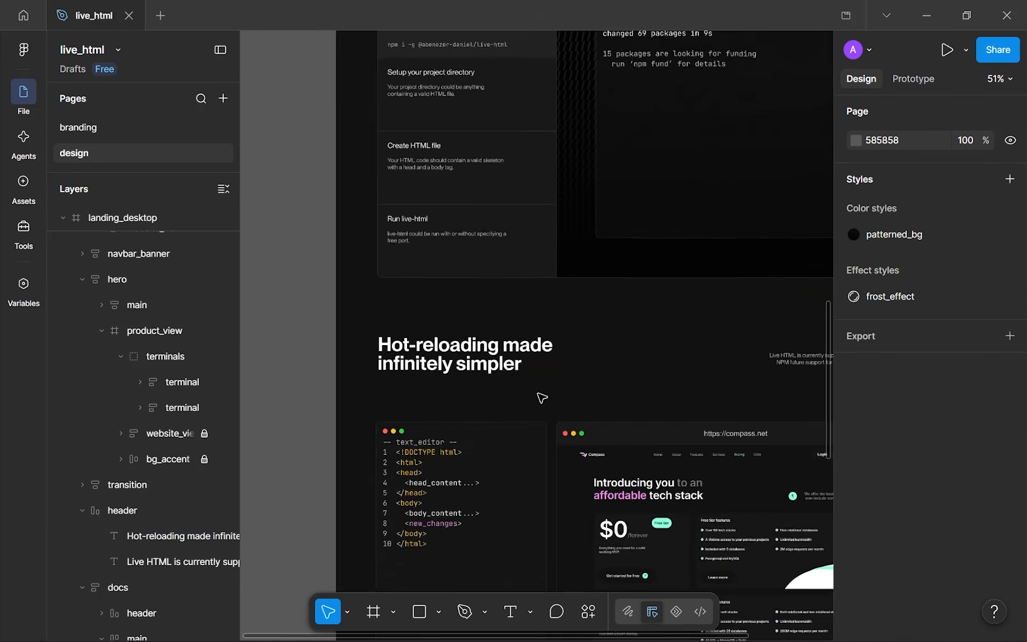
{"action": "scroll", "coordinate": [482, 284], "scroll_direction": "up", "scroll_amount": 4}
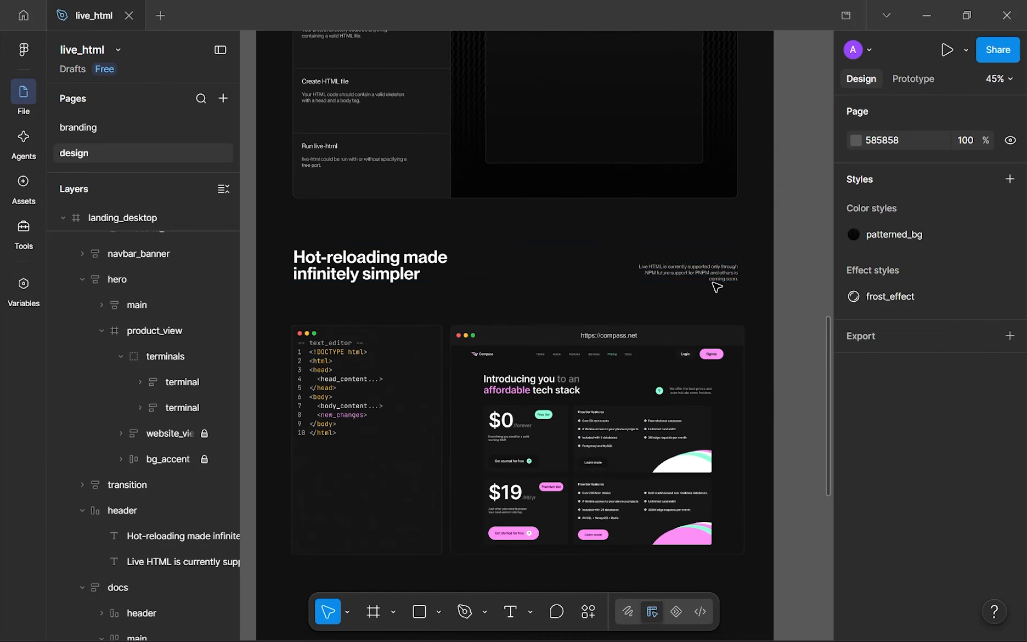
{"action": "left_click", "coordinate": [615, 264]}
{"action": "scroll", "coordinate": [688, 275], "scroll_direction": "up", "scroll_amount": 3}
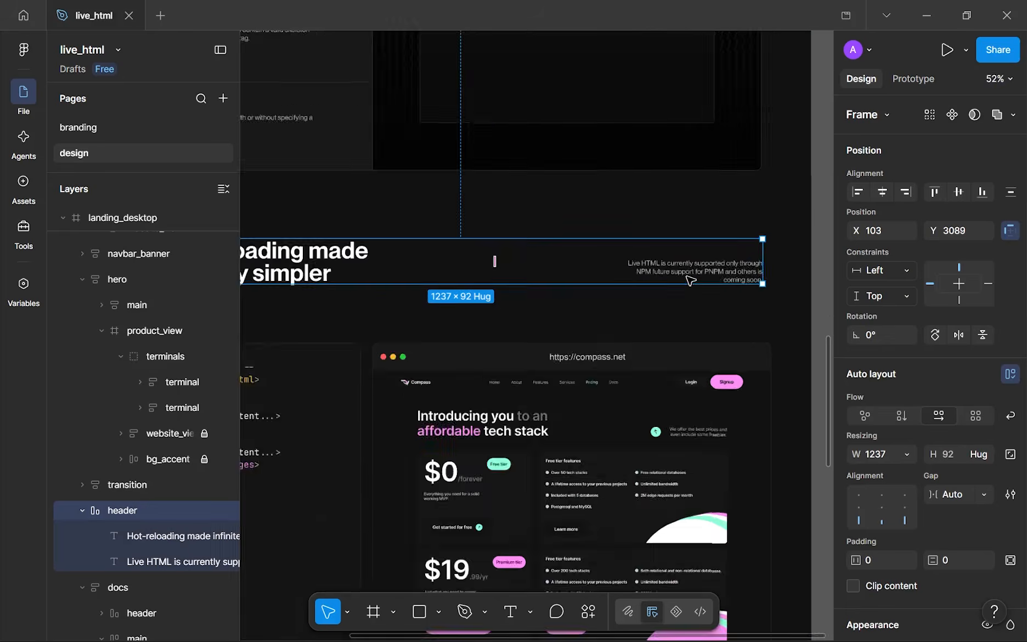
{"action": "scroll", "coordinate": [729, 277], "scroll_direction": "up", "scroll_amount": 4}
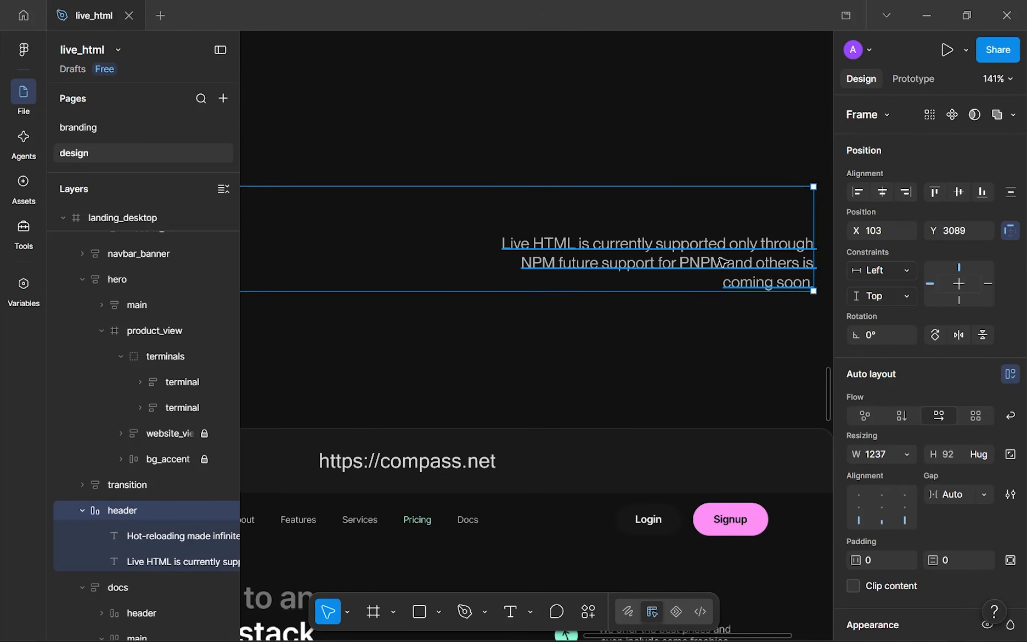
{"action": "left_click", "coordinate": [735, 269]}
{"action": "double_click", "coordinate": [731, 270]}
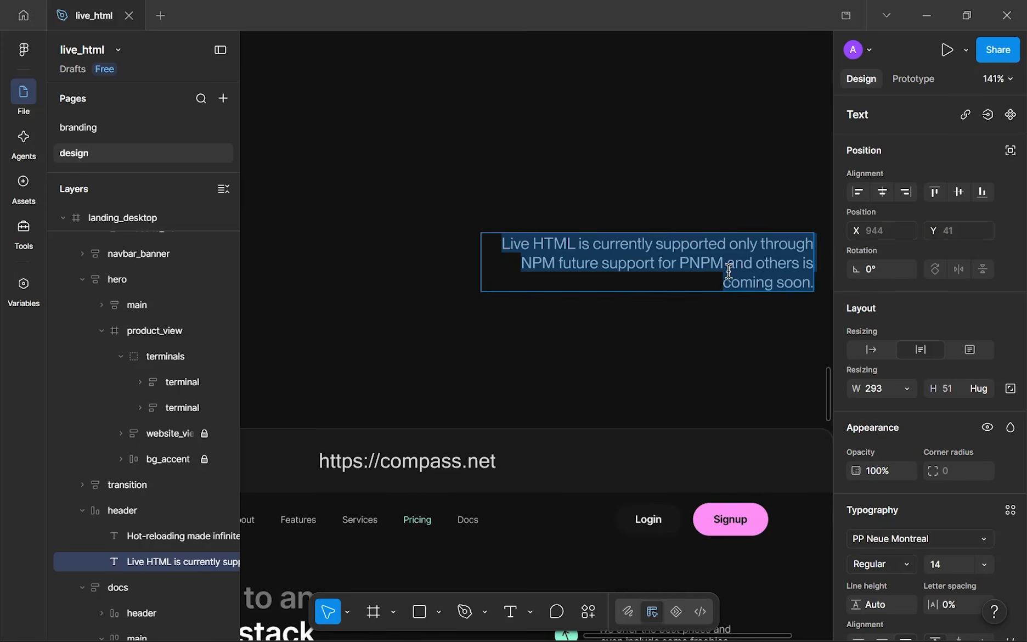
{"action": "scroll", "coordinate": [729, 272], "scroll_direction": "down", "scroll_amount": 7}
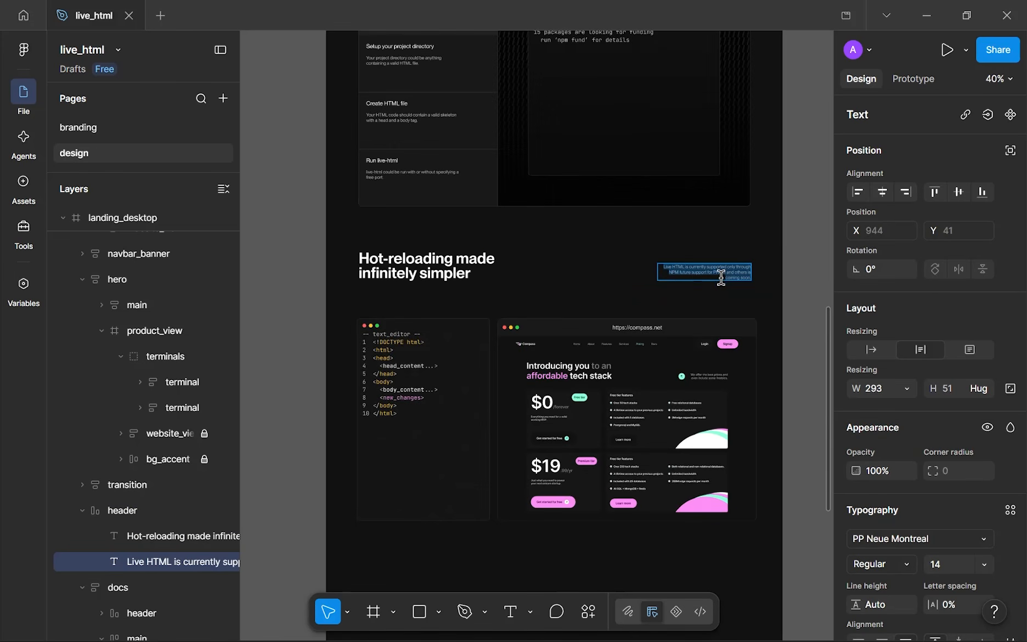
{"action": "scroll", "coordinate": [721, 277], "scroll_direction": "up", "scroll_amount": 6}
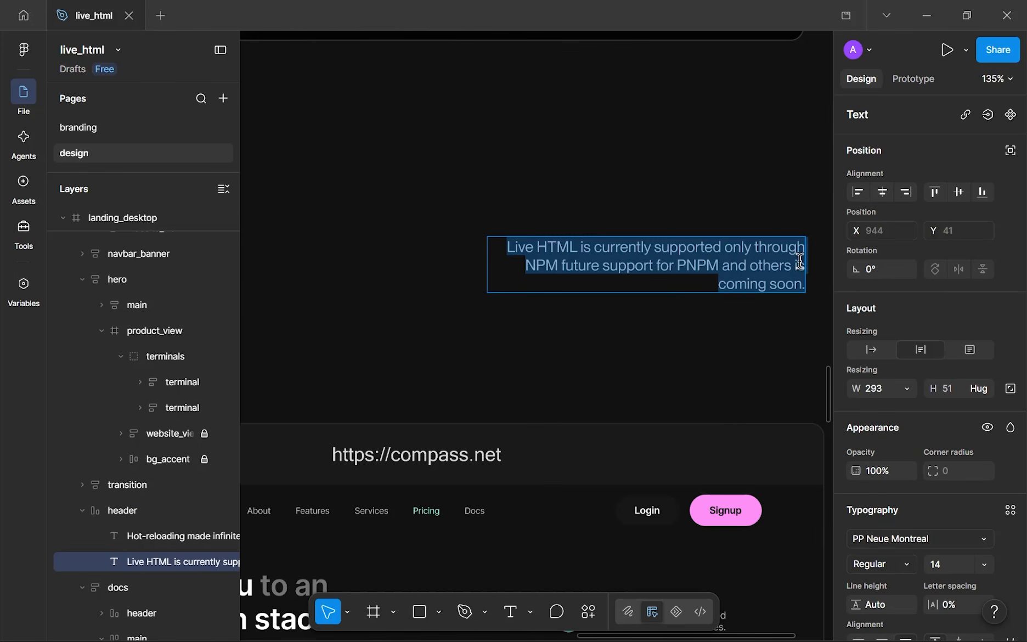
{"action": "left_click_drag", "start_coordinate": [537, 245], "coordinate": [814, 340]}
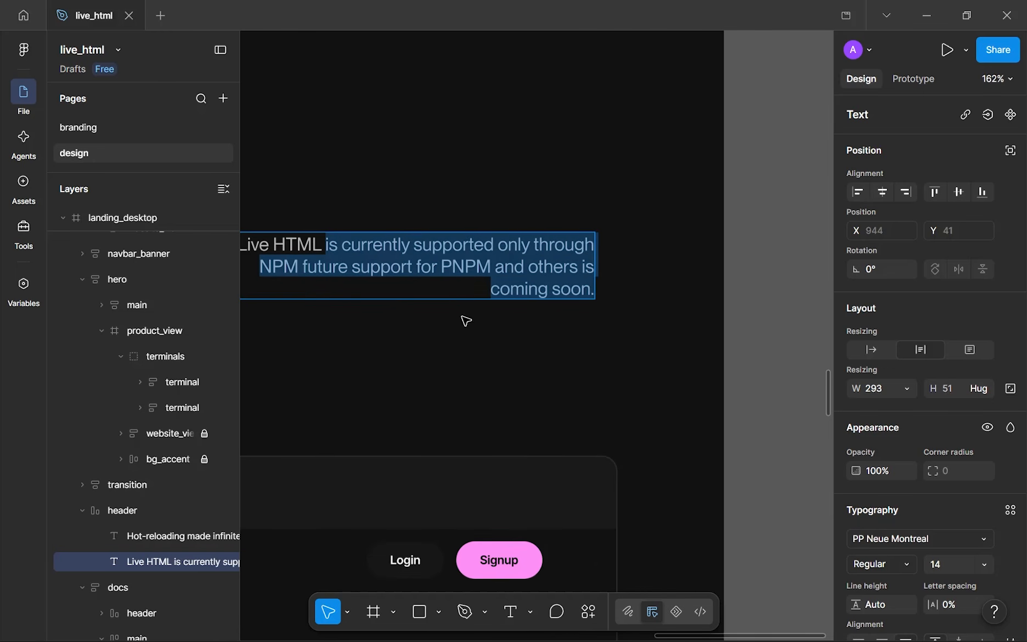
{"action": "left_click_drag", "start_coordinate": [390, 324], "coordinate": [469, 335]}
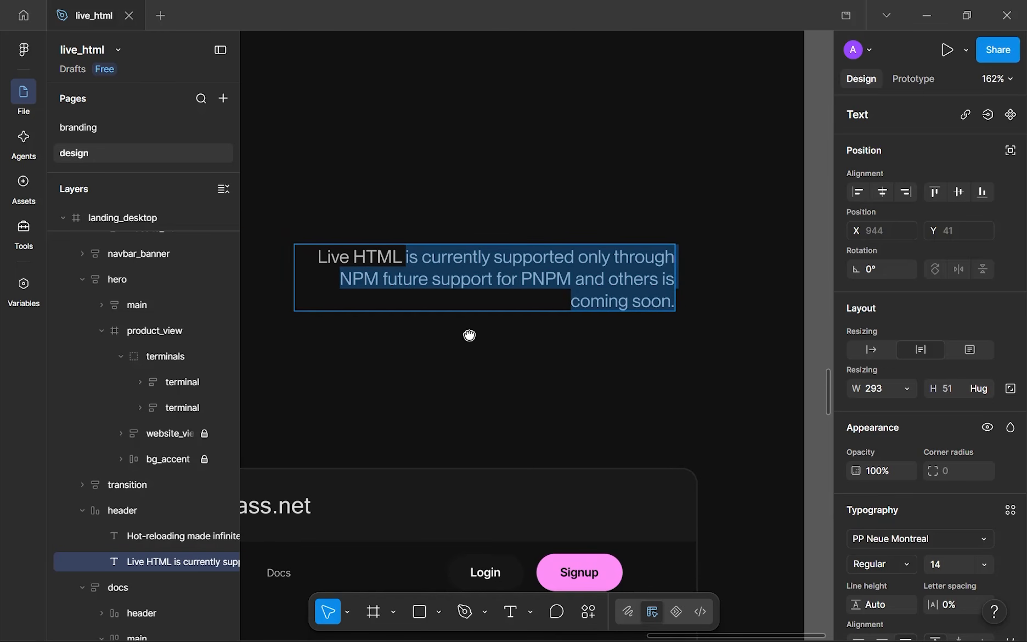
{"action": "scroll", "coordinate": [469, 336], "scroll_direction": "down", "scroll_amount": 8}
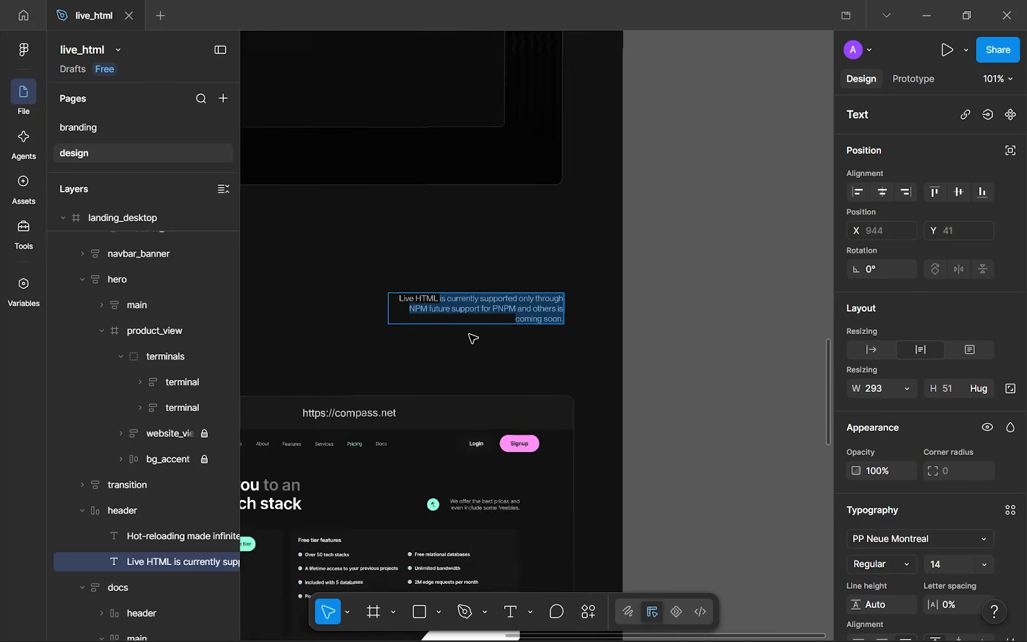
{"action": "left_click_drag", "start_coordinate": [476, 354], "coordinate": [538, 326]}
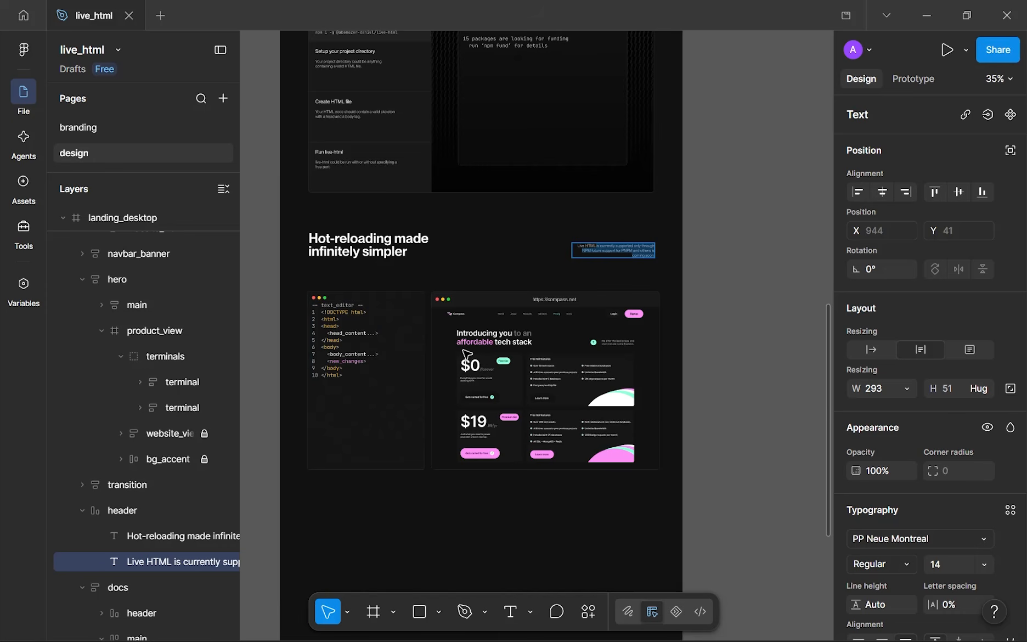
{"action": "scroll", "coordinate": [638, 263], "scroll_direction": "up", "scroll_amount": 5}
{"action": "scroll", "coordinate": [644, 266], "scroll_direction": "up", "scroll_amount": 5}
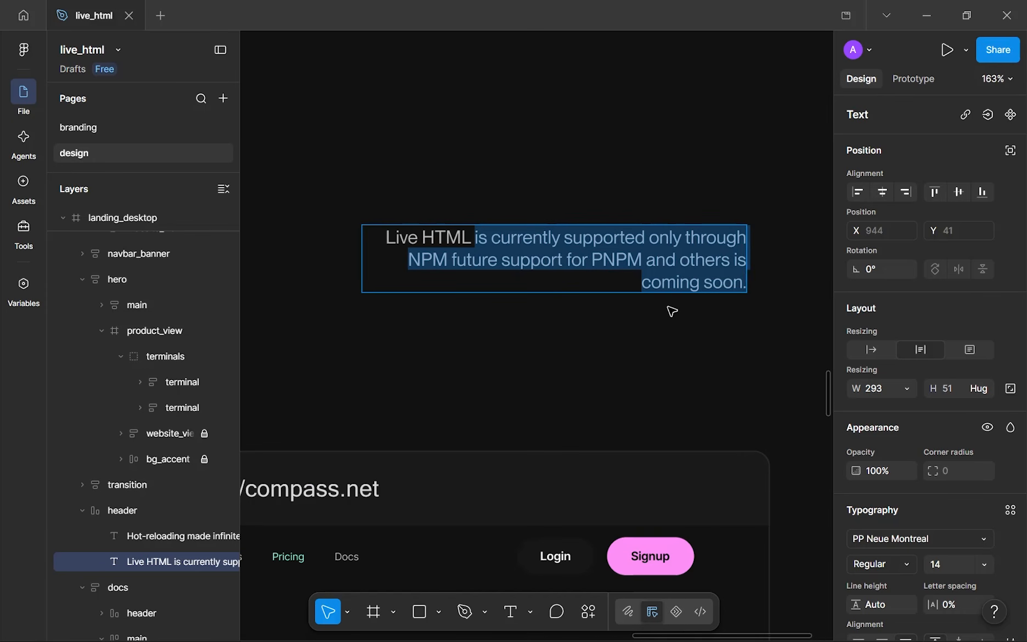
{"action": "type", "text": "is in"}
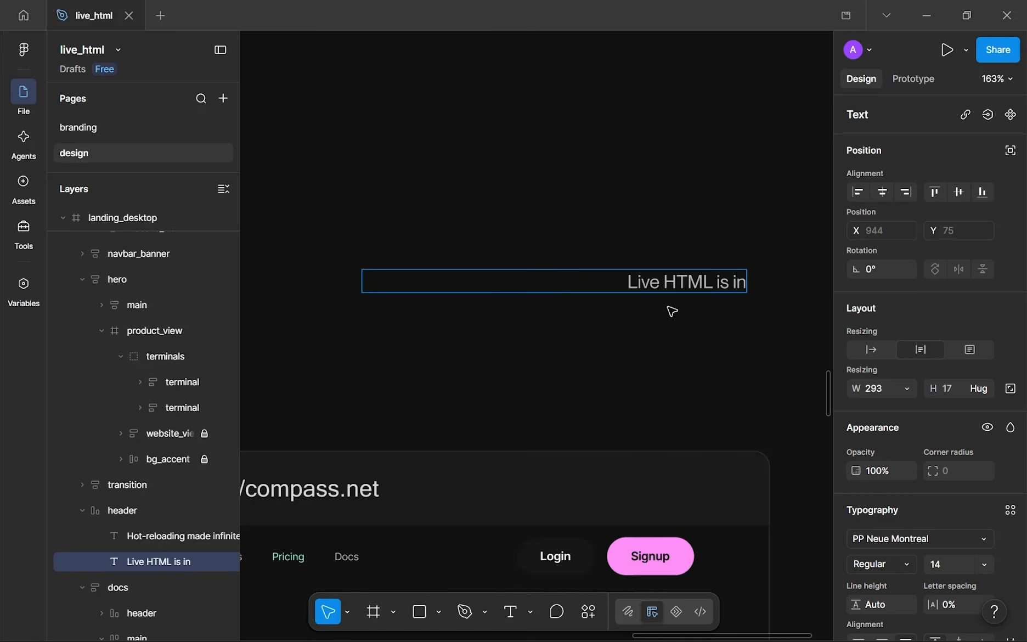
{"action": "type", "text": "credible"}
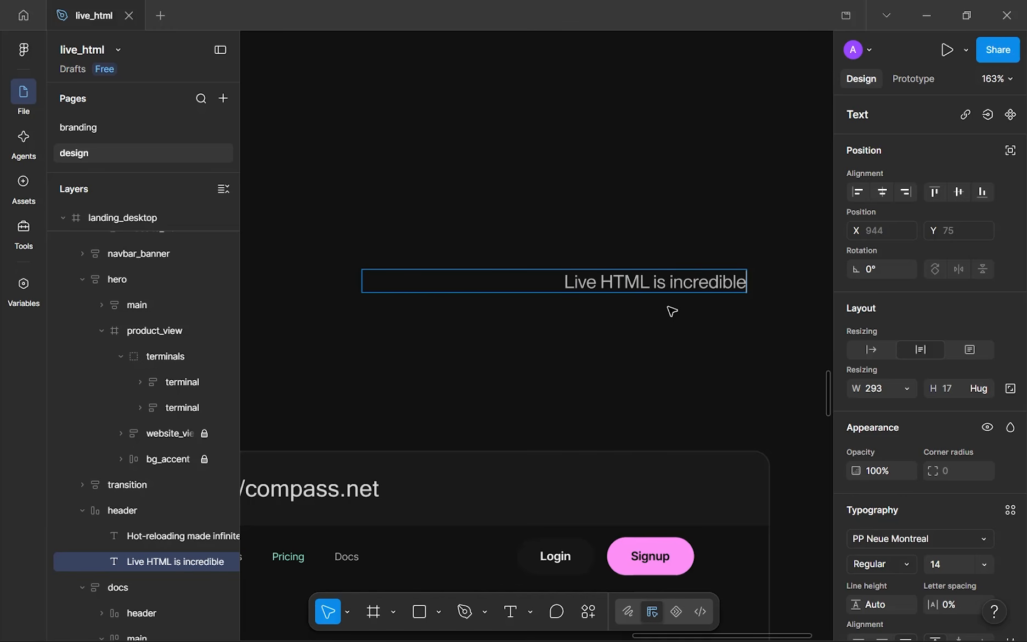
- Reword the hot-reloading description to "Live HTML has an incredibly fast live-reloading capabilities and will"
{"action": "key", "text": "ctrl+Left"}
{"action": "key", "text": "BackSpace"}
{"action": "key", "text": "BackSpace"}
{"action": "key", "text": "BackSpace"}
{"action": "type", "text": "has"}
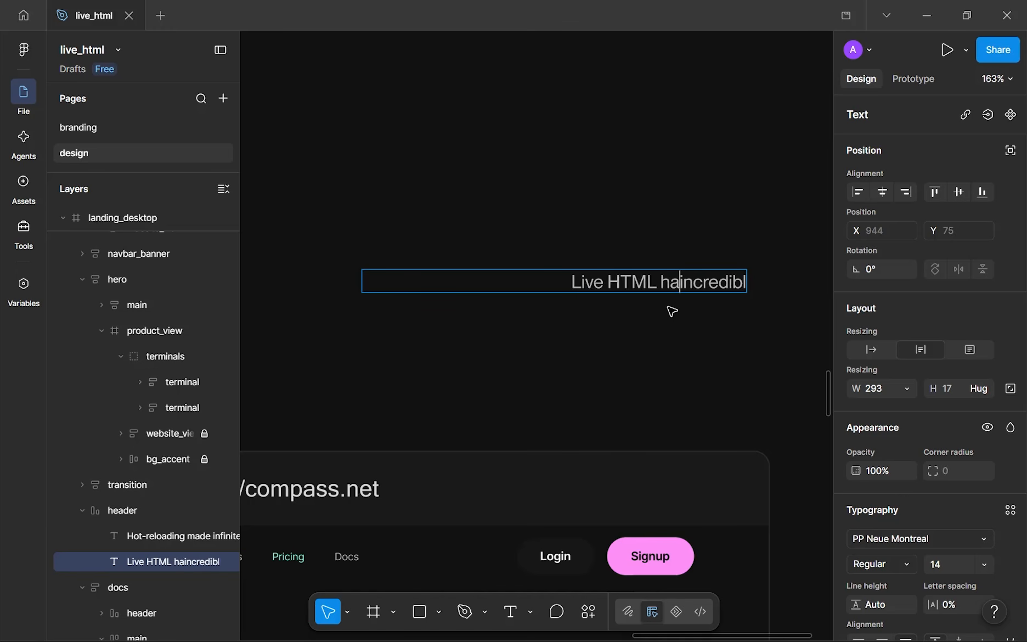
{"action": "type", "text": " an"}
{"action": "key", "text": "End"}
{"action": "type", "text": "y fas"}
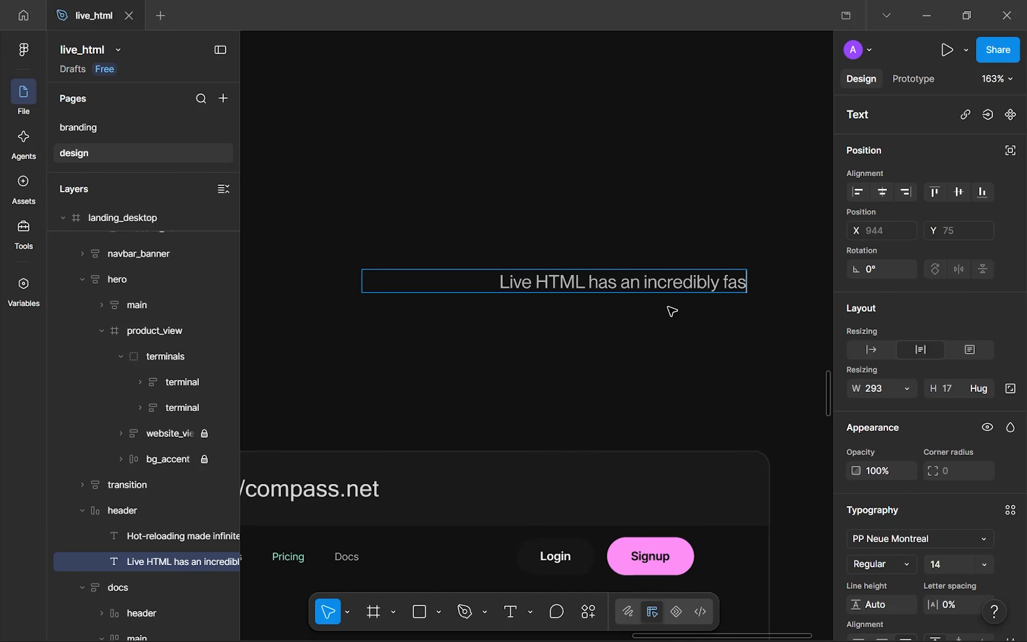
{"action": "type", "text": "t live-"}
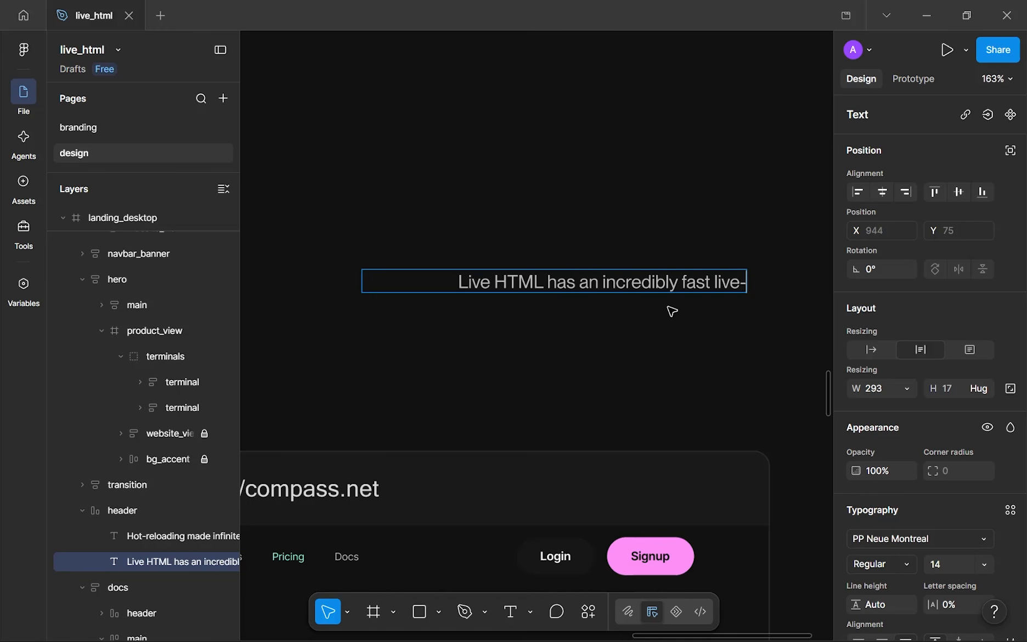
{"action": "key", "text": "BackSpace"}
{"action": "type", "text": "-re"}
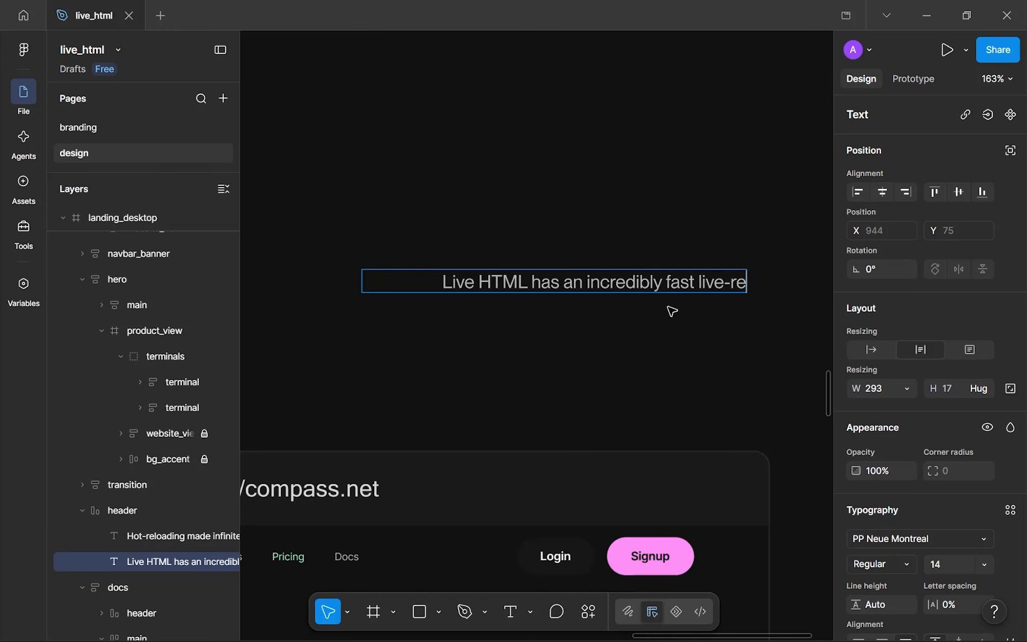
{"action": "type", "text": "loading capabilities and will"}
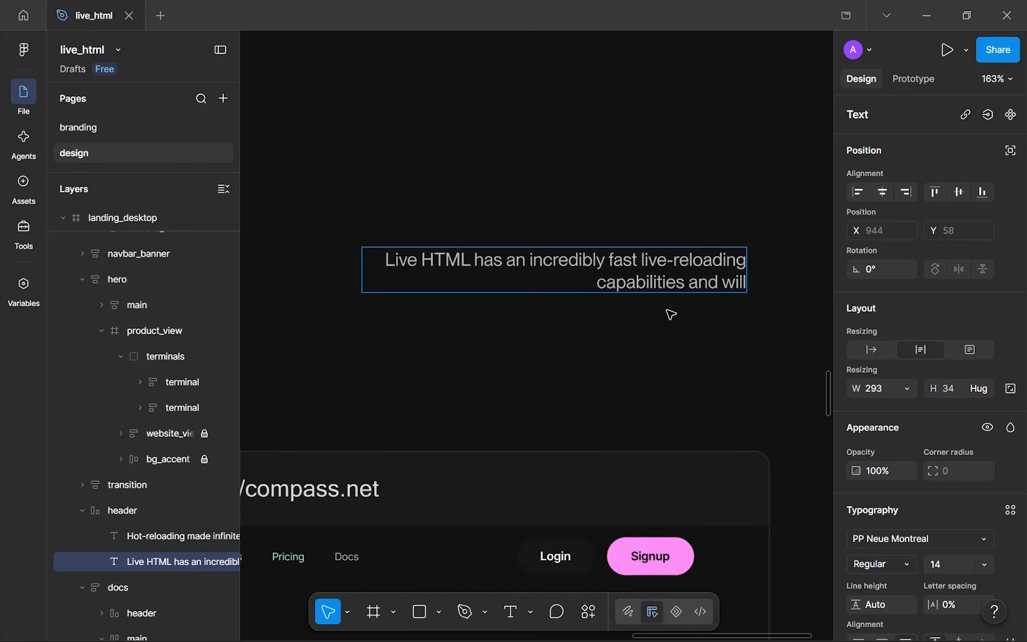
- Complete the description's sentence with "be even after after switching to rust later this year."
{"action": "type", "text": "e"}
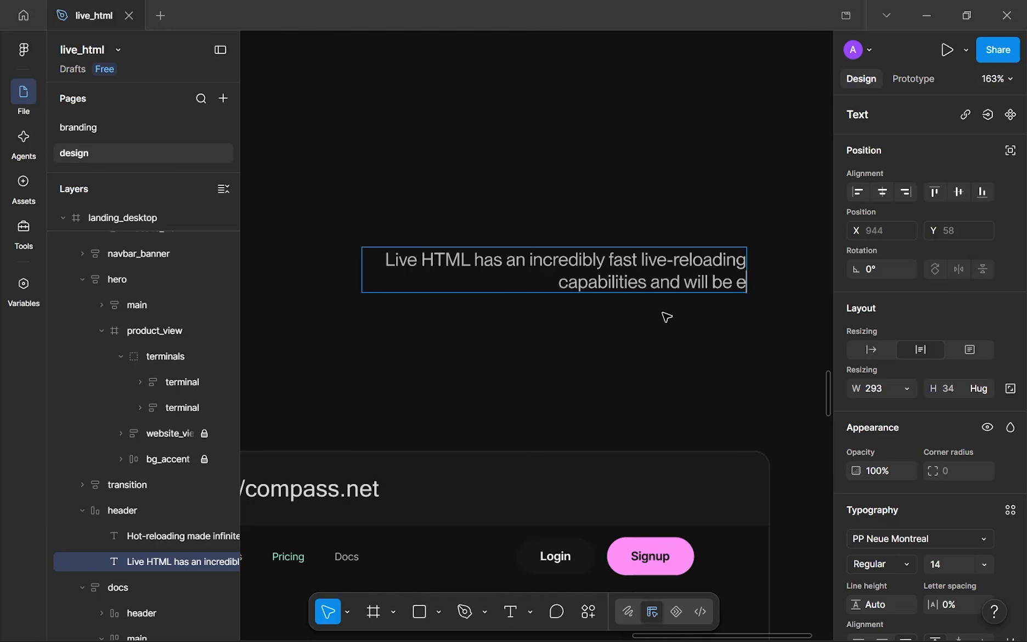
{"action": "type", "text": "ven after"}
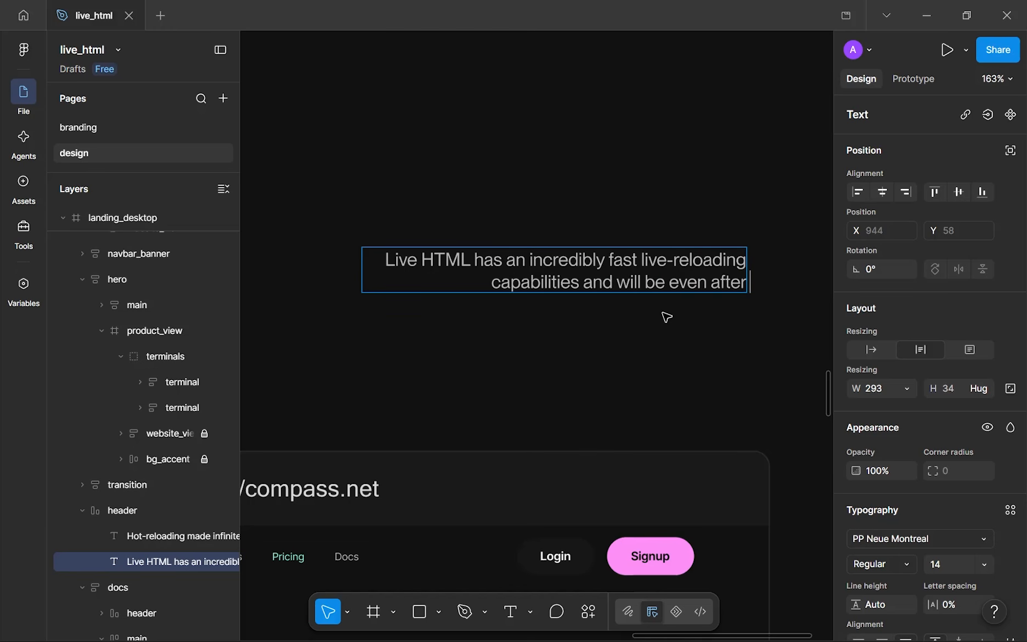
{"action": "type", "text": " after s"}
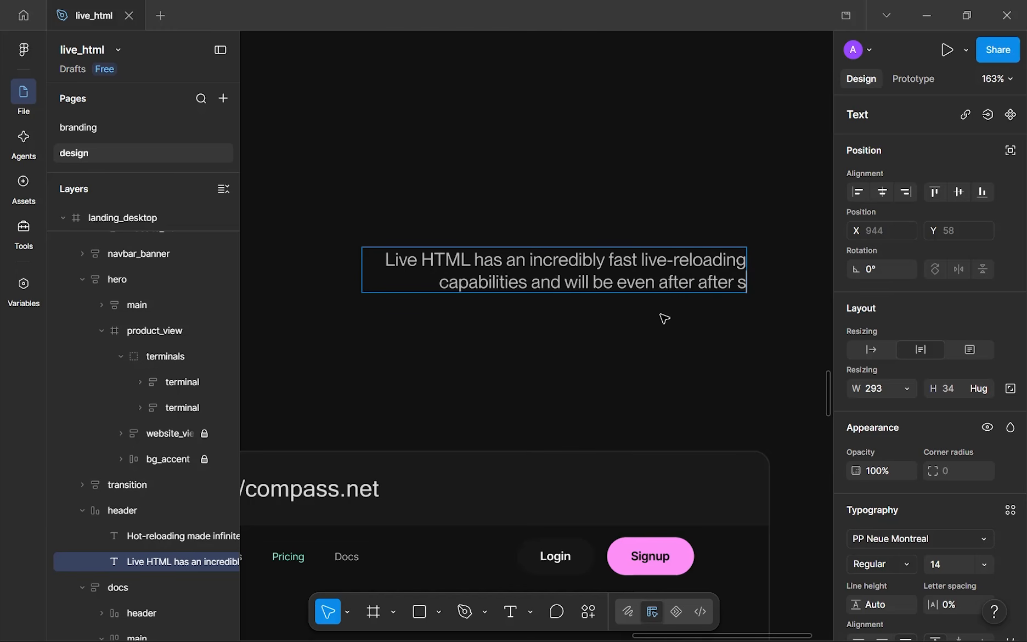
{"action": "type", "text": "witching to r"}
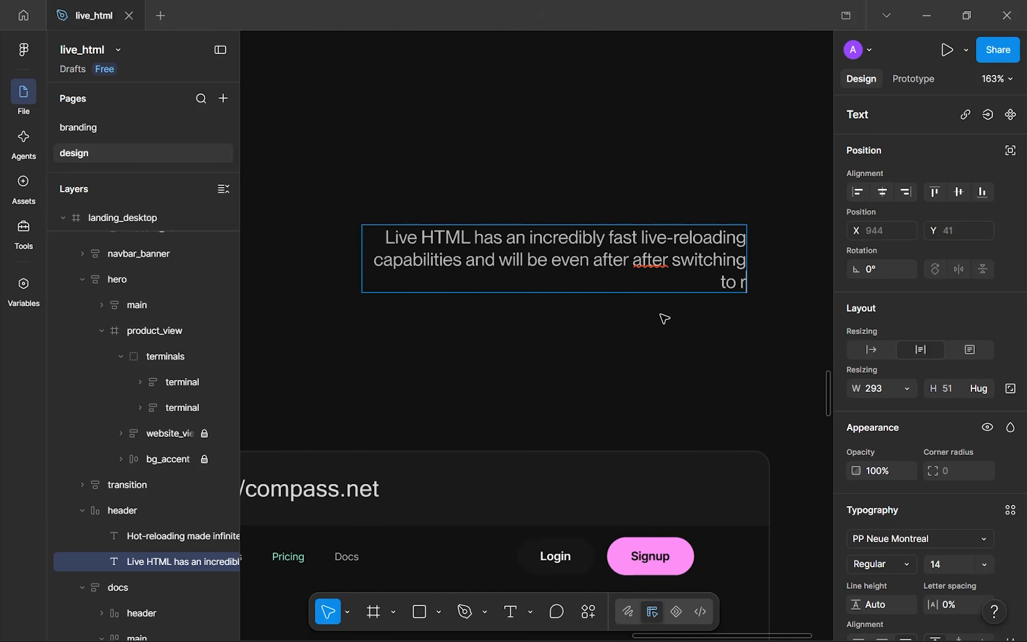
{"action": "type", "text": "ust later"}
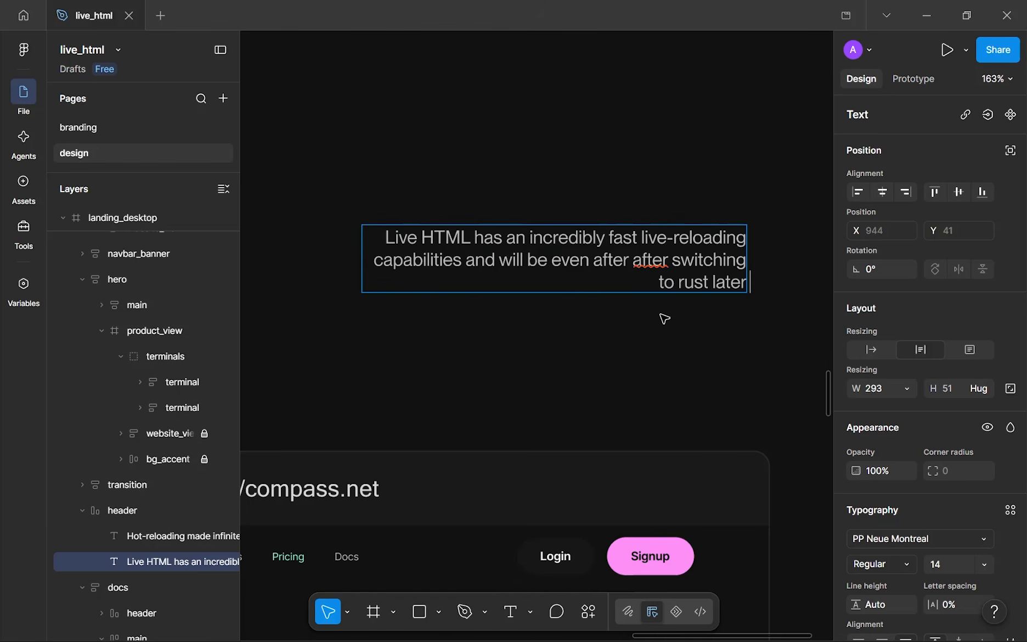
{"action": "type", "text": " this year."}
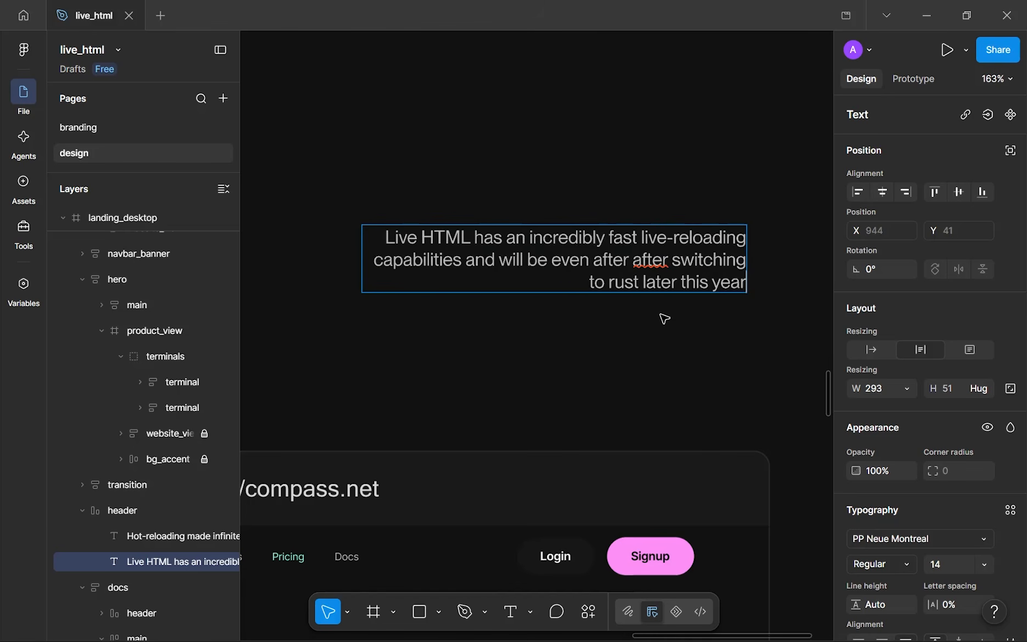
- Select the second "after" in the description, just before "switching", for correction
{"action": "right_click", "coordinate": [654, 264]}
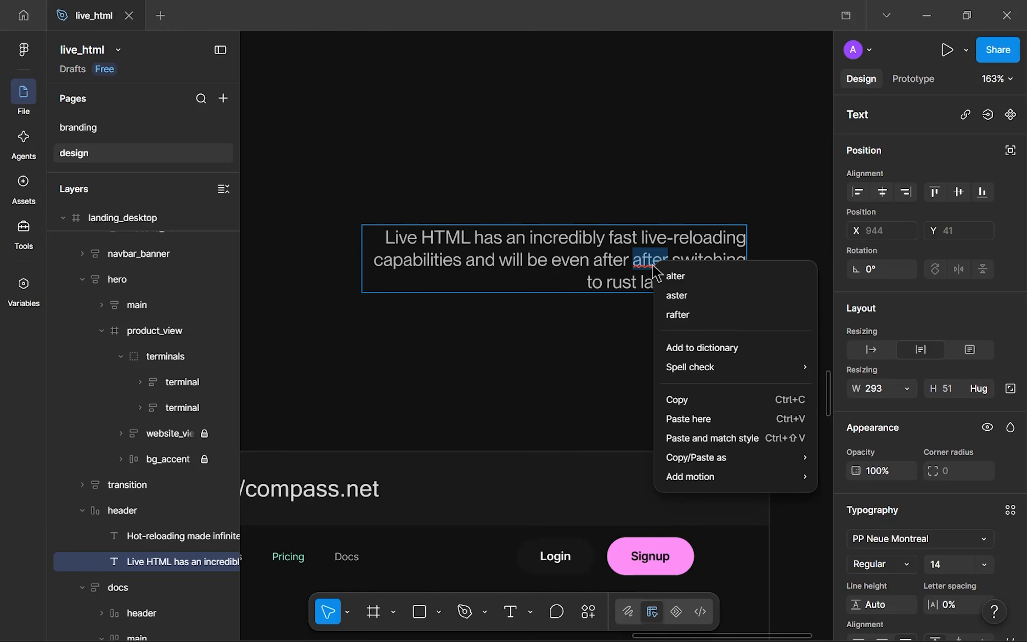
{"action": "key", "text": "Escape"}
{"action": "left_click", "coordinate": [649, 257]}
{"action": "double_click", "coordinate": [663, 266]}
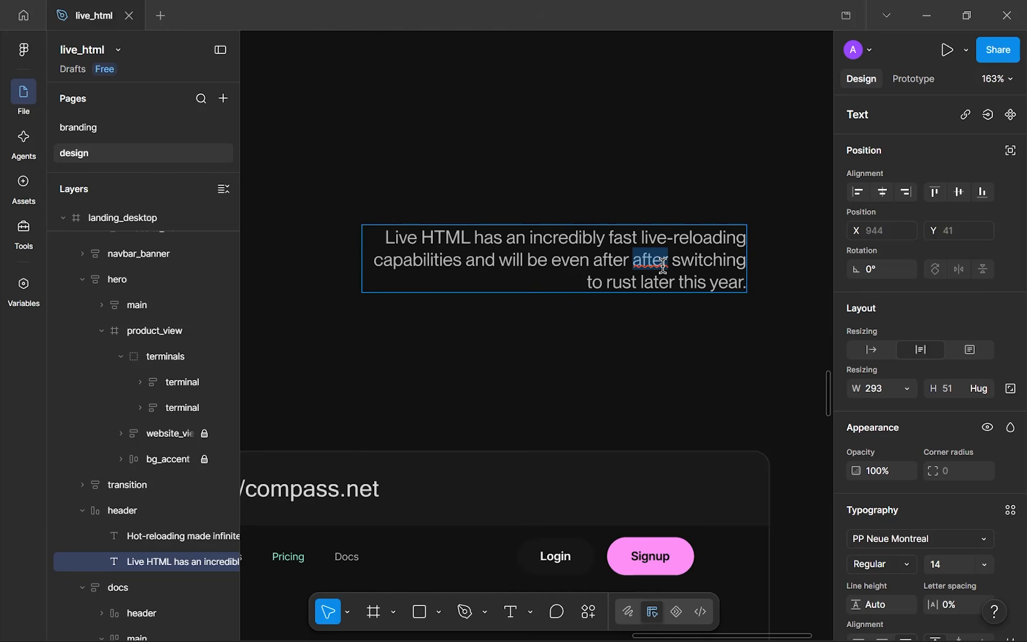
- Correct the hot-reloading description's duplicated "after after" to "faster after"
{"action": "key", "text": "BackSpace"}
{"action": "key", "text": "ctrl+BackSpace"}
{"action": "type", "text": "faster after"}
{"action": "key", "text": "Escape"}
{"action": "key", "text": "Escape"}
{"action": "scroll", "coordinate": [679, 324], "scroll_direction": "down", "scroll_amount": 6}
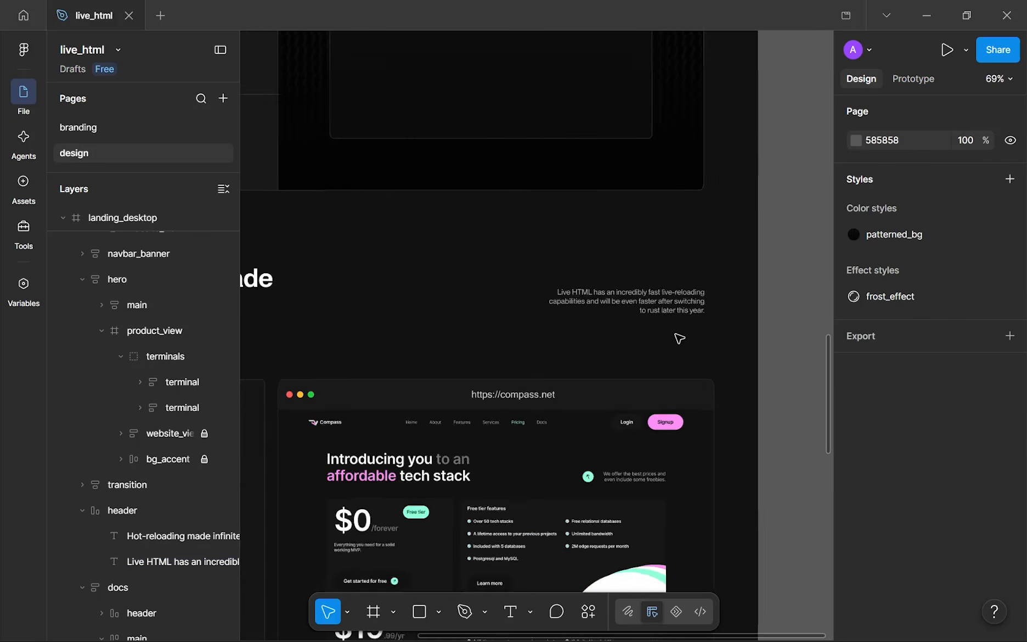
- Apply the white library color to the word "rust" in the hot-reloading description
{"action": "left_click_drag", "start_coordinate": [679, 339], "coordinate": [697, 347]}
{"action": "scroll", "coordinate": [697, 347], "scroll_direction": "down", "scroll_amount": 2}
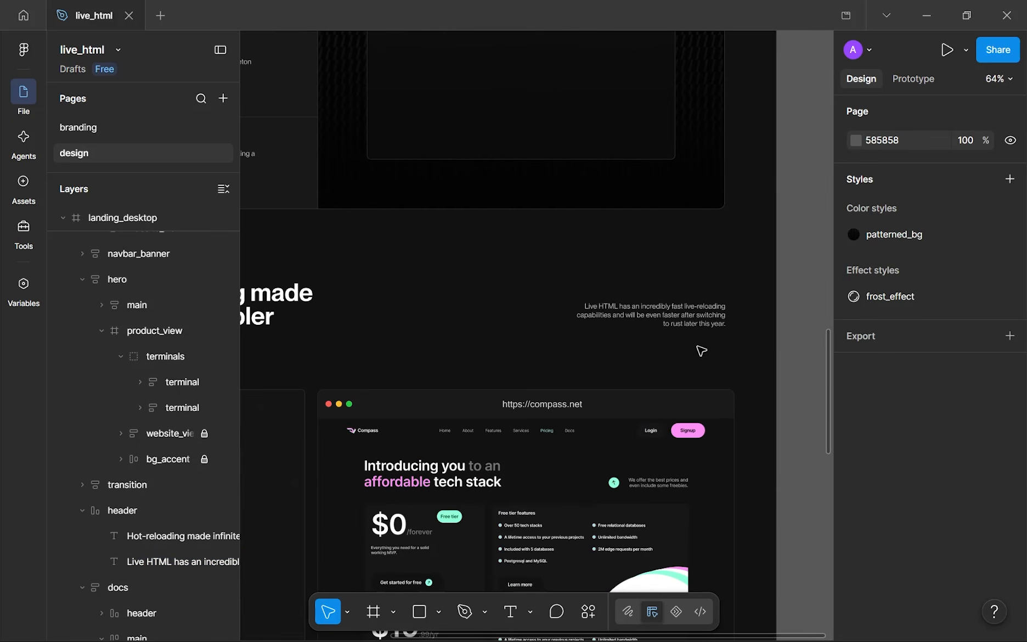
{"action": "scroll", "coordinate": [701, 350], "scroll_direction": "down", "scroll_amount": 5}
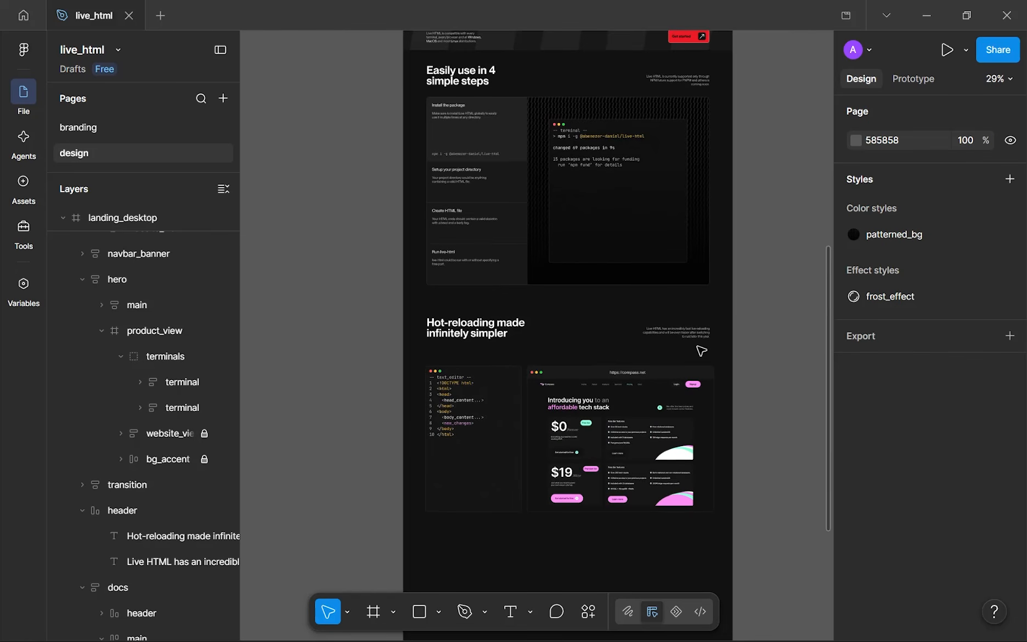
{"action": "scroll", "coordinate": [701, 350], "scroll_direction": "up", "scroll_amount": 10}
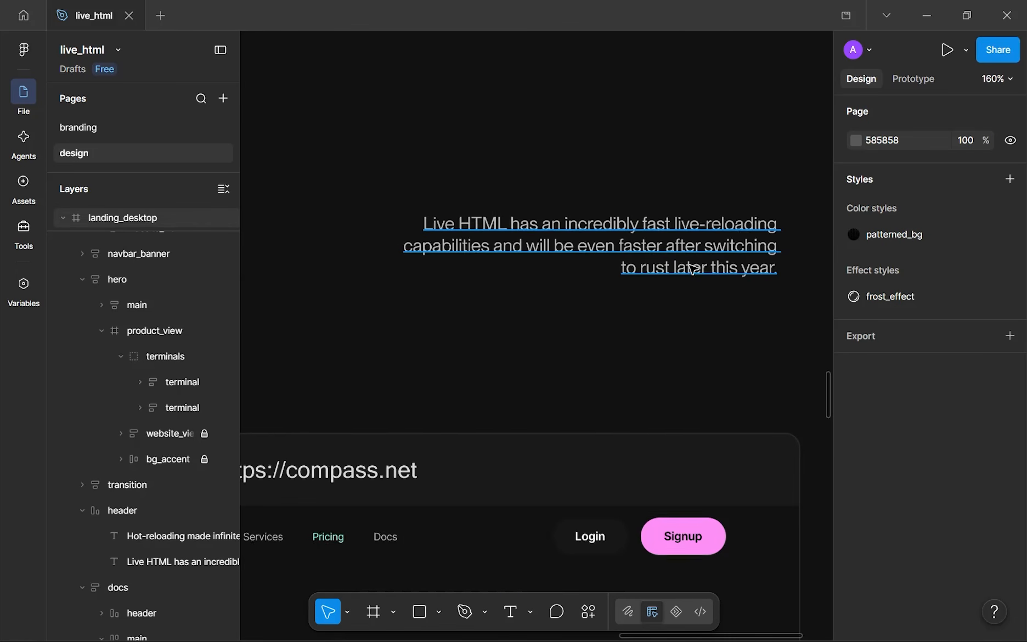
{"action": "left_click", "coordinate": [634, 242]}
{"action": "double_click", "coordinate": [647, 267]}
{"action": "double_click", "coordinate": [652, 269]}
{"action": "double_click", "coordinate": [652, 269]}
{"action": "scroll", "coordinate": [911, 465], "scroll_direction": "down", "scroll_amount": 4}
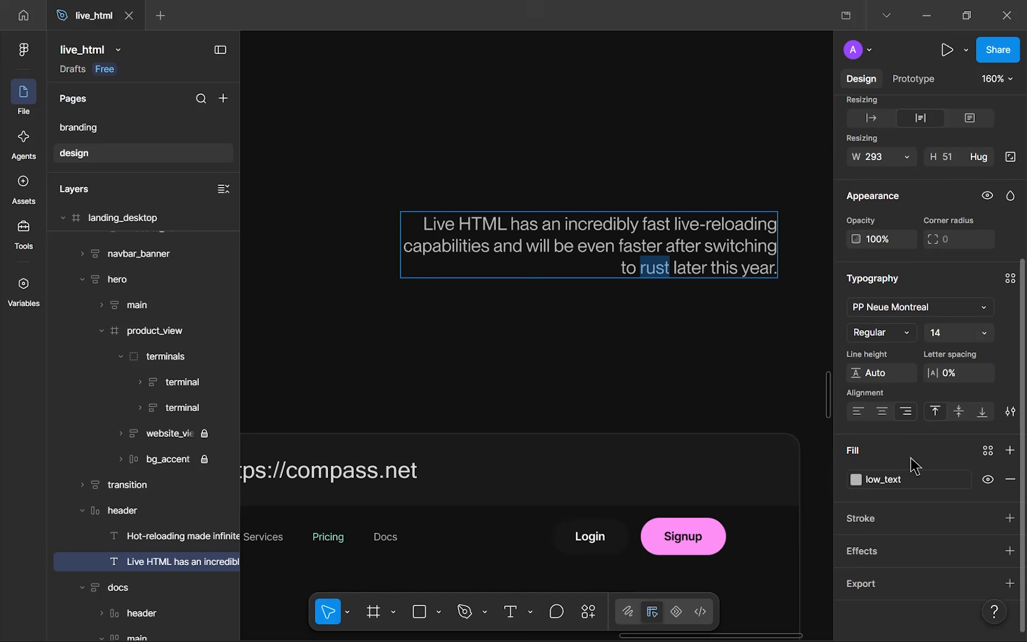
{"action": "left_click", "coordinate": [867, 484]}
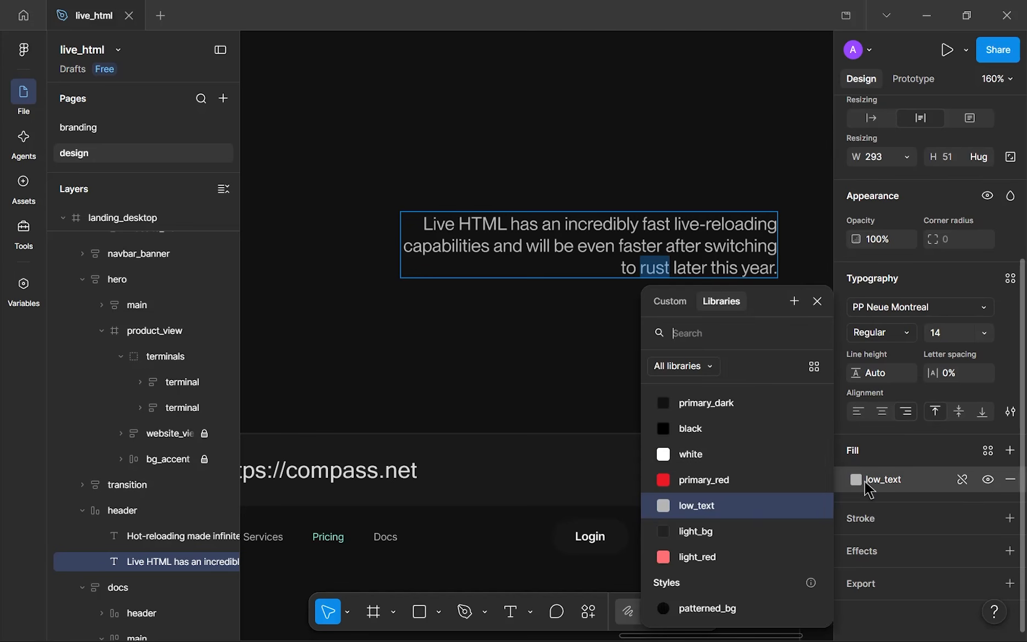
{"action": "left_click", "coordinate": [799, 464]}
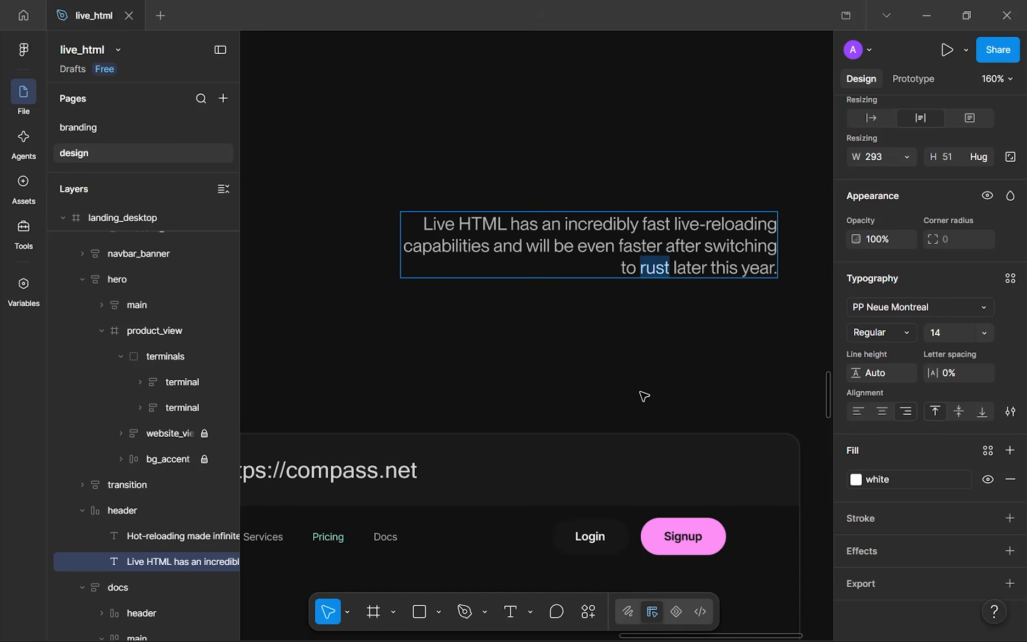
{"action": "left_click_drag", "start_coordinate": [647, 268], "coordinate": [671, 267]}
{"action": "left_click", "coordinate": [671, 267]}
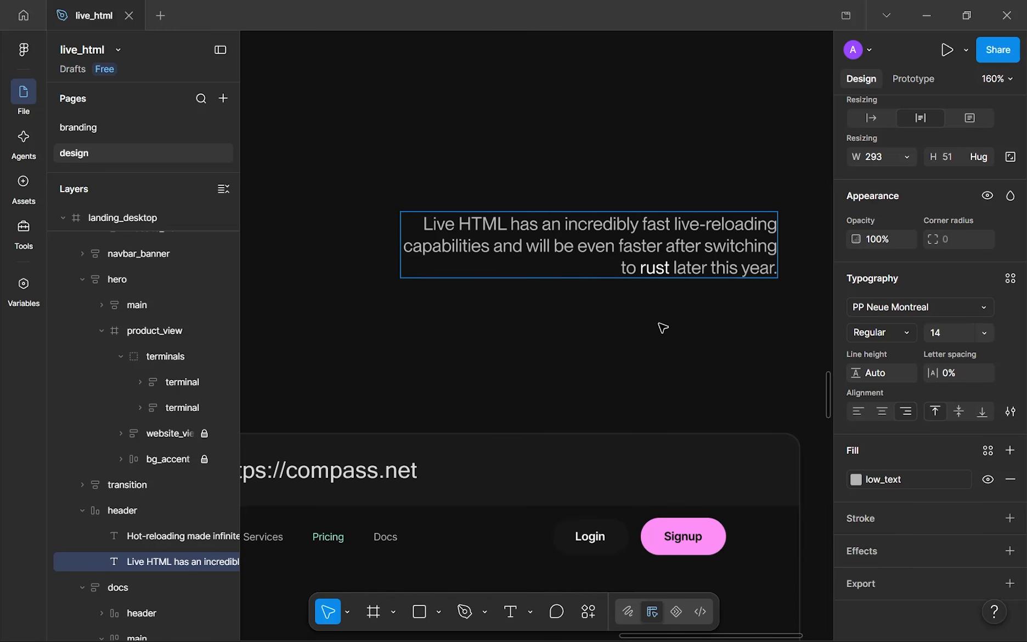
{"action": "scroll", "coordinate": [663, 327], "scroll_direction": "down", "scroll_amount": 3}
{"action": "key", "text": "Escape"}
{"action": "scroll", "coordinate": [663, 326], "scroll_direction": "down", "scroll_amount": 3}
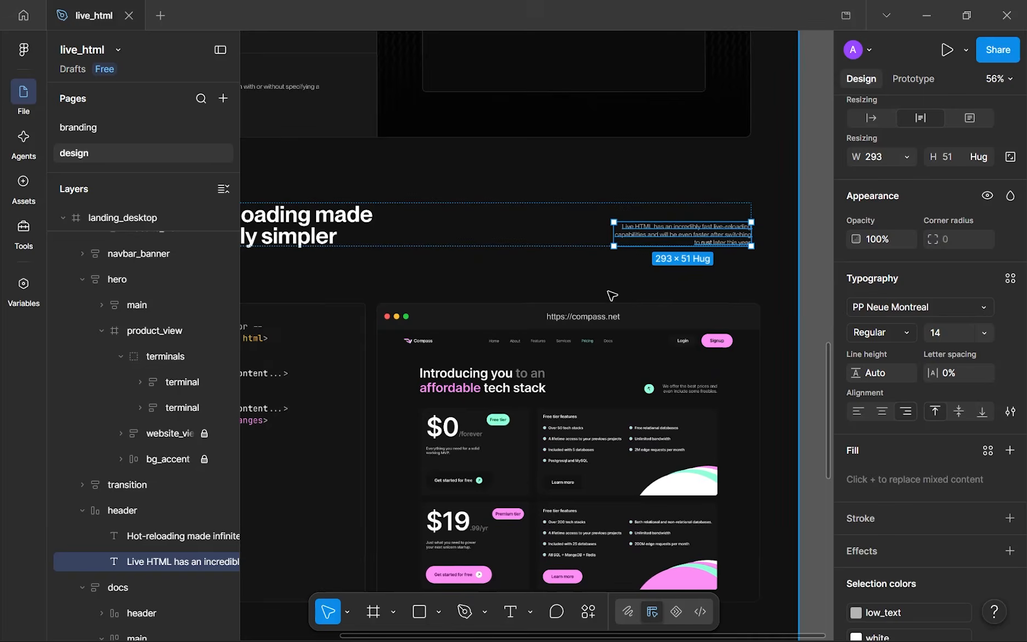
- Wrap the hot-reloading header and the editor and website mockup row together in one auto layout frame
{"action": "scroll", "coordinate": [604, 302], "scroll_direction": "down", "scroll_amount": 2}
{"action": "left_click", "coordinate": [473, 313]}
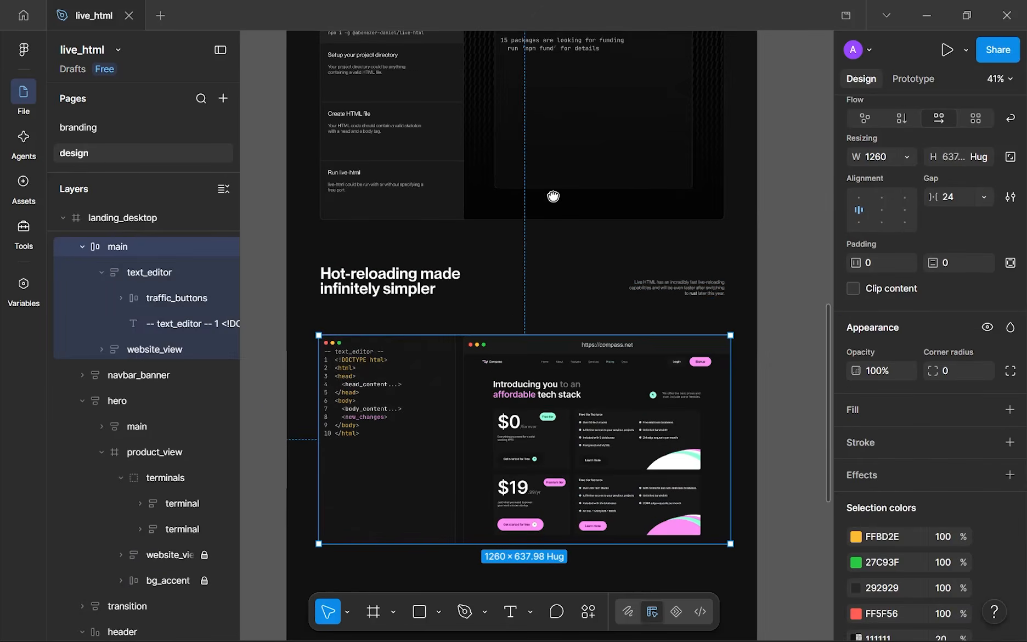
{"action": "scroll", "coordinate": [546, 274], "scroll_direction": "up", "scroll_amount": 5}
{"action": "left_click", "coordinate": [561, 243]}
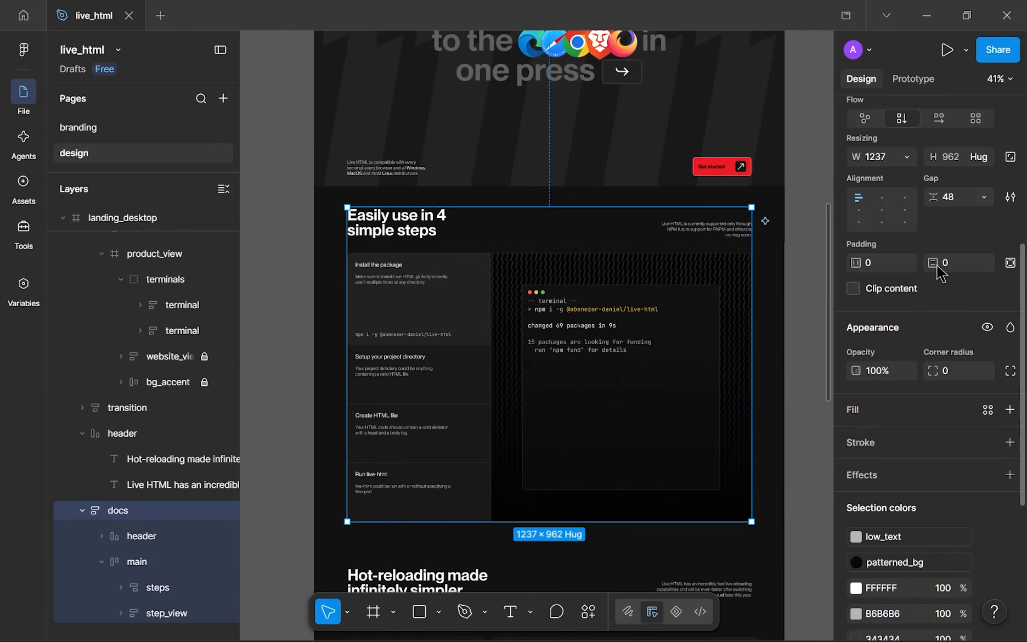
{"action": "scroll", "coordinate": [511, 286], "scroll_direction": "down", "scroll_amount": 5}
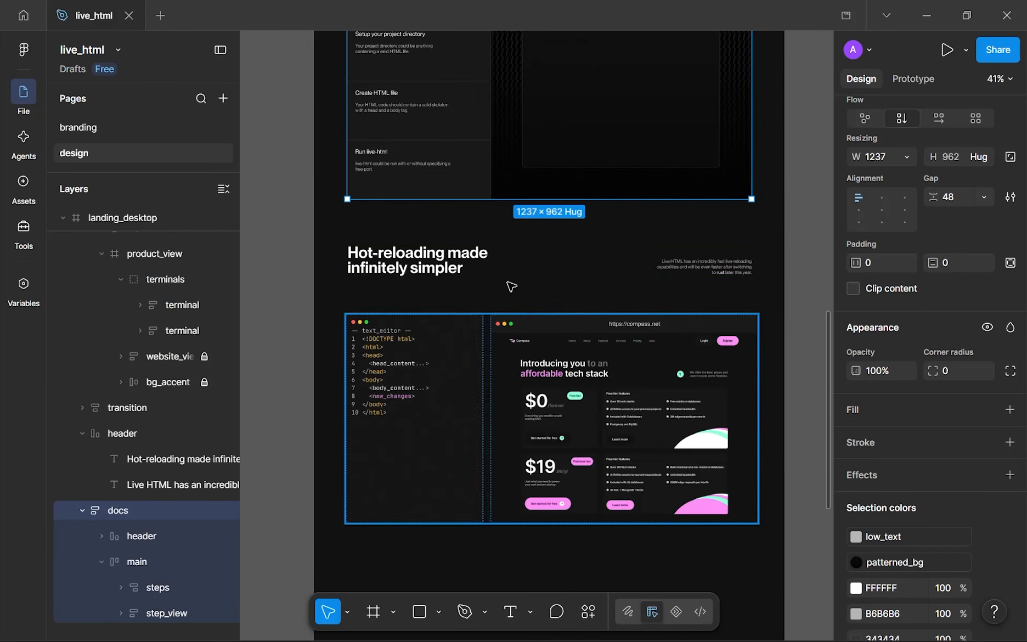
{"action": "left_click", "coordinate": [496, 257]}
{"action": "left_click", "coordinate": [524, 371], "text": "shift"}
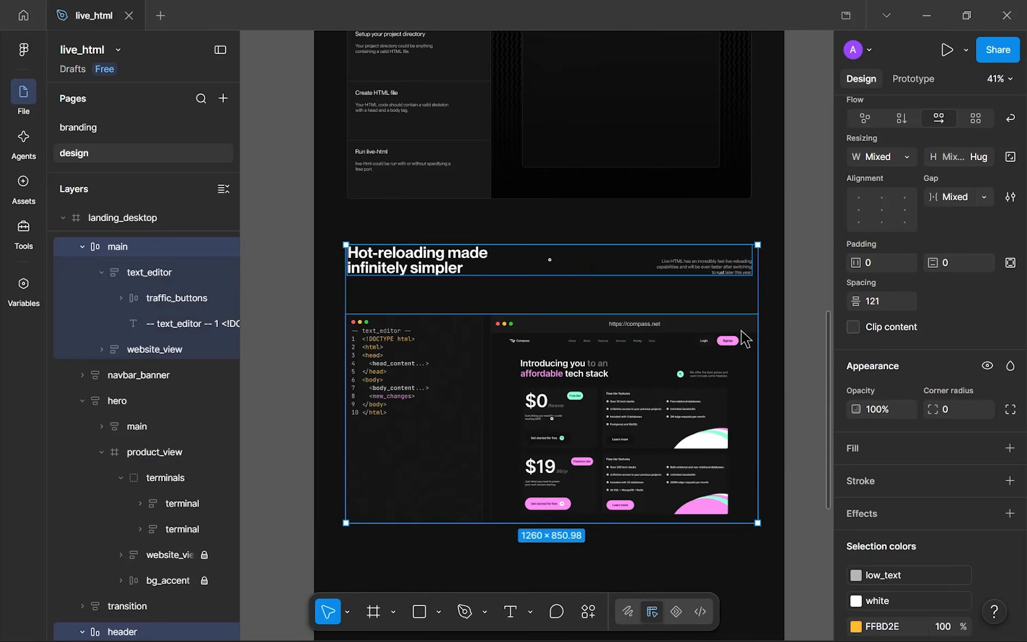
{"action": "key", "text": "shift+a"}
- Rename the new auto layout frame live-view and set its vertical gap to 48
{"action": "double_click", "coordinate": [116, 247]}
{"action": "key", "text": "BackSpace"}
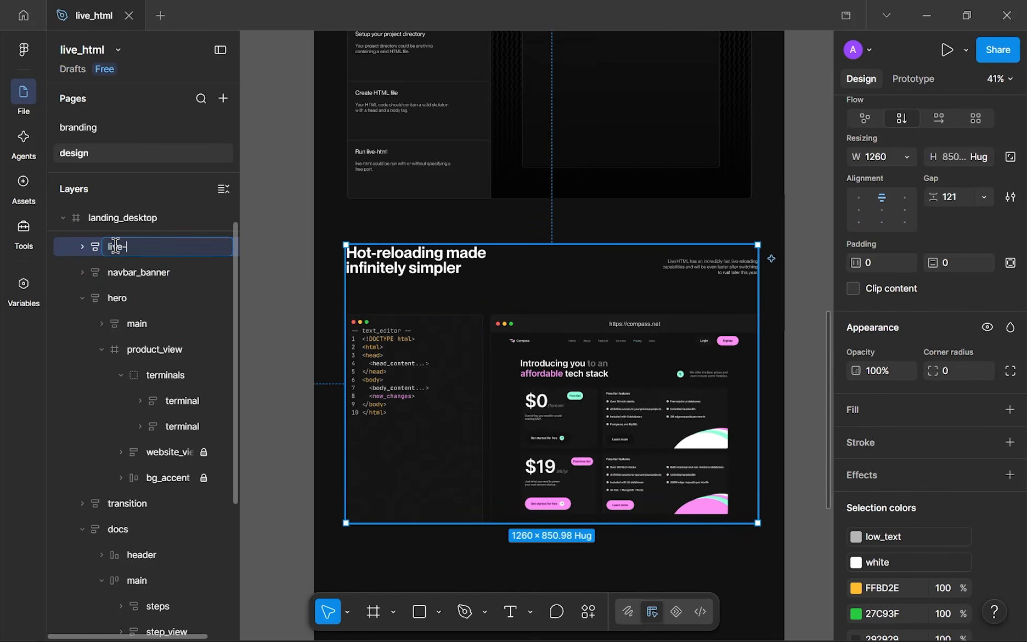
{"action": "key", "text": "Return"}
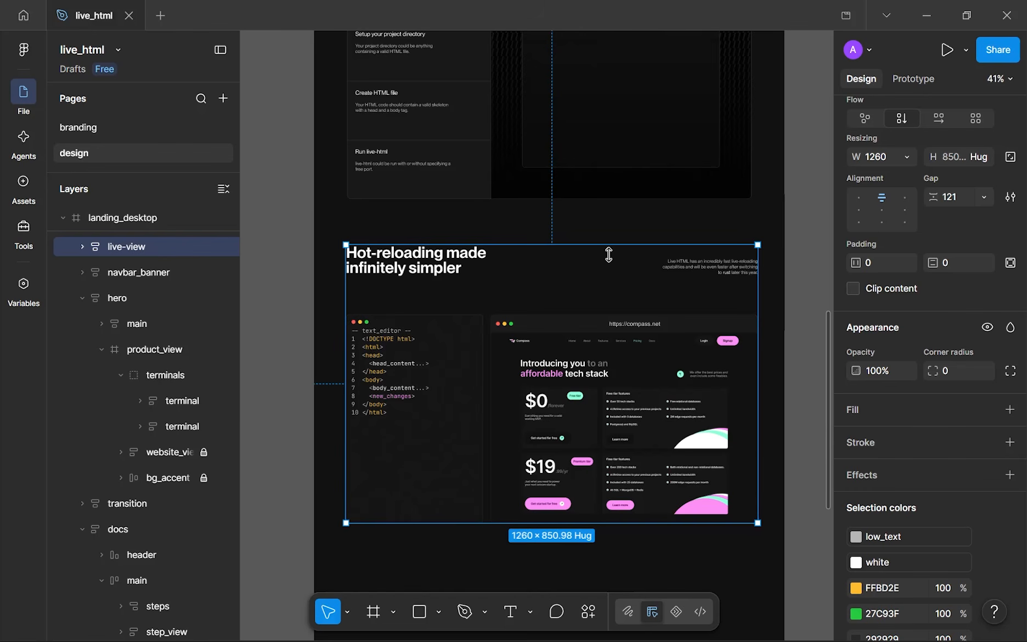
{"action": "left_click", "coordinate": [959, 196]}
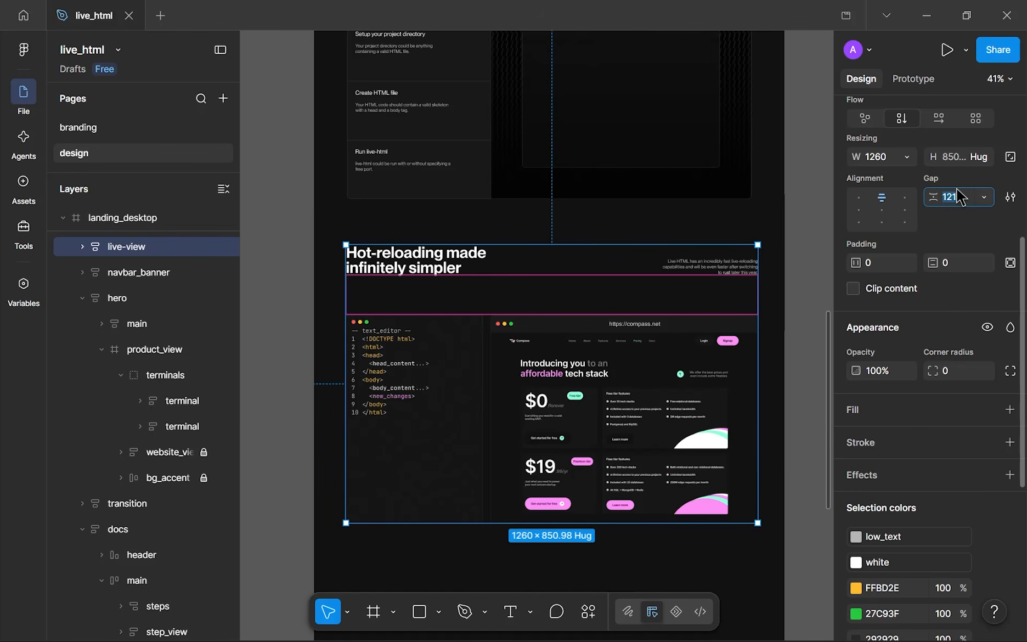
{"action": "key", "text": "Return"}
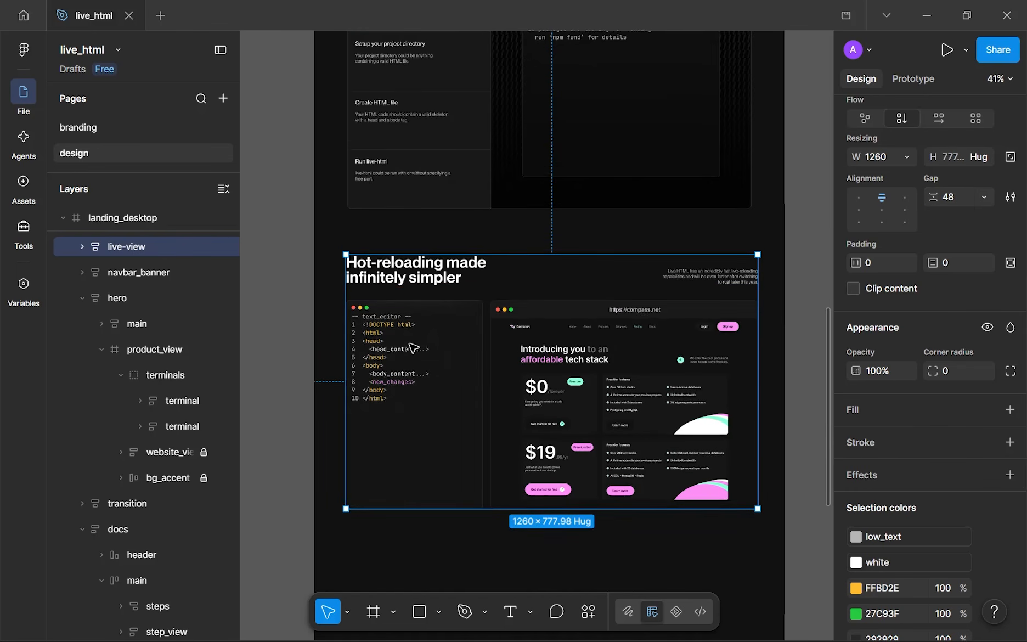
- Examine the code lines in the text editor mockup and the website preview beside it
{"action": "scroll", "coordinate": [412, 344], "scroll_direction": "up", "scroll_amount": 5}
{"action": "scroll", "coordinate": [421, 368], "scroll_direction": "down", "scroll_amount": 2}
{"action": "scroll", "coordinate": [483, 324], "scroll_direction": "down", "scroll_amount": 3}
{"action": "scroll", "coordinate": [483, 351], "scroll_direction": "up", "scroll_amount": 4}
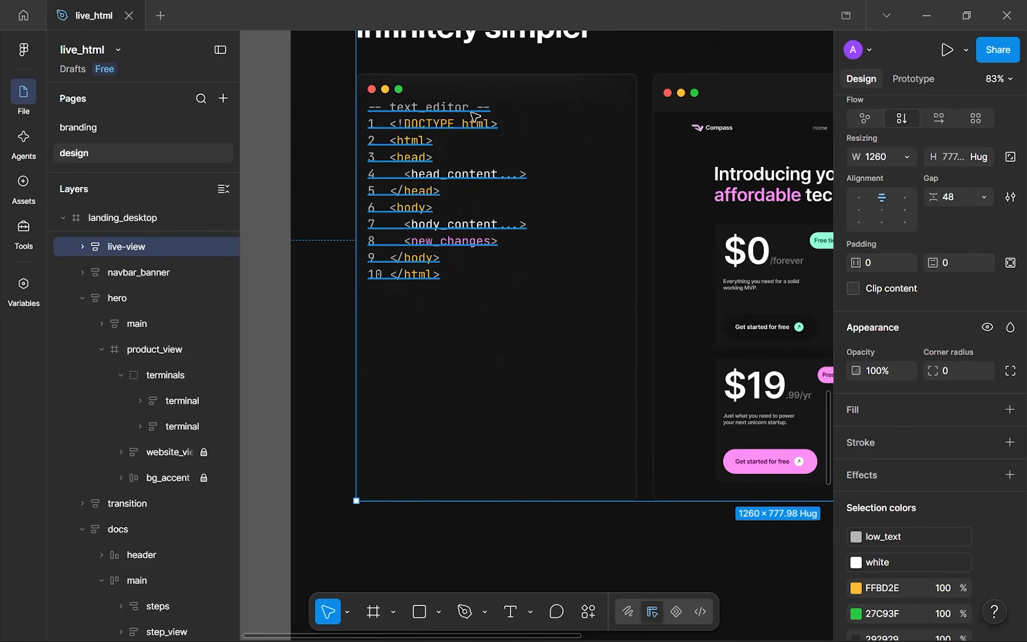
{"action": "scroll", "coordinate": [432, 142], "scroll_direction": "up", "scroll_amount": 3}
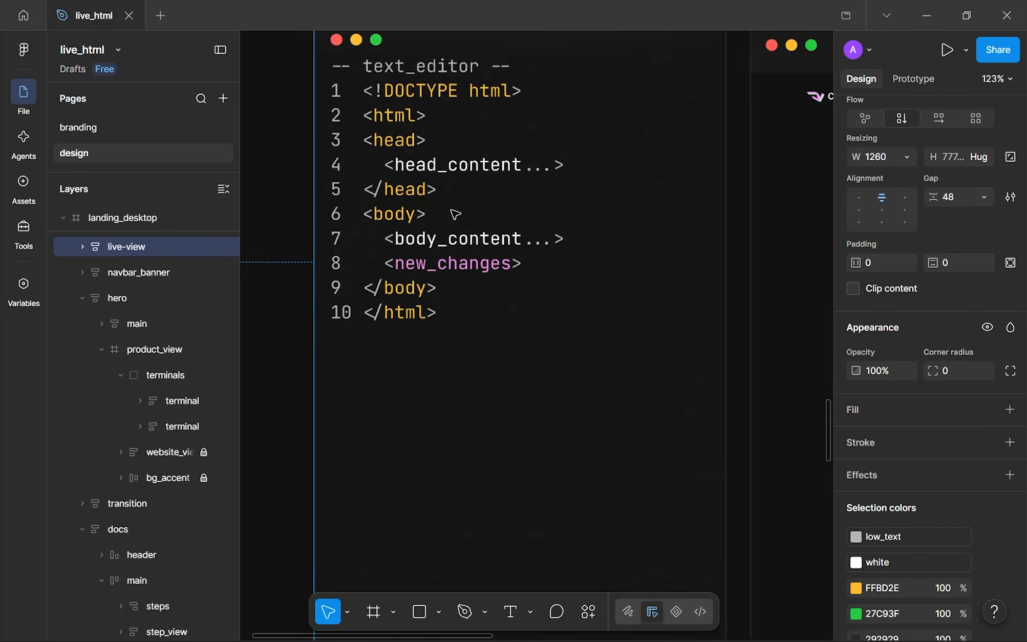
{"action": "left_click_drag", "start_coordinate": [456, 223], "coordinate": [496, 281]}
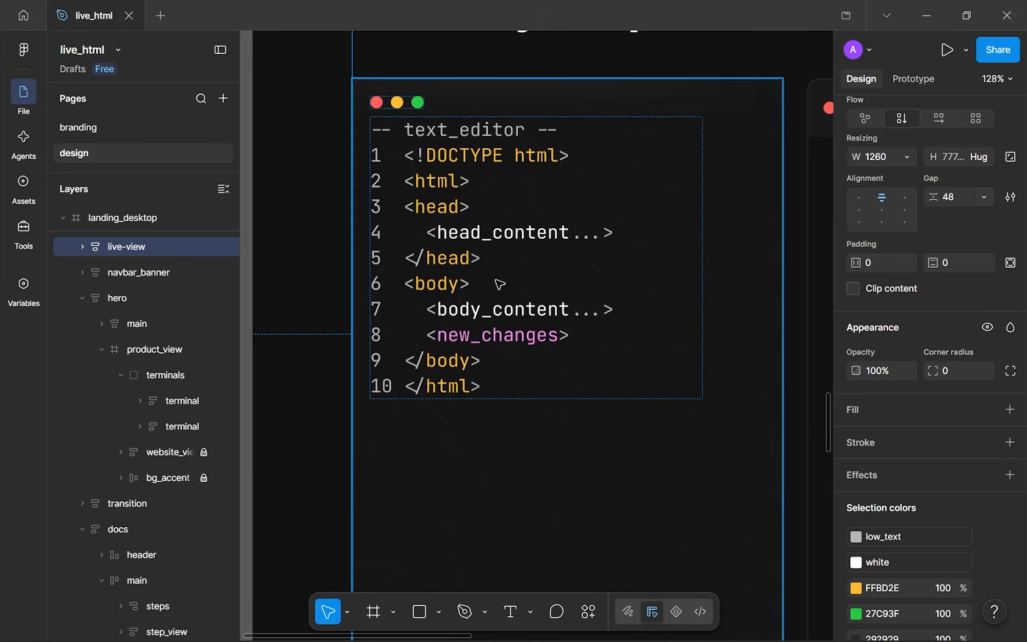
{"action": "scroll", "coordinate": [501, 324], "scroll_direction": "up", "scroll_amount": 4}
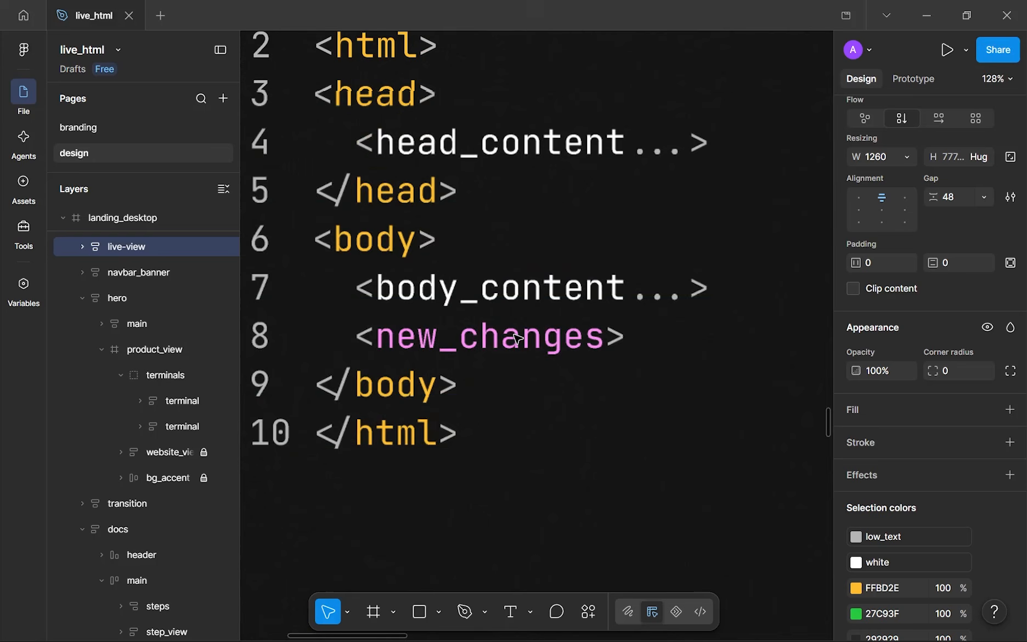
{"action": "left_click", "coordinate": [412, 341]}
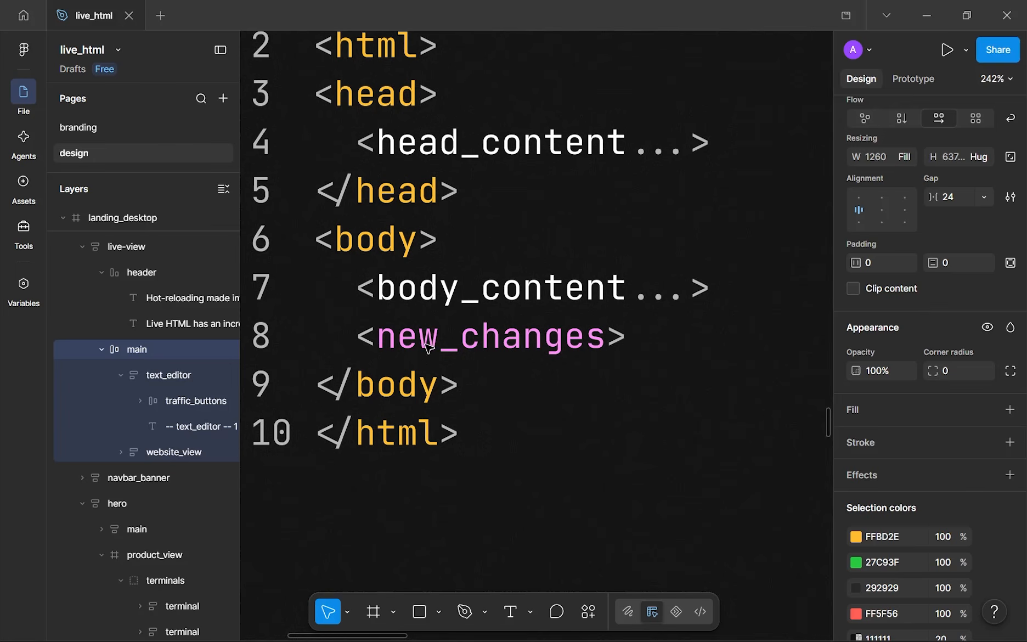
{"action": "scroll", "coordinate": [428, 346], "scroll_direction": "down", "scroll_amount": 3}
{"action": "scroll", "coordinate": [543, 356], "scroll_direction": "up", "scroll_amount": 2}
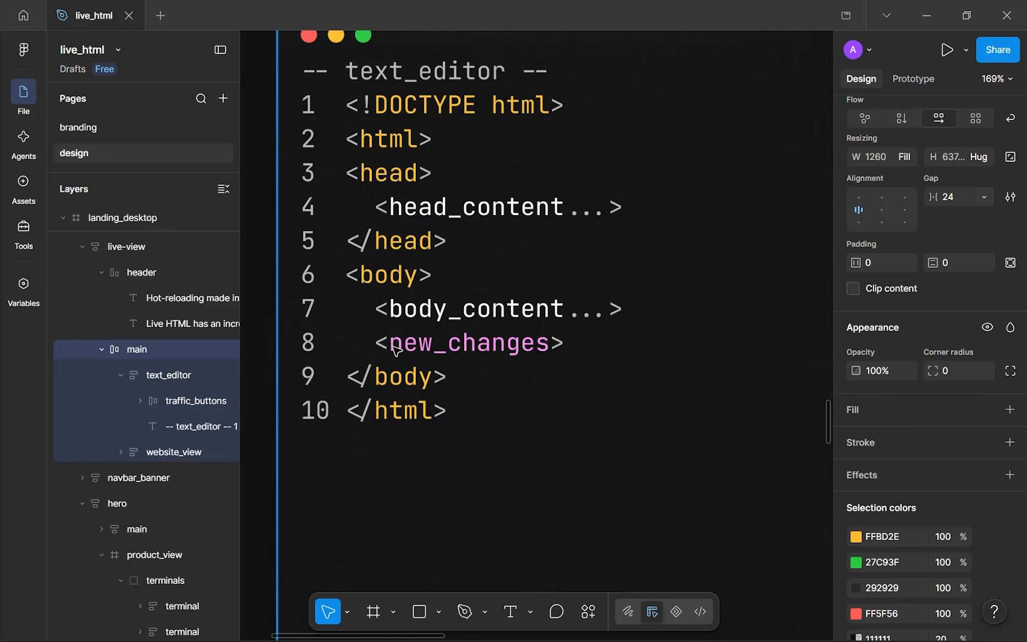
{"action": "scroll", "coordinate": [568, 360], "scroll_direction": "down", "scroll_amount": 3}
{"action": "scroll", "coordinate": [521, 305], "scroll_direction": "up", "scroll_amount": 2}
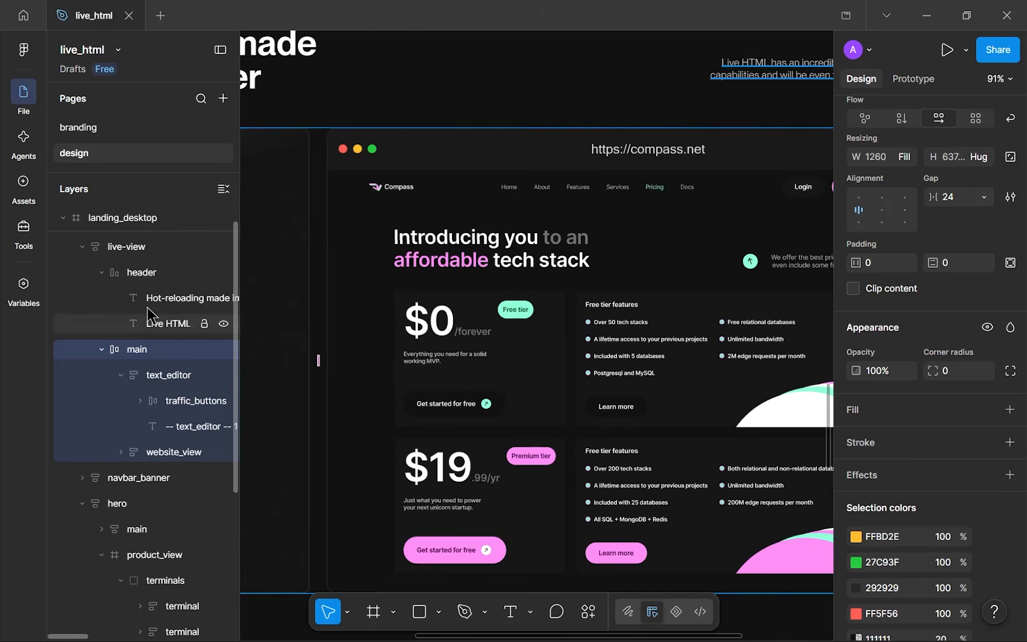
- Collapse the live-view, hero and docs layers in the layer tree and clear the canvas selection
{"action": "left_click", "coordinate": [81, 246]}
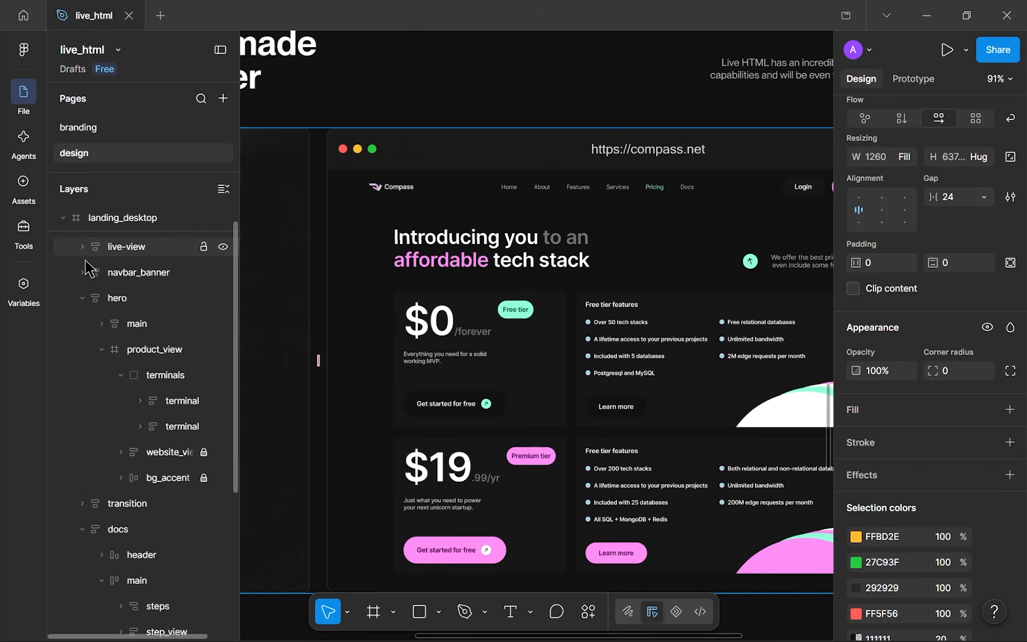
{"action": "left_click", "coordinate": [81, 298]}
{"action": "left_click", "coordinate": [81, 349]}
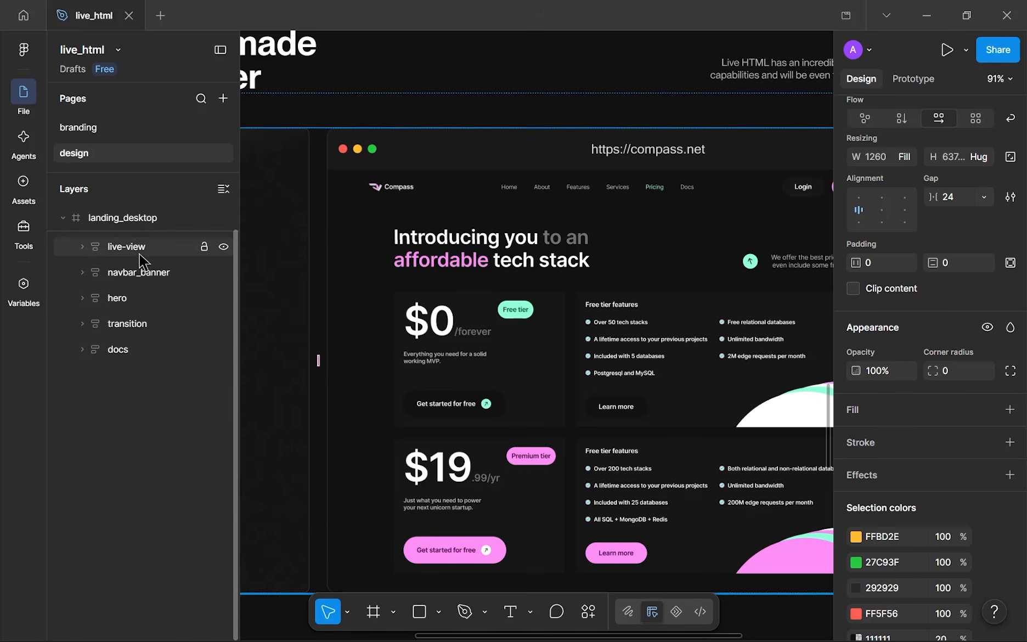
{"action": "scroll", "coordinate": [630, 96], "scroll_direction": "down", "scroll_amount": 2}
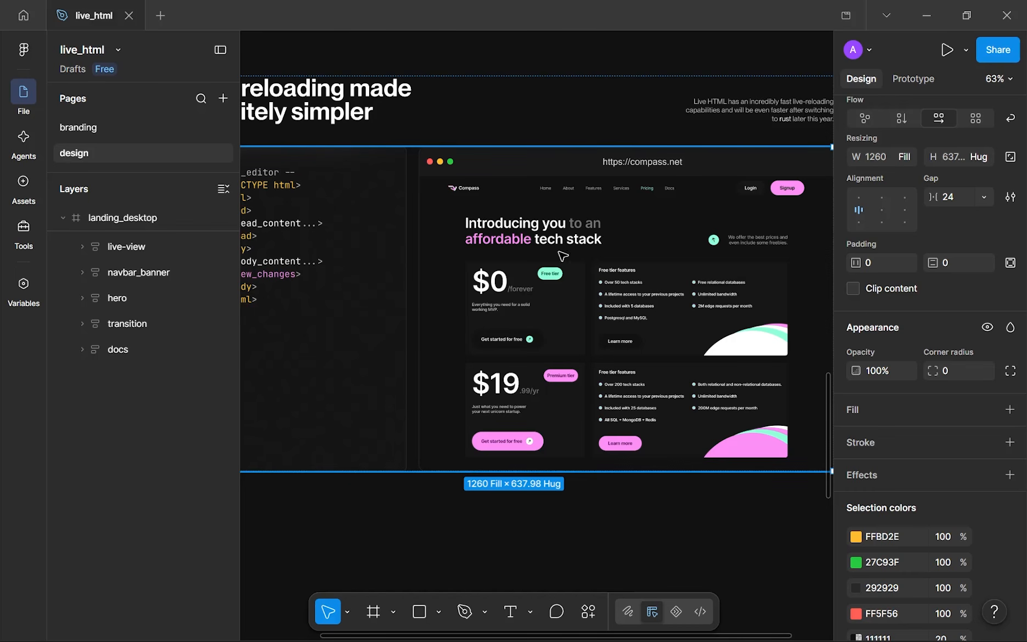
{"action": "scroll", "coordinate": [479, 186], "scroll_direction": "down", "scroll_amount": 5, "text": "ctrl"}
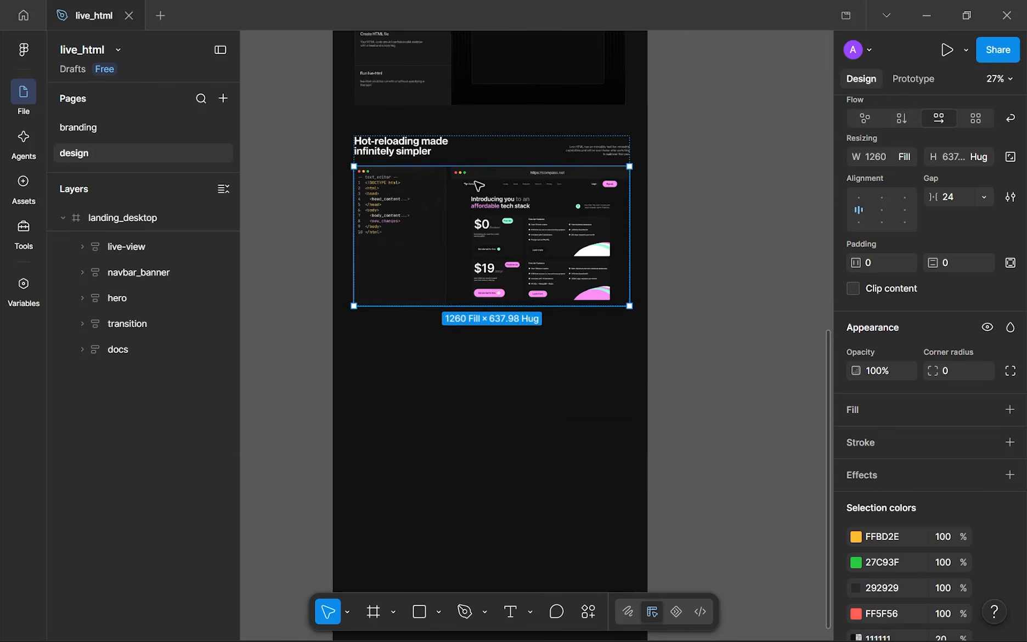
{"action": "left_click", "coordinate": [526, 357]}
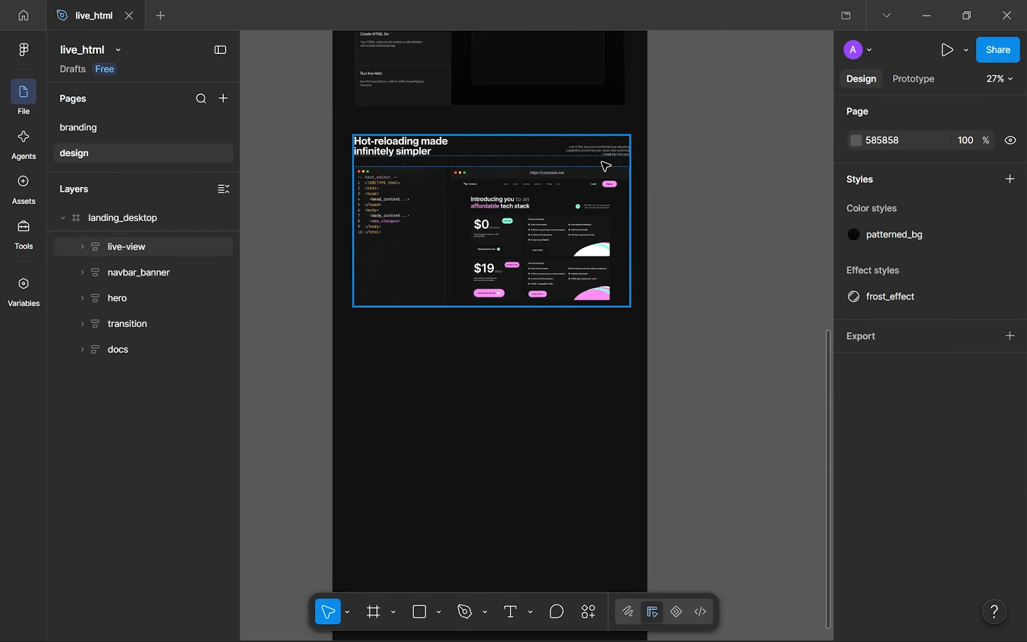
- Try to reorder the live-view frame below docs in the layer tree of landing_desktop
{"action": "scroll", "coordinate": [480, 172], "scroll_direction": "up", "scroll_amount": 1, "text": "ctrl"}
{"action": "scroll", "coordinate": [481, 173], "scroll_direction": "up", "scroll_amount": 3, "text": "ctrl"}
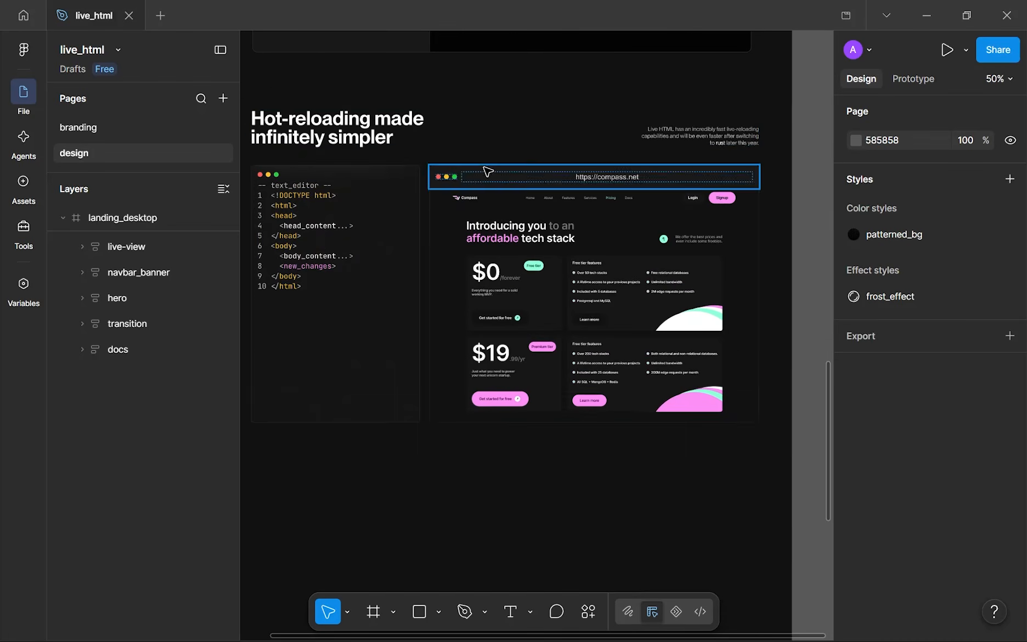
{"action": "left_click_drag", "start_coordinate": [523, 131], "coordinate": [543, 133]}
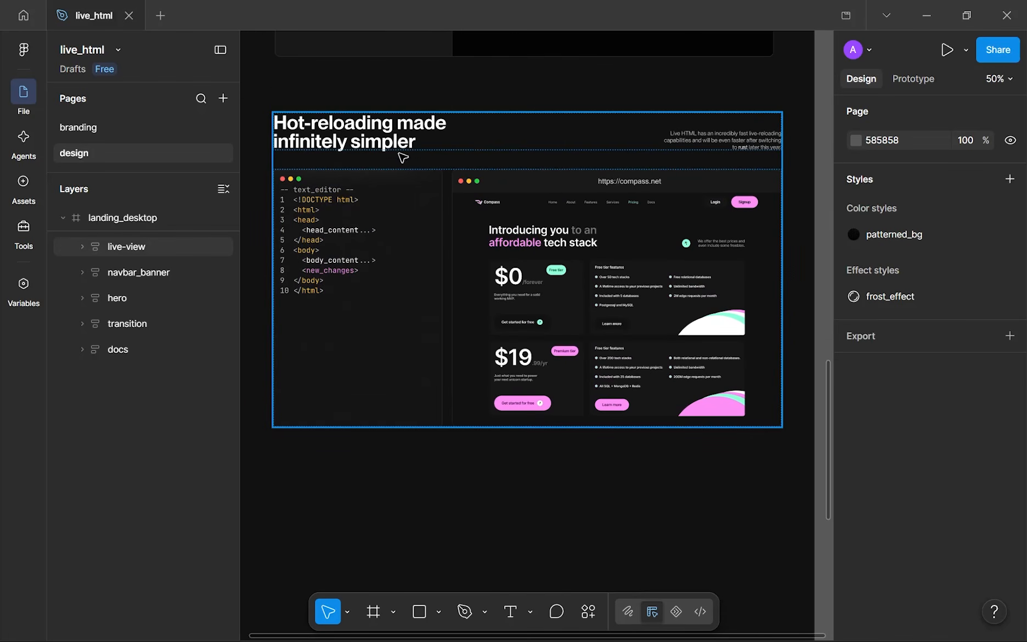
{"action": "left_click_drag", "start_coordinate": [435, 151], "coordinate": [452, 183]}
{"action": "left_click", "coordinate": [432, 177]}
{"action": "scroll", "coordinate": [449, 264], "scroll_direction": "up", "scroll_amount": 2, "text": "ctrl"}
{"action": "left_click_drag", "start_coordinate": [449, 263], "coordinate": [468, 359]}
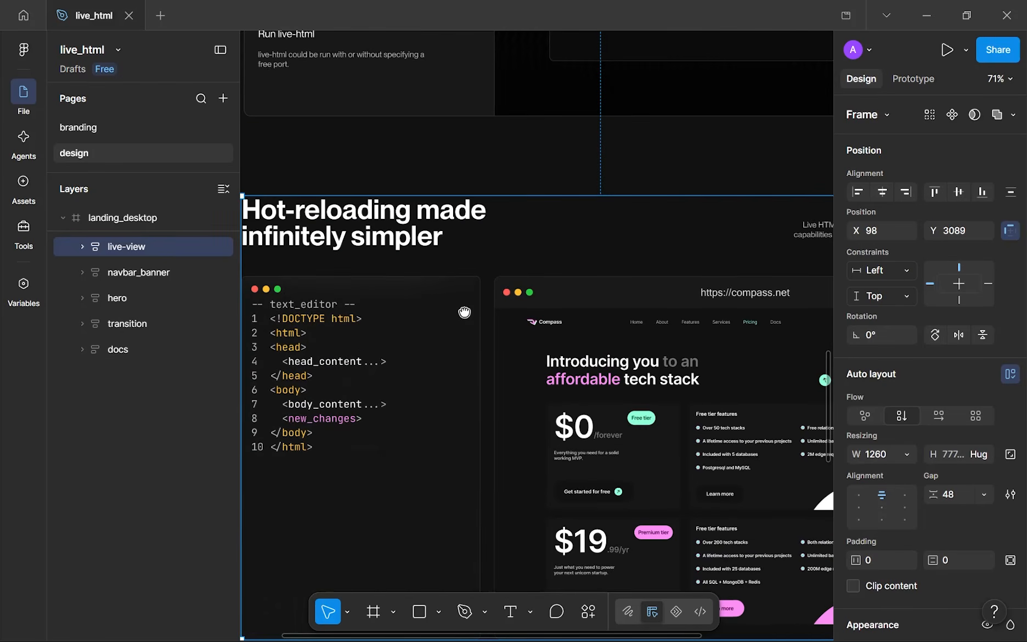
{"action": "left_click_drag", "start_coordinate": [119, 254], "coordinate": [120, 423]}
{"action": "scroll", "coordinate": [353, 254], "scroll_direction": "down", "scroll_amount": 5}
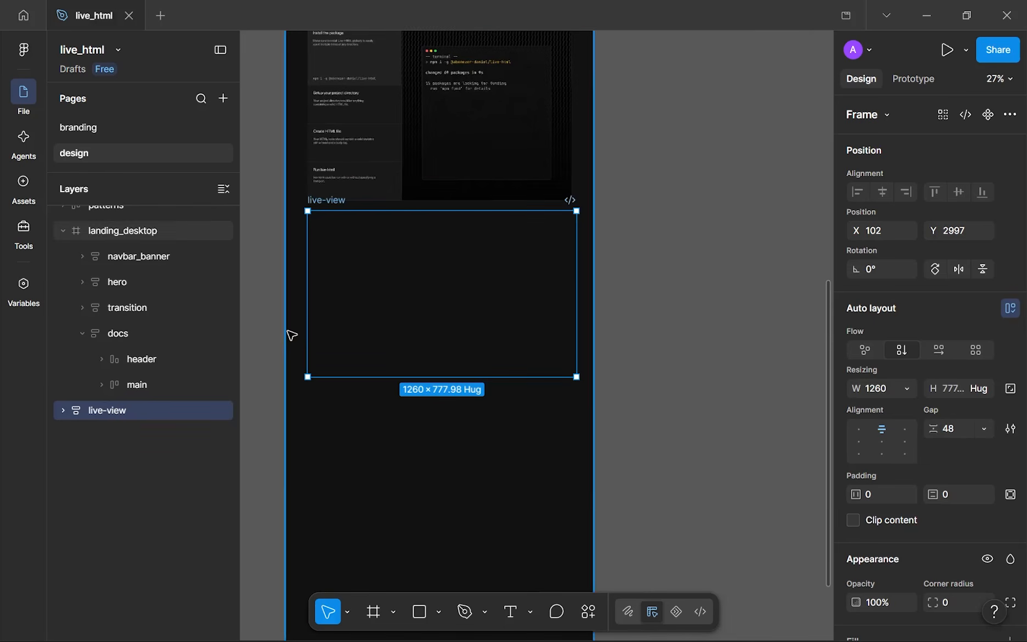
- Remove the misplaced live-view frame from outside landing_desktop and restore it inside landing_desktop
{"action": "key", "text": "Delete"}
{"action": "left_click", "coordinate": [138, 231]}
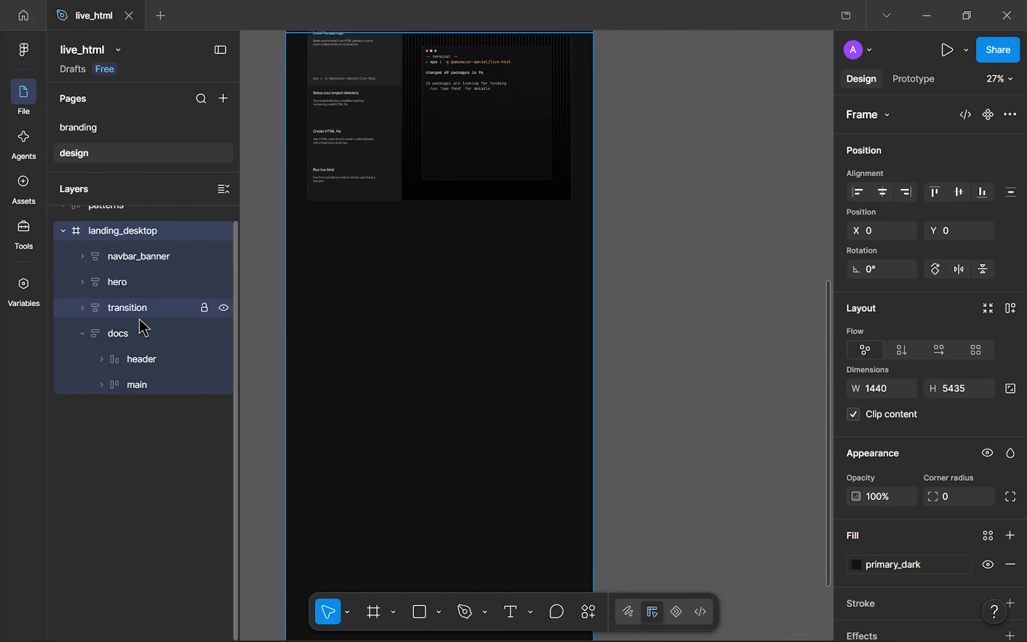
{"action": "key", "text": "ctrl+z"}
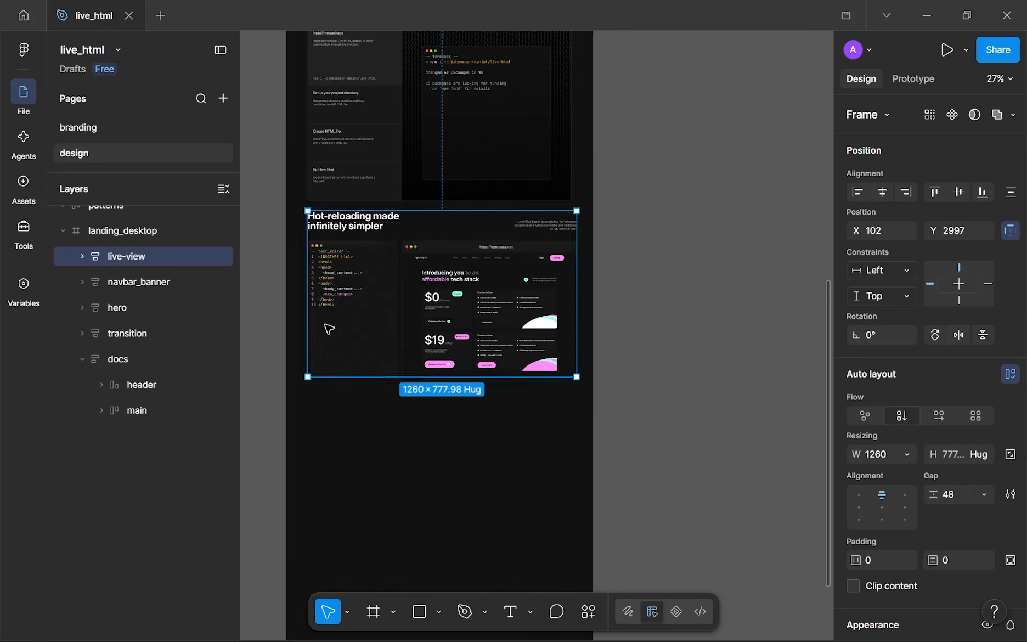
- Collapse the docs layer and move the live-view frame below docs in landing_desktop's layer order
{"action": "left_click", "coordinate": [82, 360]}
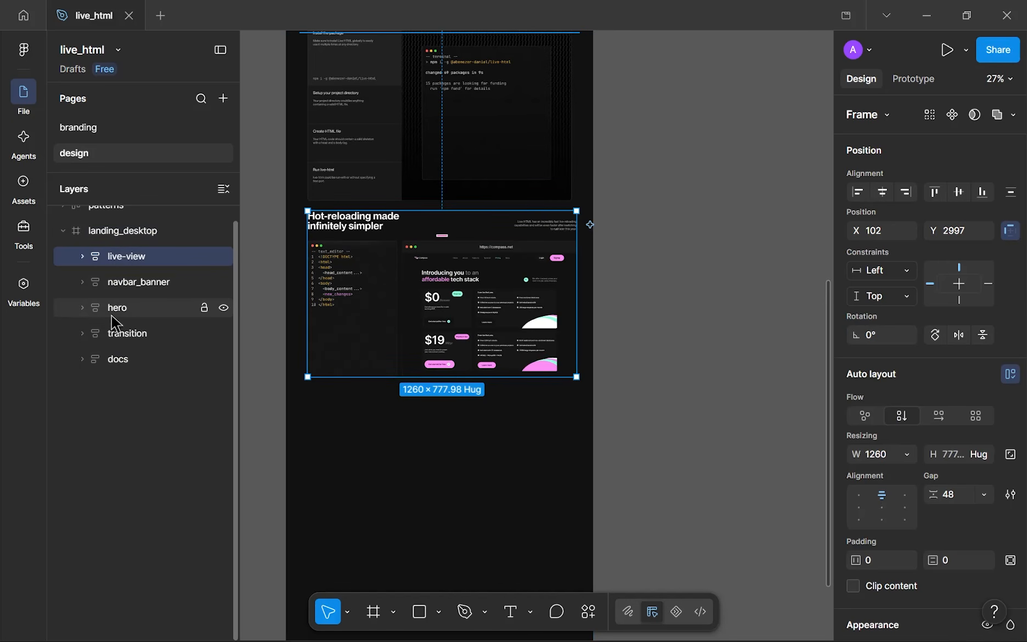
{"action": "key", "text": "["}
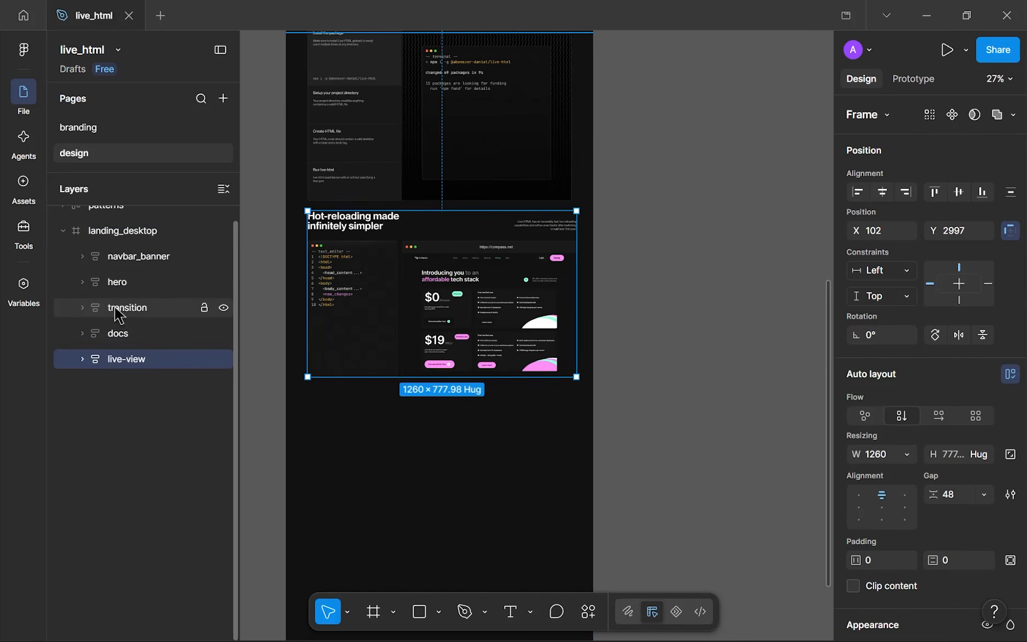
{"action": "left_click", "coordinate": [443, 417]}
- Move the live-view frame down until it sits 64 px below the docs section, and clear the selection
{"action": "scroll", "coordinate": [509, 344], "scroll_direction": "up", "scroll_amount": 3, "text": "ctrl"}
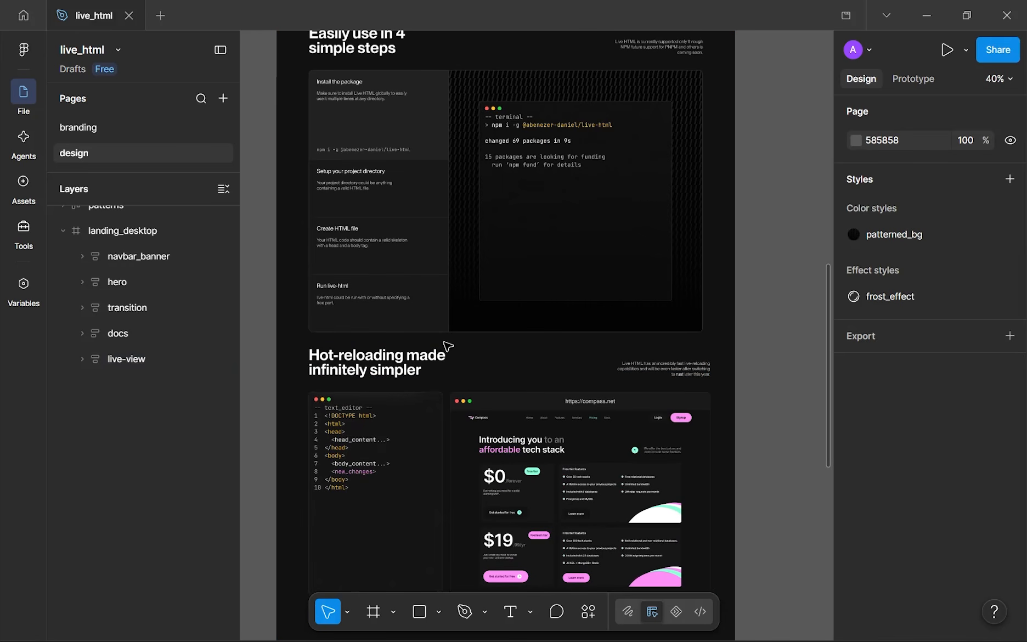
{"action": "left_click", "coordinate": [467, 359]}
{"action": "key", "text": "alt"}
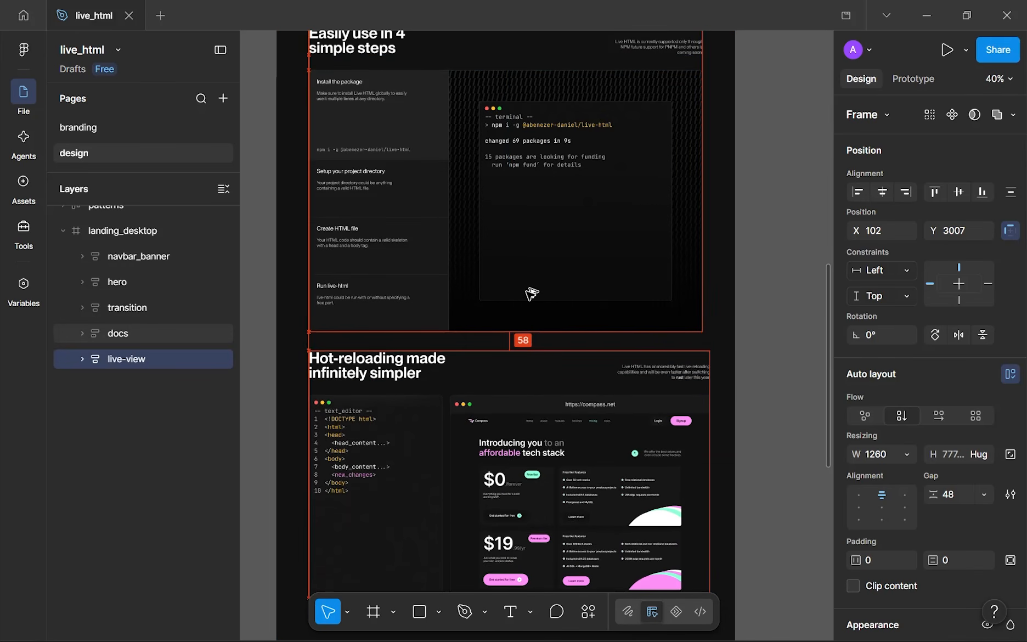
{"action": "key", "text": "Down"}
{"action": "key", "text": "Down"}
{"action": "key", "text": "Down"}
{"action": "key", "text": "Down"}
{"action": "key", "text": "Down"}
{"action": "key", "text": "Down"}
{"action": "key", "text": "Down"}
{"action": "key", "text": "Down"}
{"action": "key", "text": "Down"}
{"action": "key", "text": "Down"}
{"action": "key", "text": "Down"}
{"action": "key", "text": "Down"}
{"action": "key", "text": "Down"}
{"action": "key", "text": "Down"}
{"action": "key", "text": "Down"}
{"action": "key", "text": "Down"}
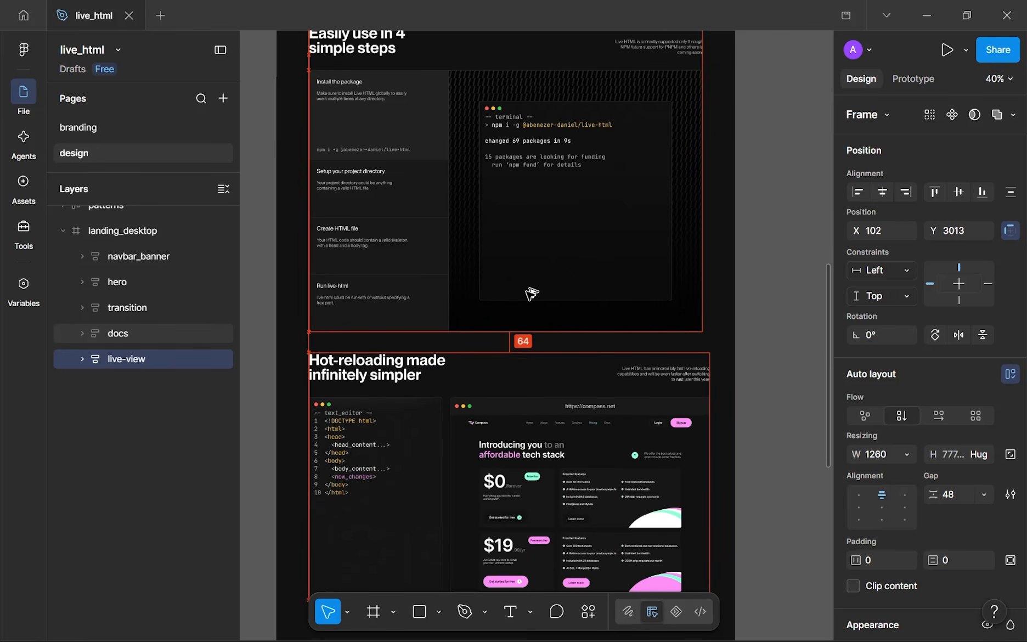
{"action": "scroll", "coordinate": [599, 308], "scroll_direction": "down", "scroll_amount": 3, "text": "ctrl"}
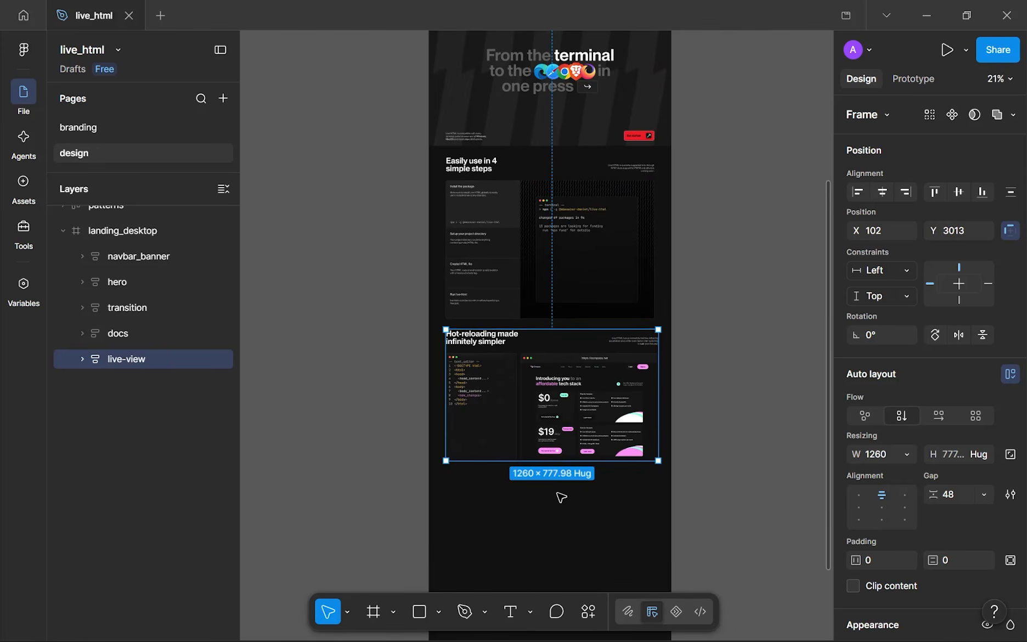
{"action": "left_click", "coordinate": [558, 494]}
- Examine the landing_desktop sections from the banner and logo down to the empty area beneath the hot-reloading section
{"action": "scroll", "coordinate": [565, 411], "scroll_direction": "up", "scroll_amount": 2, "text": "ctrl"}
{"action": "scroll", "coordinate": [607, 306], "scroll_direction": "down", "scroll_amount": 1}
{"action": "scroll", "coordinate": [605, 299], "scroll_direction": "down", "scroll_amount": 3, "text": "ctrl"}
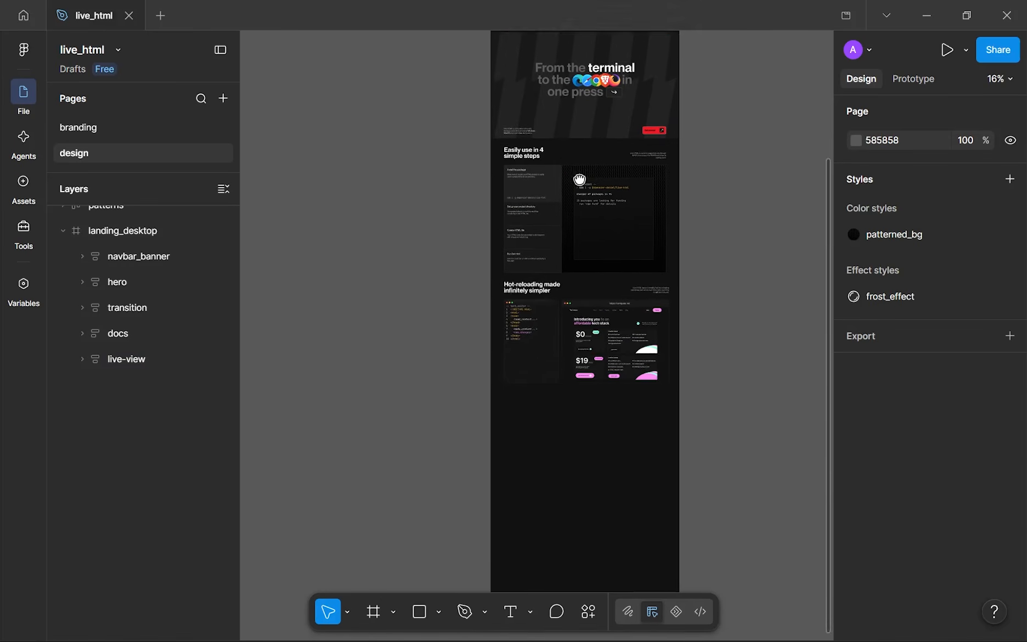
{"action": "scroll", "coordinate": [573, 298], "scroll_direction": "up", "scroll_amount": 5, "text": "ctrl"}
{"action": "scroll", "coordinate": [569, 164], "scroll_direction": "down", "scroll_amount": 3}
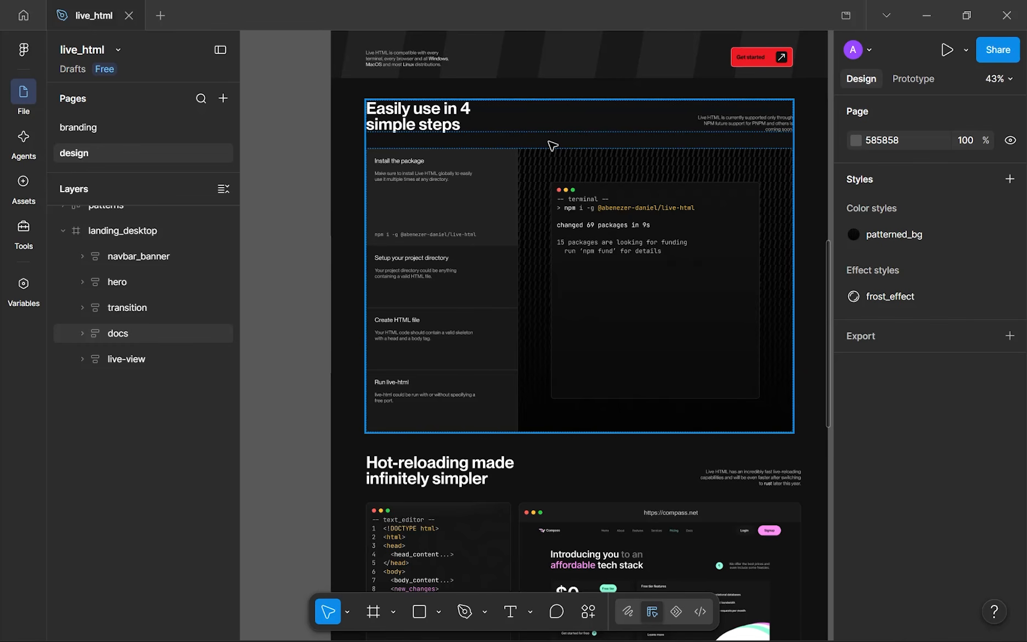
{"action": "scroll", "coordinate": [551, 165], "scroll_direction": "down", "scroll_amount": 5}
{"action": "scroll", "coordinate": [555, 217], "scroll_direction": "up", "scroll_amount": 10}
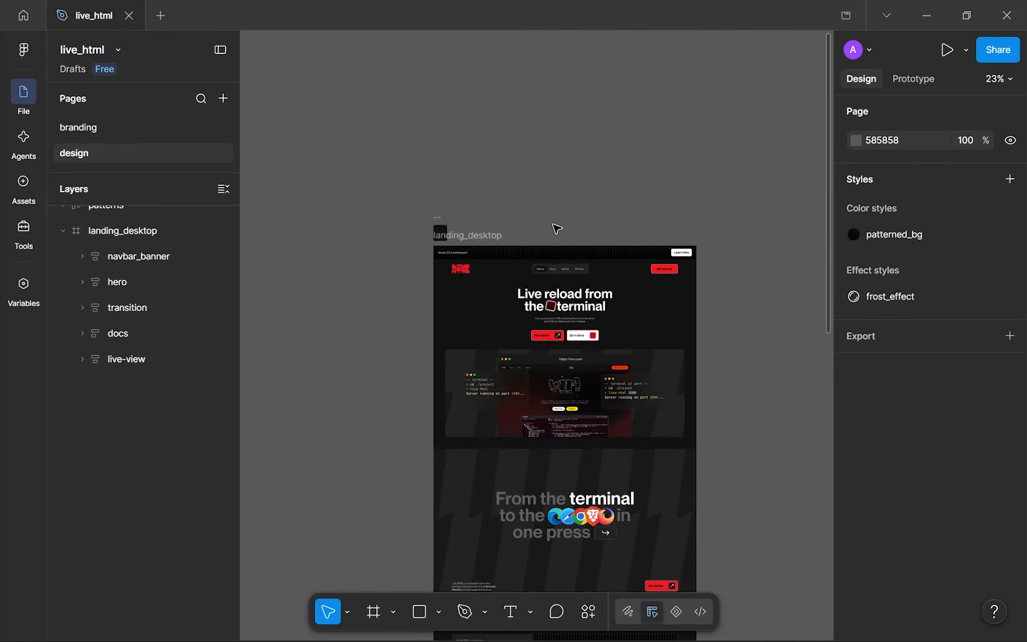
{"action": "scroll", "coordinate": [464, 269], "scroll_direction": "up", "scroll_amount": 10}
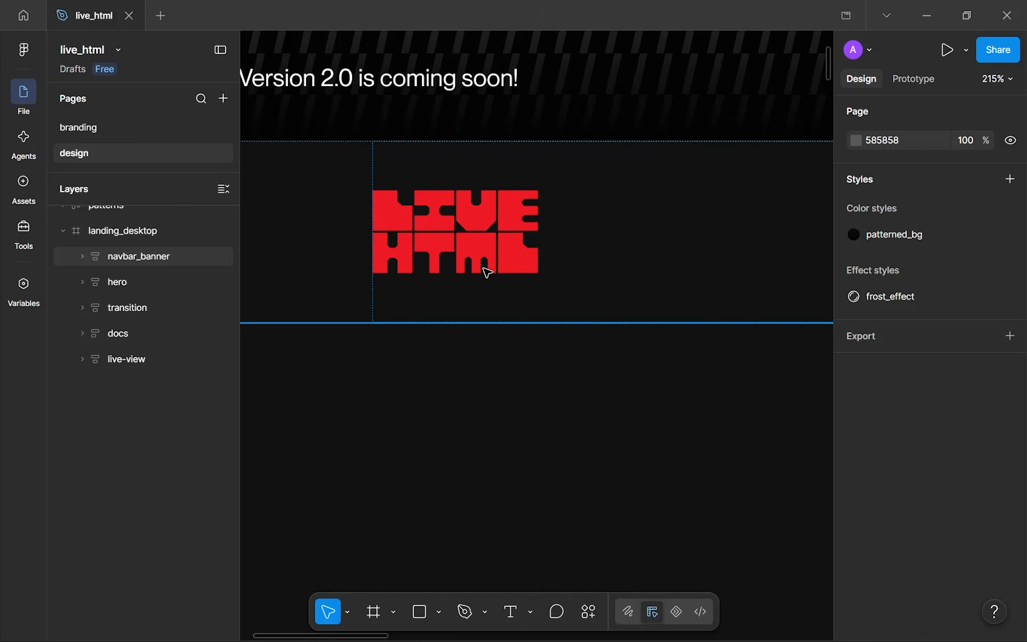
{"action": "scroll", "coordinate": [487, 271], "scroll_direction": "down", "scroll_amount": 3}
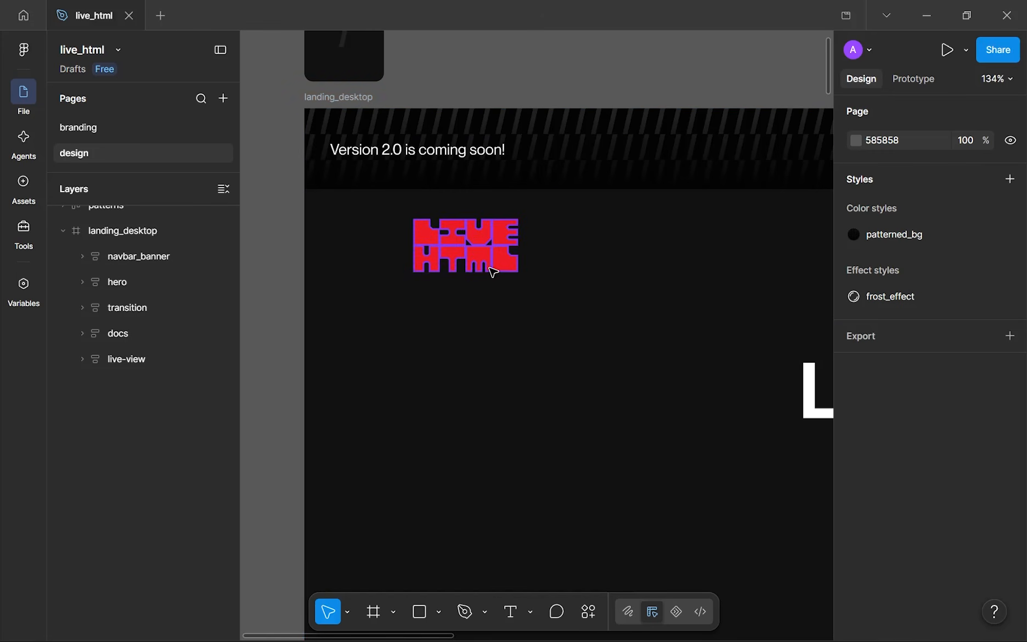
{"action": "scroll", "coordinate": [494, 271], "scroll_direction": "down", "scroll_amount": 5}
{"action": "left_click_drag", "start_coordinate": [558, 333], "coordinate": [475, 231]}
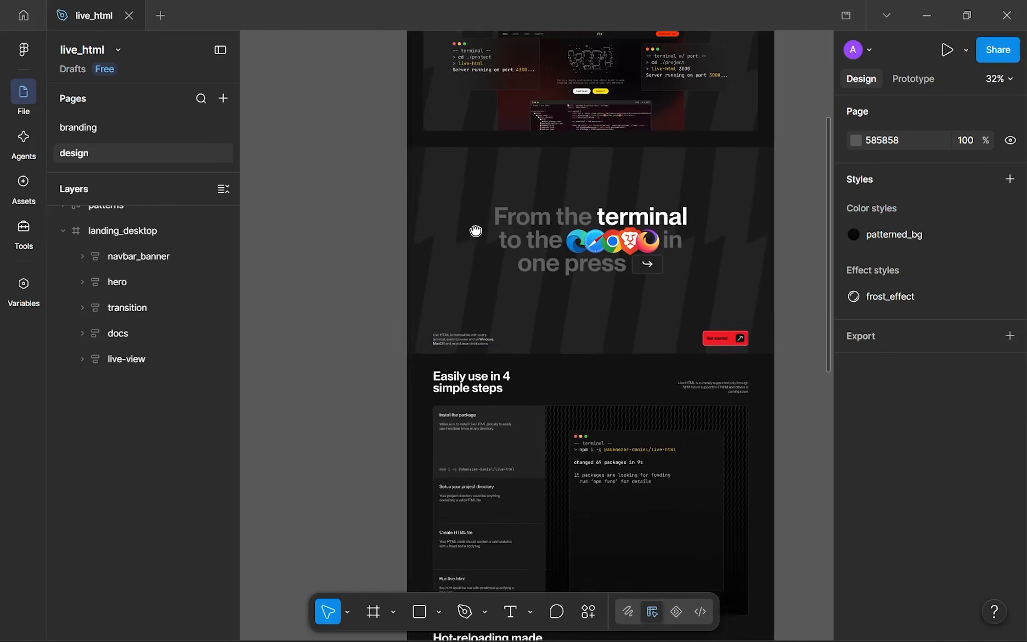
{"action": "scroll", "coordinate": [481, 247], "scroll_direction": "down", "scroll_amount": 5}
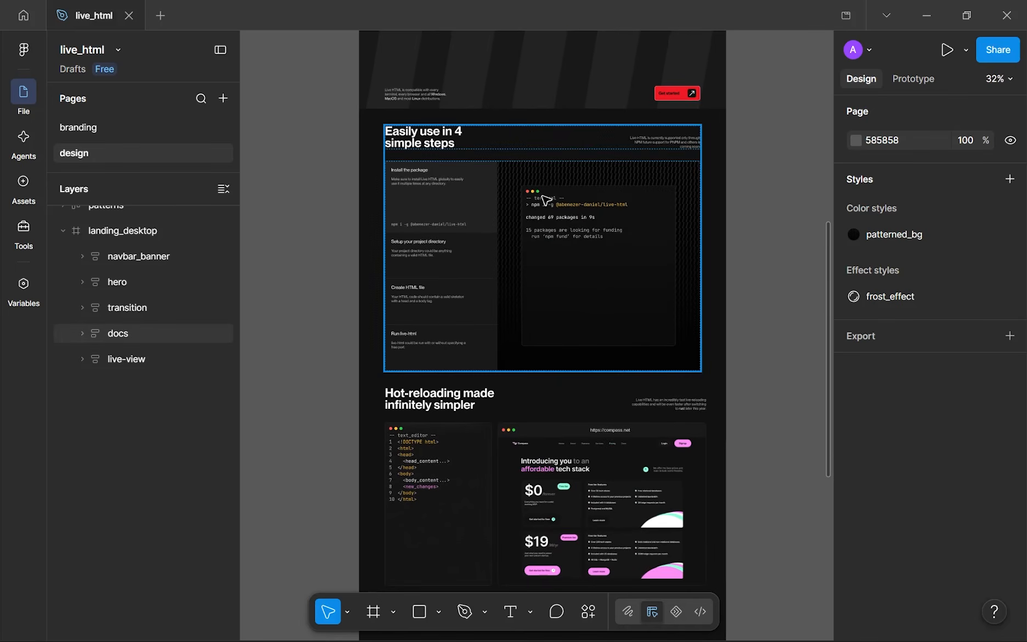
{"action": "scroll", "coordinate": [535, 258], "scroll_direction": "up", "scroll_amount": 2}
{"action": "scroll", "coordinate": [535, 226], "scroll_direction": "down", "scroll_amount": 8}
{"action": "left_click_drag", "start_coordinate": [473, 273], "coordinate": [454, 266]}
{"action": "left_click_drag", "start_coordinate": [324, 214], "coordinate": [761, 315]}
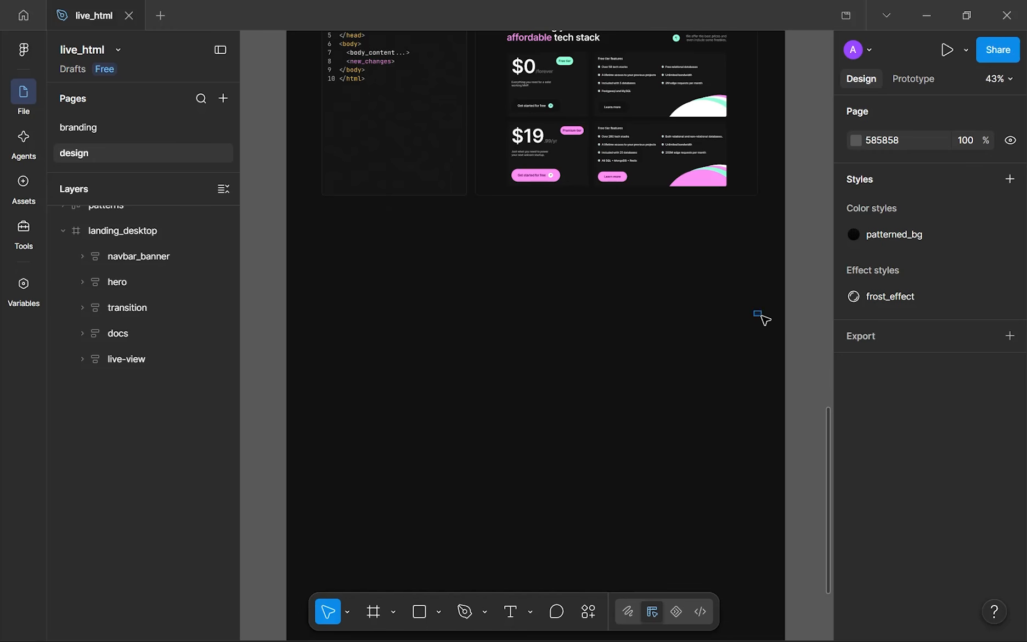
{"action": "left_click_drag", "start_coordinate": [399, 365], "coordinate": [466, 458]}
- Shorten the landing_desktop frame to a height of 3849 so it ends just below the live-view section, and deselect it
{"action": "scroll", "coordinate": [461, 456], "scroll_direction": "down", "scroll_amount": 3}
{"action": "scroll", "coordinate": [448, 430], "scroll_direction": "down", "scroll_amount": 3}
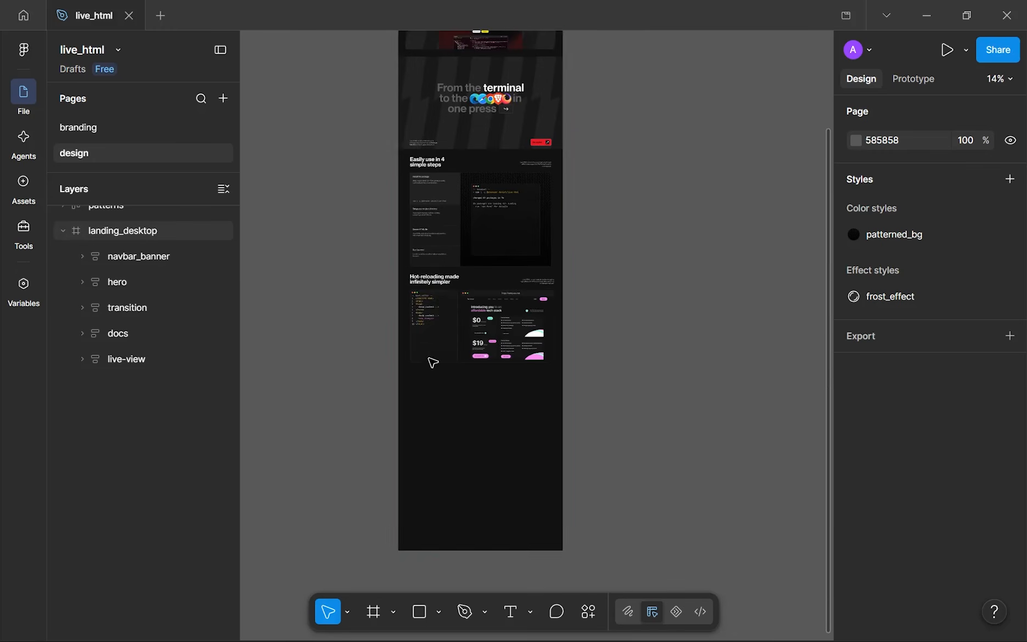
{"action": "scroll", "coordinate": [406, 262], "scroll_direction": "down", "scroll_amount": 3}
{"action": "left_click_drag", "start_coordinate": [409, 261], "coordinate": [450, 400]}
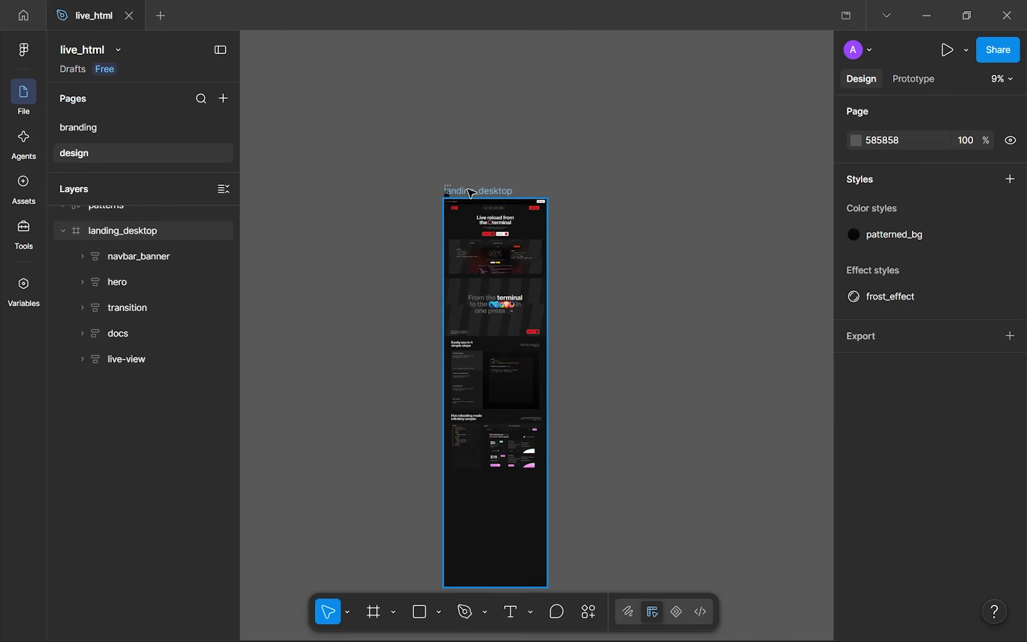
{"action": "left_click", "coordinate": [471, 197]}
{"action": "scroll", "coordinate": [494, 524], "scroll_direction": "down", "scroll_amount": 2}
{"action": "left_click_drag", "start_coordinate": [479, 524], "coordinate": [467, 403]}
{"action": "scroll", "coordinate": [468, 419], "scroll_direction": "up", "scroll_amount": 2}
{"action": "scroll", "coordinate": [478, 421], "scroll_direction": "up", "scroll_amount": 2}
{"action": "scroll", "coordinate": [489, 355], "scroll_direction": "up", "scroll_amount": 1}
{"action": "scroll", "coordinate": [489, 355], "scroll_direction": "up", "scroll_amount": 5}
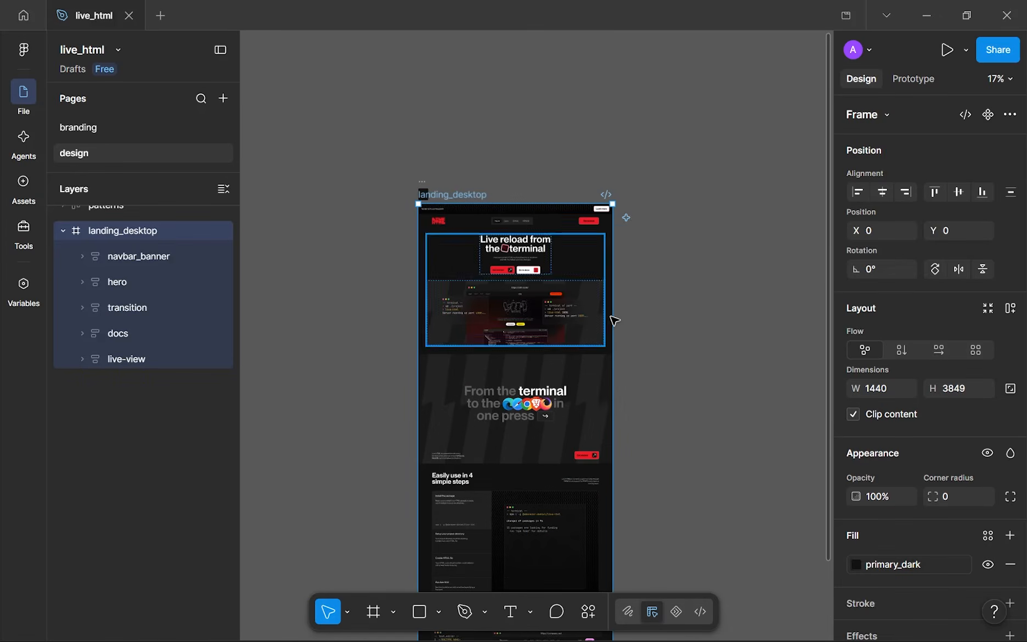
{"action": "left_click", "coordinate": [631, 307]}
- Review the landing page's layout and spacing from the version banner through the hero, transition, docs and hot-reloading sections
{"action": "scroll", "coordinate": [582, 268], "scroll_direction": "up", "scroll_amount": 3}
{"action": "scroll", "coordinate": [483, 276], "scroll_direction": "up", "scroll_amount": 3}
{"action": "left_click_drag", "start_coordinate": [480, 277], "coordinate": [533, 242]}
{"action": "scroll", "coordinate": [560, 337], "scroll_direction": "up", "scroll_amount": 1}
{"action": "scroll", "coordinate": [546, 324], "scroll_direction": "down", "scroll_amount": 2}
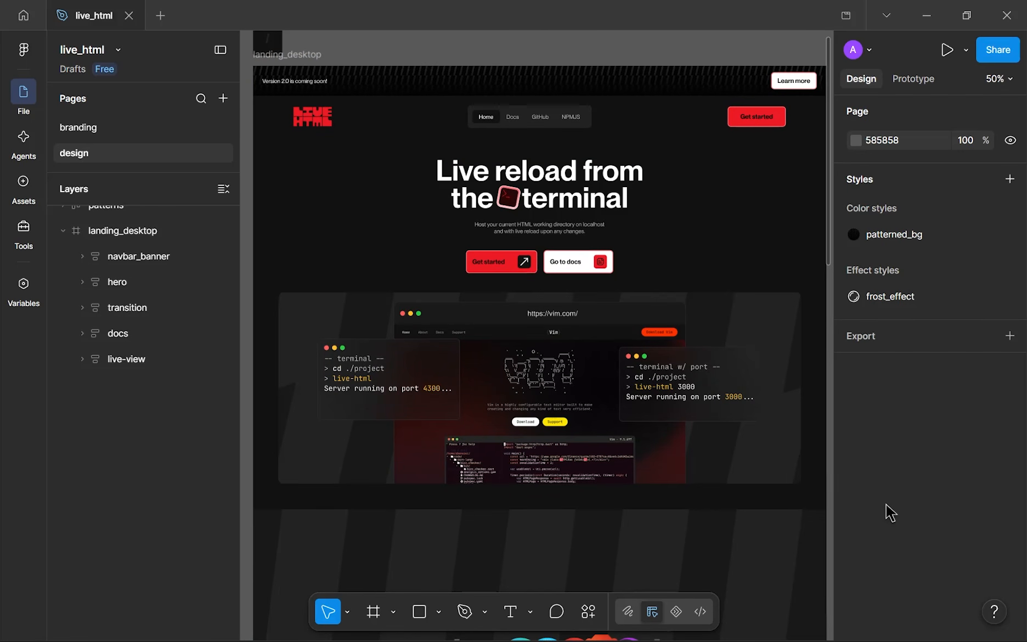
{"action": "scroll", "coordinate": [693, 463], "scroll_direction": "down", "scroll_amount": 2}
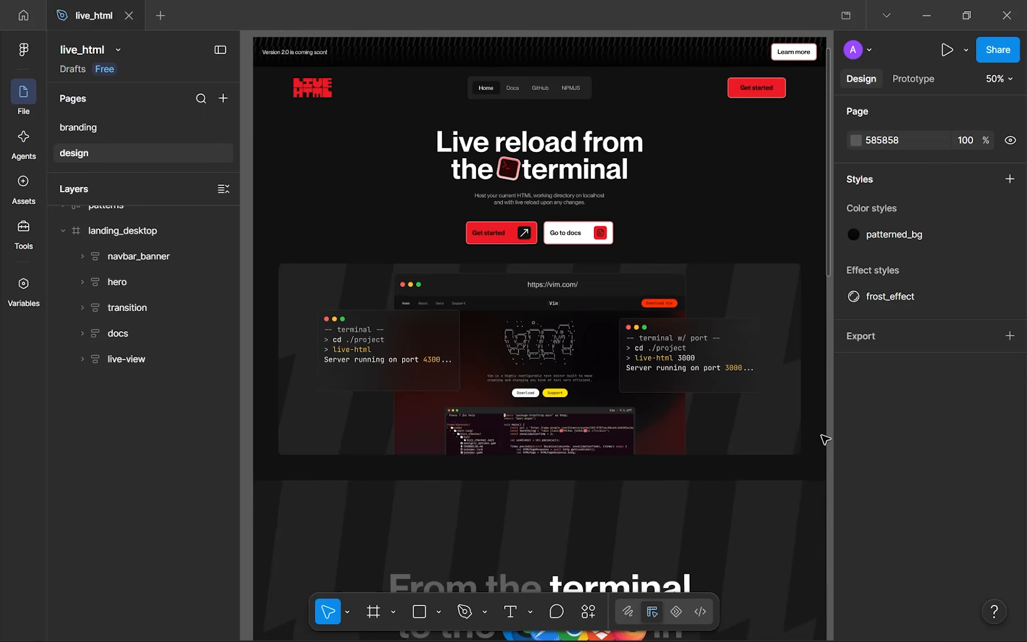
{"action": "scroll", "coordinate": [813, 443], "scroll_direction": "down", "scroll_amount": 5}
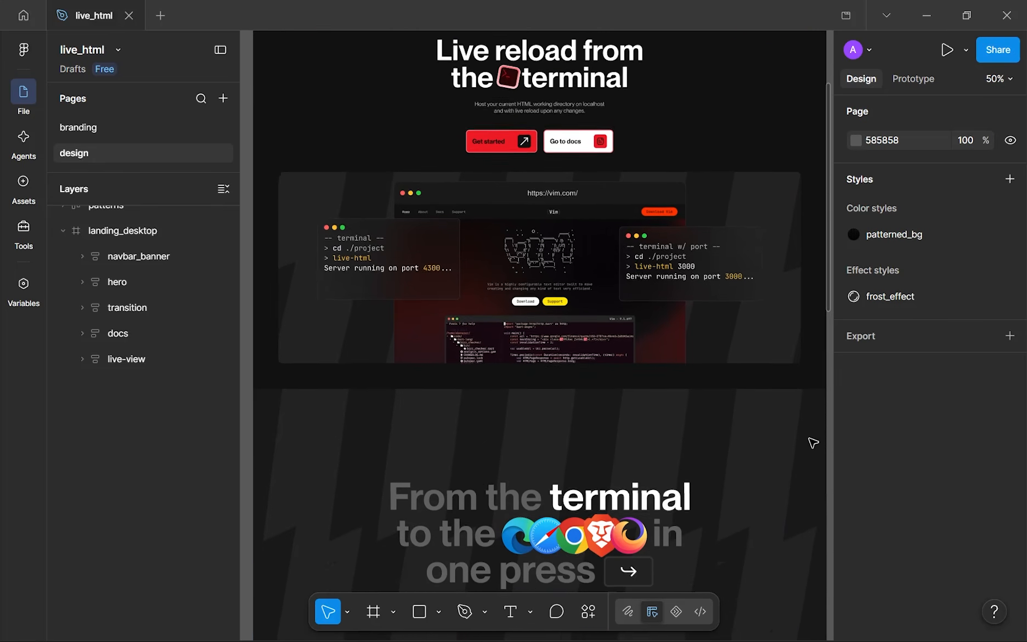
{"action": "scroll", "coordinate": [814, 443], "scroll_direction": "down", "scroll_amount": 10}
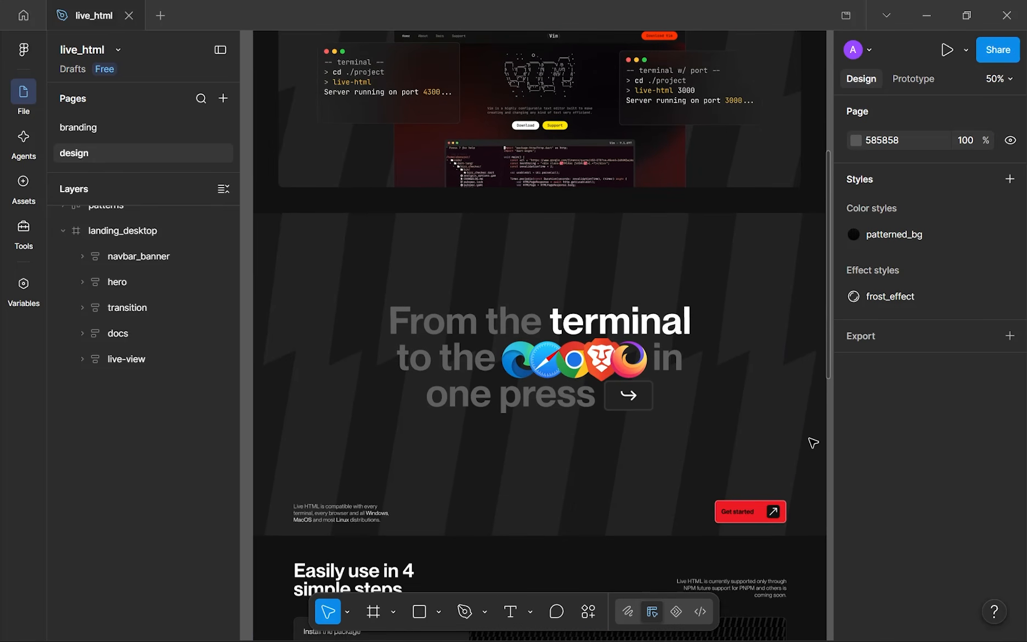
{"action": "scroll", "coordinate": [813, 442], "scroll_direction": "down", "scroll_amount": 15}
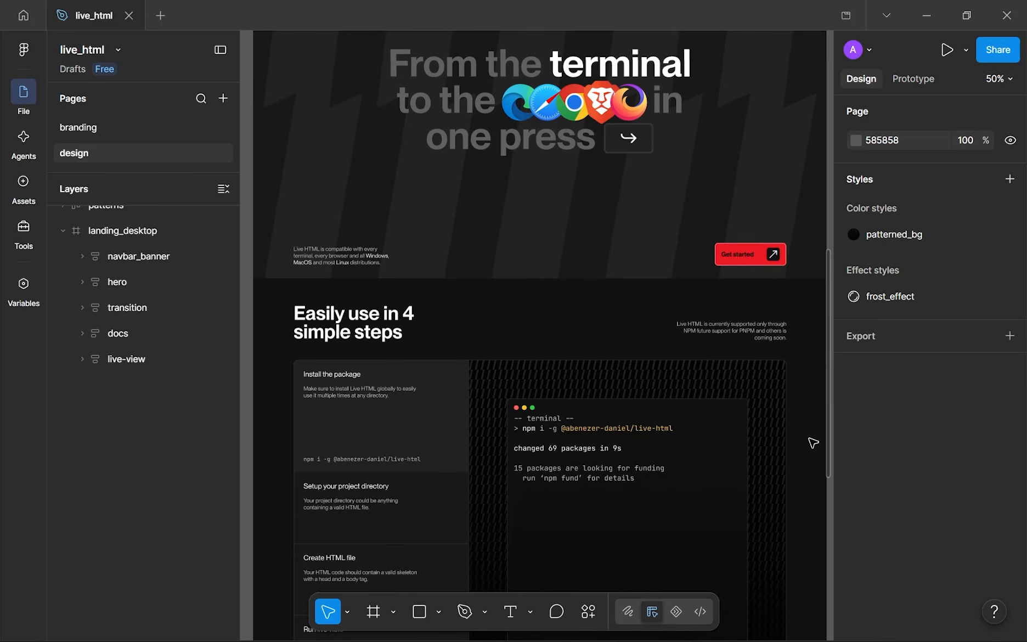
{"action": "scroll", "coordinate": [814, 442], "scroll_direction": "down", "scroll_amount": 13}
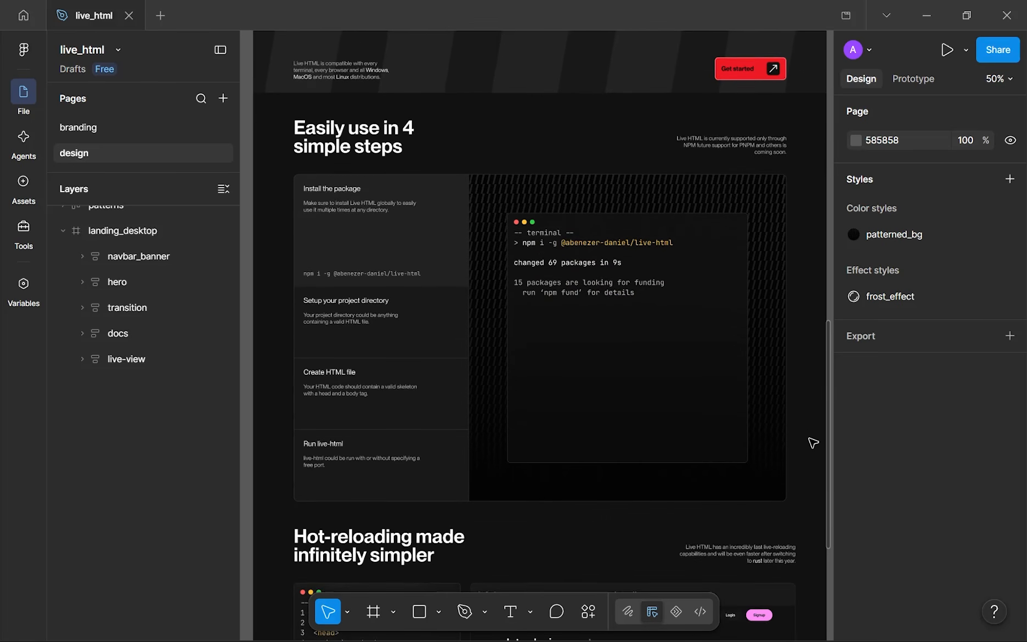
{"action": "scroll", "coordinate": [813, 442], "scroll_direction": "down", "scroll_amount": 9}
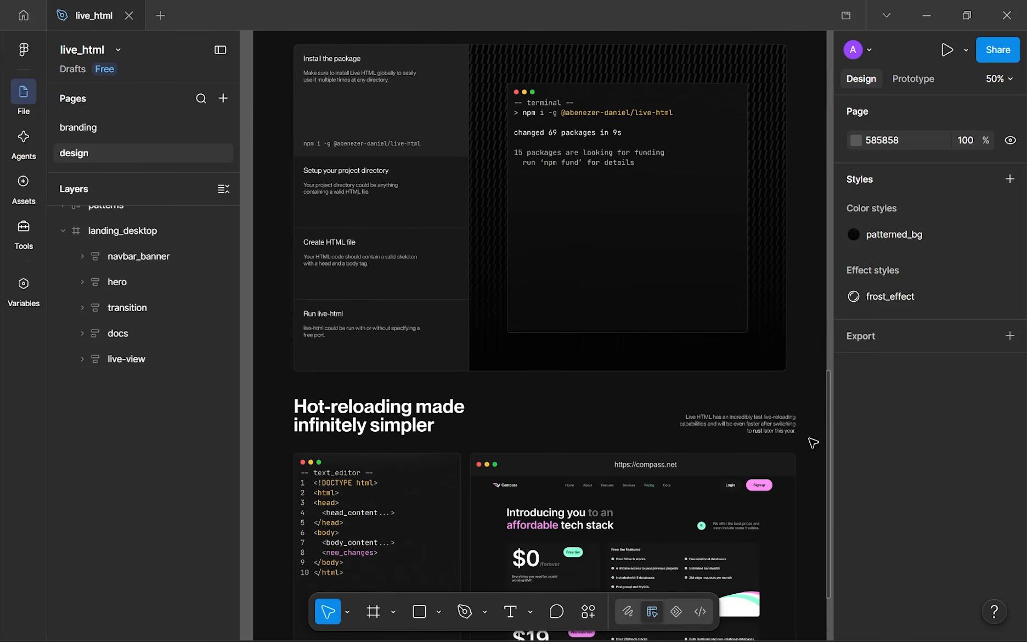
{"action": "scroll", "coordinate": [813, 442], "scroll_direction": "down", "scroll_amount": 12}
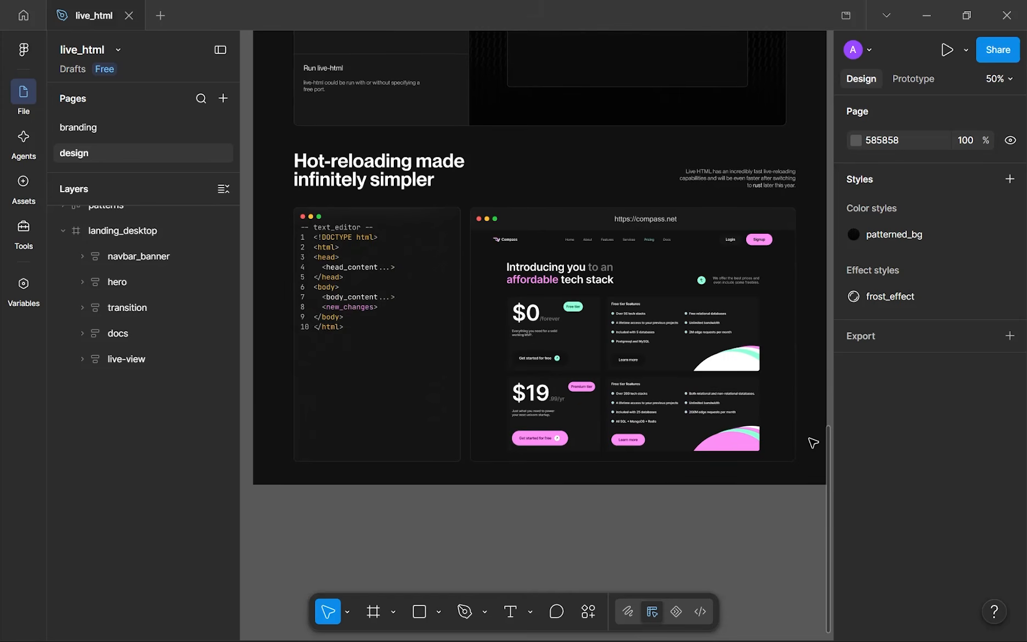
{"action": "scroll", "coordinate": [814, 442], "scroll_direction": "down", "scroll_amount": 4}
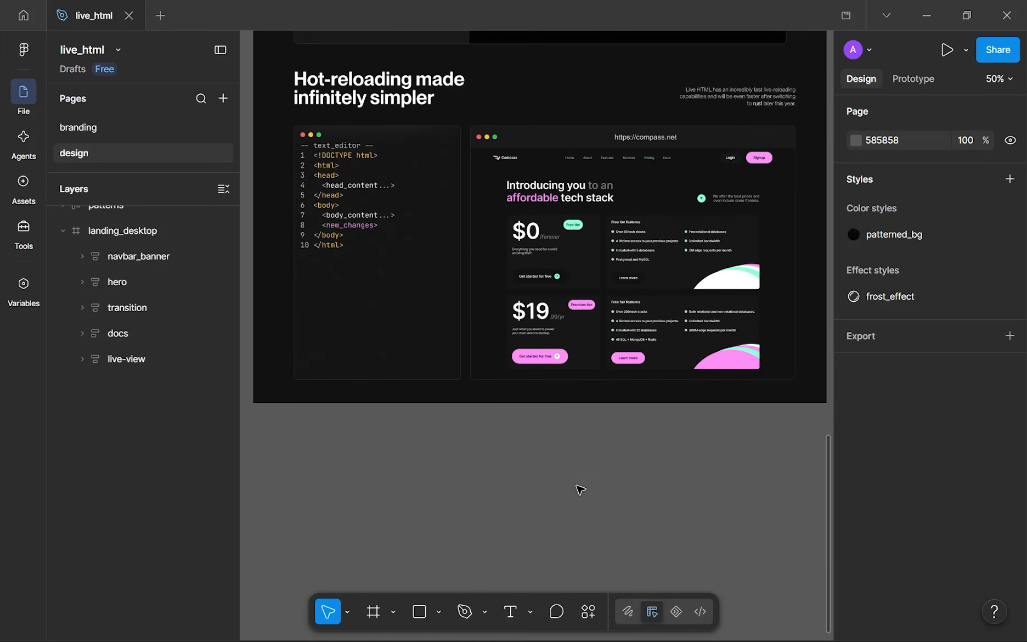
{"action": "left_click_drag", "start_coordinate": [580, 486], "coordinate": [571, 542]}
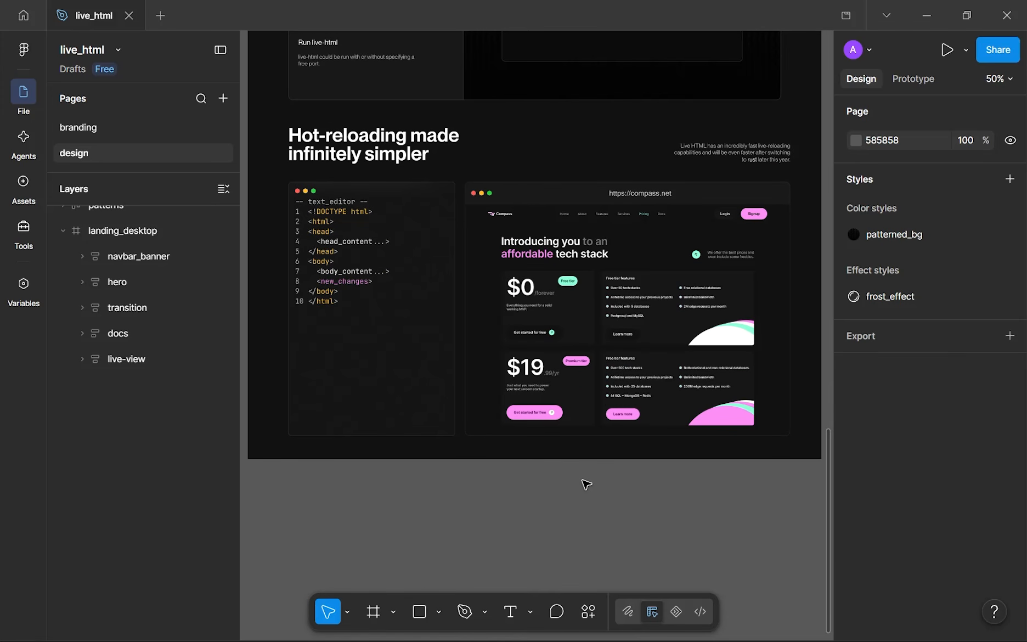
{"action": "scroll", "coordinate": [582, 481], "scroll_direction": "down", "scroll_amount": 3}
{"action": "left_click", "coordinate": [587, 367]}
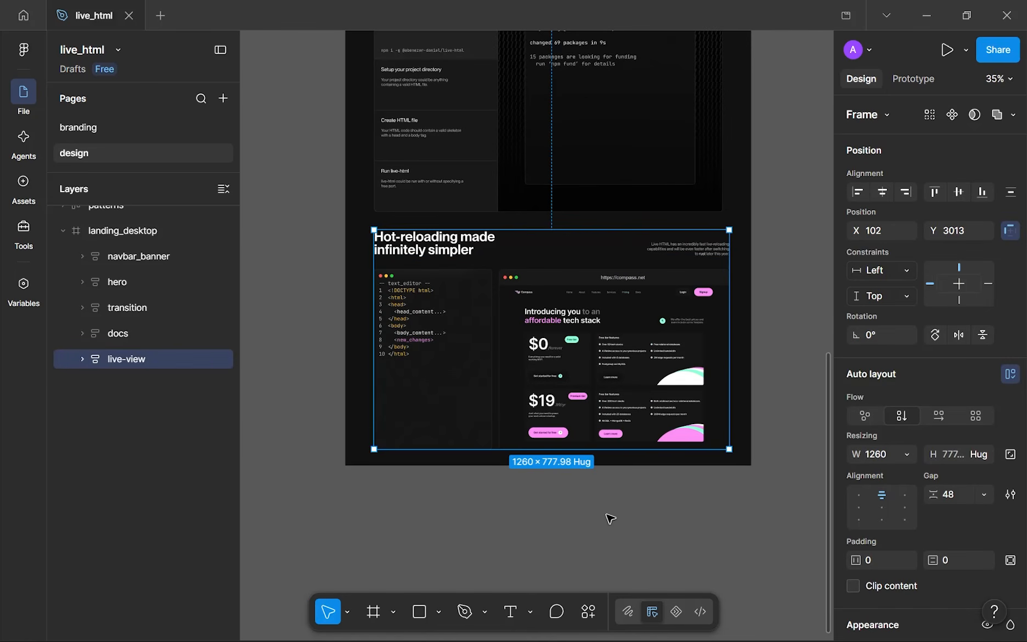
{"action": "key", "text": "Delete"}
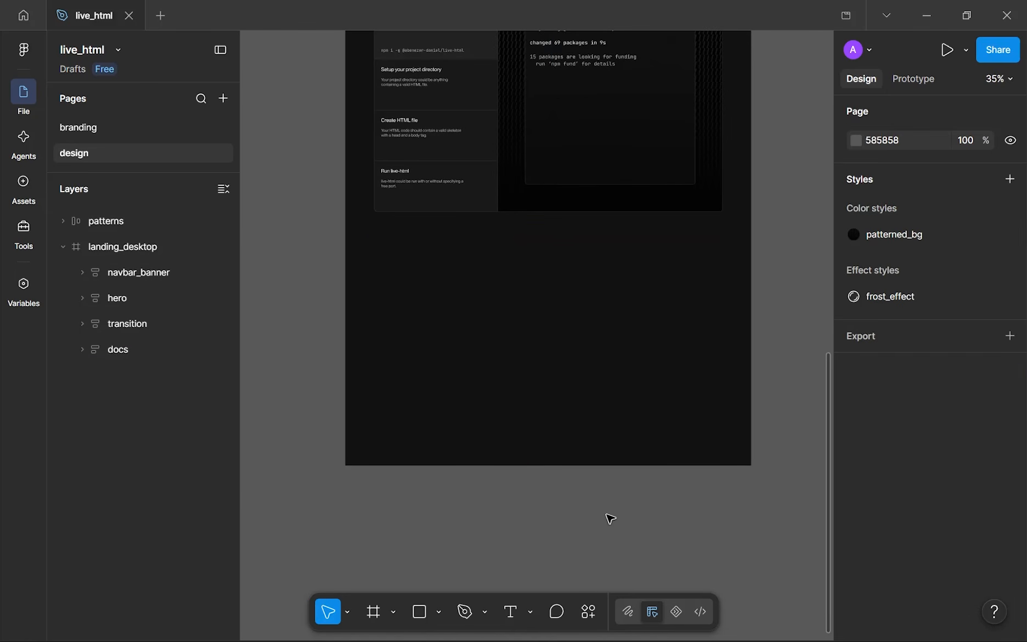
{"action": "key", "text": "ctrl+z"}
{"action": "left_click", "coordinate": [327, 396]}
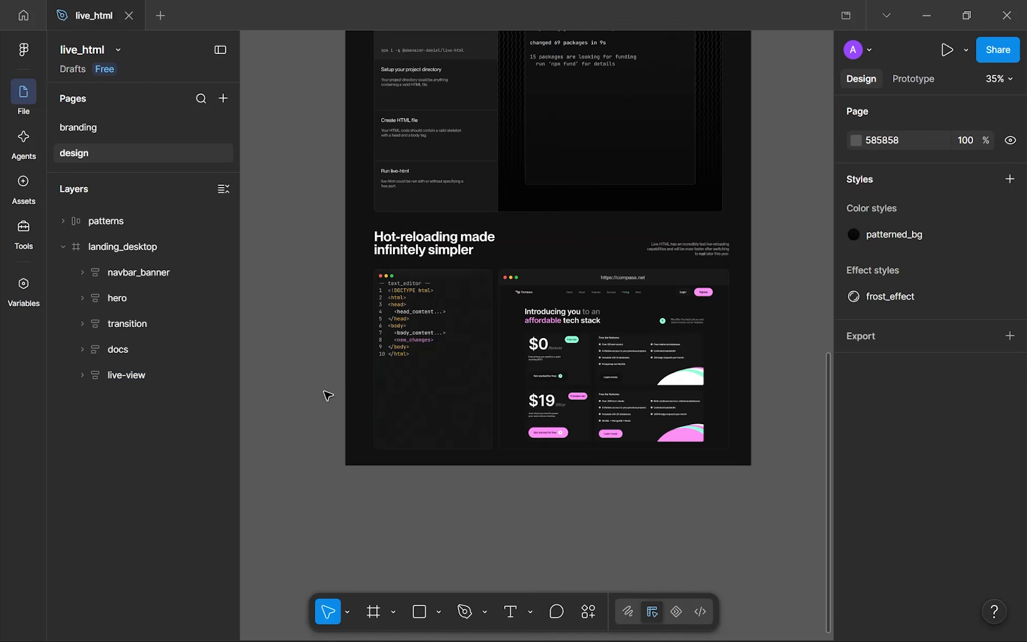
- Look over the live-view and docs sections, and go back up to examine the hero at the page's top
{"action": "scroll", "coordinate": [326, 395], "scroll_direction": "up", "scroll_amount": 3}
{"action": "left_click", "coordinate": [418, 418]}
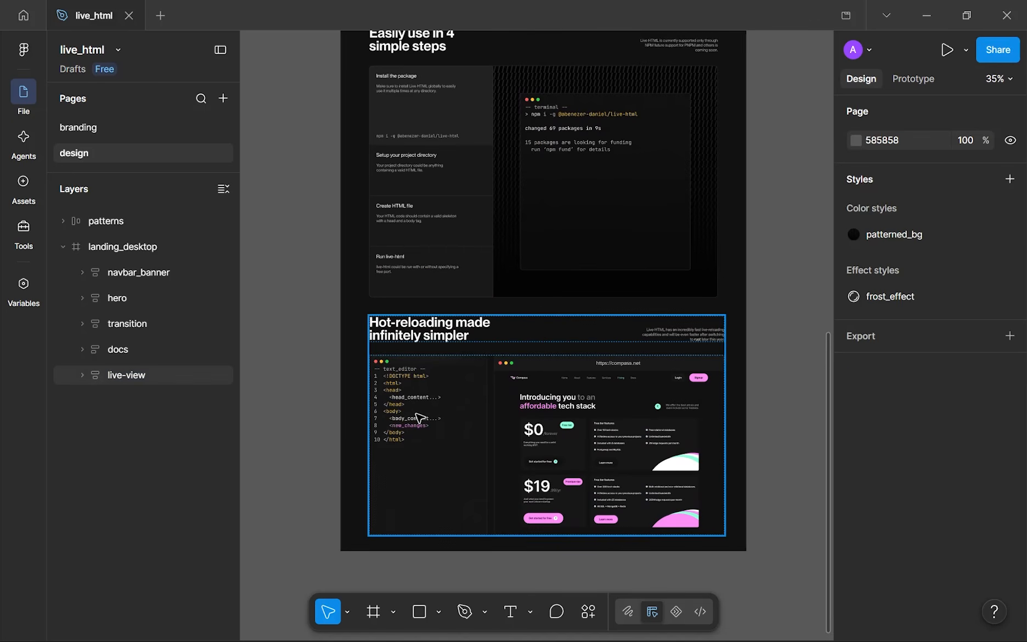
{"action": "scroll", "coordinate": [416, 413], "scroll_direction": "down", "scroll_amount": 4}
{"action": "scroll", "coordinate": [416, 414], "scroll_direction": "up", "scroll_amount": 2}
{"action": "left_click_drag", "start_coordinate": [416, 414], "coordinate": [418, 444]}
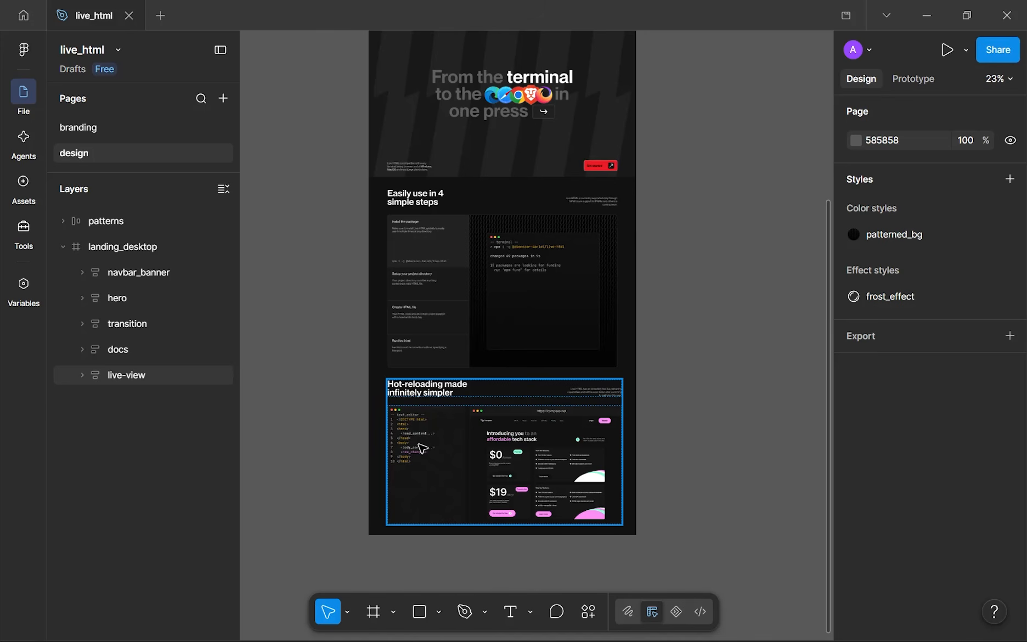
{"action": "scroll", "coordinate": [423, 449], "scroll_direction": "up", "scroll_amount": 3}
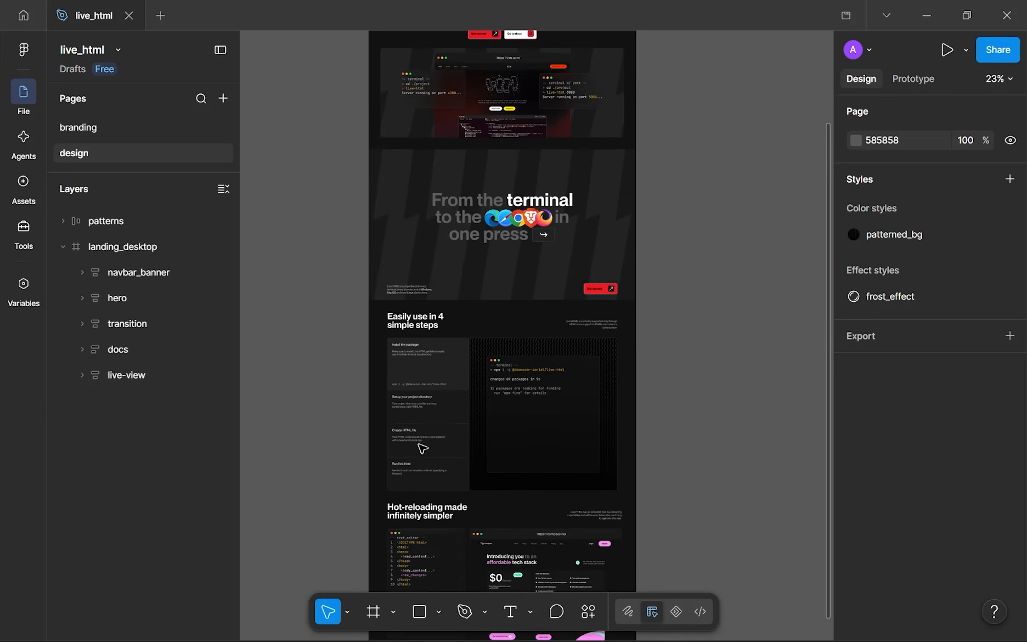
{"action": "scroll", "coordinate": [423, 449], "scroll_direction": "up", "scroll_amount": 8}
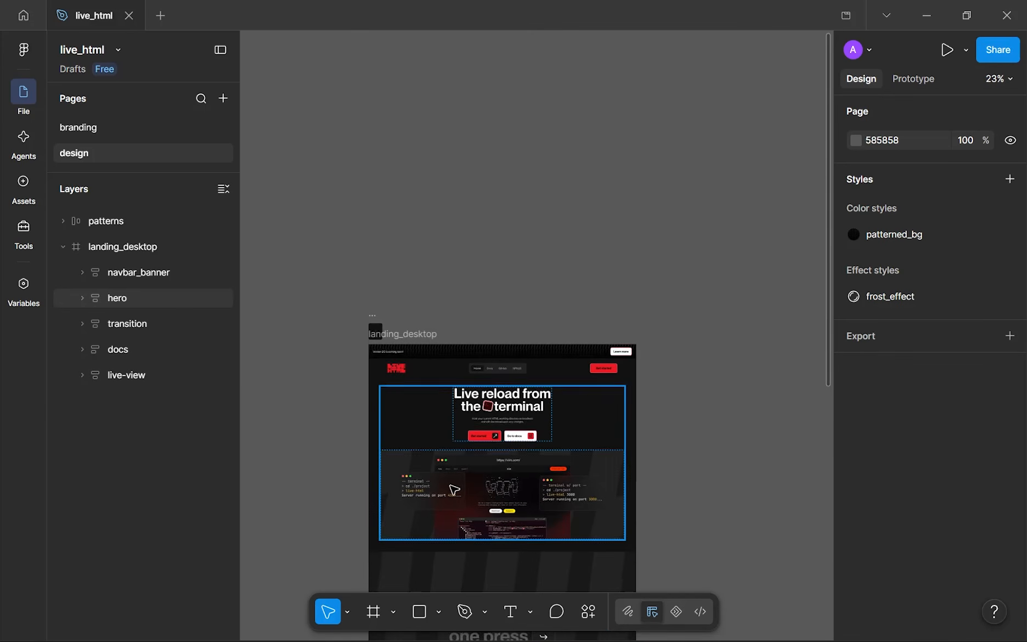
{"action": "scroll", "coordinate": [456, 398], "scroll_direction": "down", "scroll_amount": 1}
{"action": "scroll", "coordinate": [456, 397], "scroll_direction": "left", "scroll_amount": 1}
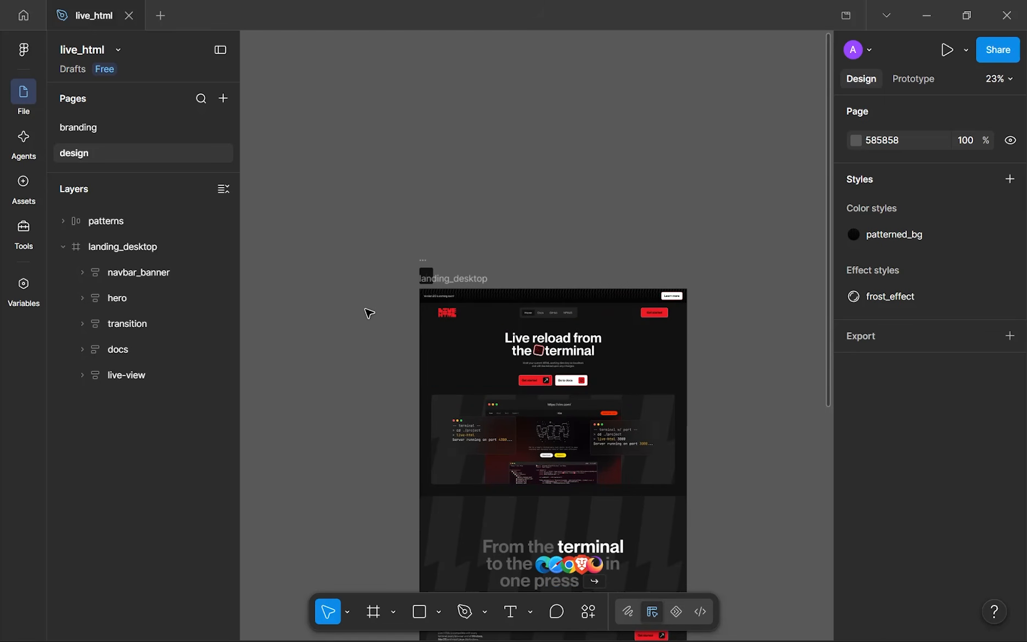
- Examine the hero section up close, including the navigation bar, headline, call-to-action buttons and terminal mockups
{"action": "scroll", "coordinate": [370, 313], "scroll_direction": "down", "scroll_amount": 2}
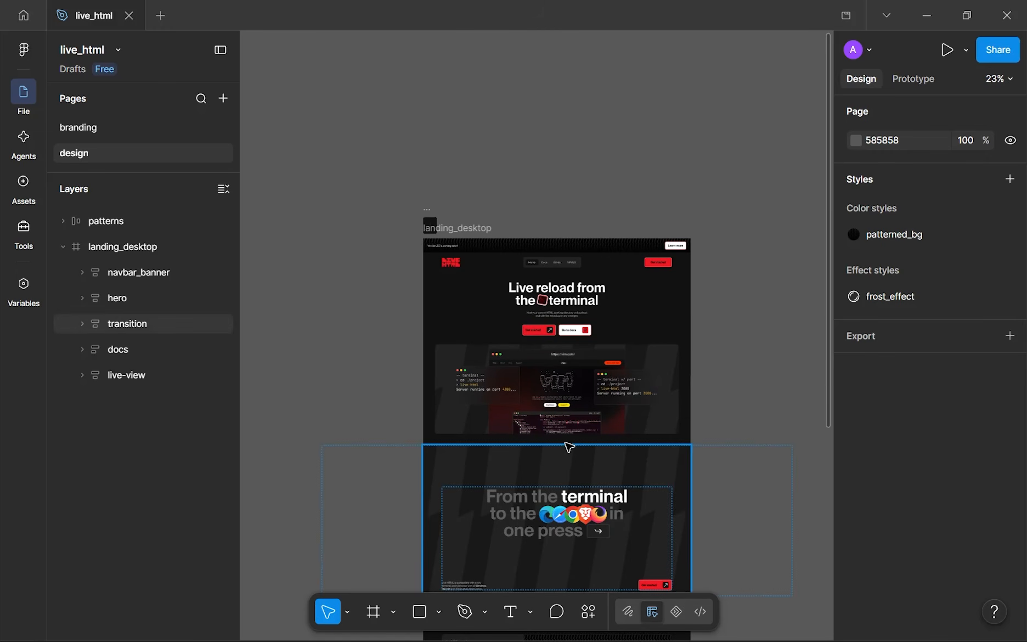
{"action": "scroll", "coordinate": [601, 450], "scroll_direction": "up", "scroll_amount": 2}
{"action": "scroll", "coordinate": [605, 446], "scroll_direction": "up", "scroll_amount": 6}
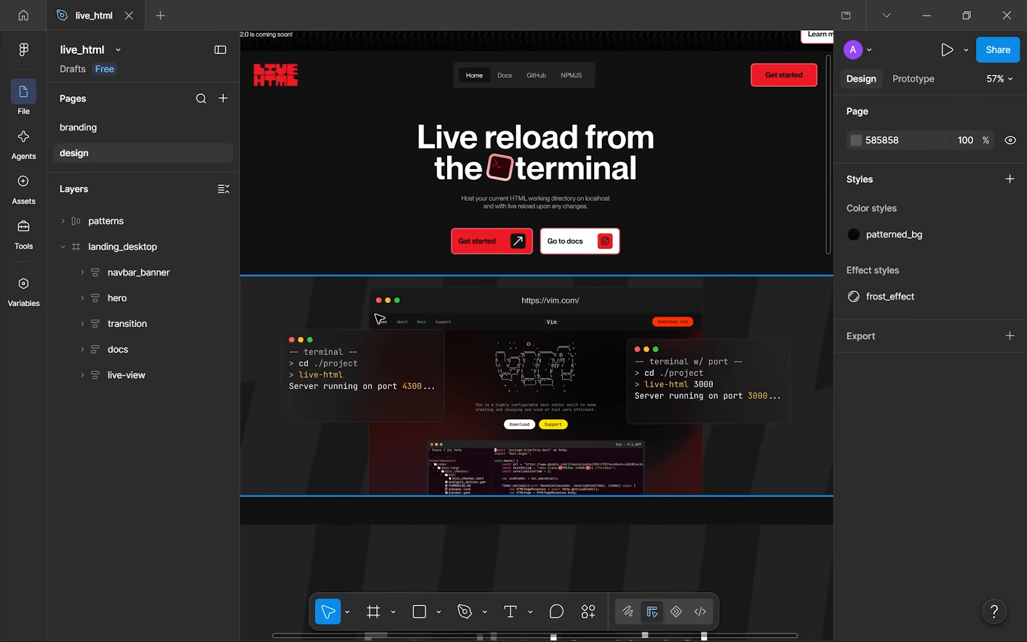
{"action": "scroll", "coordinate": [380, 321], "scroll_direction": "up", "scroll_amount": 1}
{"action": "left_click_drag", "start_coordinate": [405, 323], "coordinate": [423, 323]}
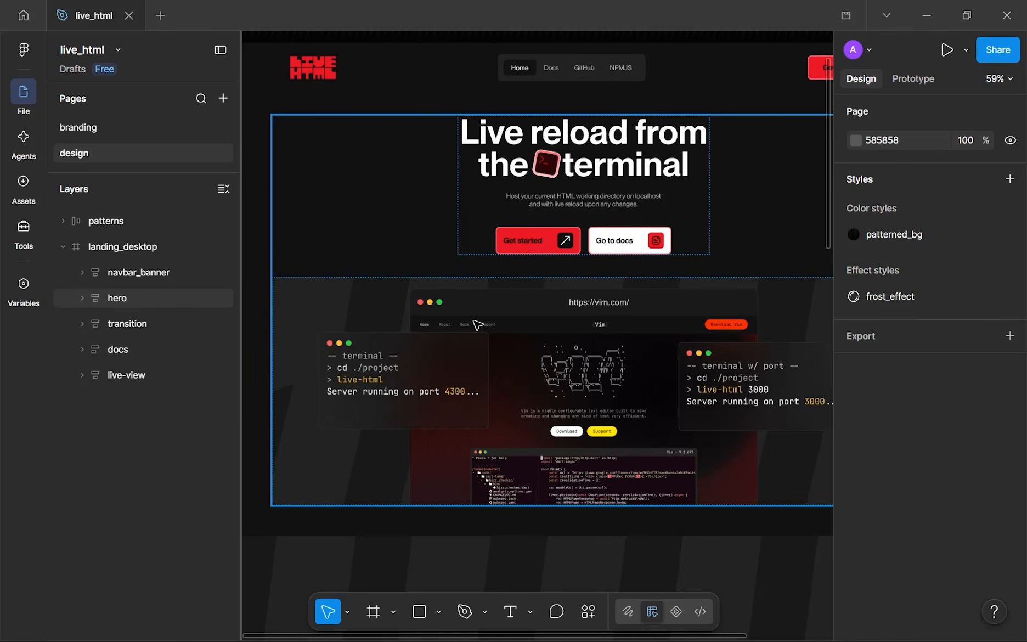
{"action": "scroll", "coordinate": [496, 315], "scroll_direction": "right", "scroll_amount": 2}
{"action": "scroll", "coordinate": [496, 315], "scroll_direction": "up", "scroll_amount": 1}
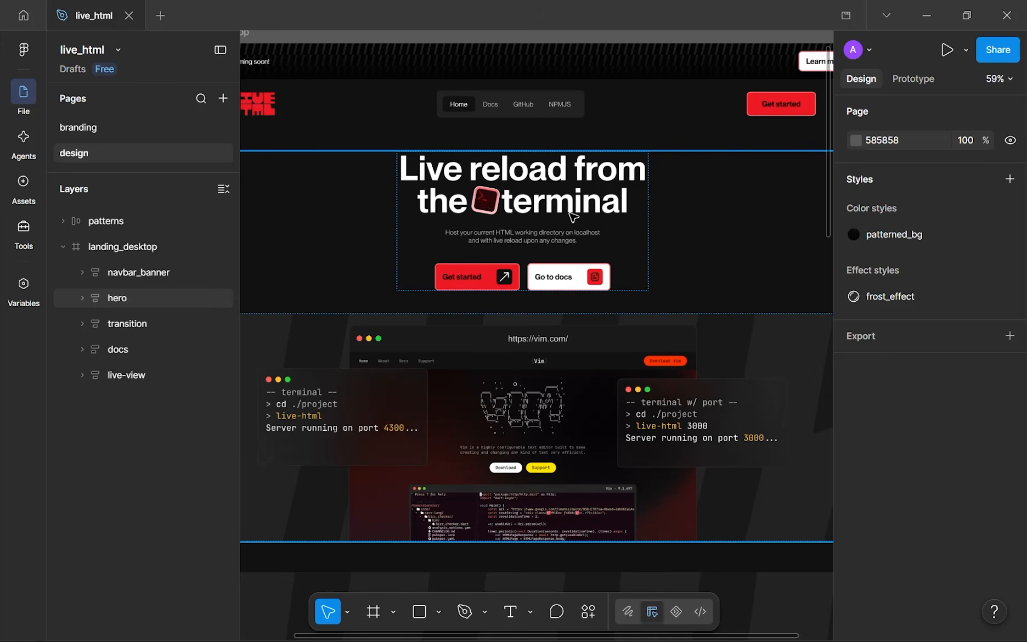
{"action": "scroll", "coordinate": [581, 213], "scroll_direction": "right", "scroll_amount": 1}
{"action": "scroll", "coordinate": [582, 213], "scroll_direction": "down", "scroll_amount": 1}
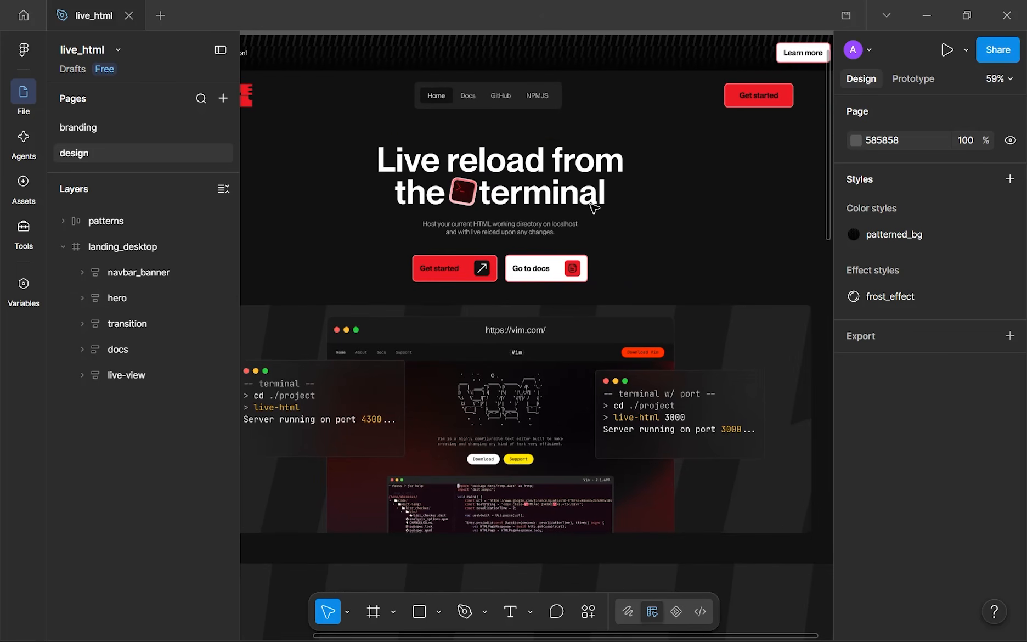
{"action": "scroll", "coordinate": [593, 207], "scroll_direction": "down", "scroll_amount": 2}
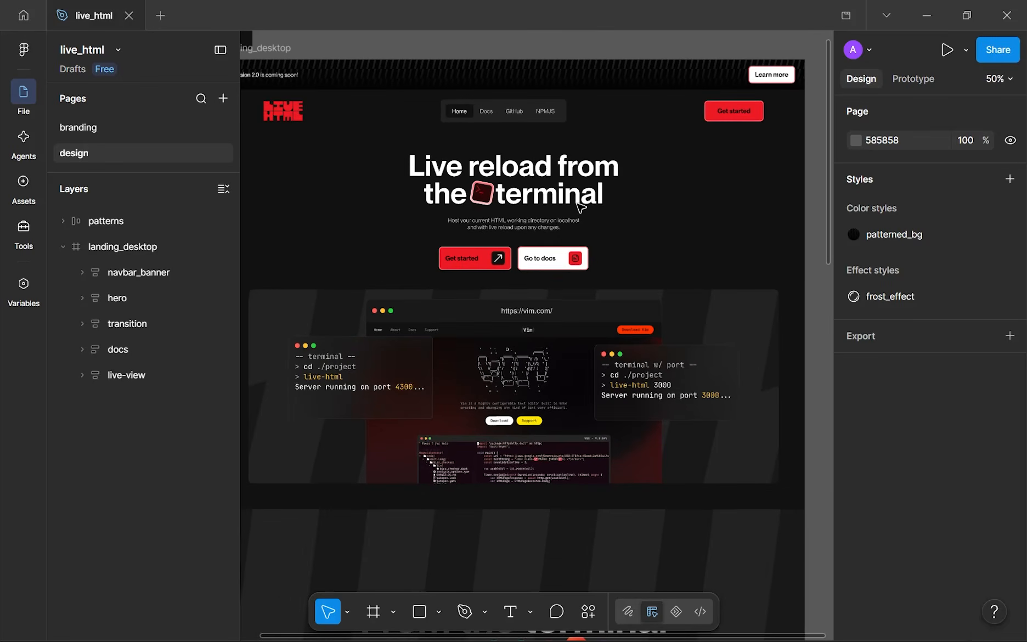
{"action": "scroll", "coordinate": [576, 244], "scroll_direction": "down", "scroll_amount": 1}
{"action": "scroll", "coordinate": [576, 244], "scroll_direction": "left", "scroll_amount": 1}
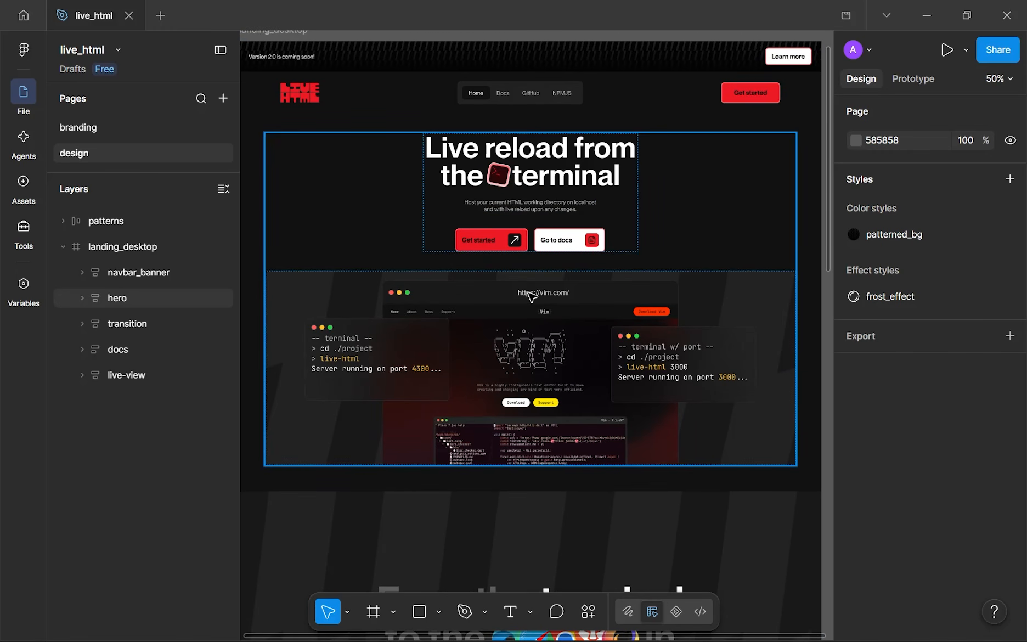
- Review the whole landing_desktop page at a reduced scale, from the version banner down to the hot-reloading section
{"action": "scroll", "coordinate": [632, 409], "scroll_direction": "down", "scroll_amount": 4}
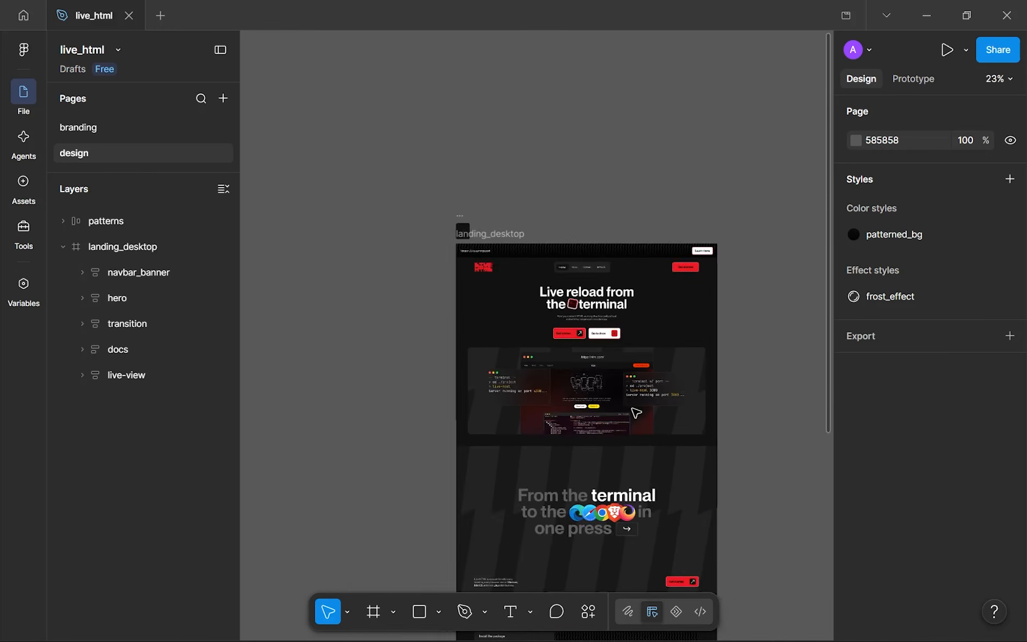
{"action": "scroll", "coordinate": [632, 409], "scroll_direction": "up", "scroll_amount": 3}
{"action": "scroll", "coordinate": [637, 413], "scroll_direction": "up", "scroll_amount": 1}
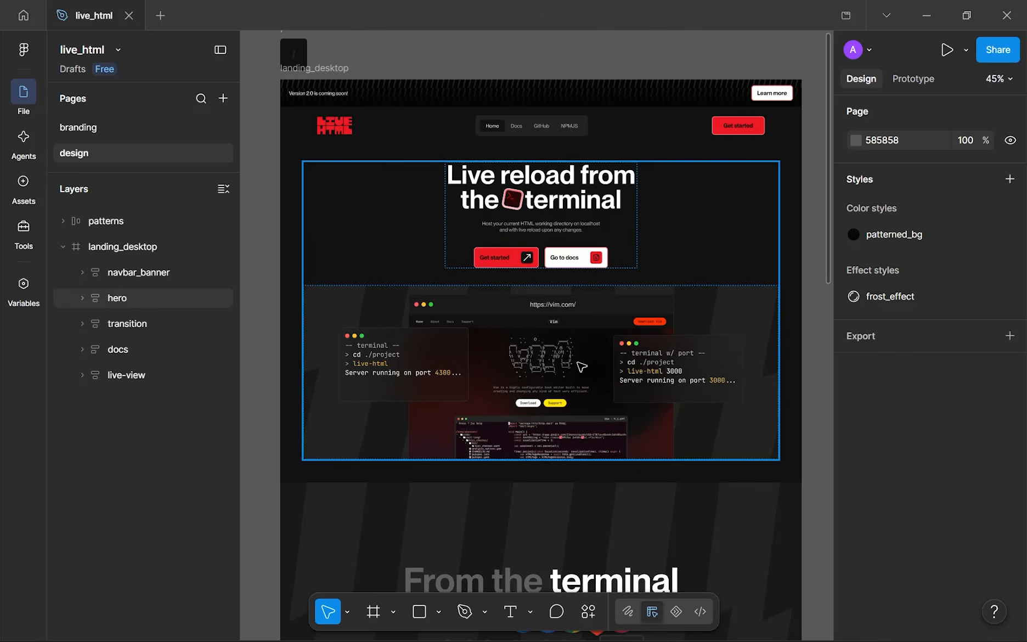
{"action": "scroll", "coordinate": [608, 407], "scroll_direction": "down", "scroll_amount": 3}
{"action": "scroll", "coordinate": [606, 406], "scroll_direction": "down", "scroll_amount": 3}
{"action": "scroll", "coordinate": [606, 404], "scroll_direction": "down", "scroll_amount": 3}
{"action": "left_click_drag", "start_coordinate": [599, 400], "coordinate": [557, 396]}
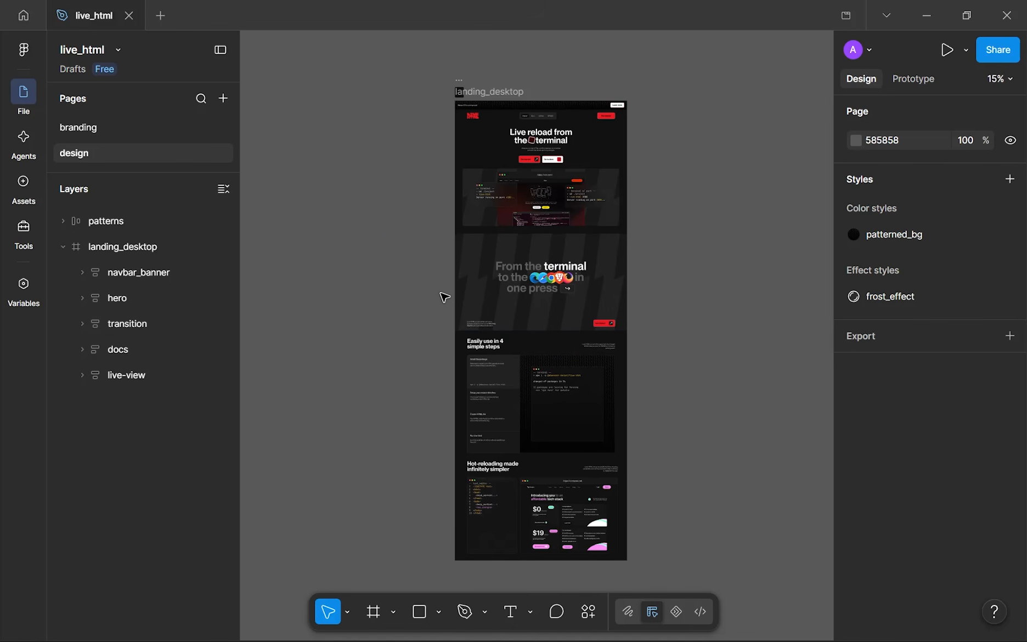
{"action": "left_click_drag", "start_coordinate": [438, 292], "coordinate": [435, 289]}
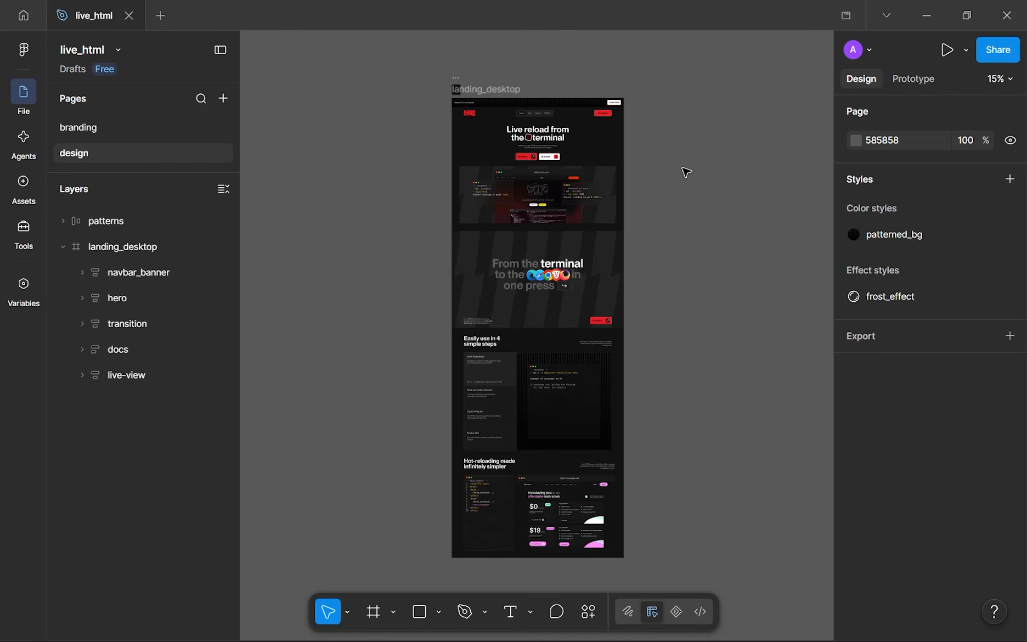
{"action": "left_click_drag", "start_coordinate": [654, 104], "coordinate": [720, 177]}
{"action": "scroll", "coordinate": [717, 295], "scroll_direction": "up", "scroll_amount": 2}
{"action": "scroll", "coordinate": [672, 323], "scroll_direction": "down", "scroll_amount": 3}
{"action": "scroll", "coordinate": [652, 360], "scroll_direction": "down", "scroll_amount": 2}
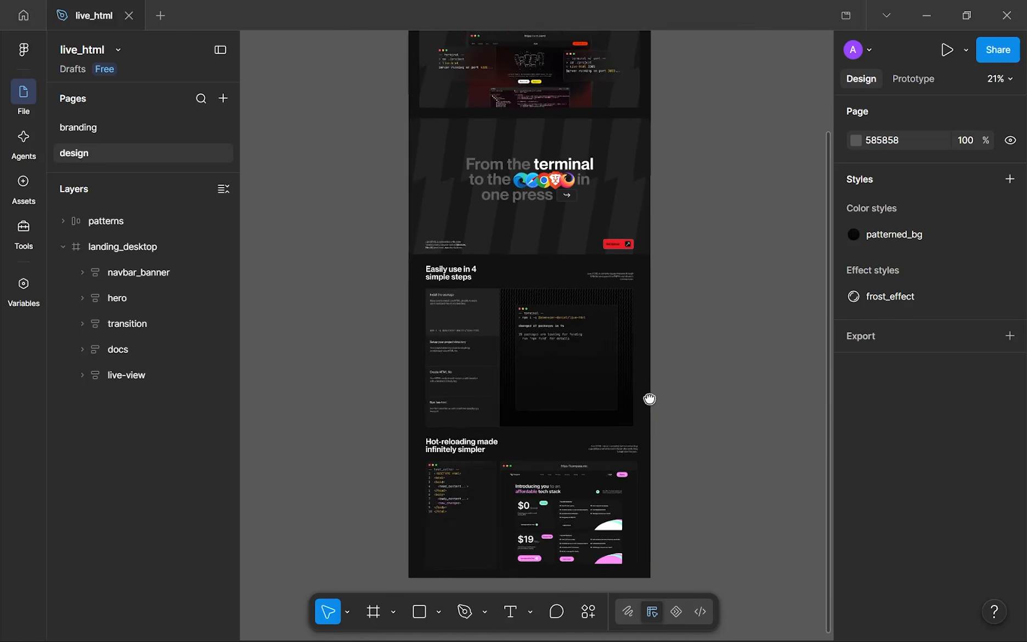
- Look over the docs and live-view sections, comparing their spacing with the transition section above
{"action": "scroll", "coordinate": [650, 399], "scroll_direction": "up", "scroll_amount": 1}
{"action": "scroll", "coordinate": [650, 501], "scroll_direction": "up", "scroll_amount": 1}
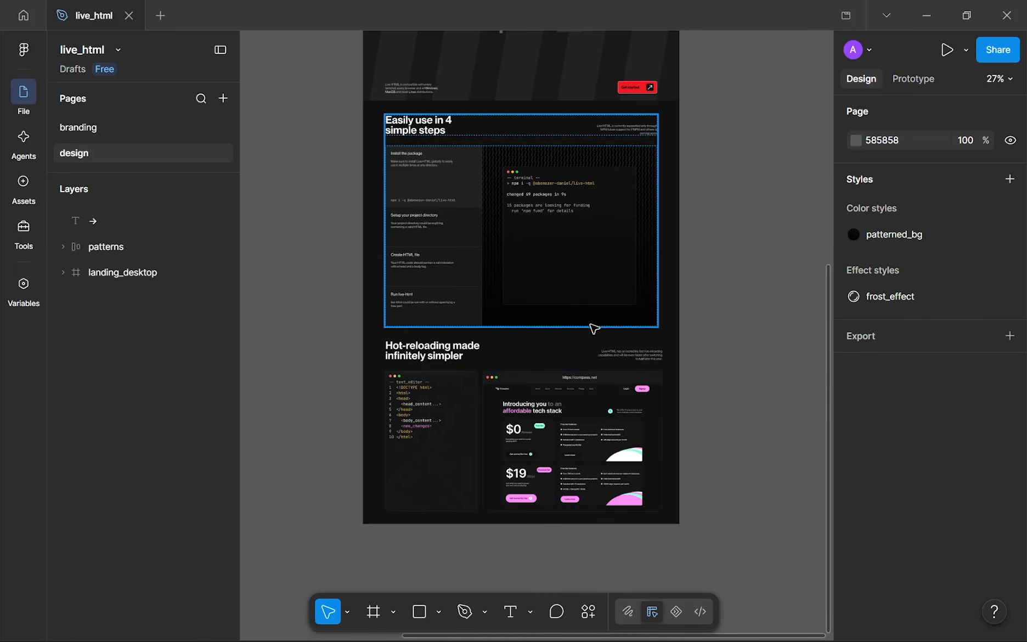
{"action": "scroll", "coordinate": [592, 328], "scroll_direction": "down", "scroll_amount": 1}
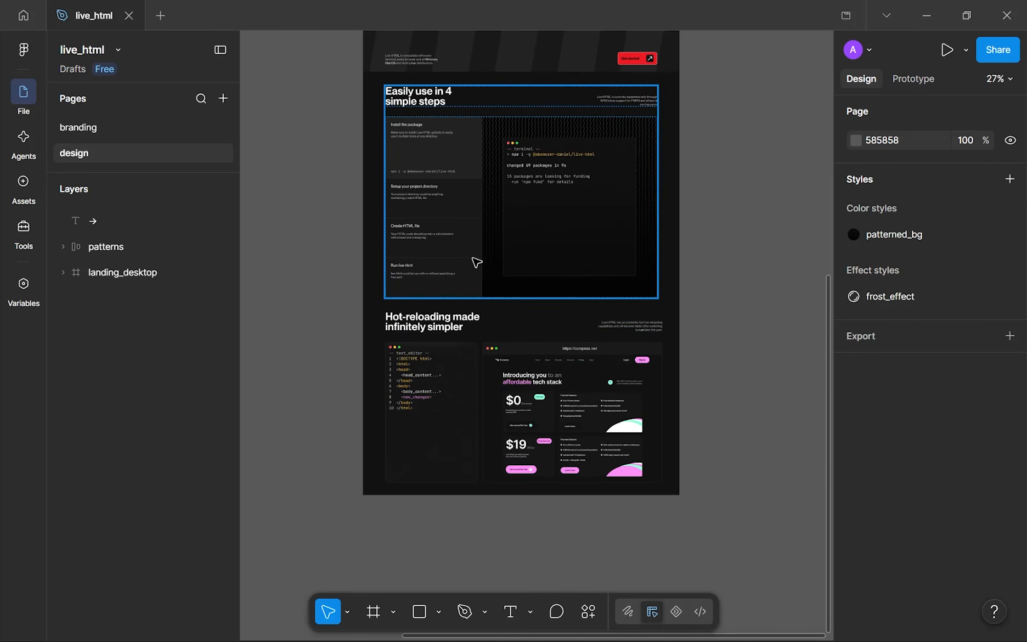
{"action": "scroll", "coordinate": [476, 269], "scroll_direction": "down", "scroll_amount": 2}
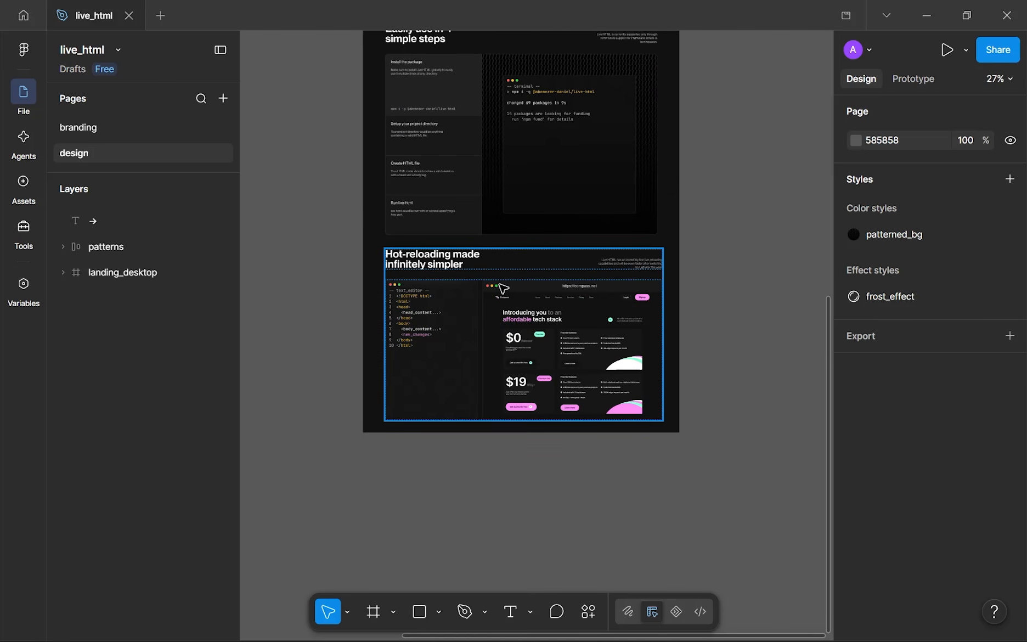
{"action": "scroll", "coordinate": [502, 288], "scroll_direction": "up", "scroll_amount": 10}
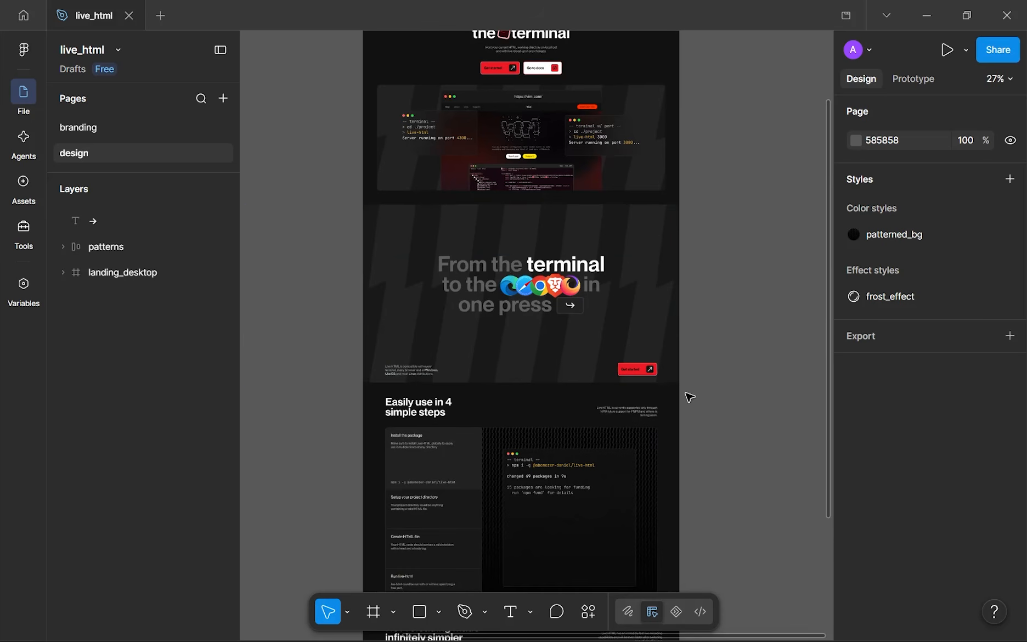
{"action": "scroll", "coordinate": [532, 326], "scroll_direction": "down", "scroll_amount": 2}
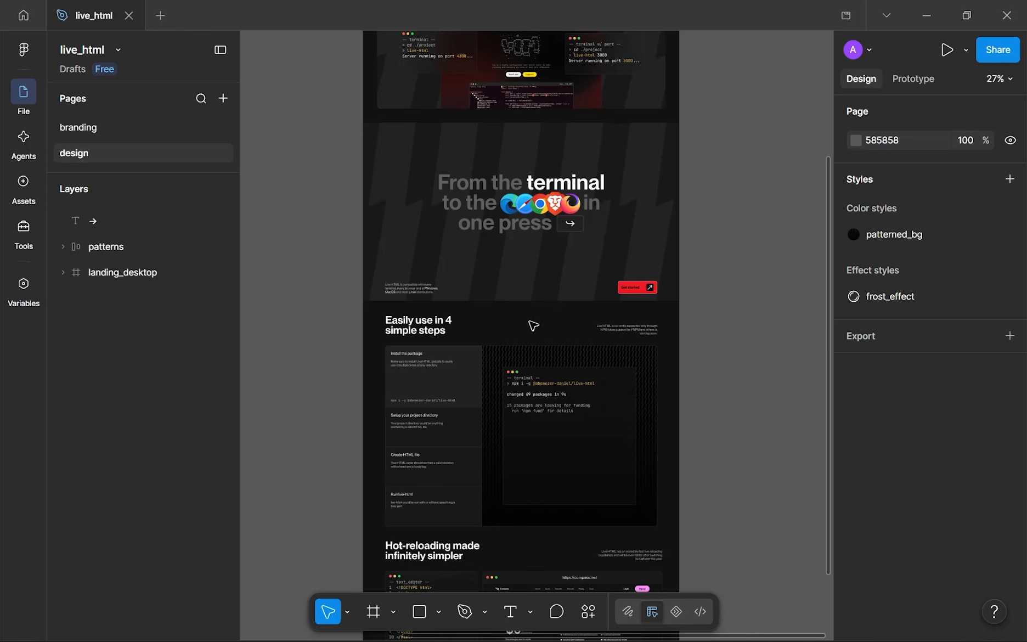
{"action": "scroll", "coordinate": [533, 325], "scroll_direction": "down", "scroll_amount": 1}
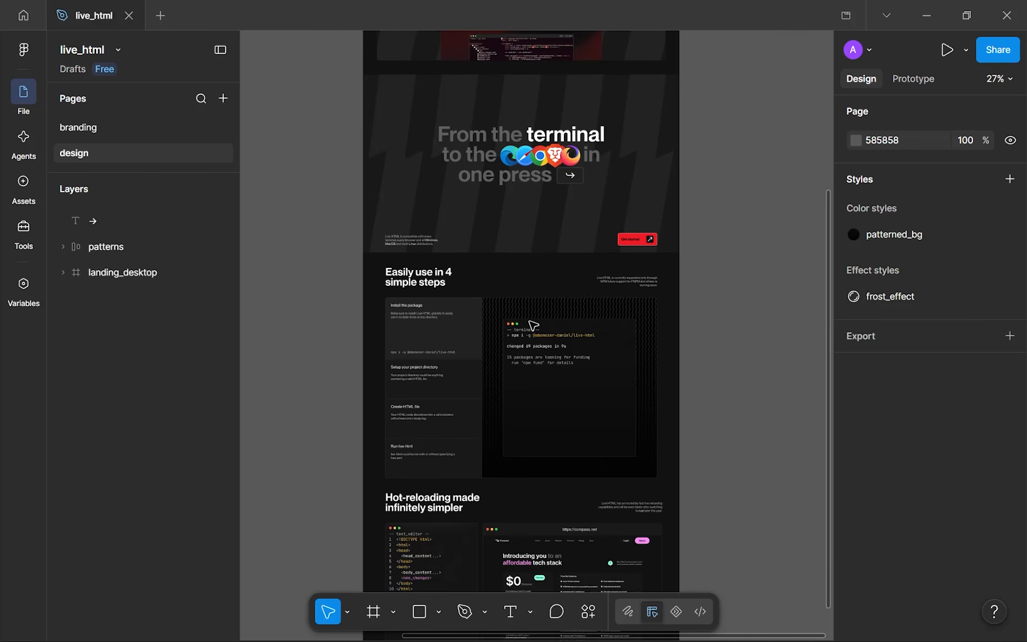
{"action": "scroll", "coordinate": [532, 325], "scroll_direction": "down", "scroll_amount": 5}
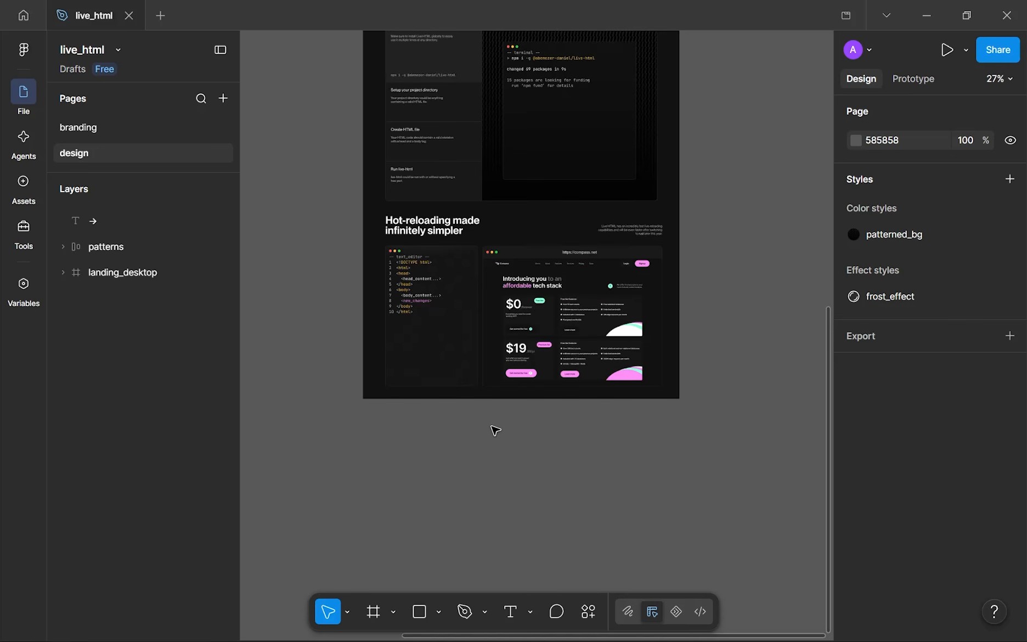
- Compare the hero and transition sections with the live-view section, and inspect the empty canvas below the page frame
{"action": "scroll", "coordinate": [494, 429], "scroll_direction": "up", "scroll_amount": 5}
{"action": "scroll", "coordinate": [484, 272], "scroll_direction": "up", "scroll_amount": 3}
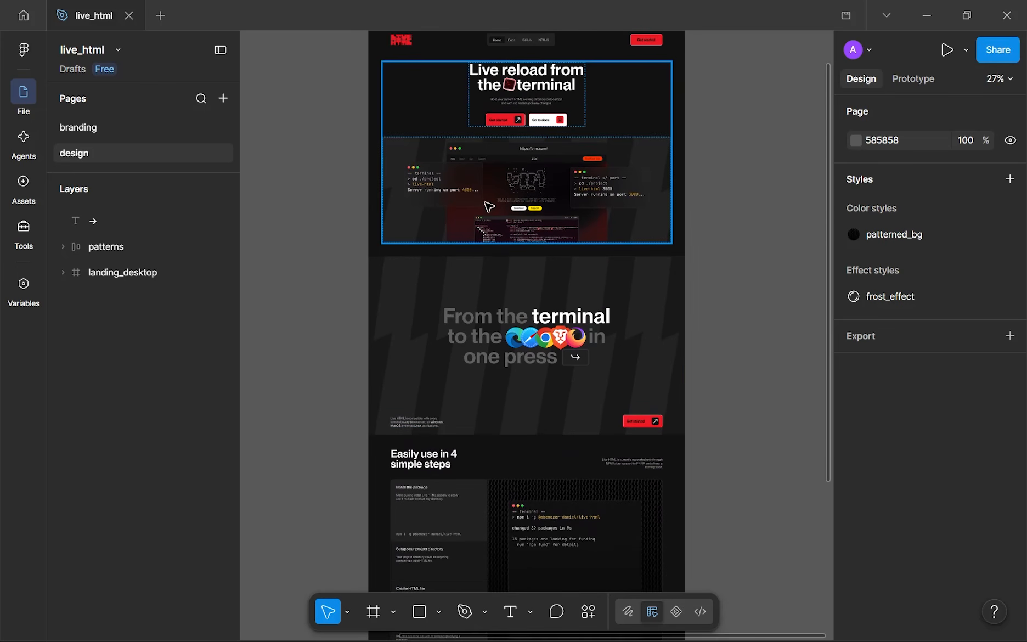
{"action": "scroll", "coordinate": [571, 330], "scroll_direction": "down", "scroll_amount": 6}
{"action": "scroll", "coordinate": [567, 364], "scroll_direction": "down", "scroll_amount": 1}
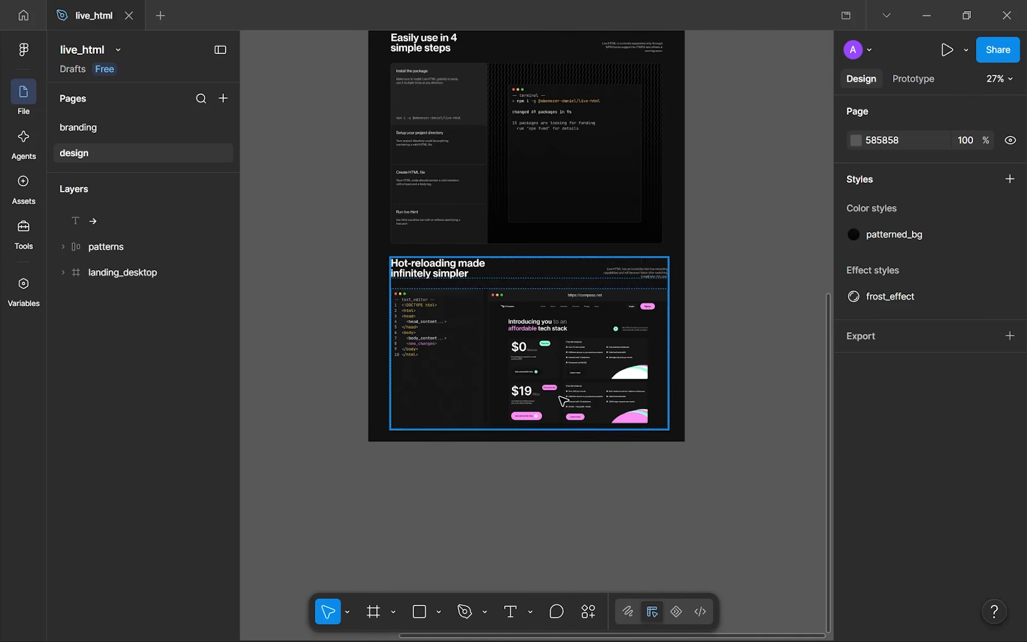
{"action": "left_click_drag", "start_coordinate": [370, 452], "coordinate": [573, 470]}
{"action": "scroll", "coordinate": [574, 471], "scroll_direction": "down", "scroll_amount": 3}
{"action": "left_click_drag", "start_coordinate": [372, 352], "coordinate": [646, 433]}
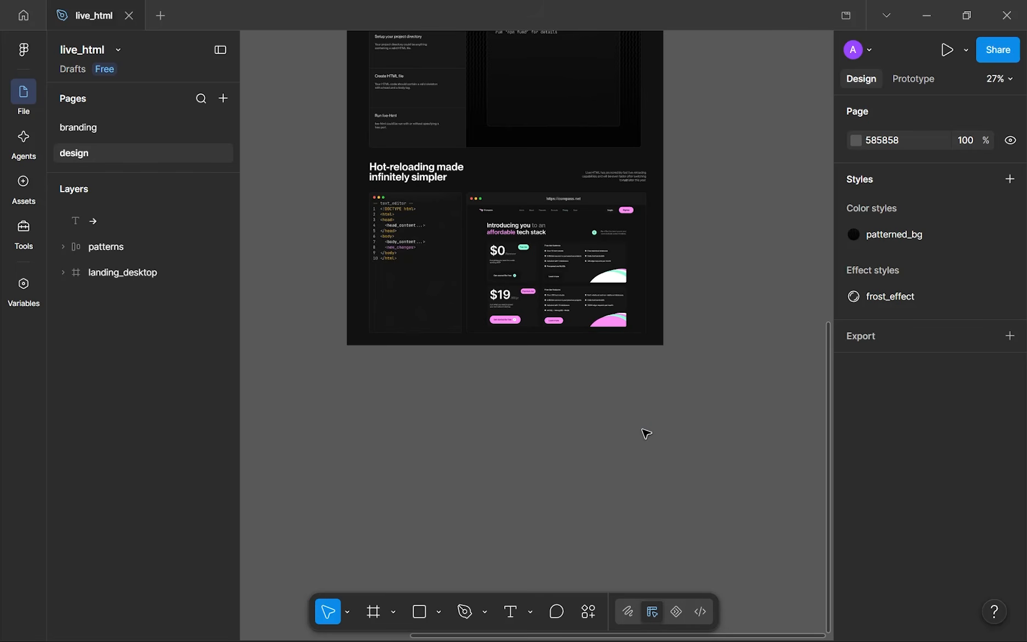
- Extend the bottom of the landing_desktop frame to a height of 5177, making room below the live-view section
{"action": "scroll", "coordinate": [592, 378], "scroll_direction": "down", "scroll_amount": 5, "text": "ctrl"}
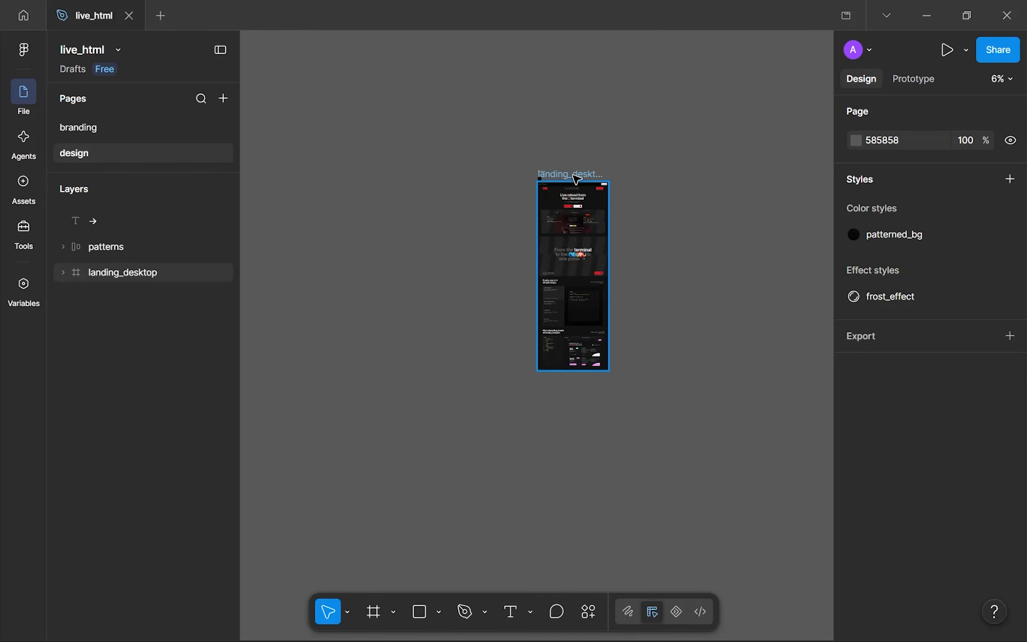
{"action": "left_click", "coordinate": [529, 392]}
{"action": "scroll", "coordinate": [528, 392], "scroll_direction": "up", "scroll_amount": 5, "text": "ctrl"}
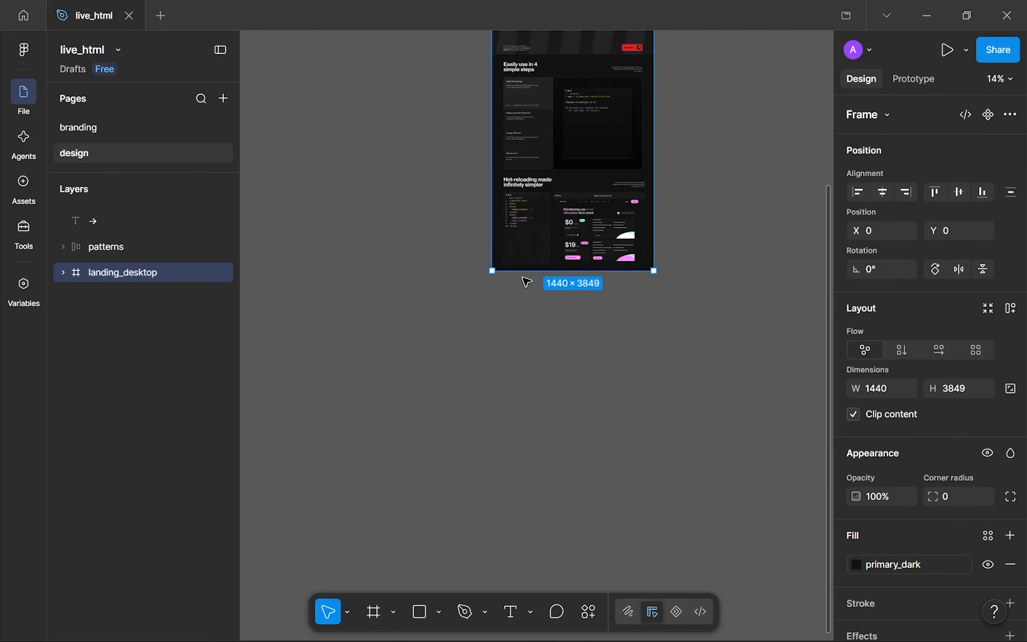
{"action": "left_click_drag", "start_coordinate": [523, 271], "coordinate": [530, 420]}
{"action": "scroll", "coordinate": [575, 314], "scroll_direction": "up", "scroll_amount": 5, "text": "ctrl"}
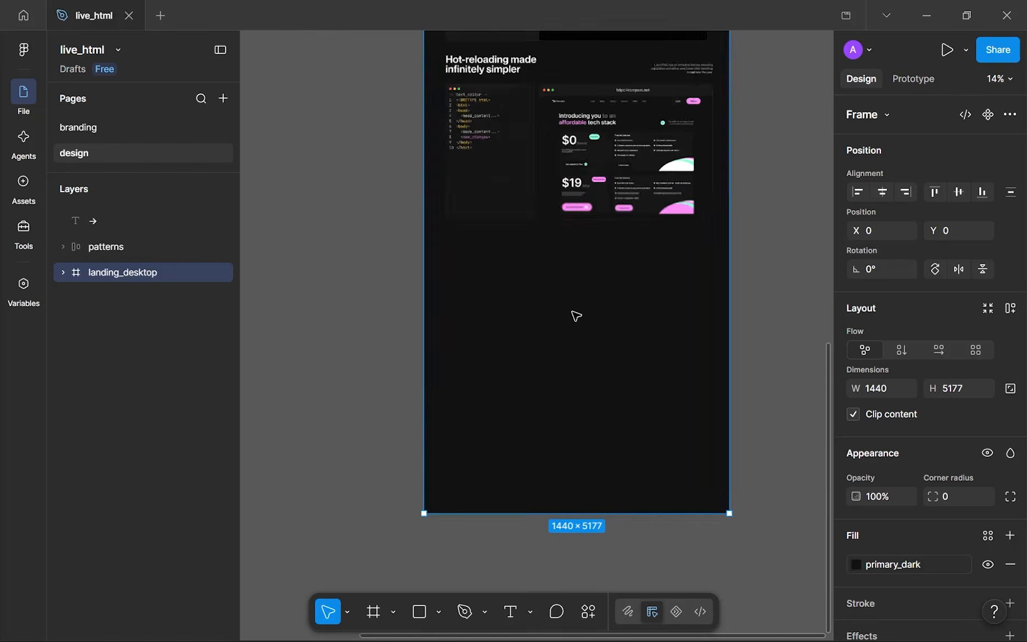
{"action": "scroll", "coordinate": [536, 429], "scroll_direction": "up", "scroll_amount": 4, "text": "ctrl"}
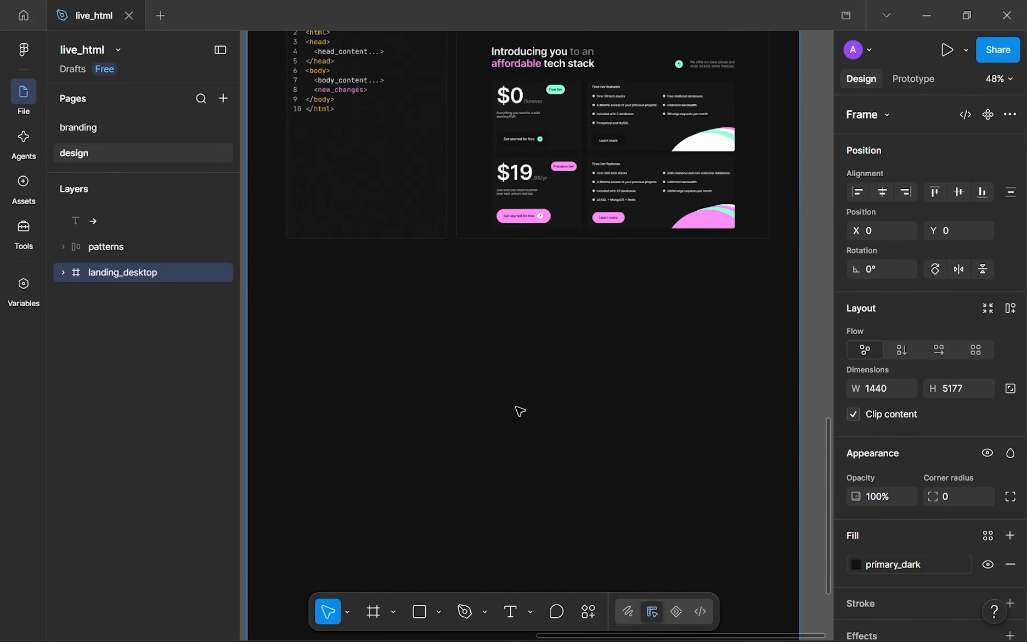
{"action": "scroll", "coordinate": [521, 412], "scroll_direction": "down", "scroll_amount": 1, "text": "ctrl"}
{"action": "scroll", "coordinate": [520, 412], "scroll_direction": "down", "scroll_amount": 1, "text": "ctrl"}
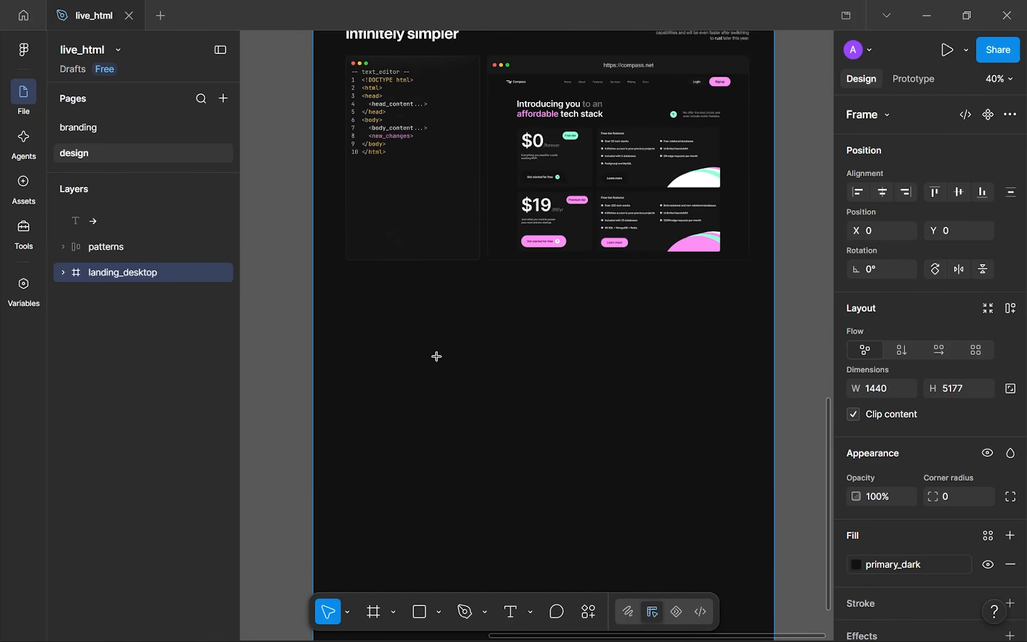
{"action": "key", "text": "t"}
{"action": "scroll", "coordinate": [429, 335], "scroll_direction": "down", "scroll_amount": 5}
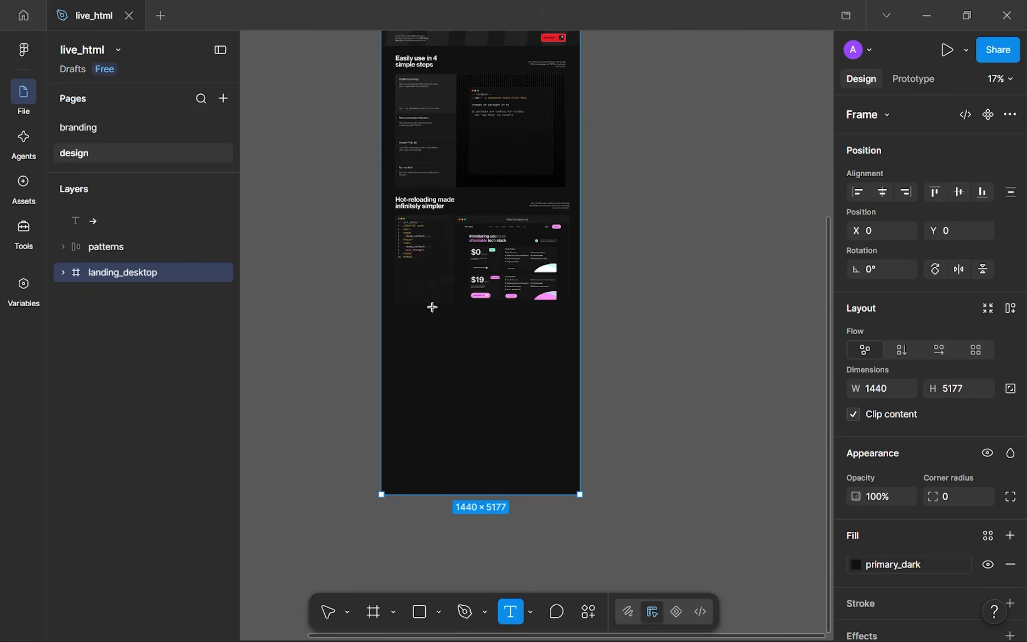
{"action": "scroll", "coordinate": [448, 244], "scroll_direction": "up", "scroll_amount": 3}
{"action": "key", "text": "v"}
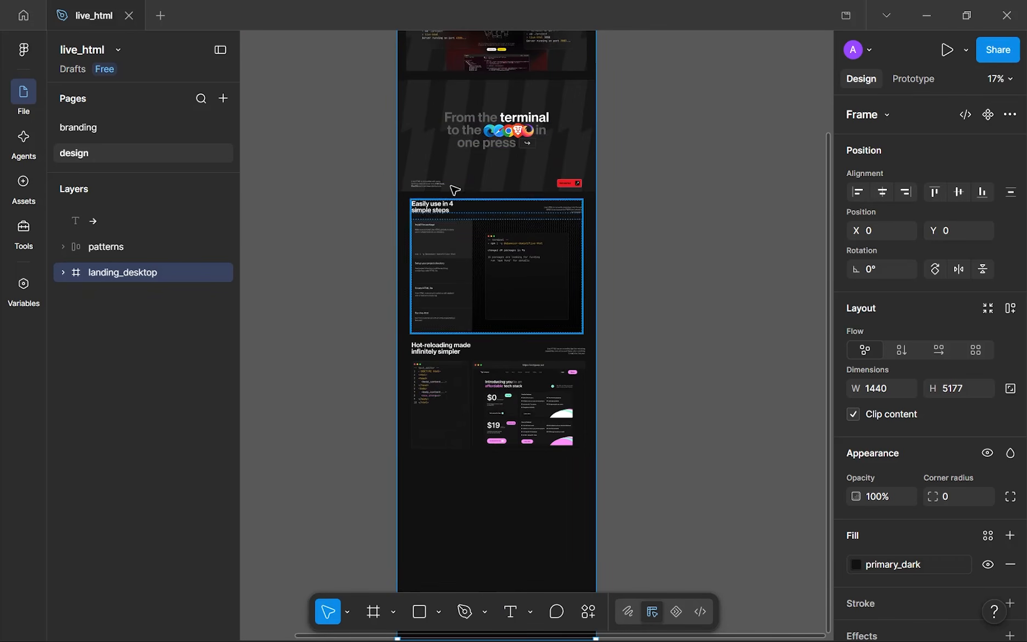
- Duplicate the transition section's headline text and place the copy in landing_desktop below the live-view section, at X 248, Y 4419
{"action": "left_click", "coordinate": [466, 126]}
{"action": "left_click_drag", "start_coordinate": [466, 123], "coordinate": [464, 332]}
{"action": "key", "text": "ctrl+z"}
{"action": "scroll", "coordinate": [495, 253], "scroll_direction": "down", "scroll_amount": 3}
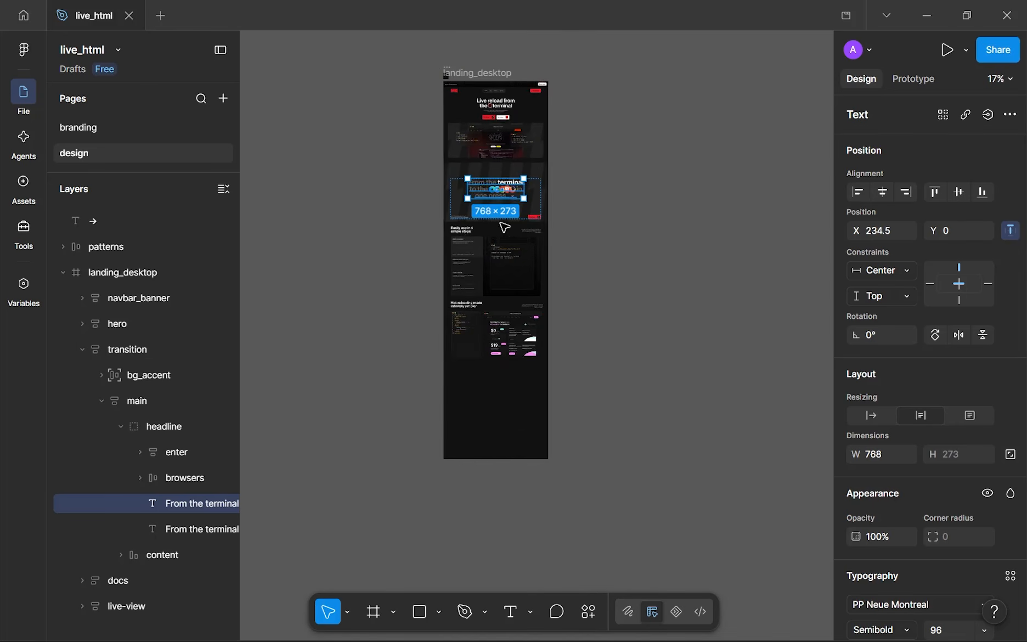
{"action": "left_click_drag", "start_coordinate": [489, 197], "coordinate": [585, 417]}
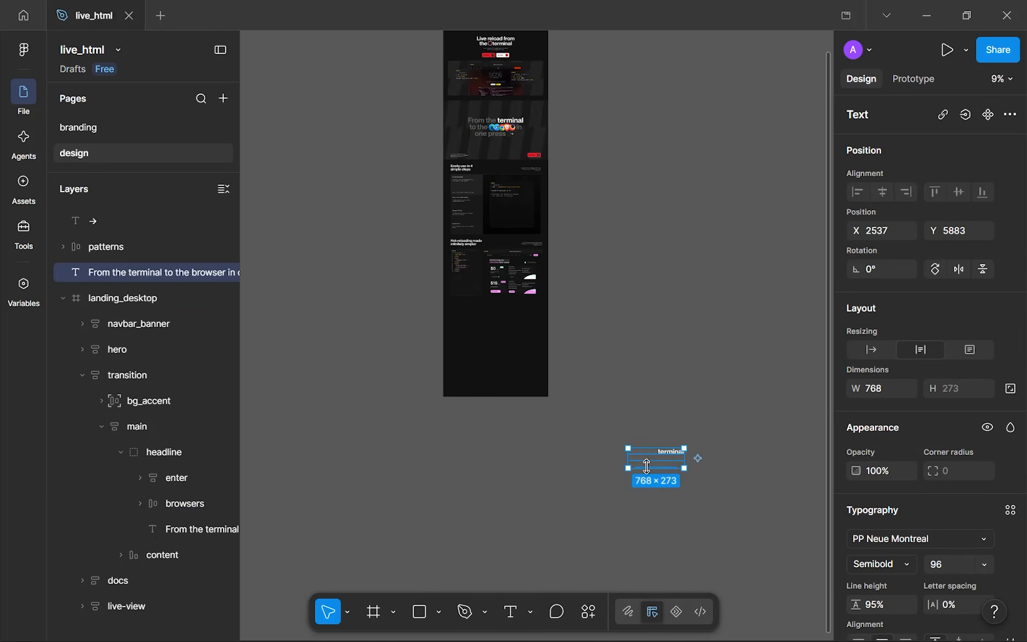
{"action": "left_click_drag", "start_coordinate": [657, 462], "coordinate": [488, 351]}
{"action": "scroll", "coordinate": [487, 354], "scroll_direction": "up", "scroll_amount": 5}
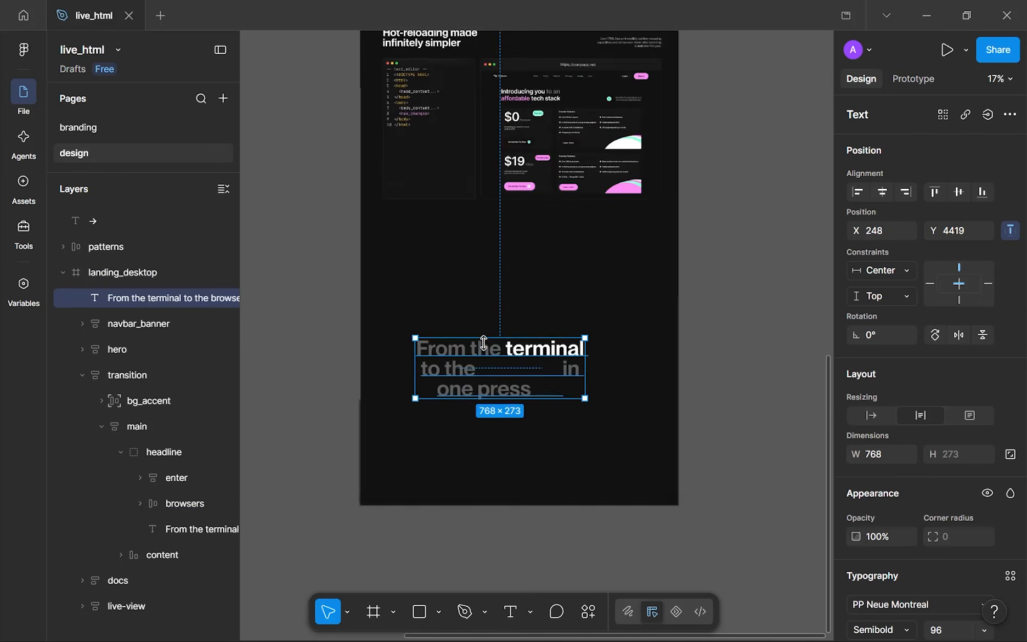
- Replace the copied headline's text with "Star live-html on the official GitHub page"
{"action": "double_click", "coordinate": [480, 348]}
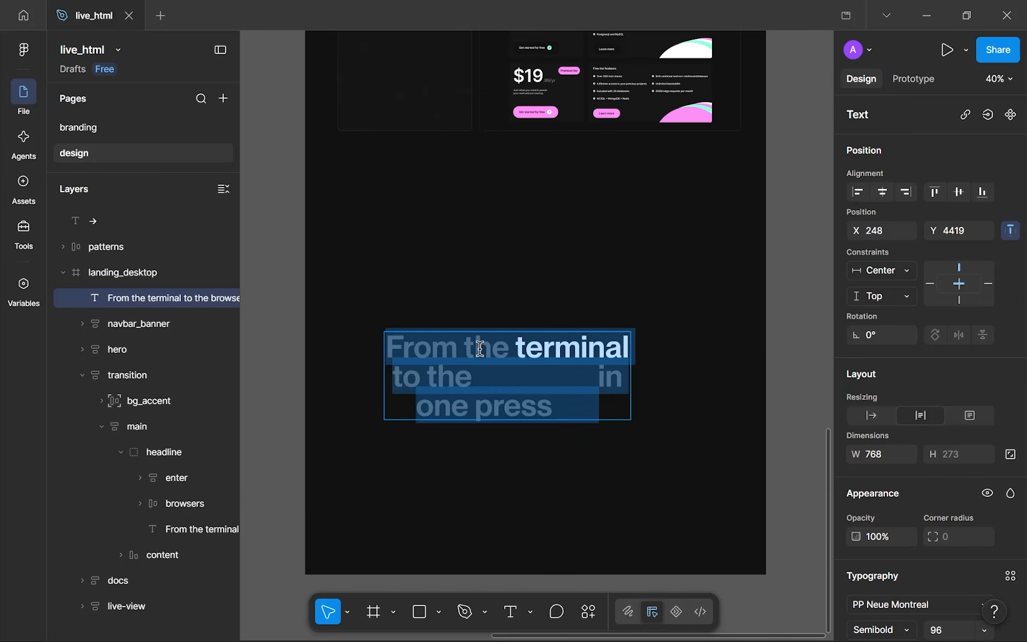
{"action": "type", "text": "Star live-"}
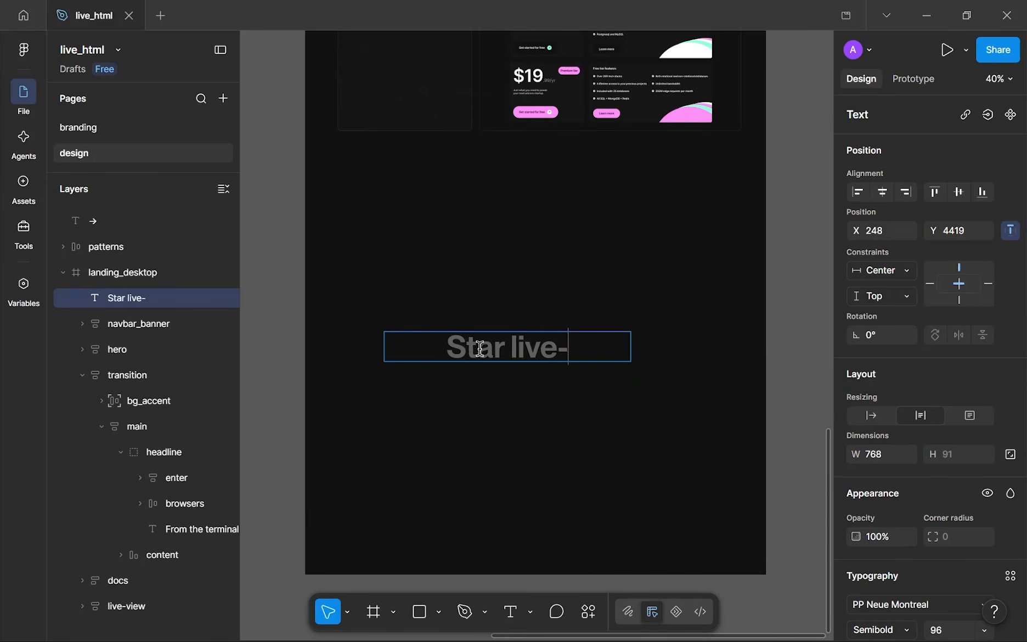
{"action": "type", "text": "html on the"}
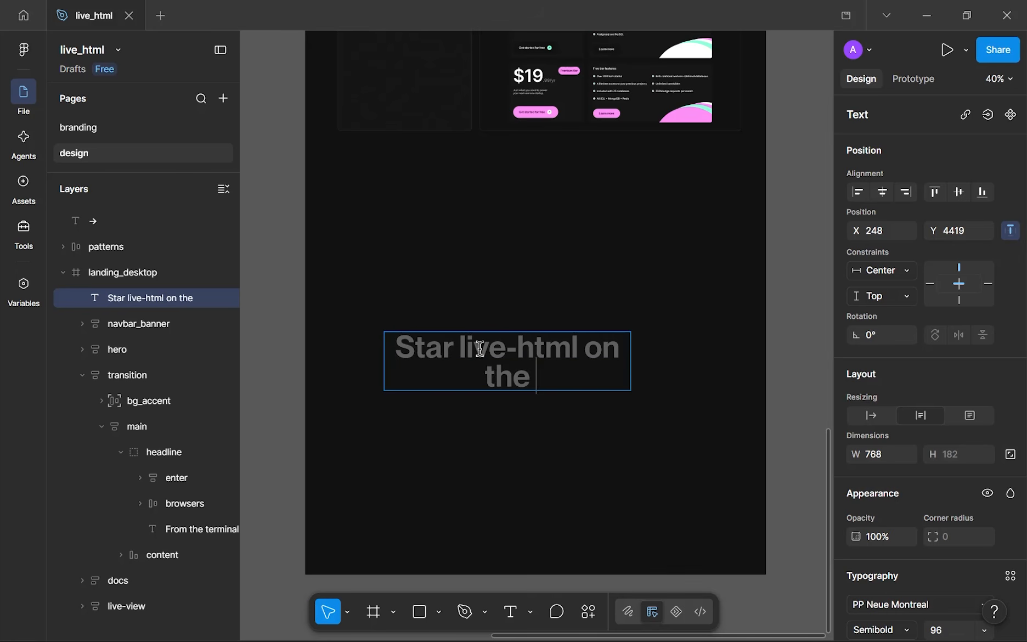
{"action": "type", "text": " official"}
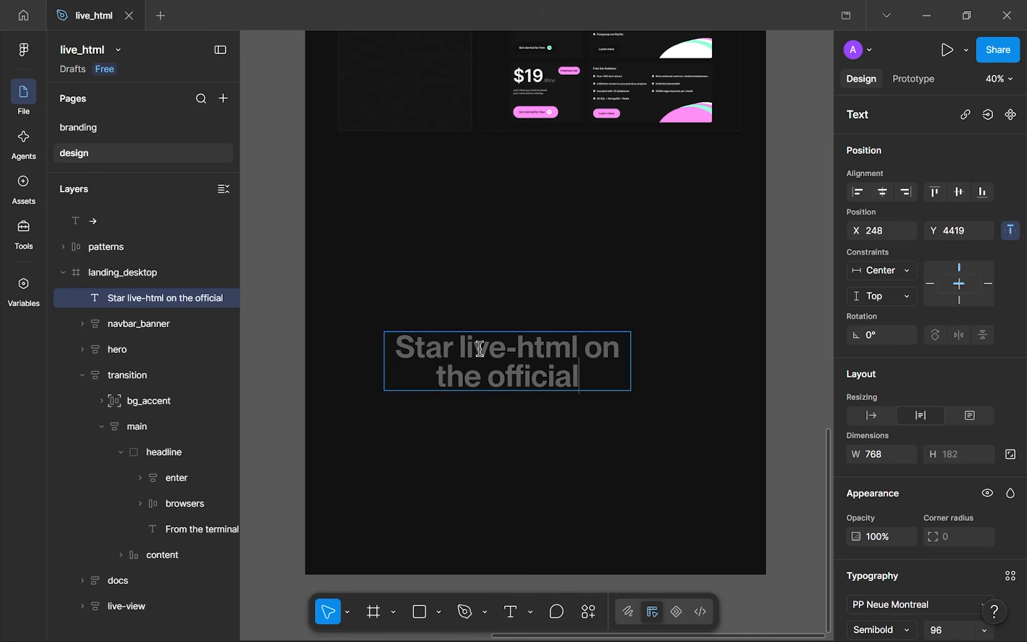
{"action": "type", "text": " GitHub page"}
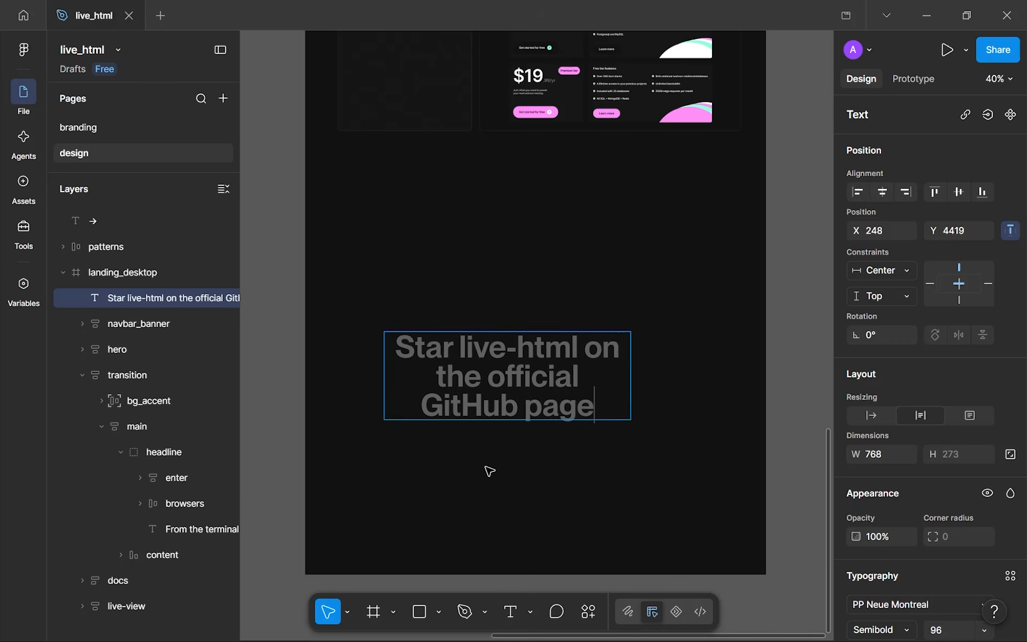
{"action": "key", "text": "Escape"}
- Left-align the new headline's text and narrow its text box to a width of 585
{"action": "scroll", "coordinate": [860, 522], "scroll_direction": "down", "scroll_amount": 3}
{"action": "left_click", "coordinate": [859, 549]}
{"action": "left_click_drag", "start_coordinate": [582, 395], "coordinate": [560, 327]}
{"action": "left_click", "coordinate": [637, 356]}
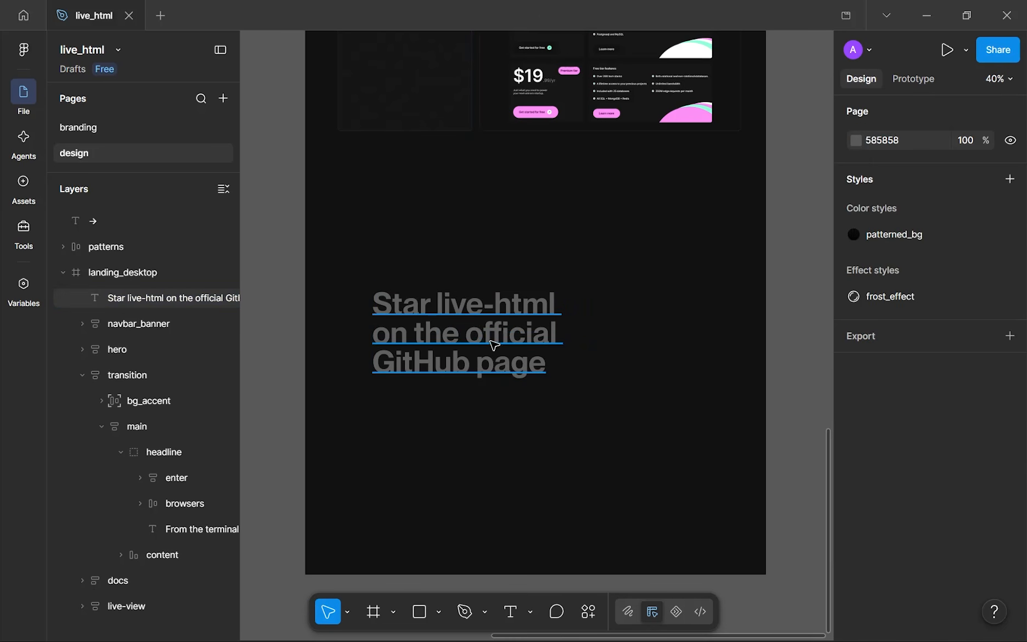
- Move the "Star live-html" headline closer to the live-view section, to X 178, Y 4064
{"action": "left_click", "coordinate": [490, 309]}
{"action": "left_click_drag", "start_coordinate": [490, 309], "coordinate": [470, 234]}
{"action": "left_click_drag", "start_coordinate": [519, 341], "coordinate": [510, 340]}
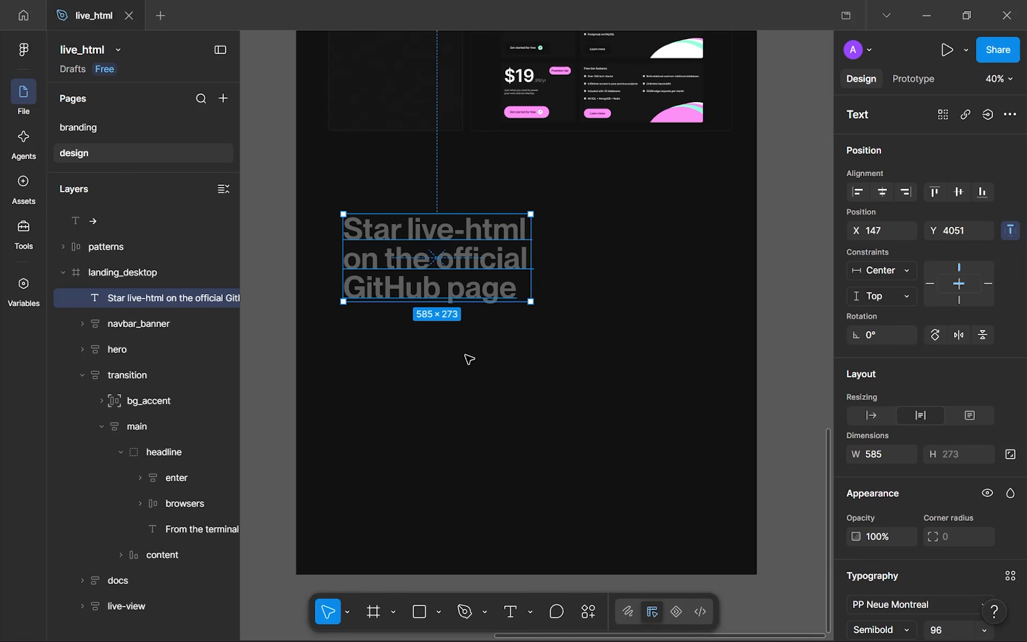
{"action": "left_click_drag", "start_coordinate": [464, 279], "coordinate": [473, 284]}
- Open the App & Brand Icons Pack (Community) file from the recently viewed files
{"action": "left_click", "coordinate": [23, 15]}
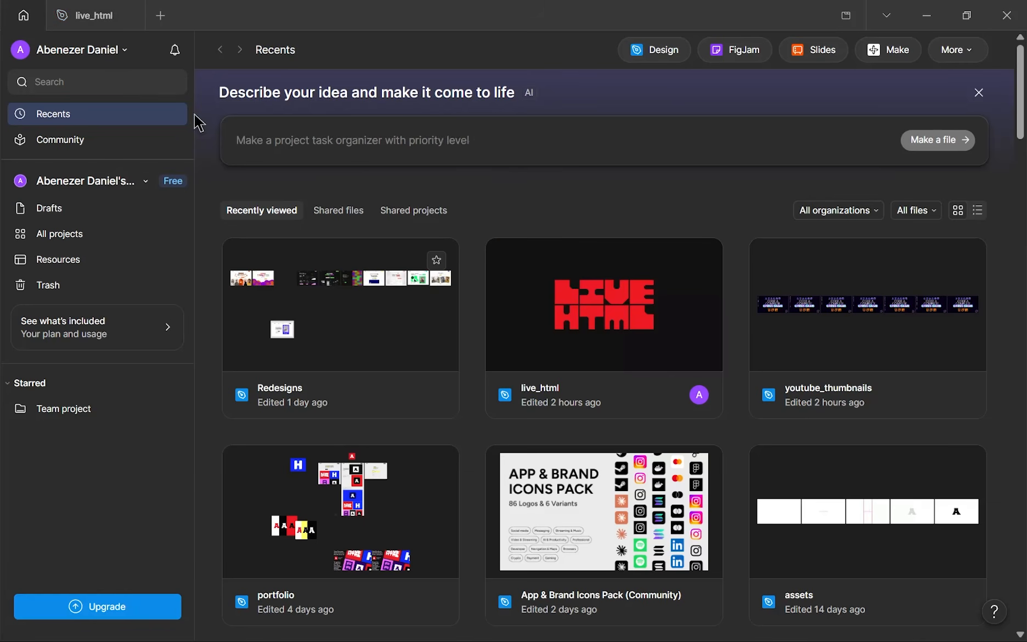
{"action": "scroll", "coordinate": [318, 214], "scroll_direction": "down", "scroll_amount": 6}
{"action": "scroll", "coordinate": [384, 255], "scroll_direction": "down", "scroll_amount": 2}
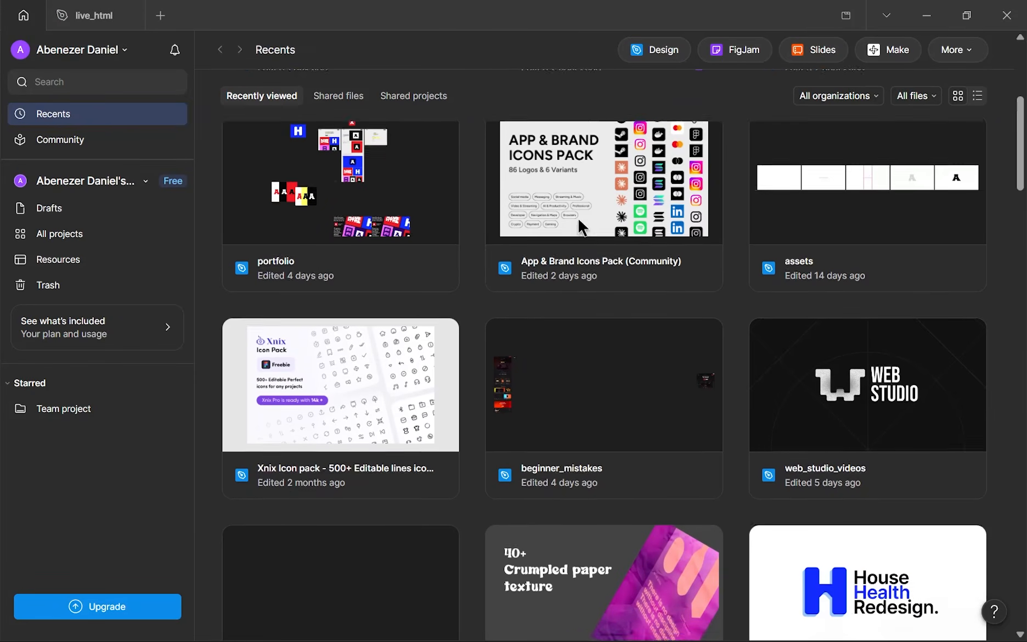
{"action": "left_click", "coordinate": [582, 208]}
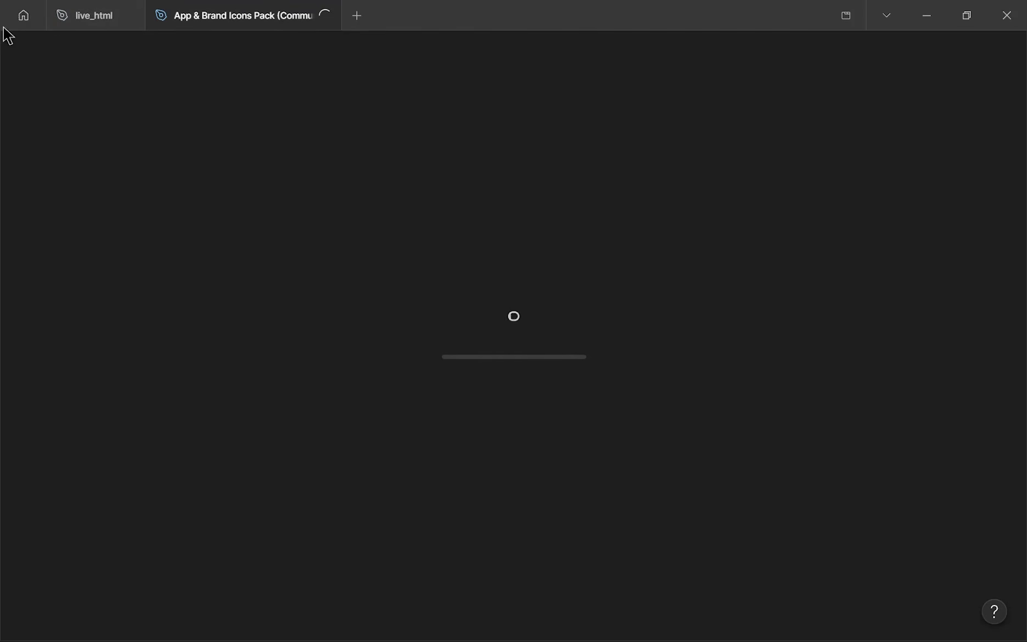
{"action": "mouse_move", "coordinate": [206, 21]}
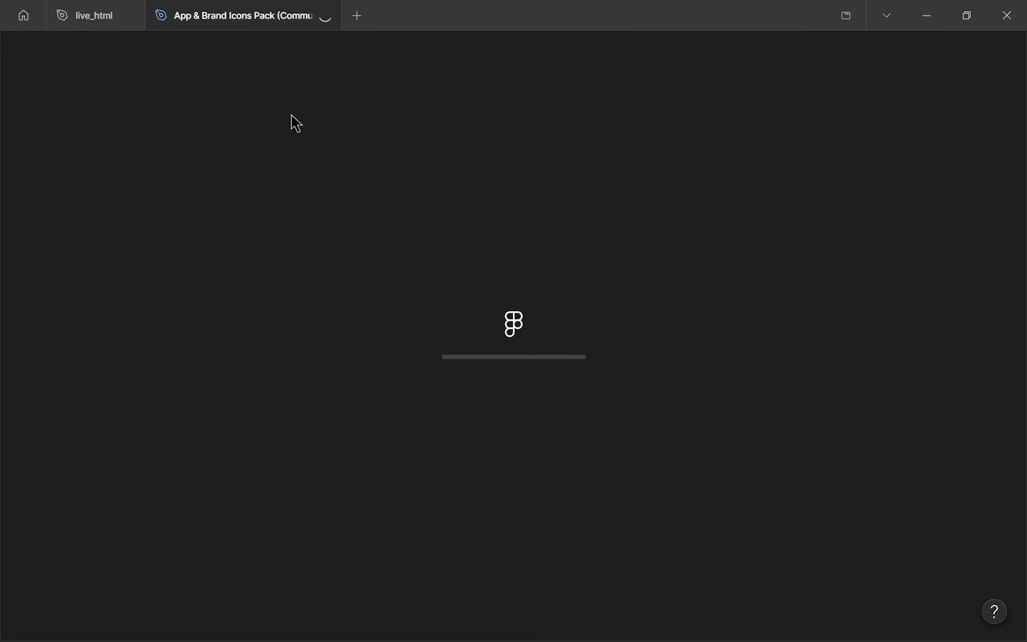
{"action": "mouse_move", "coordinate": [98, 23]}
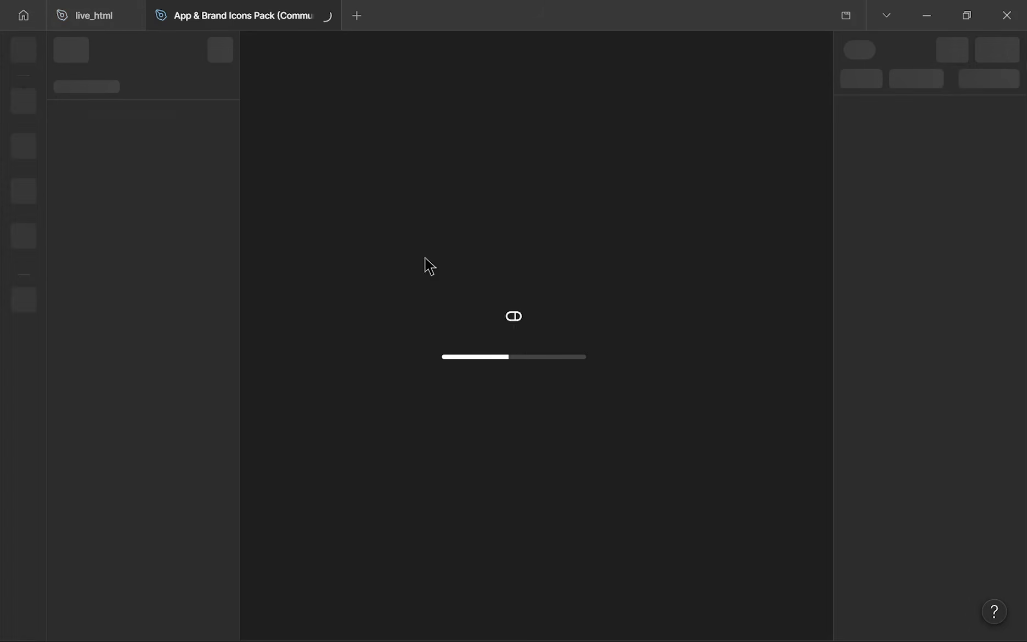
{"action": "left_click", "coordinate": [88, 15]}
{"action": "left_click_drag", "start_coordinate": [271, 167], "coordinate": [318, 182]}
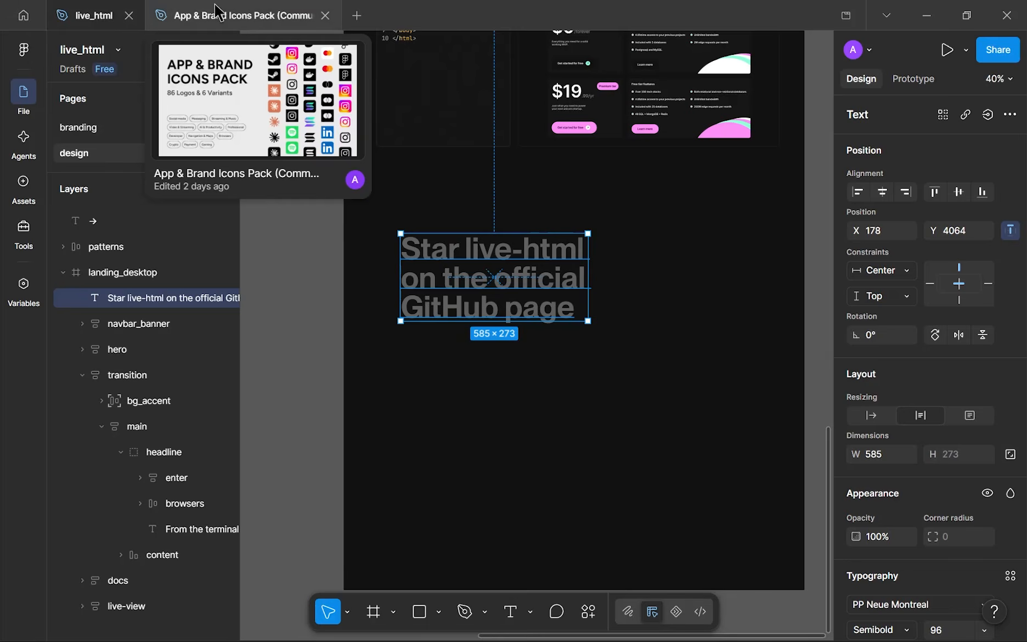
{"action": "left_click", "coordinate": [241, 15]}
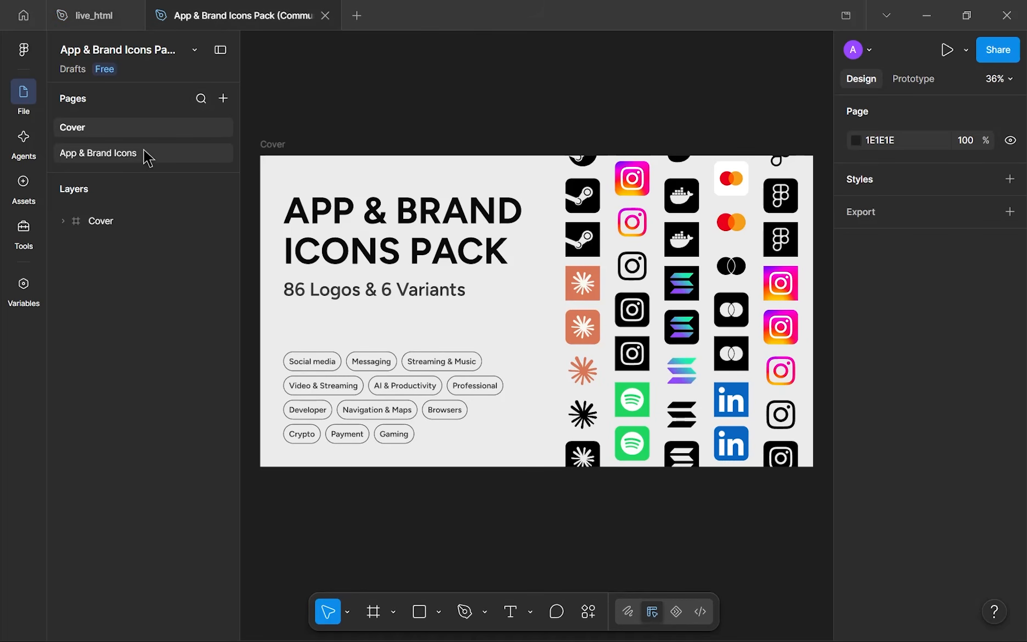
- Copy the plain black GitHub logo from the App & Brand Icons page and paste it into landing_desktop below the headline
{"action": "left_click_drag", "start_coordinate": [635, 286], "coordinate": [669, 292]}
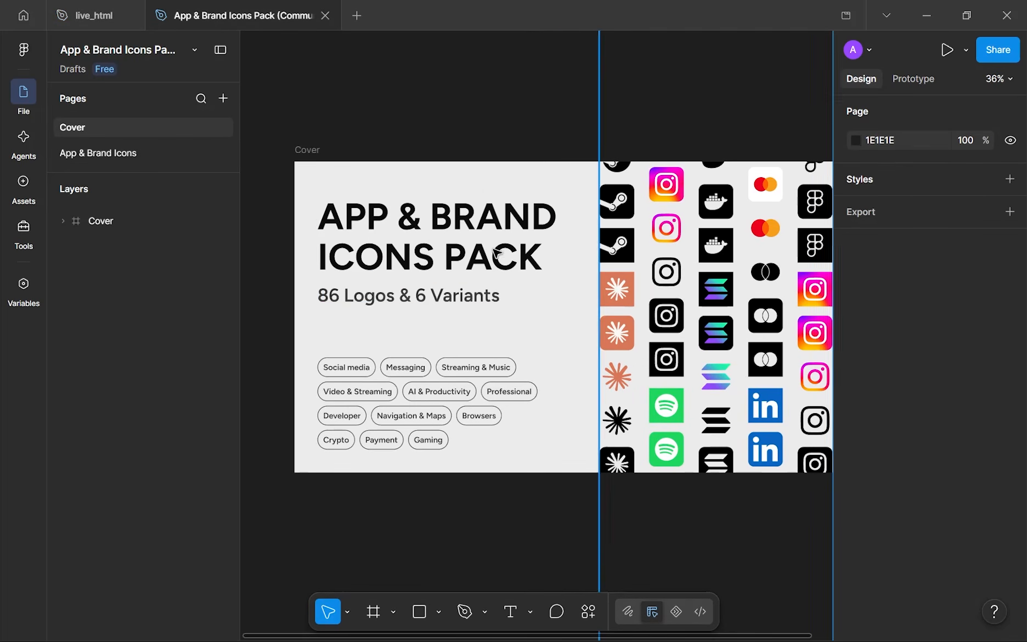
{"action": "left_click", "coordinate": [144, 153]}
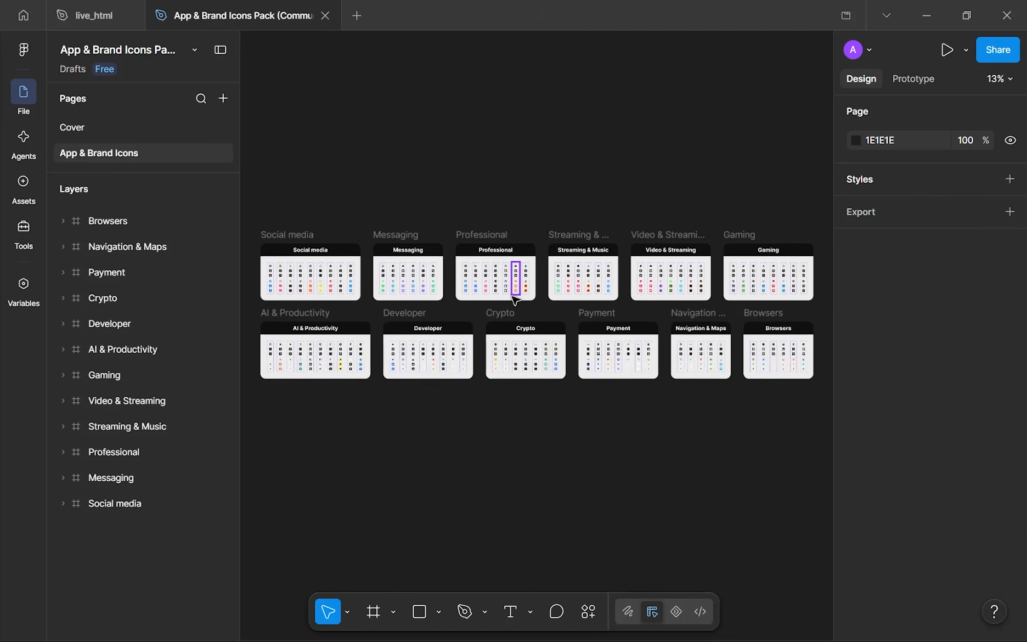
{"action": "scroll", "coordinate": [514, 280], "scroll_direction": "up", "scroll_amount": 5}
{"action": "scroll", "coordinate": [515, 277], "scroll_direction": "up", "scroll_amount": 12}
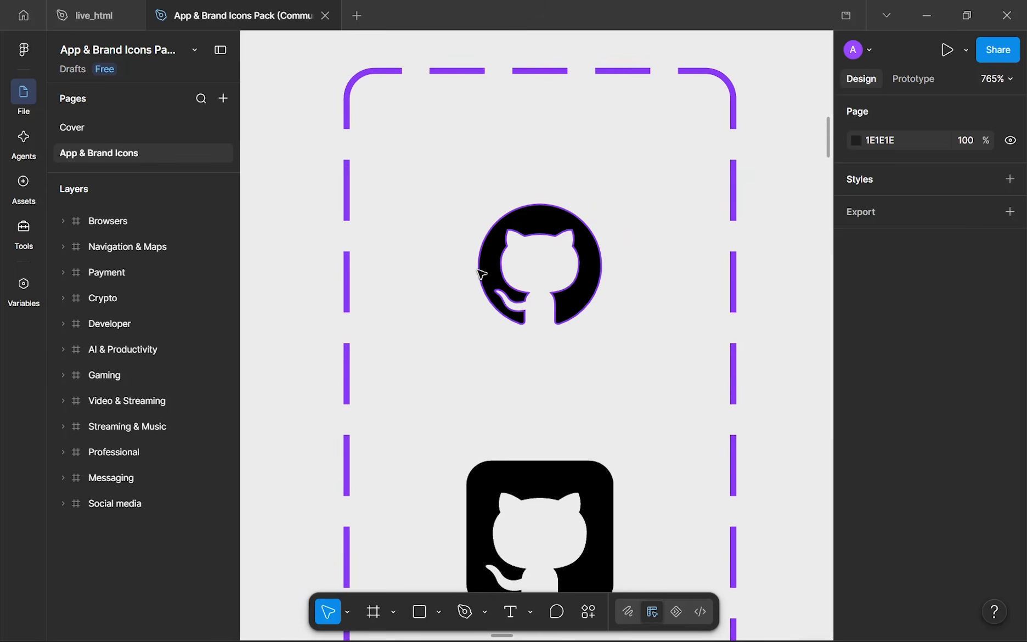
{"action": "left_click", "coordinate": [89, 16]}
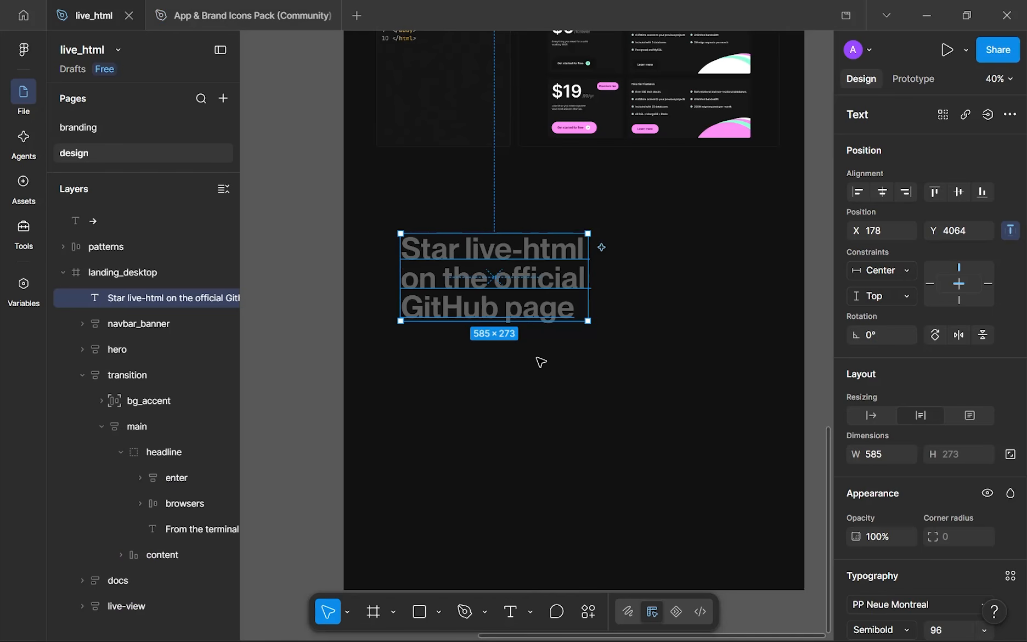
{"action": "key", "text": "ctrl+v"}
{"action": "scroll", "coordinate": [538, 351], "scroll_direction": "up", "scroll_amount": 8}
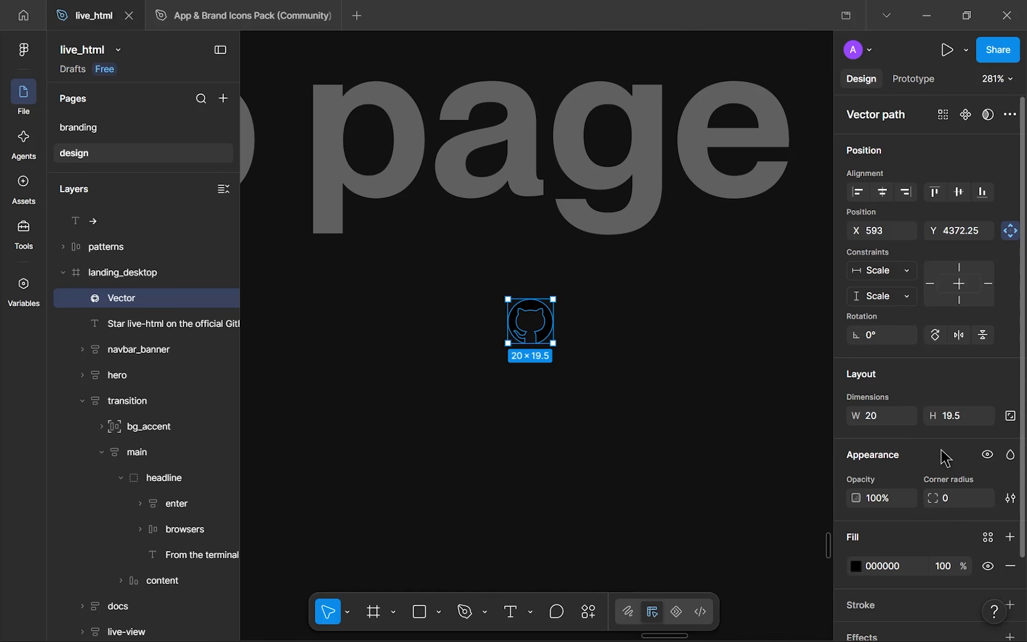
- Change the pasted GitHub logo's fill colour to FFFFFF
{"action": "scroll", "coordinate": [933, 466], "scroll_direction": "down", "scroll_amount": 3}
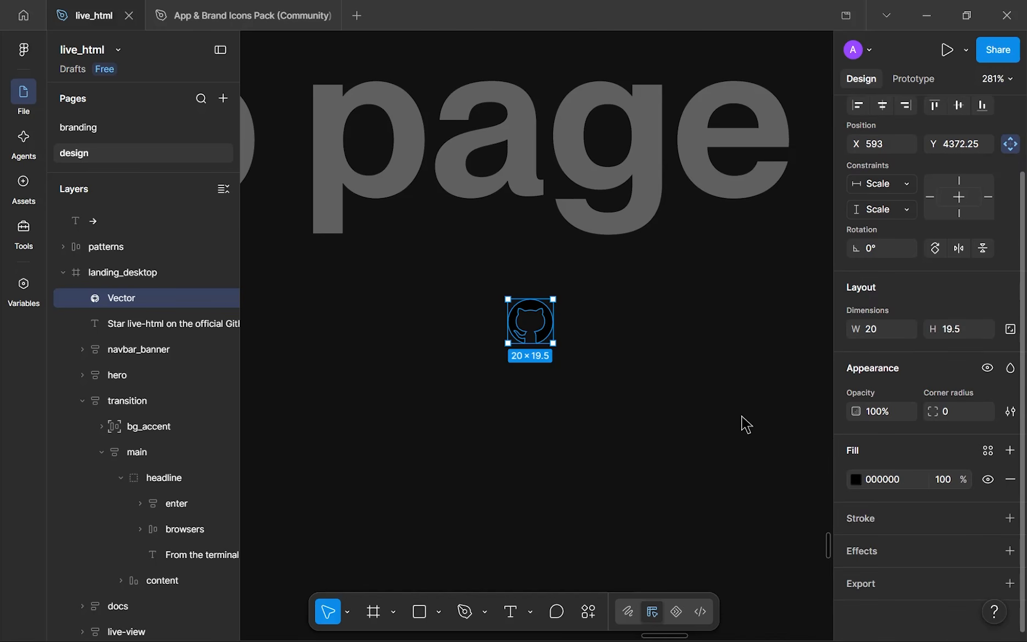
{"action": "left_click_drag", "start_coordinate": [710, 338], "coordinate": [653, 275]}
{"action": "left_click", "coordinate": [816, 214]}
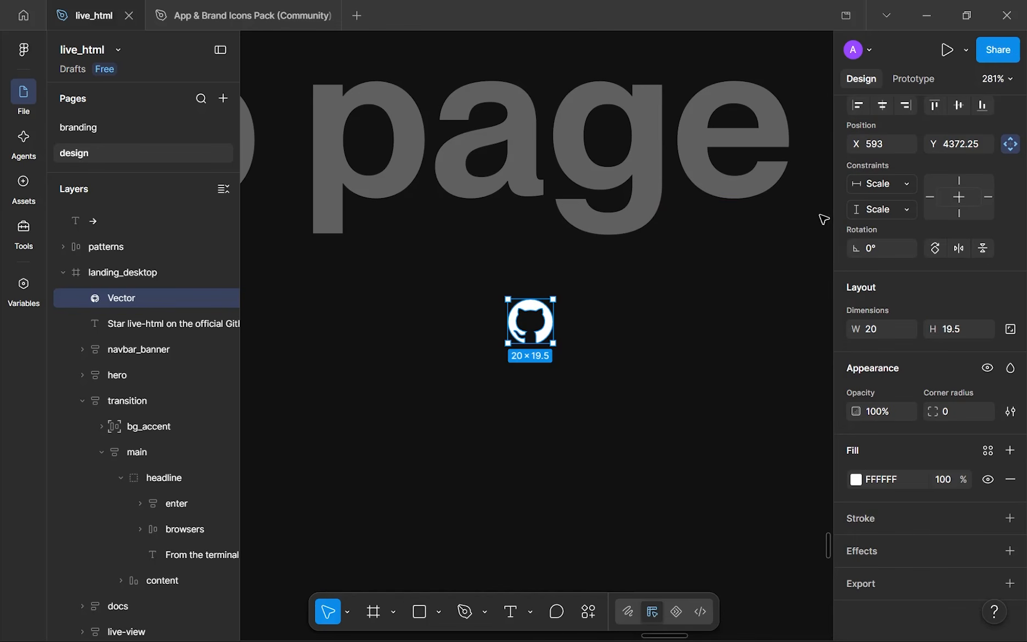
- Lock the GitHub logo's proportions, set its height to 64, and shift it slightly to X 588, Y 4372
{"action": "key", "text": "alt"}
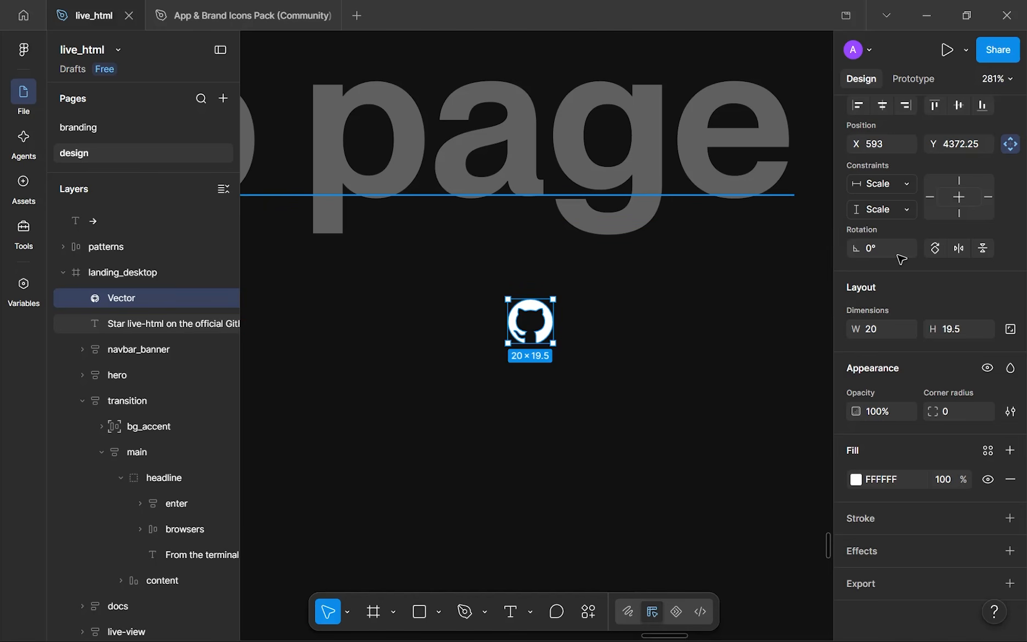
{"action": "left_click", "coordinate": [1010, 329]}
{"action": "type", "text": "64"}
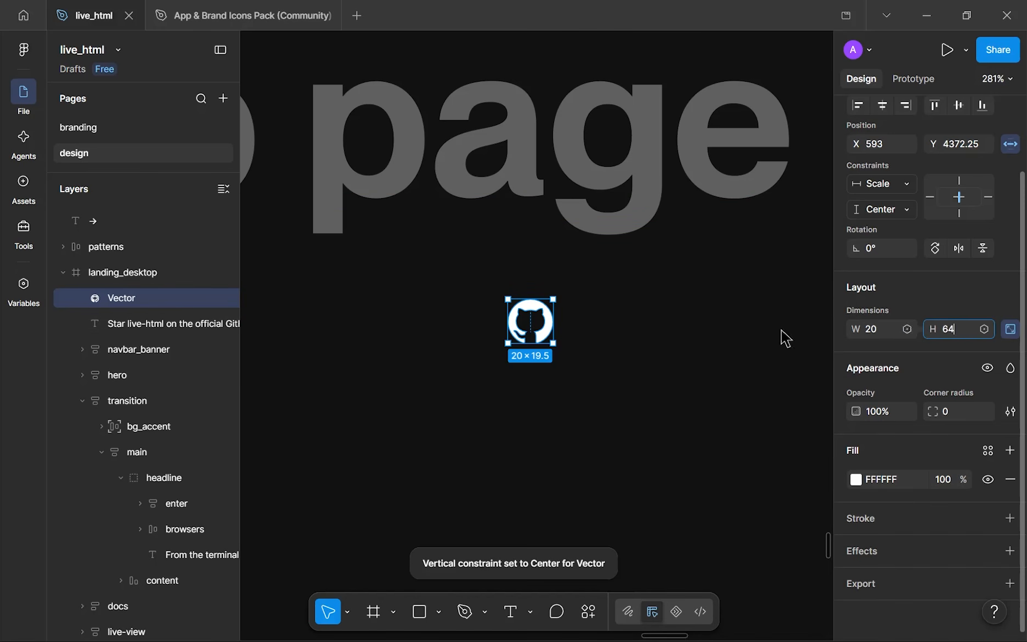
{"action": "key", "text": "Return"}
{"action": "left_click_drag", "start_coordinate": [529, 378], "coordinate": [516, 380]}
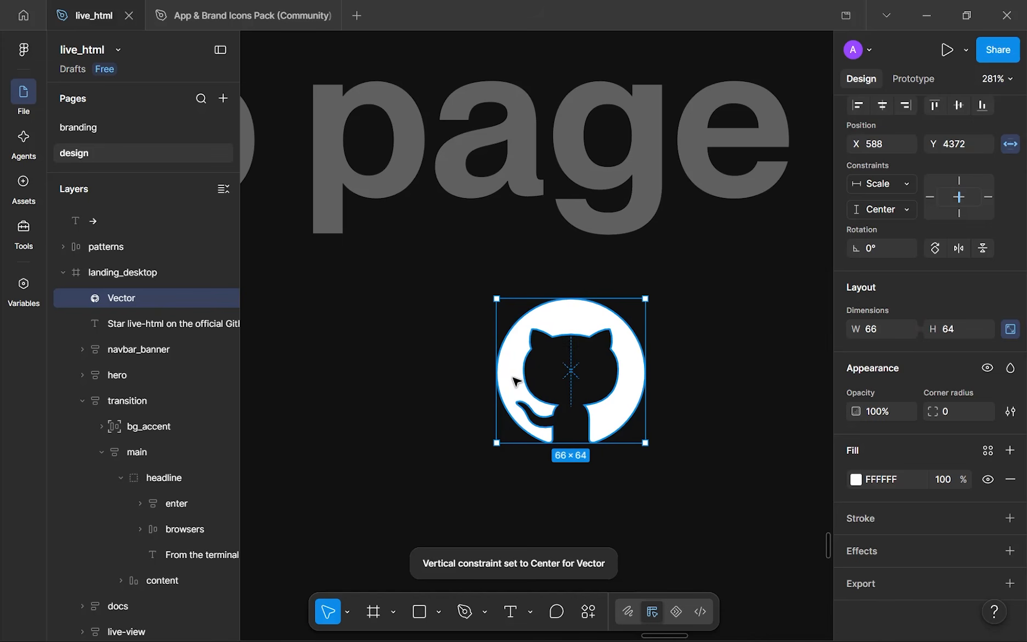
- Wrap the GitHub logo in an auto layout frame and rename the frame "accent"
{"action": "key", "text": "shift+a"}
{"action": "scroll", "coordinate": [557, 385], "scroll_direction": "down", "scroll_amount": 5}
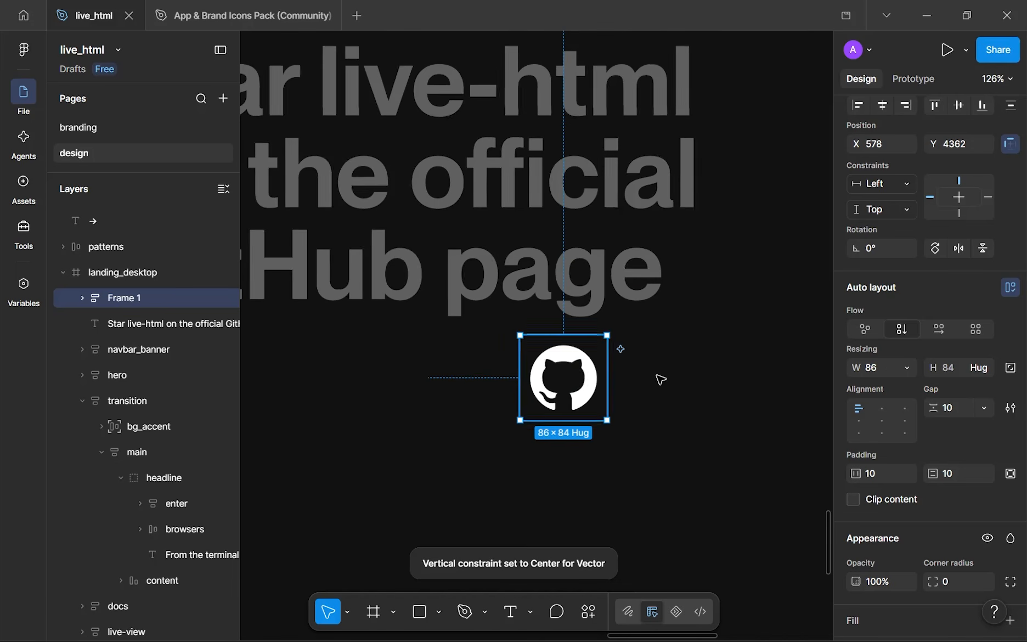
{"action": "double_click", "coordinate": [117, 297]}
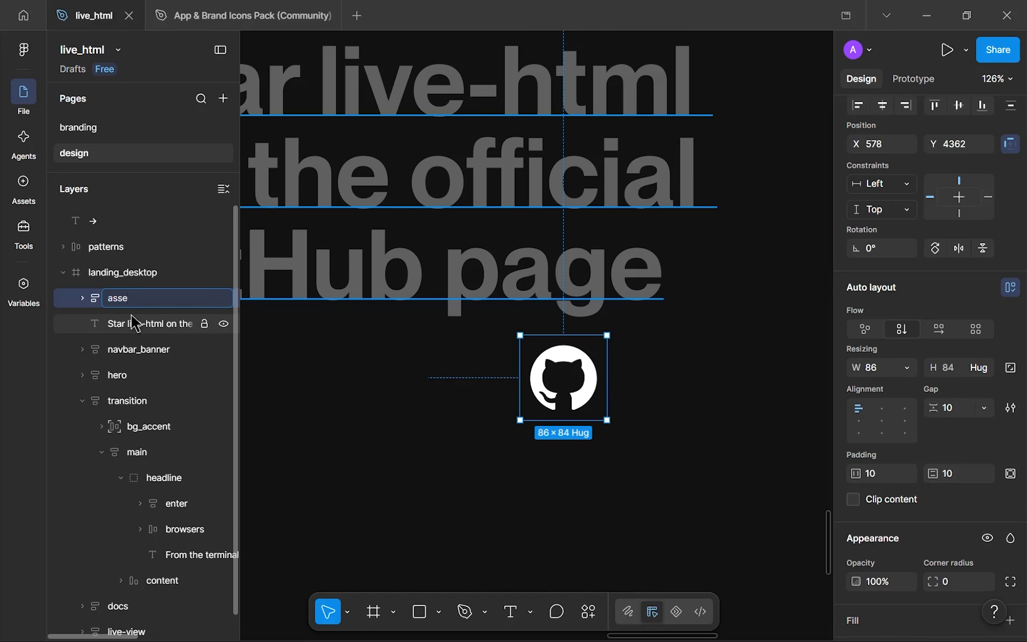
{"action": "key", "text": "Return"}
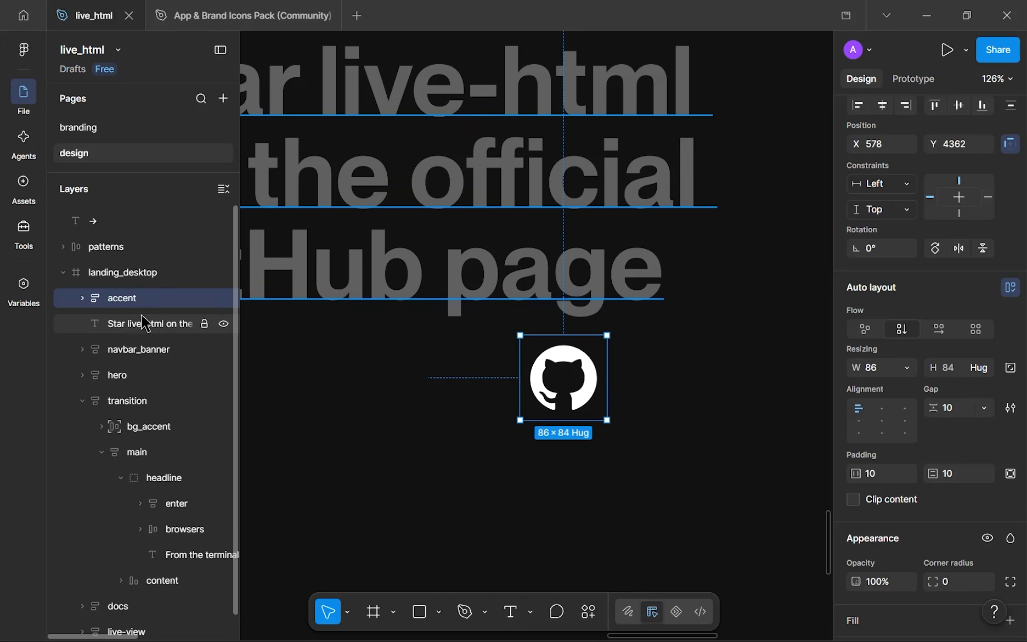
- Give the accent frame a corner radius of 999 and a 111111 fill
{"action": "scroll", "coordinate": [947, 486], "scroll_direction": "down", "scroll_amount": 3}
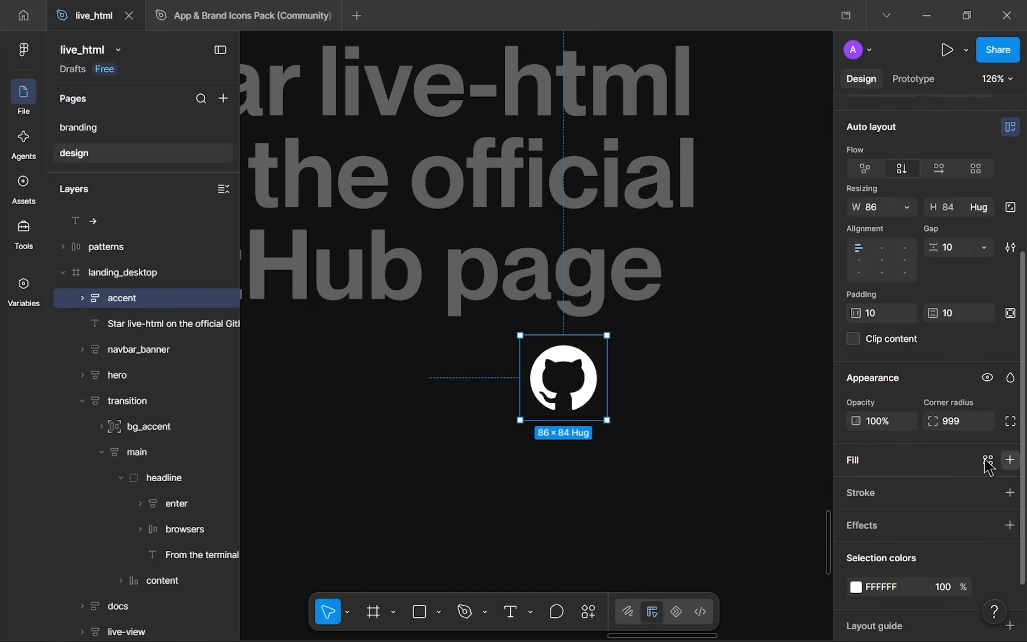
{"action": "left_click", "coordinate": [1010, 460]}
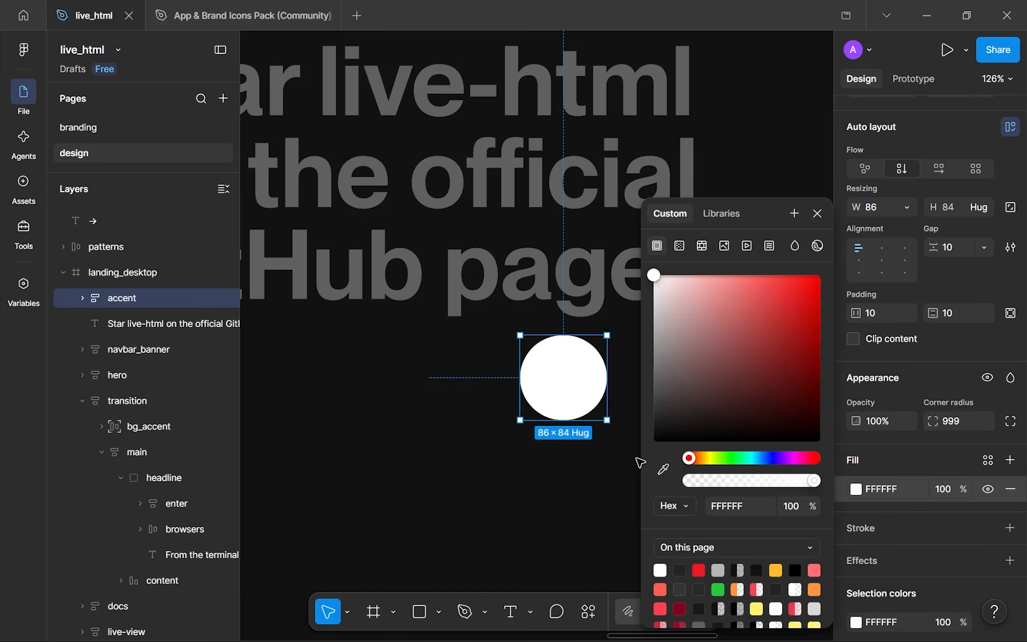
{"action": "left_click", "coordinate": [740, 508]}
{"action": "type", "text": "111111"}
{"action": "key", "text": "Return"}
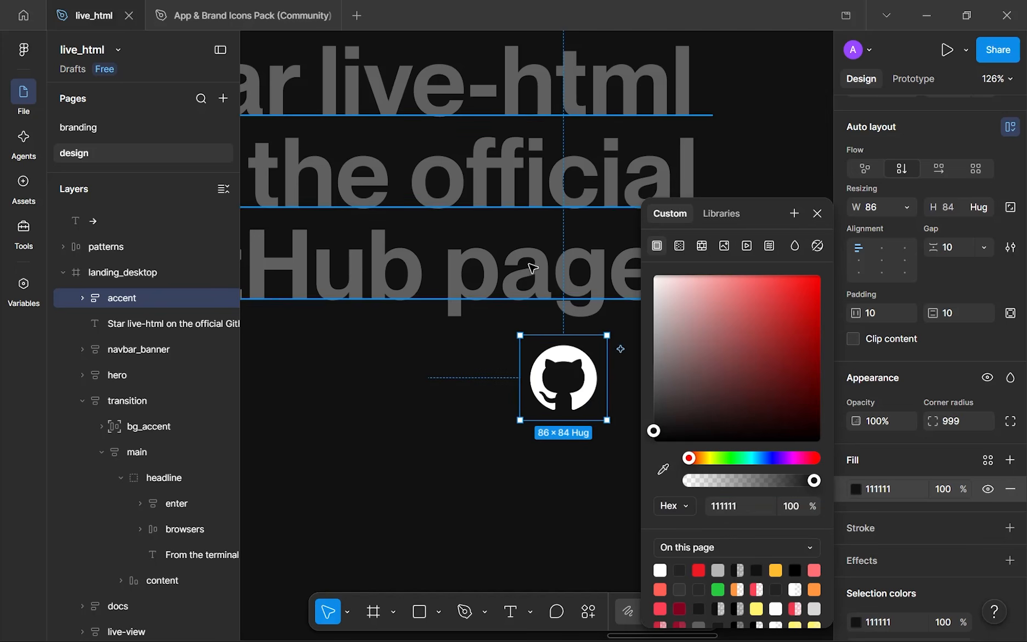
- Inspect the fill, stroke and padding of the enter key box in the transition headline, then return to the GitHub headline
{"action": "scroll", "coordinate": [553, 211], "scroll_direction": "down", "scroll_amount": 4}
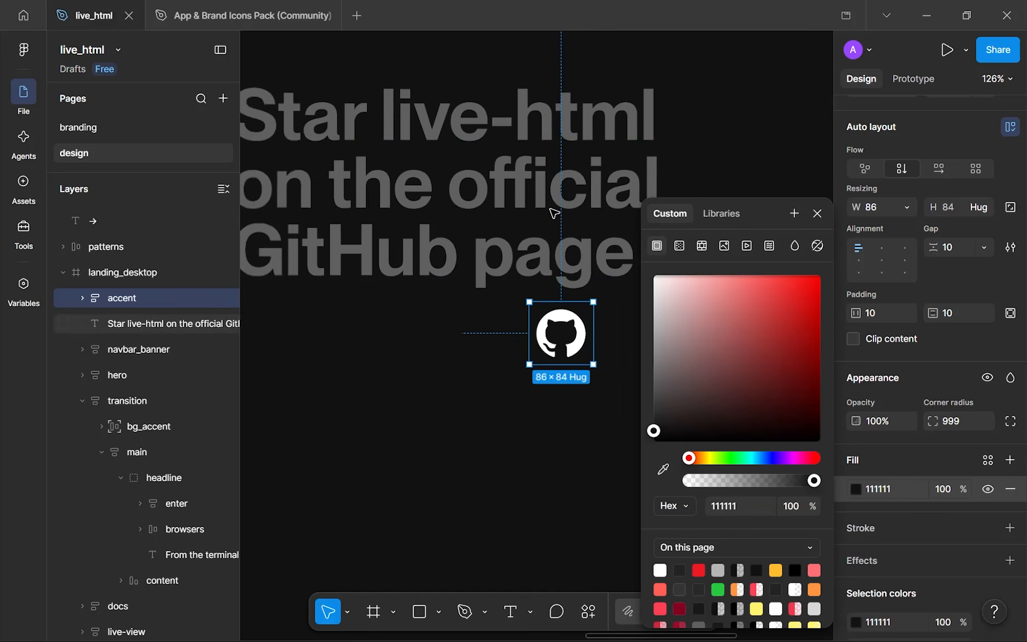
{"action": "left_click_drag", "start_coordinate": [589, 170], "coordinate": [473, 518]}
{"action": "scroll", "coordinate": [527, 107], "scroll_direction": "down", "scroll_amount": 1}
{"action": "scroll", "coordinate": [524, 110], "scroll_direction": "down", "scroll_amount": 2}
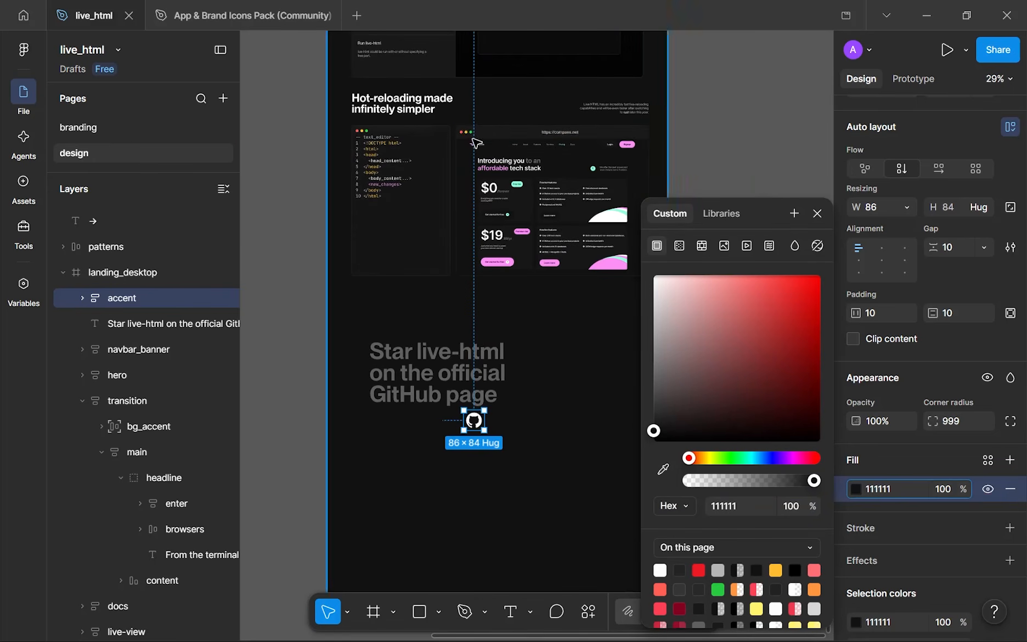
{"action": "left_click_drag", "start_coordinate": [479, 117], "coordinate": [473, 440]}
{"action": "scroll", "coordinate": [593, 55], "scroll_direction": "up", "scroll_amount": 2}
{"action": "scroll", "coordinate": [554, 72], "scroll_direction": "up", "scroll_amount": 5}
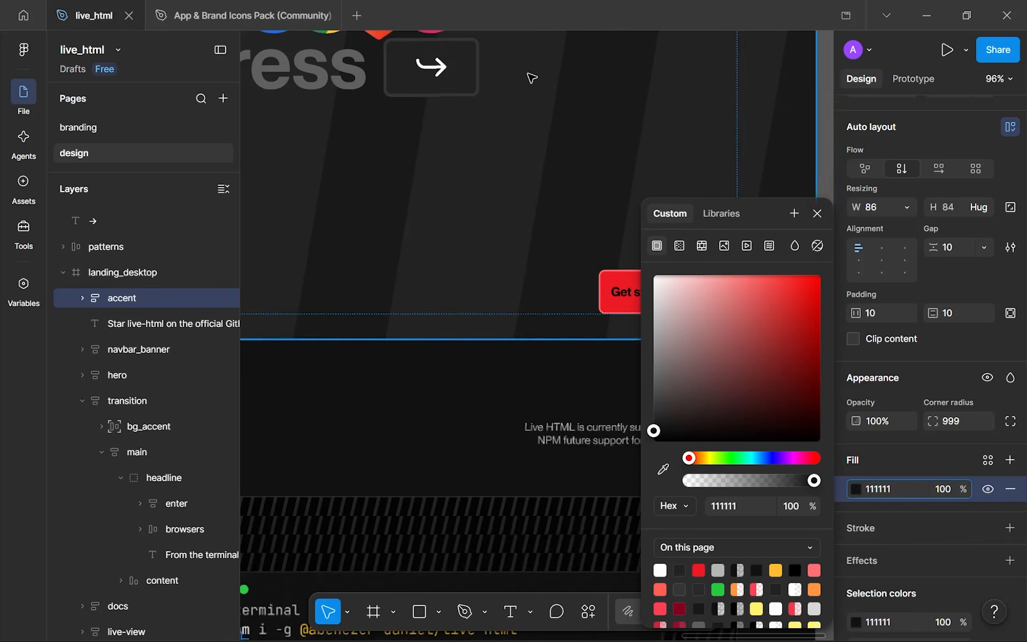
{"action": "left_click", "coordinate": [449, 81]}
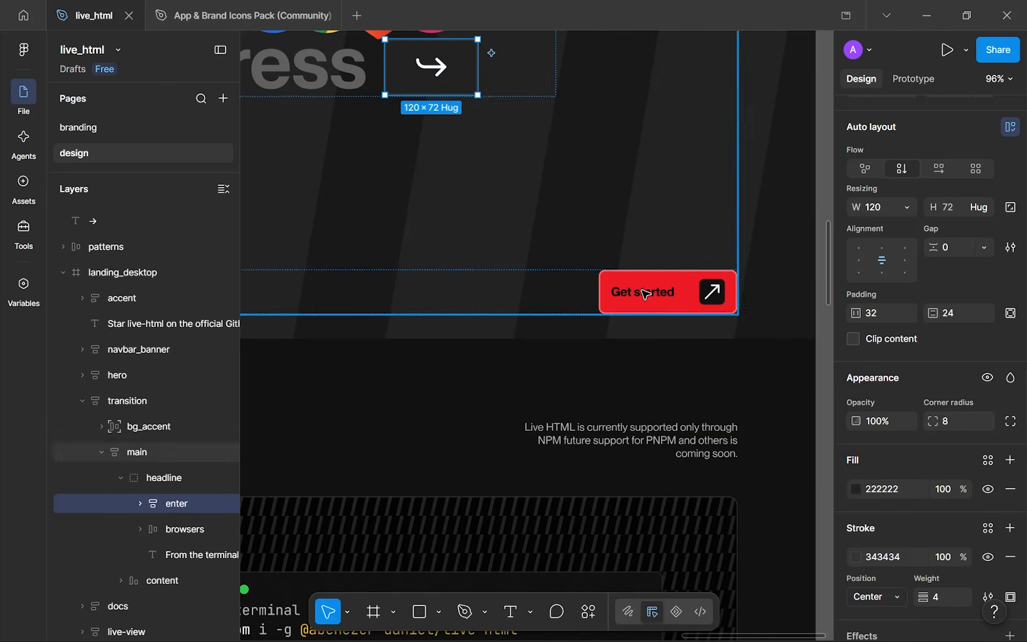
{"action": "scroll", "coordinate": [433, 302], "scroll_direction": "down", "scroll_amount": 3}
{"action": "scroll", "coordinate": [379, 308], "scroll_direction": "down", "scroll_amount": 5}
{"action": "scroll", "coordinate": [363, 312], "scroll_direction": "down", "scroll_amount": 5}
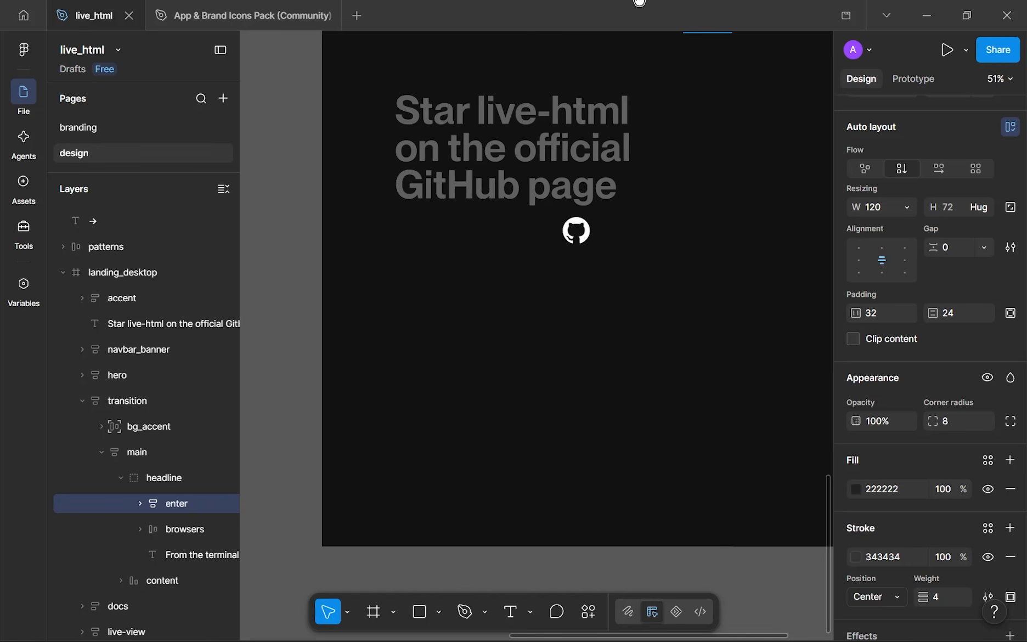
- Change the fill of the GitHub accent frame to 222222
{"action": "left_click", "coordinate": [579, 238]}
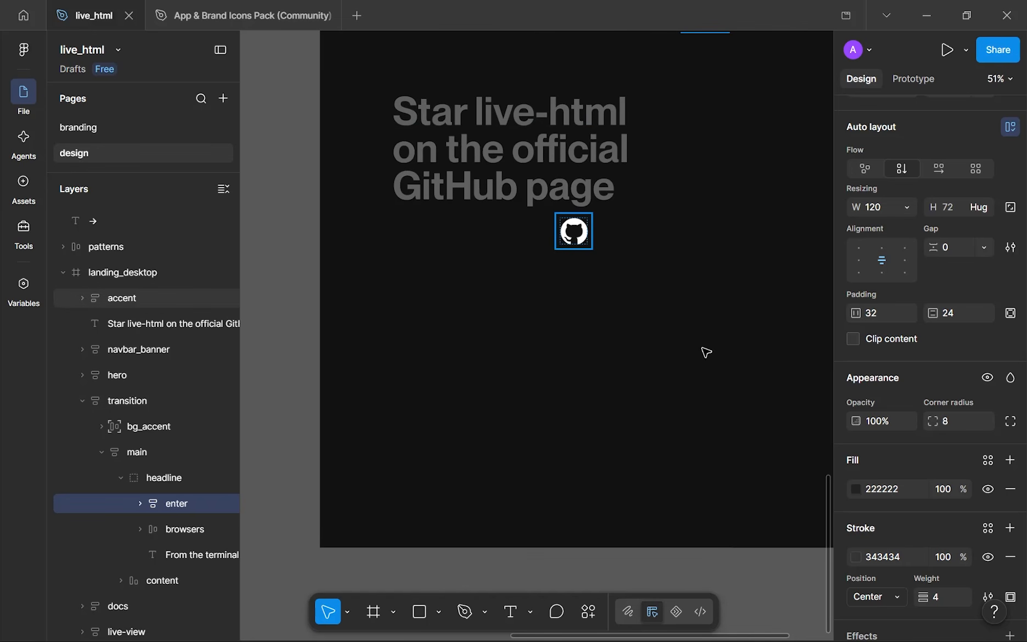
{"action": "left_click", "coordinate": [901, 501]}
{"action": "type", "text": "222222"}
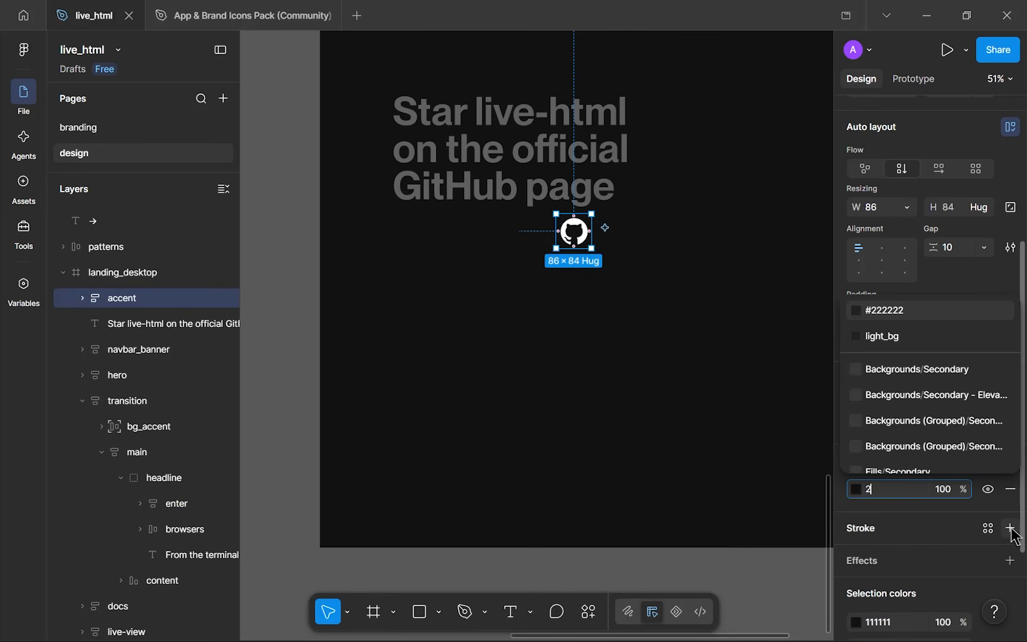
{"action": "key", "text": "Return"}
- Add a 343434 stroke to the accent frame with weight 4, positioned outside
{"action": "left_click", "coordinate": [1010, 528]}
{"action": "scroll", "coordinate": [594, 212], "scroll_direction": "up", "scroll_amount": 5}
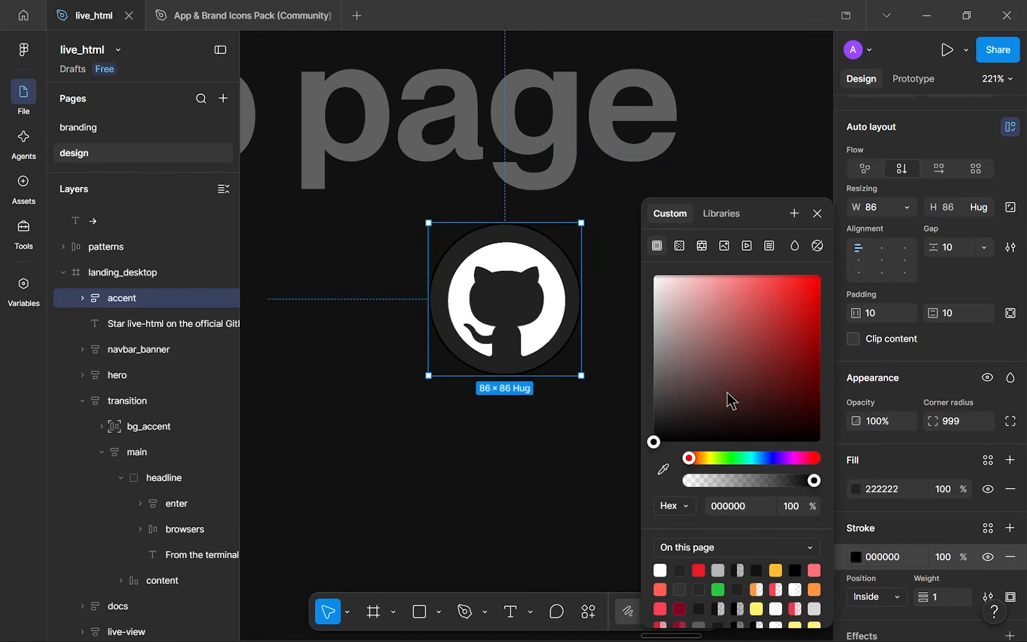
{"action": "left_click", "coordinate": [754, 508]}
{"action": "type", "text": "34"}
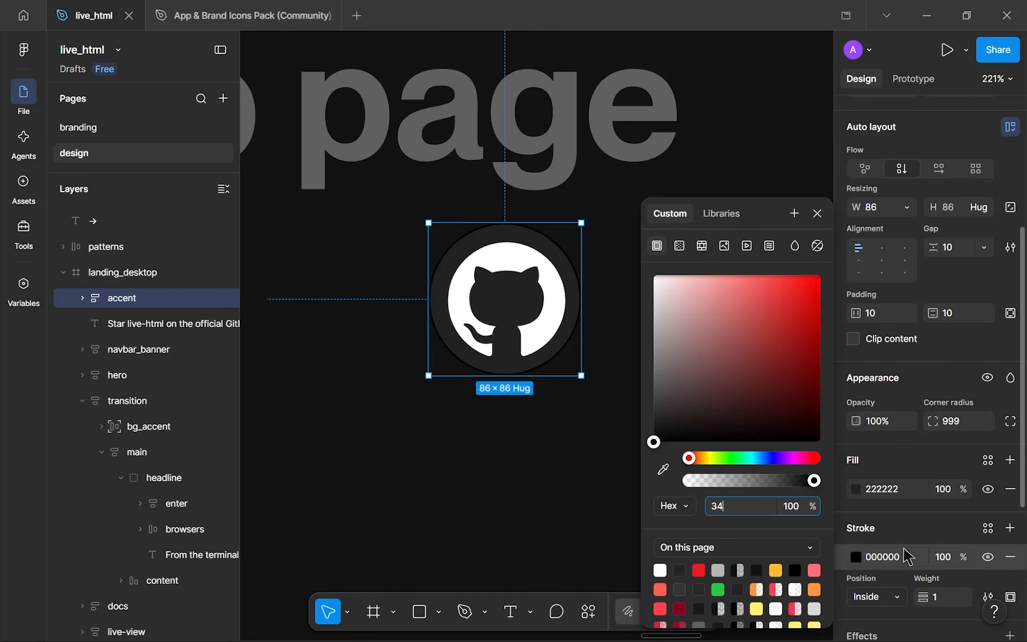
{"action": "left_click", "coordinate": [947, 598]}
{"action": "type", "text": "4"}
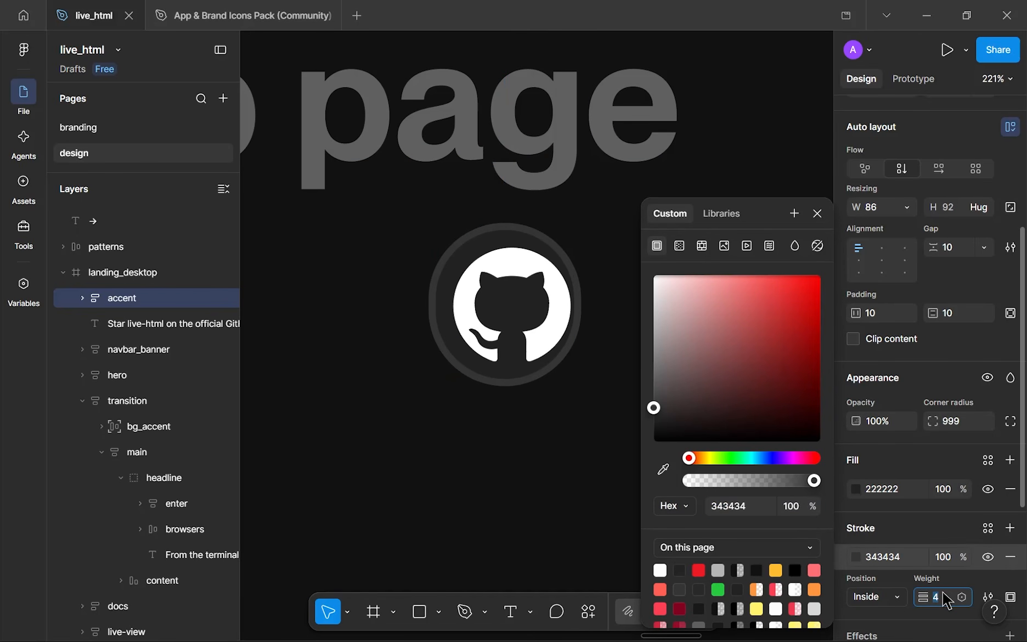
{"action": "key", "text": "Return"}
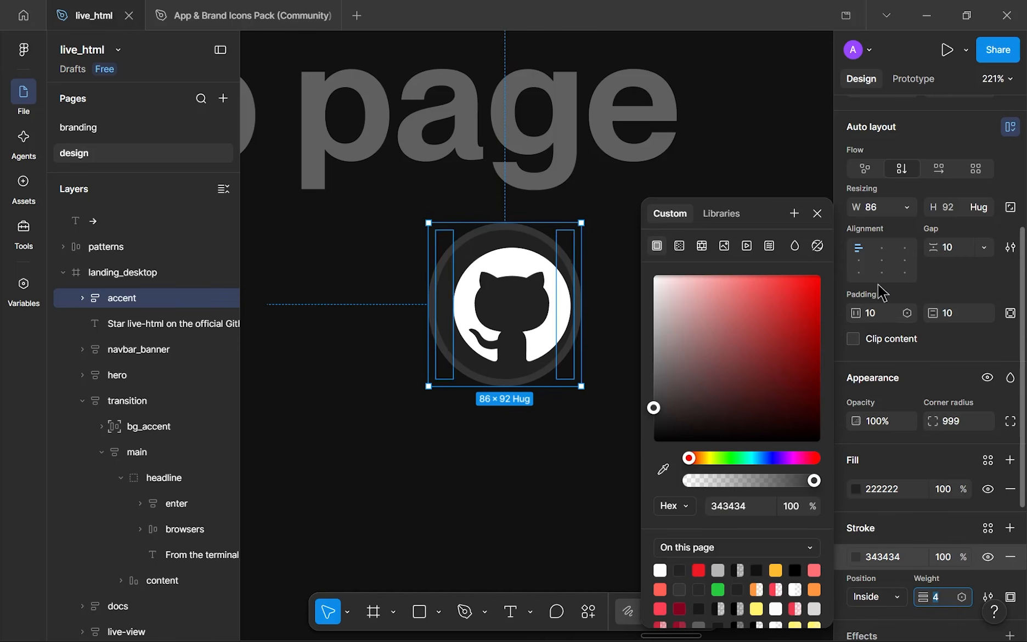
{"action": "left_click", "coordinate": [900, 603]}
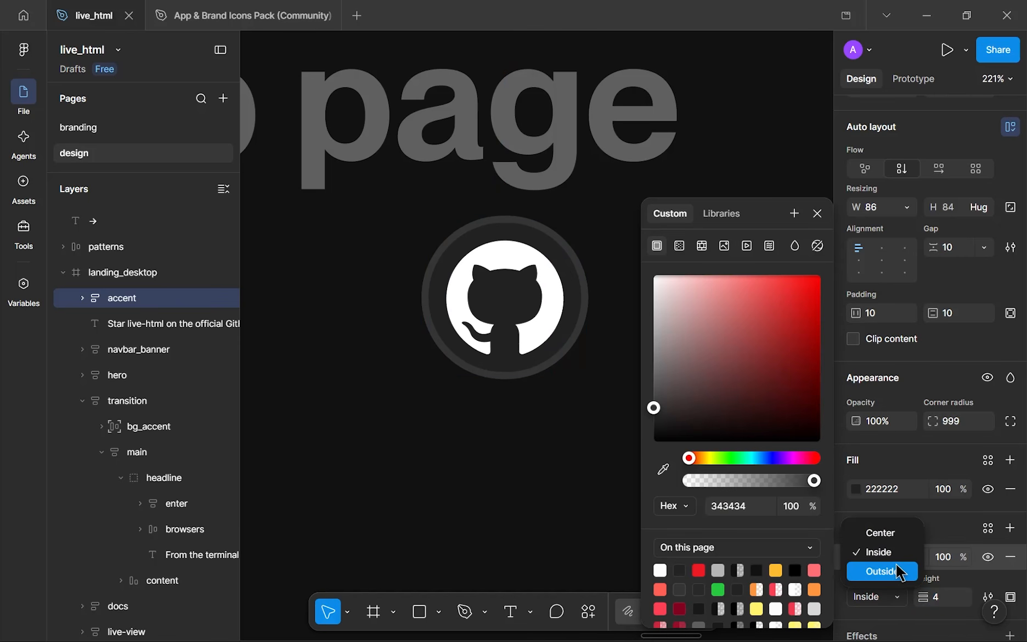
{"action": "left_click", "coordinate": [901, 571]}
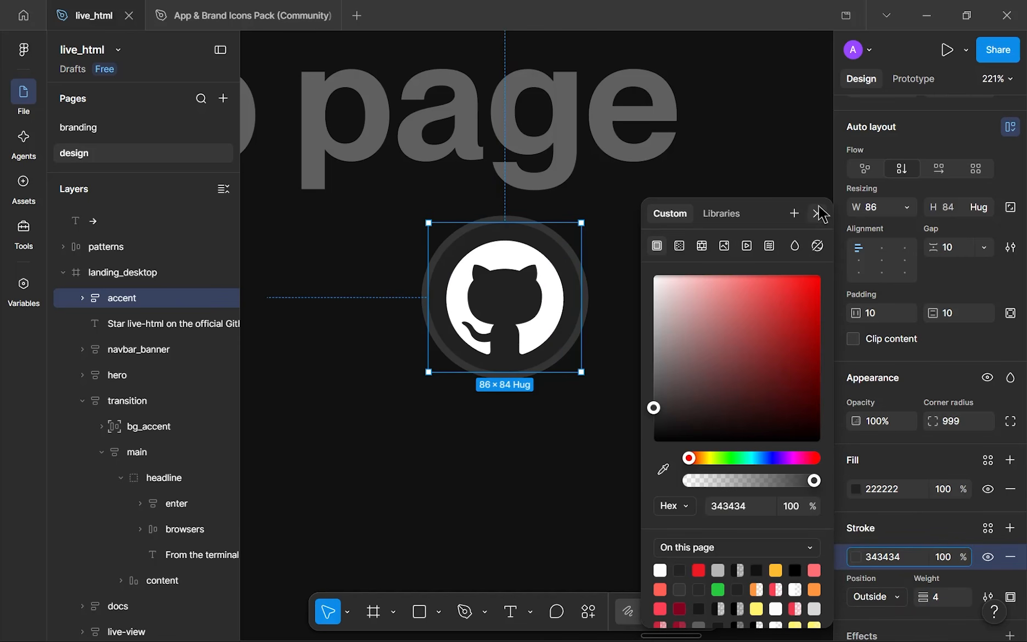
- Set the accent frame's horizontal and vertical padding to 16, its gap to 0, and its width to hug contents
{"action": "left_click", "coordinate": [891, 315]}
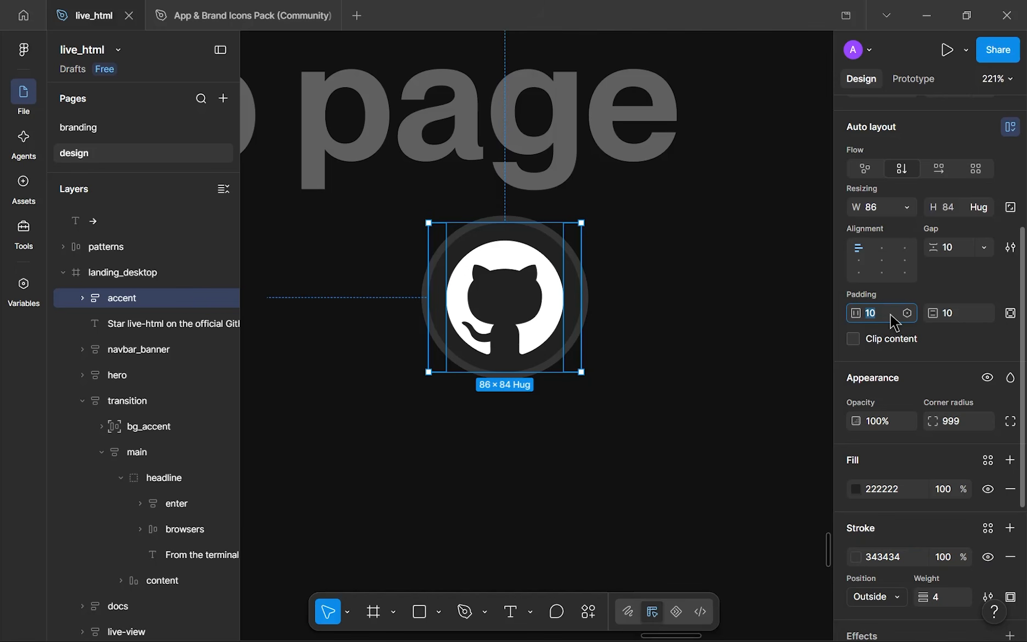
{"action": "type", "text": "16"}
{"action": "key", "text": "Tab"}
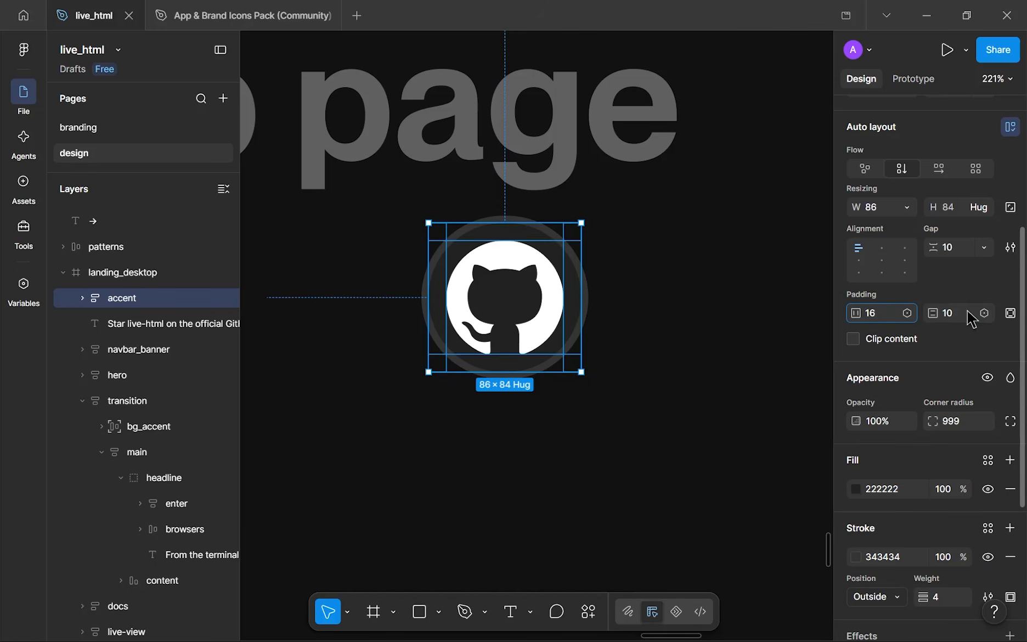
{"action": "type", "text": "16"}
{"action": "left_click", "coordinate": [952, 252]}
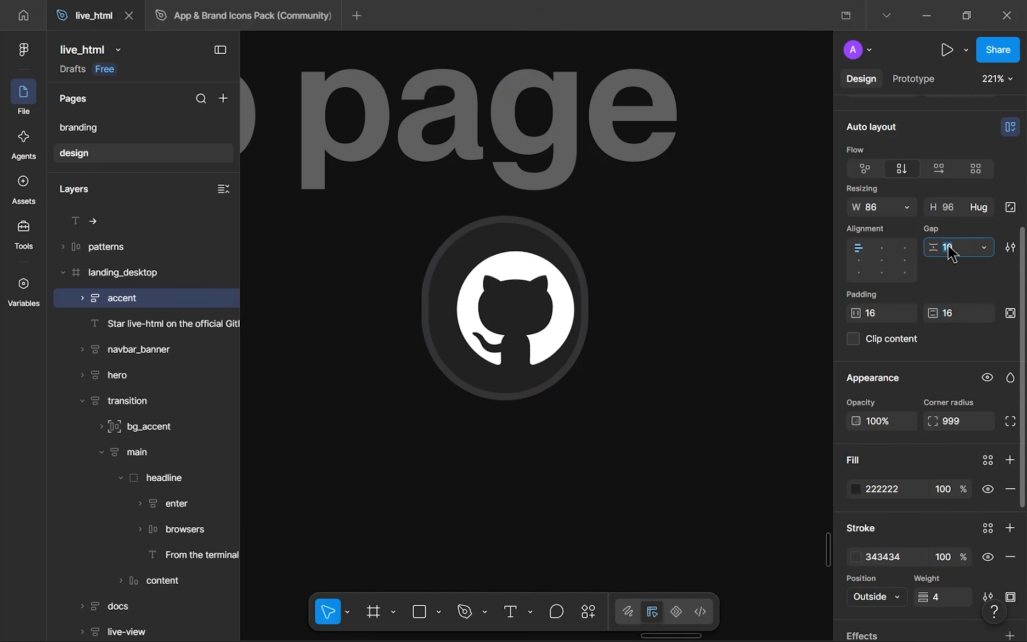
{"action": "type", "text": "0"}
{"action": "key", "text": "Return"}
{"action": "left_click", "coordinate": [907, 207]}
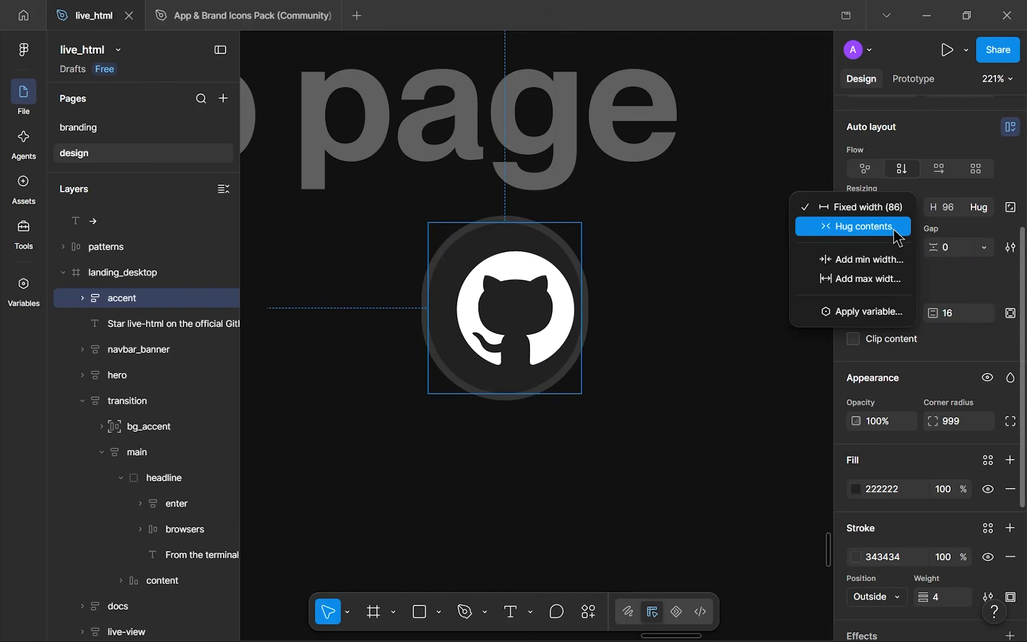
{"action": "left_click", "coordinate": [872, 226]}
{"action": "left_click", "coordinate": [708, 447]}
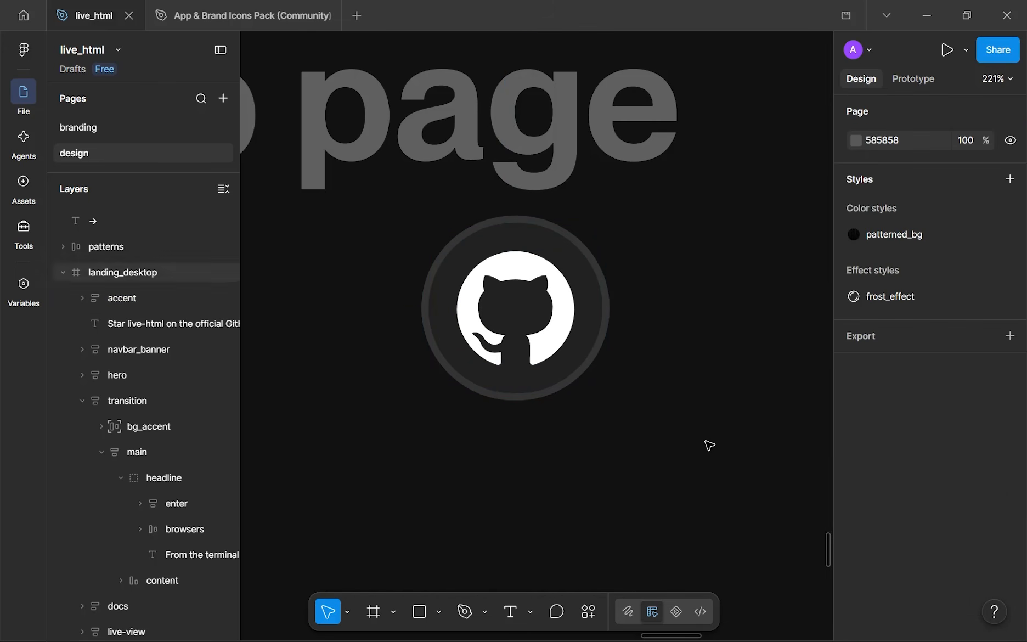
- Insert a "00" placeholder before "page" in the GitHub headline and widen its text box to 696
{"action": "scroll", "coordinate": [710, 445], "scroll_direction": "down", "scroll_amount": 5}
{"action": "scroll", "coordinate": [708, 443], "scroll_direction": "down", "scroll_amount": 4}
{"action": "scroll", "coordinate": [652, 413], "scroll_direction": "up", "scroll_amount": 4}
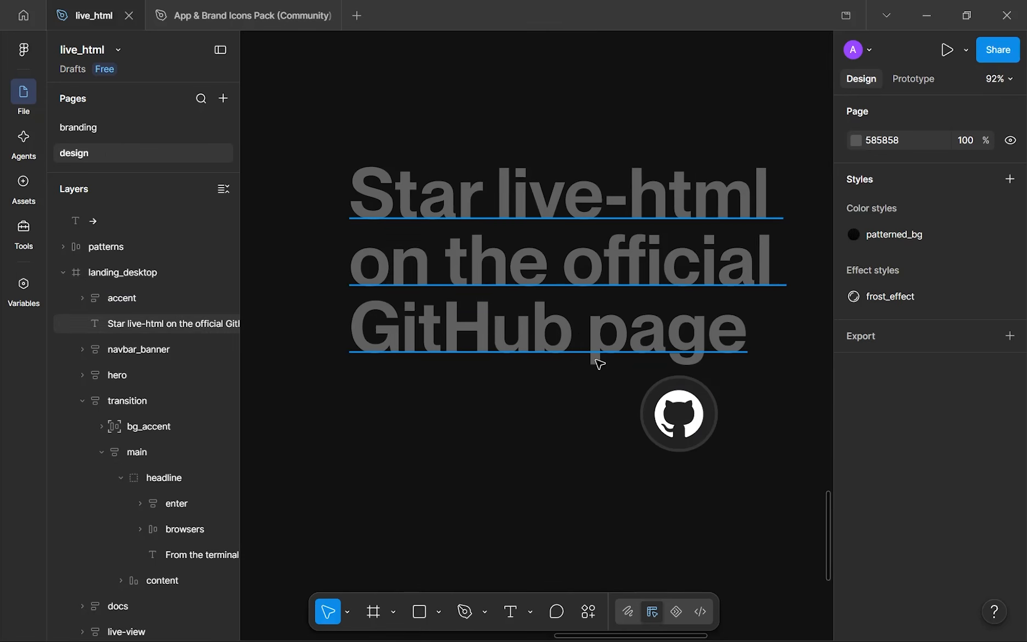
{"action": "left_click", "coordinate": [582, 340]}
{"action": "double_click", "coordinate": [586, 337]}
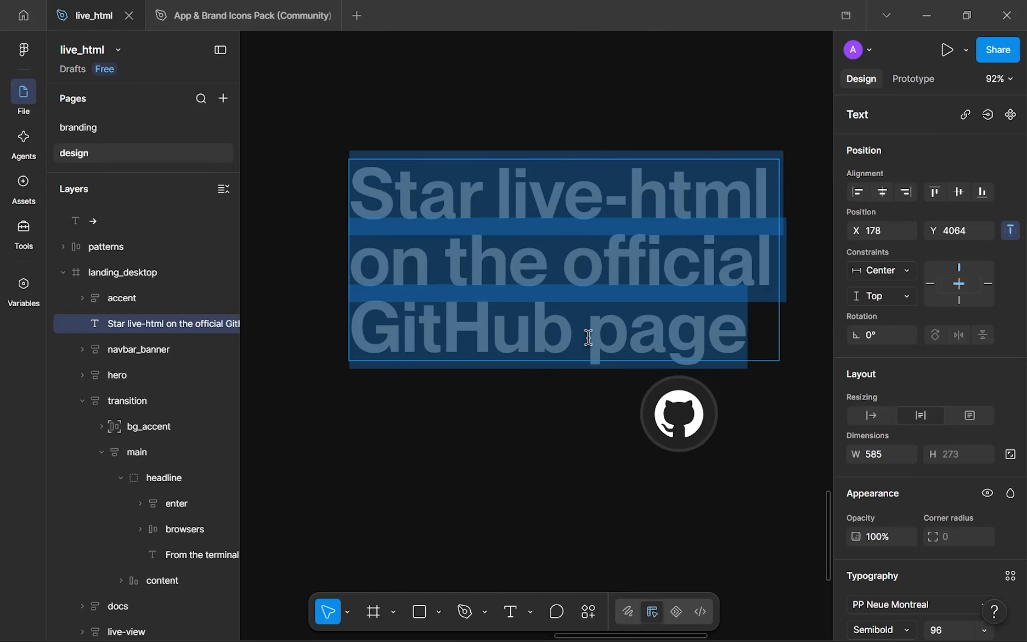
{"action": "left_click", "coordinate": [583, 343]}
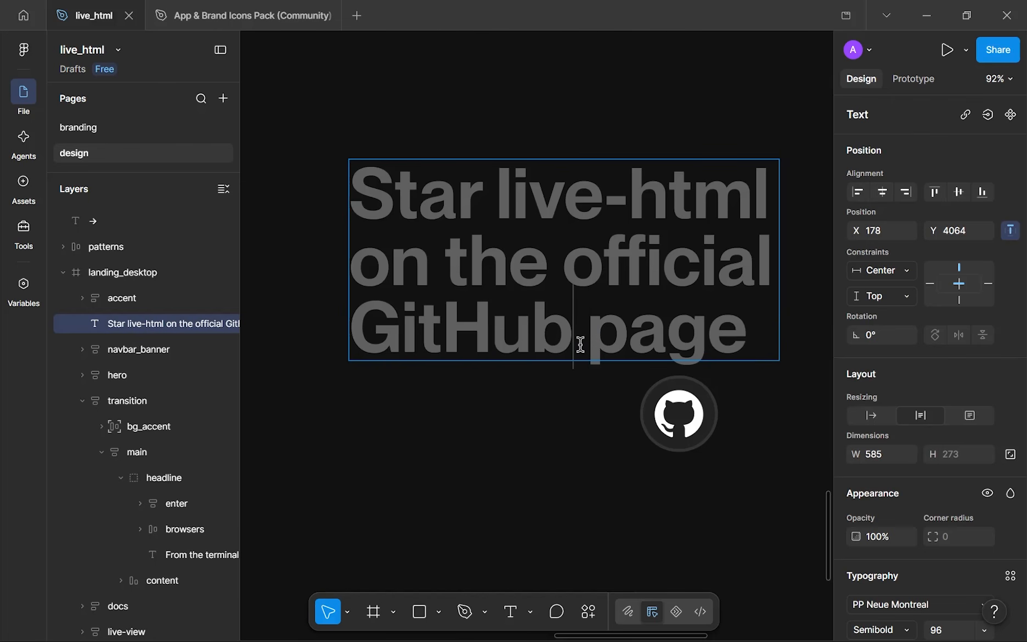
{"action": "type", "text": "00"}
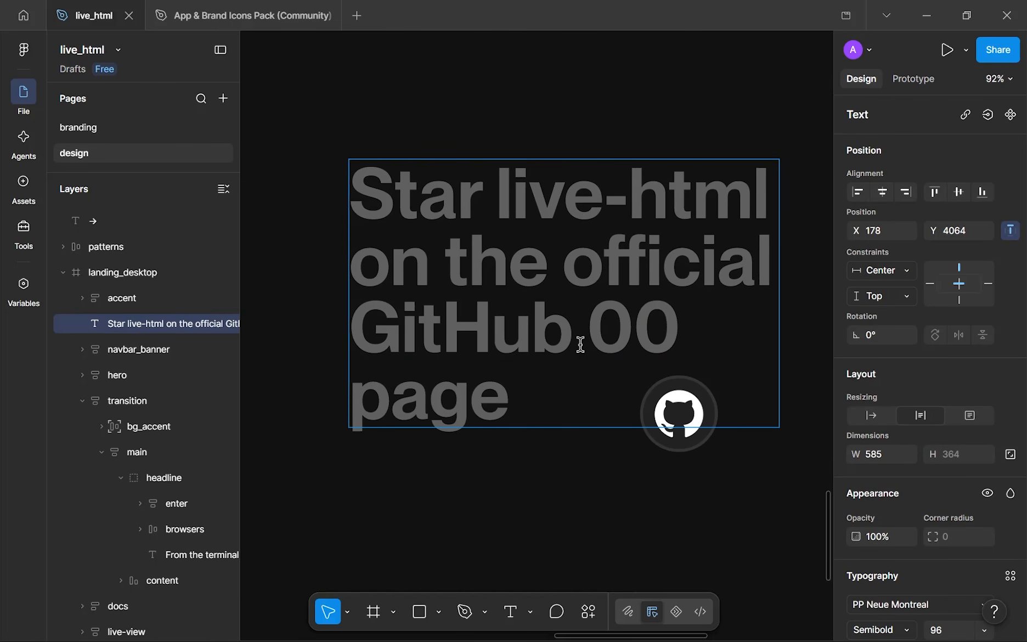
{"action": "key", "text": "Escape"}
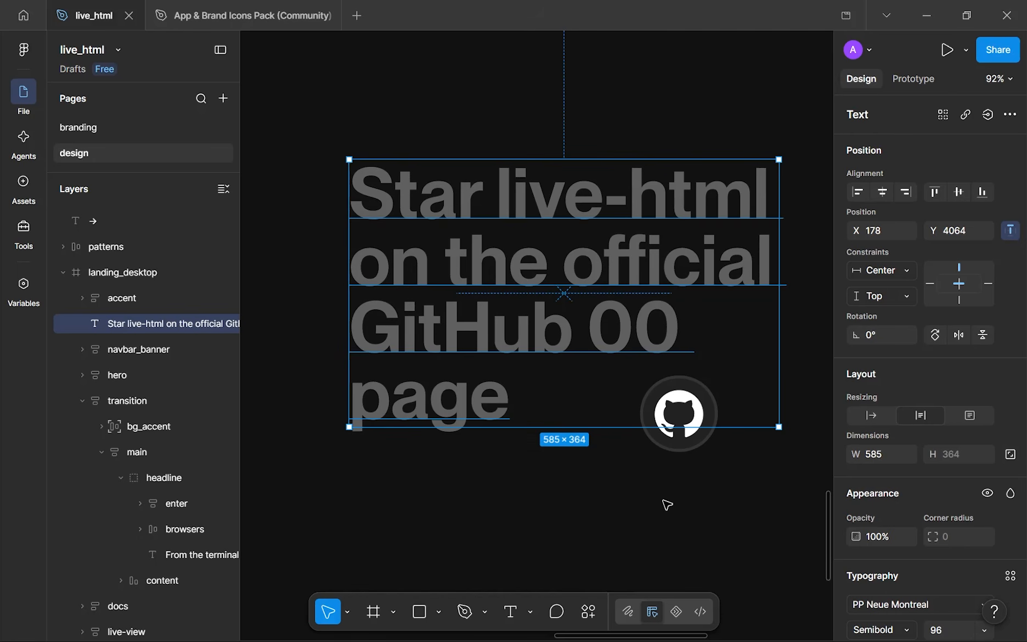
{"action": "left_click_drag", "start_coordinate": [777, 374], "coordinate": [679, 369]}
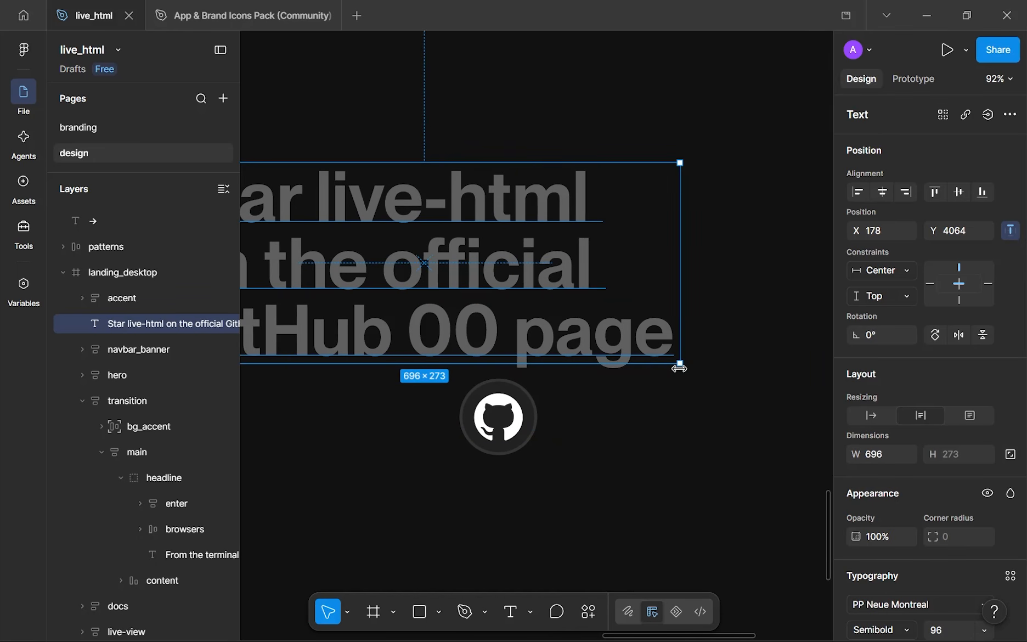
- Set the fill opacity of the "00" placeholder in the GitHub headline to 0%
{"action": "scroll", "coordinate": [483, 365], "scroll_direction": "up", "scroll_amount": 1}
{"action": "scroll", "coordinate": [483, 365], "scroll_direction": "left", "scroll_amount": 1}
{"action": "double_click", "coordinate": [476, 354]}
{"action": "left_click", "coordinate": [482, 354]}
{"action": "double_click", "coordinate": [483, 354]}
{"action": "scroll", "coordinate": [929, 500], "scroll_direction": "down", "scroll_amount": 5}
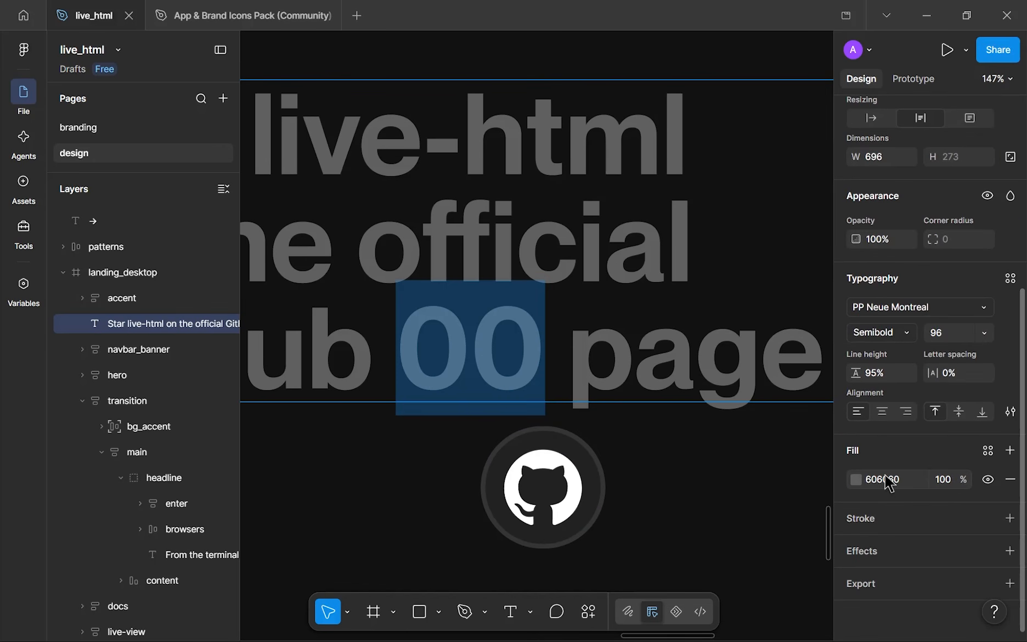
{"action": "key", "text": "Return"}
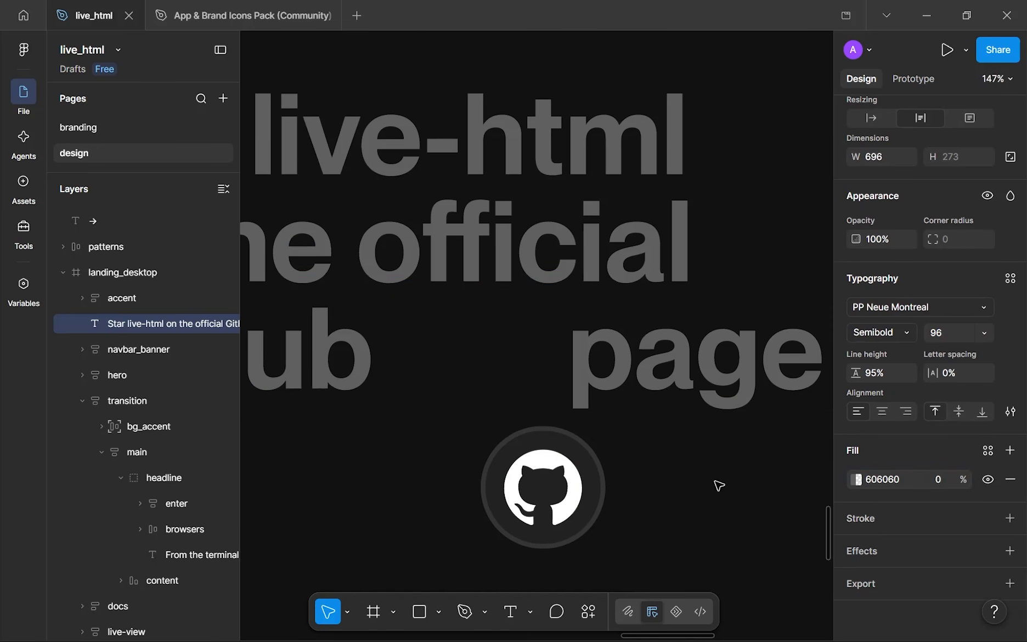
{"action": "key", "text": "Escape"}
- Move the GitHub accent beneath the headline's transparent placeholder and shorten that placeholder to a single 0
{"action": "left_click_drag", "start_coordinate": [556, 503], "coordinate": [475, 471]}
{"action": "double_click", "coordinate": [466, 346]}
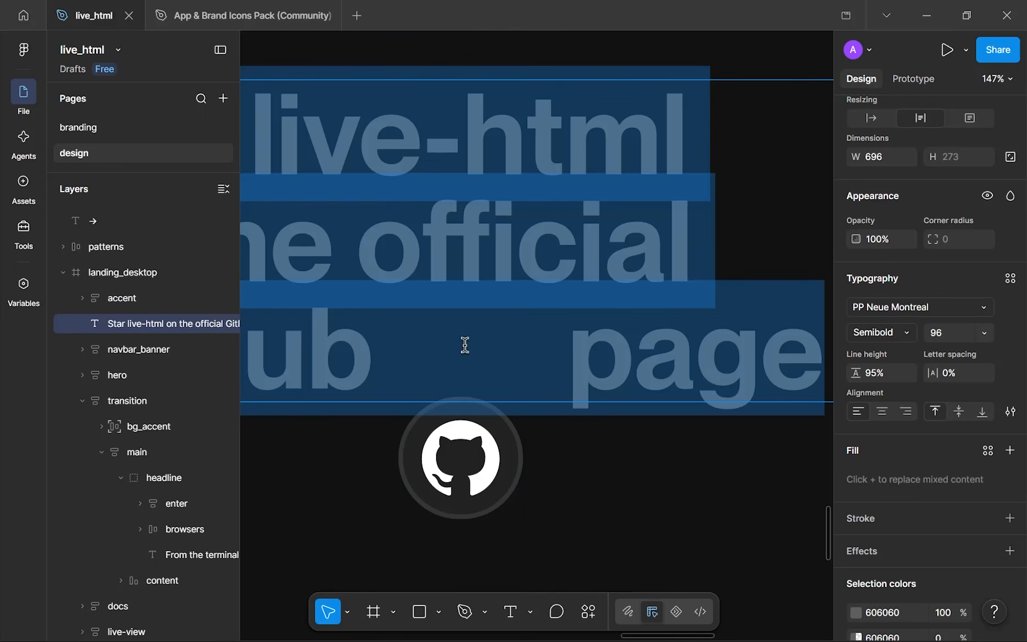
{"action": "double_click", "coordinate": [473, 348]}
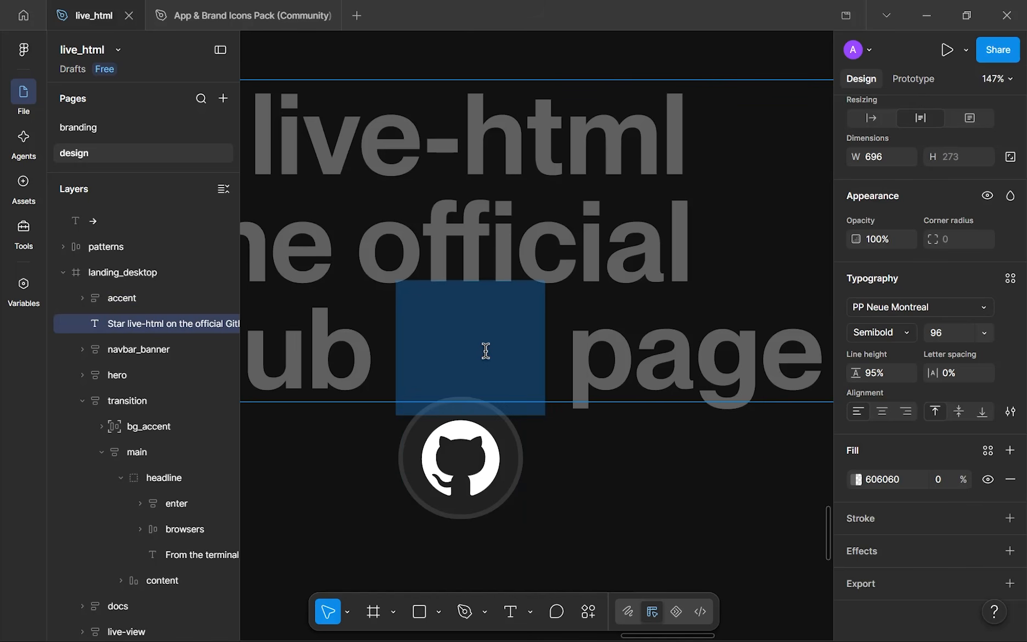
{"action": "key", "text": "BackSpace"}
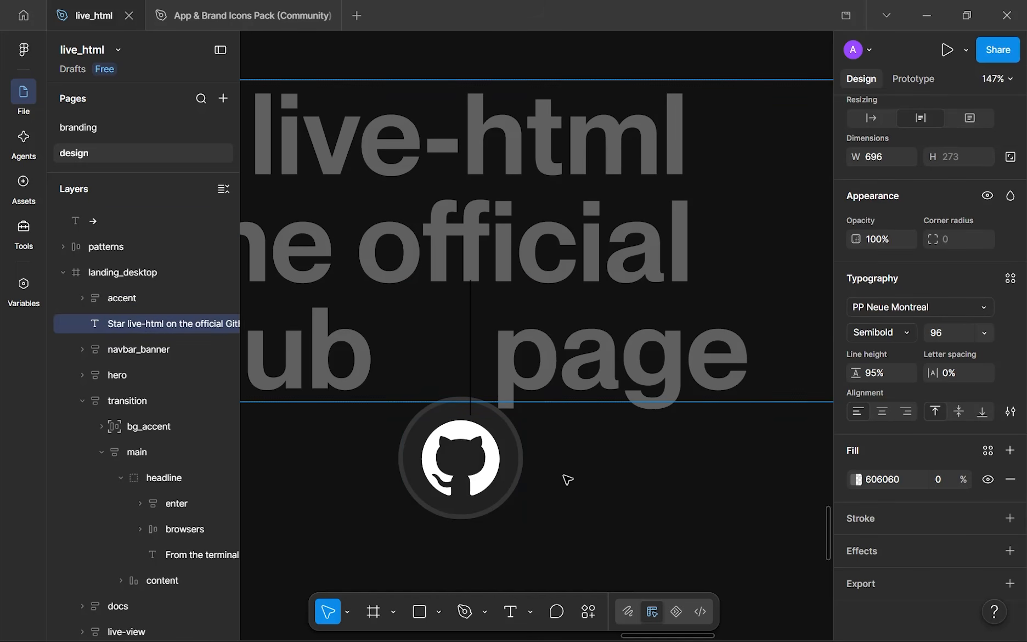
{"action": "key", "text": "ctrl+z"}
- Place the GitHub accent in the gap between "GitHub" and "page", at X 489, Y 4252
{"action": "scroll", "coordinate": [470, 433], "scroll_direction": "down", "scroll_amount": 5}
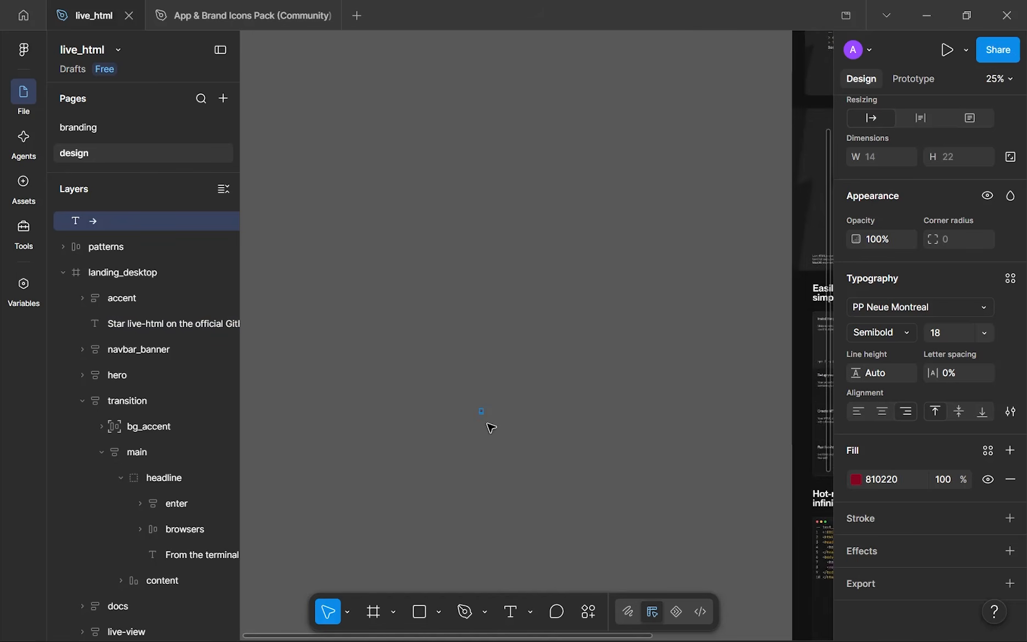
{"action": "left_click", "coordinate": [570, 438]}
{"action": "scroll", "coordinate": [571, 438], "scroll_direction": "down", "scroll_amount": 1}
{"action": "left_click_drag", "start_coordinate": [571, 438], "coordinate": [343, 173]}
{"action": "scroll", "coordinate": [675, 500], "scroll_direction": "up", "scroll_amount": 5}
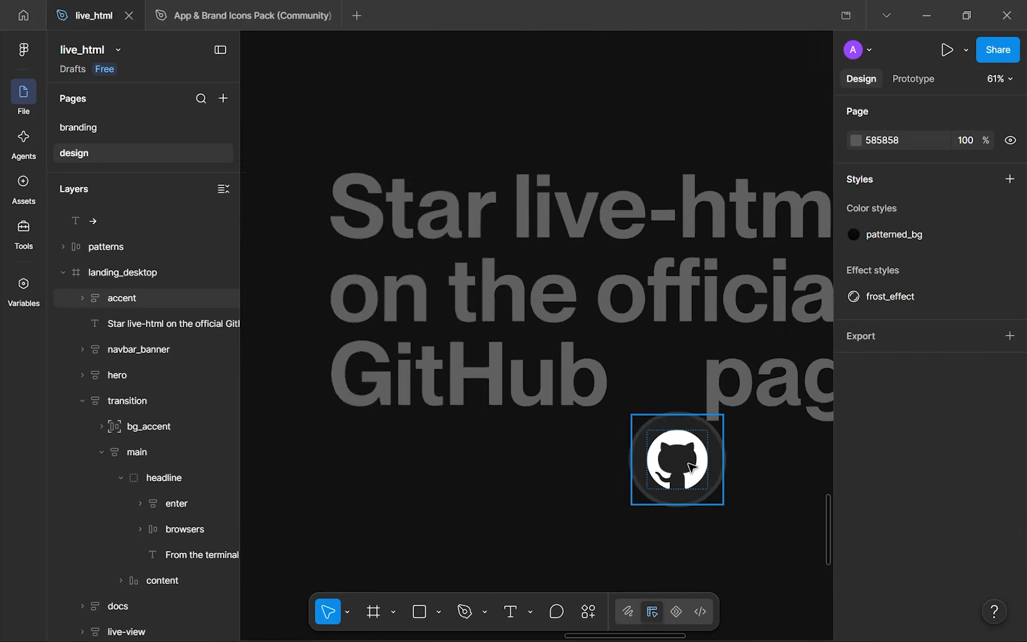
{"action": "scroll", "coordinate": [691, 467], "scroll_direction": "up", "scroll_amount": 3}
{"action": "left_click", "coordinate": [689, 461]}
{"action": "left_click_drag", "start_coordinate": [689, 461], "coordinate": [666, 340]}
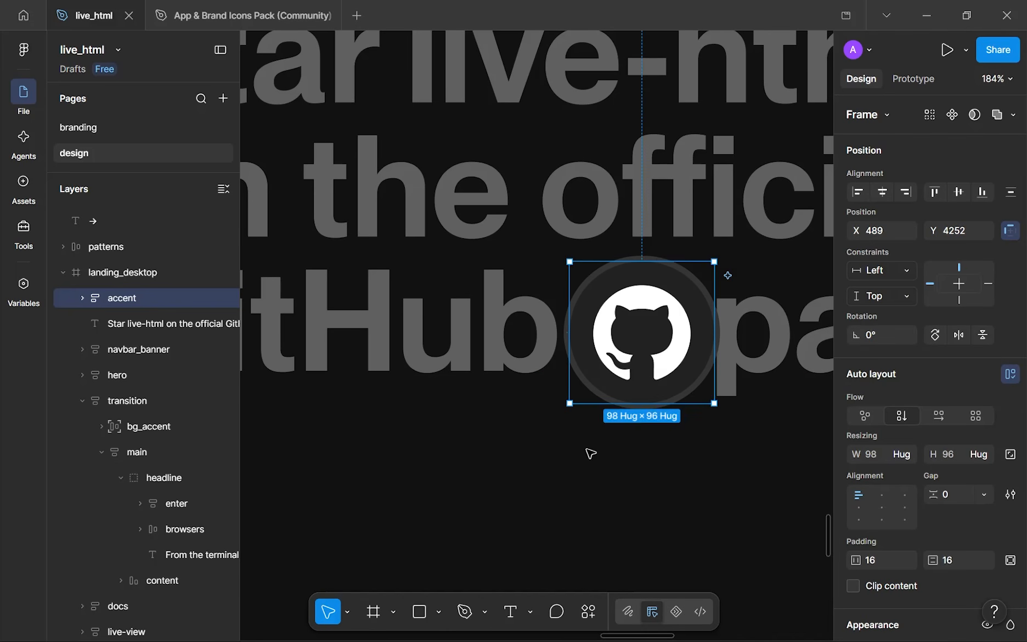
{"action": "left_click", "coordinate": [593, 470]}
- Group the GitHub accent with its headline text and rename the group "headline"
{"action": "scroll", "coordinate": [593, 470], "scroll_direction": "down", "scroll_amount": 6}
{"action": "left_click_drag", "start_coordinate": [593, 470], "coordinate": [444, 316]}
{"action": "scroll", "coordinate": [432, 265], "scroll_direction": "up", "scroll_amount": 3}
{"action": "scroll", "coordinate": [430, 275], "scroll_direction": "down", "scroll_amount": 2}
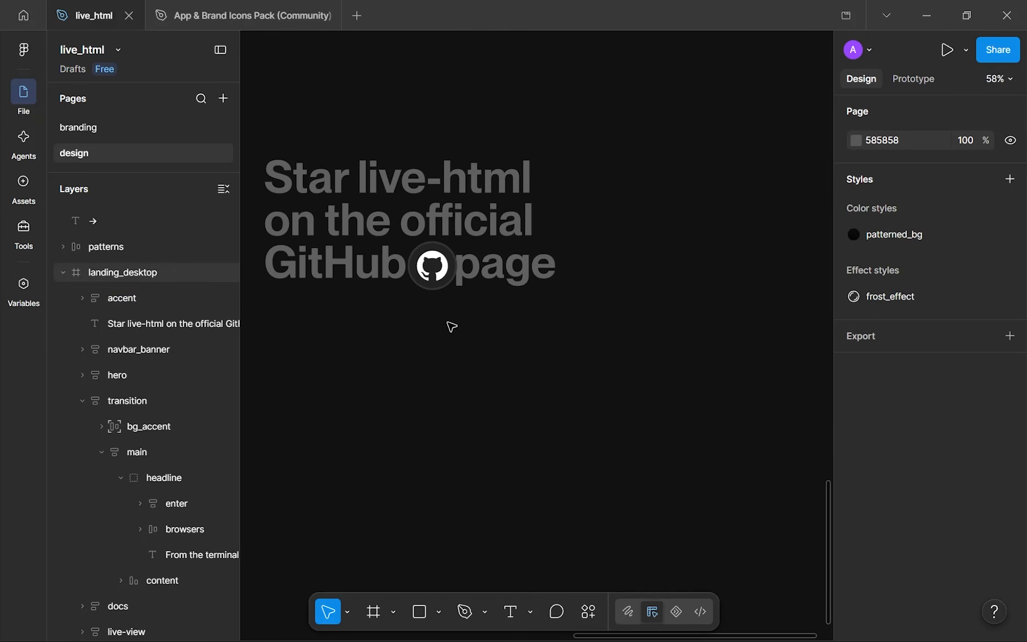
{"action": "scroll", "coordinate": [448, 323], "scroll_direction": "down", "scroll_amount": 1}
{"action": "left_click_drag", "start_coordinate": [601, 413], "coordinate": [353, 156]}
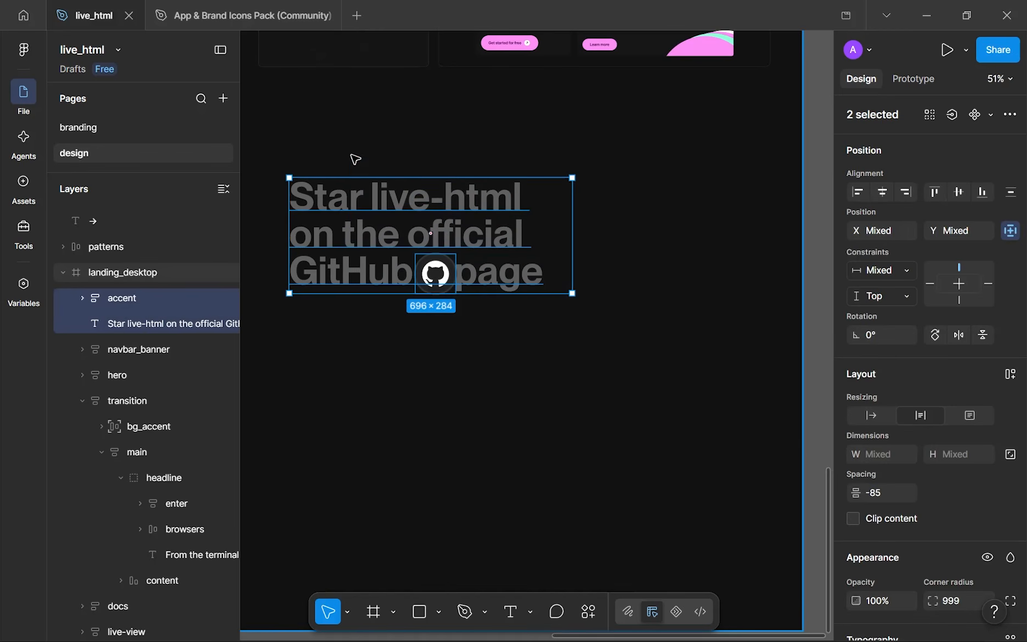
{"action": "key", "text": "ctrl+g"}
{"action": "double_click", "coordinate": [117, 298]}
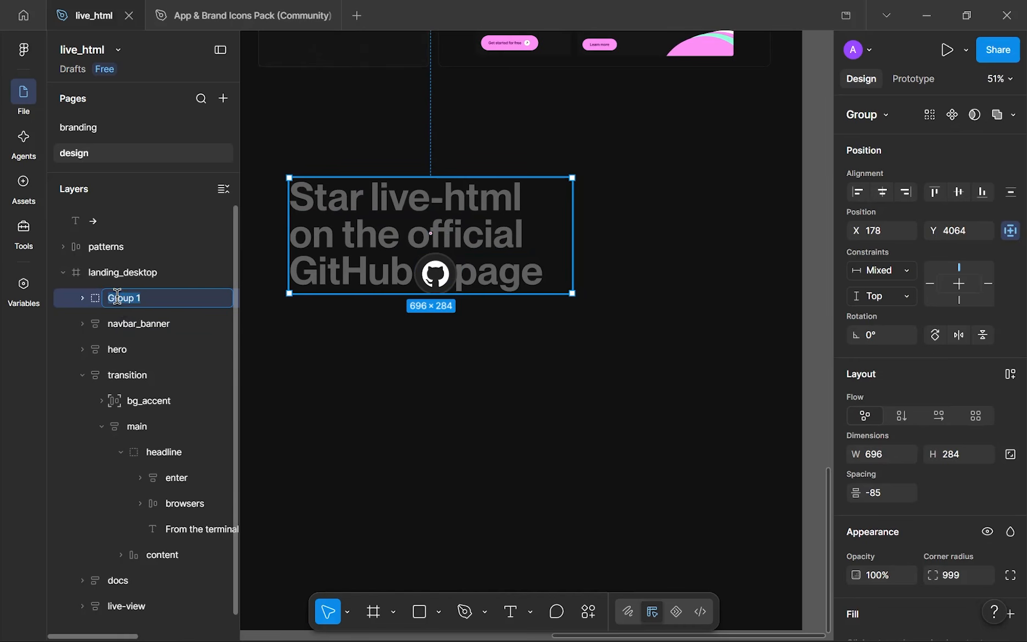
{"action": "key", "text": "Return"}
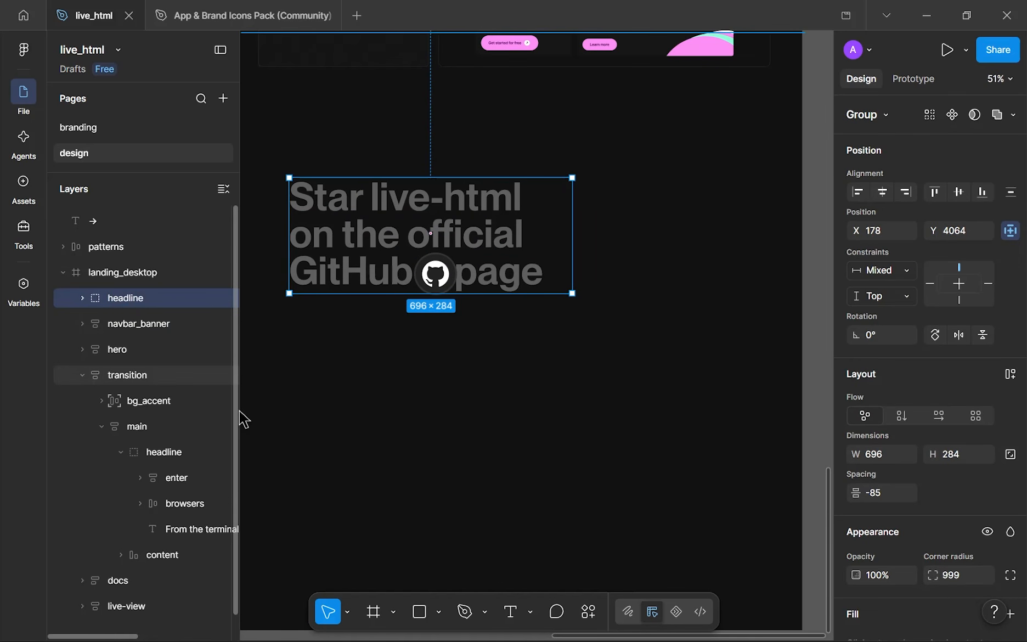
{"action": "scroll", "coordinate": [277, 450], "scroll_direction": "up", "scroll_amount": 2}
{"action": "scroll", "coordinate": [293, 450], "scroll_direction": "up", "scroll_amount": 2}
{"action": "left_click", "coordinate": [365, 278]}
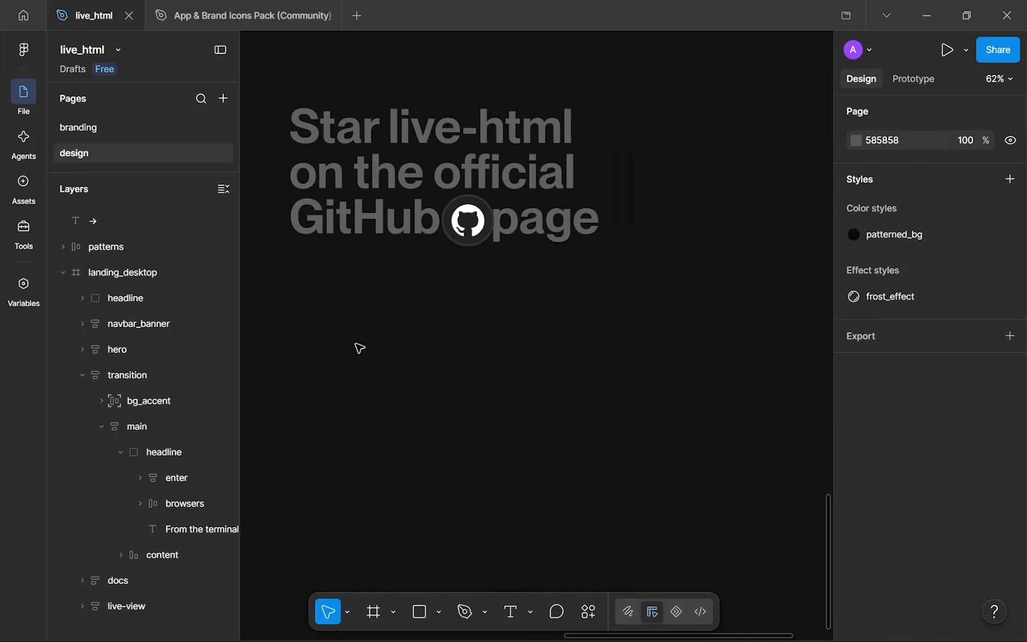
{"action": "key", "text": "t"}
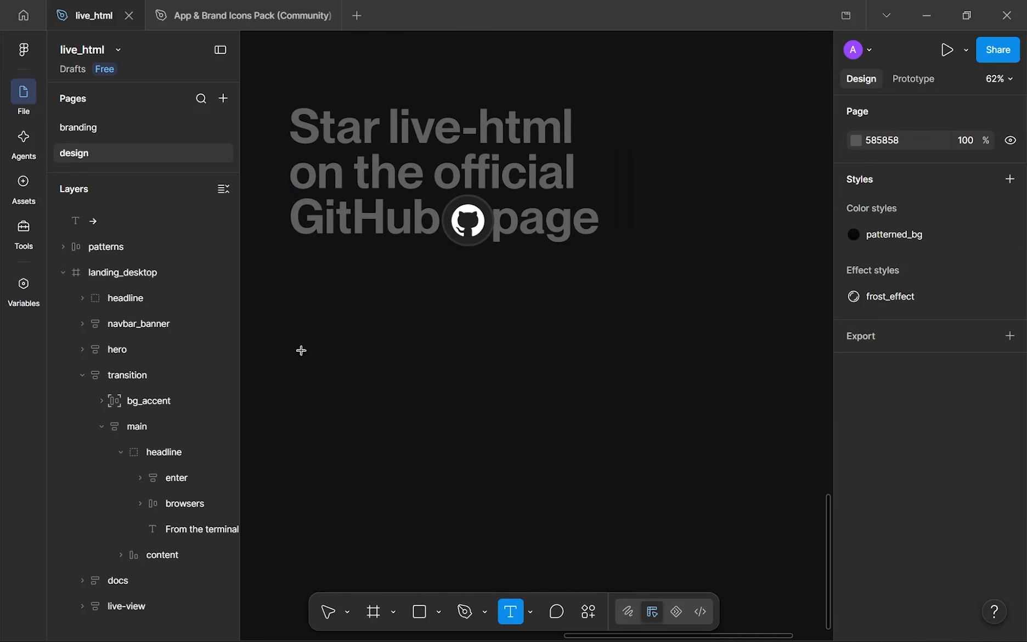
{"action": "left_click", "coordinate": [376, 352]}
{"action": "scroll", "coordinate": [397, 339], "scroll_direction": "down", "scroll_amount": 5}
{"action": "key", "text": "Escape"}
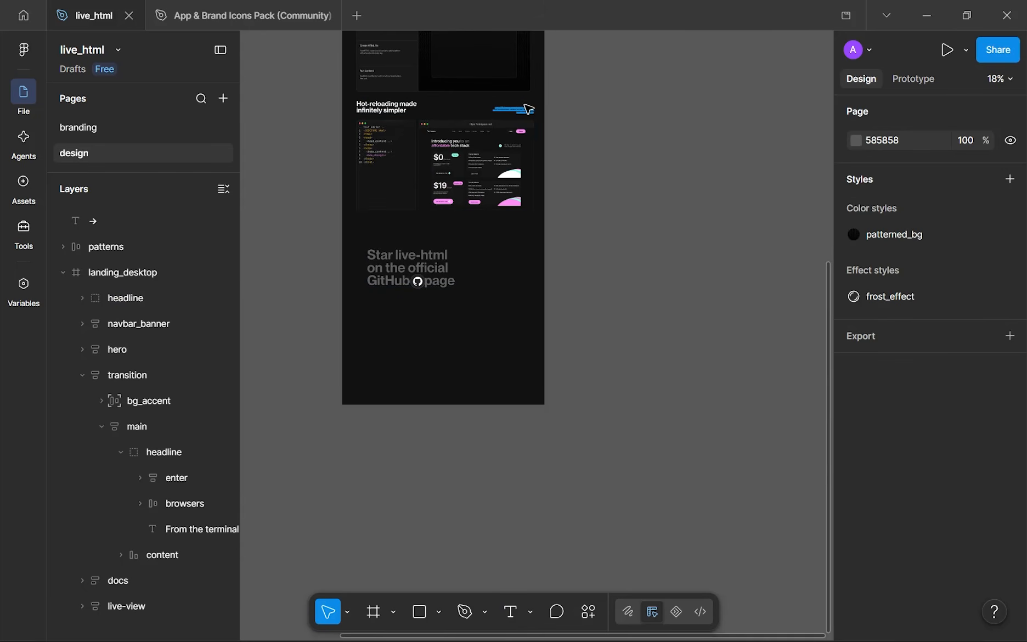
- Duplicate the small description from the live-view header and place the copy beside the GitHub headline, at X 984, Y 4192
{"action": "left_click", "coordinate": [526, 112]}
{"action": "scroll", "coordinate": [525, 112], "scroll_direction": "up", "scroll_amount": 2}
{"action": "key", "text": "ctrl+d"}
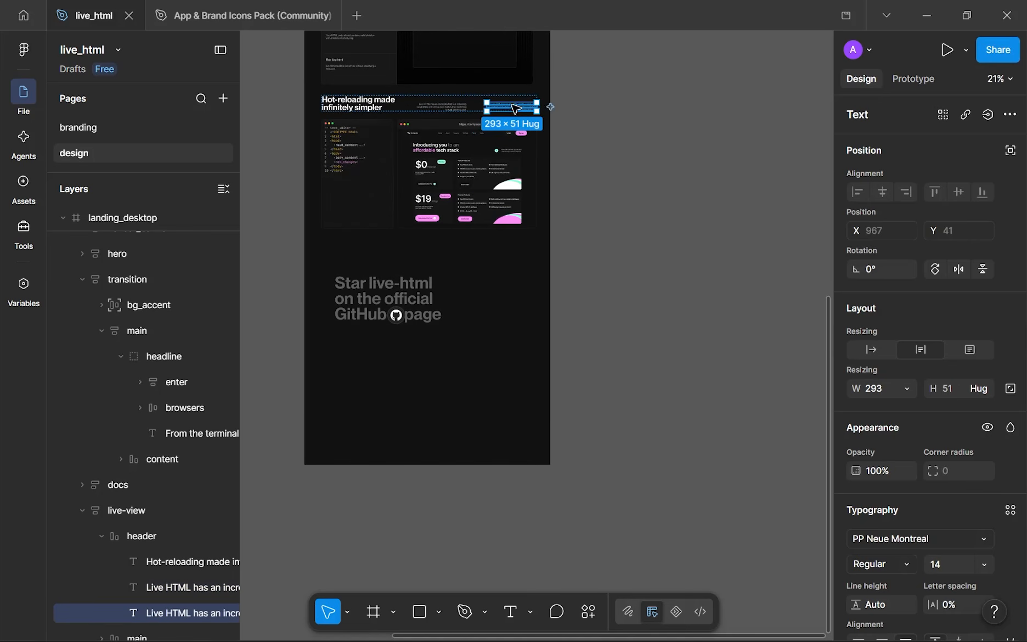
{"action": "left_click_drag", "start_coordinate": [510, 324], "coordinate": [499, 304]}
{"action": "scroll", "coordinate": [499, 304], "scroll_direction": "up", "scroll_amount": 7}
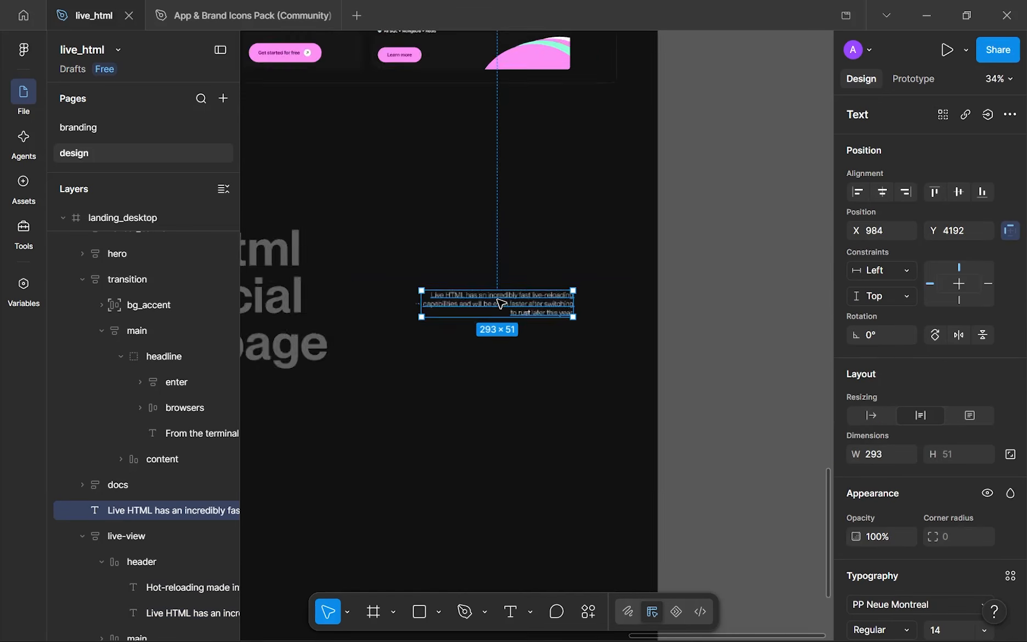
- Rewrite the copied description as "Live HTML is completely open-sourced under the MIT common use license and the code is fully accessible through the official GitHub page."
{"action": "double_click", "coordinate": [500, 301]}
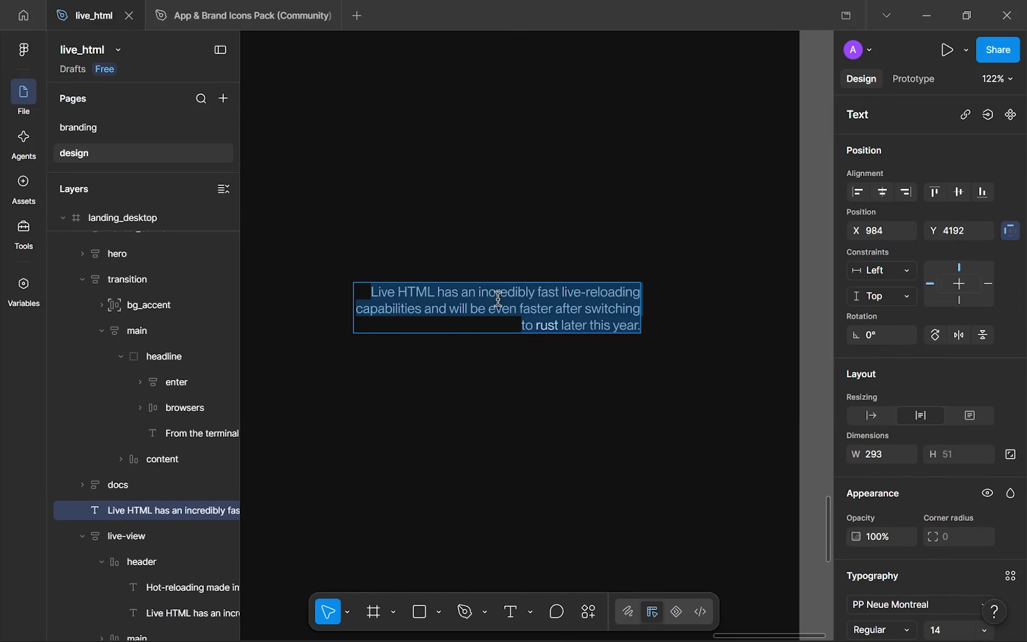
{"action": "left_click", "coordinate": [438, 291]}
{"action": "left_click_drag", "start_coordinate": [438, 291], "coordinate": [678, 374]}
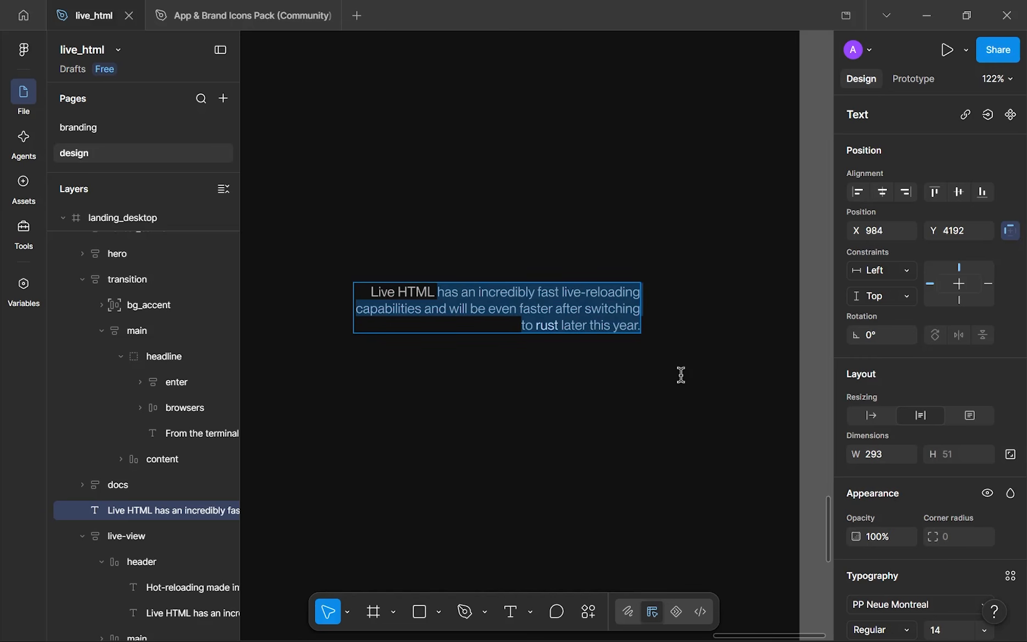
{"action": "scroll", "coordinate": [551, 318], "scroll_direction": "up", "scroll_amount": 5}
{"action": "key", "text": "BackSpace"}
{"action": "type", "text": "IS"}
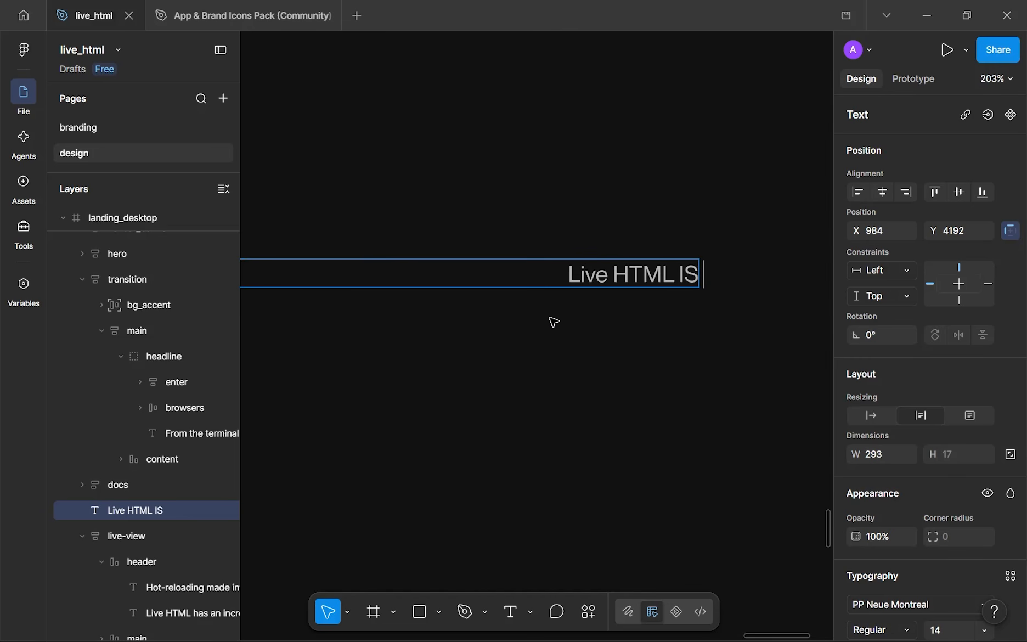
{"action": "type", "text": " COMPLETE"}
{"action": "key", "text": "ctrl+BackSpace"}
{"action": "key", "text": "ctrl+BackSpace"}
{"action": "type", "text": "is completely ope"}
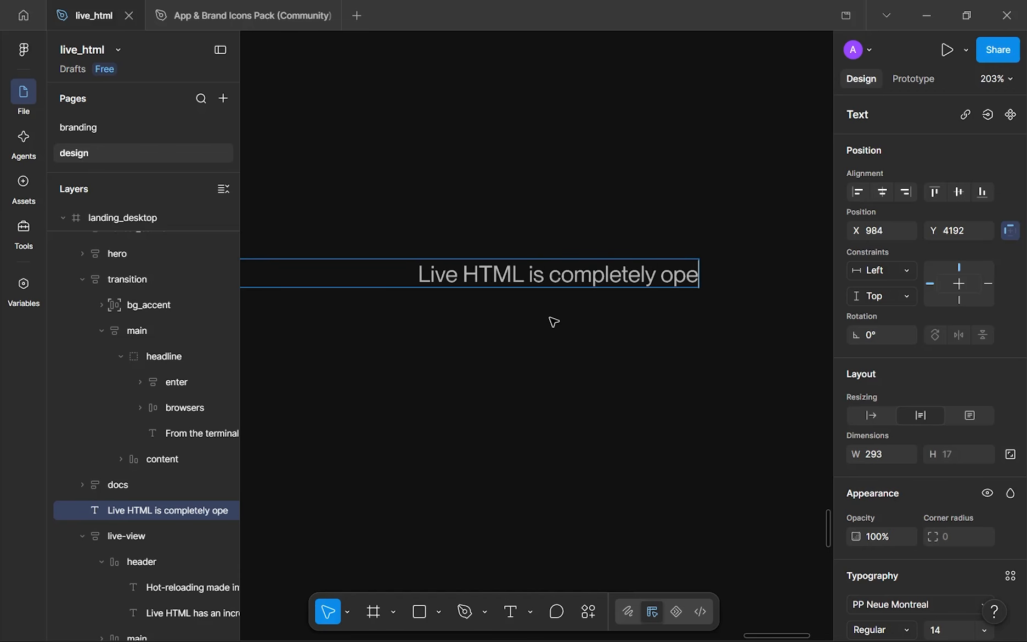
{"action": "type", "text": "n-sourced under the"}
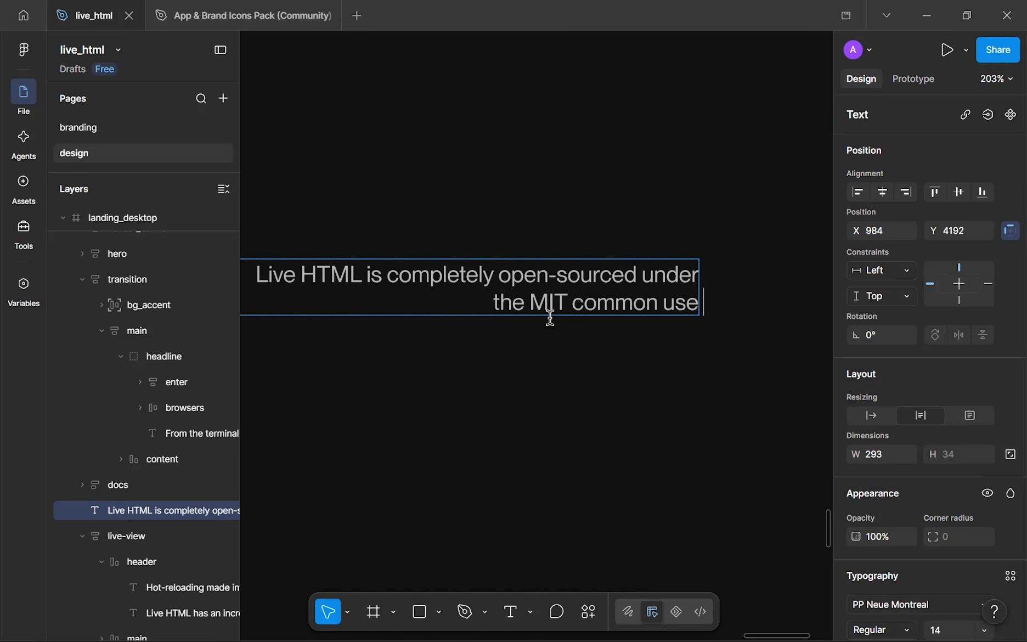
{"action": "type", "text": "MIT common use license an"}
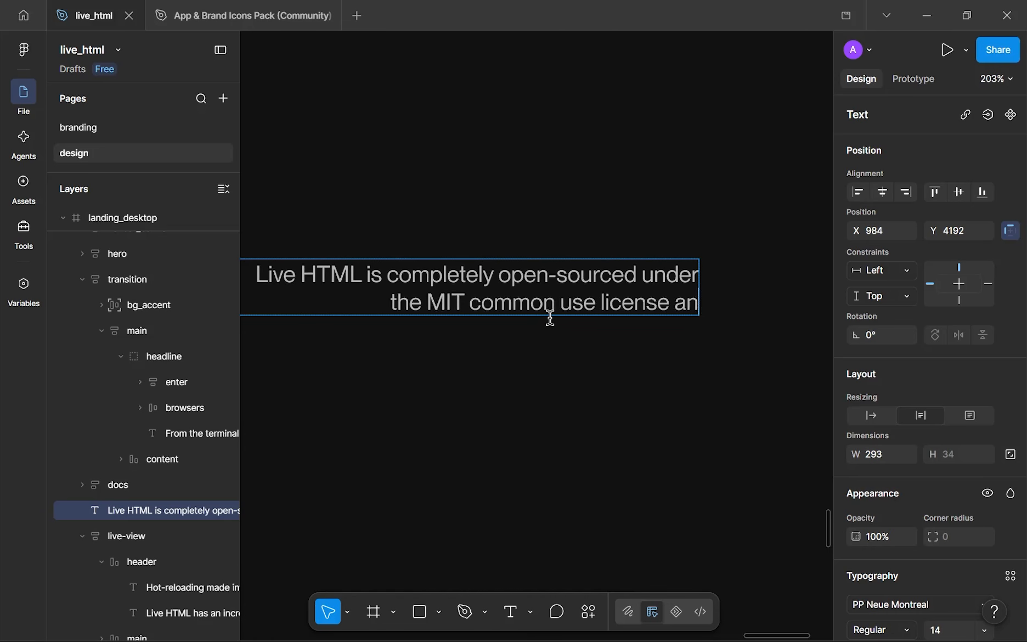
{"action": "type", "text": "d the code is fully accessible through the offici"}
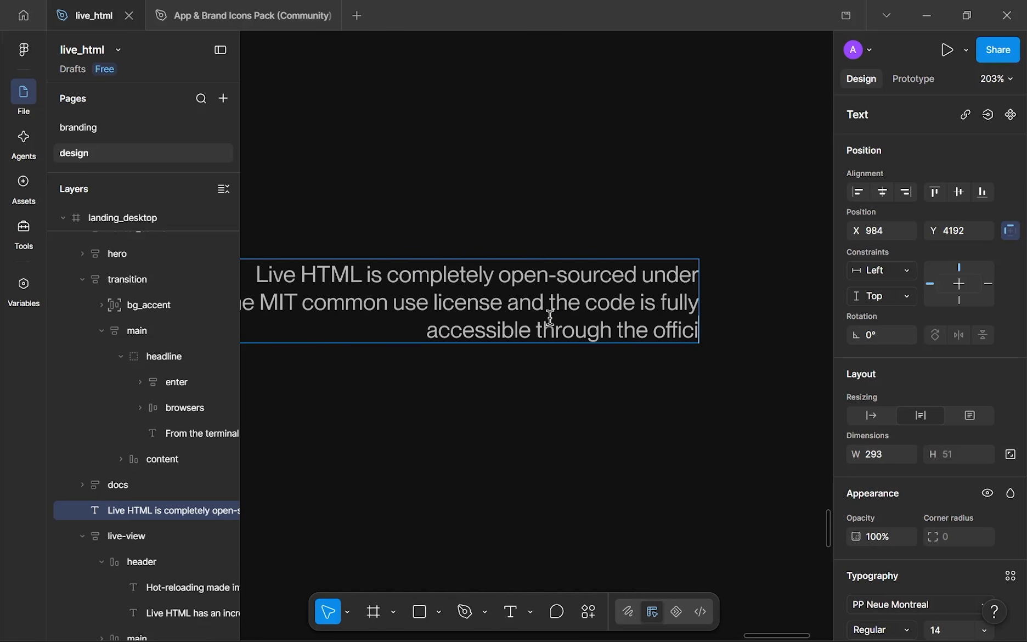
{"action": "type", "text": "Github"}
{"action": "key", "text": "BackSpace"}
{"action": "key", "text": "BackSpace"}
{"action": "key", "text": "BackSpace"}
{"action": "type", "text": "Hub page."}
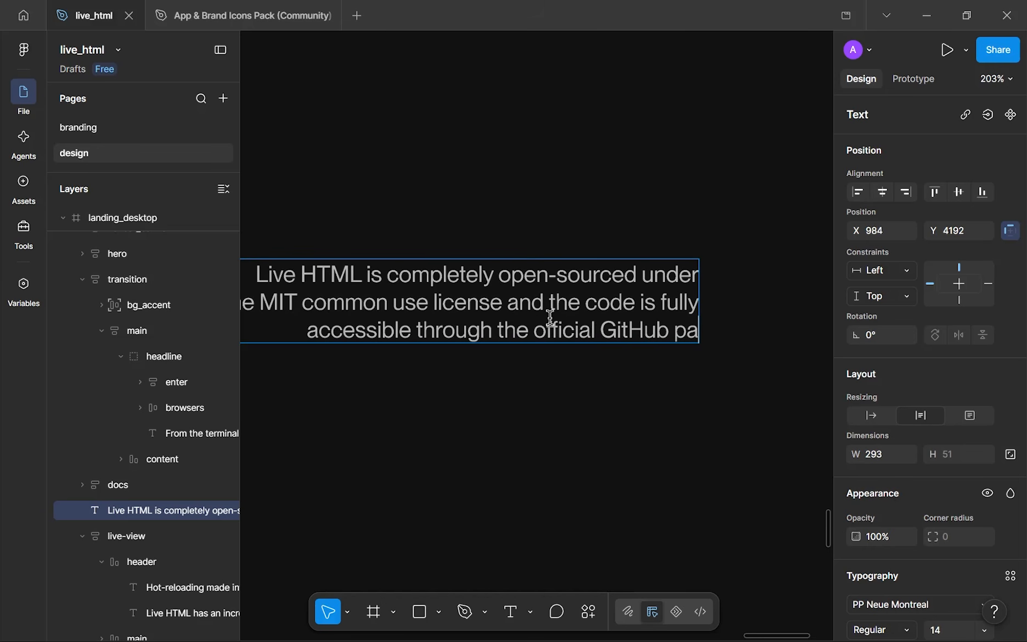
{"action": "key", "text": "Escape"}
- Move the GitHub description up beside the first line of the headline, at X 990, Y 4064
{"action": "scroll", "coordinate": [519, 436], "scroll_direction": "down", "scroll_amount": 6}
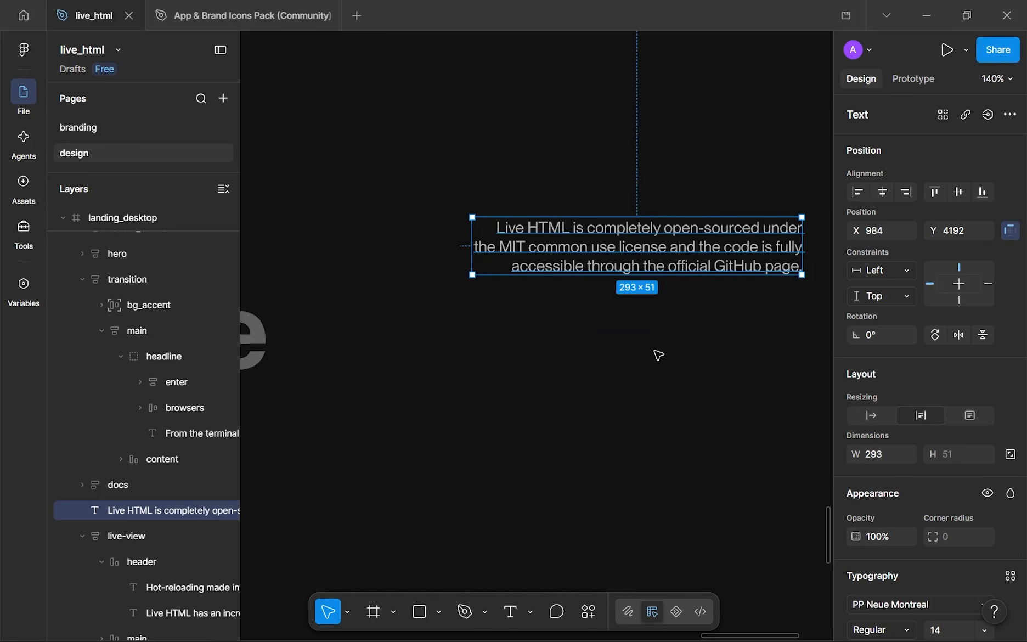
{"action": "key", "text": "Escape"}
{"action": "left_click_drag", "start_coordinate": [637, 323], "coordinate": [662, 242]}
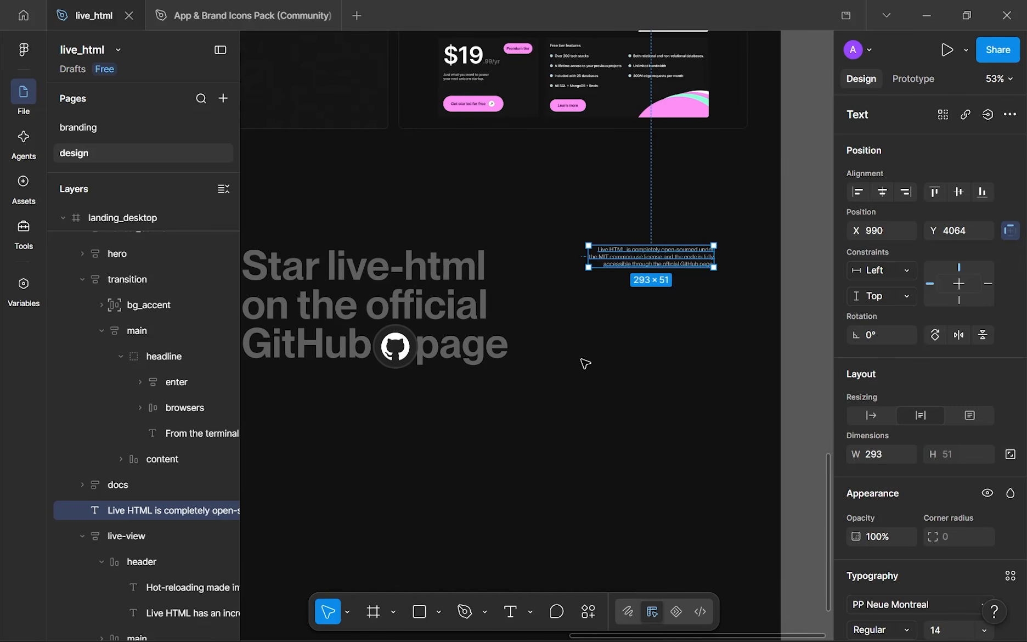
{"action": "scroll", "coordinate": [580, 360], "scroll_direction": "down", "scroll_amount": 2}
{"action": "left_click", "coordinate": [562, 323]}
{"action": "scroll", "coordinate": [562, 324], "scroll_direction": "down", "scroll_amount": 2}
{"action": "left_click_drag", "start_coordinate": [595, 303], "coordinate": [624, 291]}
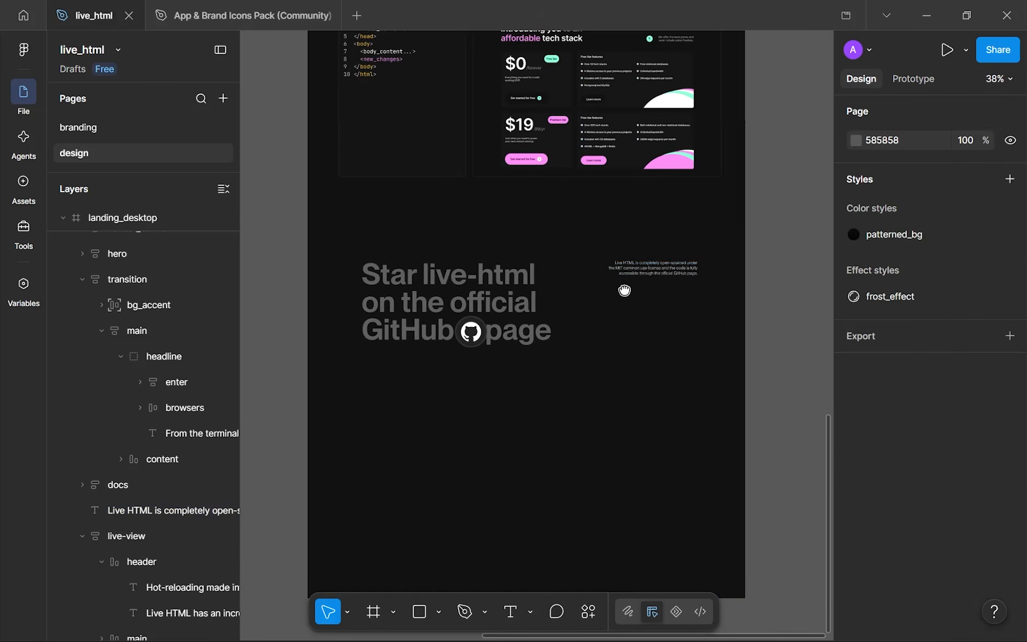
- Examine the styling and placement of the red "Get started" button in the transition section
{"action": "scroll", "coordinate": [624, 189], "scroll_direction": "down", "scroll_amount": 3}
{"action": "left_click_drag", "start_coordinate": [612, 128], "coordinate": [624, 394]}
{"action": "scroll", "coordinate": [667, 164], "scroll_direction": "up", "scroll_amount": 6}
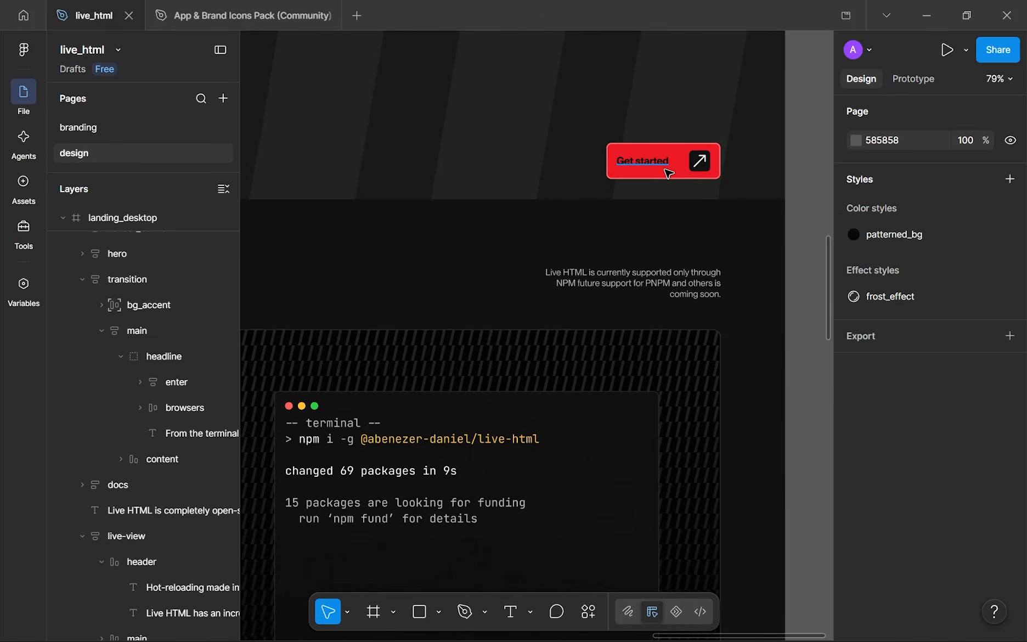
{"action": "left_click_drag", "start_coordinate": [656, 169], "coordinate": [585, 268]}
{"action": "scroll", "coordinate": [595, 275], "scroll_direction": "up", "scroll_amount": 1}
{"action": "scroll", "coordinate": [601, 281], "scroll_direction": "down", "scroll_amount": 2}
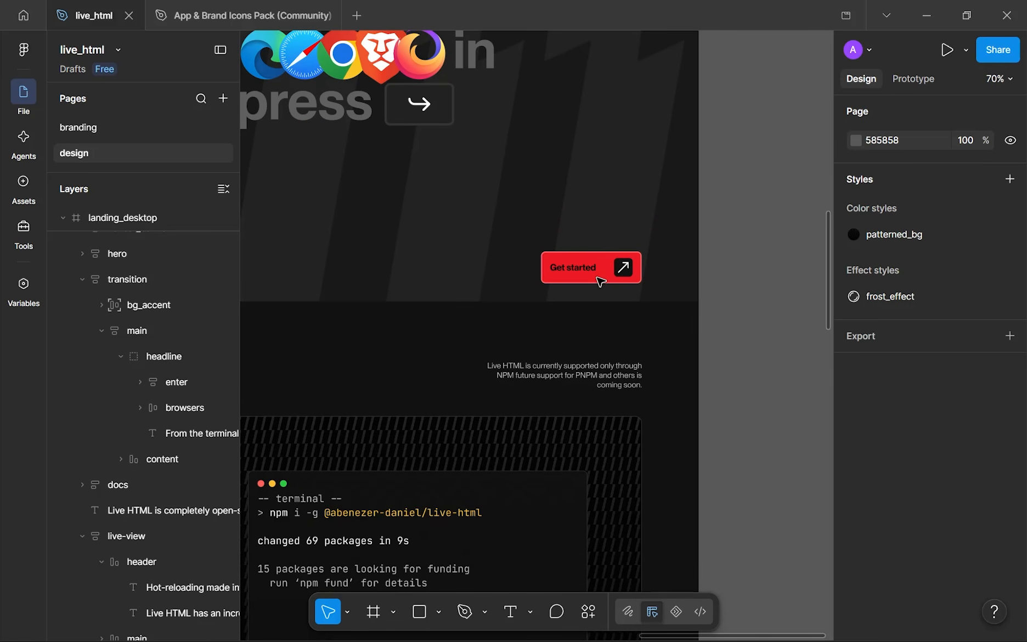
{"action": "scroll", "coordinate": [593, 277], "scroll_direction": "down", "scroll_amount": 2}
{"action": "scroll", "coordinate": [596, 329], "scroll_direction": "up", "scroll_amount": 5}
{"action": "mouse_move", "coordinate": [559, 345]}
{"action": "left_mouse_down"}
{"action": "mouse_move", "coordinate": [547, 362]}
{"action": "mouse_move", "coordinate": [543, 343]}
{"action": "left_mouse_up"}
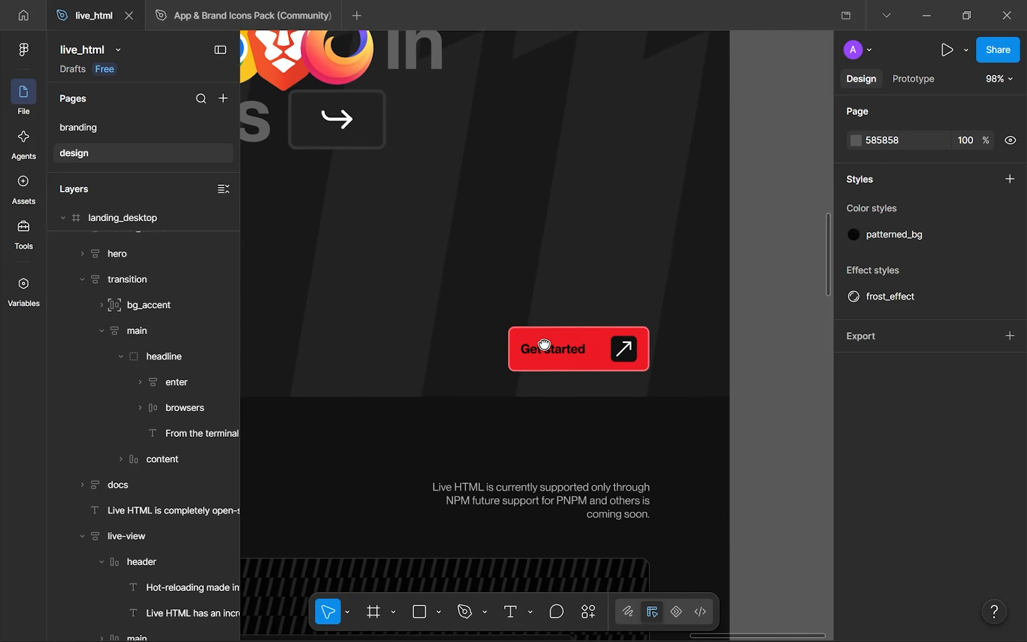
- Add a text layer reading "Visit GitHub repository" below the description in the GitHub section
{"action": "scroll", "coordinate": [544, 343], "scroll_direction": "down", "scroll_amount": 6}
{"action": "scroll", "coordinate": [544, 343], "scroll_direction": "down", "scroll_amount": 6}
{"action": "scroll", "coordinate": [547, 346], "scroll_direction": "down", "scroll_amount": 5}
{"action": "scroll", "coordinate": [516, 374], "scroll_direction": "up", "scroll_amount": 5}
{"action": "scroll", "coordinate": [549, 329], "scroll_direction": "down", "scroll_amount": 3}
{"action": "scroll", "coordinate": [561, 311], "scroll_direction": "up", "scroll_amount": 1}
{"action": "scroll", "coordinate": [555, 247], "scroll_direction": "down", "scroll_amount": 3}
{"action": "scroll", "coordinate": [555, 248], "scroll_direction": "up", "scroll_amount": 8}
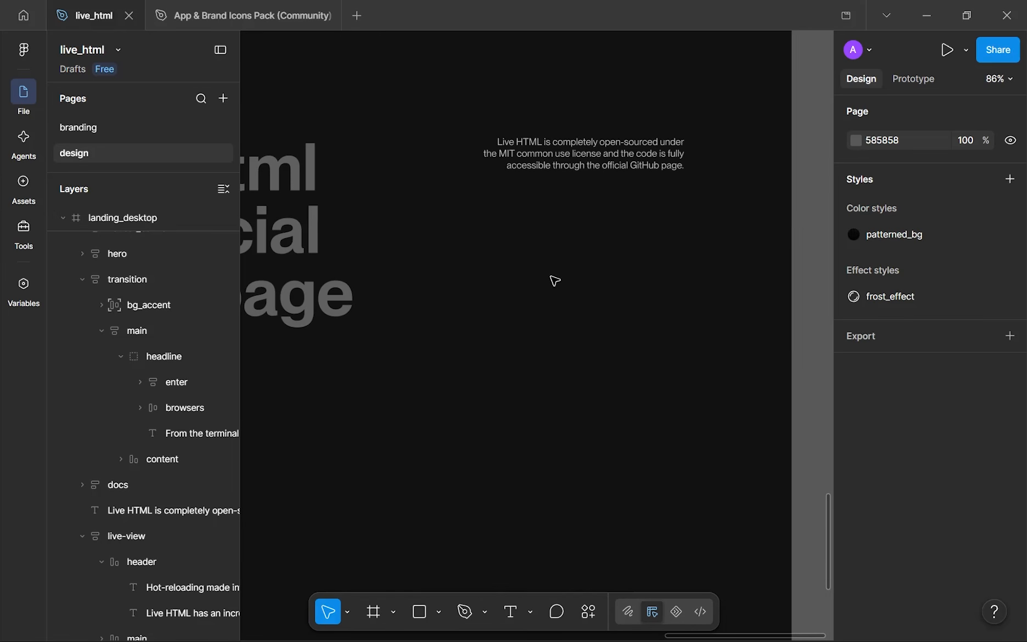
{"action": "key", "text": "t"}
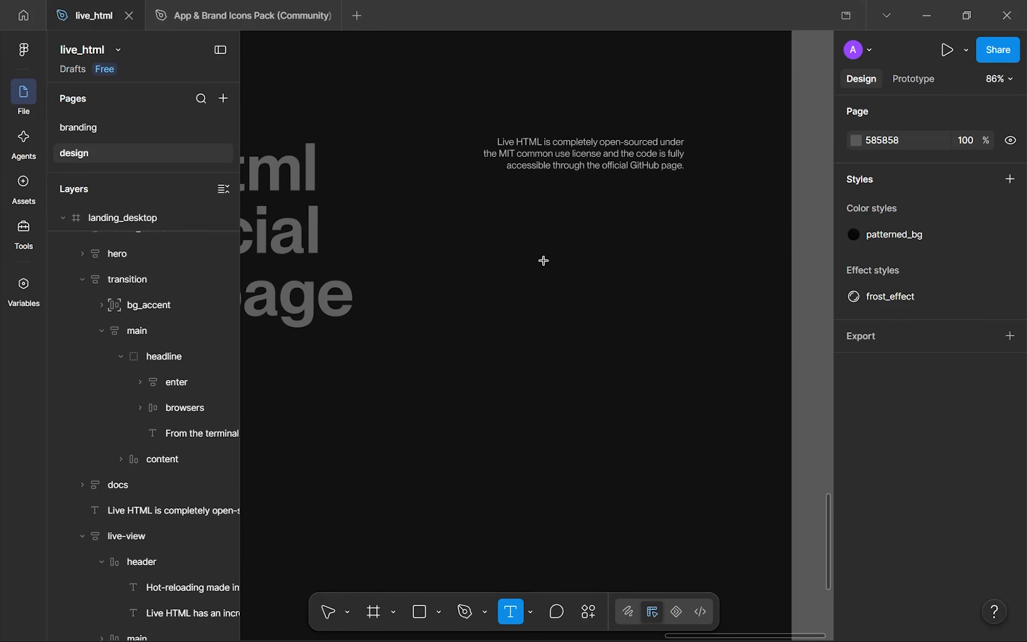
{"action": "left_click", "coordinate": [550, 317]}
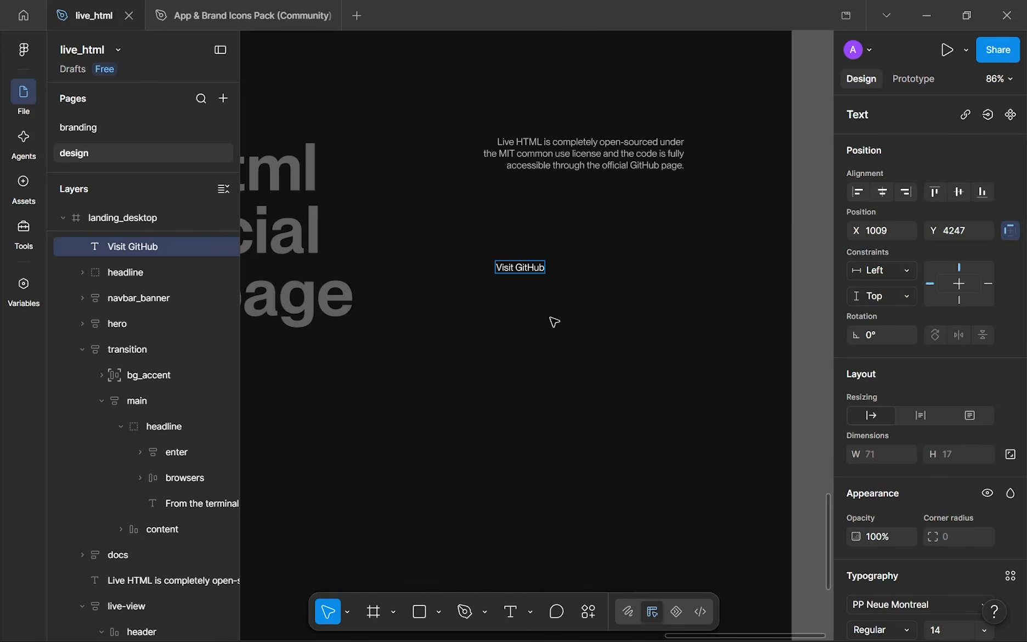
{"action": "type", "text": "Visit GitHub res"}
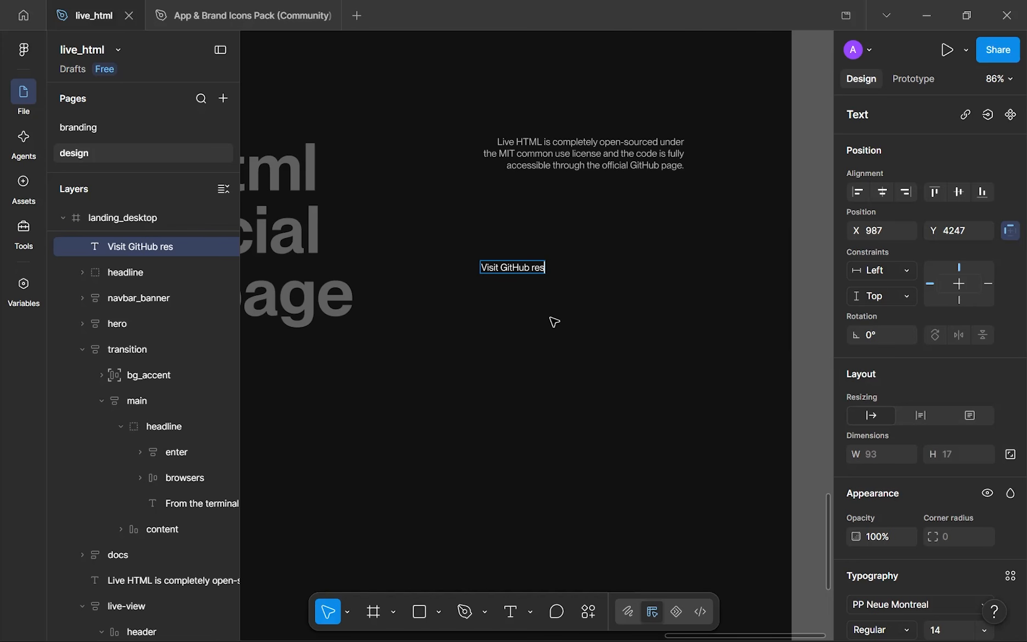
{"action": "type", "text": "ository"}
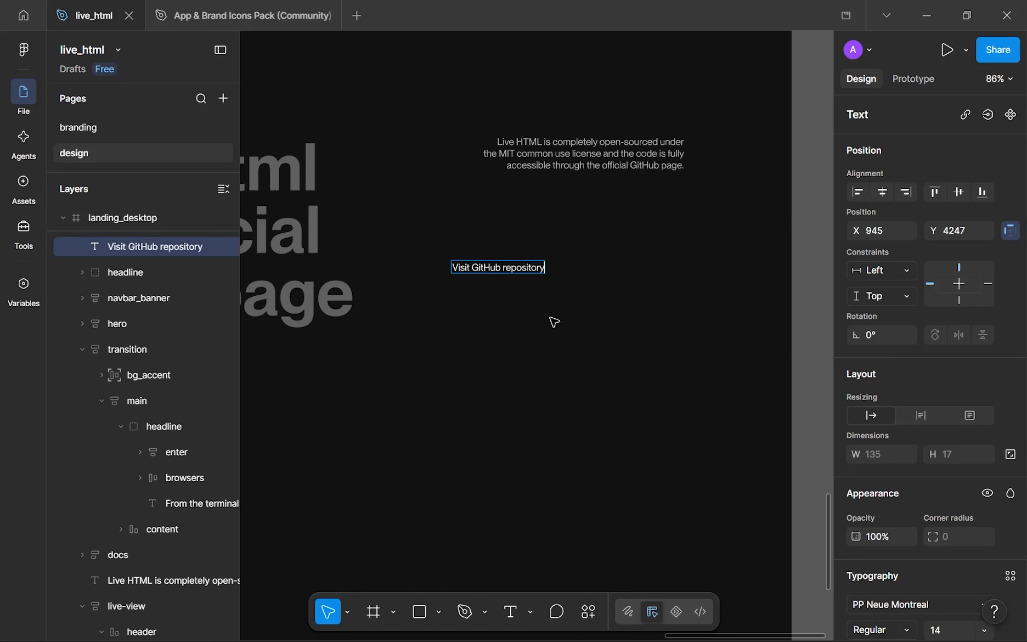
- Copy the → character from the loose text layer outside the landing page and delete that layer
{"action": "scroll", "coordinate": [555, 322], "scroll_direction": "down", "scroll_amount": 10}
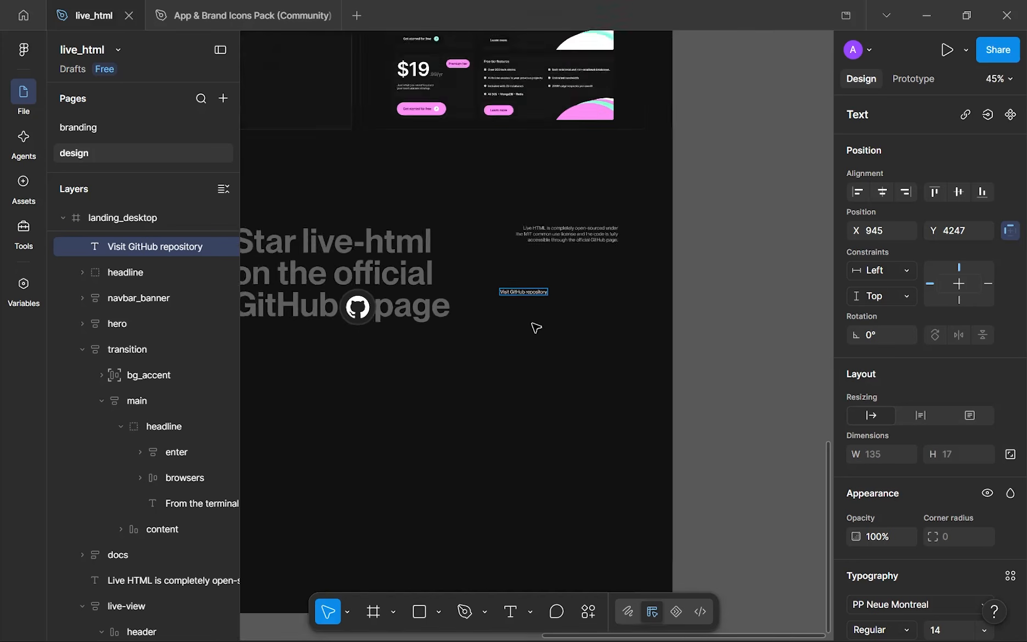
{"action": "scroll", "coordinate": [581, 432], "scroll_direction": "down", "scroll_amount": 5}
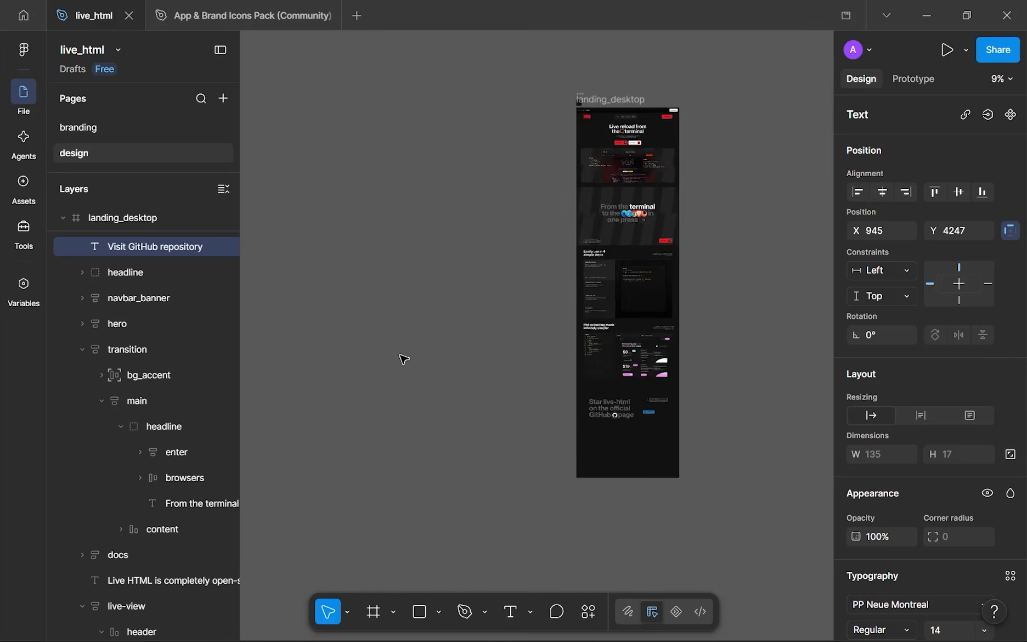
{"action": "scroll", "coordinate": [612, 402], "scroll_direction": "left", "scroll_amount": 5}
{"action": "scroll", "coordinate": [376, 362], "scroll_direction": "down", "scroll_amount": 3}
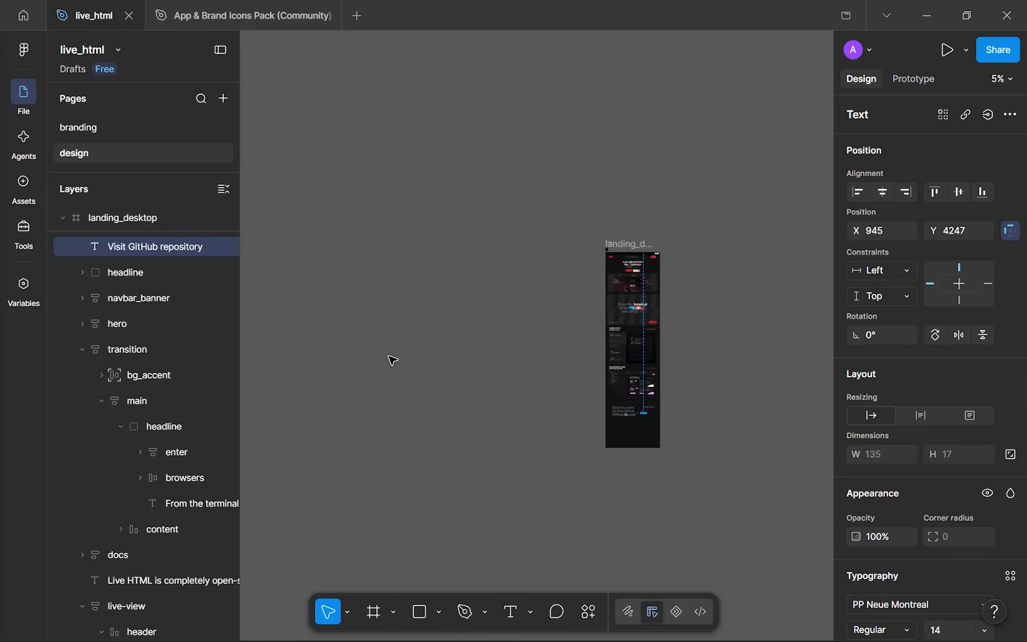
{"action": "left_click", "coordinate": [633, 494]}
{"action": "left_click_drag", "start_coordinate": [321, 218], "coordinate": [589, 496]}
{"action": "scroll", "coordinate": [567, 565], "scroll_direction": "up", "scroll_amount": 5}
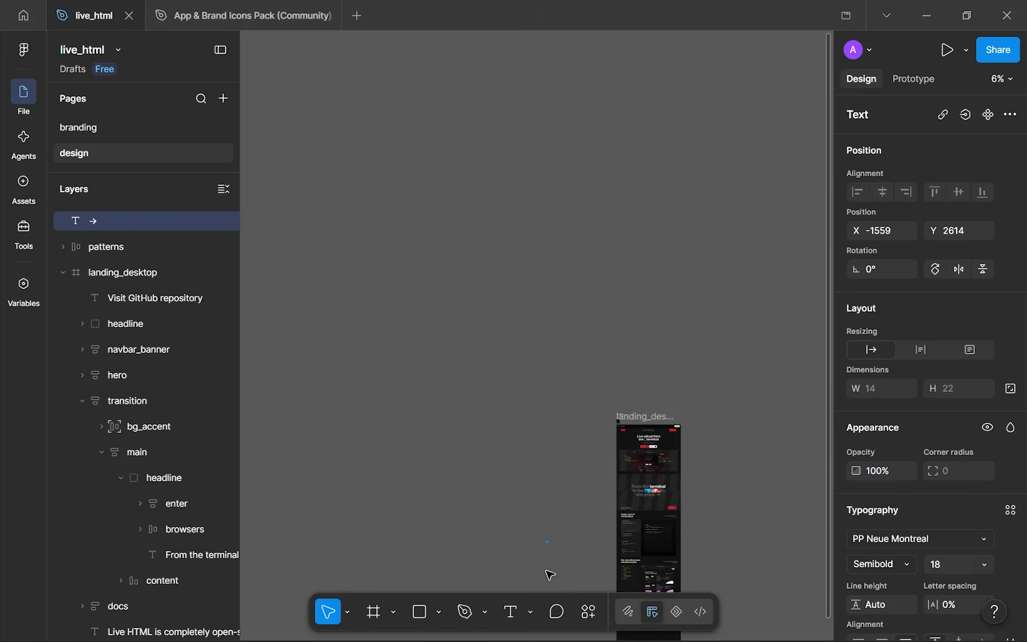
{"action": "scroll", "coordinate": [549, 574], "scroll_direction": "up", "scroll_amount": 10}
{"action": "scroll", "coordinate": [536, 373], "scroll_direction": "up", "scroll_amount": 2}
{"action": "double_click", "coordinate": [550, 361]}
{"action": "key", "text": "ctrl+c"}
{"action": "key", "text": "BackSpace"}
{"action": "key", "text": "Escape"}
{"action": "scroll", "coordinate": [552, 473], "scroll_direction": "down", "scroll_amount": 15}
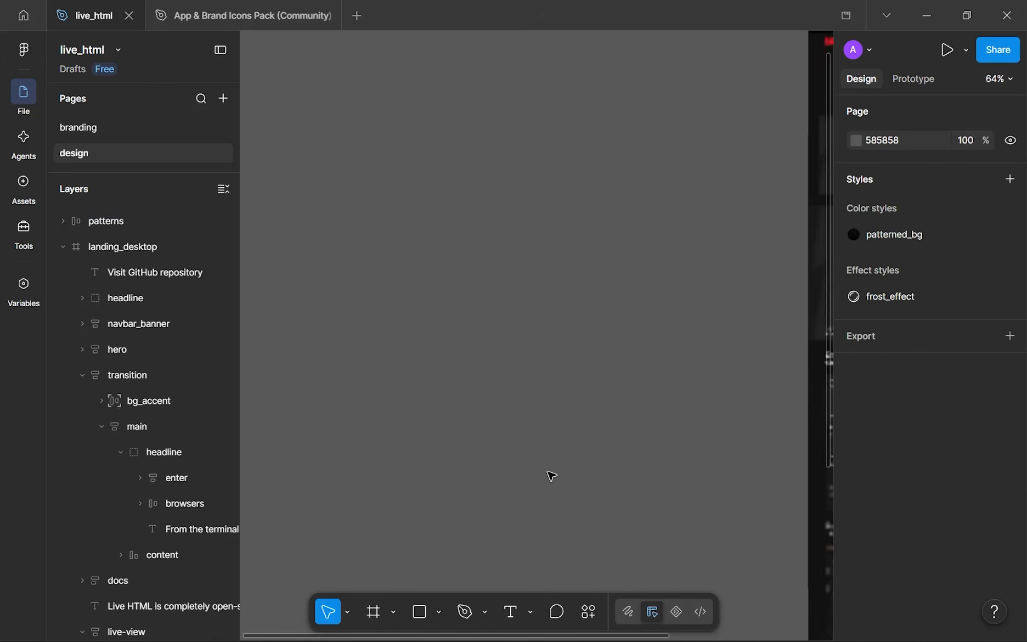
- Append the copied → arrow to the end of the "Visit GitHub repository" text
{"action": "scroll", "coordinate": [653, 538], "scroll_direction": "up", "scroll_amount": 5}
{"action": "scroll", "coordinate": [642, 498], "scroll_direction": "up", "scroll_amount": 7}
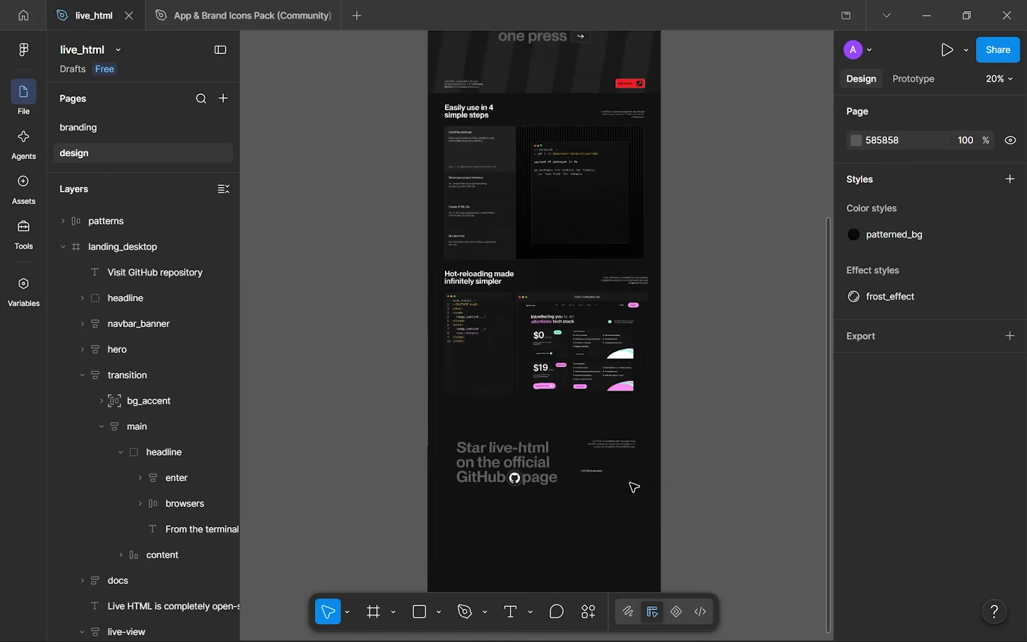
{"action": "scroll", "coordinate": [580, 463], "scroll_direction": "up", "scroll_amount": 2}
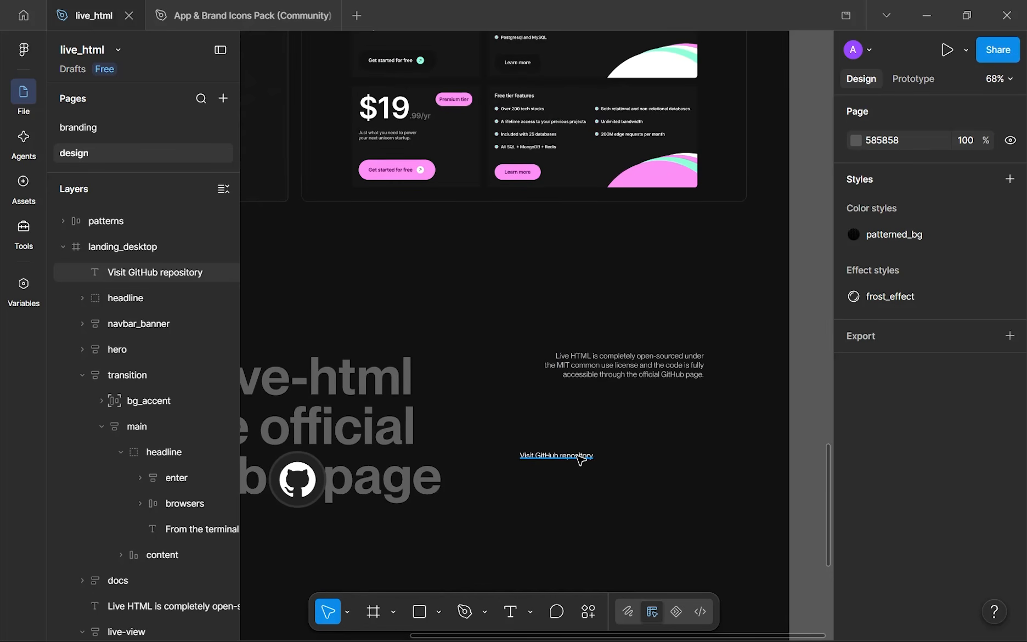
{"action": "left_click", "coordinate": [581, 460]}
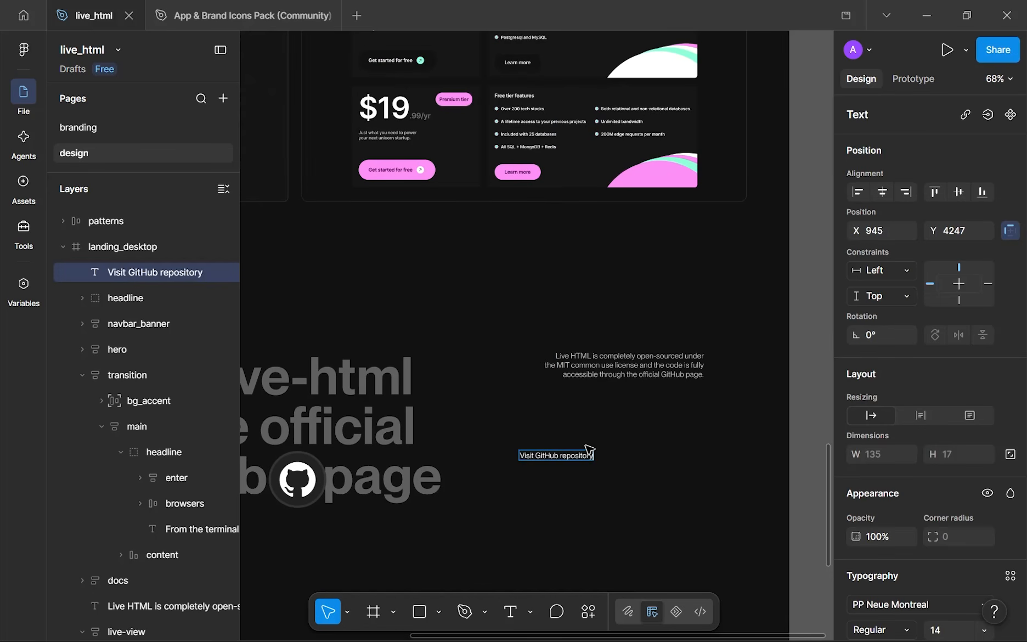
{"action": "key", "text": "ctrl+v"}
{"action": "key", "text": "Escape"}
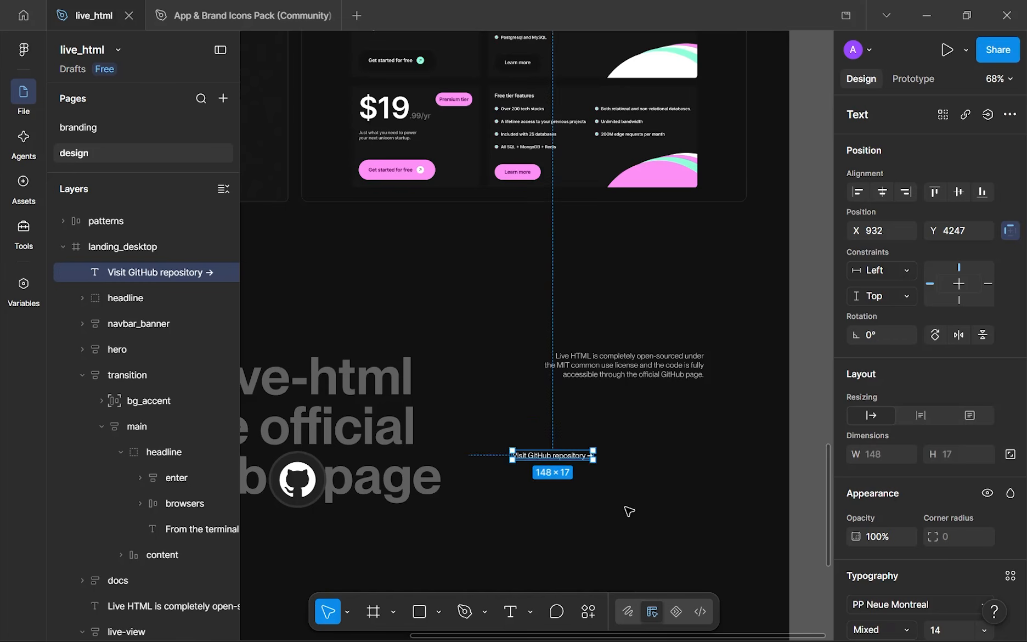
- Insert an extra space between "Visit GitHub repository" and its arrow to widen the gap
{"action": "scroll", "coordinate": [622, 508], "scroll_direction": "up", "scroll_amount": 4}
{"action": "key", "text": "Escape"}
{"action": "scroll", "coordinate": [567, 466], "scroll_direction": "down", "scroll_amount": 3}
{"action": "scroll", "coordinate": [568, 467], "scroll_direction": "up", "scroll_amount": 5}
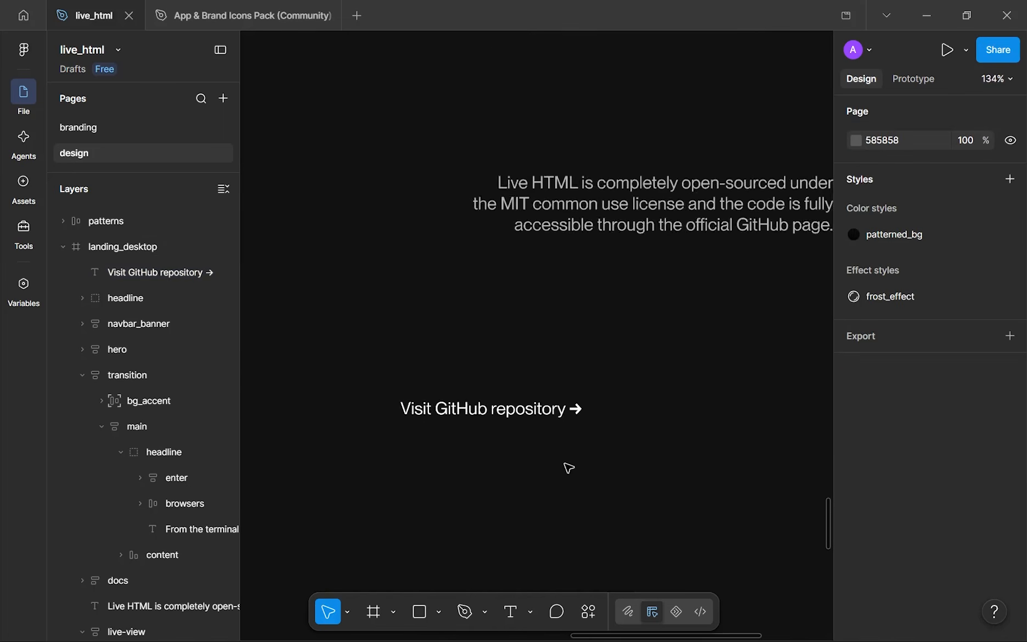
{"action": "scroll", "coordinate": [569, 468], "scroll_direction": "down", "scroll_amount": 3}
{"action": "scroll", "coordinate": [568, 467], "scroll_direction": "down", "scroll_amount": 2}
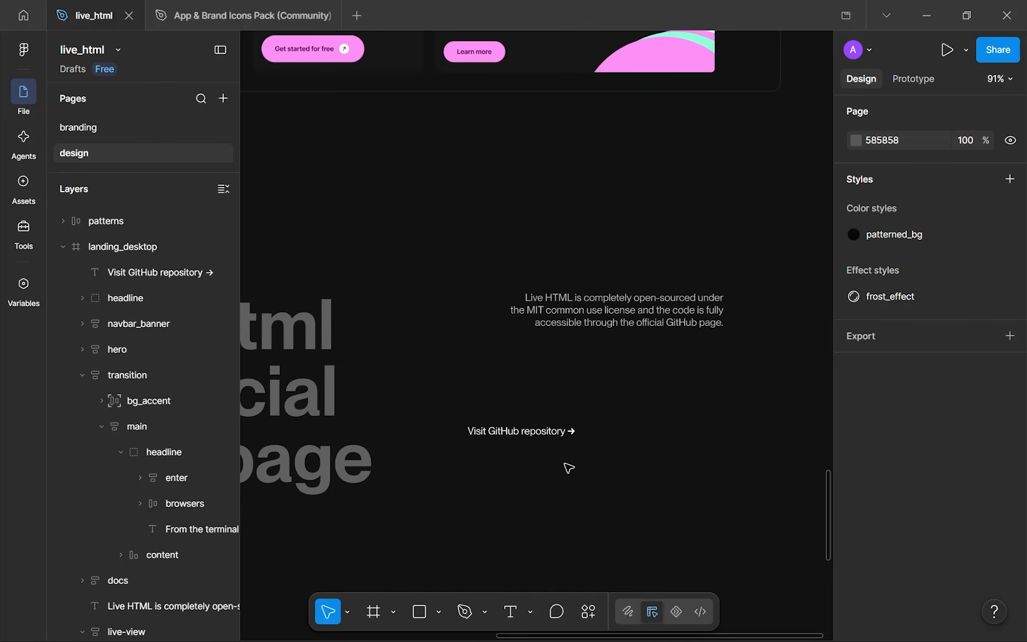
{"action": "left_click", "coordinate": [546, 433]}
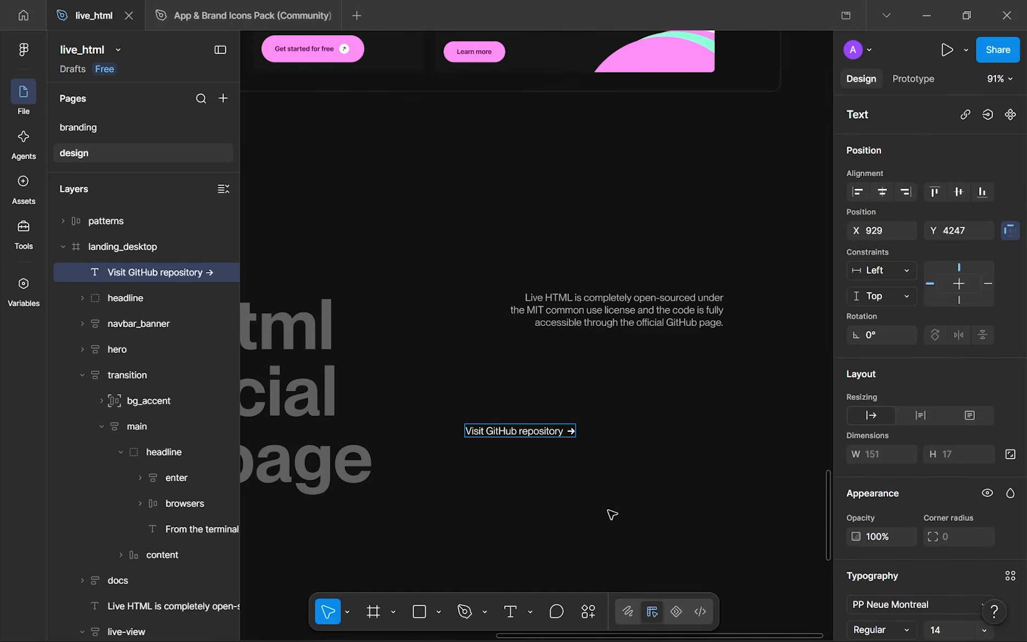
{"action": "key", "text": "Escape"}
- Wrap the "Visit GitHub repository →" text in an auto layout frame
{"action": "scroll", "coordinate": [604, 506], "scroll_direction": "down", "scroll_amount": 4}
{"action": "left_click", "coordinate": [582, 512]}
{"action": "scroll", "coordinate": [576, 499], "scroll_direction": "up", "scroll_amount": 4}
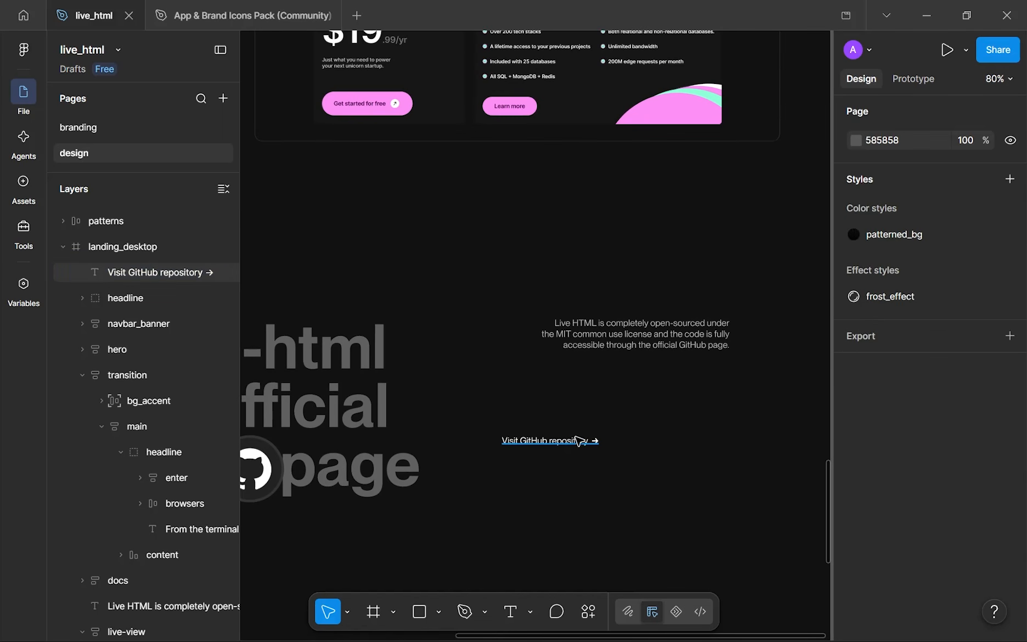
{"action": "left_click", "coordinate": [575, 443]}
{"action": "key", "text": "shift+a"}
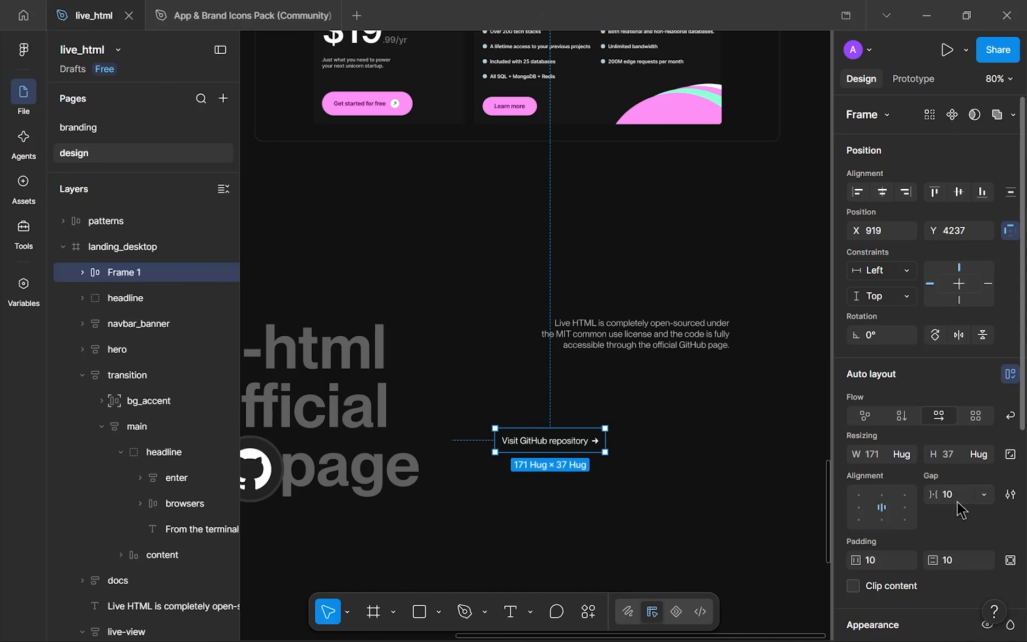
- Set the padding of the "Visit GitHub repository →" button frame to 32 horizontal and 25 vertical
{"action": "type", "text": "32"}
{"action": "left_click", "coordinate": [949, 560]}
{"action": "type", "text": "25"}
{"action": "scroll", "coordinate": [955, 535], "scroll_direction": "down", "scroll_amount": 5}
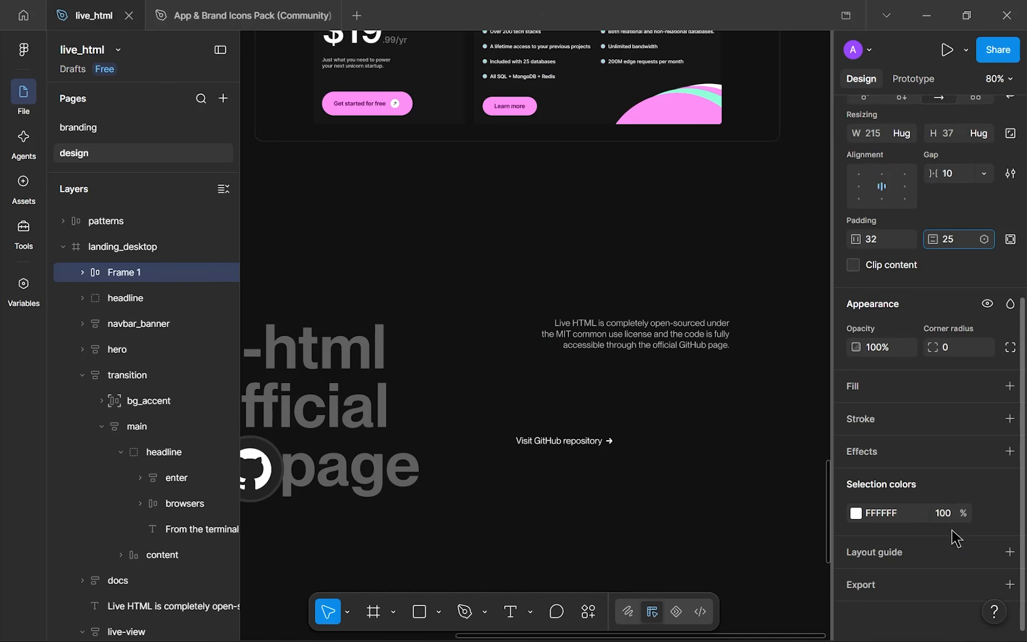
- Give the button frame a white FFFFFF fill and a corner radius of 8
{"action": "left_click", "coordinate": [1010, 387]}
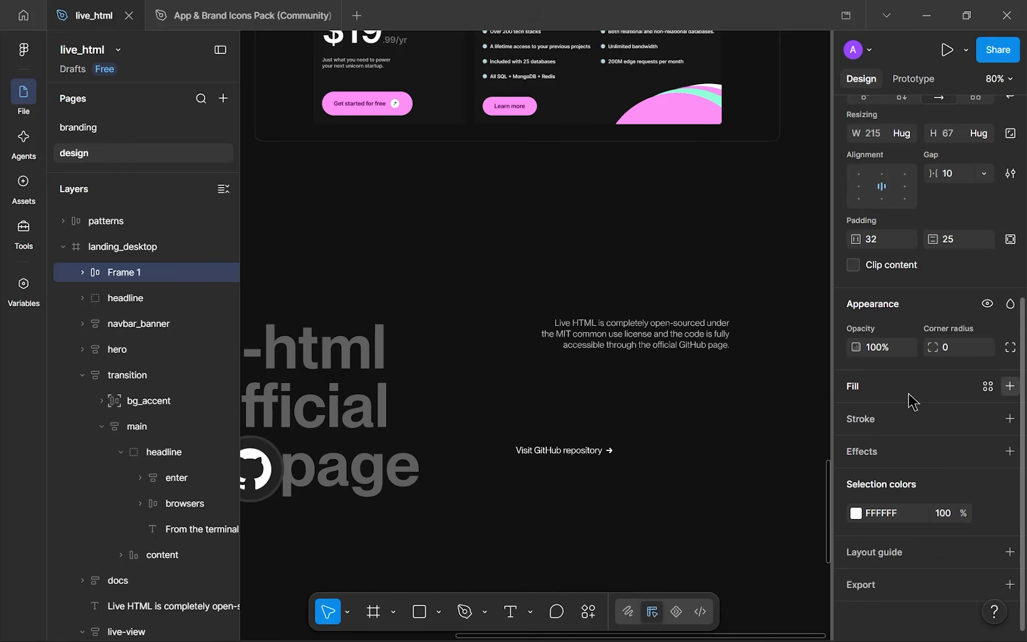
{"action": "left_click", "coordinate": [857, 415]}
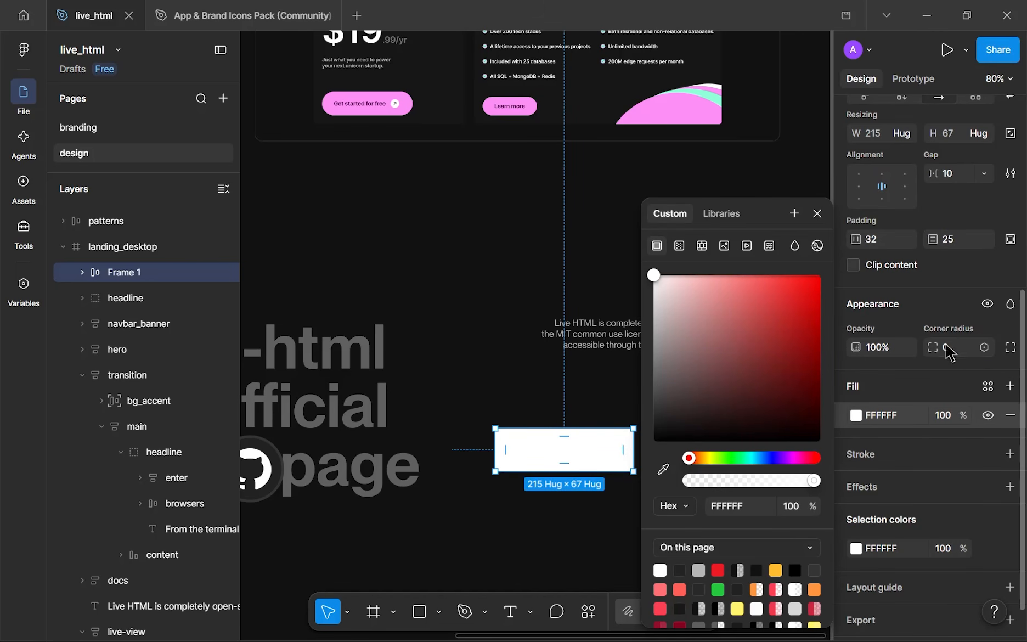
{"action": "key", "text": "Return"}
- Recolor the "Visit GitHub repository →" button text to dark red 330002 and set its weight to Semibold
{"action": "double_click", "coordinate": [567, 453]}
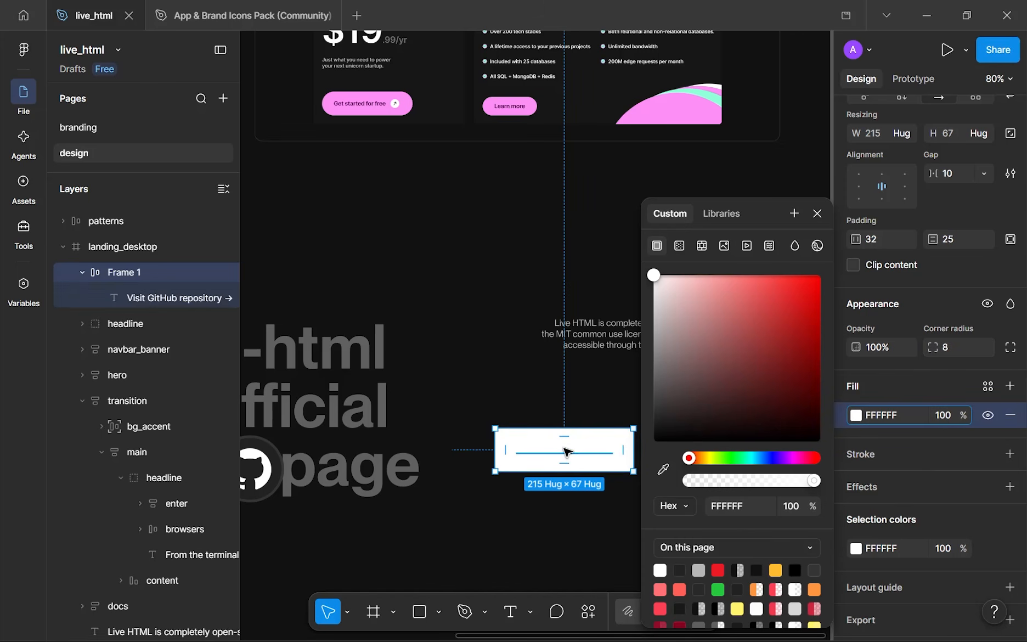
{"action": "left_click", "coordinate": [856, 480]}
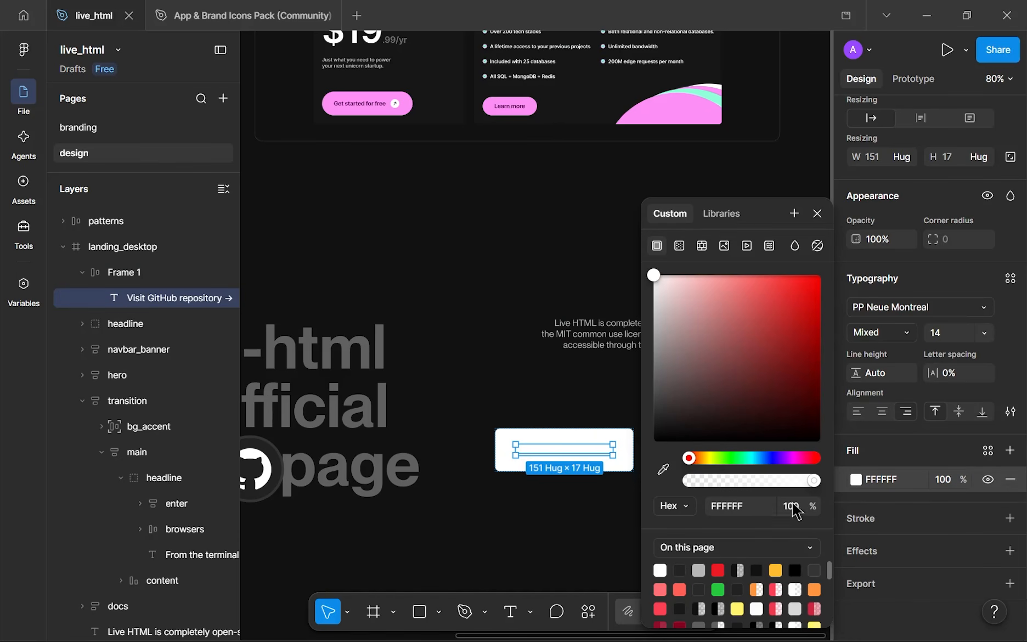
{"action": "left_click", "coordinate": [718, 571]}
{"action": "left_click_drag", "start_coordinate": [792, 384], "coordinate": [833, 416]}
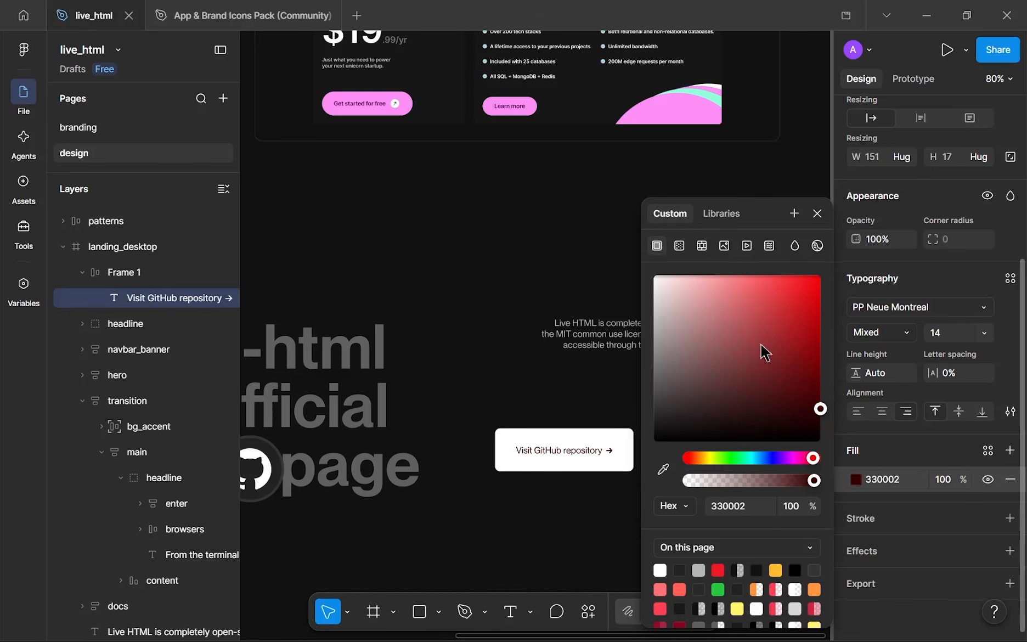
{"action": "left_click", "coordinate": [913, 332]}
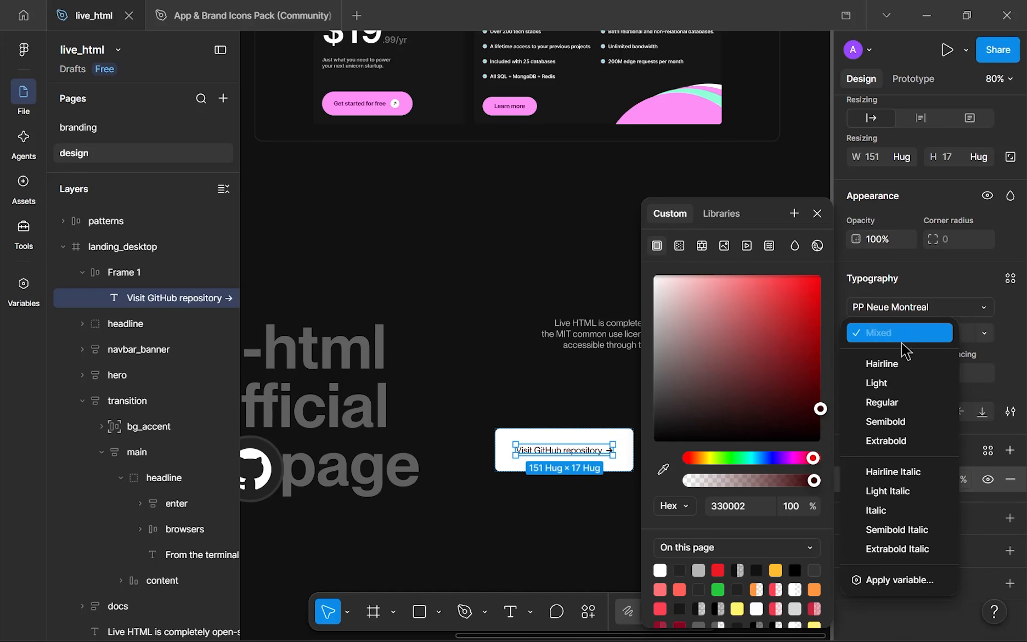
{"action": "left_click", "coordinate": [894, 422]}
{"action": "left_click", "coordinate": [563, 519]}
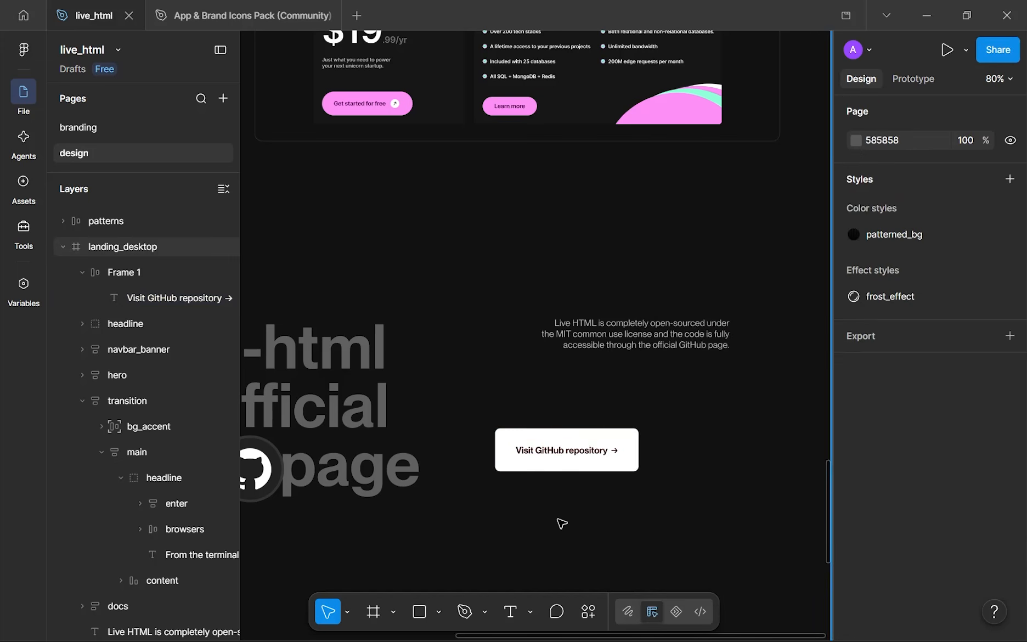
- Increase the font size of the "Visit GitHub repository →" button text
{"action": "scroll", "coordinate": [568, 510], "scroll_direction": "up", "scroll_amount": 10}
{"action": "scroll", "coordinate": [578, 482], "scroll_direction": "down", "scroll_amount": 10}
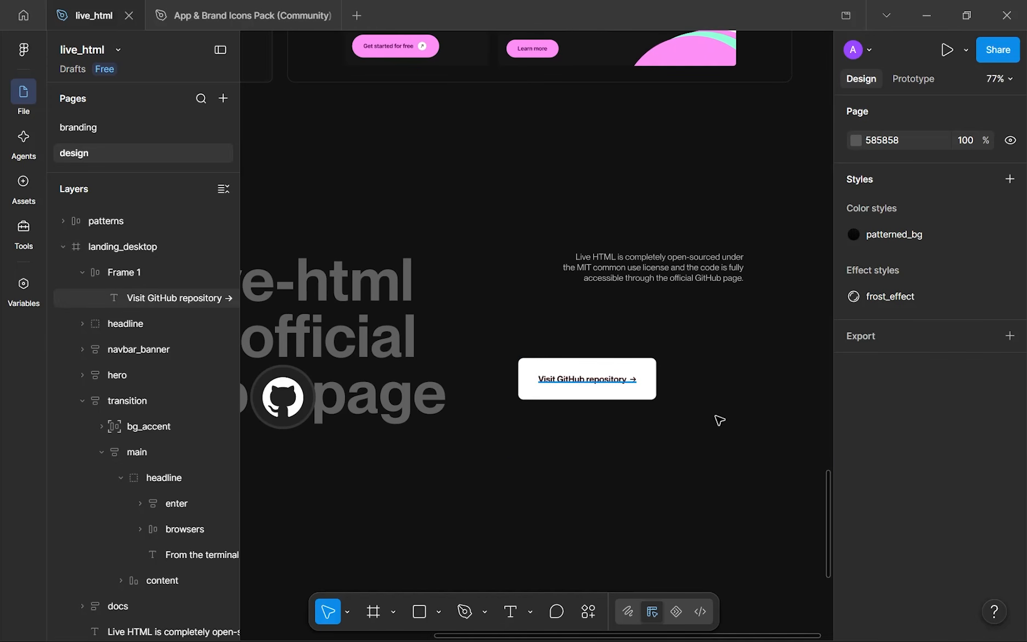
{"action": "left_click", "coordinate": [588, 379]}
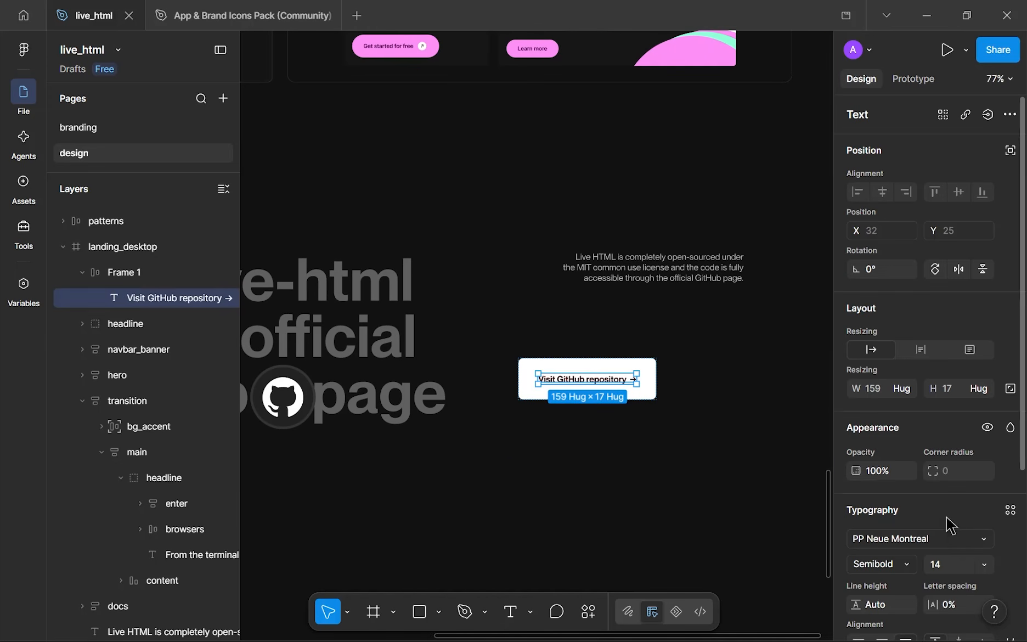
{"action": "left_click", "coordinate": [708, 511]}
{"action": "scroll", "coordinate": [697, 454], "scroll_direction": "down", "scroll_amount": 5}
{"action": "scroll", "coordinate": [697, 453], "scroll_direction": "up", "scroll_amount": 3}
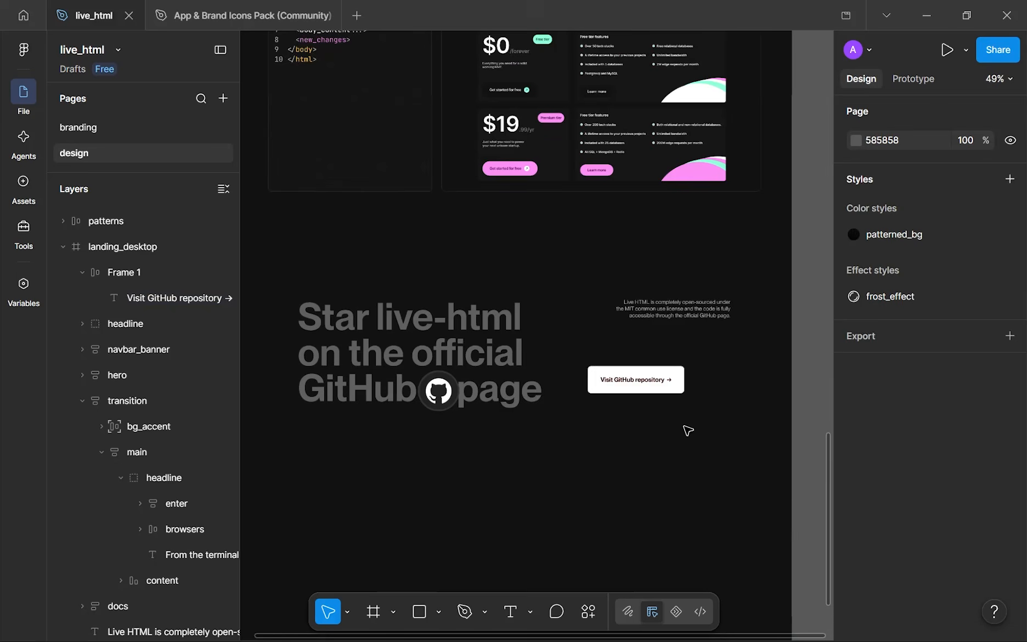
- Wrap the GitHub description and the button in a vertical auto layout frame, aligned right with an Auto gap
{"action": "left_click", "coordinate": [649, 384]}
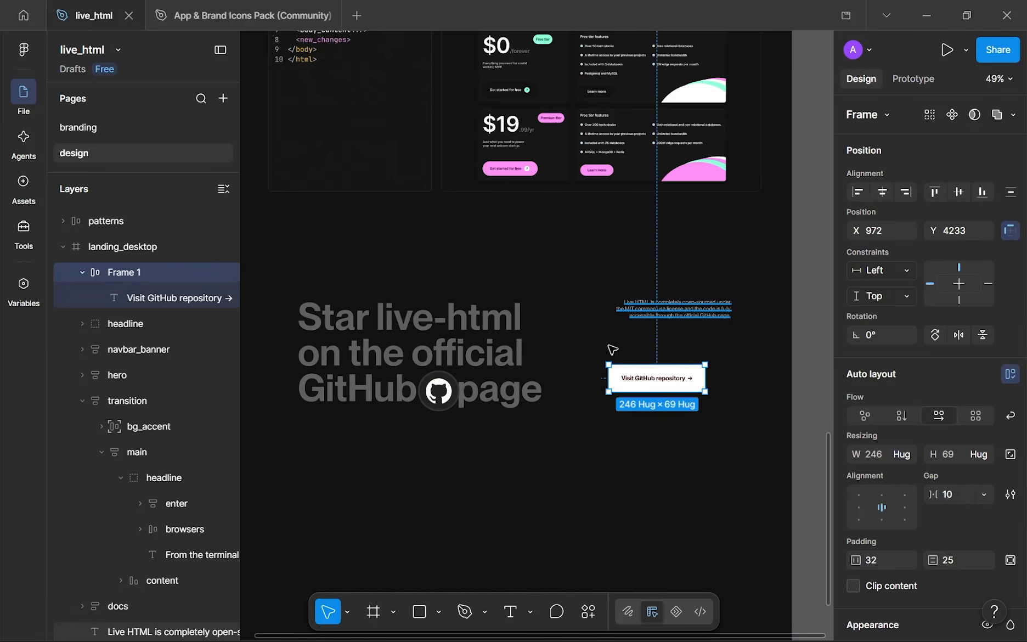
{"action": "left_click", "coordinate": [637, 309], "text": "shift"}
{"action": "key", "text": "shift+a"}
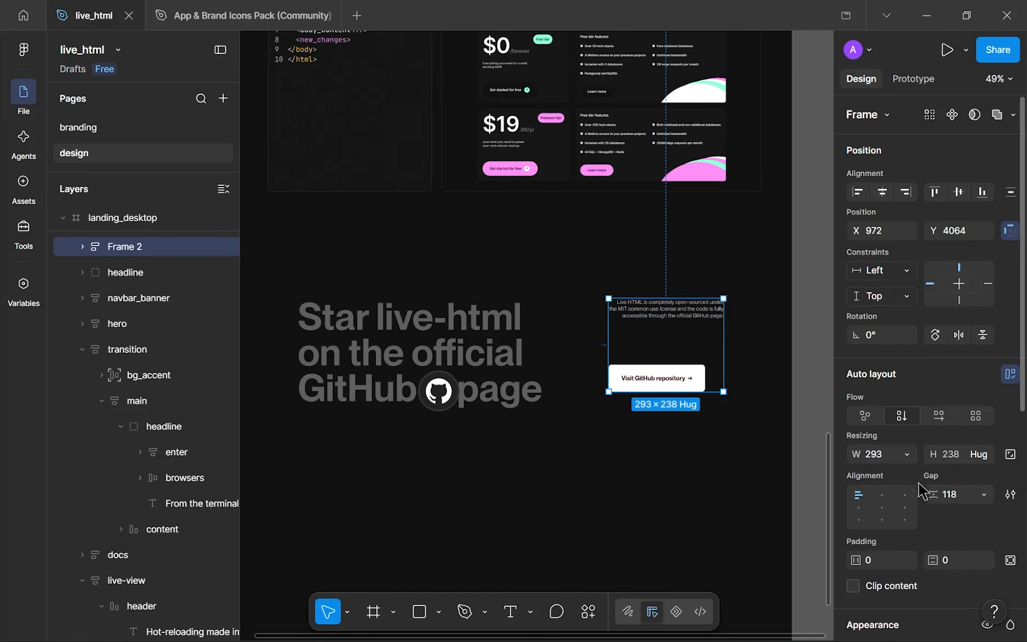
{"action": "left_click", "coordinate": [905, 495]}
{"action": "left_click", "coordinate": [983, 496]}
{"action": "left_click", "coordinate": [971, 517]}
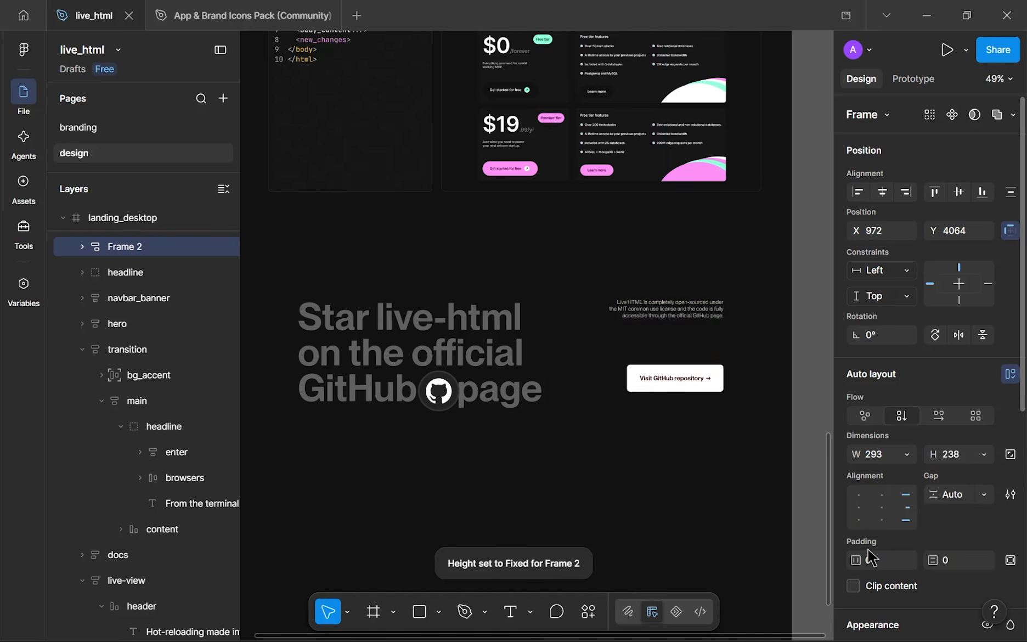
- Move the description and button frame to about X 996, Y 4030 and rename it "content"
{"action": "left_click_drag", "start_coordinate": [671, 324], "coordinate": [688, 318]}
{"action": "left_click_drag", "start_coordinate": [700, 460], "coordinate": [688, 454]}
{"action": "left_click_drag", "start_coordinate": [649, 328], "coordinate": [640, 321]}
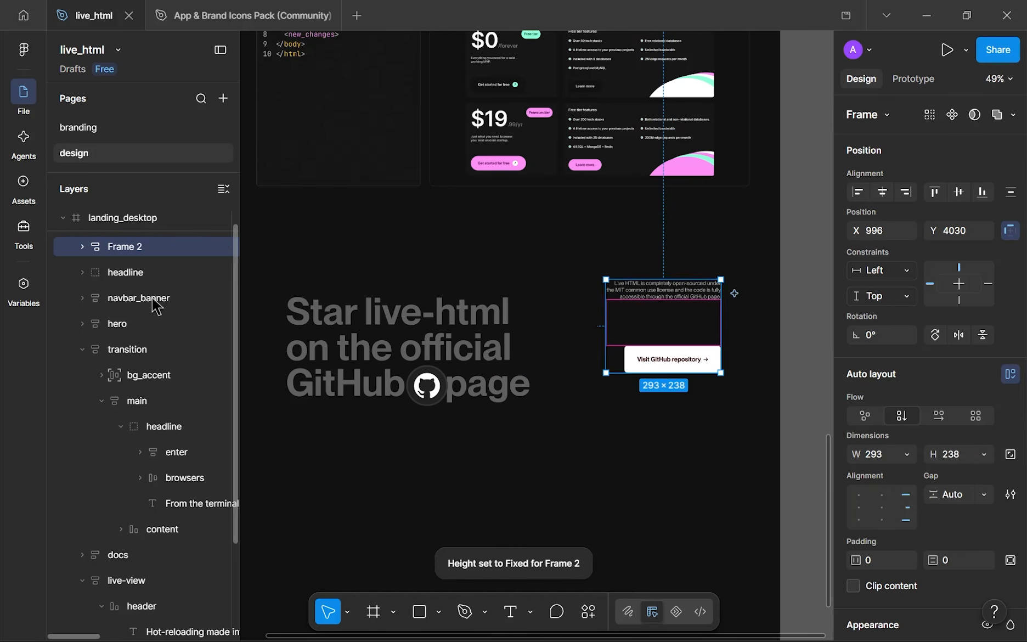
{"action": "double_click", "coordinate": [128, 248]}
{"action": "type", "text": "con"}
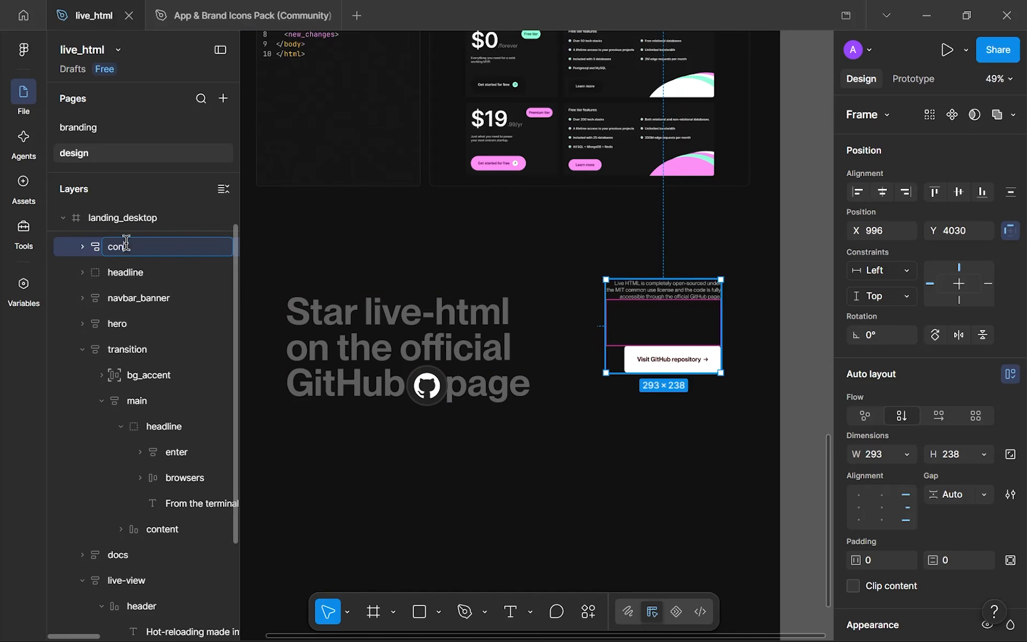
{"action": "type", "text": "tent"}
{"action": "key", "text": "Return"}
- Reposition the GitHub headline group to about X 151, Y 3984 and the content frame to about X 1001, Y 4014
{"action": "scroll", "coordinate": [395, 323], "scroll_direction": "down", "scroll_amount": 2}
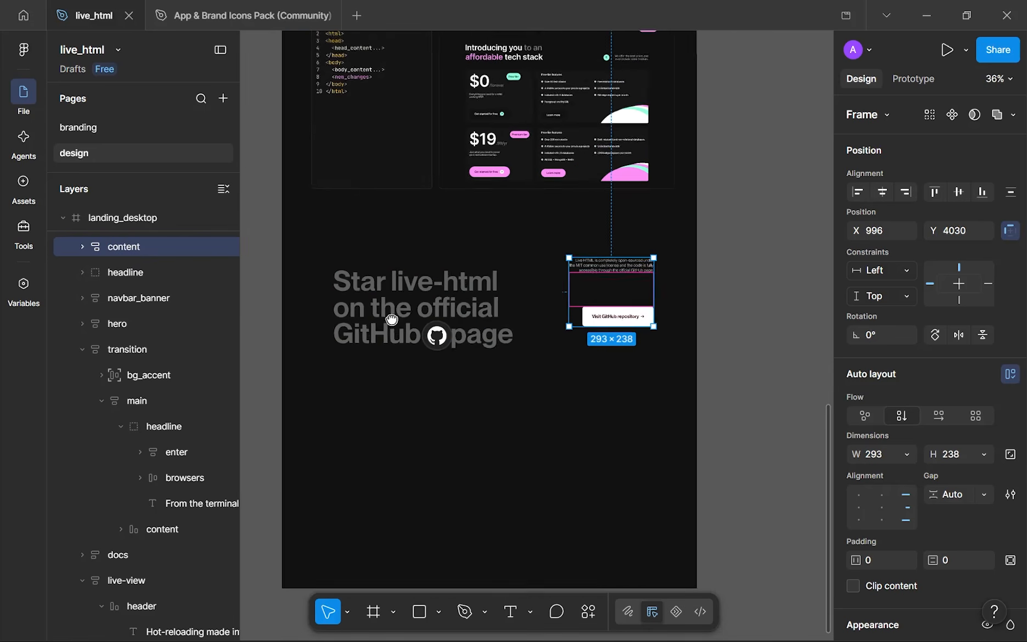
{"action": "scroll", "coordinate": [395, 323], "scroll_direction": "up", "scroll_amount": 1}
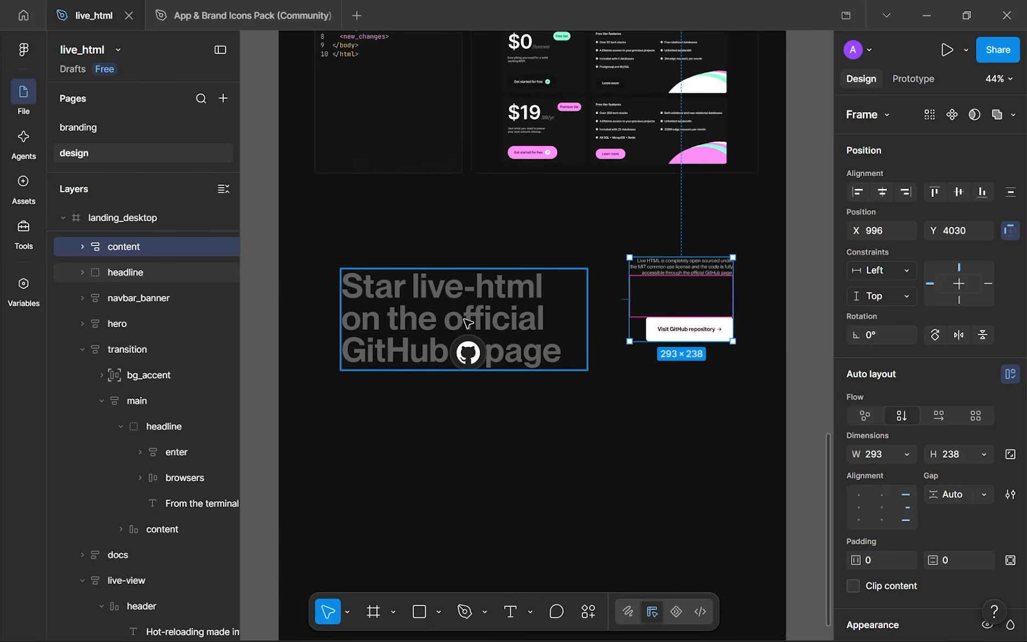
{"action": "left_click", "coordinate": [477, 340]}
{"action": "left_click_drag", "start_coordinate": [476, 340], "coordinate": [466, 312]}
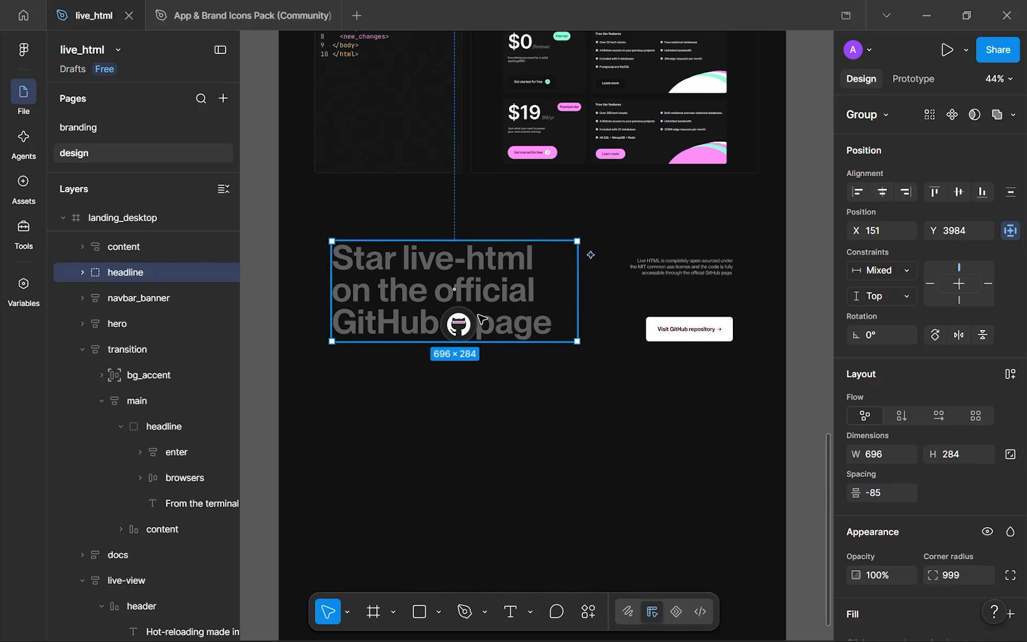
{"action": "left_click", "coordinate": [689, 300]}
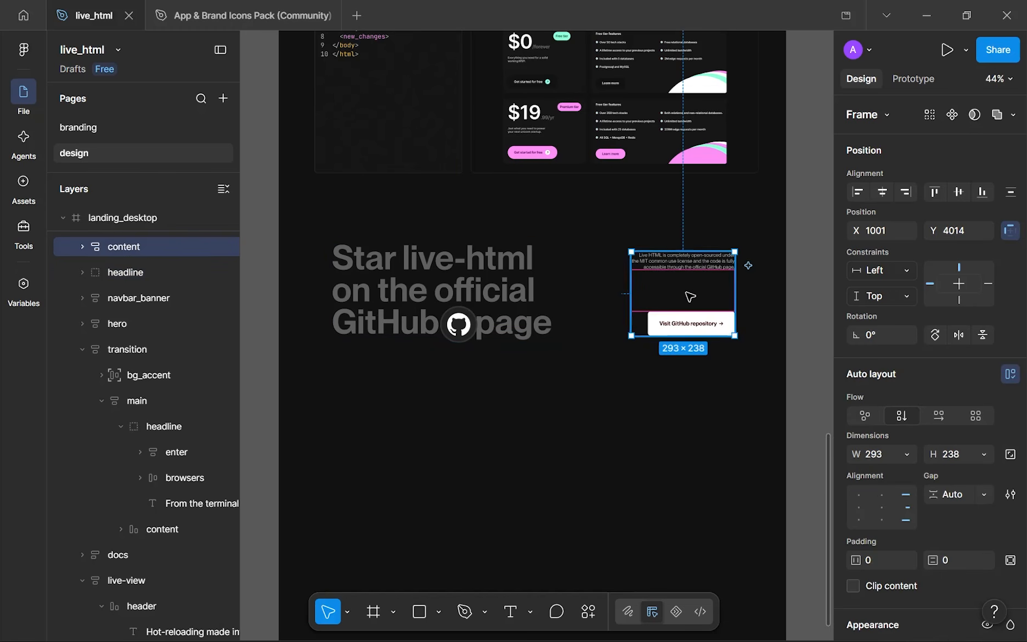
- Show the rulers and wrap the headline group and content frame together in a horizontal auto layout frame
{"action": "key", "text": "shift+r"}
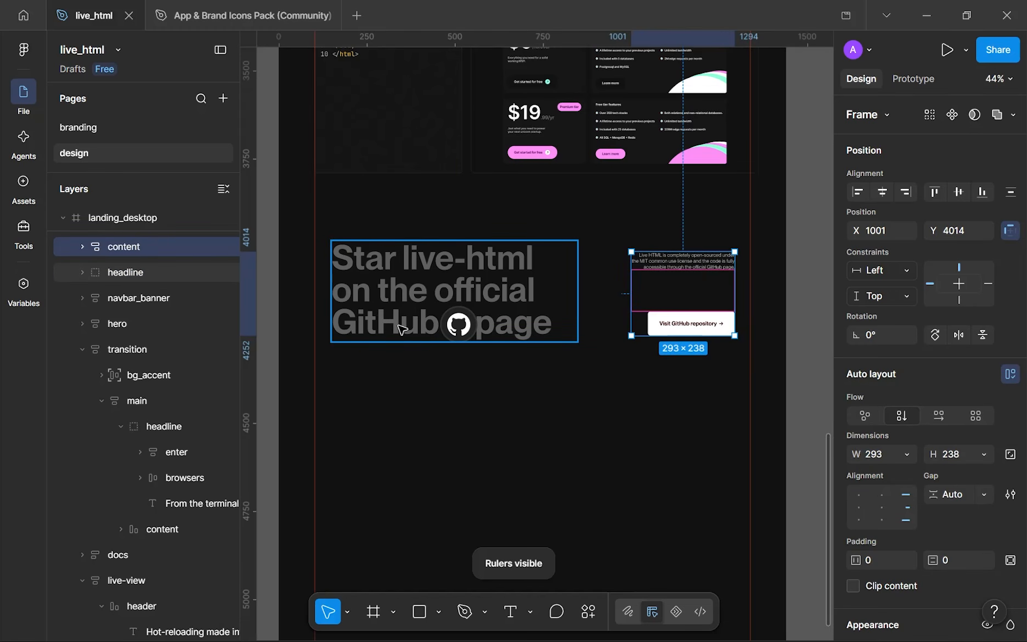
{"action": "left_click", "coordinate": [367, 289], "text": "shift"}
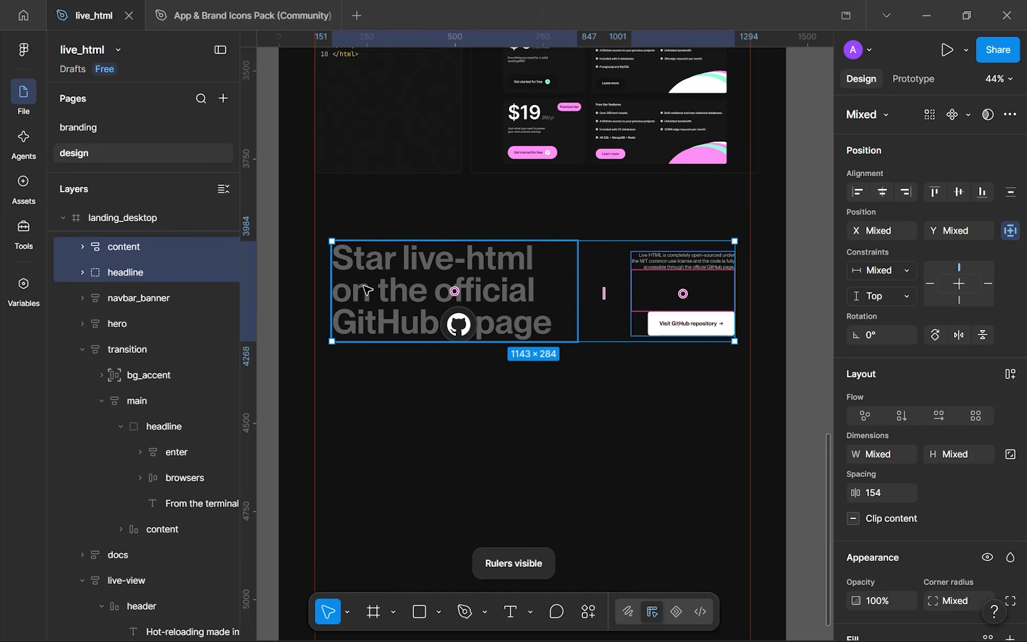
{"action": "key", "text": "shift+a"}
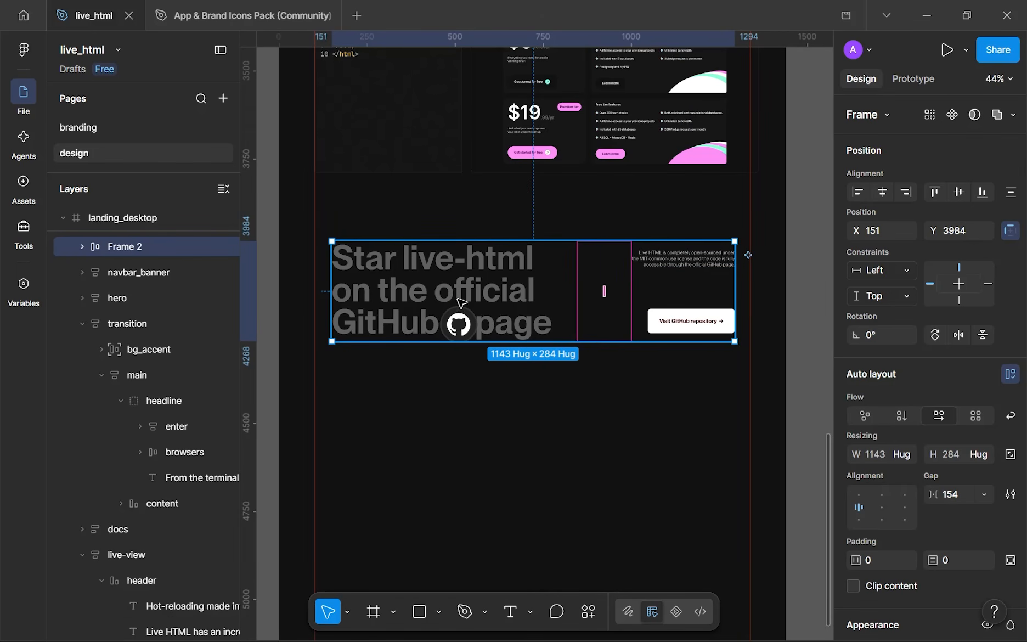
- Stretch the new frame between the two vertical guides to 1236 wide and spread its centered contents with an Auto gap
{"action": "left_click_drag", "start_coordinate": [736, 279], "coordinate": [751, 279]}
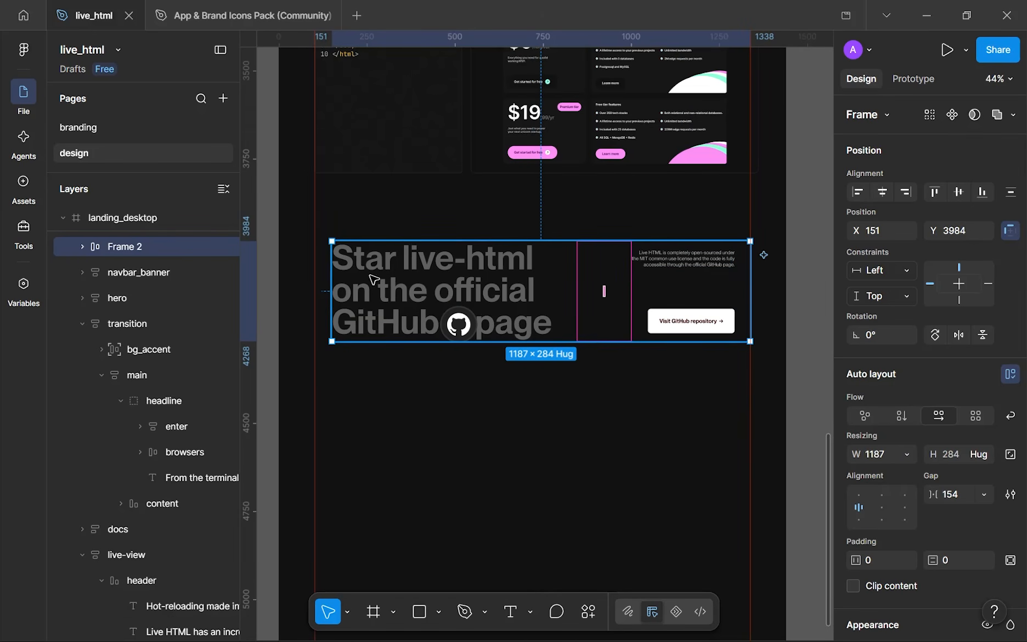
{"action": "left_click_drag", "start_coordinate": [330, 275], "coordinate": [315, 275]}
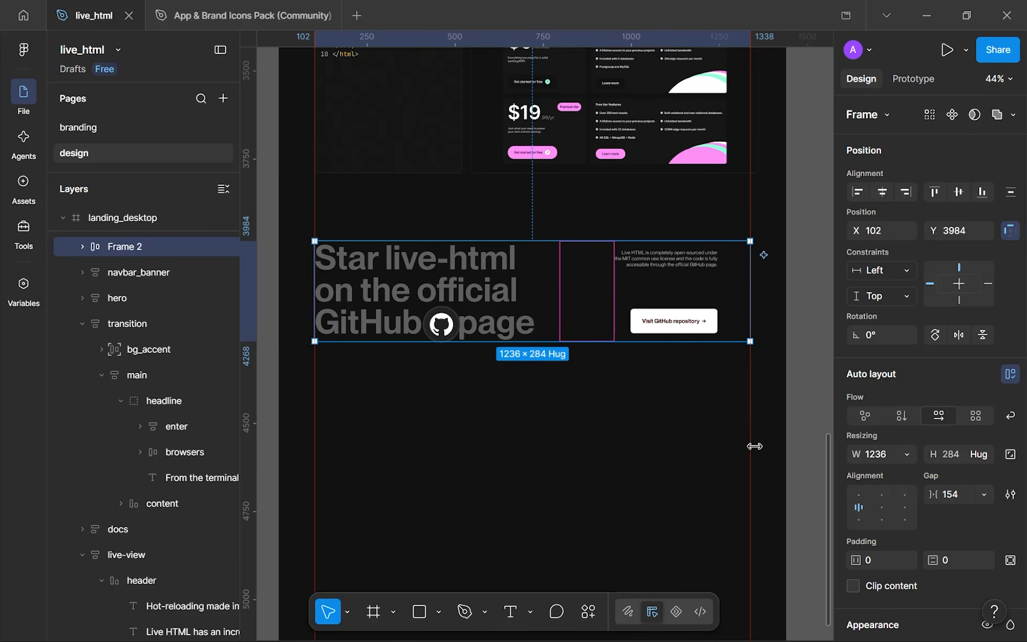
{"action": "left_click", "coordinate": [880, 507]}
{"action": "left_click", "coordinate": [952, 496]}
{"action": "left_click", "coordinate": [983, 496]}
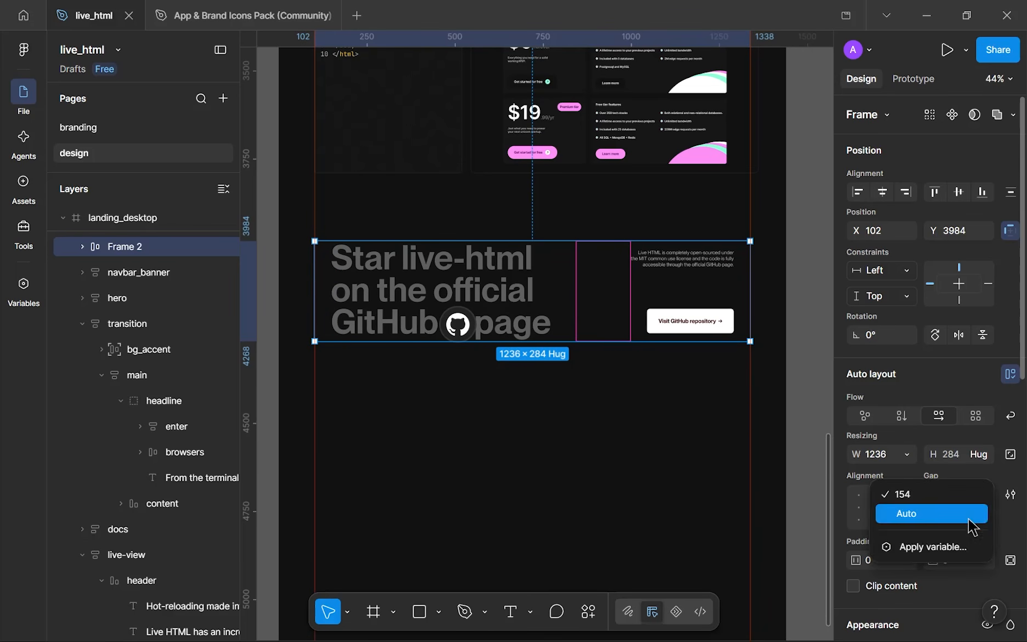
{"action": "left_click", "coordinate": [966, 513]}
- Set both the horizontal and vertical padding of the GitHub section frame to 32
{"action": "scroll", "coordinate": [881, 502], "scroll_direction": "down", "scroll_amount": 3}
{"action": "left_click", "coordinate": [873, 481]}
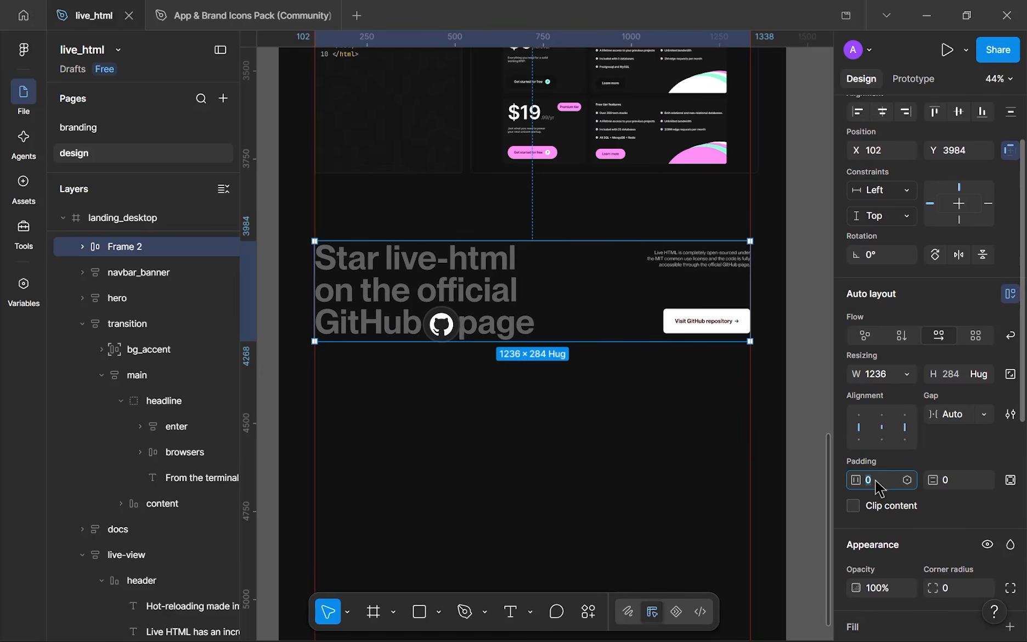
{"action": "left_click", "coordinate": [937, 480]}
{"action": "type", "text": "32"}
{"action": "key", "text": "Return"}
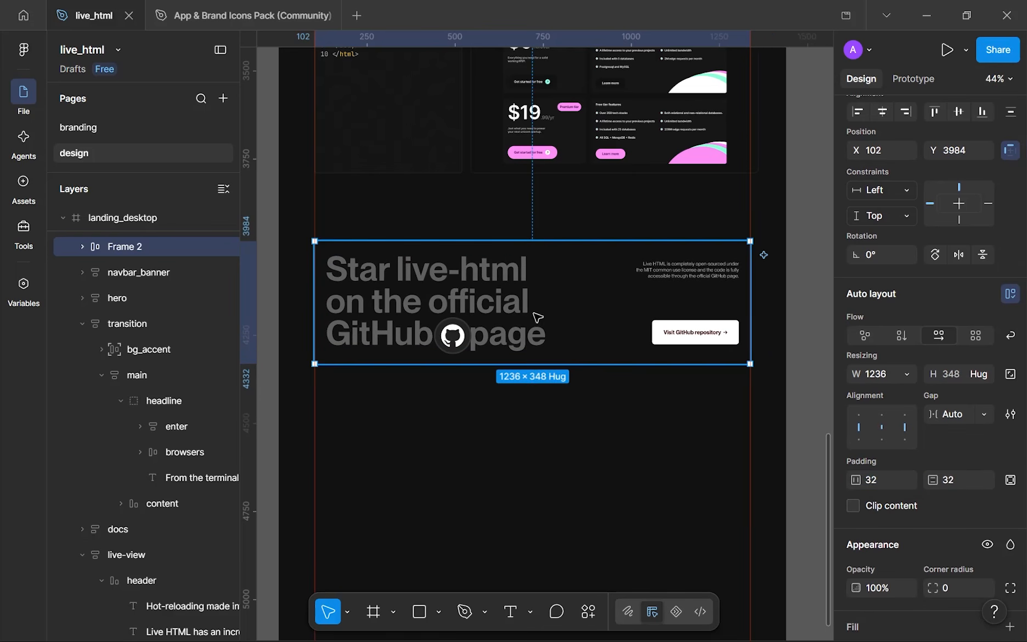
- Round the GitHub section frame's corners to 12 and give it a coral FF6F75 fill
{"action": "scroll", "coordinate": [948, 431], "scroll_direction": "down", "scroll_amount": 3}
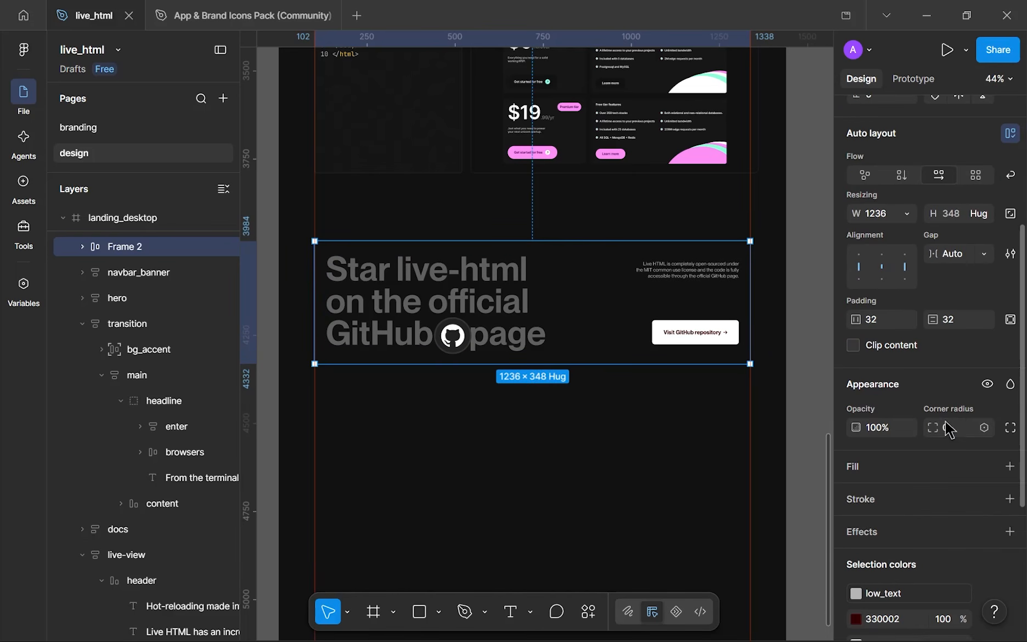
{"action": "left_click", "coordinate": [485, 456]}
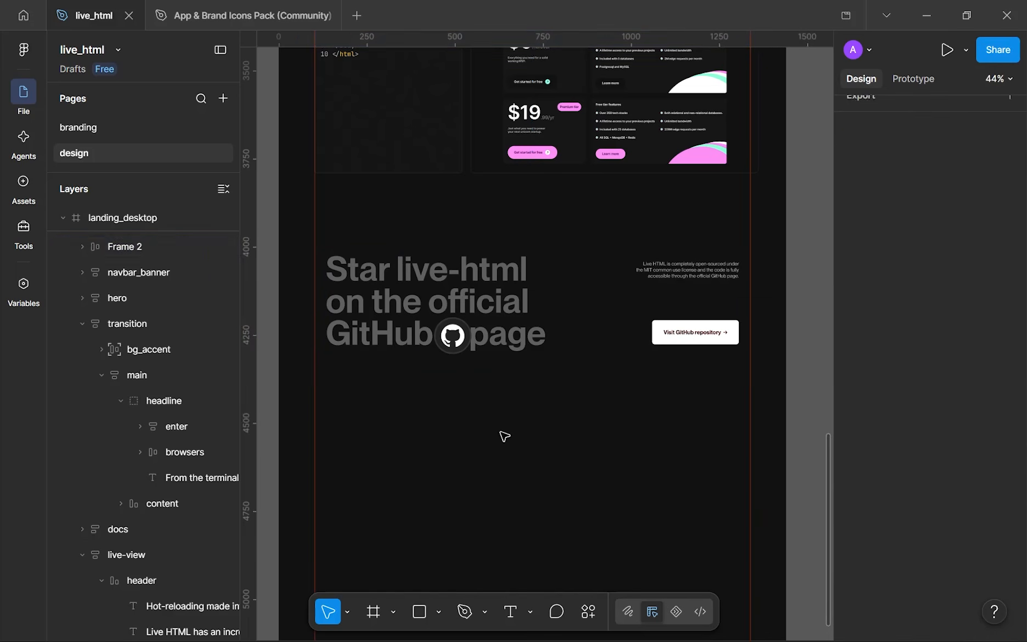
{"action": "left_click", "coordinate": [551, 355]}
{"action": "scroll", "coordinate": [898, 484], "scroll_direction": "down", "scroll_amount": 5}
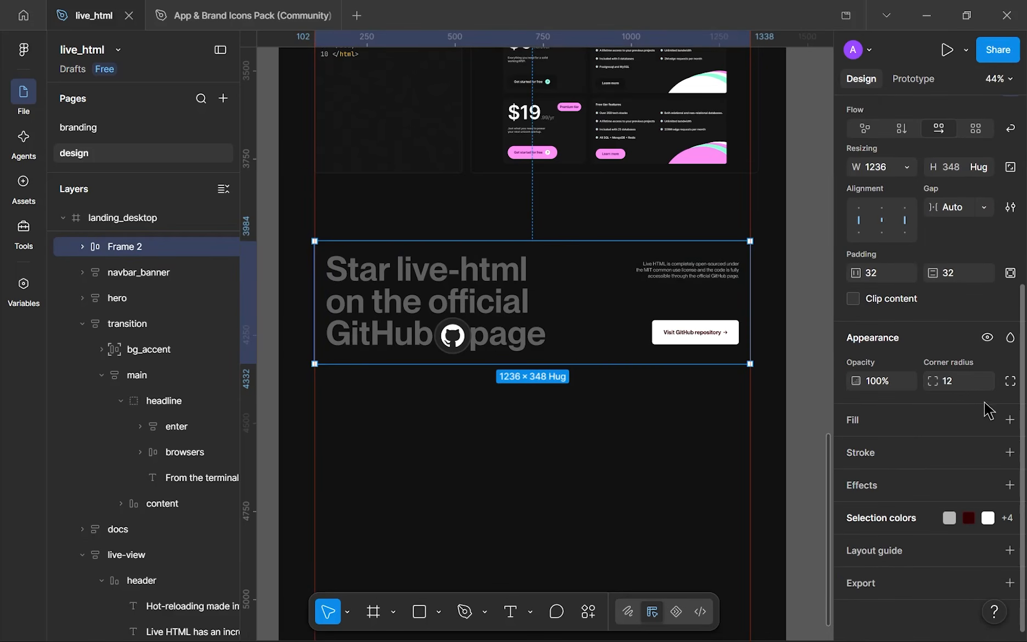
{"action": "left_click", "coordinate": [1009, 421]}
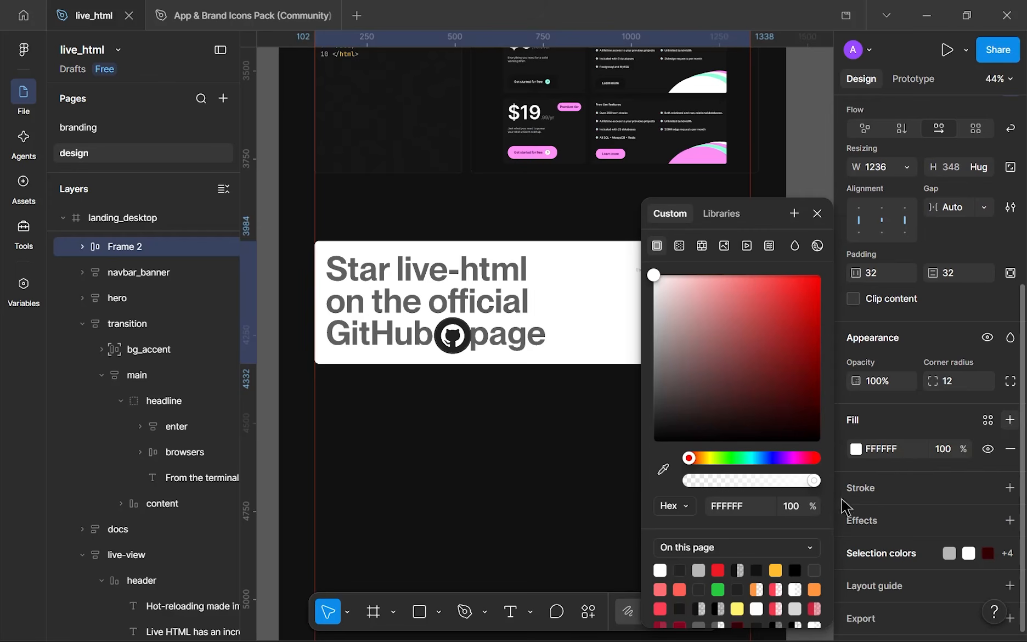
{"action": "left_click", "coordinate": [663, 587]}
{"action": "left_click", "coordinate": [817, 213]}
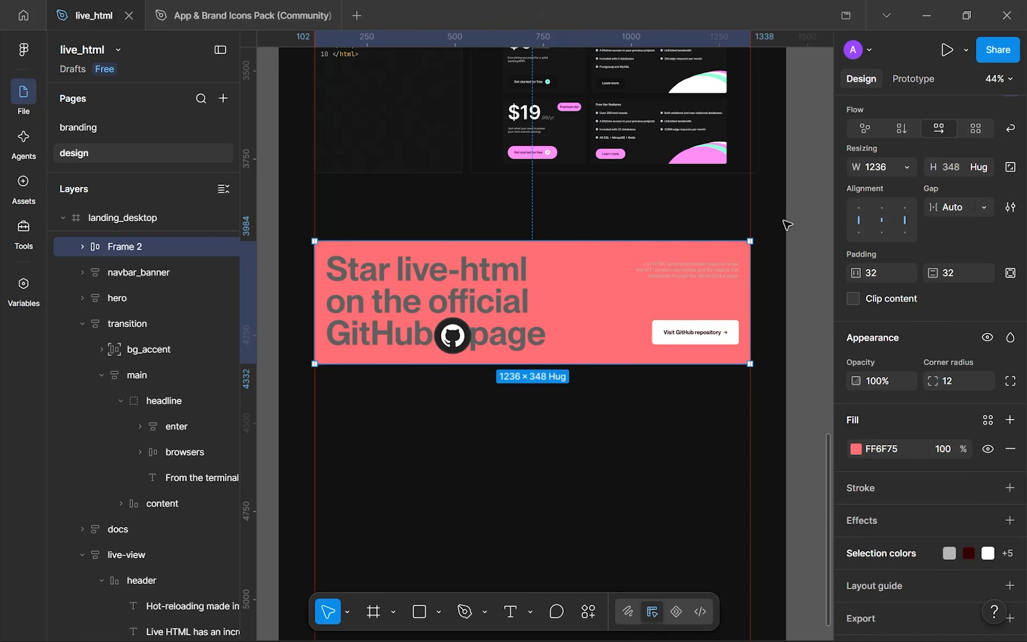
- Examine the coral GitHub banner within the page layout and browse the page's existing colors for the headline text
{"action": "scroll", "coordinate": [708, 227], "scroll_direction": "down", "scroll_amount": 3}
{"action": "left_click_drag", "start_coordinate": [629, 172], "coordinate": [576, 422]}
{"action": "left_click_drag", "start_coordinate": [578, 331], "coordinate": [586, 561]}
{"action": "scroll", "coordinate": [521, 548], "scroll_direction": "down", "scroll_amount": 5}
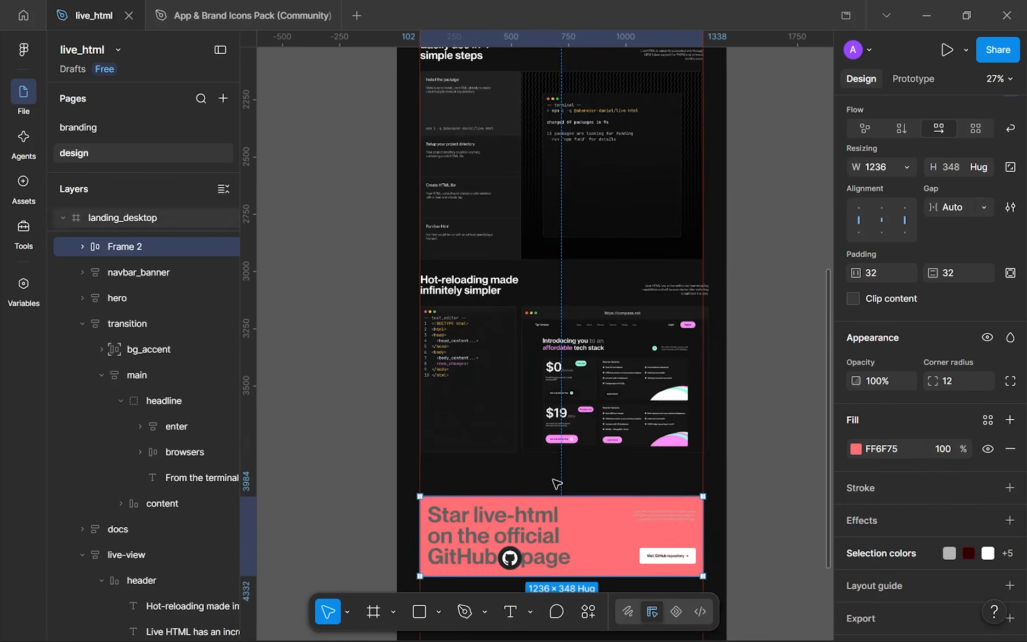
{"action": "scroll", "coordinate": [565, 214], "scroll_direction": "up", "scroll_amount": 5}
{"action": "double_click", "coordinate": [530, 285]}
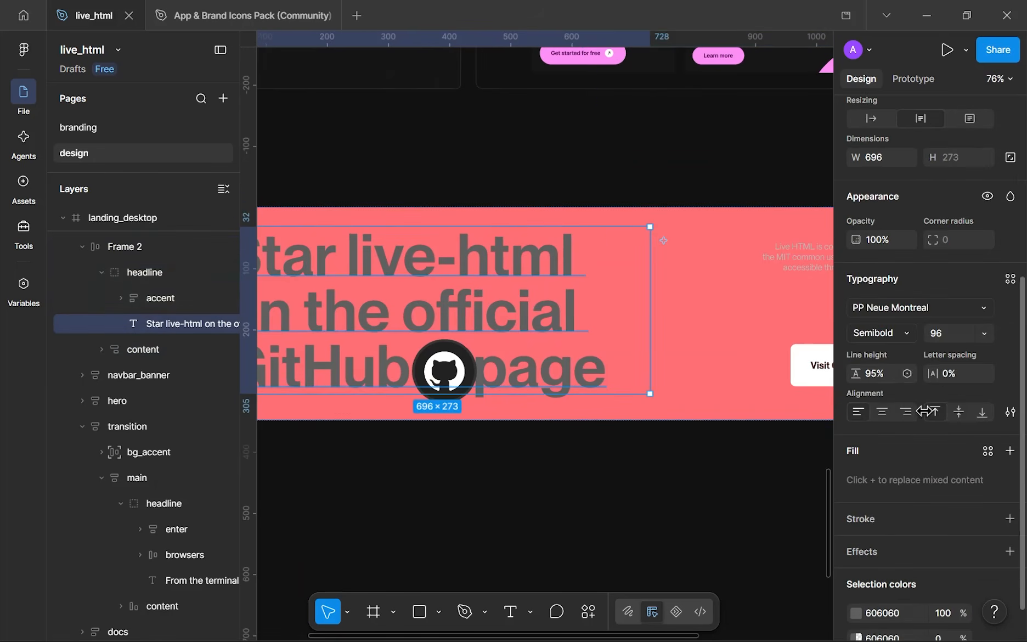
{"action": "scroll", "coordinate": [853, 487], "scroll_direction": "down", "scroll_amount": 2}
{"action": "left_click", "coordinate": [856, 518]}
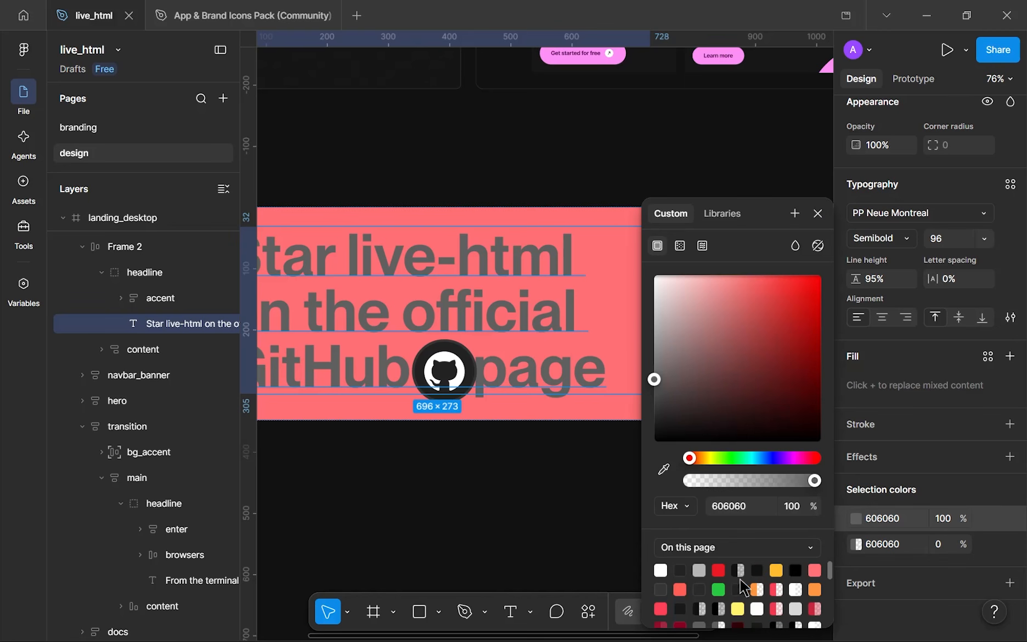
{"action": "scroll", "coordinate": [746, 588], "scroll_direction": "down", "scroll_amount": 5}
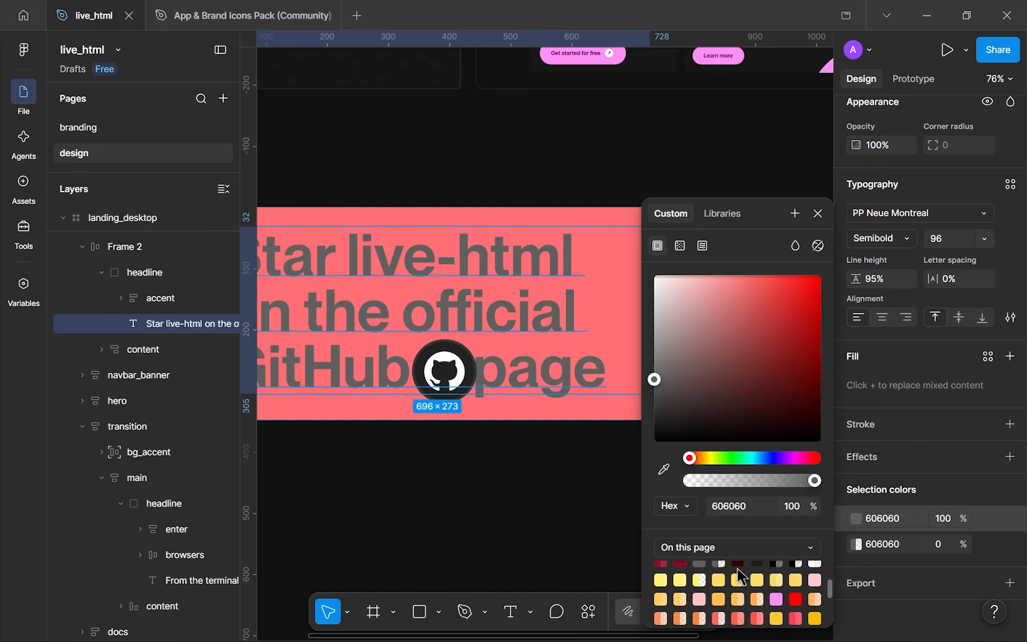
{"action": "scroll", "coordinate": [611, 489], "scroll_direction": "right", "scroll_amount": 5}
{"action": "scroll", "coordinate": [580, 401], "scroll_direction": "down", "scroll_amount": 3}
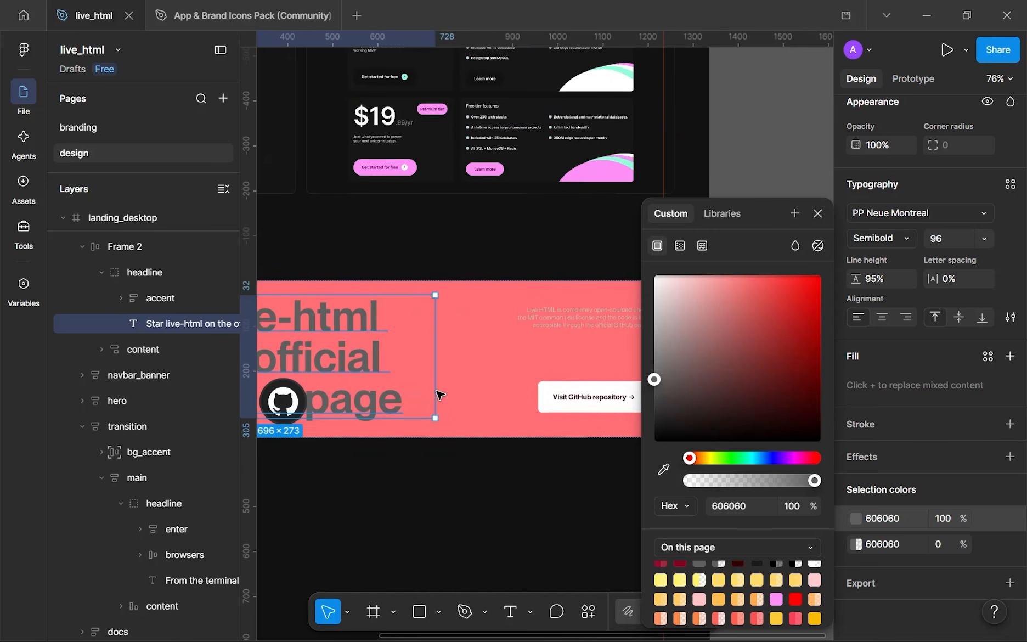
- Use the repository button label's dark red 330002 to replace the opaque 606060 color in the banner's headline
{"action": "left_click", "coordinate": [580, 401]}
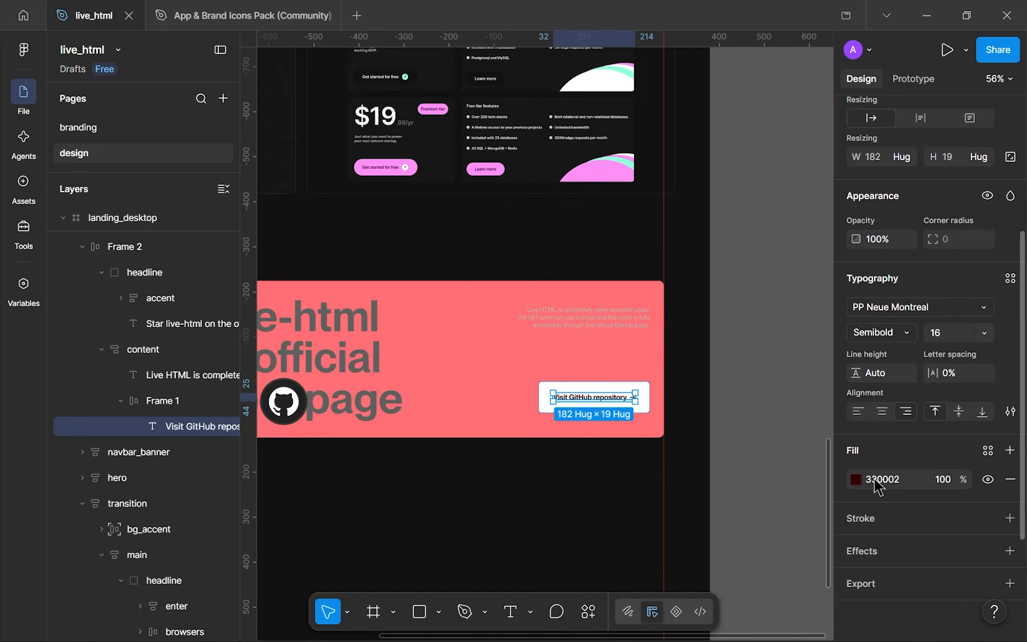
{"action": "left_click", "coordinate": [878, 486]}
{"action": "left_click", "coordinate": [571, 323]}
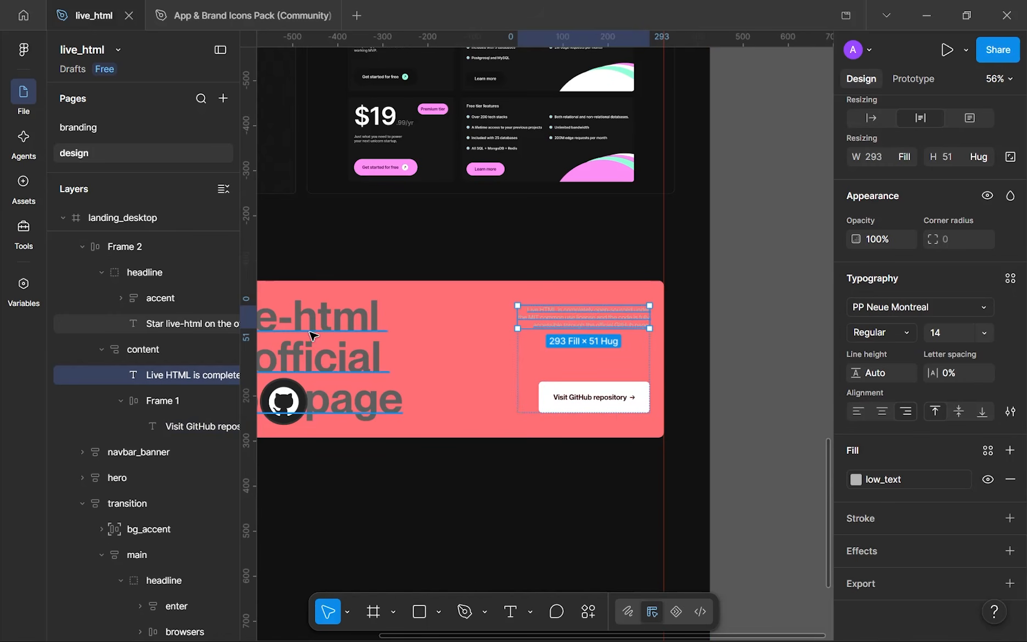
{"action": "left_click", "coordinate": [311, 336], "text": "shift"}
{"action": "scroll", "coordinate": [889, 518], "scroll_direction": "down", "scroll_amount": 2}
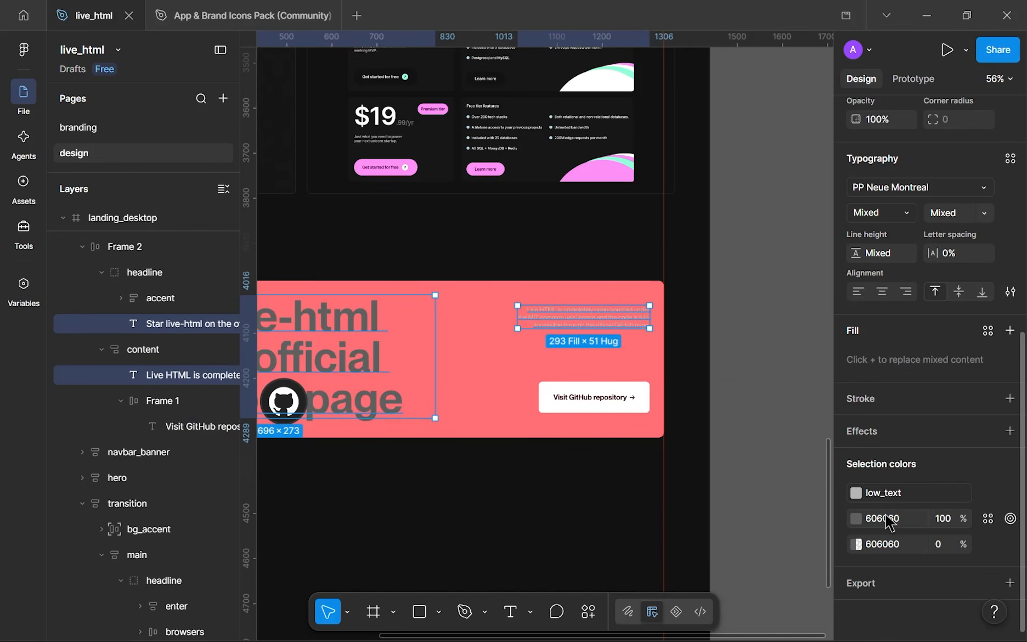
{"action": "left_click", "coordinate": [887, 518]}
{"action": "type", "text": "330002"}
{"action": "key", "text": "Return"}
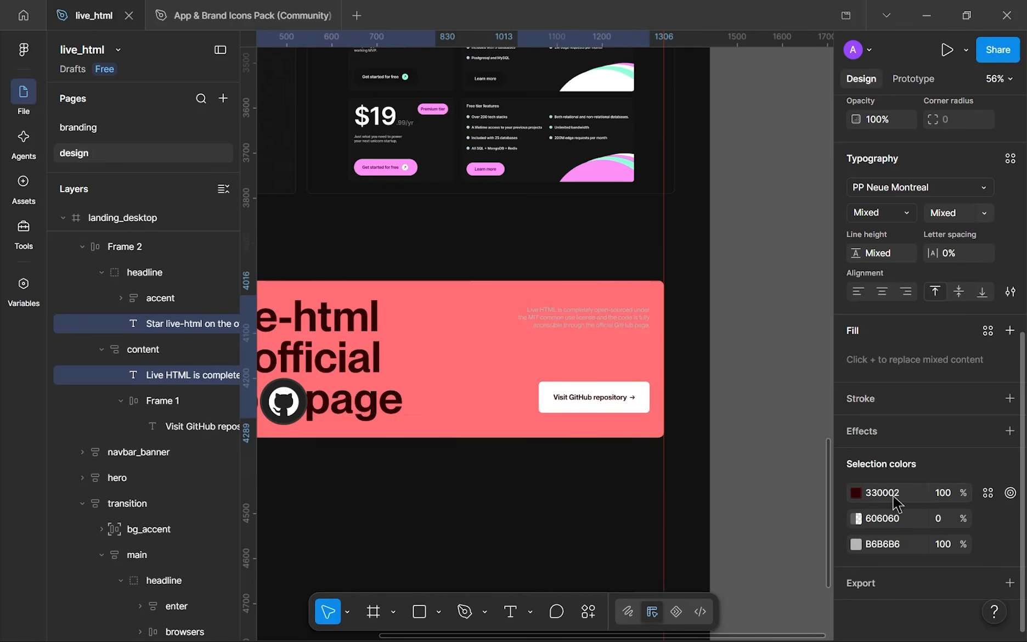
- Set the remaining transparent 606060 and gray B6B6B6 colors of the banner's headline and description to 330002
{"action": "left_click", "coordinate": [880, 521]}
{"action": "type", "text": "330002"}
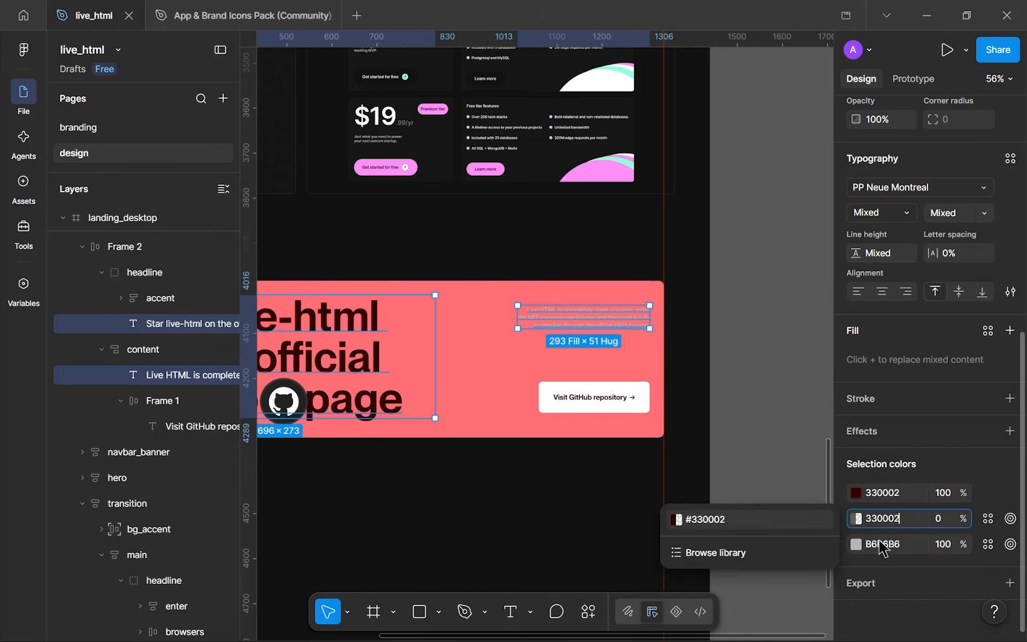
{"action": "left_click", "coordinate": [878, 542]}
{"action": "type", "text": "330002"}
{"action": "left_click", "coordinate": [528, 500]}
{"action": "scroll", "coordinate": [527, 500], "scroll_direction": "down", "scroll_amount": 3}
{"action": "left_click_drag", "start_coordinate": [553, 481], "coordinate": [633, 417]}
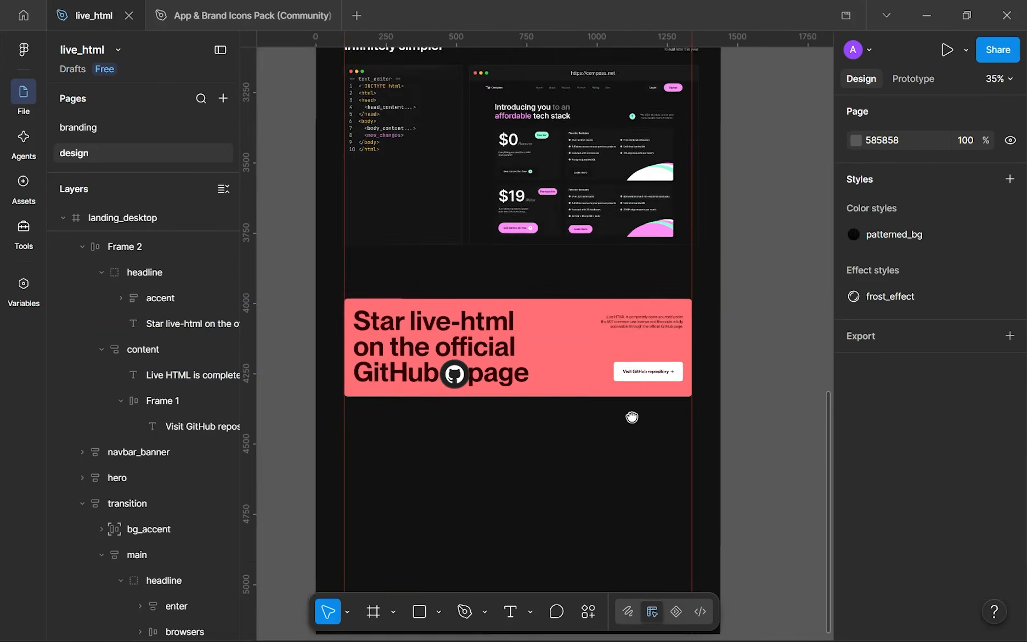
{"action": "scroll", "coordinate": [632, 418], "scroll_direction": "up", "scroll_amount": 3}
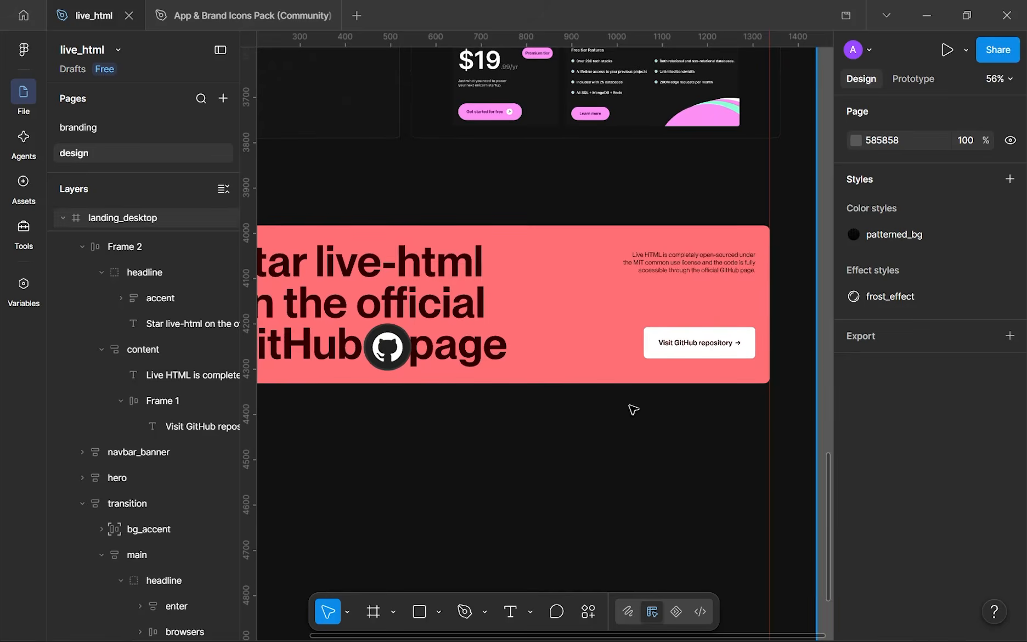
{"action": "scroll", "coordinate": [634, 409], "scroll_direction": "down", "scroll_amount": 1}
- Change the GitHub banner frame's fill to a more saturated coral red, FF5960
{"action": "left_click", "coordinate": [603, 357]}
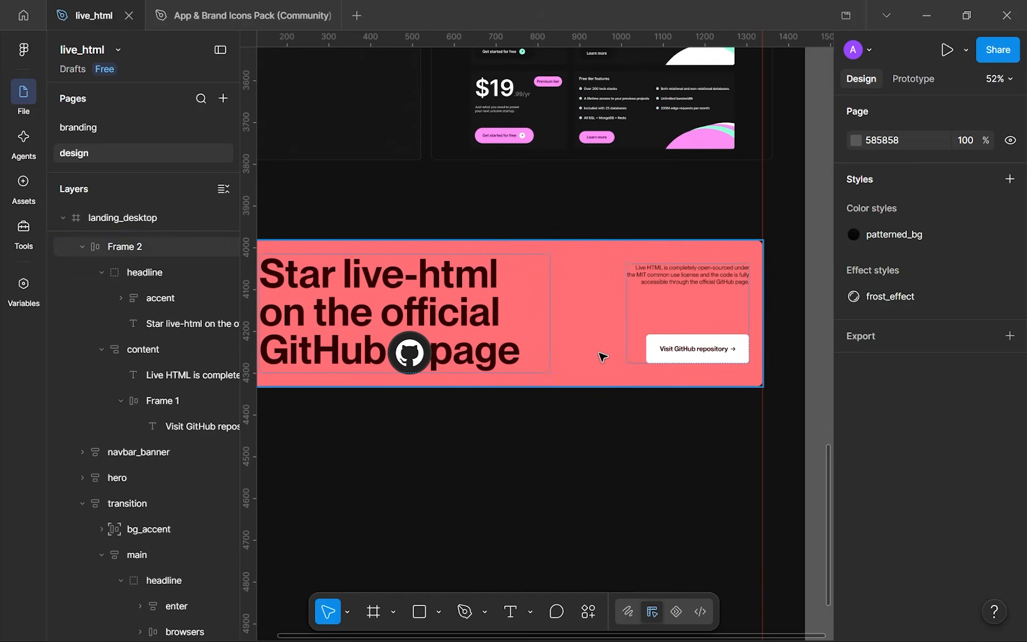
{"action": "left_click", "coordinate": [603, 357]}
{"action": "scroll", "coordinate": [845, 428], "scroll_direction": "down", "scroll_amount": 5}
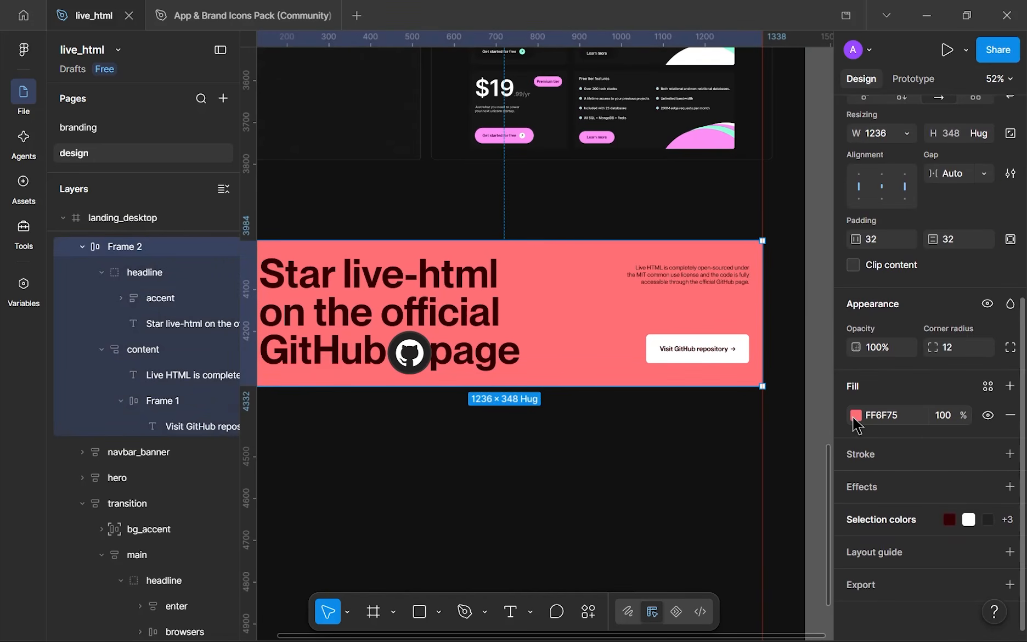
{"action": "left_click", "coordinate": [856, 415]}
{"action": "left_click_drag", "start_coordinate": [759, 280], "coordinate": [763, 278]}
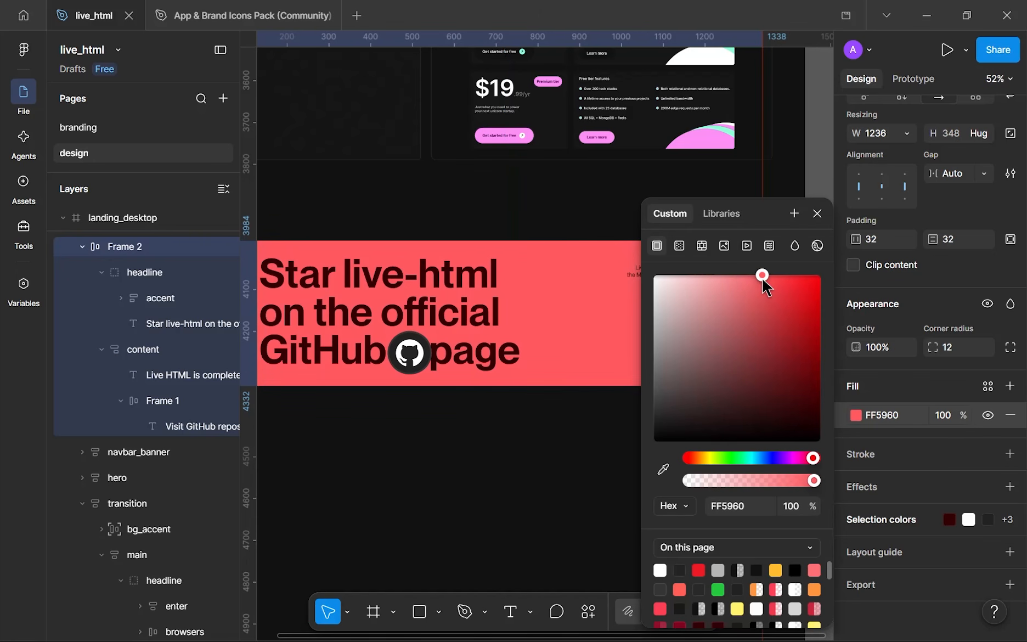
{"action": "left_click", "coordinate": [515, 443]}
- Review how the recolored GitHub banner fits with the hero, transition, docs and live-view sections of the page
{"action": "scroll", "coordinate": [546, 427], "scroll_direction": "down", "scroll_amount": 5}
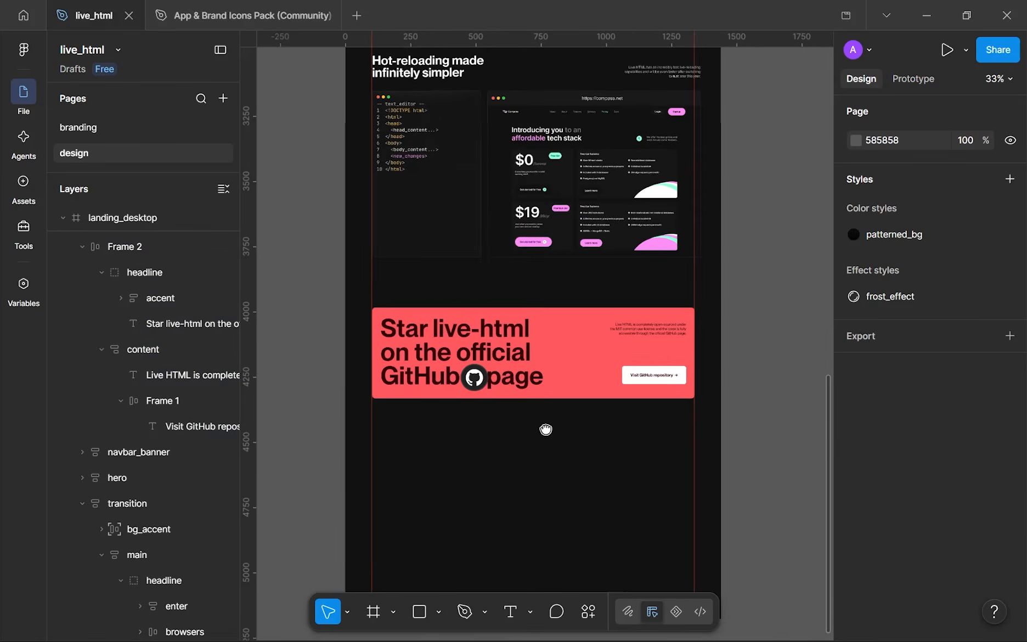
{"action": "scroll", "coordinate": [549, 427], "scroll_direction": "up", "scroll_amount": 4}
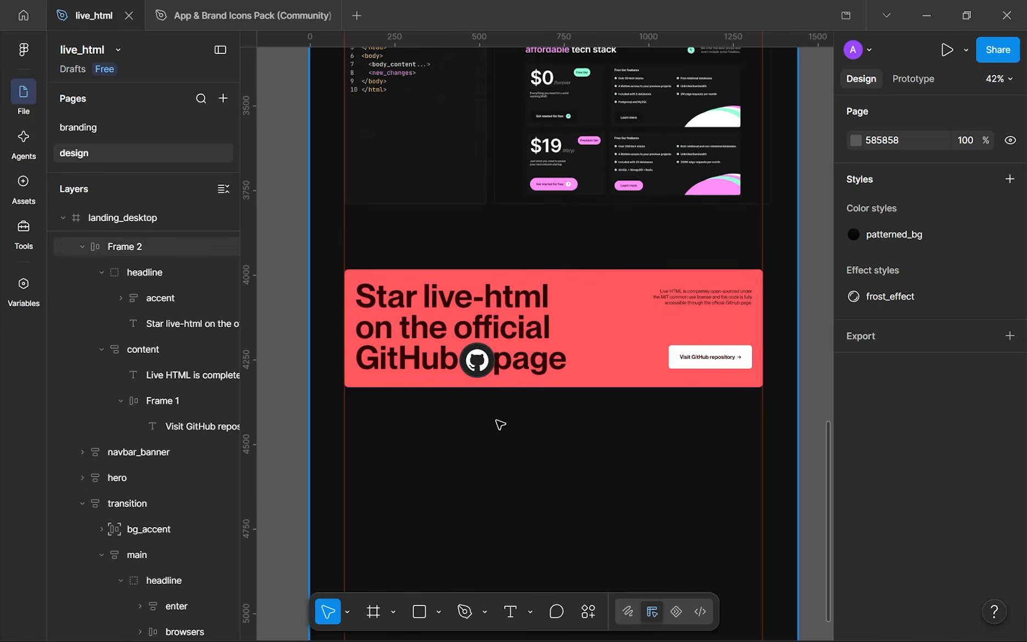
{"action": "left_click_drag", "start_coordinate": [486, 438], "coordinate": [486, 478]}
{"action": "scroll", "coordinate": [487, 471], "scroll_direction": "down", "scroll_amount": 7}
{"action": "scroll", "coordinate": [489, 472], "scroll_direction": "up", "scroll_amount": 5}
{"action": "left_click_drag", "start_coordinate": [596, 241], "coordinate": [617, 396]}
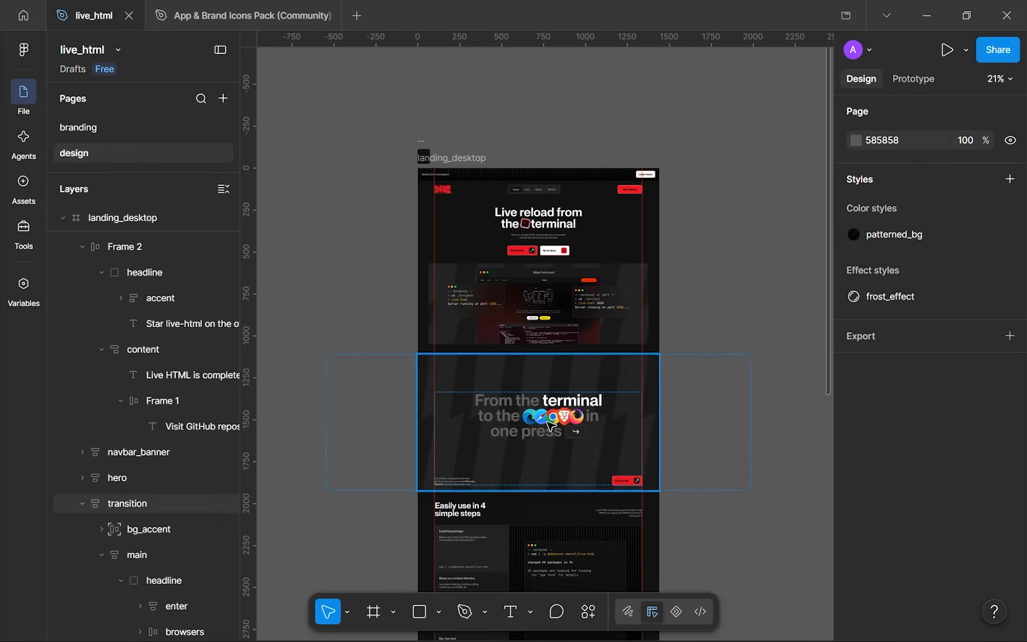
{"action": "scroll", "coordinate": [618, 393], "scroll_direction": "up", "scroll_amount": 4}
{"action": "scroll", "coordinate": [521, 104], "scroll_direction": "down", "scroll_amount": 3}
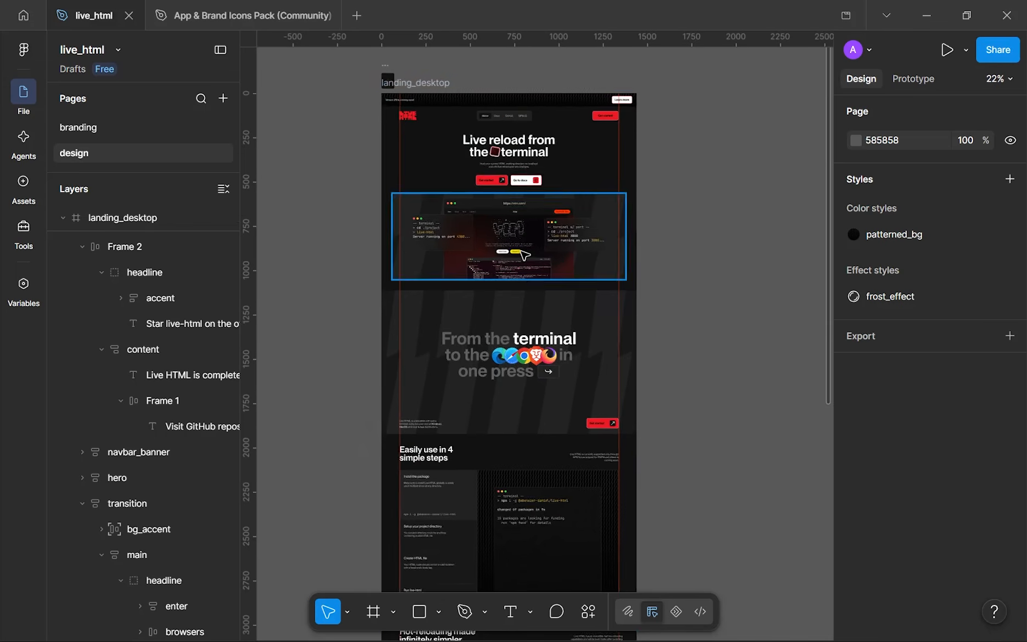
{"action": "scroll", "coordinate": [524, 280], "scroll_direction": "down", "scroll_amount": 5}
{"action": "scroll", "coordinate": [524, 280], "scroll_direction": "down", "scroll_amount": 2}
{"action": "scroll", "coordinate": [500, 362], "scroll_direction": "up", "scroll_amount": 5}
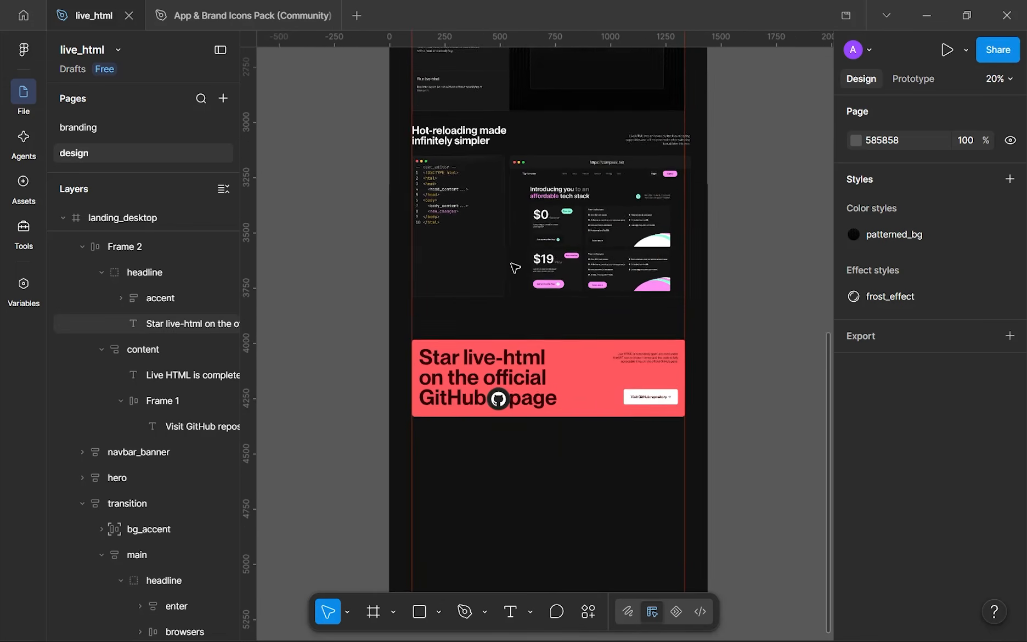
{"action": "scroll", "coordinate": [524, 335], "scroll_direction": "down", "scroll_amount": 3}
{"action": "scroll", "coordinate": [535, 346], "scroll_direction": "up", "scroll_amount": 4}
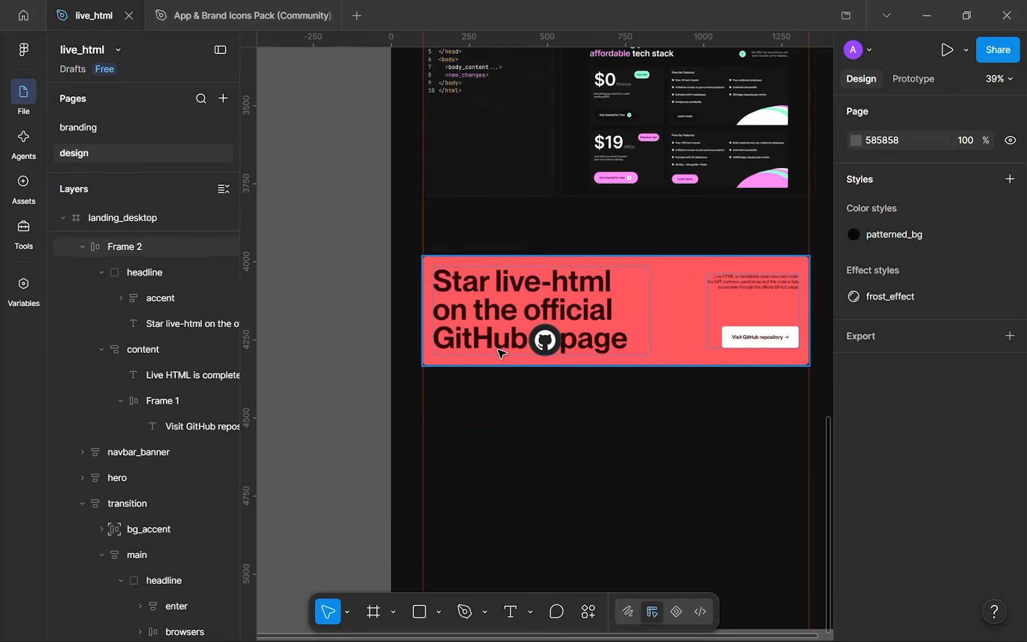
- Draw a closed six-point notched outline about 322 × 493 with the Pen tool, in the empty area below the banner's headline
{"action": "key", "text": "p"}
{"action": "scroll", "coordinate": [496, 387], "scroll_direction": "down", "scroll_amount": 2}
{"action": "scroll", "coordinate": [514, 348], "scroll_direction": "up", "scroll_amount": 1}
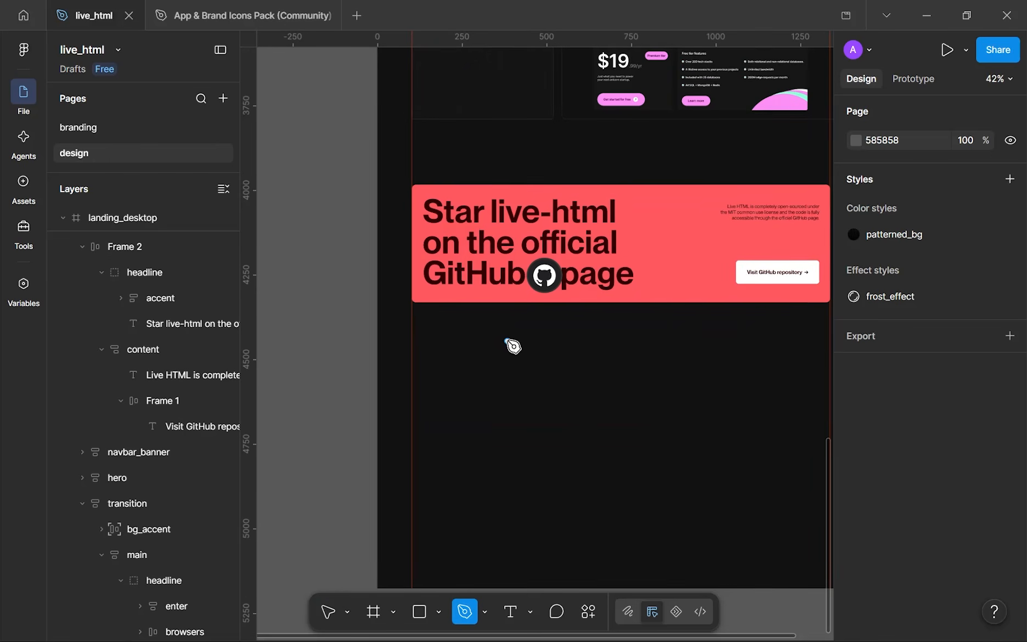
{"action": "left_click", "coordinate": [508, 335]}
{"action": "left_click", "coordinate": [535, 426]}
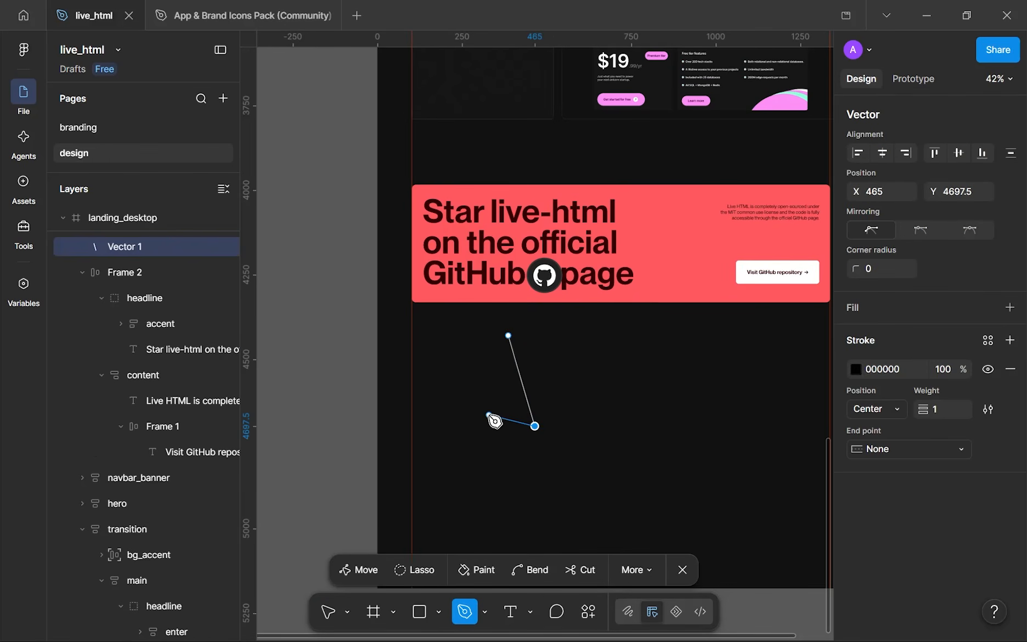
{"action": "left_click", "coordinate": [489, 422]}
{"action": "left_click", "coordinate": [508, 502]}
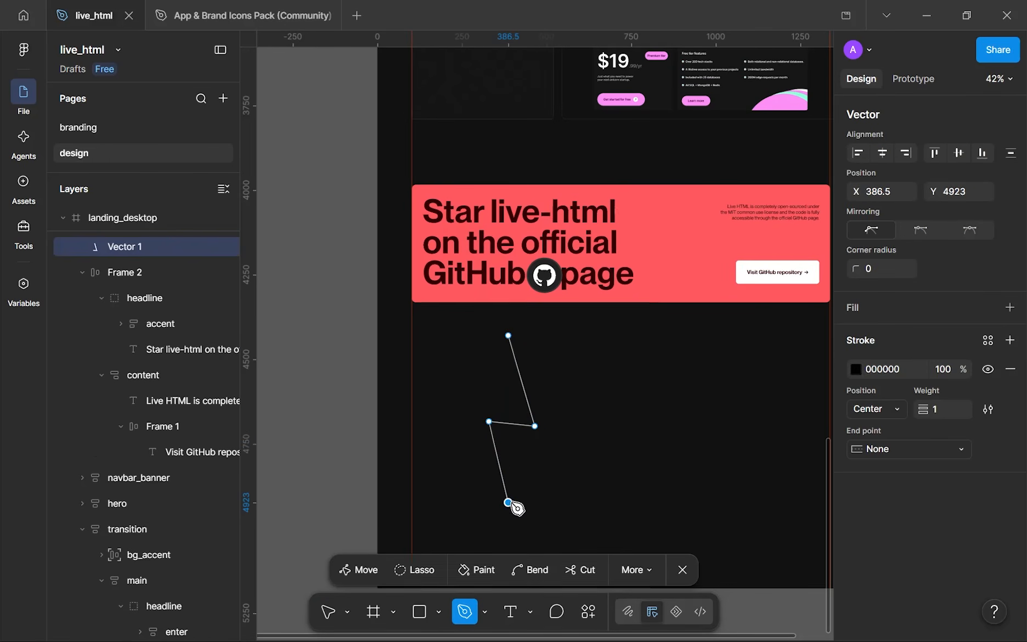
{"action": "left_click", "coordinate": [425, 502]}
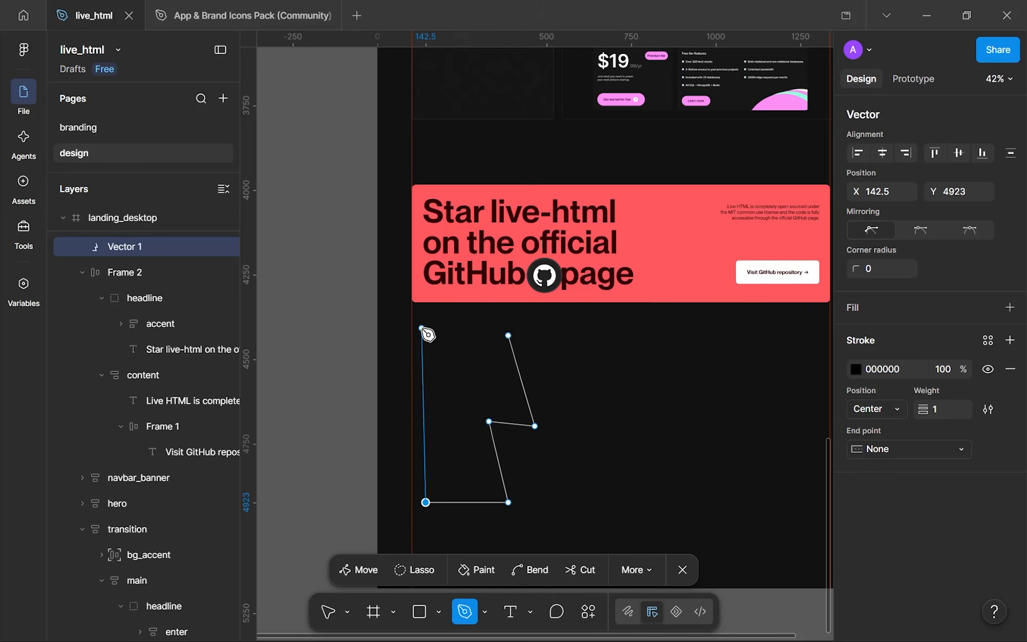
{"action": "left_click", "coordinate": [426, 329]}
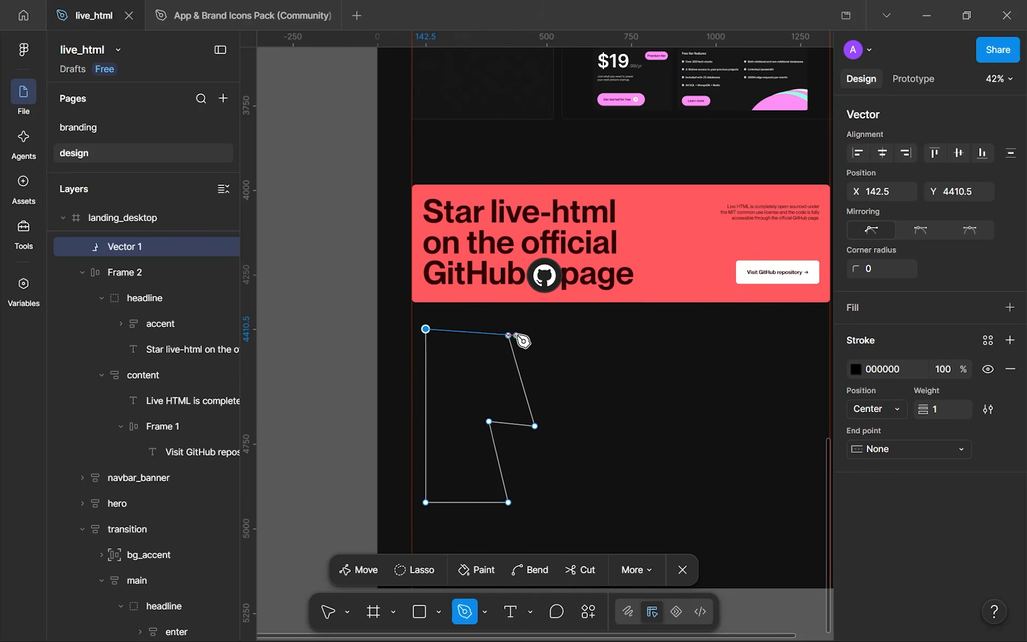
{"action": "key", "text": "ctrl+z"}
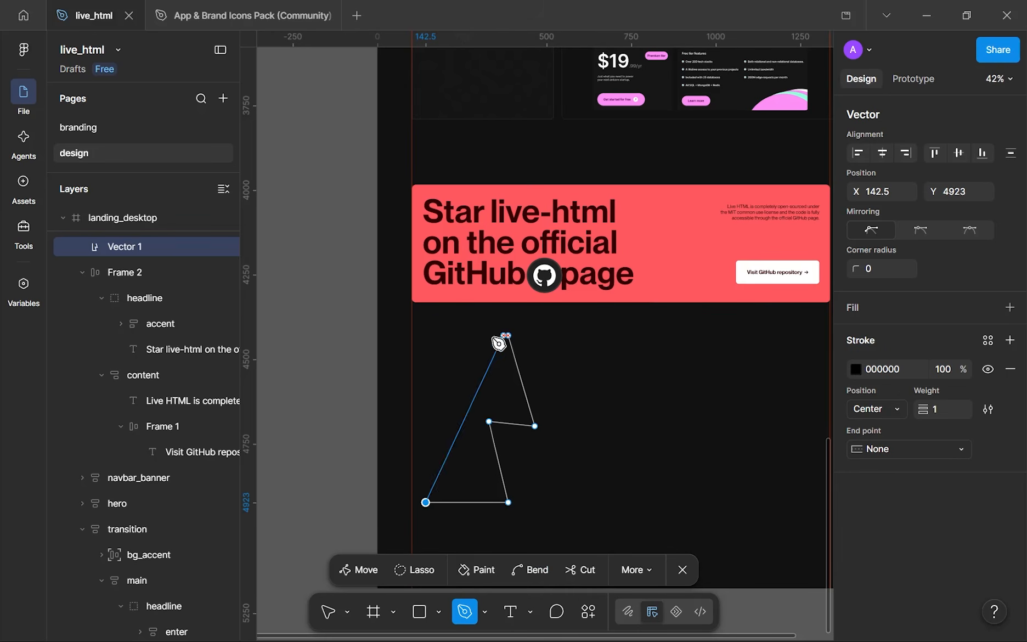
{"action": "left_click", "coordinate": [426, 335]}
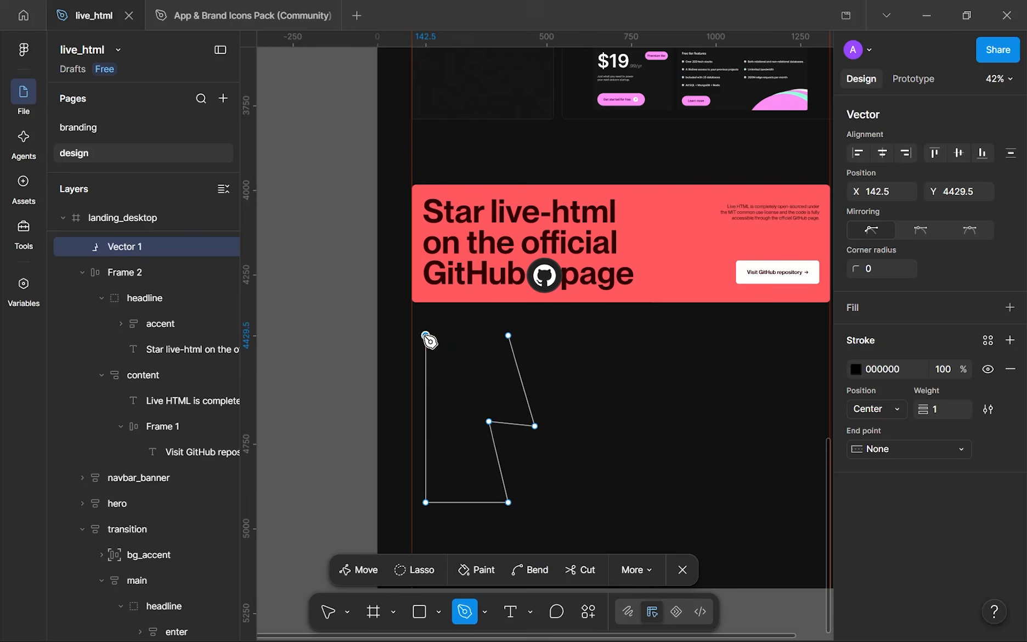
{"action": "left_click", "coordinate": [510, 337]}
{"action": "key", "text": "Escape"}
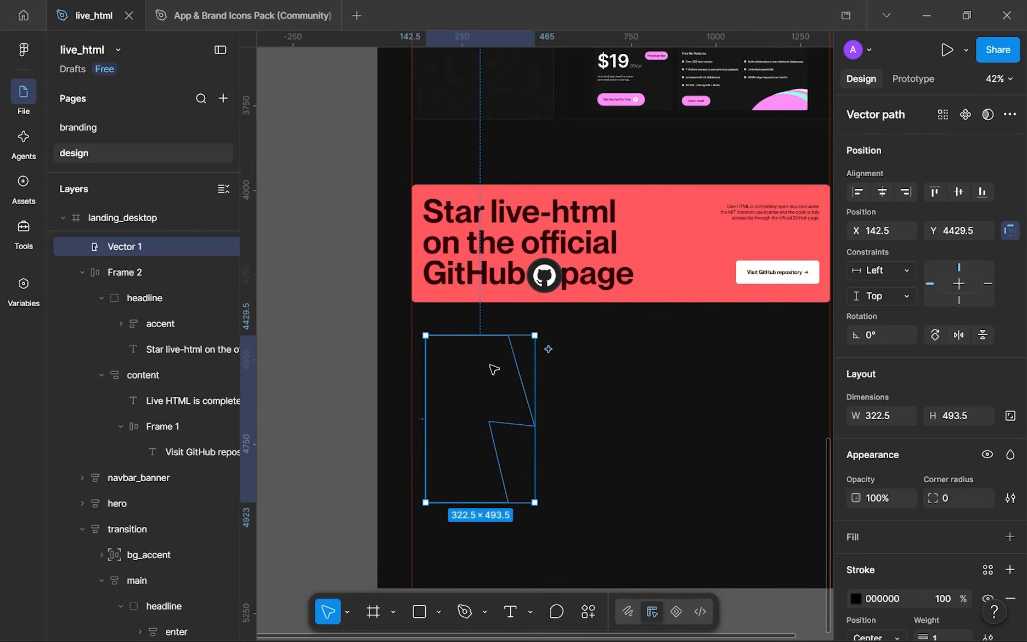
{"action": "scroll", "coordinate": [480, 408], "scroll_direction": "down", "scroll_amount": 1}
{"action": "key", "text": "Escape"}
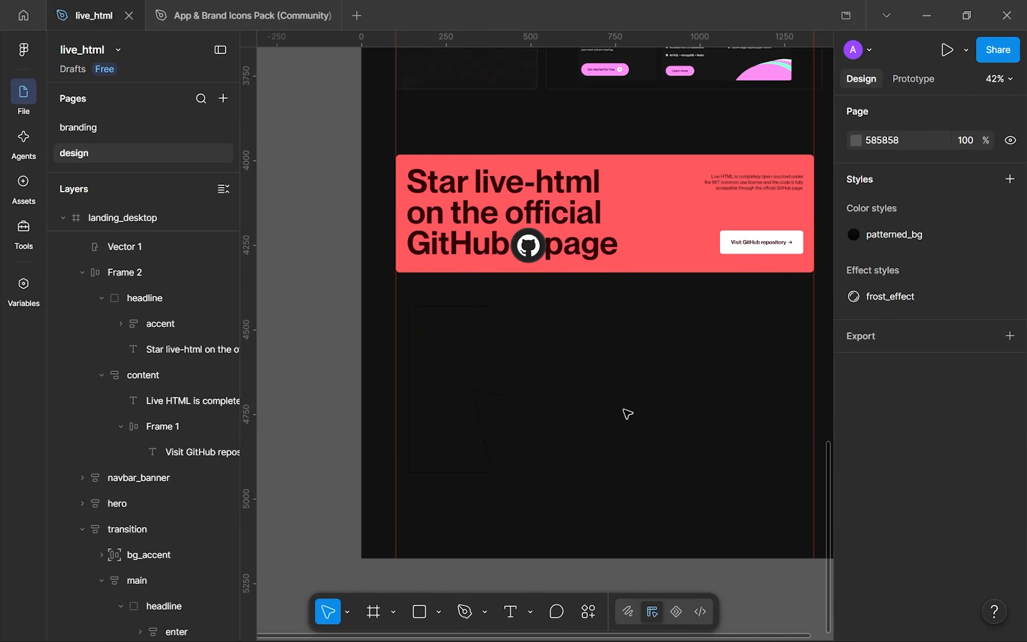
- Draw a second closed six-point angular outline about 455 × 298 with a notched lower edge, beside the first shape below the banner
{"action": "key", "text": "p"}
{"action": "left_click", "coordinate": [567, 322]}
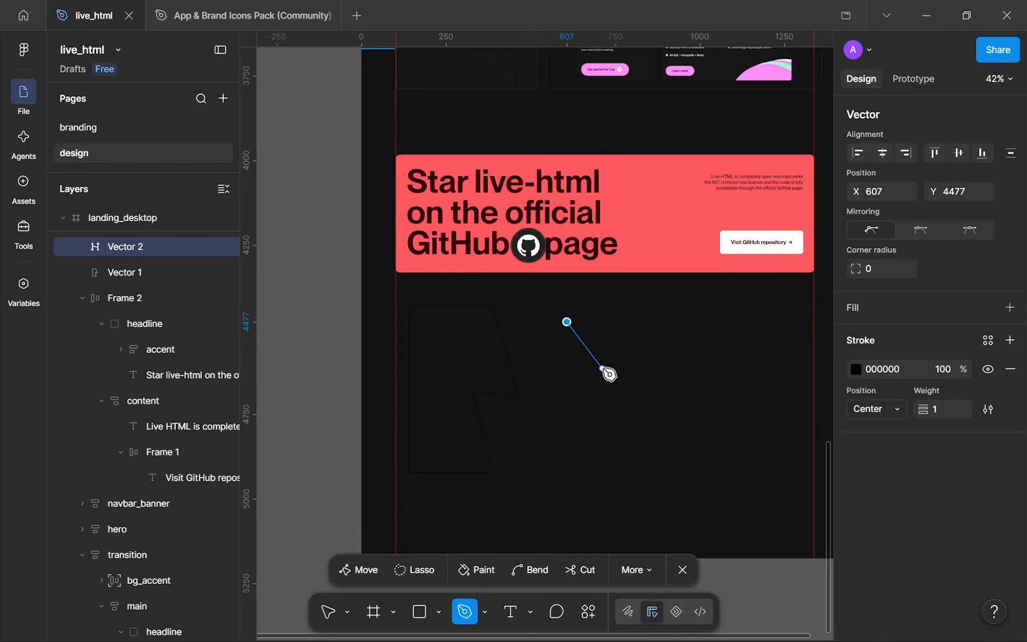
{"action": "left_click", "coordinate": [602, 357]}
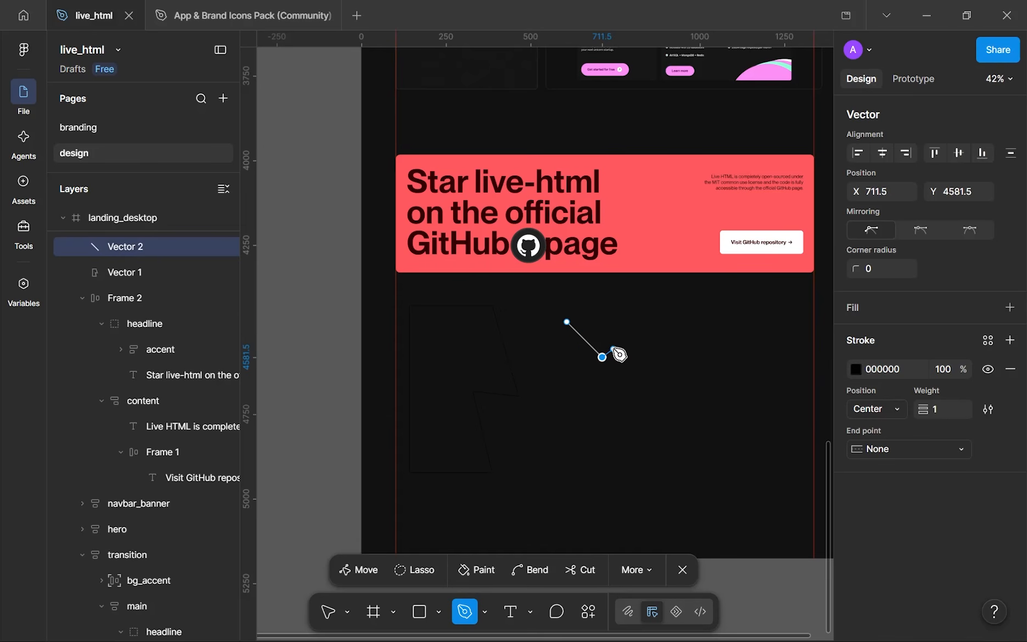
{"action": "left_click", "coordinate": [618, 346]}
{"action": "left_click", "coordinate": [652, 382]}
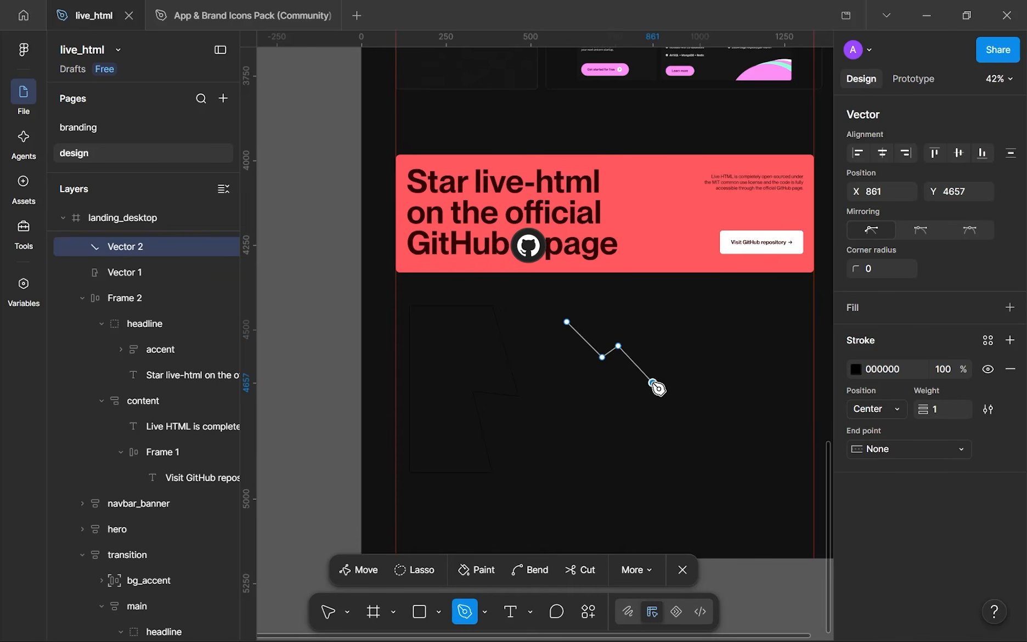
{"action": "left_click", "coordinate": [721, 327]}
{"action": "left_click", "coordinate": [613, 282]}
{"action": "left_click", "coordinate": [567, 322]}
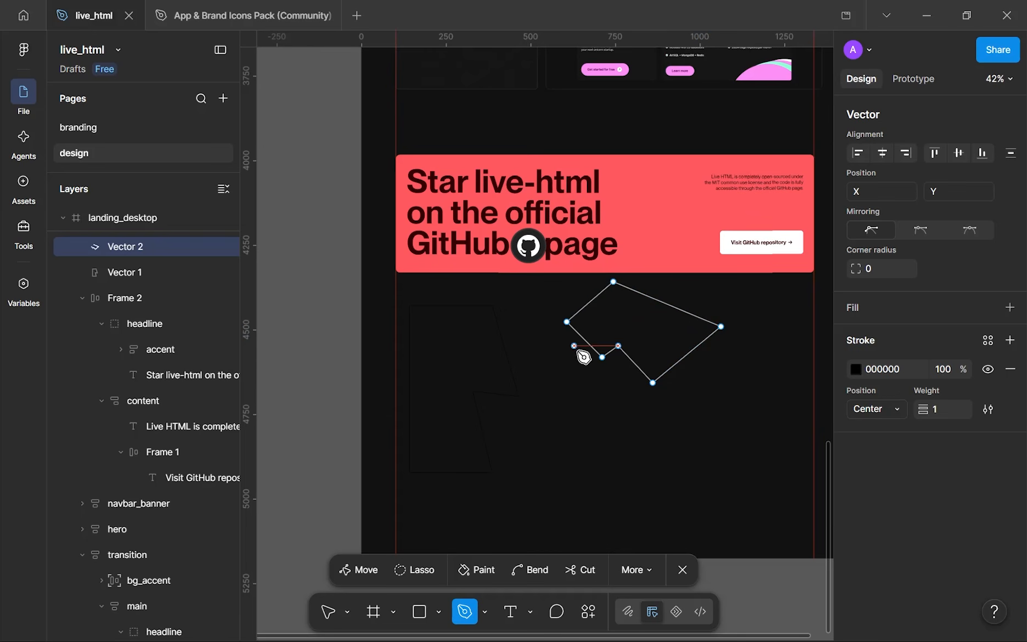
{"action": "left_click", "coordinate": [591, 358]}
{"action": "scroll", "coordinate": [585, 300], "scroll_direction": "down", "scroll_amount": 3}
- Draw a third closed angular outline with eight points and a zigzag upper edge, about 756 × 486, below the second shape with the Pen tool
{"action": "key", "text": "p"}
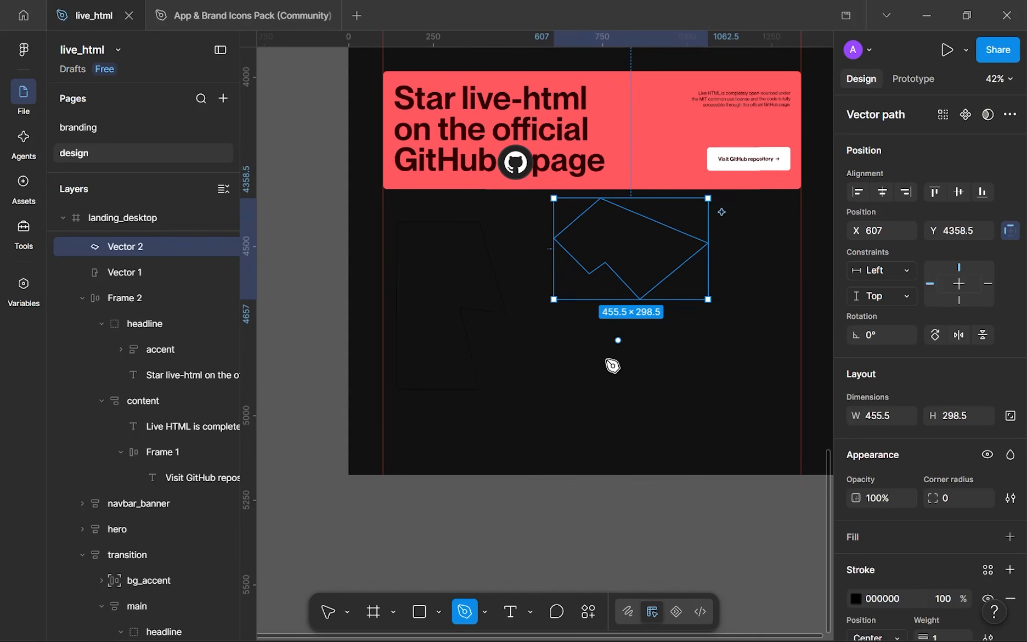
{"action": "left_click", "coordinate": [556, 396]}
{"action": "left_click", "coordinate": [630, 326]}
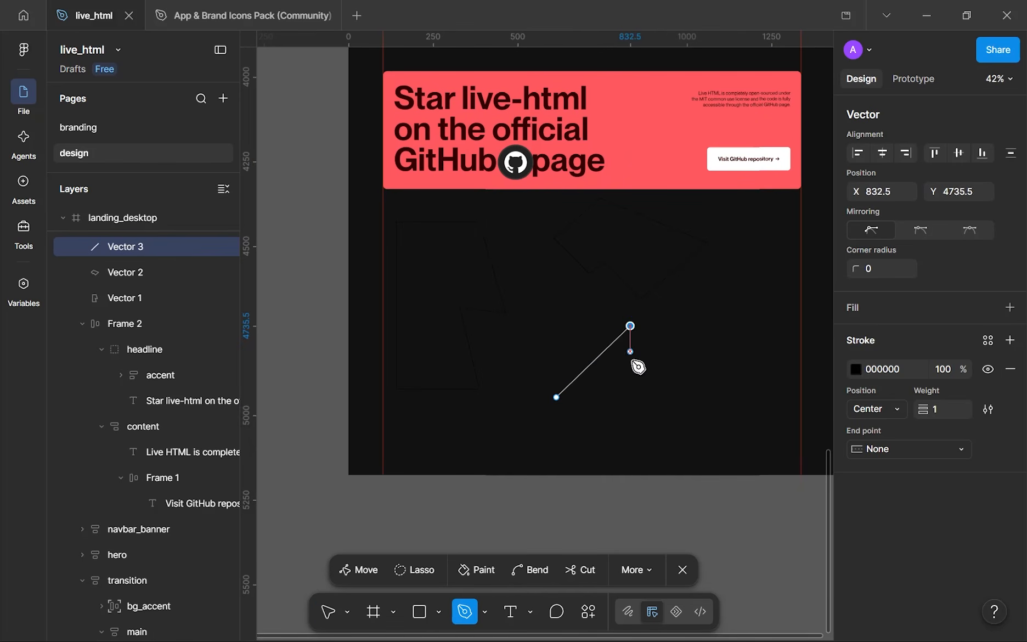
{"action": "left_click", "coordinate": [644, 359]}
{"action": "left_click", "coordinate": [707, 301]}
{"action": "left_click", "coordinate": [727, 339]}
{"action": "left_click", "coordinate": [785, 287]}
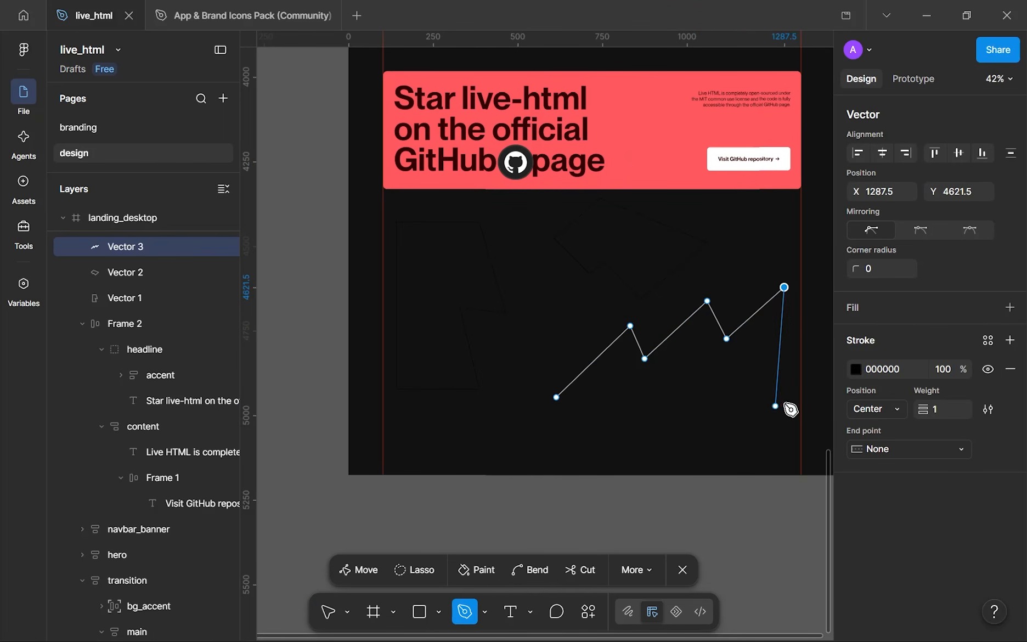
{"action": "left_click", "coordinate": [813, 359]}
{"action": "left_click", "coordinate": [707, 451]}
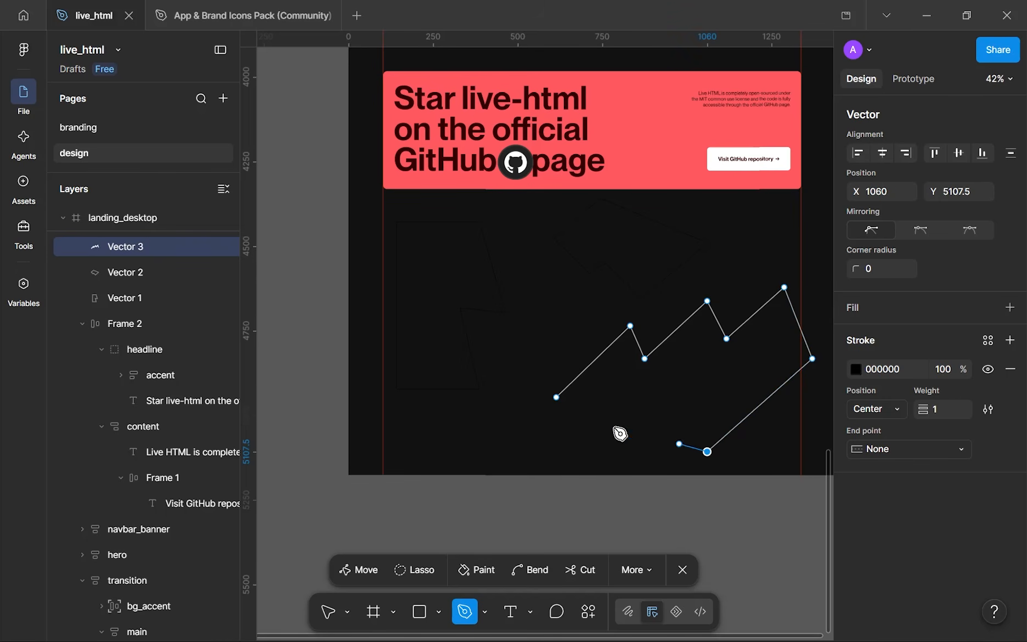
{"action": "left_click", "coordinate": [557, 397]}
{"action": "key", "text": "Escape"}
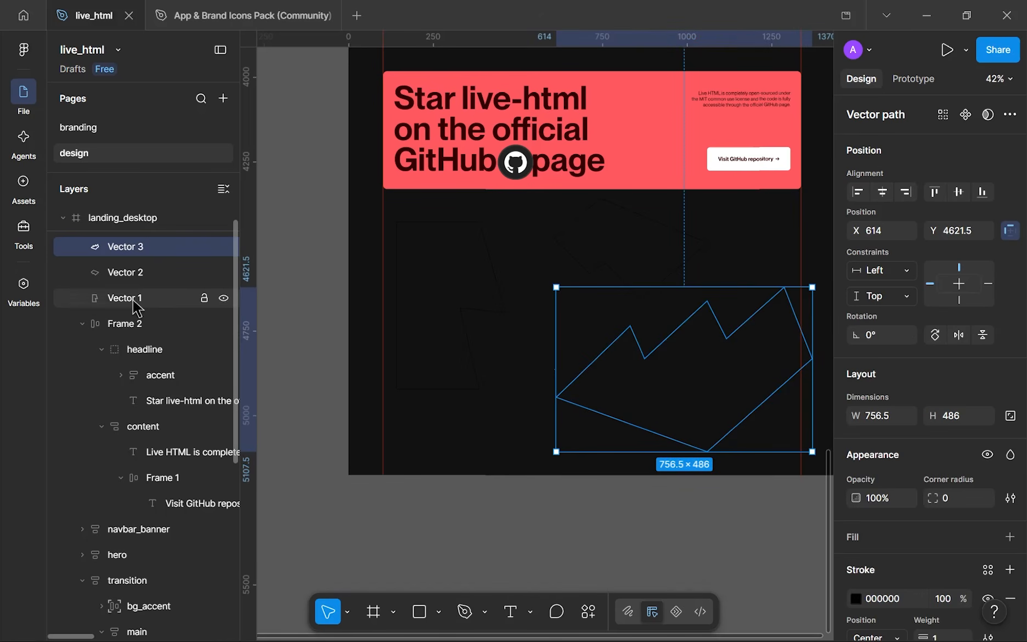
- Rename the three newly drawn vector layers as accent
{"action": "double_click", "coordinate": [125, 248]}
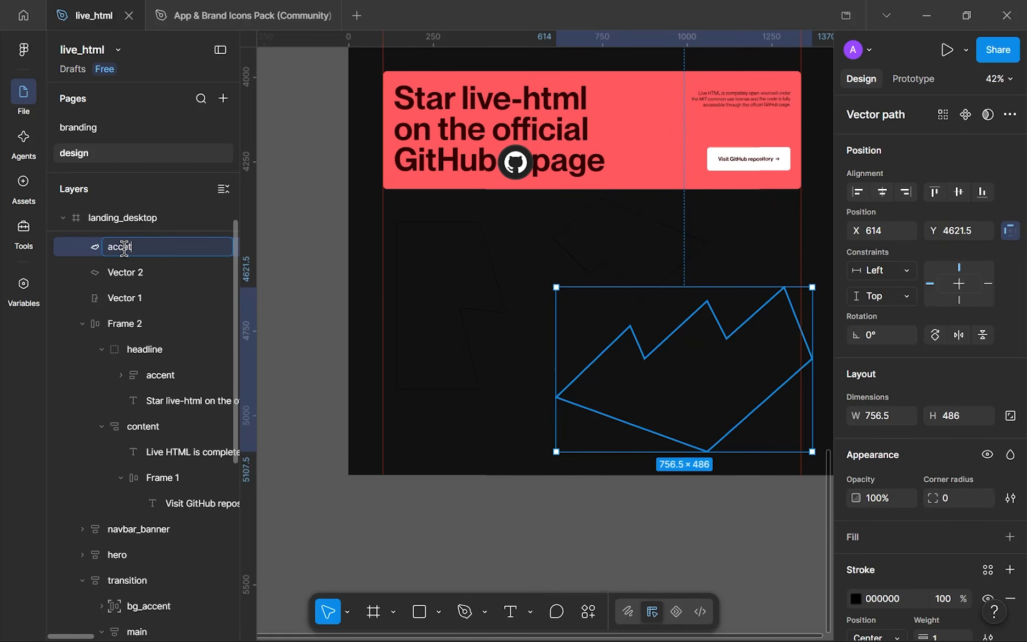
{"action": "type", "text": "accent"}
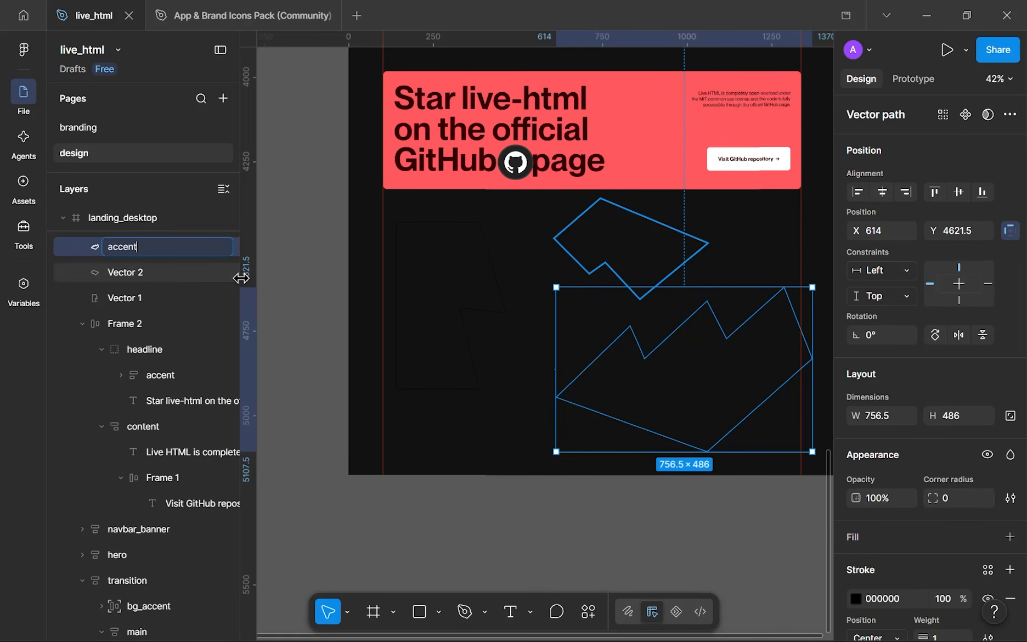
{"action": "key", "text": "Tab"}
{"action": "key", "text": "Tab"}
{"action": "type", "text": "accent"}
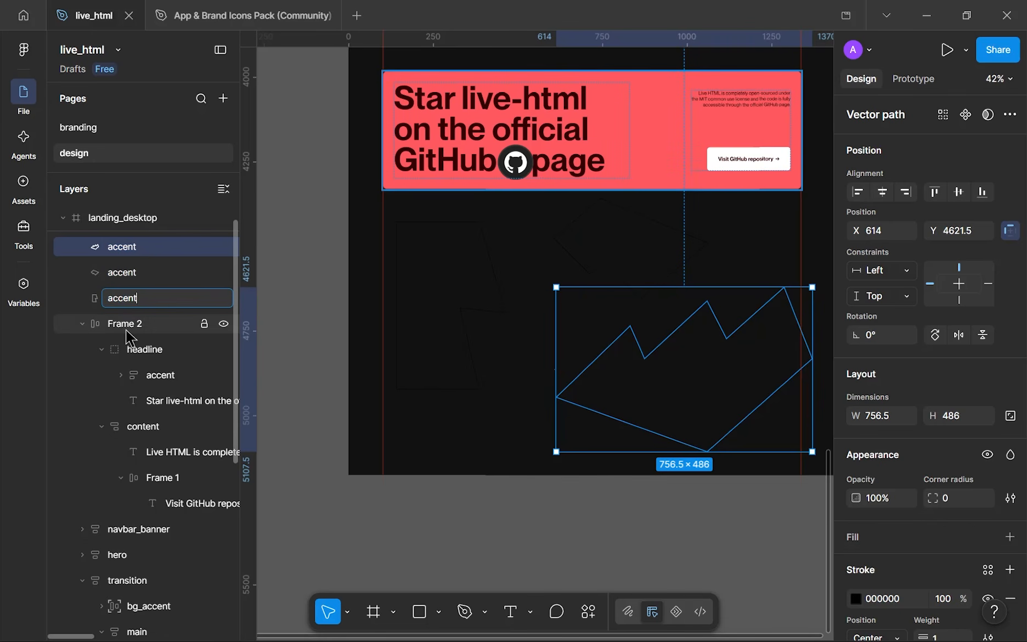
- Rename the coral banner frame as github_poster and its repository button frame as cta
{"action": "double_click", "coordinate": [124, 330]}
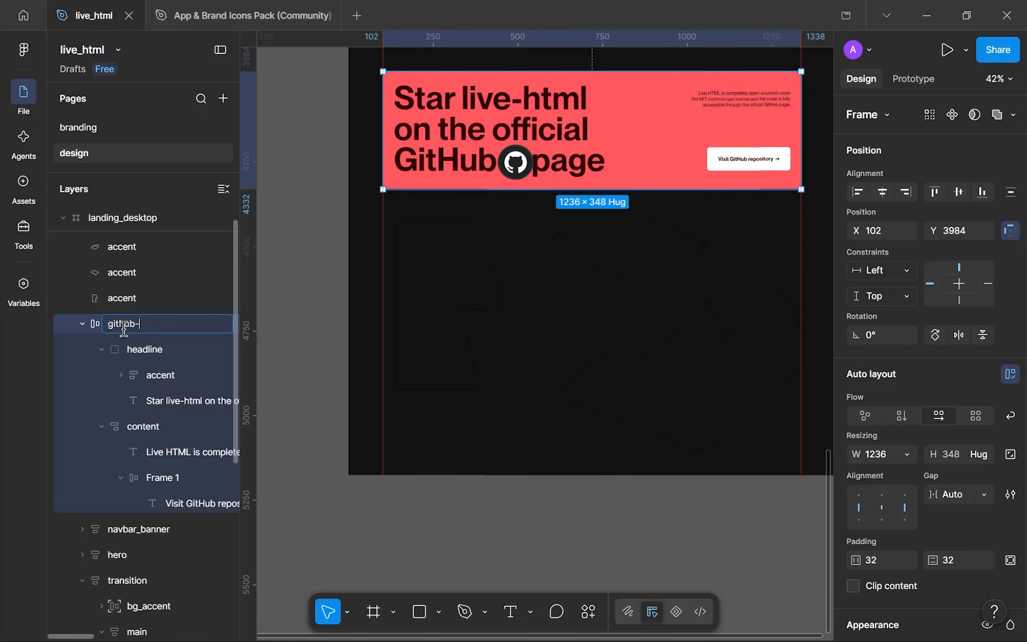
{"action": "key", "text": "Return"}
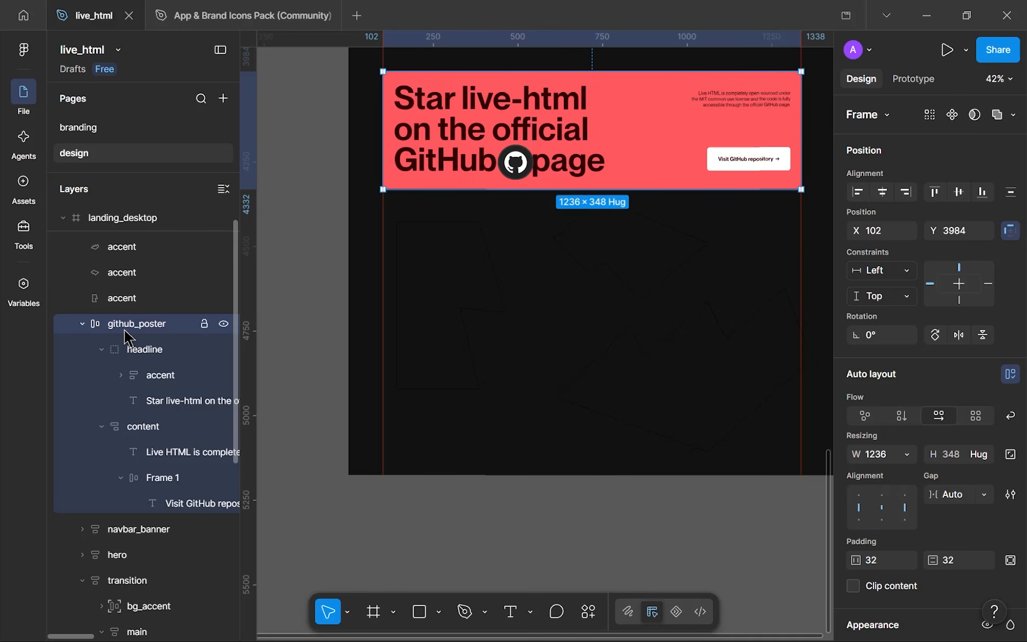
{"action": "double_click", "coordinate": [153, 483]}
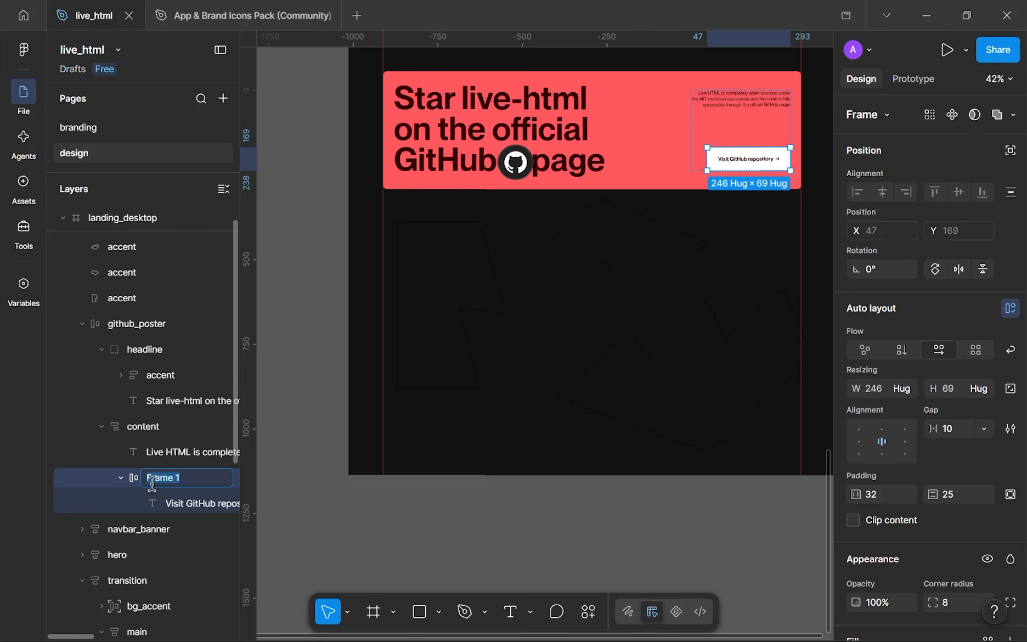
{"action": "key", "text": "Return"}
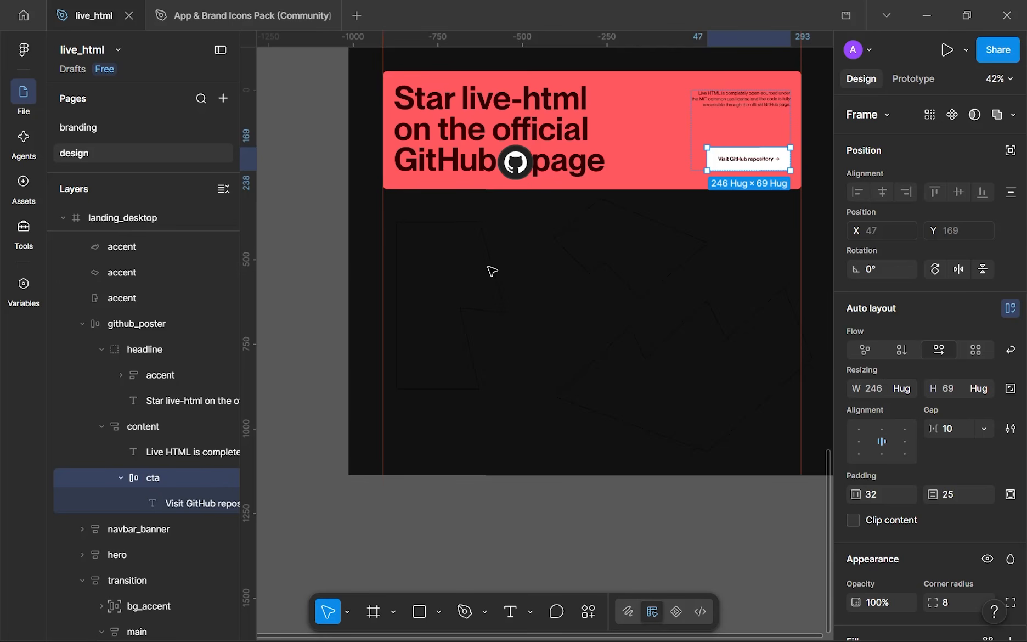
- Remove the stroke from all three accent shapes and fill them with red ED1B24
{"action": "left_click", "coordinate": [133, 297]}
{"action": "left_click", "coordinate": [143, 248], "text": "shift"}
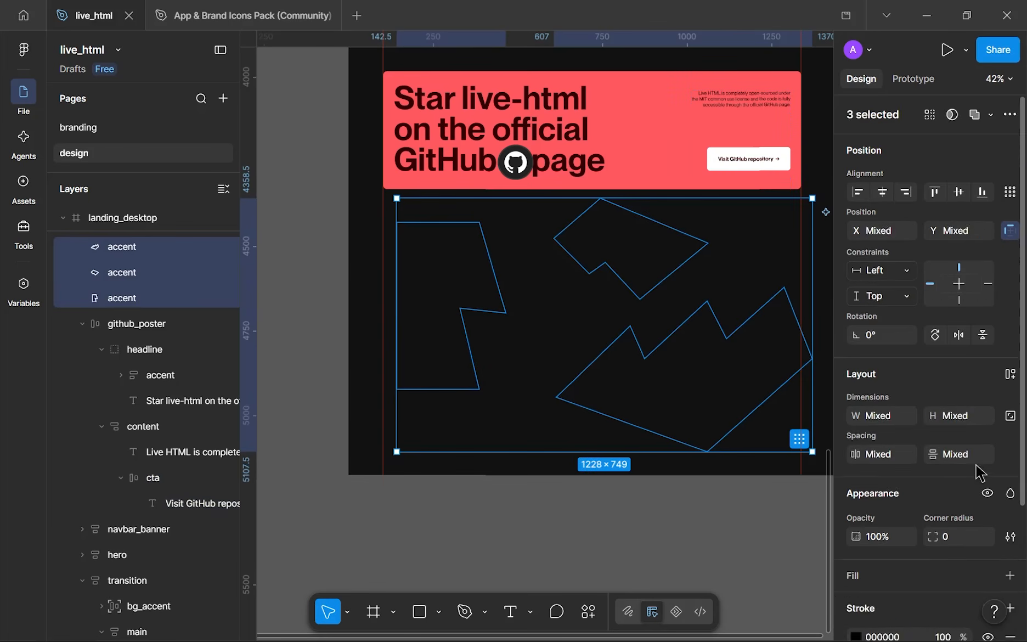
{"action": "scroll", "coordinate": [978, 472], "scroll_direction": "down", "scroll_amount": 3}
{"action": "left_click", "coordinate": [1010, 472]}
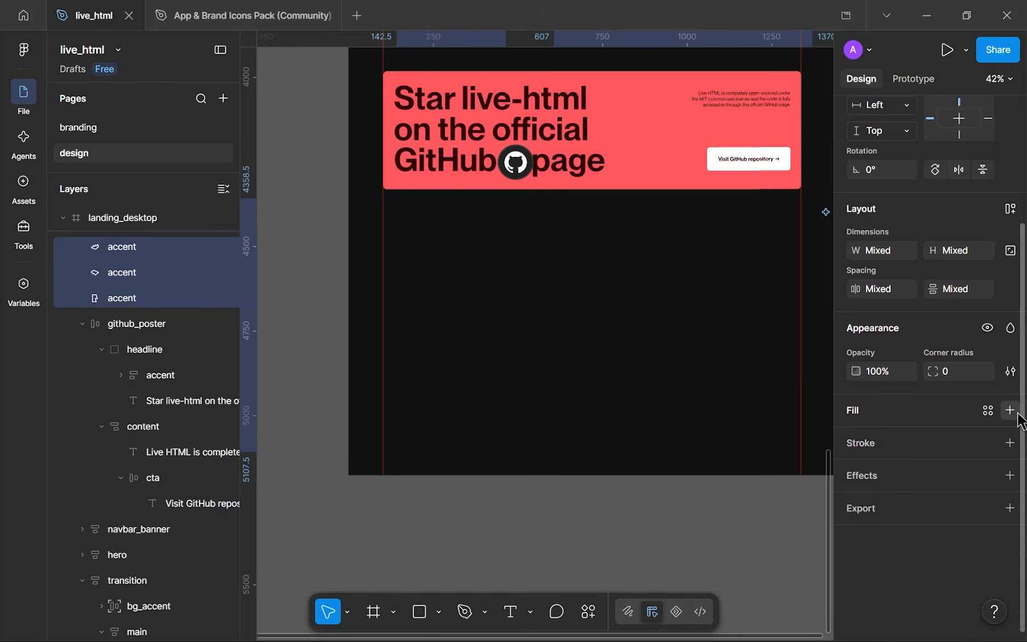
{"action": "left_click", "coordinate": [1009, 410]}
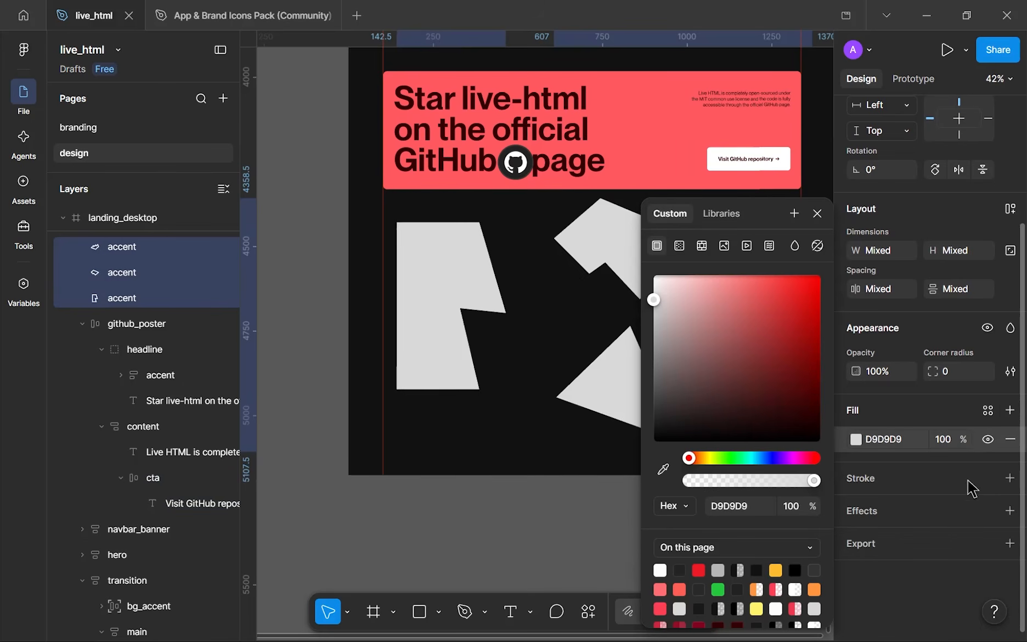
{"action": "left_click", "coordinate": [698, 570]}
{"action": "left_click", "coordinate": [818, 214]}
{"action": "scroll", "coordinate": [613, 277], "scroll_direction": "up", "scroll_amount": 4}
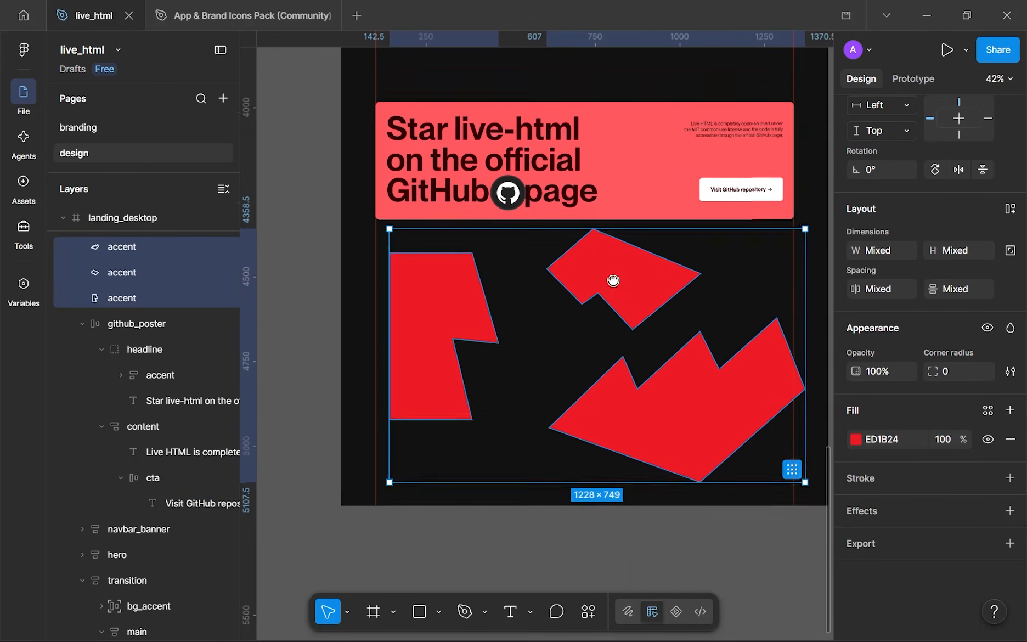
- Move the first notched accent shape into github_poster, exclude it from auto layout, and place it at the banner's left edge
{"action": "left_click", "coordinate": [457, 429]}
{"action": "left_click_drag", "start_coordinate": [457, 429], "coordinate": [427, 319]}
{"action": "scroll", "coordinate": [454, 266], "scroll_direction": "up", "scroll_amount": 3}
{"action": "key", "text": "Delete"}
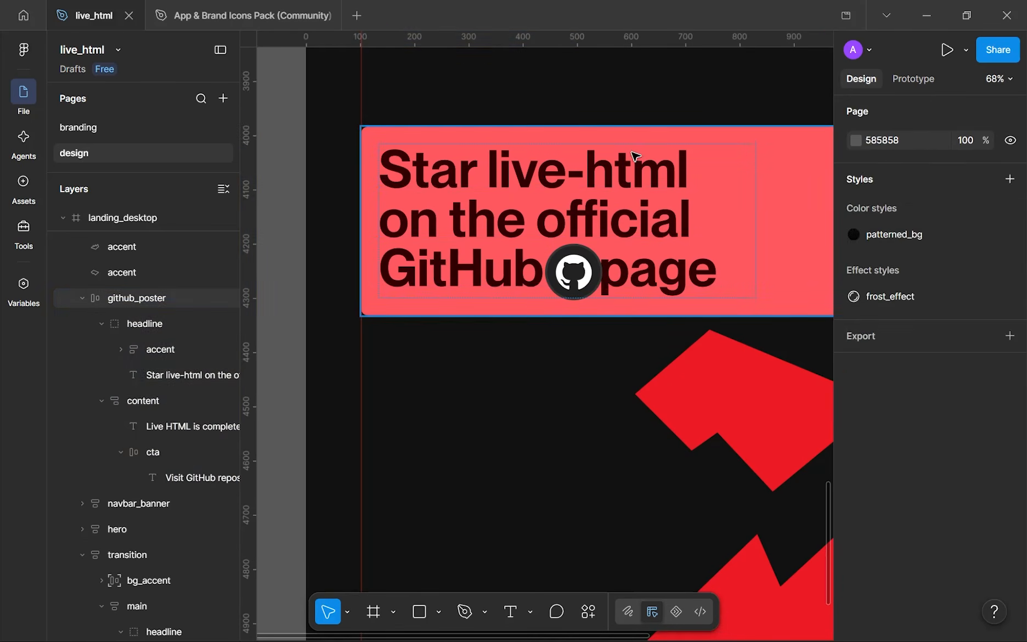
{"action": "left_click", "coordinate": [451, 257]}
{"action": "key", "text": "ctrl+v"}
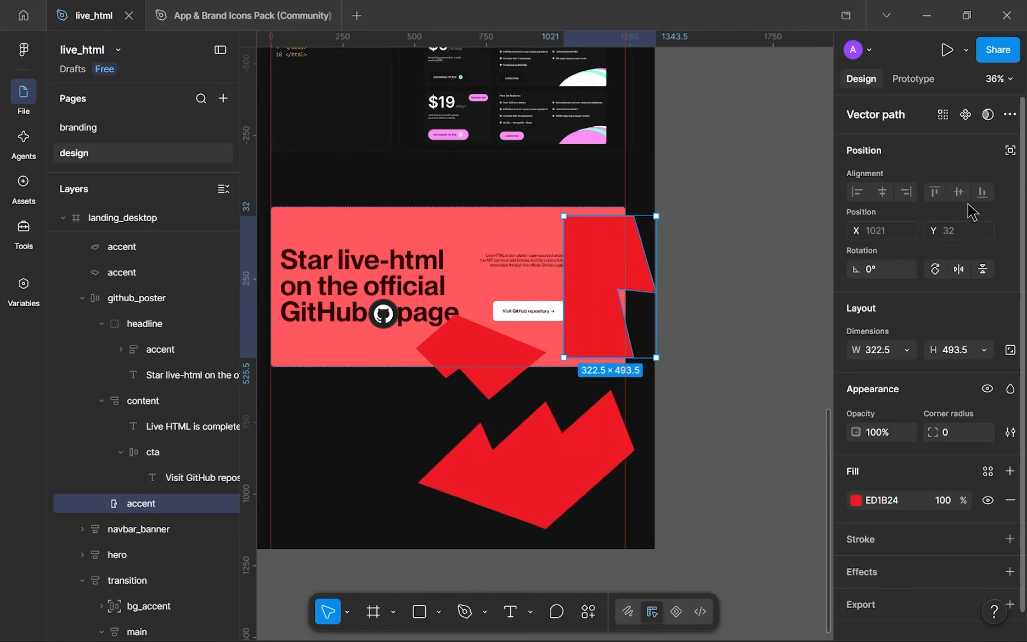
{"action": "left_click", "coordinate": [1010, 150]}
{"action": "left_click_drag", "start_coordinate": [587, 304], "coordinate": [297, 279]}
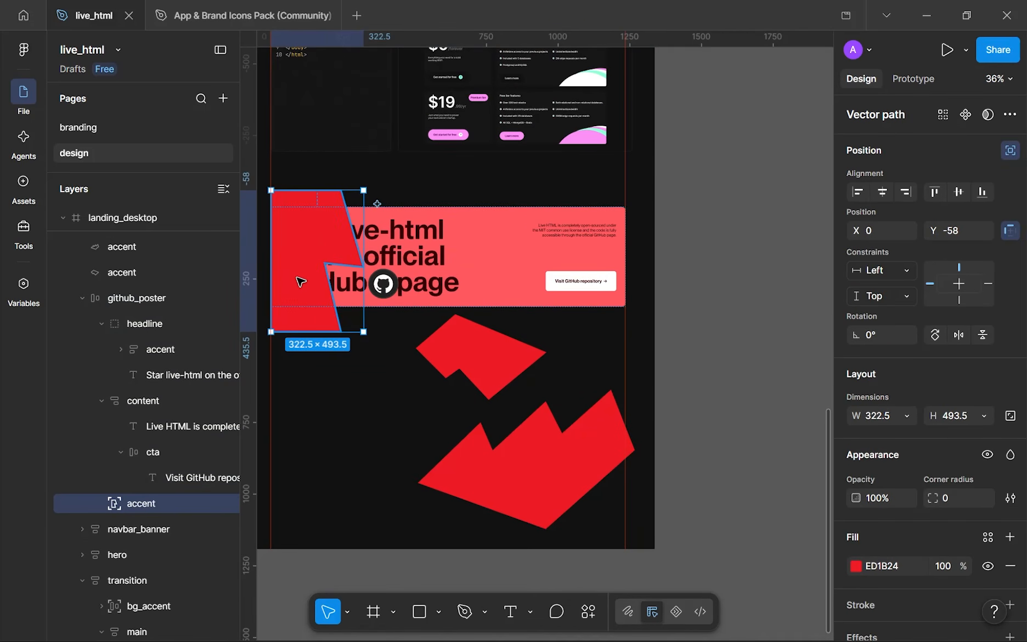
- Send the left accent shape behind the headline and enlarge it so it slightly overhangs the banner's left edge
{"action": "key", "text": "["}
{"action": "left_click_drag", "start_coordinate": [298, 202], "coordinate": [295, 206]}
{"action": "left_click_drag", "start_coordinate": [366, 279], "coordinate": [376, 280]}
{"action": "left_click_drag", "start_coordinate": [332, 225], "coordinate": [327, 235]}
- Nest the second accent shape in github_poster, exclude it from auto layout, and enlarge it to about 549 × 359 across the banner's upper edge
{"action": "left_click_drag", "start_coordinate": [477, 385], "coordinate": [474, 241]}
{"action": "left_click_drag", "start_coordinate": [571, 259], "coordinate": [461, 215]}
{"action": "left_click", "coordinate": [1011, 150]}
{"action": "left_click_drag", "start_coordinate": [500, 257], "coordinate": [494, 234]}
{"action": "left_click_drag", "start_coordinate": [455, 166], "coordinate": [455, 162]}
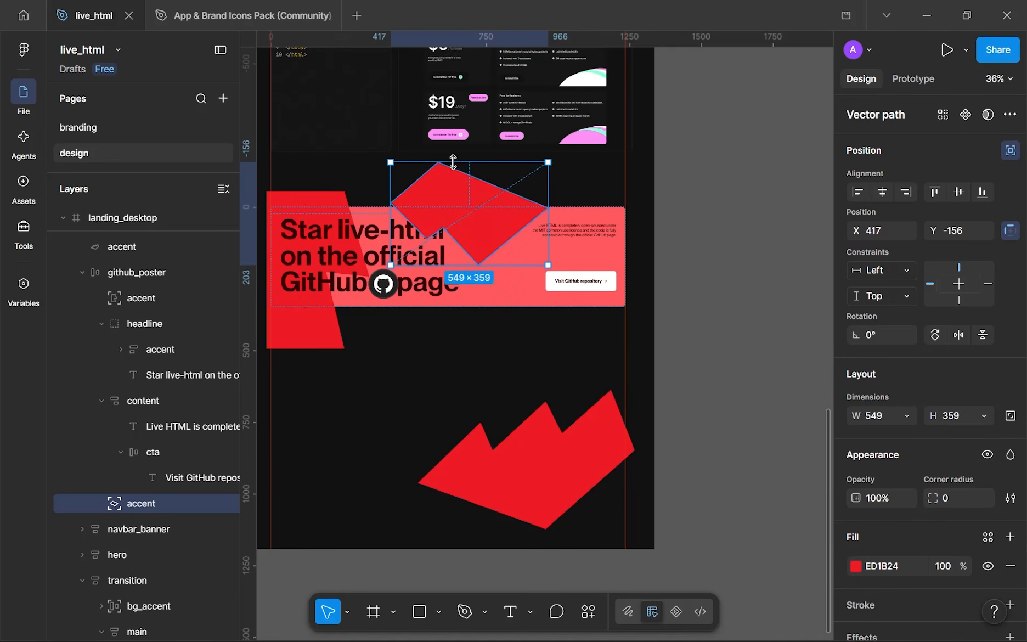
{"action": "left_click_drag", "start_coordinate": [482, 253], "coordinate": [482, 252]}
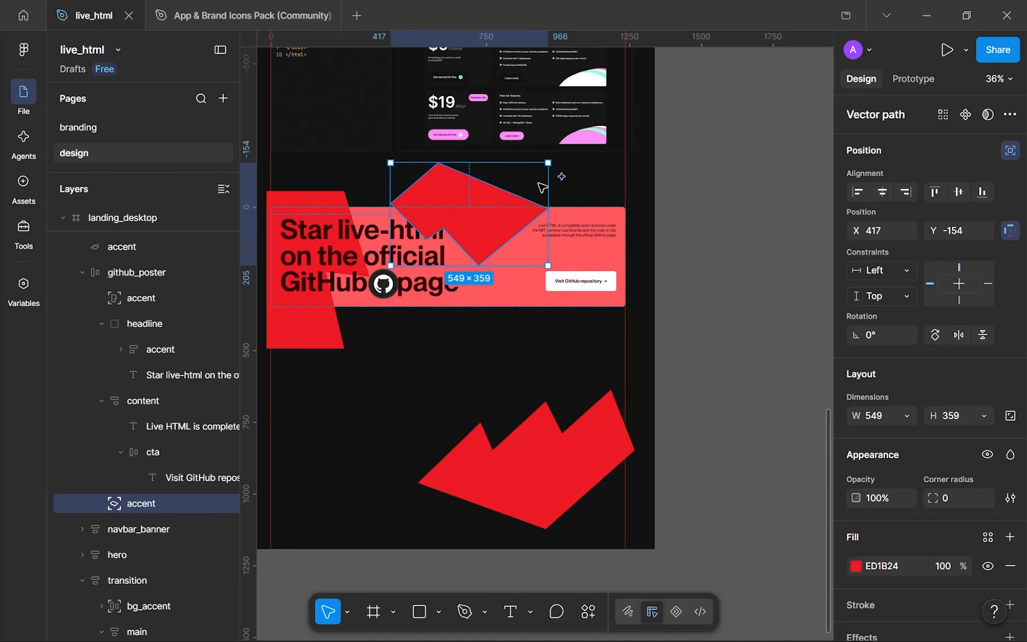
{"action": "key", "text": "Up"}
{"action": "key", "text": "Up"}
{"action": "key", "text": "Up"}
{"action": "key", "text": "Up"}
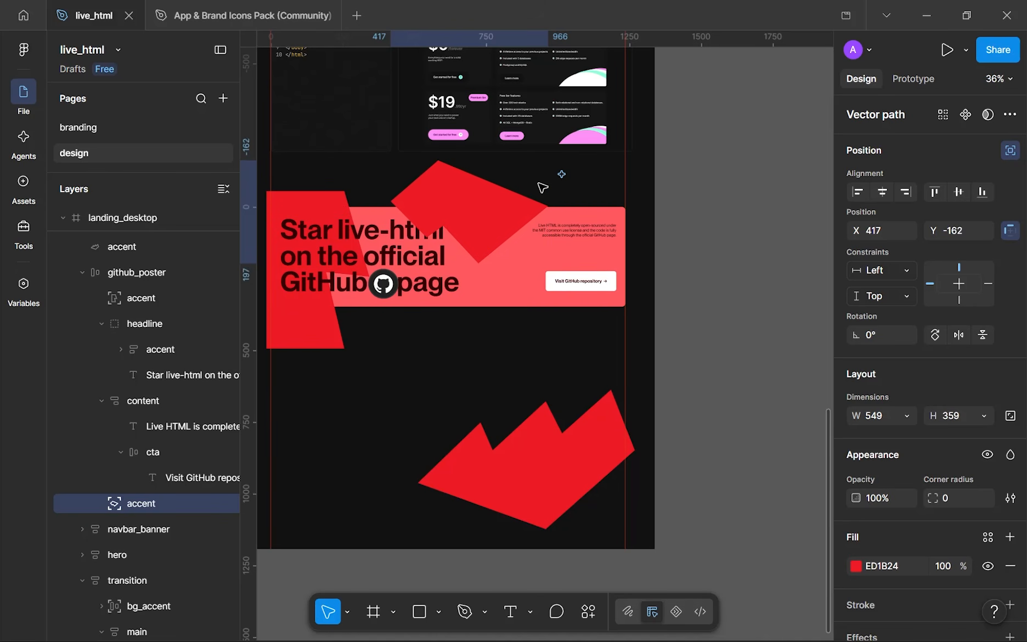
{"action": "left_click_drag", "start_coordinate": [551, 482], "coordinate": [554, 291]}
{"action": "key", "text": "Delete"}
{"action": "left_click", "coordinate": [486, 285]}
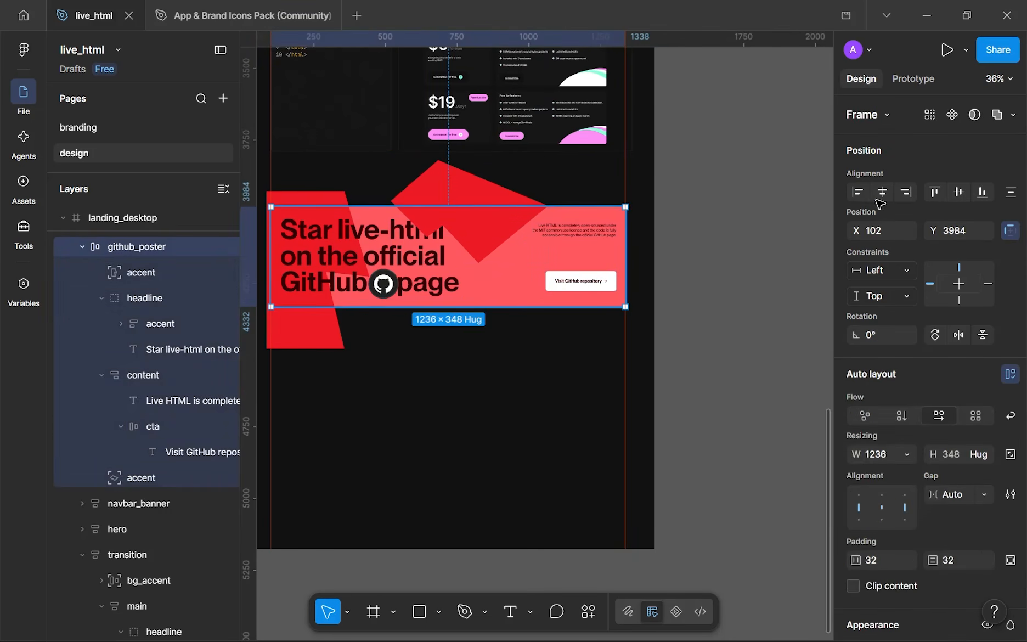
{"action": "key", "text": "ctrl+z"}
{"action": "left_click_drag", "start_coordinate": [659, 301], "coordinate": [541, 317]}
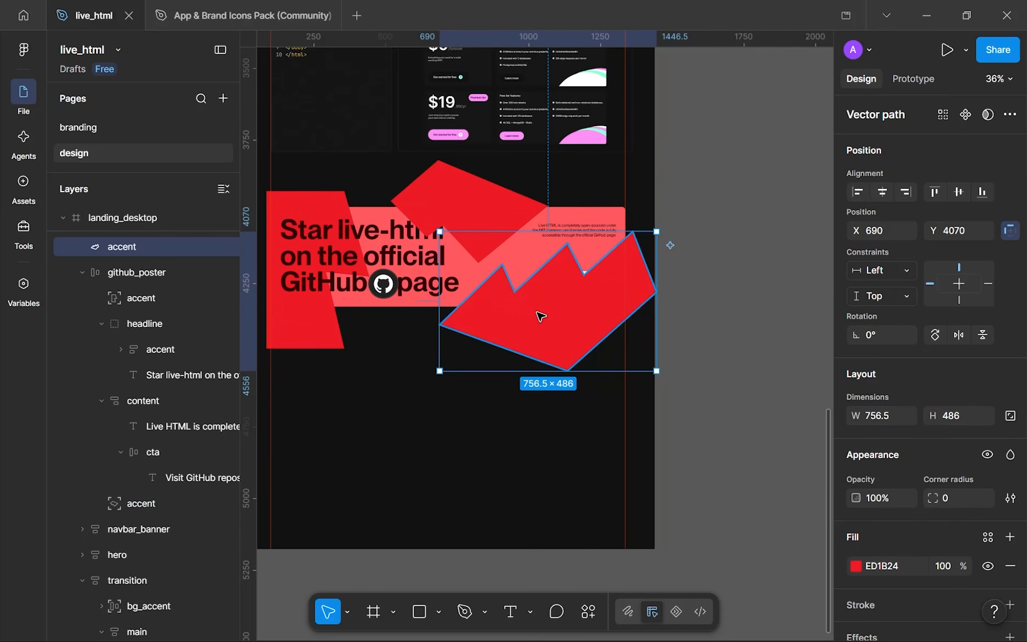
{"action": "key", "text": "ctrl+shift+bracketleft"}
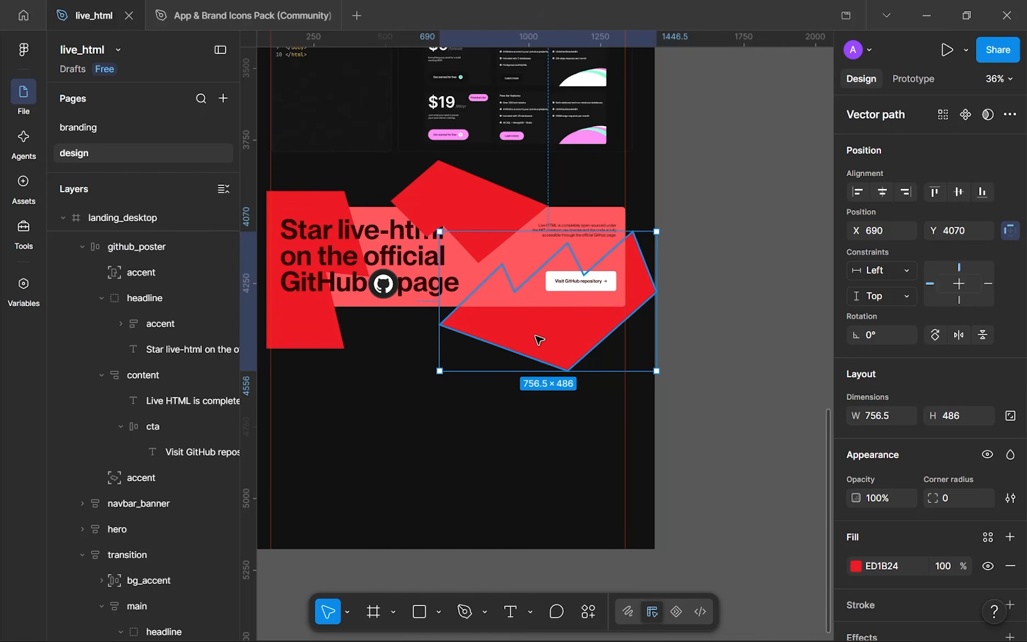
{"action": "key", "text": "ctrl+z"}
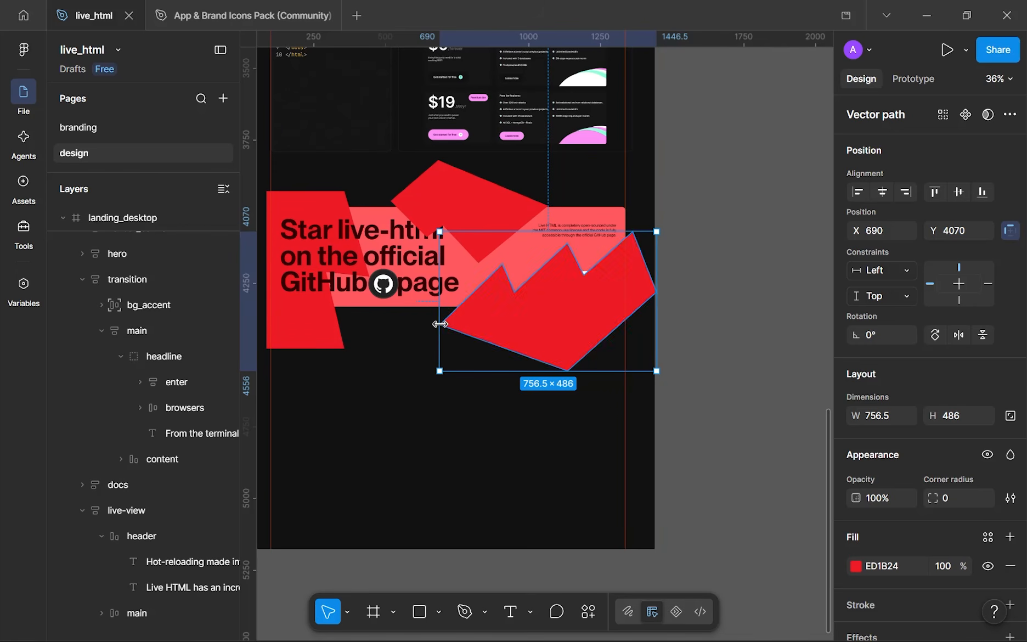
{"action": "key", "text": "Delete"}
{"action": "left_click", "coordinate": [489, 293]}
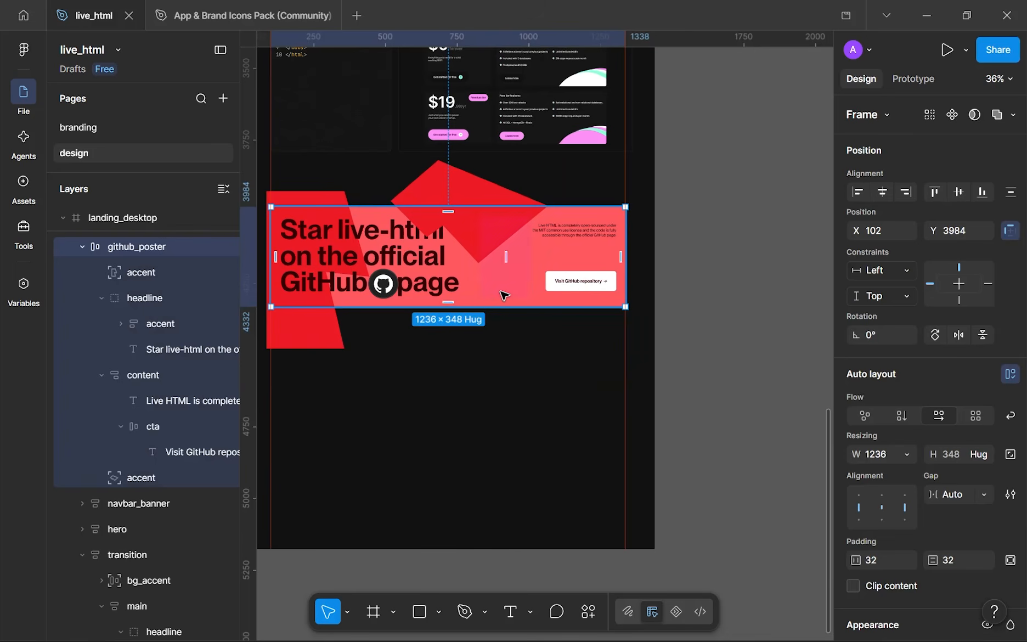
{"action": "key", "text": "ctrl+z"}
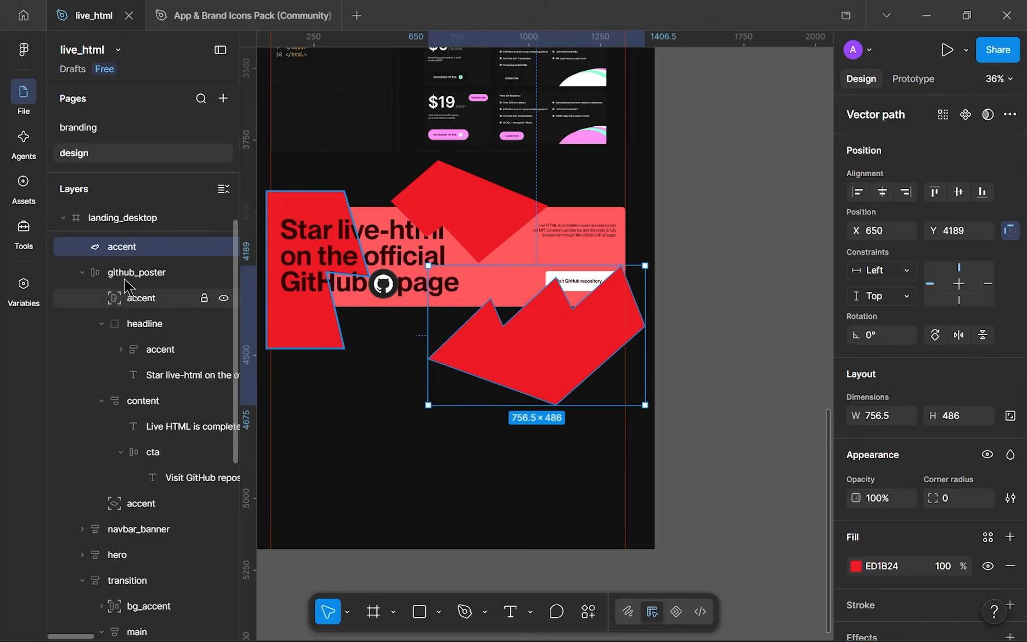
- Nest the zigzag accent shape in github_poster, exclude it from auto layout, and enlarge it to about 809 × 520 over the banner's lower right
{"action": "left_click_drag", "start_coordinate": [134, 307], "coordinate": [134, 301]}
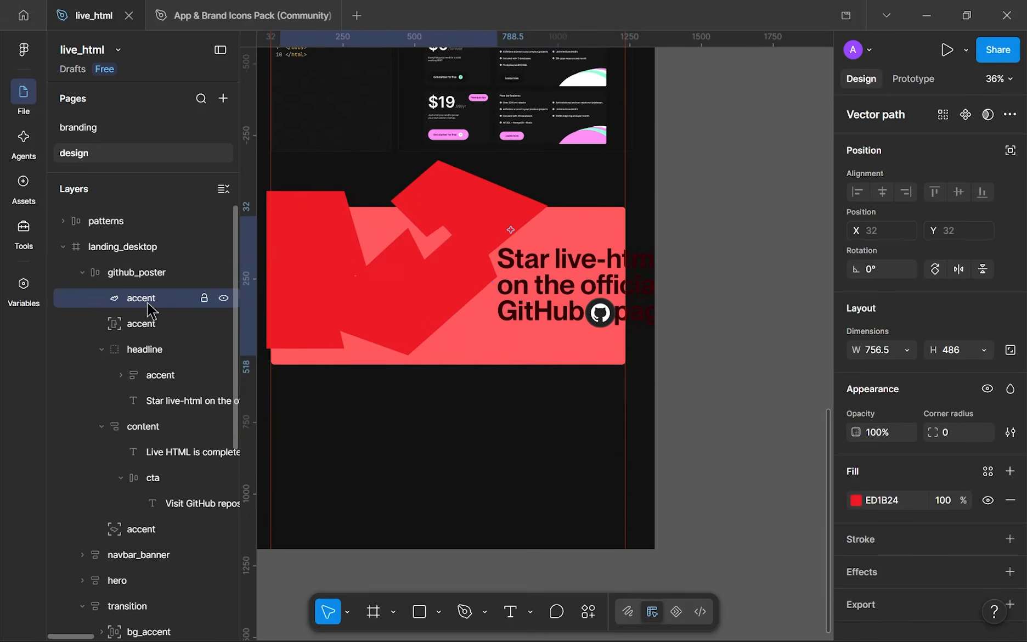
{"action": "left_click_drag", "start_coordinate": [358, 305], "coordinate": [488, 312]}
{"action": "left_click", "coordinate": [1010, 151]}
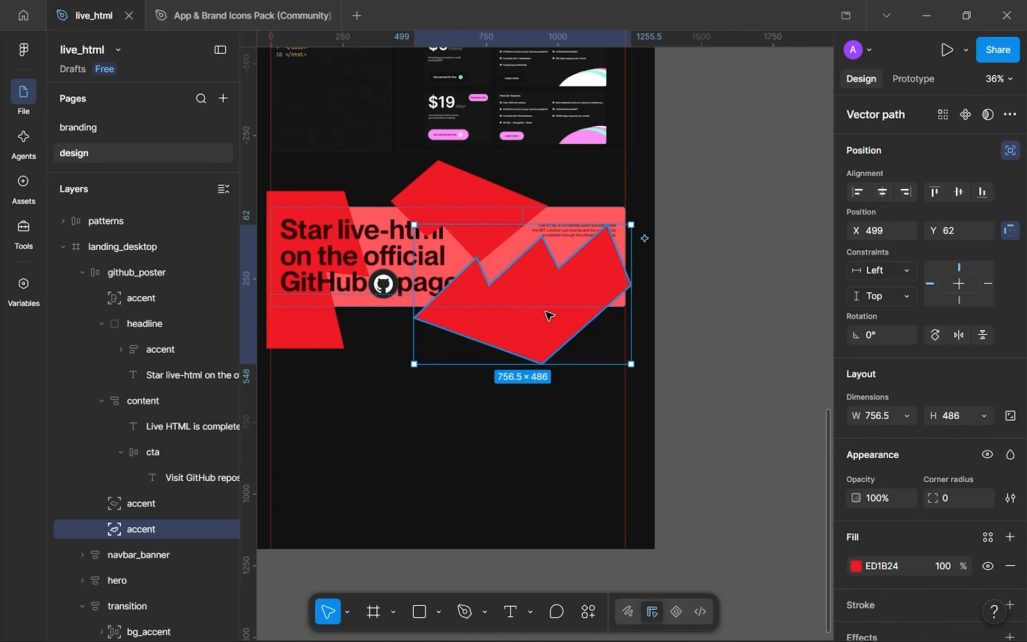
{"action": "left_click_drag", "start_coordinate": [564, 369], "coordinate": [565, 340]}
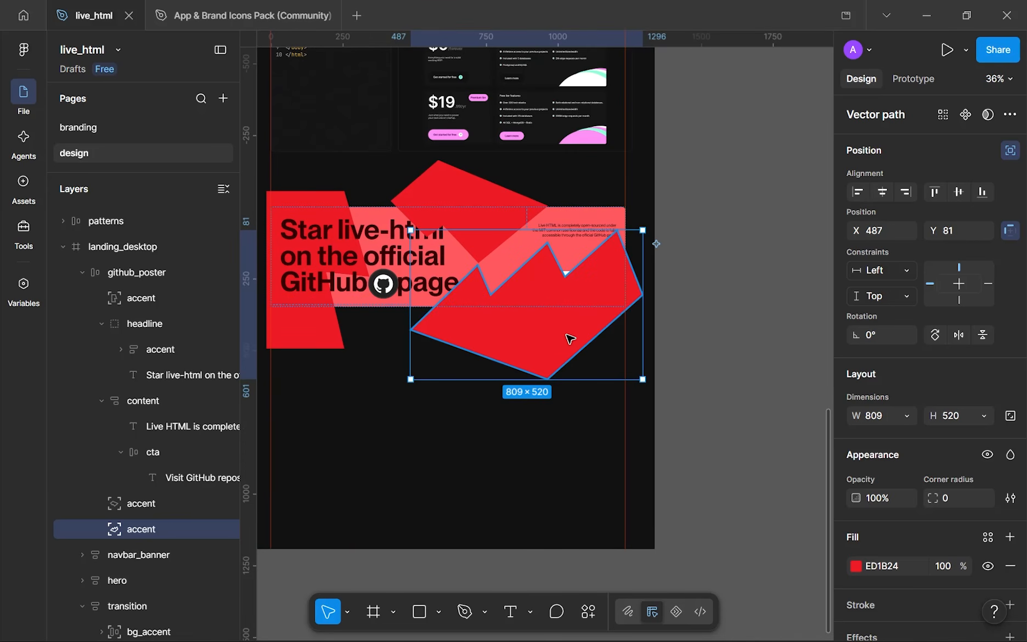
- Send the zigzag accent and the upper accent shape behind the banner's text and repository button
{"action": "key", "text": "ctrl+shift+["}
{"action": "left_click", "coordinate": [486, 189]}
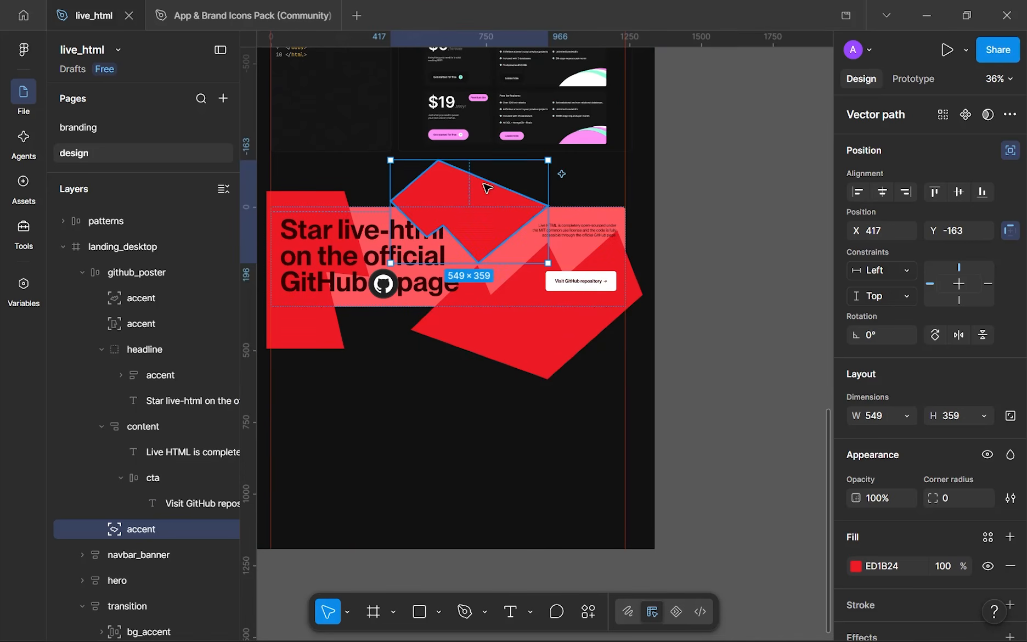
{"action": "key", "text": "ctrl+shift+]"}
{"action": "left_click", "coordinate": [446, 435]}
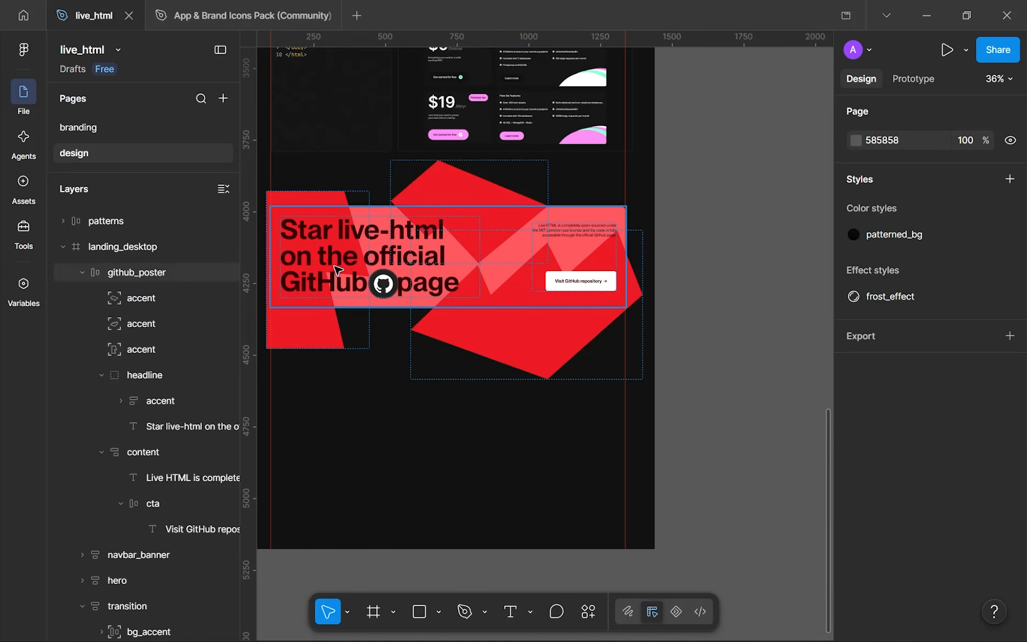
- Clip the content of the github_poster frame so the accent shapes are cut off at its edges
{"action": "left_click", "coordinate": [383, 294]}
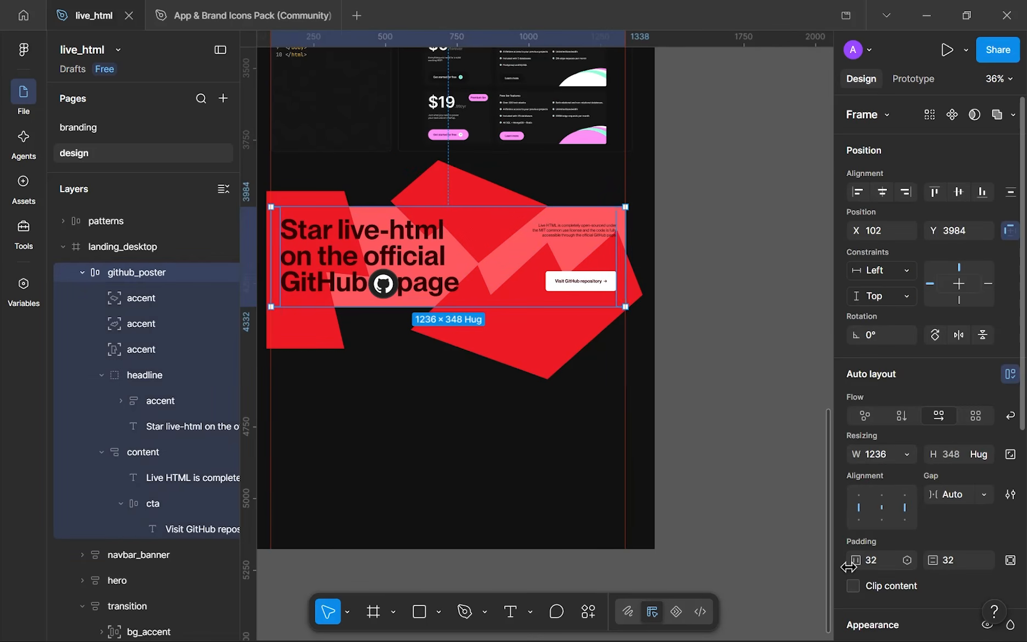
{"action": "left_click", "coordinate": [854, 586]}
{"action": "left_click", "coordinate": [436, 385]}
{"action": "scroll", "coordinate": [420, 310], "scroll_direction": "up", "scroll_amount": 5}
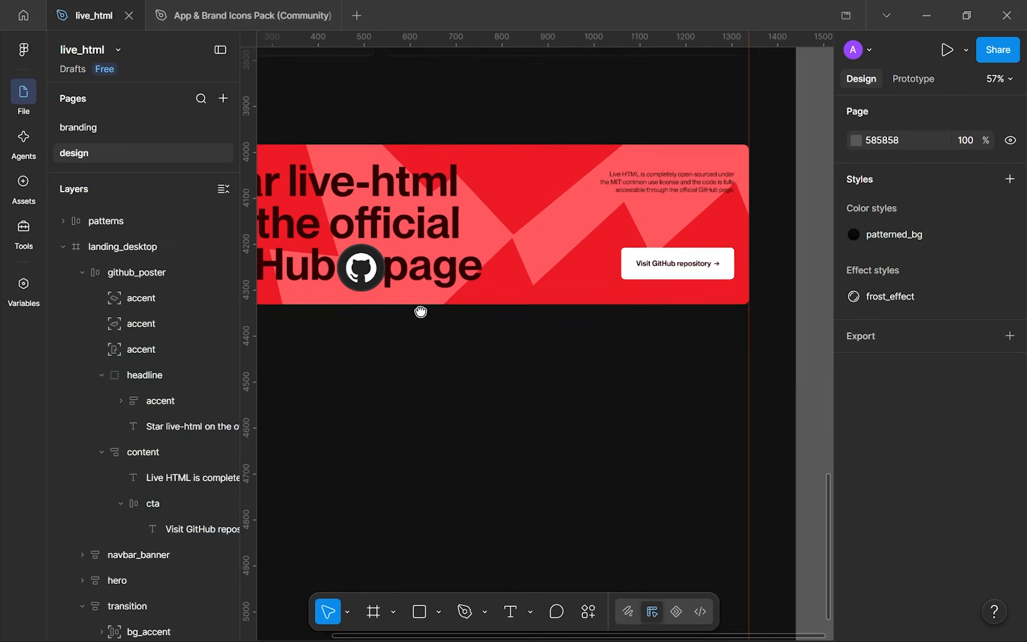
- Tilt the zigzag accent in github_poster to -1.34° and reposition it at X 518, Y 71.6 over the banner's lower right
{"action": "scroll", "coordinate": [463, 369], "scroll_direction": "down", "scroll_amount": 3}
{"action": "scroll", "coordinate": [470, 339], "scroll_direction": "up", "scroll_amount": 3}
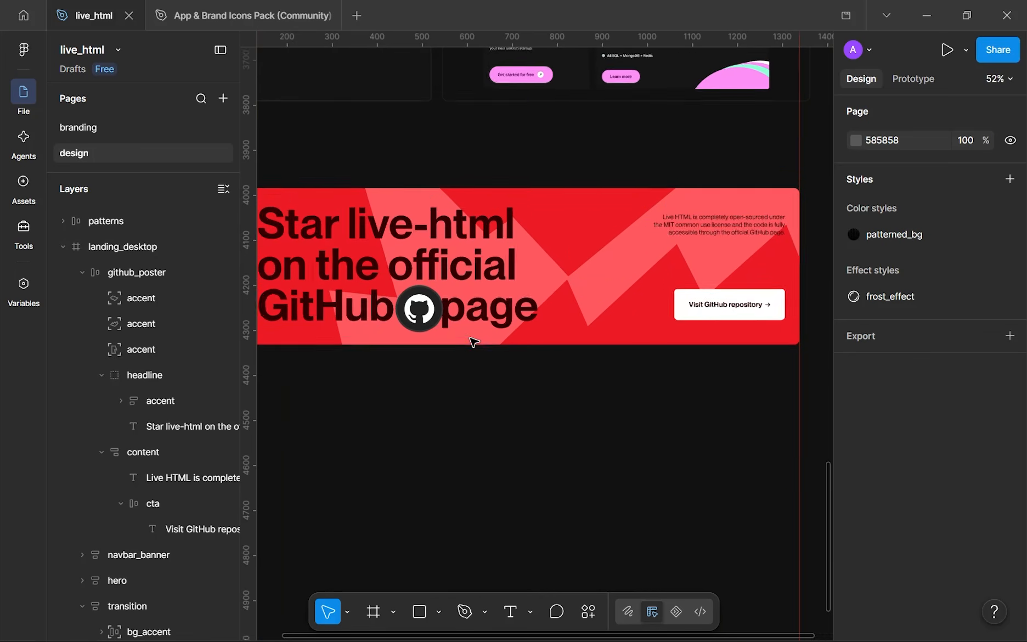
{"action": "scroll", "coordinate": [463, 343], "scroll_direction": "down", "scroll_amount": 1}
{"action": "scroll", "coordinate": [439, 336], "scroll_direction": "right", "scroll_amount": 2}
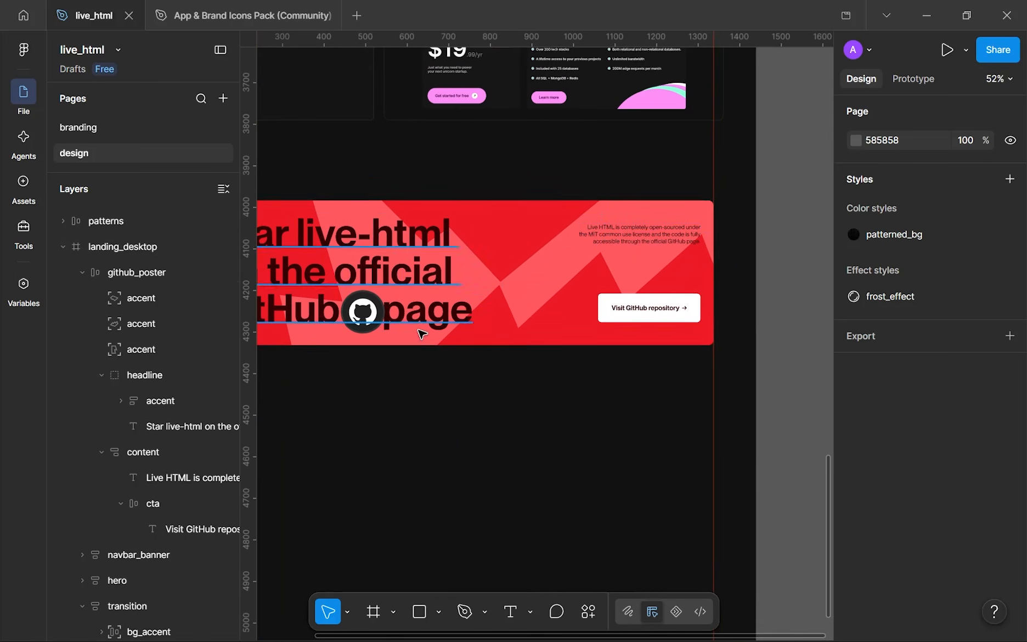
{"action": "left_click", "coordinate": [521, 328]}
{"action": "left_click", "coordinate": [518, 325]}
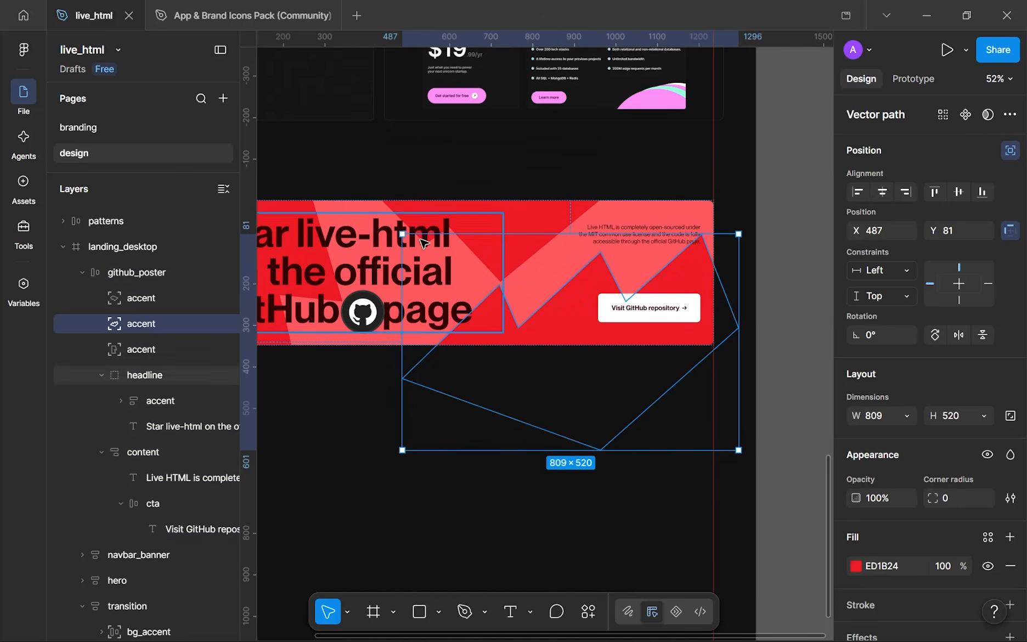
{"action": "left_click_drag", "start_coordinate": [397, 227], "coordinate": [402, 220]}
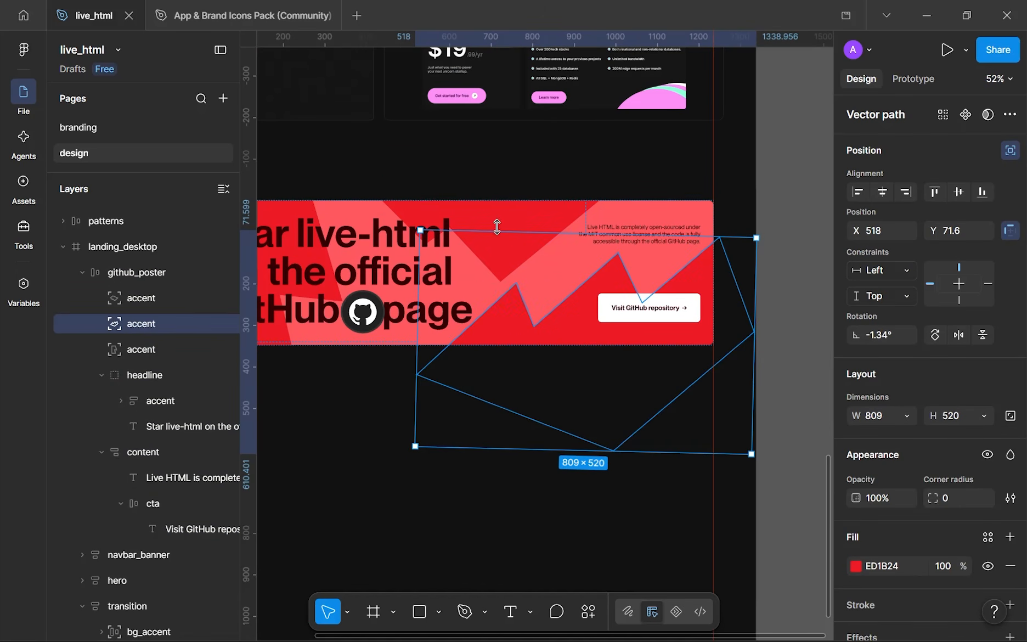
{"action": "left_click", "coordinate": [526, 219]}
{"action": "left_click_drag", "start_coordinate": [526, 219], "coordinate": [501, 222]}
{"action": "left_click", "coordinate": [449, 470]}
- Examine the github_poster banner's accent composition up close and in relation to the hot-reloading section above it
{"action": "scroll", "coordinate": [466, 426], "scroll_direction": "down", "scroll_amount": 3}
{"action": "left_click_drag", "start_coordinate": [467, 425], "coordinate": [527, 407]}
{"action": "scroll", "coordinate": [527, 408], "scroll_direction": "up", "scroll_amount": 2}
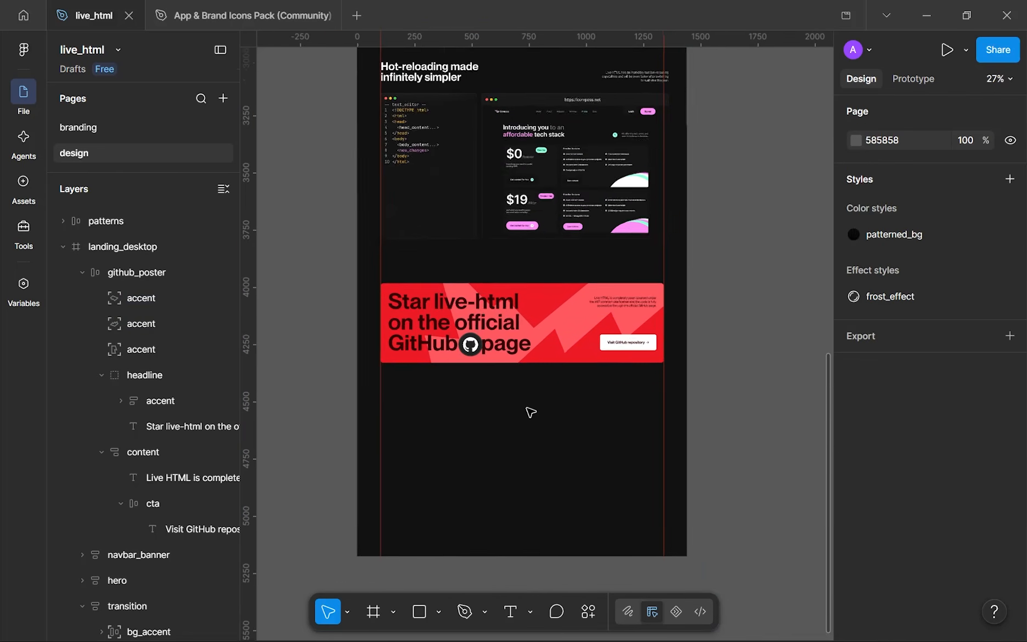
{"action": "scroll", "coordinate": [529, 411], "scroll_direction": "up", "scroll_amount": 3}
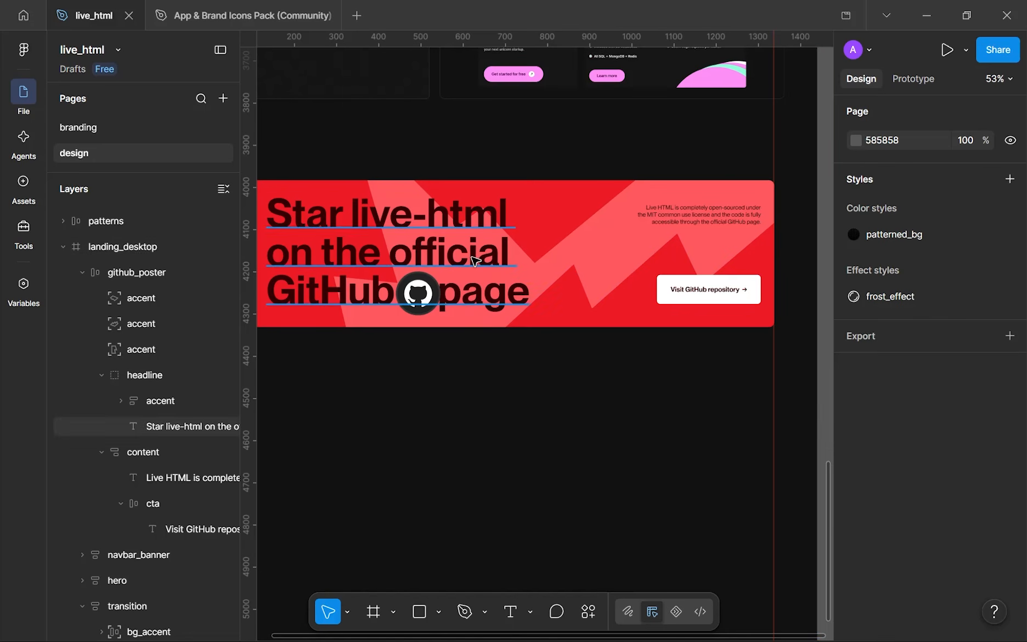
{"action": "scroll", "coordinate": [522, 376], "scroll_direction": "up", "scroll_amount": 3}
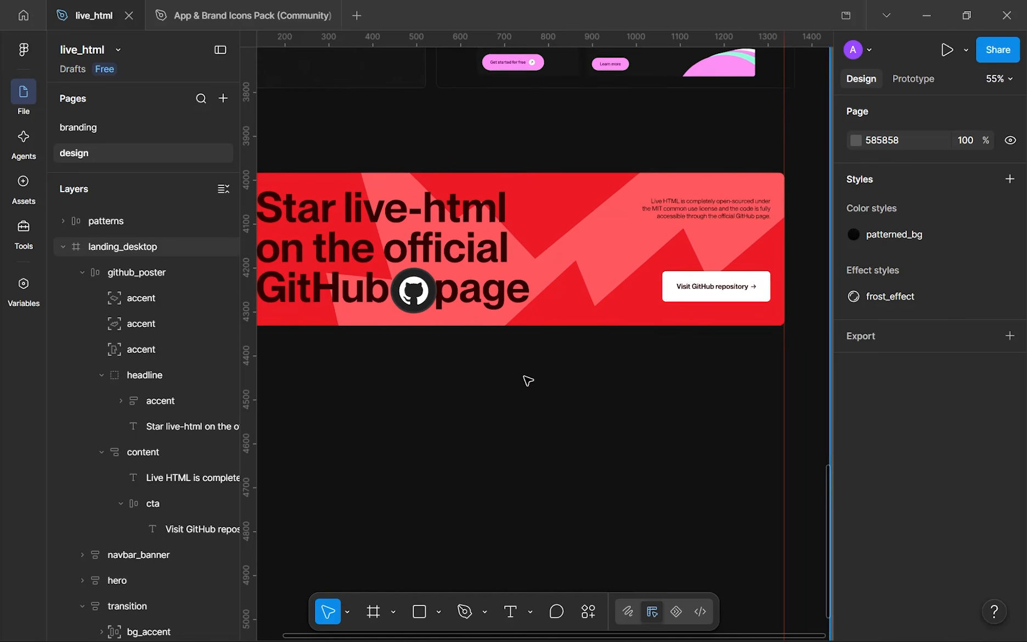
{"action": "scroll", "coordinate": [516, 376], "scroll_direction": "down", "scroll_amount": 4}
{"action": "left_click_drag", "start_coordinate": [480, 368], "coordinate": [528, 406]}
{"action": "scroll", "coordinate": [526, 405], "scroll_direction": "down", "scroll_amount": 1}
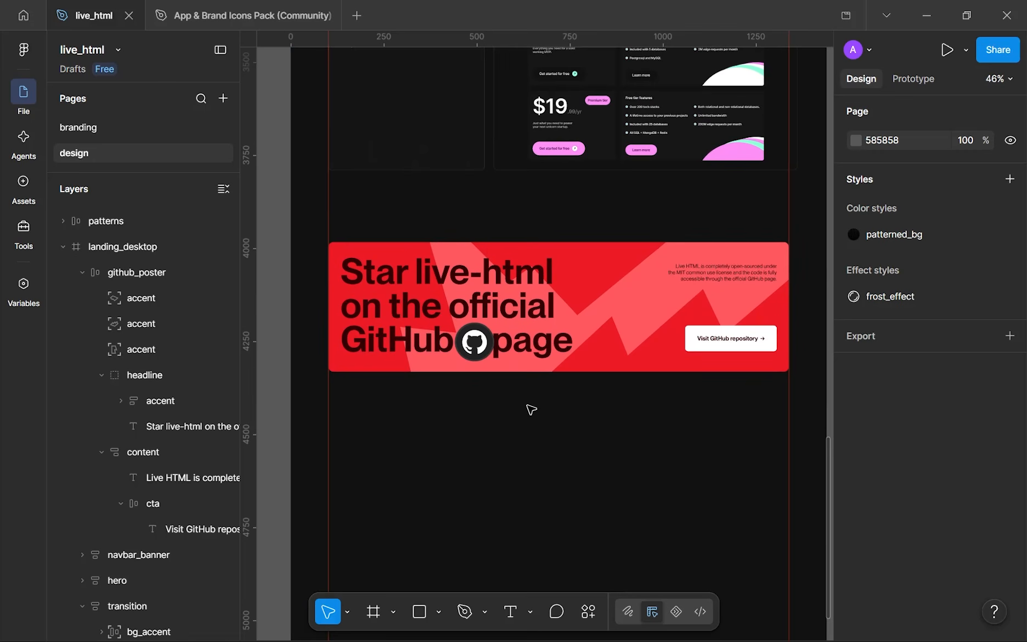
{"action": "scroll", "coordinate": [509, 450], "scroll_direction": "up", "scroll_amount": 2}
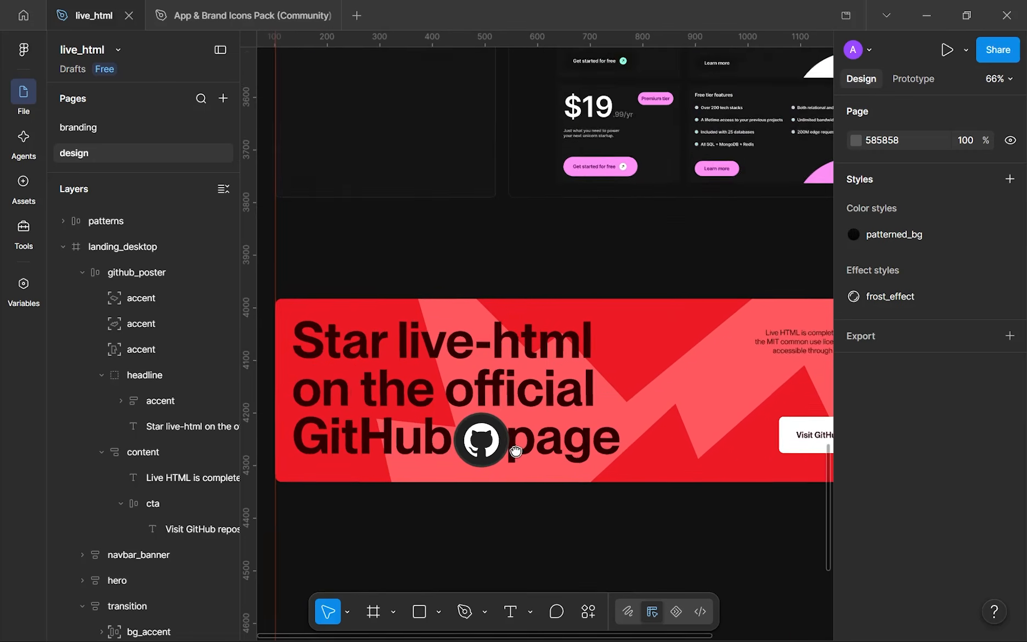
{"action": "scroll", "coordinate": [449, 430], "scroll_direction": "down", "scroll_amount": 3}
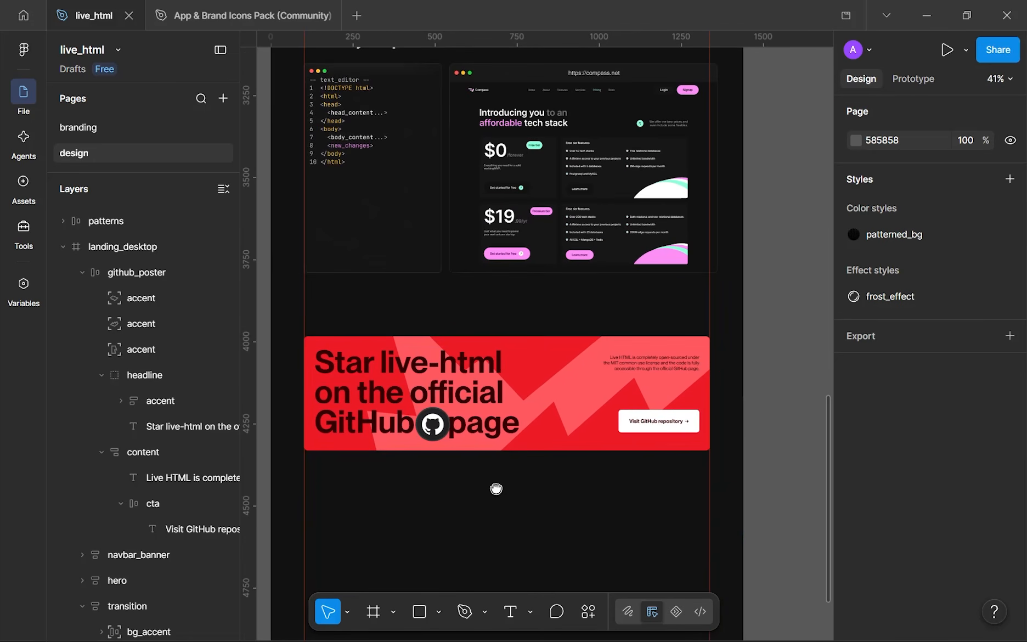
{"action": "left_click_drag", "start_coordinate": [496, 488], "coordinate": [506, 484]}
- Move github_poster up to Y 3842, closer to the hot-reloading section, and centre it horizontally in landing_desktop
{"action": "left_click_drag", "start_coordinate": [521, 432], "coordinate": [522, 385]}
{"action": "scroll", "coordinate": [497, 370], "scroll_direction": "up", "scroll_amount": 2}
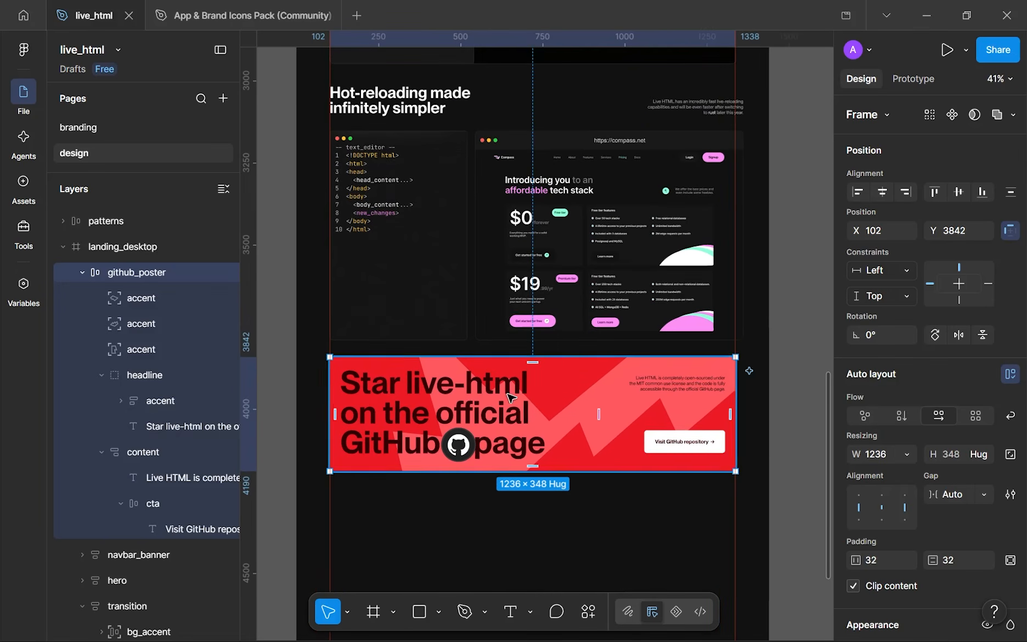
{"action": "scroll", "coordinate": [496, 371], "scroll_direction": "up", "scroll_amount": 3}
{"action": "scroll", "coordinate": [542, 354], "scroll_direction": "down", "scroll_amount": 1}
{"action": "left_click_drag", "start_coordinate": [509, 388], "coordinate": [517, 389]}
{"action": "left_click", "coordinate": [881, 196]}
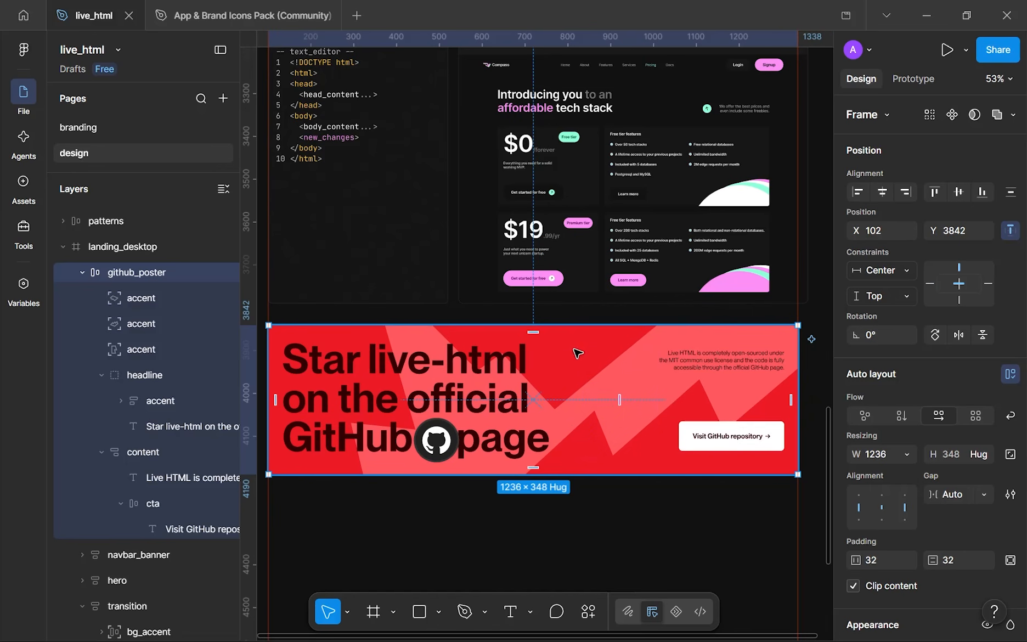
{"action": "scroll", "coordinate": [574, 335], "scroll_direction": "down", "scroll_amount": 2}
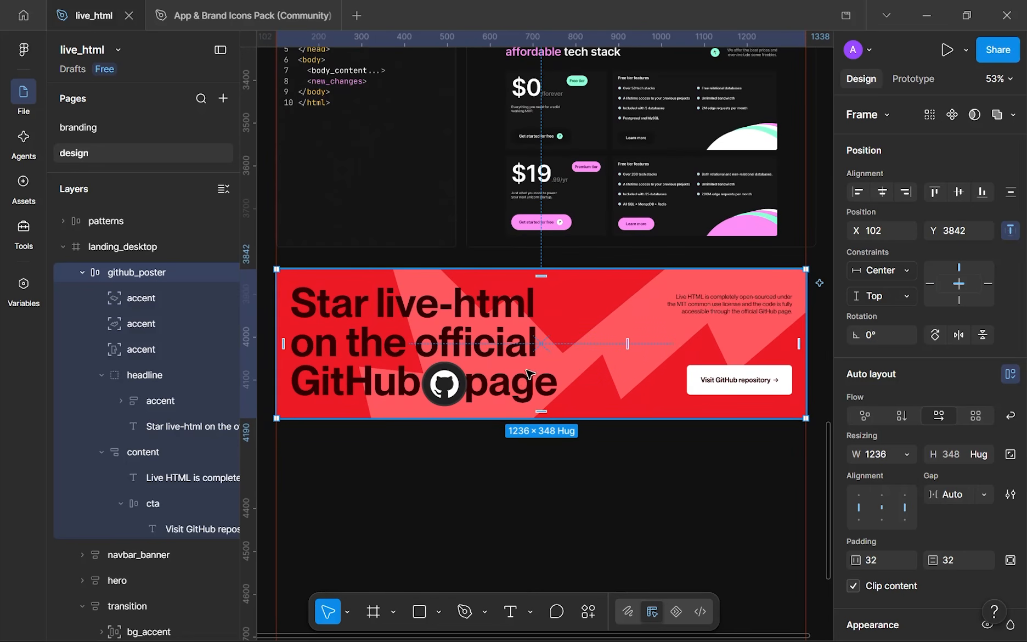
{"action": "scroll", "coordinate": [527, 373], "scroll_direction": "up", "scroll_amount": 2}
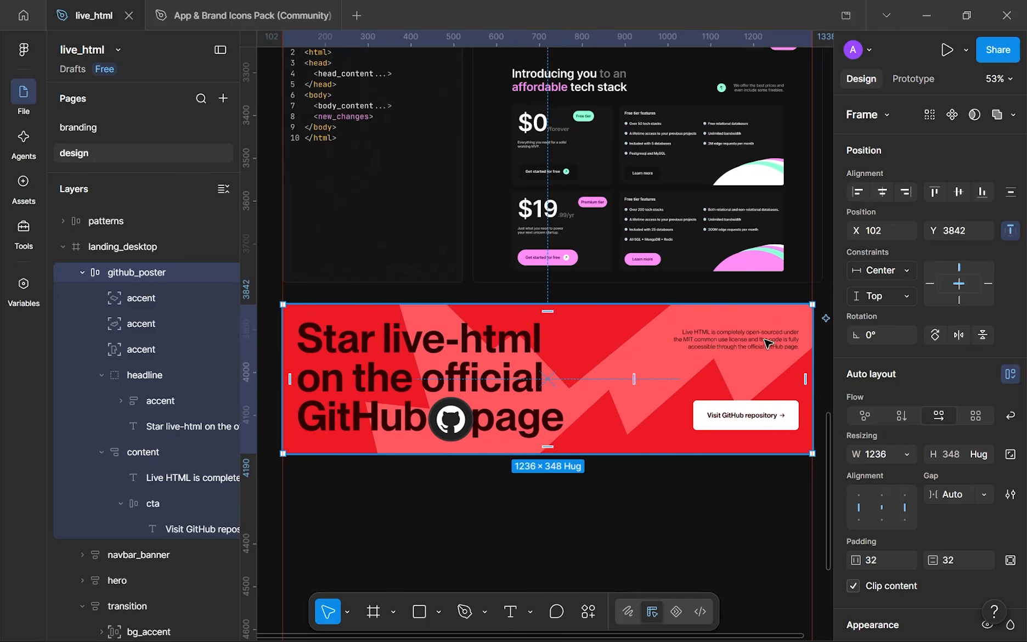
- Set the height of the content frame in github_poster to fill its container
{"action": "left_click", "coordinate": [742, 371]}
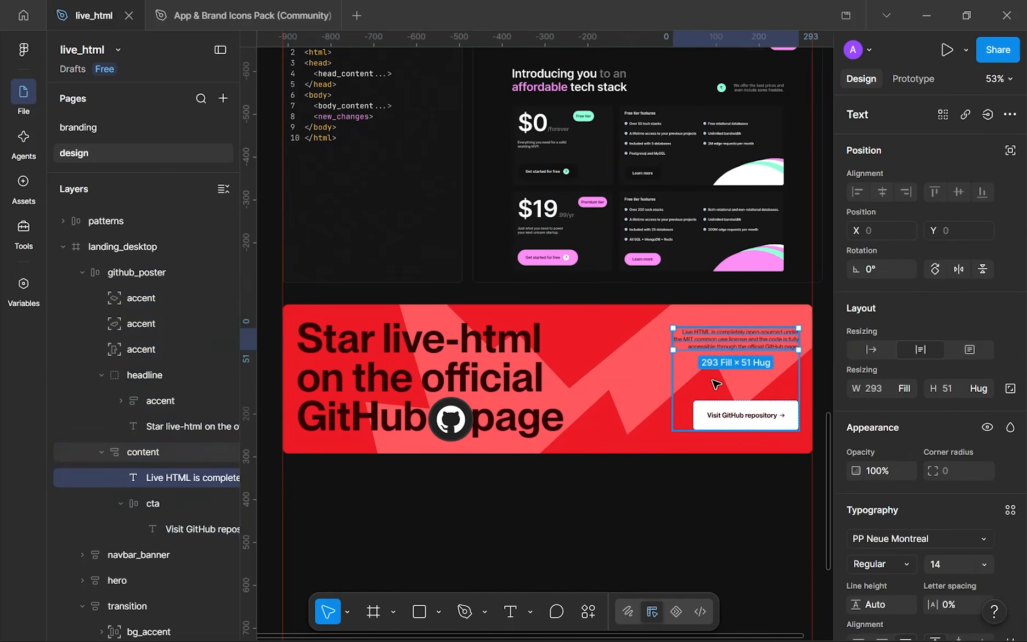
{"action": "left_click", "coordinate": [716, 385]}
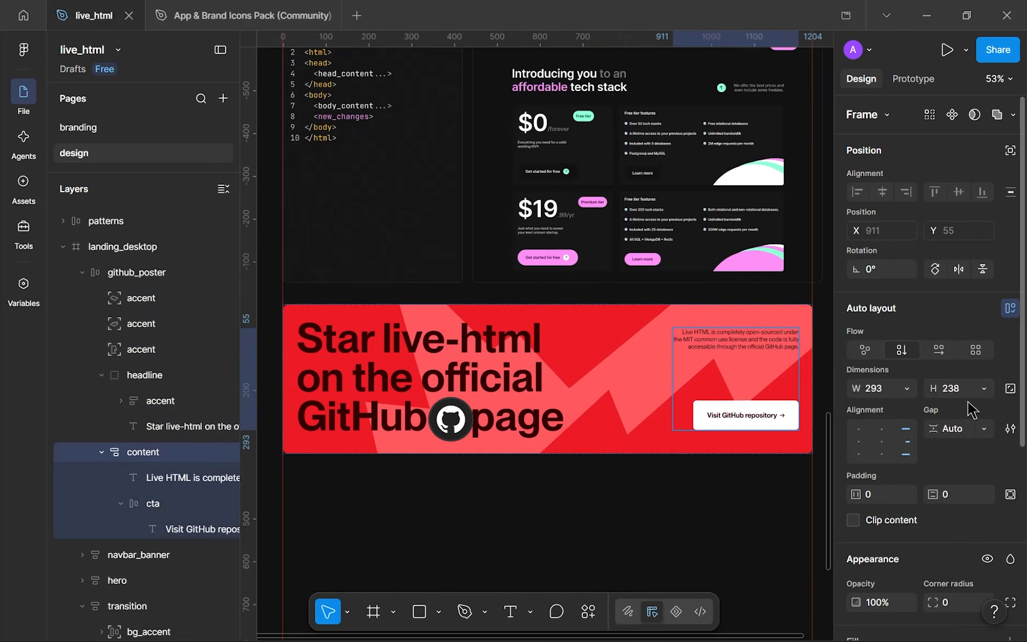
{"action": "left_click", "coordinate": [982, 391]}
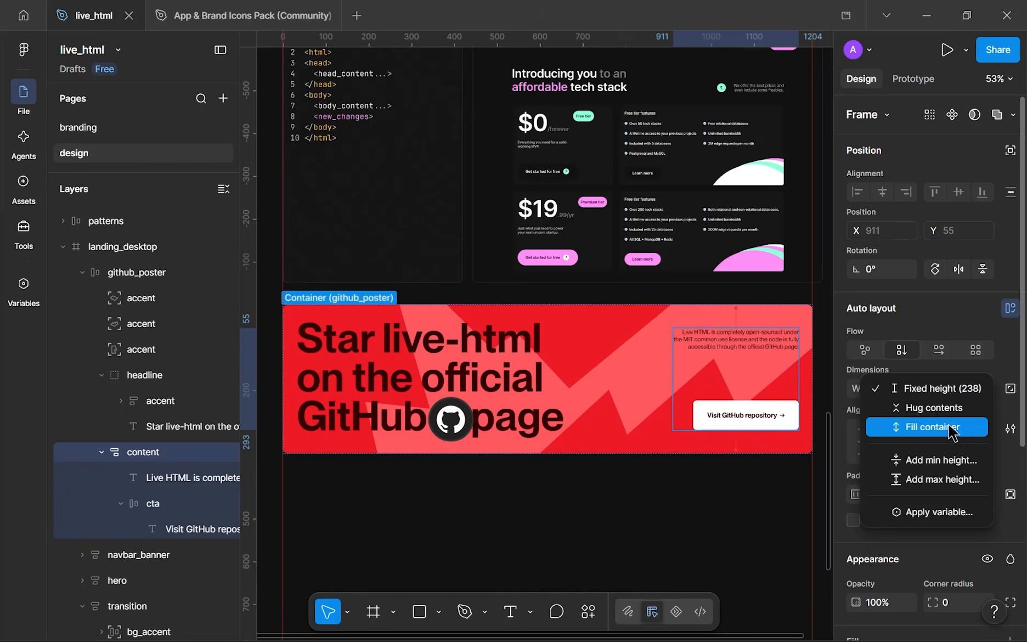
{"action": "left_click", "coordinate": [954, 427]}
{"action": "scroll", "coordinate": [606, 399], "scroll_direction": "down", "scroll_amount": 1}
{"action": "left_click", "coordinate": [590, 490]}
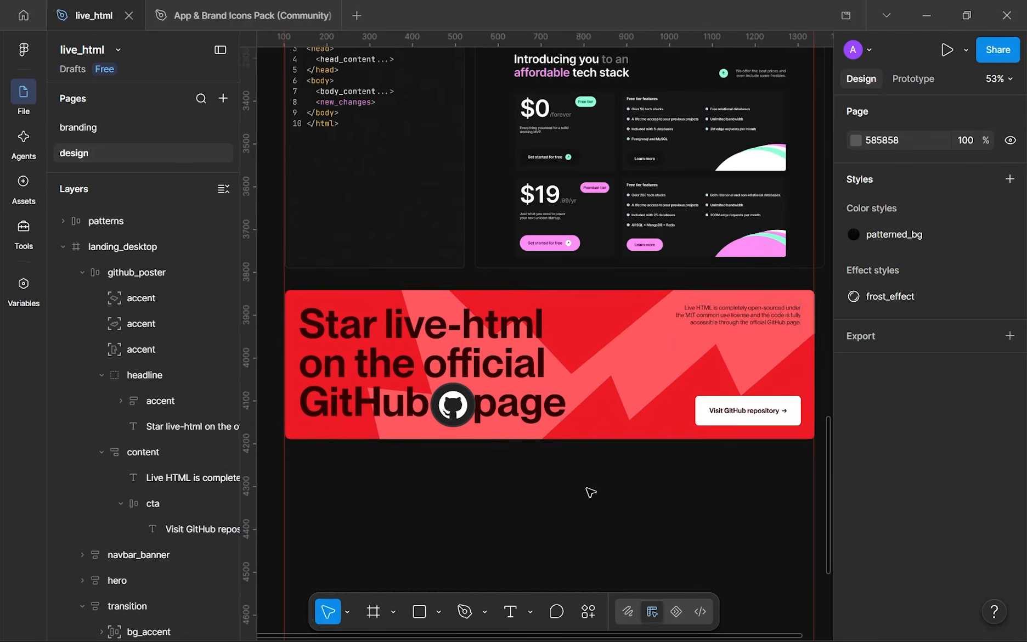
- Nudge github_poster down by 13 px to widen its gap below the live-view section
{"action": "scroll", "coordinate": [599, 415], "scroll_direction": "down", "scroll_amount": 3}
{"action": "left_click", "coordinate": [674, 358]}
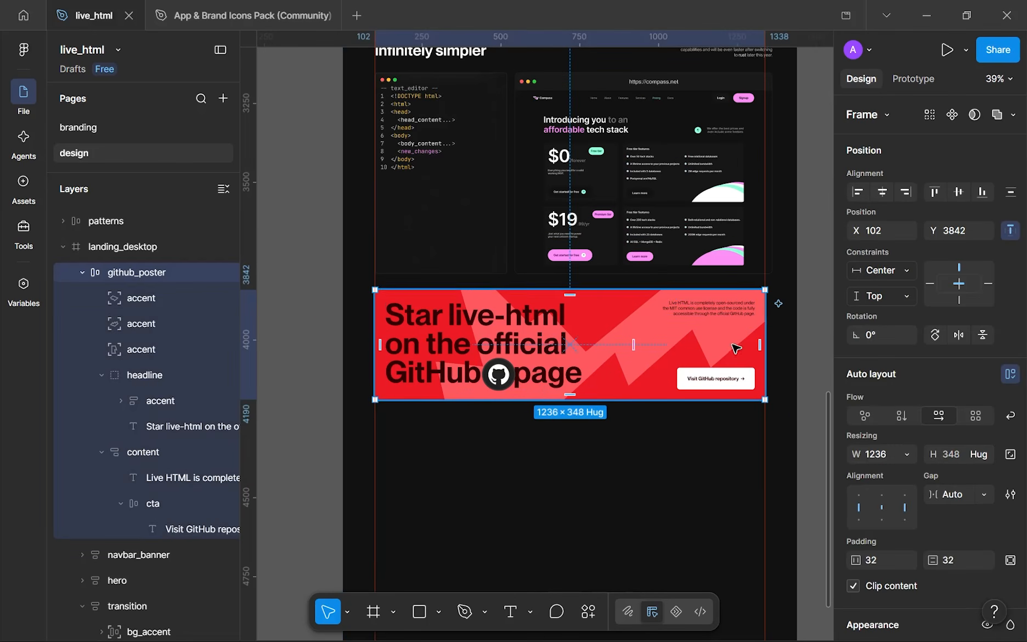
{"action": "left_click", "coordinate": [482, 328]}
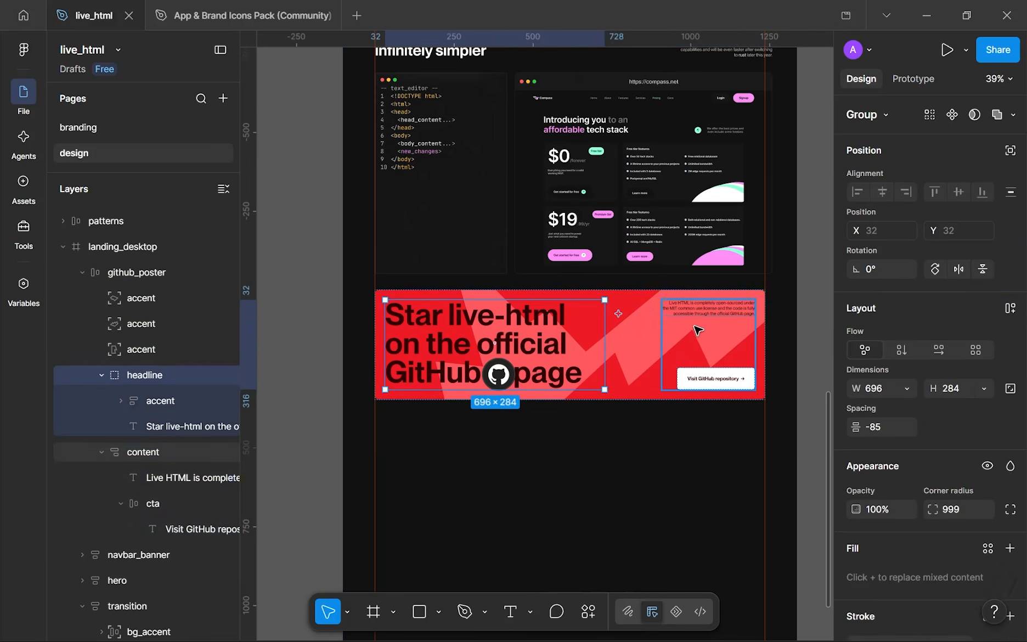
{"action": "left_click", "coordinate": [717, 330]}
{"action": "scroll", "coordinate": [524, 489], "scroll_direction": "down", "scroll_amount": 4}
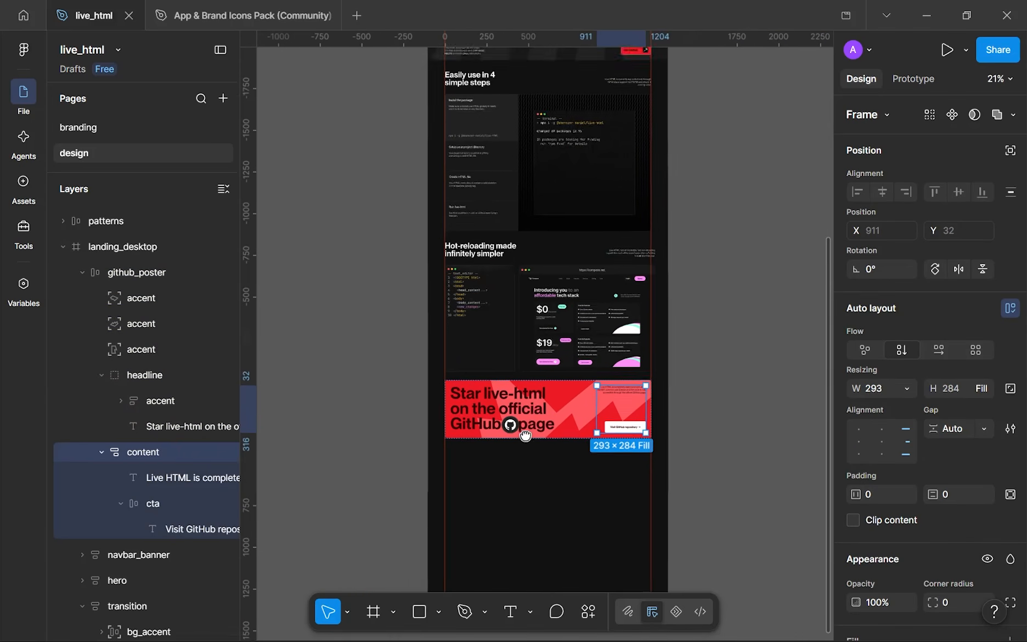
{"action": "left_click", "coordinate": [540, 449]}
{"action": "left_click", "coordinate": [535, 396]}
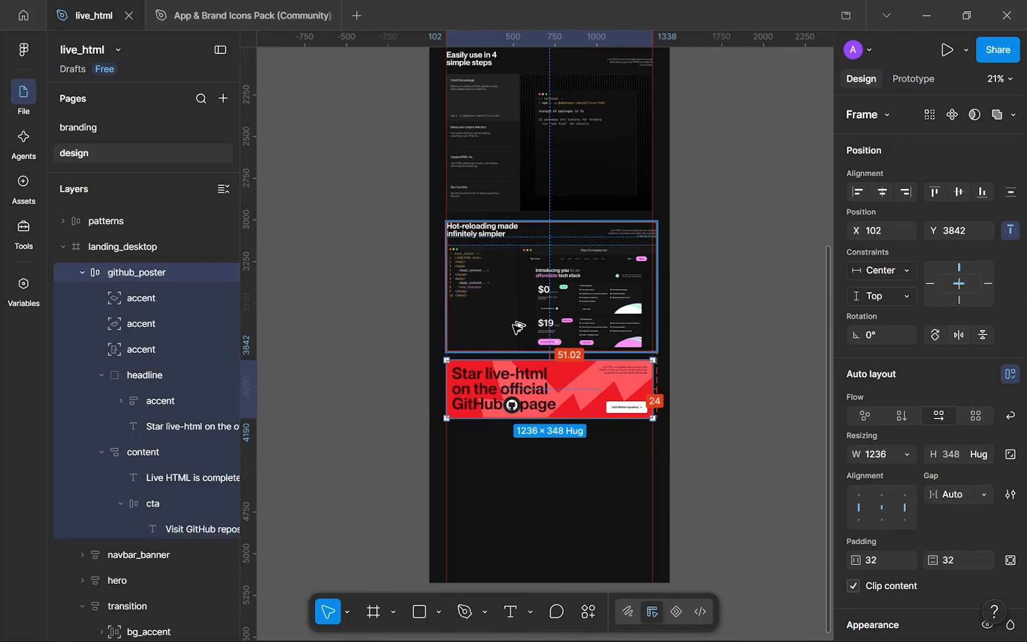
{"action": "key", "text": "alt+shift+Down"}
{"action": "key", "text": "alt+Down"}
{"action": "key", "text": "alt+Down"}
{"action": "key", "text": "alt+Down"}
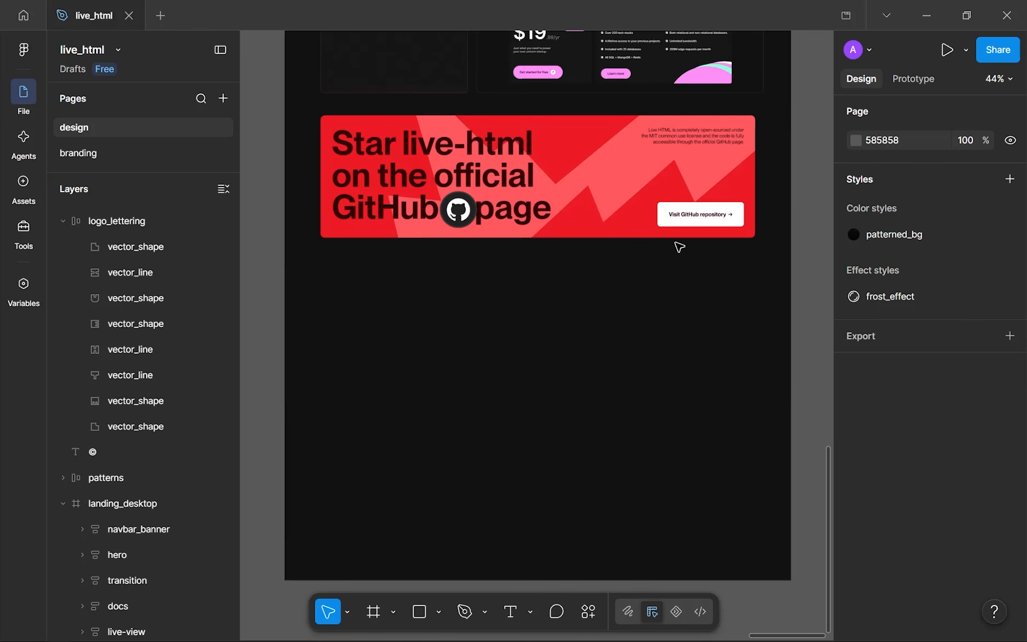
- Show the rulers and narrow the live-view section to a width of 1236, flush with the right margin guide
{"action": "key", "text": "shift+r"}
{"action": "scroll", "coordinate": [643, 252], "scroll_direction": "down", "scroll_amount": 2}
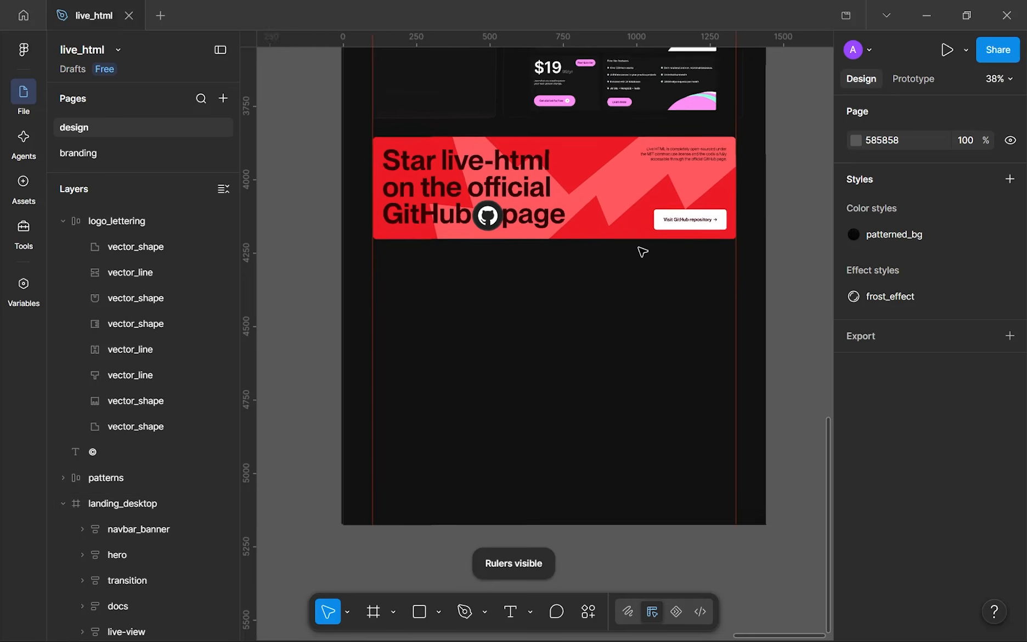
{"action": "scroll", "coordinate": [639, 248], "scroll_direction": "down", "scroll_amount": 2}
{"action": "left_click_drag", "start_coordinate": [644, 193], "coordinate": [635, 408]}
{"action": "scroll", "coordinate": [684, 281], "scroll_direction": "up", "scroll_amount": 2}
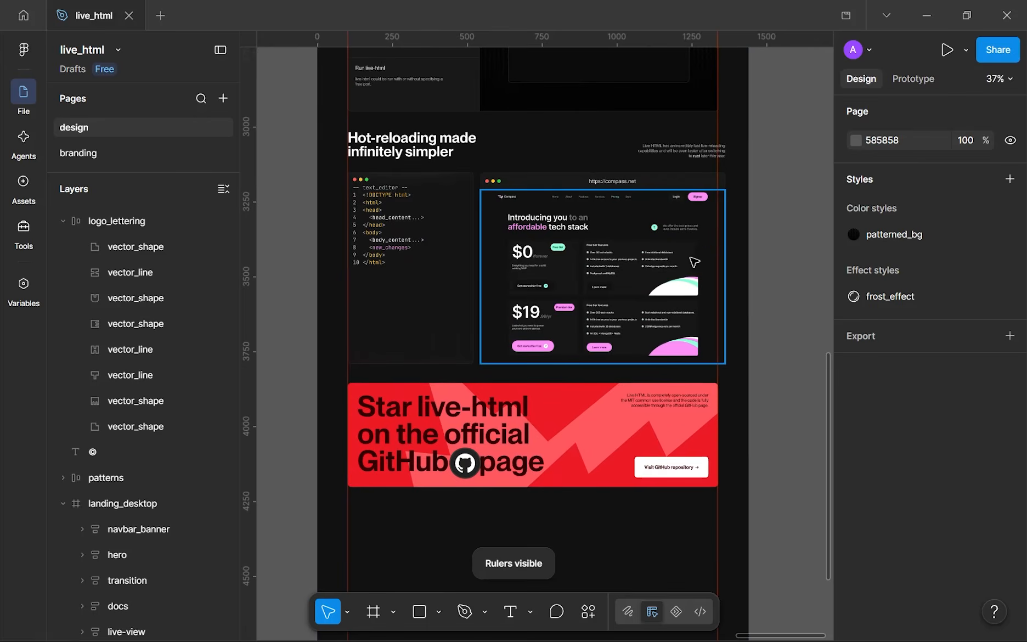
{"action": "scroll", "coordinate": [695, 262], "scroll_direction": "up", "scroll_amount": 2}
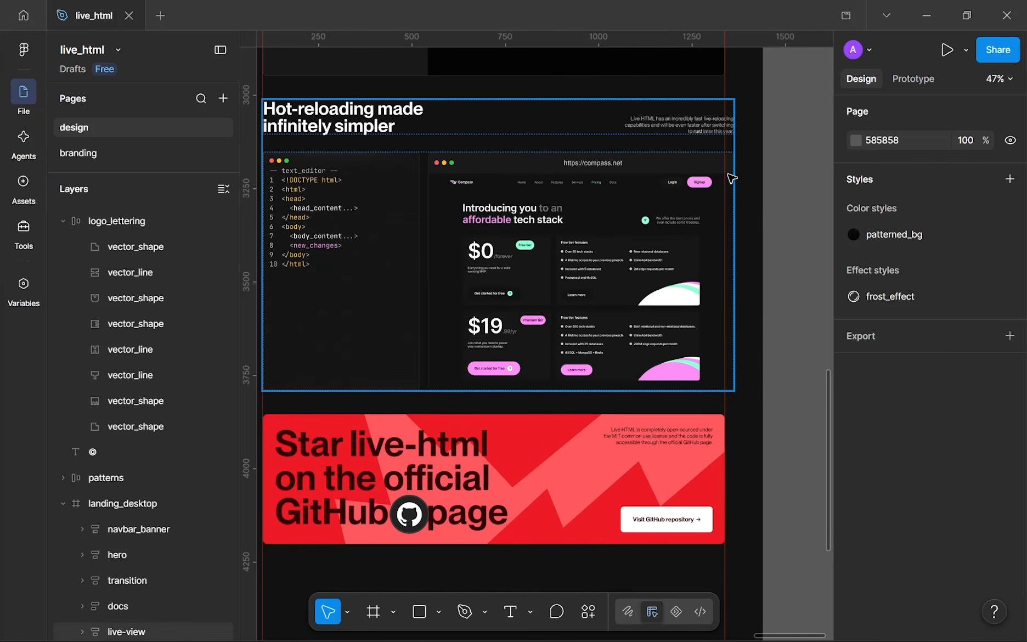
{"action": "left_click", "coordinate": [732, 178]}
{"action": "scroll", "coordinate": [733, 177], "scroll_direction": "up", "scroll_amount": 2}
{"action": "left_click_drag", "start_coordinate": [738, 177], "coordinate": [724, 172]}
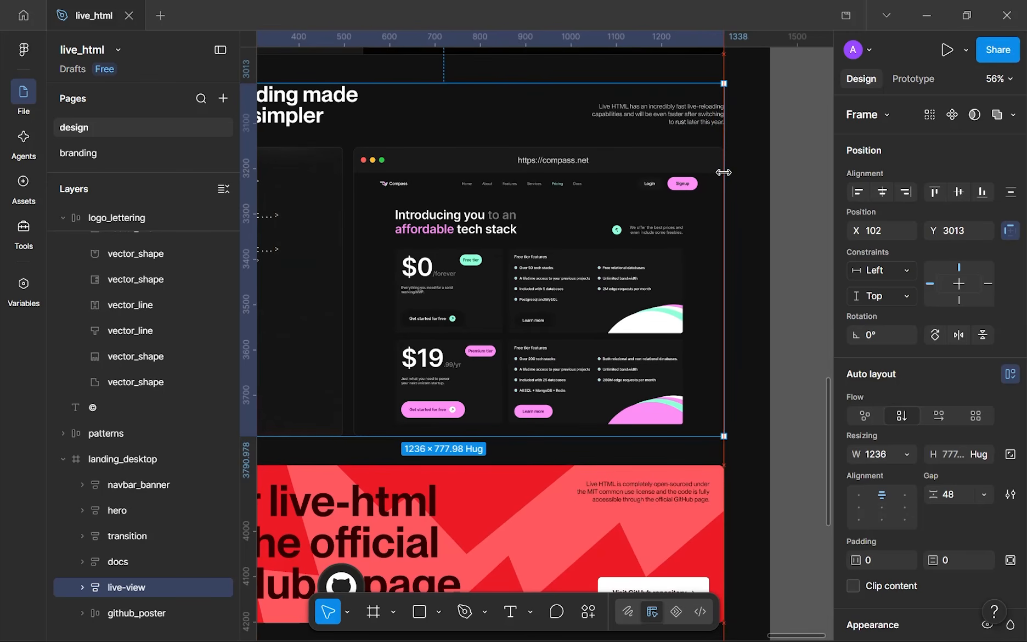
- Shrink the accent shape at the banner's upper edge slightly, keeping its proportions
{"action": "scroll", "coordinate": [662, 255], "scroll_direction": "down", "scroll_amount": 3}
{"action": "scroll", "coordinate": [571, 203], "scroll_direction": "down", "scroll_amount": 2}
{"action": "scroll", "coordinate": [461, 383], "scroll_direction": "up", "scroll_amount": 2}
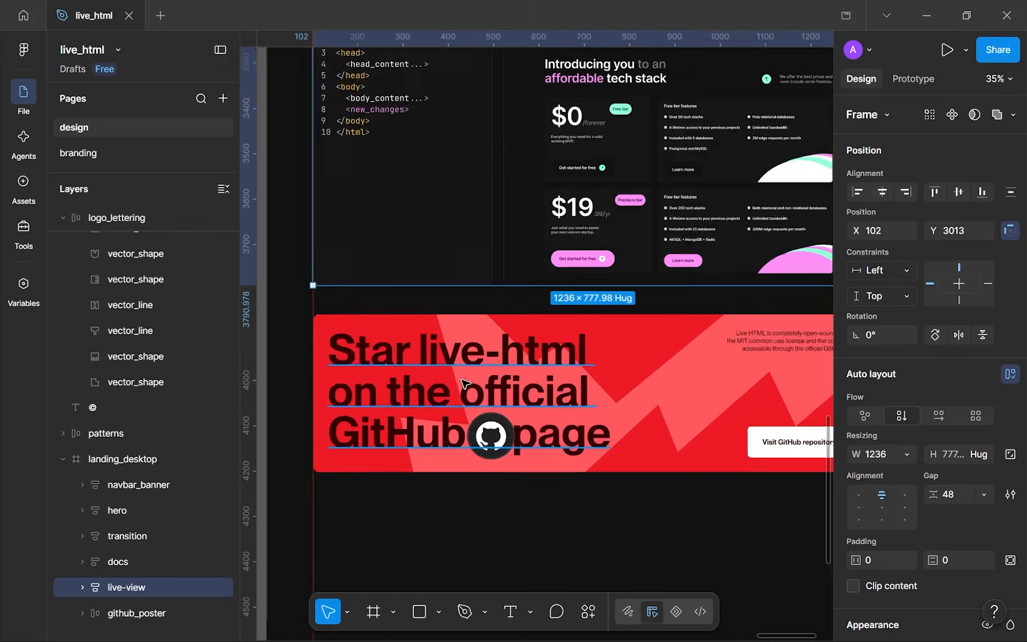
{"action": "scroll", "coordinate": [464, 379], "scroll_direction": "up", "scroll_amount": 3}
{"action": "scroll", "coordinate": [511, 318], "scroll_direction": "down", "scroll_amount": 3}
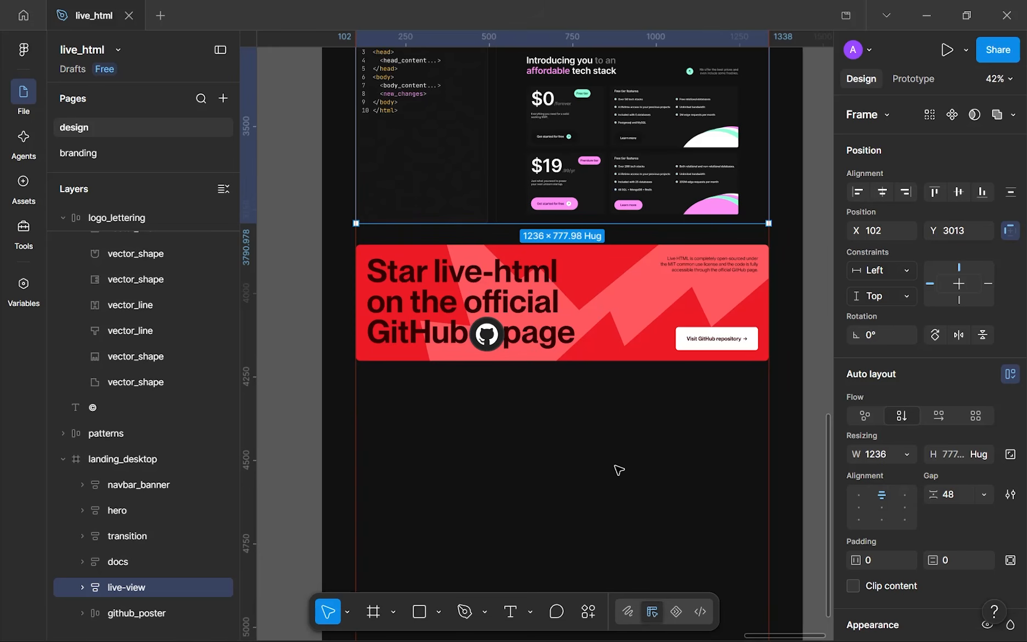
{"action": "scroll", "coordinate": [616, 468], "scroll_direction": "up", "scroll_amount": 1}
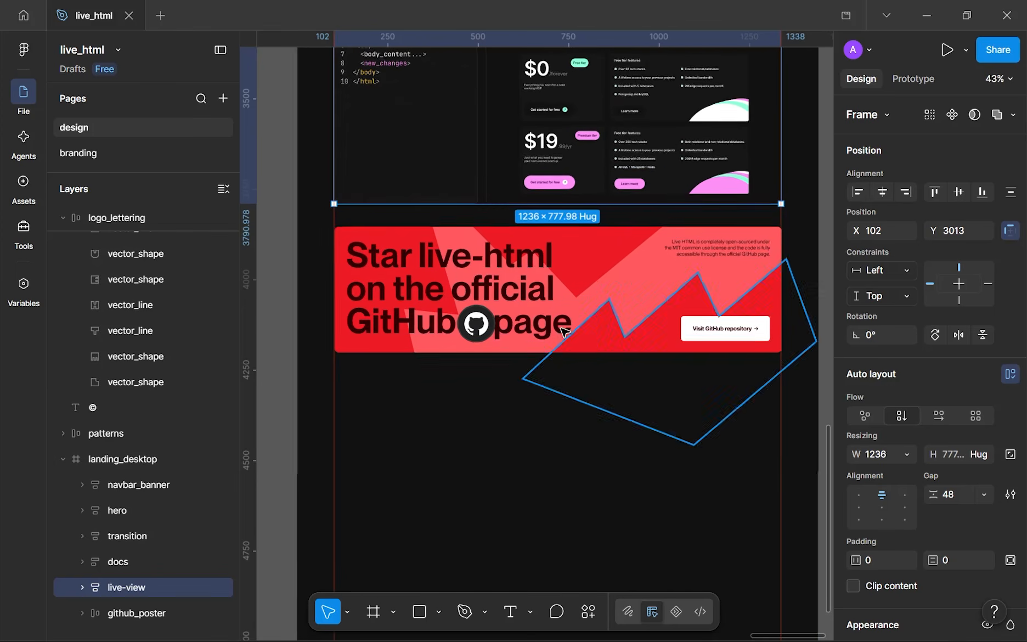
{"action": "scroll", "coordinate": [531, 324], "scroll_direction": "up", "scroll_amount": 2}
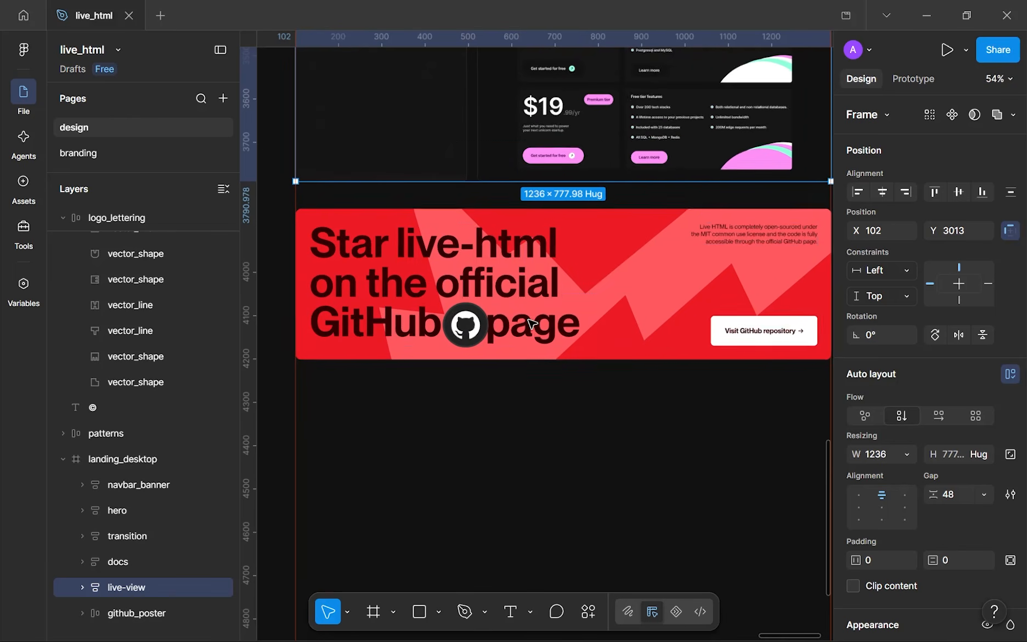
{"action": "left_click", "coordinate": [616, 329]}
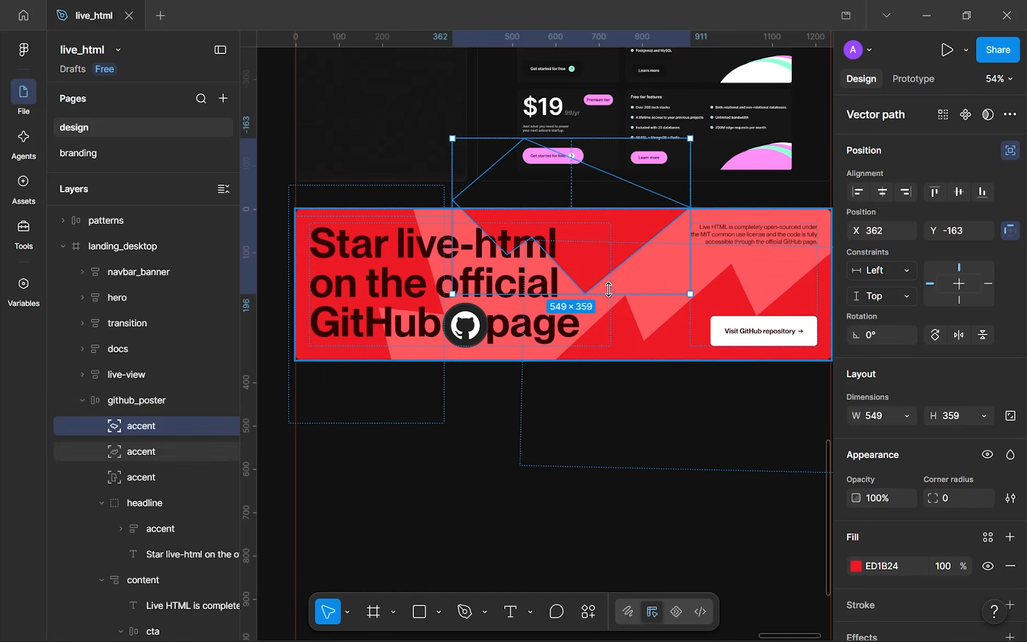
{"action": "left_click_drag", "start_coordinate": [626, 297], "coordinate": [628, 246]}
- Scale the zigzag accent down to about 708 × 455 and place it at X 563, Y 112 in github_poster
{"action": "left_click", "coordinate": [593, 345]}
{"action": "left_click_drag", "start_coordinate": [588, 344], "coordinate": [512, 339]}
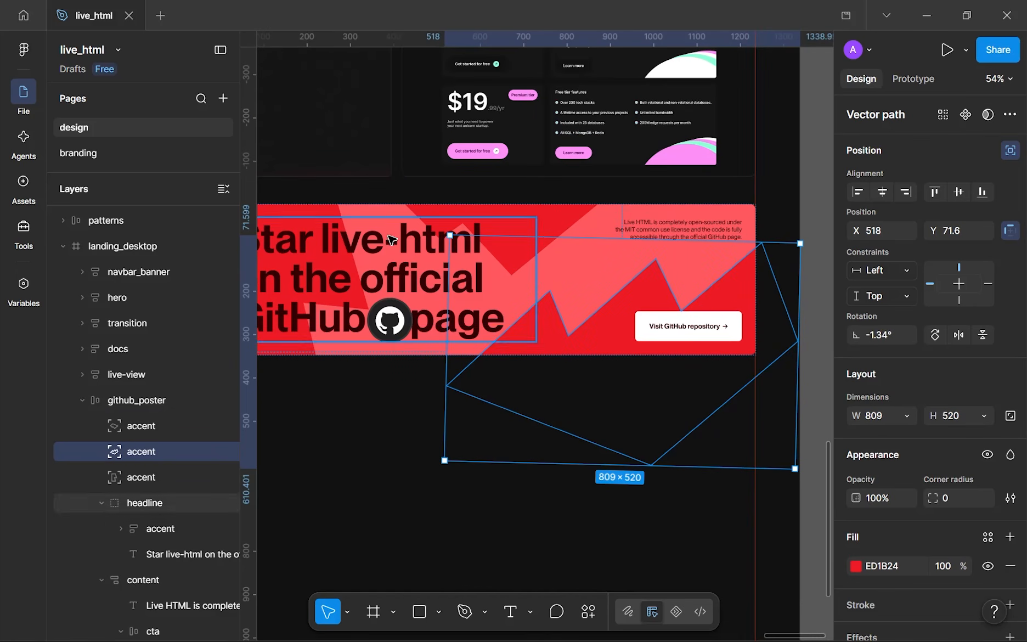
{"action": "left_click_drag", "start_coordinate": [449, 231], "coordinate": [493, 263]}
{"action": "left_click_drag", "start_coordinate": [572, 333], "coordinate": [551, 327]}
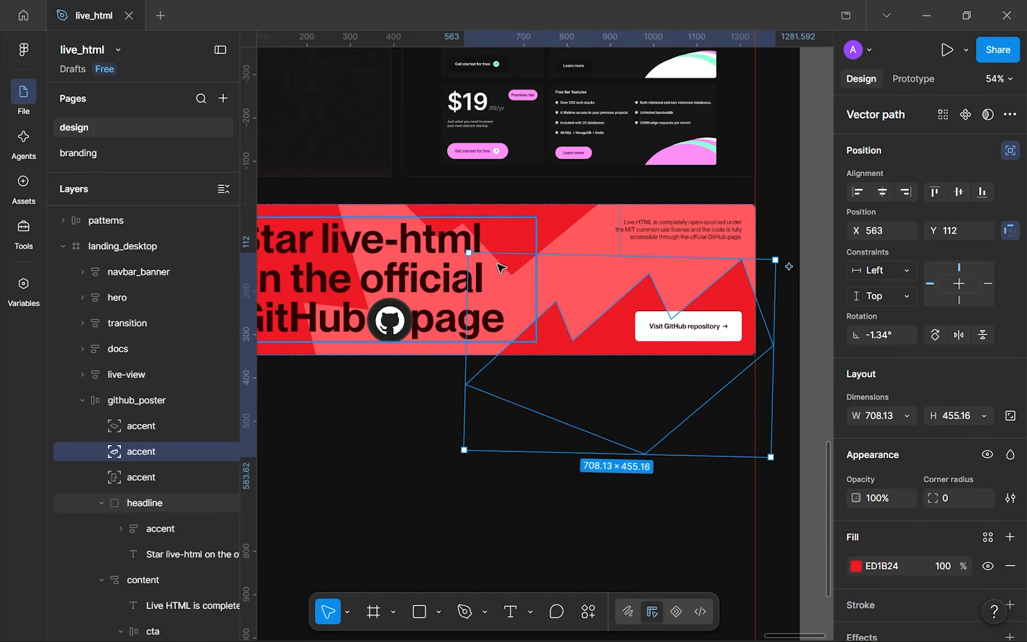
{"action": "scroll", "coordinate": [417, 391], "scroll_direction": "left", "scroll_amount": 3}
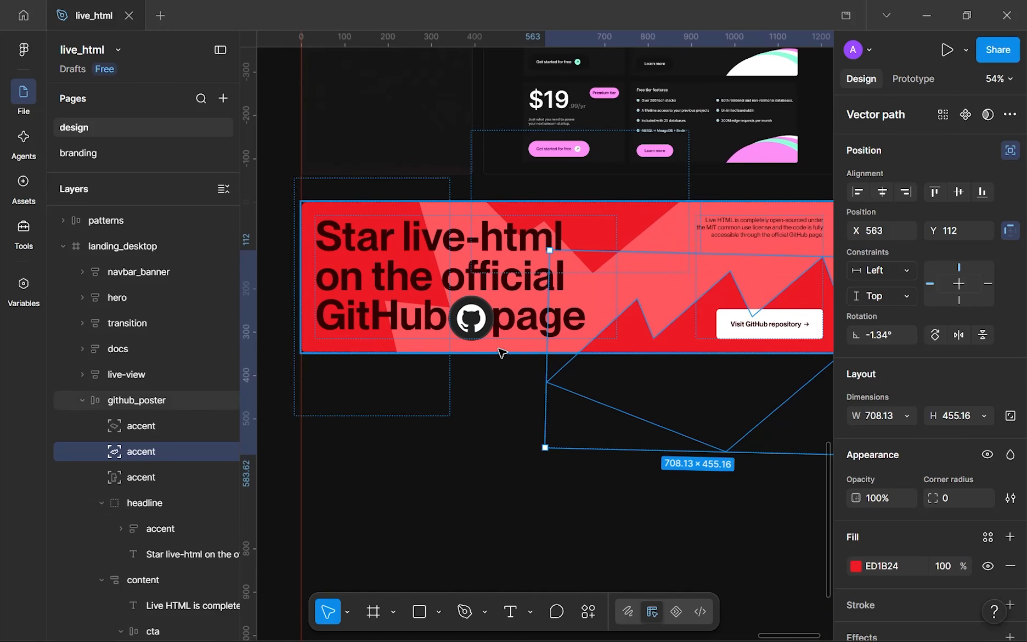
- Wrap the three accent shapes inside github_poster in a single frame
{"action": "left_click", "coordinate": [144, 478]}
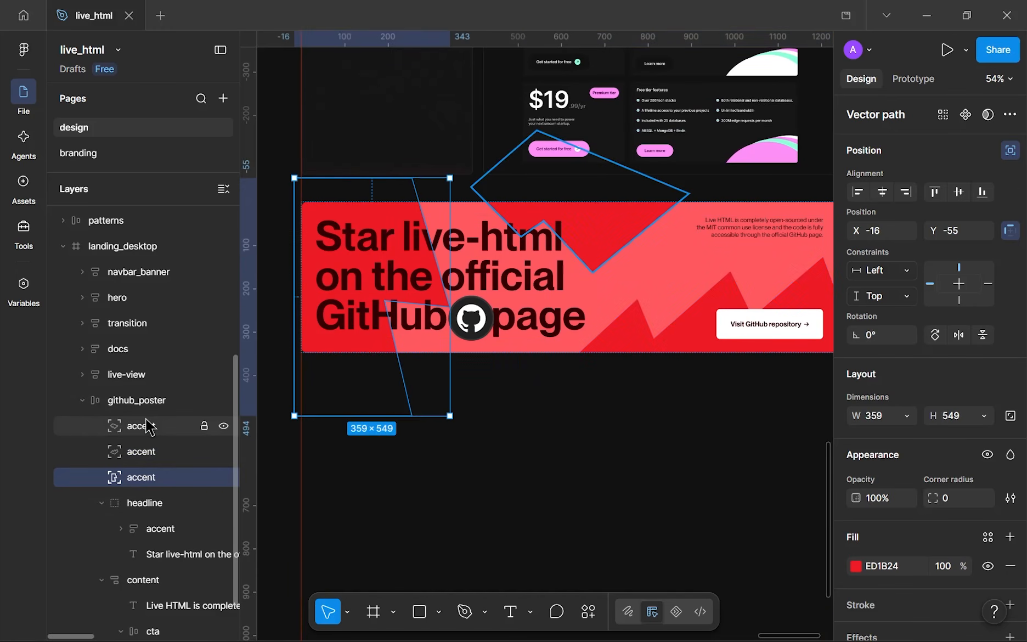
{"action": "left_click", "coordinate": [139, 427], "text": "shift"}
{"action": "right_click", "coordinate": [193, 452]}
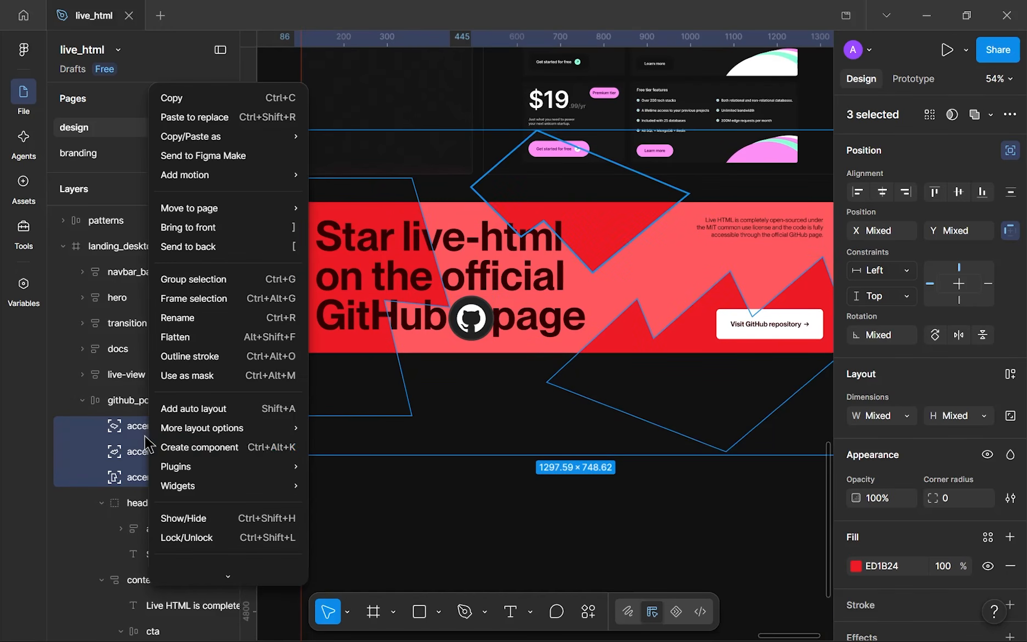
{"action": "left_click", "coordinate": [208, 301]}
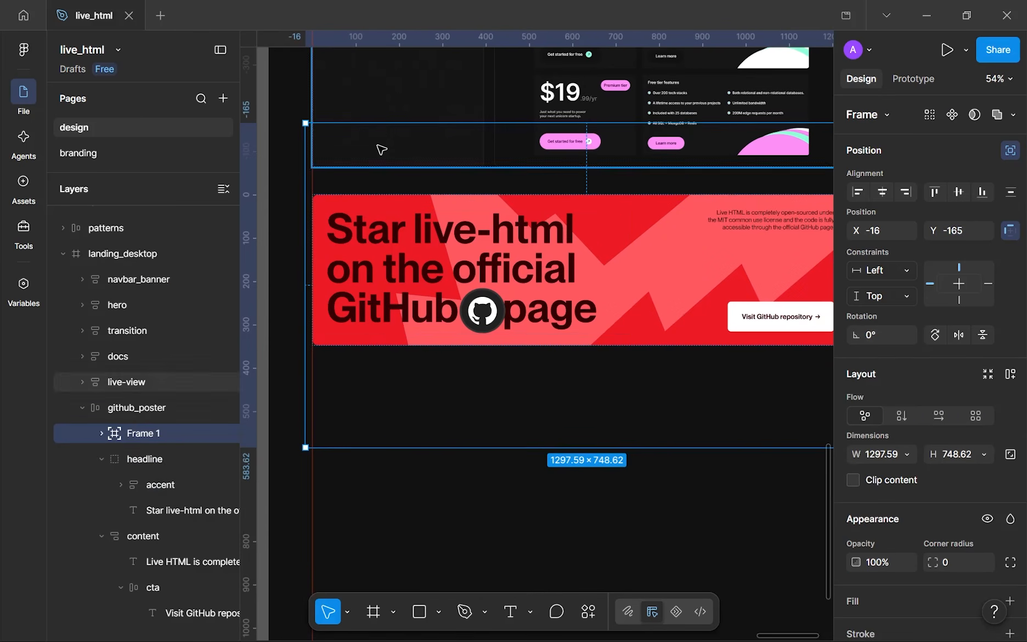
{"action": "left_click_drag", "start_coordinate": [391, 127], "coordinate": [409, 200]}
{"action": "key", "text": "ctrl+z"}
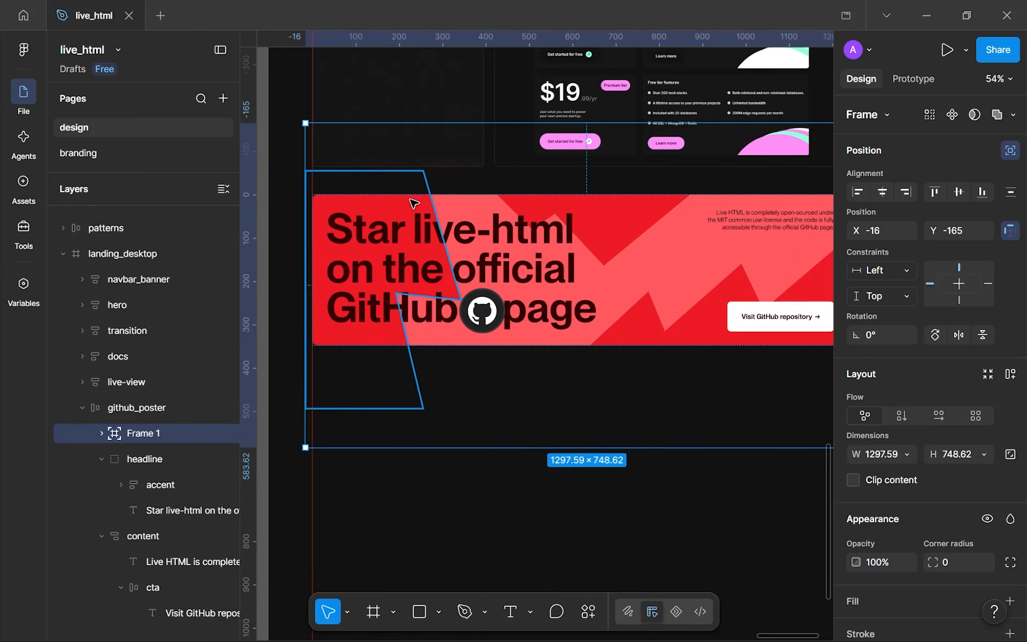
- Give the new accents frame an FF6F75 fill from the page colours and remove github_poster's own fill
{"action": "scroll", "coordinate": [420, 227], "scroll_direction": "down", "scroll_amount": 5}
{"action": "scroll", "coordinate": [869, 424], "scroll_direction": "down", "scroll_amount": 4}
{"action": "scroll", "coordinate": [578, 397], "scroll_direction": "right", "scroll_amount": 2}
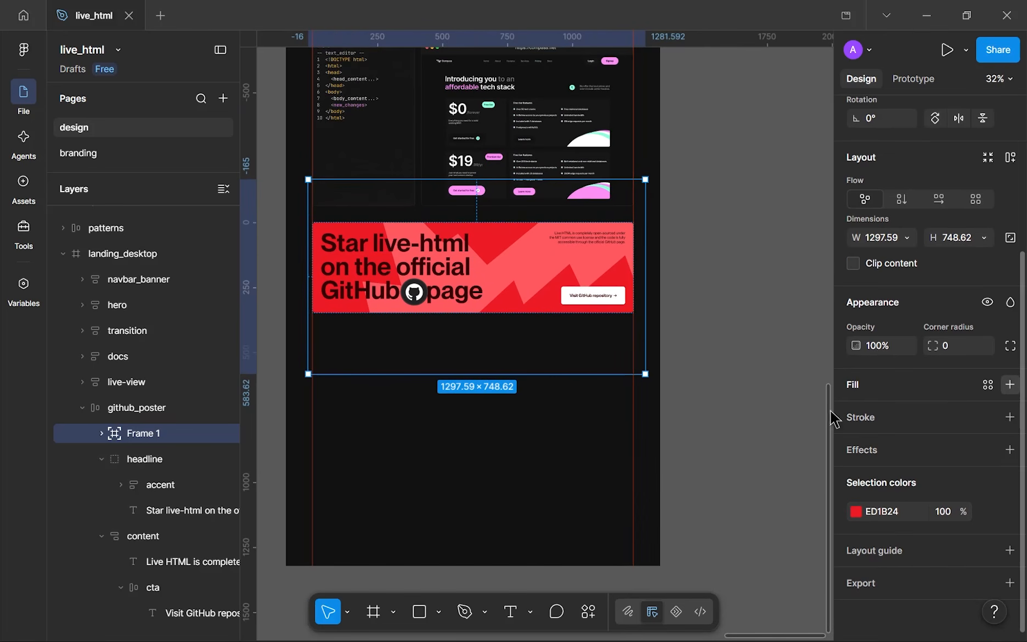
{"action": "left_click", "coordinate": [1009, 384]}
{"action": "left_click", "coordinate": [682, 590]}
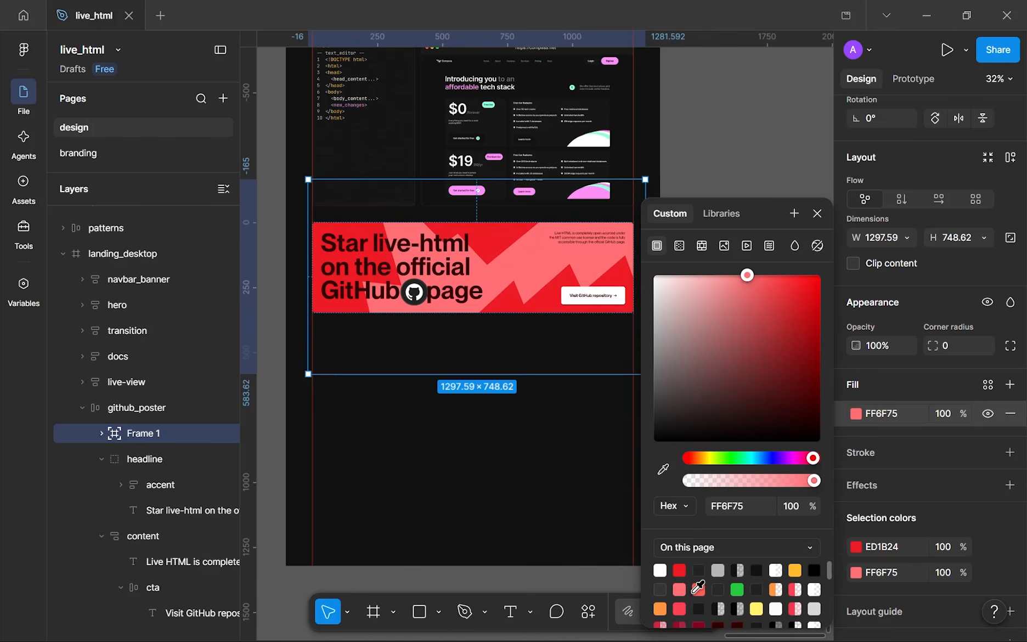
{"action": "left_click", "coordinate": [138, 409]}
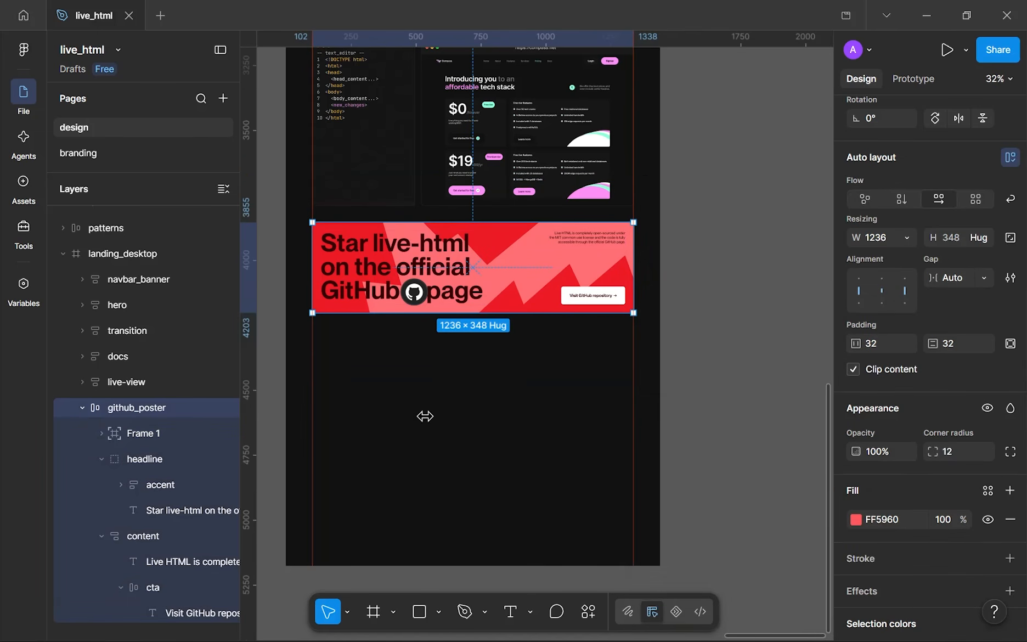
{"action": "left_click", "coordinate": [1010, 520]}
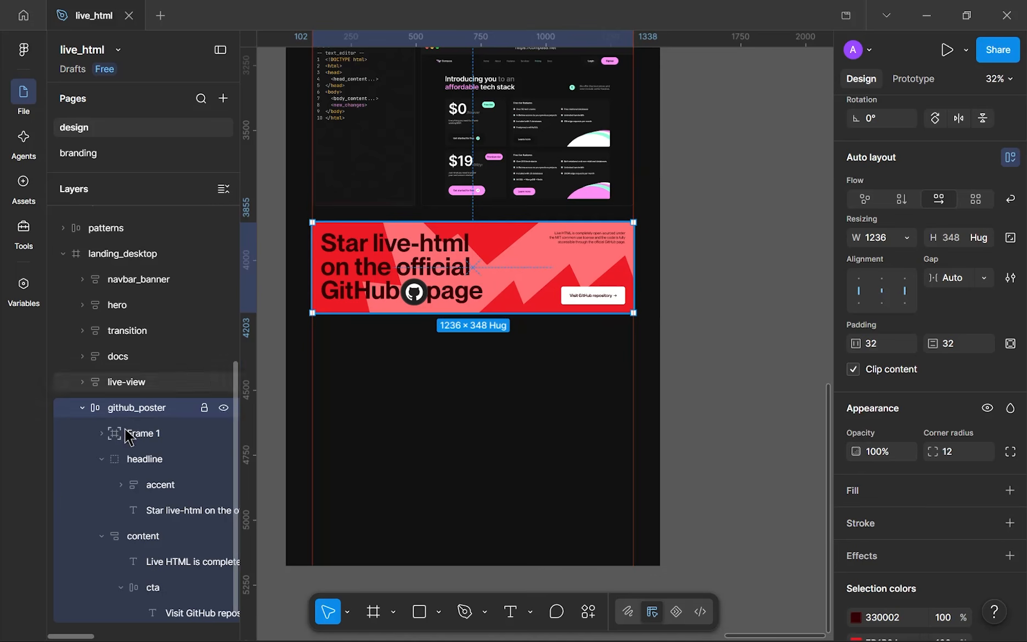
- Rename the frame holding the accent shapes to bg
{"action": "left_click", "coordinate": [163, 434]}
{"action": "double_click", "coordinate": [151, 434]}
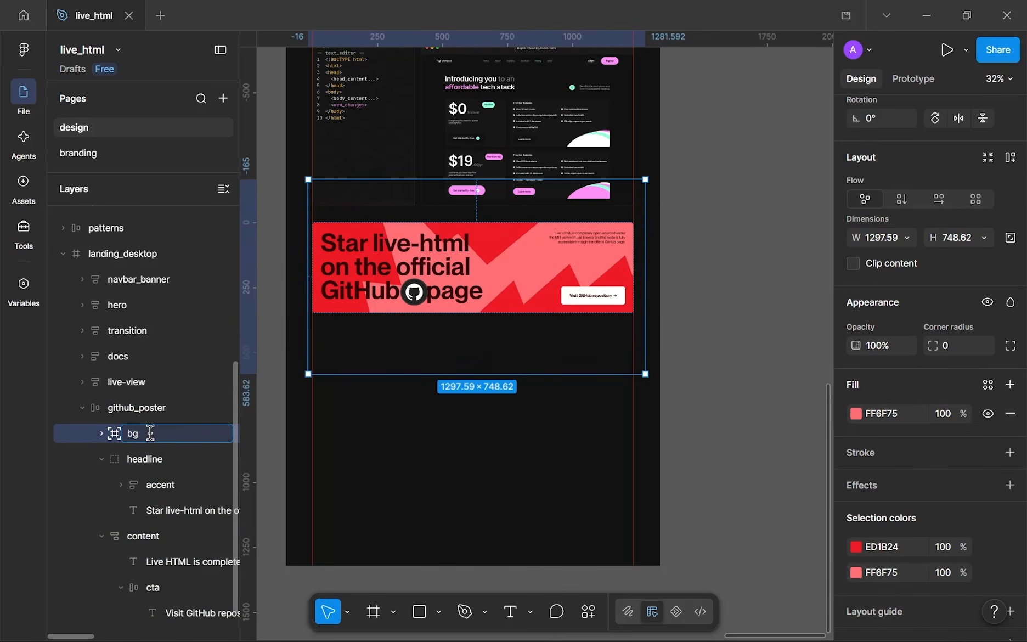
{"action": "key", "text": "Return"}
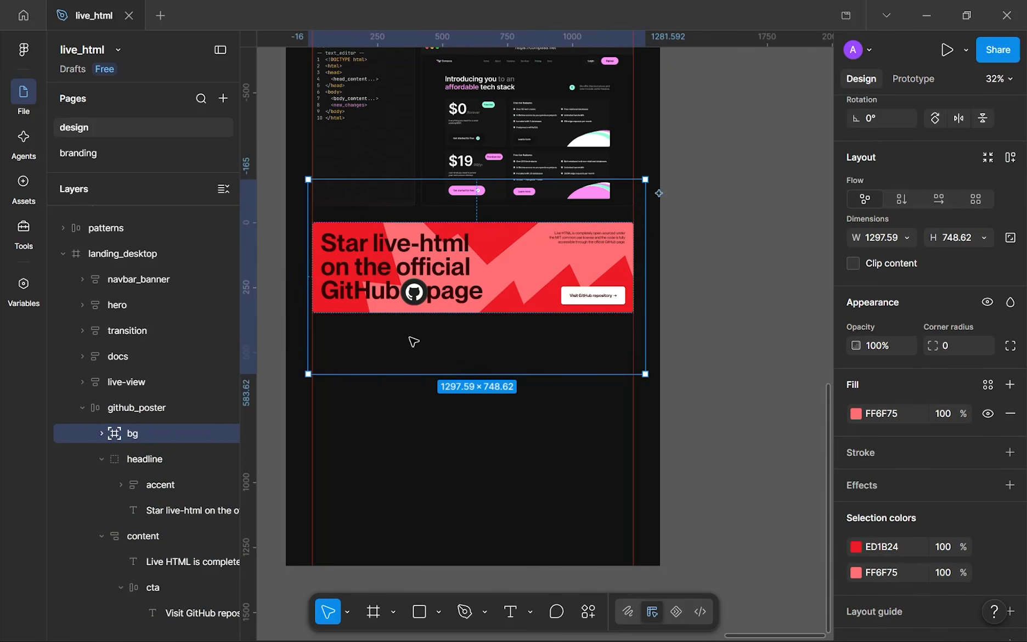
- Open bg's fill colour and start sampling a colour from the sections higher up the landing page
{"action": "left_click", "coordinate": [856, 413]}
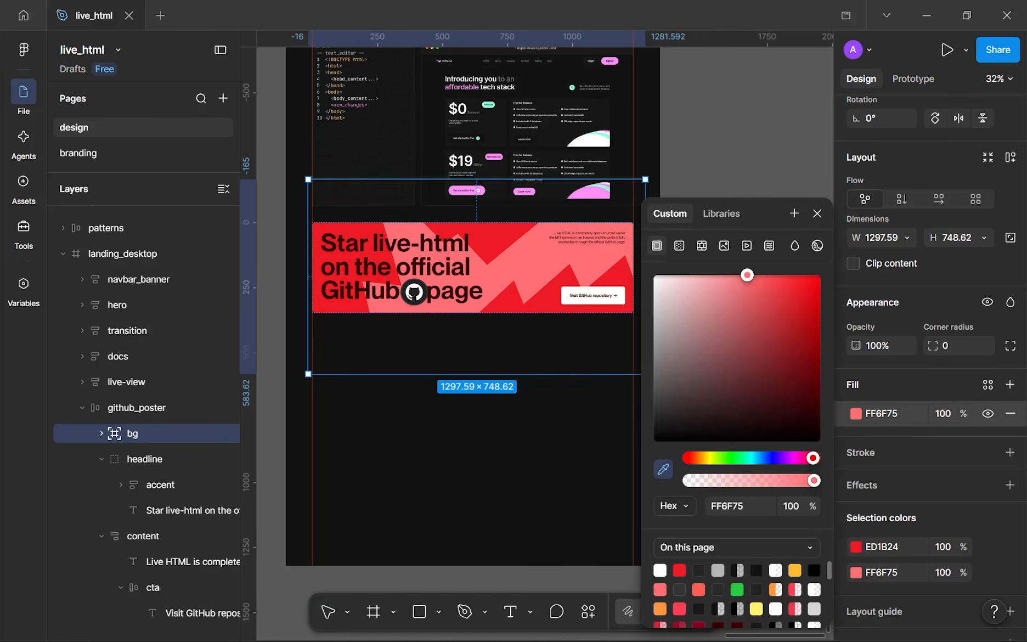
{"action": "scroll", "coordinate": [528, 146], "scroll_direction": "up", "scroll_amount": 8}
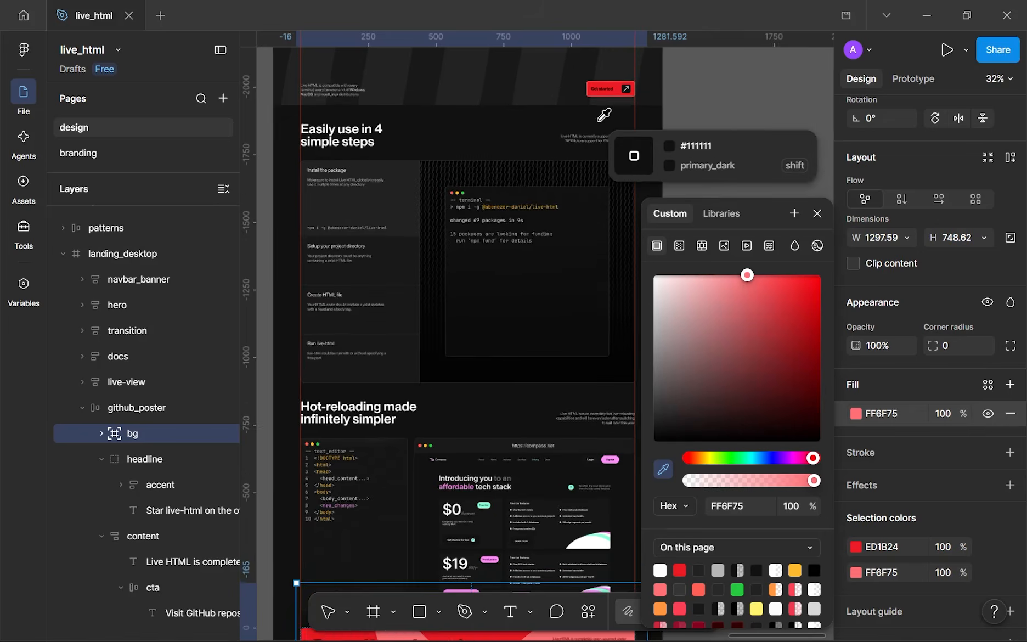
- Sample the light red border of the Get started button as the bg layer's fill, FF6F75
{"action": "scroll", "coordinate": [604, 115], "scroll_direction": "up", "scroll_amount": 10}
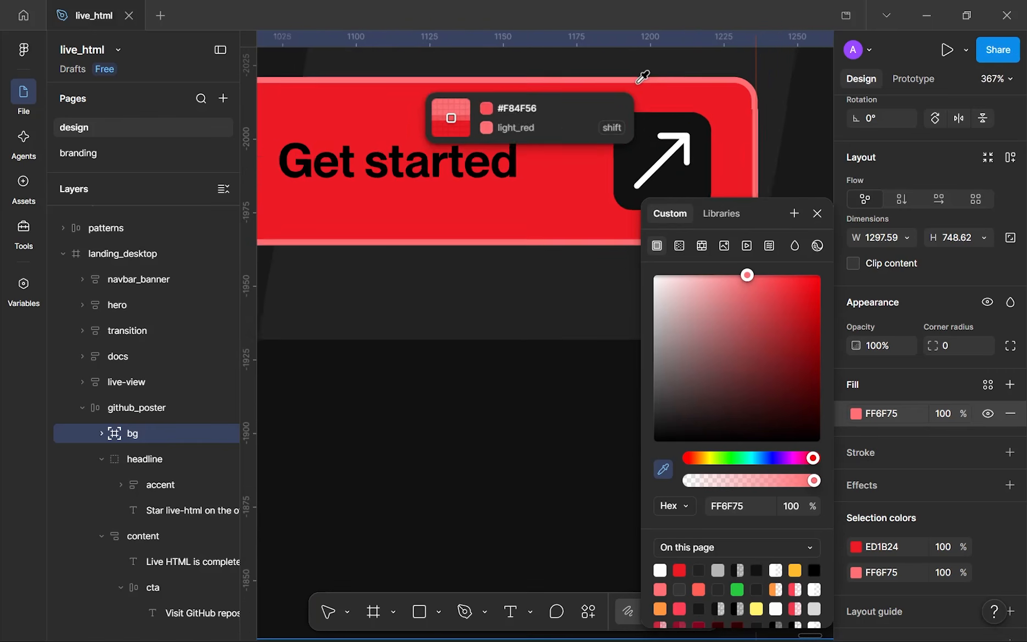
{"action": "scroll", "coordinate": [643, 77], "scroll_direction": "up", "scroll_amount": 4}
{"action": "left_click", "coordinate": [636, 78]}
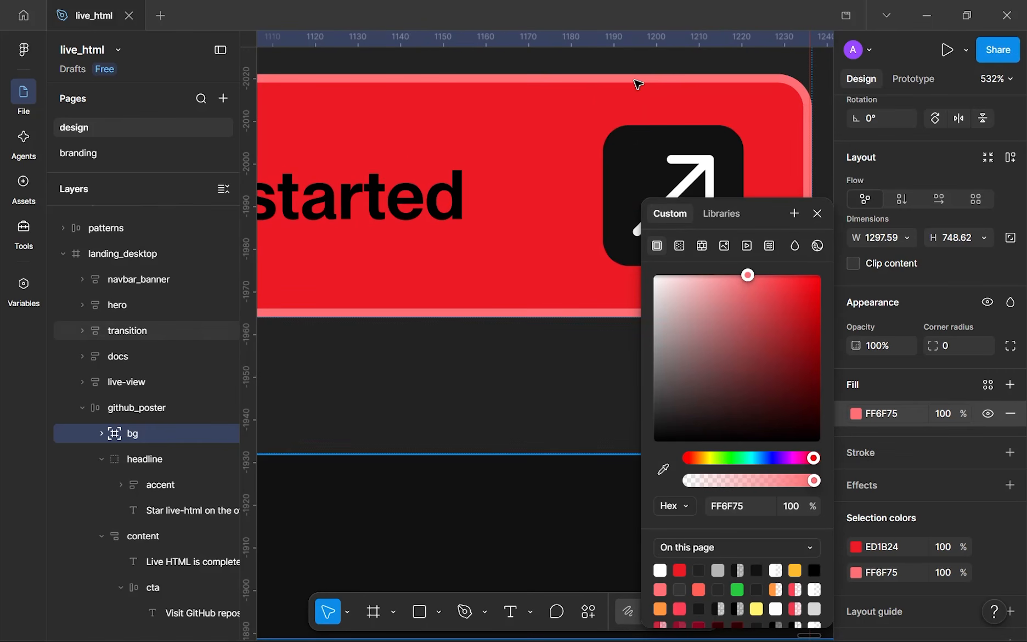
{"action": "scroll", "coordinate": [636, 83], "scroll_direction": "down", "scroll_amount": 8}
{"action": "scroll", "coordinate": [630, 97], "scroll_direction": "down", "scroll_amount": 2}
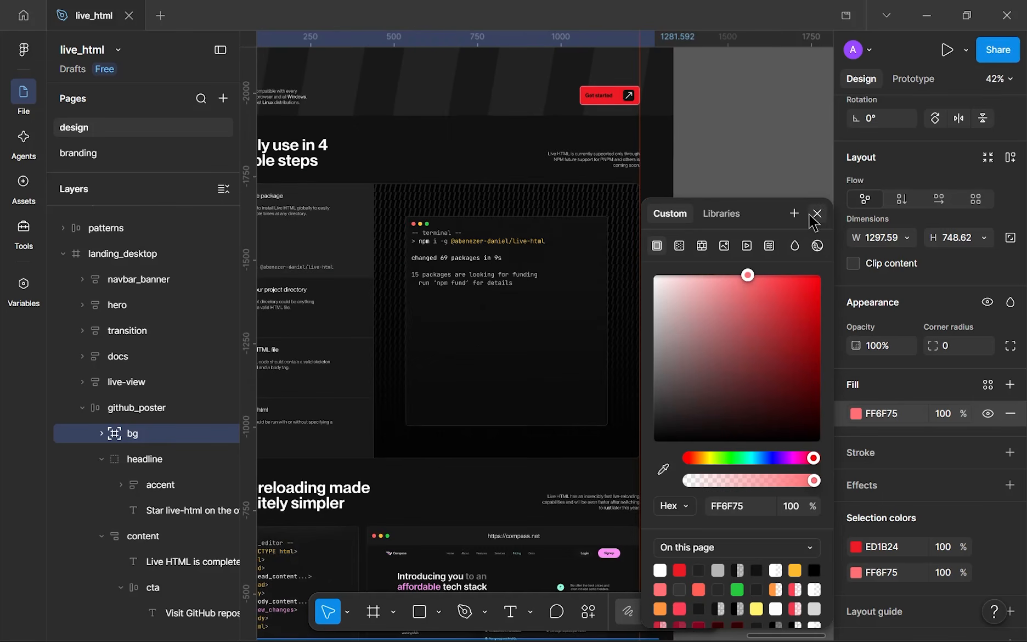
{"action": "left_click", "coordinate": [817, 213]}
- Add a Noise effect to the GitHub poster's bg layer and set the noise colour opacity to 12%
{"action": "scroll", "coordinate": [459, 298], "scroll_direction": "down", "scroll_amount": 3}
{"action": "left_click_drag", "start_coordinate": [449, 294], "coordinate": [469, 273]}
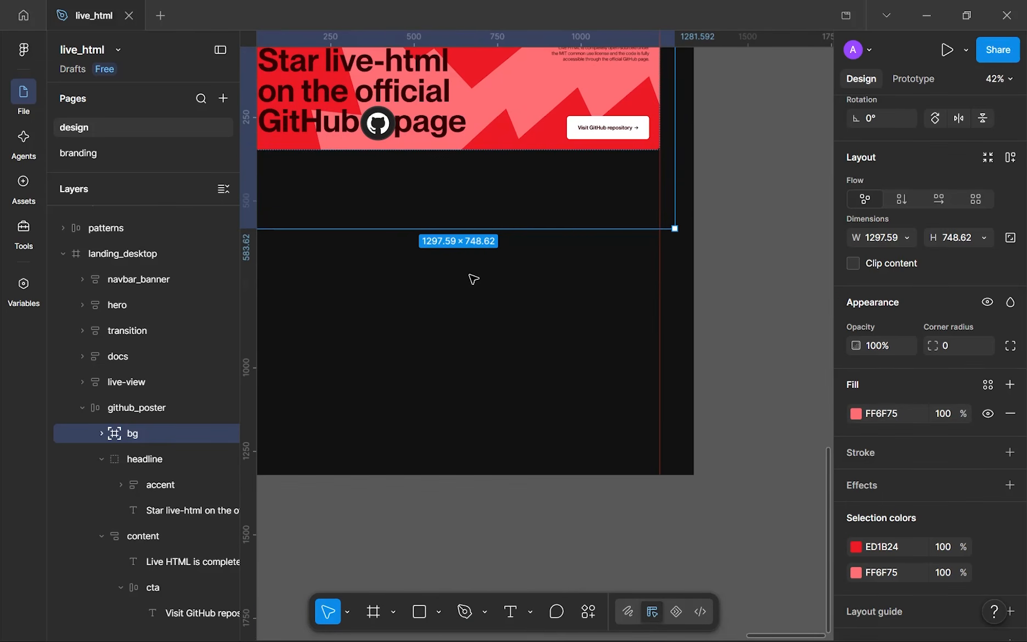
{"action": "left_click", "coordinate": [469, 273]}
{"action": "left_click_drag", "start_coordinate": [441, 142], "coordinate": [474, 378]}
{"action": "scroll", "coordinate": [475, 378], "scroll_direction": "up", "scroll_amount": 3}
{"action": "left_click", "coordinate": [160, 433]}
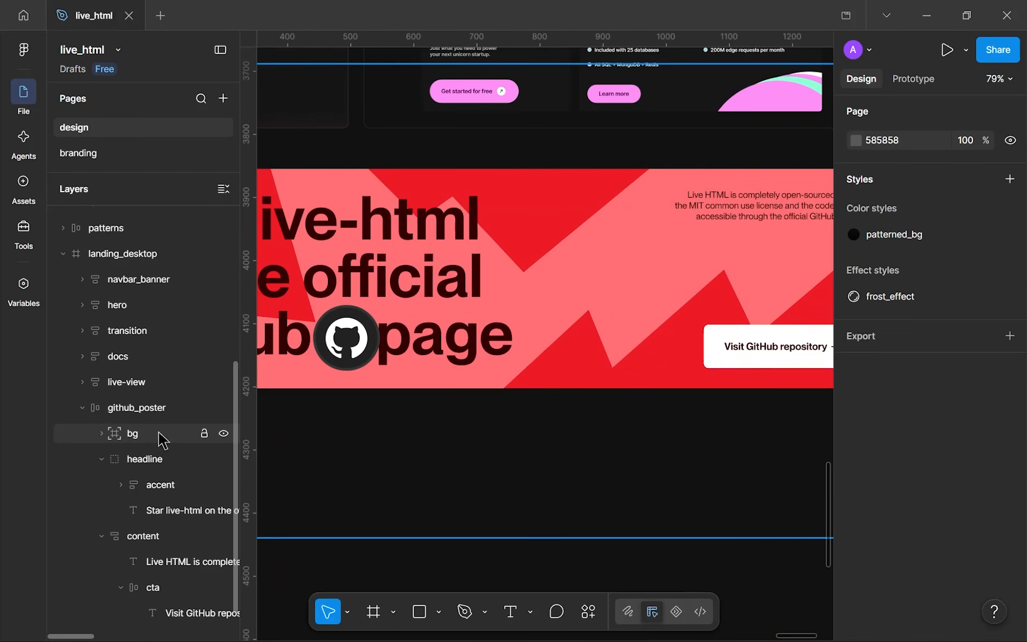
{"action": "scroll", "coordinate": [659, 313], "scroll_direction": "down", "scroll_amount": 3}
{"action": "scroll", "coordinate": [905, 458], "scroll_direction": "down", "scroll_amount": 5}
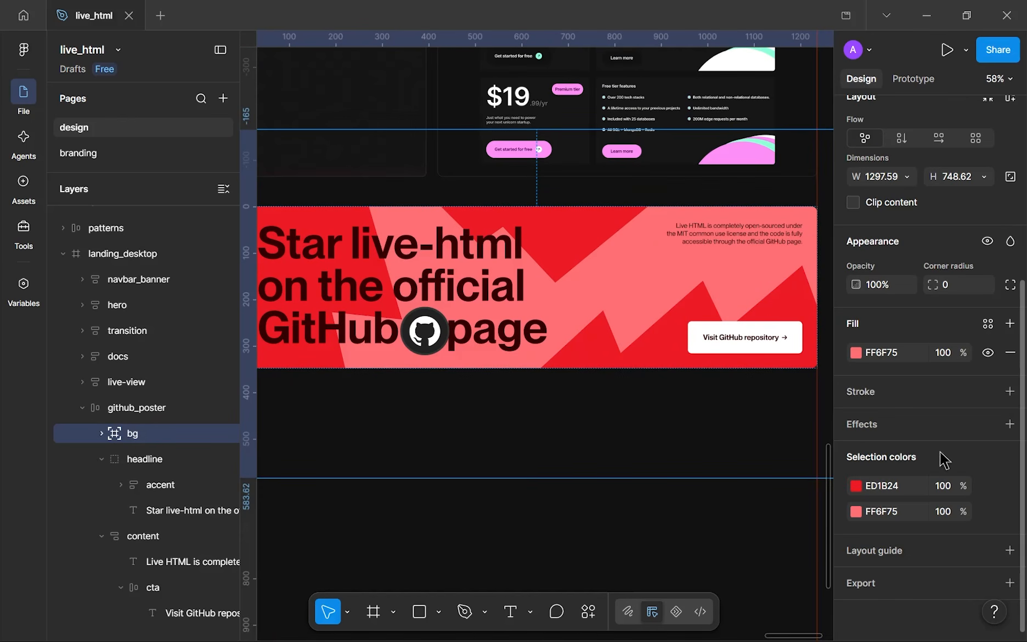
{"action": "left_click", "coordinate": [1010, 424]}
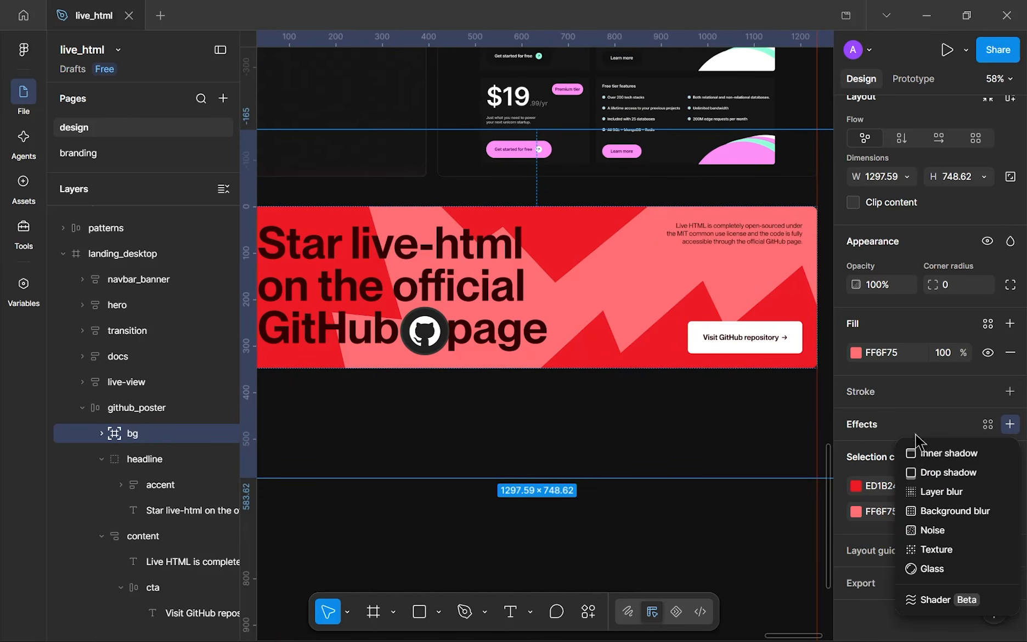
{"action": "left_click", "coordinate": [942, 531]}
{"action": "left_click", "coordinate": [789, 601]}
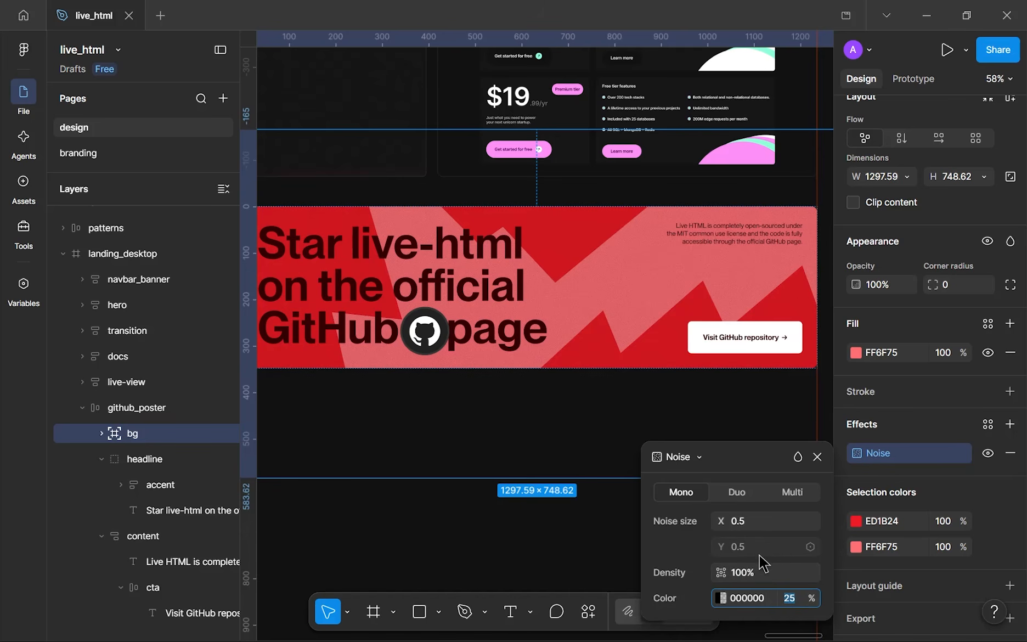
{"action": "type", "text": "12"}
{"action": "key", "text": "Return"}
{"action": "scroll", "coordinate": [534, 500], "scroll_direction": "down", "scroll_amount": 5}
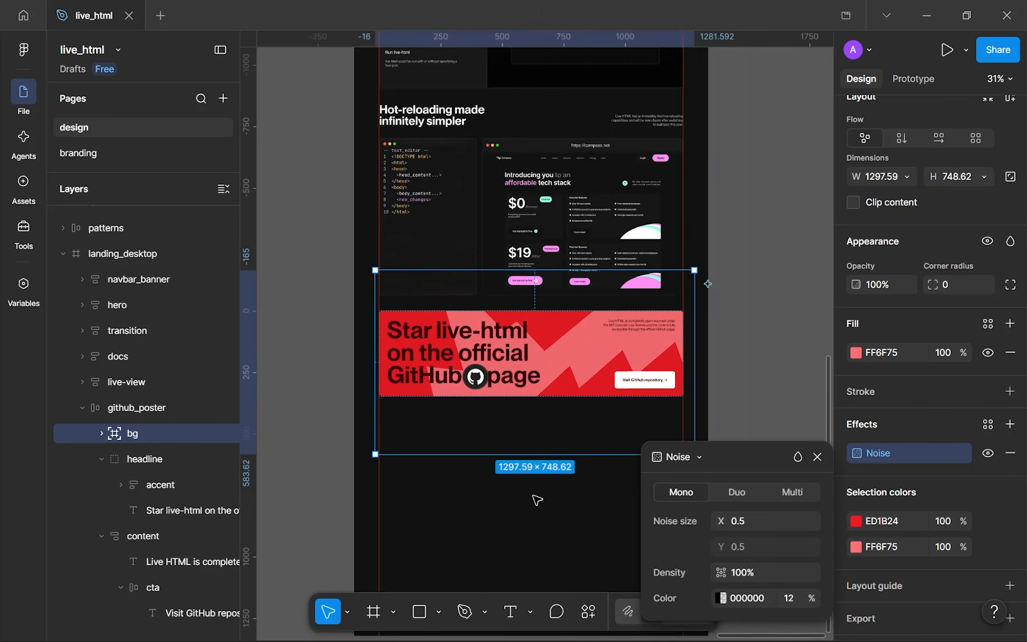
{"action": "key", "text": "Escape"}
- Check the poster's noise texture up close, then collapse the github_poster layers and select the whole poster frame
{"action": "scroll", "coordinate": [560, 314], "scroll_direction": "up", "scroll_amount": 4}
{"action": "scroll", "coordinate": [559, 314], "scroll_direction": "up", "scroll_amount": 15}
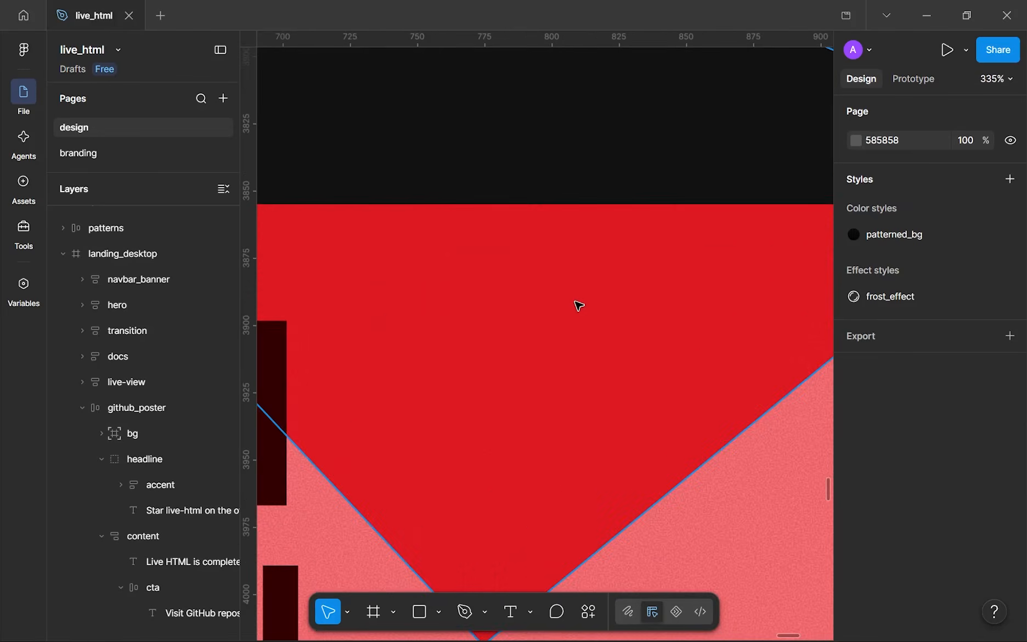
{"action": "scroll", "coordinate": [527, 171], "scroll_direction": "down", "scroll_amount": 12}
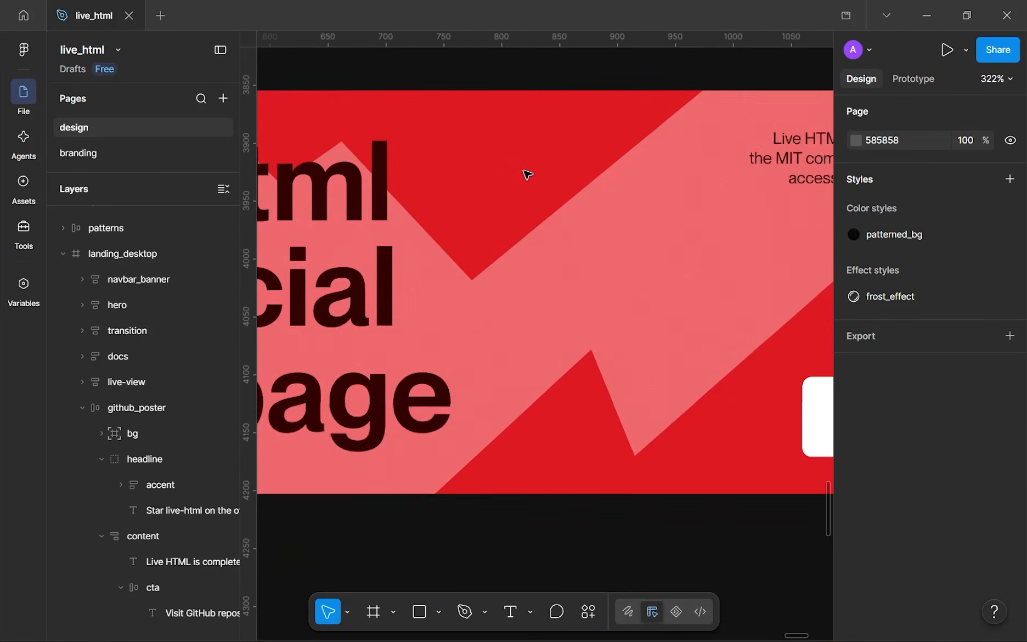
{"action": "left_click_drag", "start_coordinate": [523, 212], "coordinate": [564, 241]}
{"action": "scroll", "coordinate": [526, 436], "scroll_direction": "down", "scroll_amount": 3}
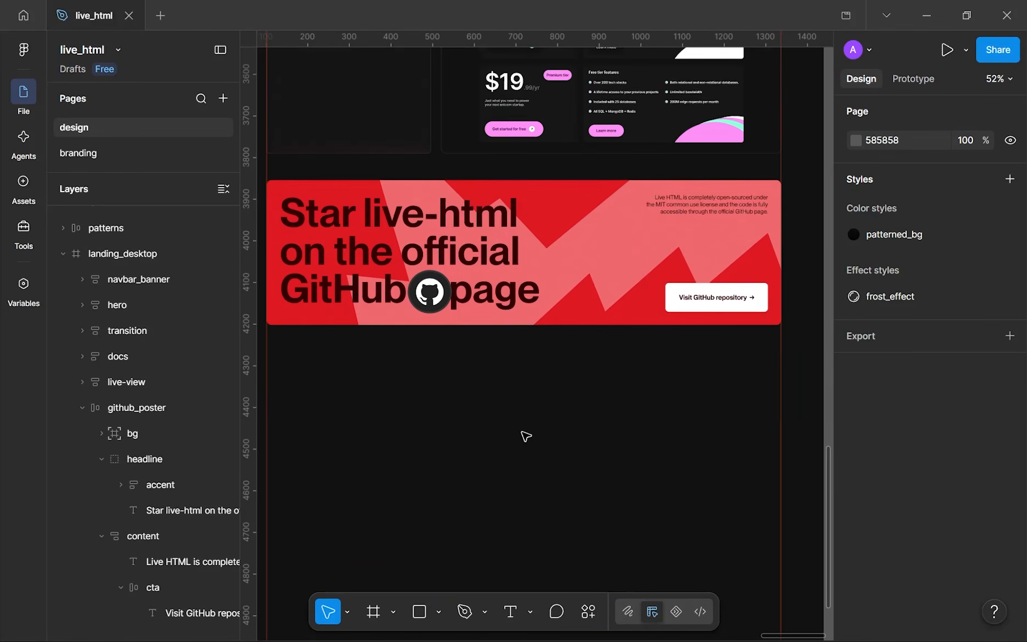
{"action": "double_click", "coordinate": [506, 280]}
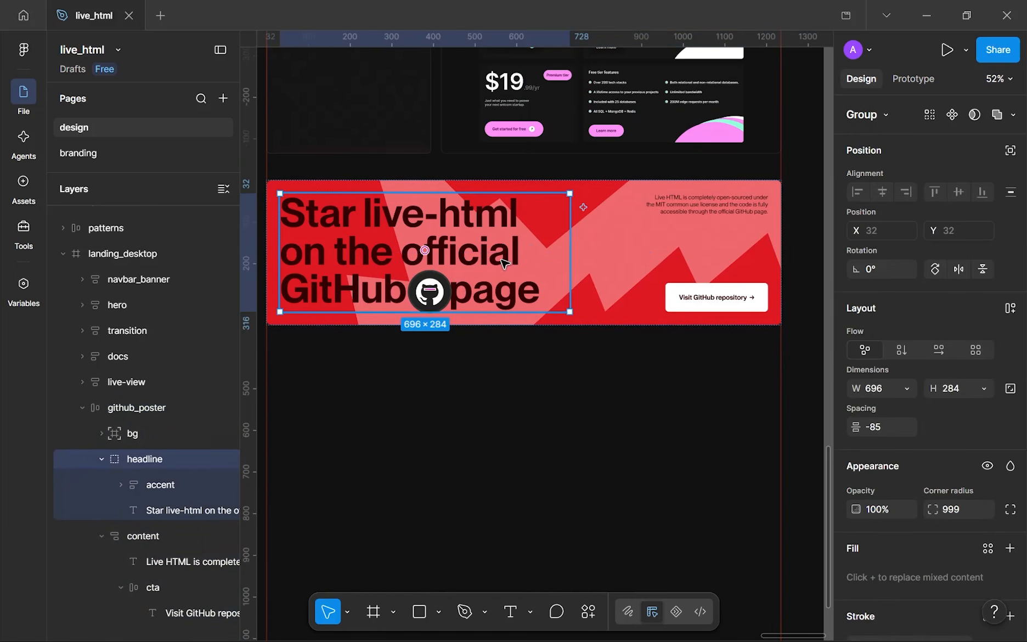
{"action": "left_click", "coordinate": [82, 409]}
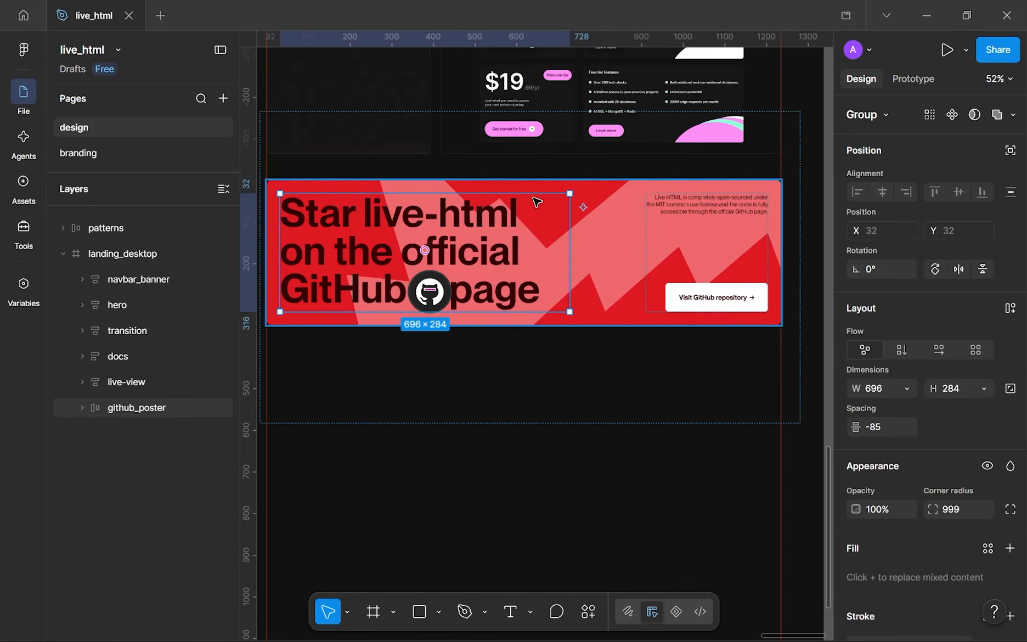
{"action": "left_click", "coordinate": [604, 321]}
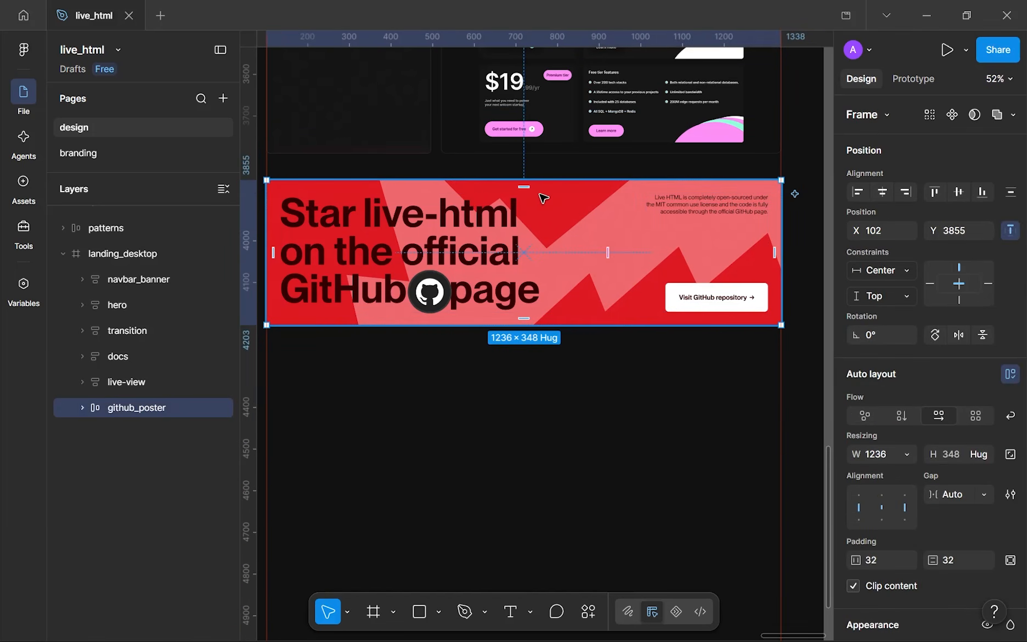
- Inspect the poster's spacing from the live-view section and the empty area below it, and hide the rulers
{"action": "scroll", "coordinate": [492, 222], "scroll_direction": "up", "scroll_amount": 4}
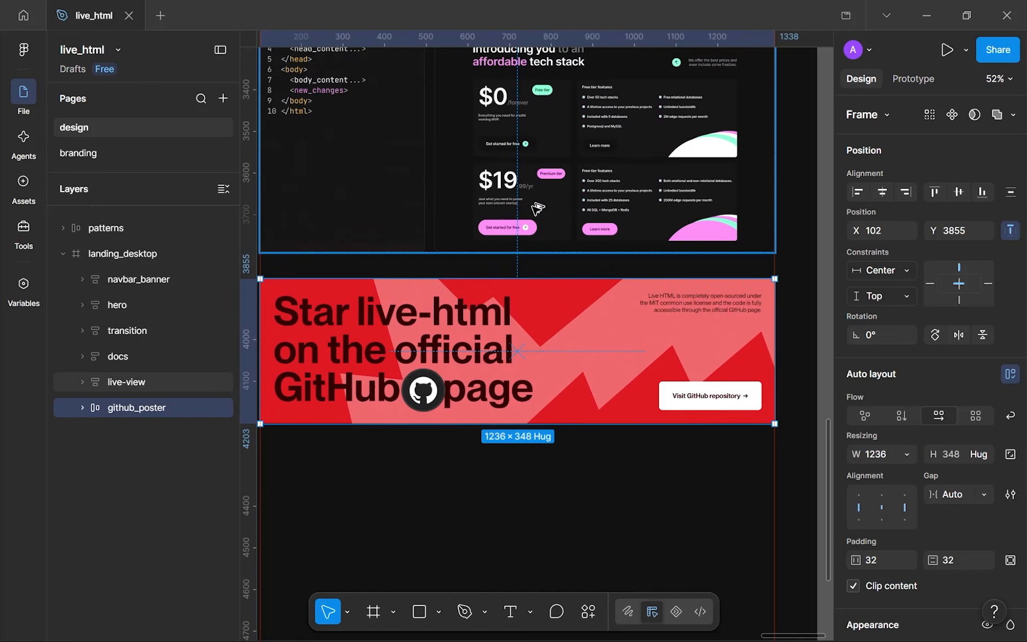
{"action": "key", "text": "alt"}
{"action": "scroll", "coordinate": [601, 341], "scroll_direction": "down", "scroll_amount": 1}
{"action": "left_click", "coordinate": [542, 459]}
{"action": "scroll", "coordinate": [543, 450], "scroll_direction": "down", "scroll_amount": 3}
{"action": "left_click_drag", "start_coordinate": [548, 422], "coordinate": [560, 271]}
{"action": "scroll", "coordinate": [560, 272], "scroll_direction": "up", "scroll_amount": 1}
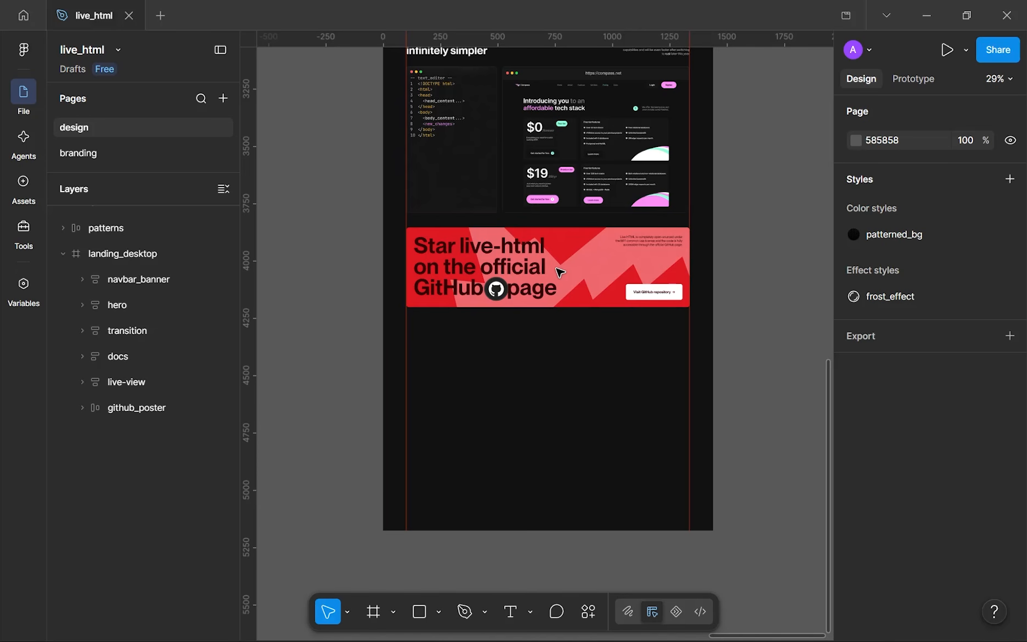
{"action": "scroll", "coordinate": [558, 273], "scroll_direction": "down", "scroll_amount": 3}
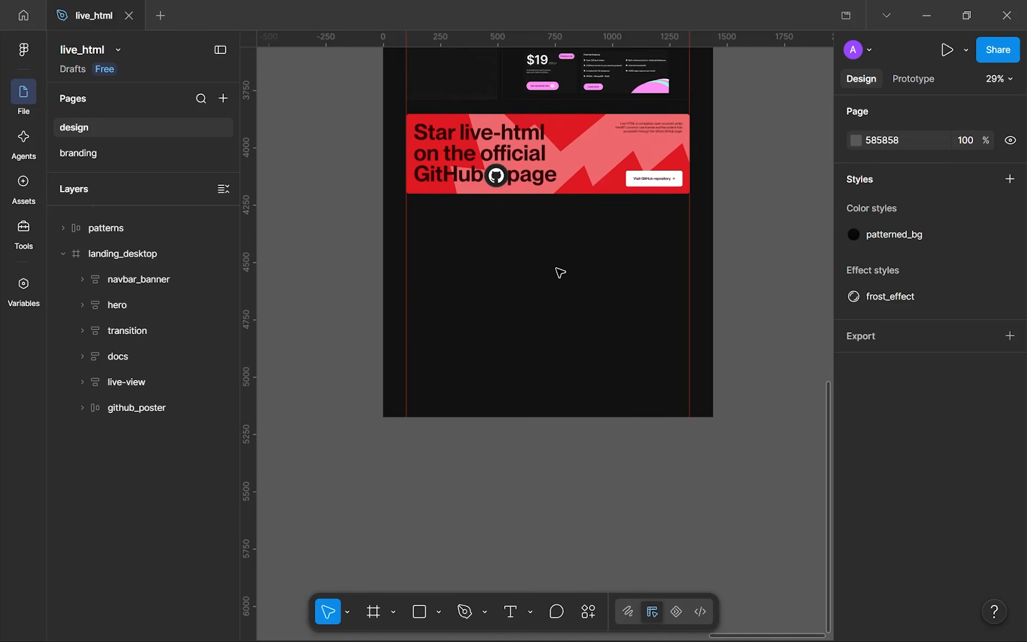
{"action": "scroll", "coordinate": [470, 266], "scroll_direction": "up", "scroll_amount": 2}
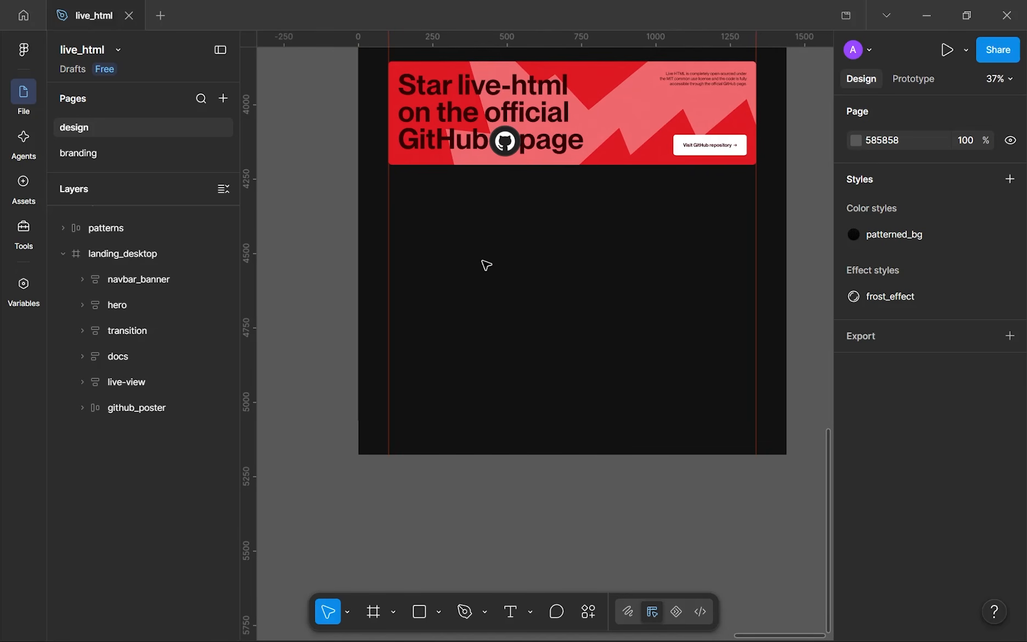
{"action": "key", "text": "shift+r"}
{"action": "left_click_drag", "start_coordinate": [378, 207], "coordinate": [505, 299]}
{"action": "left_click_drag", "start_coordinate": [490, 275], "coordinate": [488, 303]}
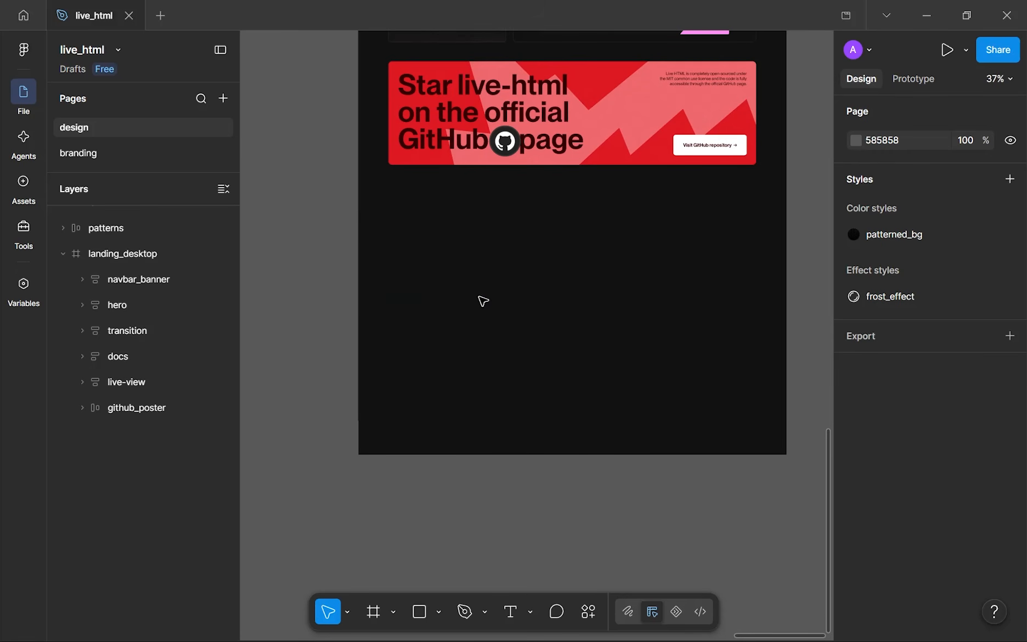
{"action": "left_click_drag", "start_coordinate": [410, 209], "coordinate": [490, 284]}
{"action": "left_click_drag", "start_coordinate": [557, 219], "coordinate": [779, 328]}
{"action": "left_click_drag", "start_coordinate": [373, 201], "coordinate": [435, 260]}
{"action": "left_click_drag", "start_coordinate": [541, 210], "coordinate": [753, 305]}
{"action": "left_click_drag", "start_coordinate": [753, 305], "coordinate": [775, 321]}
{"action": "left_click_drag", "start_coordinate": [714, 341], "coordinate": [715, 316]}
{"action": "left_click_drag", "start_coordinate": [401, 296], "coordinate": [577, 359]}
{"action": "scroll", "coordinate": [537, 294], "scroll_direction": "up", "scroll_amount": 3}
{"action": "left_click_drag", "start_coordinate": [539, 296], "coordinate": [503, 286]}
{"action": "scroll", "coordinate": [518, 320], "scroll_direction": "down", "scroll_amount": 2}
{"action": "scroll", "coordinate": [517, 320], "scroll_direction": "up", "scroll_amount": 2}
{"action": "scroll", "coordinate": [491, 319], "scroll_direction": "up", "scroll_amount": 1}
{"action": "scroll", "coordinate": [502, 287], "scroll_direction": "up", "scroll_amount": 1}
{"action": "left_click_drag", "start_coordinate": [502, 286], "coordinate": [541, 378]}
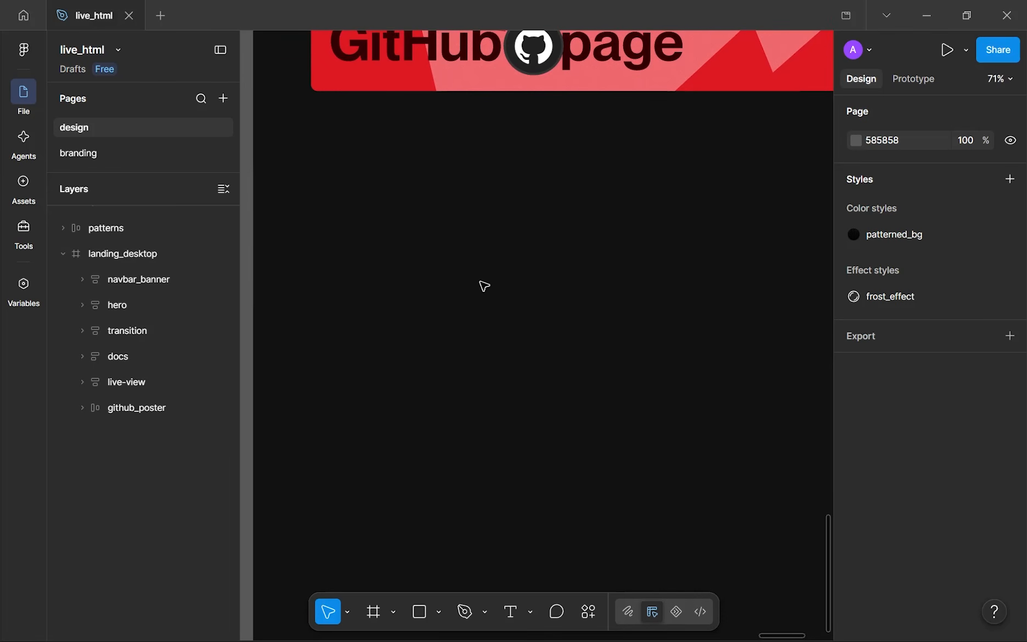
- Duplicate the navbar logo and place the copy below the GitHub poster at about X 143, Y 4301
{"action": "scroll", "coordinate": [483, 286], "scroll_direction": "down", "scroll_amount": 5}
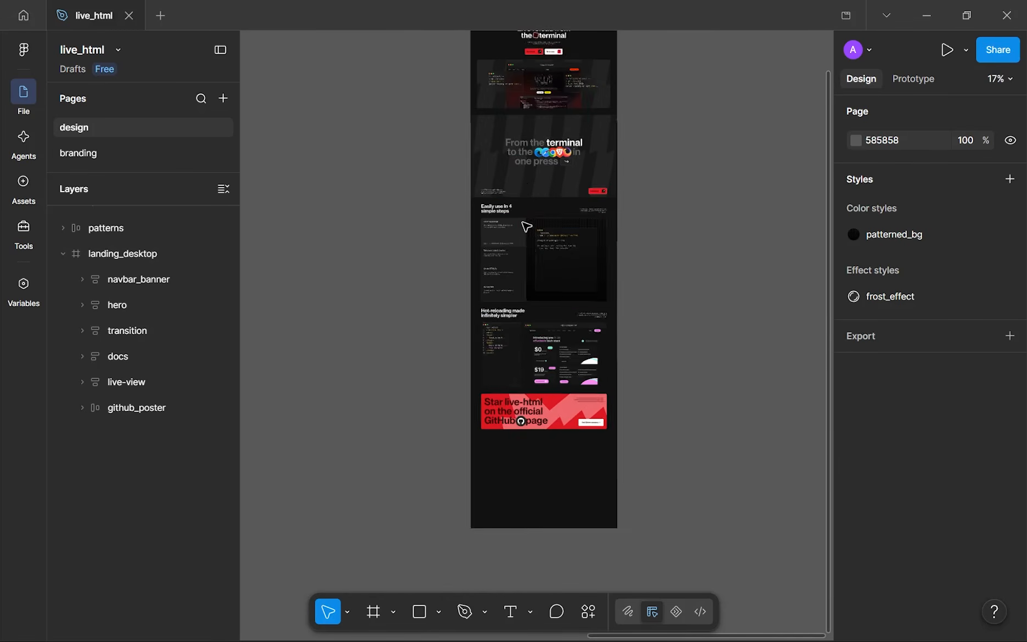
{"action": "scroll", "coordinate": [516, 181], "scroll_direction": "up", "scroll_amount": 4}
{"action": "scroll", "coordinate": [490, 315], "scroll_direction": "up", "scroll_amount": 2}
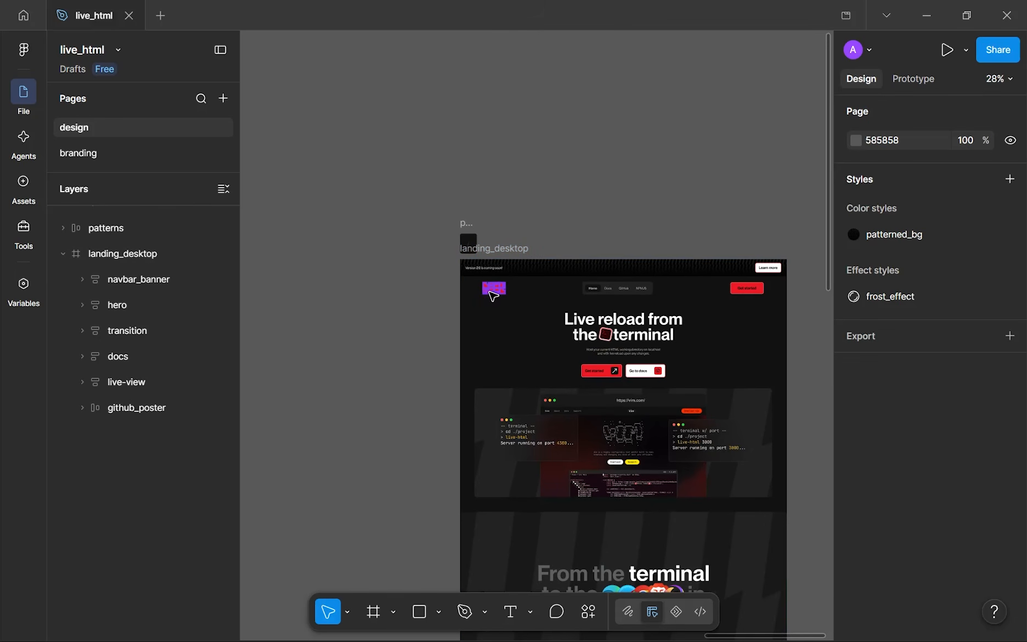
{"action": "scroll", "coordinate": [488, 346], "scroll_direction": "down", "scroll_amount": 1}
{"action": "left_click_drag", "start_coordinate": [488, 343], "coordinate": [493, 199]}
{"action": "key", "text": "ctrl+d"}
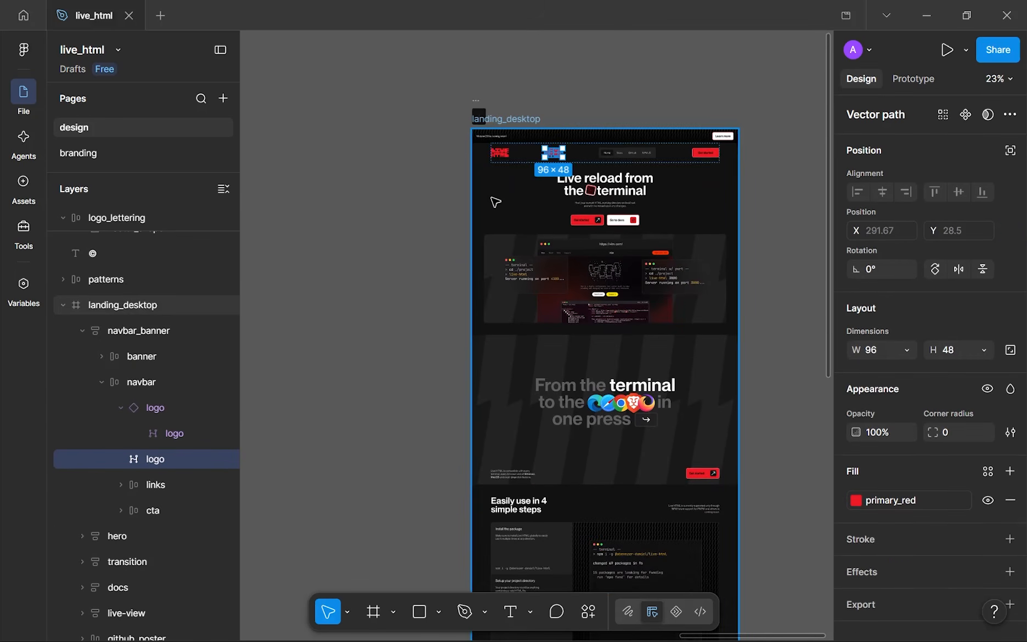
{"action": "scroll", "coordinate": [548, 120], "scroll_direction": "down", "scroll_amount": 2}
{"action": "scroll", "coordinate": [549, 98], "scroll_direction": "down", "scroll_amount": 1}
{"action": "left_click_drag", "start_coordinate": [560, 106], "coordinate": [535, 551]}
{"action": "scroll", "coordinate": [542, 543], "scroll_direction": "down", "scroll_amount": 1}
{"action": "scroll", "coordinate": [535, 549], "scroll_direction": "up", "scroll_amount": 5}
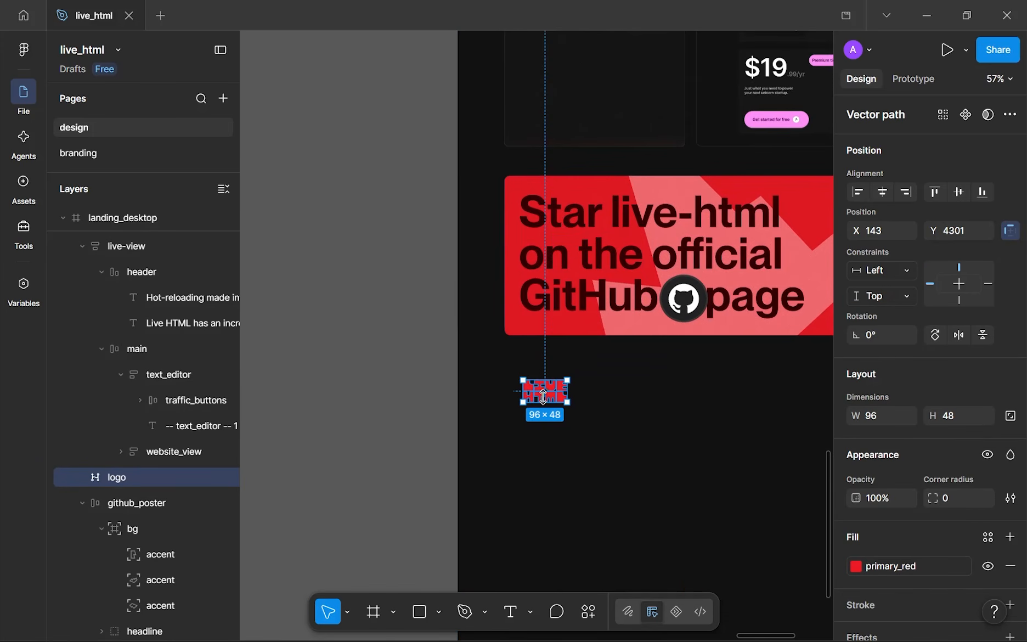
- Collapse the logo_lettering layers and all nested groups inside landing_desktop, keeping the frame's top-level sections listed
{"action": "scroll", "coordinate": [543, 396], "scroll_direction": "up", "scroll_amount": 2}
{"action": "scroll", "coordinate": [132, 369], "scroll_direction": "up", "scroll_amount": 3}
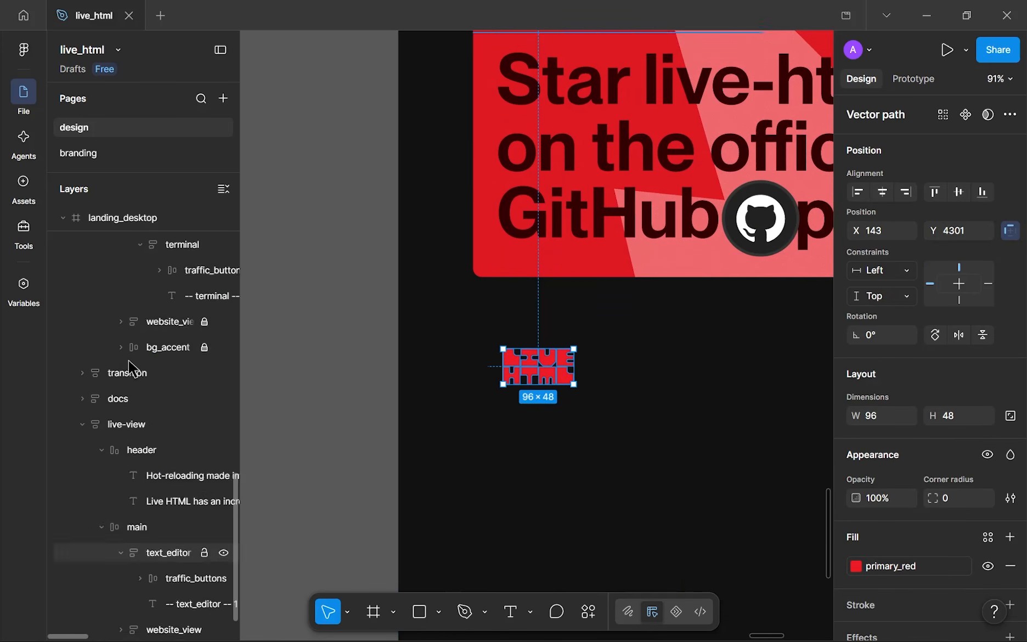
{"action": "scroll", "coordinate": [132, 368], "scroll_direction": "up", "scroll_amount": 10}
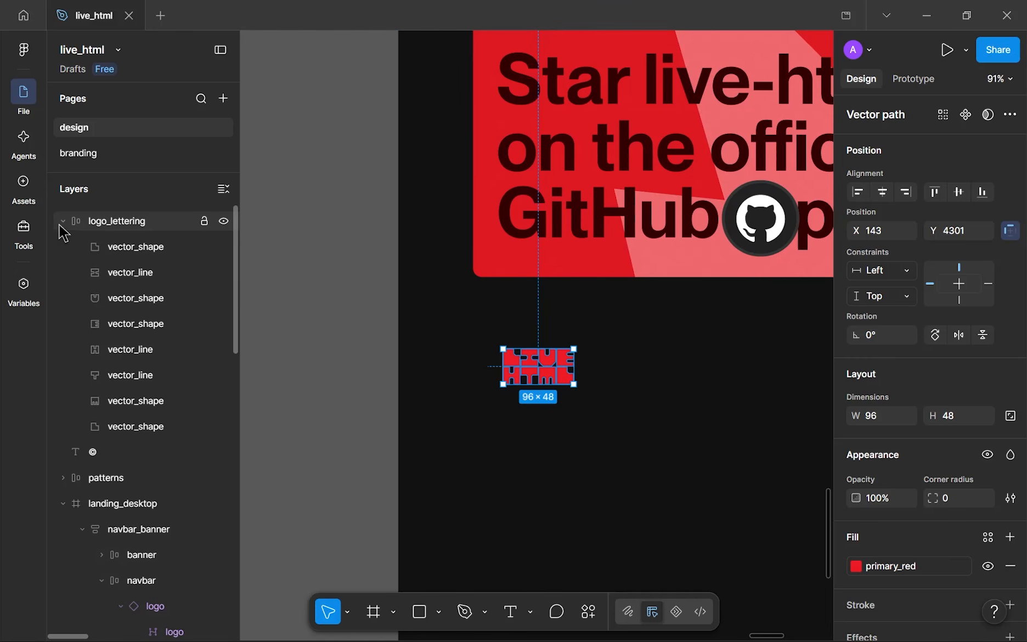
{"action": "left_click", "coordinate": [64, 503]}
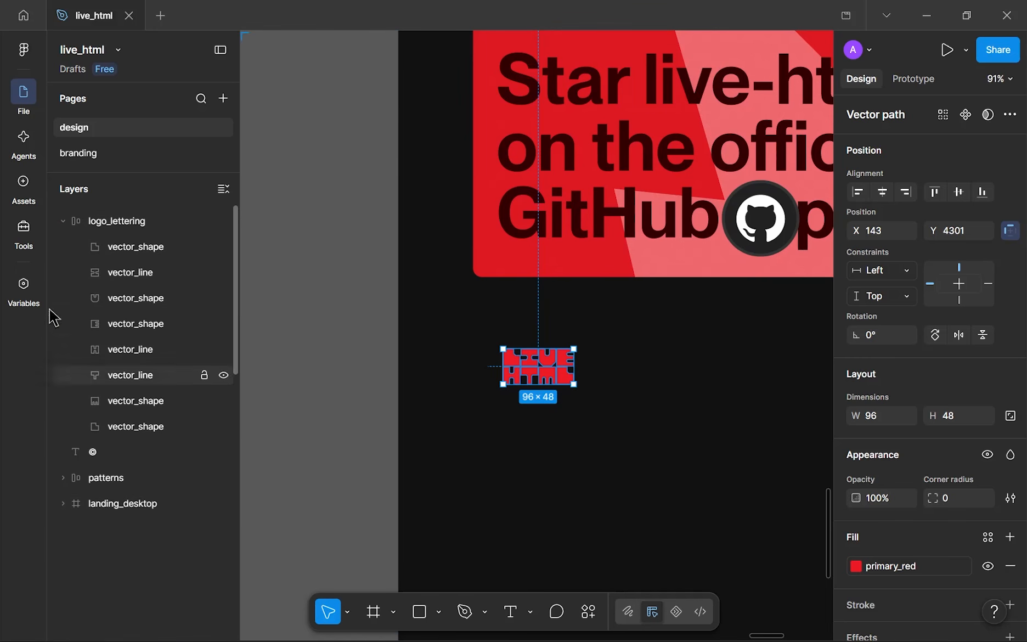
{"action": "left_click", "coordinate": [62, 222]}
{"action": "left_click", "coordinate": [63, 299]}
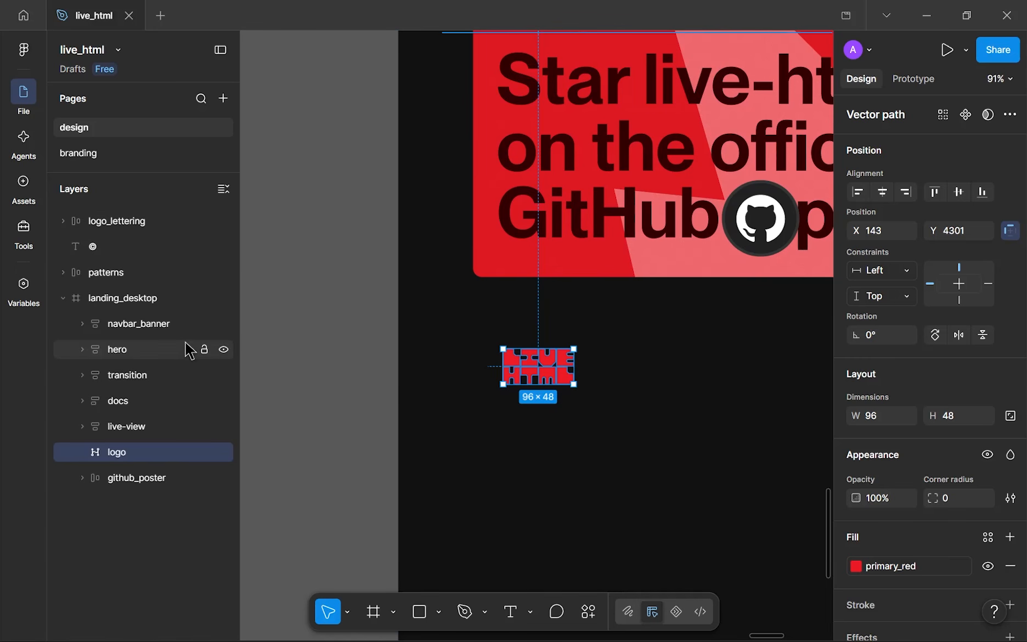
- Duplicate the live-view header's description text, place the copy beneath the footer logo, and left-align it
{"action": "scroll", "coordinate": [494, 356], "scroll_direction": "down", "scroll_amount": 5}
{"action": "left_click_drag", "start_coordinate": [665, 317], "coordinate": [565, 432]}
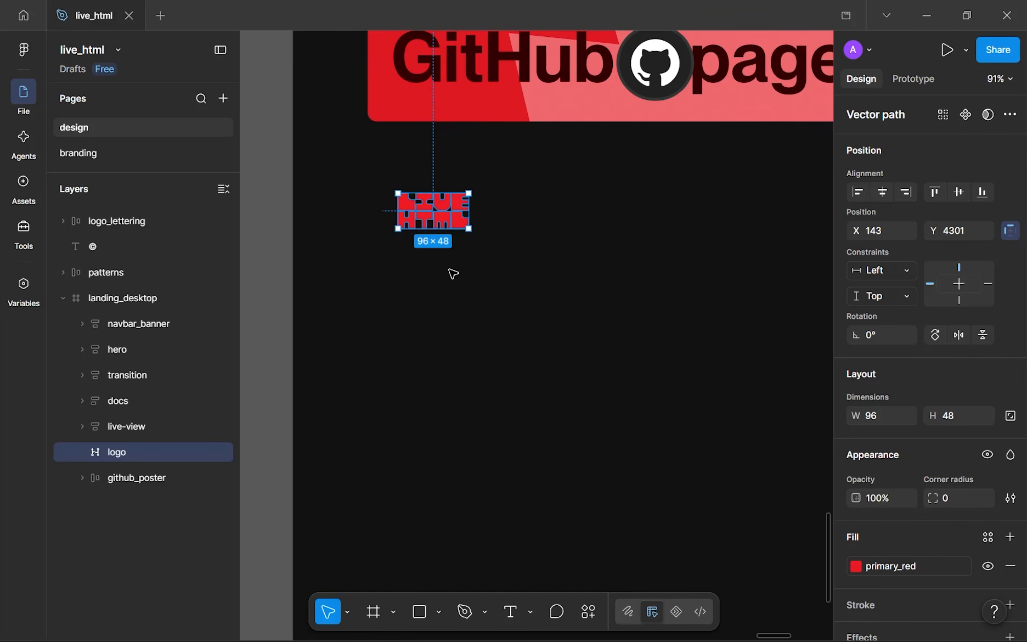
{"action": "scroll", "coordinate": [454, 273], "scroll_direction": "down", "scroll_amount": 5}
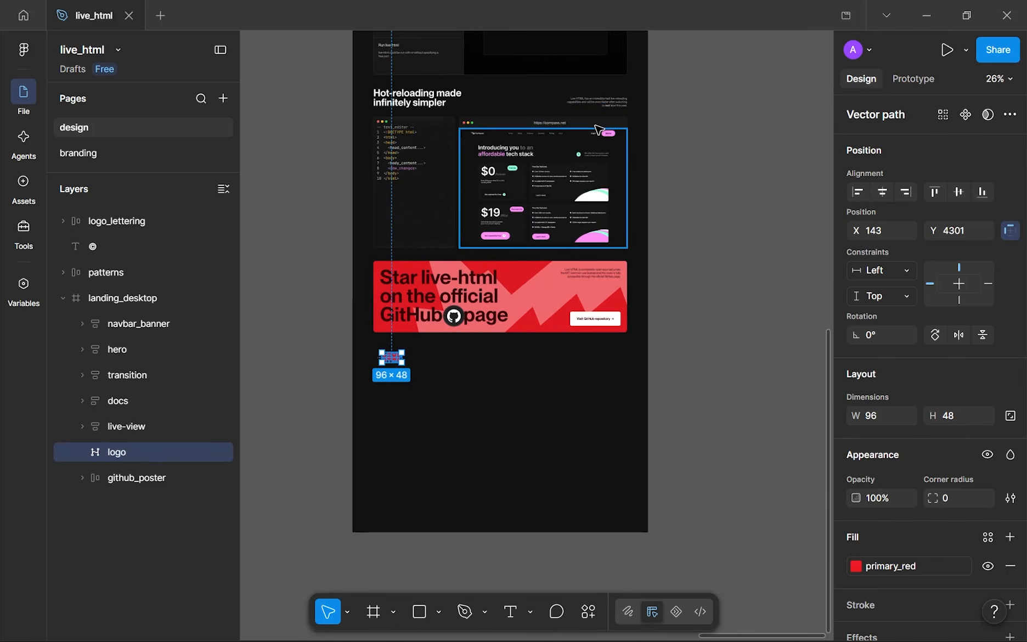
{"action": "left_click", "coordinate": [596, 107], "text": "ctrl"}
{"action": "key", "text": "ctrl+d"}
{"action": "left_click_drag", "start_coordinate": [605, 108], "coordinate": [406, 355]}
{"action": "scroll", "coordinate": [395, 392], "scroll_direction": "up", "scroll_amount": 5}
{"action": "scroll", "coordinate": [881, 502], "scroll_direction": "down", "scroll_amount": 7}
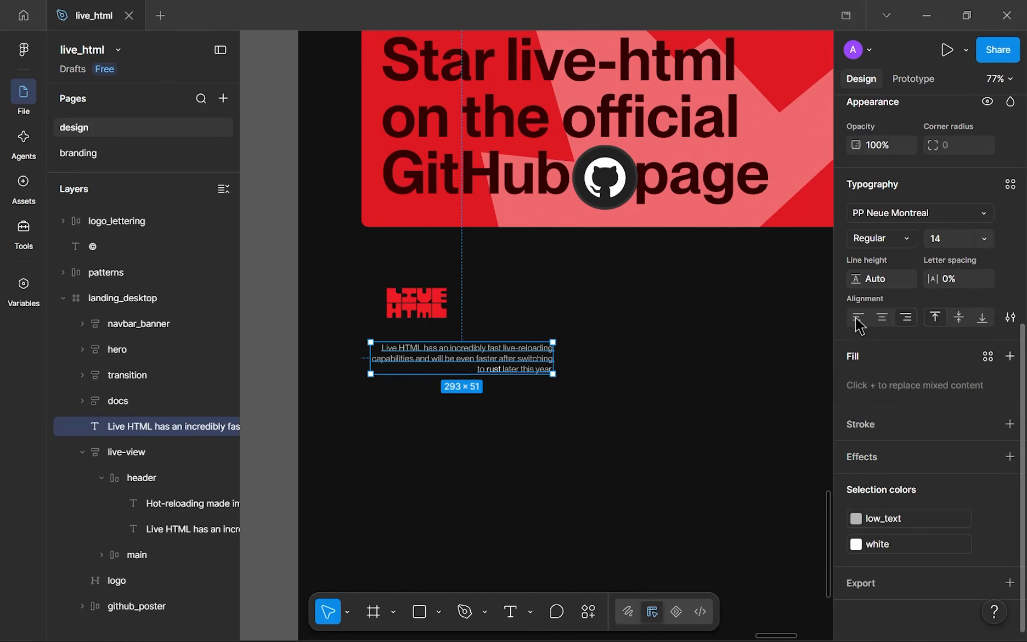
{"action": "left_click", "coordinate": [858, 317]}
- Replace the footer description with "Live HTML is a Node JS package that hosts your HTML projects into a local server and with hot reloading capabilities."
{"action": "scroll", "coordinate": [419, 333], "scroll_direction": "up", "scroll_amount": 3}
{"action": "double_click", "coordinate": [412, 379]}
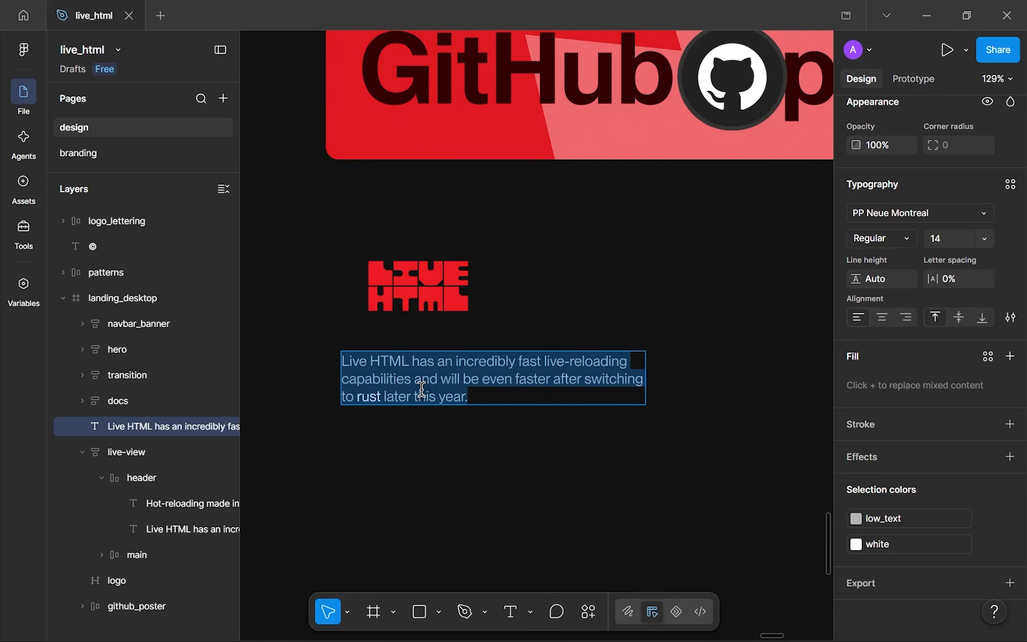
{"action": "type", "text": "Live"}
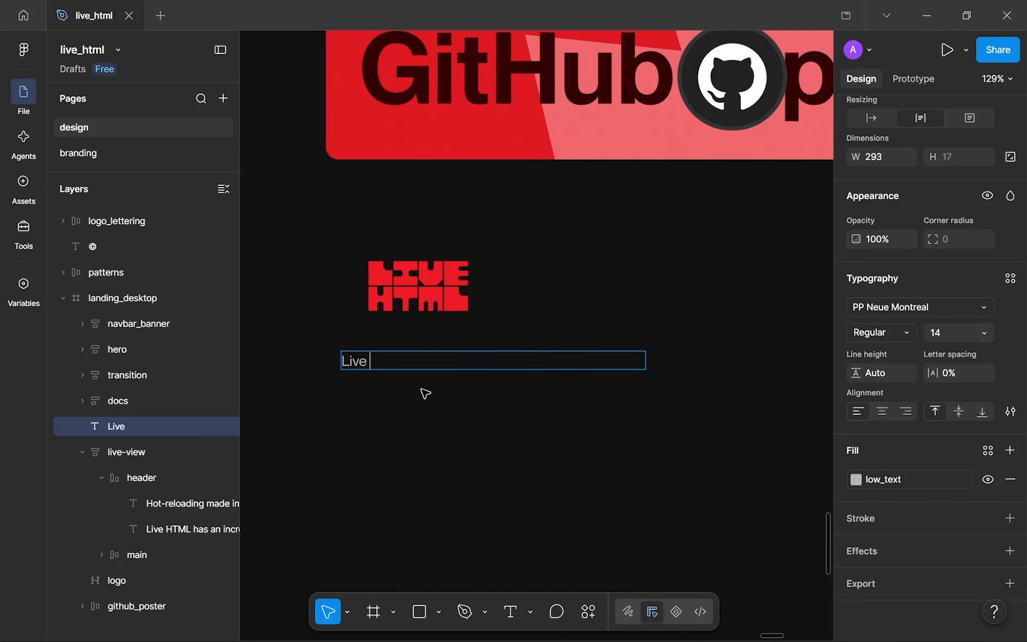
{"action": "type", "text": " HTML is a Node JS"}
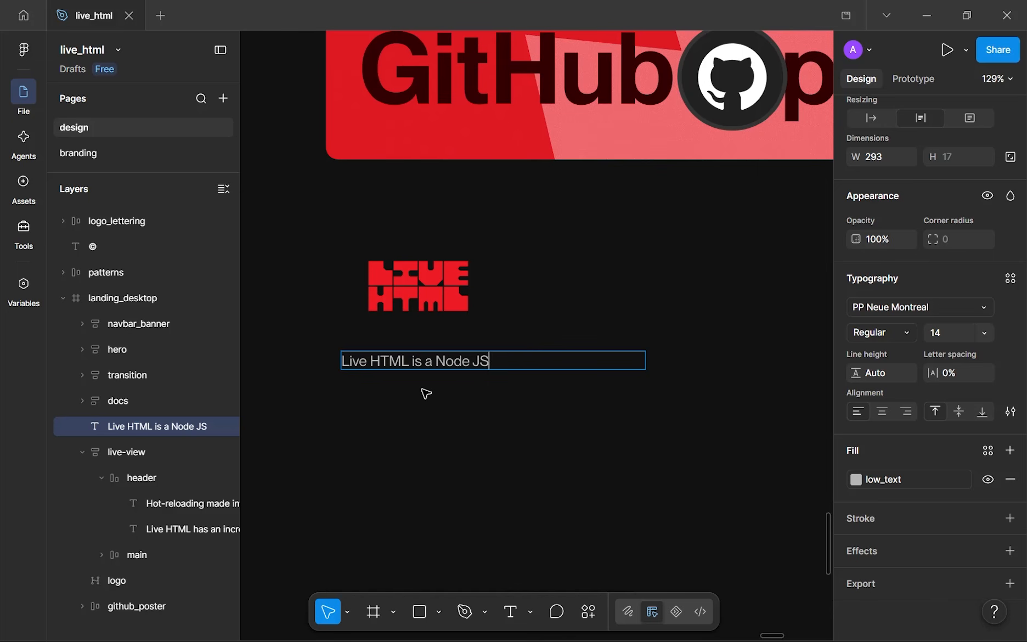
{"action": "type", "text": "ackage that hosts your"}
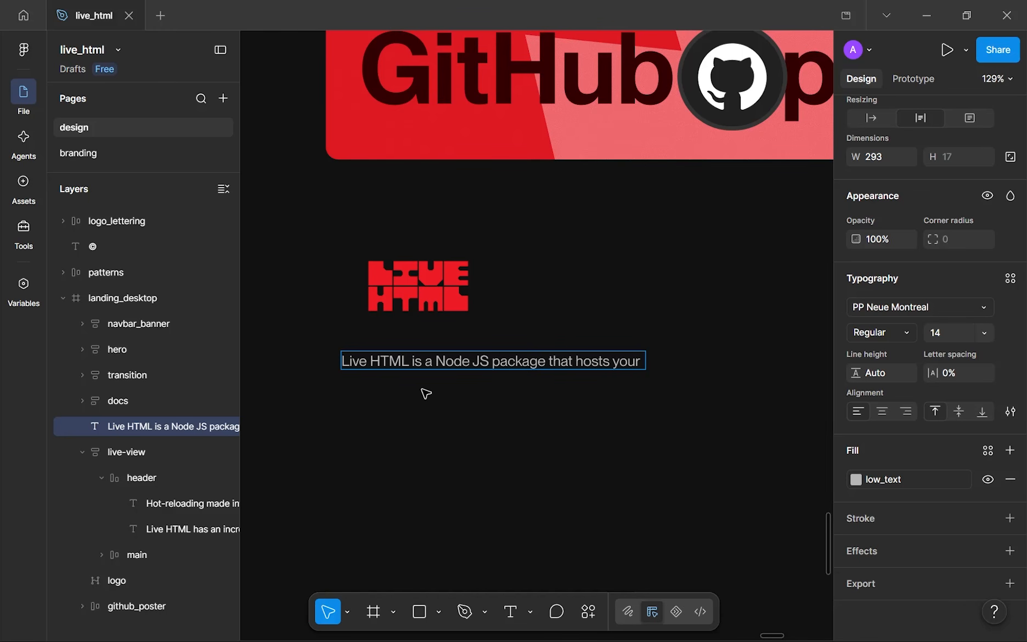
{"action": "type", "text": "HTML projects i"}
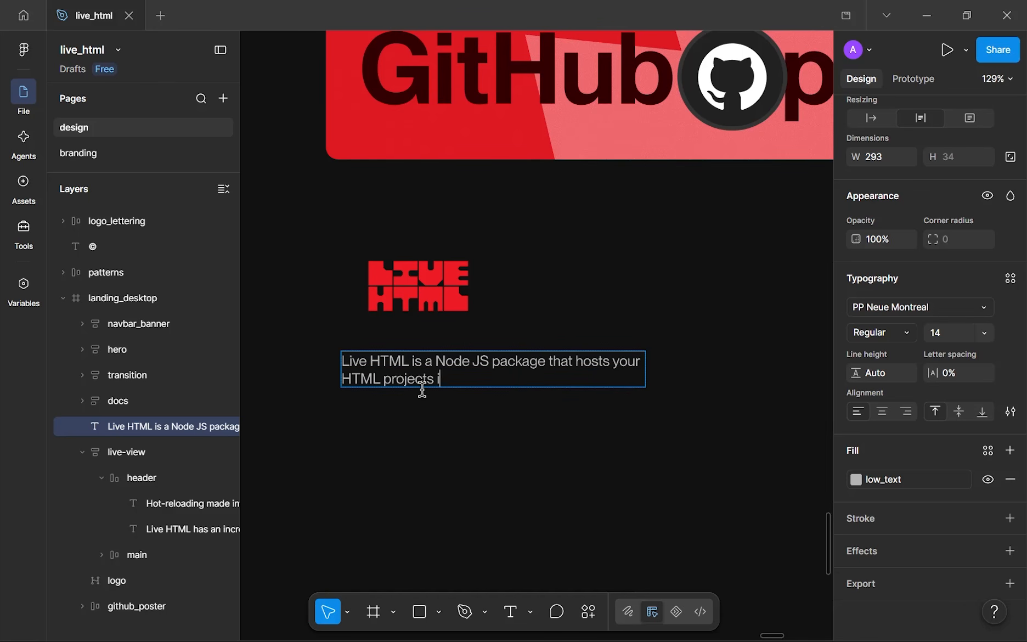
{"action": "type", "text": "nto a local server and"}
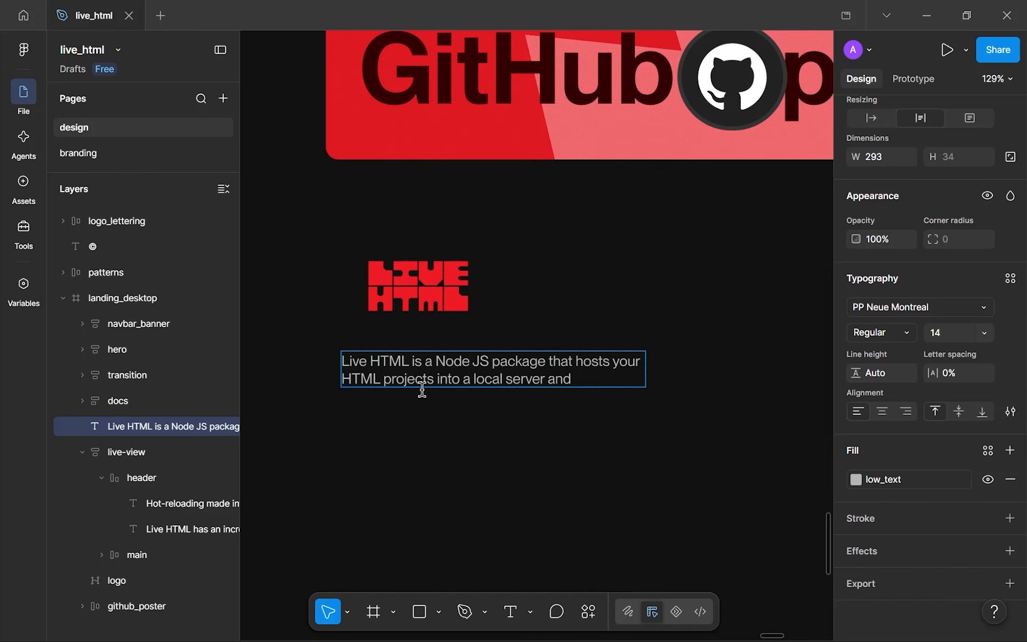
{"action": "type", "text": "with hot reloading cap"}
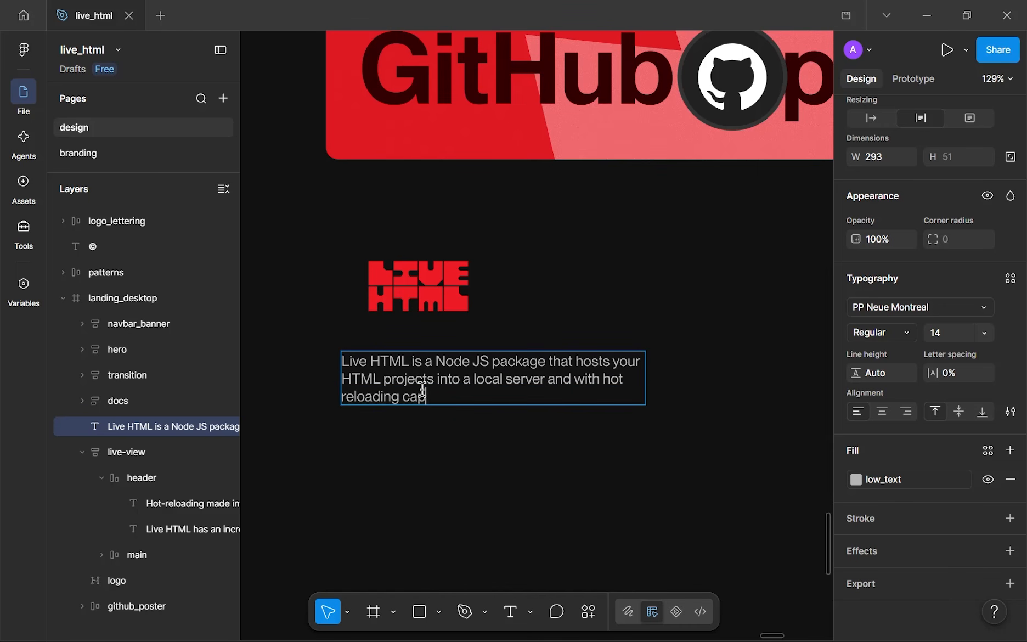
{"action": "type", "text": "abilities."}
{"action": "key", "text": "Escape"}
- Narrow the footer description's text box to a width of 258 and place it beneath the logo at about X 137, Y 4374
{"action": "left_click_drag", "start_coordinate": [646, 378], "coordinate": [608, 381]}
{"action": "left_click", "coordinate": [557, 468]}
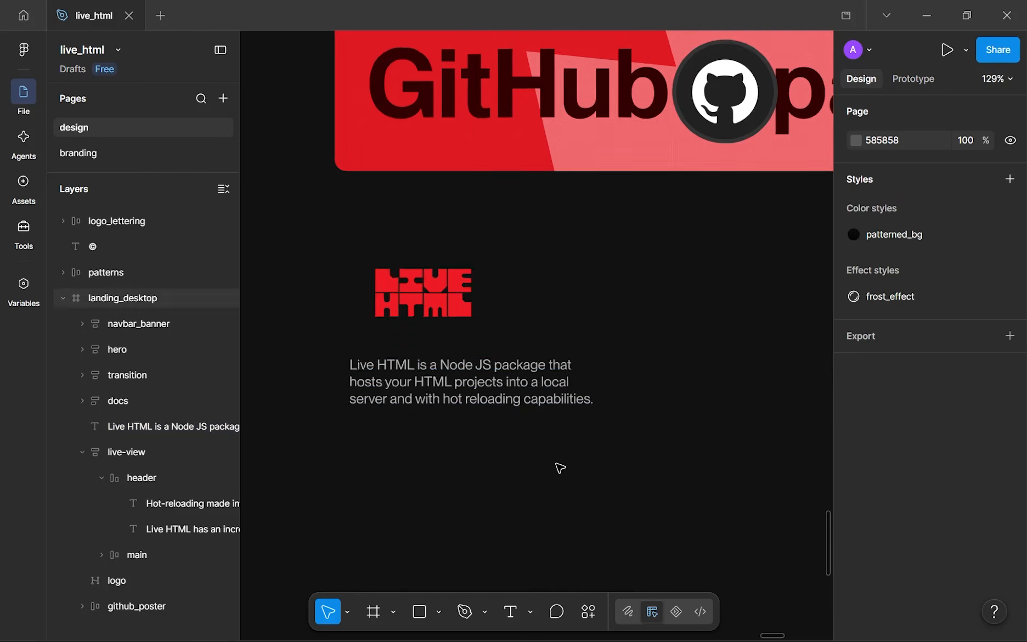
{"action": "scroll", "coordinate": [557, 468], "scroll_direction": "down", "scroll_amount": 3}
{"action": "left_click", "coordinate": [542, 399]}
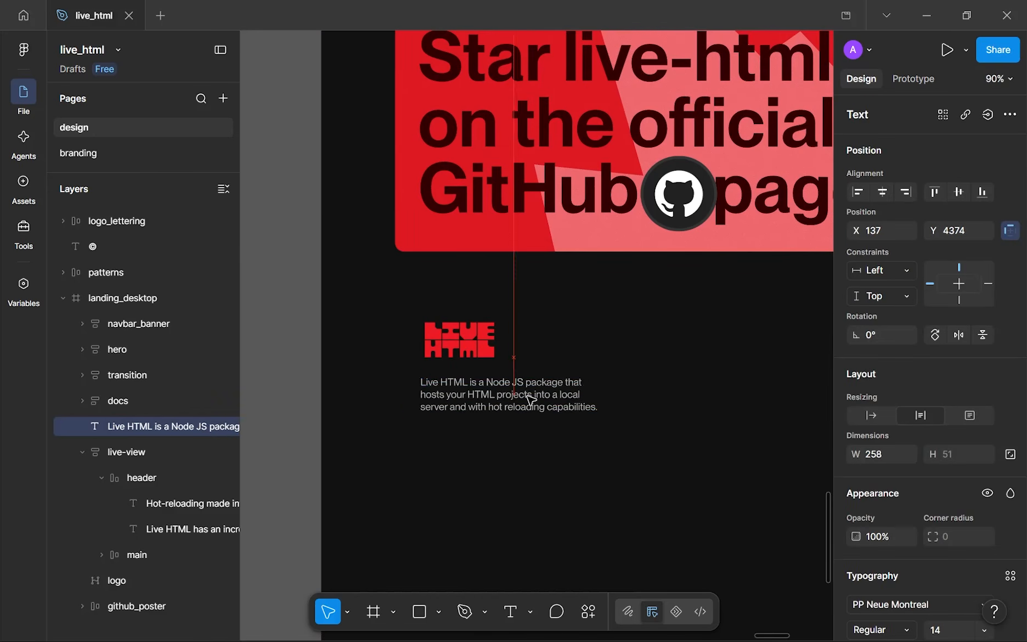
{"action": "left_click", "coordinate": [578, 453]}
- Duplicate the transition section's primary "Get started" button and place the copy below the footer description at about X 102, Y 4523
{"action": "scroll", "coordinate": [551, 432], "scroll_direction": "down", "scroll_amount": 4}
{"action": "scroll", "coordinate": [403, 377], "scroll_direction": "up", "scroll_amount": 2}
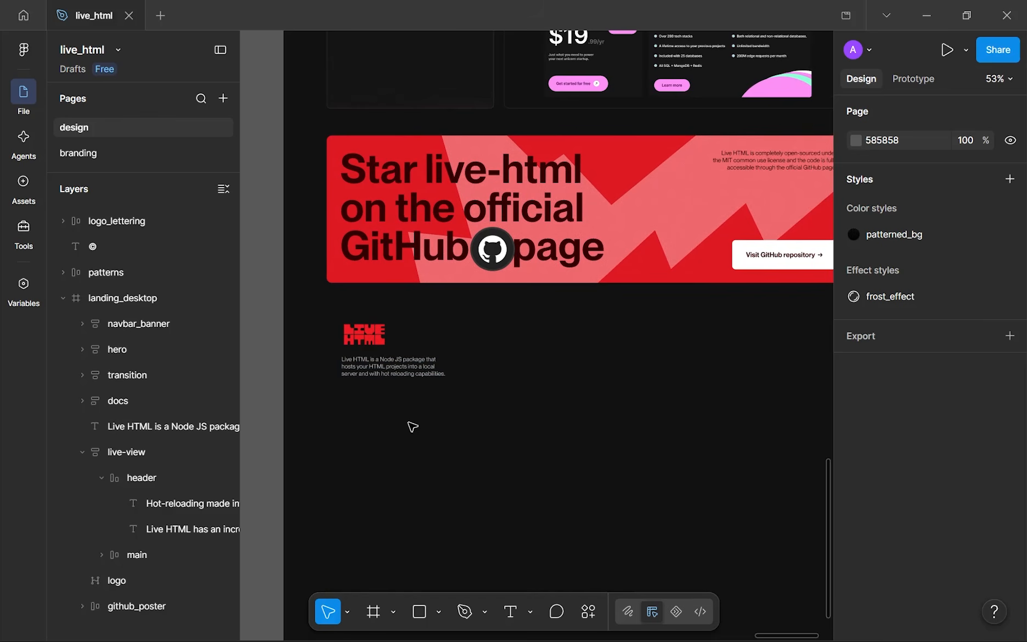
{"action": "scroll", "coordinate": [412, 427], "scroll_direction": "down", "scroll_amount": 6}
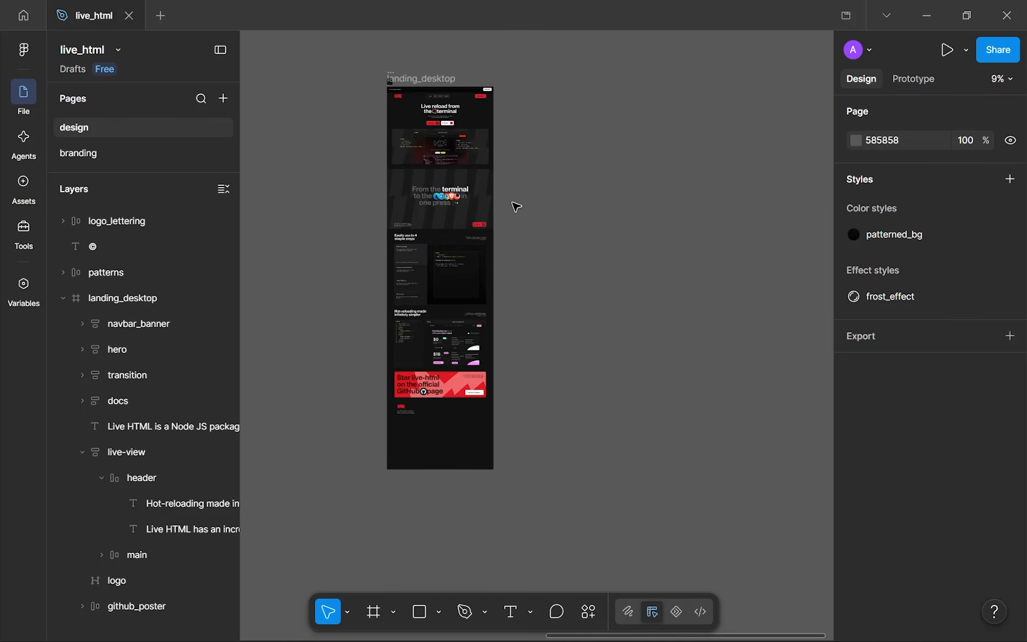
{"action": "scroll", "coordinate": [494, 219], "scroll_direction": "up", "scroll_amount": 2}
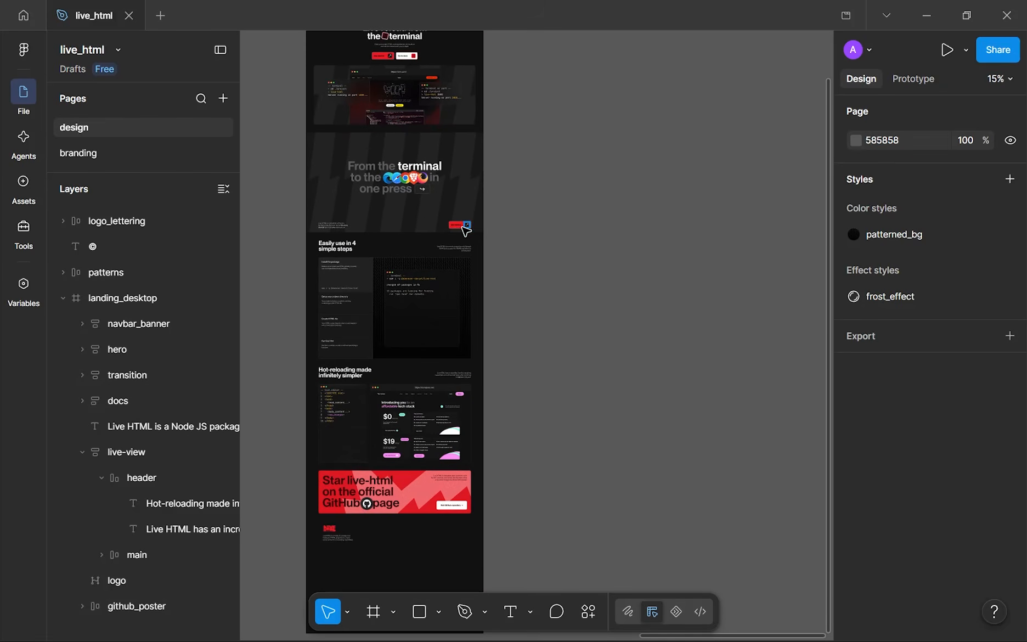
{"action": "left_click", "coordinate": [466, 229]}
{"action": "left_click", "coordinate": [460, 225]}
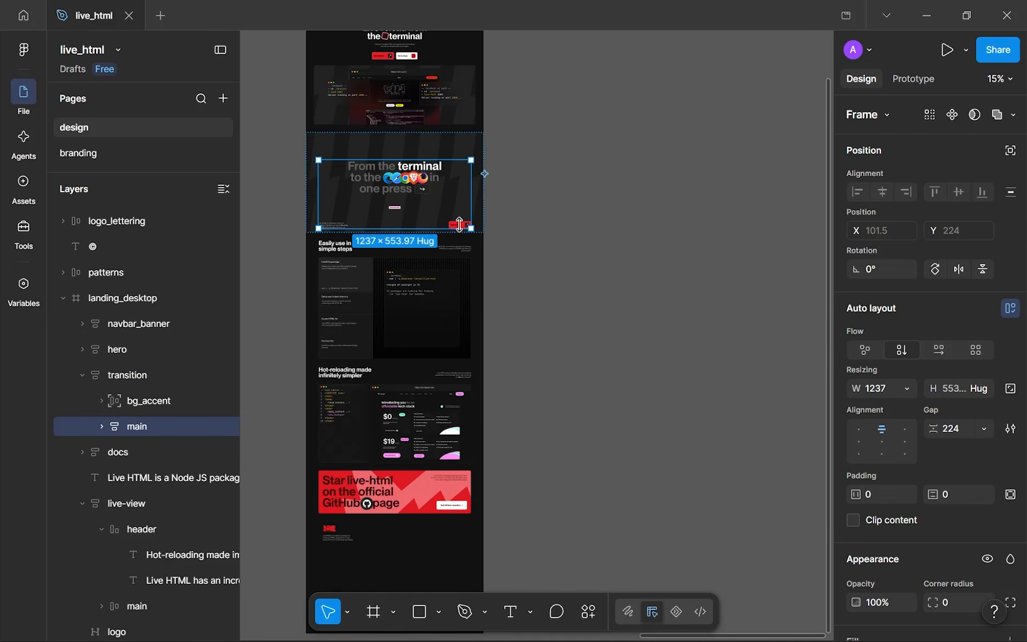
{"action": "left_click", "coordinate": [460, 224]}
{"action": "scroll", "coordinate": [461, 225], "scroll_direction": "up", "scroll_amount": 2}
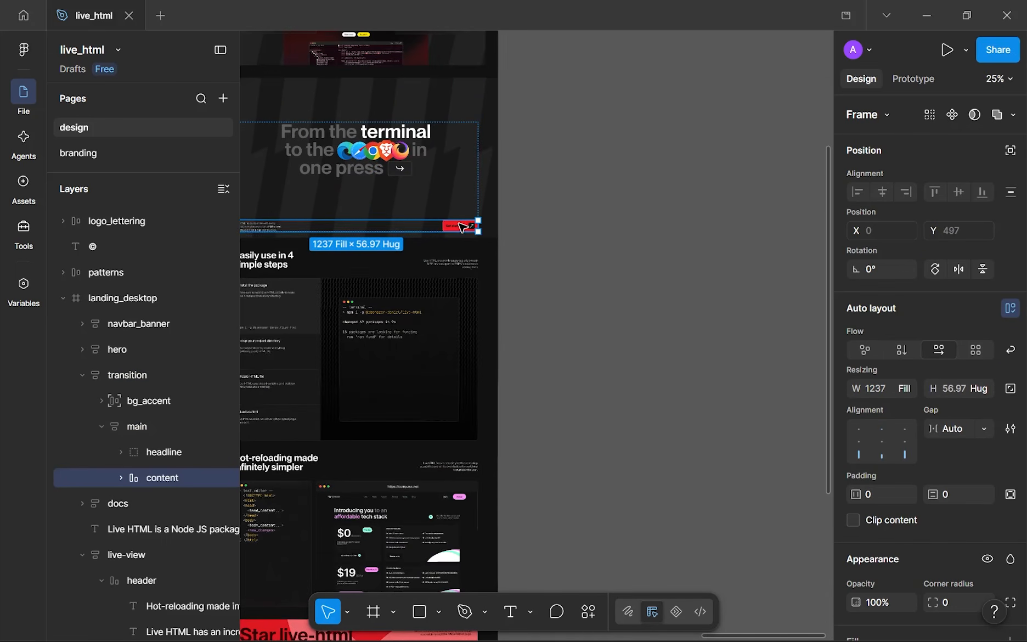
{"action": "left_click", "coordinate": [461, 226]}
{"action": "scroll", "coordinate": [460, 225], "scroll_direction": "down", "scroll_amount": 5}
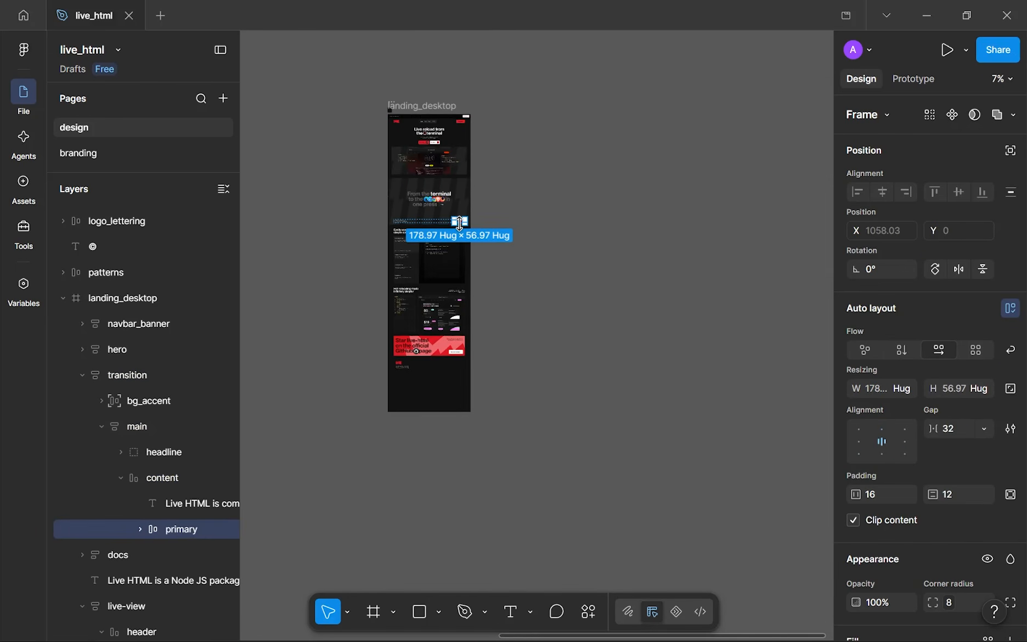
{"action": "scroll", "coordinate": [460, 224], "scroll_direction": "up", "scroll_amount": 2}
{"action": "left_click_drag", "start_coordinate": [460, 239], "coordinate": [364, 471]}
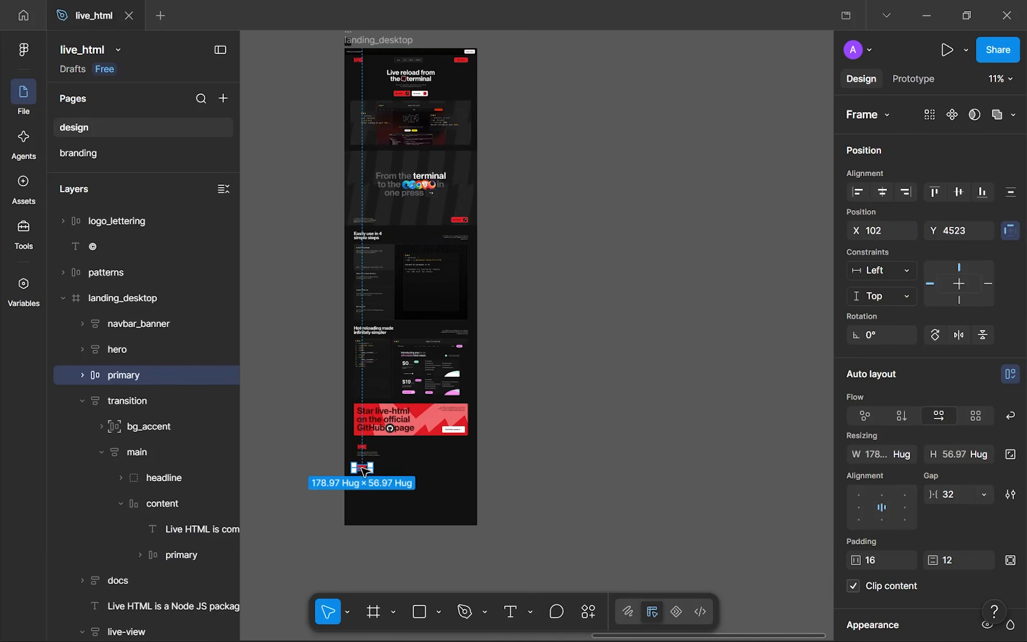
- Shift the copied "Get started" button to roughly line up with the footer description's left edge
{"action": "scroll", "coordinate": [365, 471], "scroll_direction": "up", "scroll_amount": 10}
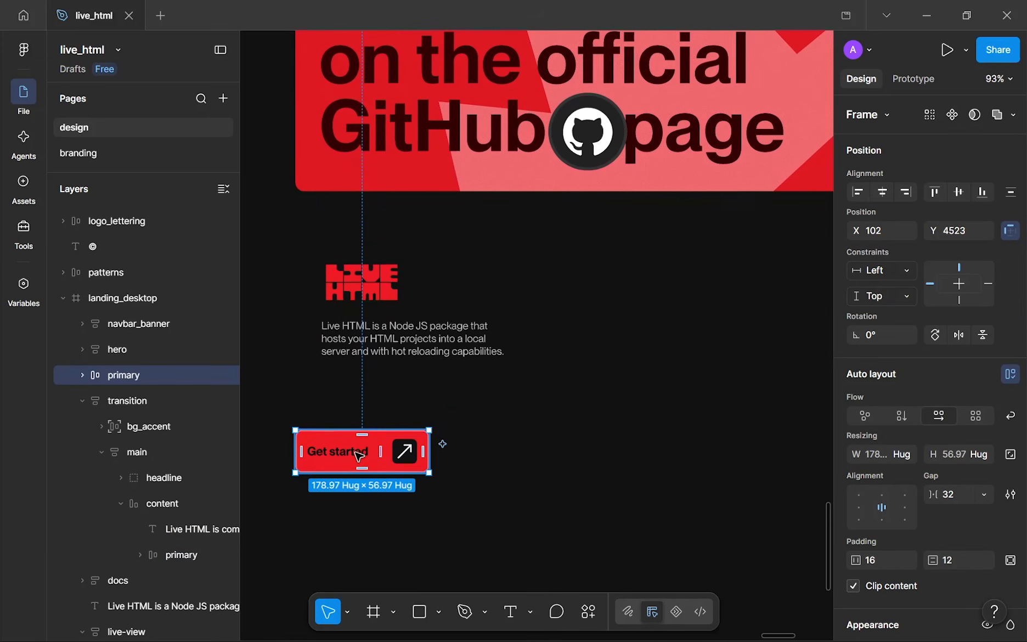
{"action": "left_click_drag", "start_coordinate": [359, 457], "coordinate": [383, 456]}
{"action": "left_click", "coordinate": [635, 391]}
{"action": "left_click_drag", "start_coordinate": [635, 392], "coordinate": [609, 375]}
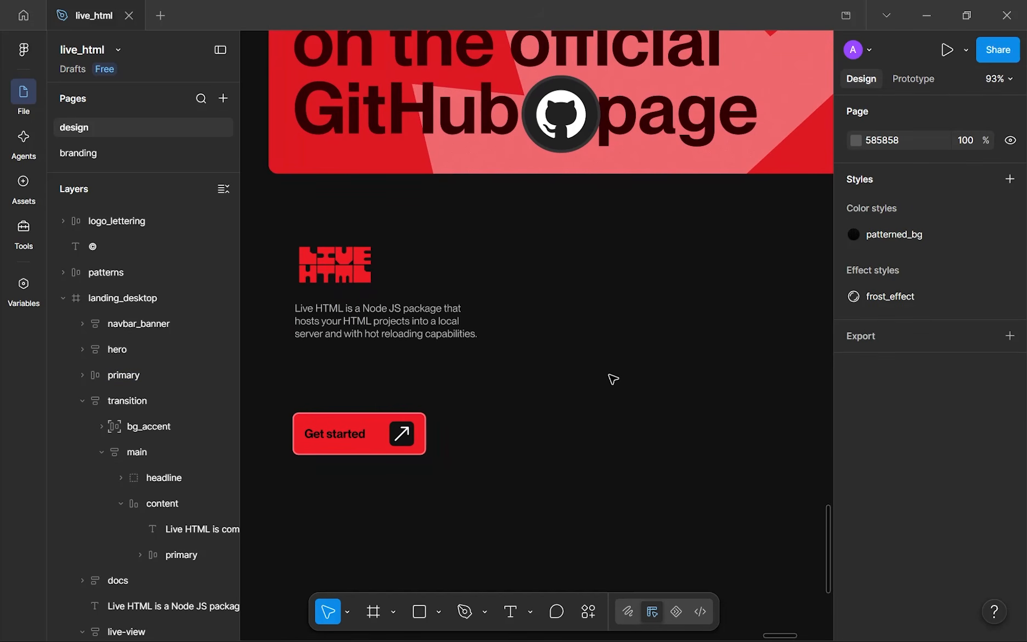
- Wrap the footer logo and description in a vertical auto layout frame named company with a gap of 16
{"action": "scroll", "coordinate": [595, 384], "scroll_direction": "down", "scroll_amount": 5}
{"action": "left_click_drag", "start_coordinate": [547, 343], "coordinate": [564, 486]}
{"action": "left_click_drag", "start_coordinate": [492, 278], "coordinate": [326, 110]}
{"action": "key", "text": "shift+a"}
{"action": "double_click", "coordinate": [125, 606]}
{"action": "type", "text": "company"}
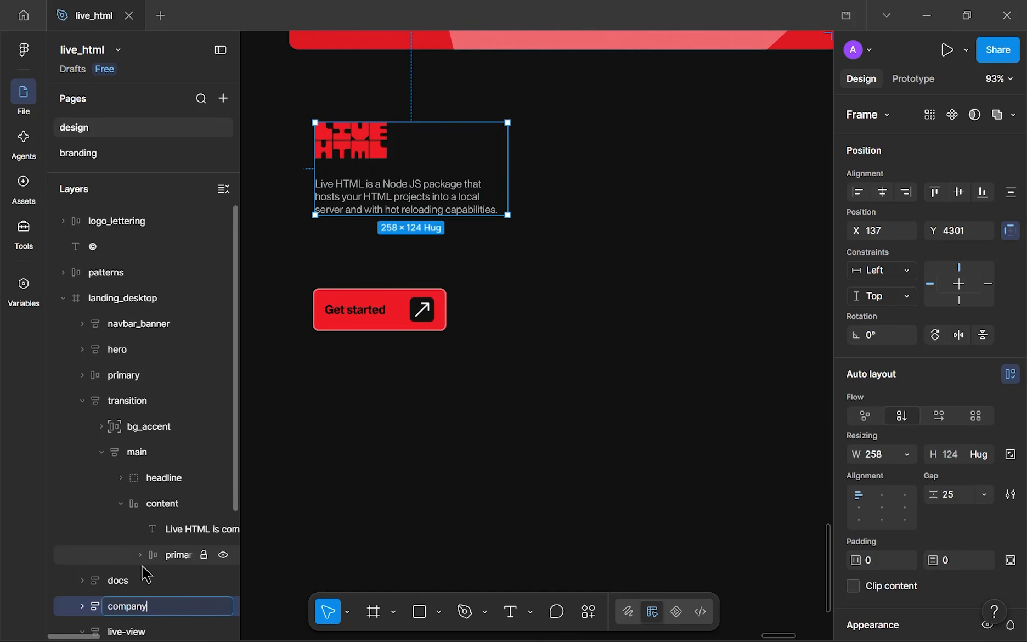
{"action": "left_click", "coordinate": [952, 495]}
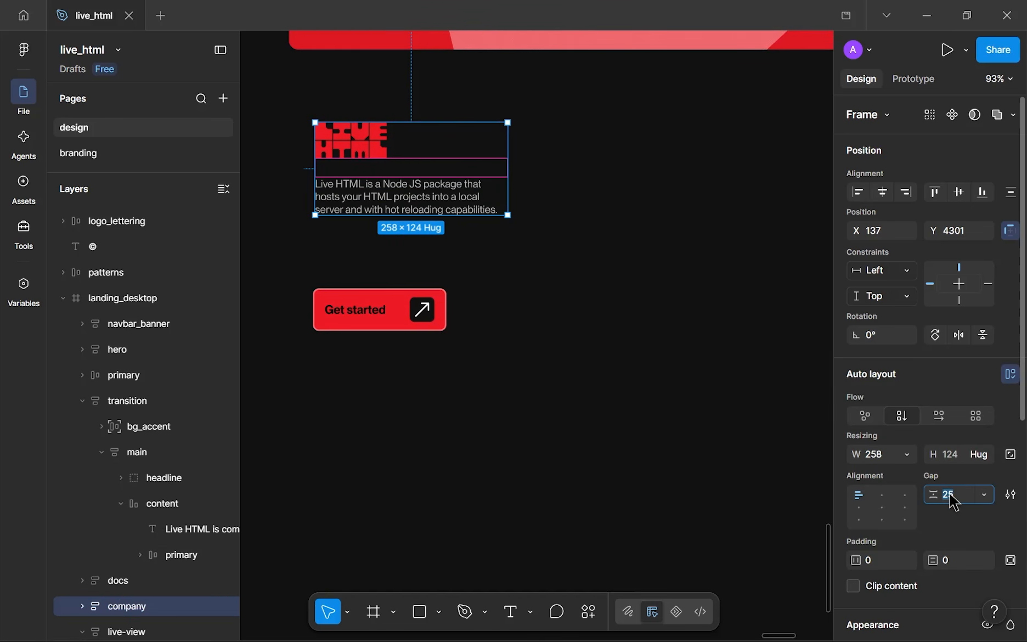
{"action": "type", "text": "16"}
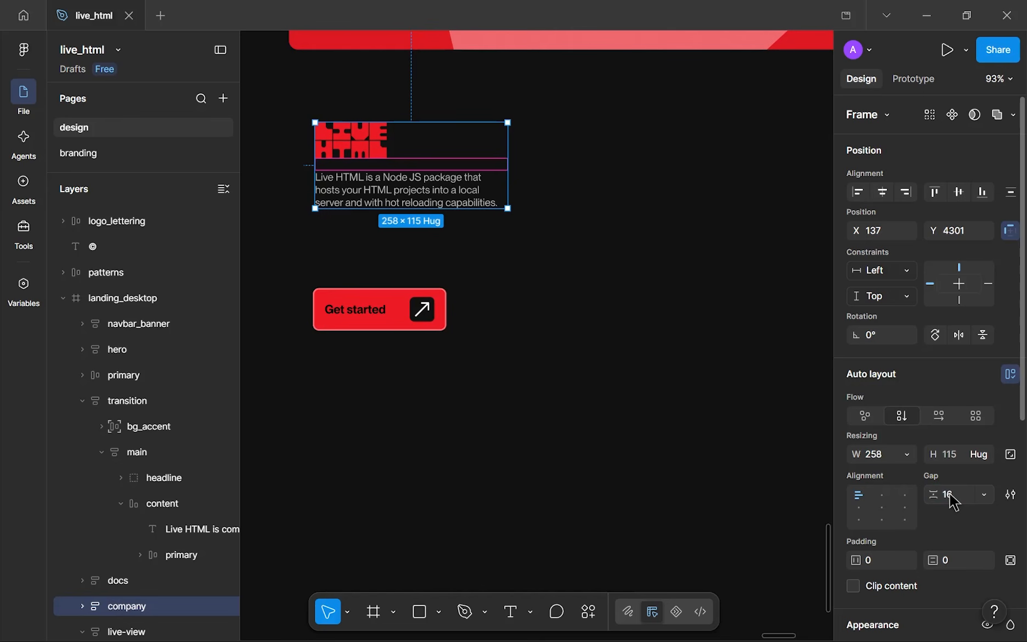
{"action": "left_click", "coordinate": [700, 408]}
- Align the footer button with the company frame at X 137 and wrap both in a vertical auto layout frame named left_col
{"action": "scroll", "coordinate": [703, 351], "scroll_direction": "down", "scroll_amount": 3}
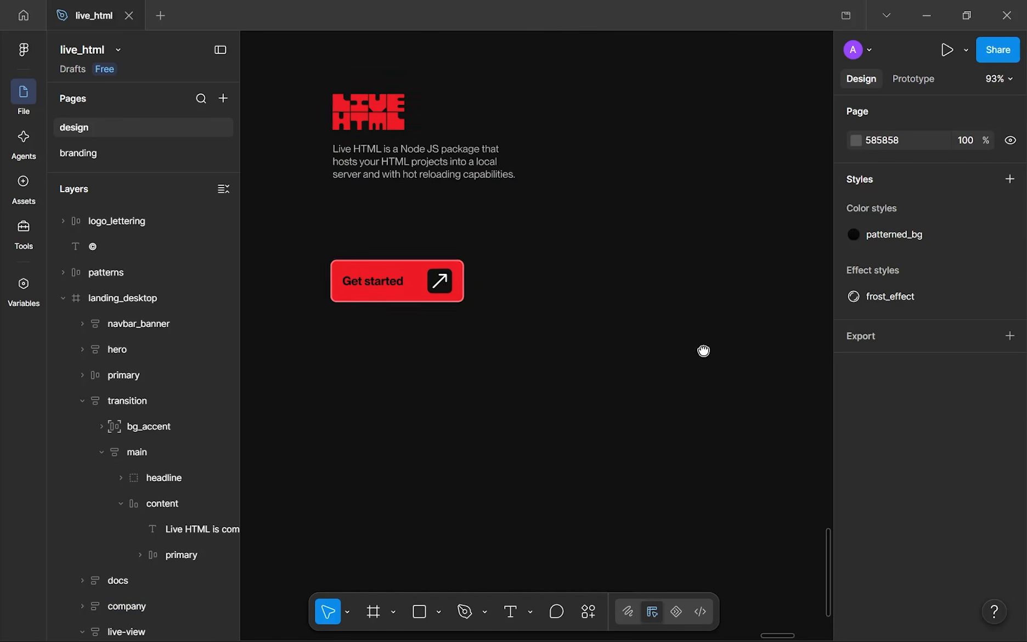
{"action": "left_click_drag", "start_coordinate": [422, 278], "coordinate": [451, 293]}
{"action": "left_click", "coordinate": [417, 168], "text": "shift"}
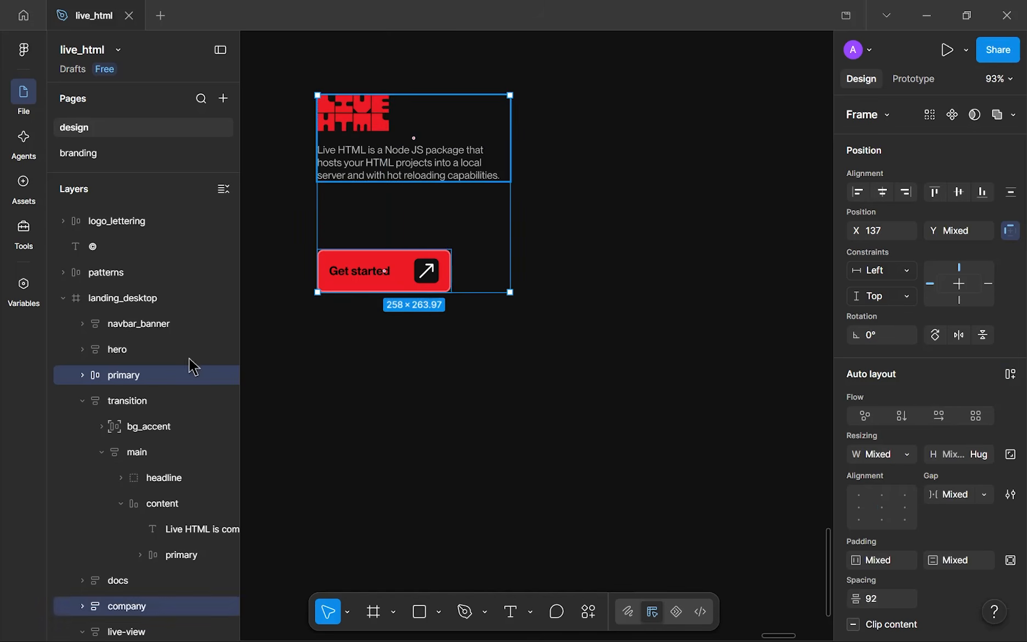
{"action": "key", "text": "shift+a"}
{"action": "double_click", "coordinate": [126, 375]}
{"action": "type", "text": "lef"}
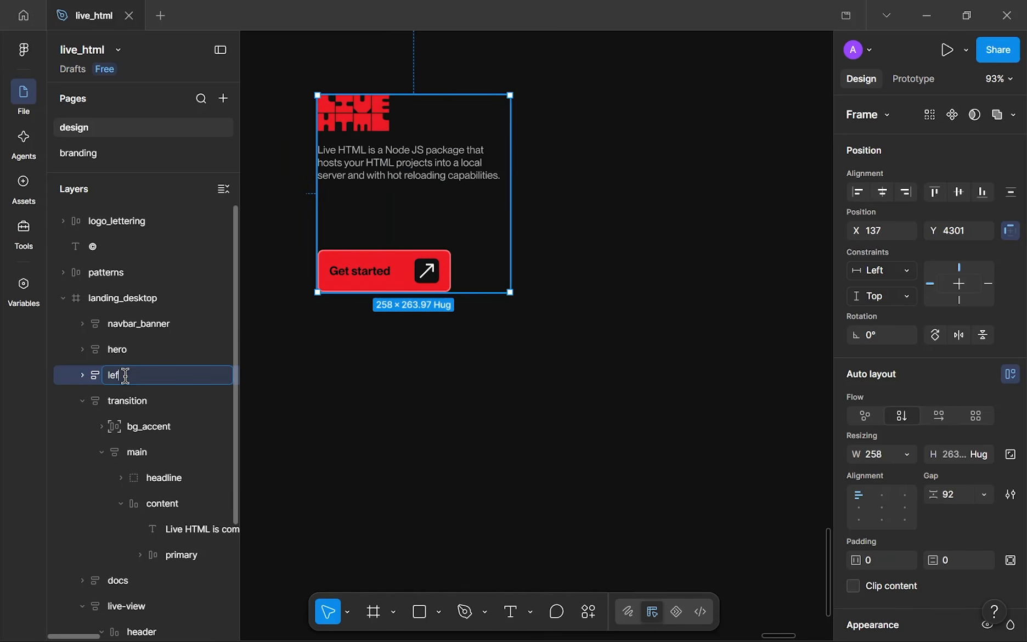
{"action": "type", "text": "t_col"}
{"action": "key", "text": "Return"}
- Set the left_col frame's auto layout gap to 48
{"action": "scroll", "coordinate": [574, 311], "scroll_direction": "up", "scroll_amount": 2}
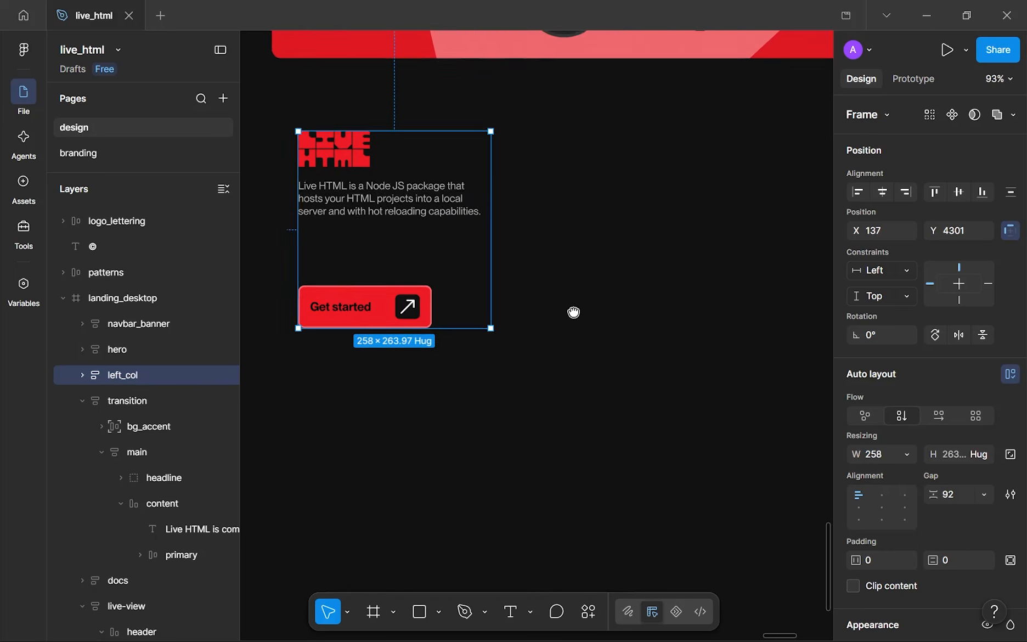
{"action": "scroll", "coordinate": [574, 312], "scroll_direction": "down", "scroll_amount": 5}
{"action": "scroll", "coordinate": [463, 328], "scroll_direction": "up", "scroll_amount": 2}
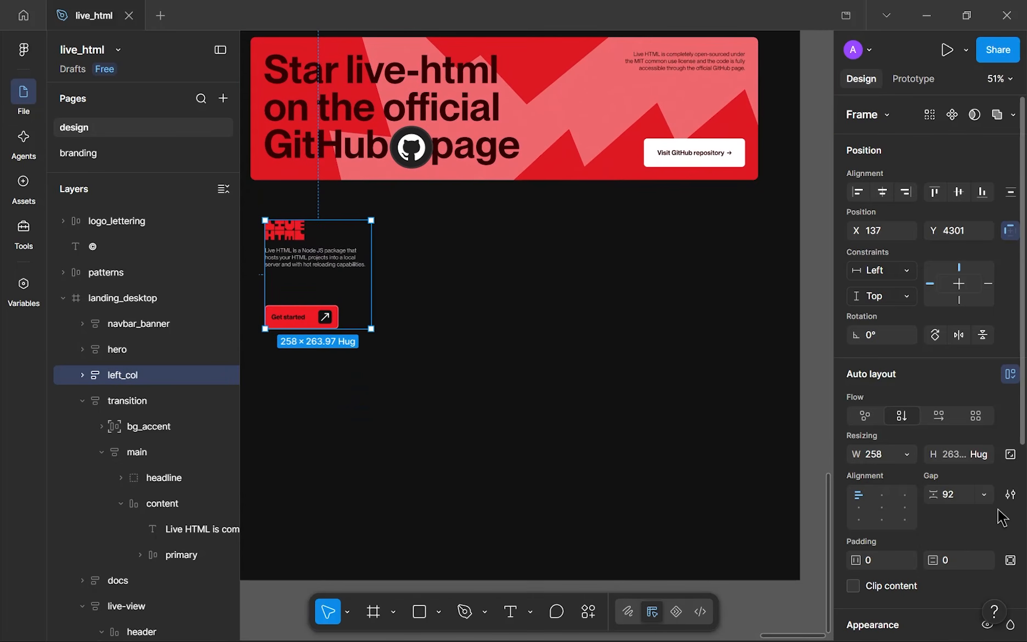
{"action": "left_click", "coordinate": [958, 494]}
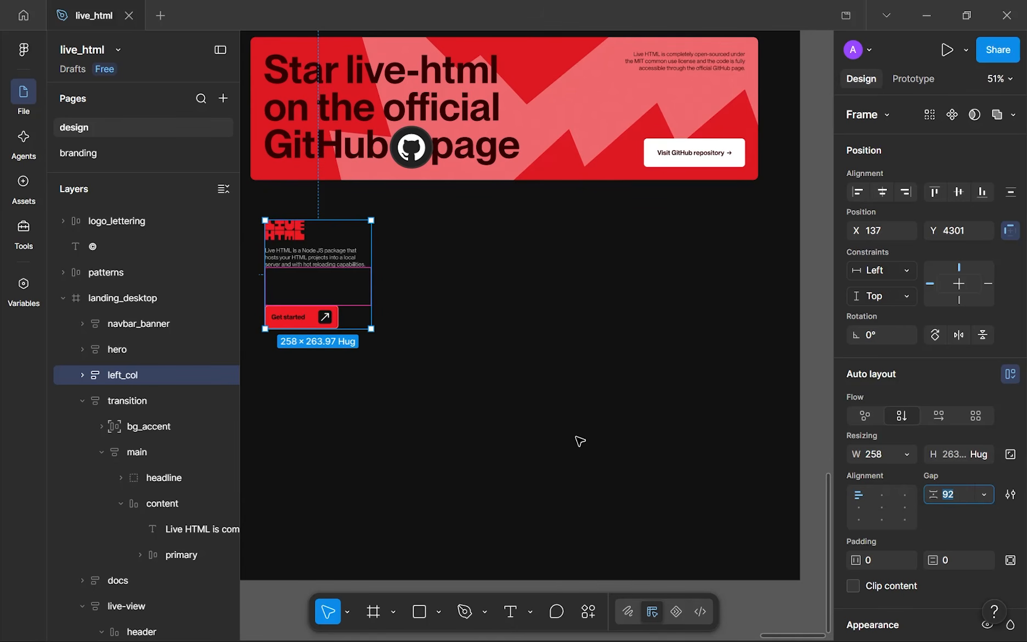
{"action": "left_click", "coordinate": [551, 445]}
{"action": "left_click", "coordinate": [329, 294]}
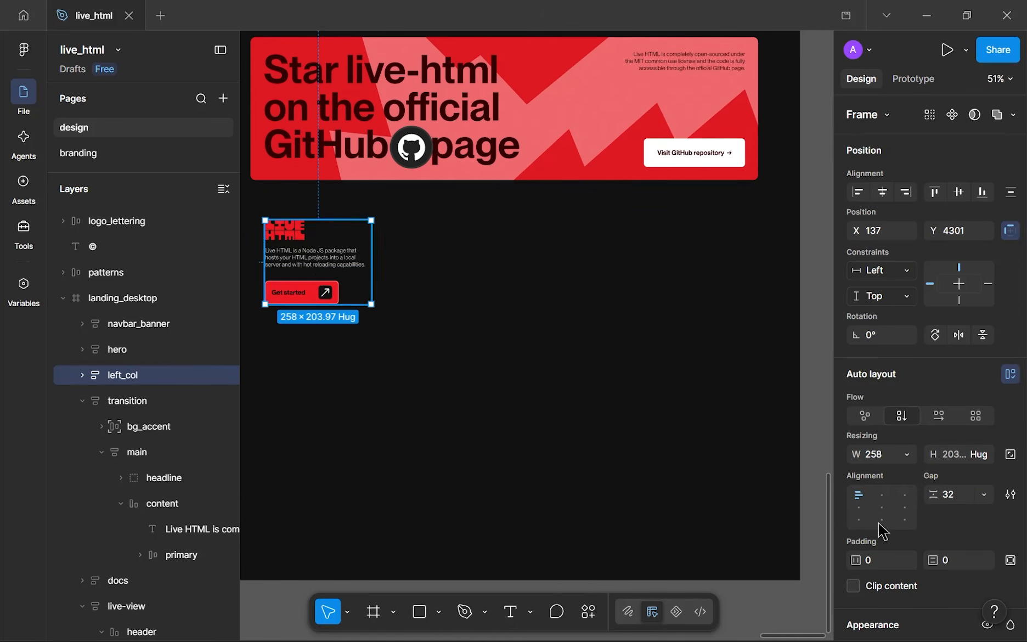
{"action": "left_click", "coordinate": [946, 497]}
{"action": "key", "text": "Return"}
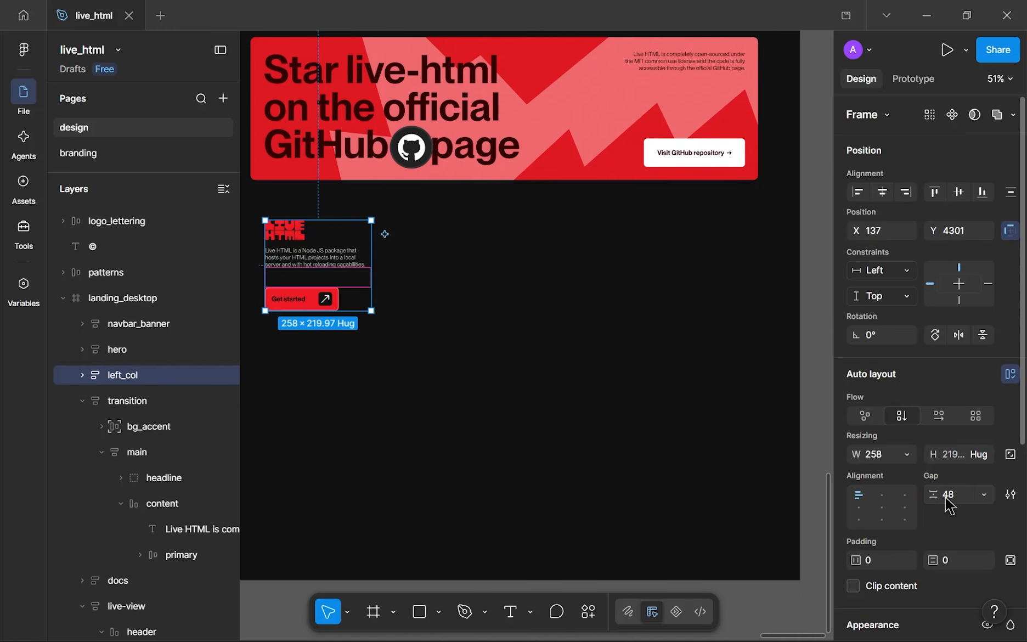
{"action": "left_click", "coordinate": [736, 435]}
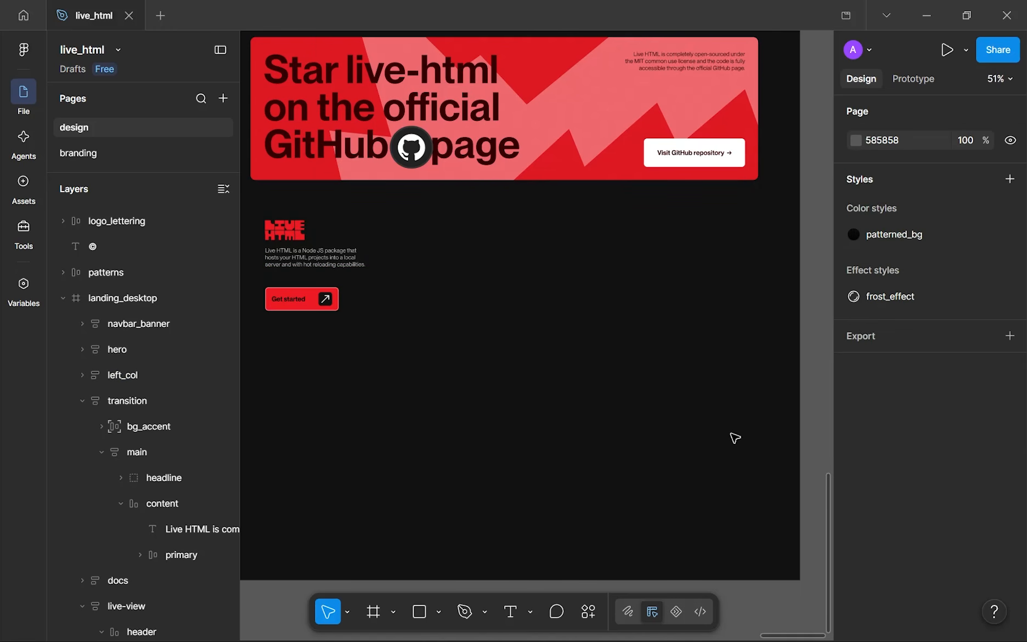
- Add a text layer reading "Live HTML" below the GitHub poster, to the right of the footer's logo column
{"action": "left_click_drag", "start_coordinate": [736, 433], "coordinate": [800, 432]}
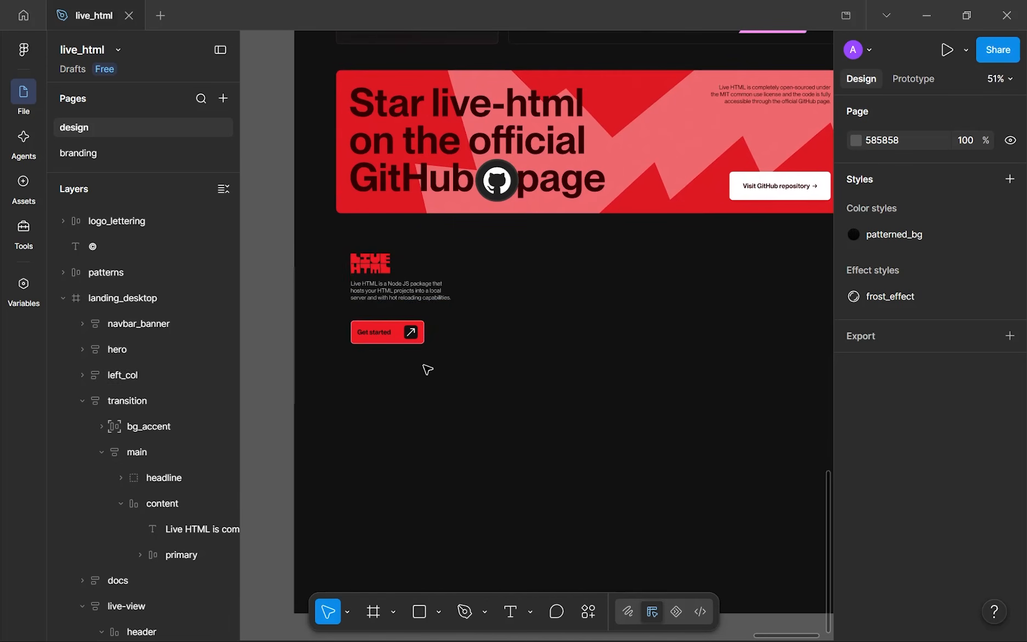
{"action": "left_click_drag", "start_coordinate": [438, 327], "coordinate": [424, 317]}
{"action": "left_click_drag", "start_coordinate": [522, 369], "coordinate": [483, 352]}
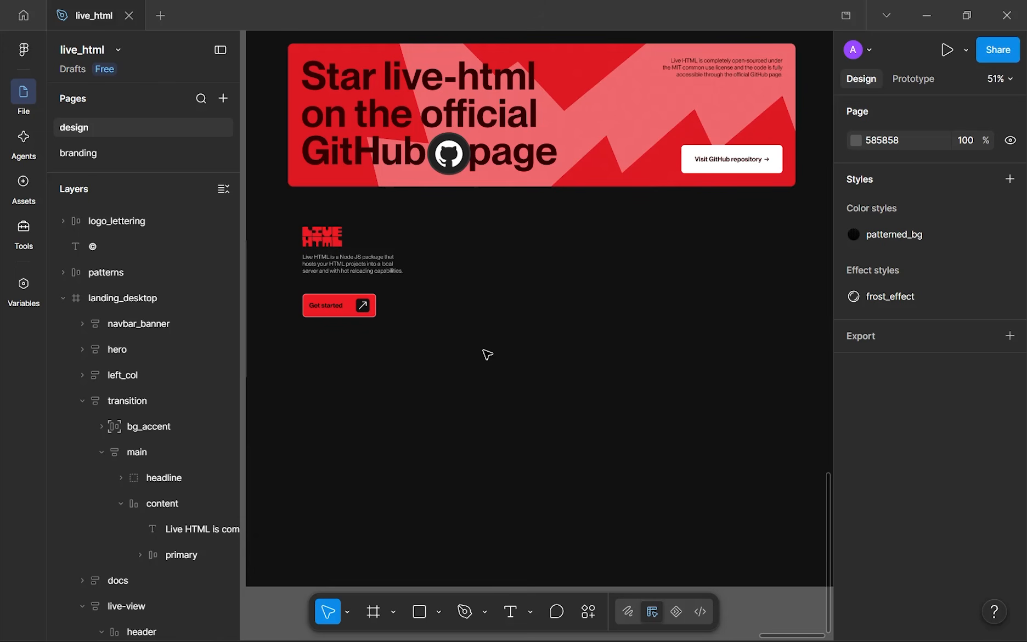
{"action": "left_click_drag", "start_coordinate": [611, 331], "coordinate": [610, 299]}
{"action": "scroll", "coordinate": [649, 290], "scroll_direction": "up", "scroll_amount": 1}
{"action": "scroll", "coordinate": [613, 300], "scroll_direction": "up", "scroll_amount": 1}
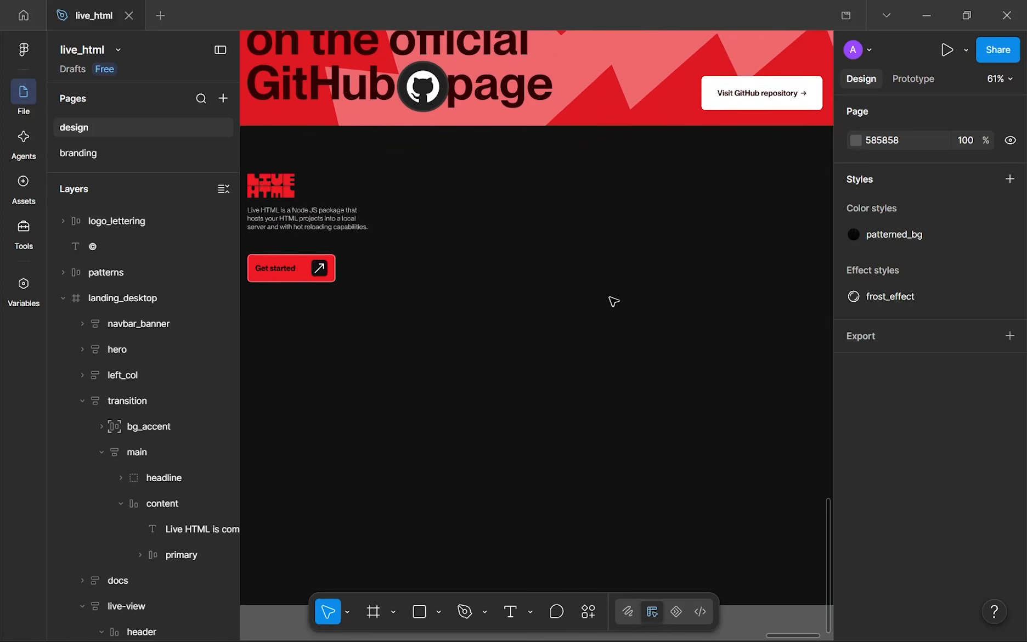
{"action": "scroll", "coordinate": [636, 275], "scroll_direction": "up", "scroll_amount": 2}
{"action": "key", "text": "t"}
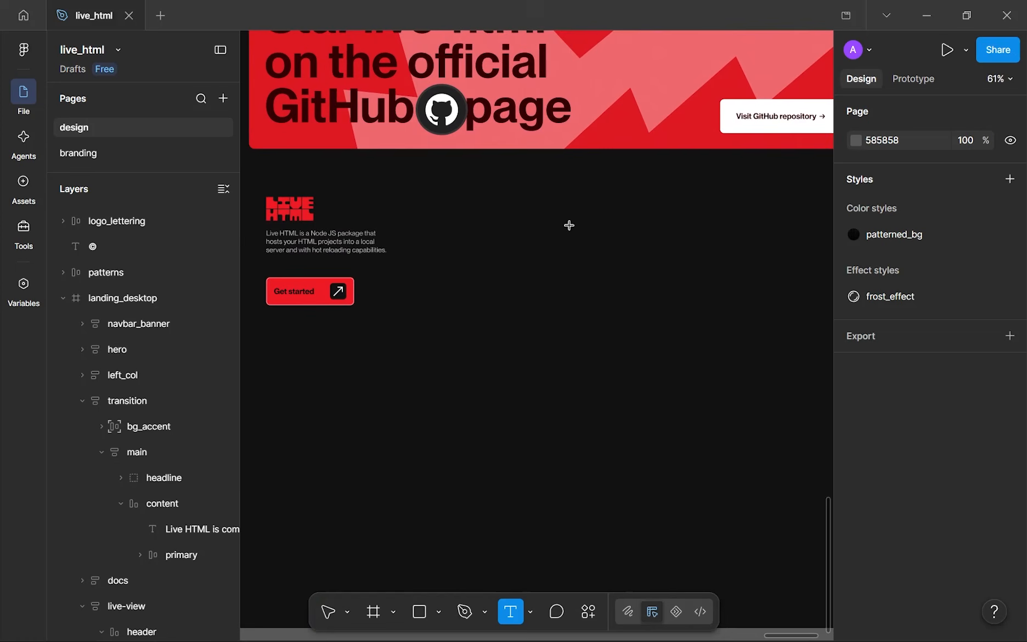
{"action": "left_click", "coordinate": [531, 206]}
{"action": "scroll", "coordinate": [530, 206], "scroll_direction": "up", "scroll_amount": 5}
{"action": "type", "text": "Live"}
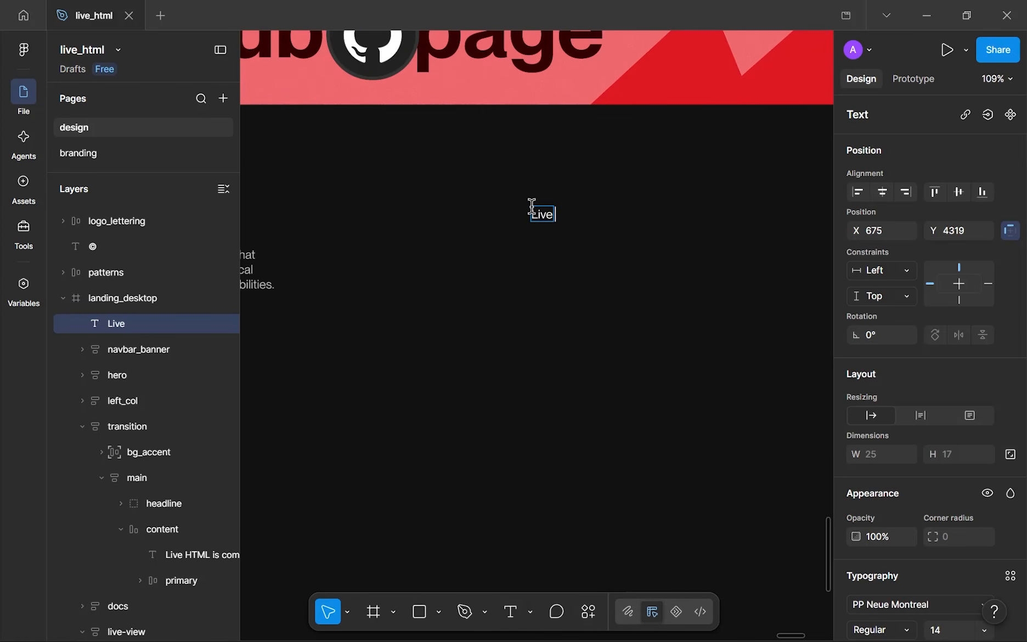
{"action": "type", "text": " HTML"}
{"action": "key", "text": "Escape"}
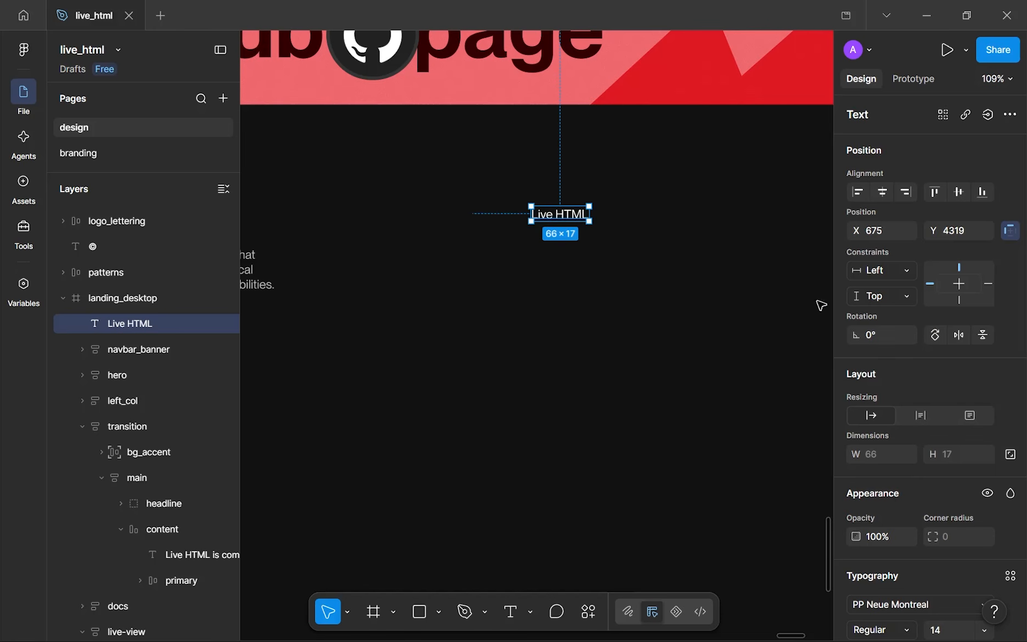
- Set the footer "Live HTML" text's font size to 16
{"action": "scroll", "coordinate": [955, 329], "scroll_direction": "down", "scroll_amount": 5}
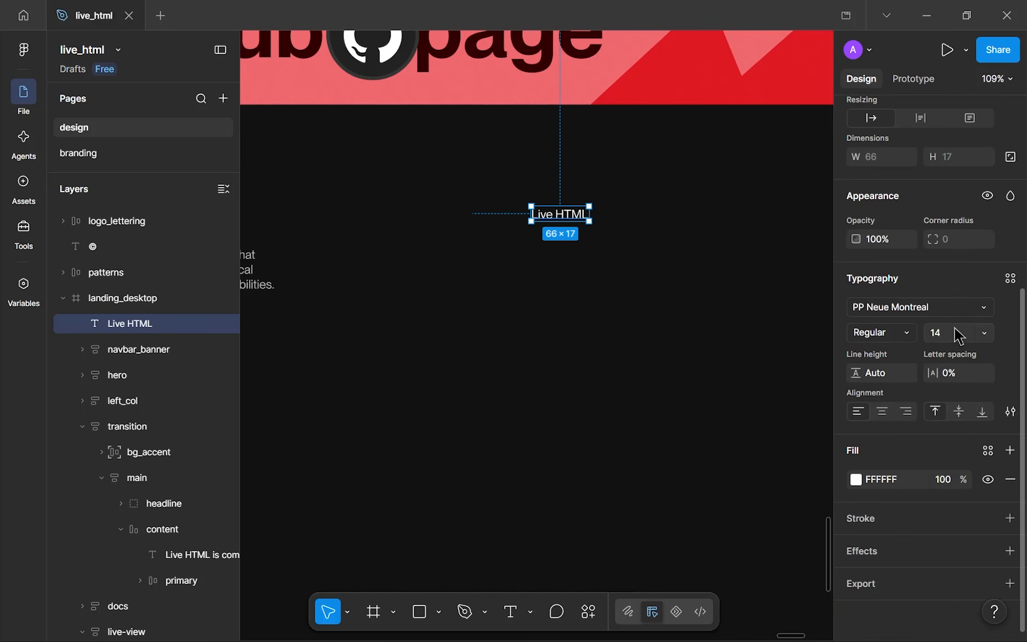
{"action": "type", "text": "16"}
{"action": "key", "text": "Return"}
- Duplicate the "Live HTML" text directly below the original and set the copy's fill to the grey B6B6B6
{"action": "left_click_drag", "start_coordinate": [686, 298], "coordinate": [724, 341]}
{"action": "scroll", "coordinate": [724, 342], "scroll_direction": "down", "scroll_amount": 1}
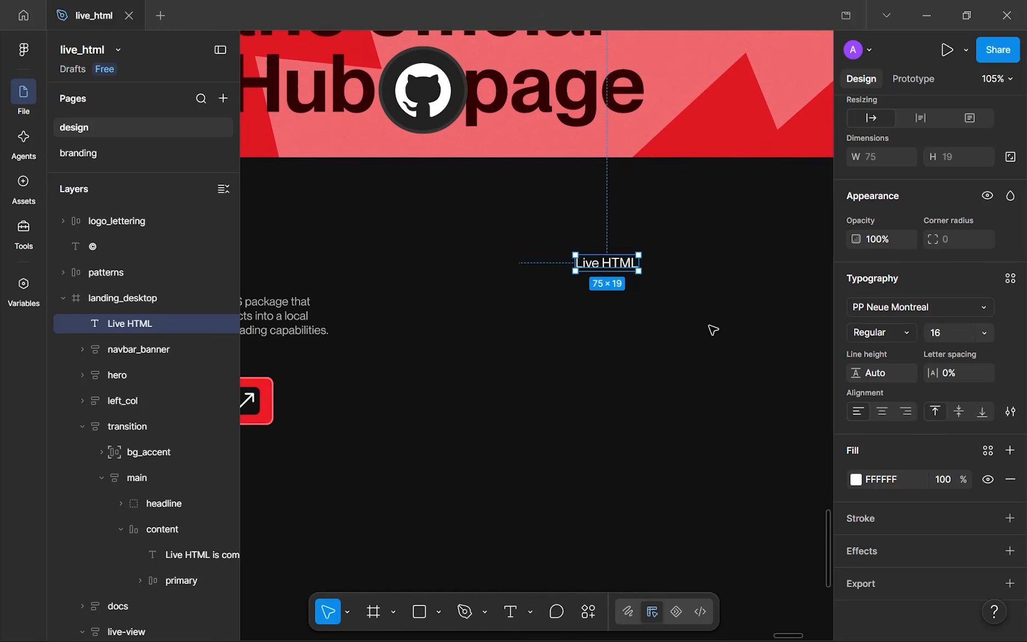
{"action": "scroll", "coordinate": [695, 319], "scroll_direction": "up", "scroll_amount": 2}
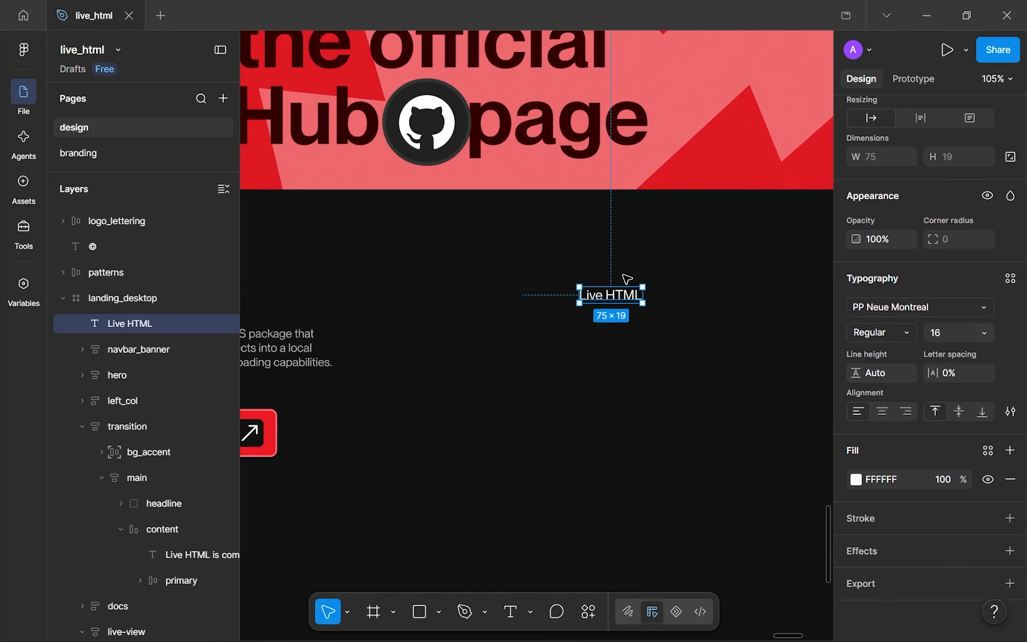
{"action": "scroll", "coordinate": [628, 279], "scroll_direction": "up", "scroll_amount": 2, "text": "ctrl"}
{"action": "left_click_drag", "start_coordinate": [618, 294], "coordinate": [584, 278]}
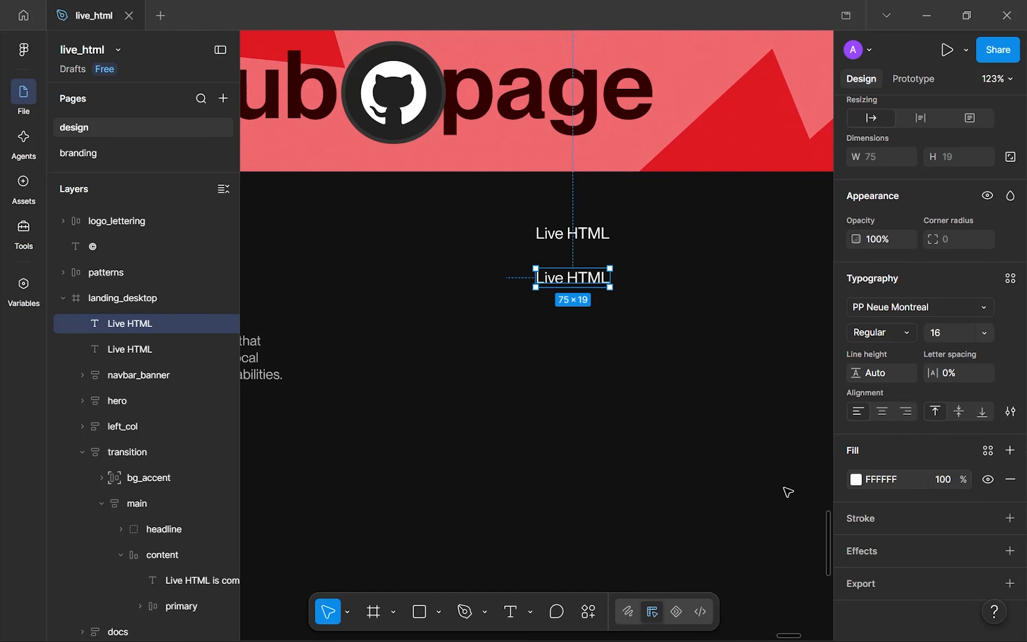
{"action": "left_click", "coordinate": [858, 481]}
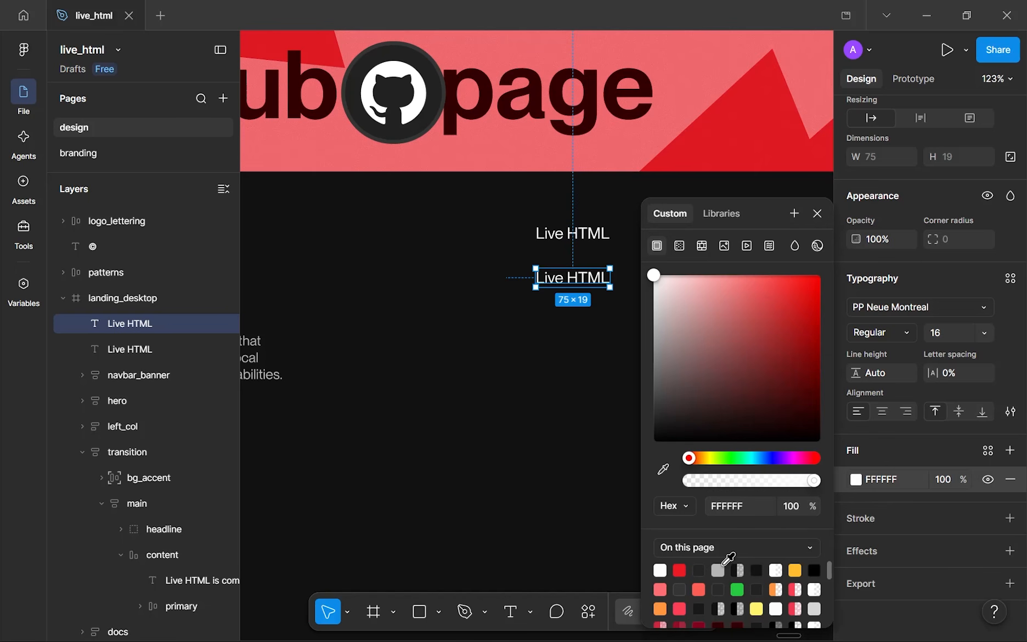
{"action": "left_click", "coordinate": [718, 570]}
{"action": "left_click", "coordinate": [817, 214]}
{"action": "left_click", "coordinate": [936, 333]}
{"action": "type", "text": "14"}
{"action": "key", "text": "Return"}
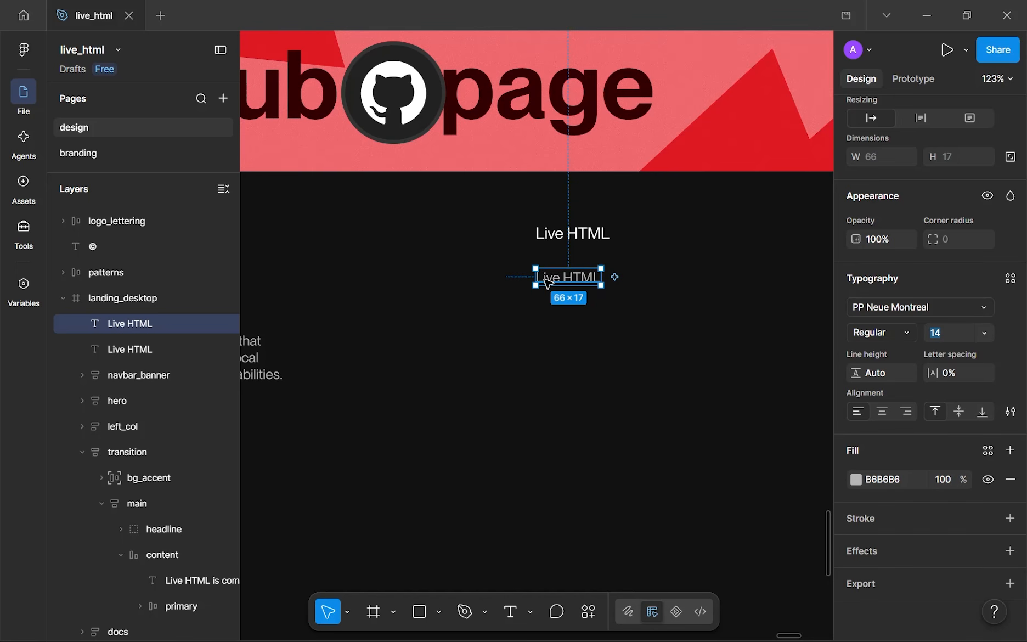
{"action": "key", "text": "ctrl+z"}
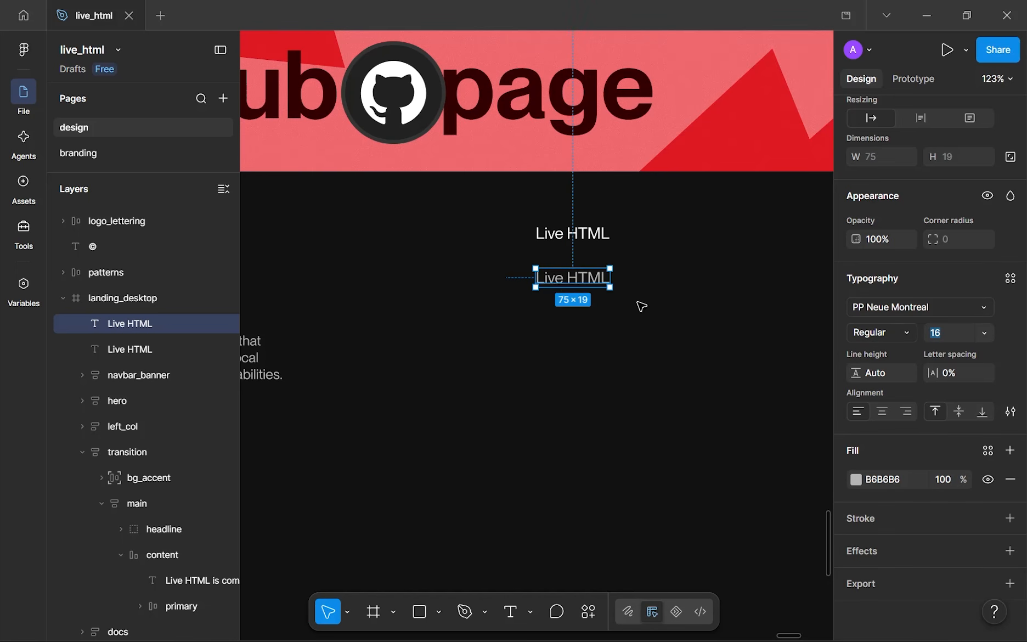
- Move the grey text copy slightly closer to the "Live HTML" heading and change its text to "Home"
{"action": "left_click_drag", "start_coordinate": [564, 281], "coordinate": [564, 271]}
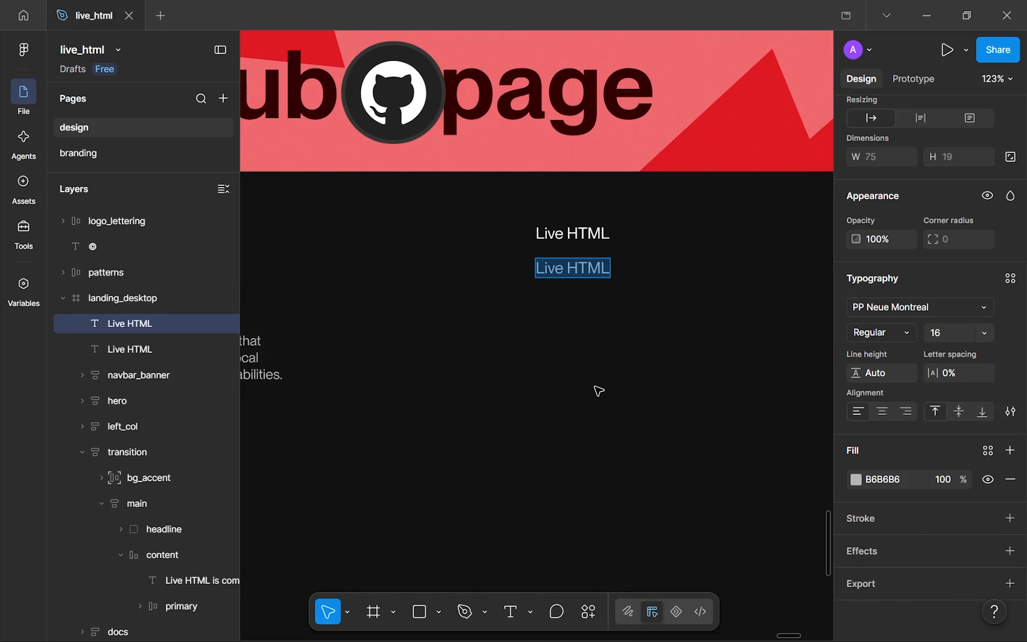
{"action": "type", "text": "Home"}
{"action": "key", "text": "Escape"}
- Duplicate the "Home" link below itself and change the copy's text to "GitHub"
{"action": "key", "text": "ctrl+d"}
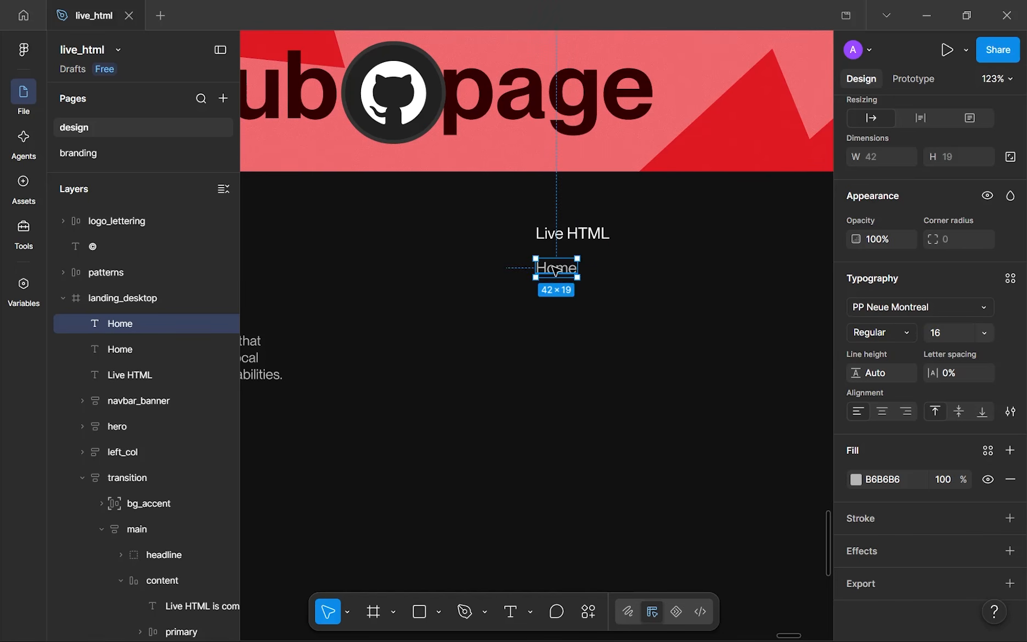
{"action": "left_click_drag", "start_coordinate": [556, 270], "coordinate": [554, 320]}
{"action": "double_click", "coordinate": [554, 320]}
{"action": "type", "text": "GitHu"}
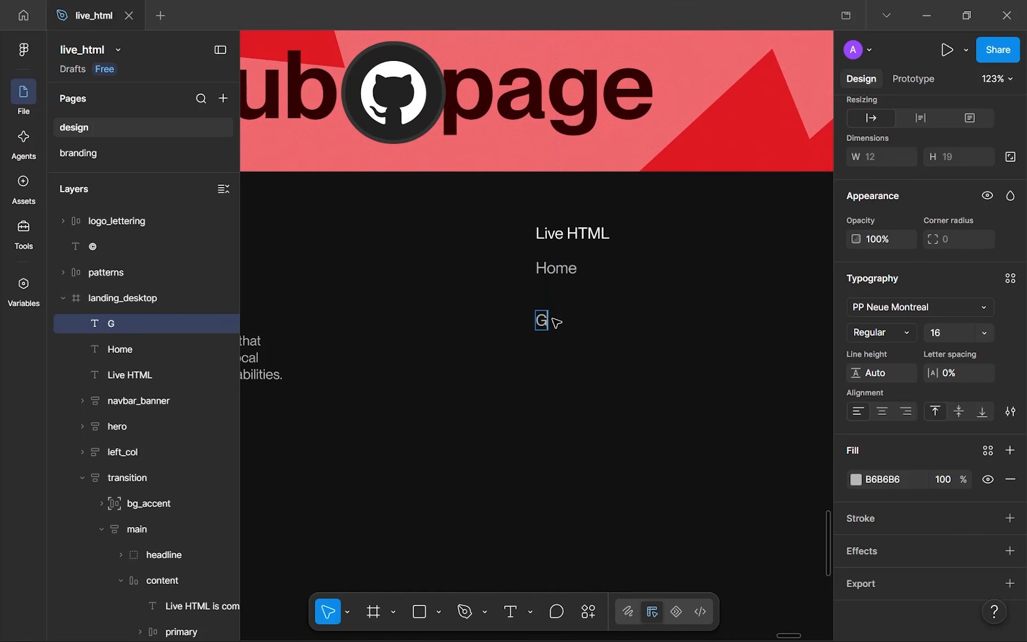
{"action": "key", "text": "BackSpace"}
{"action": "key", "text": "BackSpace"}
{"action": "type", "text": "Hub"}
{"action": "left_click", "coordinate": [555, 356]}
- Duplicate the "GitHub" link below itself and change the copy's text to "Docs"
{"action": "left_click", "coordinate": [553, 323]}
{"action": "key", "text": "ctrl+d"}
{"action": "left_click_drag", "start_coordinate": [563, 317], "coordinate": [564, 358]}
{"action": "double_click", "coordinate": [564, 360]}
{"action": "type", "text": "Docs"}
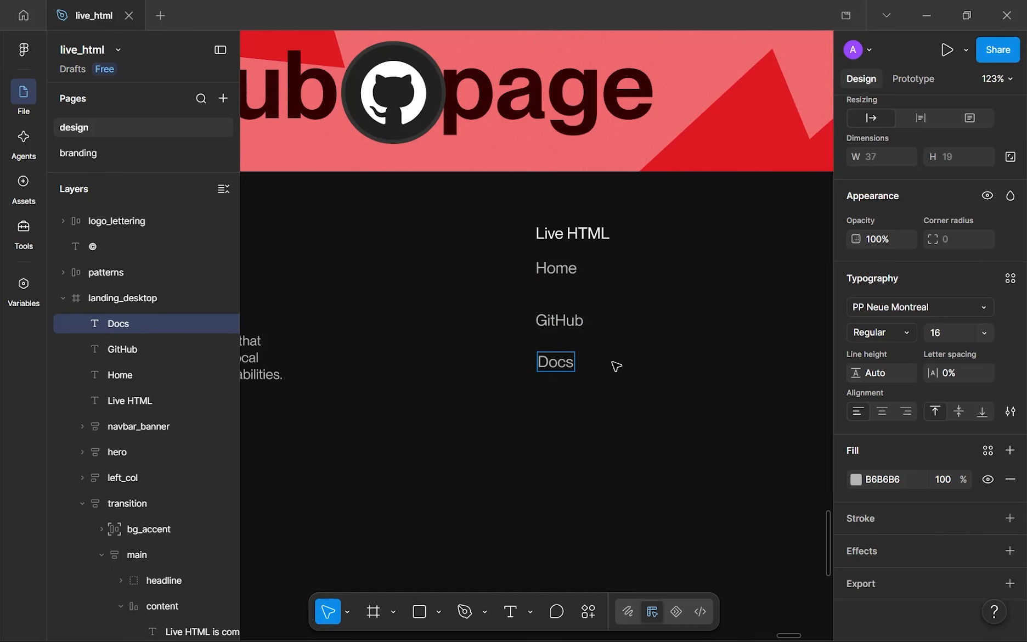
{"action": "key", "text": "Escape"}
- Add another duplicated link below "Docs" and change its text to "NpmJS"
{"action": "key", "text": "ctrl+d"}
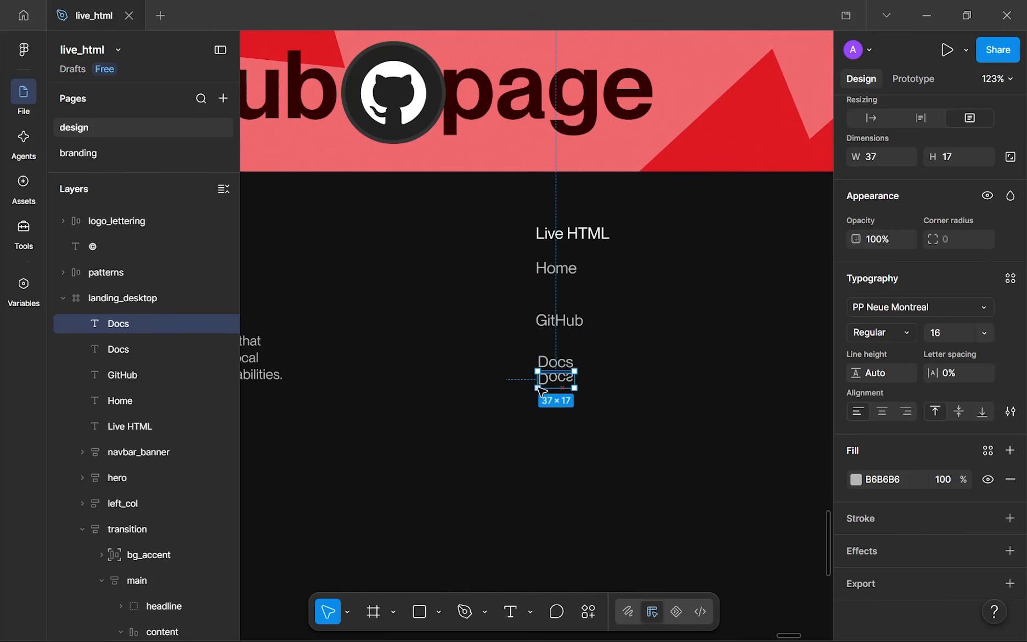
{"action": "left_click_drag", "start_coordinate": [556, 363], "coordinate": [556, 427]}
{"action": "double_click", "coordinate": [551, 421]}
{"action": "type", "text": "N"}
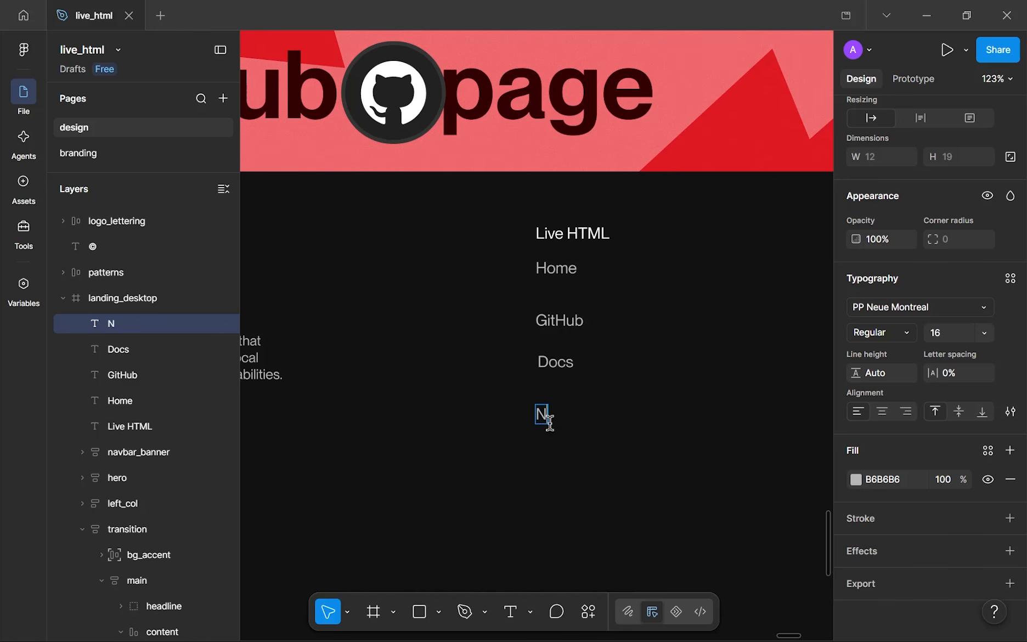
{"action": "type", "text": "P"}
{"action": "key", "text": "BackSpace"}
{"action": "type", "text": "pmJS"}
{"action": "key", "text": "Escape"}
- Wrap the "Live HTML" heading and its four links in a vertical auto layout frame with a gap of 24
{"action": "scroll", "coordinate": [581, 294], "scroll_direction": "up", "scroll_amount": 5}
{"action": "scroll", "coordinate": [554, 305], "scroll_direction": "down", "scroll_amount": 5}
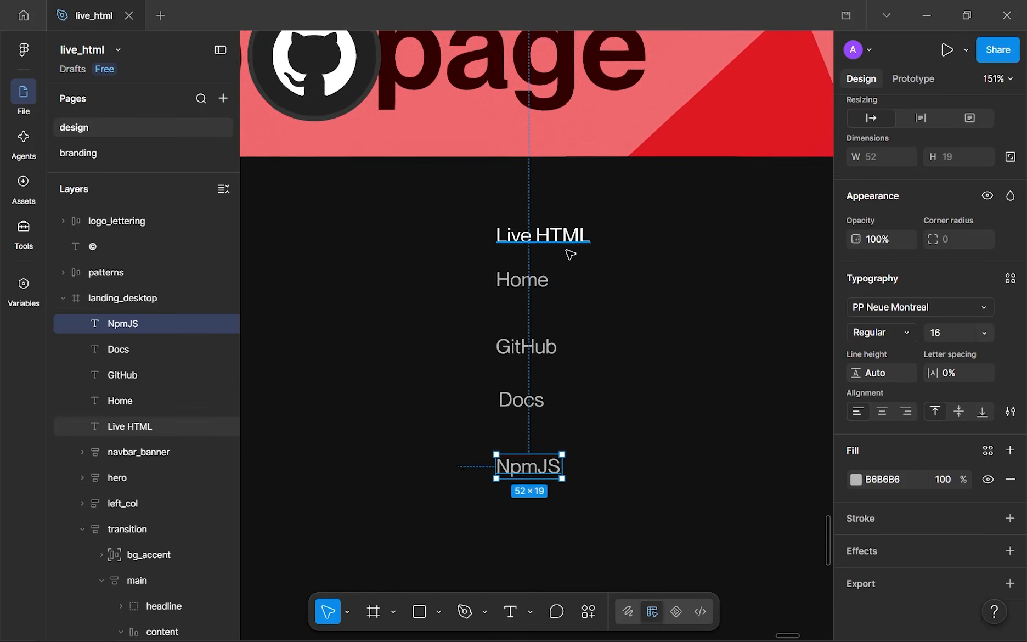
{"action": "scroll", "coordinate": [603, 299], "scroll_direction": "right", "scroll_amount": 2}
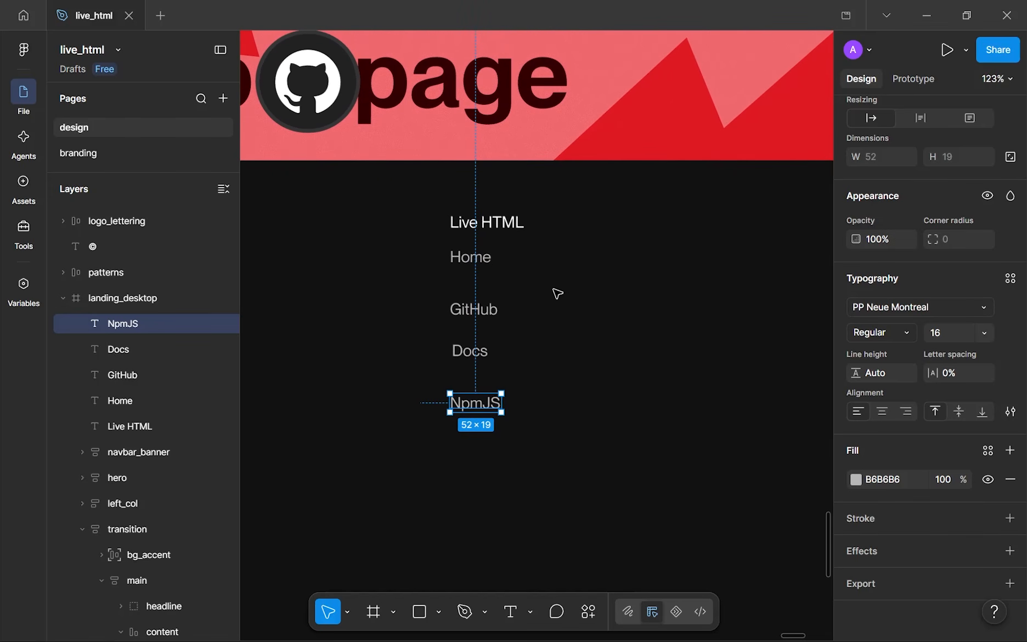
{"action": "left_click_drag", "start_coordinate": [407, 245], "coordinate": [398, 221]}
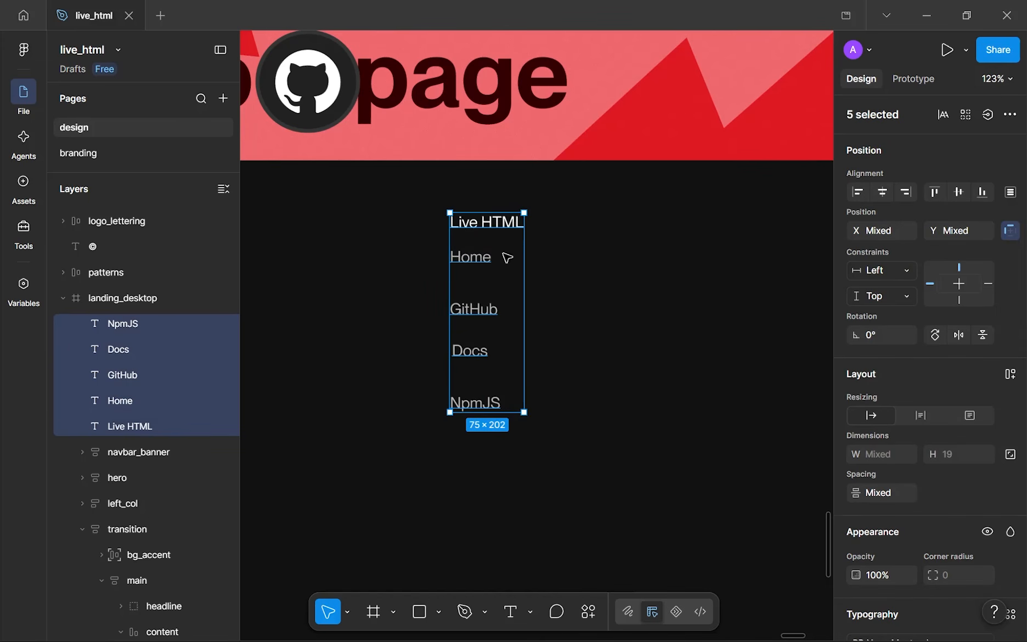
{"action": "key", "text": "shift+a"}
{"action": "left_click", "coordinate": [955, 501]}
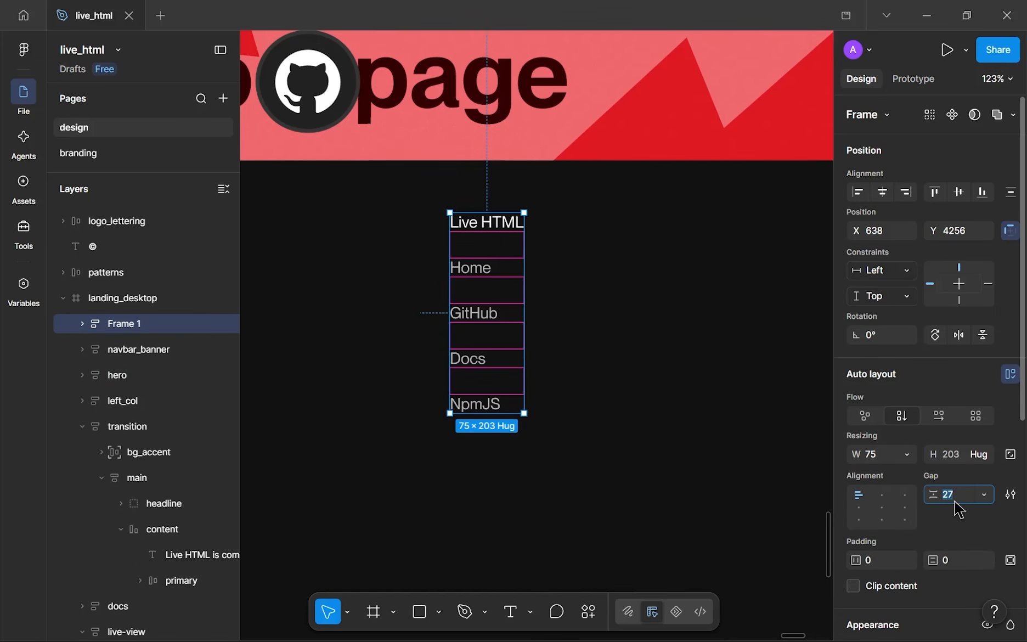
{"action": "type", "text": "24"}
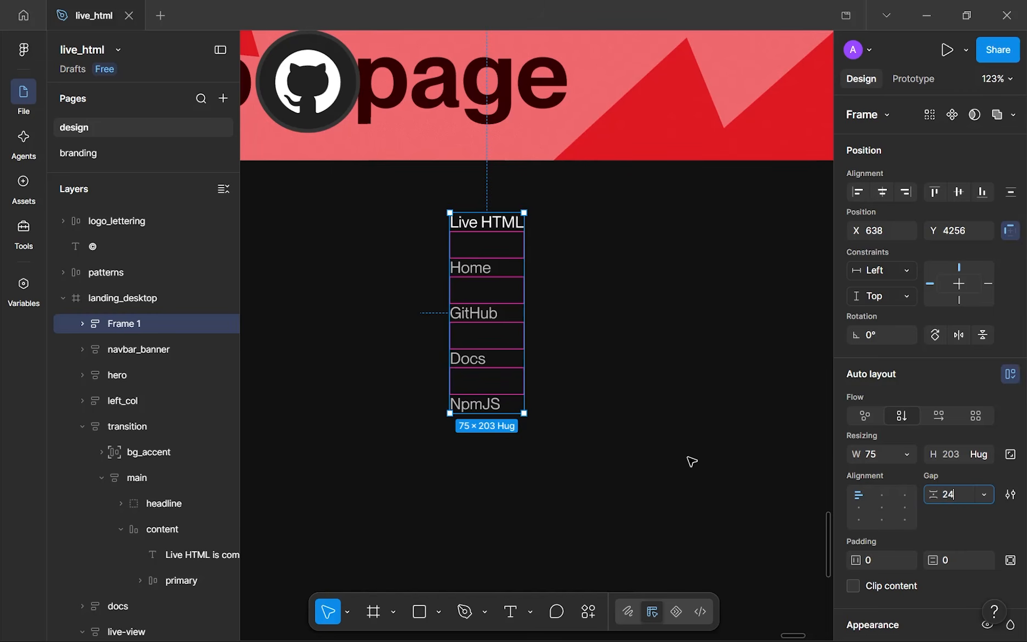
{"action": "left_click", "coordinate": [626, 427]}
{"action": "scroll", "coordinate": [614, 430], "scroll_direction": "down", "scroll_amount": 5}
{"action": "left_click_drag", "start_coordinate": [610, 425], "coordinate": [566, 404]}
{"action": "scroll", "coordinate": [565, 396], "scroll_direction": "up", "scroll_amount": 3}
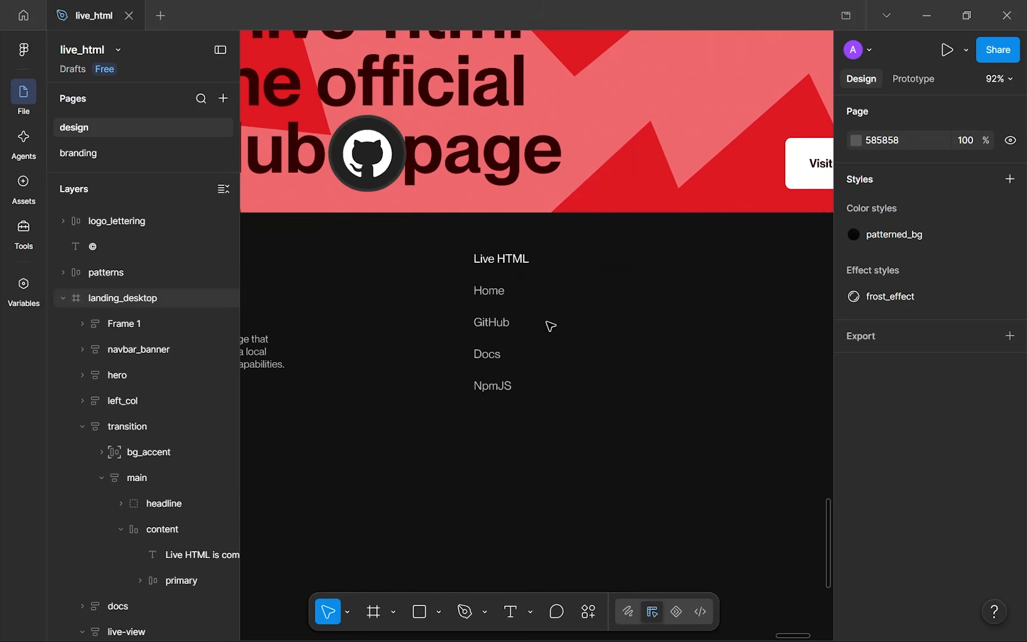
{"action": "scroll", "coordinate": [543, 316], "scroll_direction": "up", "scroll_amount": 5}
{"action": "scroll", "coordinate": [533, 372], "scroll_direction": "down", "scroll_amount": 5}
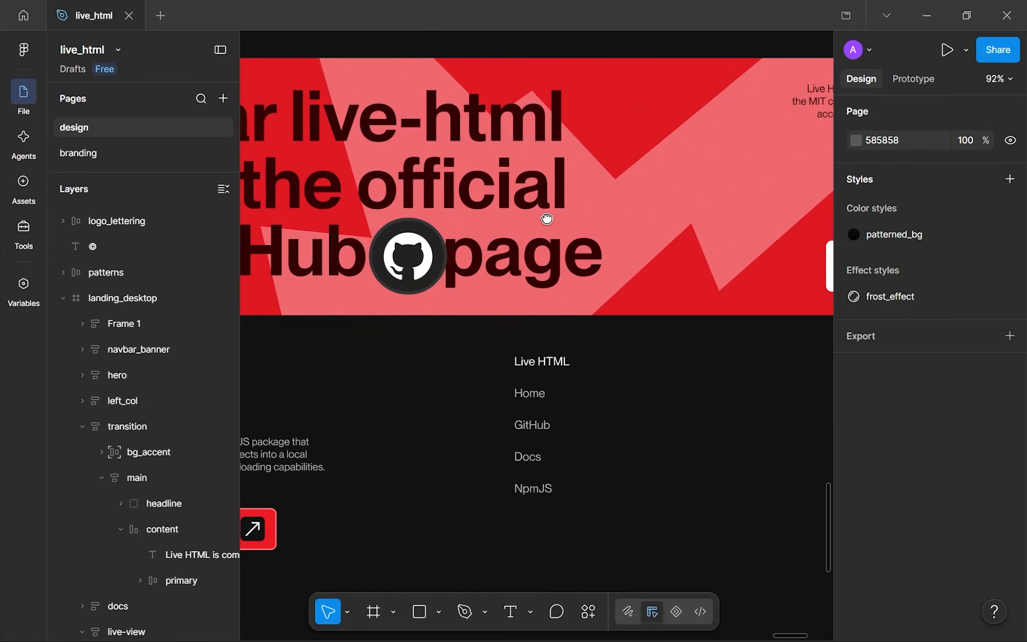
{"action": "scroll", "coordinate": [557, 357], "scroll_direction": "up", "scroll_amount": 3}
{"action": "scroll", "coordinate": [557, 357], "scroll_direction": "up", "scroll_amount": 1}
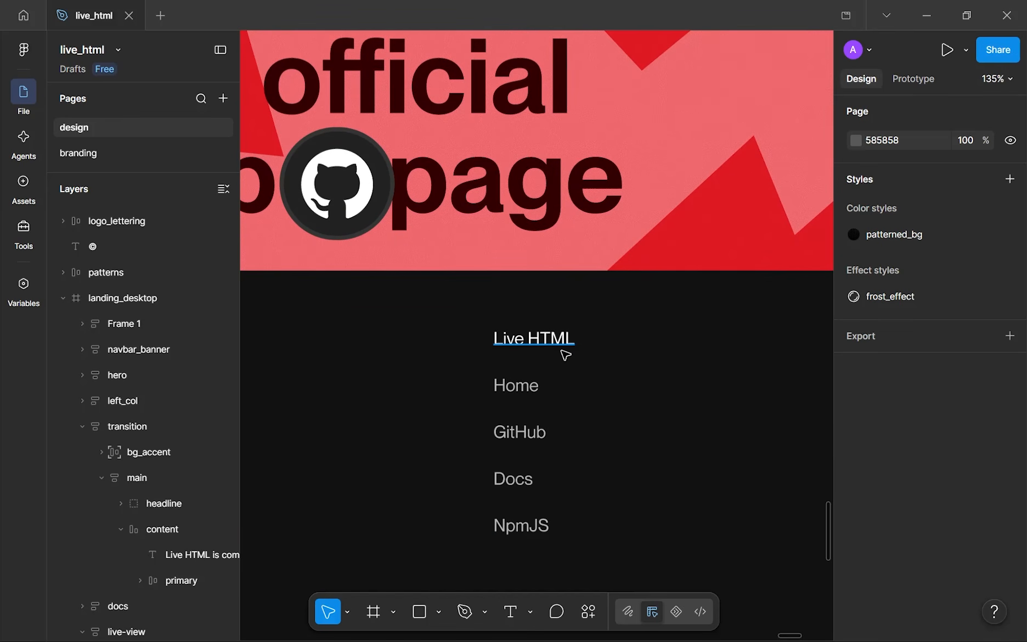
{"action": "scroll", "coordinate": [560, 357], "scroll_direction": "down", "scroll_amount": 1}
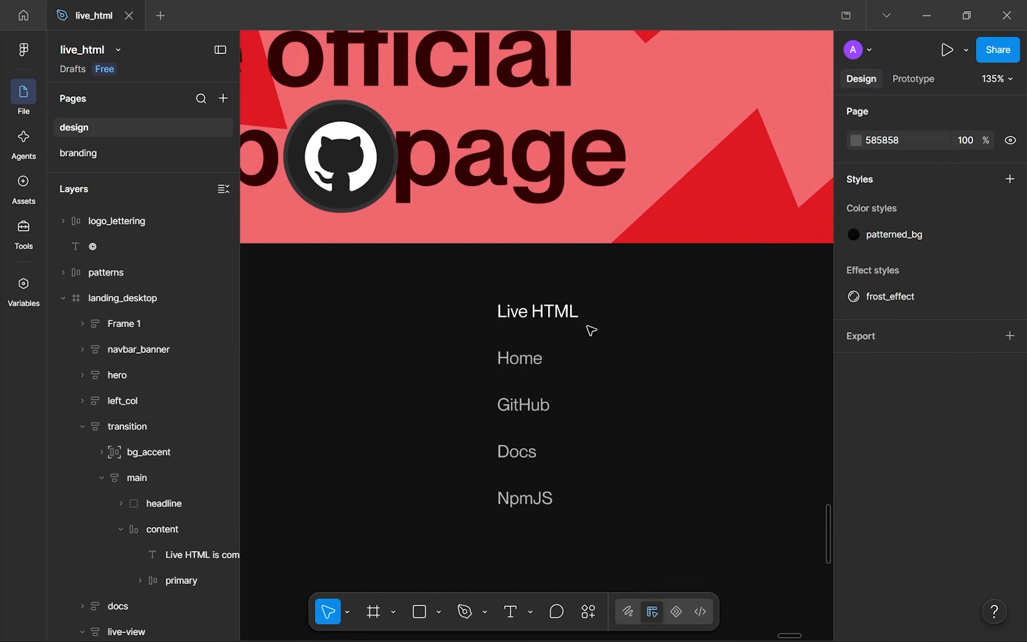
{"action": "left_click_drag", "start_coordinate": [599, 312], "coordinate": [648, 531]}
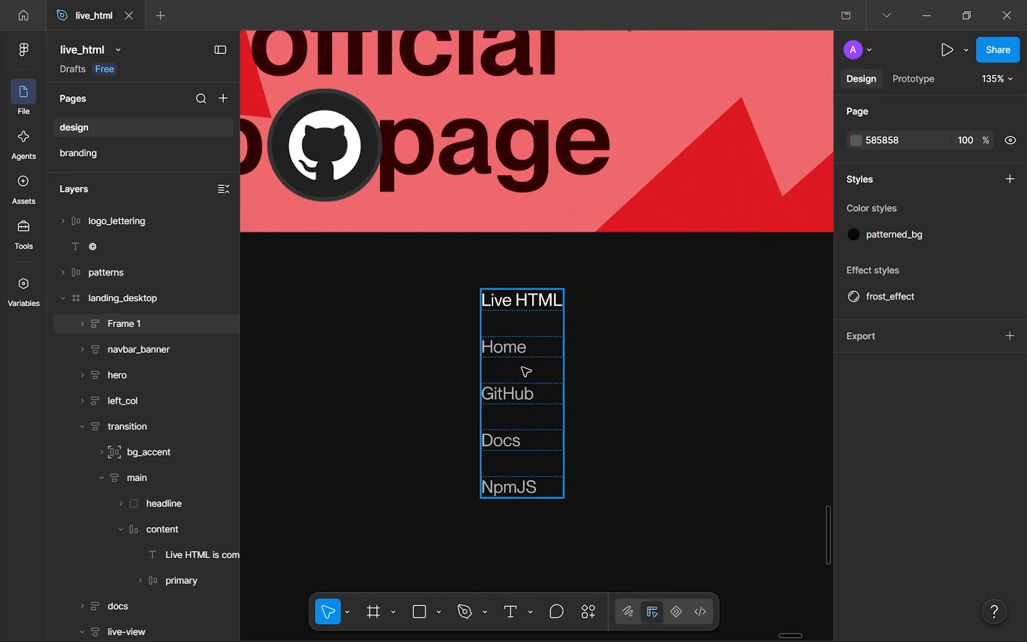
{"action": "left_click_drag", "start_coordinate": [565, 277], "coordinate": [599, 315]}
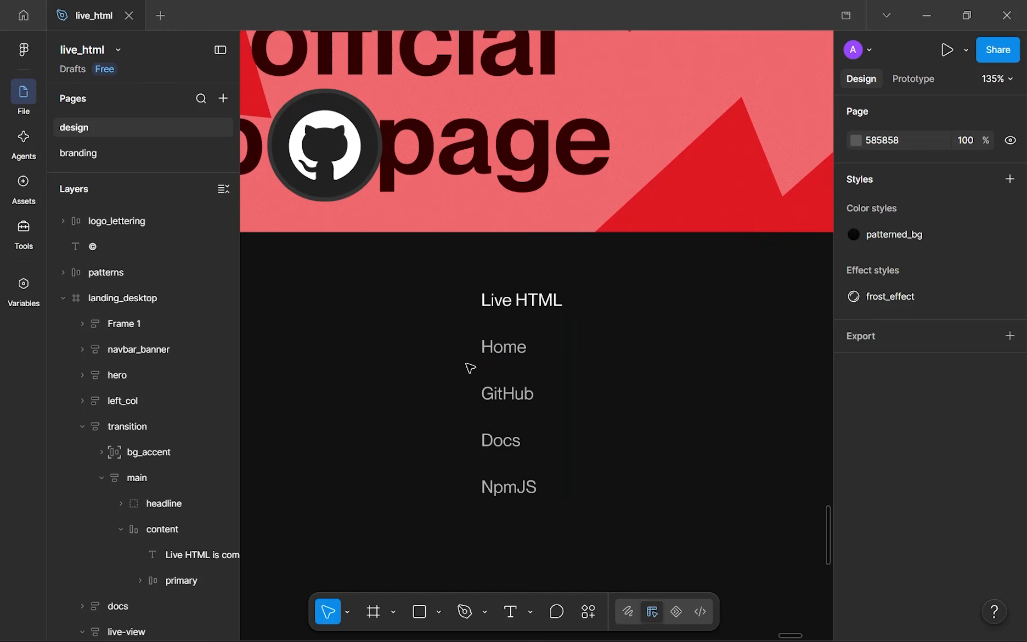
- Rename the footer link column's frame as link_group
{"action": "left_click", "coordinate": [532, 368]}
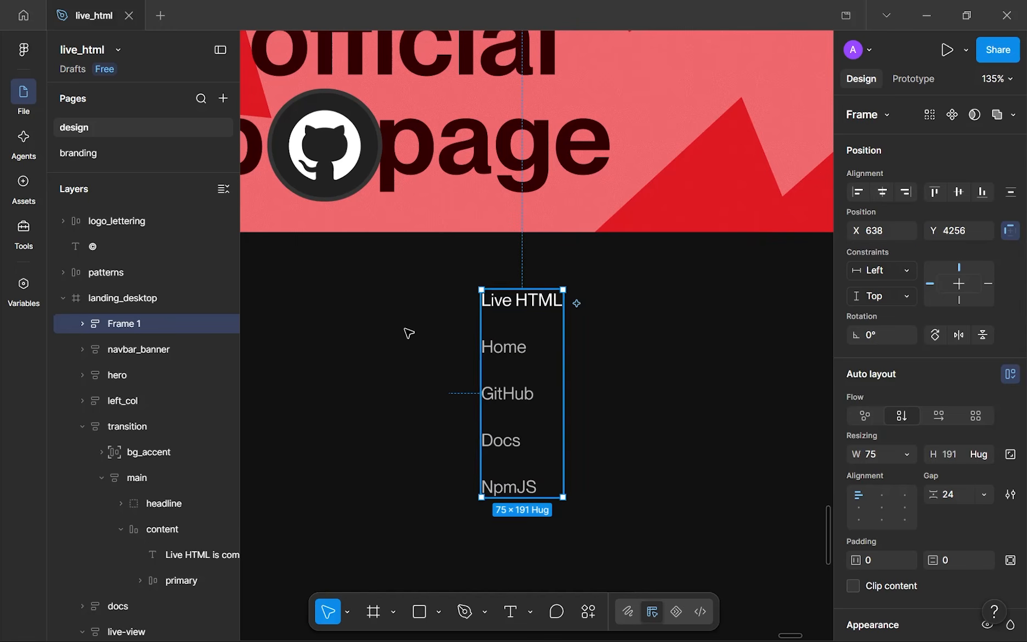
{"action": "double_click", "coordinate": [140, 323]}
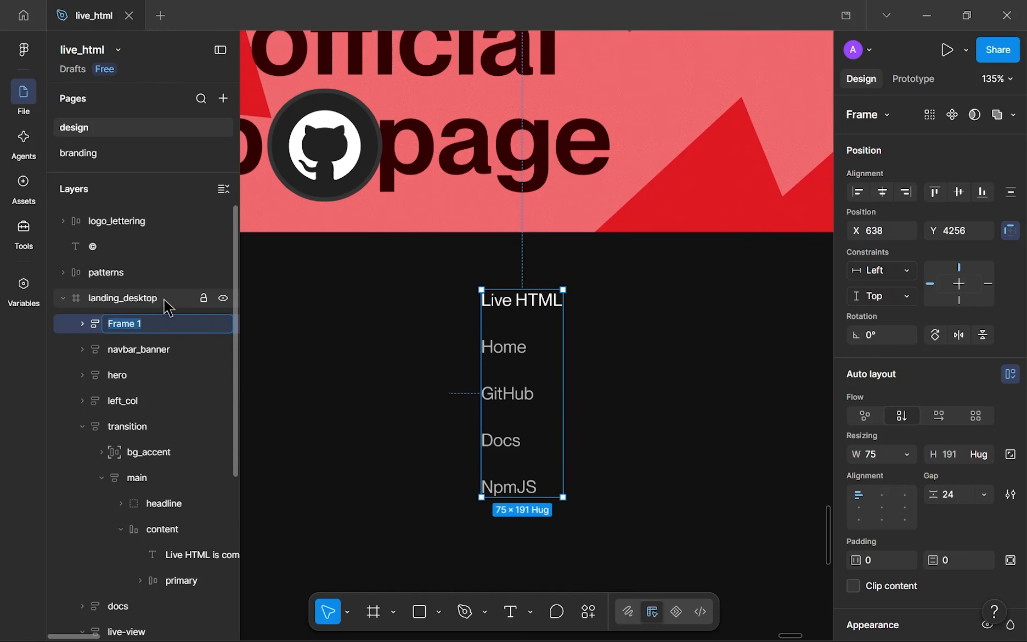
{"action": "type", "text": "link_group"}
{"action": "key", "text": "Return"}
- Duplicate the link_group column to the right at about X 792 and change the copy's heading to "Socials"
{"action": "scroll", "coordinate": [390, 344], "scroll_direction": "down", "scroll_amount": 5}
{"action": "key", "text": "ctrl+d"}
{"action": "left_click_drag", "start_coordinate": [413, 333], "coordinate": [502, 320]}
{"action": "scroll", "coordinate": [505, 322], "scroll_direction": "up", "scroll_amount": 5}
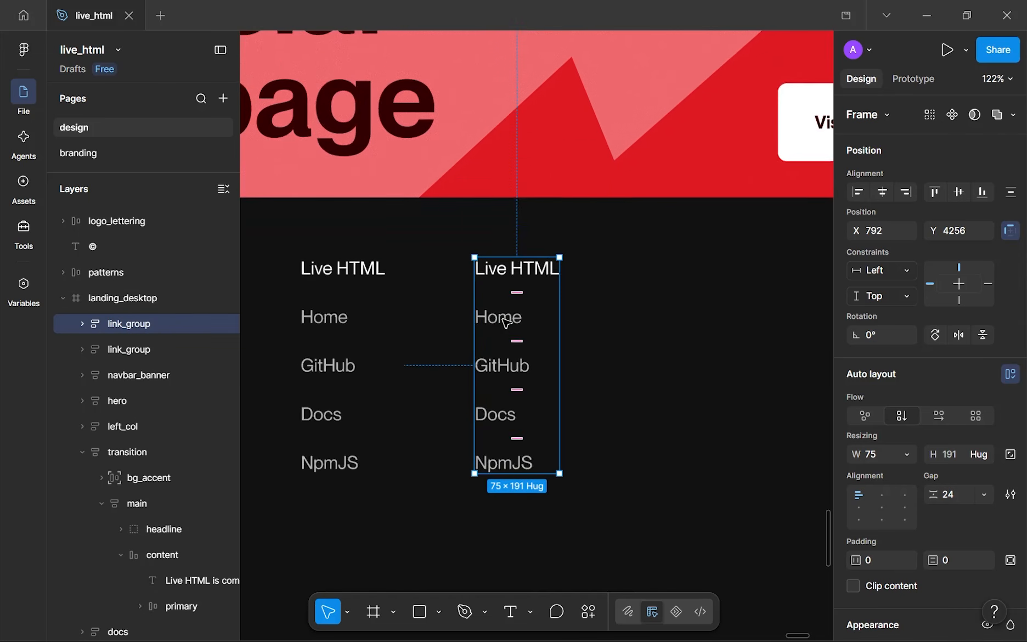
{"action": "double_click", "coordinate": [504, 270]}
{"action": "double_click", "coordinate": [505, 270]}
{"action": "type", "text": "Socials"}
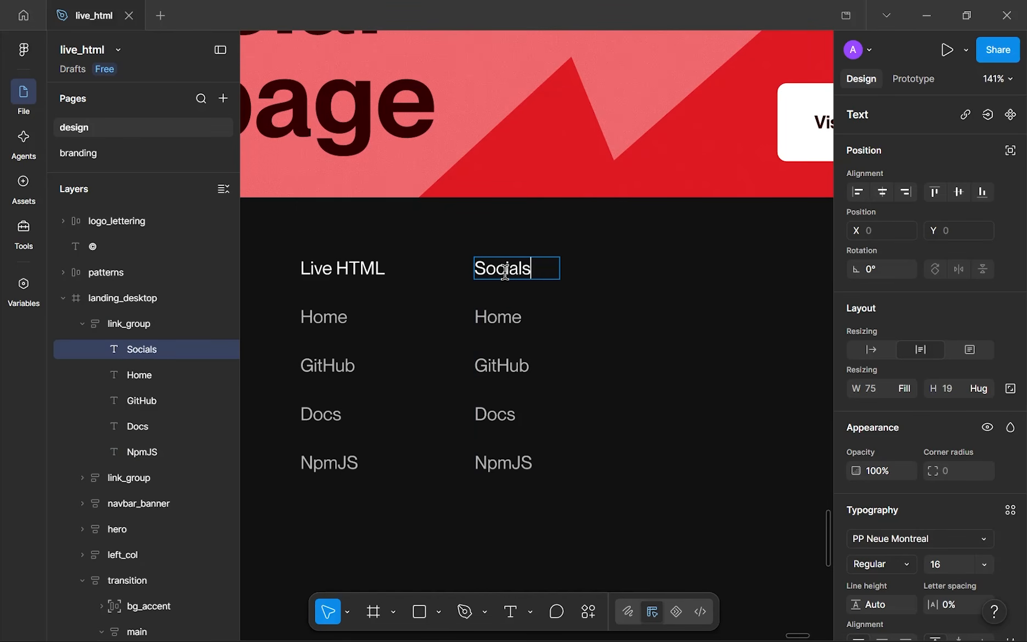
- Change the four links under "Socials" to "X (Twitter)", "YouTube", "Dribbble" and "Behance"
{"action": "double_click", "coordinate": [520, 314]}
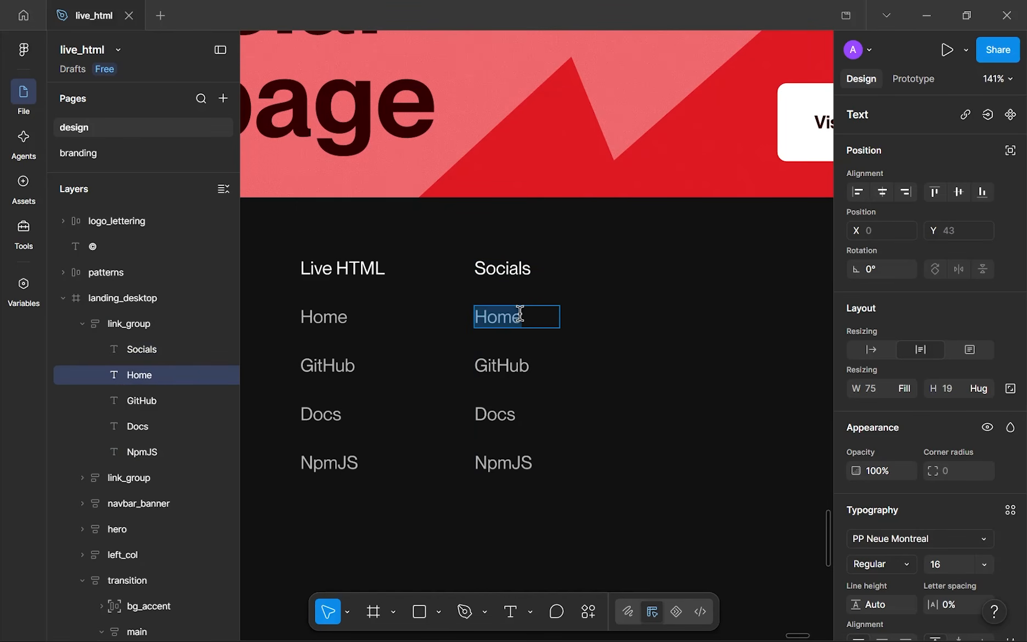
{"action": "type", "text": "X ("}
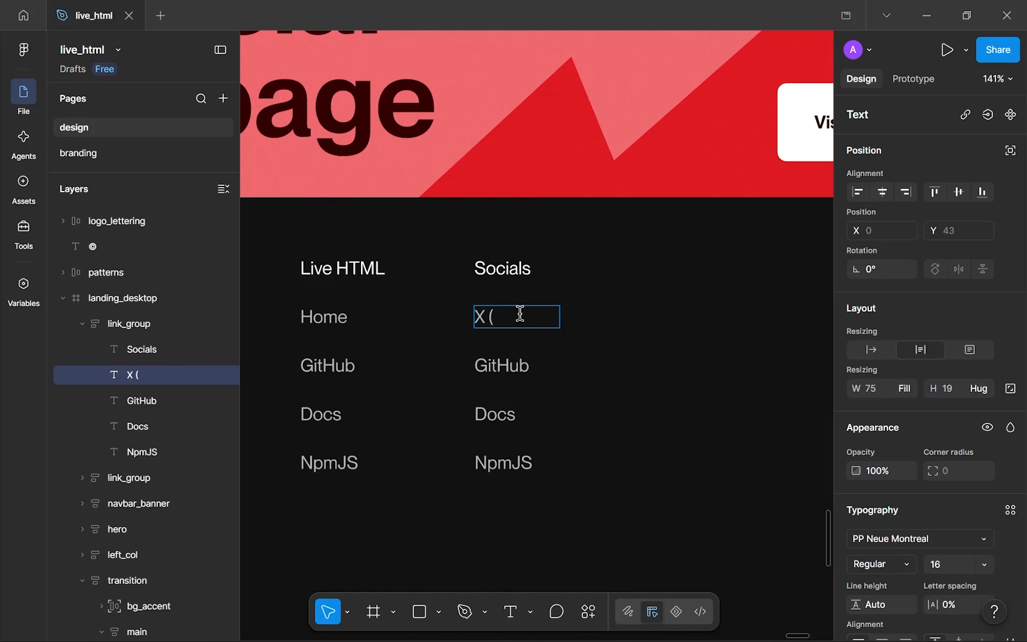
{"action": "type", "text": "Twitter"}
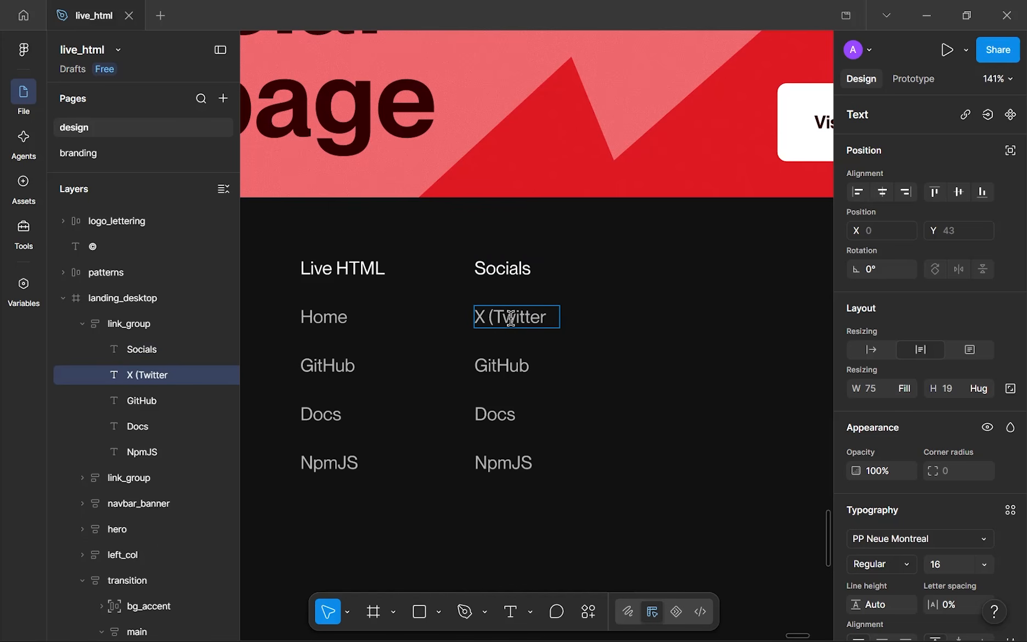
{"action": "key", "text": "Tab"}
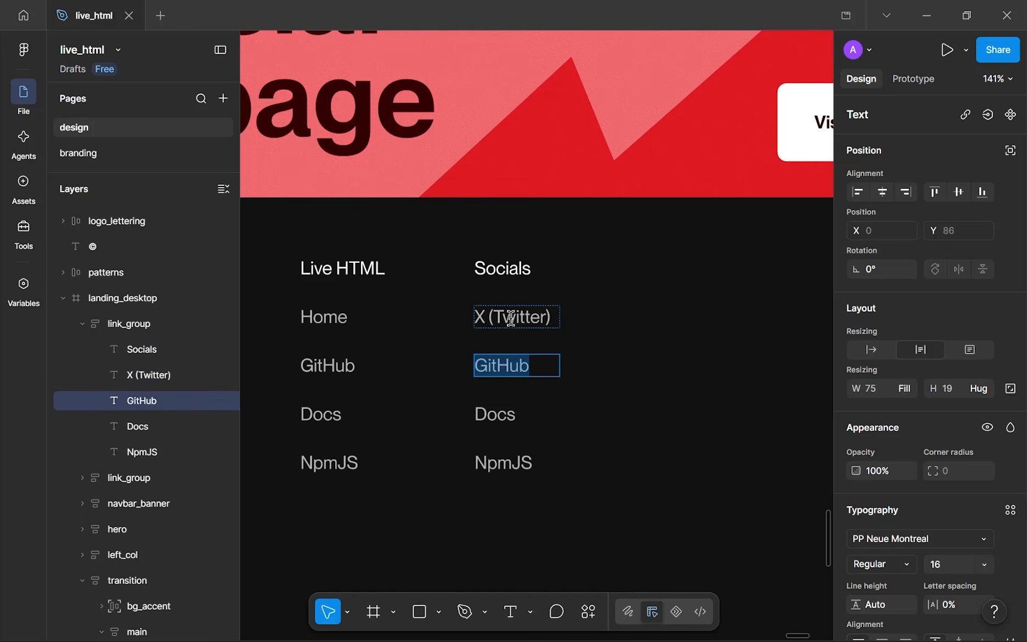
{"action": "type", "text": "YouTube"}
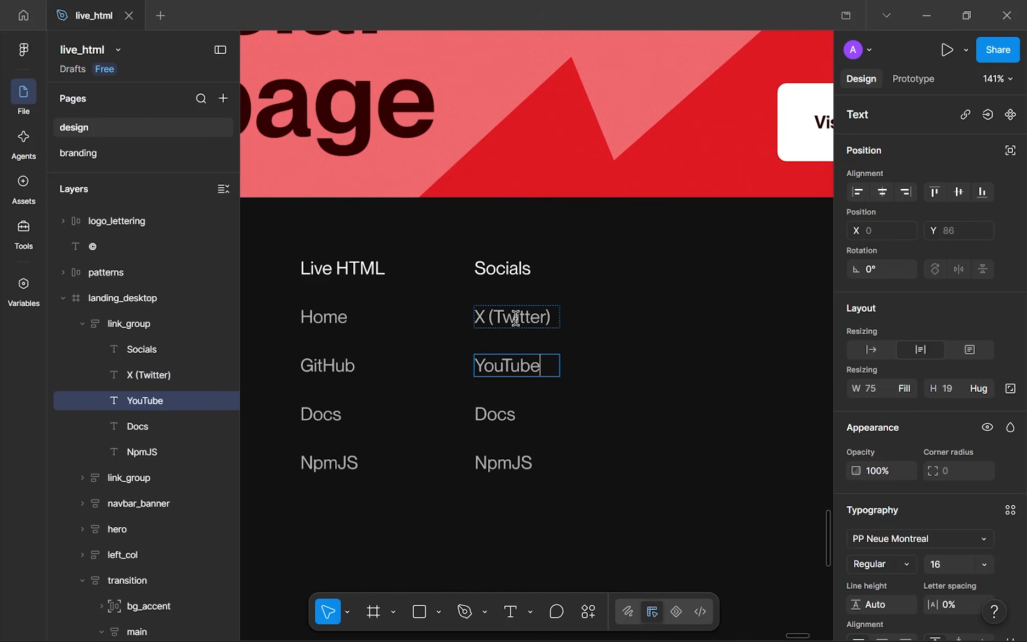
{"action": "key", "text": "Tab"}
{"action": "type", "text": "Dribbble"}
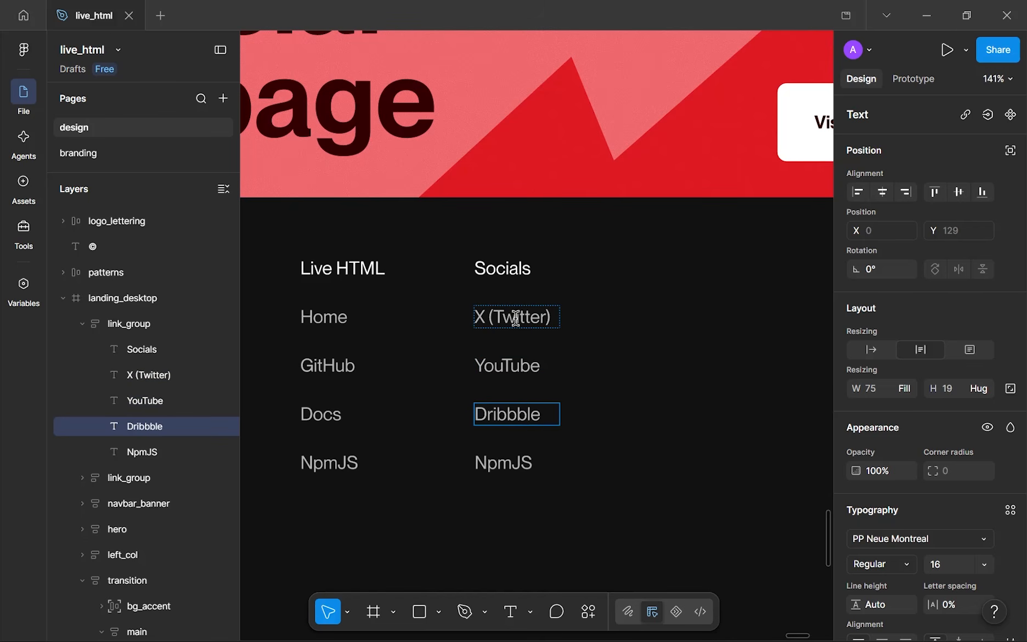
{"action": "key", "text": "Tab"}
{"action": "type", "text": "Behance"}
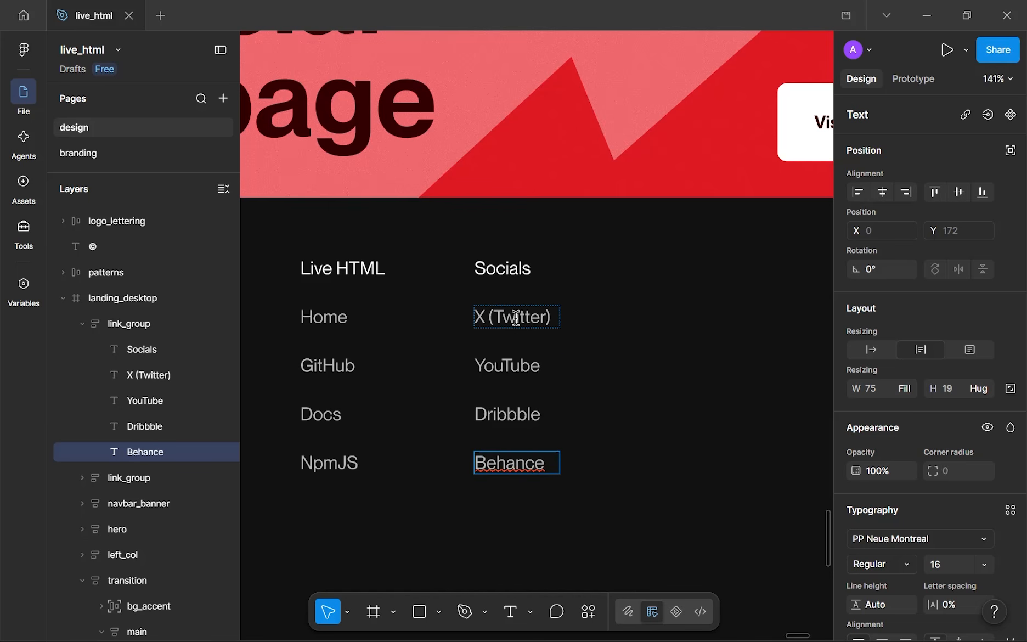
- Duplicate the "Behance" link in the Socials column and change the copy's text to "Instagram"
{"action": "right_click", "coordinate": [514, 468]}
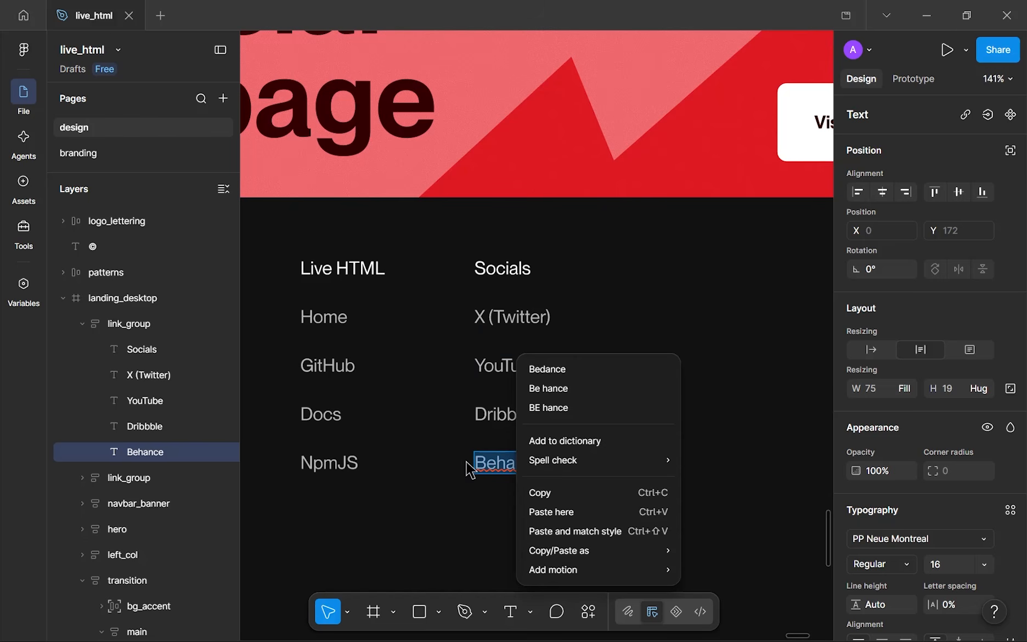
{"action": "left_click", "coordinate": [483, 481]}
{"action": "key", "text": "Escape"}
{"action": "key", "text": "ctrl+d"}
{"action": "scroll", "coordinate": [598, 485], "scroll_direction": "down", "scroll_amount": 2}
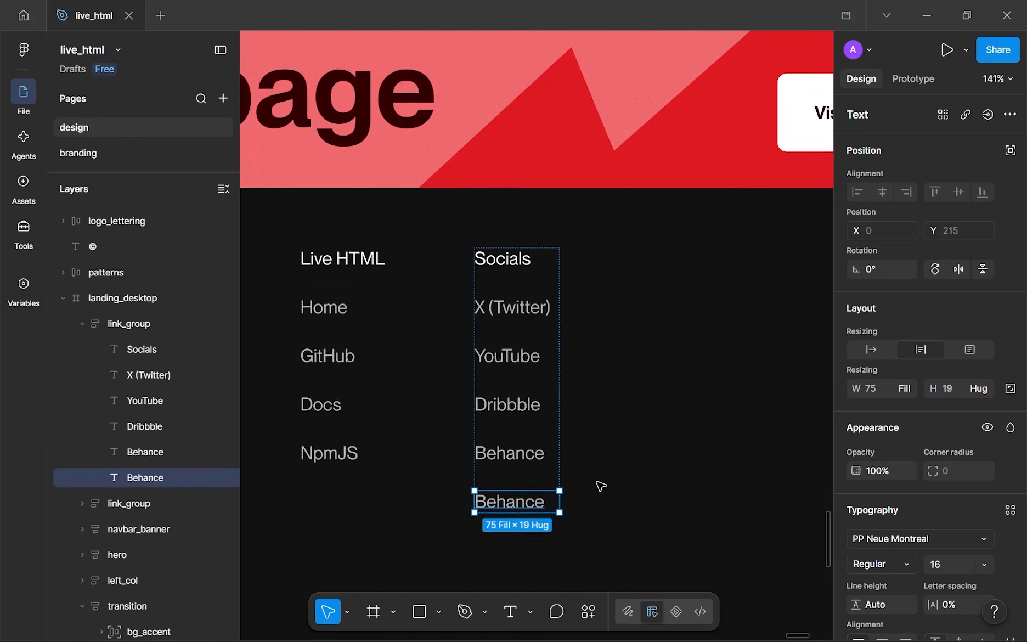
{"action": "double_click", "coordinate": [493, 488]}
{"action": "scroll", "coordinate": [535, 401], "scroll_direction": "down", "scroll_amount": 3}
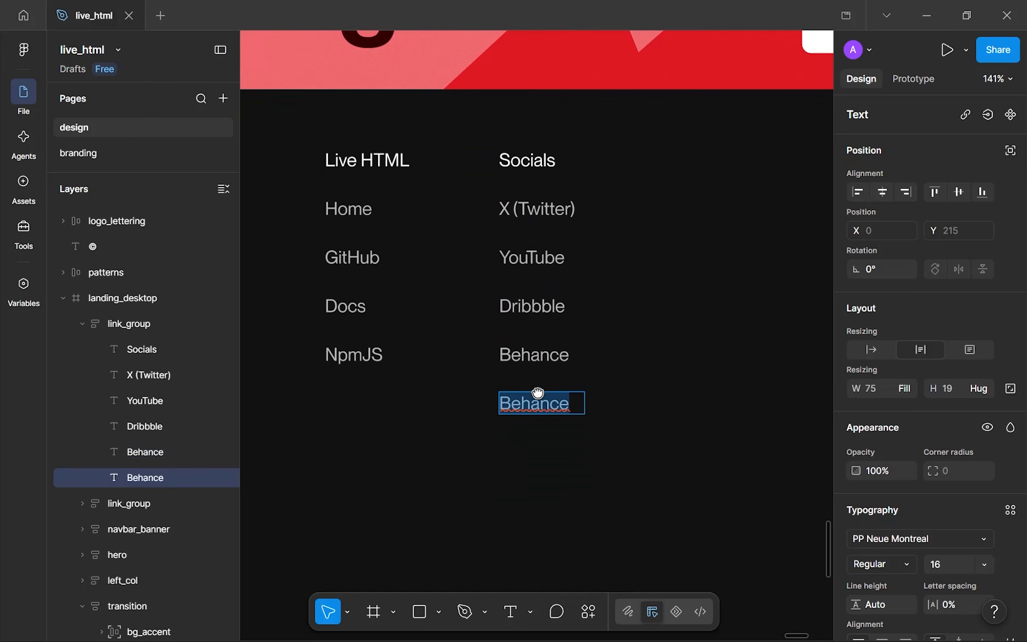
{"action": "scroll", "coordinate": [535, 393], "scroll_direction": "up", "scroll_amount": 3}
{"action": "scroll", "coordinate": [528, 385], "scroll_direction": "down", "scroll_amount": 3}
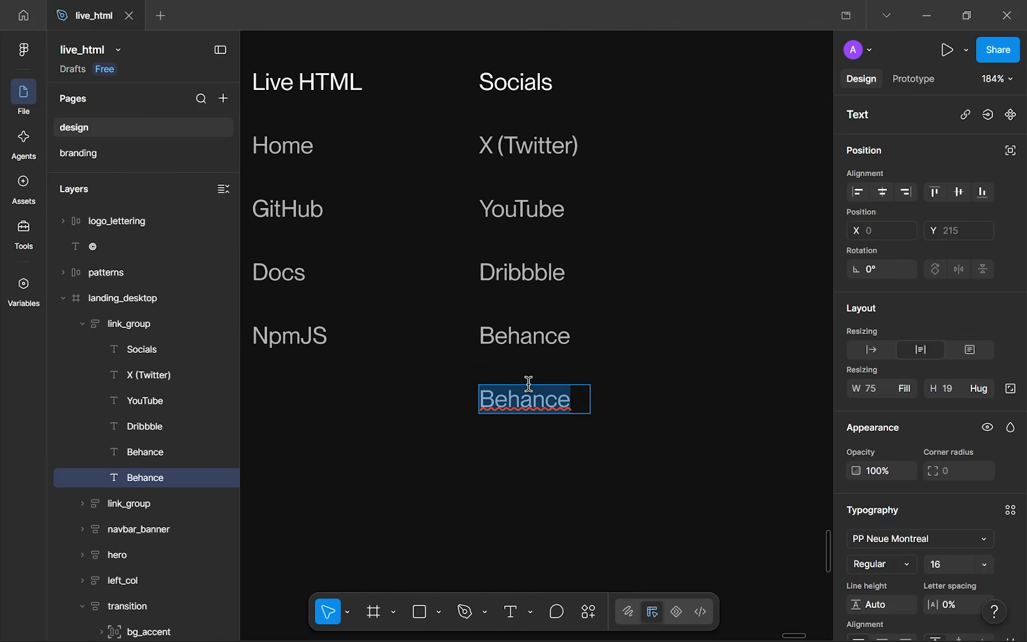
{"action": "scroll", "coordinate": [530, 386], "scroll_direction": "up", "scroll_amount": 2}
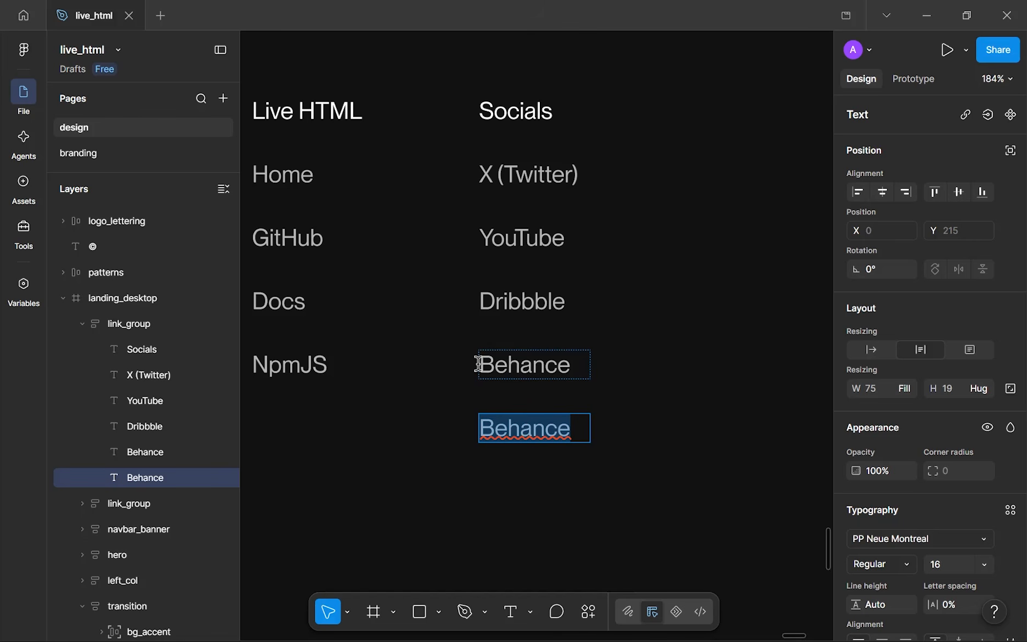
{"action": "type", "text": "iNST"}
{"action": "key", "text": "BackSpace"}
{"action": "key", "text": "BackSpace"}
{"action": "key", "text": "BackSpace"}
{"action": "key", "text": "BackSpace"}
{"action": "type", "text": "i"}
{"action": "key", "text": "BackSpace"}
{"action": "type", "text": "Ins"}
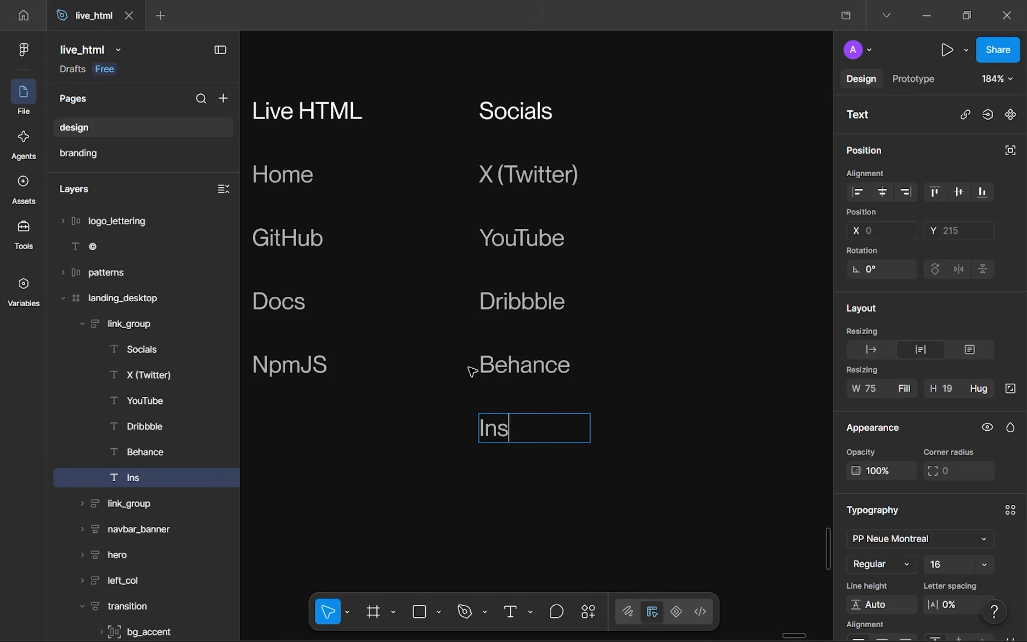
{"action": "type", "text": "tagram"}
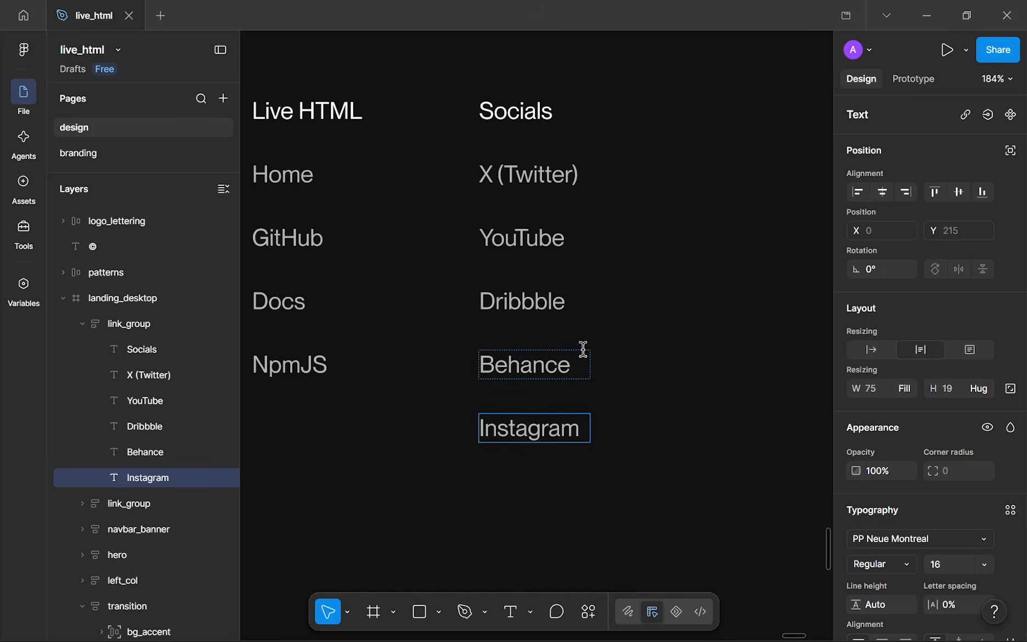
{"action": "key", "text": "Escape"}
- Set the width of the "Socials" heading and its five links to hug contents
{"action": "scroll", "coordinate": [650, 356], "scroll_direction": "down", "scroll_amount": 1}
{"action": "scroll", "coordinate": [650, 357], "scroll_direction": "down", "scroll_amount": 5}
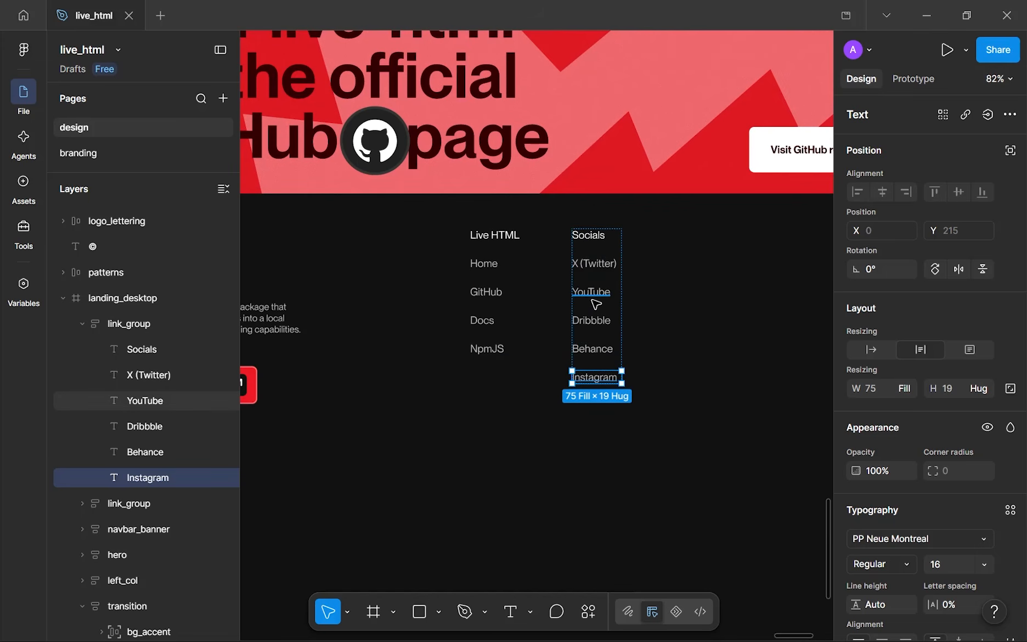
{"action": "left_click", "coordinate": [639, 329]}
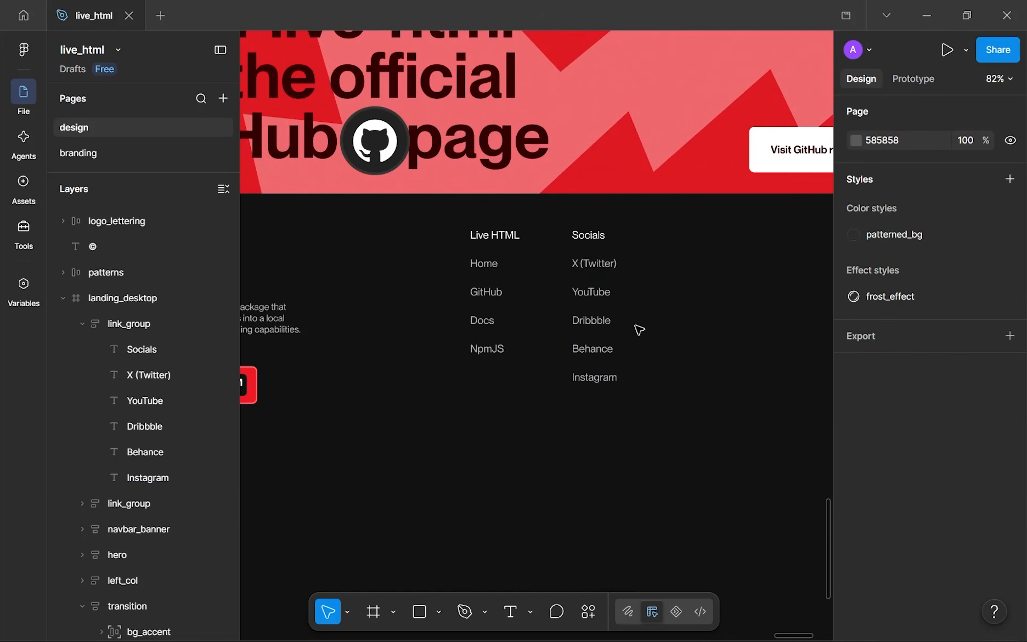
{"action": "left_click", "coordinate": [604, 237]}
{"action": "left_click", "coordinate": [604, 237]}
{"action": "scroll", "coordinate": [593, 253], "scroll_direction": "up", "scroll_amount": 5, "text": "ctrl"}
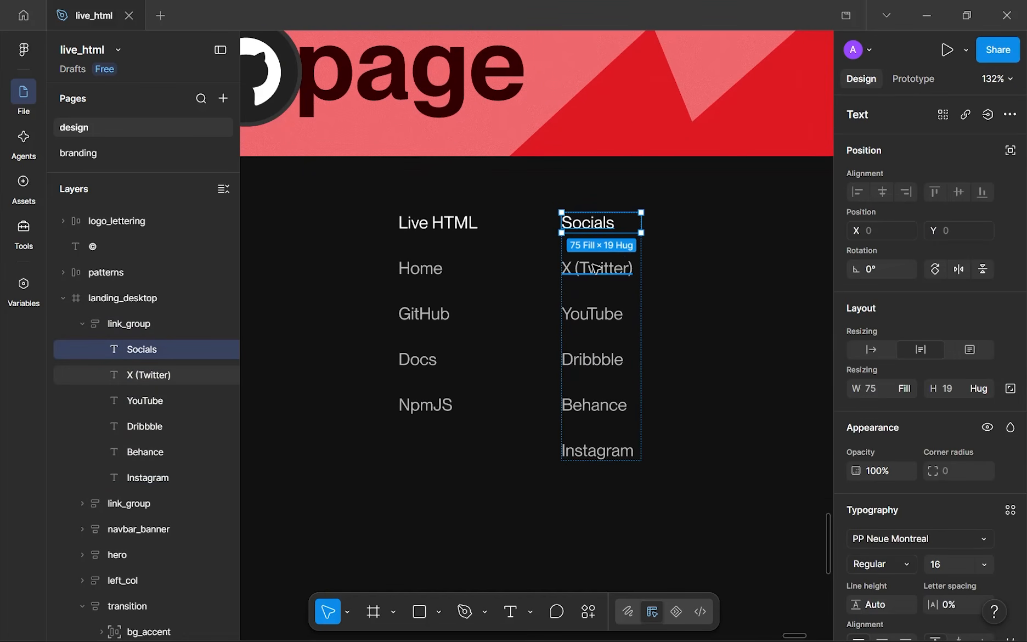
{"action": "left_click", "coordinate": [595, 264], "text": "shift"}
{"action": "left_click", "coordinate": [593, 314], "text": "shift"}
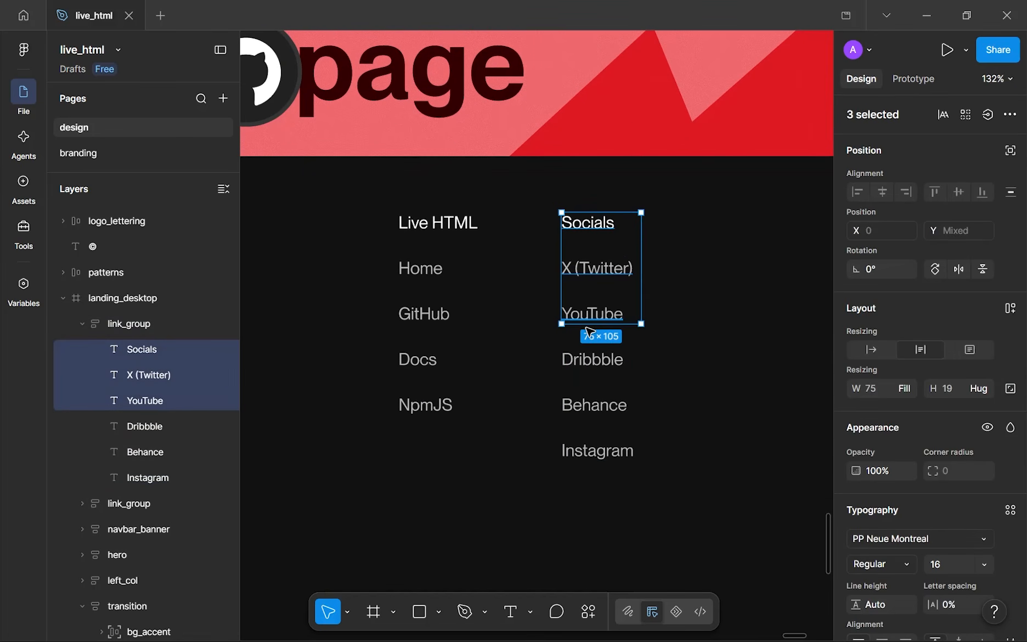
{"action": "left_click", "coordinate": [596, 360], "text": "shift"}
{"action": "left_click", "coordinate": [600, 406], "text": "shift"}
{"action": "left_click", "coordinate": [597, 453], "text": "shift"}
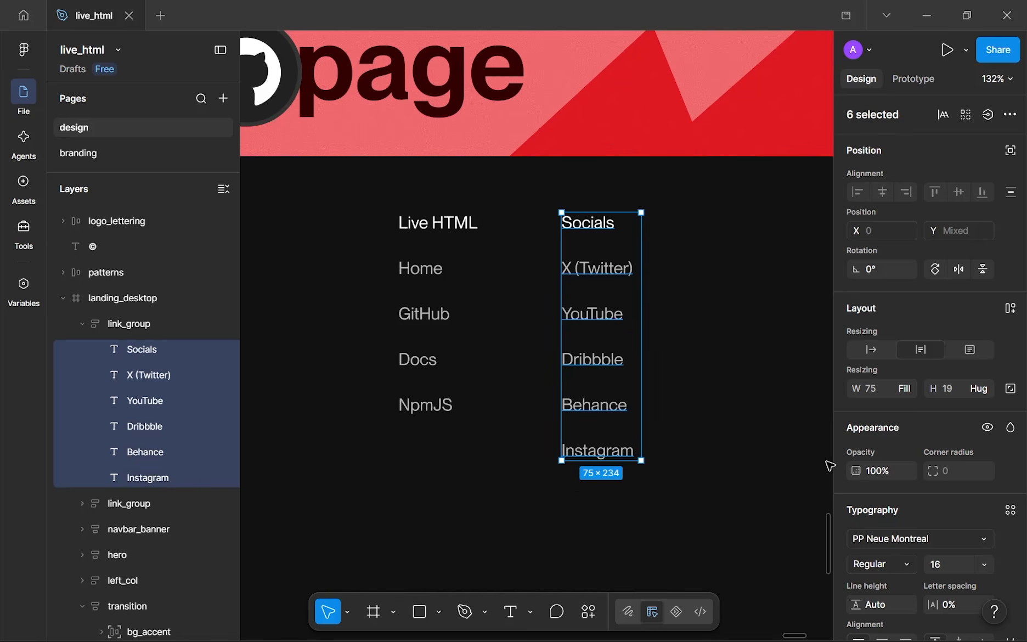
{"action": "left_click", "coordinate": [905, 388]}
{"action": "left_click", "coordinate": [904, 367]}
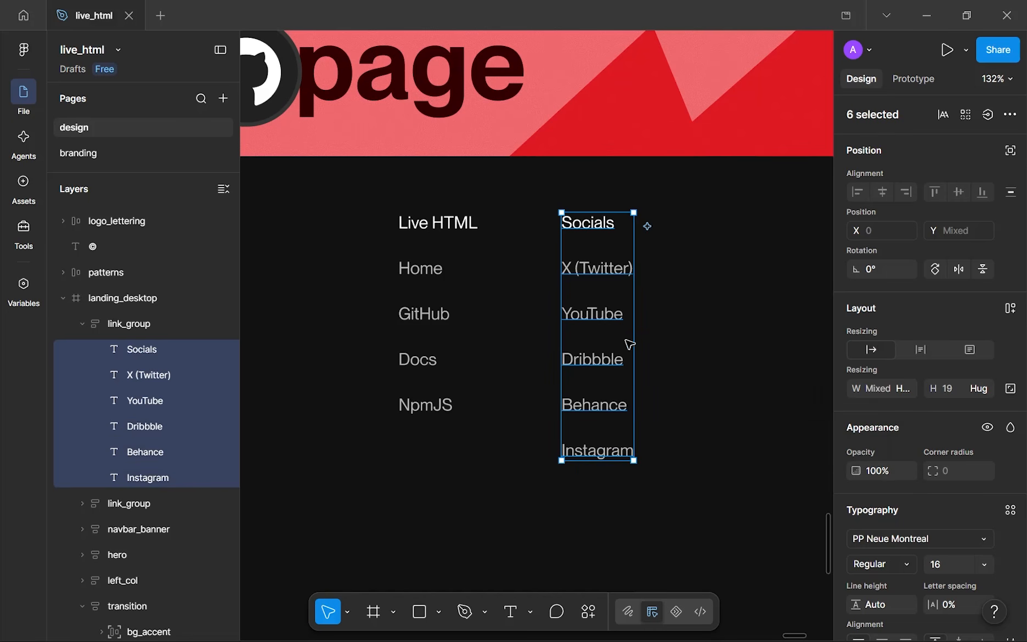
- Set the width of the Socials link_group frame to hug contents
{"action": "left_click", "coordinate": [683, 299]}
{"action": "scroll", "coordinate": [604, 272], "scroll_direction": "down", "scroll_amount": 5}
{"action": "left_click", "coordinate": [609, 272]}
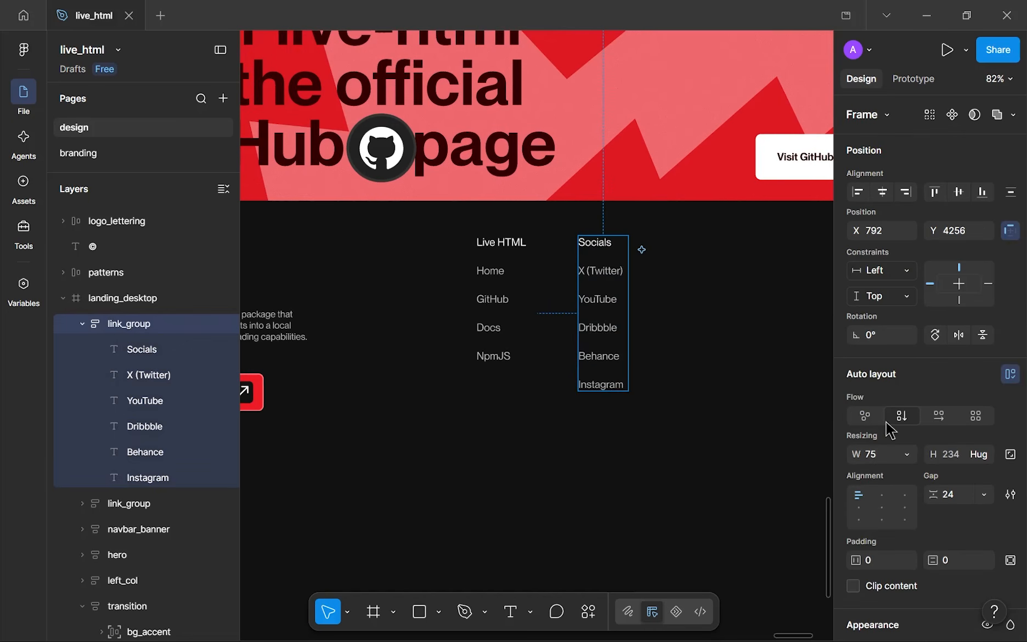
{"action": "left_click", "coordinate": [907, 455]}
{"action": "left_click", "coordinate": [840, 473]}
- Duplicate the Socials column to the right at about X 929, Y 4240 and change the copy's heading to "Contact"
{"action": "left_click_drag", "start_coordinate": [621, 301], "coordinate": [681, 290]}
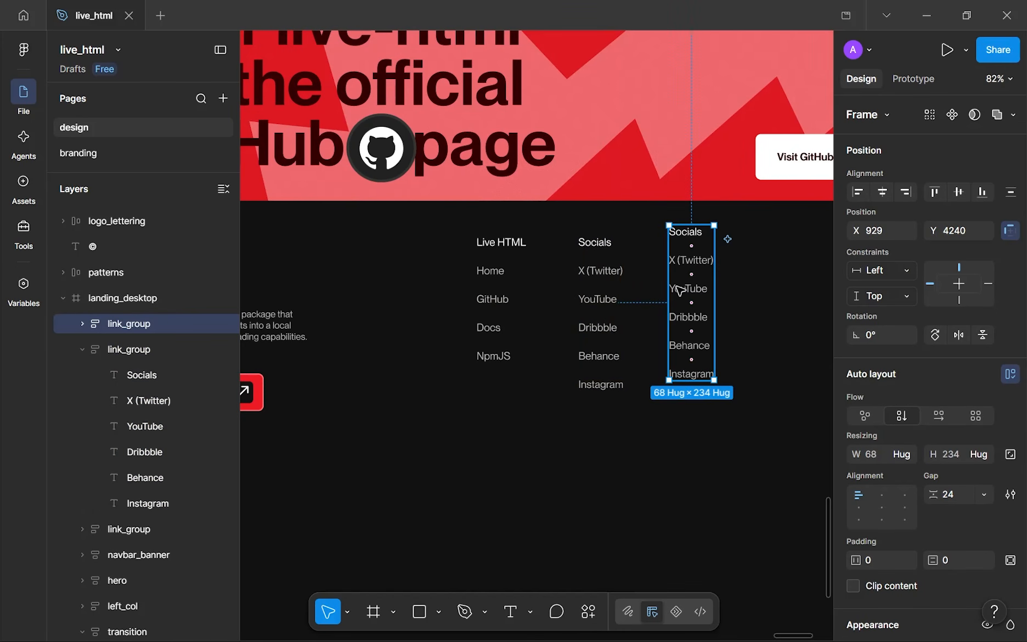
{"action": "scroll", "coordinate": [680, 291], "scroll_direction": "up", "scroll_amount": 5}
{"action": "scroll", "coordinate": [614, 230], "scroll_direction": "right", "scroll_amount": 4}
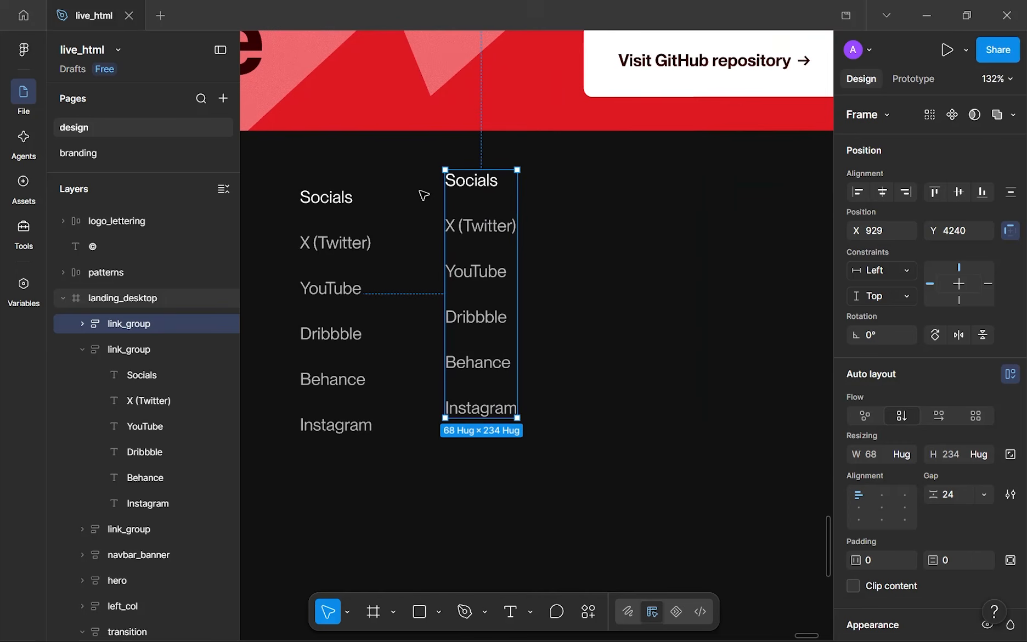
{"action": "double_click", "coordinate": [472, 187]}
{"action": "type", "text": "Contact"}
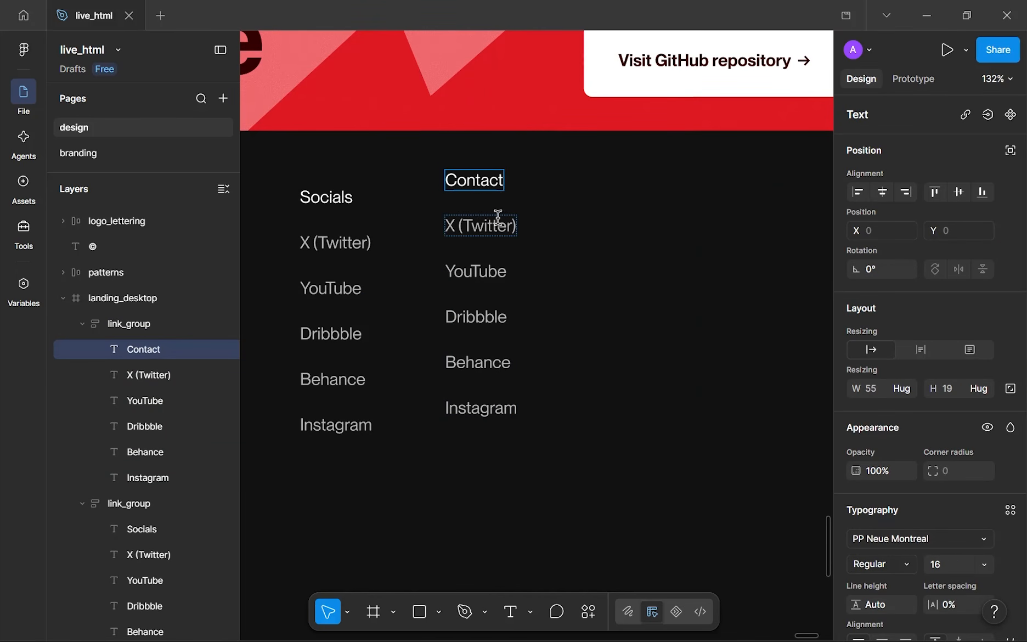
- Change the first link under "Contact" to "Email"
{"action": "double_click", "coordinate": [483, 225]}
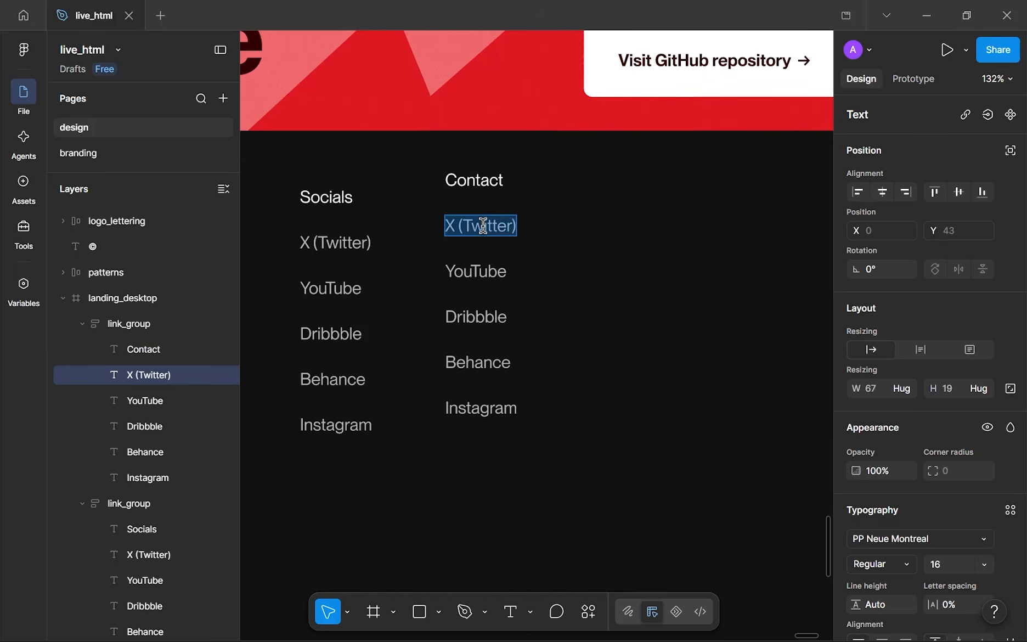
{"action": "type", "text": "Em"}
{"action": "key", "text": "ctrl+a"}
{"action": "type", "text": "il"}
{"action": "key", "text": "Tab"}
{"action": "key", "text": "BackSpace"}
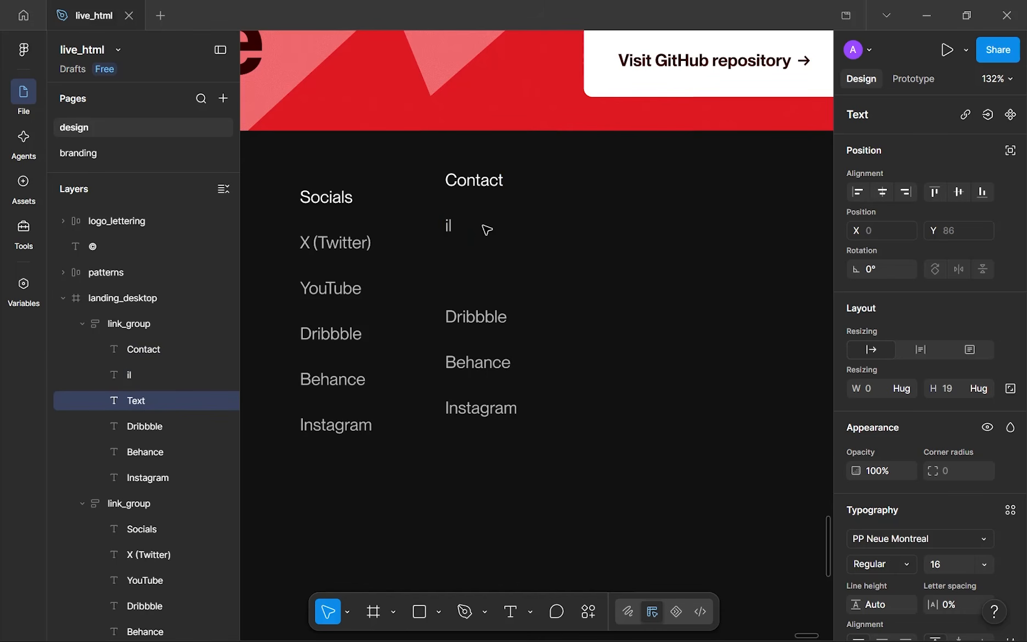
{"action": "key", "text": "ctrl+z"}
{"action": "key", "text": "ctrl+z"}
{"action": "type", "text": "AIL"}
{"action": "key", "text": "BackSpace"}
{"action": "key", "text": "BackSpace"}
{"action": "key", "text": "BackSpace"}
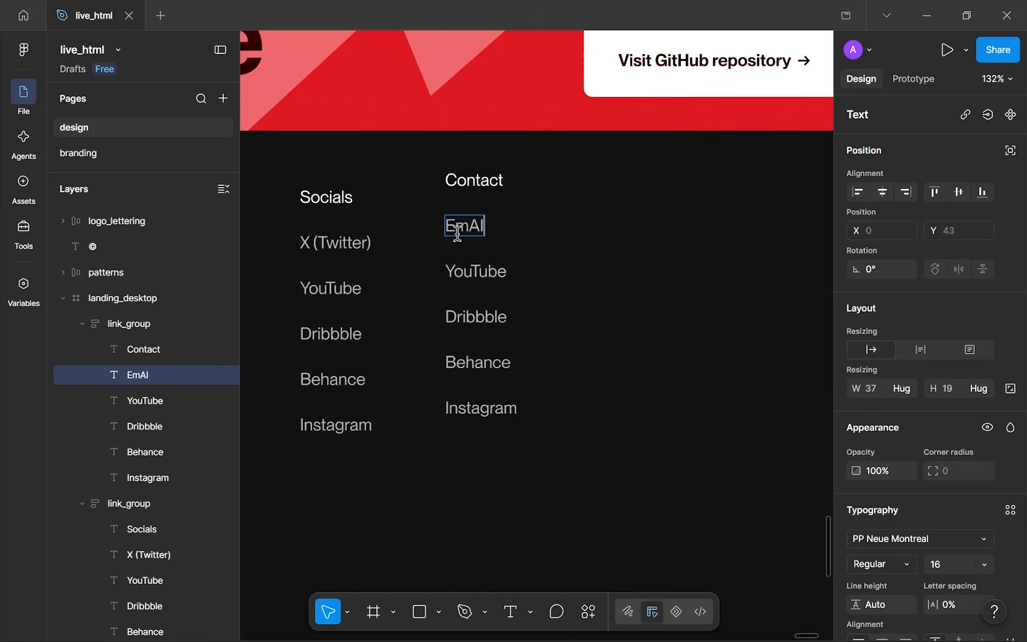
{"action": "type", "text": "ail"}
{"action": "key", "text": "Tab"}
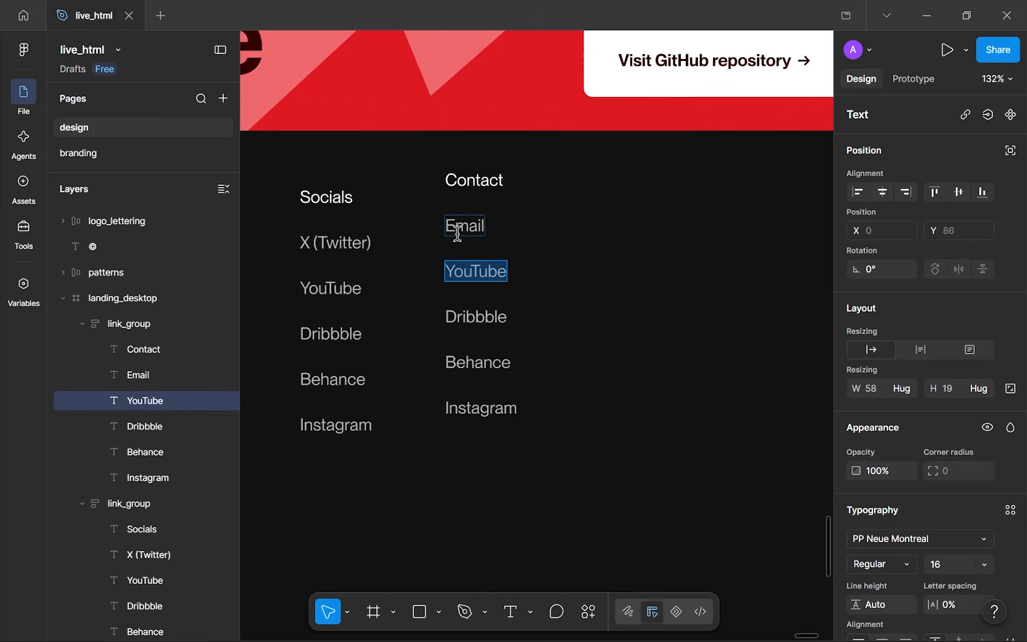
- Change the second and third links under "Contact" to "X DMs" and "Dribbble DMs"
{"action": "type", "text": "X DMS"}
{"action": "key", "text": "BackSpace"}
{"action": "type", "text": "s"}
{"action": "key", "text": "Tab"}
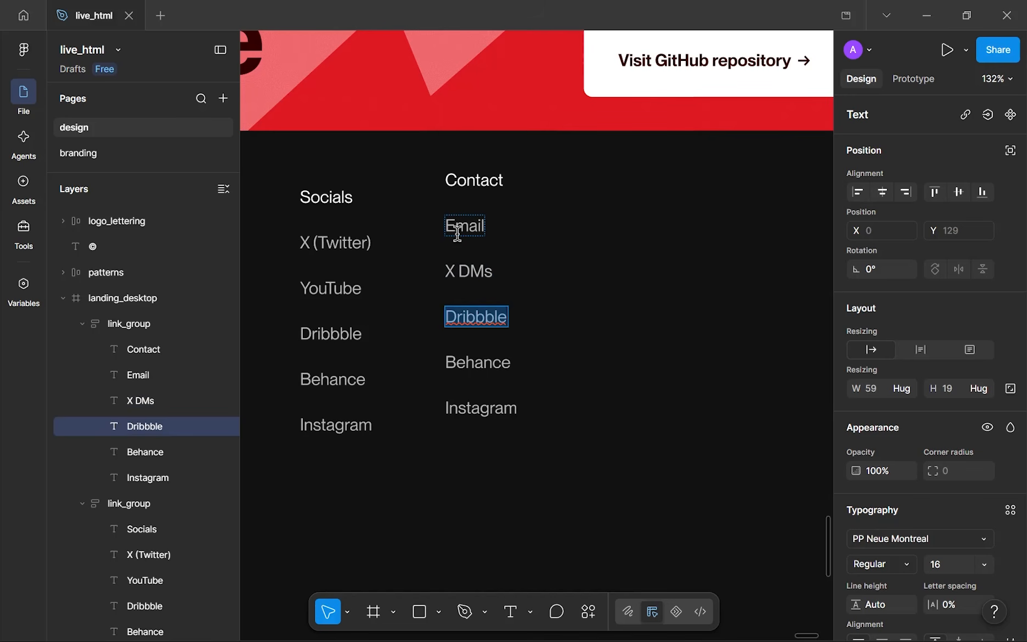
{"action": "type", "text": "Dribb"}
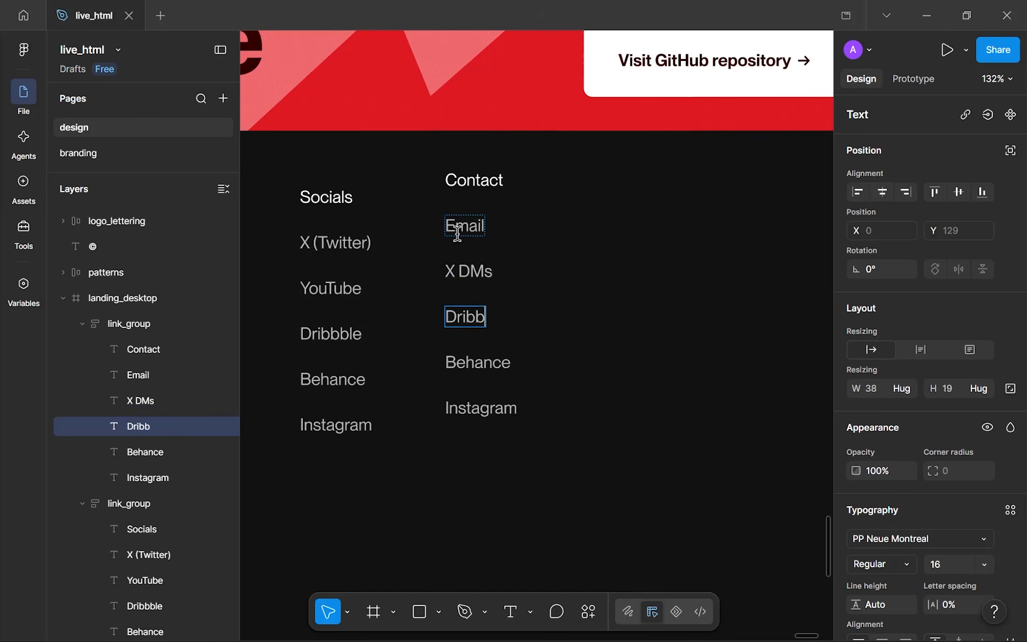
{"action": "type", "text": "ble DMs"}
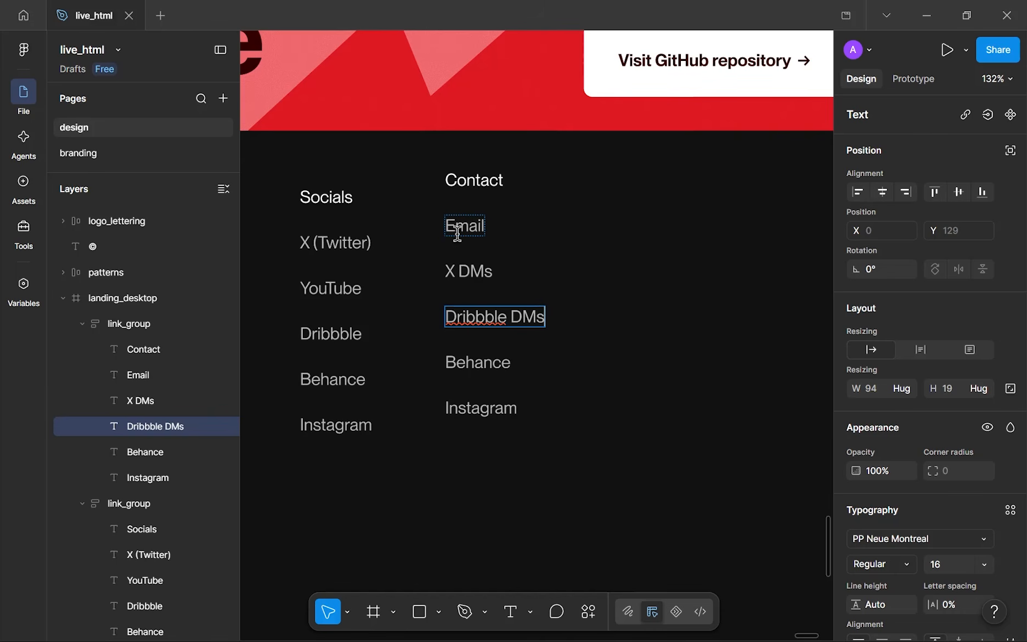
{"action": "key", "text": "Escape"}
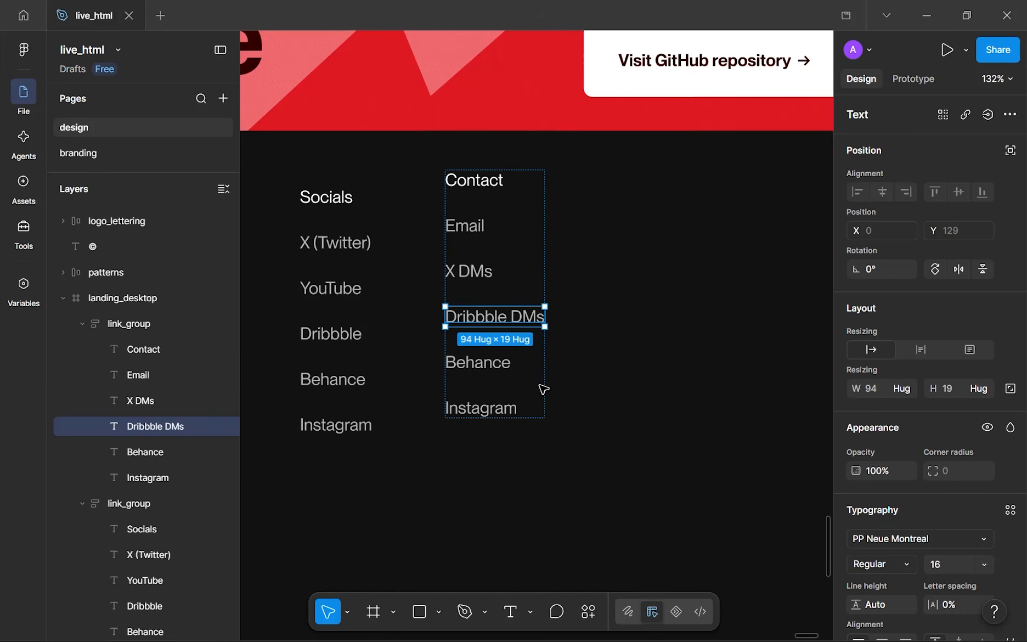
- Delete the leftover "Behance" and "Instagram" links from the Contact column
{"action": "left_click", "coordinate": [491, 364]}
{"action": "left_click", "coordinate": [511, 415], "text": "shift"}
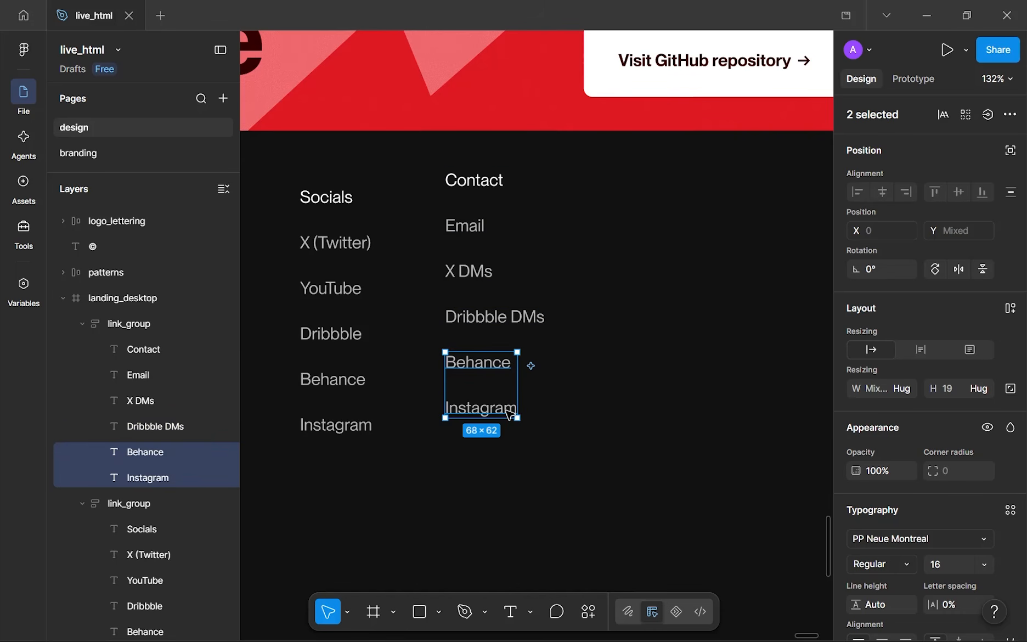
{"action": "key", "text": "Delete"}
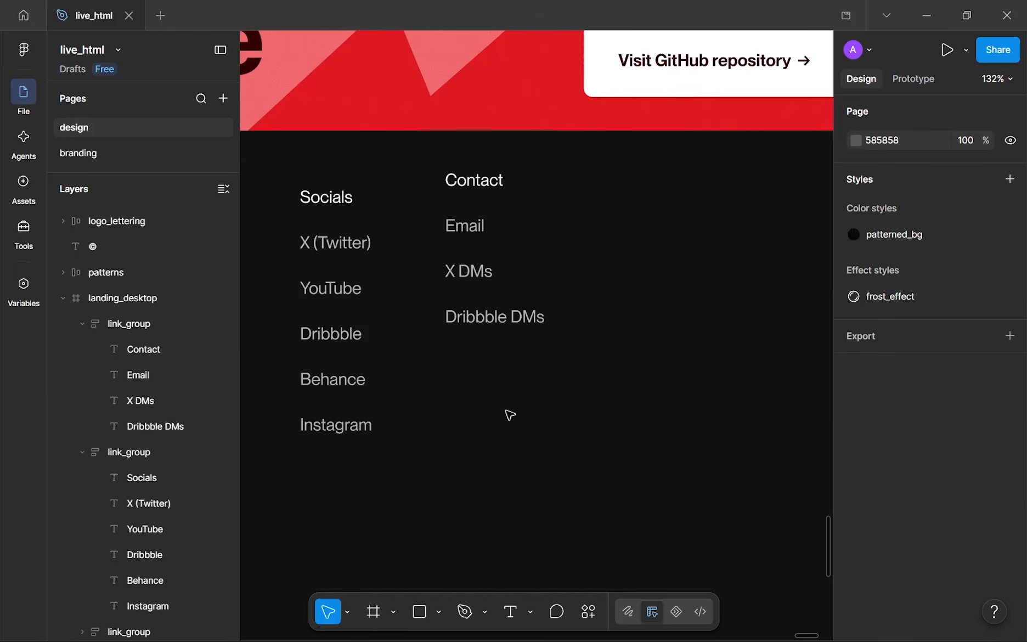
- Duplicate the Contact column to its right and change the copy's heading to "Legal"
{"action": "left_click", "coordinate": [513, 284]}
{"action": "scroll", "coordinate": [514, 284], "scroll_direction": "down", "scroll_amount": 2}
{"action": "left_click_drag", "start_coordinate": [502, 259], "coordinate": [618, 261]}
{"action": "double_click", "coordinate": [602, 205]}
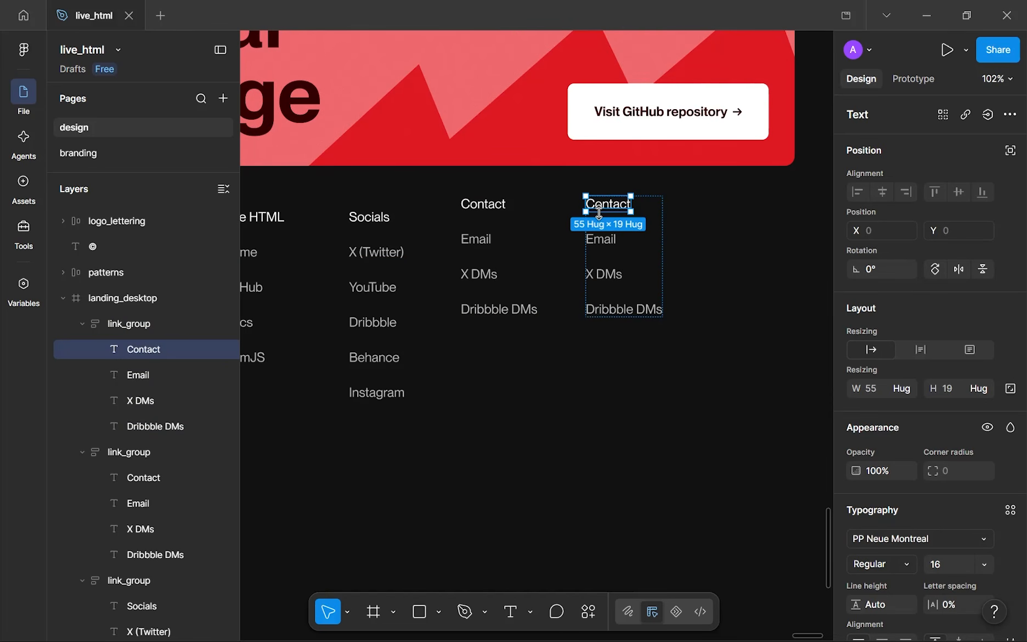
{"action": "double_click", "coordinate": [610, 203]}
{"action": "type", "text": "Legal"}
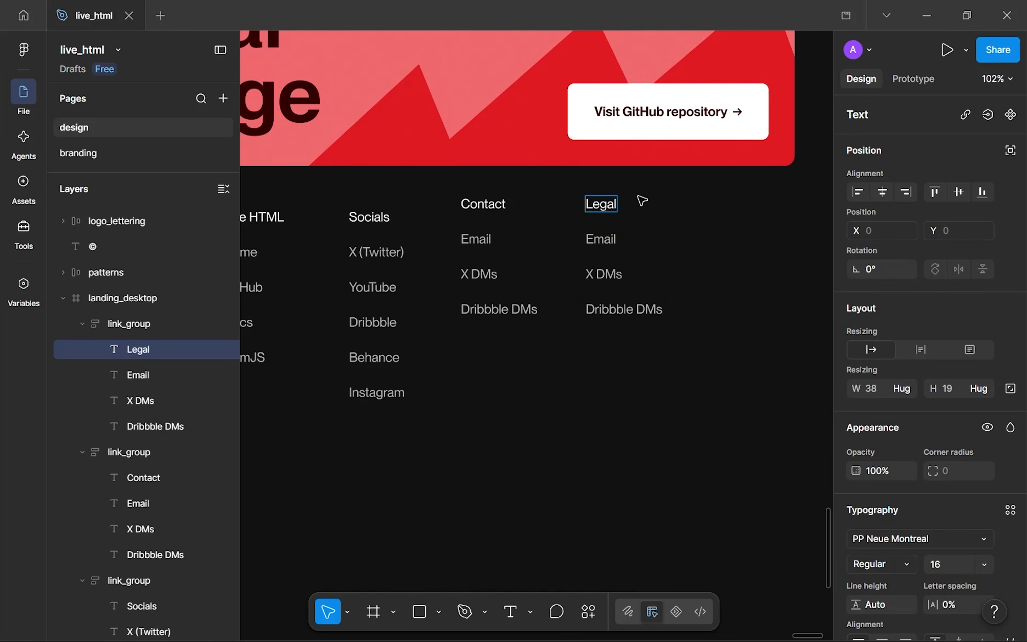
- Change the first link under "Legal" to "License"
{"action": "scroll", "coordinate": [642, 201], "scroll_direction": "down", "scroll_amount": 3, "text": "ctrl"}
{"action": "scroll", "coordinate": [635, 250], "scroll_direction": "down", "scroll_amount": 1, "text": "ctrl"}
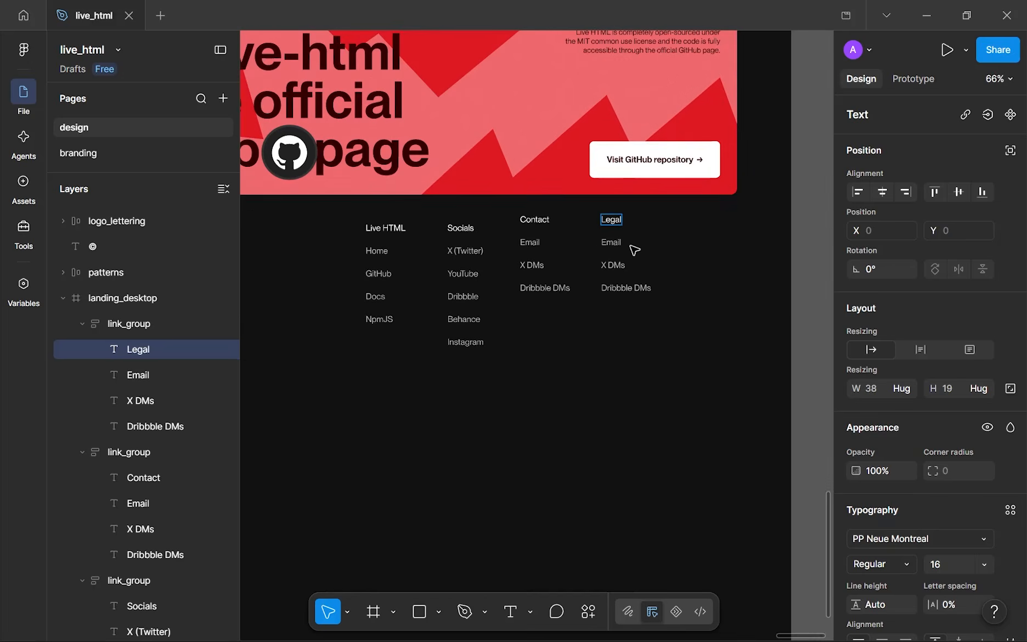
{"action": "scroll", "coordinate": [635, 250], "scroll_direction": "up", "scroll_amount": 5}
{"action": "scroll", "coordinate": [653, 299], "scroll_direction": "down", "scroll_amount": 1}
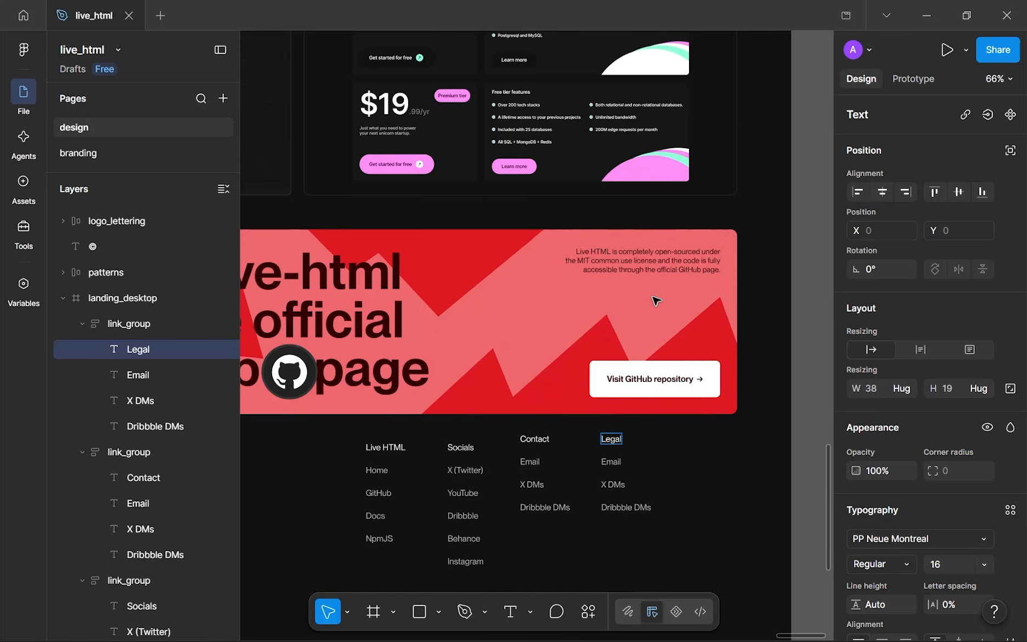
{"action": "scroll", "coordinate": [656, 301], "scroll_direction": "down", "scroll_amount": 2}
{"action": "scroll", "coordinate": [649, 319], "scroll_direction": "up", "scroll_amount": 5, "text": "ctrl"}
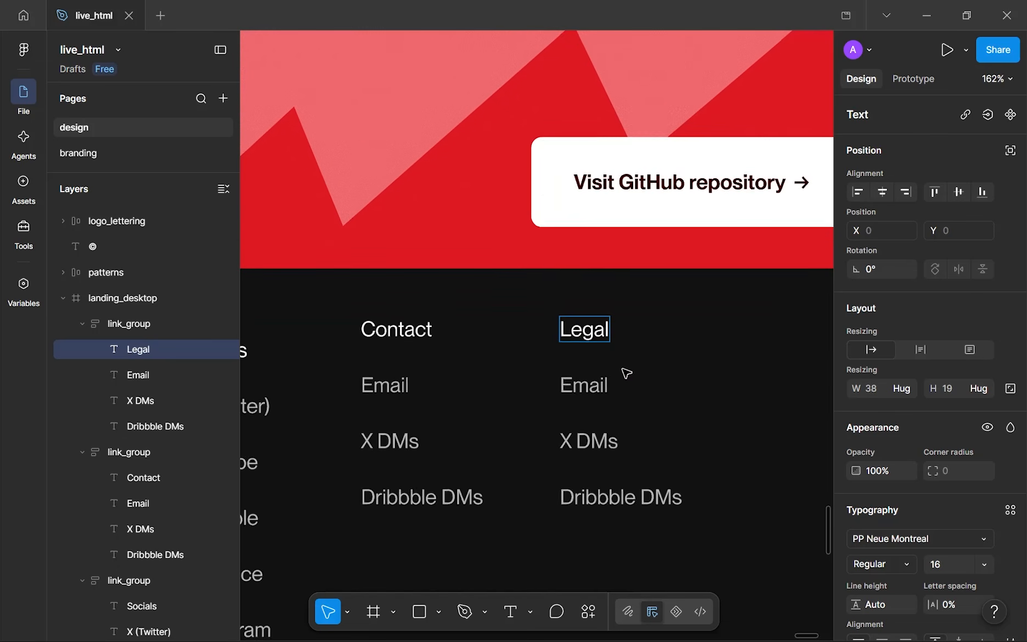
{"action": "double_click", "coordinate": [576, 387]}
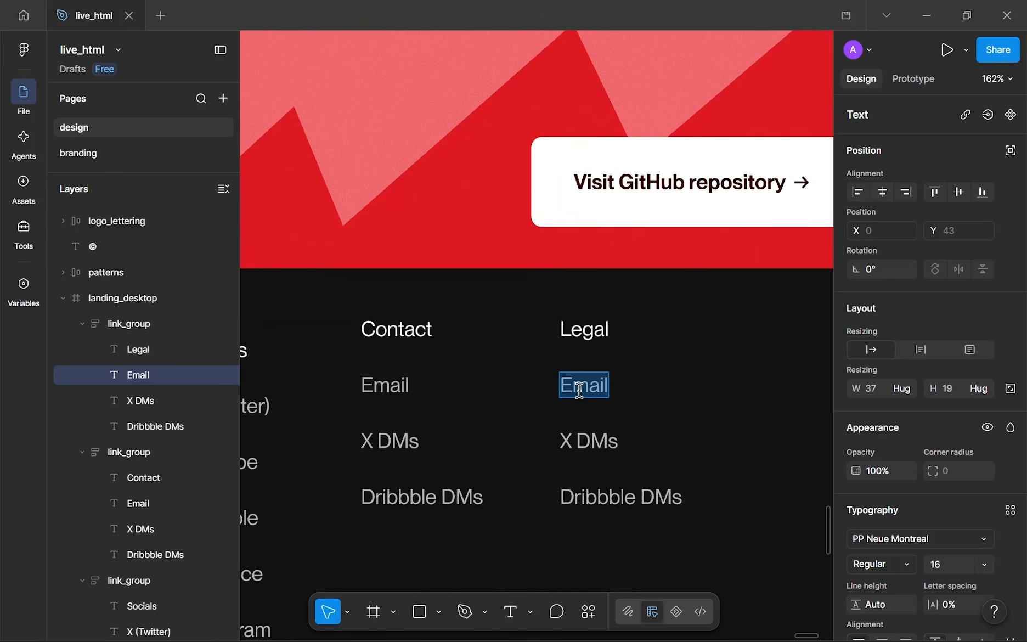
{"action": "type", "text": "Li"}
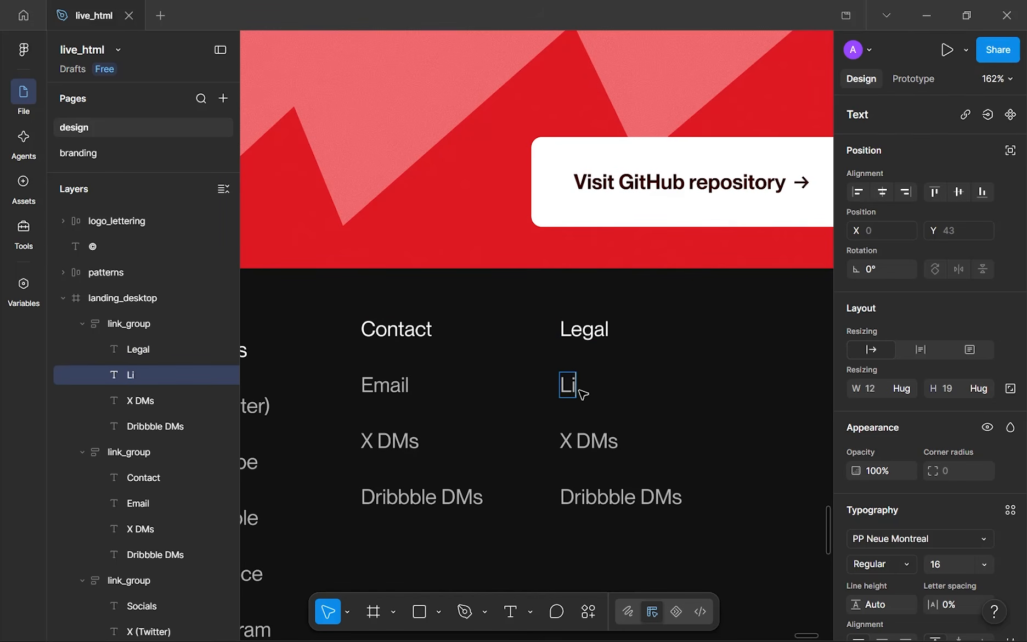
{"action": "type", "text": "cense"}
- Change the second link under "Legal" to "Privacy"
{"action": "double_click", "coordinate": [594, 448]}
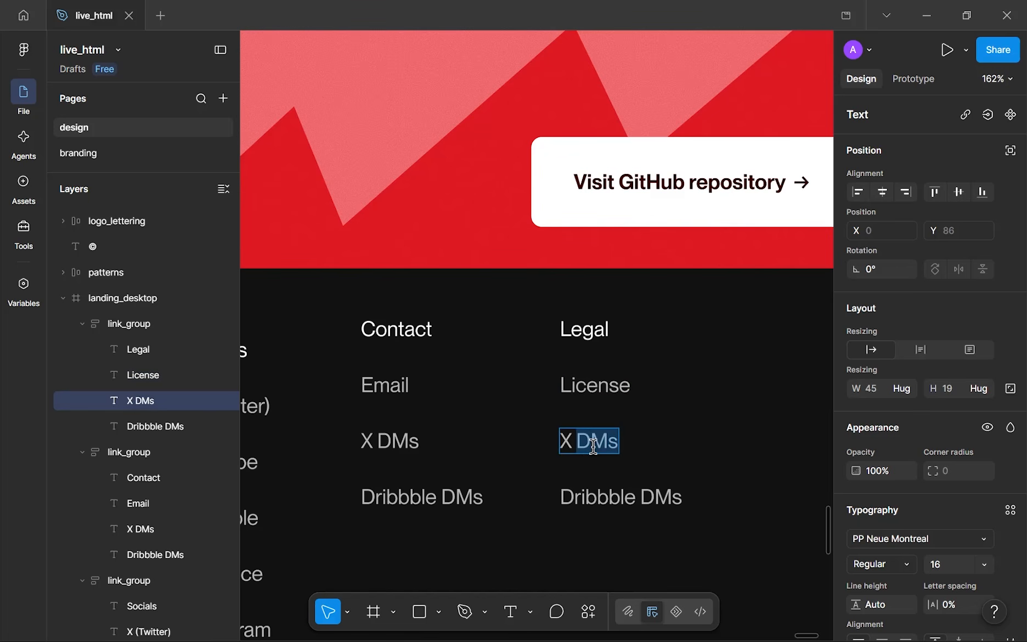
{"action": "type", "text": "Pri"}
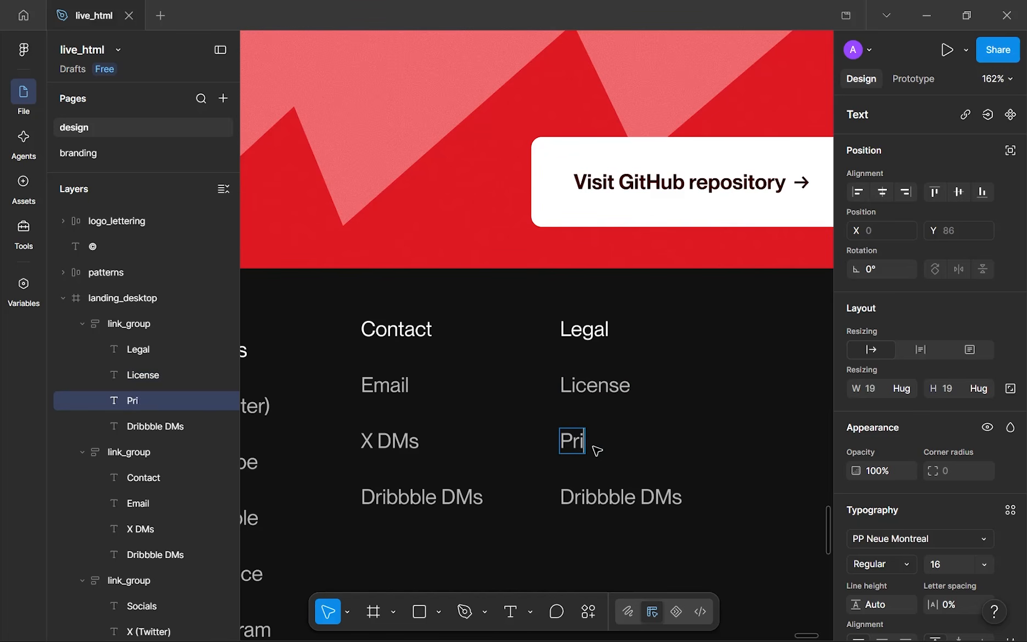
{"action": "type", "text": "vacy"}
{"action": "key", "text": "Escape"}
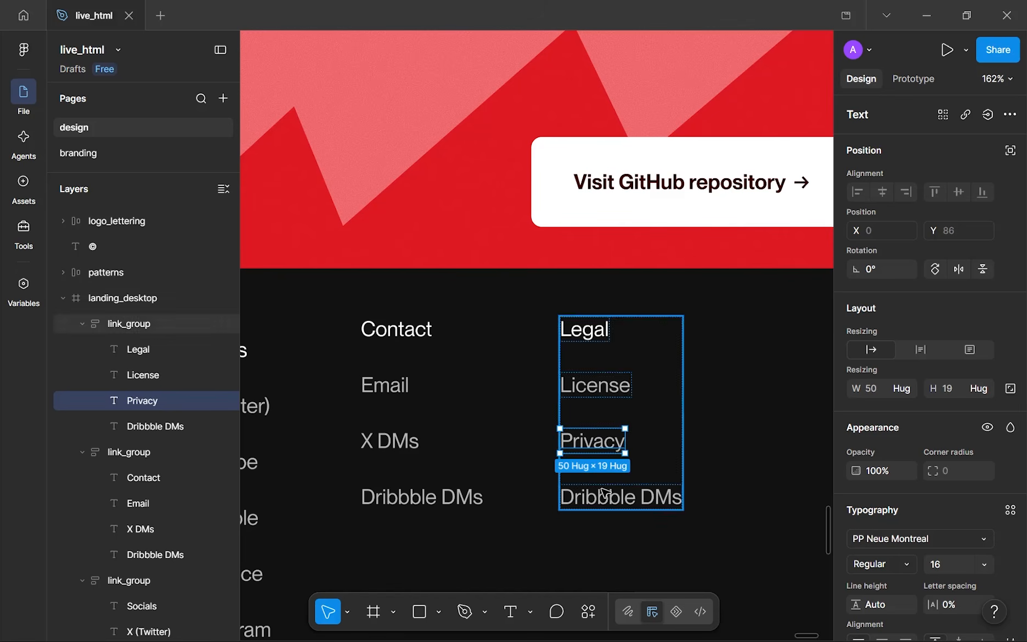
- Delete the leftover "Dribbble DMs" link from the Legal column
{"action": "left_click", "coordinate": [601, 500]}
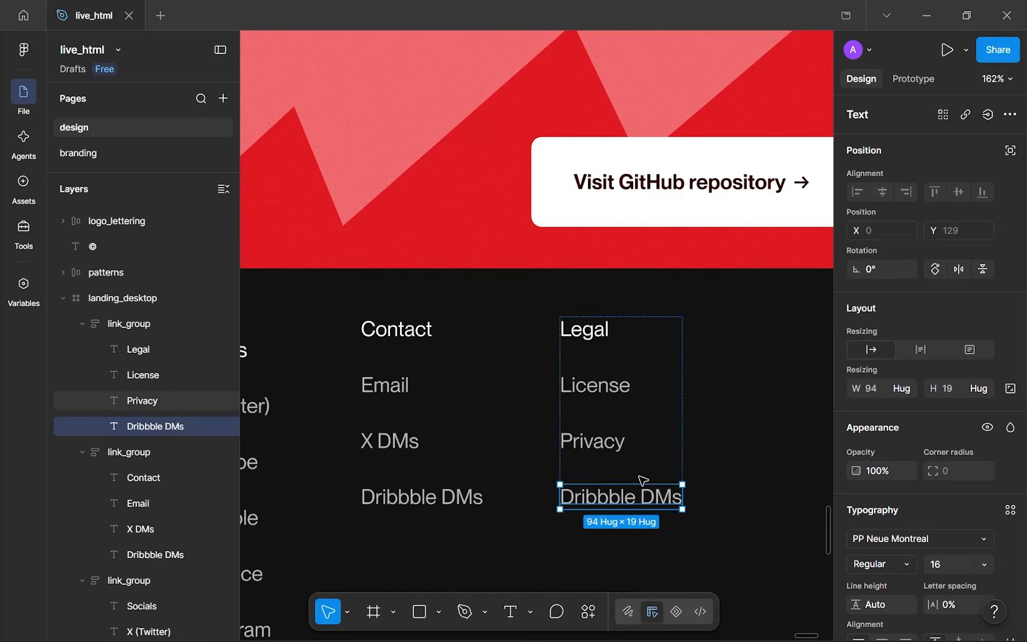
{"action": "scroll", "coordinate": [648, 494], "scroll_direction": "left", "scroll_amount": 1}
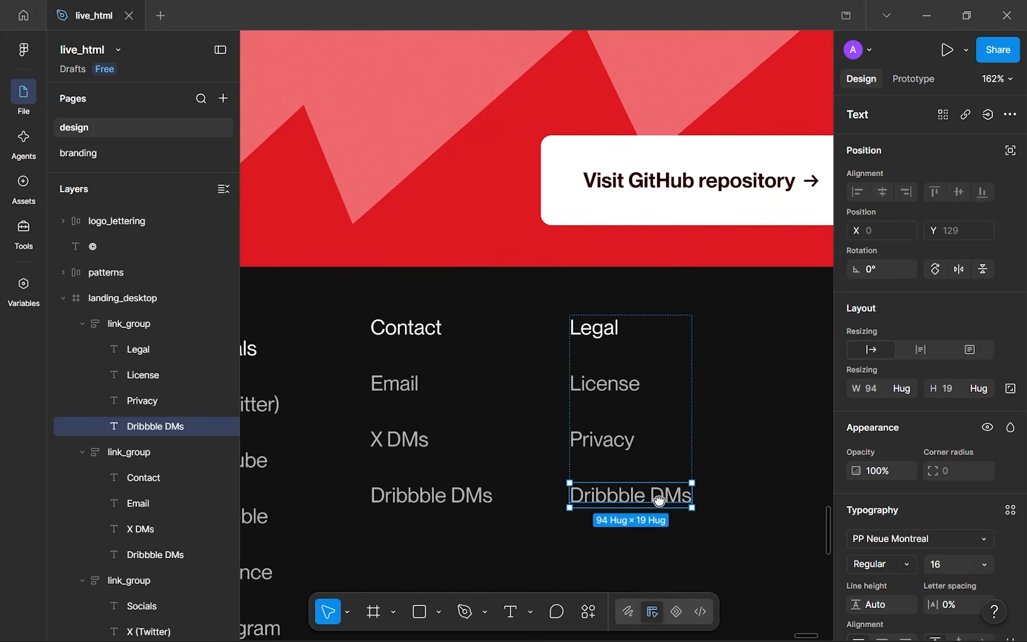
{"action": "key", "text": "Escape"}
{"action": "scroll", "coordinate": [650, 475], "scroll_direction": "down", "scroll_amount": 6}
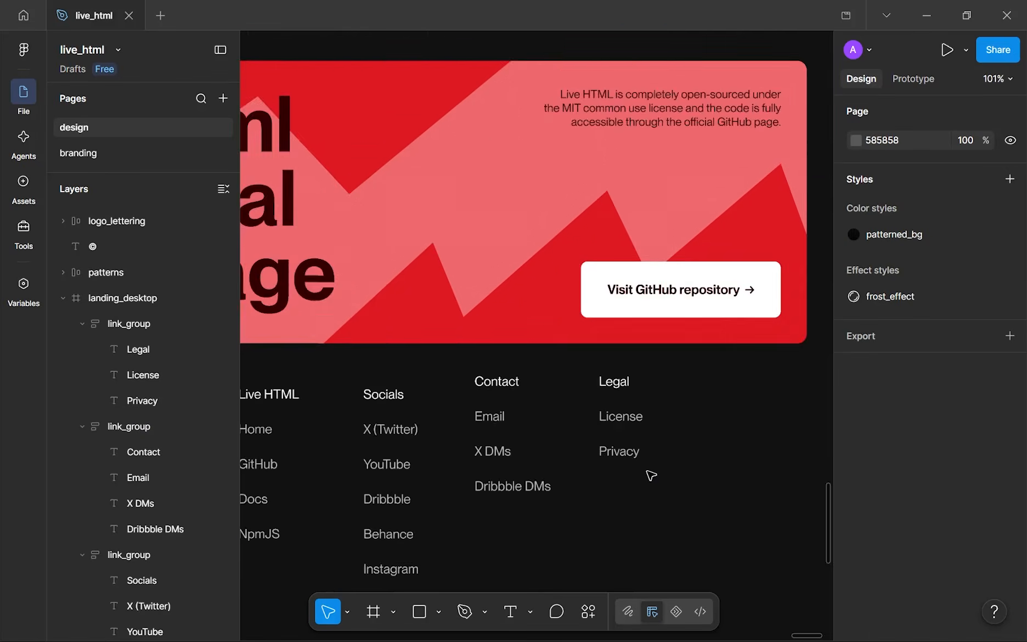
- Wrap the four footer link columns in one auto layout frame and name it "links"
{"action": "scroll", "coordinate": [697, 366], "scroll_direction": "up", "scroll_amount": 1}
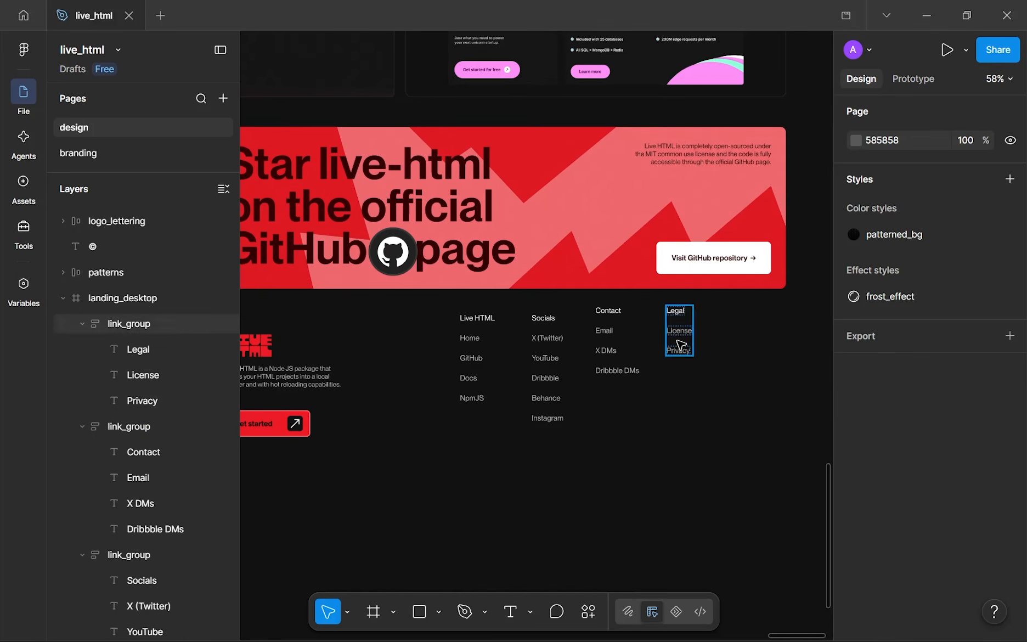
{"action": "left_click_drag", "start_coordinate": [739, 364], "coordinate": [459, 349]}
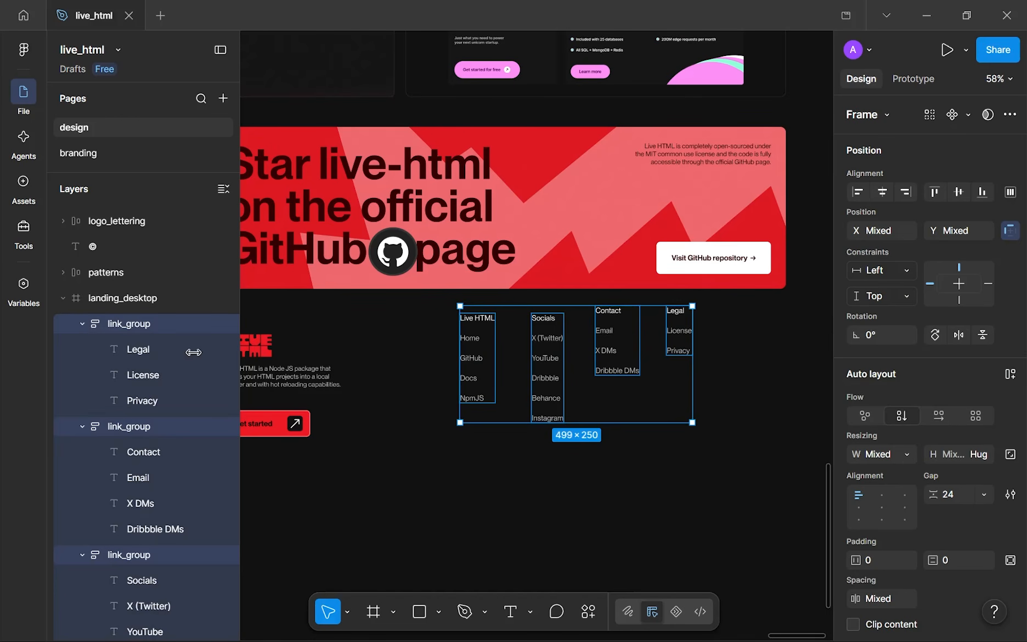
{"action": "key", "text": "shift+a"}
{"action": "double_click", "coordinate": [129, 325]}
{"action": "type", "text": "links"}
{"action": "key", "text": "Return"}
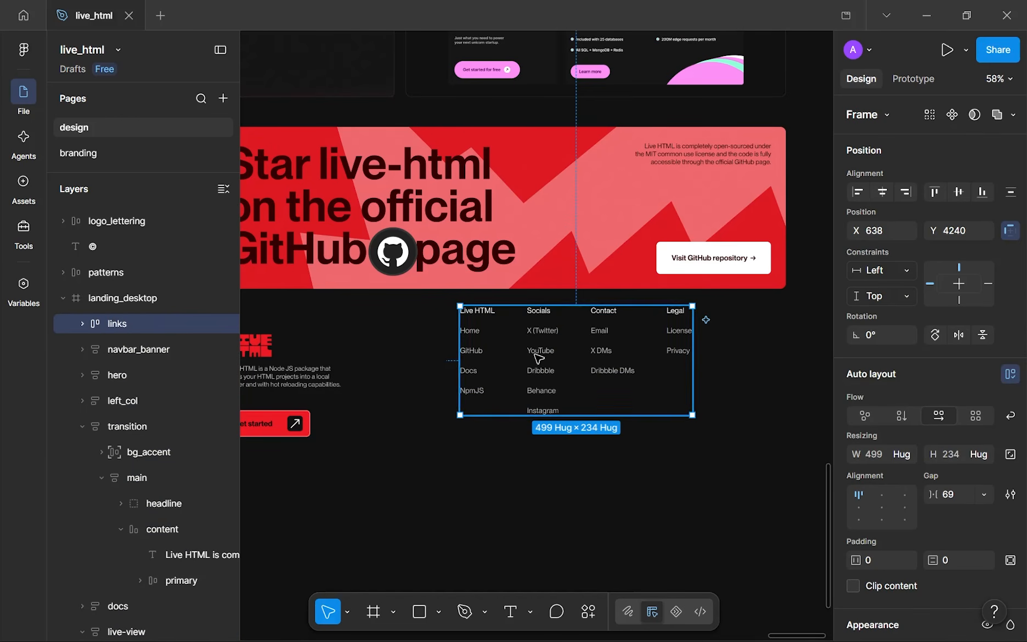
- Set the gap between the columns in the links frame to 72
{"action": "left_click", "coordinate": [957, 495]}
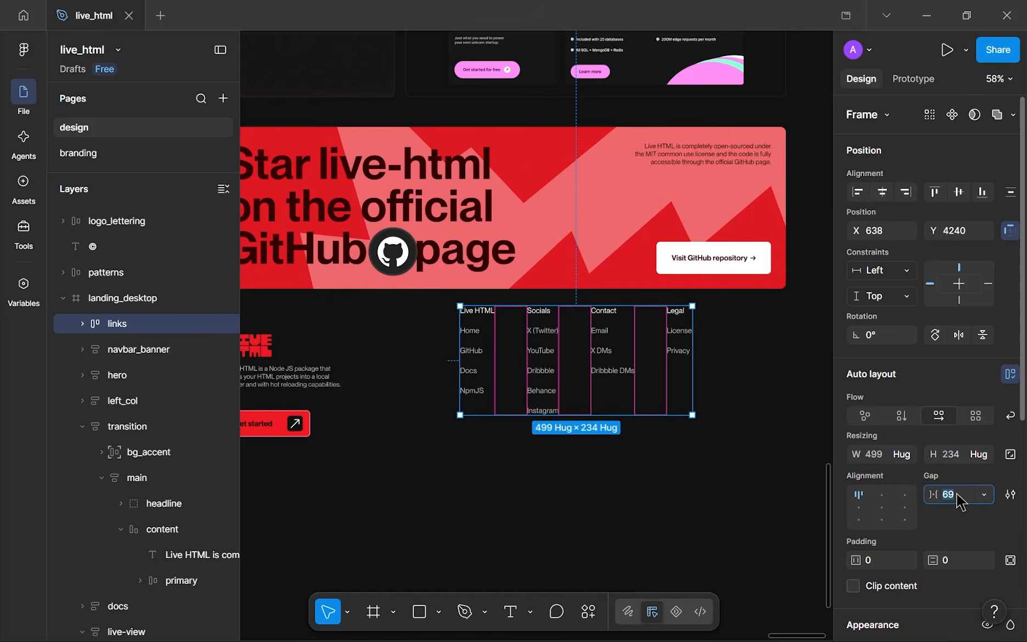
{"action": "type", "text": "72"}
{"action": "key", "text": "Return"}
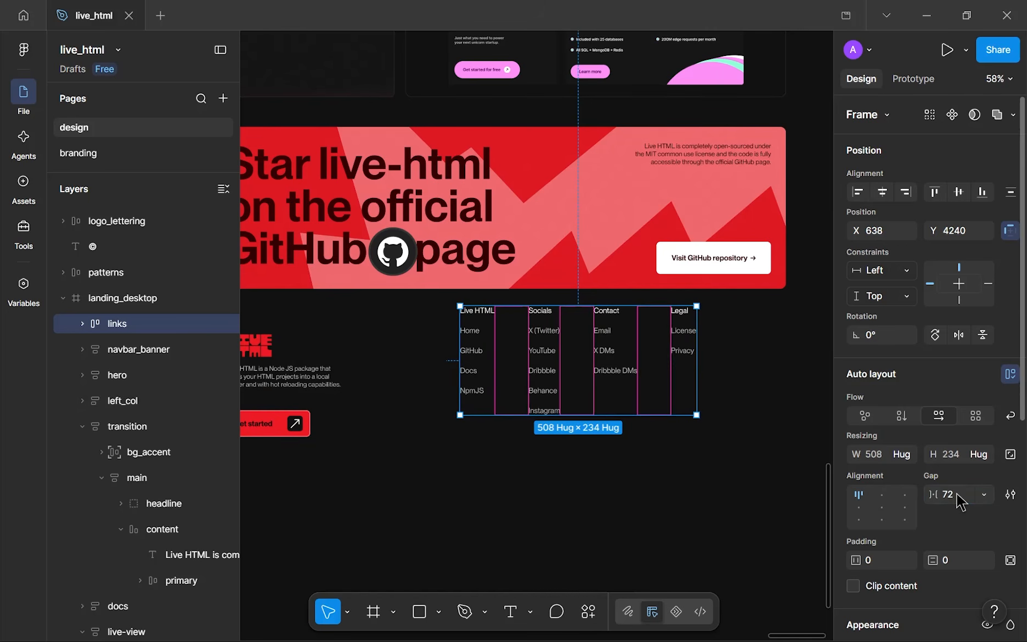
{"action": "left_click", "coordinate": [671, 480]}
- Move the links frame to about X 759, Y 4294, level with the footer's logo column
{"action": "scroll", "coordinate": [671, 480], "scroll_direction": "down", "scroll_amount": 2}
{"action": "scroll", "coordinate": [676, 485], "scroll_direction": "down", "scroll_amount": 1}
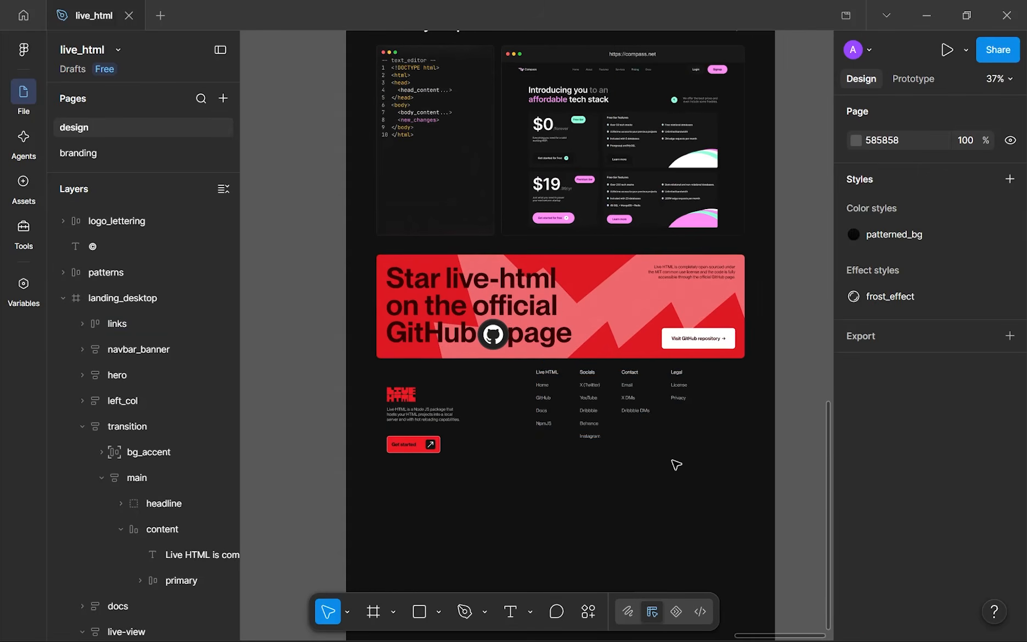
{"action": "left_click", "coordinate": [659, 413]}
{"action": "key", "text": "alt"}
{"action": "left_click_drag", "start_coordinate": [674, 407], "coordinate": [670, 414]}
{"action": "scroll", "coordinate": [626, 455], "scroll_direction": "down", "scroll_amount": 1}
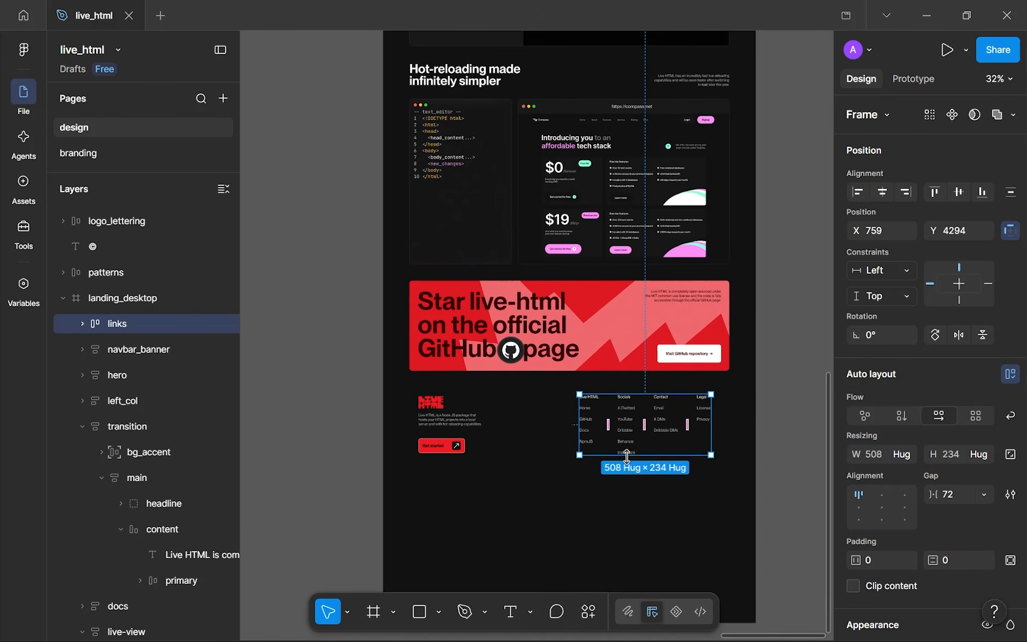
{"action": "scroll", "coordinate": [626, 456], "scroll_direction": "down", "scroll_amount": 4}
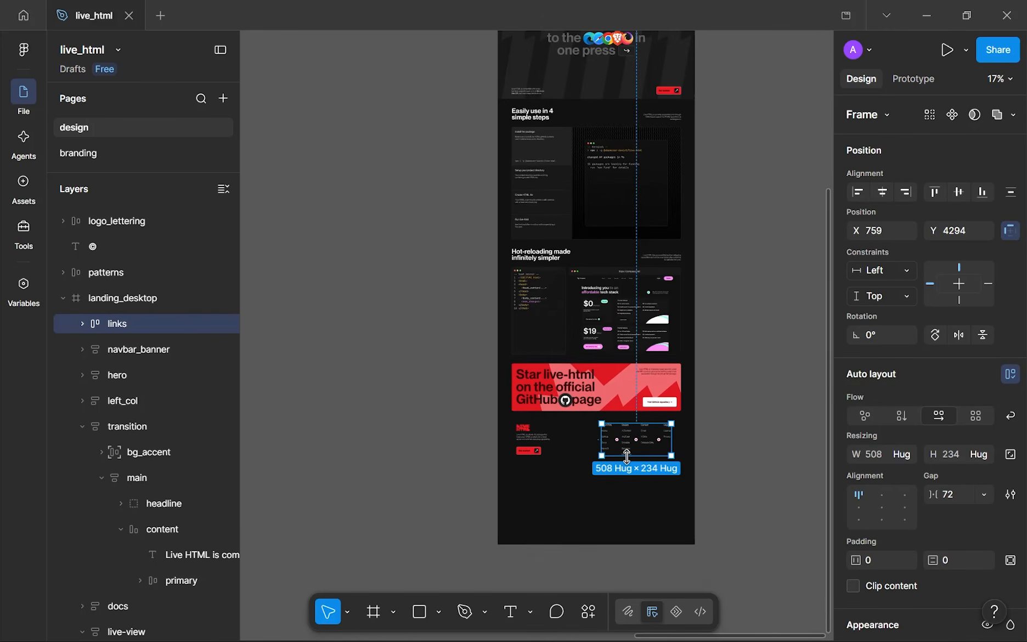
- Show the rulers and move the links frame to X 830 so its right edge meets the right guide
{"action": "key", "text": "shift+r"}
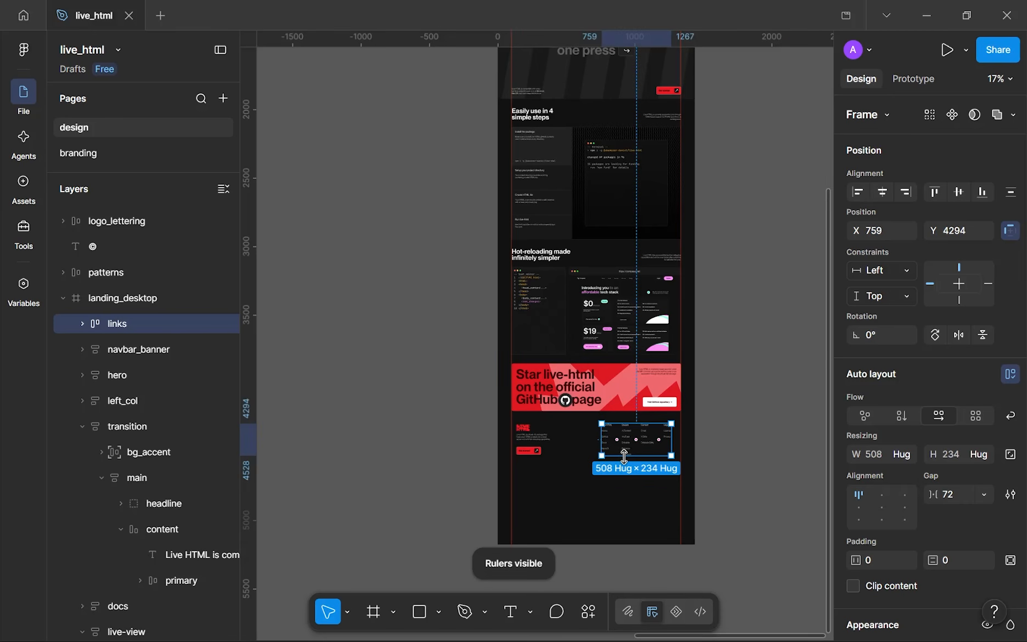
{"action": "left_click_drag", "start_coordinate": [642, 429], "coordinate": [646, 435]}
{"action": "scroll", "coordinate": [646, 435], "scroll_direction": "up", "scroll_amount": 8}
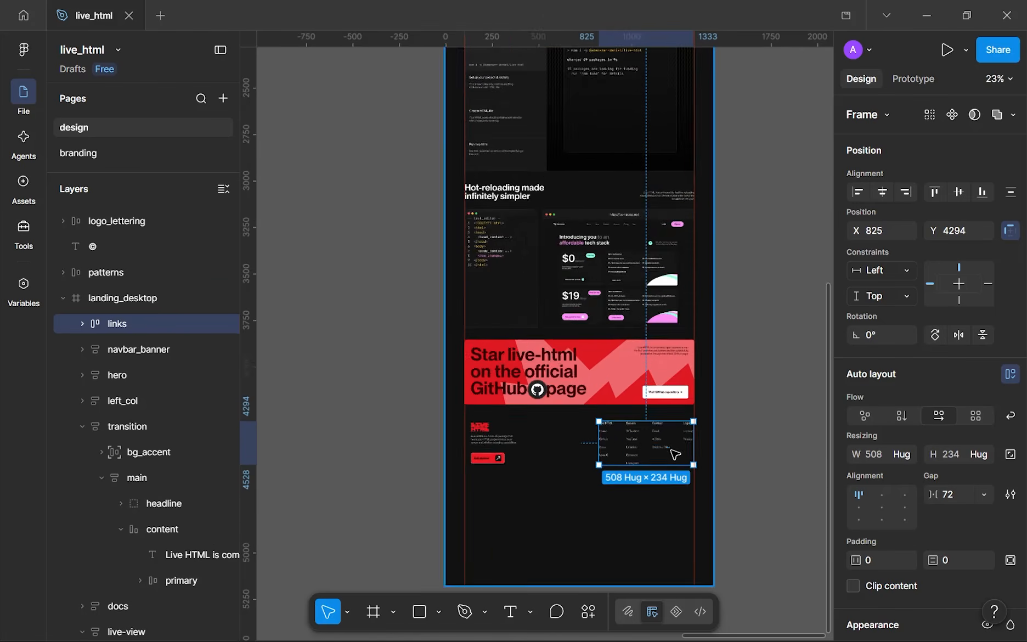
{"action": "left_click_drag", "start_coordinate": [678, 446], "coordinate": [679, 443]}
- Combine the left_col and links frames into one auto layout frame
{"action": "scroll", "coordinate": [679, 443], "scroll_direction": "down", "scroll_amount": 3}
{"action": "scroll", "coordinate": [611, 449], "scroll_direction": "left", "scroll_amount": 3}
{"action": "left_click", "coordinate": [428, 438], "text": "shift"}
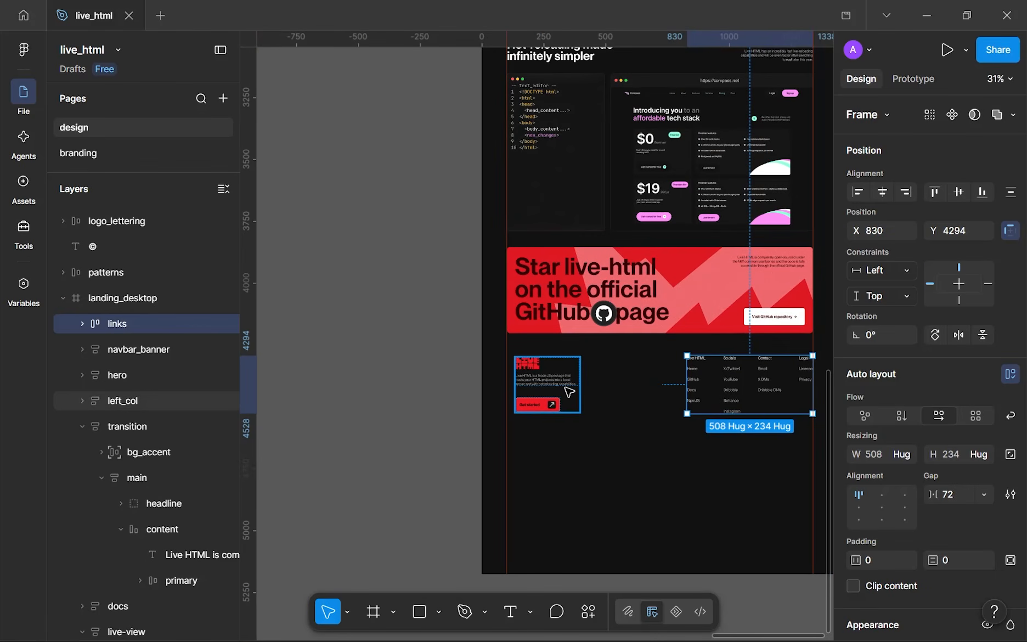
{"action": "key", "text": "shift+a"}
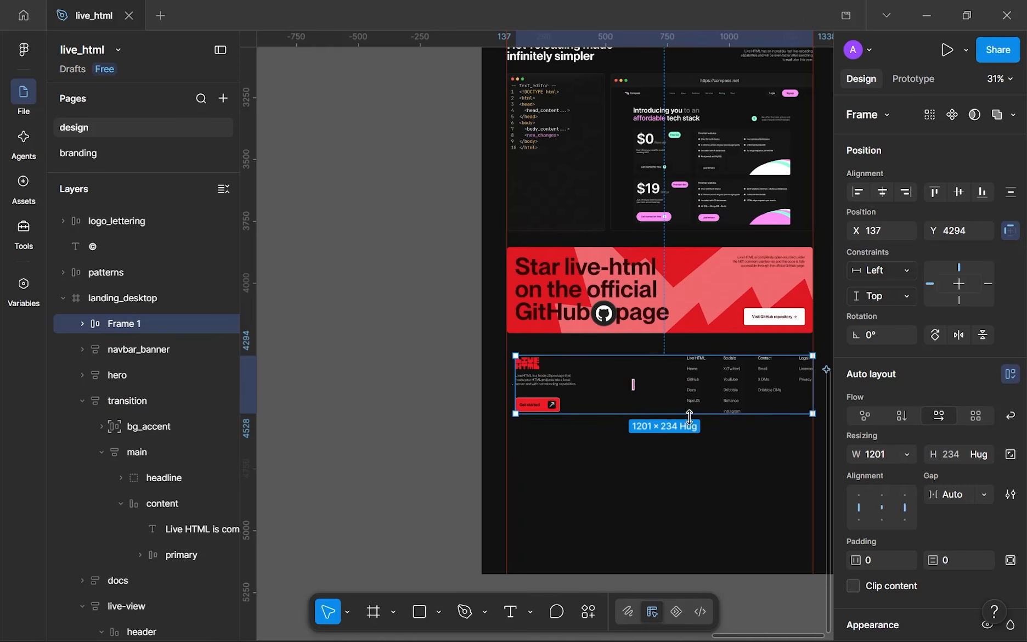
- Set the gap between the columns in the nested links frame to 96
{"action": "left_click", "coordinate": [727, 394]}
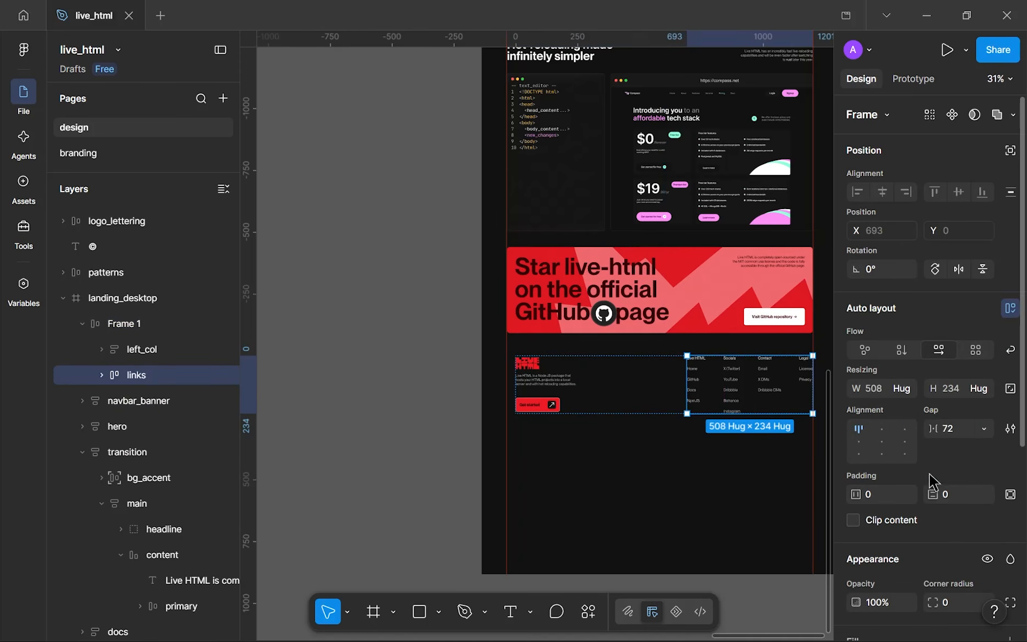
{"action": "left_click", "coordinate": [951, 433]}
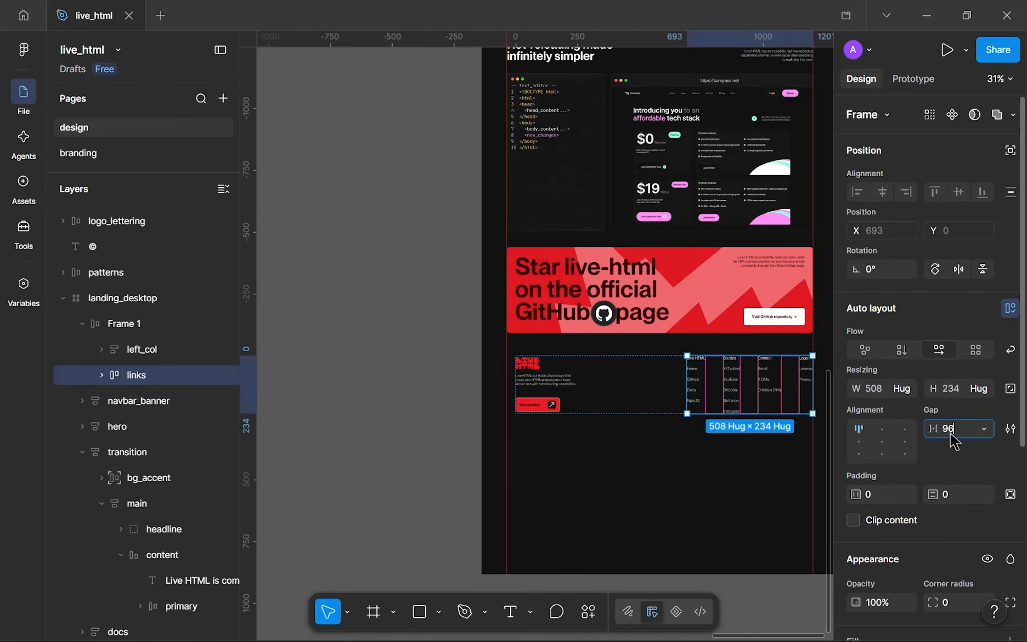
{"action": "type", "text": "96"}
{"action": "key", "text": "Return"}
{"action": "left_click", "coordinate": [674, 435]}
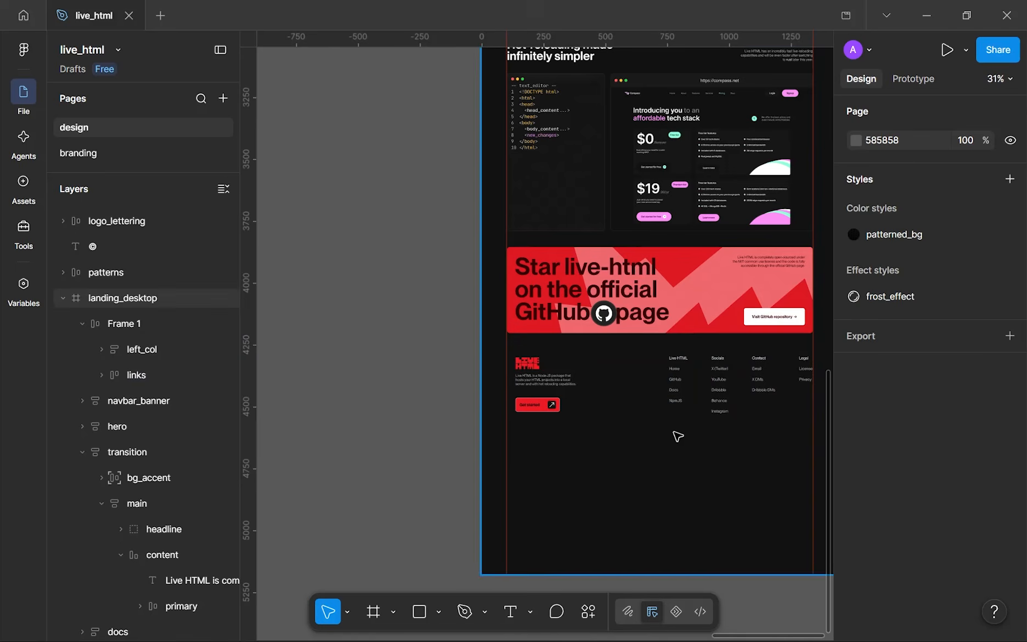
{"action": "scroll", "coordinate": [631, 426], "scroll_direction": "up", "scroll_amount": 2}
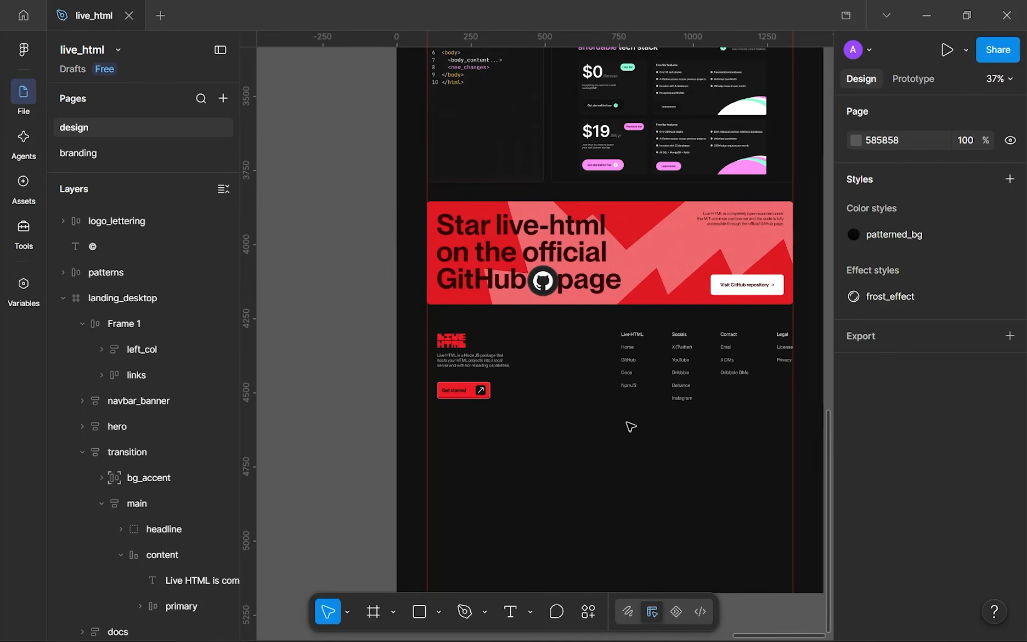
- Return the column gap of the nested links frame to 72
{"action": "left_click", "coordinate": [771, 387]}
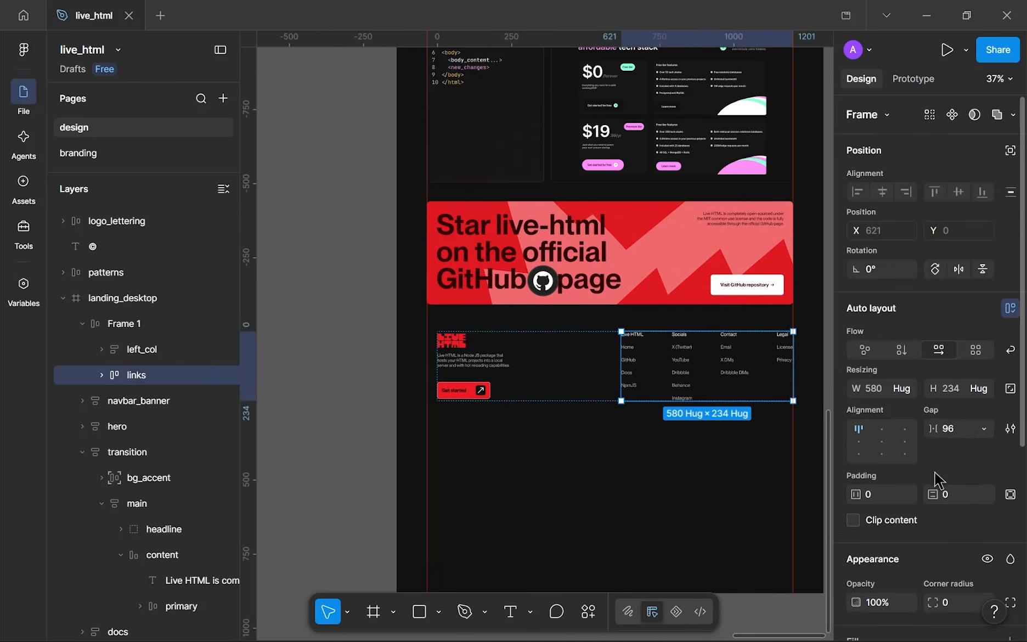
{"action": "left_click_drag", "start_coordinate": [927, 426], "coordinate": [969, 444]}
{"action": "left_click", "coordinate": [962, 434]}
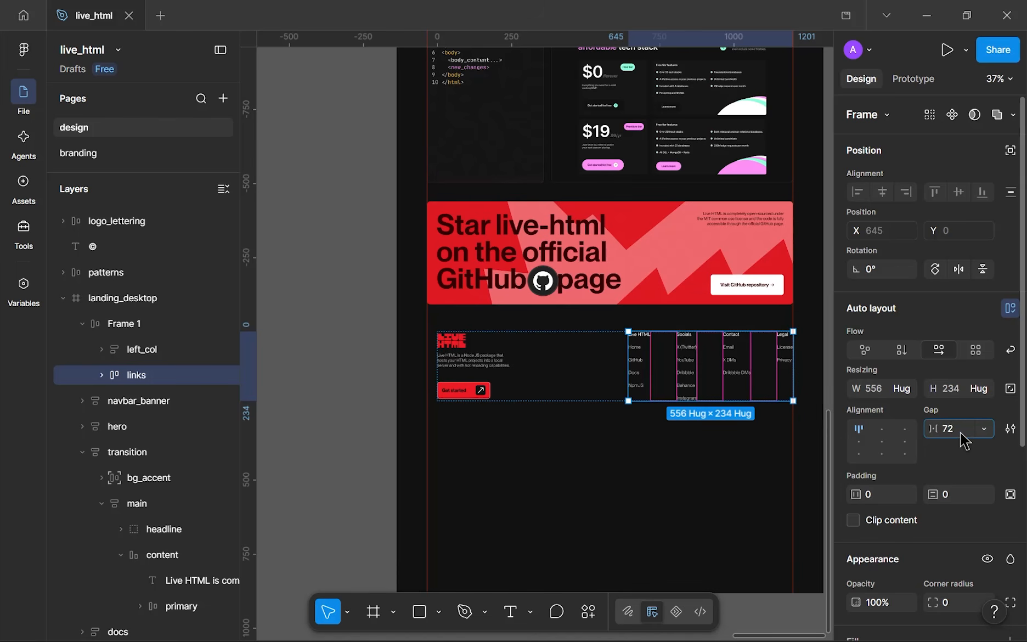
{"action": "key", "text": "Return"}
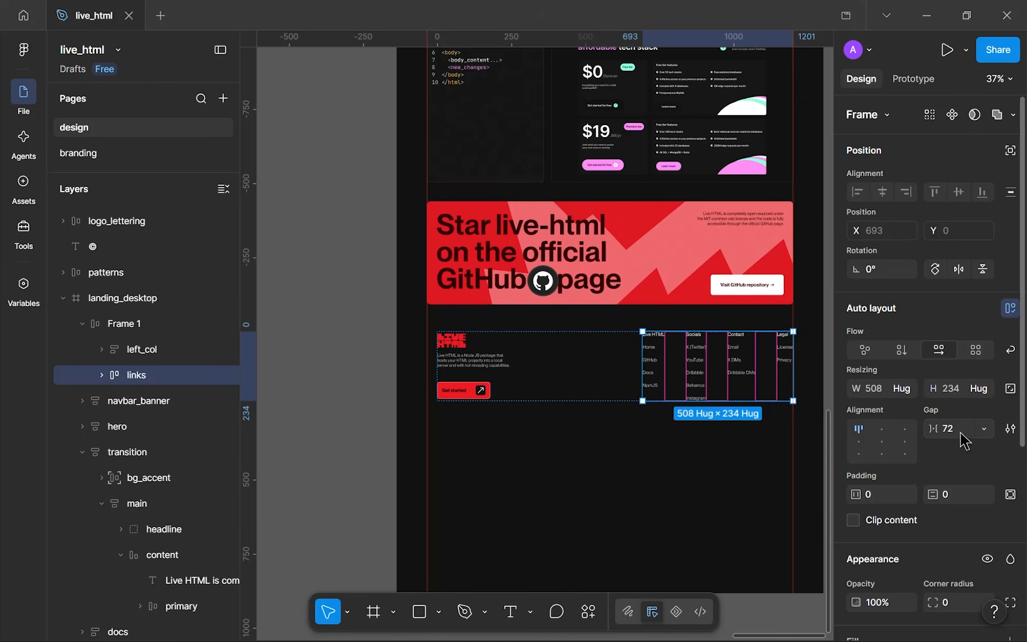
- Align the logo column and links to the top within their shared footer frame
{"action": "scroll", "coordinate": [576, 359], "scroll_direction": "up", "scroll_amount": 5}
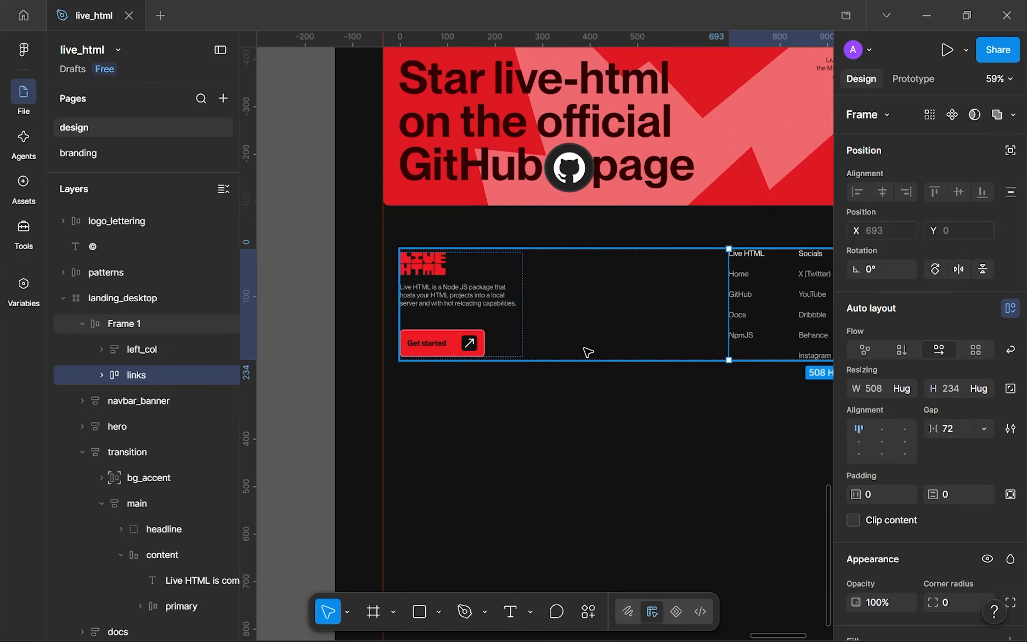
{"action": "key", "text": "Escape"}
{"action": "left_click", "coordinate": [461, 304]}
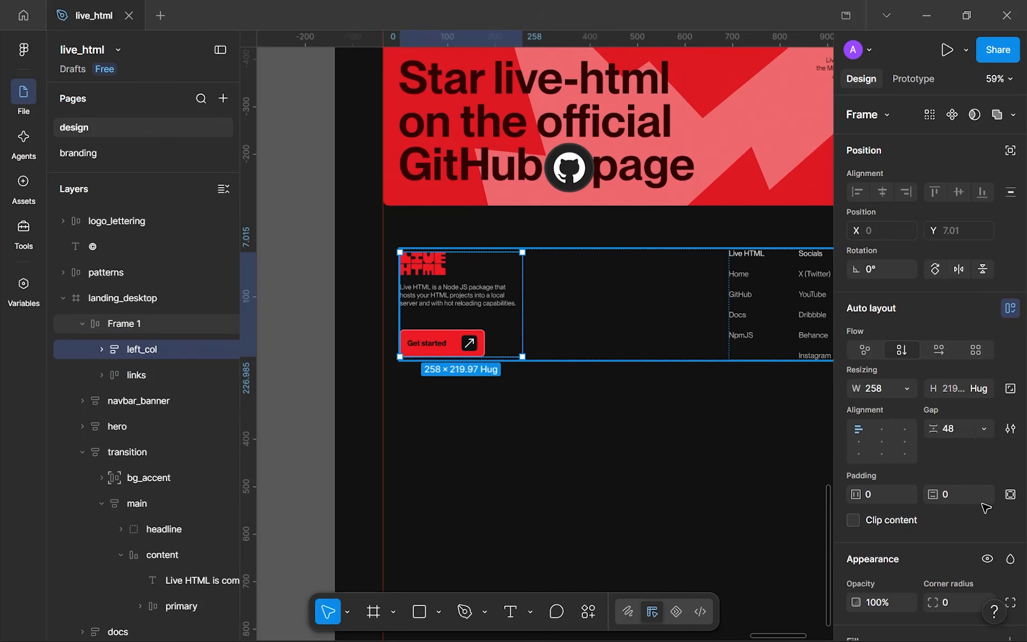
{"action": "key", "text": "shift+Return"}
{"action": "left_click", "coordinate": [881, 495]}
{"action": "left_click_drag", "start_coordinate": [544, 357], "coordinate": [463, 381]}
{"action": "scroll", "coordinate": [522, 360], "scroll_direction": "down", "scroll_amount": 1}
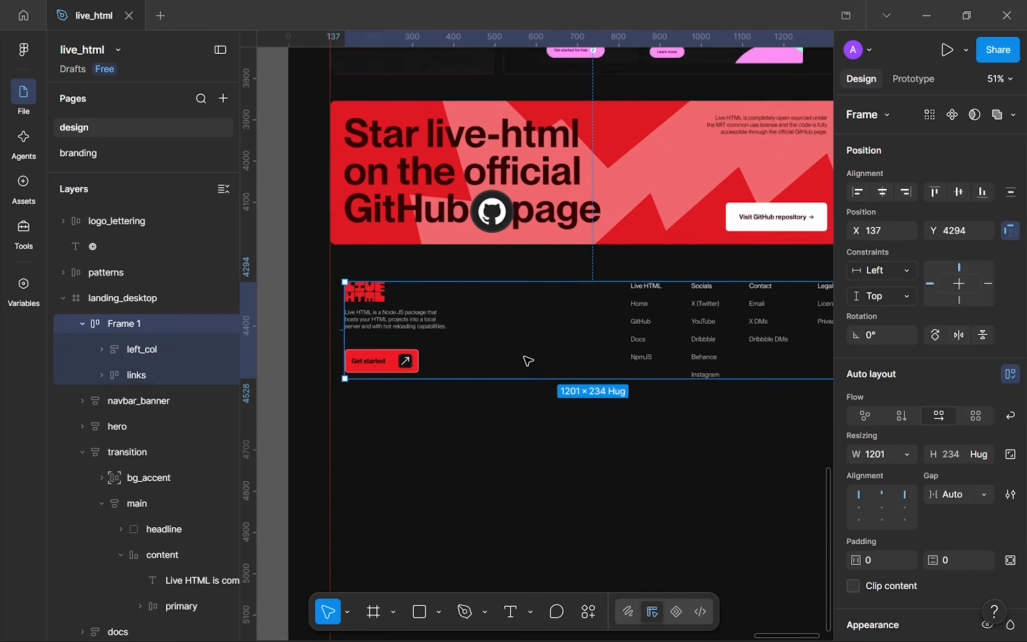
- Rename the footer frame that holds left_col and links to main
{"action": "scroll", "coordinate": [543, 354], "scroll_direction": "down", "scroll_amount": 1}
{"action": "left_click", "coordinate": [656, 308]}
{"action": "left_click", "coordinate": [422, 294]}
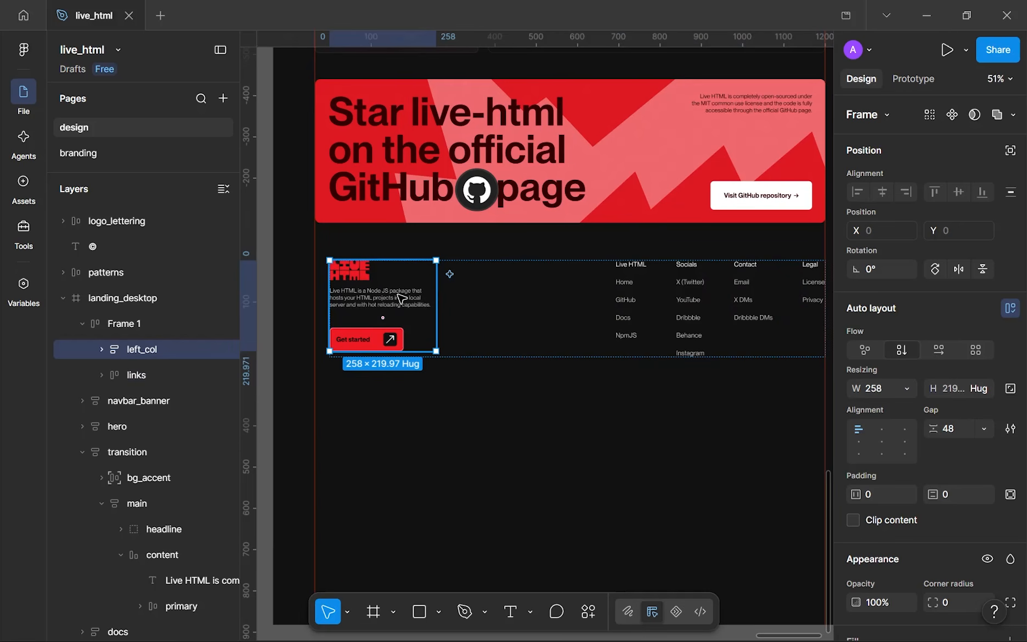
{"action": "double_click", "coordinate": [124, 315]}
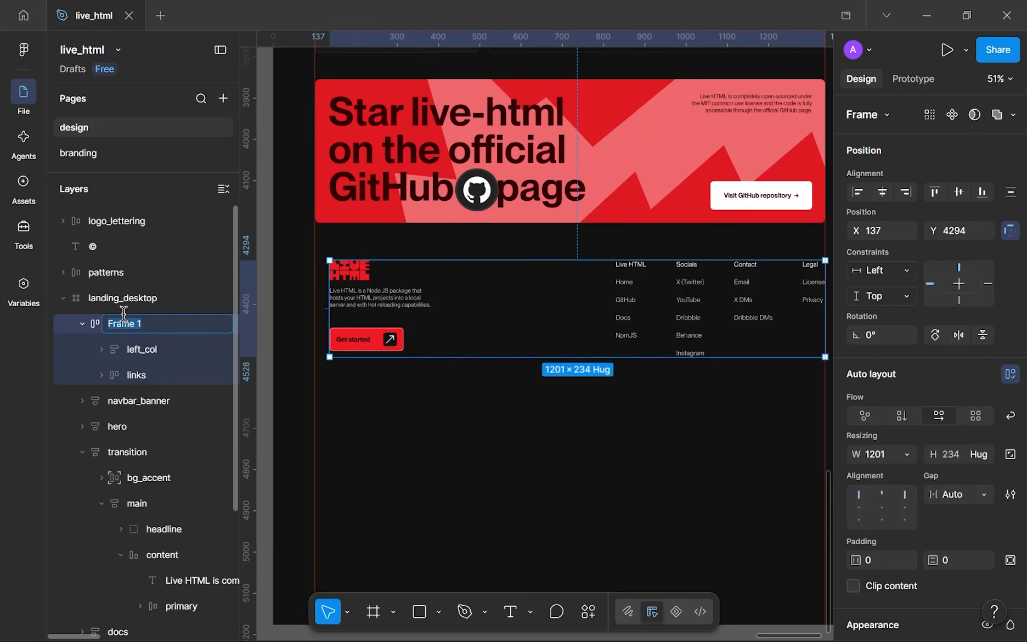
{"action": "scroll", "coordinate": [271, 350], "scroll_direction": "down", "scroll_amount": 2}
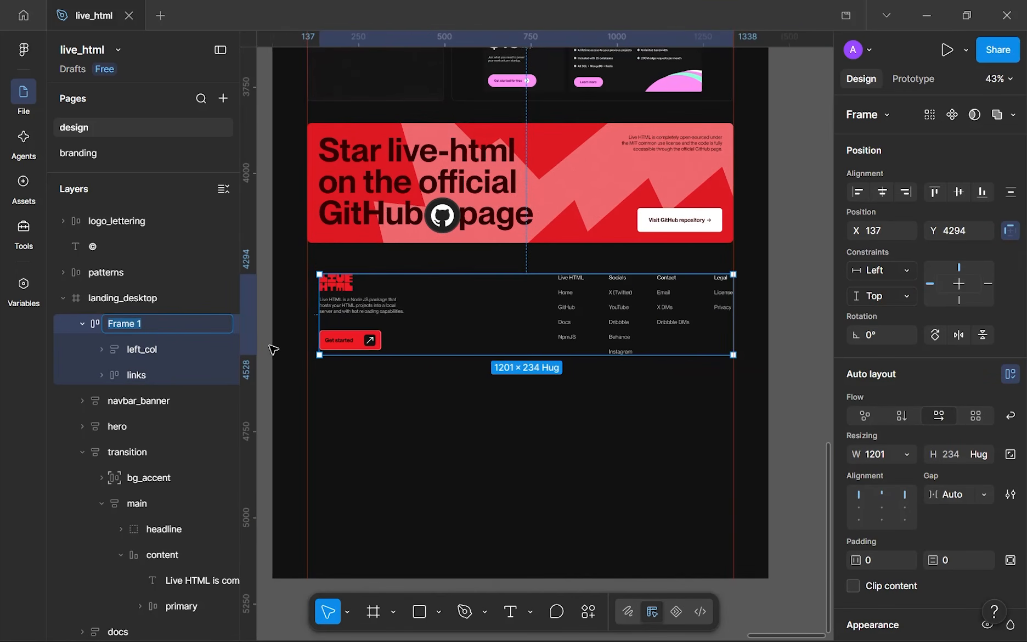
{"action": "type", "text": "main"}
{"action": "key", "text": "Return"}
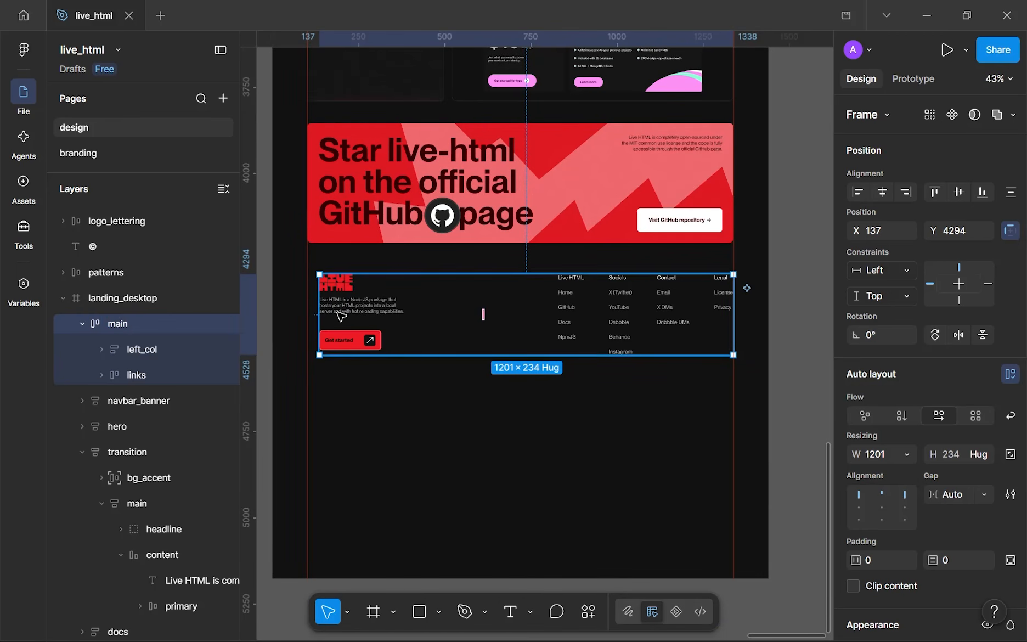
- Stretch the footer's main frame between the two vertical page guides, from X 102 to a width of 1236
{"action": "left_click_drag", "start_coordinate": [320, 307], "coordinate": [308, 307]}
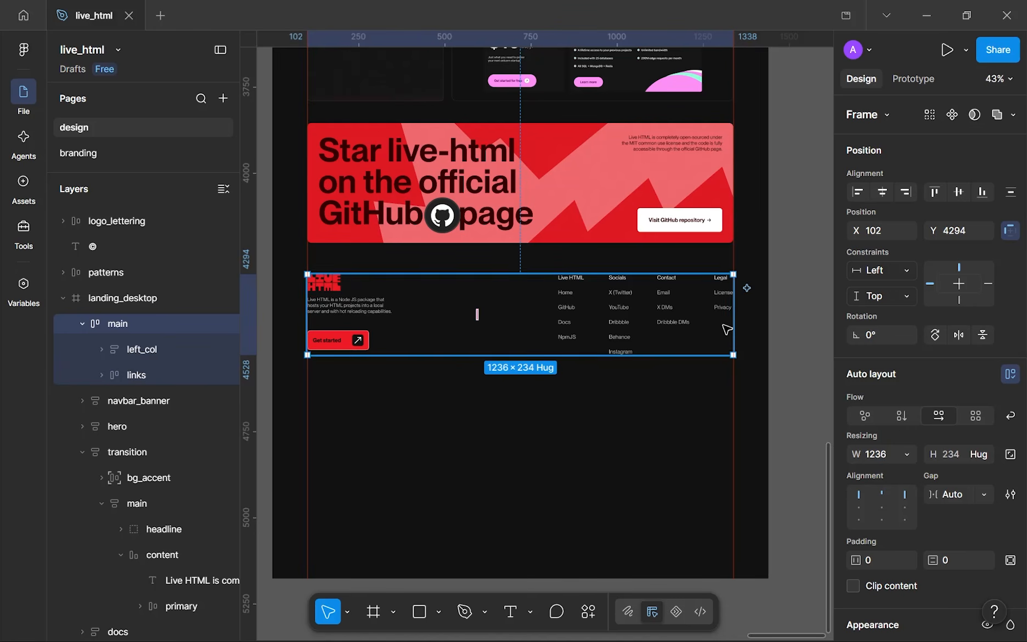
{"action": "left_click_drag", "start_coordinate": [727, 317], "coordinate": [733, 319]}
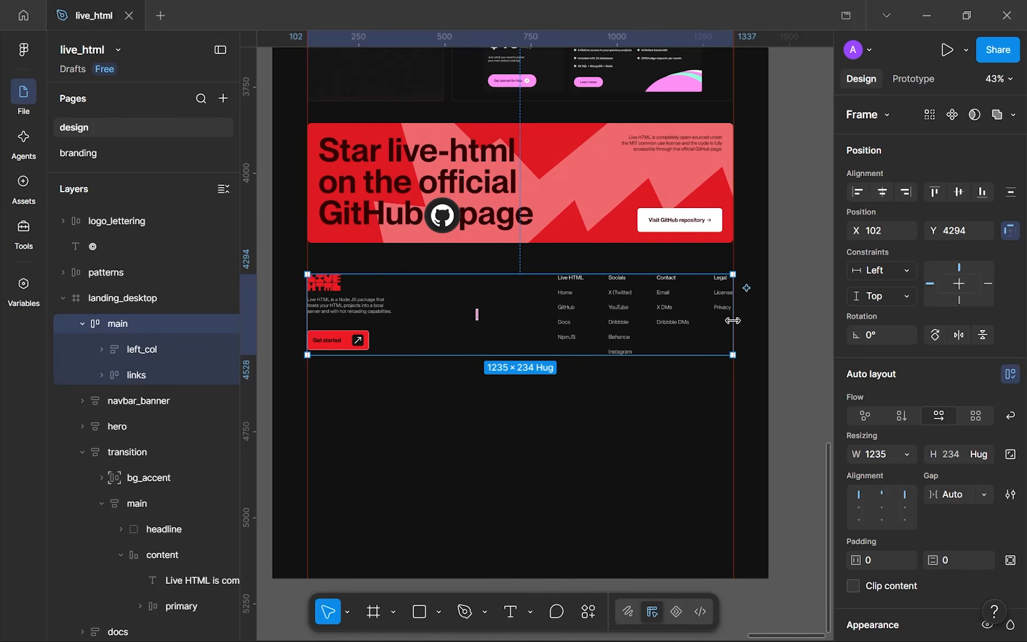
{"action": "scroll", "coordinate": [708, 324], "scroll_direction": "down", "scroll_amount": 2}
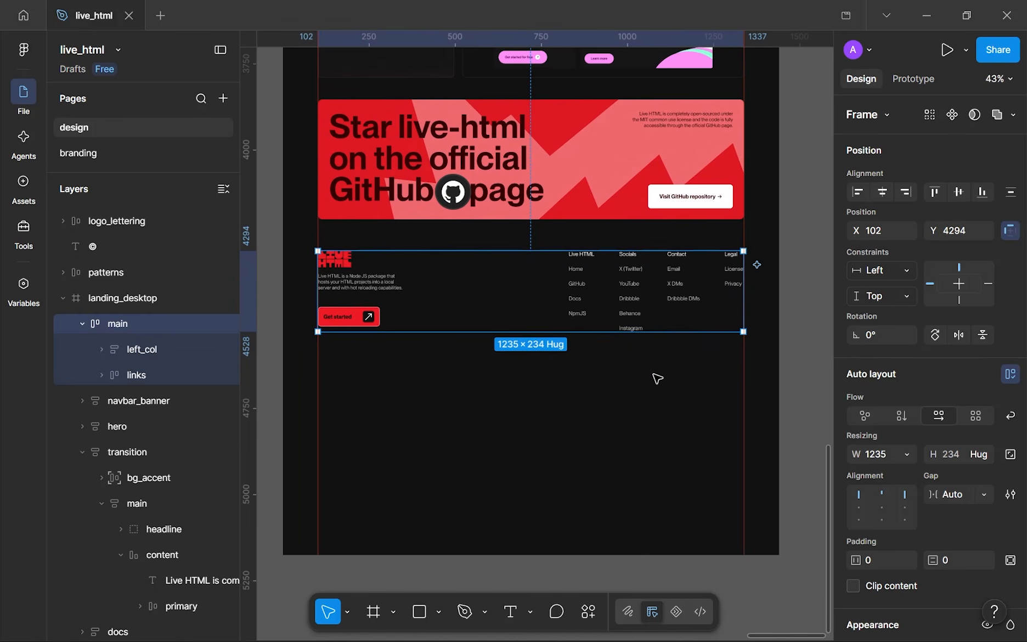
{"action": "left_click", "coordinate": [658, 379]}
{"action": "scroll", "coordinate": [624, 329], "scroll_direction": "down", "scroll_amount": 1}
{"action": "left_click", "coordinate": [738, 286]}
{"action": "scroll", "coordinate": [742, 285], "scroll_direction": "up", "scroll_amount": 3}
{"action": "scroll", "coordinate": [744, 286], "scroll_direction": "up", "scroll_amount": 8}
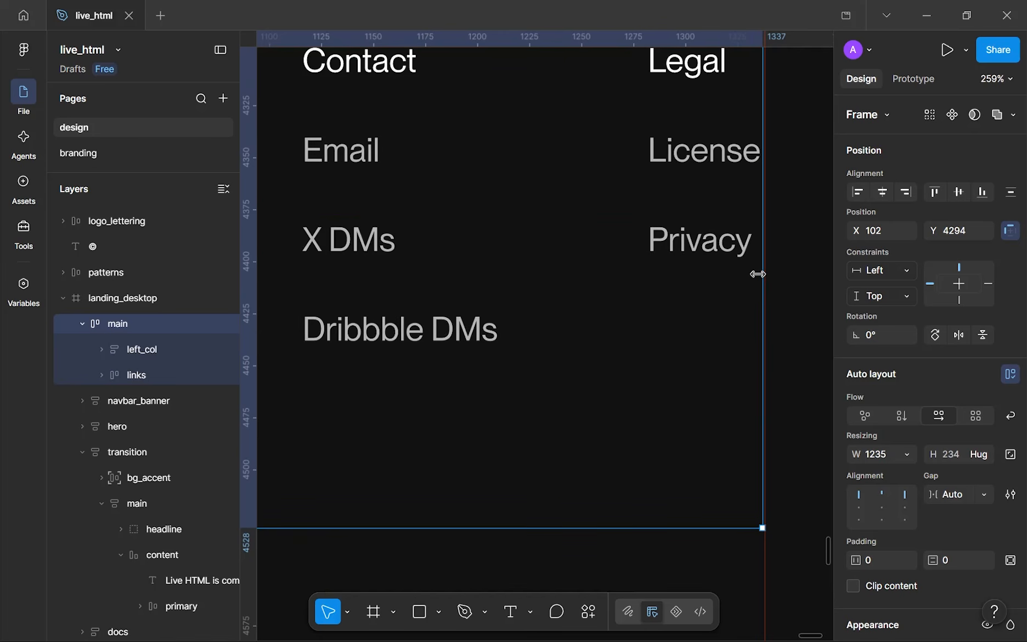
{"action": "left_click_drag", "start_coordinate": [764, 274], "coordinate": [767, 274]}
- Examine the footer's left edge against the page guide and its fit beneath the GitHub banner
{"action": "scroll", "coordinate": [693, 291], "scroll_direction": "down", "scroll_amount": 8}
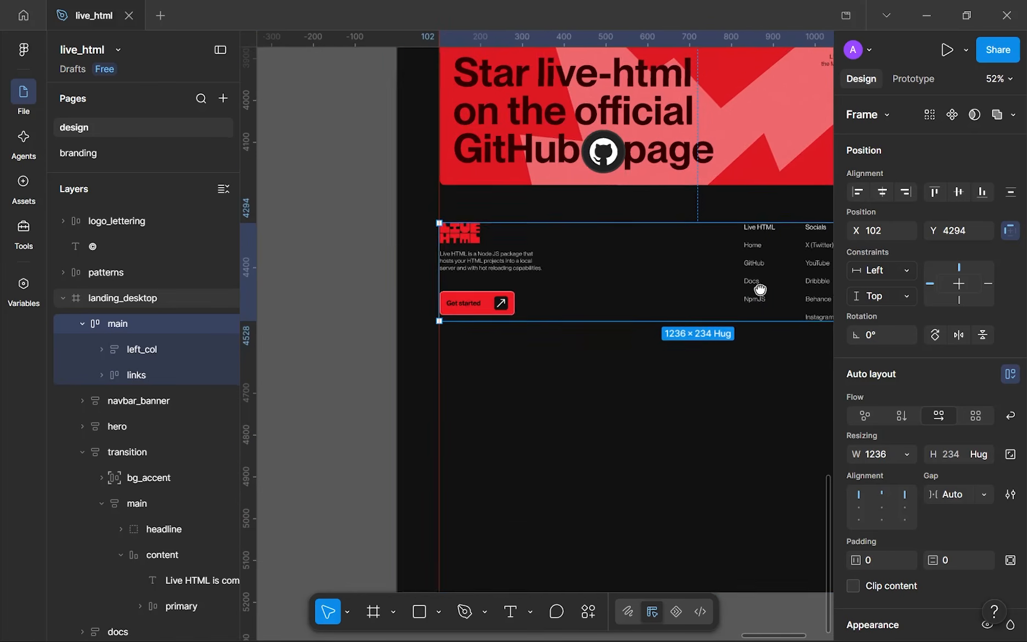
{"action": "scroll", "coordinate": [429, 289], "scroll_direction": "up", "scroll_amount": 6}
{"action": "scroll", "coordinate": [541, 282], "scroll_direction": "up", "scroll_amount": 2}
{"action": "scroll", "coordinate": [539, 281], "scroll_direction": "down", "scroll_amount": 5}
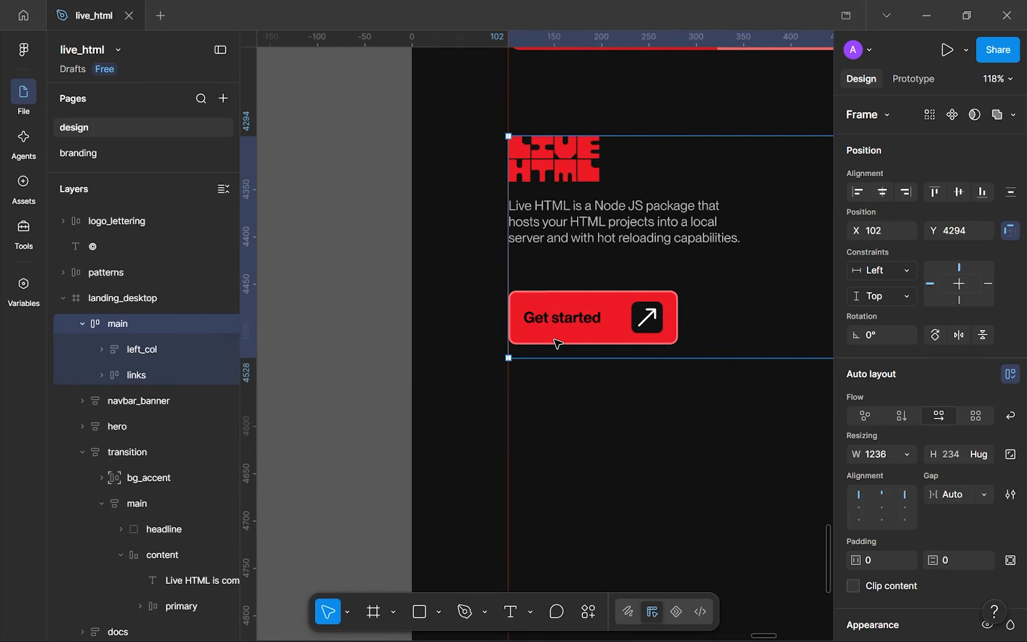
{"action": "left_click", "coordinate": [610, 413]}
{"action": "scroll", "coordinate": [576, 367], "scroll_direction": "down", "scroll_amount": 3}
{"action": "left_click_drag", "start_coordinate": [496, 323], "coordinate": [450, 257]}
{"action": "scroll", "coordinate": [465, 320], "scroll_direction": "down", "scroll_amount": 1}
{"action": "scroll", "coordinate": [455, 269], "scroll_direction": "down", "scroll_amount": 1}
{"action": "left_click_drag", "start_coordinate": [344, 280], "coordinate": [357, 315]}
{"action": "scroll", "coordinate": [331, 291], "scroll_direction": "down", "scroll_amount": 2}
{"action": "scroll", "coordinate": [335, 295], "scroll_direction": "down", "scroll_amount": 2}
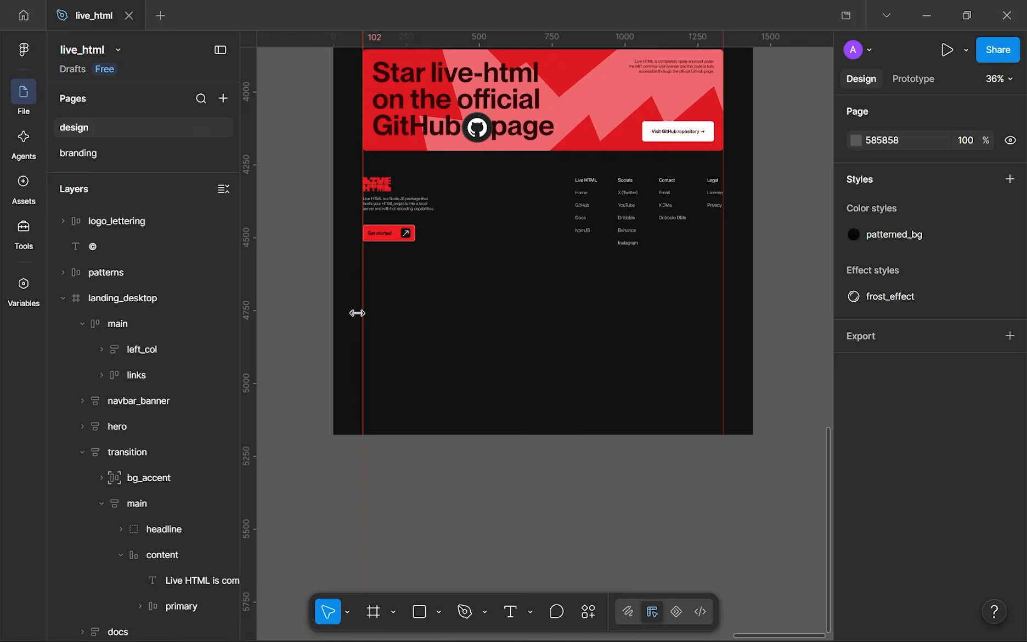
{"action": "scroll", "coordinate": [358, 313], "scroll_direction": "down", "scroll_amount": 1}
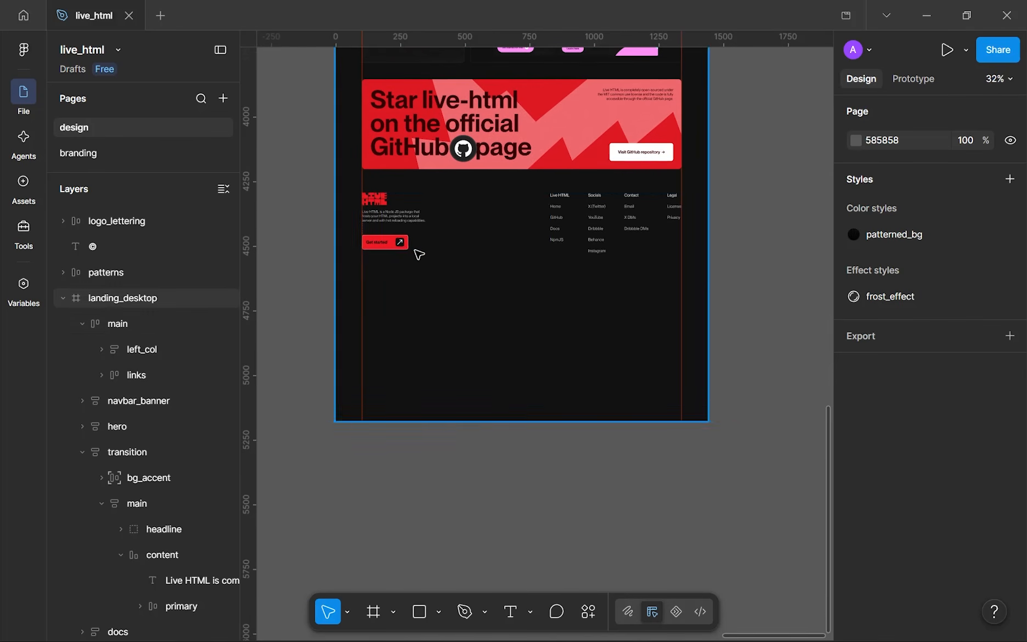
{"action": "scroll", "coordinate": [416, 256], "scroll_direction": "up", "scroll_amount": 1}
{"action": "scroll", "coordinate": [416, 256], "scroll_direction": "up", "scroll_amount": 2}
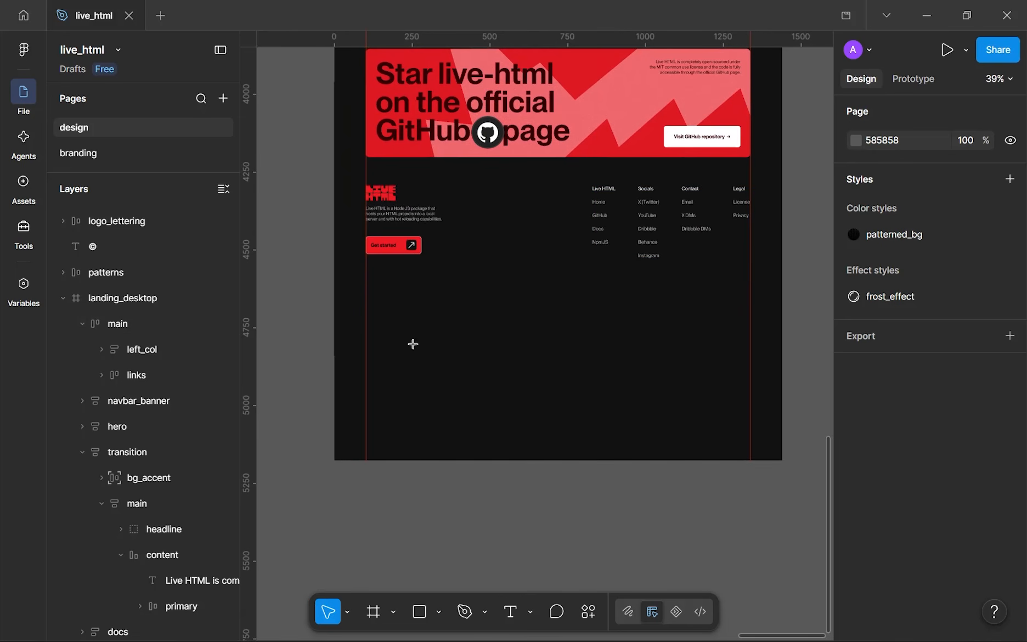
{"action": "key", "text": "t"}
{"action": "scroll", "coordinate": [403, 328], "scroll_direction": "up", "scroll_amount": 5}
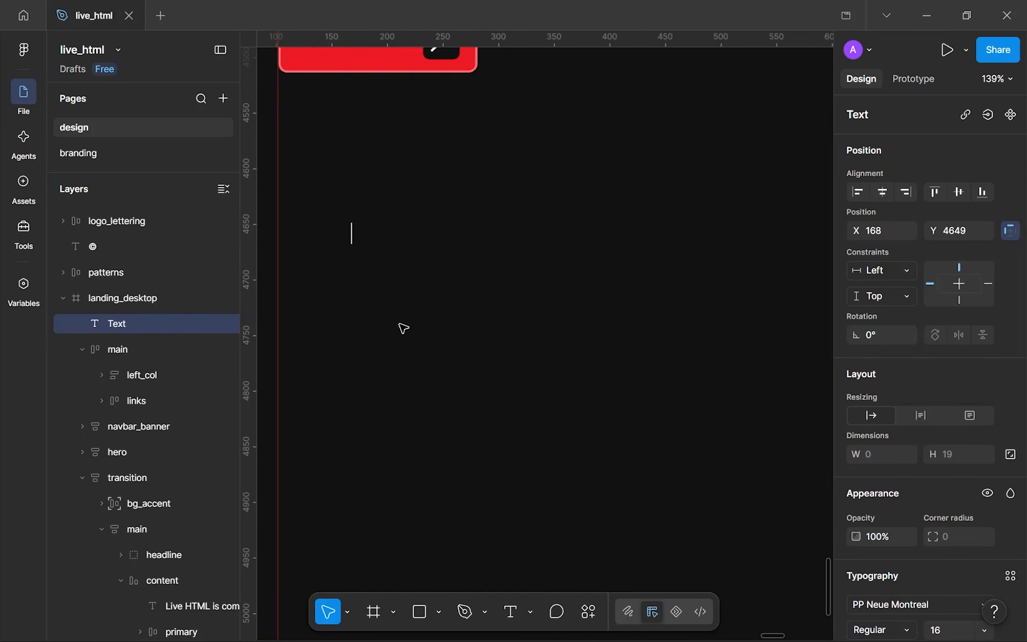
{"action": "scroll", "coordinate": [403, 329], "scroll_direction": "up", "scroll_amount": 2}
{"action": "scroll", "coordinate": [517, 430], "scroll_direction": "down", "scroll_amount": 8}
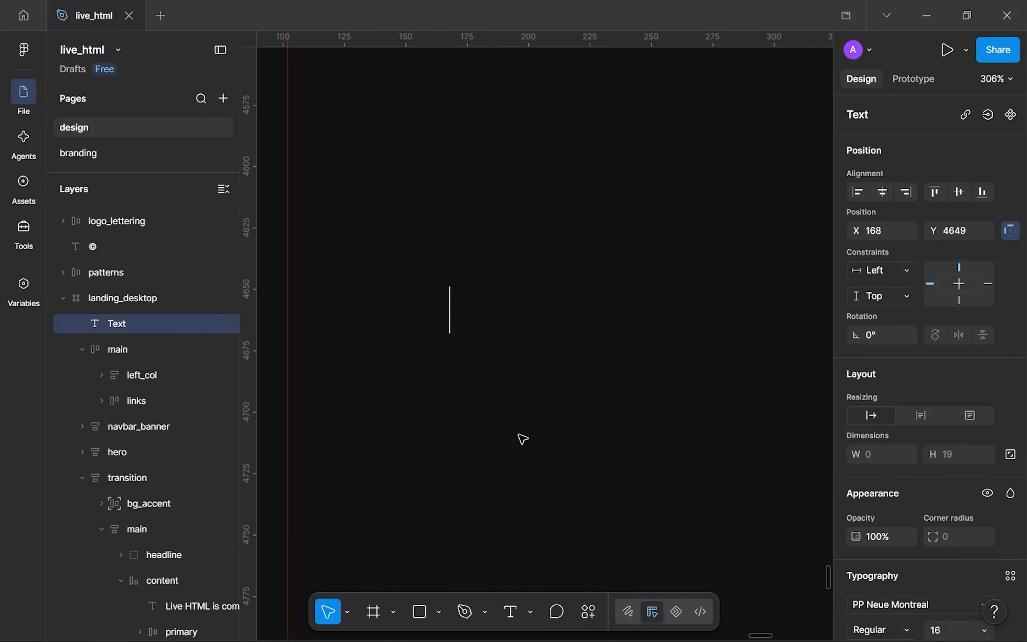
{"action": "scroll", "coordinate": [517, 429], "scroll_direction": "down", "scroll_amount": 1}
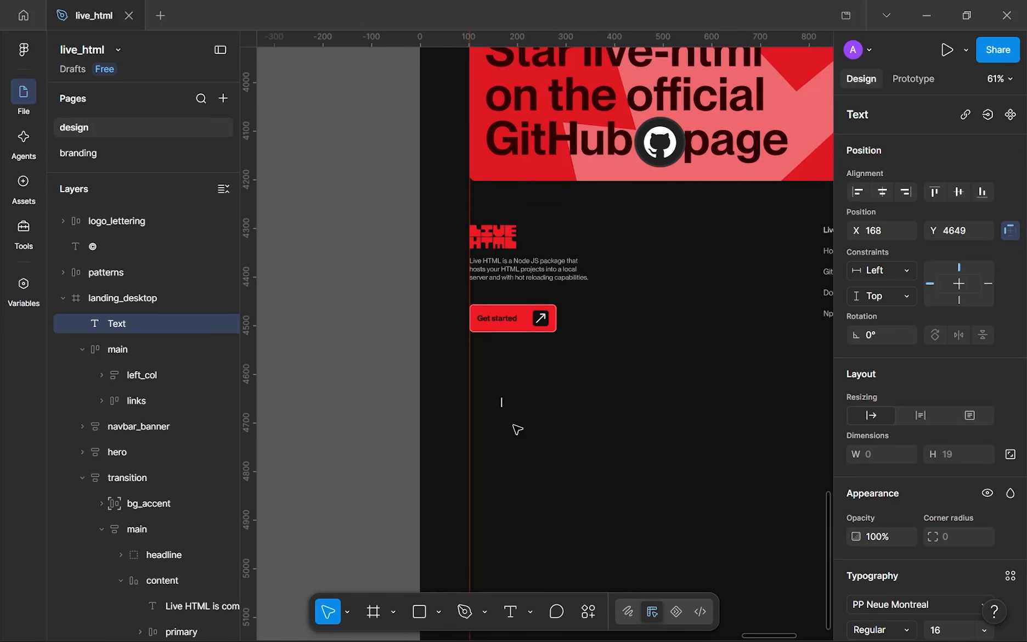
- Find the loose © text object by the logo_lettering artwork and cut the symbol out of it
{"action": "left_click", "coordinate": [92, 247]}
{"action": "scroll", "coordinate": [528, 346], "scroll_direction": "down", "scroll_amount": 5}
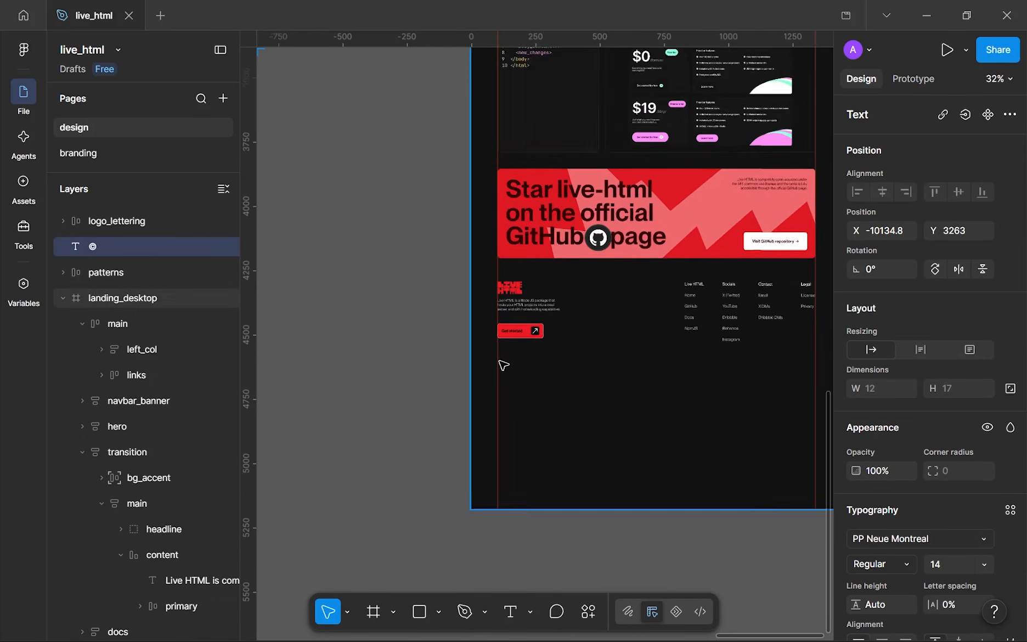
{"action": "left_click_drag", "start_coordinate": [417, 362], "coordinate": [607, 394]}
{"action": "scroll", "coordinate": [560, 385], "scroll_direction": "down", "scroll_amount": 4}
{"action": "left_click_drag", "start_coordinate": [461, 347], "coordinate": [635, 338]}
{"action": "scroll", "coordinate": [635, 339], "scroll_direction": "left", "scroll_amount": 3}
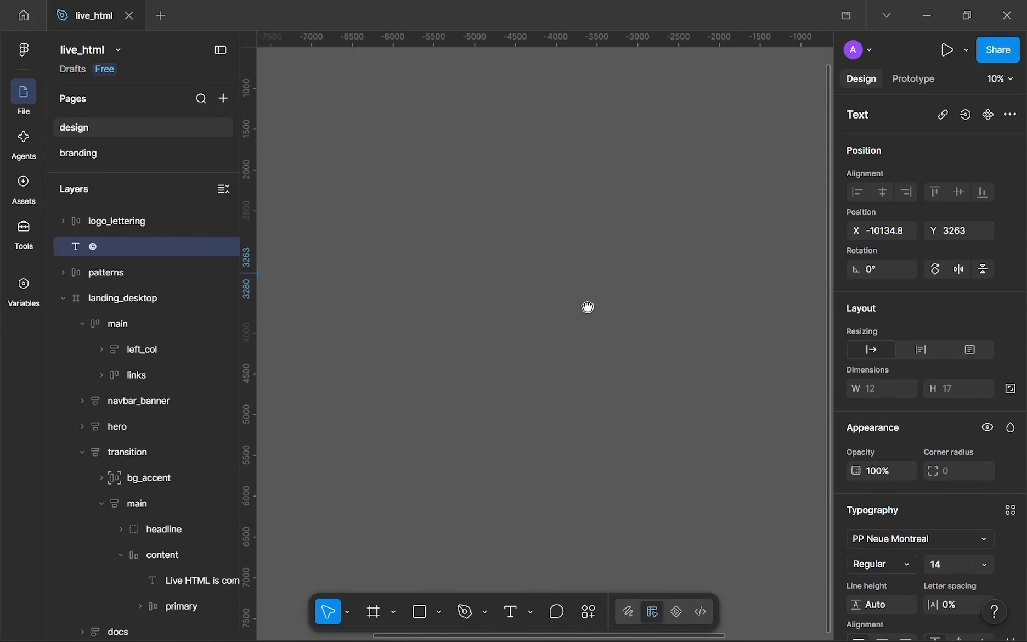
{"action": "scroll", "coordinate": [346, 315], "scroll_direction": "down", "scroll_amount": 4}
{"action": "scroll", "coordinate": [312, 291], "scroll_direction": "up", "scroll_amount": 10}
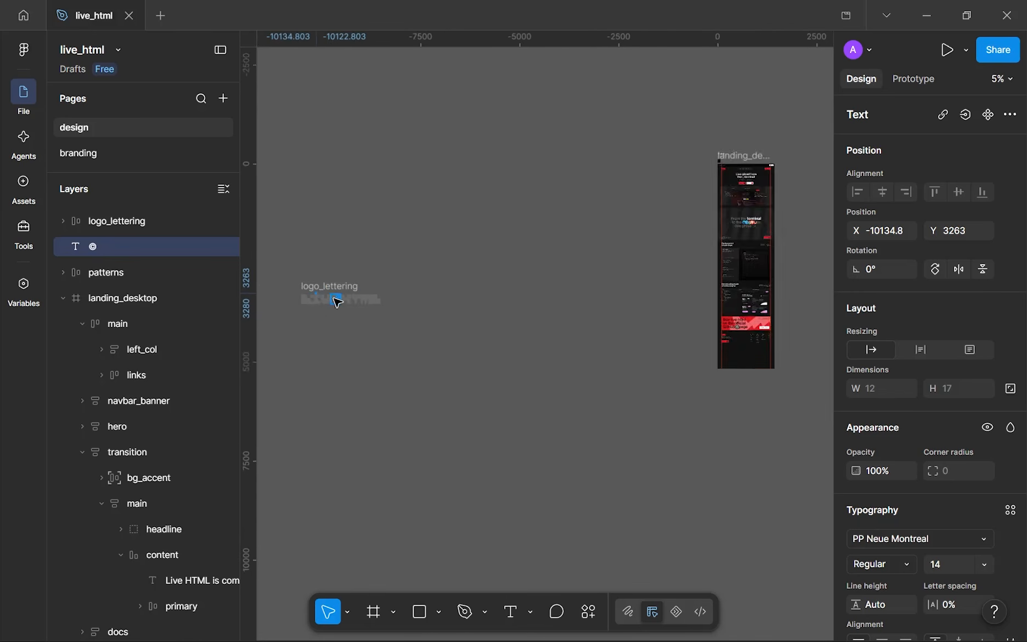
{"action": "scroll", "coordinate": [291, 285], "scroll_direction": "up", "scroll_amount": 6}
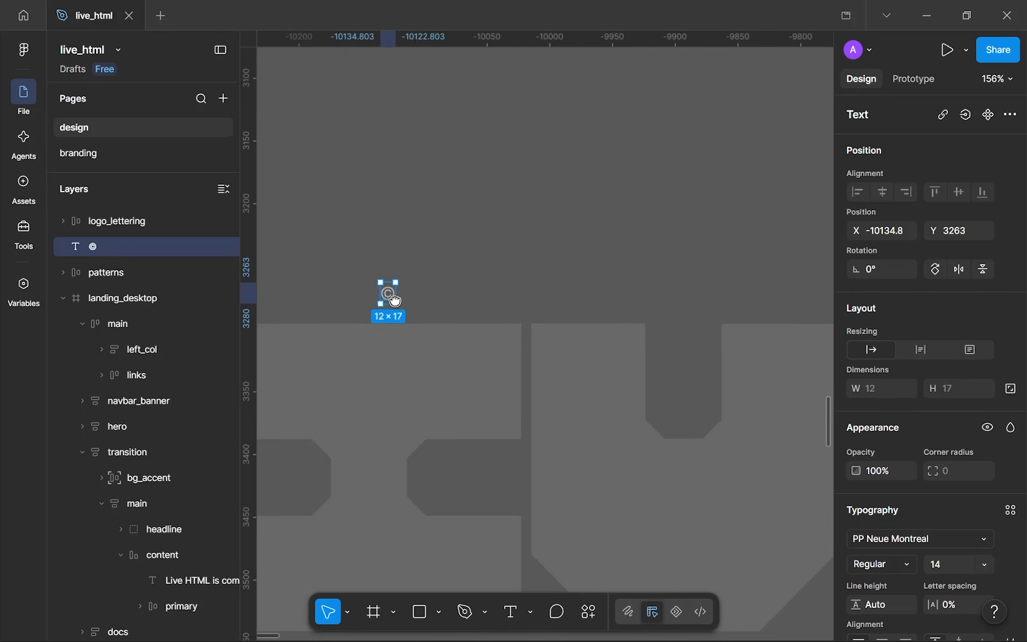
{"action": "double_click", "coordinate": [400, 296]}
{"action": "key", "text": "BackSpace"}
{"action": "scroll", "coordinate": [489, 298], "scroll_direction": "down", "scroll_amount": 10}
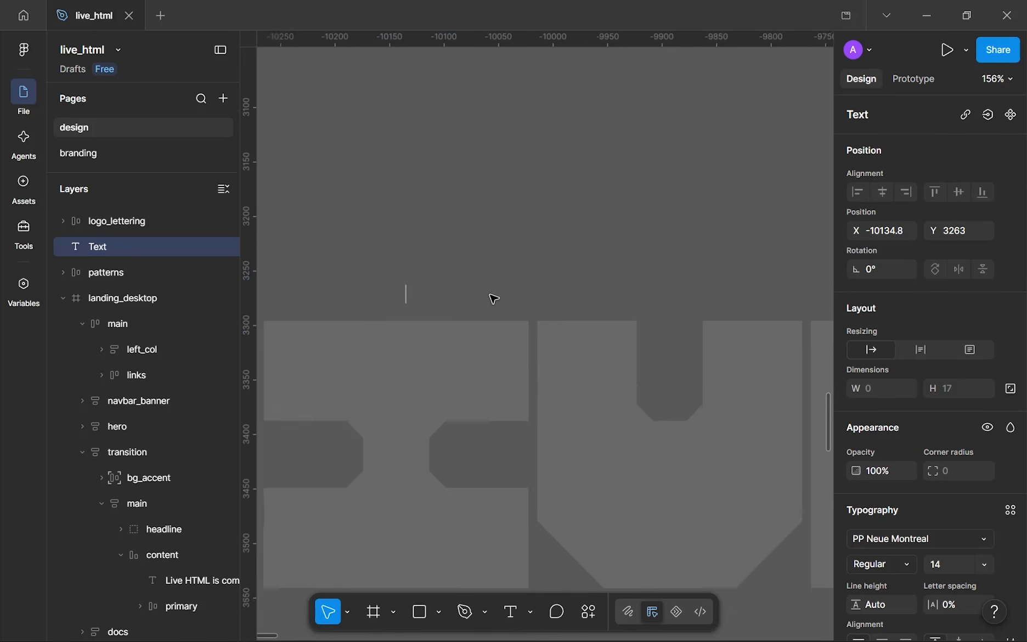
- Place the © symbol as a text object in the empty area of landing_desktop below the Get started button
{"action": "left_click_drag", "start_coordinate": [482, 297], "coordinate": [338, 284]}
{"action": "scroll", "coordinate": [604, 350], "scroll_direction": "down", "scroll_amount": 5}
{"action": "scroll", "coordinate": [806, 373], "scroll_direction": "up", "scroll_amount": 2}
{"action": "scroll", "coordinate": [678, 369], "scroll_direction": "up", "scroll_amount": 3}
{"action": "scroll", "coordinate": [678, 369], "scroll_direction": "up", "scroll_amount": 5}
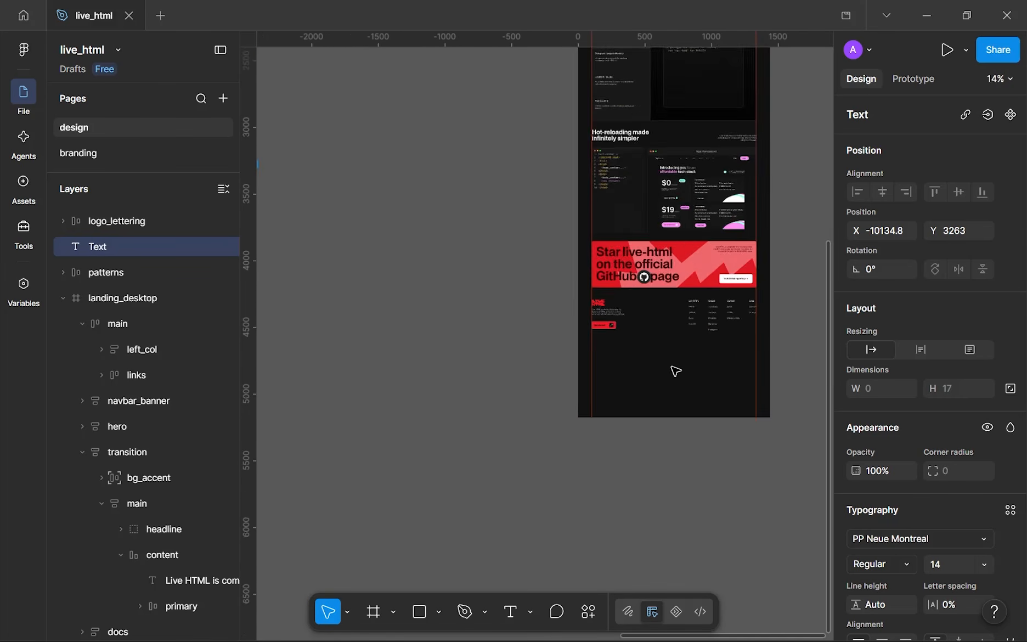
{"action": "key", "text": "t"}
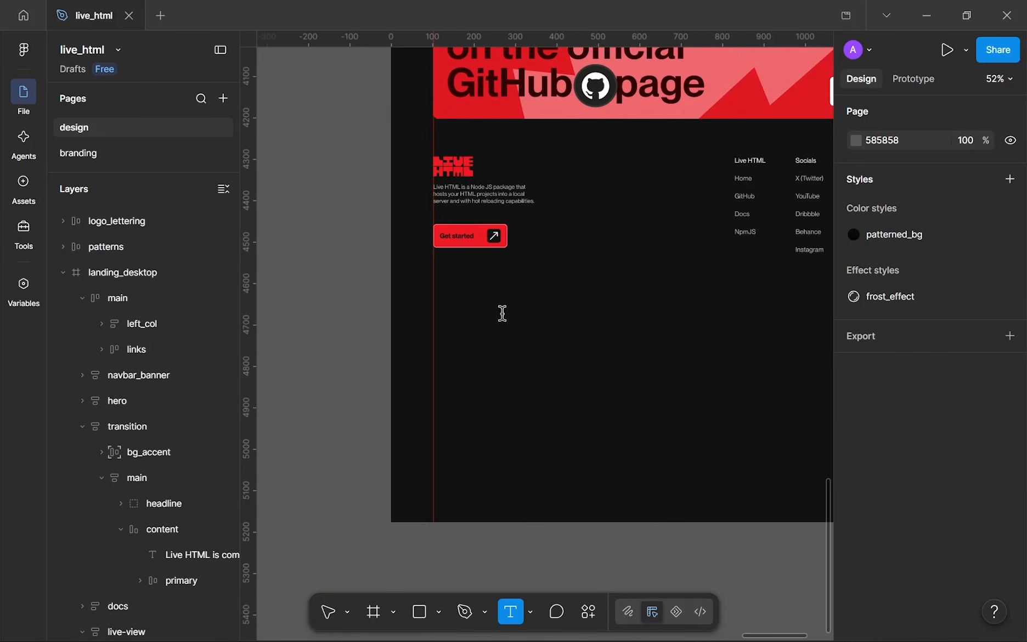
{"action": "scroll", "coordinate": [539, 352], "scroll_direction": "up", "scroll_amount": 1}
{"action": "key", "text": "ctrl+z"}
{"action": "key", "text": "ctrl+z"}
{"action": "scroll", "coordinate": [546, 351], "scroll_direction": "up", "scroll_amount": 2}
{"action": "double_click", "coordinate": [464, 294]}
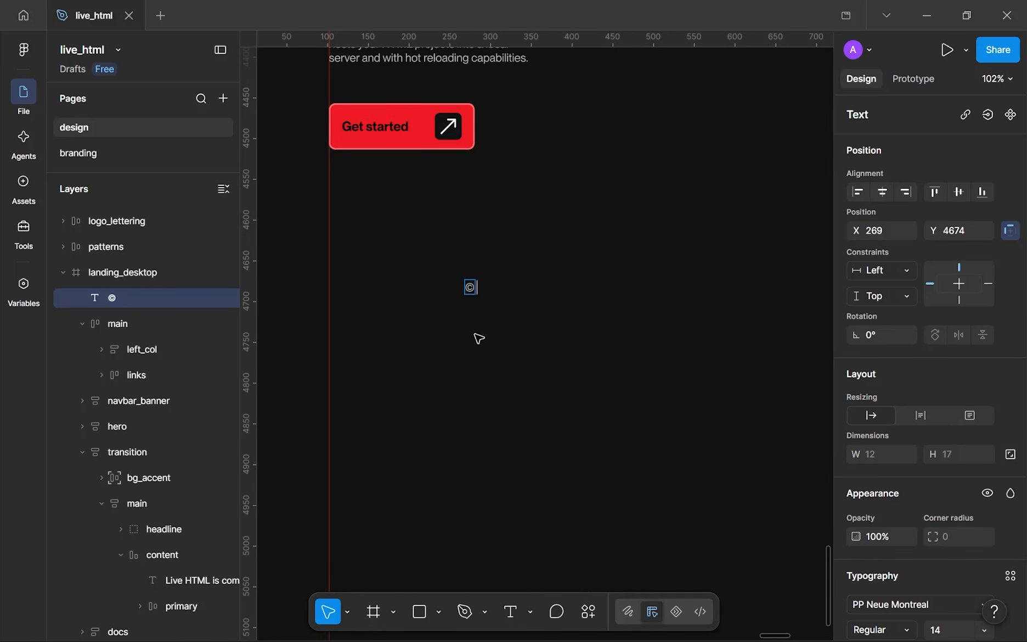
- Complete the copyright line so it reads "© Live HTML 2026 All rights reserved"
{"action": "scroll", "coordinate": [479, 338], "scroll_direction": "up", "scroll_amount": 4}
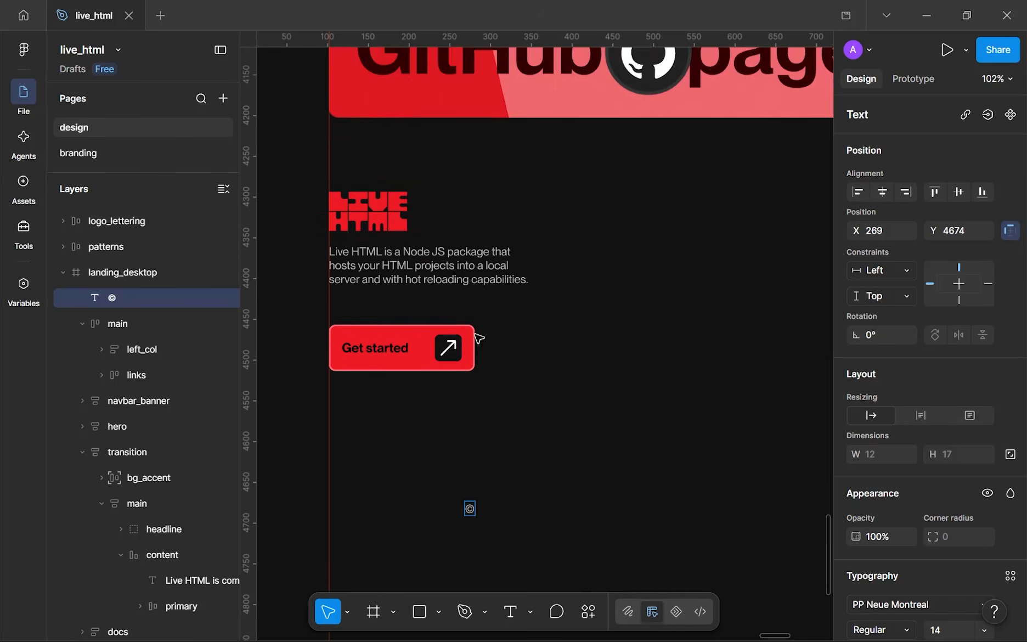
{"action": "scroll", "coordinate": [478, 339], "scroll_direction": "down", "scroll_amount": 2}
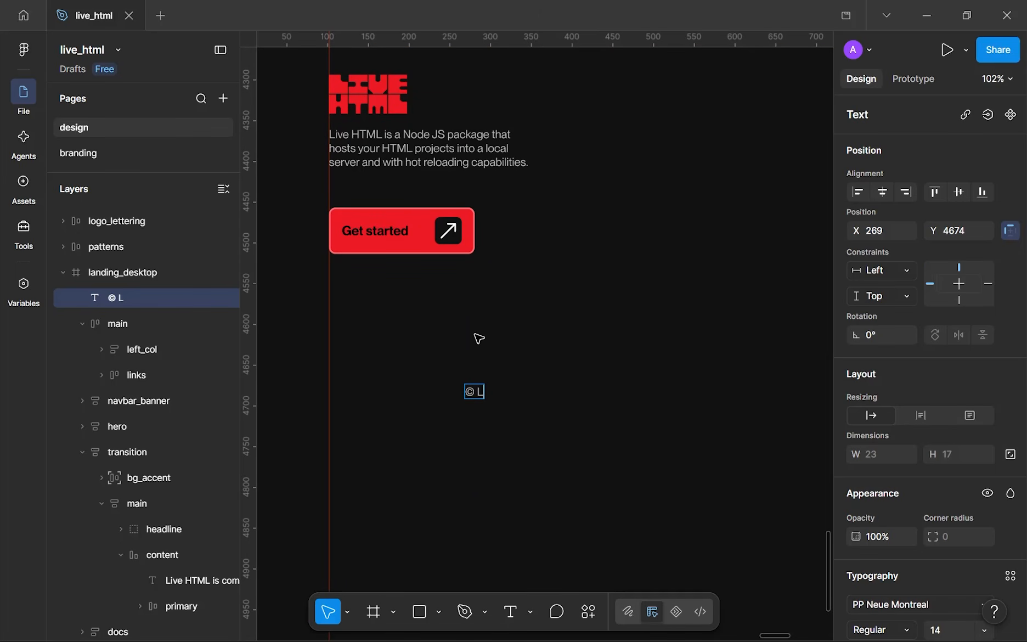
{"action": "type", "text": "TML"}
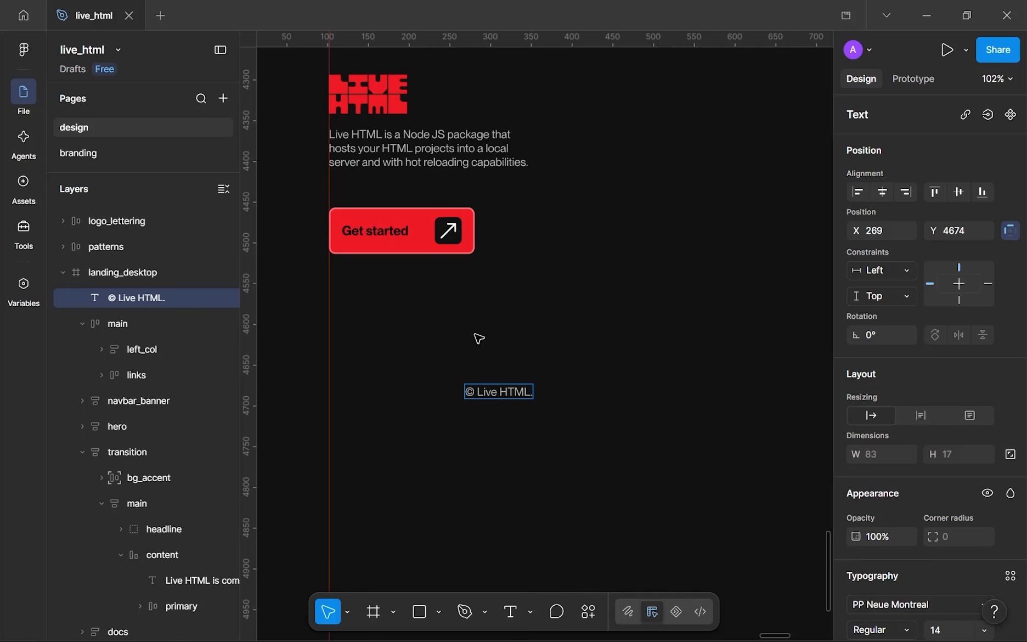
{"action": "type", "text": ". 2026."}
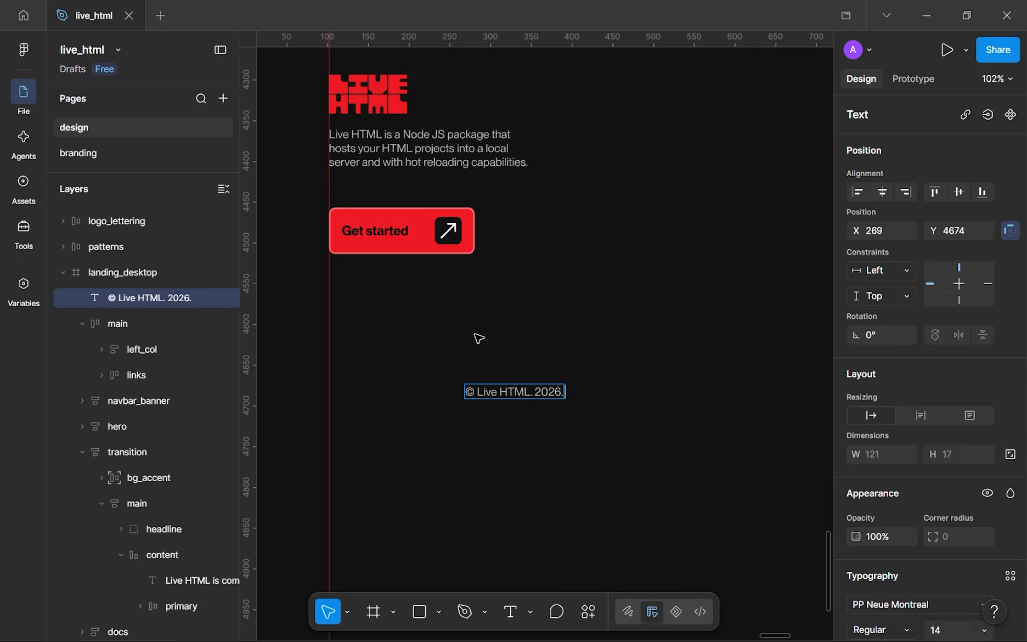
{"action": "key", "text": "BackSpace"}
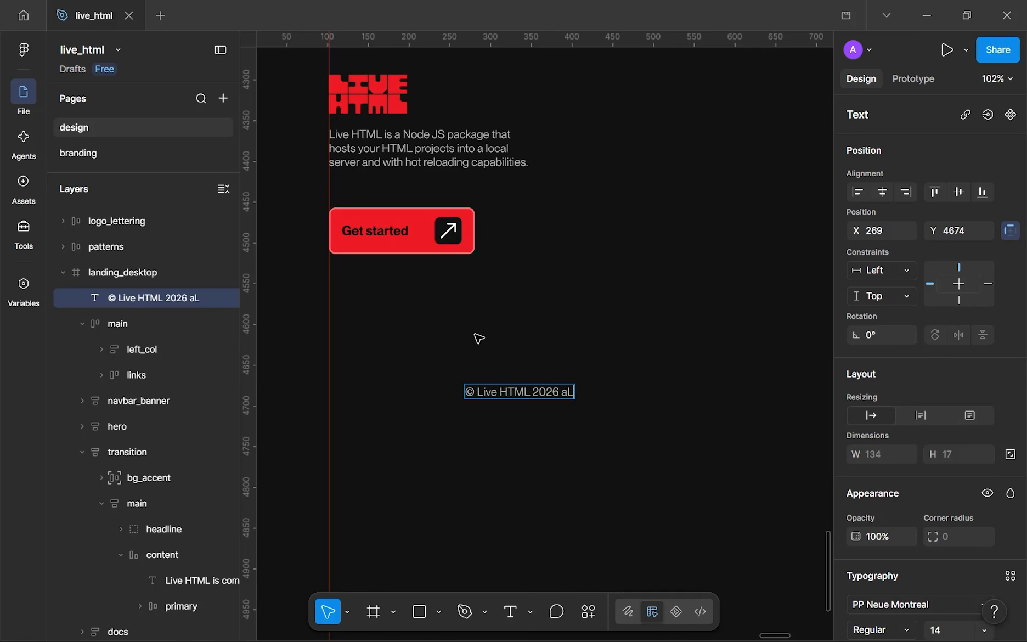
{"action": "key", "text": "BackSpace"}
{"action": "key", "text": "BackSpace"}
{"action": "key", "text": "BackSpace"}
{"action": "type", "text": "All rights reserved"}
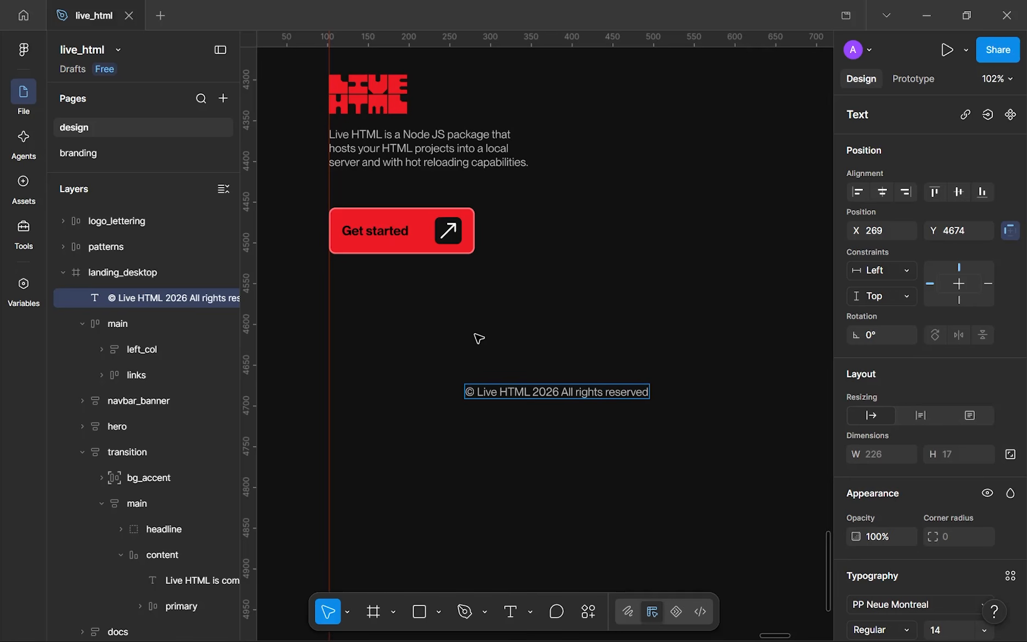
{"action": "key", "text": "Escape"}
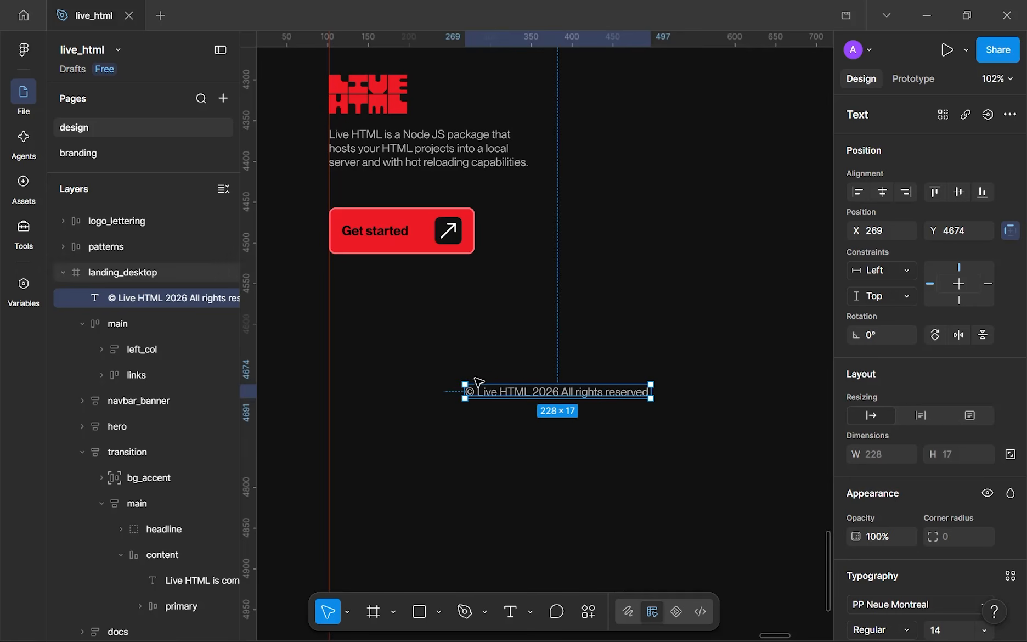
- Move the copyright line into the footer's left_col frame, as its last item below the Get started button
{"action": "scroll", "coordinate": [475, 382], "scroll_direction": "down", "scroll_amount": 1}
{"action": "left_click_drag", "start_coordinate": [516, 393], "coordinate": [411, 323]}
{"action": "scroll", "coordinate": [411, 323], "scroll_direction": "down", "scroll_amount": 5}
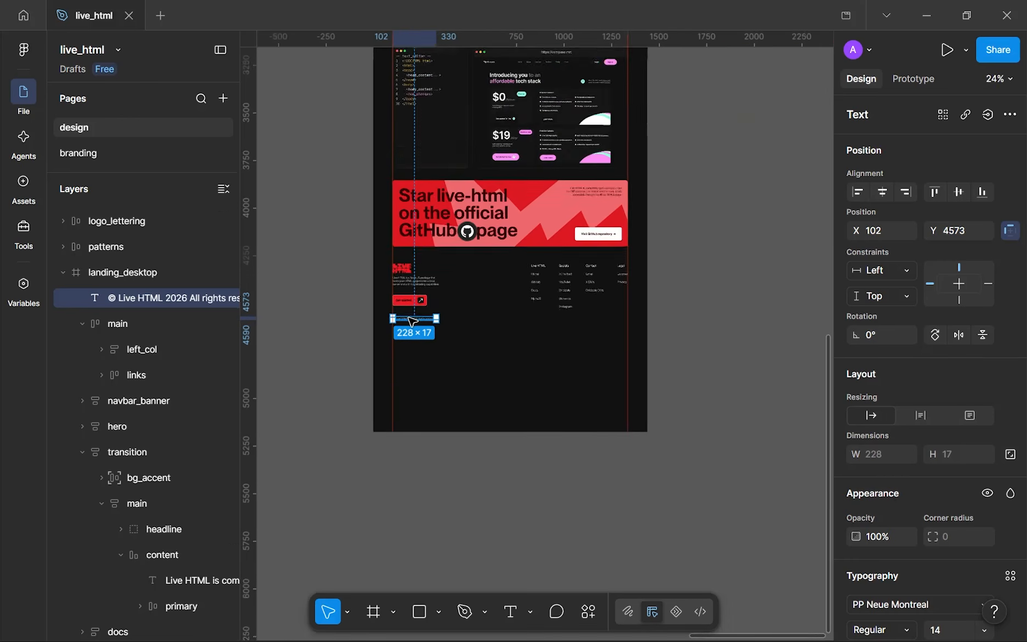
{"action": "scroll", "coordinate": [411, 321], "scroll_direction": "down", "scroll_amount": 2}
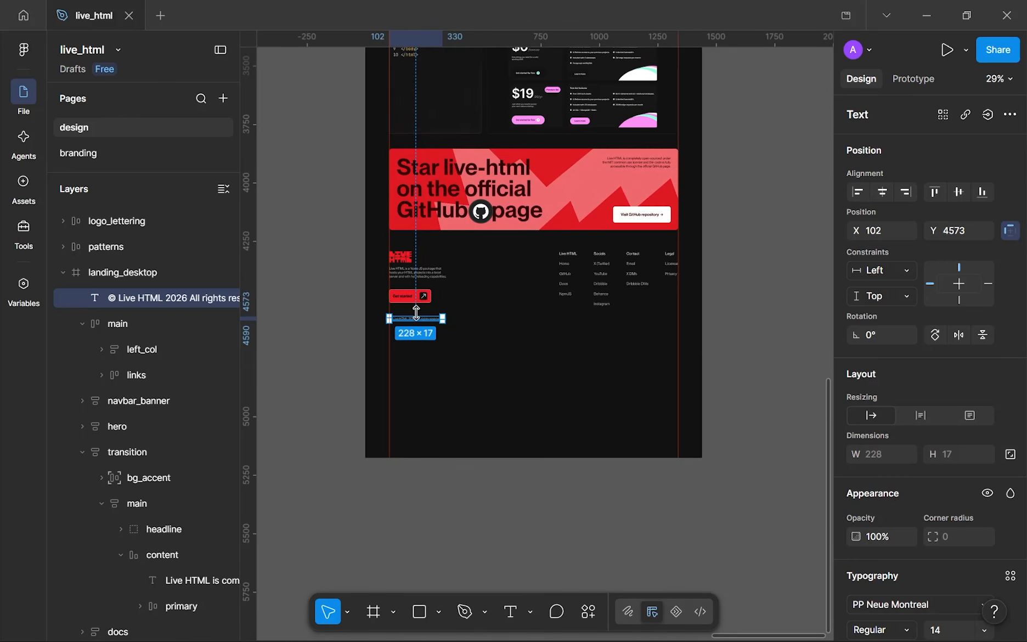
{"action": "key", "text": "Escape"}
{"action": "scroll", "coordinate": [418, 277], "scroll_direction": "up", "scroll_amount": 3}
{"action": "left_click", "coordinate": [419, 283]}
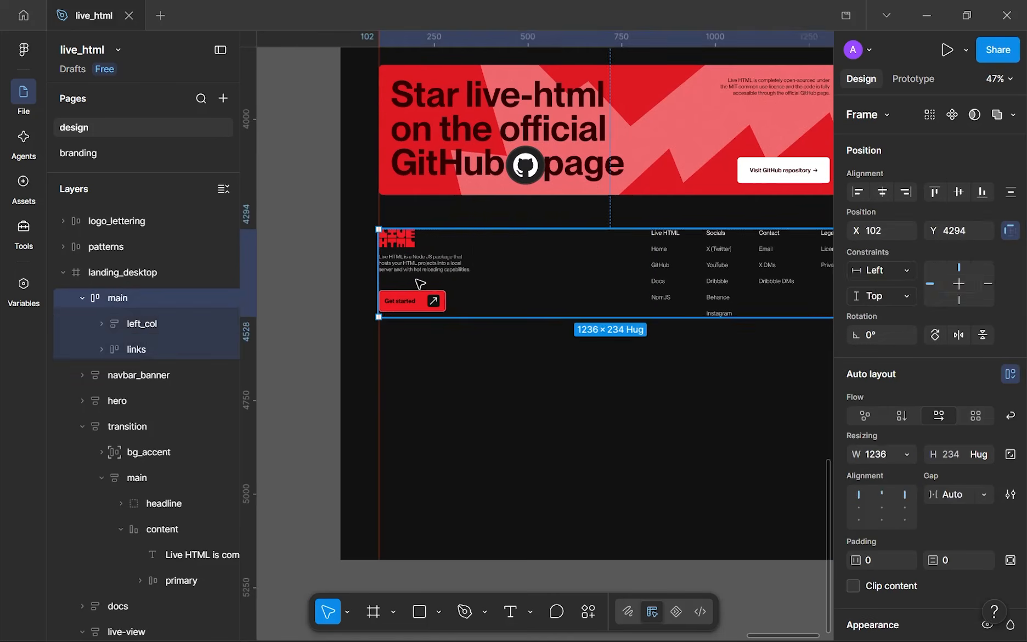
{"action": "left_click", "coordinate": [419, 282]}
{"action": "key", "text": "ctrl+v"}
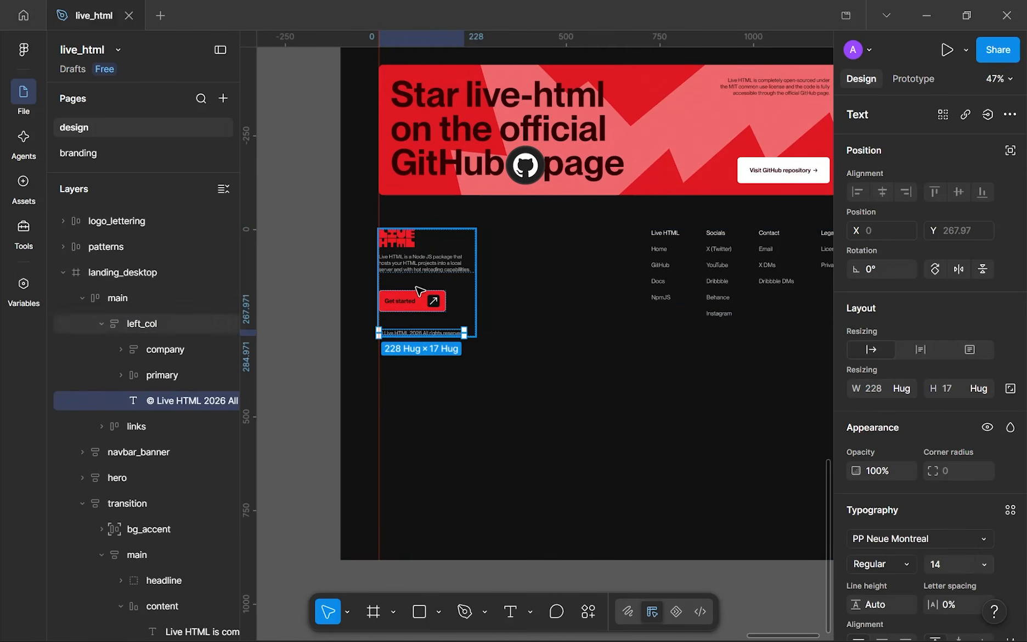
- Stretch the copyright text box in left_col downward to a height of about 88 and align its text to the bottom
{"action": "left_click", "coordinate": [433, 401]}
{"action": "scroll", "coordinate": [436, 401], "scroll_direction": "down", "scroll_amount": 2}
{"action": "scroll", "coordinate": [434, 399], "scroll_direction": "up", "scroll_amount": 4}
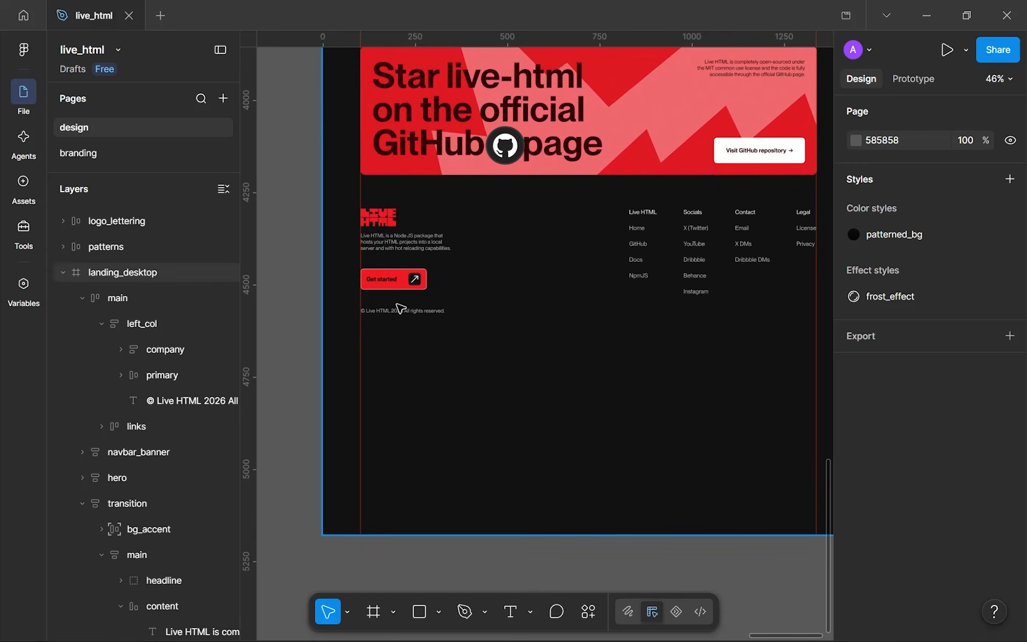
{"action": "scroll", "coordinate": [405, 296], "scroll_direction": "down", "scroll_amount": 3}
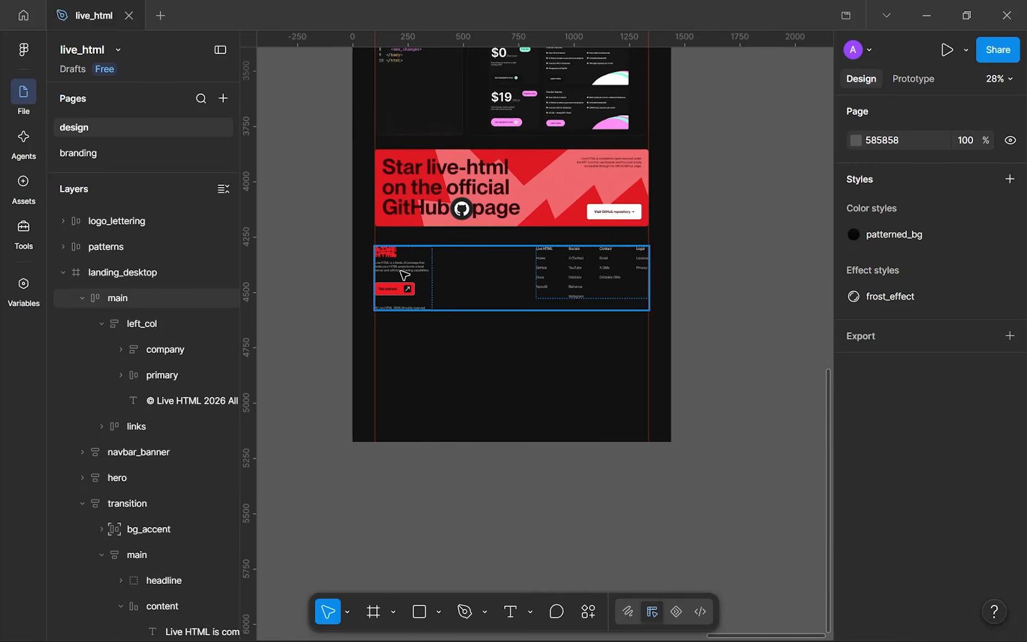
{"action": "left_click", "coordinate": [405, 276]}
{"action": "left_click", "coordinate": [405, 275]}
{"action": "scroll", "coordinate": [409, 285], "scroll_direction": "up", "scroll_amount": 8}
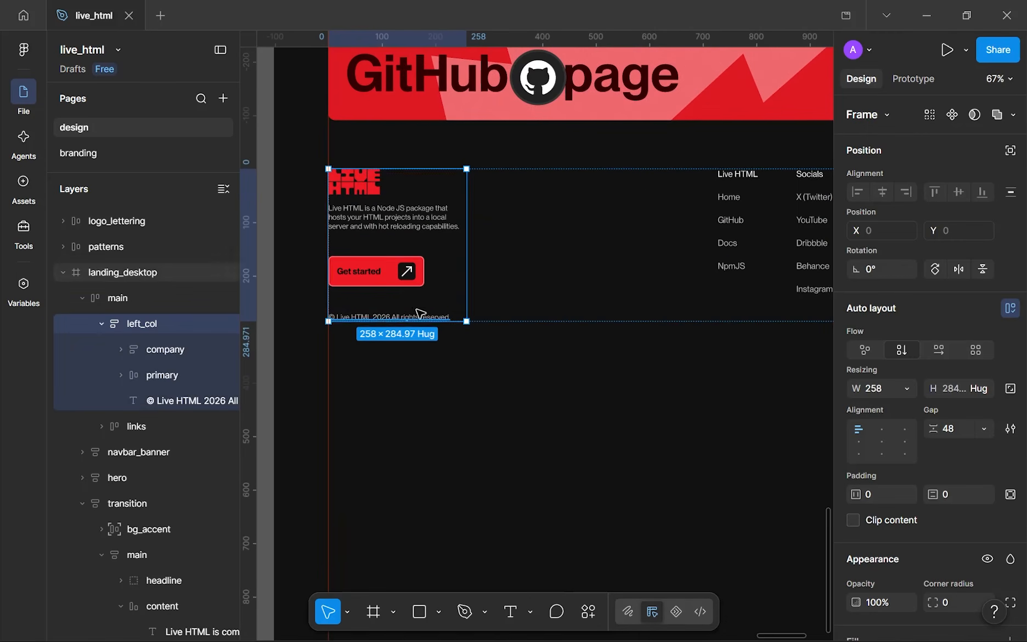
{"action": "left_click", "coordinate": [424, 316]}
{"action": "left_click_drag", "start_coordinate": [423, 312], "coordinate": [423, 272]}
{"action": "scroll", "coordinate": [911, 451], "scroll_direction": "down", "scroll_amount": 4}
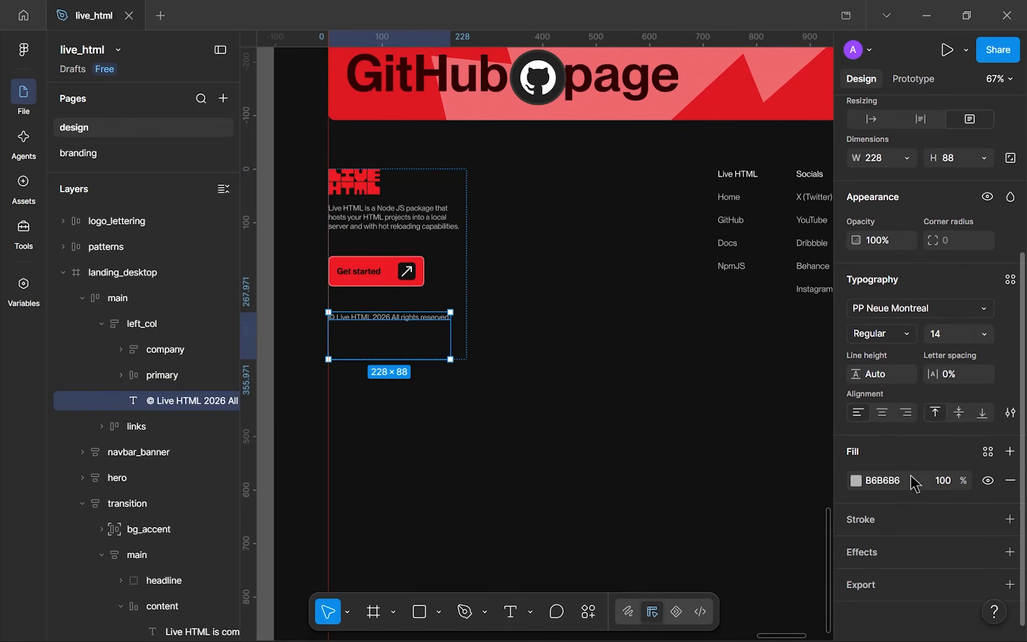
{"action": "left_click", "coordinate": [980, 415]}
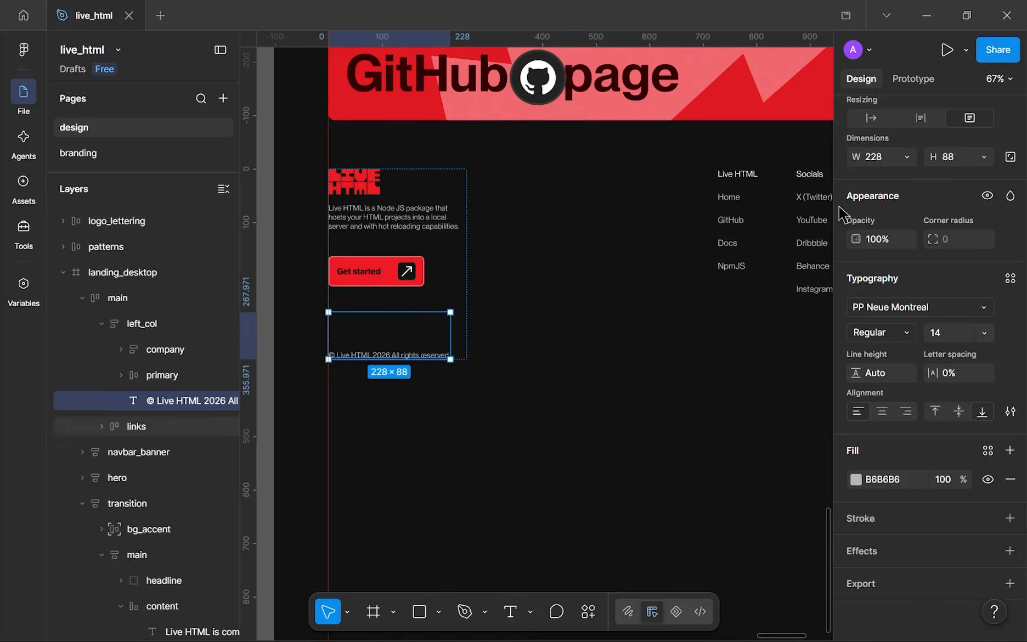
- Return the copyright text box to hugging its contents, and increase its height by 32 to 49
{"action": "left_click", "coordinate": [889, 158]}
{"action": "left_click", "coordinate": [906, 157]}
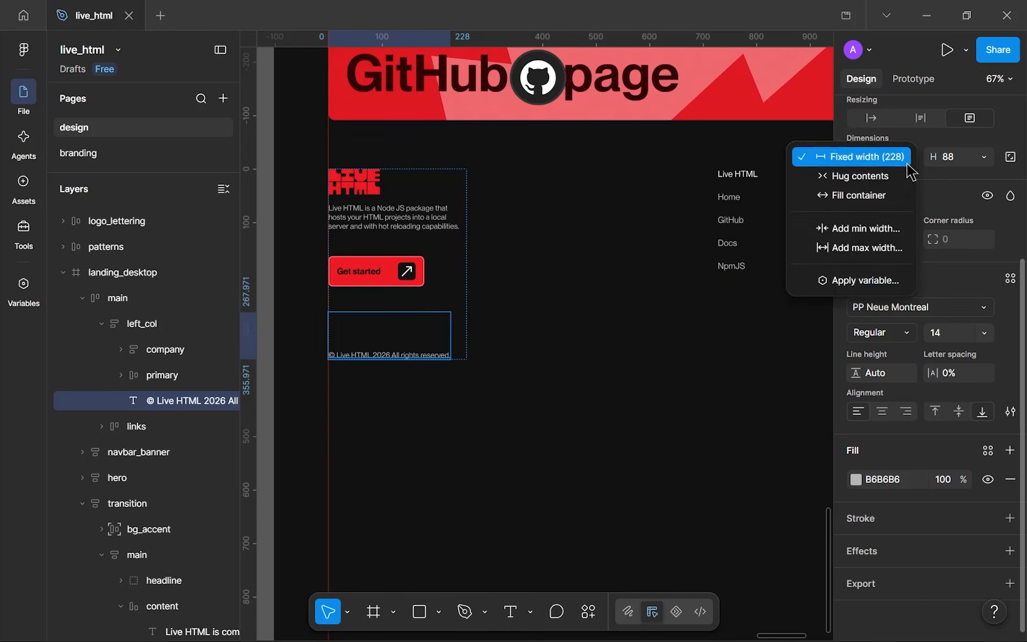
{"action": "left_click", "coordinate": [905, 174]}
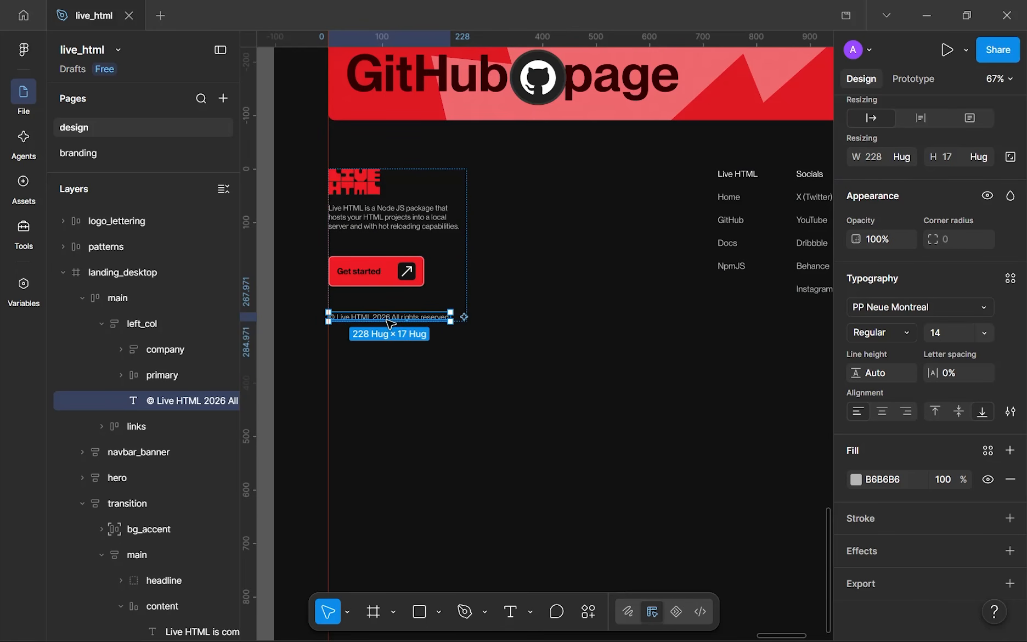
{"action": "left_click", "coordinate": [959, 159]}
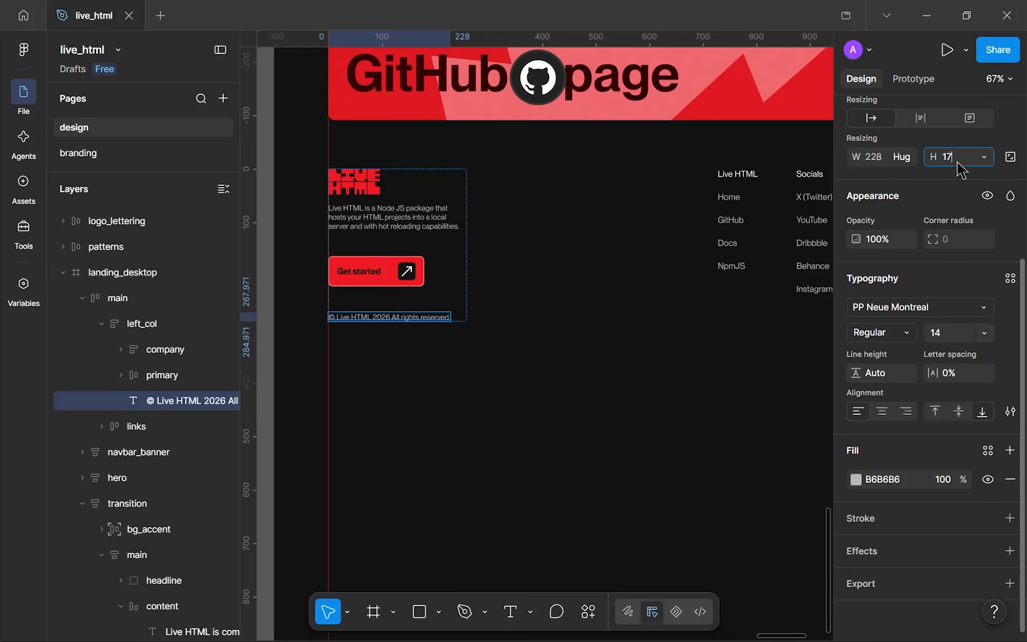
{"action": "type", "text": "+32"}
{"action": "key", "text": "Return"}
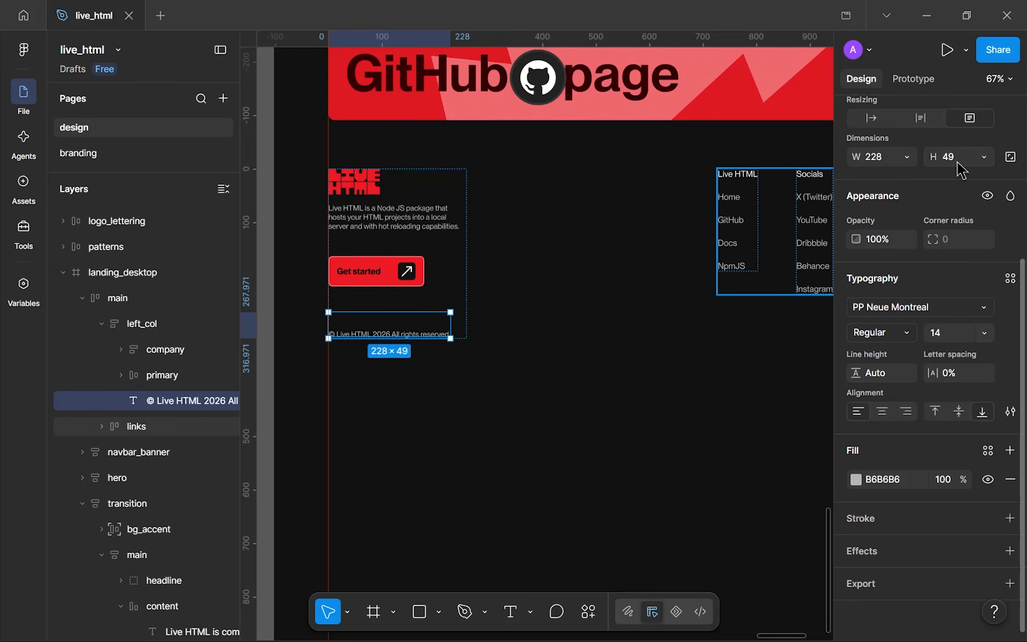
{"action": "left_click", "coordinate": [523, 395]}
{"action": "scroll", "coordinate": [454, 362], "scroll_direction": "down", "scroll_amount": 5}
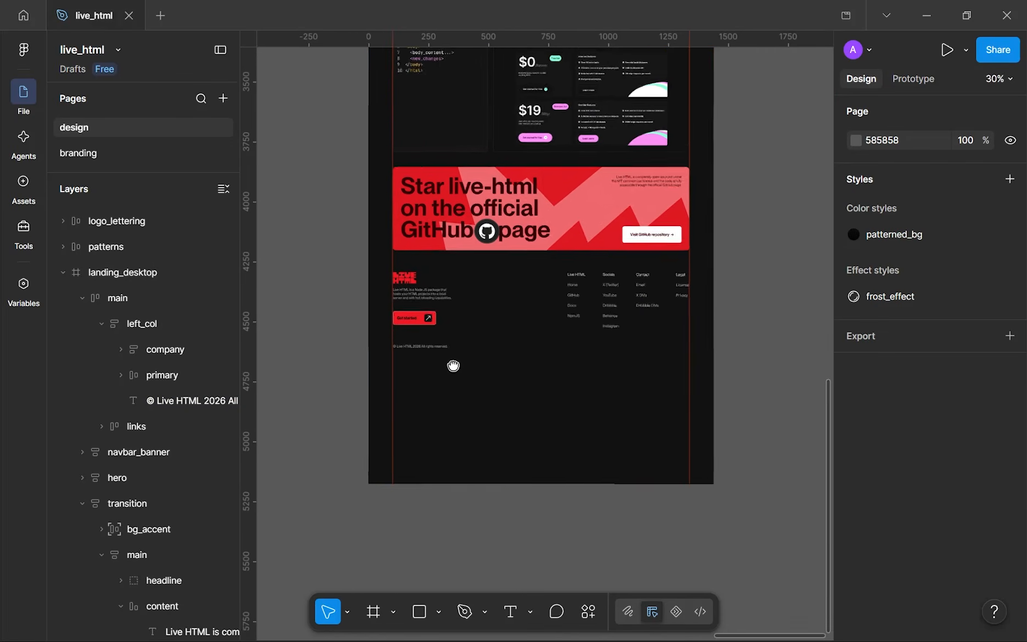
{"action": "scroll", "coordinate": [444, 362], "scroll_direction": "up", "scroll_amount": 4}
{"action": "scroll", "coordinate": [439, 349], "scroll_direction": "down", "scroll_amount": 3}
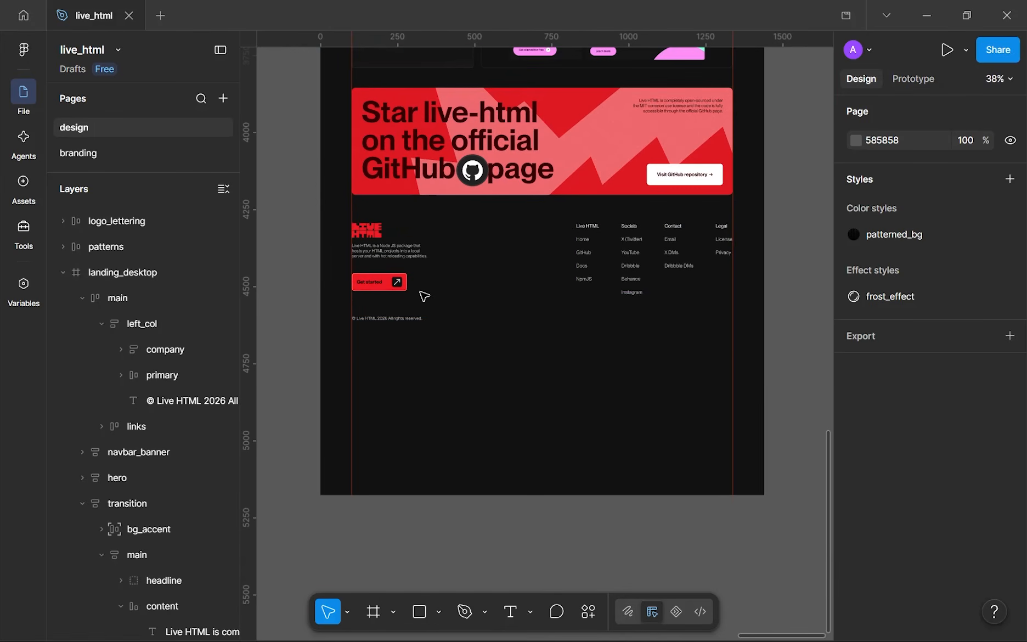
{"action": "scroll", "coordinate": [489, 327], "scroll_direction": "down", "scroll_amount": 2}
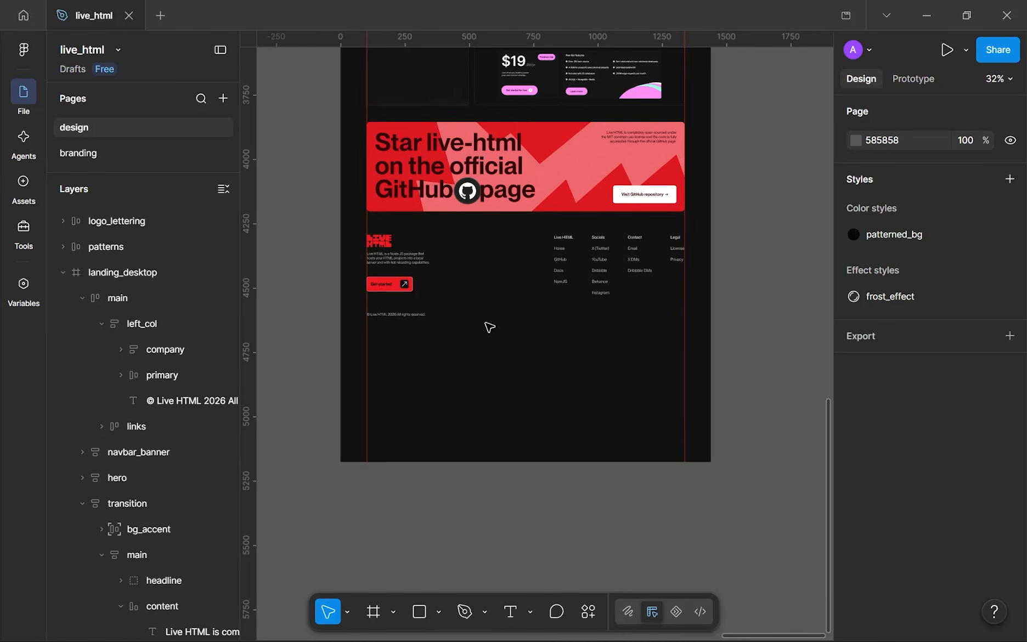
{"action": "scroll", "coordinate": [488, 327], "scroll_direction": "up", "scroll_amount": 3}
{"action": "scroll", "coordinate": [487, 329], "scroll_direction": "down", "scroll_amount": 2}
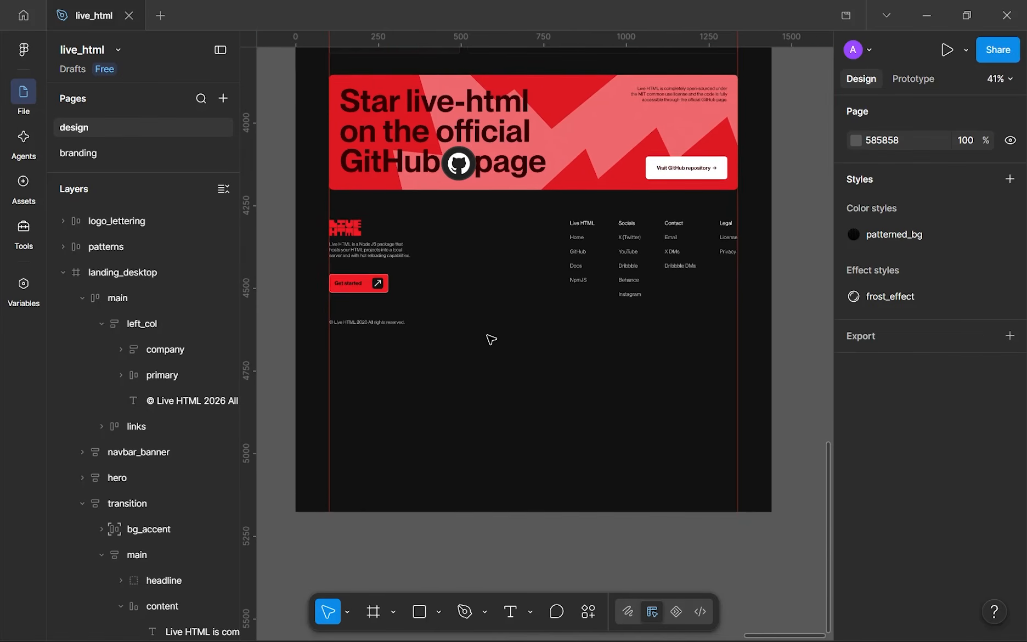
- Collapse the expanded main and transition layers inside landing_desktop
{"action": "left_click", "coordinate": [82, 298]}
{"action": "left_click", "coordinate": [79, 376]}
{"action": "left_click", "coordinate": [80, 431]}
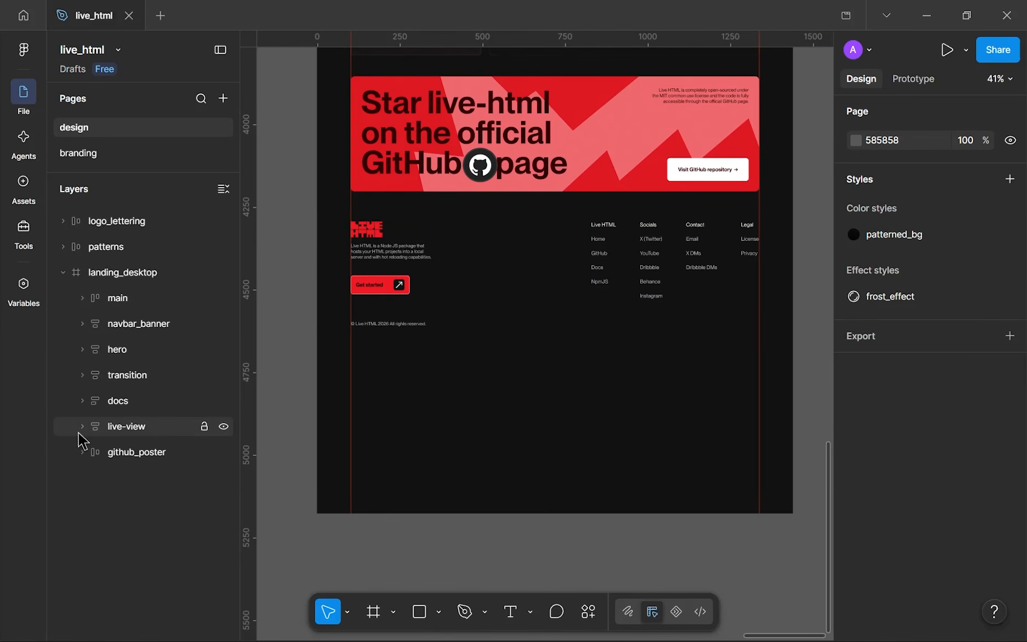
- Draw a full-width 1440 × 371 frame around the footer content below the GitHub poster and name it footer
{"action": "scroll", "coordinate": [504, 300], "scroll_direction": "left", "scroll_amount": 1}
{"action": "key", "text": "f"}
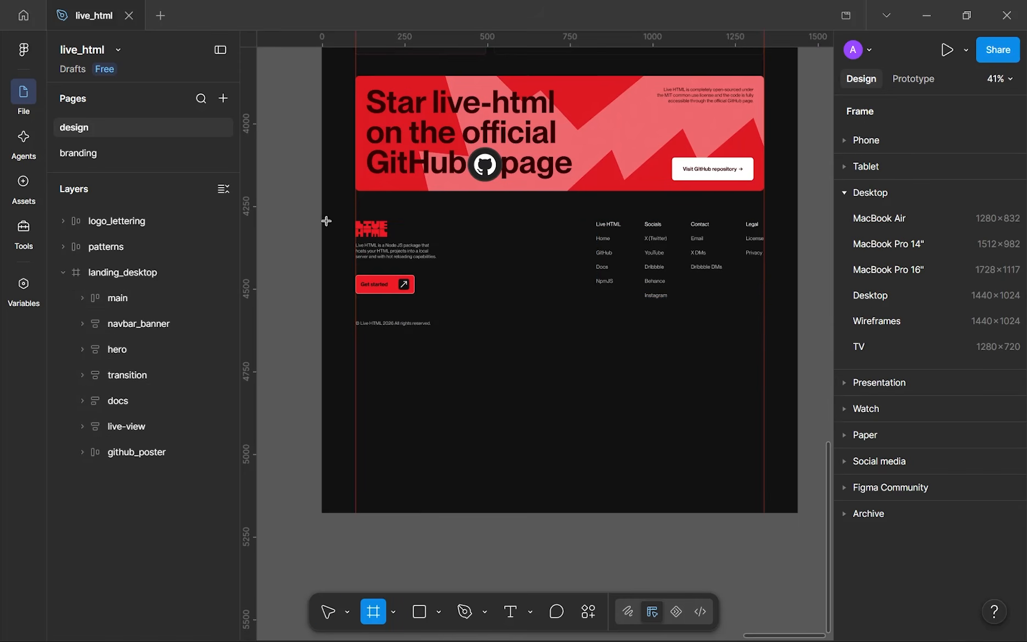
{"action": "mouse_move", "coordinate": [321, 217]}
{"action": "left_mouse_down"}
{"action": "mouse_move", "coordinate": [794, 318]}
{"action": "mouse_move", "coordinate": [799, 340]}
{"action": "left_mouse_up"}
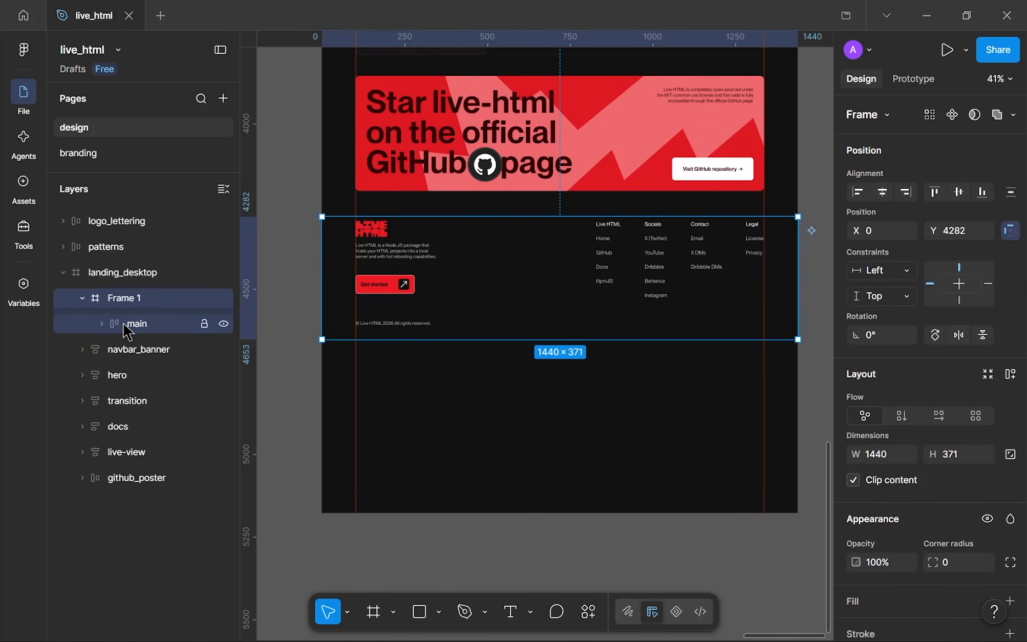
{"action": "double_click", "coordinate": [131, 298]}
{"action": "type", "text": "footer"}
{"action": "key", "text": "Return"}
- Align the footer frame to the horizontal centre of landing_desktop
{"action": "scroll", "coordinate": [313, 265], "scroll_direction": "up", "scroll_amount": 1}
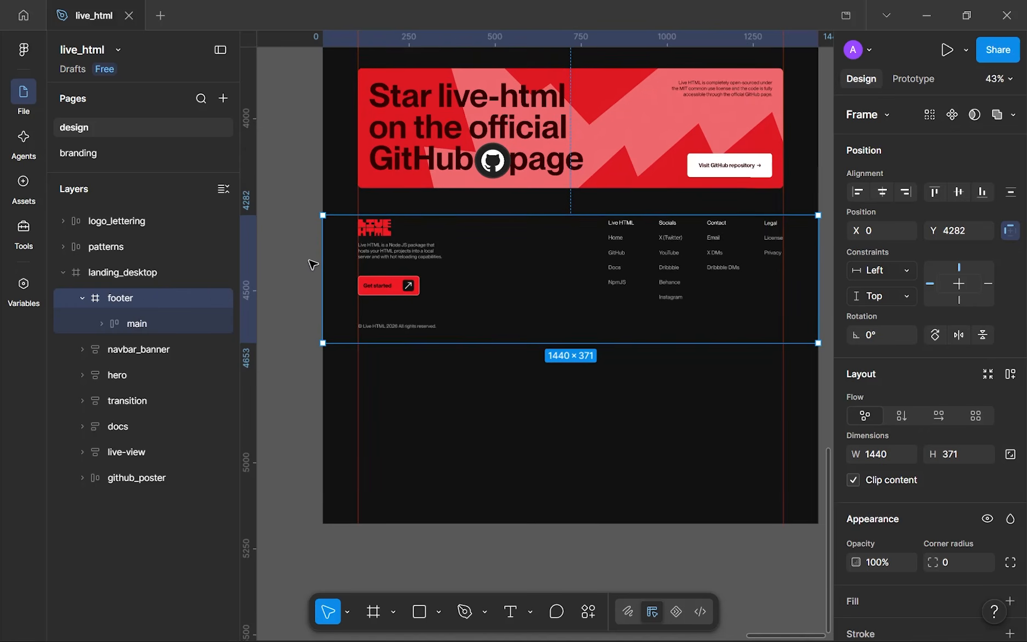
{"action": "scroll", "coordinate": [562, 340], "scroll_direction": "up", "scroll_amount": 3}
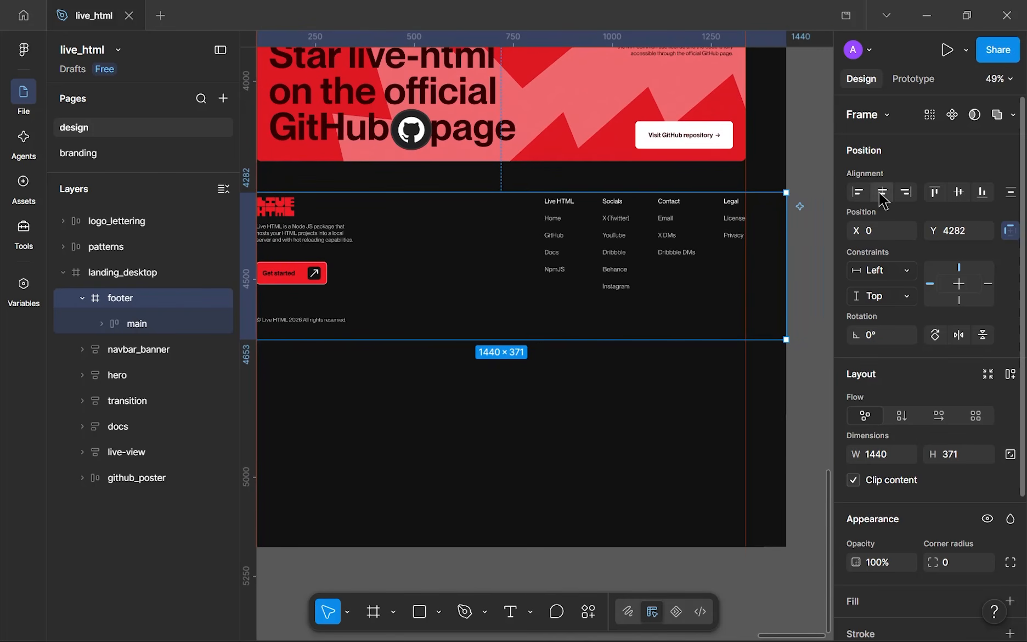
{"action": "left_click", "coordinate": [882, 197]}
- Keep the footer's main frame at a fixed width and apply vertical auto layout to the footer frame
{"action": "left_click", "coordinate": [560, 224]}
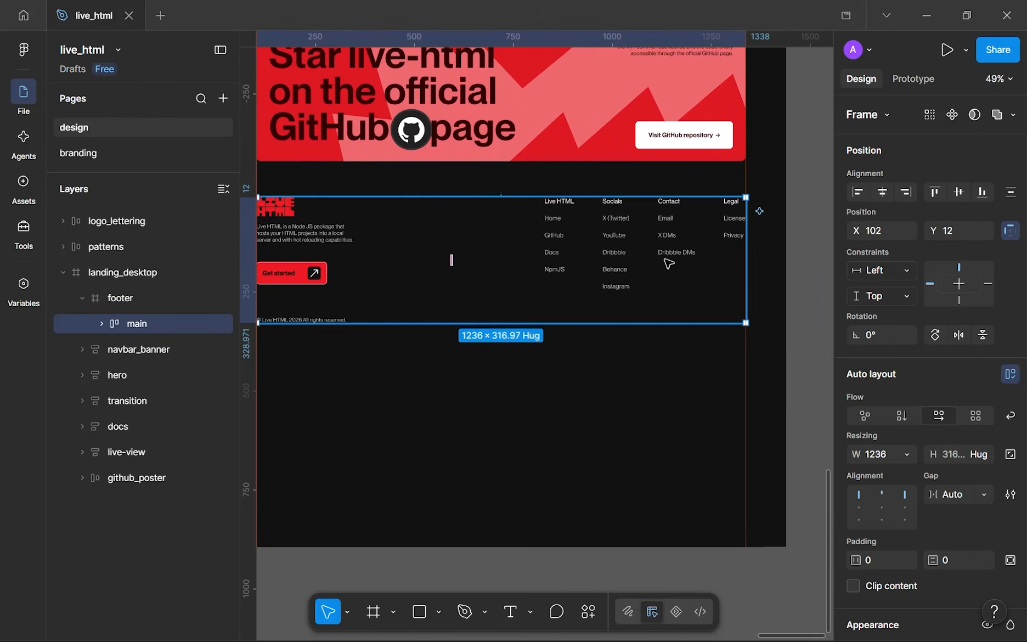
{"action": "left_click", "coordinate": [918, 455]}
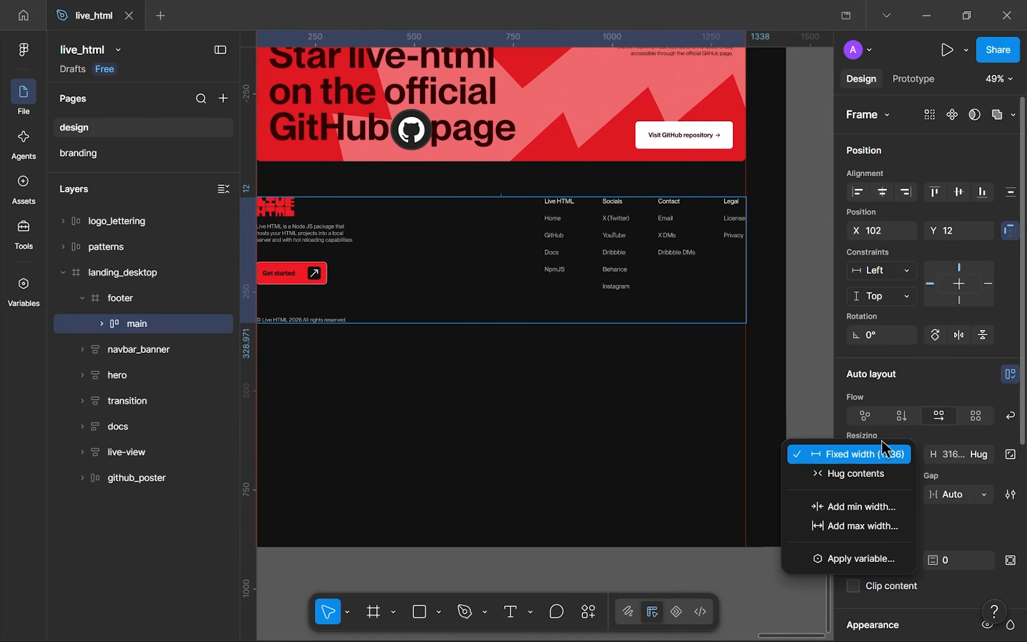
{"action": "left_click", "coordinate": [884, 454]}
{"action": "key", "text": "Escape"}
{"action": "left_click", "coordinate": [694, 298]}
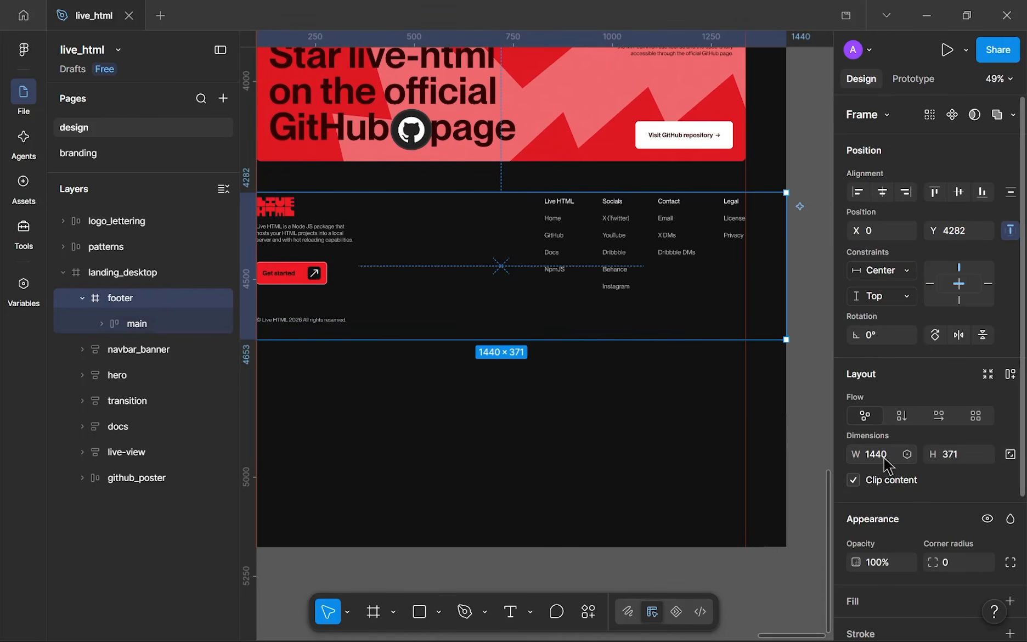
{"action": "left_click", "coordinate": [1010, 374]}
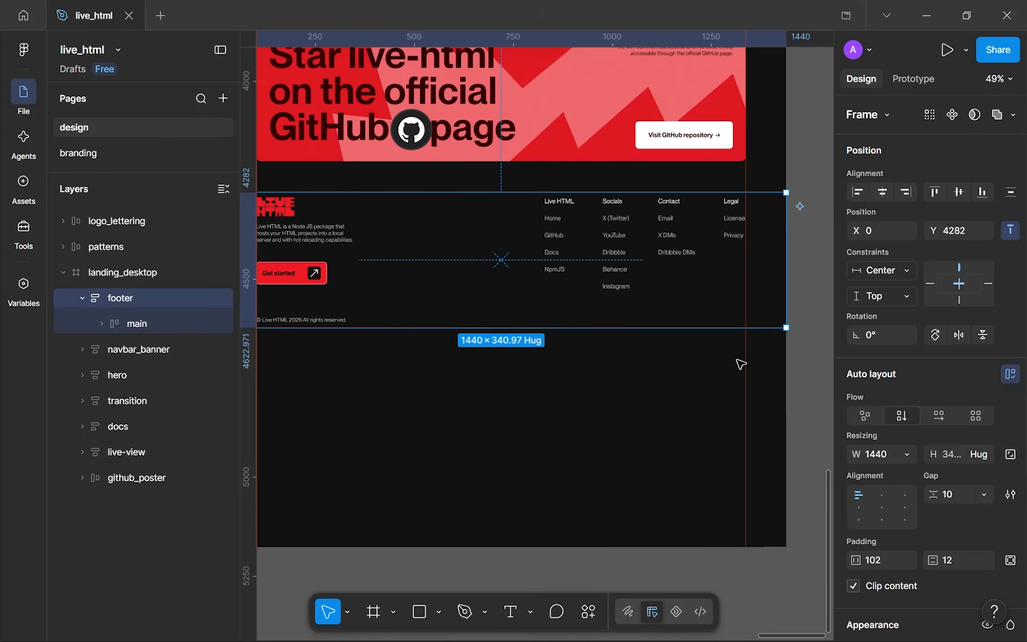
- Change the width sizing of main inside the footer from fill container to fixed width
{"action": "left_click", "coordinate": [594, 241]}
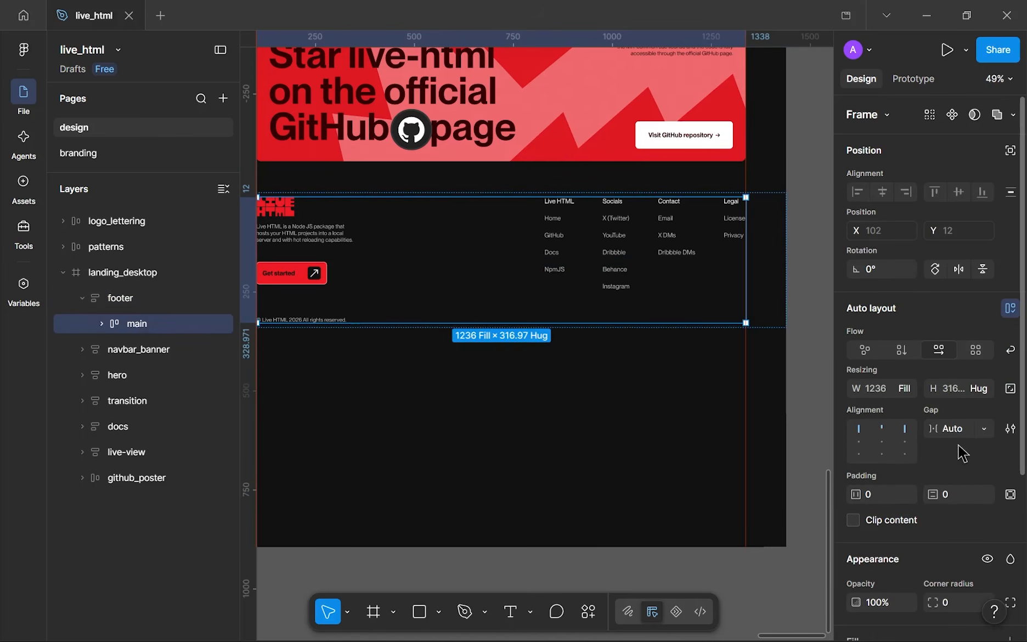
{"action": "left_click", "coordinate": [913, 389]}
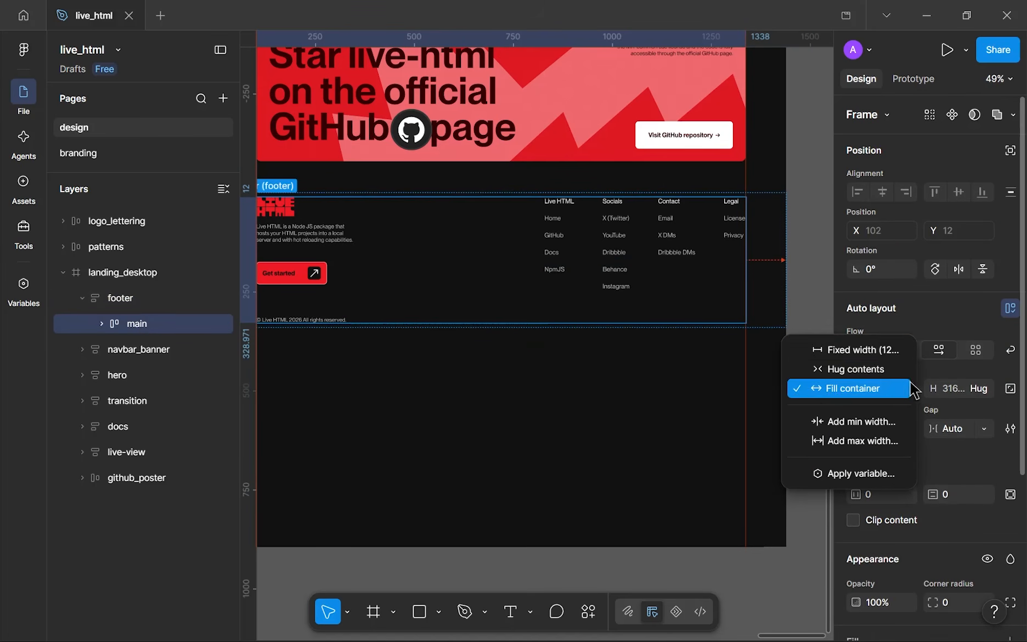
{"action": "left_click", "coordinate": [872, 349]}
{"action": "left_click", "coordinate": [562, 316]}
- Set the footer frame's horizontal padding to 0 and align its content to the top centre
{"action": "left_click", "coordinate": [577, 301]}
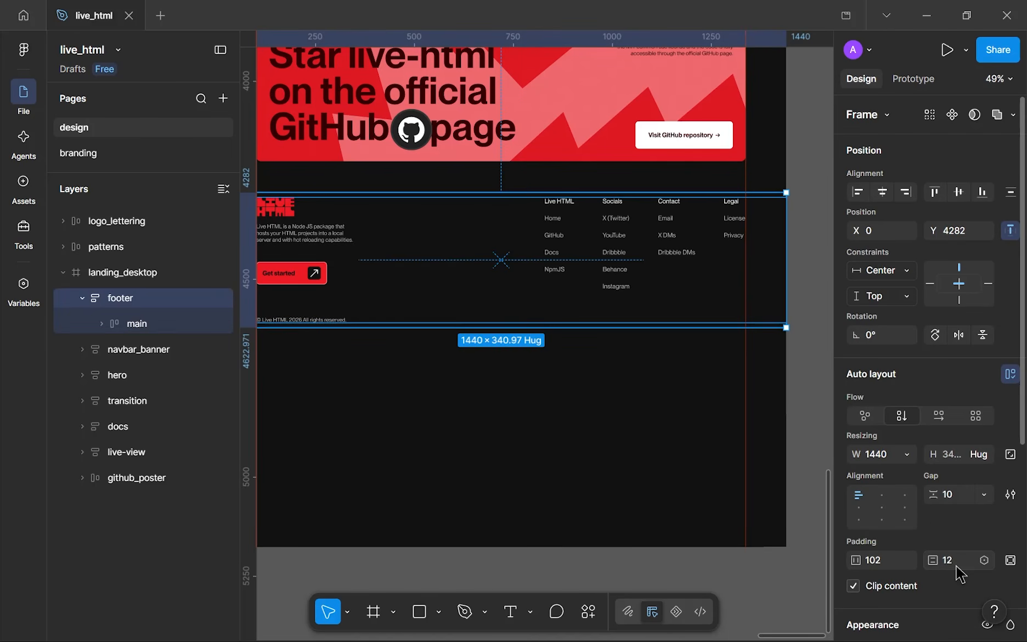
{"action": "left_click", "coordinate": [890, 561]}
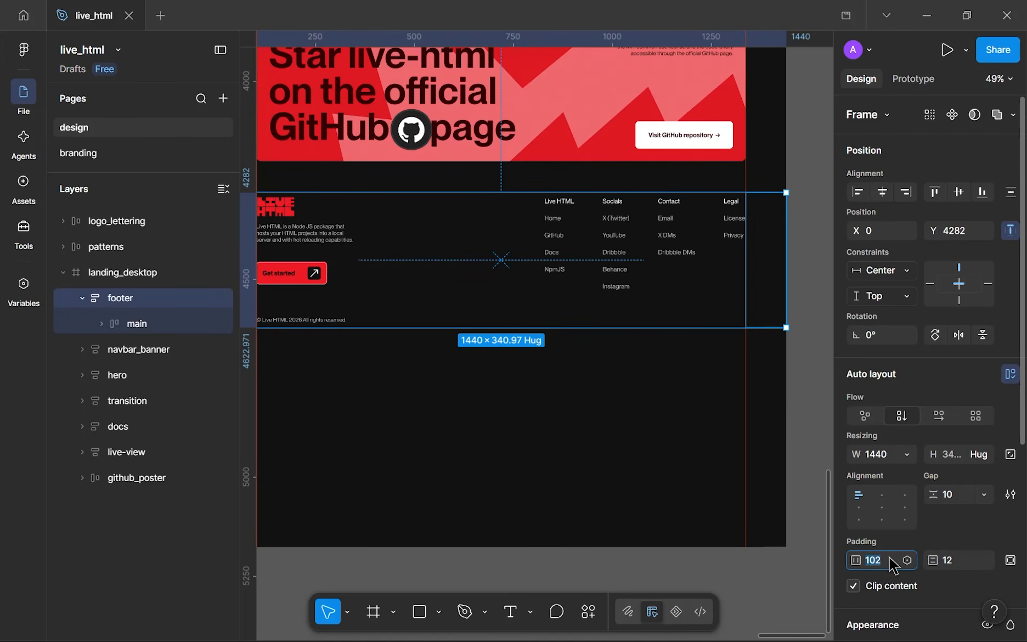
{"action": "type", "text": "0"}
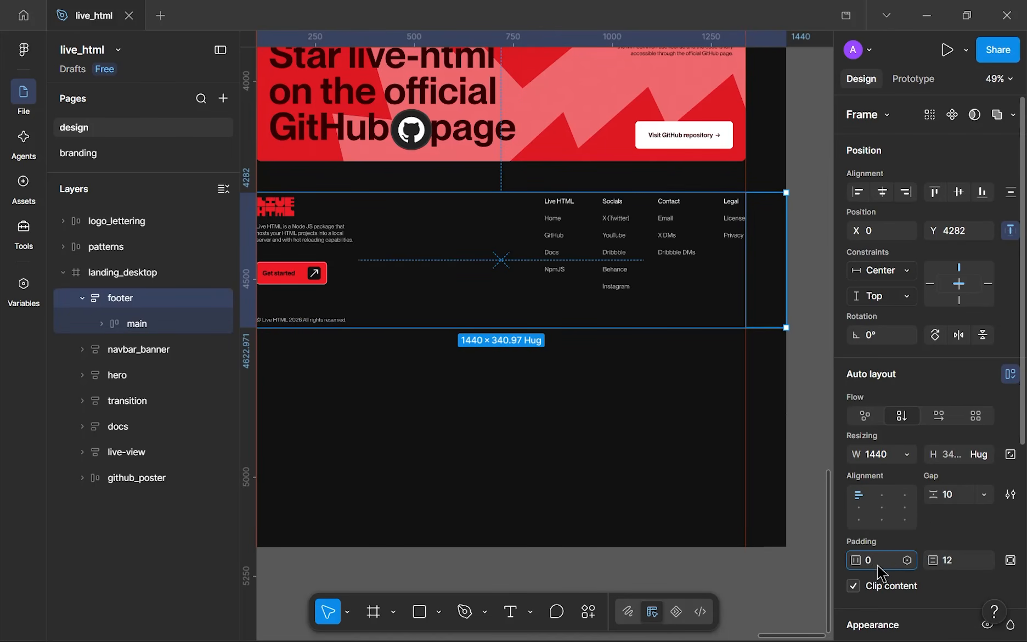
{"action": "left_click", "coordinate": [946, 560]}
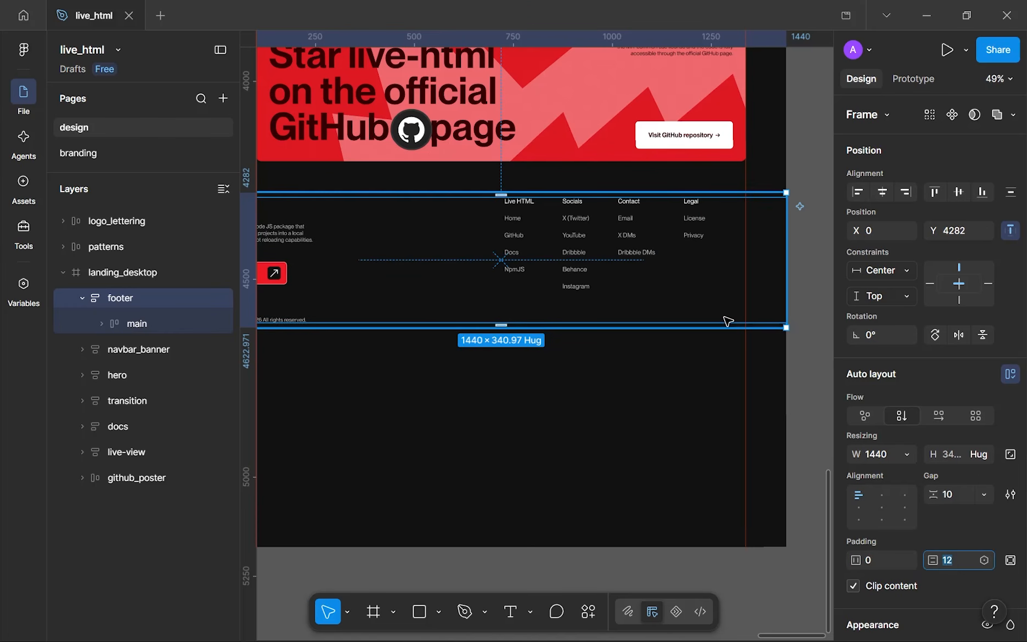
{"action": "scroll", "coordinate": [728, 321], "scroll_direction": "down", "scroll_amount": 5}
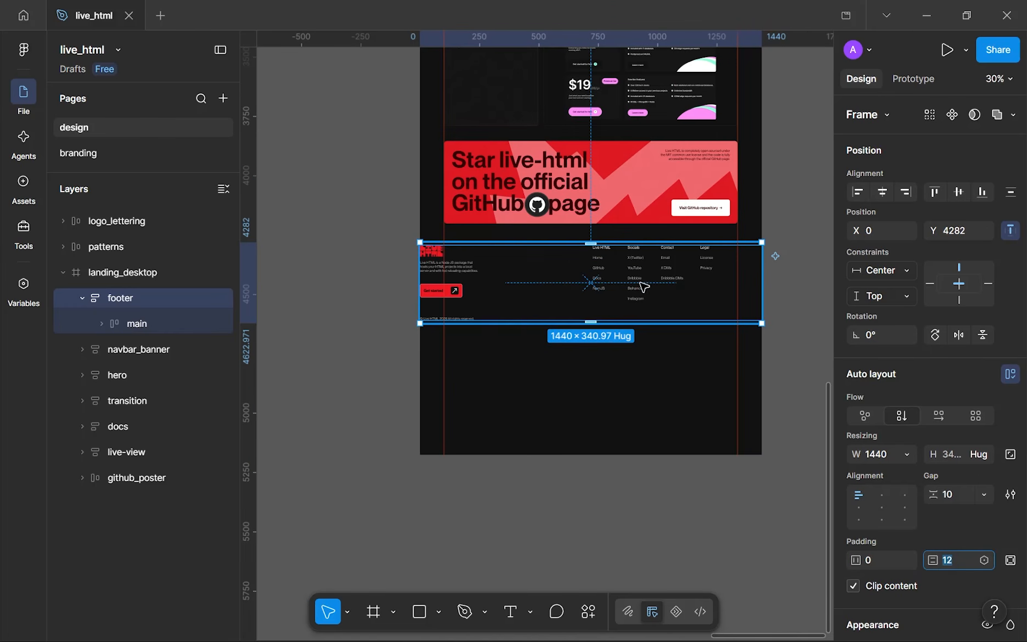
{"action": "left_click", "coordinate": [882, 496]}
- Set the footer frame's vertical padding to 64
{"action": "left_click", "coordinate": [951, 565]}
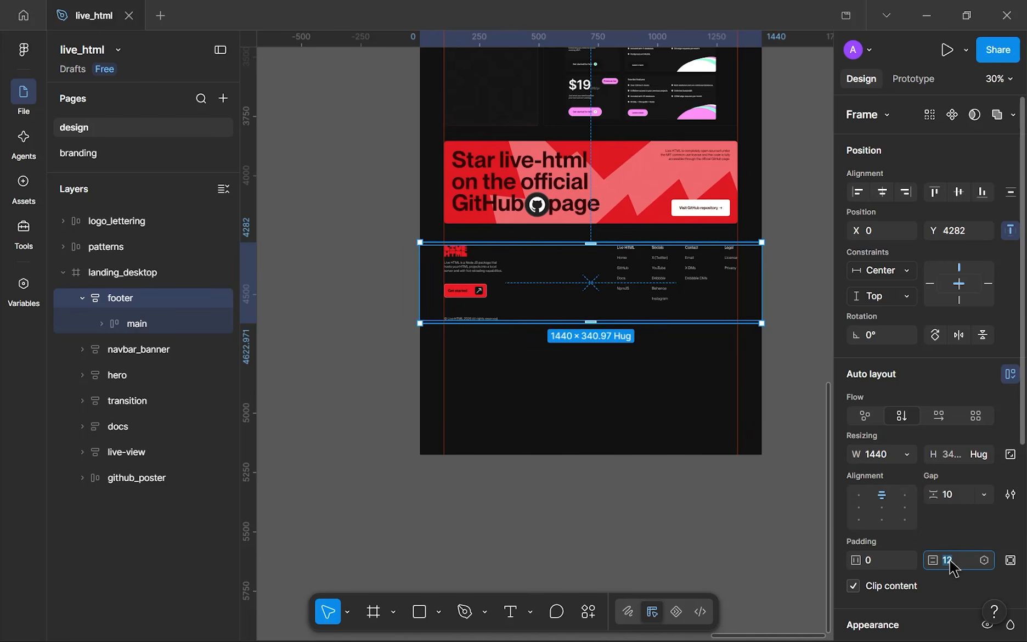
{"action": "key", "text": "Return"}
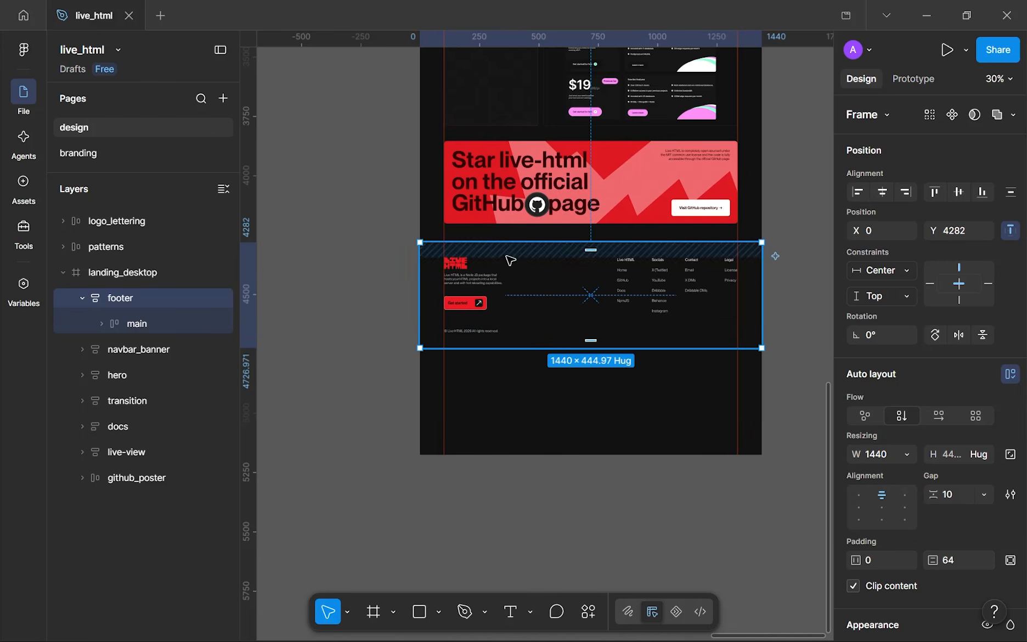
{"action": "left_click", "coordinate": [530, 373]}
{"action": "scroll", "coordinate": [564, 269], "scroll_direction": "up", "scroll_amount": 2}
{"action": "scroll", "coordinate": [564, 269], "scroll_direction": "down", "scroll_amount": 2}
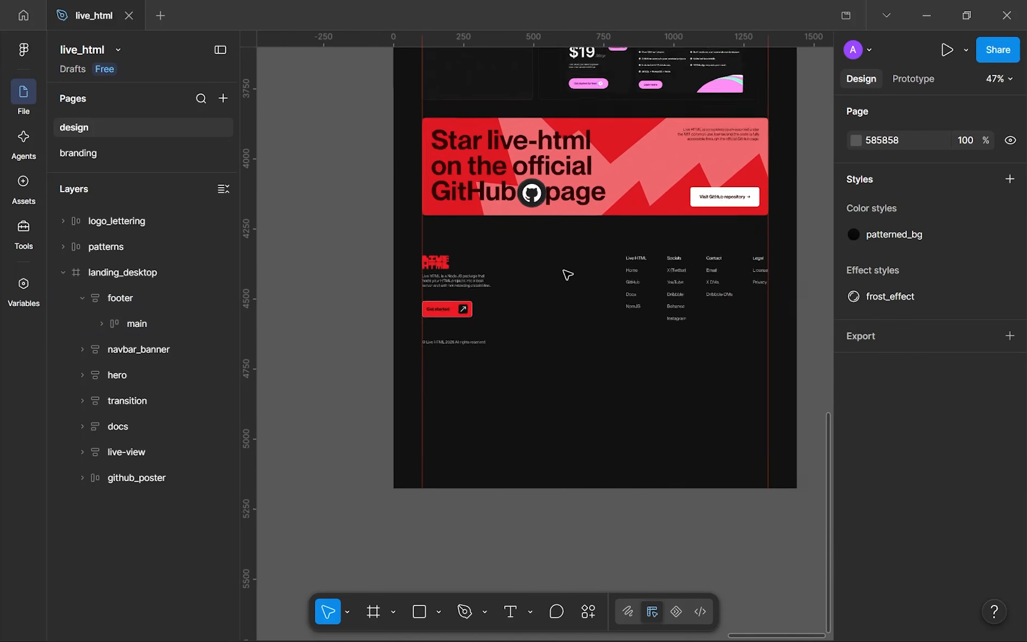
- Add a solid 0C0C0C fill to the footer frame
{"action": "left_click_drag", "start_coordinate": [583, 279], "coordinate": [515, 258]}
{"action": "left_click", "coordinate": [526, 265]}
{"action": "scroll", "coordinate": [524, 267], "scroll_direction": "down", "scroll_amount": 2}
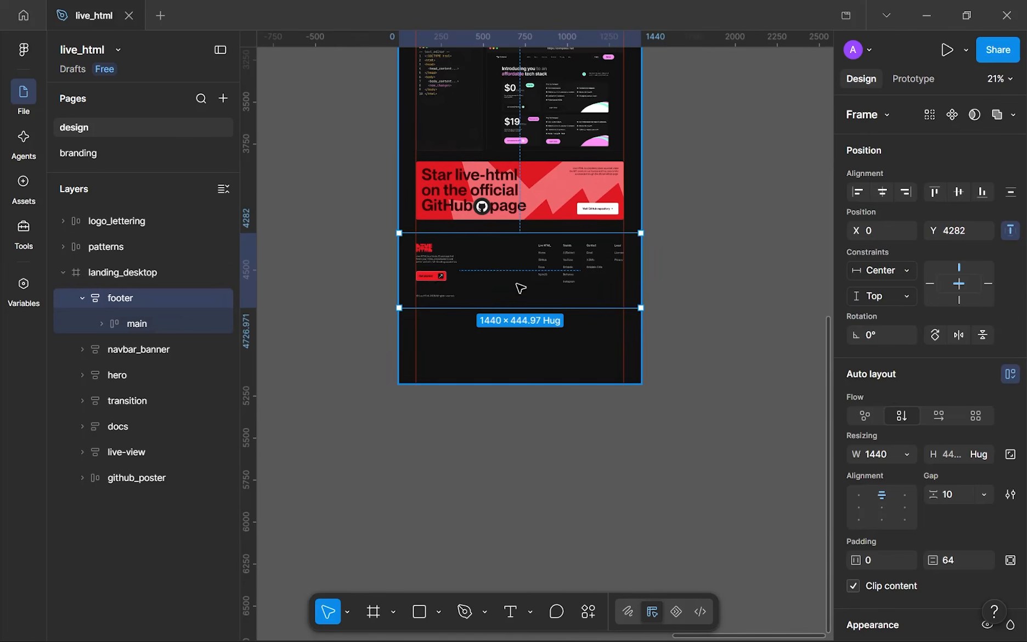
{"action": "scroll", "coordinate": [505, 299], "scroll_direction": "up", "scroll_amount": 5}
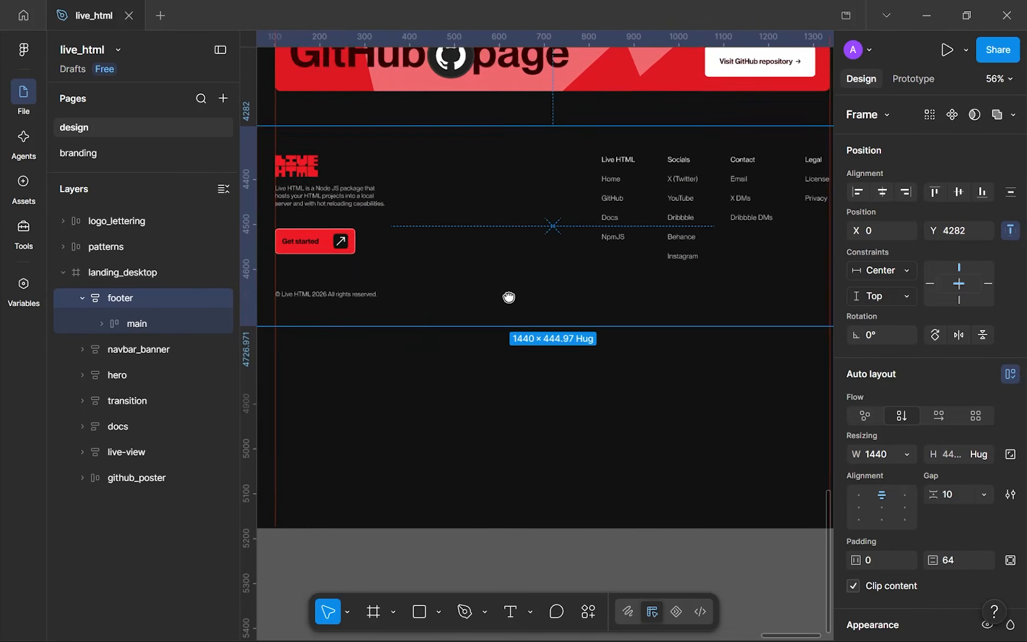
{"action": "scroll", "coordinate": [906, 455], "scroll_direction": "down", "scroll_amount": 5}
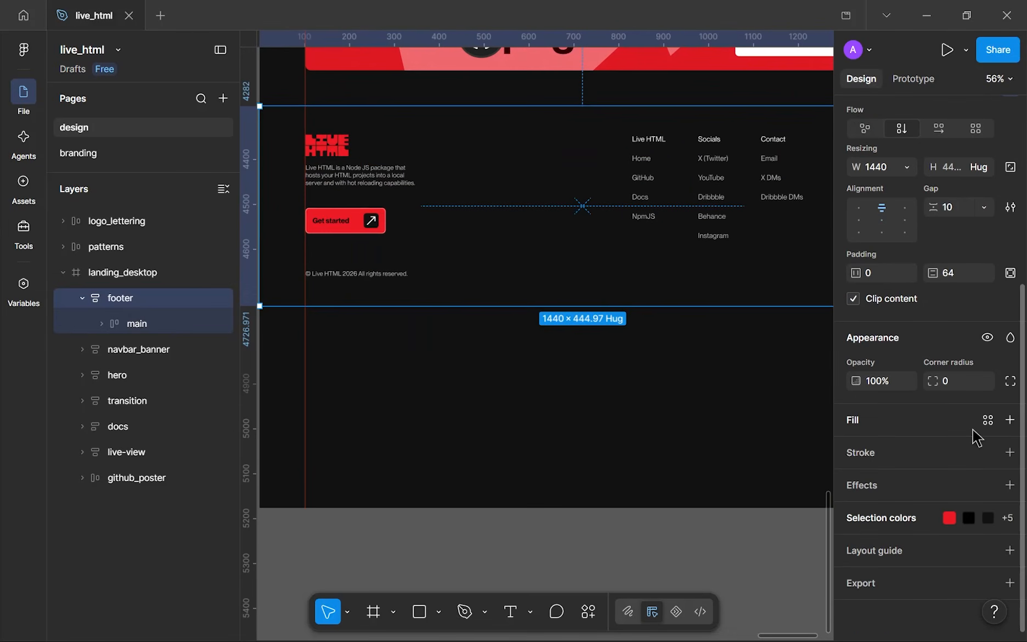
{"action": "left_click", "coordinate": [1010, 420]}
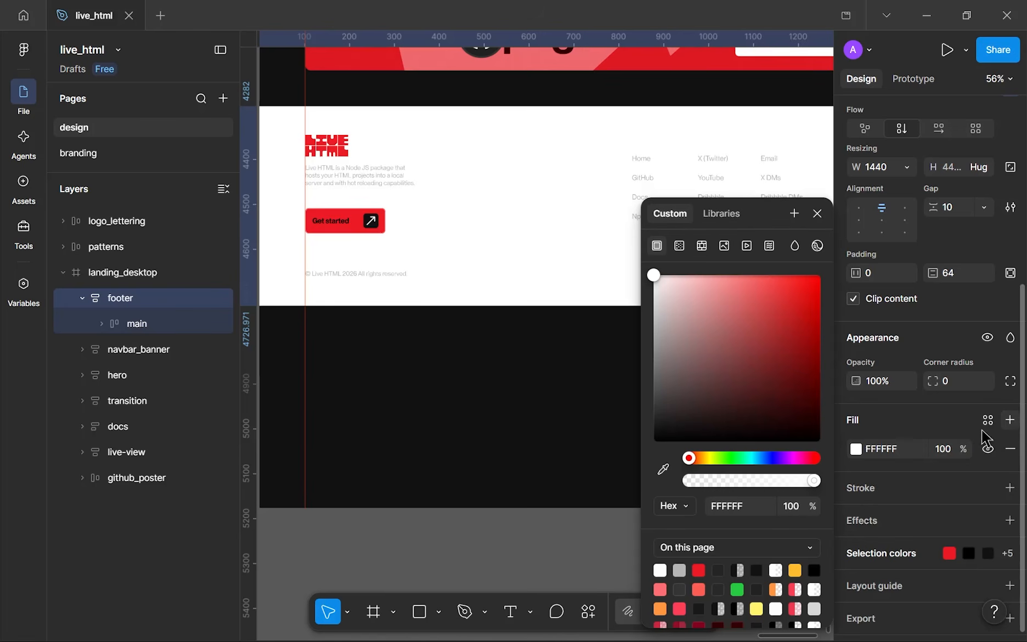
{"action": "left_click", "coordinate": [730, 506]}
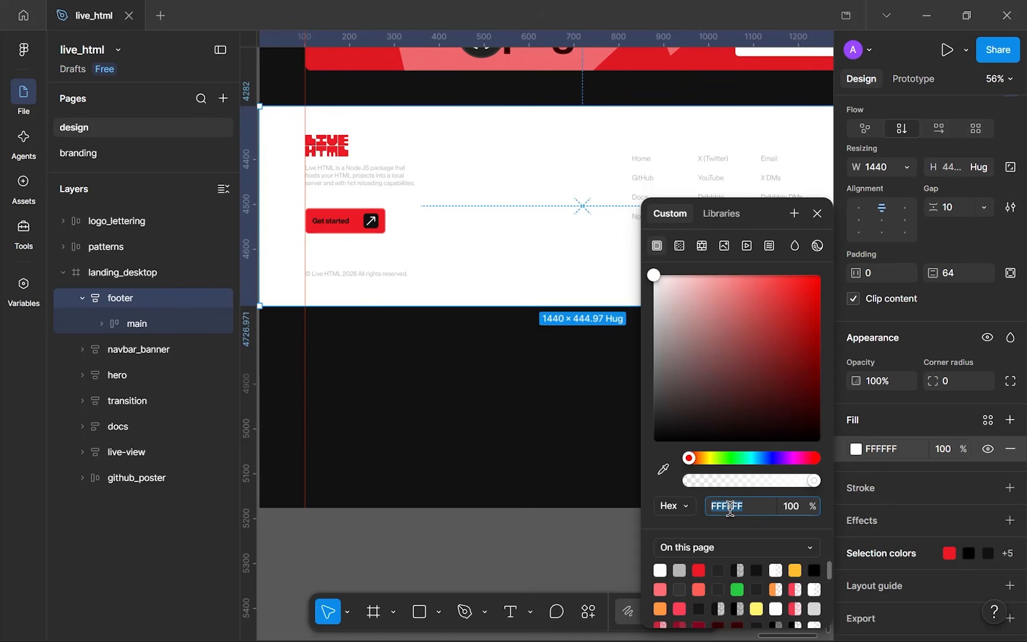
{"action": "type", "text": "0c0c0c"}
{"action": "key", "text": "Return"}
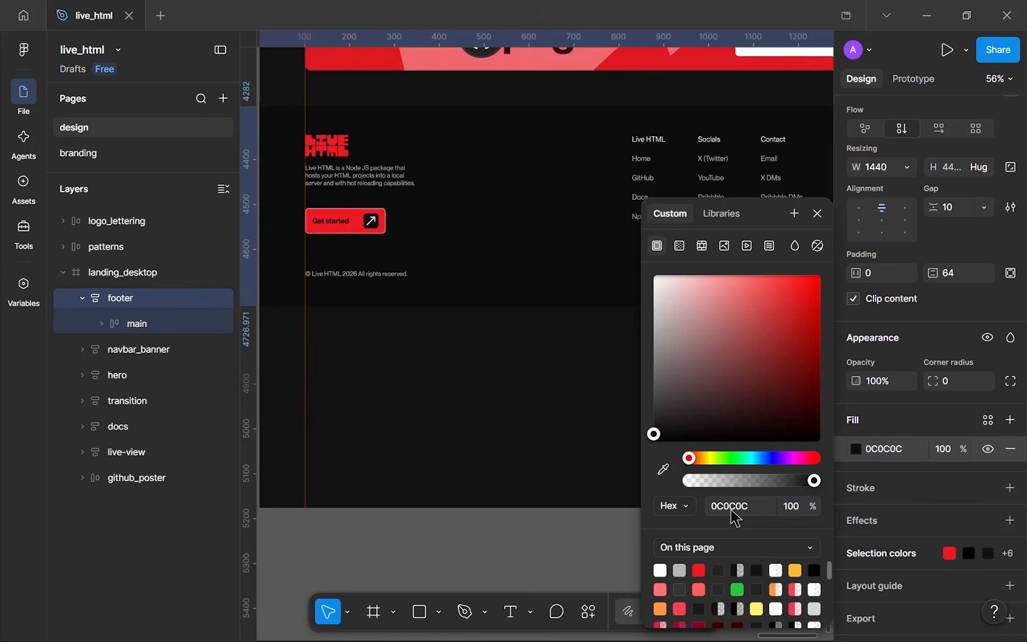
{"action": "left_click", "coordinate": [545, 385]}
- Examine the contrast between the footer's fill and the page background along the footer's upper edge
{"action": "scroll", "coordinate": [522, 184], "scroll_direction": "up", "scroll_amount": 3}
{"action": "left_click_drag", "start_coordinate": [522, 185], "coordinate": [552, 366]}
{"action": "scroll", "coordinate": [505, 266], "scroll_direction": "up", "scroll_amount": 1}
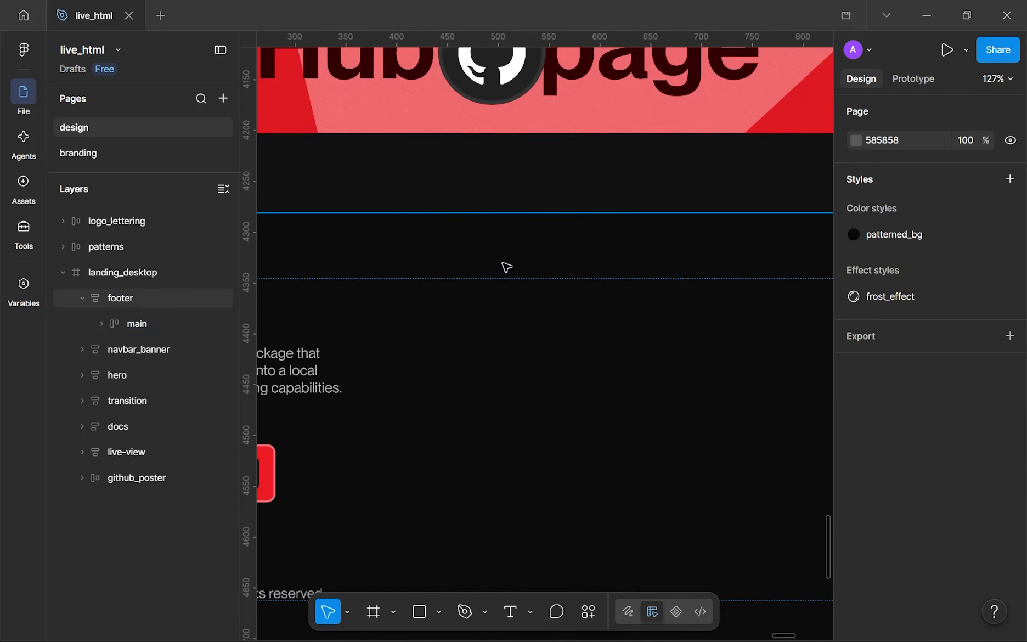
{"action": "scroll", "coordinate": [512, 291], "scroll_direction": "up", "scroll_amount": 3}
{"action": "left_click_drag", "start_coordinate": [512, 290], "coordinate": [523, 423]}
{"action": "scroll", "coordinate": [501, 253], "scroll_direction": "up", "scroll_amount": 5}
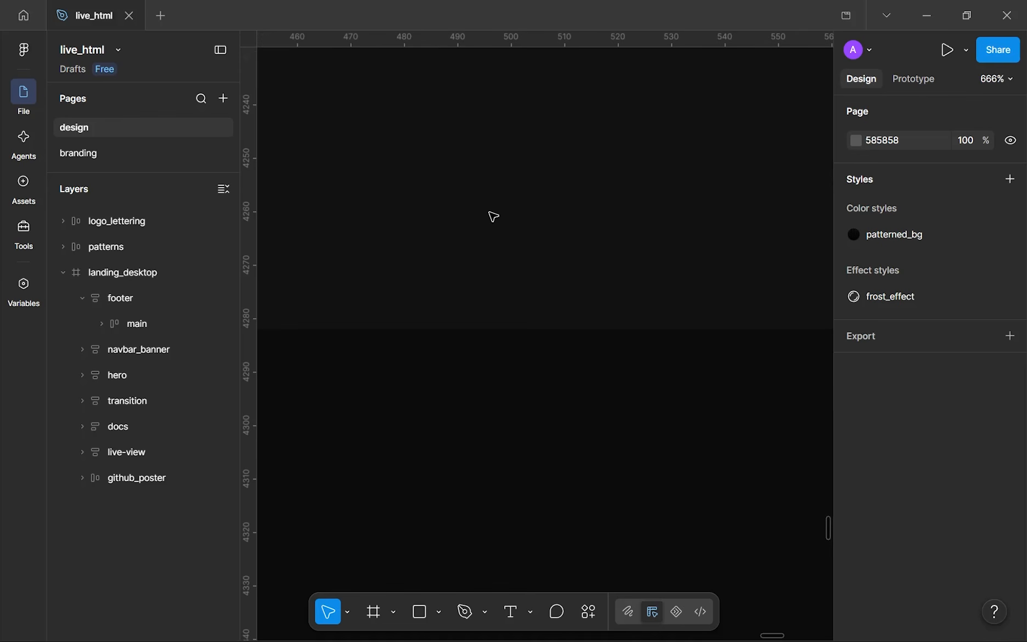
{"action": "left_click_drag", "start_coordinate": [493, 217], "coordinate": [494, 287]}
{"action": "scroll", "coordinate": [495, 275], "scroll_direction": "down", "scroll_amount": 10}
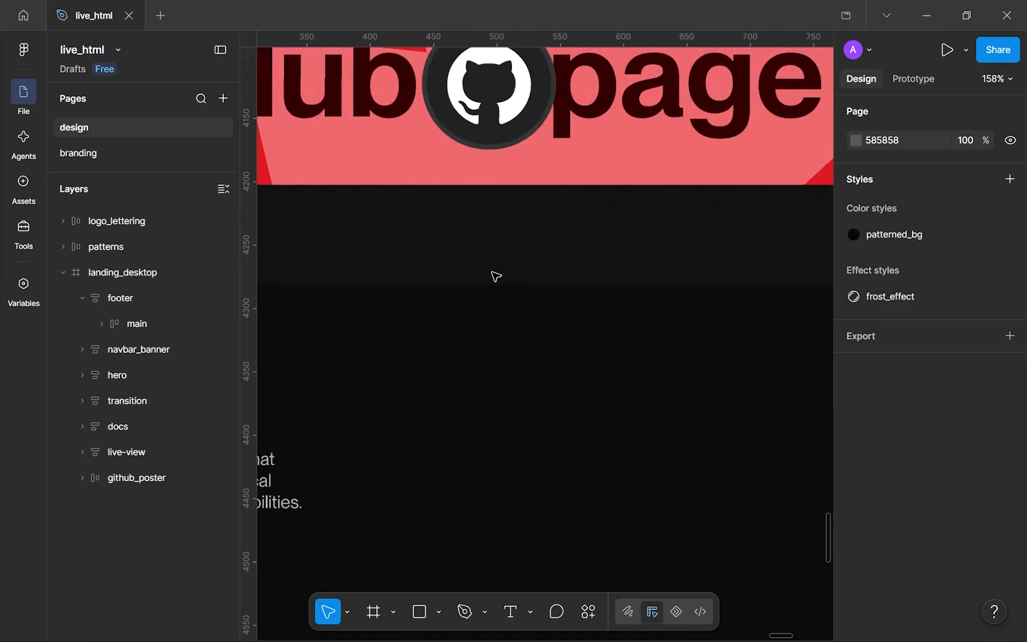
{"action": "scroll", "coordinate": [496, 276], "scroll_direction": "down", "scroll_amount": 4}
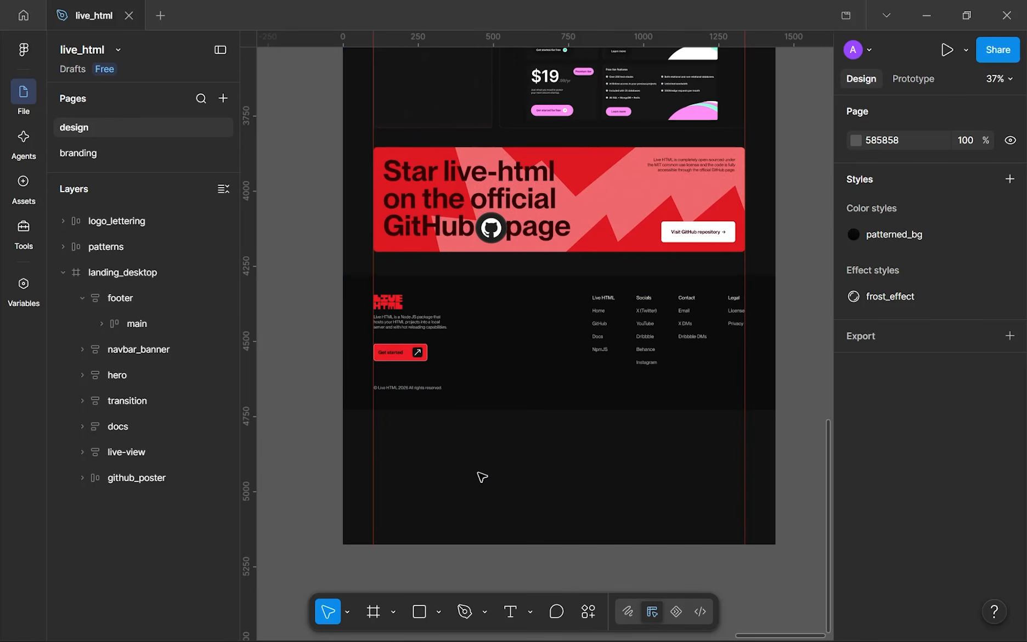
- Hide the rulers and add a 343434 inside stroke of weight 1 to the footer's top side only
{"action": "key", "text": "shift+r"}
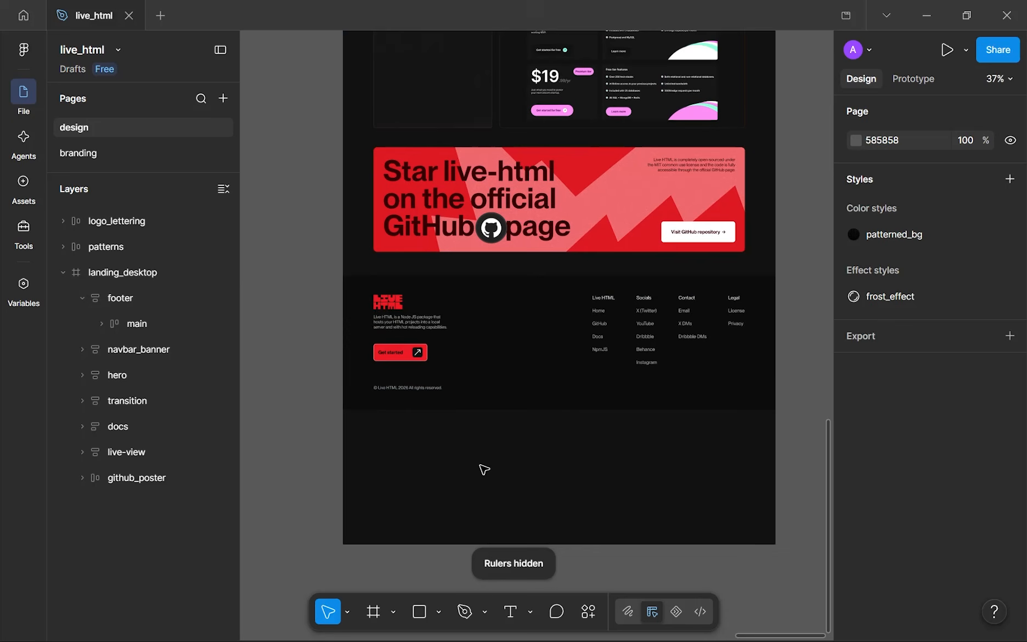
{"action": "left_click", "coordinate": [552, 296]}
{"action": "scroll", "coordinate": [950, 443], "scroll_direction": "down", "scroll_amount": 3}
{"action": "left_click", "coordinate": [1009, 453]}
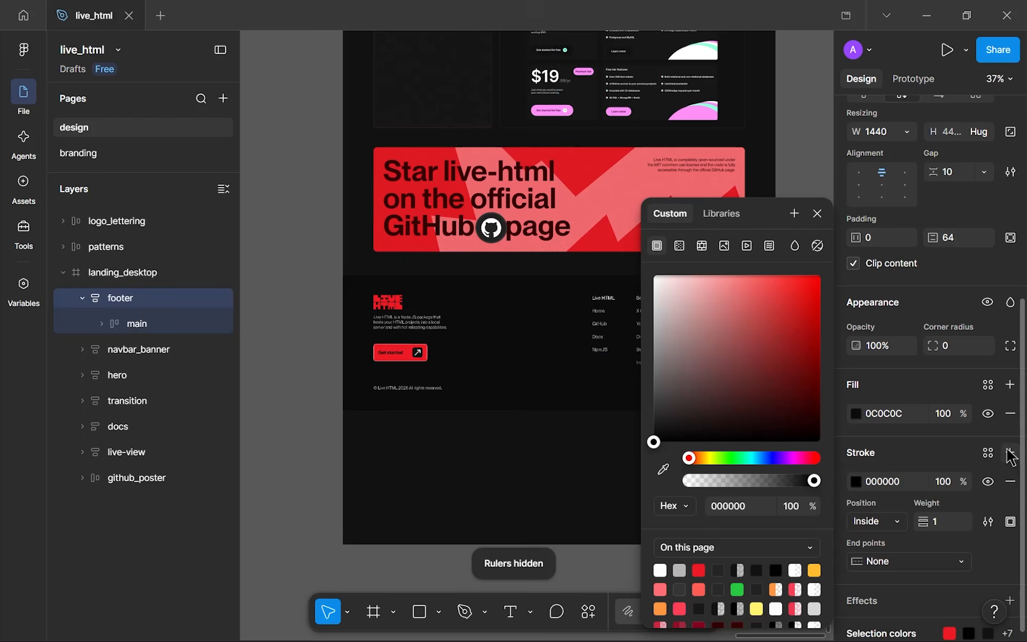
{"action": "left_click", "coordinate": [747, 506]}
{"action": "type", "text": "34"}
{"action": "left_click", "coordinate": [1010, 521]}
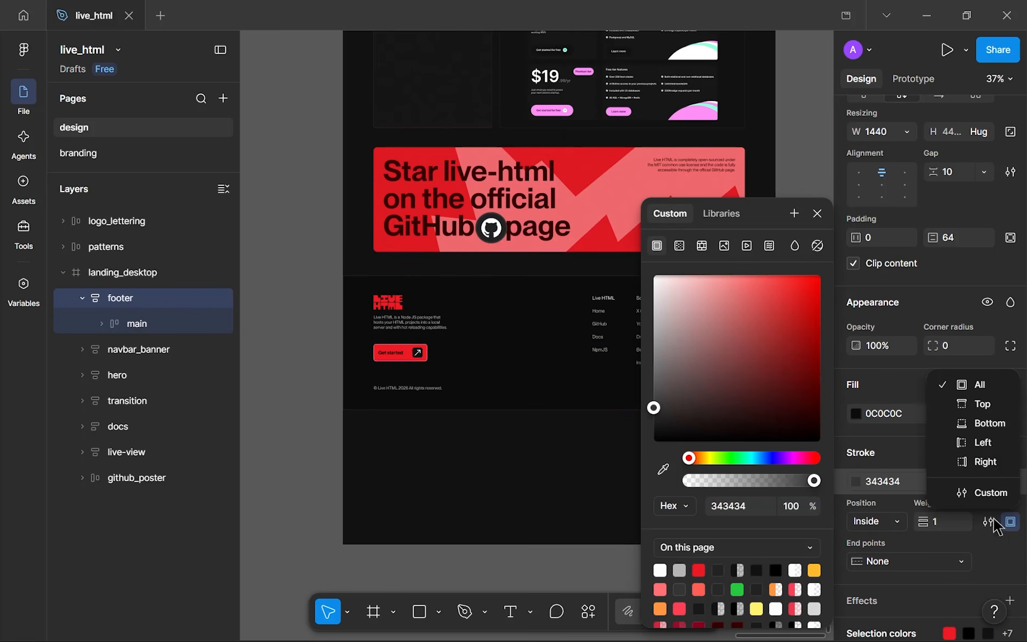
{"action": "left_click", "coordinate": [974, 405]}
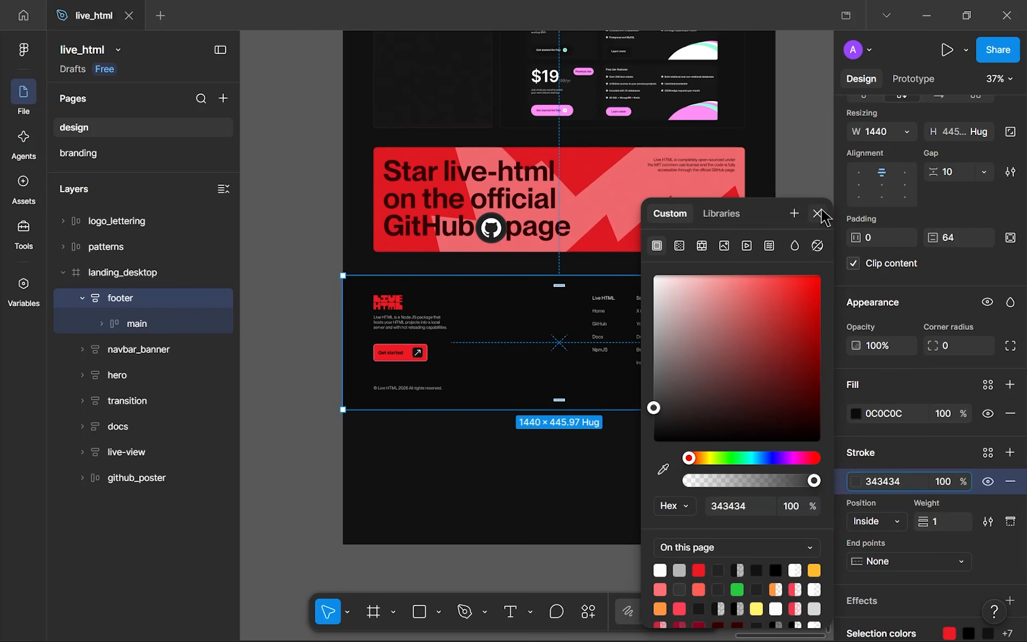
{"action": "left_click", "coordinate": [818, 214]}
{"action": "left_click", "coordinate": [620, 471]}
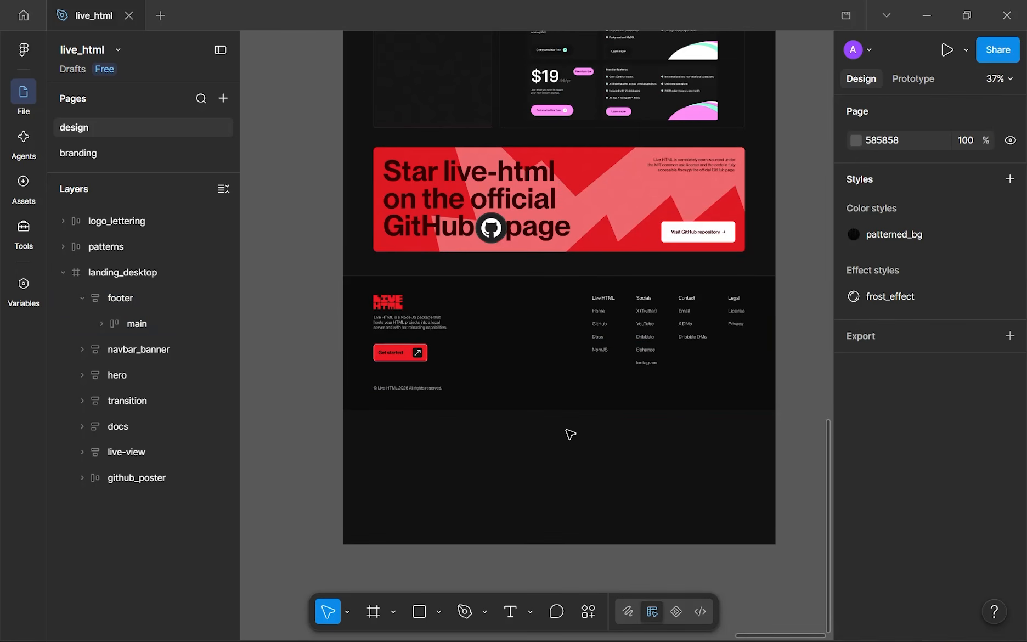
- Align the footer to the bottom of landing_desktop and shorten the landing_desktop frame to a height of 4882
{"action": "left_click", "coordinate": [556, 381]}
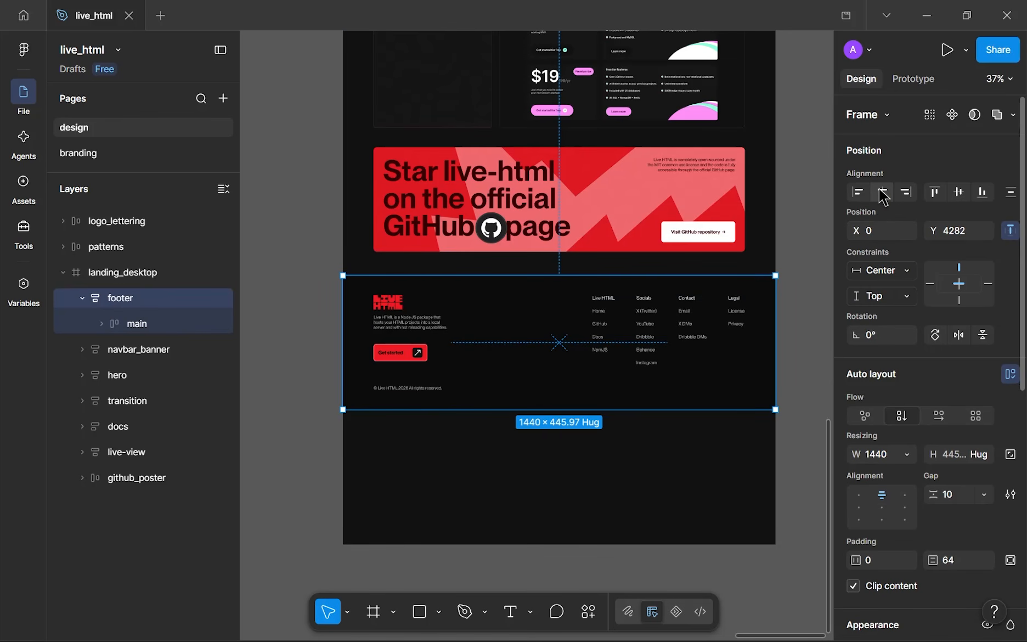
{"action": "left_click", "coordinate": [982, 191]}
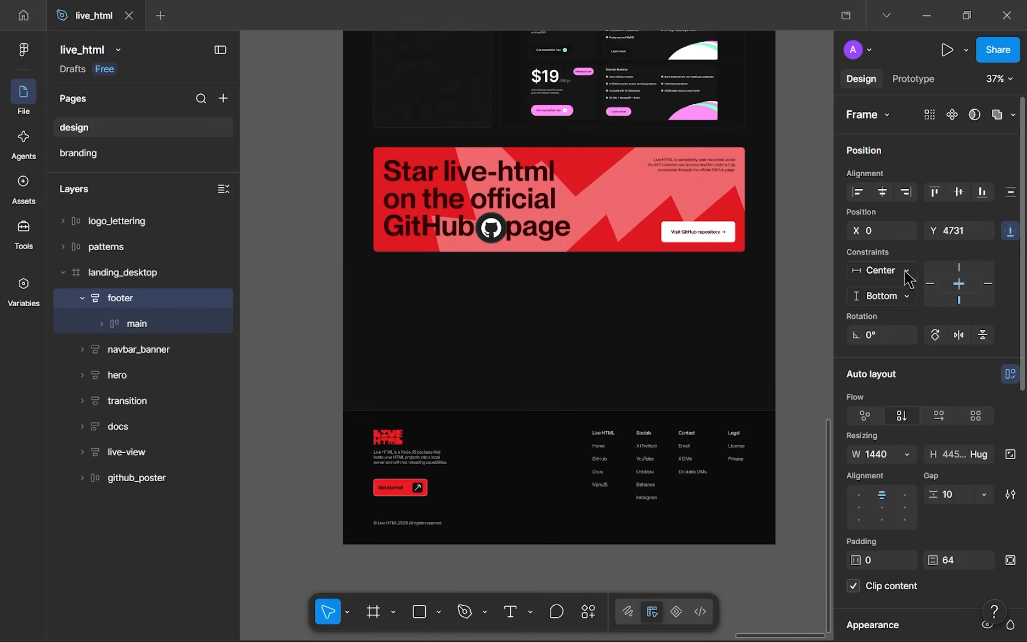
{"action": "scroll", "coordinate": [681, 287], "scroll_direction": "down", "scroll_amount": 10}
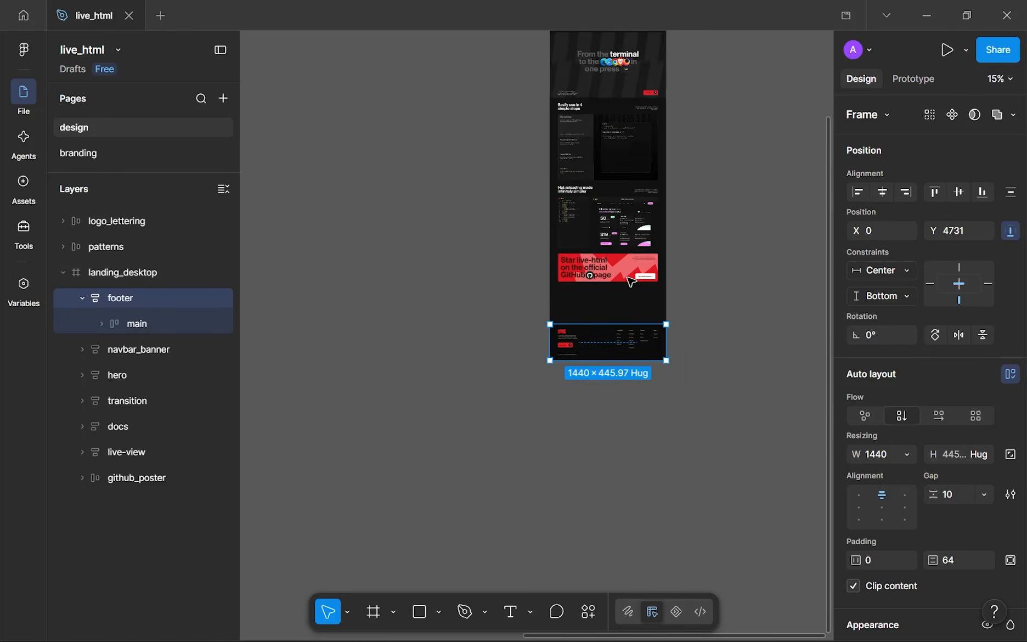
{"action": "scroll", "coordinate": [623, 236], "scroll_direction": "up", "scroll_amount": 2}
{"action": "left_click_drag", "start_coordinate": [623, 236], "coordinate": [622, 420]}
{"action": "scroll", "coordinate": [622, 418], "scroll_direction": "down", "scroll_amount": 3}
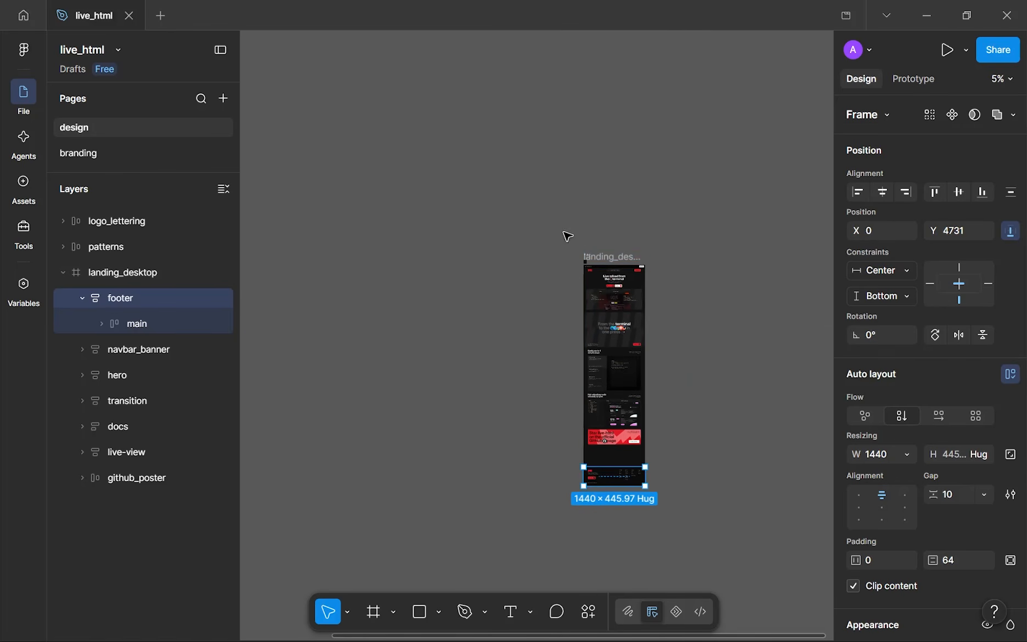
{"action": "left_click", "coordinate": [594, 256]}
{"action": "scroll", "coordinate": [607, 420], "scroll_direction": "down", "scroll_amount": 3}
{"action": "left_click_drag", "start_coordinate": [631, 345], "coordinate": [629, 337]}
{"action": "scroll", "coordinate": [626, 336], "scroll_direction": "up", "scroll_amount": 3}
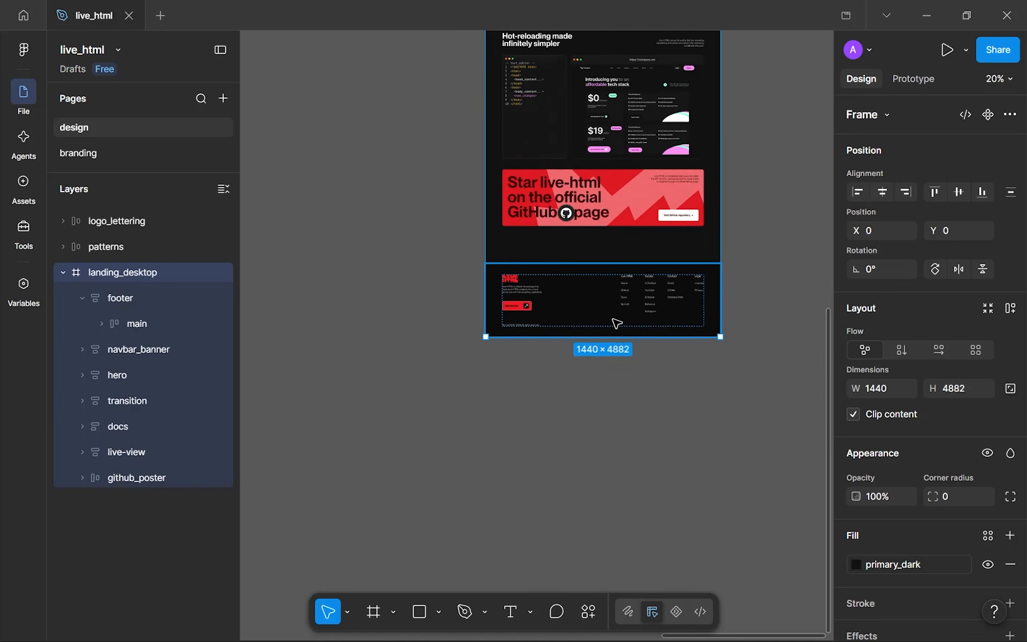
- Move the logo_lettering frame from the empty canvas into landing_desktop, overlapping the lower part of the footer
{"action": "left_click", "coordinate": [611, 337]}
{"action": "scroll", "coordinate": [609, 340], "scroll_direction": "down", "scroll_amount": 5}
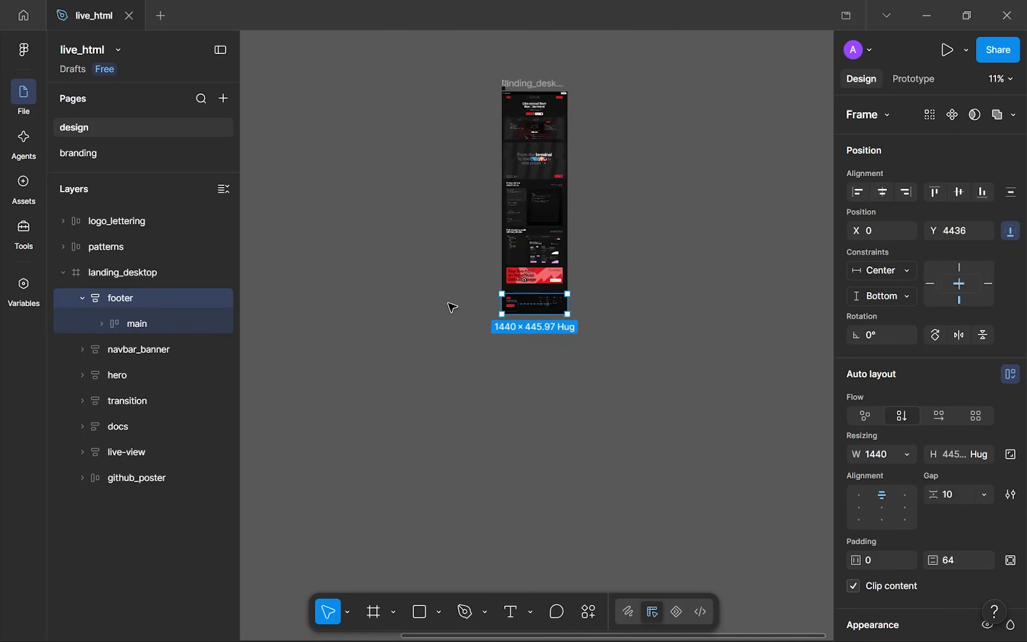
{"action": "scroll", "coordinate": [479, 296], "scroll_direction": "left", "scroll_amount": 10}
{"action": "scroll", "coordinate": [451, 278], "scroll_direction": "up", "scroll_amount": 2}
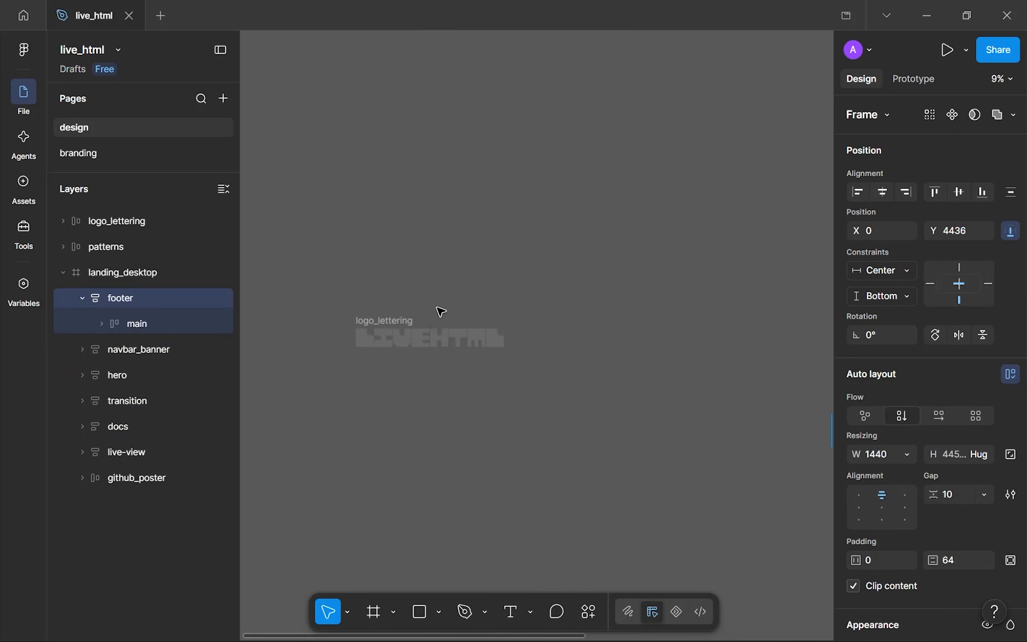
{"action": "scroll", "coordinate": [379, 316], "scroll_direction": "up", "scroll_amount": 5}
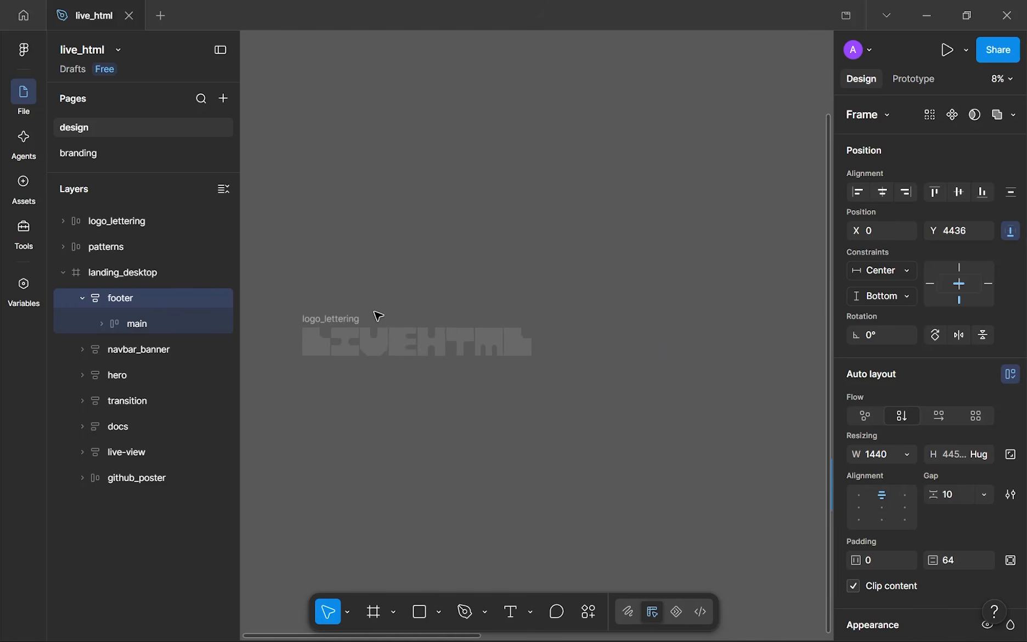
{"action": "left_click_drag", "start_coordinate": [454, 270], "coordinate": [488, 255]}
{"action": "scroll", "coordinate": [471, 266], "scroll_direction": "down", "scroll_amount": 3}
{"action": "scroll", "coordinate": [470, 266], "scroll_direction": "up", "scroll_amount": 3}
{"action": "scroll", "coordinate": [469, 349], "scroll_direction": "down", "scroll_amount": 3}
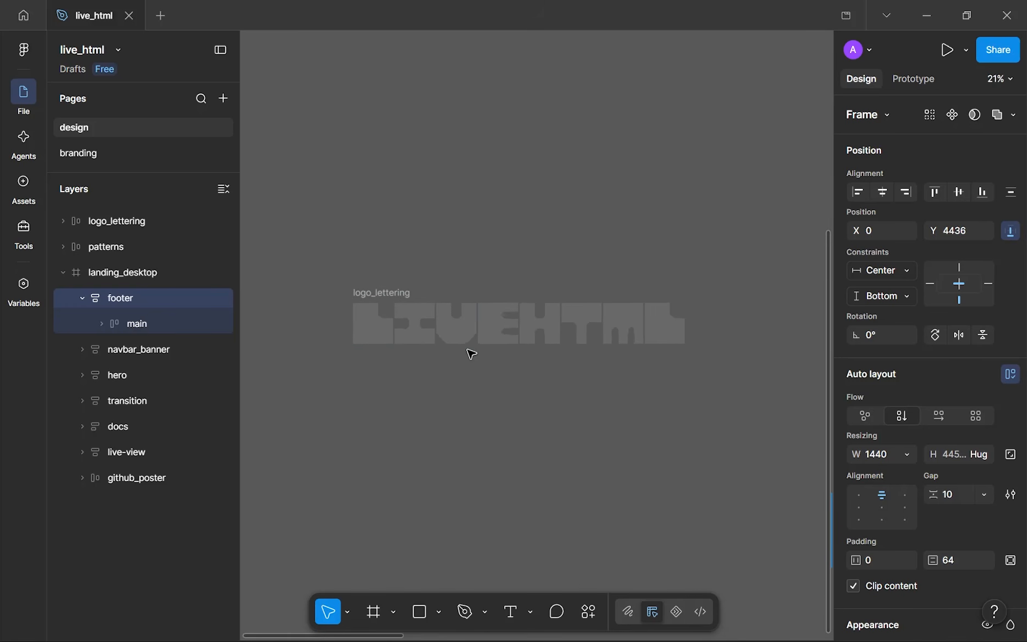
{"action": "scroll", "coordinate": [384, 264], "scroll_direction": "down", "scroll_amount": 6}
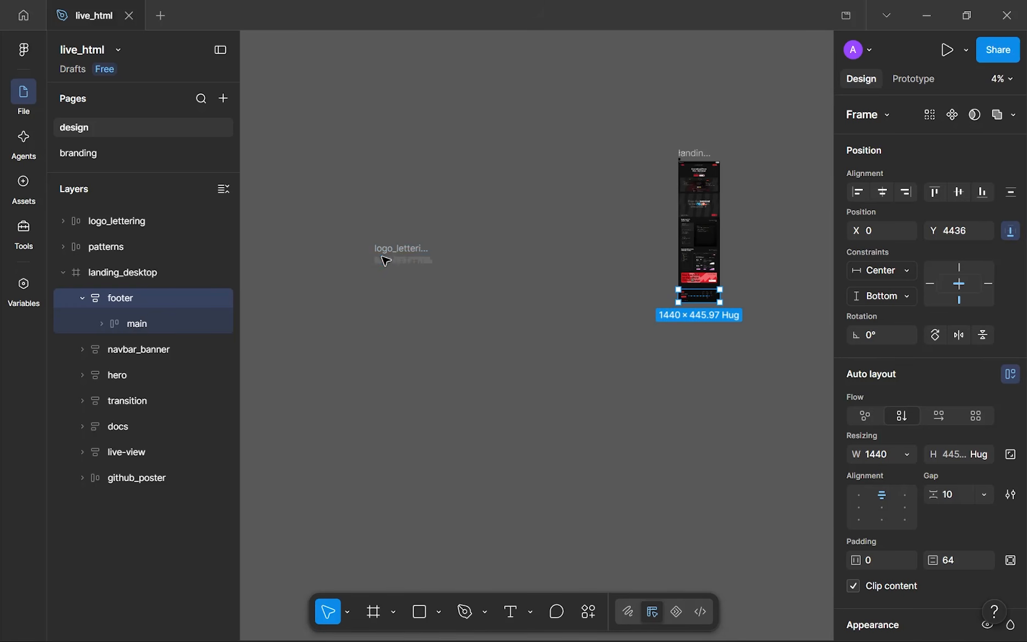
{"action": "left_click_drag", "start_coordinate": [614, 287], "coordinate": [703, 286]}
{"action": "scroll", "coordinate": [703, 285], "scroll_direction": "up", "scroll_amount": 5}
{"action": "scroll", "coordinate": [707, 291], "scroll_direction": "up", "scroll_amount": 8}
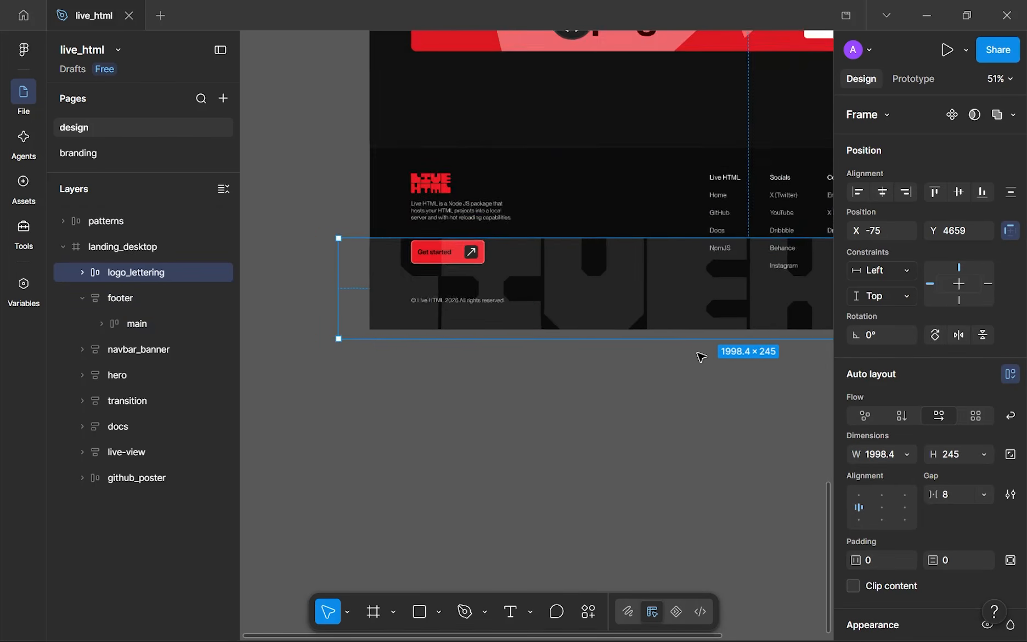
- Try shifting logo_lettering over the footer content, and undo the last changes to it
{"action": "scroll", "coordinate": [697, 354], "scroll_direction": "down", "scroll_amount": 3}
{"action": "scroll", "coordinate": [673, 338], "scroll_direction": "up", "scroll_amount": 3}
{"action": "left_click_drag", "start_coordinate": [583, 259], "coordinate": [603, 267]}
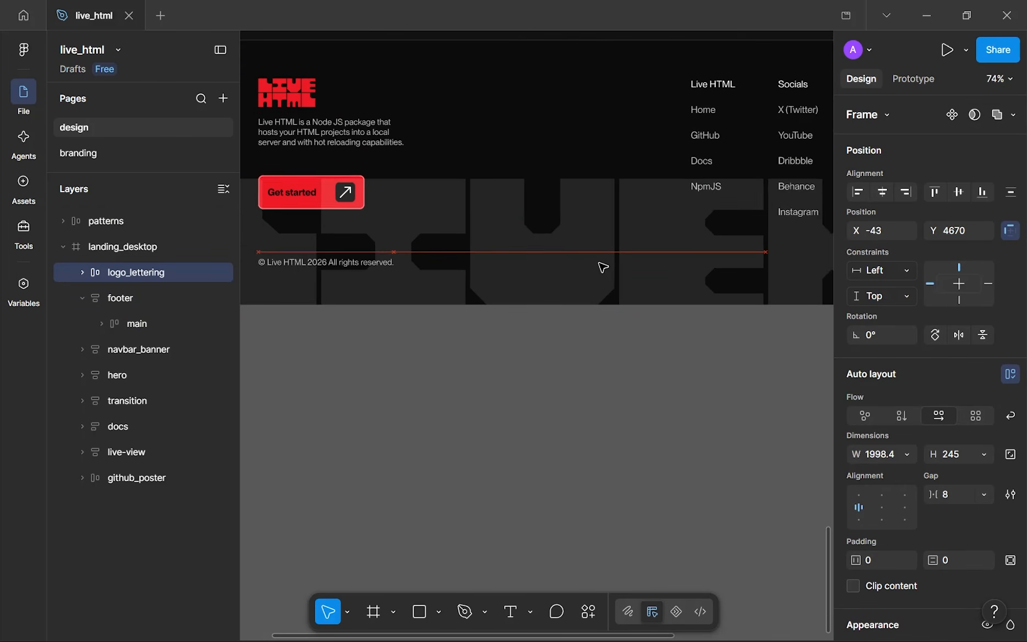
{"action": "key", "text": "Delete"}
{"action": "key", "text": "ctrl+z"}
{"action": "key", "text": "ctrl+z"}
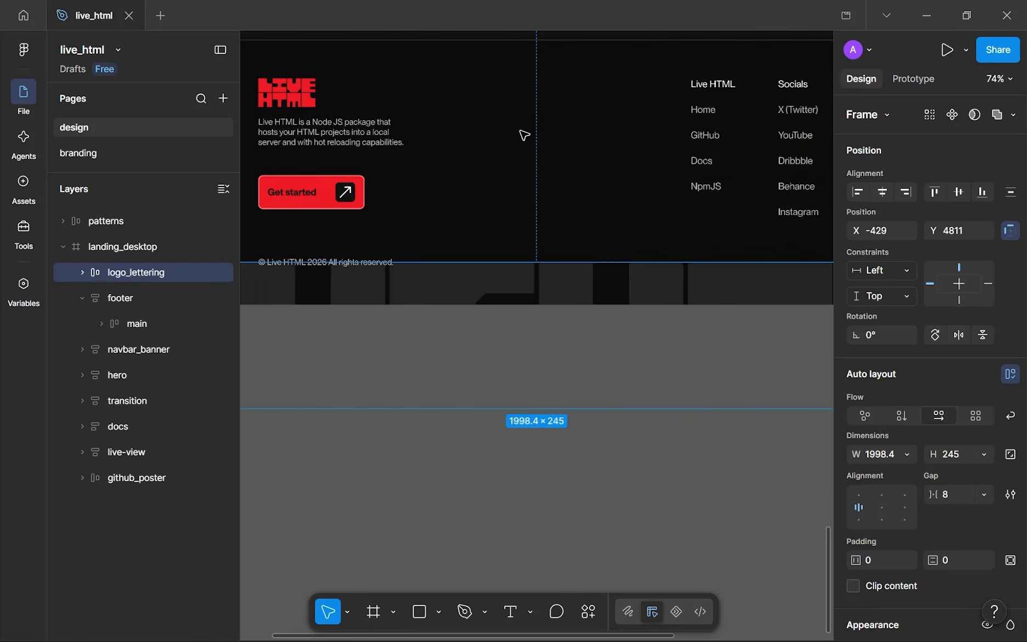
{"action": "scroll", "coordinate": [532, 165], "scroll_direction": "down", "scroll_amount": 6}
{"action": "scroll", "coordinate": [533, 165], "scroll_direction": "down", "scroll_amount": 3}
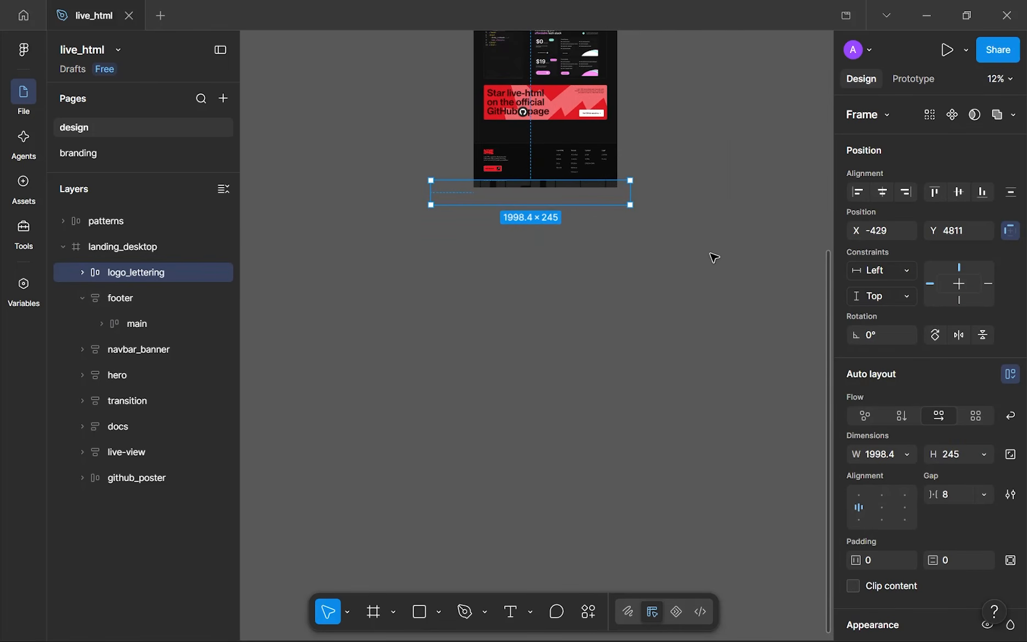
{"action": "left_click", "coordinate": [692, 231]}
{"action": "left_click", "coordinate": [583, 155]}
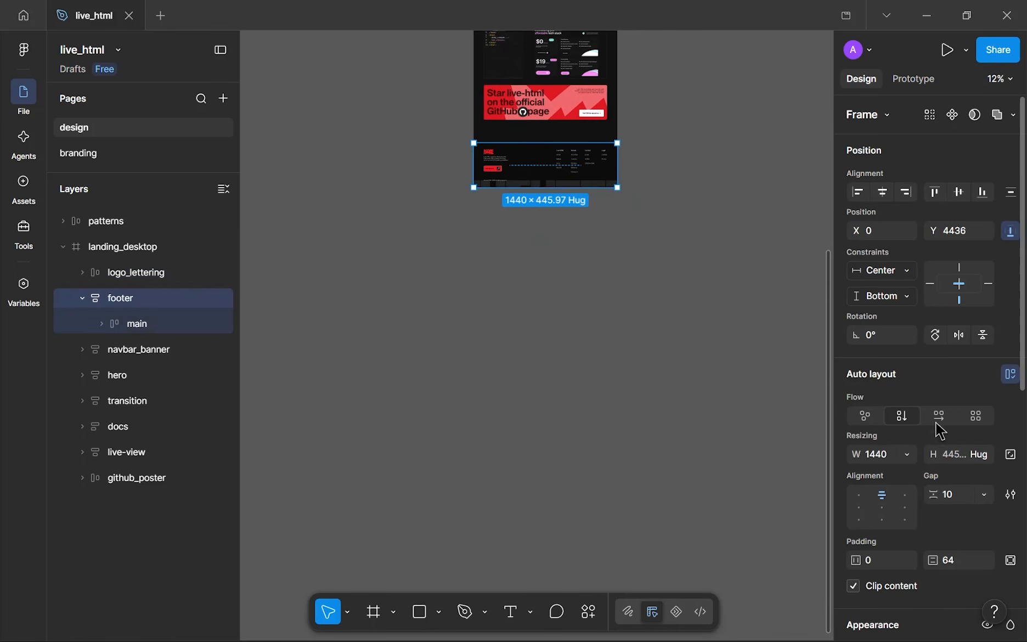
{"action": "left_click", "coordinate": [977, 458]}
{"action": "left_click", "coordinate": [979, 458]}
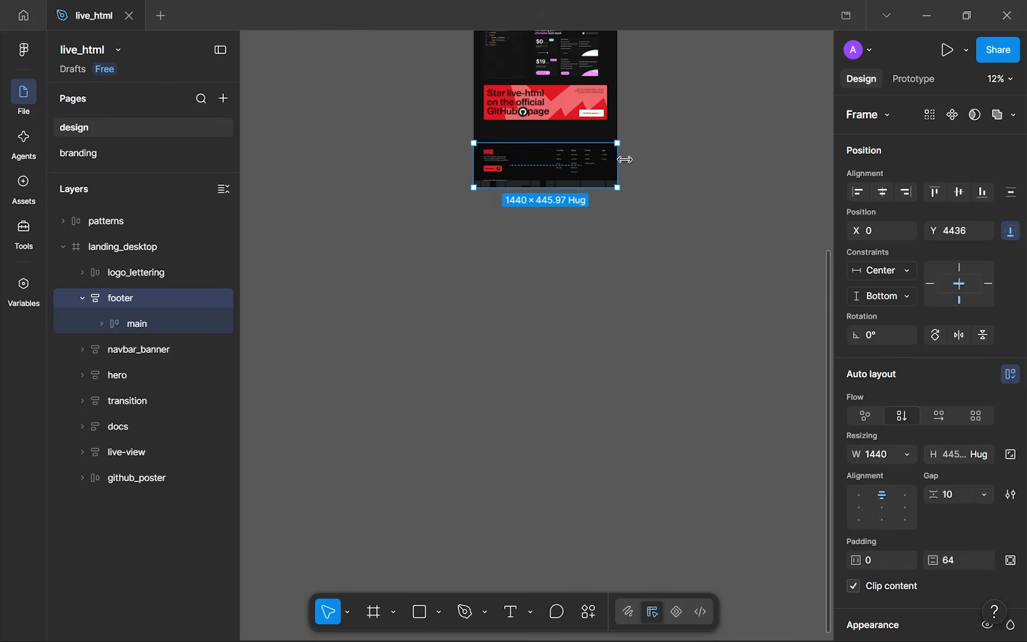
{"action": "left_click_drag", "start_coordinate": [593, 166], "coordinate": [624, 300]}
{"action": "scroll", "coordinate": [590, 298], "scroll_direction": "up", "scroll_amount": 6}
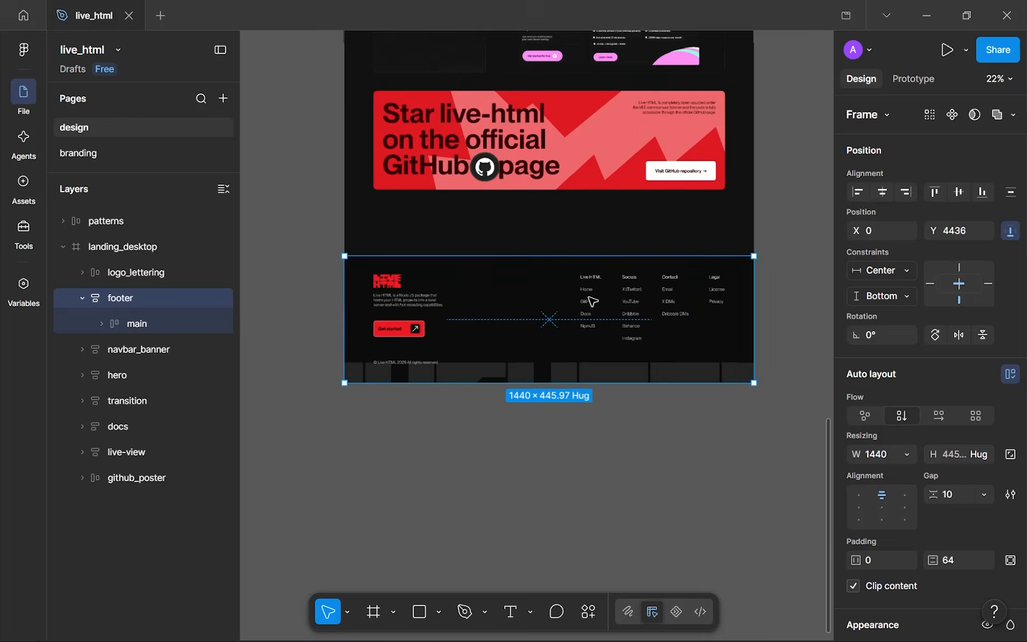
- Nest logo_lettering inside the footer frame and place it below main in the vertical auto layout
{"action": "left_click", "coordinate": [489, 385]}
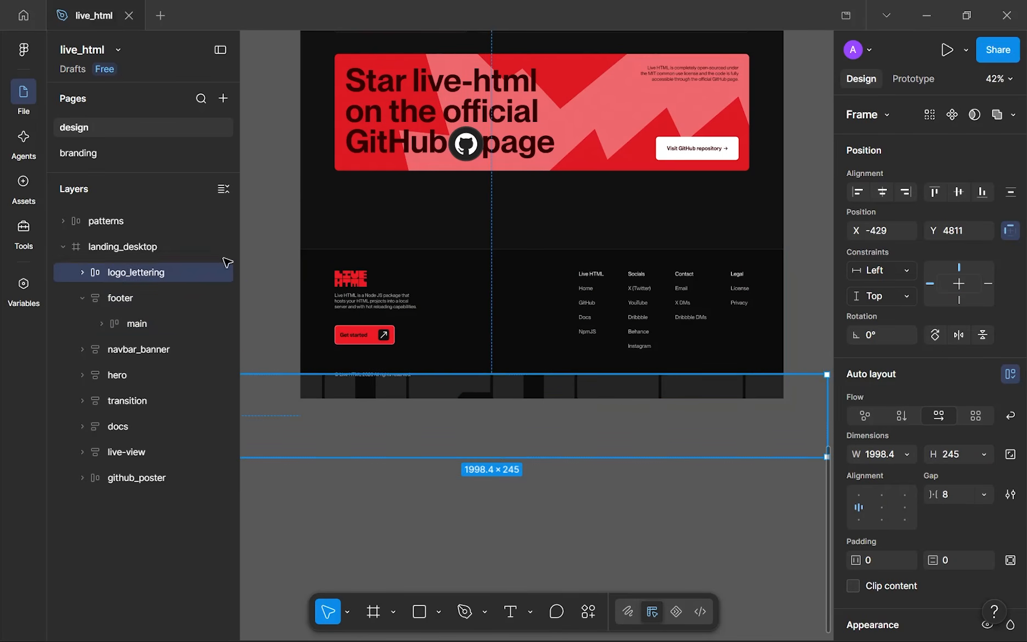
{"action": "left_click_drag", "start_coordinate": [137, 272], "coordinate": [153, 310]}
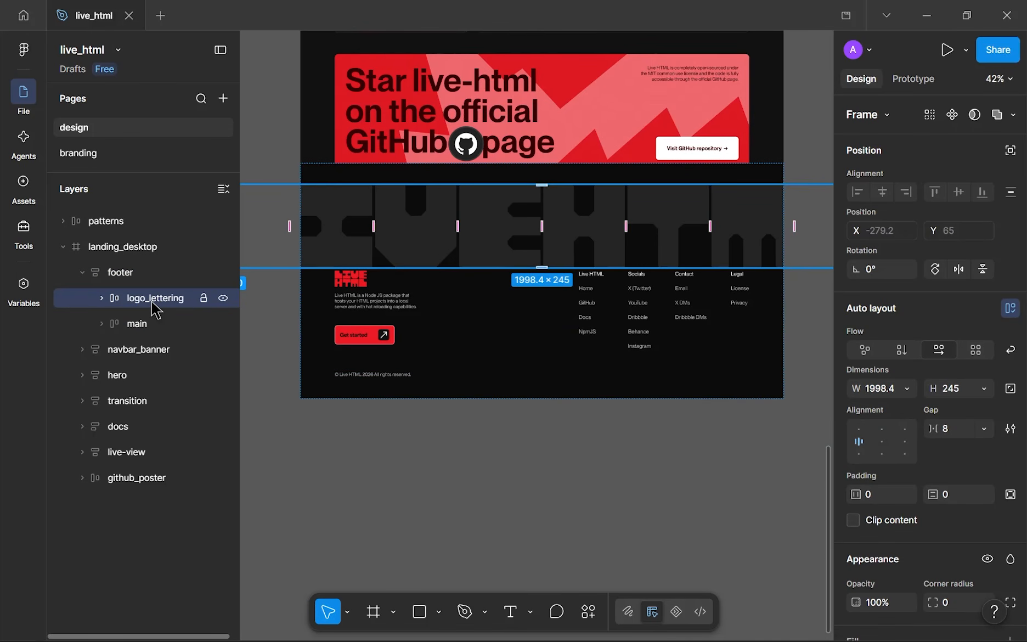
{"action": "key", "text": "Down"}
{"action": "scroll", "coordinate": [409, 310], "scroll_direction": "up", "scroll_amount": 2}
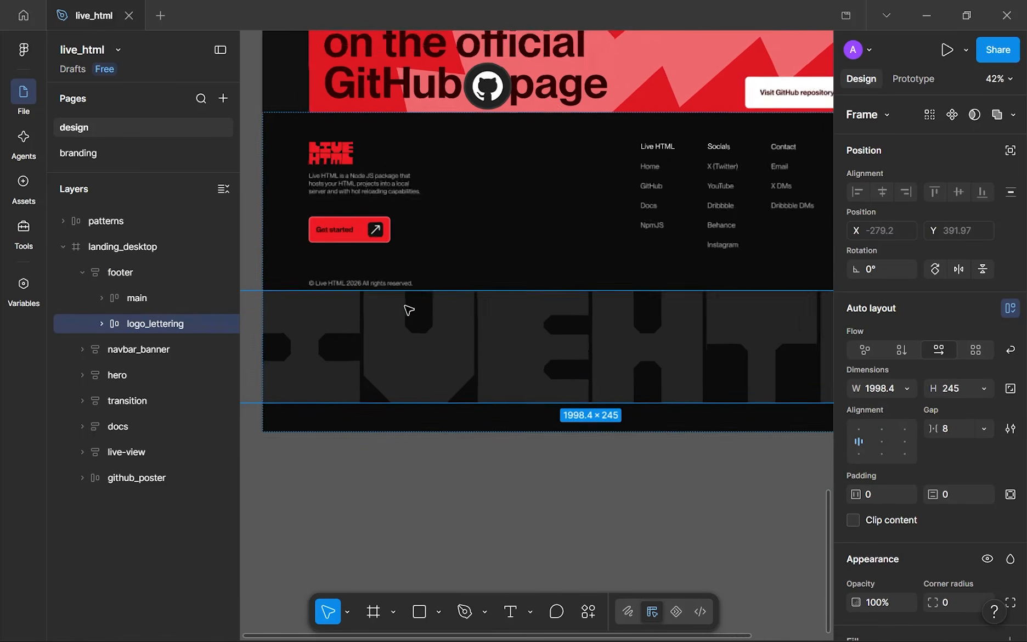
- Set the vertical gap between main and logo_lettering in the footer's auto layout to 32
{"action": "scroll", "coordinate": [408, 310], "scroll_direction": "up", "scroll_amount": 2}
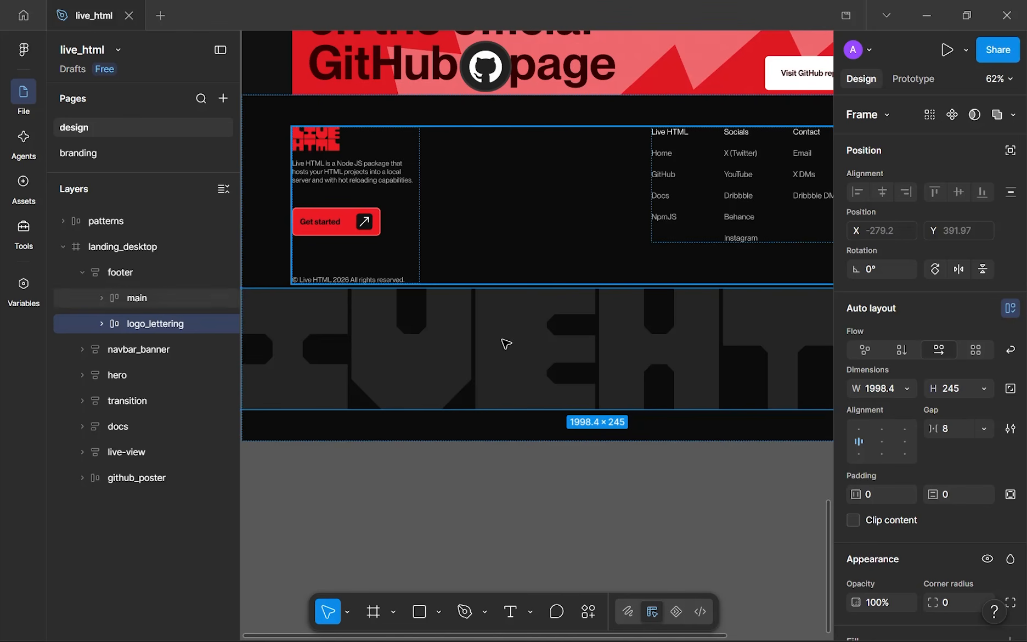
{"action": "left_click", "coordinate": [474, 236]}
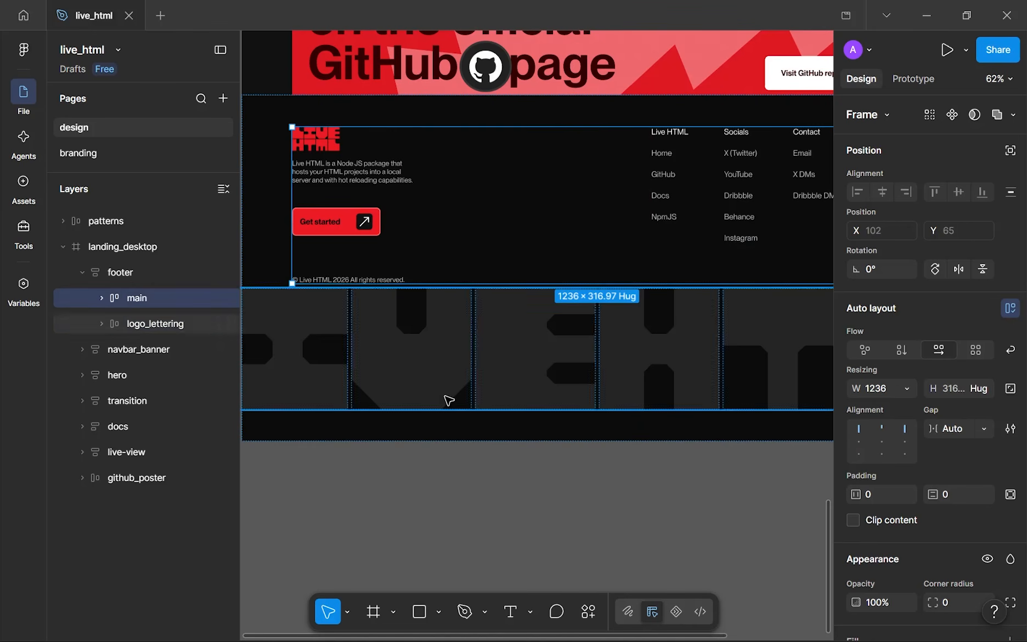
{"action": "key", "text": "Escape"}
{"action": "left_click", "coordinate": [700, 406]}
{"action": "left_click", "coordinate": [970, 500]}
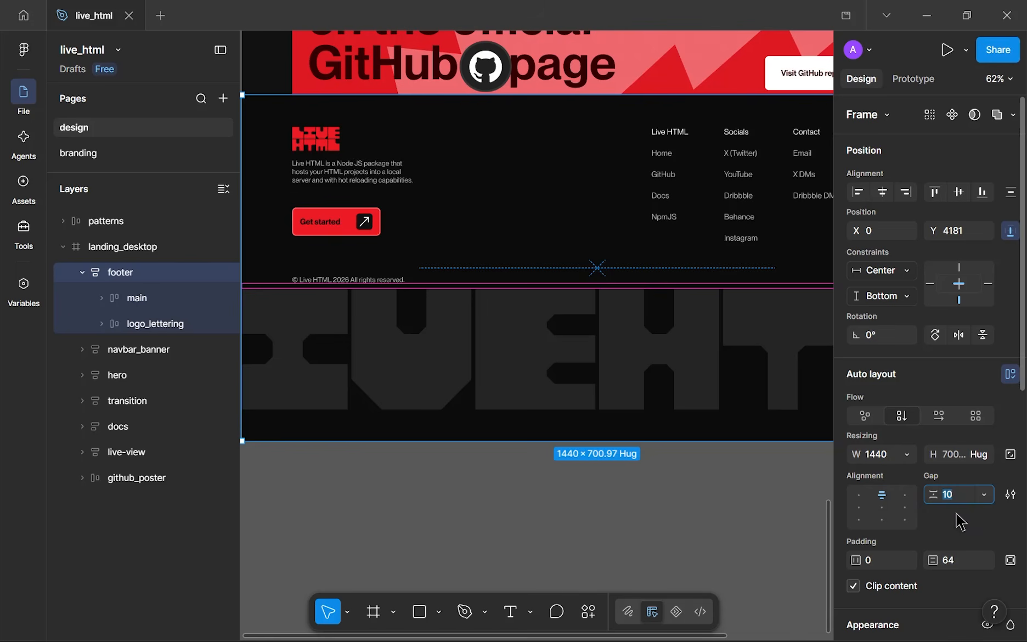
{"action": "type", "text": "32"}
{"action": "key", "text": "Return"}
{"action": "scroll", "coordinate": [454, 356], "scroll_direction": "up", "scroll_amount": 1}
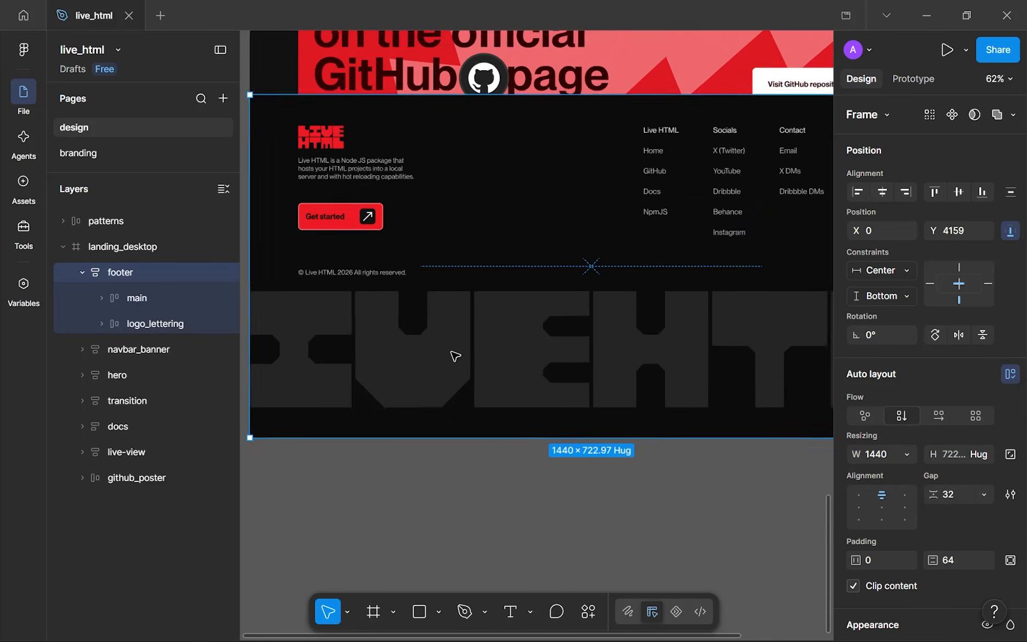
- Try a Glass effect on all eight vector shapes inside logo_lettering, and remove it from them
{"action": "scroll", "coordinate": [379, 367], "scroll_direction": "down", "scroll_amount": 4, "text": "ctrl"}
{"action": "left_click", "coordinate": [537, 380]}
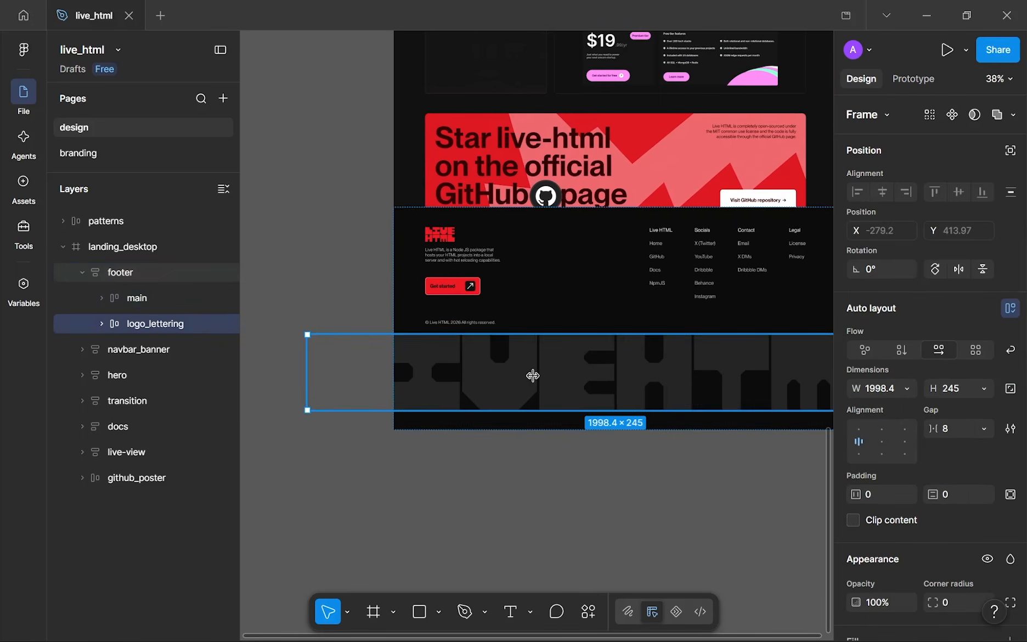
{"action": "scroll", "coordinate": [580, 374], "scroll_direction": "right", "scroll_amount": 3}
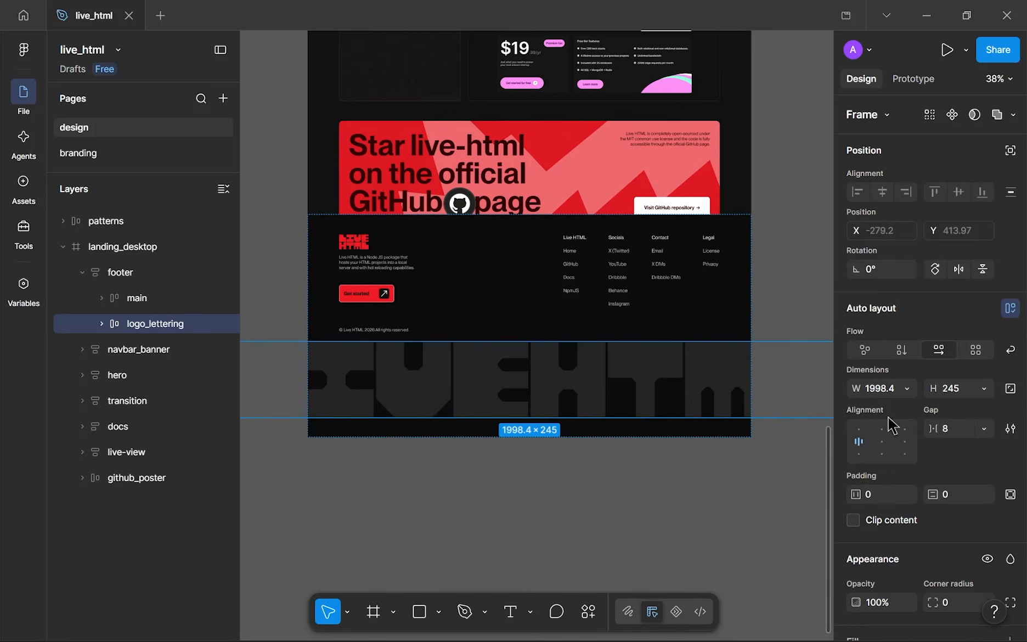
{"action": "scroll", "coordinate": [856, 428], "scroll_direction": "down", "scroll_amount": 5}
{"action": "left_click", "coordinate": [102, 324]}
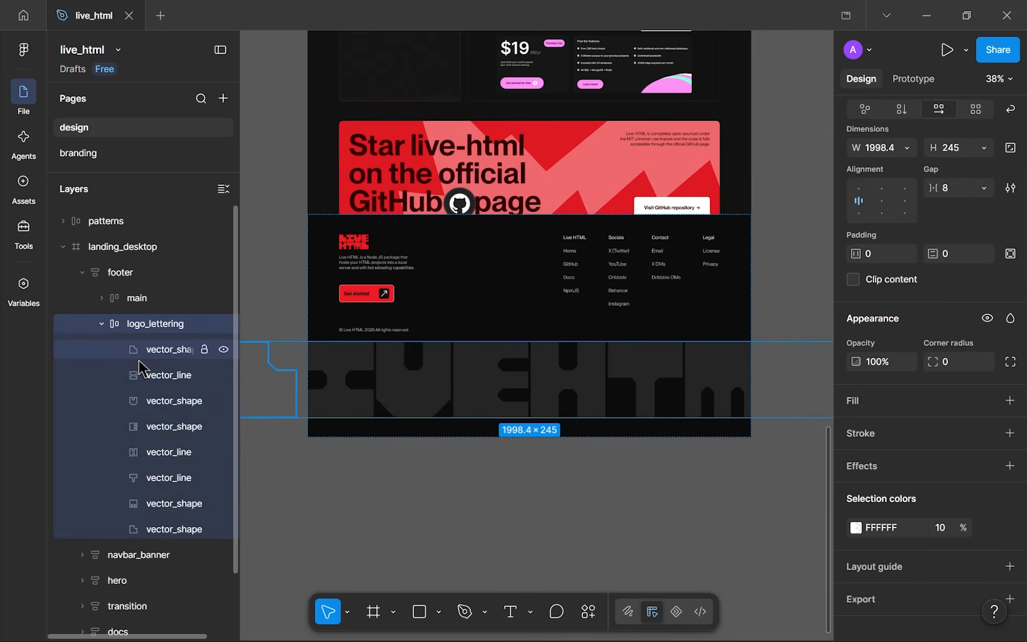
{"action": "left_click", "coordinate": [169, 350]}
{"action": "left_click", "coordinate": [179, 529], "text": "shift"}
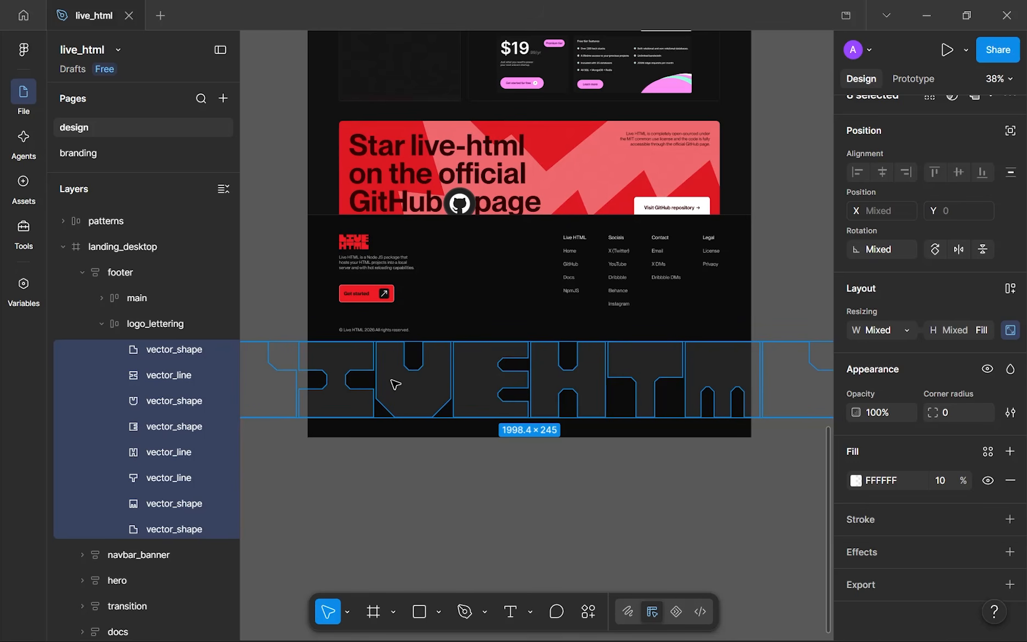
{"action": "left_click", "coordinate": [1007, 555]}
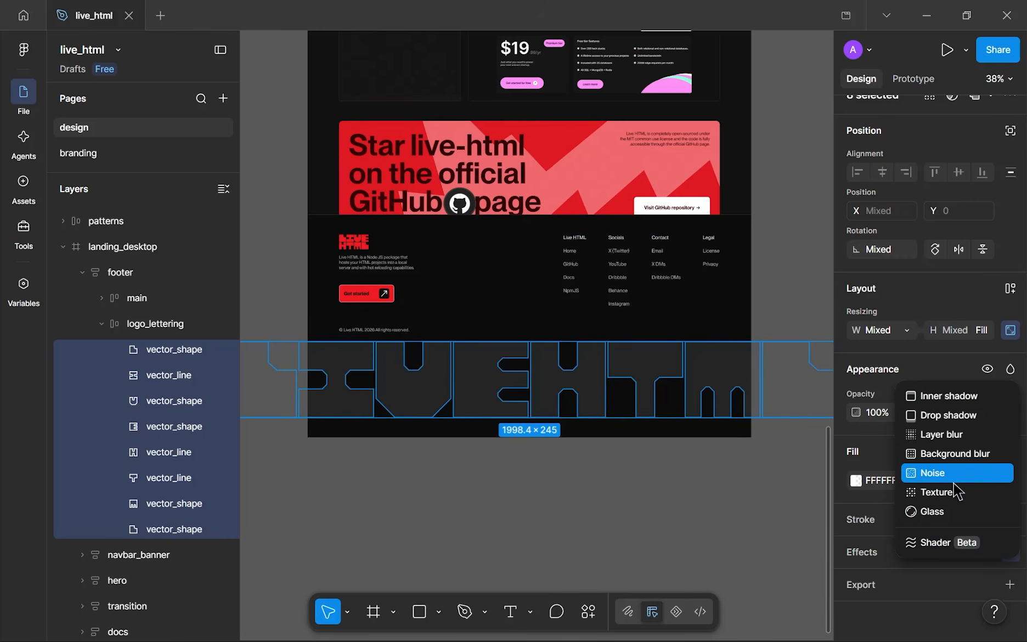
{"action": "left_click", "coordinate": [950, 515]}
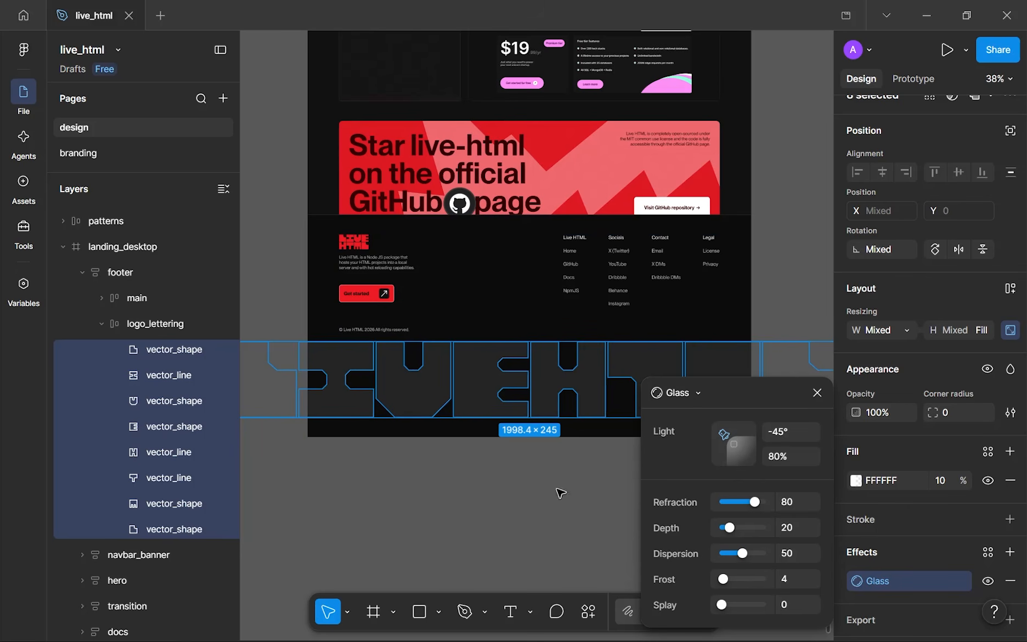
{"action": "left_click", "coordinate": [1010, 580]}
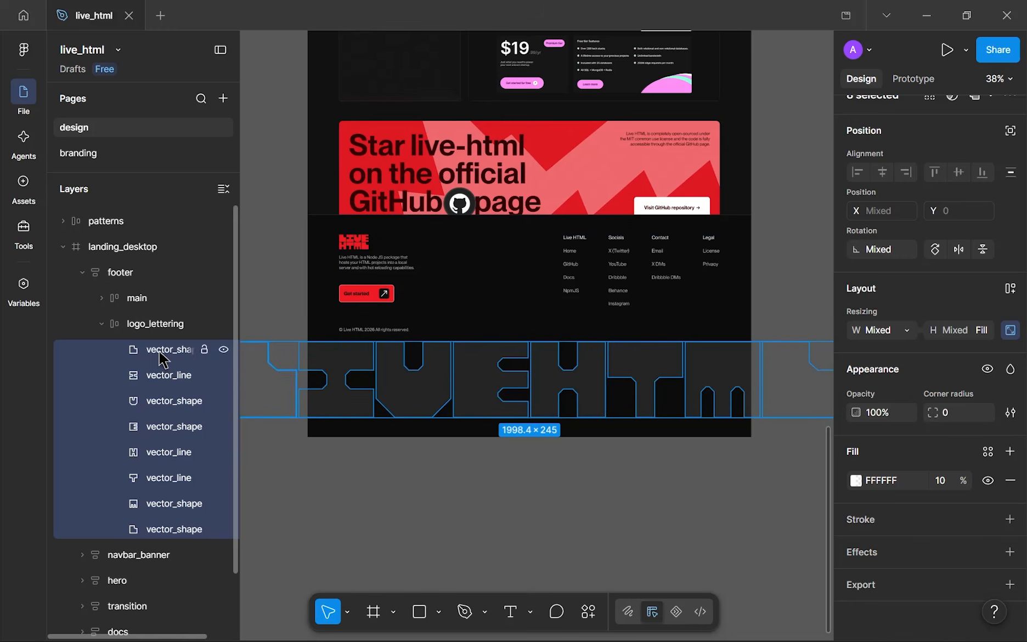
{"action": "left_click", "coordinate": [444, 477]}
- Set the fill opacity of the V letter shape in logo_lettering to 100% and add a Glass effect to it
{"action": "scroll", "coordinate": [451, 390], "scroll_direction": "up", "scroll_amount": 6, "text": "ctrl"}
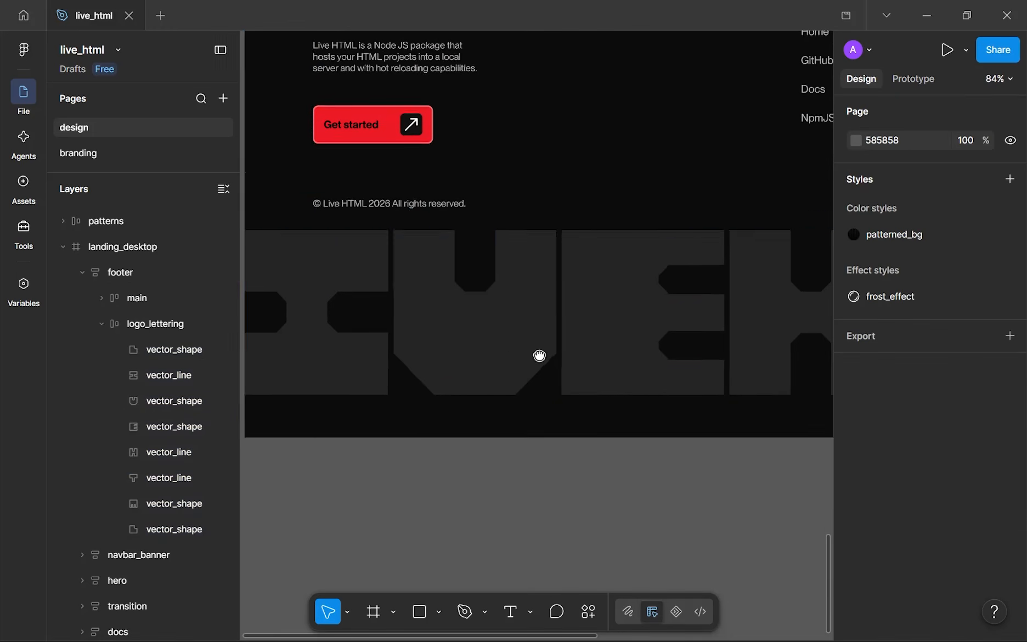
{"action": "scroll", "coordinate": [1009, 485], "scroll_direction": "down", "scroll_amount": 1}
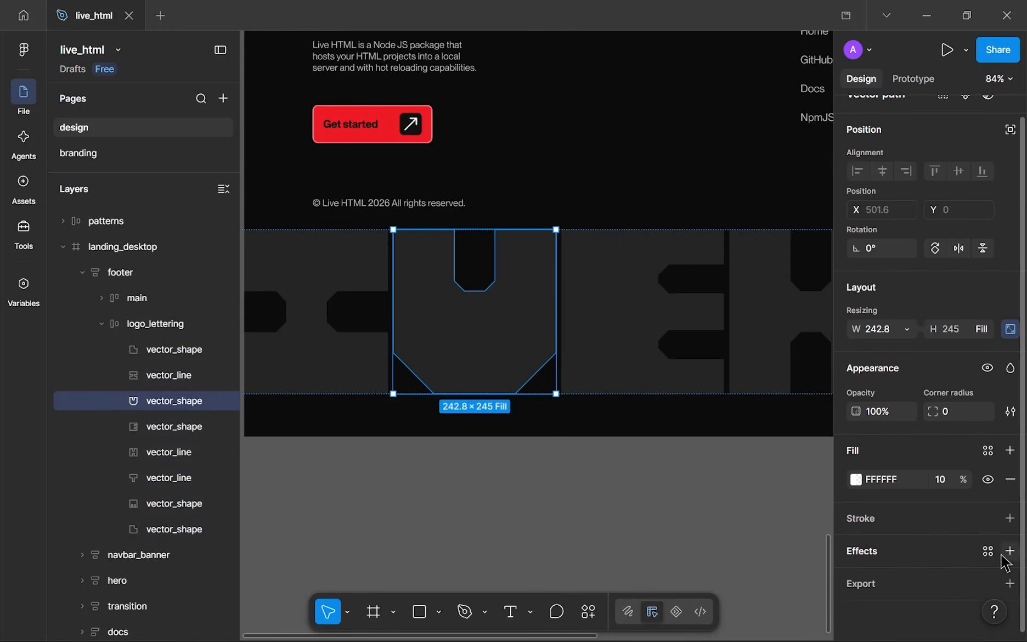
{"action": "left_click", "coordinate": [950, 483]}
{"action": "type", "text": "10"}
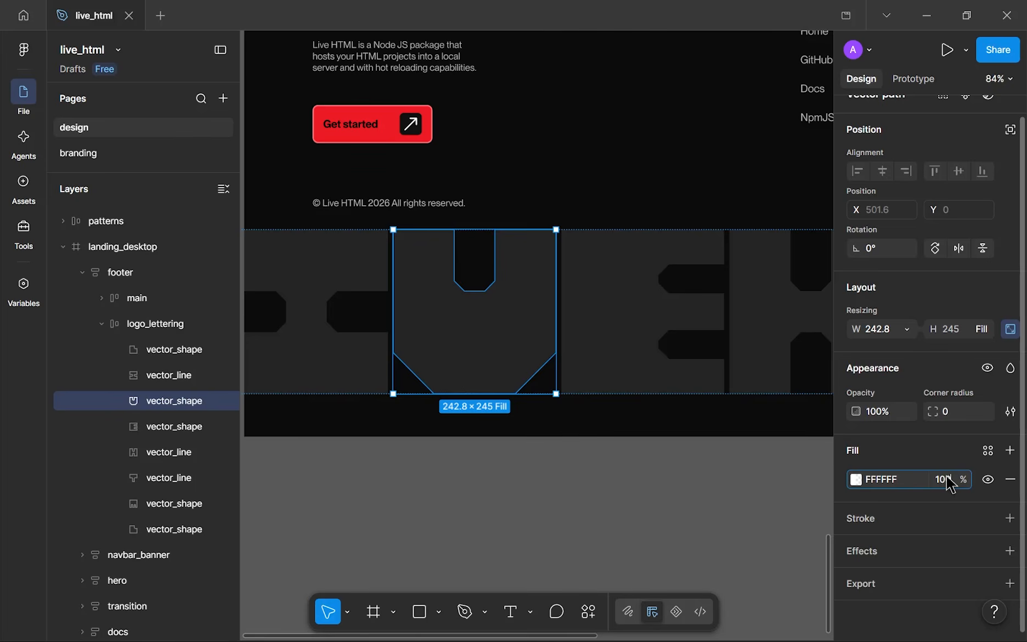
{"action": "type", "text": "0"}
{"action": "key", "text": "Return"}
{"action": "left_click", "coordinate": [1010, 551]}
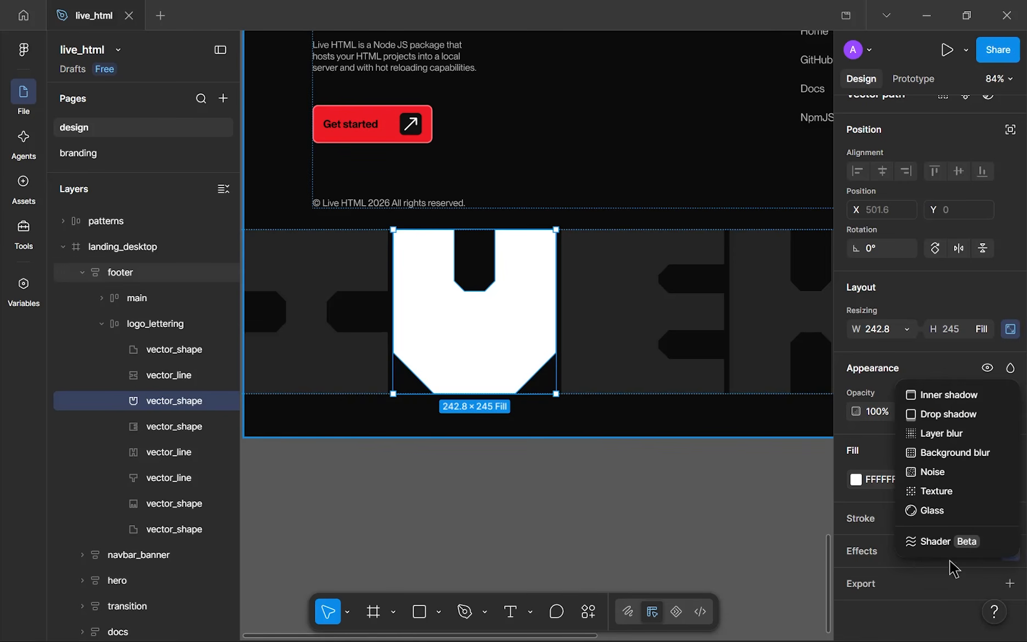
{"action": "left_click", "coordinate": [928, 511]}
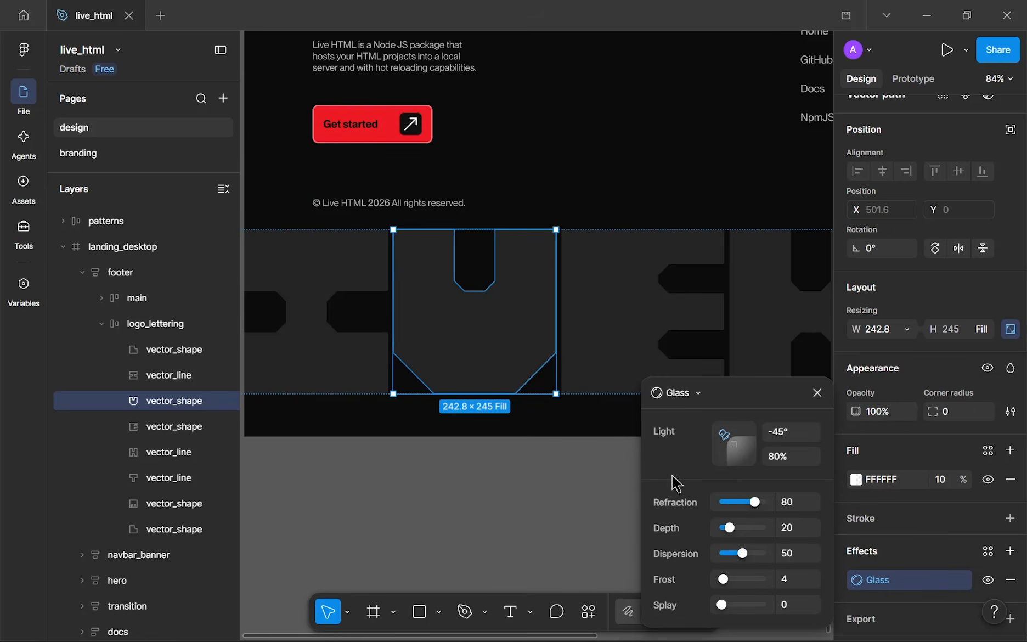
{"action": "left_click", "coordinate": [475, 462]}
- Set the fill opacity of the other seven logo_lettering shapes to 100% and add a Glass effect to them
{"action": "scroll", "coordinate": [483, 406], "scroll_direction": "down", "scroll_amount": 5}
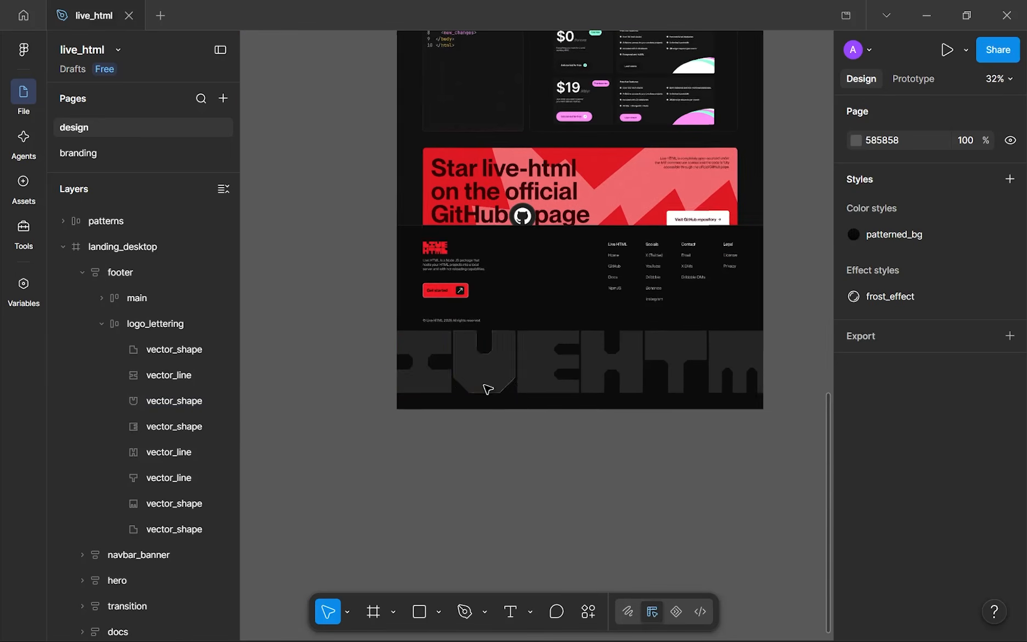
{"action": "left_click", "coordinate": [437, 387]}
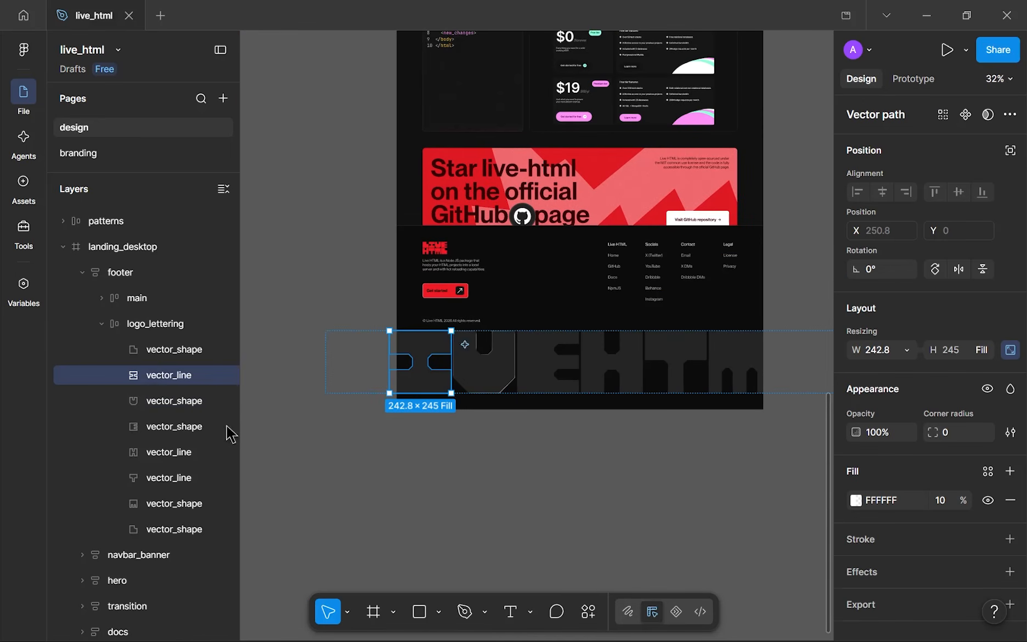
{"action": "left_click", "coordinate": [157, 362], "text": "shift"}
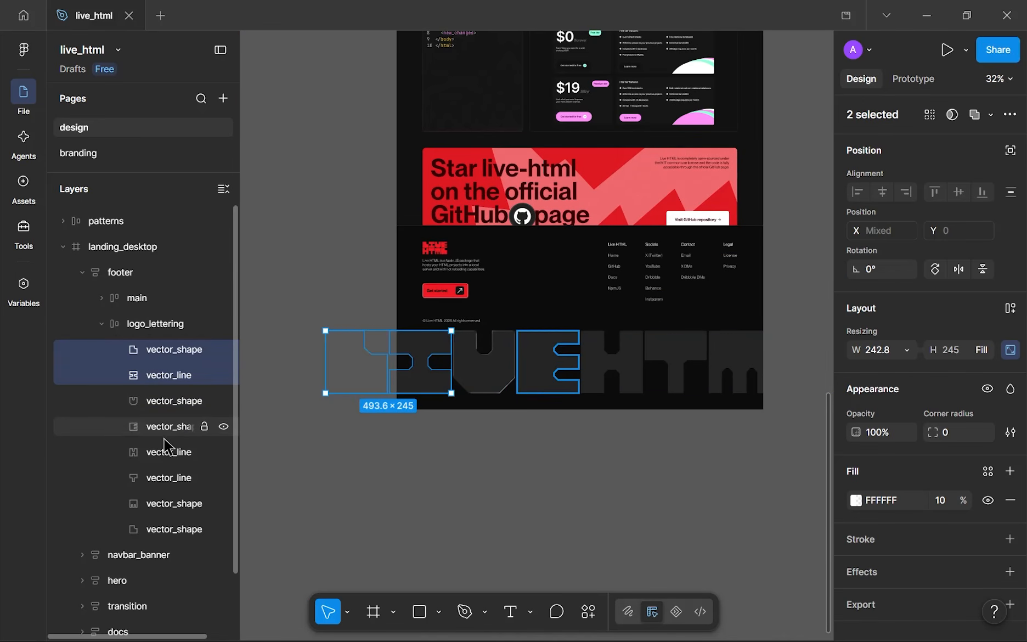
{"action": "left_click", "coordinate": [571, 376], "text": "shift"}
{"action": "left_click", "coordinate": [599, 378], "text": "shift"}
{"action": "left_click", "coordinate": [698, 361], "text": "shift"}
{"action": "left_click", "coordinate": [734, 362], "text": "shift"}
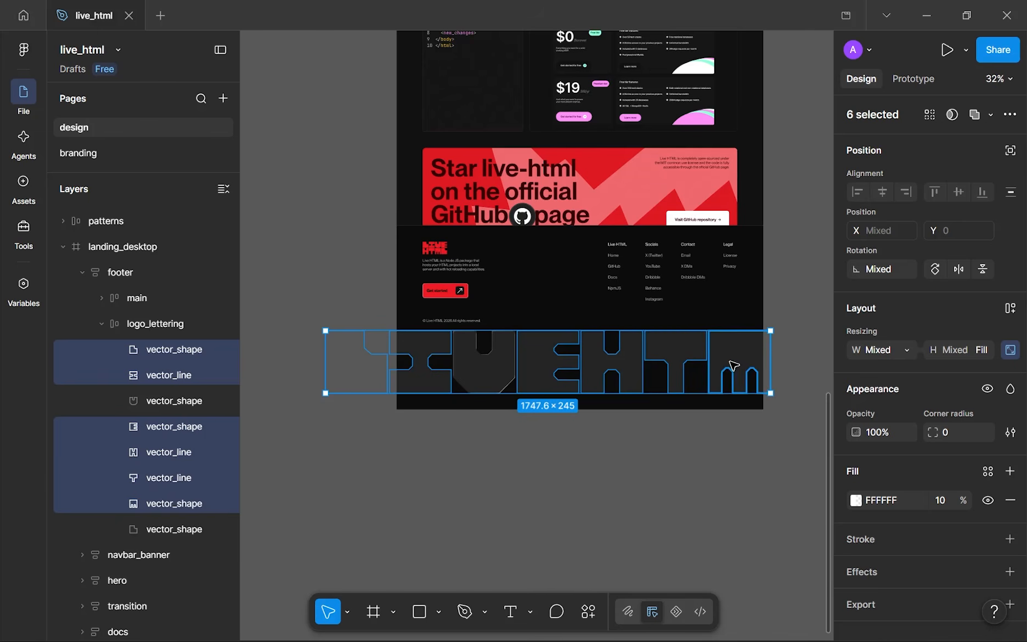
{"action": "left_click", "coordinate": [143, 533], "text": "shift"}
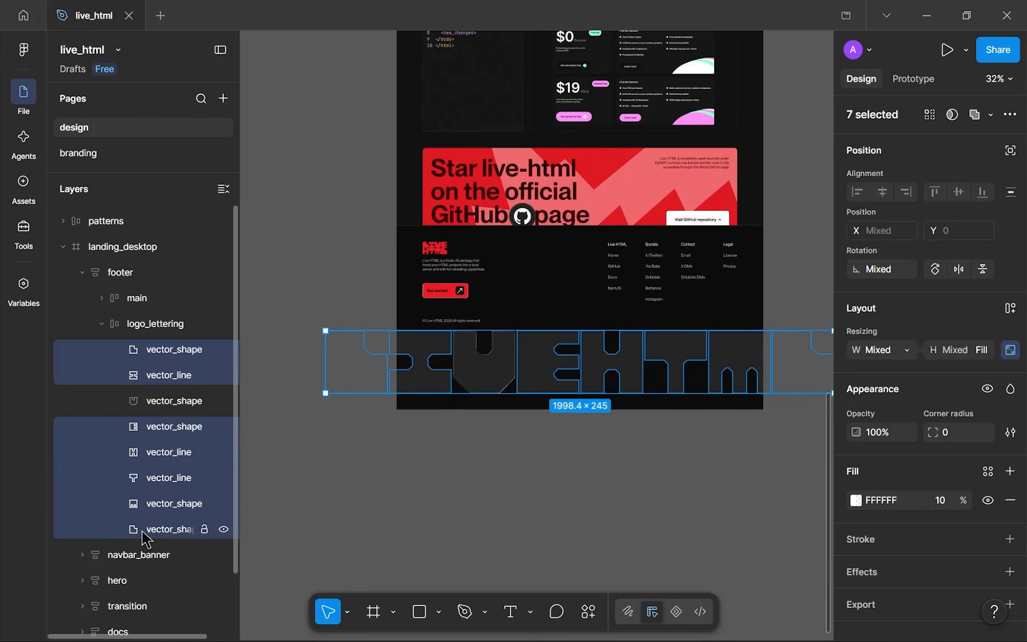
{"action": "left_click", "coordinate": [939, 508]}
{"action": "type", "text": "100"}
{"action": "key", "text": "Return"}
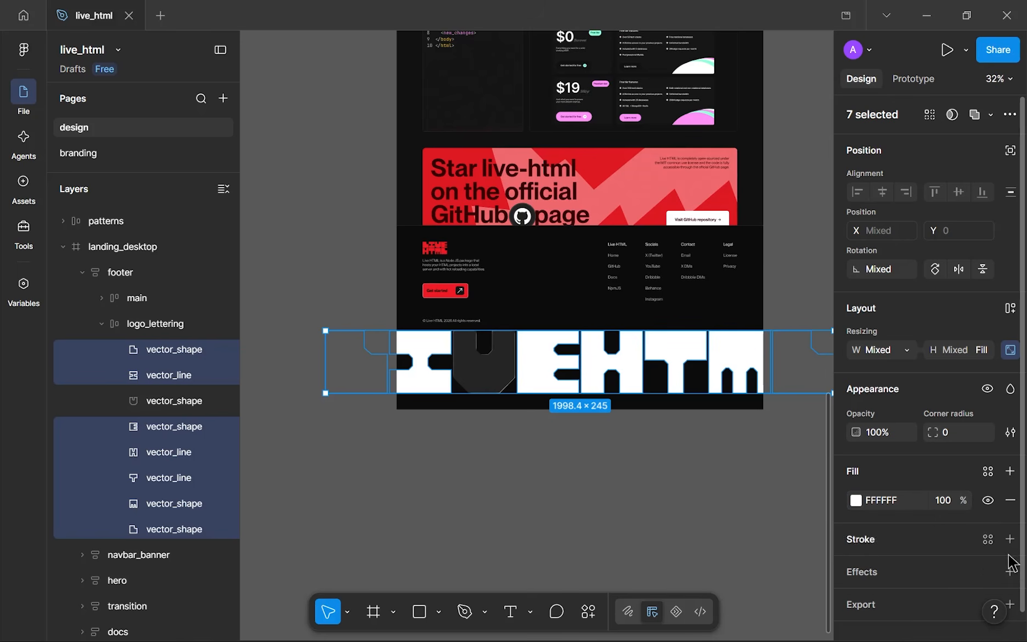
{"action": "left_click", "coordinate": [1009, 571]}
{"action": "left_click", "coordinate": [945, 535]}
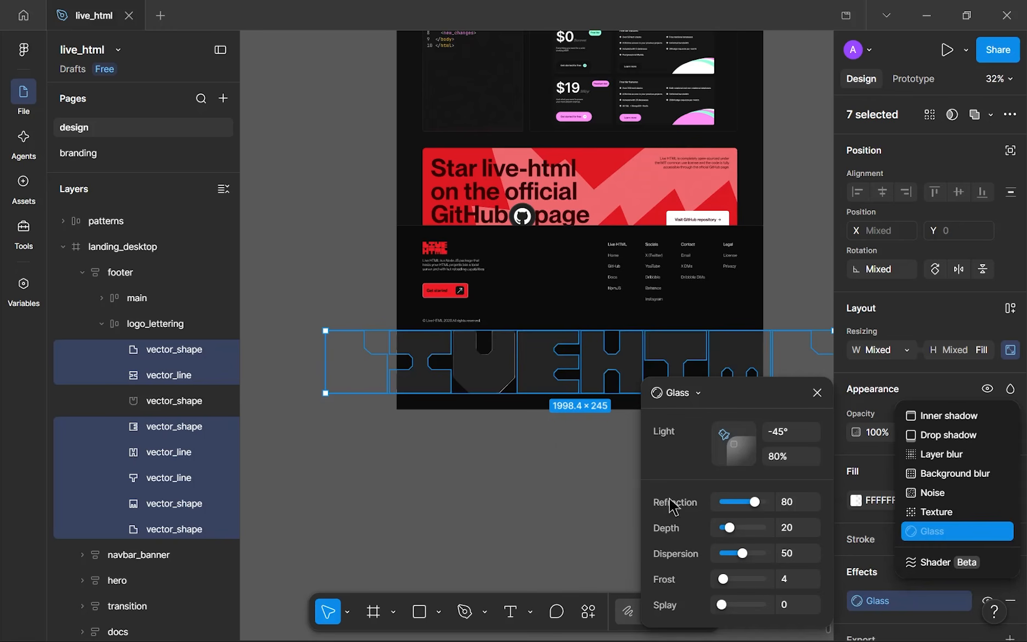
{"action": "scroll", "coordinate": [913, 580], "scroll_direction": "down", "scroll_amount": 1}
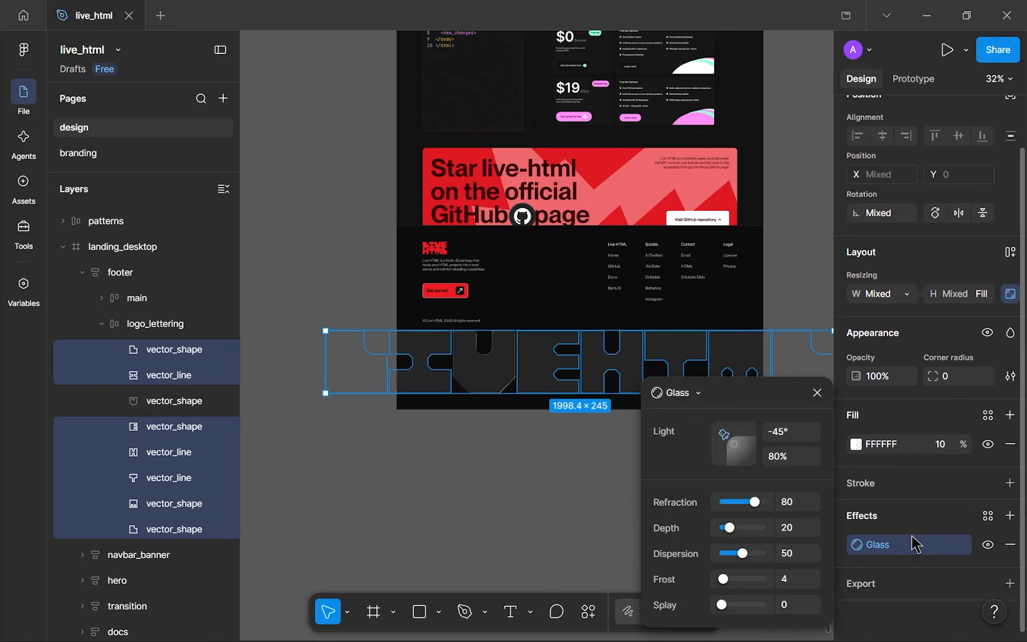
- Examine the glass edges of the footer lettering up close and in the context of the whole footer
{"action": "scroll", "coordinate": [585, 455], "scroll_direction": "up", "scroll_amount": 4}
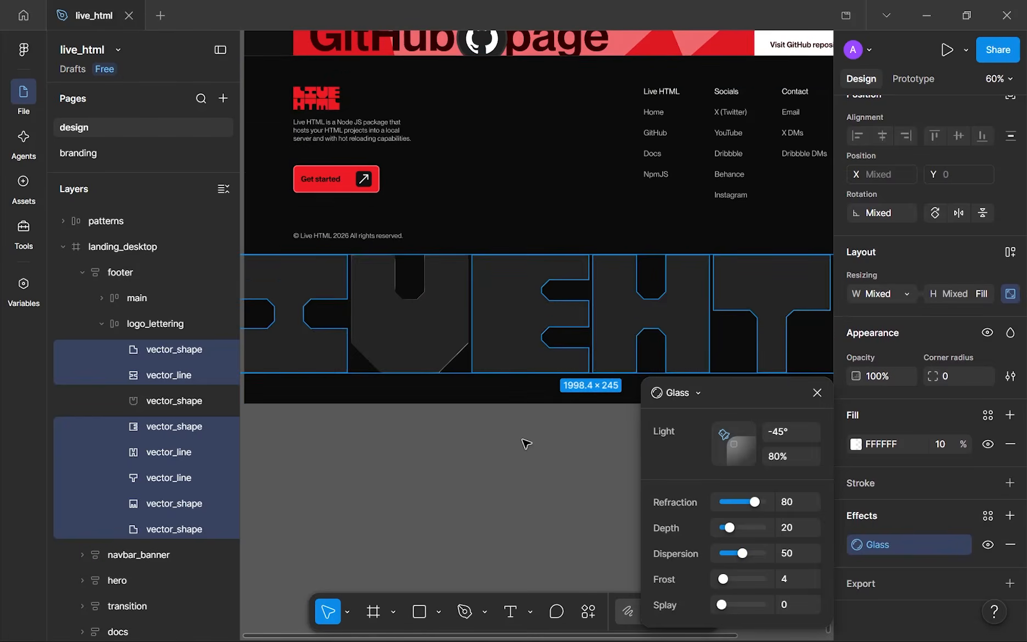
{"action": "left_click", "coordinate": [523, 444]}
{"action": "scroll", "coordinate": [429, 240], "scroll_direction": "up", "scroll_amount": 3}
{"action": "scroll", "coordinate": [615, 383], "scroll_direction": "up", "scroll_amount": 4}
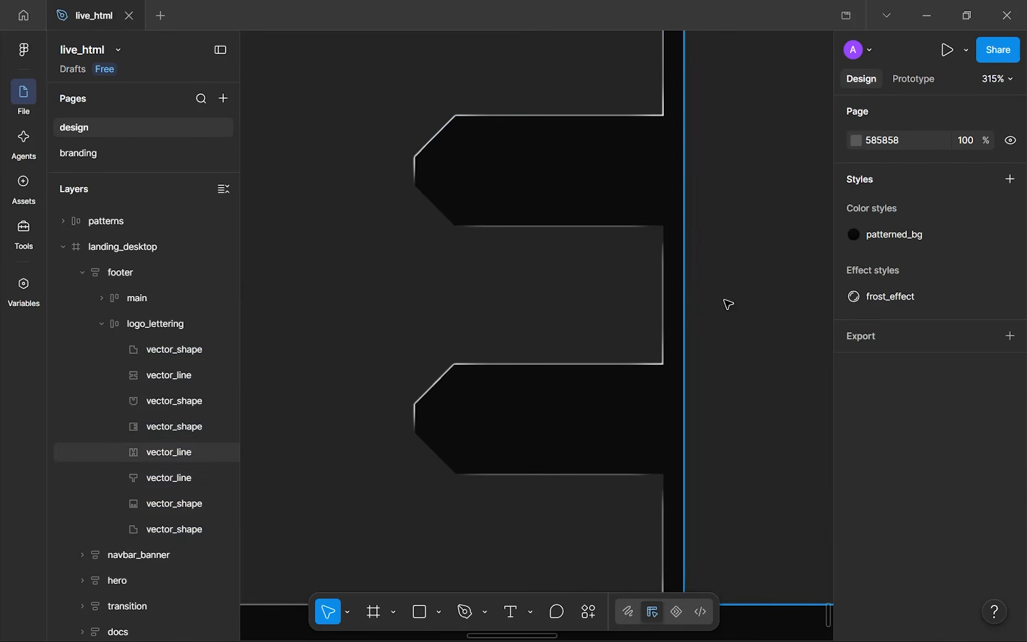
{"action": "scroll", "coordinate": [663, 274], "scroll_direction": "up", "scroll_amount": 3}
{"action": "scroll", "coordinate": [663, 274], "scroll_direction": "down", "scroll_amount": 9}
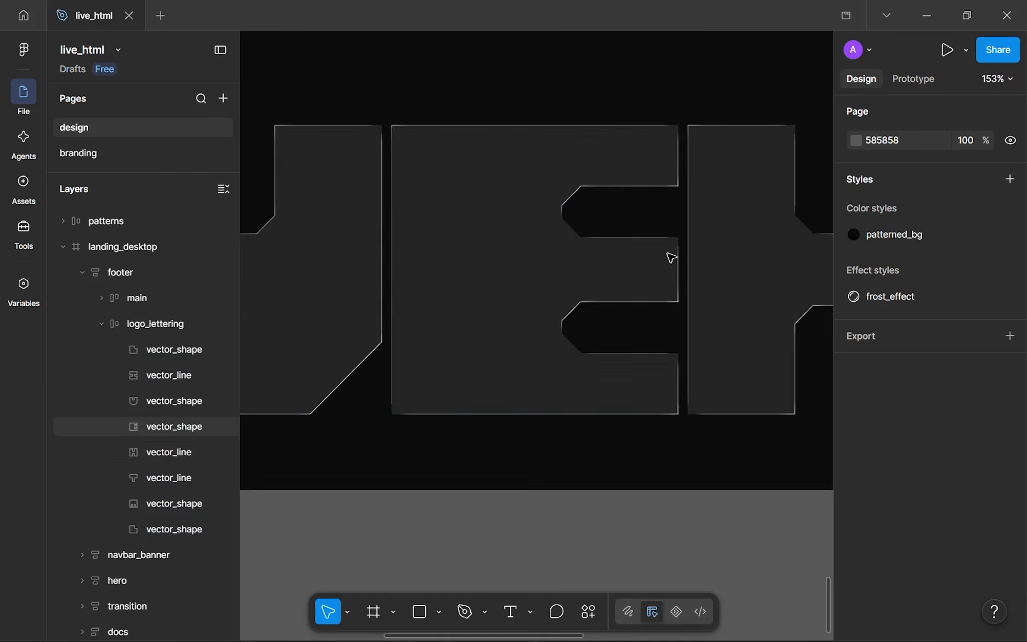
{"action": "scroll", "coordinate": [390, 506], "scroll_direction": "down", "scroll_amount": 1}
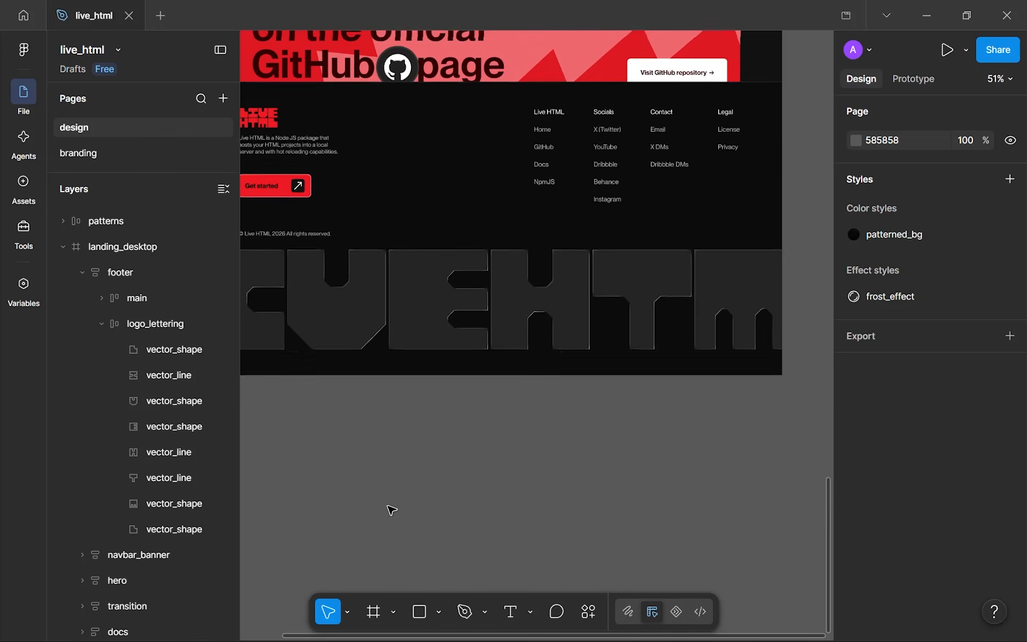
{"action": "scroll", "coordinate": [546, 573], "scroll_direction": "down", "scroll_amount": 1}
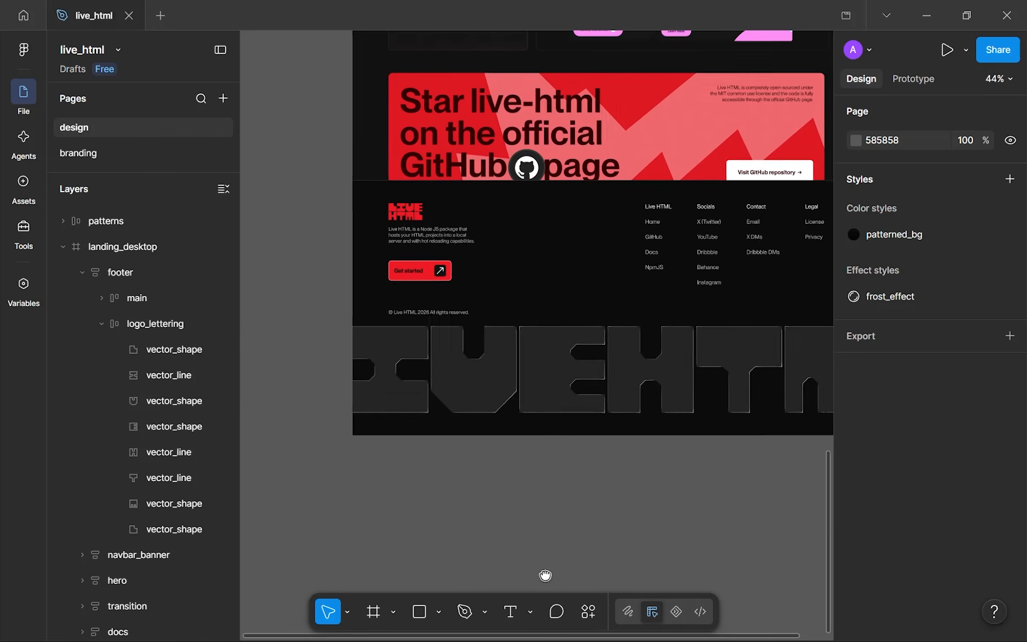
- Add a Noise effect to all eight vector shapes in logo_lettering
{"action": "left_click", "coordinate": [154, 355]}
{"action": "left_click", "coordinate": [167, 529], "text": "shift"}
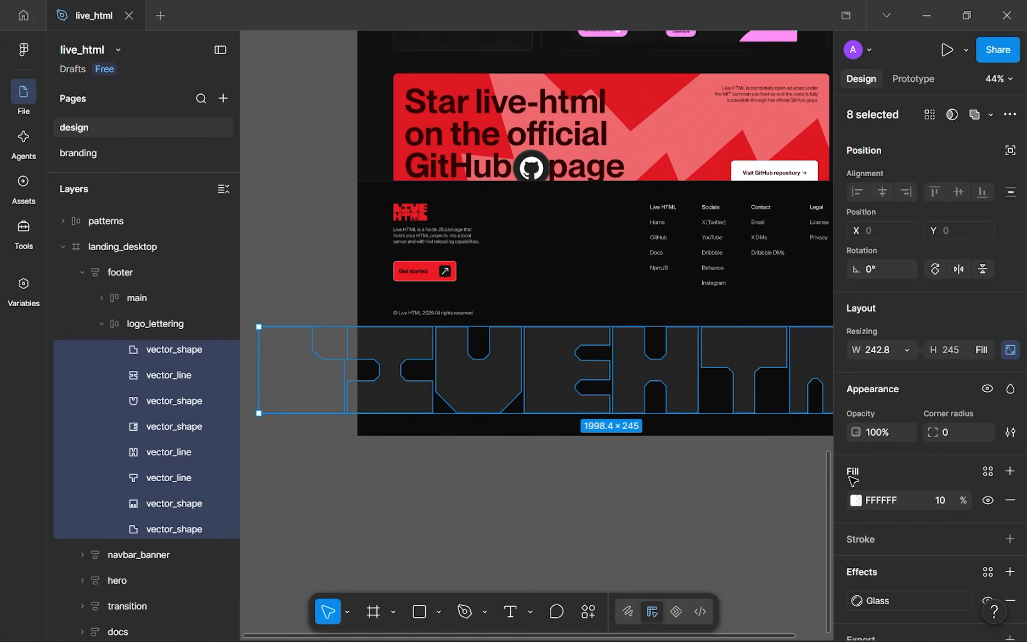
{"action": "scroll", "coordinate": [1013, 510], "scroll_direction": "down", "scroll_amount": 2}
{"action": "left_click", "coordinate": [1010, 515]}
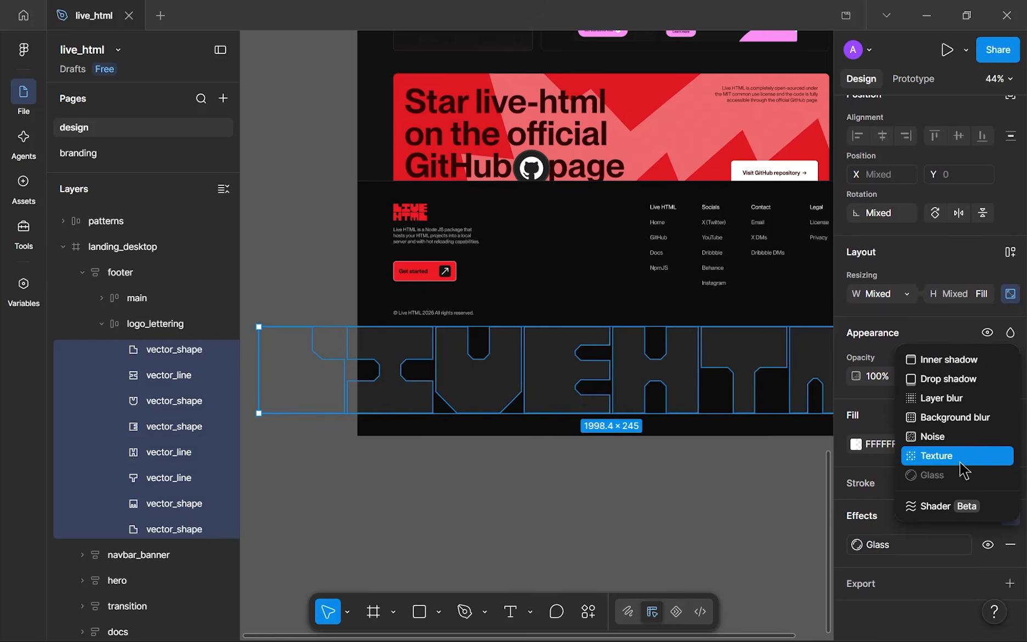
{"action": "left_click", "coordinate": [950, 439]}
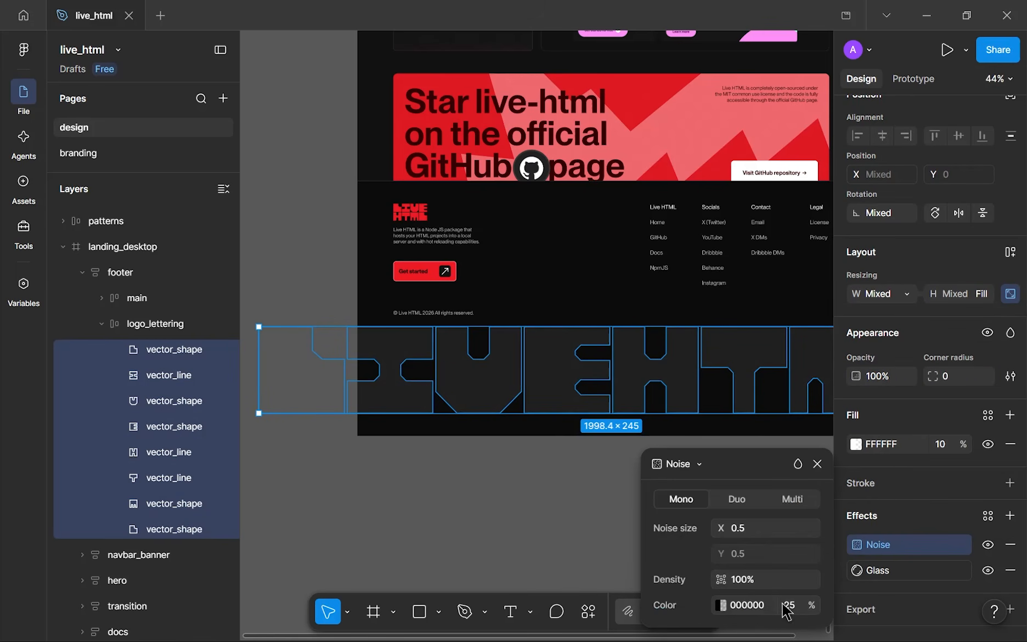
- Set the lettering's noise color to white FFFFFF at 4% opacity
{"action": "left_click", "coordinate": [720, 605]}
{"action": "left_click", "coordinate": [588, 386]}
{"action": "left_click_drag", "start_coordinate": [587, 386], "coordinate": [362, 101]}
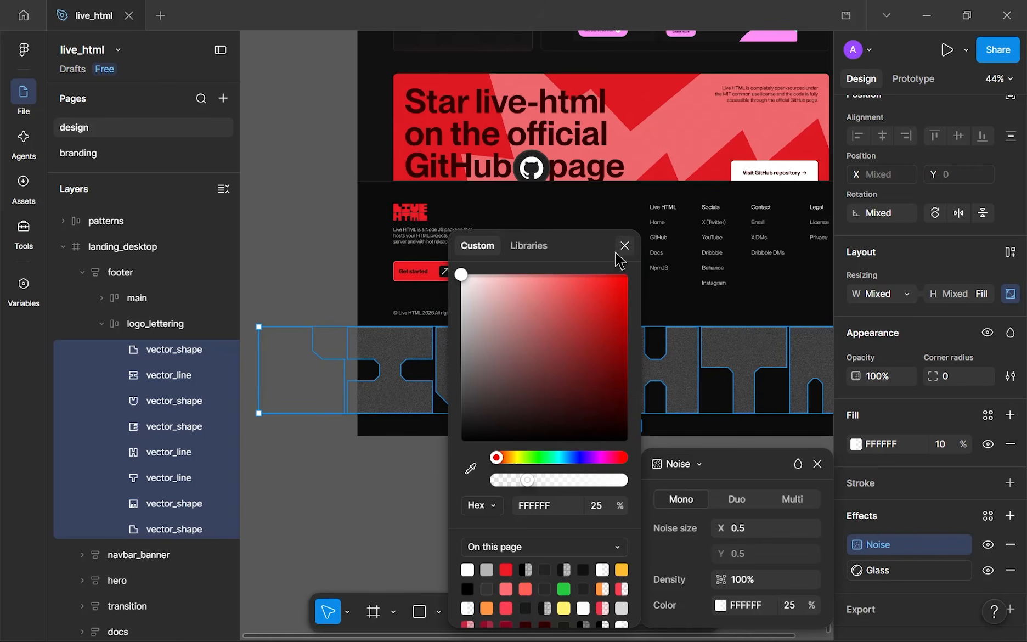
{"action": "left_click", "coordinate": [624, 246]}
{"action": "left_click", "coordinate": [800, 611]}
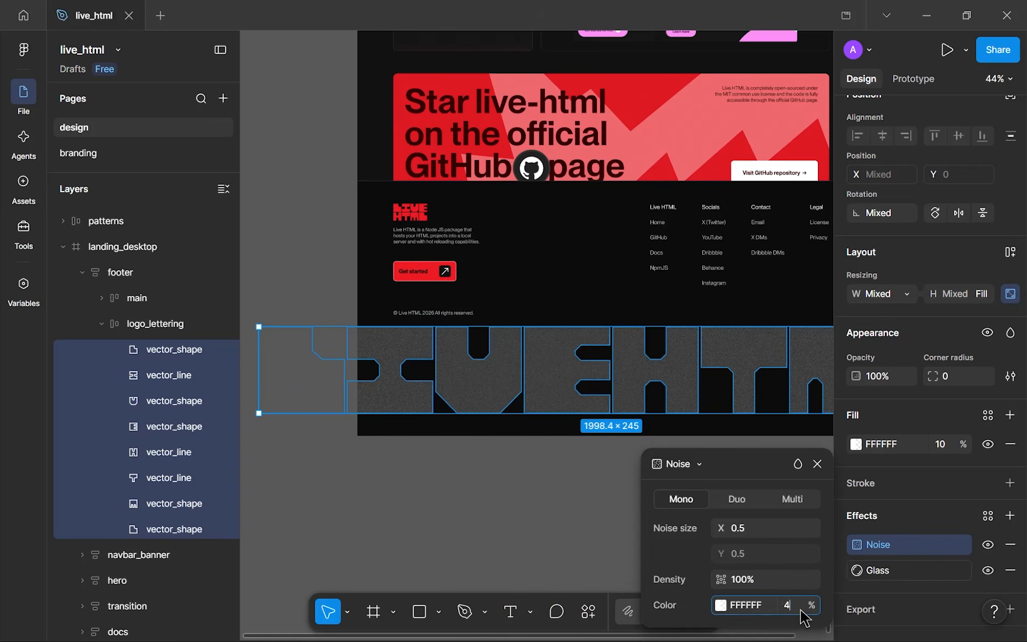
{"action": "key", "text": "Return"}
{"action": "left_click", "coordinate": [455, 445]}
{"action": "scroll", "coordinate": [537, 401], "scroll_direction": "up", "scroll_amount": 5}
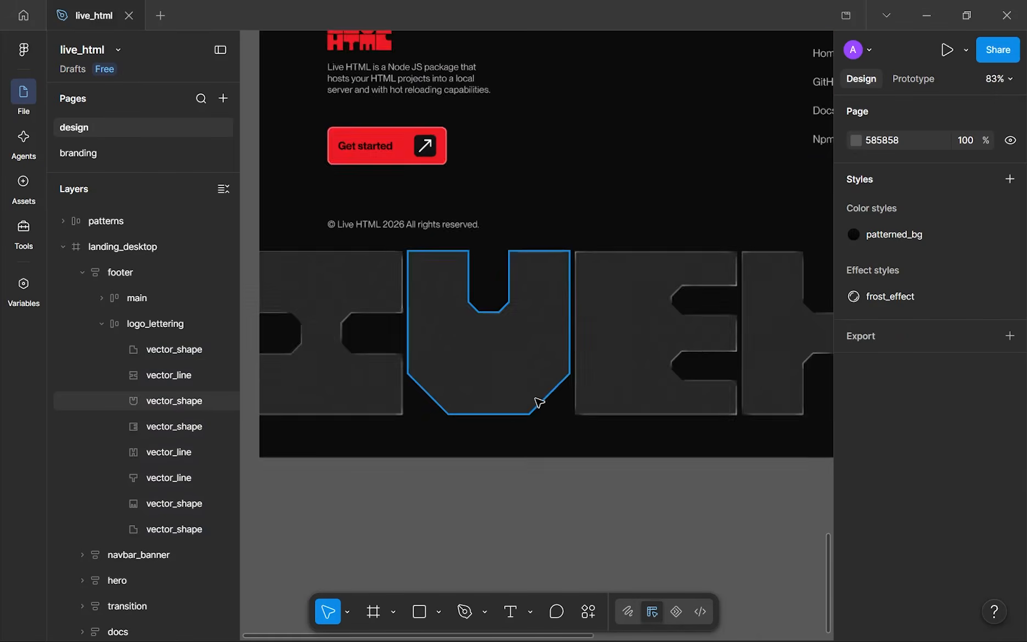
- Examine the textured logo lettering in the footer, including the outer vector shapes that extend past the landing_desktop frame
{"action": "scroll", "coordinate": [580, 445], "scroll_direction": "down", "scroll_amount": 2}
{"action": "scroll", "coordinate": [576, 440], "scroll_direction": "down", "scroll_amount": 5}
{"action": "left_click_drag", "start_coordinate": [576, 440], "coordinate": [527, 432]}
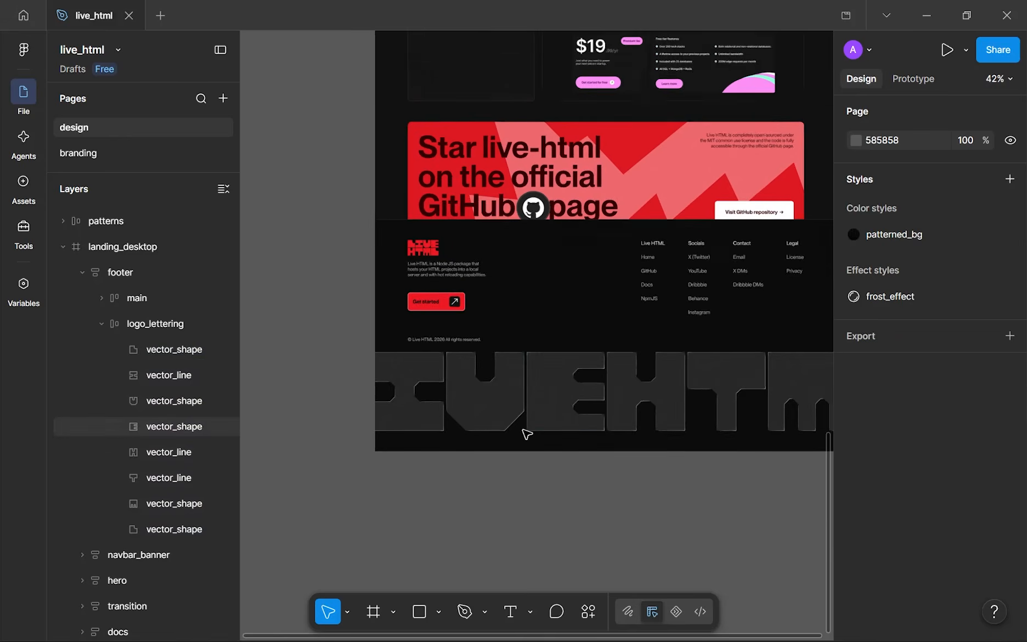
{"action": "scroll", "coordinate": [524, 431], "scroll_direction": "down", "scroll_amount": 1}
{"action": "scroll", "coordinate": [604, 479], "scroll_direction": "up", "scroll_amount": 2}
{"action": "left_click_drag", "start_coordinate": [603, 478], "coordinate": [602, 483]}
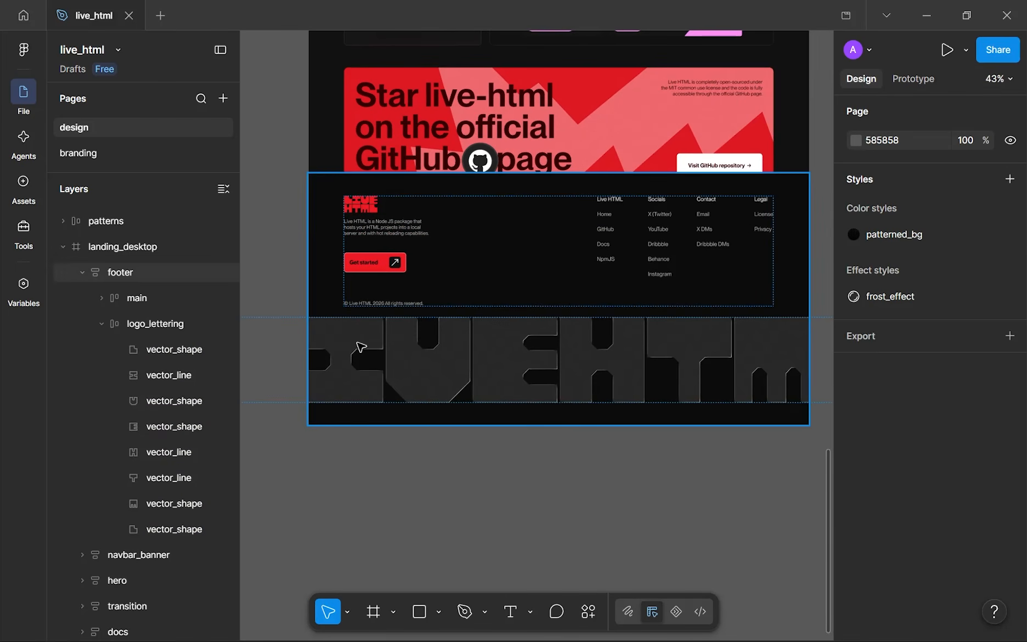
{"action": "left_click", "coordinate": [137, 350]}
{"action": "scroll", "coordinate": [543, 450], "scroll_direction": "down", "scroll_amount": 2}
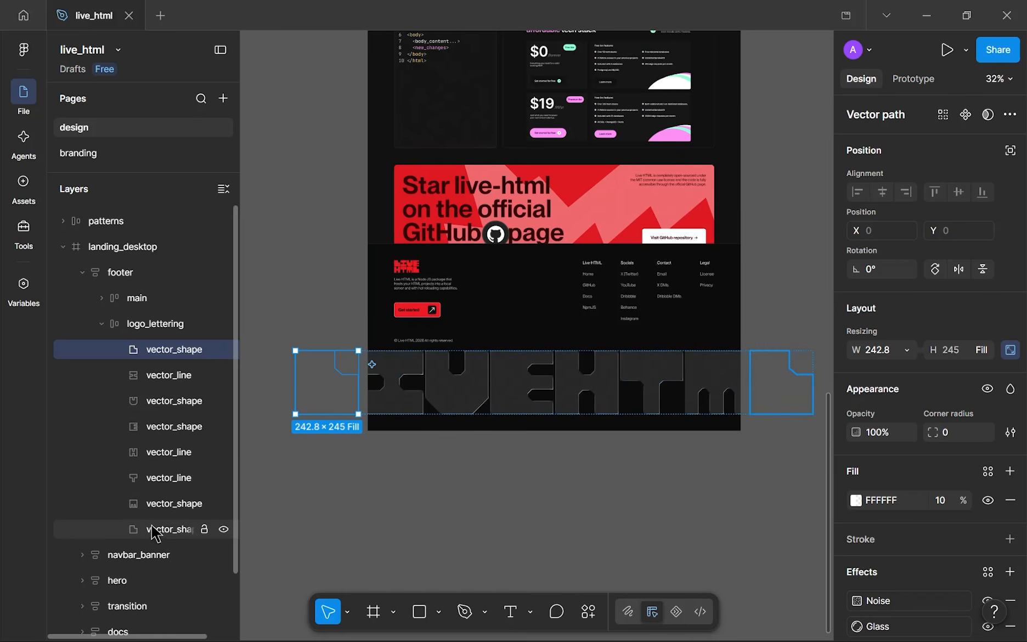
{"action": "scroll", "coordinate": [478, 407], "scroll_direction": "right", "scroll_amount": 1}
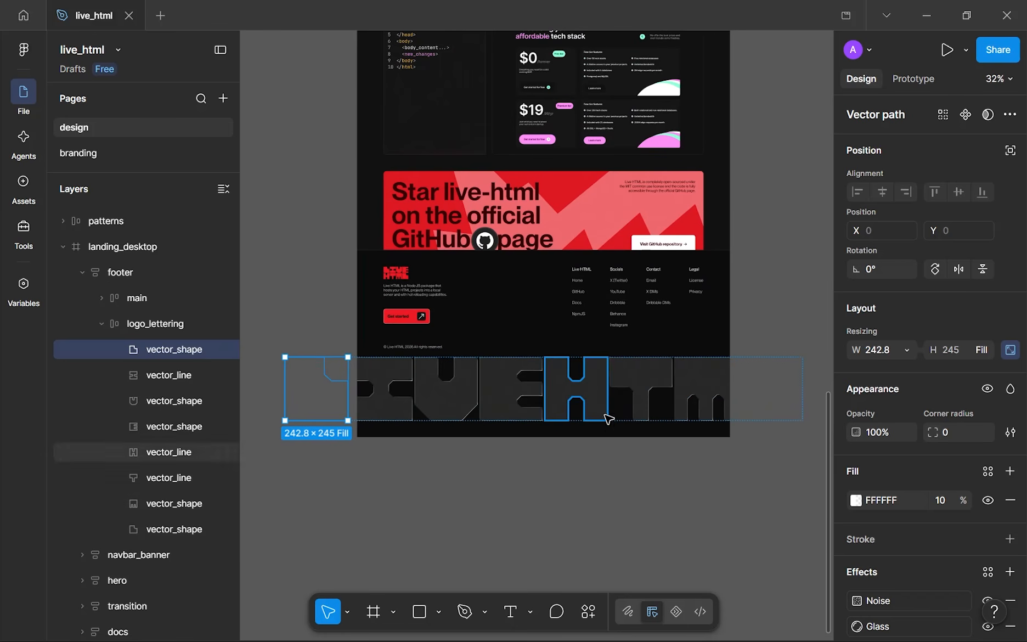
{"action": "left_click", "coordinate": [562, 470]}
{"action": "scroll", "coordinate": [541, 393], "scroll_direction": "down", "scroll_amount": 2}
{"action": "scroll", "coordinate": [541, 393], "scroll_direction": "up", "scroll_amount": 2}
{"action": "left_click", "coordinate": [517, 295]}
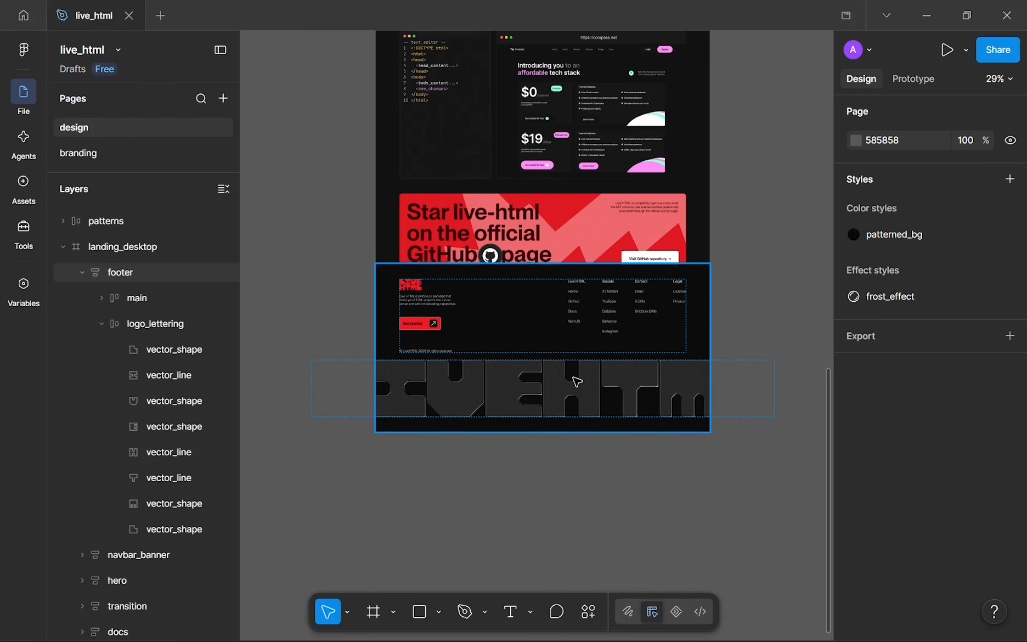
{"action": "left_click", "coordinate": [601, 463]}
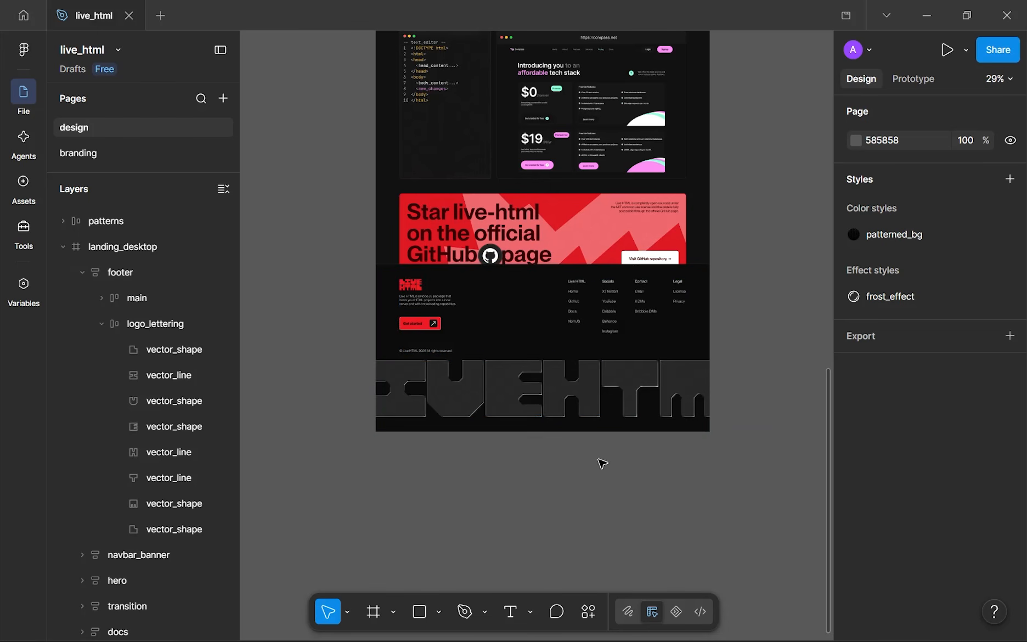
{"action": "scroll", "coordinate": [592, 486], "scroll_direction": "up", "scroll_amount": 10}
{"action": "scroll", "coordinate": [565, 393], "scroll_direction": "down", "scroll_amount": 8}
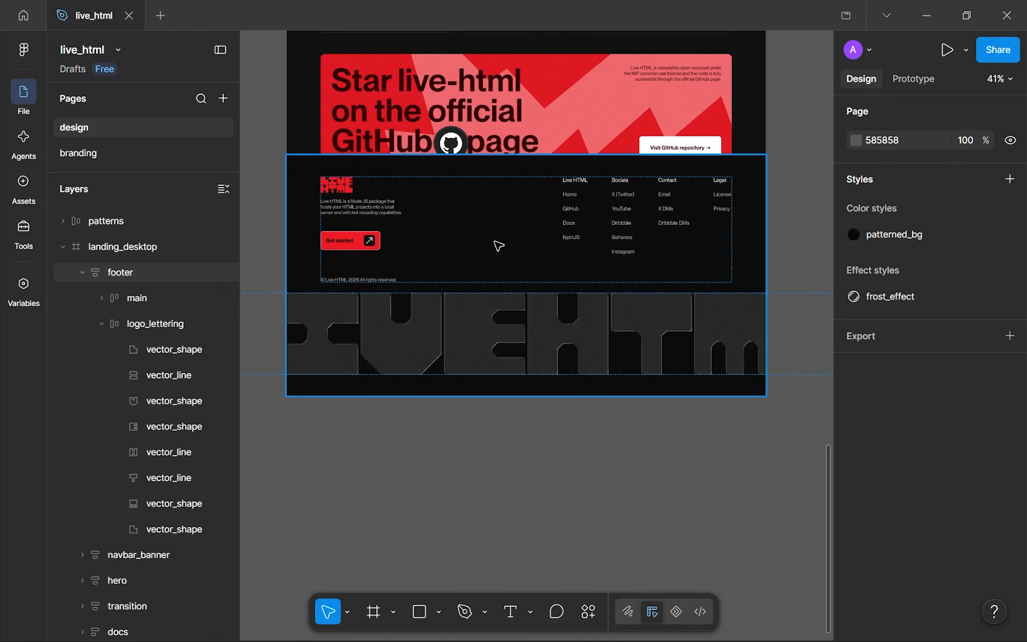
- Set the footer's bottom padding to 24, using individual padding values for each side
{"action": "left_click", "coordinate": [497, 319]}
{"action": "scroll", "coordinate": [497, 392], "scroll_direction": "up", "scroll_amount": 3}
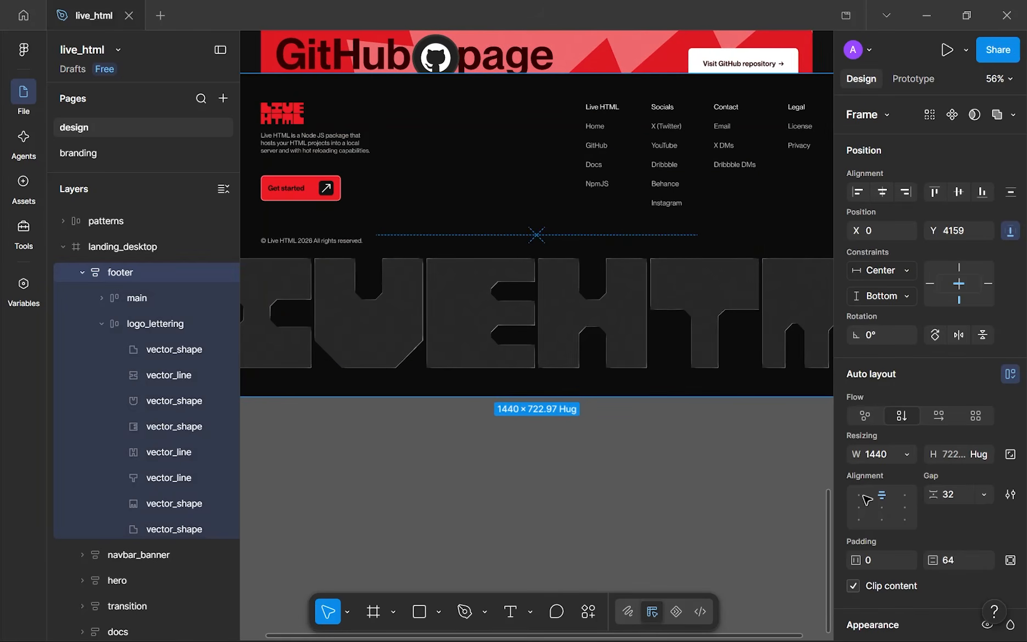
{"action": "left_click", "coordinate": [1010, 561]}
{"action": "scroll", "coordinate": [966, 455], "scroll_direction": "down", "scroll_amount": 3}
{"action": "left_click", "coordinate": [953, 426]}
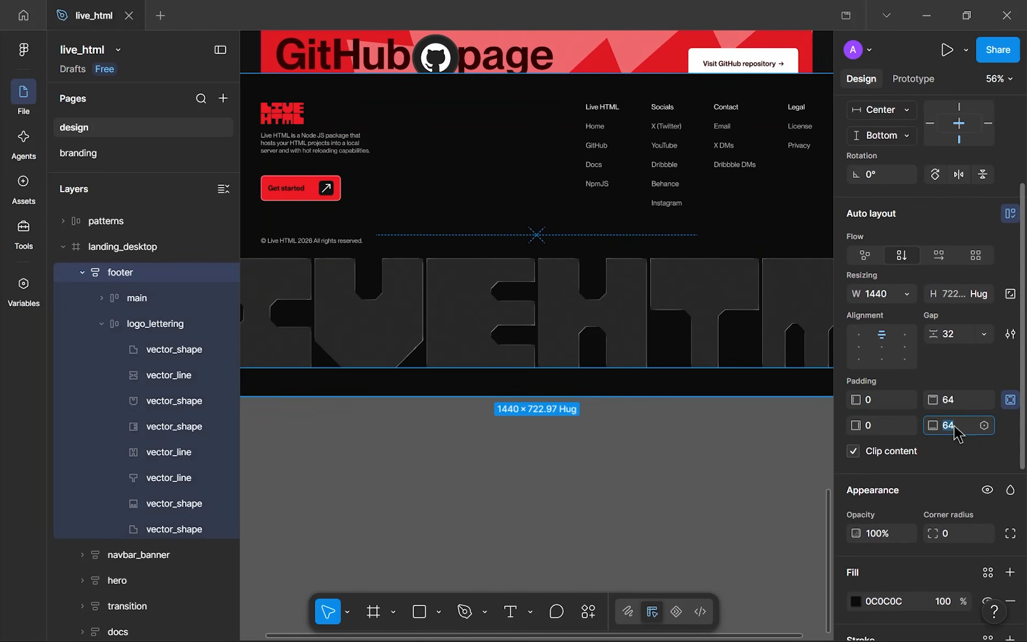
{"action": "type", "text": "24"}
{"action": "key", "text": "Return"}
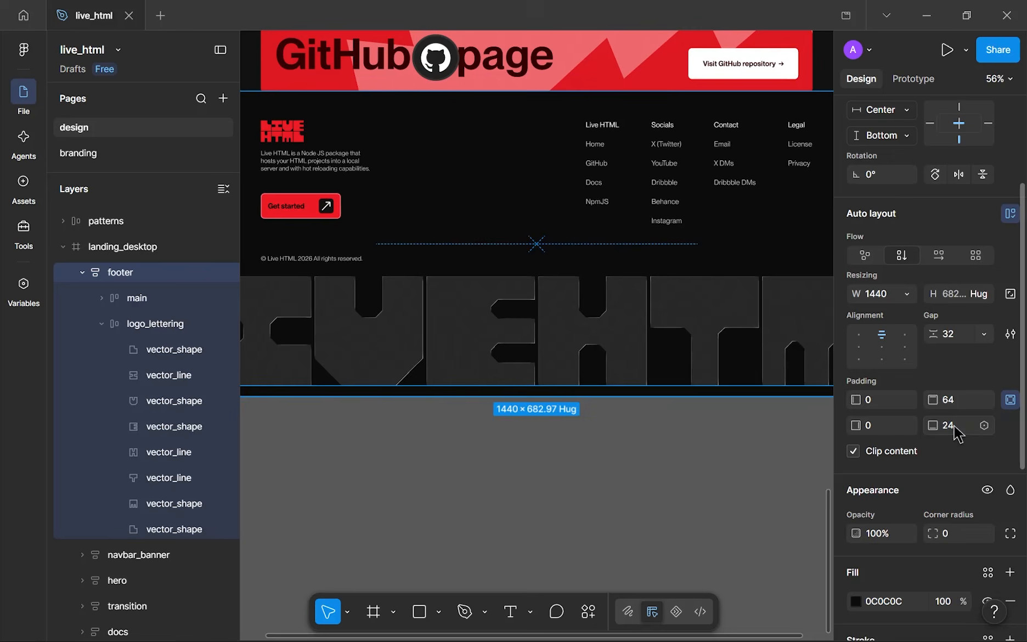
{"action": "left_click", "coordinate": [614, 470]}
- Extend the bottom edge of the landing_desktop frame to a height of about 4931
{"action": "scroll", "coordinate": [614, 471], "scroll_direction": "down", "scroll_amount": 5}
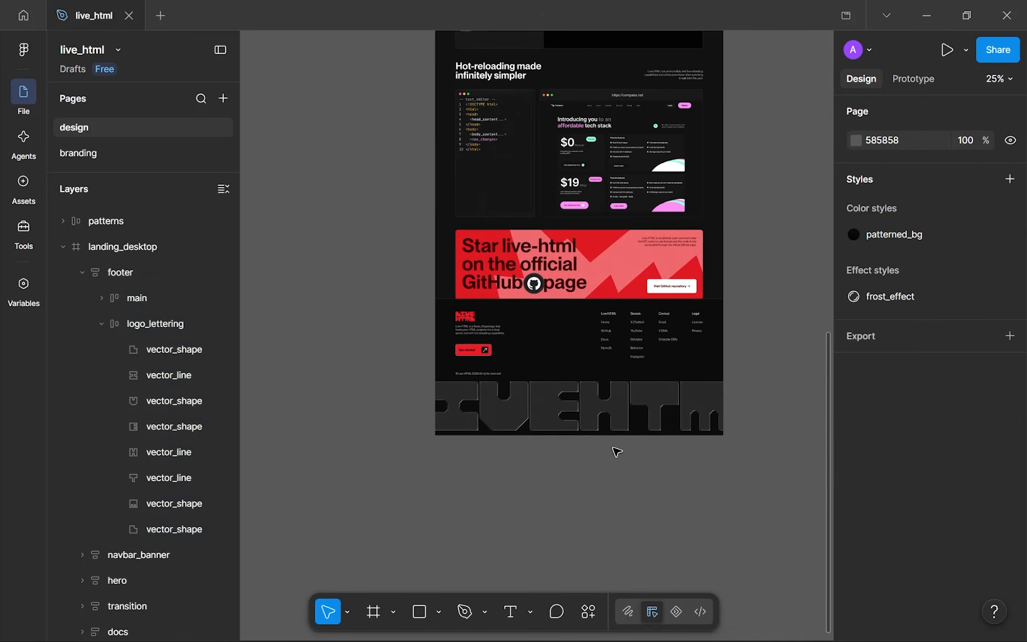
{"action": "scroll", "coordinate": [535, 346], "scroll_direction": "down", "scroll_amount": 5}
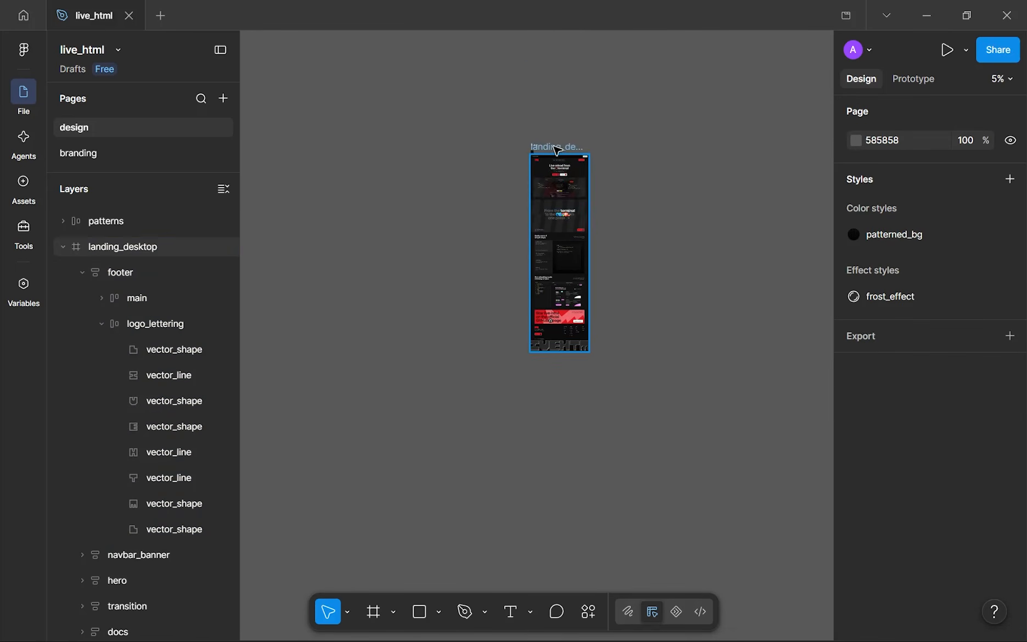
{"action": "left_click", "coordinate": [568, 343]}
{"action": "scroll", "coordinate": [580, 349], "scroll_direction": "up", "scroll_amount": 8}
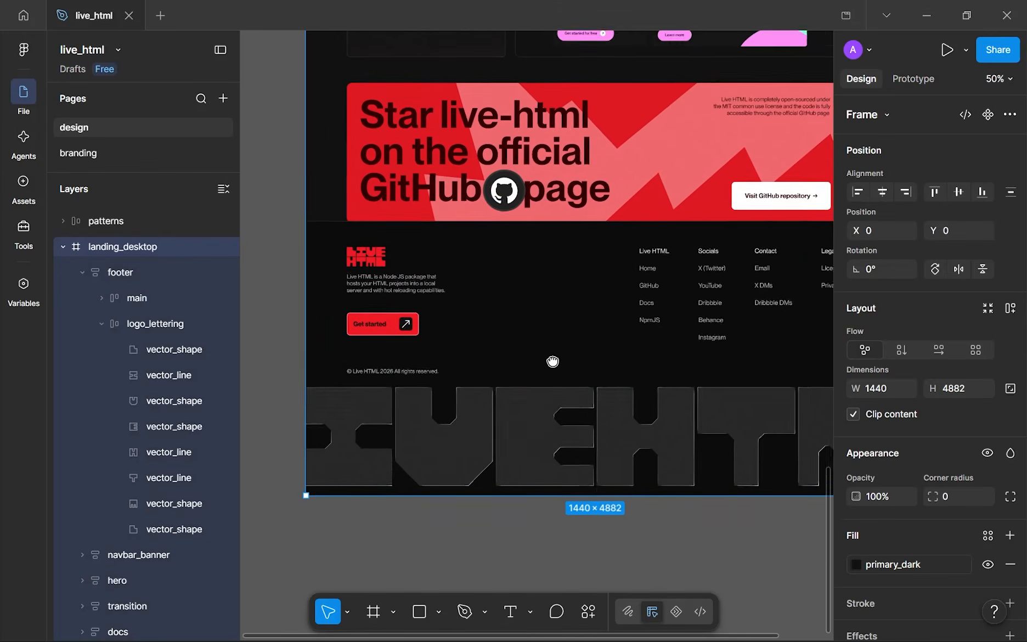
{"action": "scroll", "coordinate": [379, 231], "scroll_direction": "down", "scroll_amount": 2}
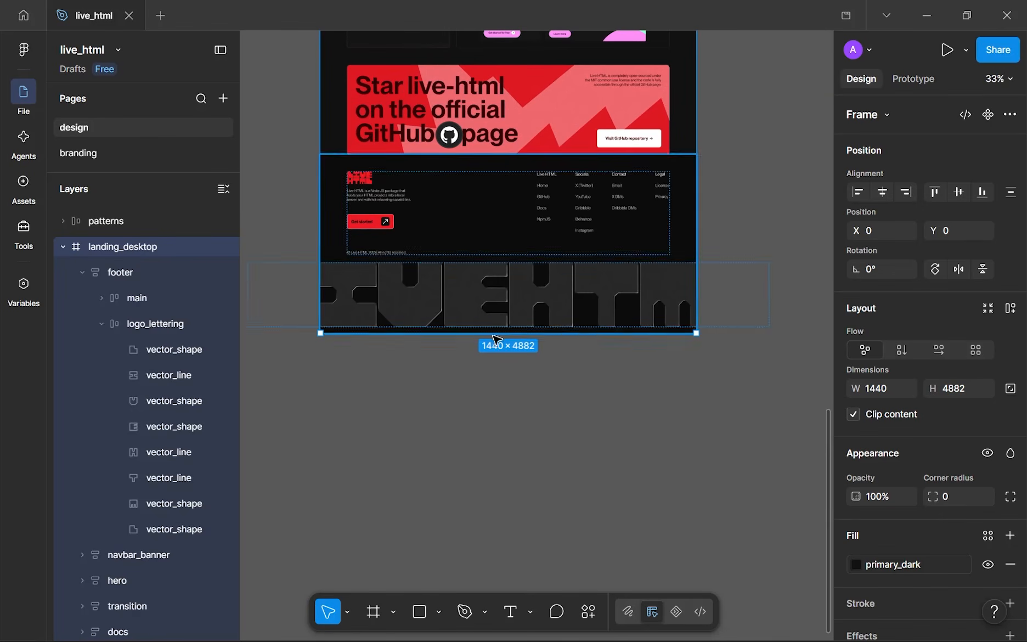
{"action": "left_click_drag", "start_coordinate": [494, 337], "coordinate": [501, 345]}
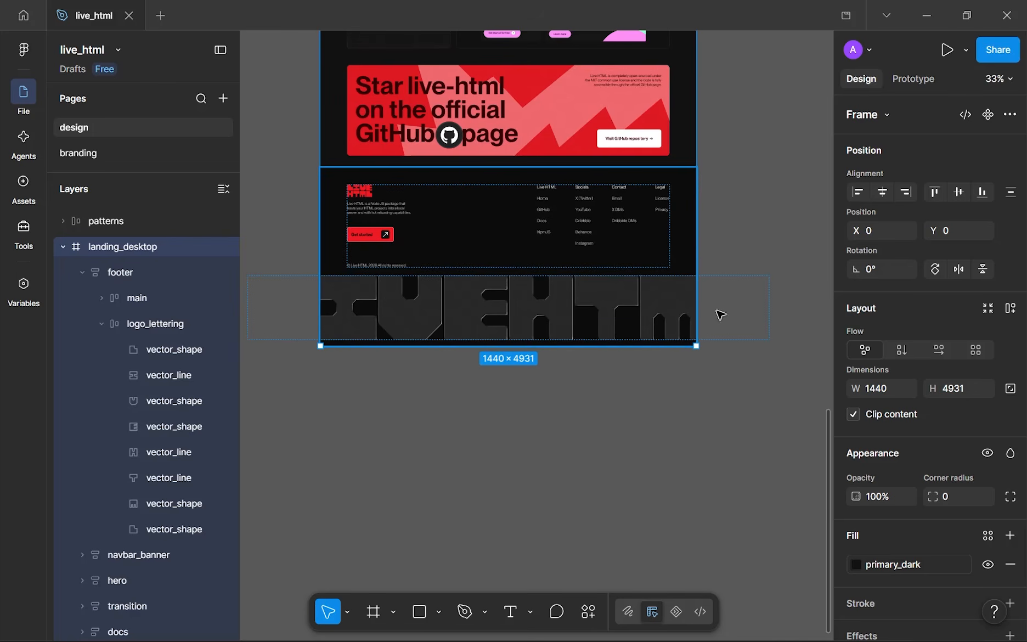
- Measure the gap between the GitHub poster and the footer, and set the landing_desktop height to 4931-45+64 for a 64 gap
{"action": "scroll", "coordinate": [390, 269], "scroll_direction": "up", "scroll_amount": 3}
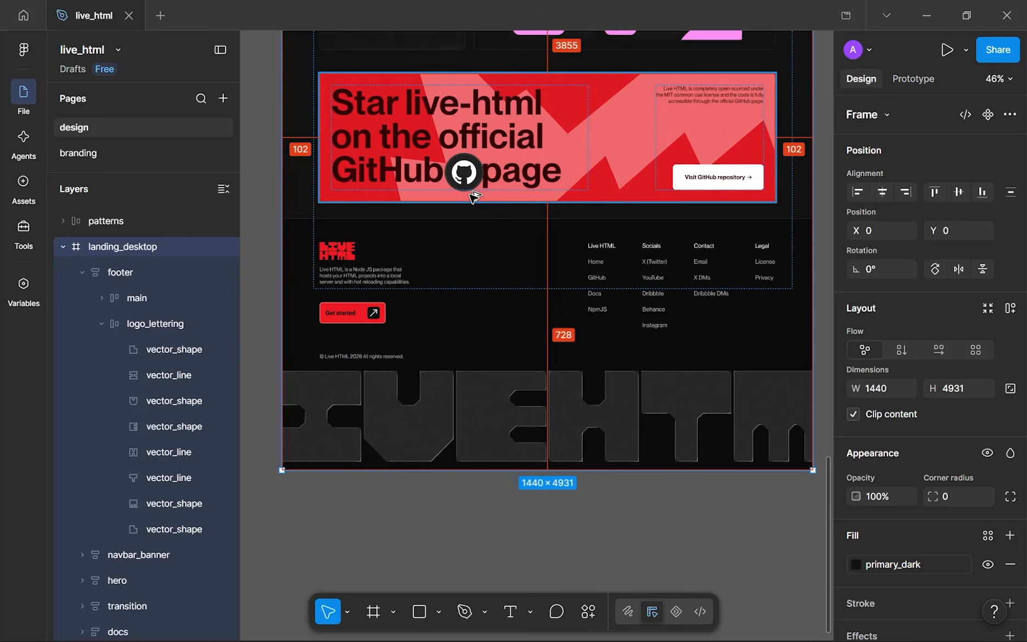
{"action": "left_click", "coordinate": [508, 197]}
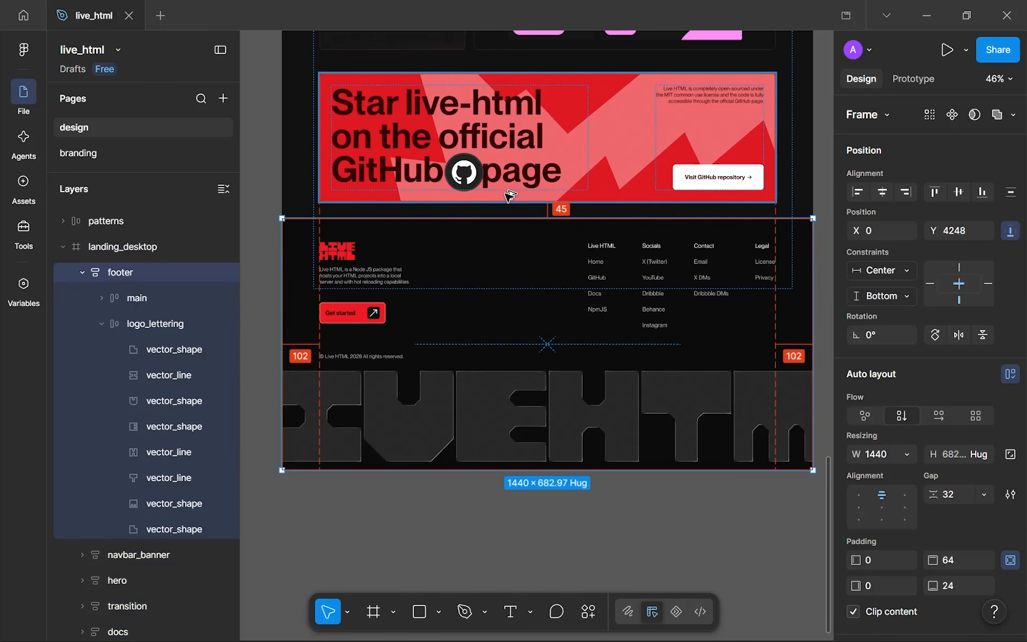
{"action": "scroll", "coordinate": [509, 195], "scroll_direction": "down", "scroll_amount": 10}
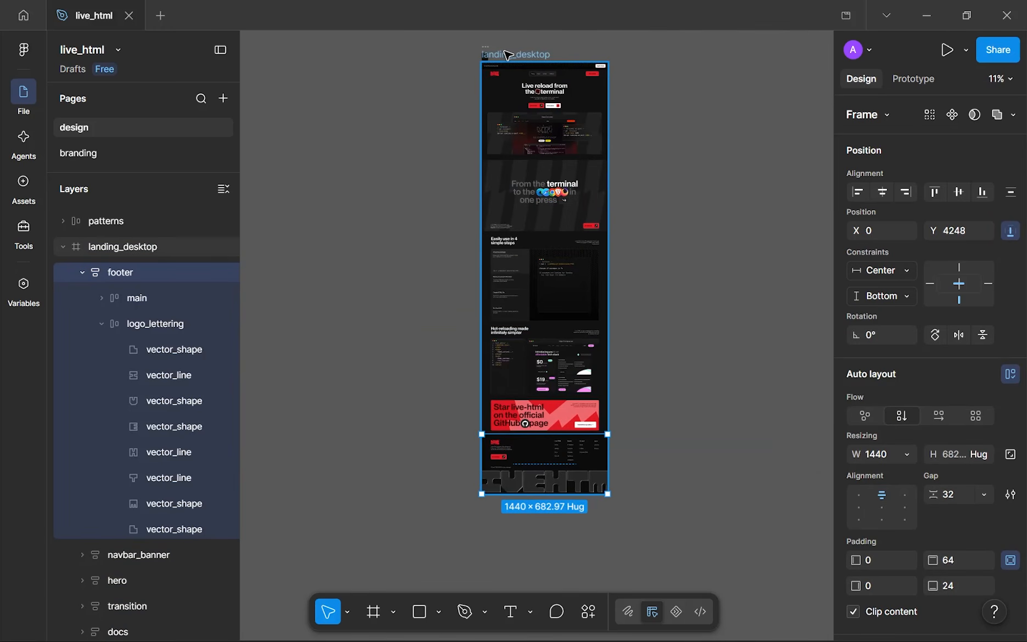
{"action": "key", "text": "shift+Return"}
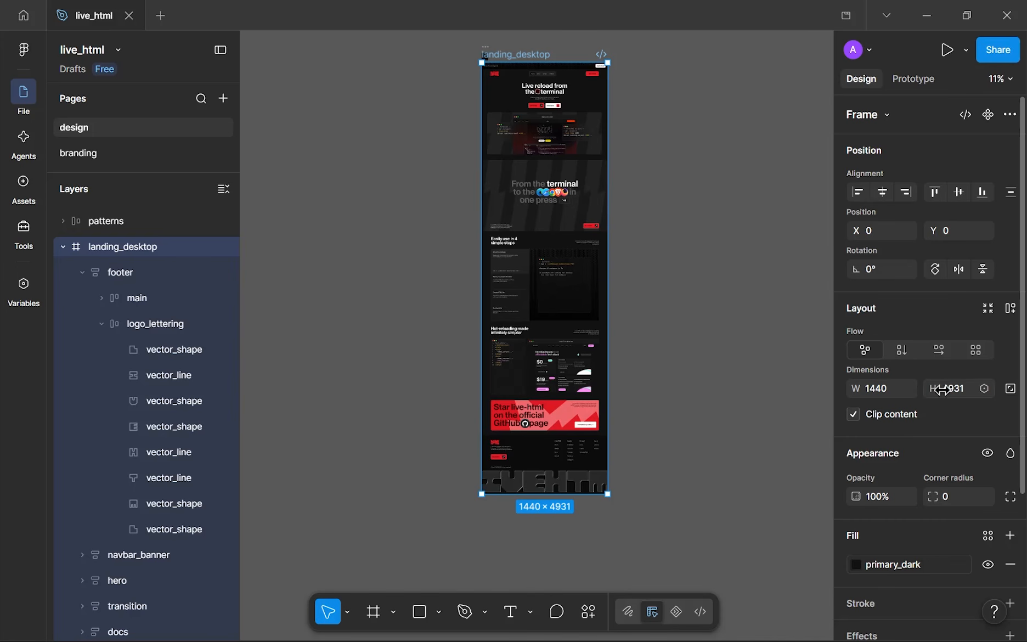
{"action": "scroll", "coordinate": [537, 509], "scroll_direction": "up", "scroll_amount": 10}
{"action": "left_click", "coordinate": [965, 390]}
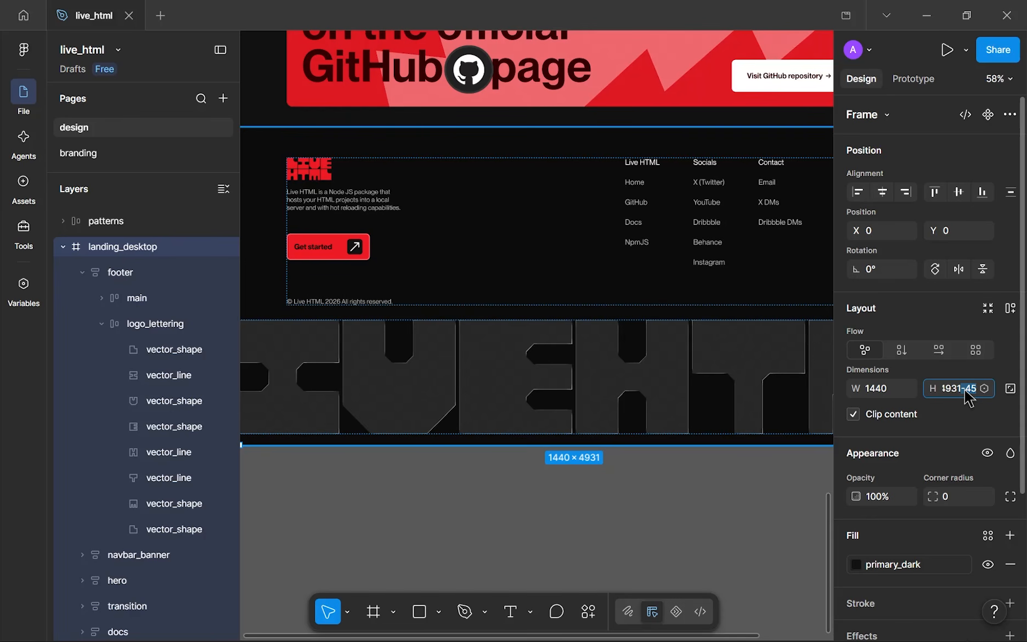
{"action": "key", "text": "Right"}
{"action": "type", "text": "+64"}
{"action": "key", "text": "Return"}
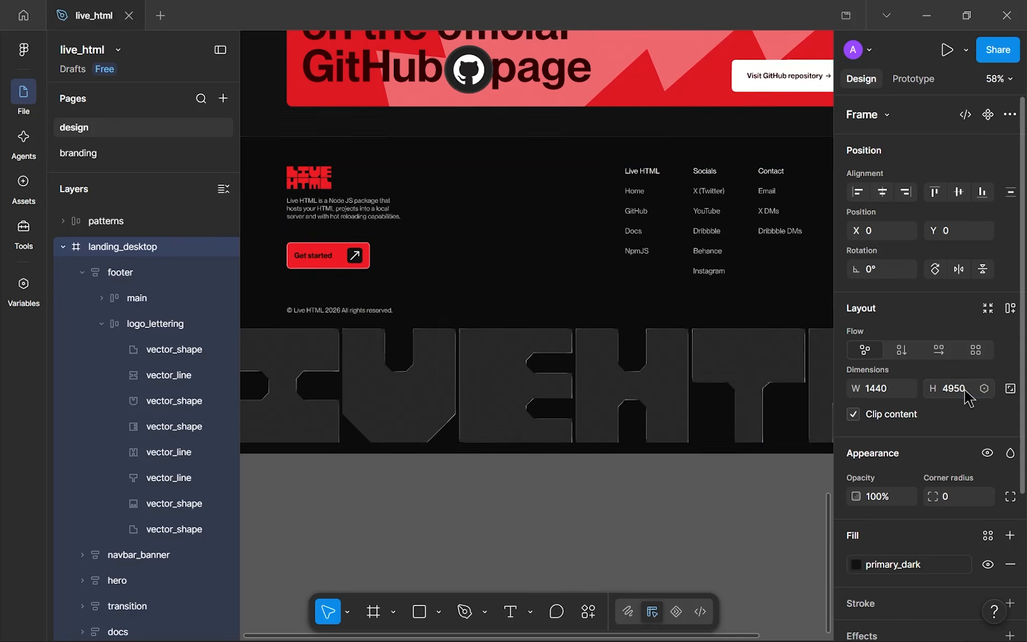
- Collapse the logo_lettering and footer layers and move the footer below github_poster at the end of the landing_desktop layer order
{"action": "left_click", "coordinate": [565, 221]}
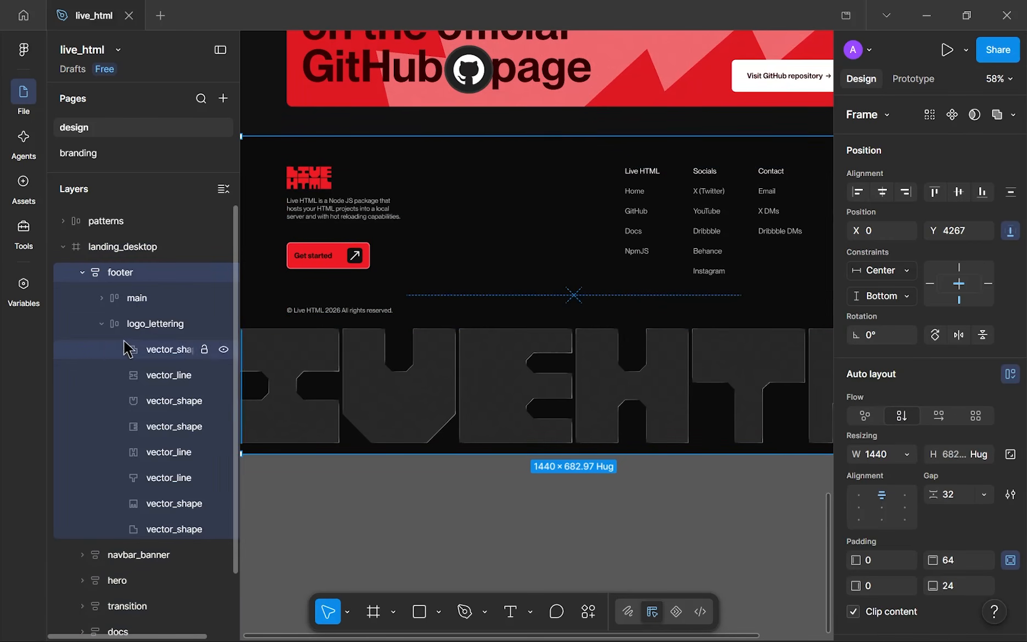
{"action": "left_click", "coordinate": [102, 324]}
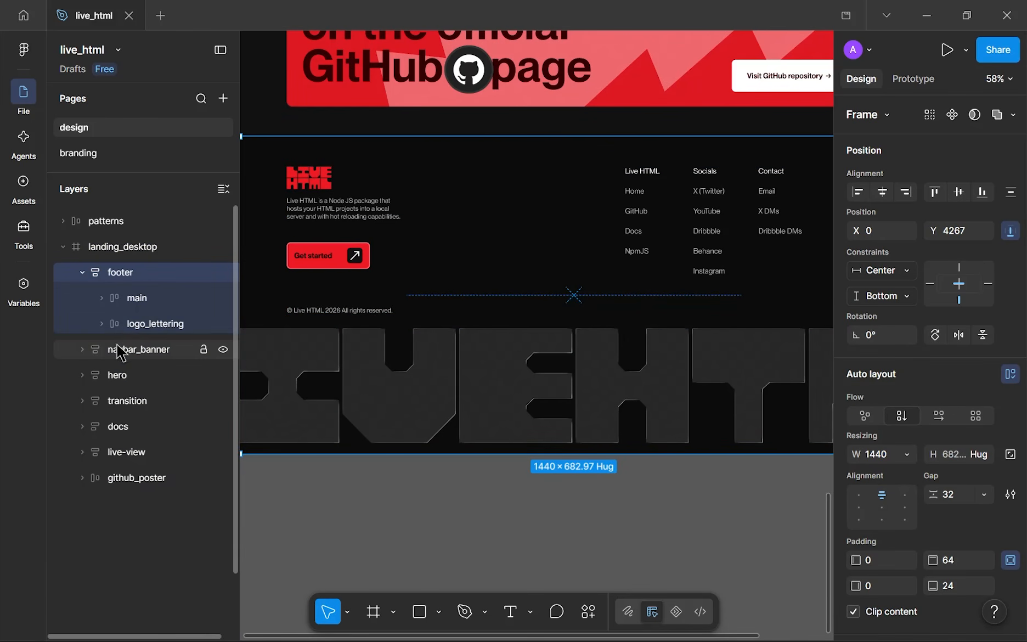
{"action": "left_click", "coordinate": [86, 273]}
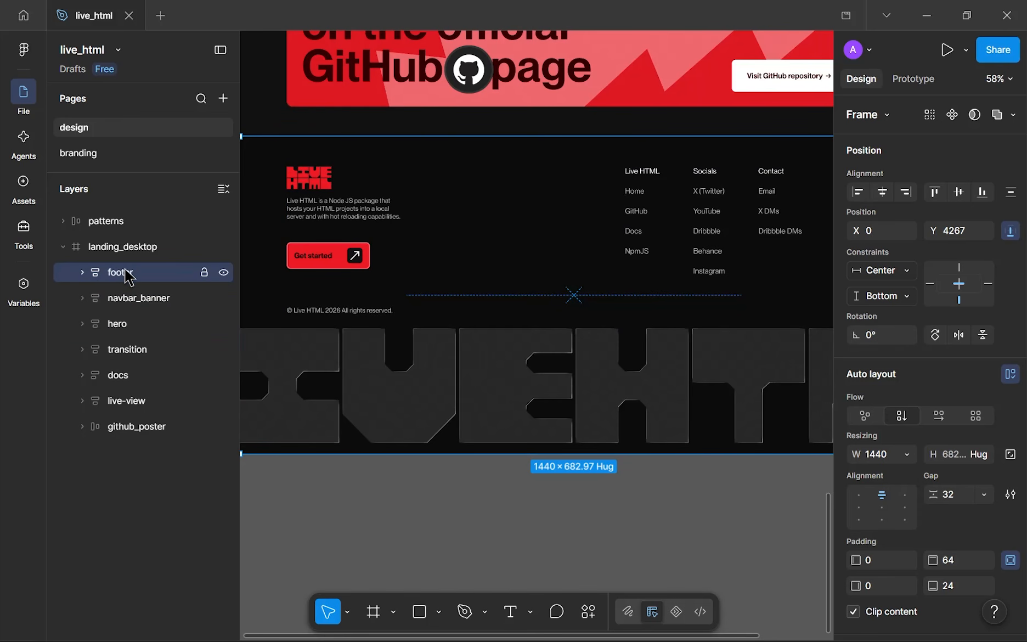
{"action": "left_click_drag", "start_coordinate": [130, 276], "coordinate": [103, 439]}
{"action": "key", "text": "ctrl+z"}
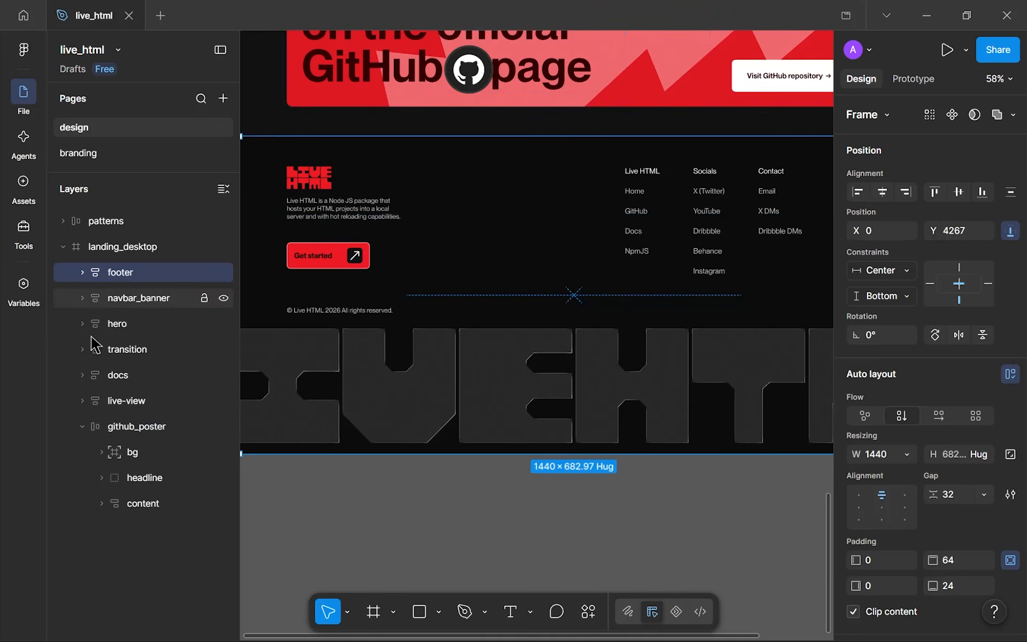
{"action": "mouse_move", "coordinate": [105, 277]}
{"action": "left_mouse_down"}
{"action": "mouse_move", "coordinate": [87, 445]}
{"action": "mouse_move", "coordinate": [67, 419]}
{"action": "mouse_move", "coordinate": [116, 280]}
{"action": "left_mouse_up"}
{"action": "left_click", "coordinate": [81, 420]}
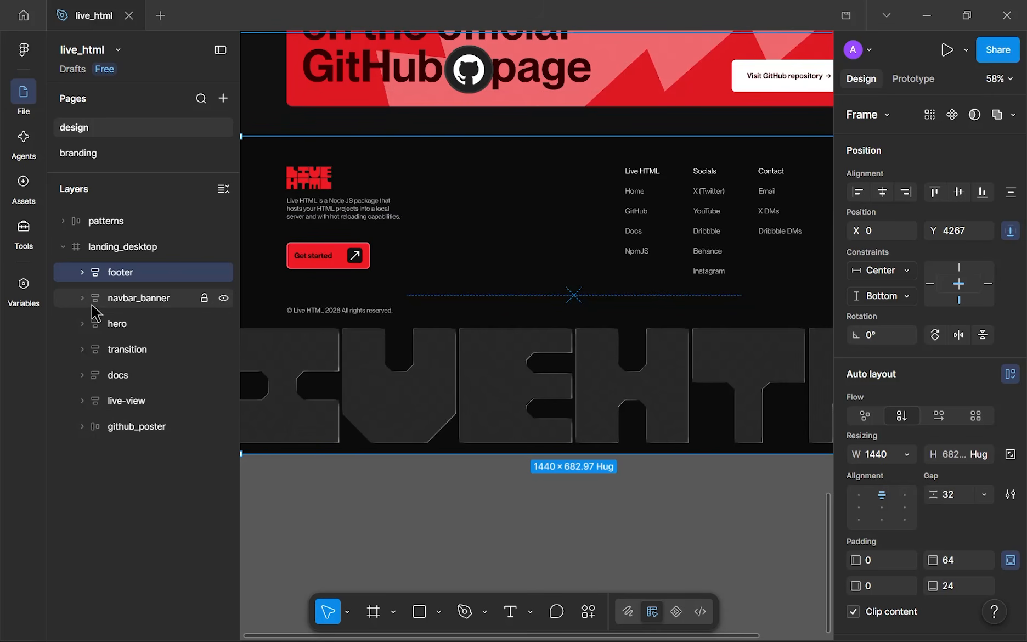
{"action": "key", "text": "ctrl+z"}
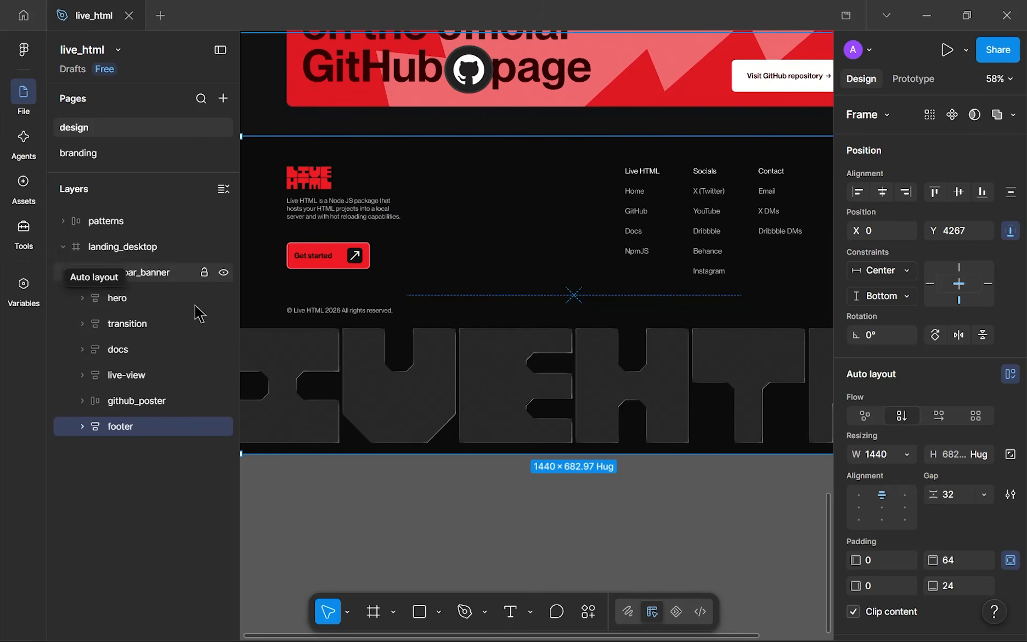
- Deselect the footer, check its spacing under the GitHub poster, and collapse the landing_desktop layers
{"action": "left_click", "coordinate": [304, 496]}
{"action": "scroll", "coordinate": [454, 424], "scroll_direction": "down", "scroll_amount": 3}
{"action": "scroll", "coordinate": [457, 509], "scroll_direction": "up", "scroll_amount": 2}
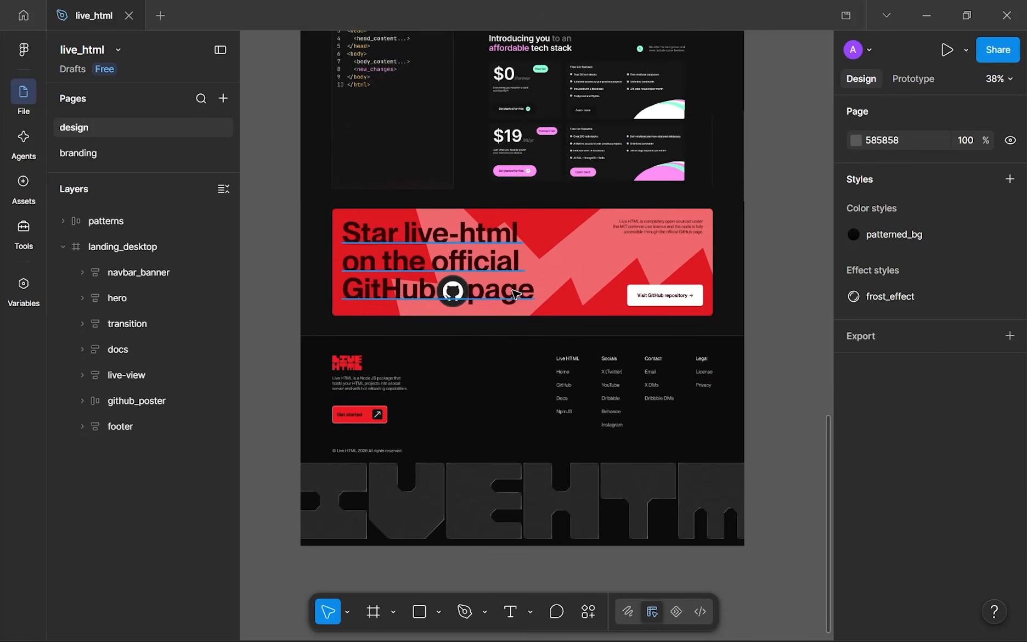
{"action": "left_click_drag", "start_coordinate": [503, 351], "coordinate": [501, 329]}
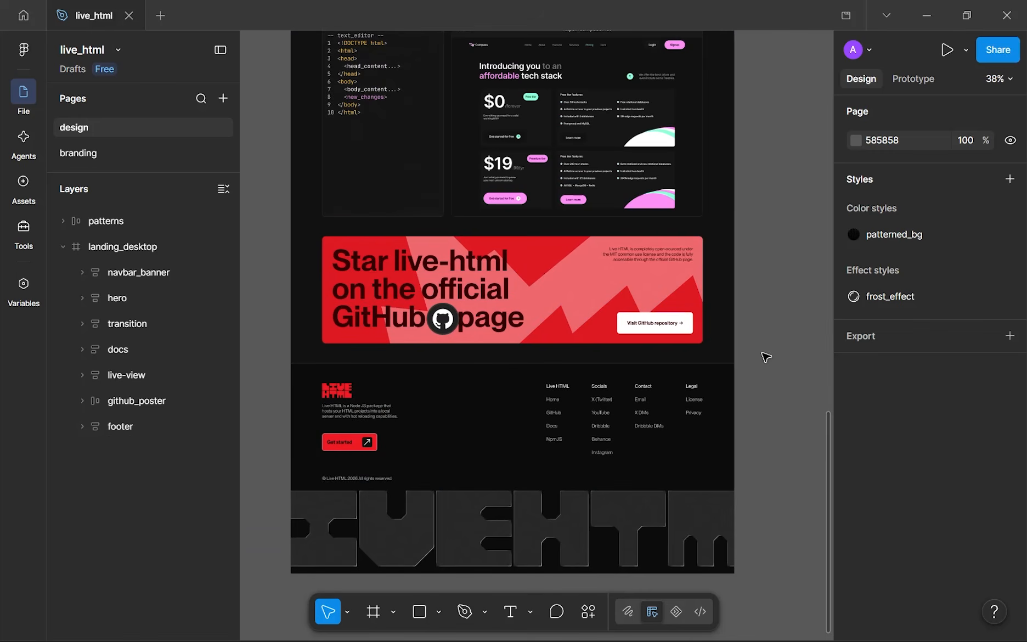
{"action": "scroll", "coordinate": [767, 351], "scroll_direction": "up", "scroll_amount": 3}
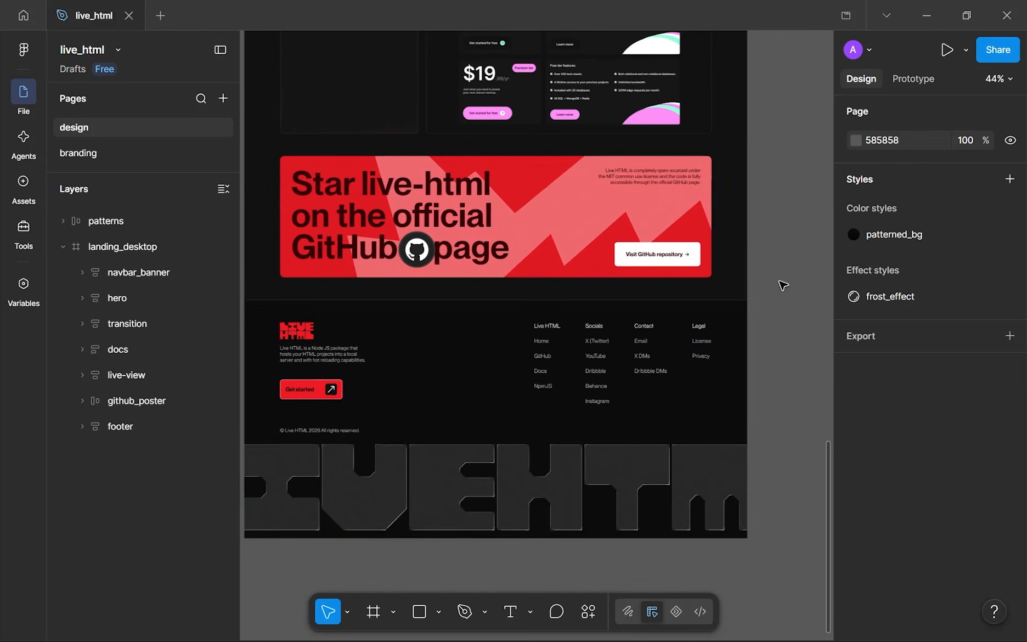
{"action": "left_click", "coordinate": [63, 247]}
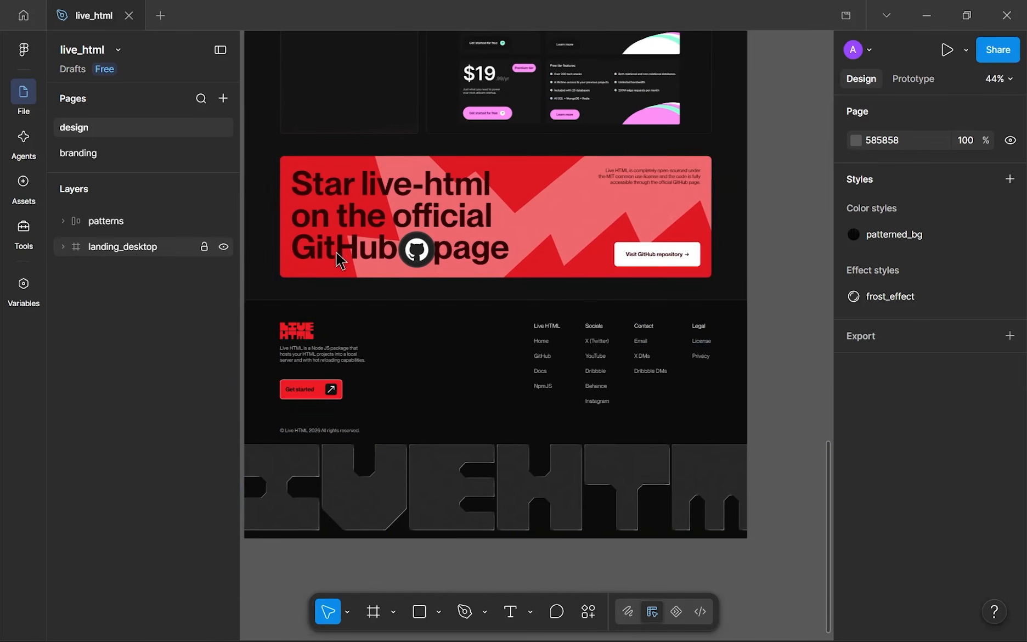
- Review the landing page from the footer up through the hot-reloading, four-step and terminal sections
{"action": "left_click_drag", "start_coordinate": [550, 190], "coordinate": [616, 279]}
{"action": "scroll", "coordinate": [619, 281], "scroll_direction": "down", "scroll_amount": 5}
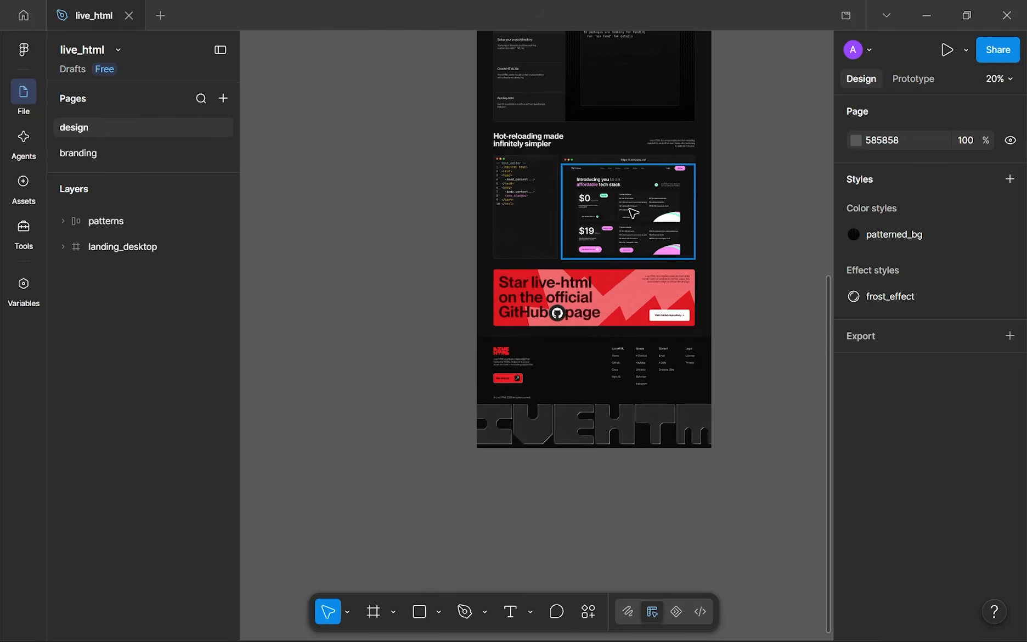
{"action": "scroll", "coordinate": [629, 210], "scroll_direction": "up", "scroll_amount": 3}
{"action": "scroll", "coordinate": [630, 210], "scroll_direction": "down", "scroll_amount": 4}
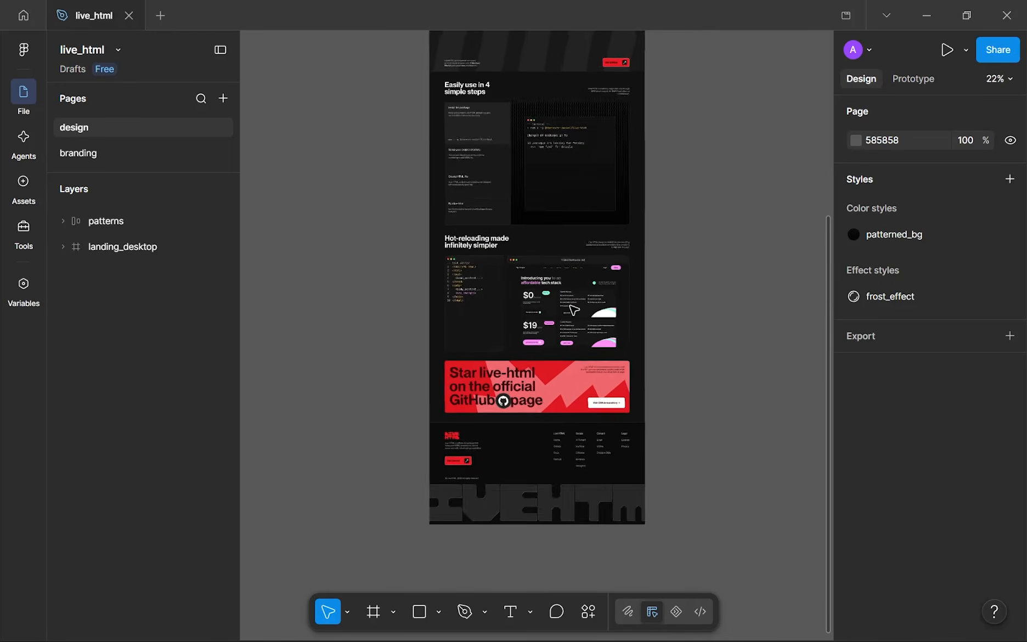
{"action": "scroll", "coordinate": [559, 271], "scroll_direction": "up", "scroll_amount": 1}
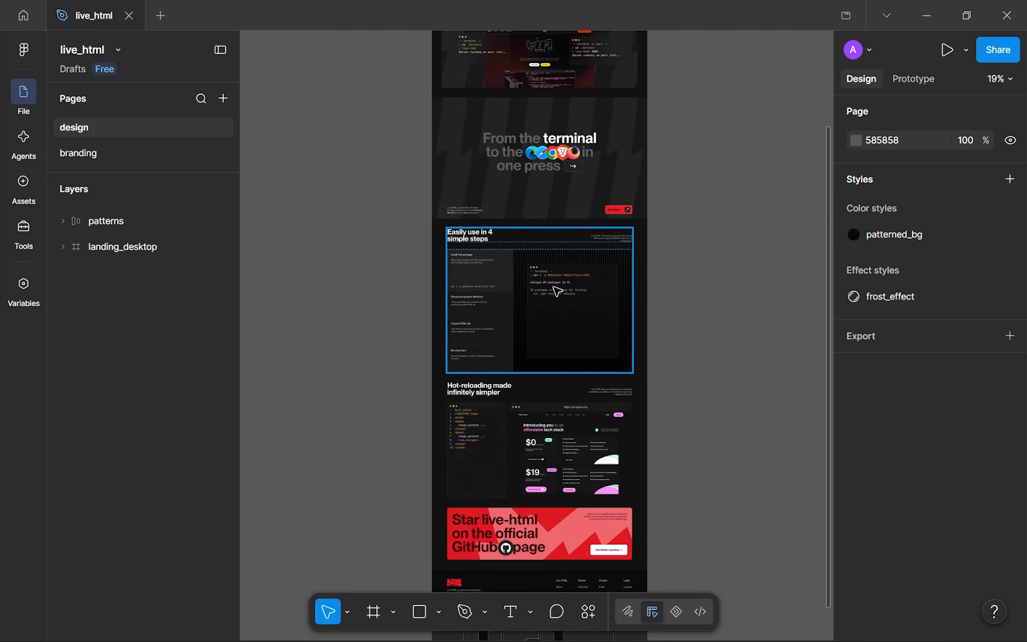
{"action": "scroll", "coordinate": [557, 291], "scroll_direction": "up", "scroll_amount": 3}
{"action": "scroll", "coordinate": [571, 158], "scroll_direction": "down", "scroll_amount": 2}
{"action": "scroll", "coordinate": [563, 264], "scroll_direction": "up", "scroll_amount": 1}
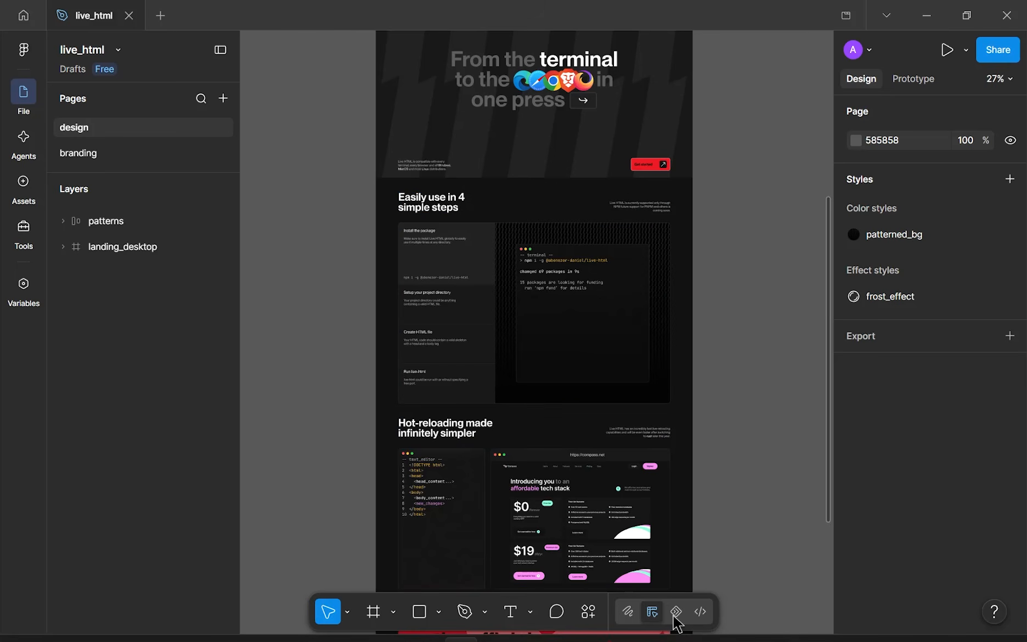
- Review the top of landing_desktop, from the announcement bar and hero down through the terminal-to-browser section
{"action": "scroll", "coordinate": [713, 384], "scroll_direction": "up", "scroll_amount": 3}
{"action": "scroll", "coordinate": [758, 415], "scroll_direction": "down", "scroll_amount": 2}
{"action": "scroll", "coordinate": [759, 415], "scroll_direction": "down", "scroll_amount": 2}
{"action": "scroll", "coordinate": [664, 275], "scroll_direction": "up", "scroll_amount": 6}
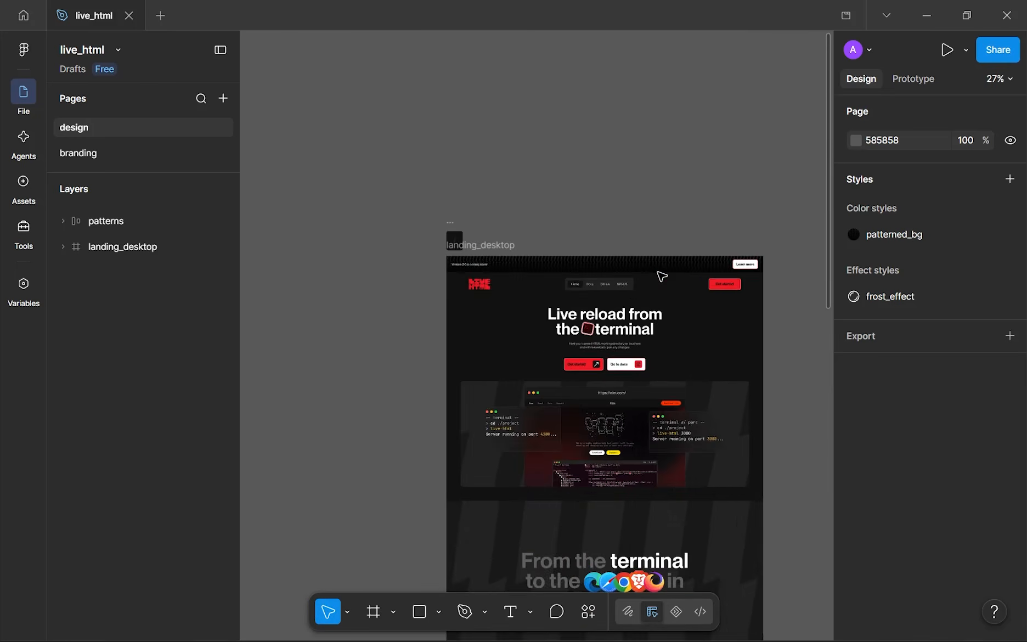
{"action": "scroll", "coordinate": [628, 110], "scroll_direction": "down", "scroll_amount": 3}
{"action": "left_click_drag", "start_coordinate": [647, 198], "coordinate": [620, 85]}
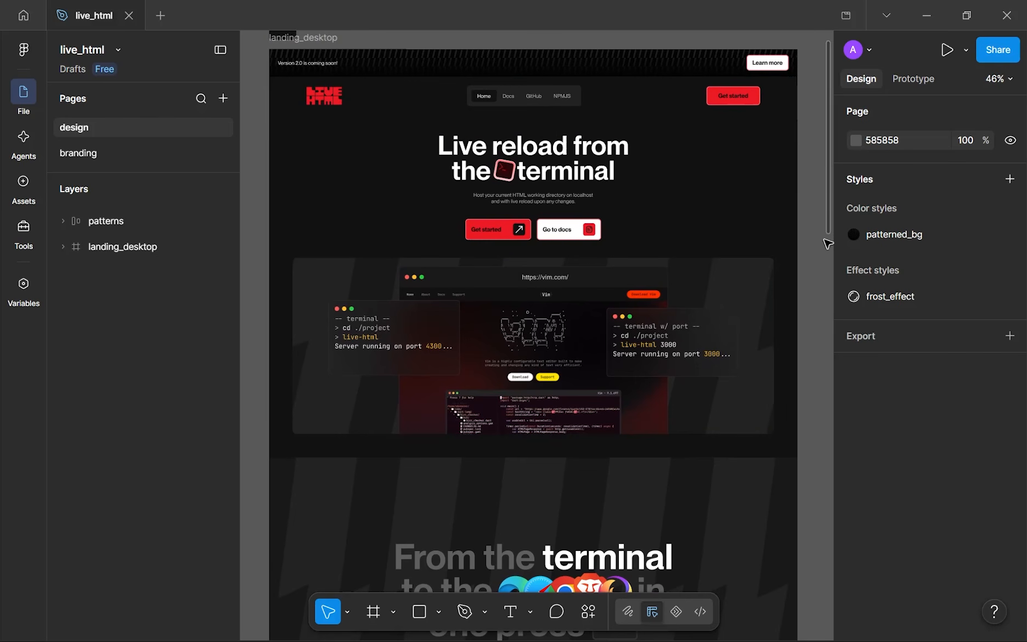
{"action": "scroll", "coordinate": [828, 247], "scroll_direction": "down", "scroll_amount": 1}
{"action": "scroll", "coordinate": [827, 254], "scroll_direction": "down", "scroll_amount": 5}
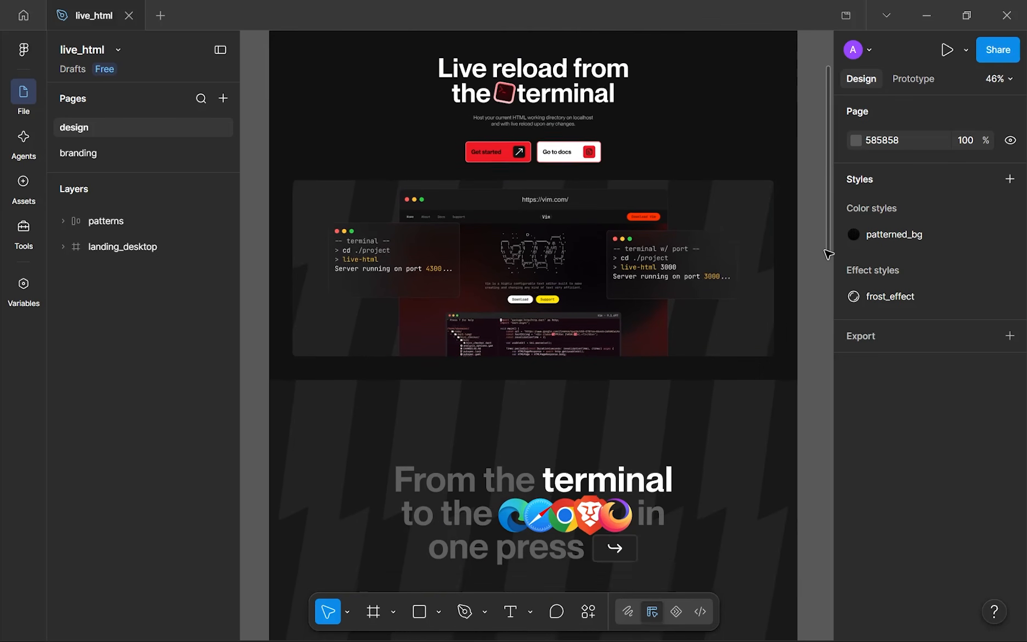
{"action": "scroll", "coordinate": [828, 254], "scroll_direction": "down", "scroll_amount": 6}
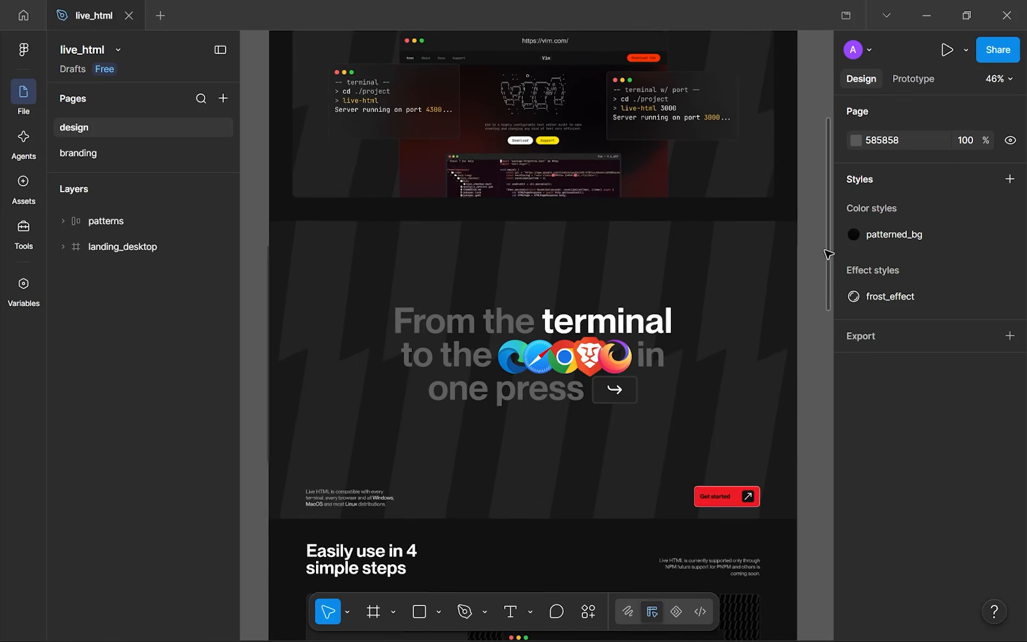
{"action": "scroll", "coordinate": [828, 254], "scroll_direction": "down", "scroll_amount": 8}
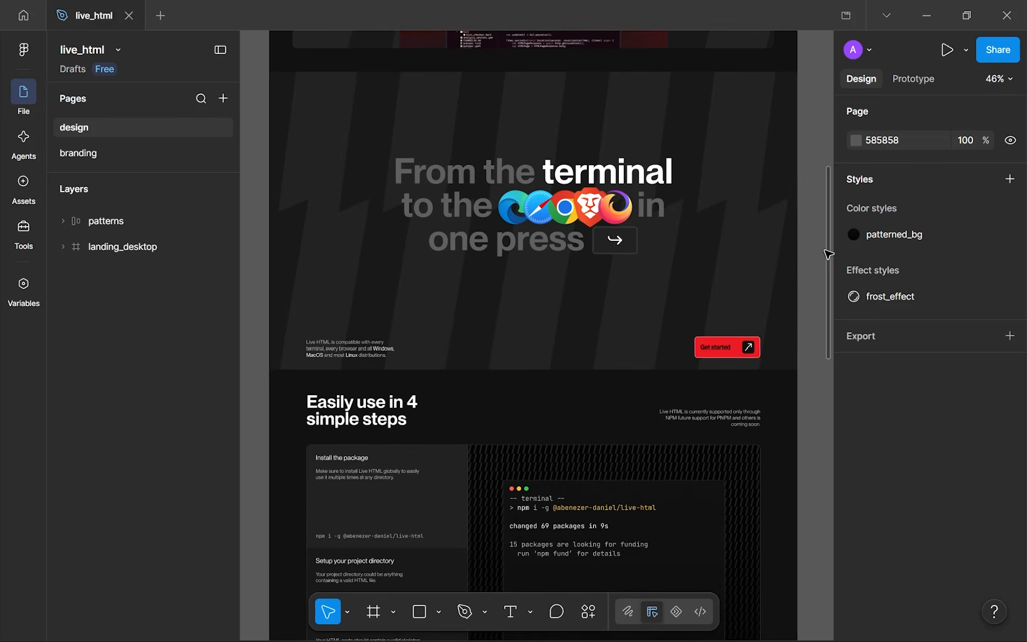
- Review the four-step, hot-reloading, GitHub poster and footer sections down to the end of the landing page
{"action": "scroll", "coordinate": [828, 253], "scroll_direction": "down", "scroll_amount": 1}
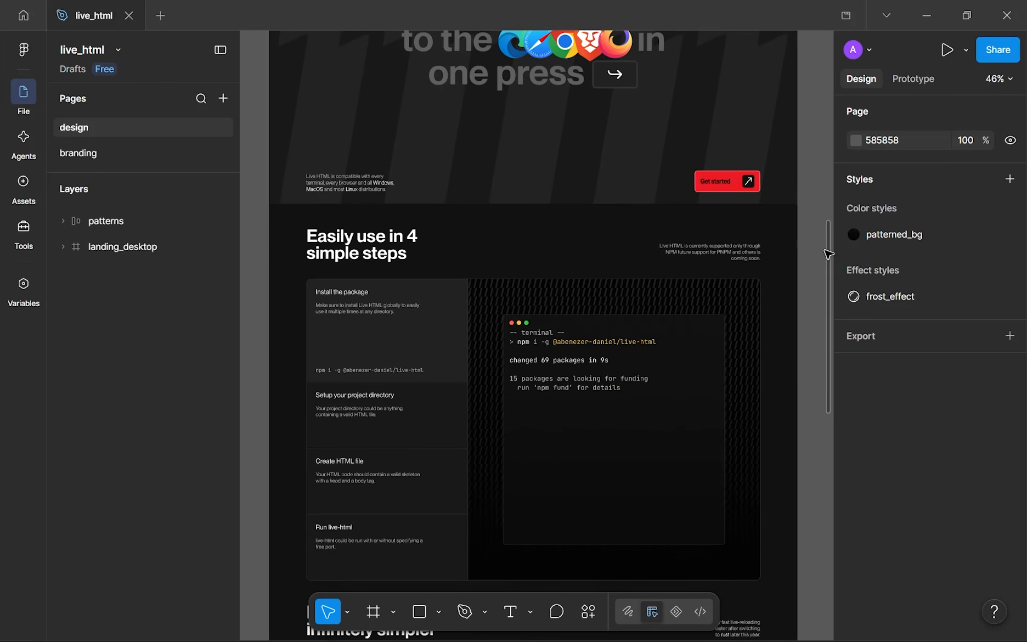
{"action": "scroll", "coordinate": [828, 254], "scroll_direction": "down", "scroll_amount": 3}
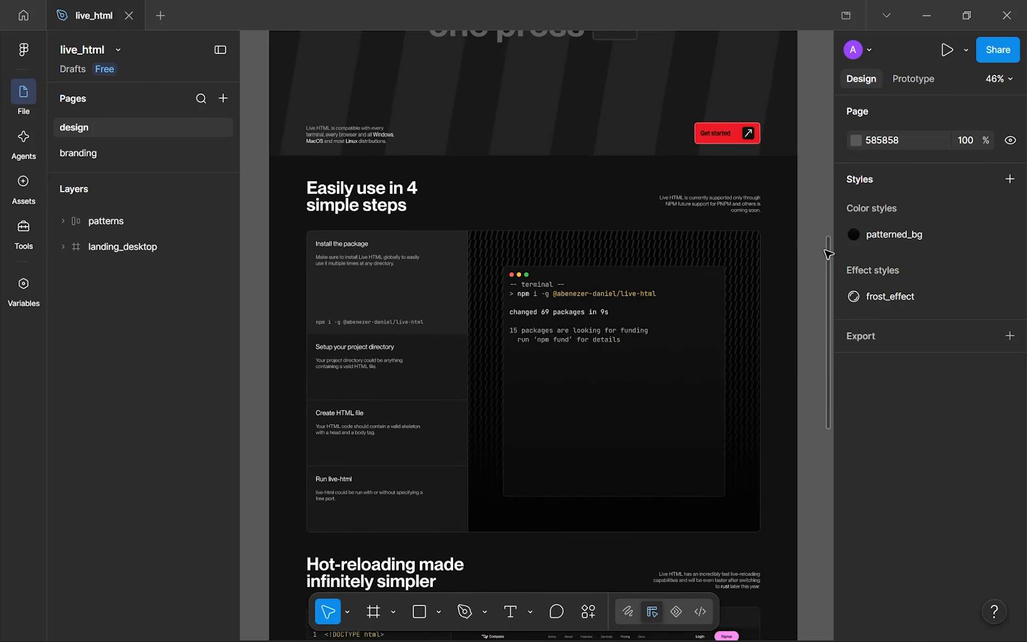
{"action": "scroll", "coordinate": [829, 253], "scroll_direction": "down", "scroll_amount": 1}
{"action": "scroll", "coordinate": [829, 254], "scroll_direction": "down", "scroll_amount": 3}
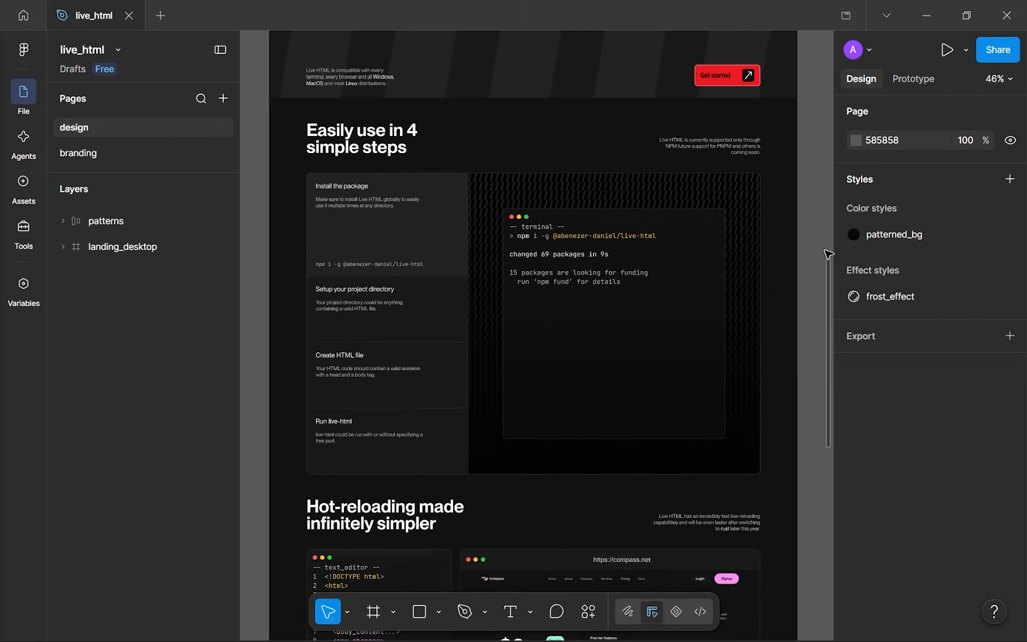
{"action": "scroll", "coordinate": [829, 253], "scroll_direction": "down", "scroll_amount": 5}
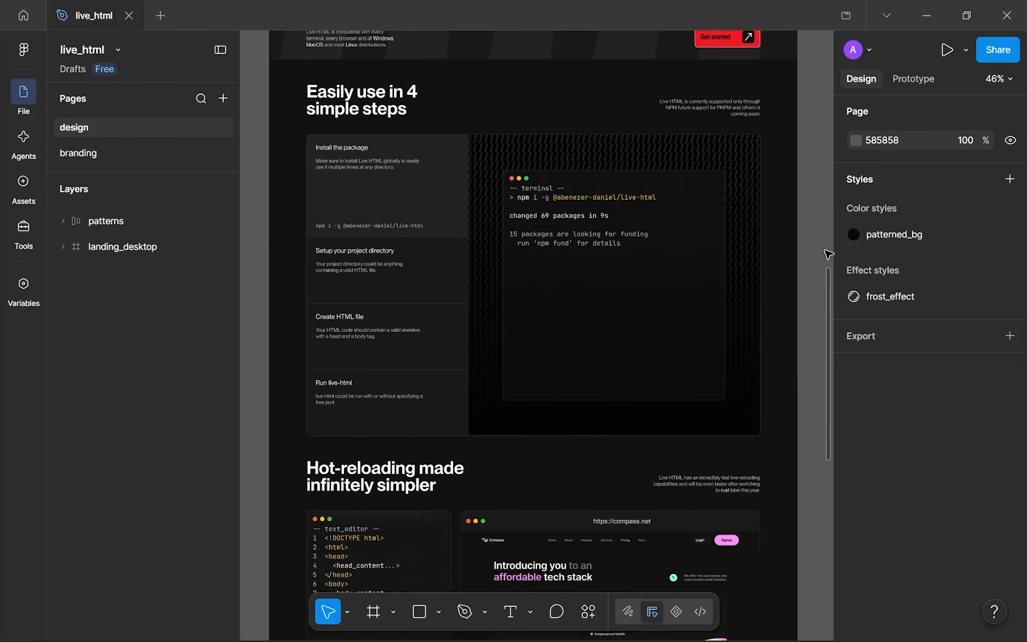
{"action": "scroll", "coordinate": [829, 253], "scroll_direction": "down", "scroll_amount": 4}
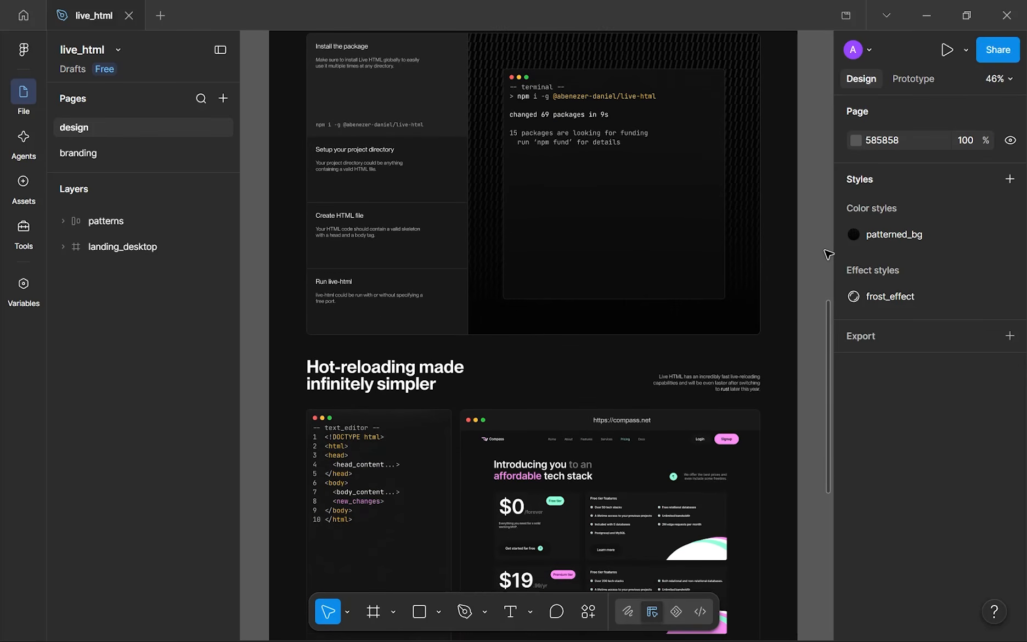
{"action": "scroll", "coordinate": [829, 253], "scroll_direction": "down", "scroll_amount": 5}
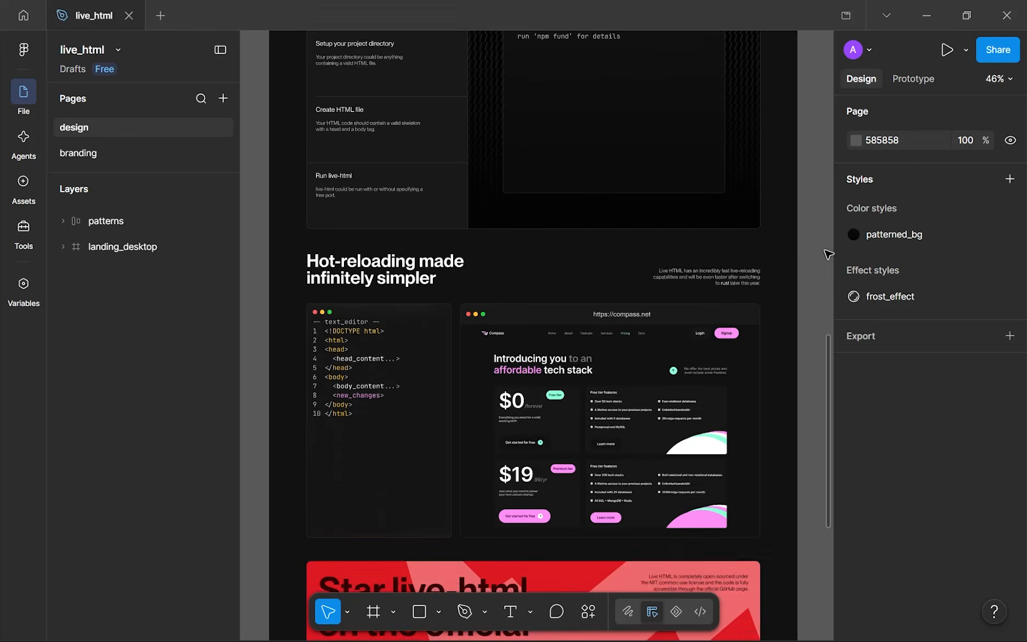
{"action": "scroll", "coordinate": [829, 254], "scroll_direction": "down", "scroll_amount": 6}
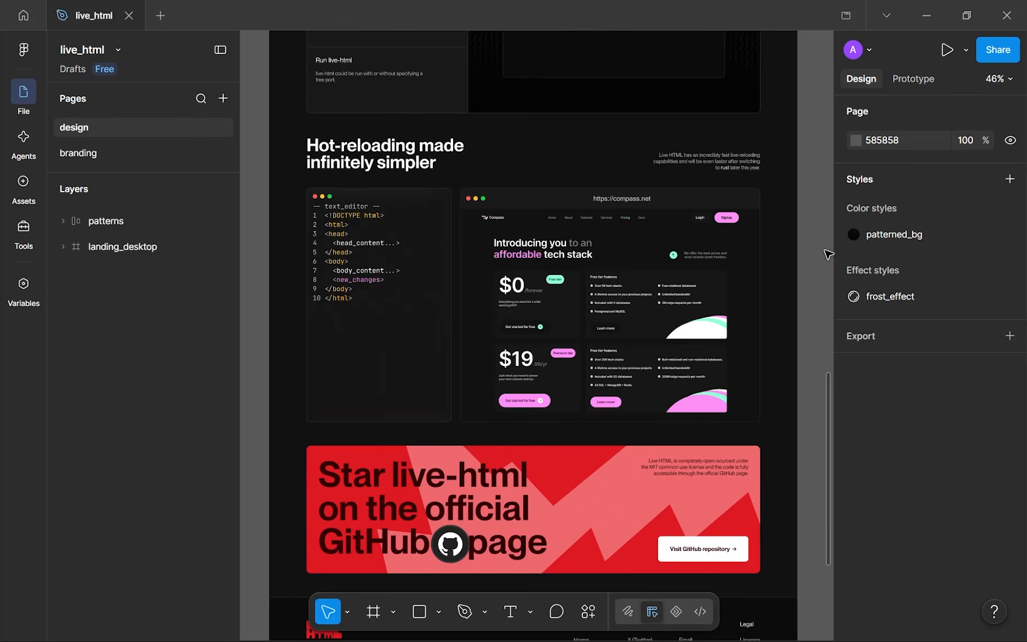
{"action": "scroll", "coordinate": [829, 253], "scroll_direction": "down", "scroll_amount": 4}
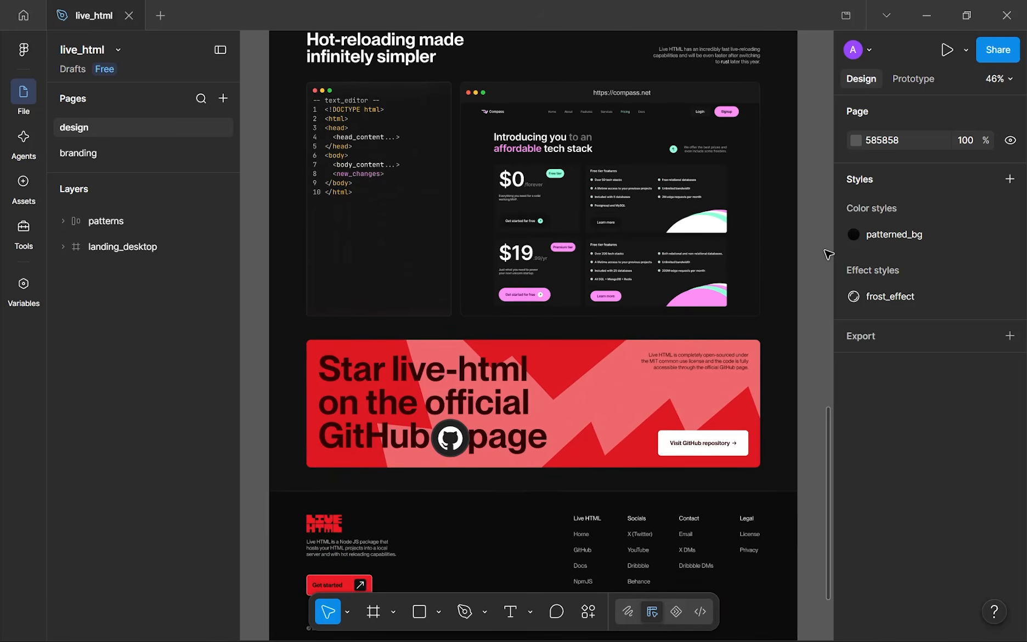
{"action": "scroll", "coordinate": [829, 253], "scroll_direction": "down", "scroll_amount": 6}
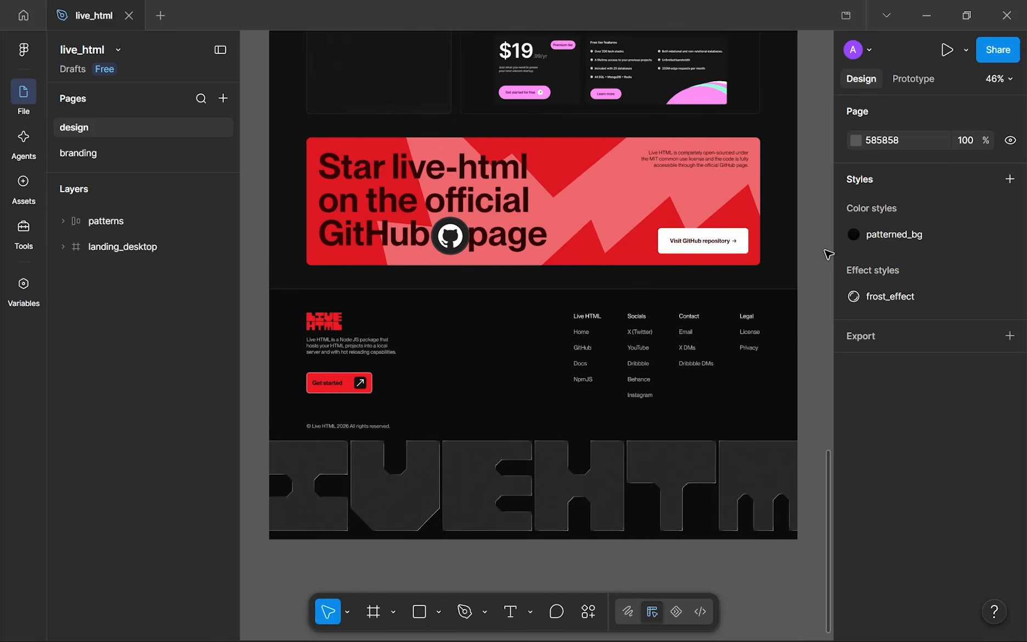
- Examine the complete landing_desktop frame in a centred full-page overview, from the announcement bar to the footer lettering
{"action": "scroll", "coordinate": [829, 254], "scroll_direction": "down", "scroll_amount": 2}
{"action": "scroll", "coordinate": [807, 220], "scroll_direction": "down", "scroll_amount": 5}
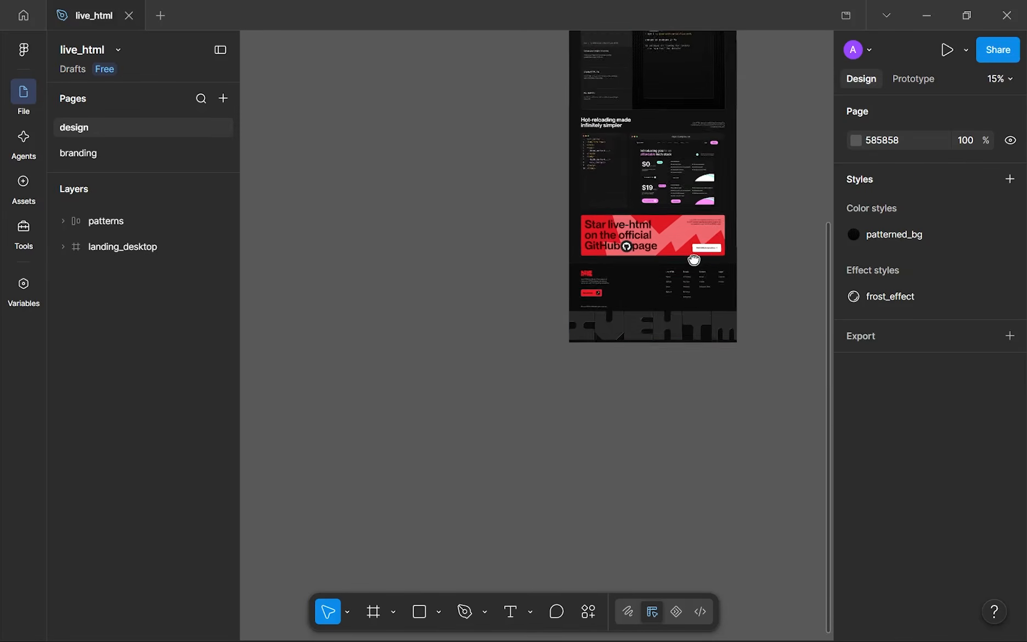
{"action": "left_click_drag", "start_coordinate": [694, 260], "coordinate": [623, 417]}
{"action": "scroll", "coordinate": [661, 331], "scroll_direction": "down", "scroll_amount": 5}
{"action": "left_click_drag", "start_coordinate": [639, 177], "coordinate": [624, 238]}
{"action": "scroll", "coordinate": [624, 237], "scroll_direction": "up", "scroll_amount": 2}
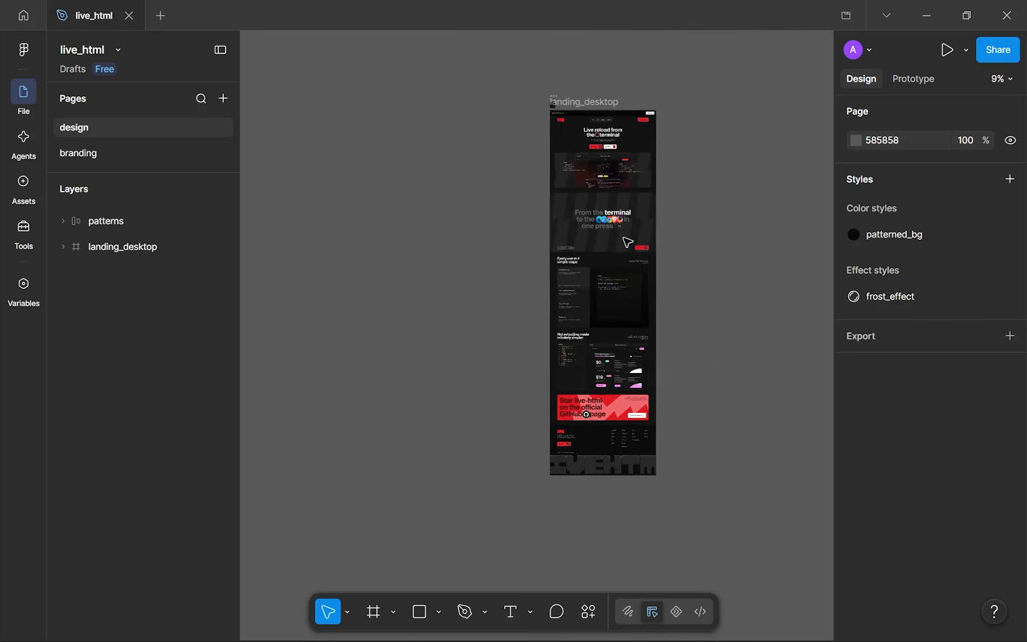
{"action": "scroll", "coordinate": [627, 242], "scroll_direction": "up", "scroll_amount": 1}
{"action": "scroll", "coordinate": [749, 328], "scroll_direction": "up", "scroll_amount": 2}
{"action": "left_click_drag", "start_coordinate": [799, 270], "coordinate": [760, 291]}
{"action": "scroll", "coordinate": [790, 264], "scroll_direction": "up", "scroll_amount": 2}
{"action": "scroll", "coordinate": [738, 279], "scroll_direction": "up", "scroll_amount": 1}
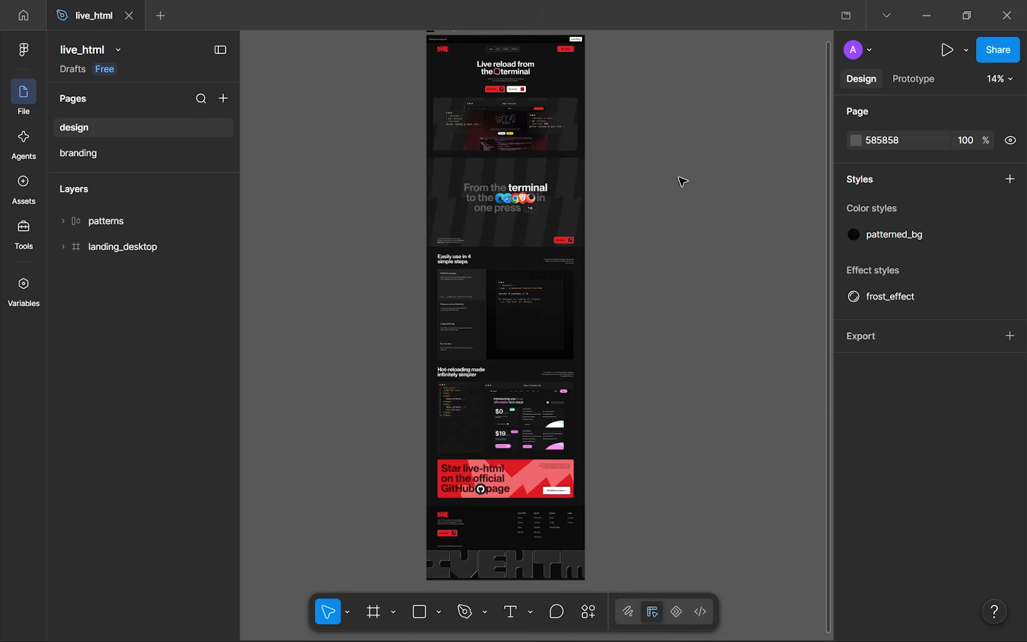
{"action": "key", "text": "space"}
{"action": "left_click_drag", "start_coordinate": [627, 142], "coordinate": [634, 142]}
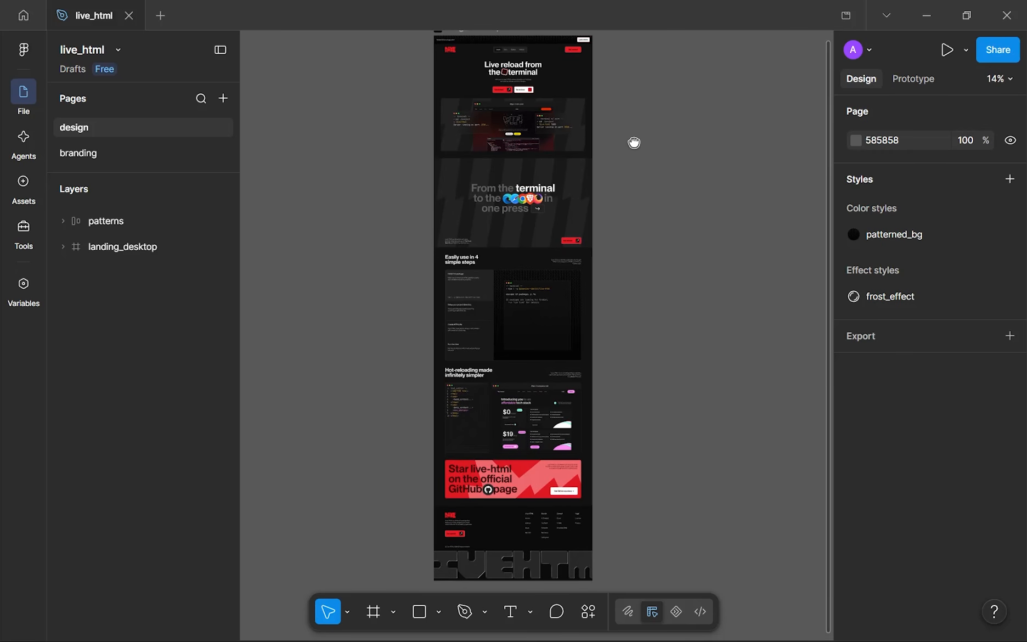